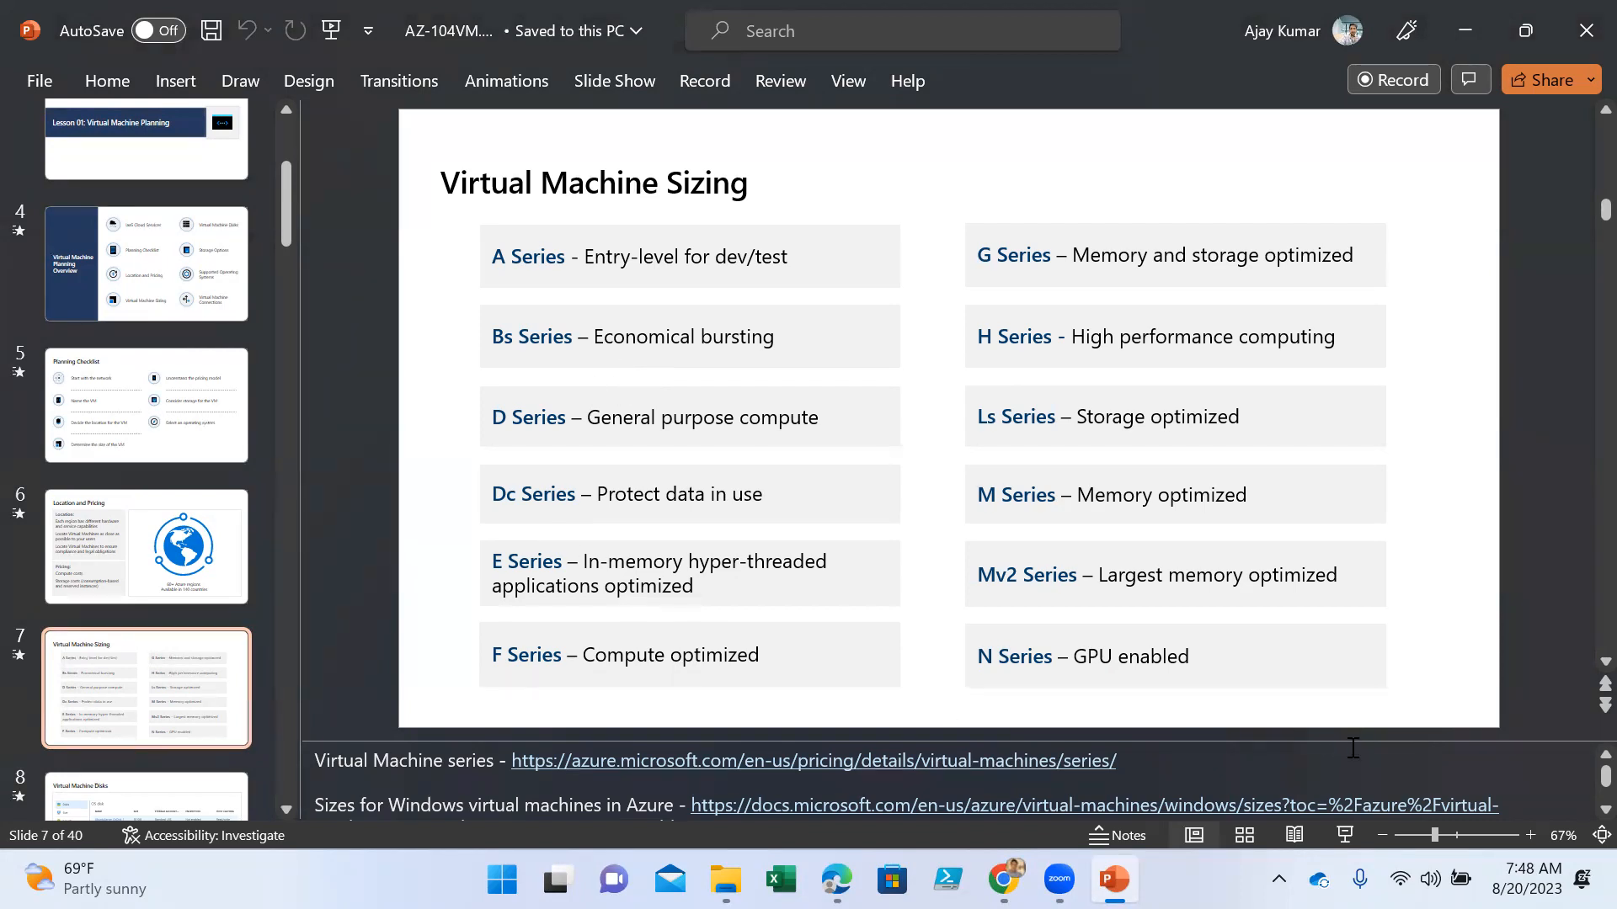
pyautogui.scroll(-2, 1302, 719)
pyautogui.scroll(1, 1298, 704)
pyautogui.click(194, 516)
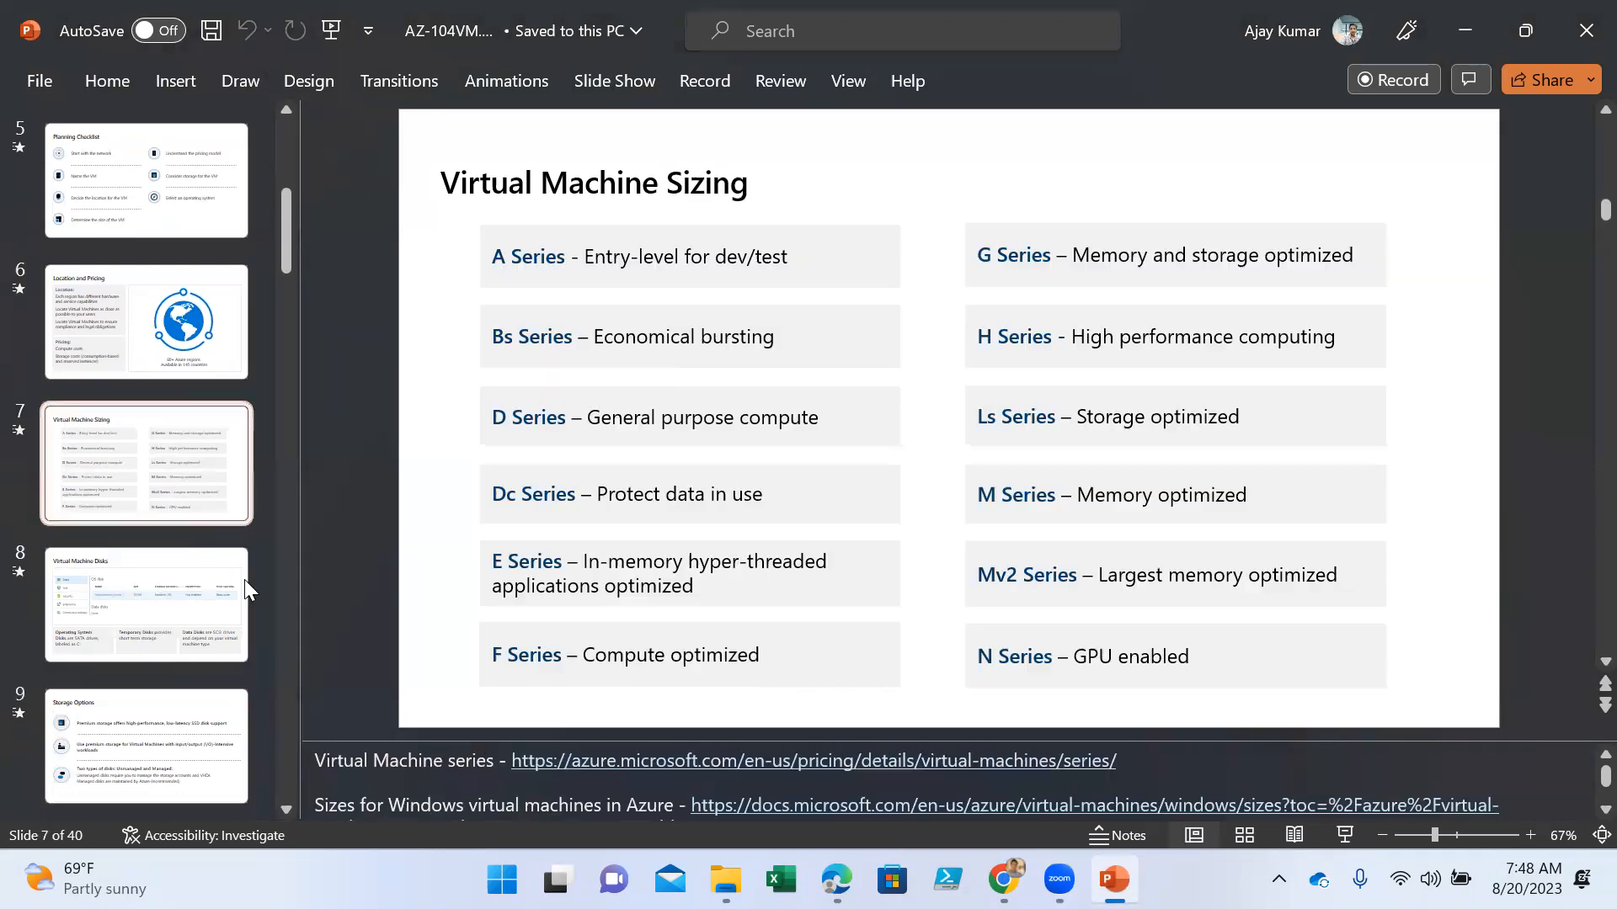
pyautogui.click(435, 746)
pyautogui.click(920, 629)
pyautogui.click(1117, 657)
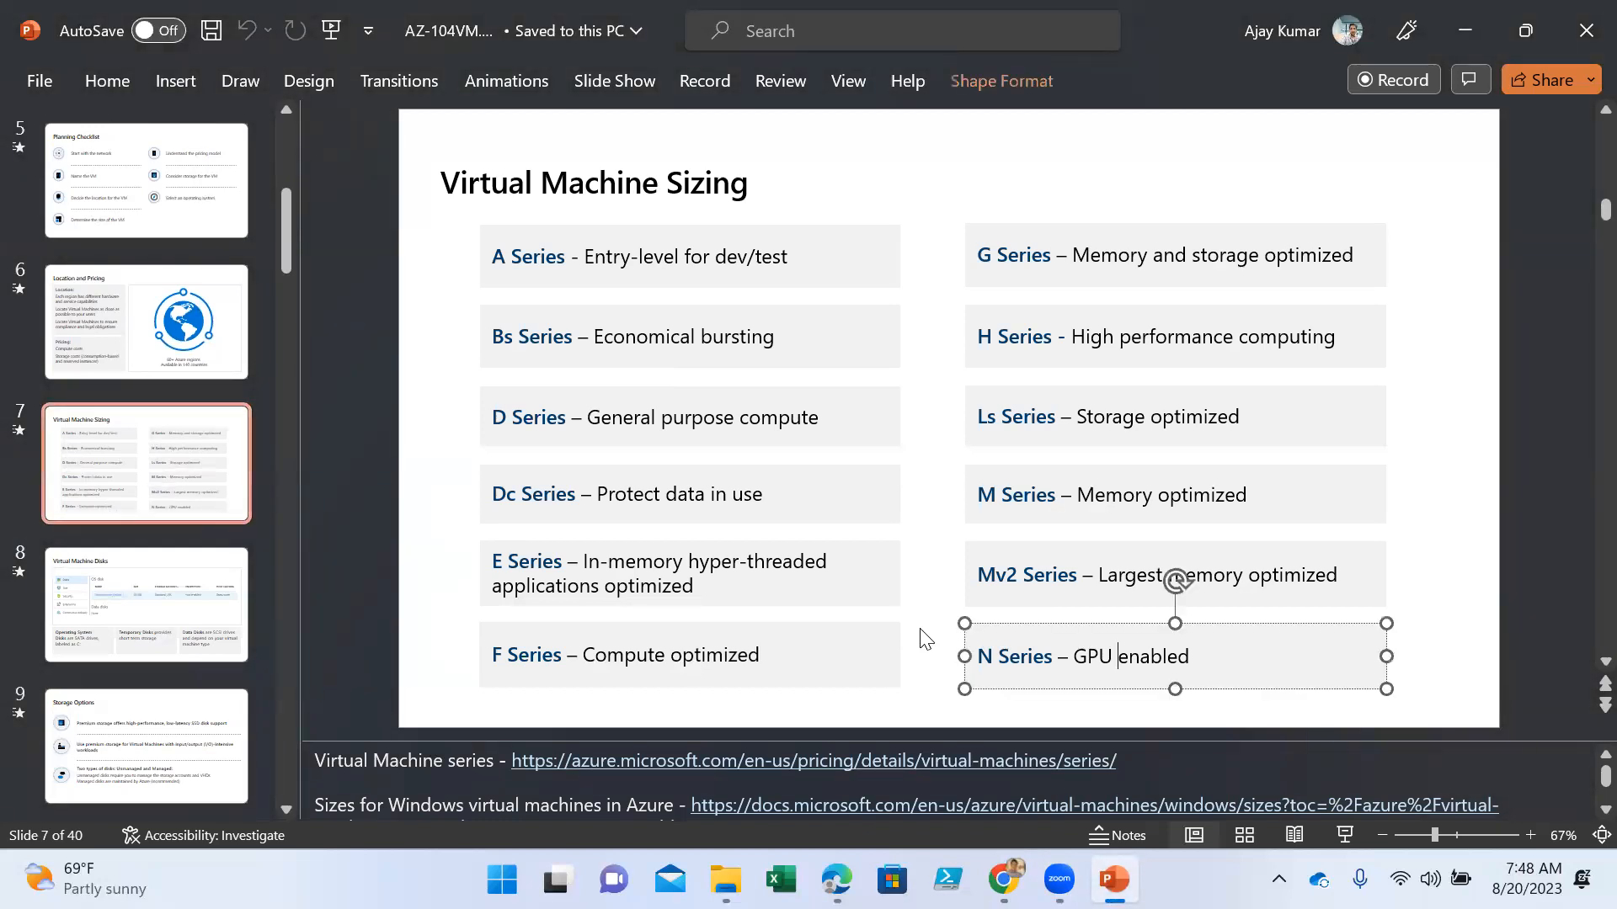
pyautogui.click(1361, 741)
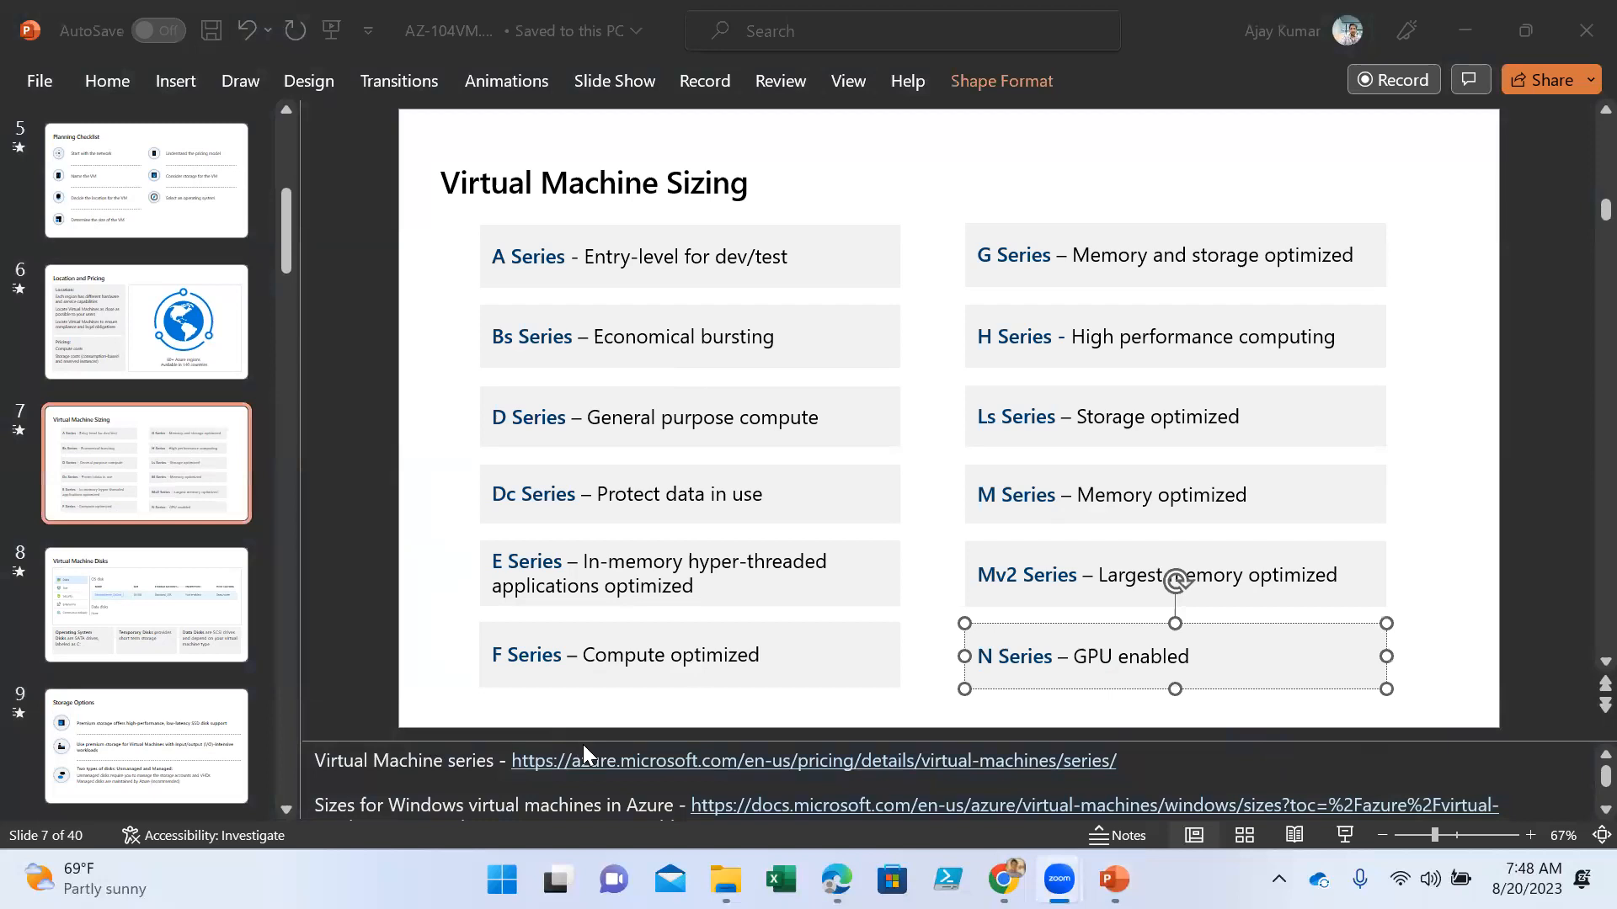
# - Copy the Virtual Machine series pricing URL from the notes of the Virtual Machine Sizing slide
pyautogui.click(516, 748)
pyautogui.moveTo(512, 762); pyautogui.dragTo(964, 751)
pyautogui.moveTo(1095, 760); pyautogui.dragTo(1129, 755)
pyautogui.hotkey('ctrl', 'c')
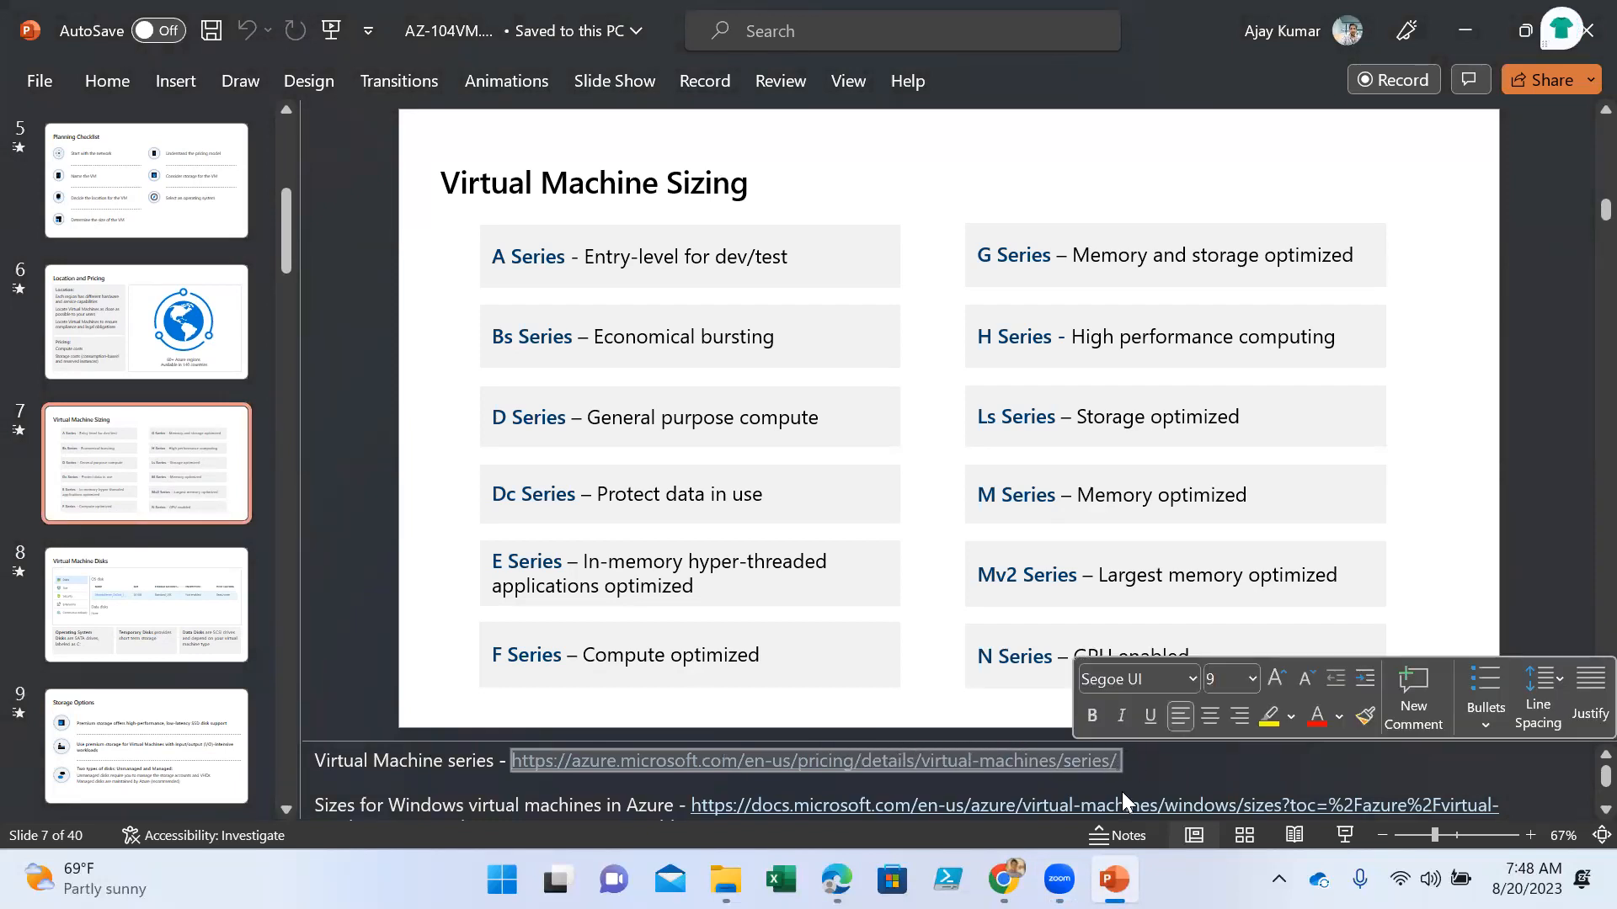
pyautogui.click(1003, 880)
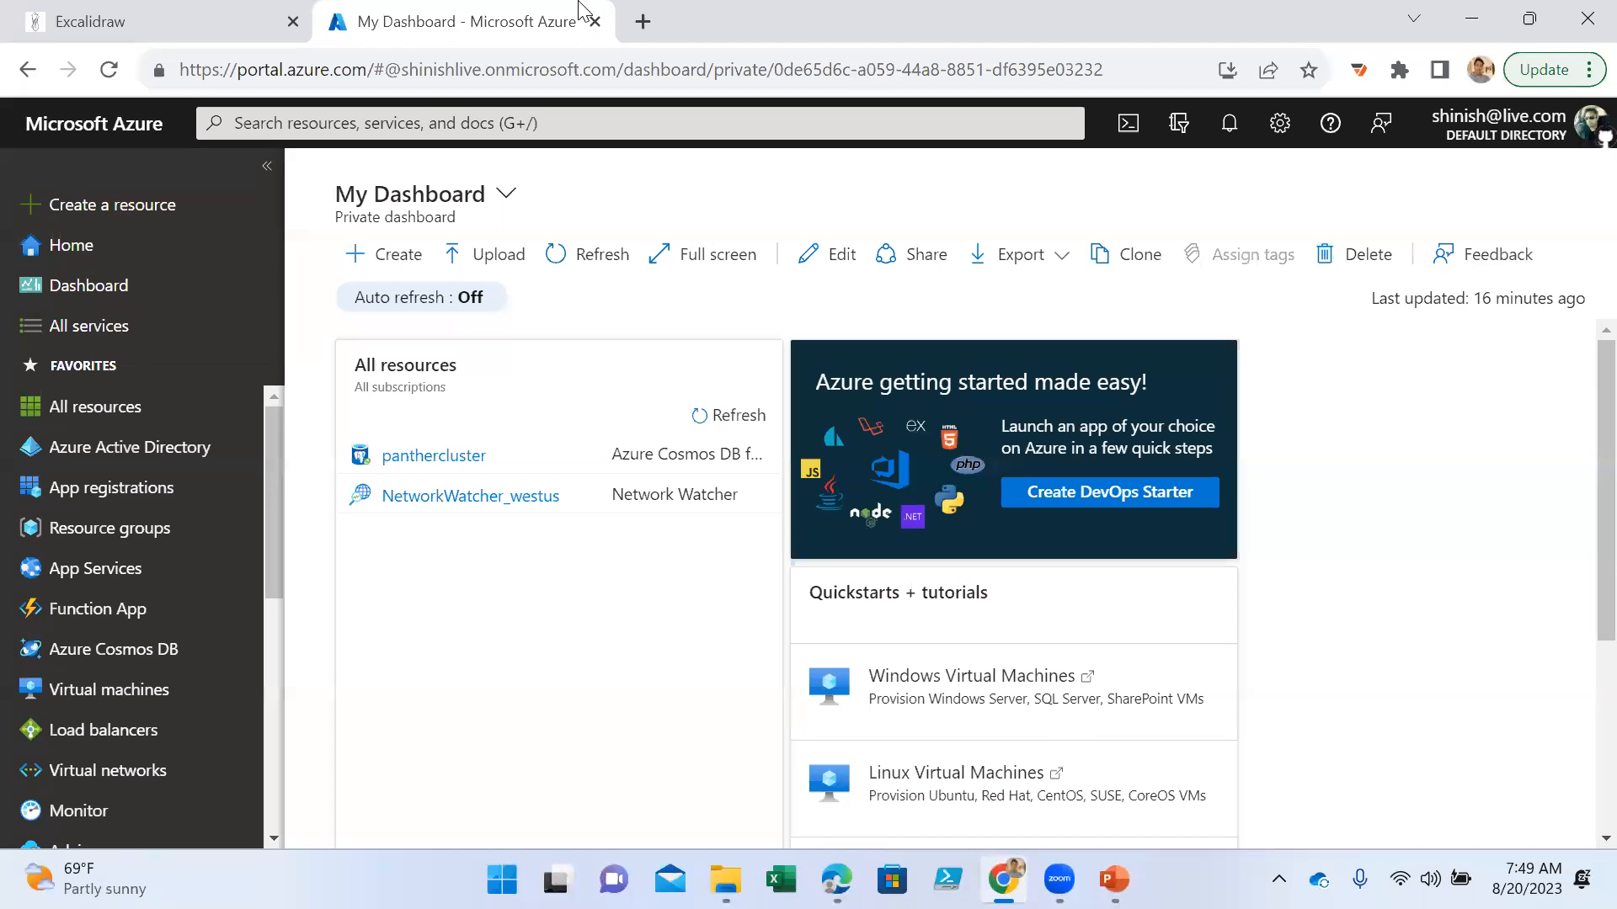
pyautogui.click(642, 23)
pyautogui.hotkey('ctrl', 'v')
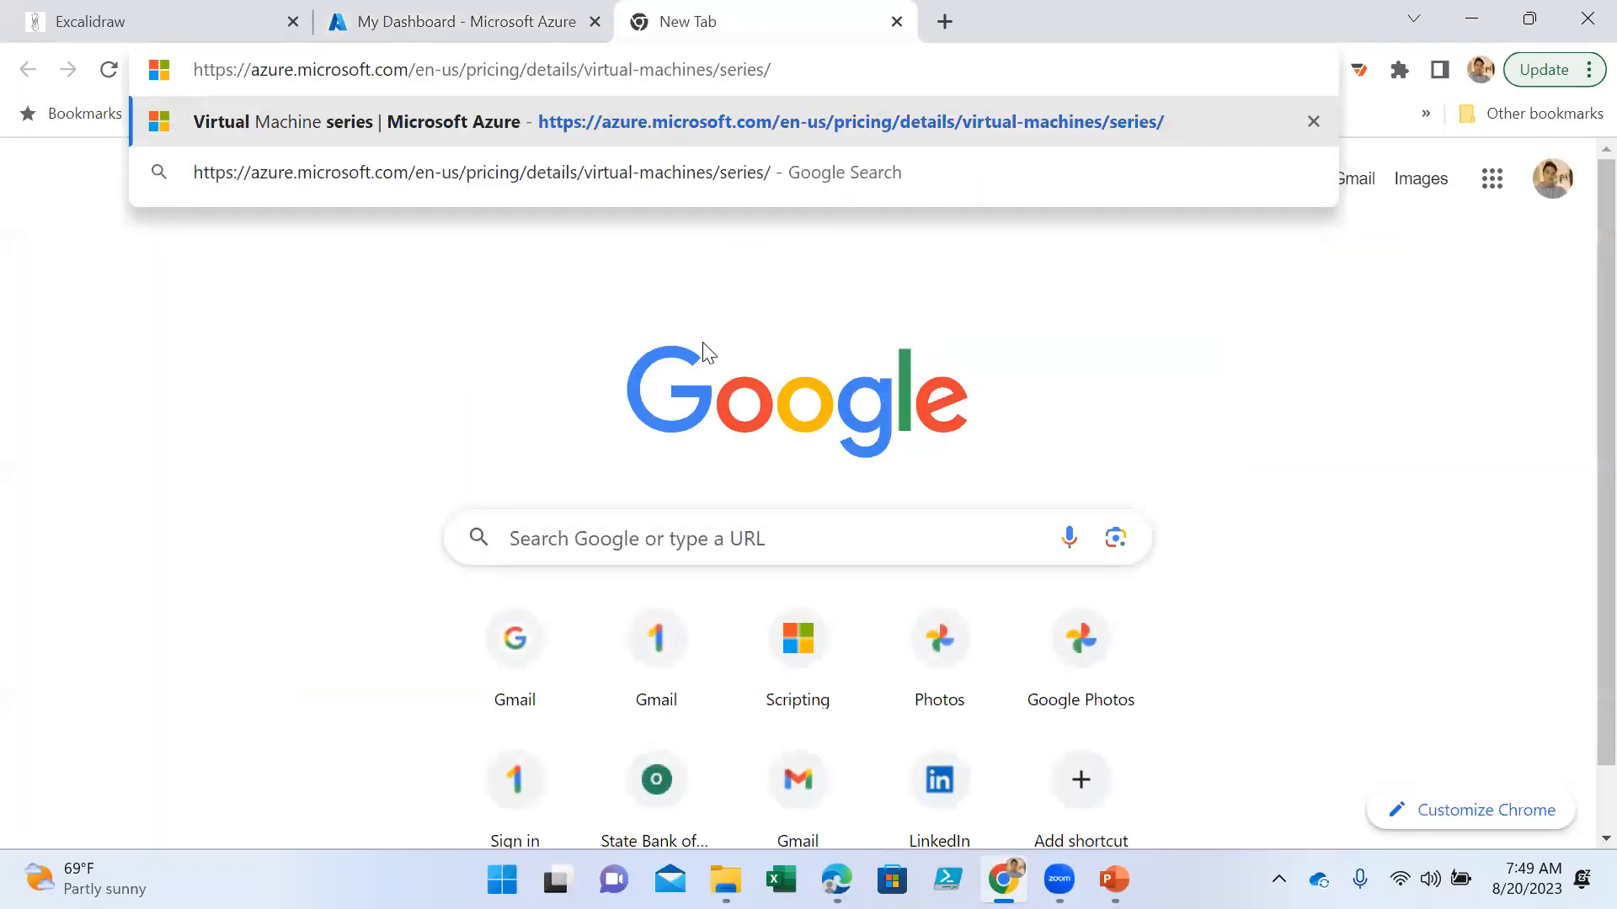
pyautogui.press('BackSpace')
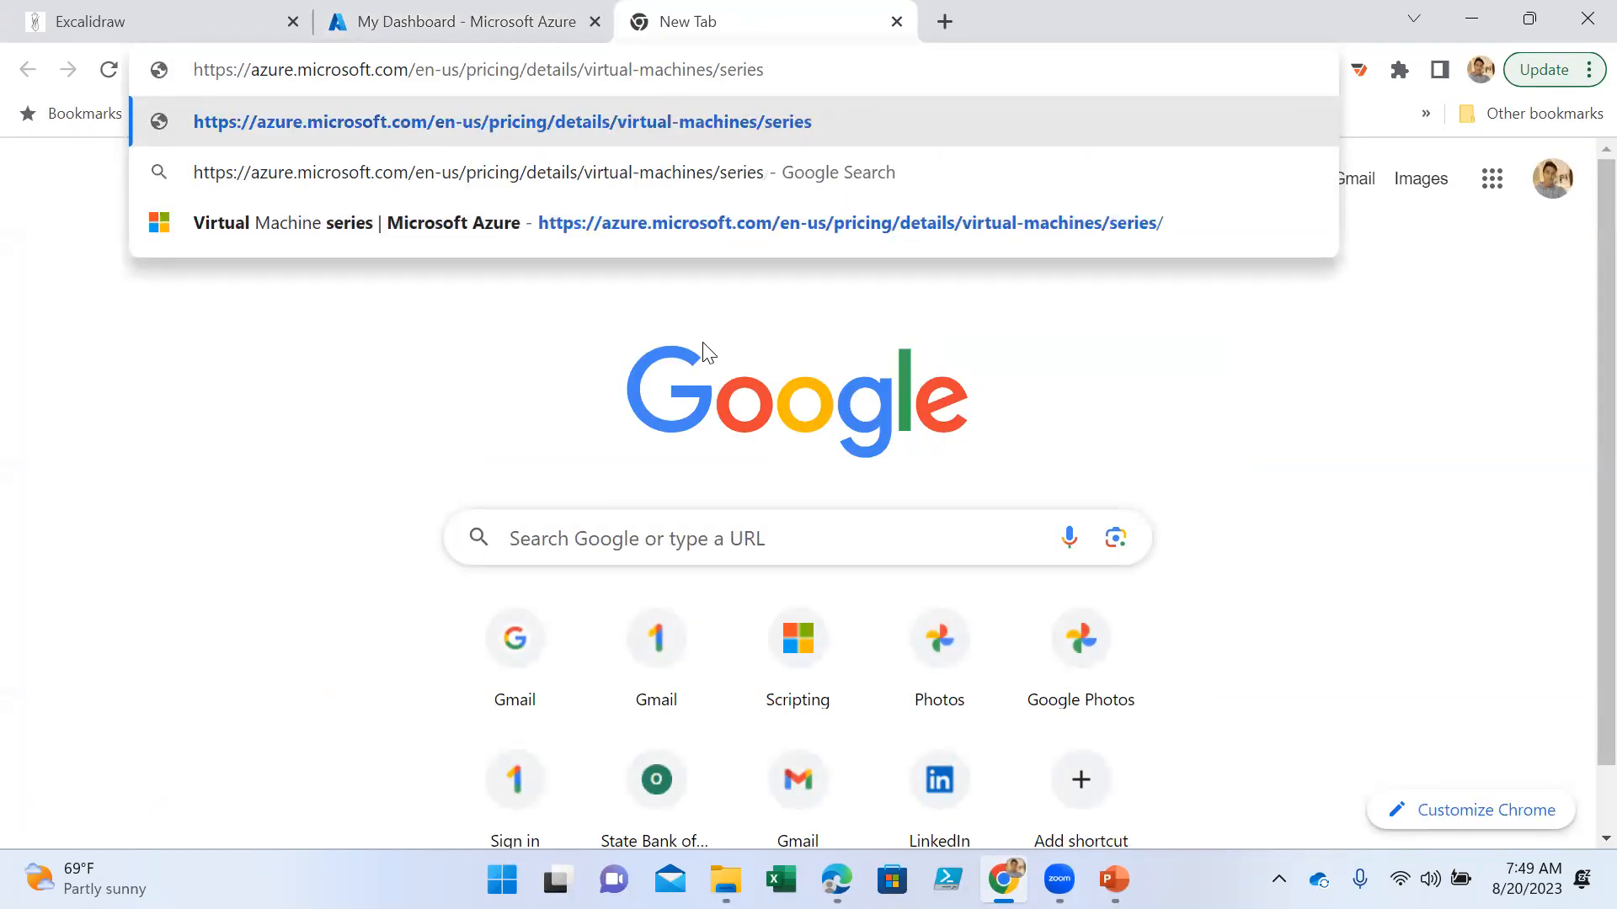
pyautogui.press('Return')
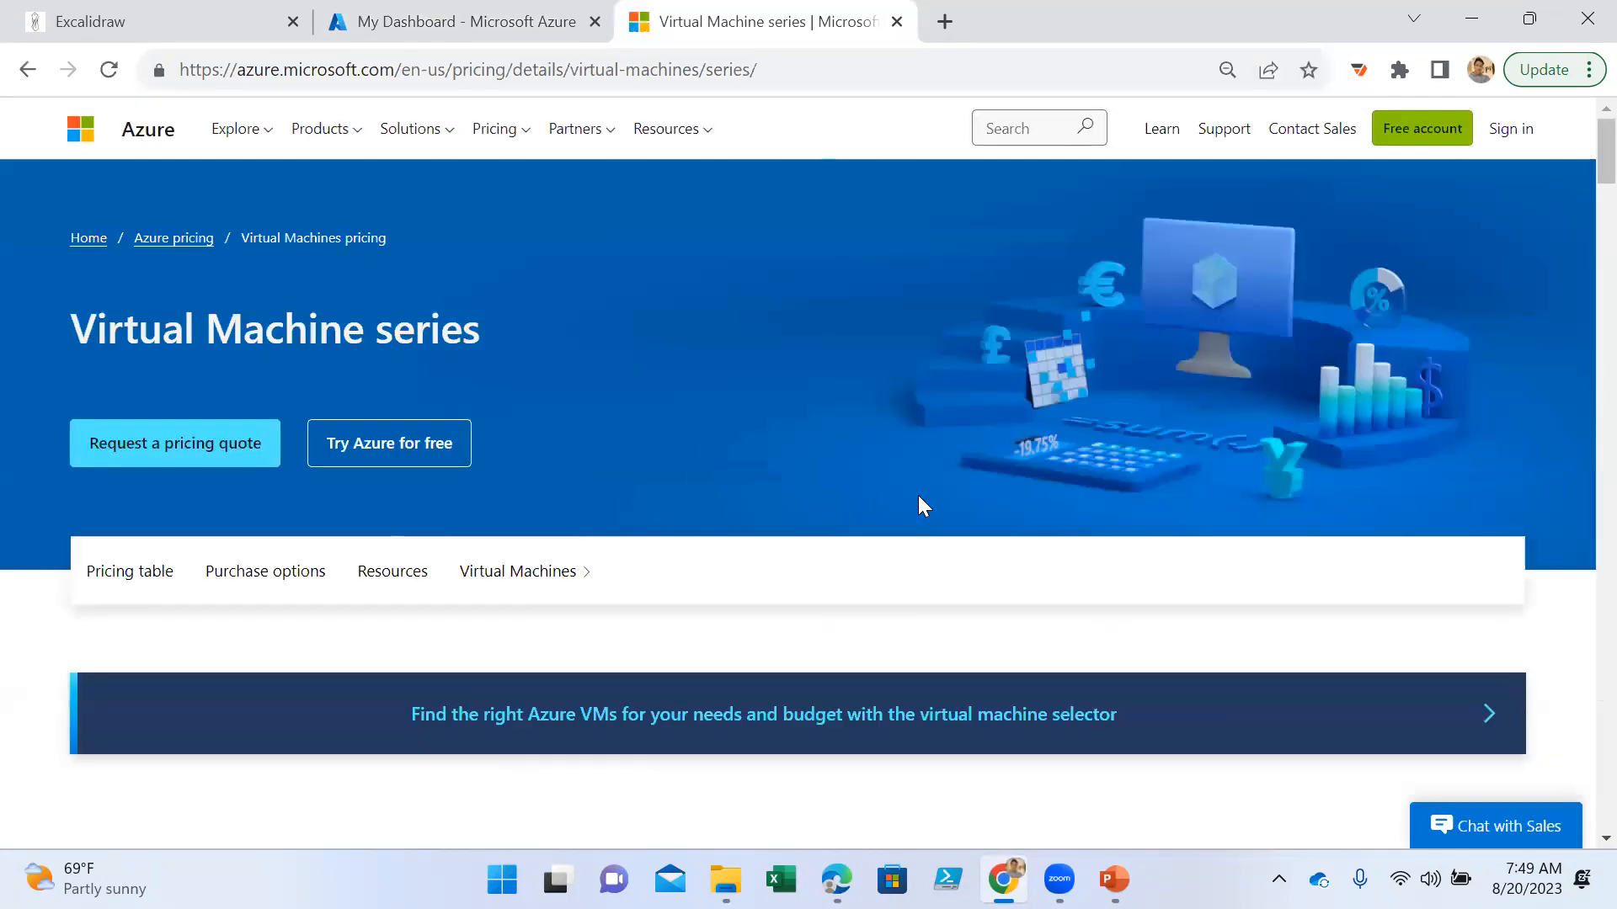
# - Review the A-Series and Bs-Series descriptions, highlighting the example workloads of each
pyautogui.scroll(-3, 918, 498)
pyautogui.scroll(-5, 920, 500)
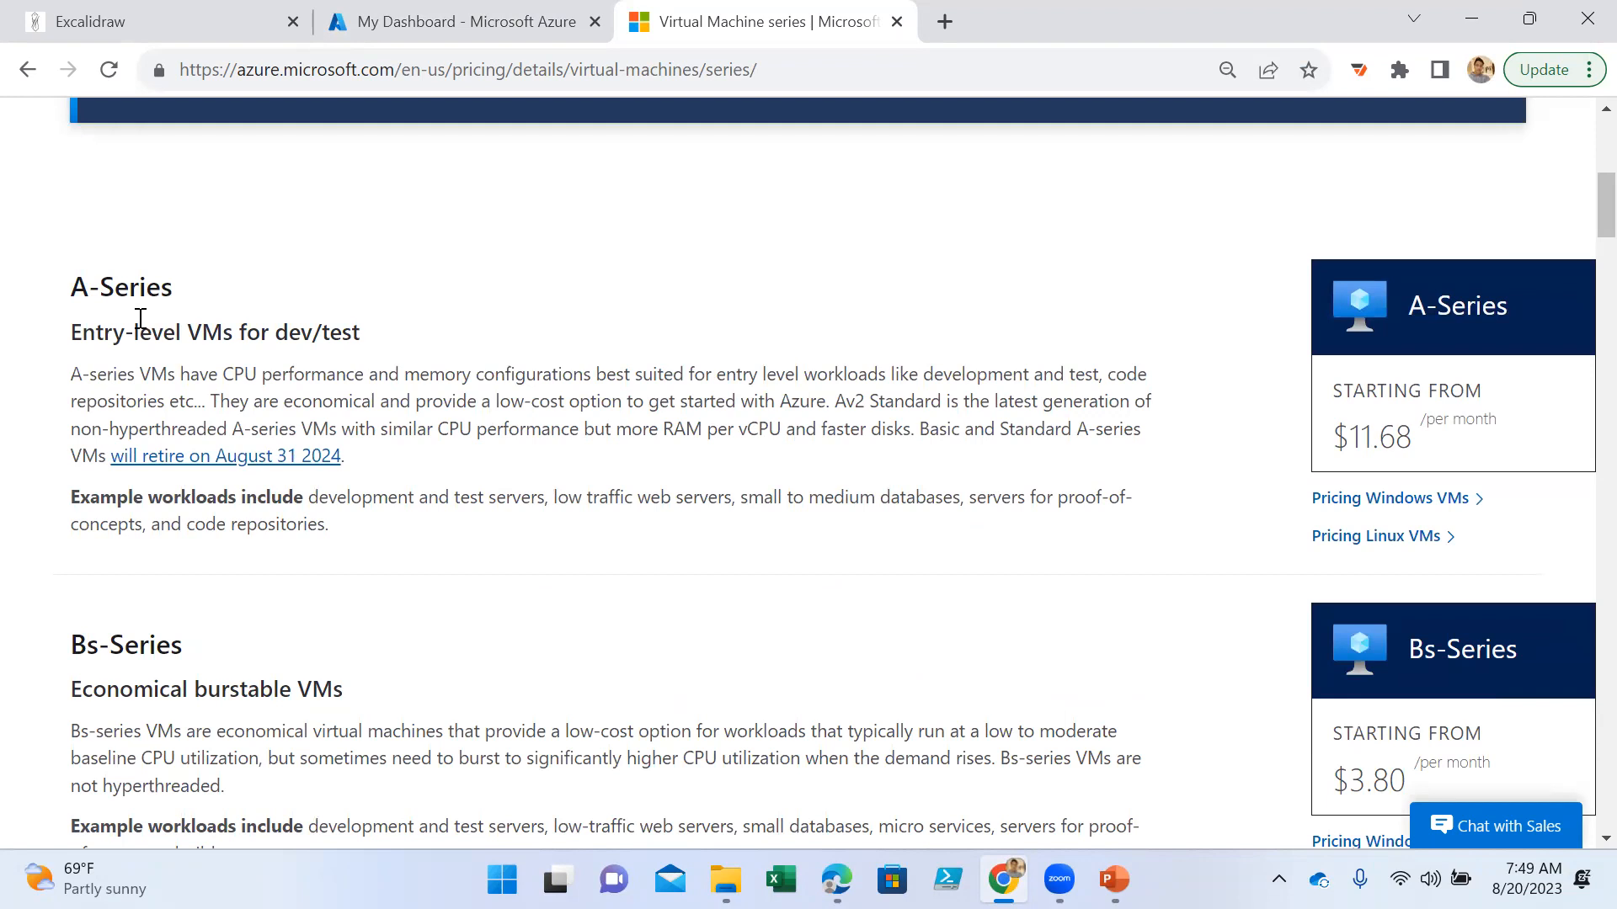
pyautogui.scroll(-2, 296, 462)
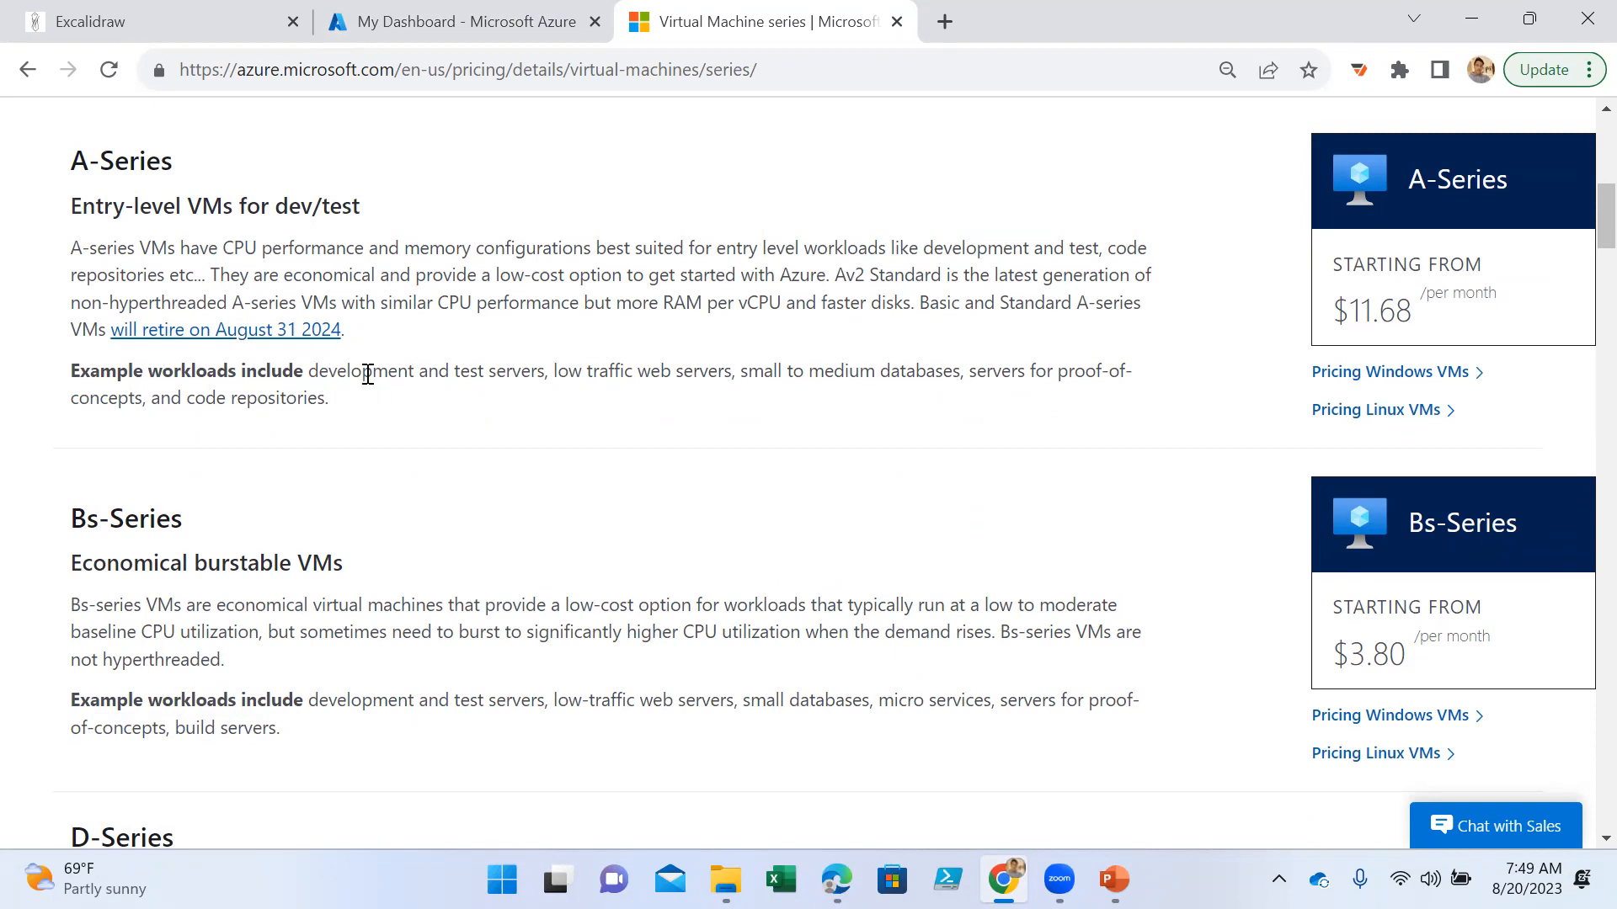
pyautogui.moveTo(319, 373); pyautogui.dragTo(717, 371)
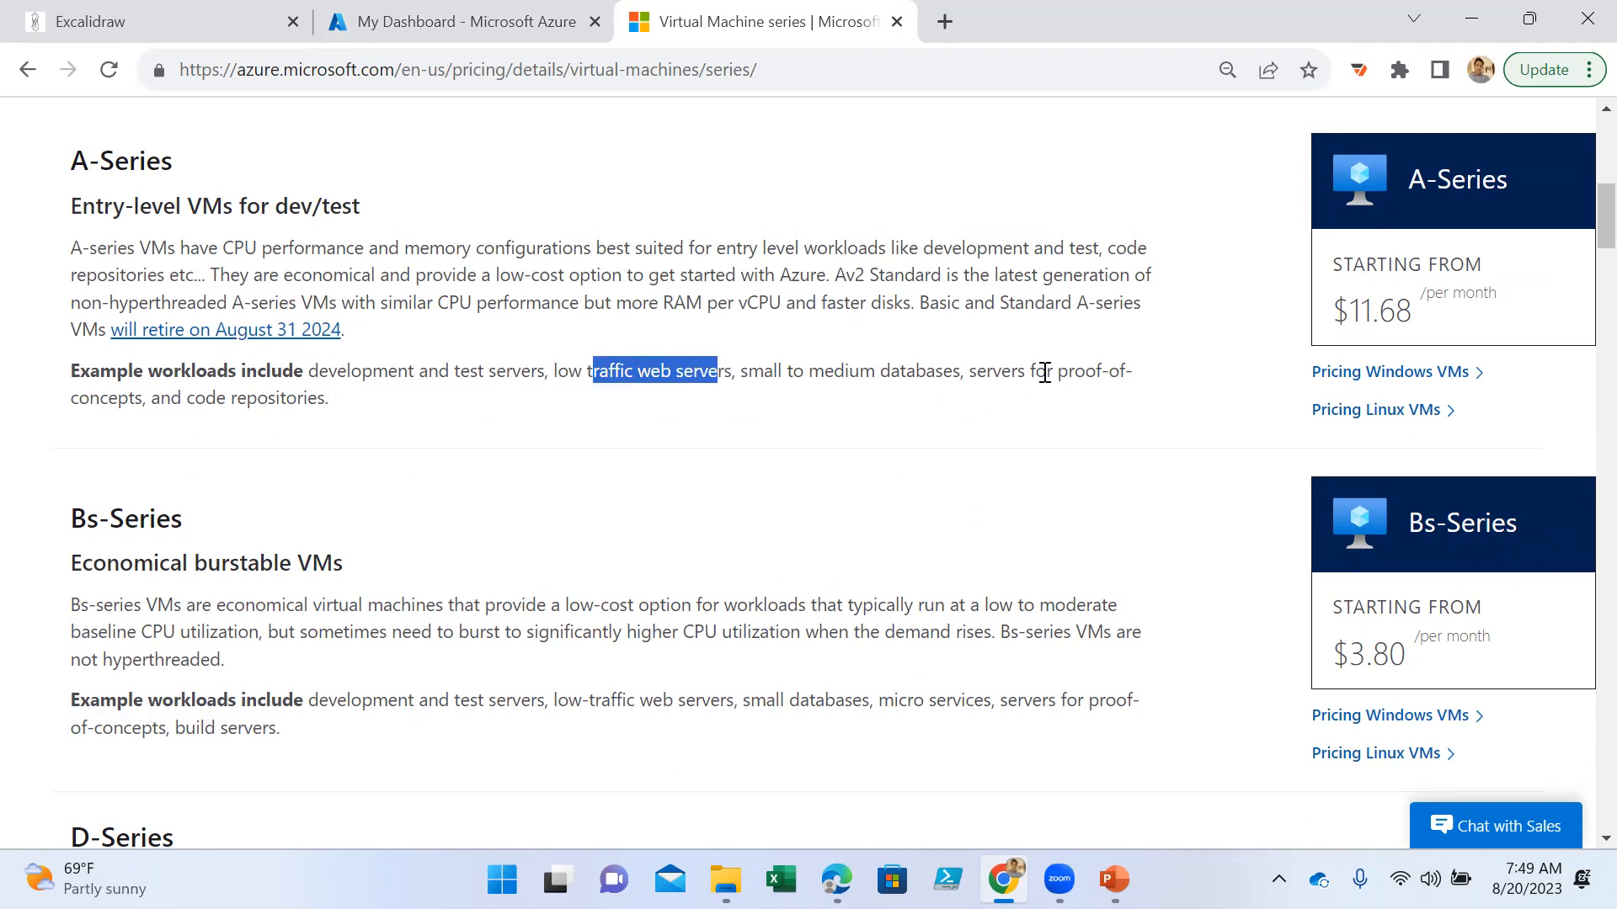
pyautogui.moveTo(1044, 372); pyautogui.dragTo(1129, 415)
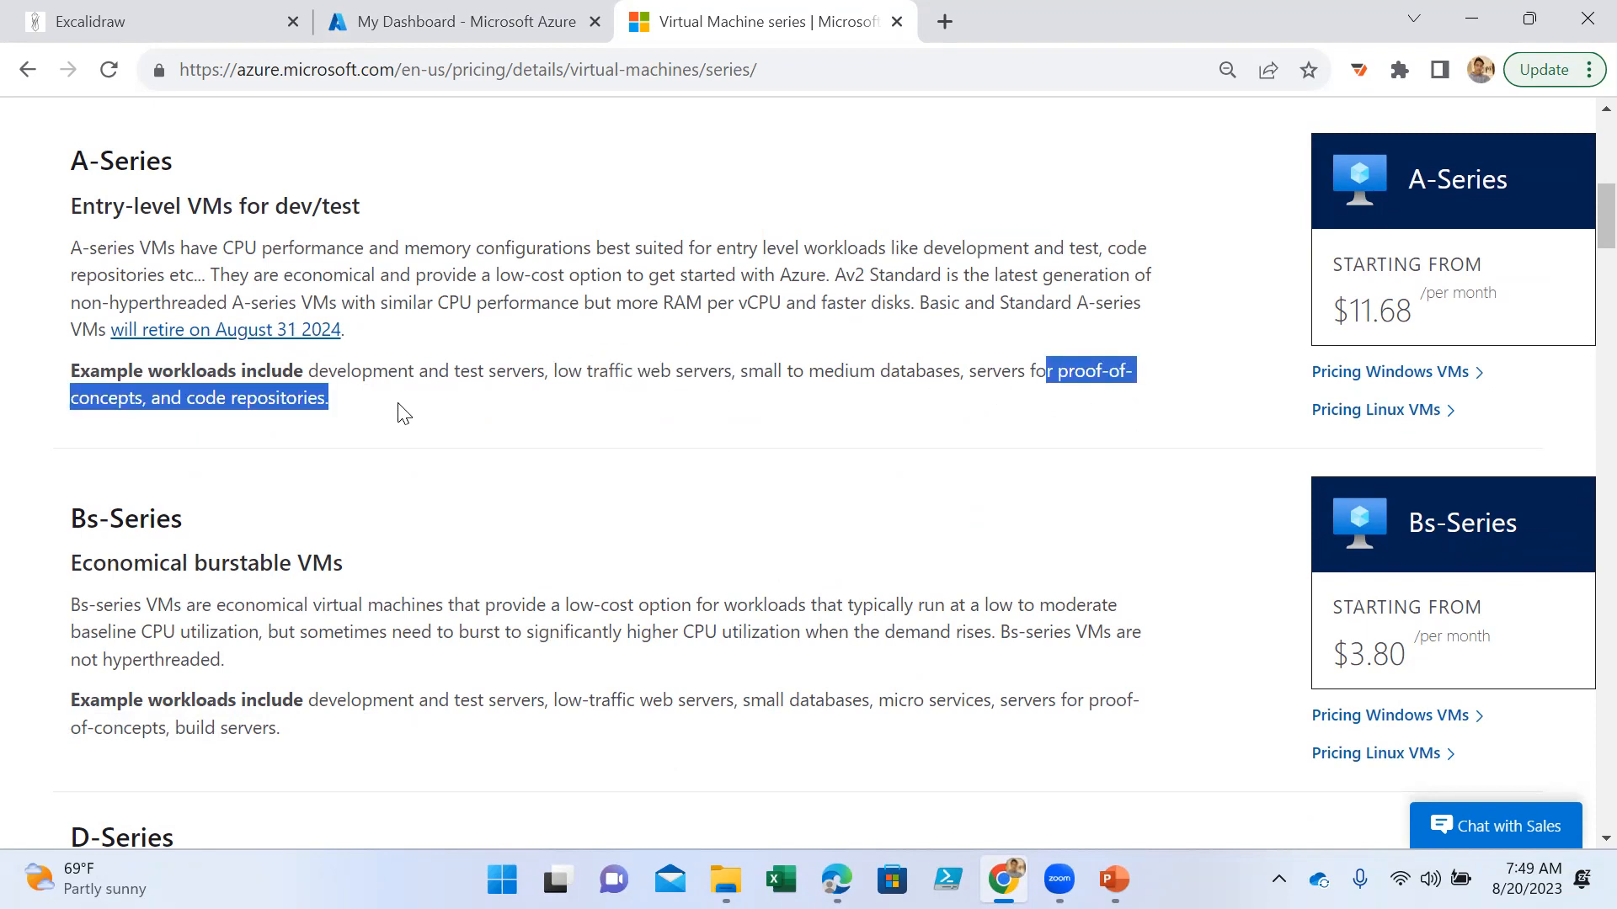
pyautogui.scroll(-3, 405, 413)
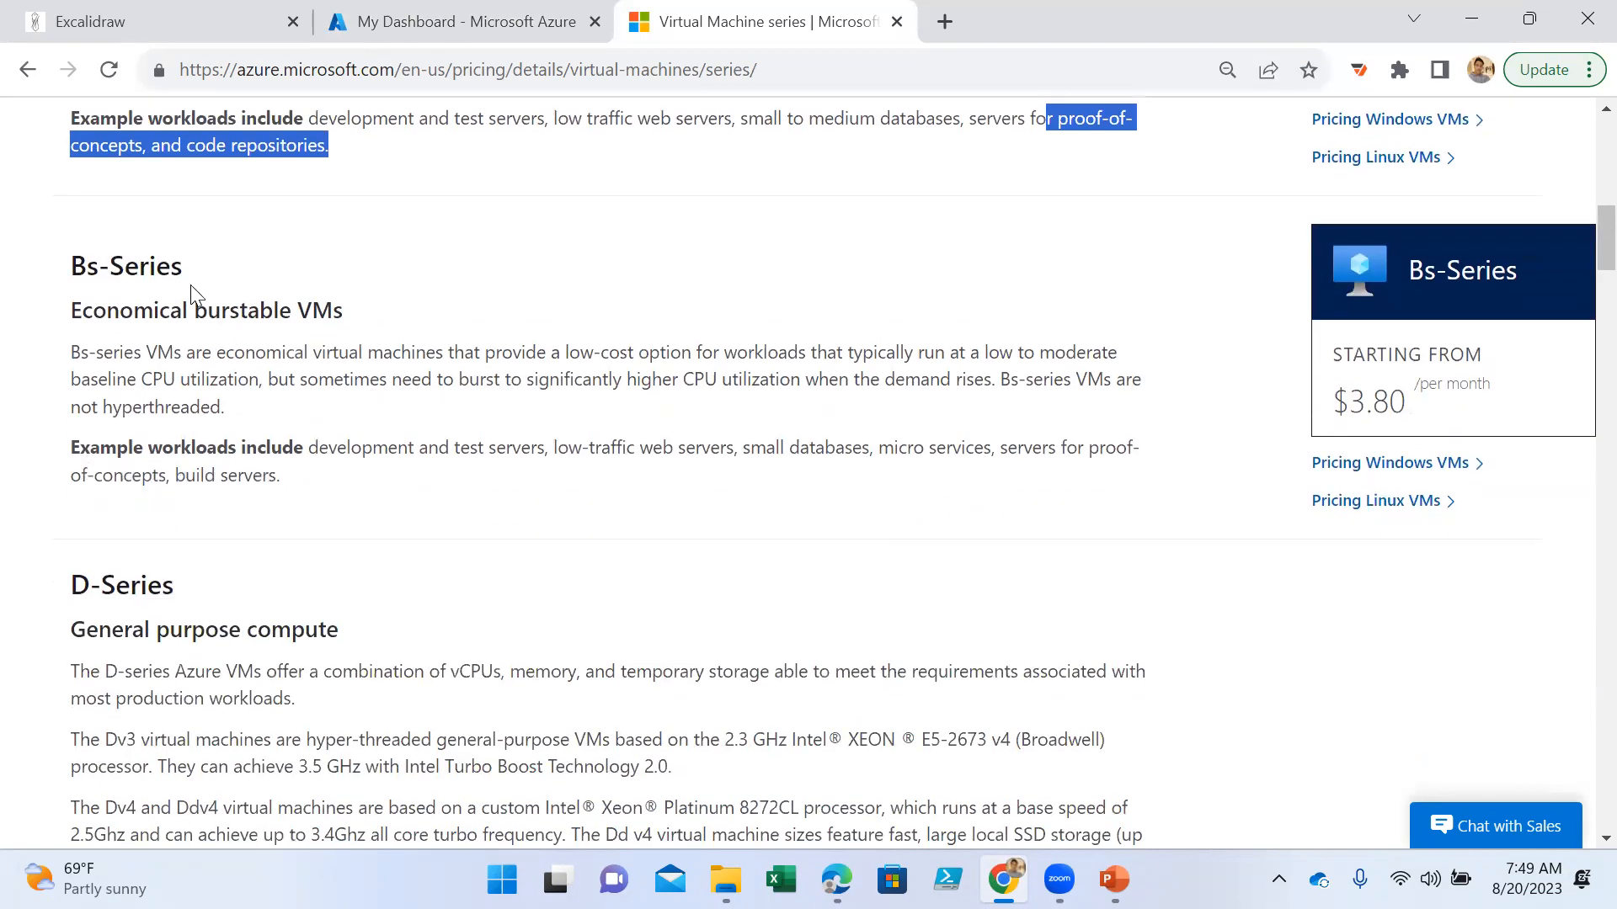
pyautogui.moveTo(352, 447); pyautogui.dragTo(669, 505)
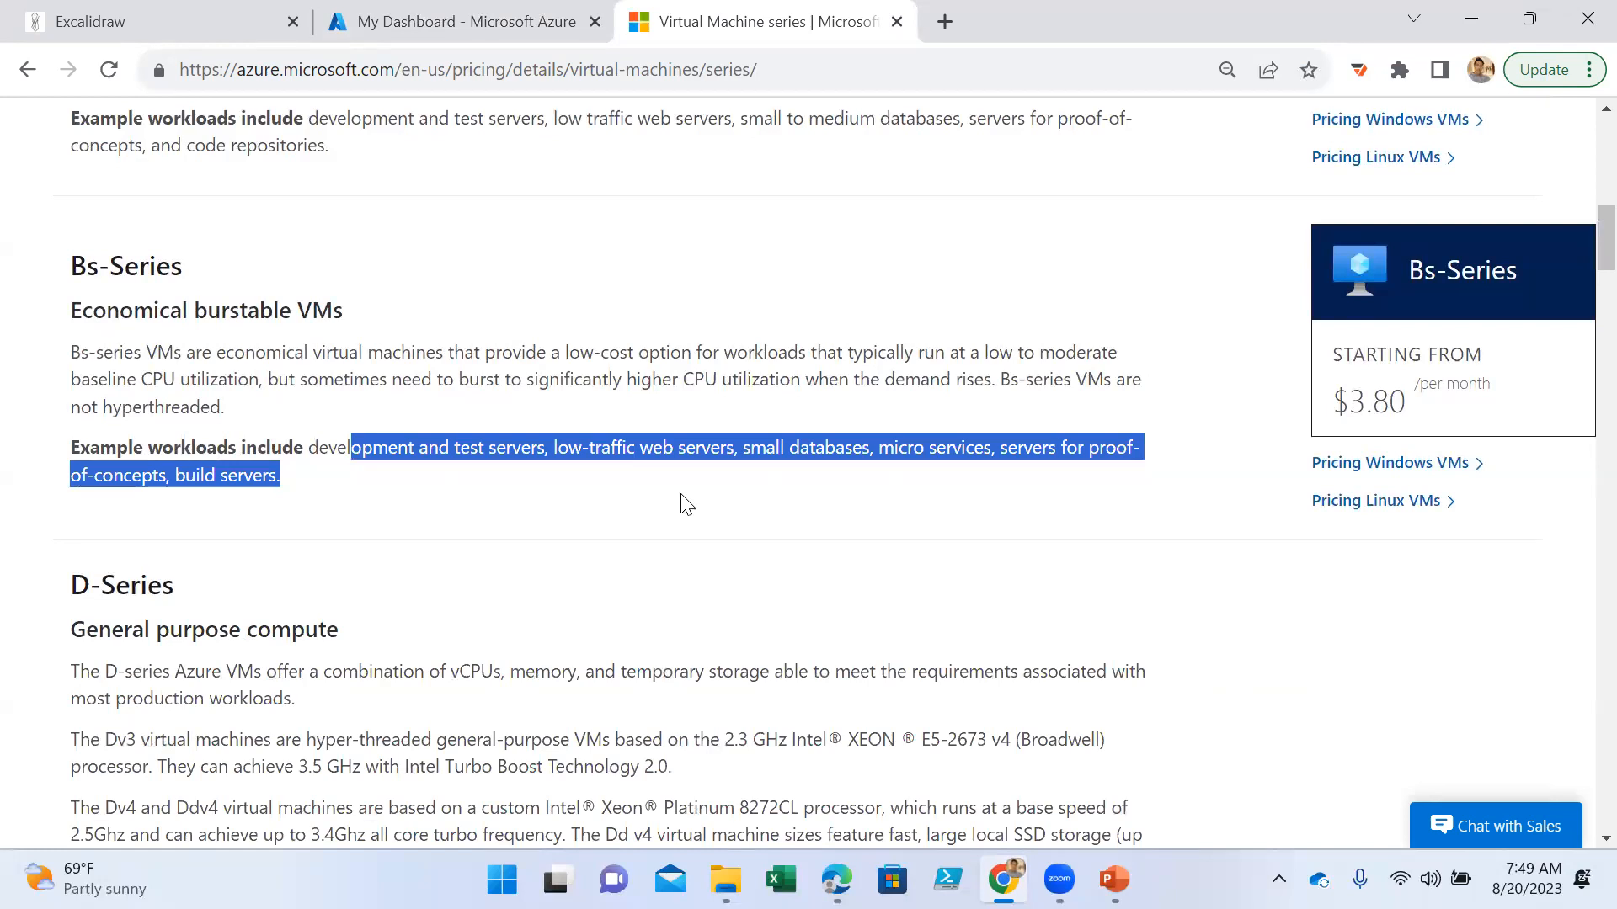
# - Review the D-Series section, highlighting its general-purpose description and its example workloads
pyautogui.scroll(-3, 679, 502)
pyautogui.moveTo(177, 339); pyautogui.dragTo(69, 335)
pyautogui.scroll(-1, 452, 502)
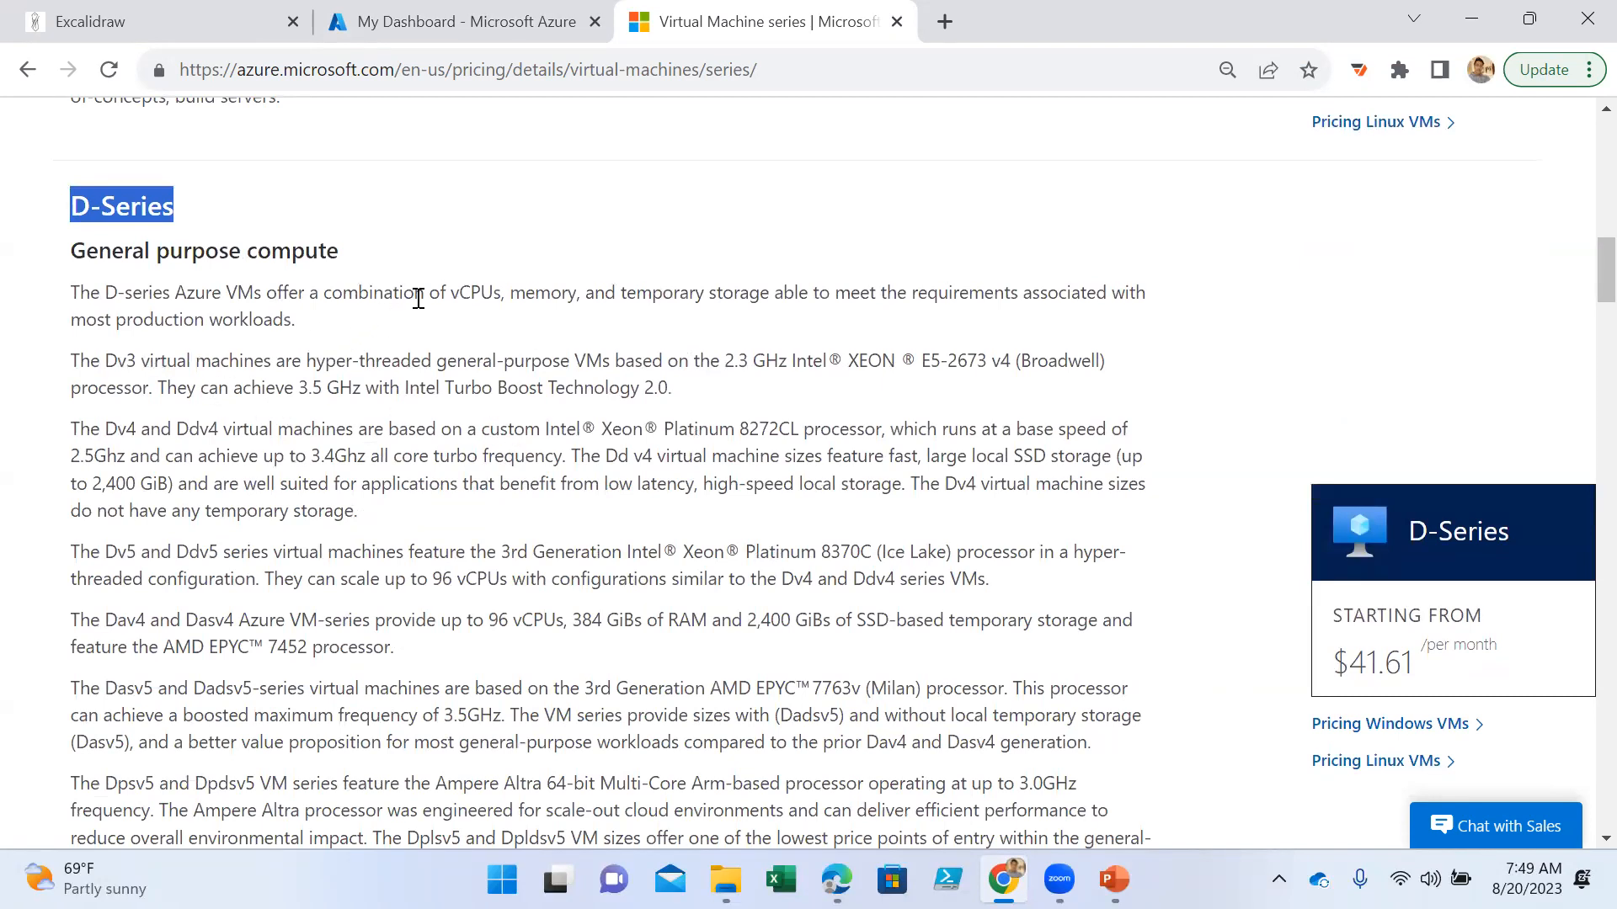
pyautogui.moveTo(448, 297); pyautogui.dragTo(530, 316)
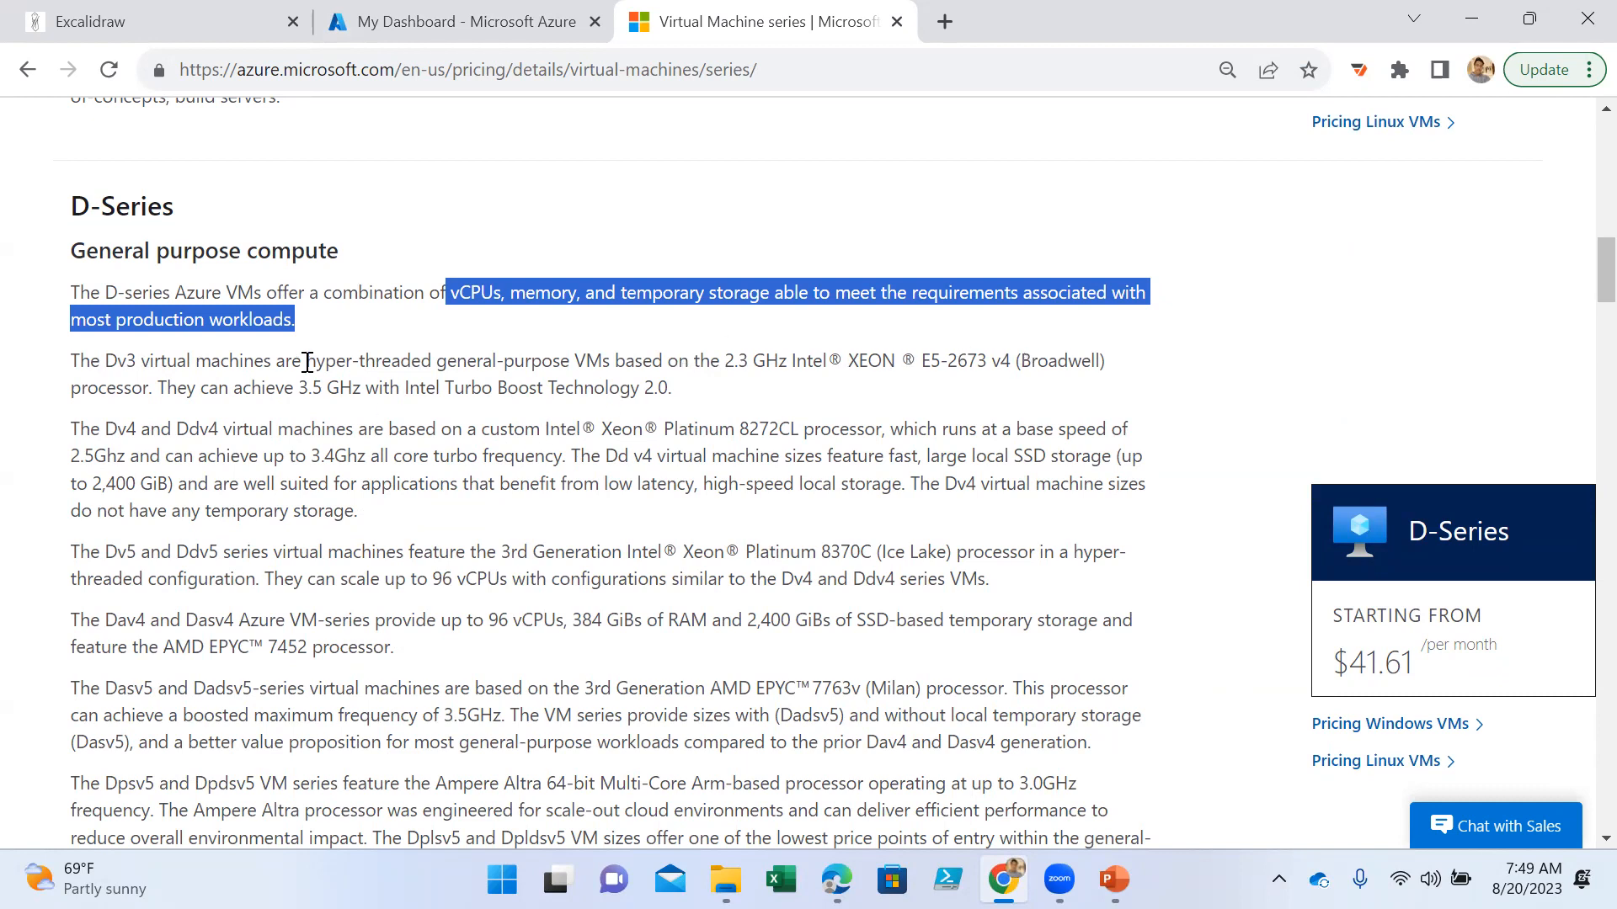
pyautogui.scroll(-5, 441, 427)
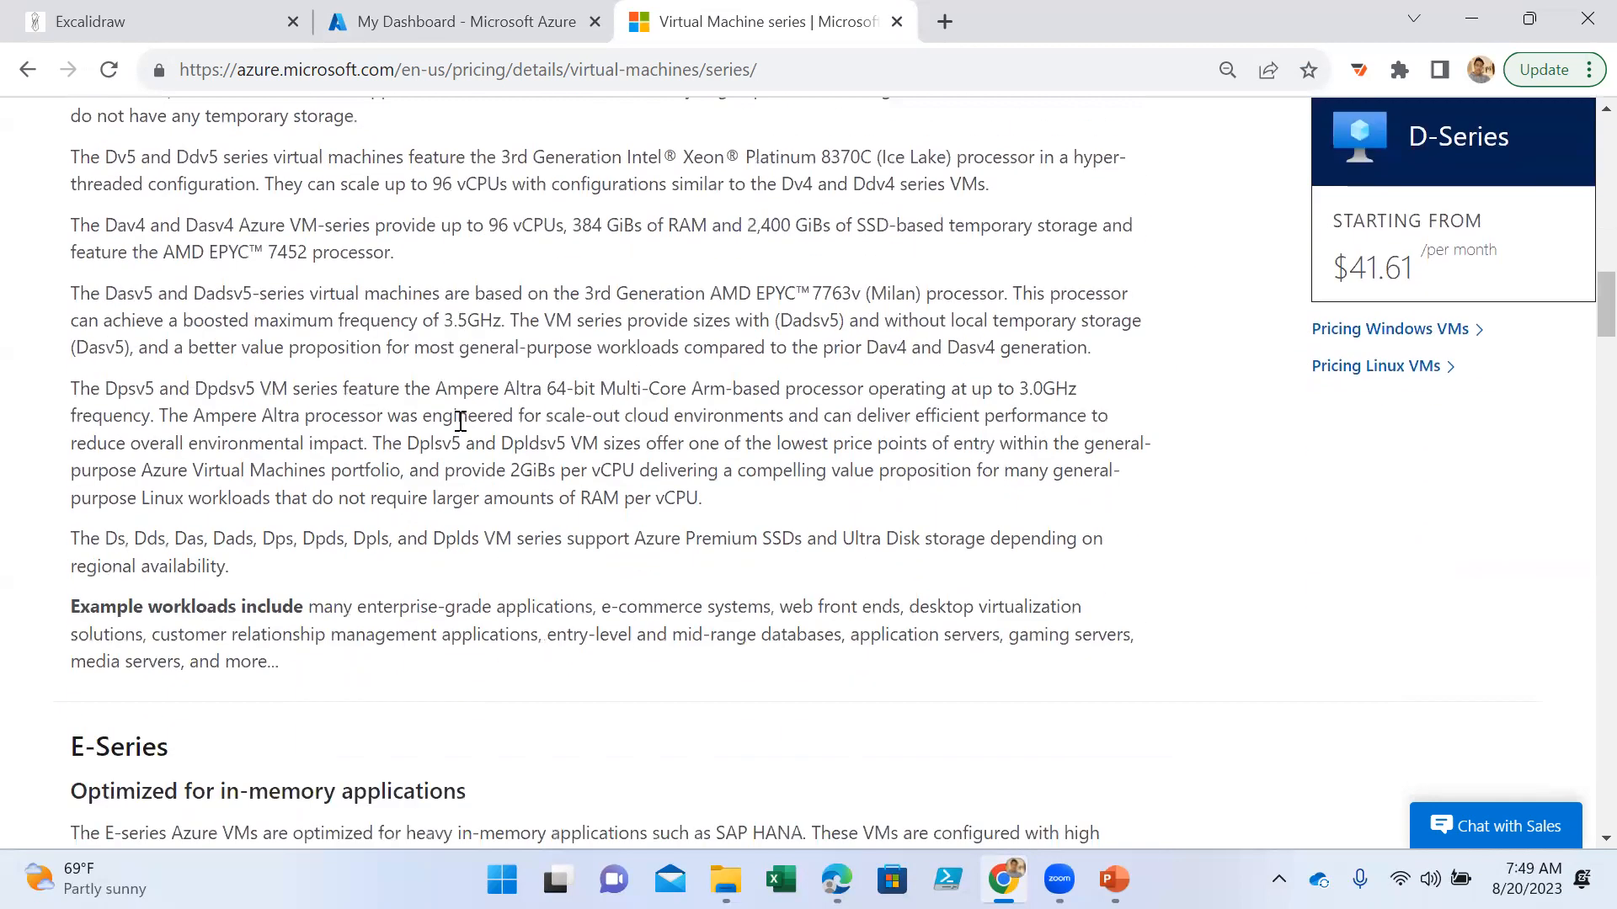
pyautogui.moveTo(303, 496); pyautogui.dragTo(586, 505)
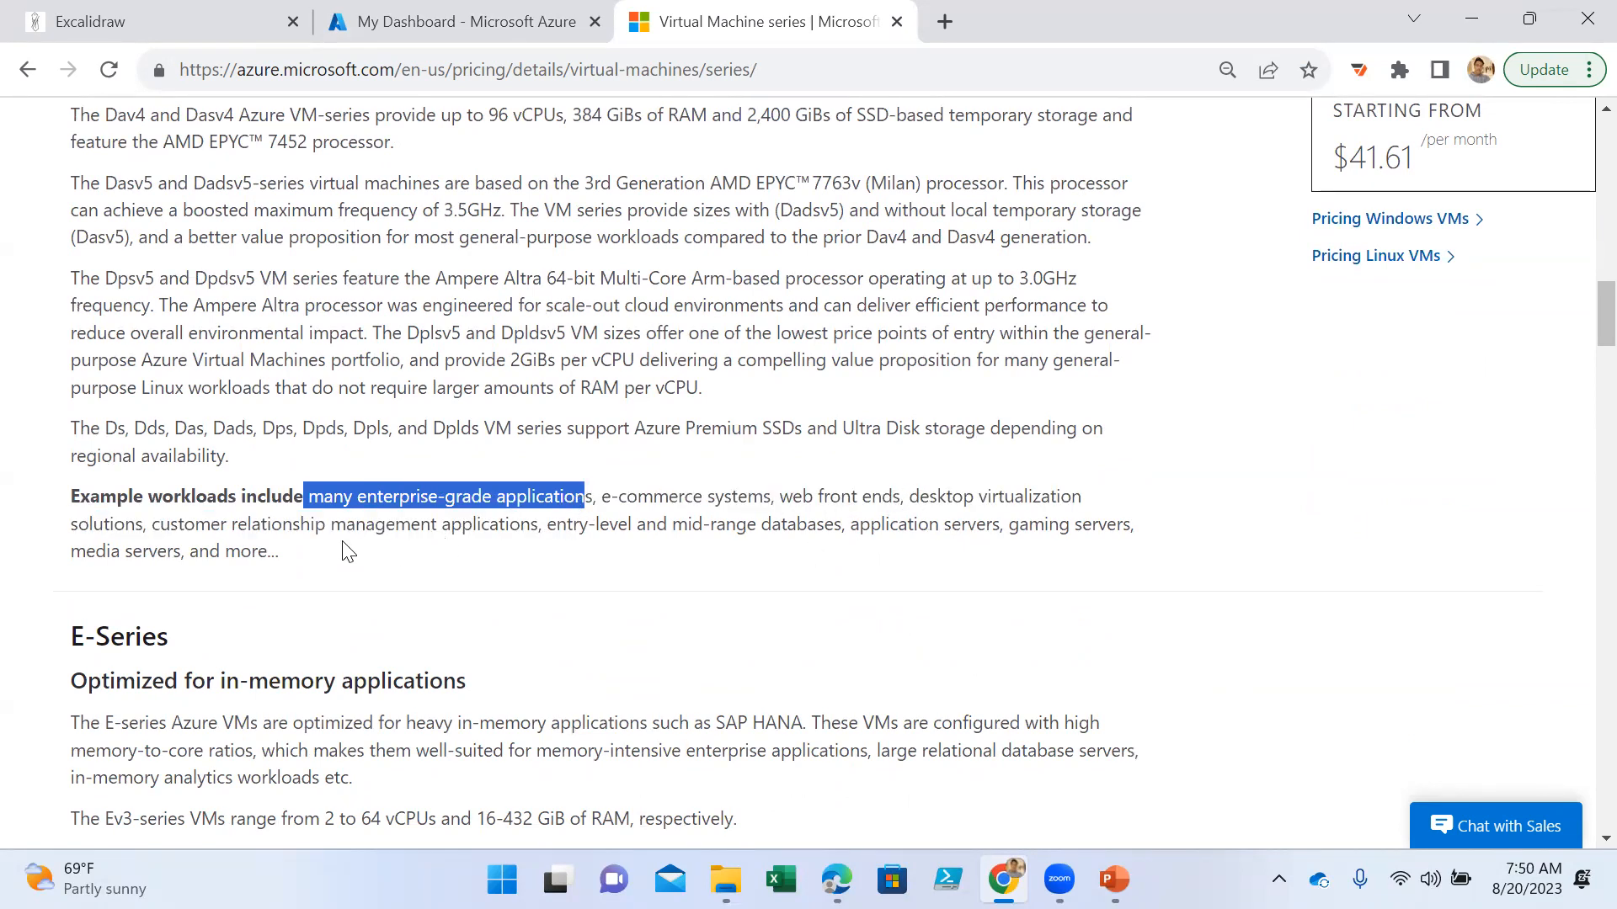
pyautogui.moveTo(687, 527); pyautogui.dragTo(849, 577)
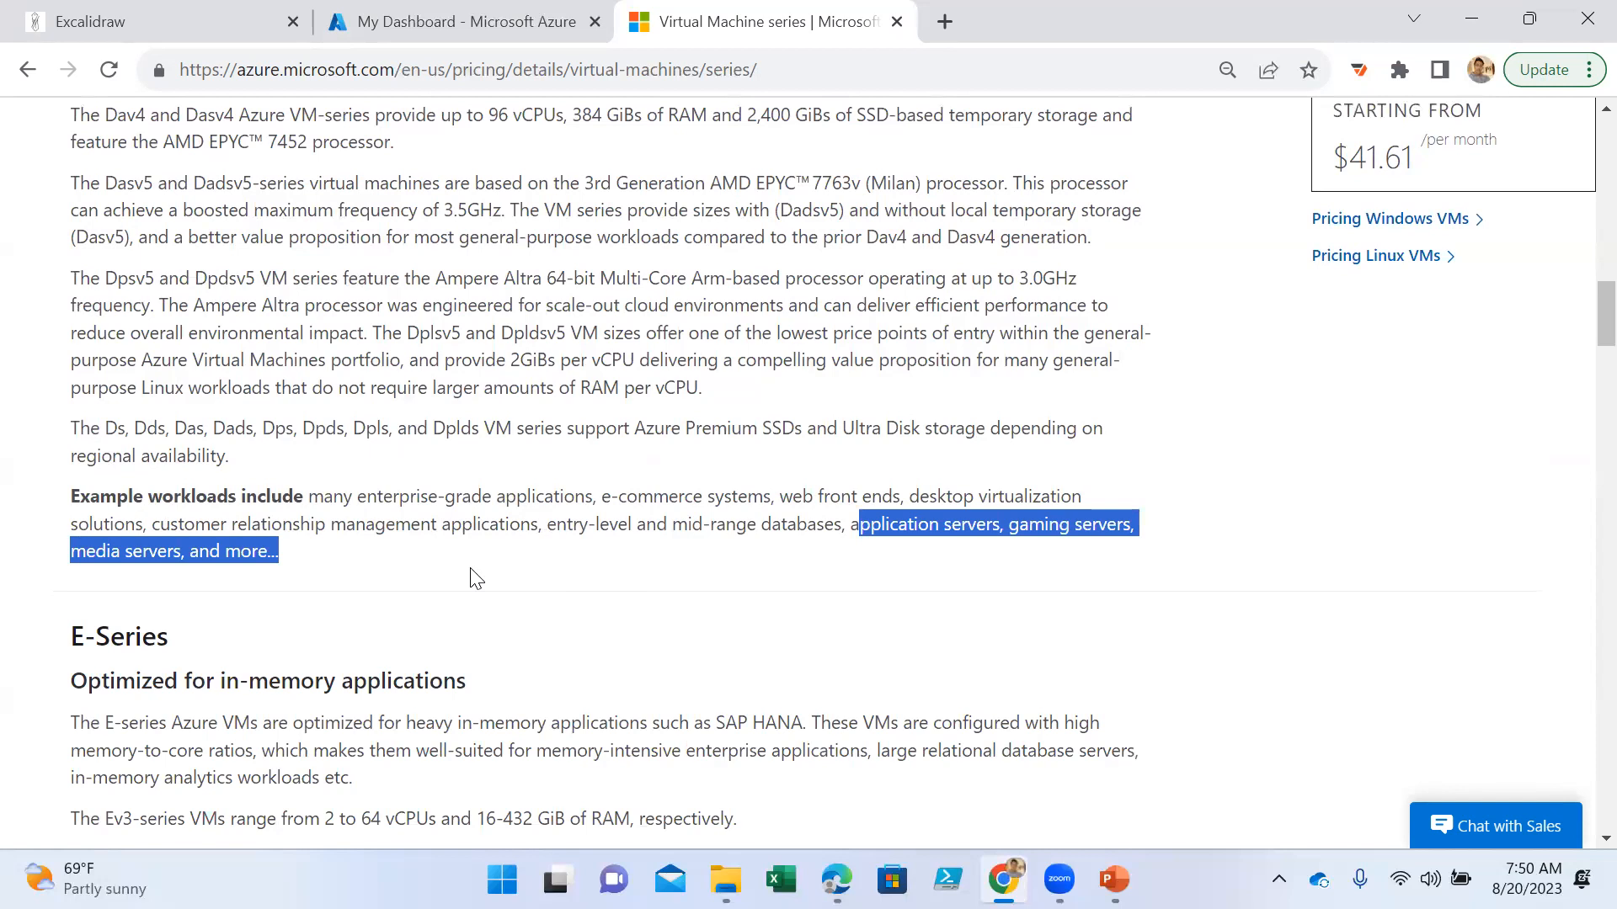
# - Examine which in-memory and memory-intensive applications the E-Series is optimized for, highlighting the key phrases
pyautogui.scroll(-3, 476, 553)
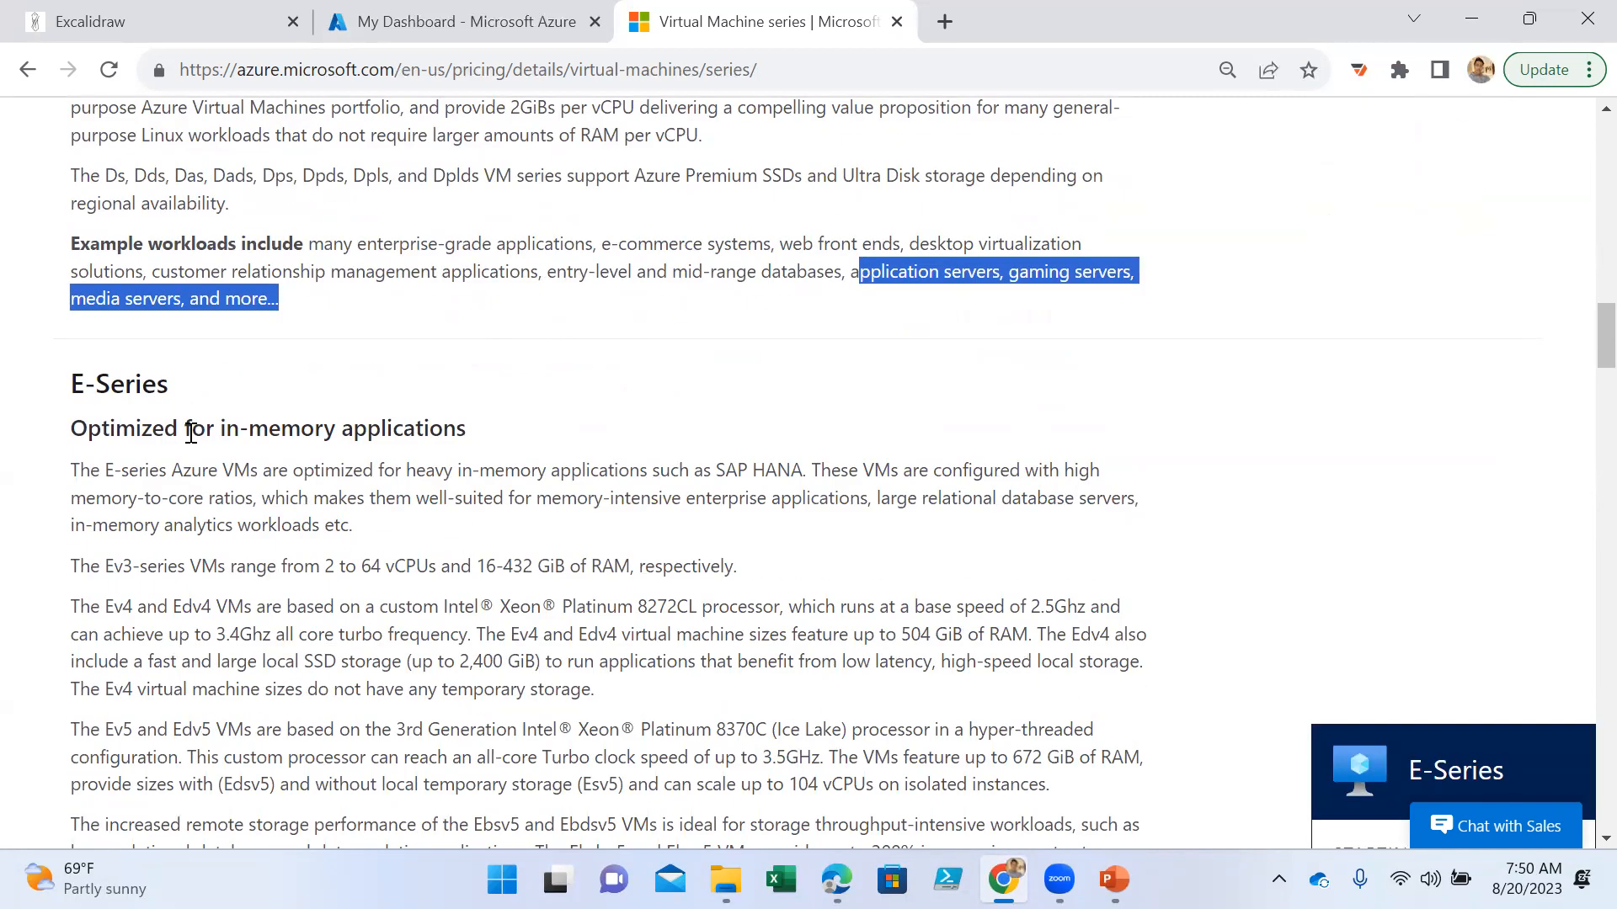
pyautogui.moveTo(226, 428); pyautogui.dragTo(461, 437)
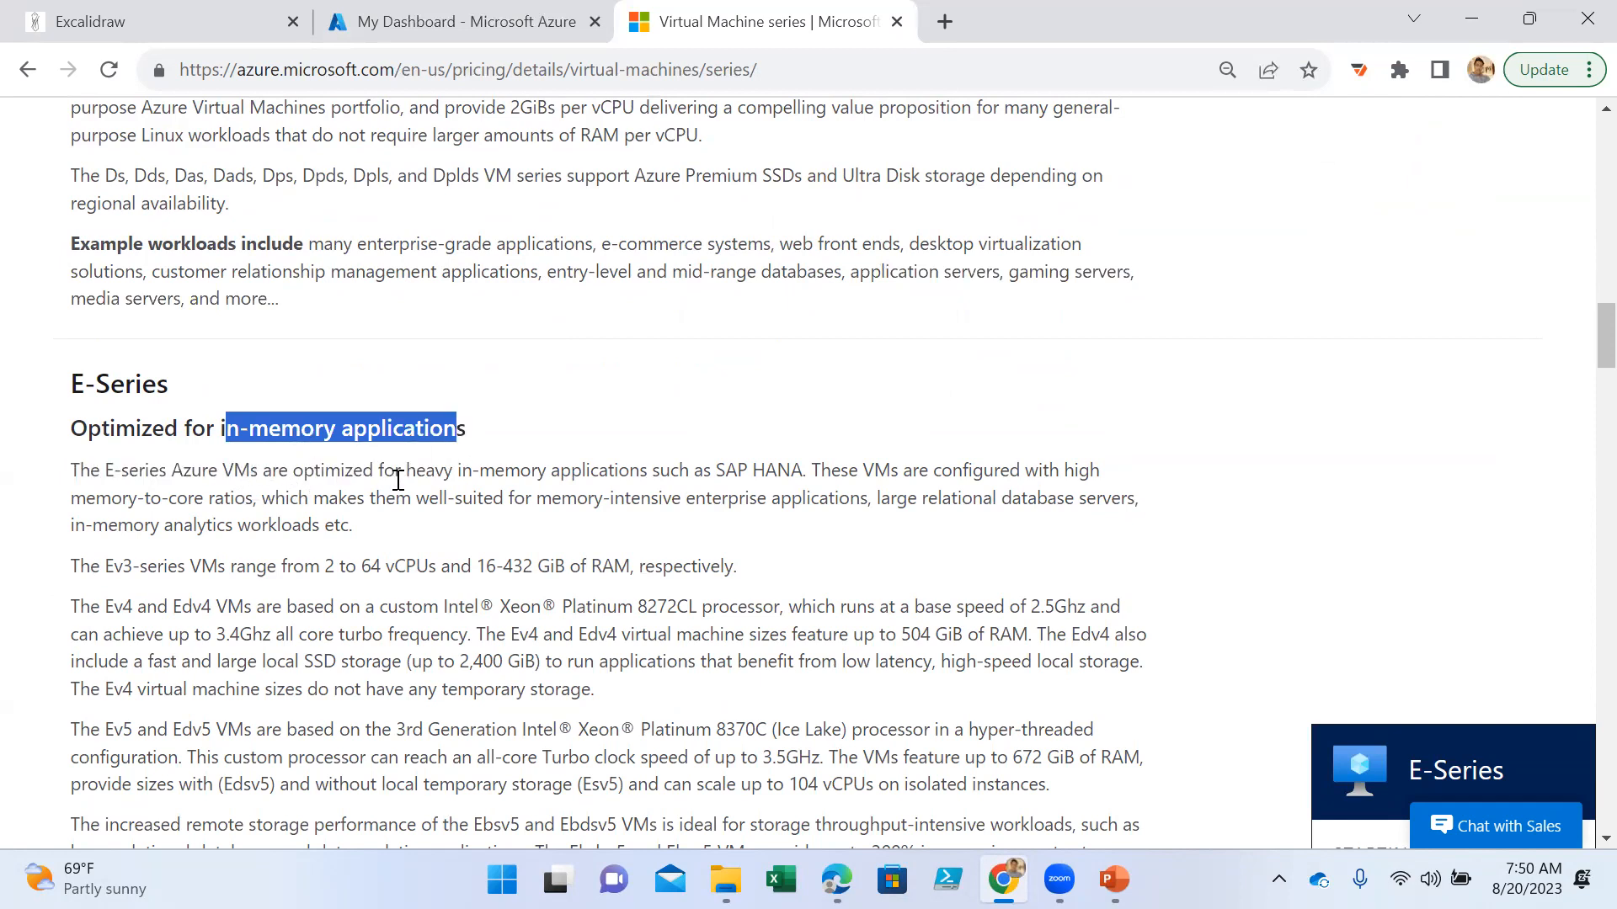
pyautogui.moveTo(404, 473); pyautogui.dragTo(806, 480)
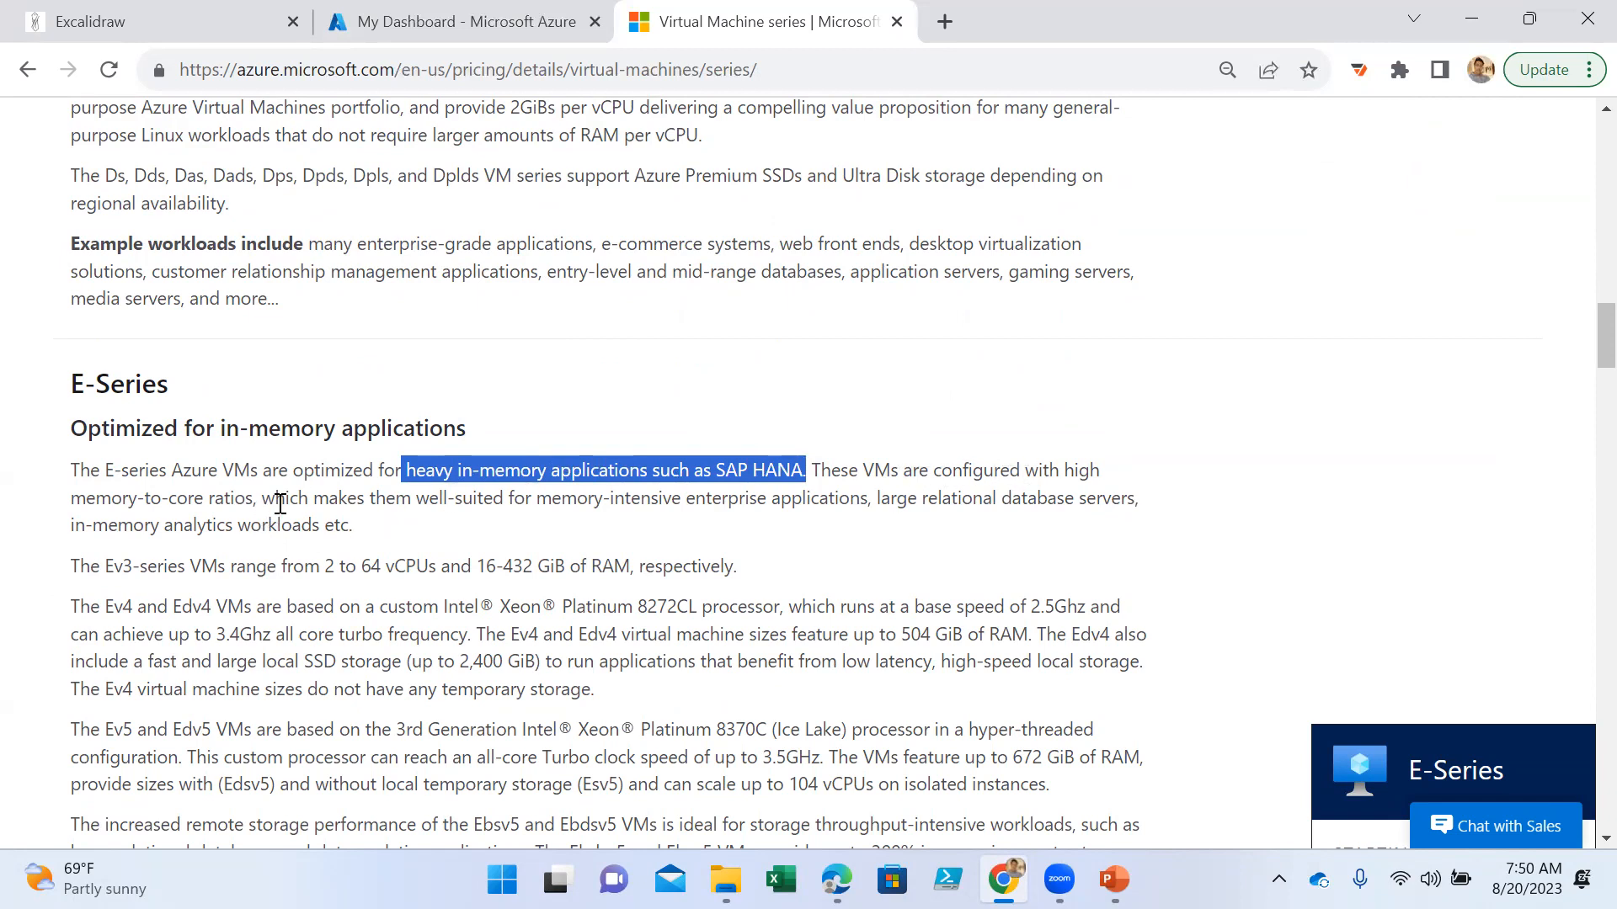
pyautogui.moveTo(447, 502); pyautogui.dragTo(858, 499)
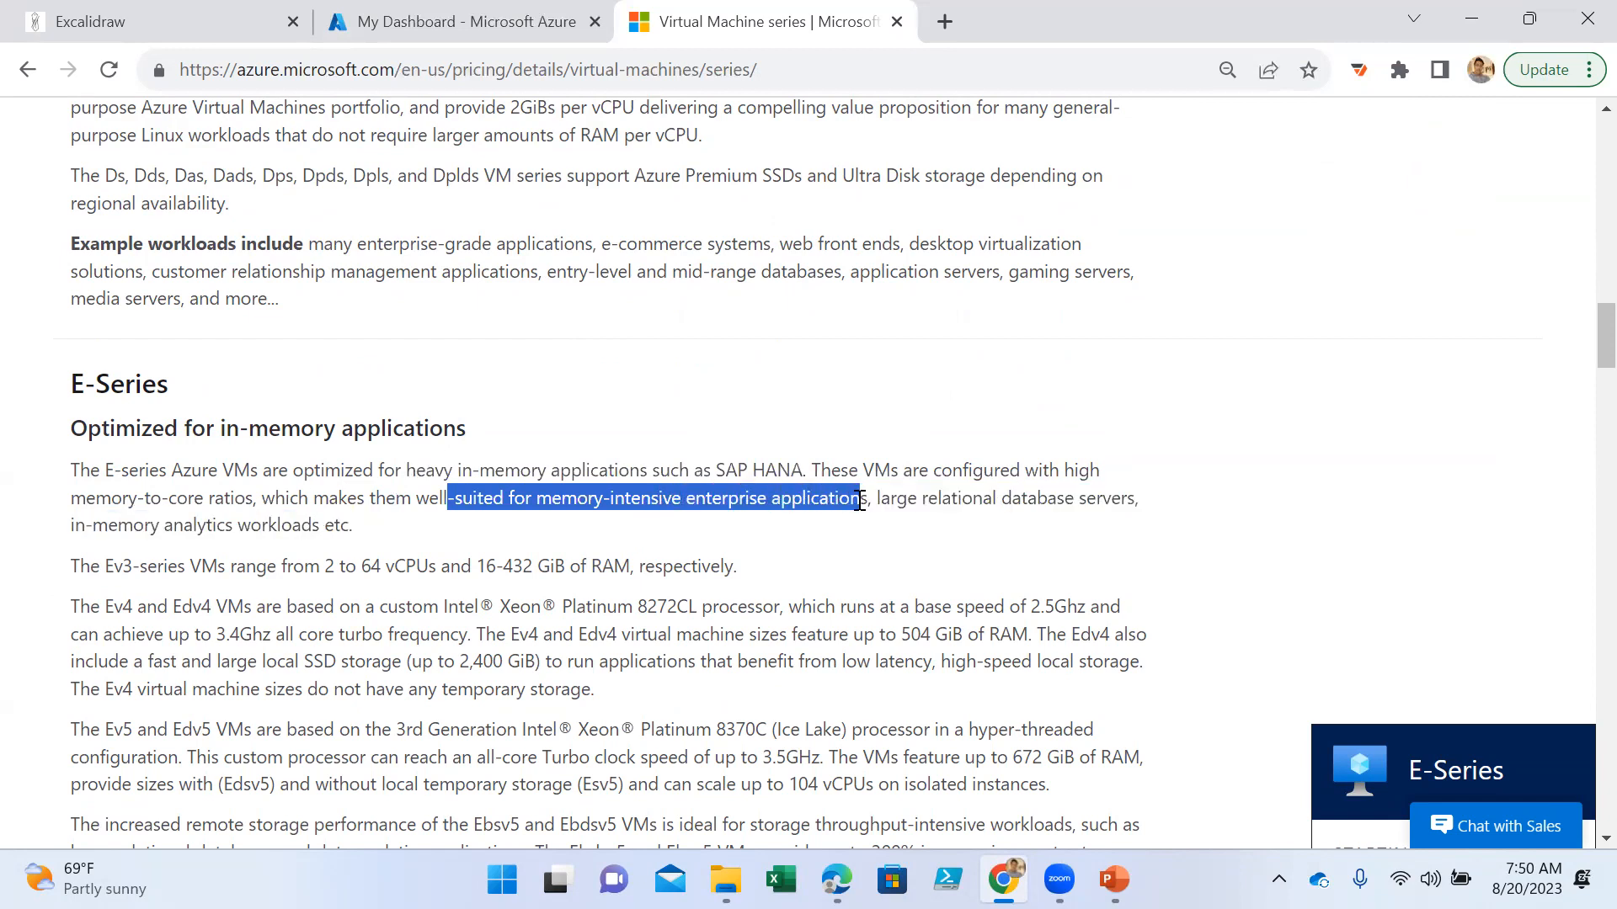
# - Compare the RAM capacities of the Ev3, Ev4/Edv4 and Ev5/Edv5 machines in the E-Series section, highlighting the relevant text
pyautogui.scroll(-1, 628, 495)
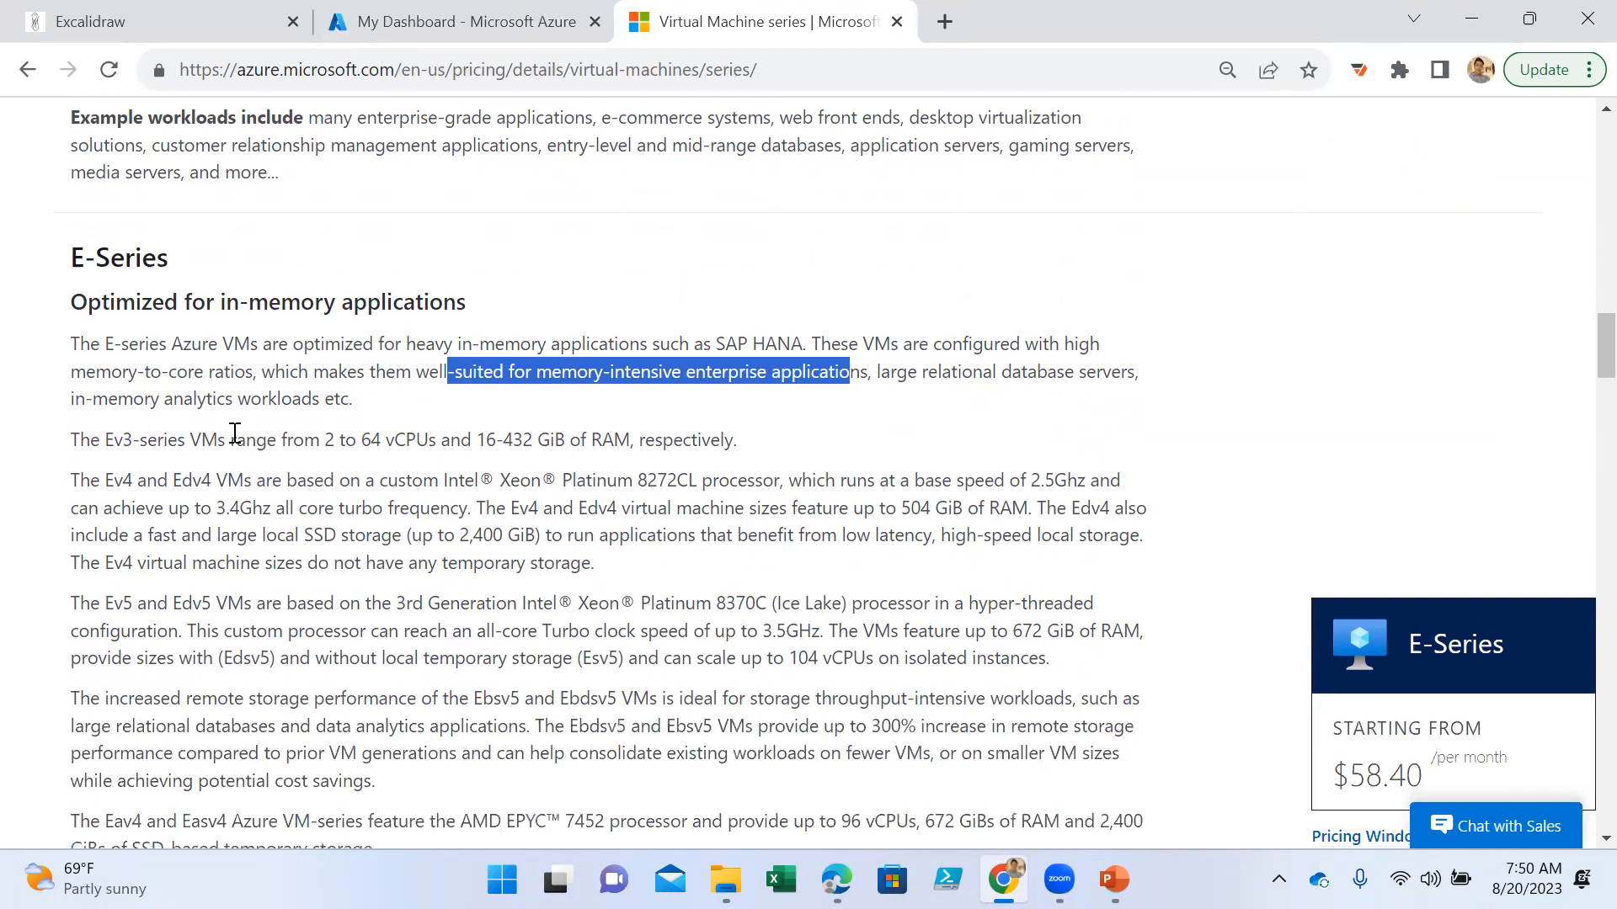
pyautogui.click(337, 445)
pyautogui.moveTo(337, 445); pyautogui.dragTo(503, 442)
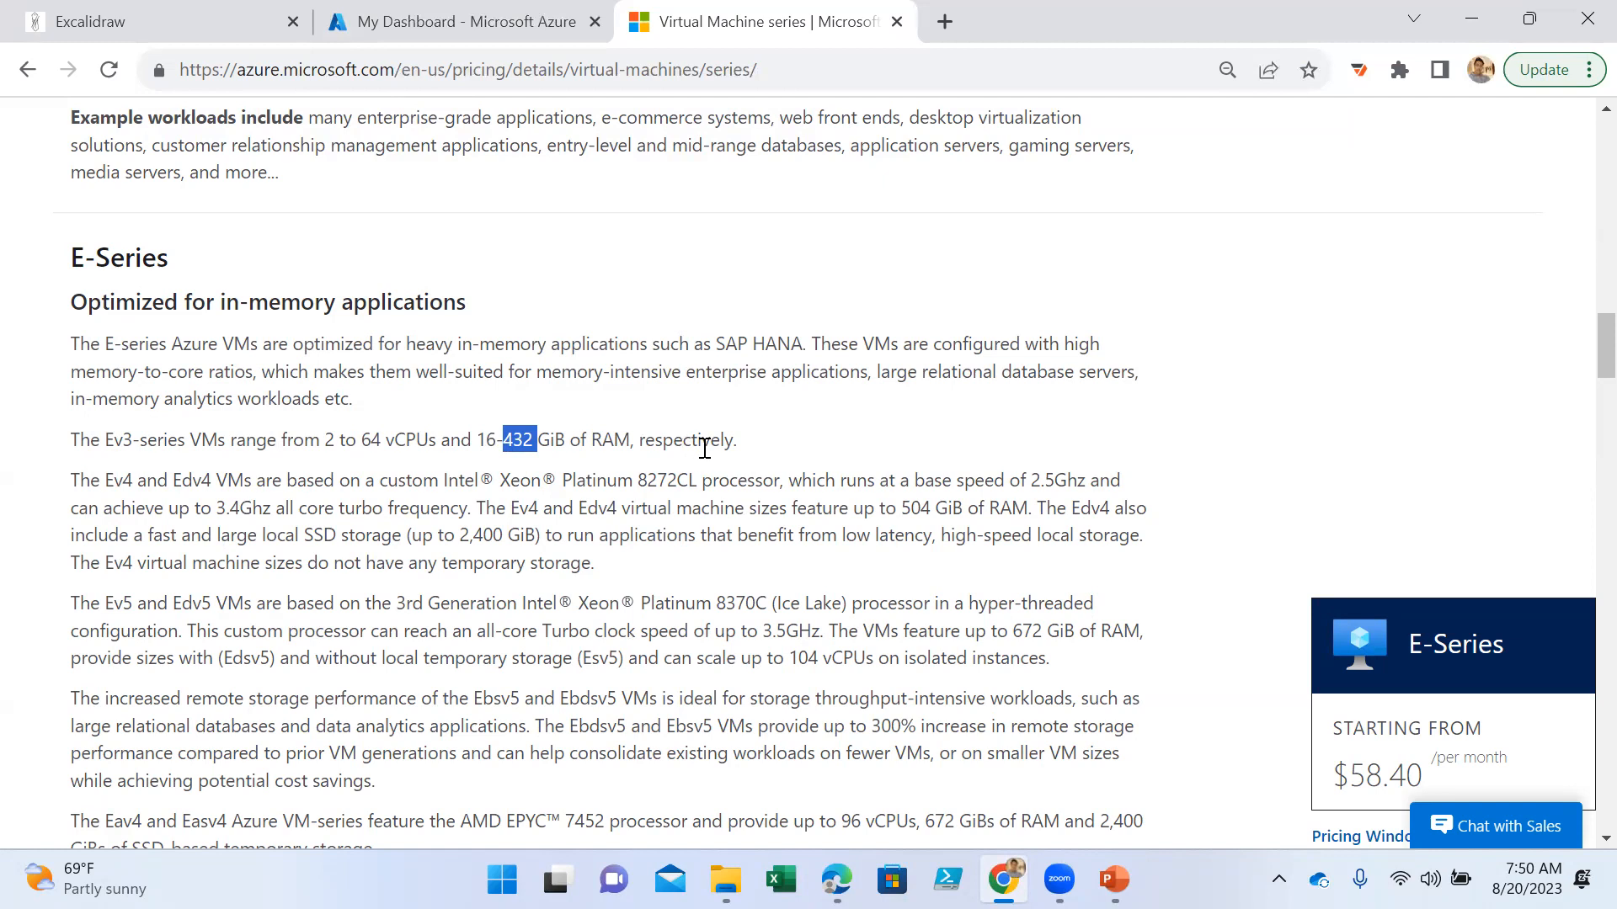
pyautogui.moveTo(739, 444); pyautogui.dragTo(122, 421)
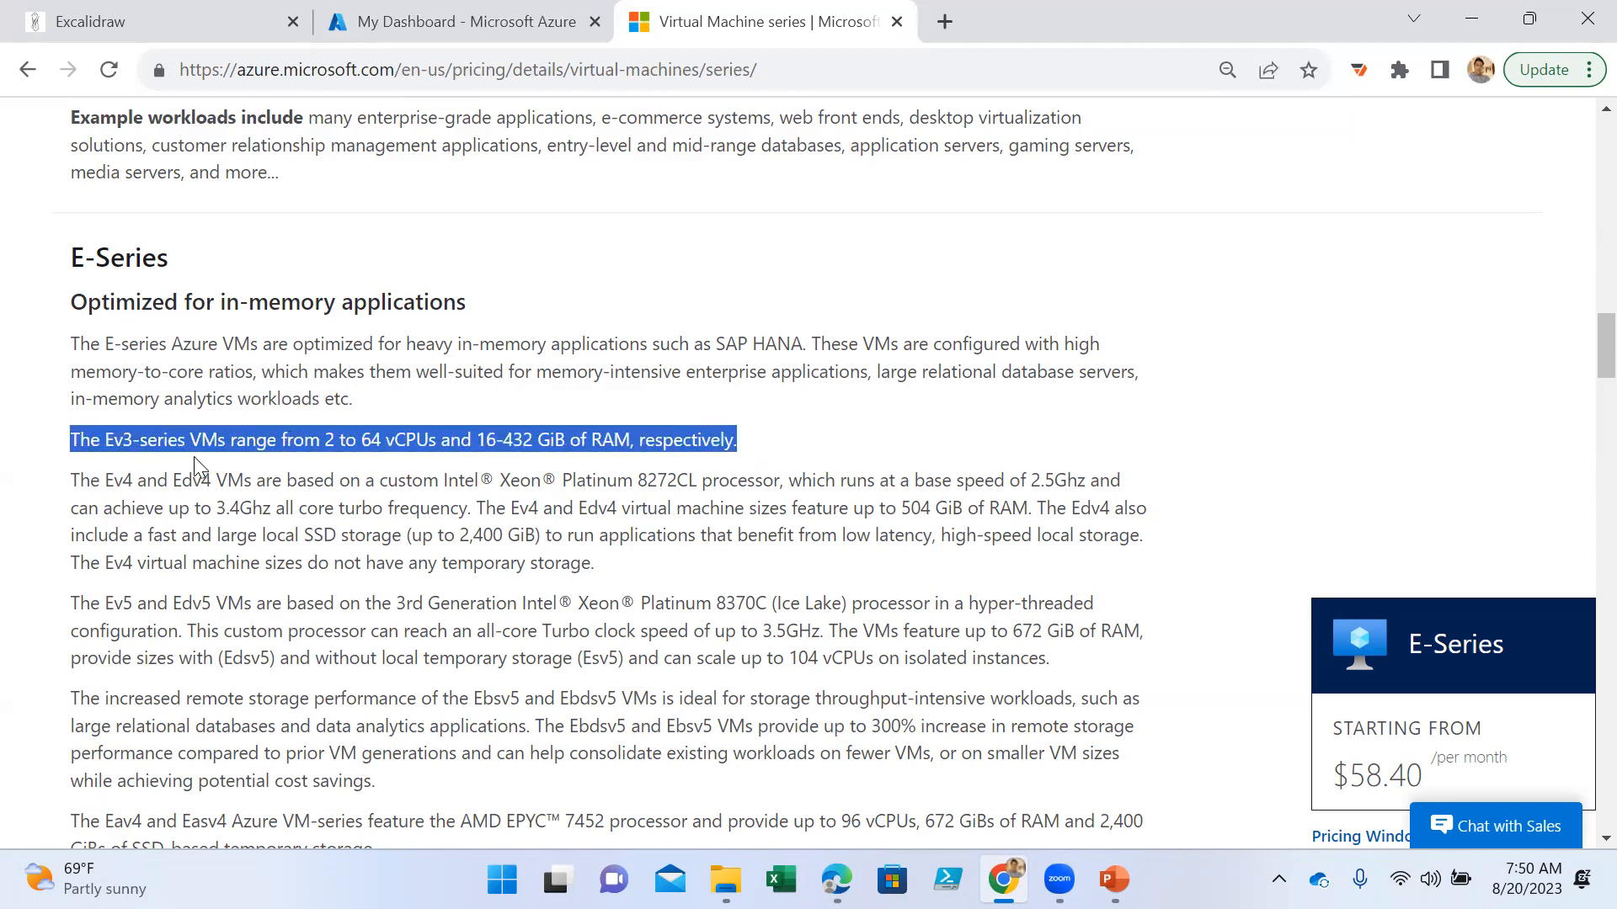
pyautogui.click(139, 438)
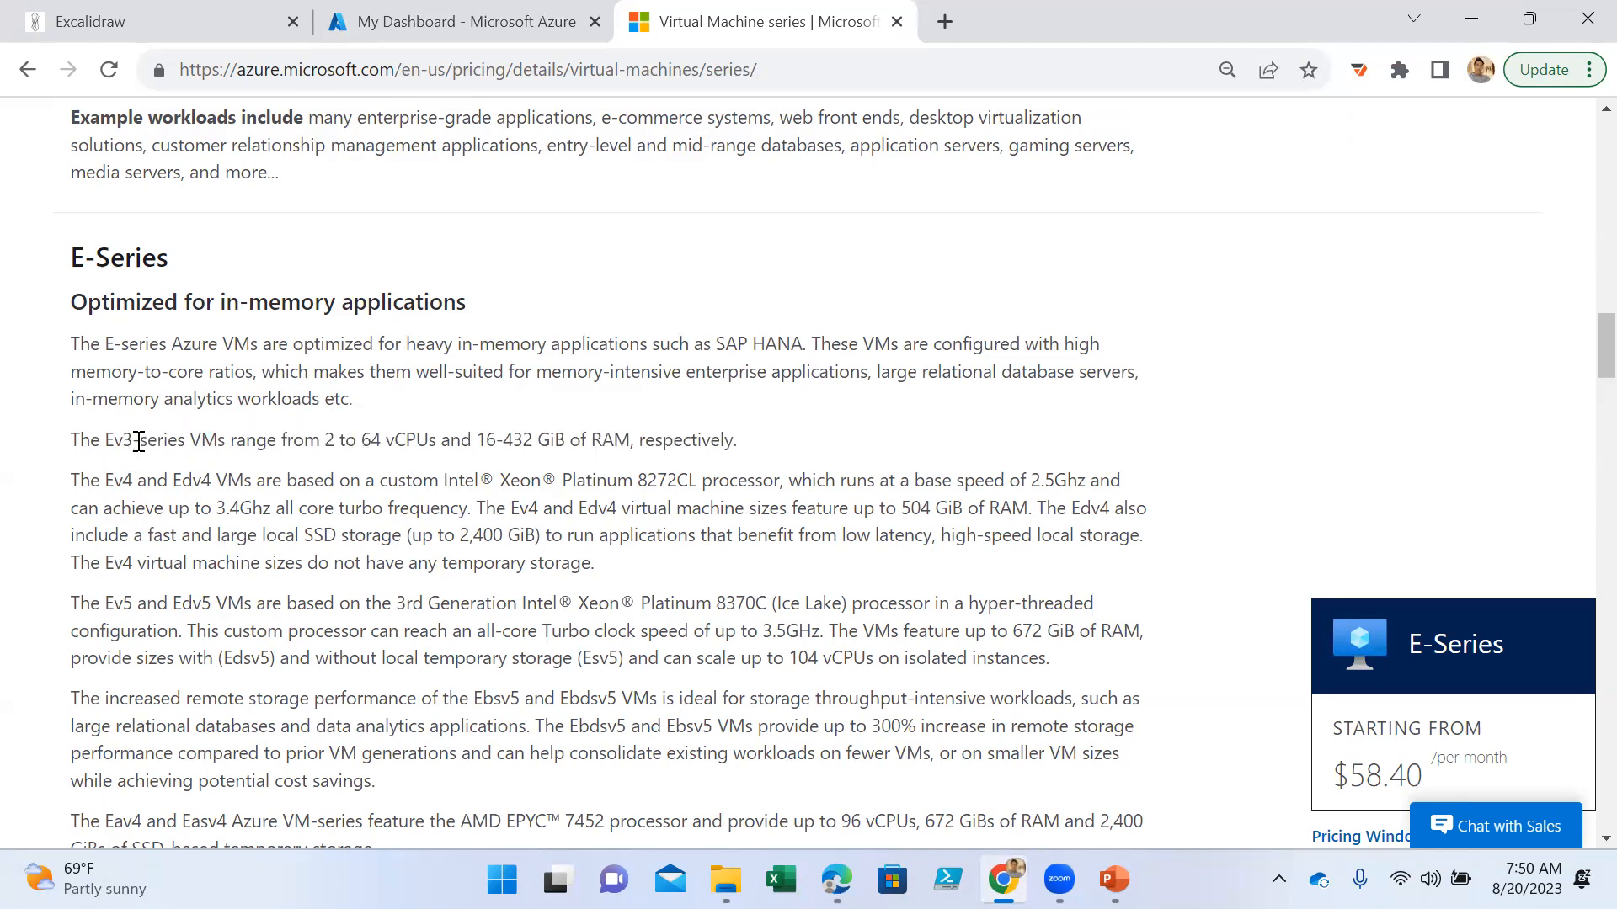
pyautogui.moveTo(104, 481); pyautogui.dragTo(213, 483)
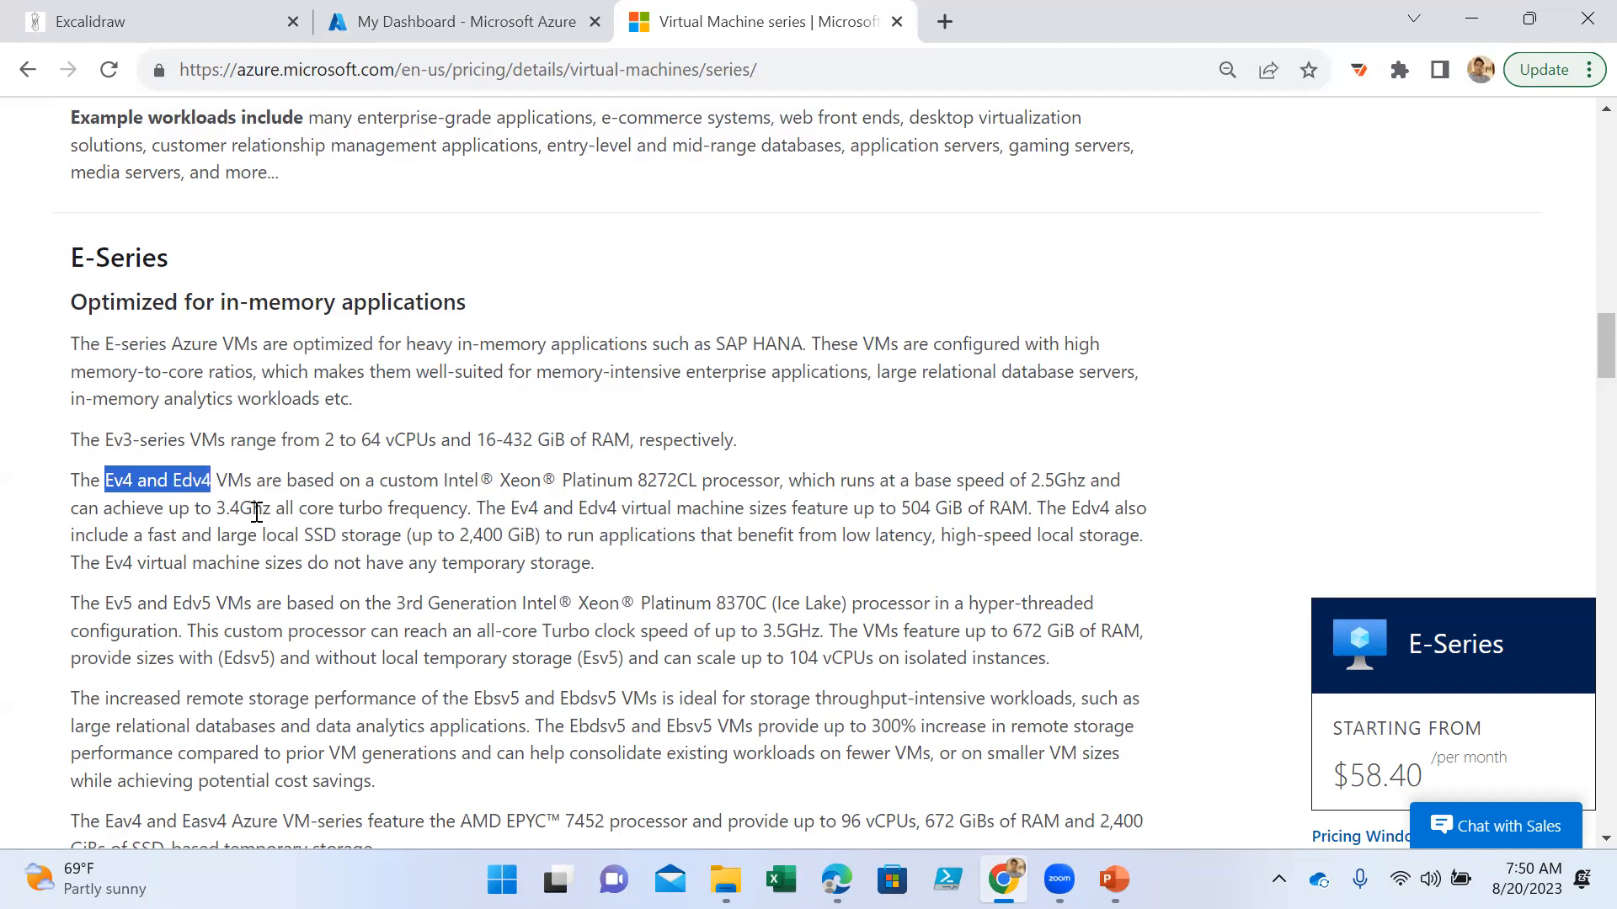
pyautogui.moveTo(756, 509); pyautogui.dragTo(1023, 509)
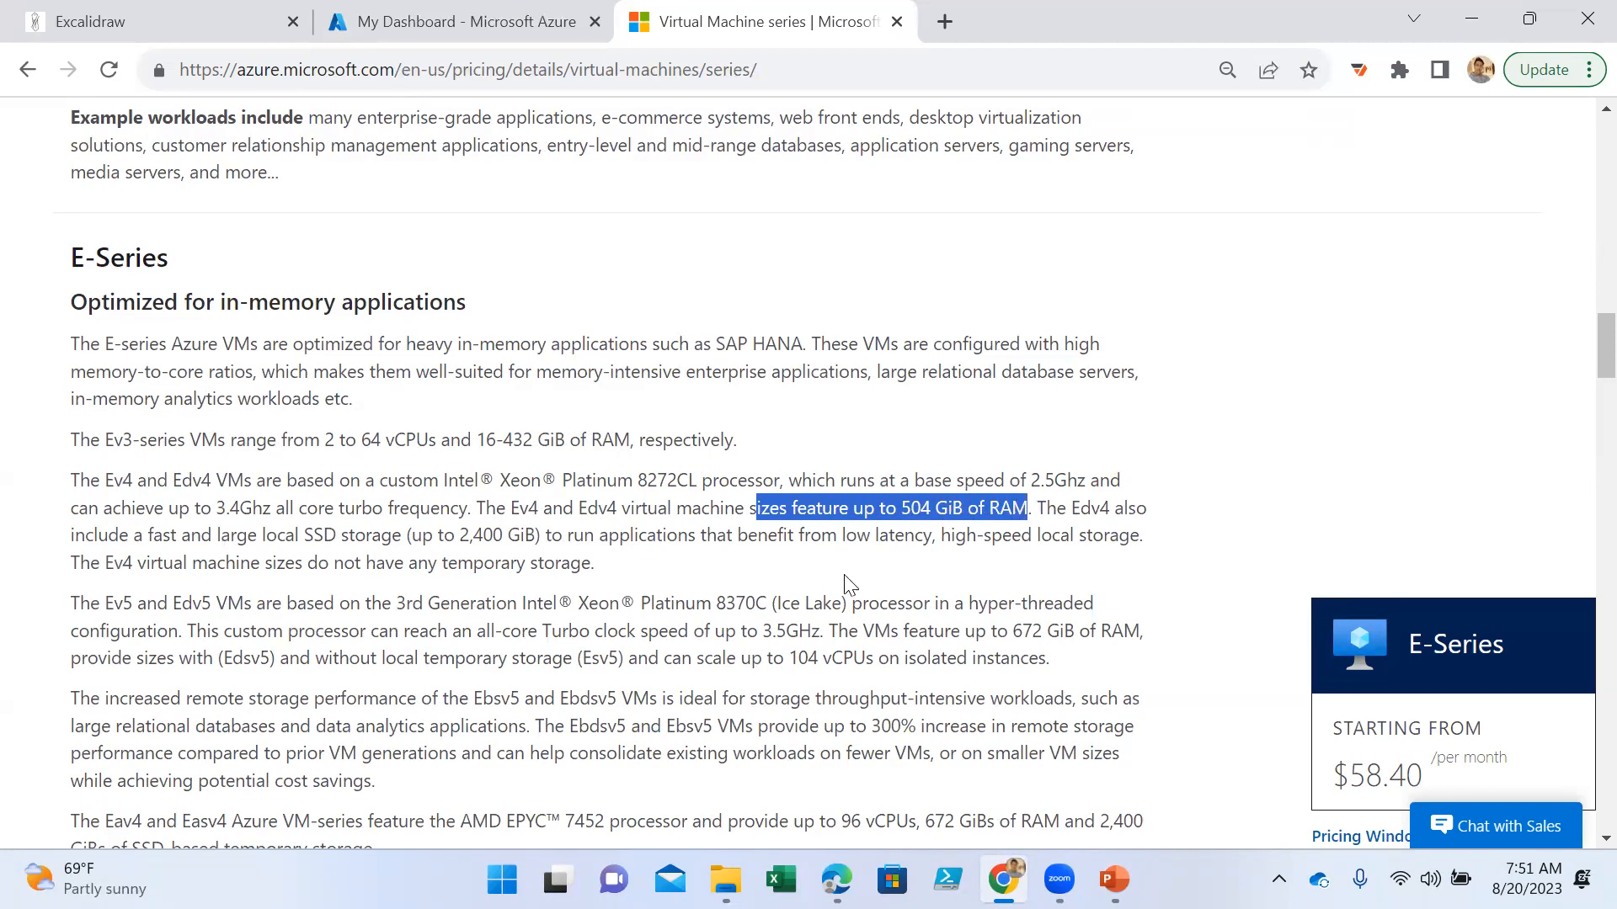
pyautogui.scroll(-1, 829, 587)
pyautogui.doubleClick(105, 477)
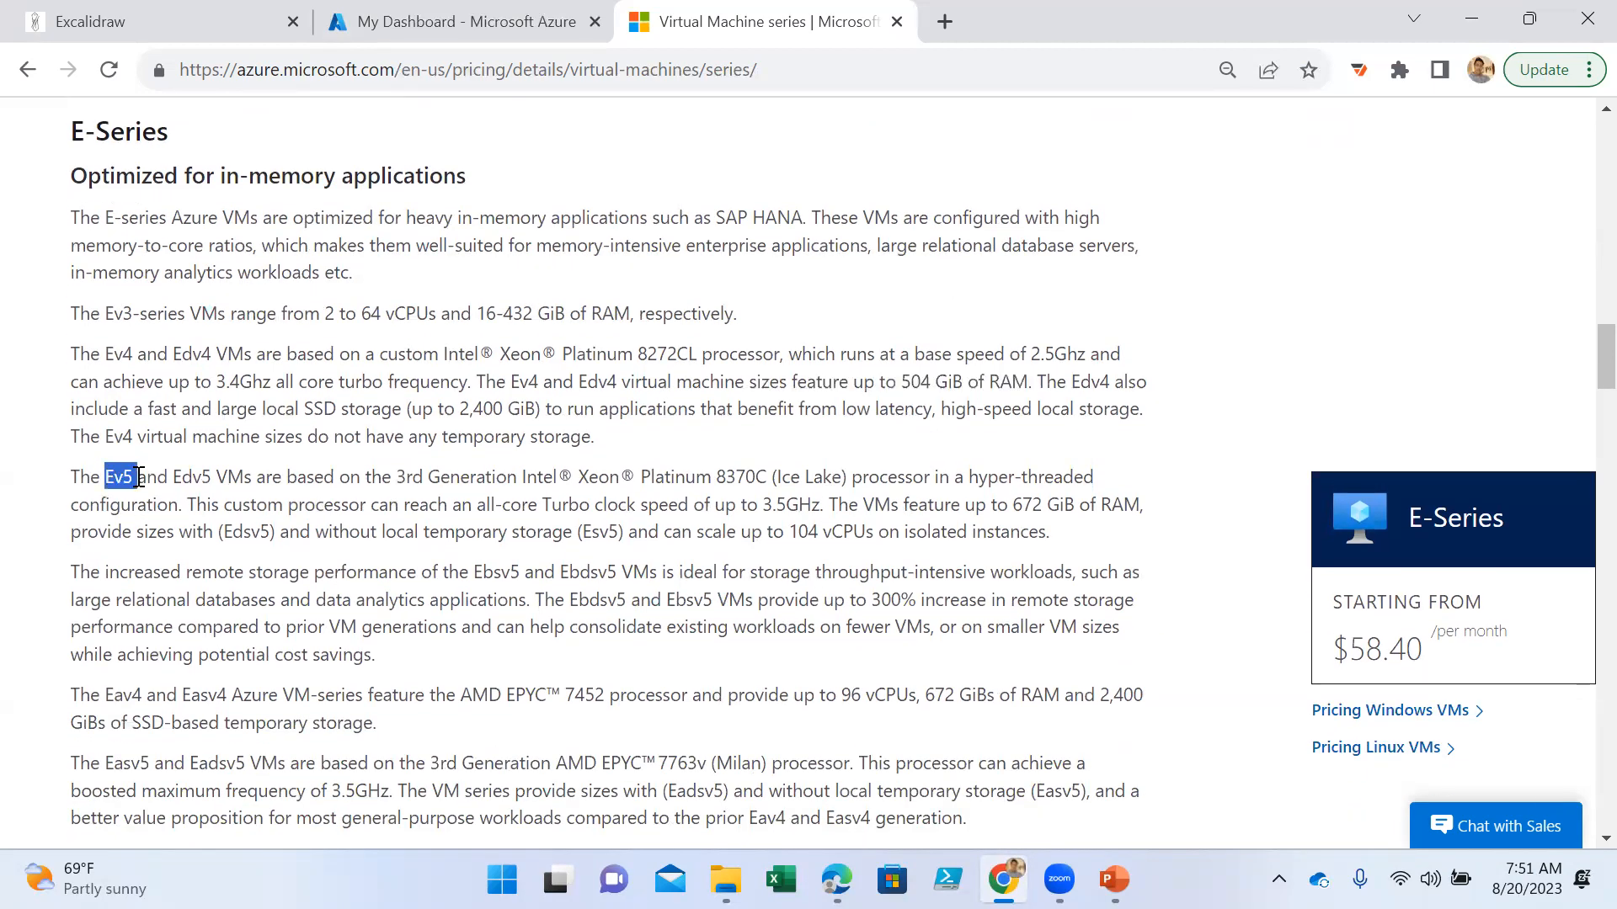
pyautogui.moveTo(168, 477); pyautogui.dragTo(227, 480)
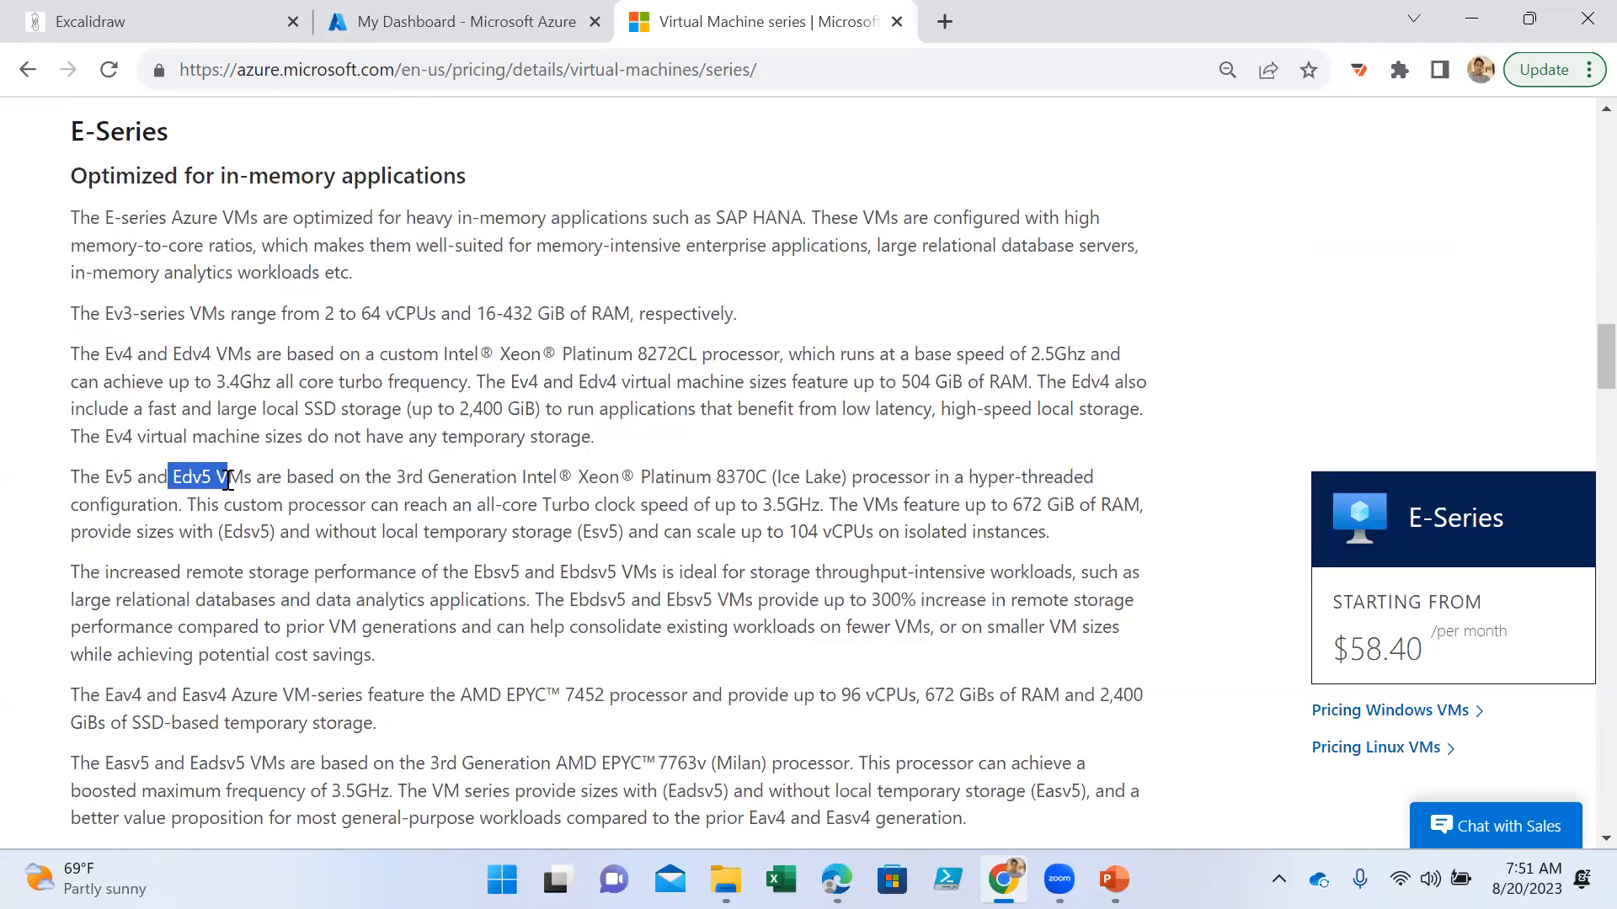
pyautogui.moveTo(1004, 506); pyautogui.dragTo(1112, 506)
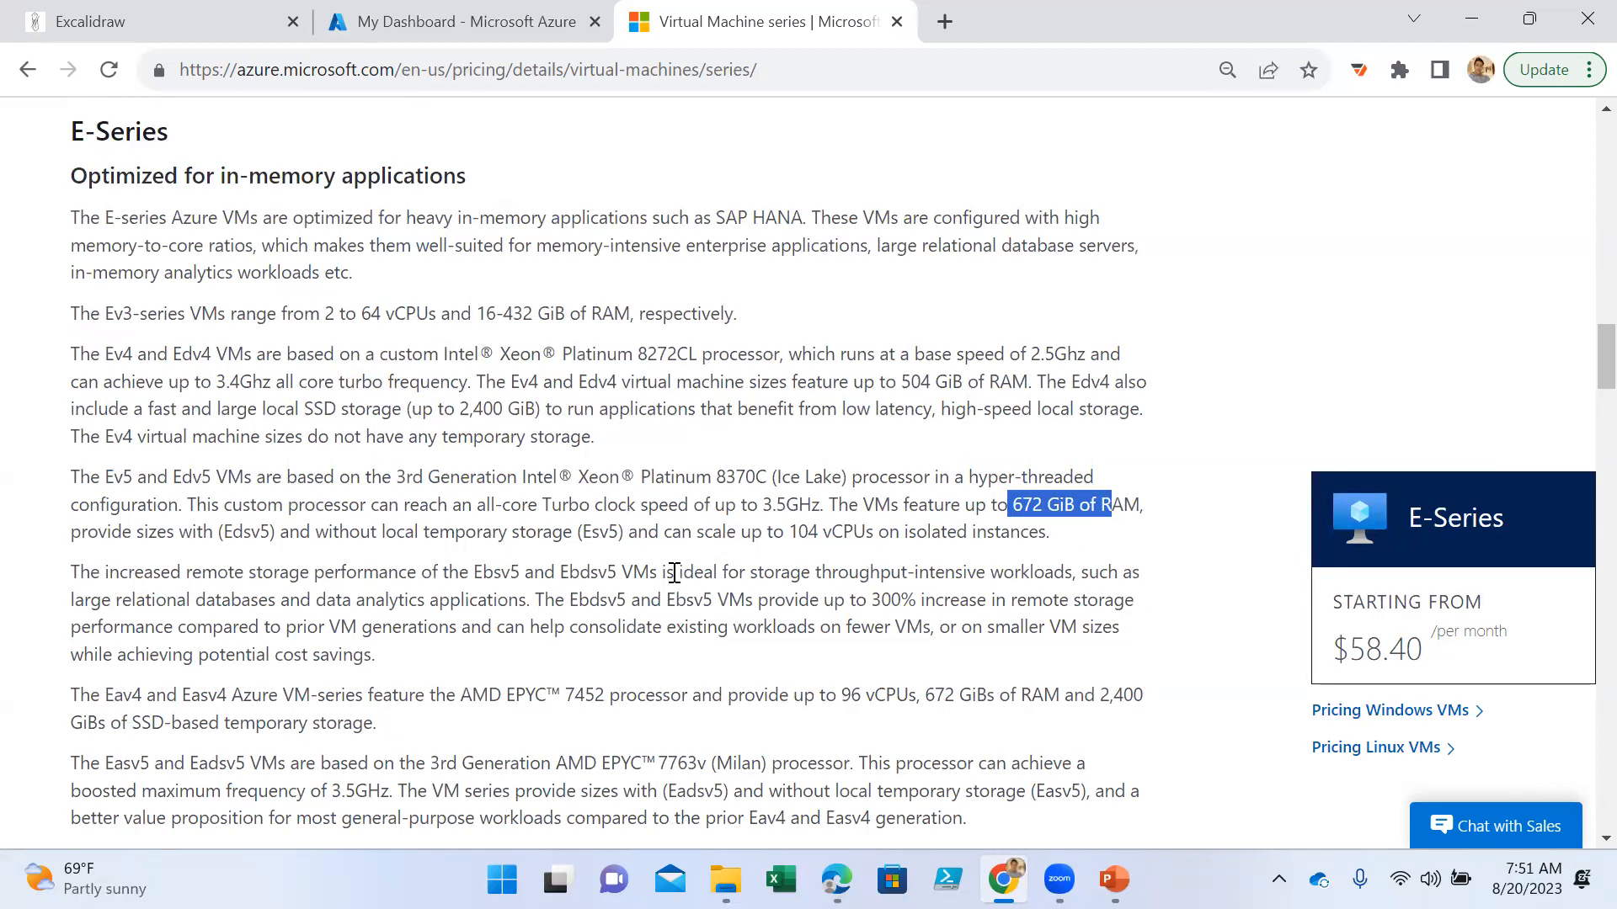
# - Read through the remaining E-Series variants down to the section's example workloads
pyautogui.scroll(-3, 674, 574)
pyautogui.scroll(3, 338, 407)
pyautogui.scroll(-3, 311, 566)
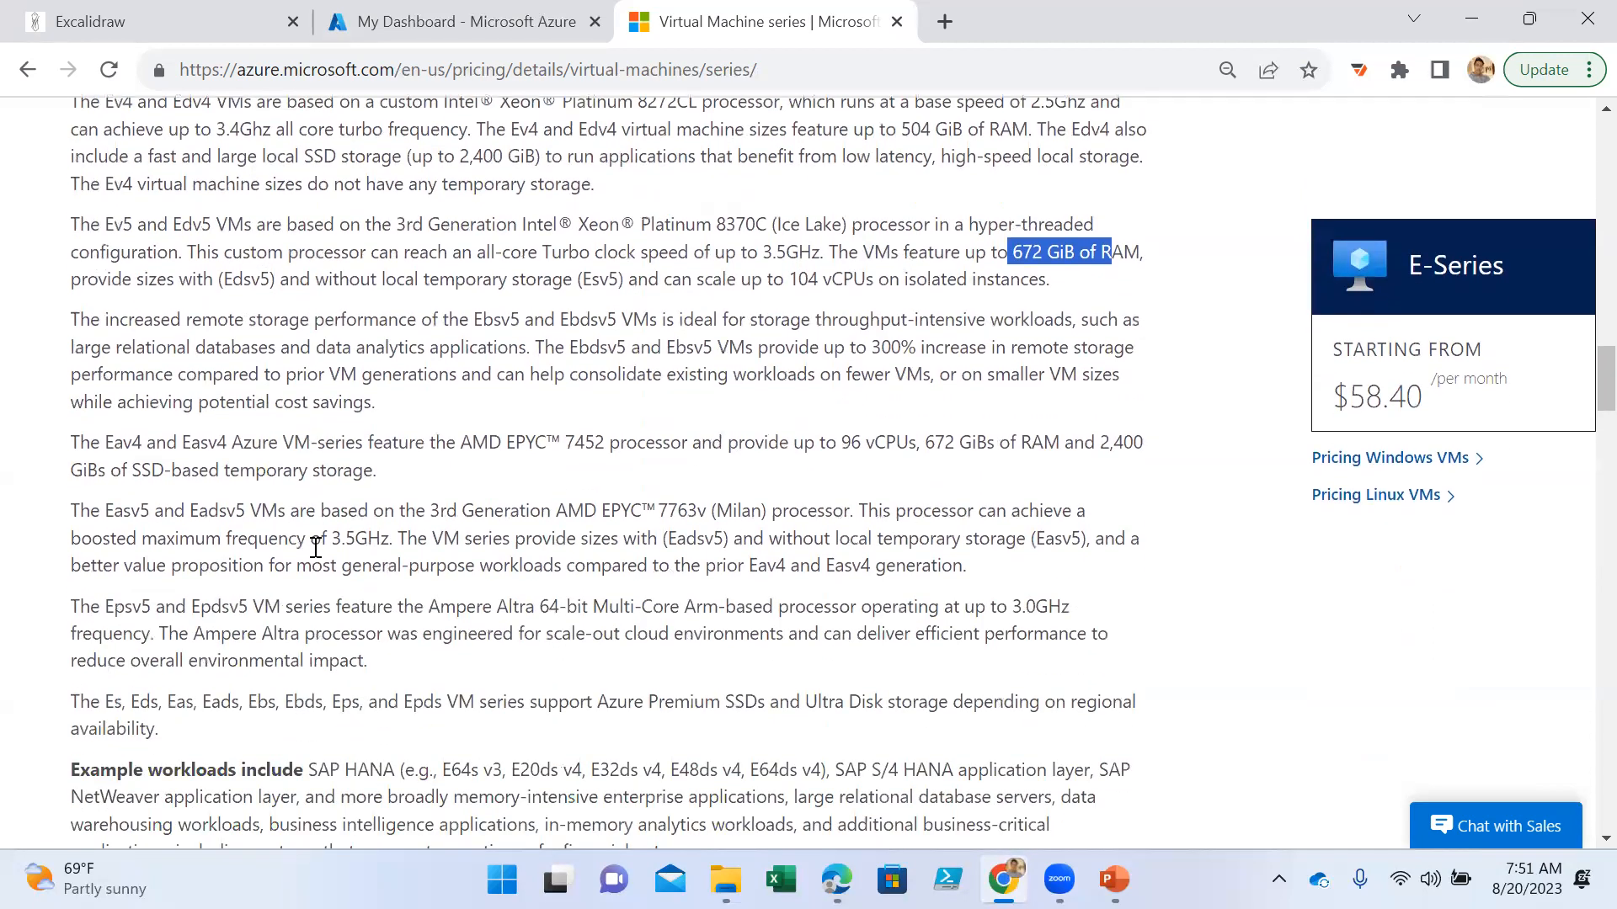
pyautogui.scroll(-1, 312, 546)
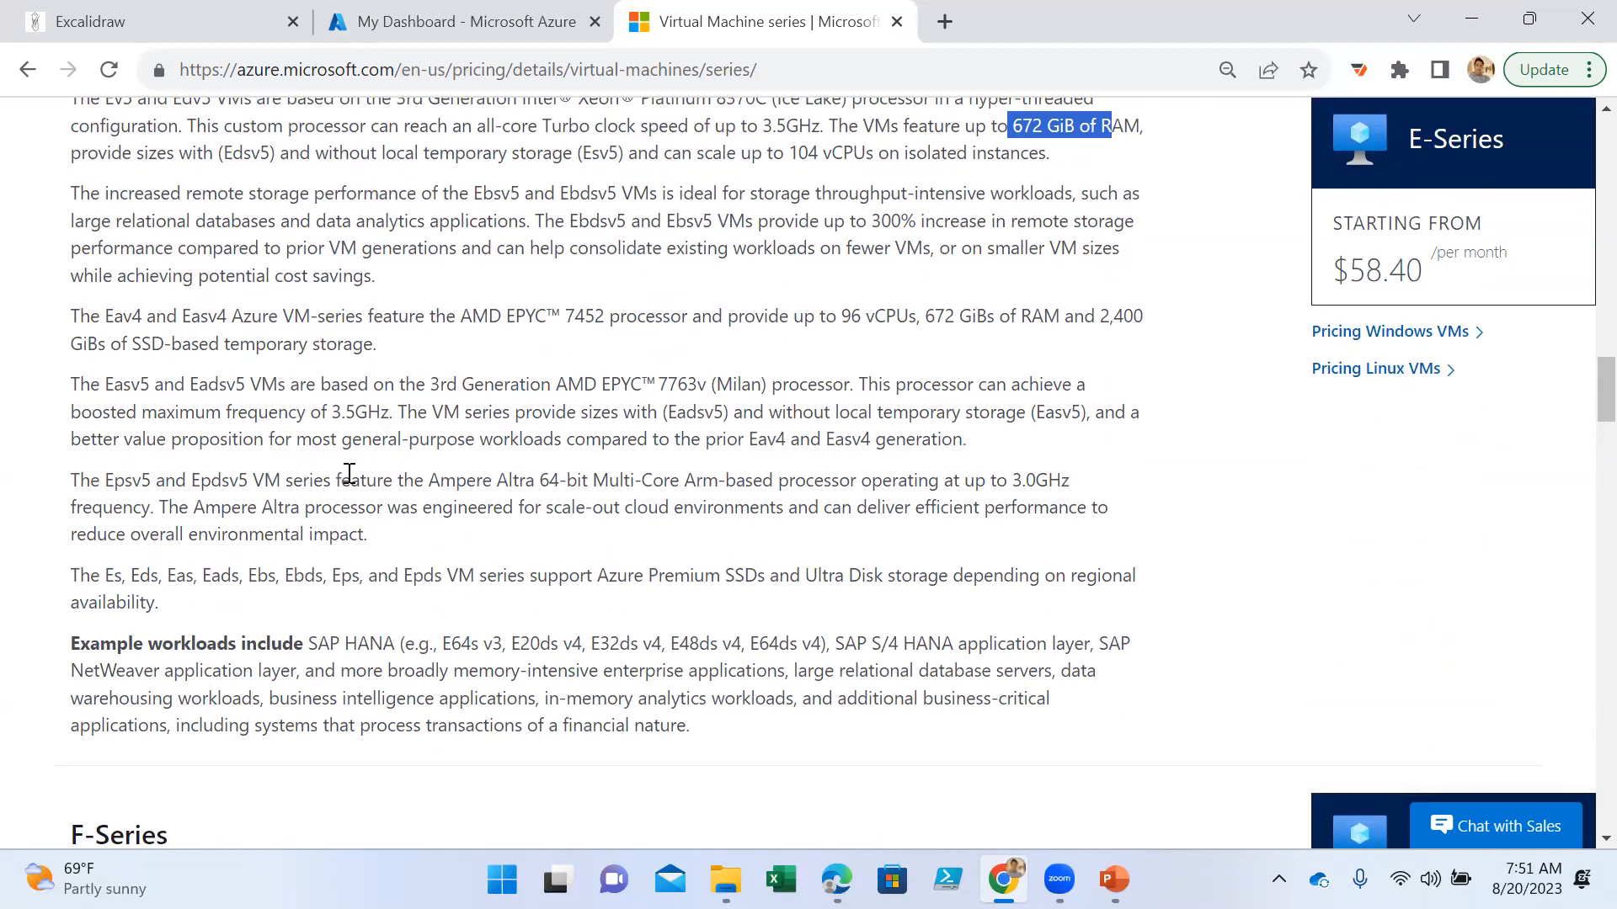
pyautogui.scroll(-1, 363, 476)
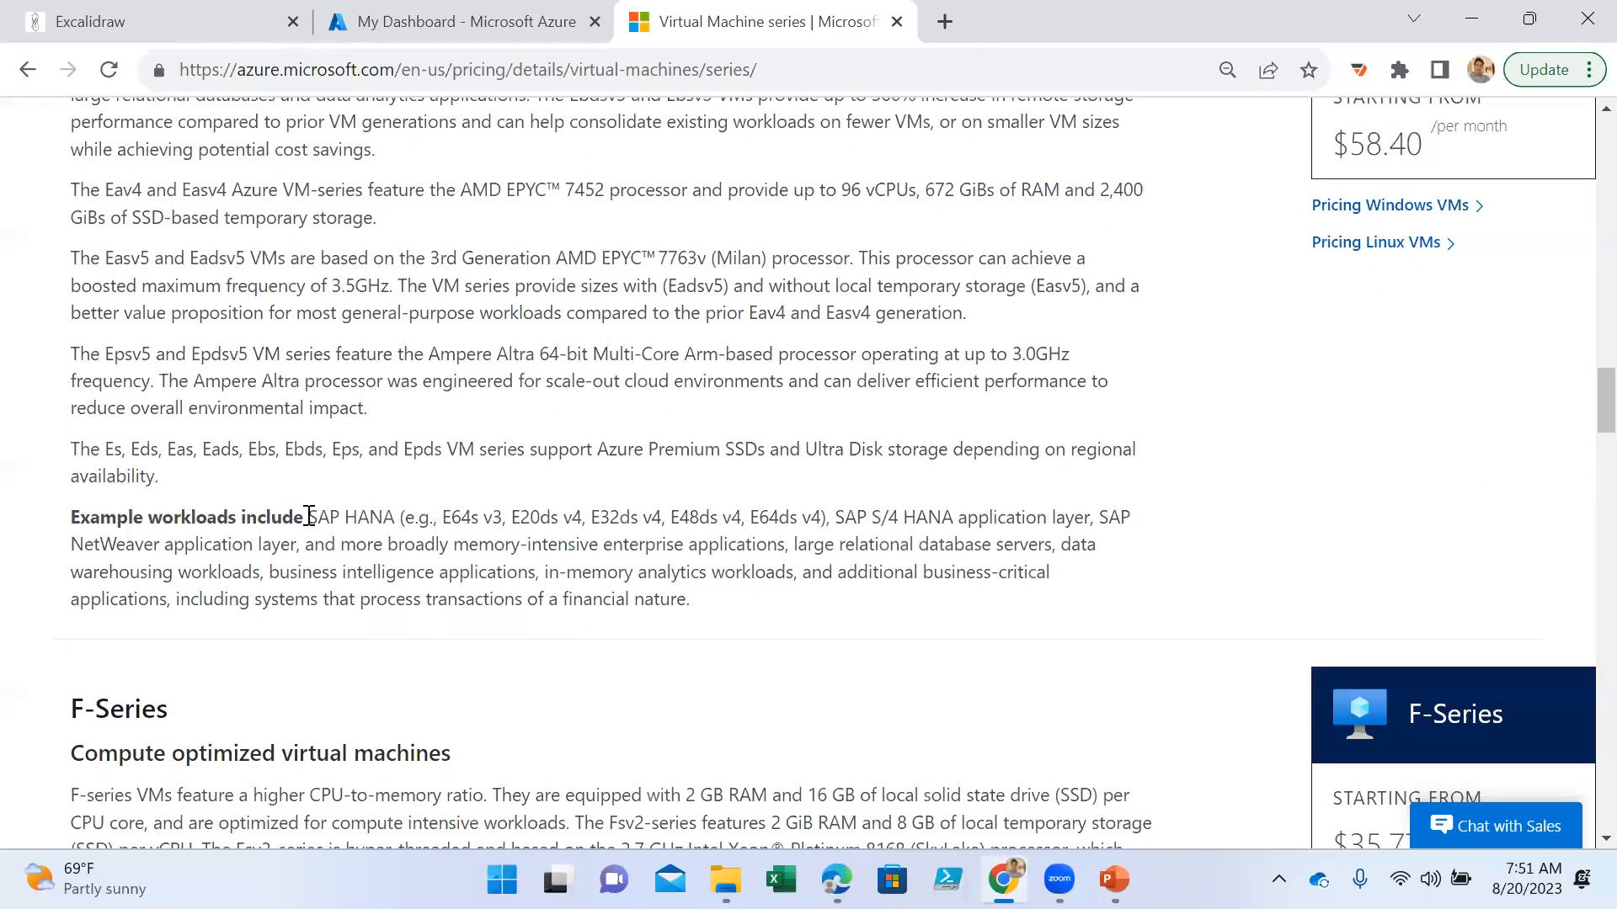
# - Review the E-Series example workloads, highlighting the SAP HANA sizes, memory-intensive enterprise applications, relational database servers and analytics workloads
pyautogui.moveTo(310, 516); pyautogui.dragTo(1006, 527)
pyautogui.moveTo(127, 545); pyautogui.dragTo(320, 552)
pyautogui.moveTo(510, 547); pyautogui.dragTo(752, 563)
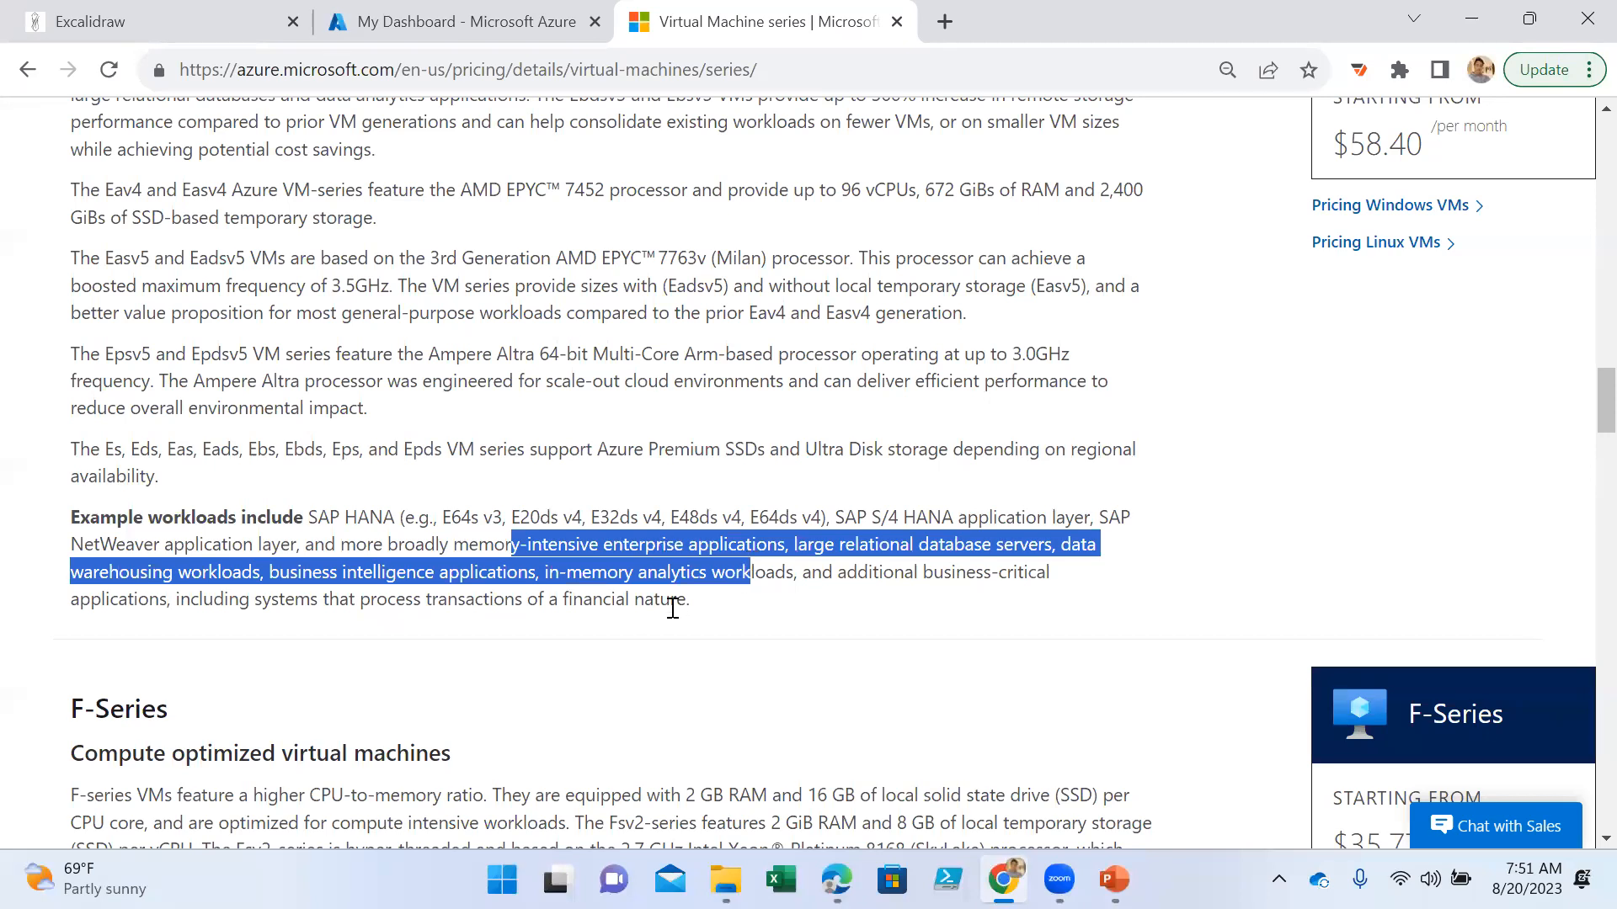
# - Review the F-Series section, highlighting its CPU-to-memory ratio, the RAM and SSD per core, and the example workloads
pyautogui.scroll(-5, 648, 610)
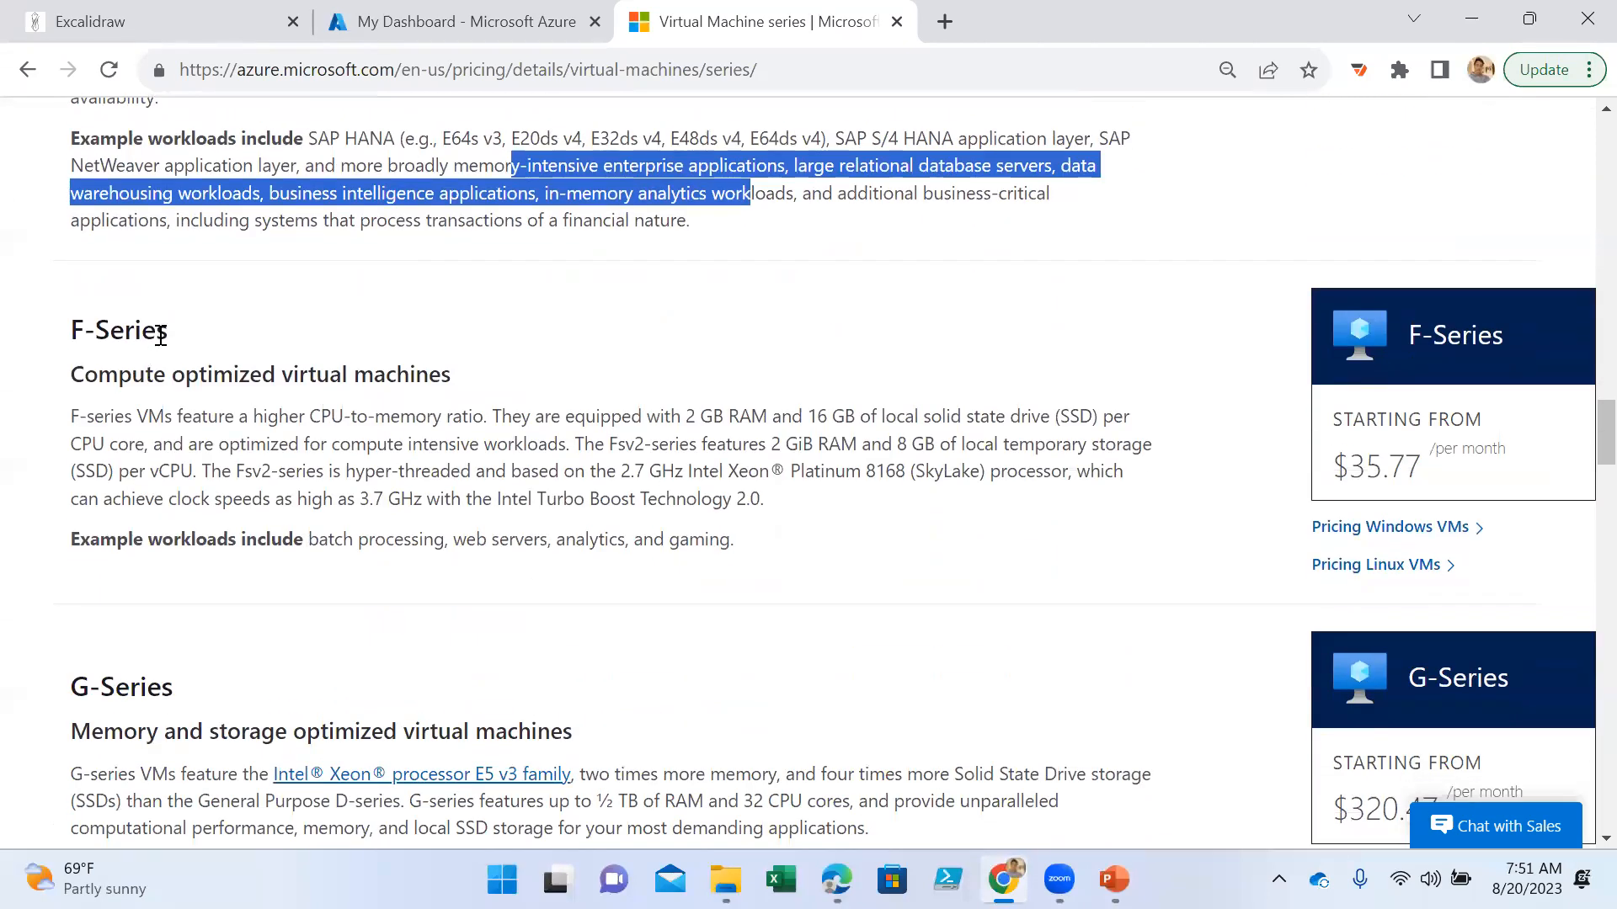
pyautogui.moveTo(177, 341); pyautogui.dragTo(58, 337)
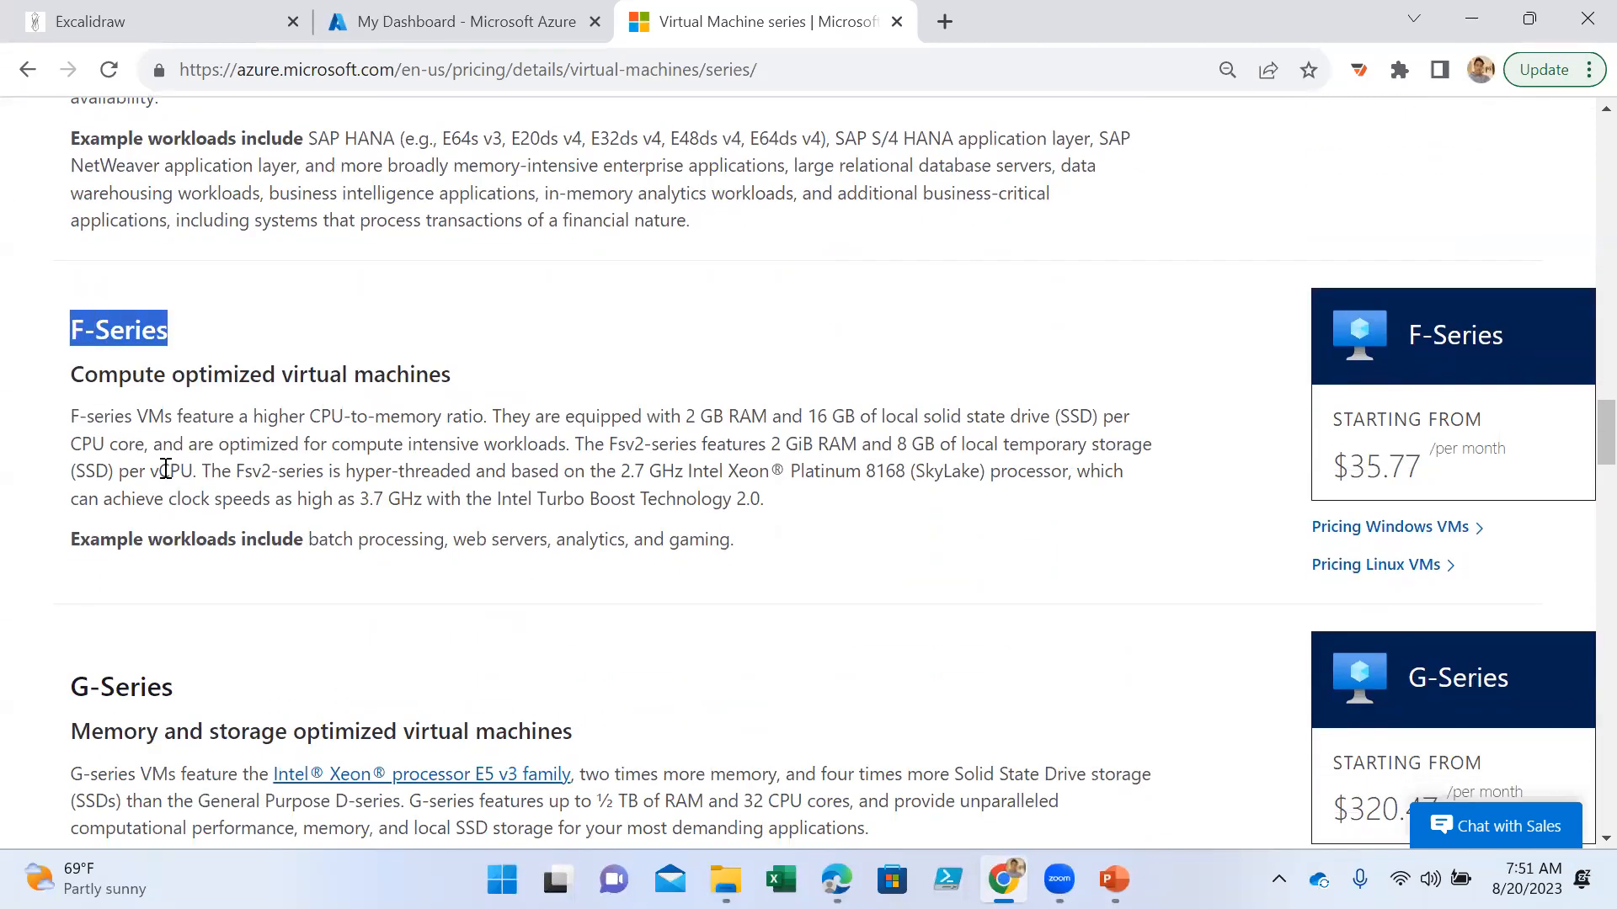
pyautogui.moveTo(330, 417); pyautogui.dragTo(486, 418)
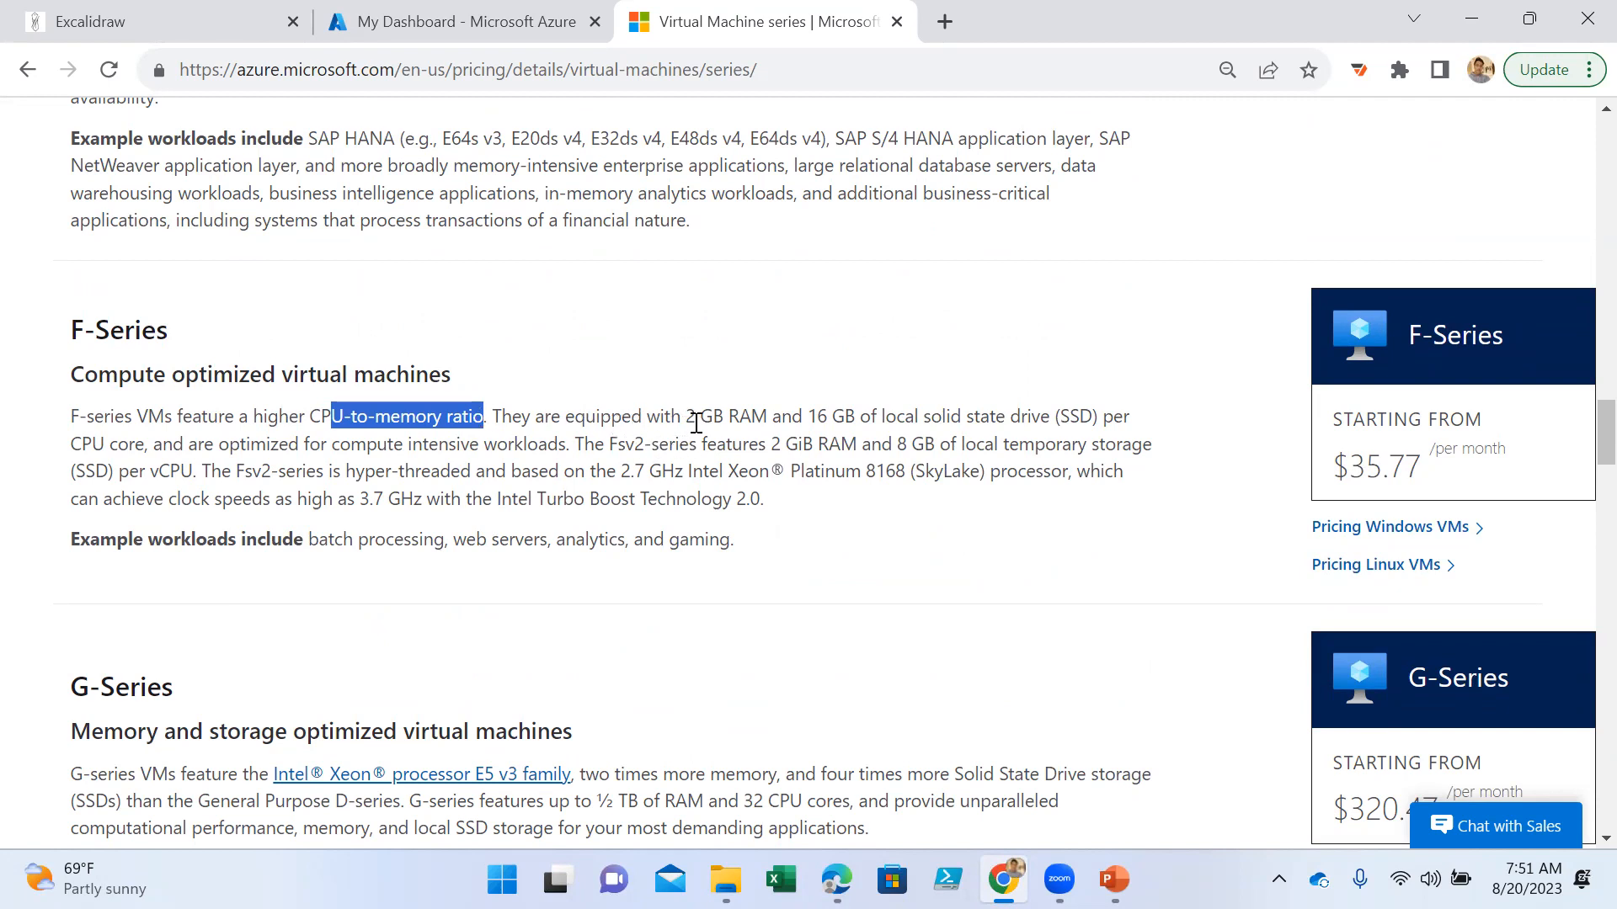
pyautogui.moveTo(681, 417); pyautogui.dragTo(875, 423)
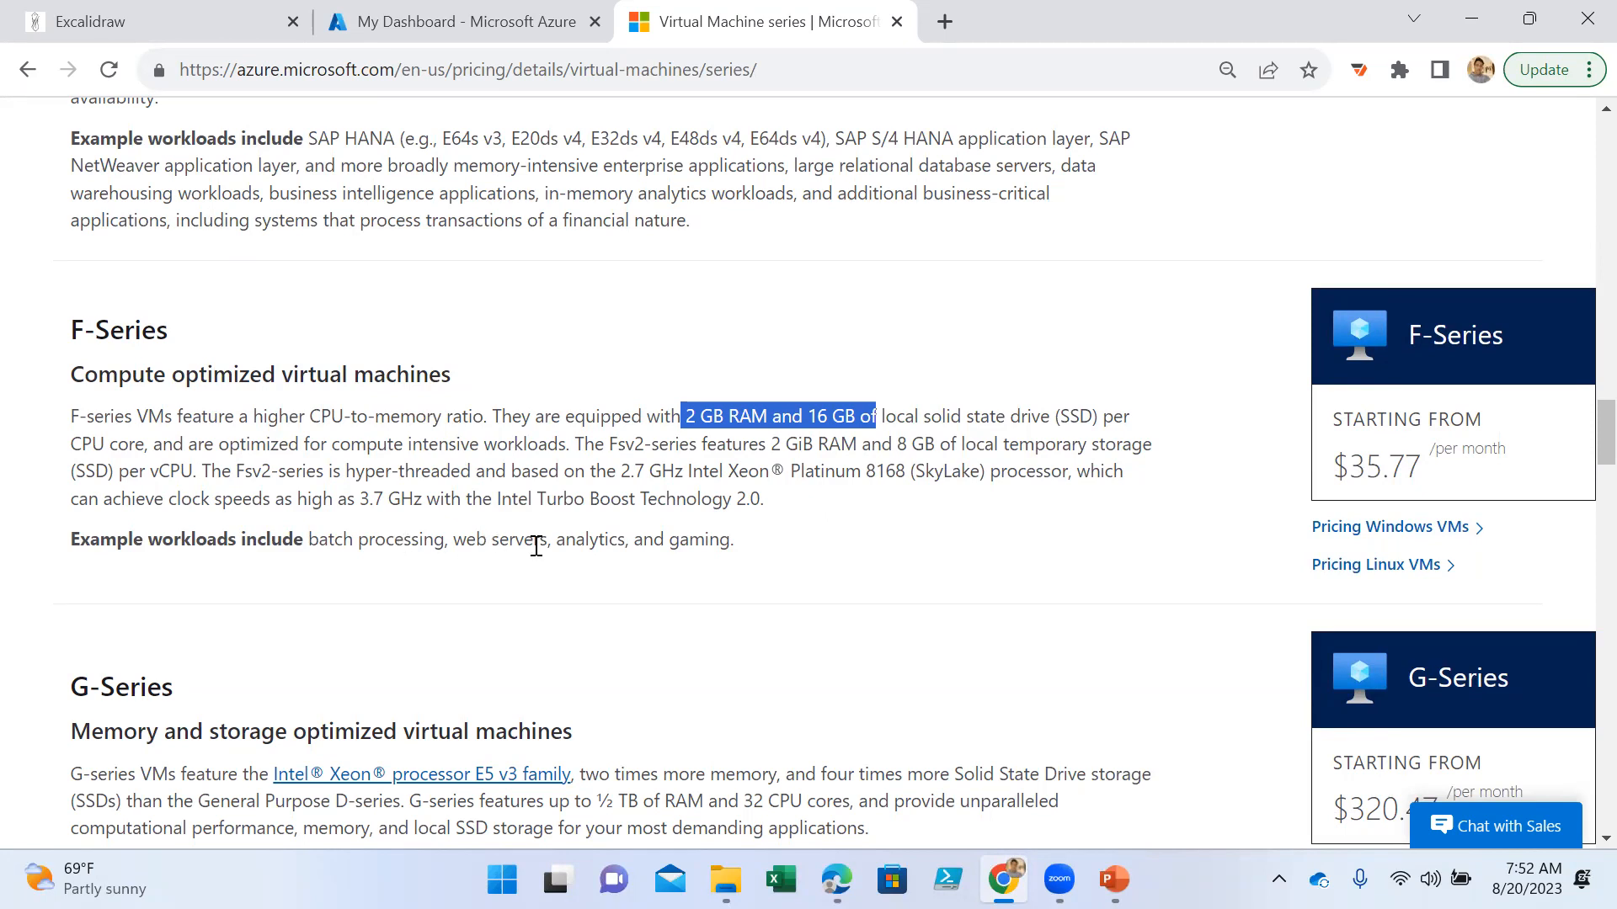
pyautogui.moveTo(745, 548); pyautogui.dragTo(414, 500)
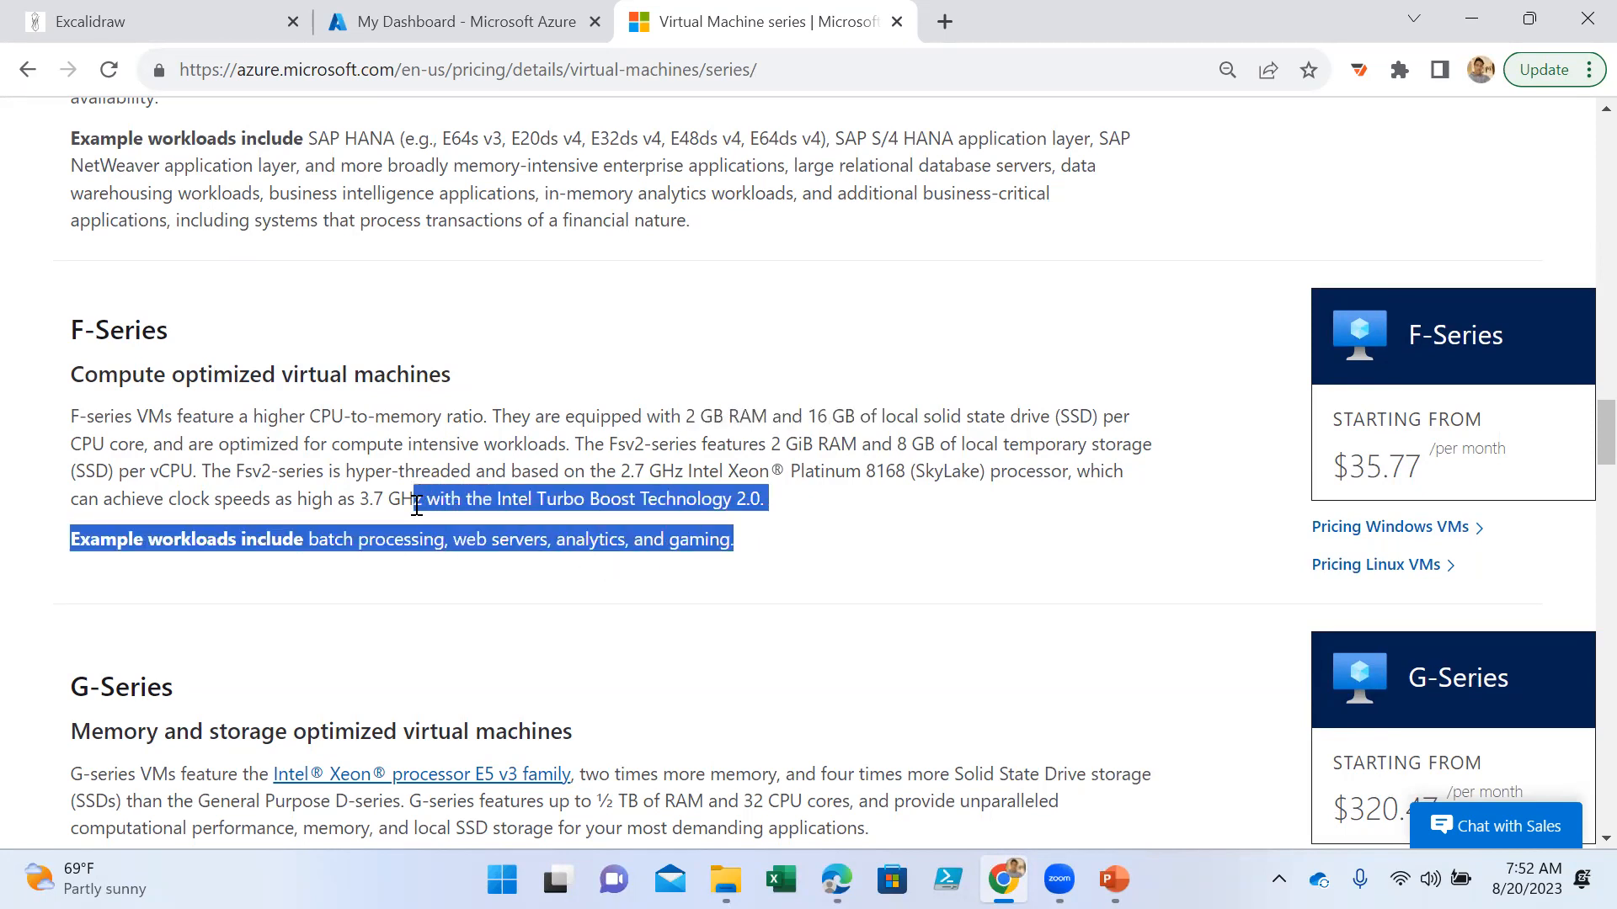
# - Examine the G-Series section and highlight its example workloads
pyautogui.scroll(-2, 640, 581)
pyautogui.scroll(-3, 640, 556)
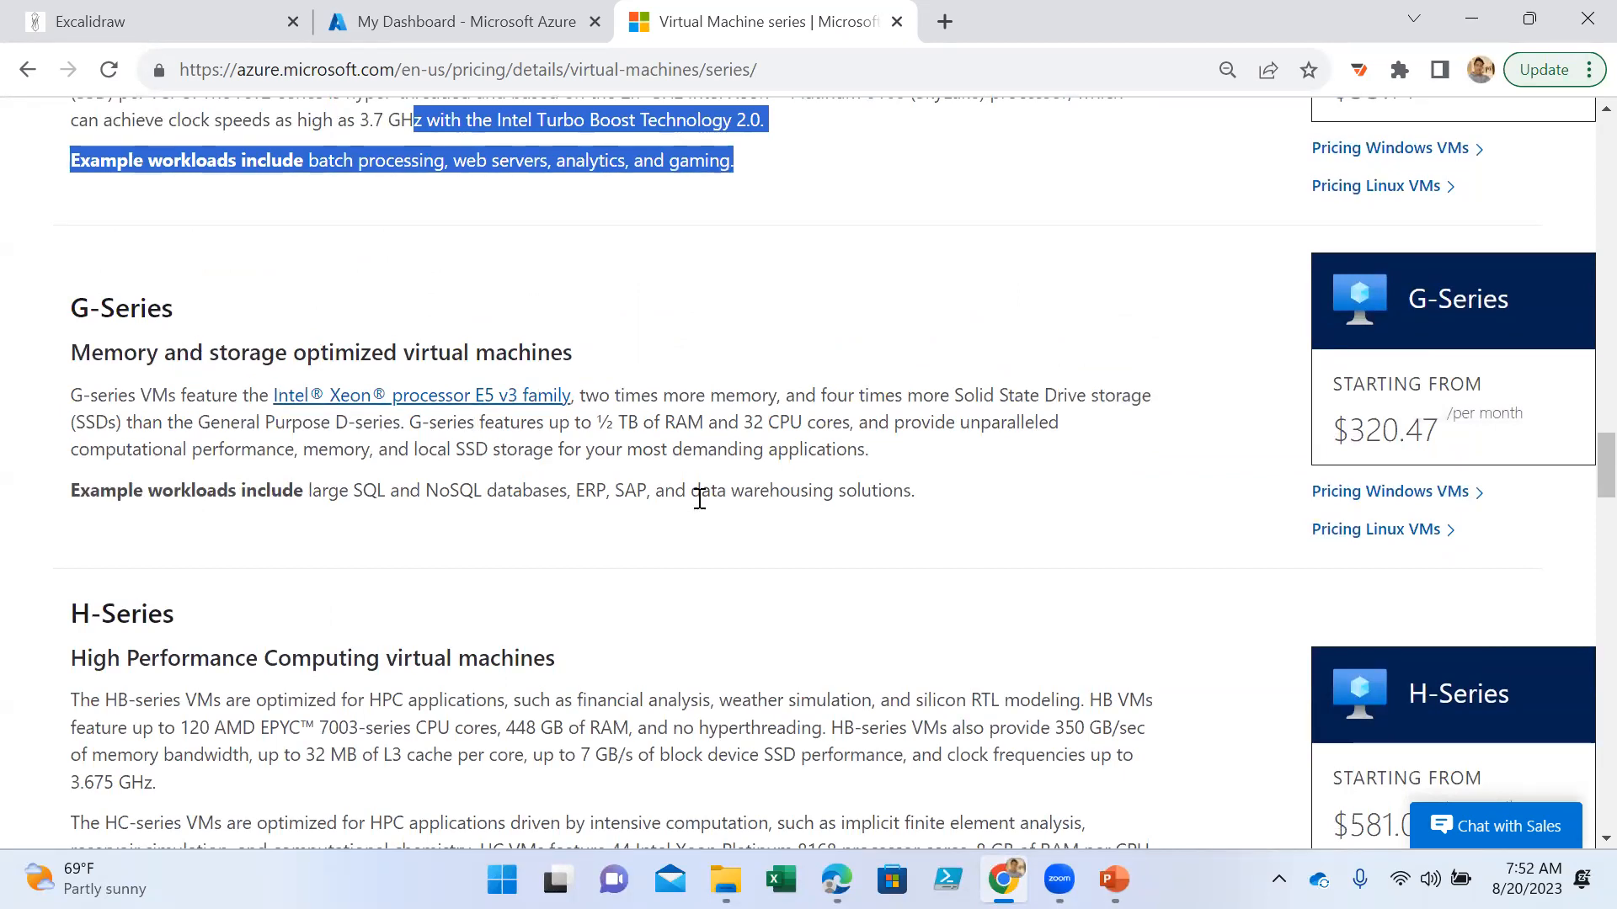
pyautogui.moveTo(313, 491); pyautogui.dragTo(949, 508)
# - Look over the H-, Ls-, M- and Mv2-Series sections, and review the N-Series GPU offerings, highlighting the N-Series example workloads
pyautogui.scroll(-9, 602, 564)
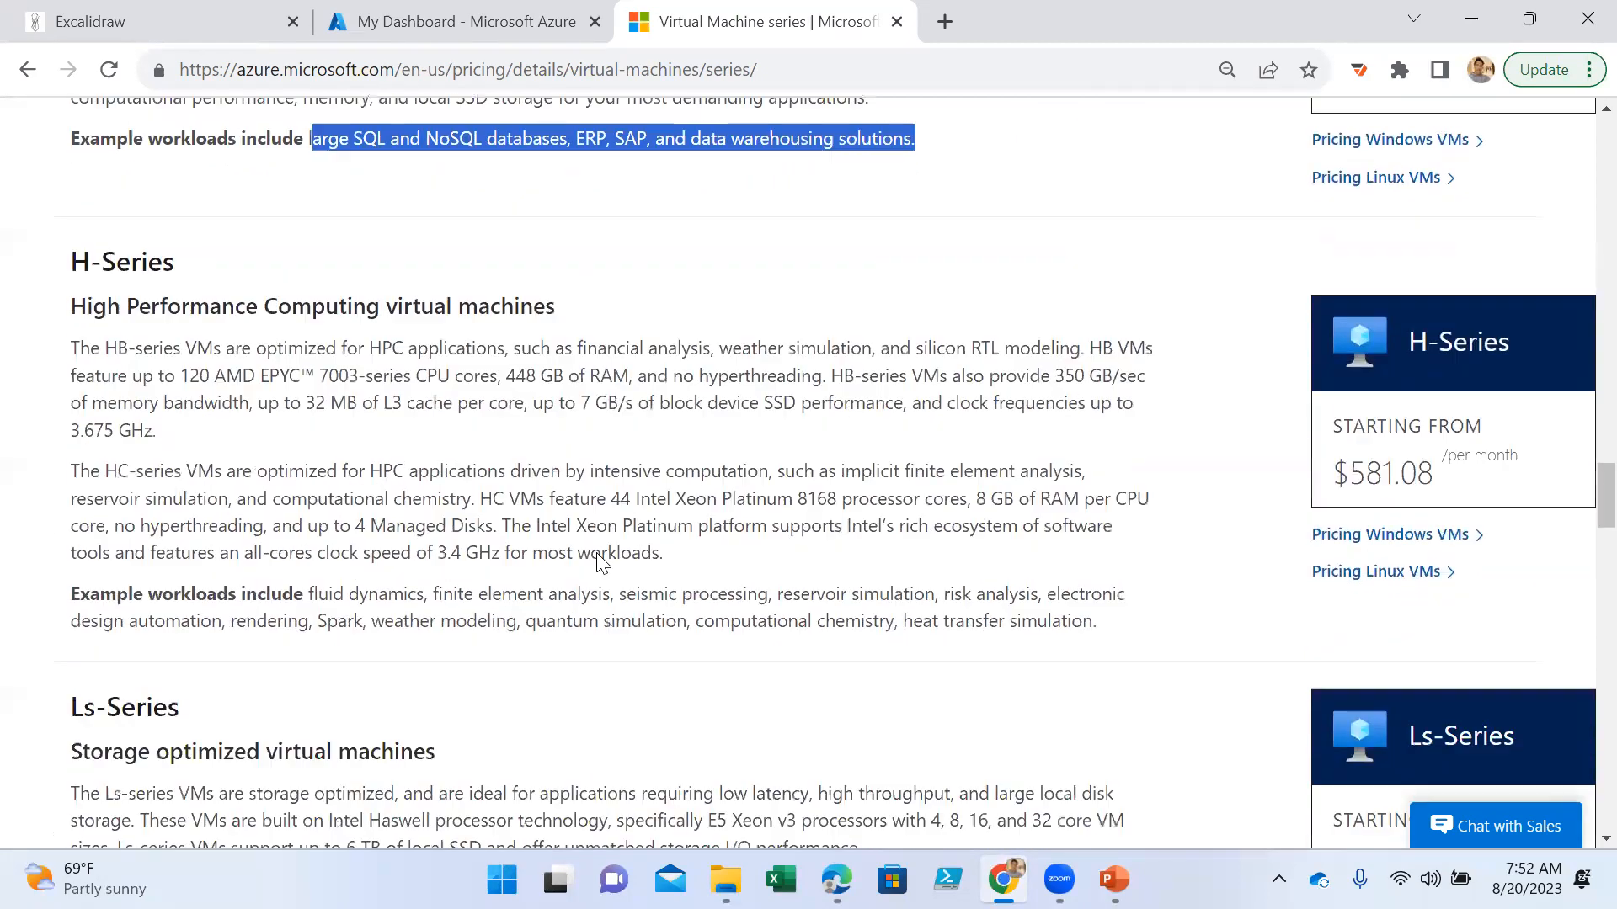
pyautogui.scroll(-15, 608, 537)
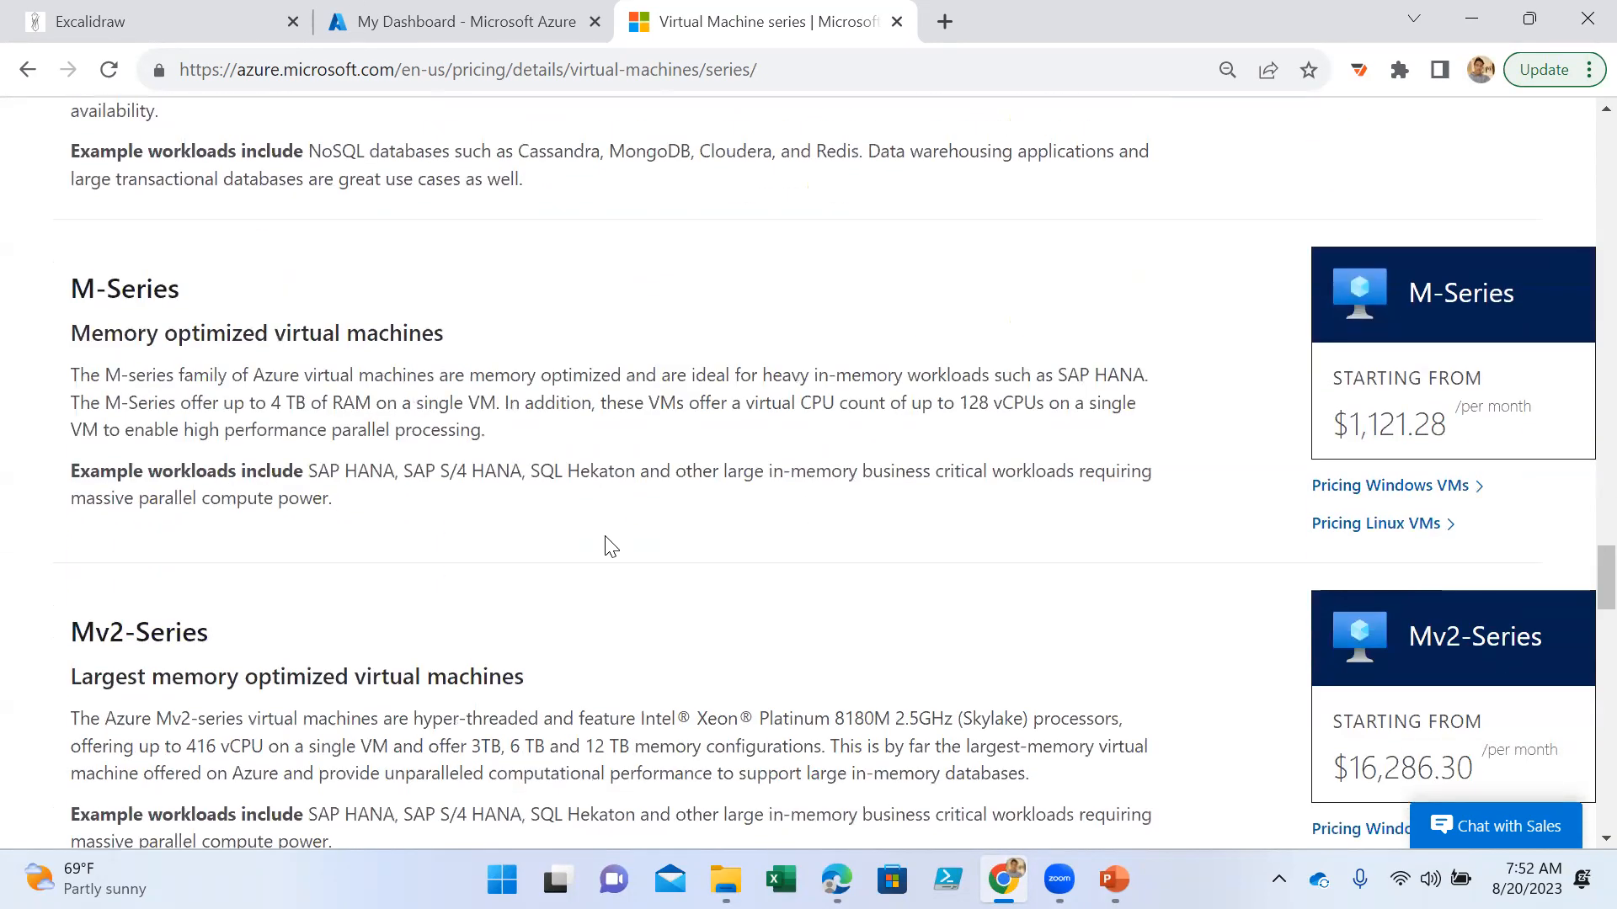
pyautogui.scroll(-3, 384, 502)
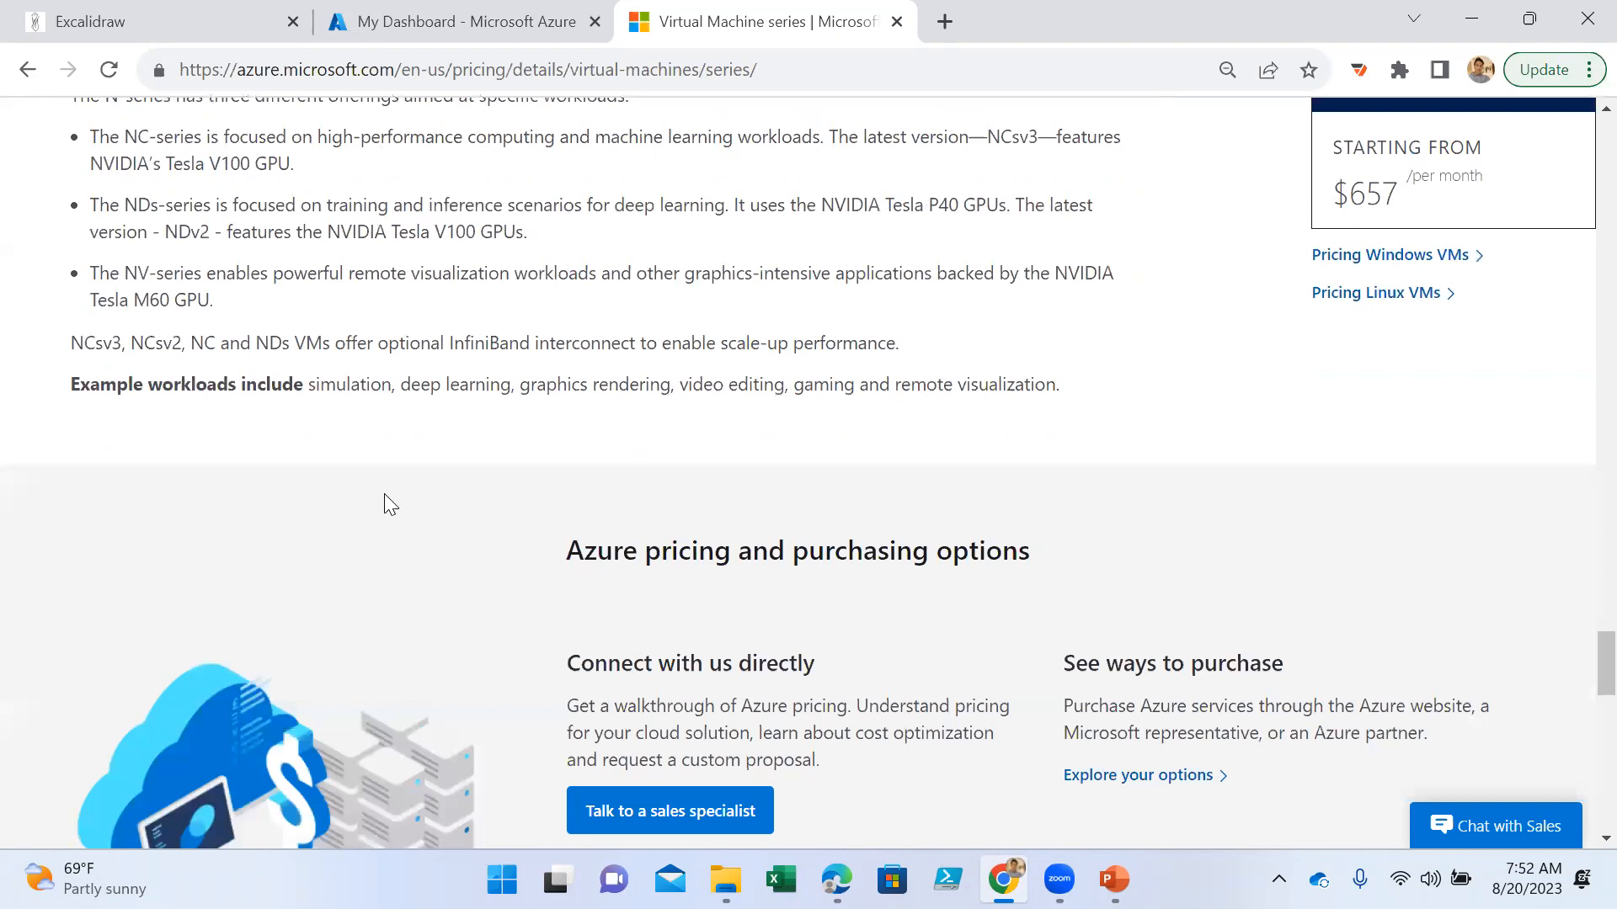
pyautogui.scroll(1, 388, 501)
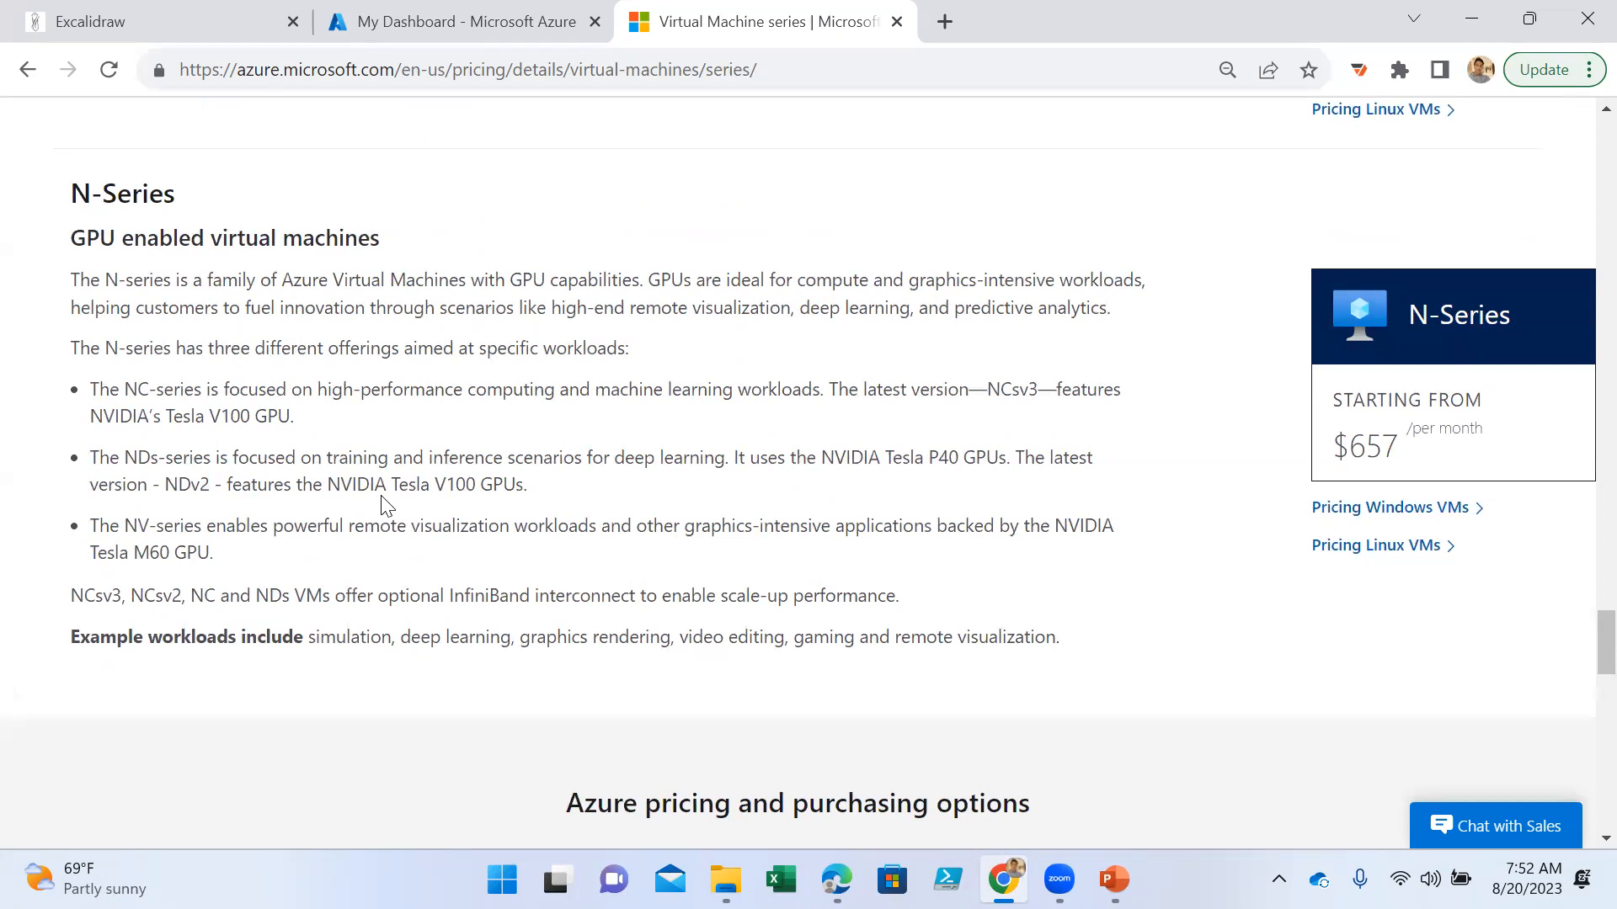
pyautogui.moveTo(305, 637); pyautogui.dragTo(1162, 693)
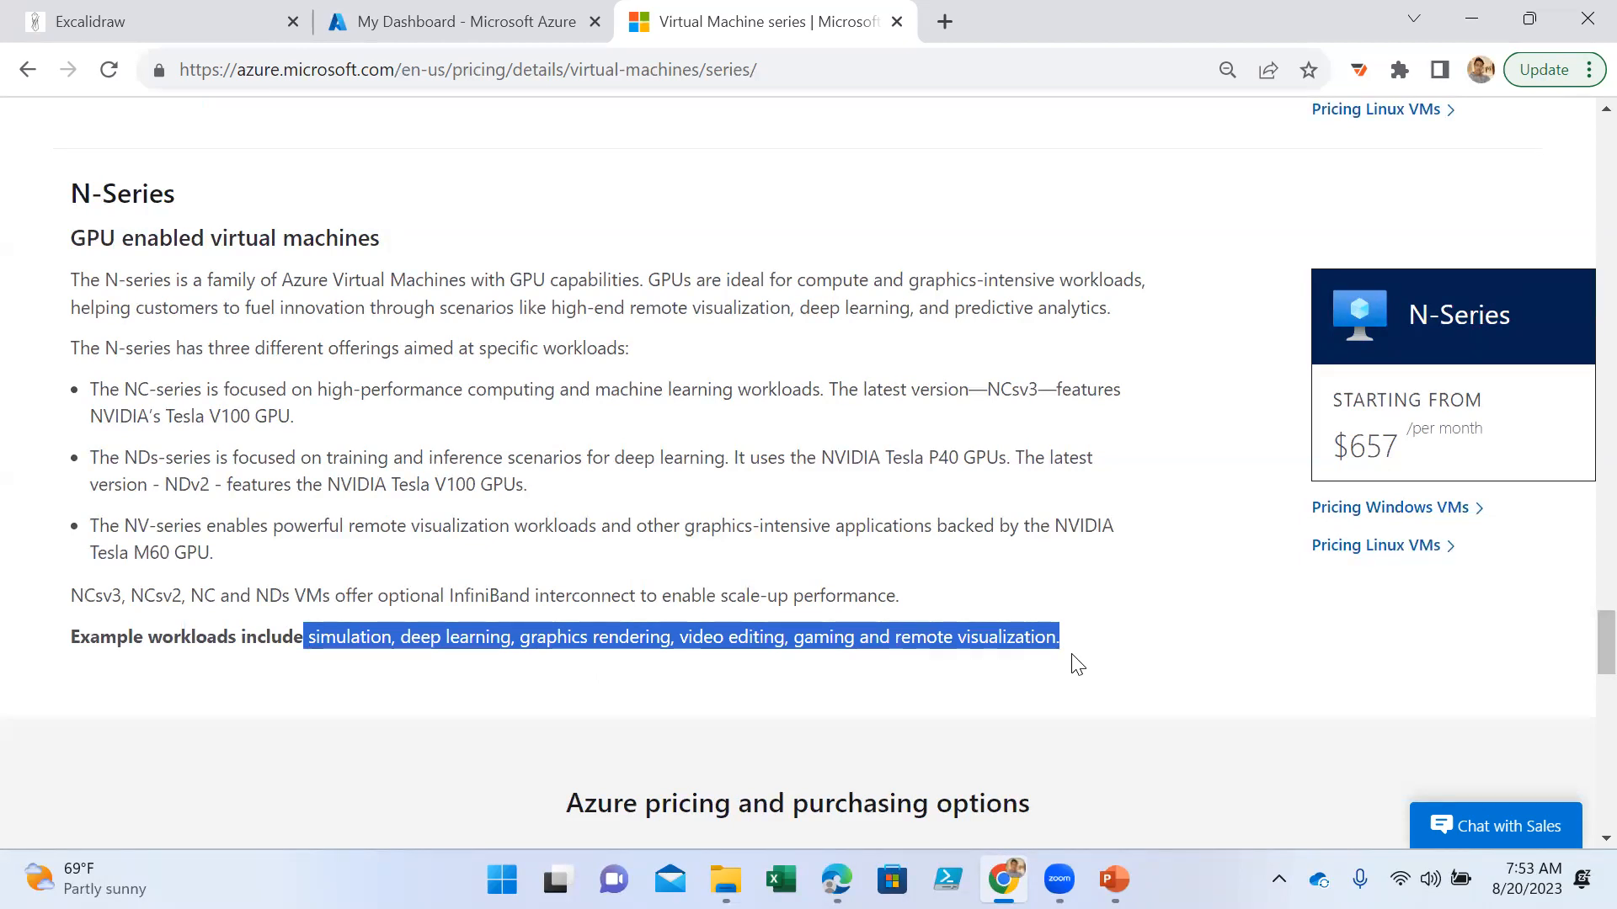
pyautogui.click(388, 628)
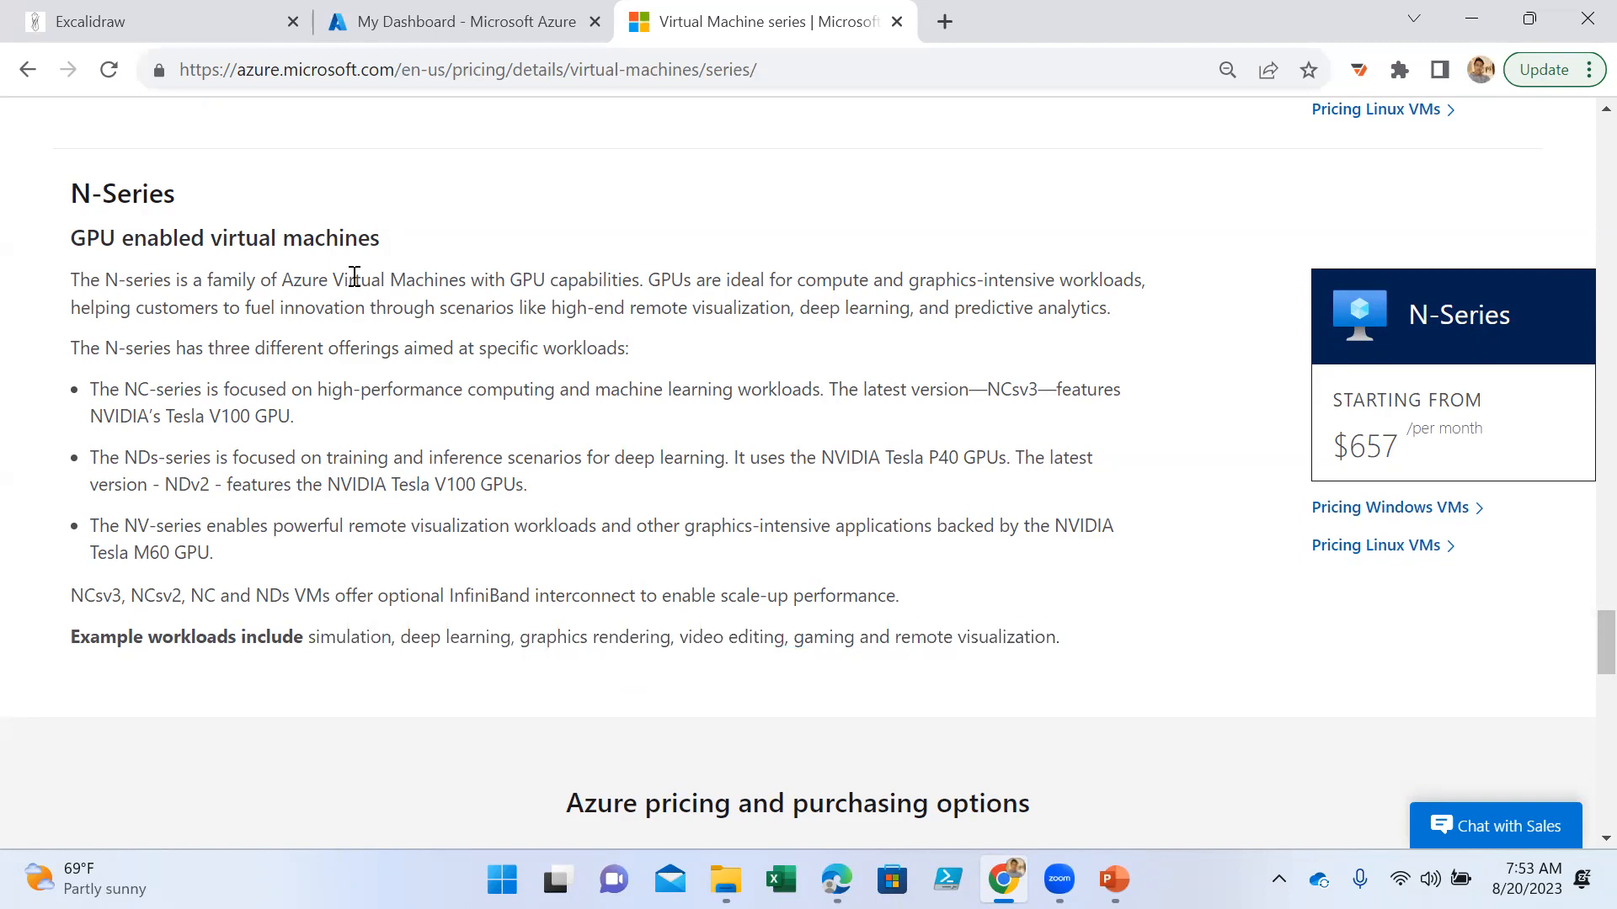
pyautogui.moveTo(73, 637); pyautogui.dragTo(569, 660)
# - Return to the M-Series section and highlight its example workloads
pyautogui.scroll(4, 485, 502)
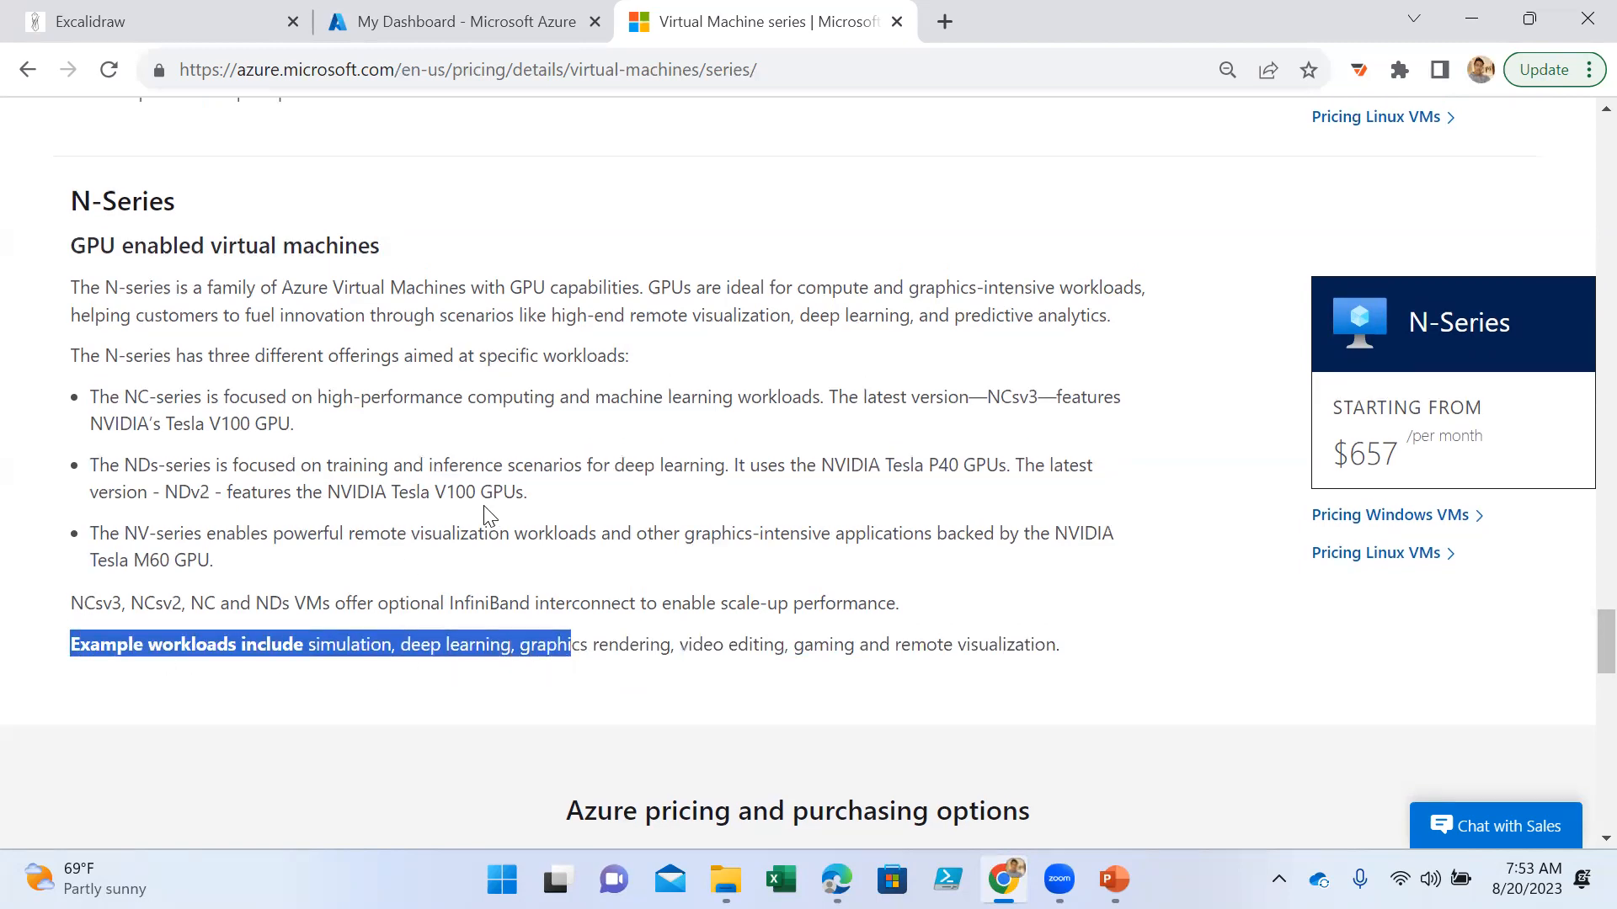
pyautogui.moveTo(340, 469); pyautogui.dragTo(62, 431)
pyautogui.scroll(4, 210, 455)
pyautogui.moveTo(336, 493); pyautogui.dragTo(38, 455)
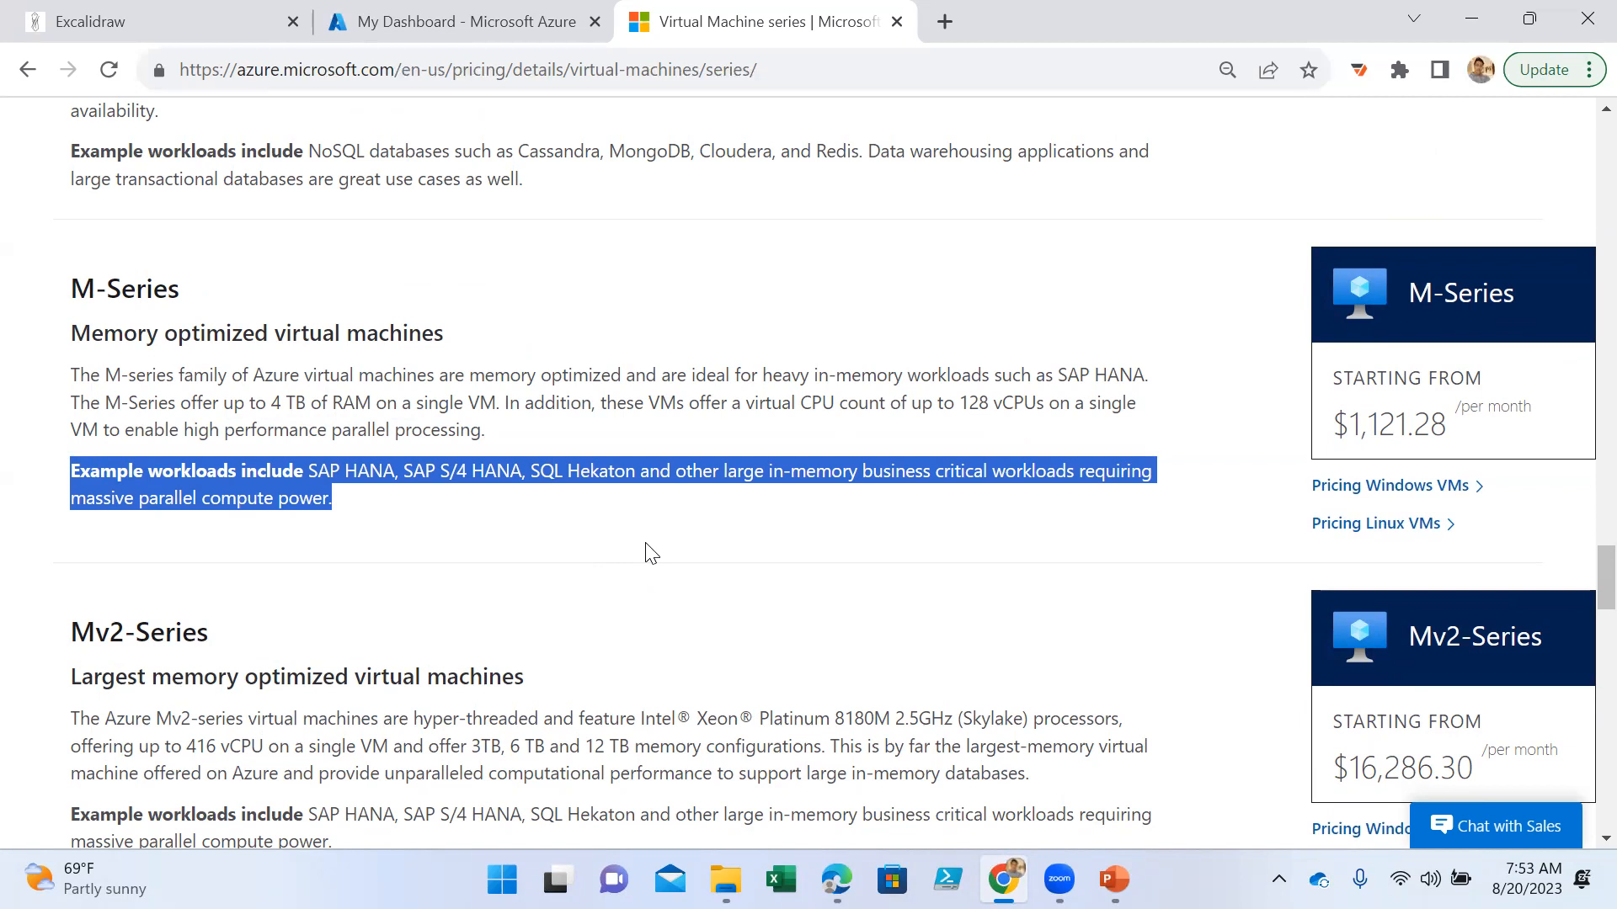
# - Select the web address of the virtual machine series page
pyautogui.click(769, 67)
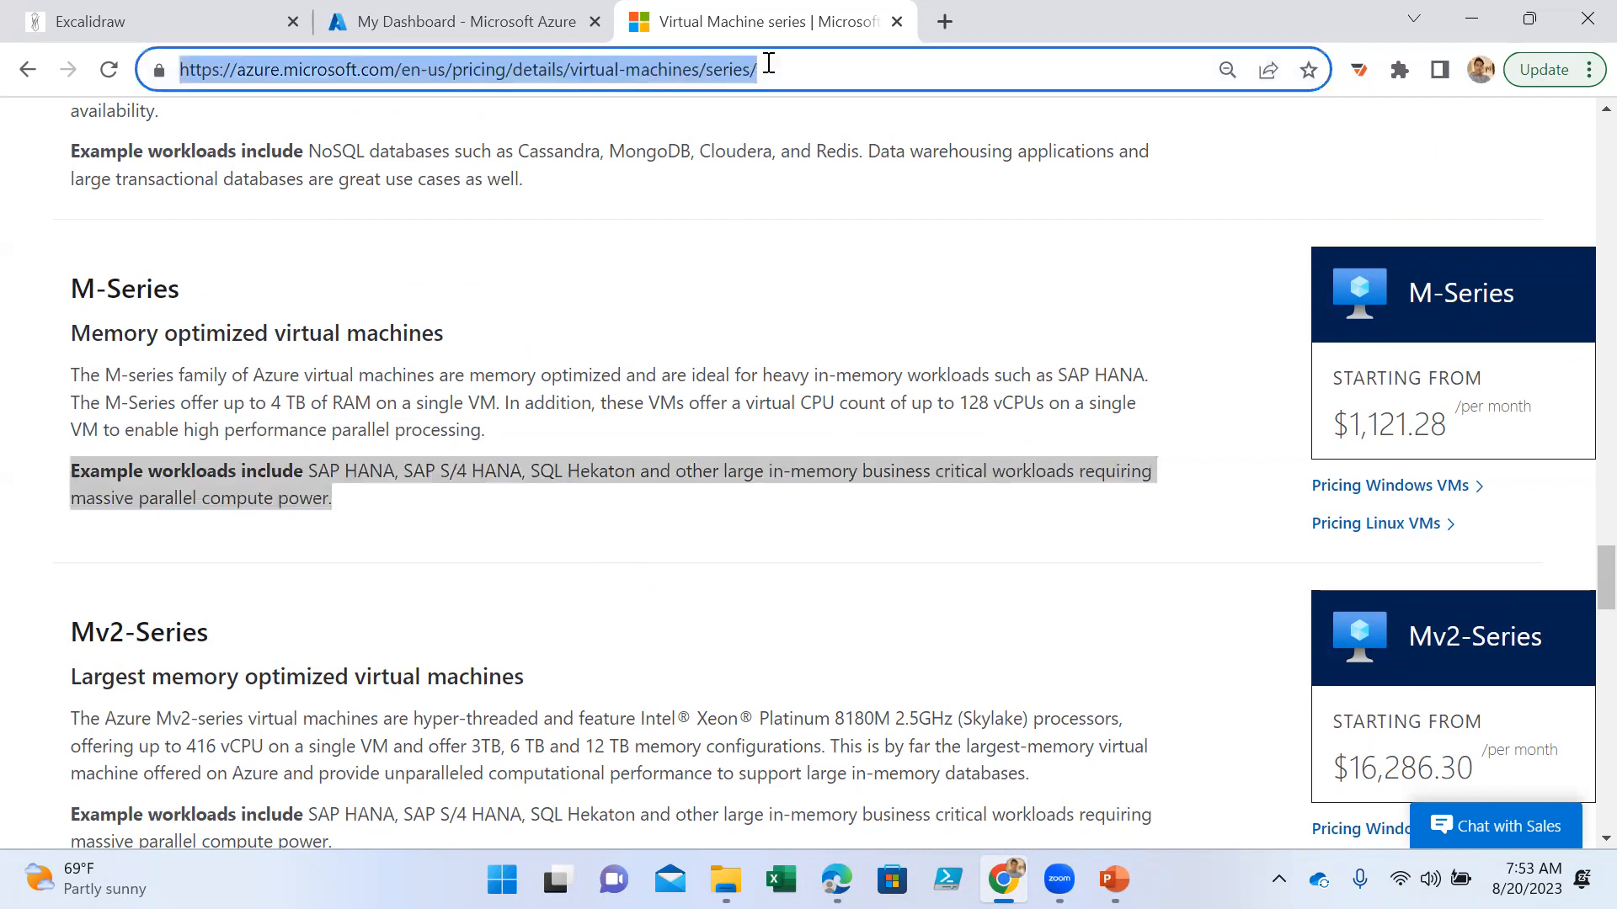
pyautogui.click(861, 745)
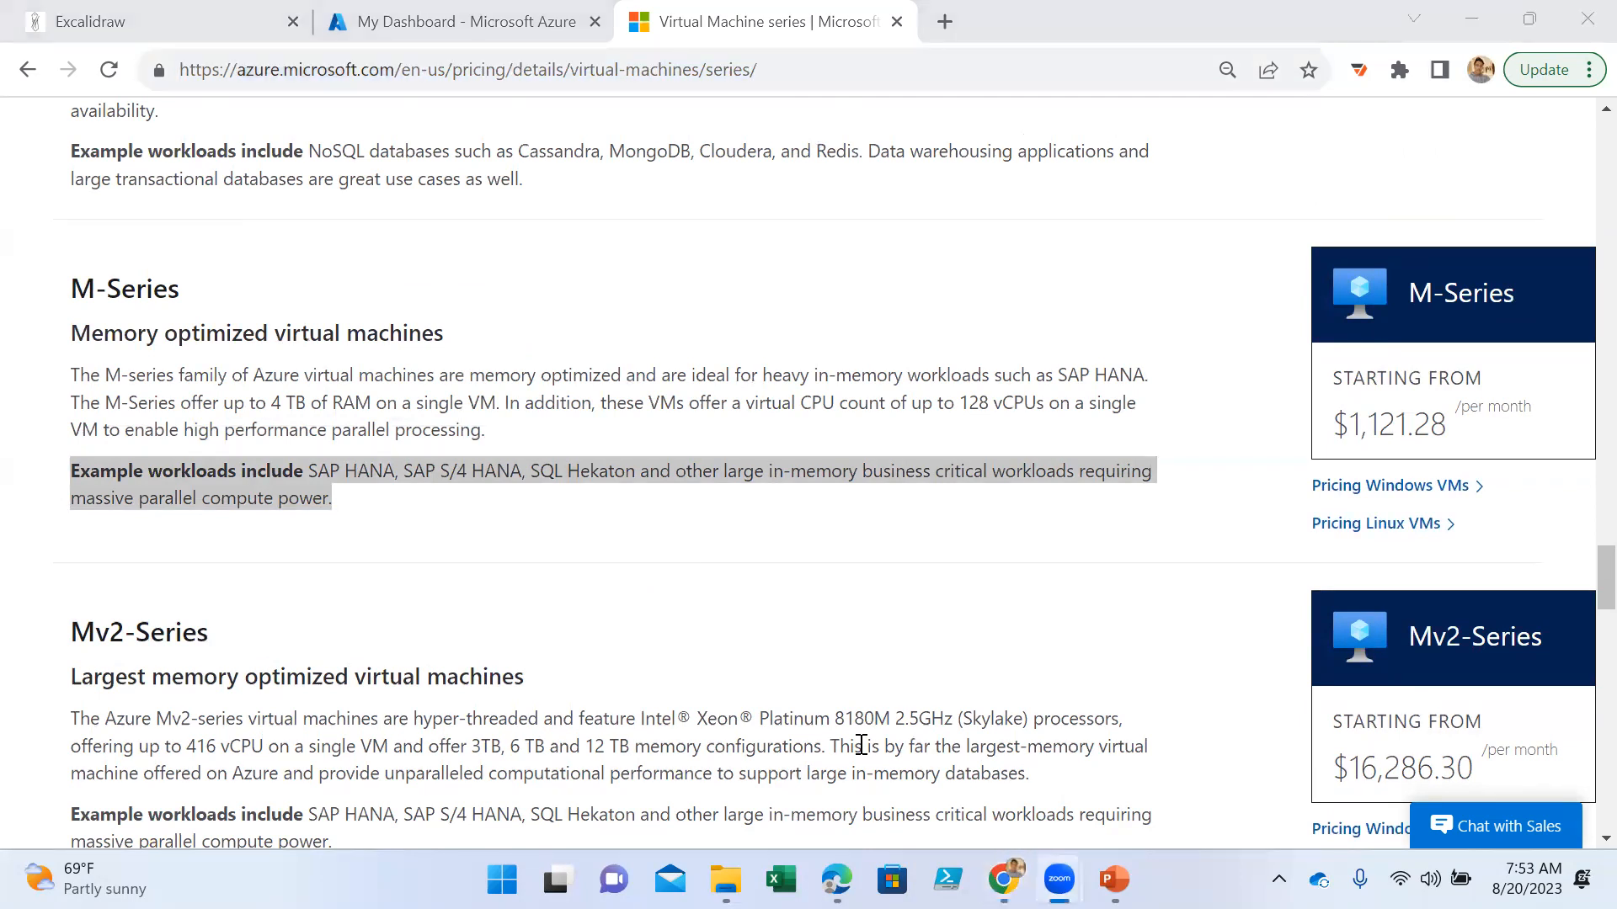
pyautogui.click(1147, 595)
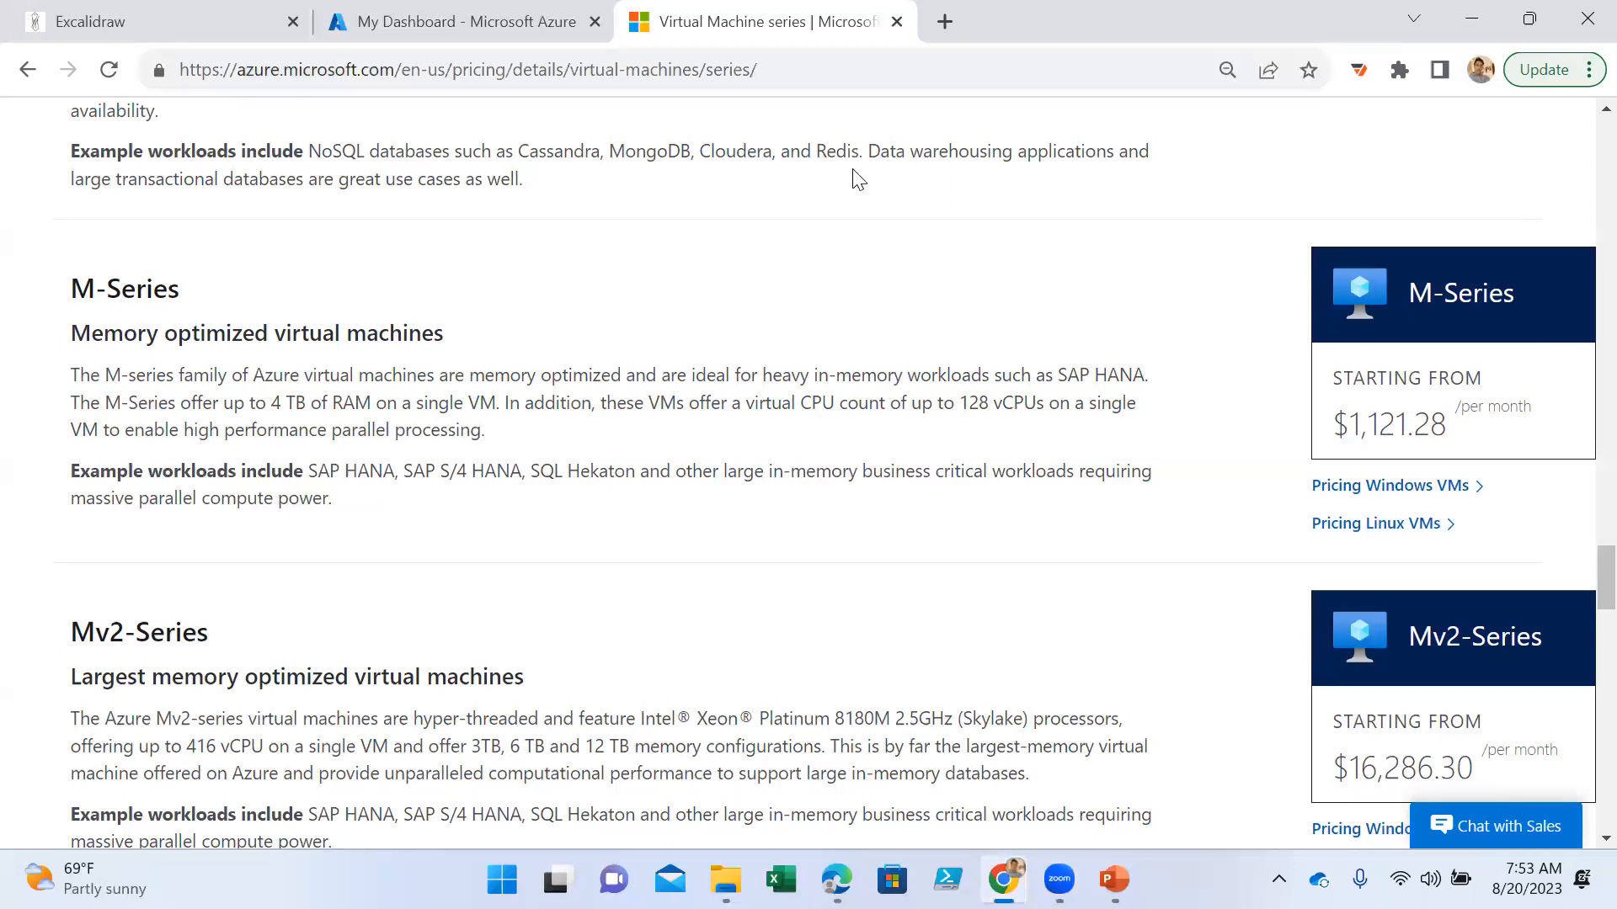
# - Look back over the series descriptions from Mv2-Series up to E-Series
pyautogui.scroll(-5, 1094, 665)
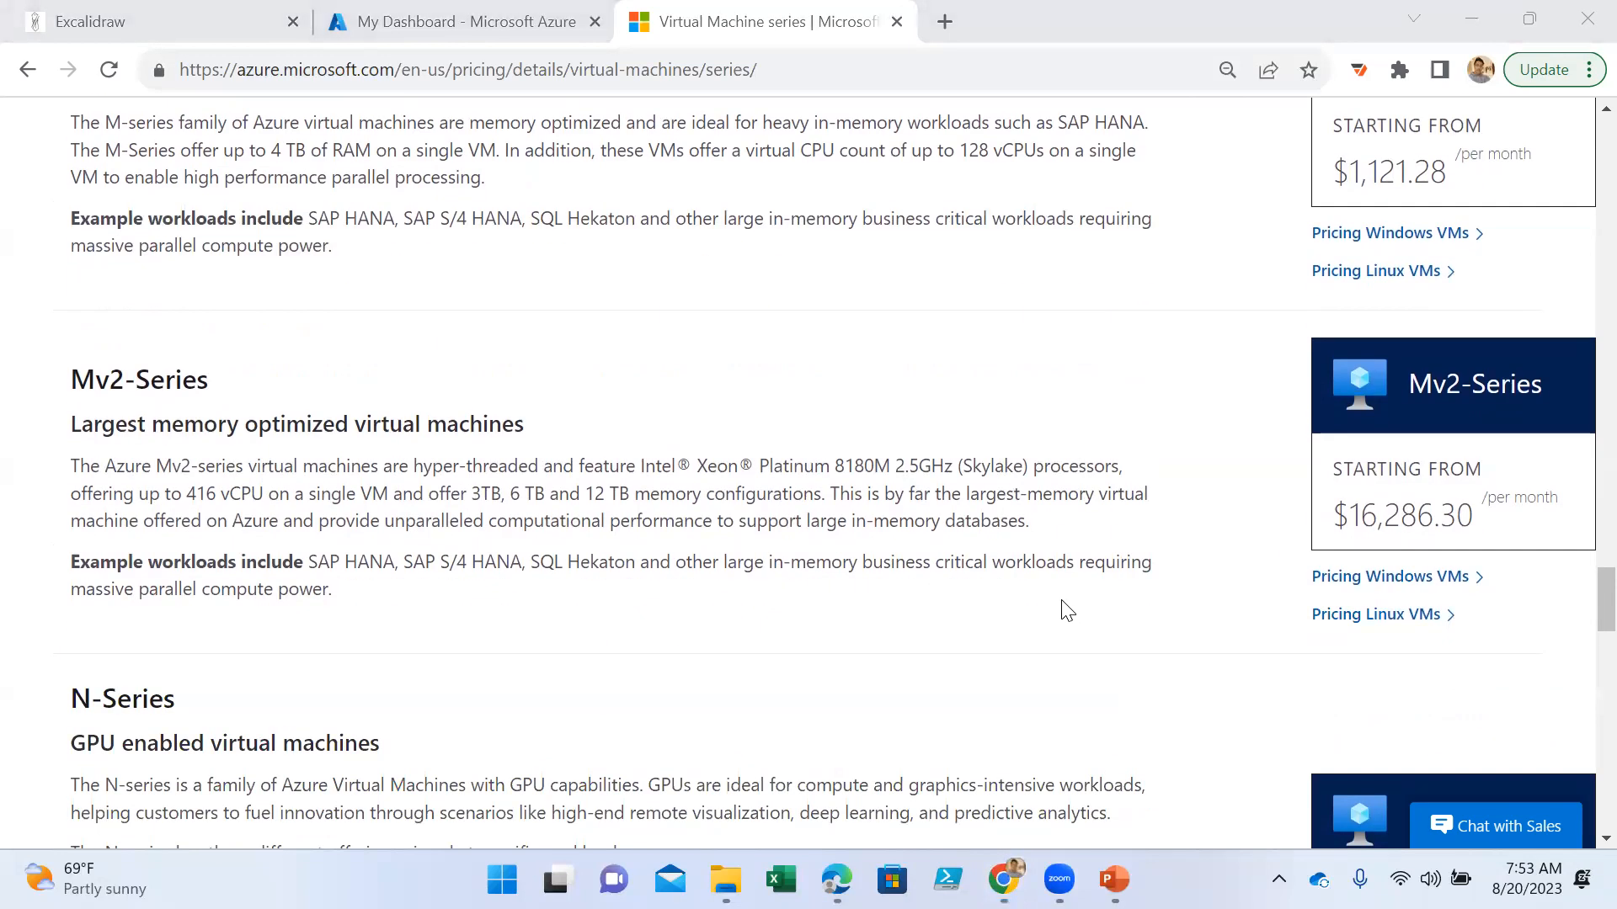
pyautogui.scroll(3, 886, 380)
pyautogui.scroll(20, 850, 556)
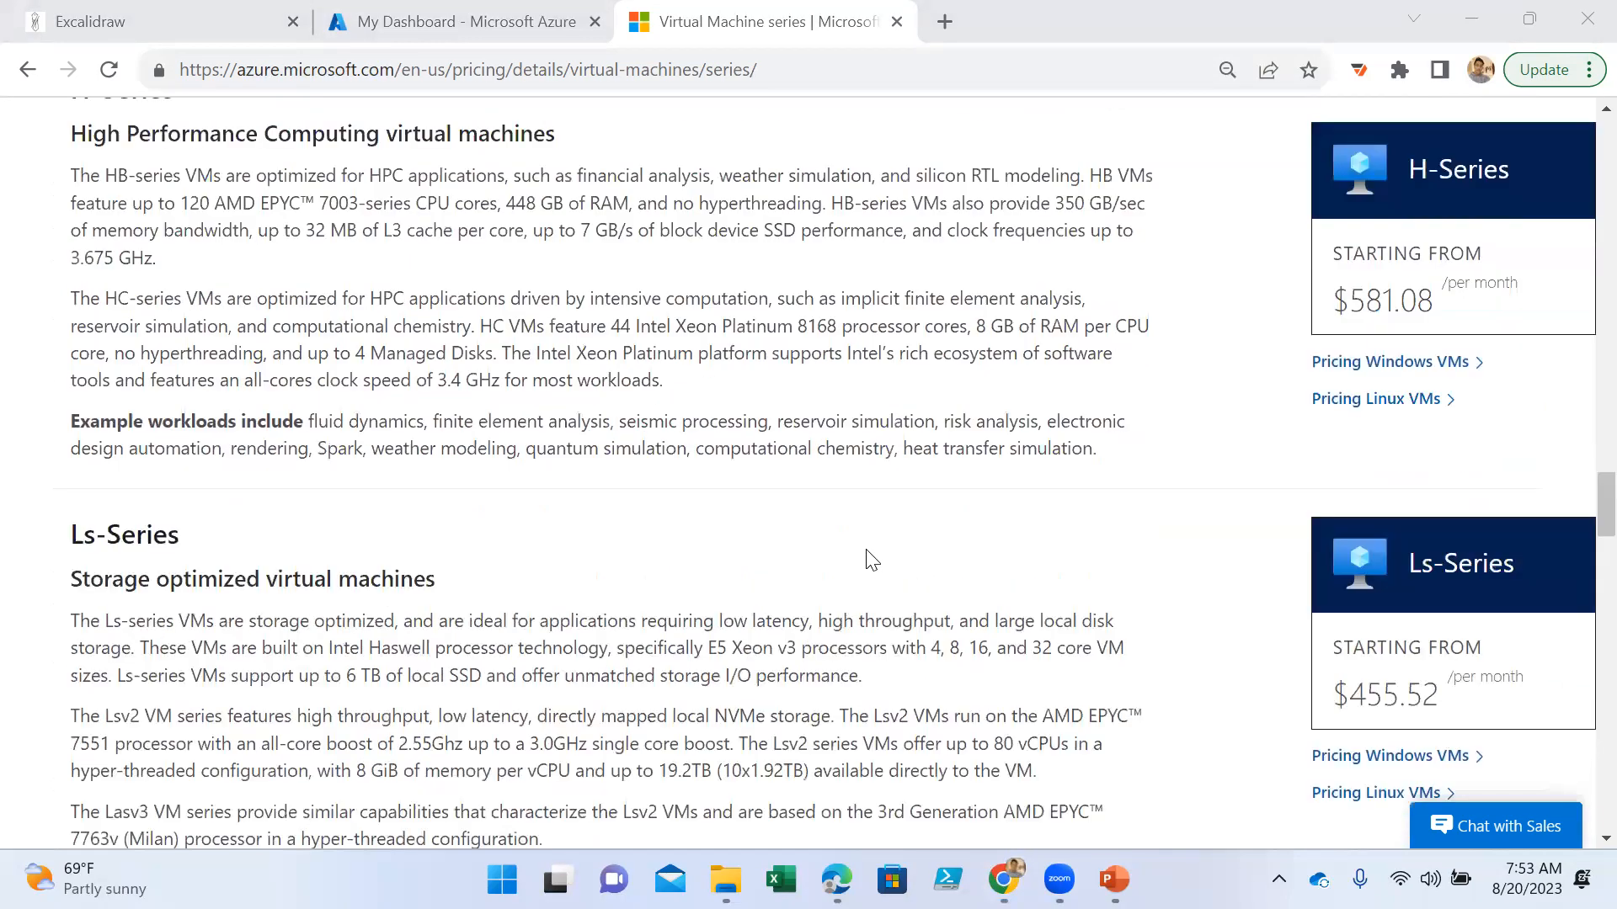
pyautogui.scroll(10, 871, 560)
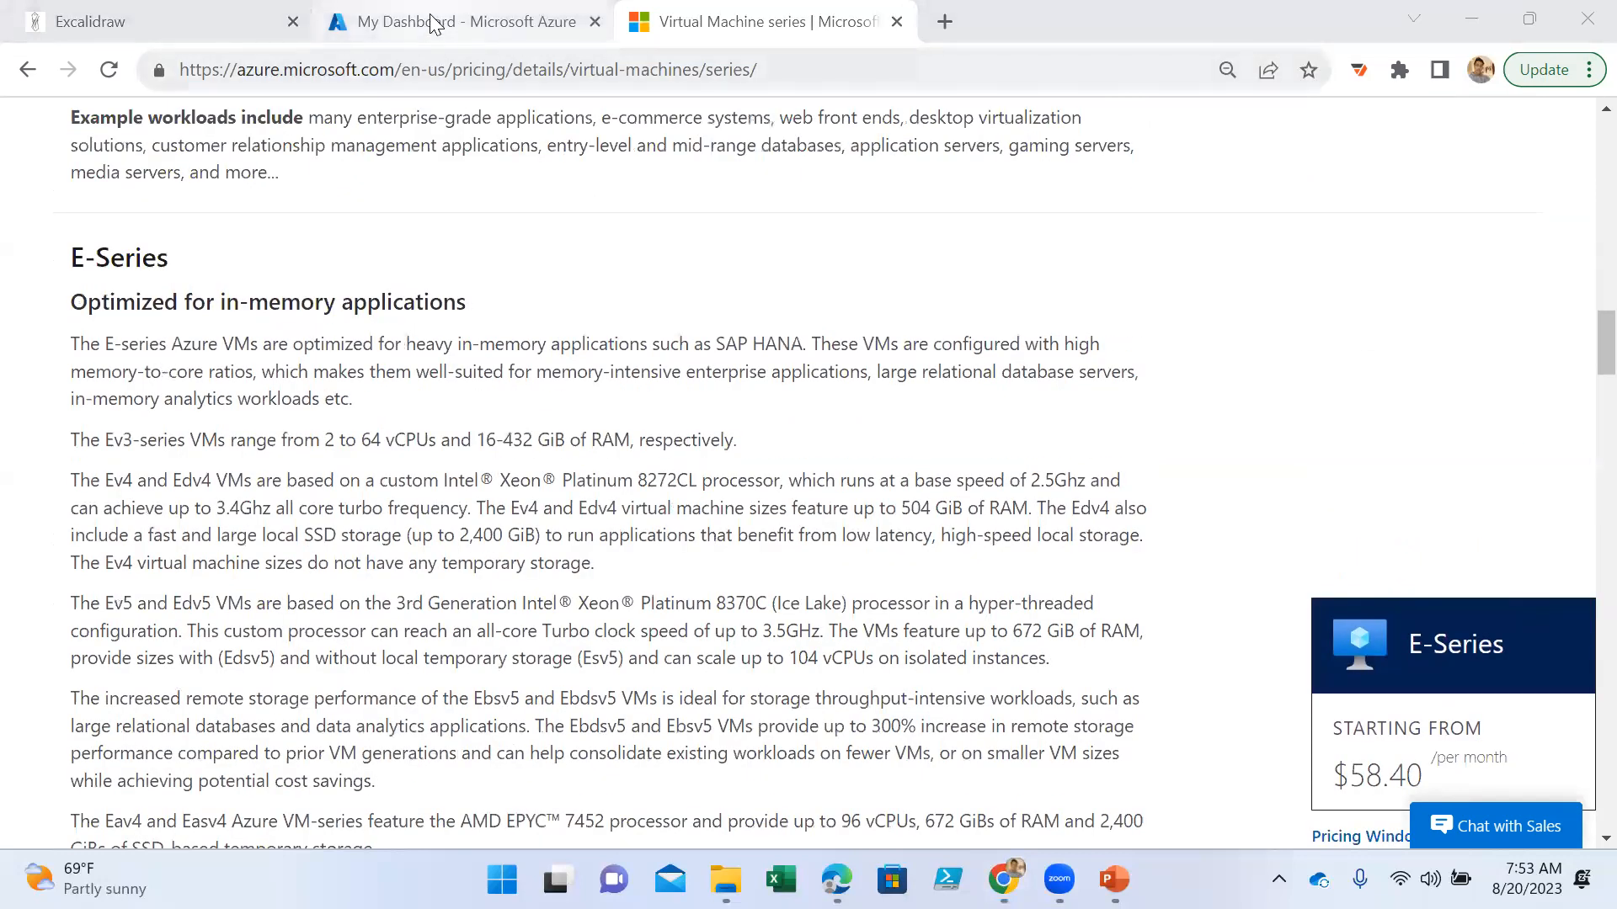
# - Switch to the PowerPoint deck, view the Virtual Machine Disks slide and return to the Virtual Machine Sizing slide
pyautogui.click(433, 24)
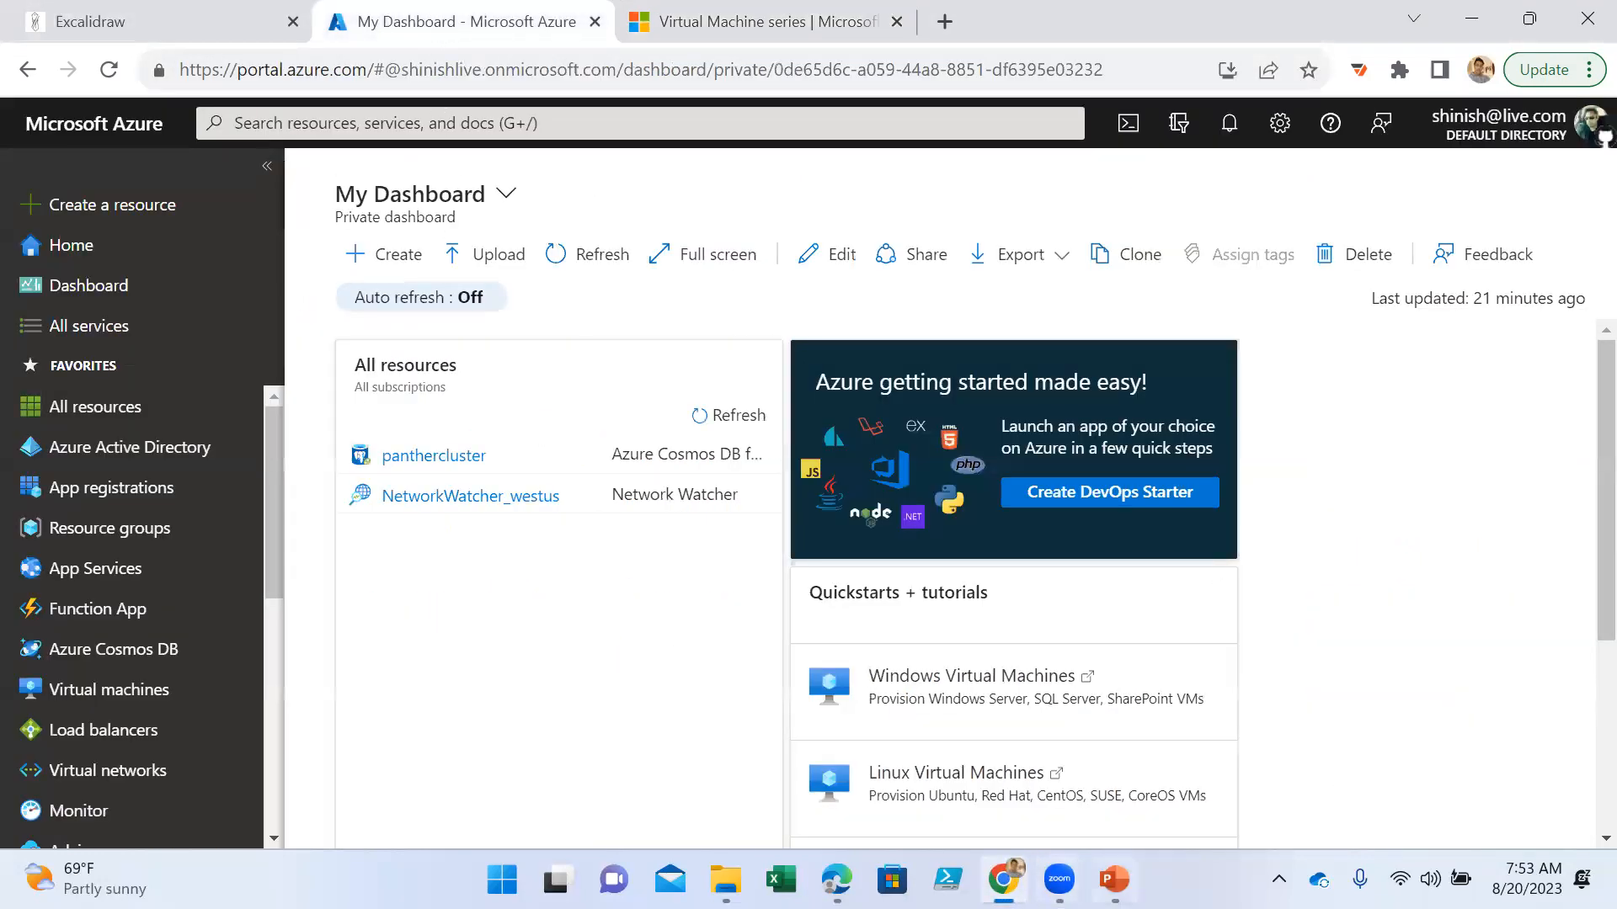
pyautogui.hotkey('alt', 'Tab')
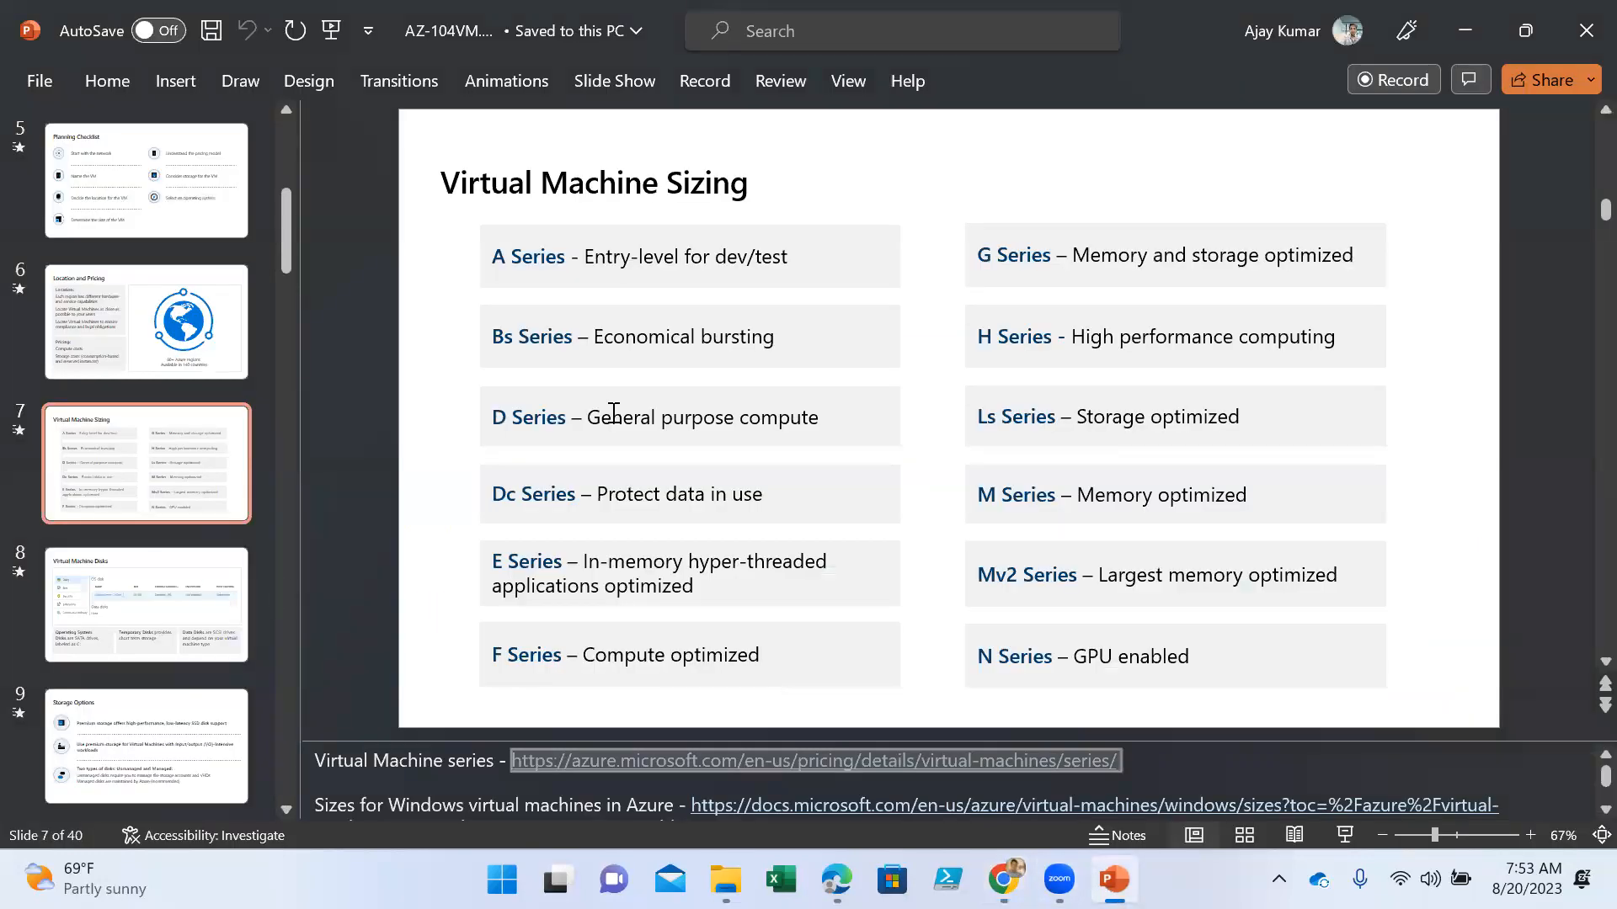
pyautogui.click(198, 627)
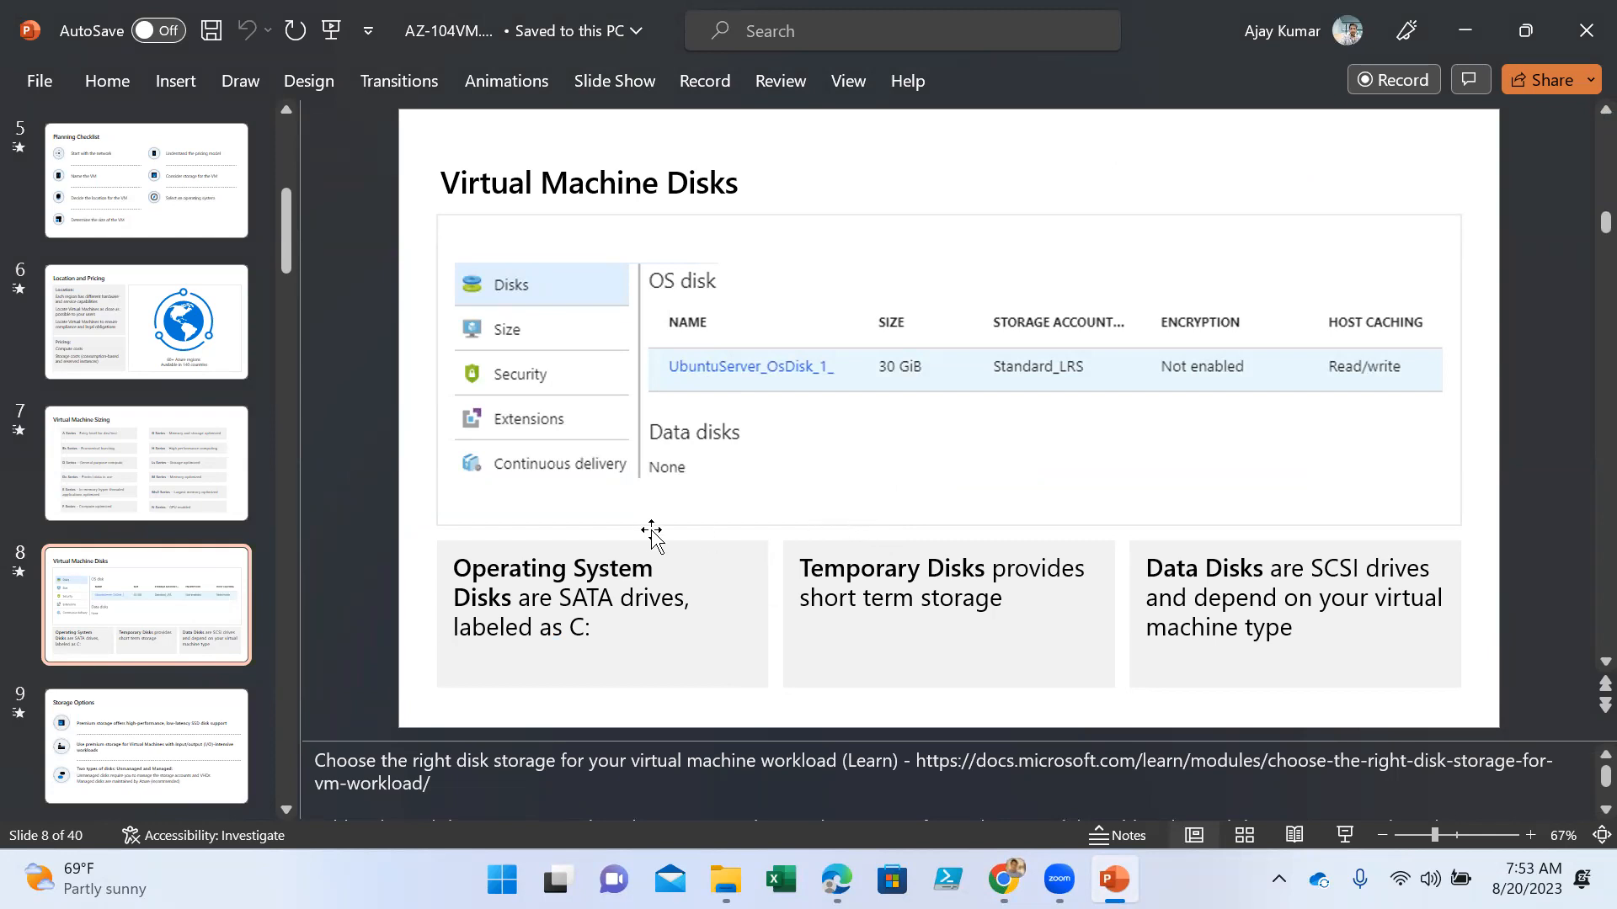
pyautogui.click(153, 477)
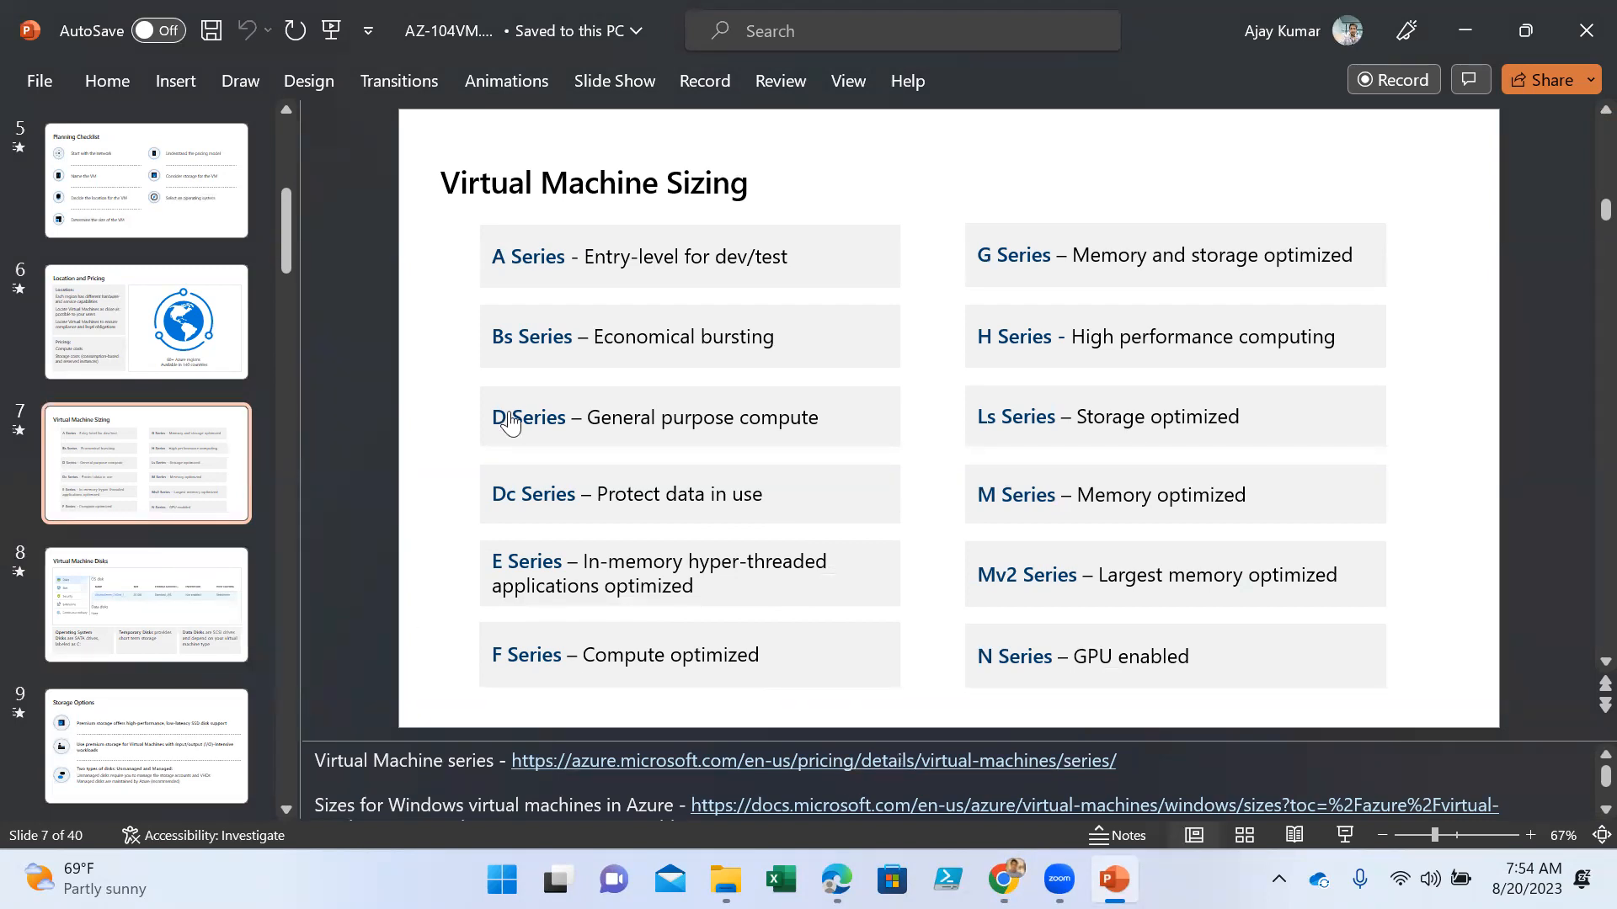
# - Switch to the Azure portal in Chrome and sign in with a different account via phone notification, declining to stay signed in
pyautogui.hotkey('alt', 'Tab')
pyautogui.click(1584, 133)
pyautogui.click(1365, 423)
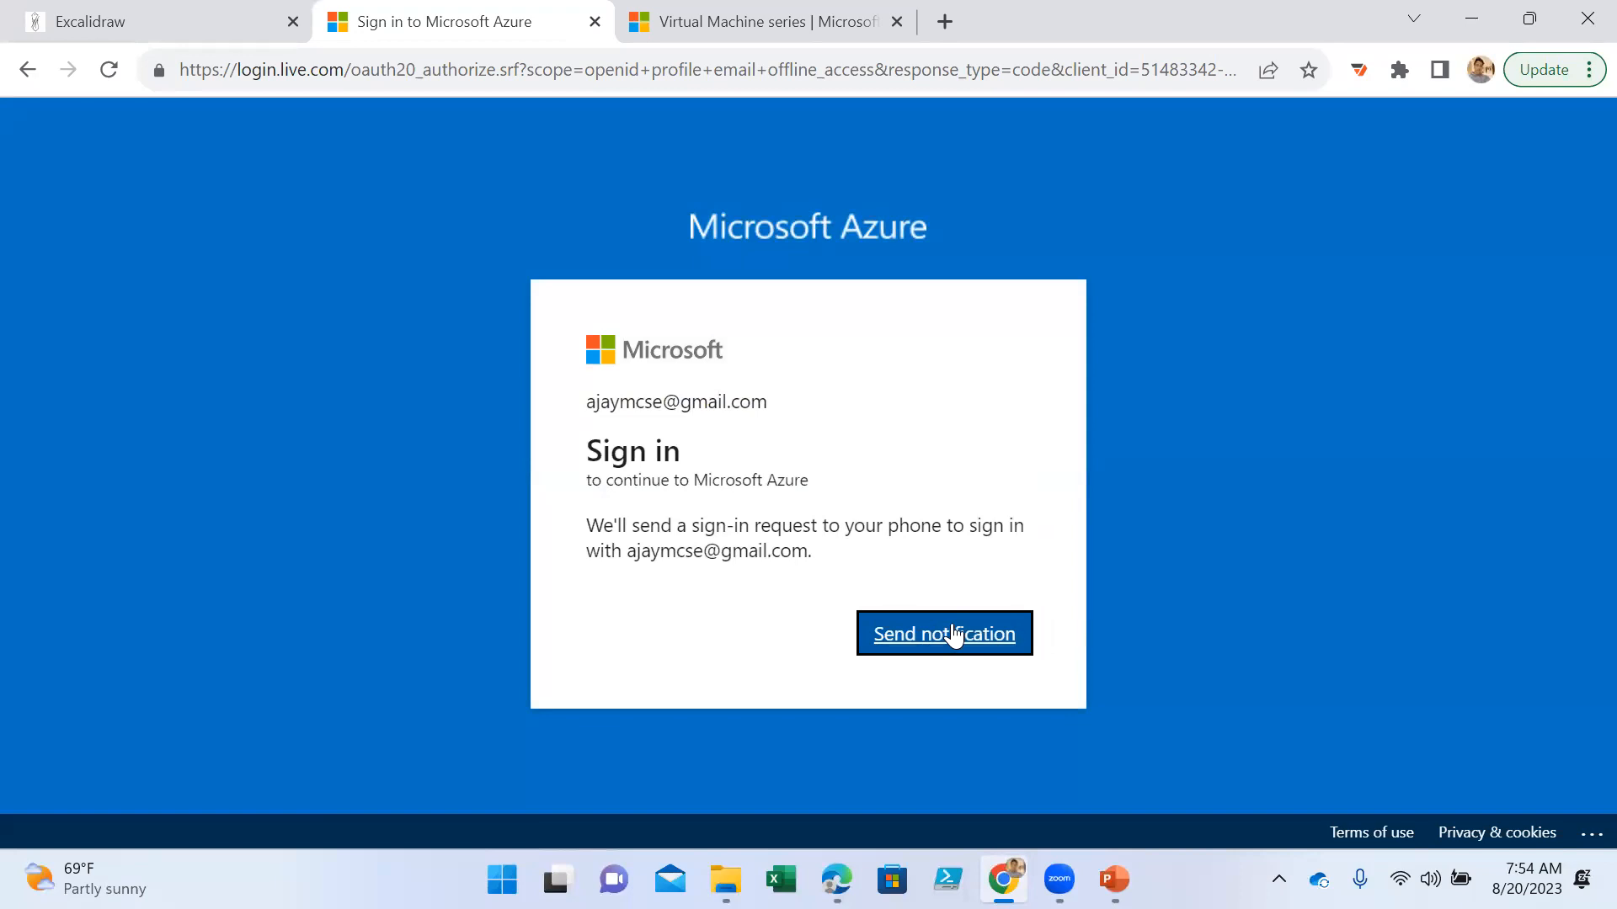
pyautogui.click(951, 633)
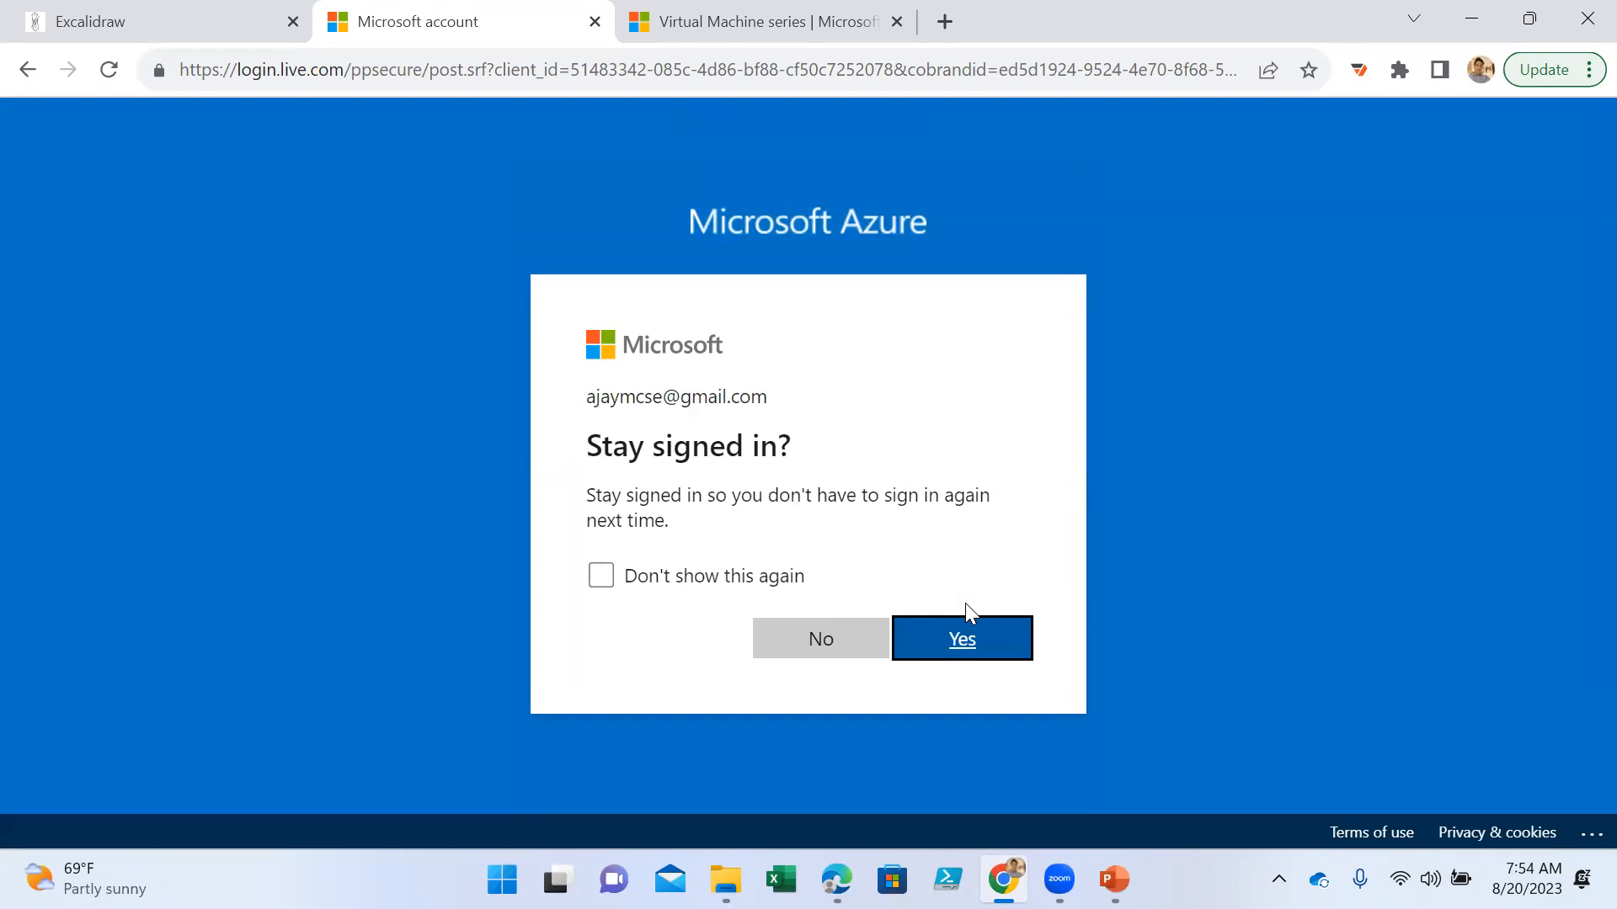
pyautogui.click(817, 633)
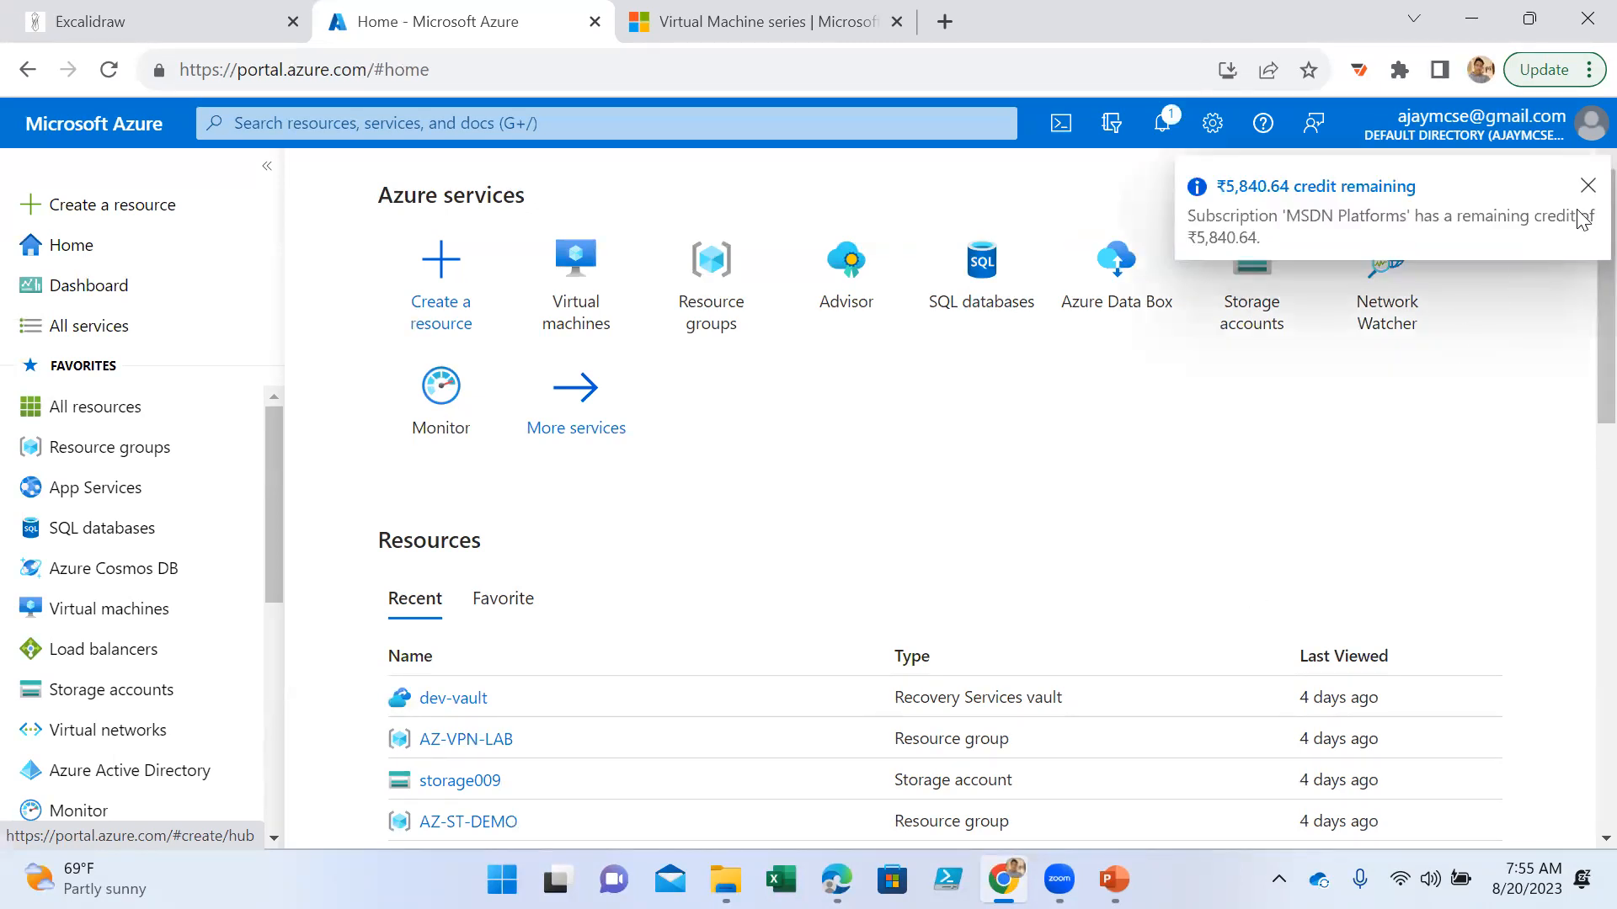
pyautogui.click(1583, 184)
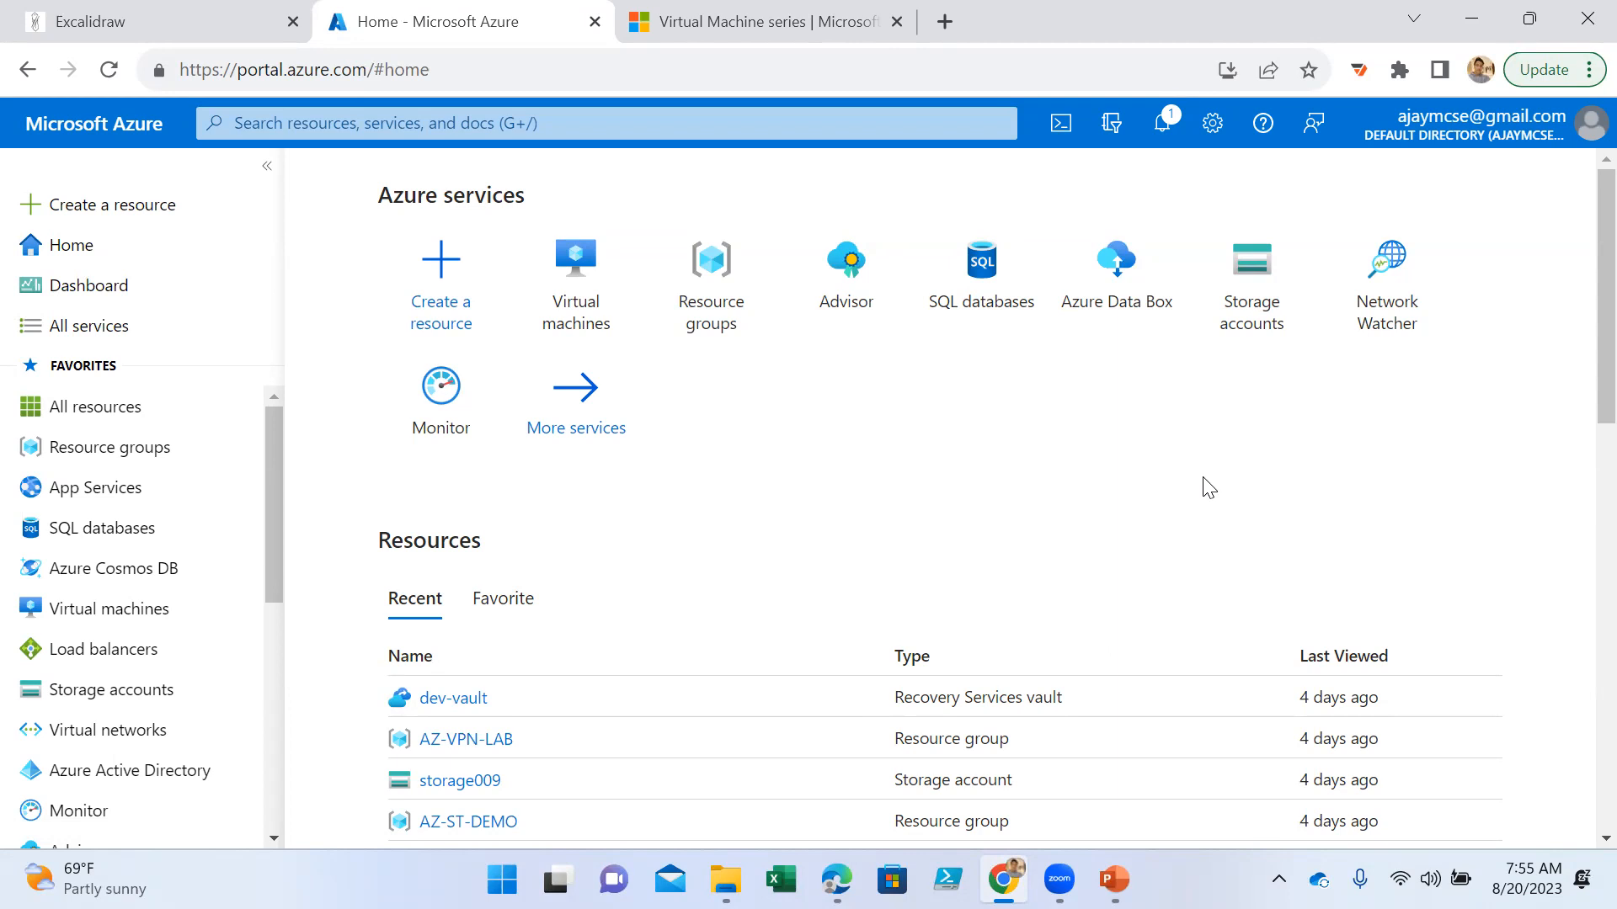
# - Open the Virtual machines service and start creating an Azure virtual machine
pyautogui.click(578, 313)
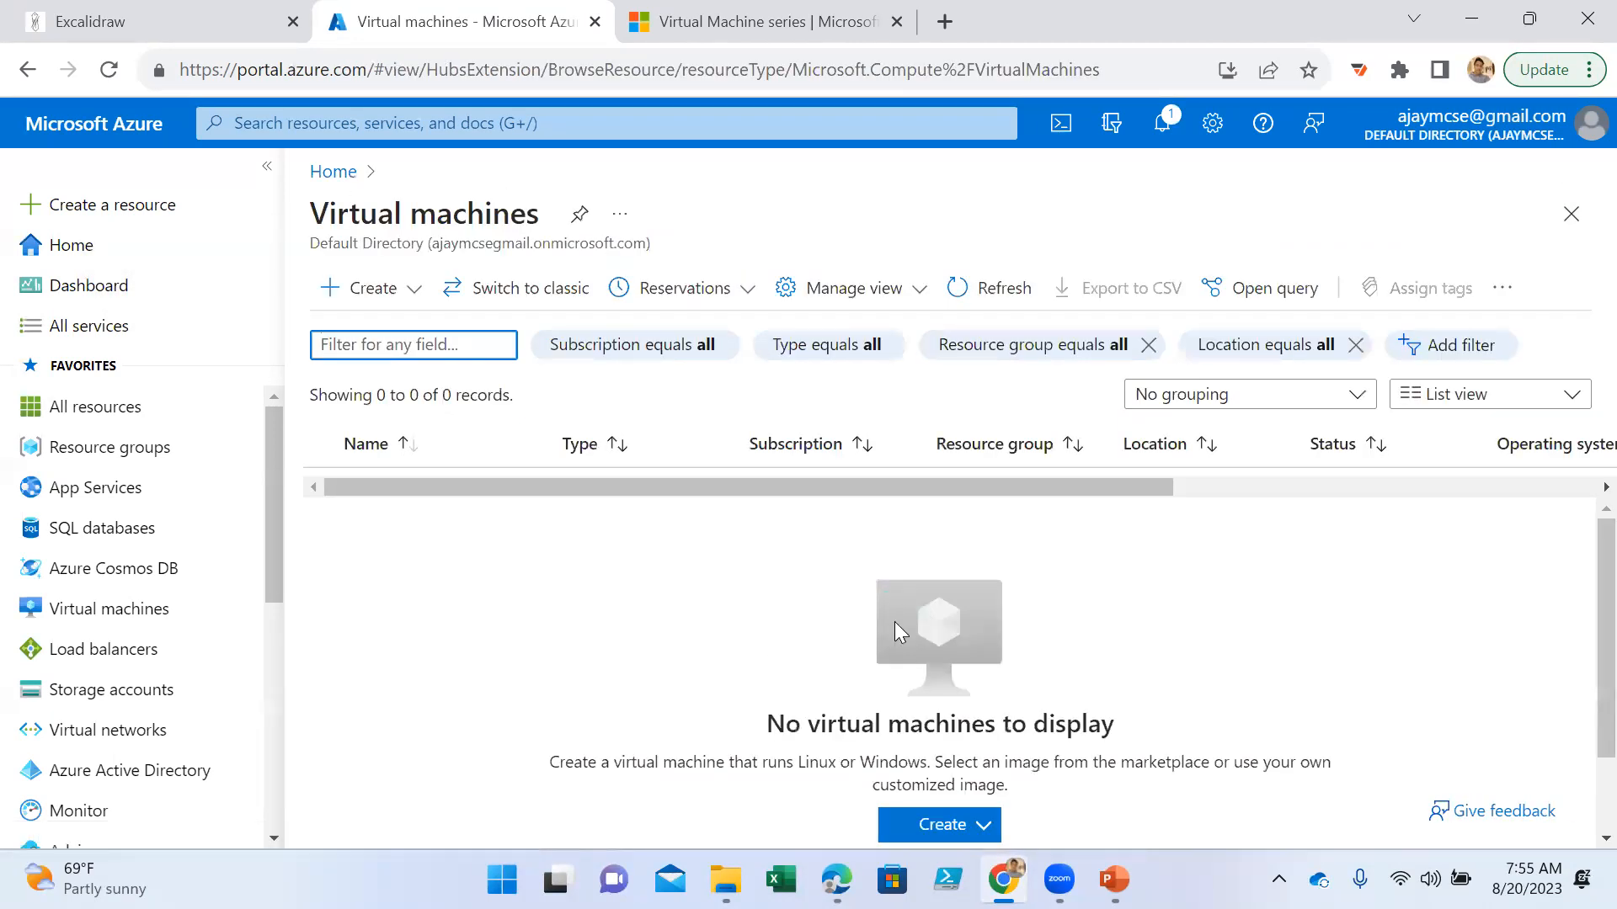
pyautogui.click(992, 727)
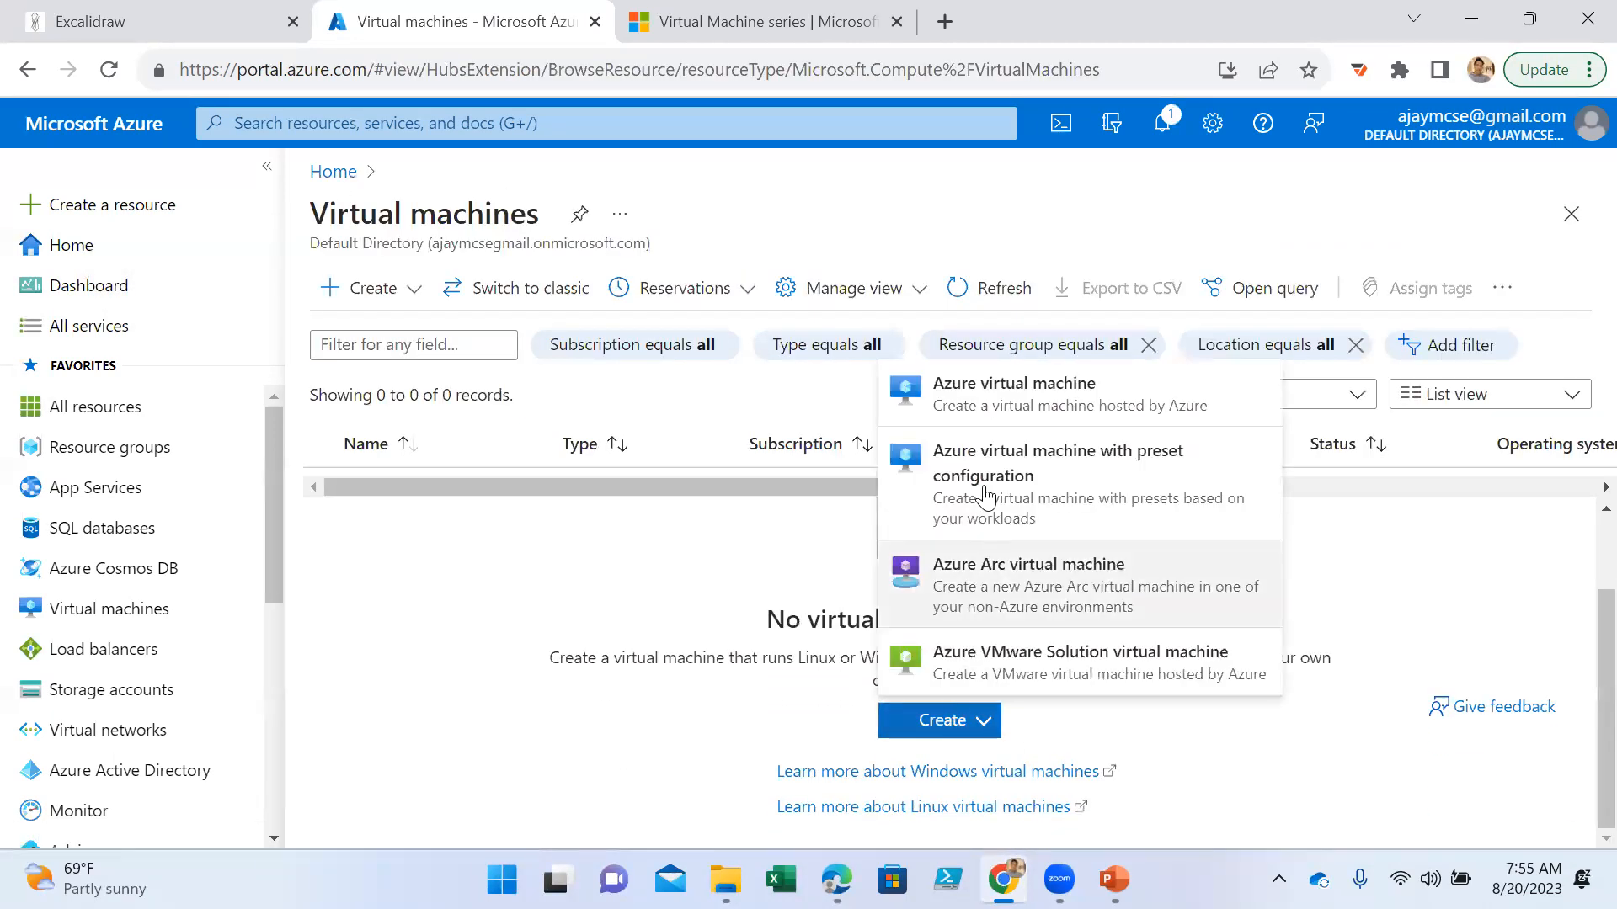
pyautogui.click(967, 415)
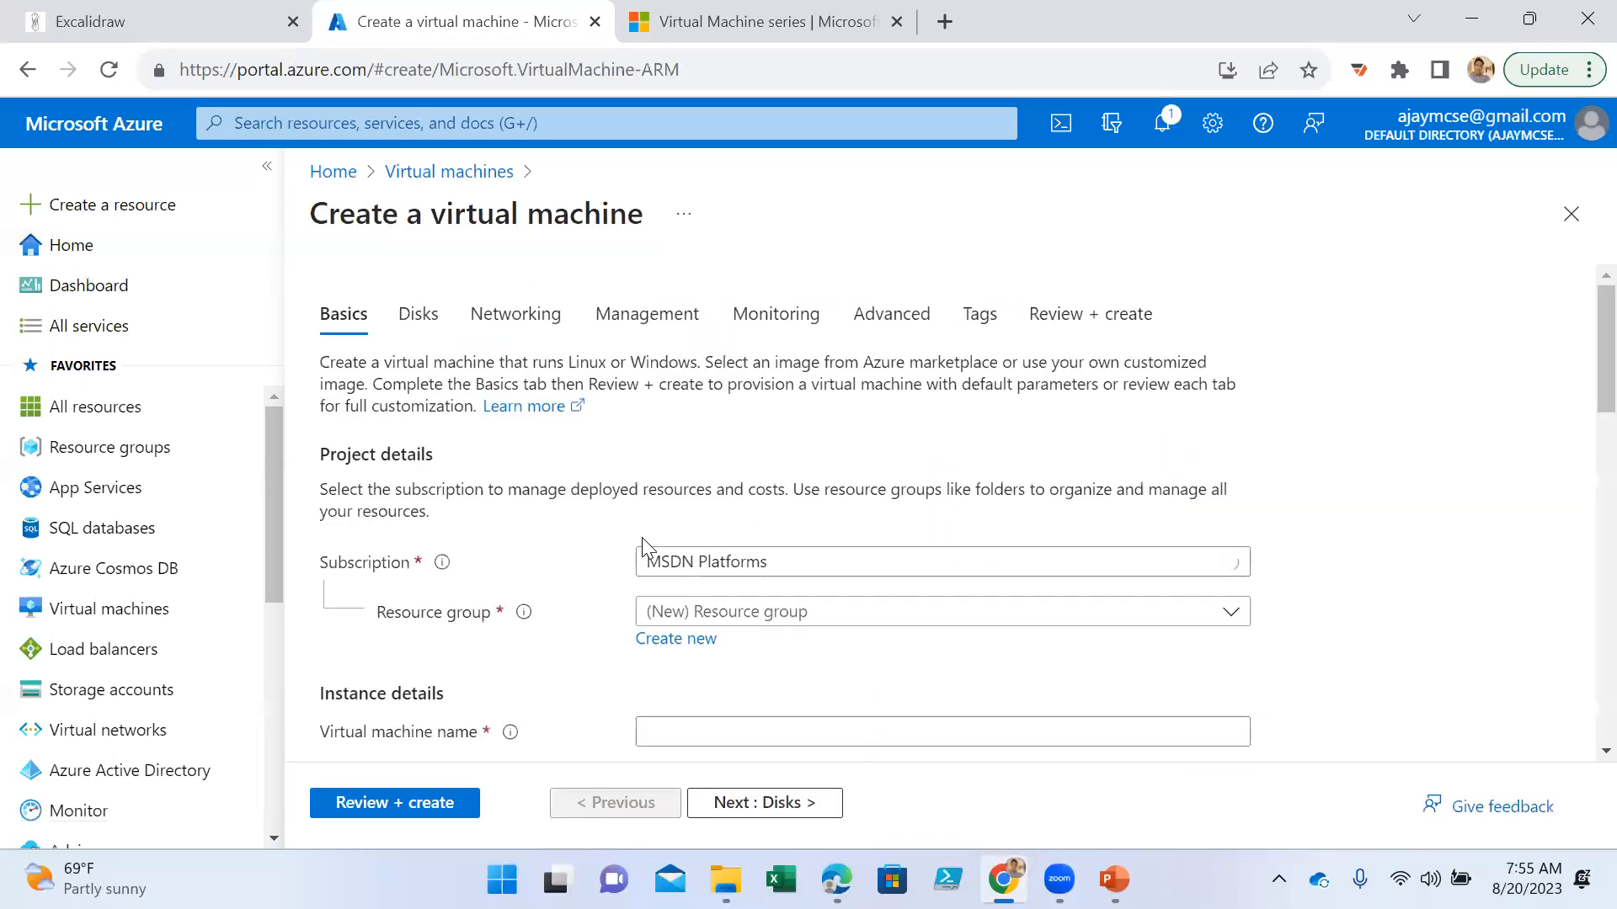
# - Create a new resource group named AZ-VM-LAB for the virtual machine
pyautogui.click(802, 623)
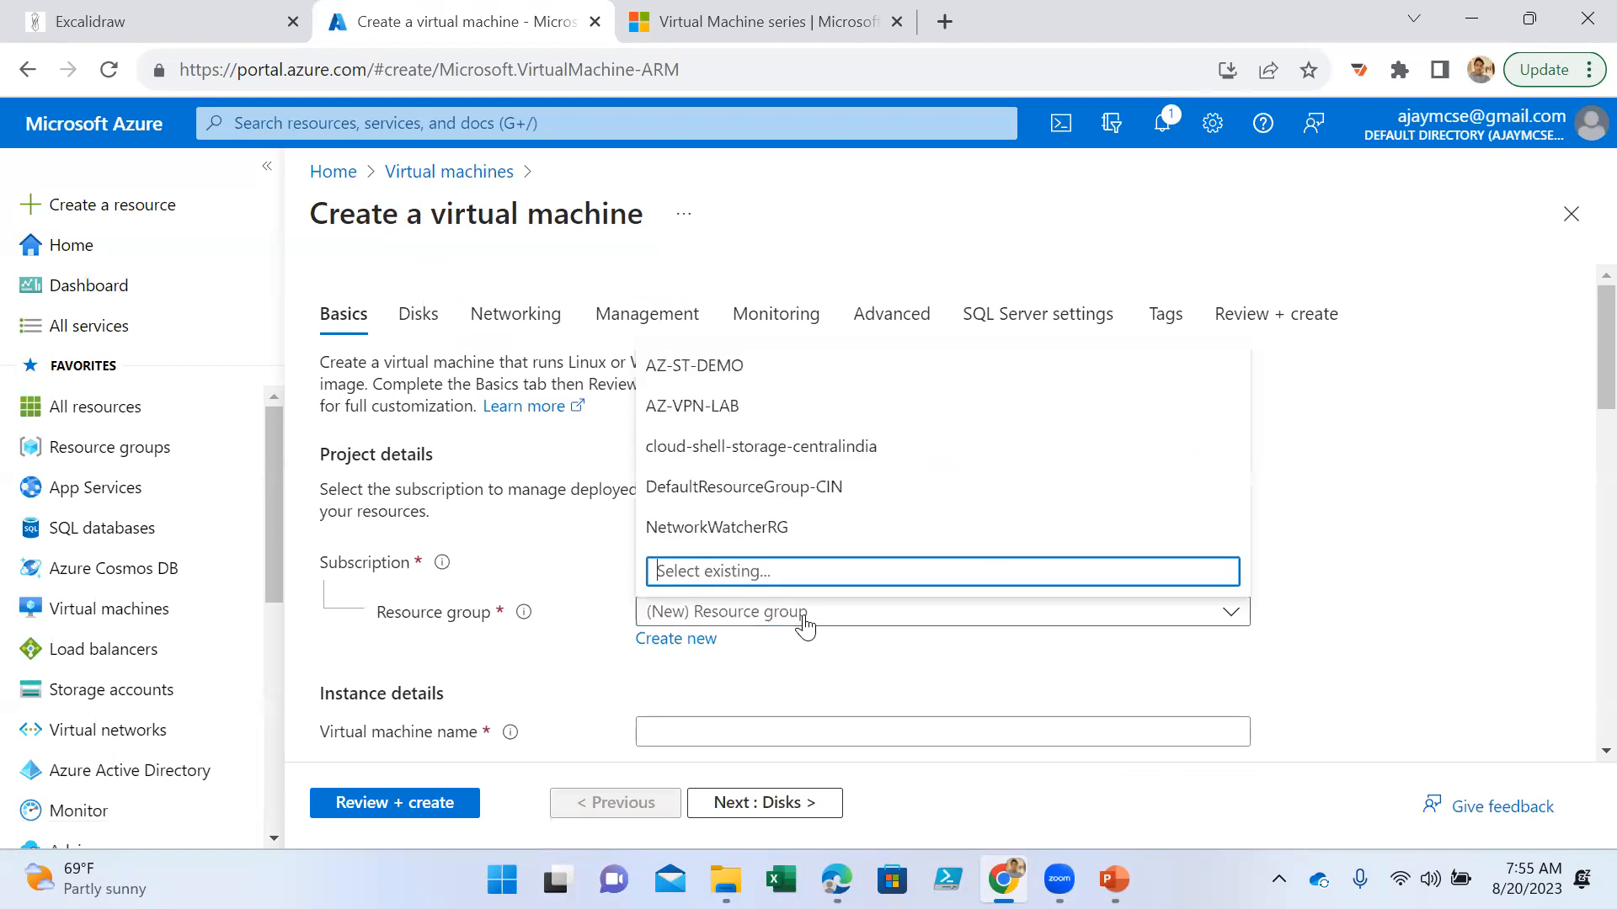
pyautogui.click(1373, 619)
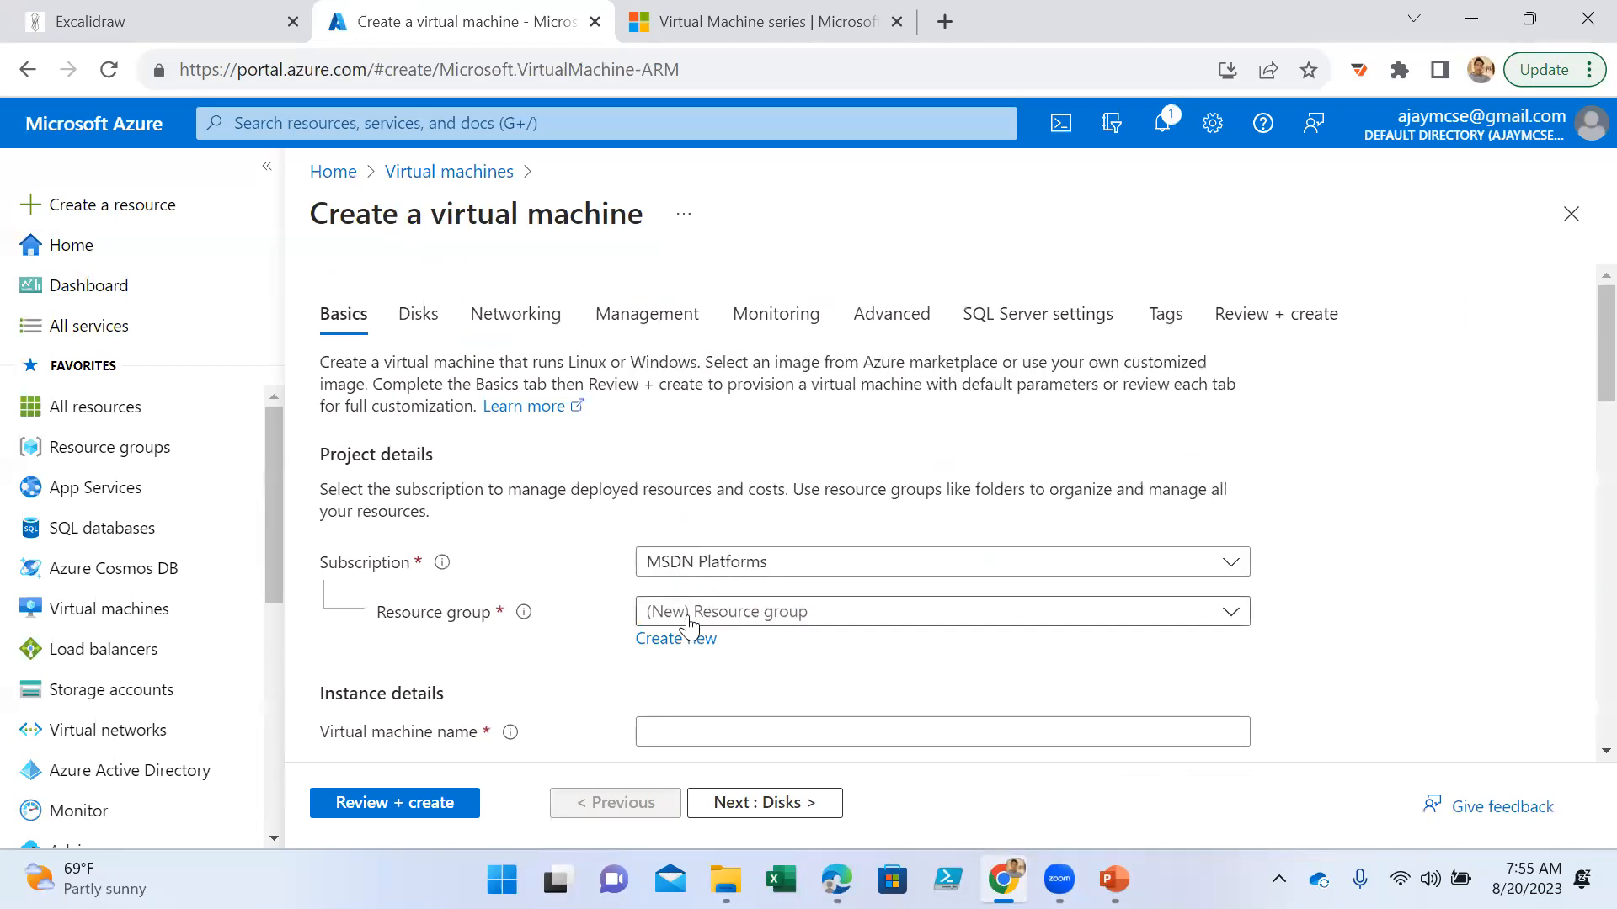
pyautogui.click(689, 636)
pyautogui.write('AZ')
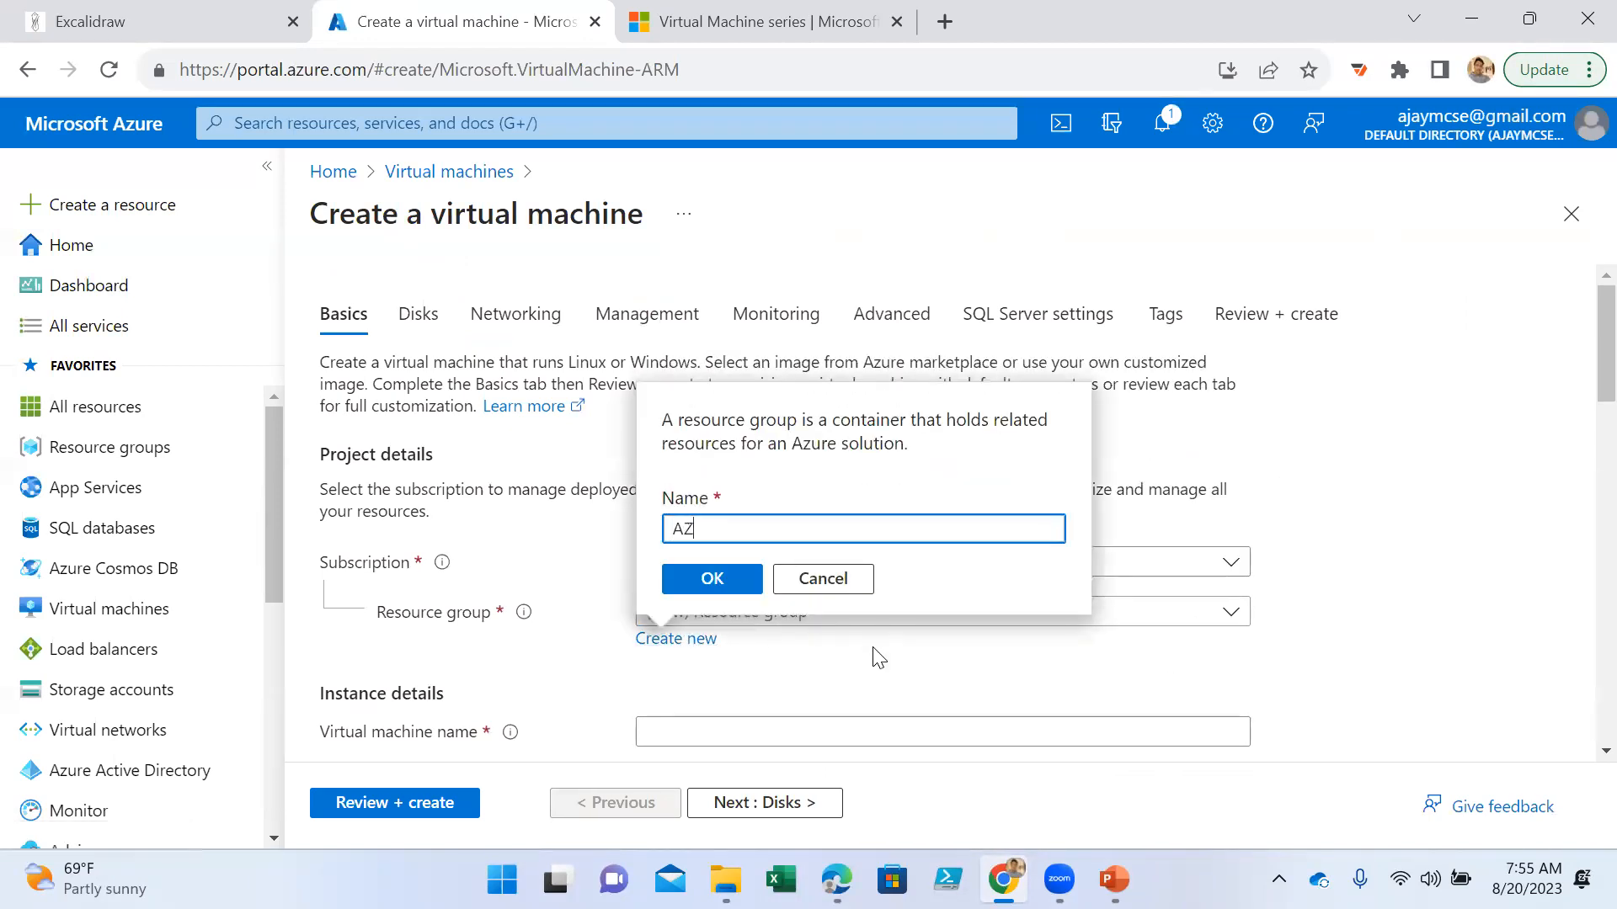
pyautogui.write('-VM-LAB')
pyautogui.click(704, 585)
# - Name the virtual machine Apache-Server
pyautogui.scroll(-2, 811, 660)
pyautogui.click(722, 616)
pyautogui.write('Linxu-')
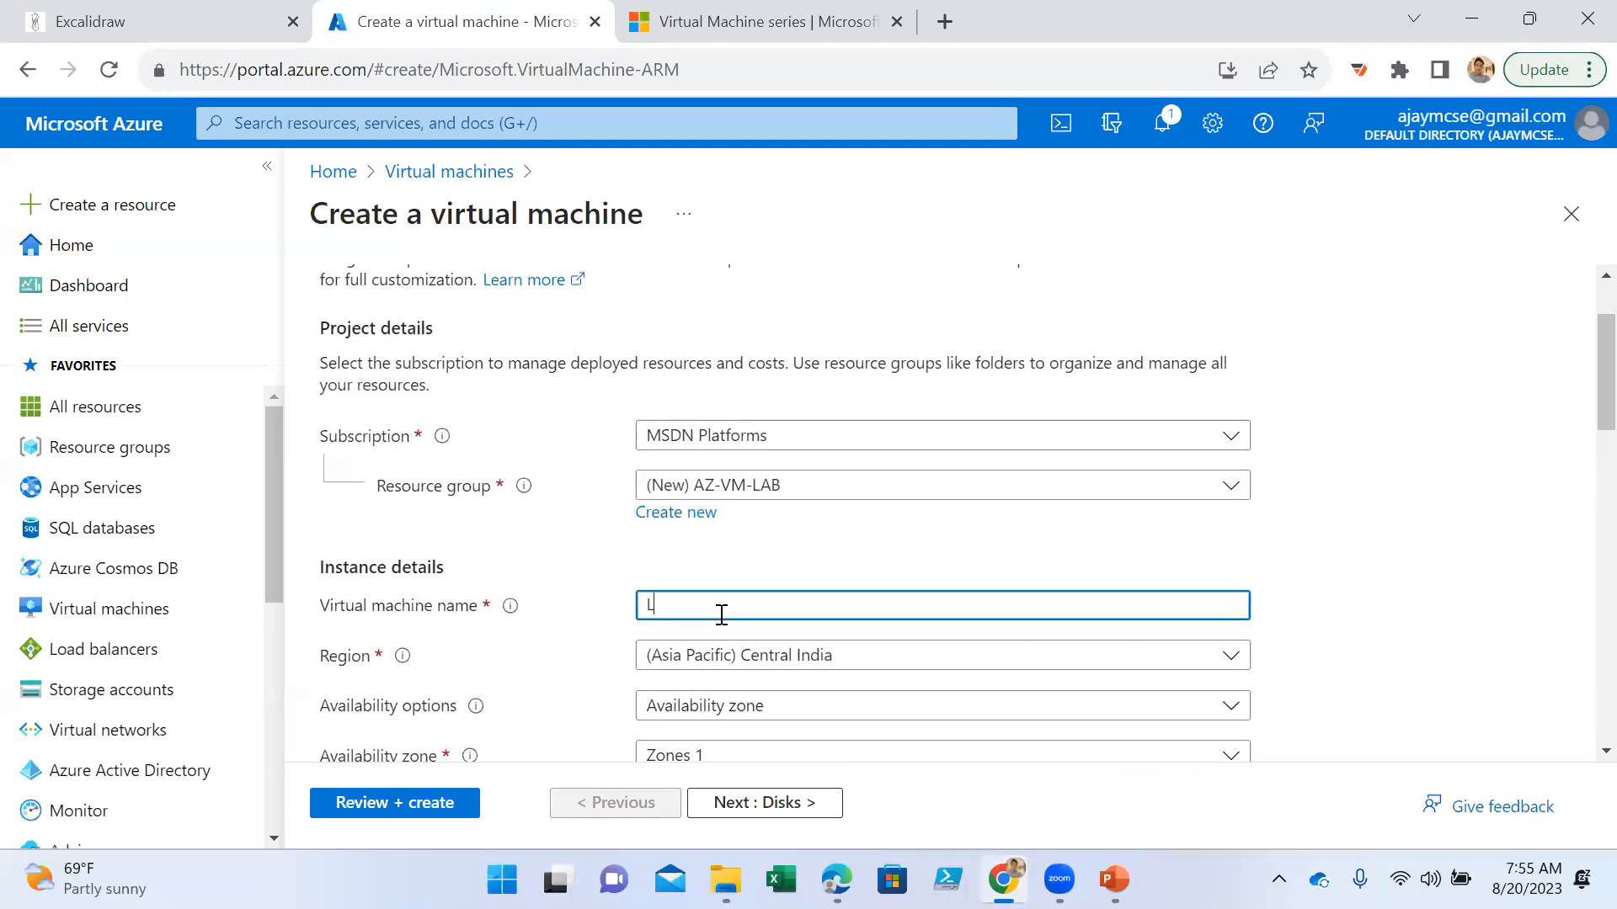
pyautogui.press('BackSpace')
pyautogui.press('BackSpace')
pyautogui.press('BackSpace')
pyautogui.press('BackSpace')
pyautogui.press('BackSpace')
pyautogui.press('BackSpace')
pyautogui.write('Apache-Server')
# - Check the region choice and set the availability options to No infrastructure redundancy required
pyautogui.scroll(-3, 724, 607)
pyautogui.click(734, 405)
pyautogui.click(734, 405)
pyautogui.click(762, 465)
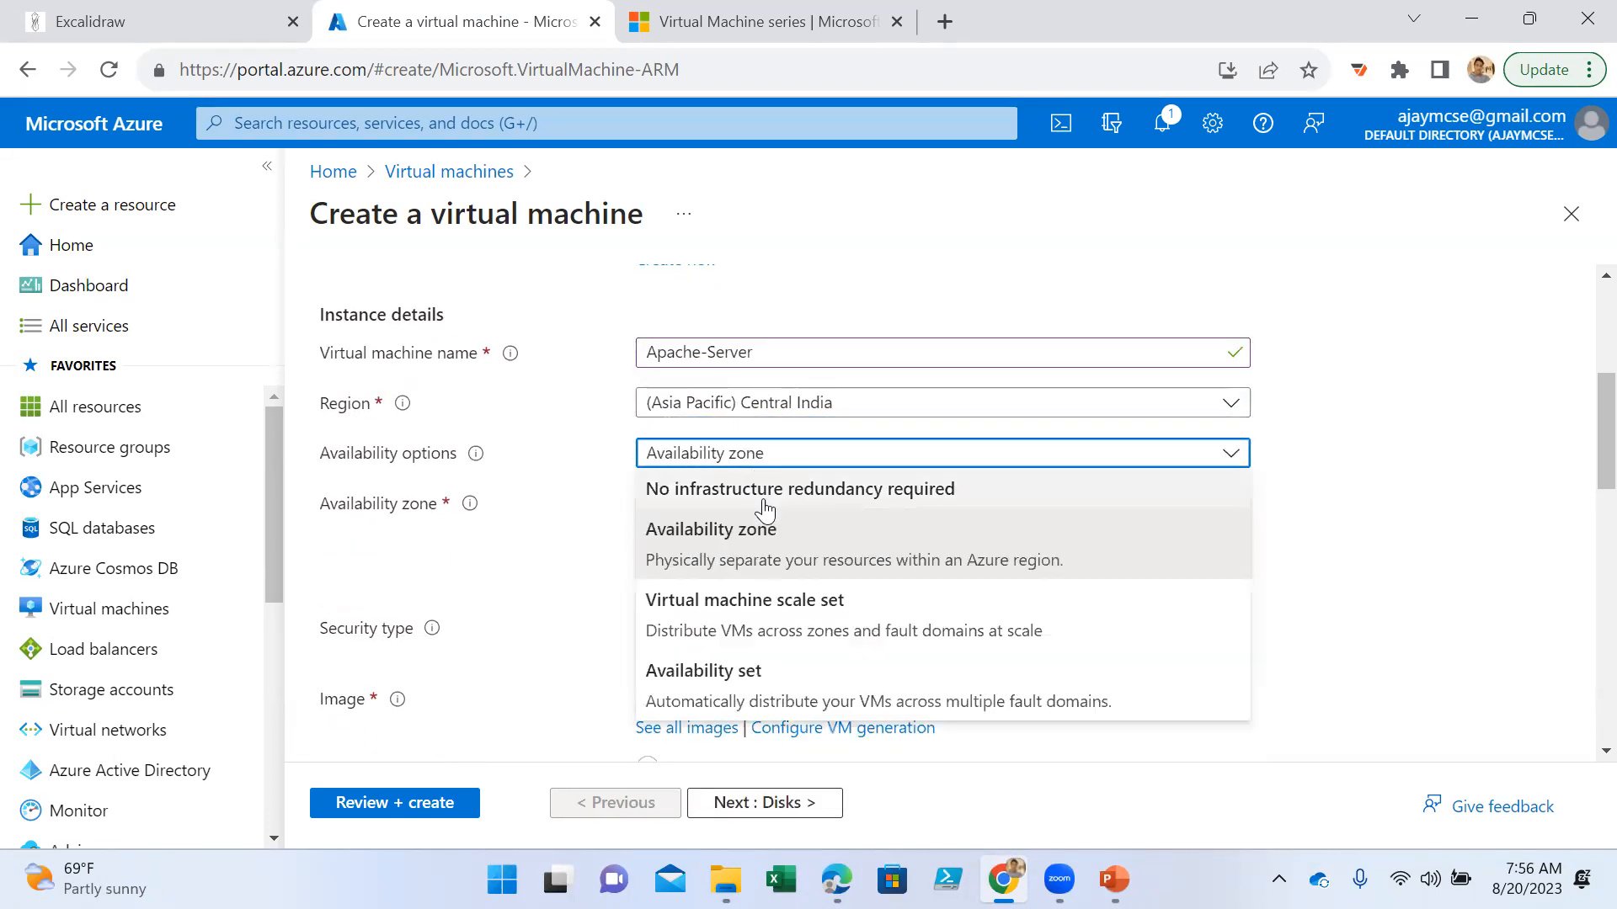
pyautogui.click(764, 498)
# - Set the security type to Standard and choose the Ubuntu Server 20.04 LTS - x64 Gen2 image
pyautogui.click(769, 509)
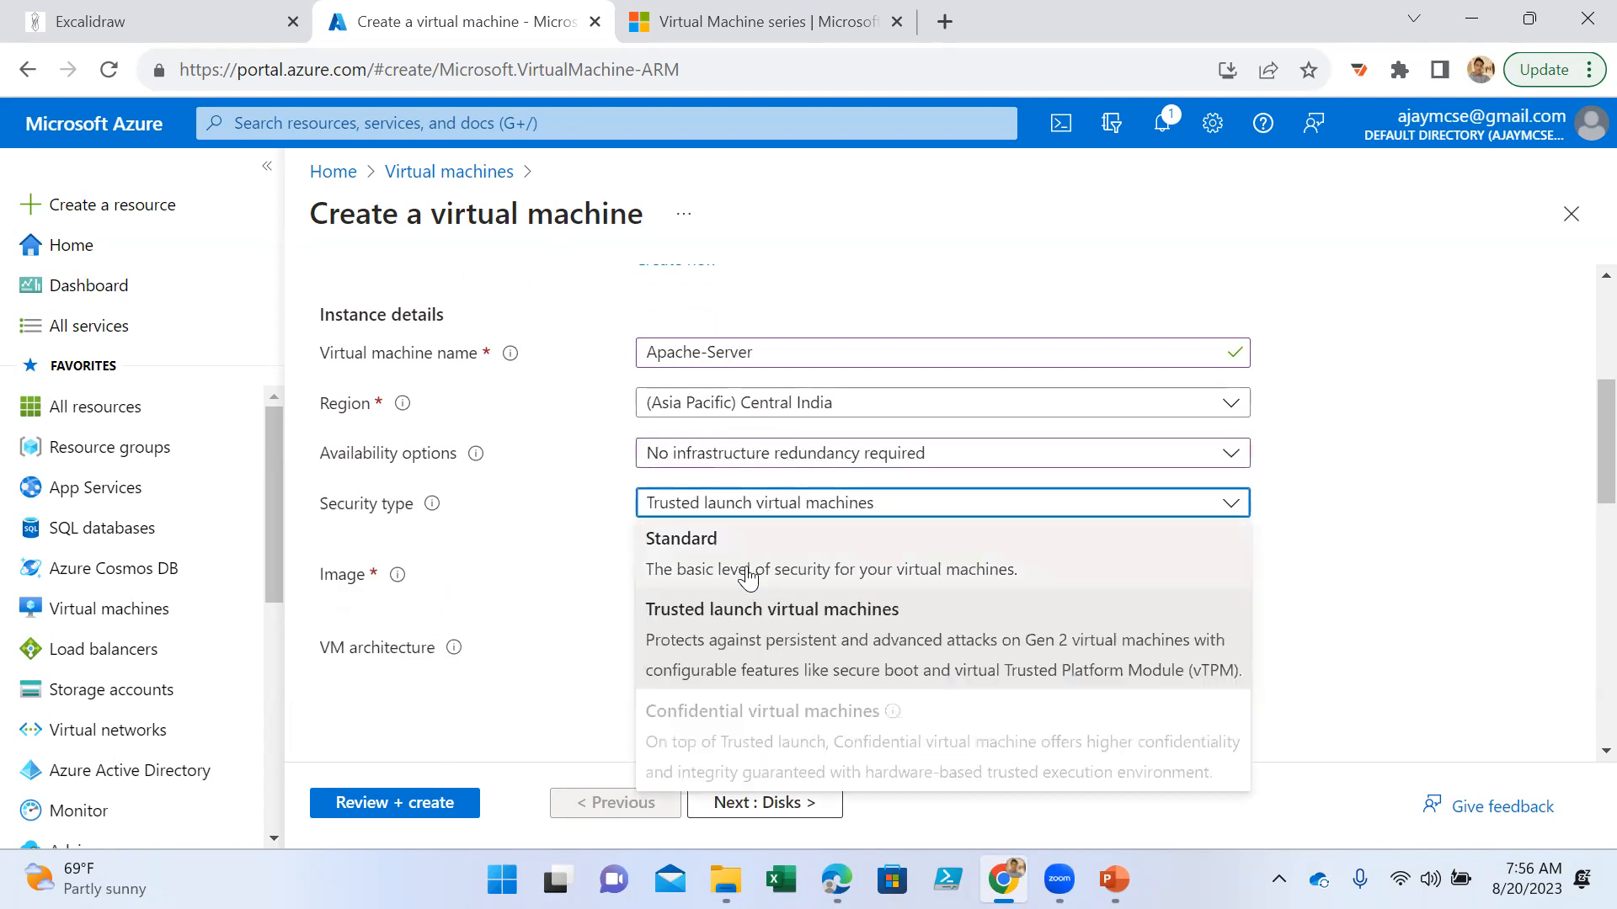
pyautogui.click(749, 551)
pyautogui.click(900, 562)
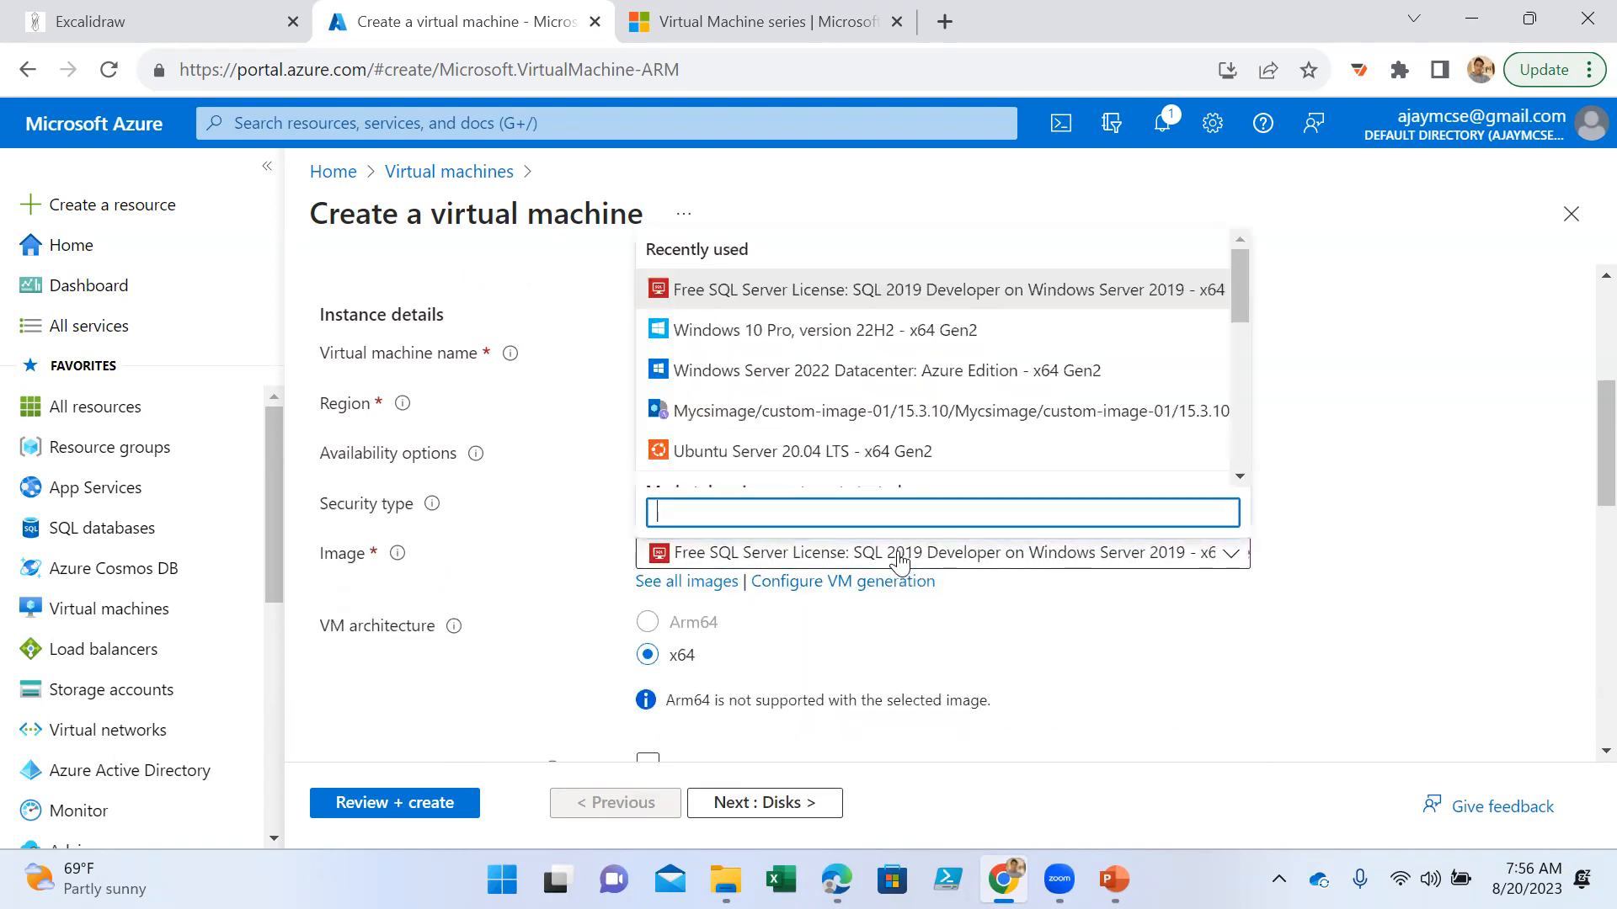
pyautogui.click(795, 457)
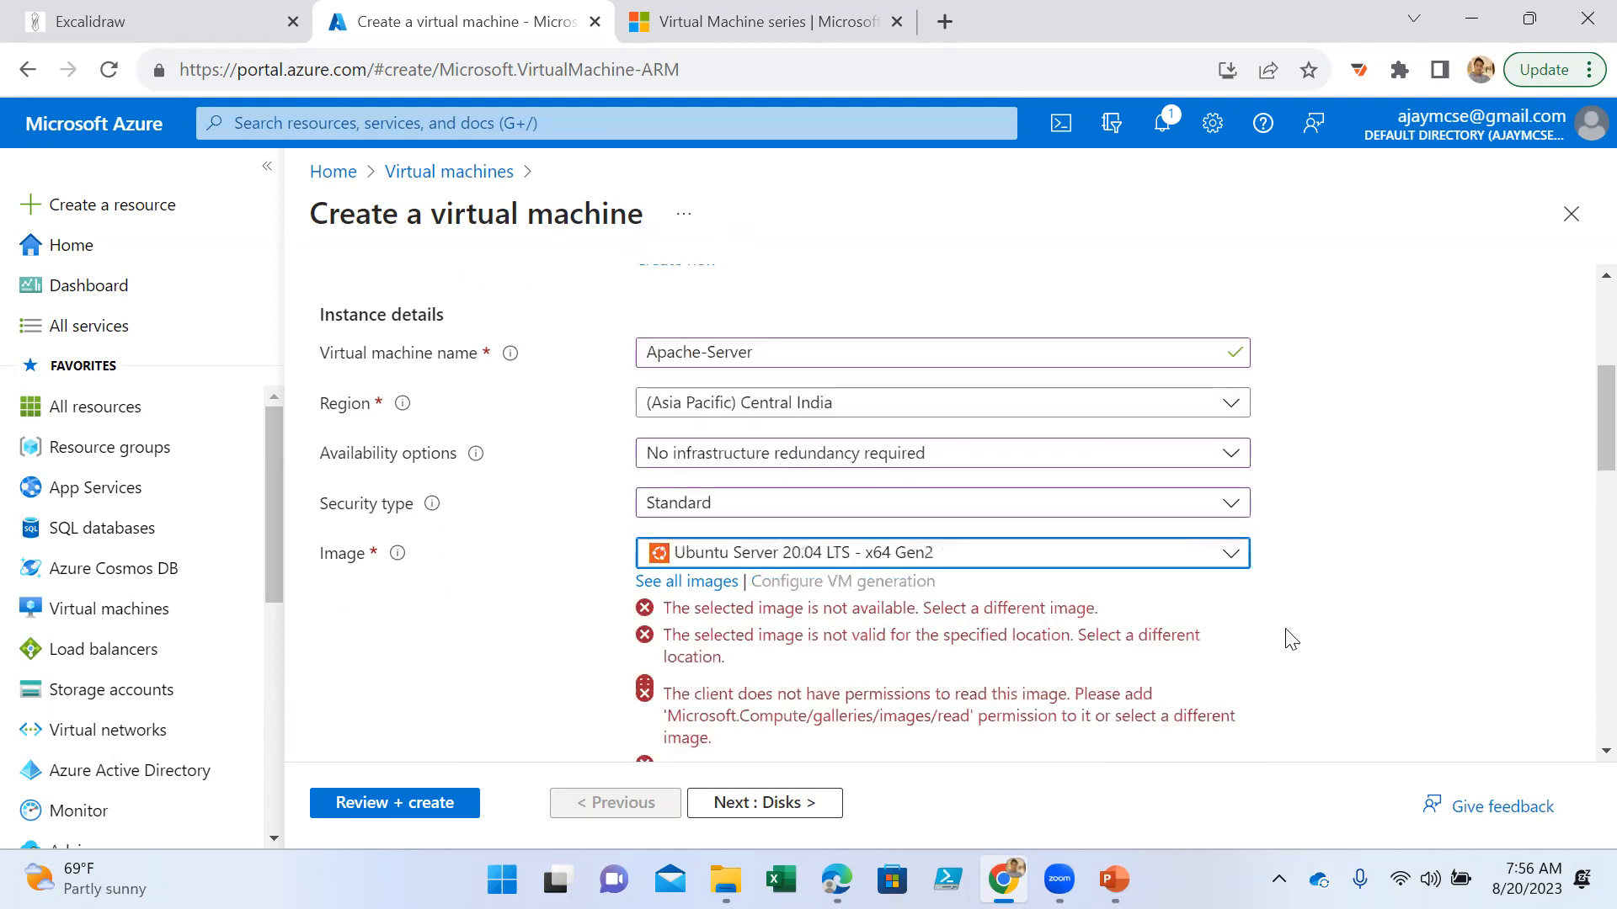
# - Review the full list of VM sizes by series and select D2s_v3 as the size
pyautogui.scroll(-3, 976, 606)
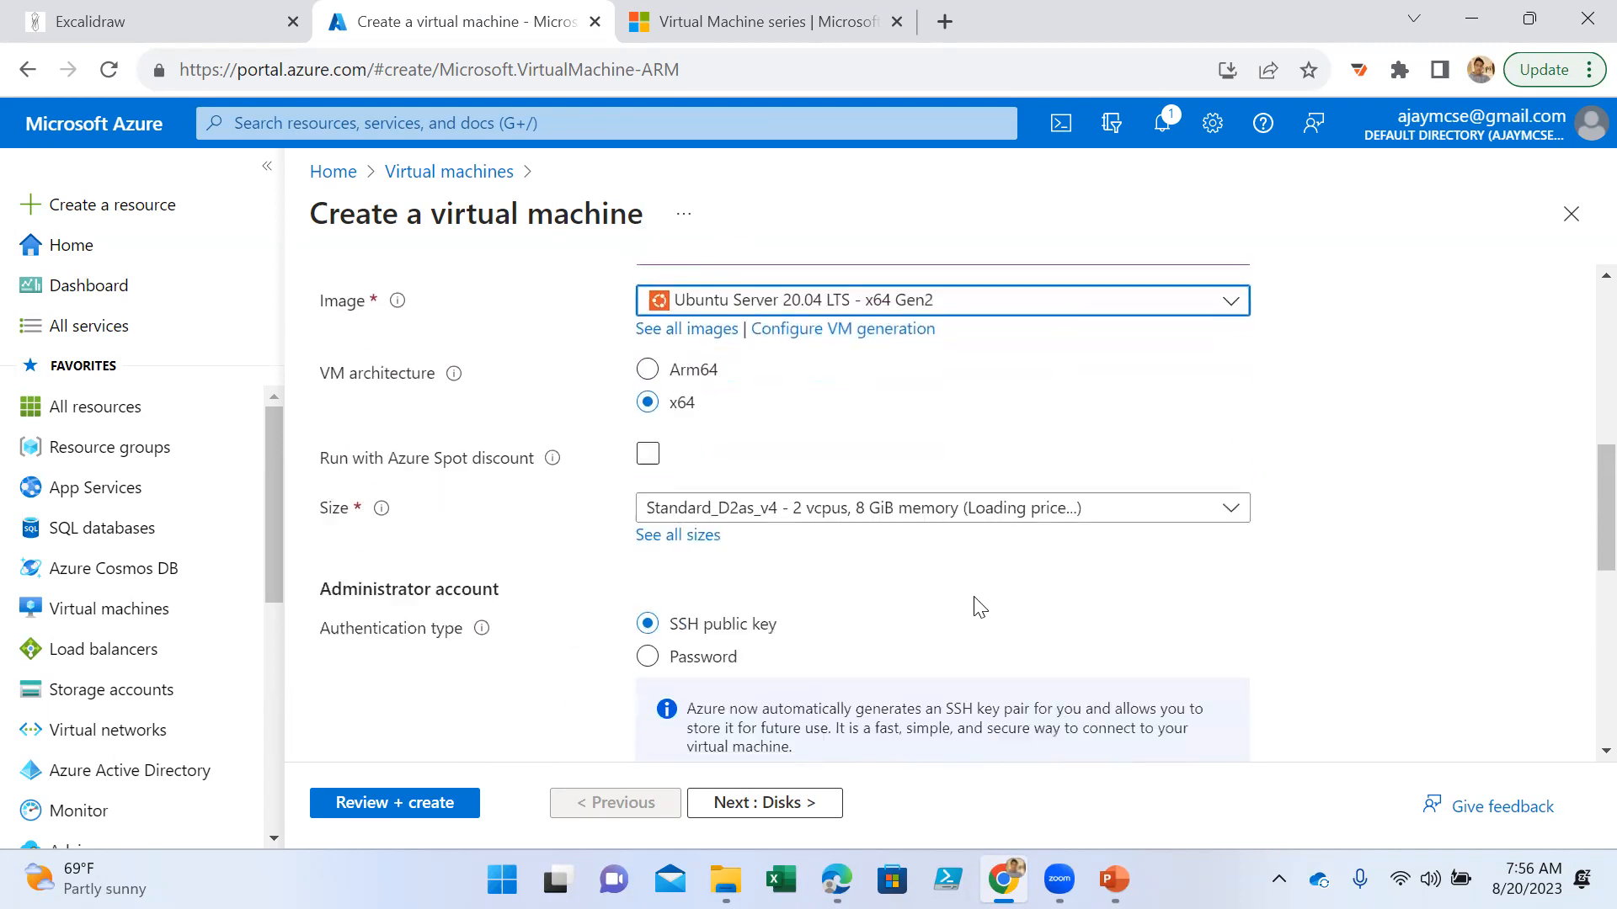
pyautogui.scroll(-1, 961, 598)
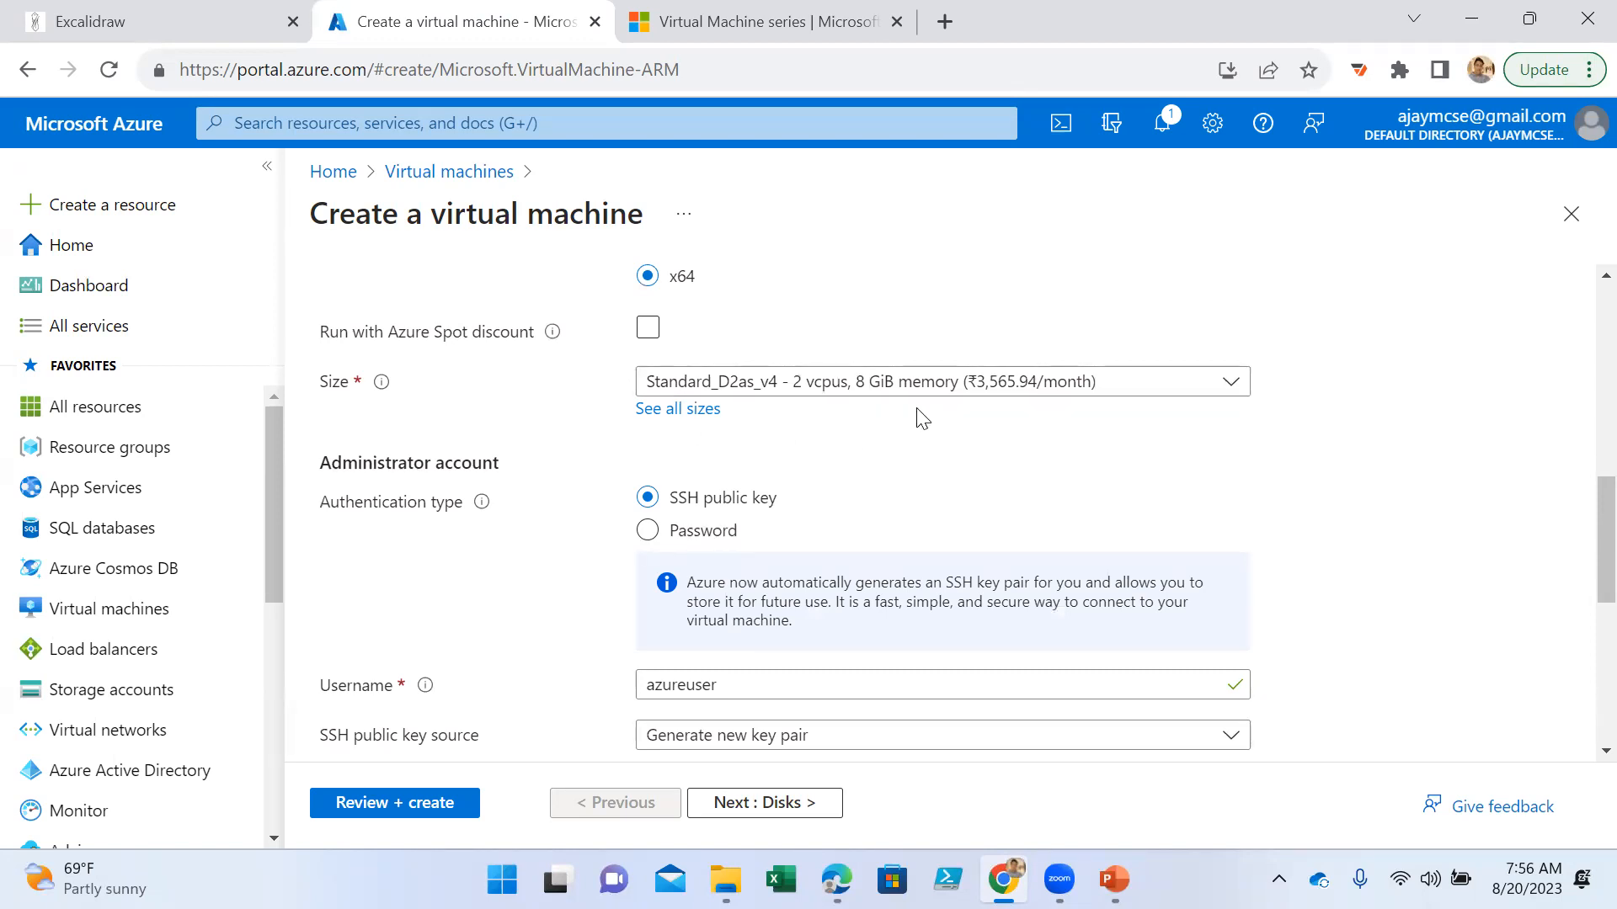
pyautogui.click(672, 411)
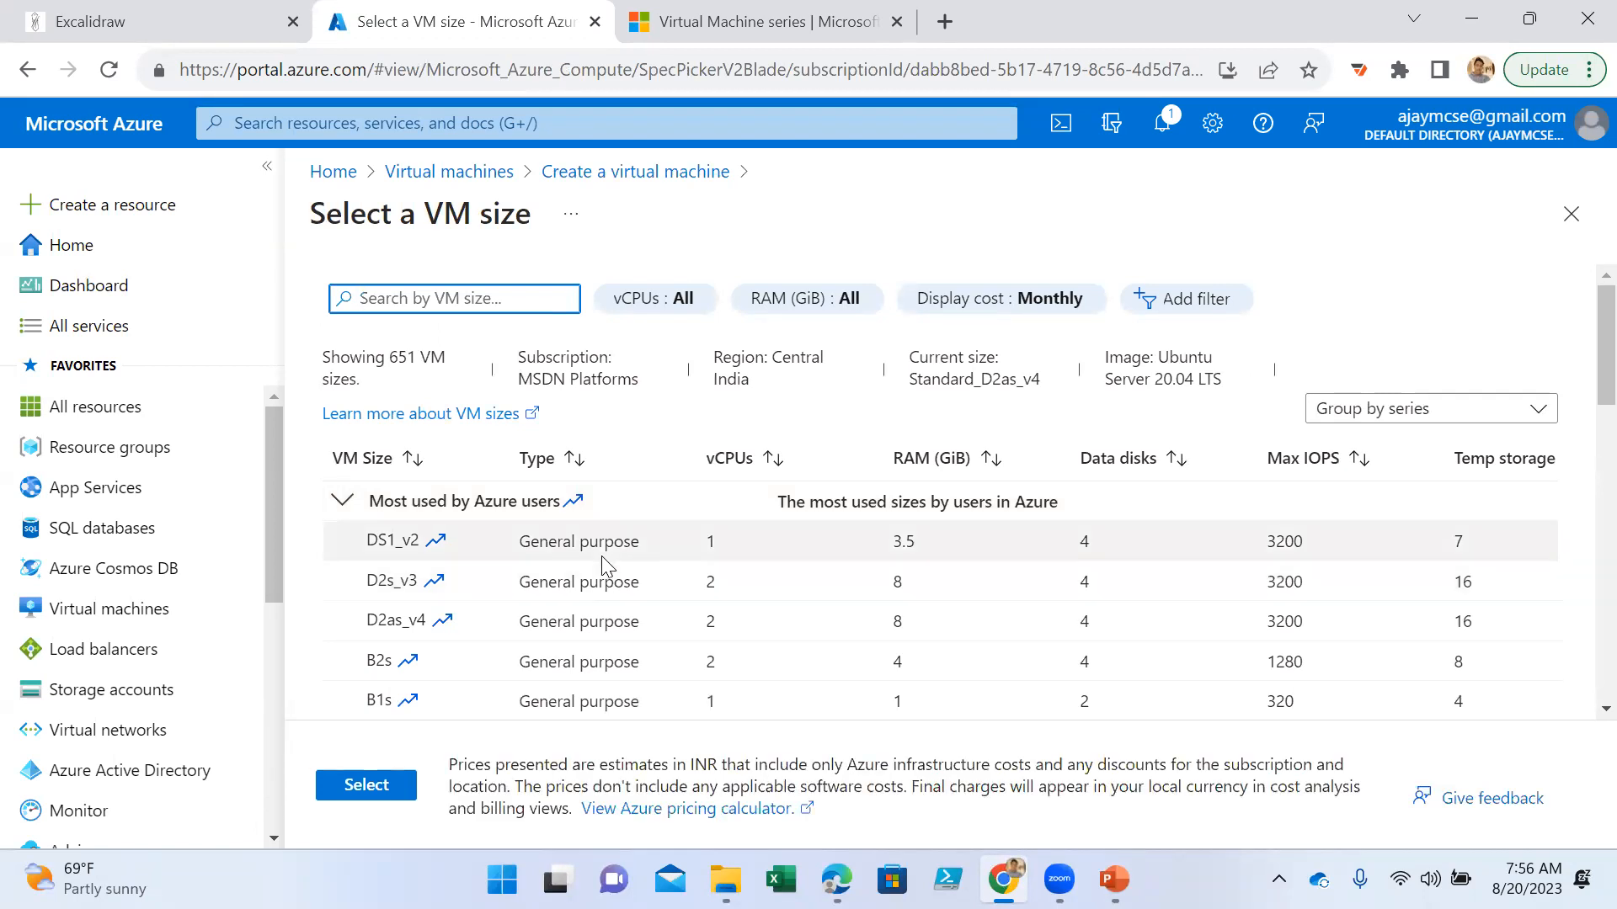
pyautogui.scroll(-3, 603, 564)
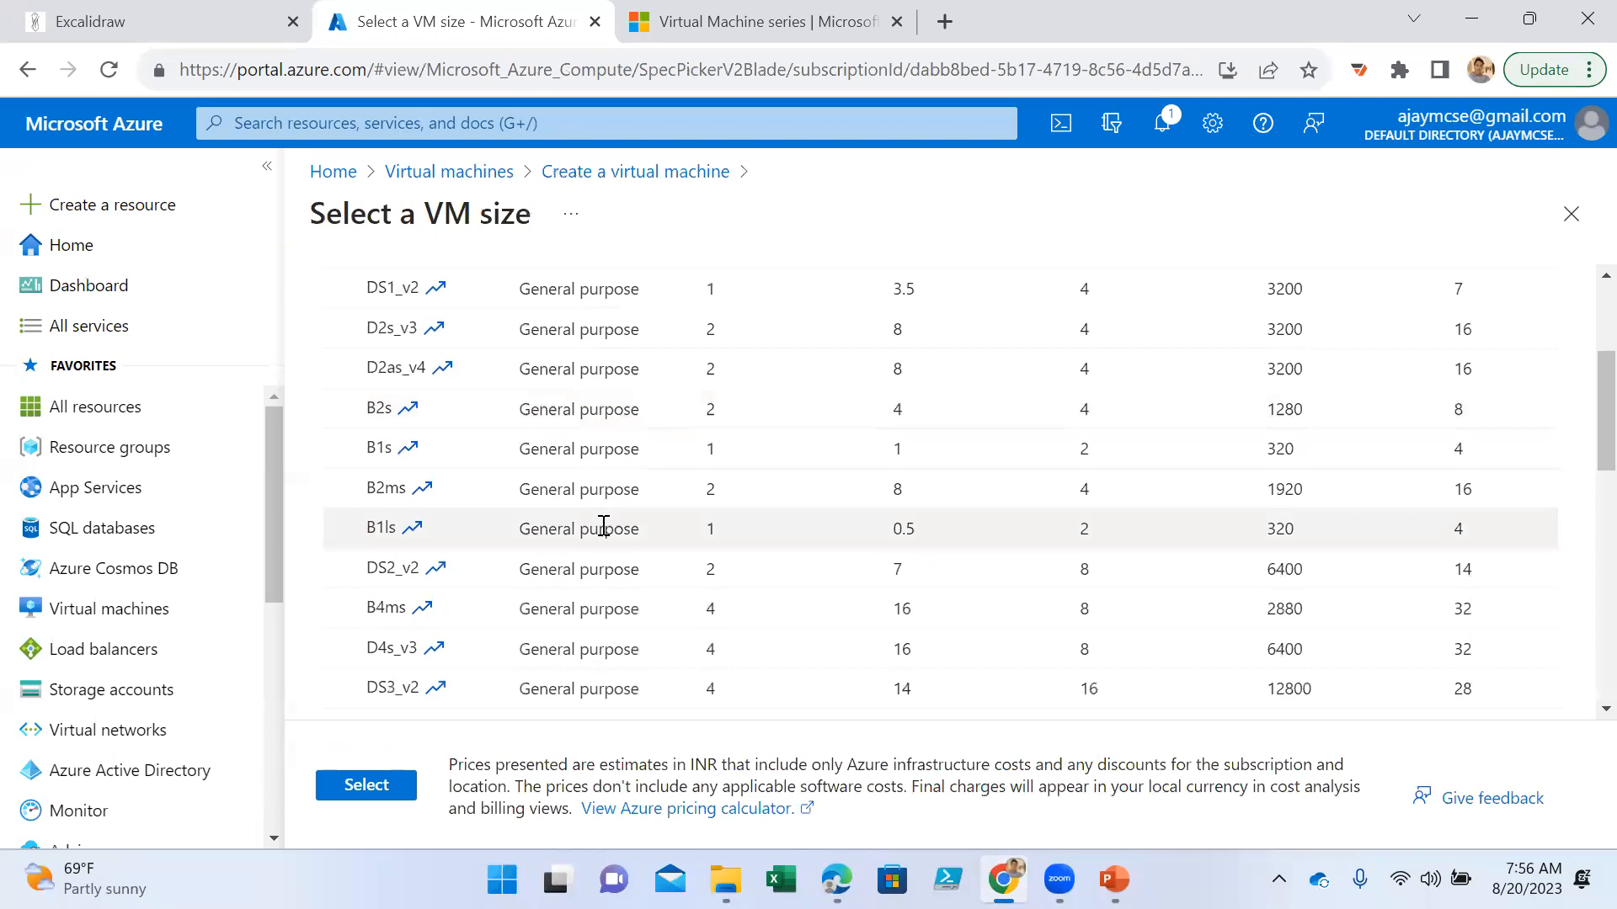
pyautogui.scroll(-5, 590, 520)
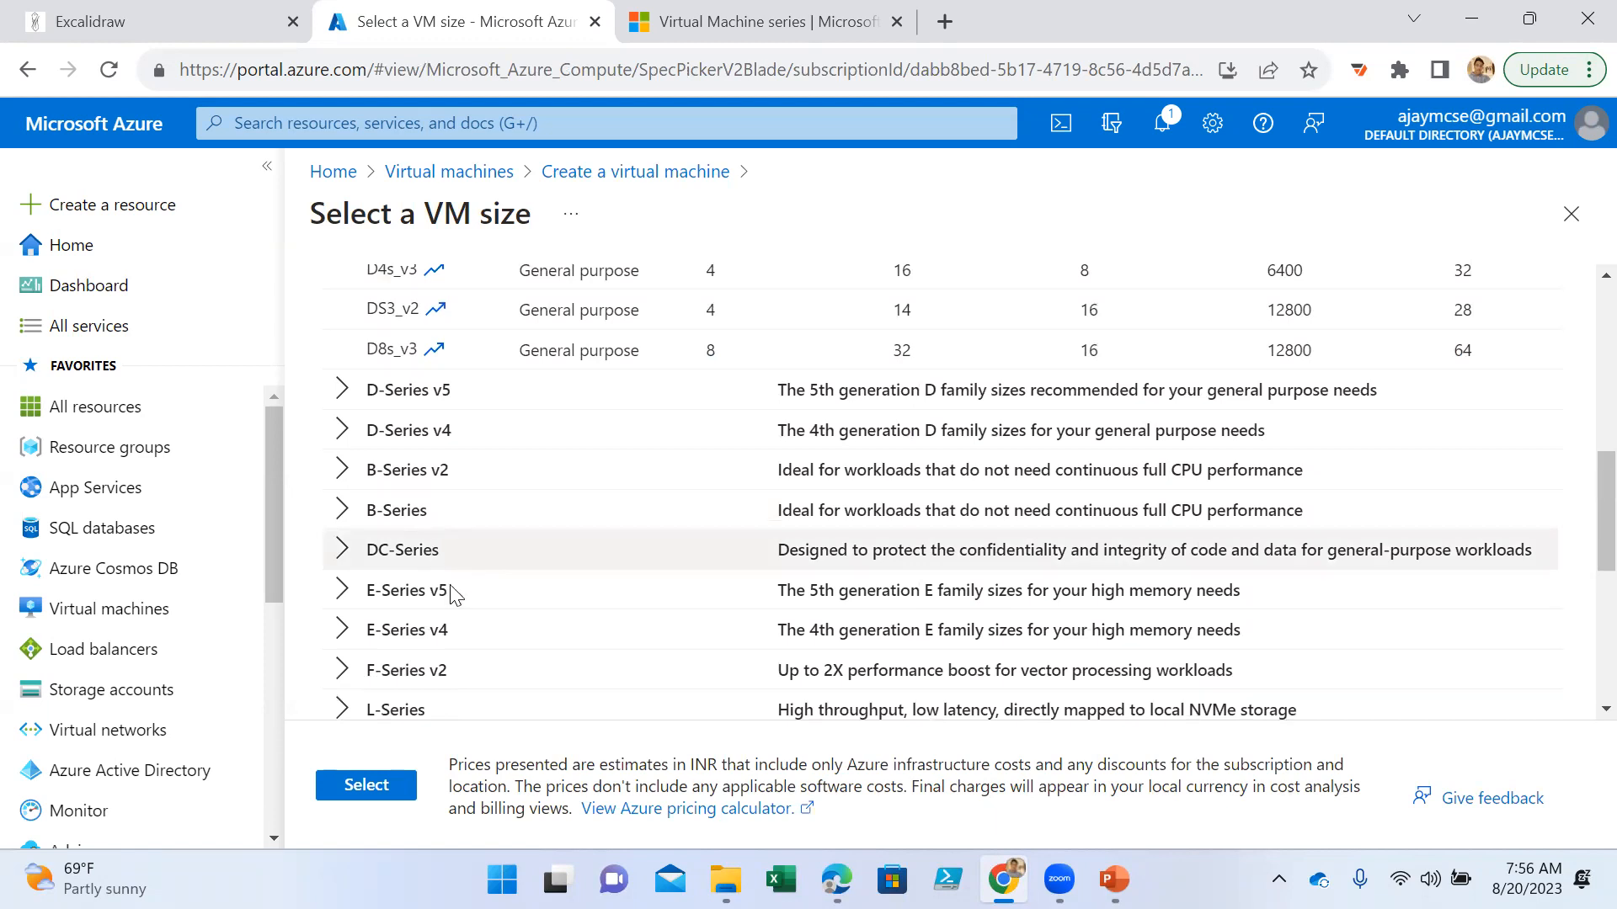
pyautogui.scroll(-3, 462, 675)
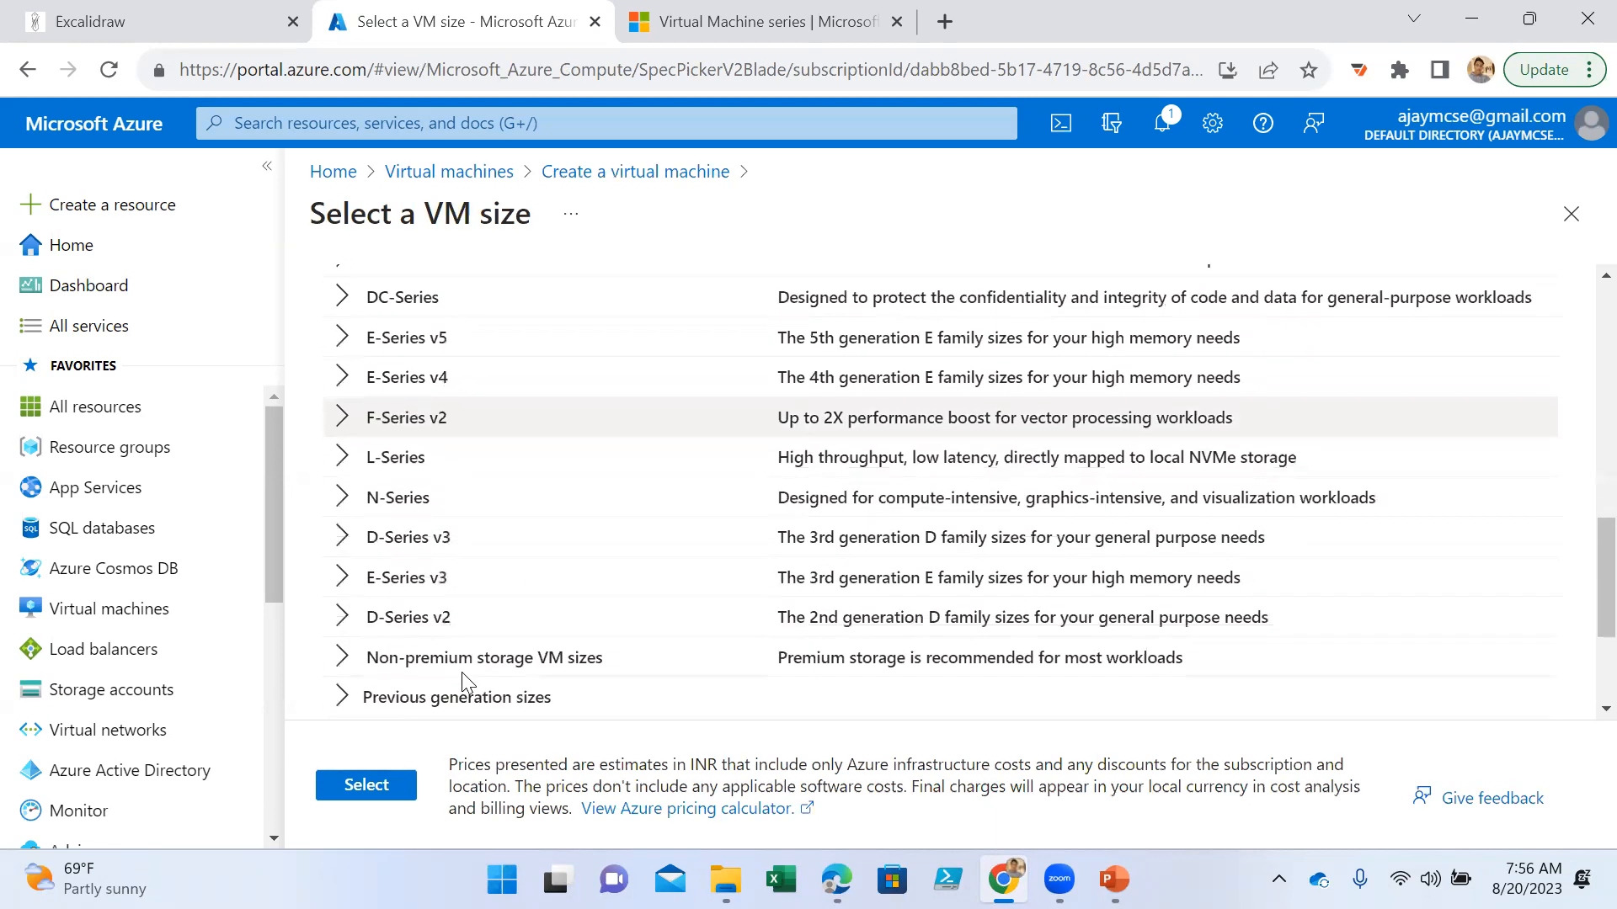
pyautogui.scroll(-3, 446, 625)
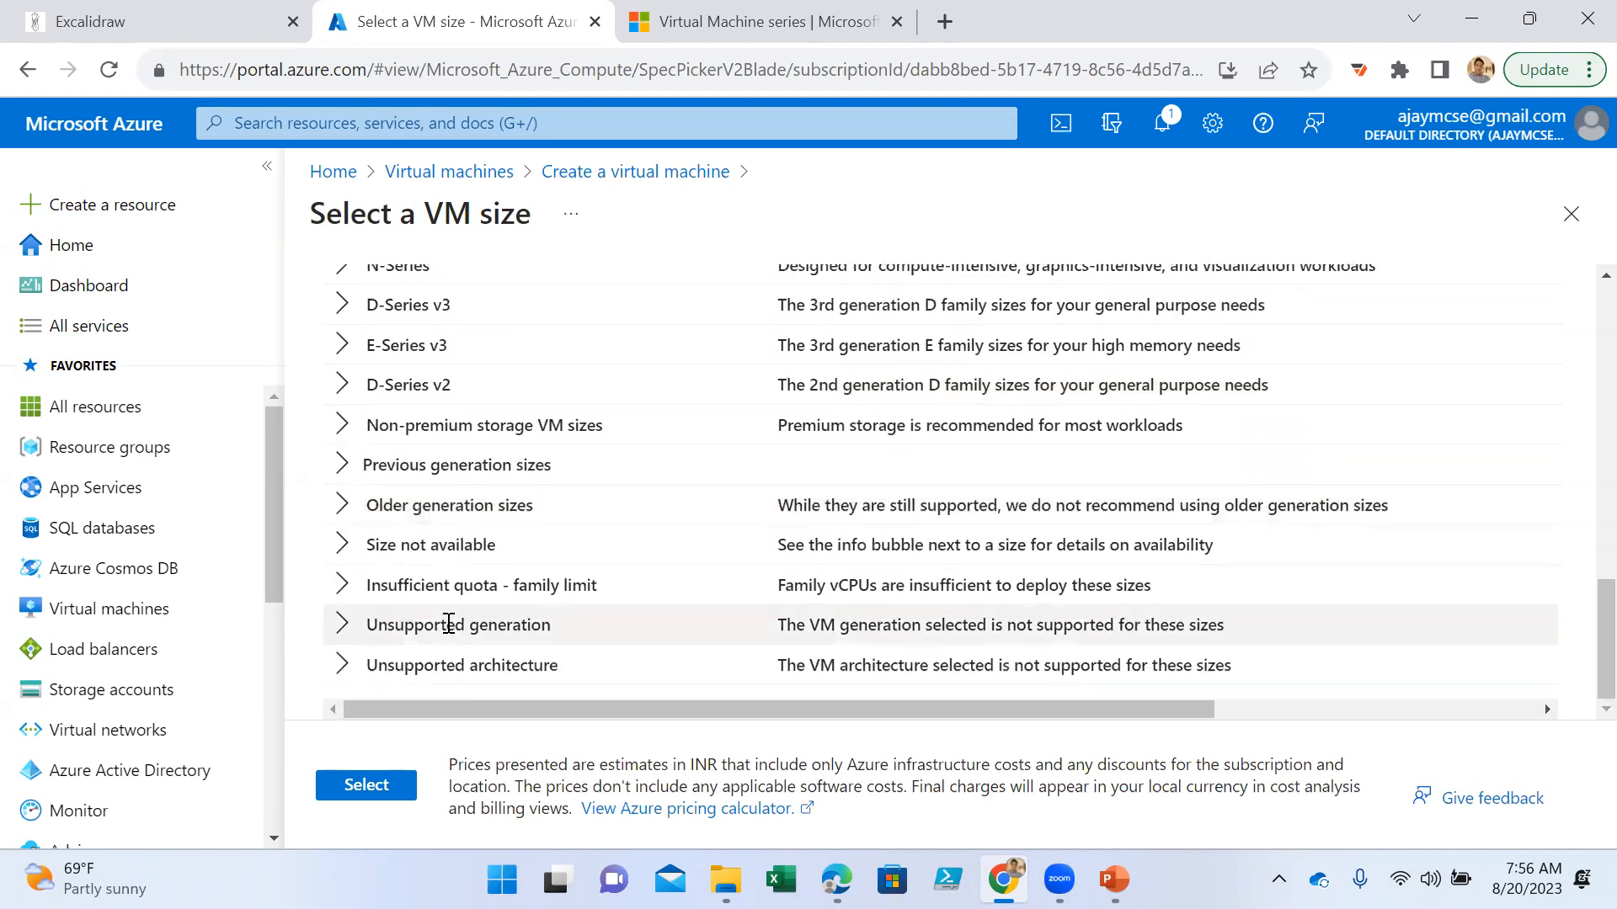
pyautogui.scroll(10, 459, 601)
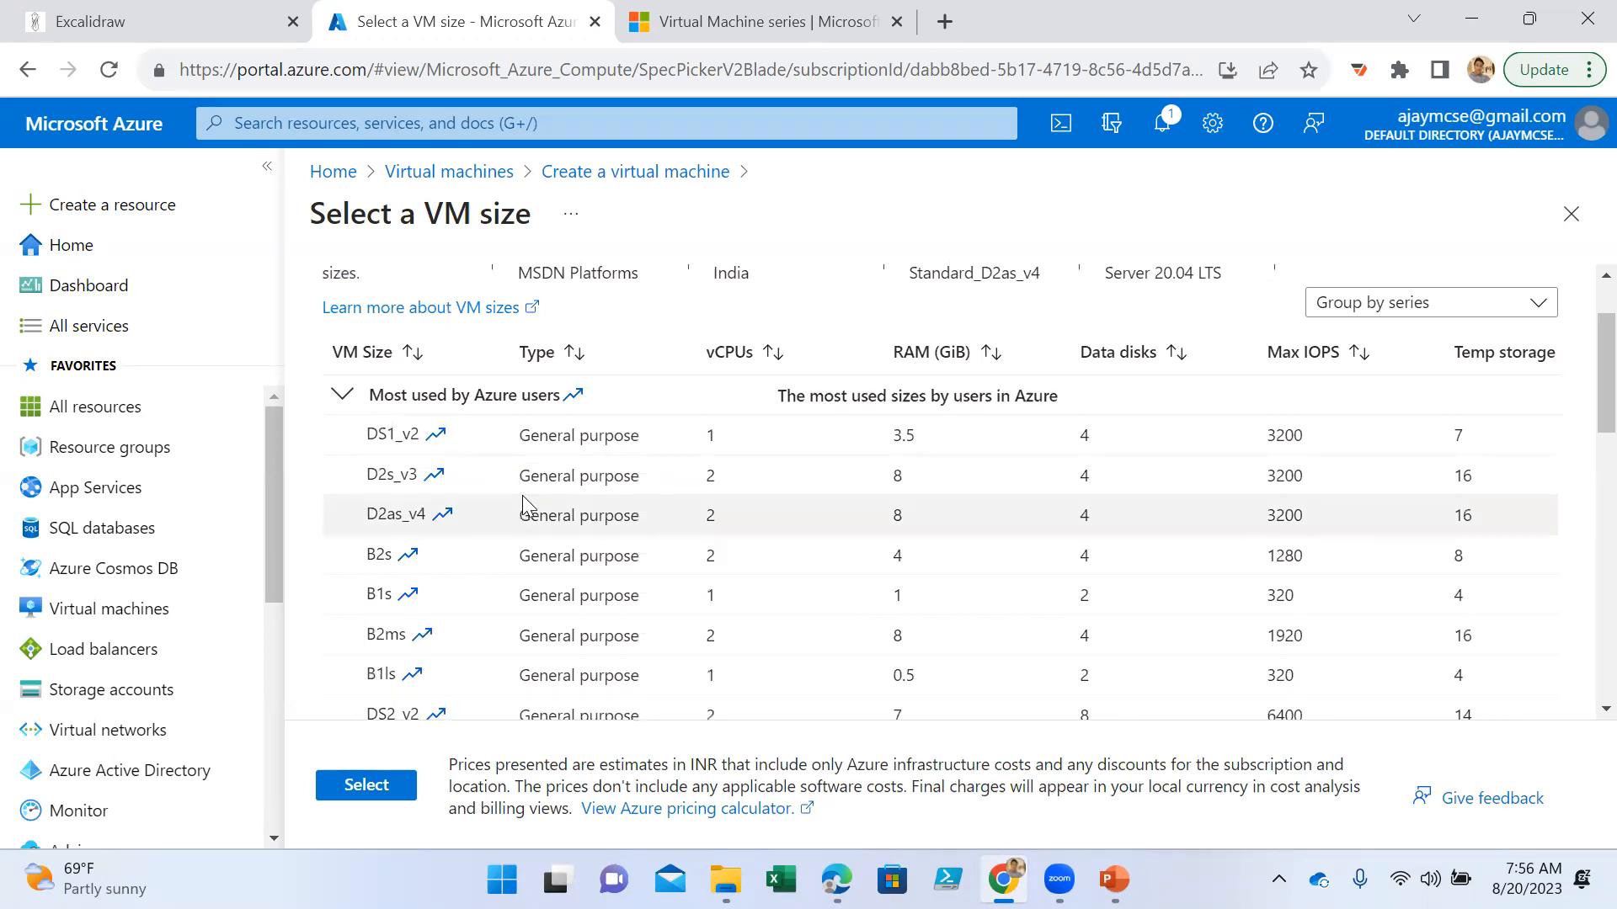
pyautogui.click(383, 468)
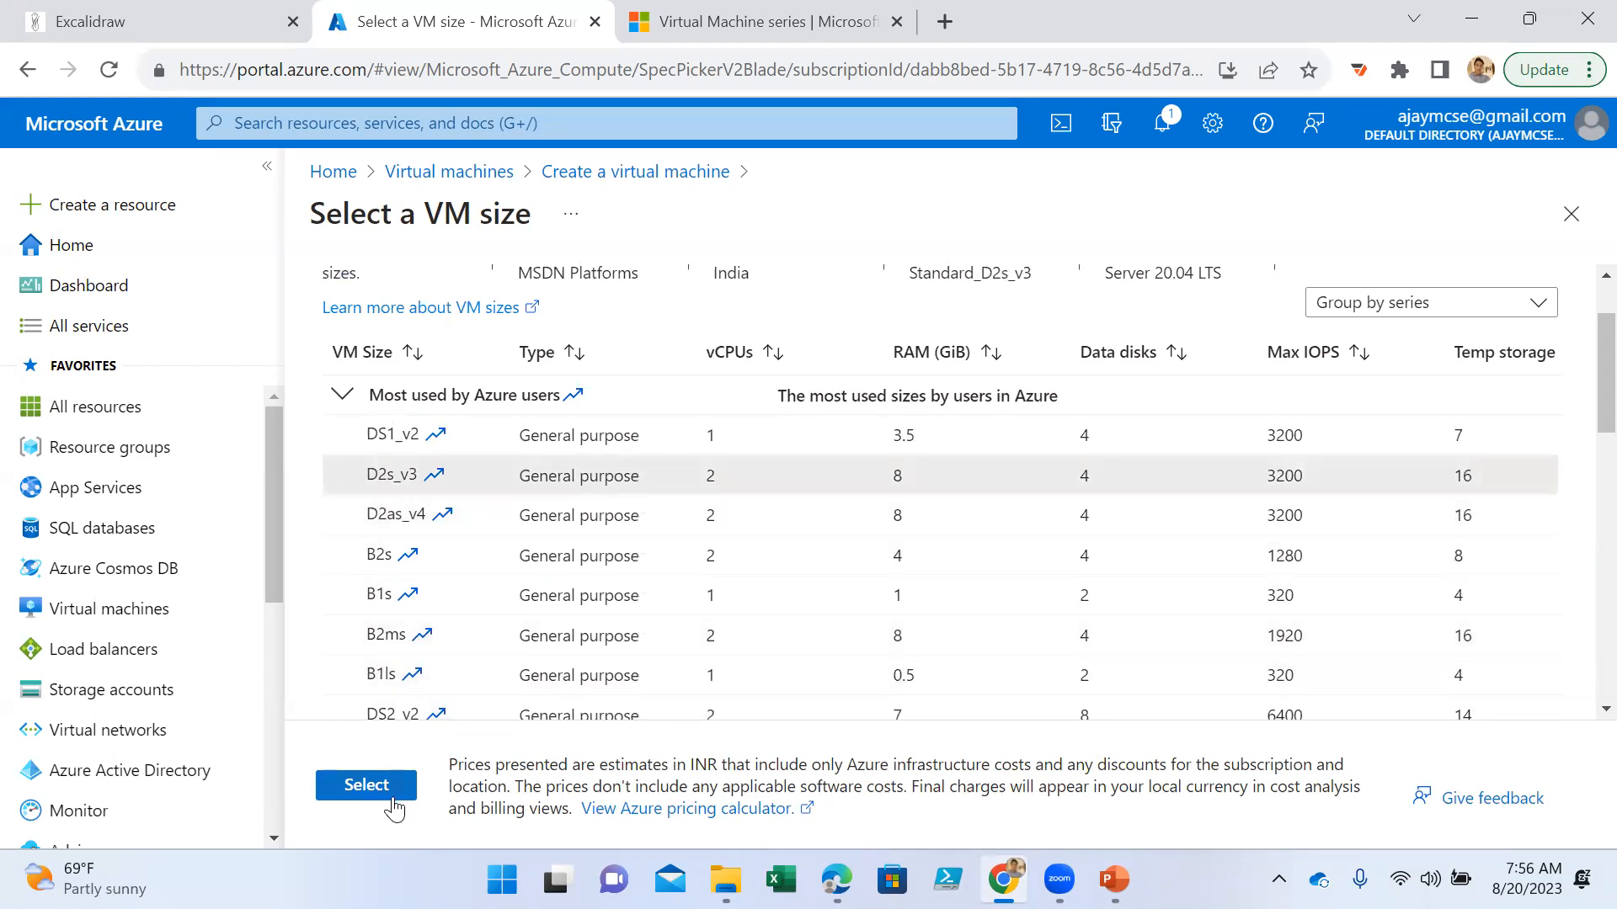
pyautogui.click(371, 785)
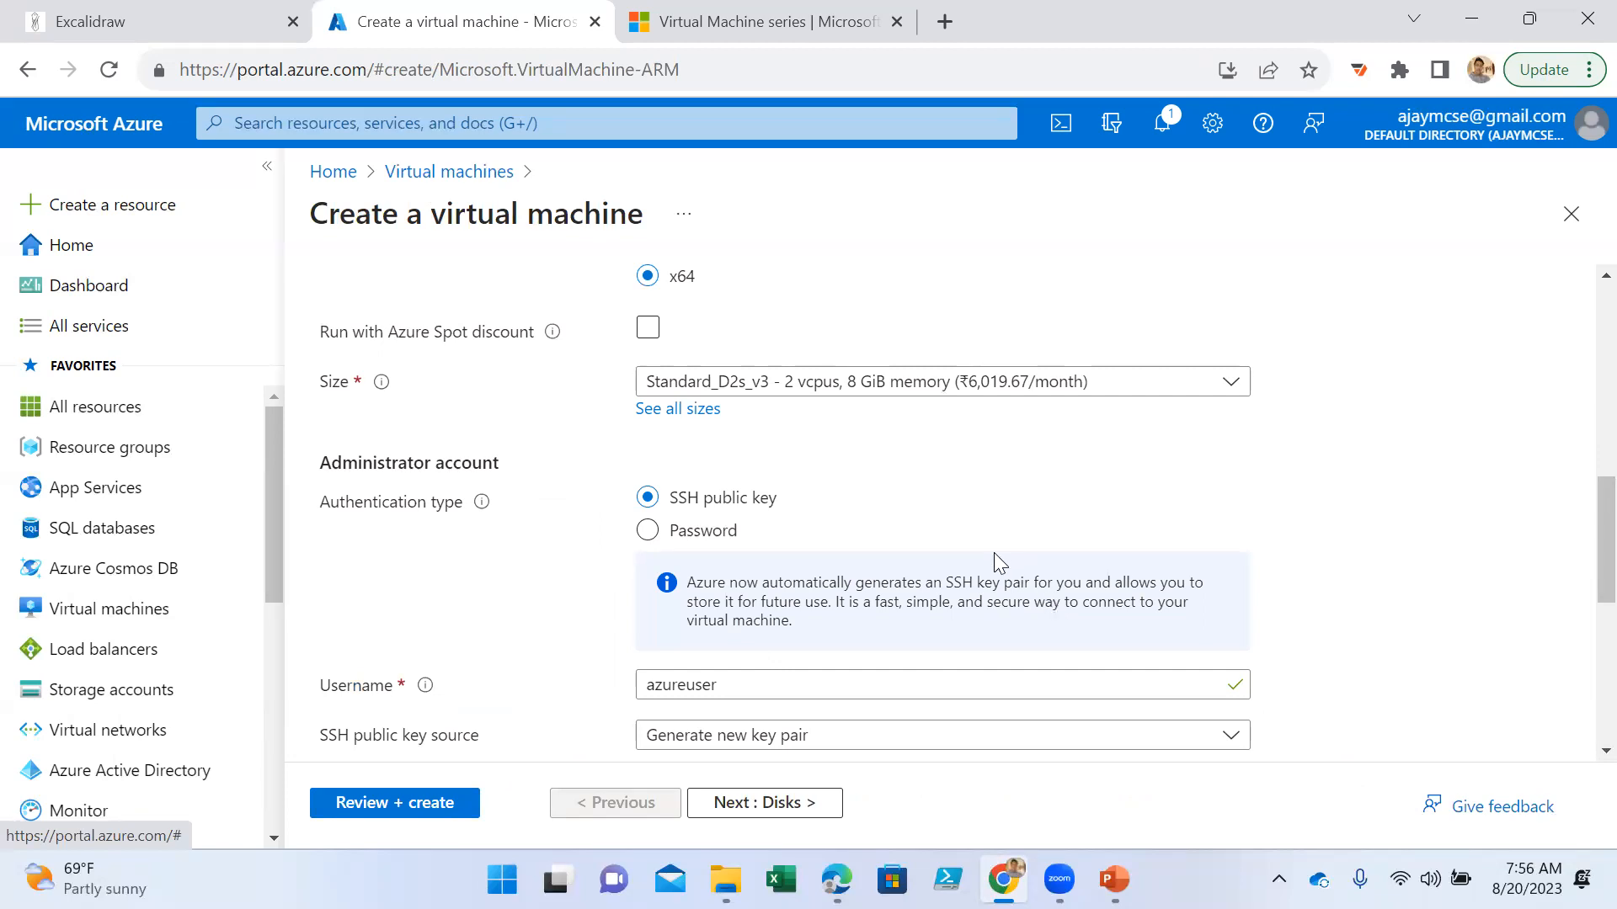
# - Compare the fields for SSH public key and Password authentication, and choose Password for the administrator account
pyautogui.scroll(-1, 993, 553)
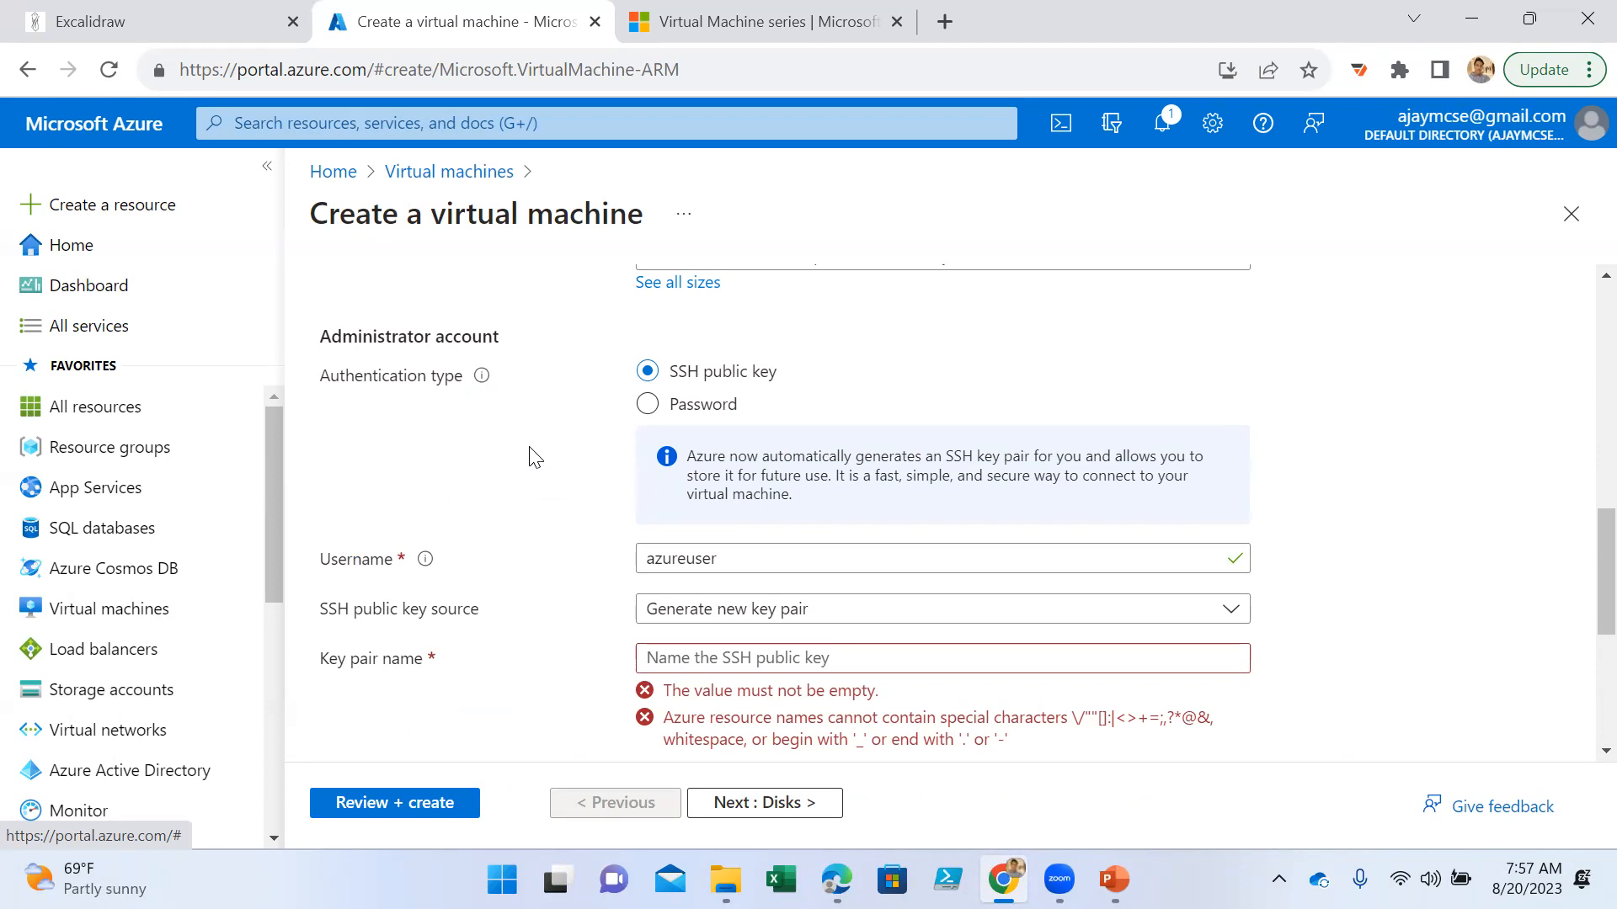
pyautogui.click(682, 419)
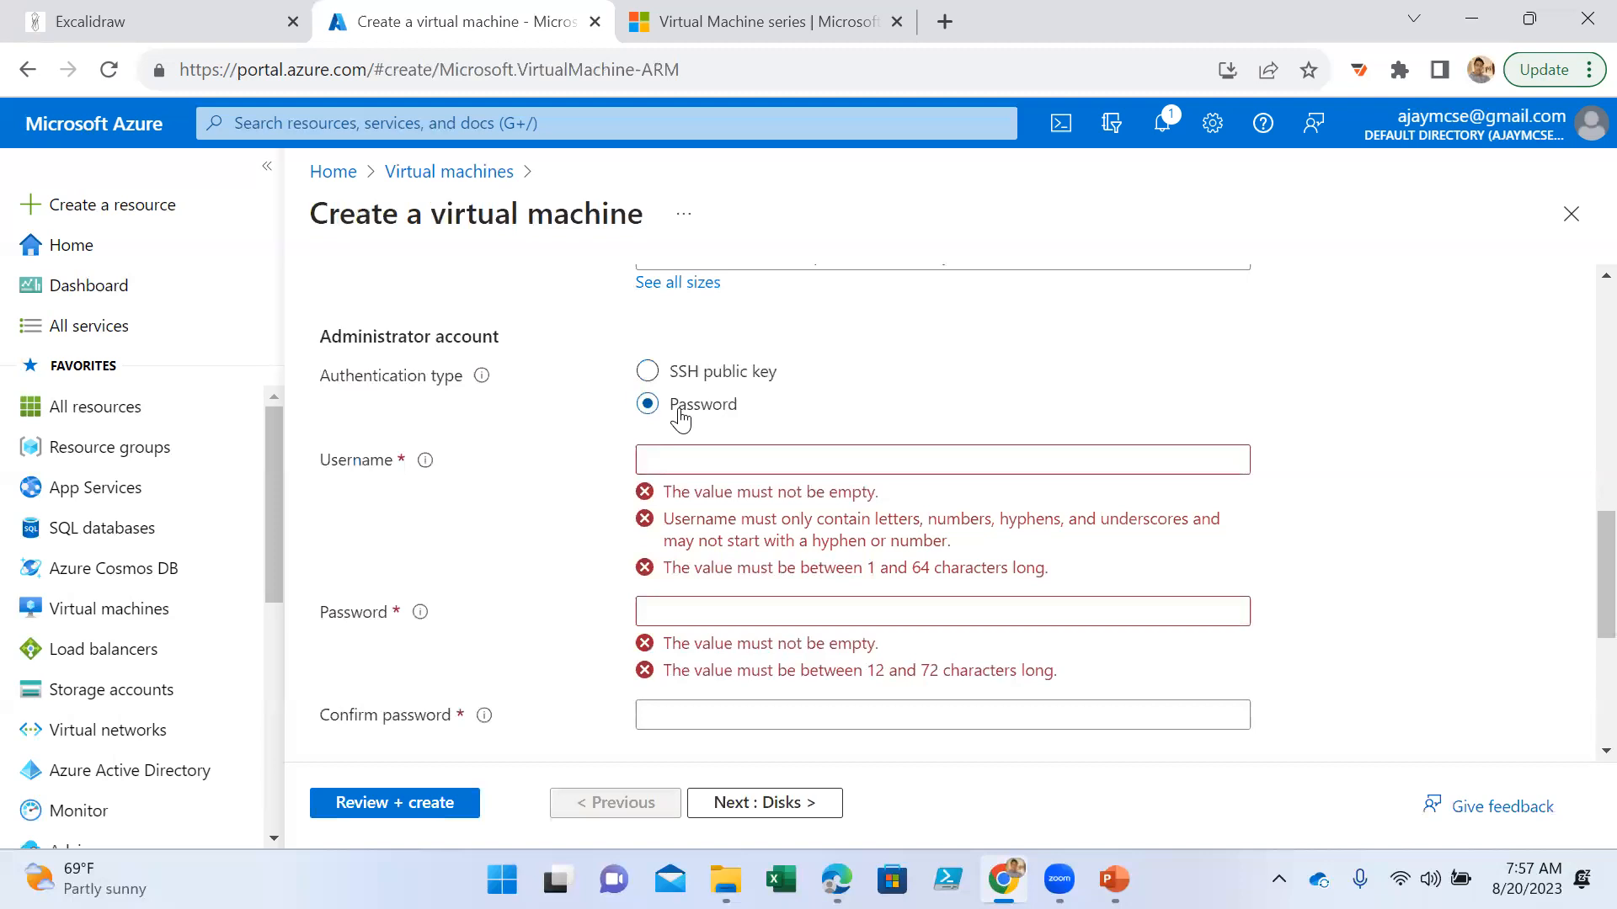
pyautogui.click(650, 376)
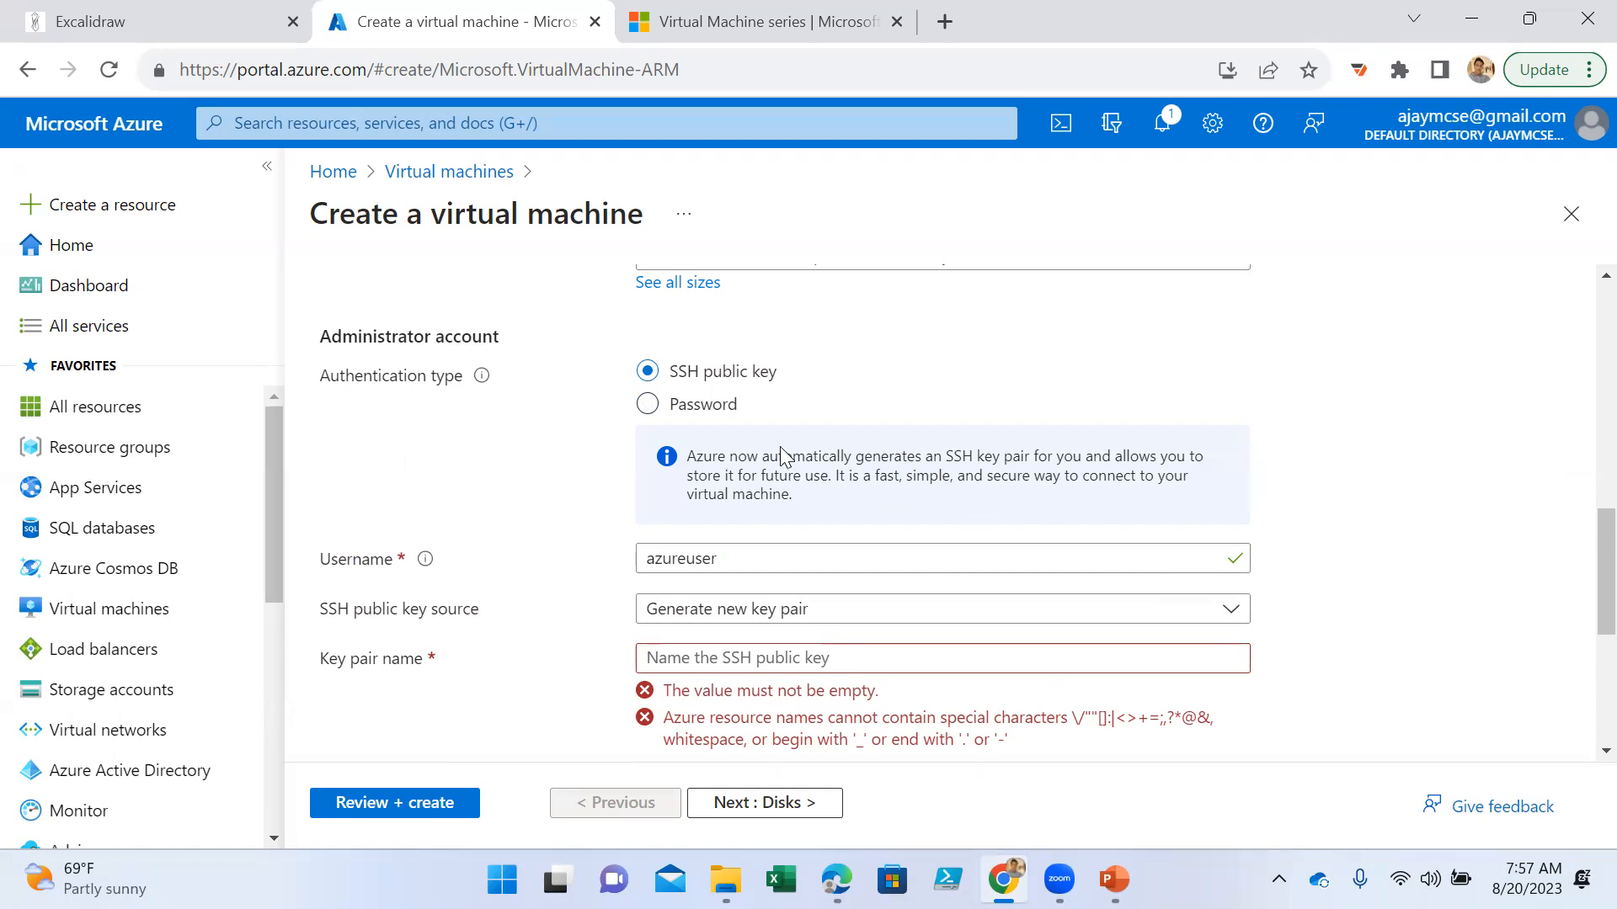
pyautogui.click(686, 405)
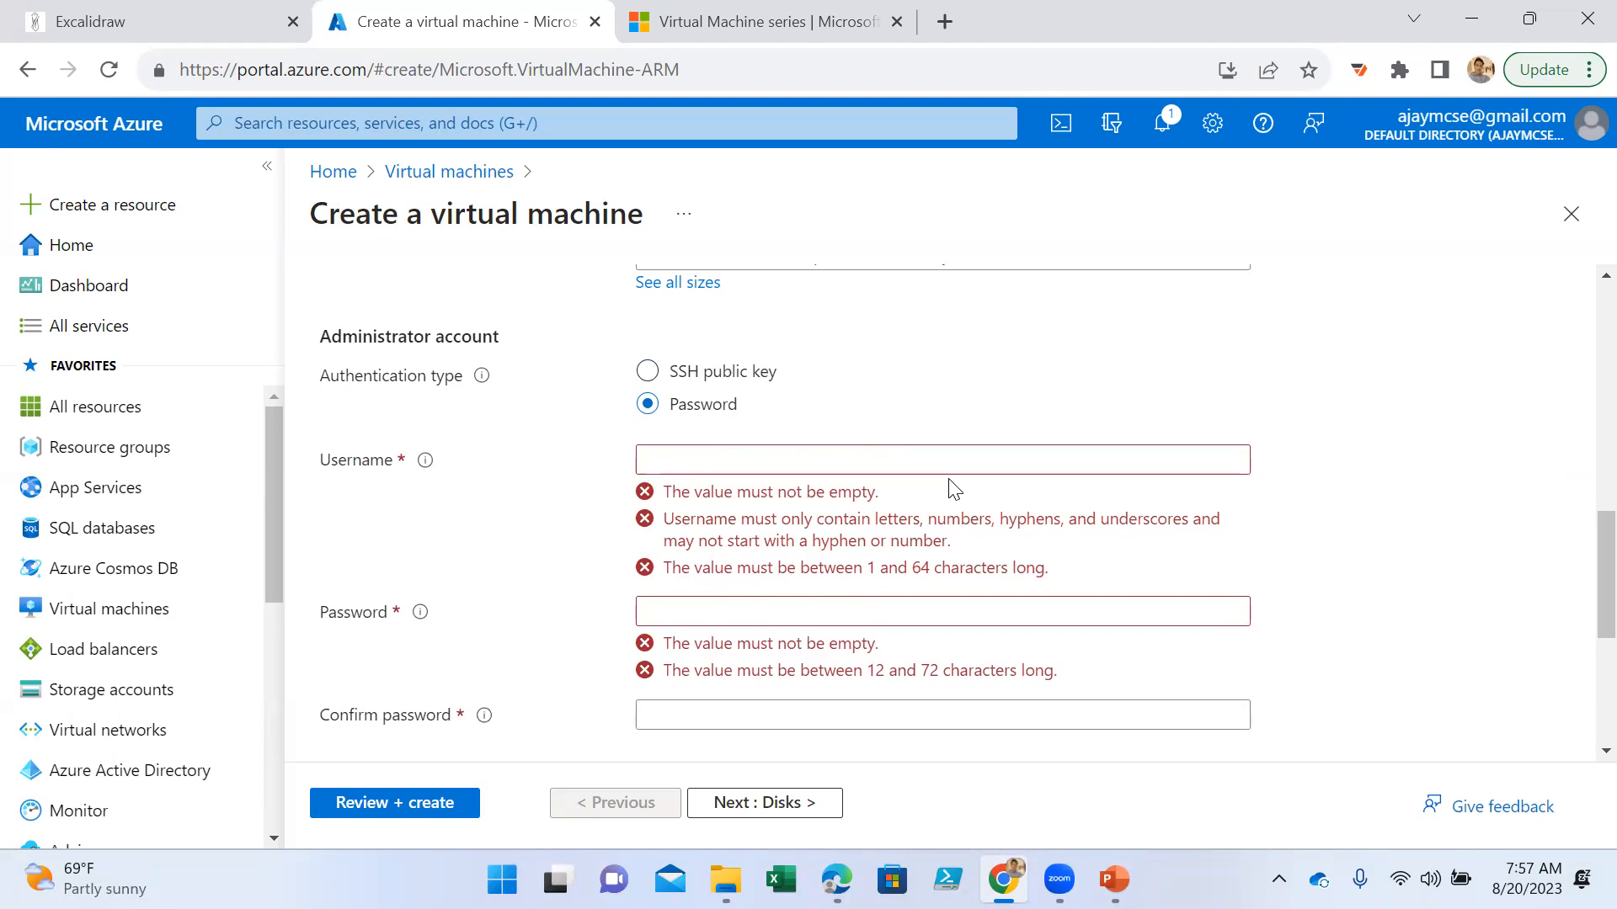
# - Enter the administrator username, then fill in the account password and its confirmation
pyautogui.click(818, 460)
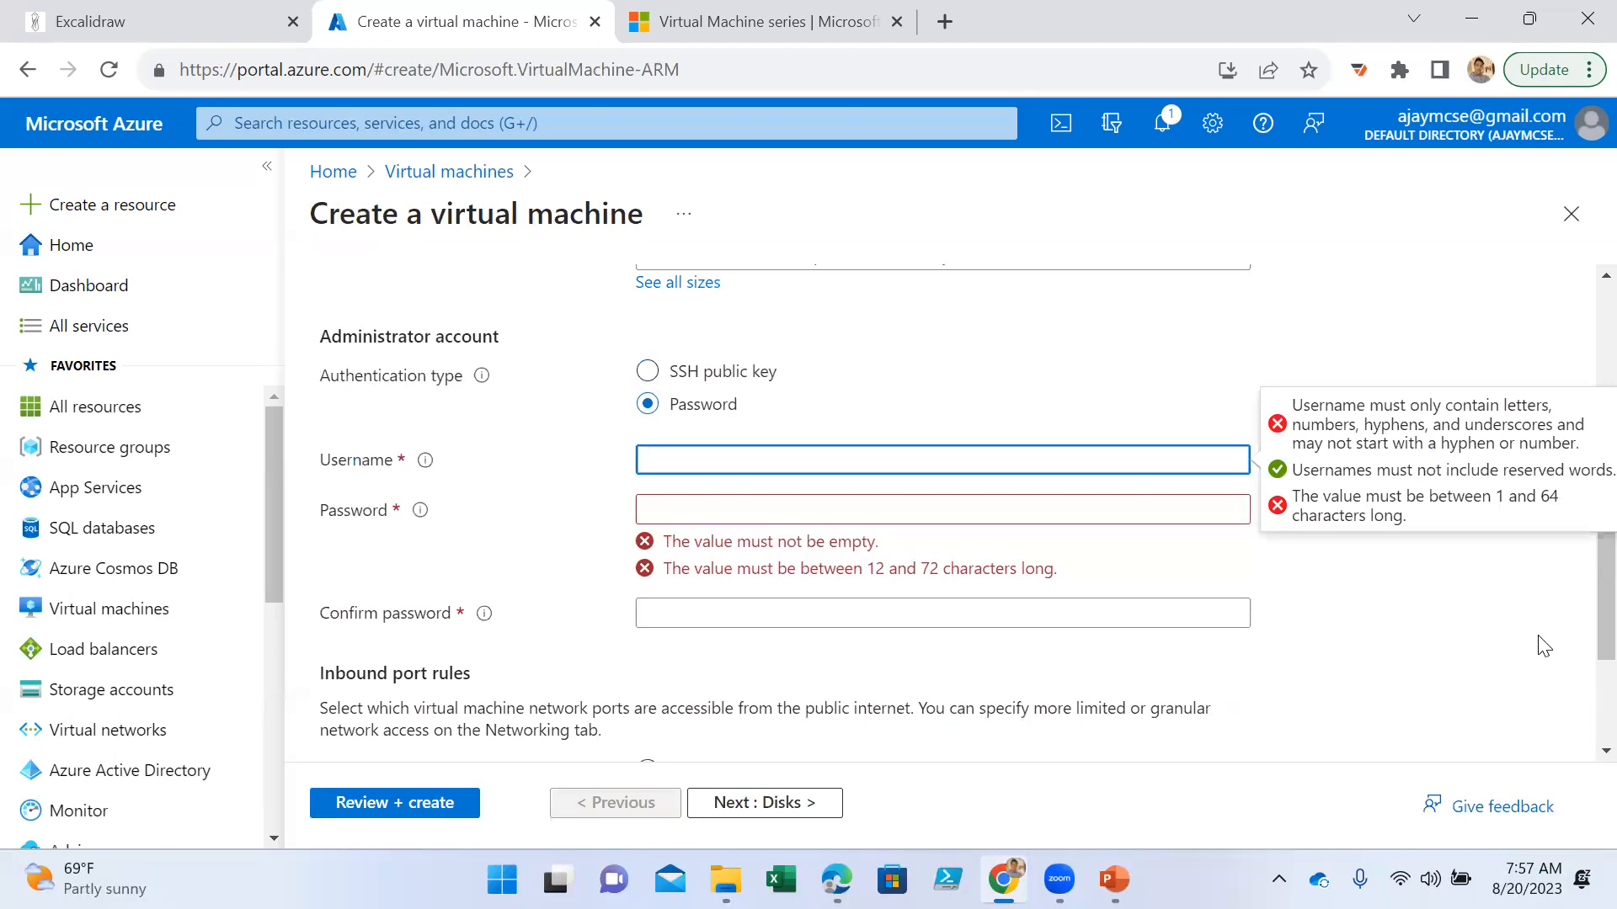
pyautogui.write('ajayadmin')
pyautogui.press('Tab')
pyautogui.write('•••••')
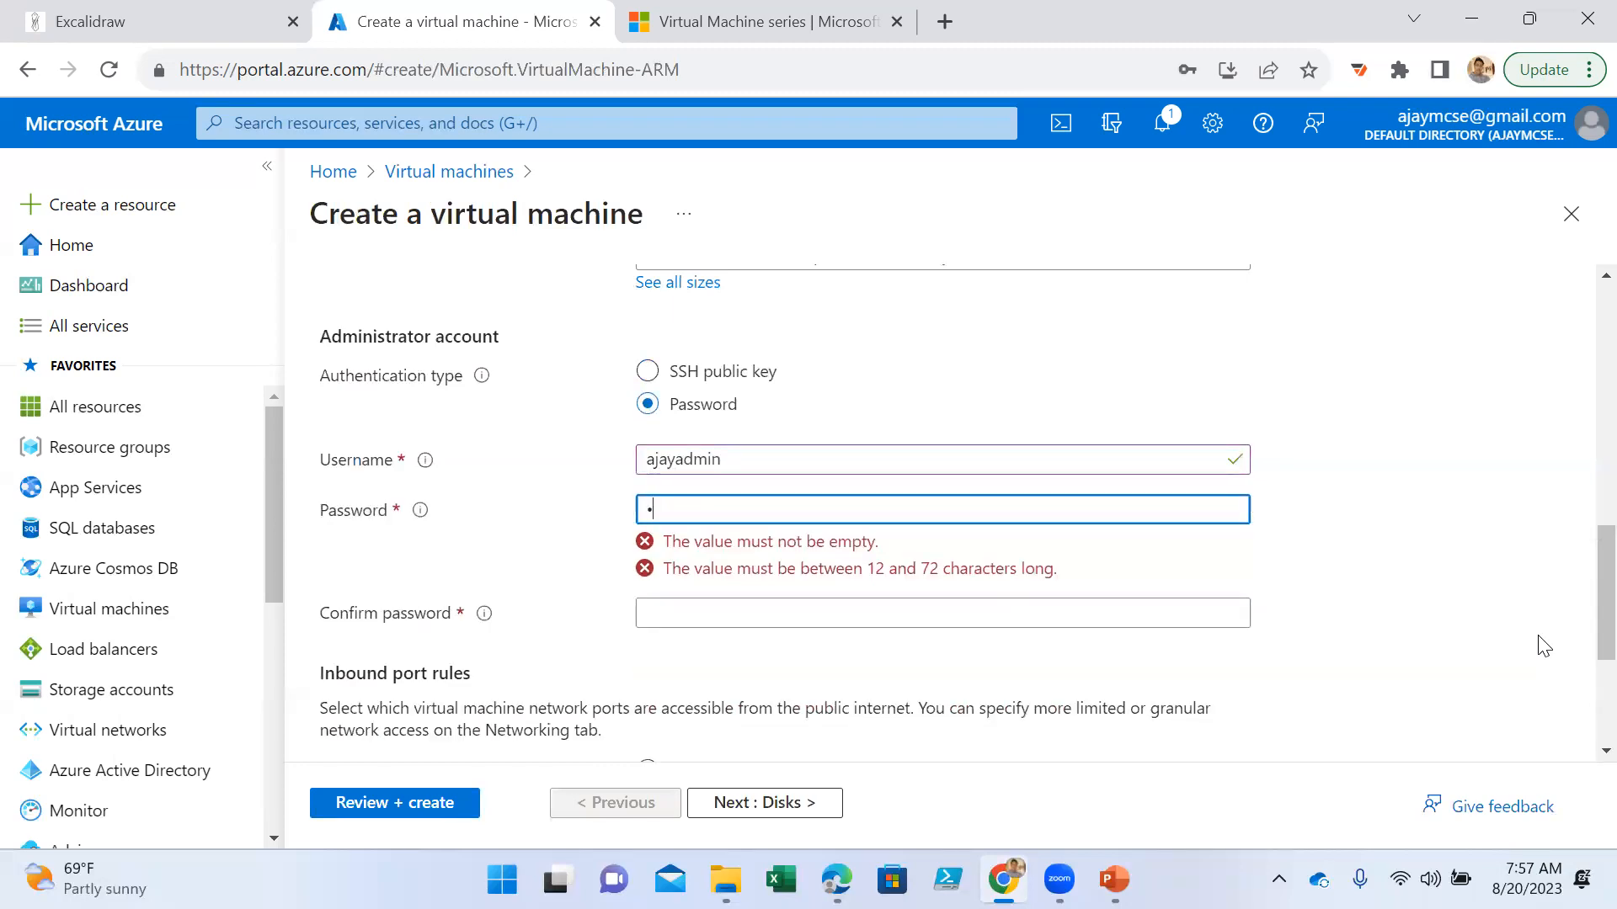
pyautogui.write('••••••••')
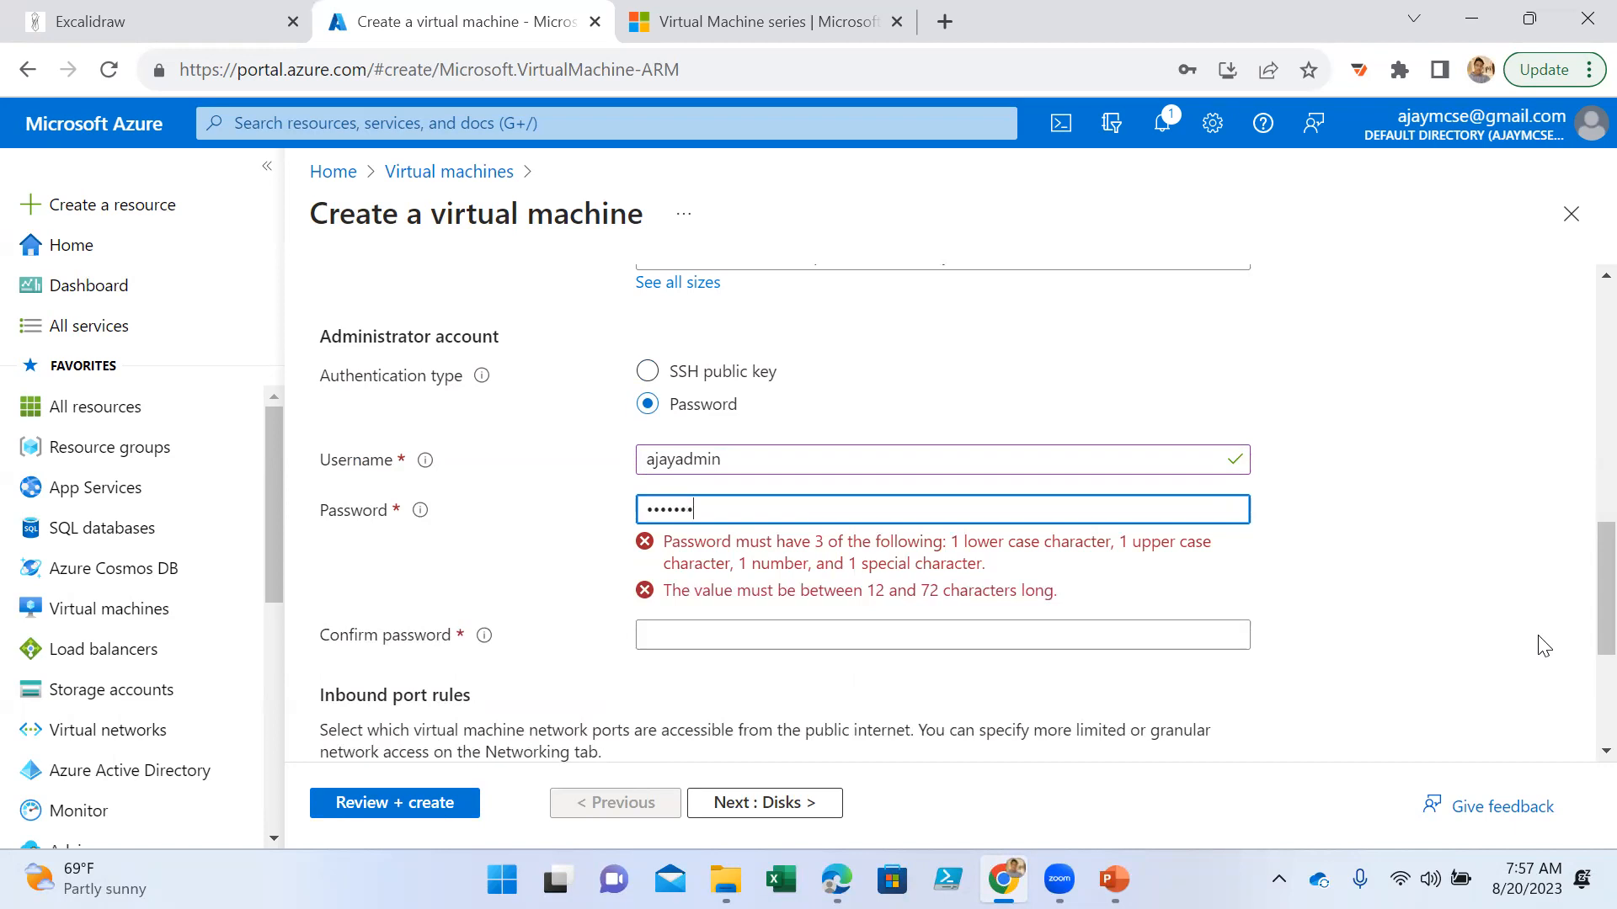
pyautogui.write('•••')
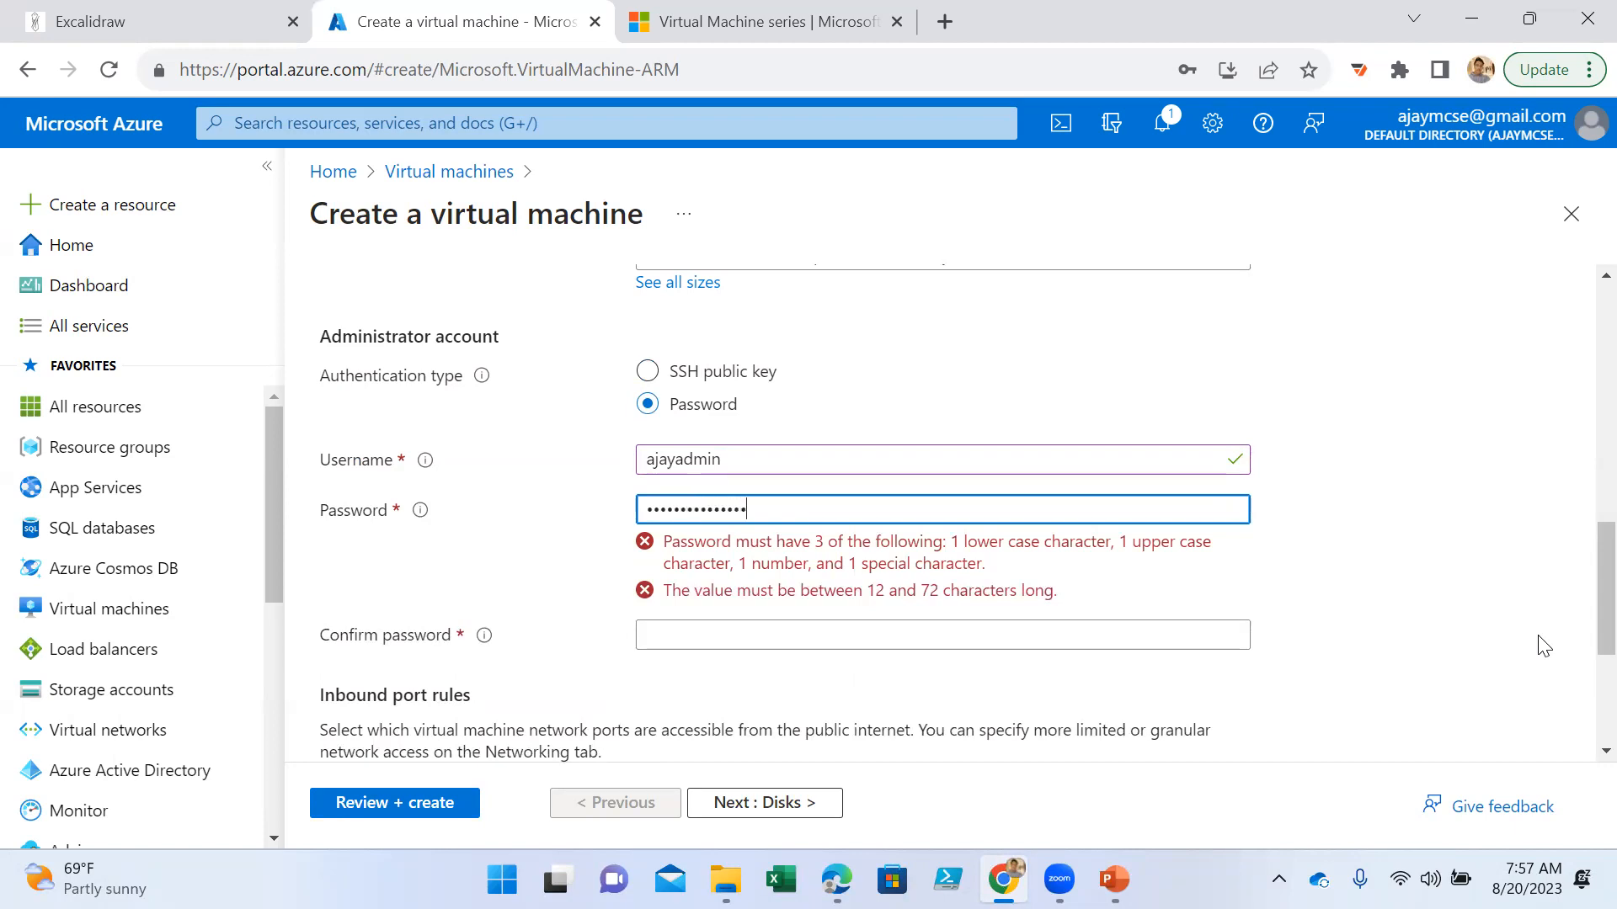
pyautogui.press('Tab')
pyautogui.write('•')
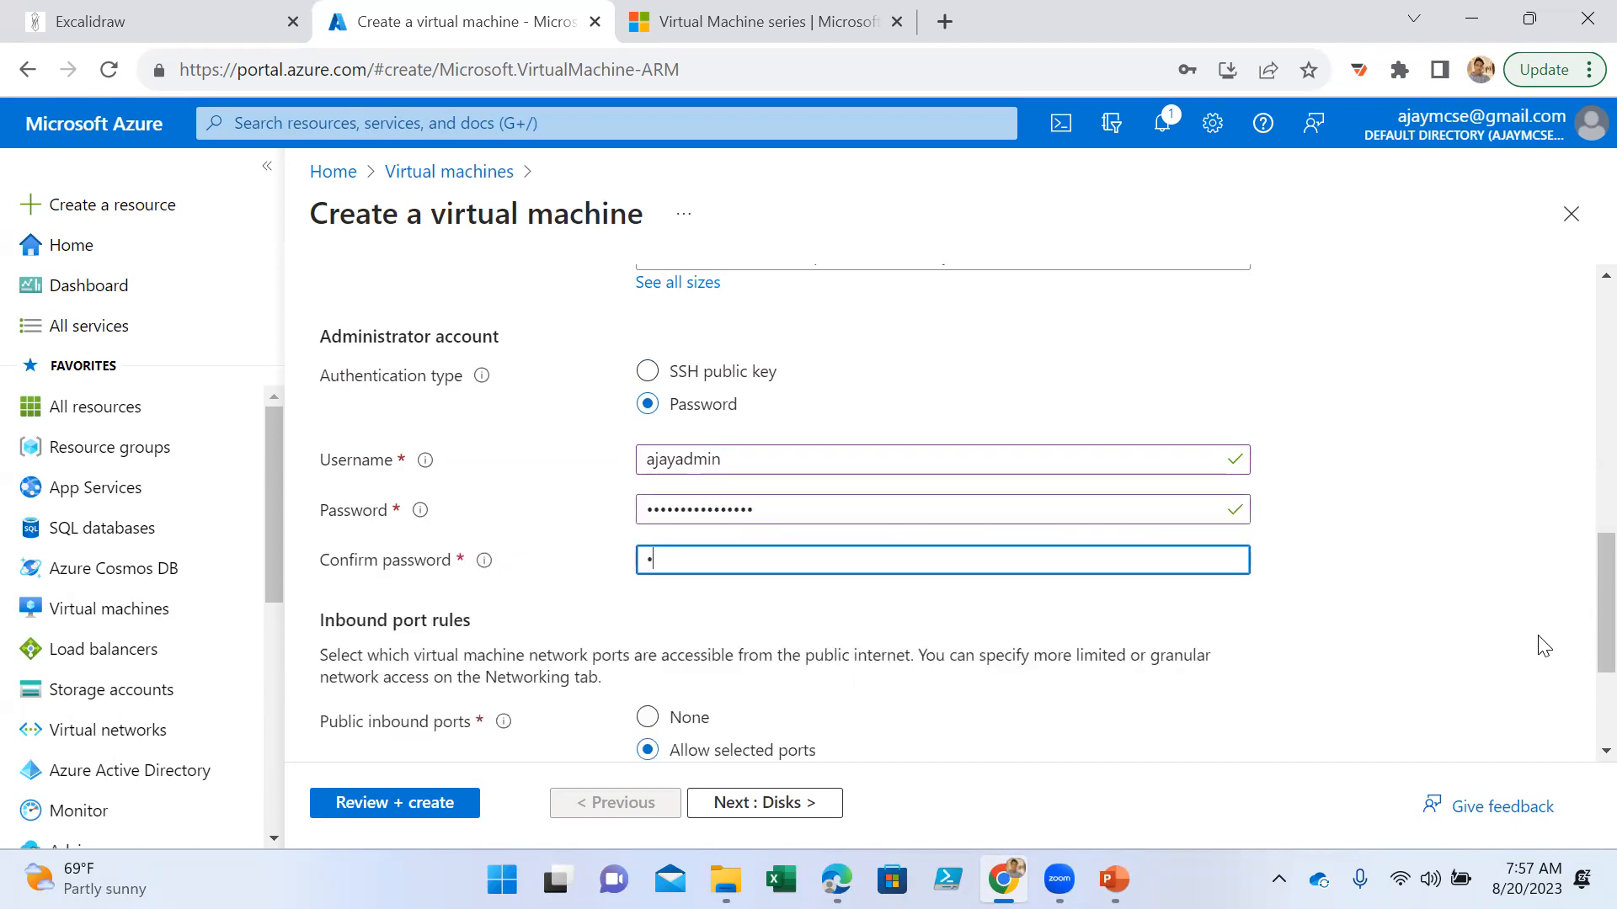
pyautogui.write('••••••••••••••')
# - Examine the available inbound ports for the virtual machine, leaving the SSH (22) selection as is
pyautogui.scroll(-1, 1082, 661)
pyautogui.scroll(-1, 1086, 665)
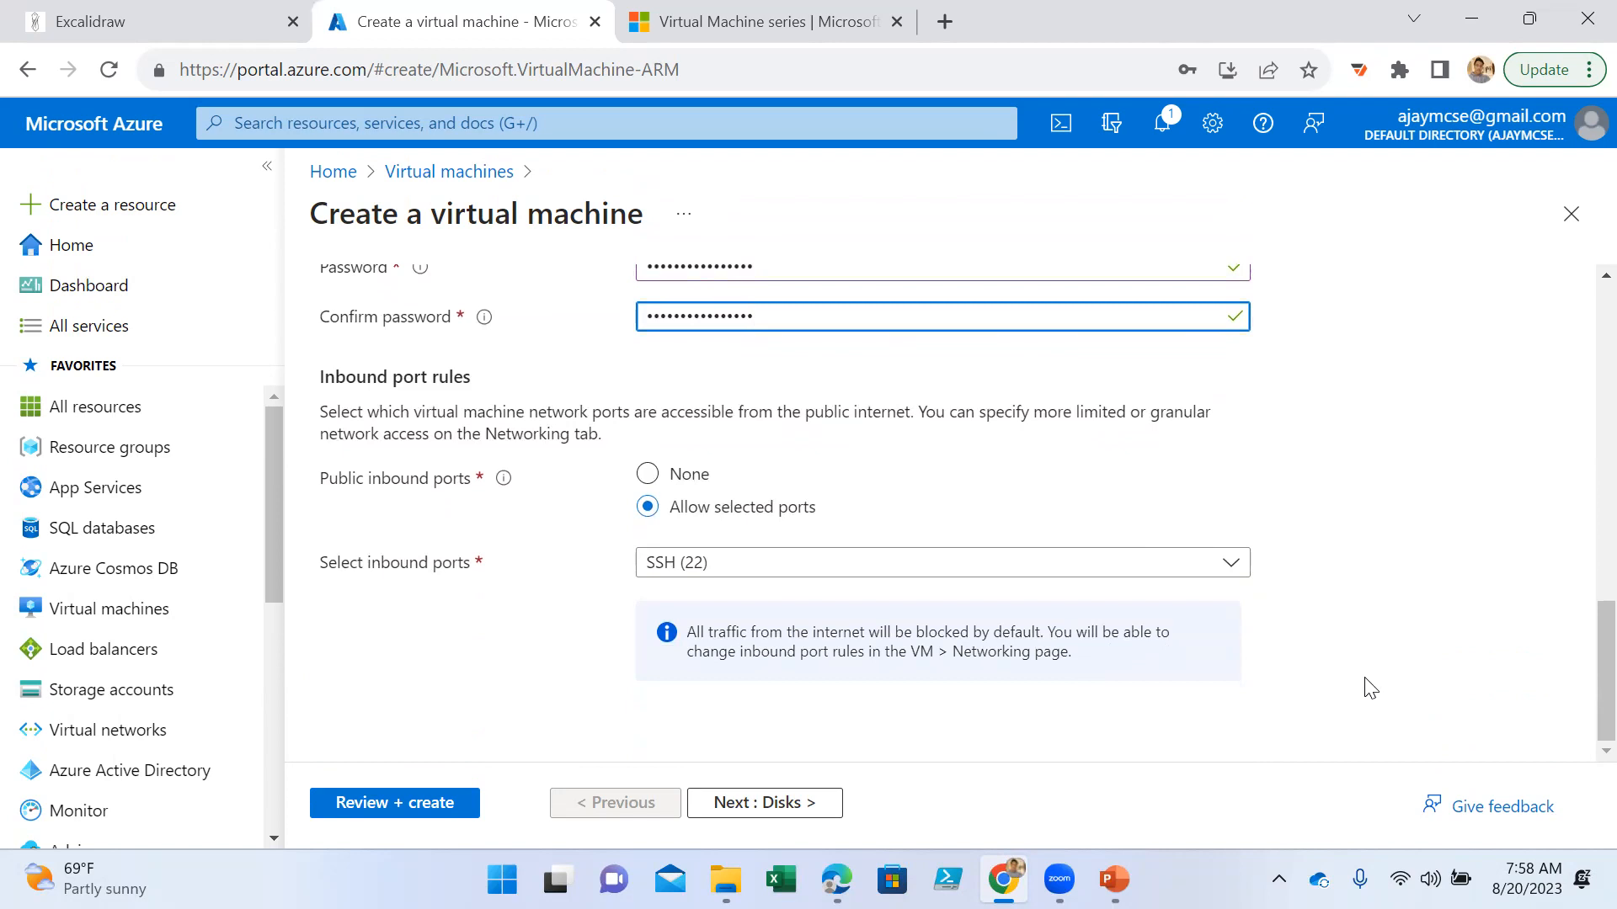
pyautogui.click(740, 560)
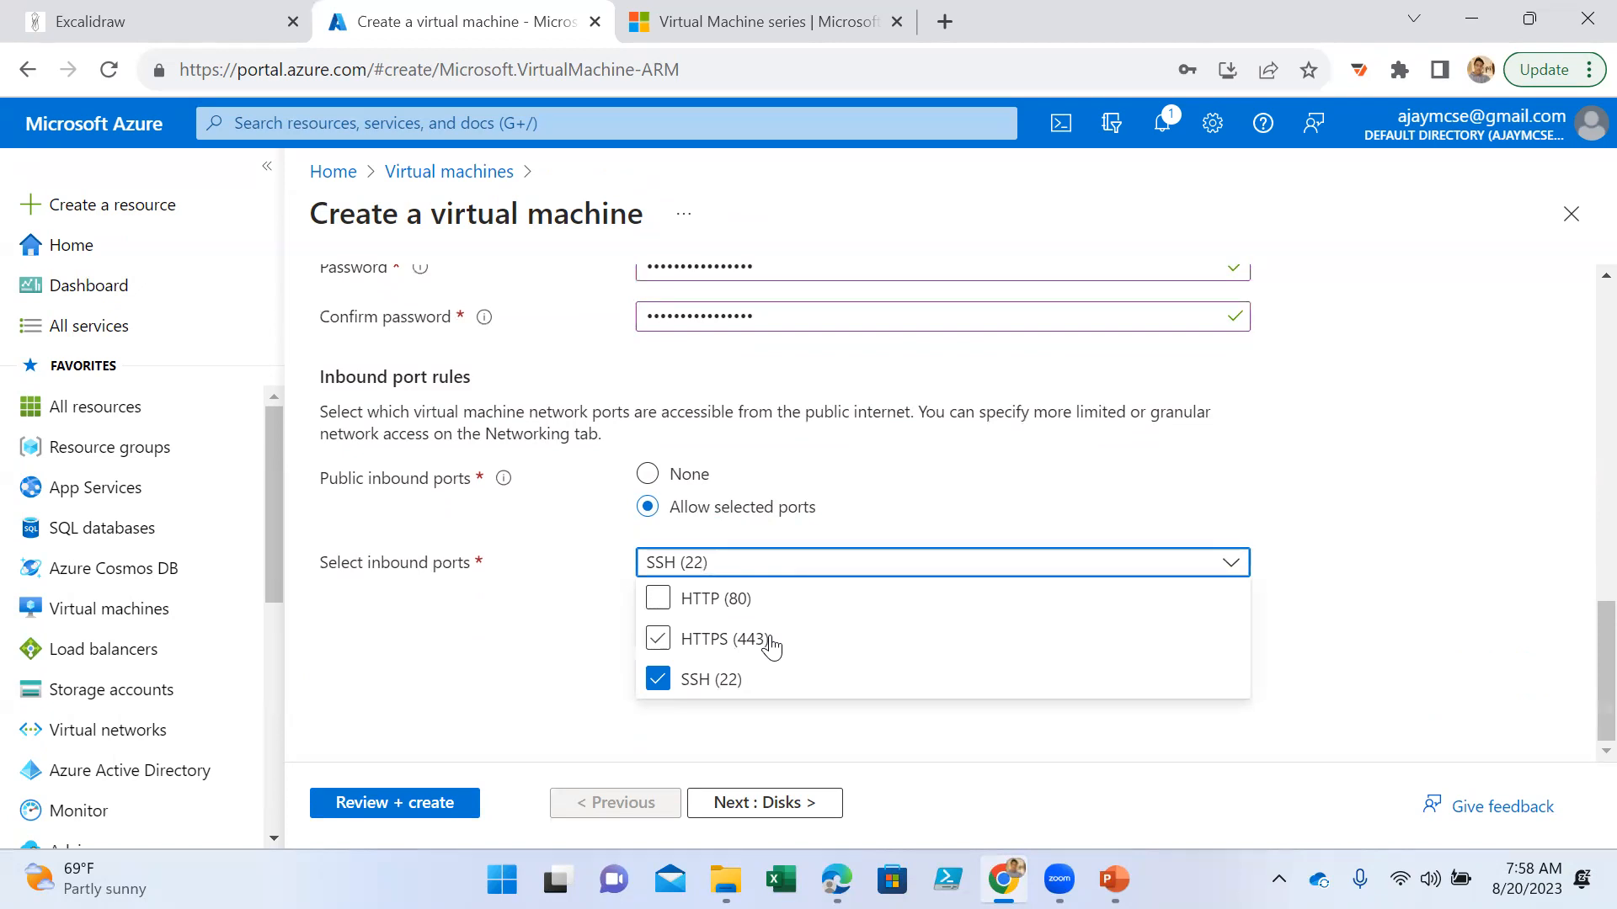
pyautogui.click(1386, 647)
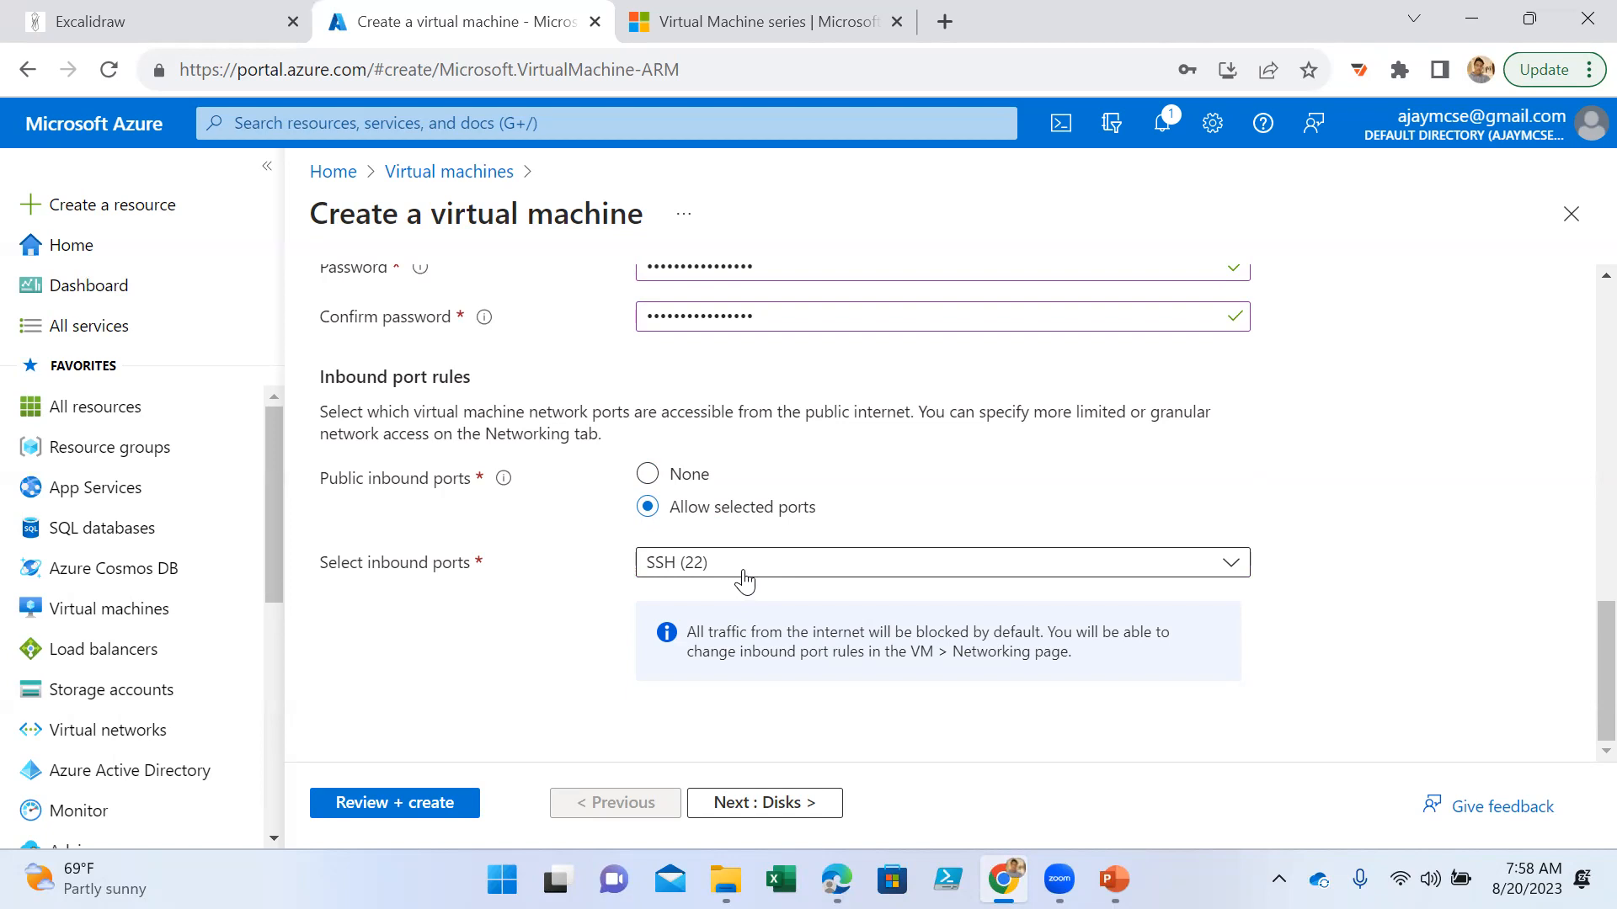
# - Proceed to the disk settings and set the OS disk type to Standard SSD (locally-redundant storage)
pyautogui.click(768, 800)
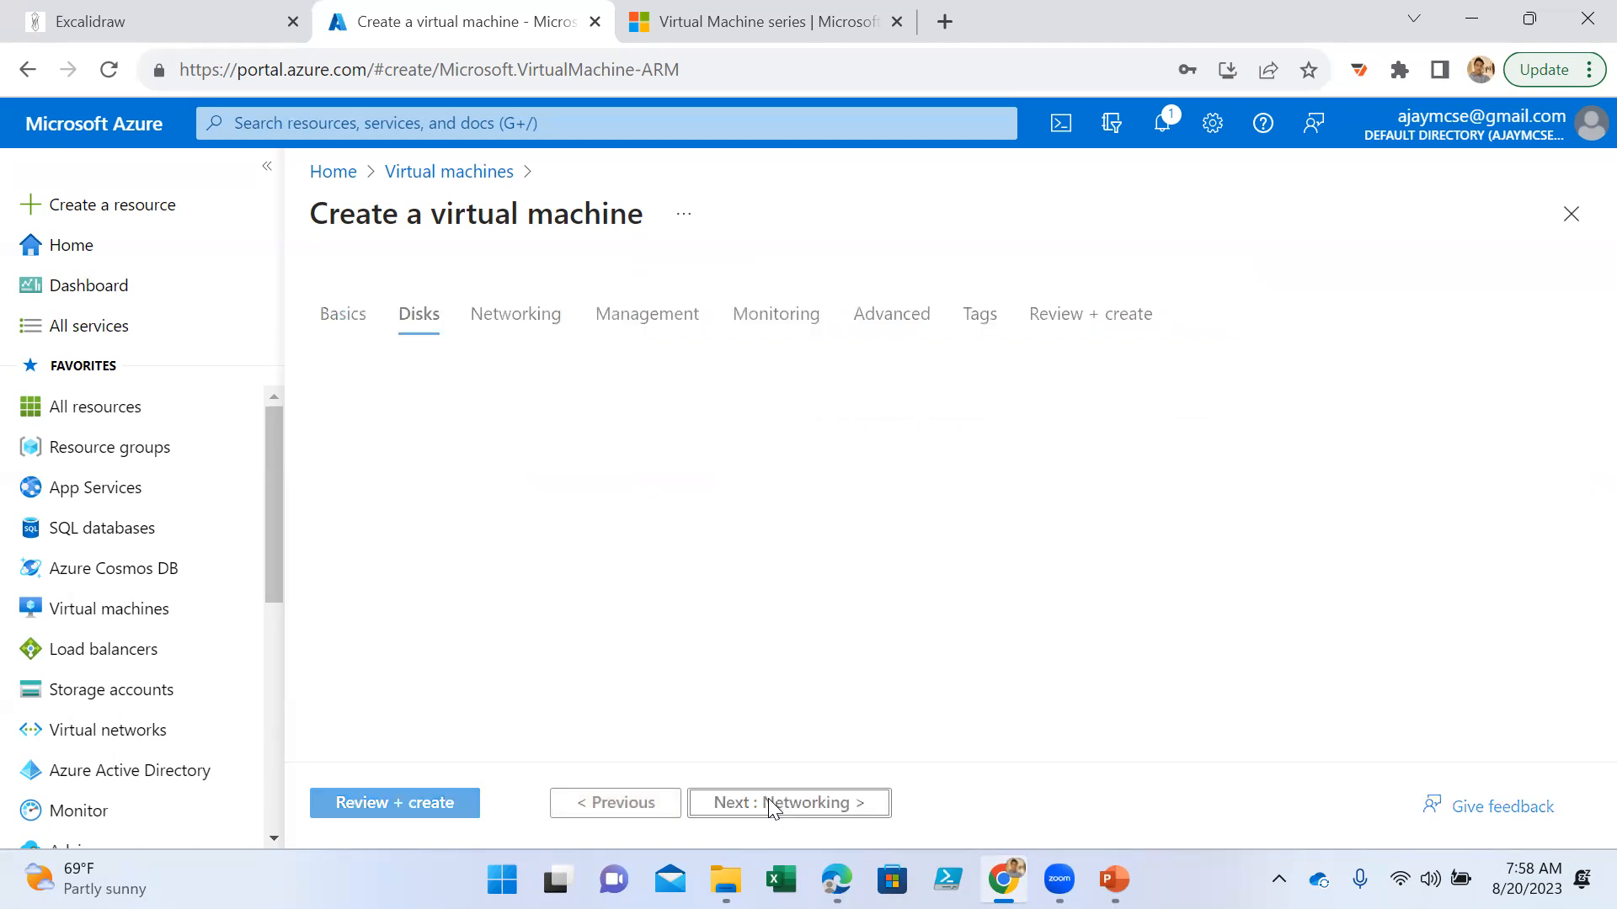
pyautogui.scroll(-3, 851, 607)
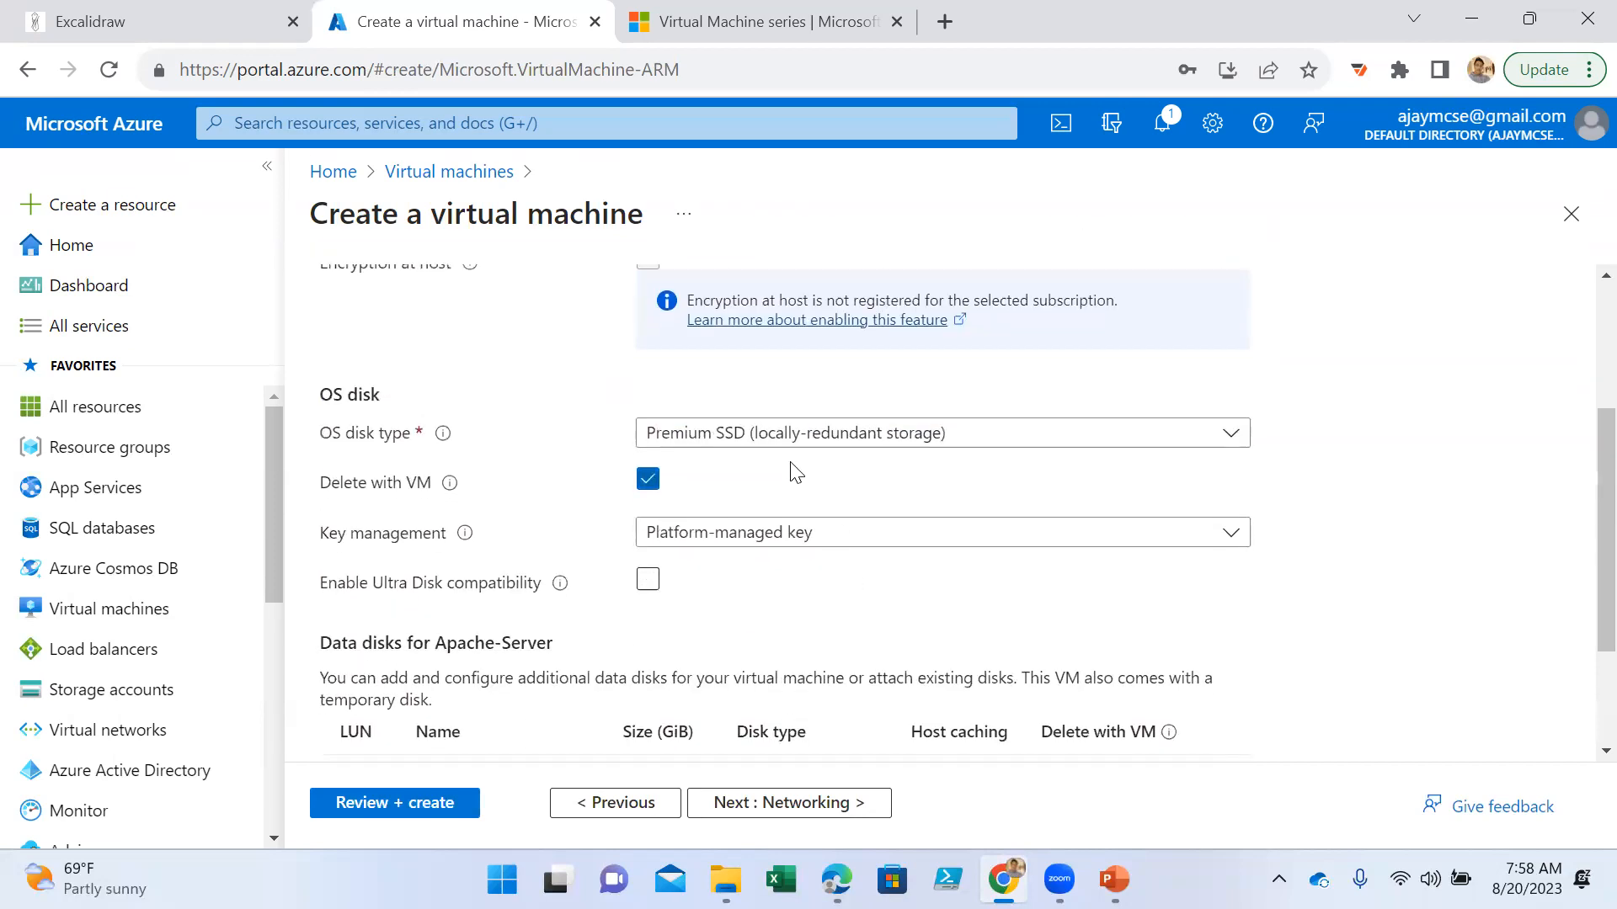
pyautogui.click(773, 434)
pyautogui.click(779, 604)
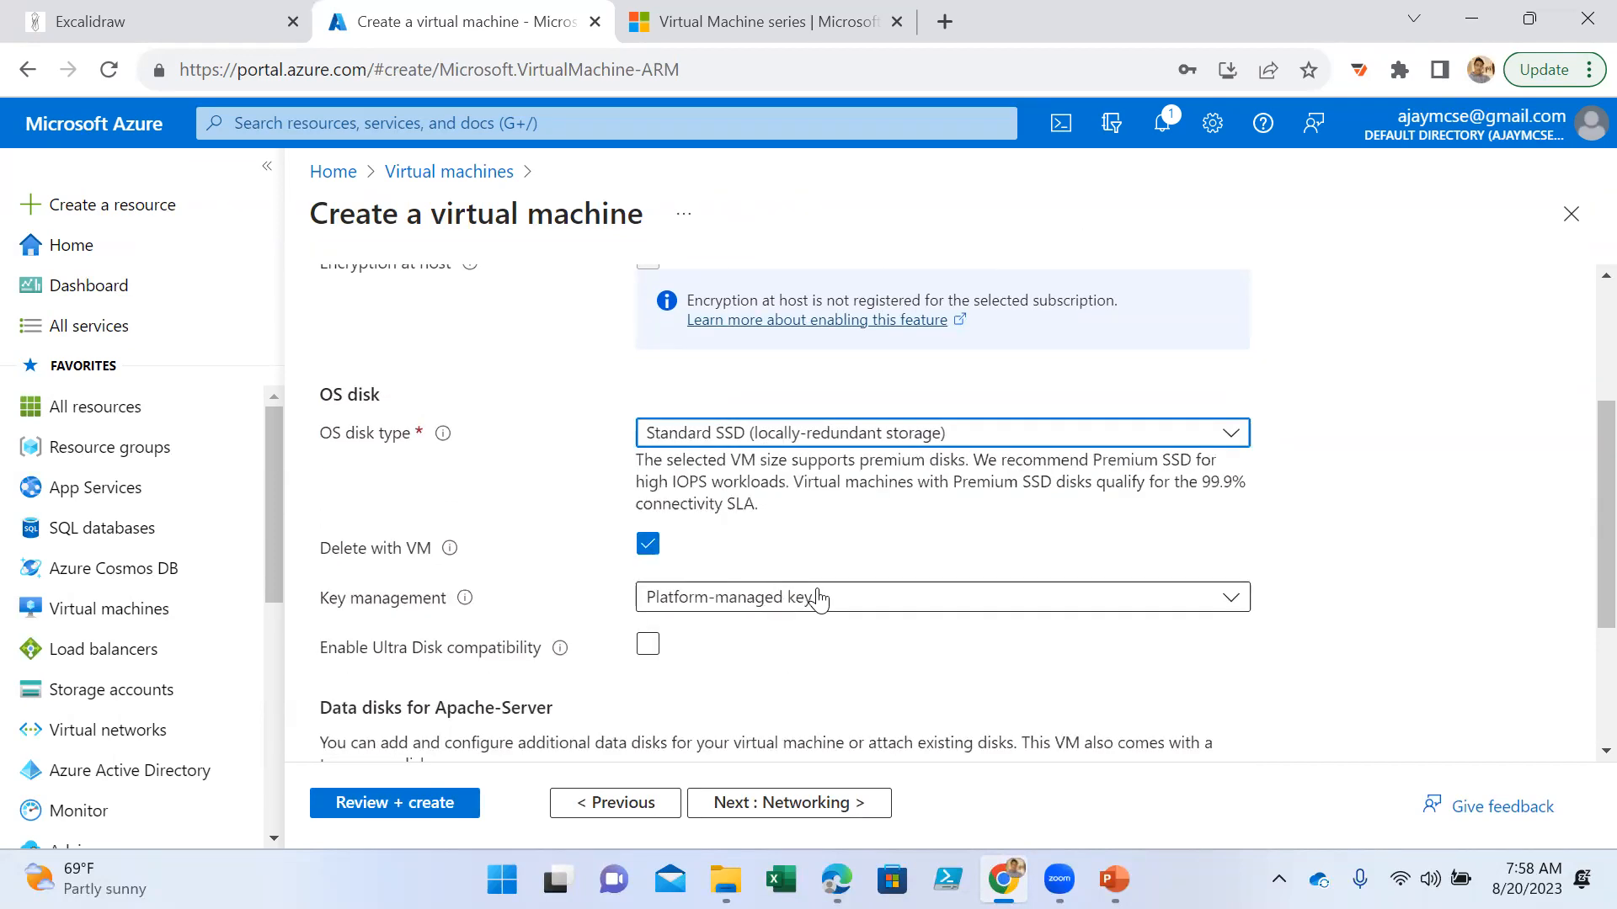
# - Review the networking settings, accept their defaults and continue to the management options
pyautogui.click(791, 804)
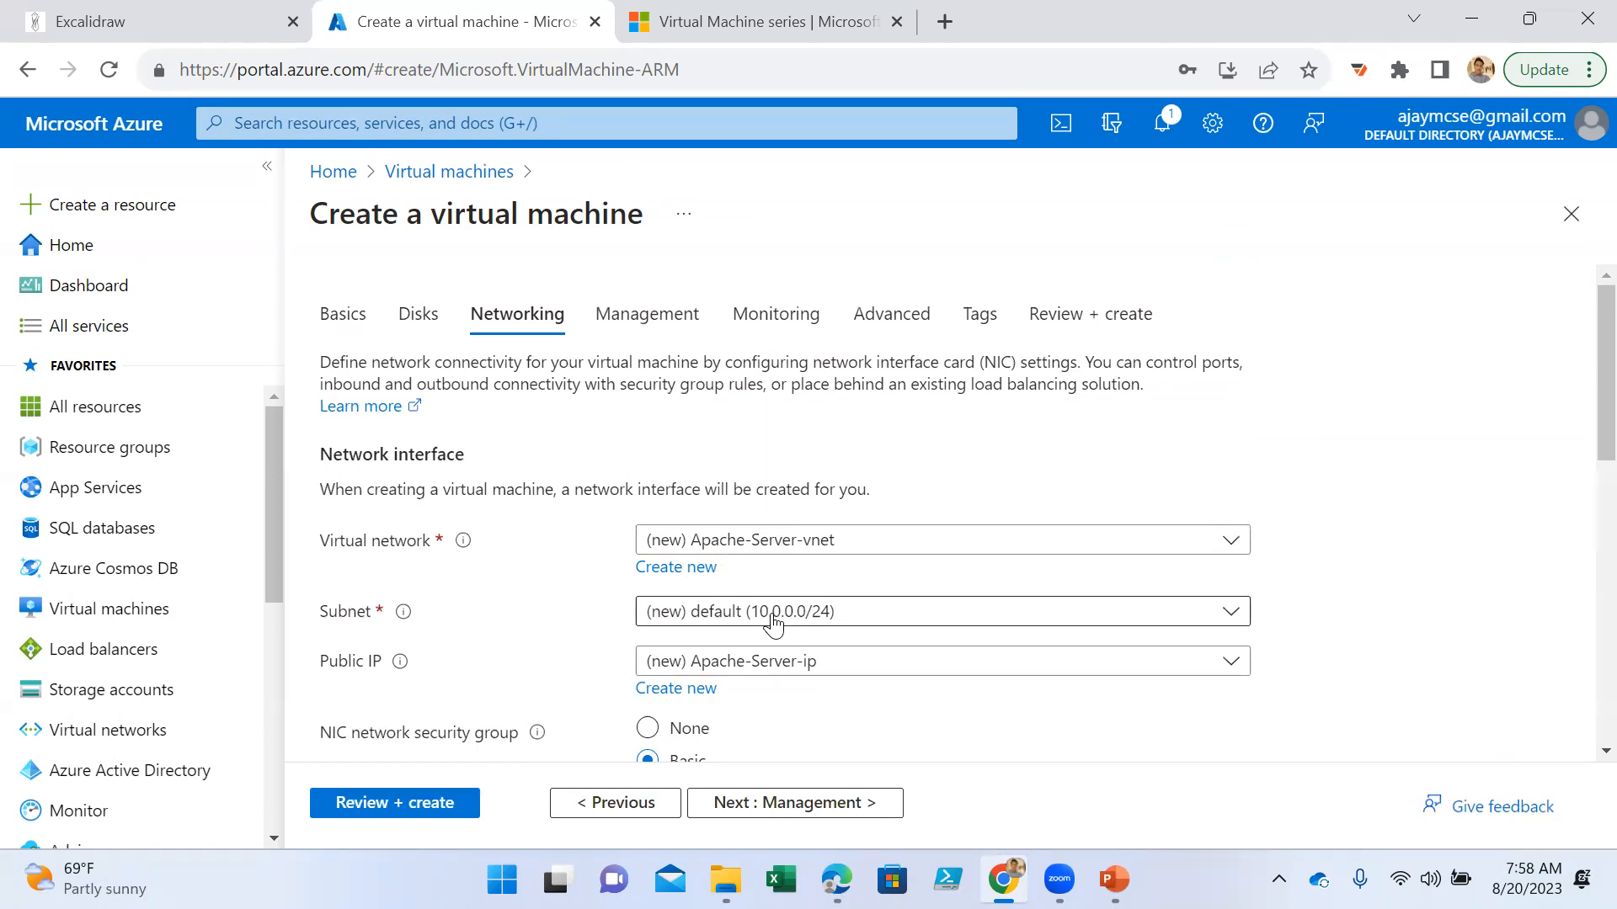
pyautogui.scroll(-9, 777, 619)
pyautogui.click(799, 804)
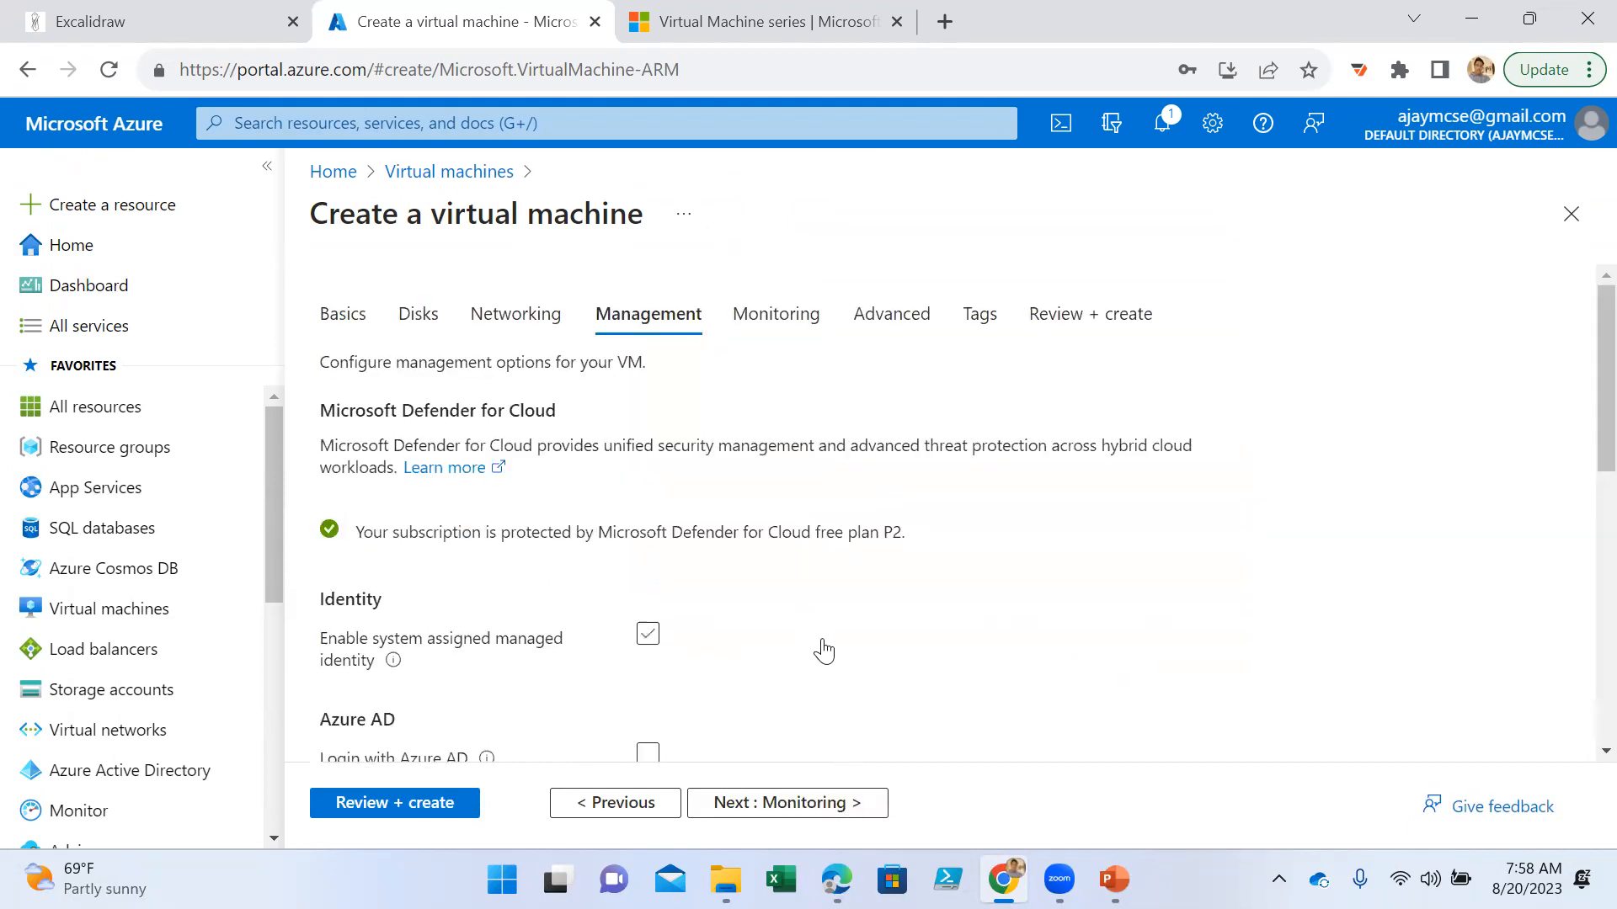
# - Validate the configuration with the management defaults, create the virtual machine and open the deployed resource
pyautogui.scroll(-3, 824, 650)
pyautogui.click(427, 802)
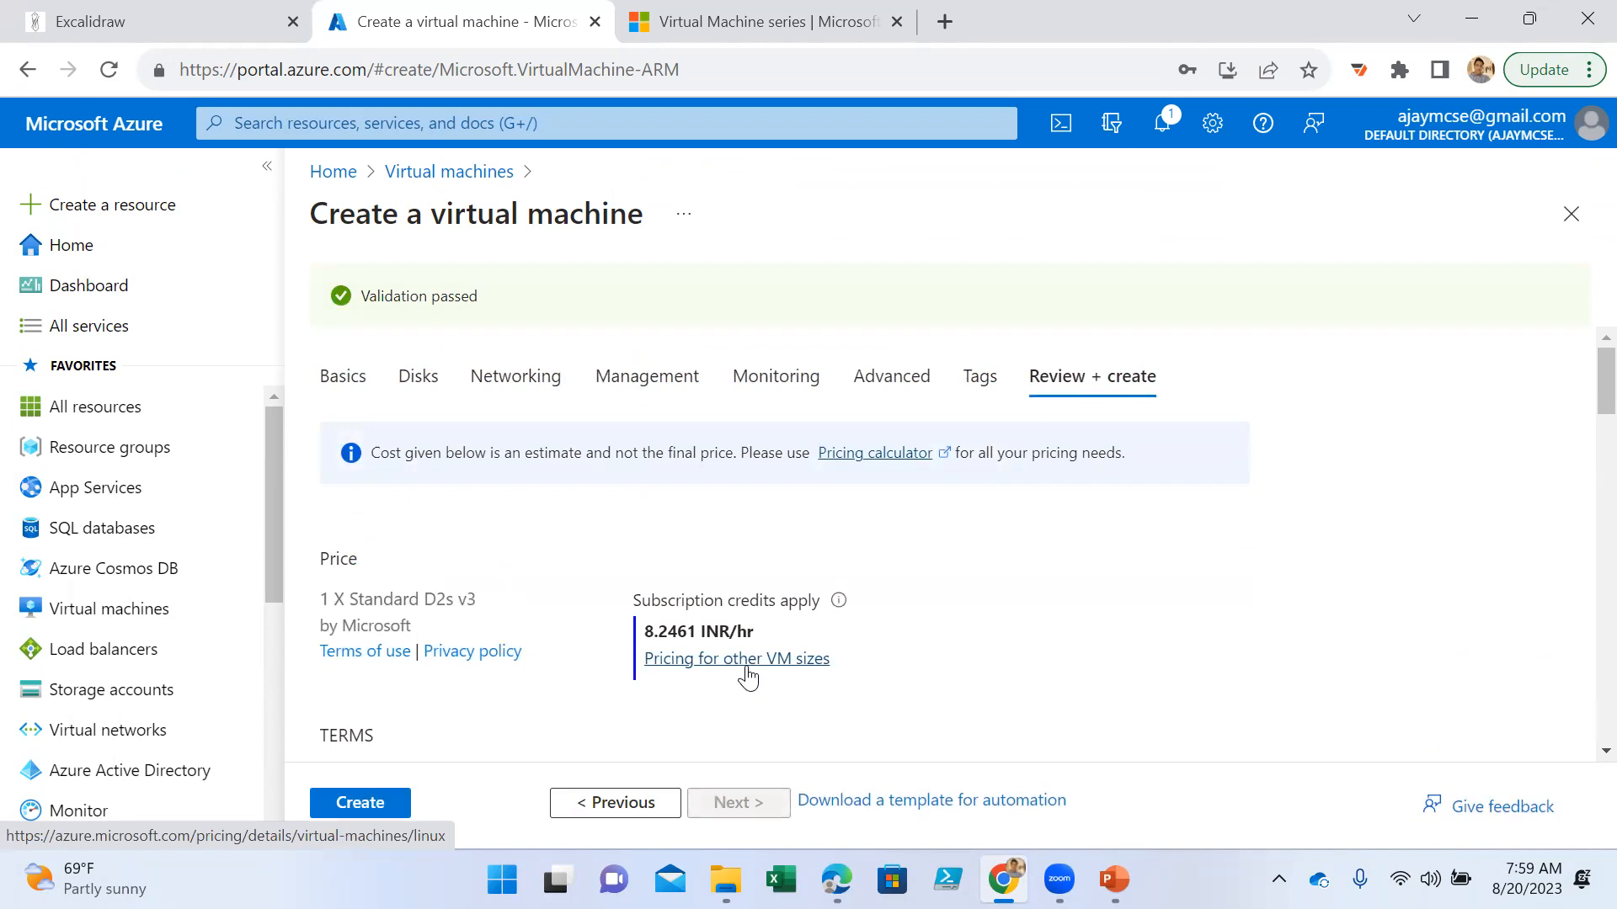
pyautogui.click(359, 809)
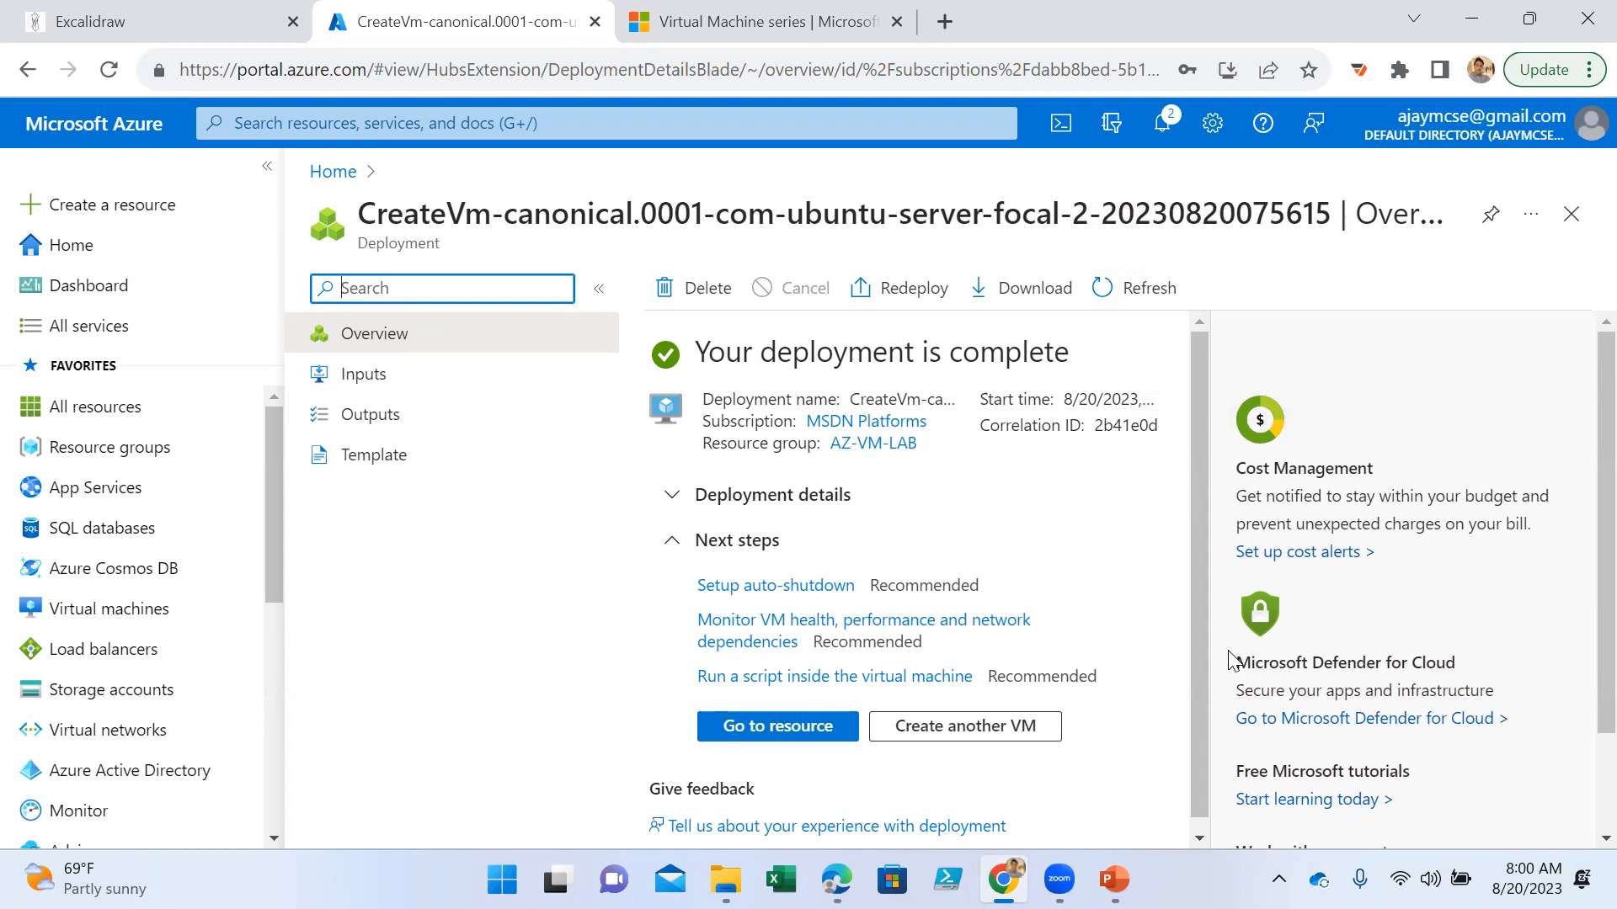
pyautogui.click(768, 728)
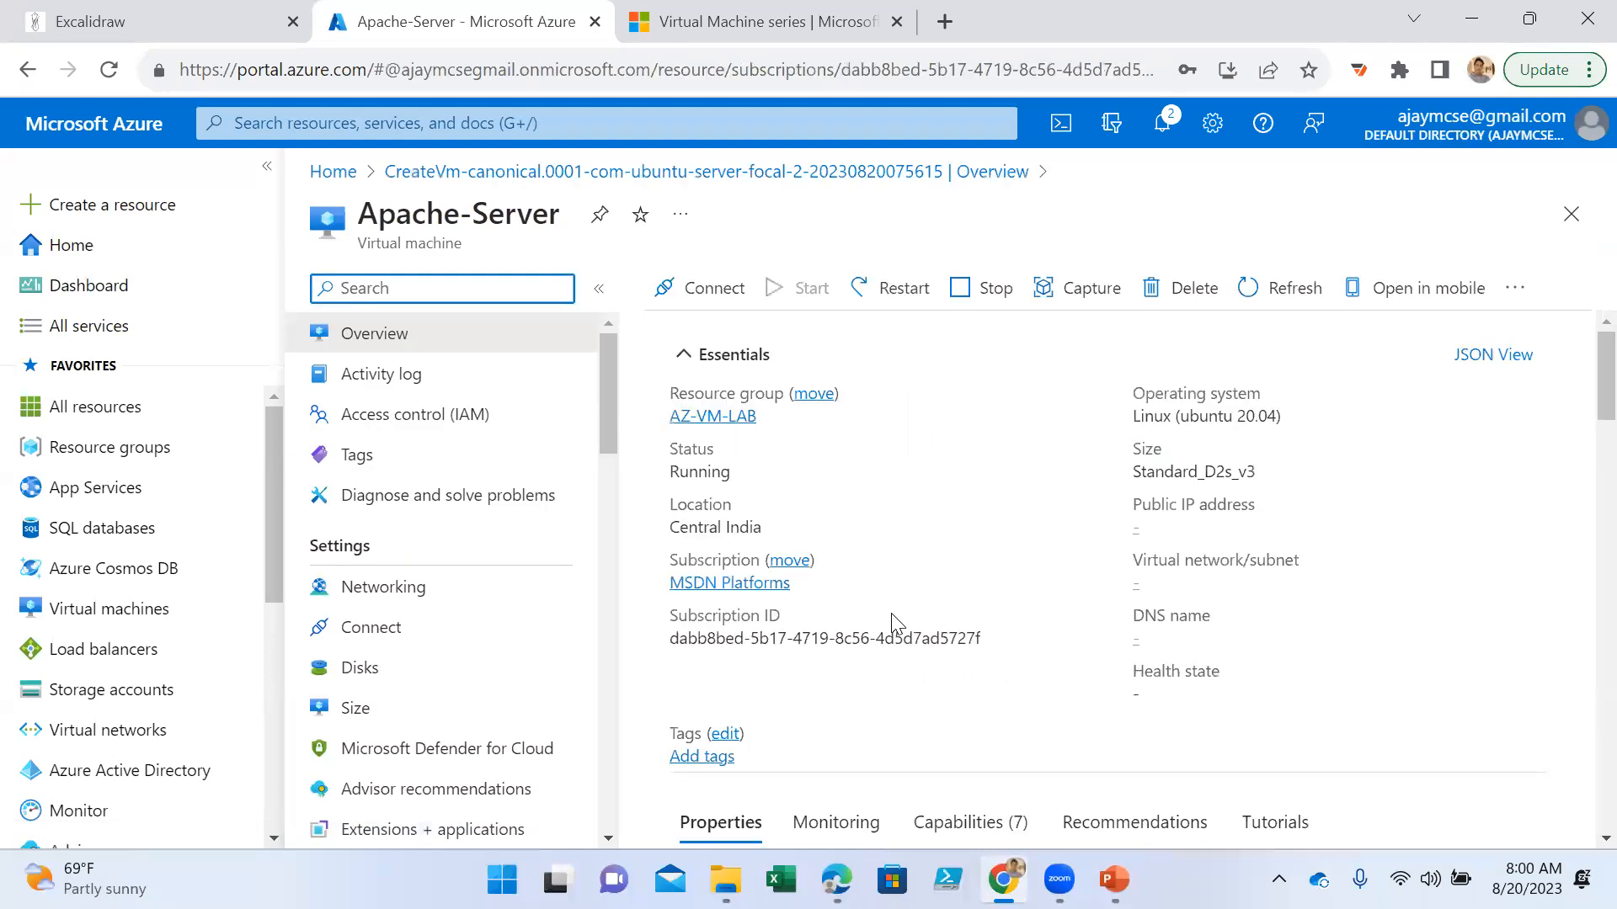
# - Examine the Apache-Server overview and its networking properties, comparing the public and private IP addresses
pyautogui.moveTo(1147, 530)
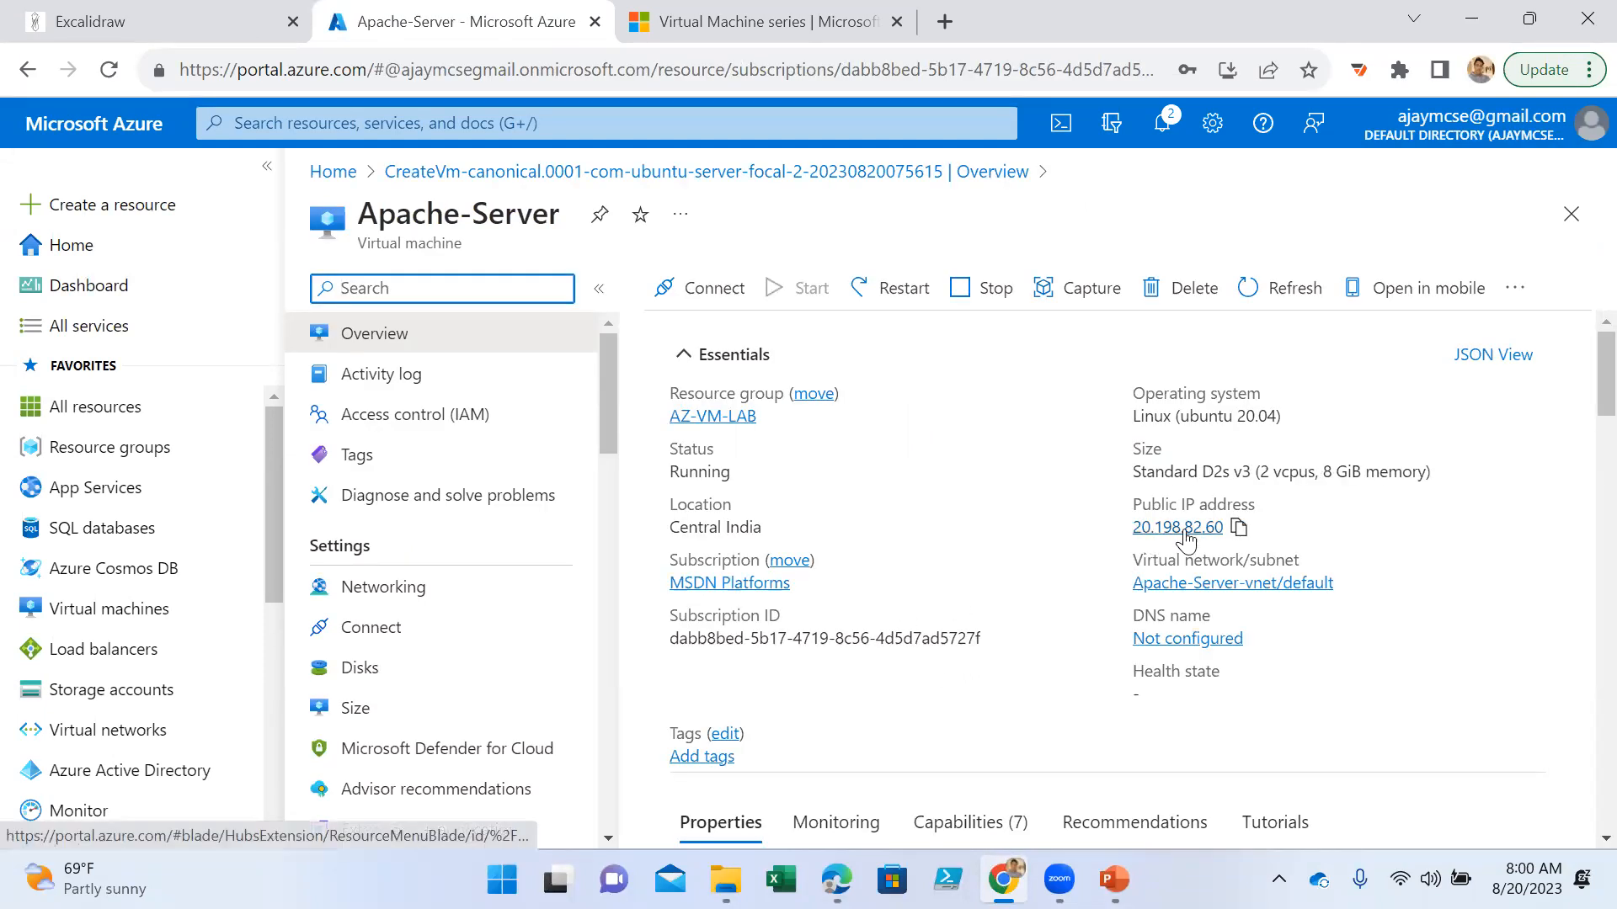
pyautogui.scroll(-10, 1255, 597)
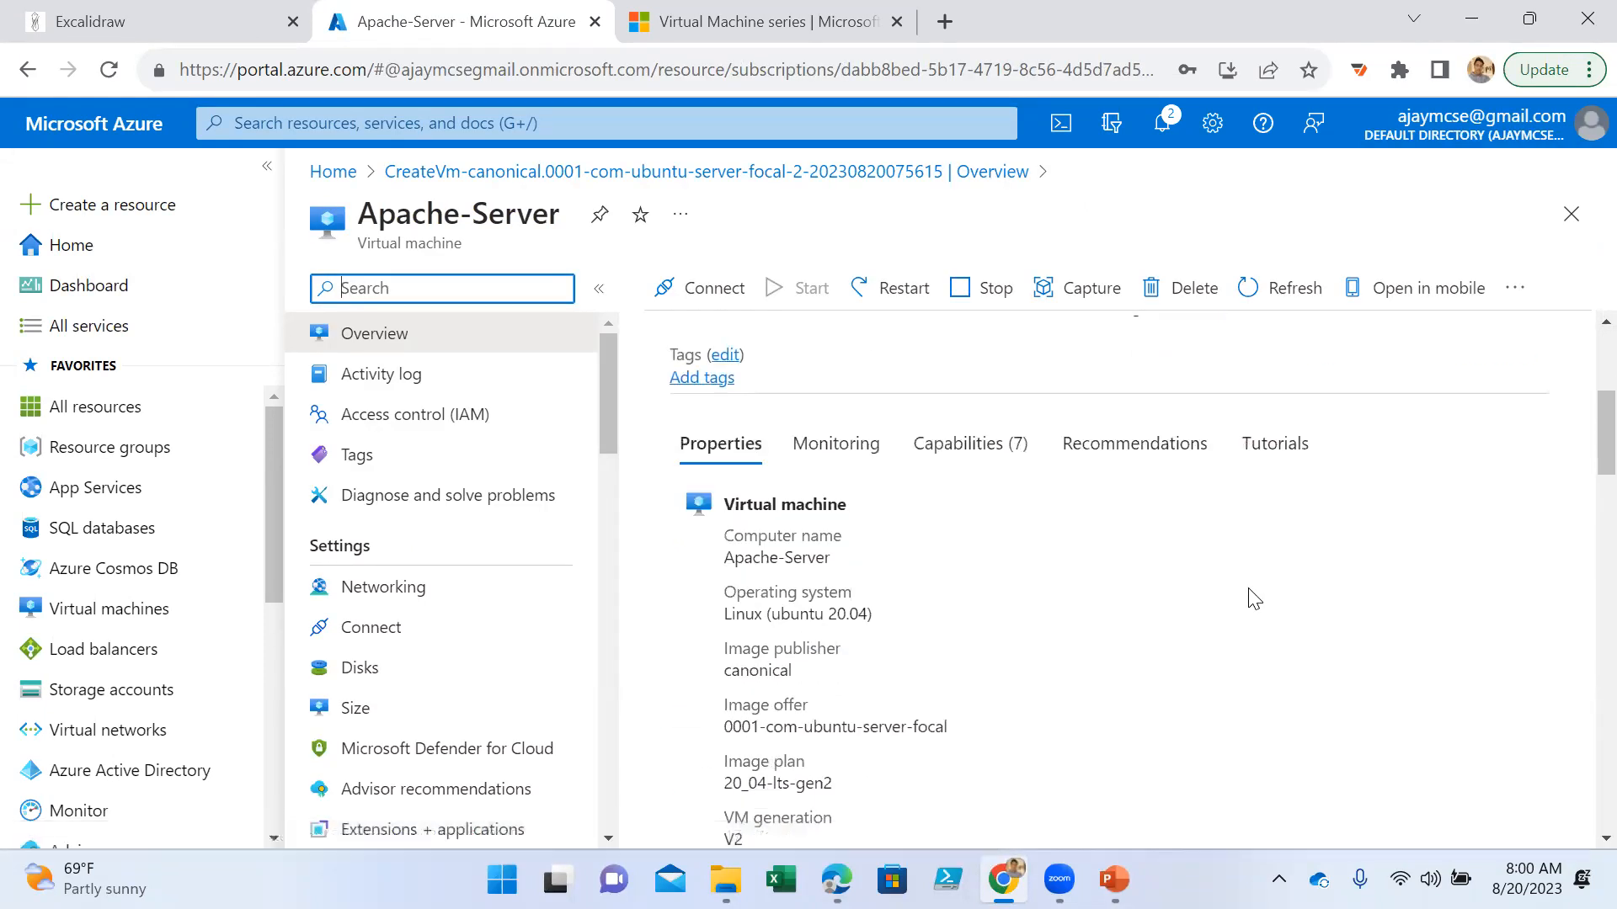
pyautogui.scroll(-10, 1258, 605)
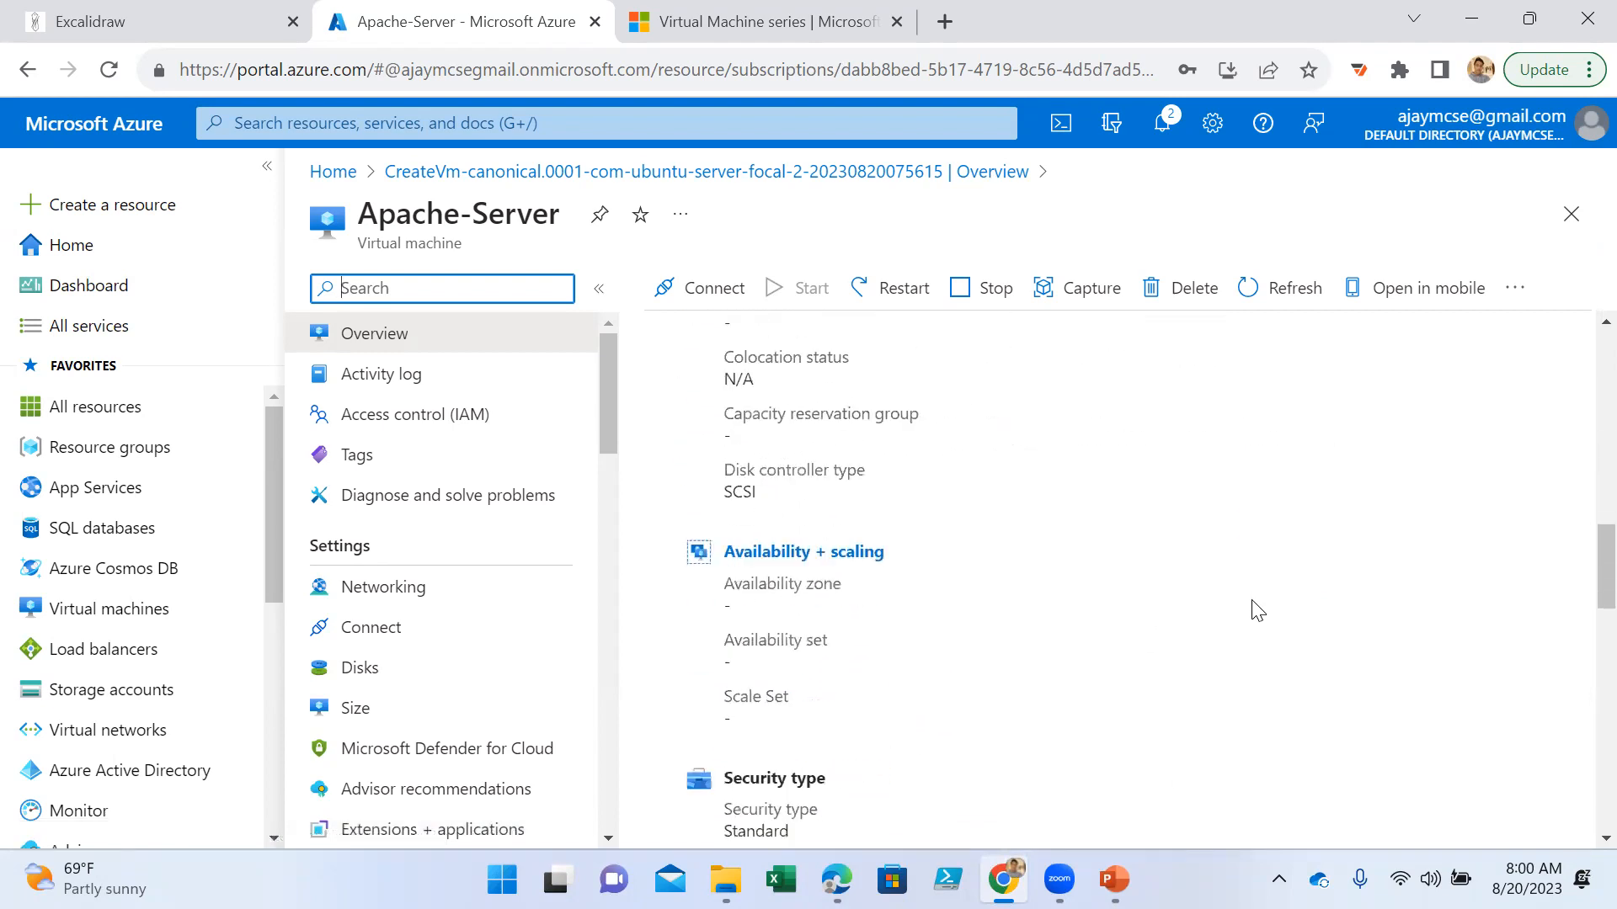
pyautogui.scroll(-3, 1254, 606)
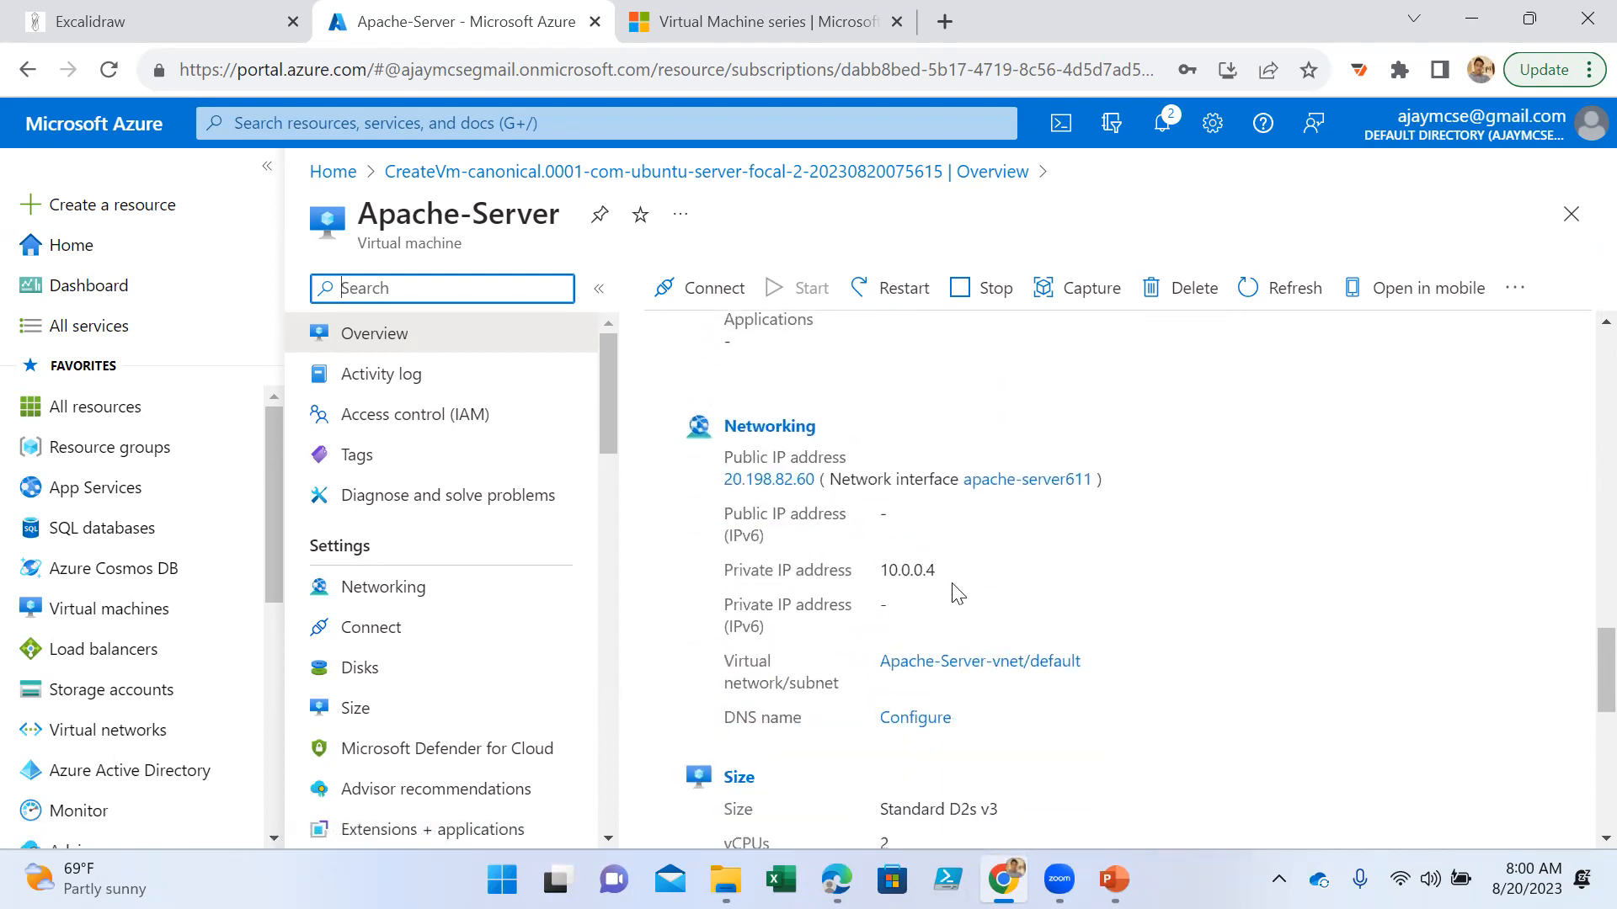
pyautogui.moveTo(953, 576); pyautogui.dragTo(722, 482)
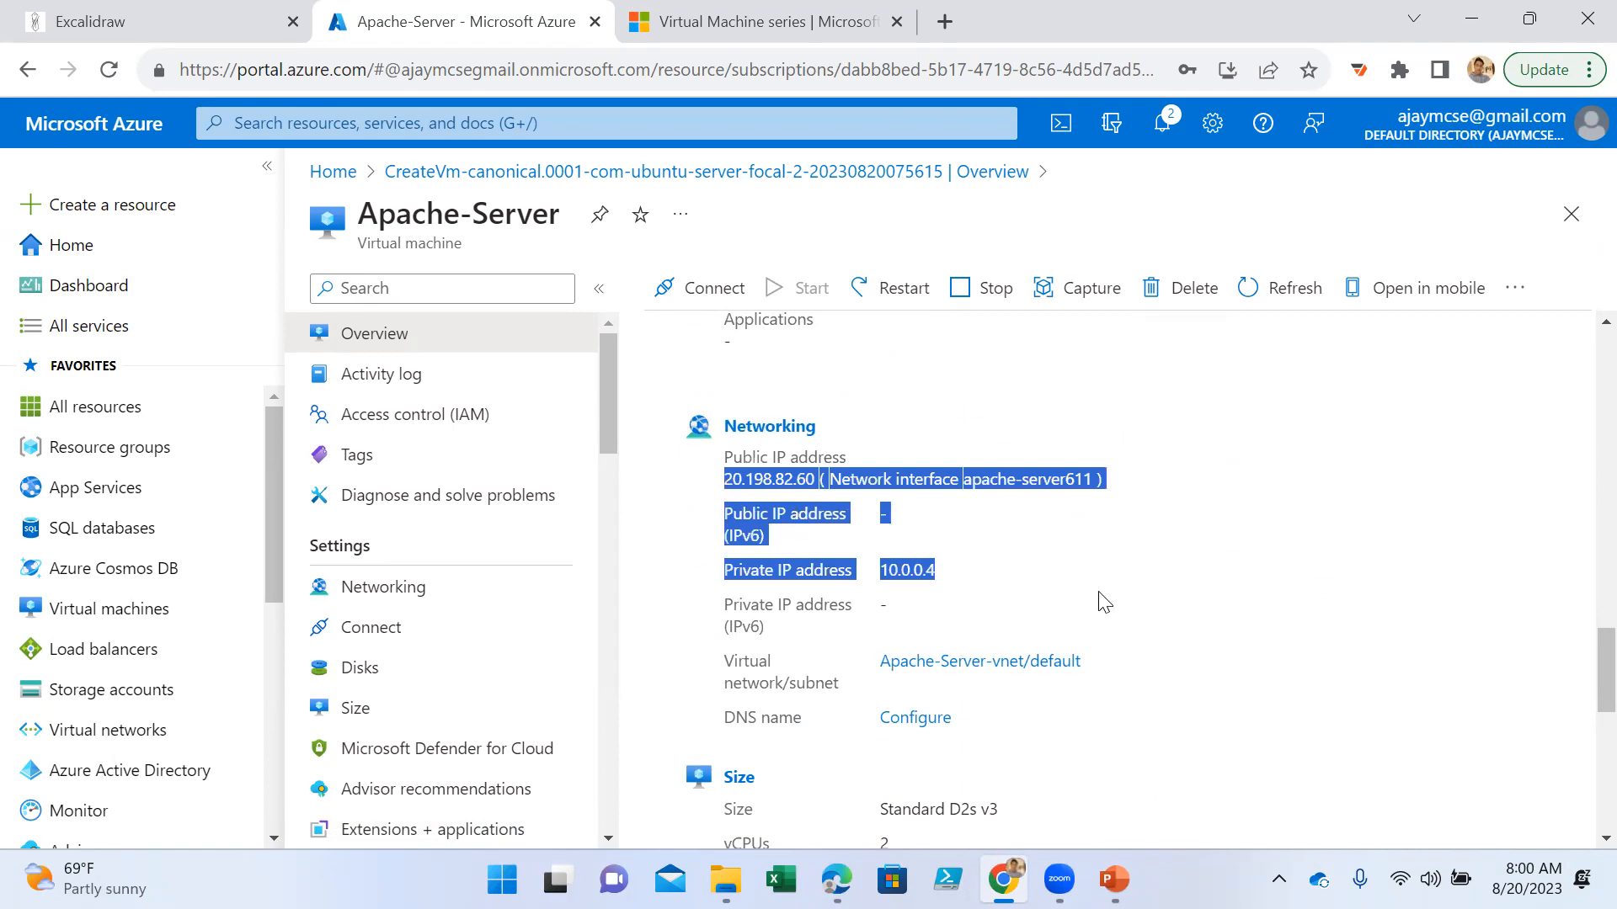
pyautogui.click(1126, 581)
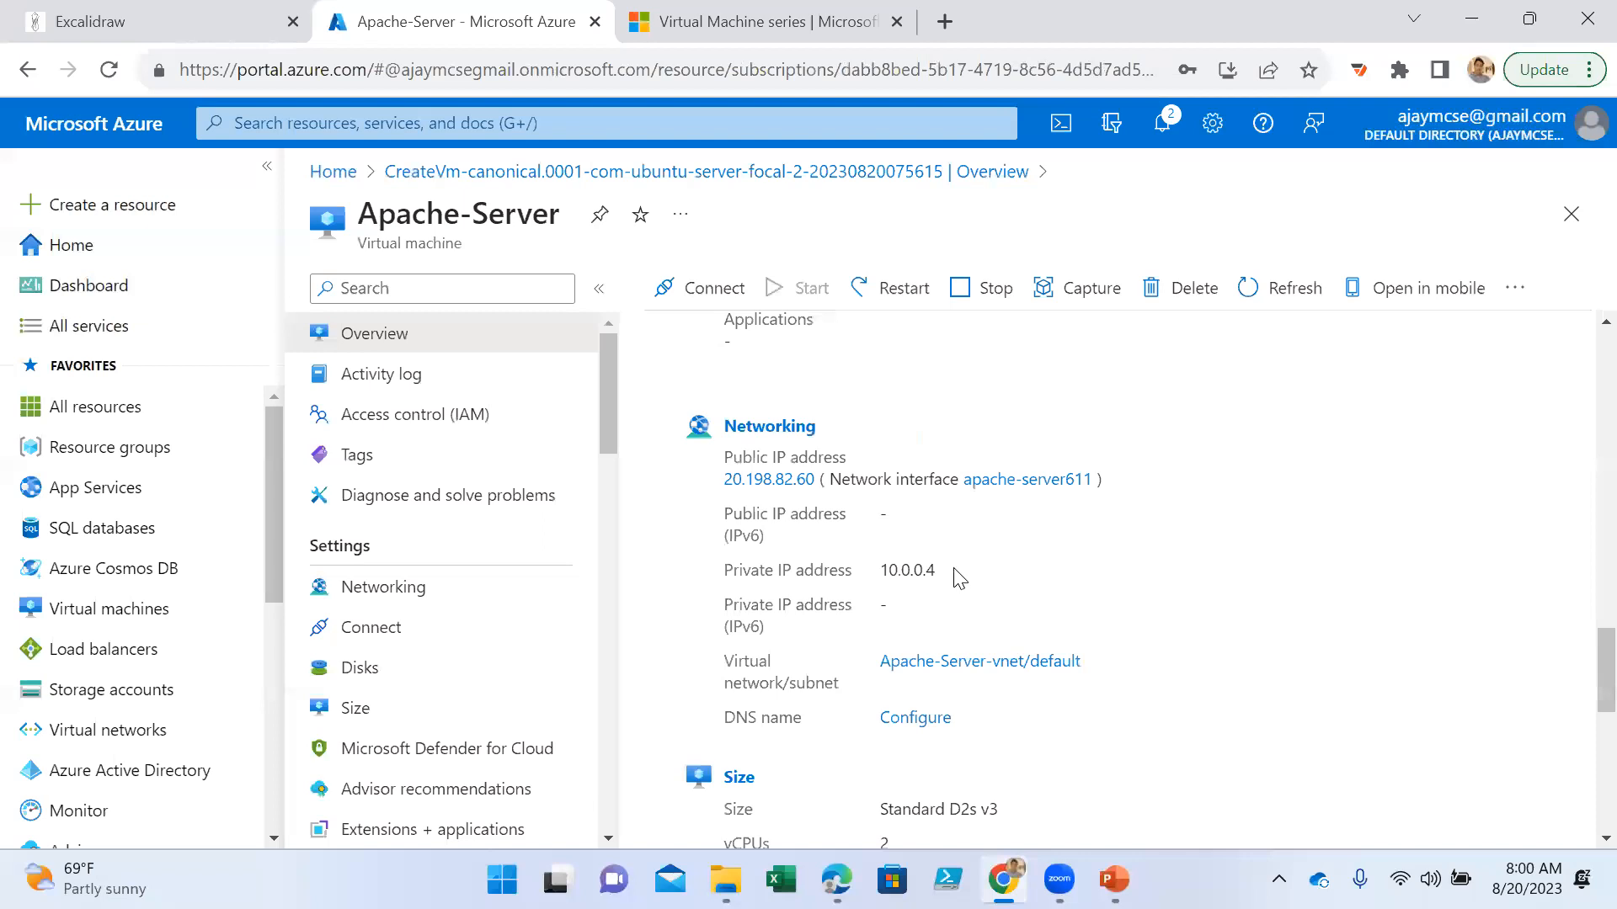
pyautogui.moveTo(936, 571); pyautogui.dragTo(762, 569)
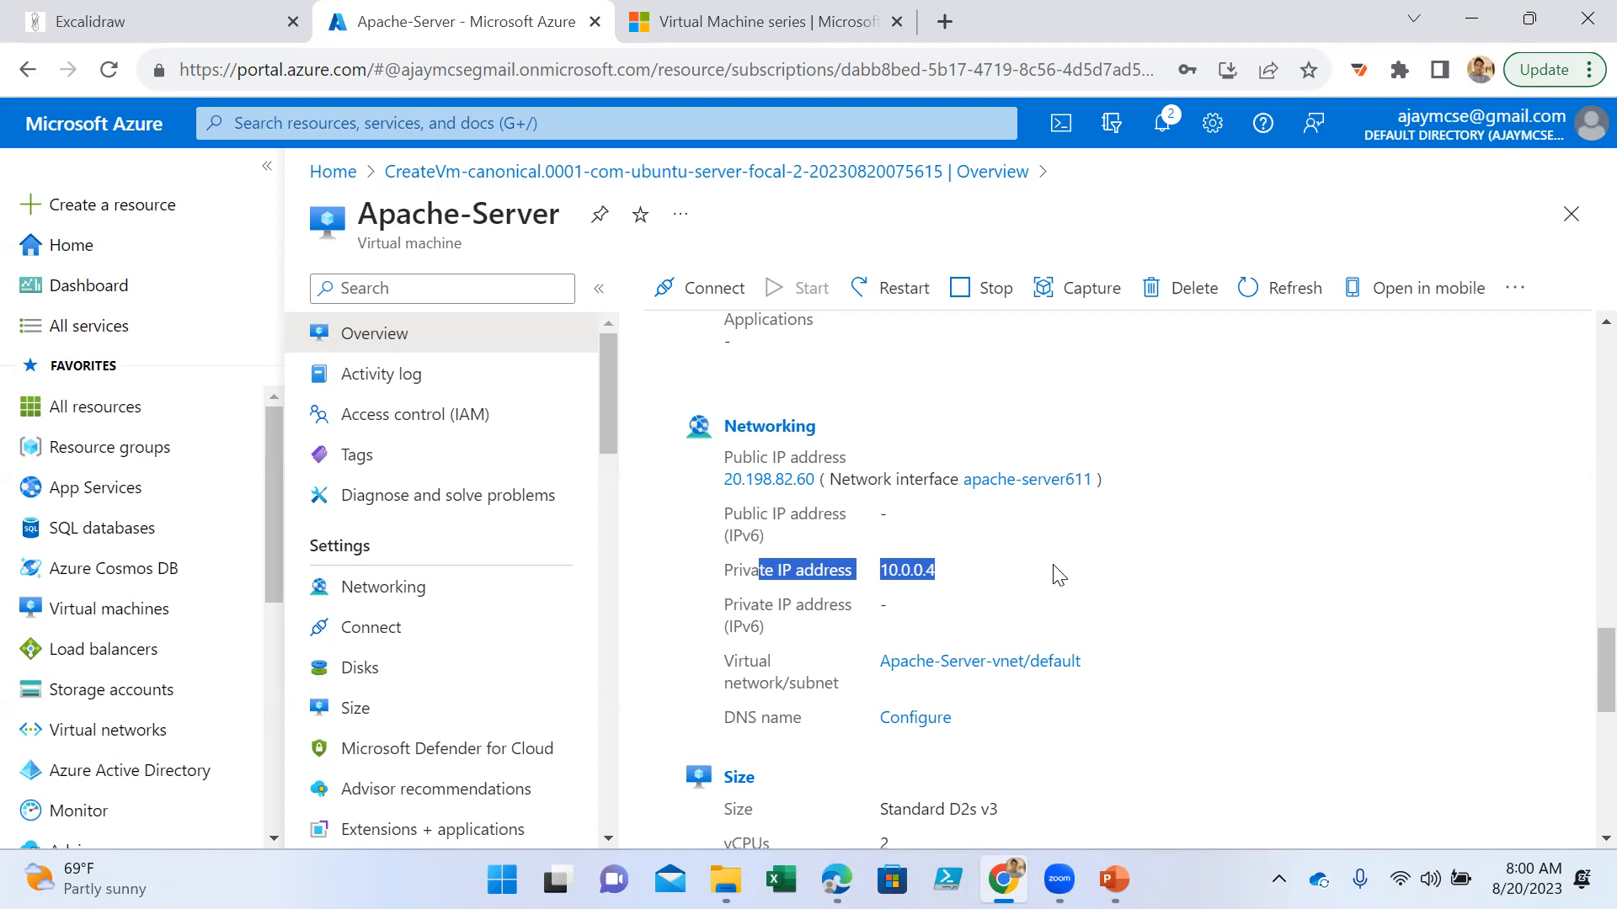
pyautogui.moveTo(1044, 578); pyautogui.dragTo(696, 483)
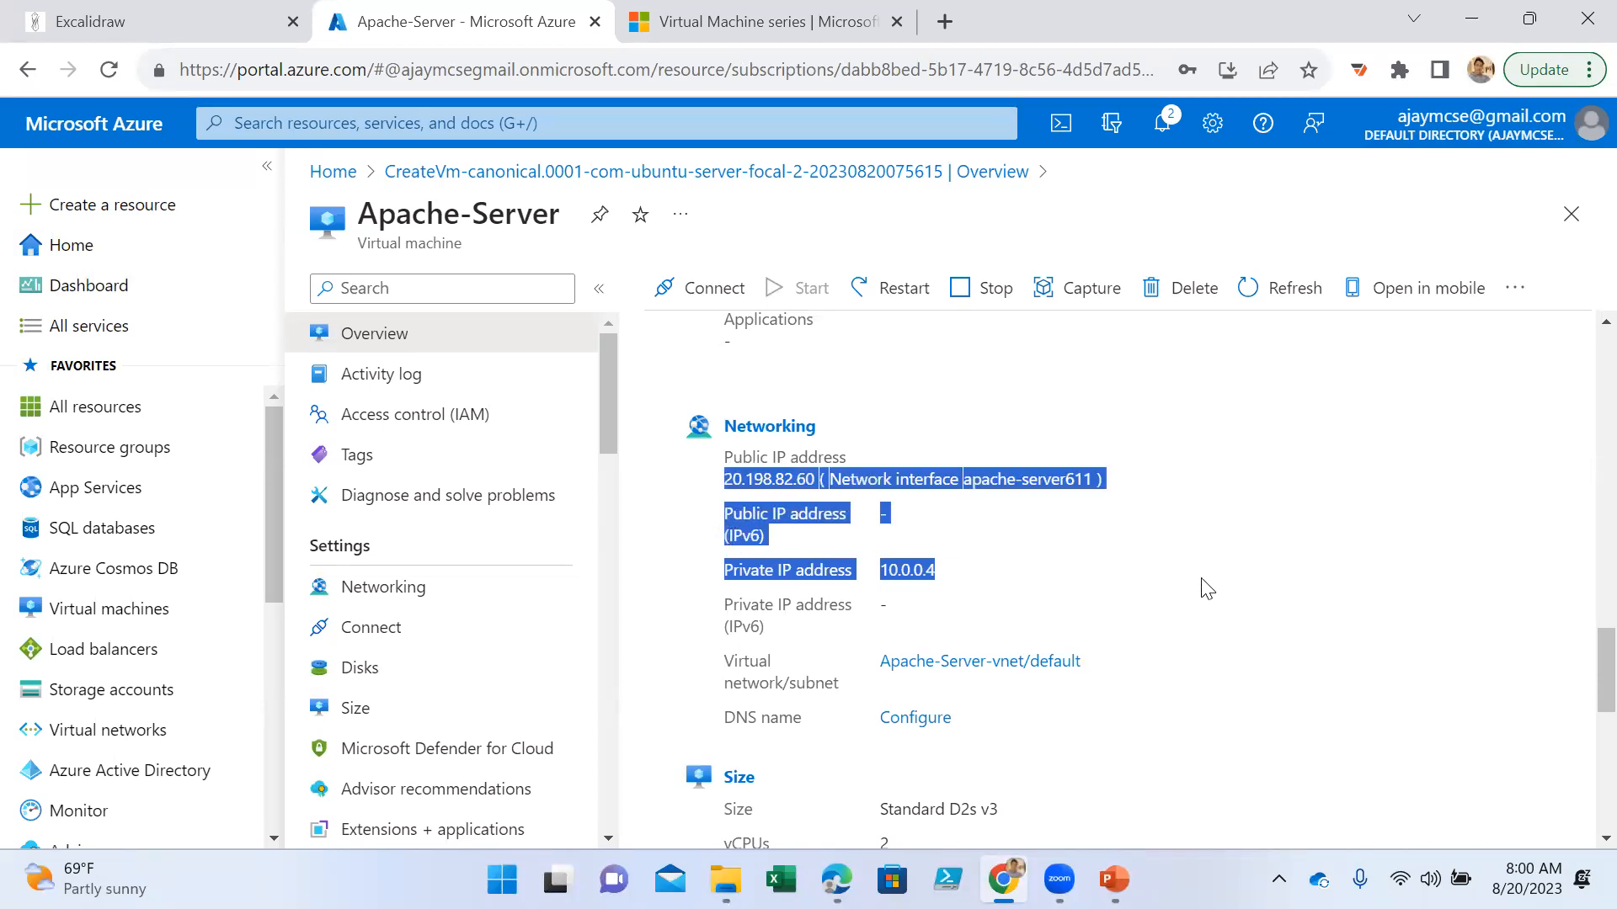
pyautogui.scroll(12, 1207, 587)
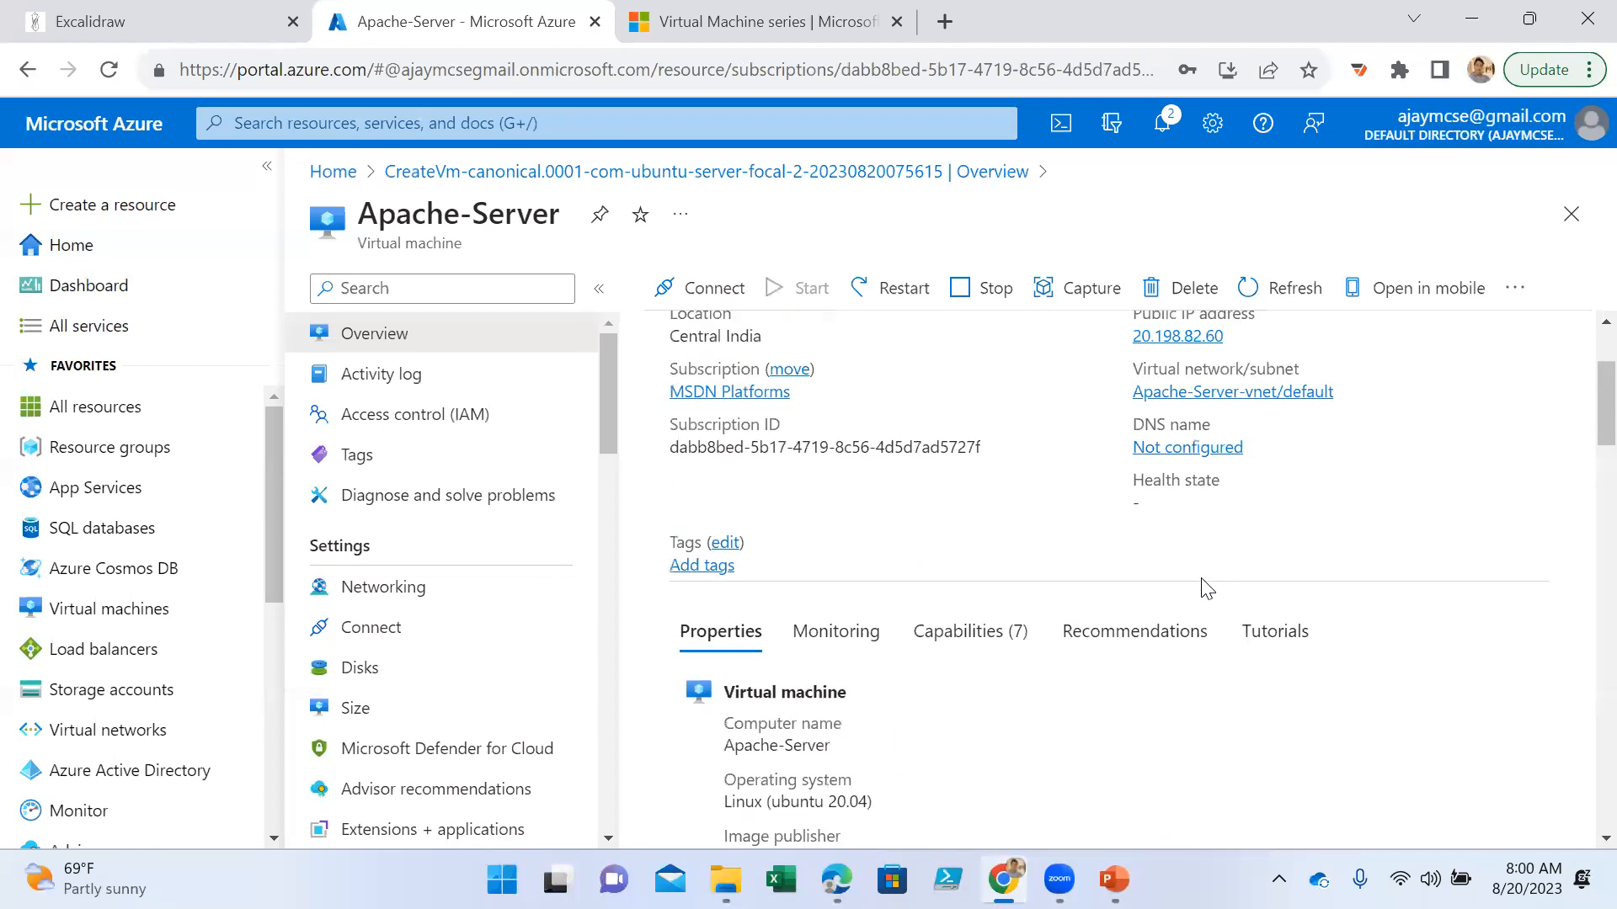
pyautogui.scroll(2, 1206, 587)
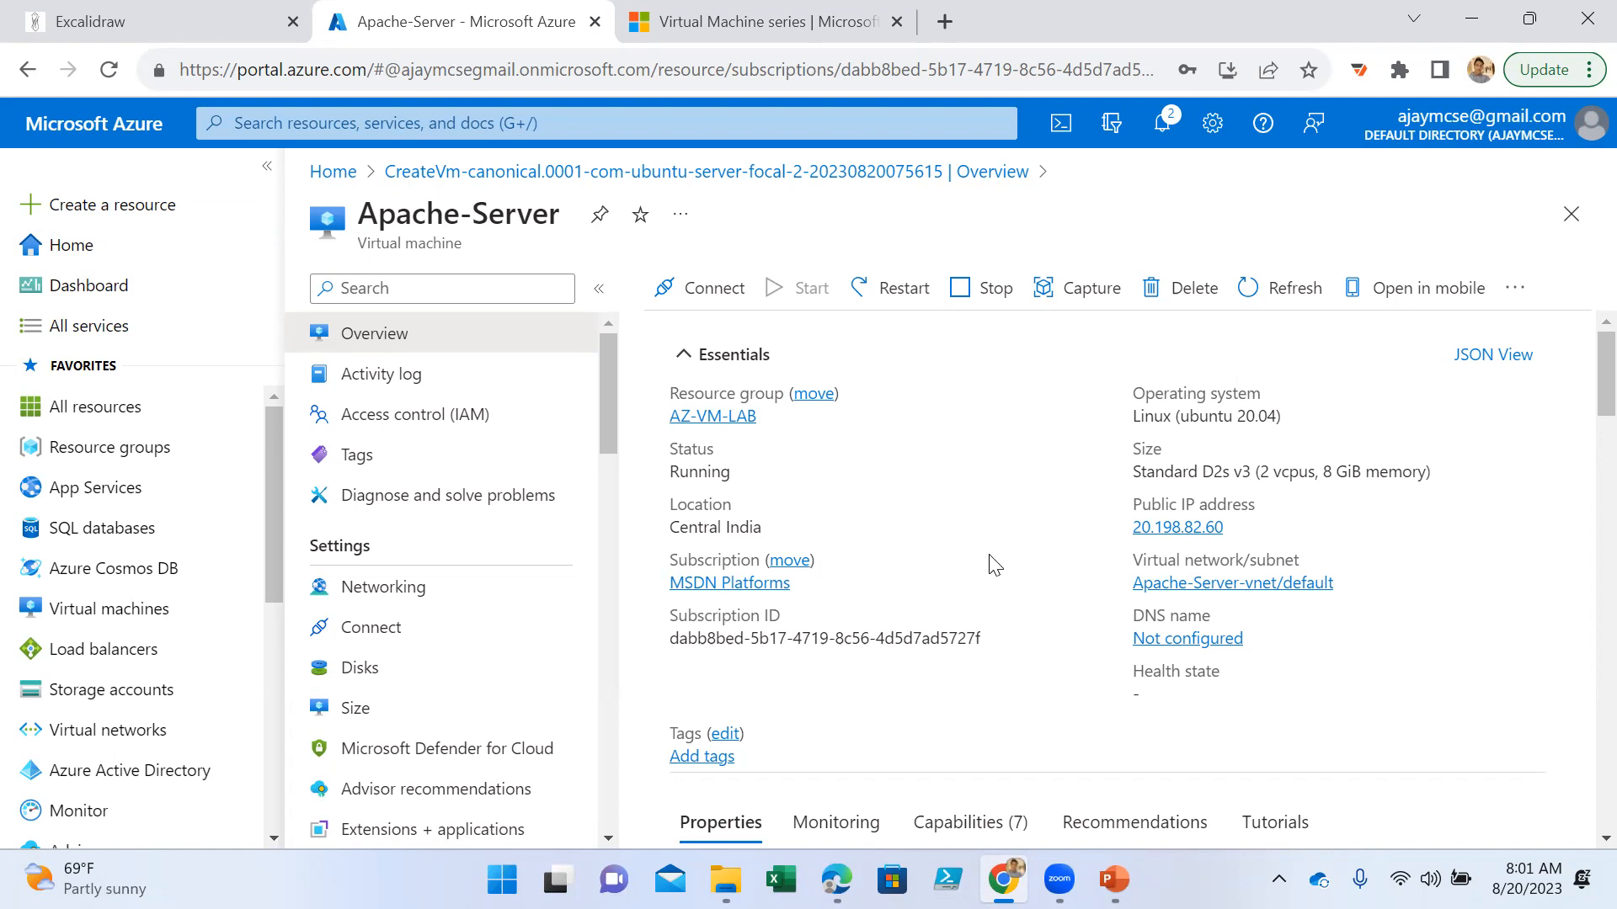
# - Search the web for "putty download" in a new tab, view the putty.org download page and close the tab
pyautogui.click(945, 21)
pyautogui.write('putt')
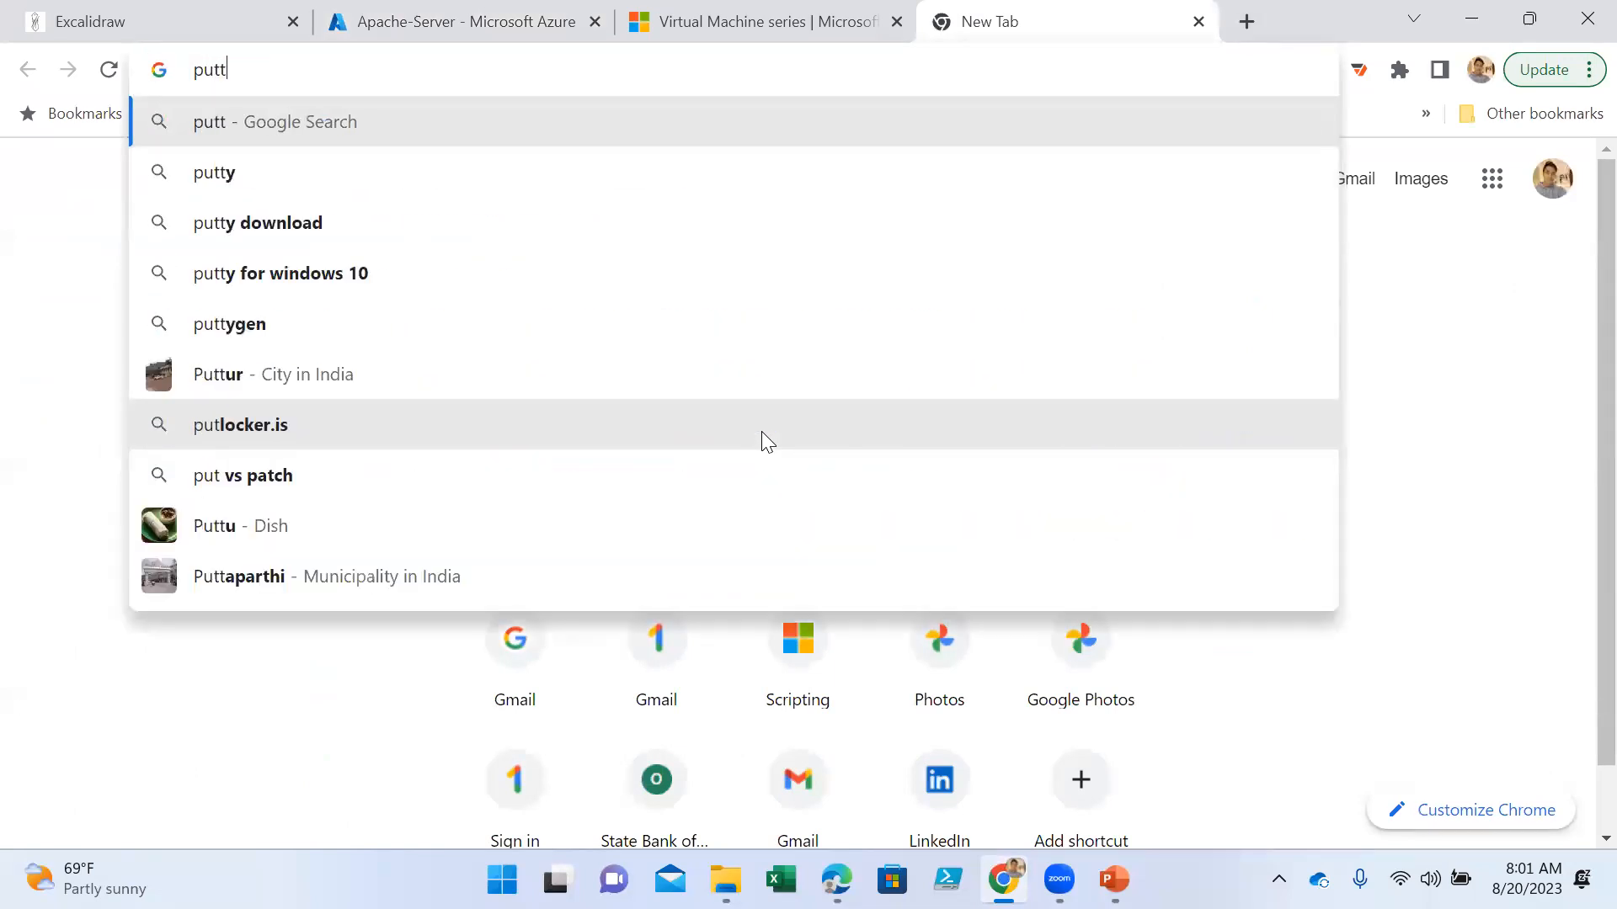
pyautogui.write('y')
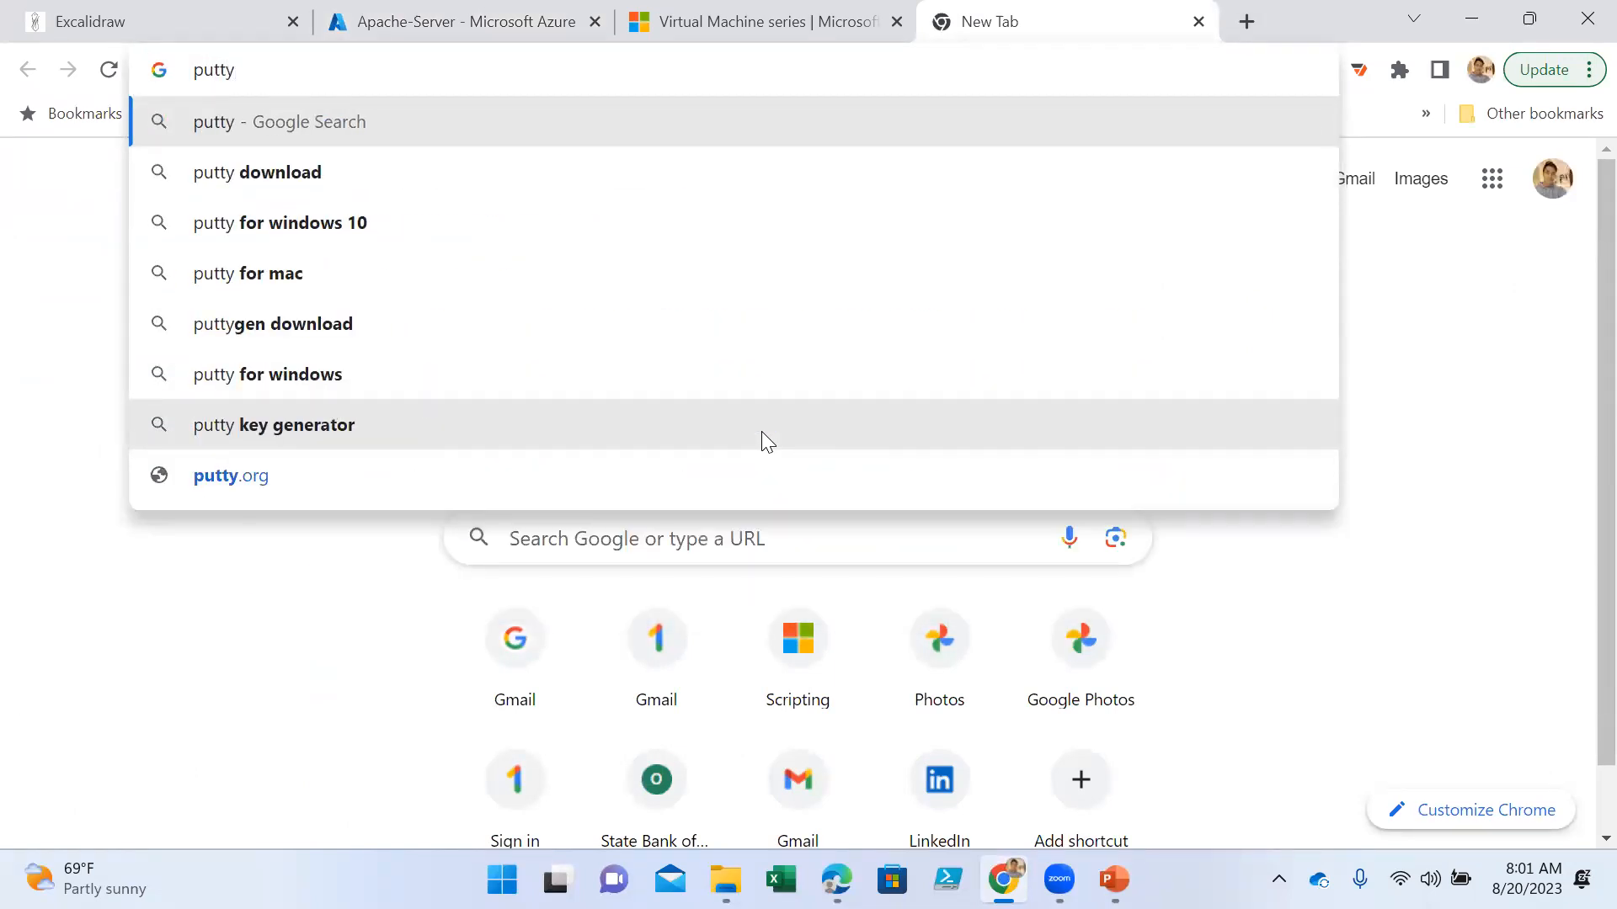
pyautogui.press('Down')
pyautogui.press('Return')
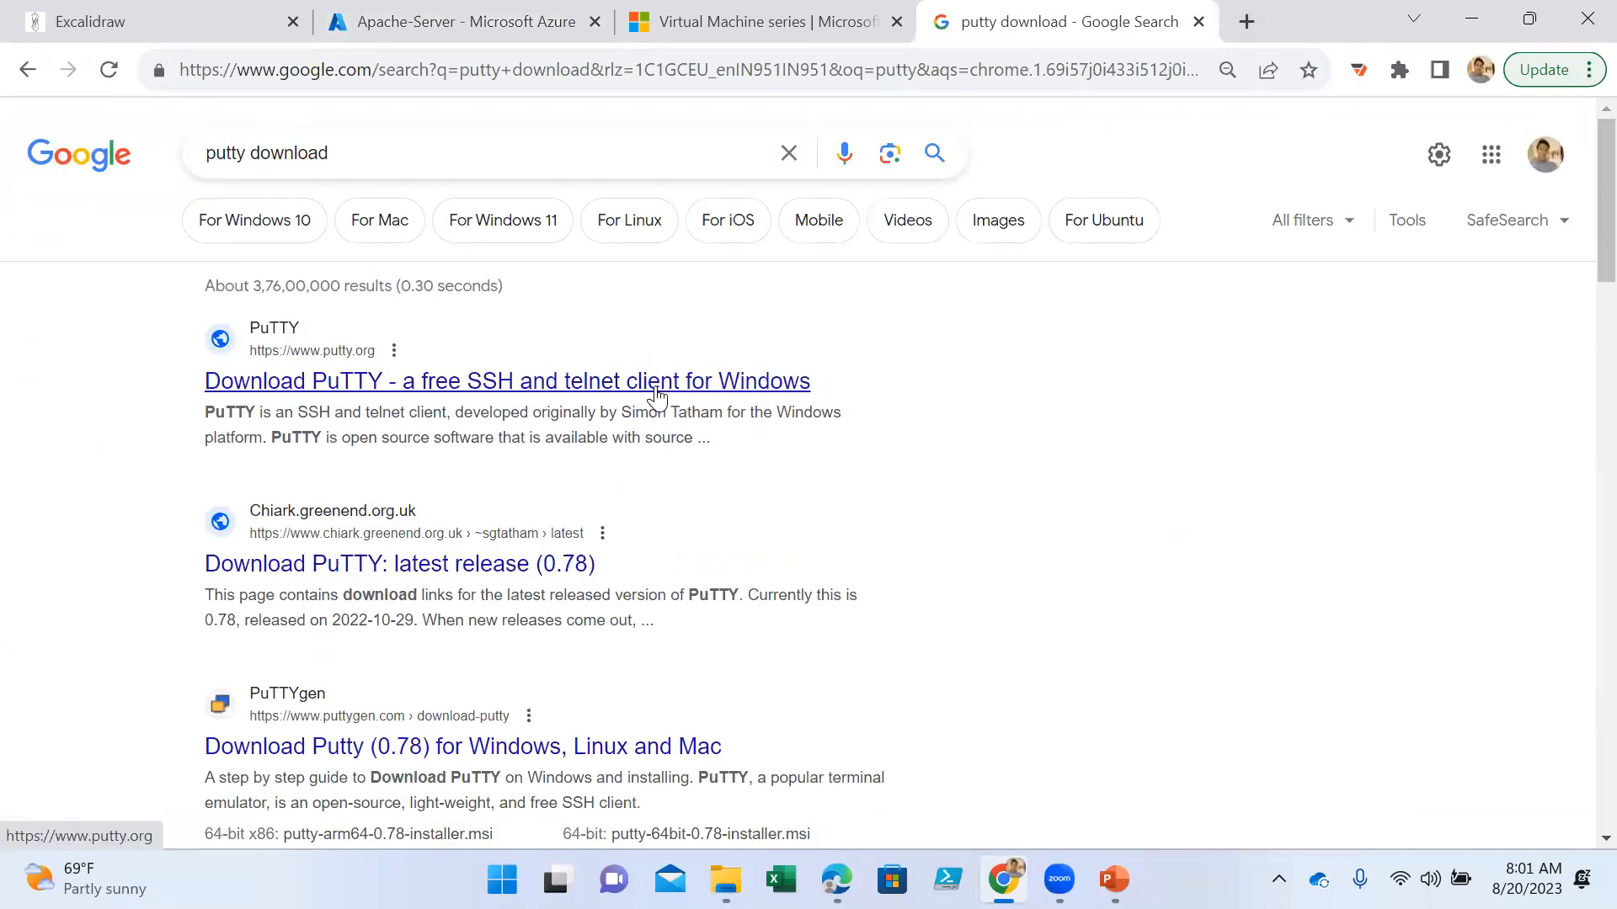
pyautogui.click(656, 388)
pyautogui.click(473, 78)
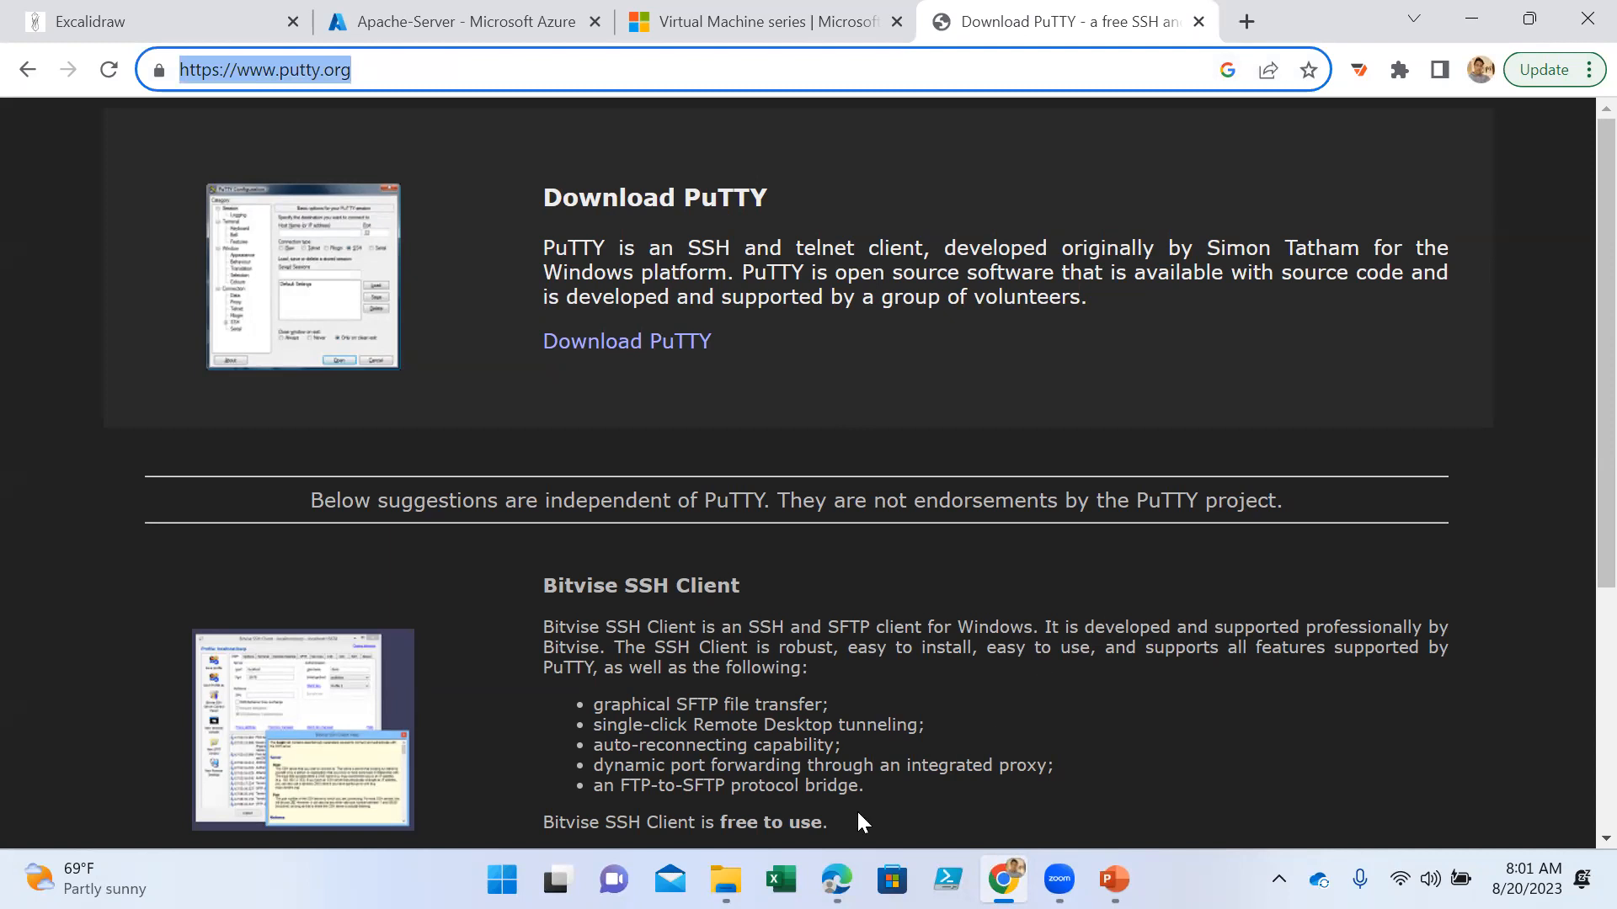
pyautogui.click(784, 575)
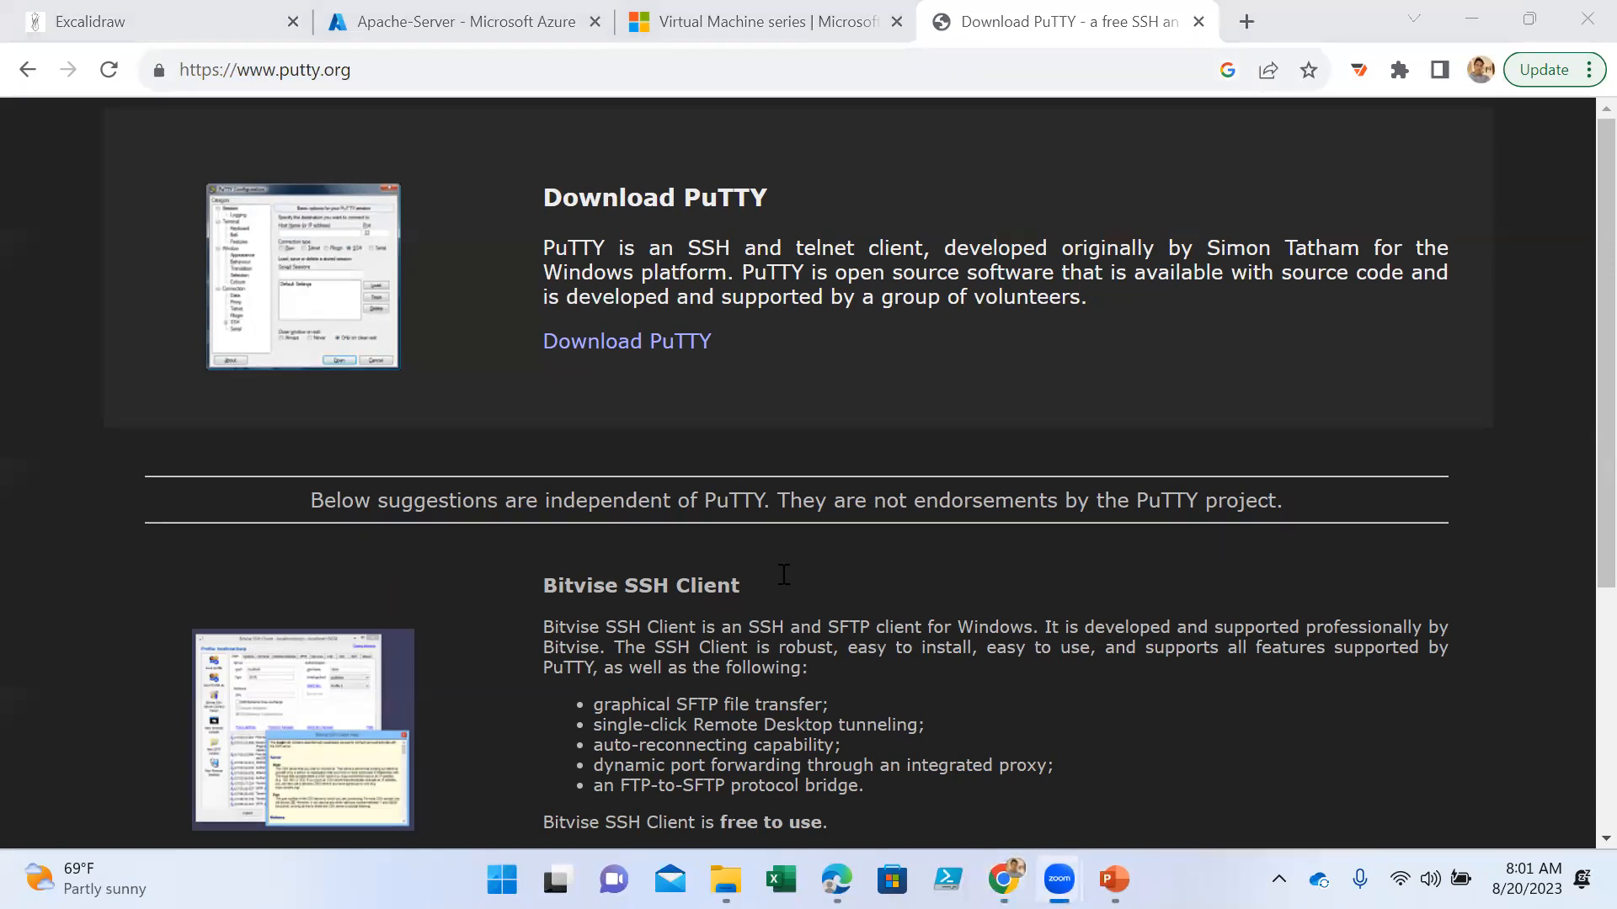
pyautogui.click(1156, 592)
pyautogui.click(1198, 21)
# - Find the installed PuTTY app on the computer and launch it
pyautogui.press('super')
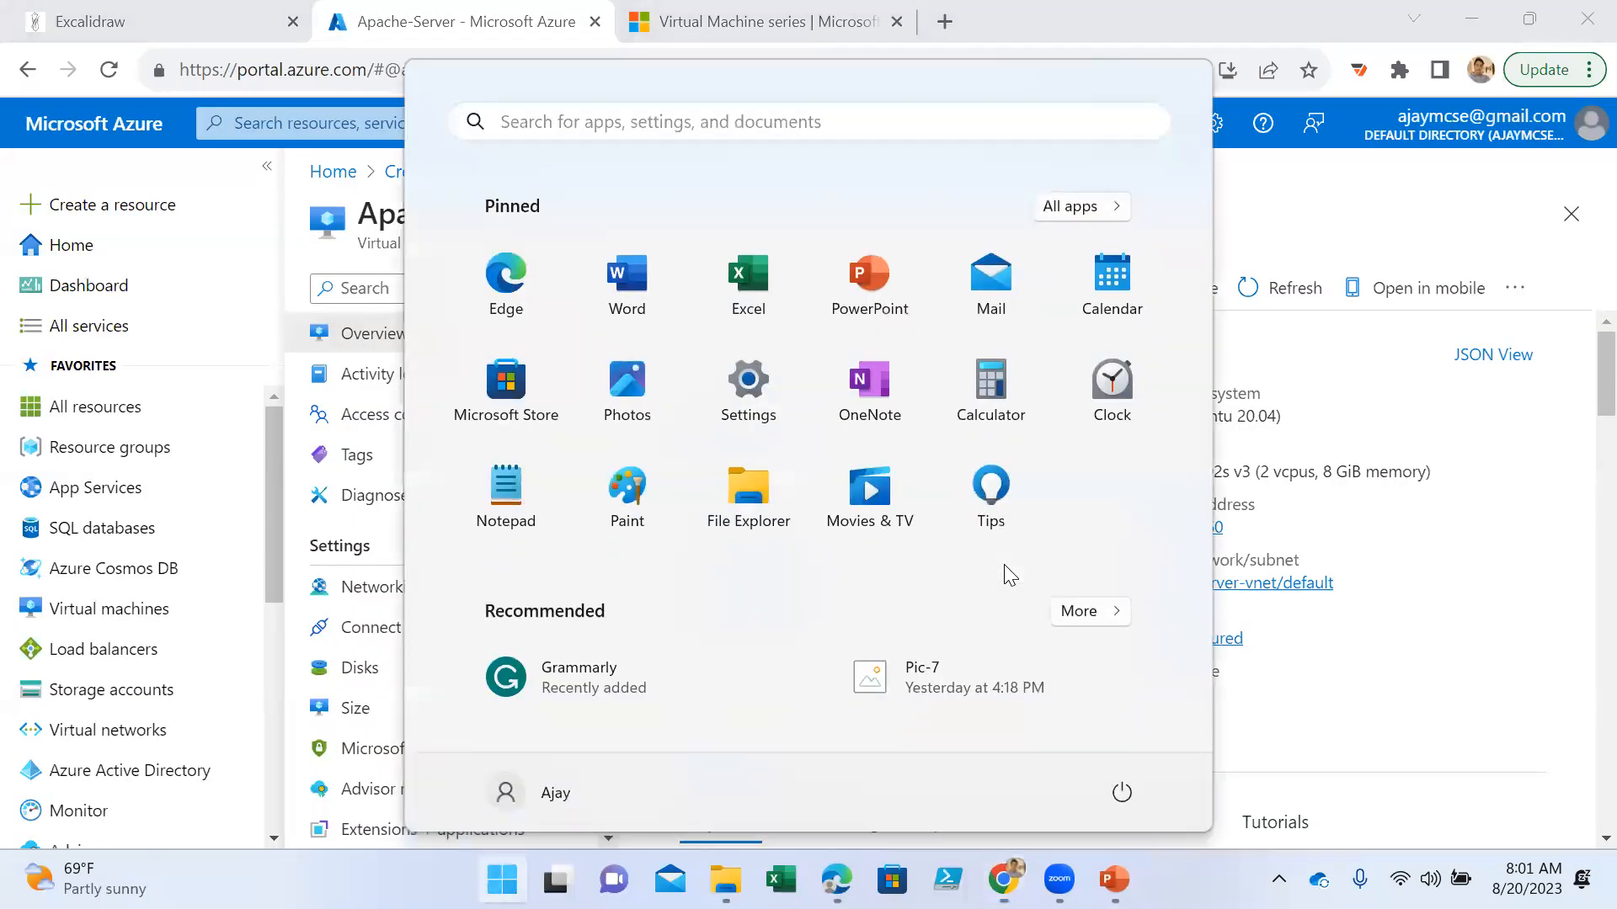
pyautogui.write('putTY')
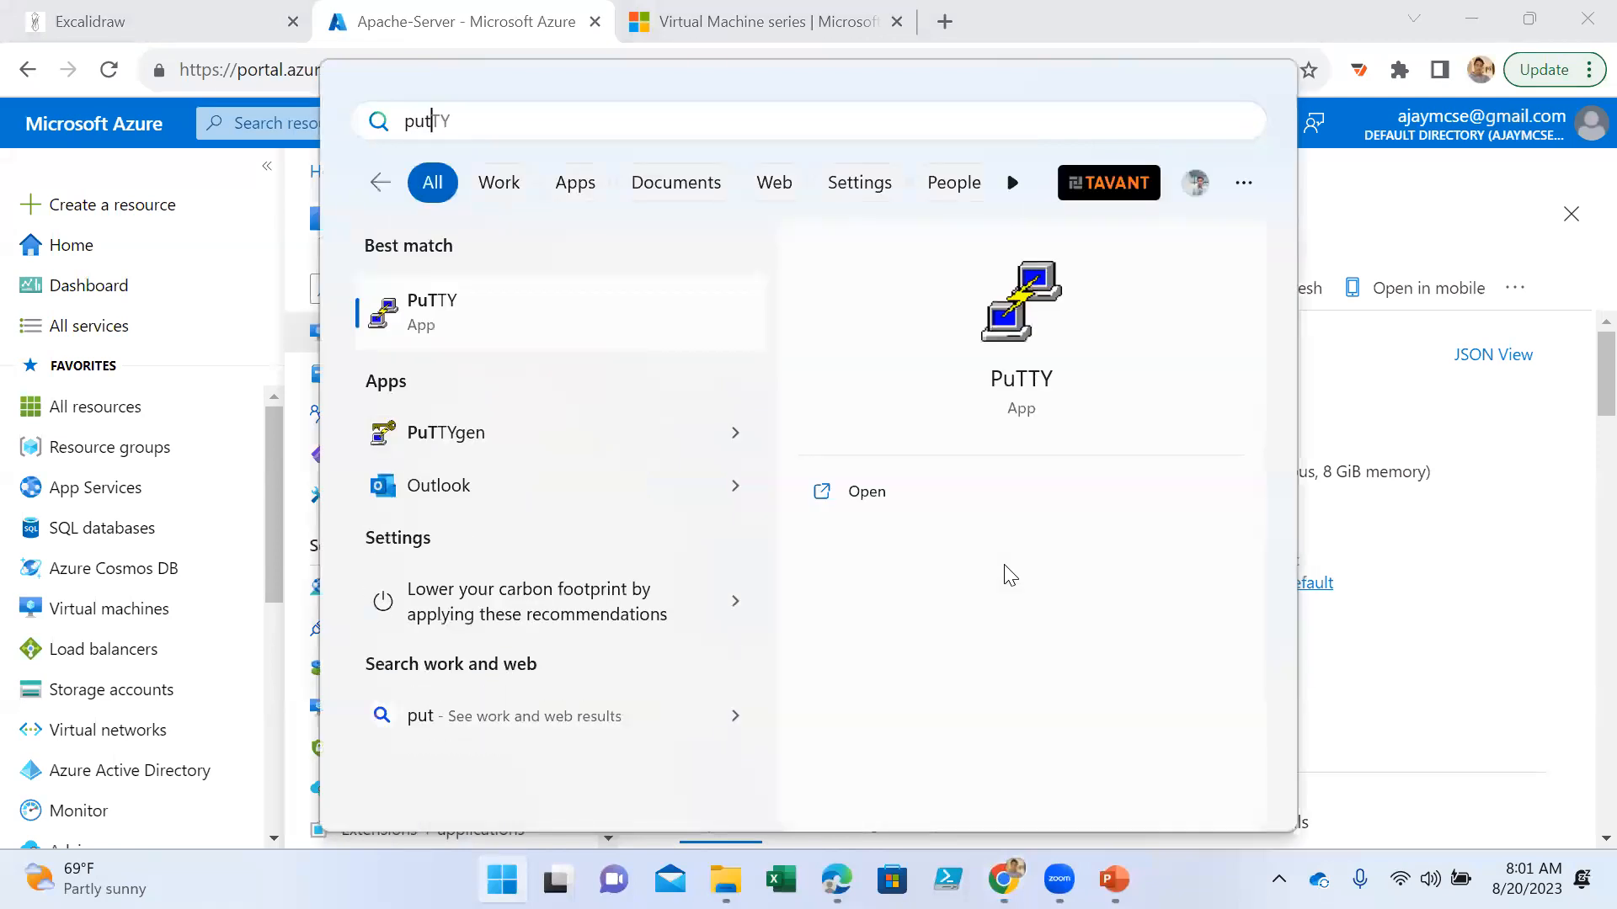
pyautogui.click(899, 503)
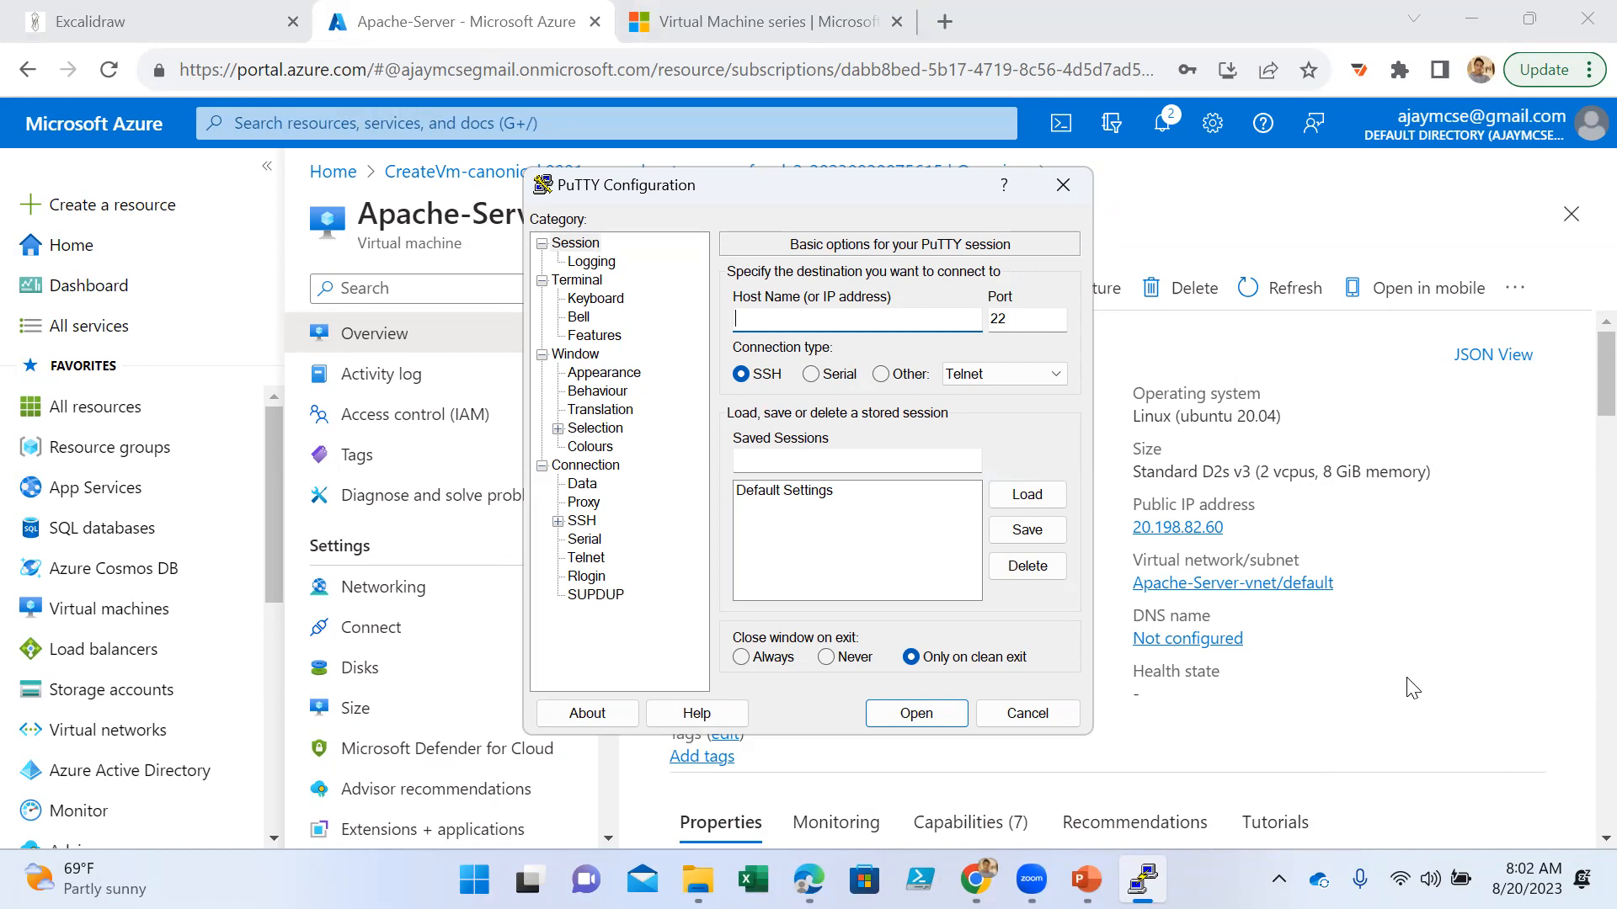
# - Copy the private IP address from Apache-Server's networking properties in the Azure portal and switch back to PuTTY
pyautogui.click(1345, 702)
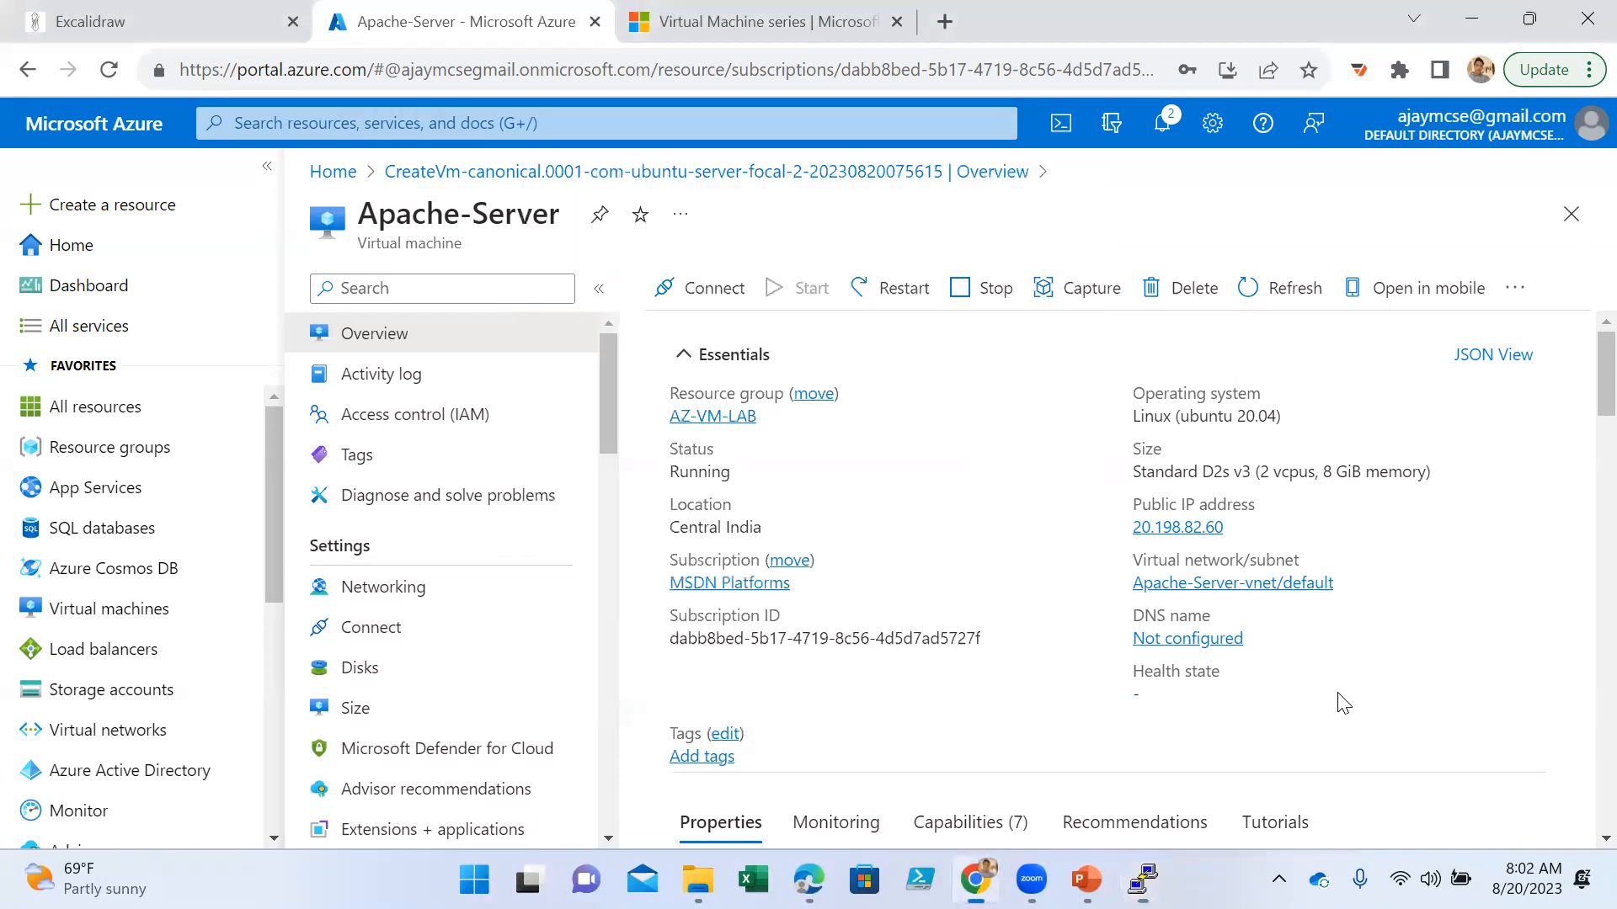
pyautogui.click(1238, 527)
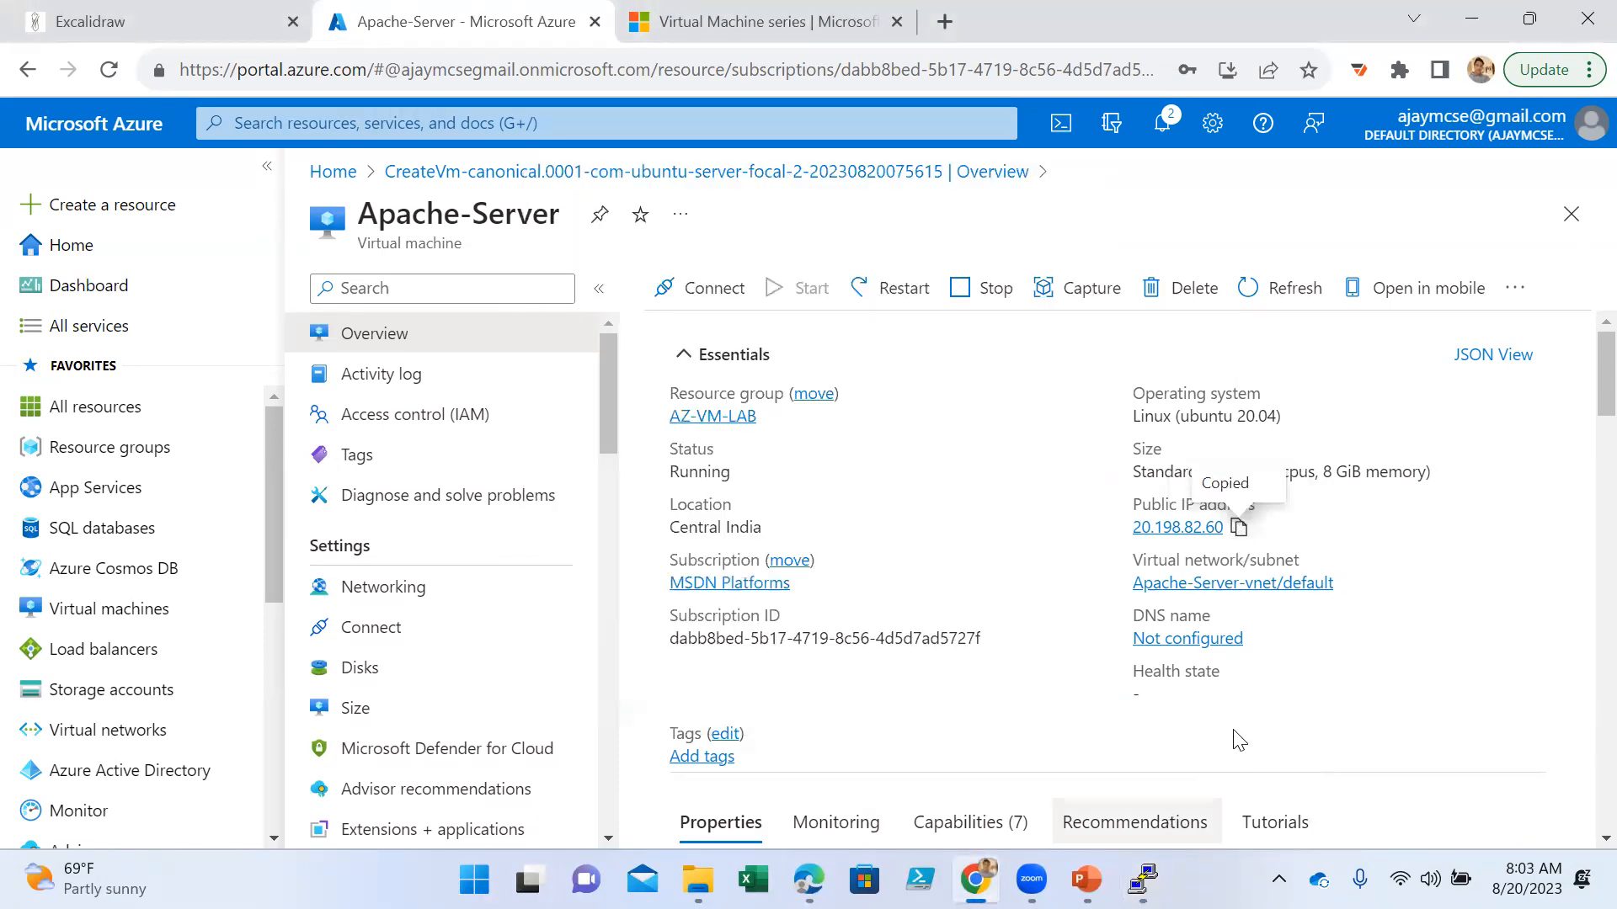
pyautogui.scroll(-1, 1256, 711)
pyautogui.scroll(-12, 1256, 712)
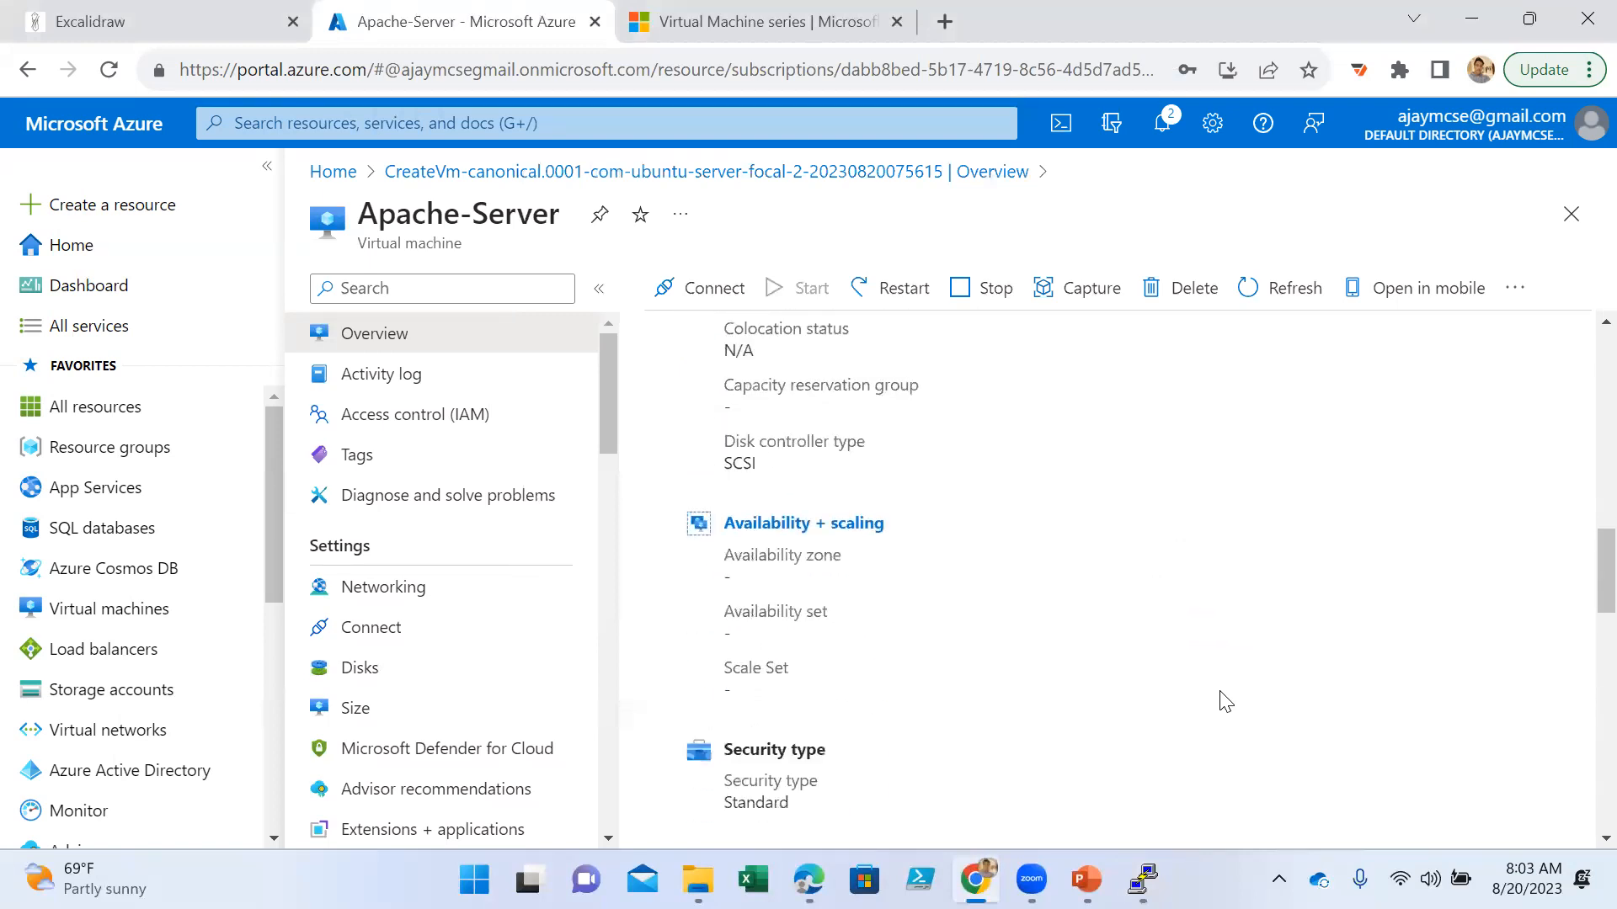
pyautogui.scroll(-9, 1225, 702)
pyautogui.scroll(4, 1220, 682)
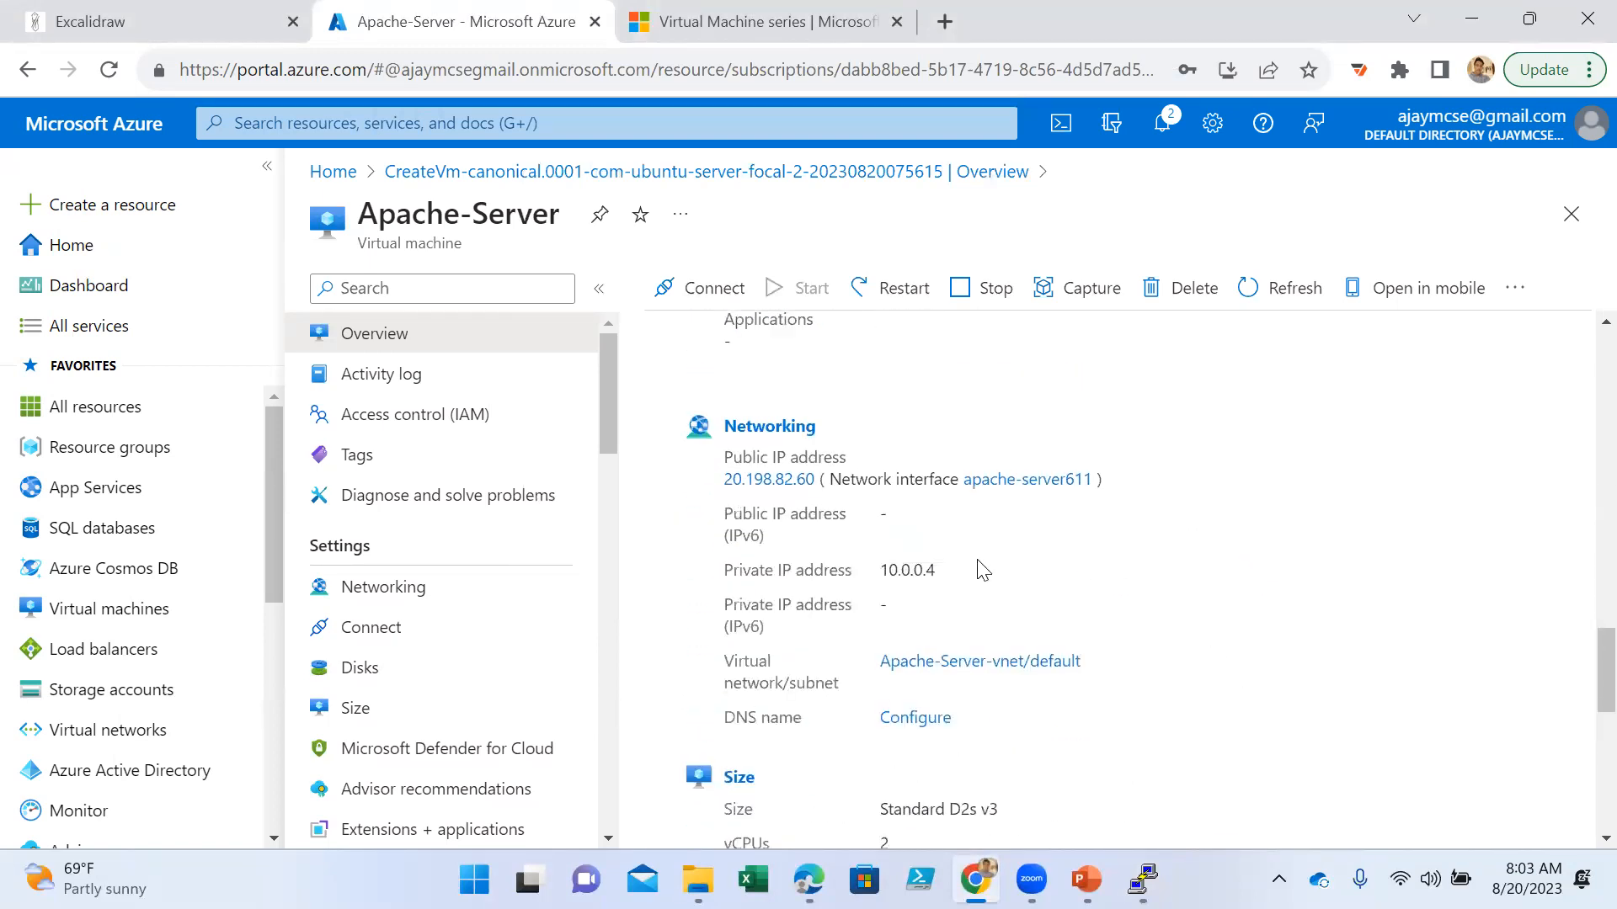
pyautogui.moveTo(934, 574); pyautogui.dragTo(880, 570)
pyautogui.click(1141, 879)
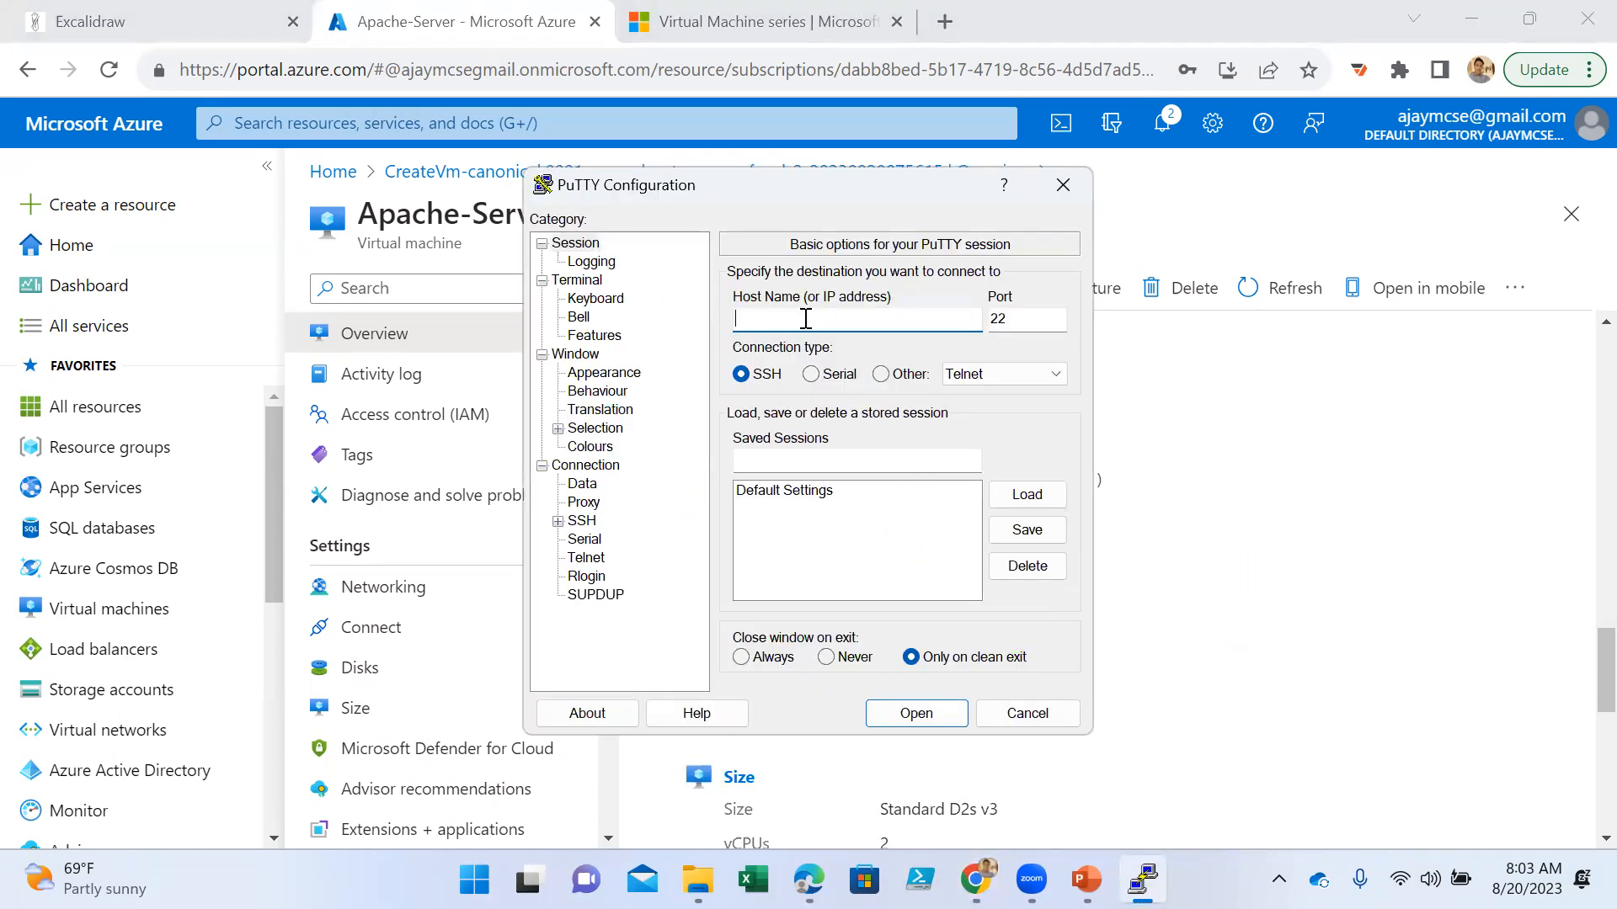
pyautogui.click(1186, 495)
pyautogui.moveTo(935, 571); pyautogui.dragTo(879, 571)
pyautogui.rightClick(893, 571)
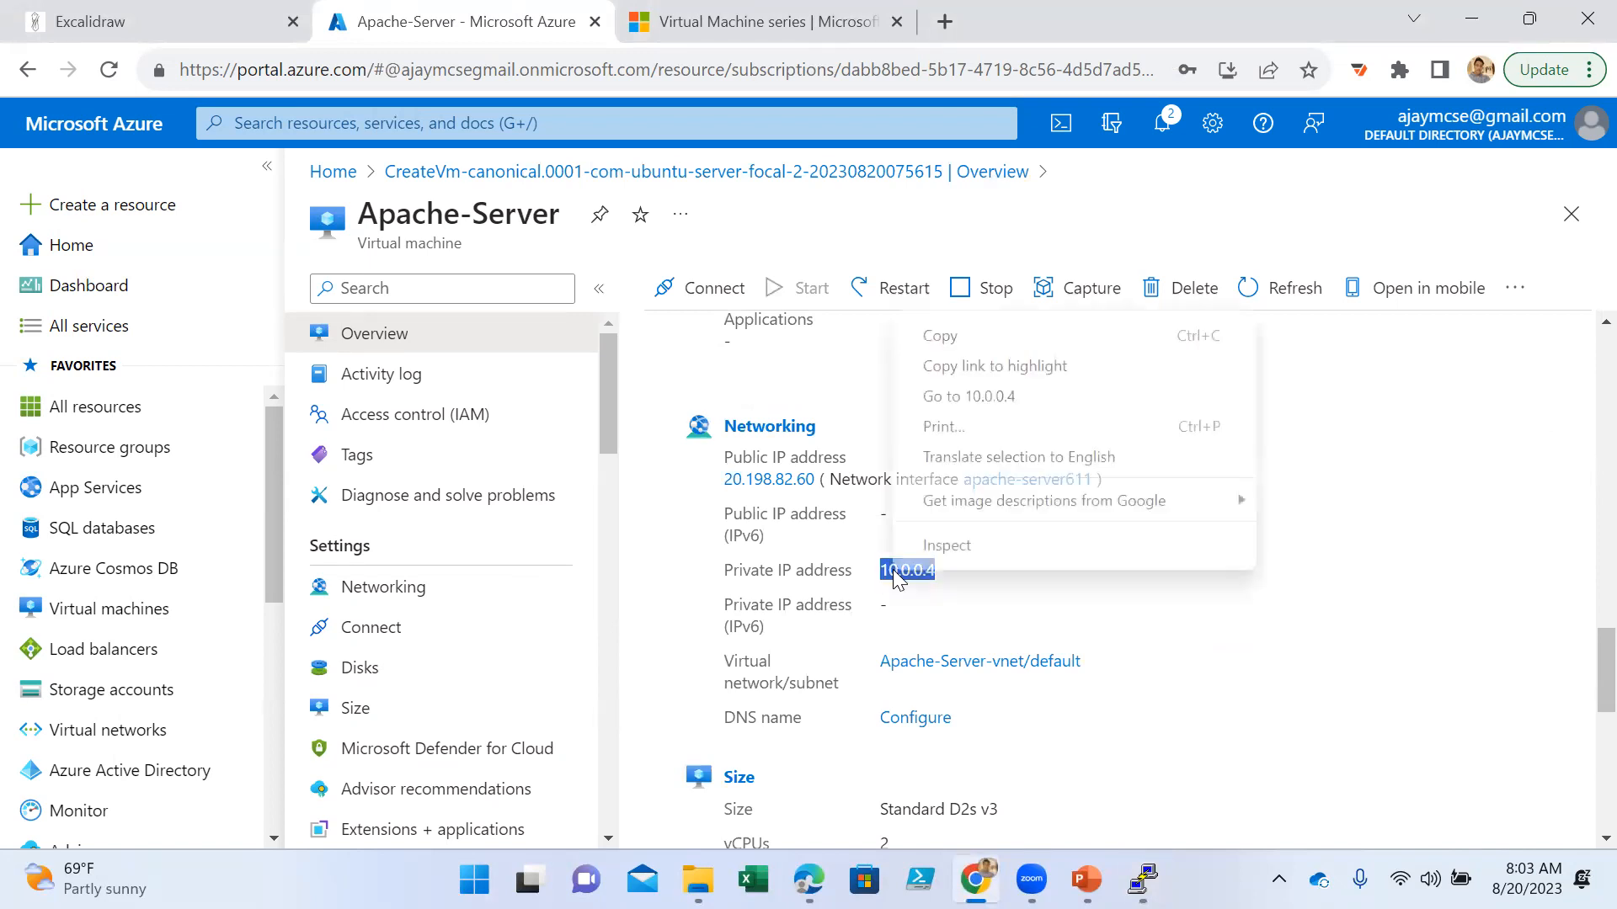
pyautogui.click(955, 341)
pyautogui.hotkey('alt', 'Tab')
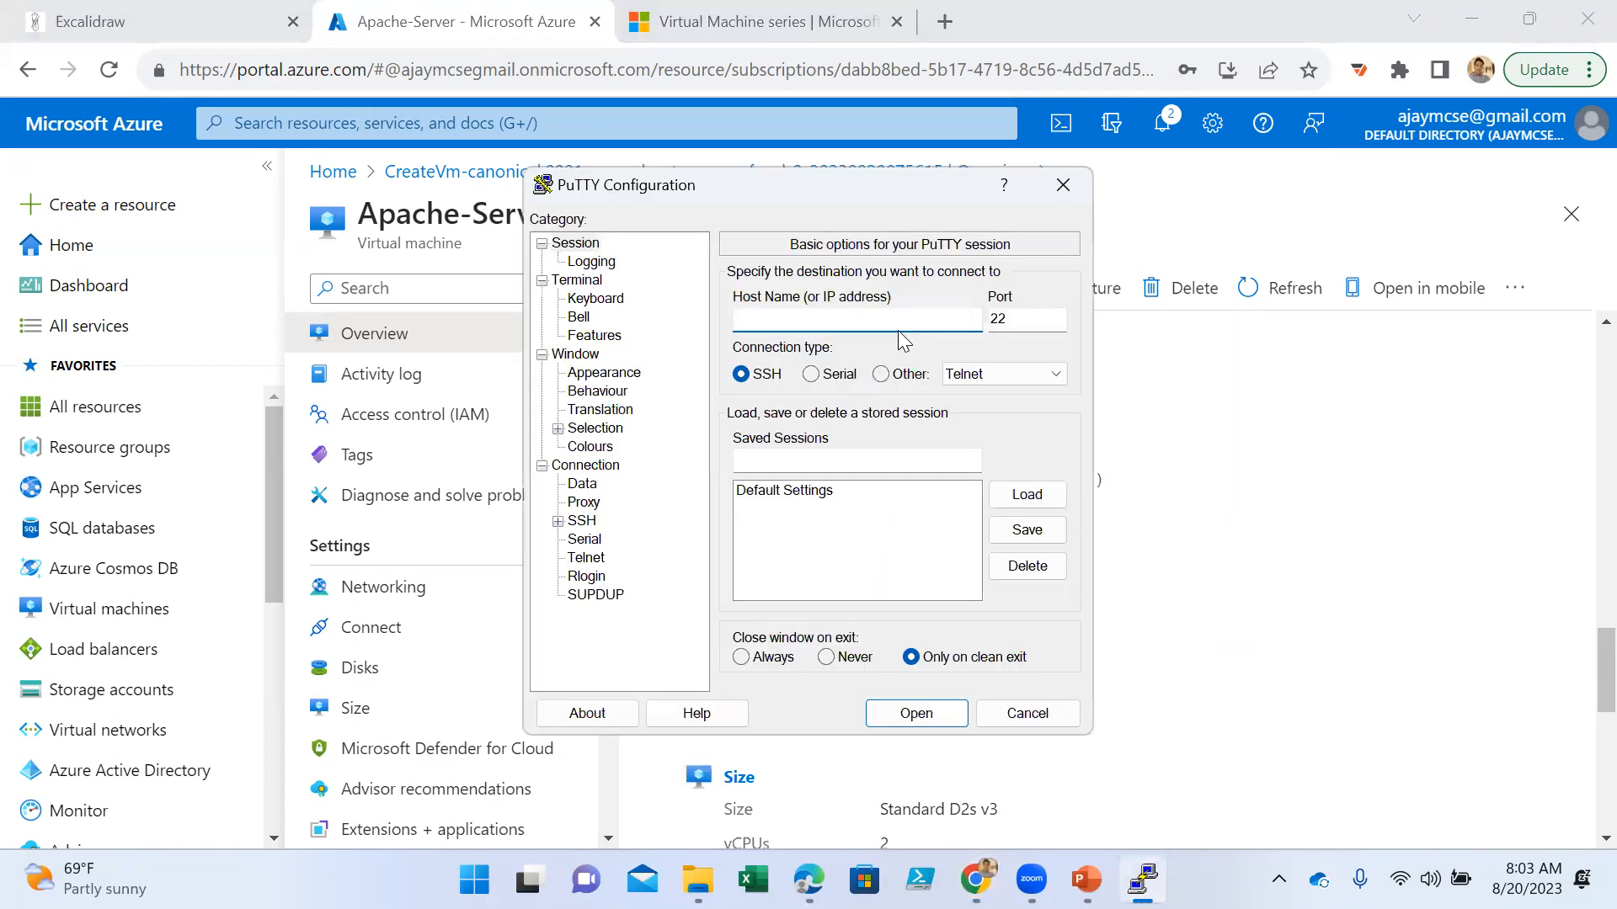
# - Try to open an SSH session on port 22 to the private IP address 10.0.0.4, dismissing any resulting error
pyautogui.moveTo(815, 179); pyautogui.dragTo(513, 122)
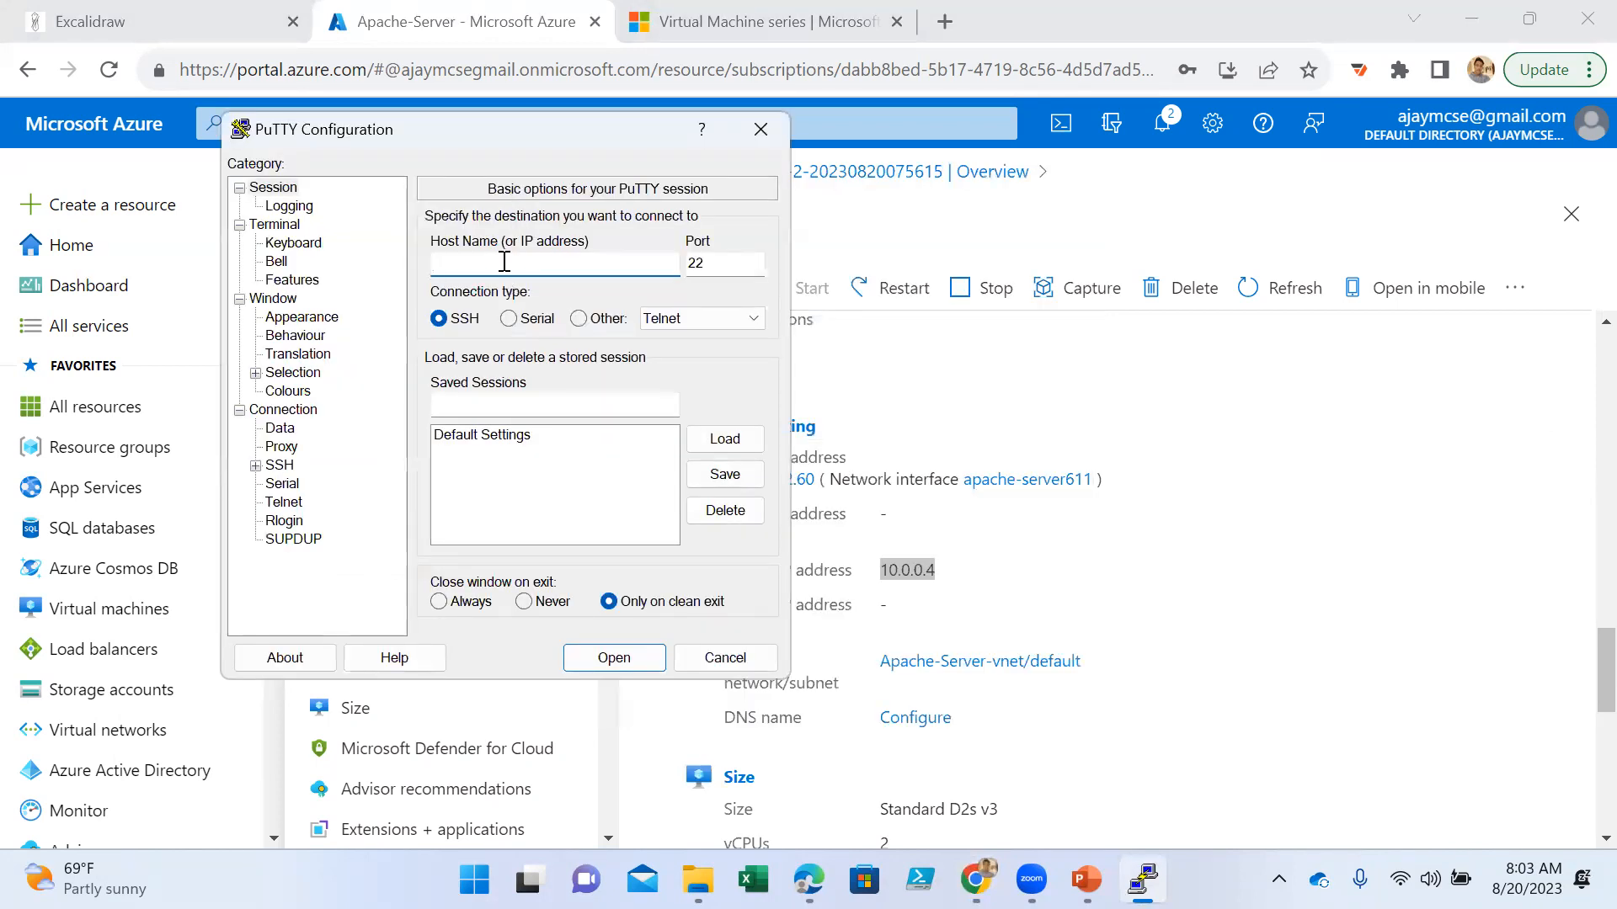
pyautogui.write('10.0.0.4')
pyautogui.click(614, 658)
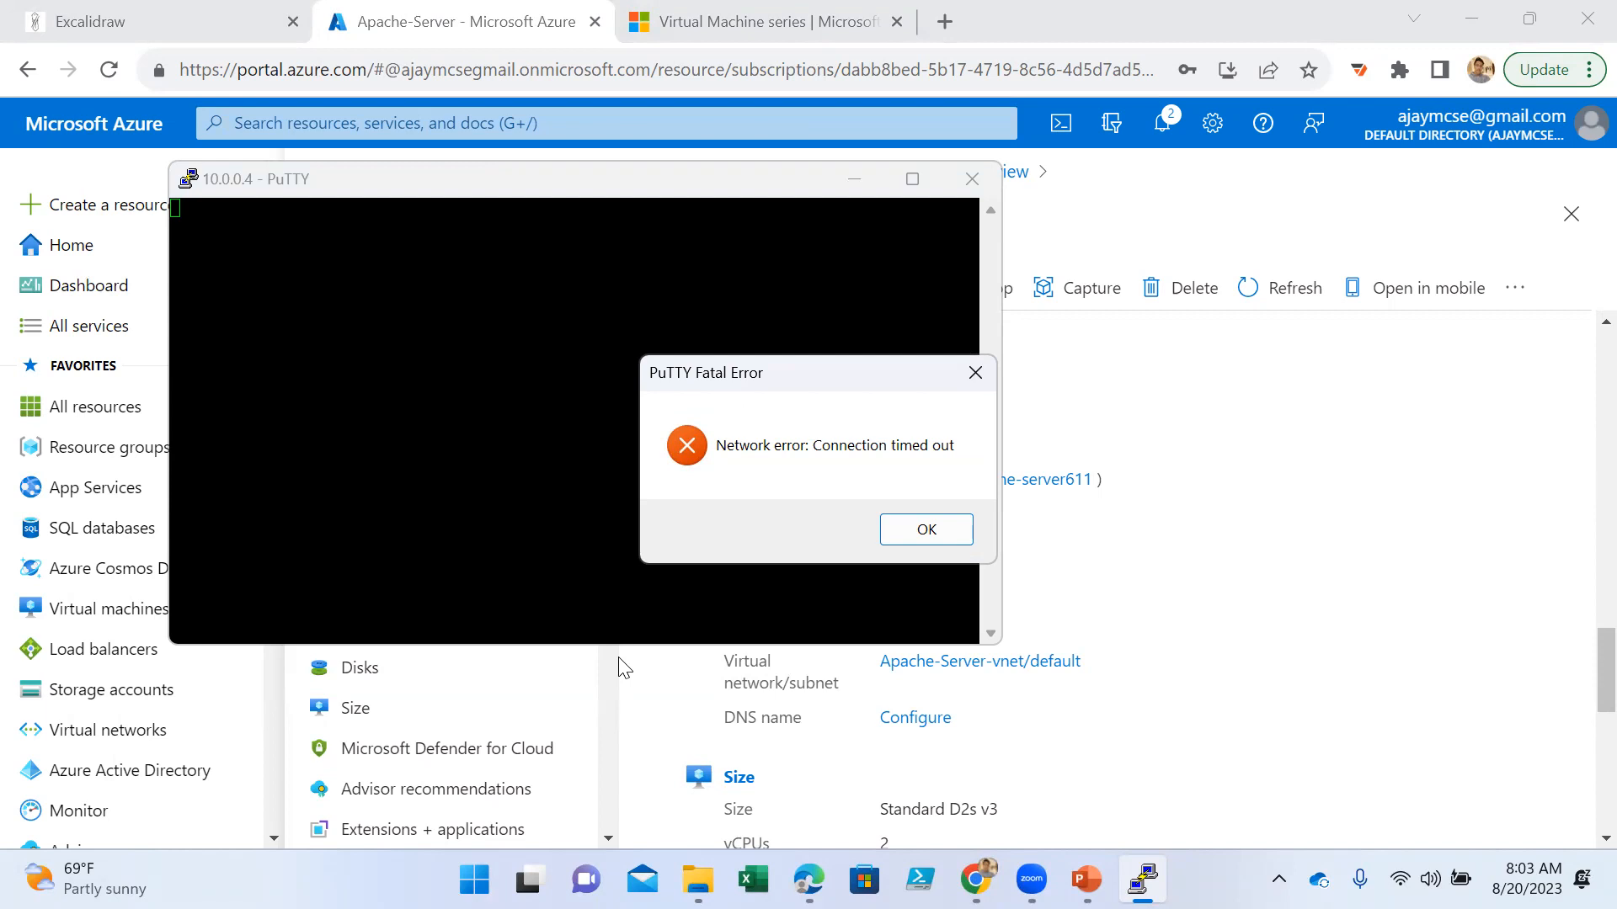
pyautogui.click(926, 529)
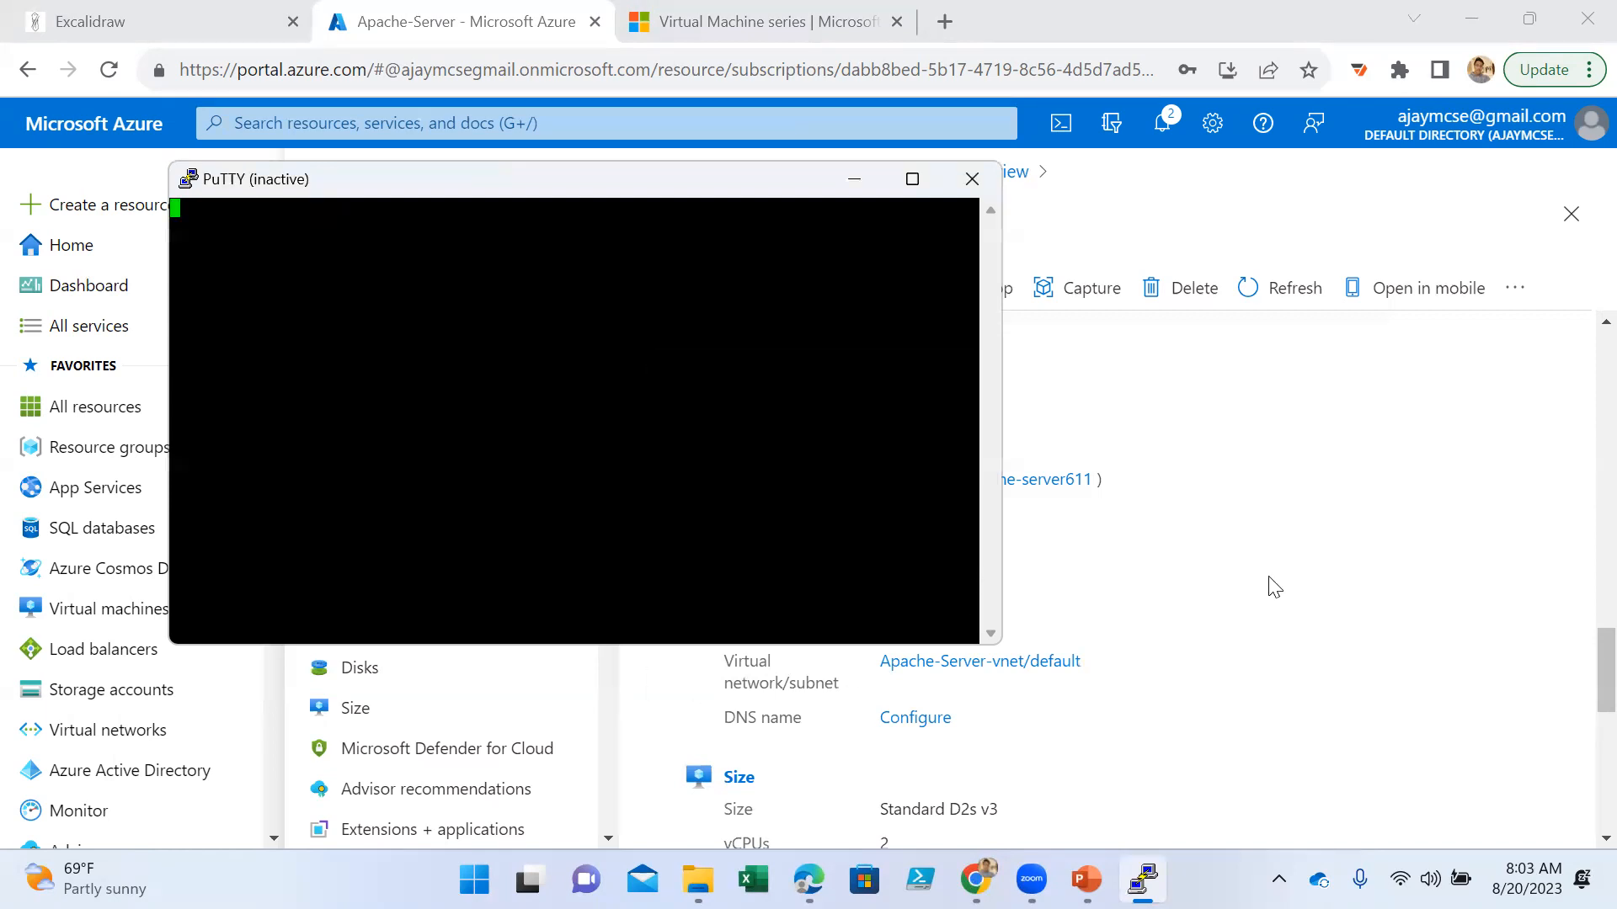
# - Return to the Azure portal and copy Apache-Server's public IP address from the overview
pyautogui.click(1272, 586)
pyautogui.scroll(3, 1036, 559)
pyautogui.scroll(-3, 926, 552)
pyautogui.scroll(10, 1065, 480)
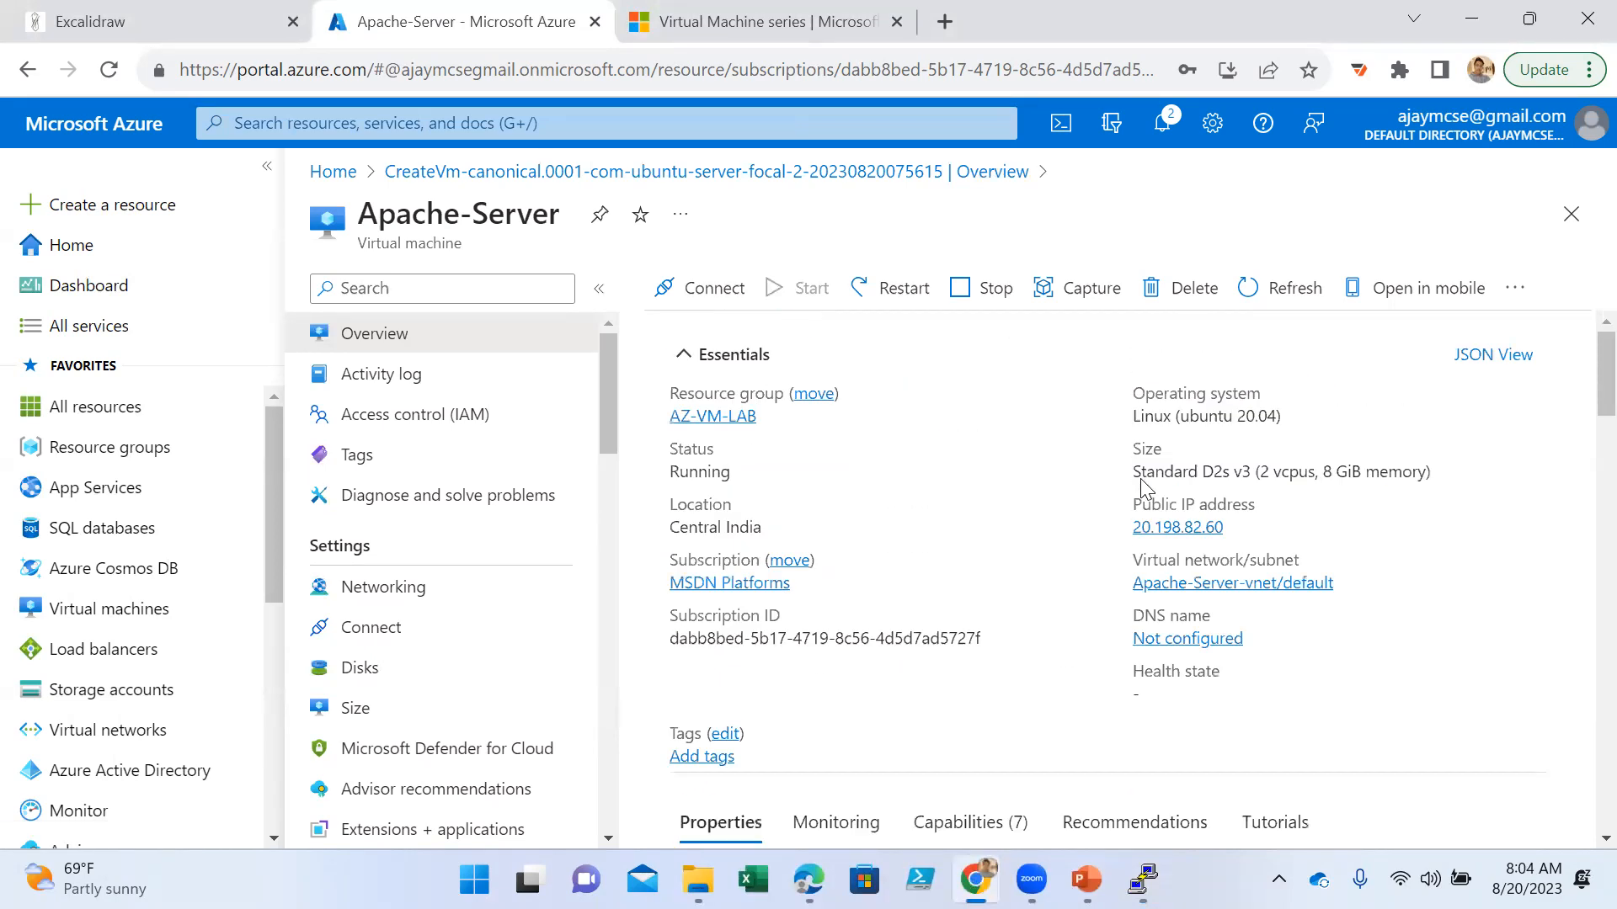
pyautogui.click(1237, 527)
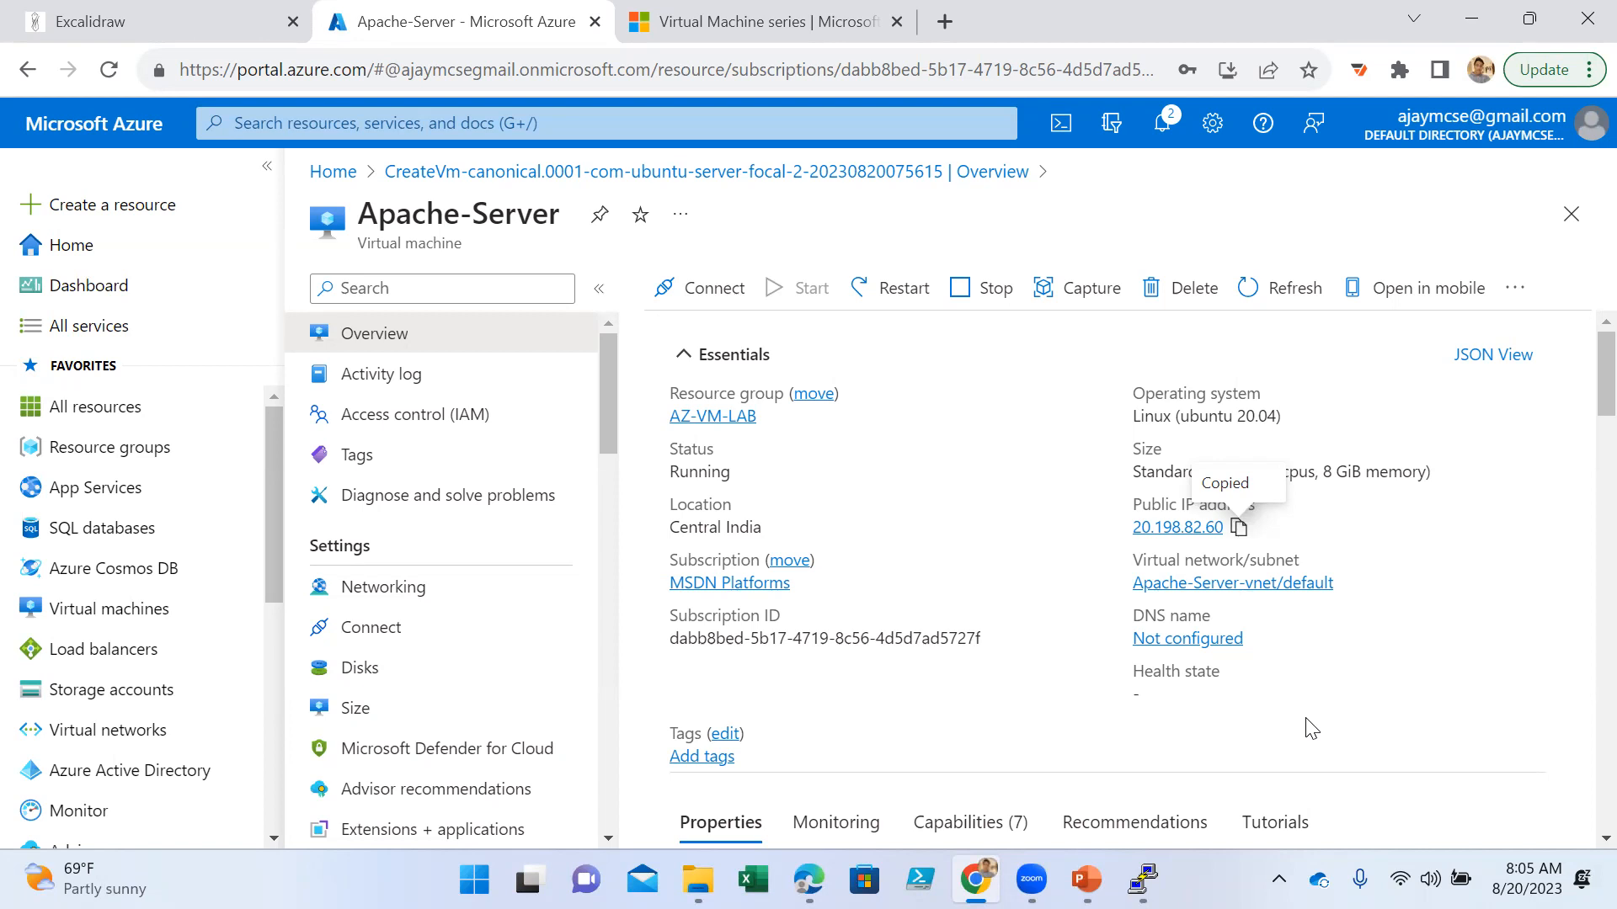
# - With the public IP address copied, close the old PuTTY session window and launch the PuTTY app again
pyautogui.click(1239, 529)
pyautogui.click(1142, 879)
pyautogui.click(971, 178)
pyautogui.press('super')
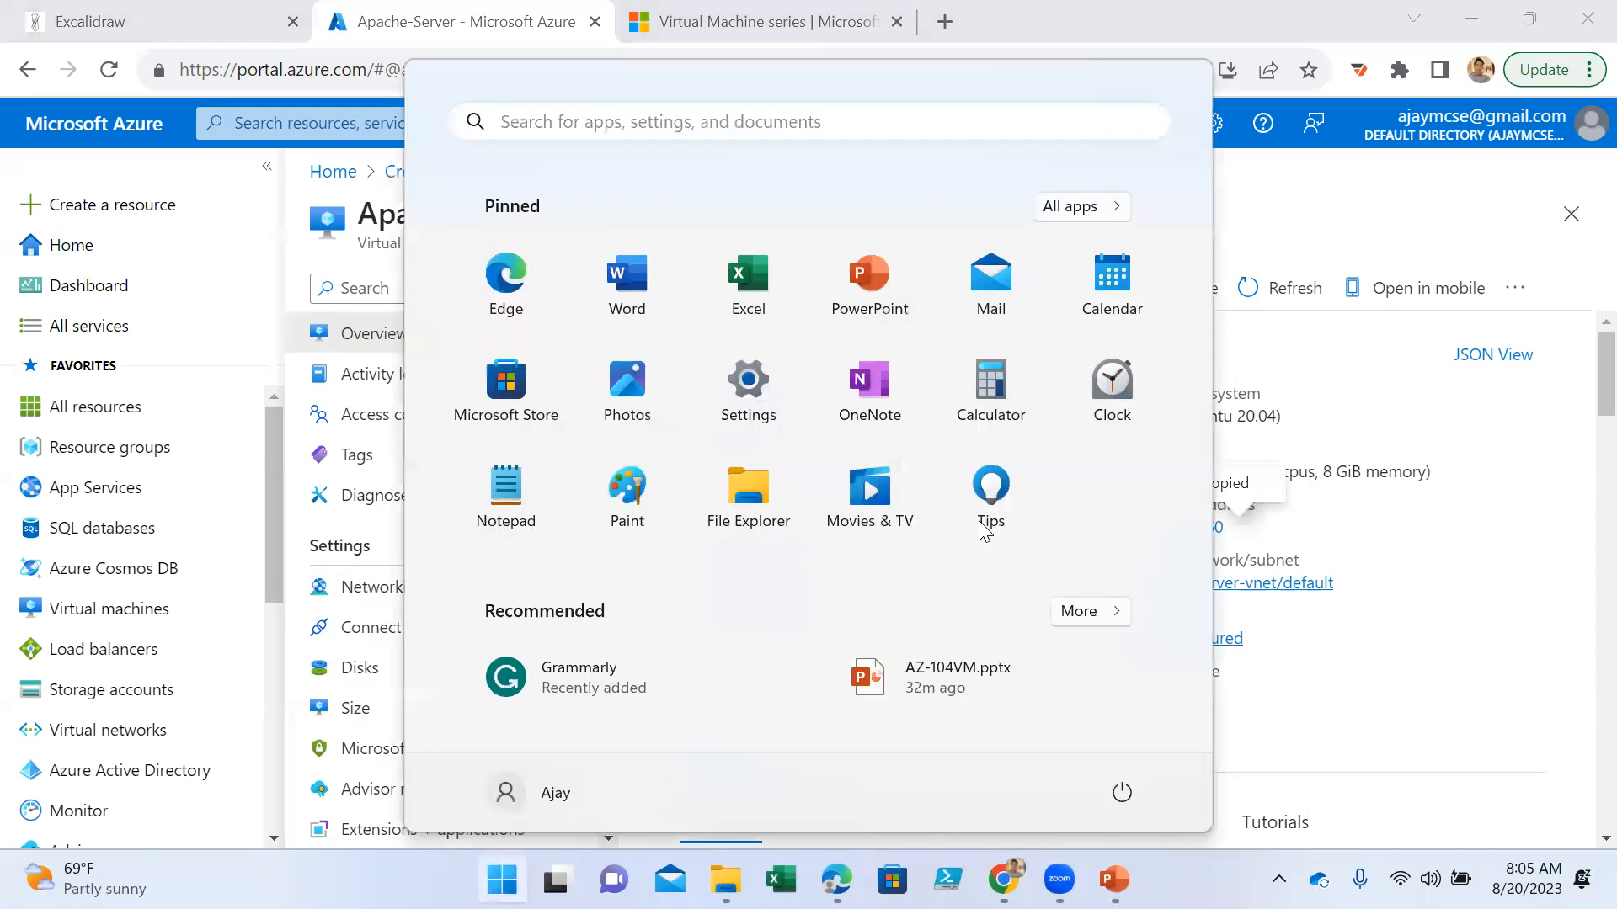
pyautogui.write('putt')
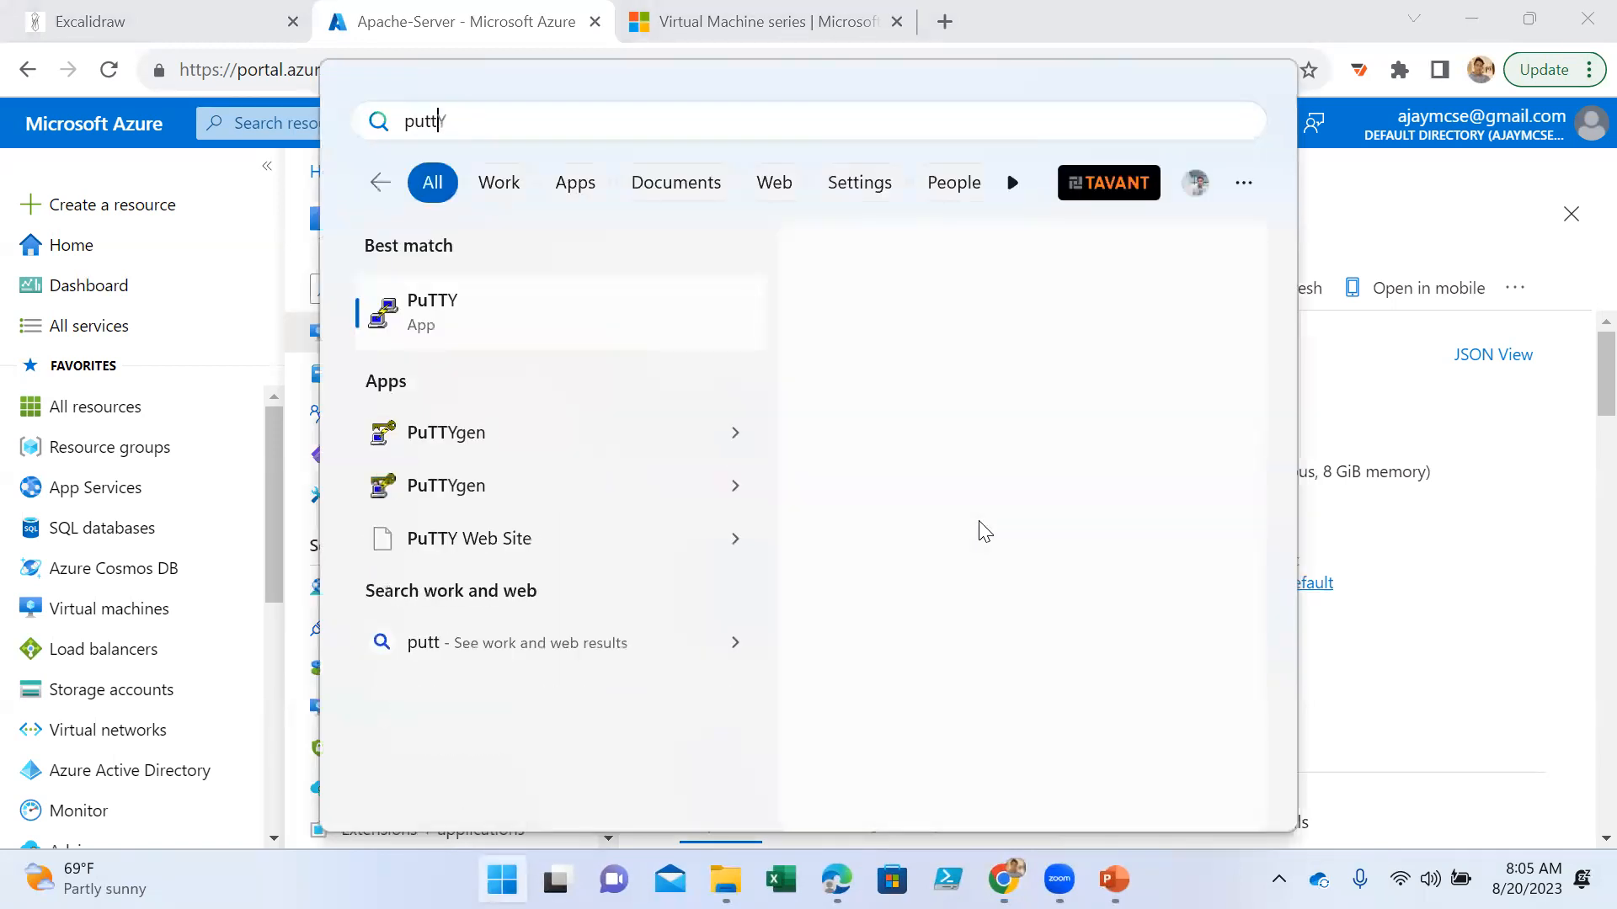
pyautogui.click(875, 489)
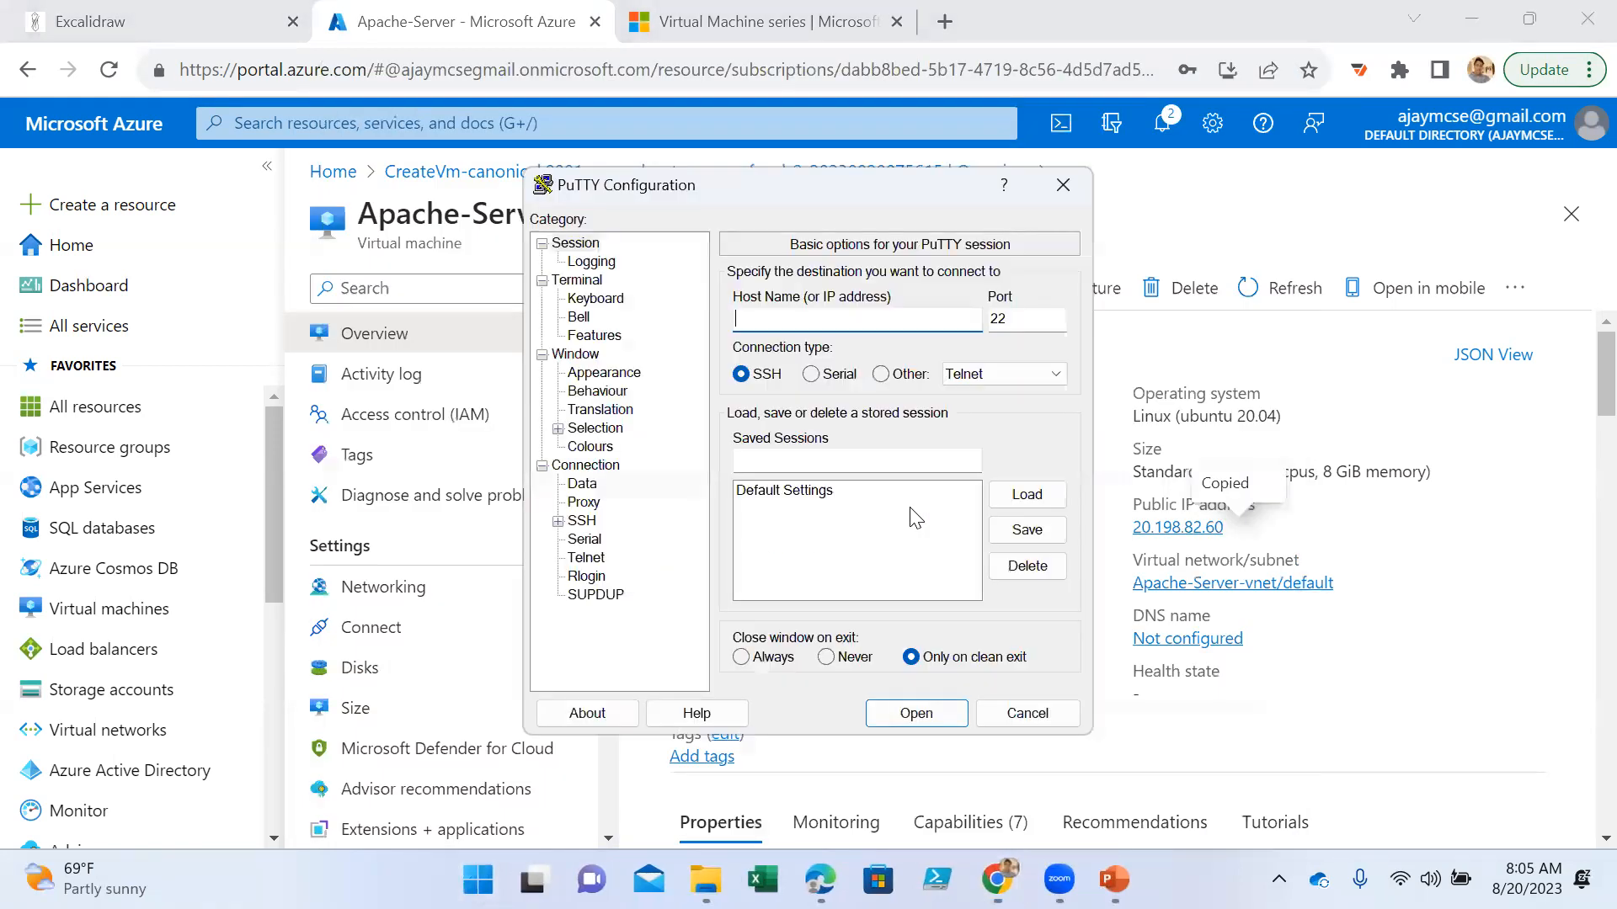
# - Open an SSH session on port 22 to the public IP address 20.198.82.60 and accept the server's host key
pyautogui.hotkey('ctrl', 'v')
pyautogui.click(916, 713)
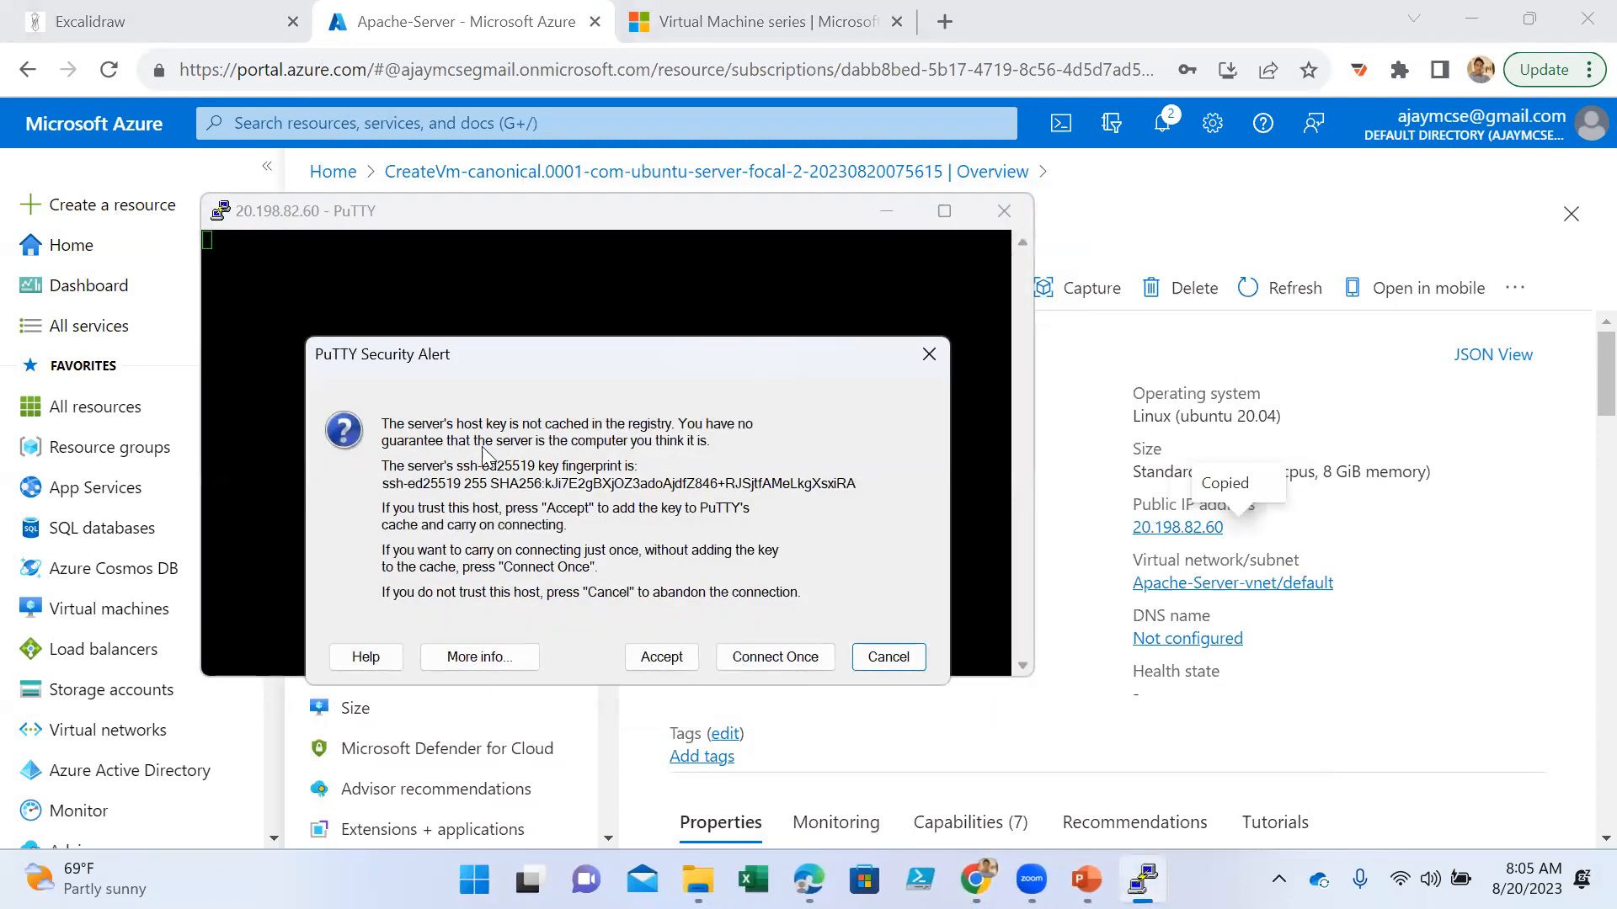
pyautogui.click(657, 657)
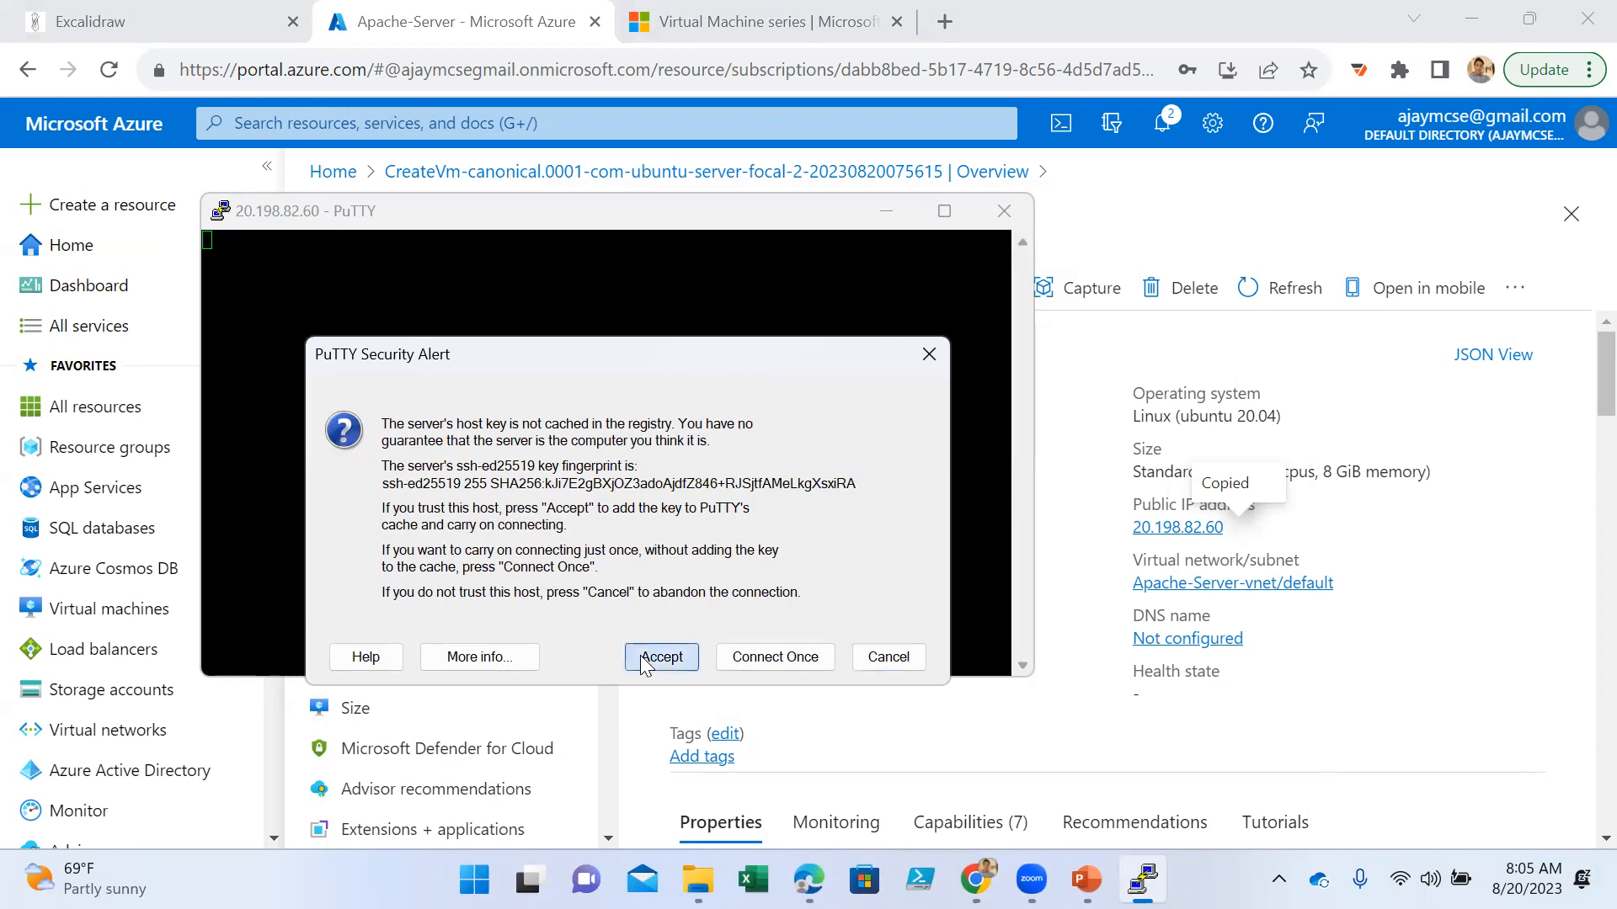
# - Log in to the Apache-Server session with the administrator username and the account password
pyautogui.write('ajayadmin')
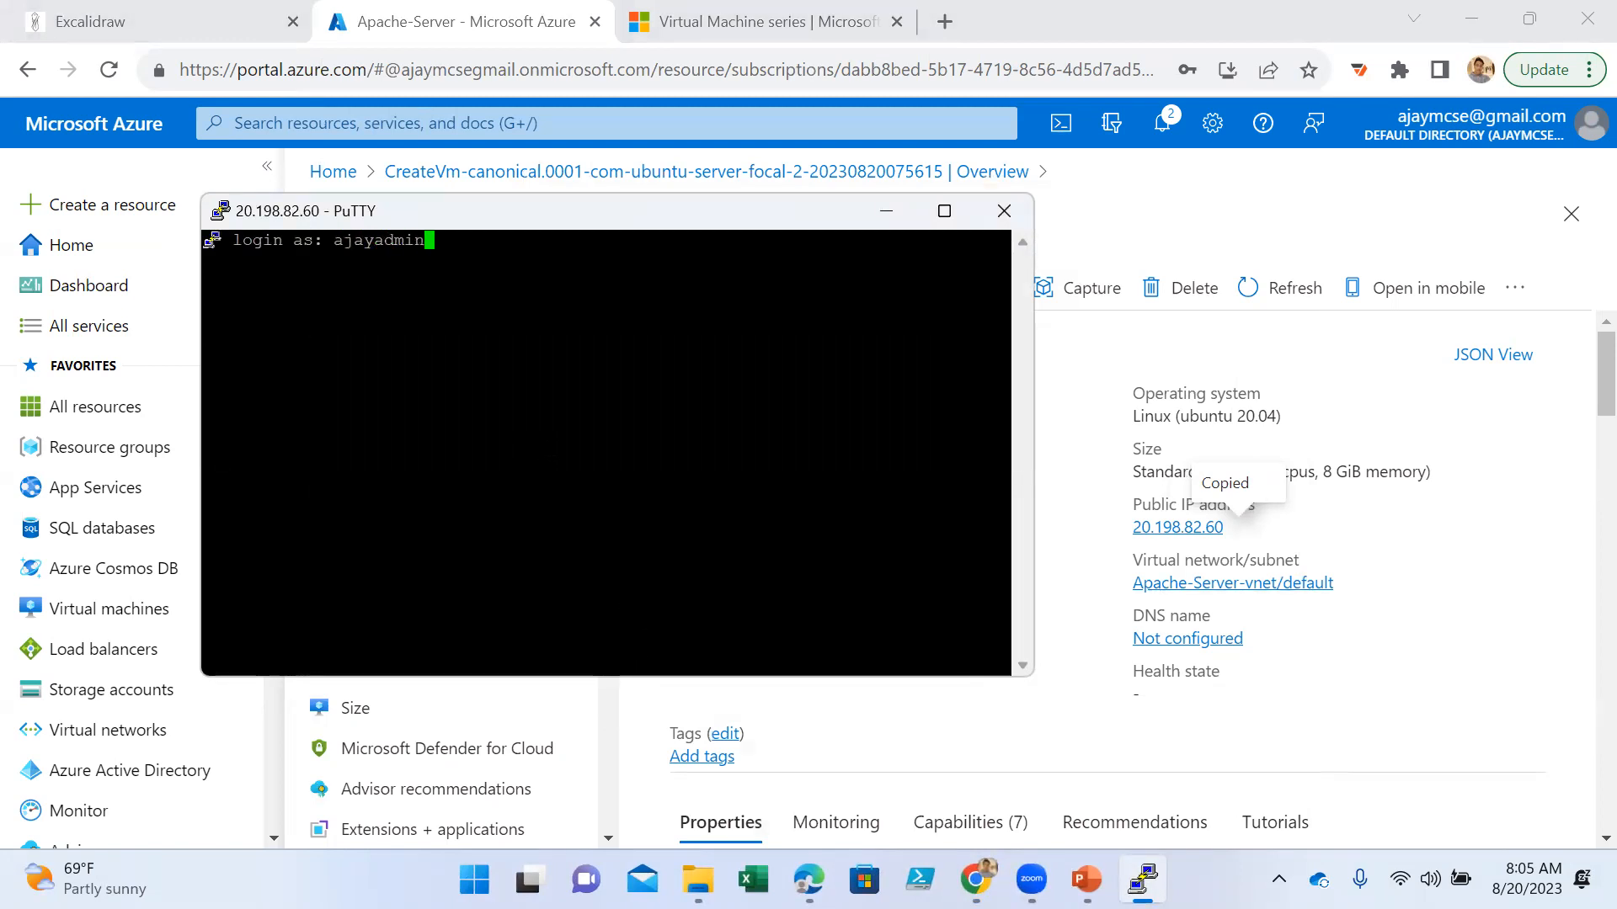
pyautogui.press('Return')
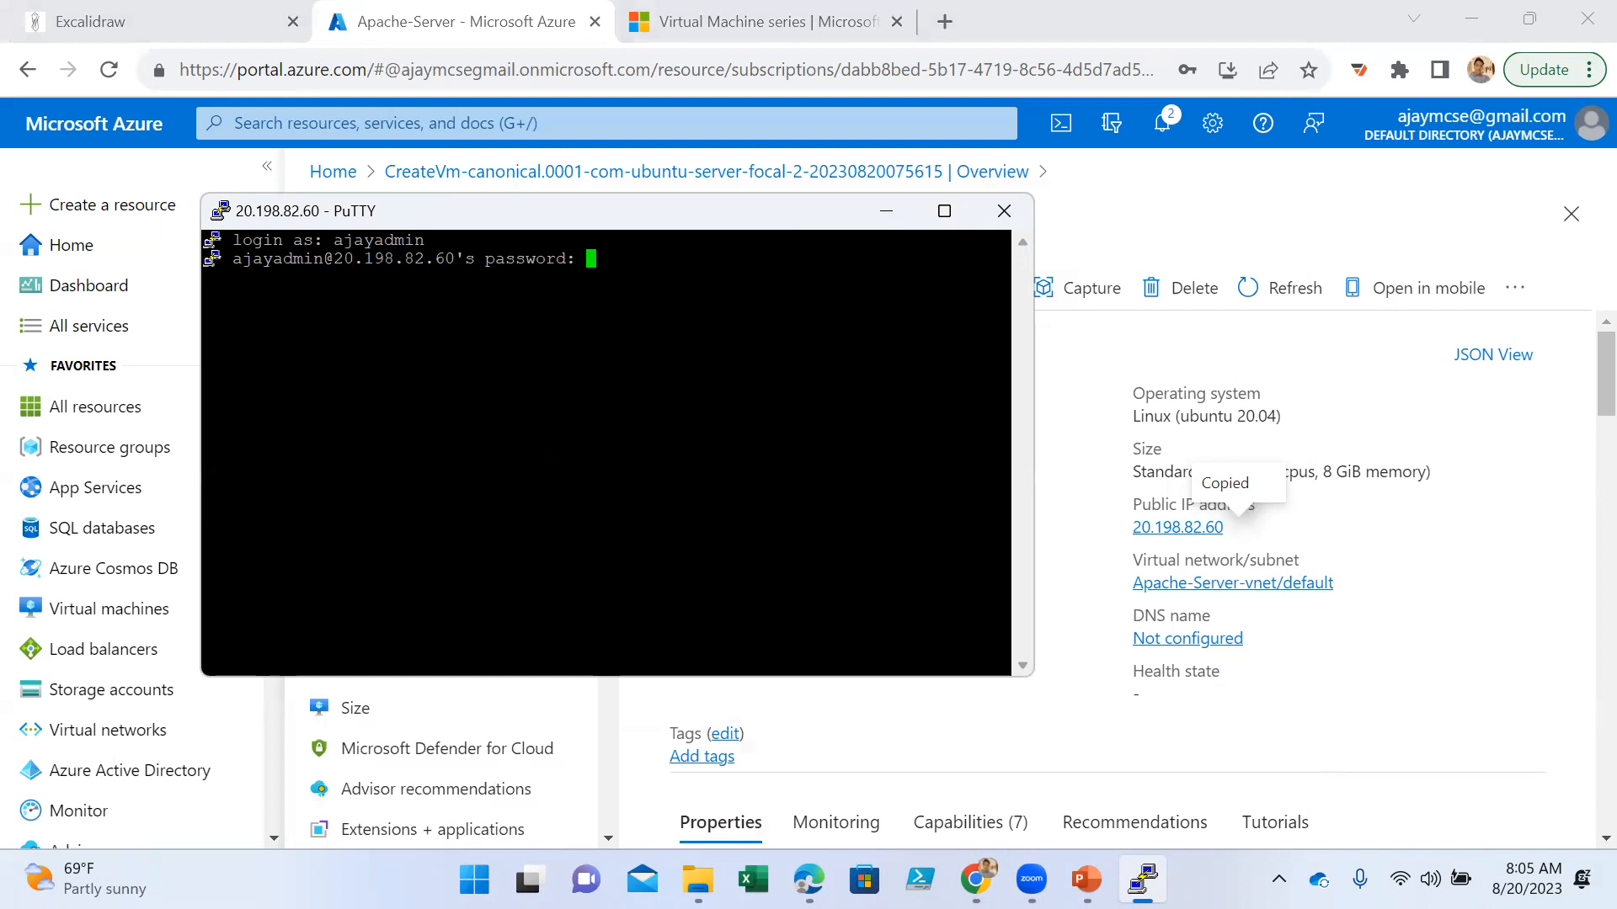
pyautogui.press('Return')
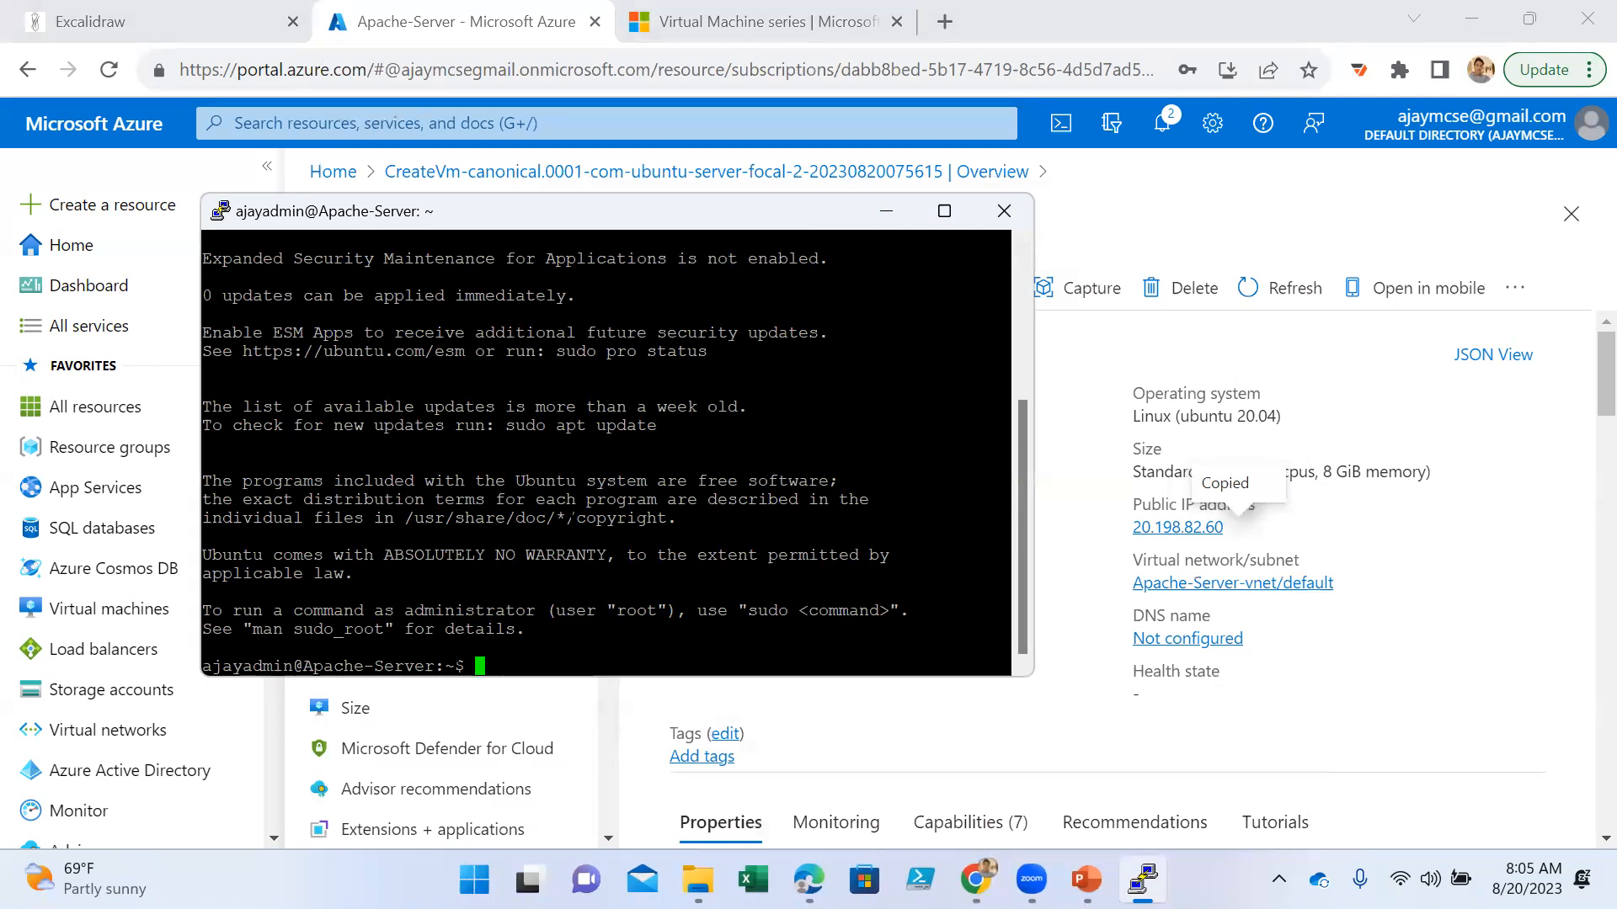
# - Examine the Ubuntu welcome text, including the system information and IPv4 address, and maximize the terminal window
pyautogui.scroll(5, 607, 453)
pyautogui.scroll(-5, 606, 452)
pyautogui.scroll(5, 606, 452)
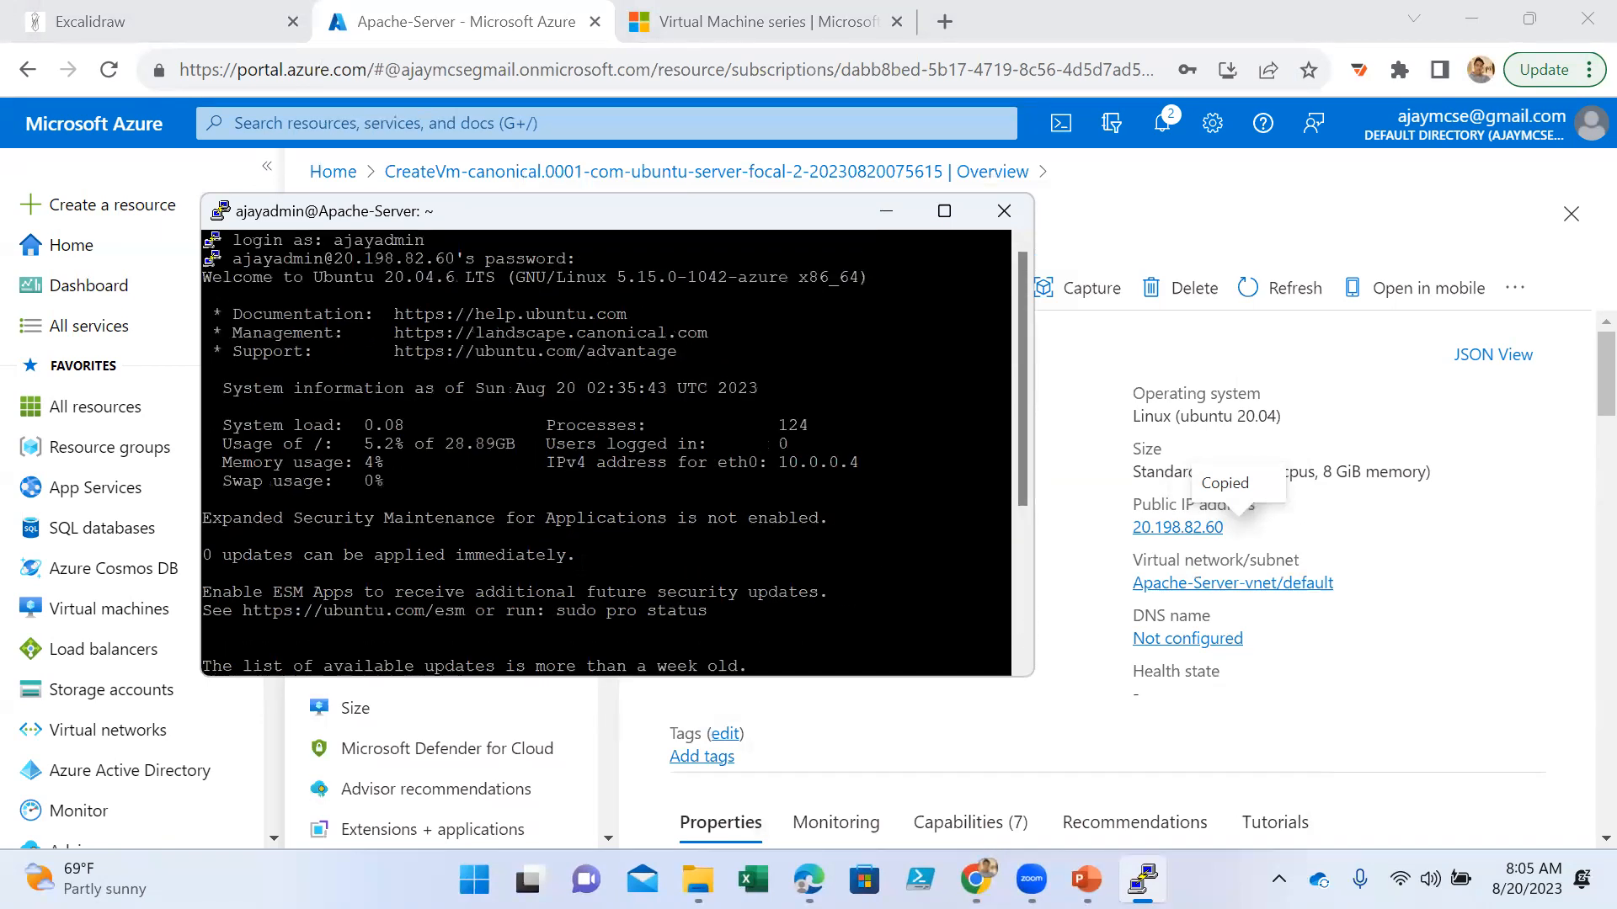
pyautogui.moveTo(234, 314); pyautogui.dragTo(703, 477)
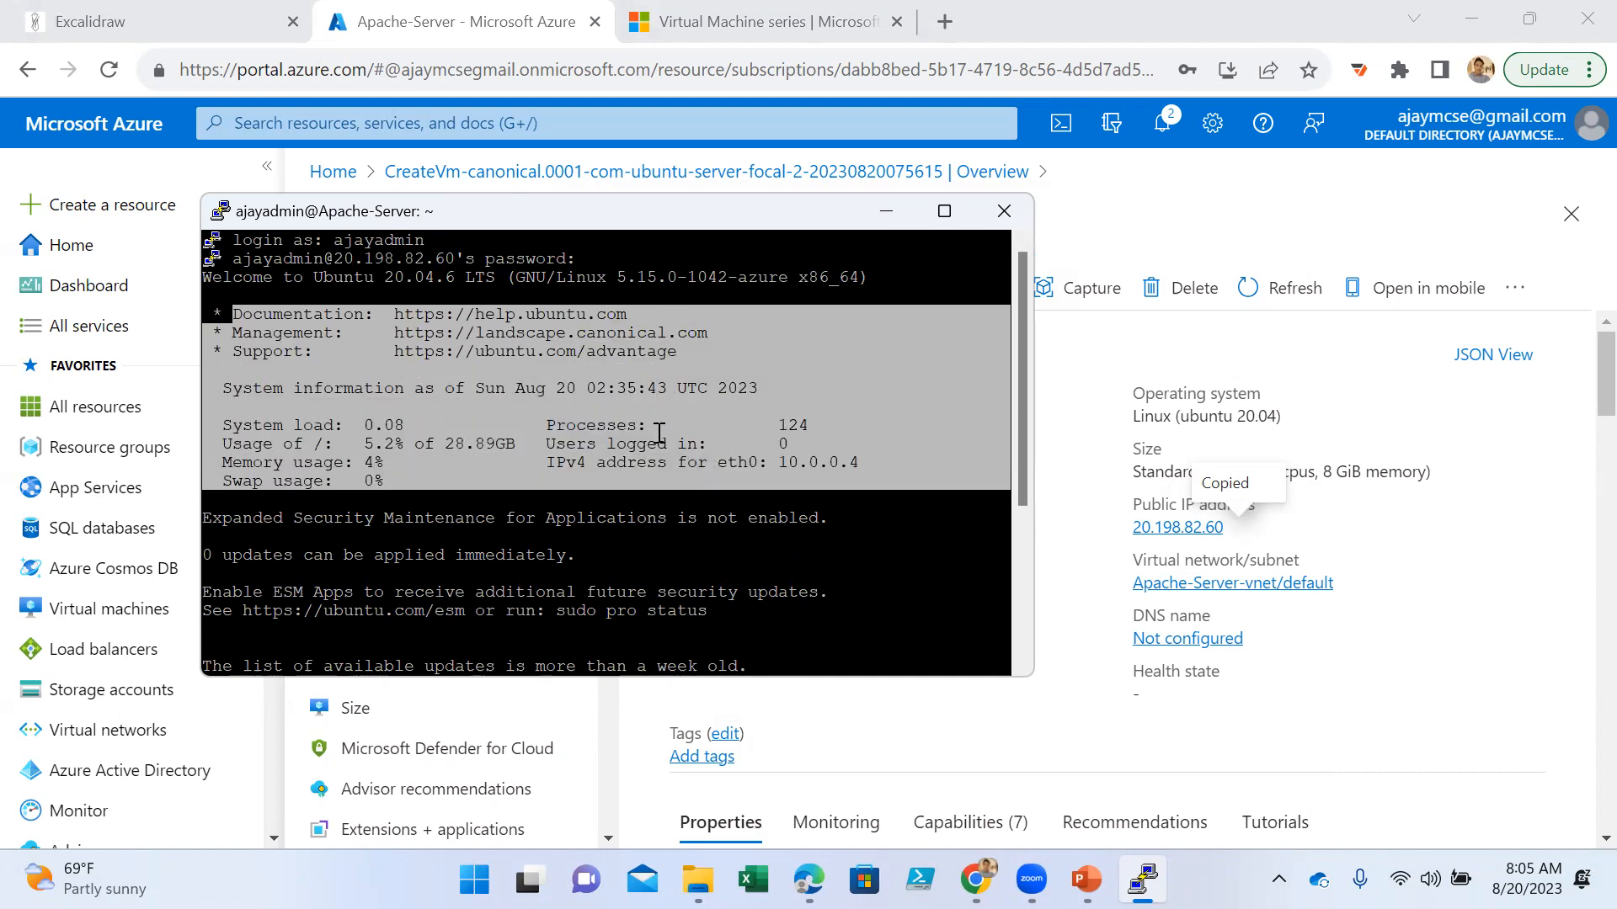
pyautogui.click(659, 434)
pyautogui.moveTo(508, 444); pyautogui.dragTo(797, 446)
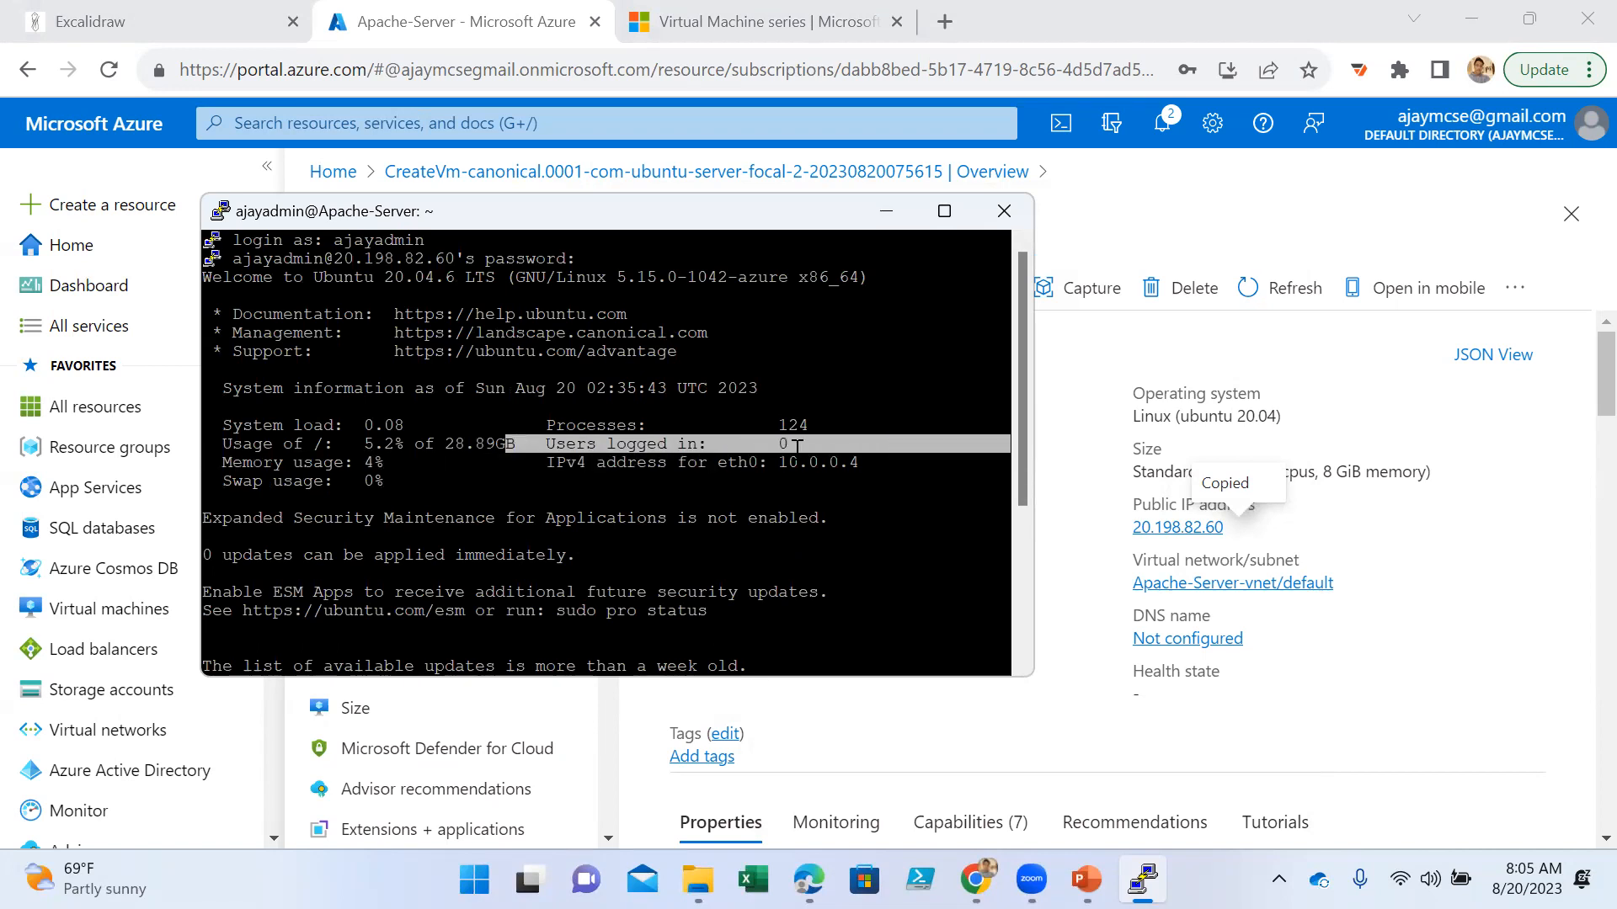
pyautogui.moveTo(537, 462); pyautogui.dragTo(867, 464)
pyautogui.moveTo(741, 483); pyautogui.dragTo(218, 432)
pyautogui.scroll(-4, 606, 452)
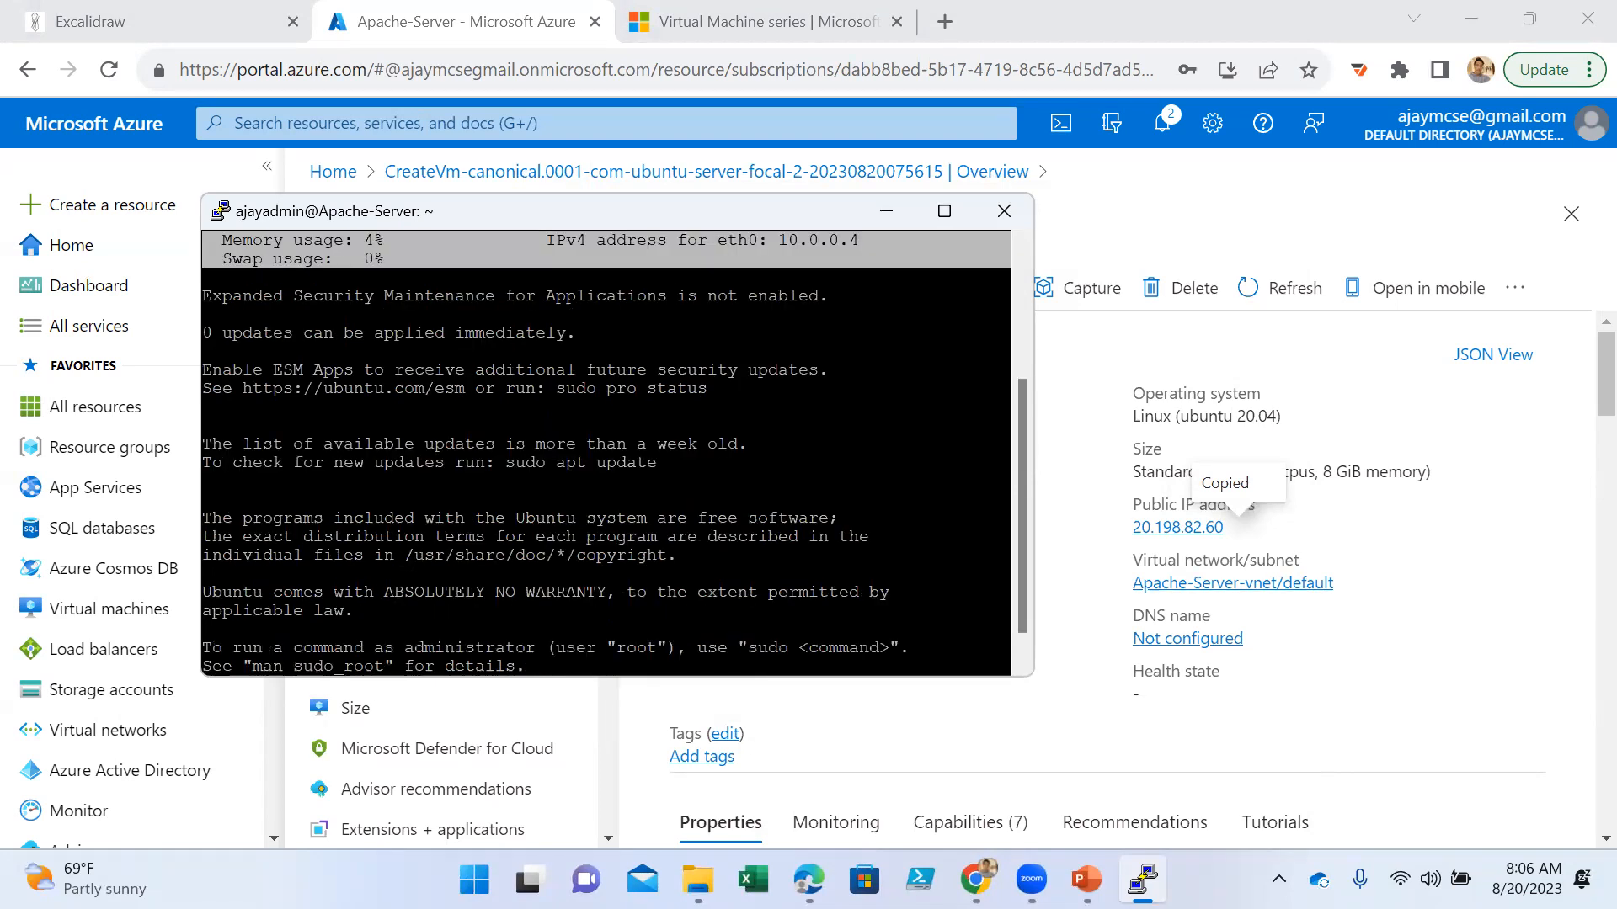
pyautogui.scroll(-1, 491, 519)
pyautogui.moveTo(598, 578); pyautogui.dragTo(223, 462)
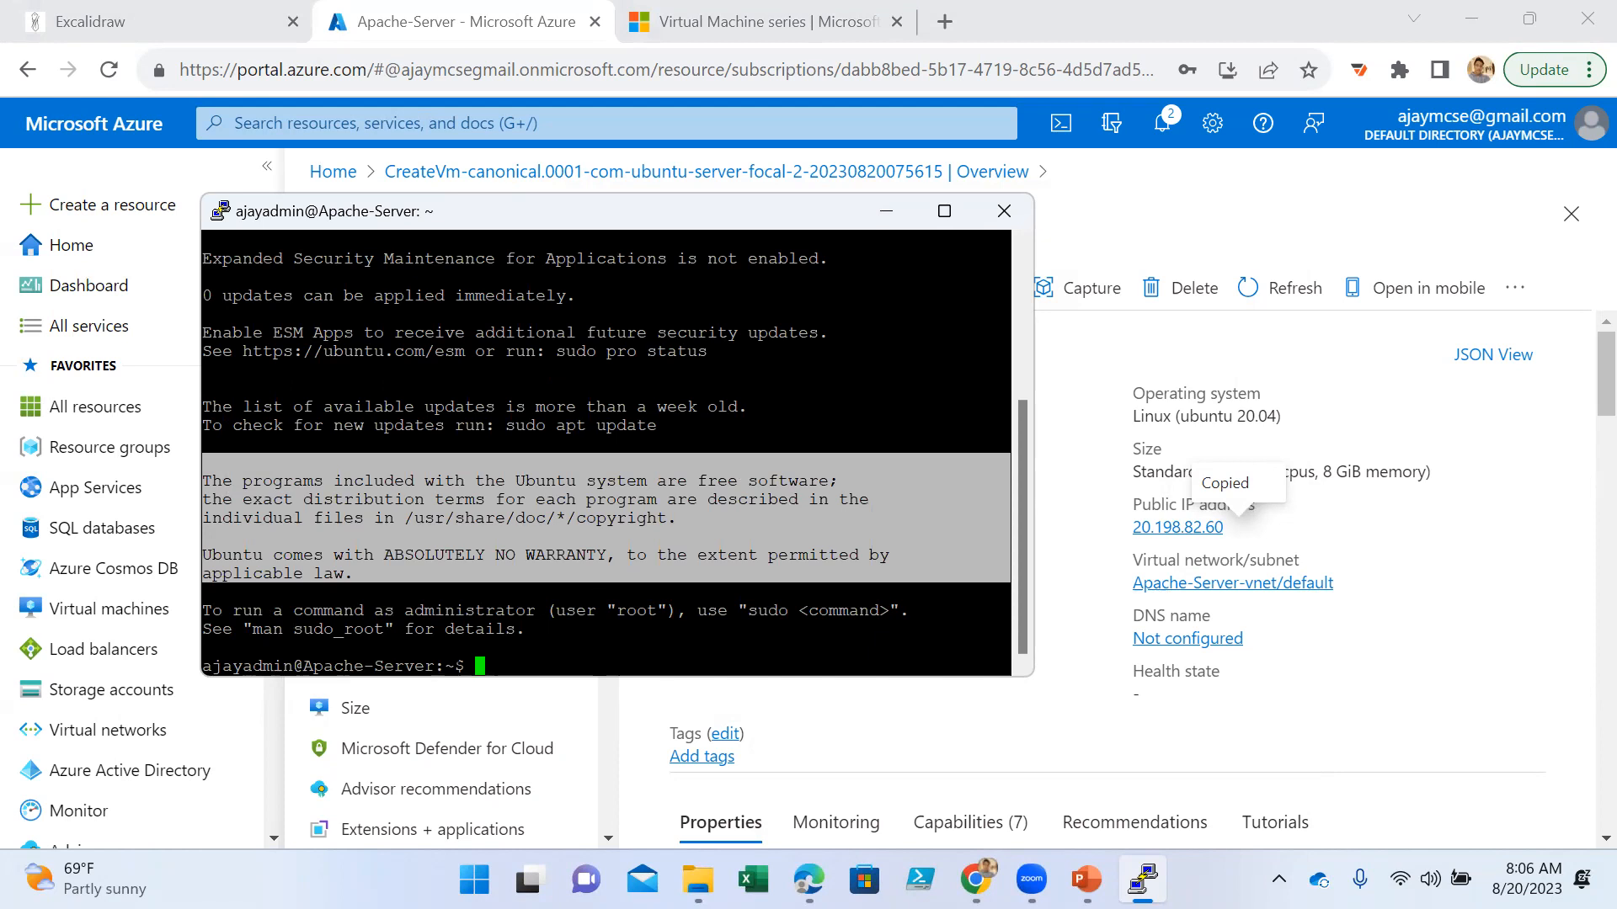
pyautogui.click(598, 578)
pyautogui.click(944, 210)
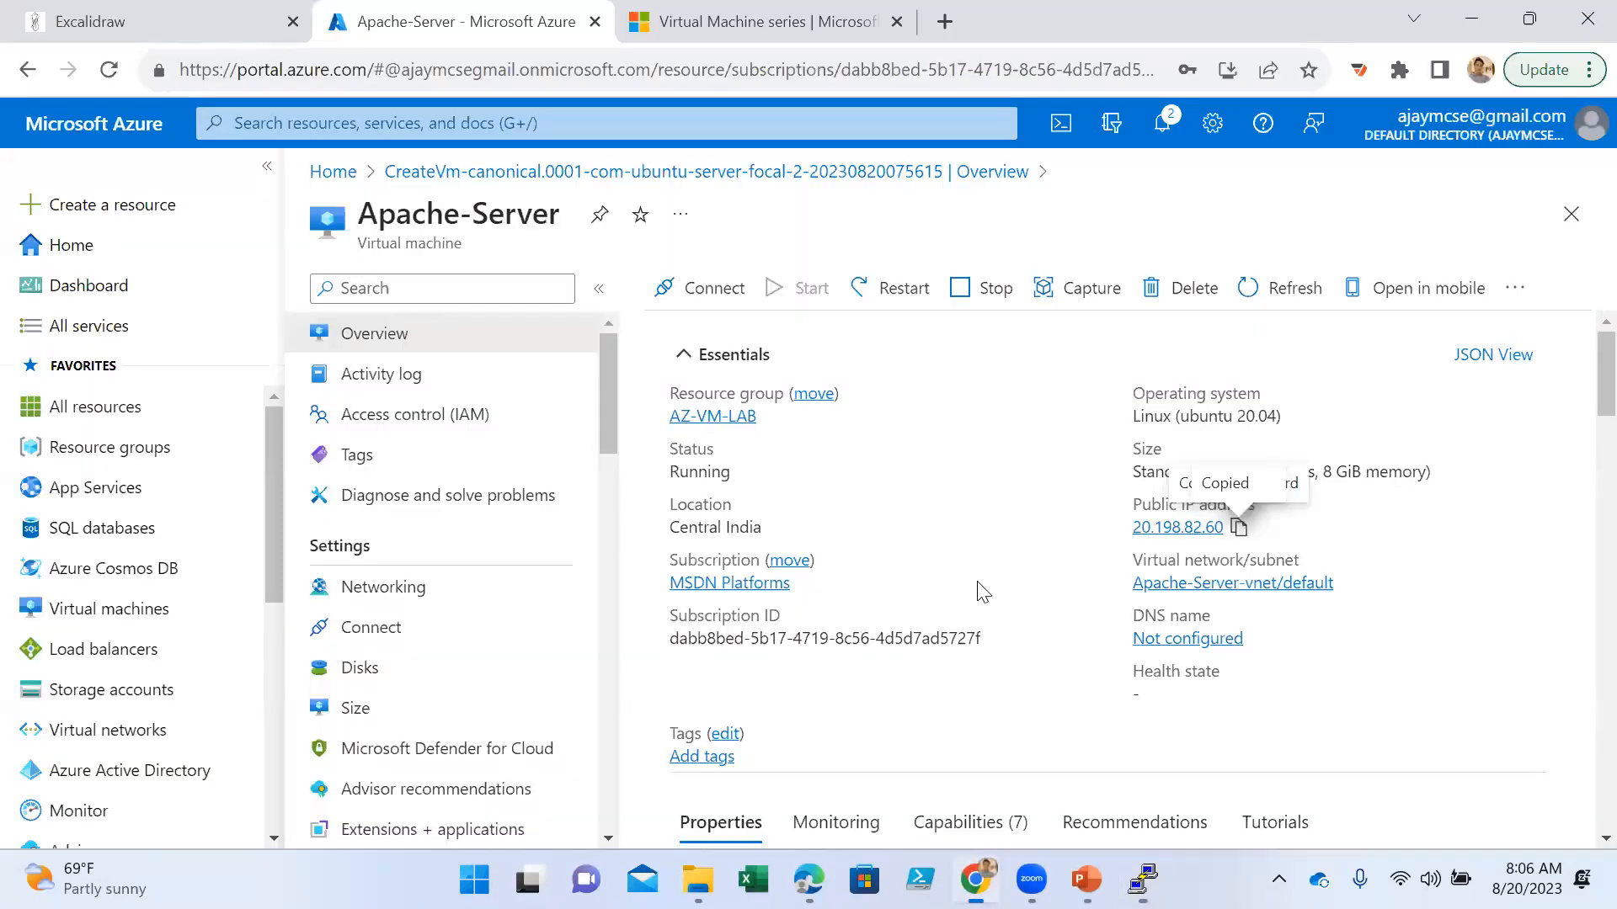
# - Browse to the virtual machine's public IP address 20.198.82.60 in a new browser tab
pyautogui.click(945, 21)
pyautogui.hotkey('ctrl', 'v')
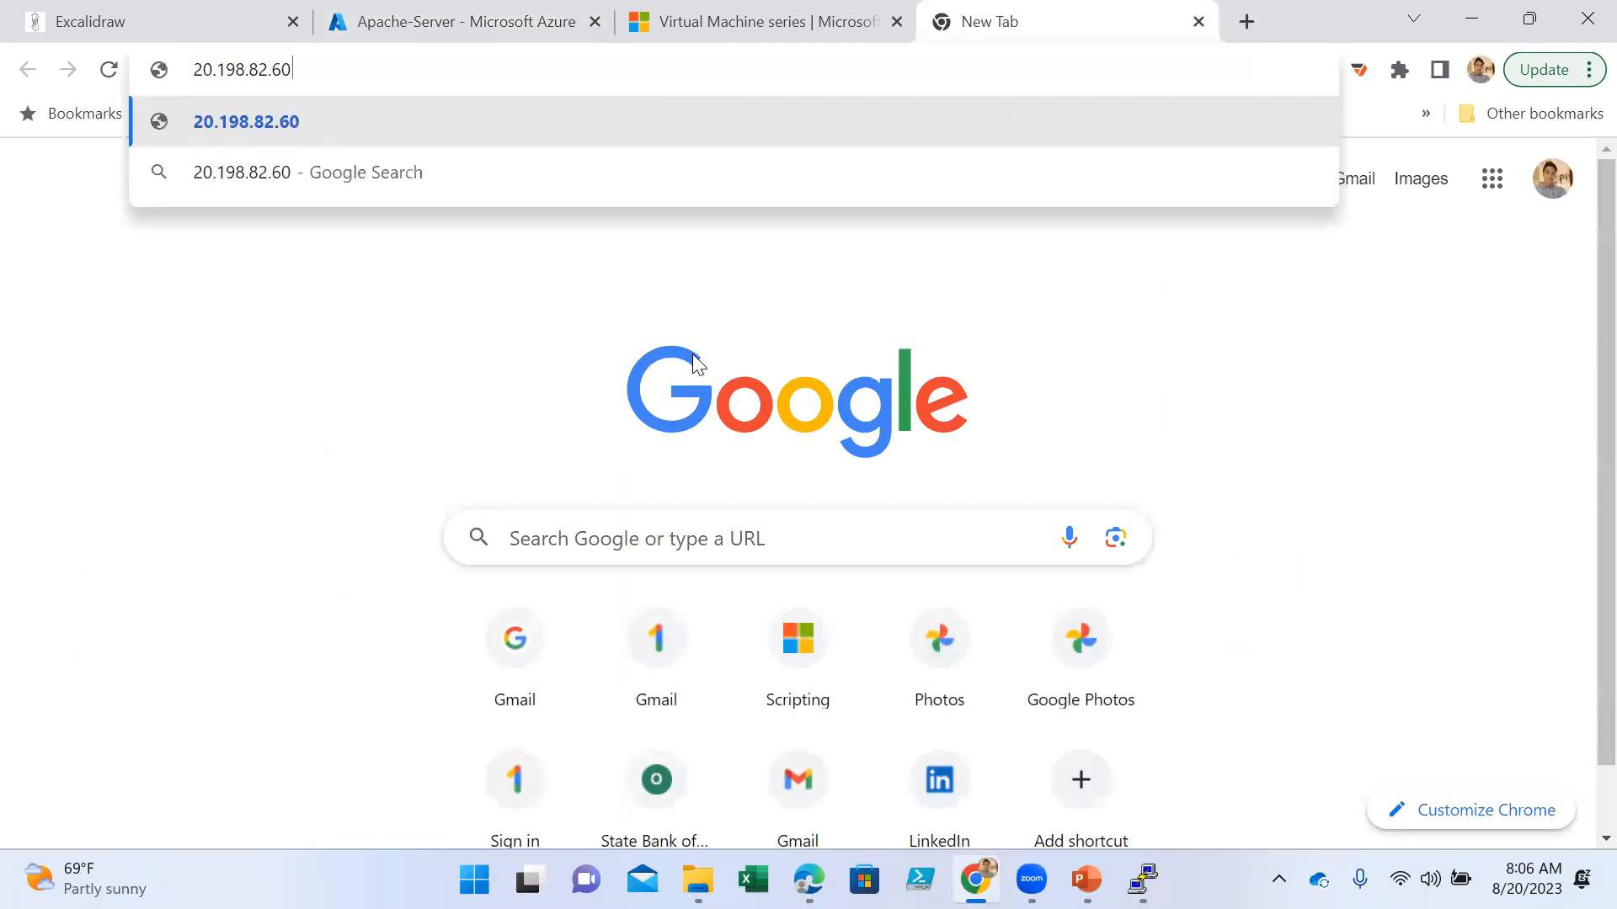
pyautogui.press('Return')
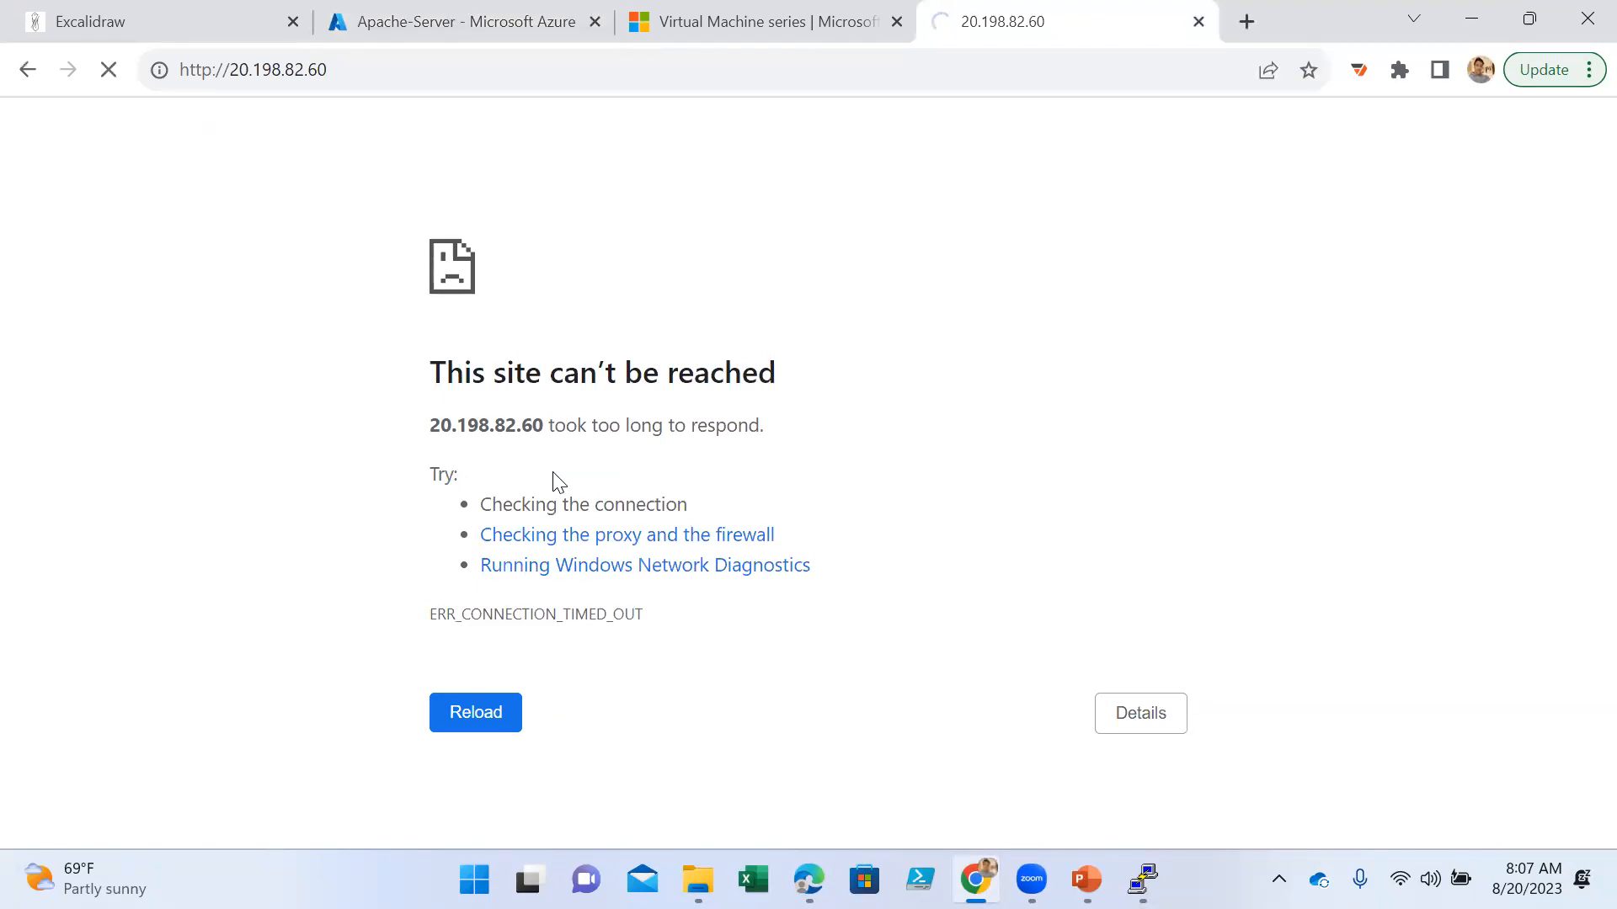
# - Switch back to the PuTTY terminal and refresh the package lists with sudo apt update
pyautogui.click(1143, 879)
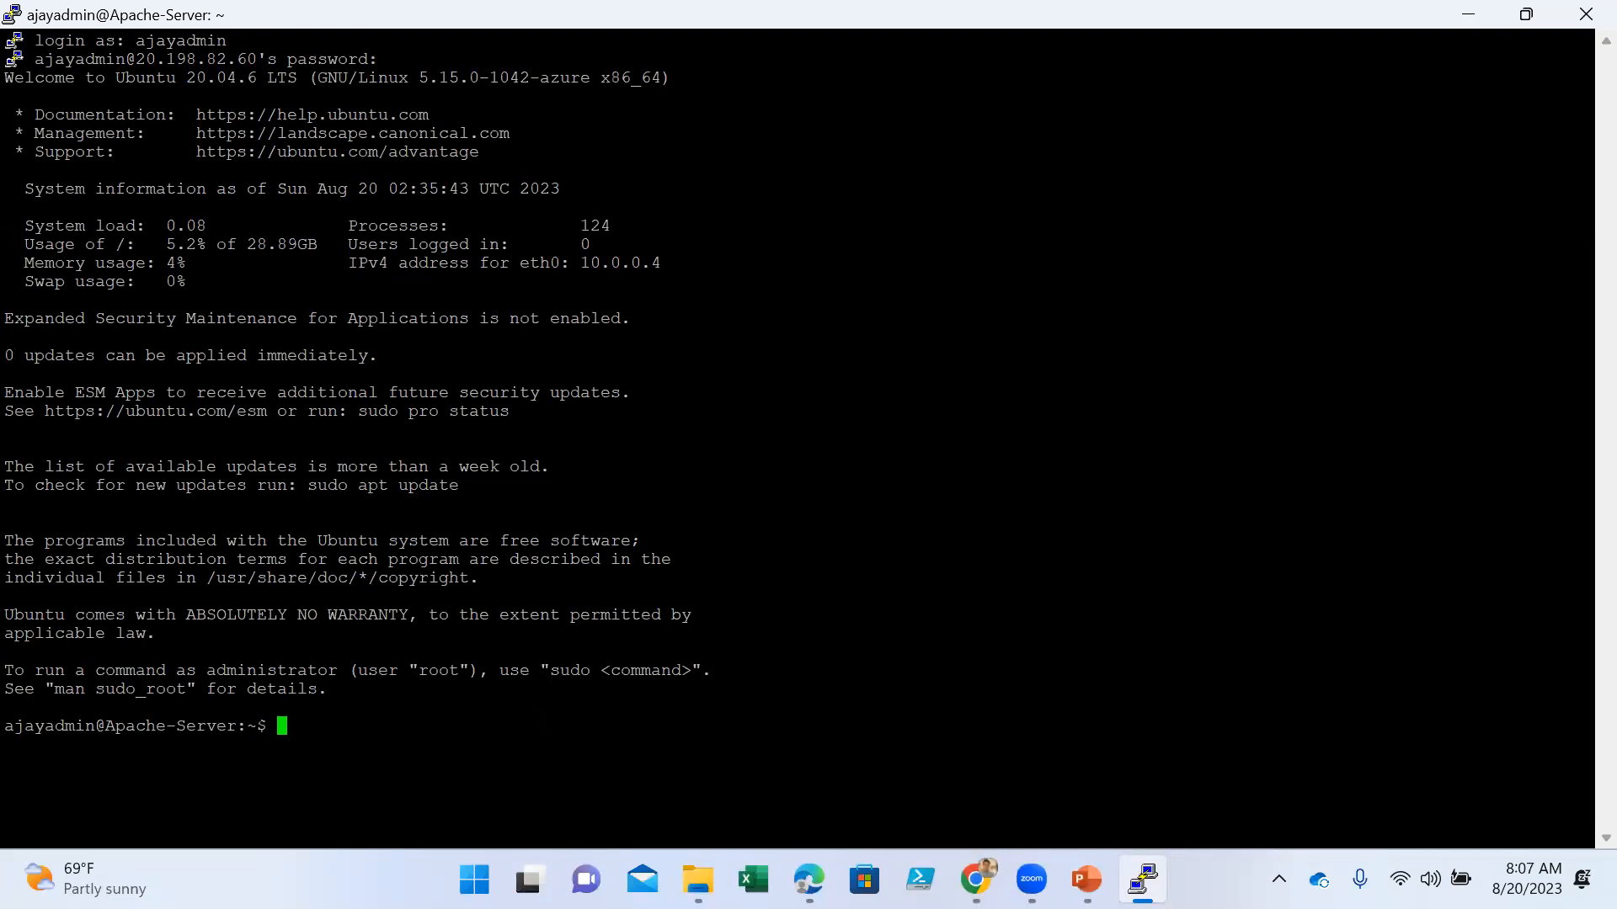
pyautogui.click(13, 15)
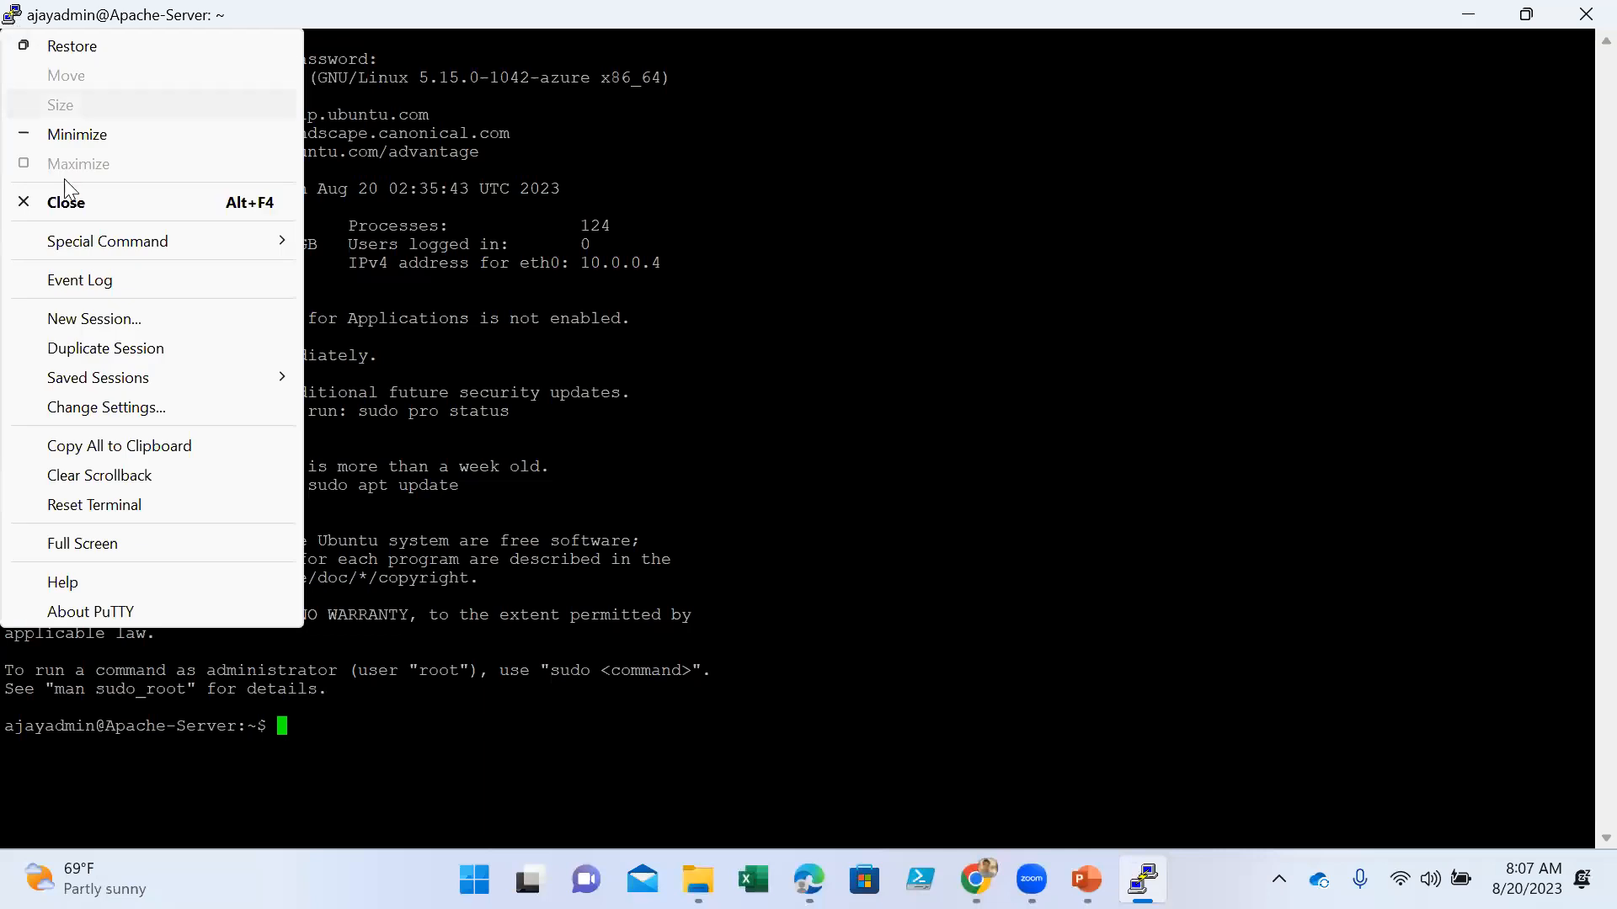
pyautogui.click(571, 661)
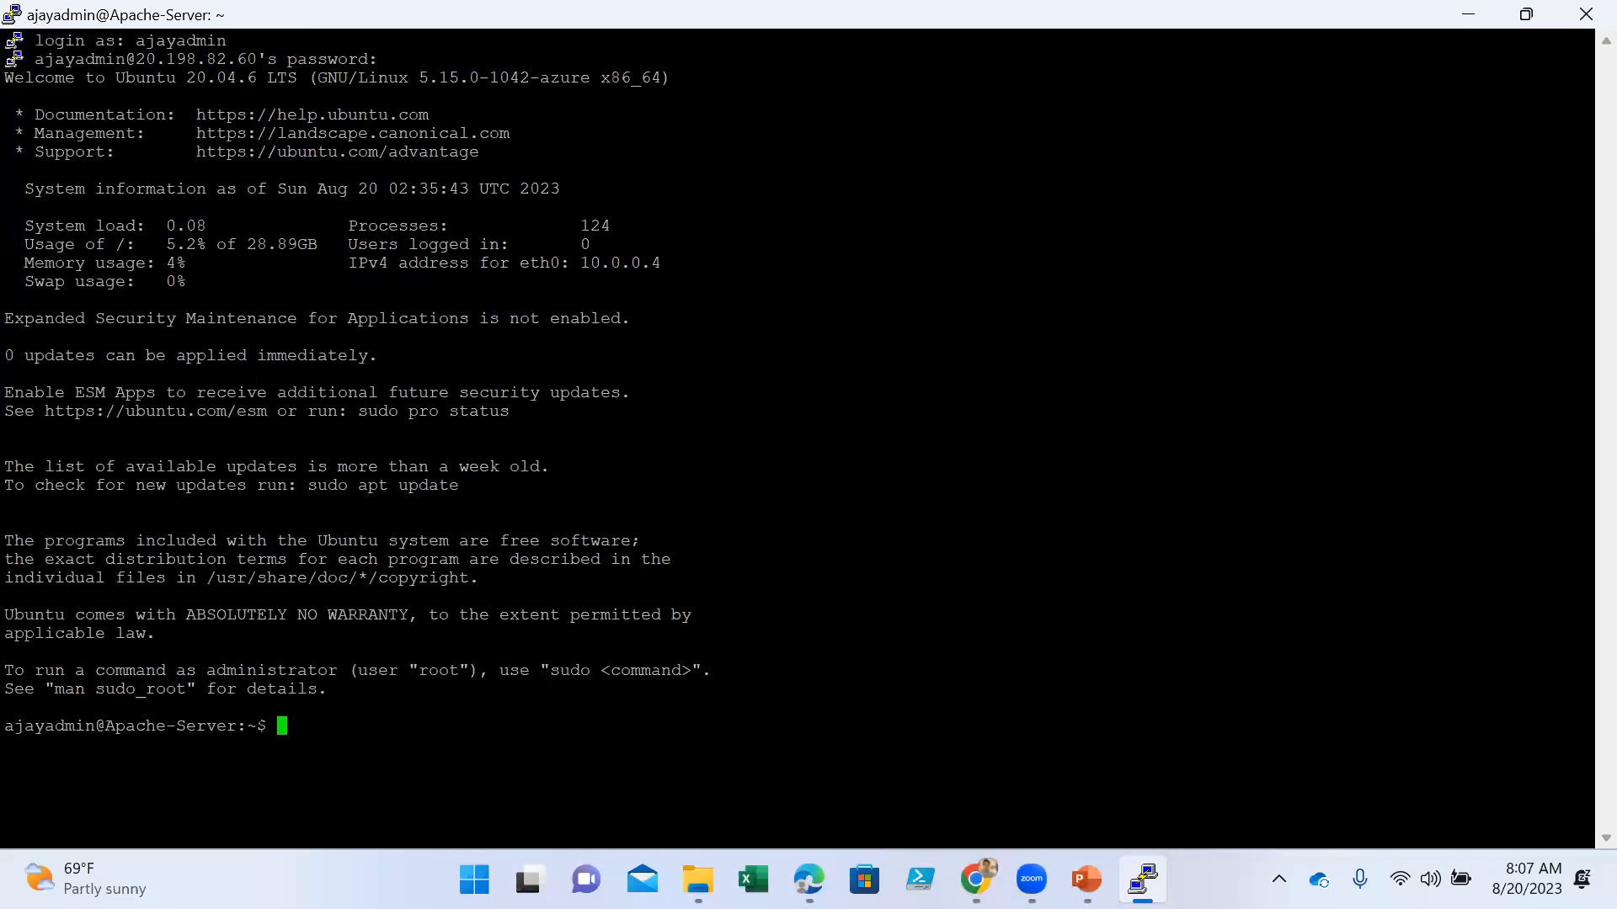
pyautogui.write('sudo apt und')
pyautogui.press('BackSpace')
pyautogui.press('BackSpace')
pyautogui.write('pdate')
pyautogui.press('Return')
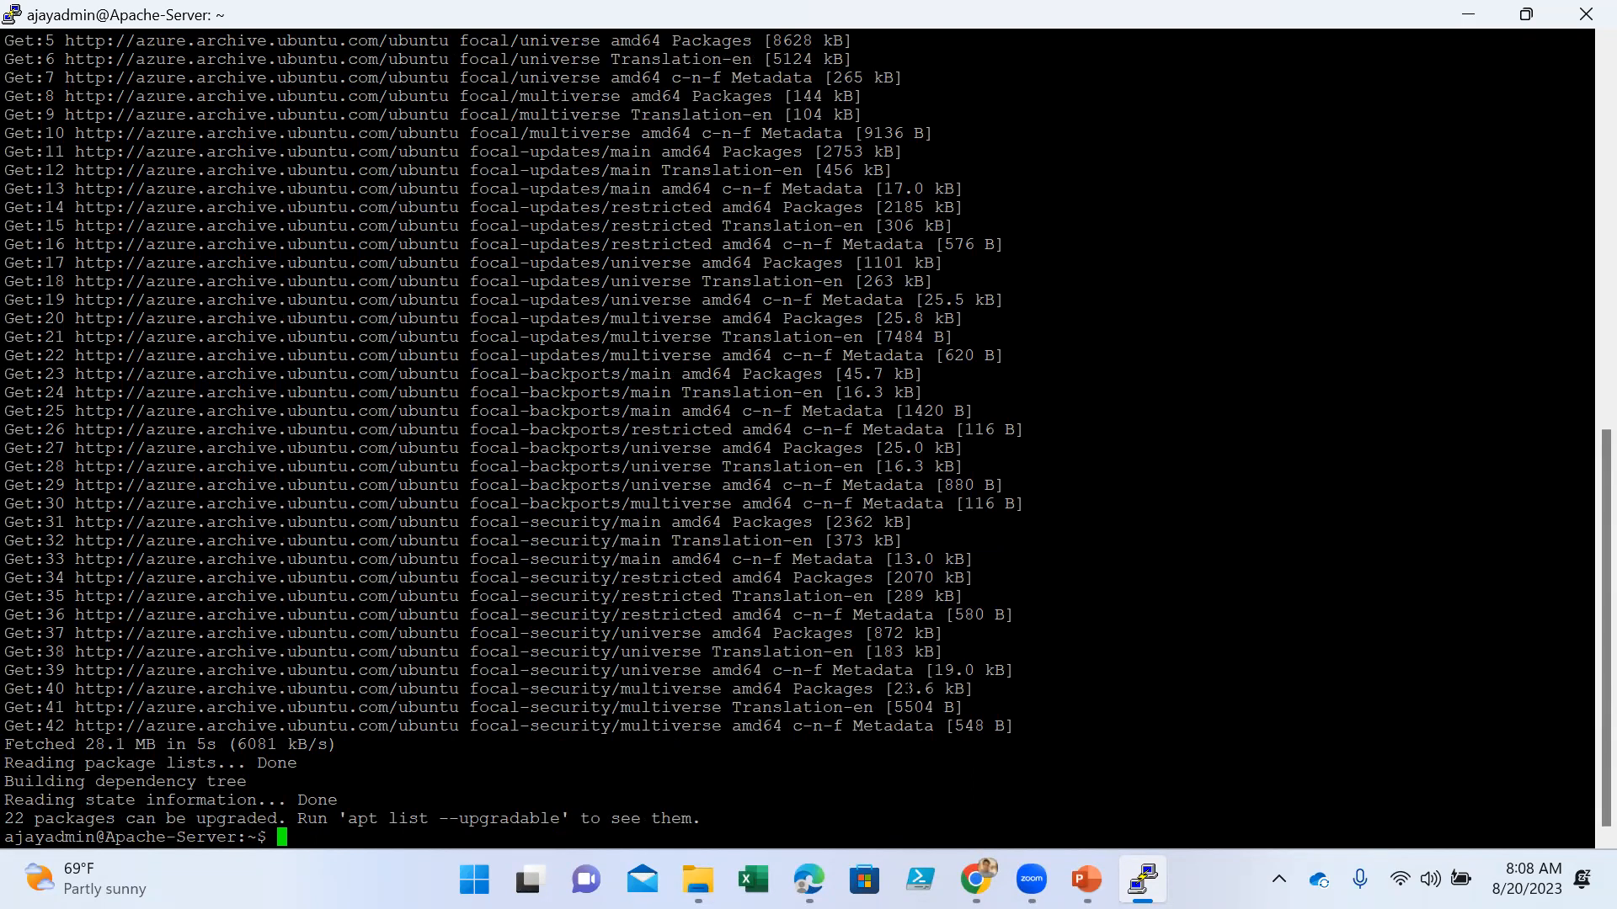
# - Install the Apache web server with sudo apt install apache2 and agree to continue the installation
pyautogui.write('sudo')
pyautogui.write(' apt inst')
pyautogui.write('all ap')
pyautogui.write('ach')
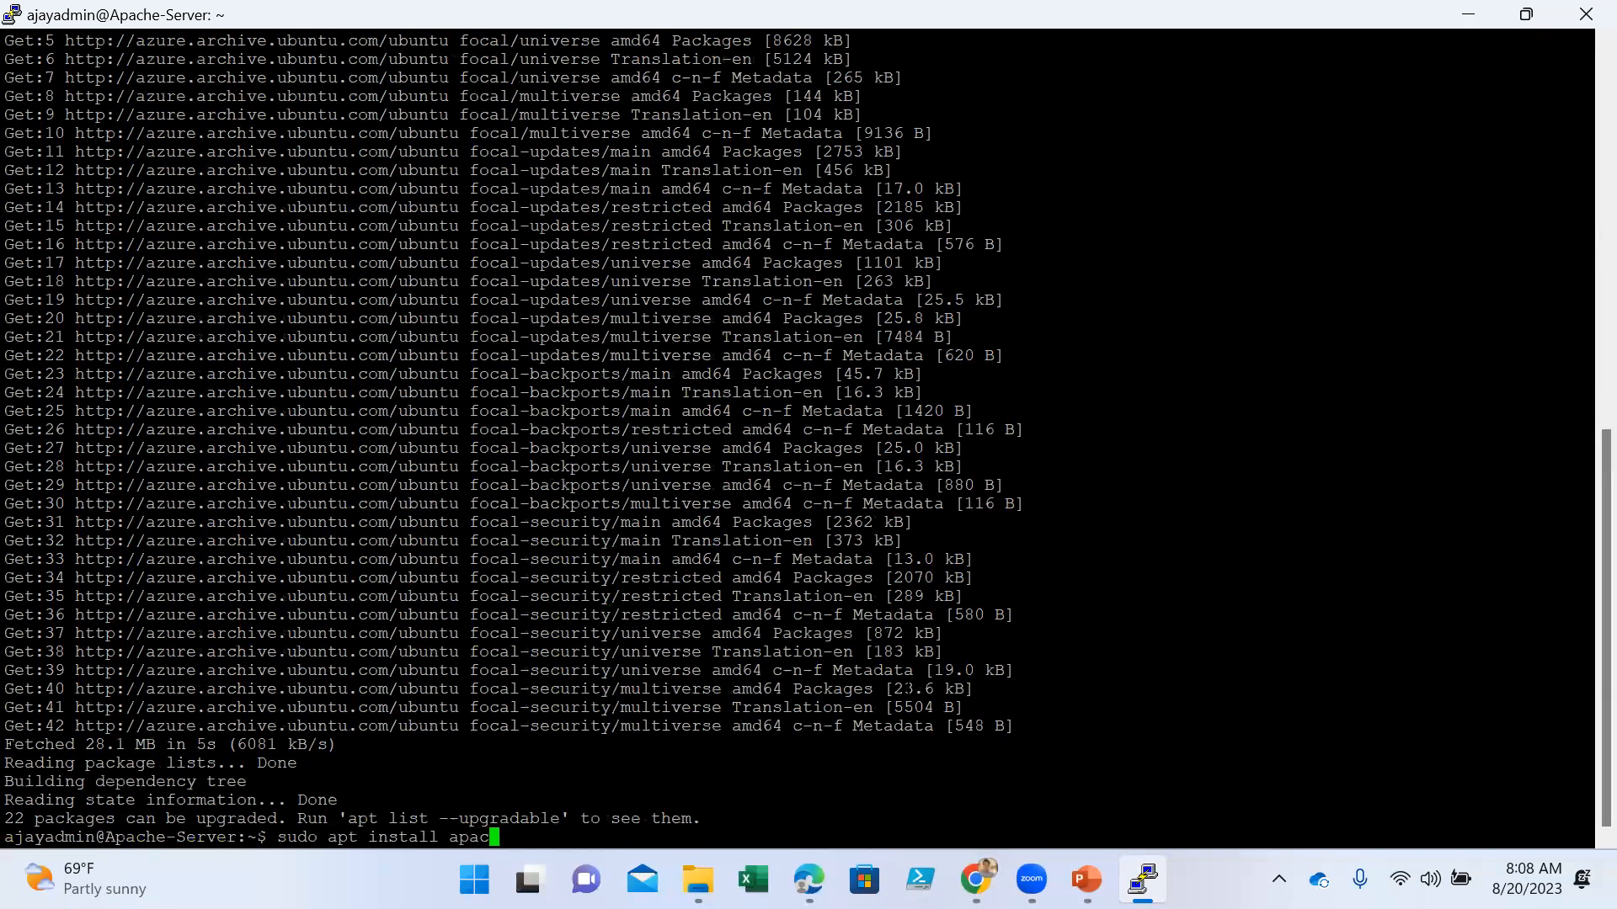
pyautogui.write('e2')
pyautogui.press('Return')
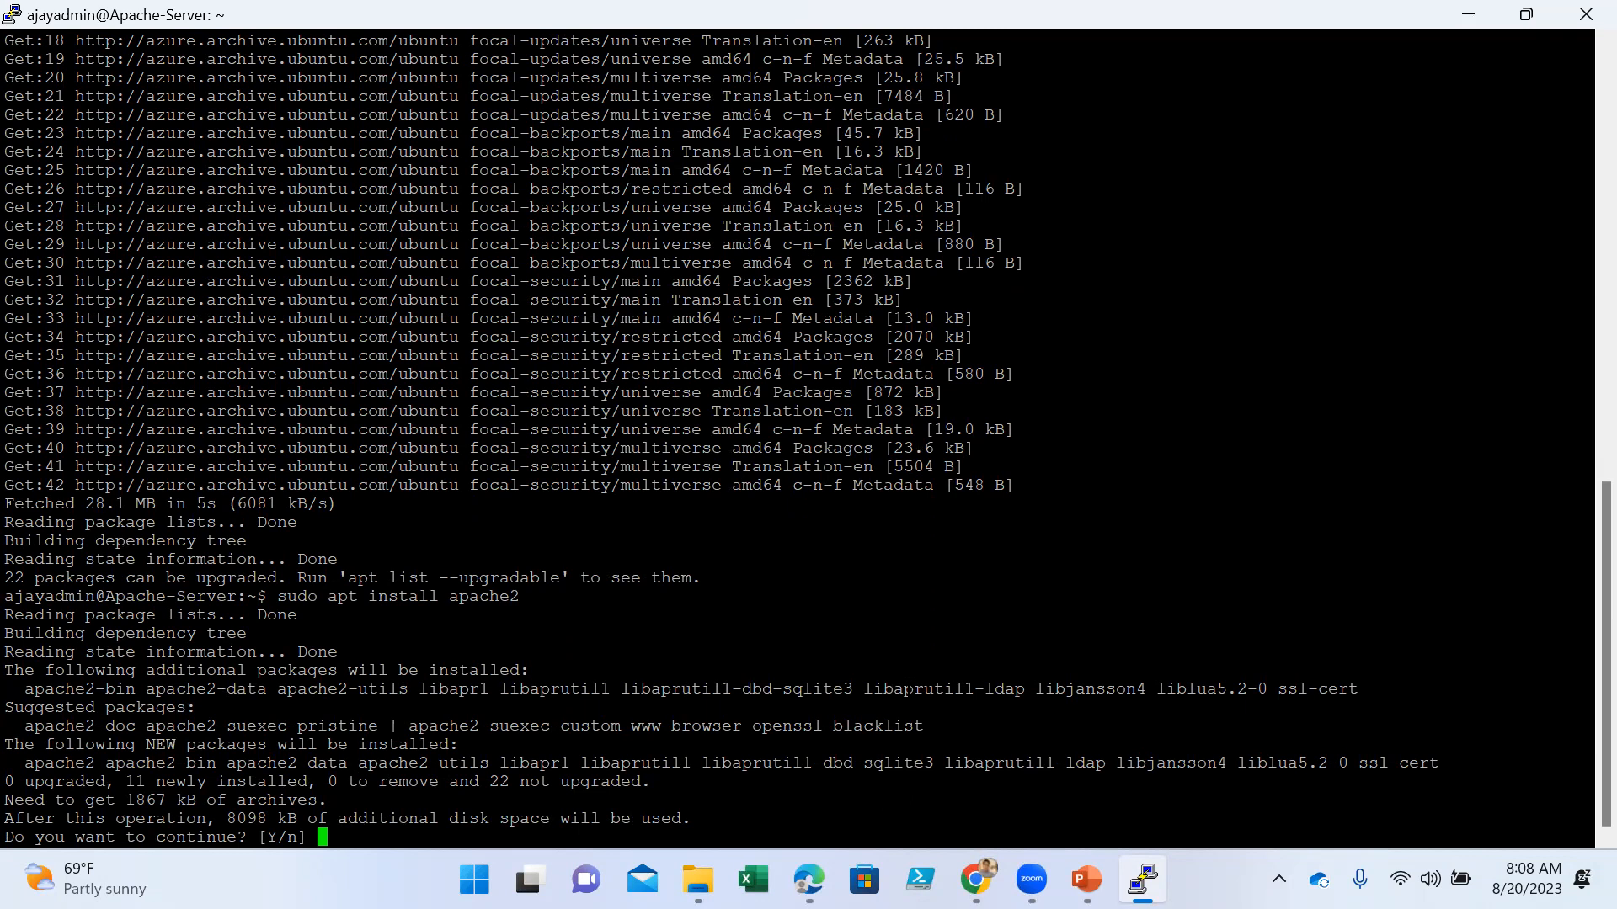
pyautogui.write('y')
pyautogui.press('Return')
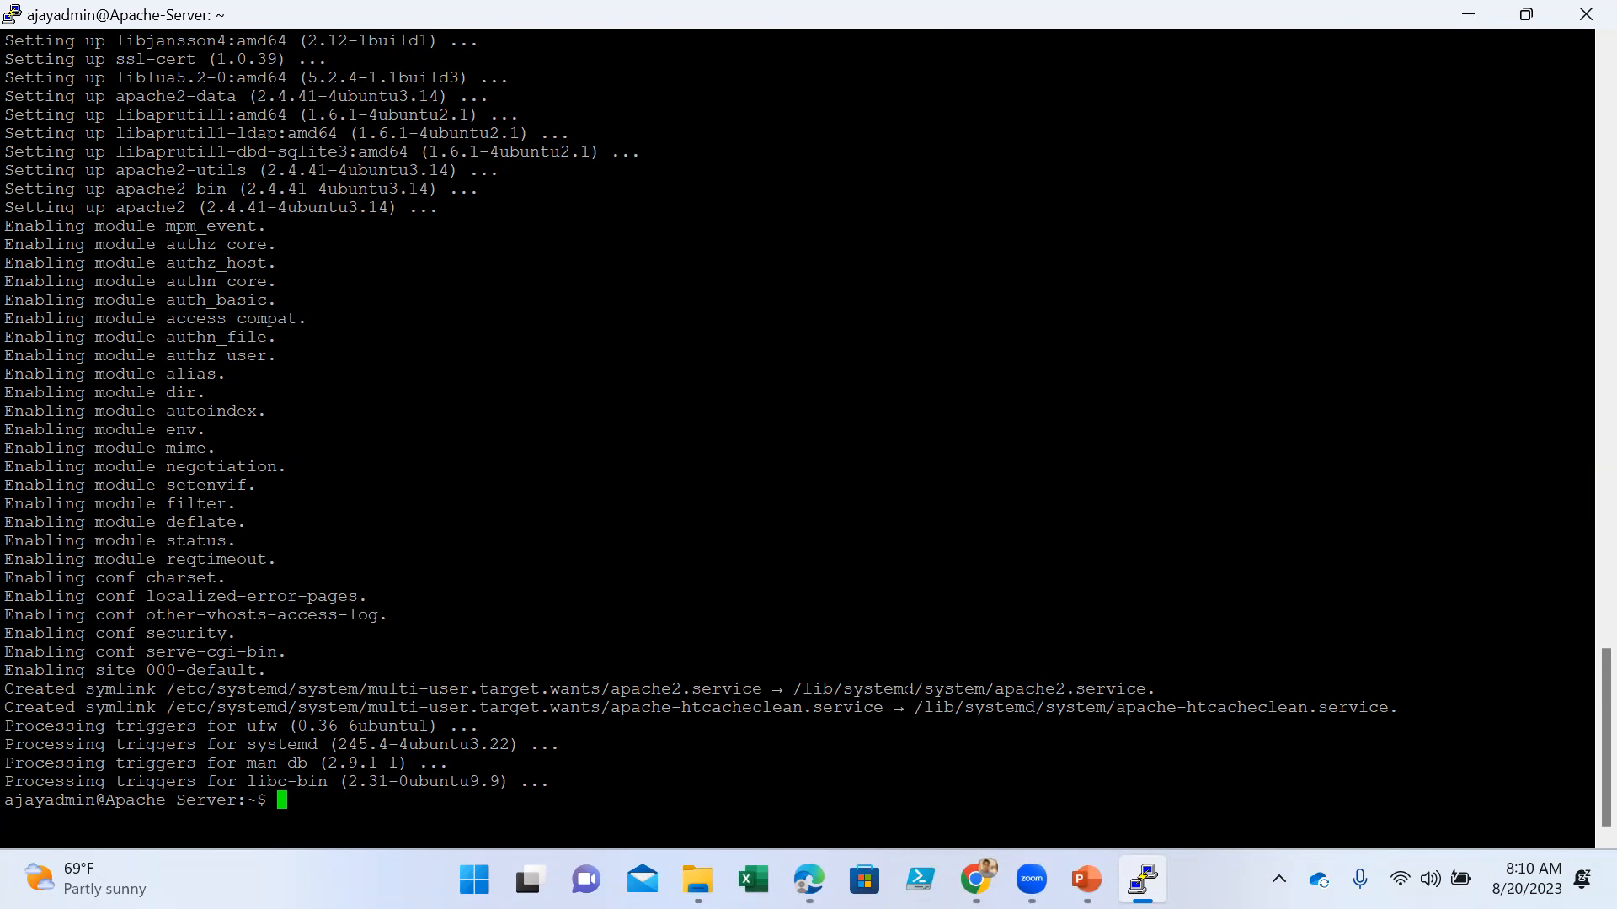
# - Check the installed Apache server version with apache2 -version and highlight the version output
pyautogui.write('apache2 -version')
pyautogui.press('Return')
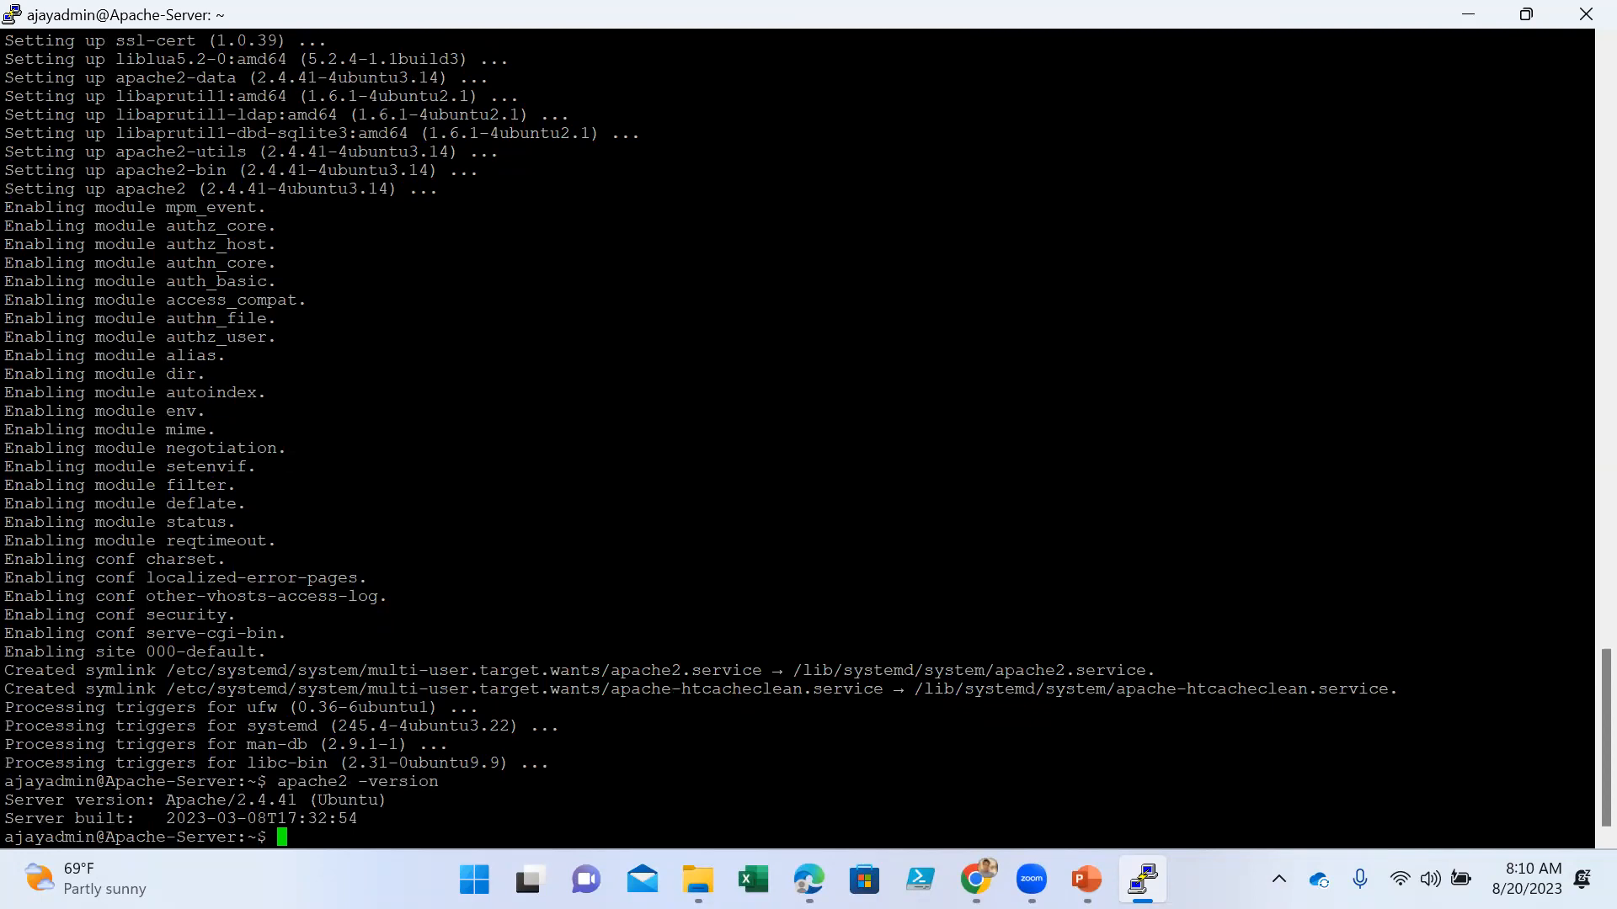
pyautogui.moveTo(1583, 819); pyautogui.dragTo(13, 798)
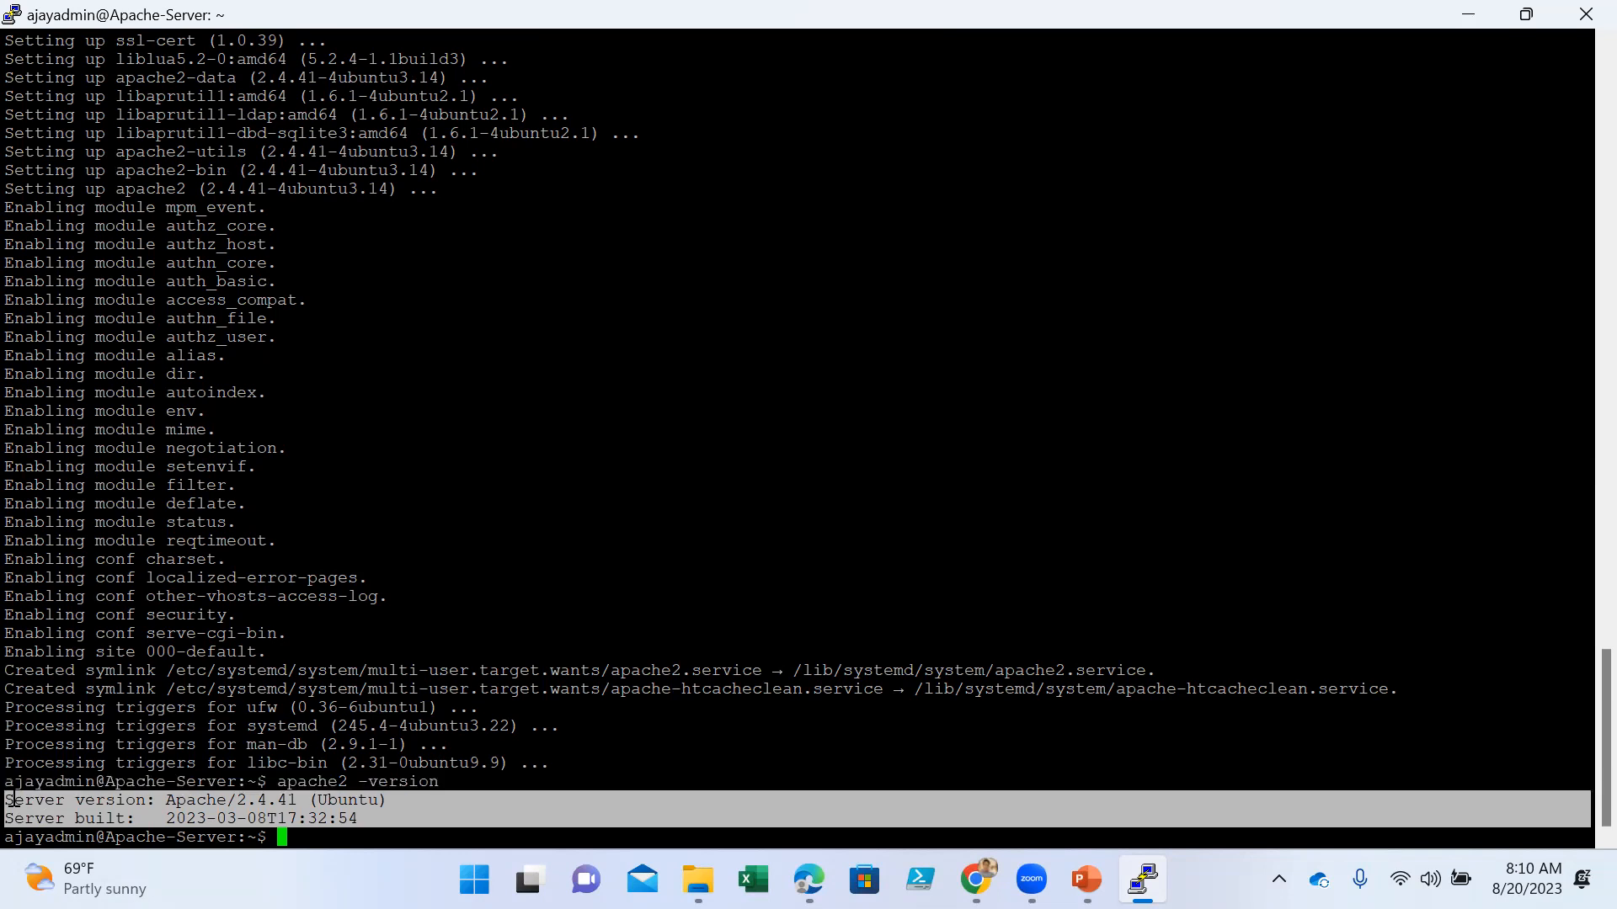
pyautogui.click(256, 847)
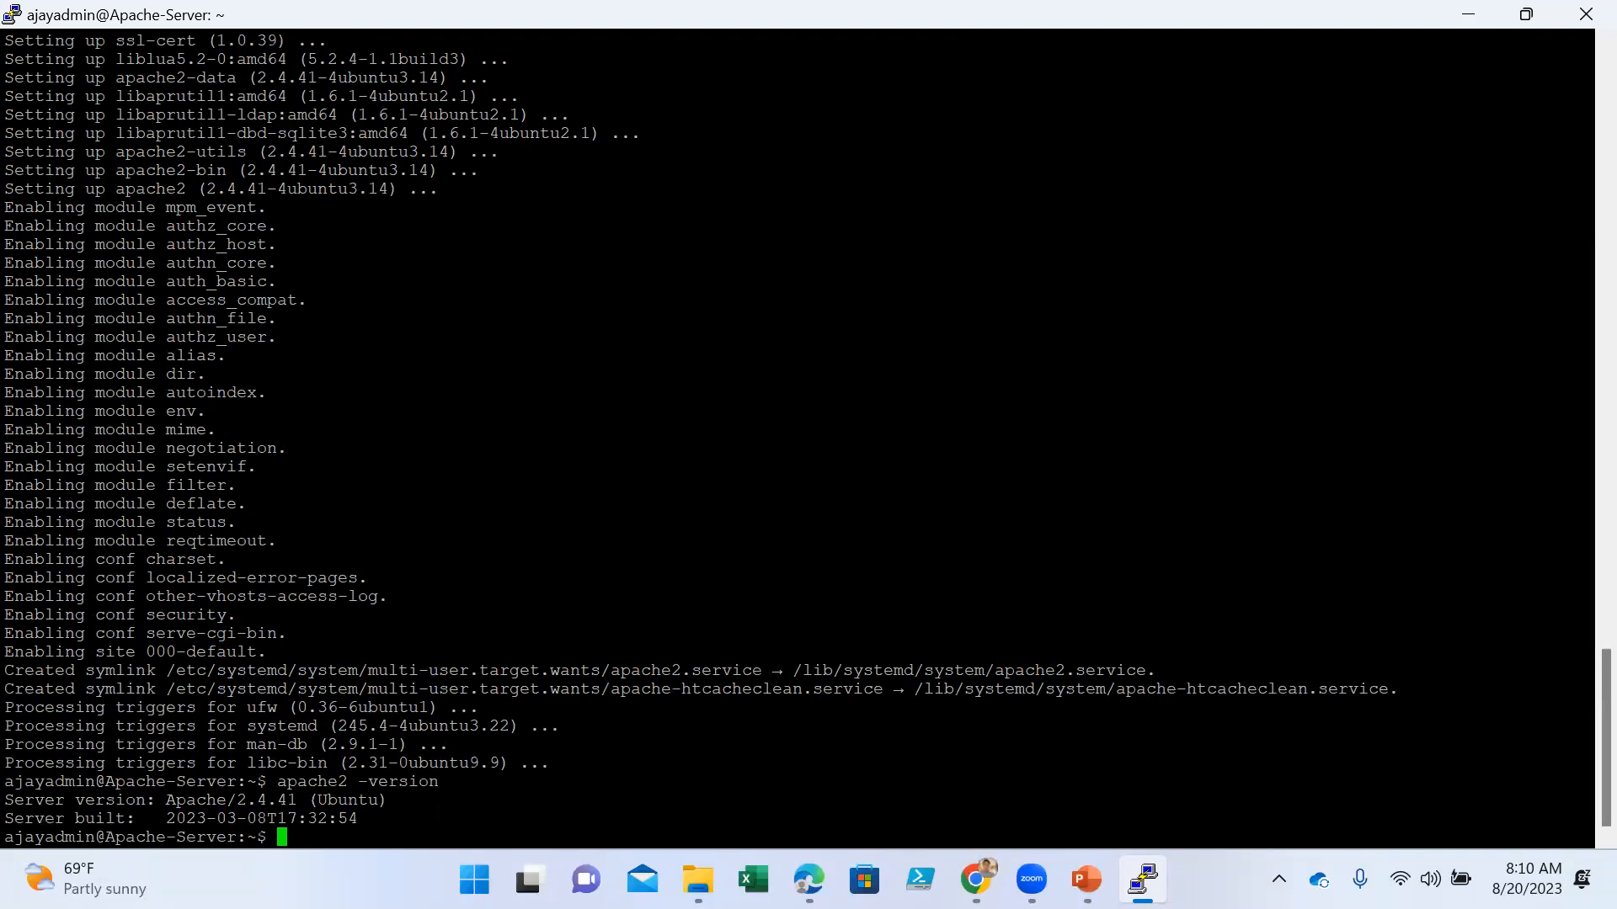
# - Check the state of the Apache service with sudo systemctl status apache2
pyautogui.write('sudo systemctl')
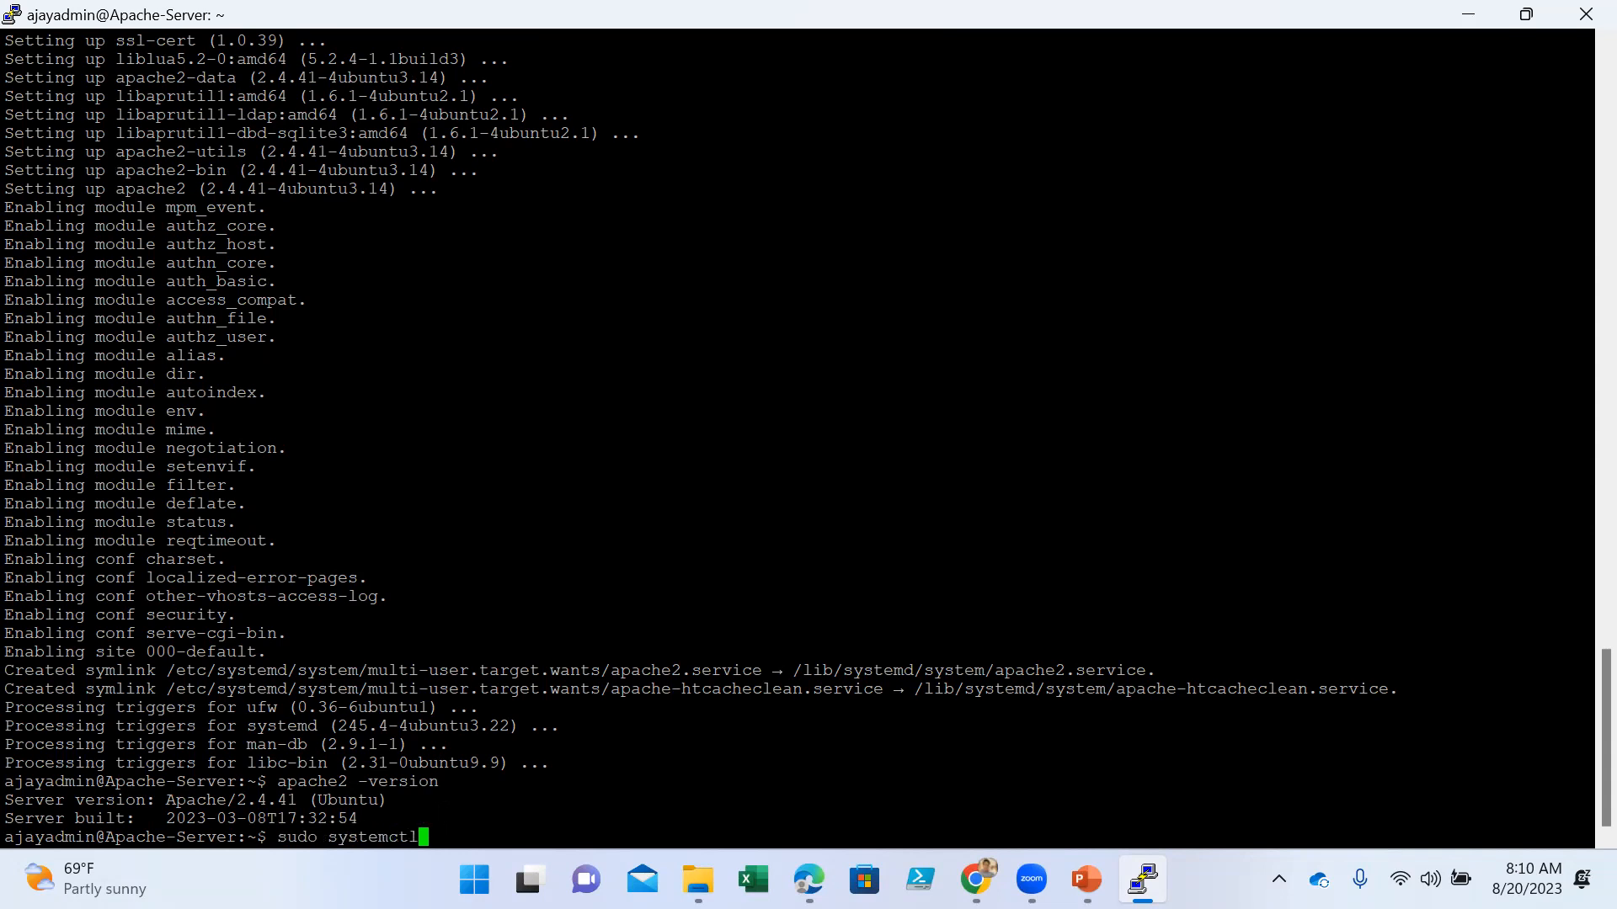
pyautogui.write(' status apache2')
pyautogui.press('Return')
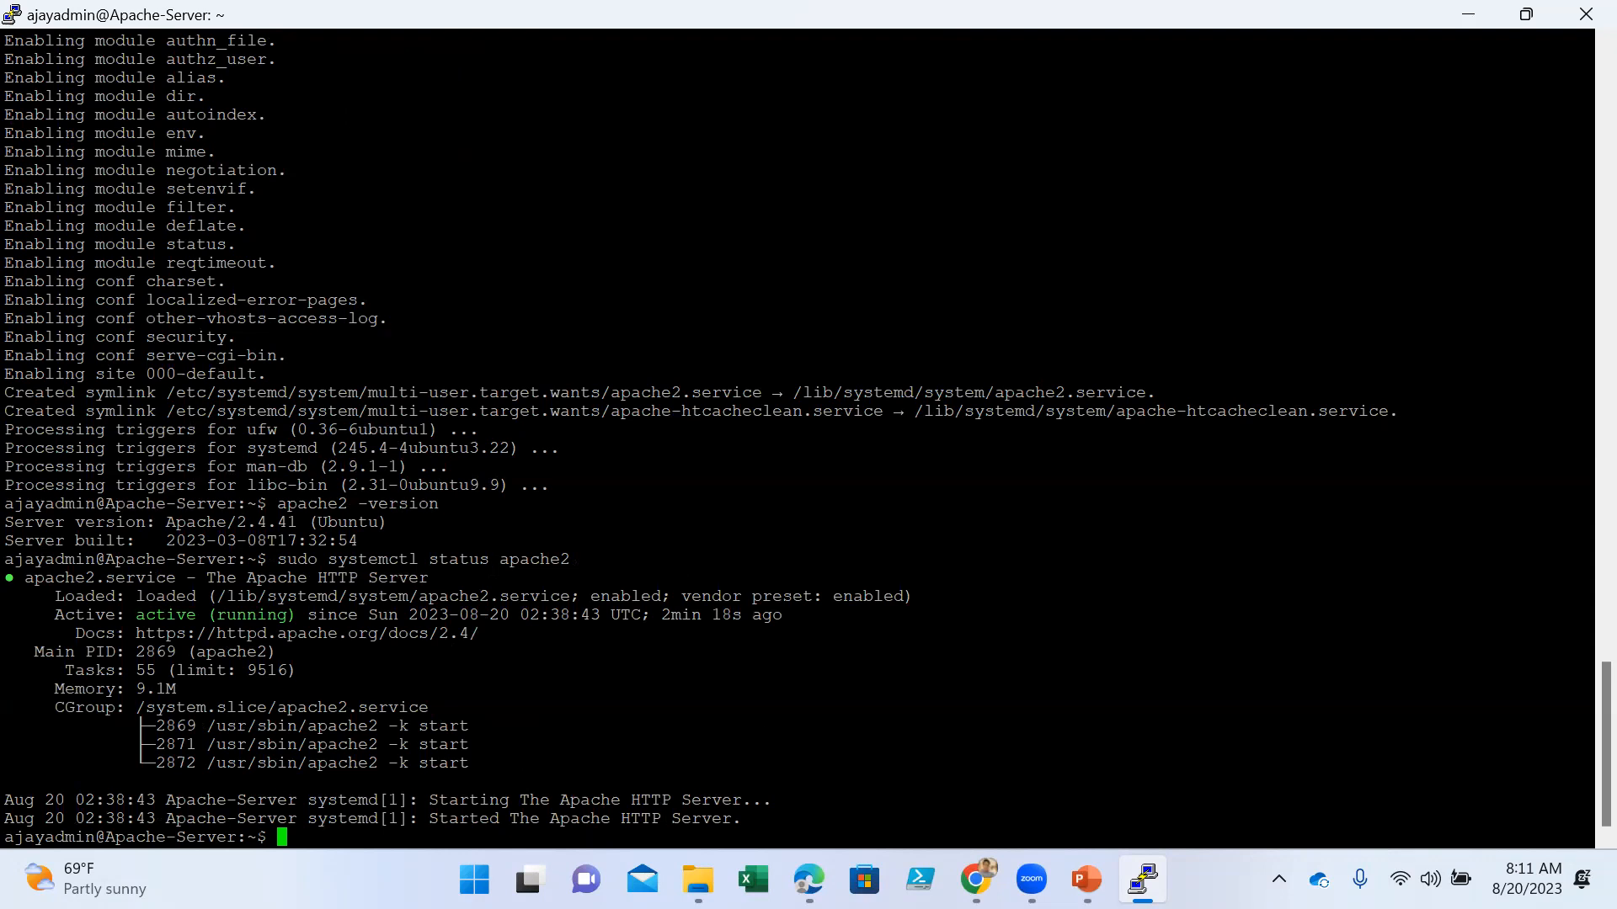
# - Restore the terminal to a smaller floating window, enlarge it slightly, and reload the 20.198.82.60 page in the browser
pyautogui.click(1532, 21)
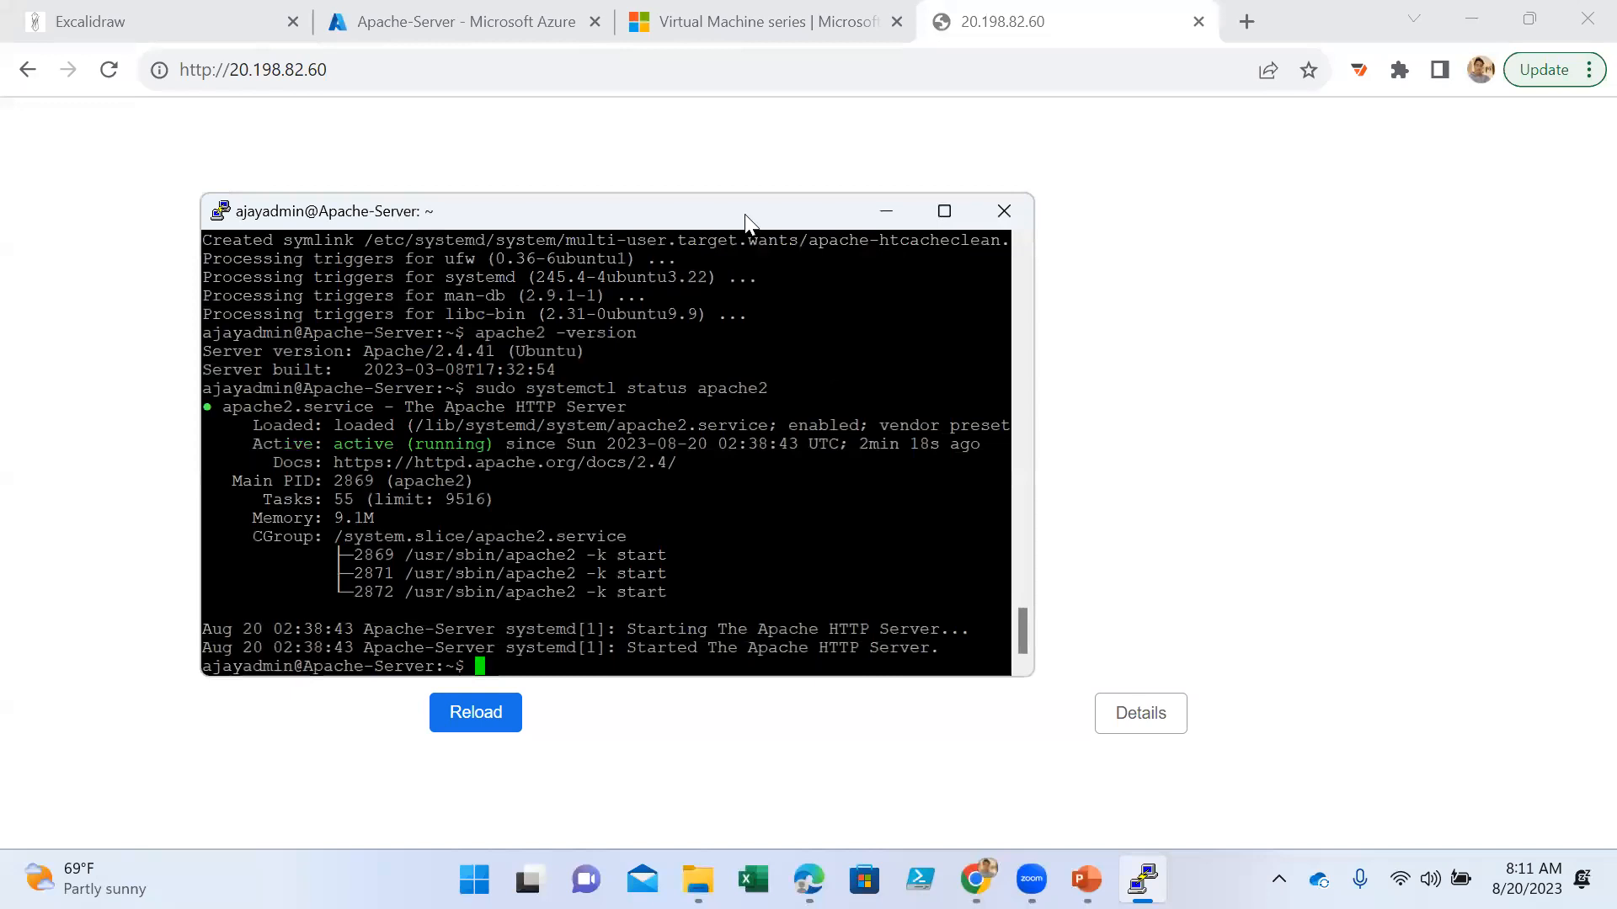
pyautogui.moveTo(745, 220); pyautogui.dragTo(763, 109)
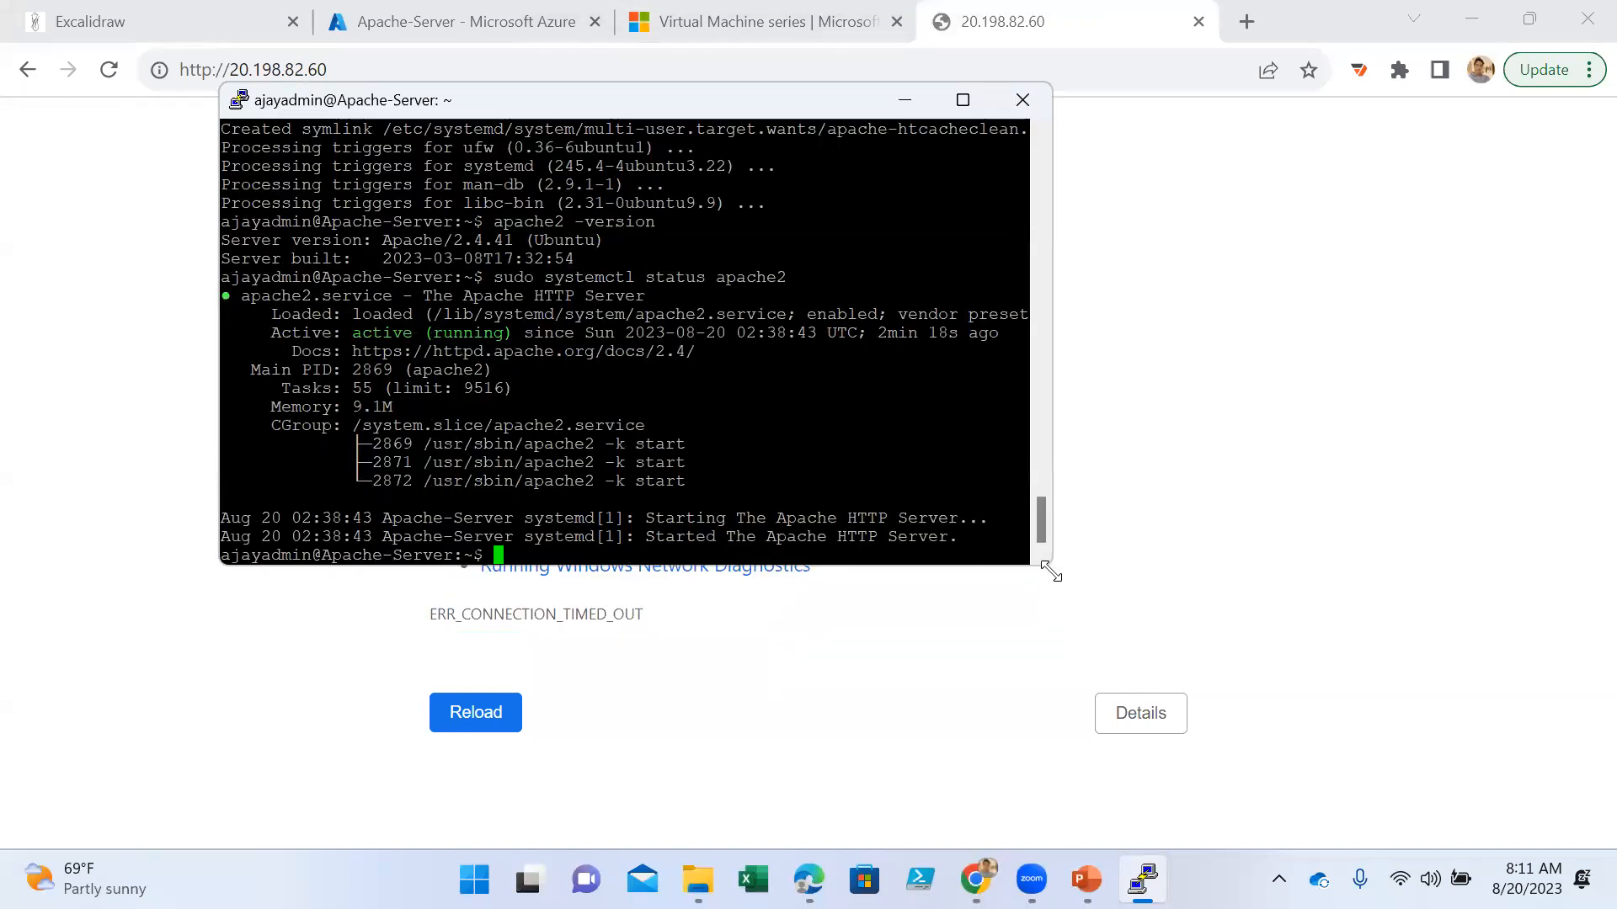
pyautogui.moveTo(1047, 566); pyautogui.dragTo(1273, 714)
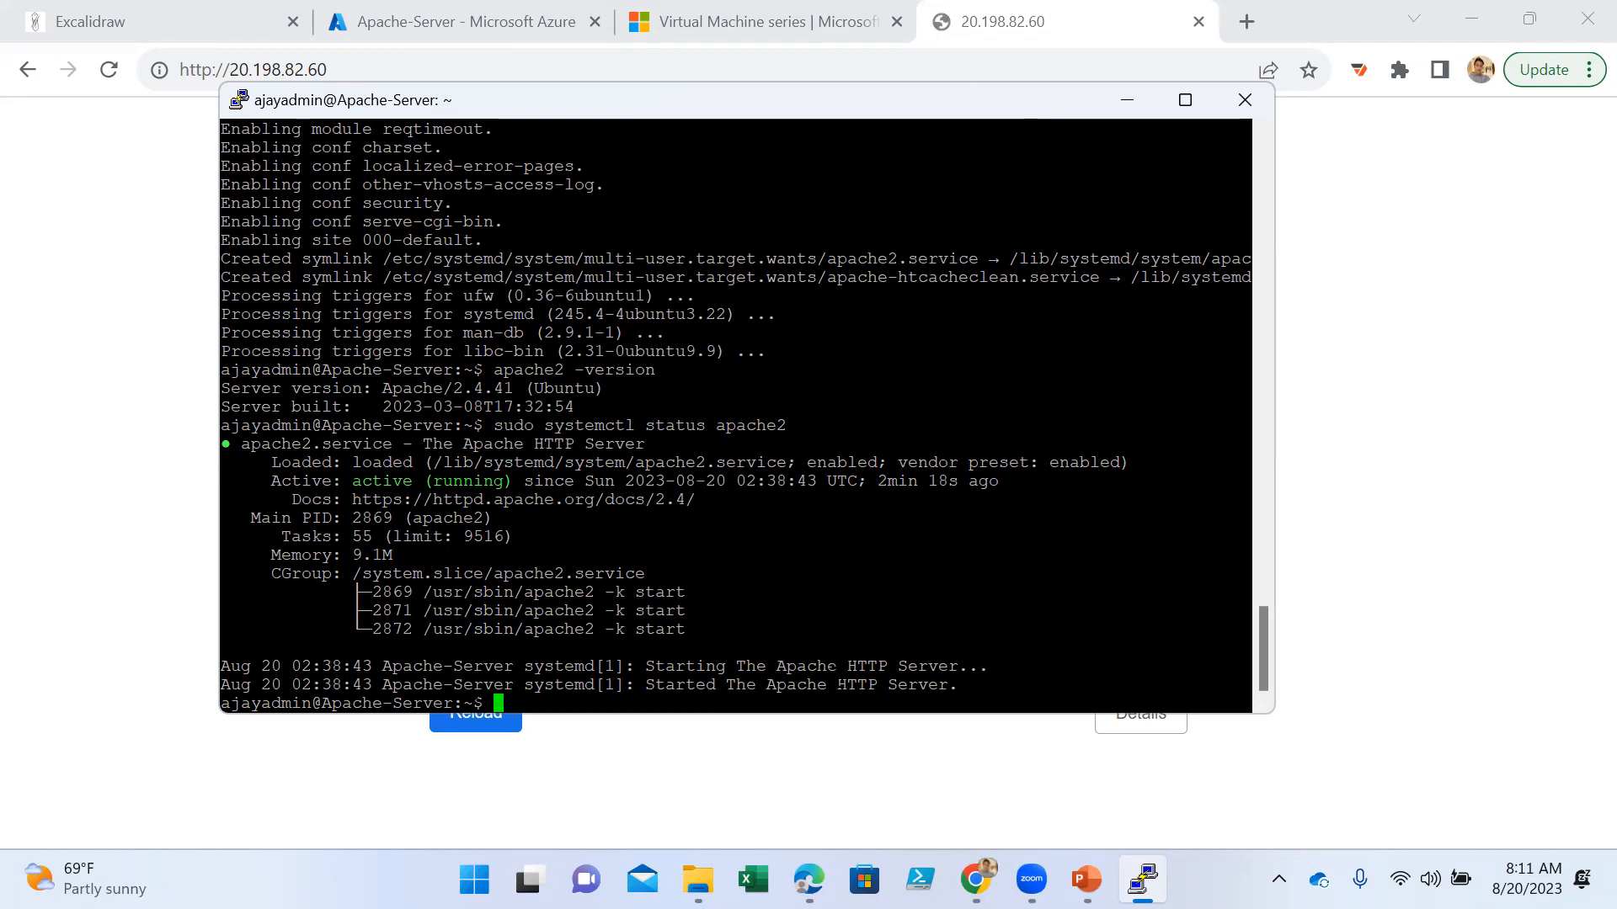
pyautogui.click(1312, 411)
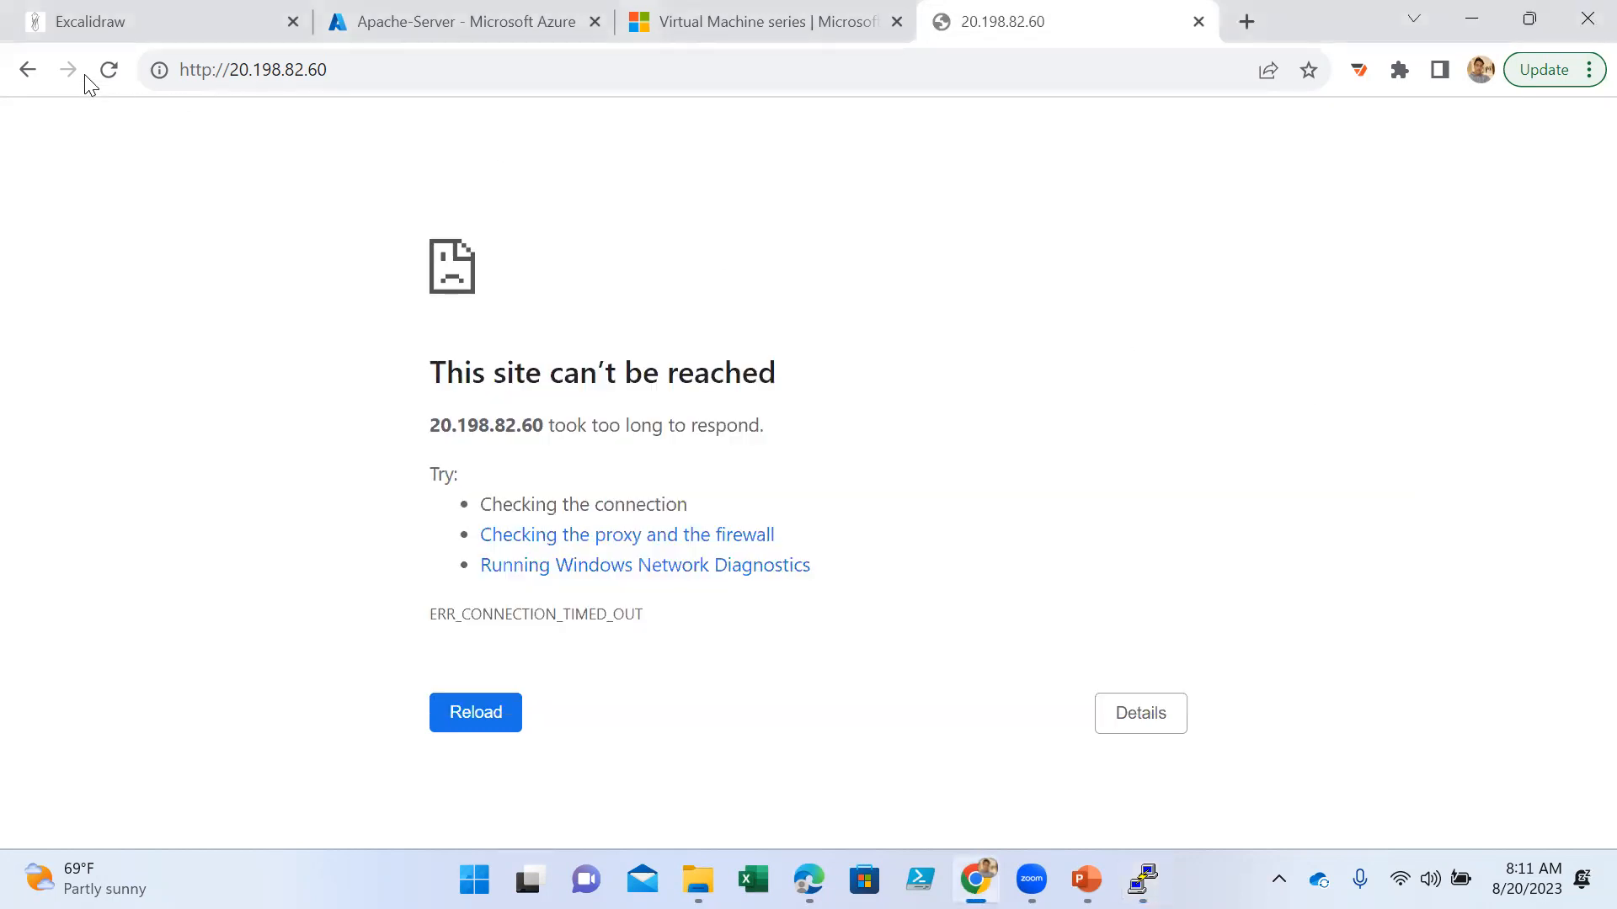
pyautogui.click(108, 72)
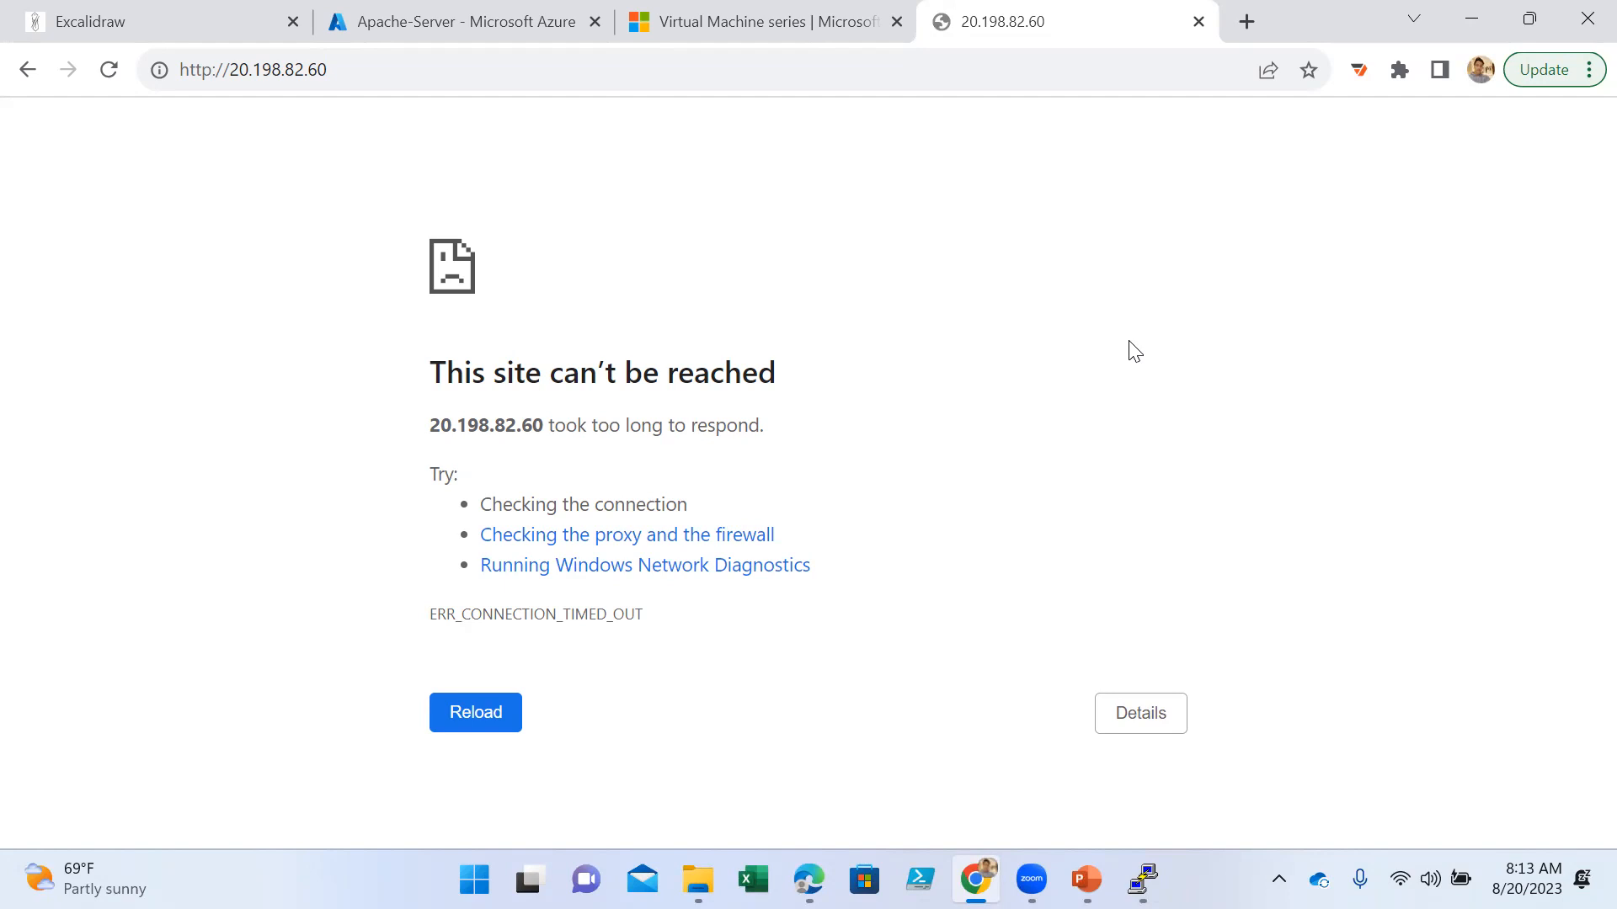
# - Open the Networking settings of the Apache-Server virtual machine in Azure and review its inbound port rules
pyautogui.click(413, 19)
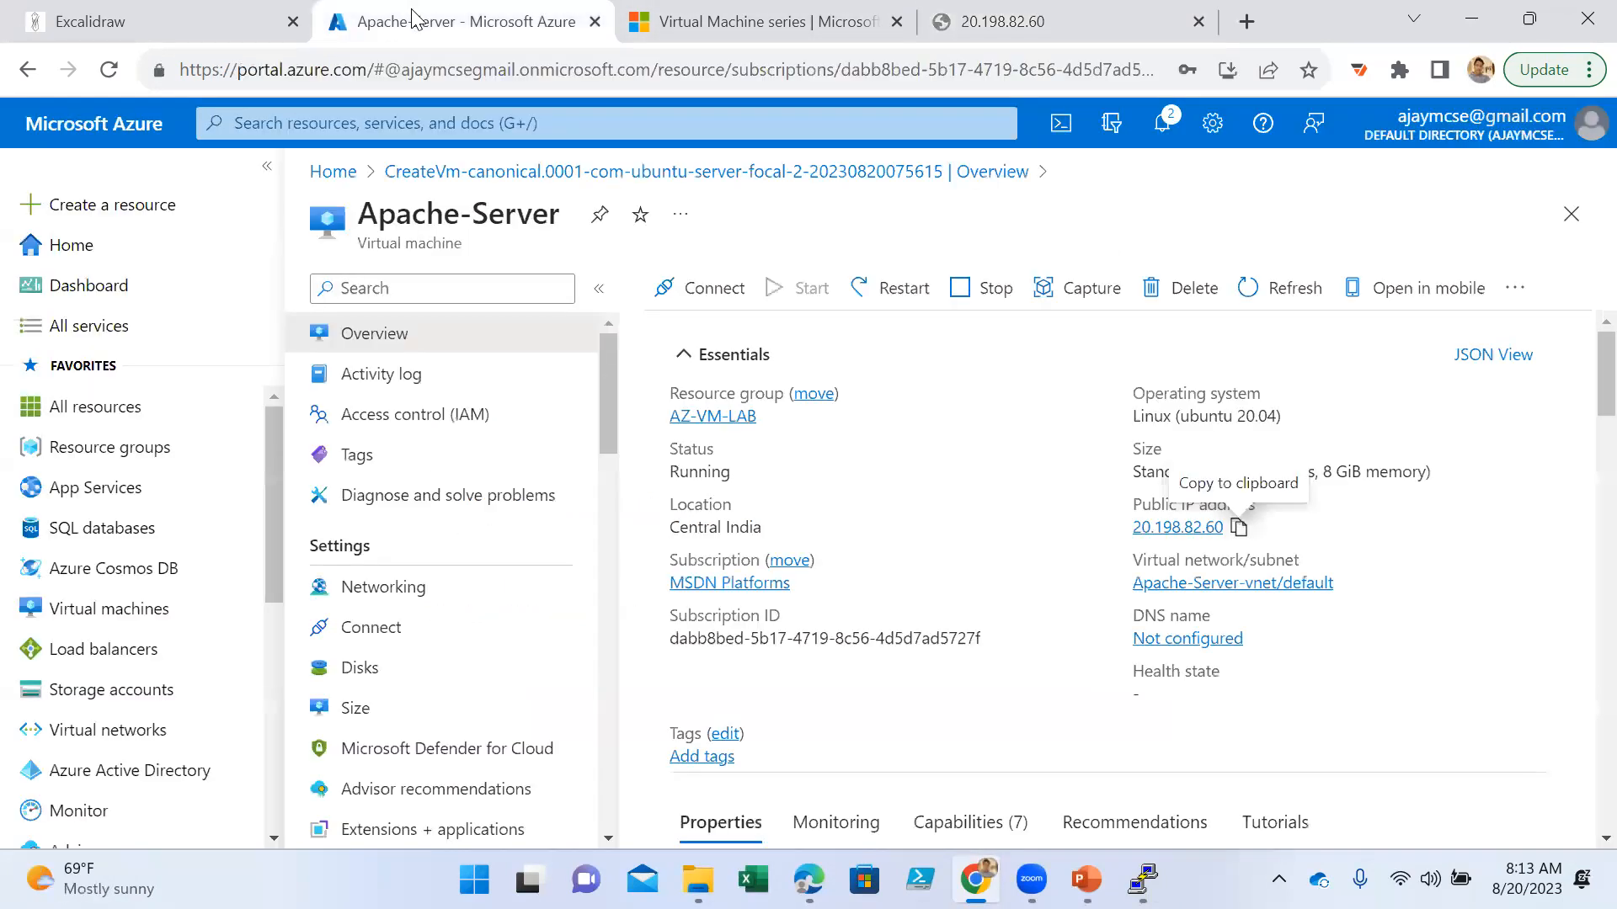
pyautogui.click(436, 591)
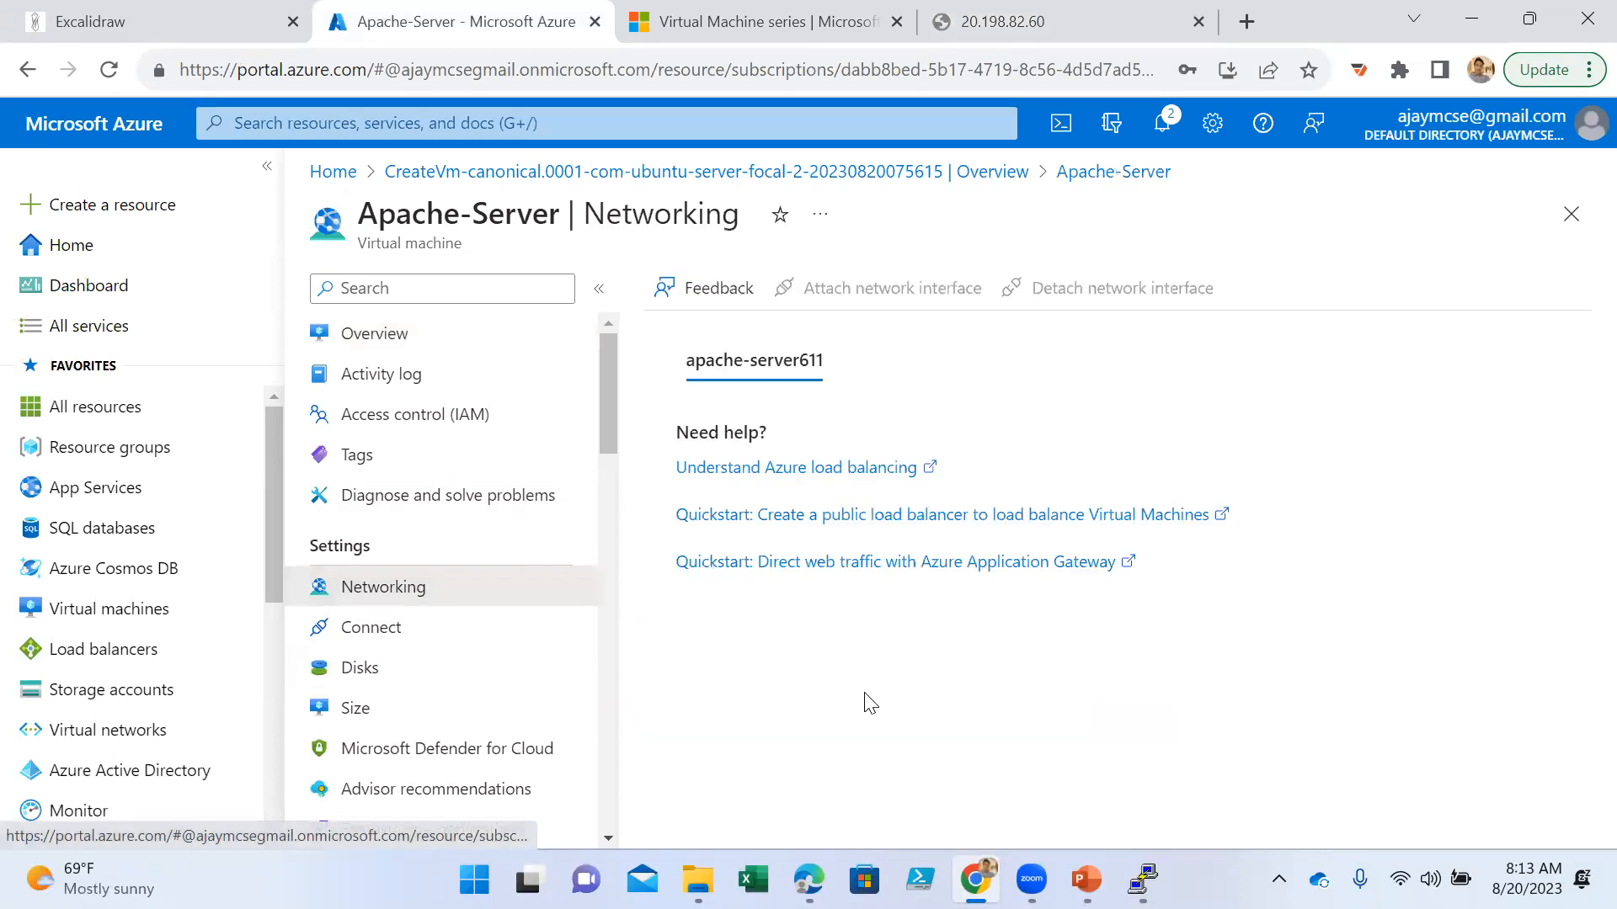
pyautogui.scroll(-3, 892, 673)
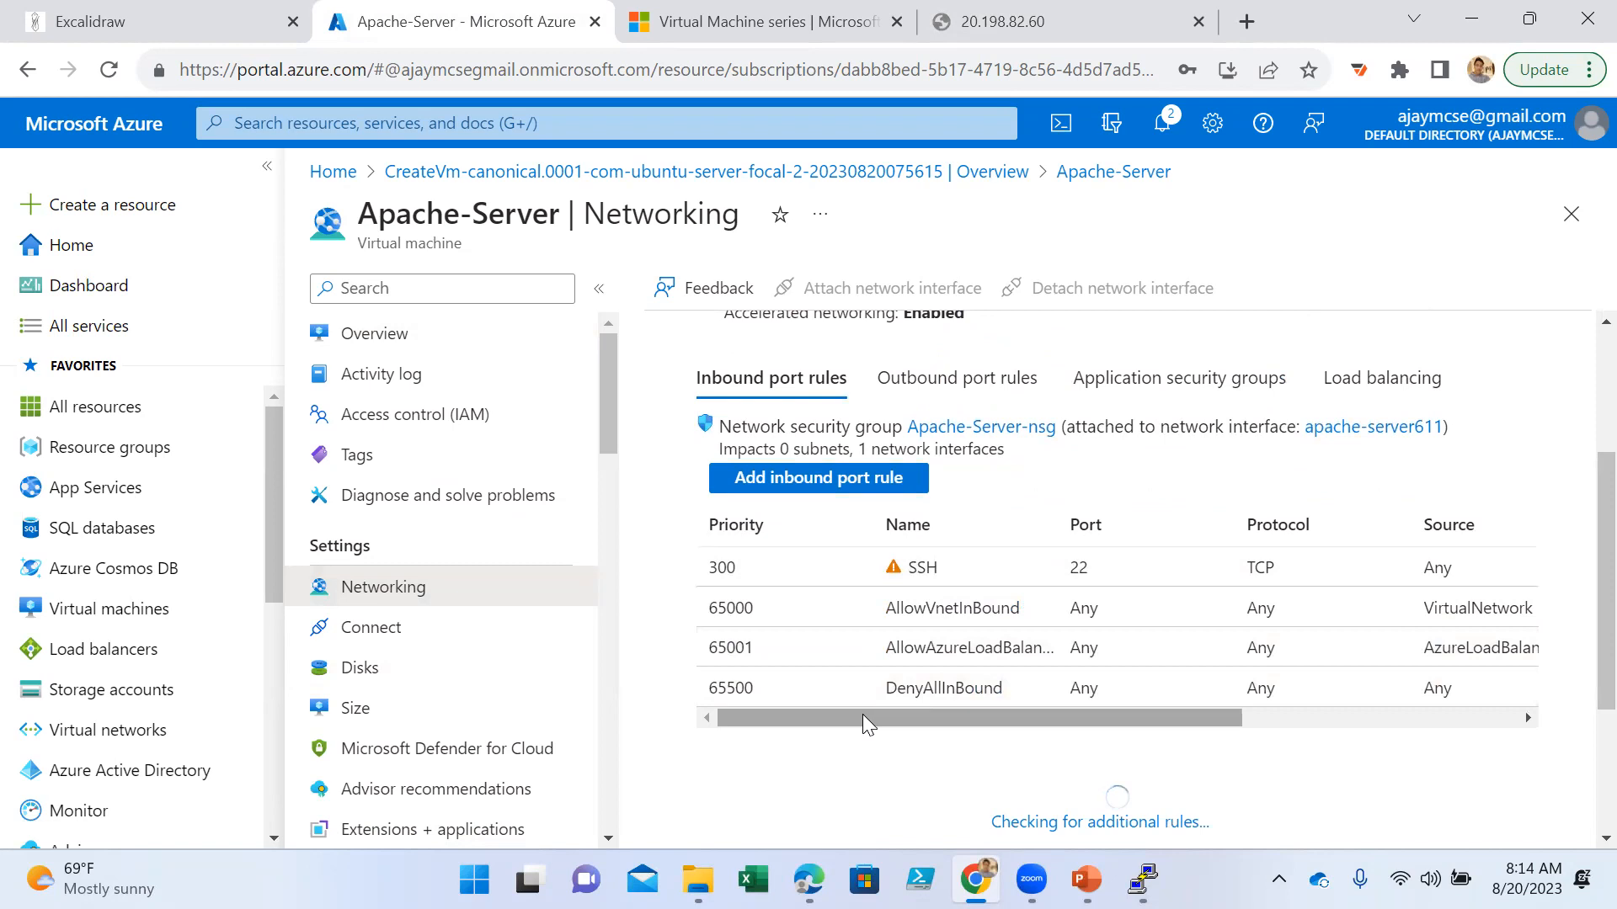
pyautogui.moveTo(862, 714); pyautogui.dragTo(827, 757)
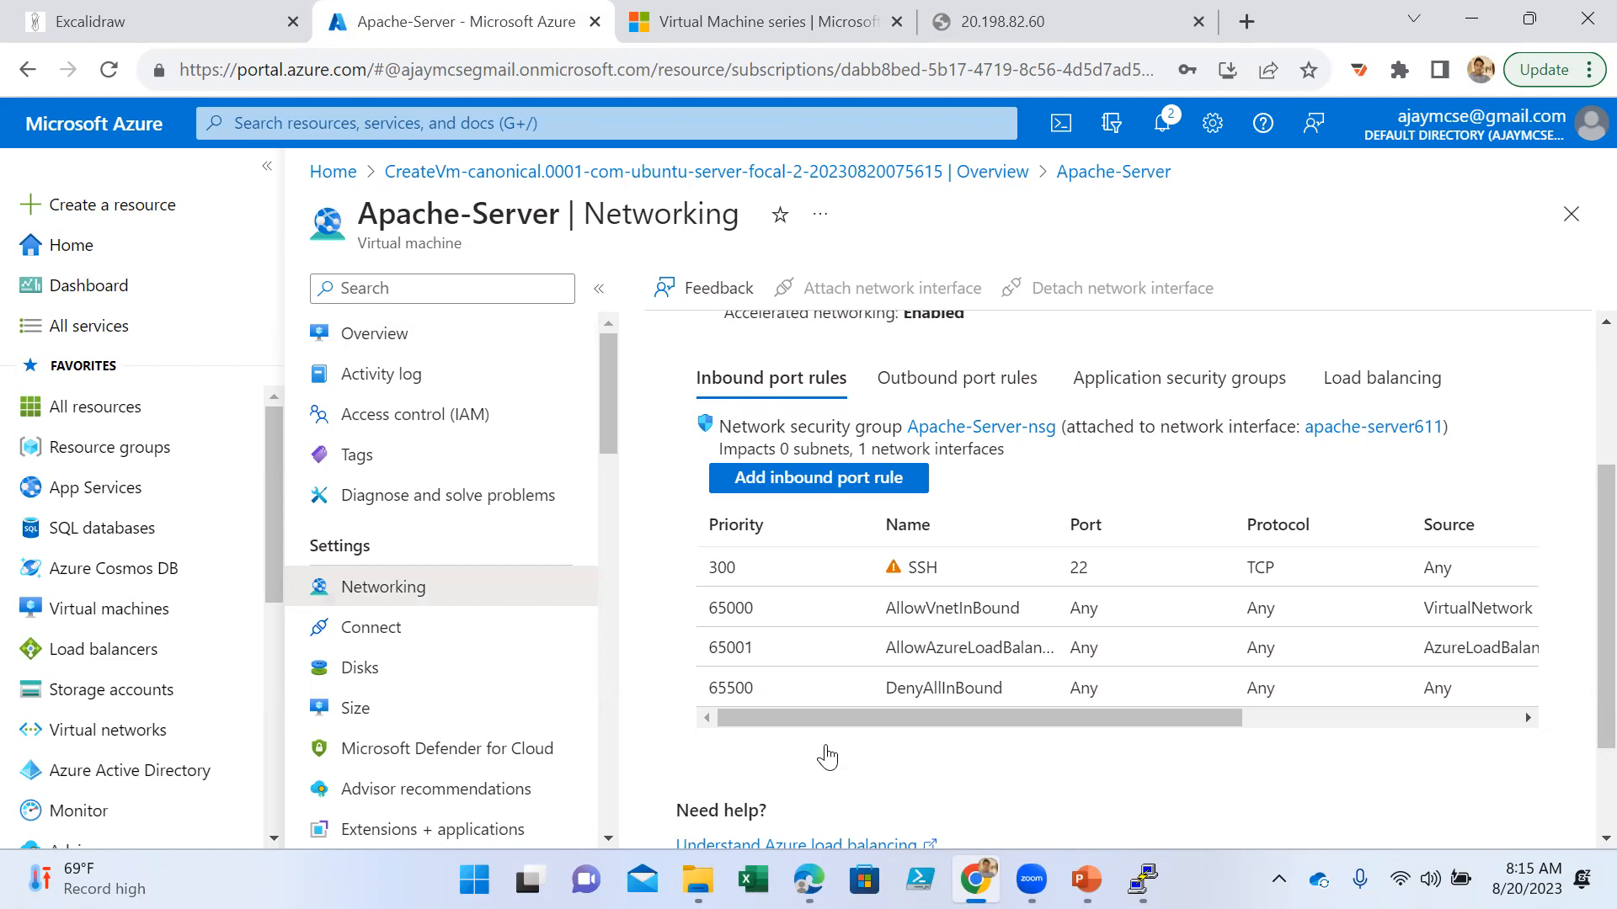
# - Start a new inbound port rule for Apache-Server-nsg and set its service to HTTP
pyautogui.click(804, 480)
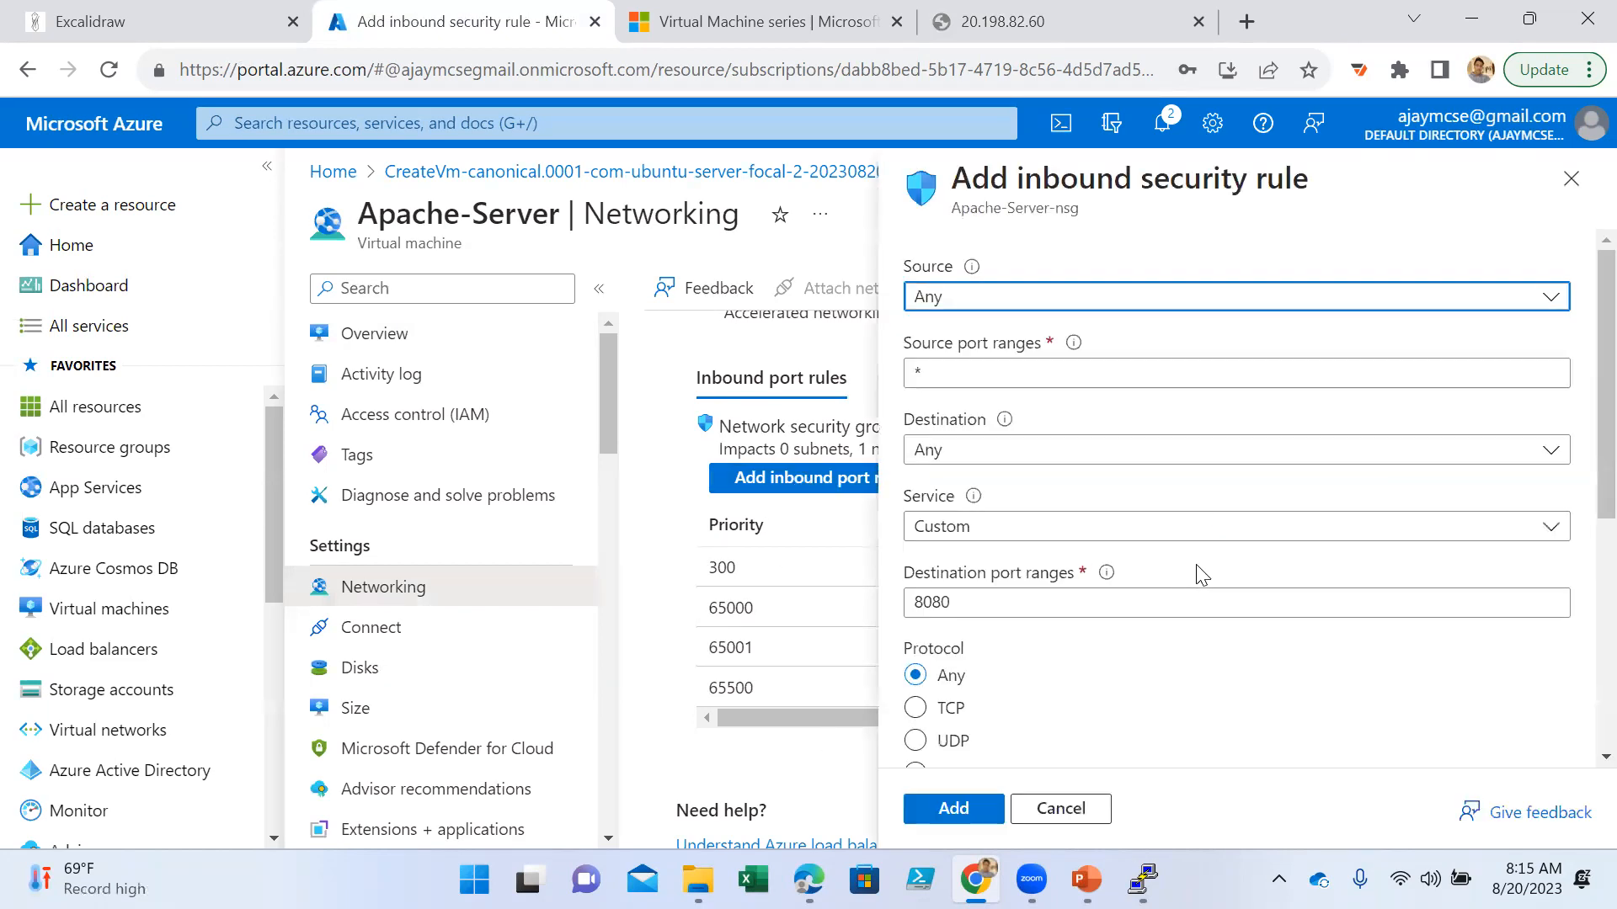
pyautogui.click(1014, 533)
pyautogui.scroll(-10, 1057, 421)
pyautogui.scroll(8, 1065, 486)
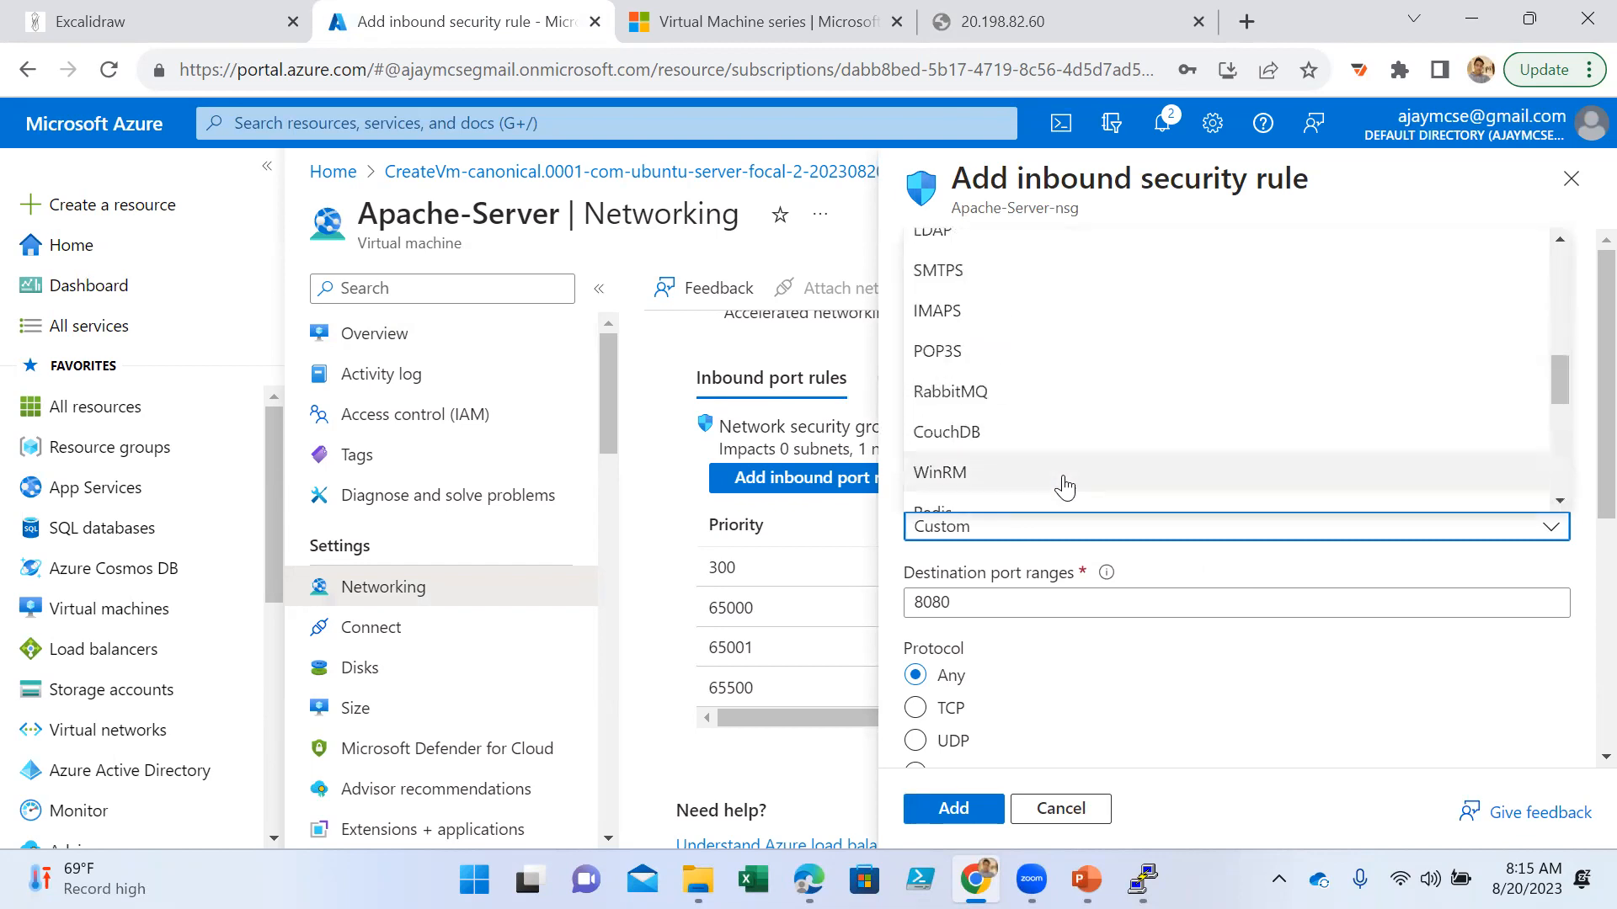
pyautogui.scroll(4, 1065, 486)
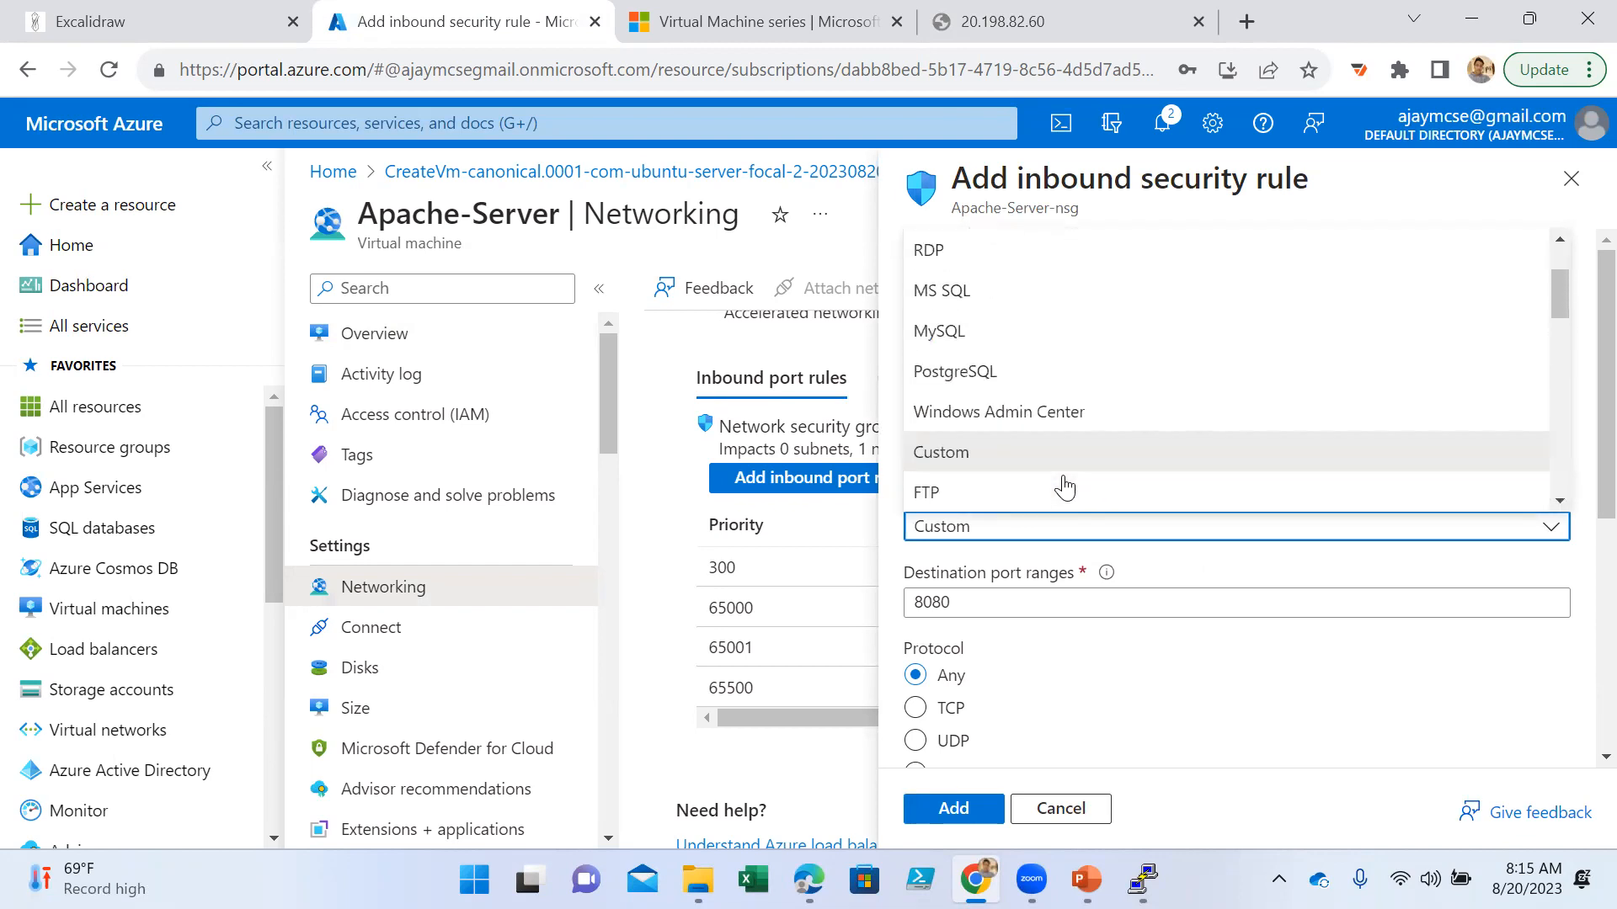
pyautogui.click(960, 271)
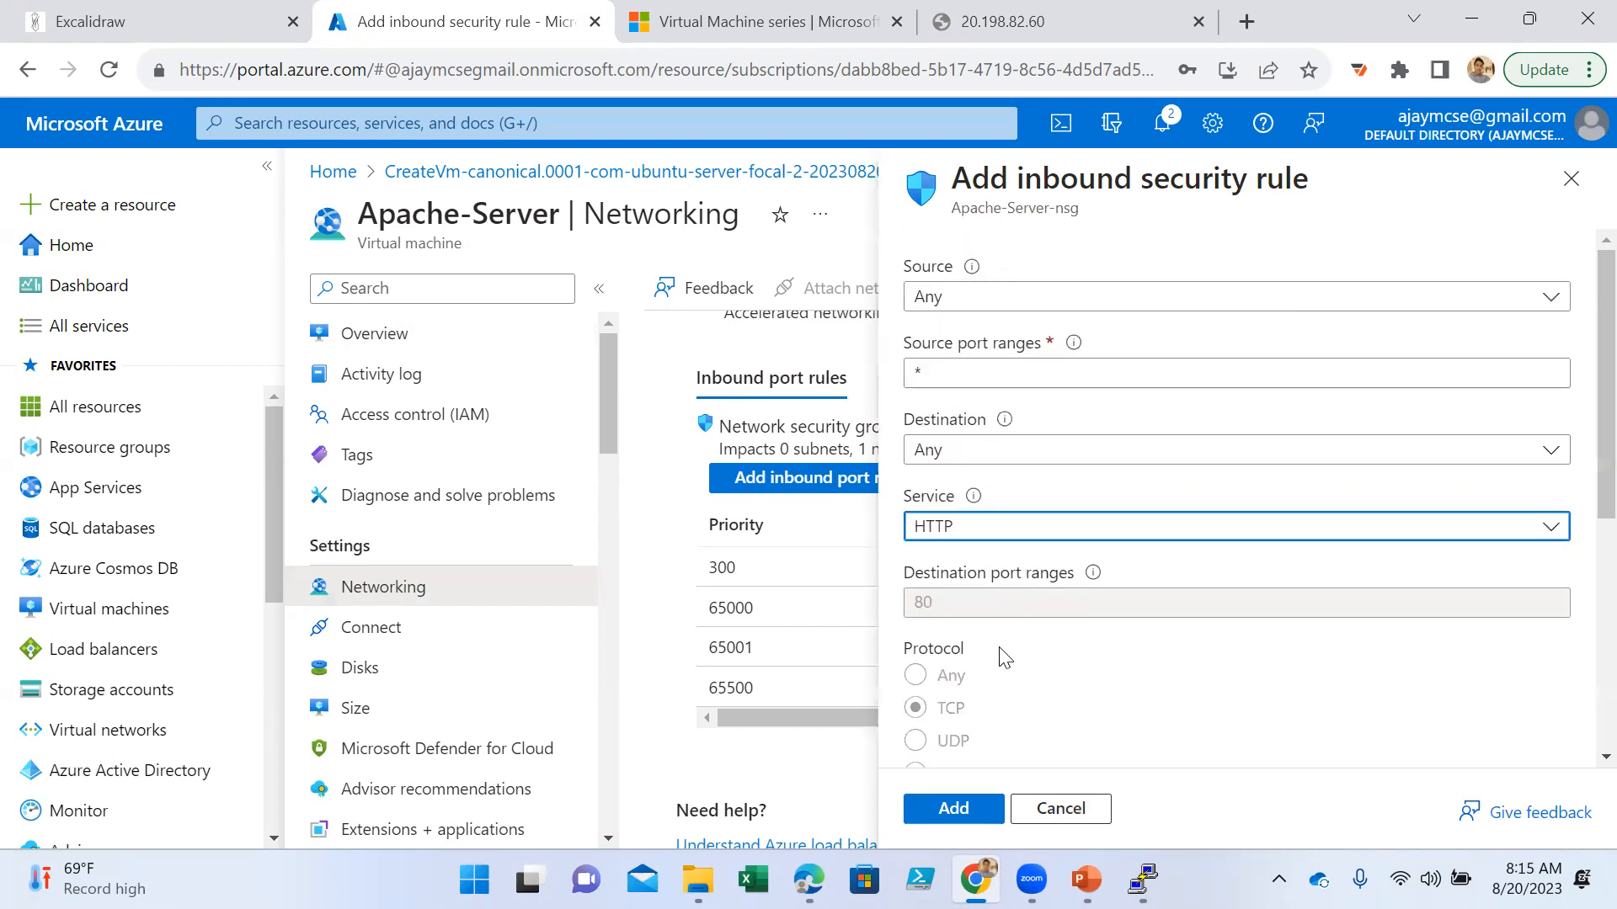
# - Describe the HTTP inbound rule as "for apache" and add it to the network security group
pyautogui.scroll(-5, 1112, 623)
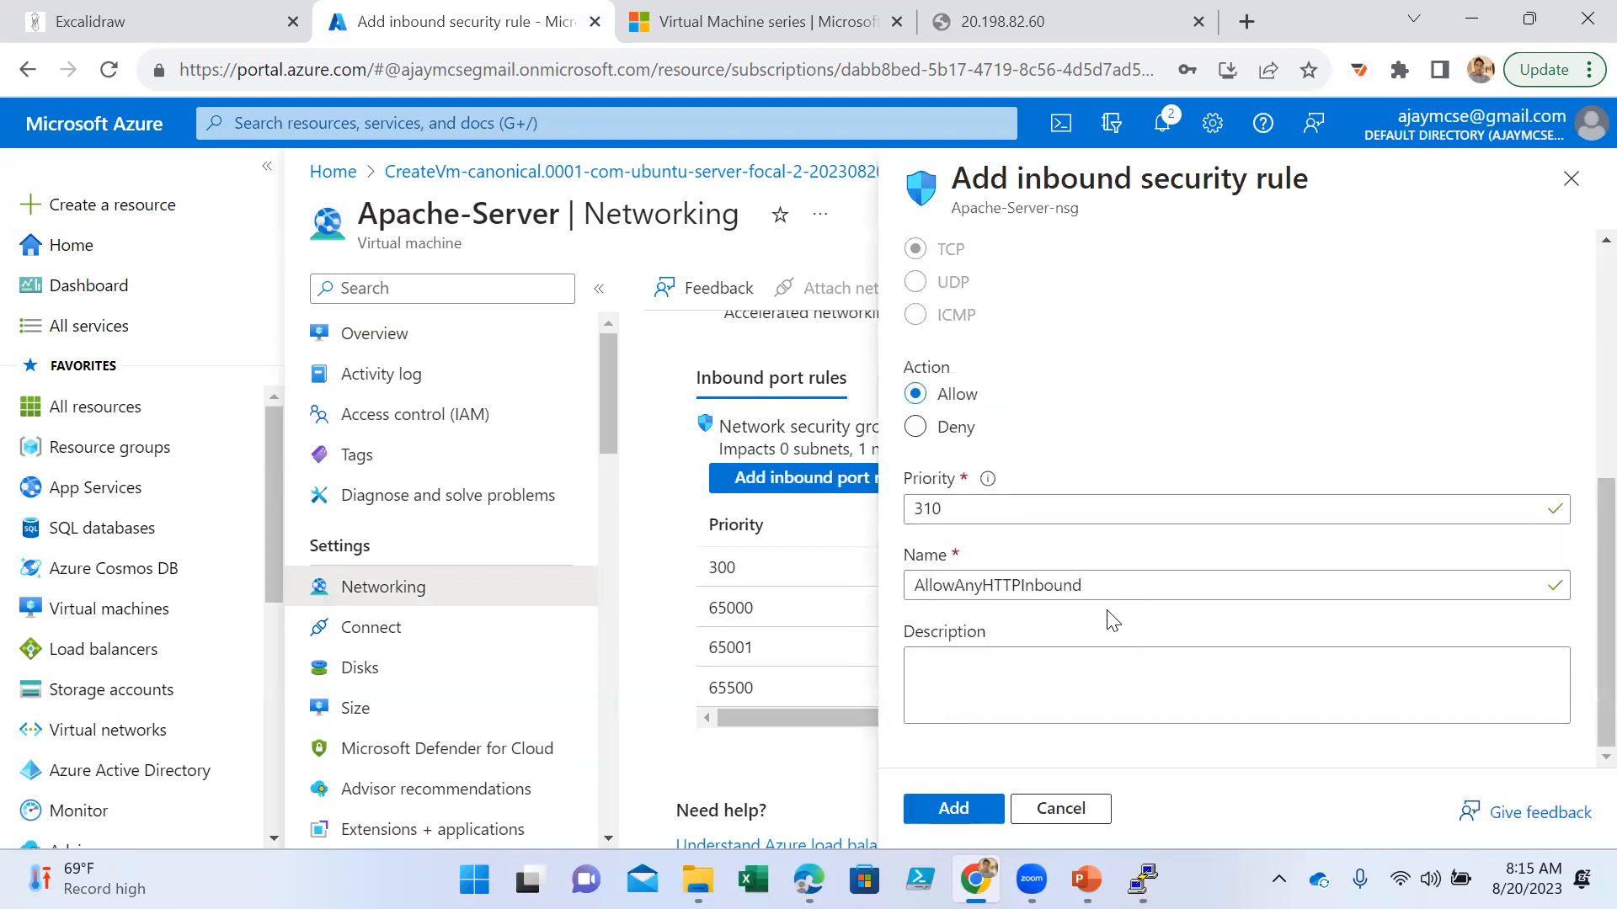
pyautogui.click(1052, 665)
pyautogui.write('for apache')
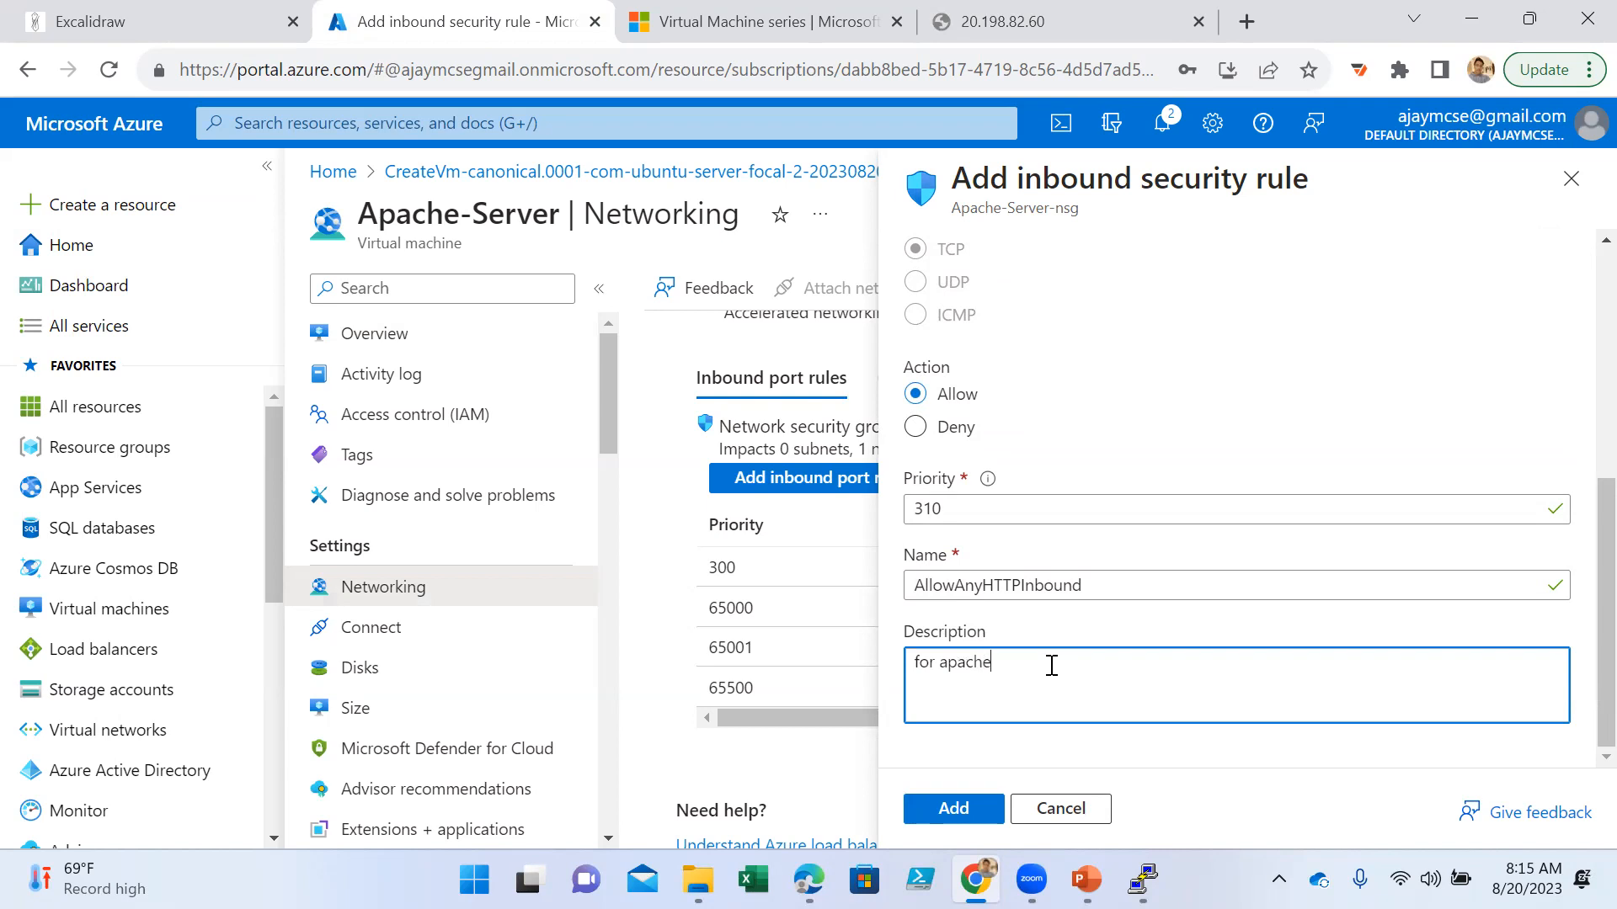
pyautogui.click(966, 808)
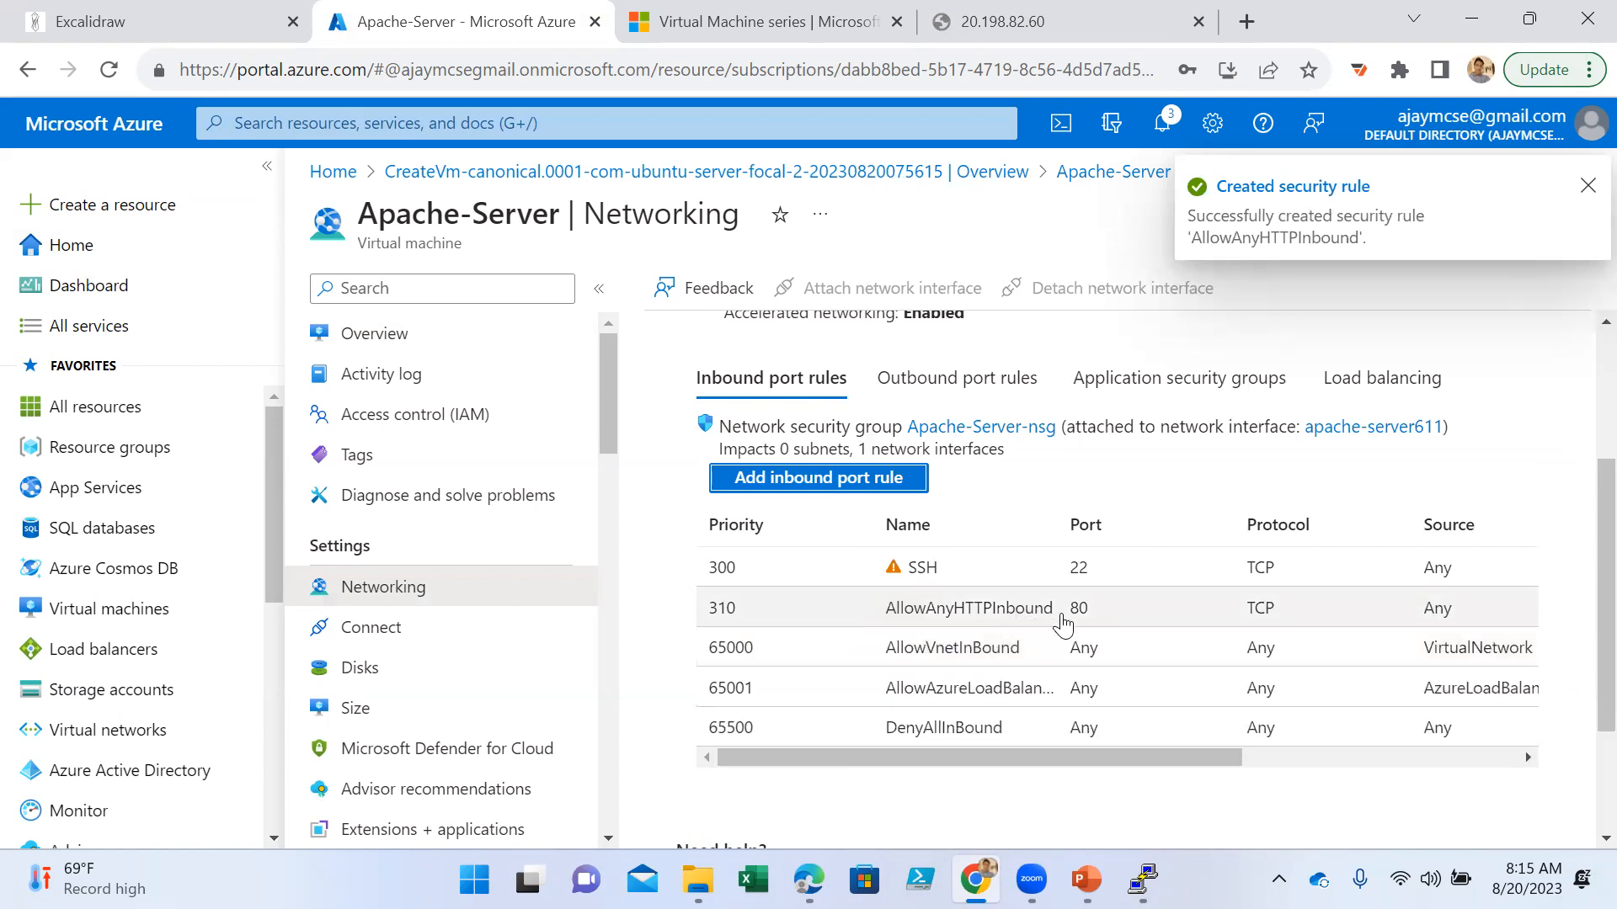
pyautogui.click(1311, 761)
pyautogui.moveTo(1311, 760); pyautogui.dragTo(1001, 772)
pyautogui.click(1054, 28)
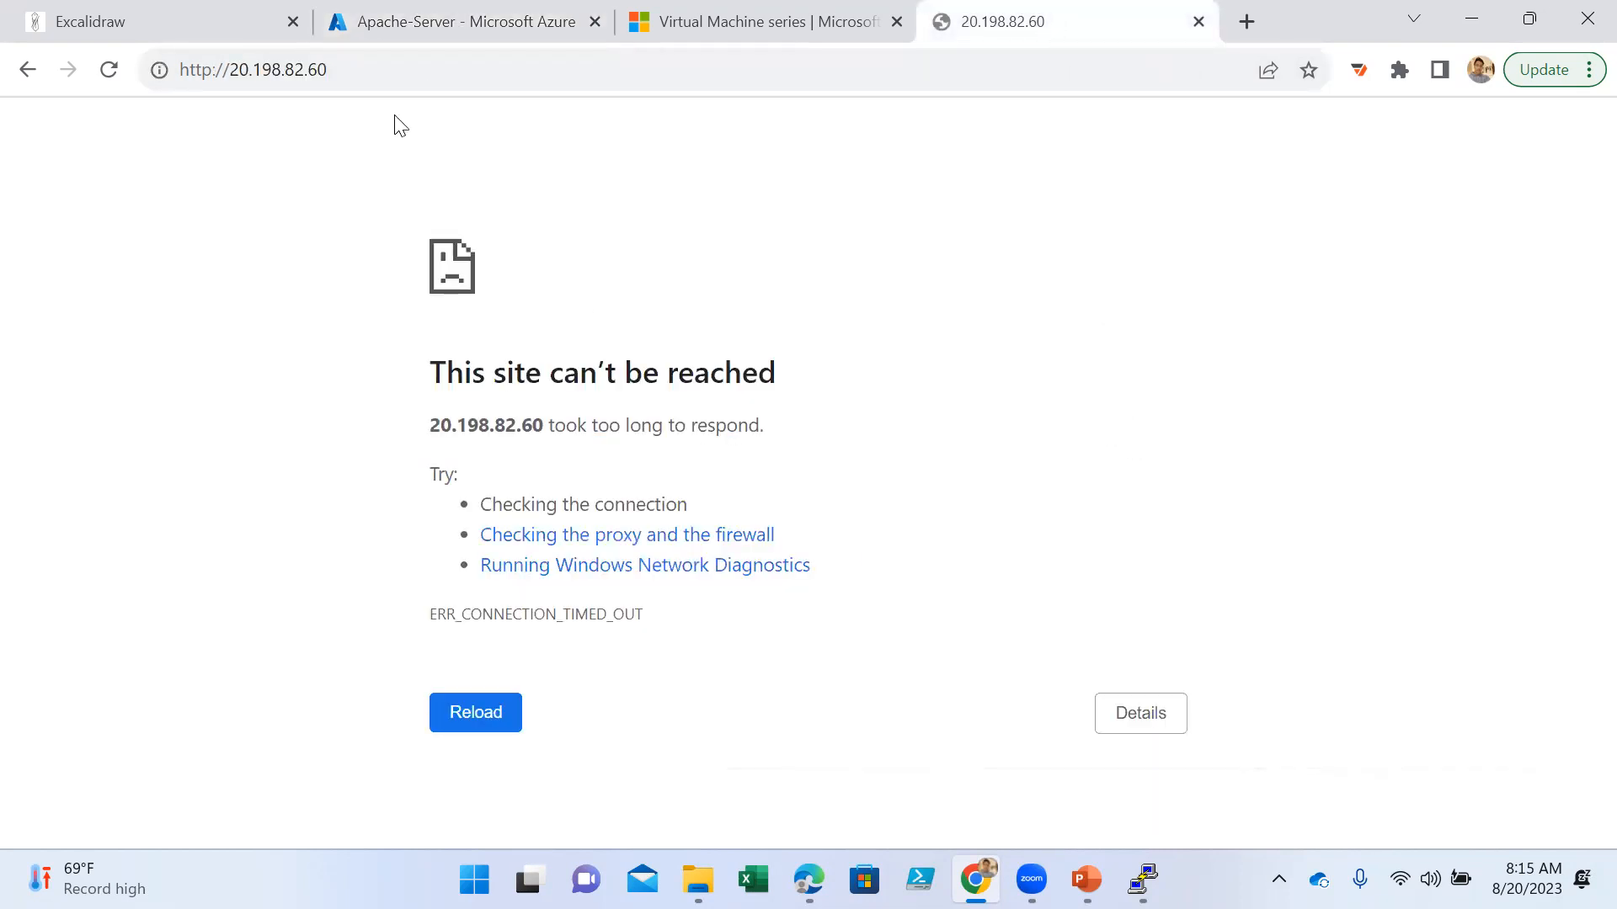
pyautogui.click(392, 69)
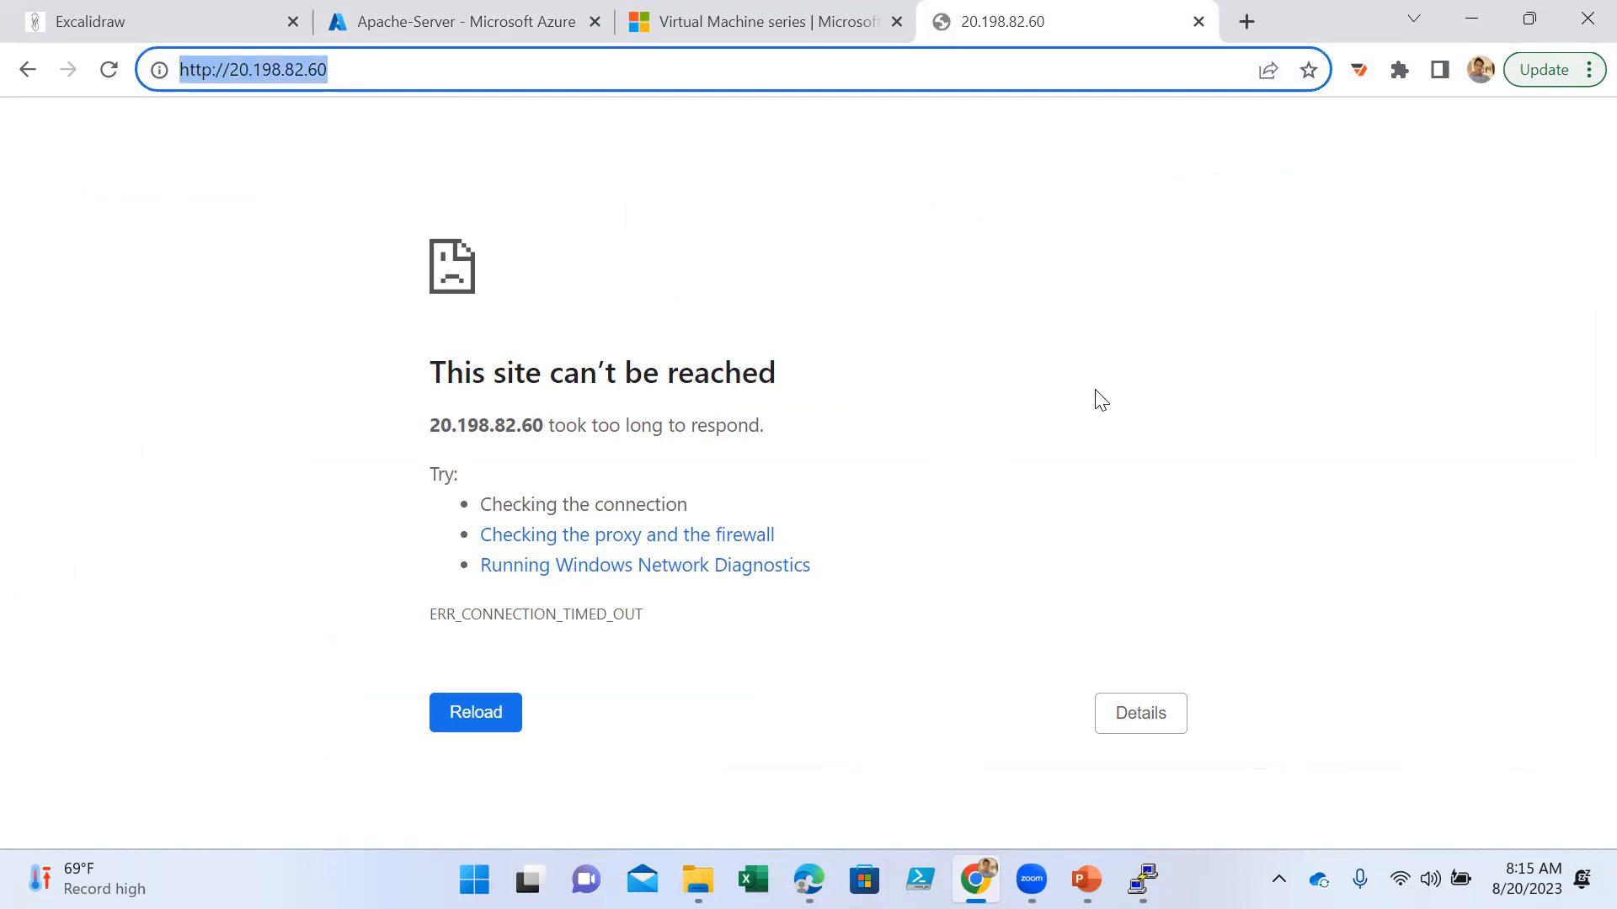
pyautogui.press('Return')
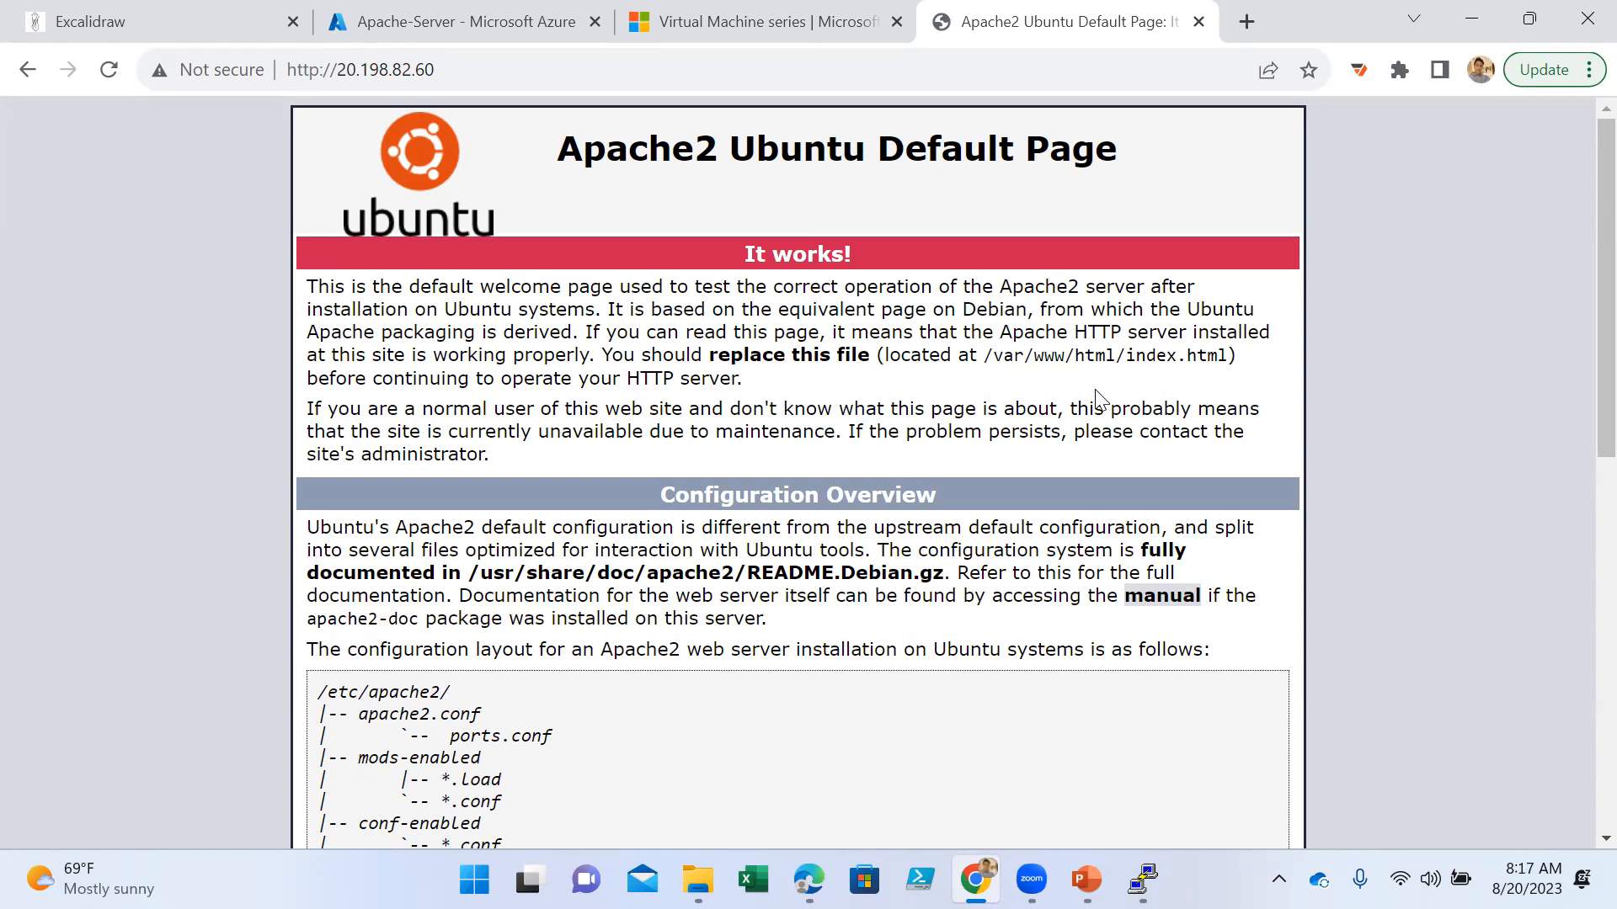
# - Switch to Excalidraw and delete the cost, hardware specification, East-US and subscription text labels around the virtual machine
pyautogui.click(137, 25)
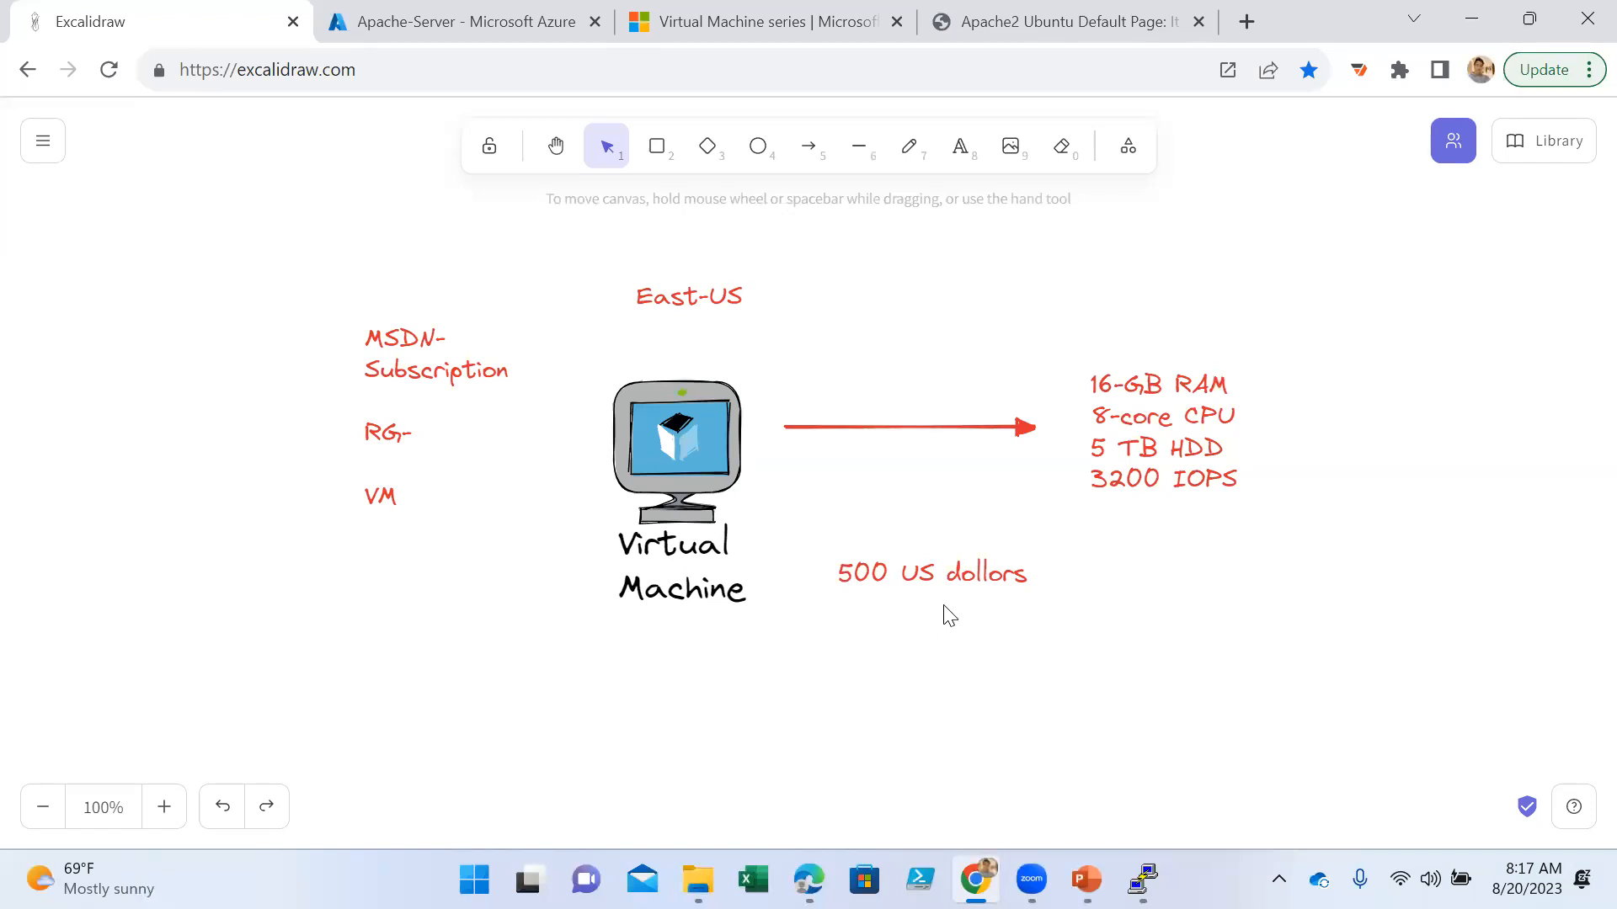
pyautogui.click(943, 570)
pyautogui.press('Delete')
pyautogui.click(1101, 494)
pyautogui.press('Delete')
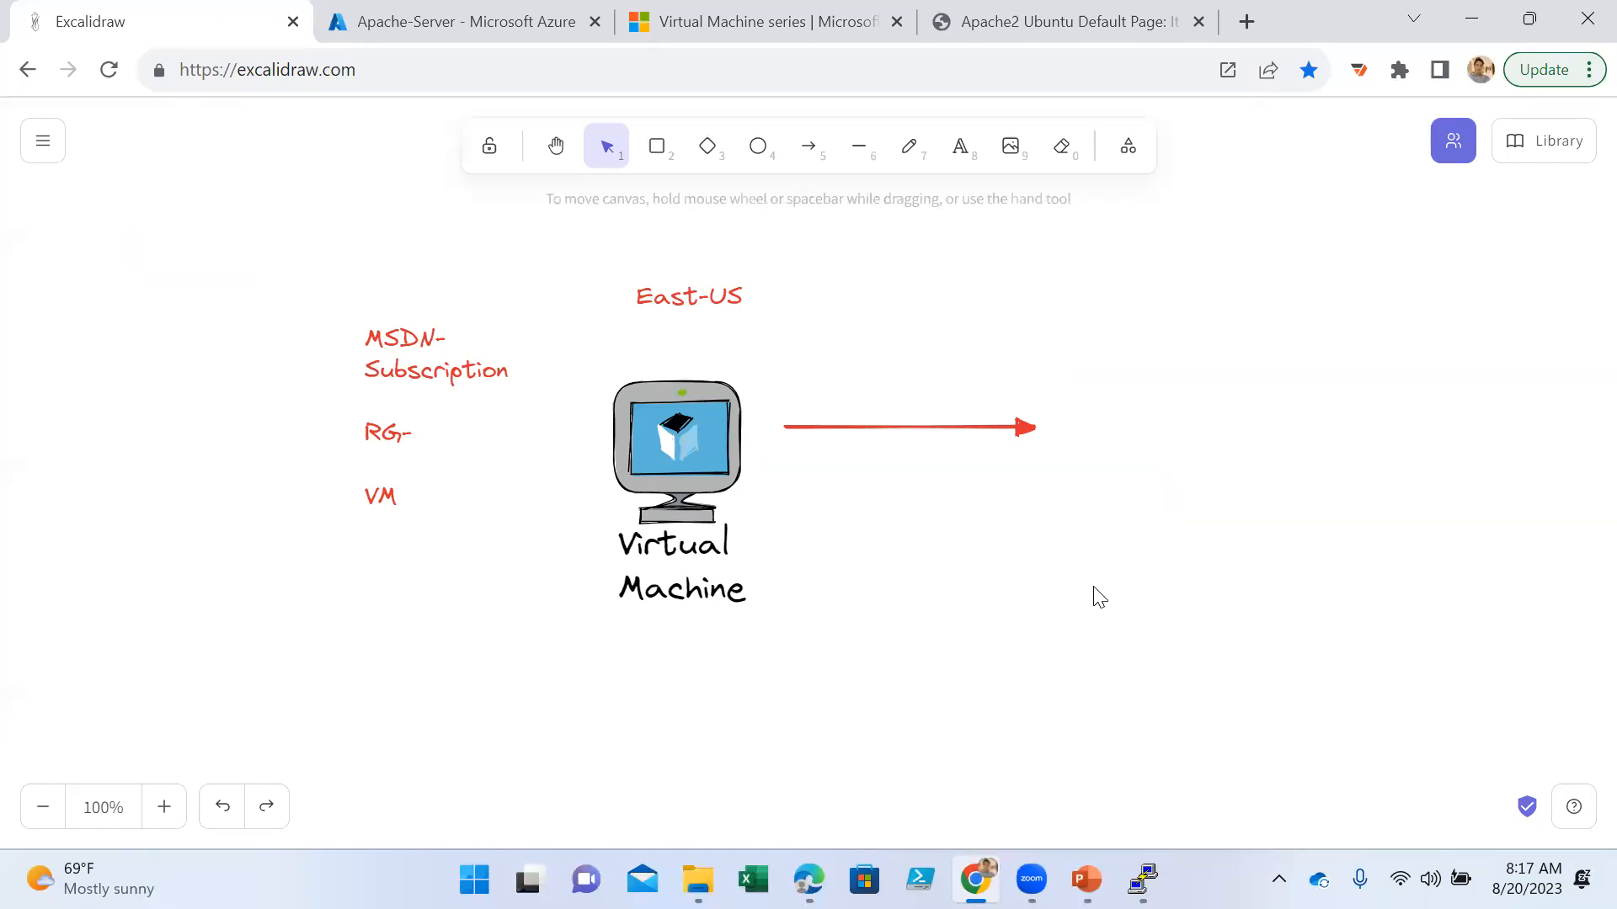
pyautogui.click(692, 306)
pyautogui.press('Delete')
pyautogui.moveTo(534, 294); pyautogui.dragTo(281, 614)
pyautogui.press('Delete')
pyautogui.click(931, 423)
pyautogui.click(923, 637)
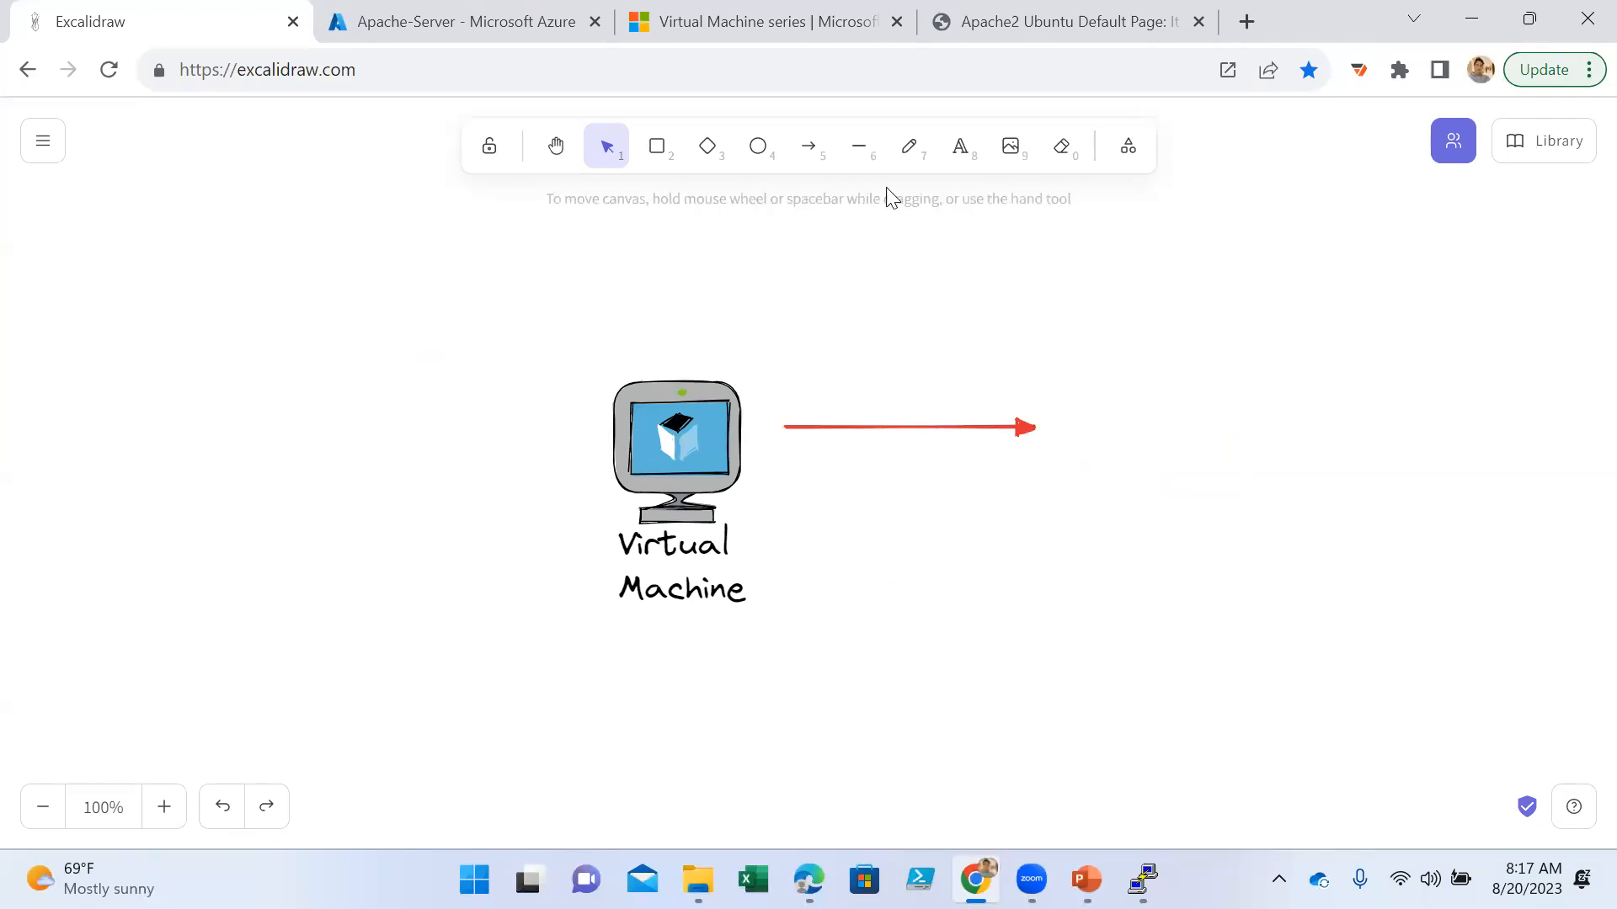
# - Draw a red arrow rising diagonally to the Virtual Machine caption and add the orange label "Inbound" above it
pyautogui.click(812, 152)
pyautogui.moveTo(336, 727); pyautogui.dragTo(590, 601)
pyautogui.click(959, 148)
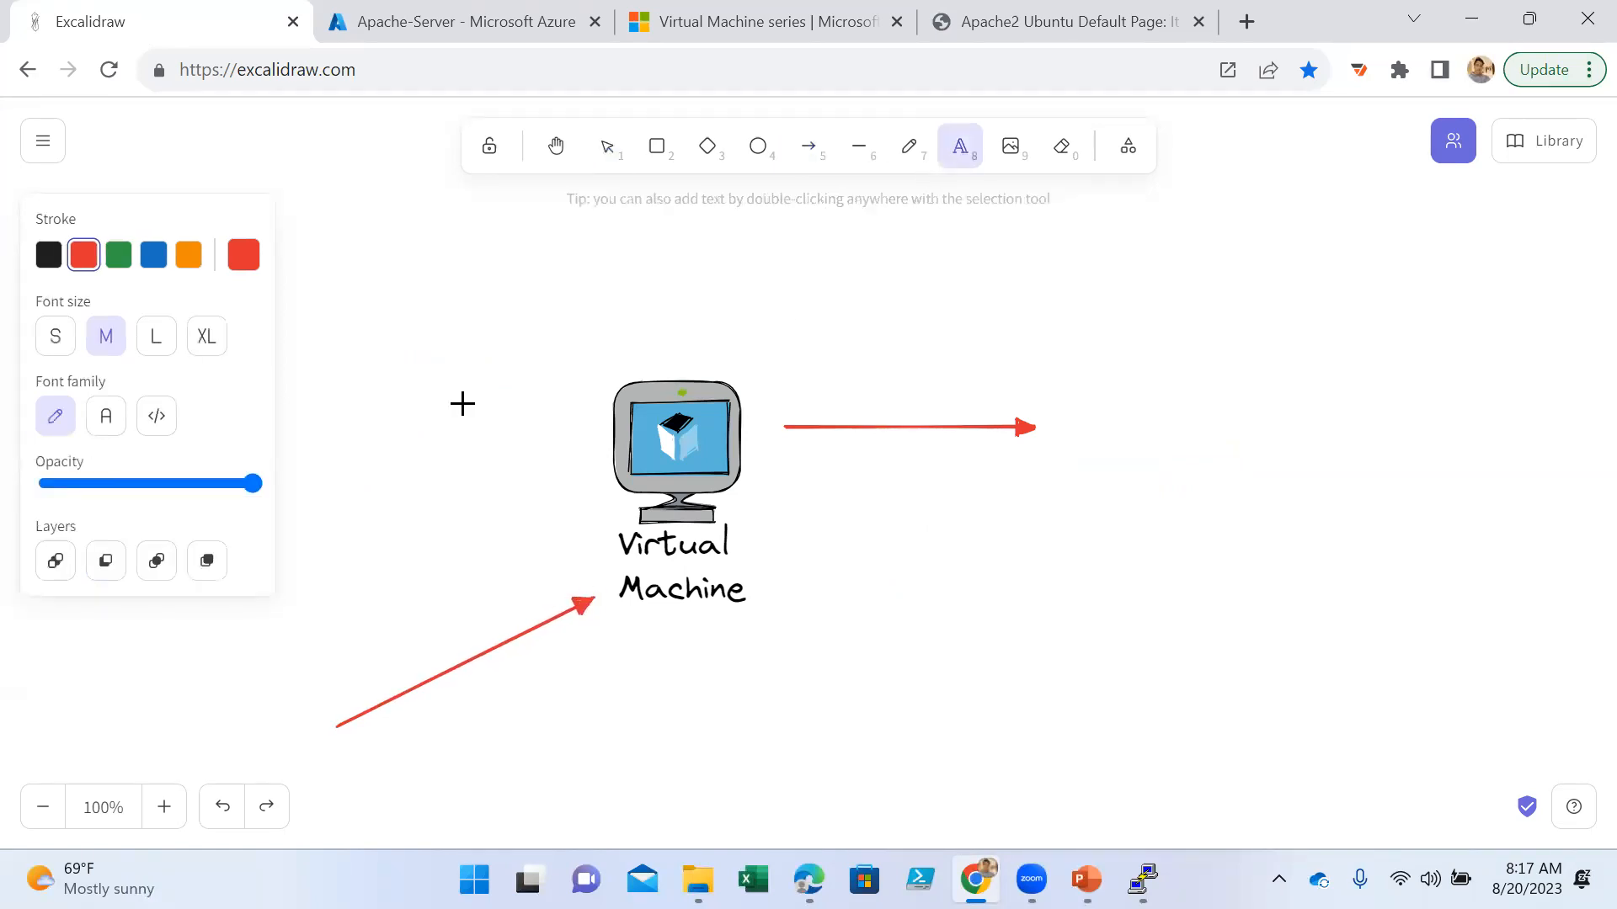
pyautogui.click(189, 258)
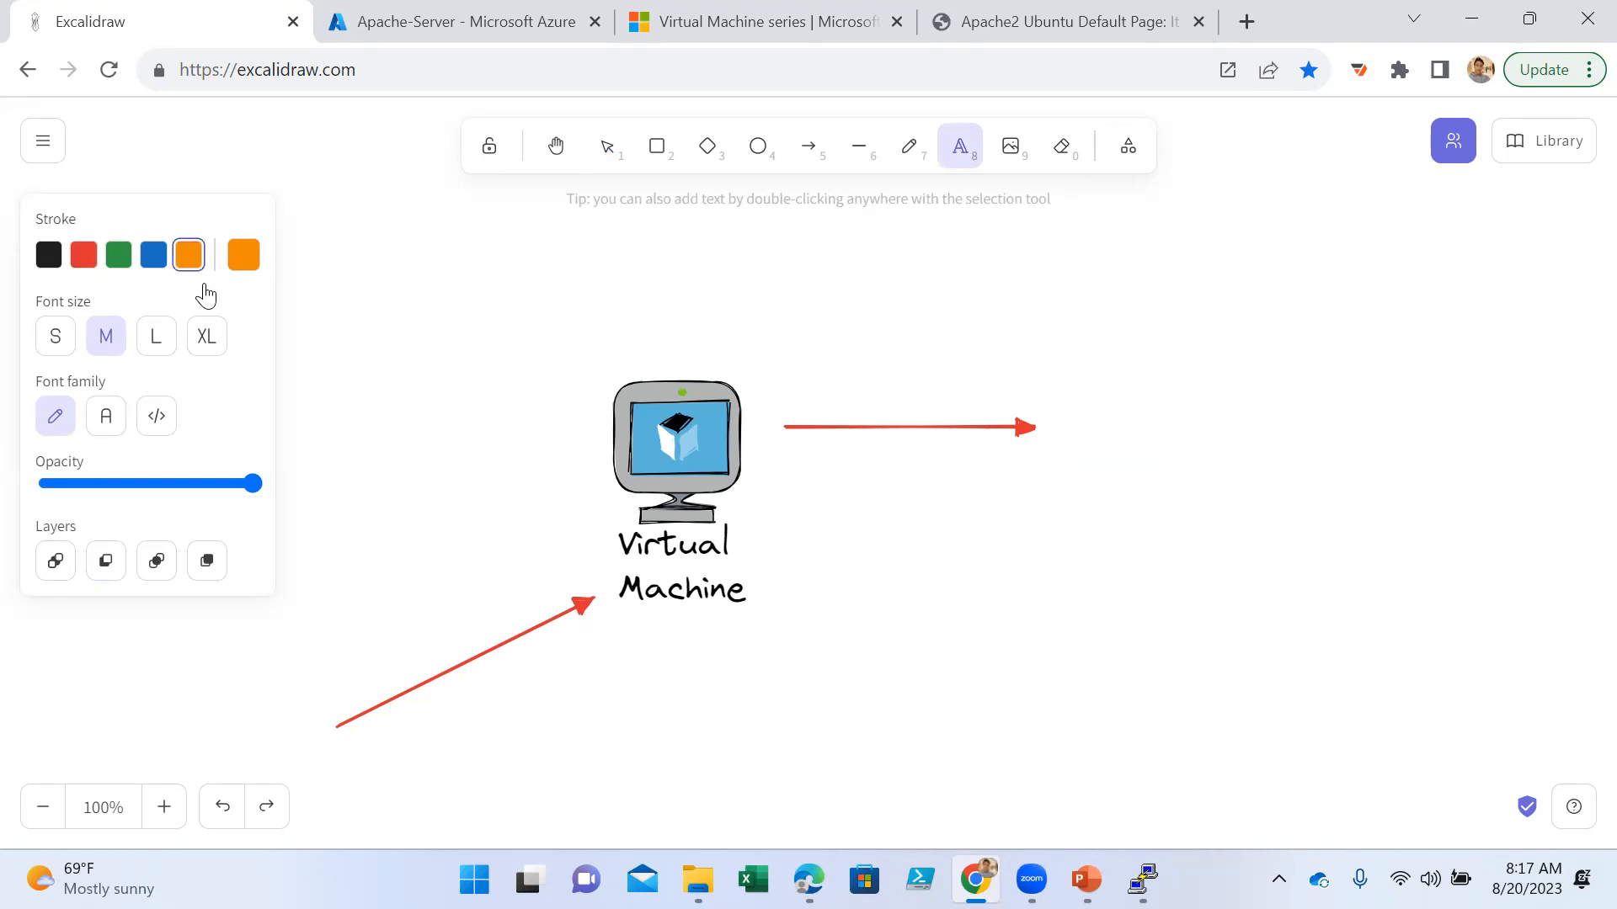
pyautogui.click(318, 587)
pyautogui.write('Inbound')
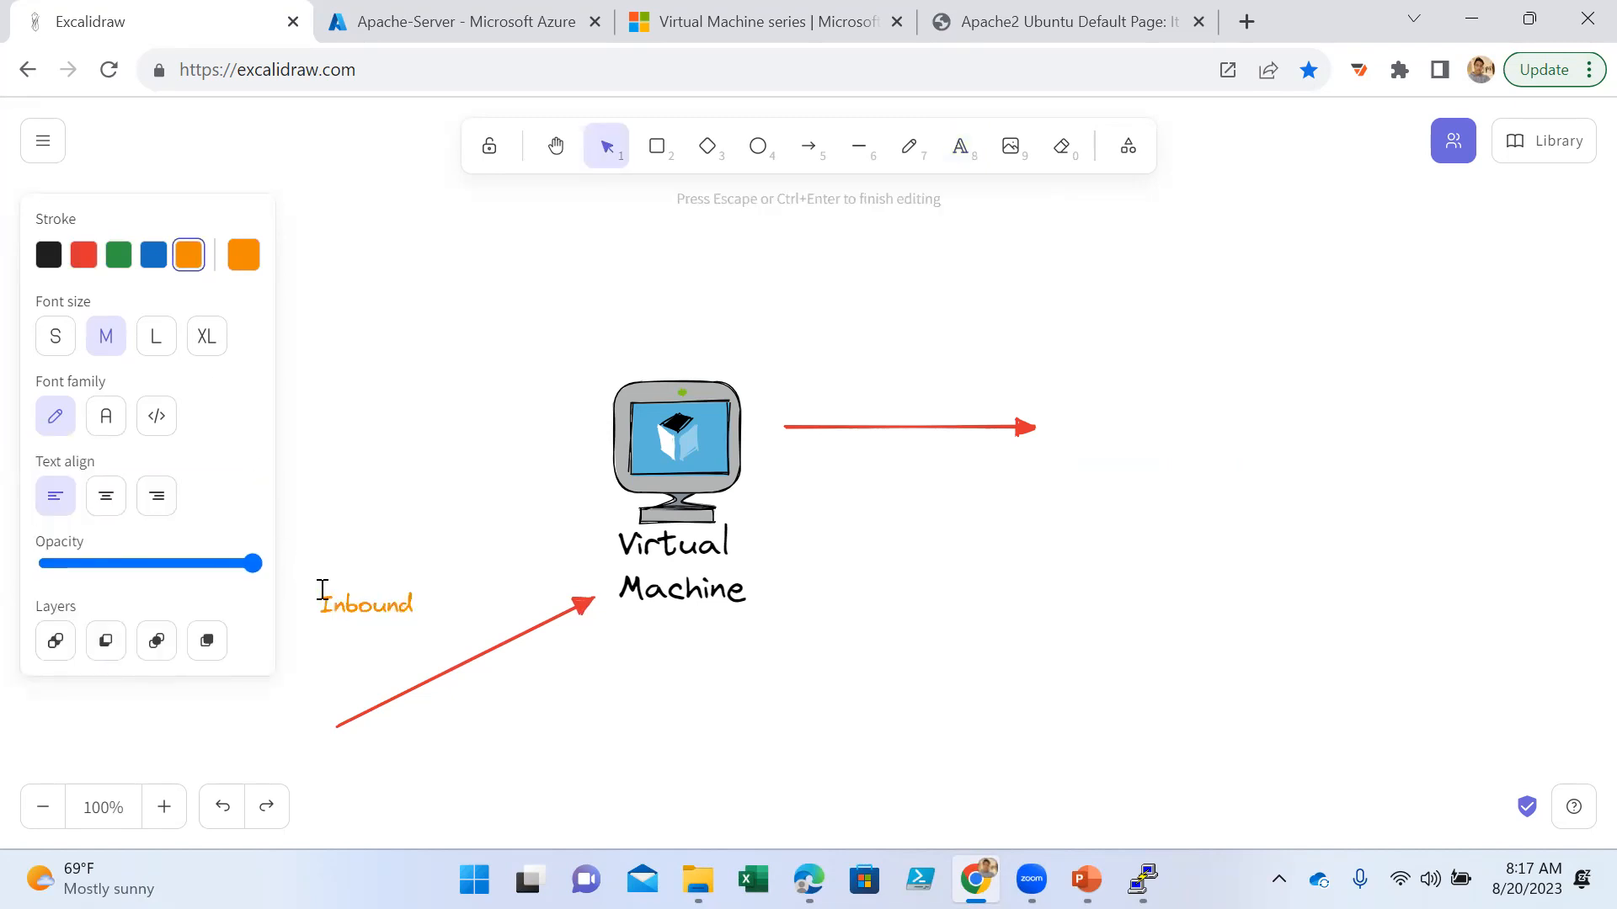
# - Add the text "RDP,Http" below the diagonal inbound arrow
pyautogui.doubleClick(413, 723)
pyautogui.write('RDP,')
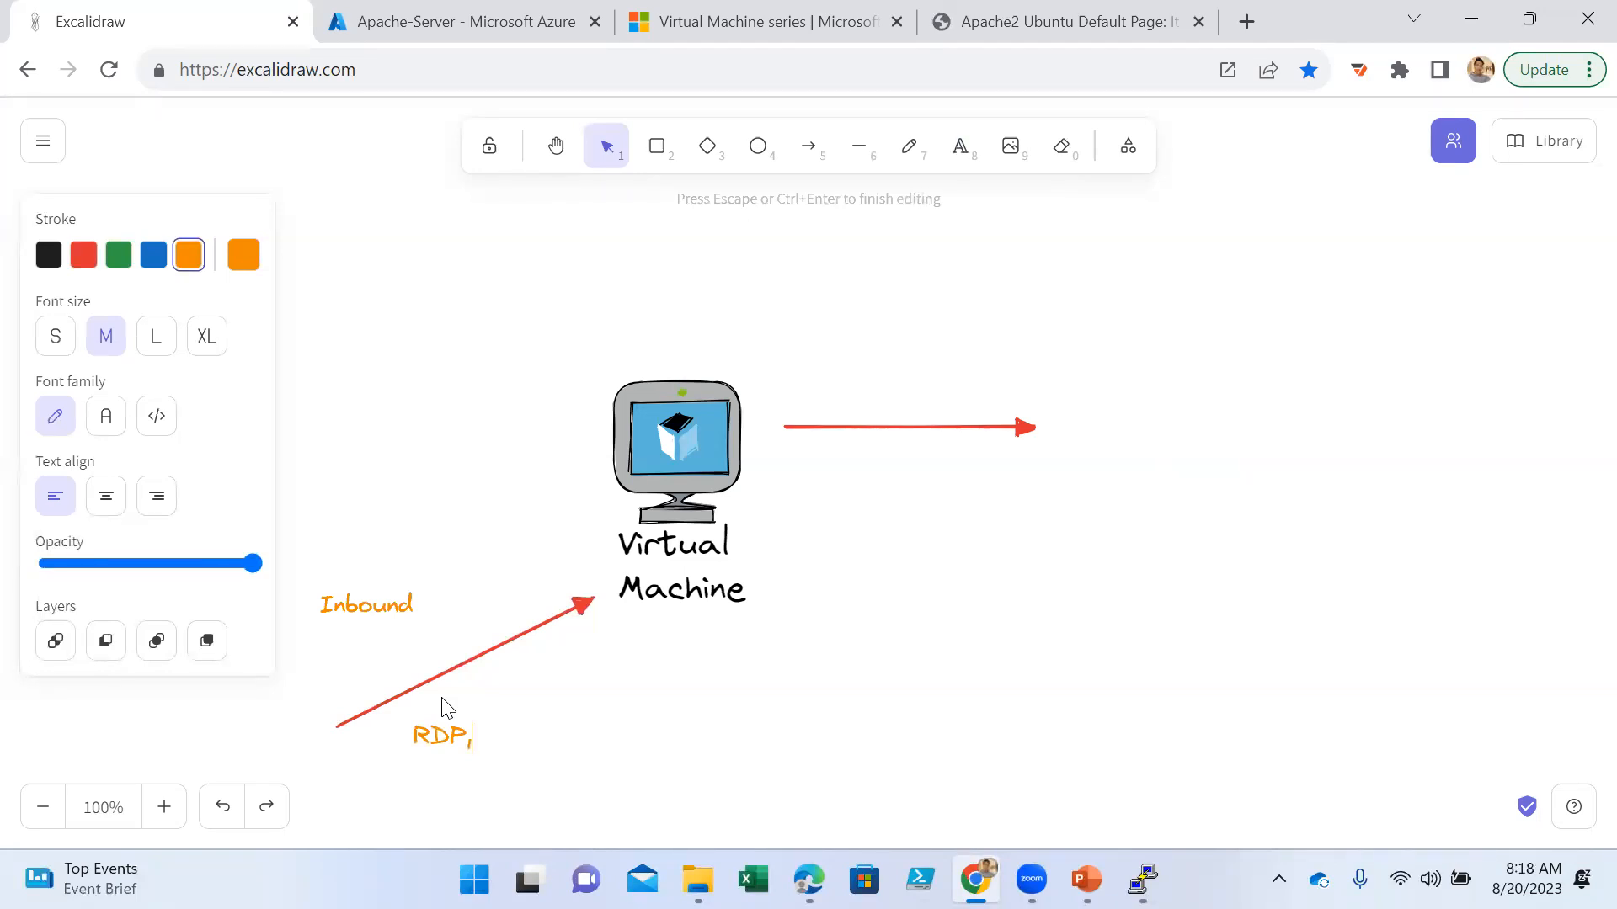
pyautogui.write('Http')
# - Add the text "SSH" above the horizontal arrow leaving the virtual machine and clear the selection
pyautogui.click(960, 148)
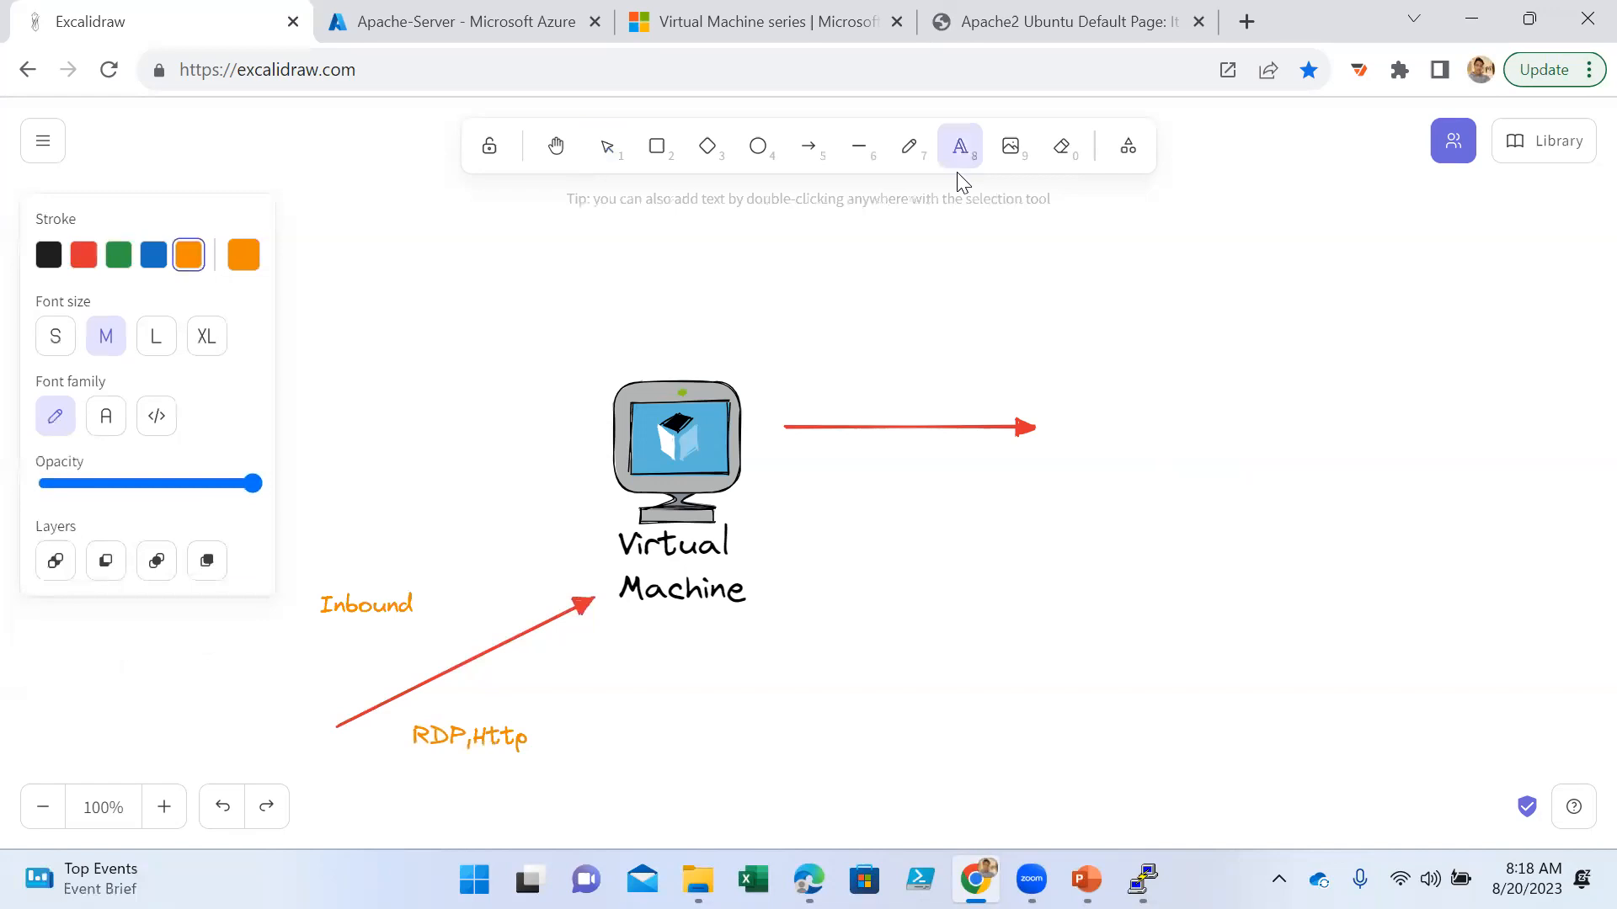
pyautogui.click(852, 363)
pyautogui.write('SSH')
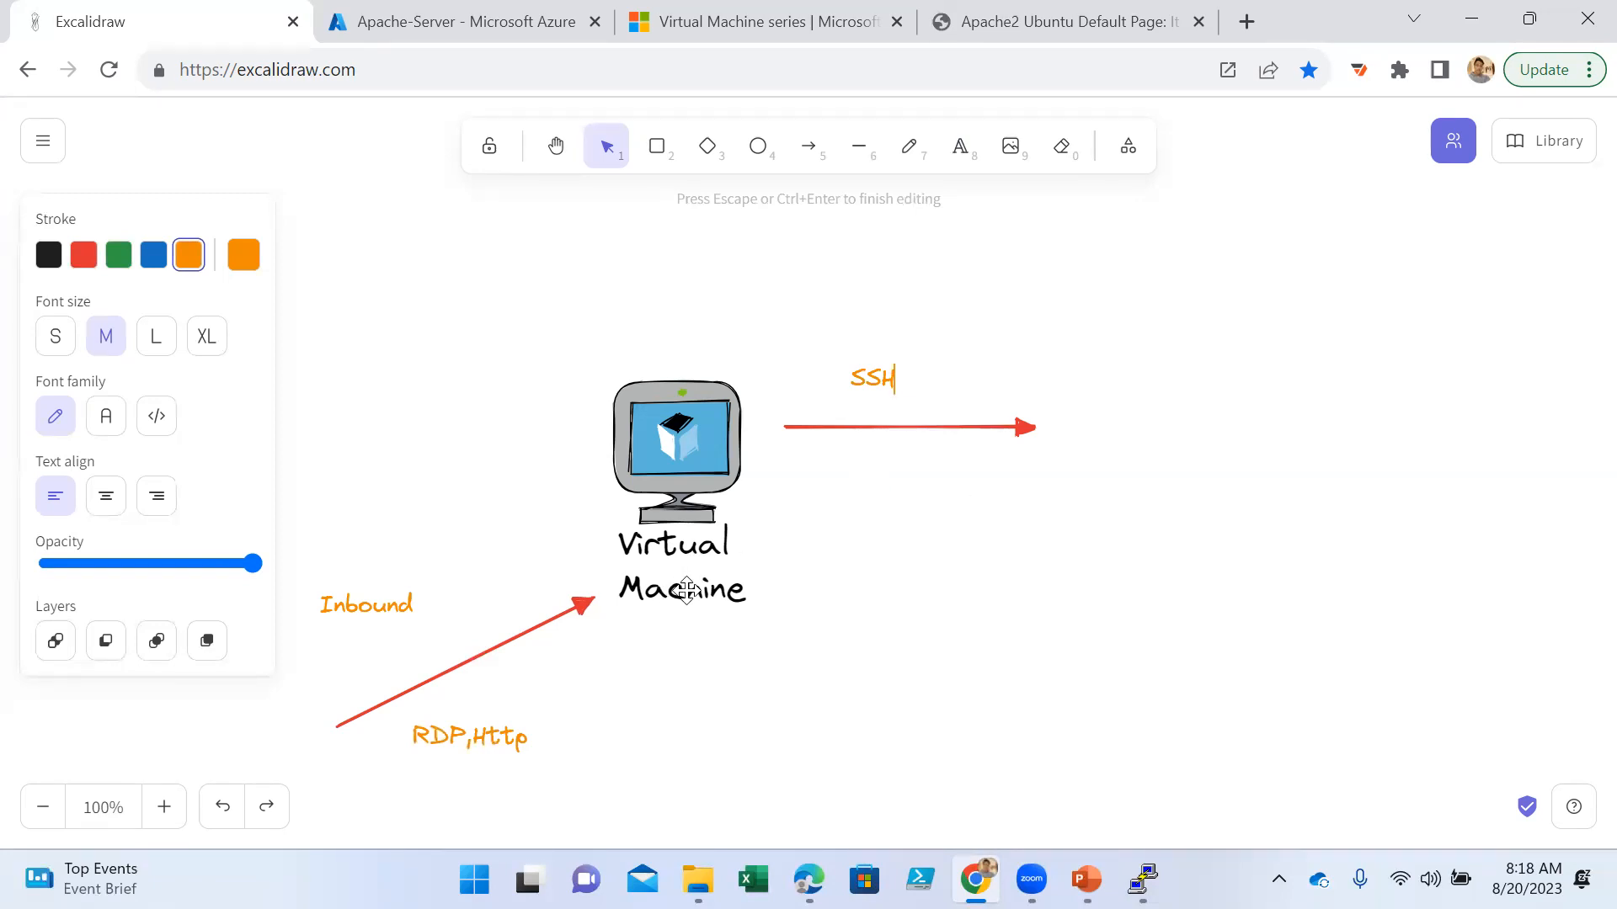
pyautogui.click(769, 401)
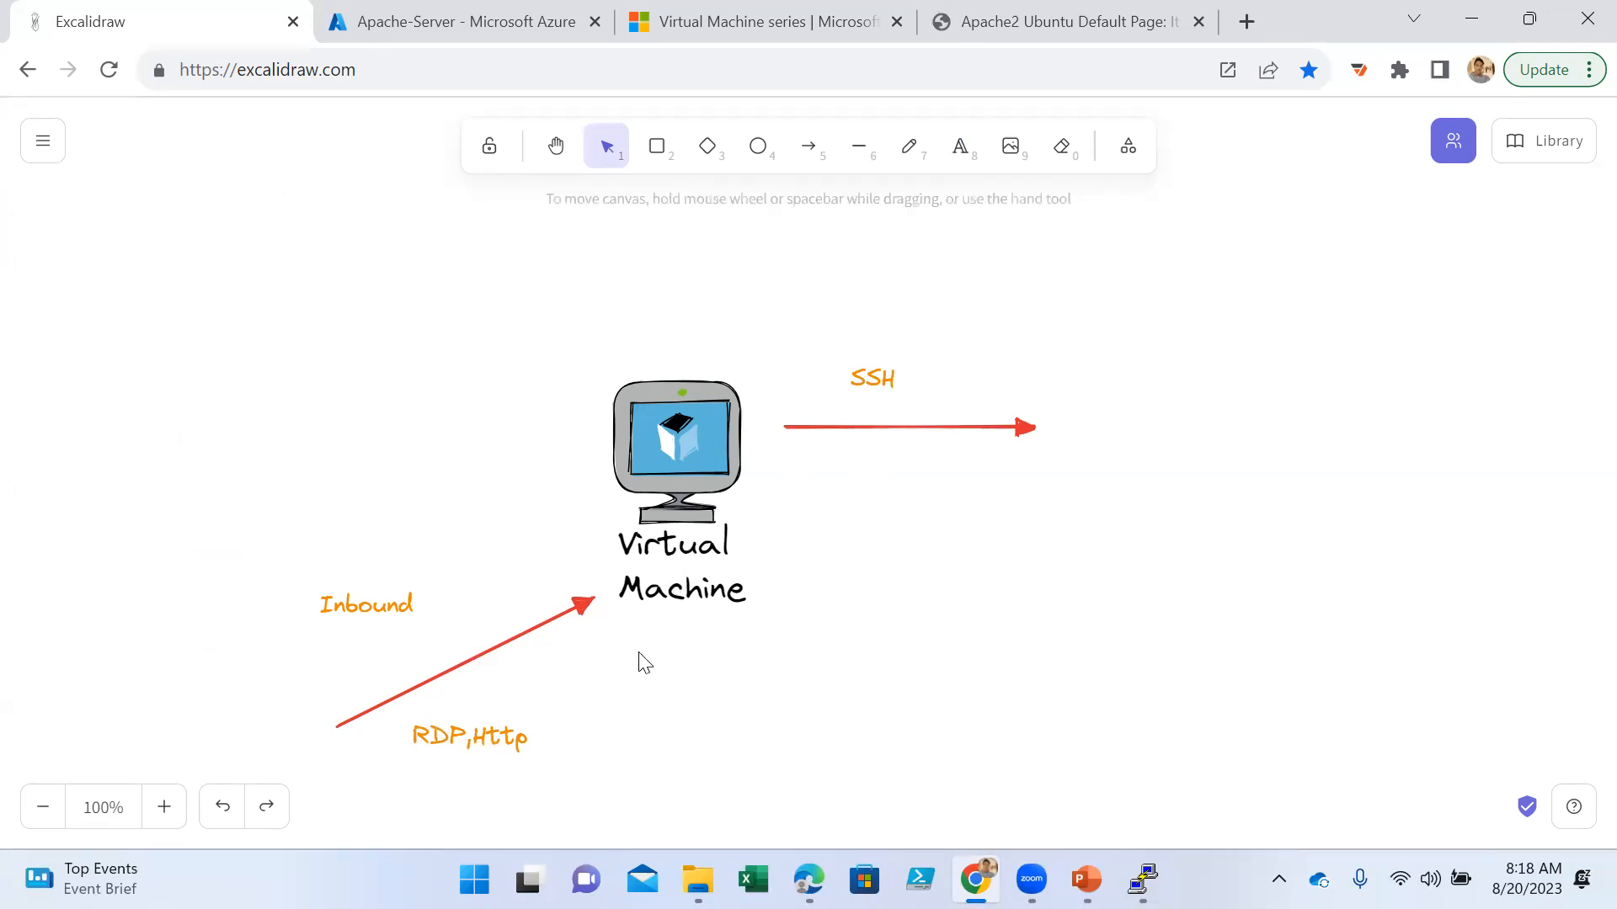
pyautogui.click(730, 556)
pyautogui.click(806, 663)
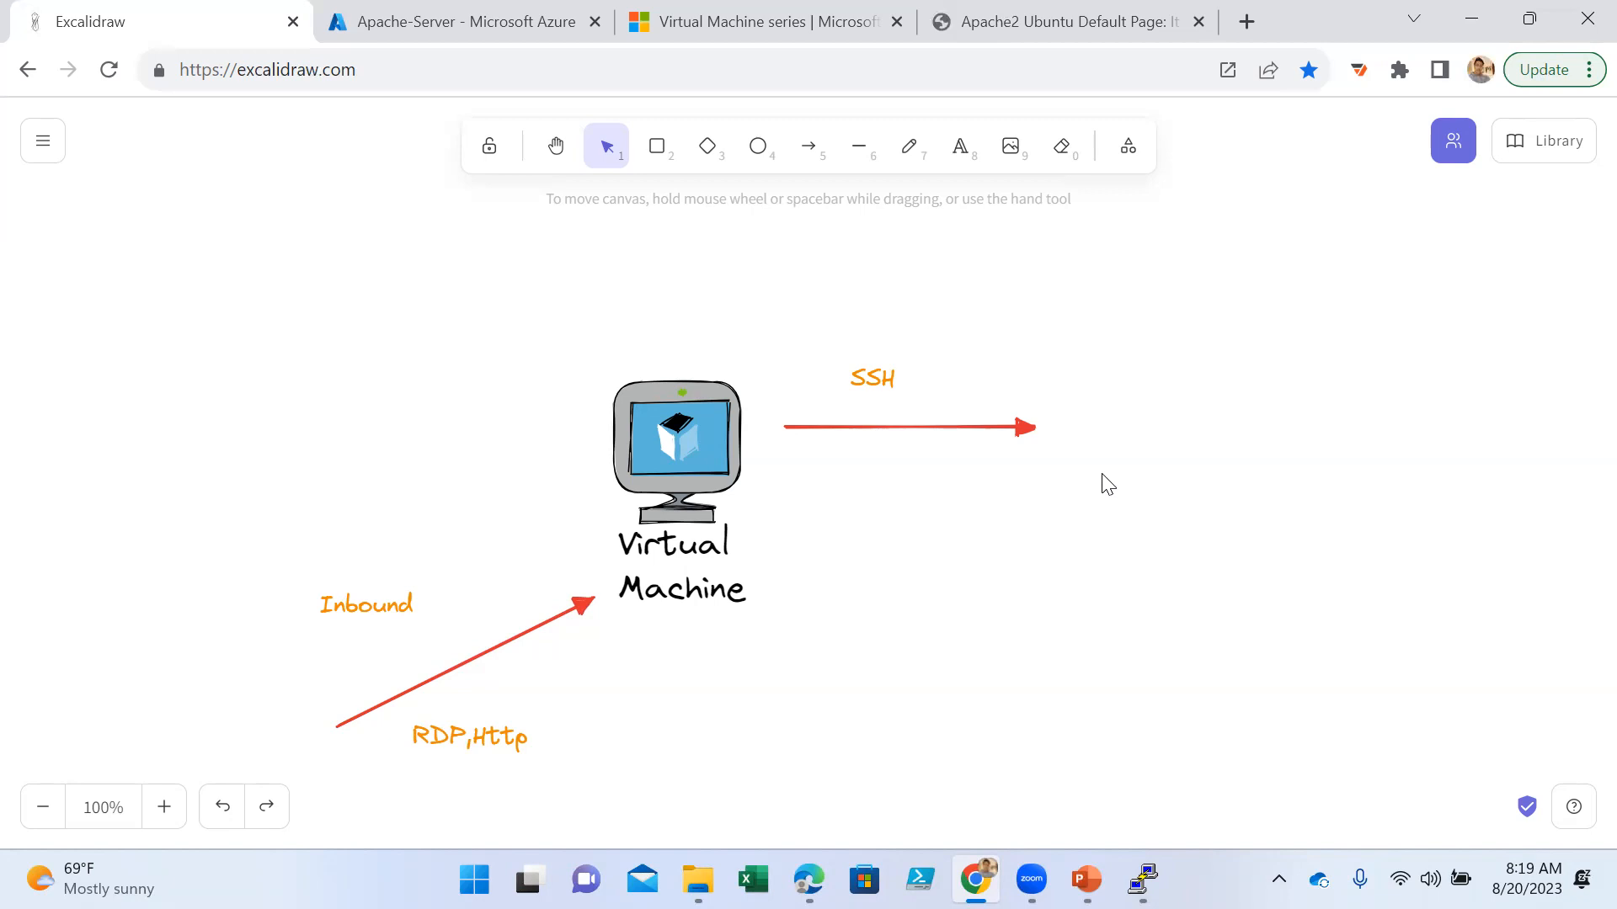
# - Close the Apache2 Ubuntu Default Page and return to the Apache-Server networking page in Azure
pyautogui.click(1065, 15)
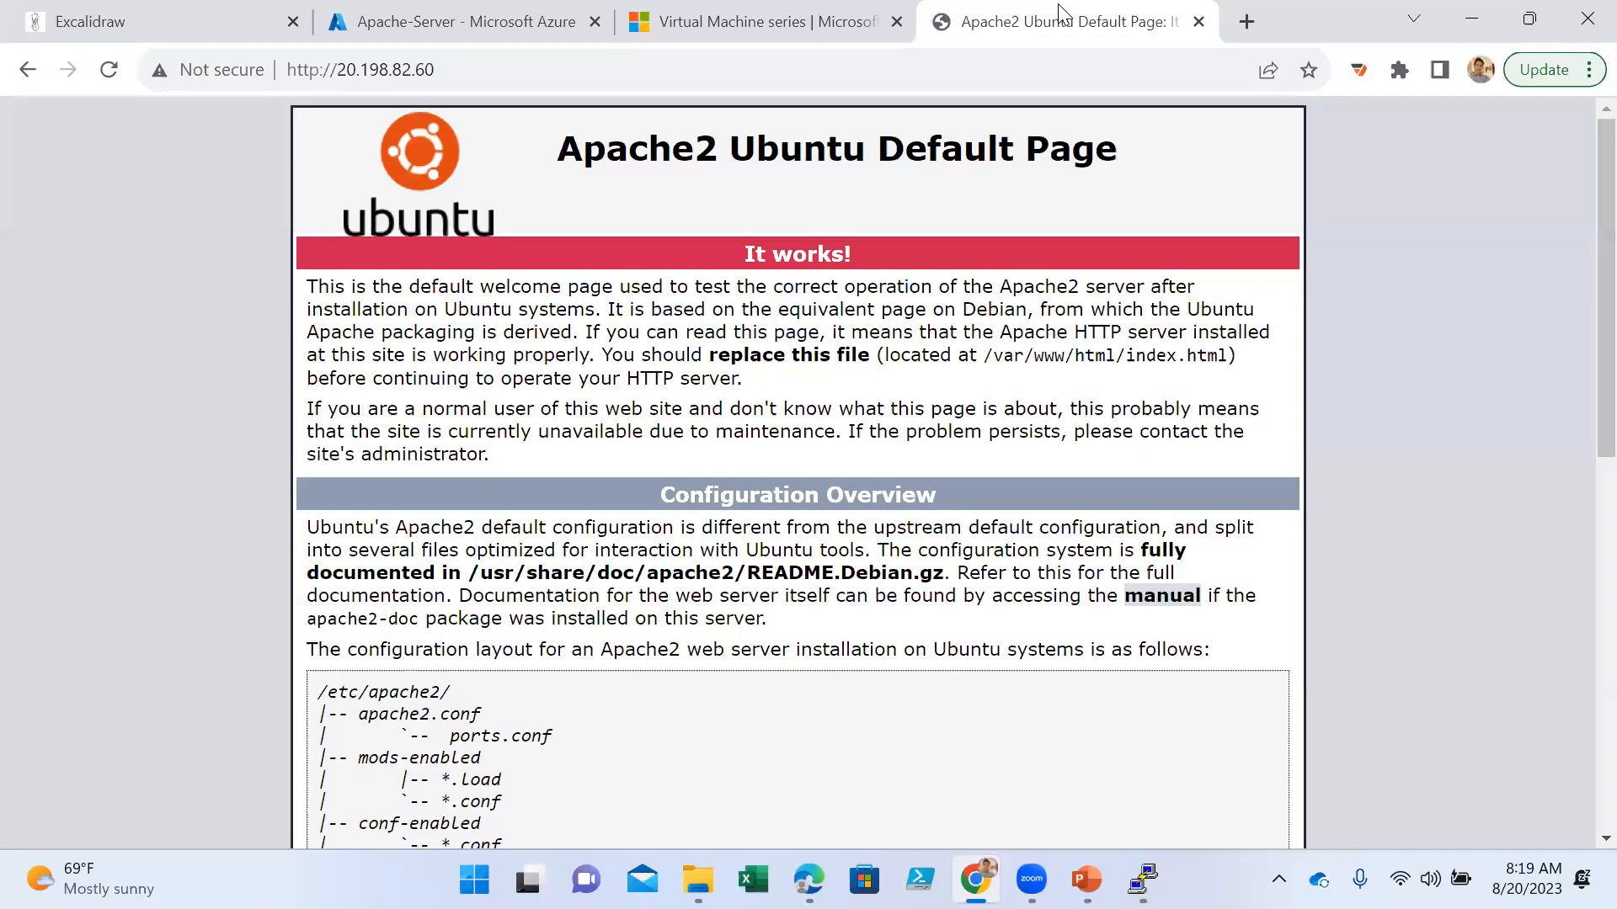
pyautogui.click(1196, 23)
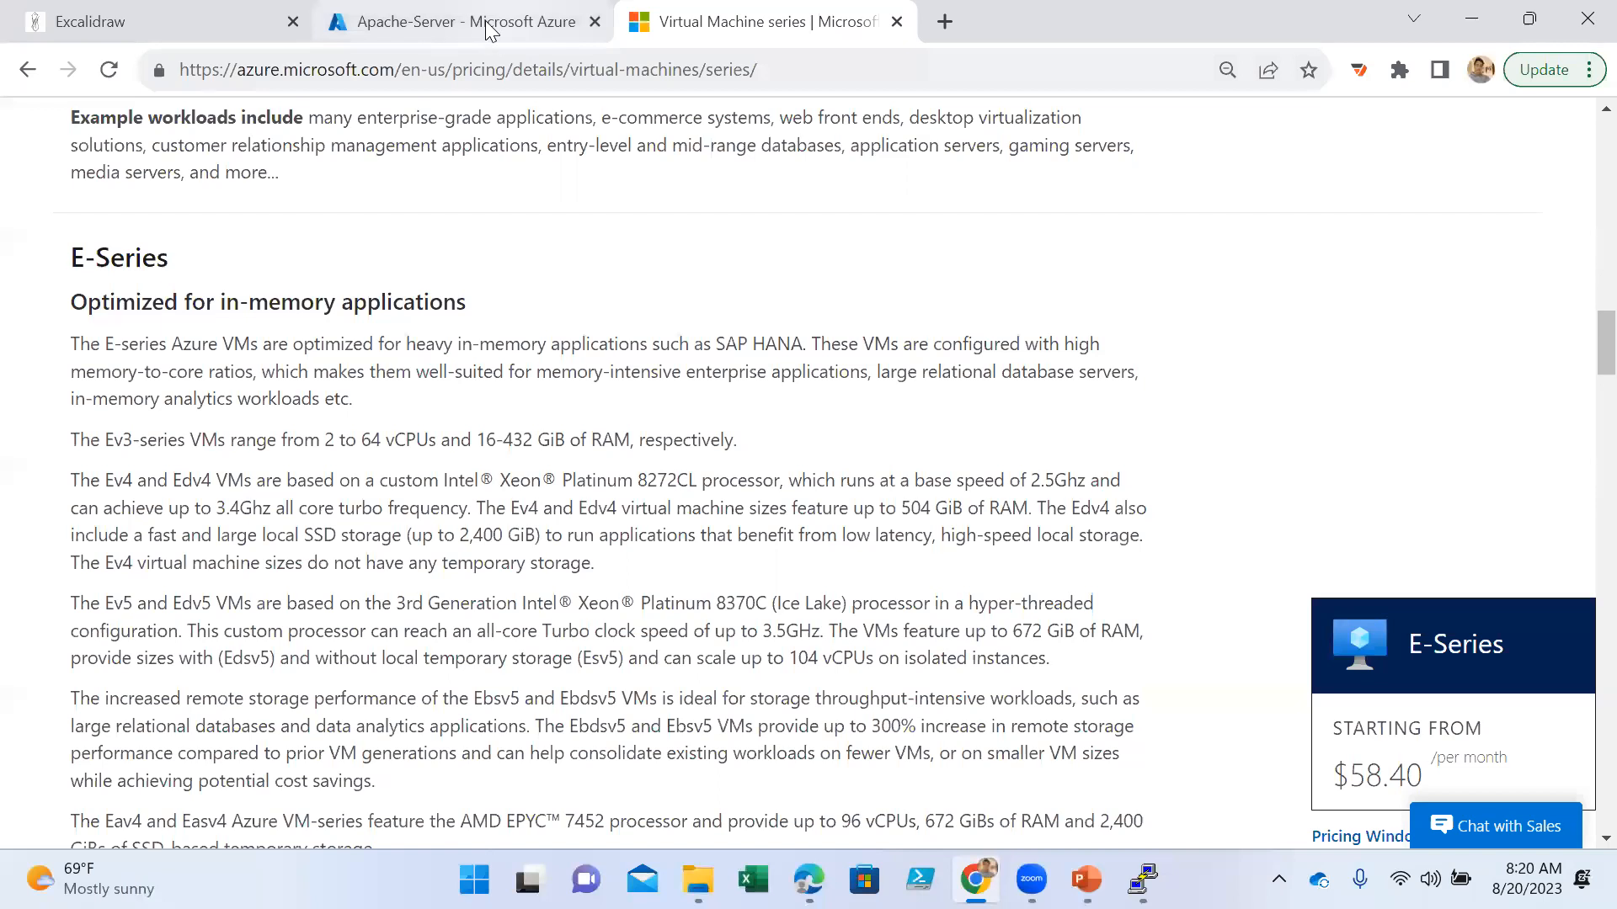
pyautogui.click(539, 21)
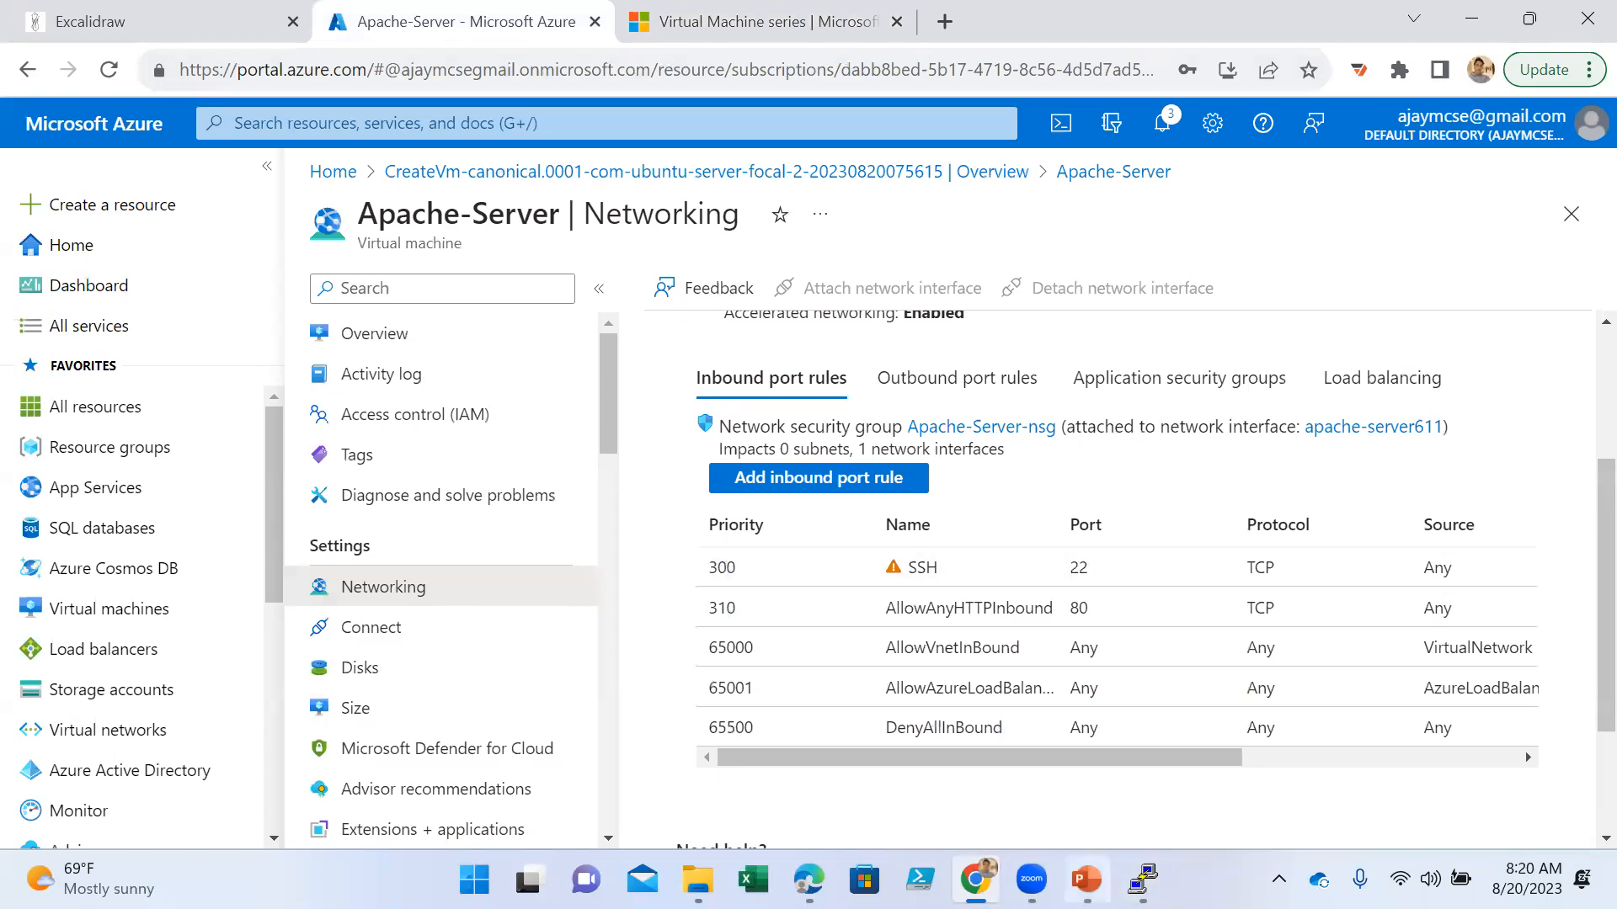
# - Switch to PowerPoint, show the Virtual Machine Disks slide, and point out the operating system and temporary disk text
pyautogui.click(1087, 879)
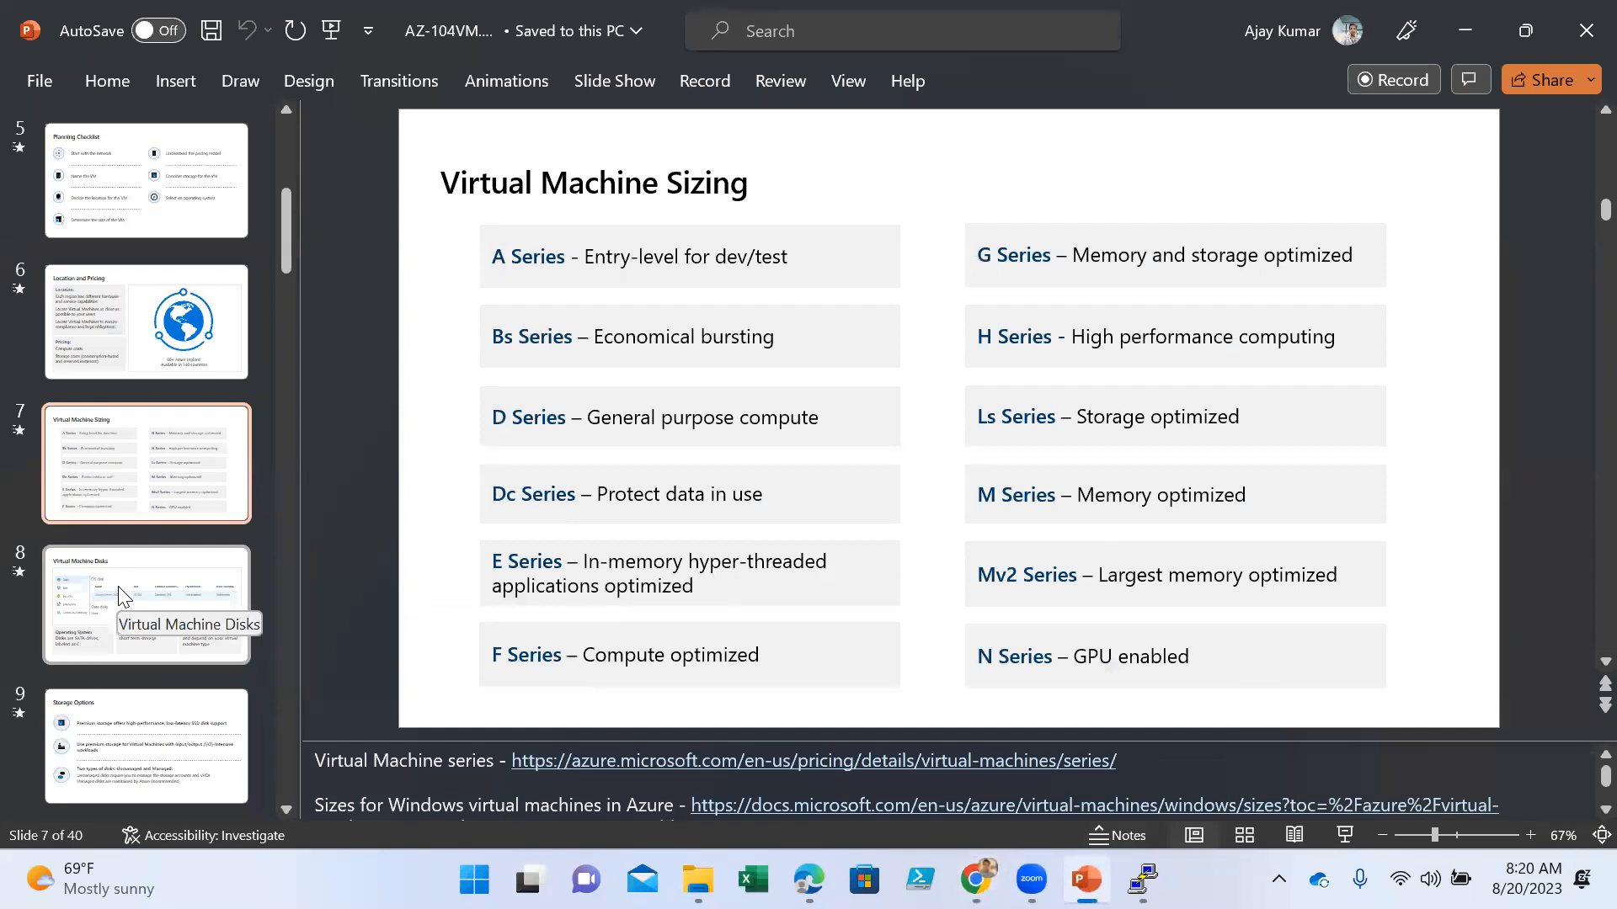
pyautogui.scroll(-2, 148, 566)
pyautogui.click(140, 483)
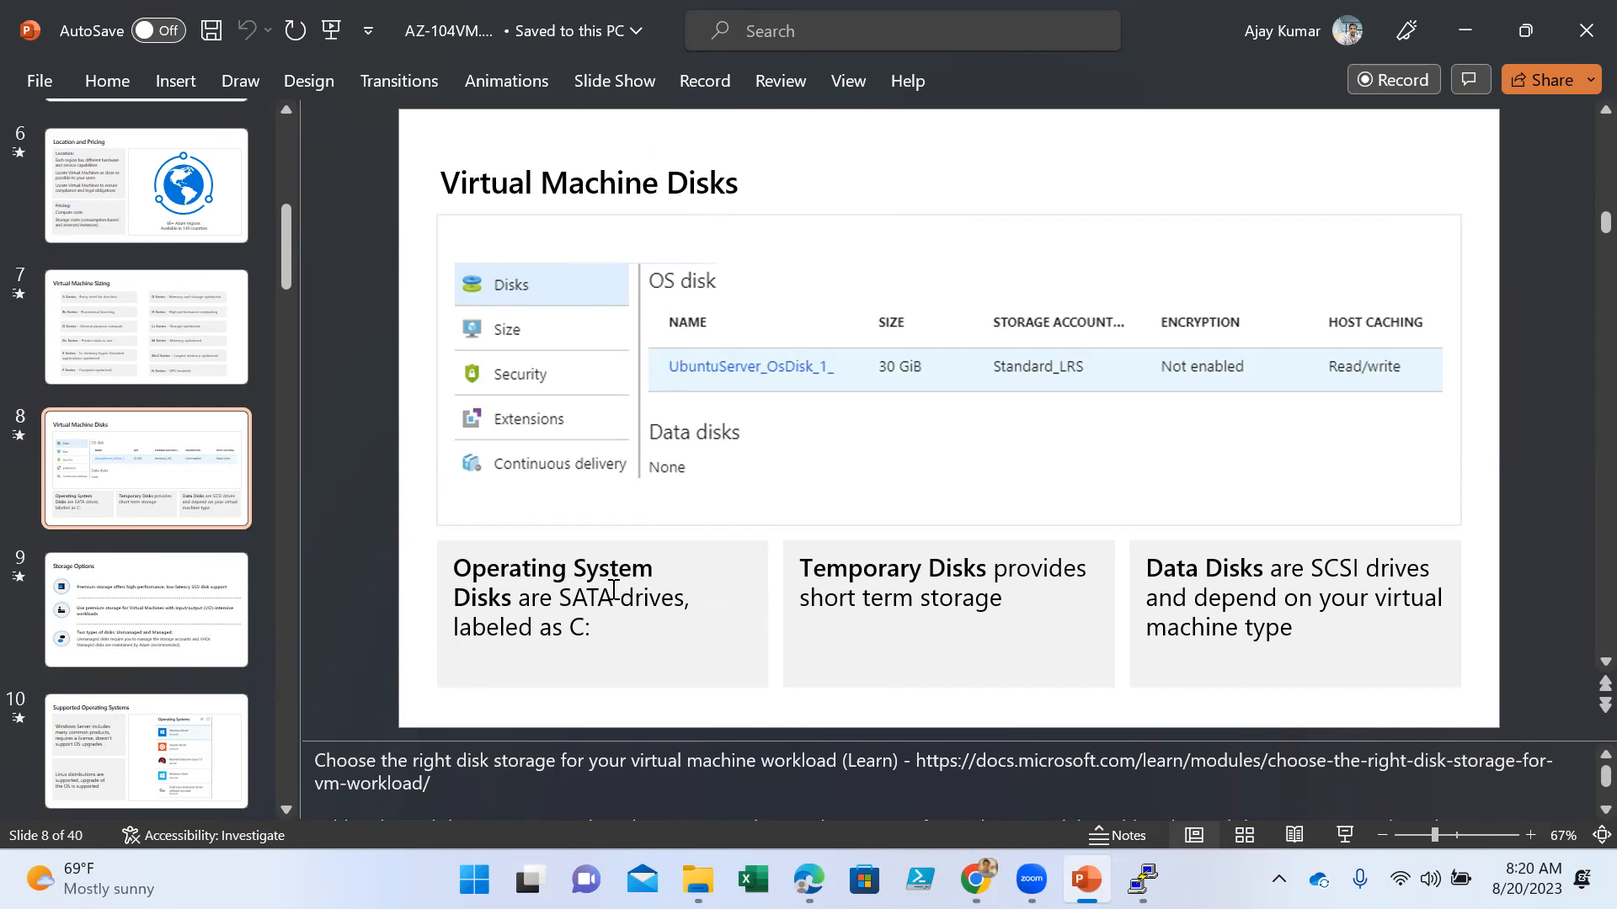
pyautogui.moveTo(597, 627); pyautogui.dragTo(454, 598)
pyautogui.click(944, 627)
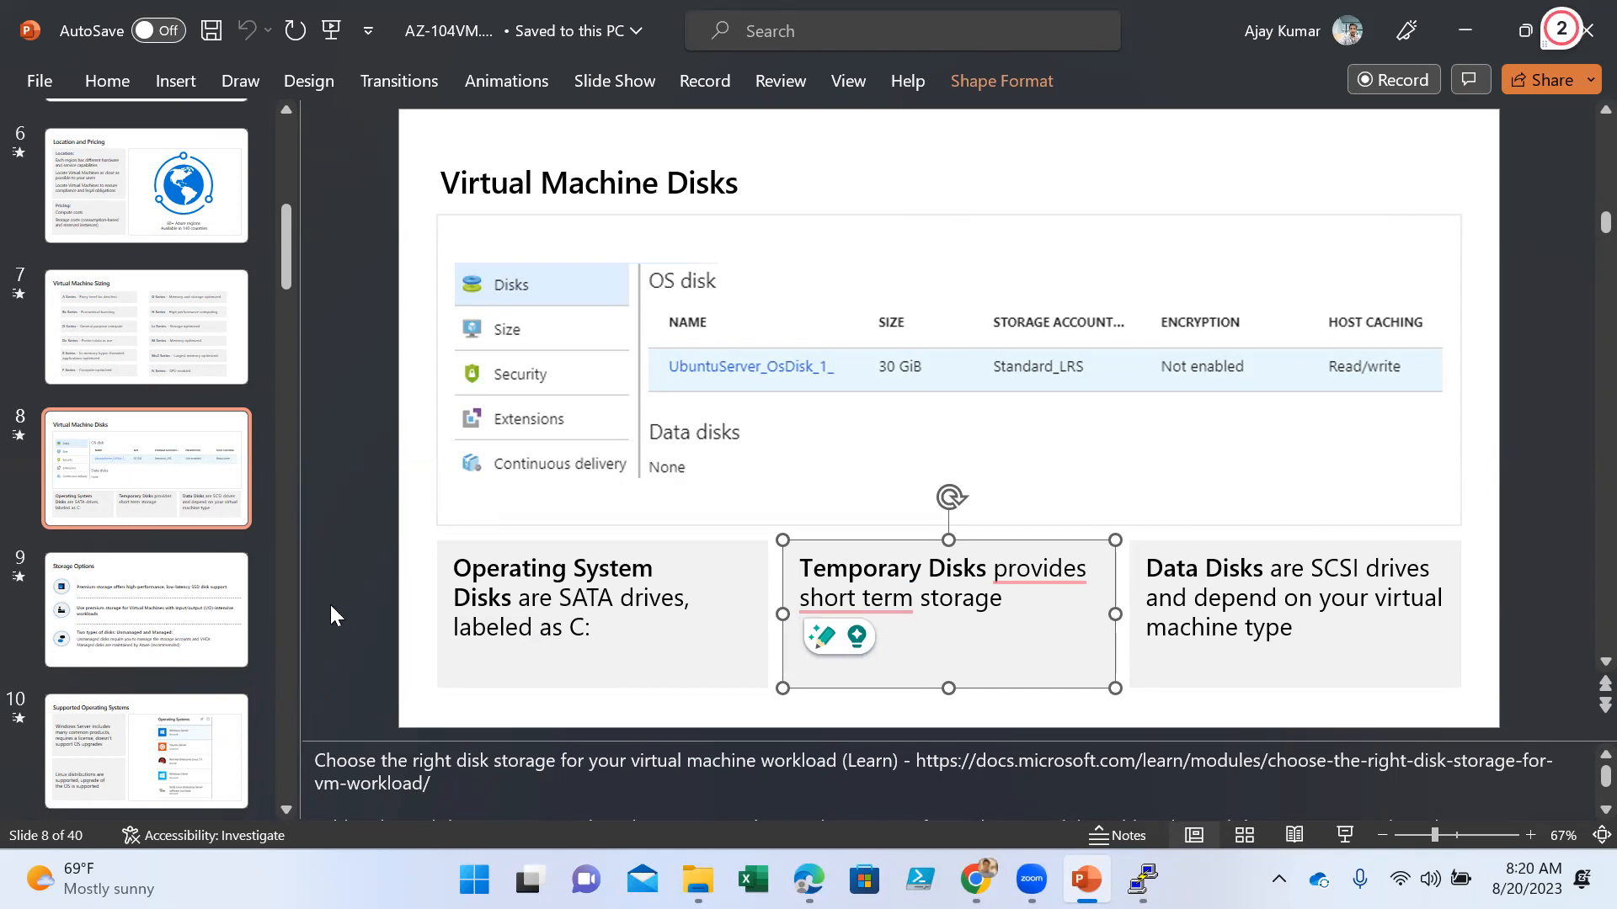
# - Show the Storage Options slide, highlight "SSD disk support", and point out the premium storage line for I/O-intensive workloads
pyautogui.click(139, 618)
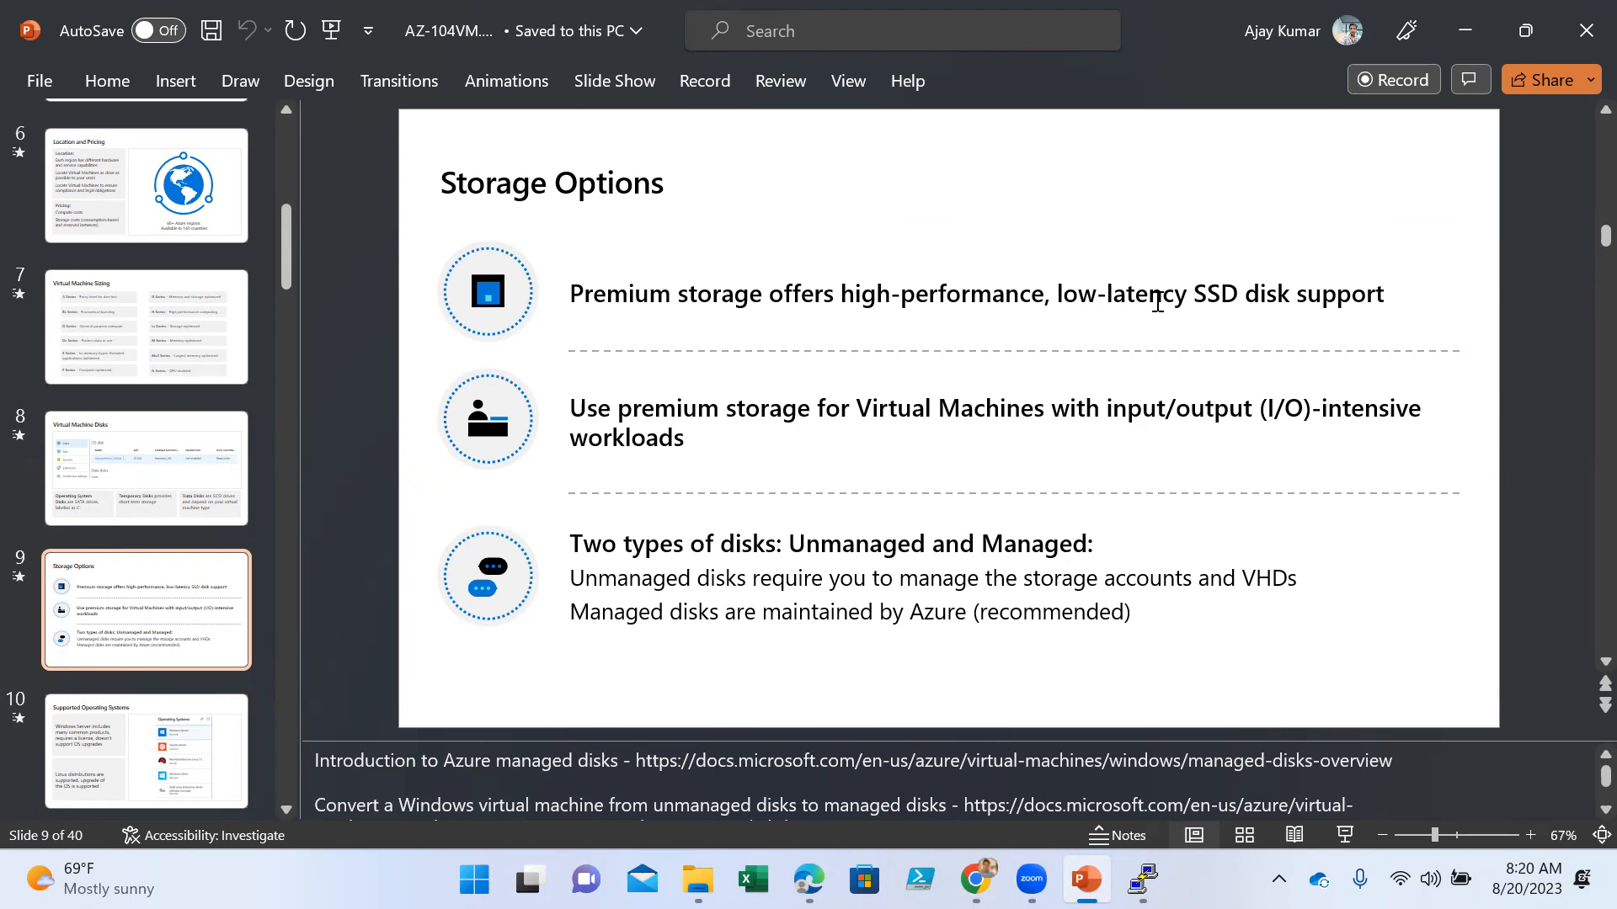
pyautogui.moveTo(1204, 295); pyautogui.dragTo(1381, 299)
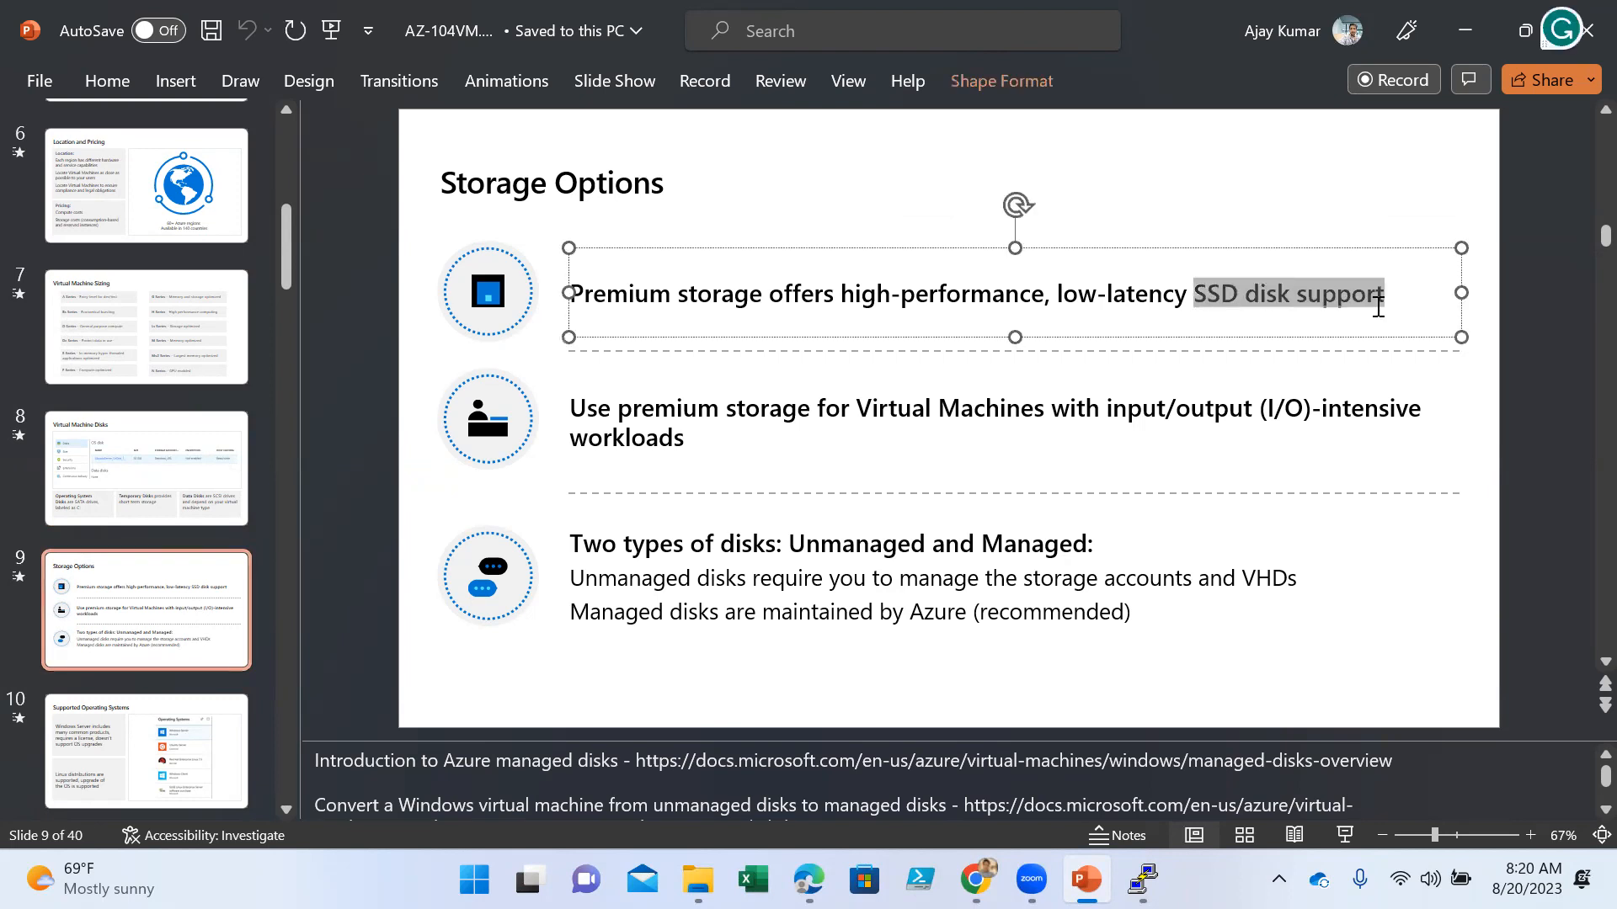
pyautogui.click(794, 427)
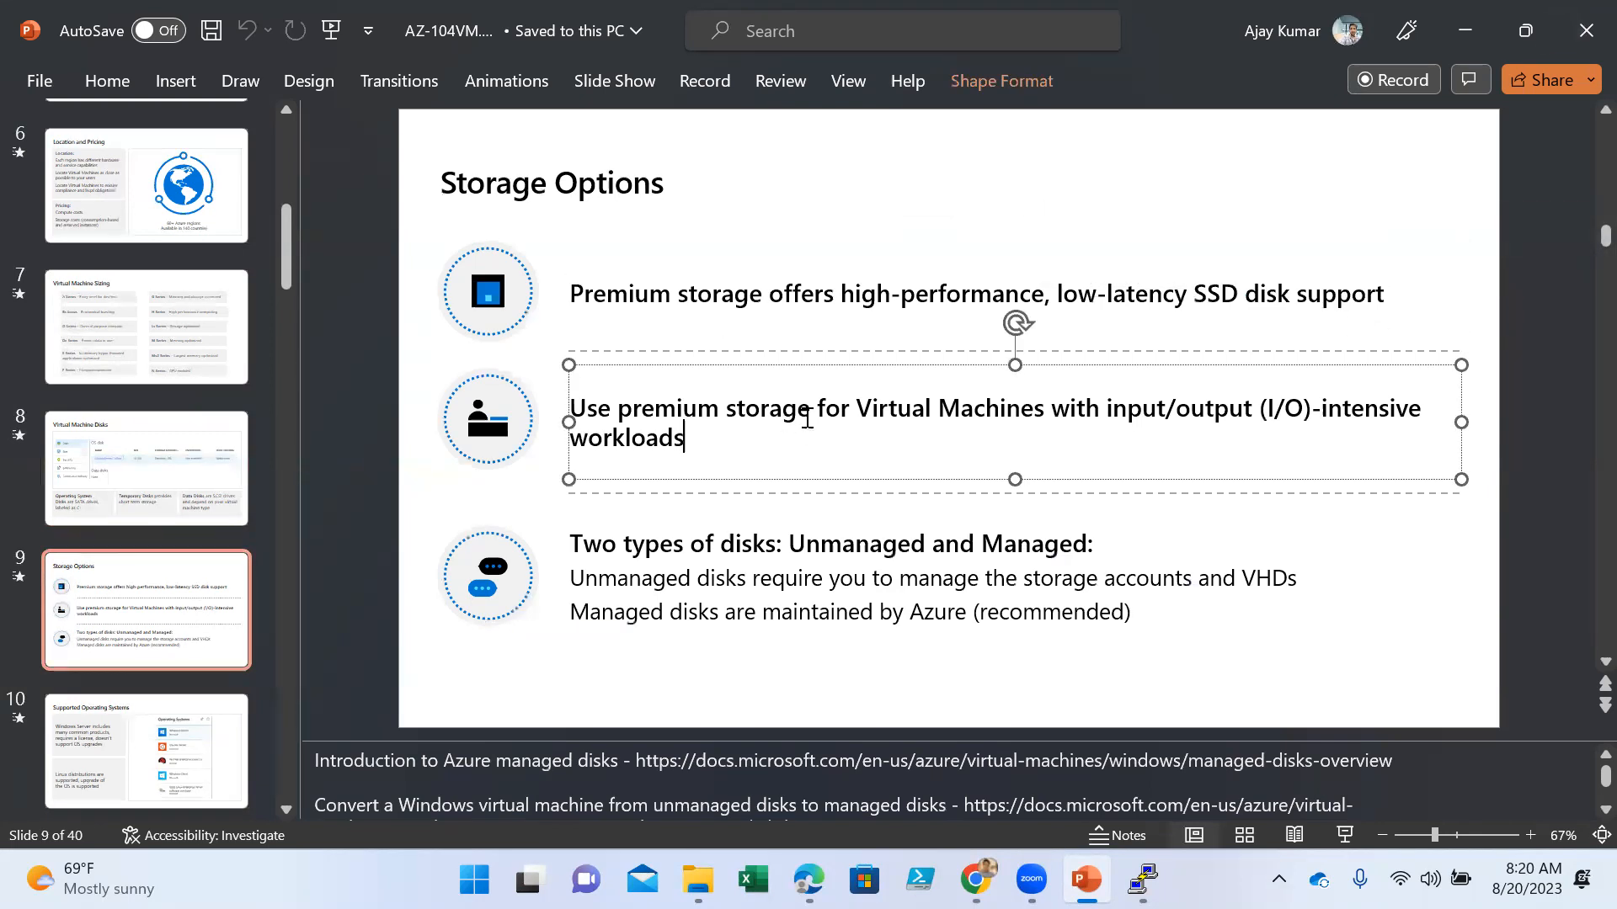
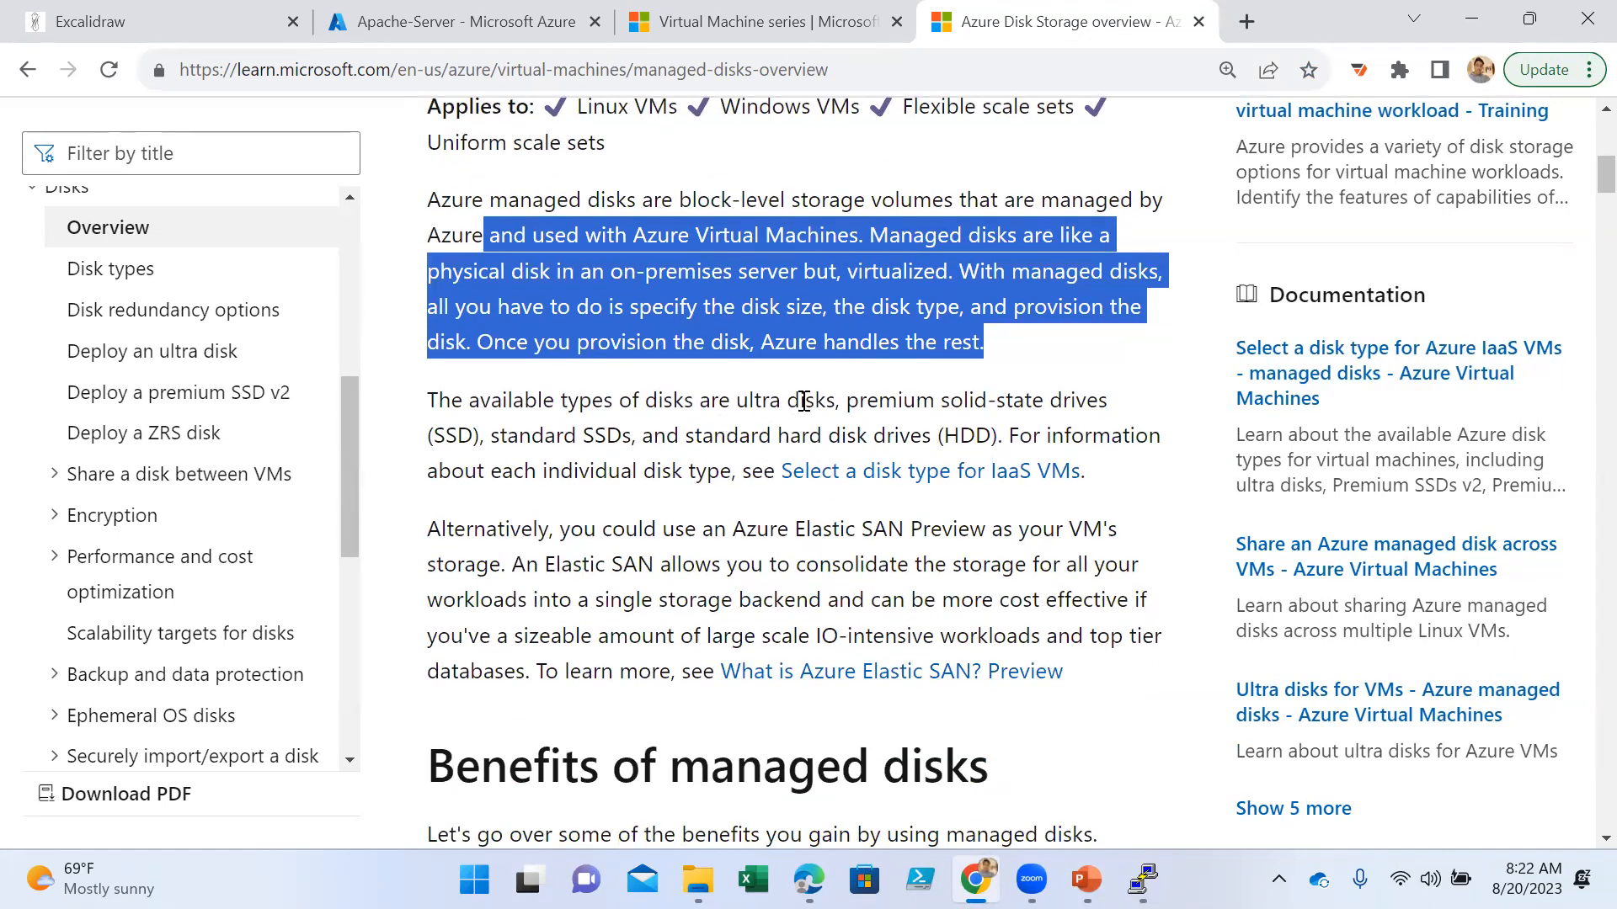
# - Highlight the available managed disk types and the availability and durability figures under "Highly durable and available"
pyautogui.moveTo(845, 406); pyautogui.dragTo(1124, 459)
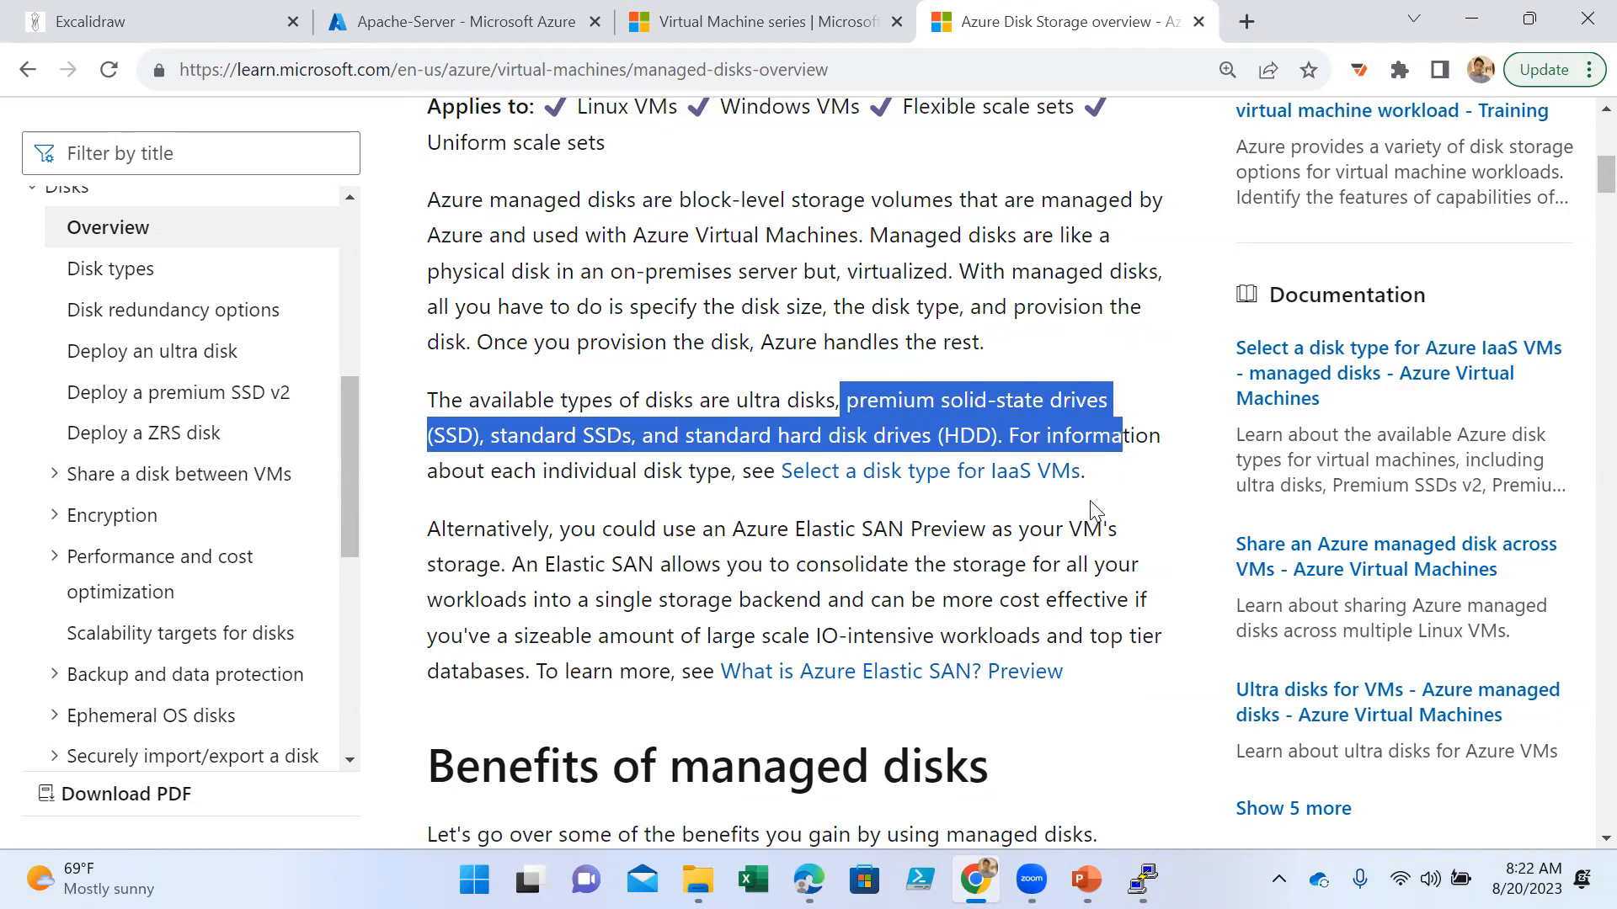
pyautogui.scroll(-4, 1103, 505)
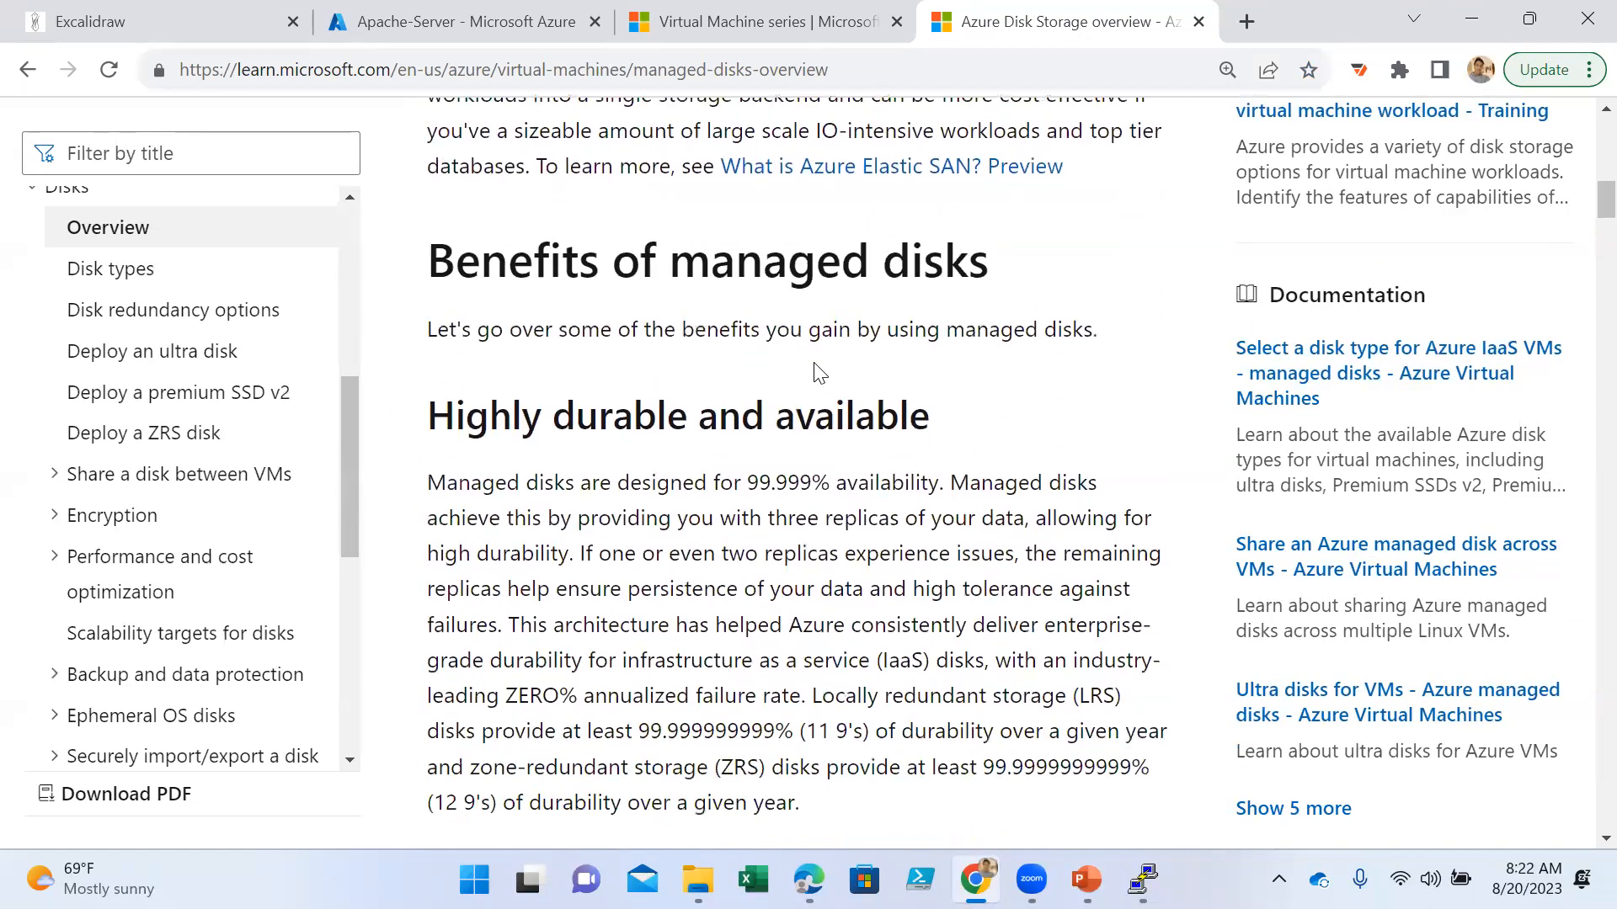
pyautogui.scroll(-1, 819, 372)
pyautogui.moveTo(576, 295); pyautogui.dragTo(929, 299)
pyautogui.moveTo(947, 359); pyautogui.dragTo(427, 360)
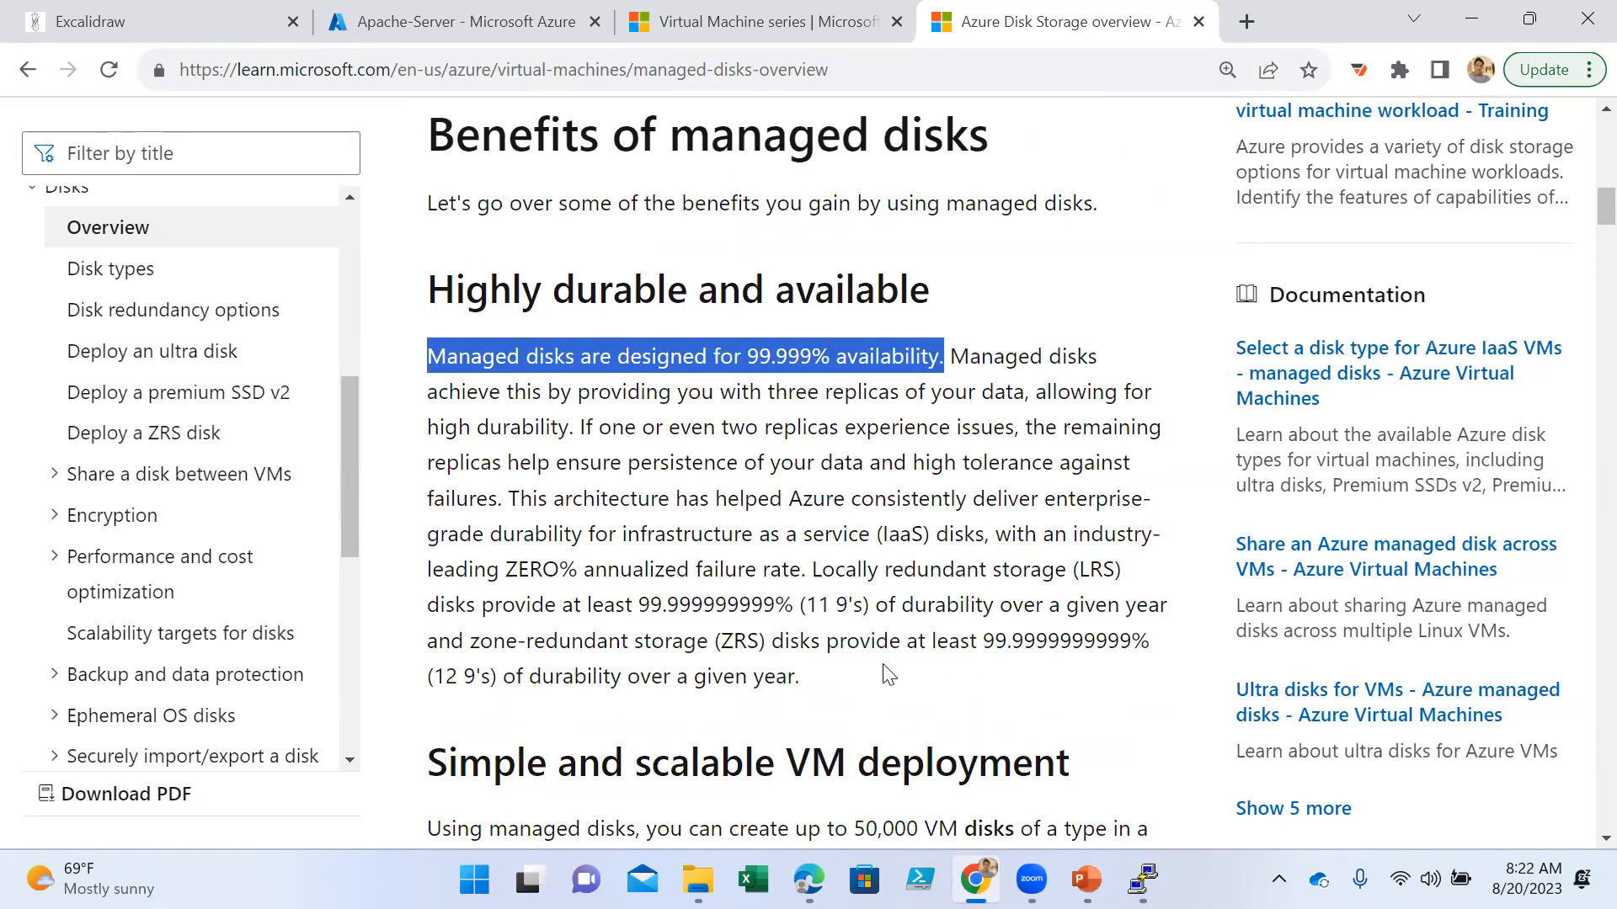
pyautogui.scroll(-1, 893, 644)
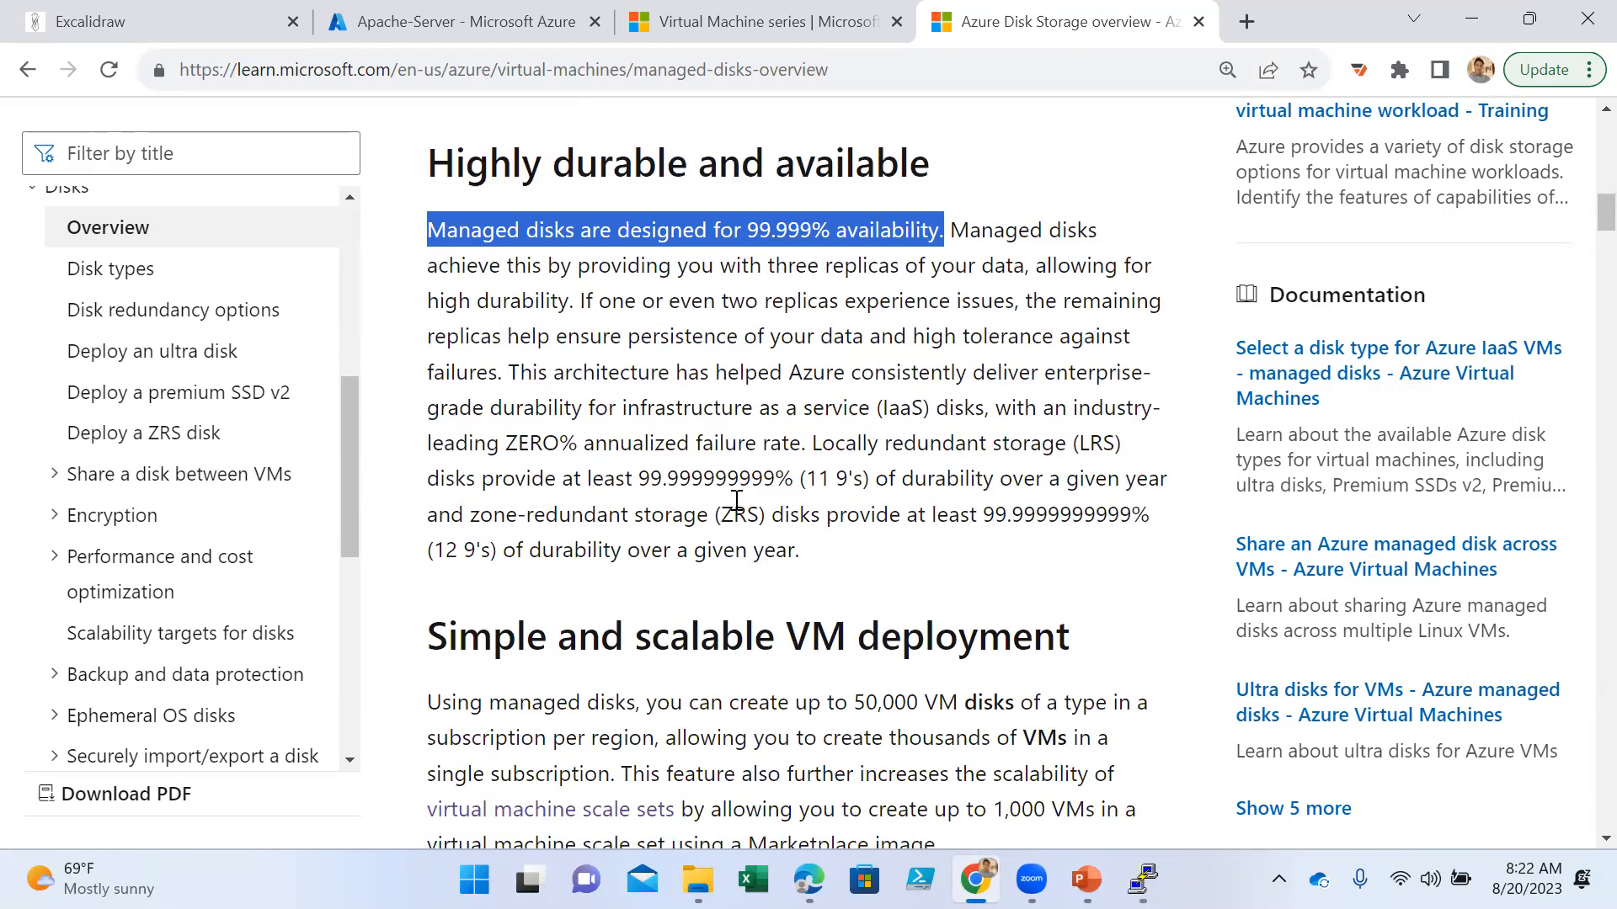
pyautogui.moveTo(801, 552); pyautogui.dragTo(418, 441)
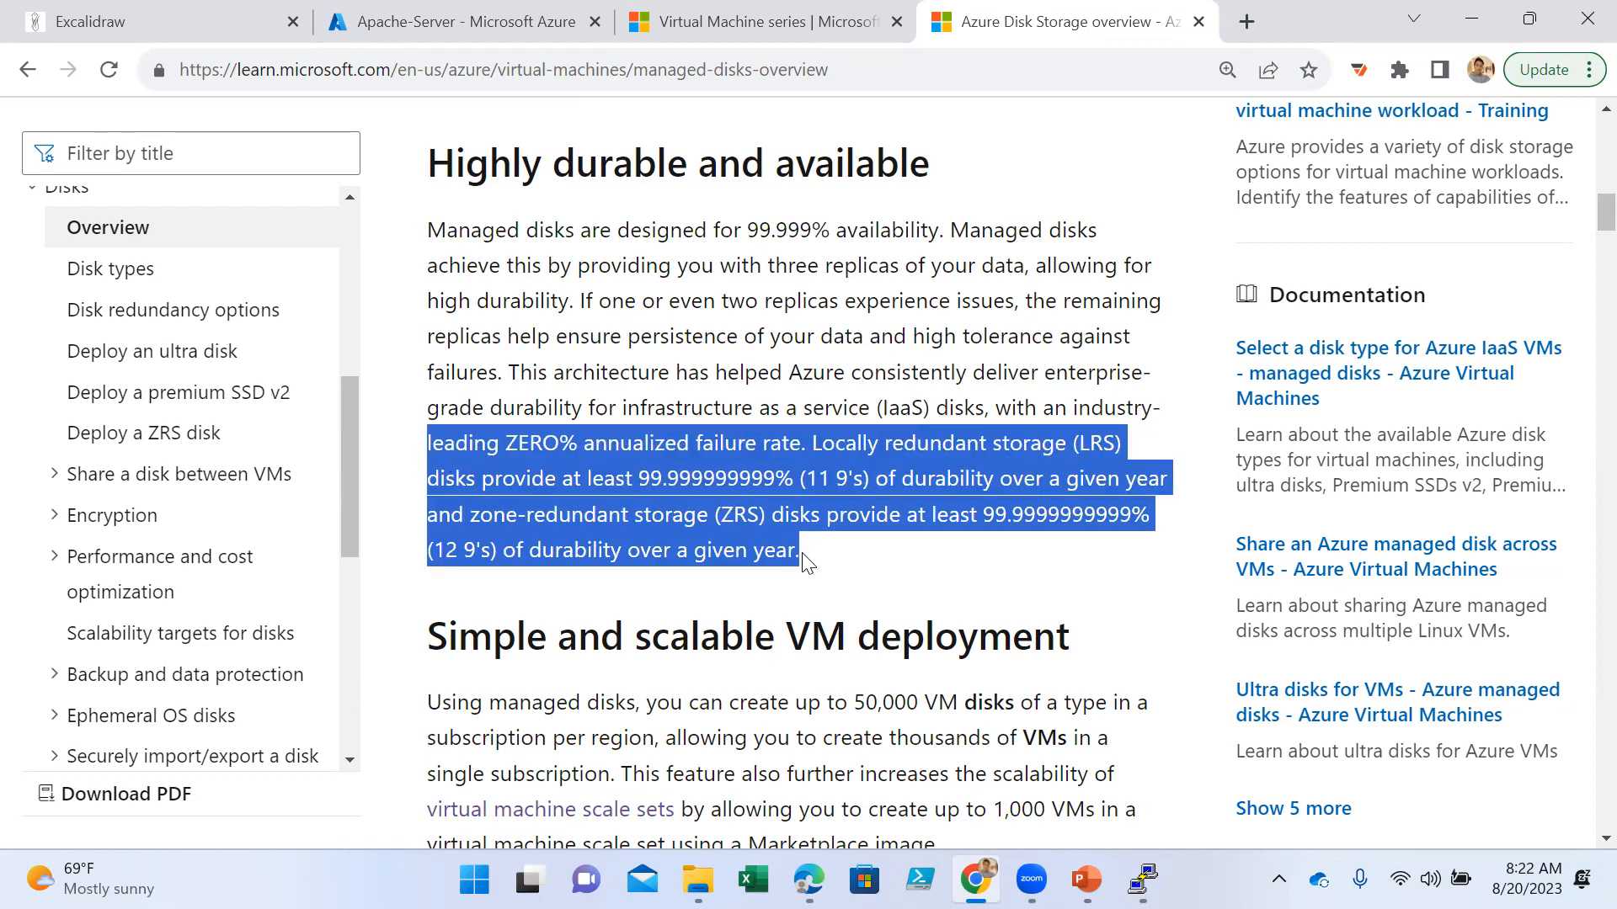
# - Highlight "scalable VM deployment" in the heading and the limits of 50,000 VM disks and 1,000 VMs per scale set below it
pyautogui.scroll(-3, 804, 559)
pyautogui.moveTo(635, 385); pyautogui.dragTo(1080, 392)
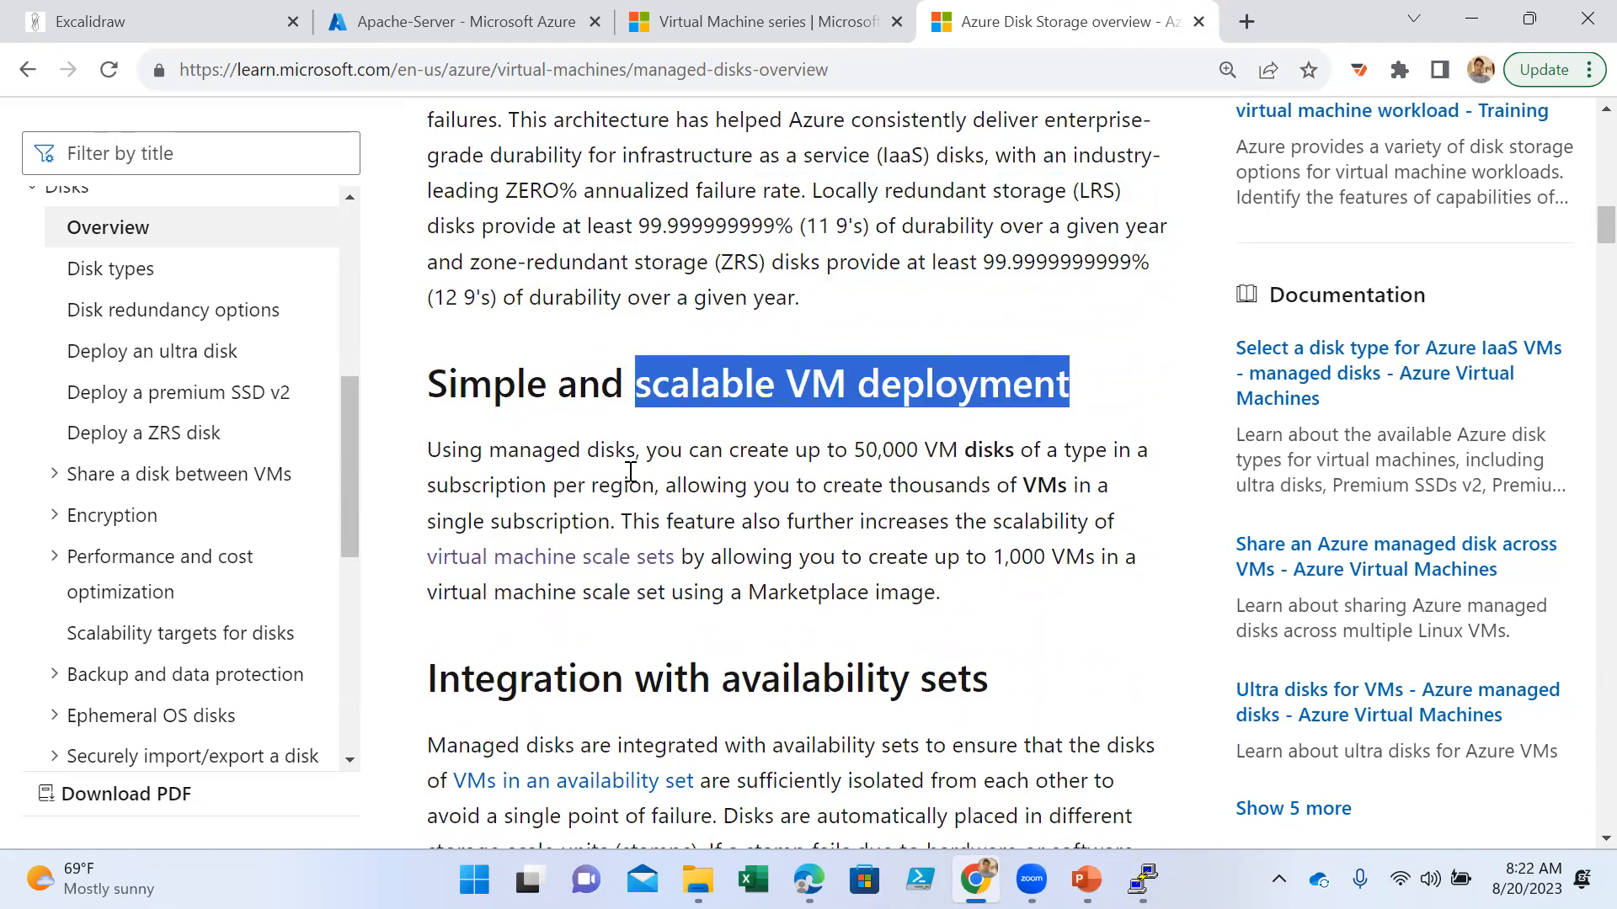
pyautogui.moveTo(568, 452); pyautogui.dragTo(1027, 456)
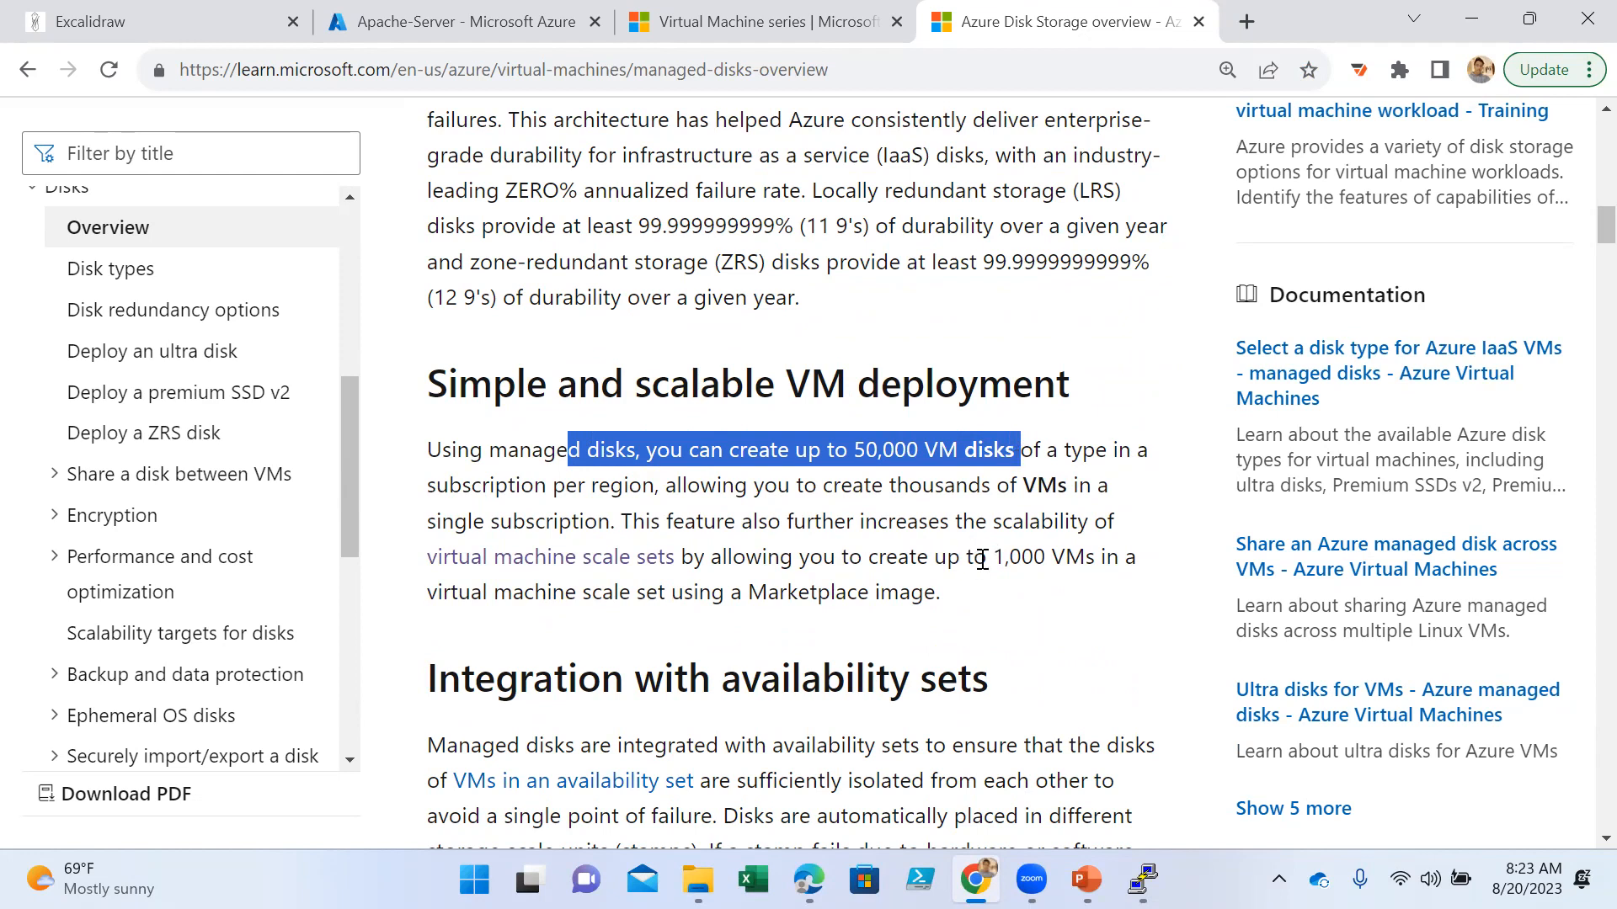
pyautogui.moveTo(985, 559); pyautogui.dragTo(1105, 584)
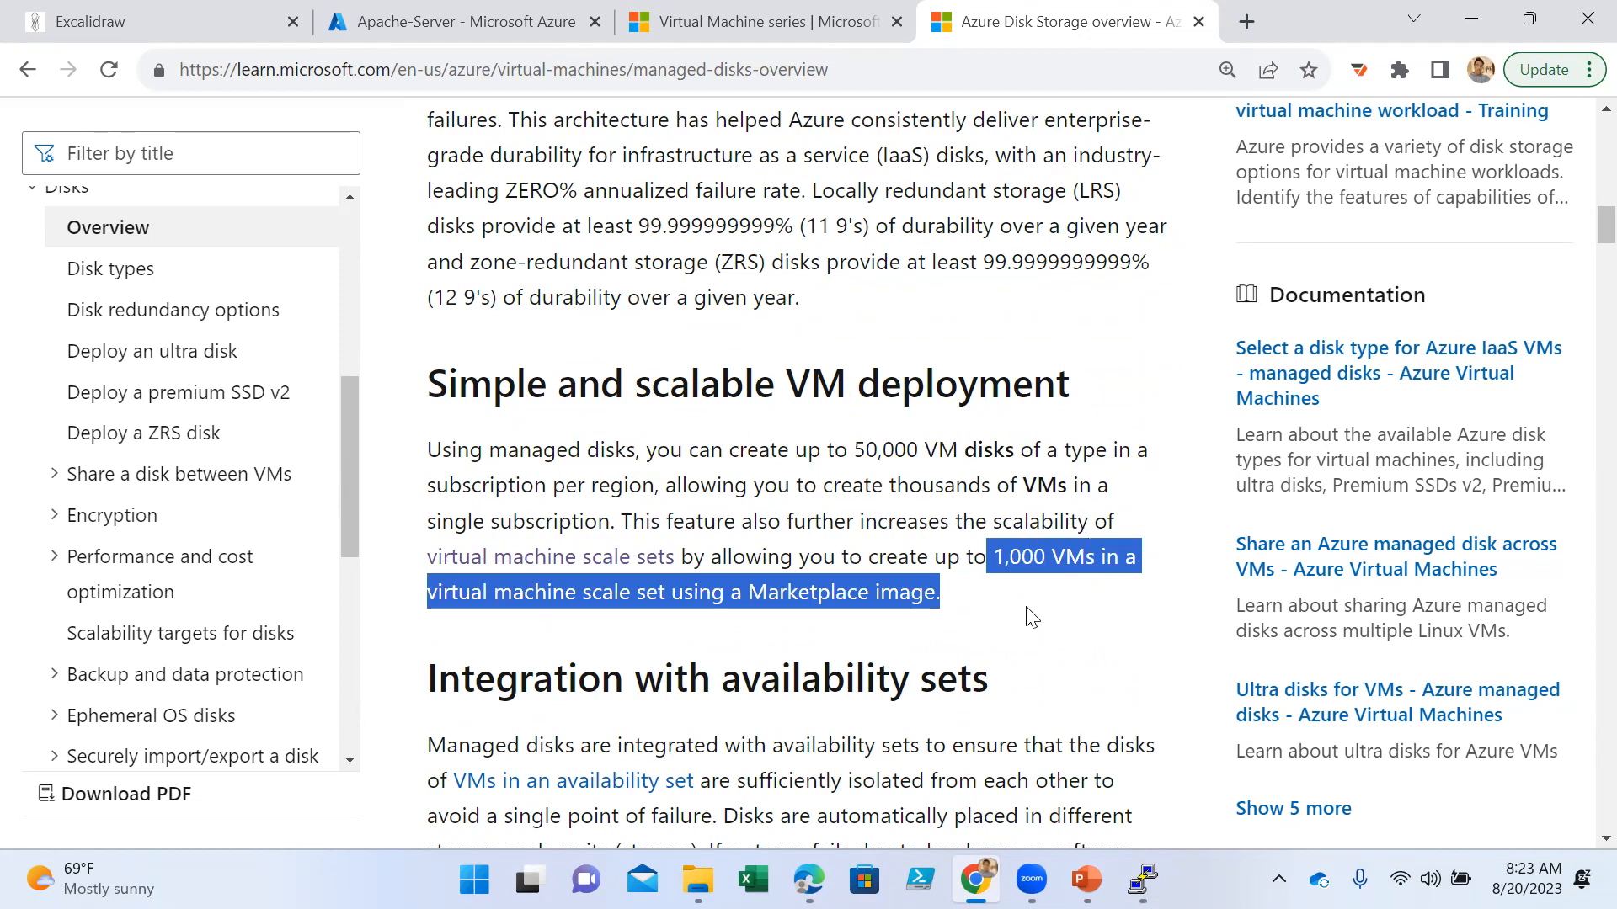
# - Look through the managed disk benefits covering availability sets, Availability Zones, Azure Backup, granular access control and vhd upload
pyautogui.scroll(-3, 1028, 618)
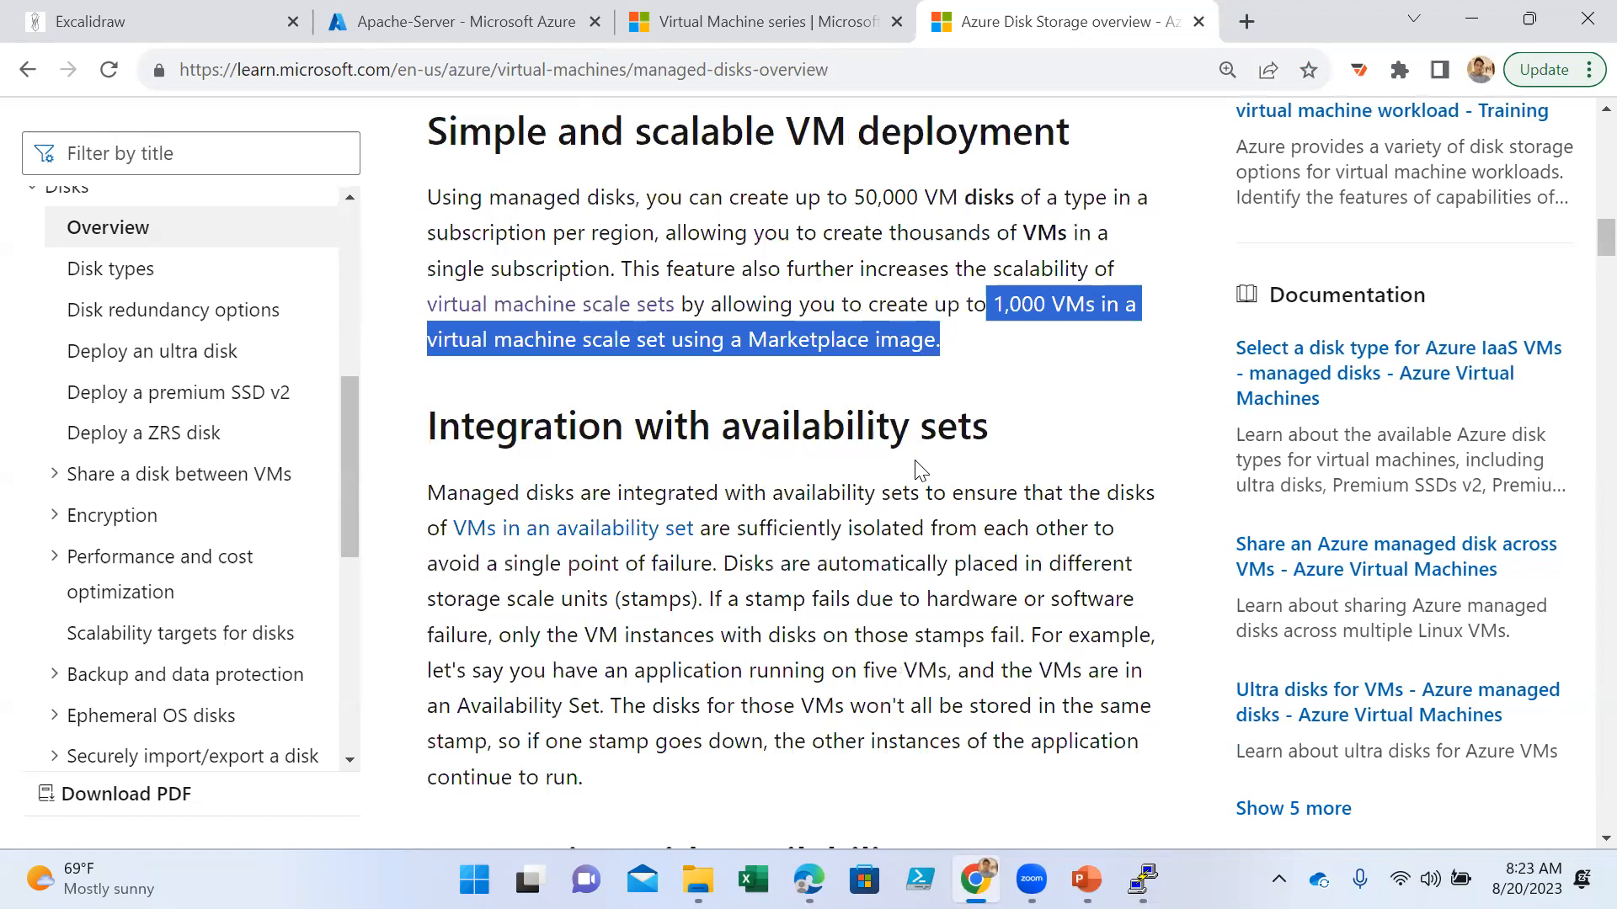
pyautogui.scroll(-6, 913, 467)
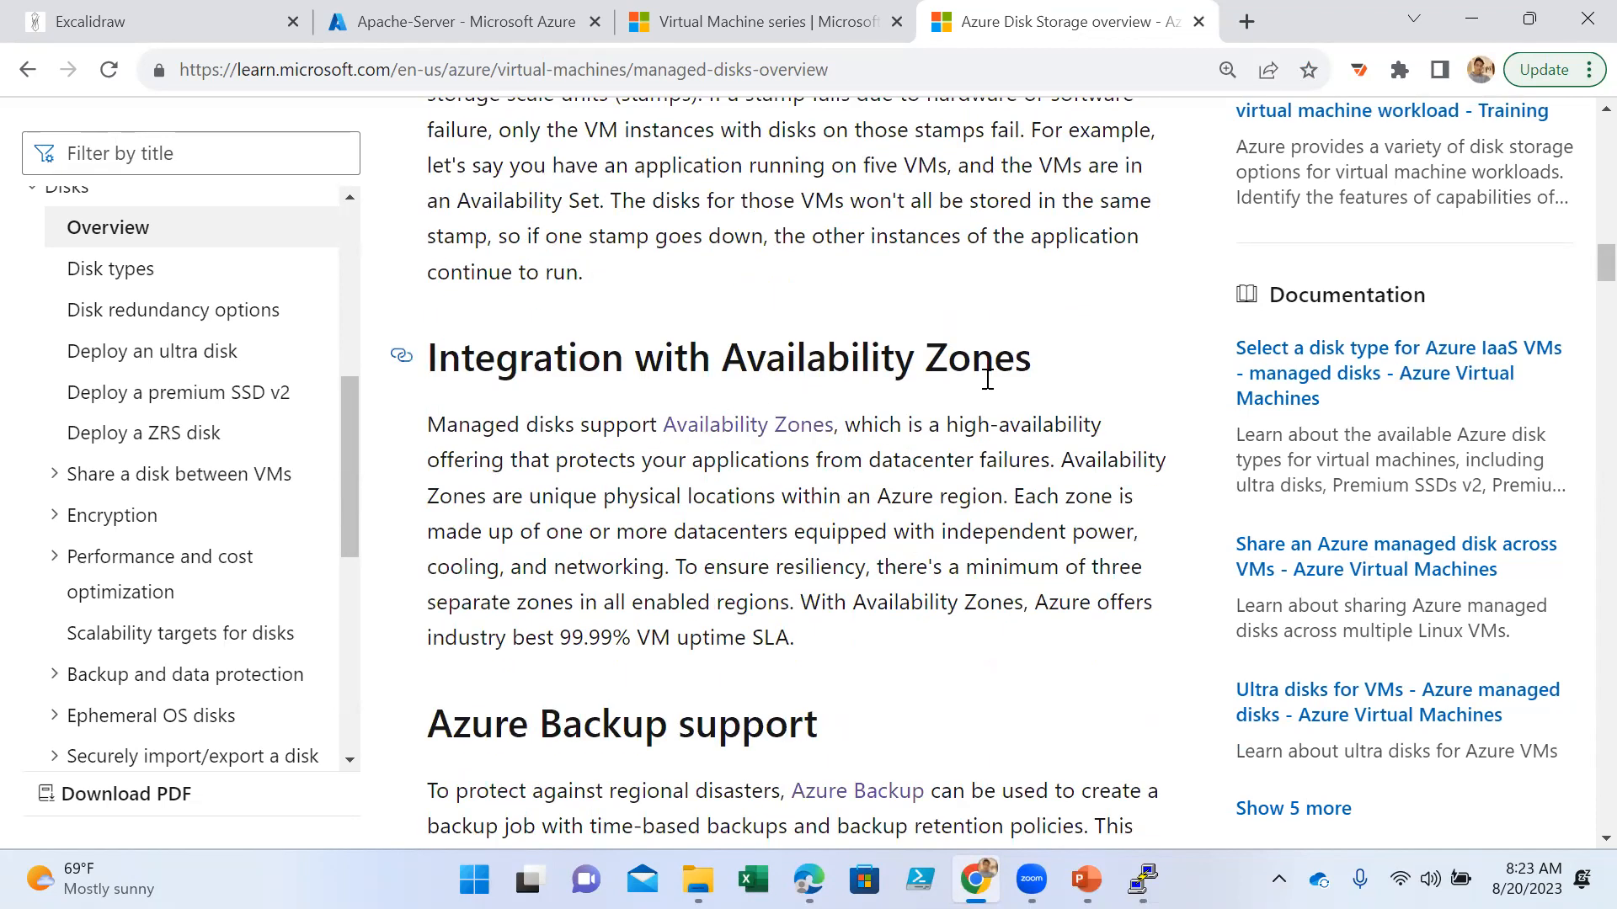
pyautogui.scroll(-3, 957, 472)
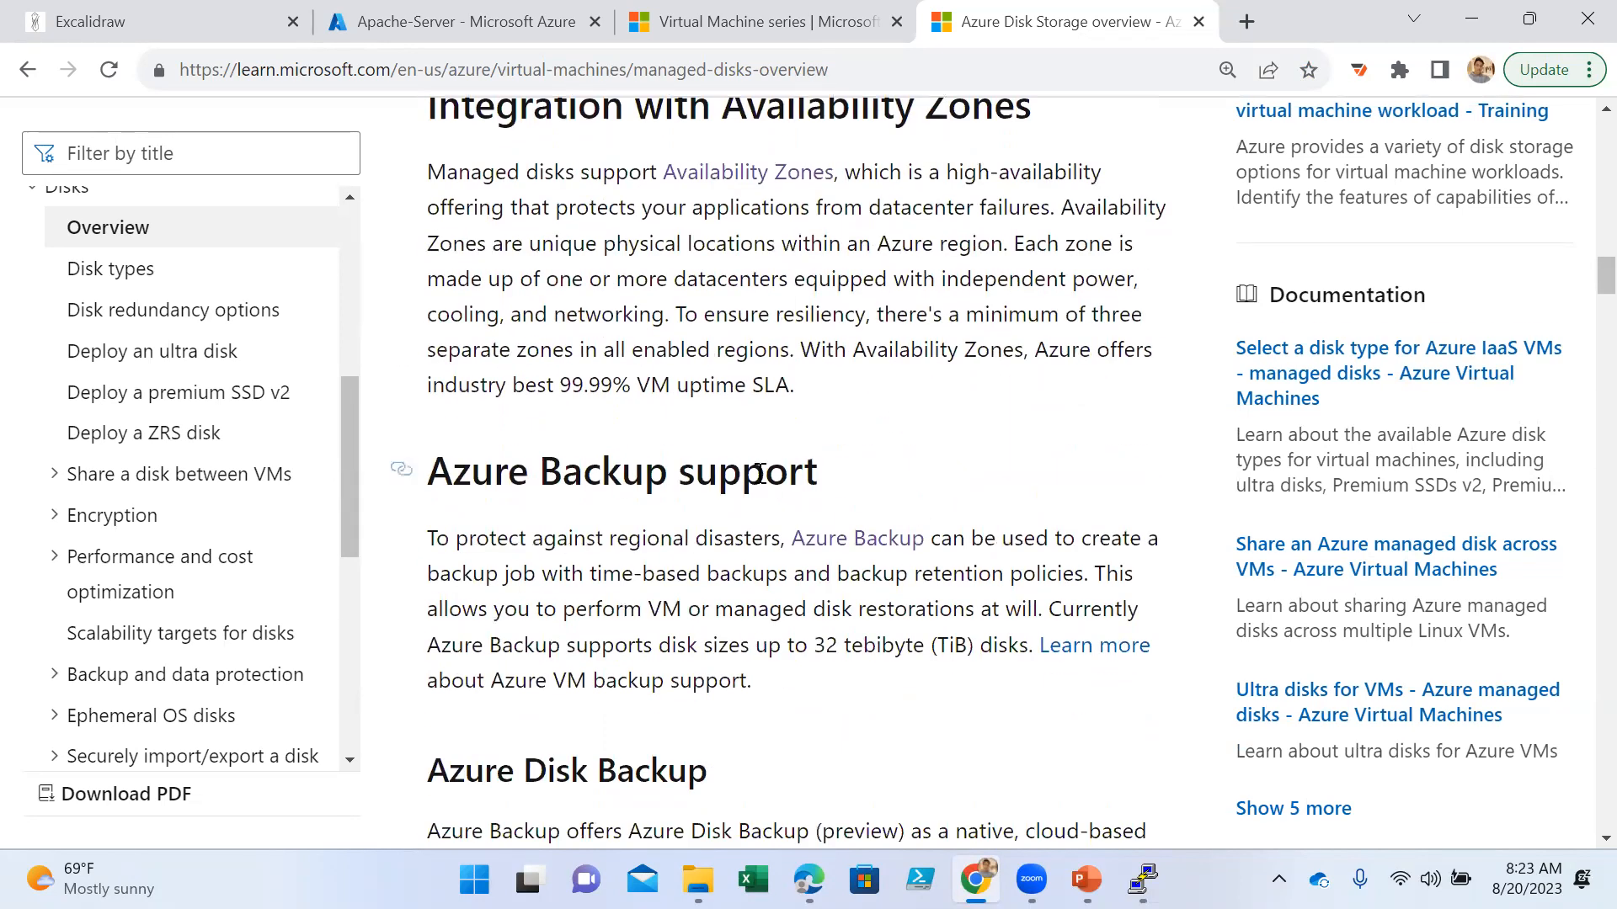
pyautogui.scroll(-3, 884, 497)
pyautogui.scroll(-6, 868, 539)
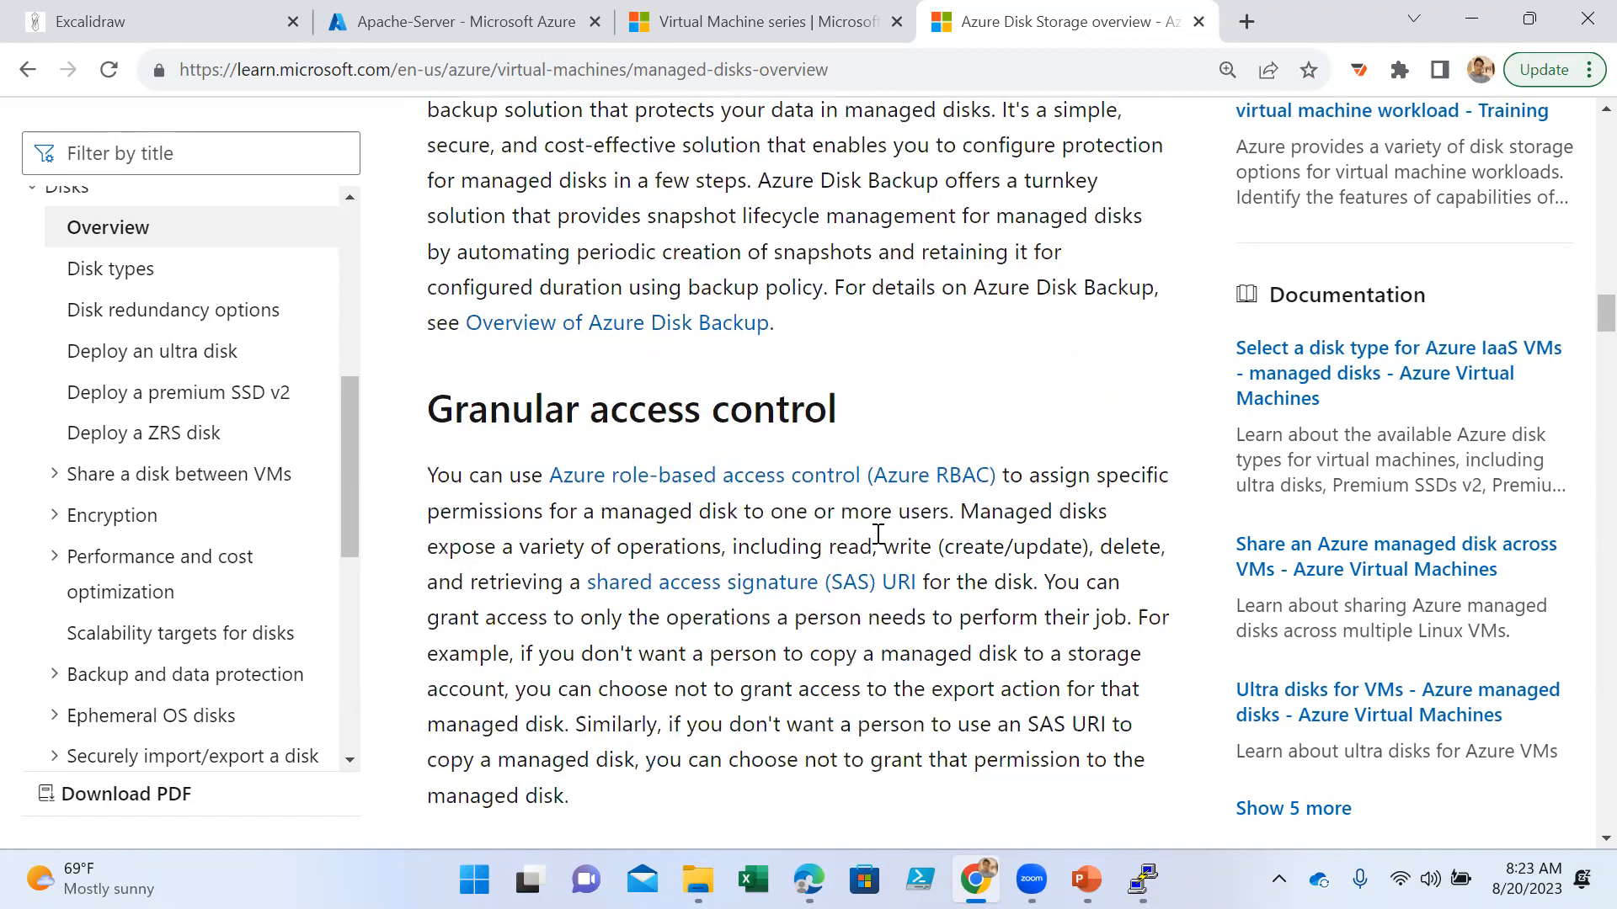
pyautogui.scroll(-5, 876, 437)
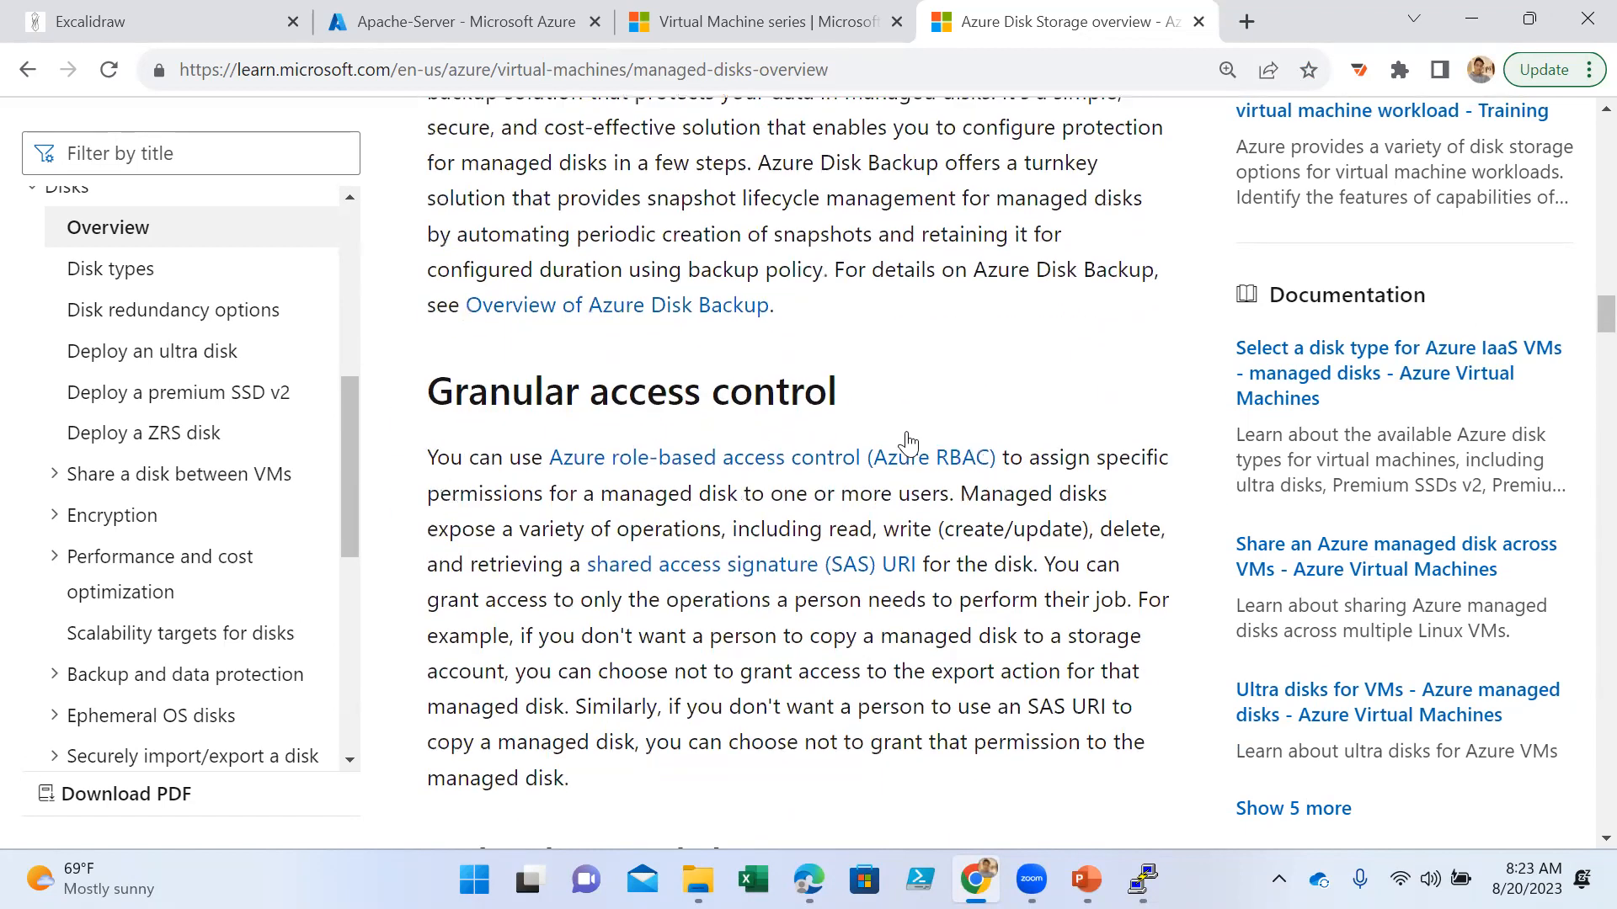
pyautogui.scroll(-1, 753, 455)
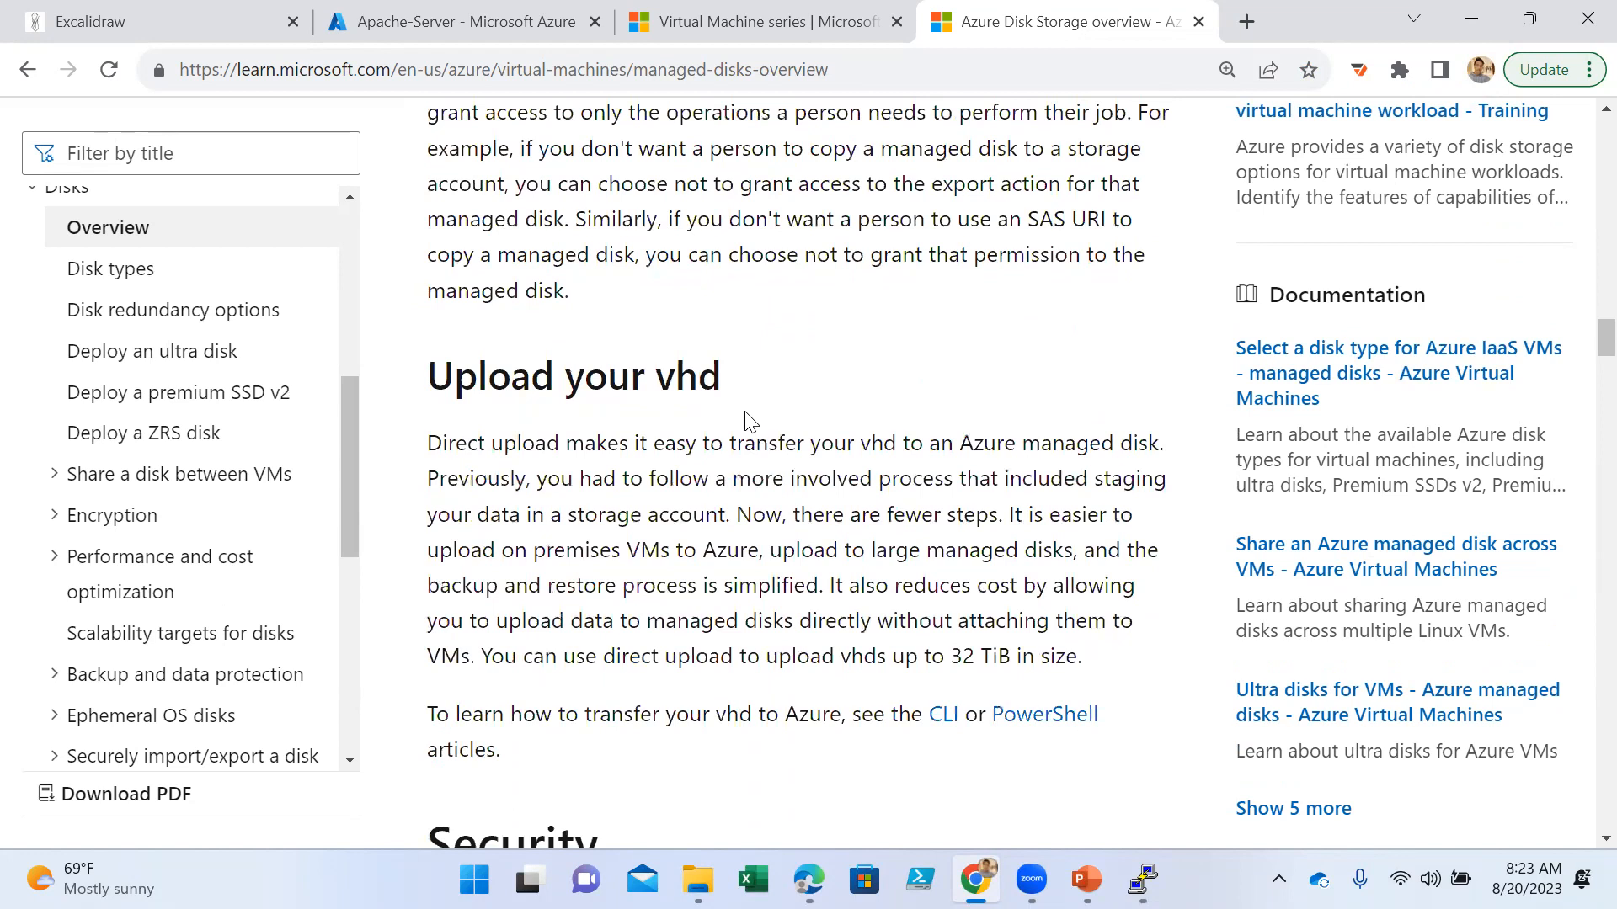
pyautogui.scroll(-1, 750, 421)
pyautogui.scroll(-6, 834, 387)
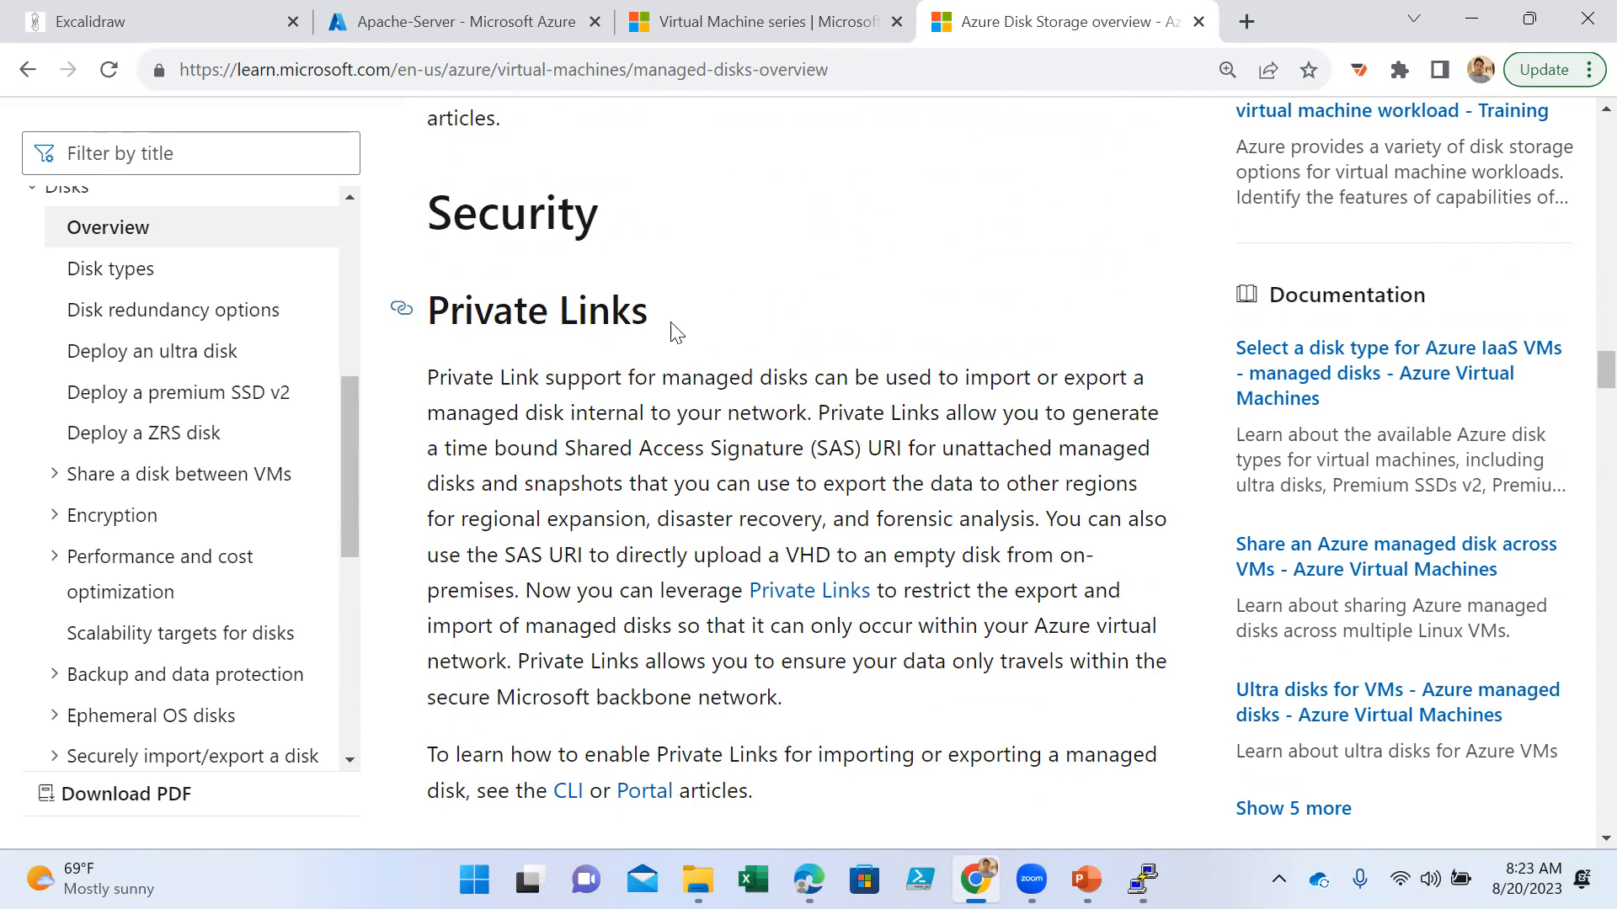
# - Highlight the "Private Links" heading under Security and review the Encryption and Server-side encryption sections
pyautogui.moveTo(669, 329); pyautogui.dragTo(427, 311)
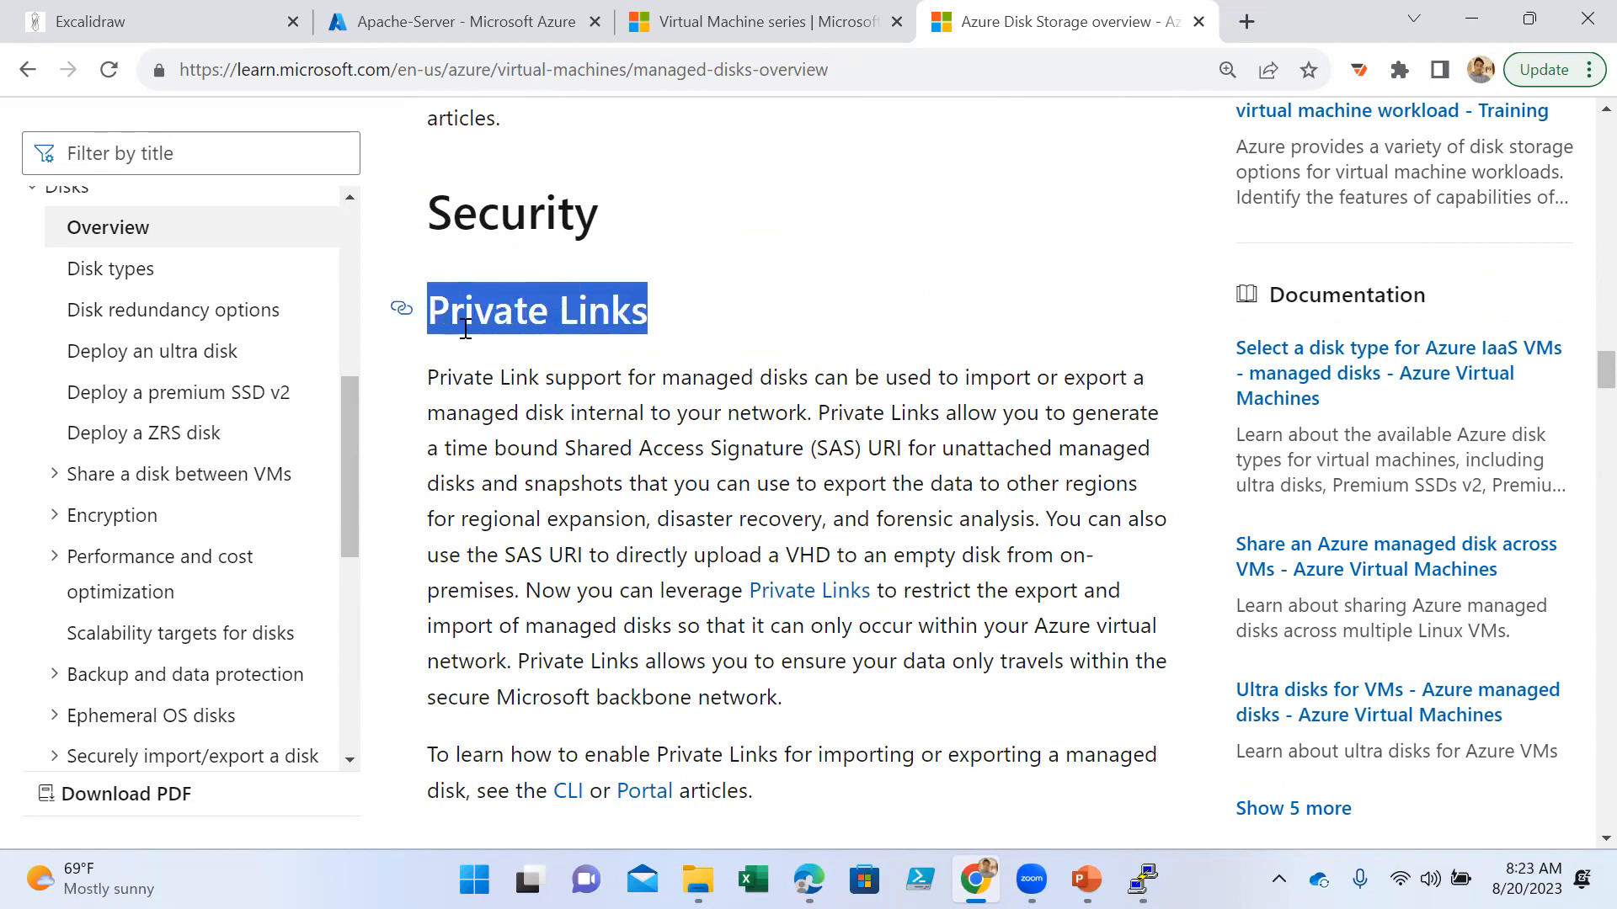
pyautogui.scroll(-5, 792, 560)
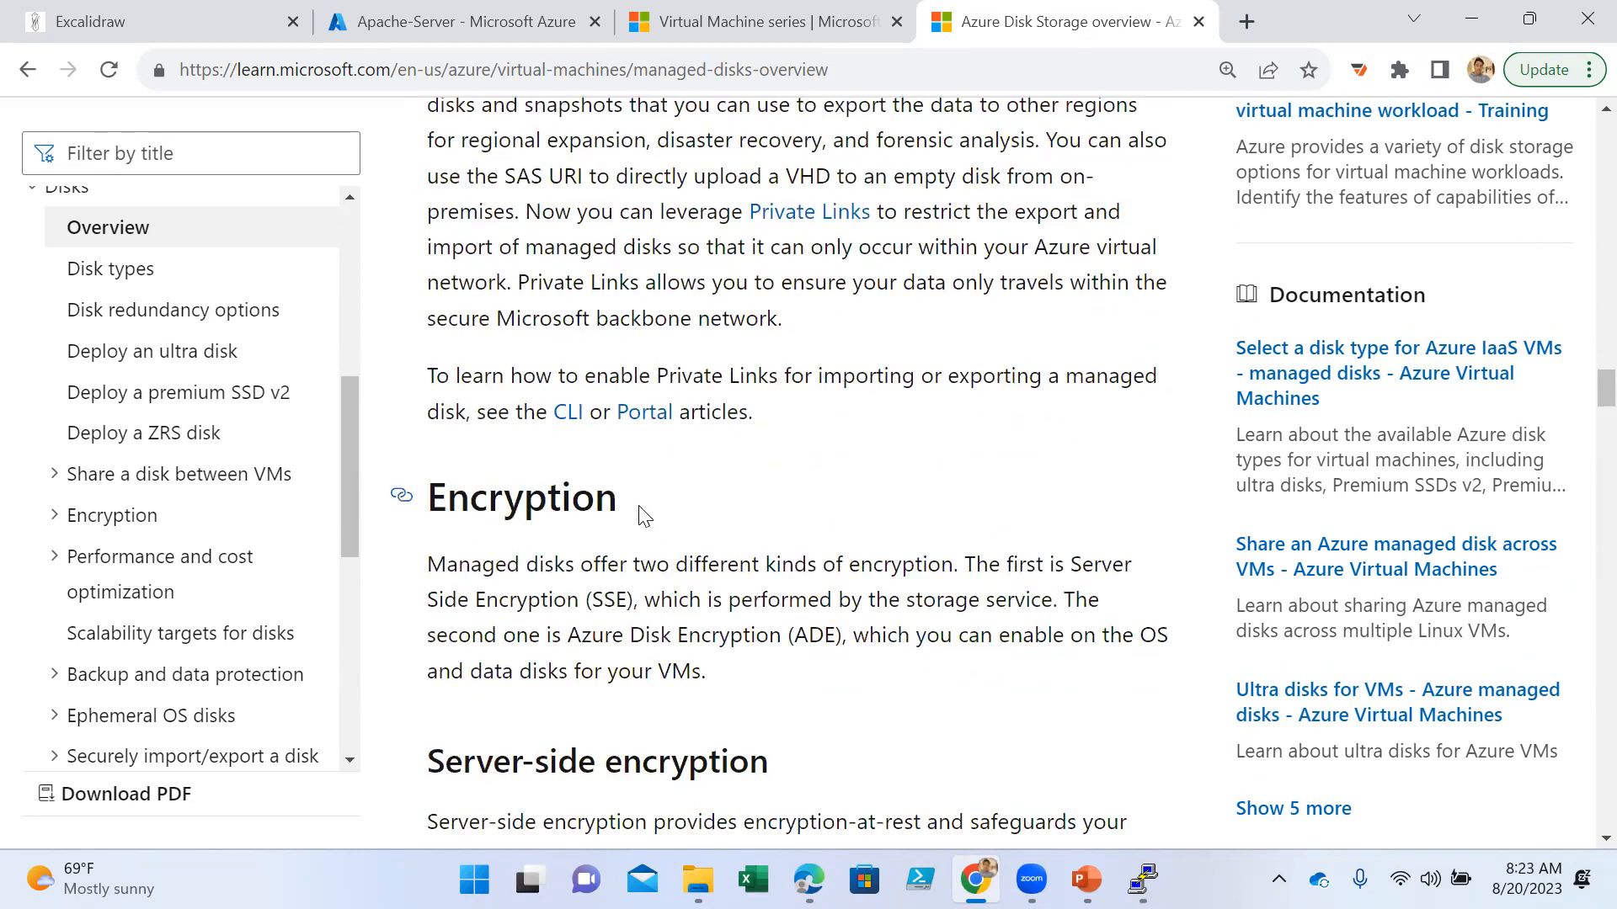
pyautogui.scroll(-5, 641, 515)
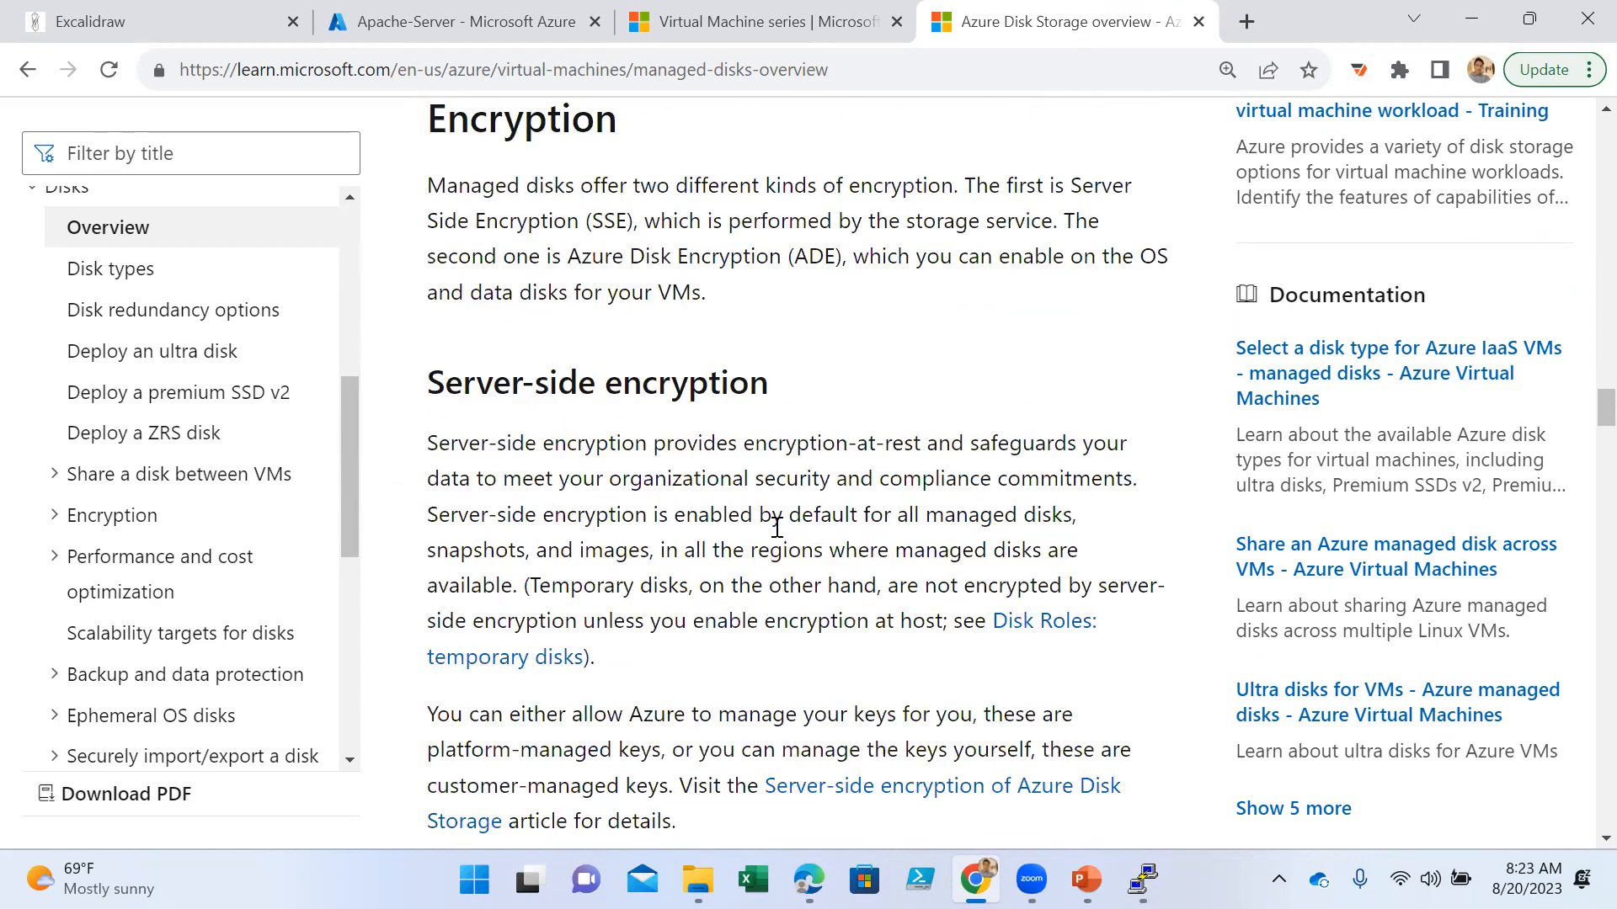
pyautogui.scroll(-15, 777, 527)
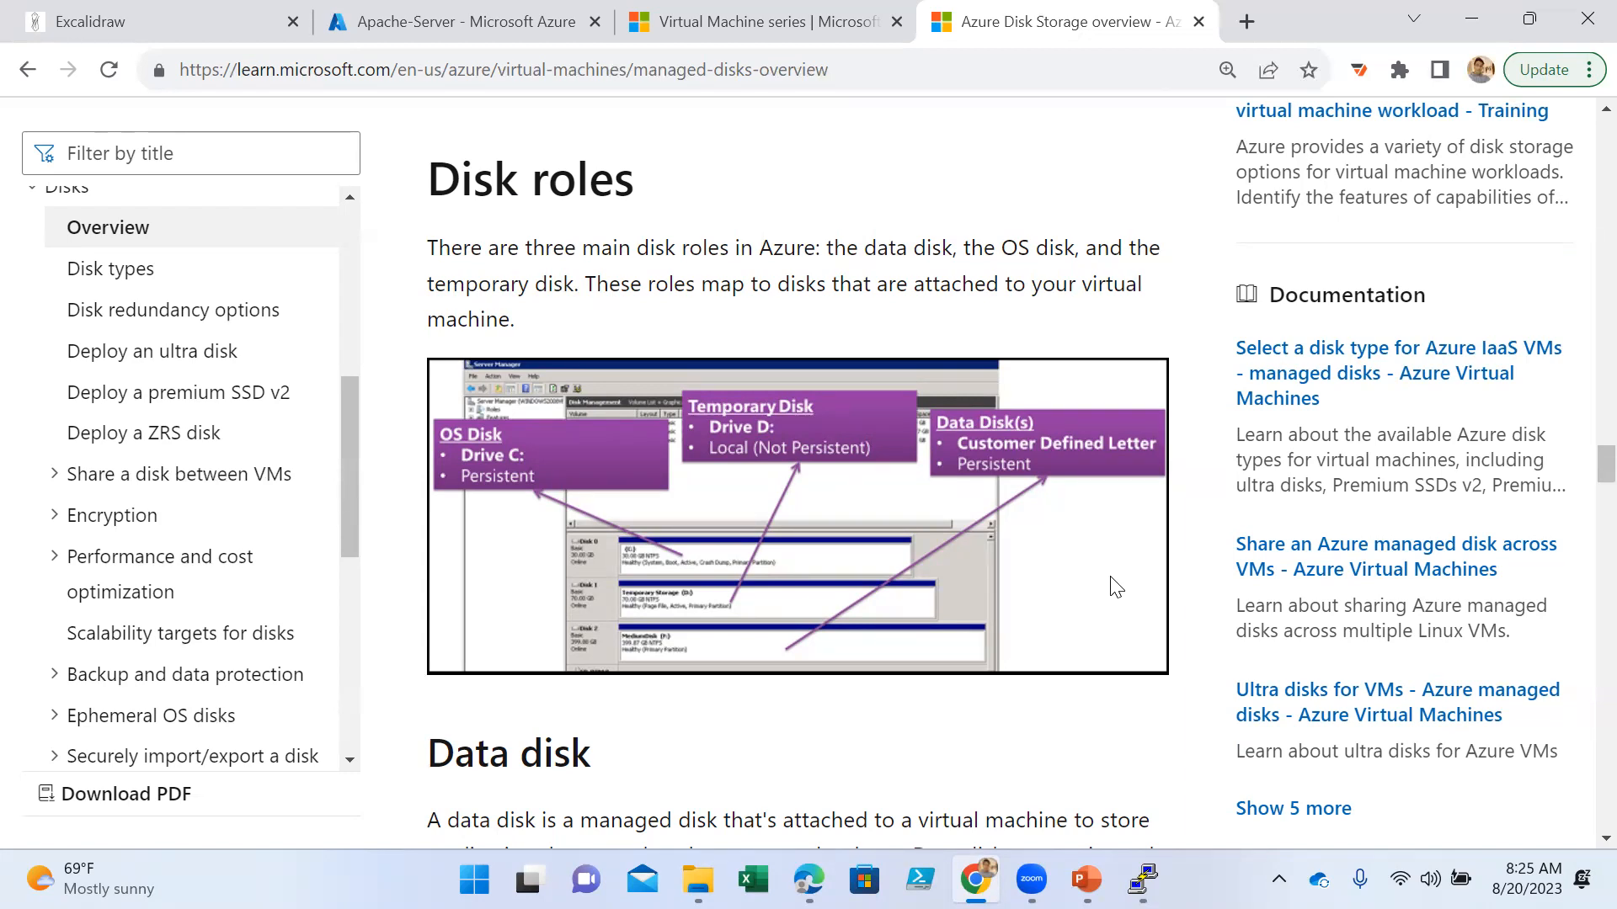
# - Highlight the data disk description and its maximum capacity of 32,767 gibibytes in the Data disk section
pyautogui.scroll(-4, 926, 594)
pyautogui.scroll(-3, 918, 594)
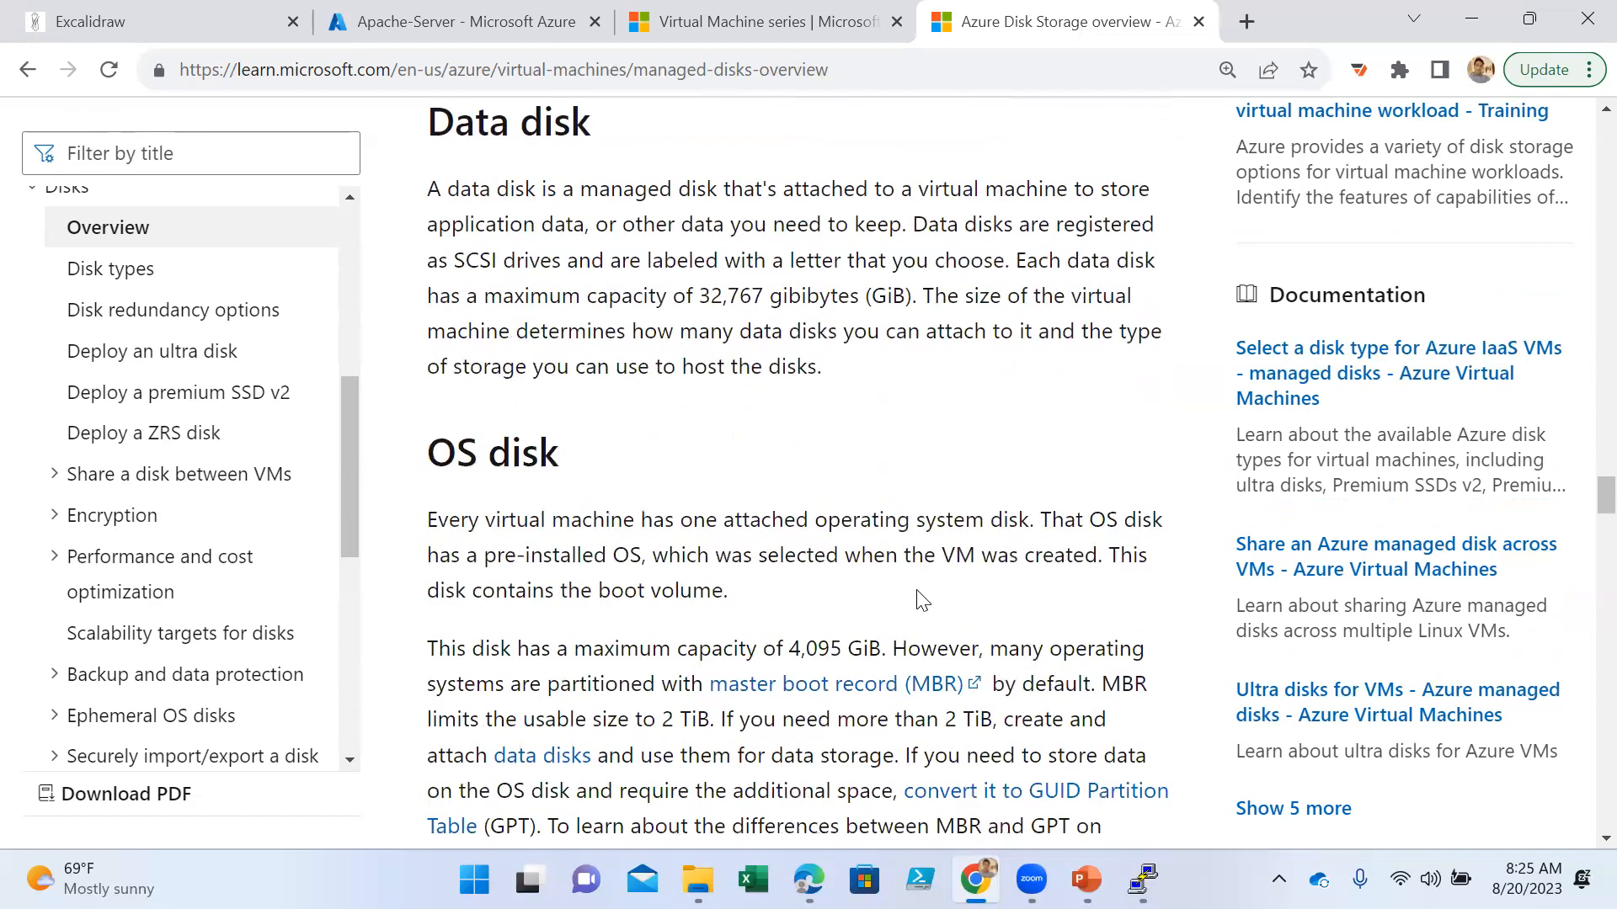
pyautogui.moveTo(600, 200); pyautogui.dragTo(1029, 282)
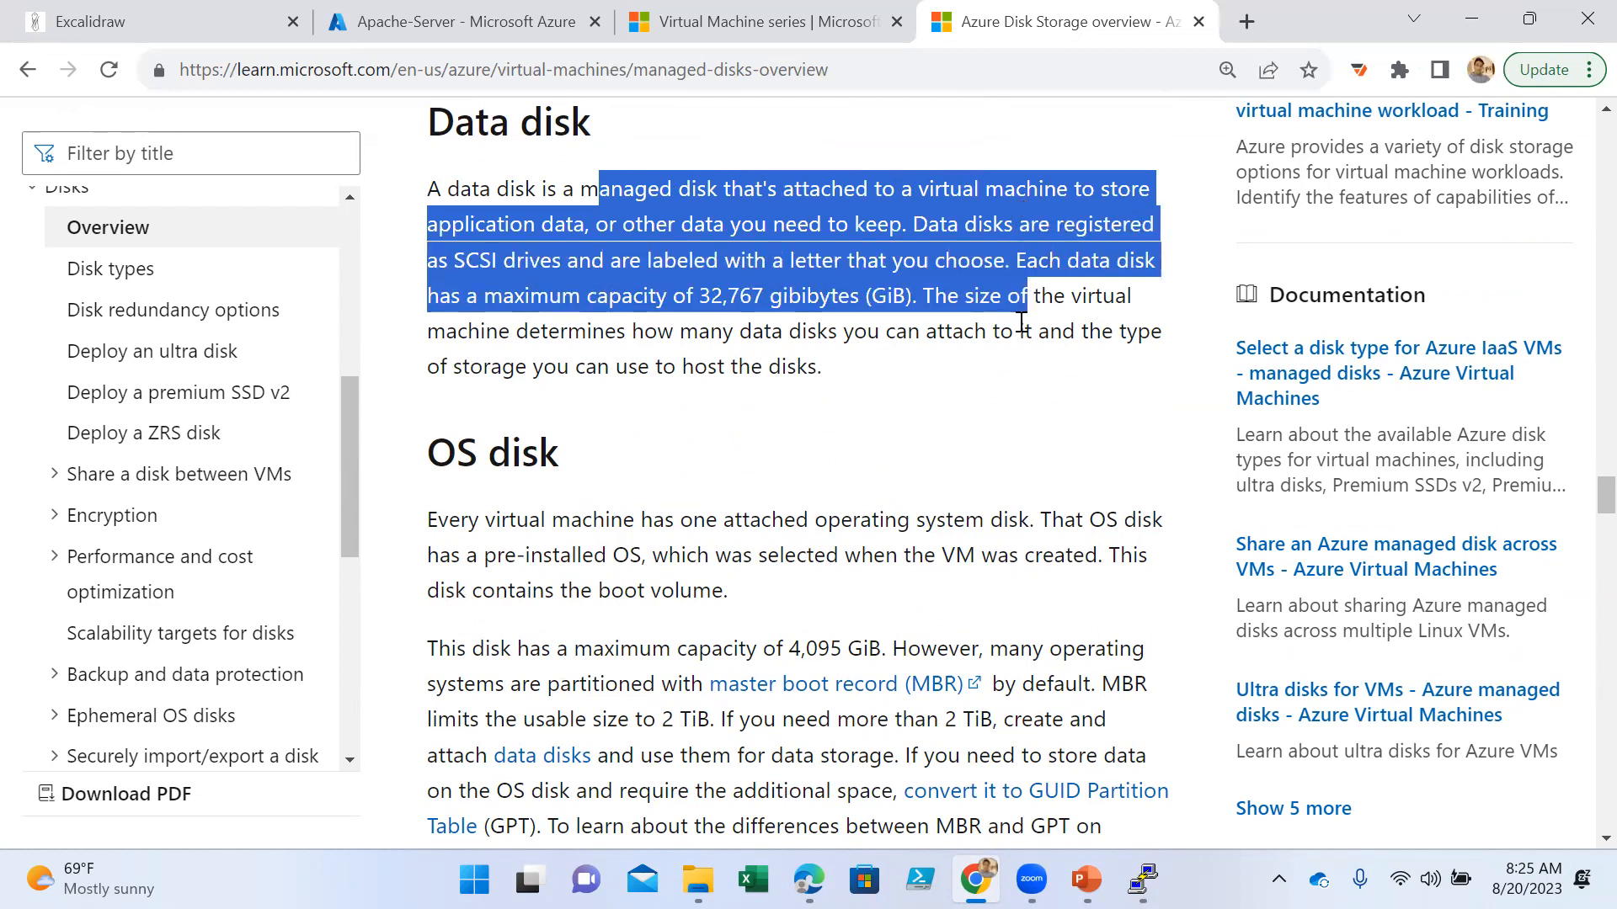
pyautogui.click(1021, 322)
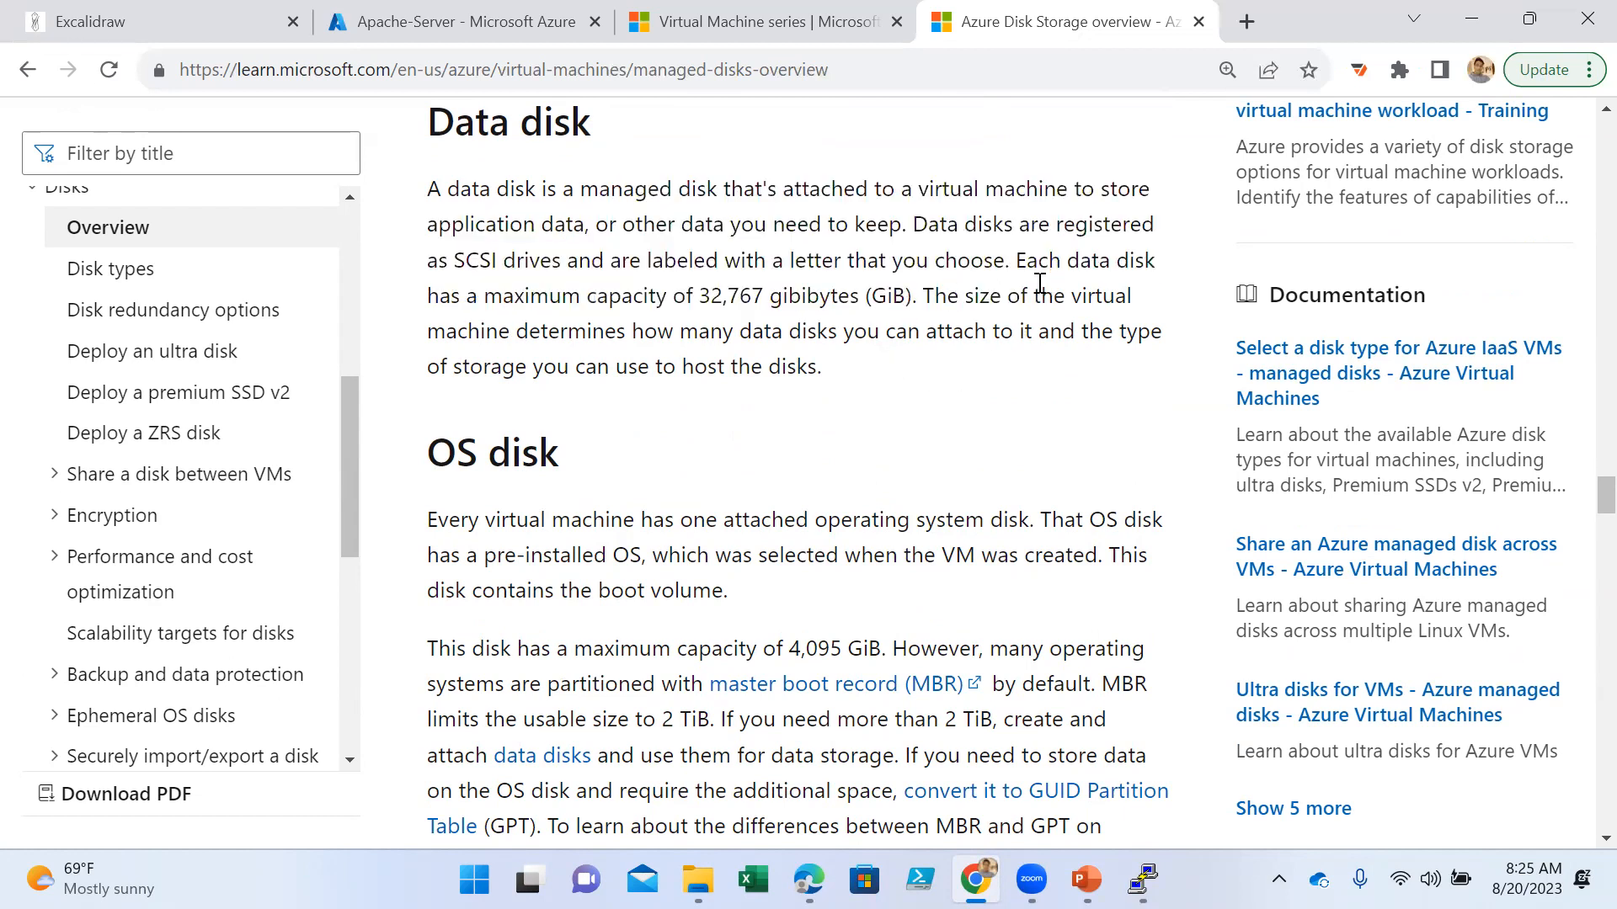
pyautogui.moveTo(913, 295); pyautogui.dragTo(694, 286)
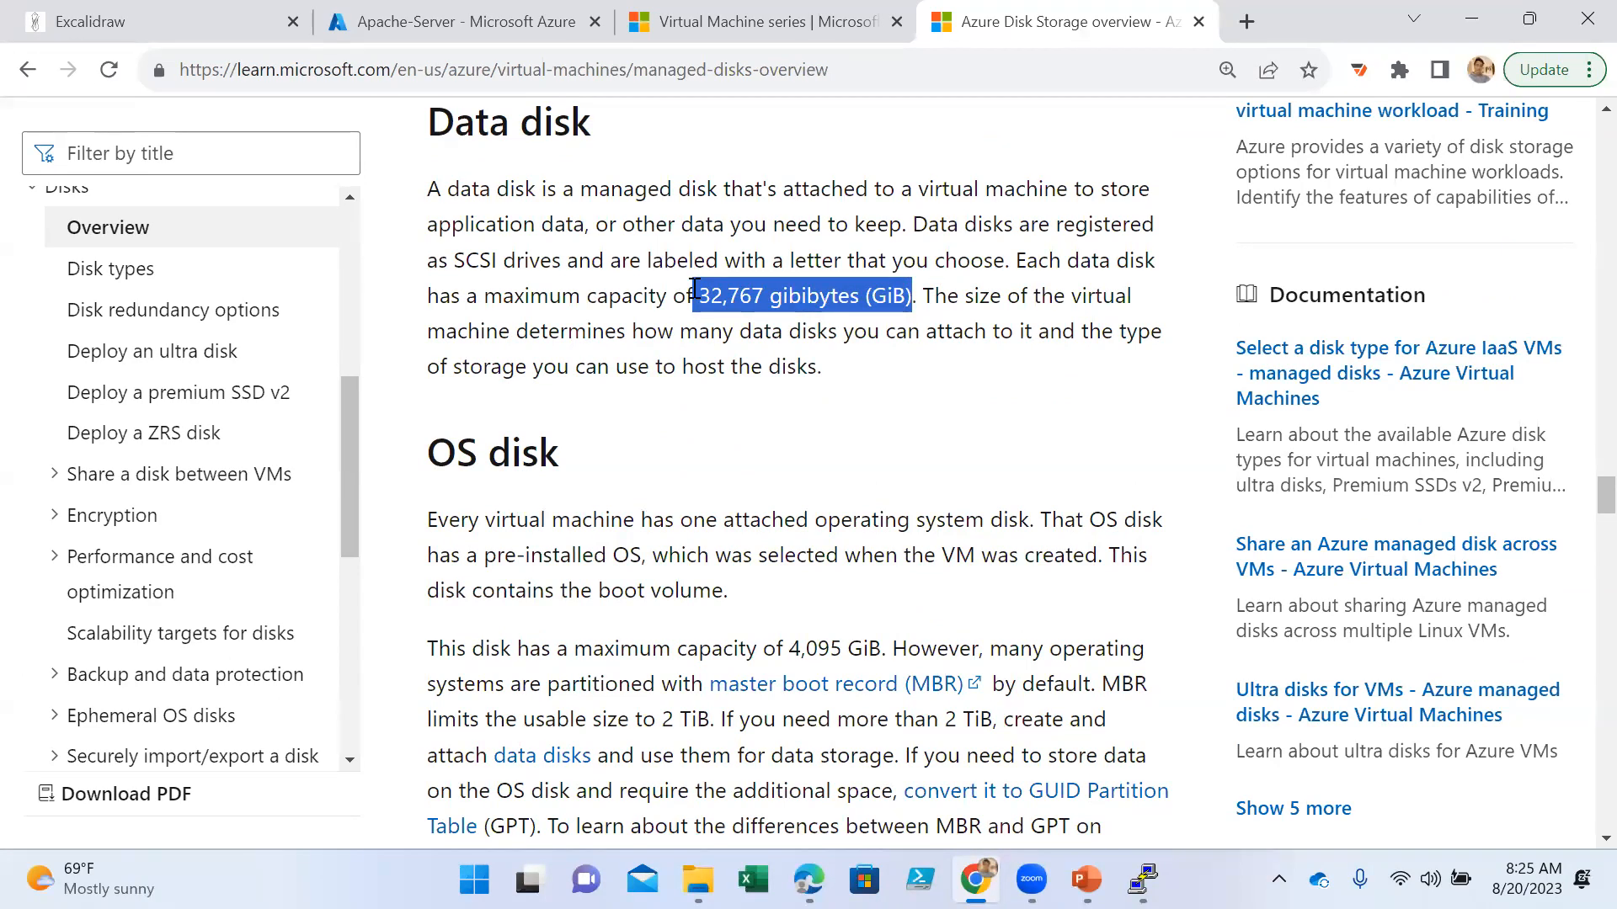
pyautogui.moveTo(694, 287); pyautogui.dragTo(673, 289)
# - Highlight the "OS disk" heading and the maximum capacity of 4,095 GiB in its section
pyautogui.scroll(-1, 782, 498)
pyautogui.moveTo(573, 328); pyautogui.dragTo(437, 329)
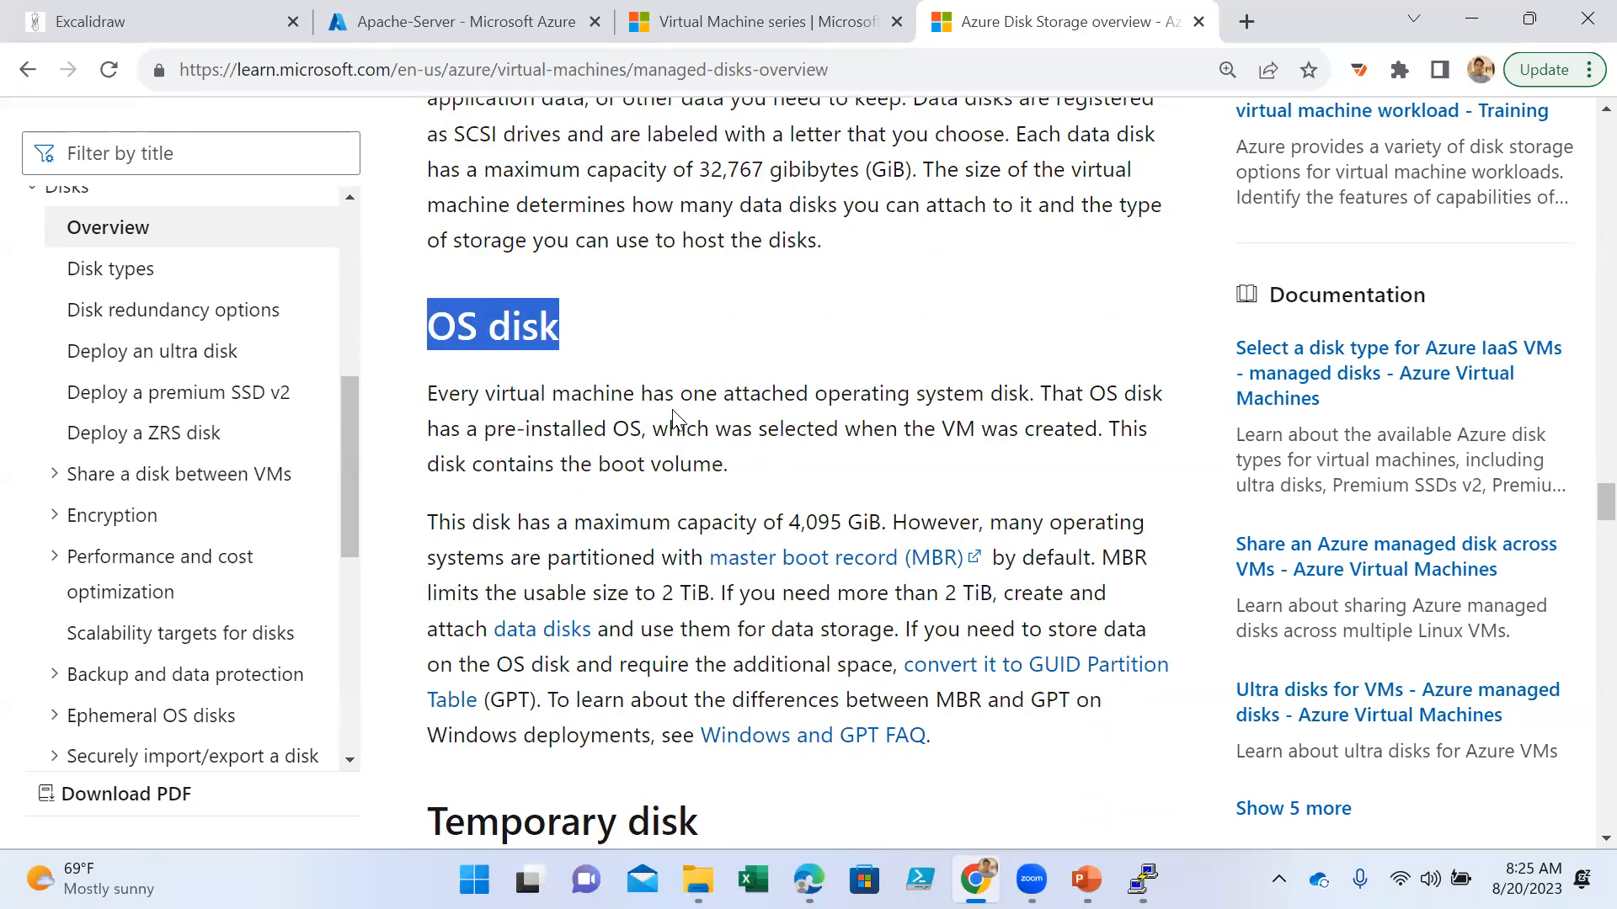
pyautogui.scroll(-2, 672, 409)
pyautogui.moveTo(881, 396); pyautogui.dragTo(760, 408)
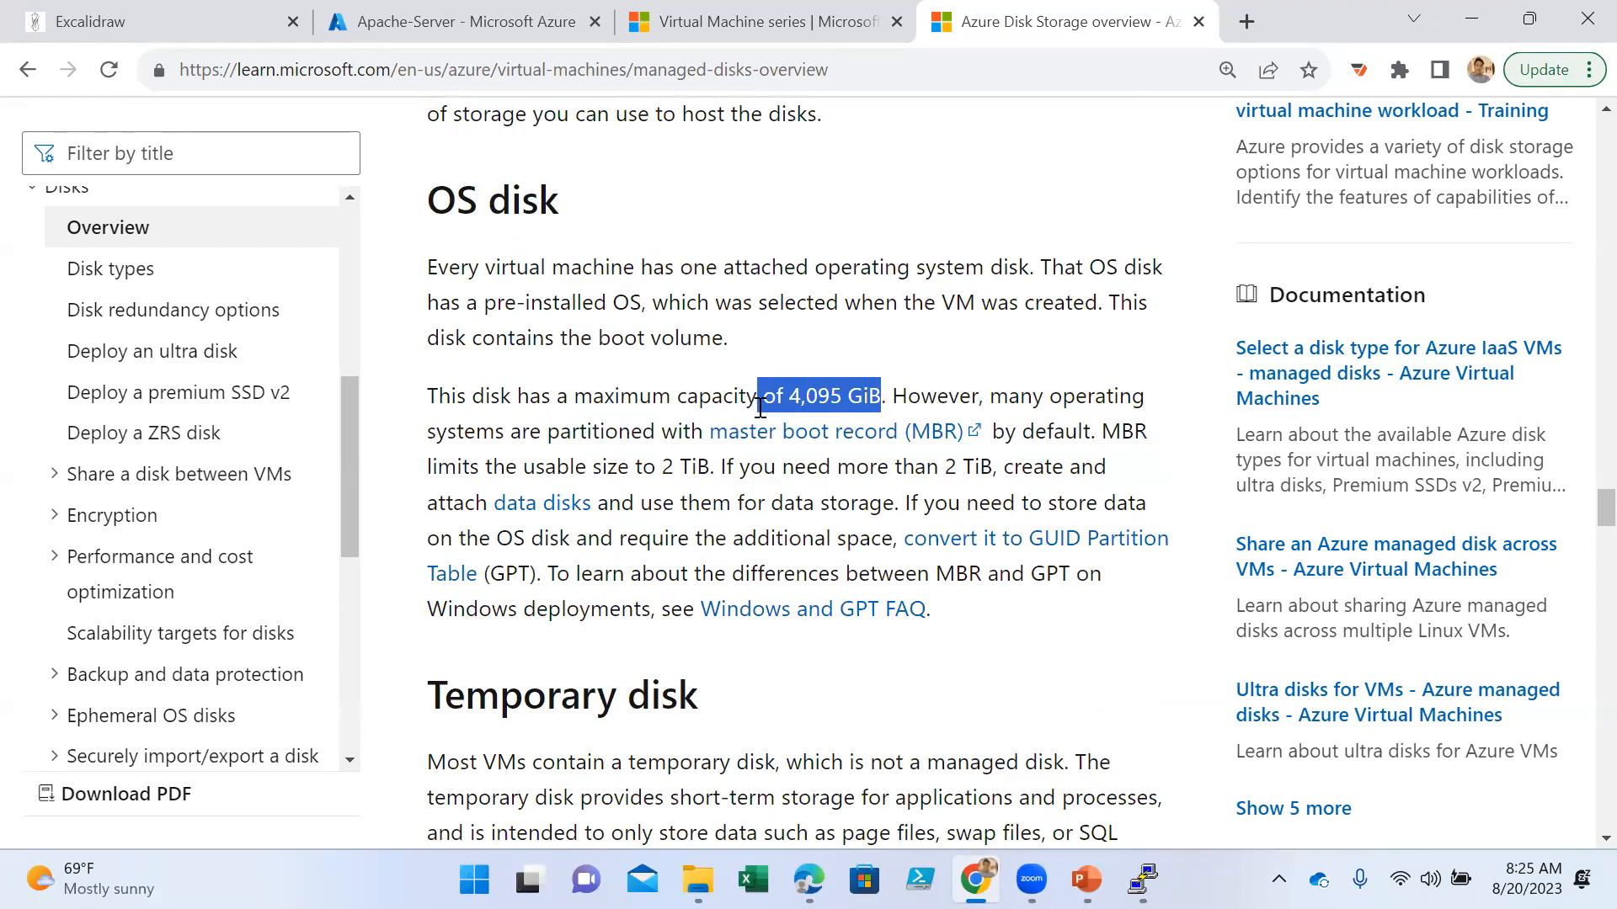
# - Highlight the Temporary disk section's heading and its sentences on unmanaged short-term storage, intended data and possible data loss
pyautogui.scroll(-3, 791, 472)
pyautogui.moveTo(706, 450); pyautogui.dragTo(477, 453)
pyautogui.scroll(7, 779, 434)
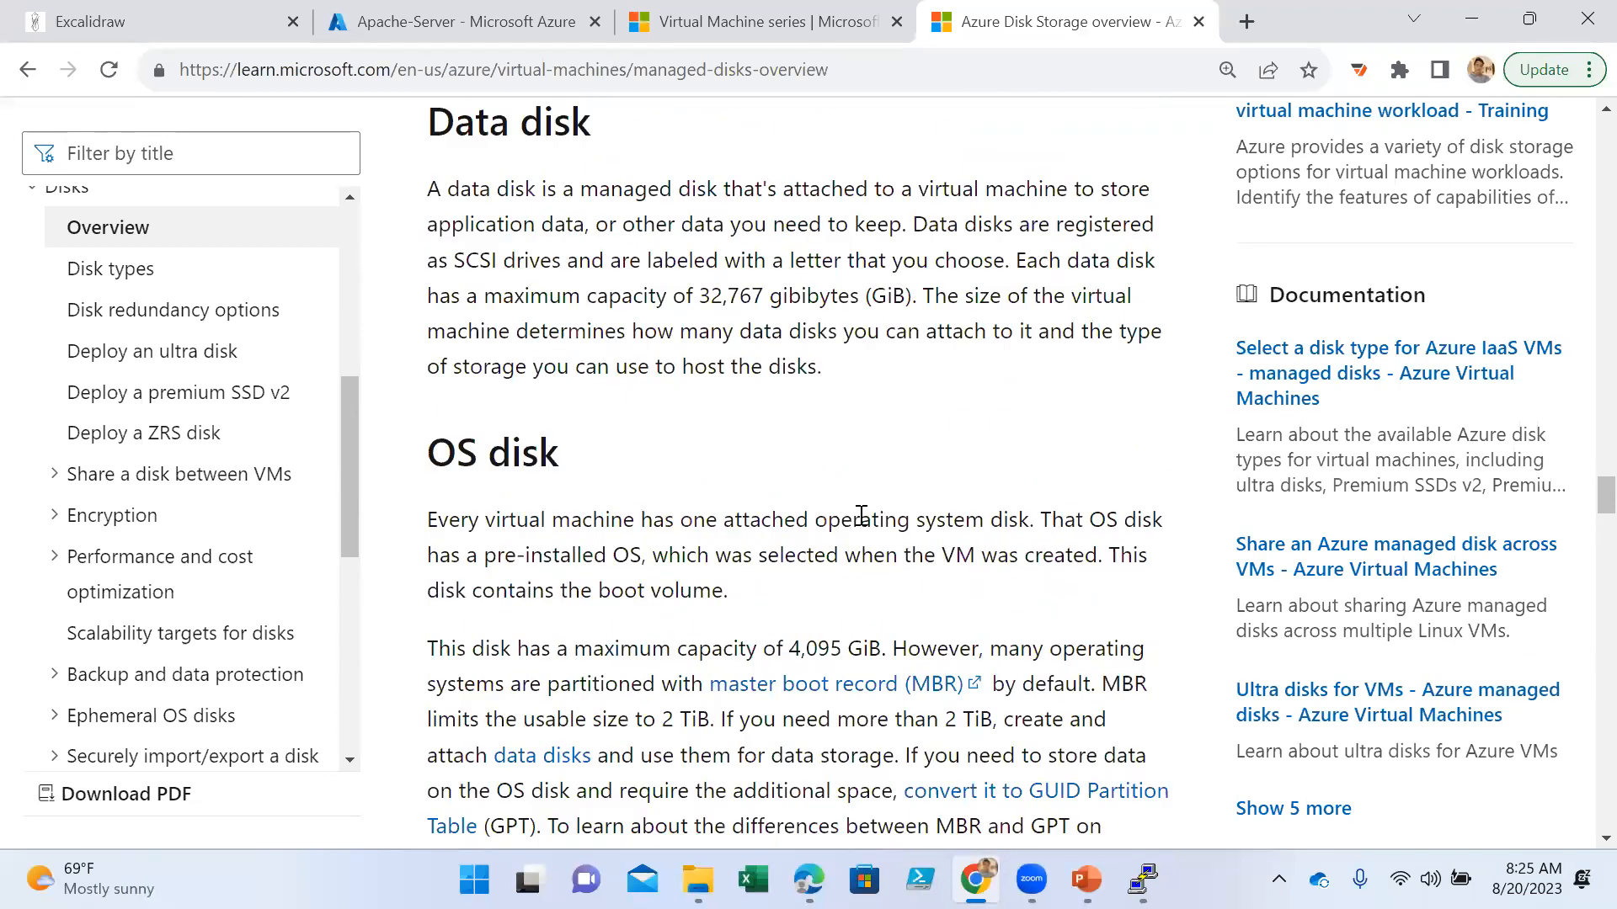
pyautogui.scroll(-4, 766, 585)
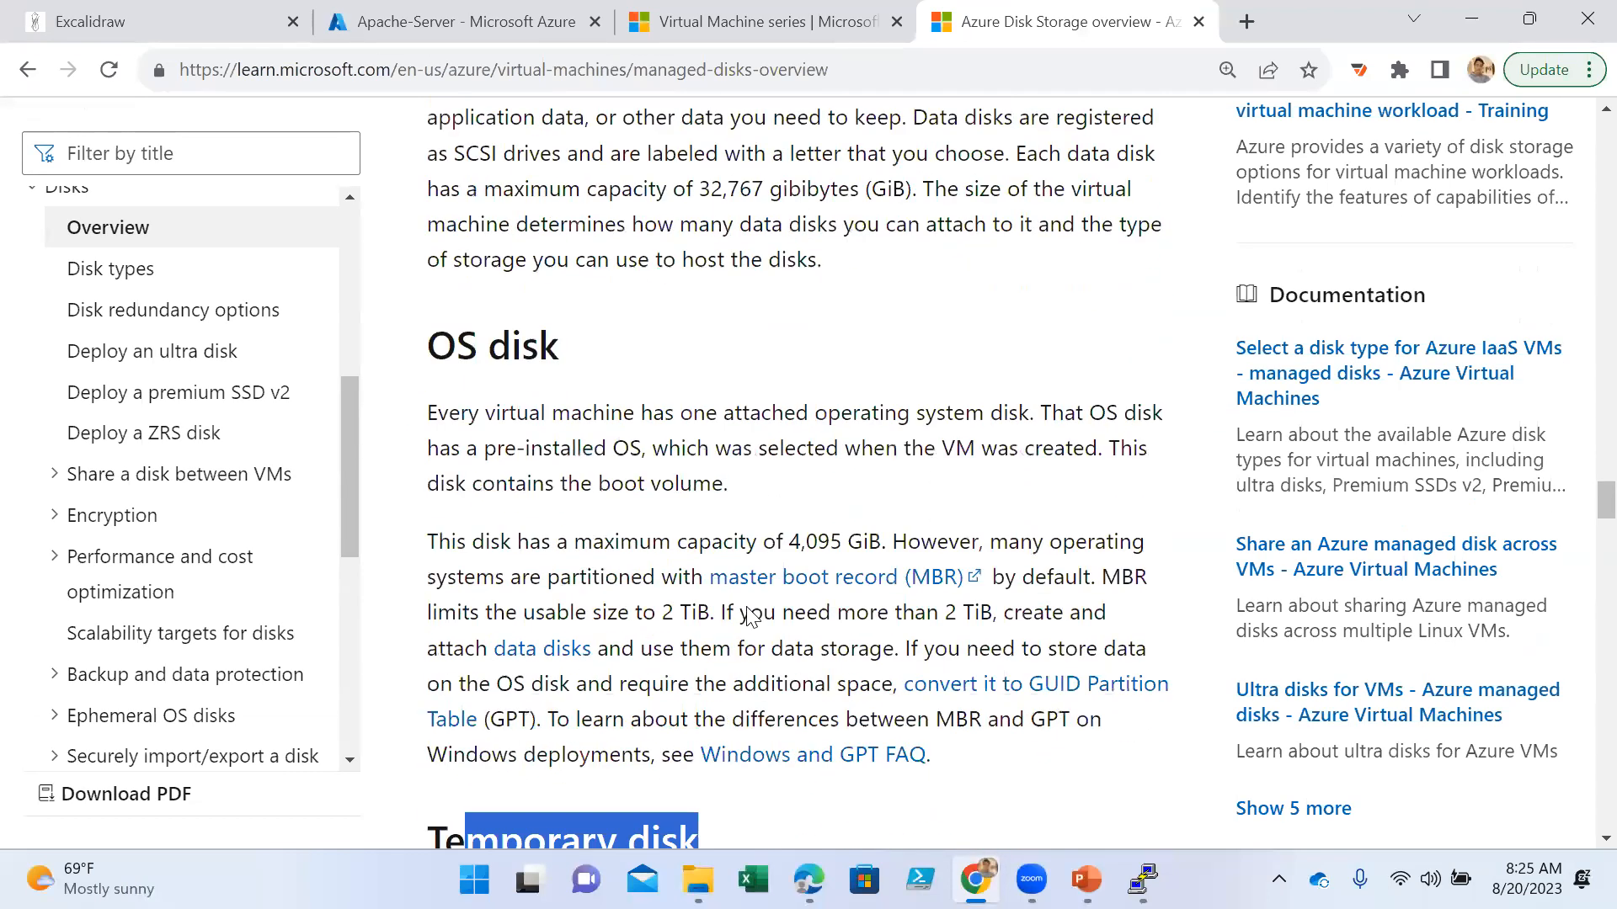
pyautogui.scroll(-3, 788, 565)
pyautogui.click(669, 362)
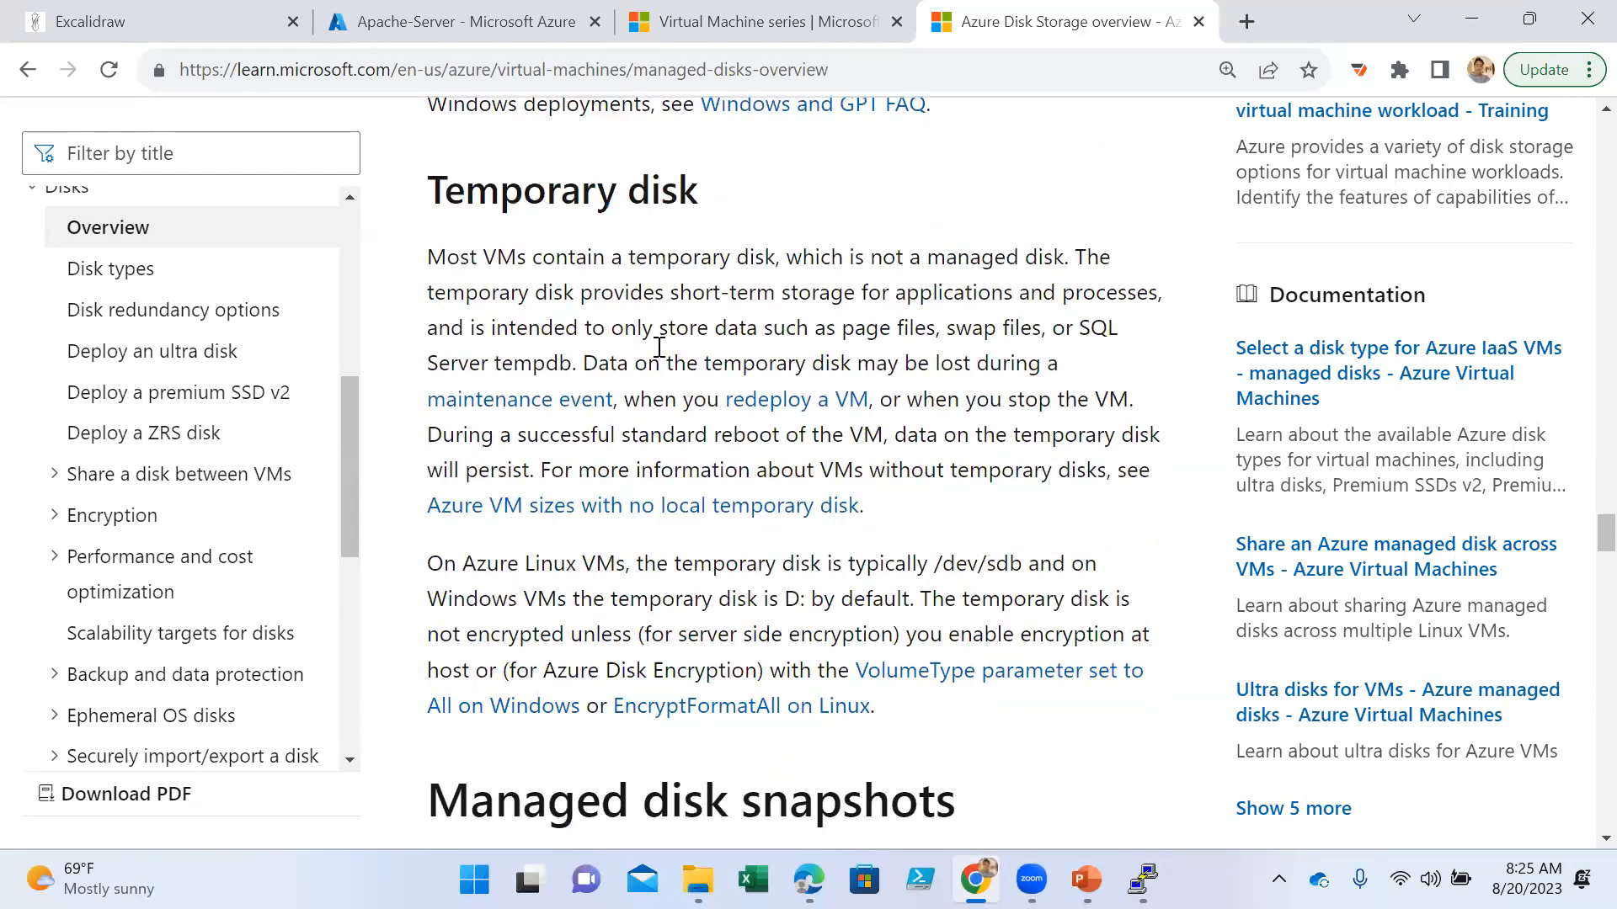
pyautogui.moveTo(553, 259); pyautogui.dragTo(1056, 268)
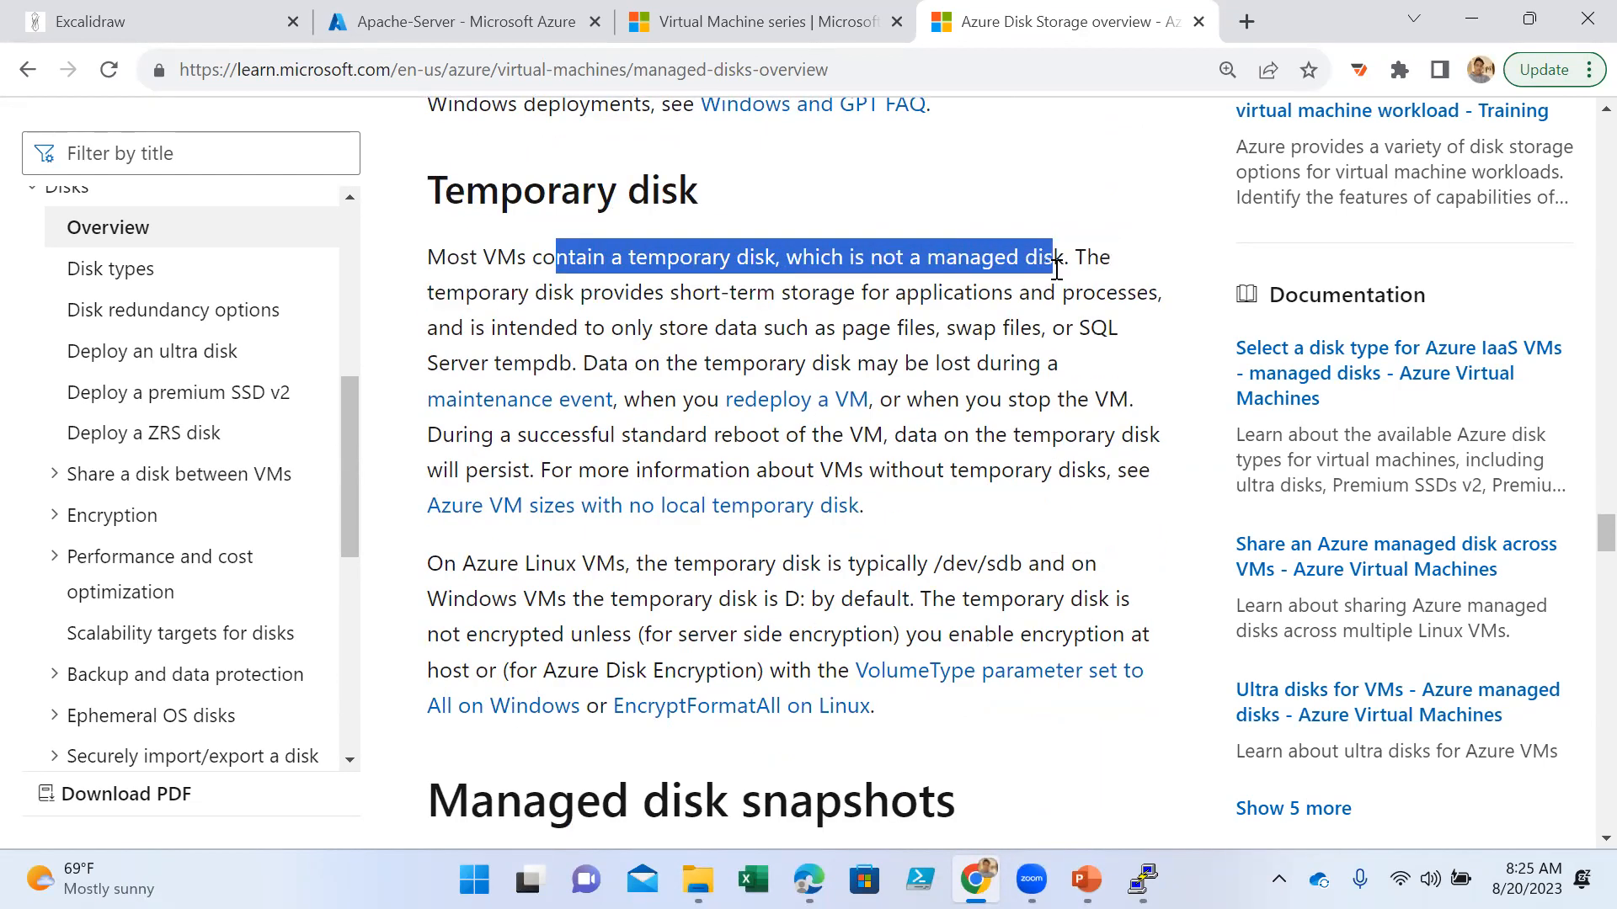
pyautogui.moveTo(811, 295); pyautogui.dragTo(1076, 303)
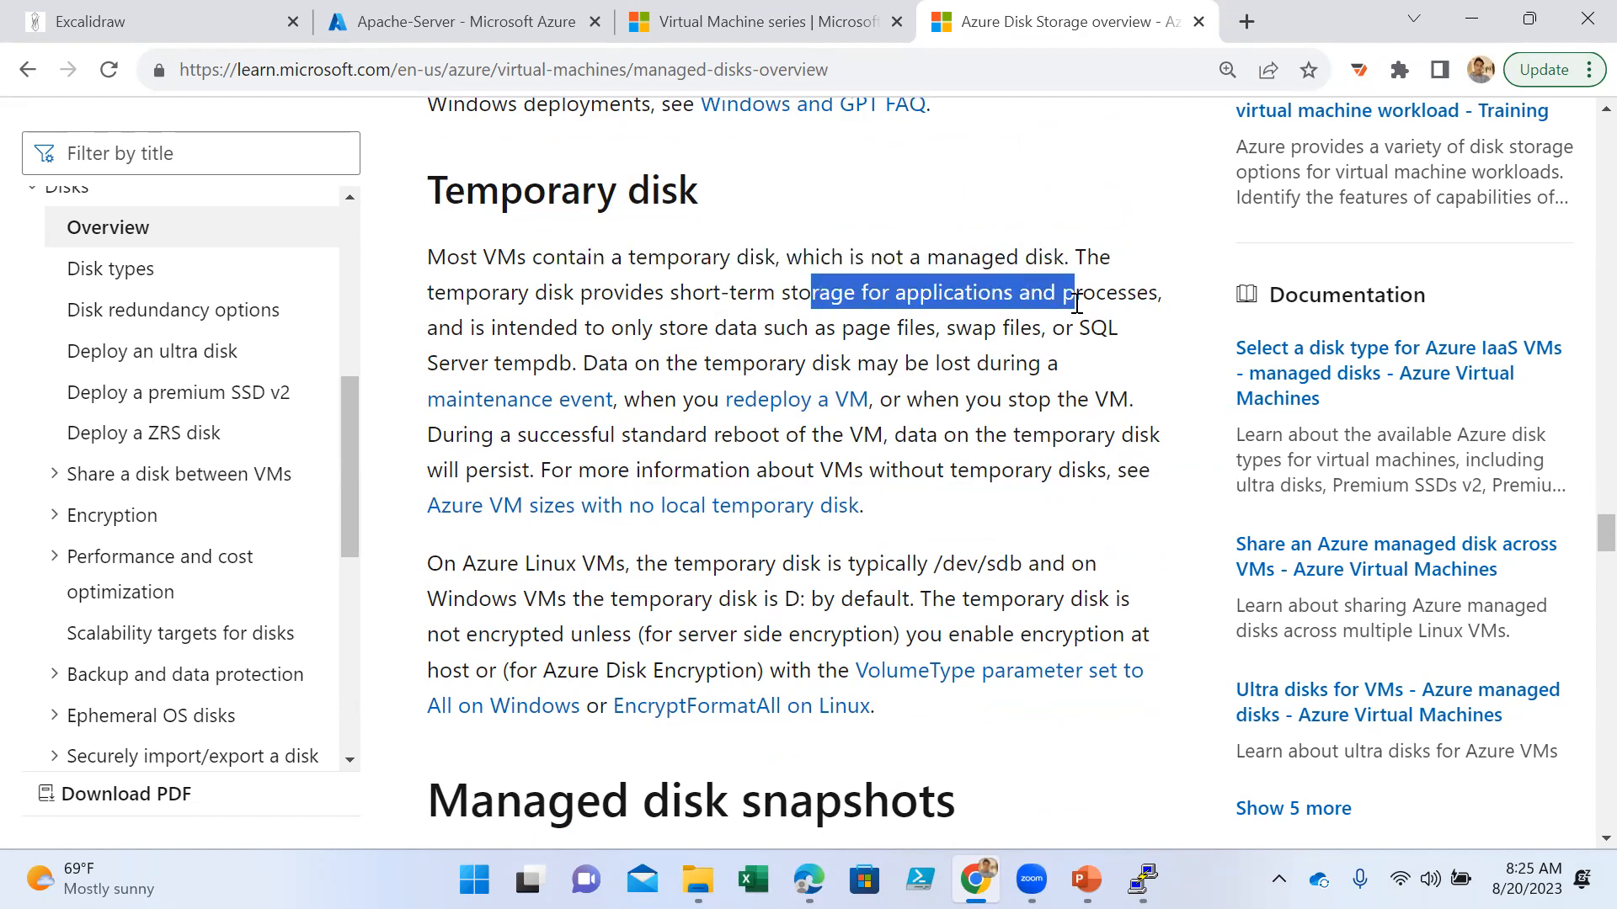
pyautogui.moveTo(516, 327); pyautogui.dragTo(1095, 360)
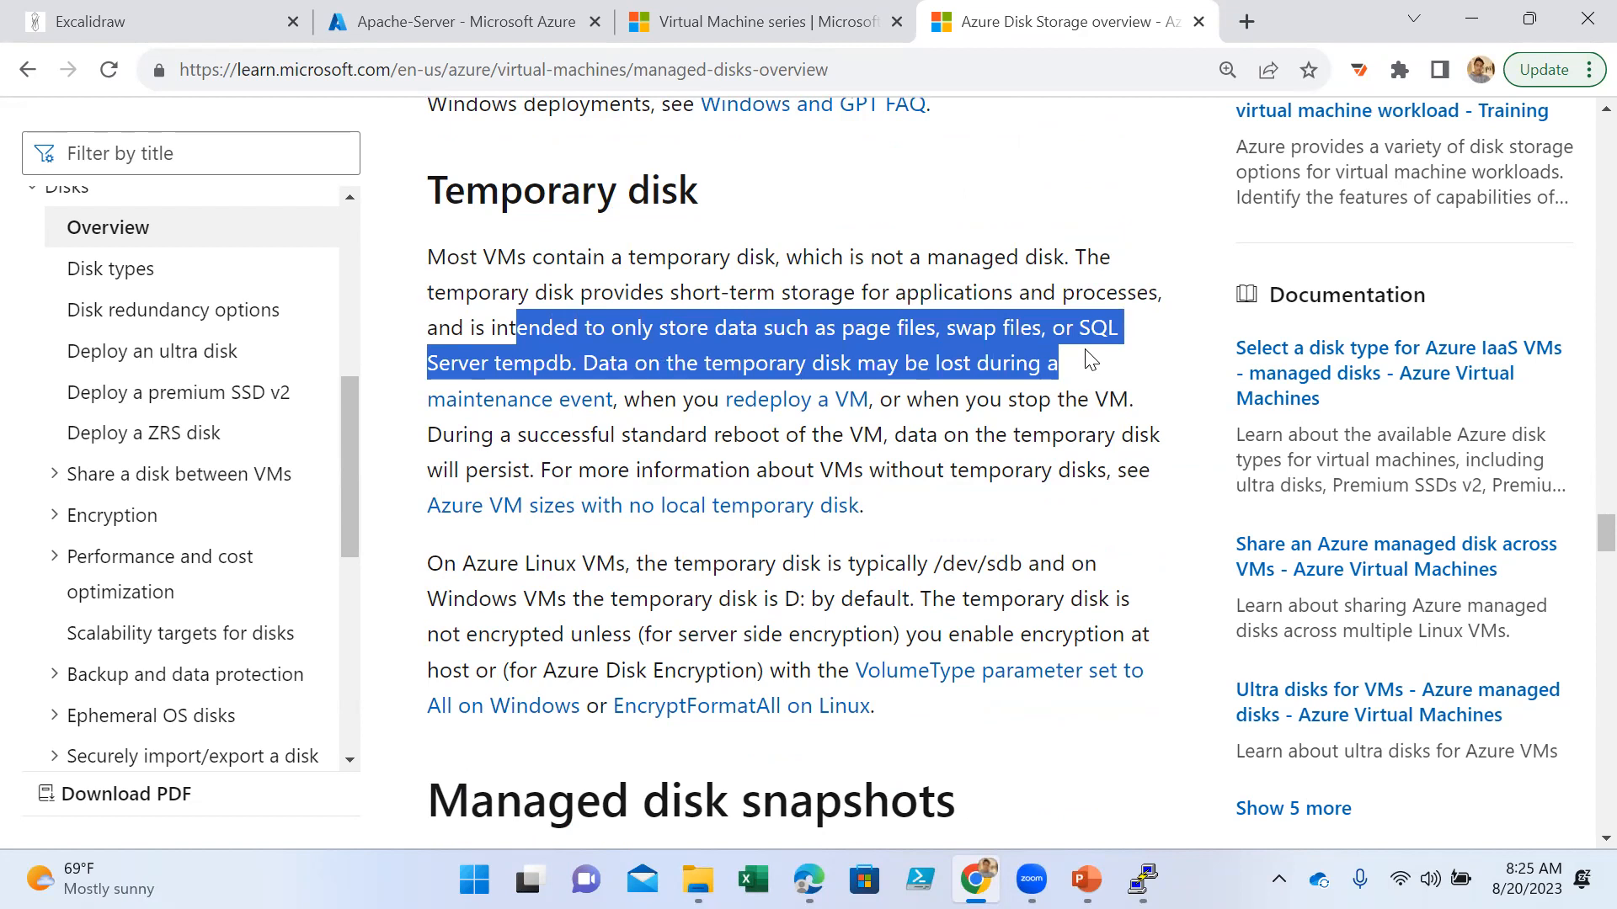
pyautogui.click(1069, 379)
pyautogui.moveTo(648, 364); pyautogui.dragTo(1105, 427)
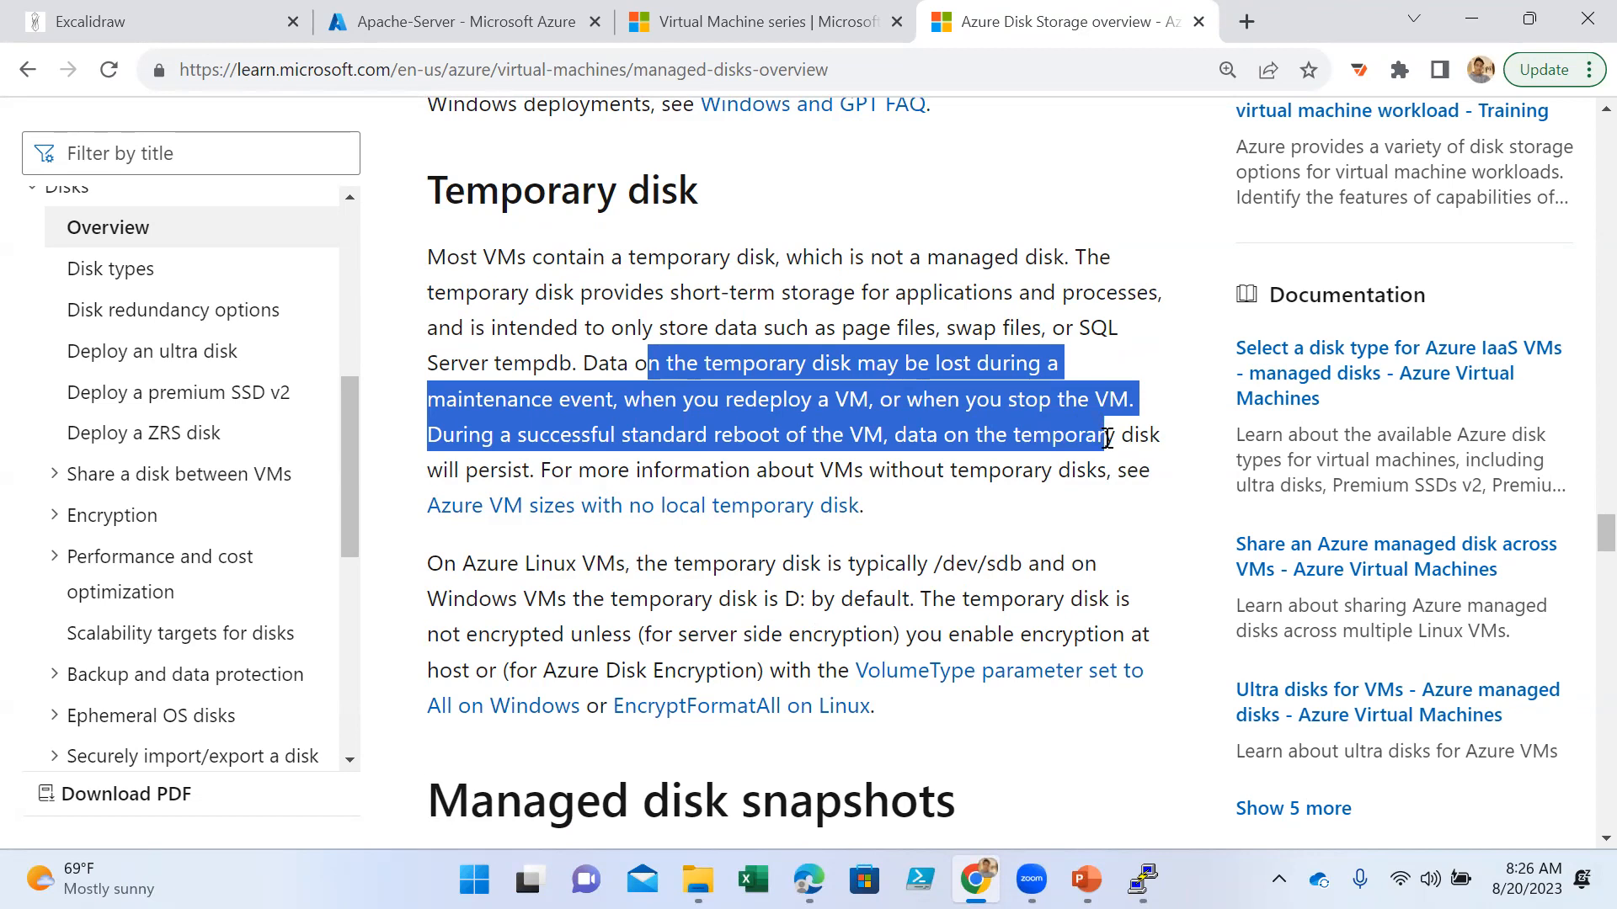
# - Look through the managed disk snapshots section and the disk allocation and performance diagrams further down the article
pyautogui.scroll(-3, 1108, 438)
pyautogui.scroll(-3, 1108, 438)
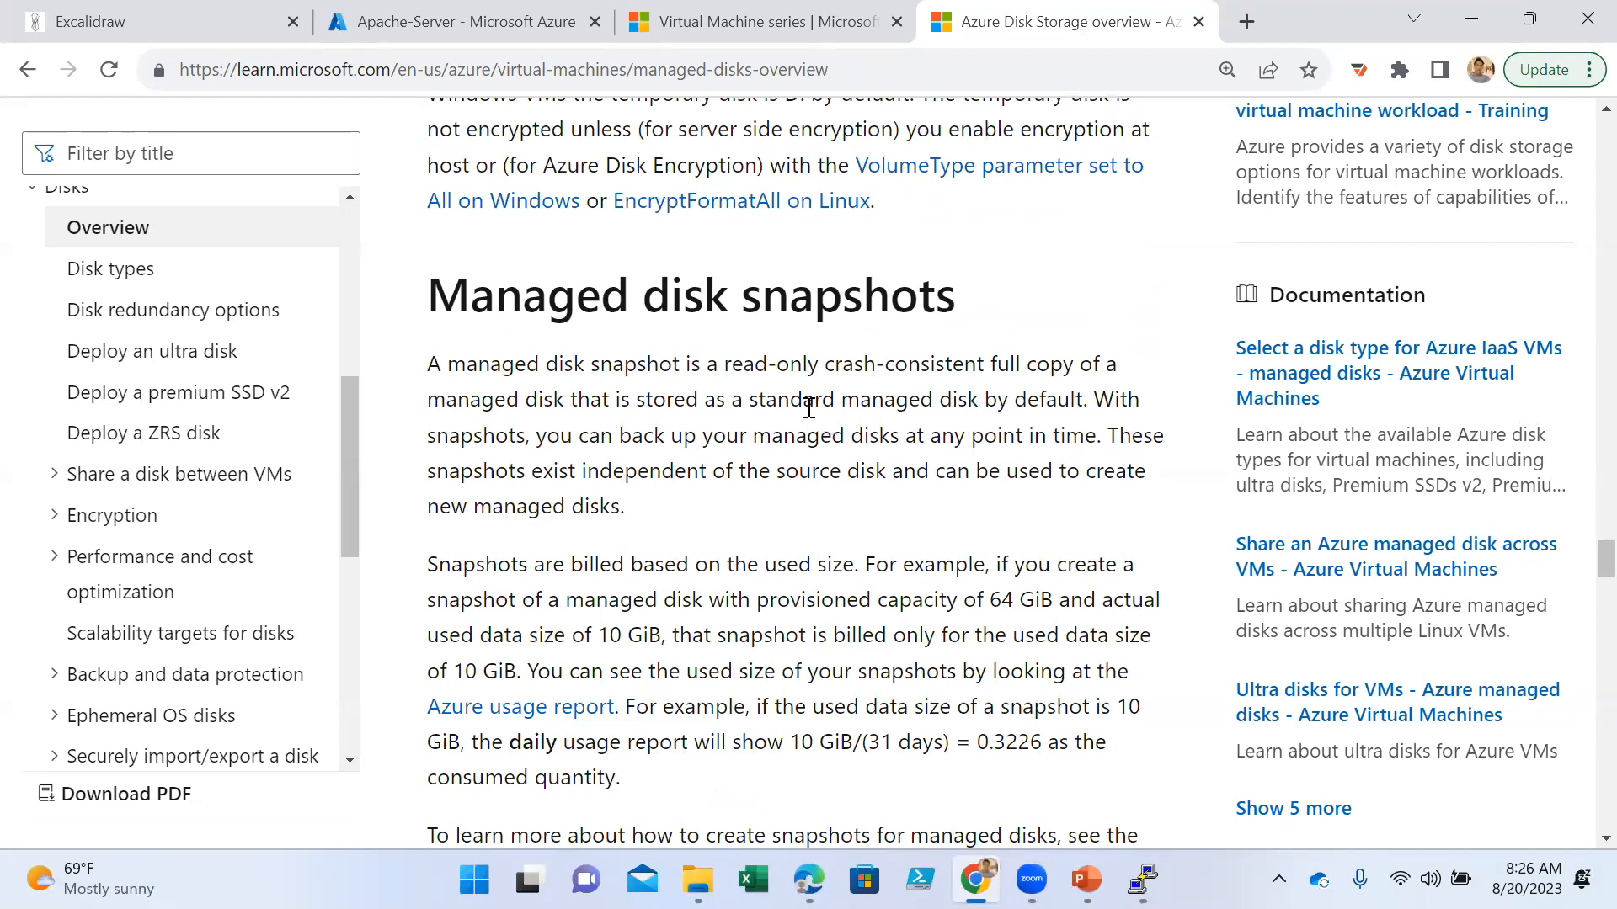
pyautogui.scroll(-10, 806, 437)
pyautogui.scroll(-15, 805, 438)
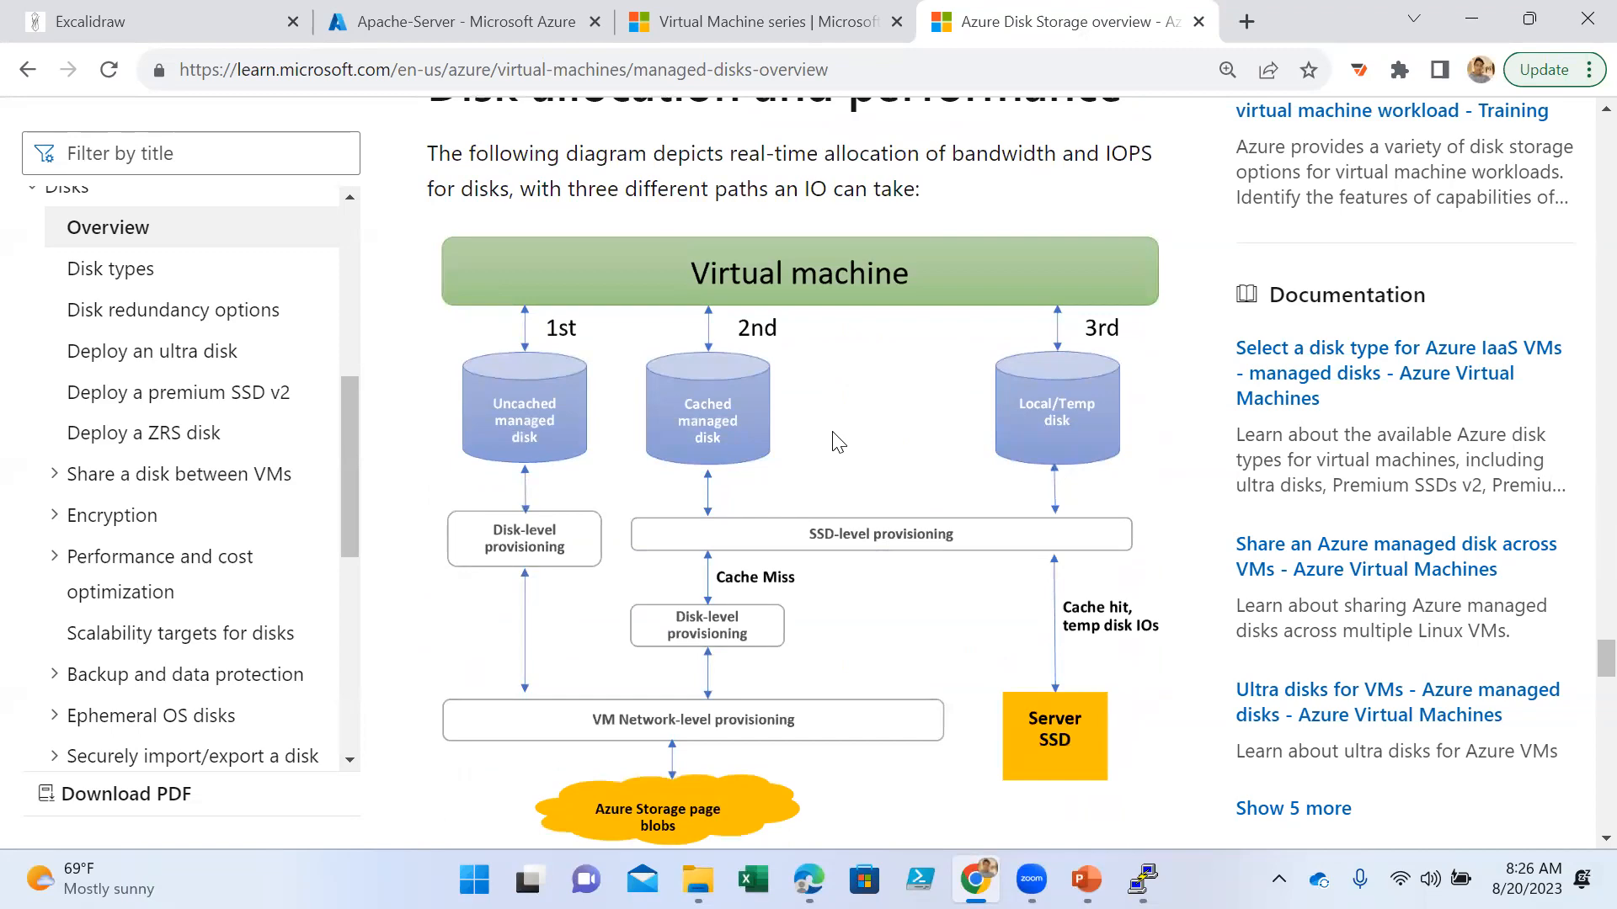
pyautogui.scroll(-16, 837, 442)
pyautogui.scroll(-20, 834, 433)
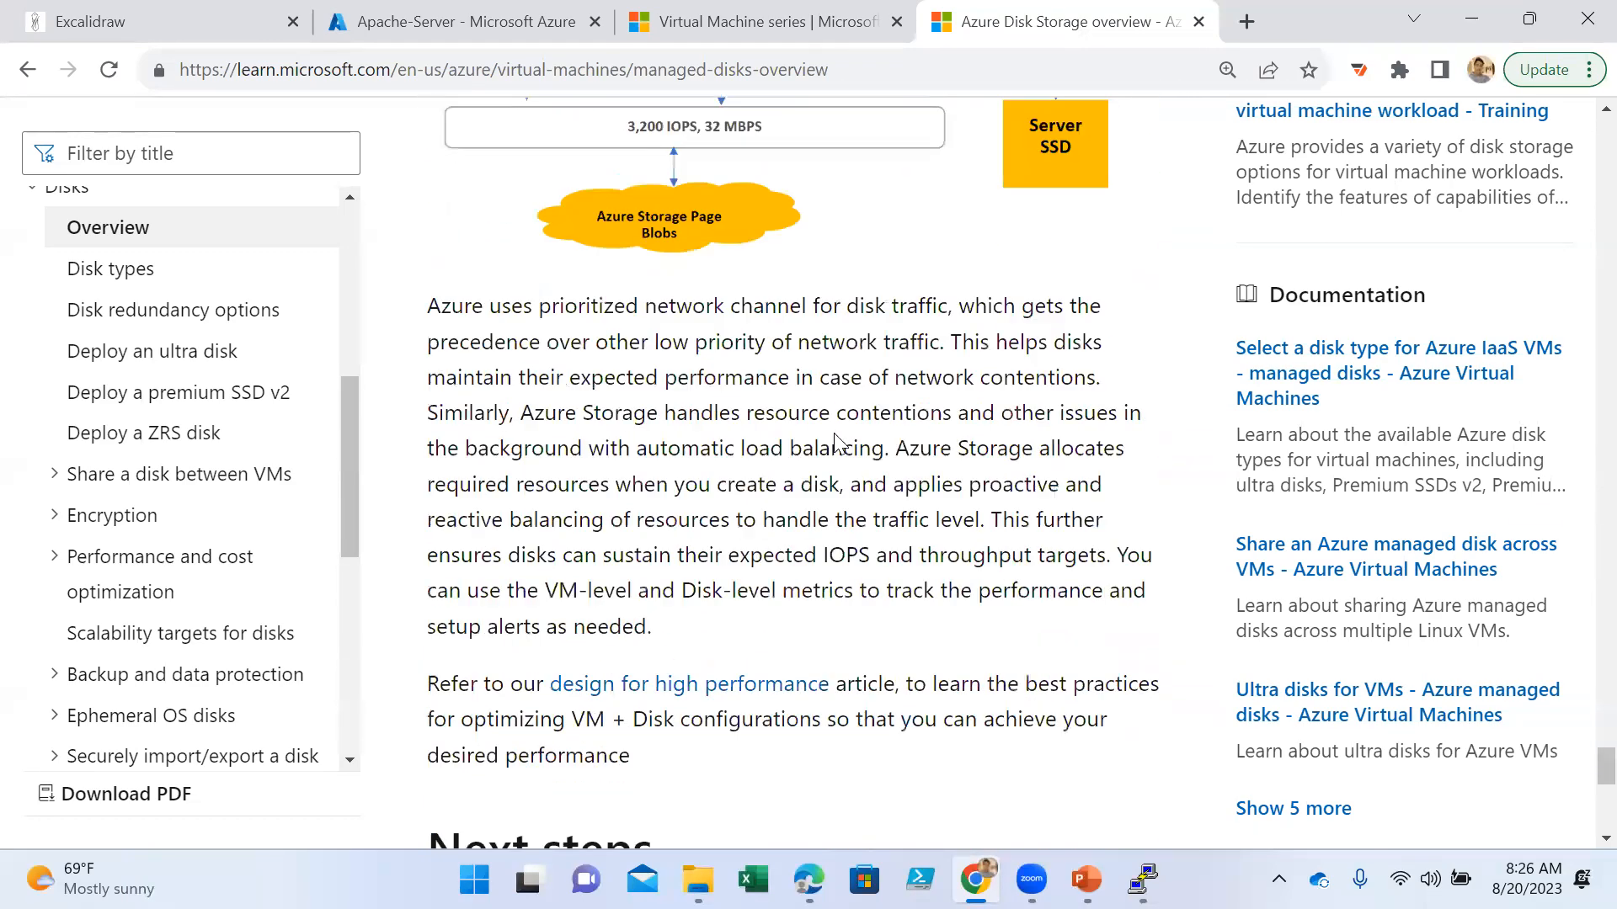
# - Skim the remaining sections of the managed disks article down to the feedback area and return to its title
pyautogui.scroll(-3, 835, 434)
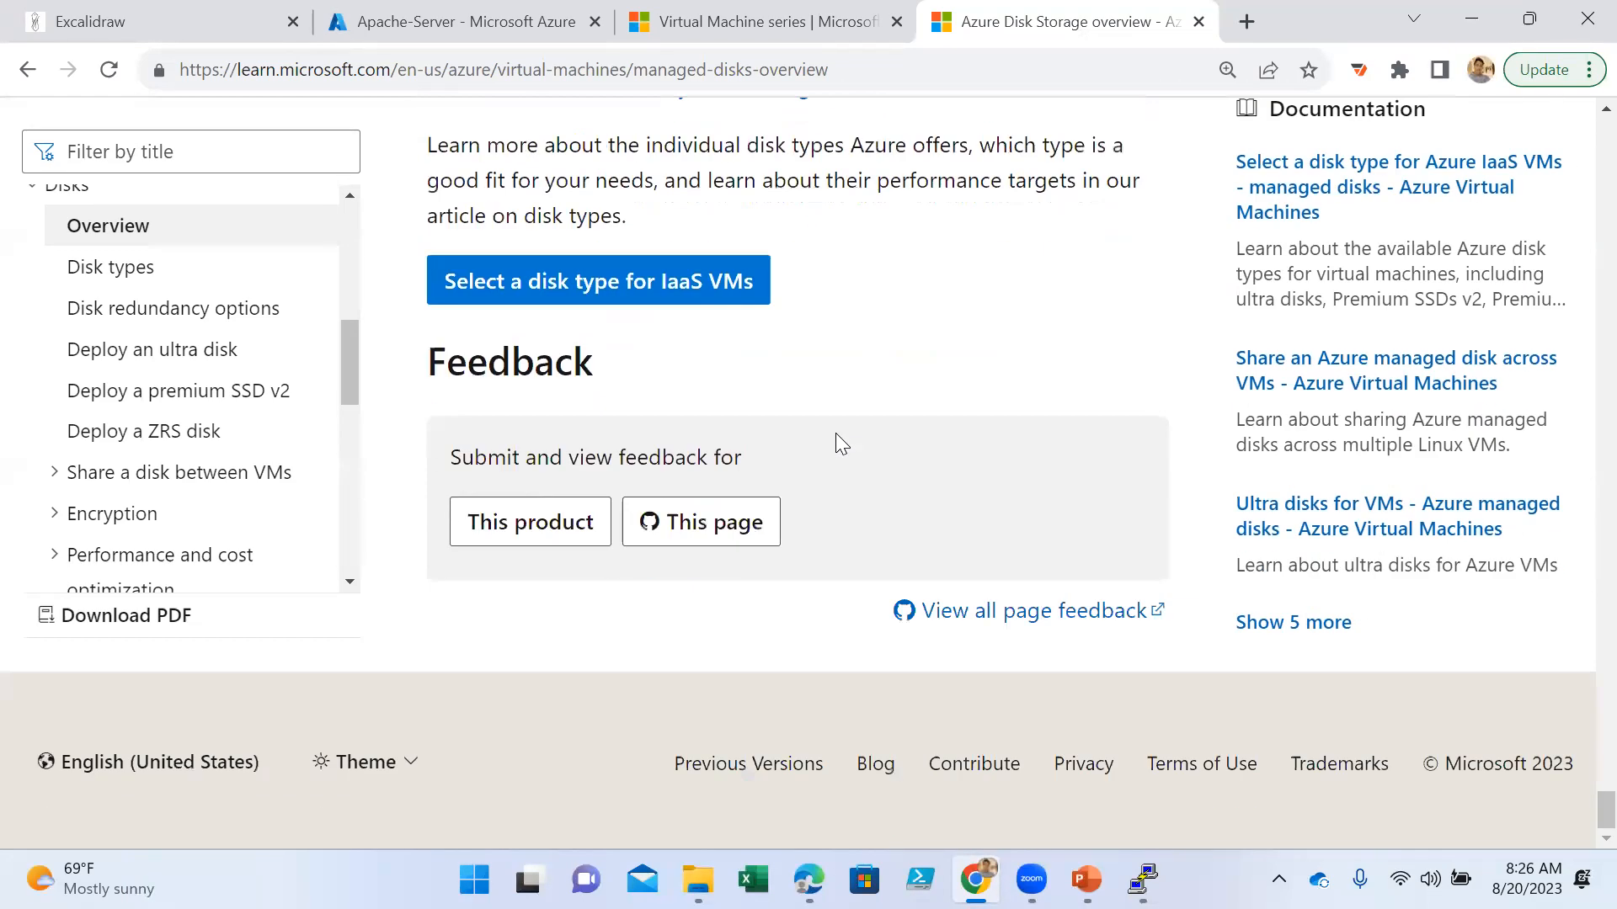
pyautogui.scroll(20, 838, 433)
pyautogui.scroll(20, 845, 432)
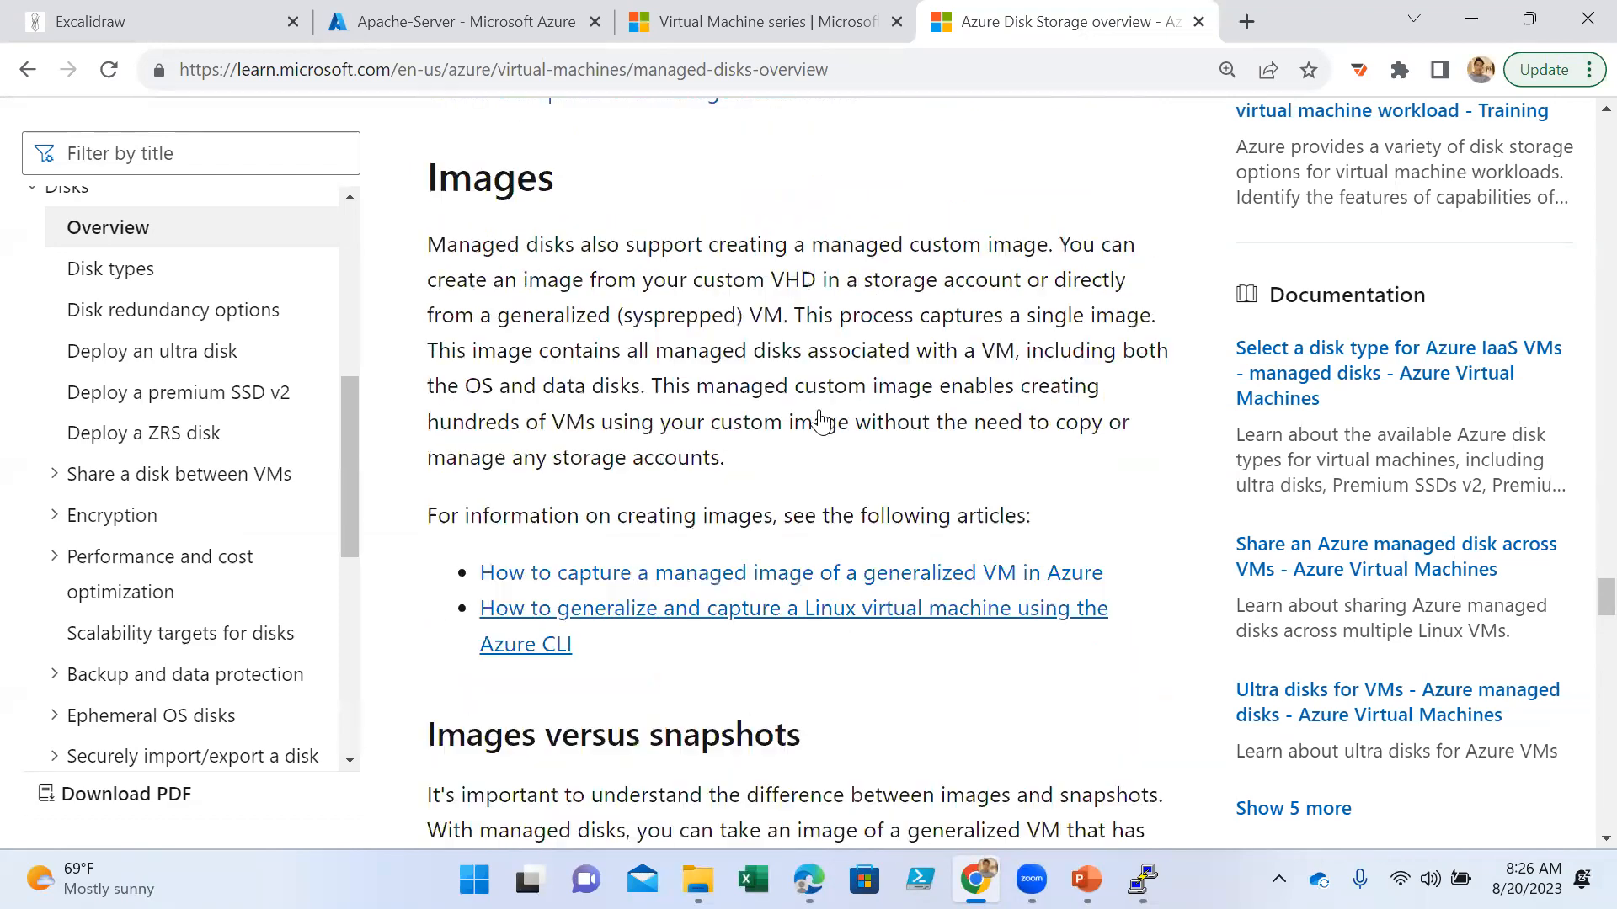
pyautogui.scroll(20, 796, 399)
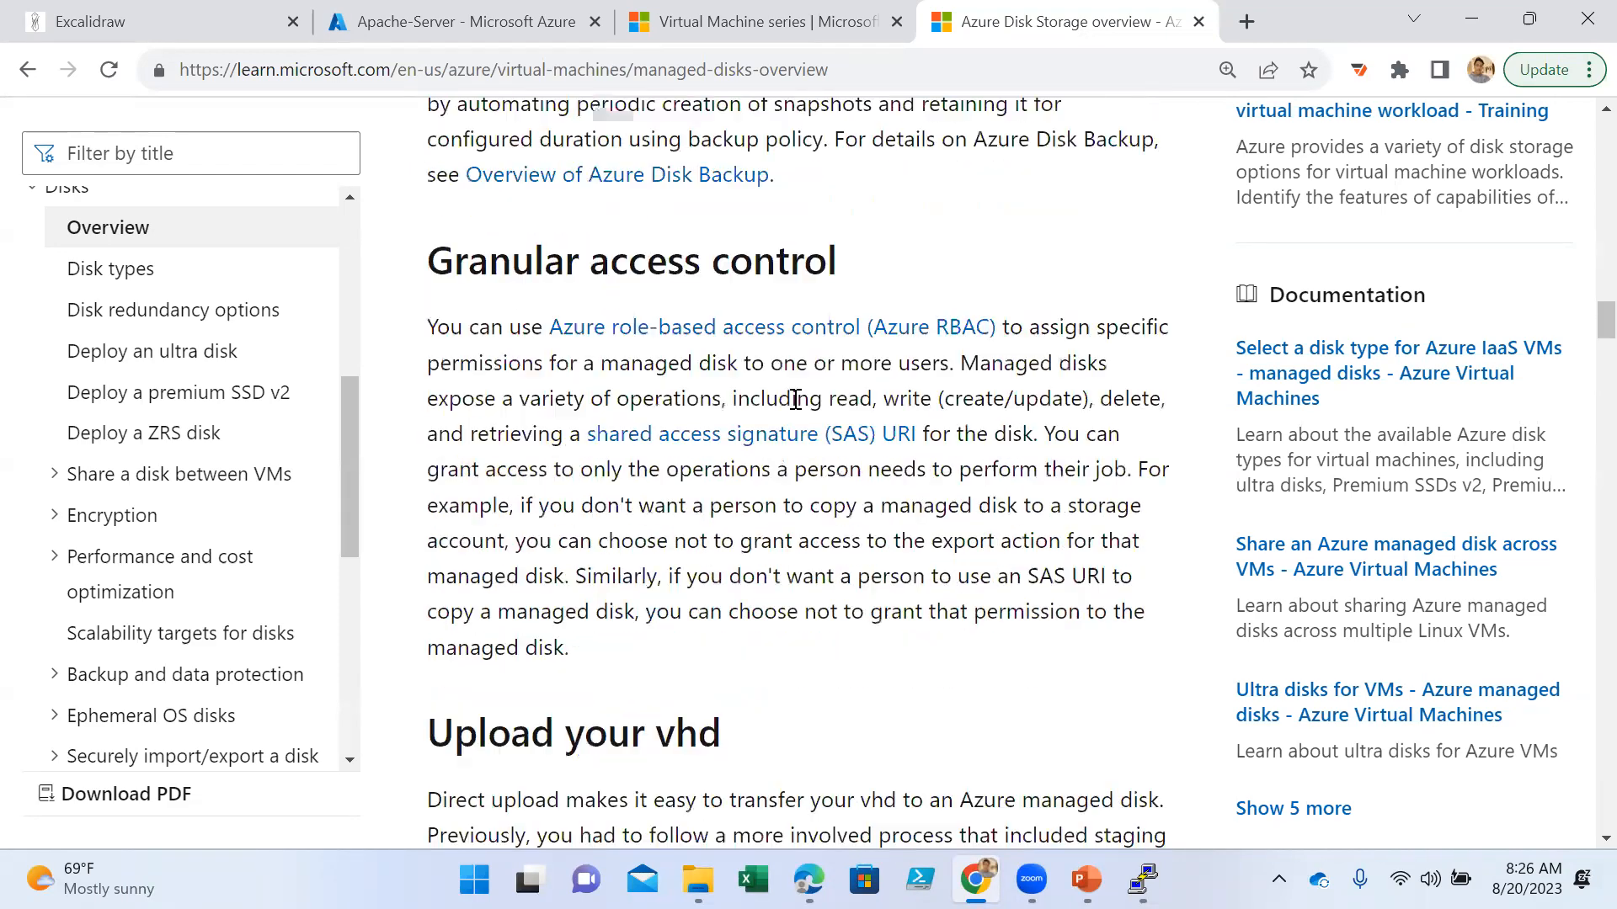
pyautogui.scroll(2, 780, 406)
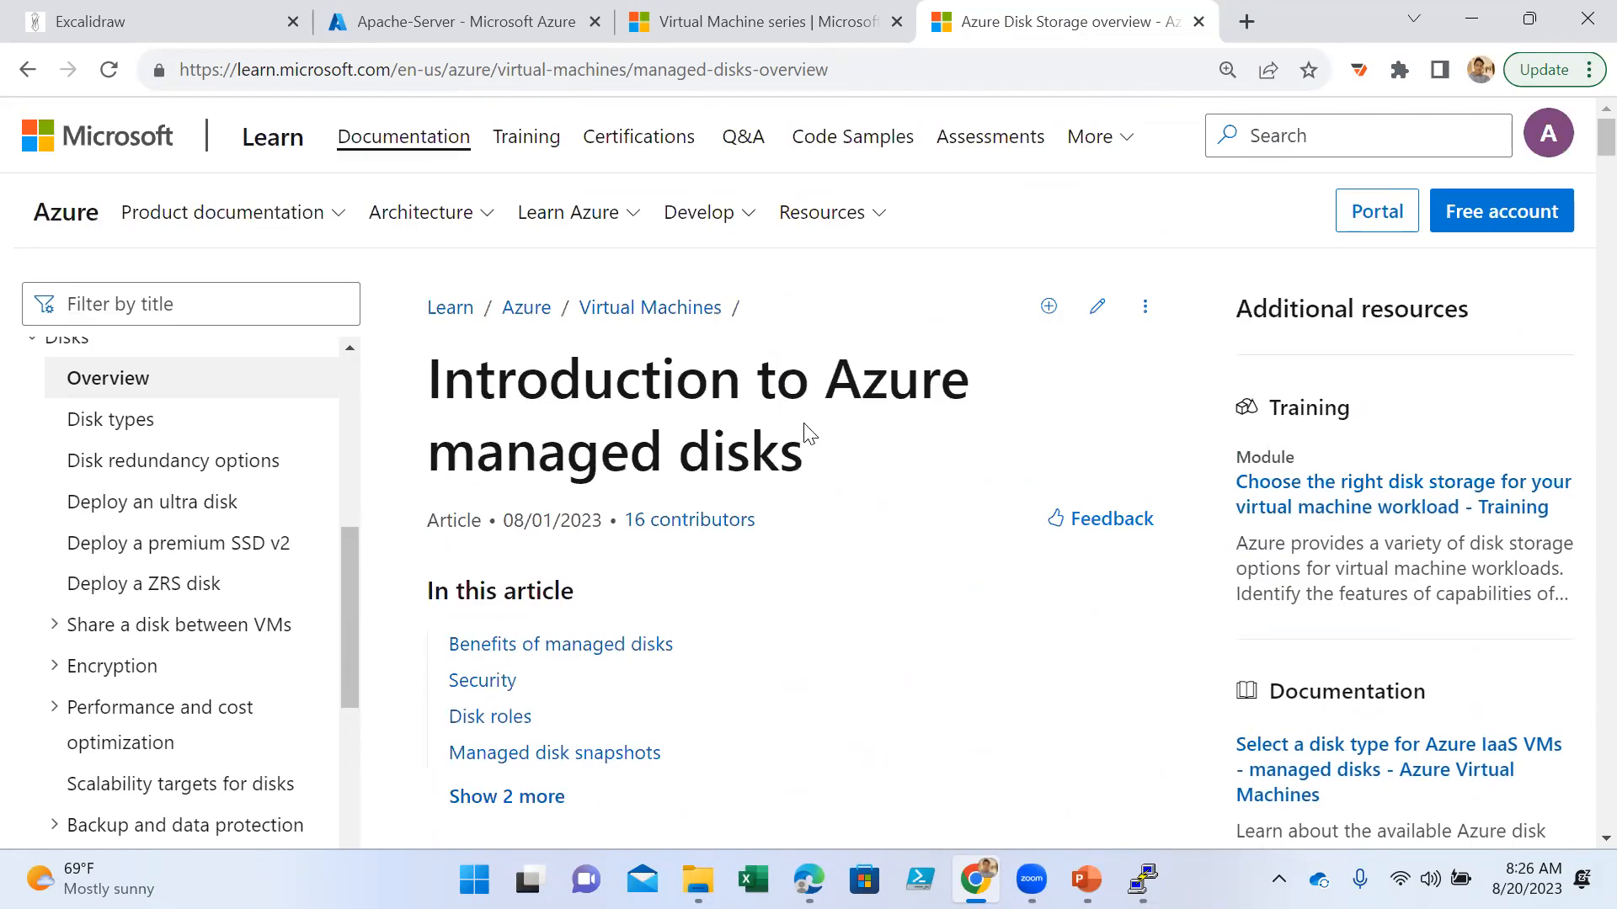
# - Search Google for "unmanaged disk in azure" in a new browser tab
pyautogui.click(1247, 21)
pyautogui.write('unm')
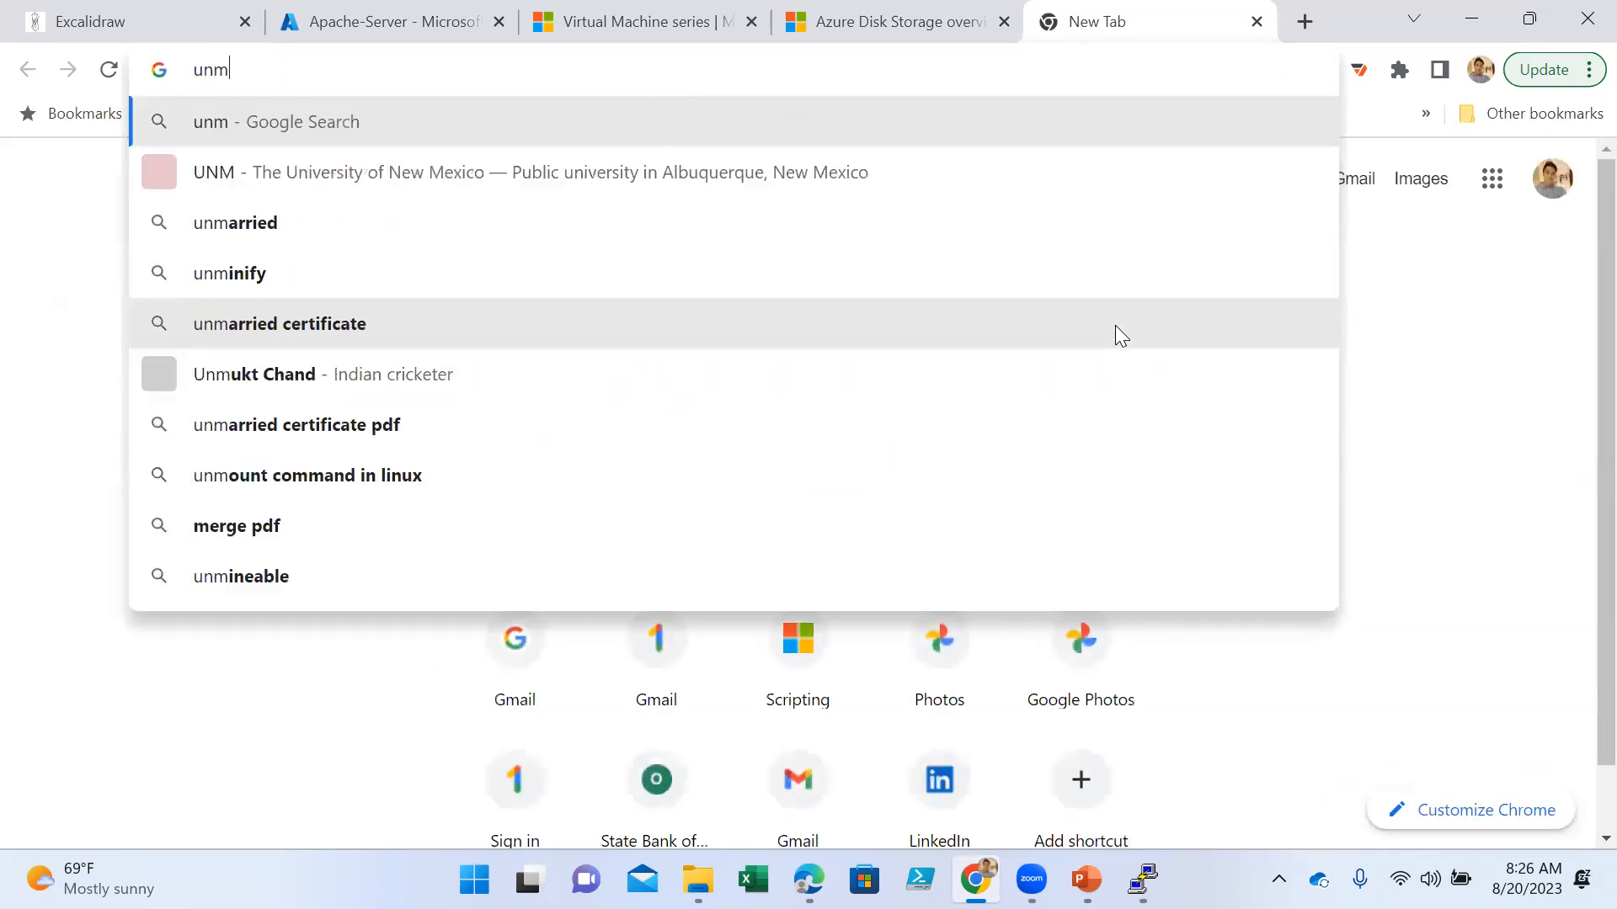
pyautogui.write('anaged di')
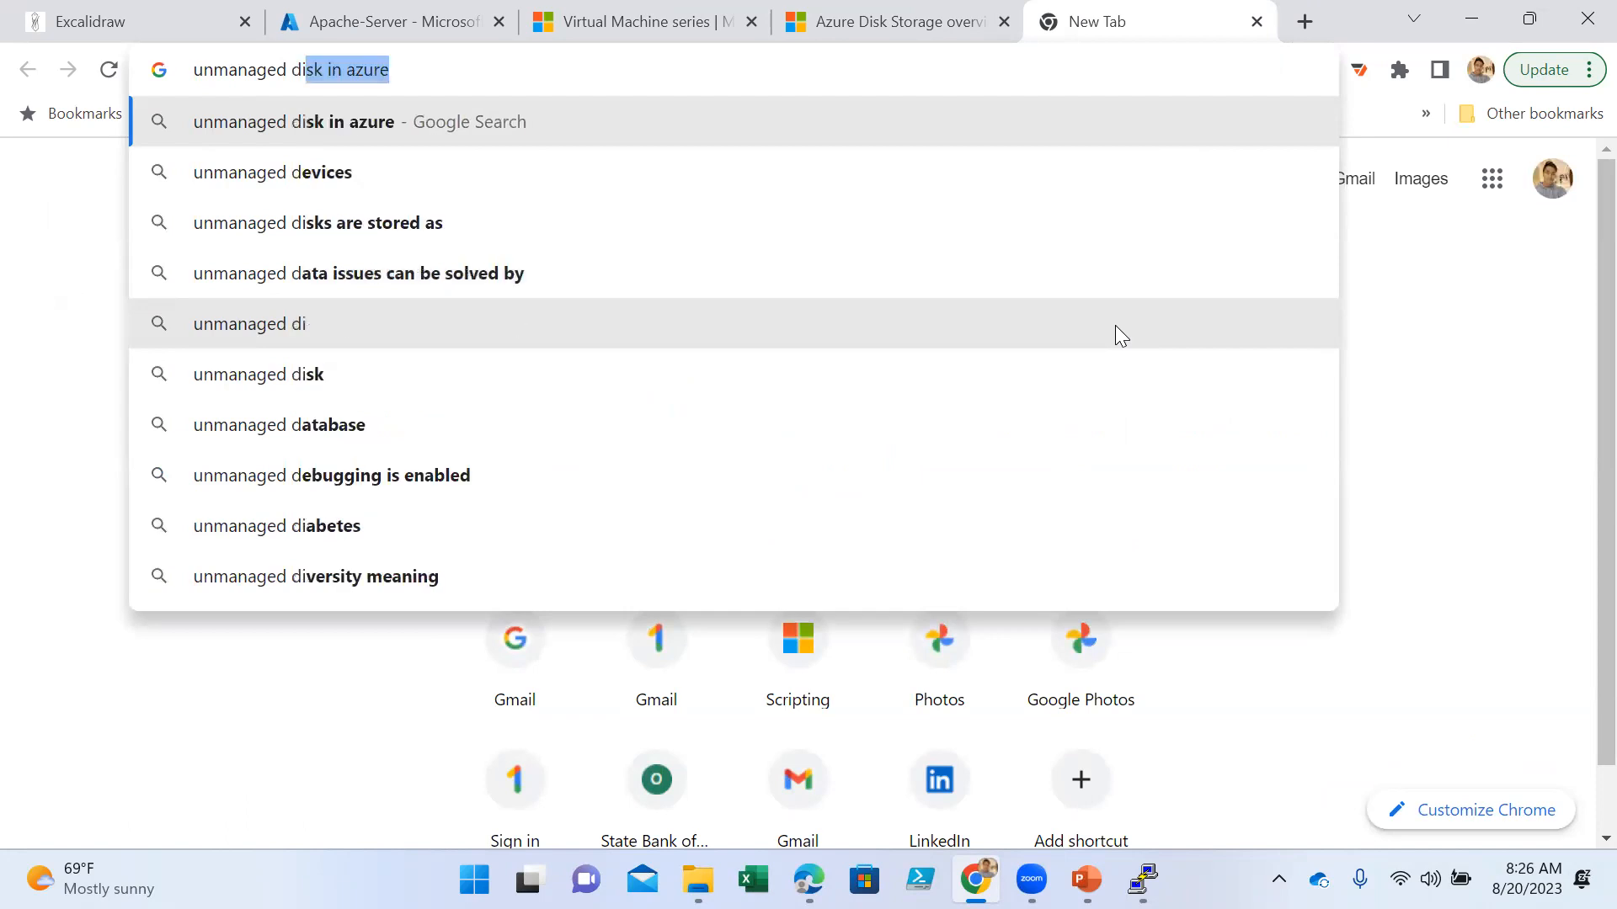
pyautogui.press('Return')
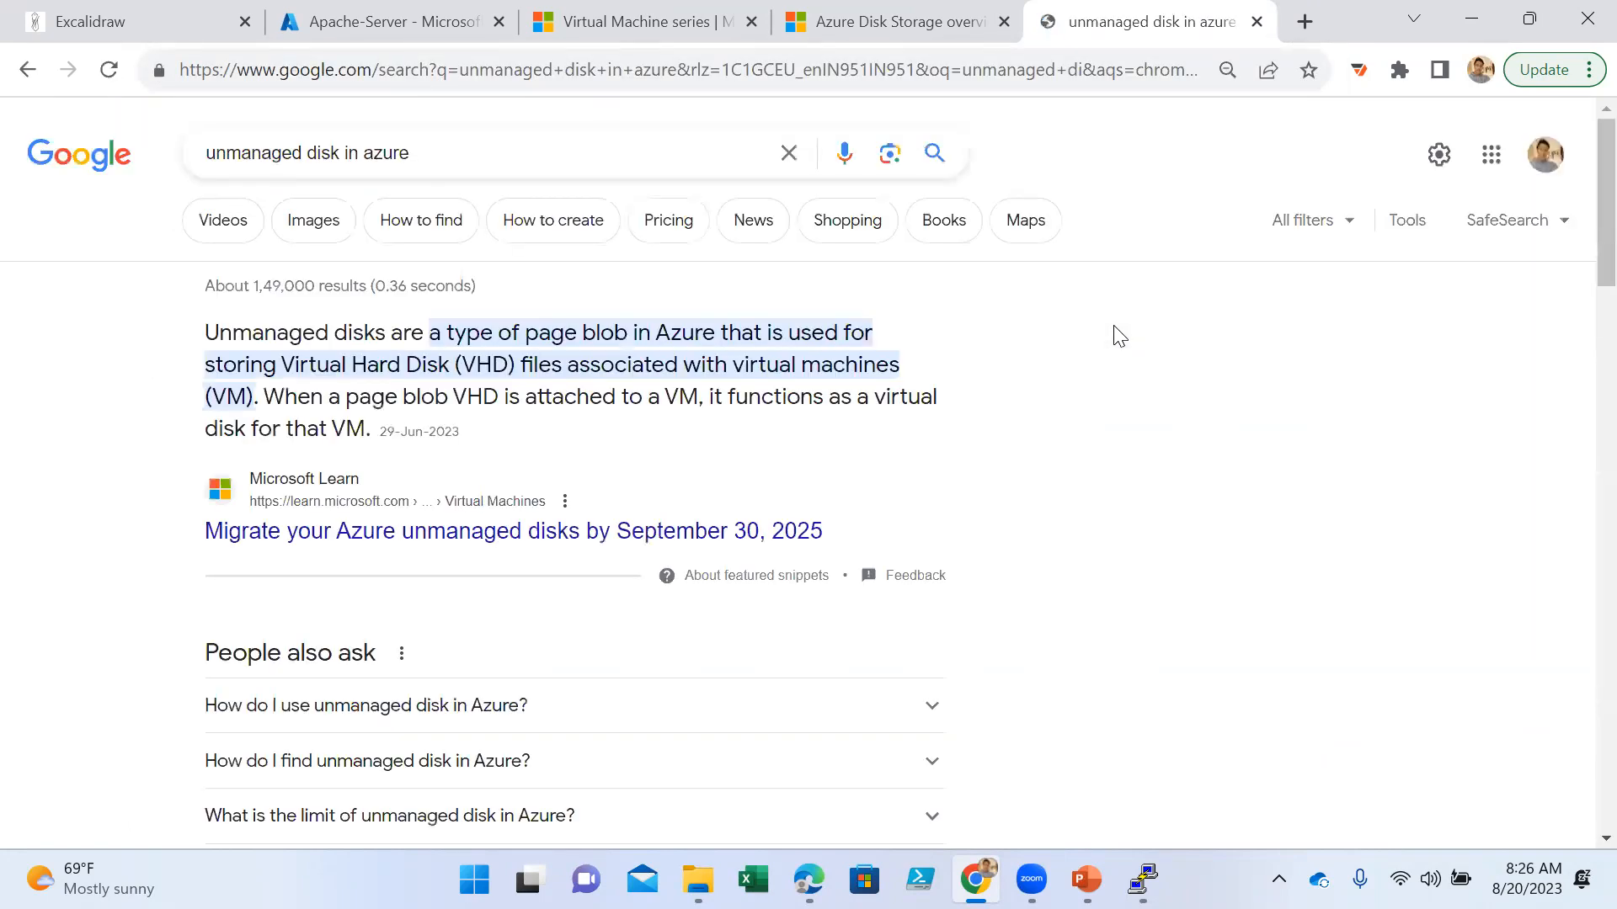
# - Look through the search results and open the Microsoft Learn article "Migrate your Azure unmanaged disks by September 30, 2025"
pyautogui.scroll(-3, 669, 552)
pyautogui.scroll(-1, 669, 549)
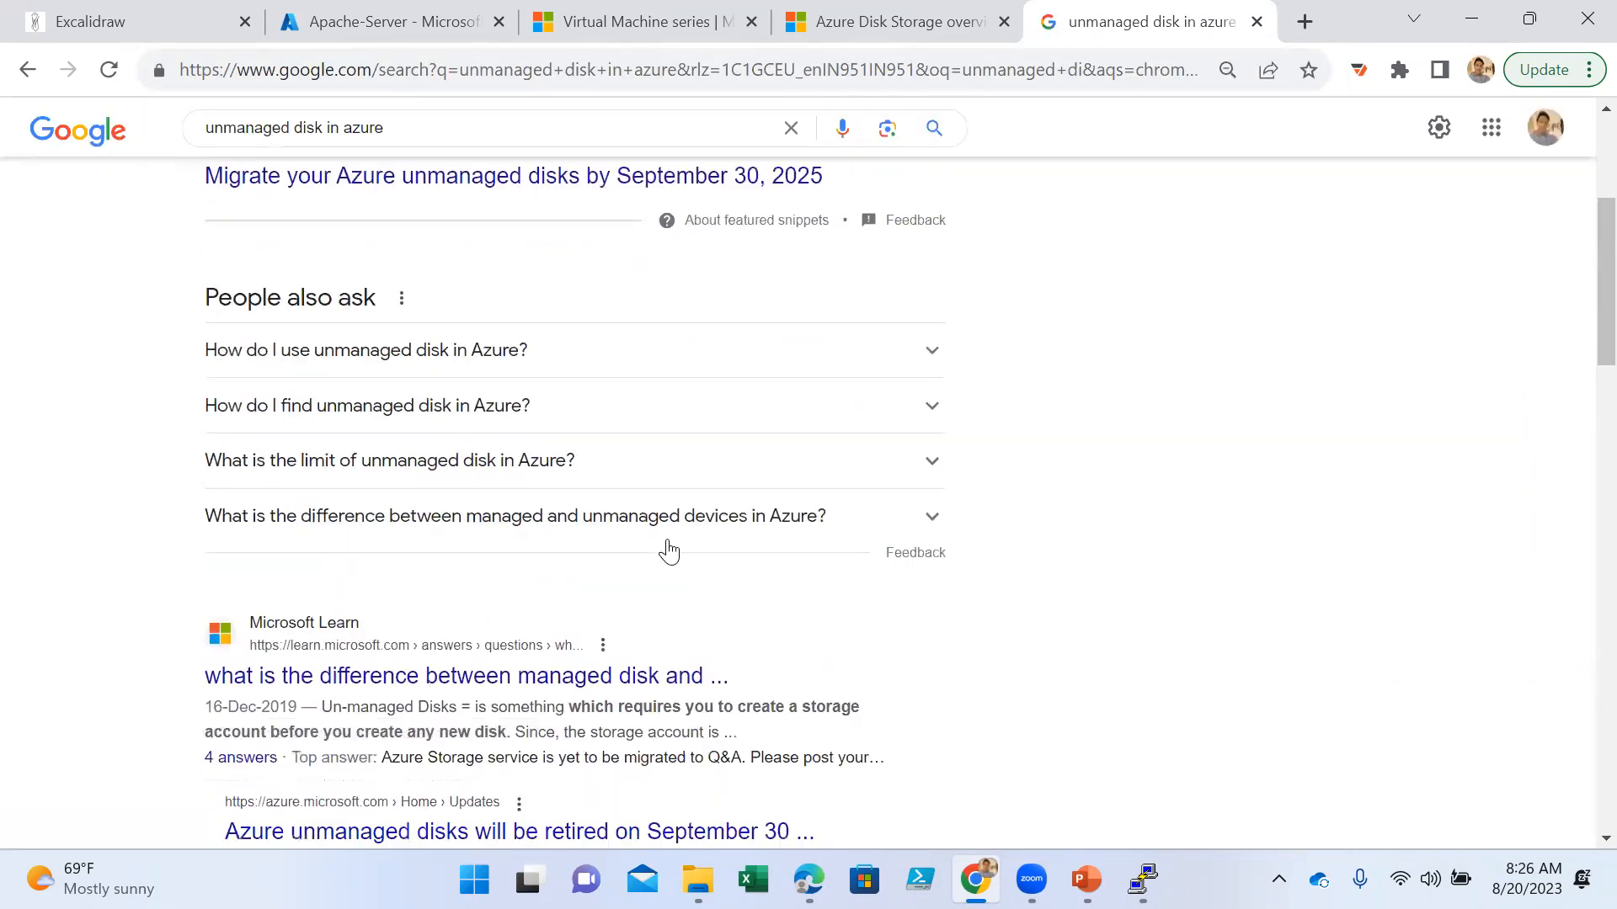
pyautogui.scroll(5, 671, 548)
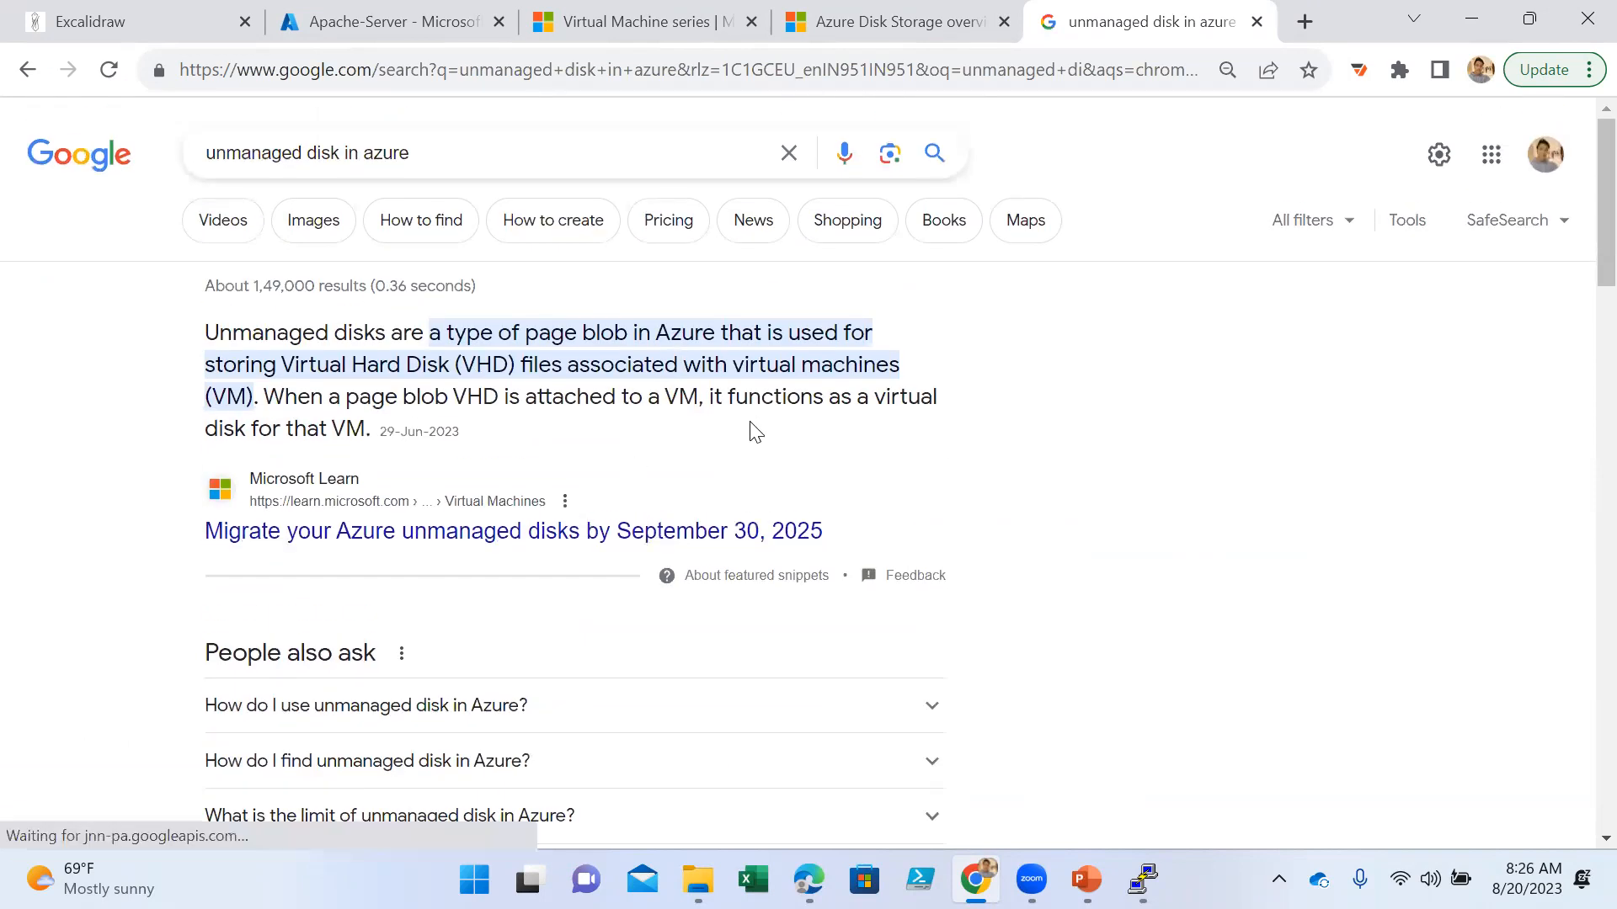
pyautogui.scroll(-6, 750, 431)
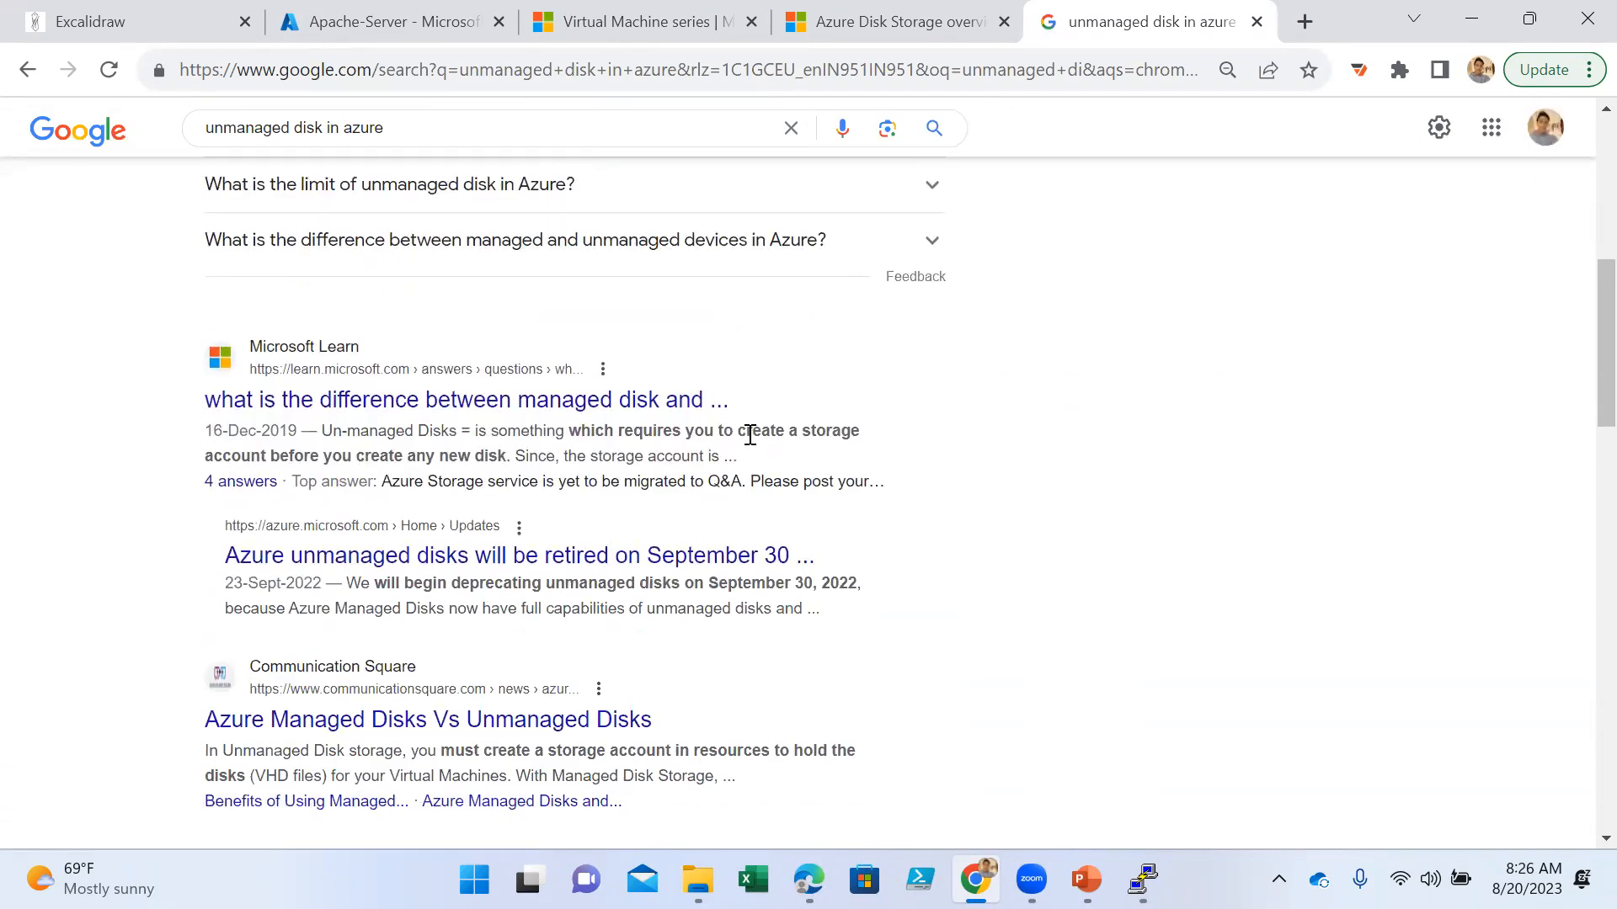
pyautogui.scroll(-3, 1196, 463)
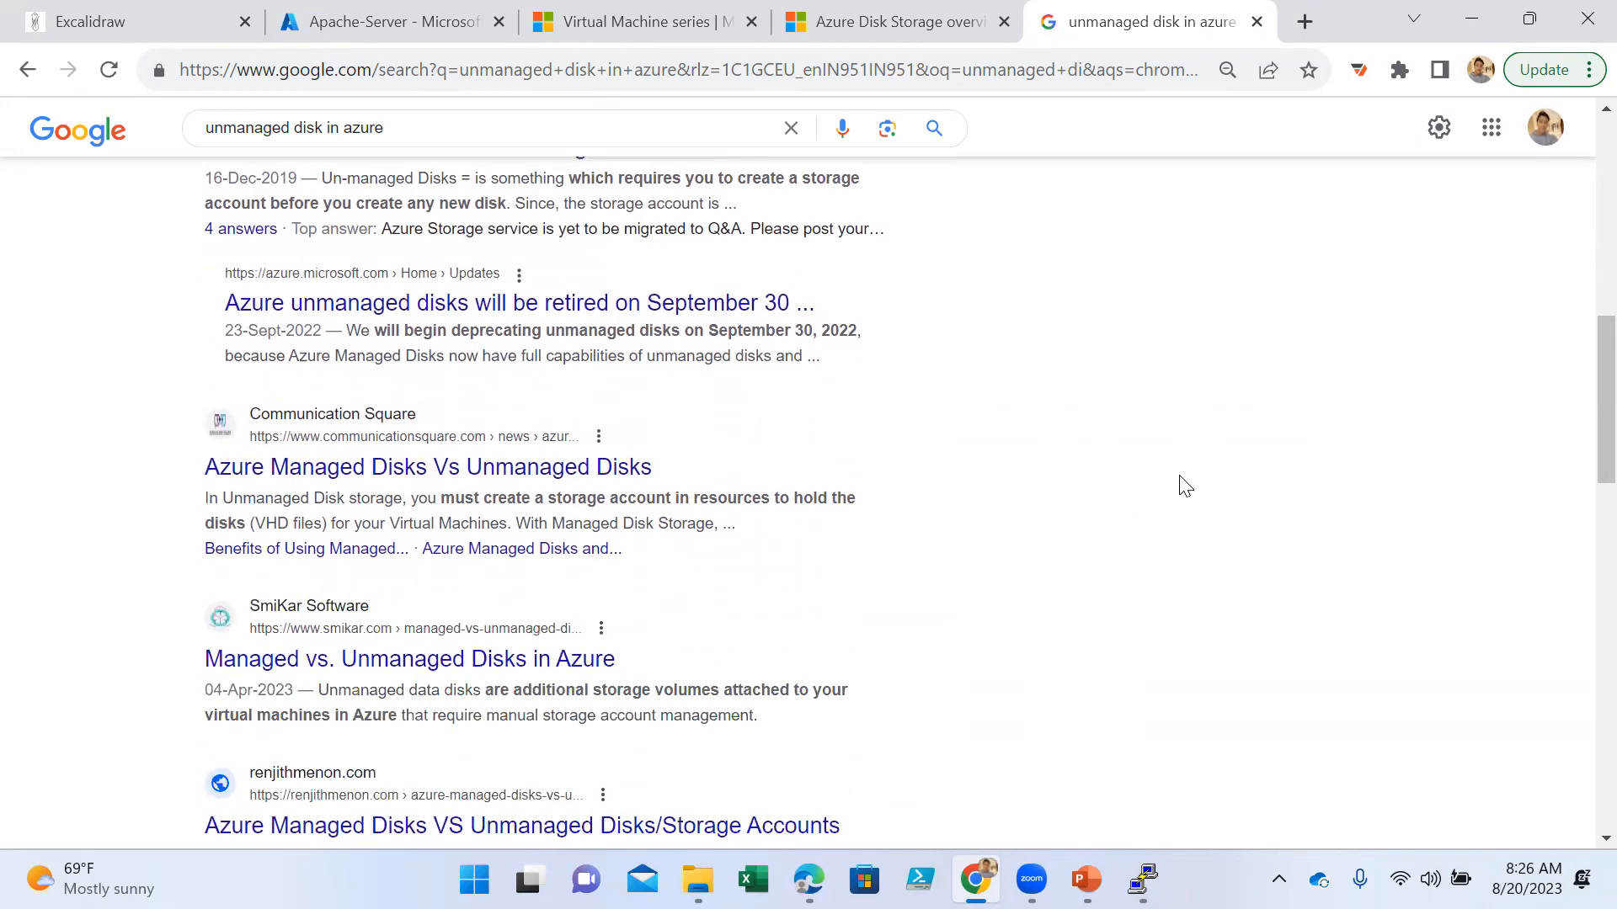
pyautogui.scroll(4, 1180, 480)
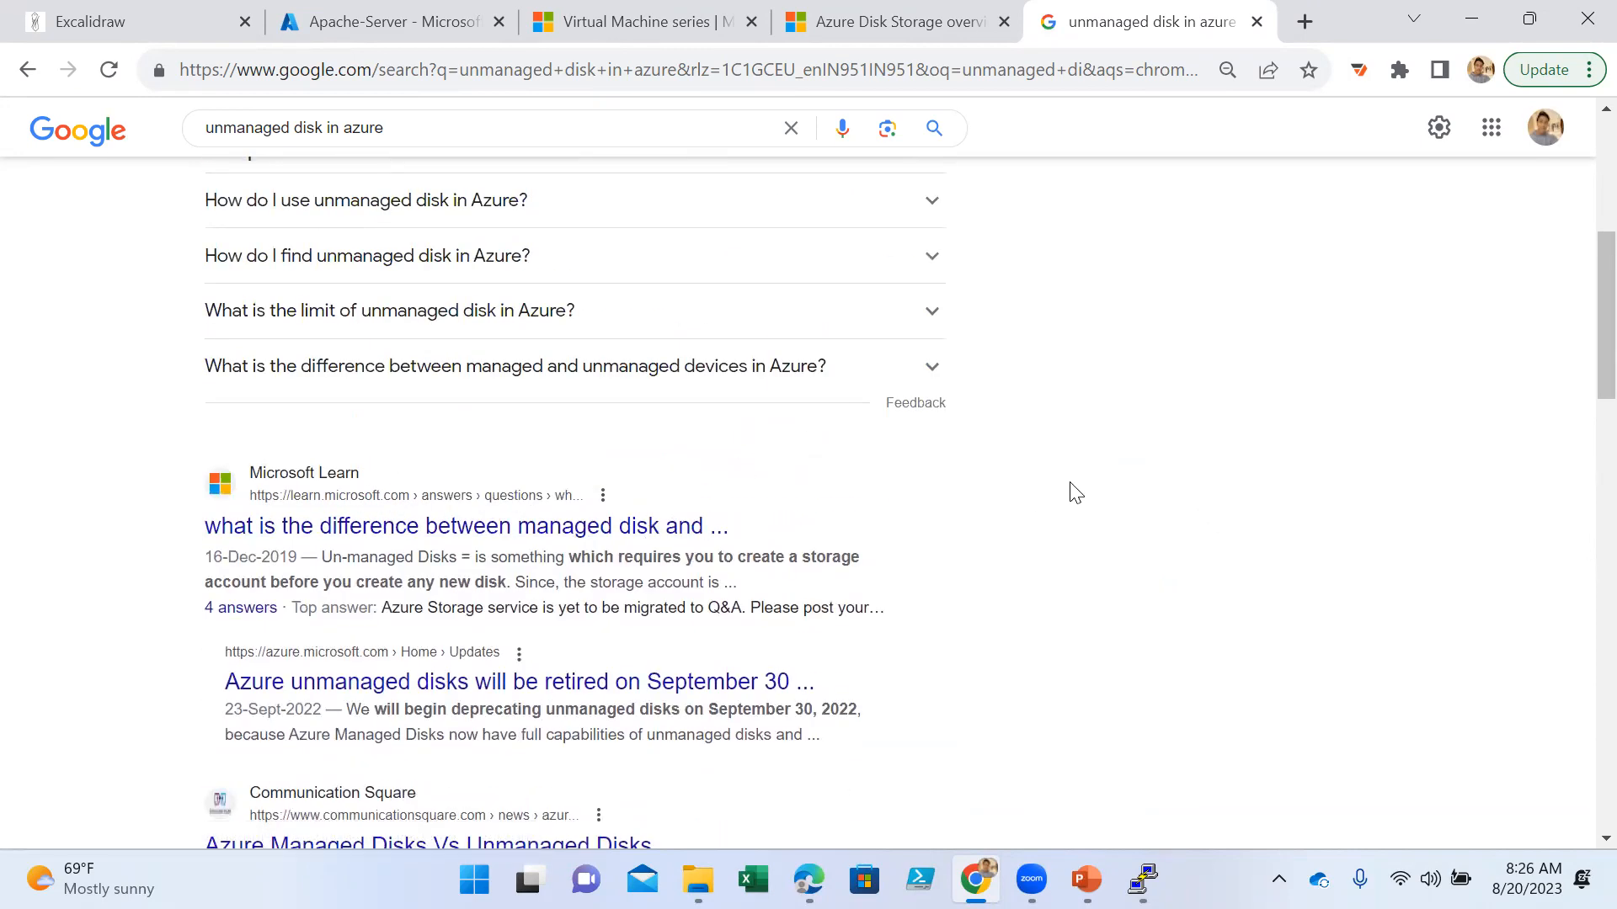
pyautogui.scroll(4, 1069, 493)
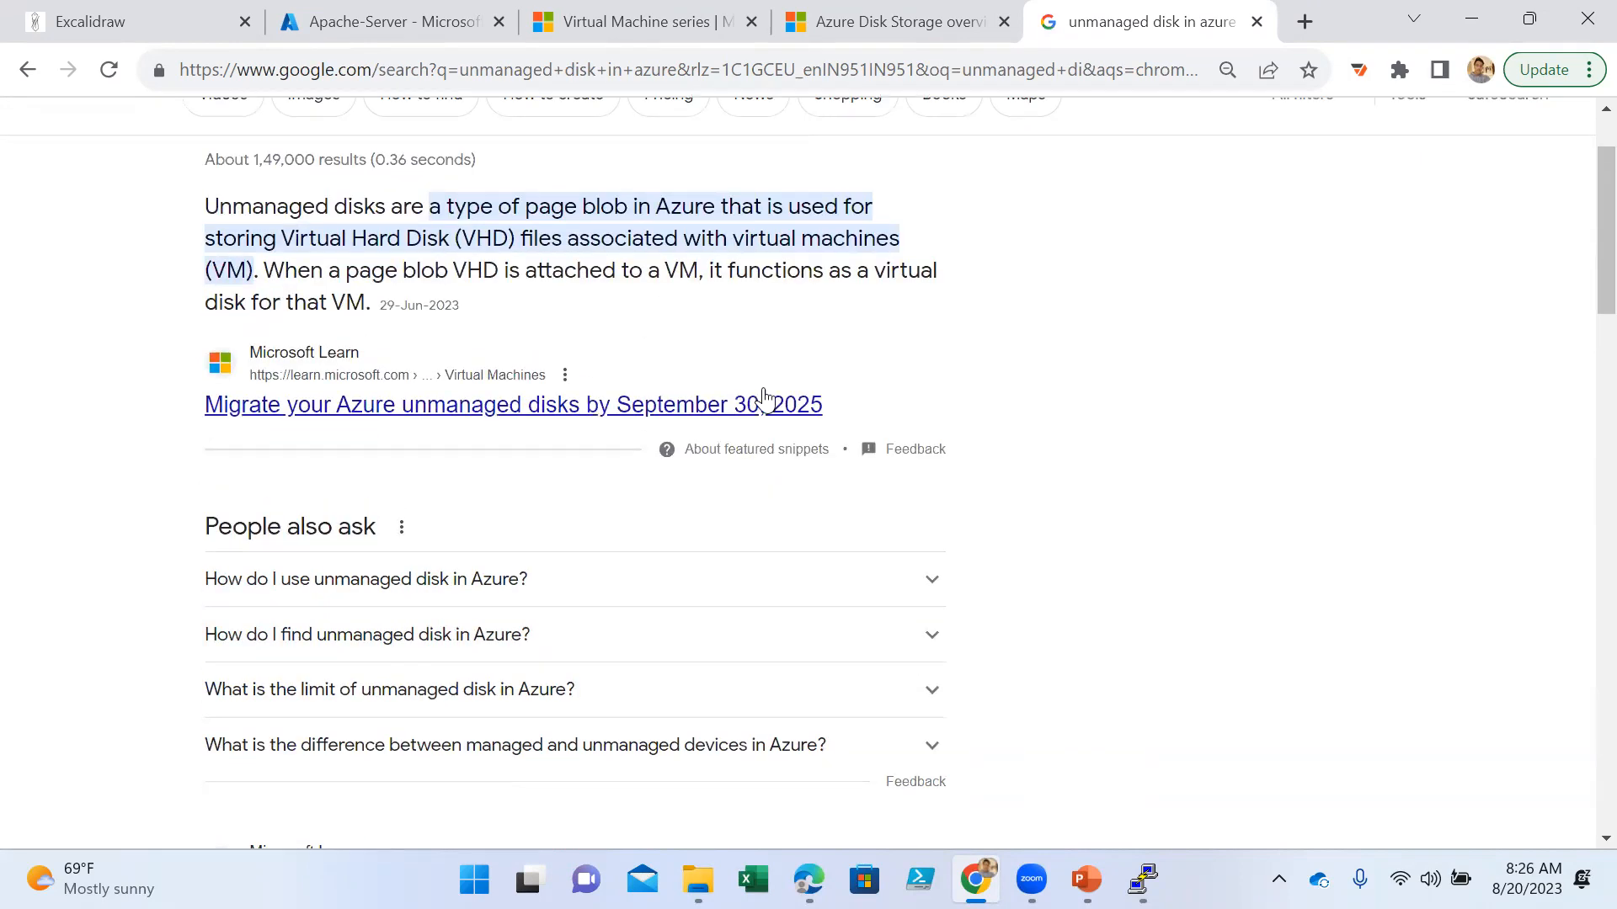
pyautogui.click(734, 407)
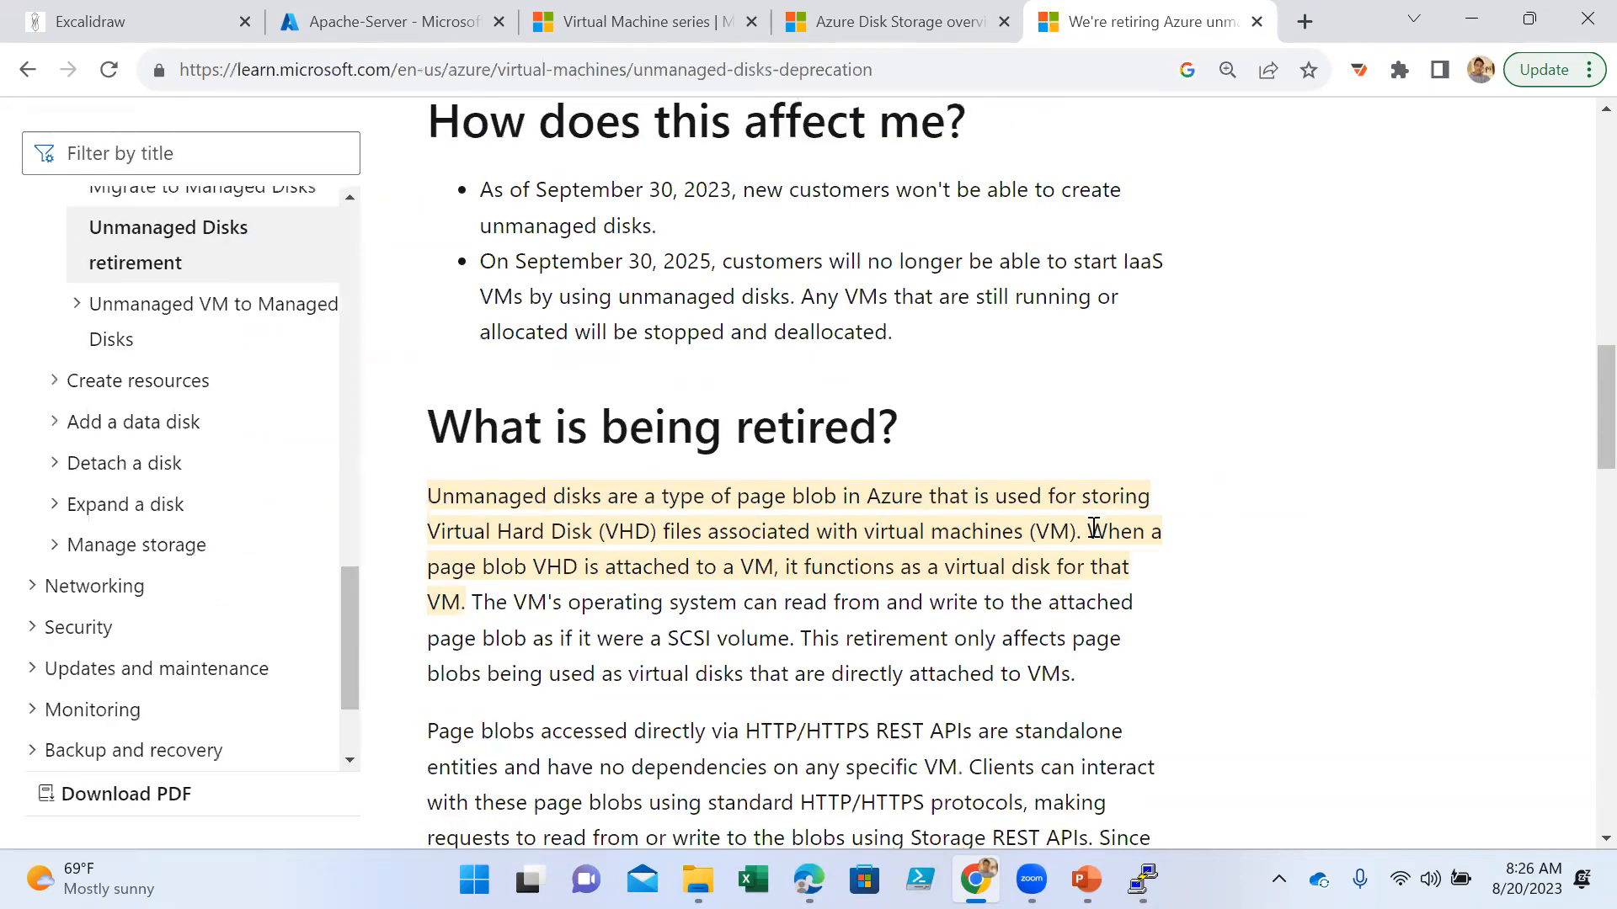
# - Read the unmanaged disks retirement article from its title through the impact section to "What actions should I take?"
pyautogui.scroll(2, 1122, 466)
pyautogui.scroll(10, 1122, 465)
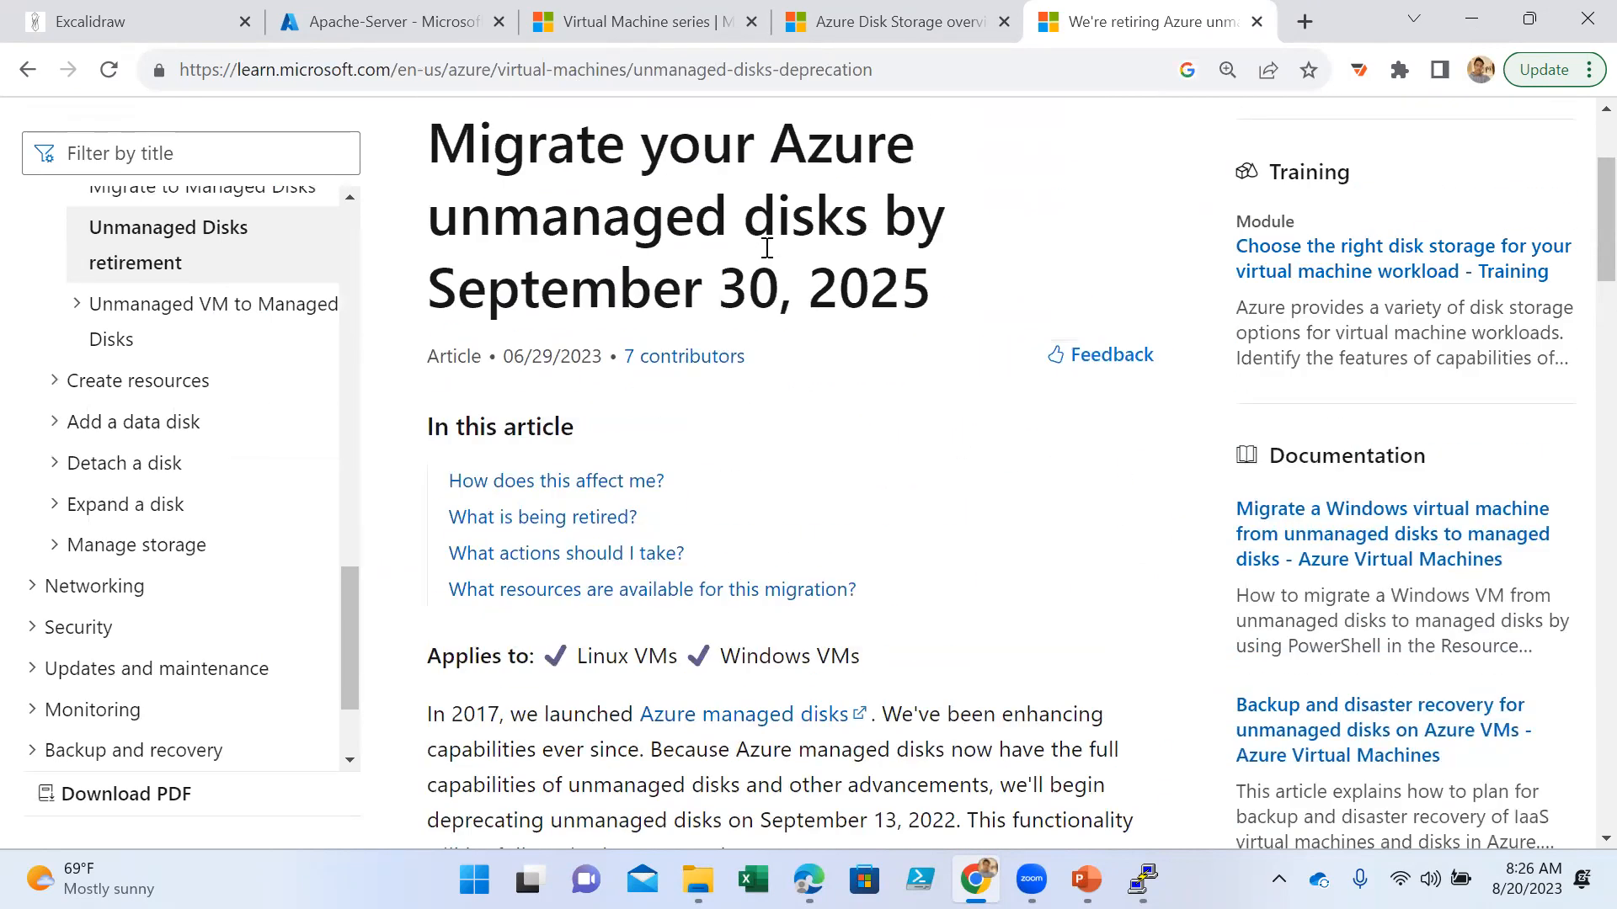
pyautogui.scroll(-3, 899, 469)
pyautogui.scroll(-1, 903, 497)
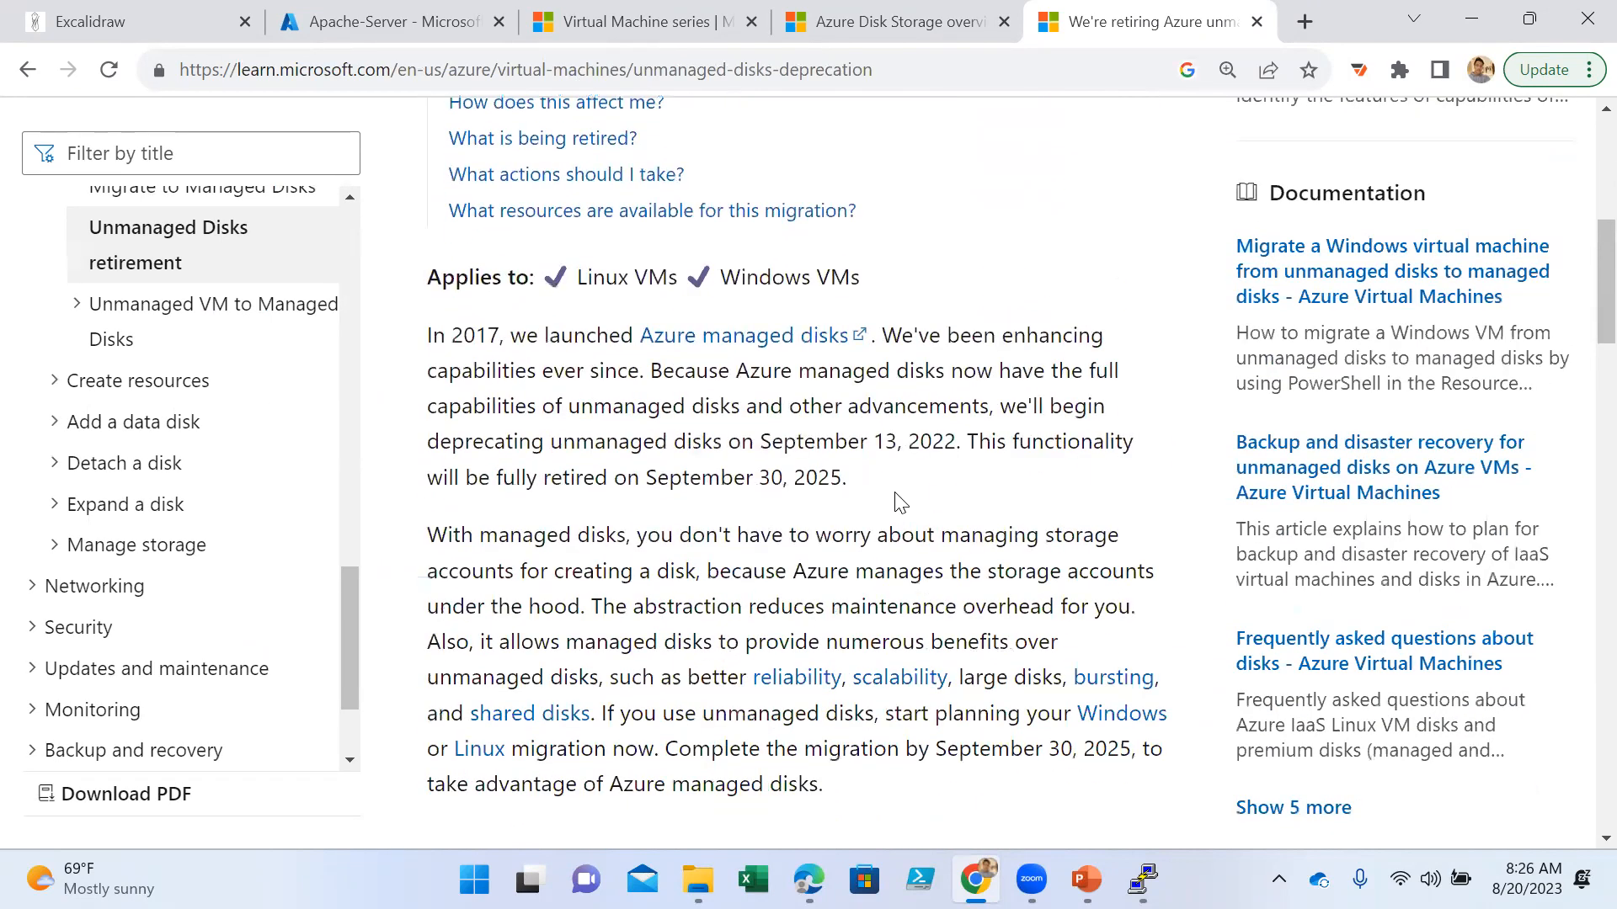
pyautogui.scroll(-4, 945, 478)
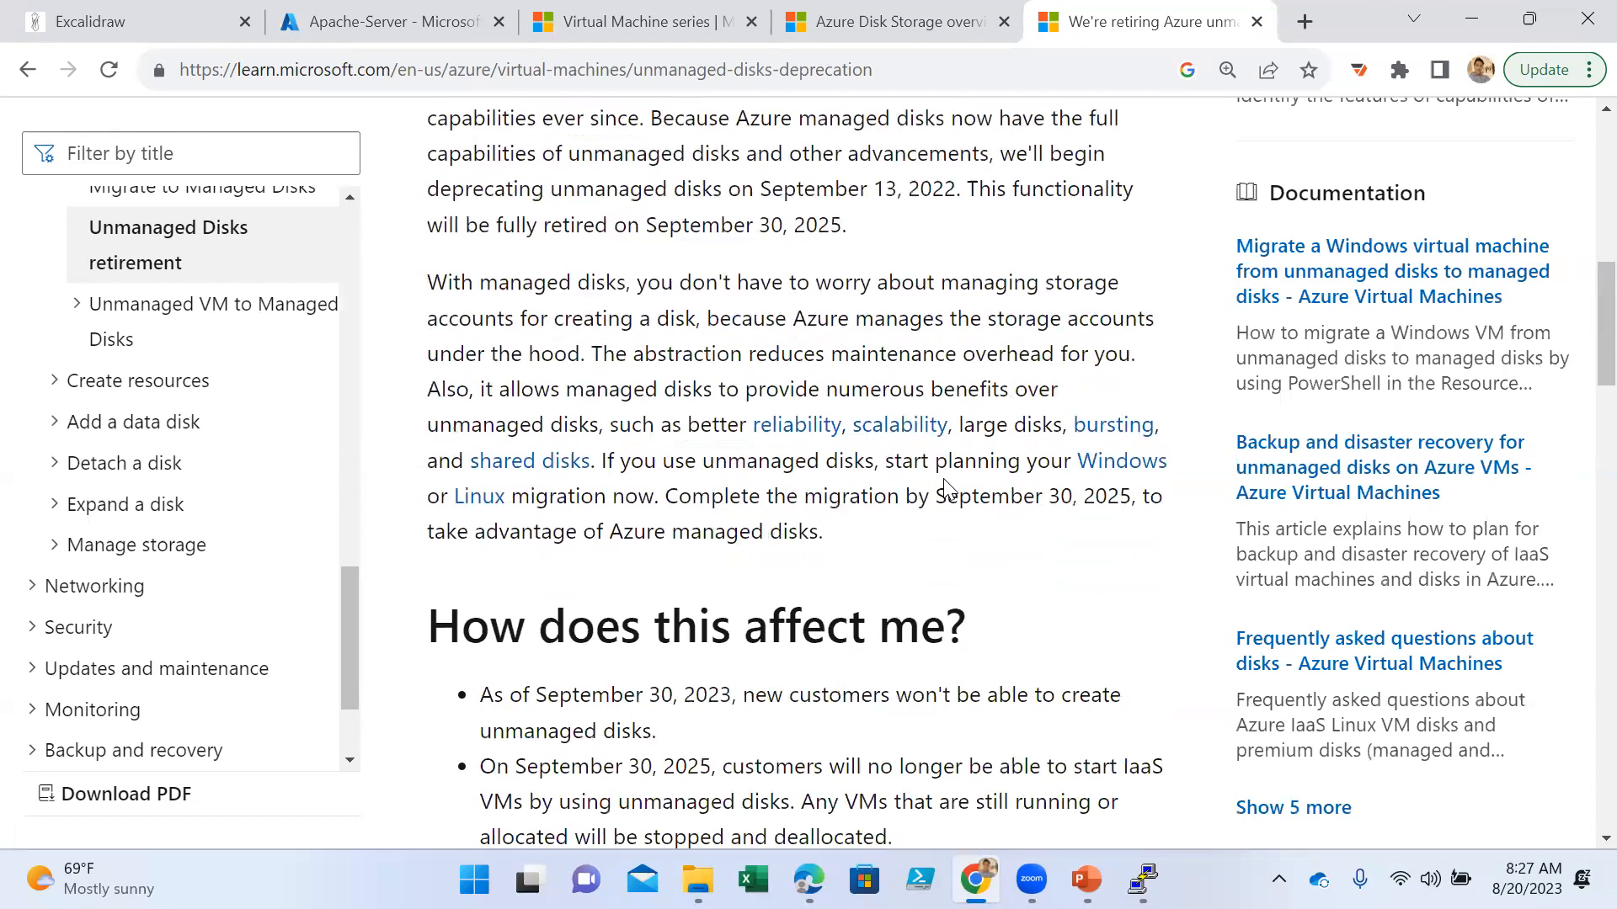
pyautogui.scroll(-4, 946, 477)
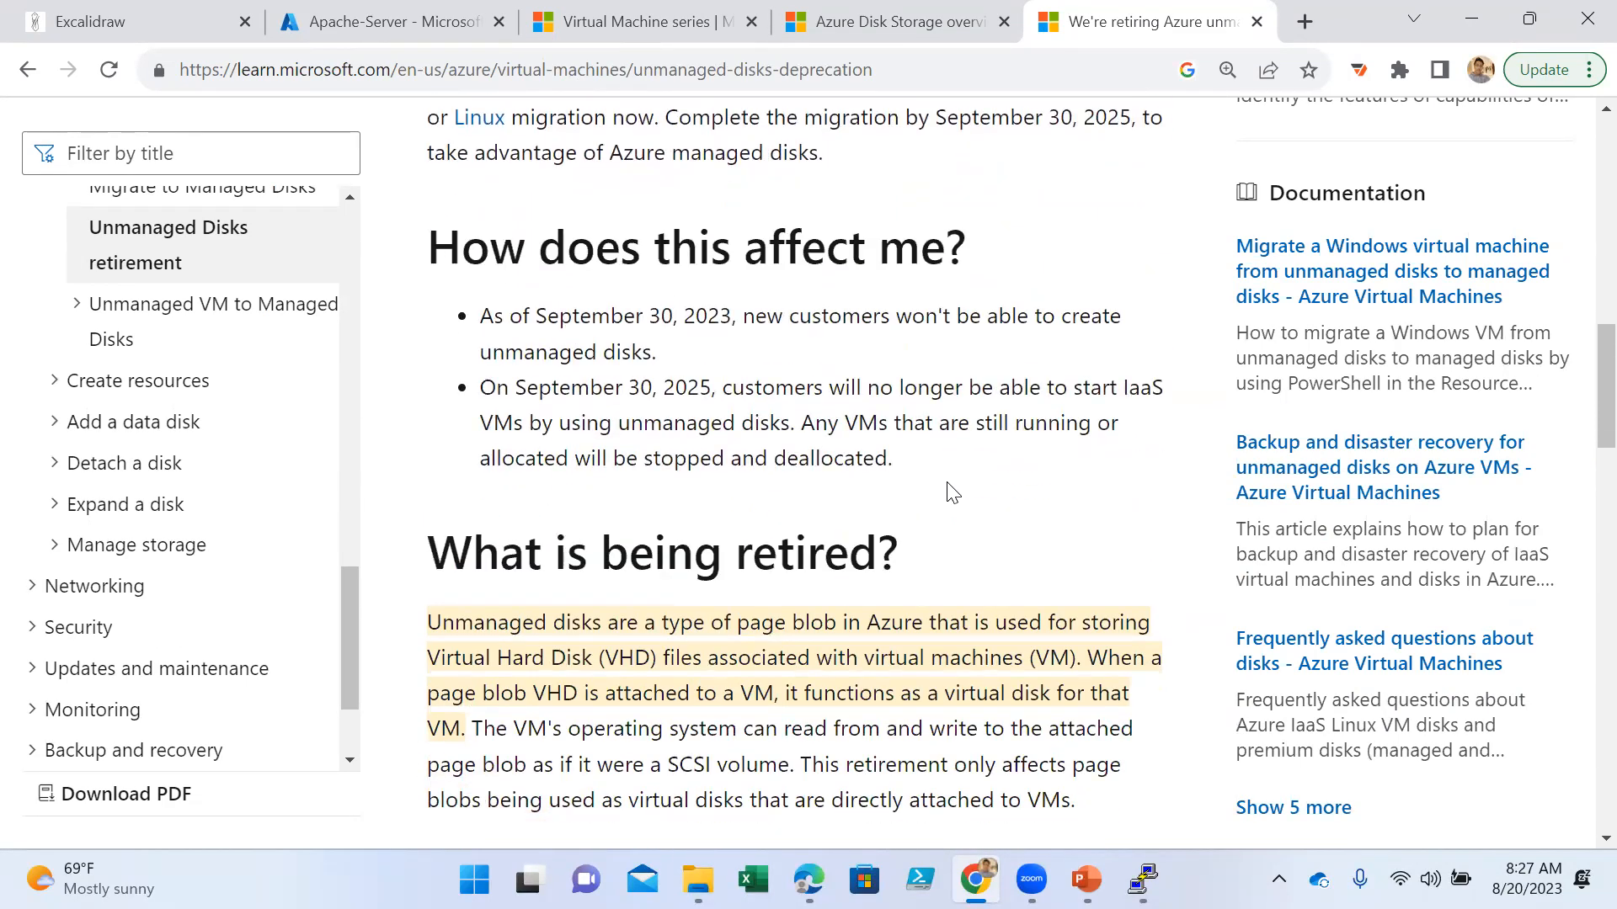
pyautogui.scroll(-10, 952, 493)
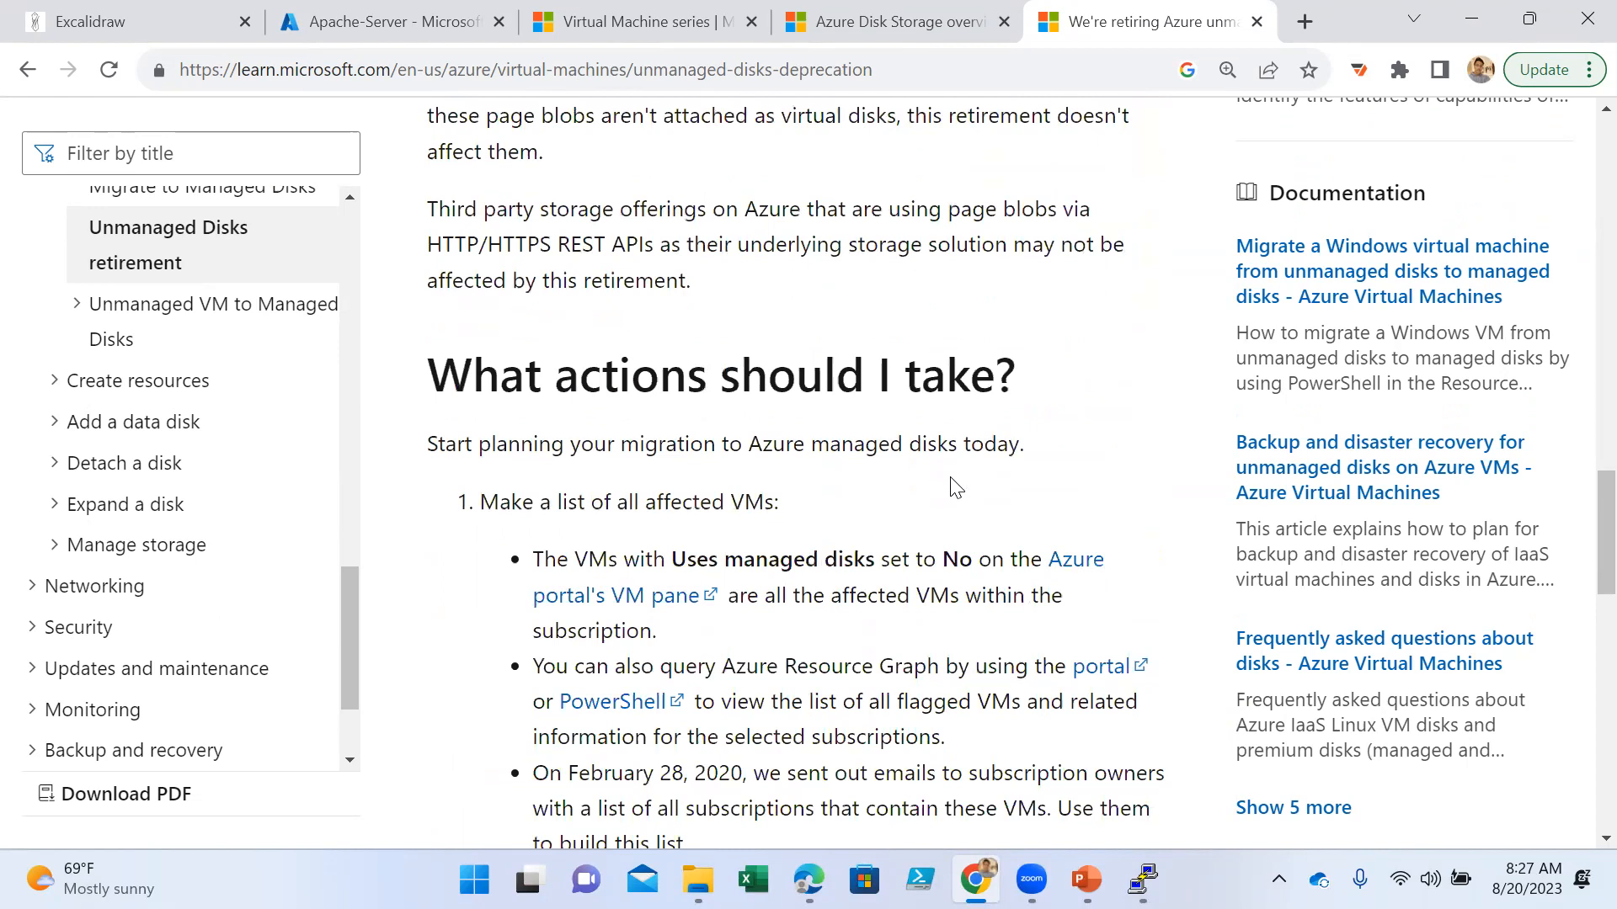
pyautogui.scroll(-3, 955, 487)
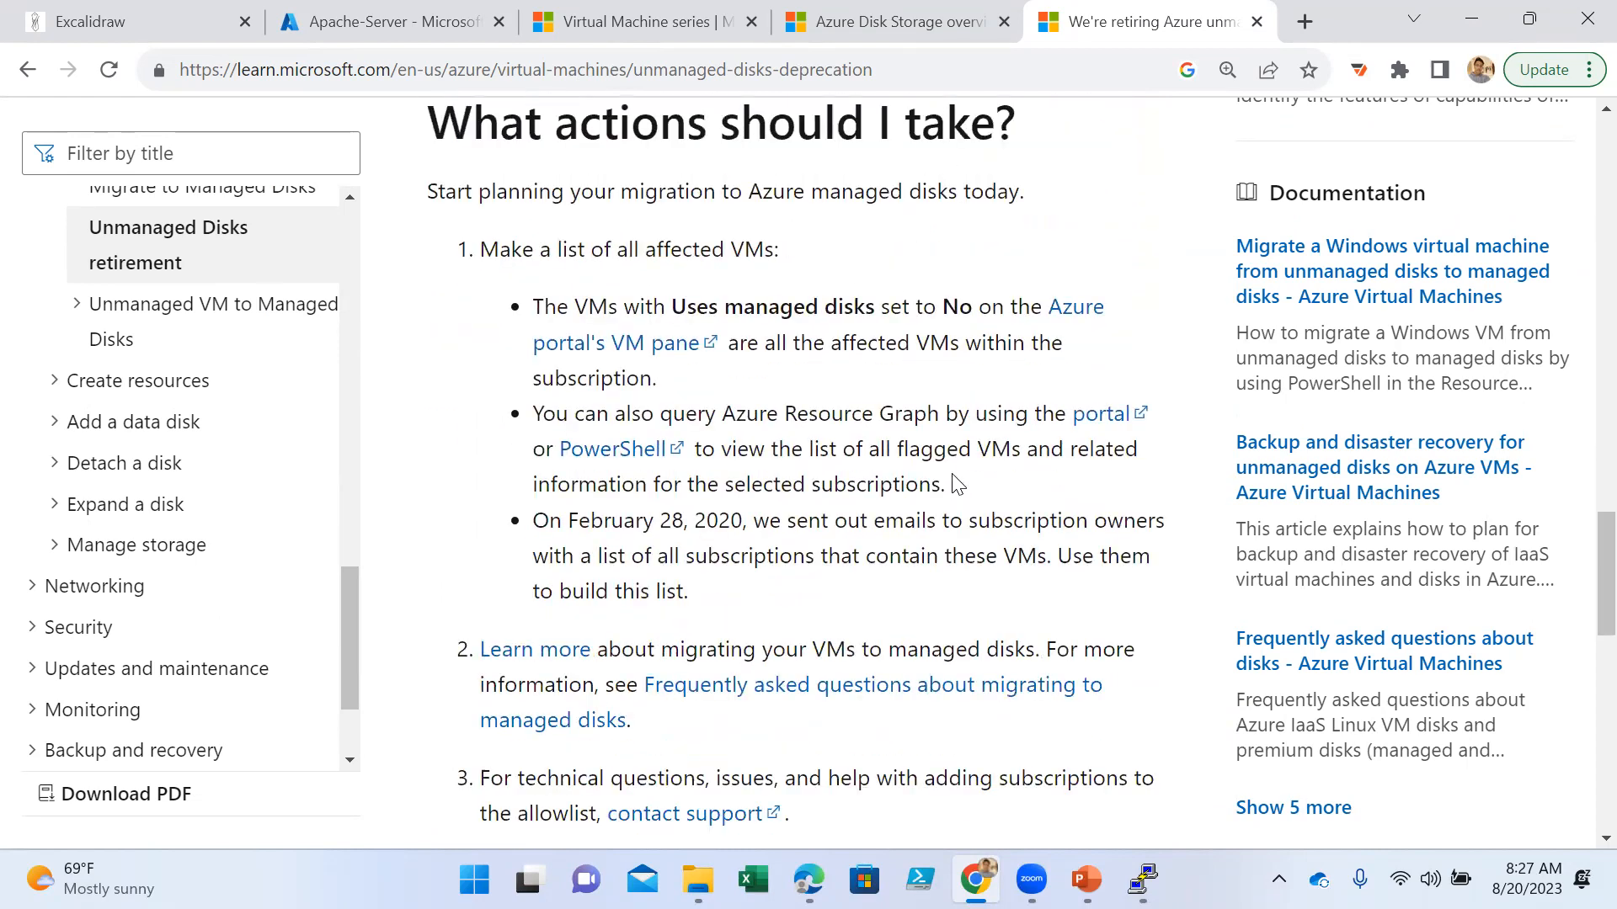
# - Highlight the September 30, 2023 date and the year 2025 in the bullets under "How does this affect me?"
pyautogui.scroll(8, 958, 483)
pyautogui.scroll(4, 963, 475)
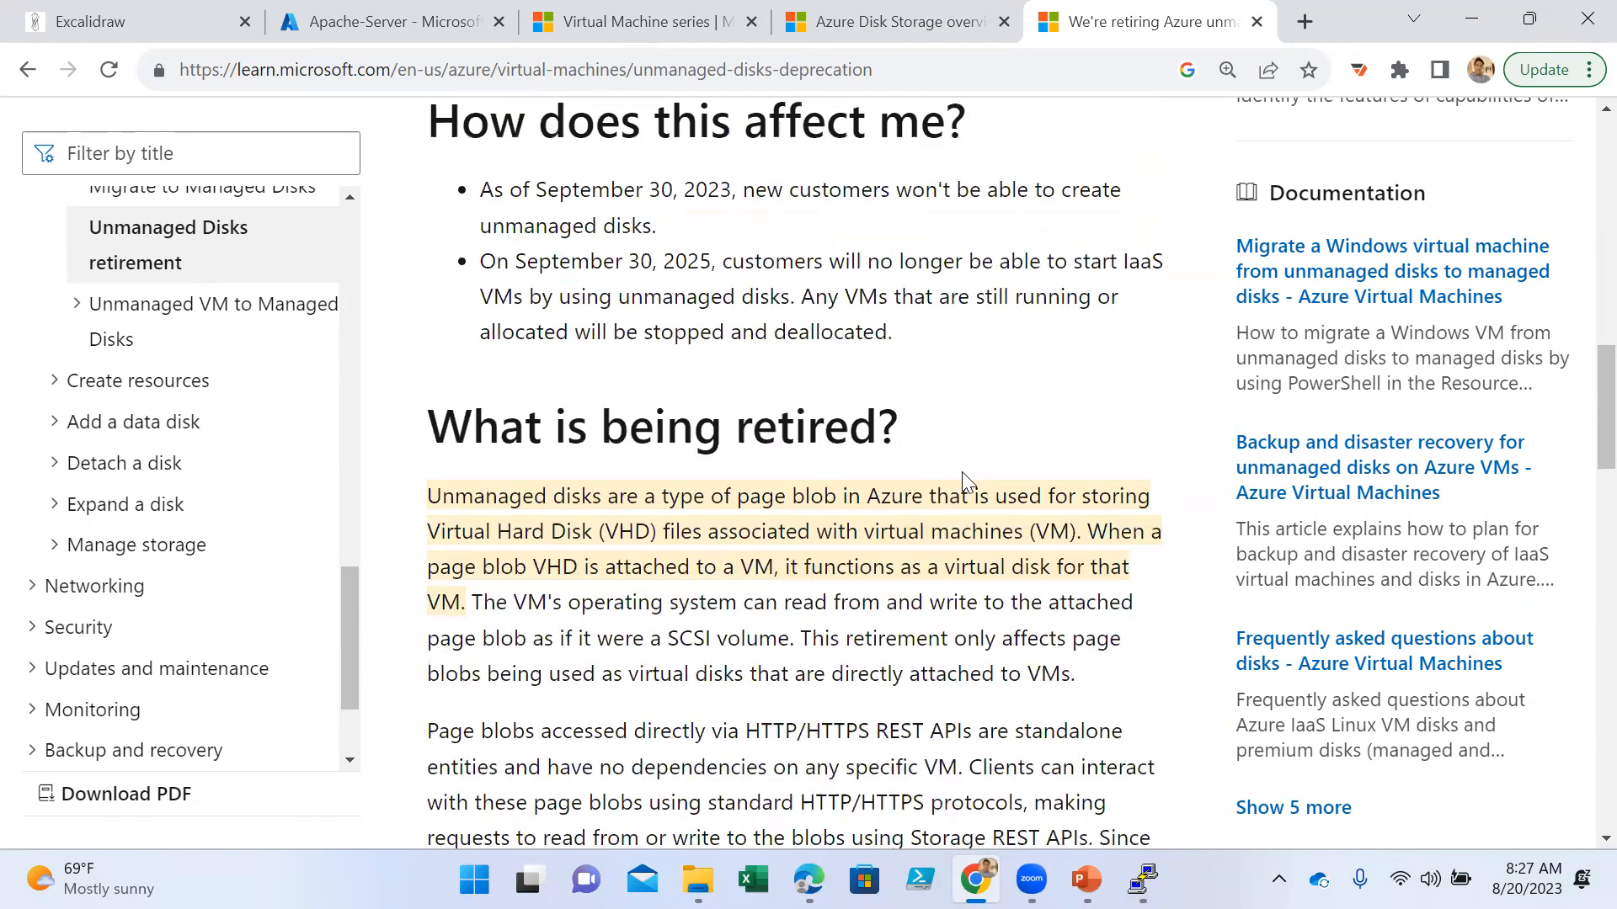
pyautogui.moveTo(738, 192); pyautogui.dragTo(592, 192)
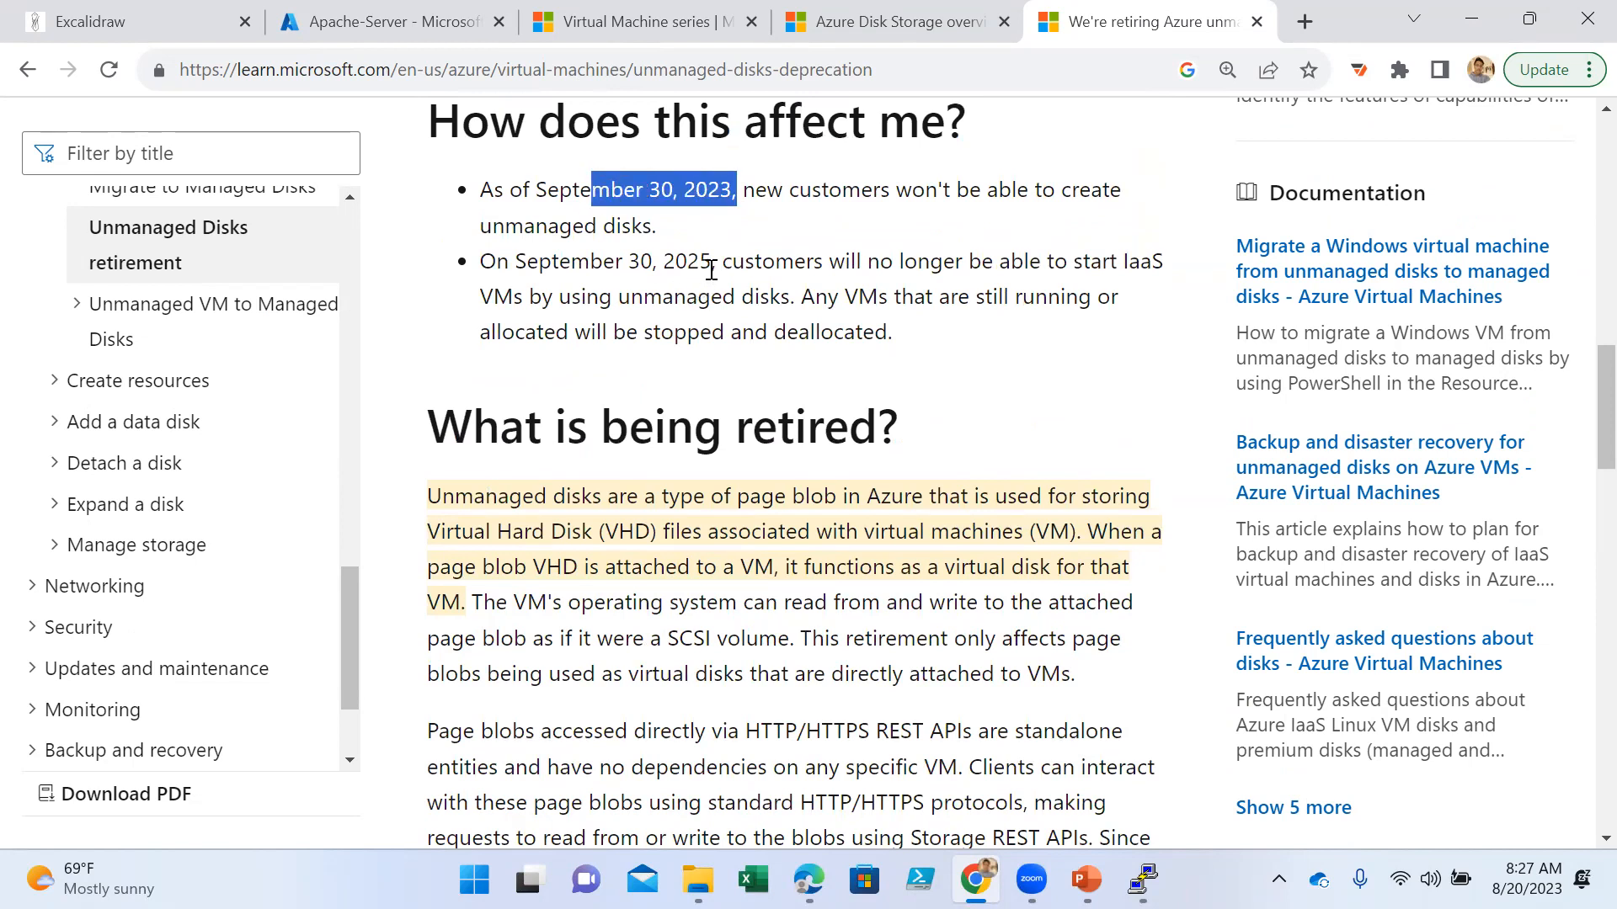
pyautogui.moveTo(712, 262); pyautogui.dragTo(656, 262)
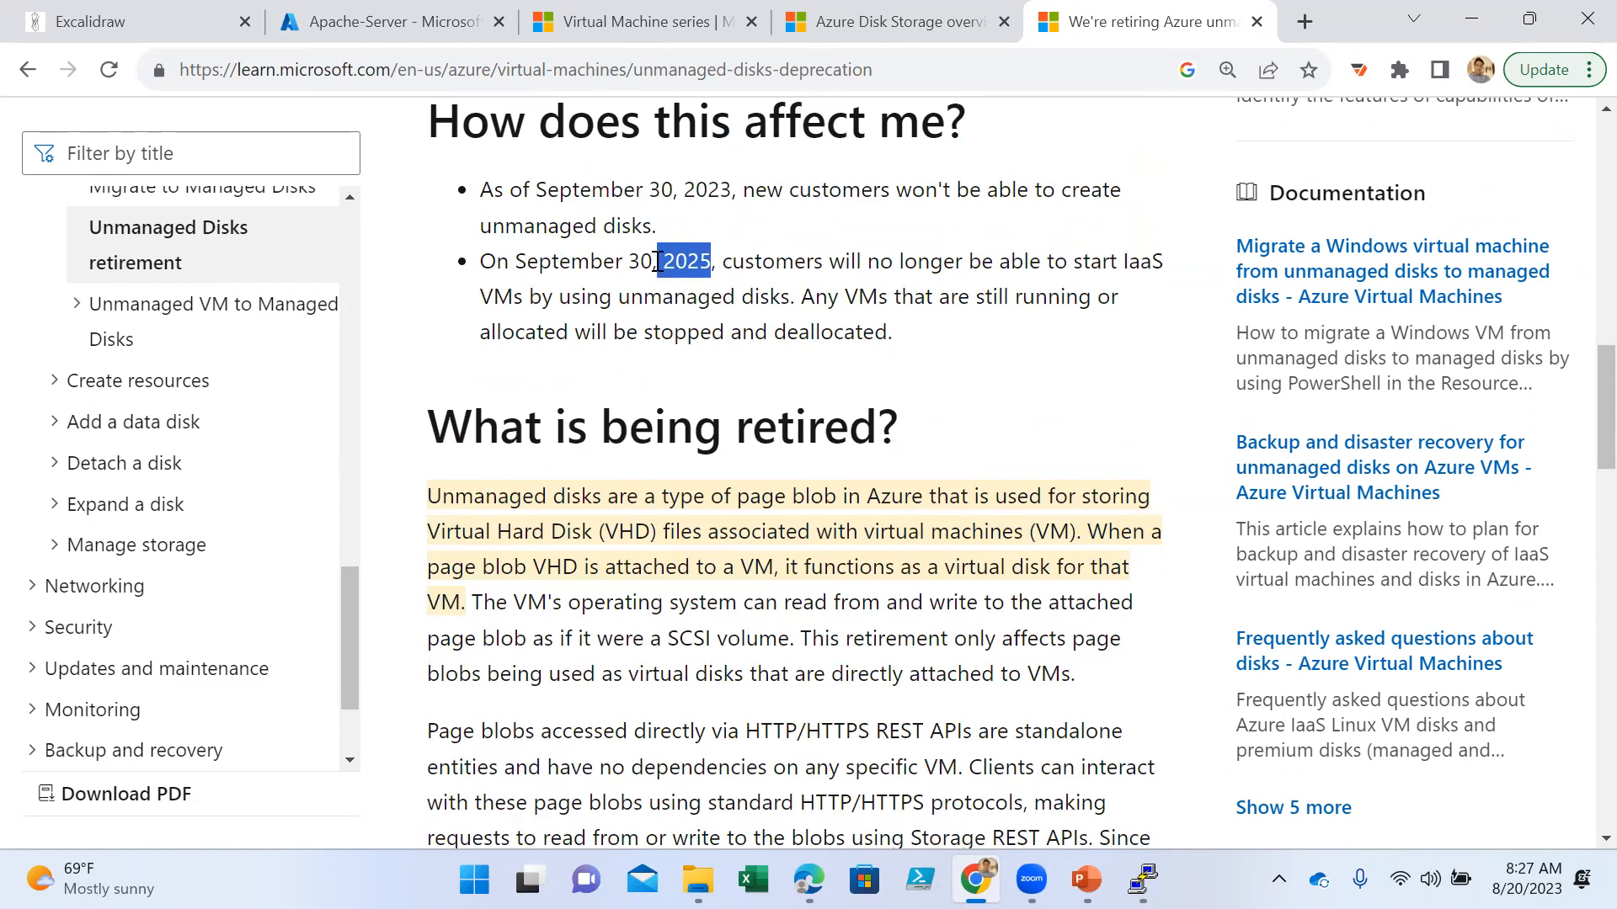
# - Review the article's retirement, action and migration resource sections, and check the subtopics of "Unmanaged VM to Managed Disks" in the contents list
pyautogui.scroll(-1, 931, 394)
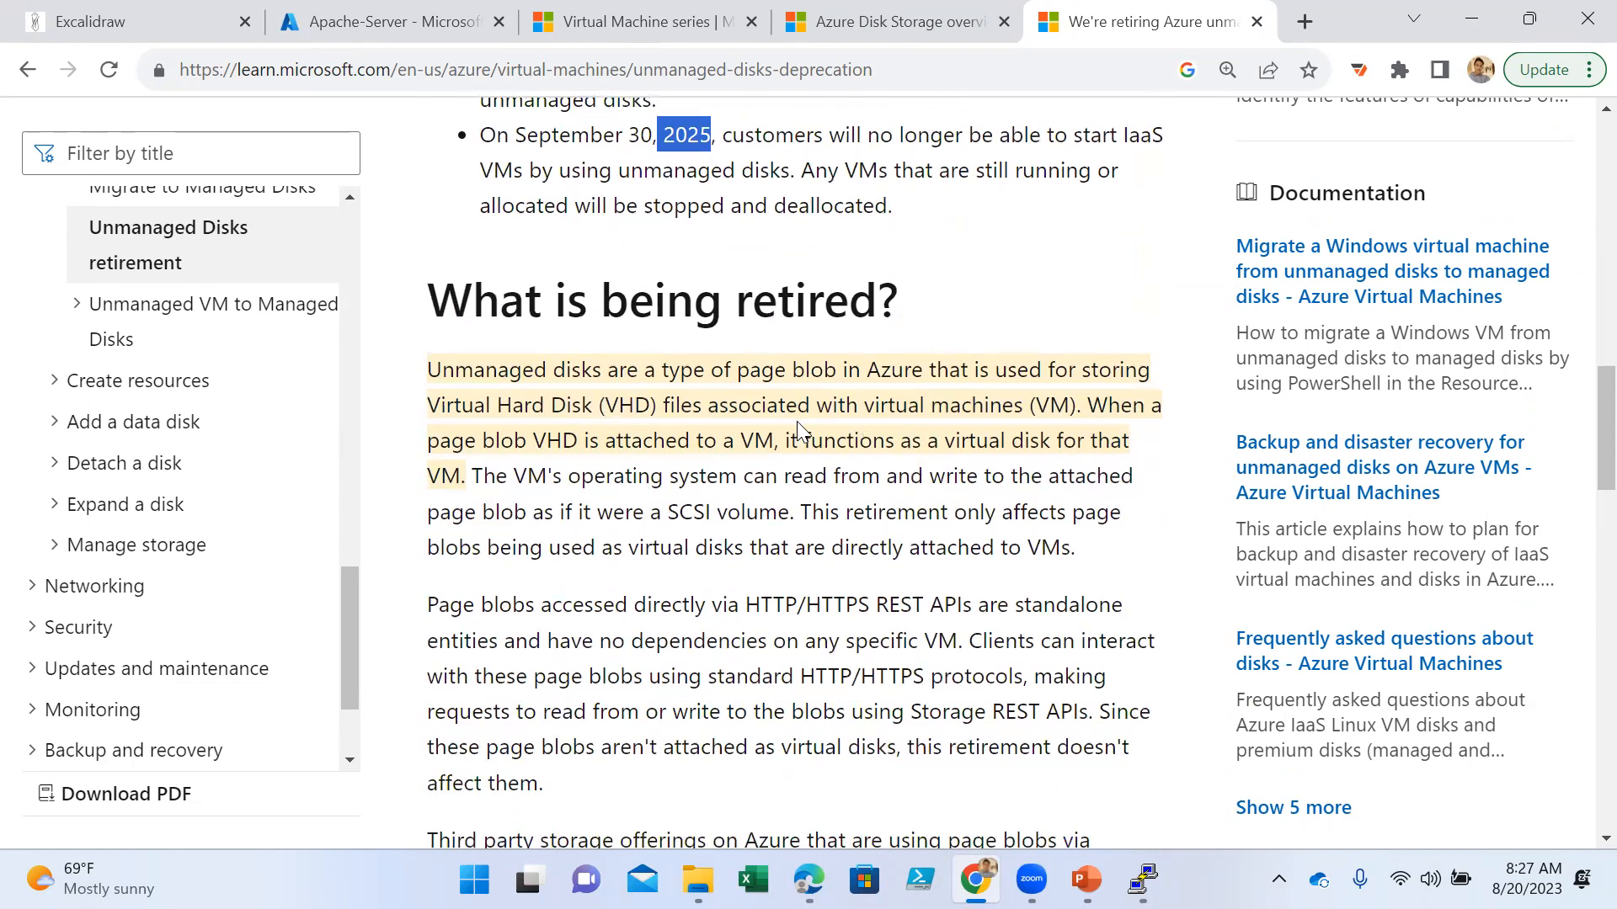
pyautogui.scroll(-3, 712, 438)
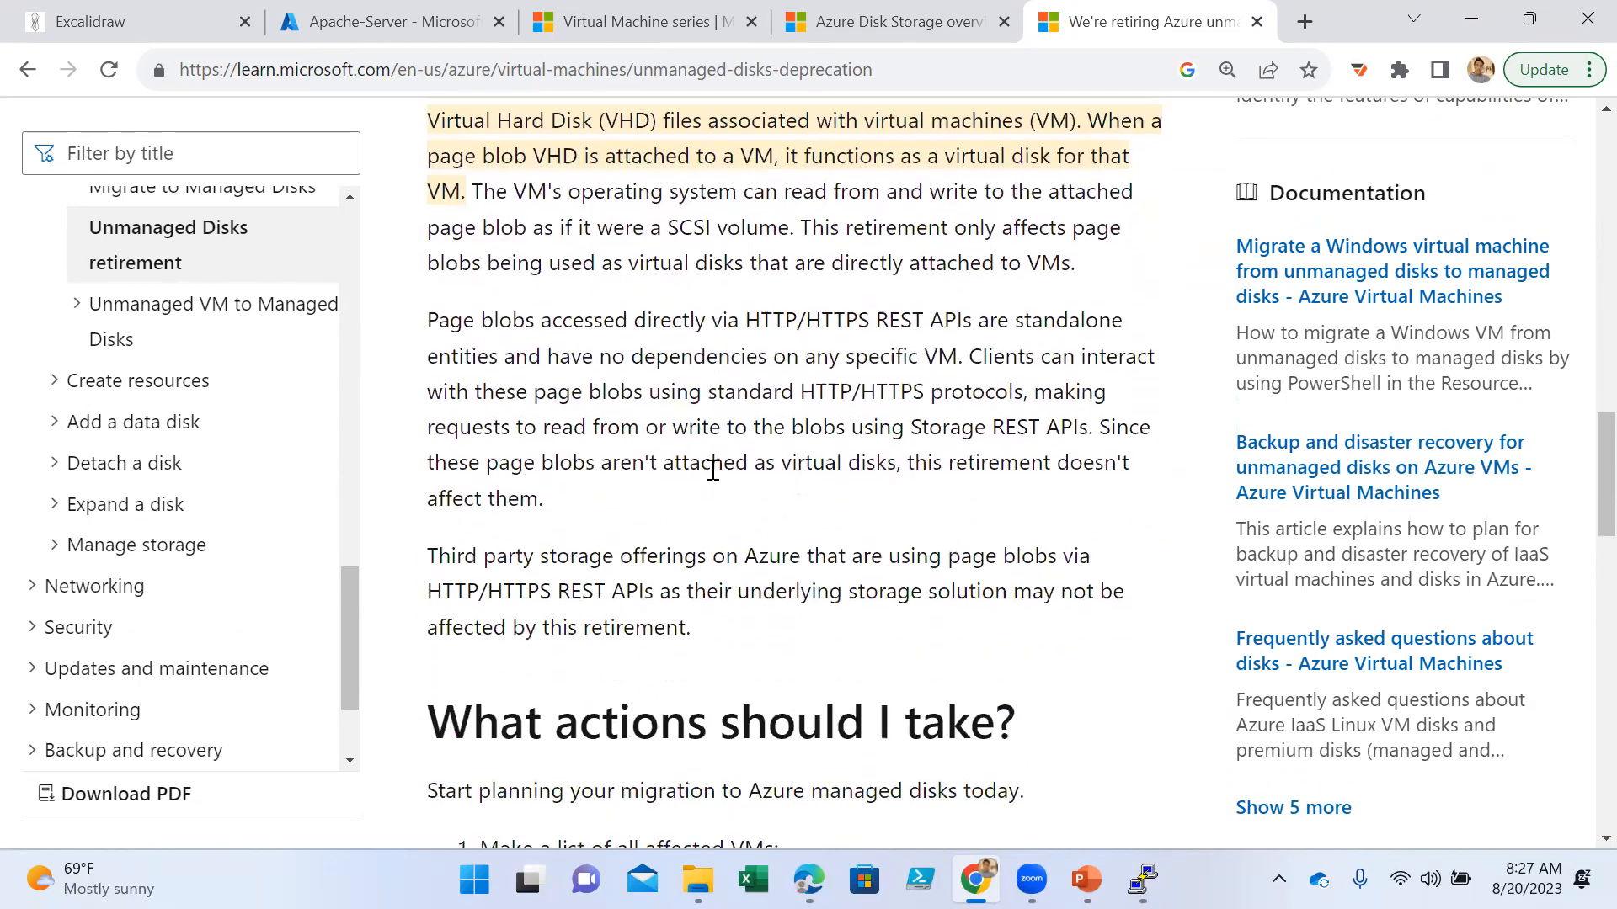
pyautogui.scroll(-12, 712, 469)
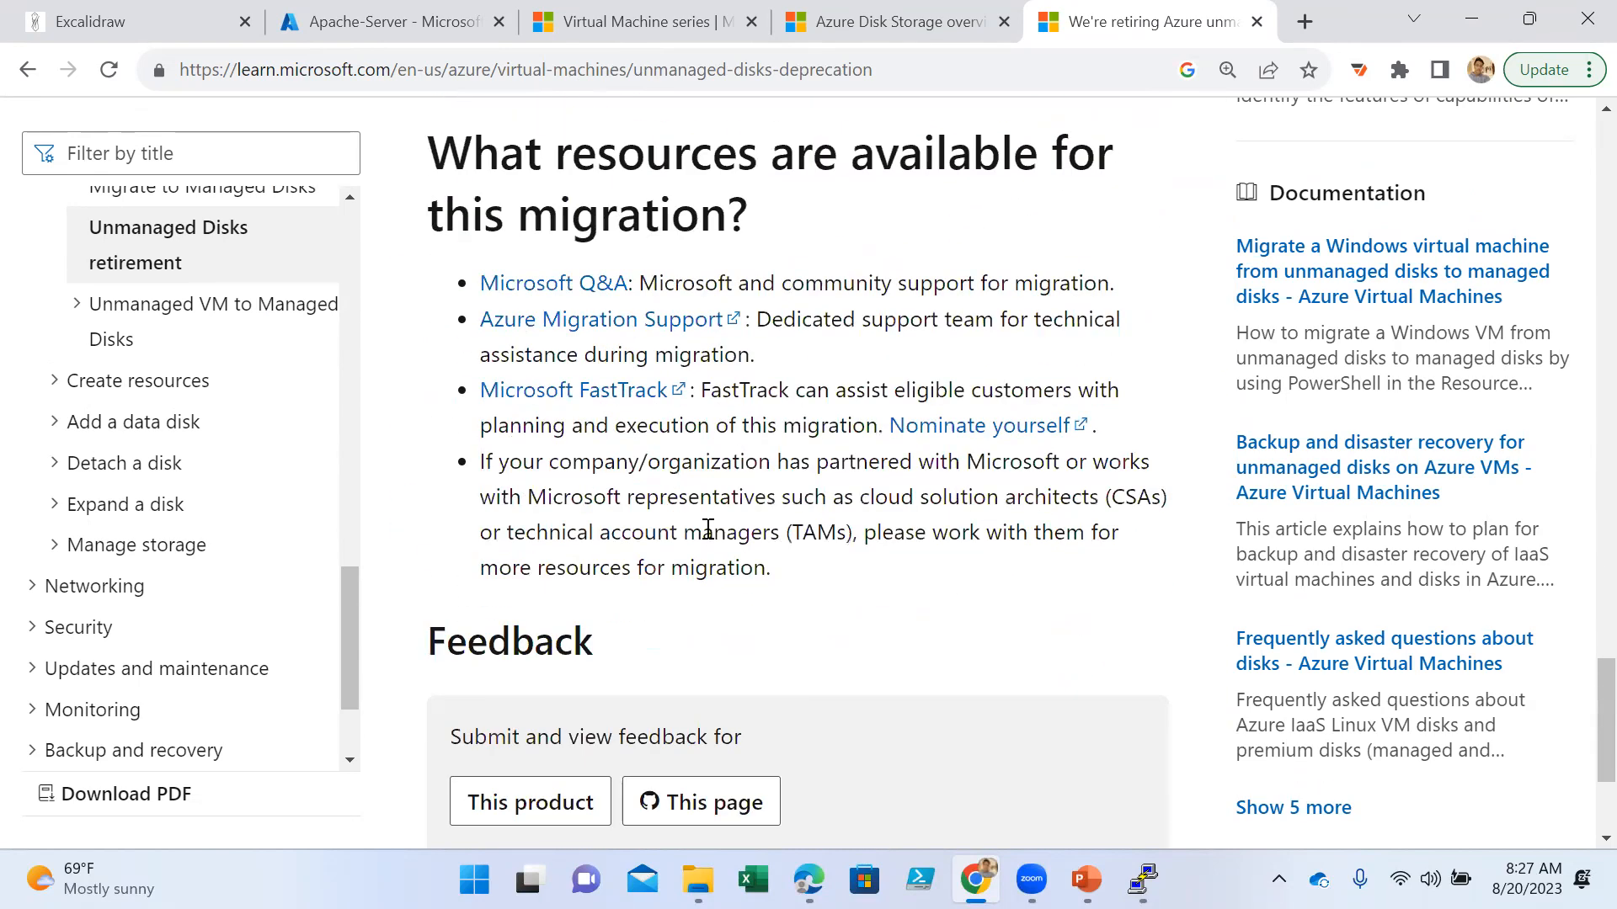
pyautogui.scroll(-3, 913, 527)
pyautogui.scroll(10, 895, 447)
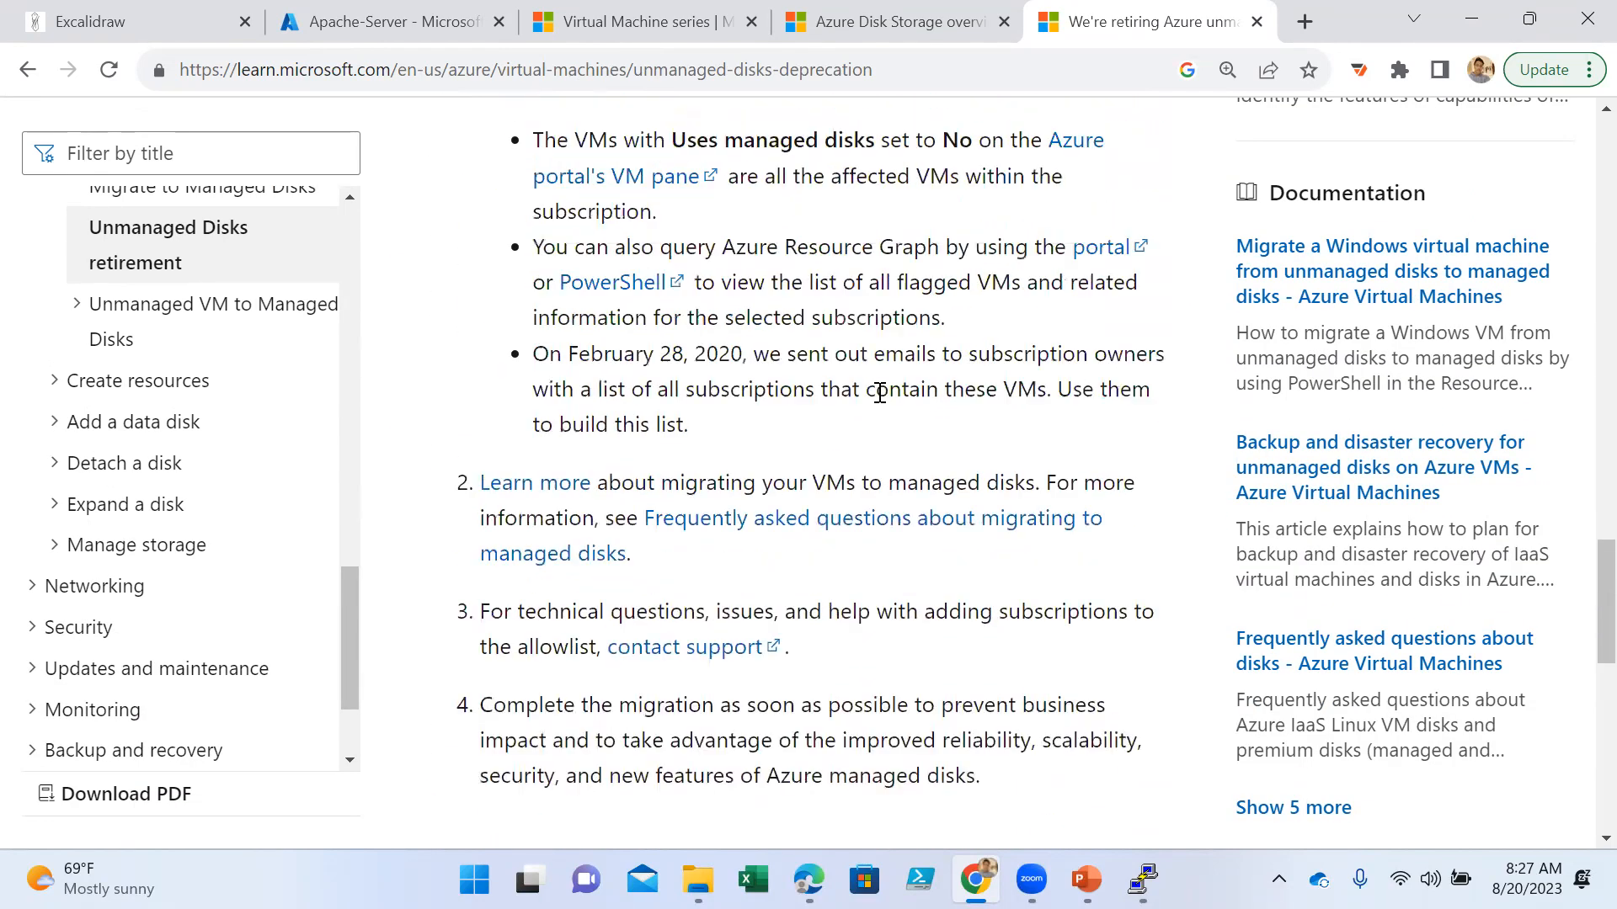
pyautogui.scroll(10, 879, 393)
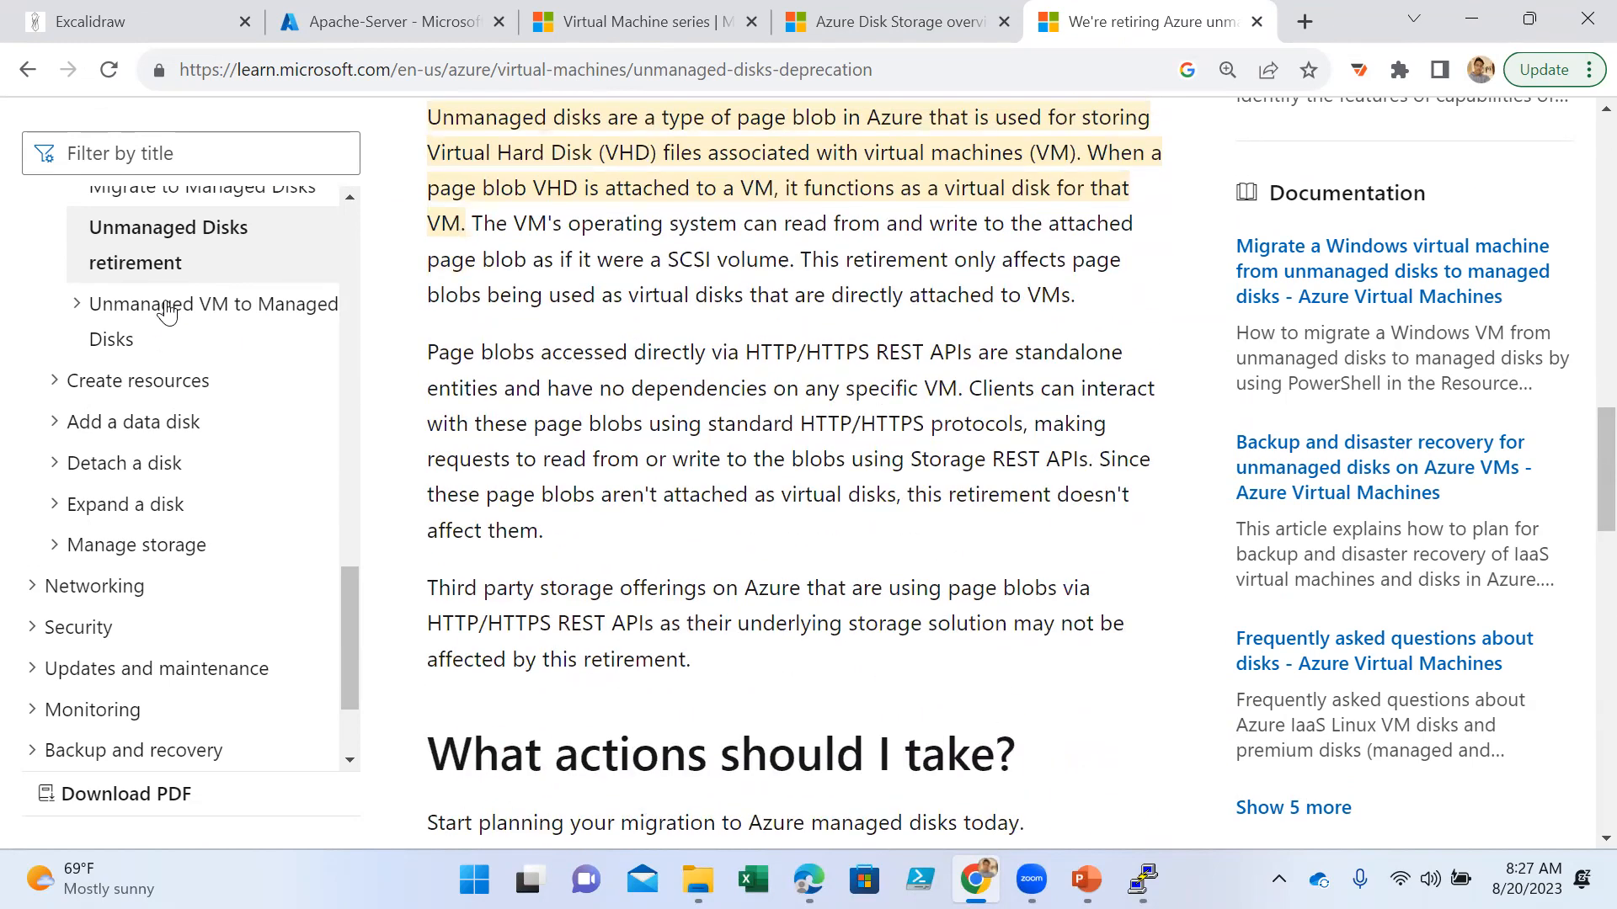
pyautogui.click(167, 310)
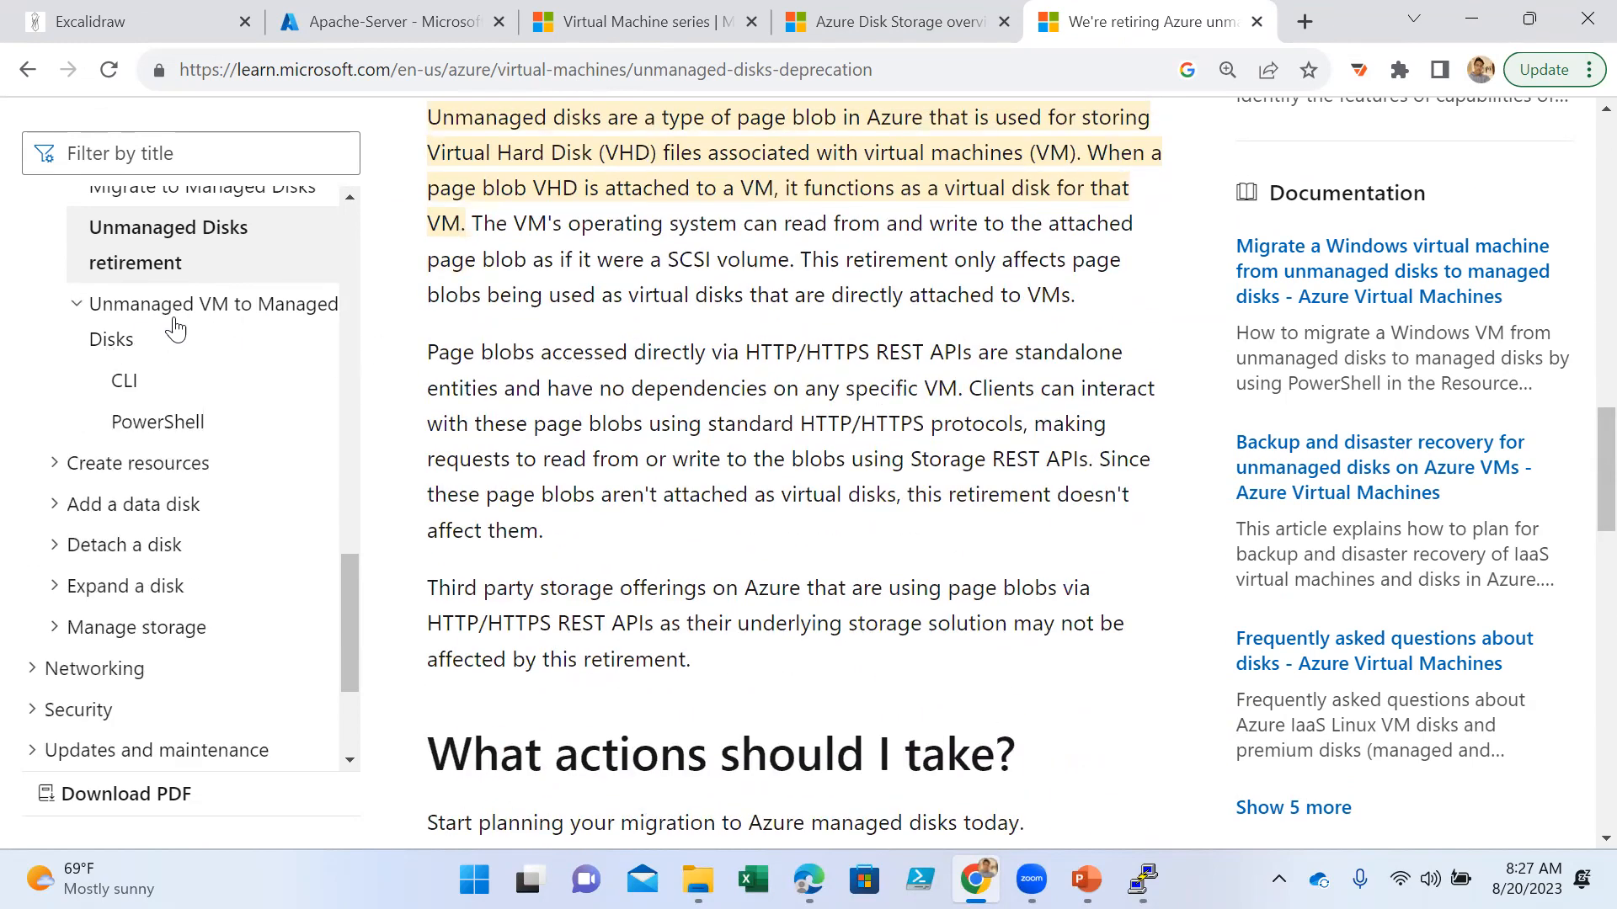
pyautogui.click(214, 309)
pyautogui.scroll(4, 842, 453)
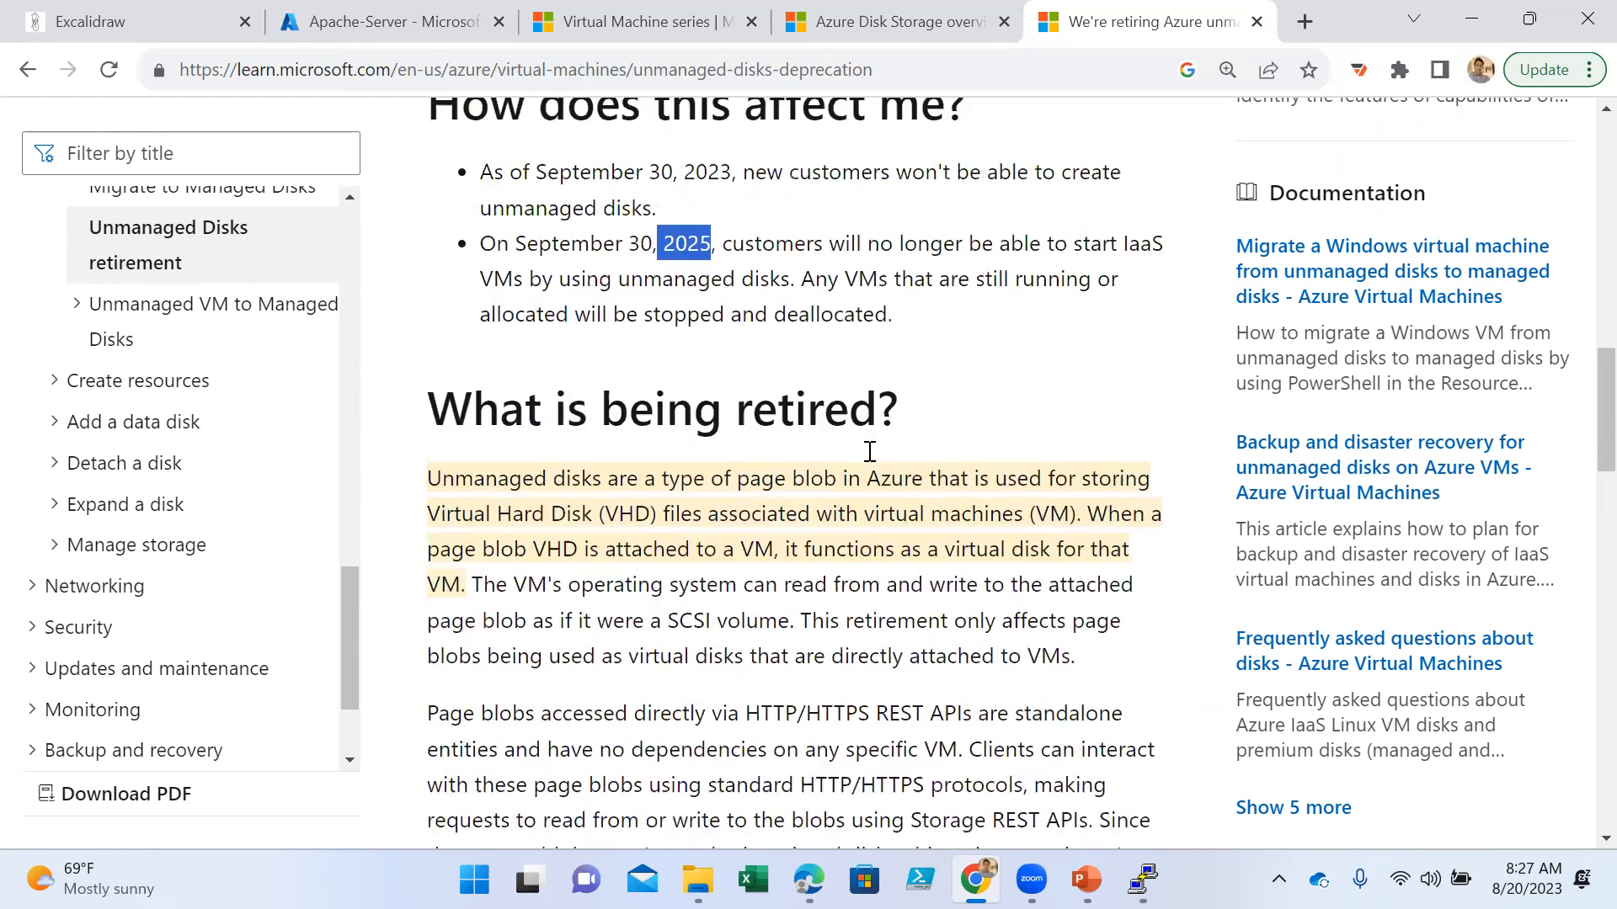
pyautogui.scroll(10, 870, 452)
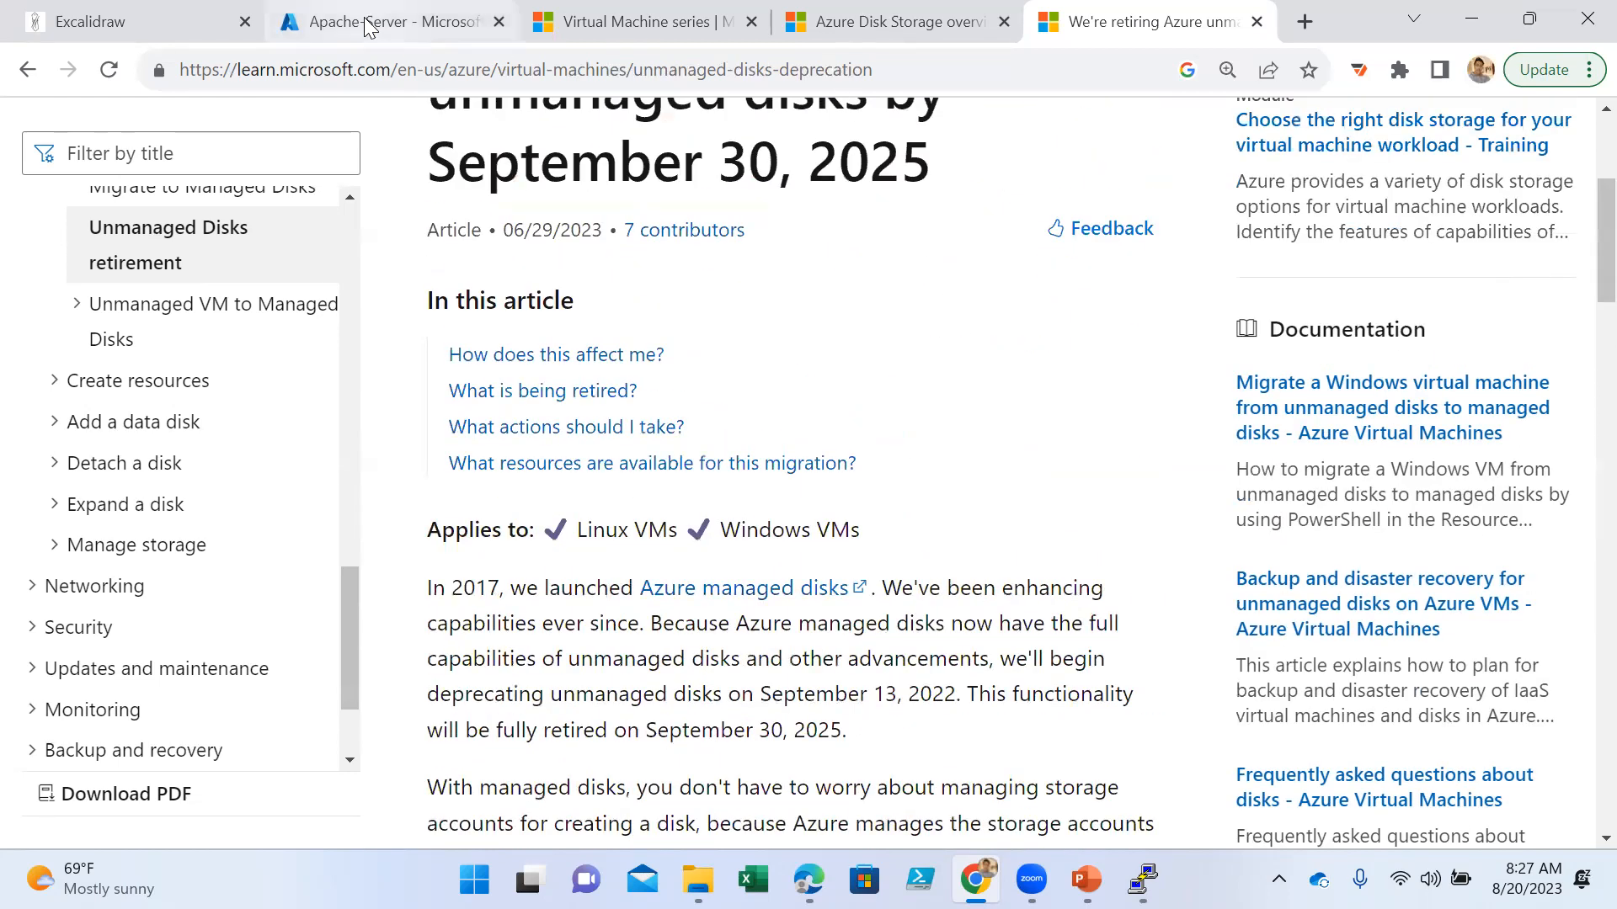
# - Bring up the Excalidraw diagram, switch to the PowerPoint presentation and advance to slide 10, Supported Operating Systems
pyautogui.click(84, 21)
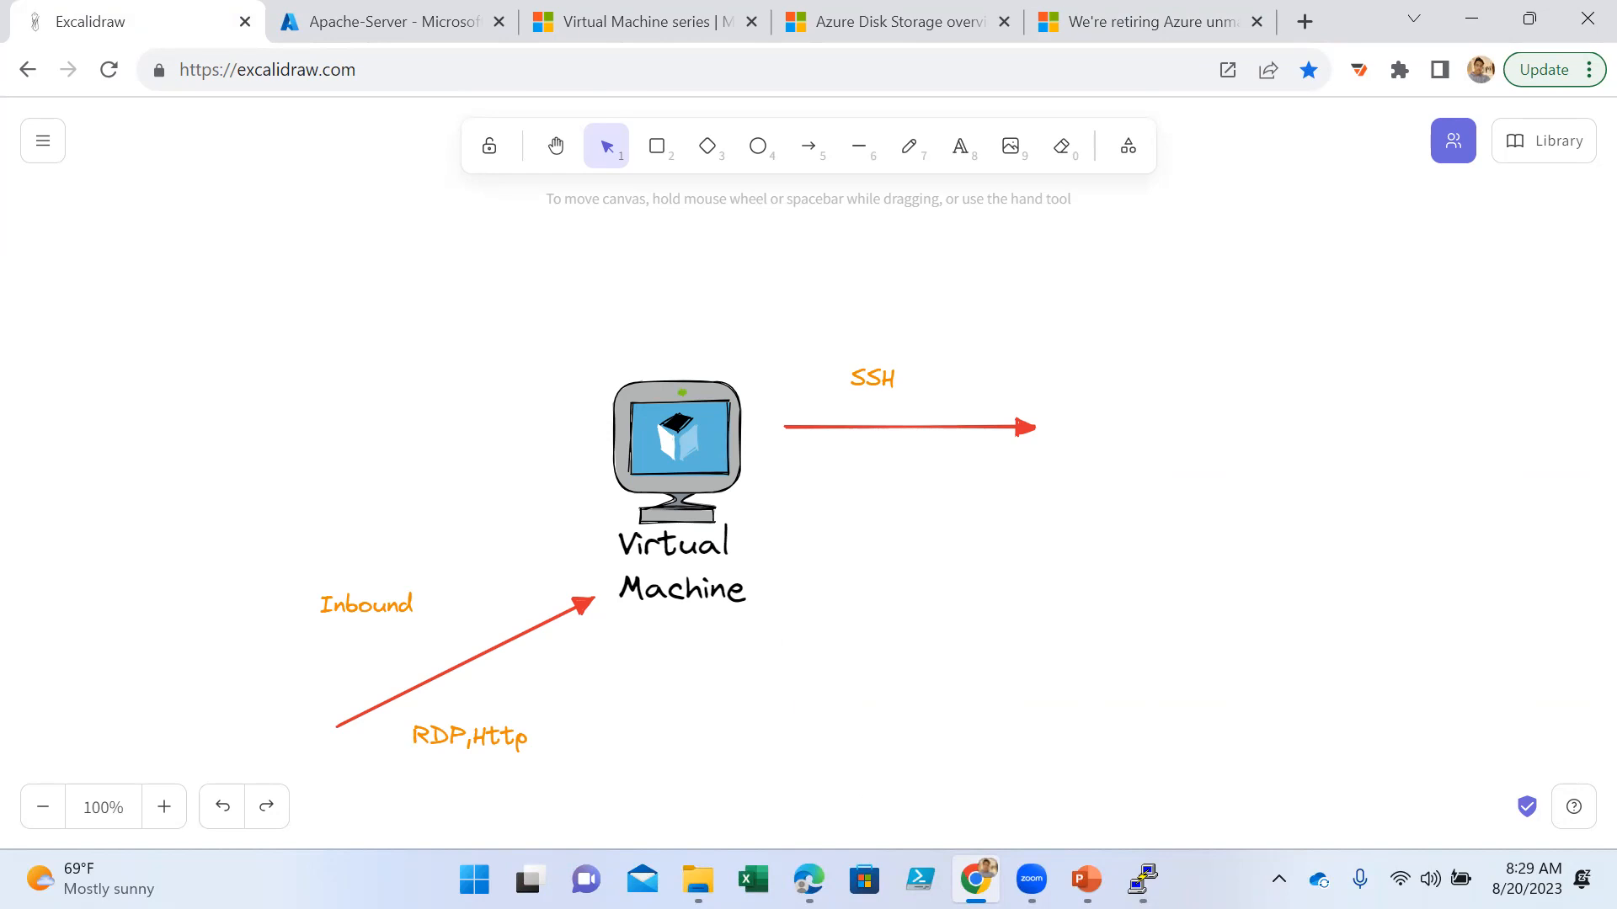
pyautogui.hotkey('alt', 'Tab')
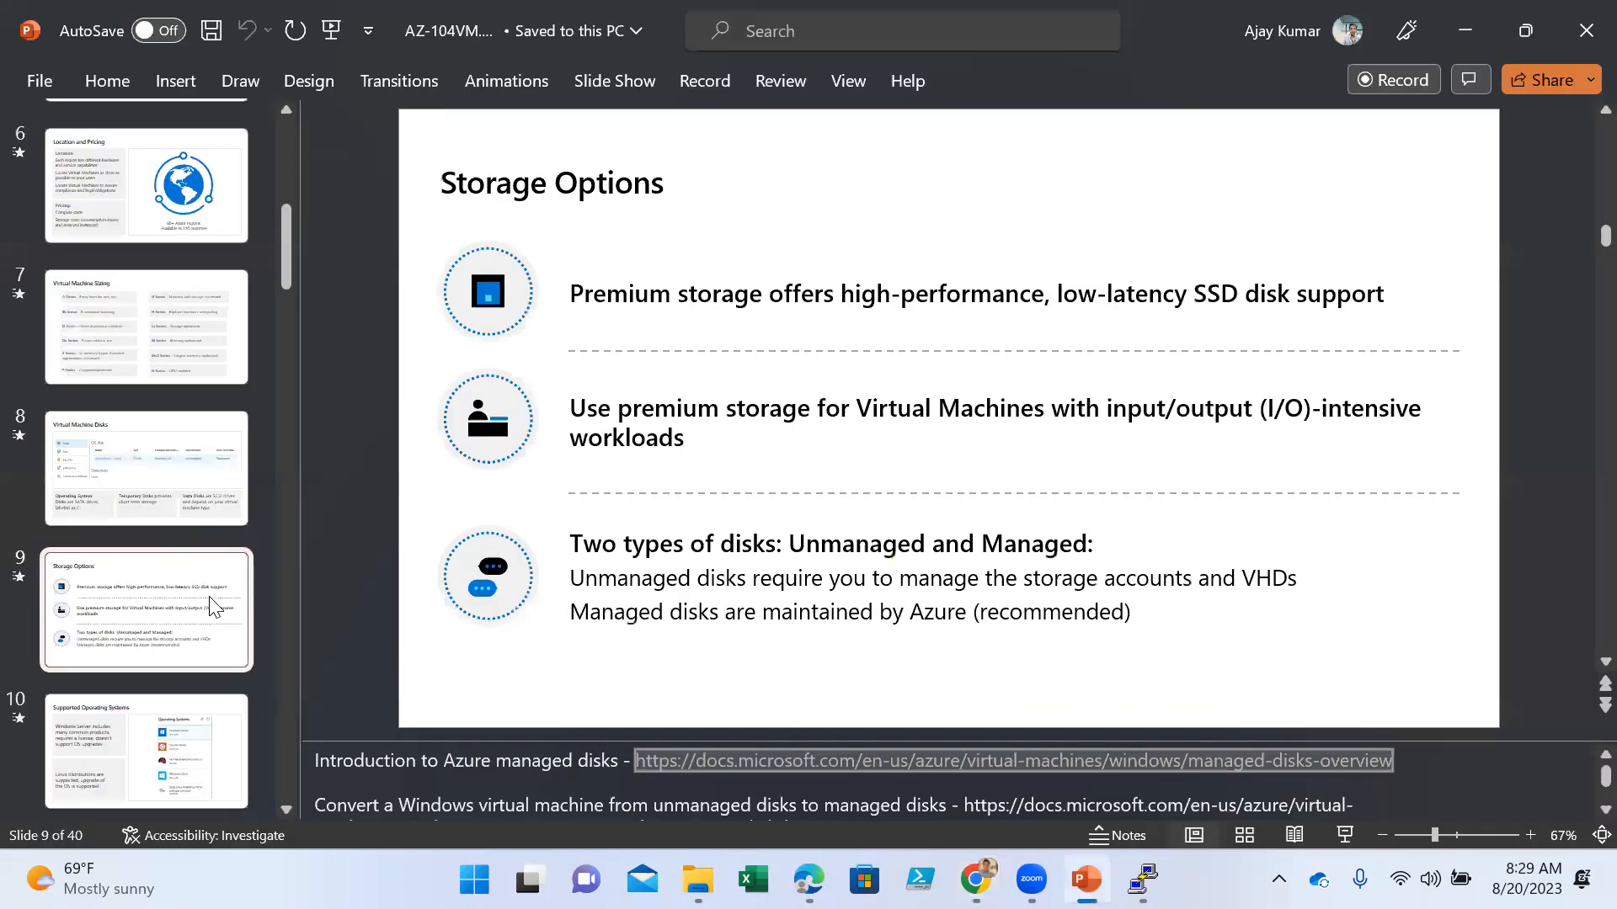
pyautogui.press('Down')
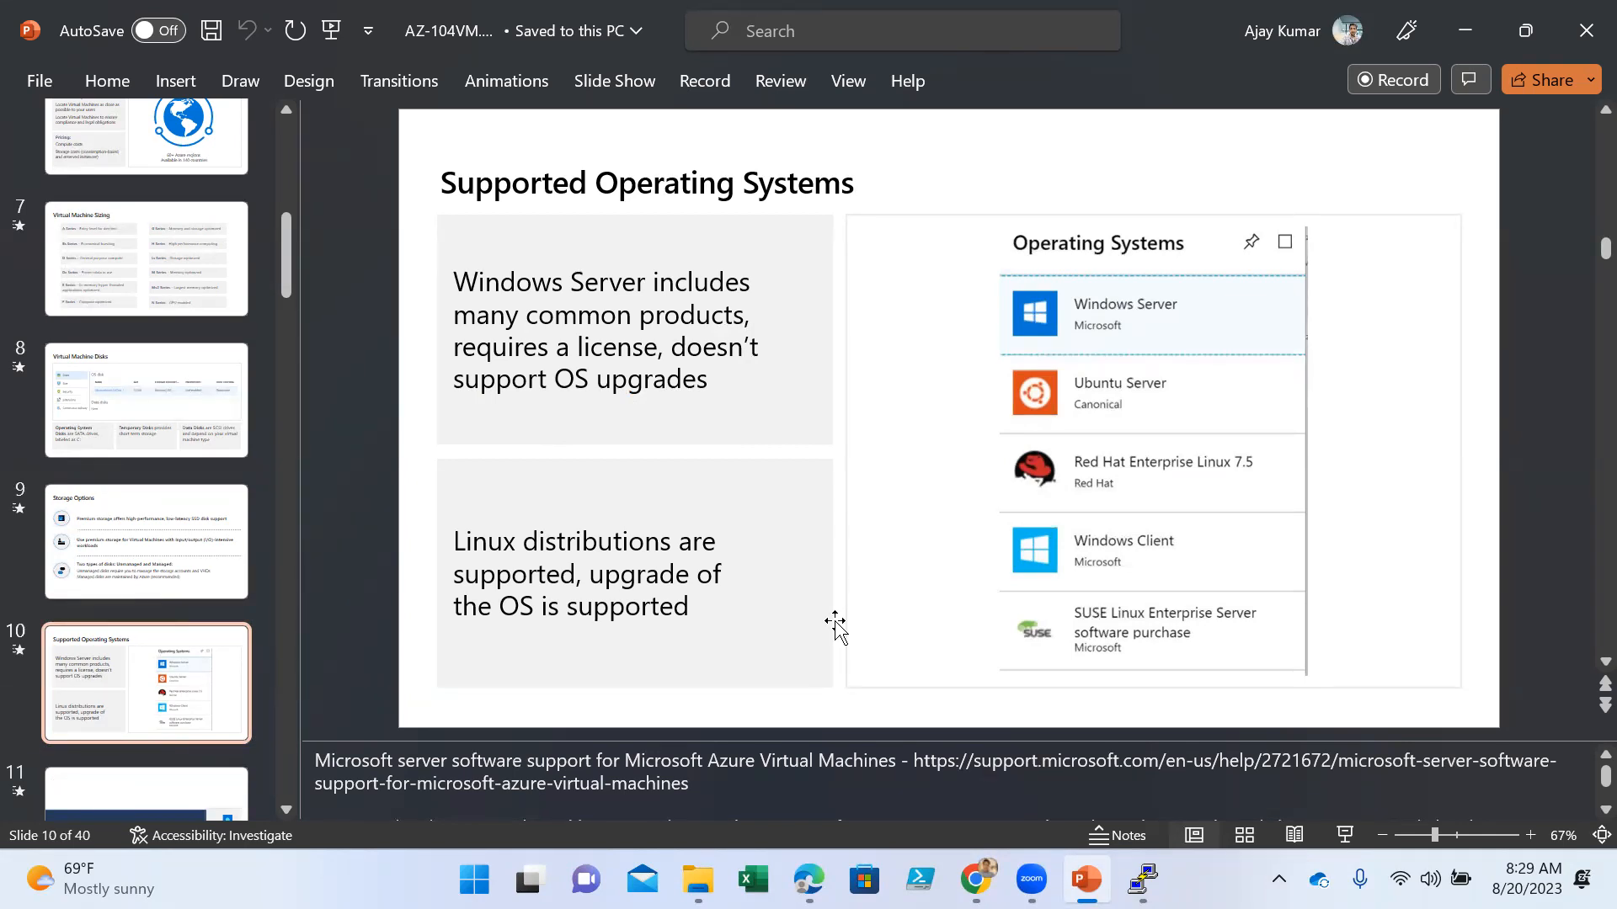
pyautogui.scroll(-2, 154, 627)
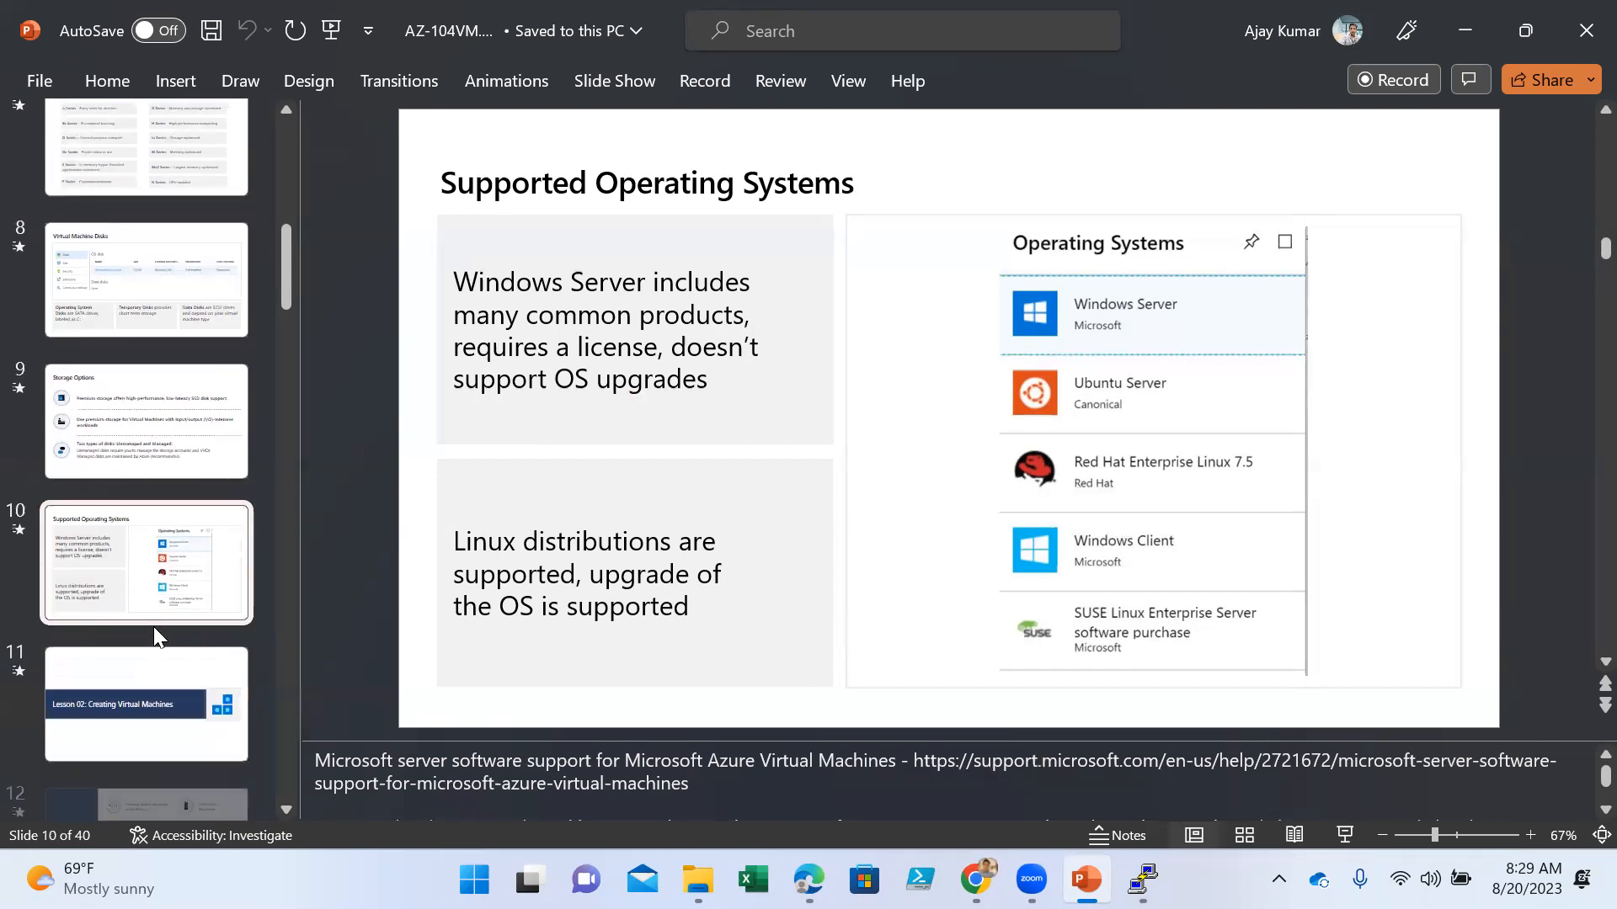
# - Go through slides 11 to 15, from the Creating Virtual Machines lesson title to Windows VM Connections
pyautogui.click(125, 718)
pyautogui.scroll(-2, 127, 707)
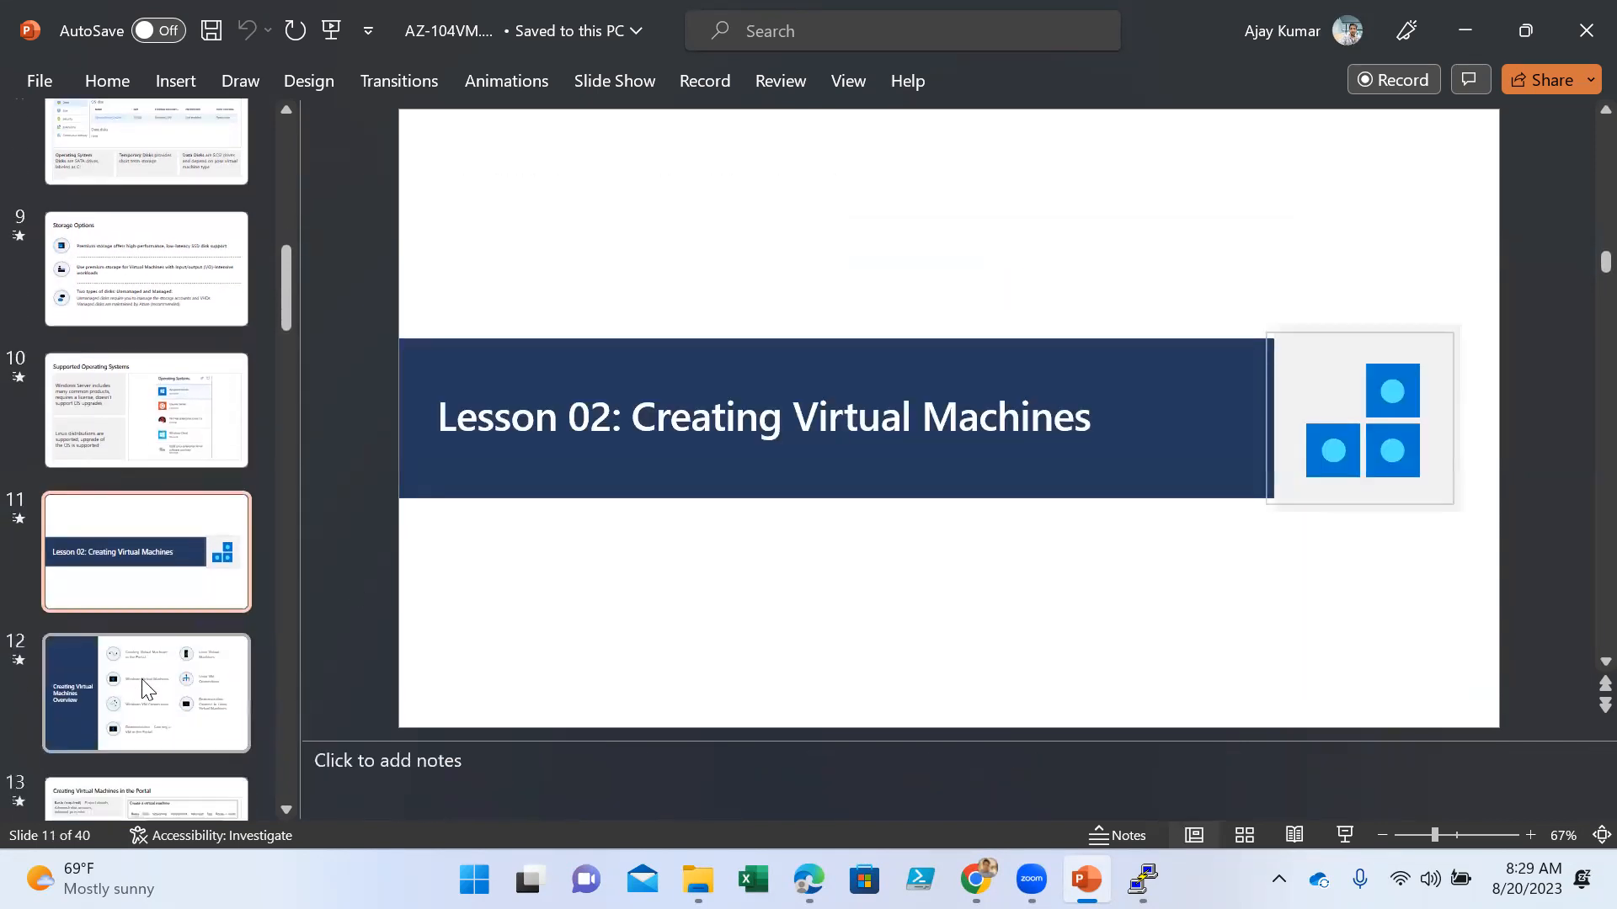
pyautogui.click(142, 679)
pyautogui.scroll(-2, 141, 678)
pyautogui.click(142, 679)
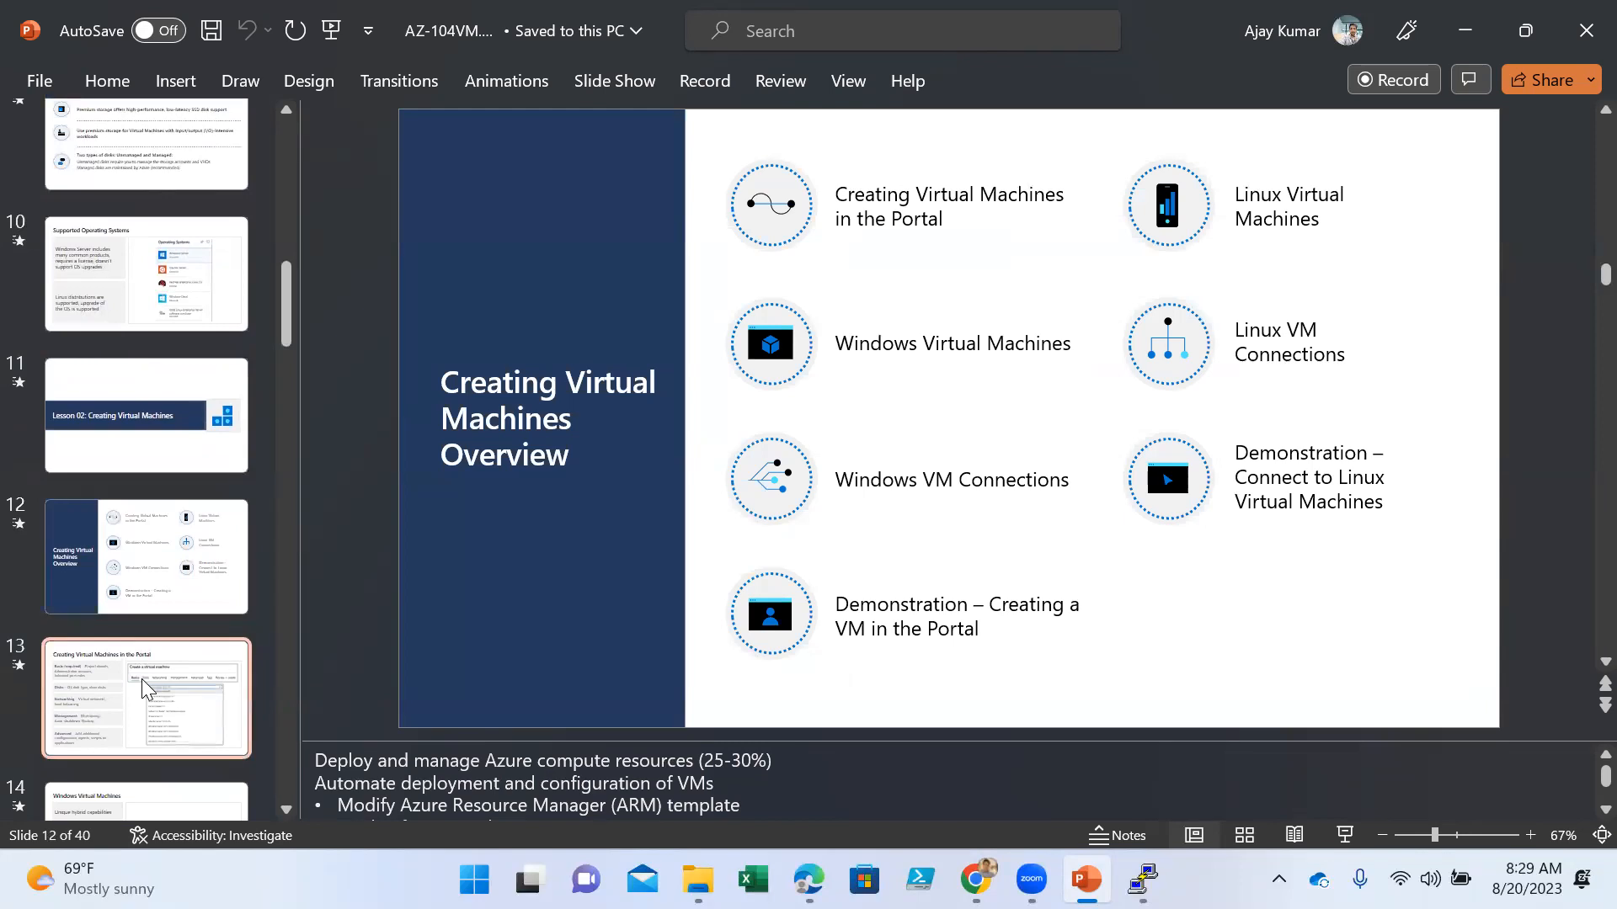
pyautogui.scroll(-2, 142, 680)
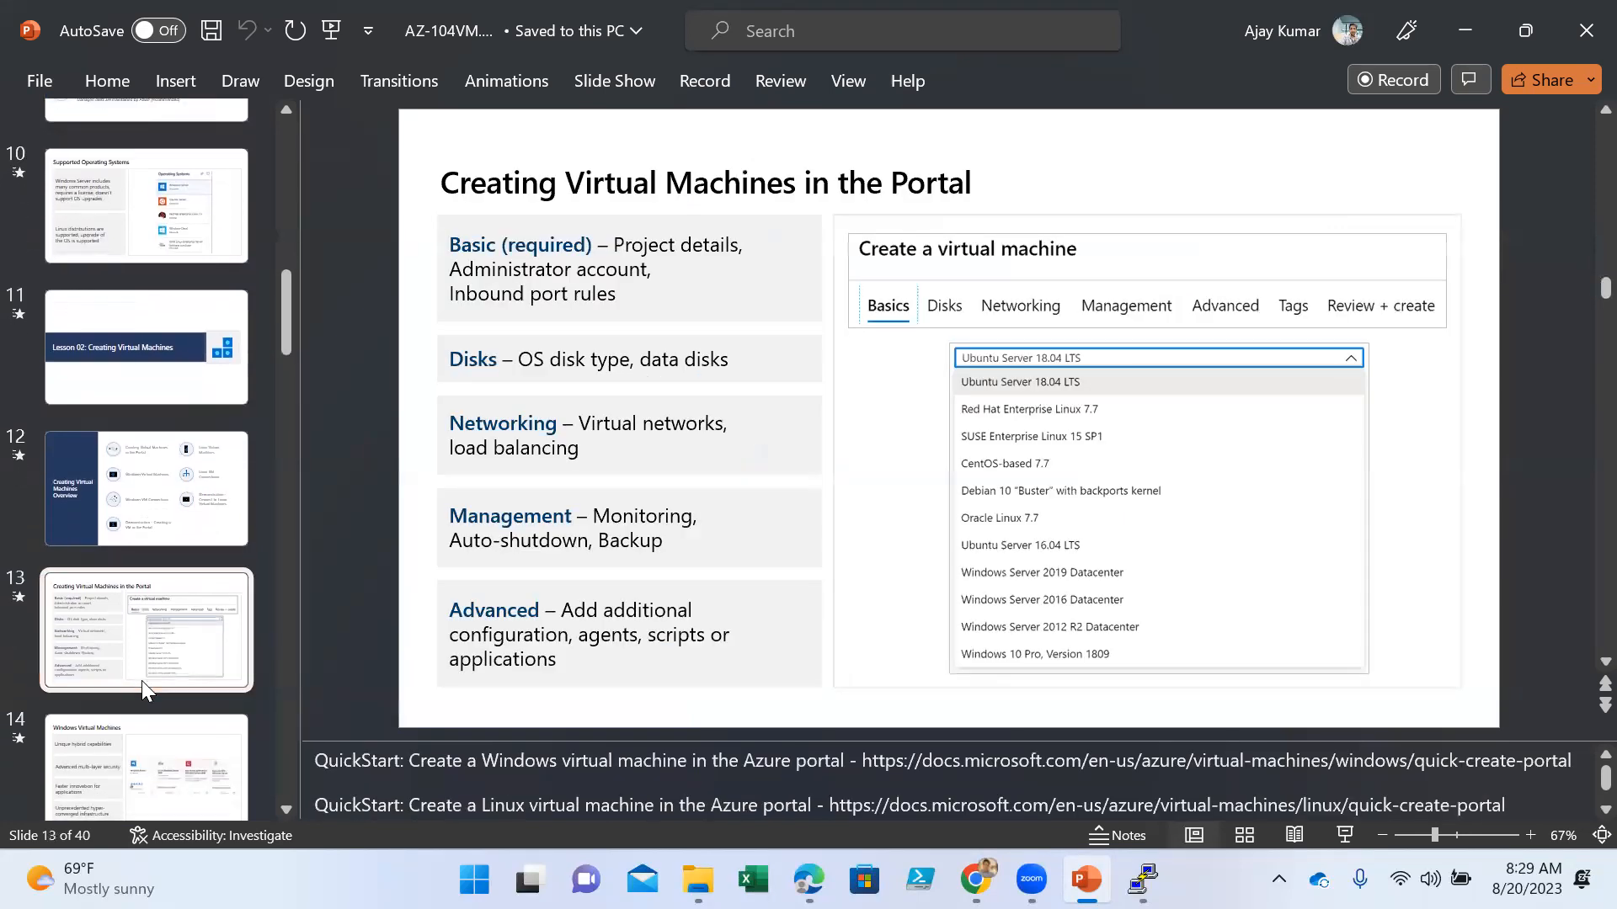
pyautogui.click(141, 684)
pyautogui.scroll(-2, 141, 684)
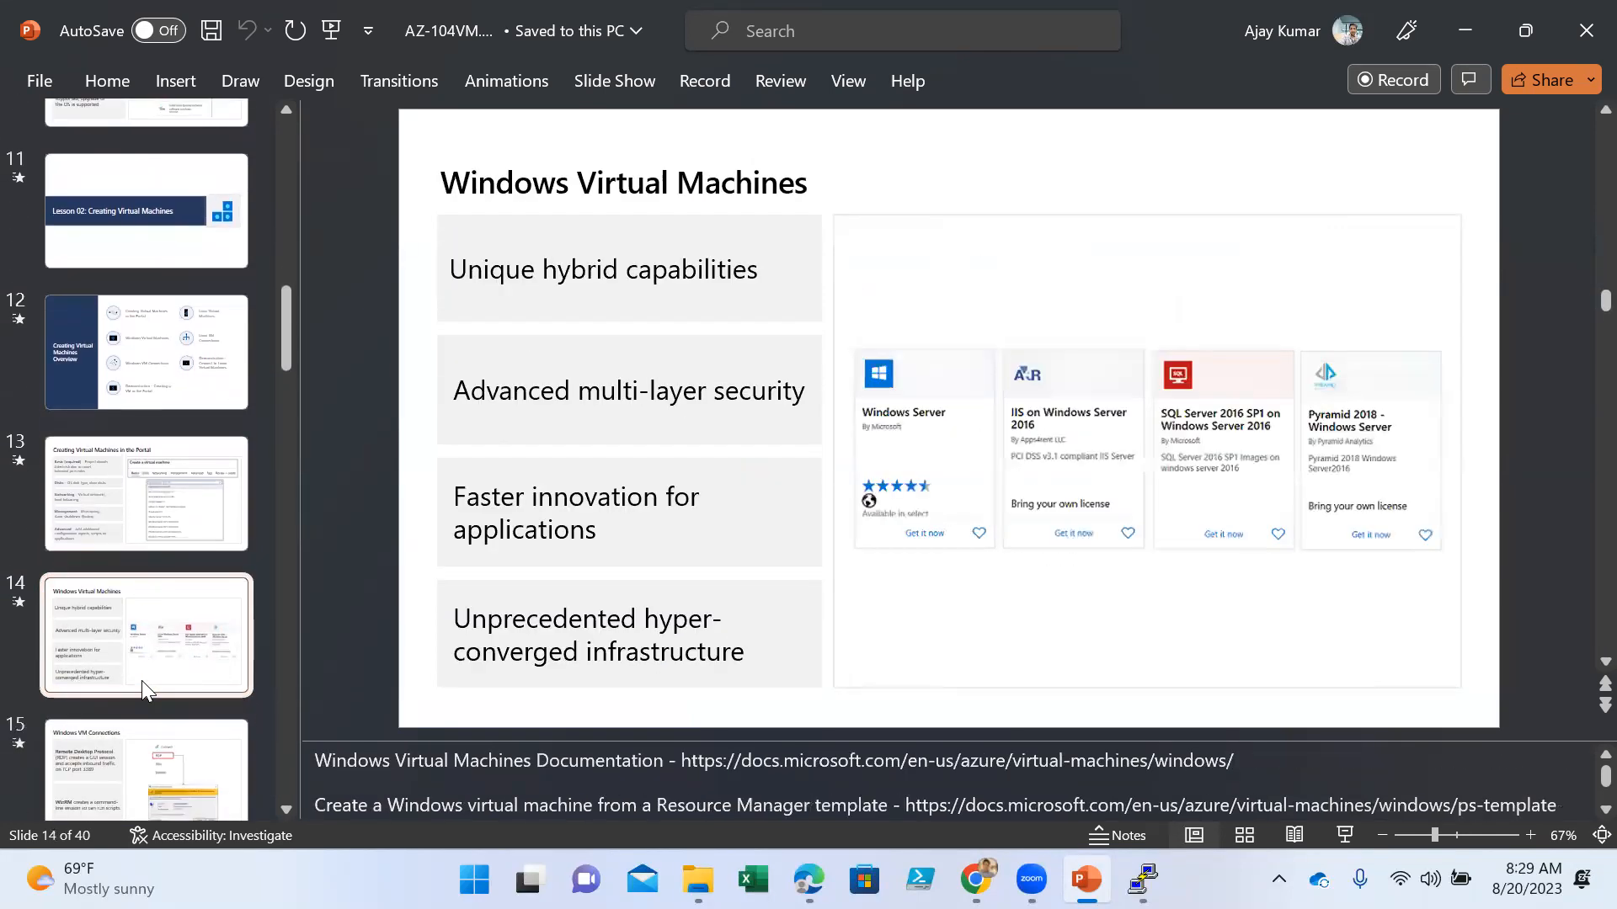
pyautogui.click(136, 686)
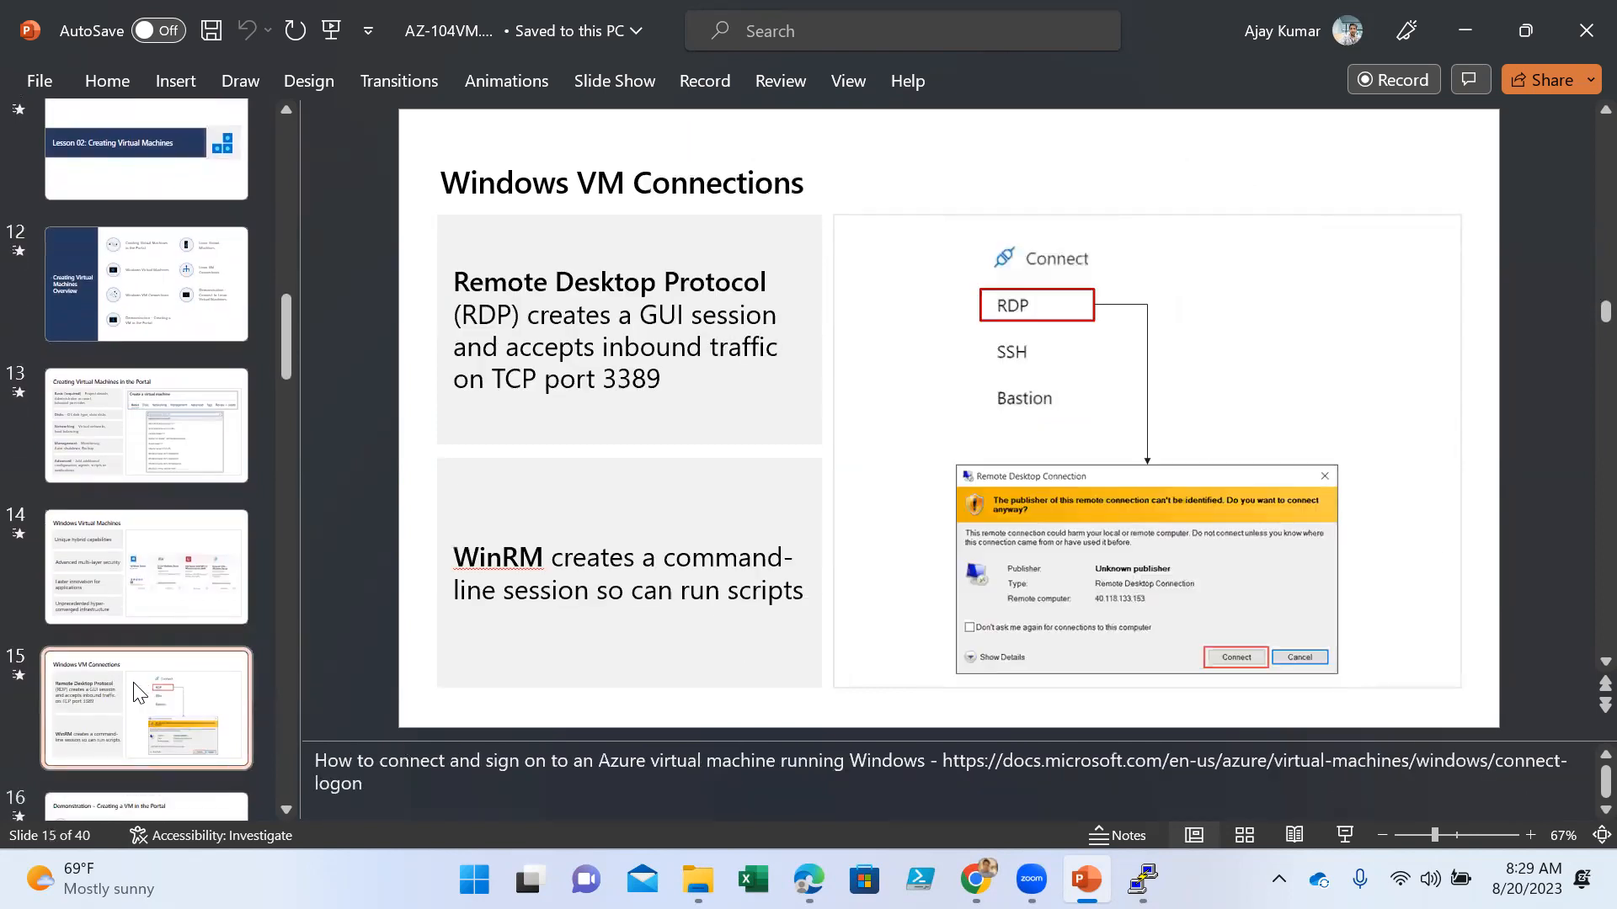
# - Go through slides 16 to 19 on the VM and Linux demonstrations, and return to slide 18, Linux VM Connections
pyautogui.scroll(-2, 135, 686)
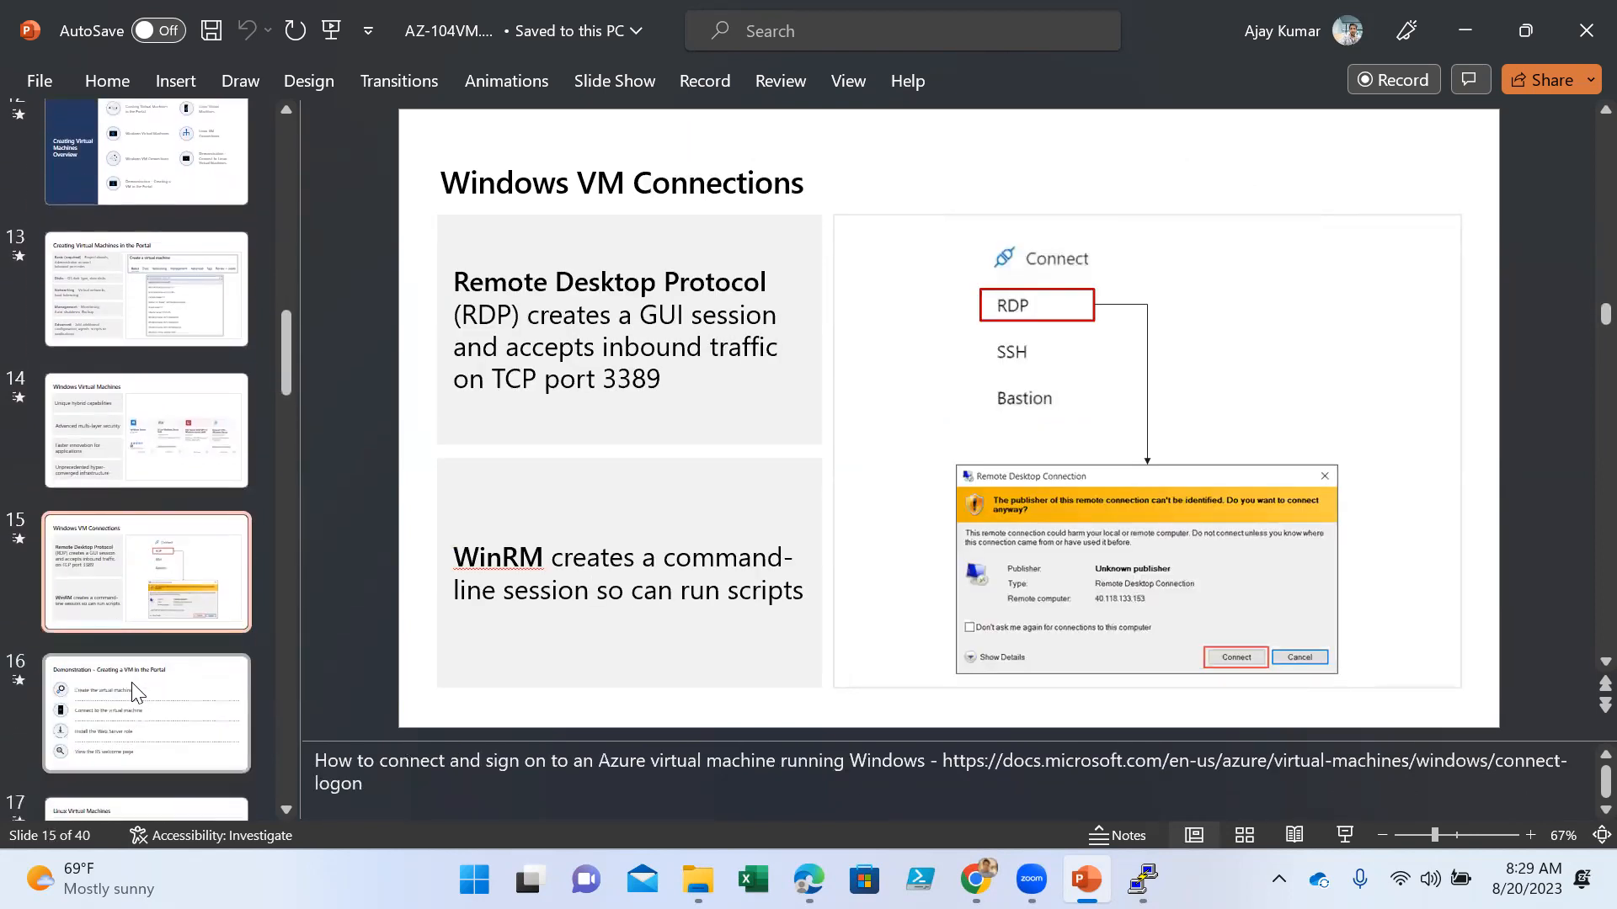
pyautogui.click(131, 683)
pyautogui.scroll(-2, 128, 682)
pyautogui.scroll(-1, 128, 682)
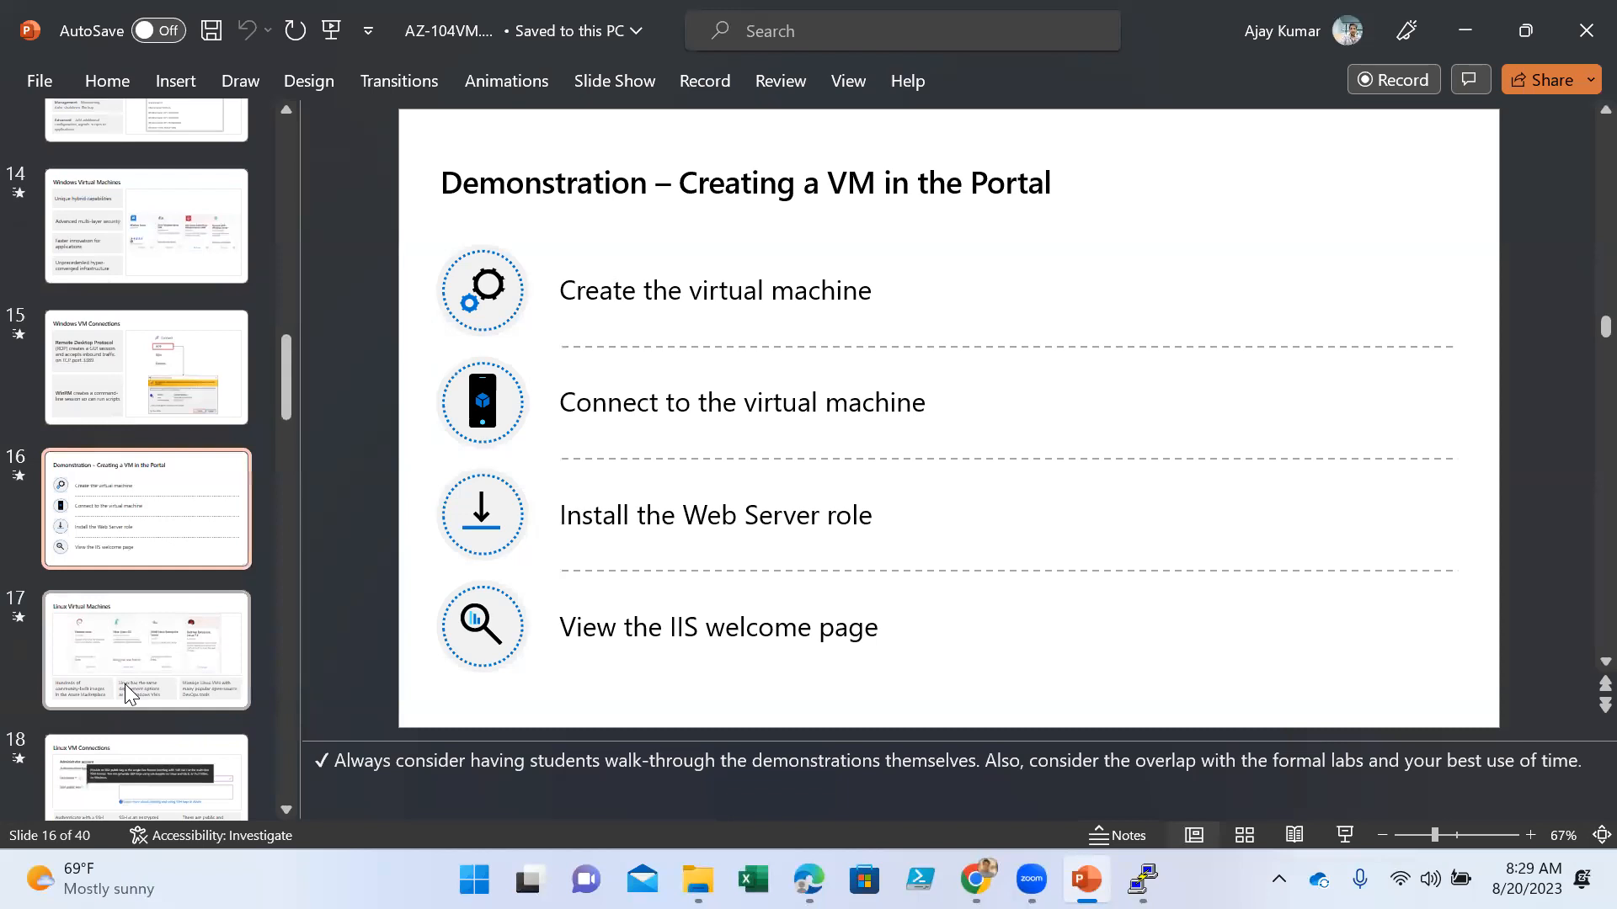
pyautogui.click(125, 684)
pyautogui.scroll(-2, 124, 684)
pyautogui.click(120, 694)
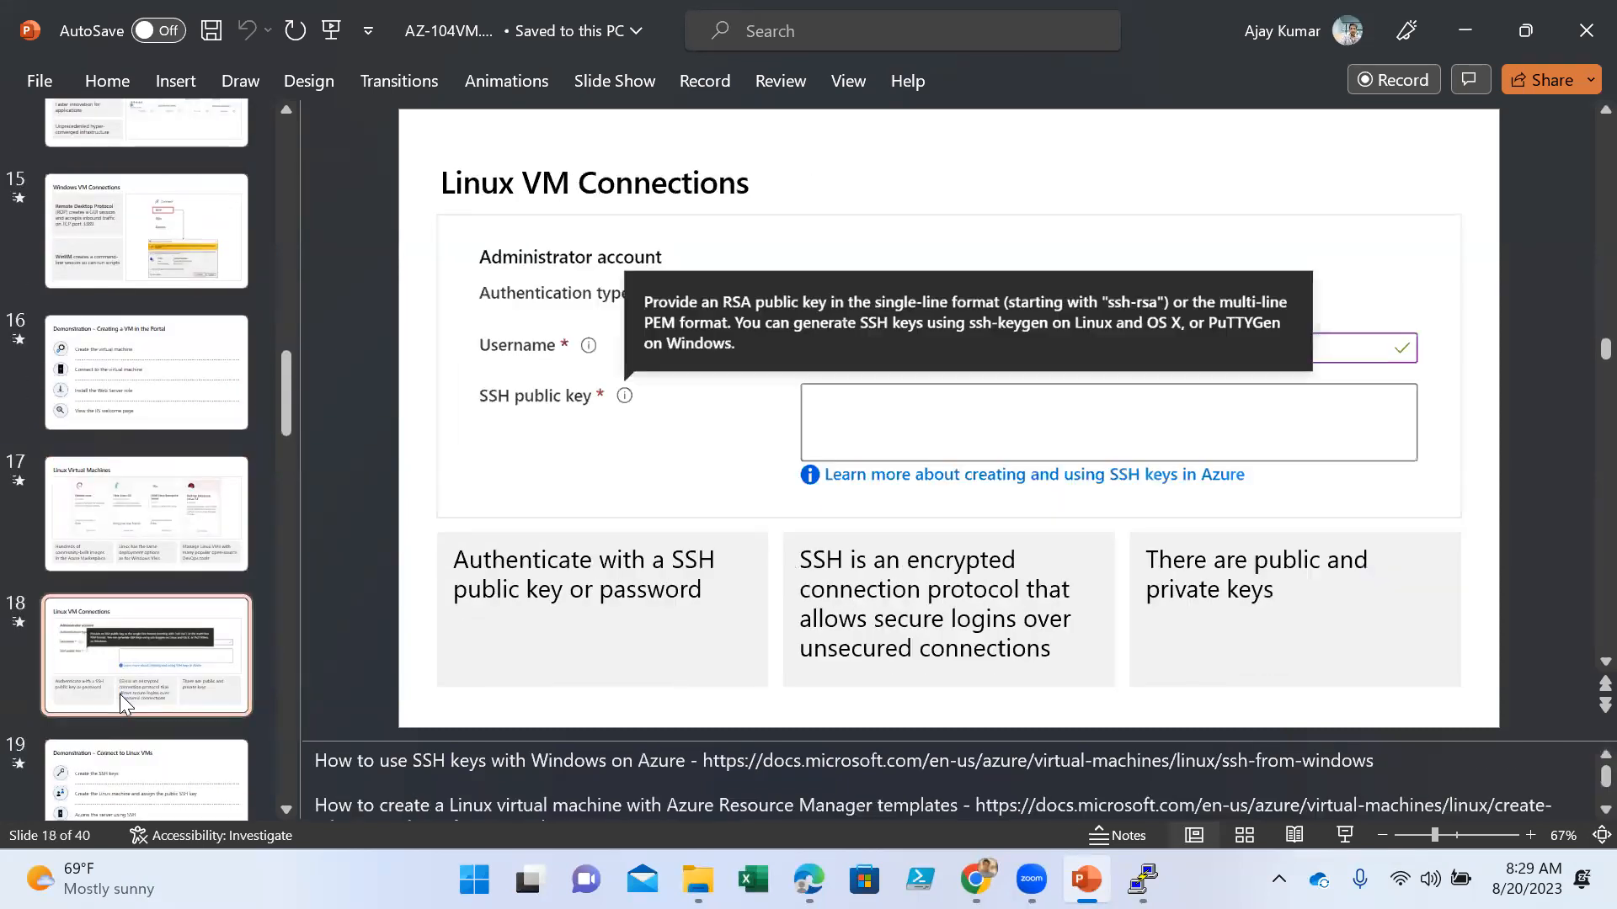
pyautogui.click(152, 800)
pyautogui.scroll(-2, 143, 740)
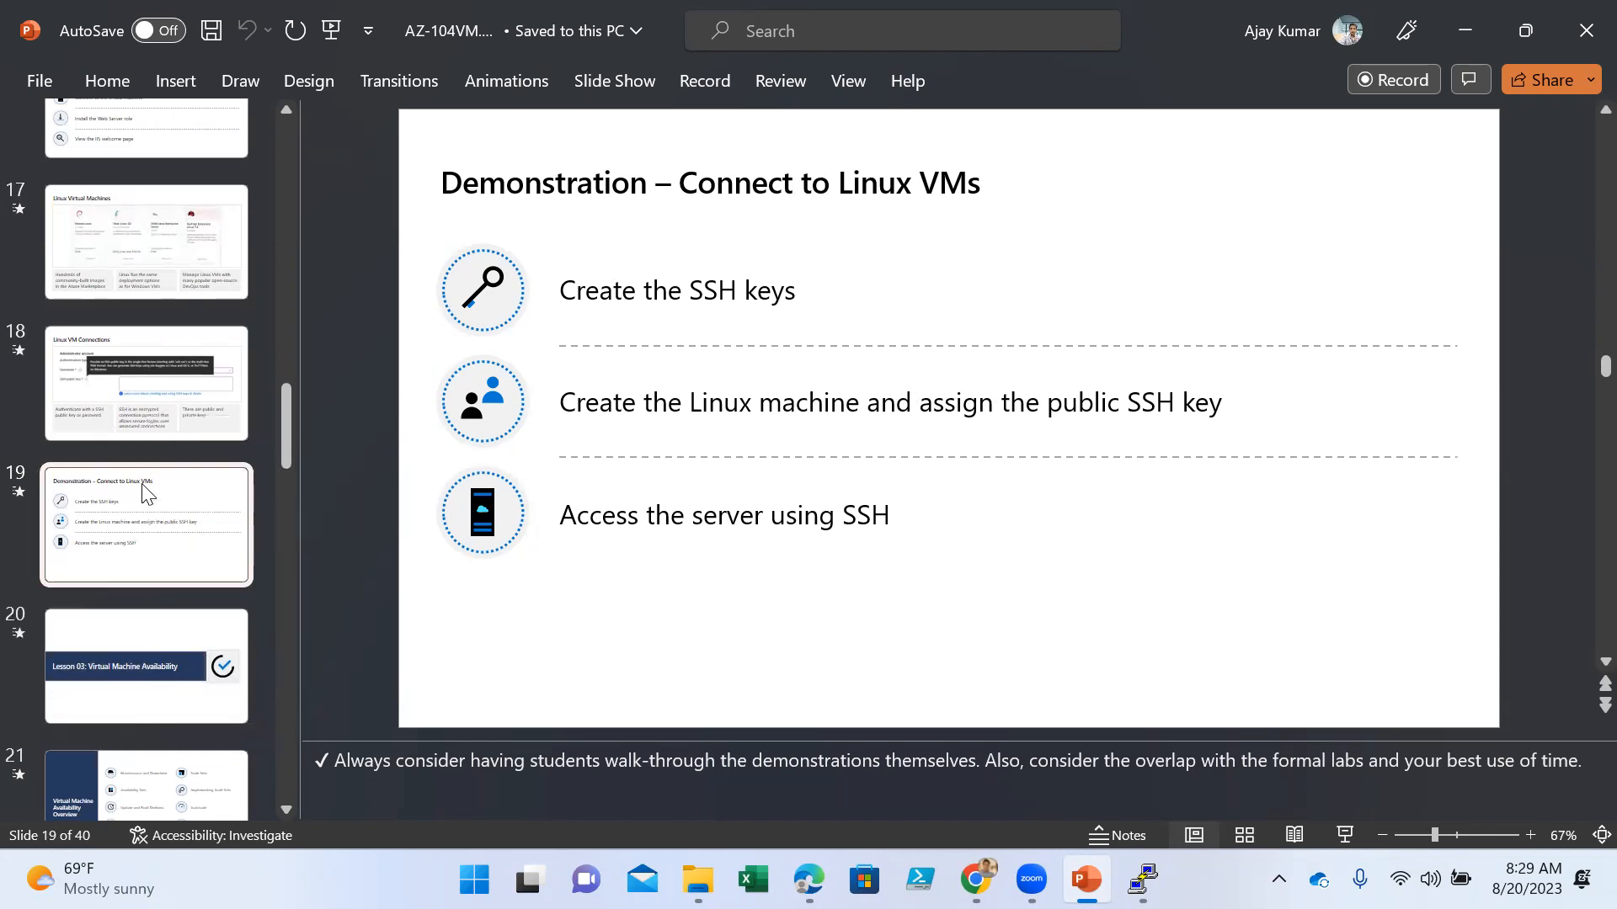
pyautogui.click(160, 412)
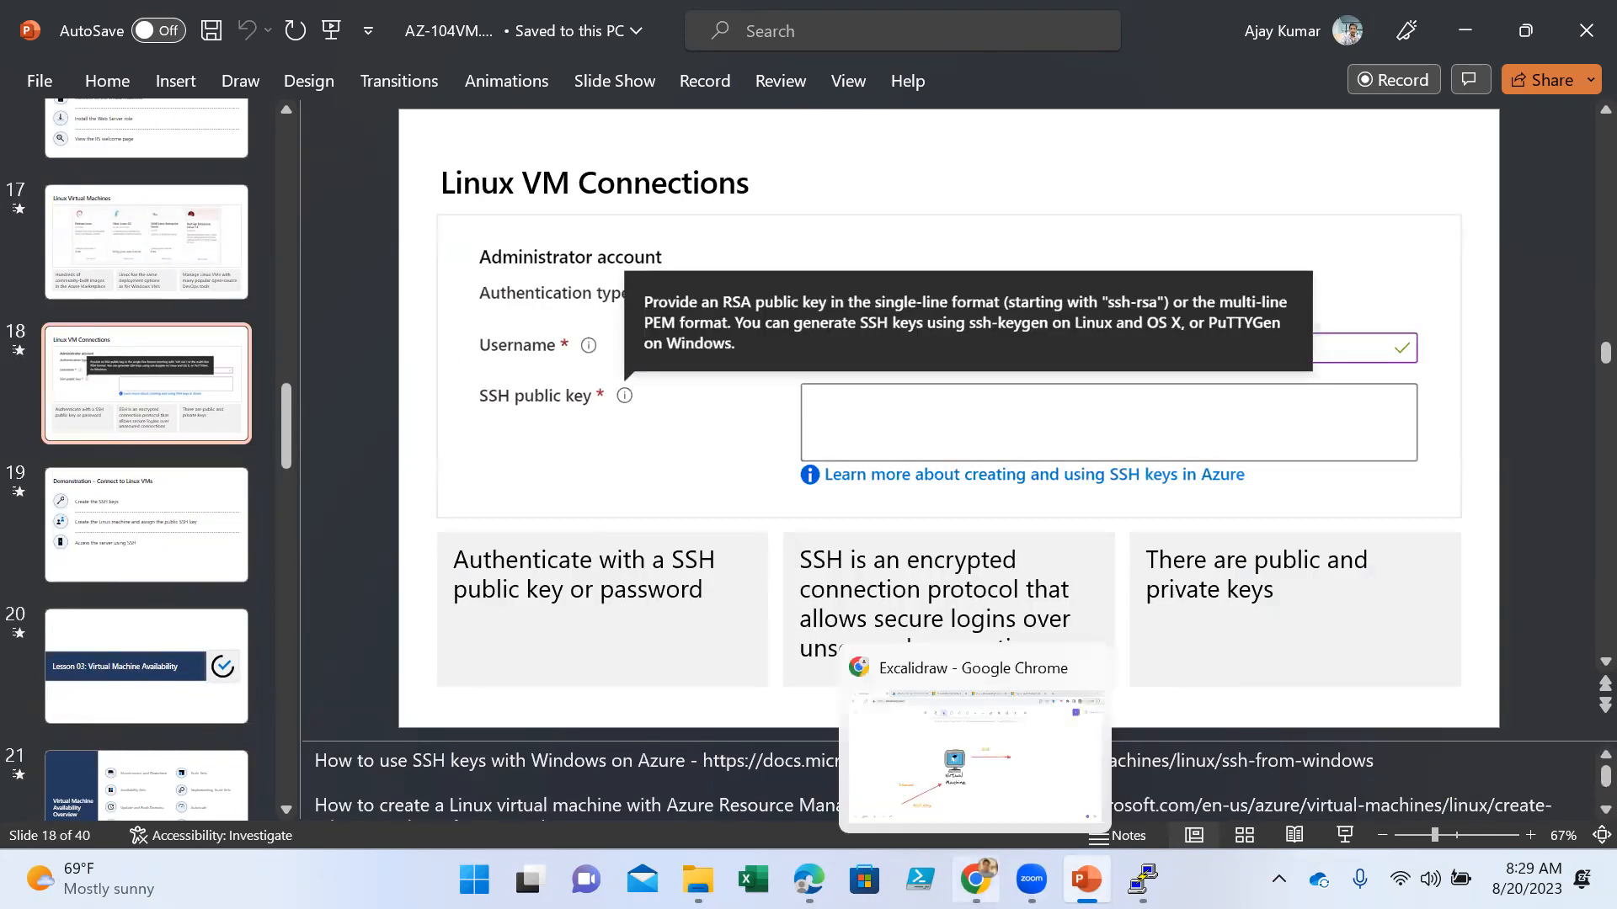
# - Switch to Chrome, bring up the Apache-Server portal page and search Google for "5mins timer" in a new tab
pyautogui.click(975, 879)
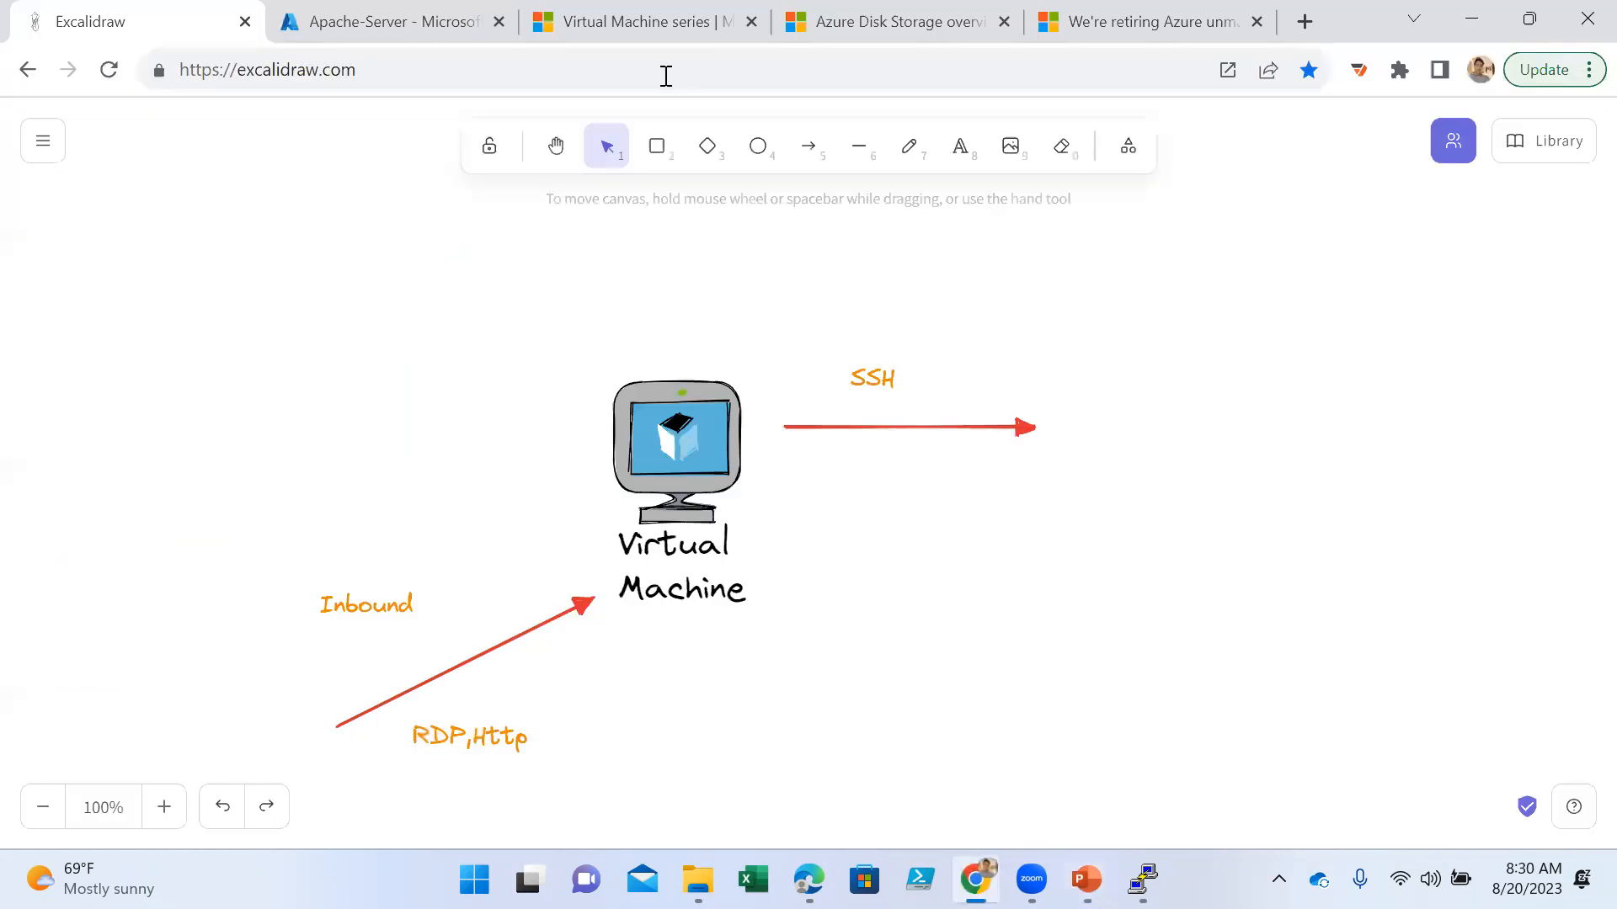
pyautogui.click(428, 28)
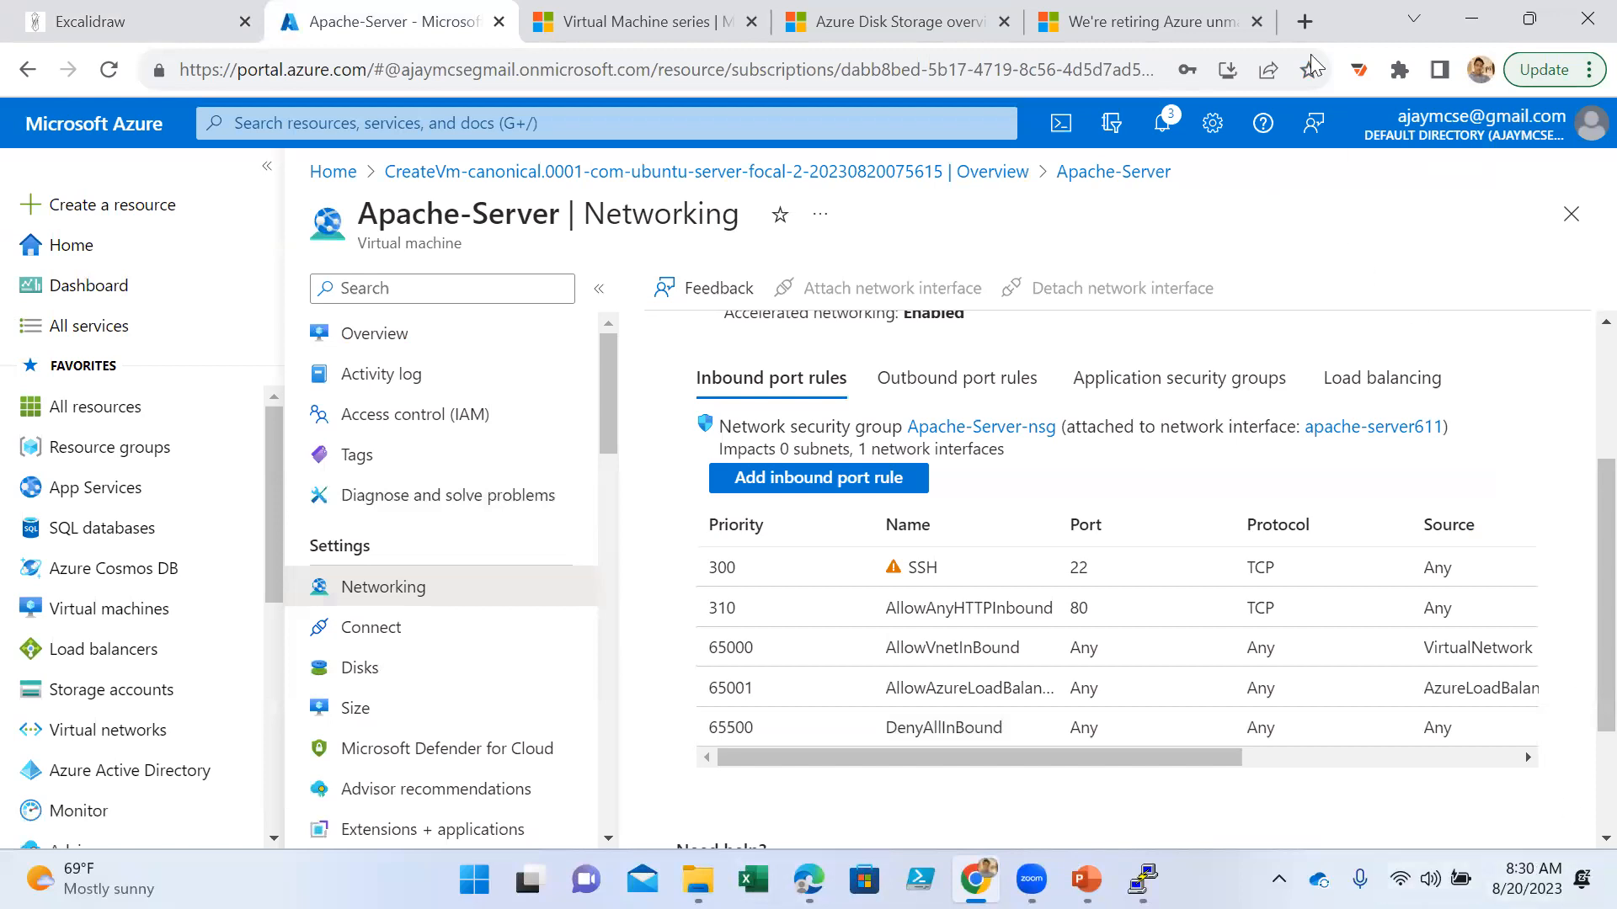
pyautogui.click(1304, 21)
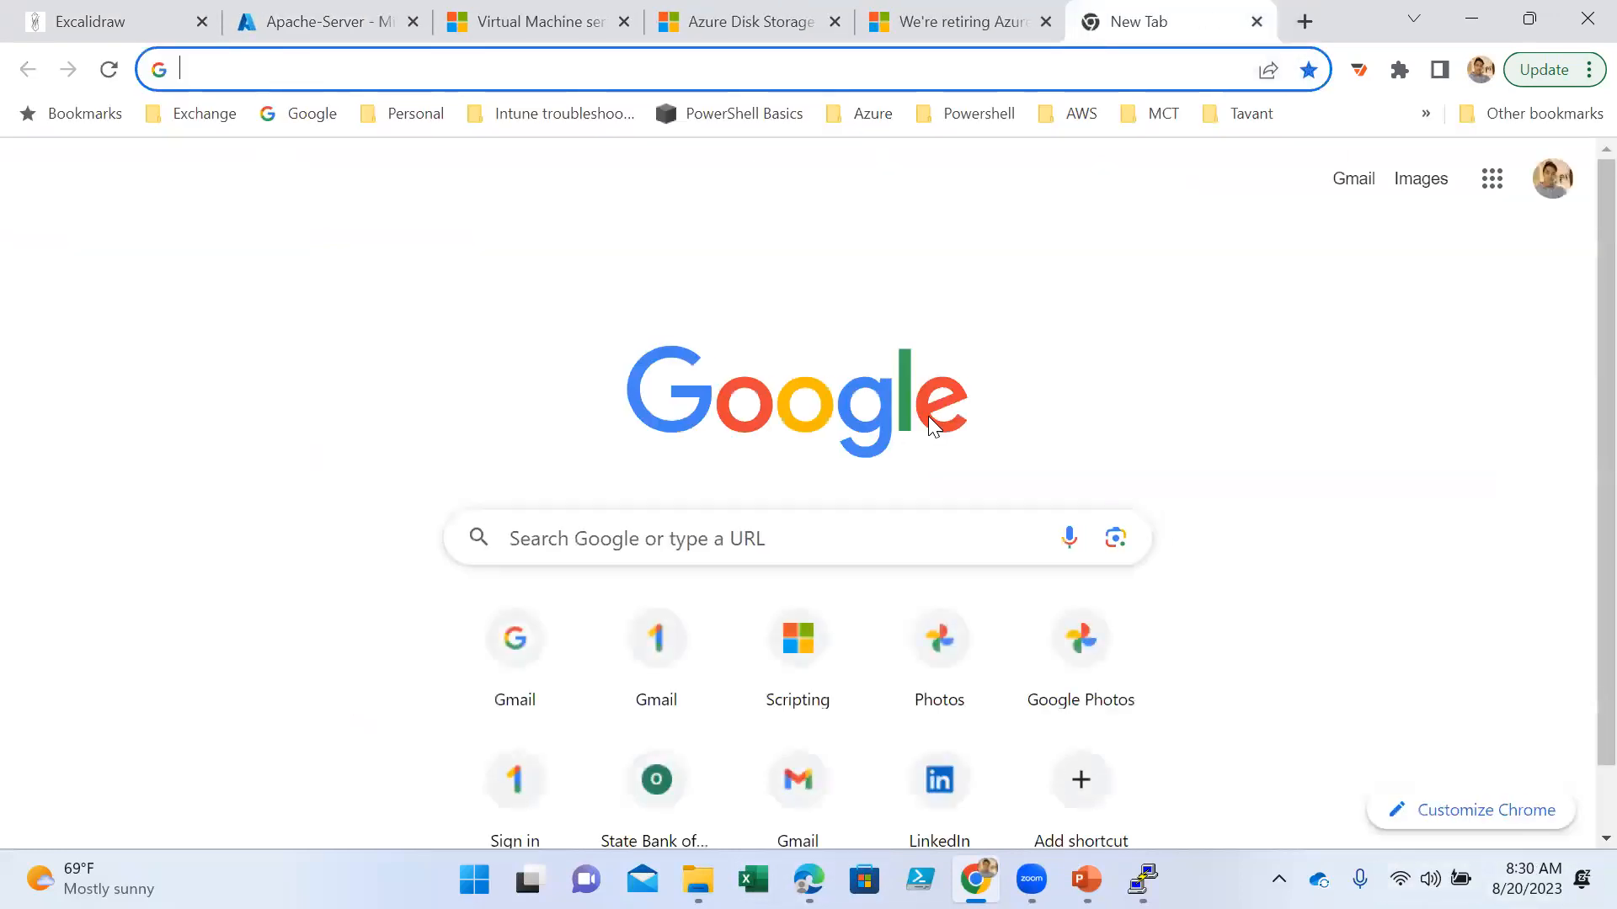
pyautogui.write('5min')
pyautogui.press('Return')
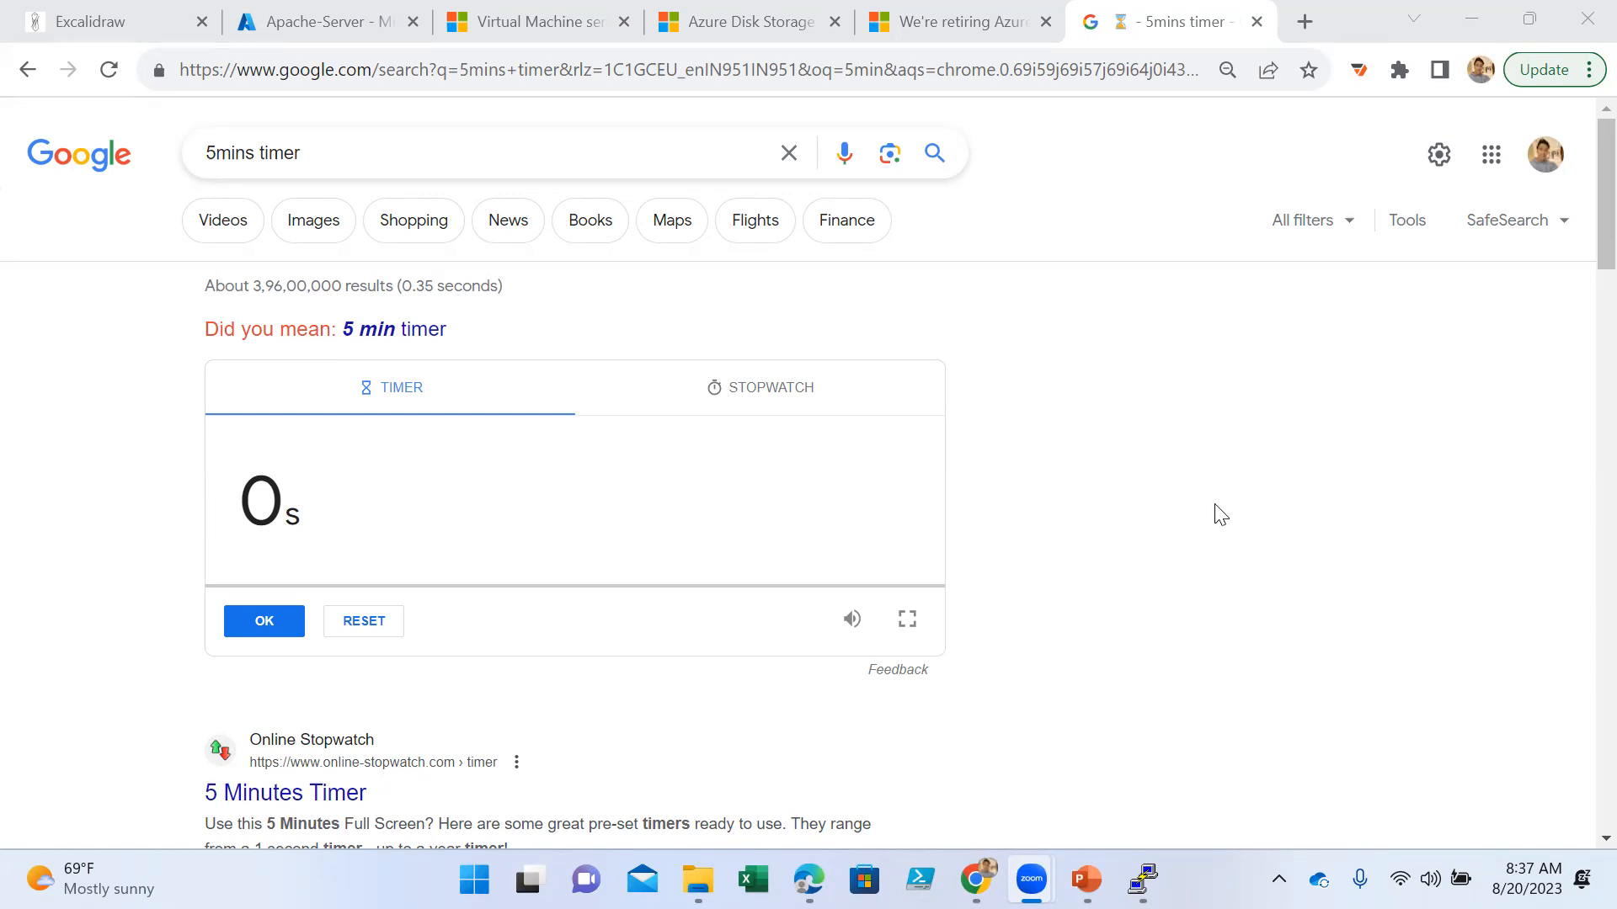
# - Return to the Apache-Server page, switch to PowerPoint and browse the availability and scaling slide thumbnails as far as slide 26
pyautogui.click(323, 25)
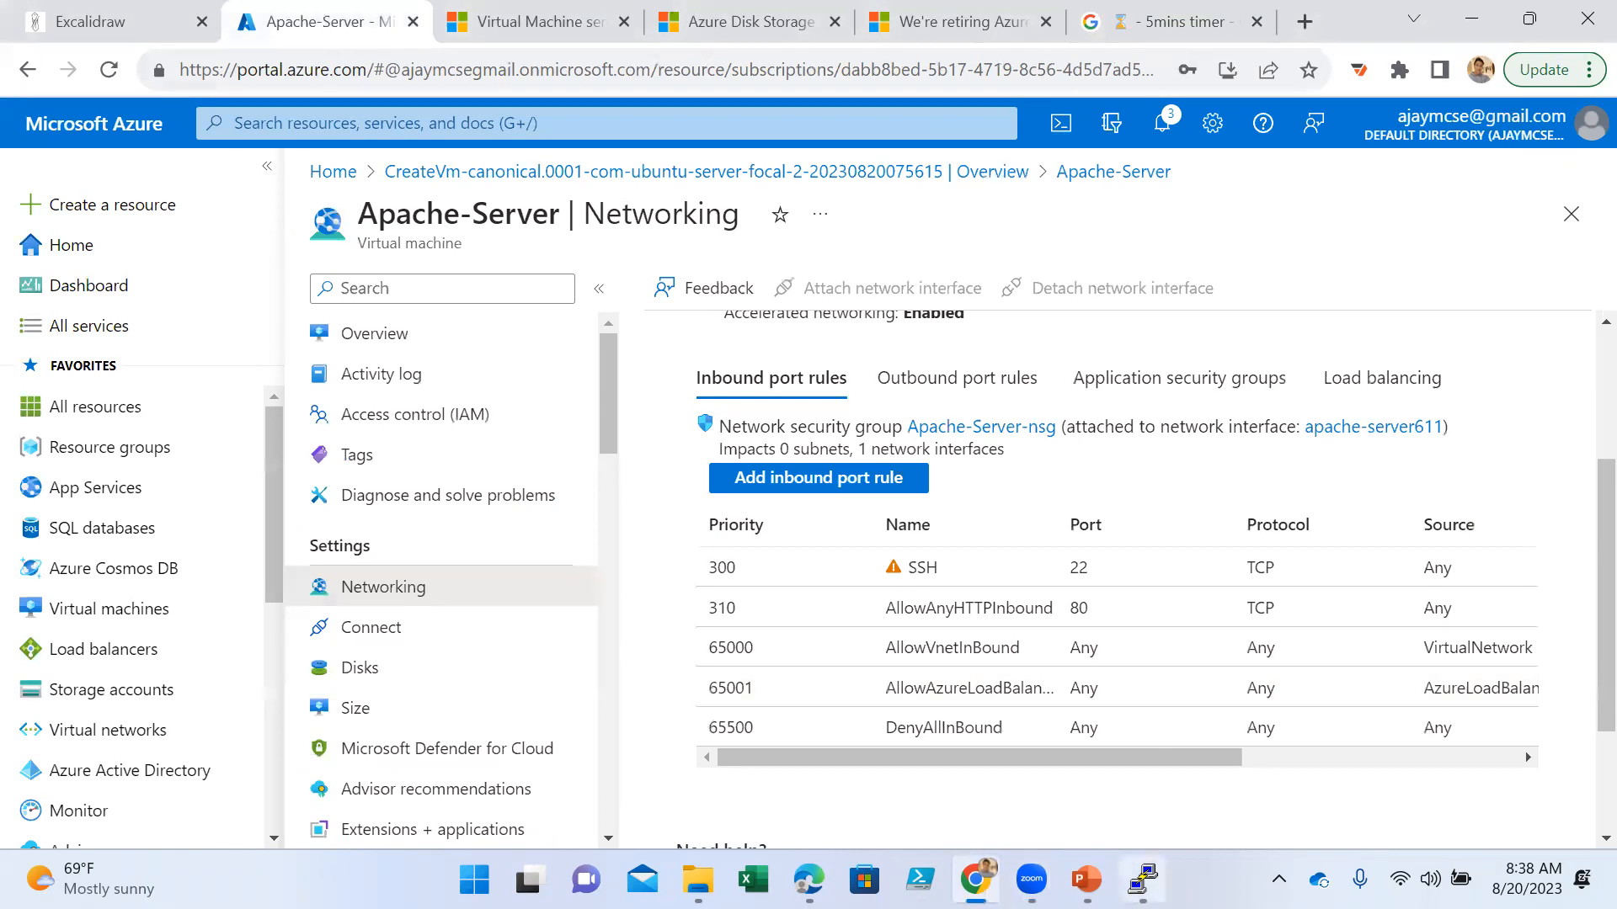
pyautogui.click(1087, 879)
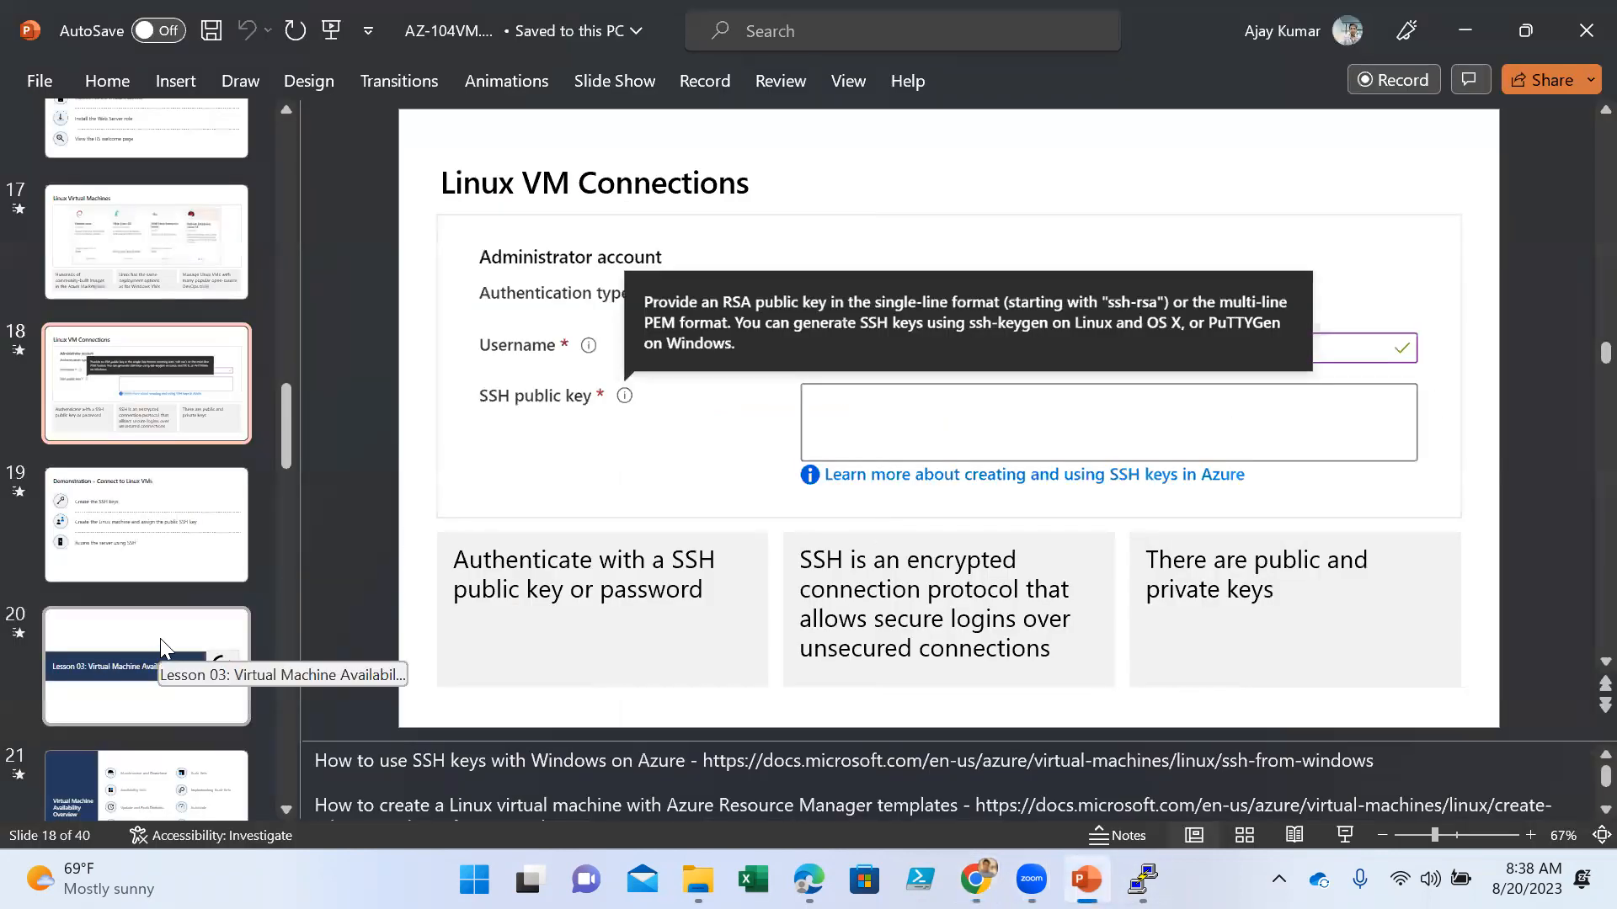
pyautogui.scroll(-3, 206, 623)
pyautogui.scroll(-8, 207, 623)
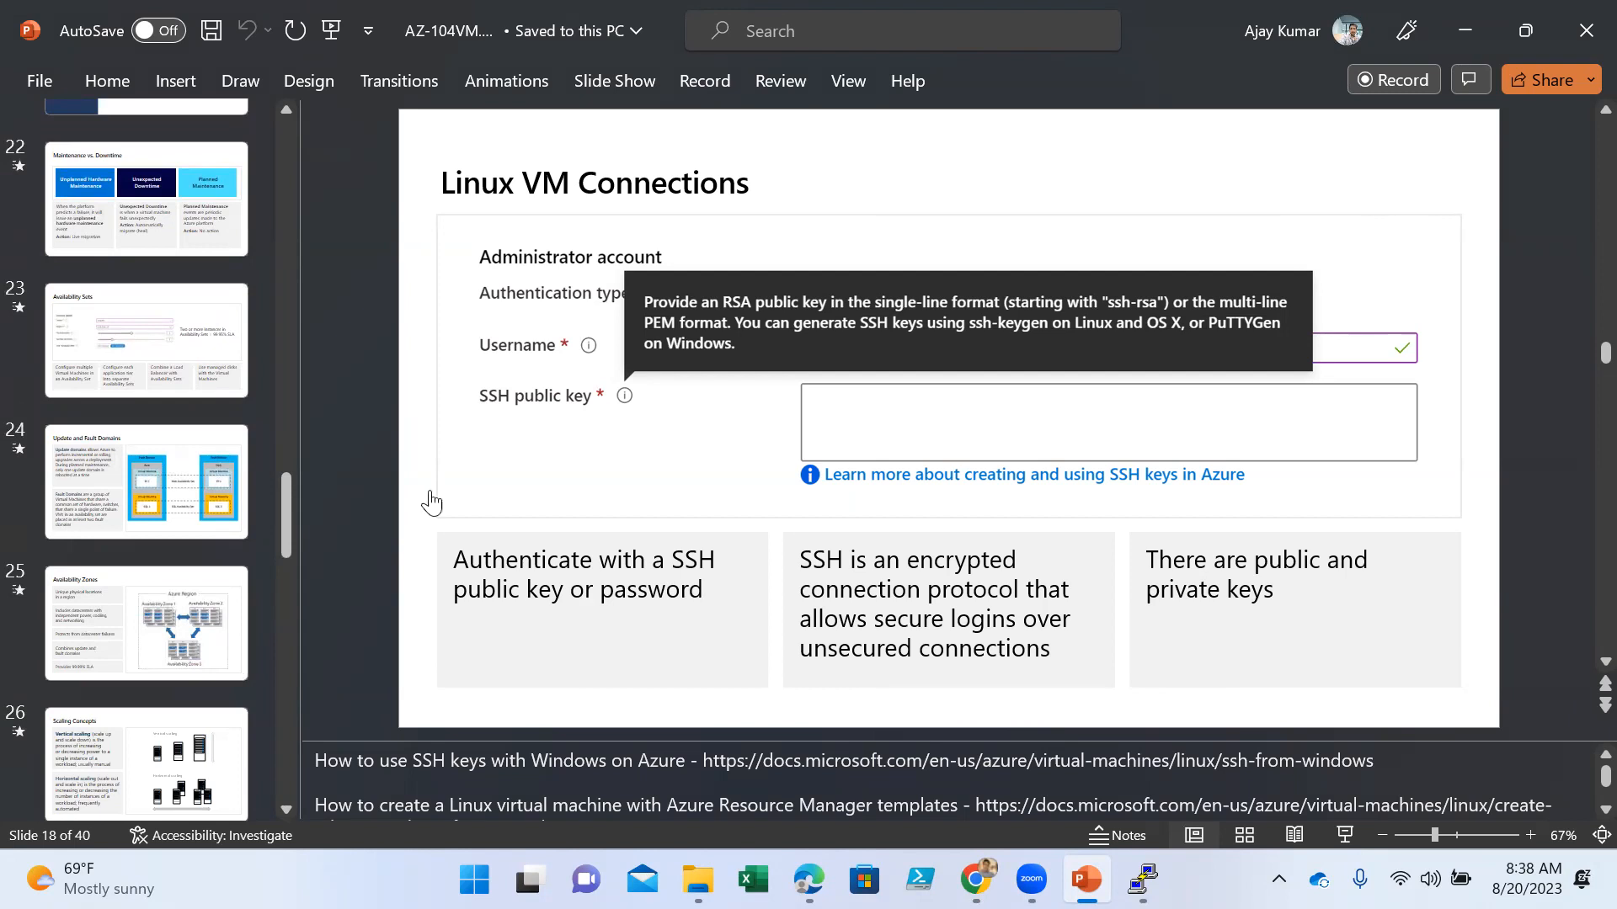
# - Switch to the Azure portal in Chrome and start creating a new Azure virtual machine from the Virtual machines list
pyautogui.hotkey('alt', 'Tab')
pyautogui.click(109, 609)
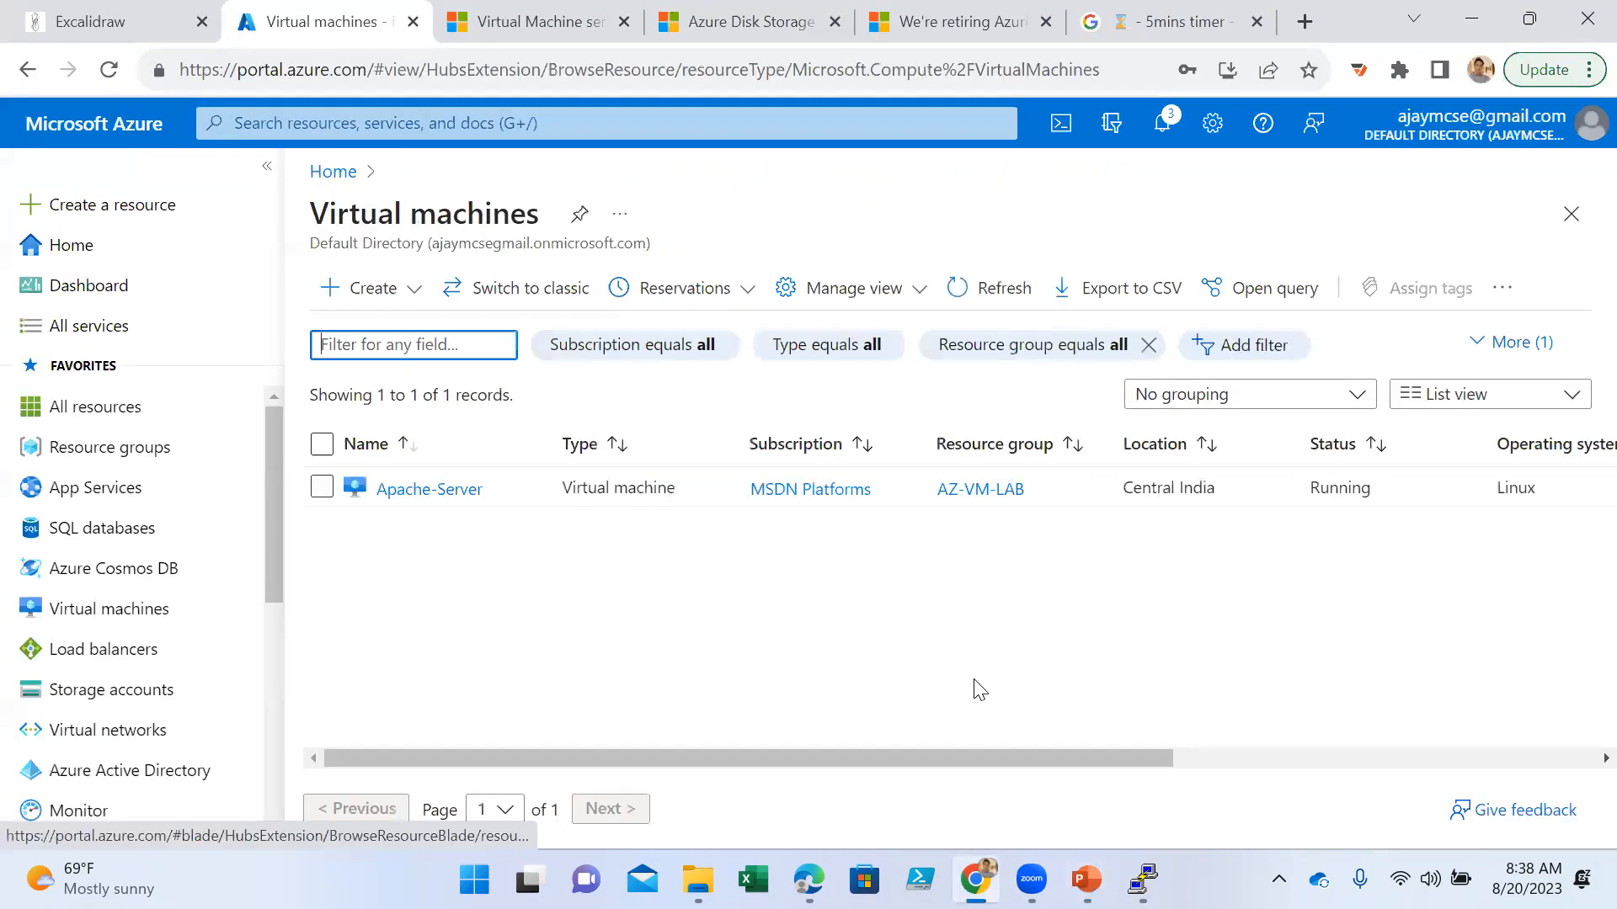
pyautogui.click(393, 307)
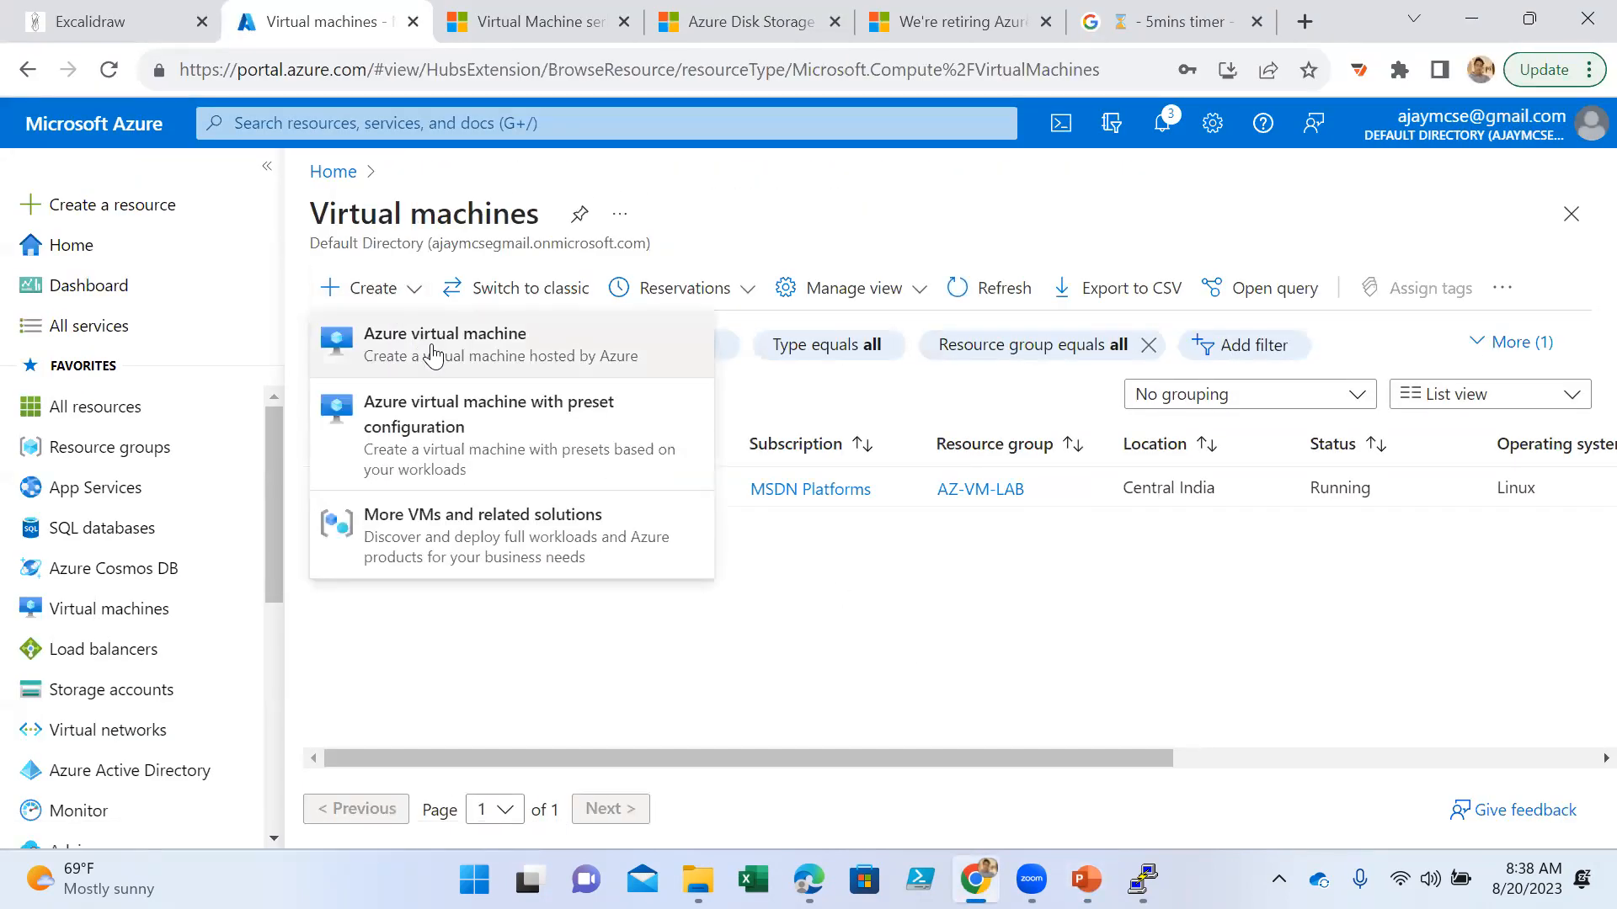
pyautogui.click(434, 345)
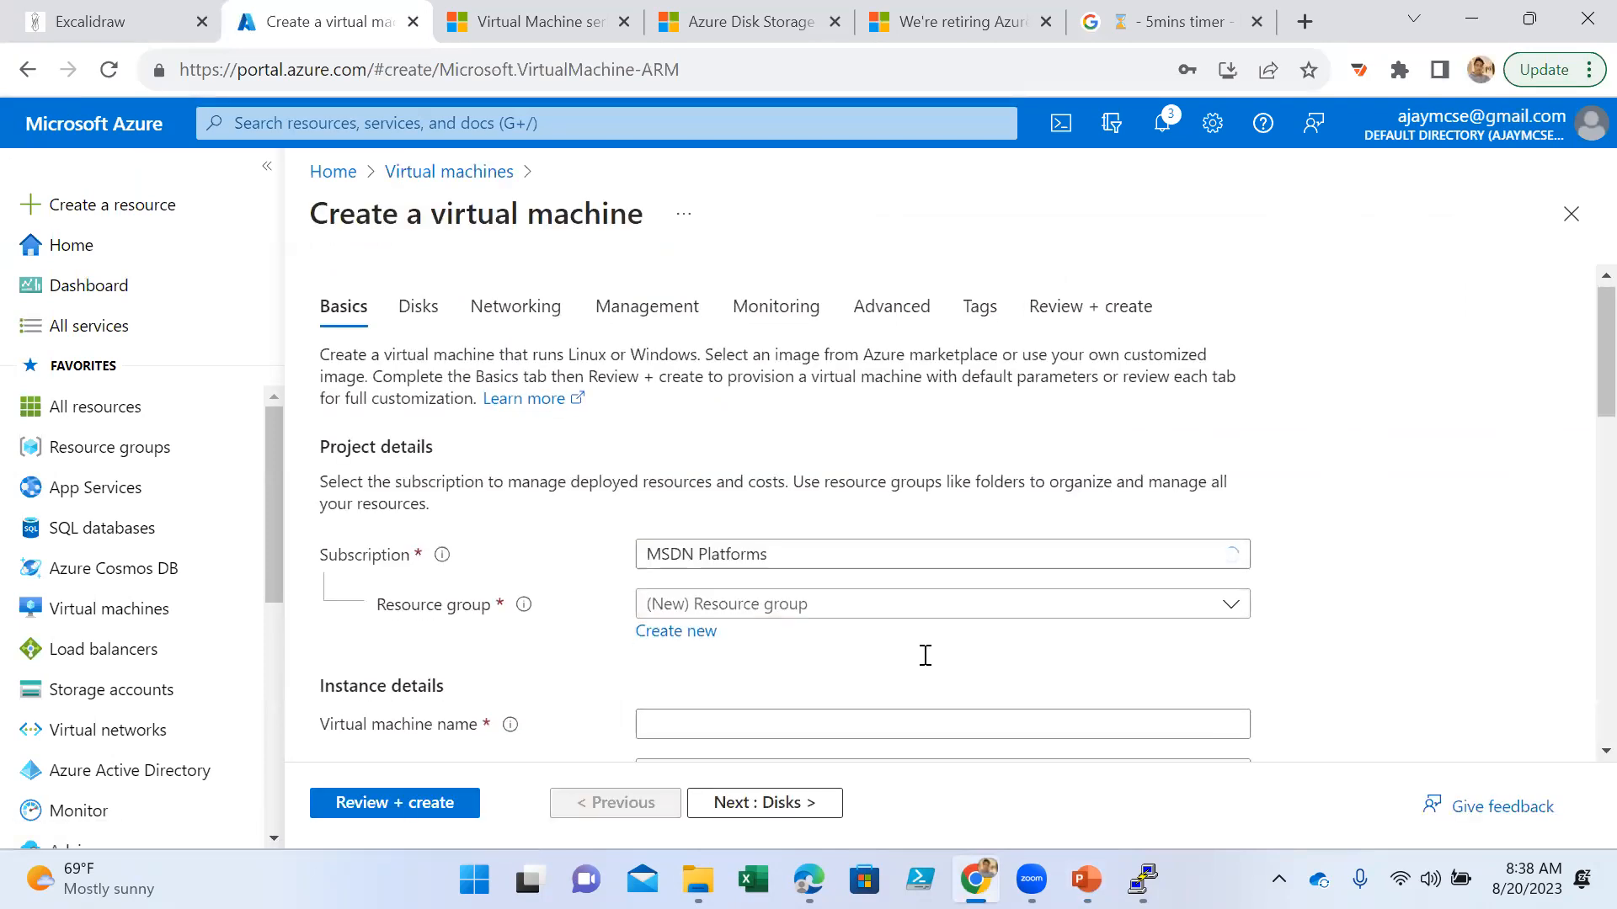
# - Assign the new virtual machine to the AZ-VM-LAB resource group and name it Win-Server
pyautogui.scroll(-1, 924, 653)
pyautogui.click(798, 498)
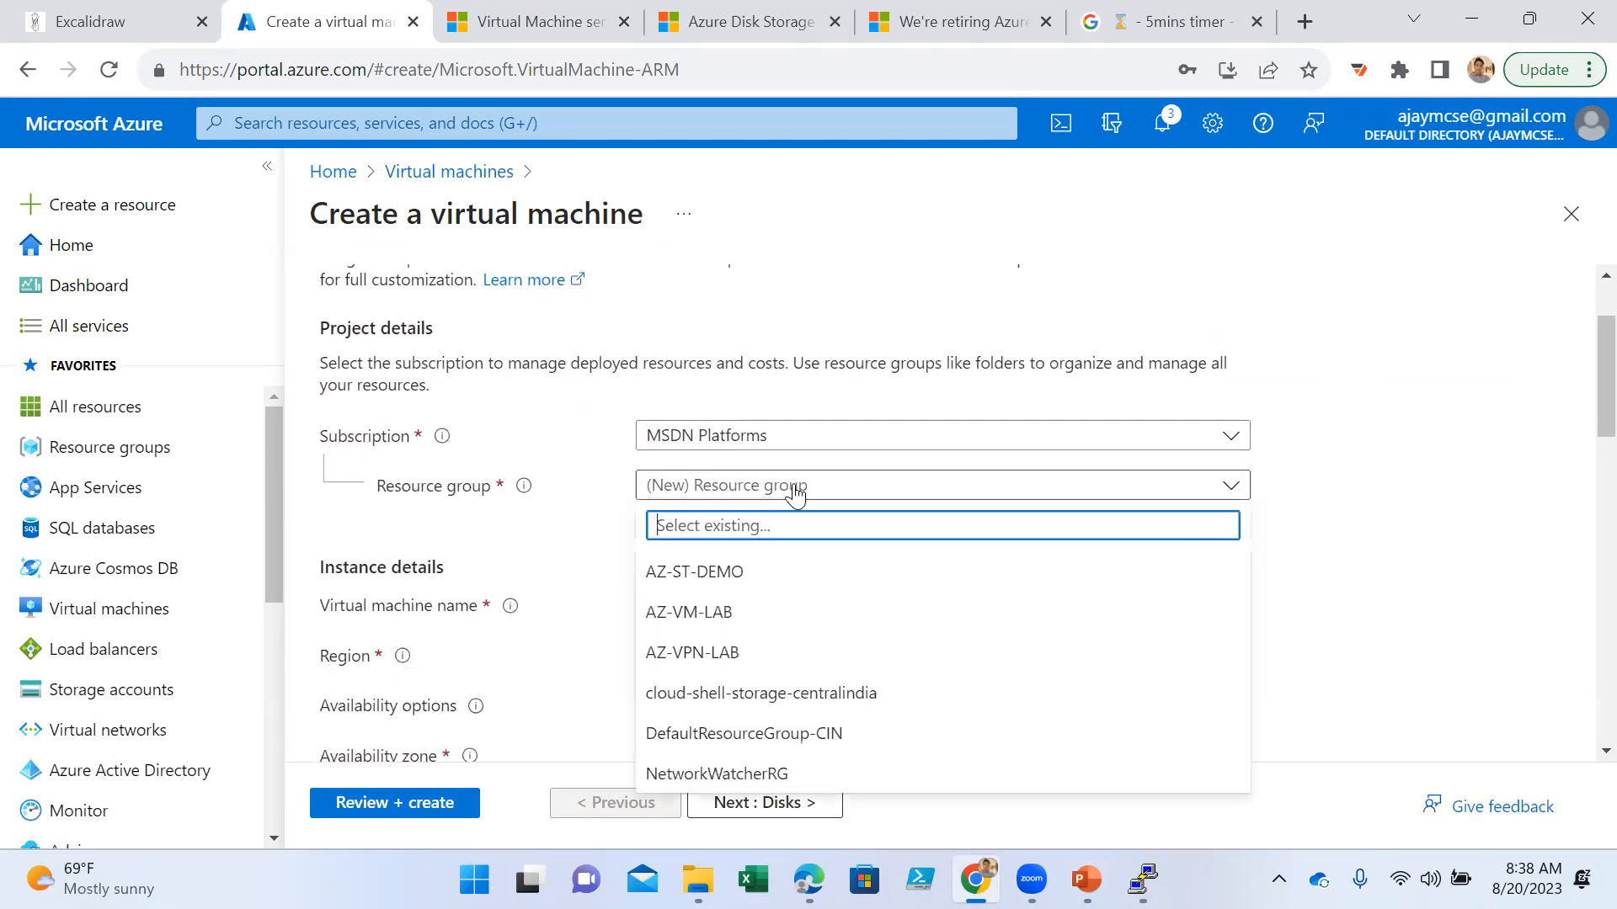
pyautogui.click(735, 655)
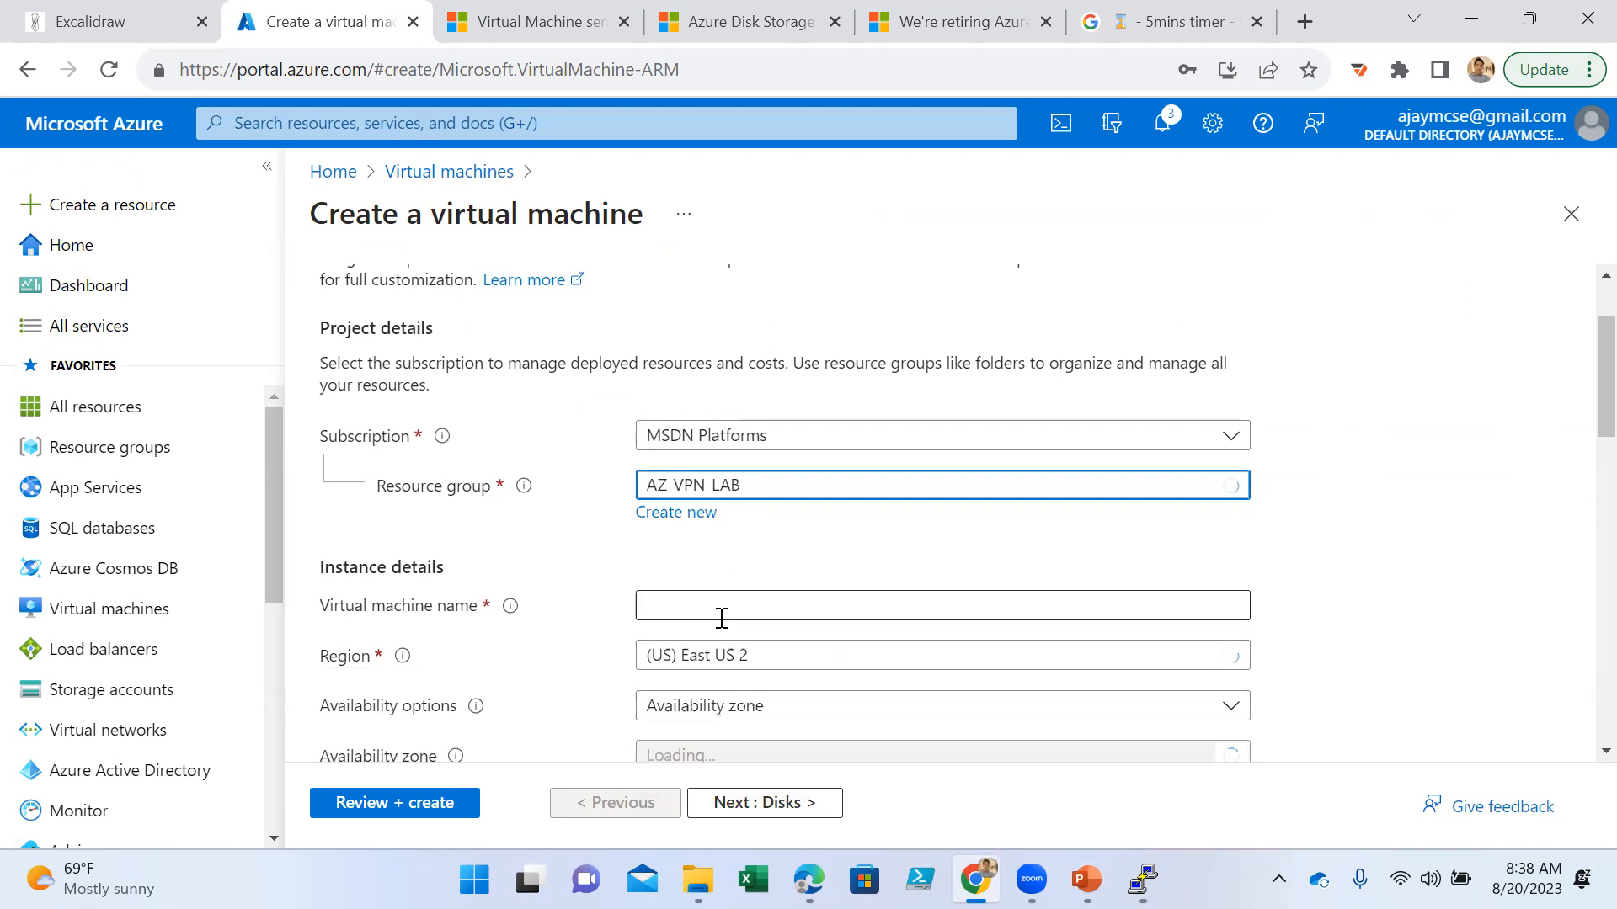
pyautogui.click(740, 492)
pyautogui.click(740, 621)
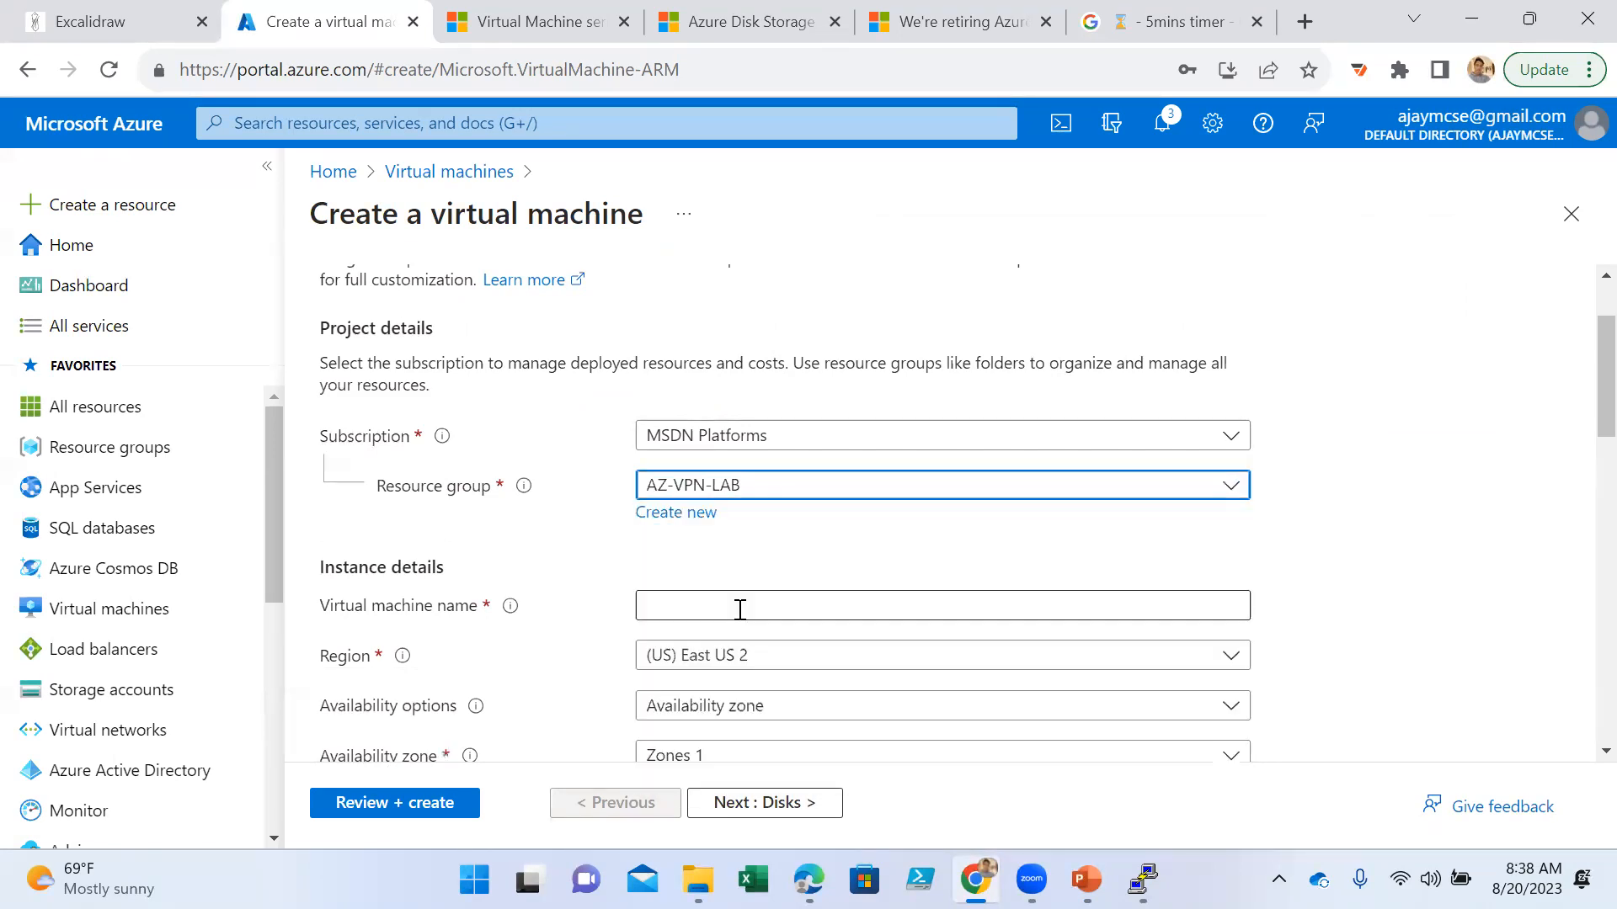
pyautogui.click(713, 604)
pyautogui.write('W')
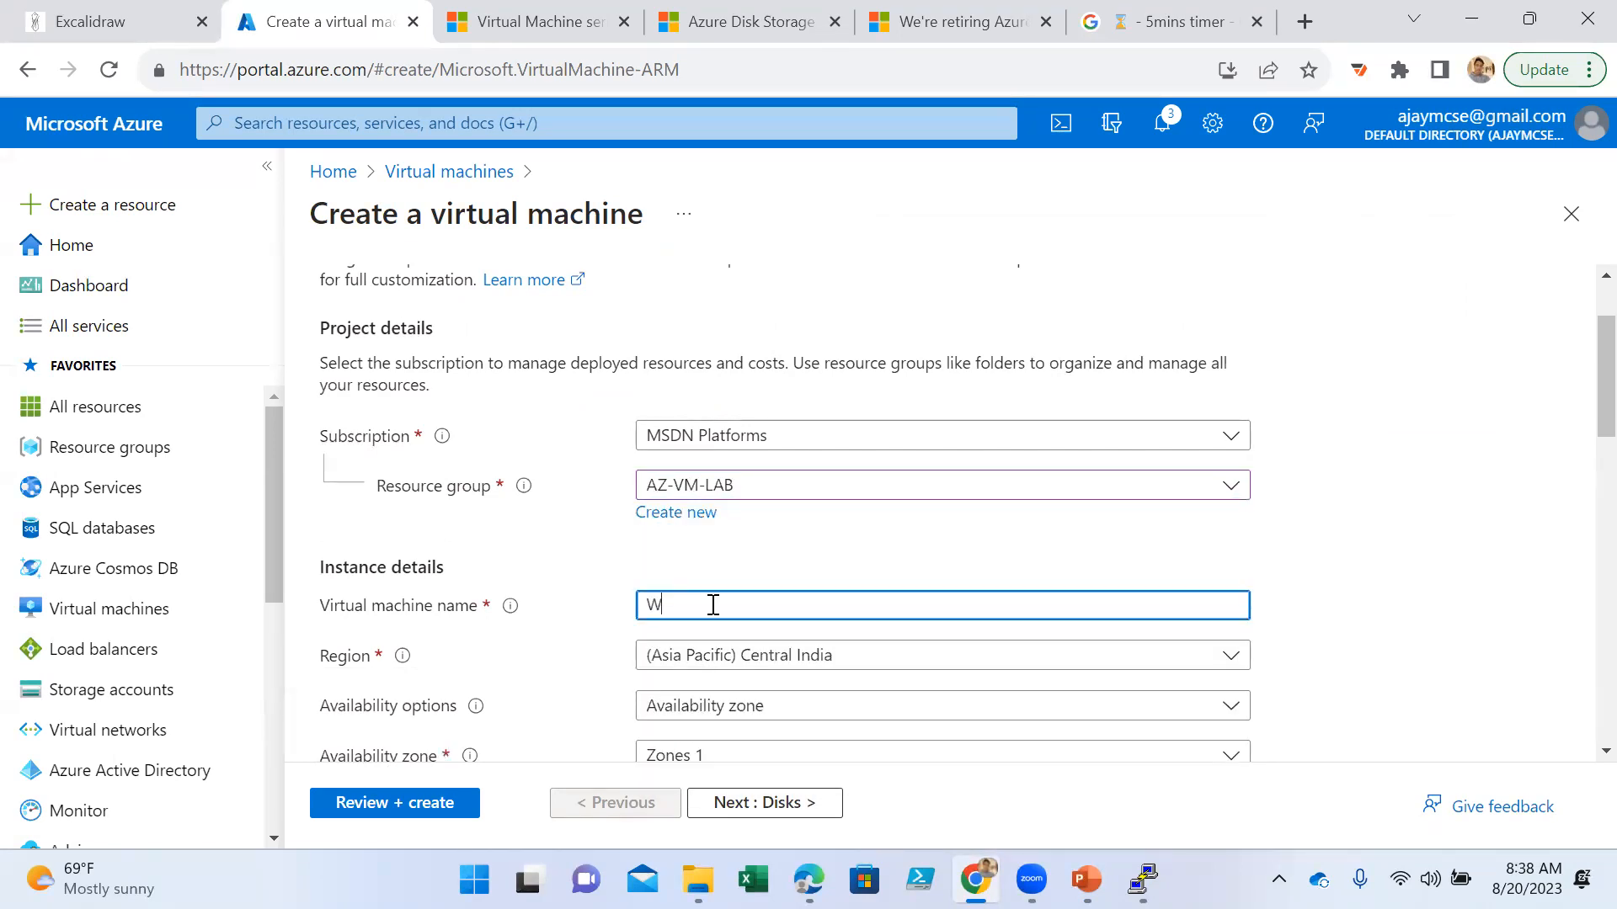
pyautogui.write('in-Server')
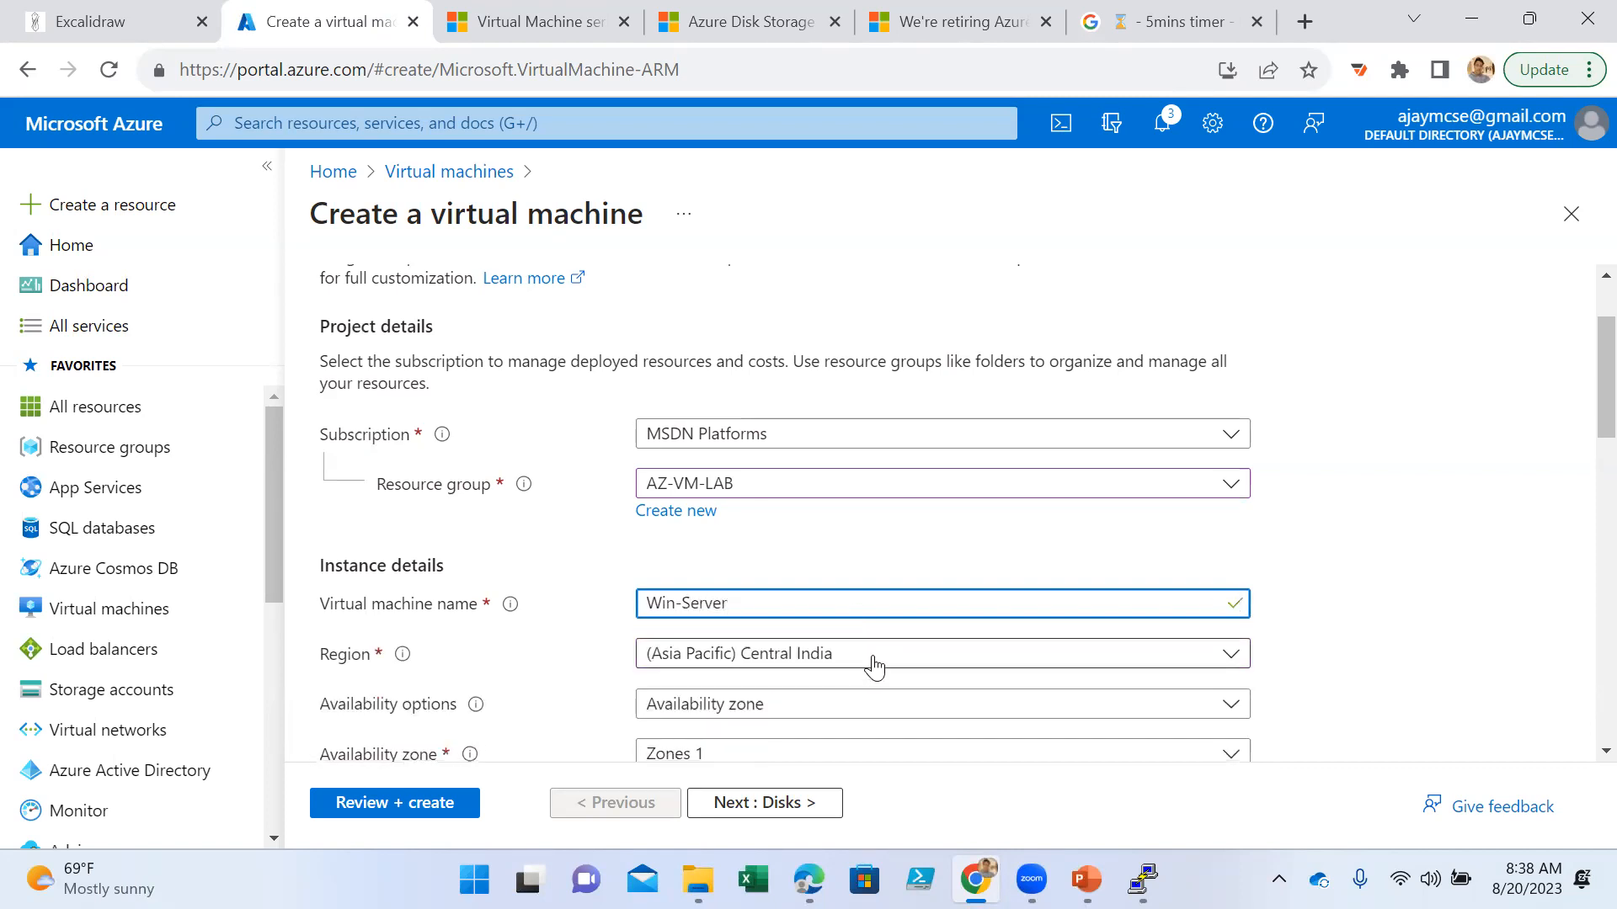
# - Configure the VM with no infrastructure redundancy required, Standard security and the Windows Server 2022 Datacenter: Azure Edition - x64 Gen2 image
pyautogui.scroll(-3, 737, 502)
pyautogui.click(724, 453)
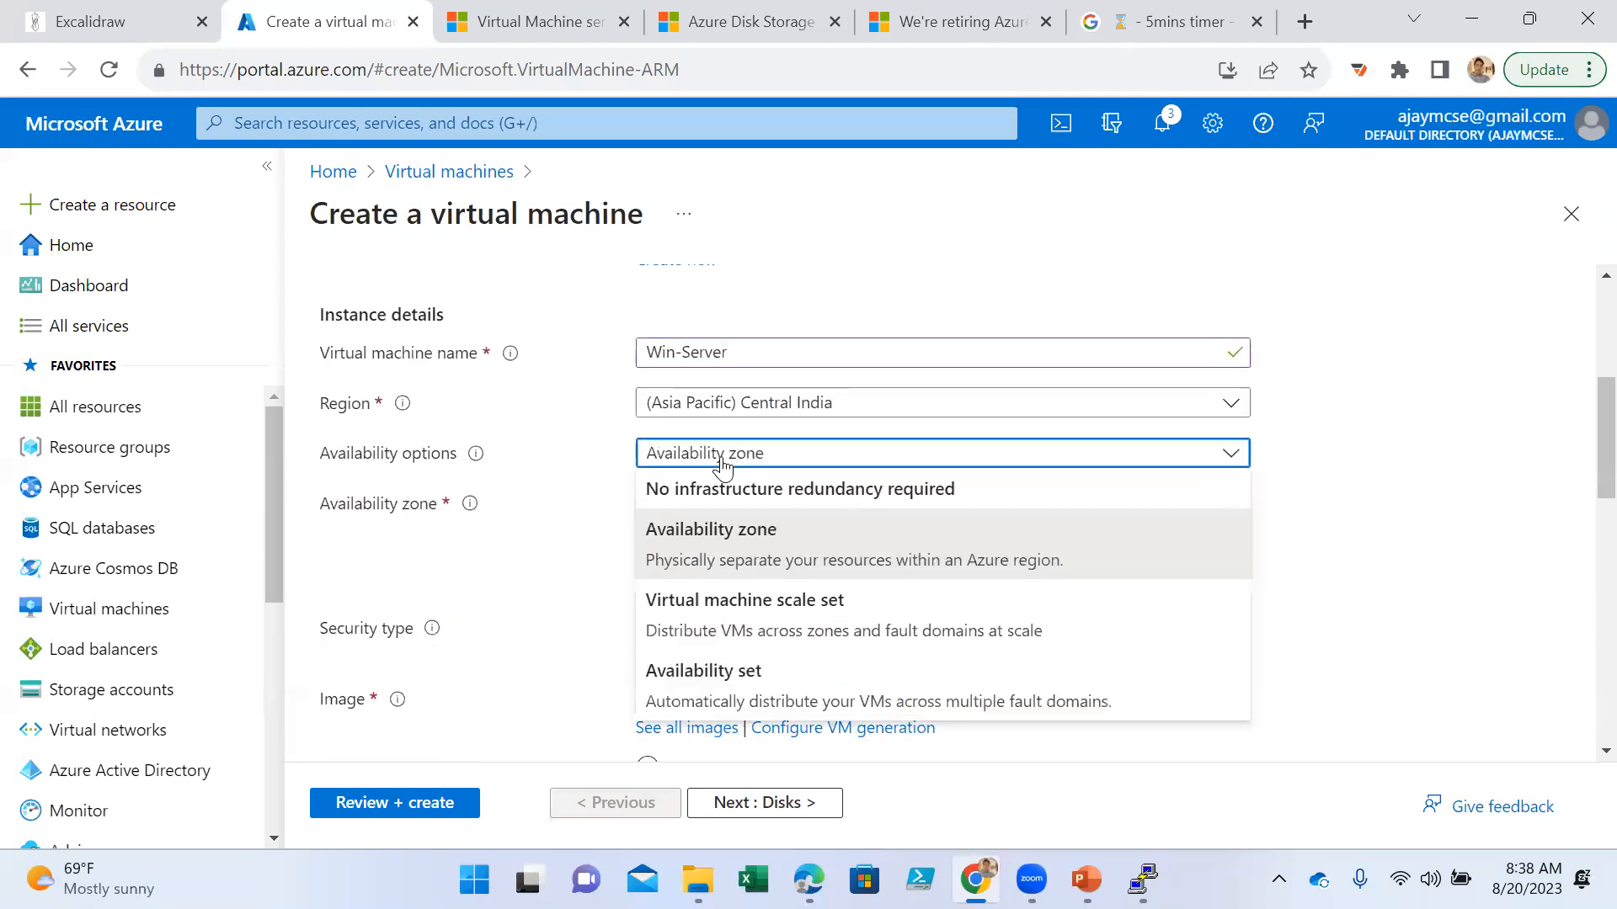
pyautogui.click(724, 481)
pyautogui.click(752, 505)
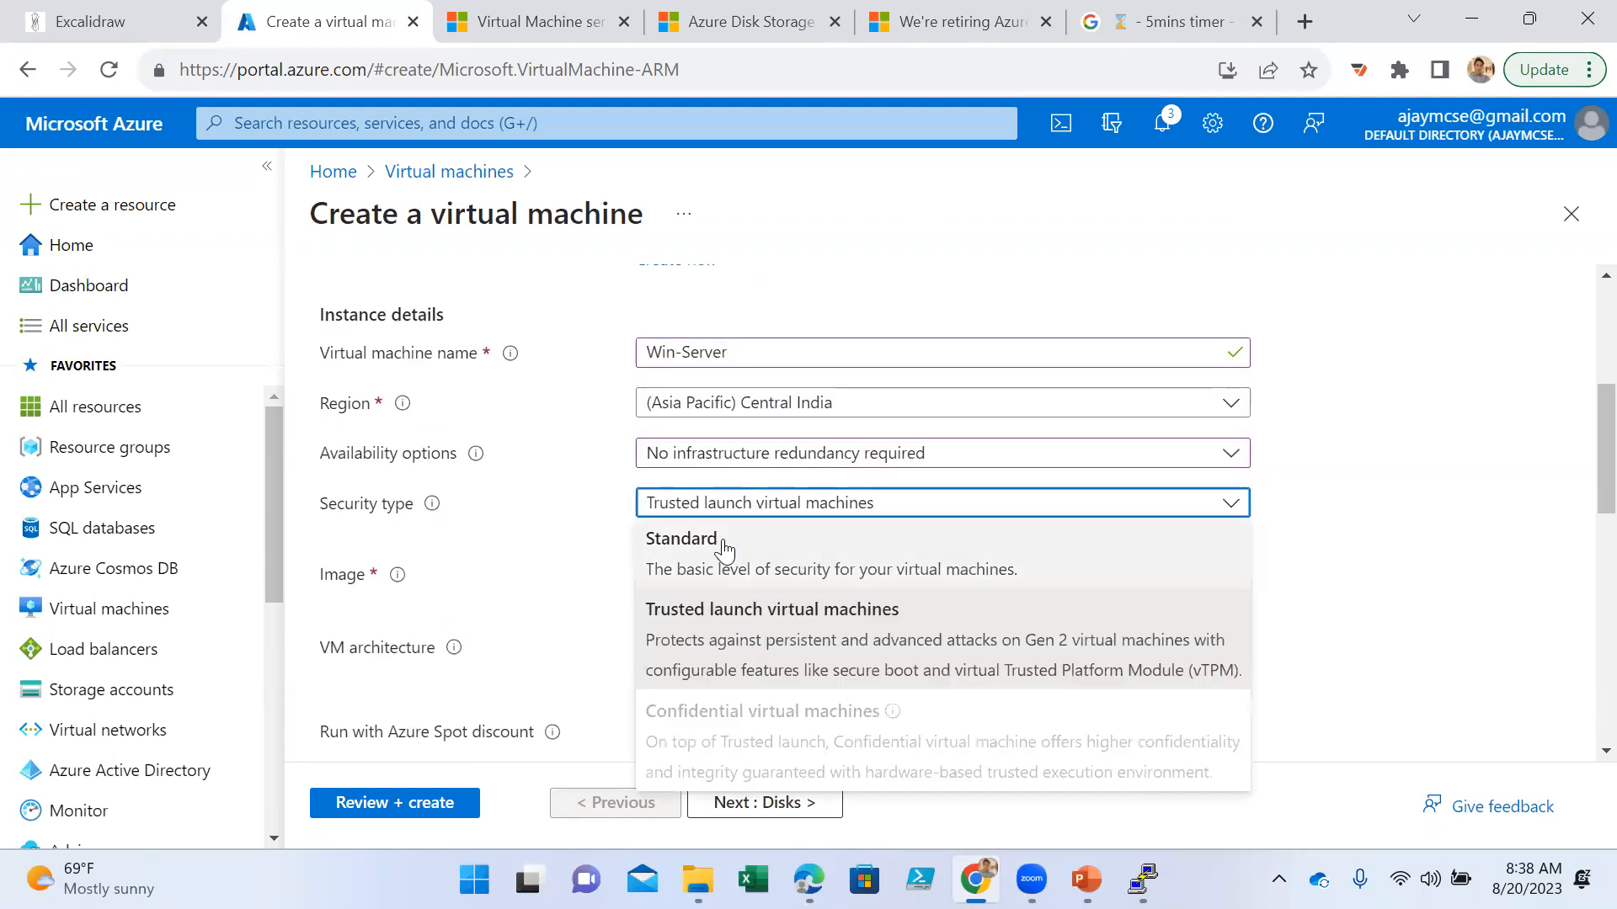
pyautogui.click(740, 539)
pyautogui.click(788, 552)
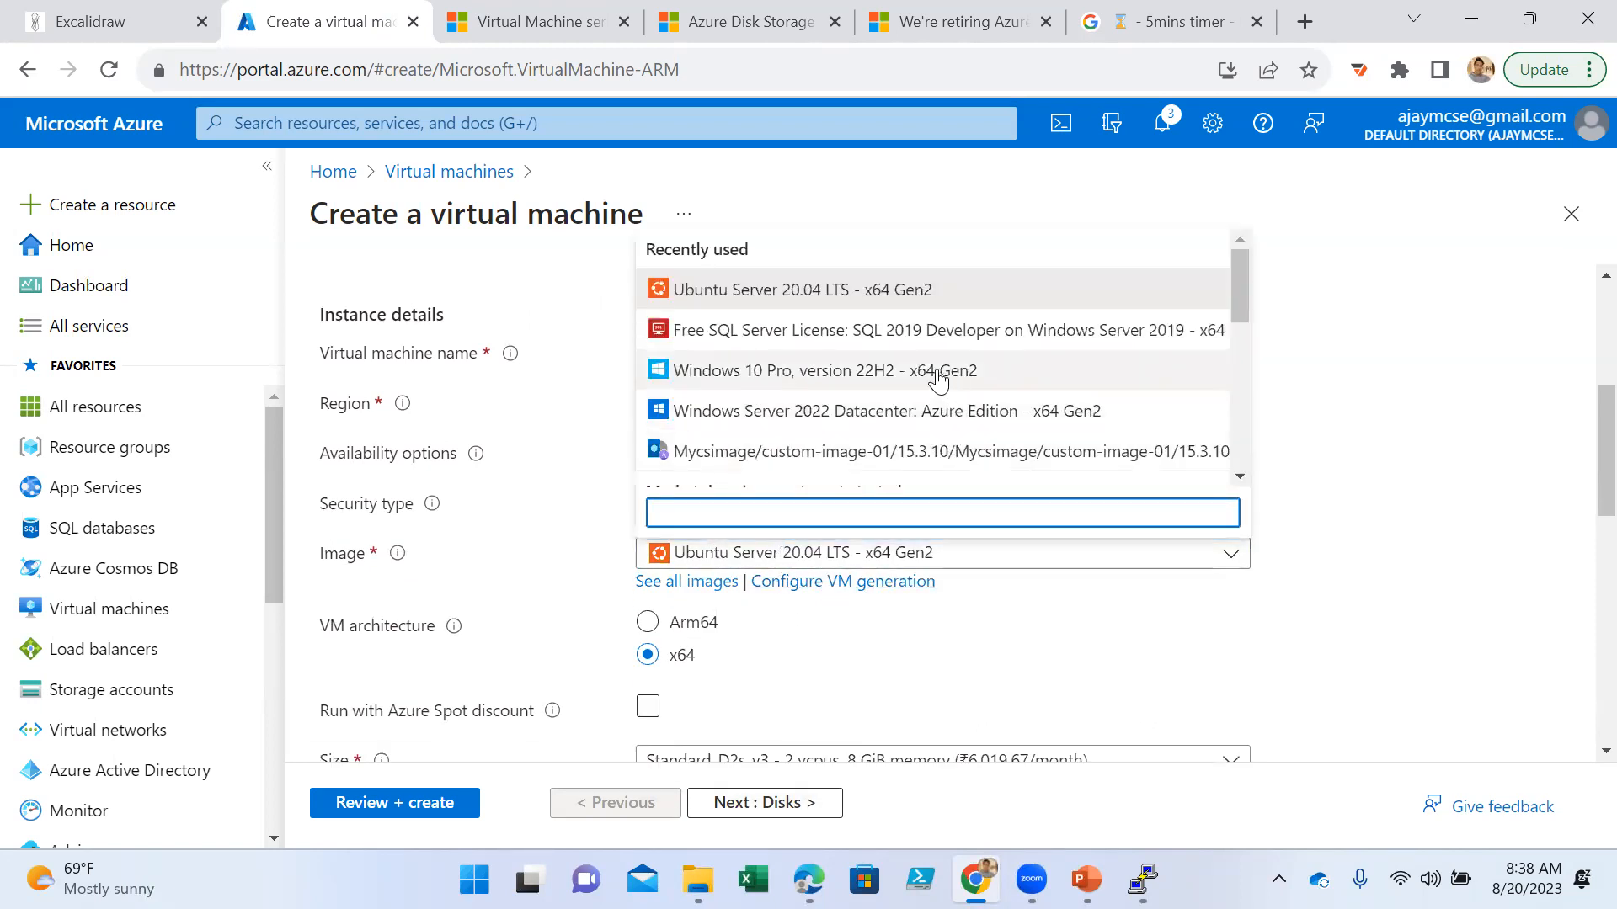
pyautogui.click(929, 413)
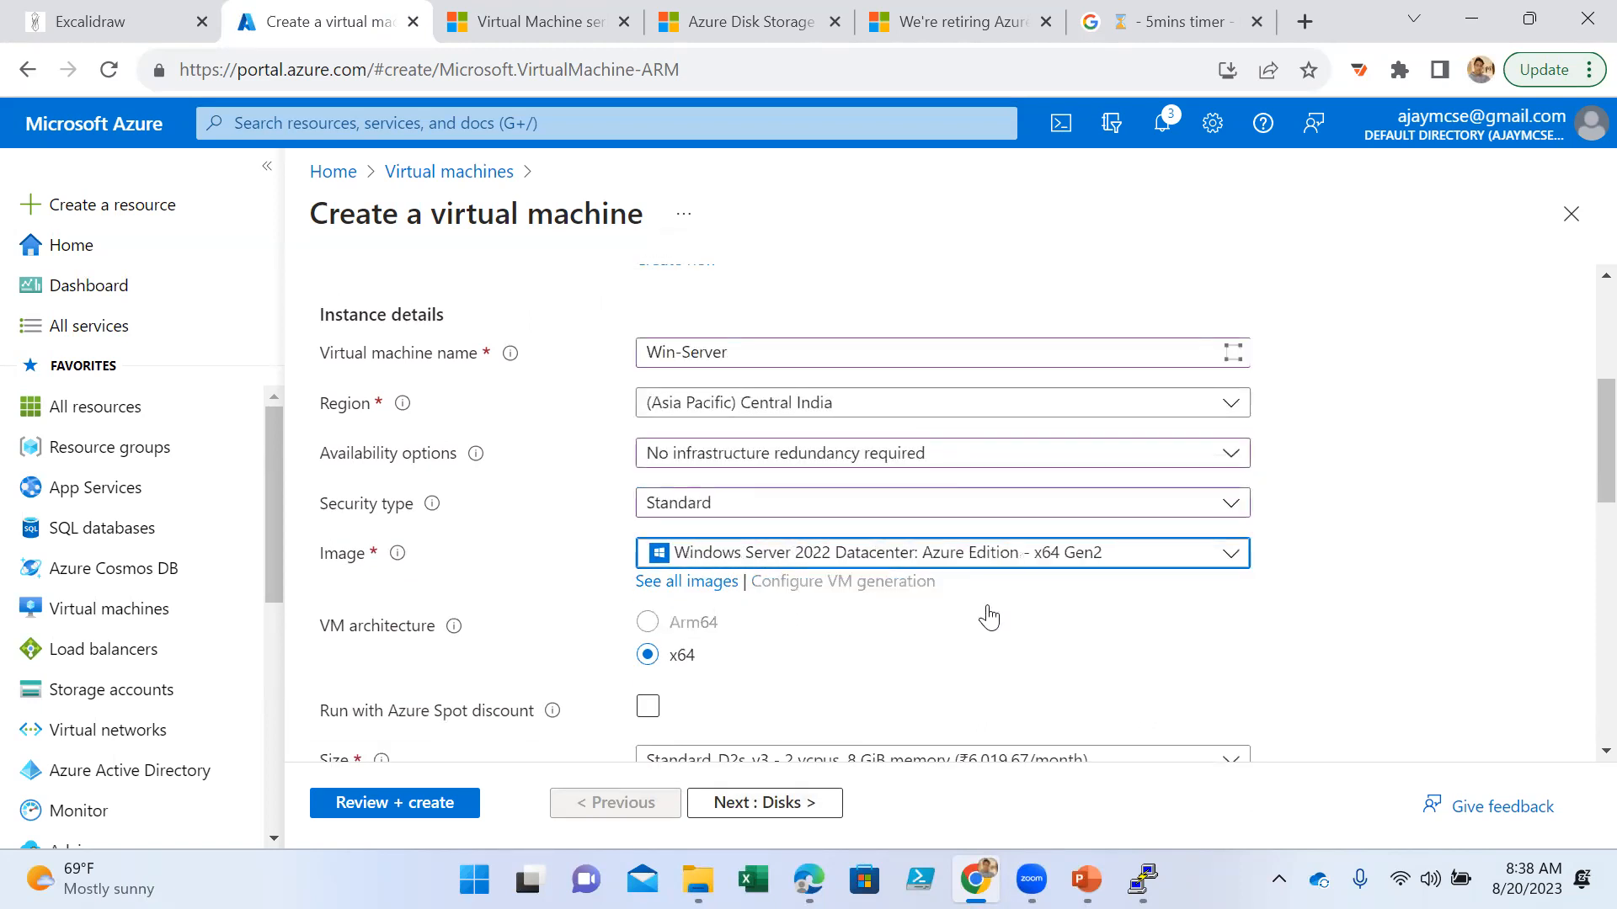
# - Enter the administrator account's username for the Win-Server virtual machine
pyautogui.scroll(-3, 905, 611)
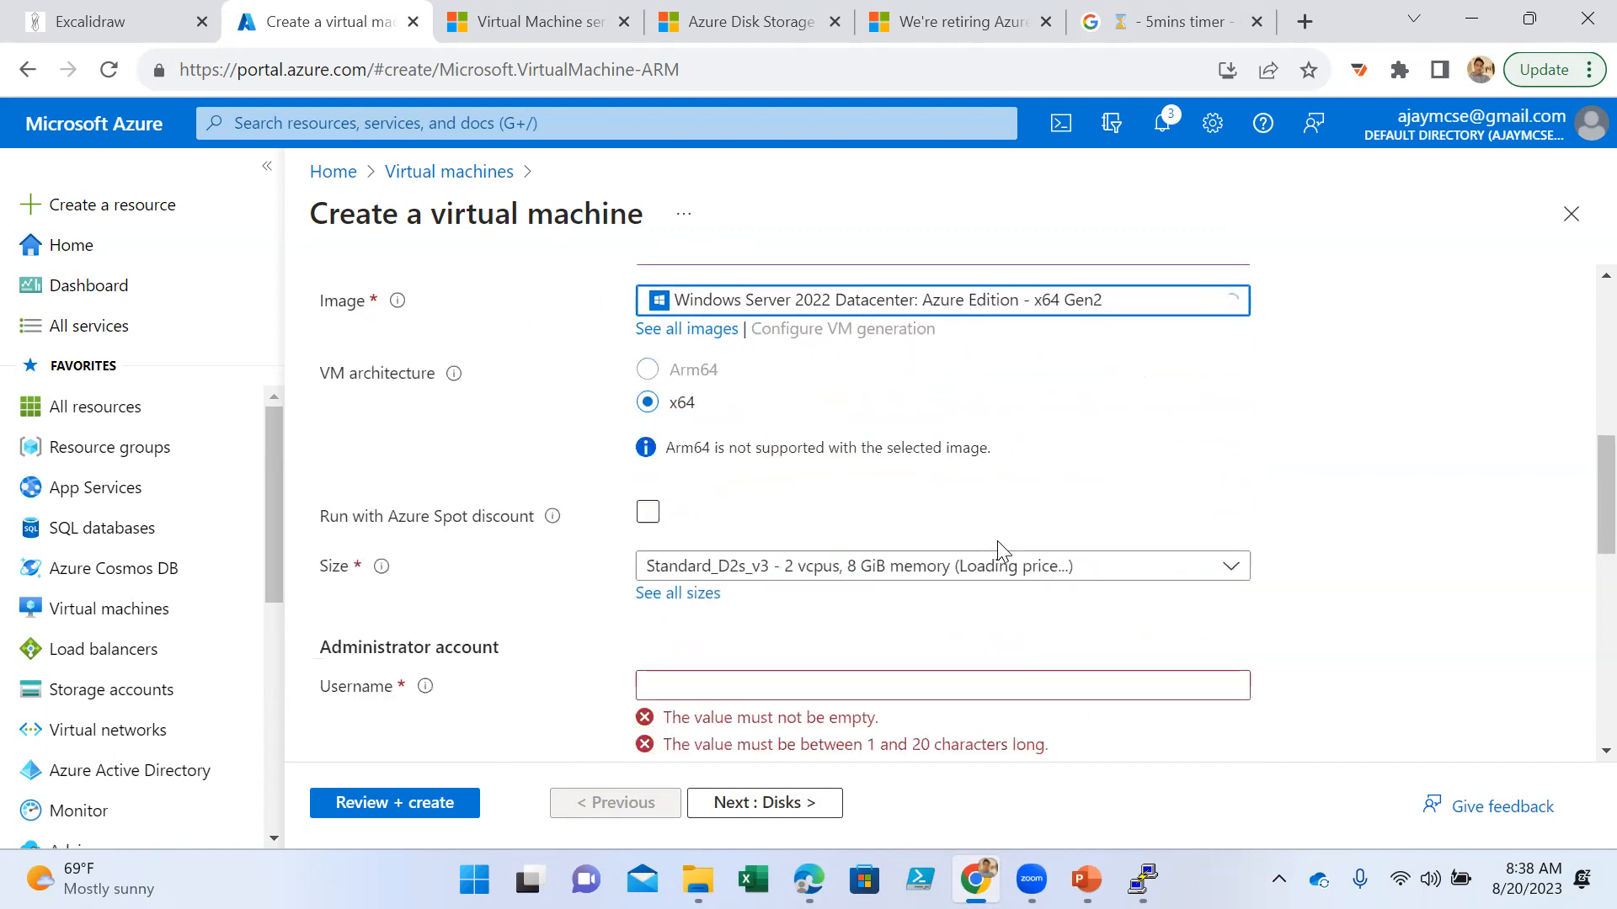
pyautogui.scroll(-3, 951, 556)
pyautogui.click(829, 435)
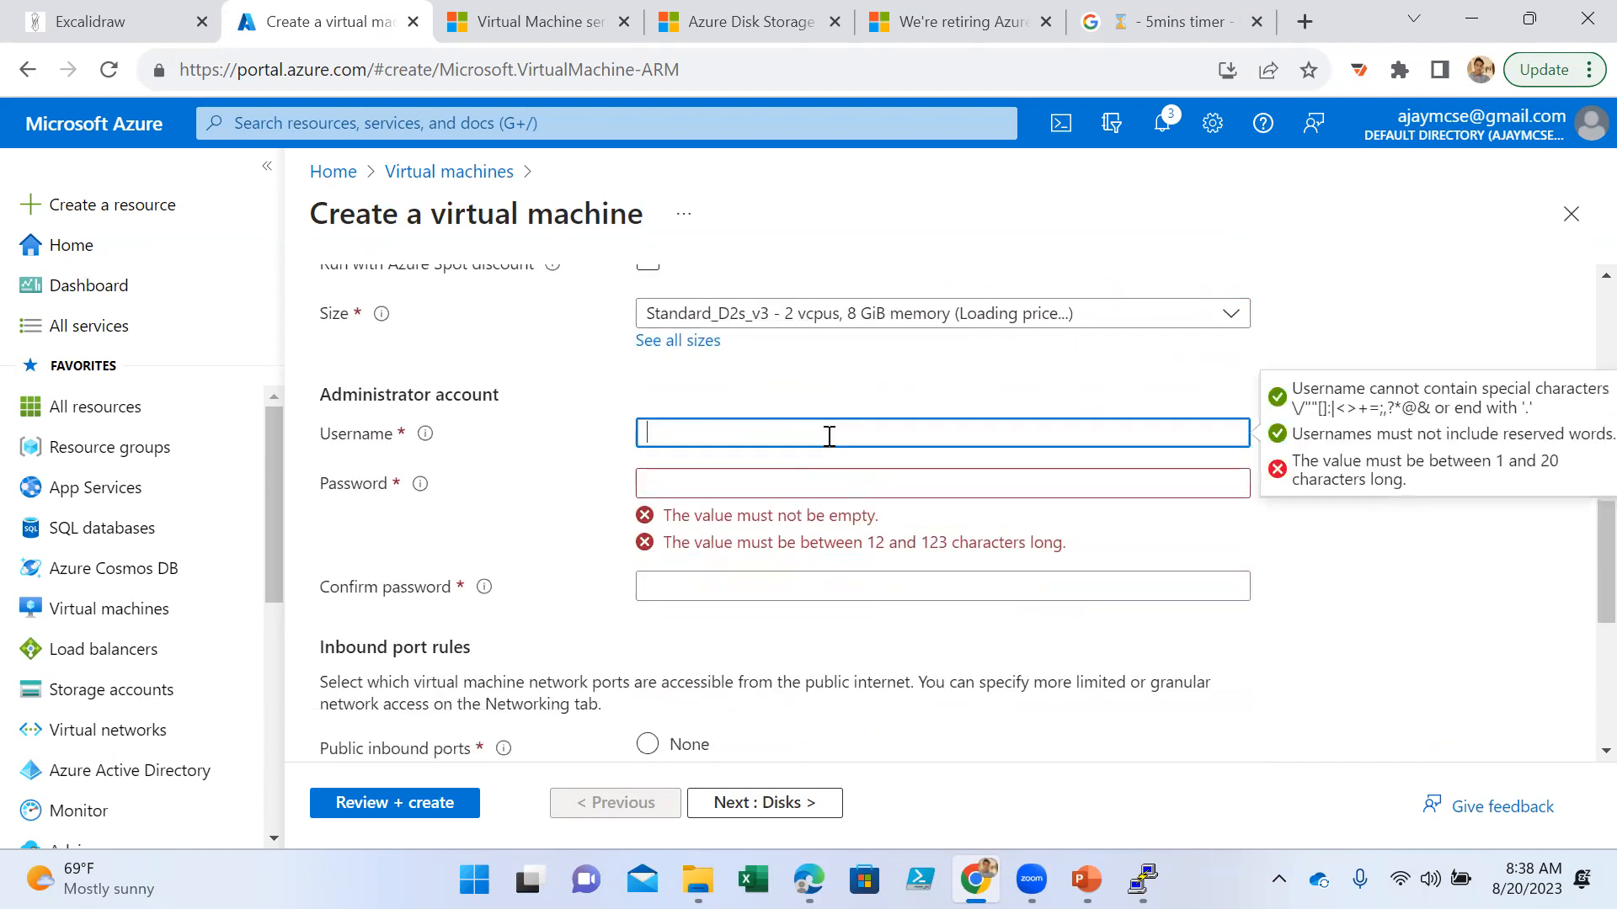
pyautogui.write('ajayadmin')
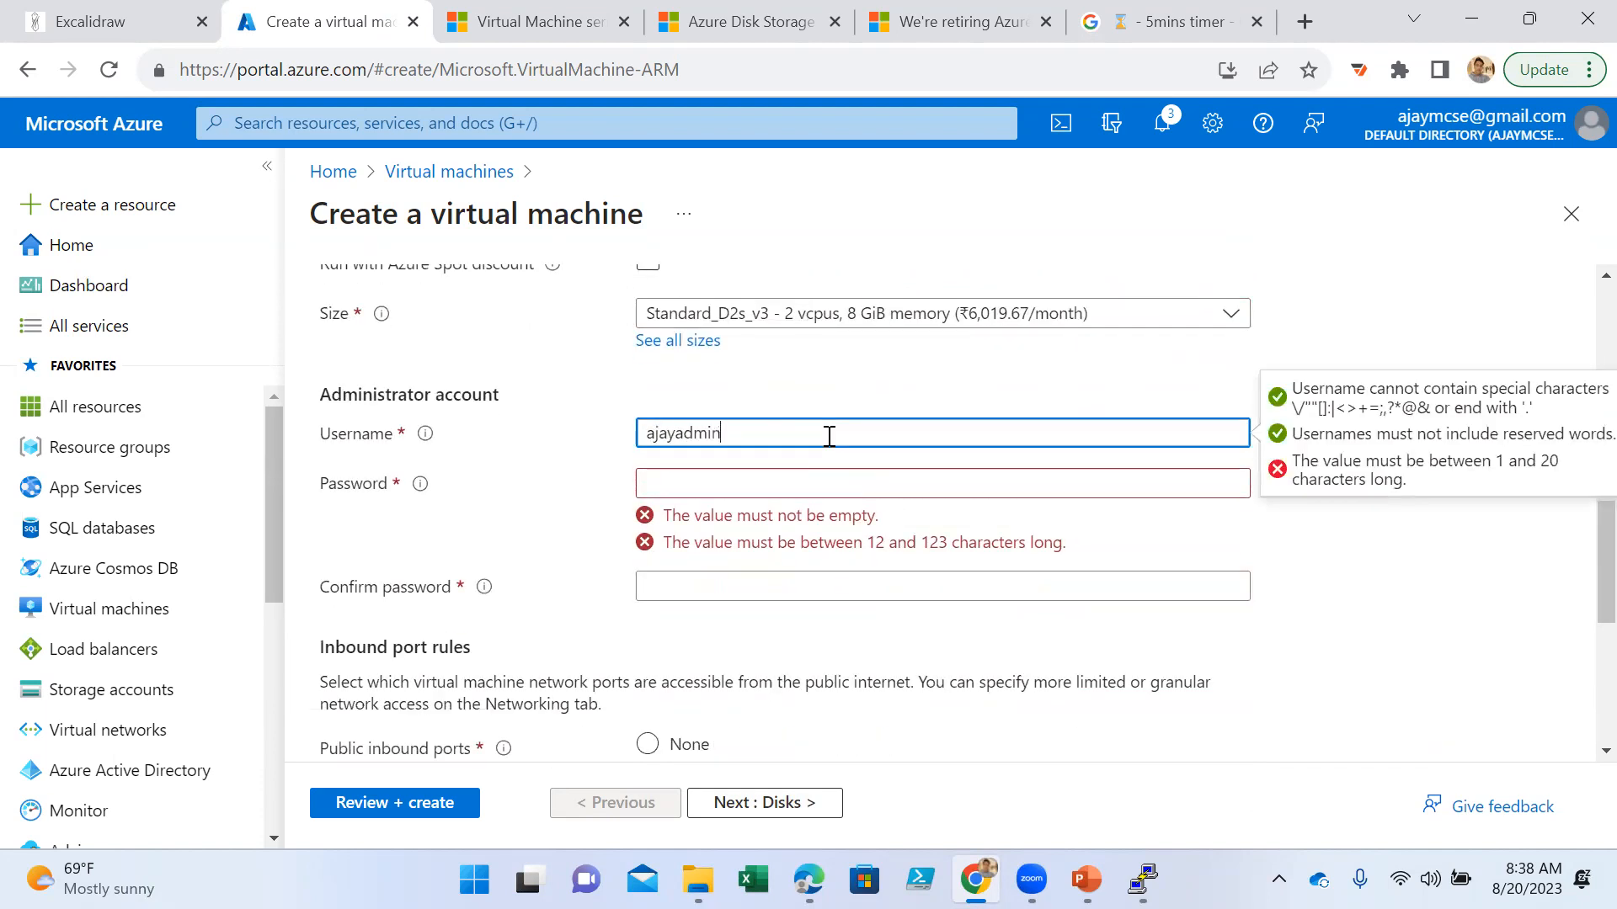
# - Enter and confirm the administrator account's password for the Win-Server virtual machine
pyautogui.press('Tab')
pyautogui.write('Passw')
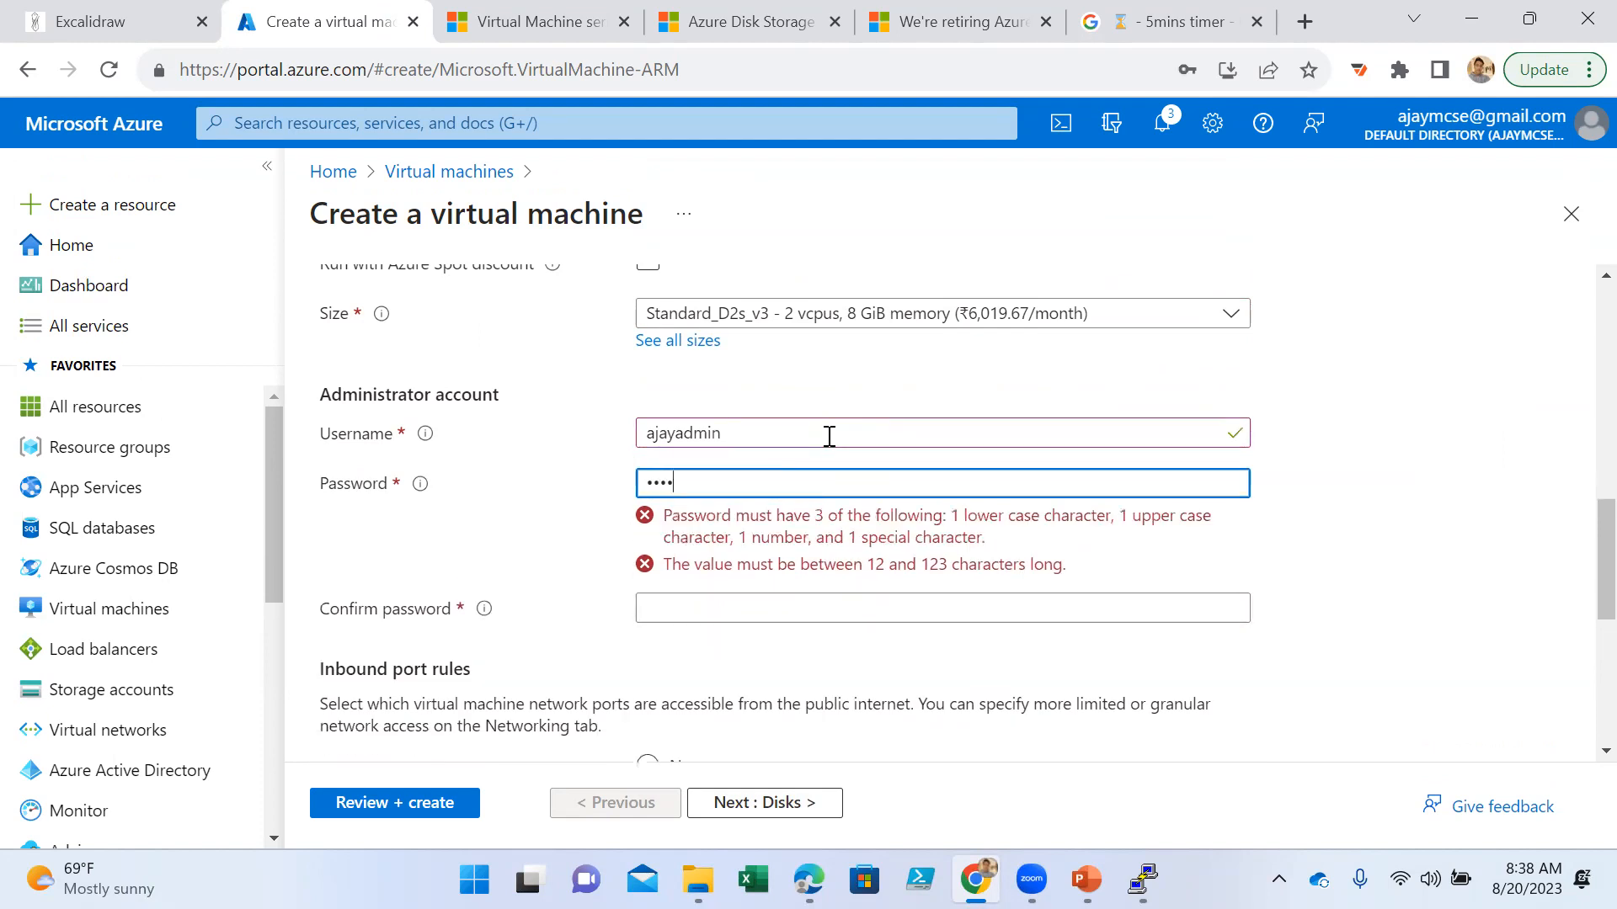
pyautogui.write('ord@1234567')
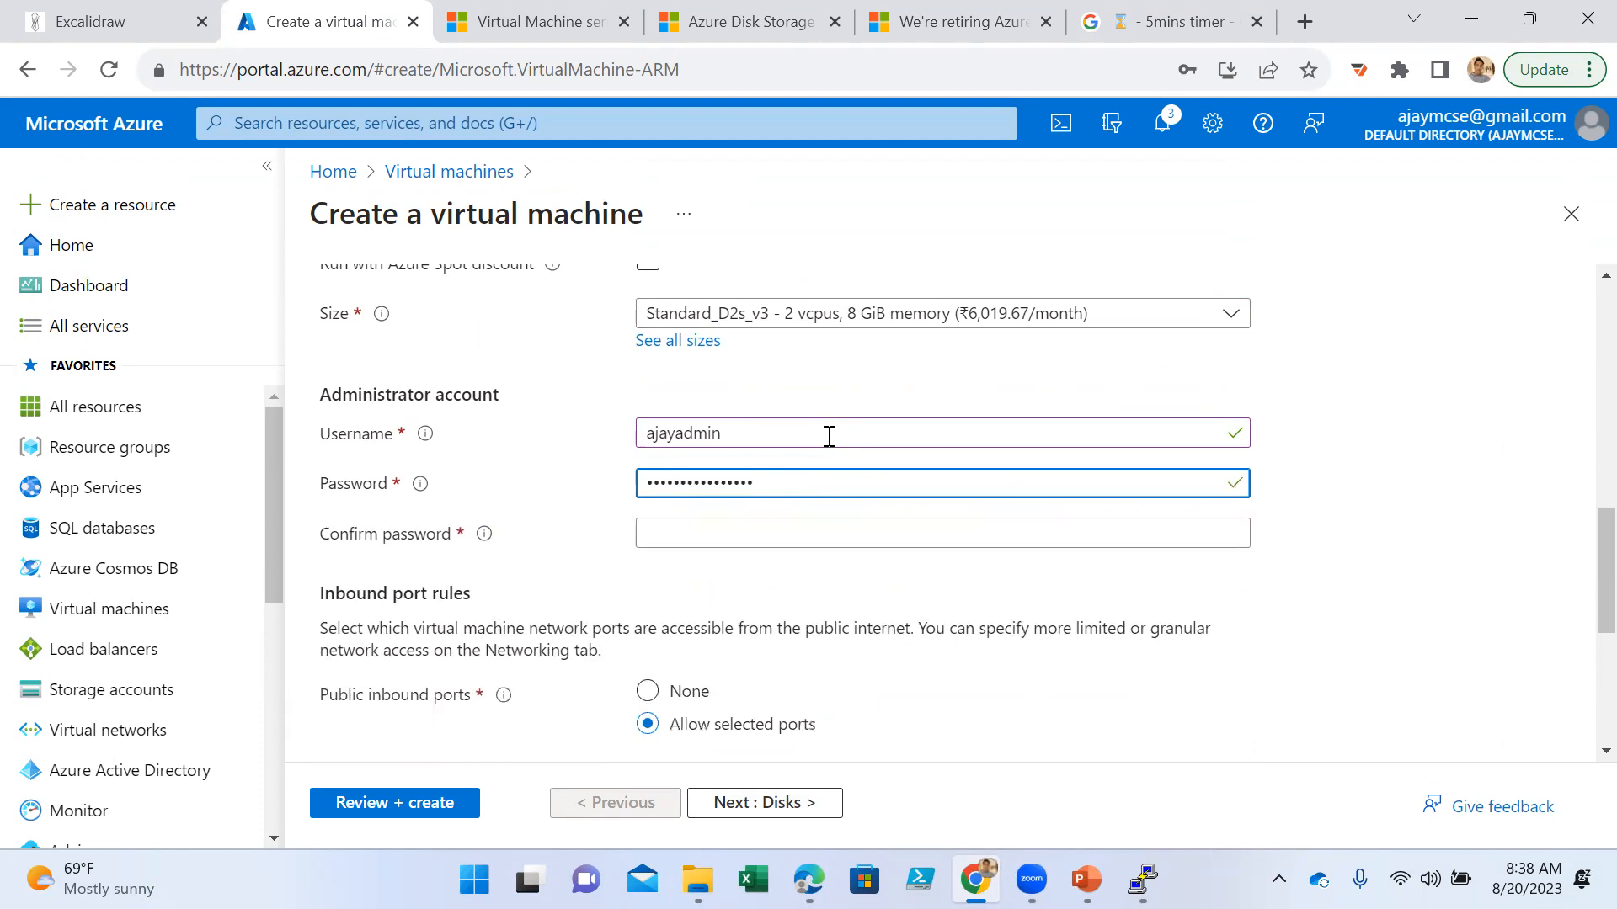
pyautogui.press('Tab')
pyautogui.write('Pass')
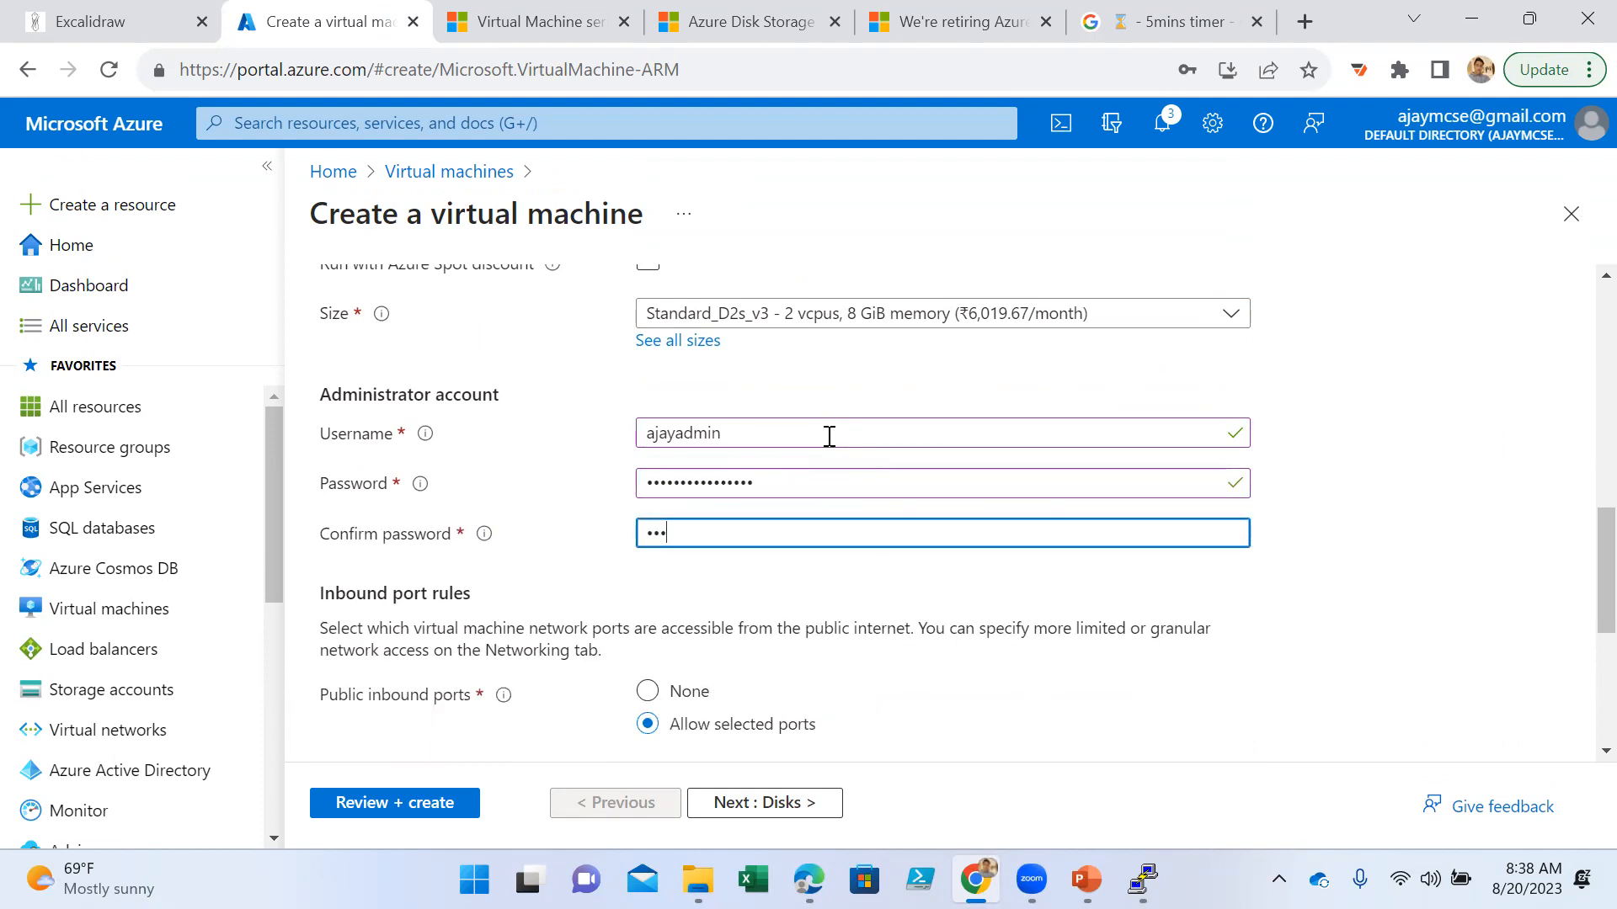
pyautogui.write('word@12')
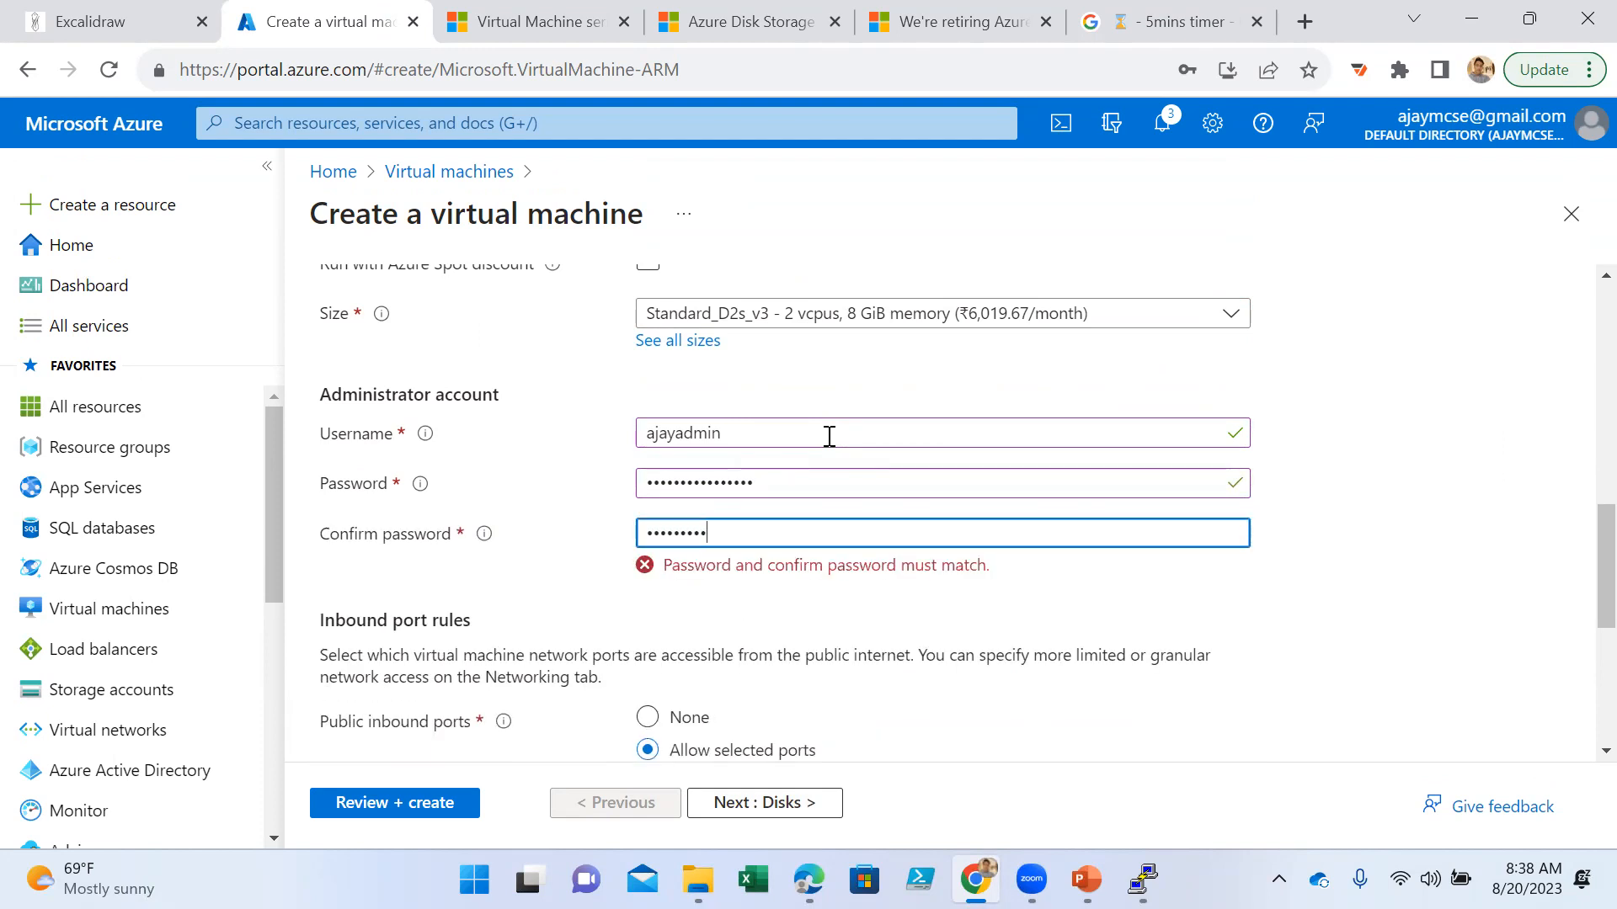
pyautogui.write('34567')
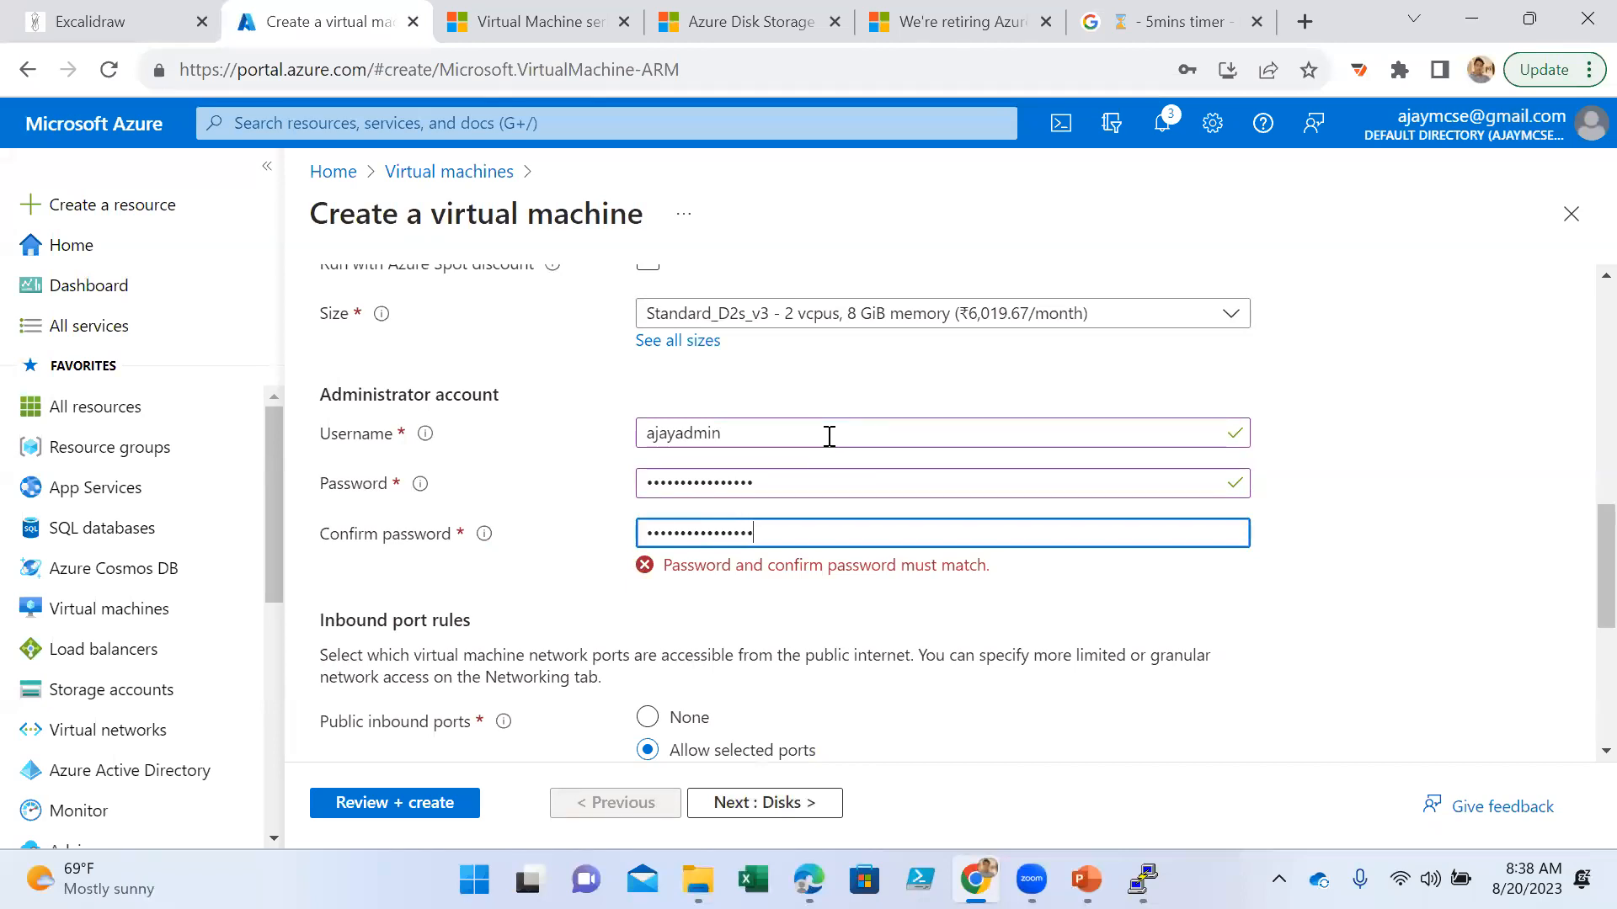
# - Keep the default inbound port, licensing, disk and networking settings, and validate and create the Win-Server virtual machine
pyautogui.scroll(-5, 829, 436)
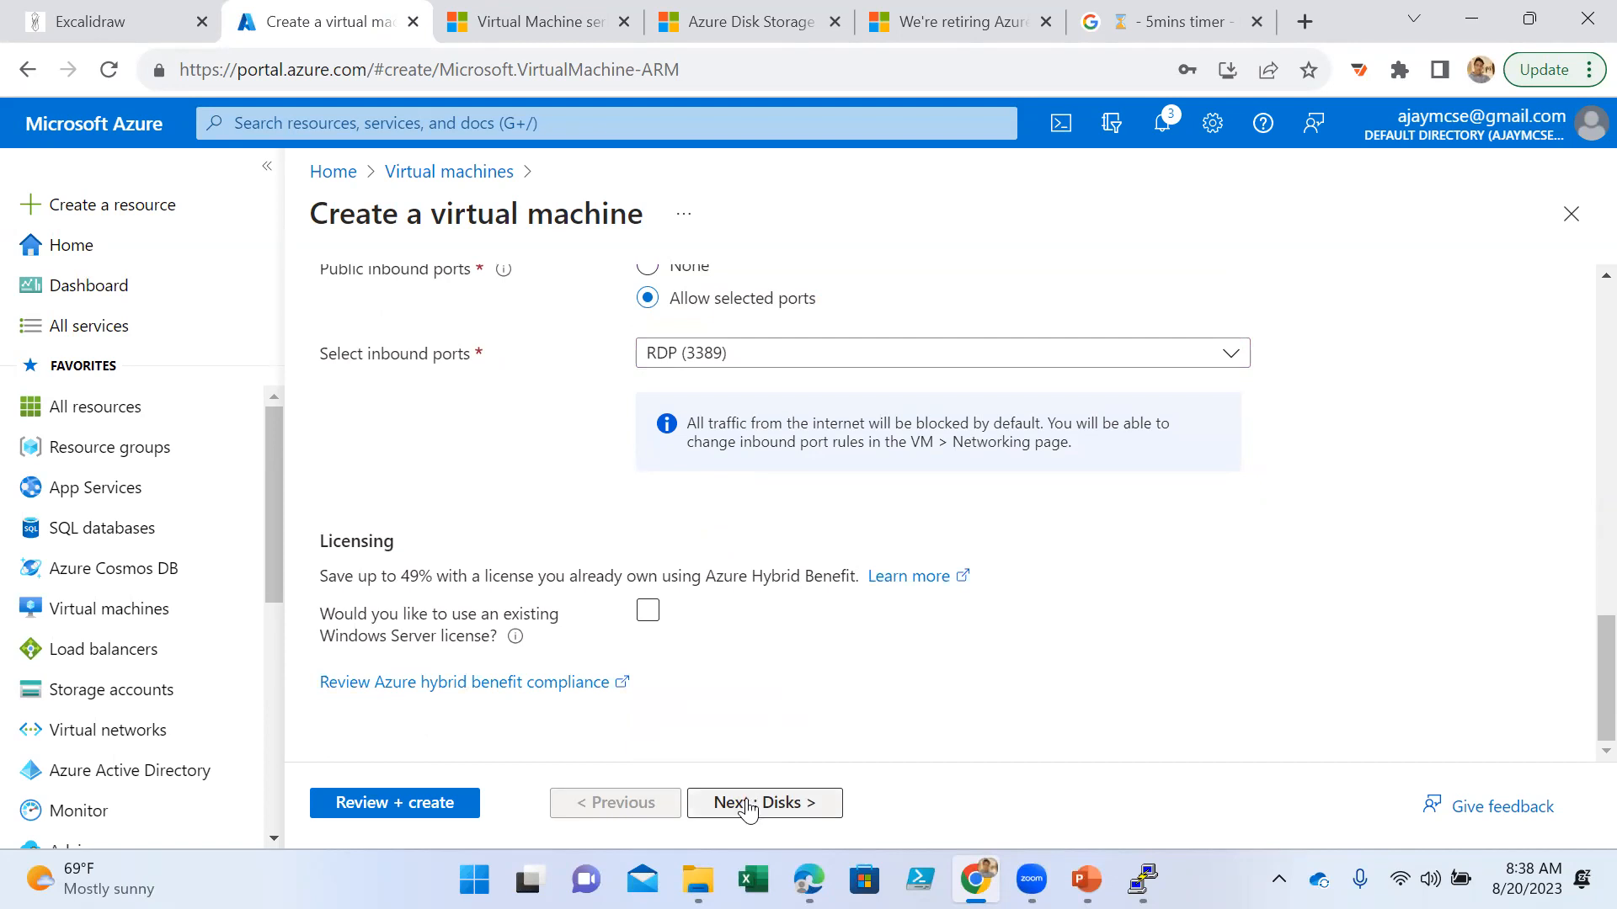
pyautogui.click(747, 808)
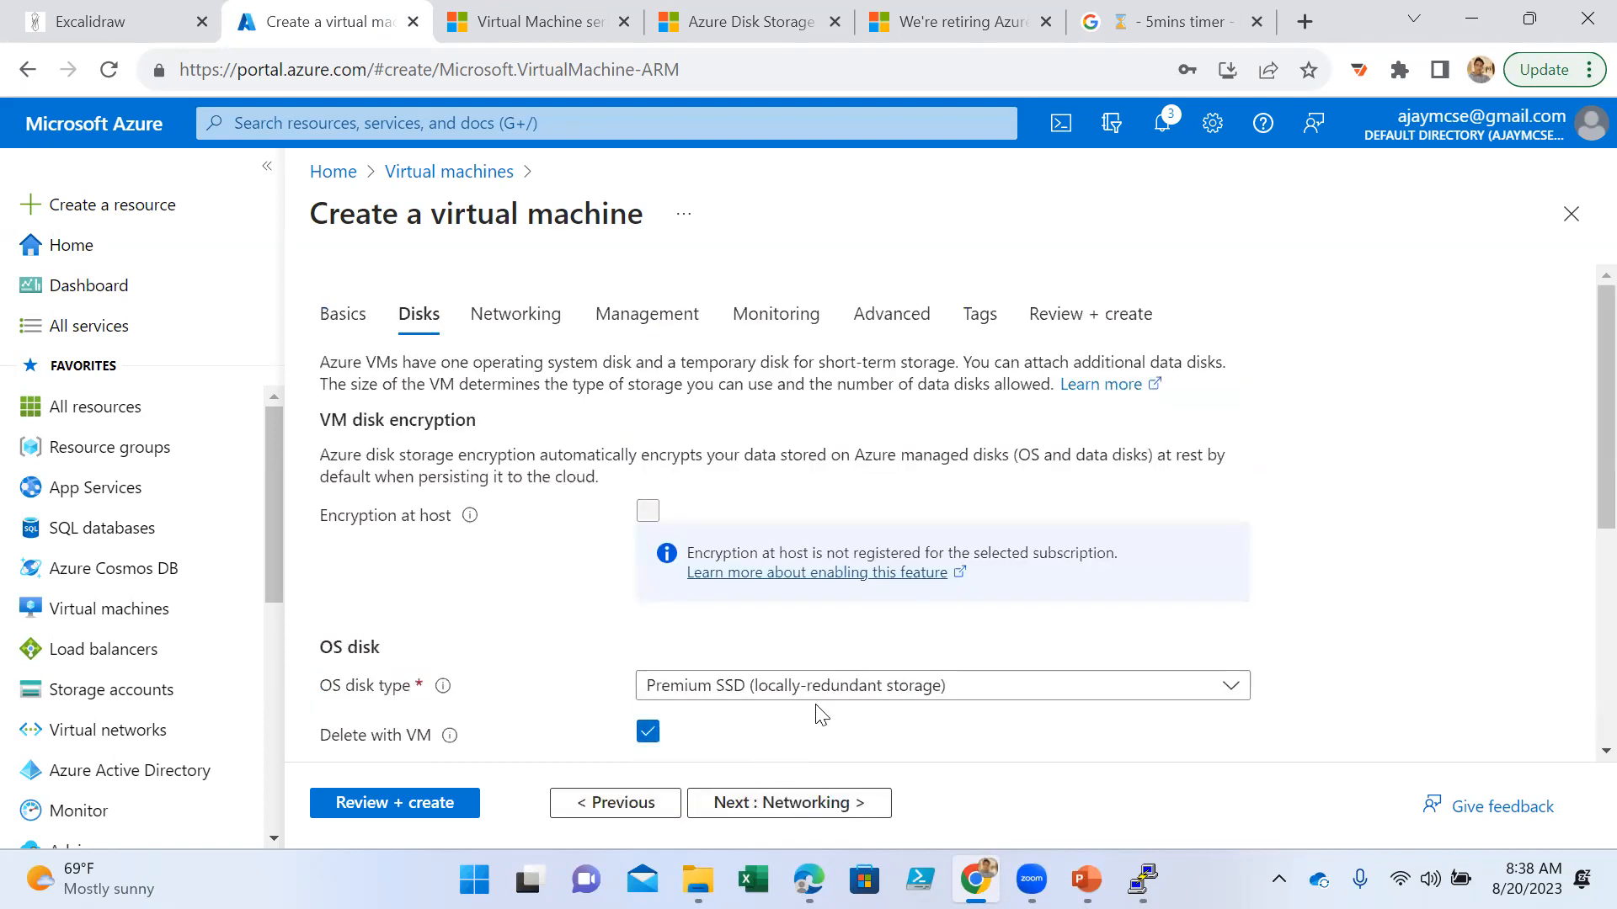
pyautogui.click(784, 802)
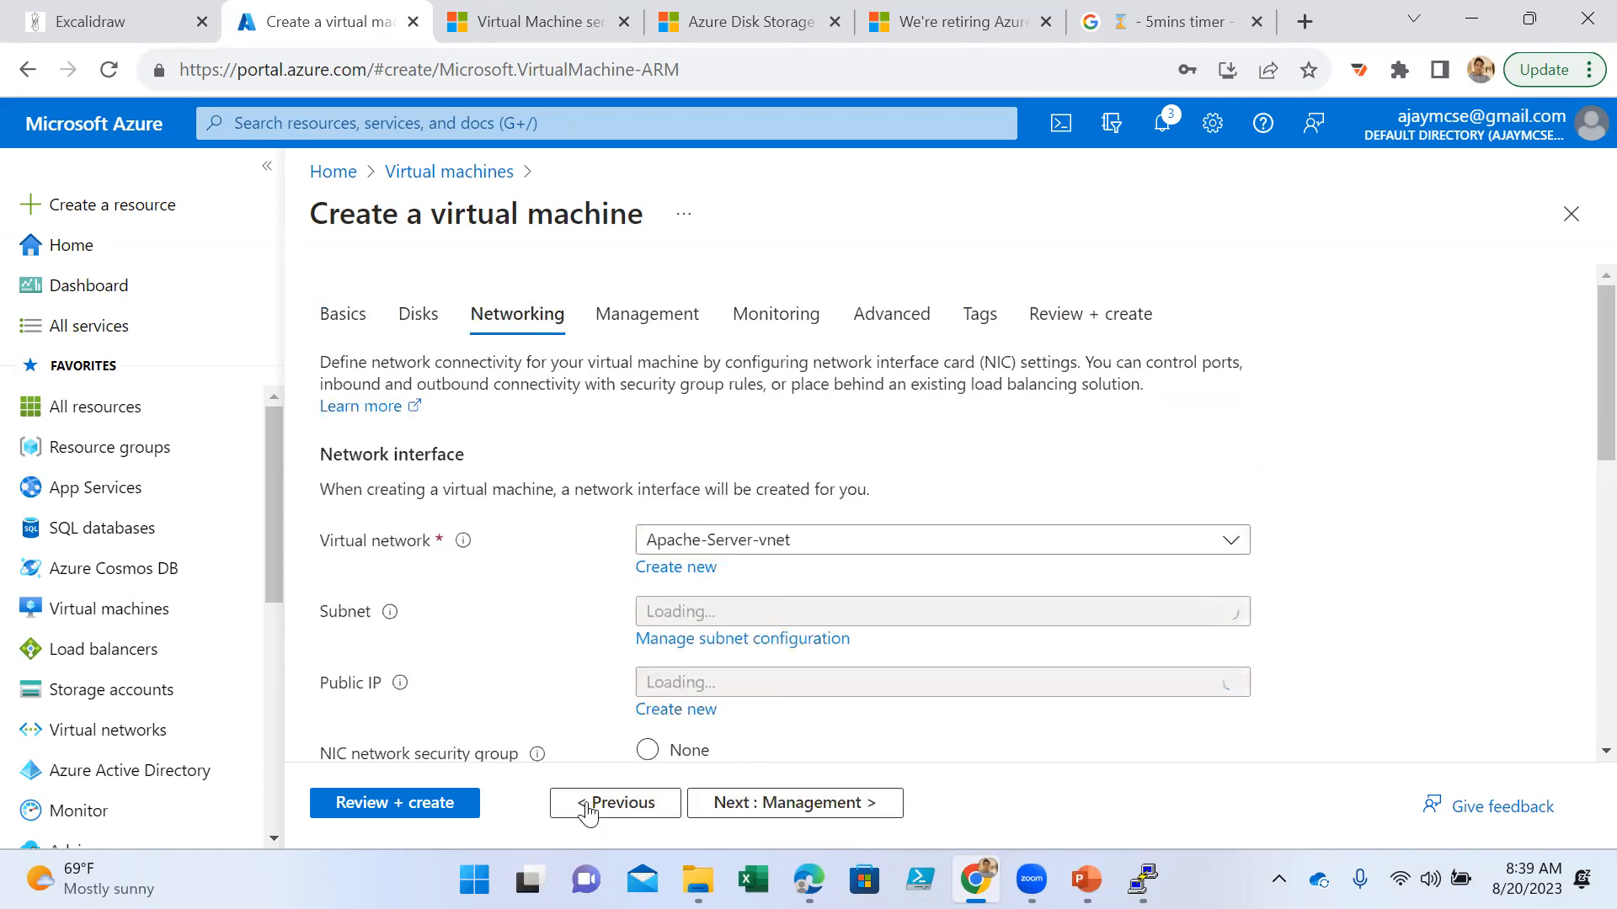
pyautogui.click(425, 809)
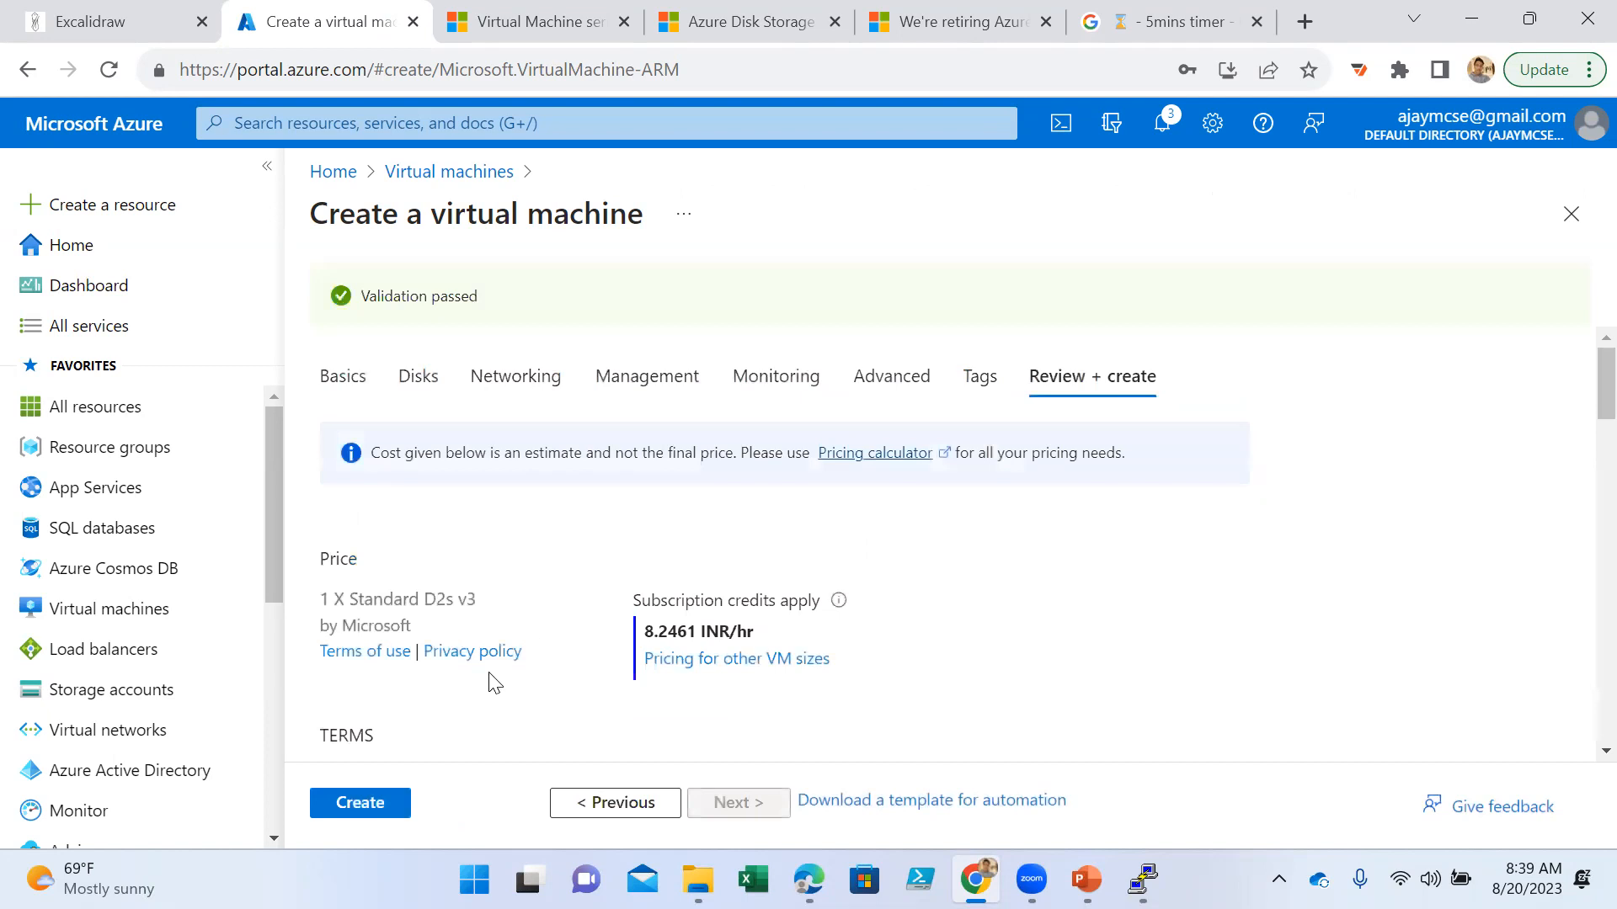
pyautogui.click(362, 805)
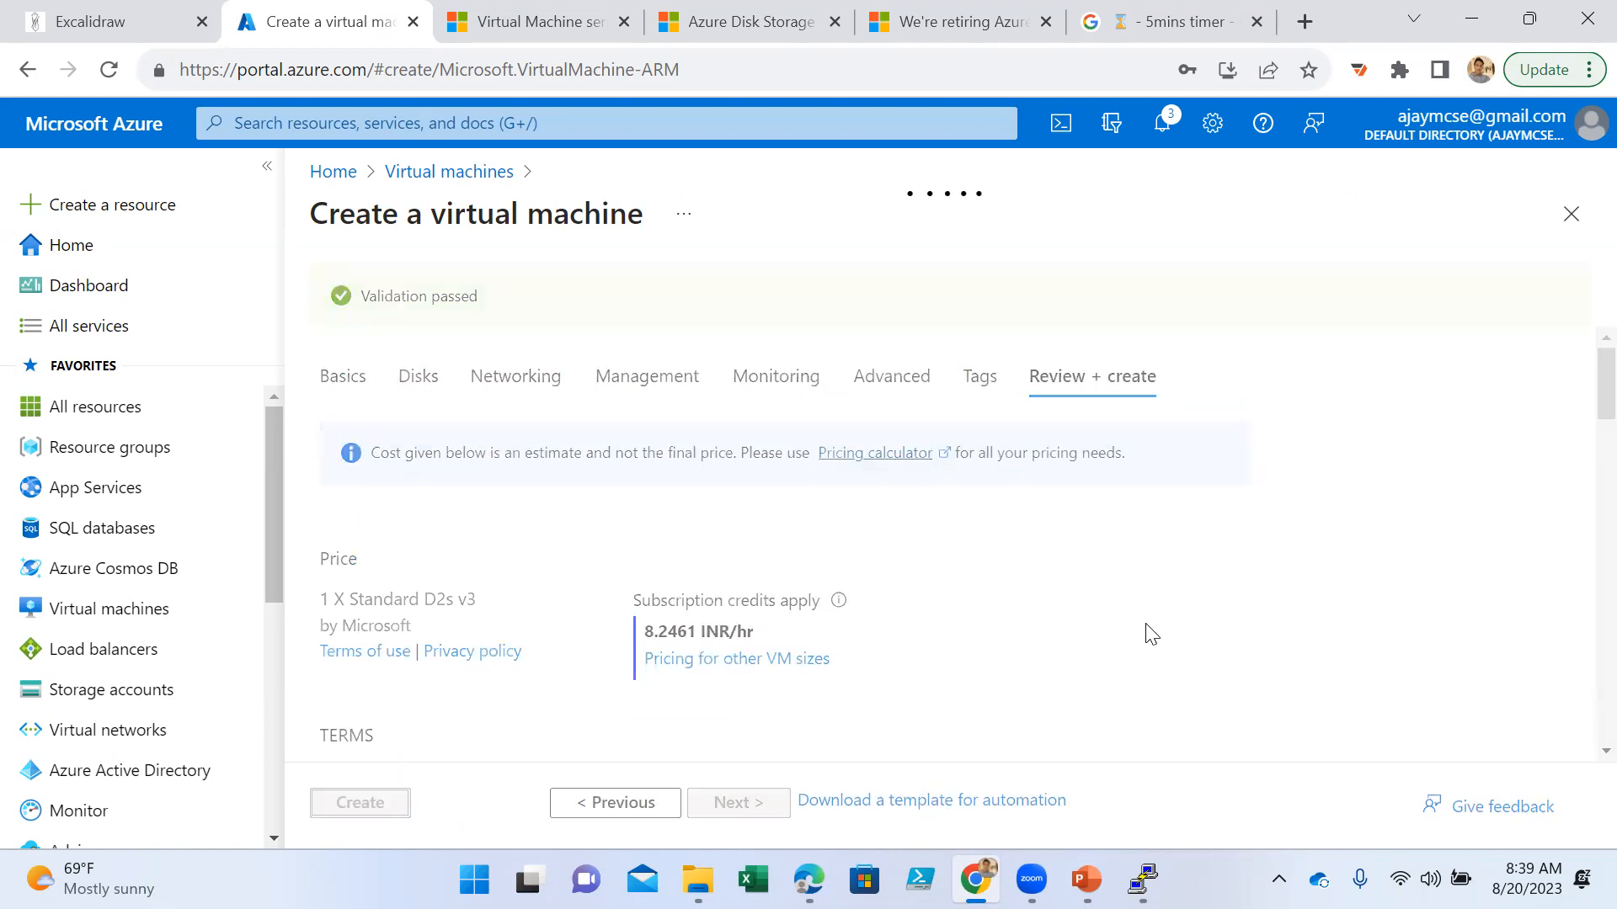
# - Switch to Excalidraw and delete both red arrows and the Inbound, RDP,Http and SSH labels around the virtual machine drawing
pyautogui.click(132, 27)
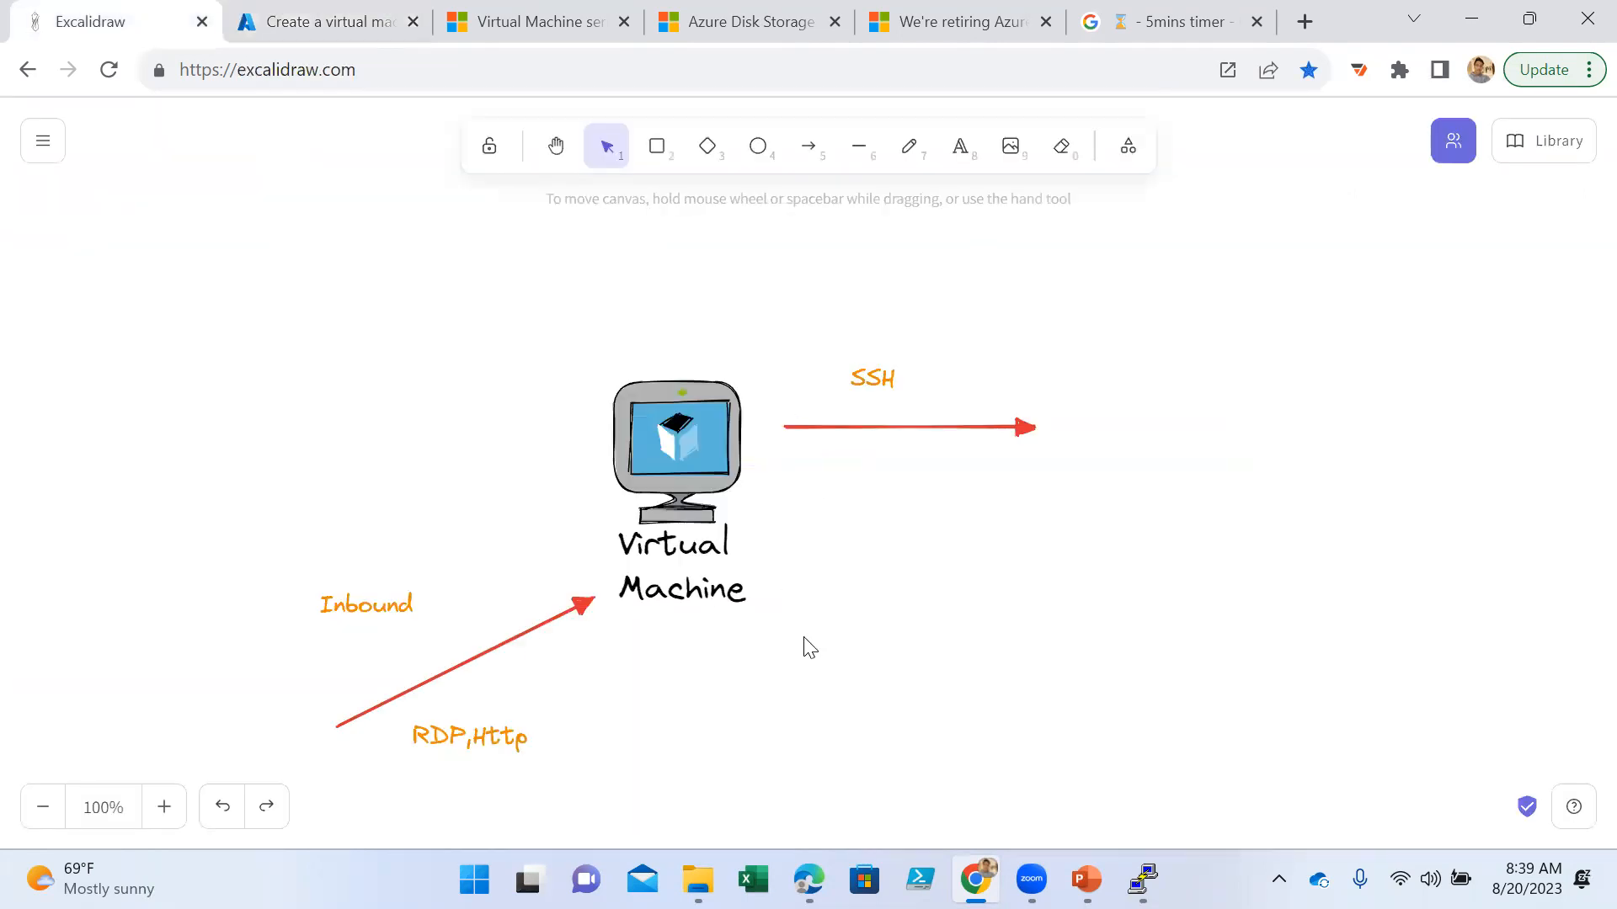
pyautogui.click(472, 730)
pyautogui.click(673, 698)
pyautogui.click(469, 662)
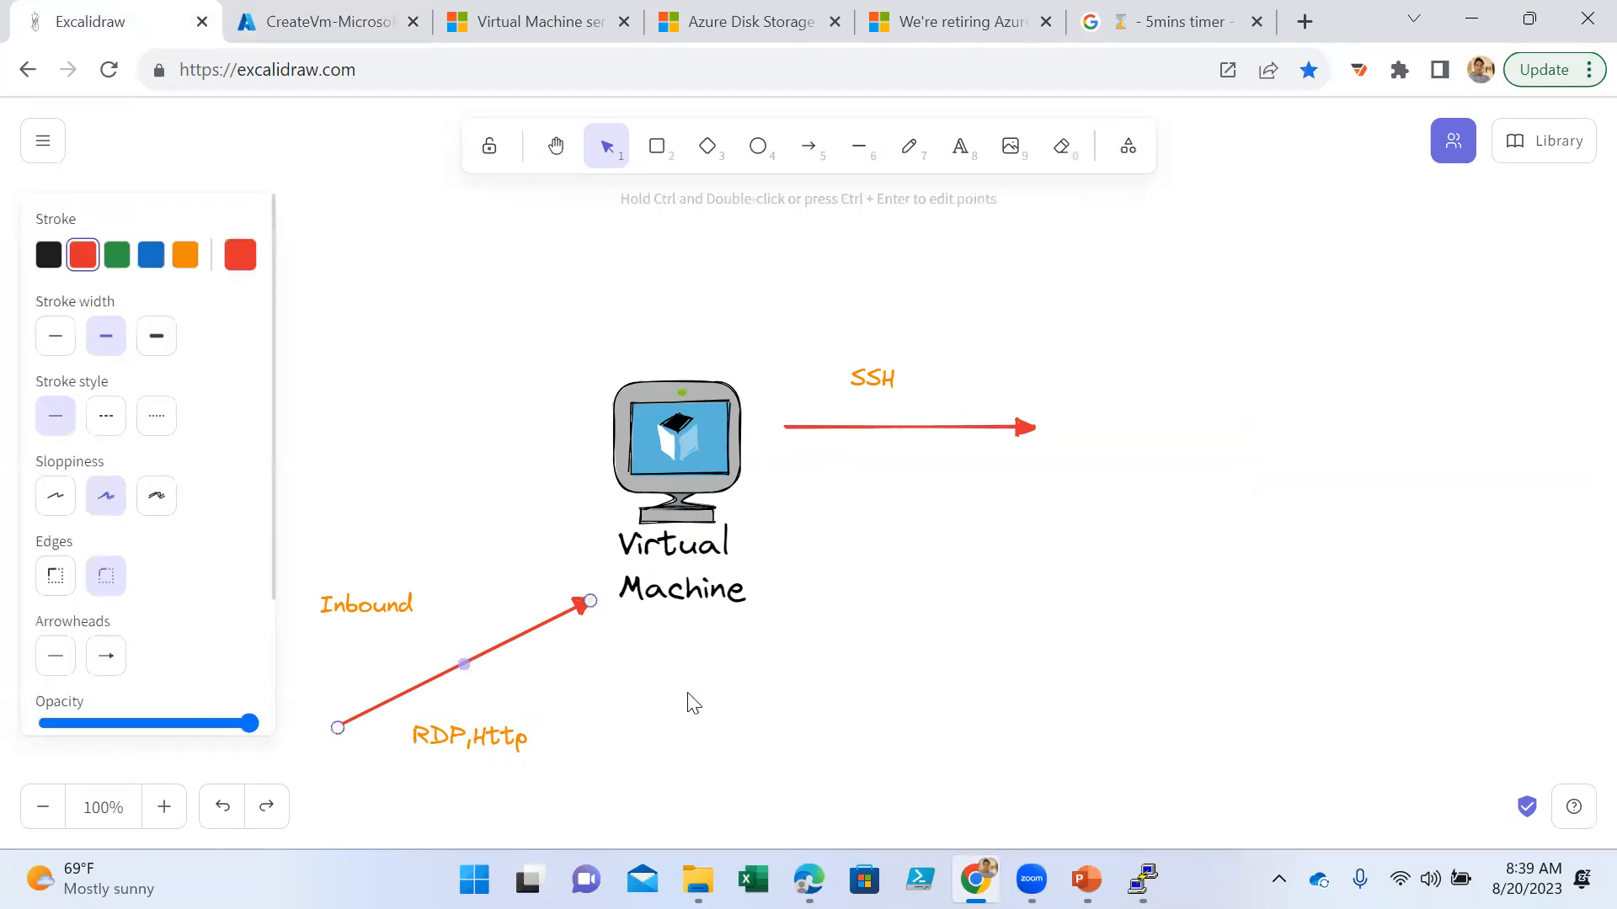
pyautogui.press('Delete')
pyautogui.click(457, 739)
pyautogui.press('Delete')
pyautogui.click(353, 602)
pyautogui.press('Delete')
pyautogui.click(945, 426)
pyautogui.press('Delete')
pyautogui.click(872, 378)
pyautogui.press('Delete')
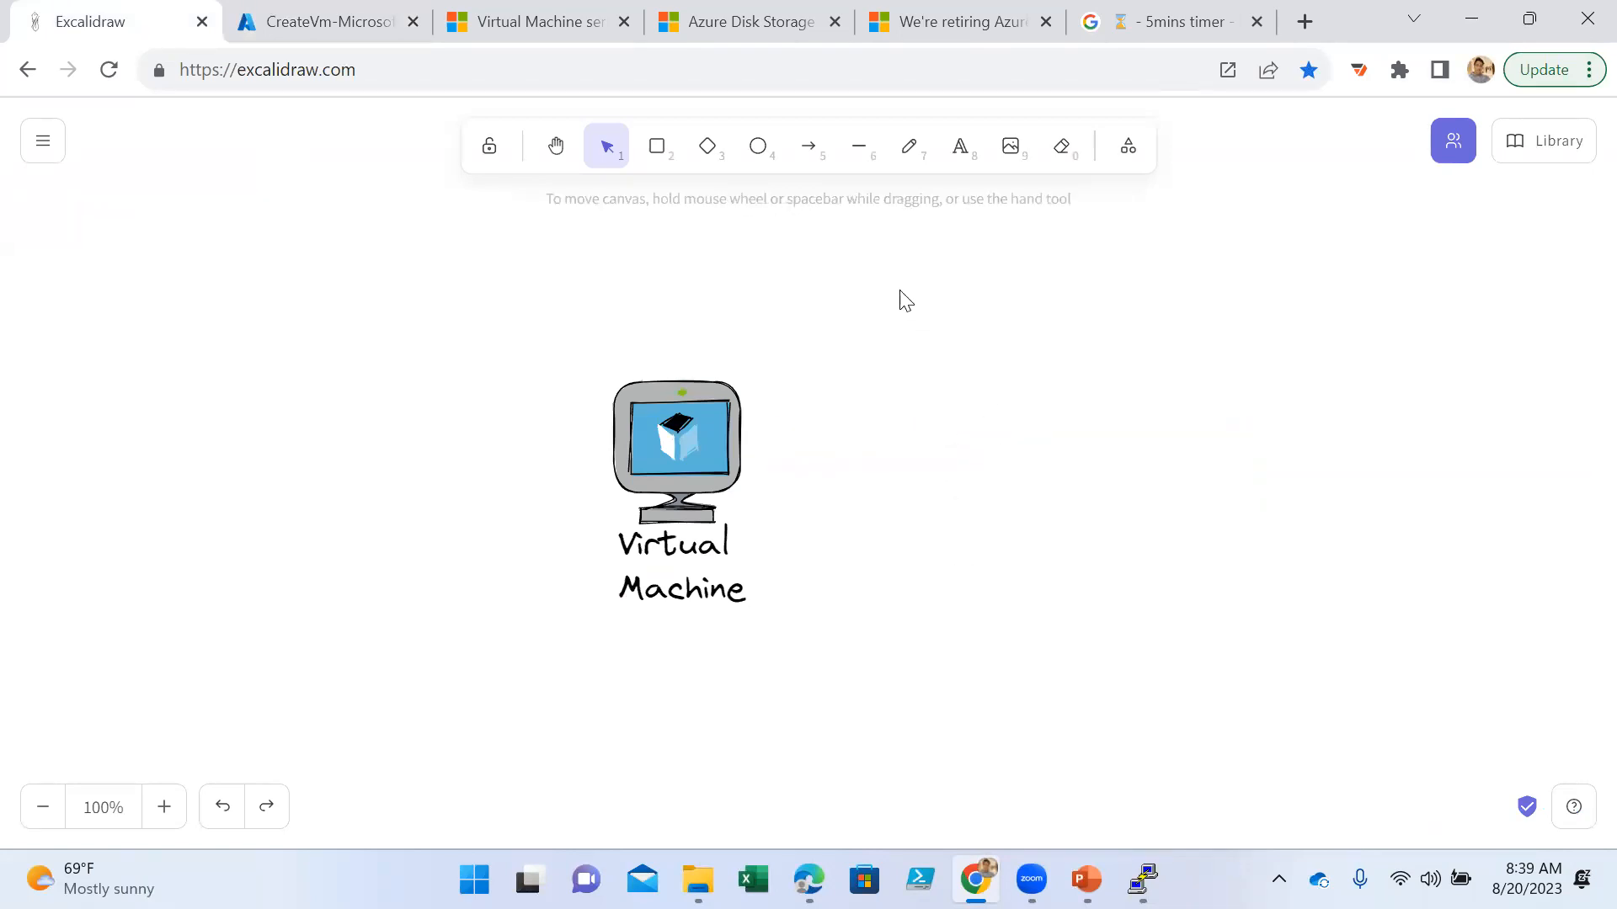
# - Draw an orange arrow pointing away from the virtual machine and add blue text lines C:drive, D: Temp and Data disk at its tip
pyautogui.click(808, 147)
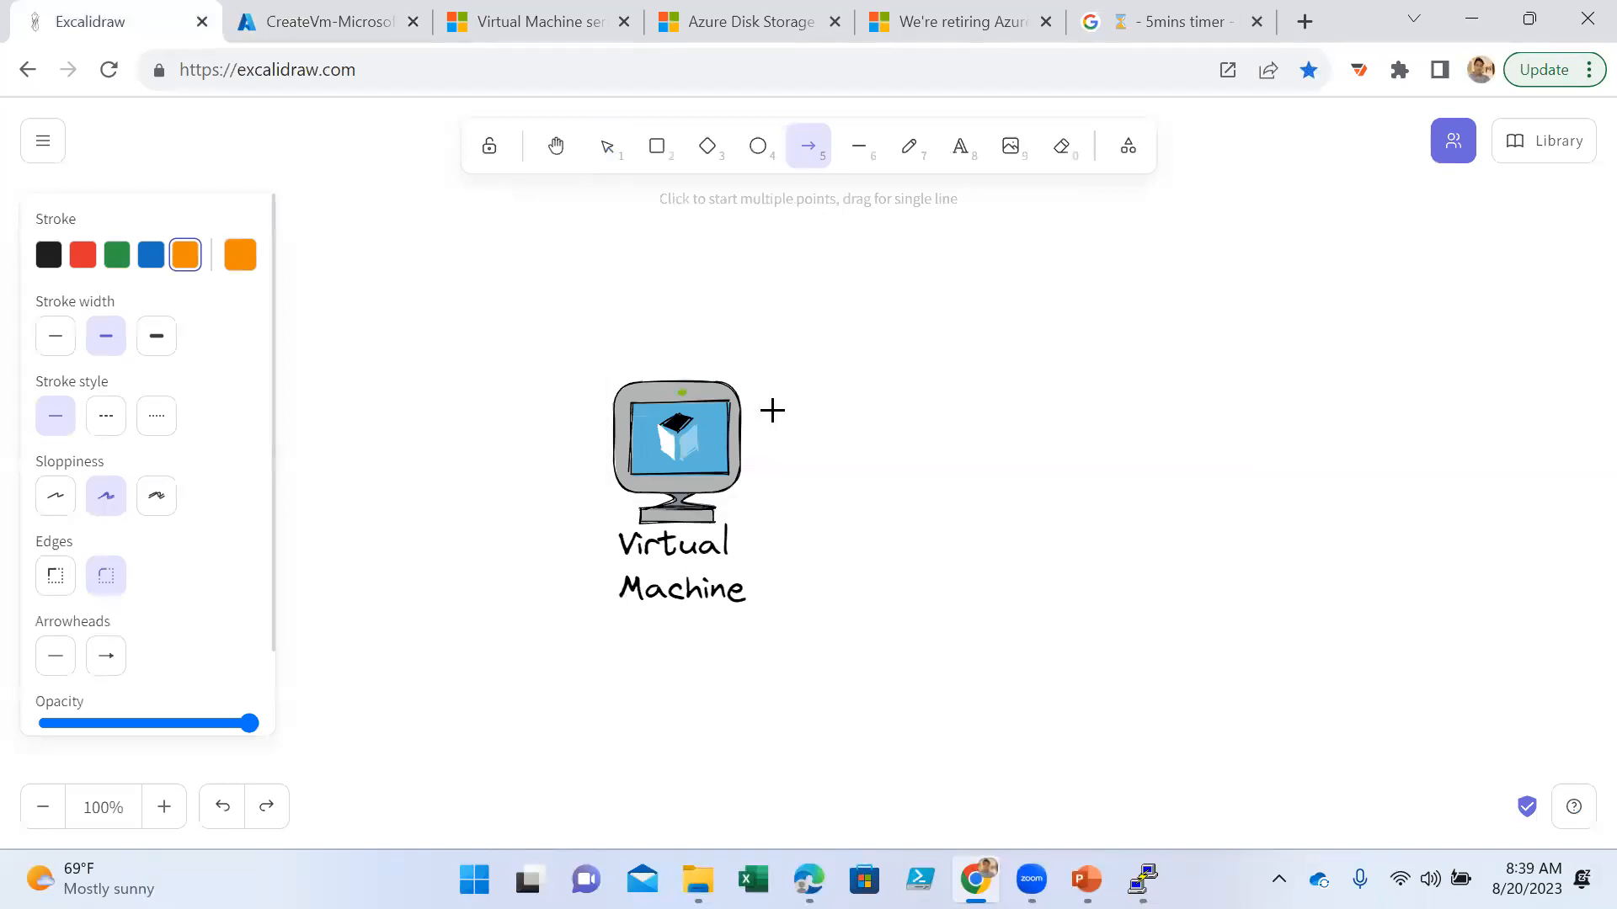
pyautogui.moveTo(754, 401); pyautogui.dragTo(1052, 393)
pyautogui.click(960, 150)
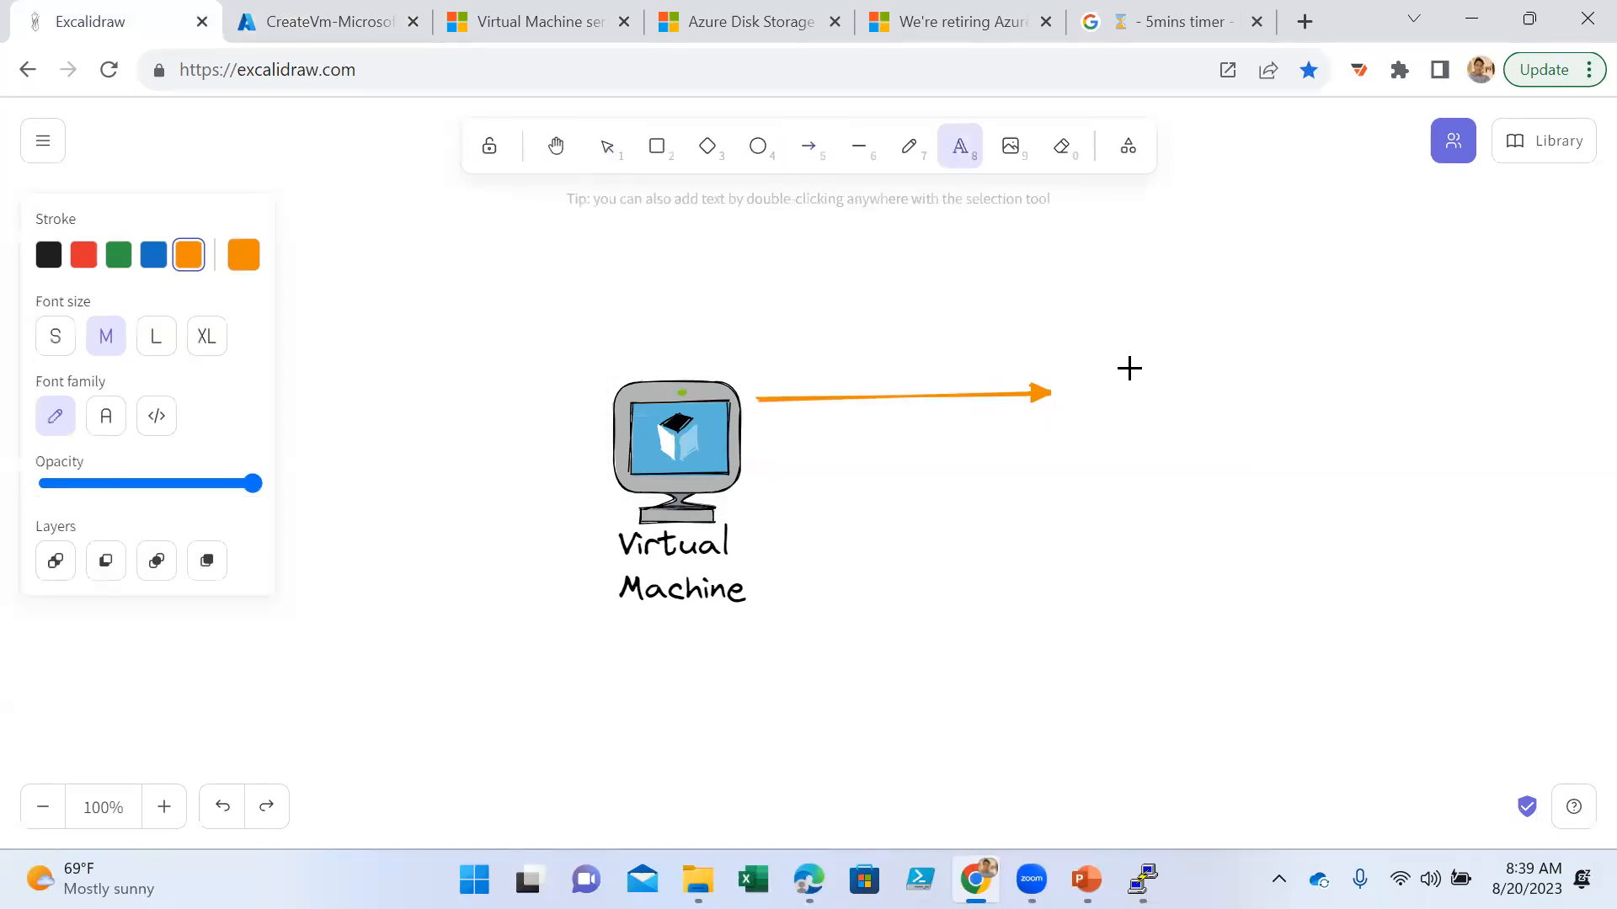
pyautogui.click(153, 254)
pyautogui.click(1103, 389)
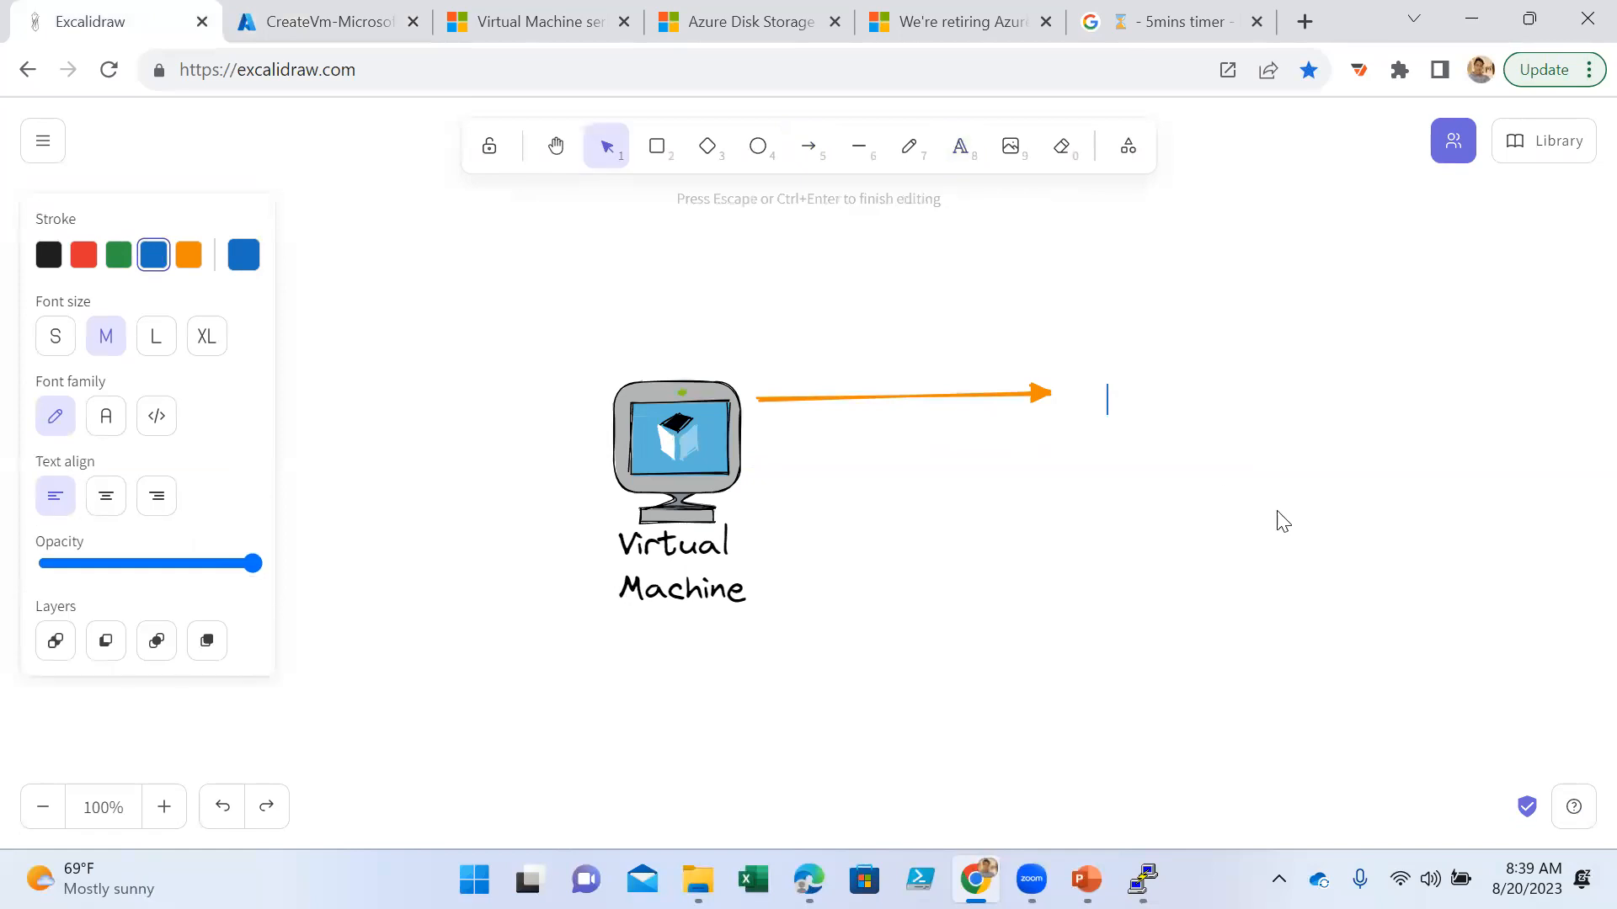
pyautogui.write('c: DR')
pyautogui.press('BackSpace')
pyautogui.press('BackSpace')
pyautogui.press('BackSpace')
pyautogui.press('BackSpace')
pyautogui.press('BackSpace')
pyautogui.write('c:drive')
pyautogui.press('Return')
pyautogui.write('D: Temp')
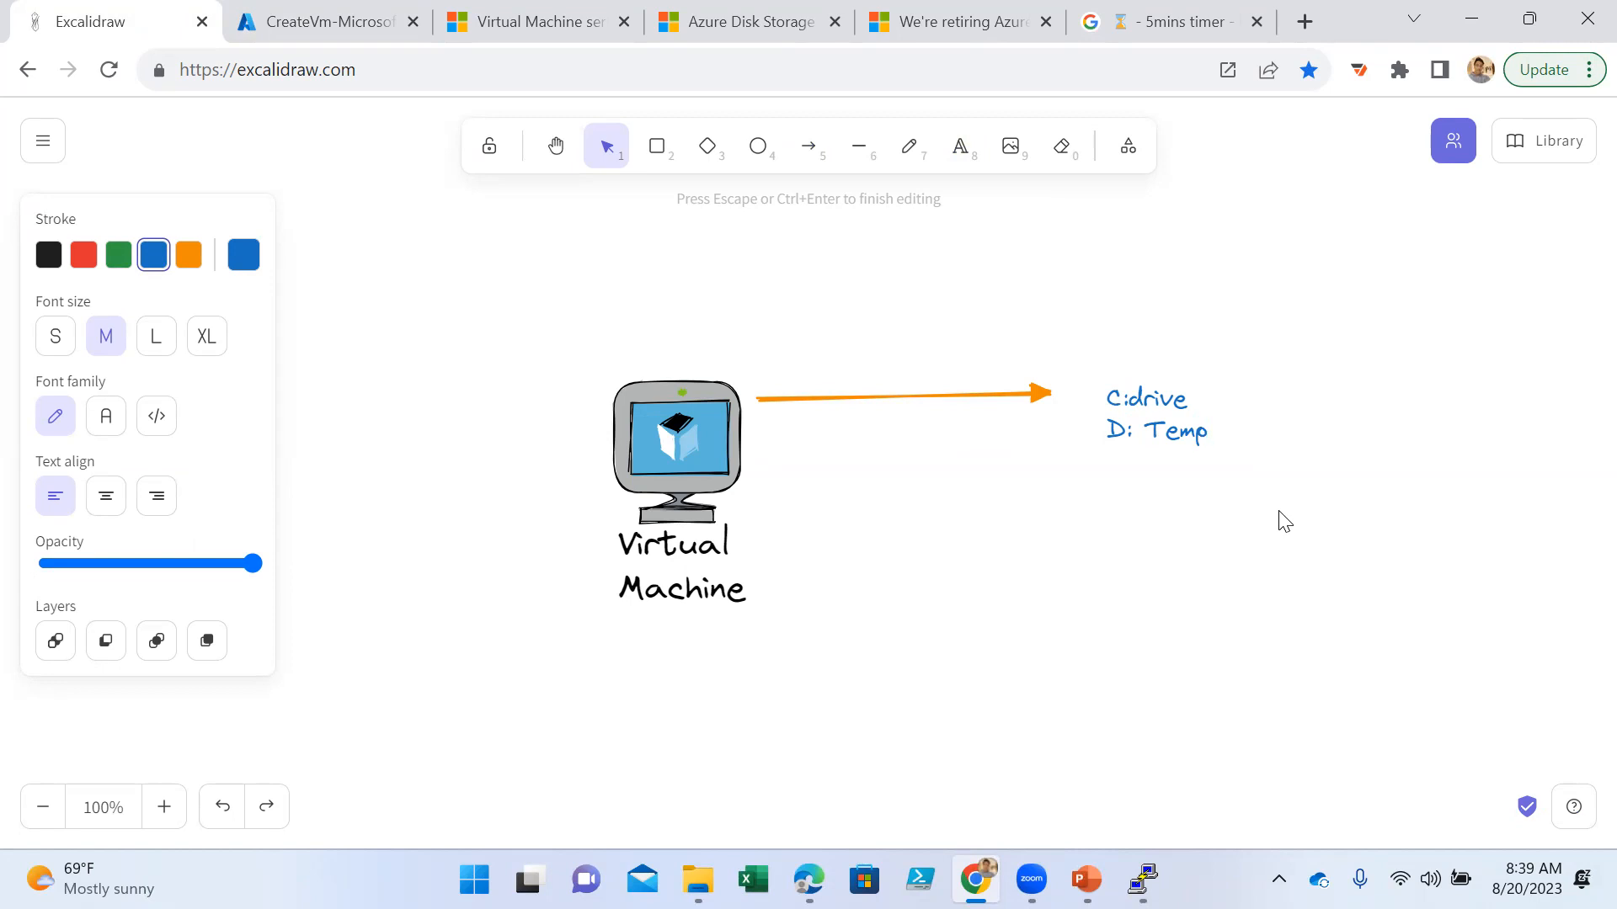
pyautogui.write('Data disk')
pyautogui.moveTo(1204, 400); pyautogui.dragTo(1104, 400)
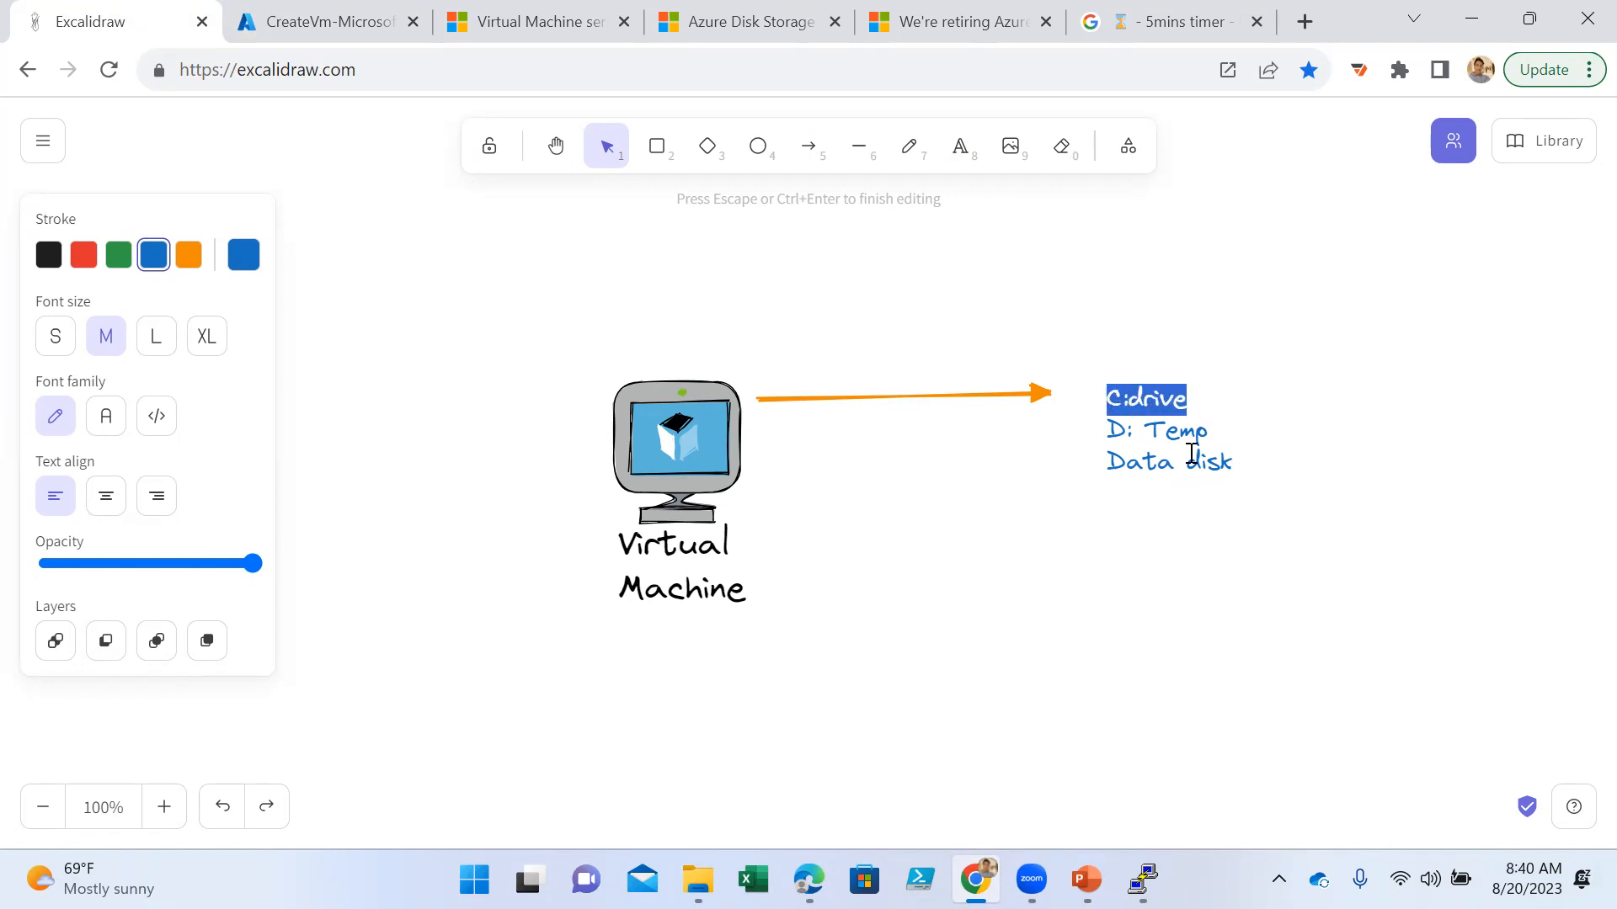
pyautogui.moveTo(1212, 431); pyautogui.dragTo(1101, 440)
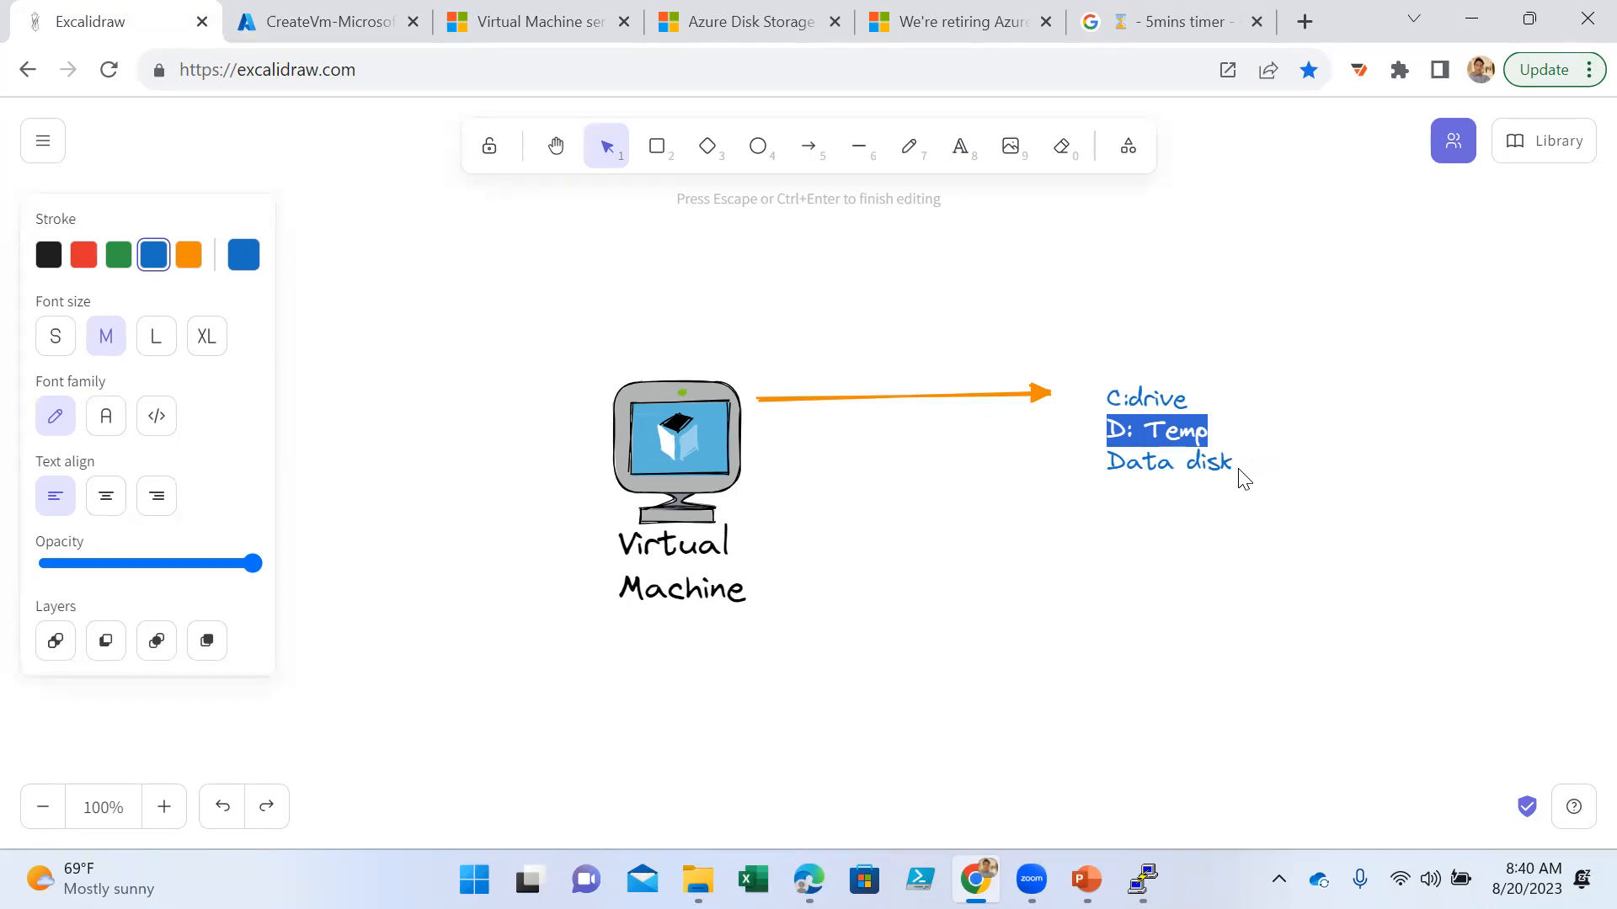
# - Switch to the Azure portal and open the Connect page of the newly deployed Win-Server virtual machine
pyautogui.click(311, 20)
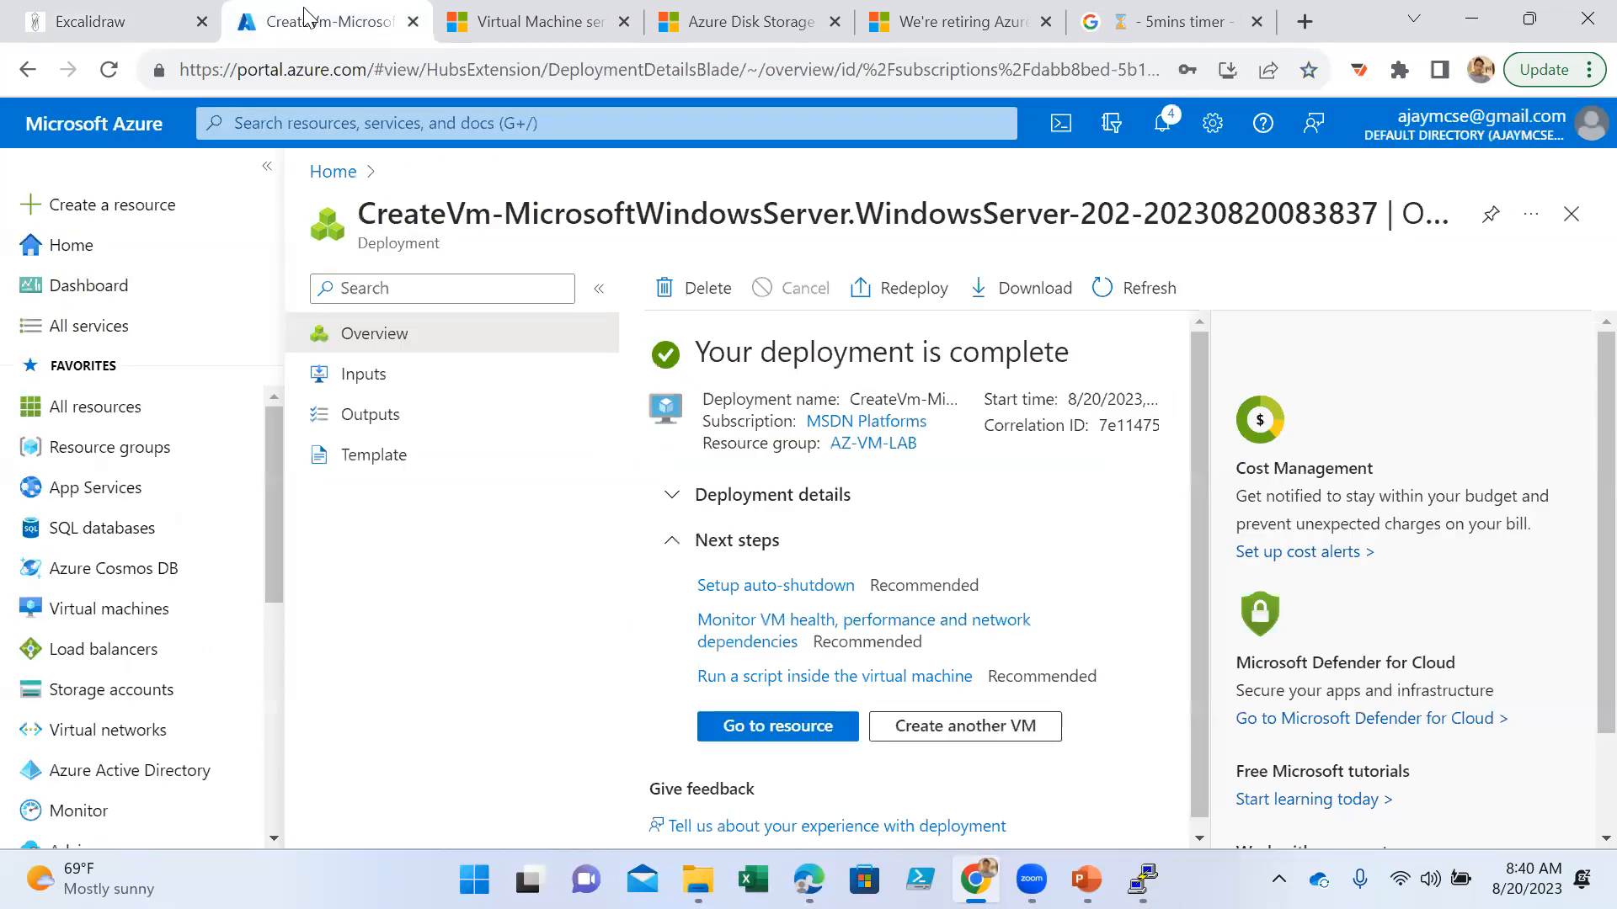
pyautogui.click(764, 728)
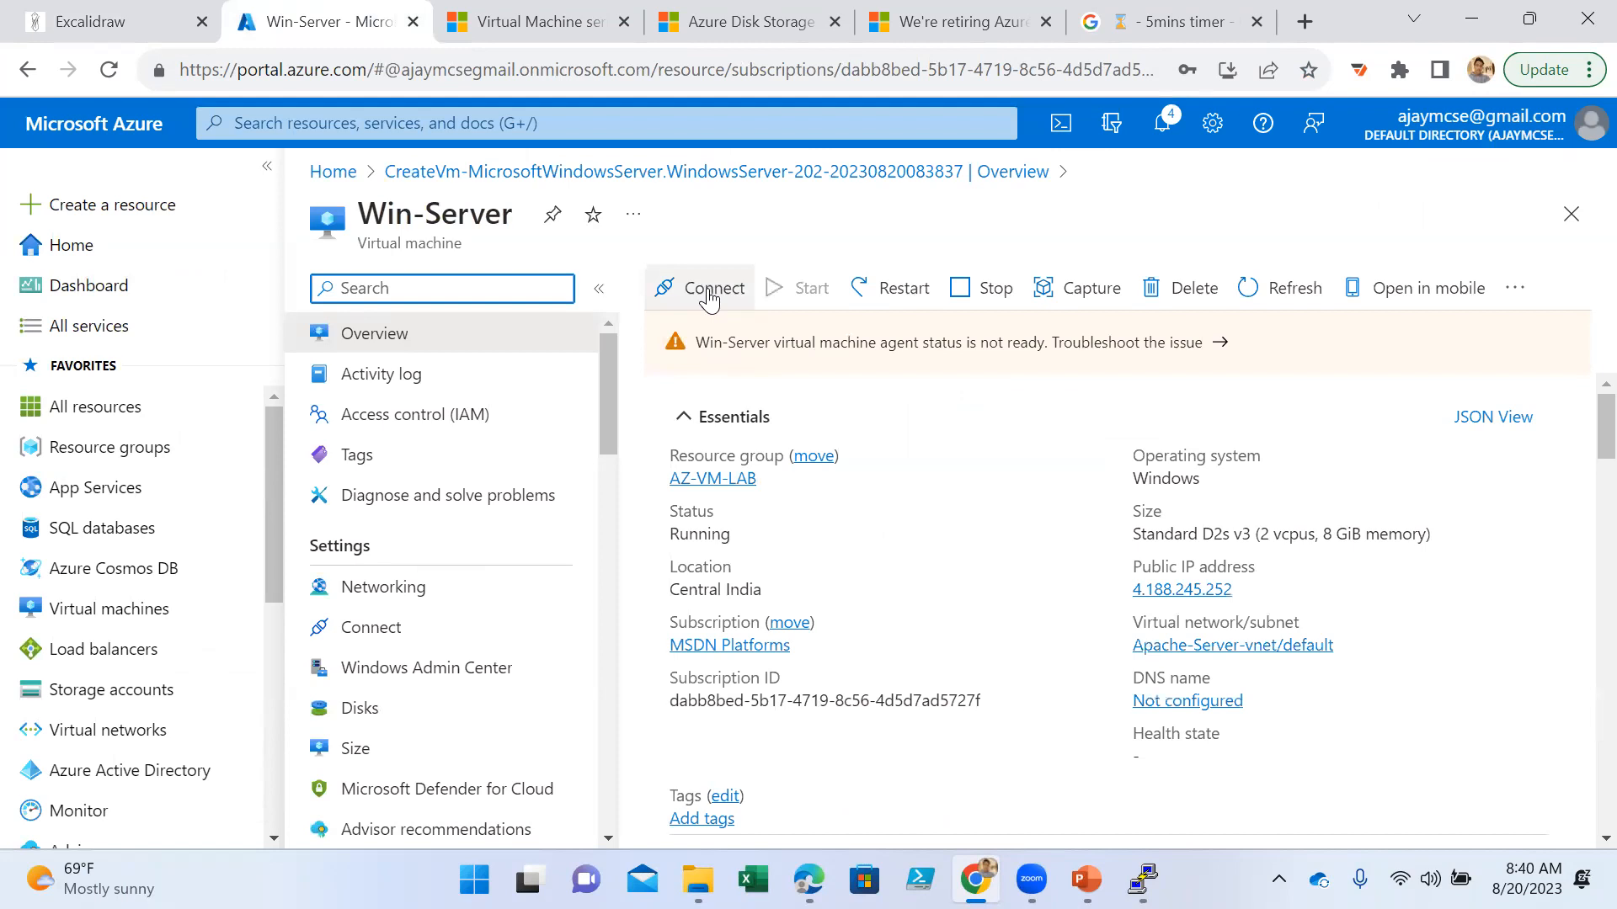
pyautogui.click(710, 295)
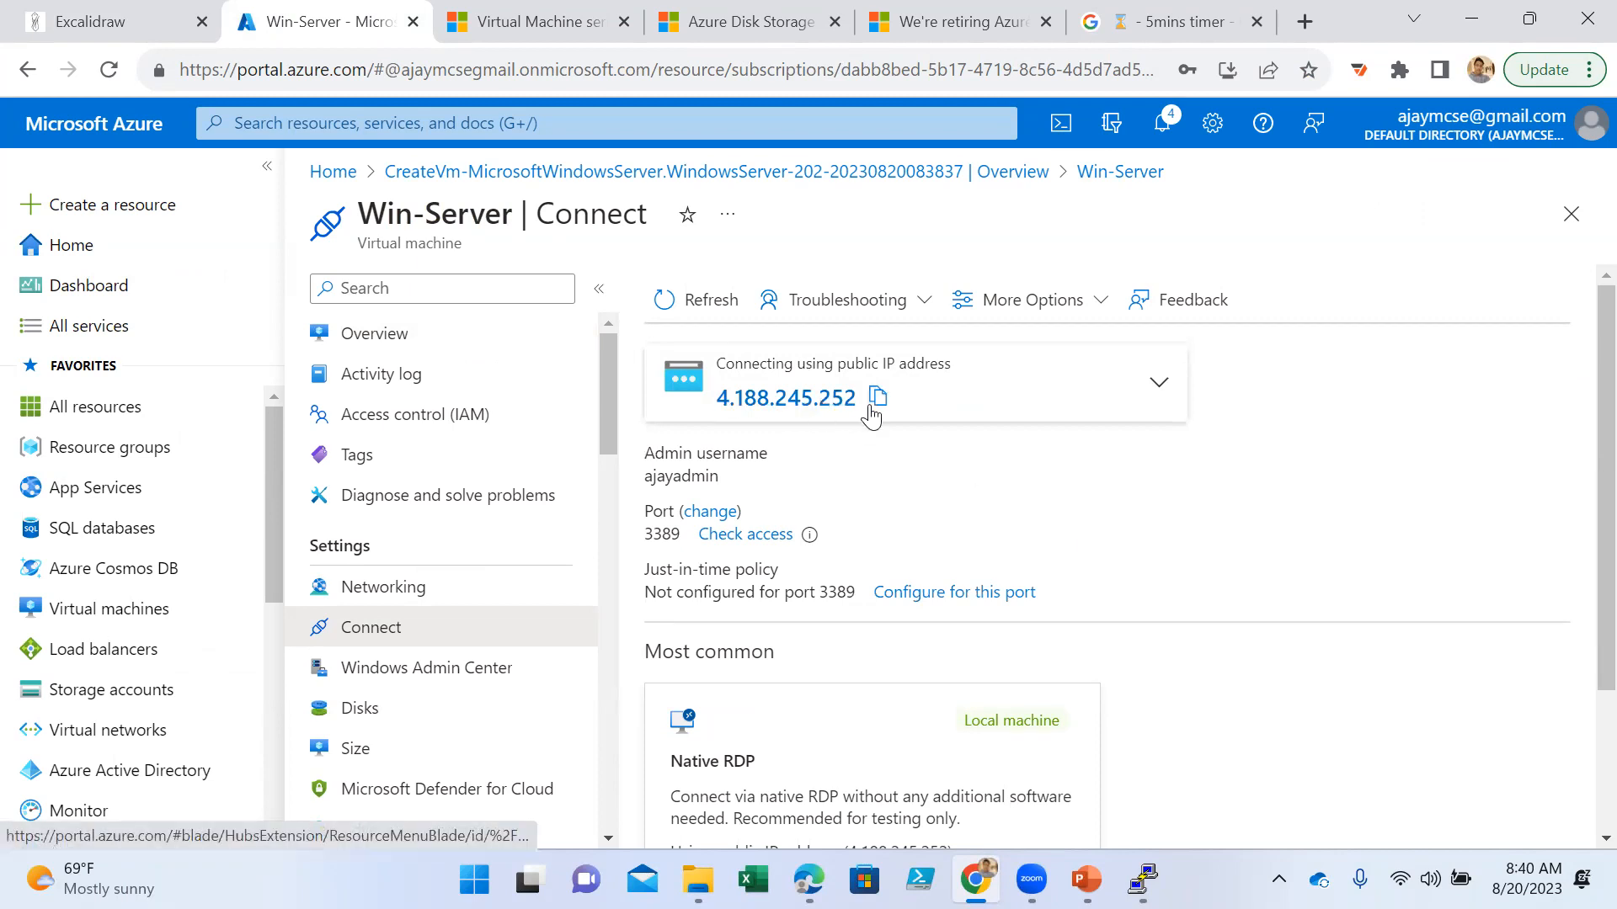
# - Copy Win-Server's public IP address, run mstsc and try to connect to the copied address with Remote Desktop Connection
pyautogui.click(877, 399)
pyautogui.press('Escape')
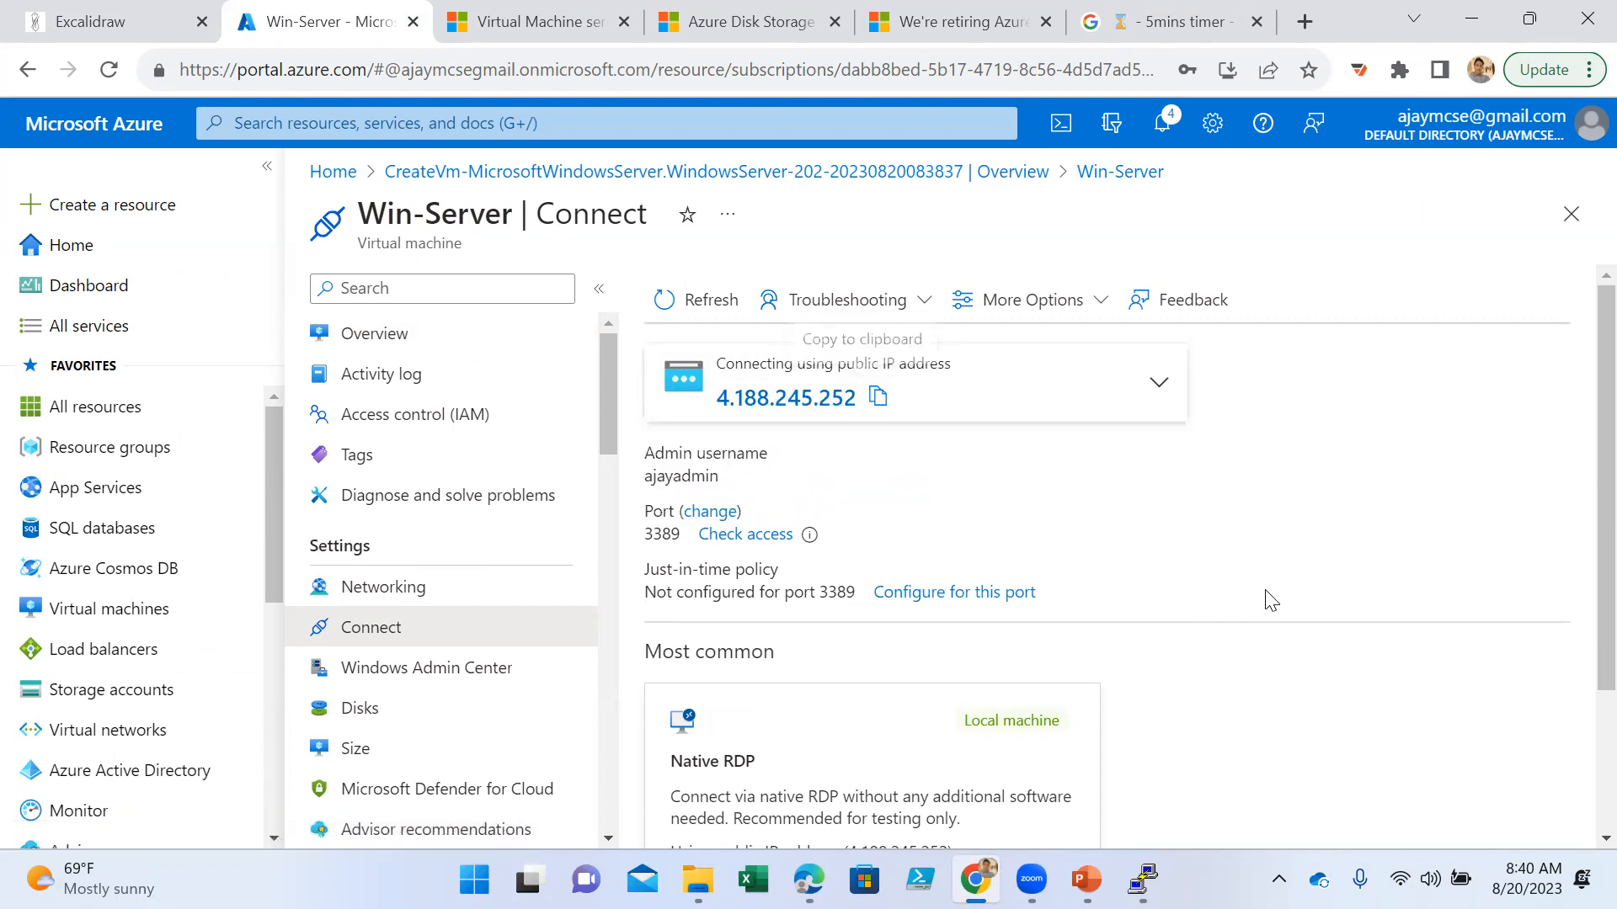
pyautogui.press('super+r')
pyautogui.write('mst')
pyautogui.press('Down')
pyautogui.press('Down')
pyautogui.press('Return')
pyautogui.hotkey('ctrl', 'v')
pyautogui.press('Return')
pyautogui.press('Return')
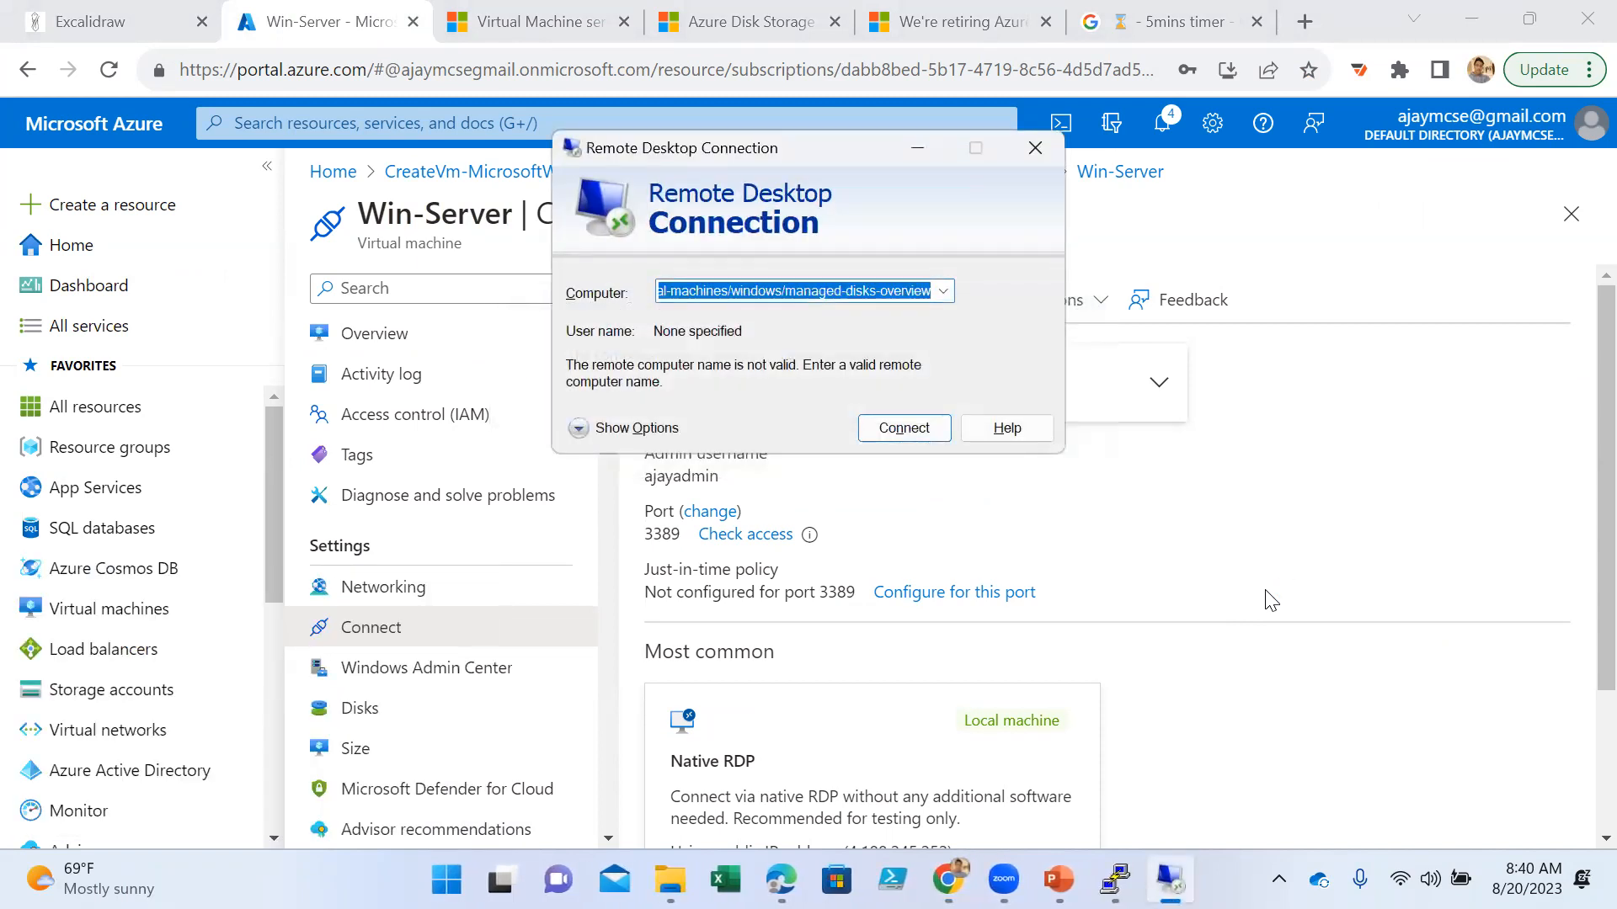
# - Retry copying the public IP address into a new Remote Desktop Connection window, and close the window
pyautogui.click(1271, 600)
pyautogui.click(966, 404)
pyautogui.click(874, 406)
pyautogui.press('super+r')
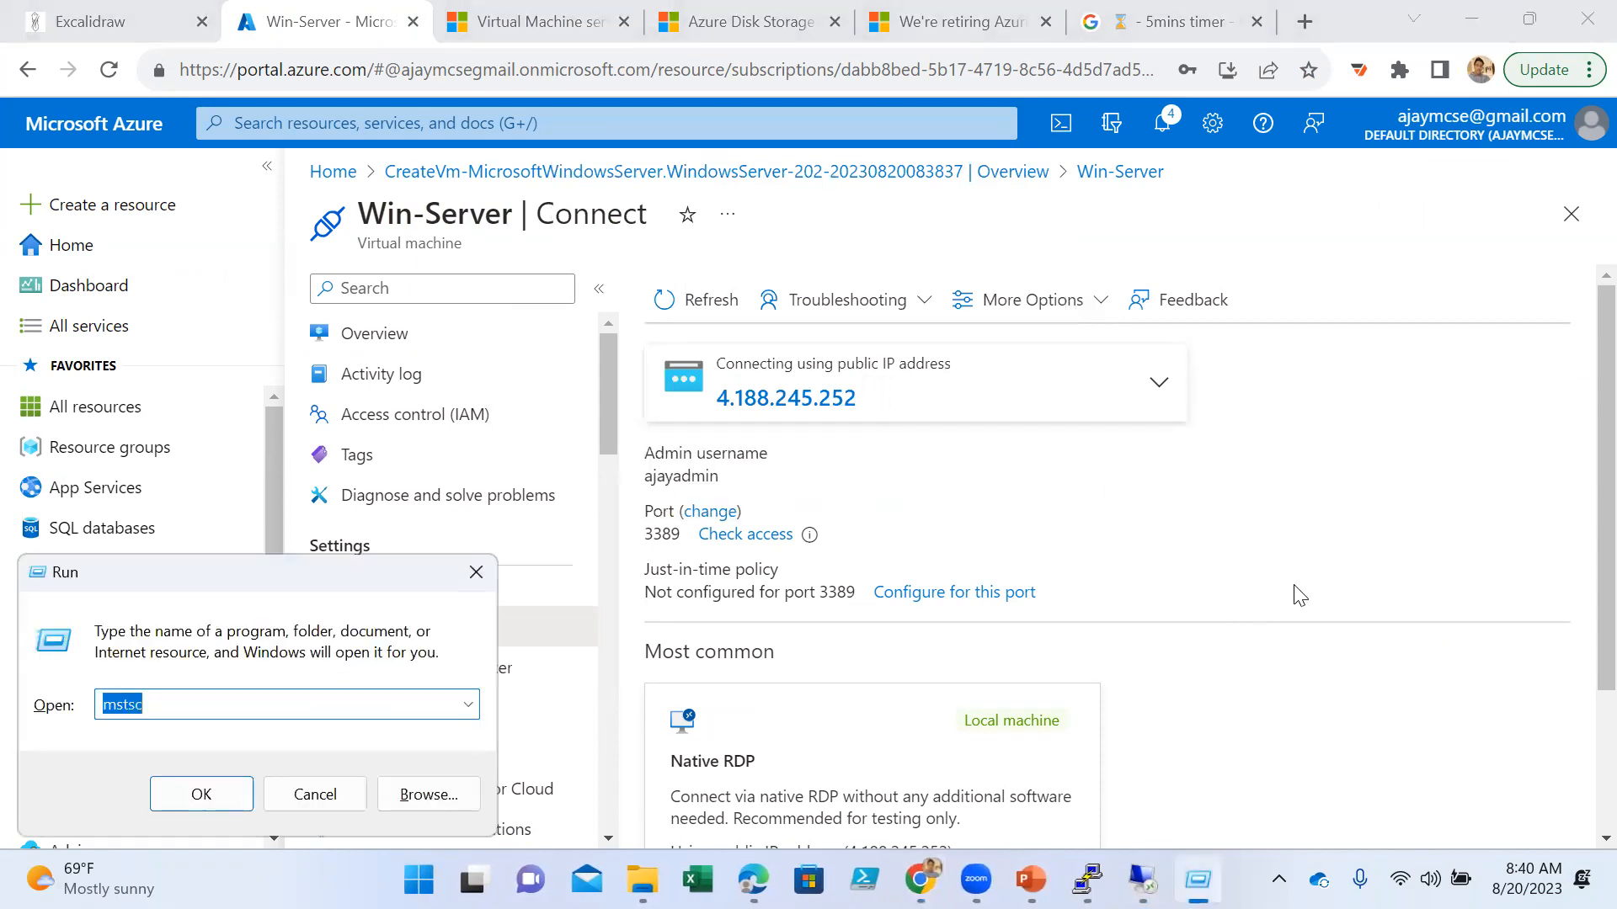
pyautogui.press('Return')
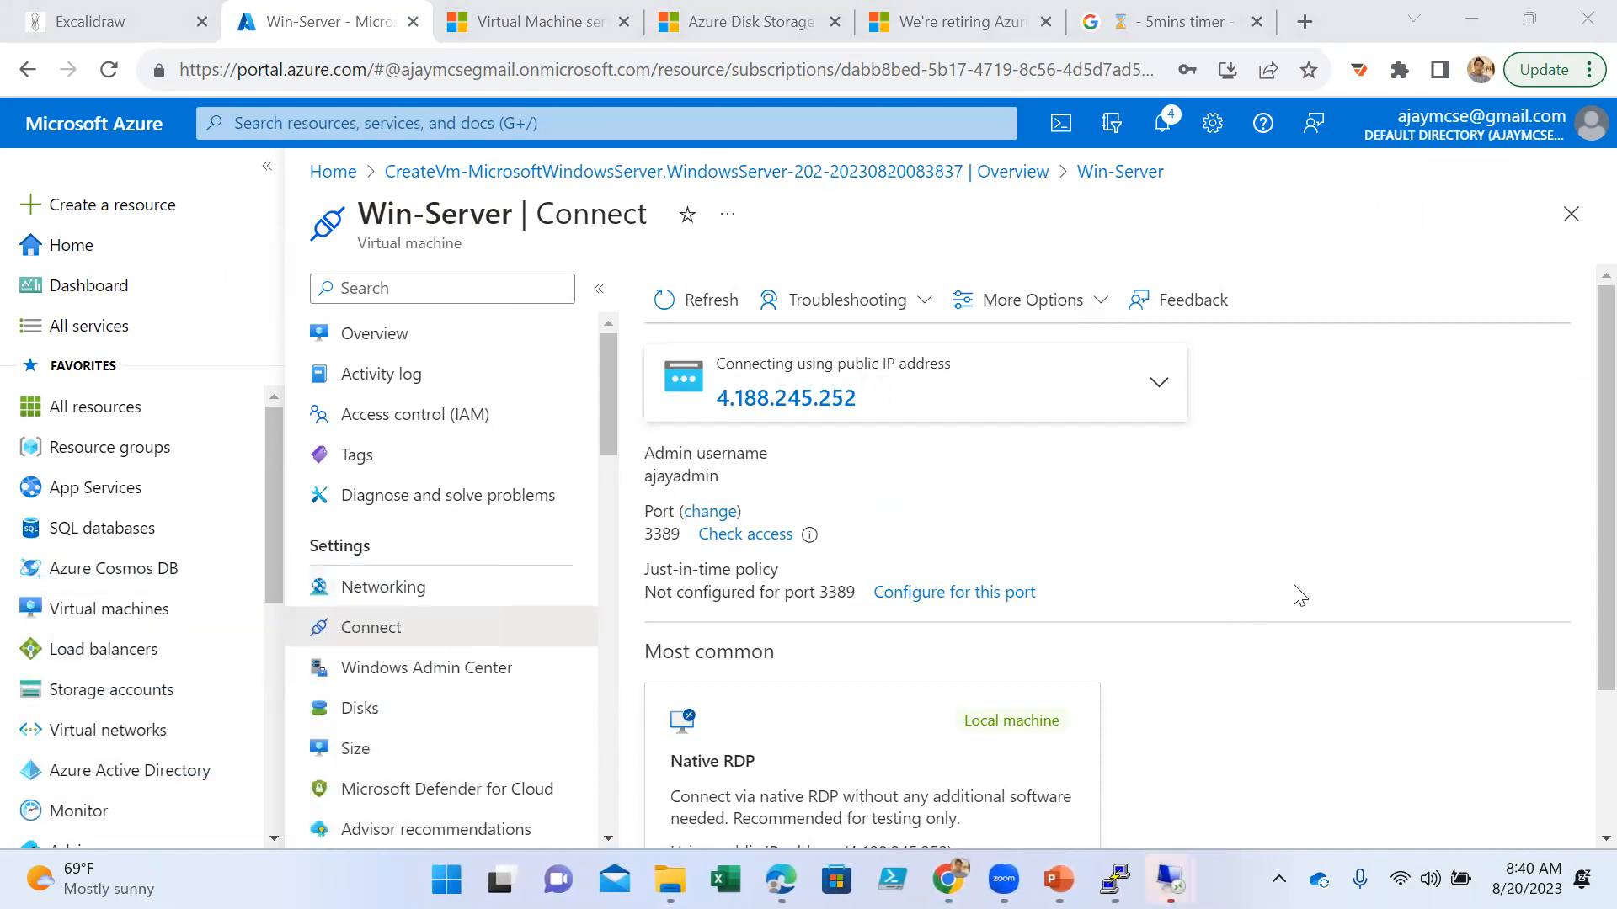
pyautogui.moveTo(1170, 880)
pyautogui.click(1265, 807)
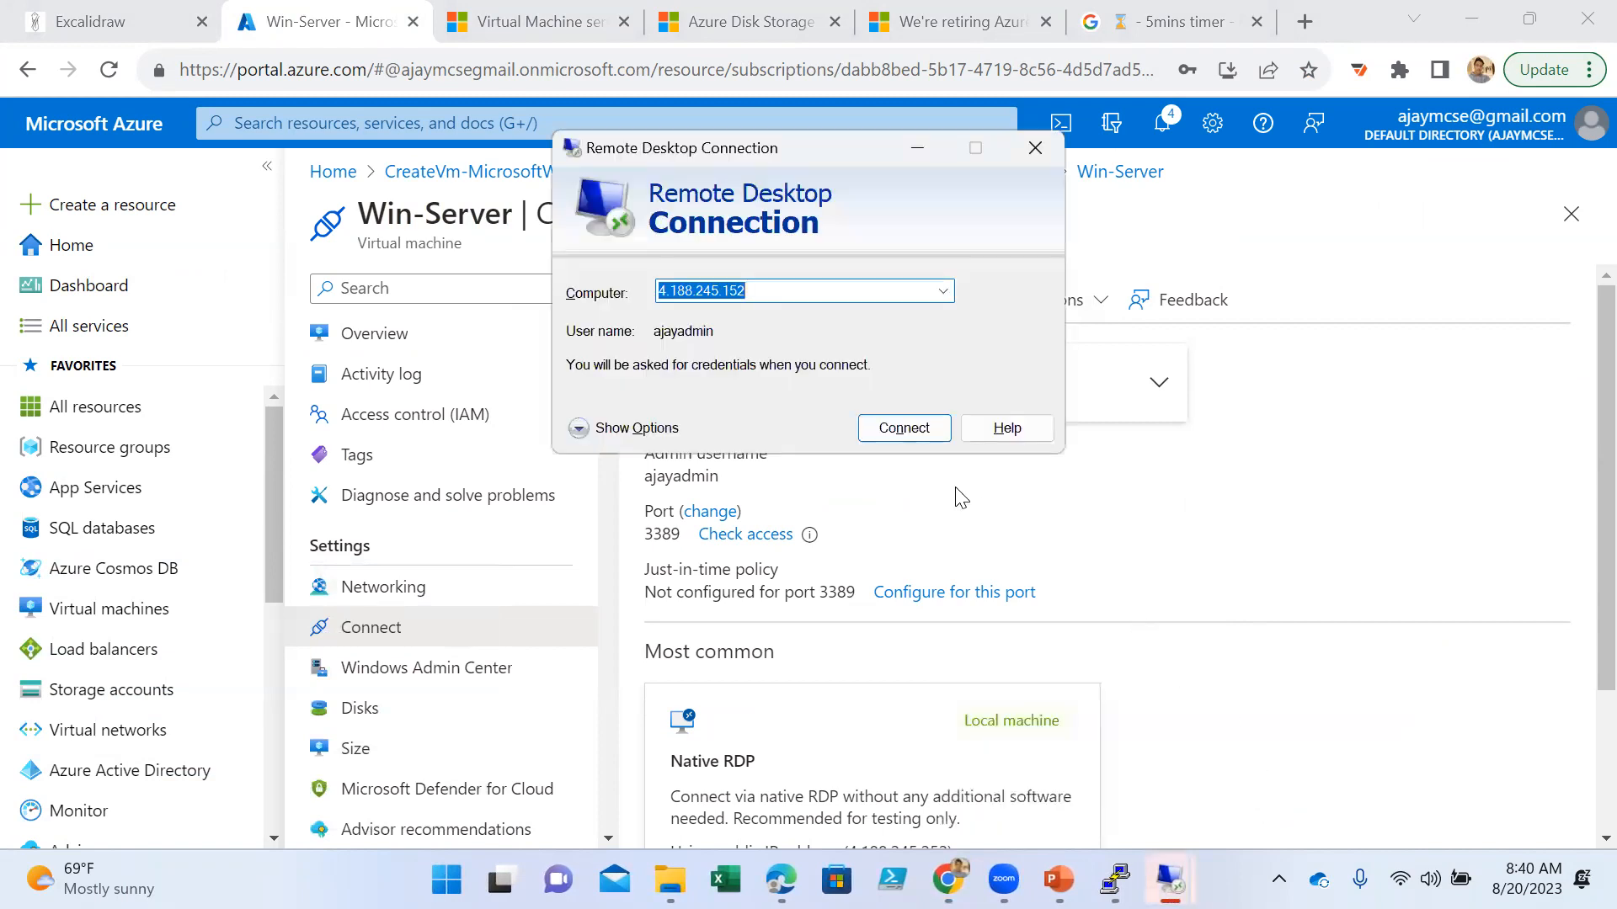
pyautogui.hotkey('ctrl', 'v')
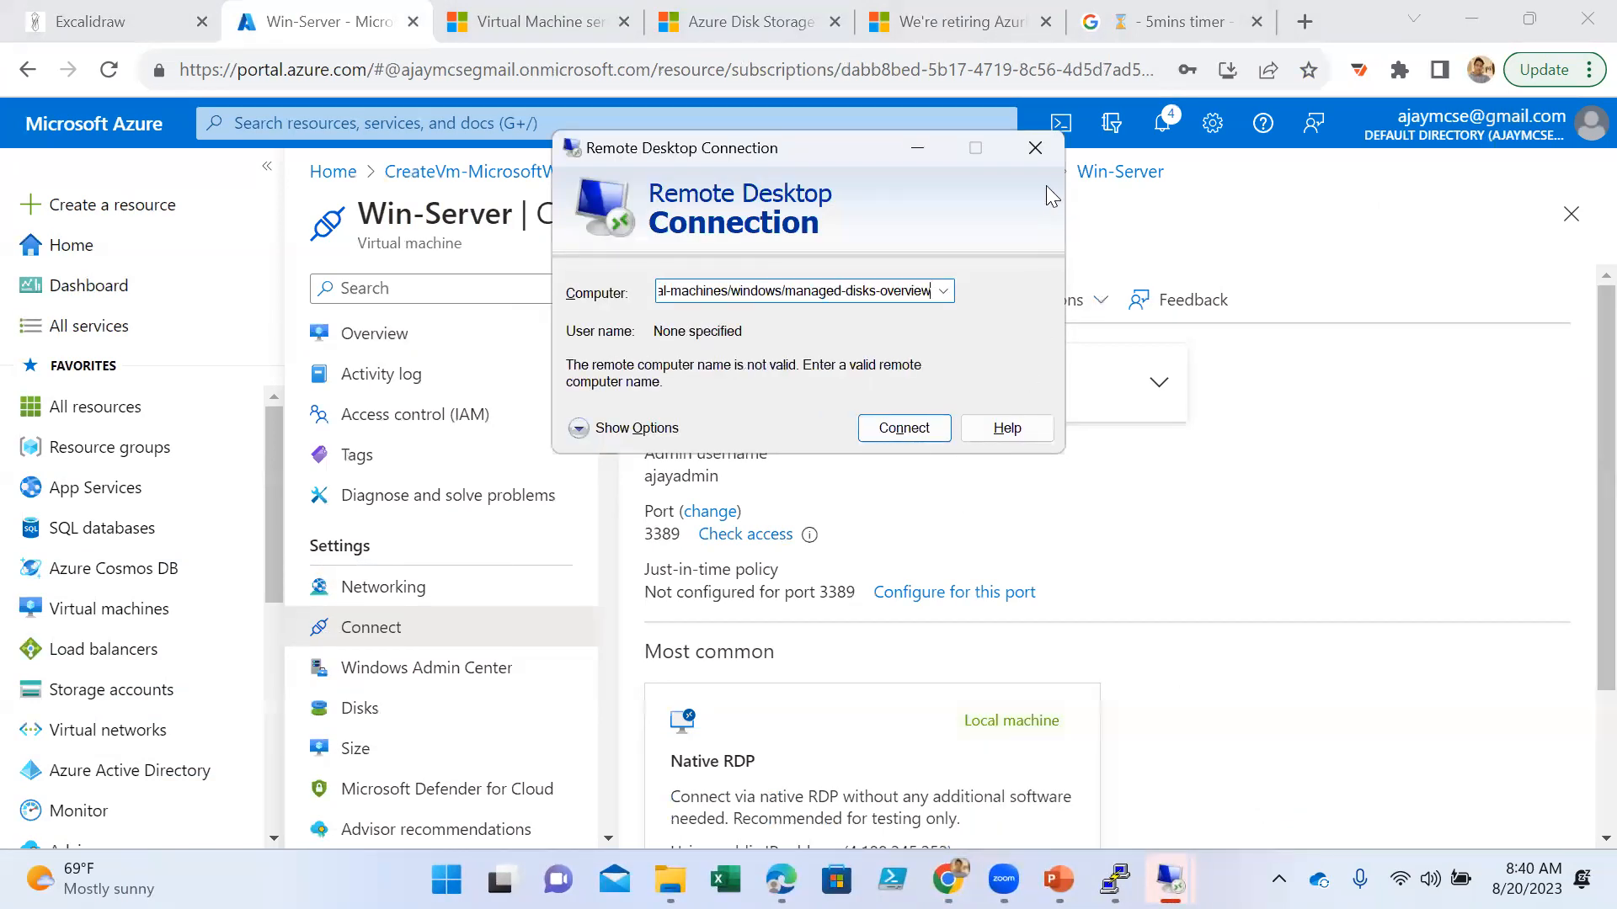
pyautogui.click(1035, 148)
pyautogui.click(881, 399)
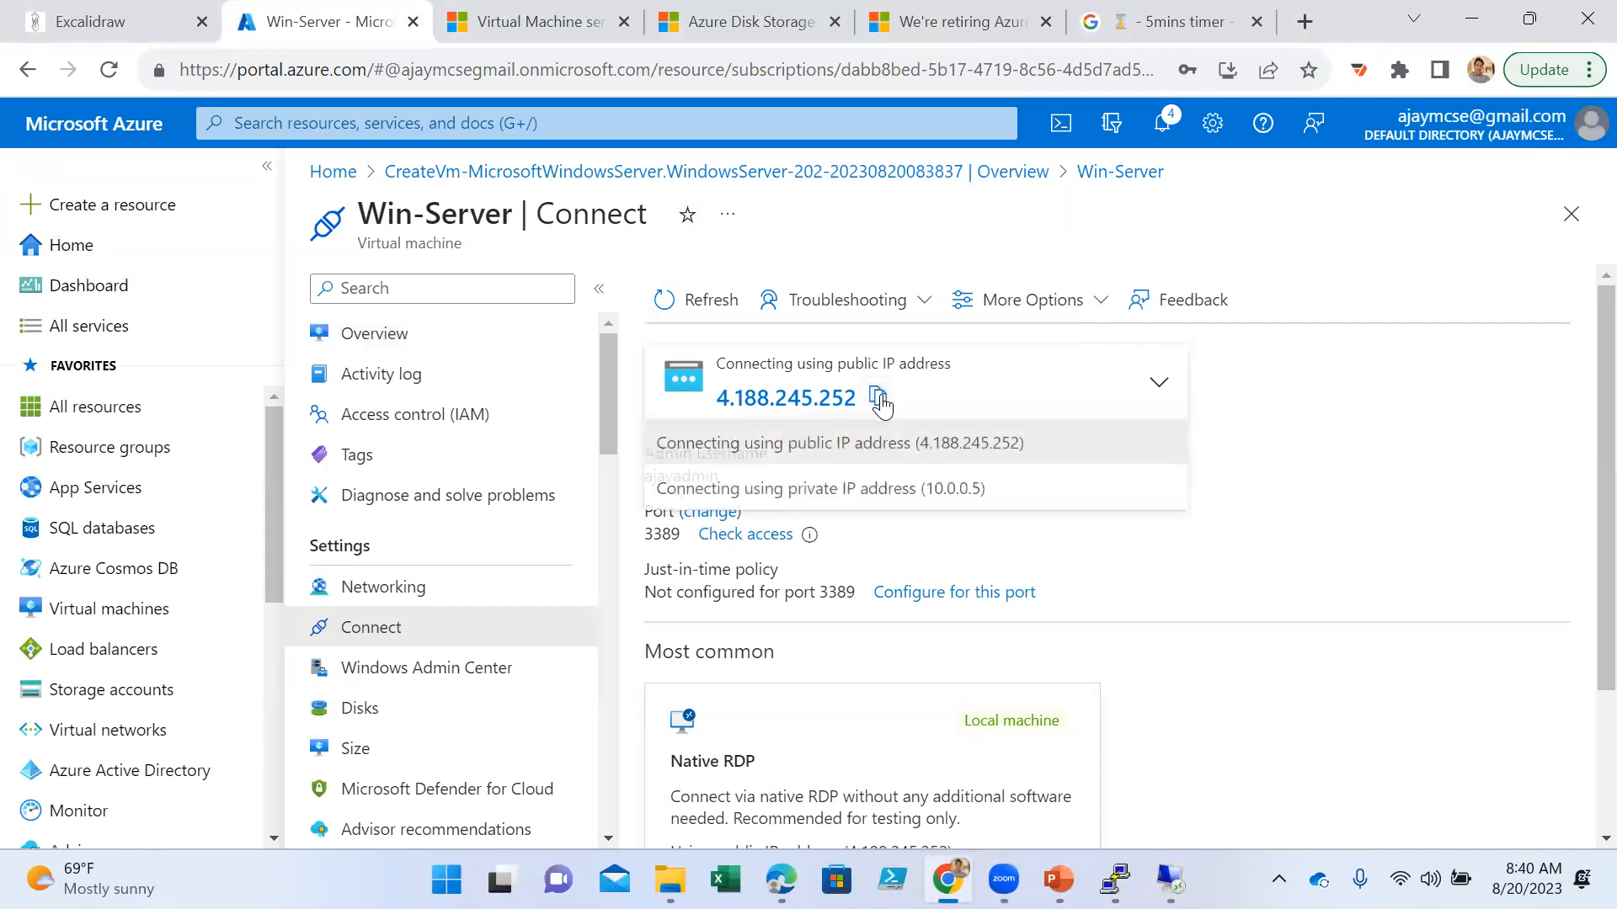
pyautogui.click(993, 539)
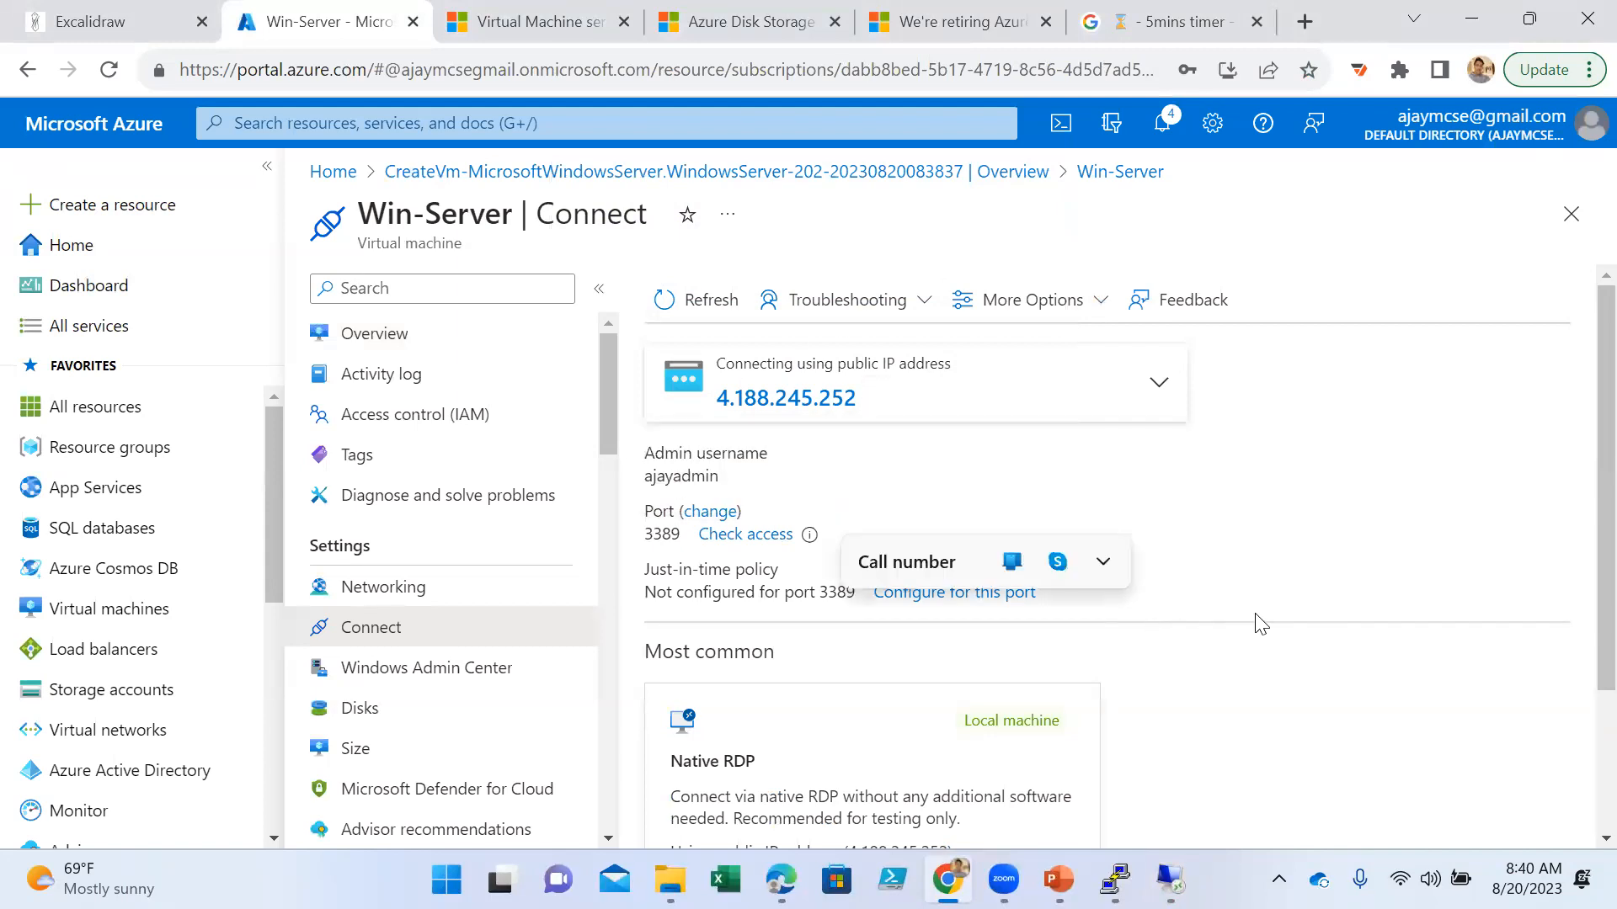
# - Download Win-Server's RDP file from the Native RDP option and start the remote connection with it
pyautogui.scroll(-2, 1111, 619)
pyautogui.click(718, 734)
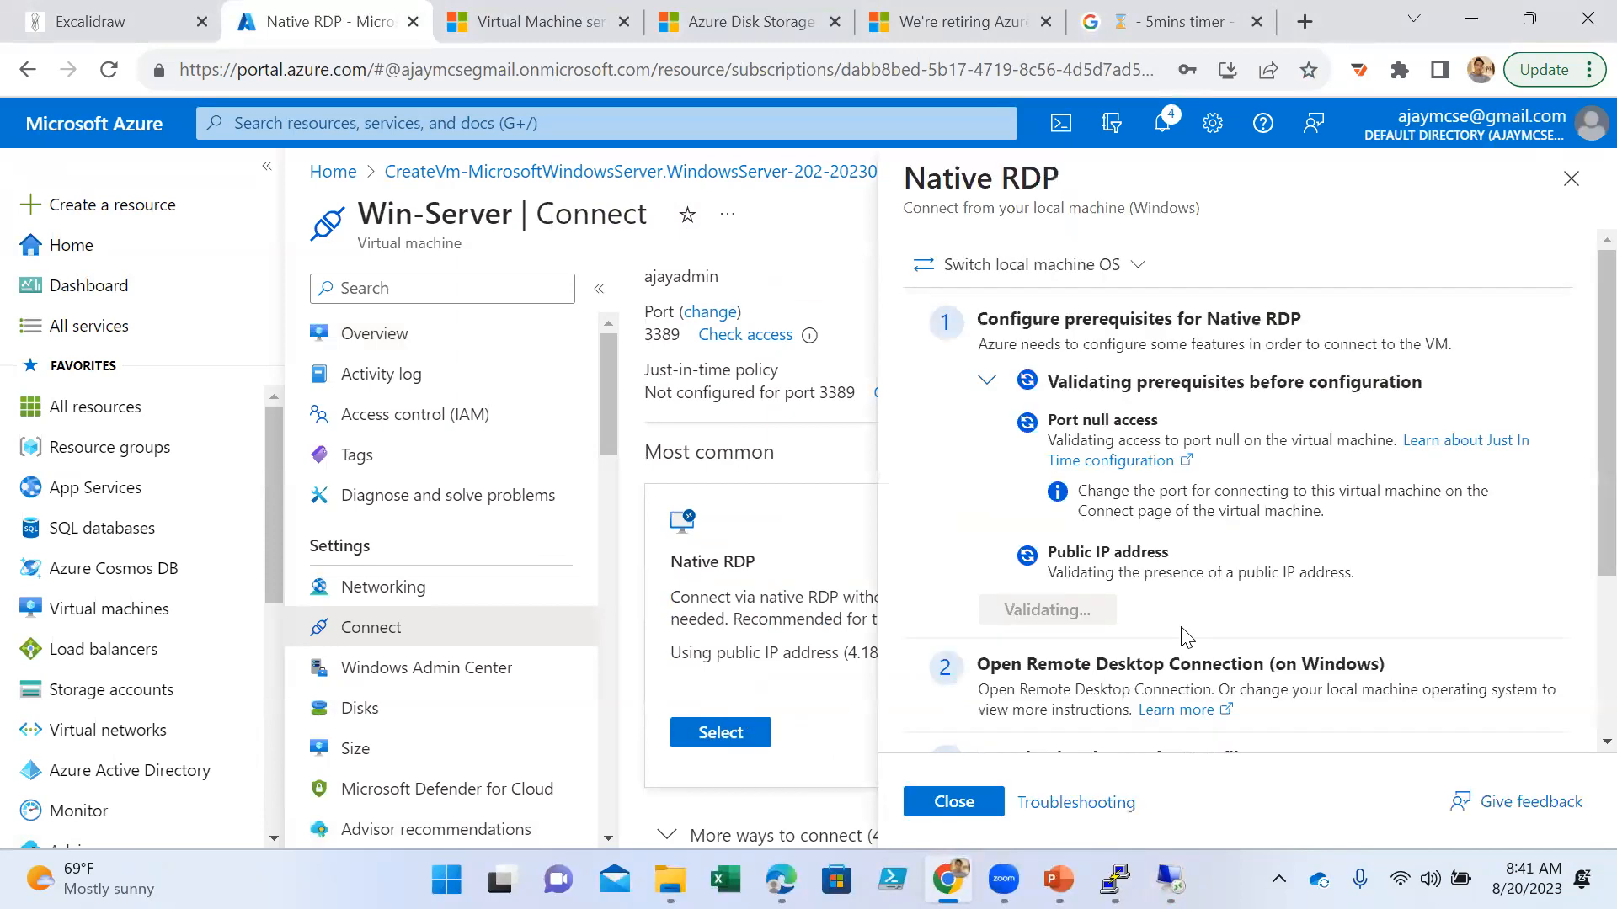
pyautogui.scroll(-3, 1112, 631)
pyautogui.click(1104, 625)
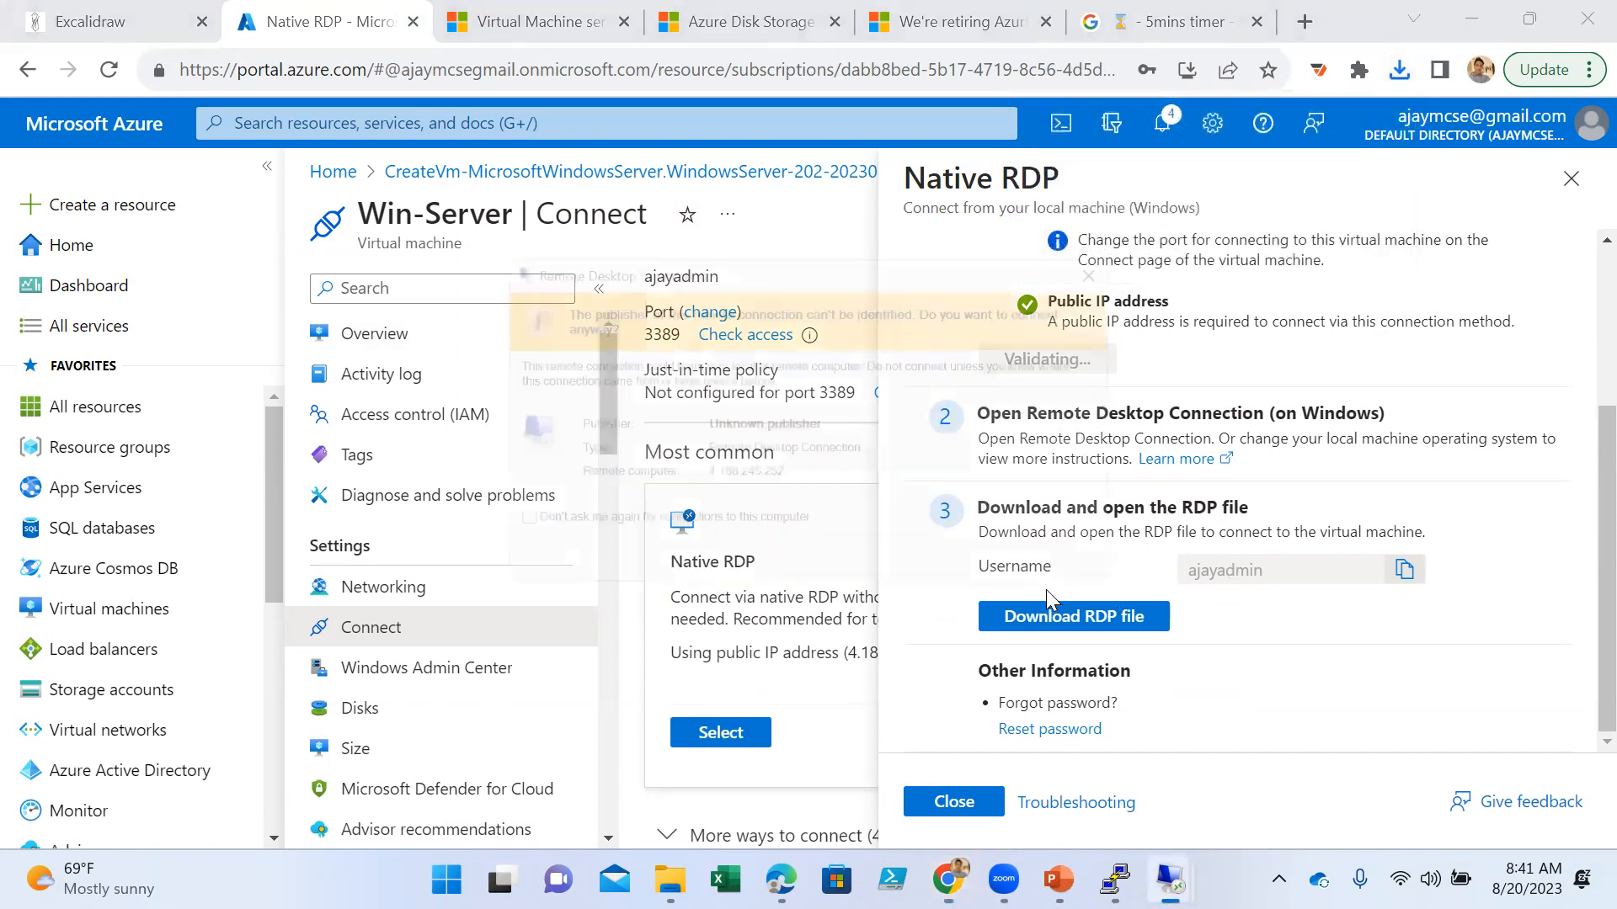
pyautogui.click(982, 570)
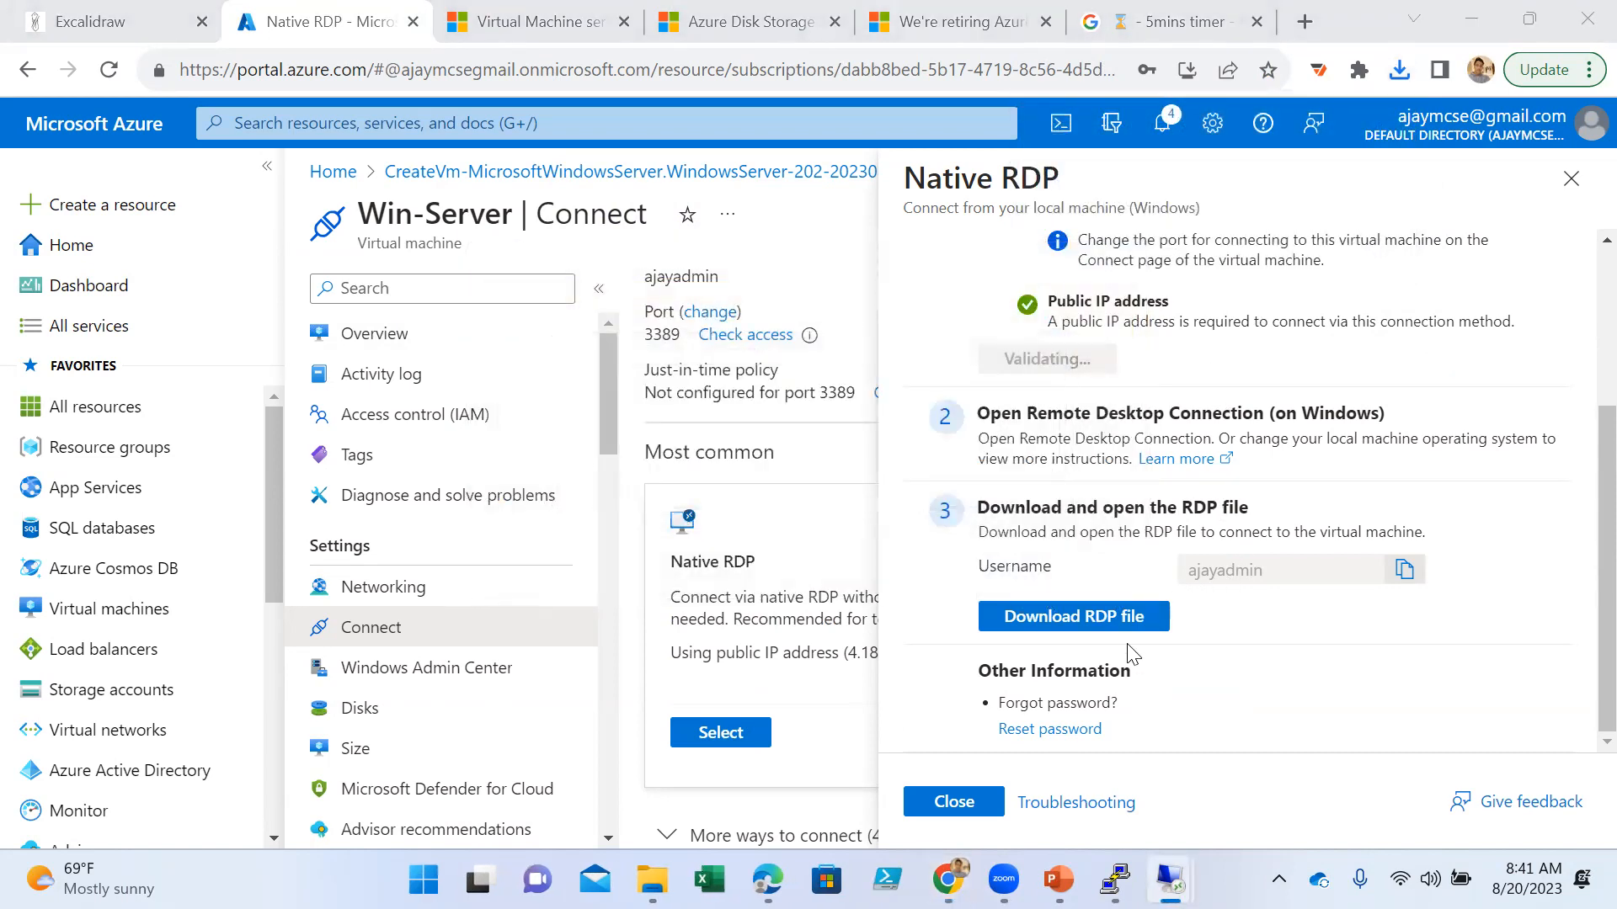
# - Sign in to the Win-Server remote session with the administrator username and password, accept the untrusted certificate and allow network discovery
pyautogui.write('ajayadmin')
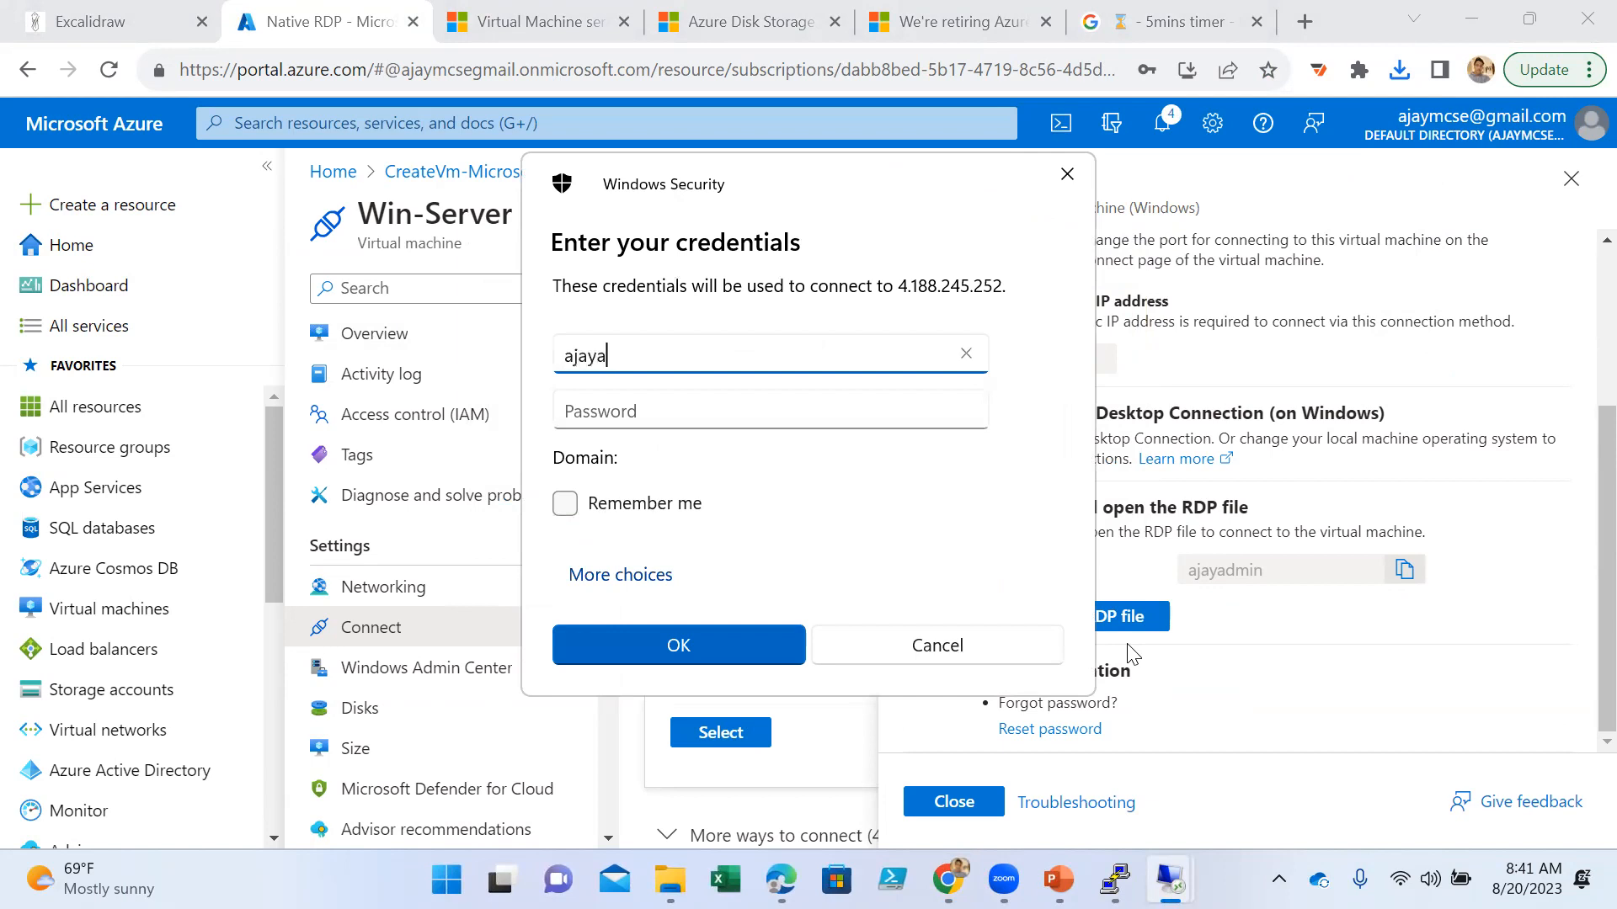
pyautogui.press('Tab')
pyautogui.write('••••')
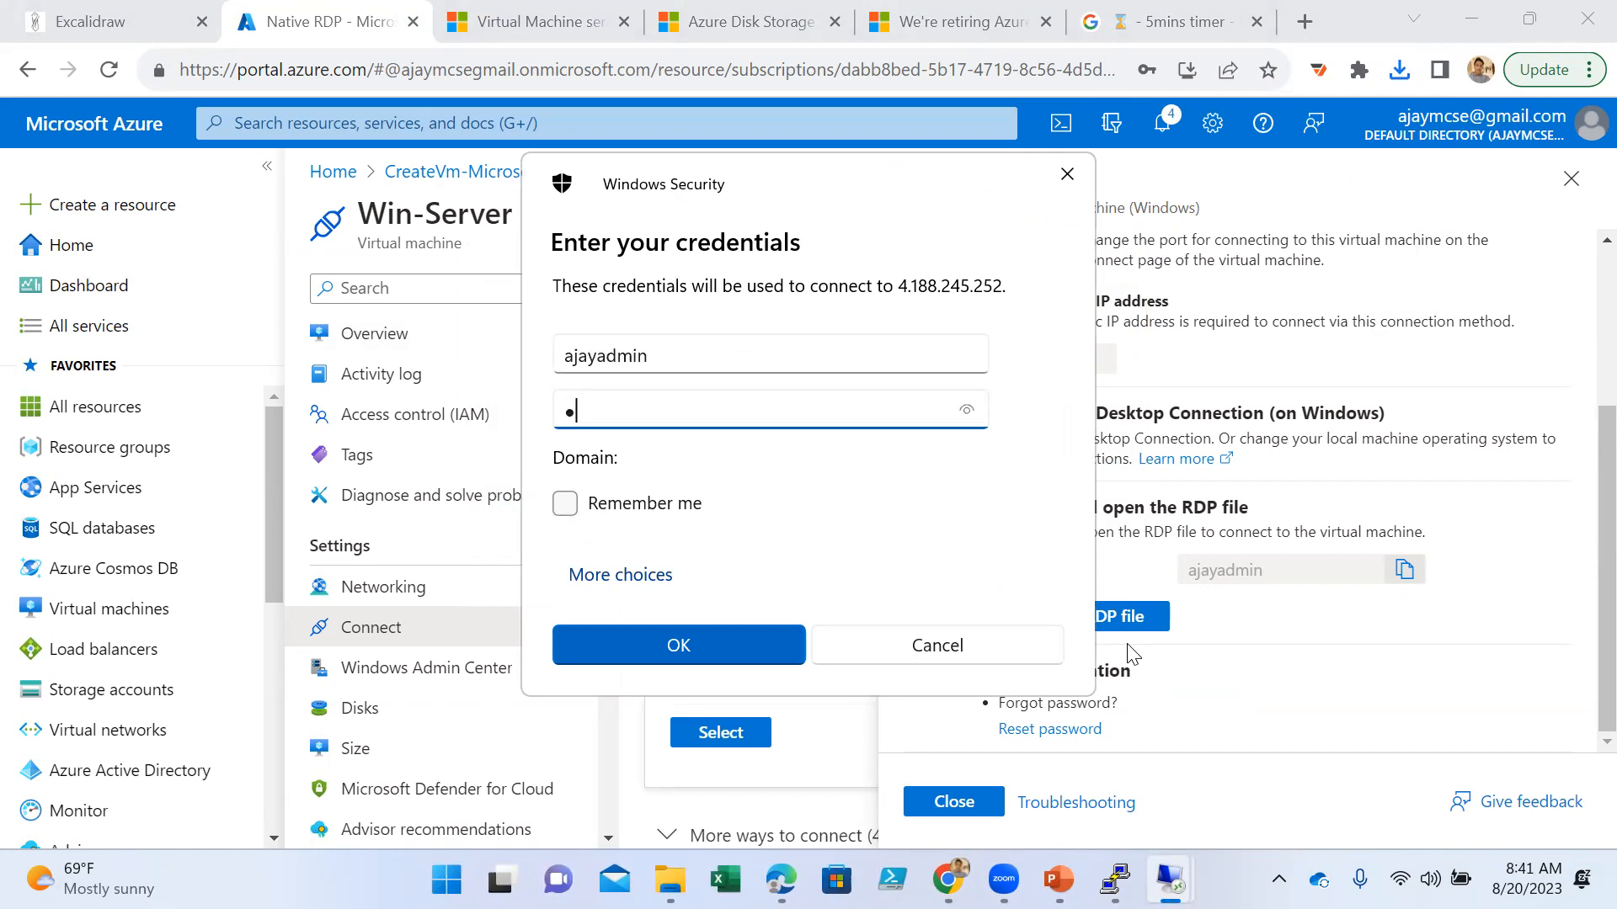
pyautogui.write('••••••••••••')
pyautogui.press('Return')
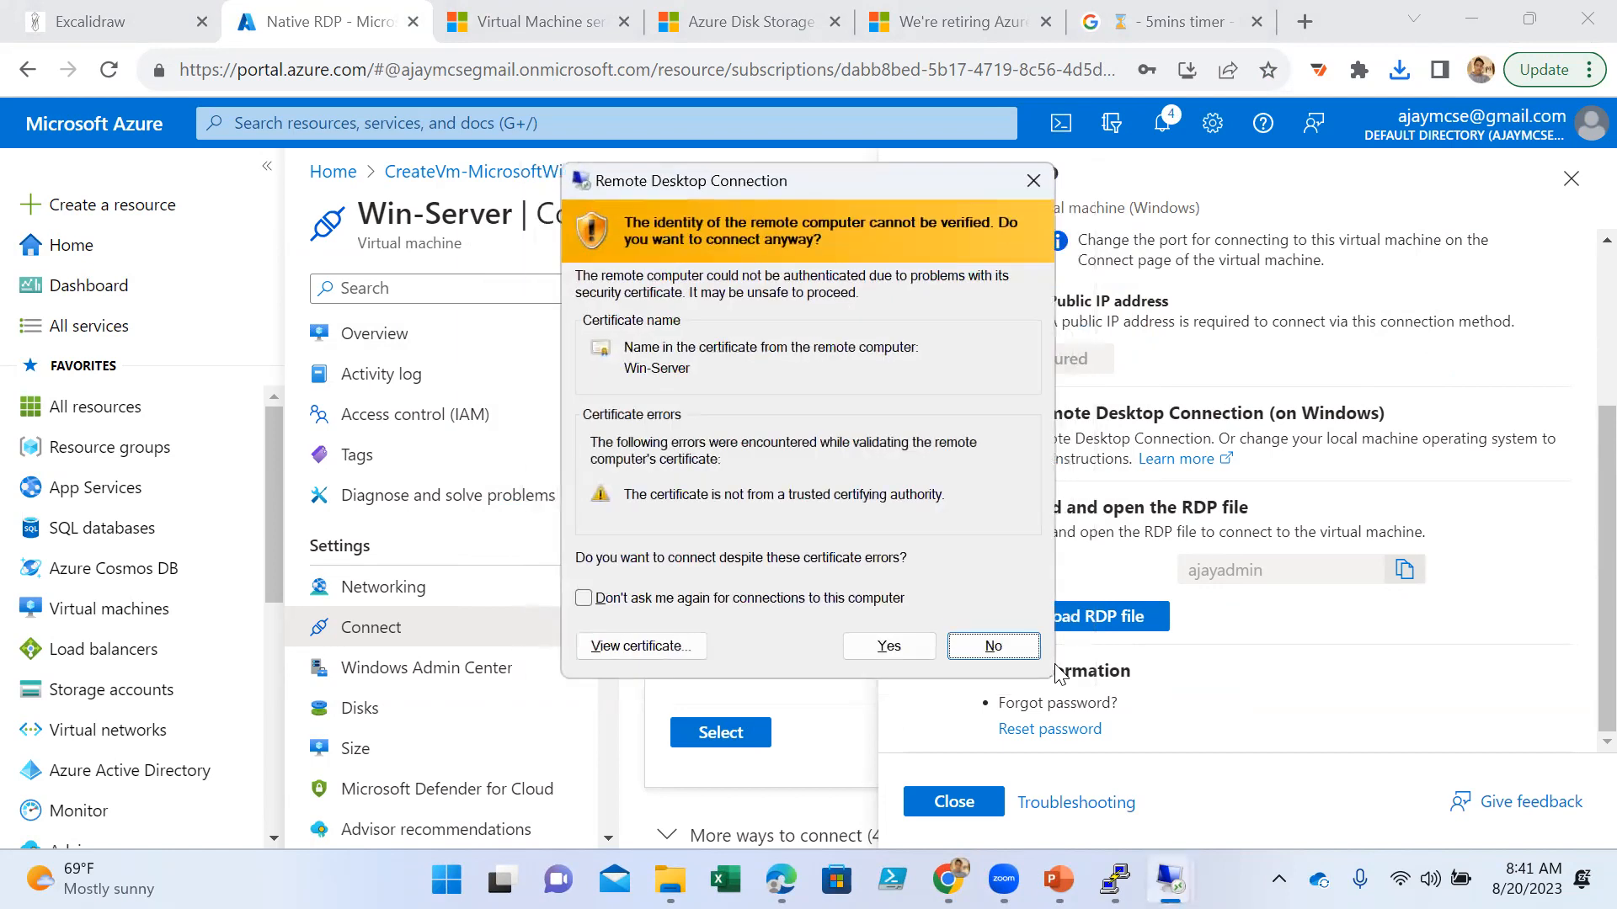
pyautogui.click(914, 644)
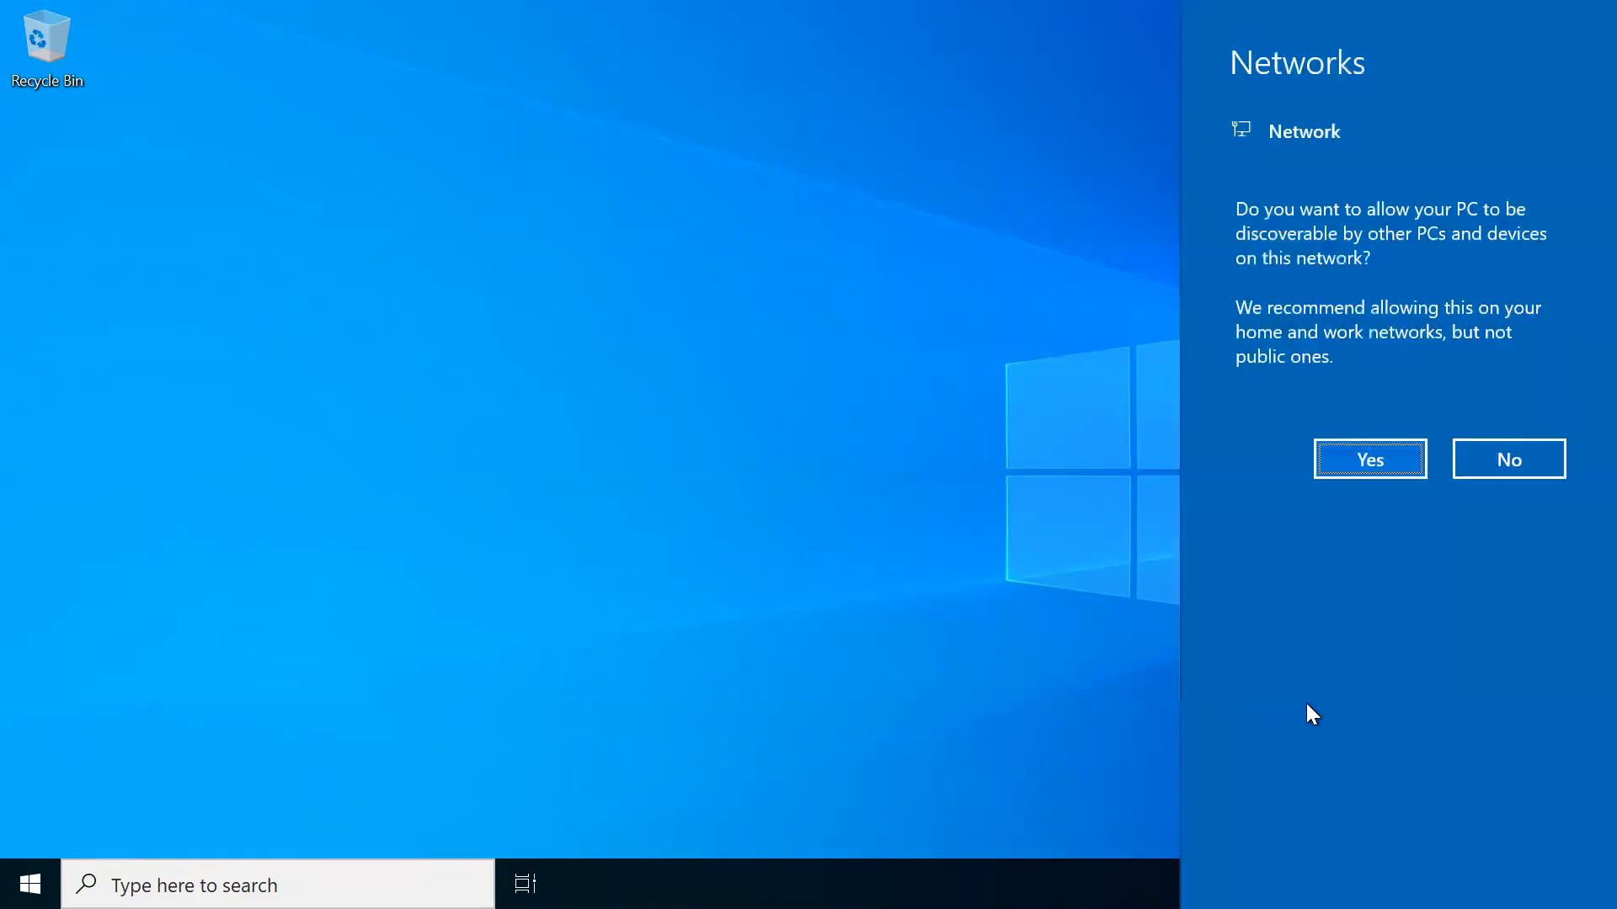
pyautogui.click(1354, 459)
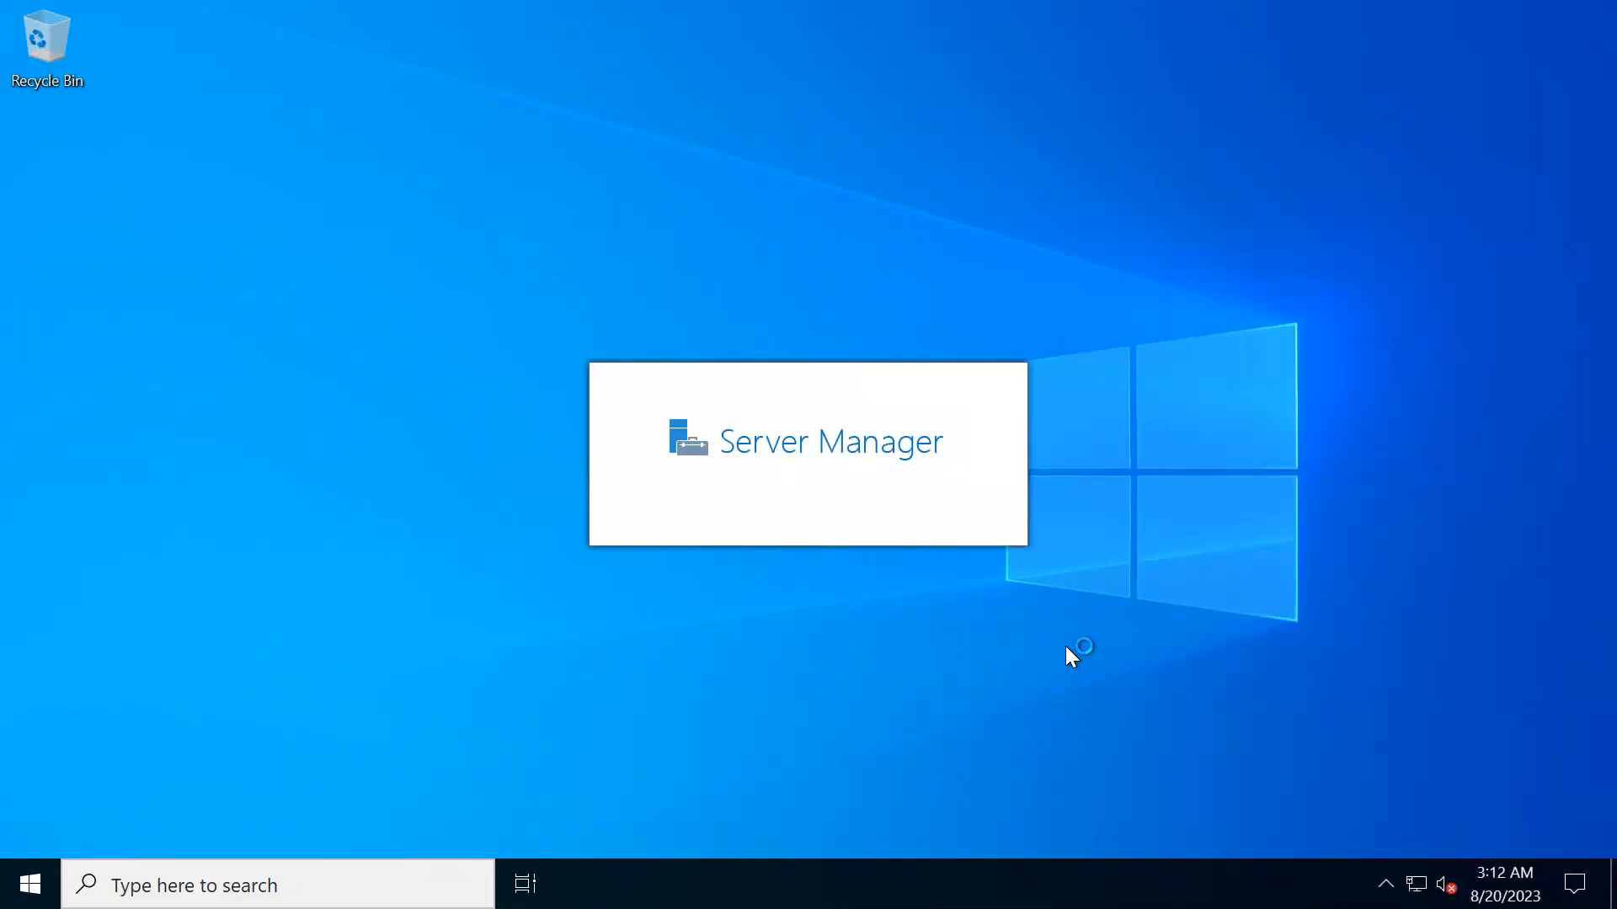
# - Open Server Manager on the remote server and inspect the Windows (C:) and Temporary Storage (D:) drives in This PC
pyautogui.click(30, 884)
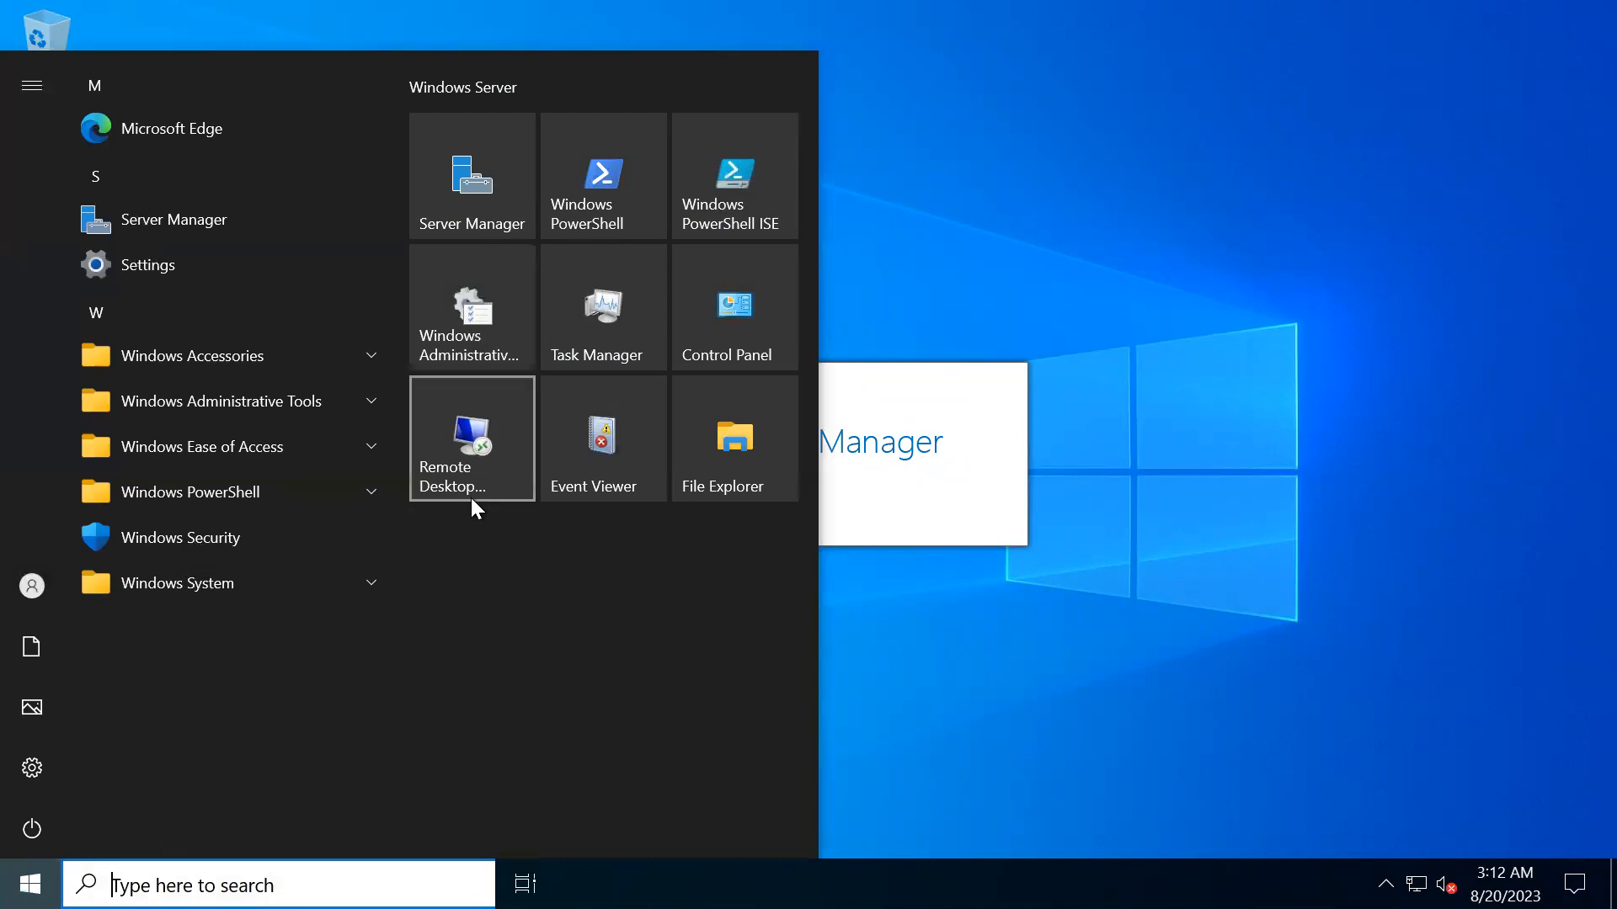
pyautogui.click(447, 184)
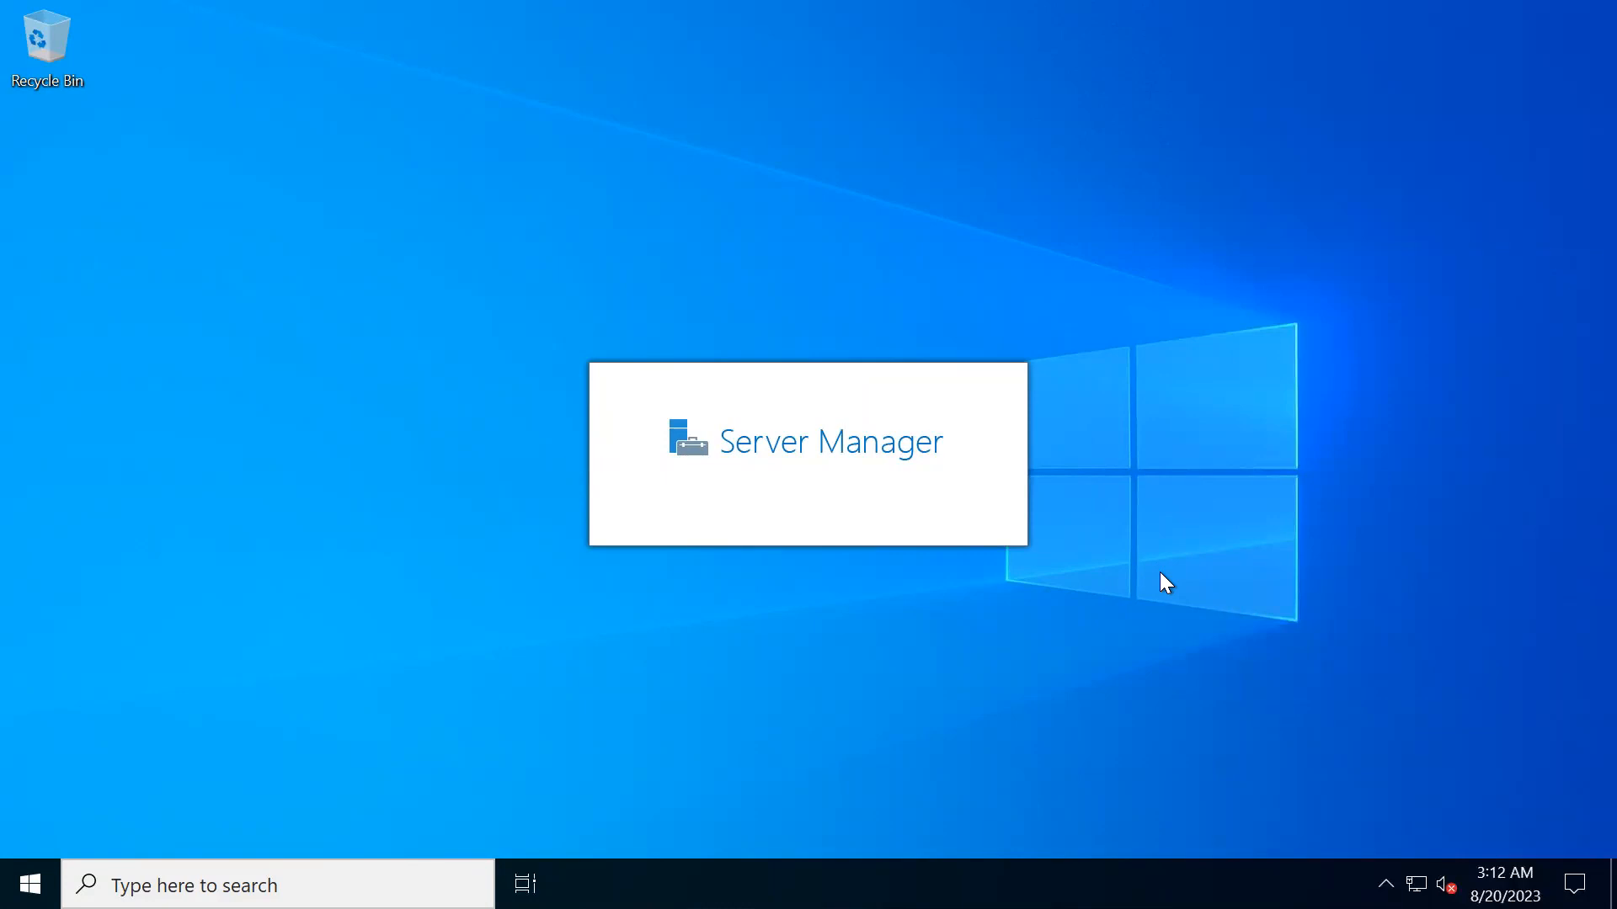
pyautogui.press('super+e')
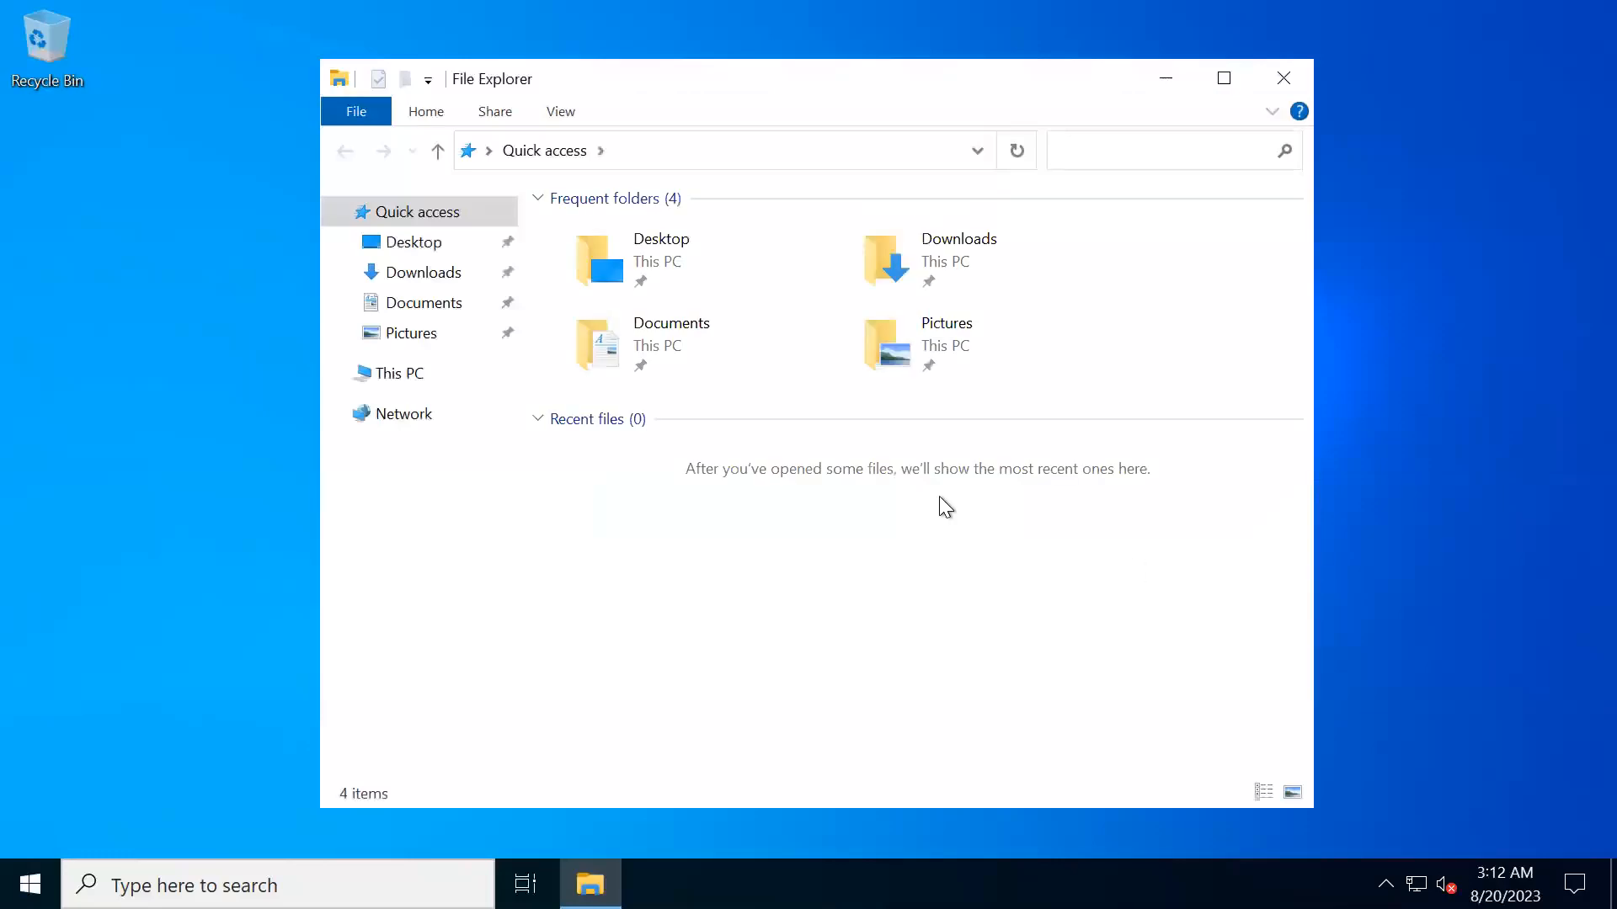
pyautogui.click(400, 374)
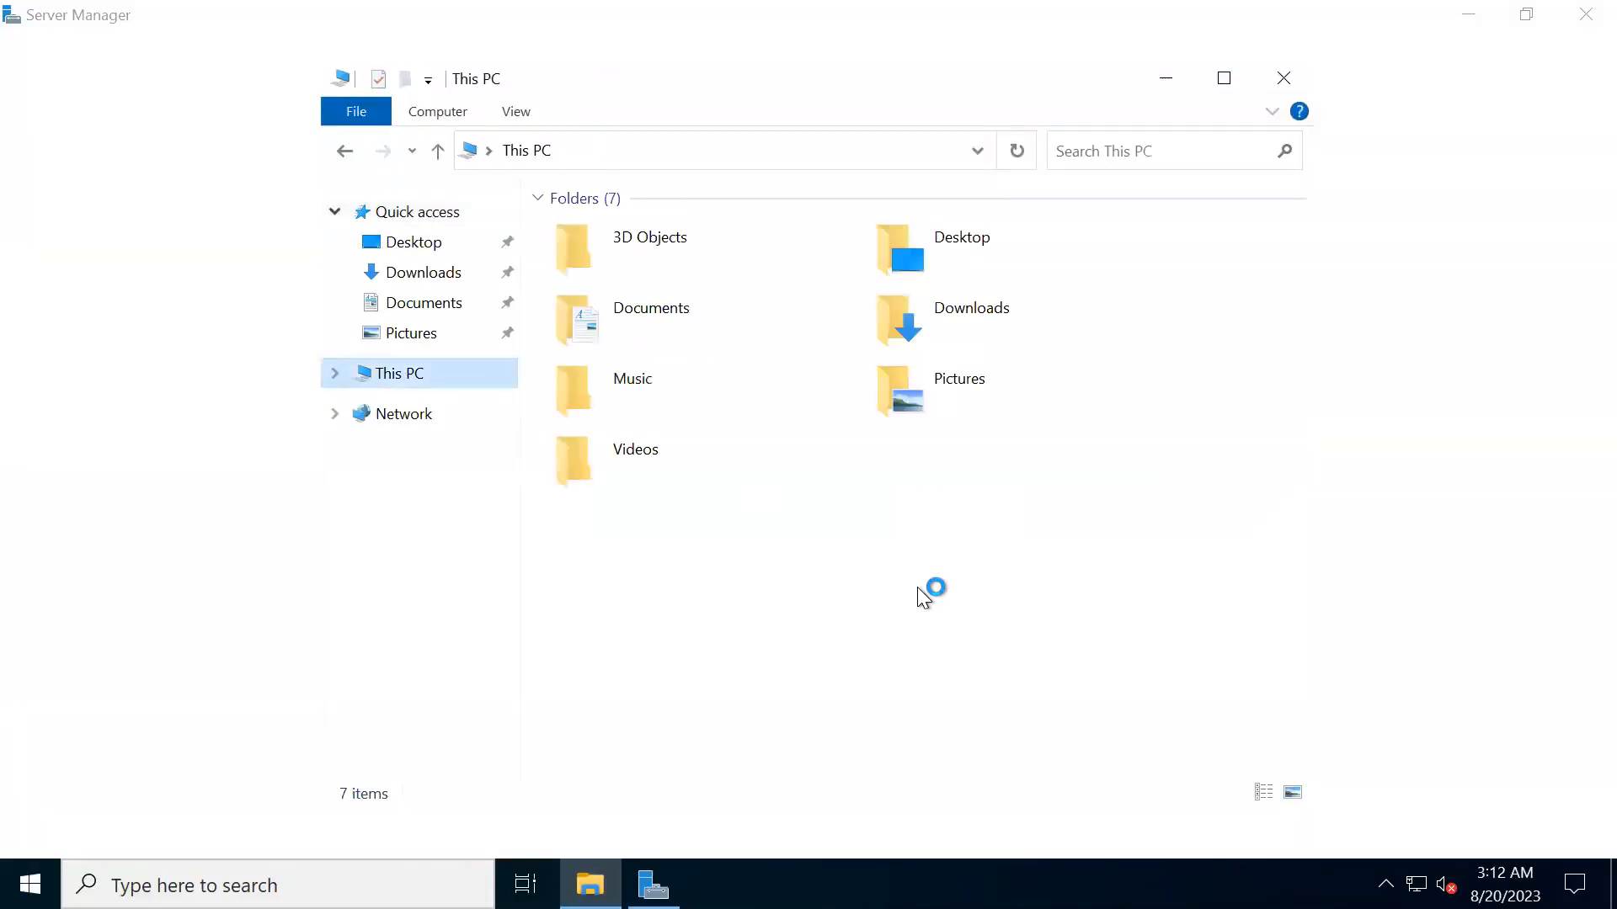
pyautogui.click(630, 568)
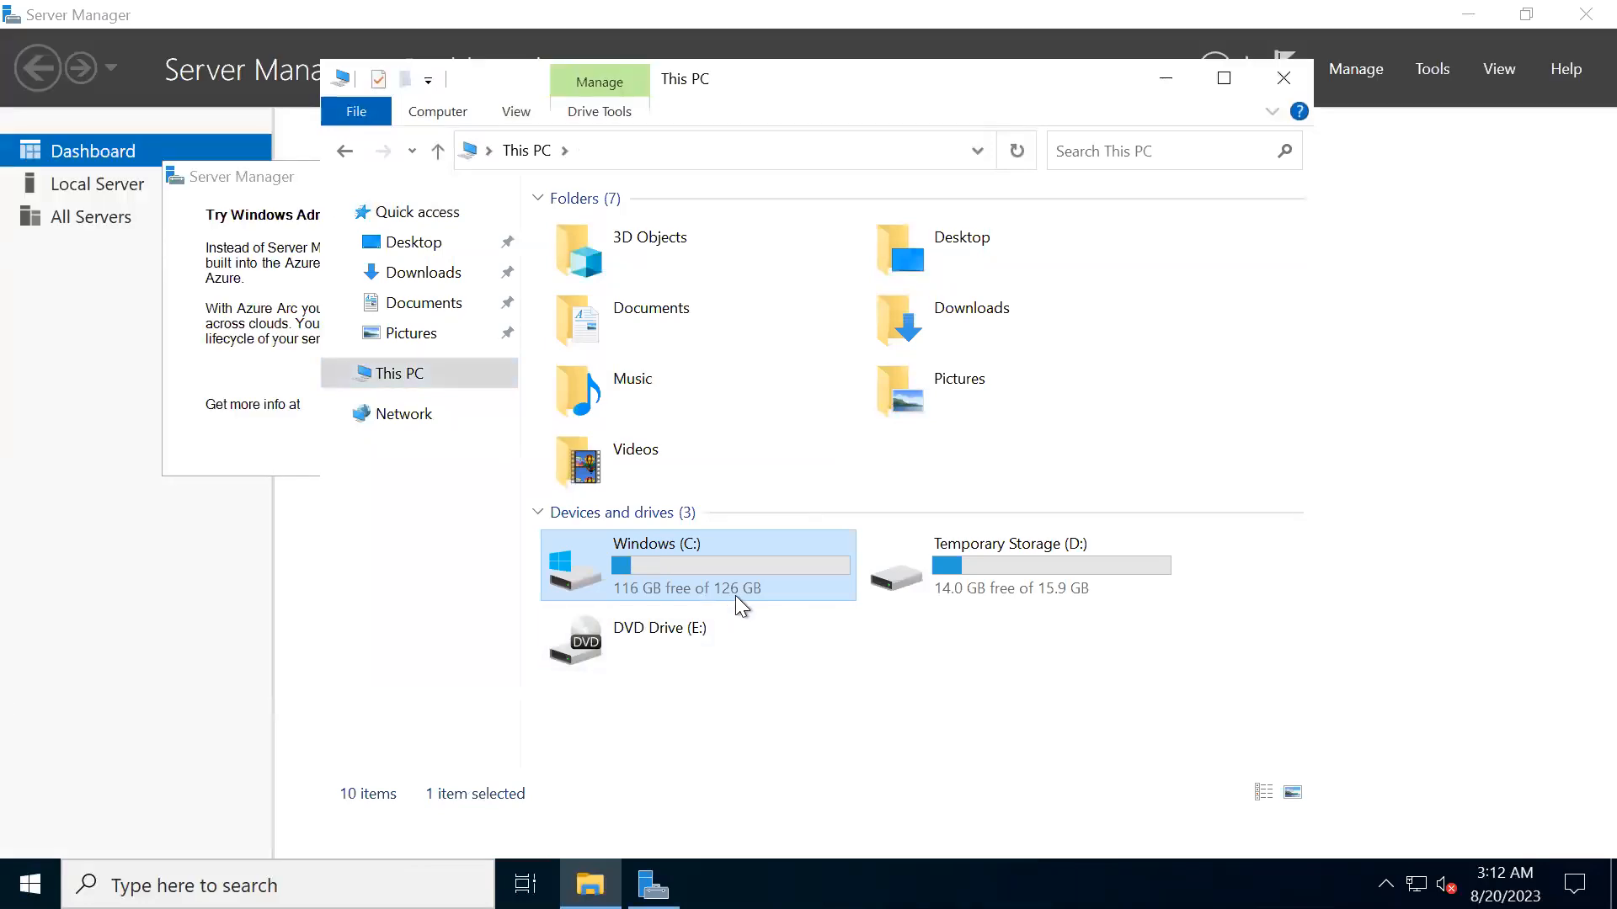
pyautogui.click(990, 588)
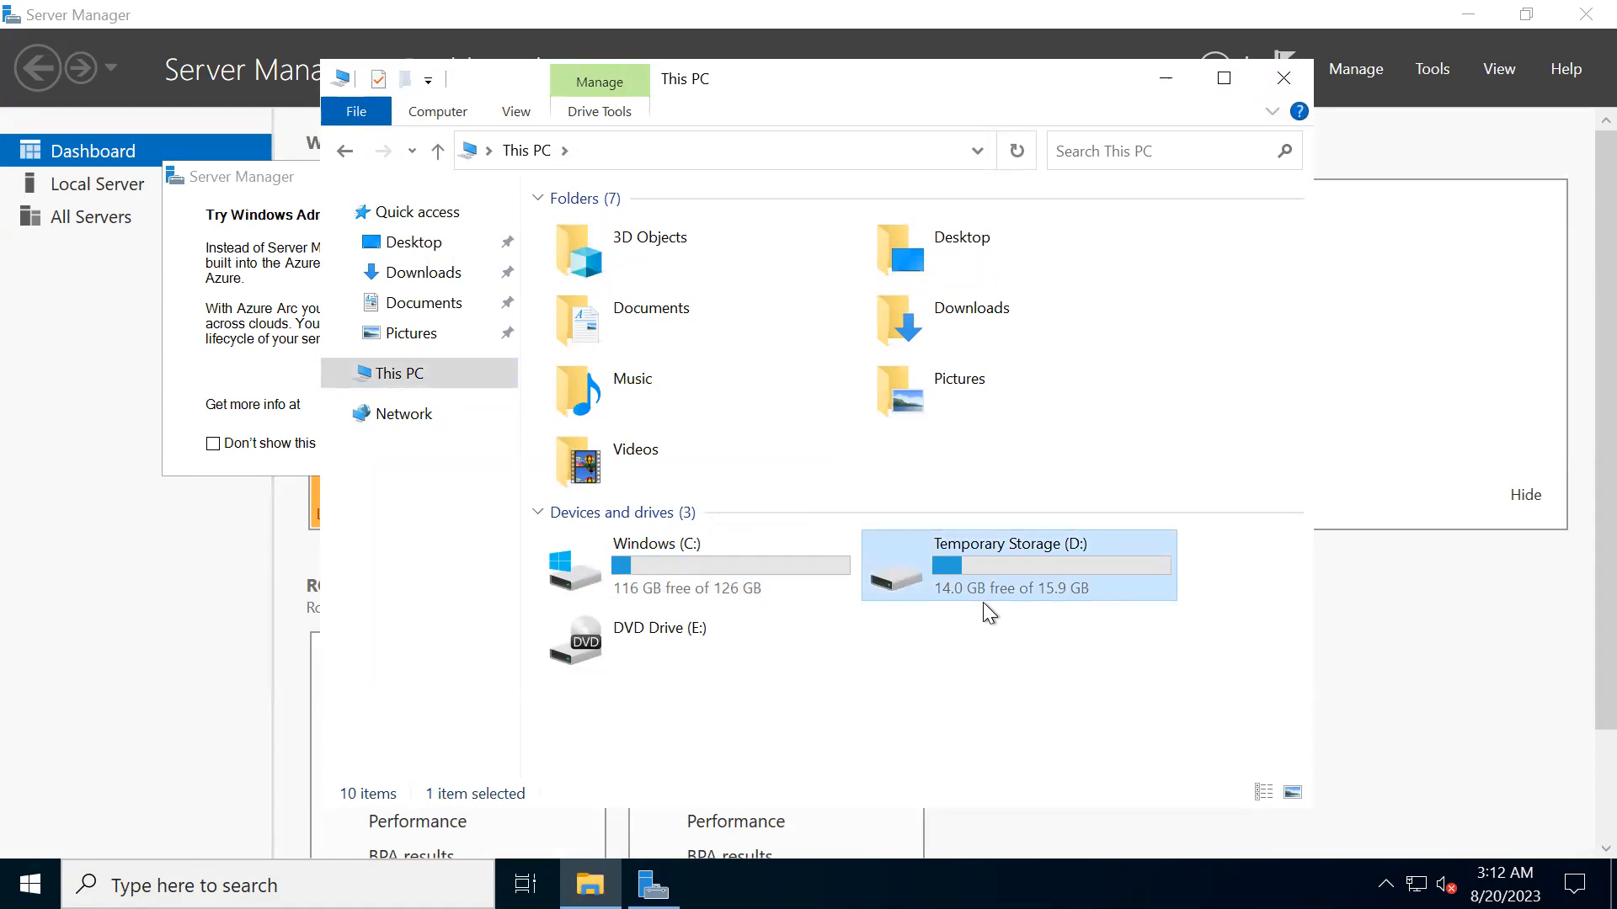
# - Open DATALOSS_WARNING_README on the Temporary Storage (D:) drive, highlight its data-loss warnings while reading, and close the file
pyautogui.doubleClick(968, 558)
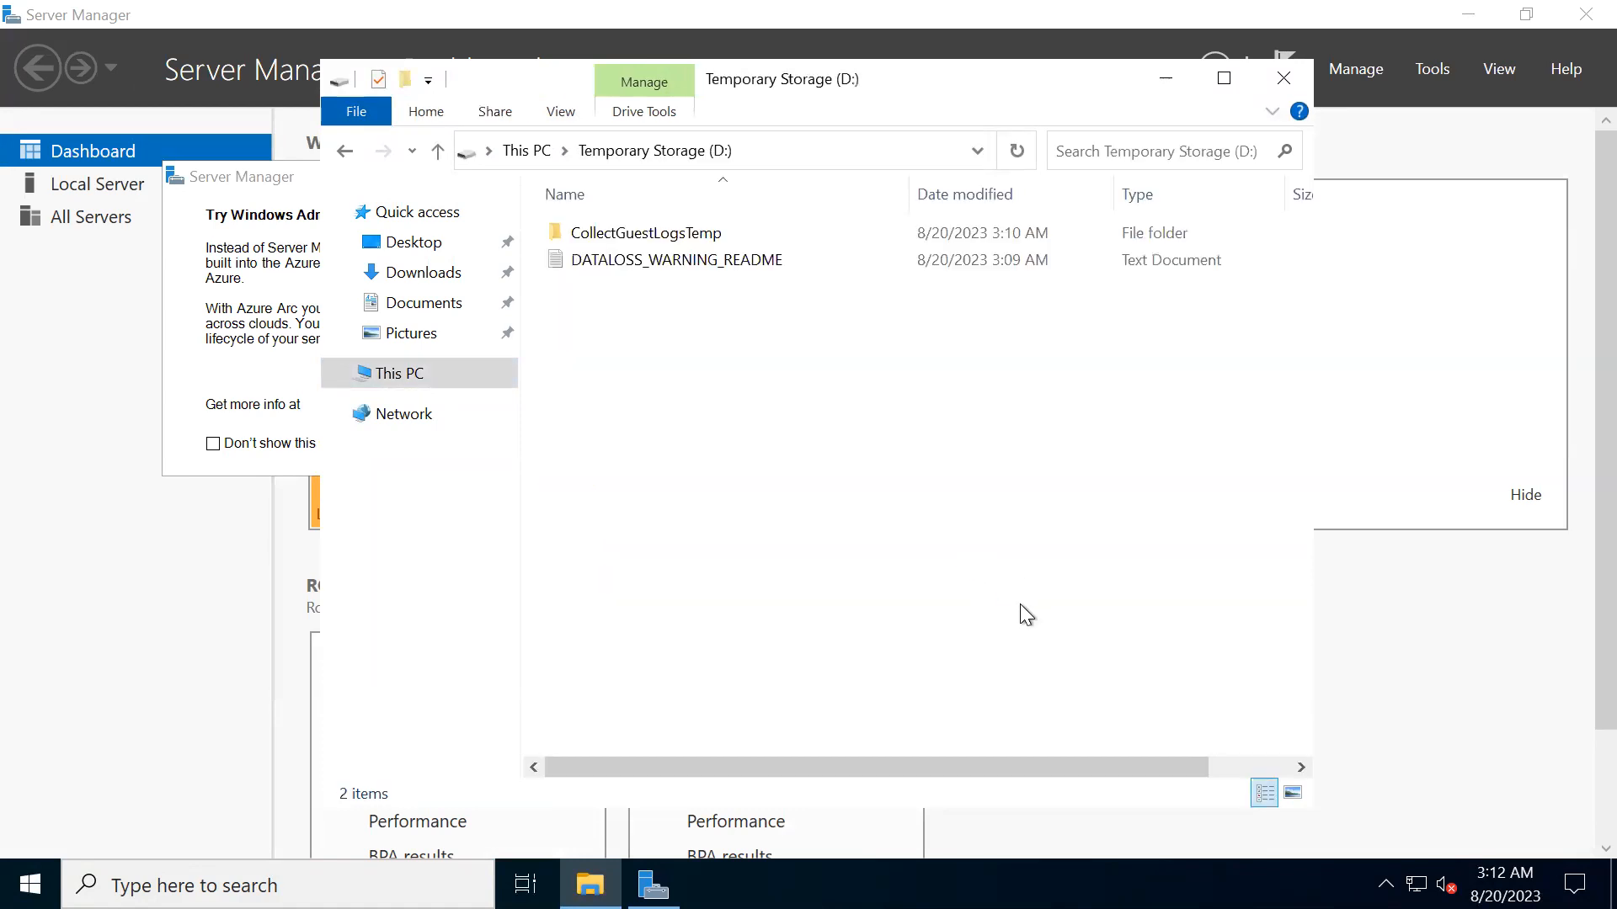
pyautogui.doubleClick(690, 266)
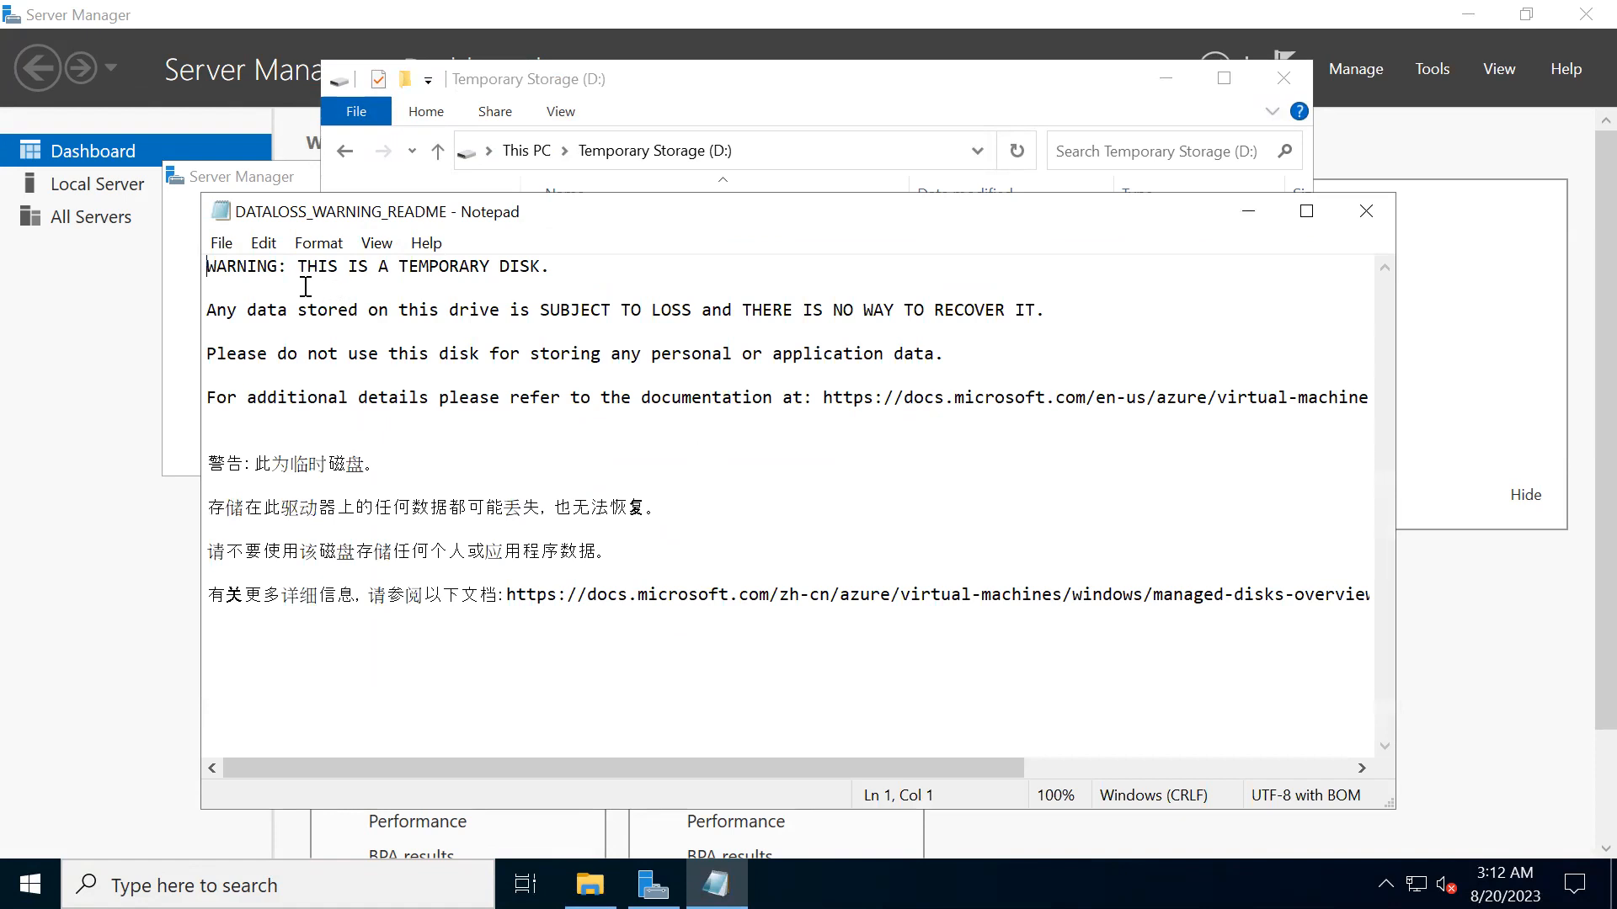
pyautogui.moveTo(298, 266); pyautogui.dragTo(578, 300)
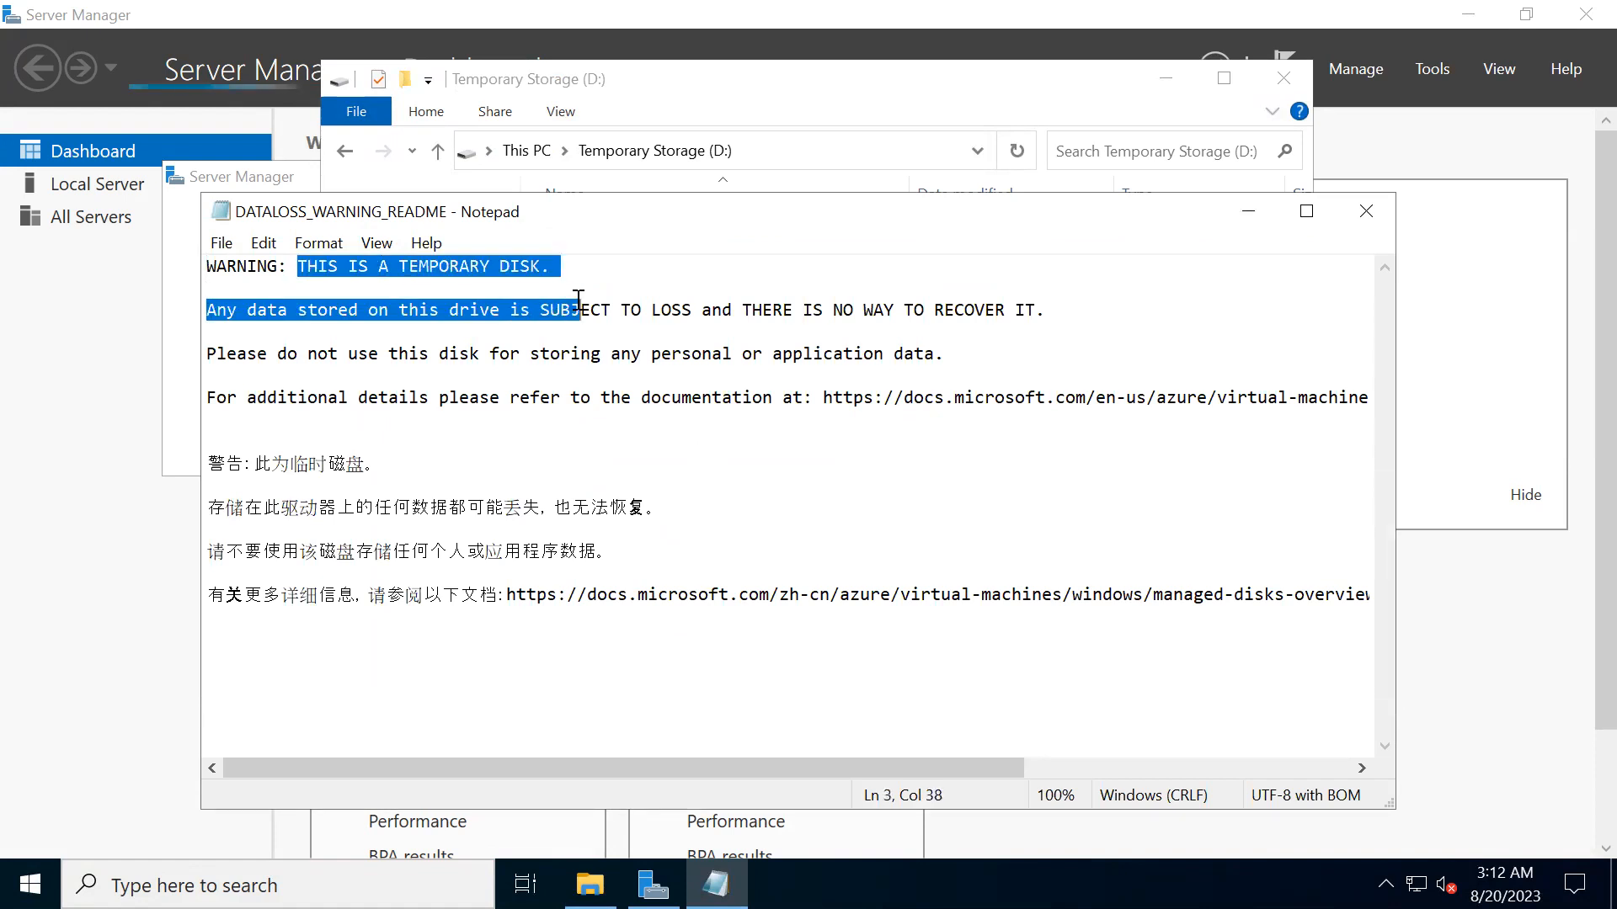
pyautogui.click(530, 354)
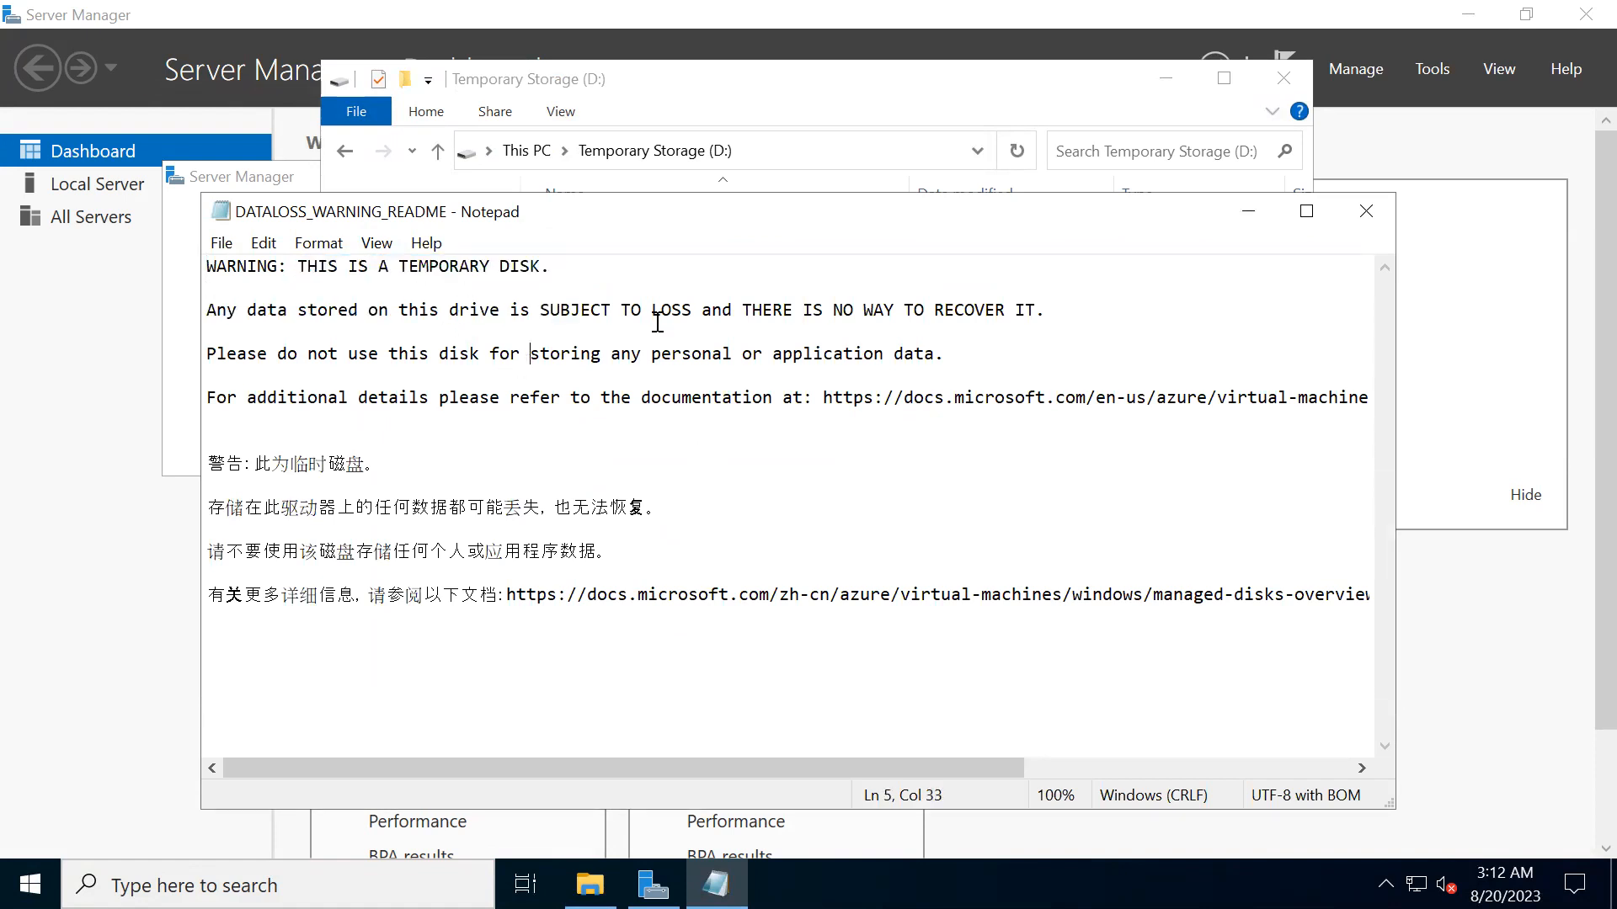
pyautogui.click(744, 311)
pyautogui.moveTo(745, 311); pyautogui.dragTo(1045, 334)
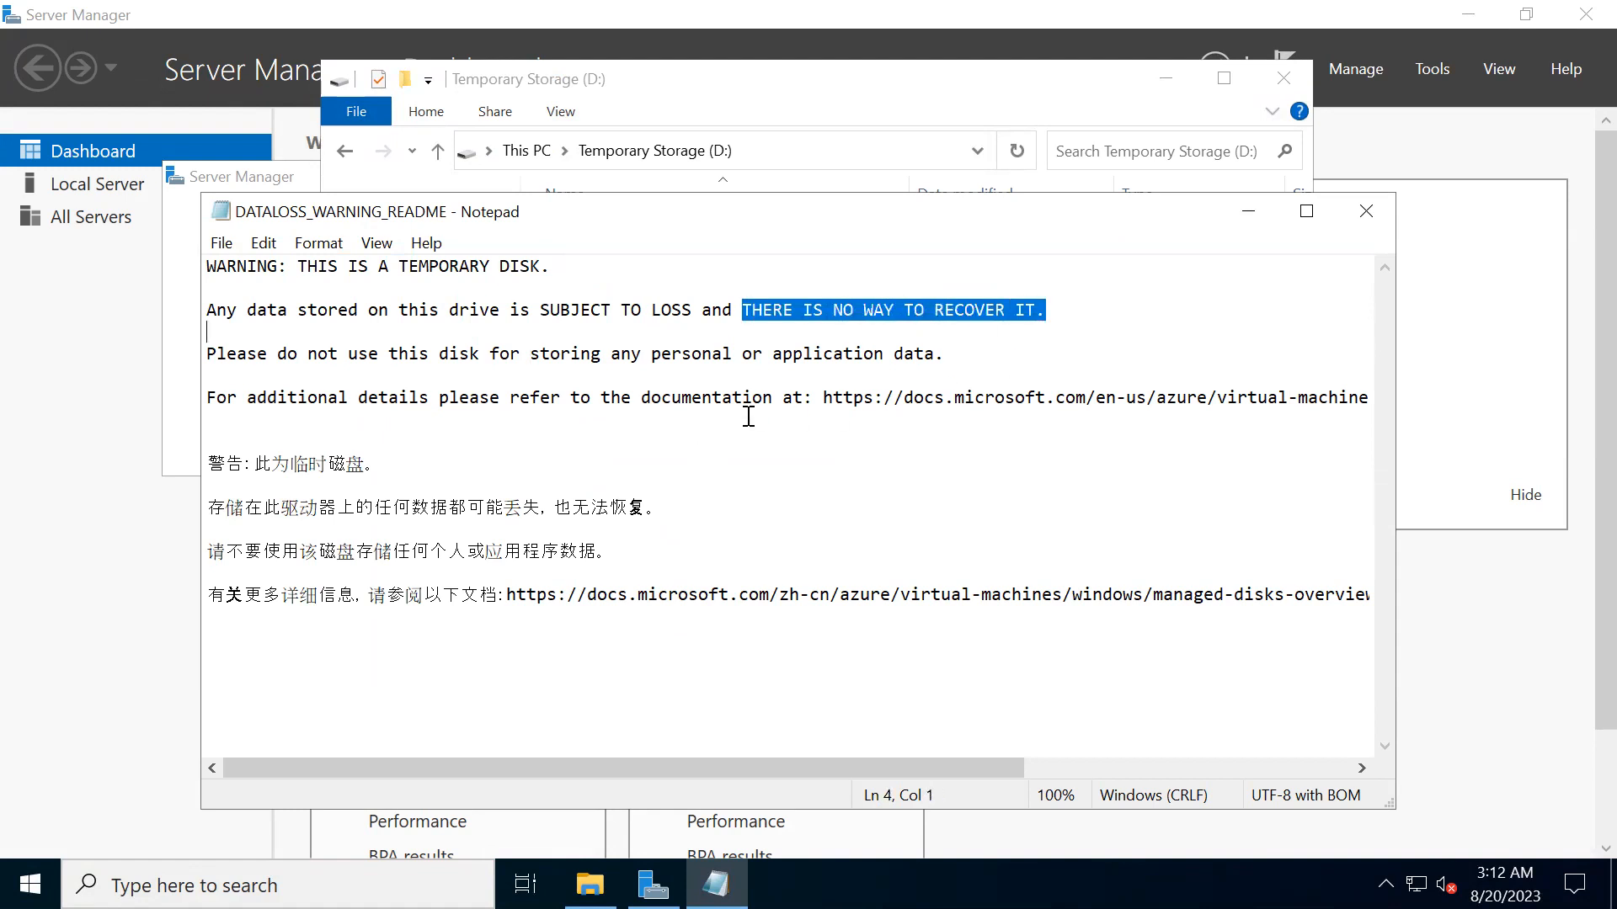
pyautogui.moveTo(287, 357); pyautogui.dragTo(597, 372)
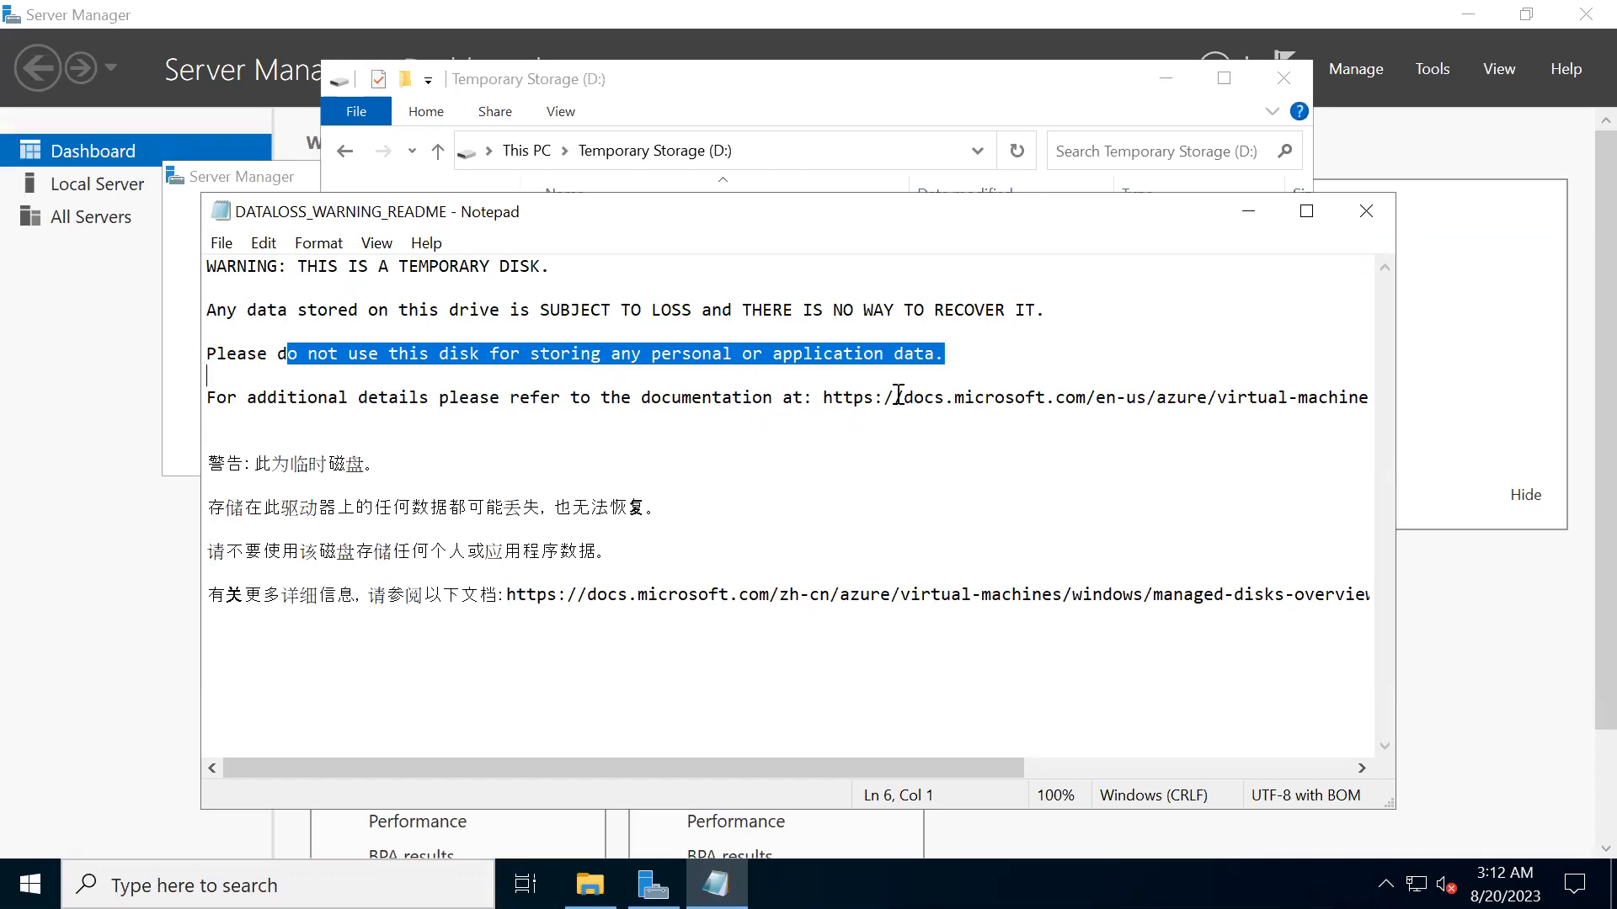
pyautogui.click(1364, 217)
pyautogui.click(988, 442)
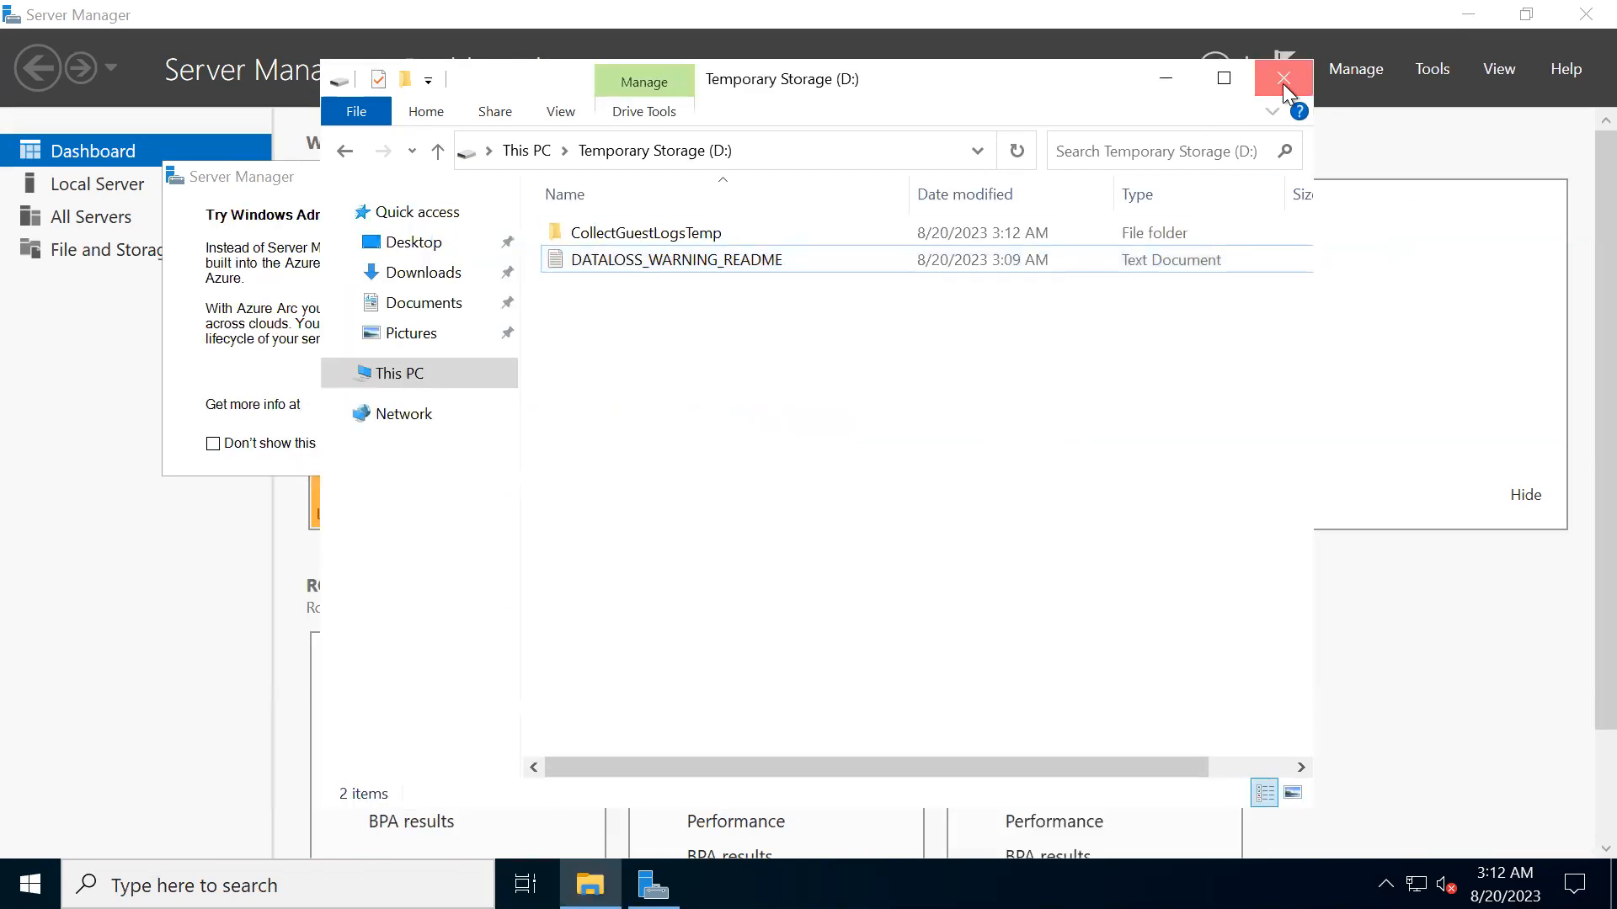
# - Close File Explorer, the Windows Admin Center notice and Server Manager on the remote server
pyautogui.click(1283, 77)
pyautogui.click(772, 178)
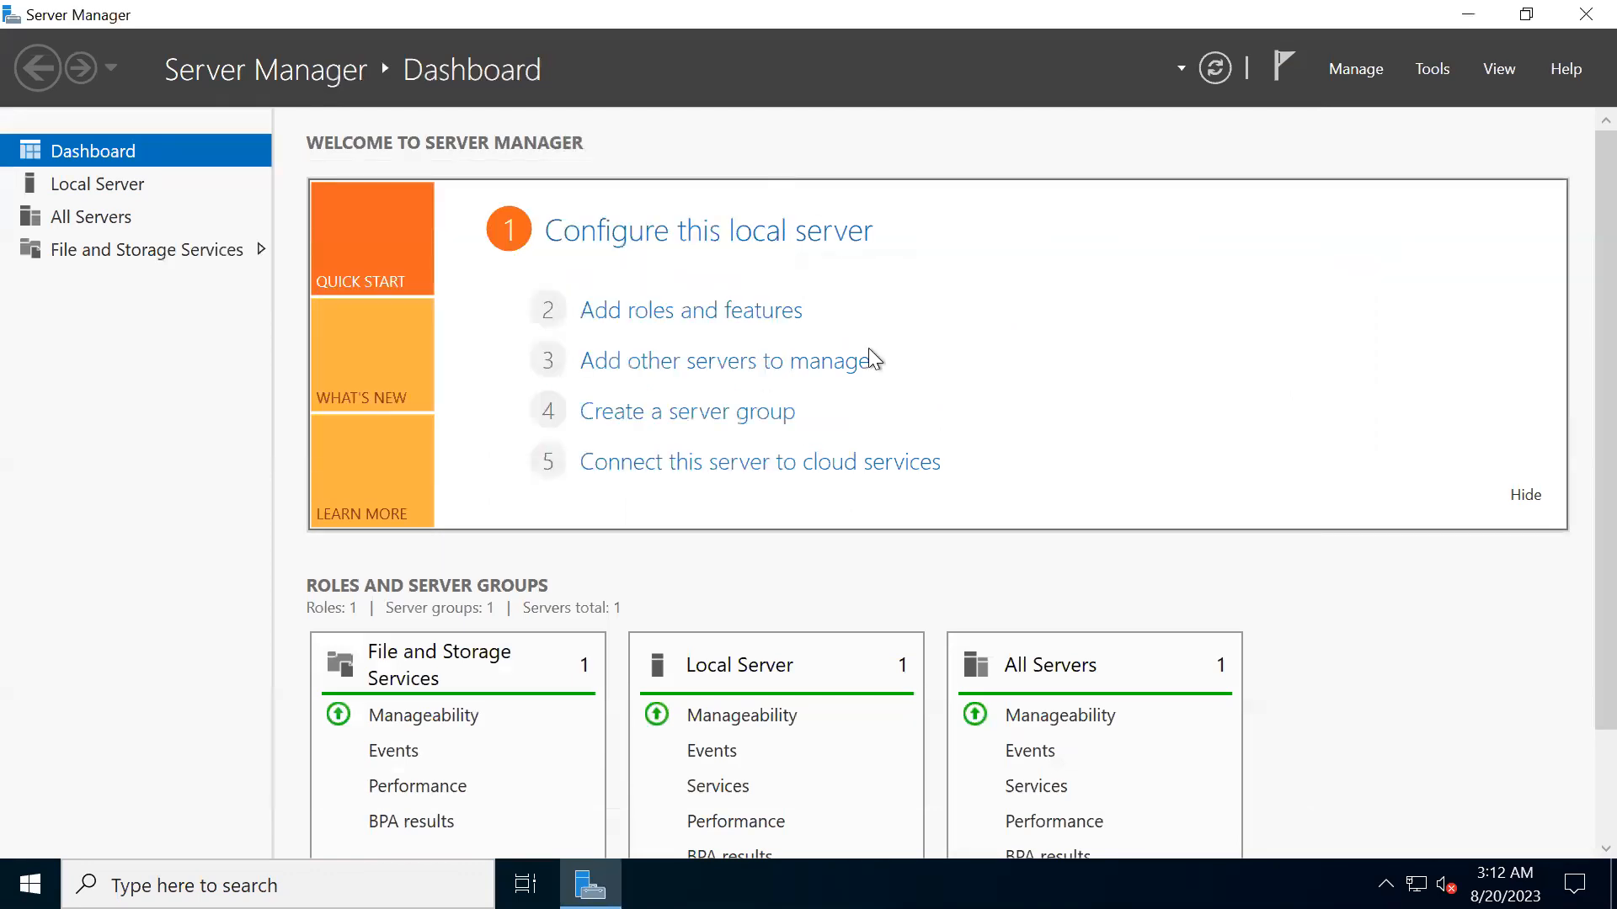
pyautogui.click(1585, 14)
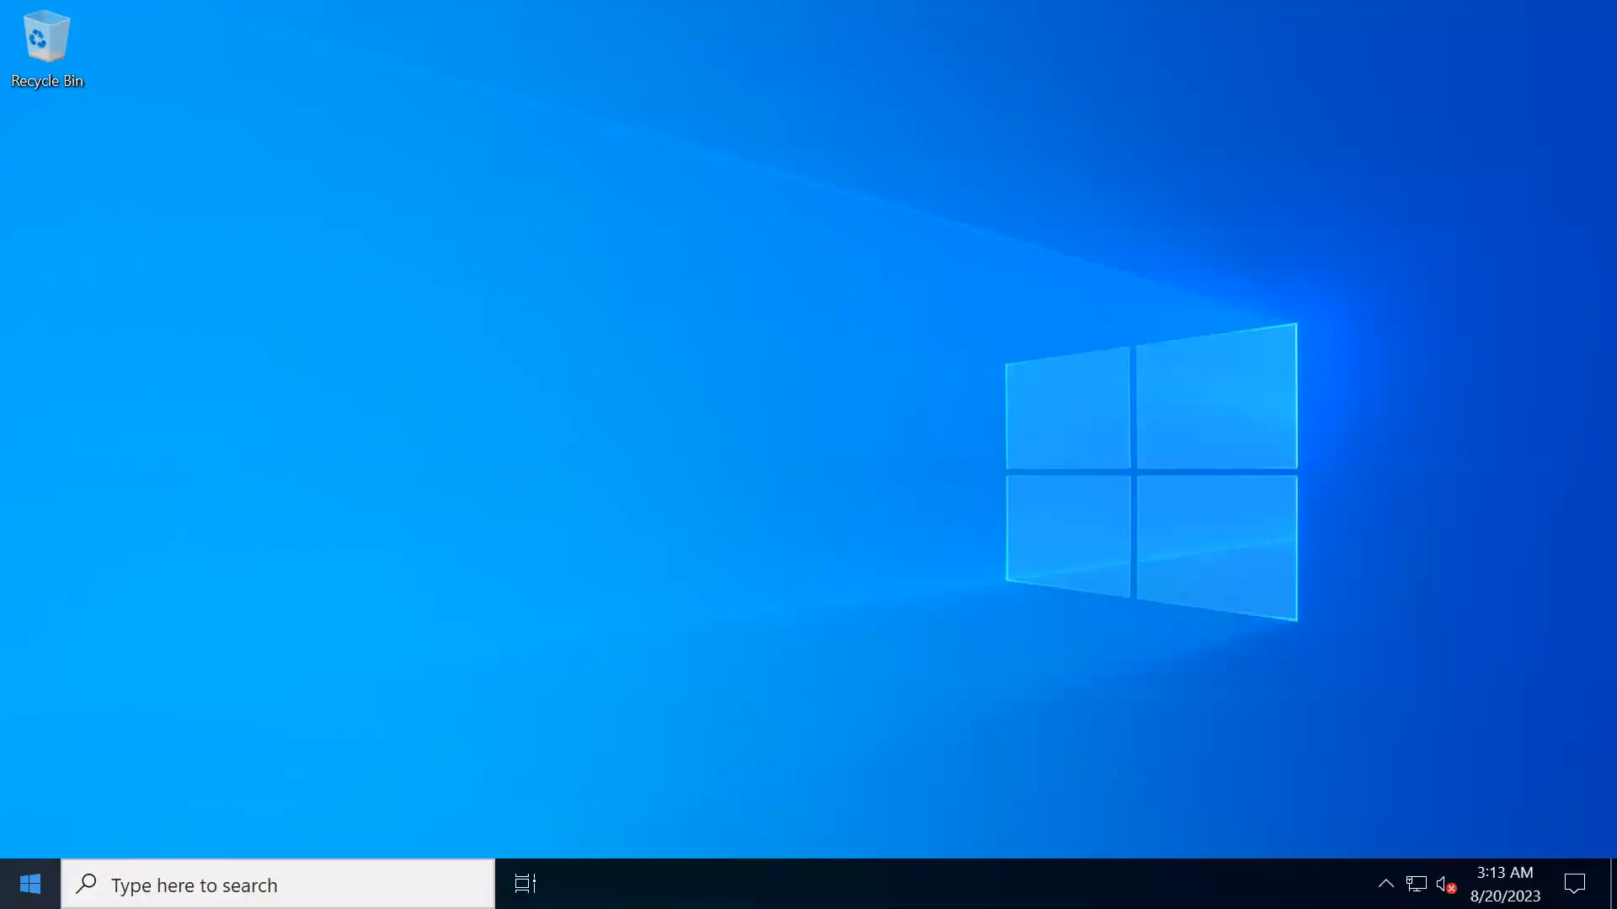
pyautogui.click(30, 883)
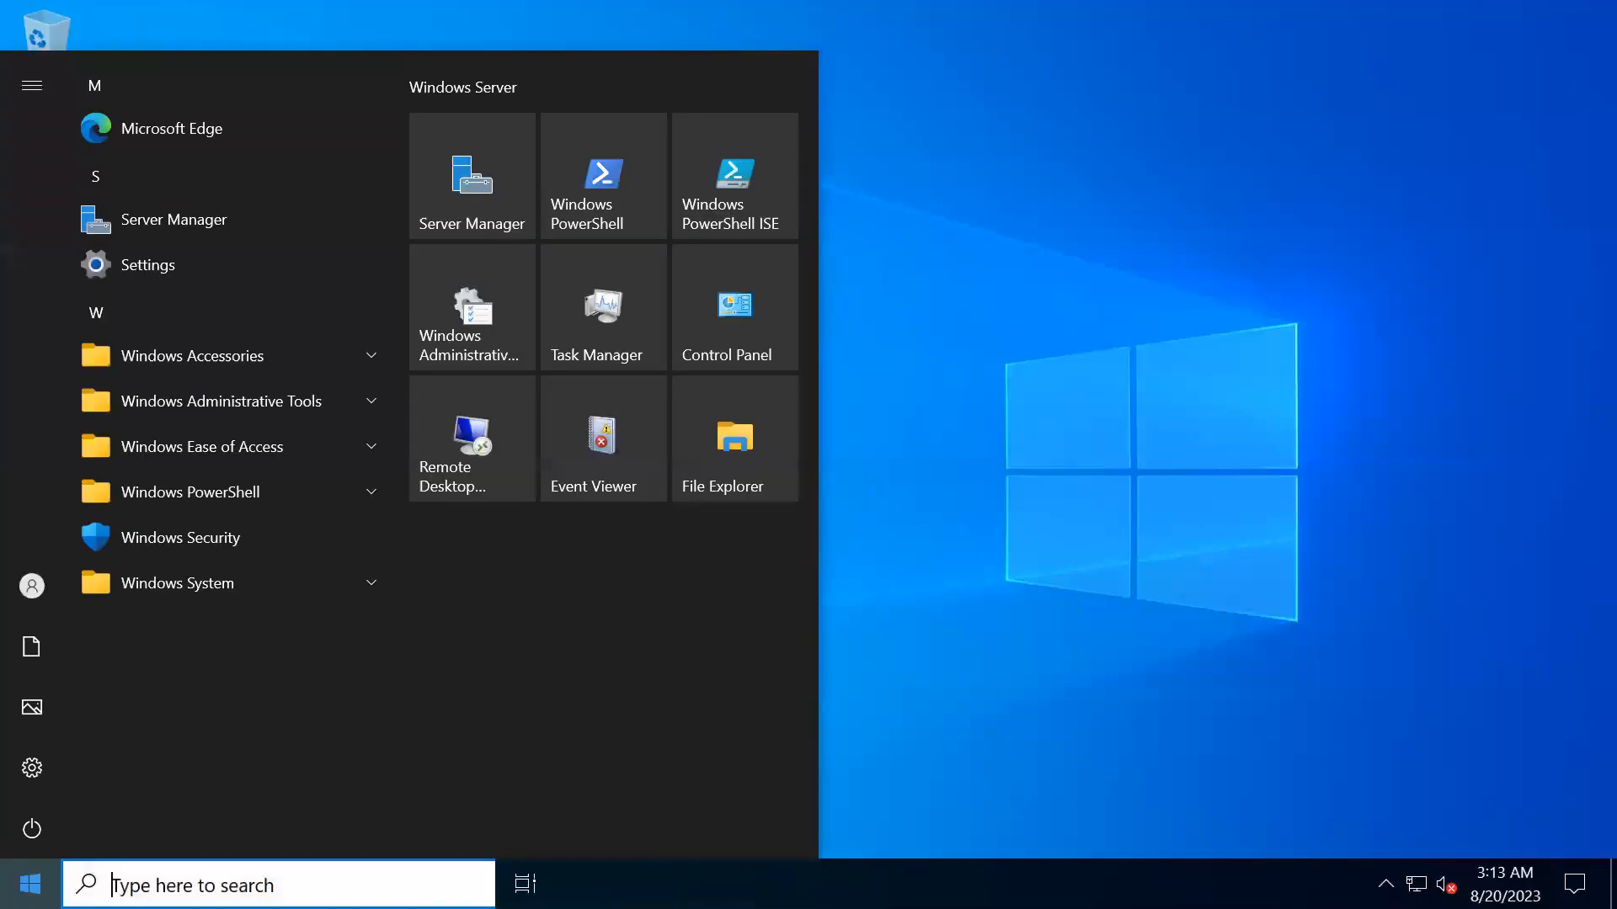
pyautogui.click(965, 554)
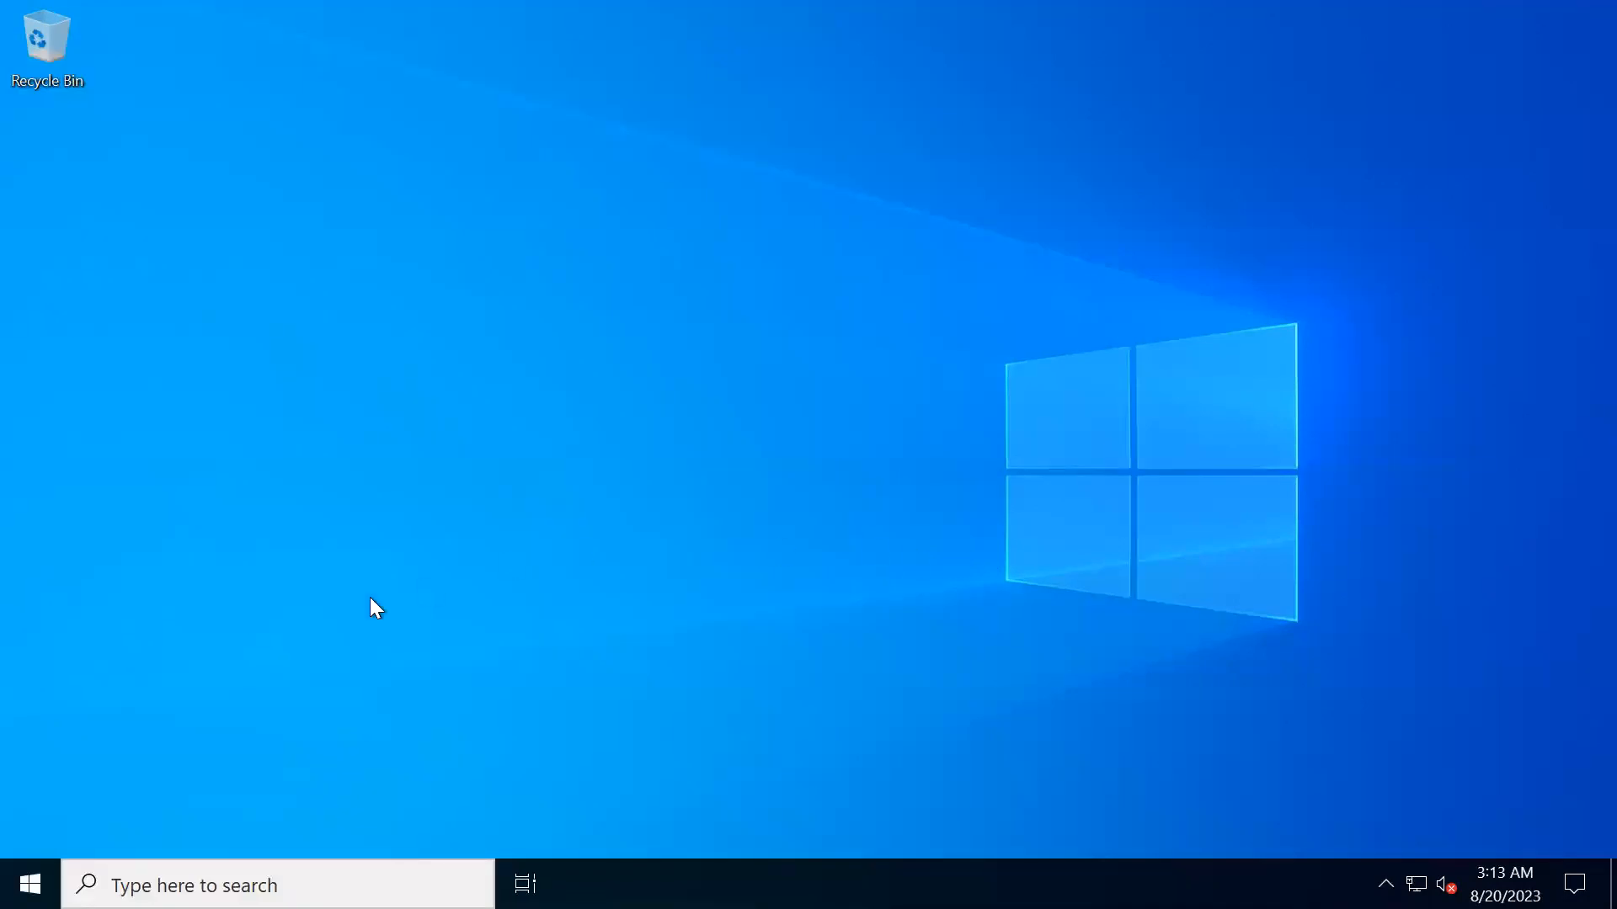
# - Minimize the remote desktop session and open Win-Server's Disks page in the Azure portal to view its data disks section
pyautogui.moveTo(1064, 3)
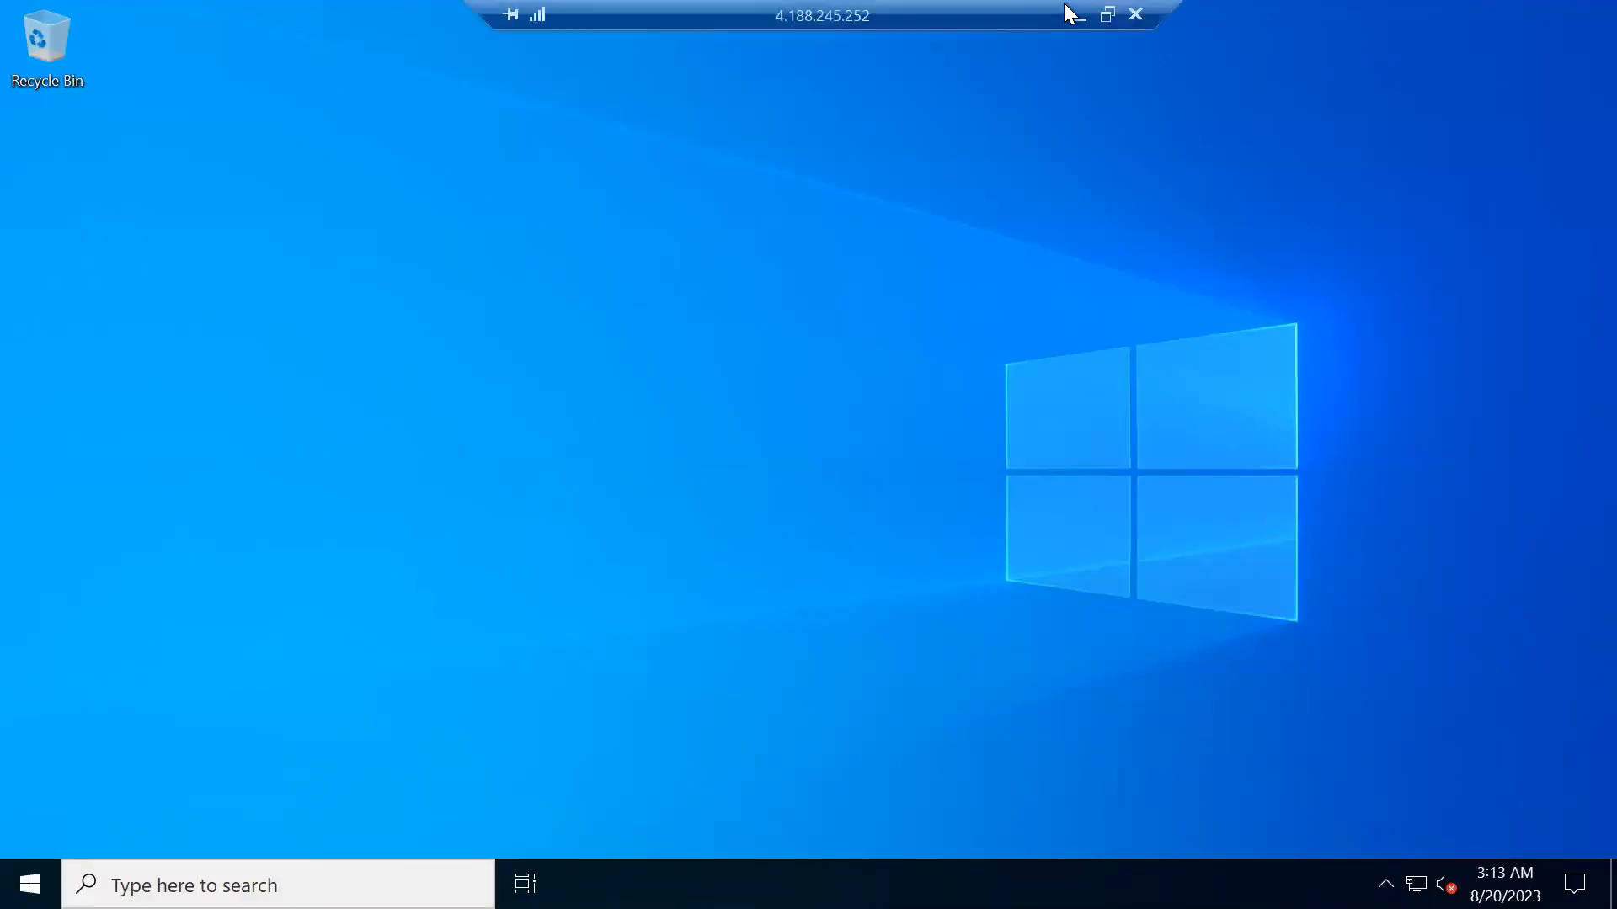
pyautogui.click(1078, 16)
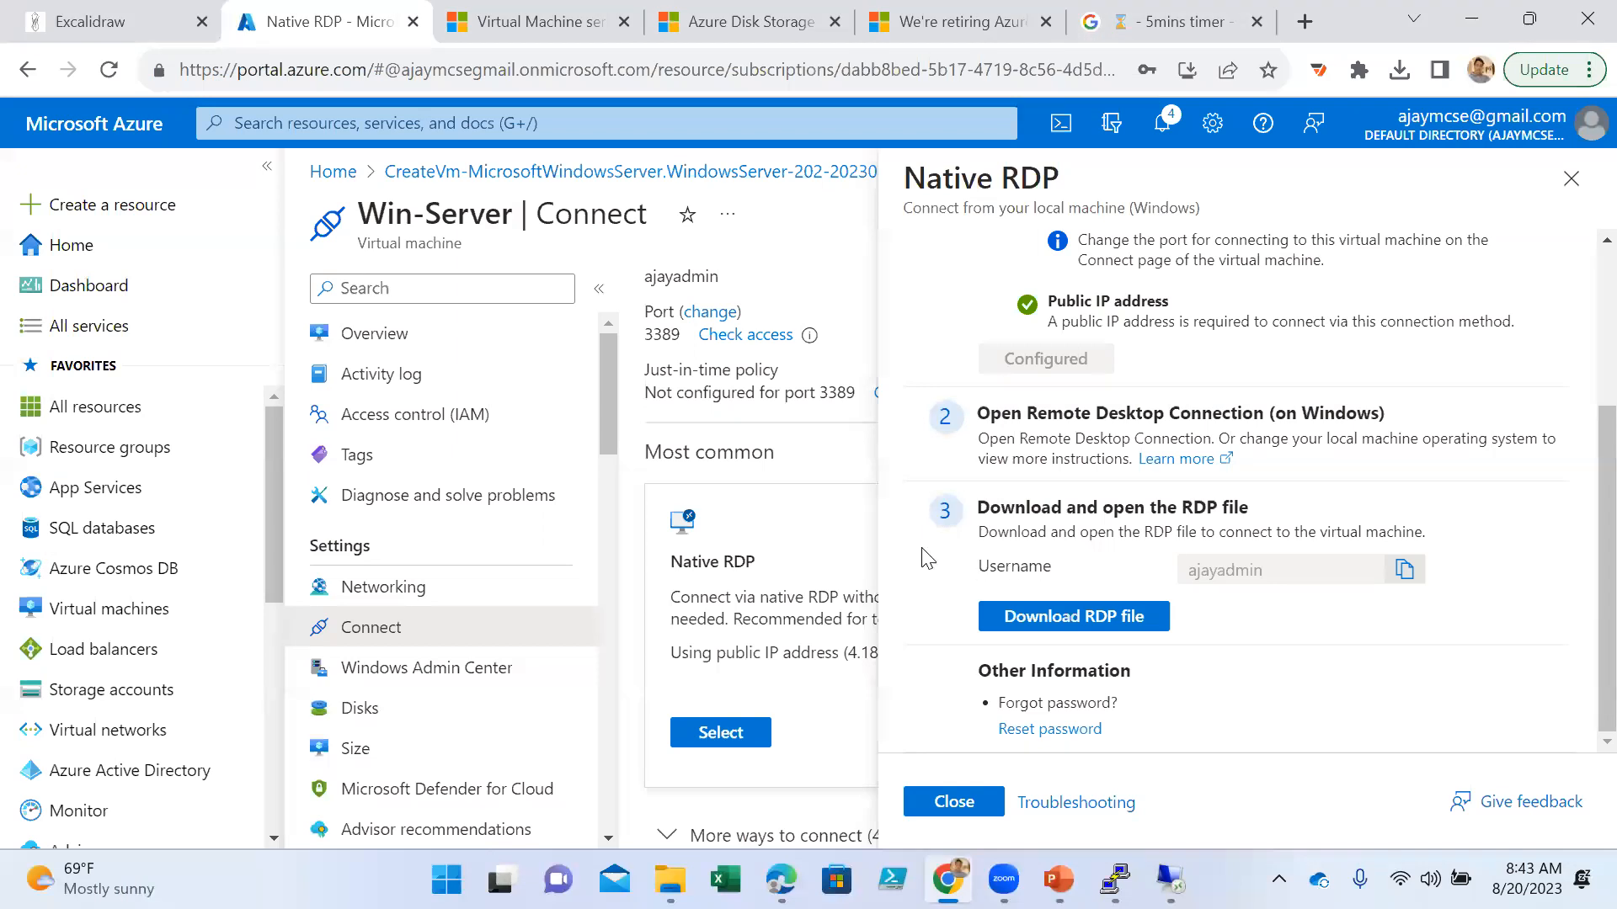
pyautogui.click(1573, 184)
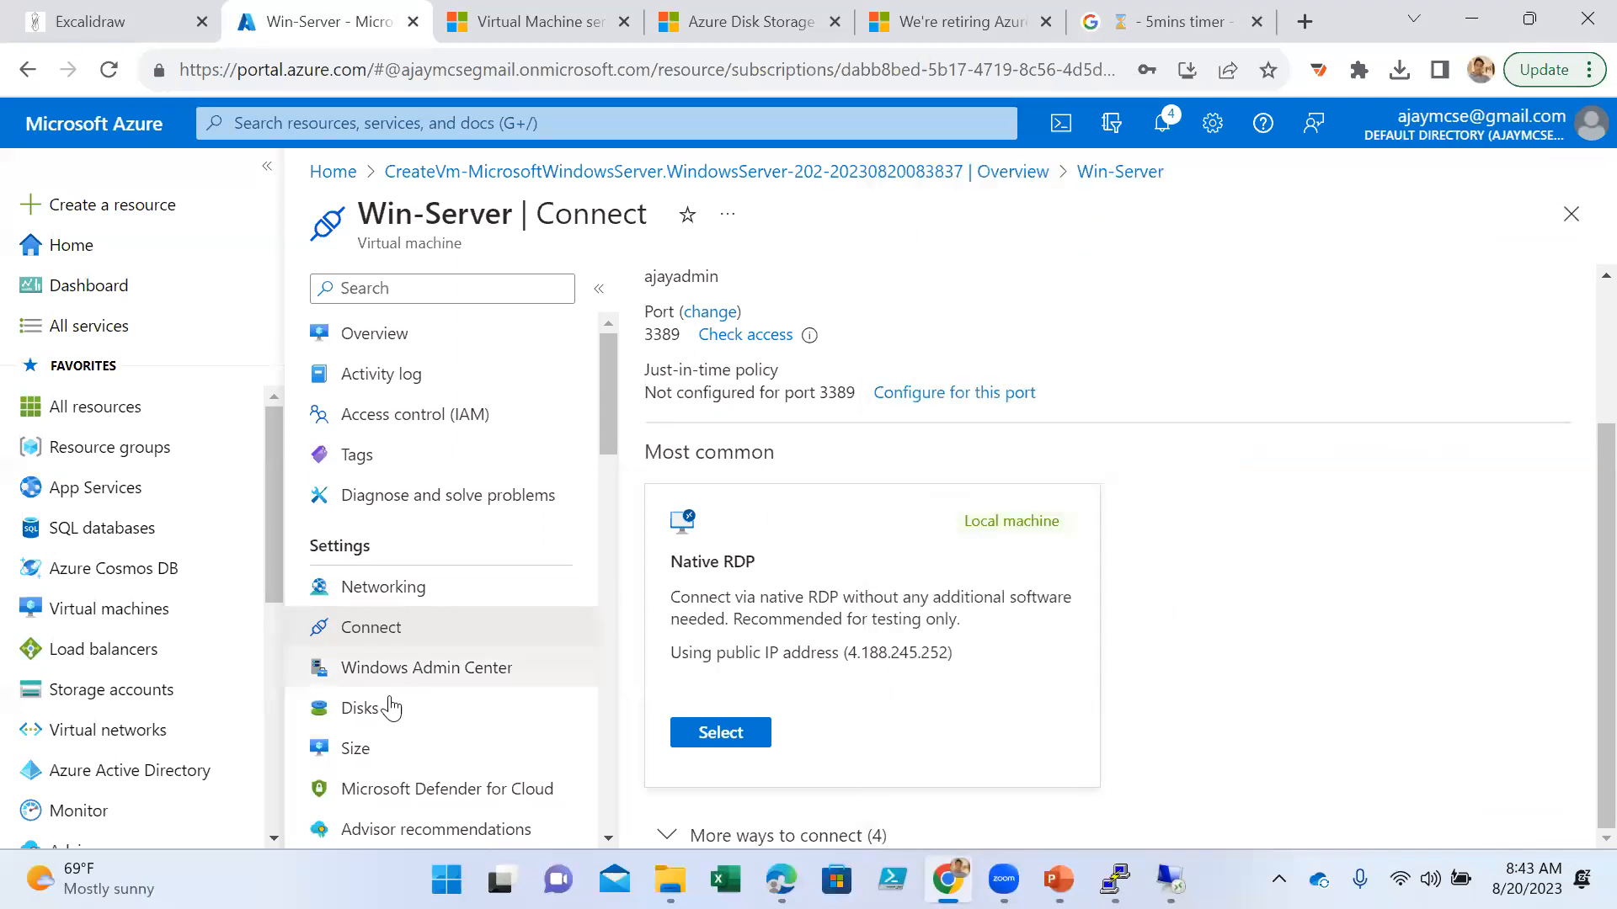
pyautogui.click(370, 718)
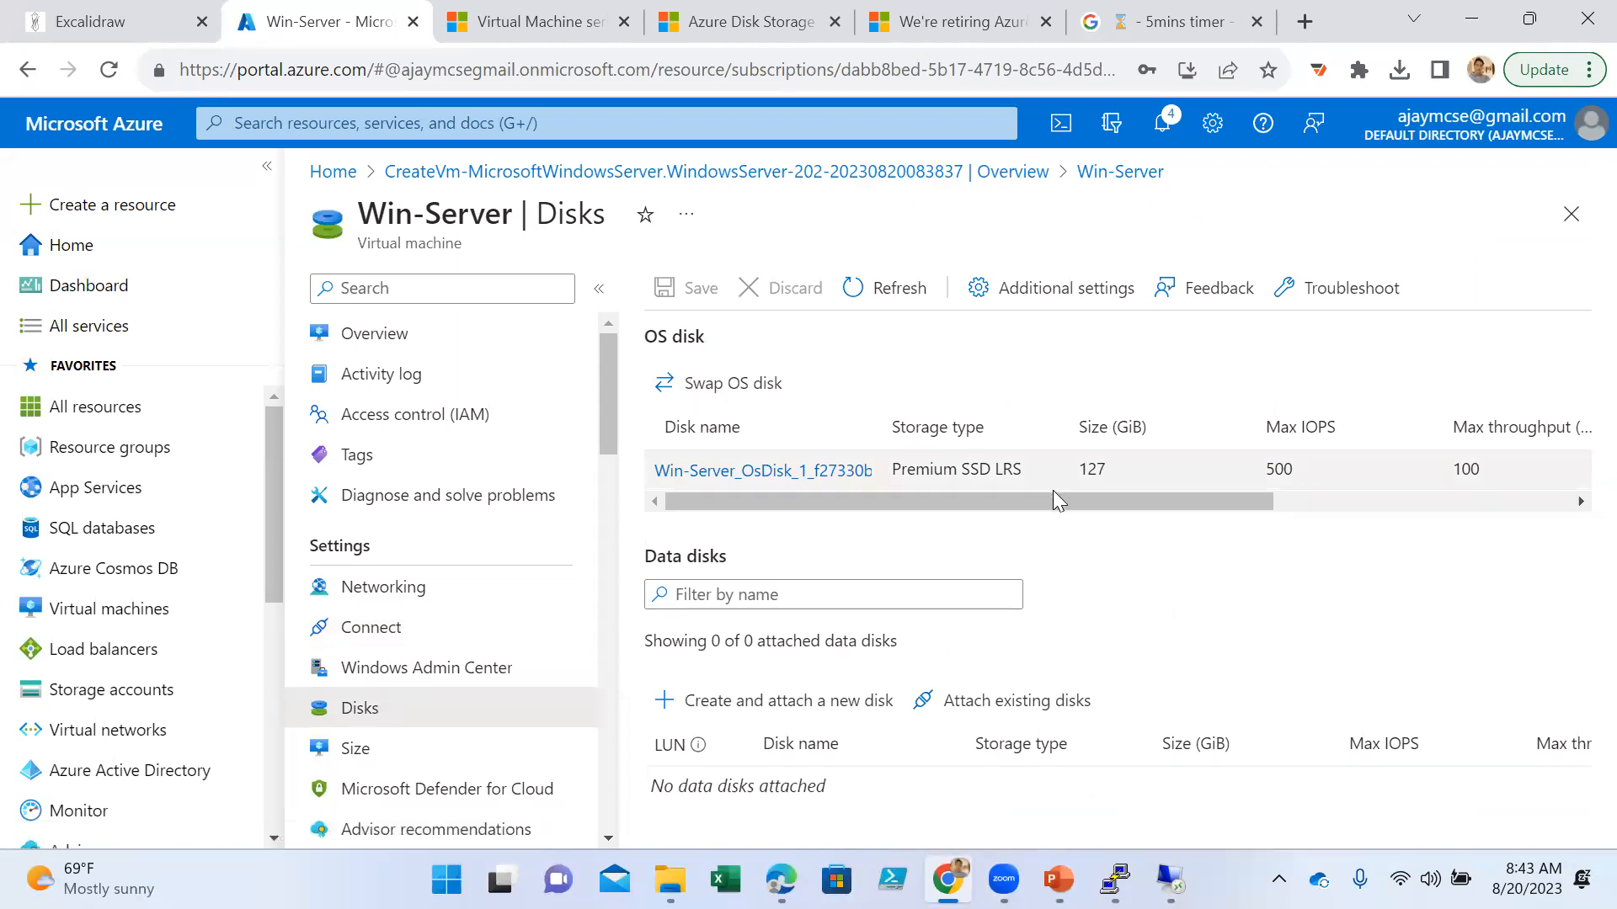
pyautogui.moveTo(727, 556); pyautogui.dragTo(646, 555)
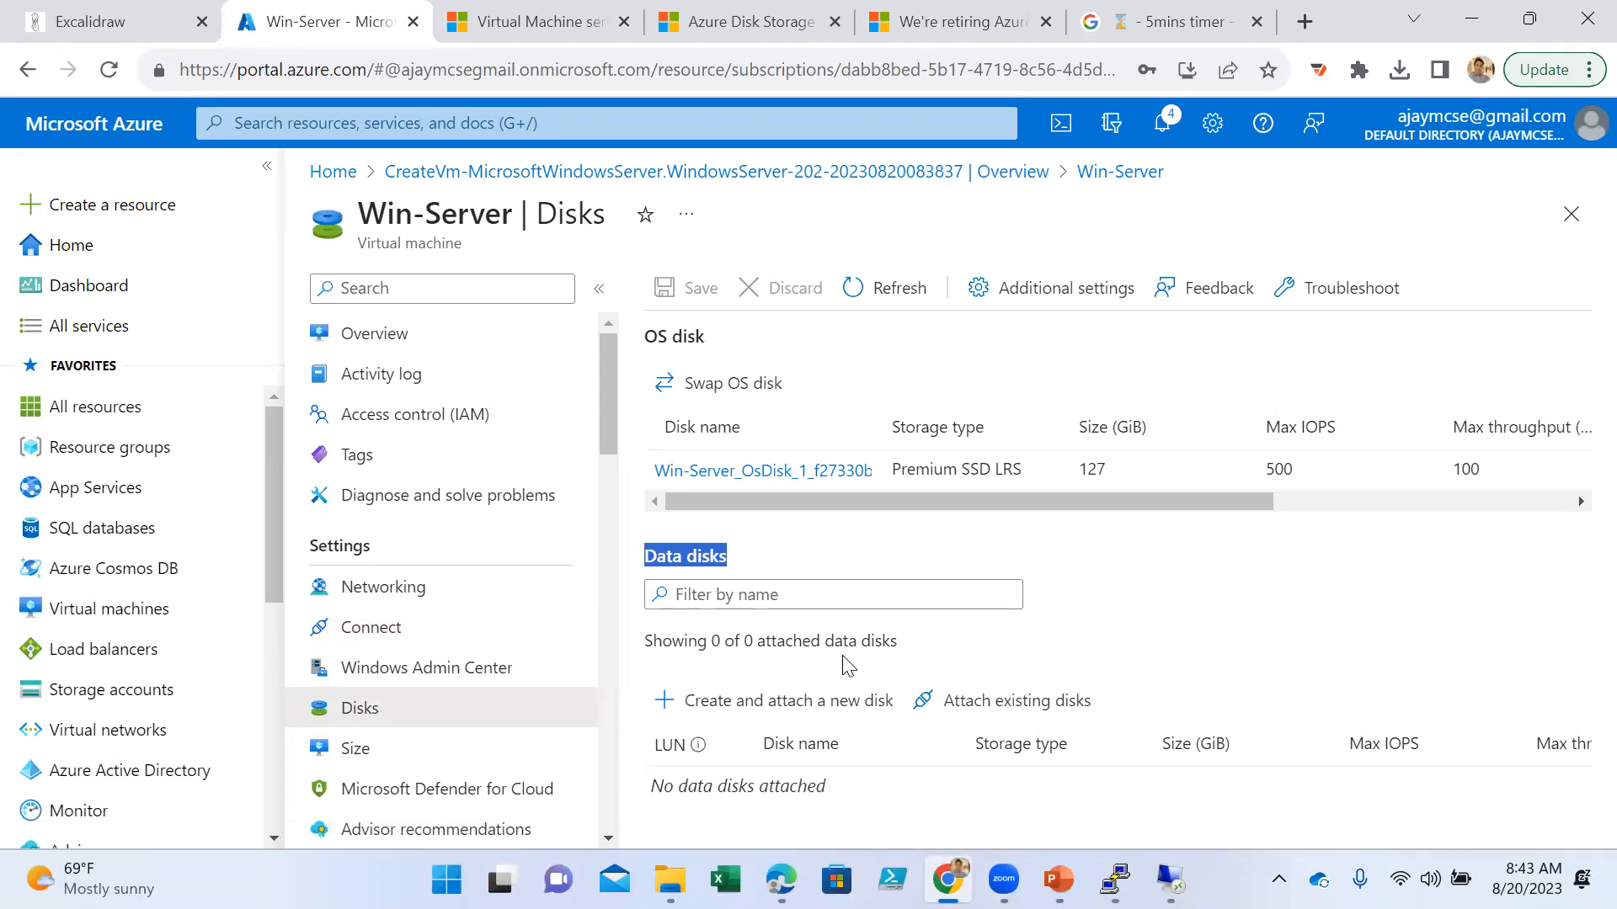
# - Add a new data disk to Win-Server and name it IT-Data
pyautogui.click(796, 703)
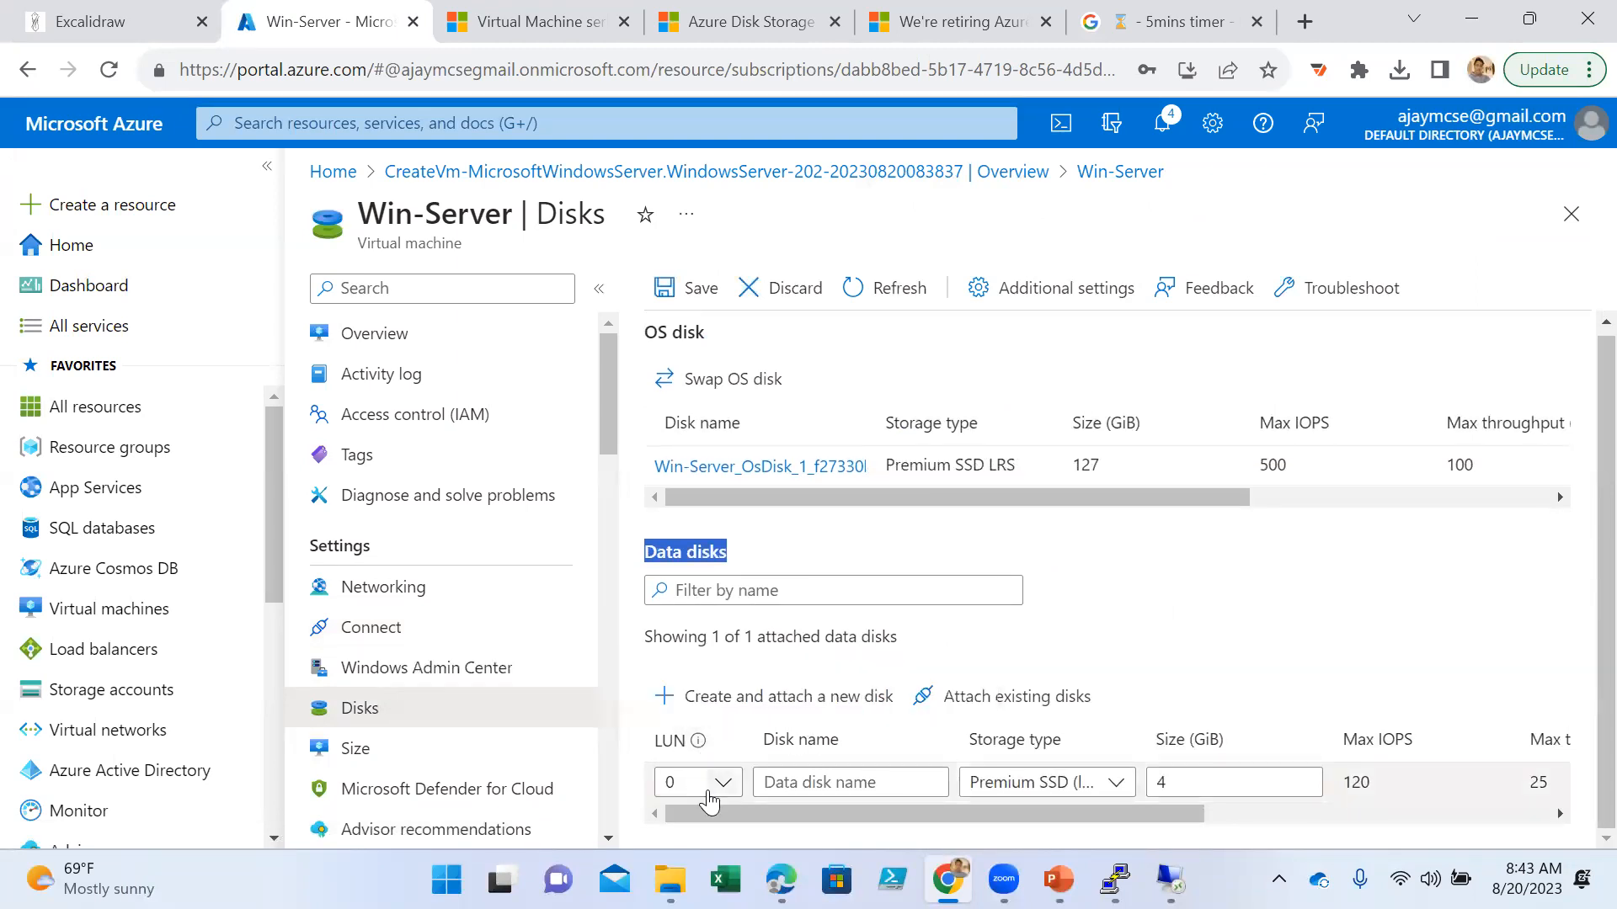
pyautogui.click(820, 784)
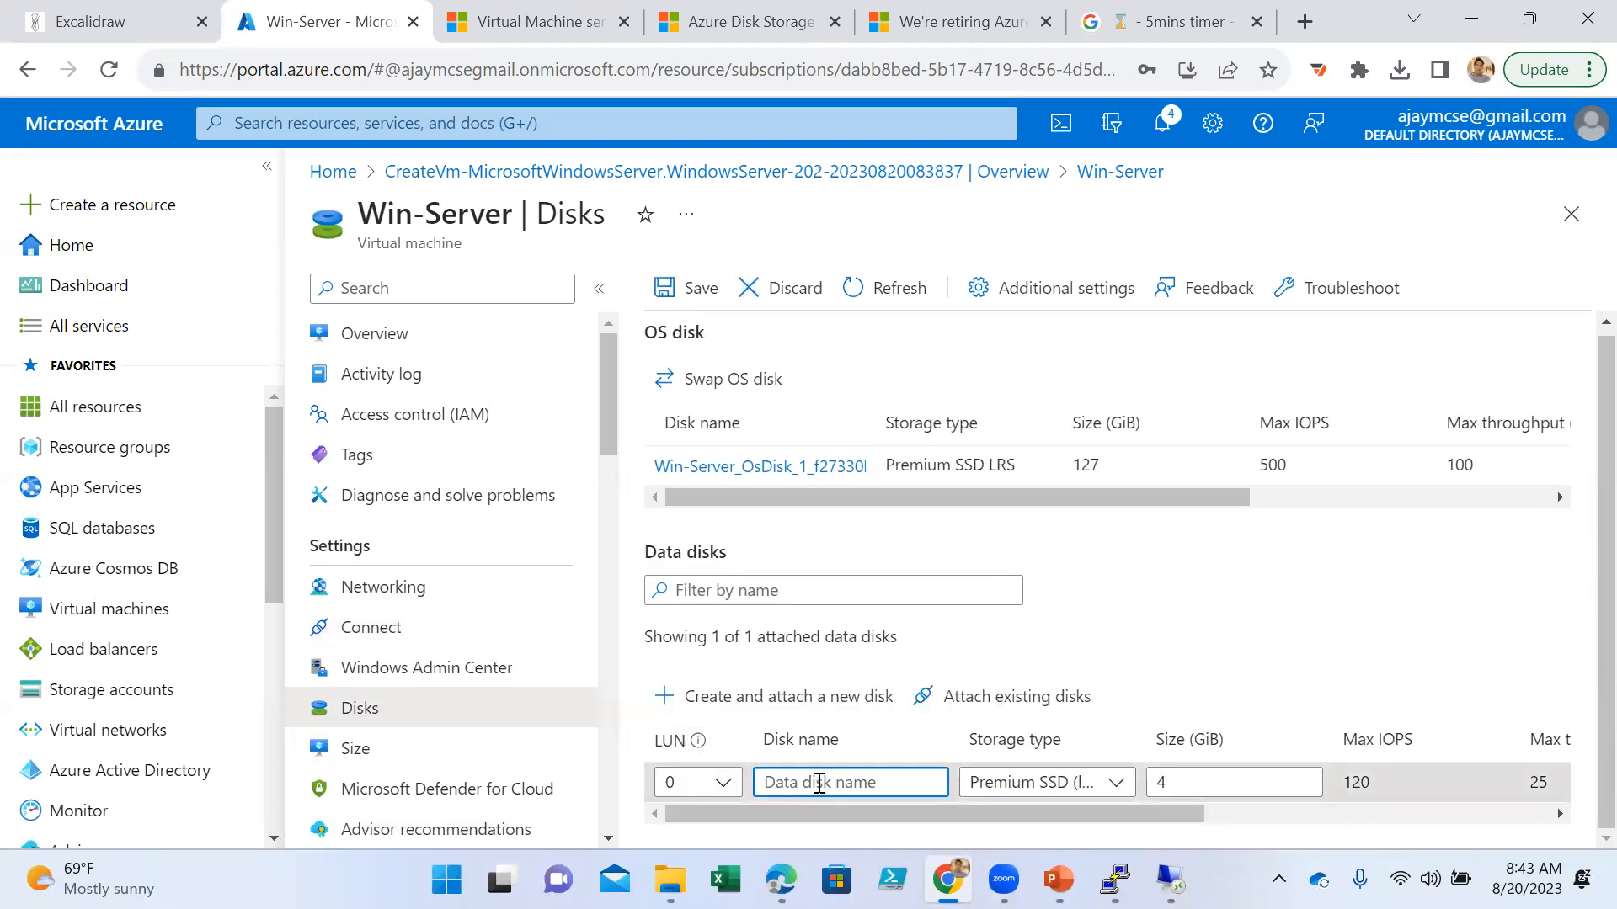
pyautogui.write('Da')
pyautogui.press('BackSpace')
pyautogui.press('BackSpace')
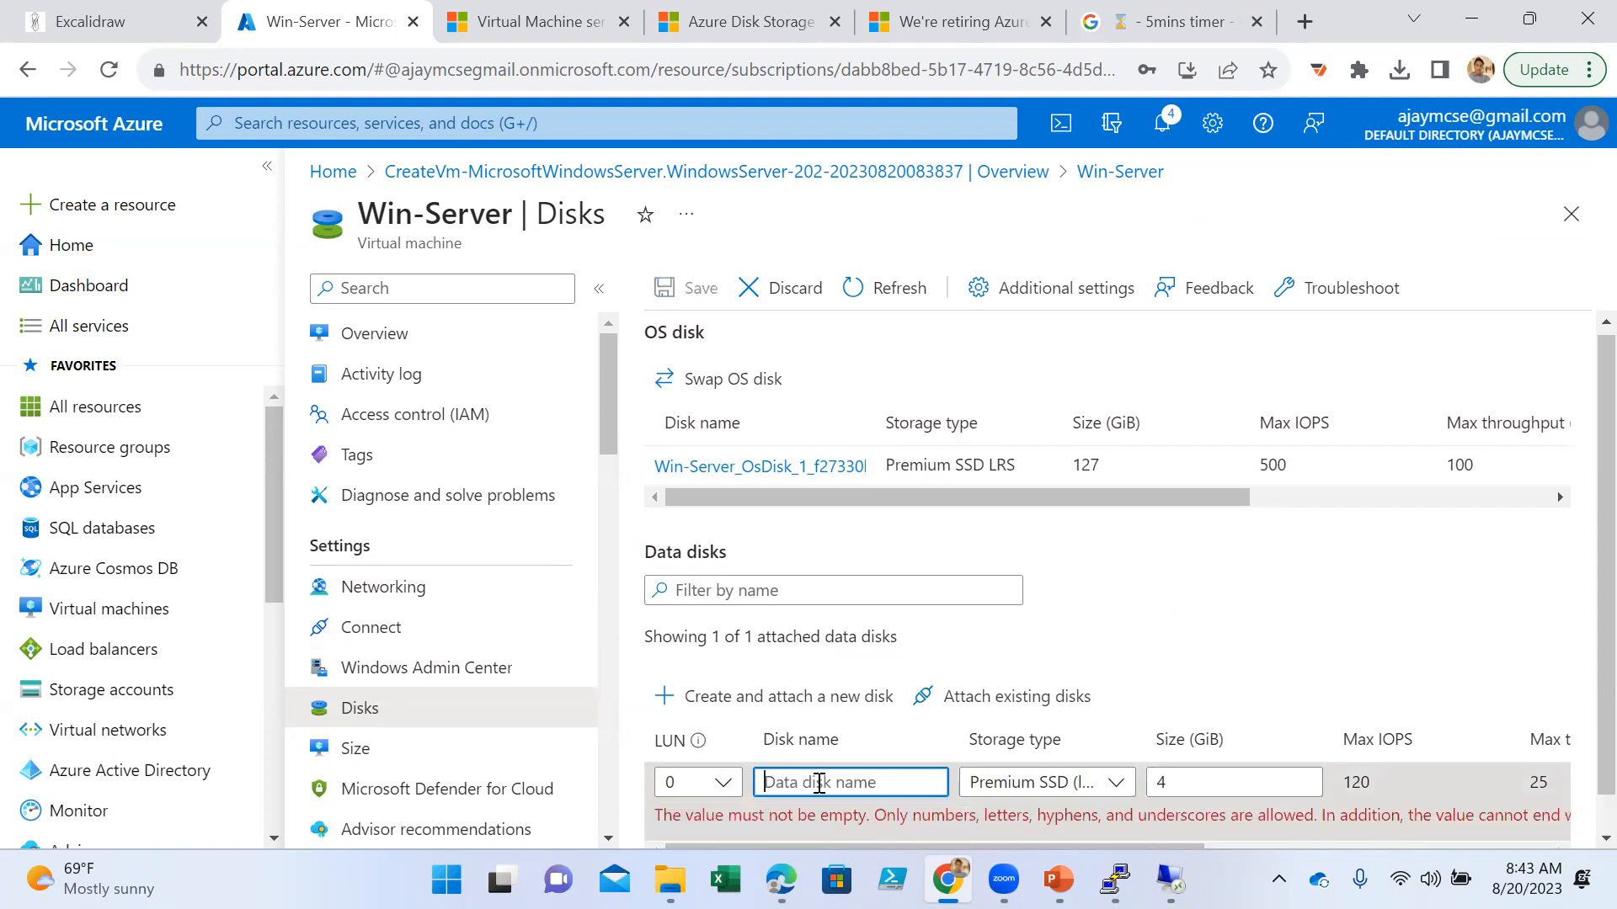
pyautogui.write('IT-Data')
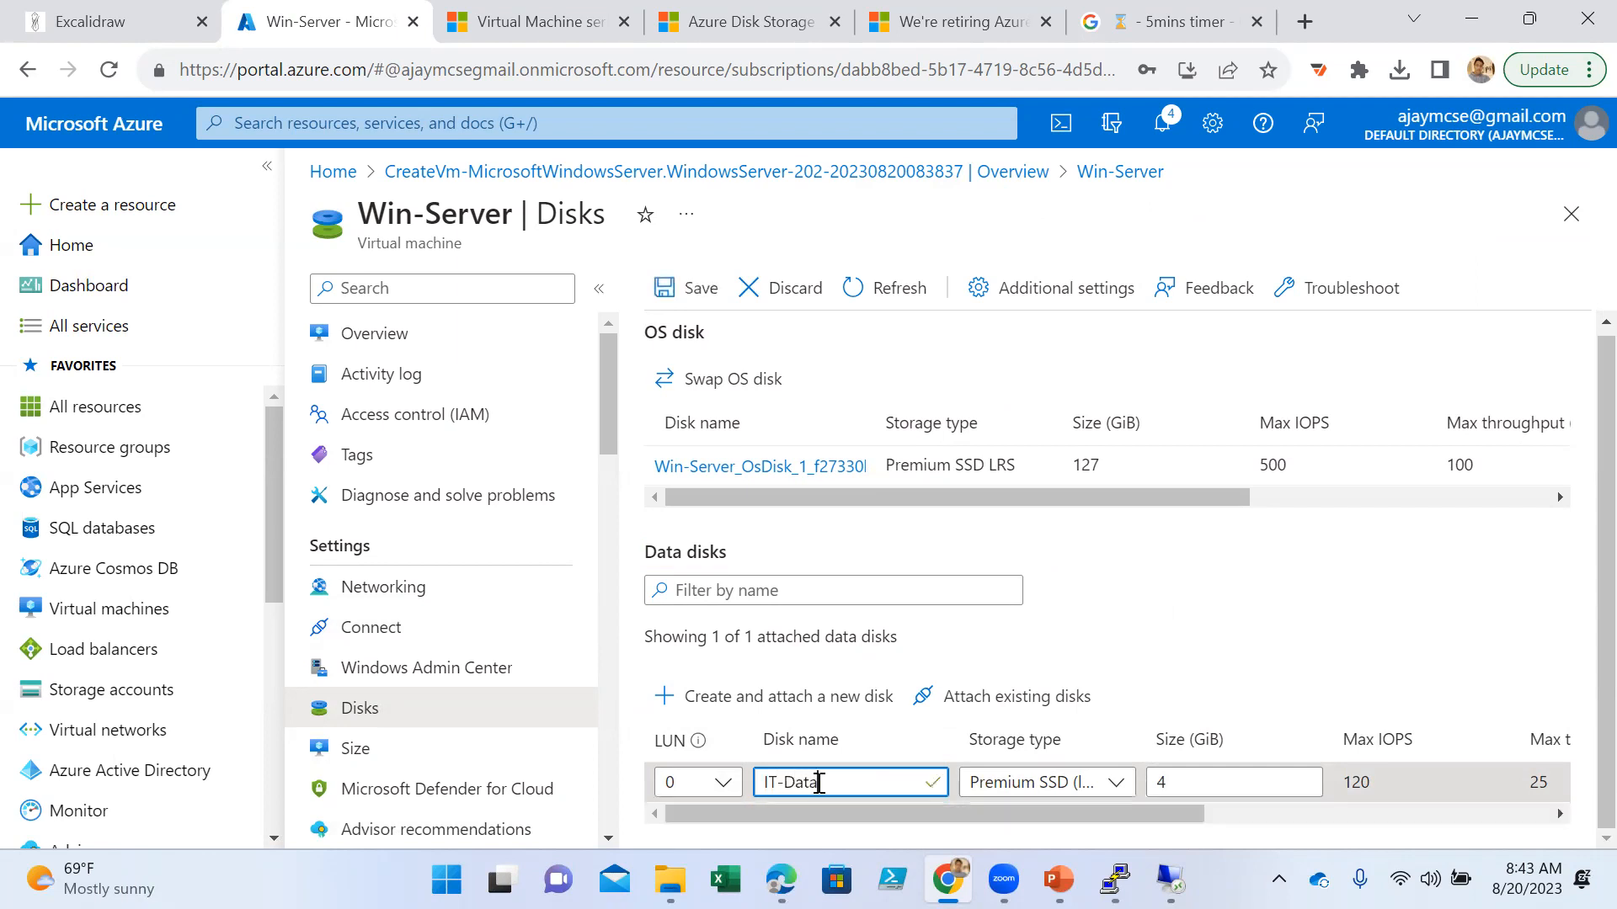
# - Set the IT-Data disk's storage type to locally-redundant Standard SSD and its size to 10 GiB
pyautogui.click(1047, 785)
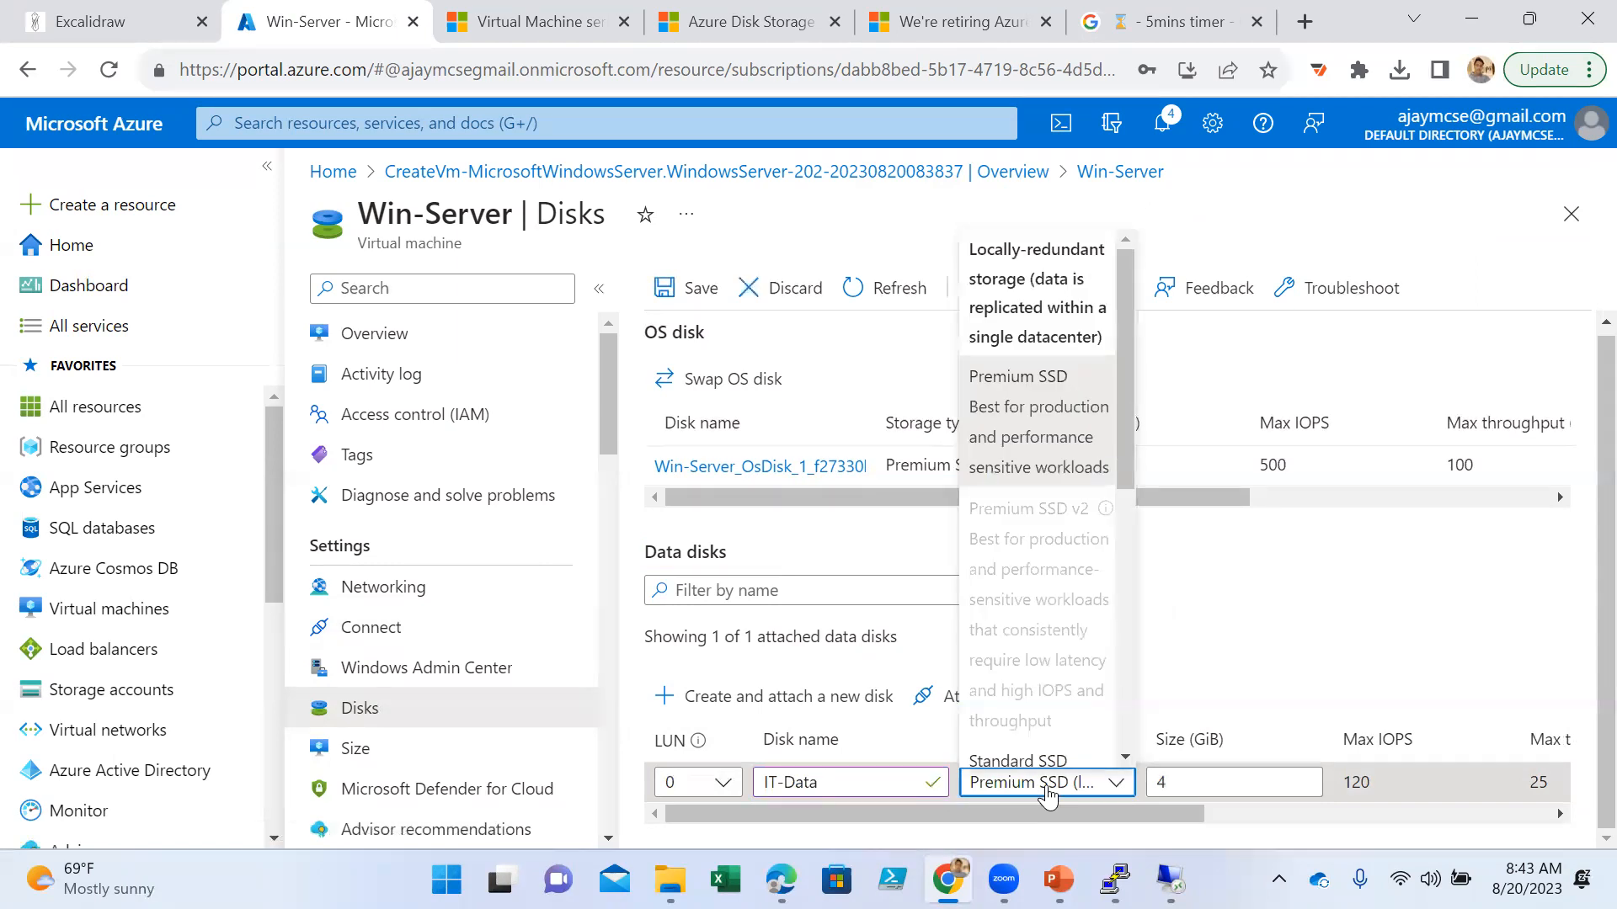
pyautogui.scroll(-2, 1031, 746)
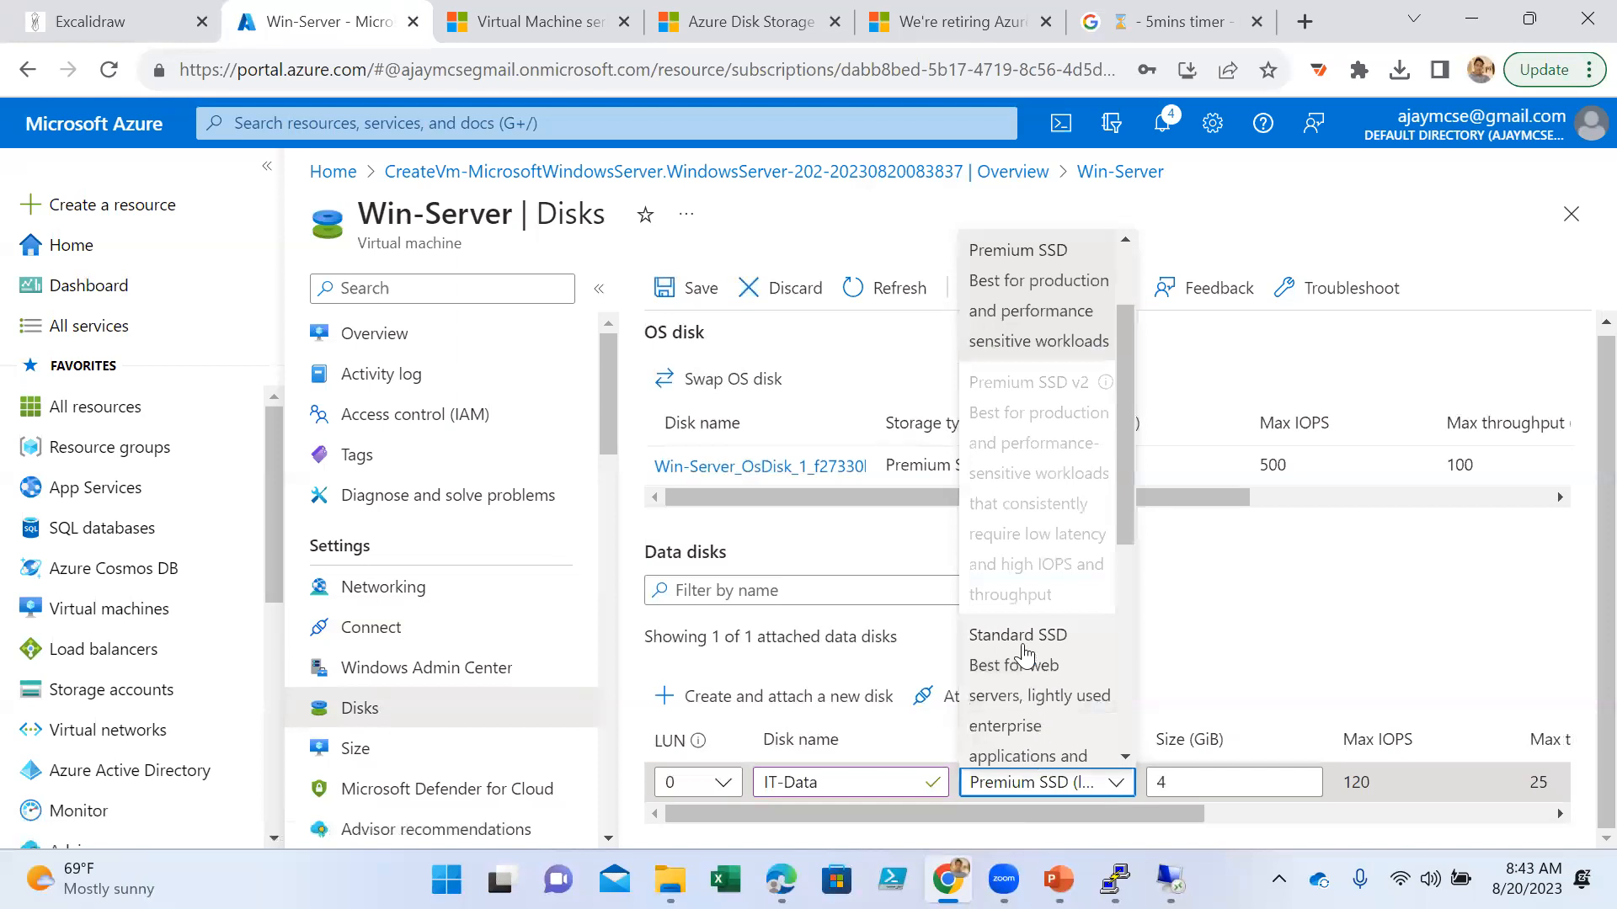
pyautogui.click(1026, 653)
pyautogui.click(1223, 785)
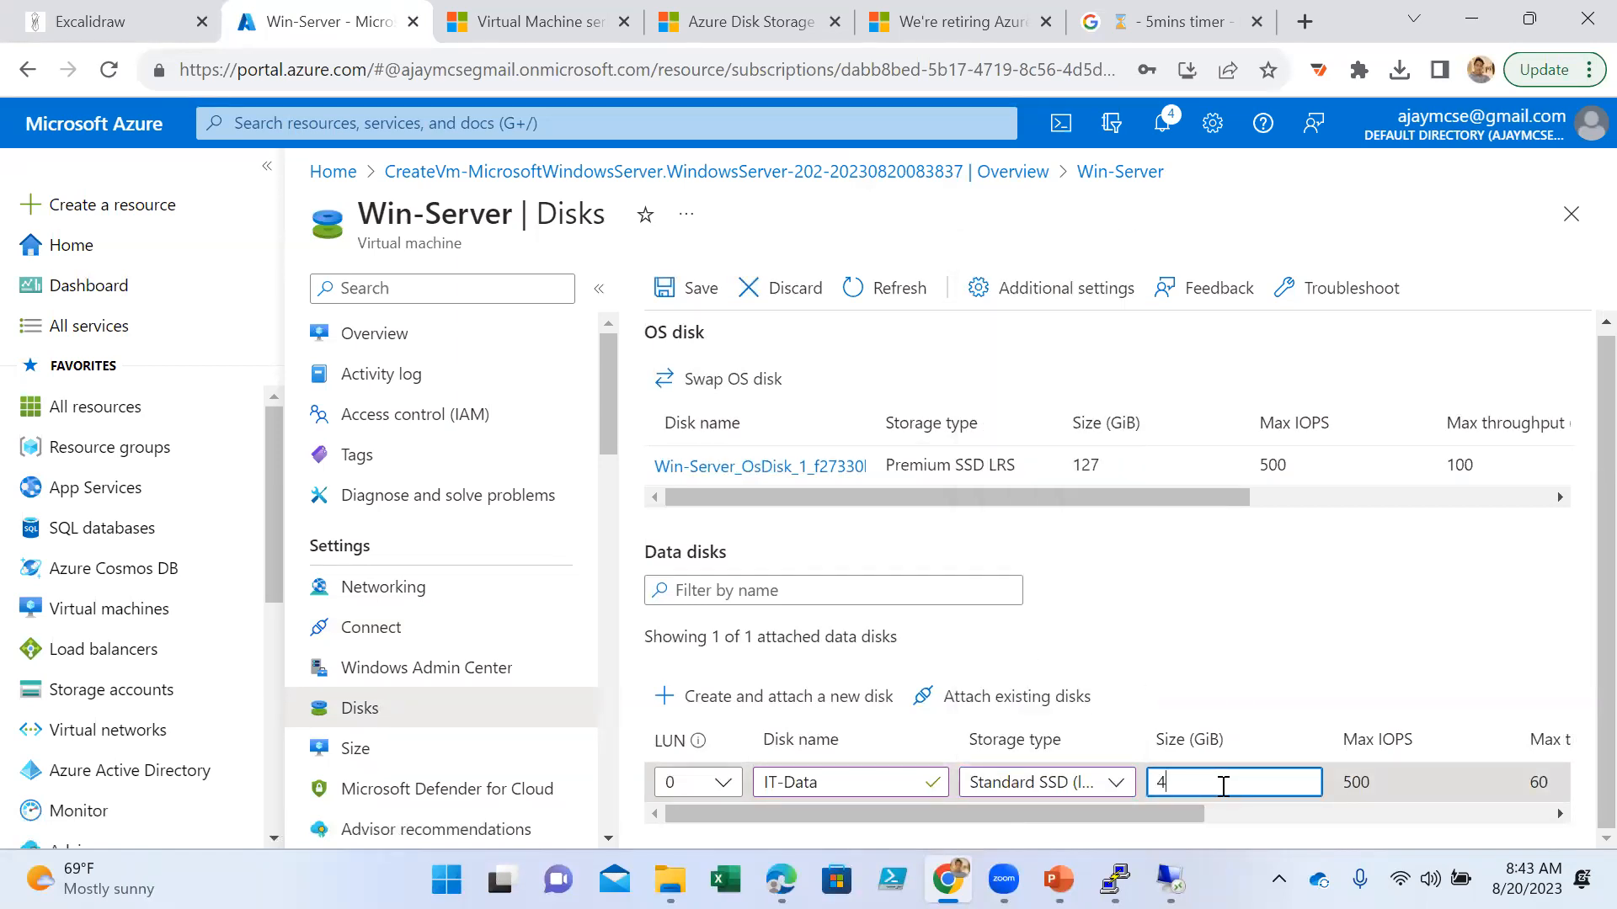
pyautogui.press('BackSpace')
pyautogui.write('10')
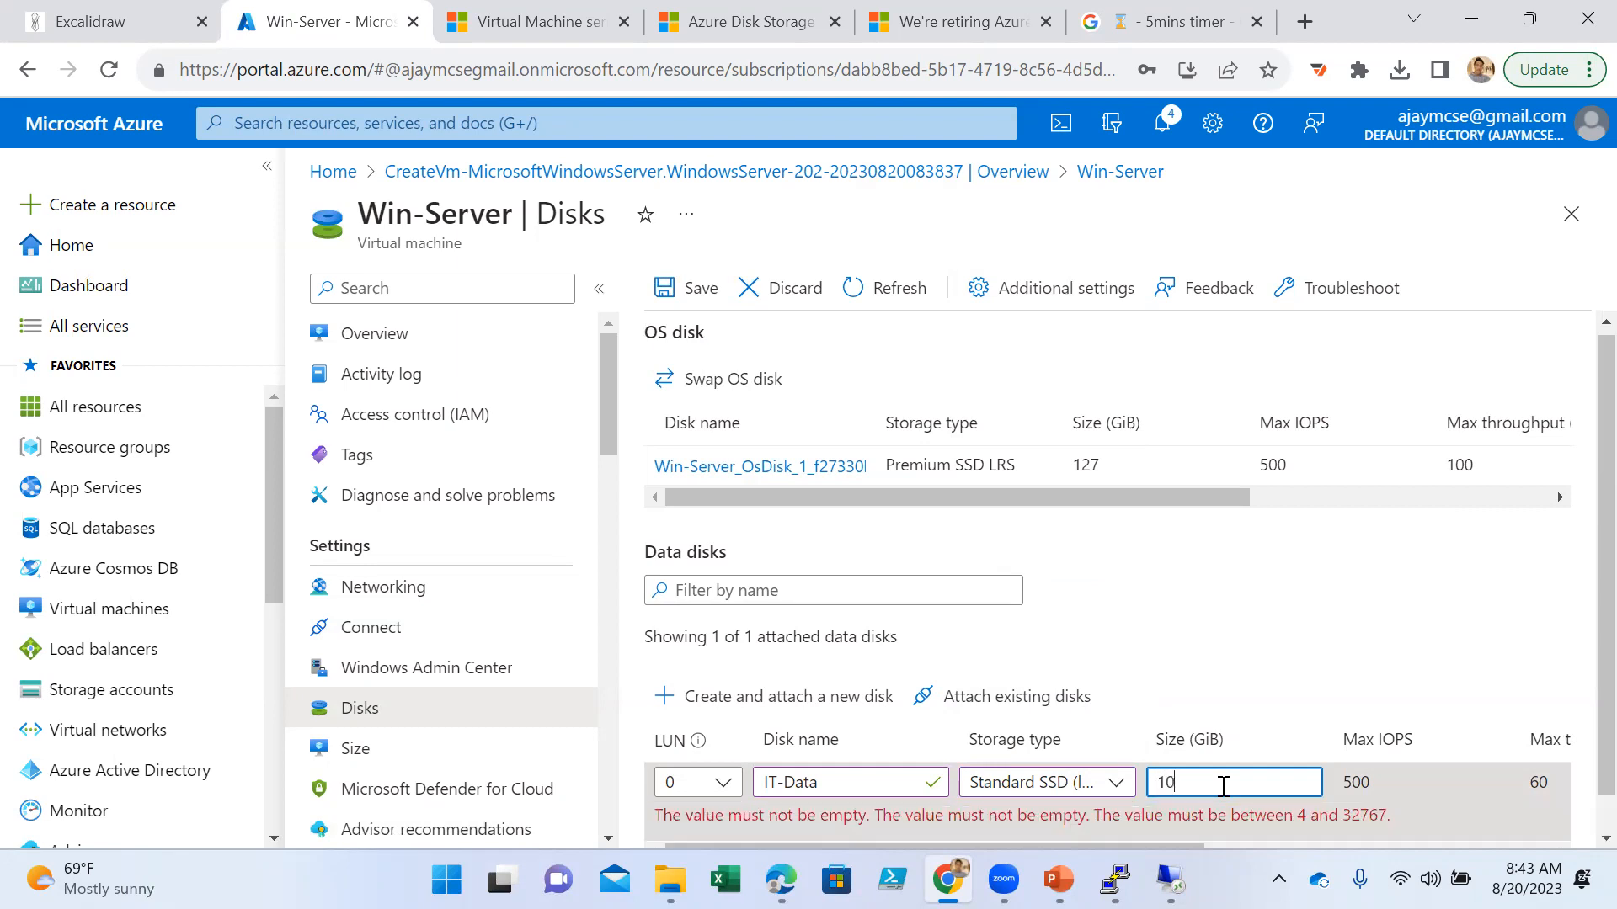
# - Set the IT-Data disk's host caching to Read/write and save Win-Server's disk changes
pyautogui.moveTo(1187, 814); pyautogui.dragTo(1271, 824)
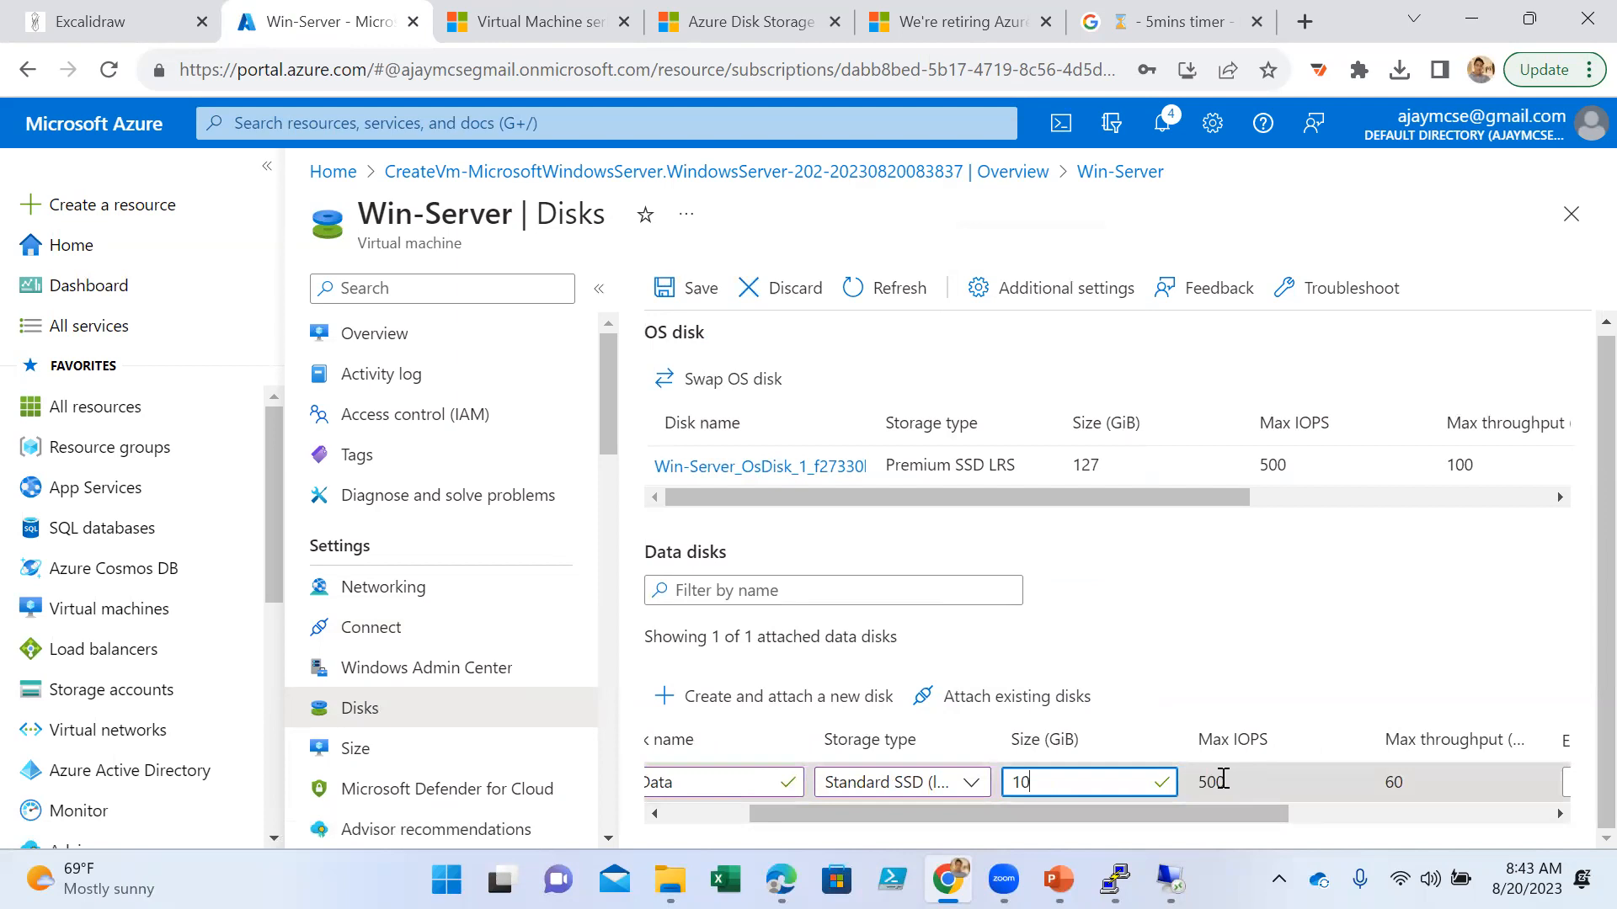
pyautogui.moveTo(1226, 810); pyautogui.dragTo(1521, 818)
pyautogui.click(1398, 782)
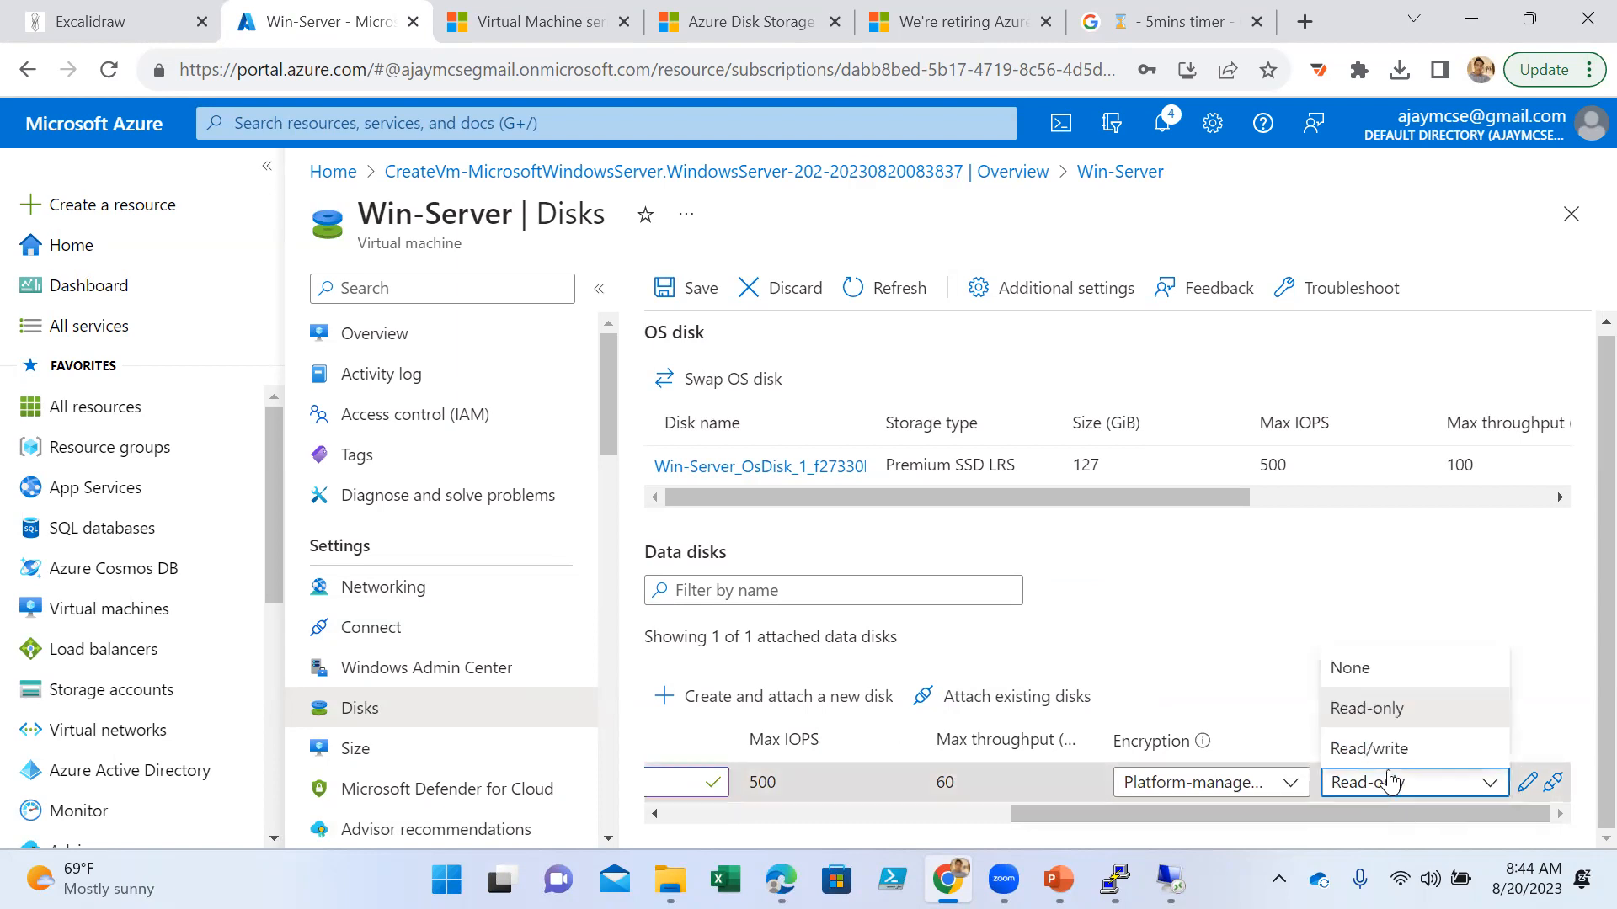
pyautogui.click(1391, 746)
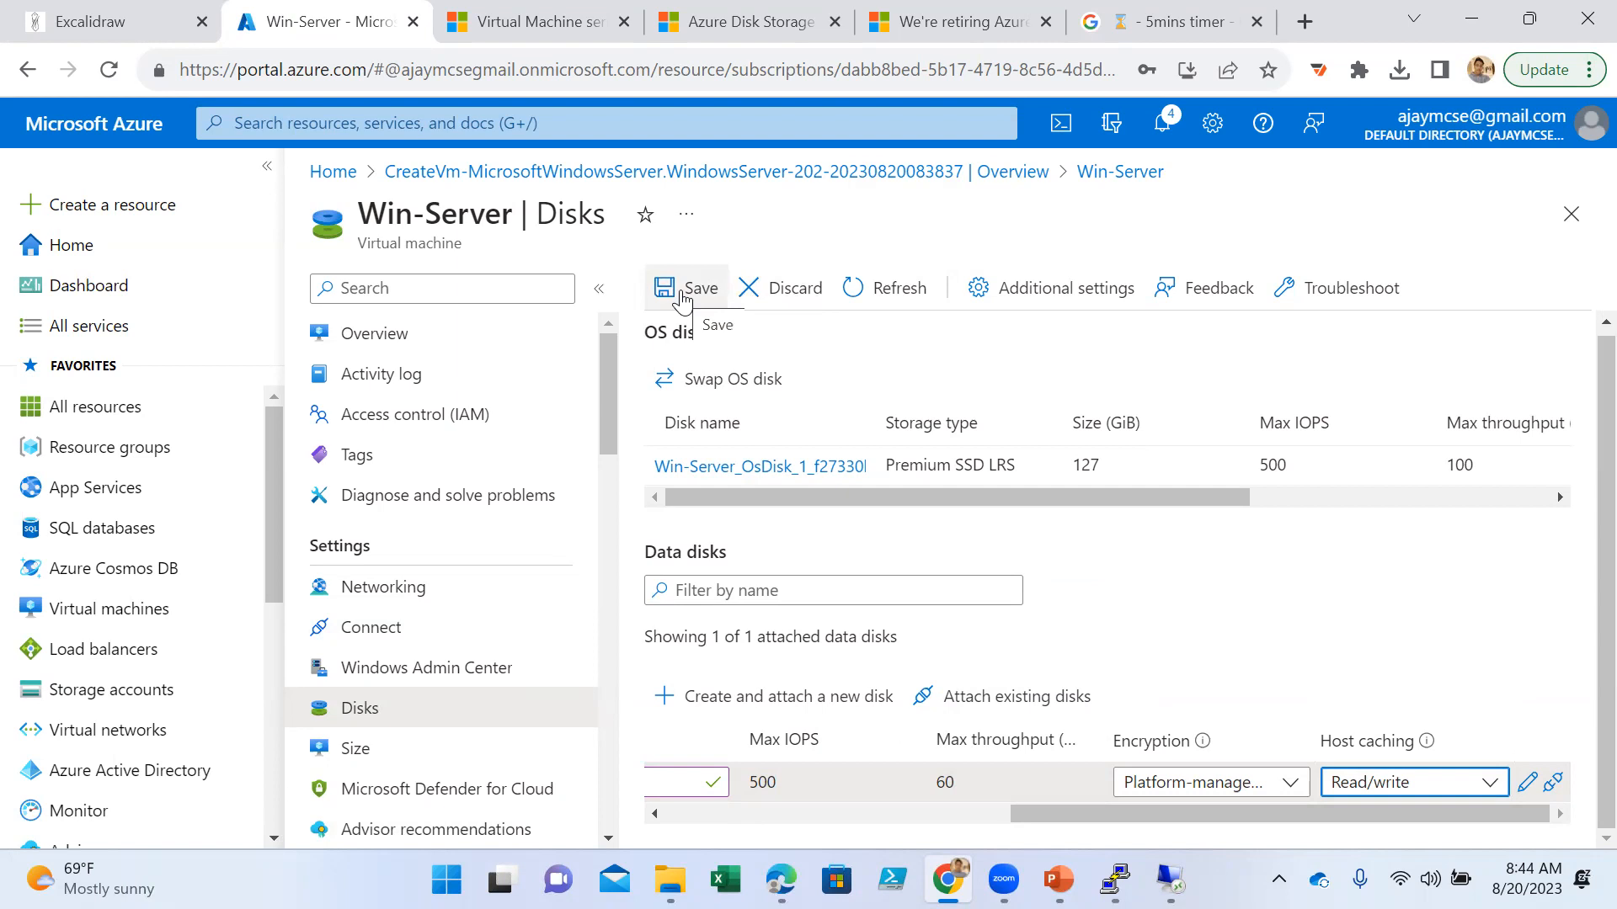
pyautogui.click(684, 293)
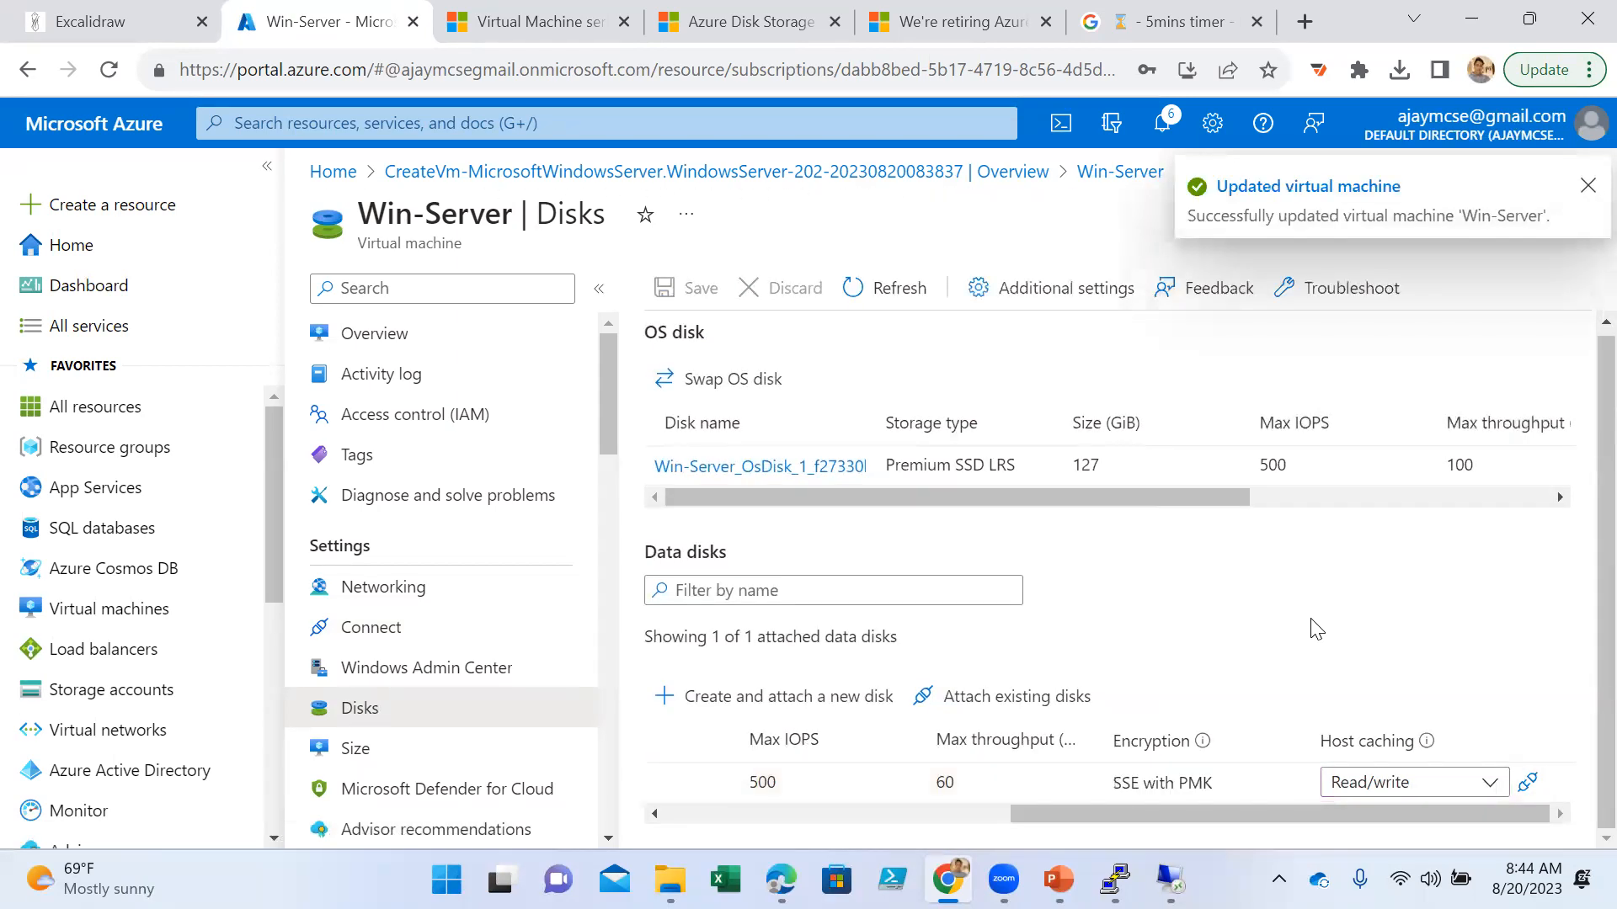
# - Switch to the Win-Server remote desktop session, refresh its desktop, check the drives under This PC and close File Explorer
pyautogui.moveTo(1170, 880)
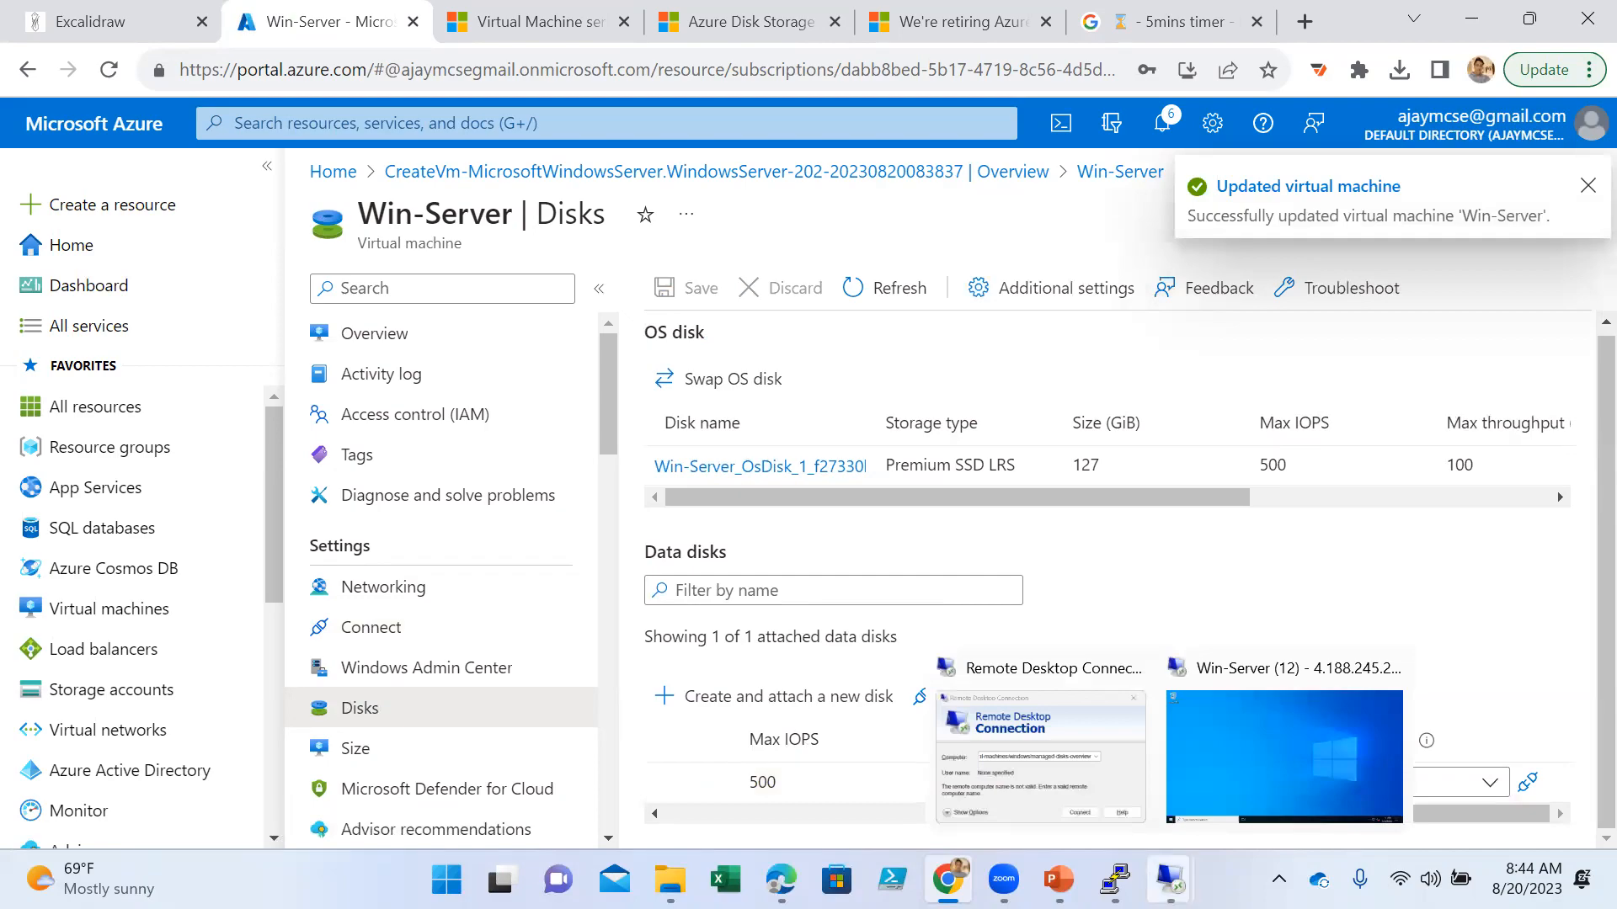
pyautogui.click(1251, 756)
pyautogui.rightClick(675, 365)
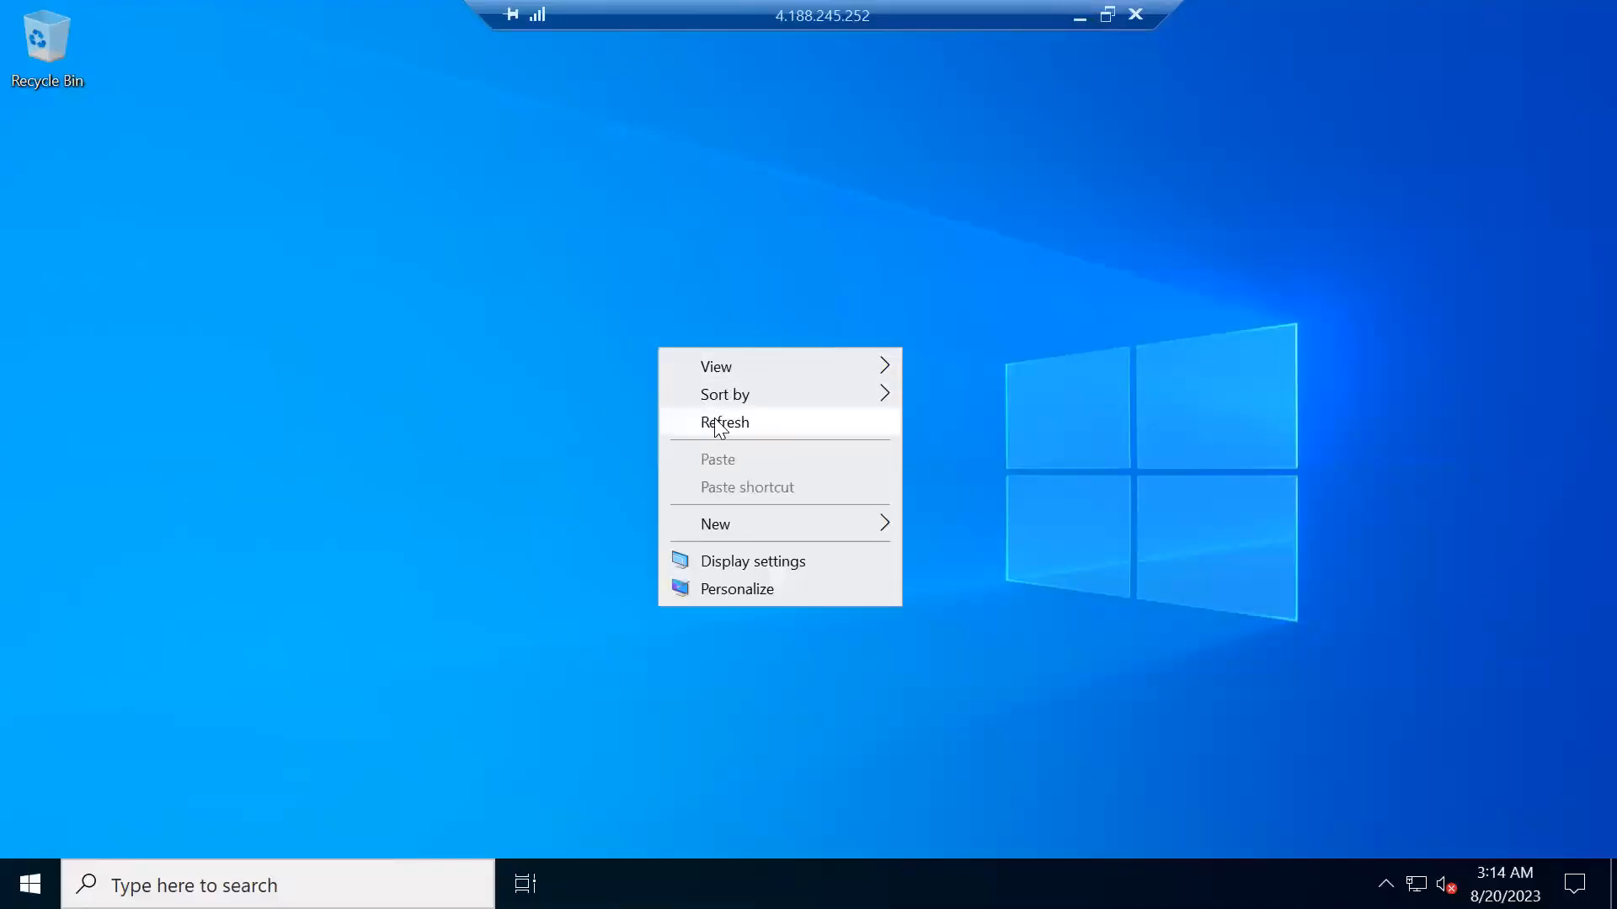
pyautogui.click(717, 423)
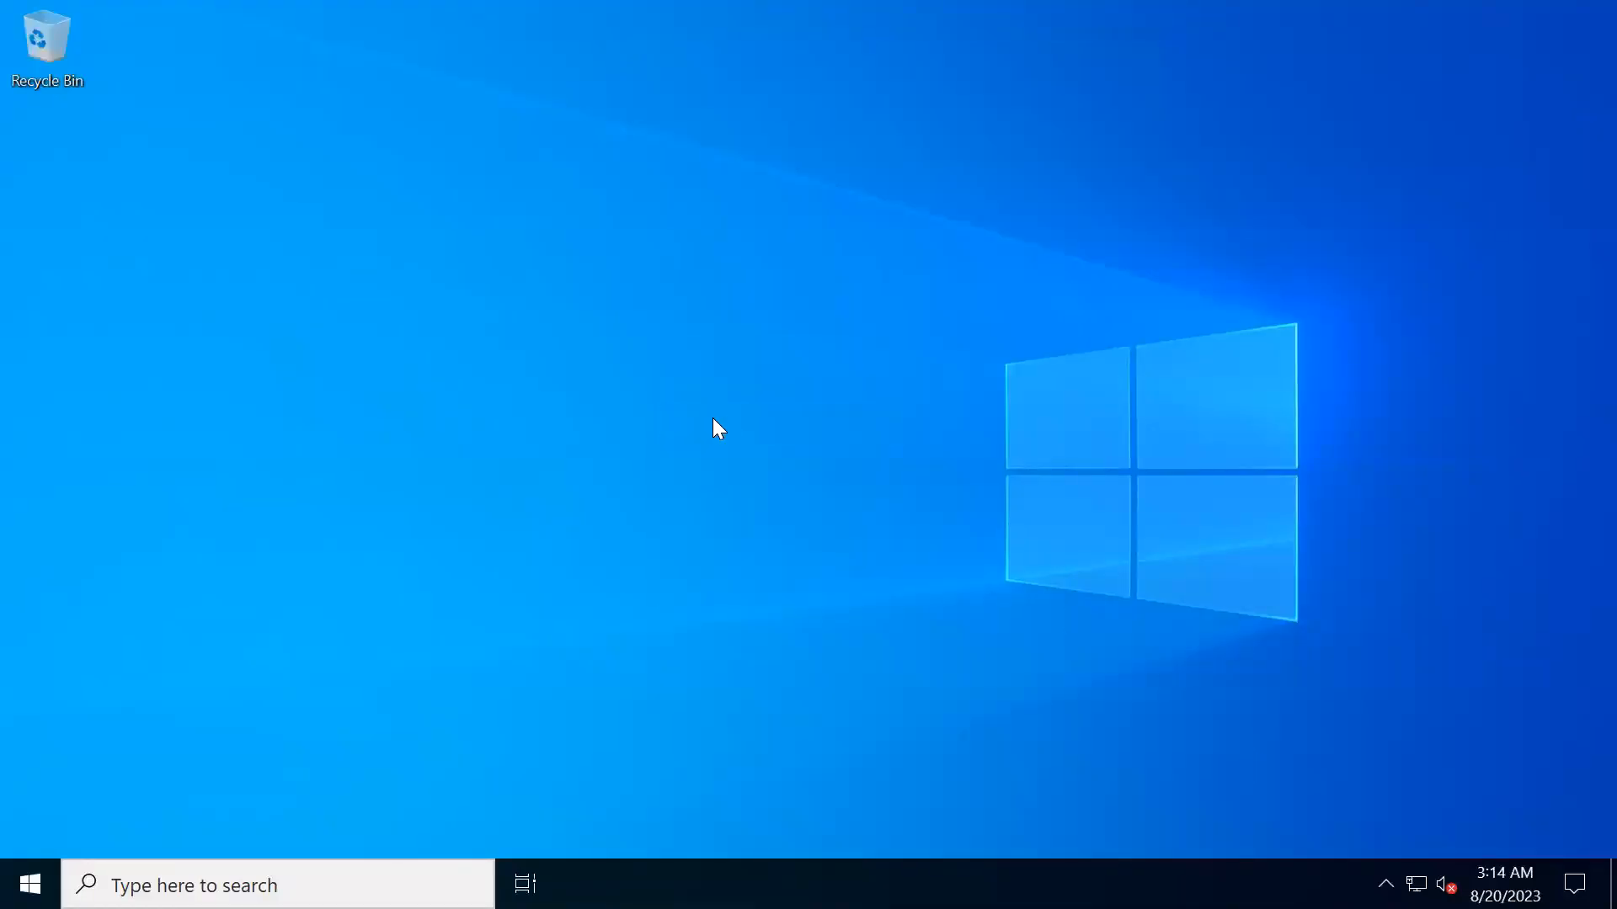
pyautogui.press('super+e')
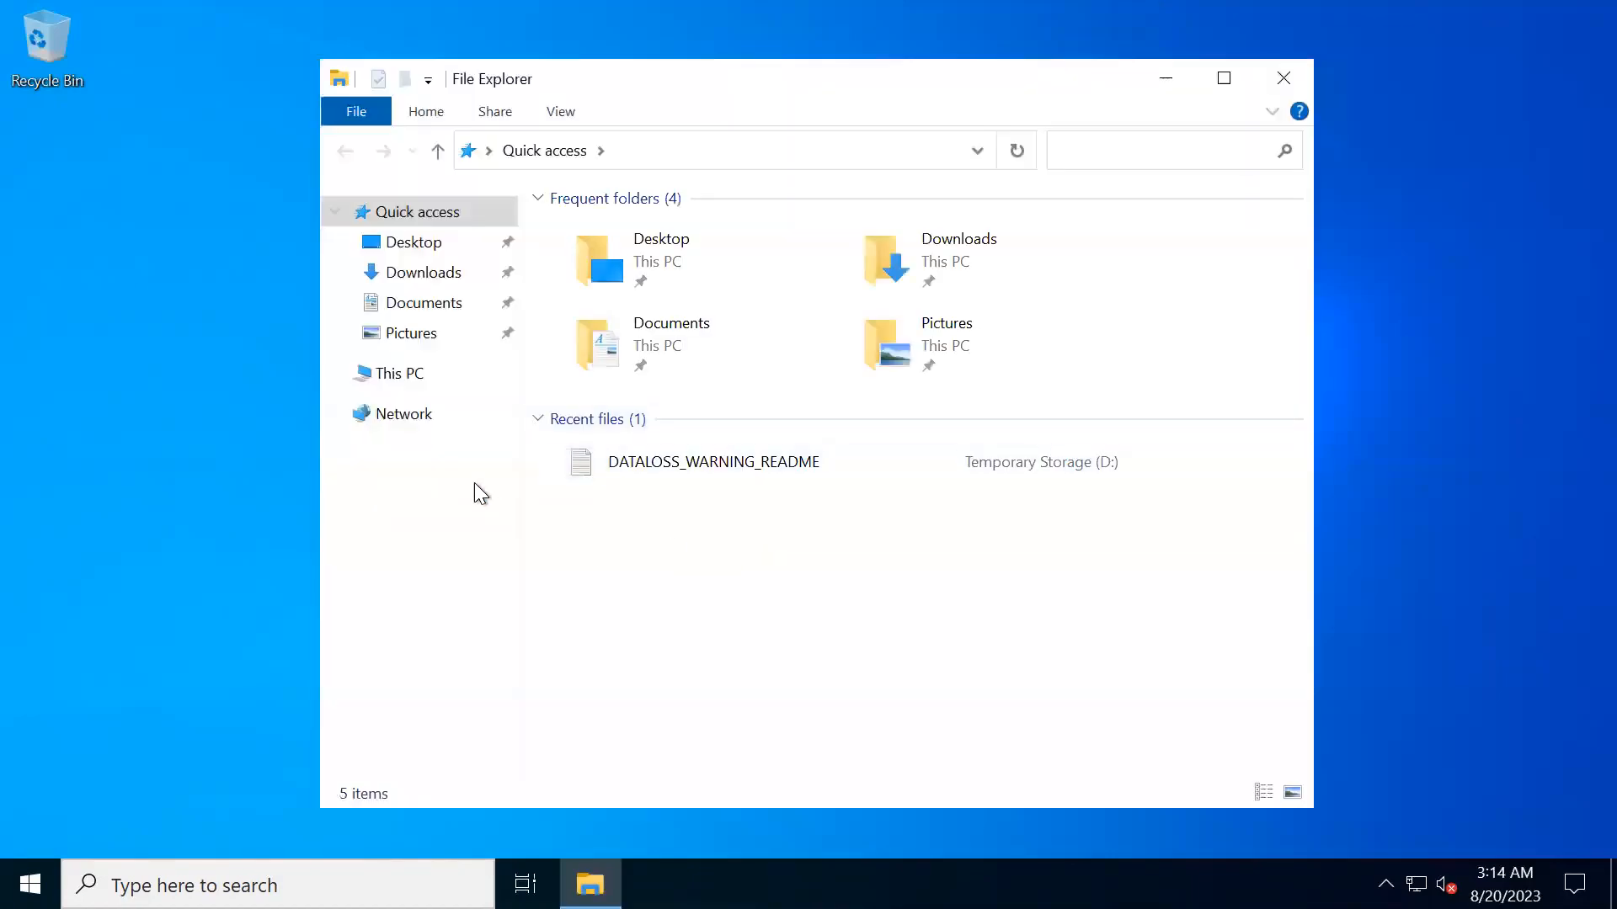
pyautogui.click(401, 375)
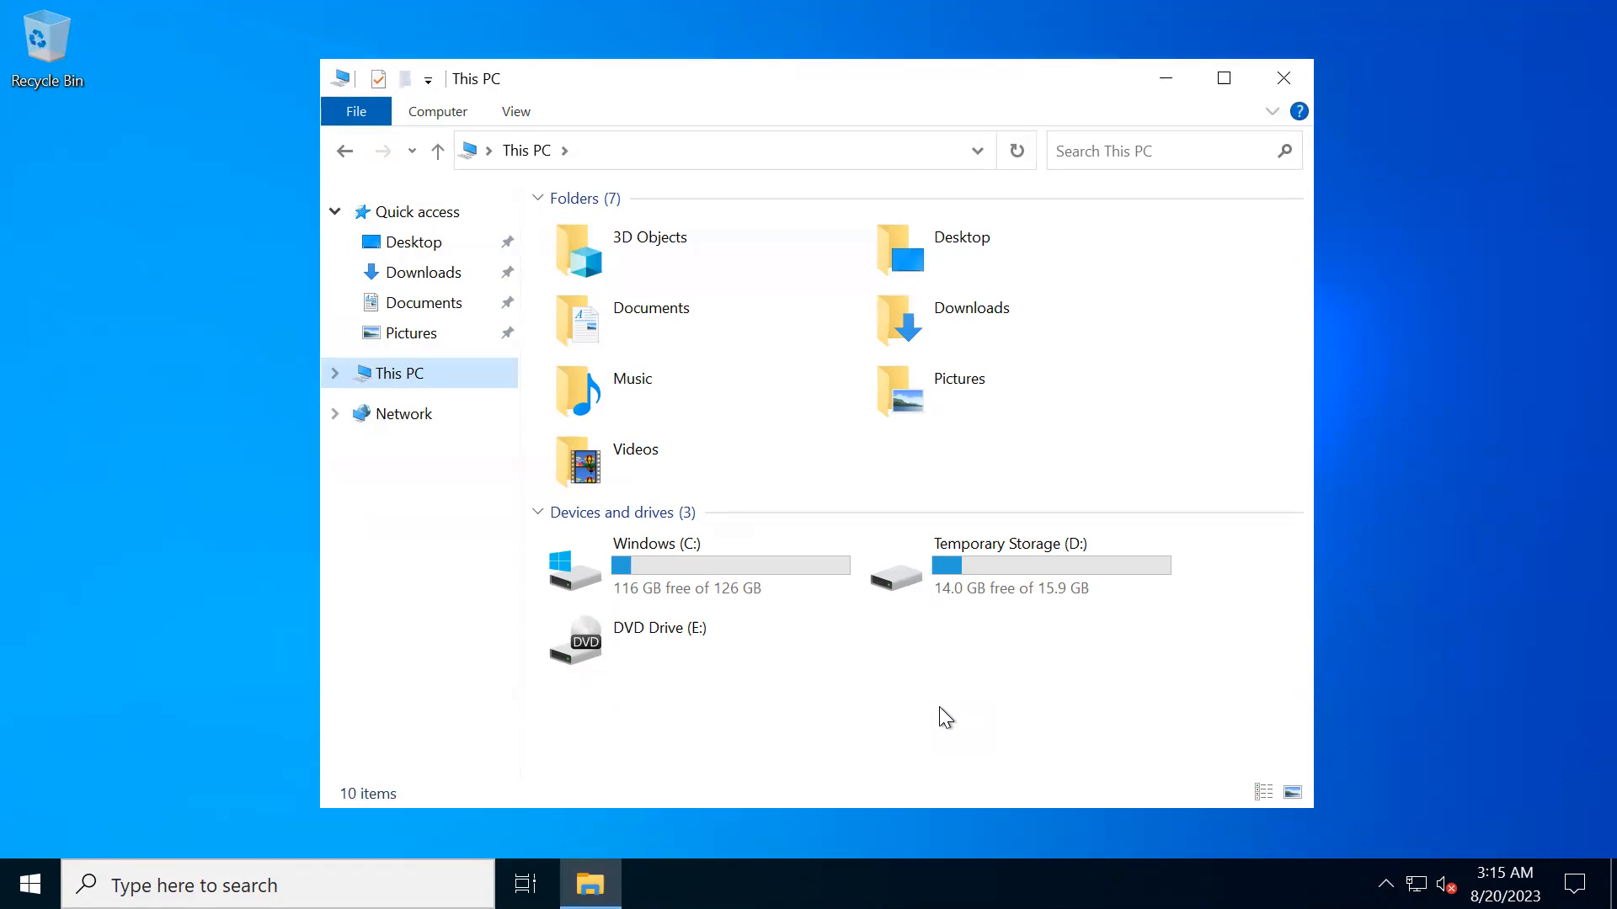
pyautogui.click(1280, 69)
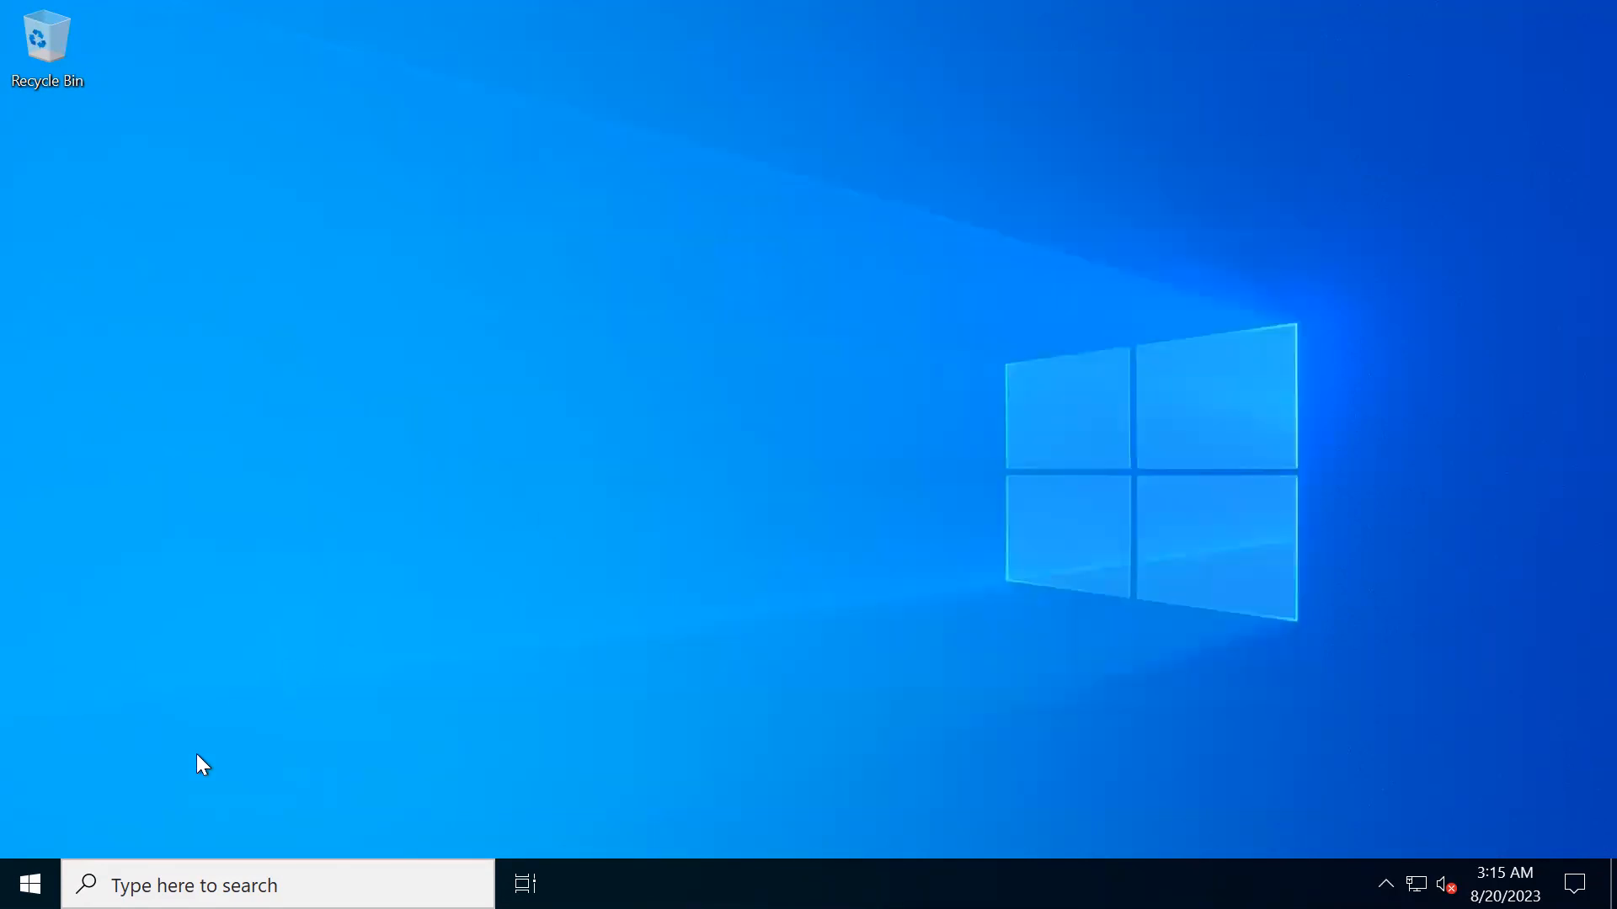
# - Open Server Manager on the remote server and dismiss its startup notice
pyautogui.click(30, 884)
pyautogui.click(474, 212)
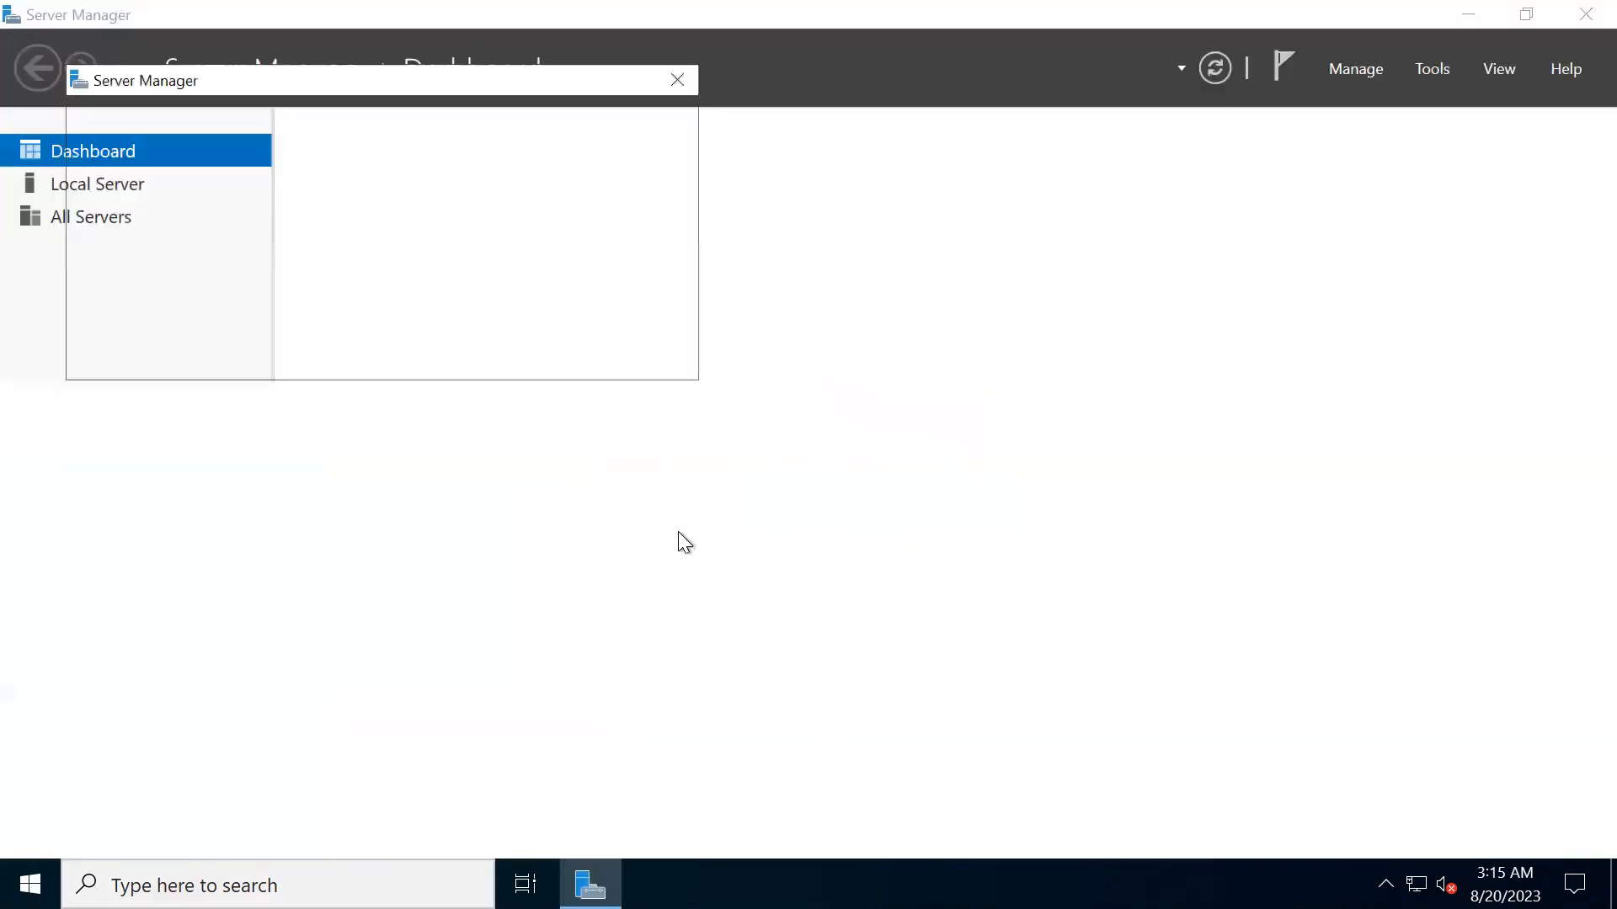
pyautogui.click(677, 78)
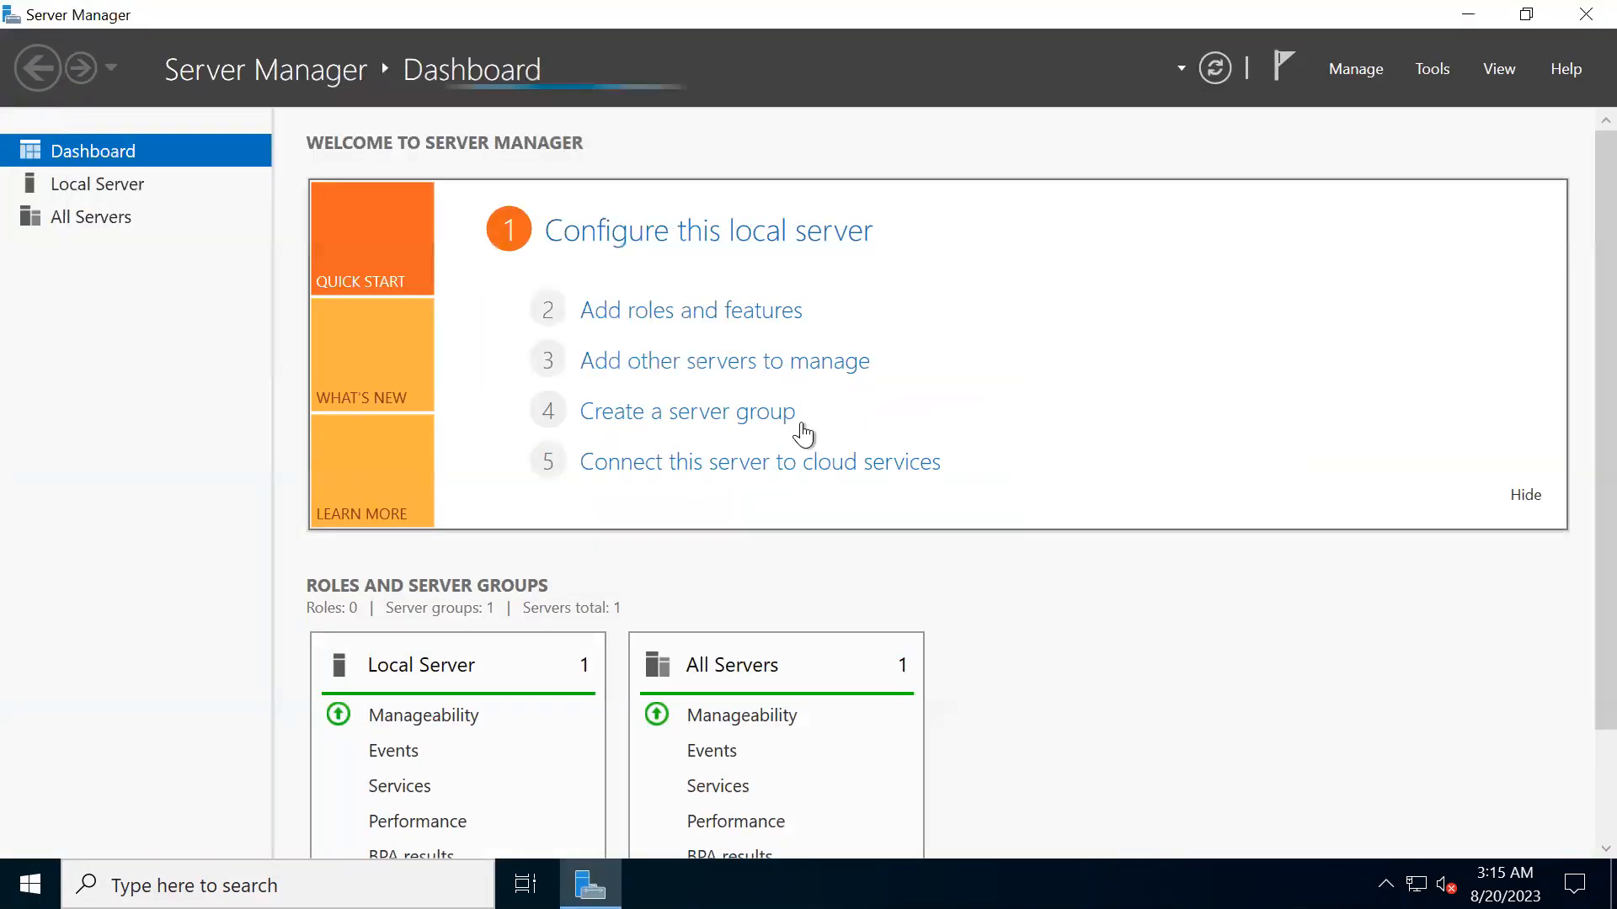
# - Look through the local and all-servers pages and open the Disks page of File and Storage Services
pyautogui.click(93, 192)
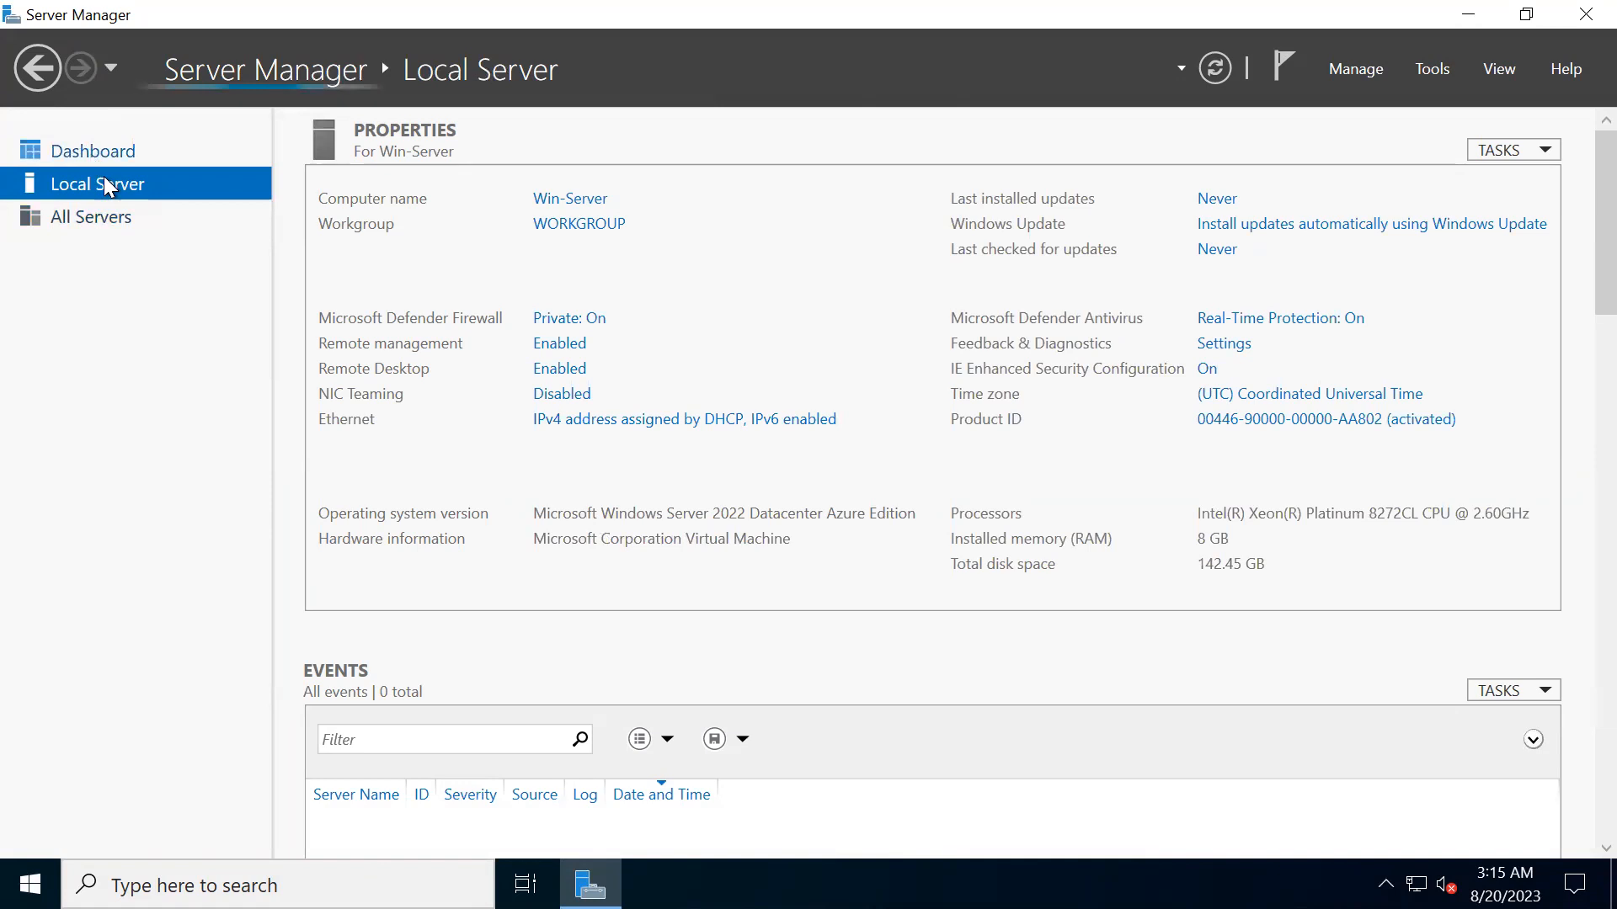
pyautogui.click(108, 212)
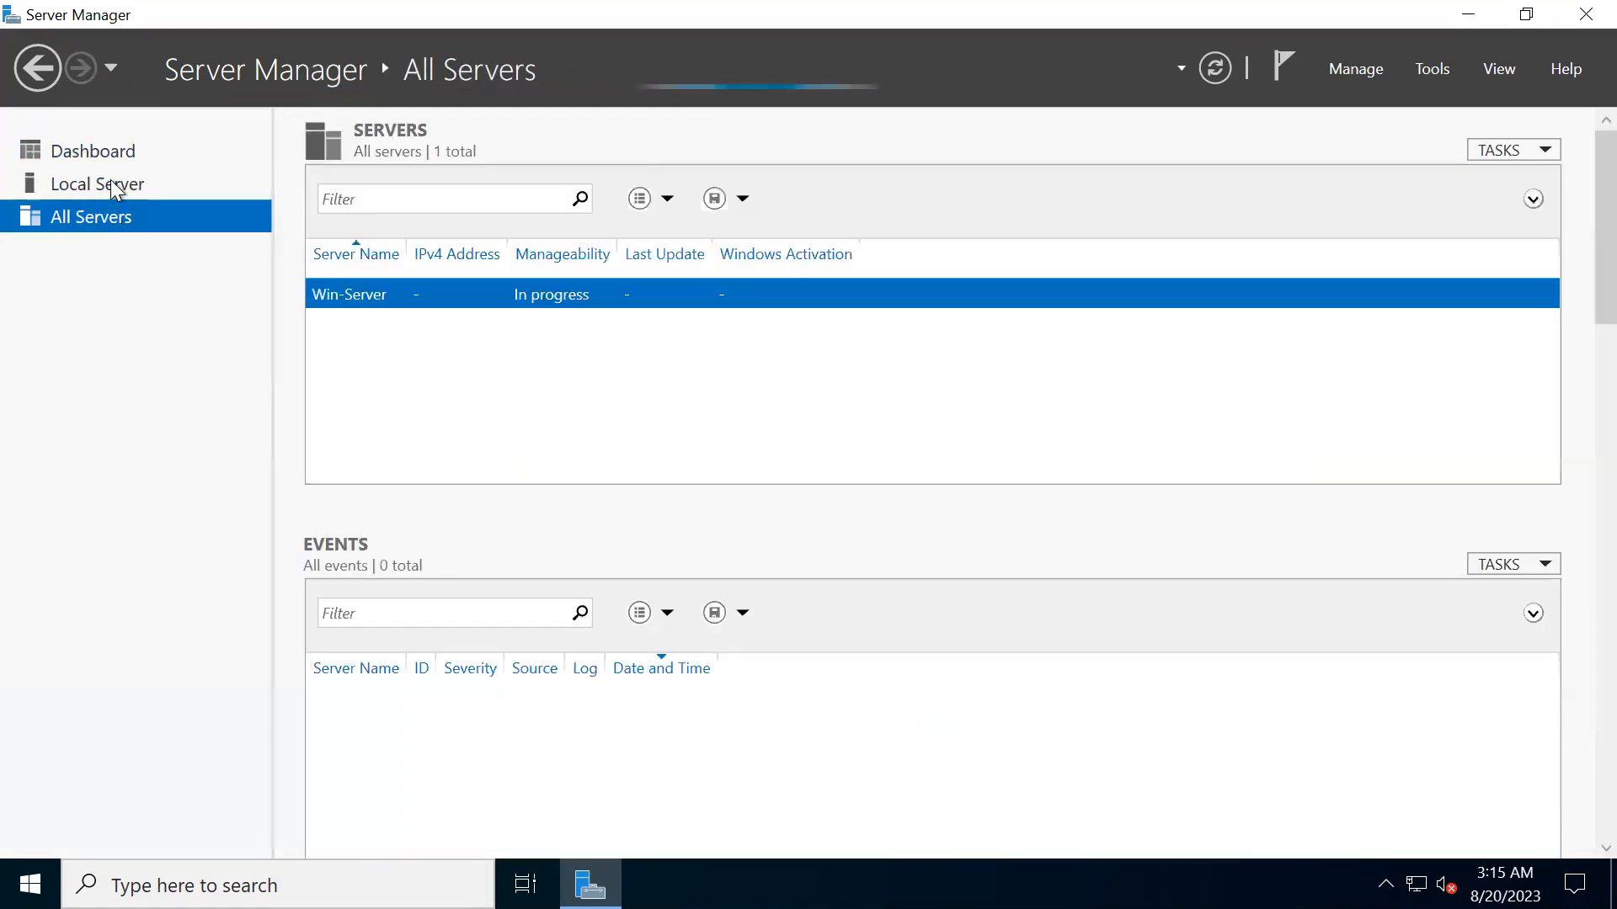
pyautogui.click(111, 182)
pyautogui.click(108, 152)
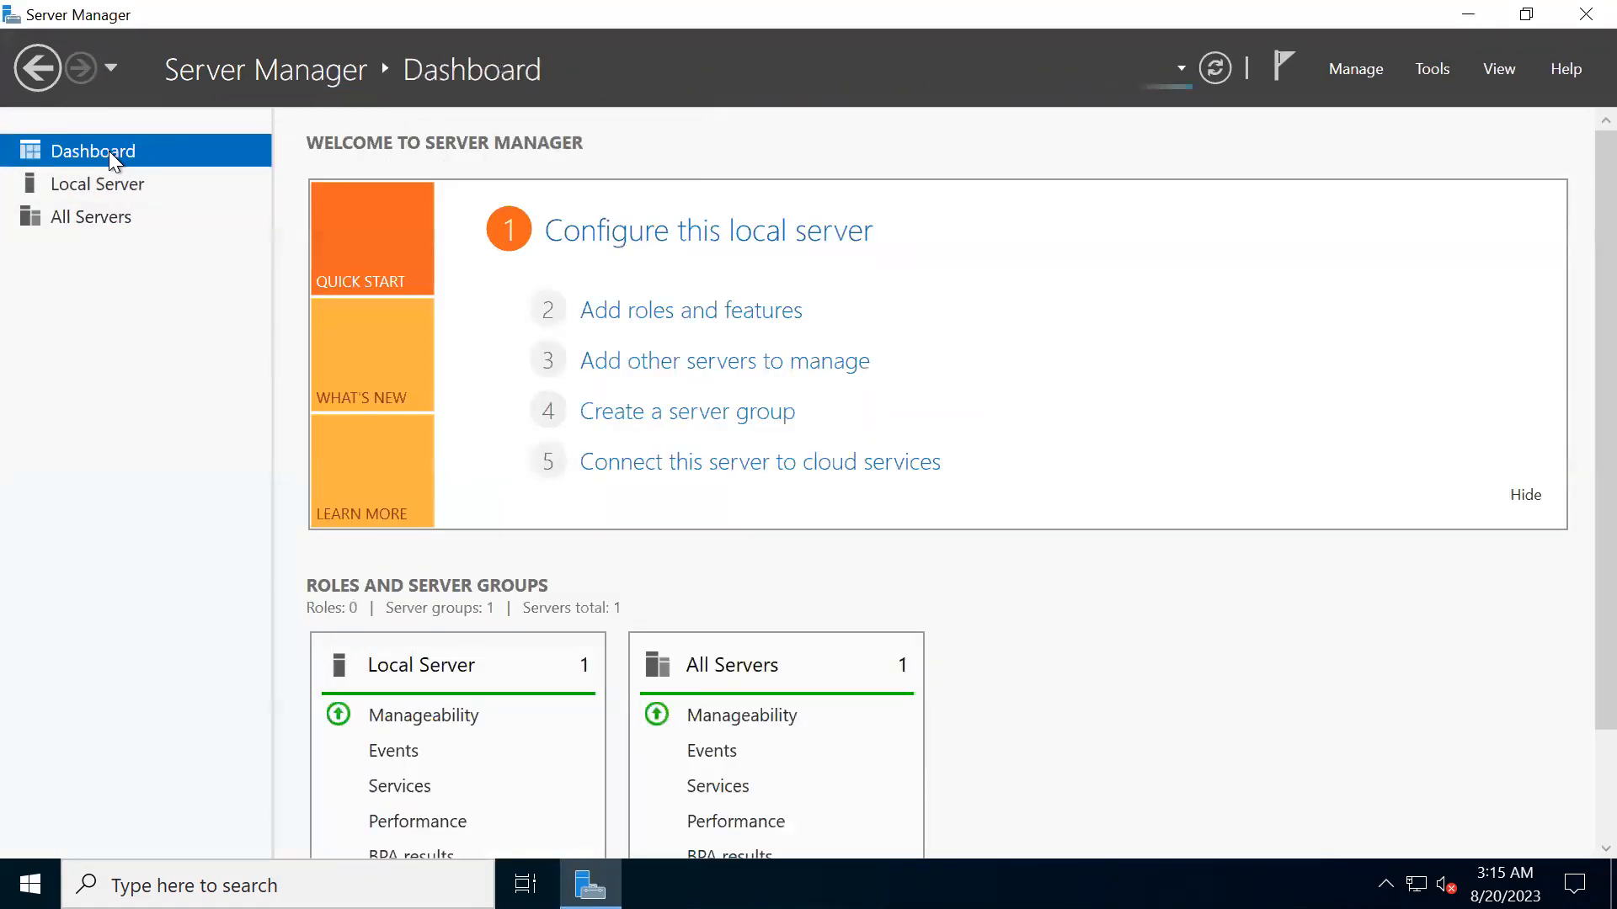
pyautogui.scroll(-3, 902, 549)
pyautogui.scroll(3, 894, 531)
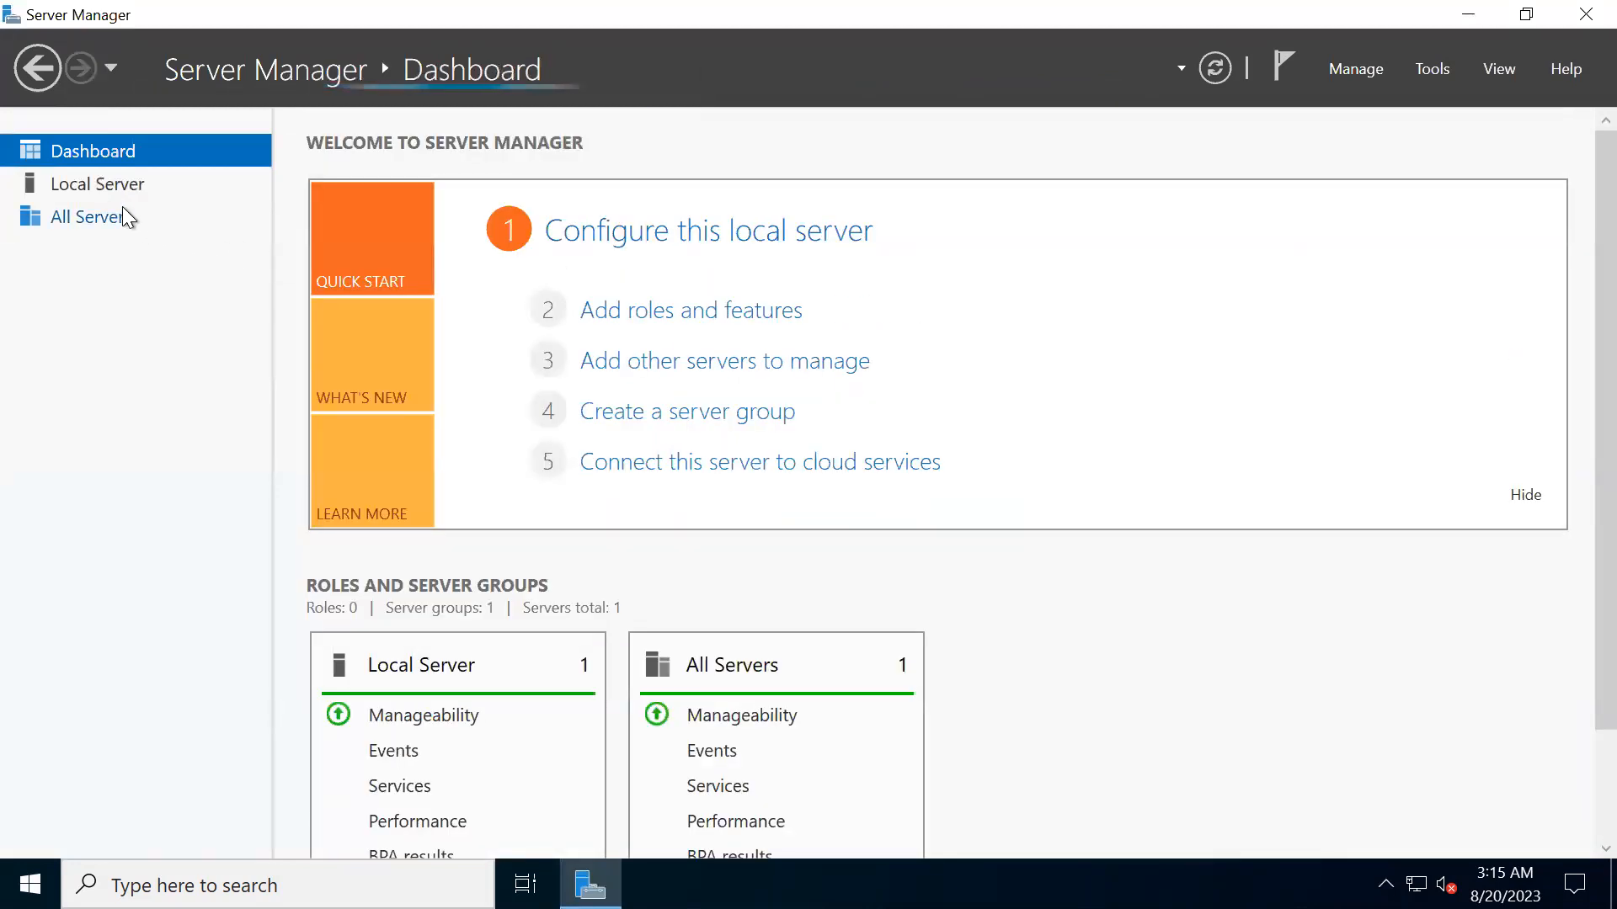
pyautogui.click(1362, 74)
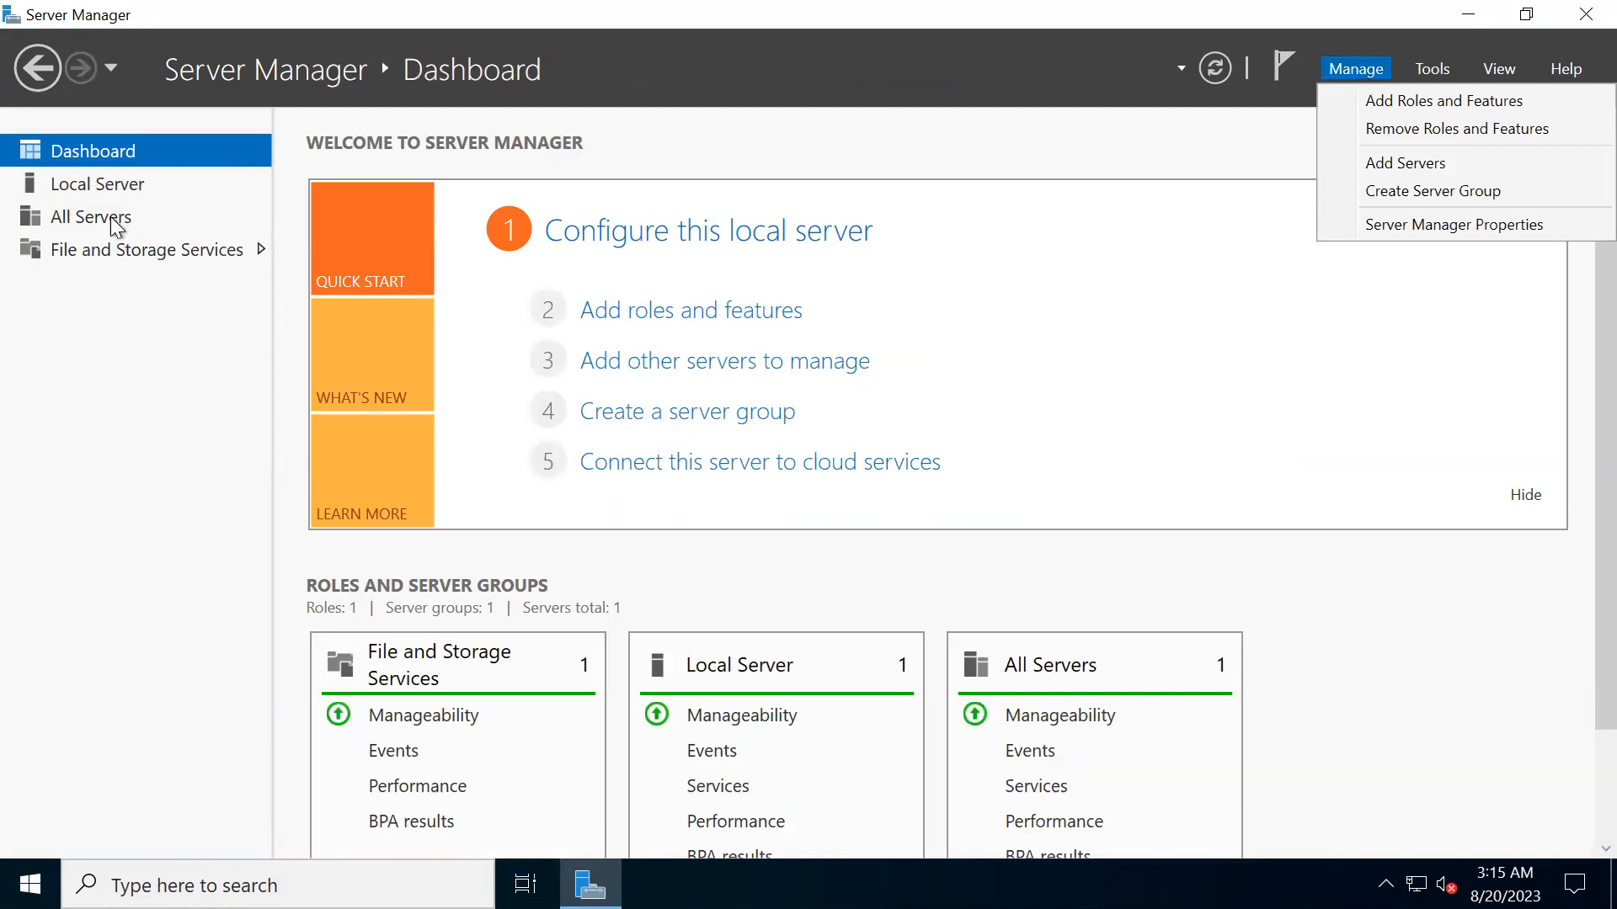
pyautogui.click(115, 248)
pyautogui.click(118, 251)
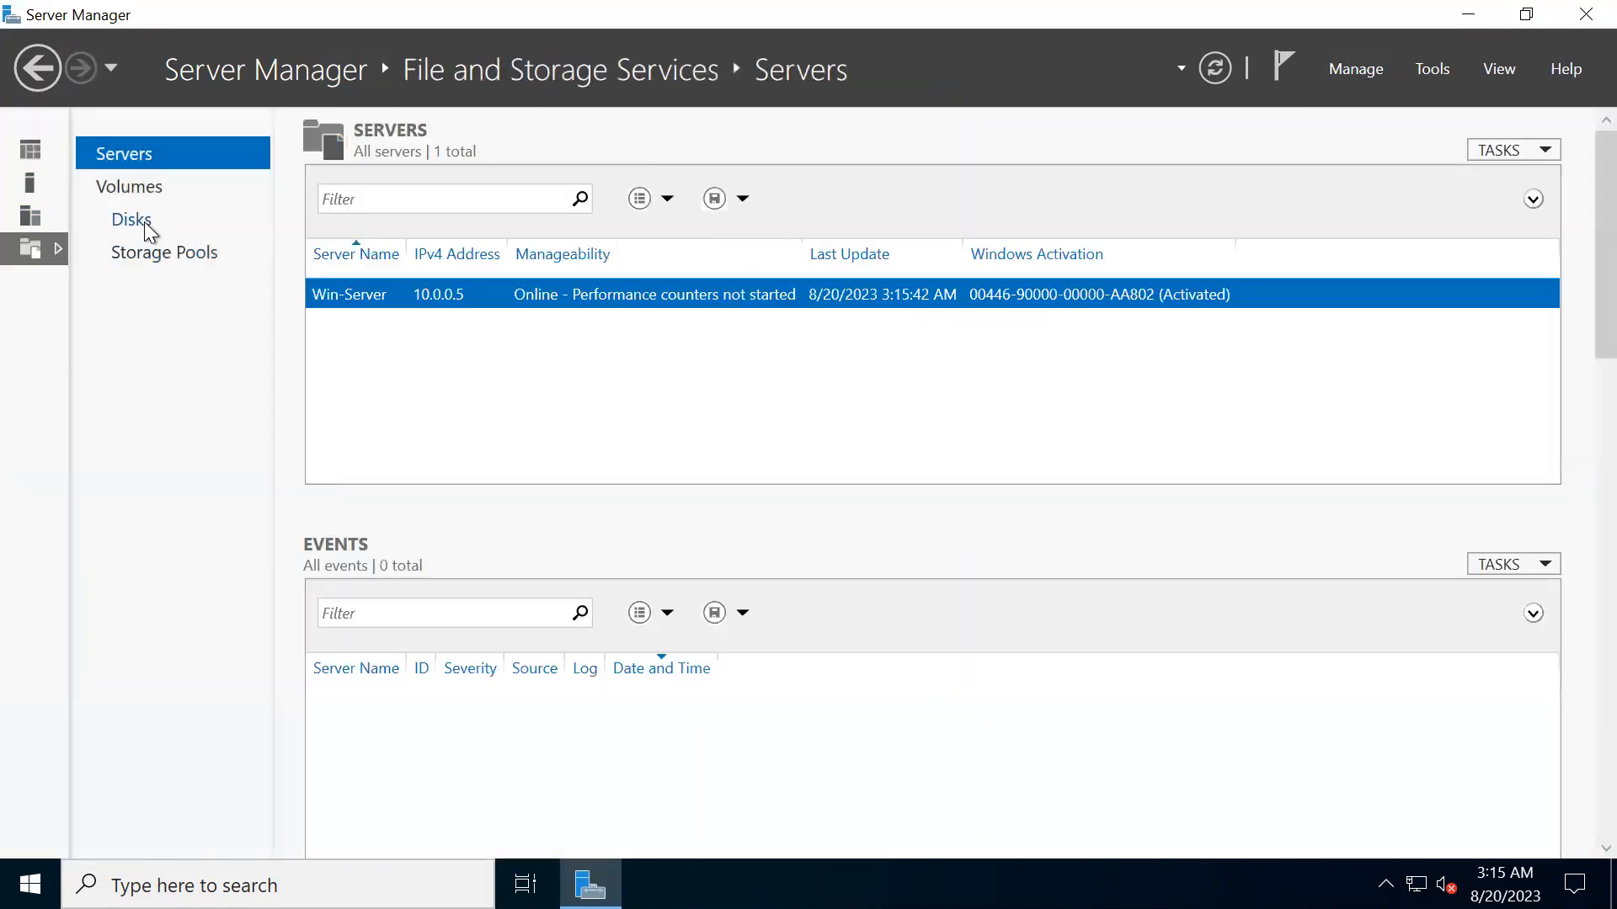
pyautogui.click(140, 226)
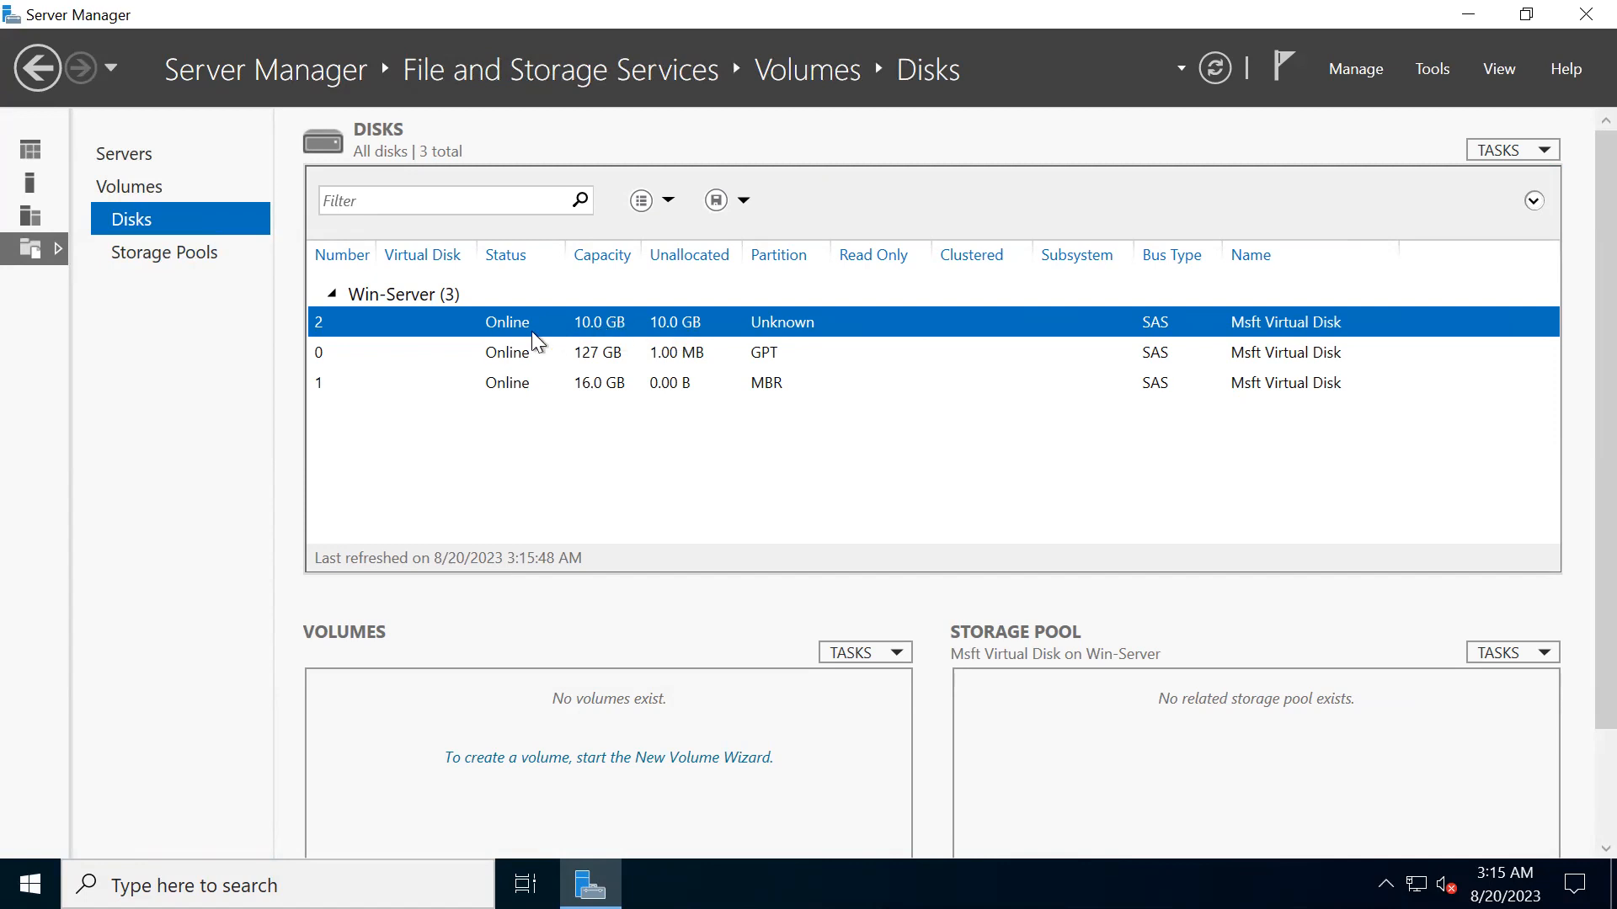
# - Start a new volume on the unpartitioned 10 GB disk of Win-Server and accept initializing it as a GPT disk
pyautogui.rightClick(803, 322)
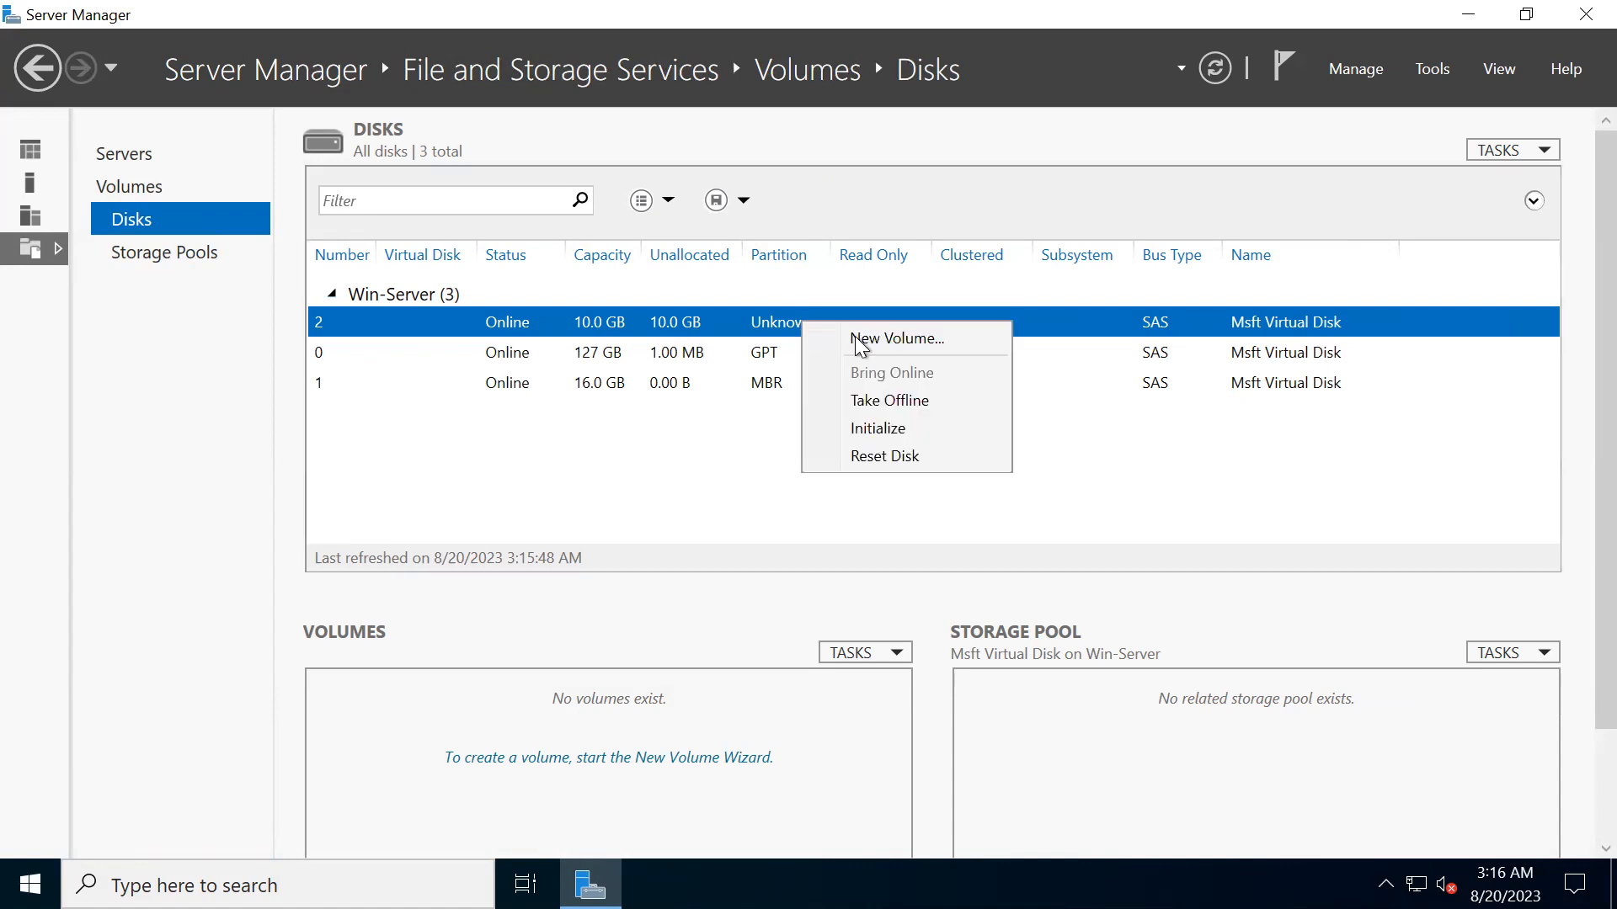
pyautogui.rightClick(747, 323)
pyautogui.rightClick(746, 324)
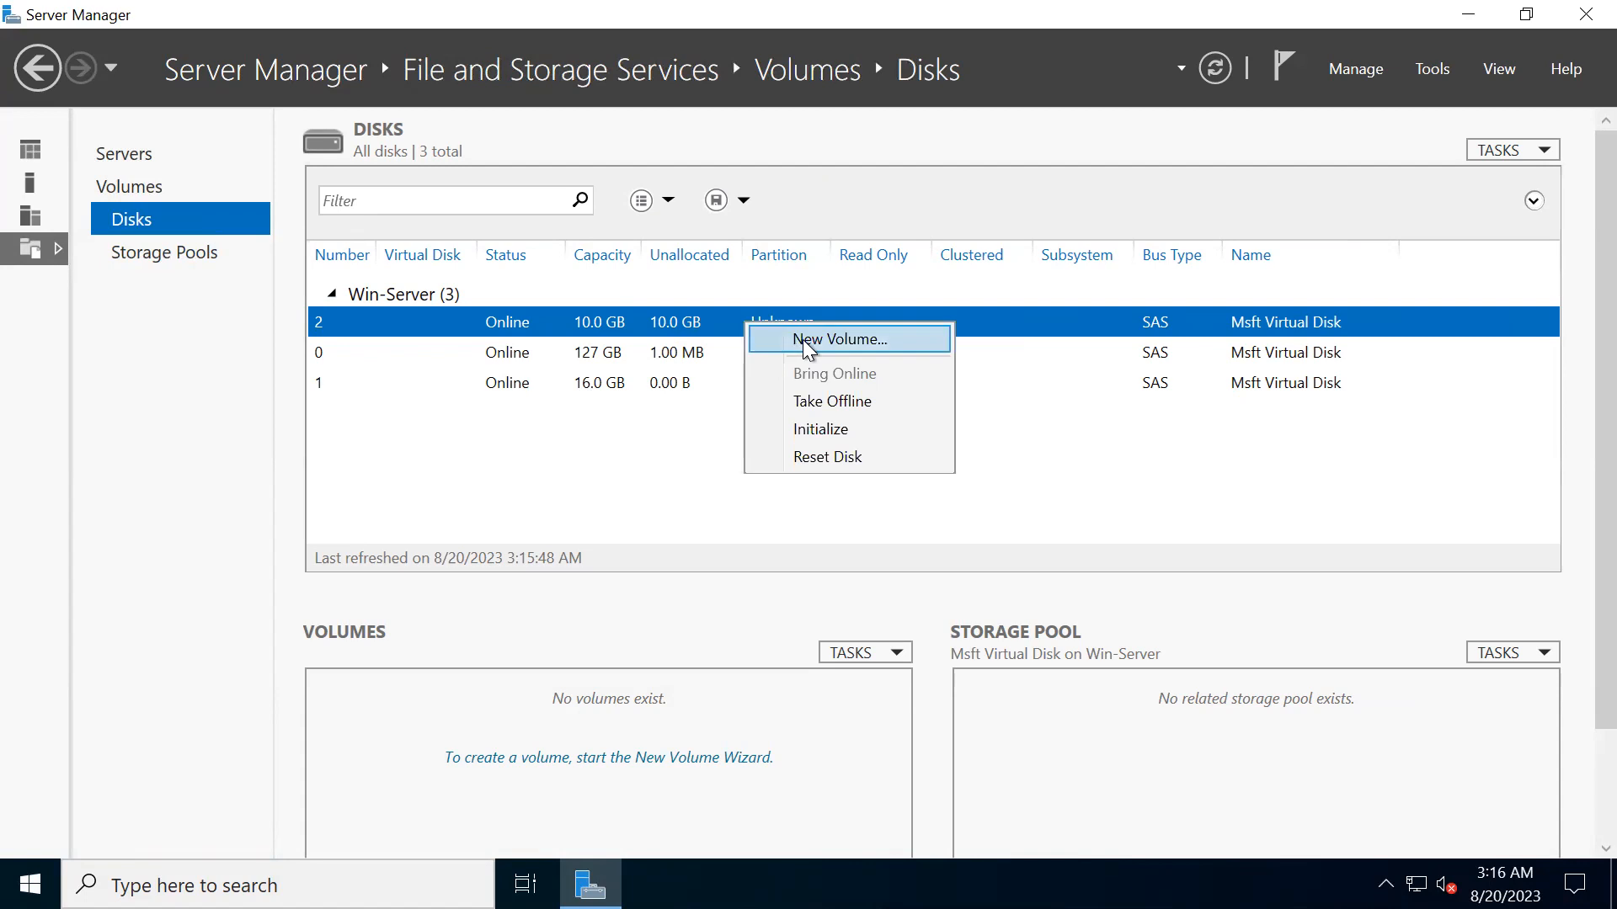
pyautogui.click(807, 339)
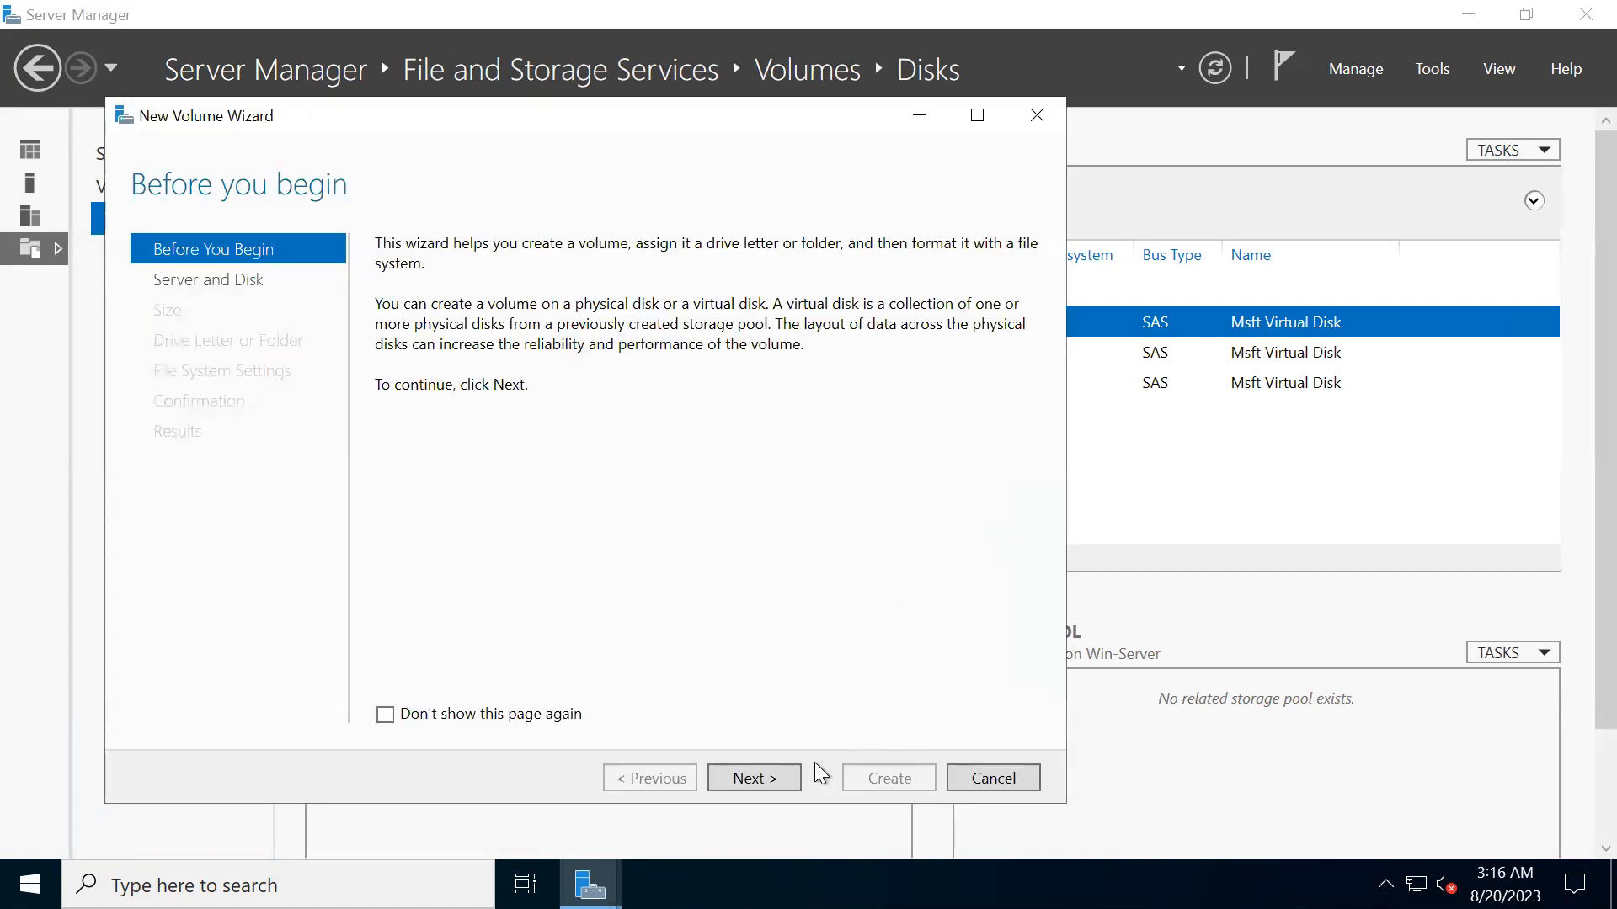
pyautogui.click(753, 779)
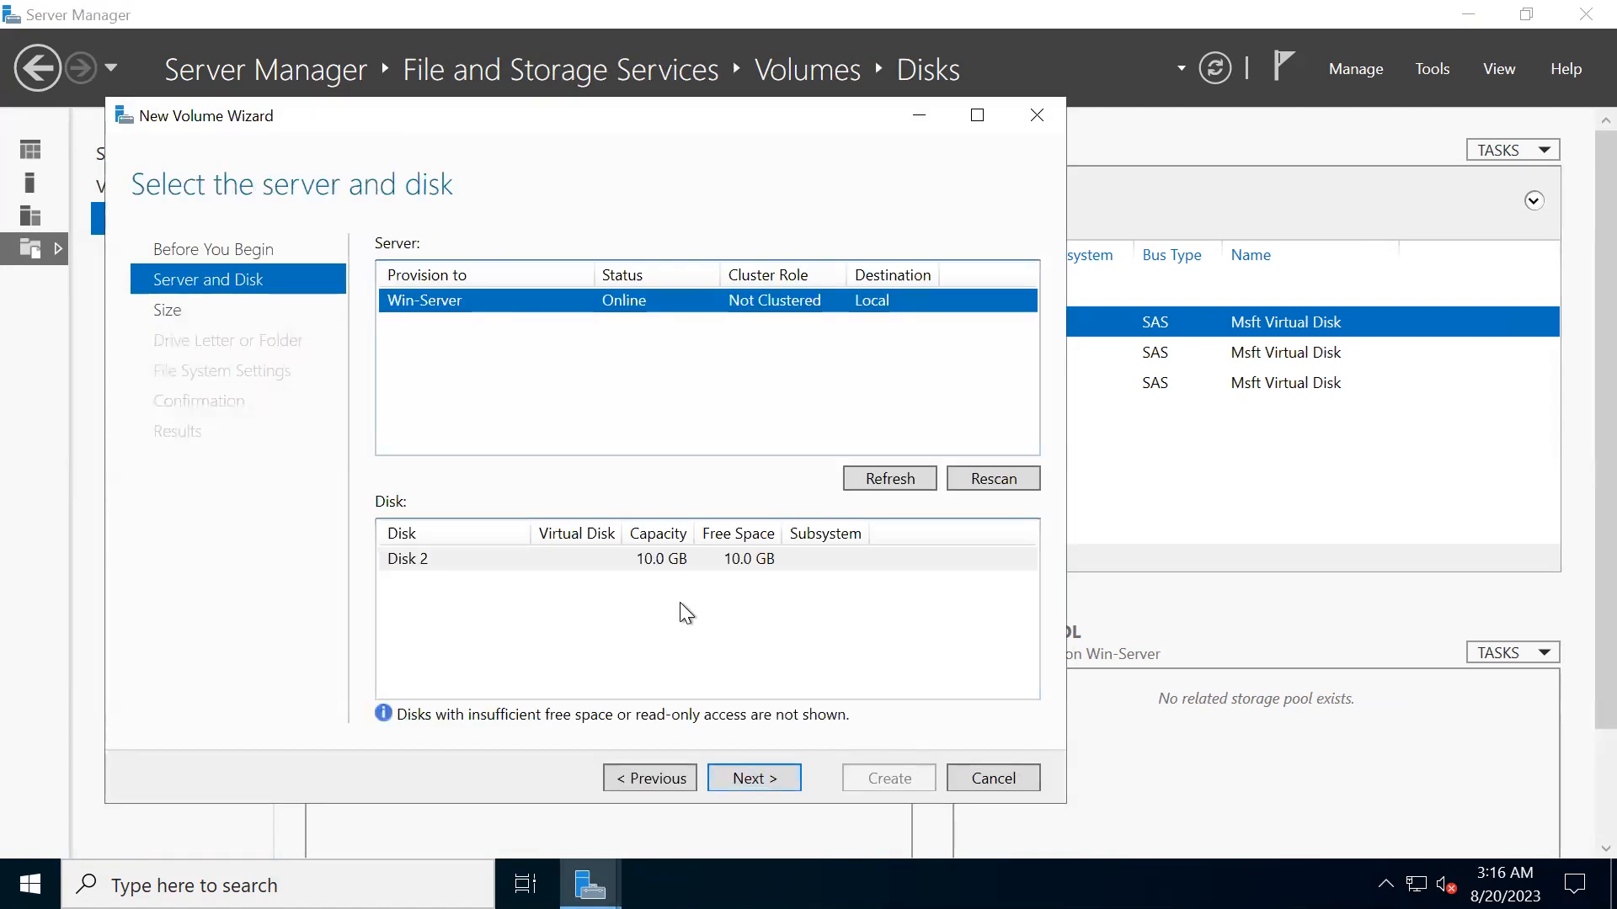
pyautogui.click(769, 777)
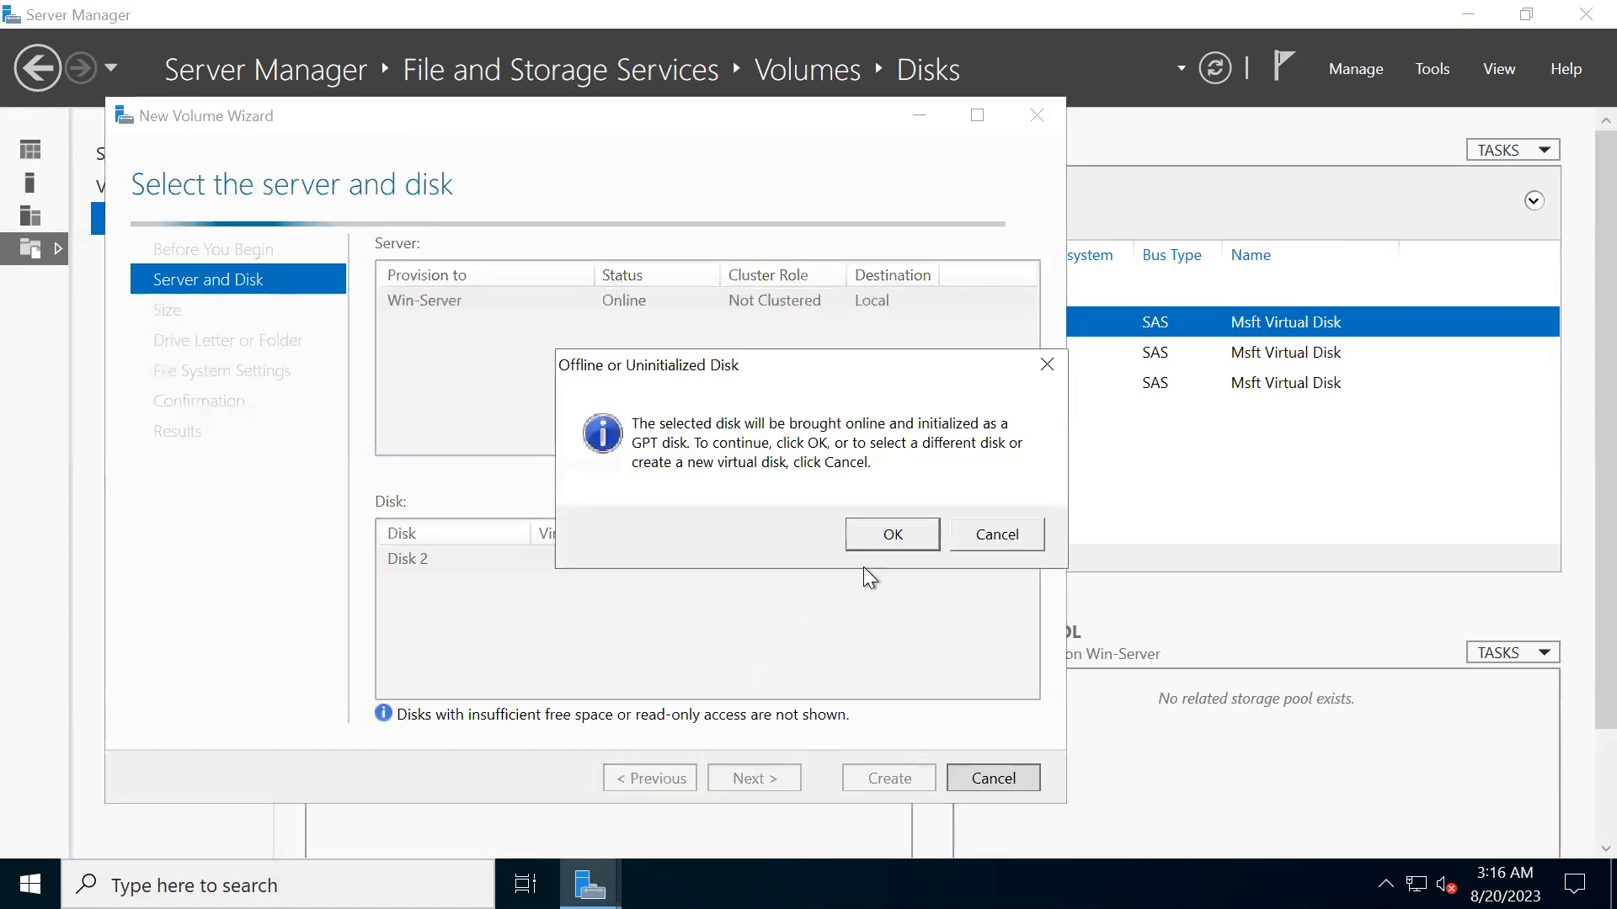
pyautogui.click(893, 539)
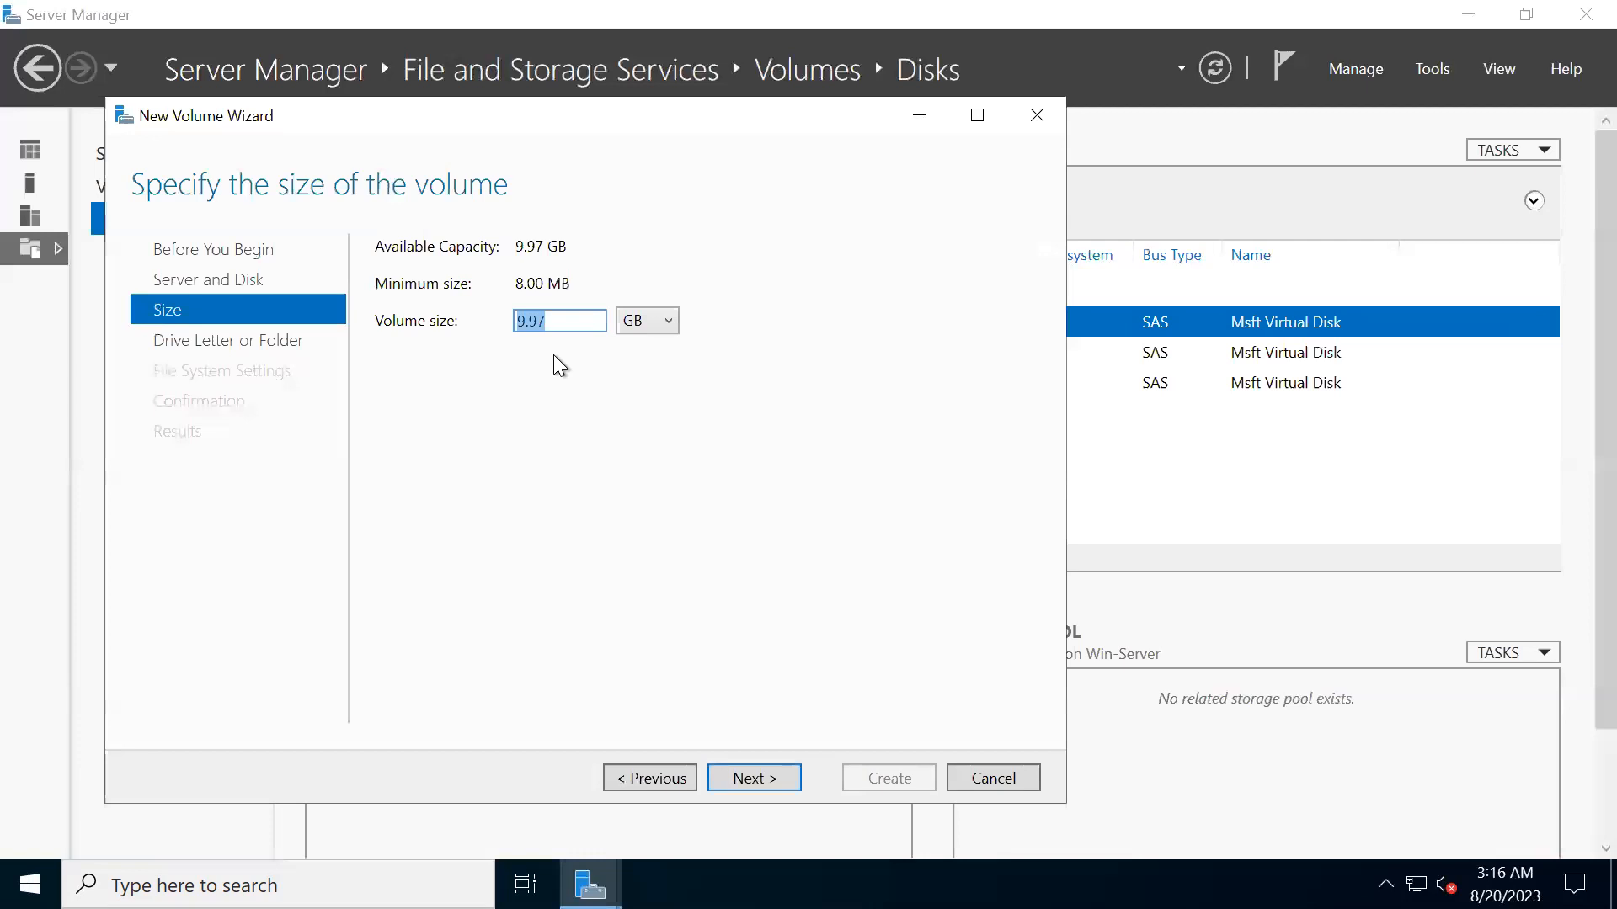
# - Keep the volume size at 9.97 GB and assign drive letter S
pyautogui.click(571, 324)
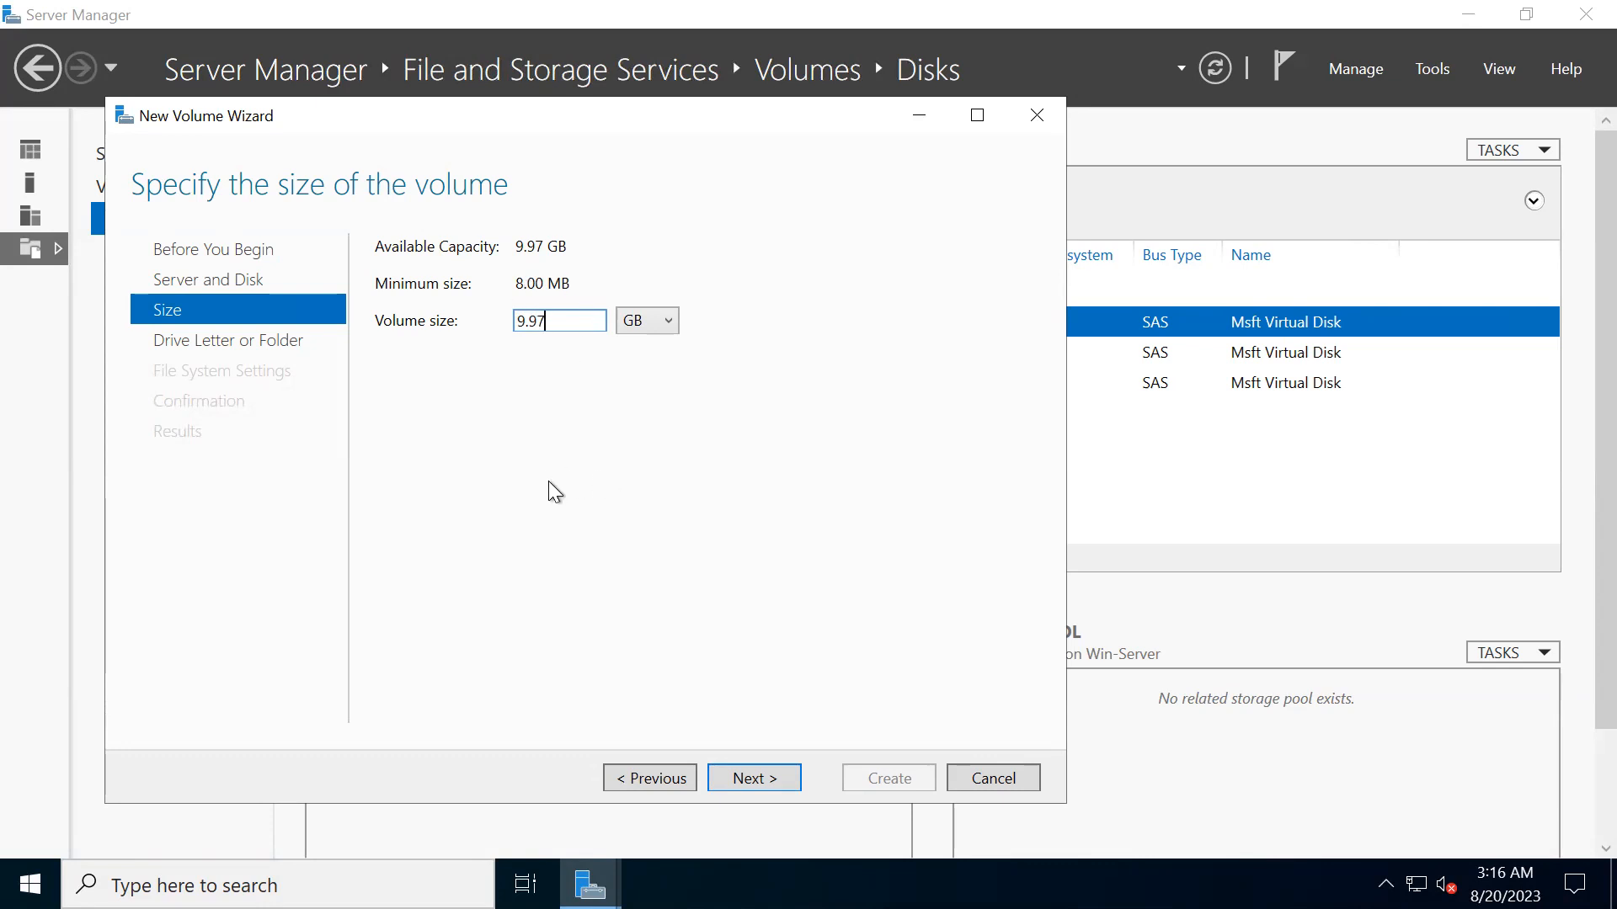
pyautogui.click(754, 779)
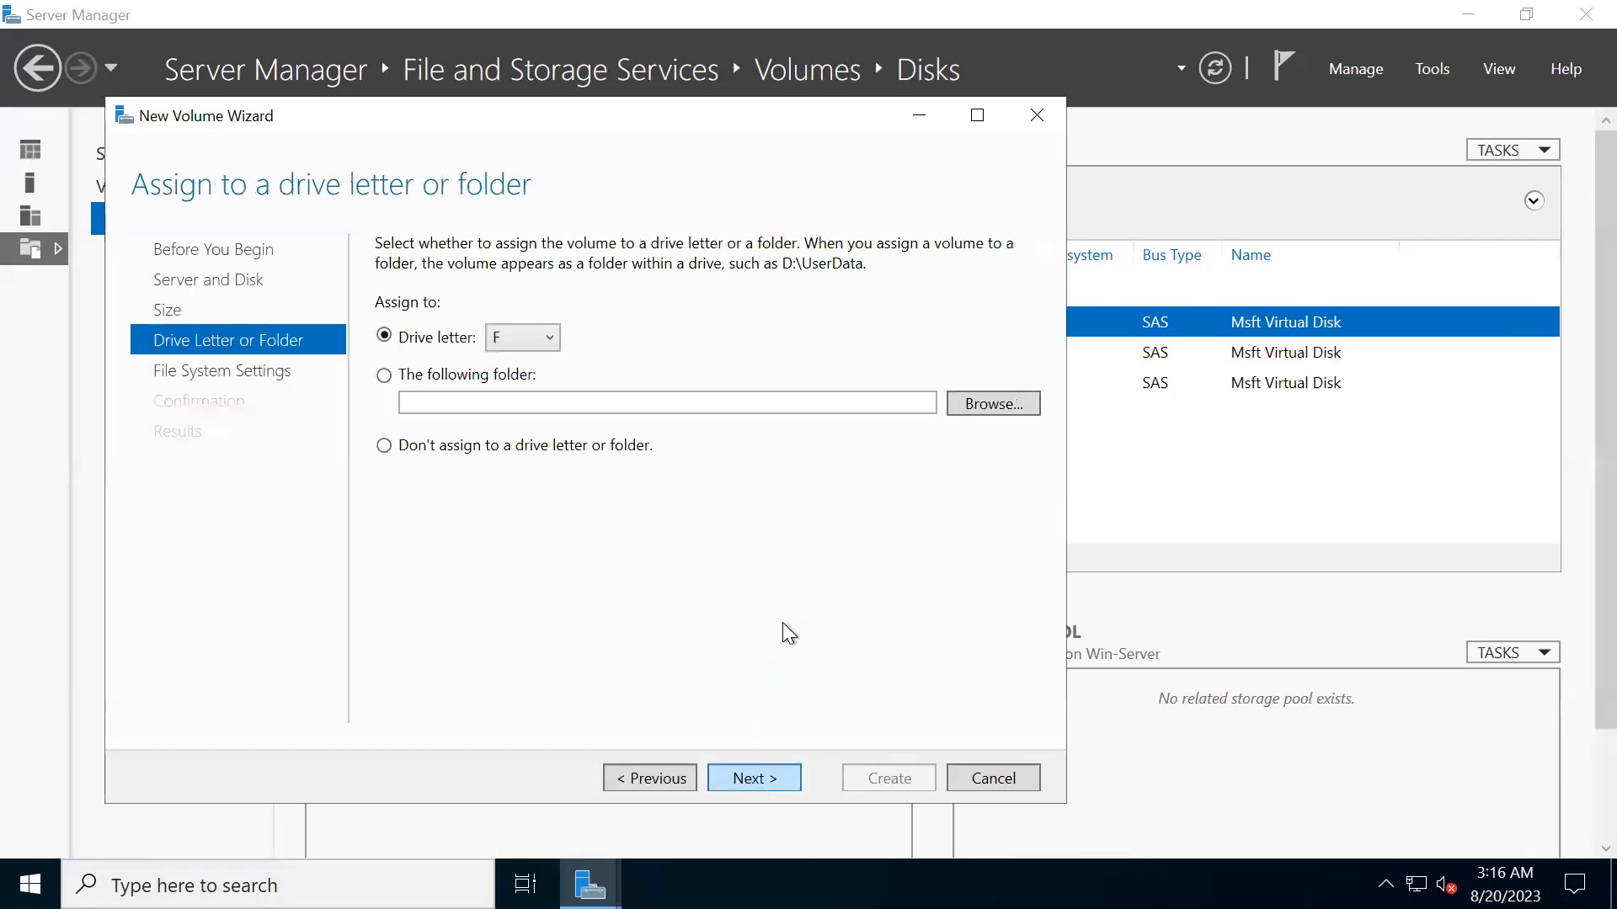
pyautogui.click(512, 338)
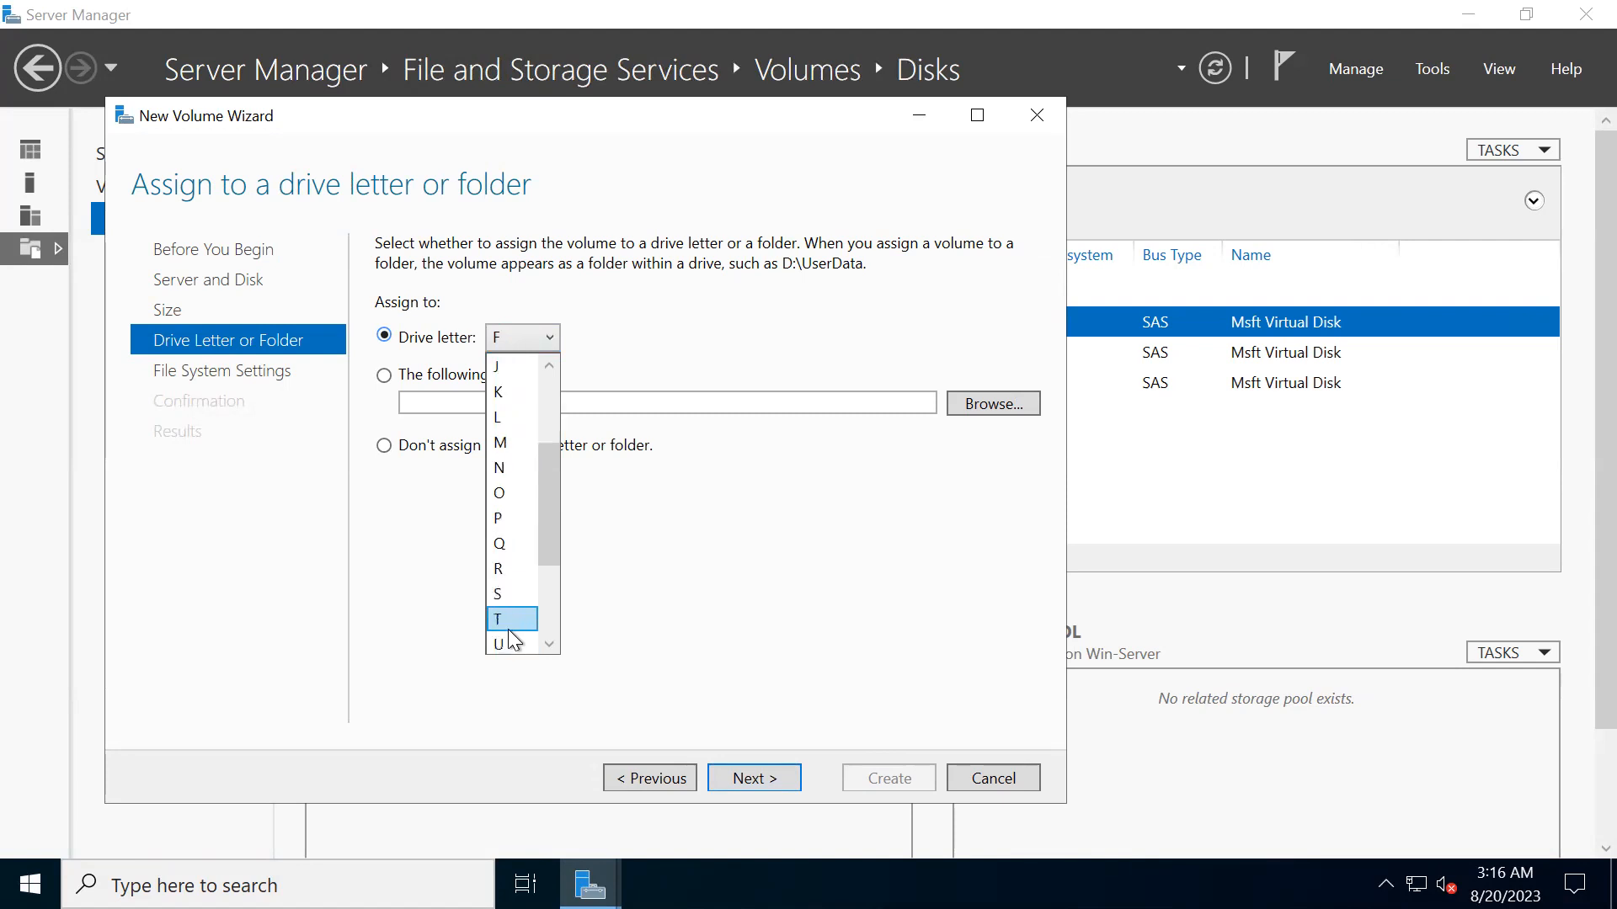
pyautogui.click(514, 596)
pyautogui.click(757, 778)
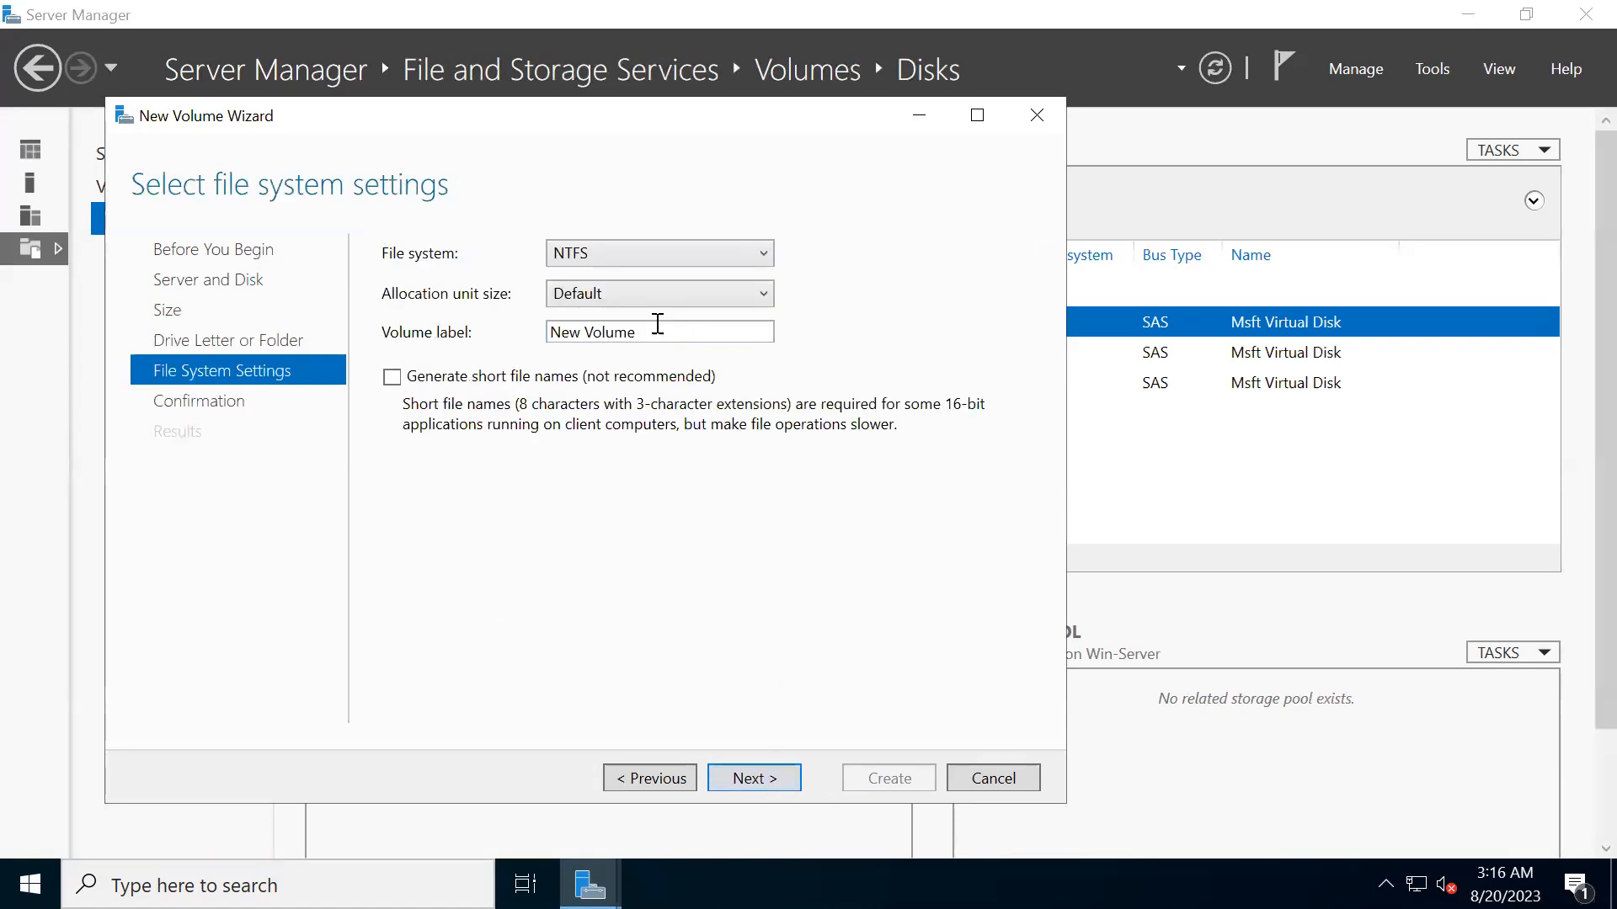
# - Label the volume IT-Data with the NTFS file system, create it and close the wizard
pyautogui.moveTo(657, 325); pyautogui.dragTo(538, 321)
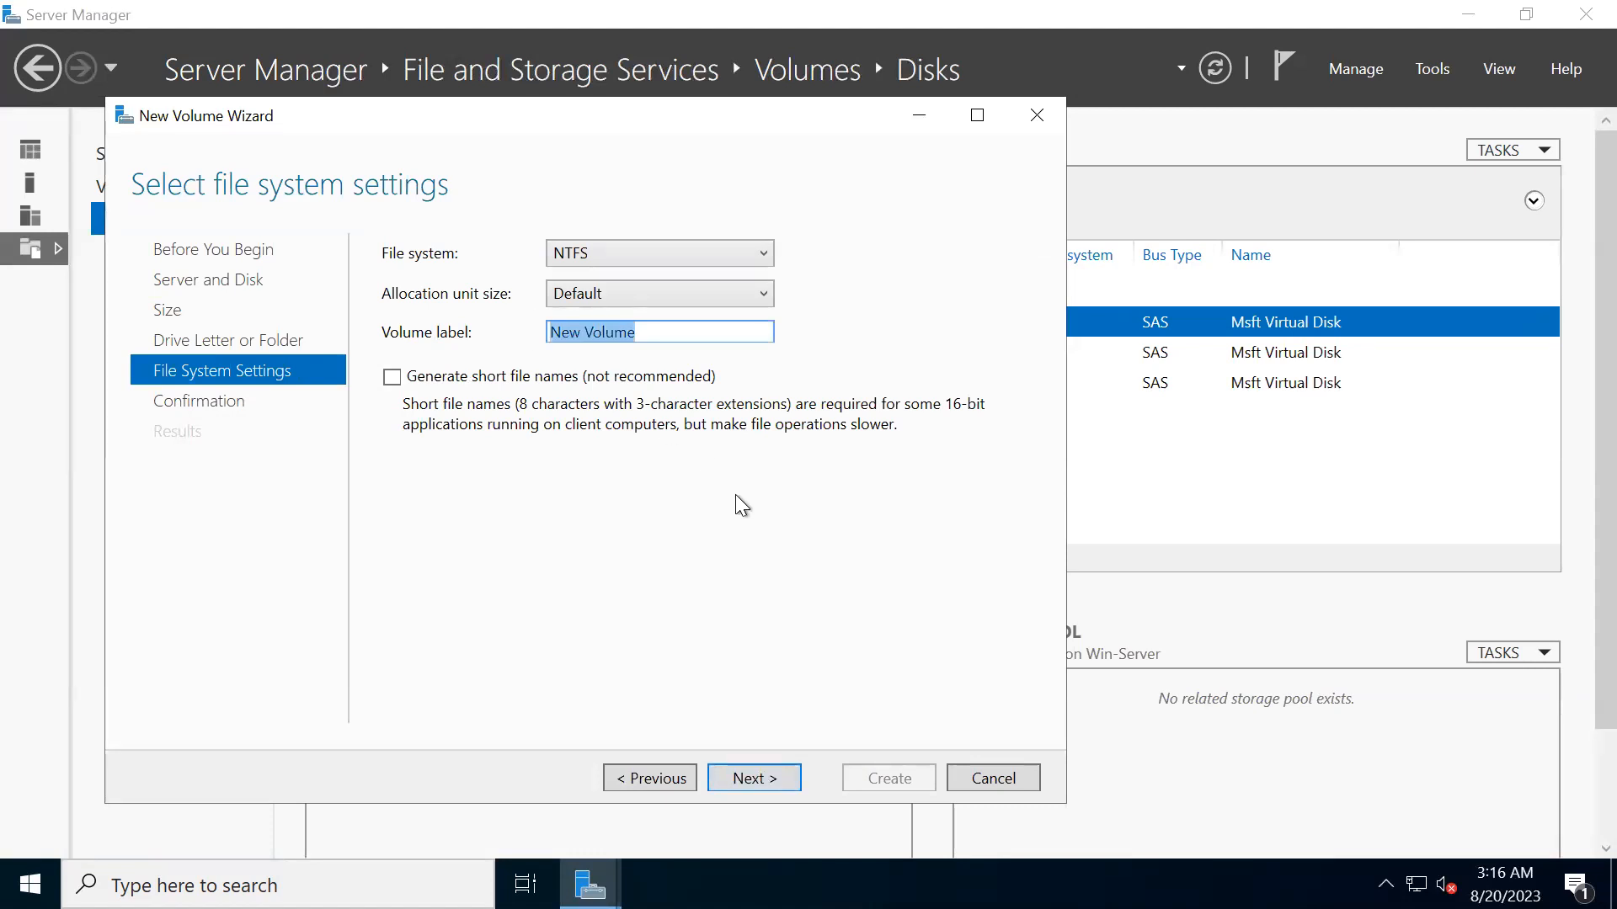
pyautogui.write('IT-Data')
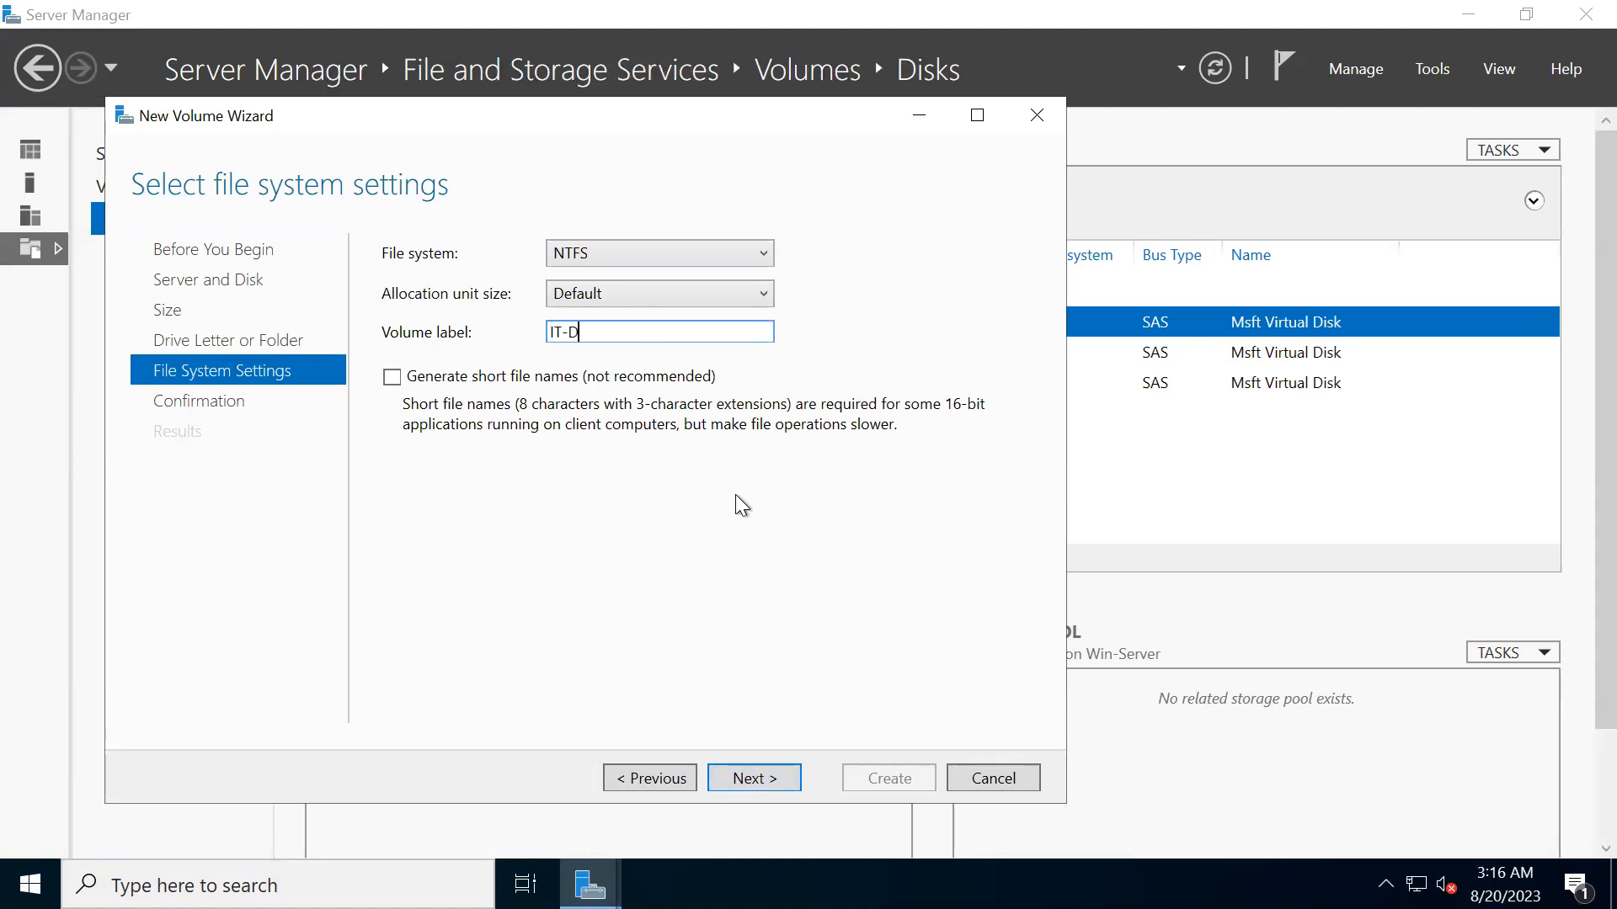
pyautogui.click(766, 779)
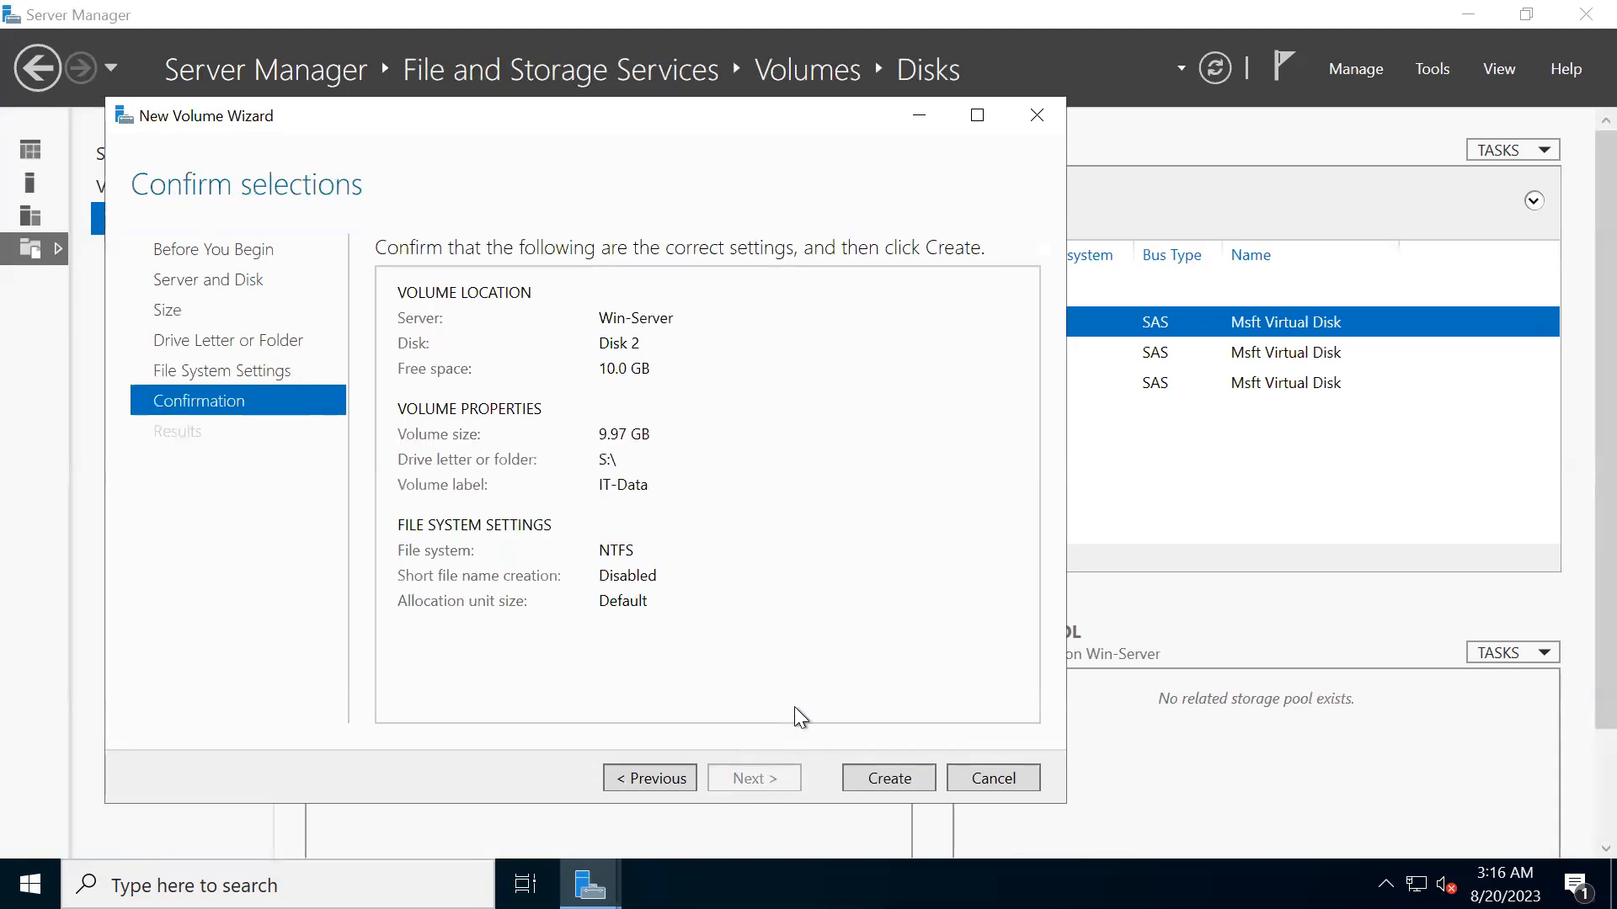
pyautogui.click(889, 778)
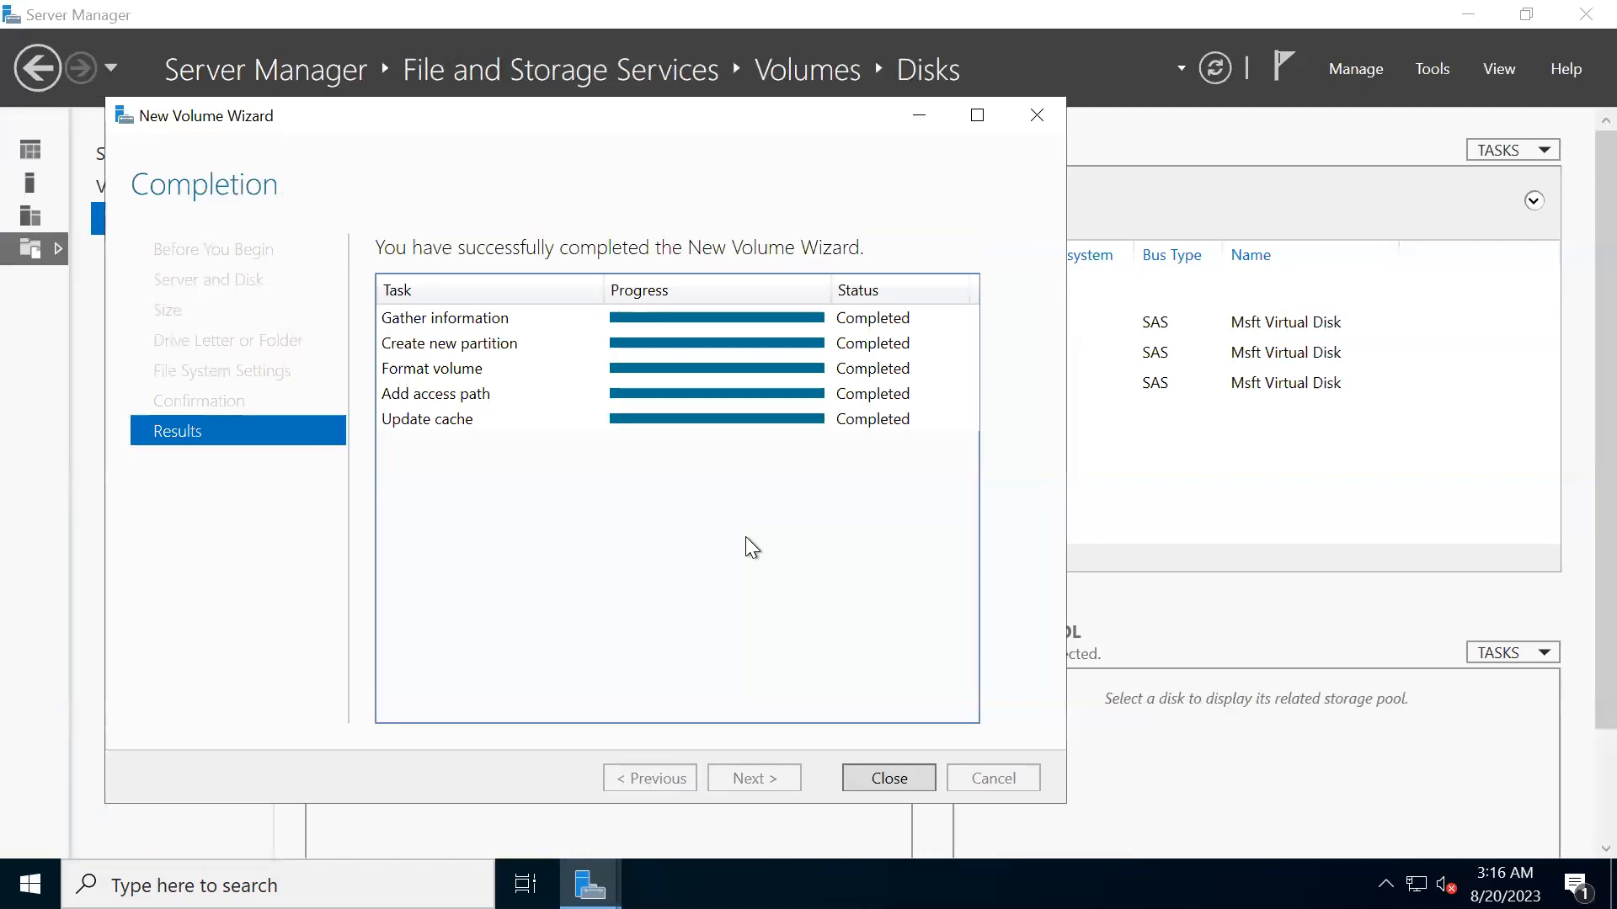
pyautogui.click(897, 783)
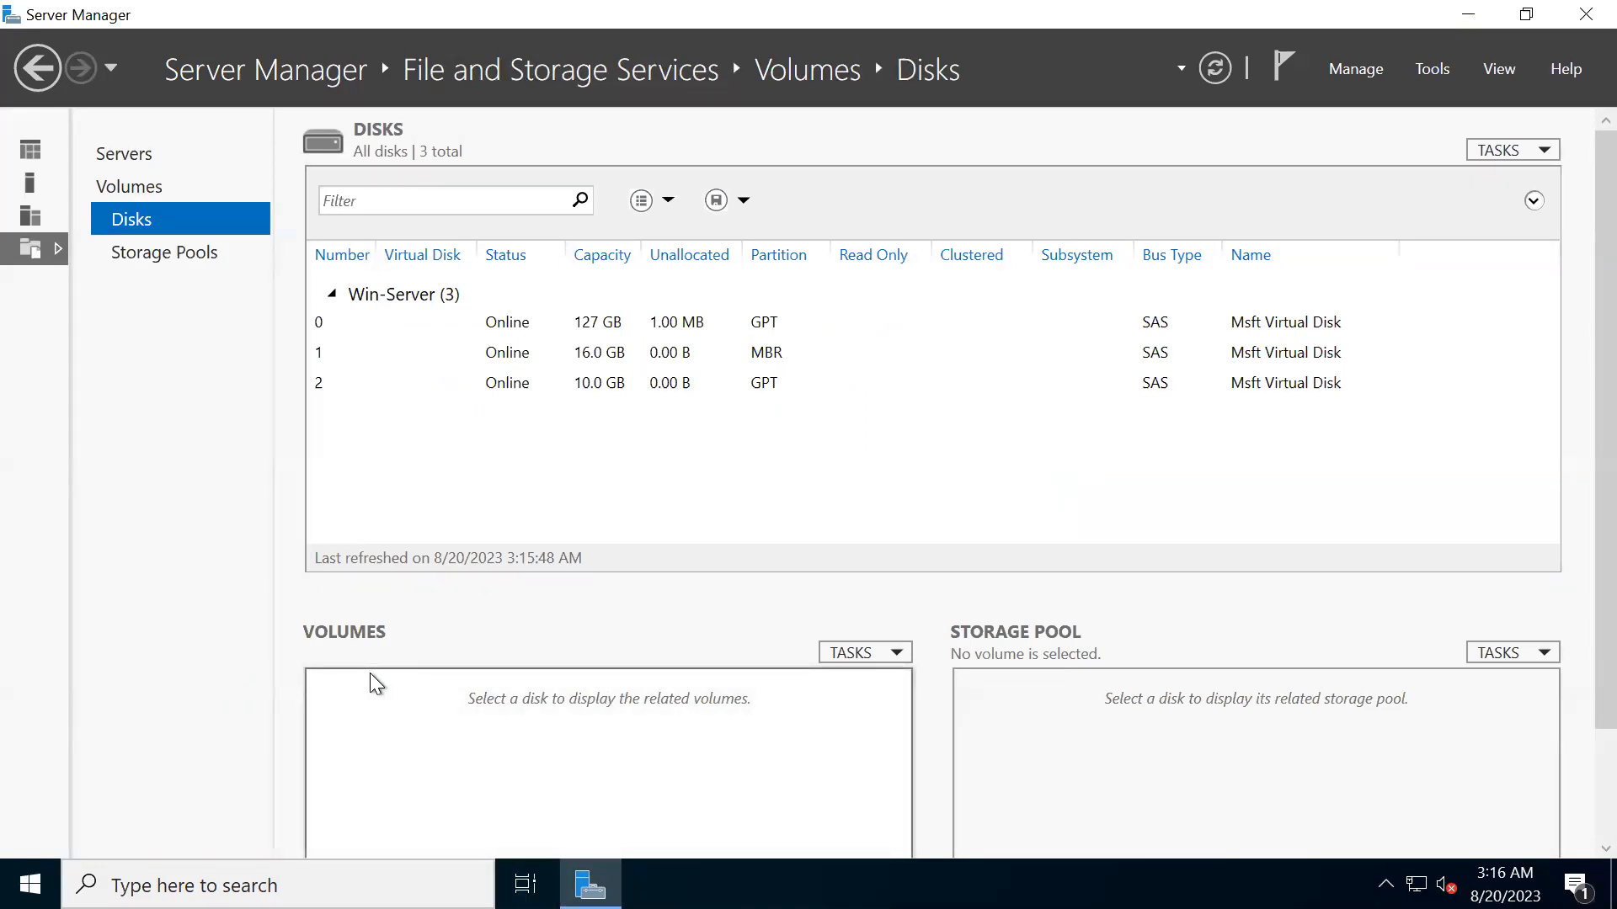
# - Open This PC in File Explorer and select the IT-Data (S:) drive to check it
pyautogui.press('super+e')
pyautogui.click(395, 378)
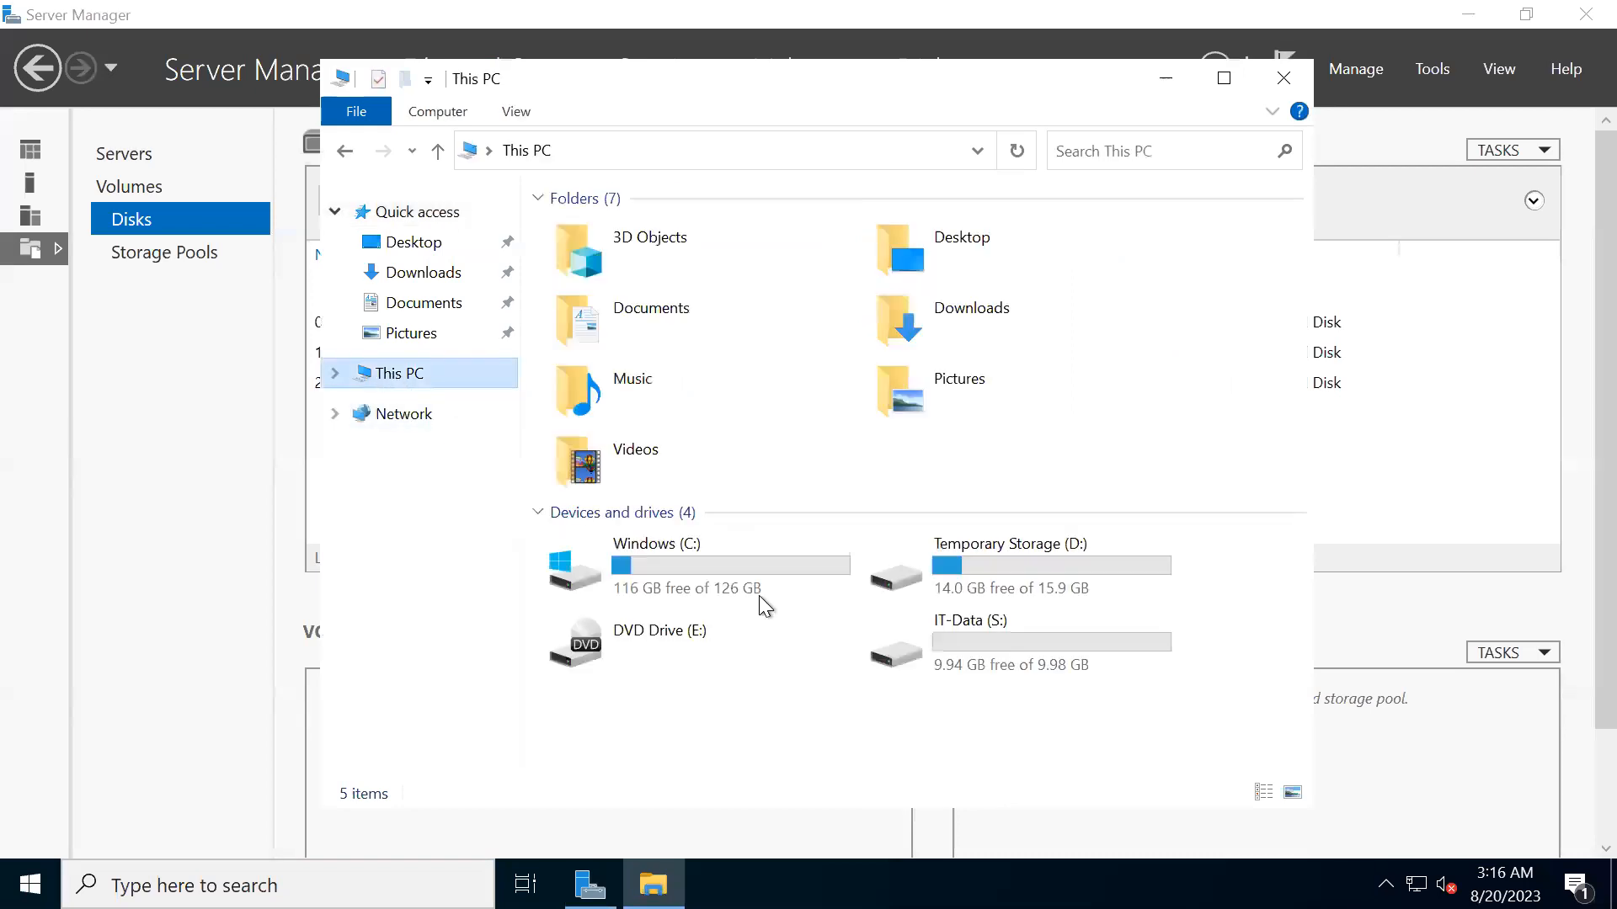
pyautogui.click(1052, 662)
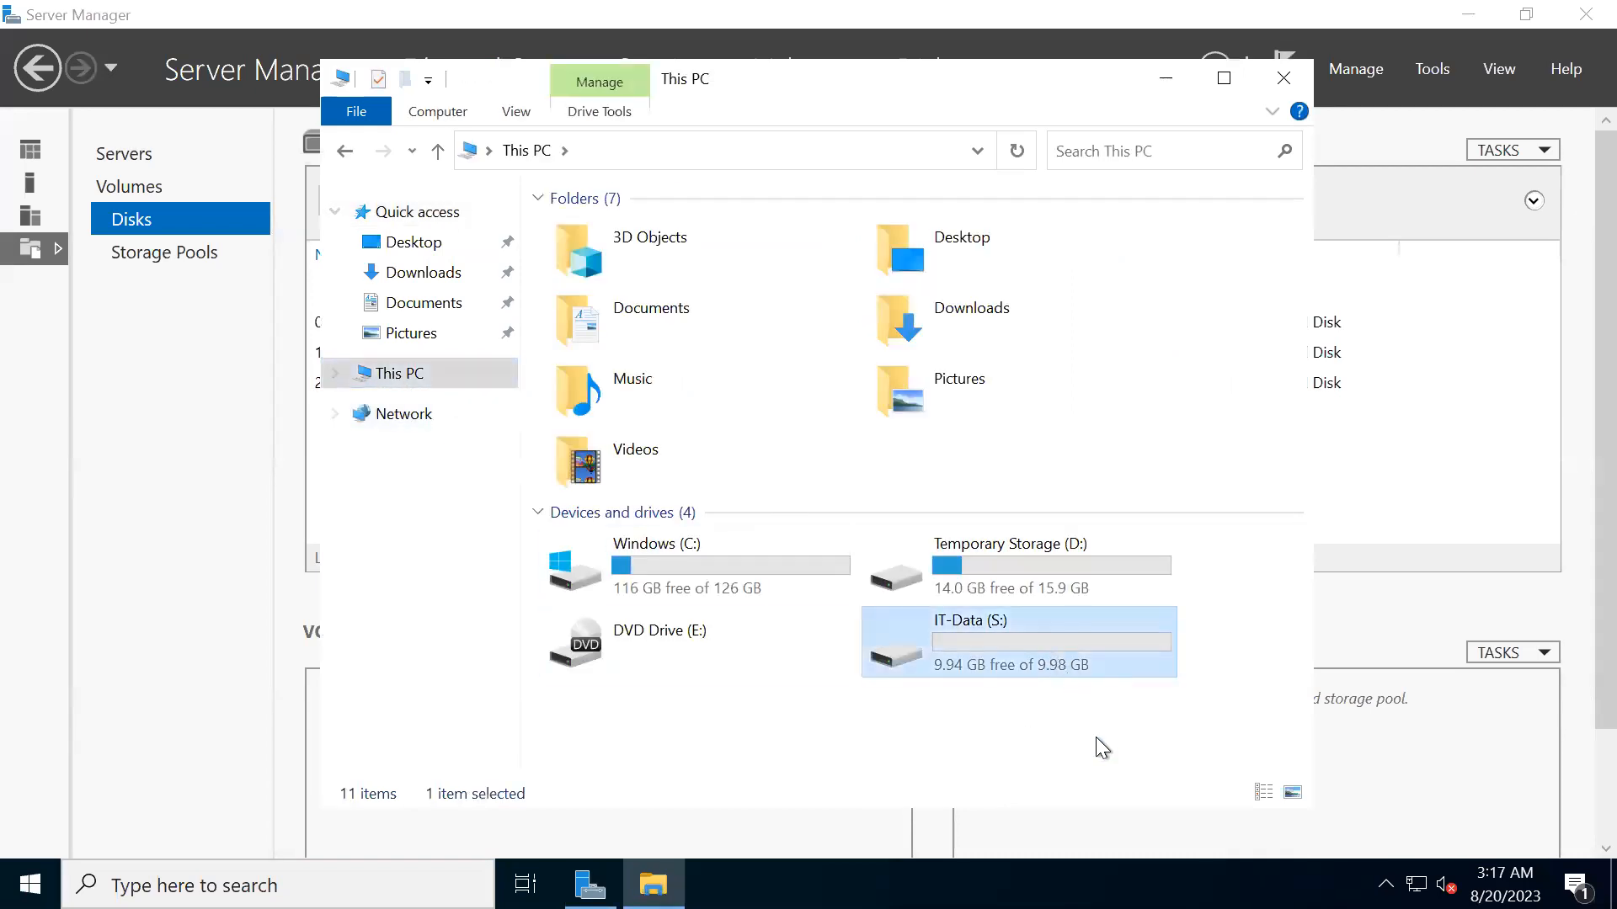
# - Open the IT-Data (S:) drive to check its contents, and return to This PC
pyautogui.doubleClick(1028, 658)
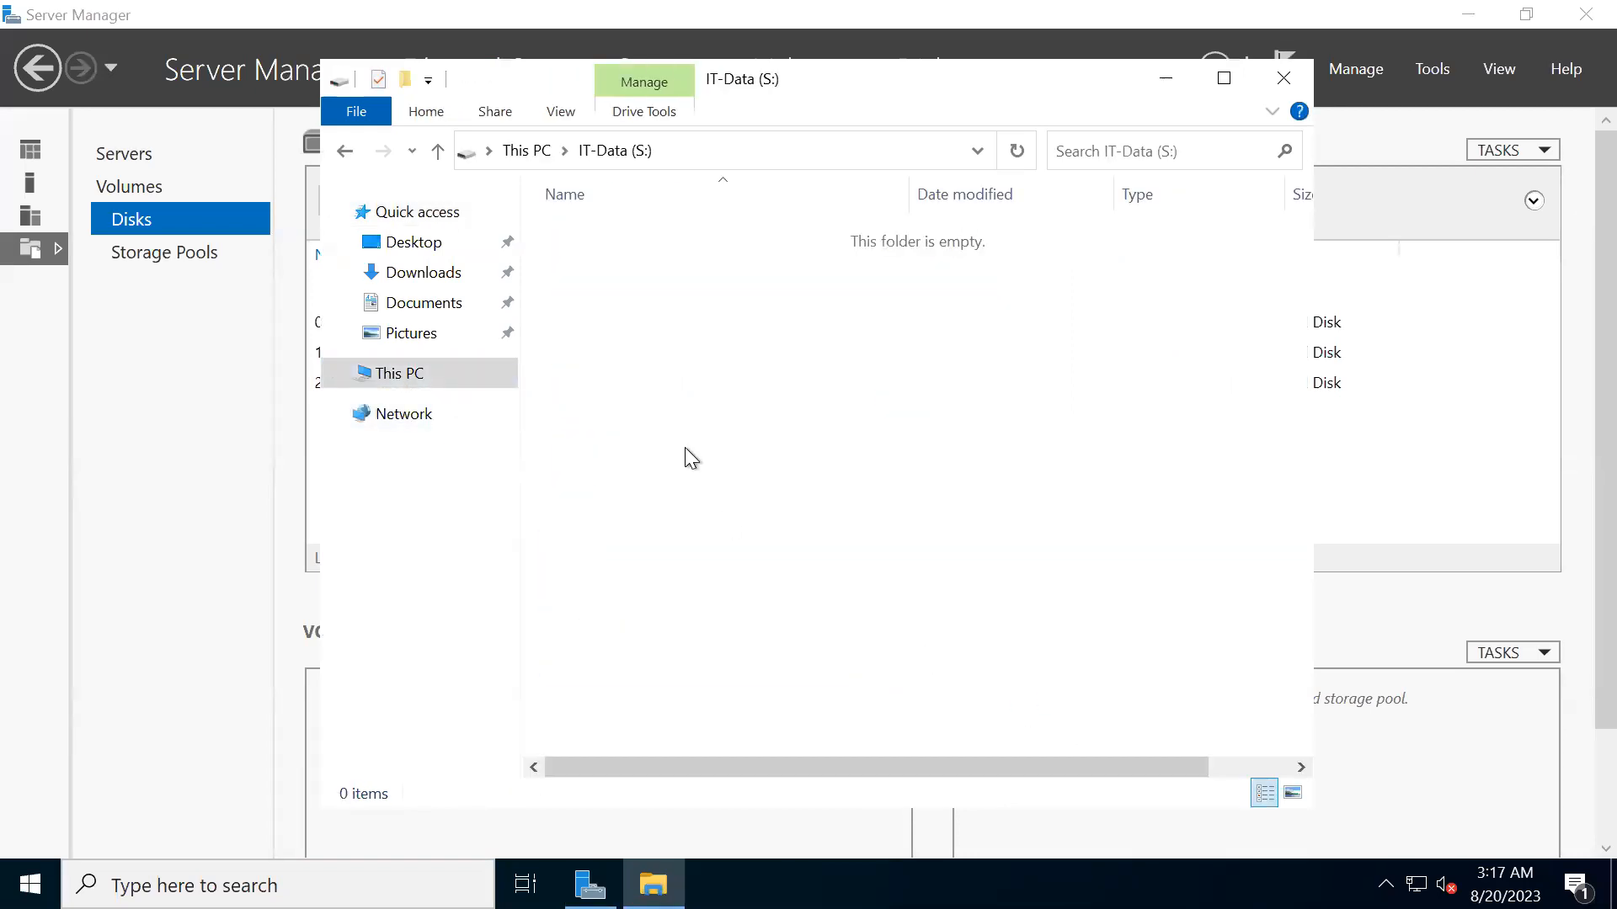
pyautogui.click(344, 152)
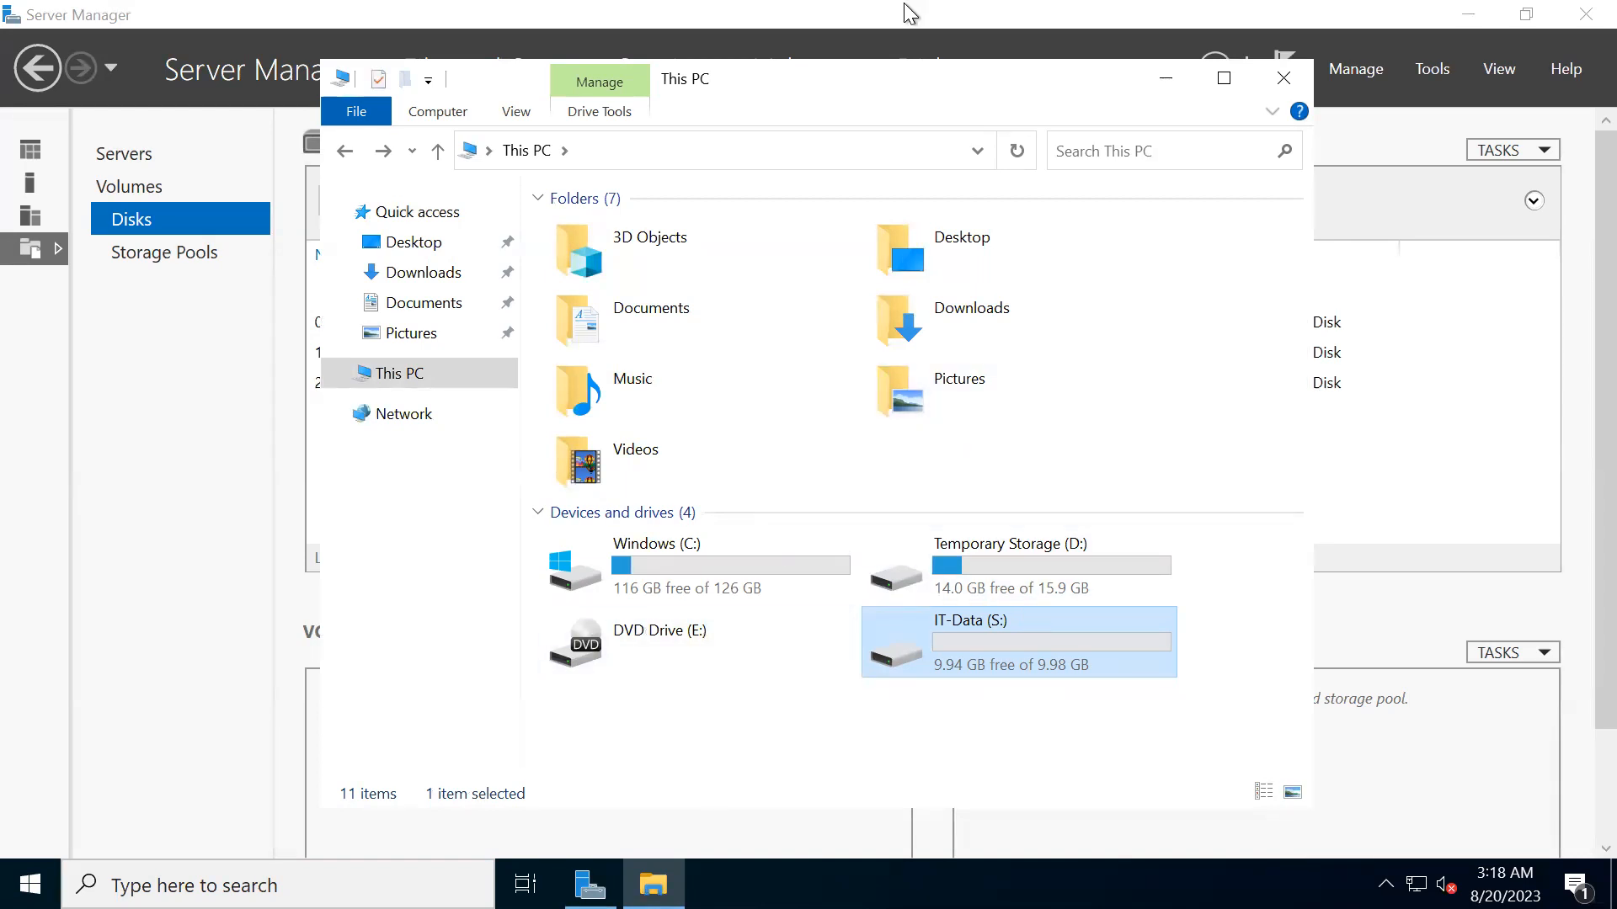
# - Minimize the remote desktop session and open the Extensions + applications page of Win-Server in the Azure portal
pyautogui.moveTo(907, 13)
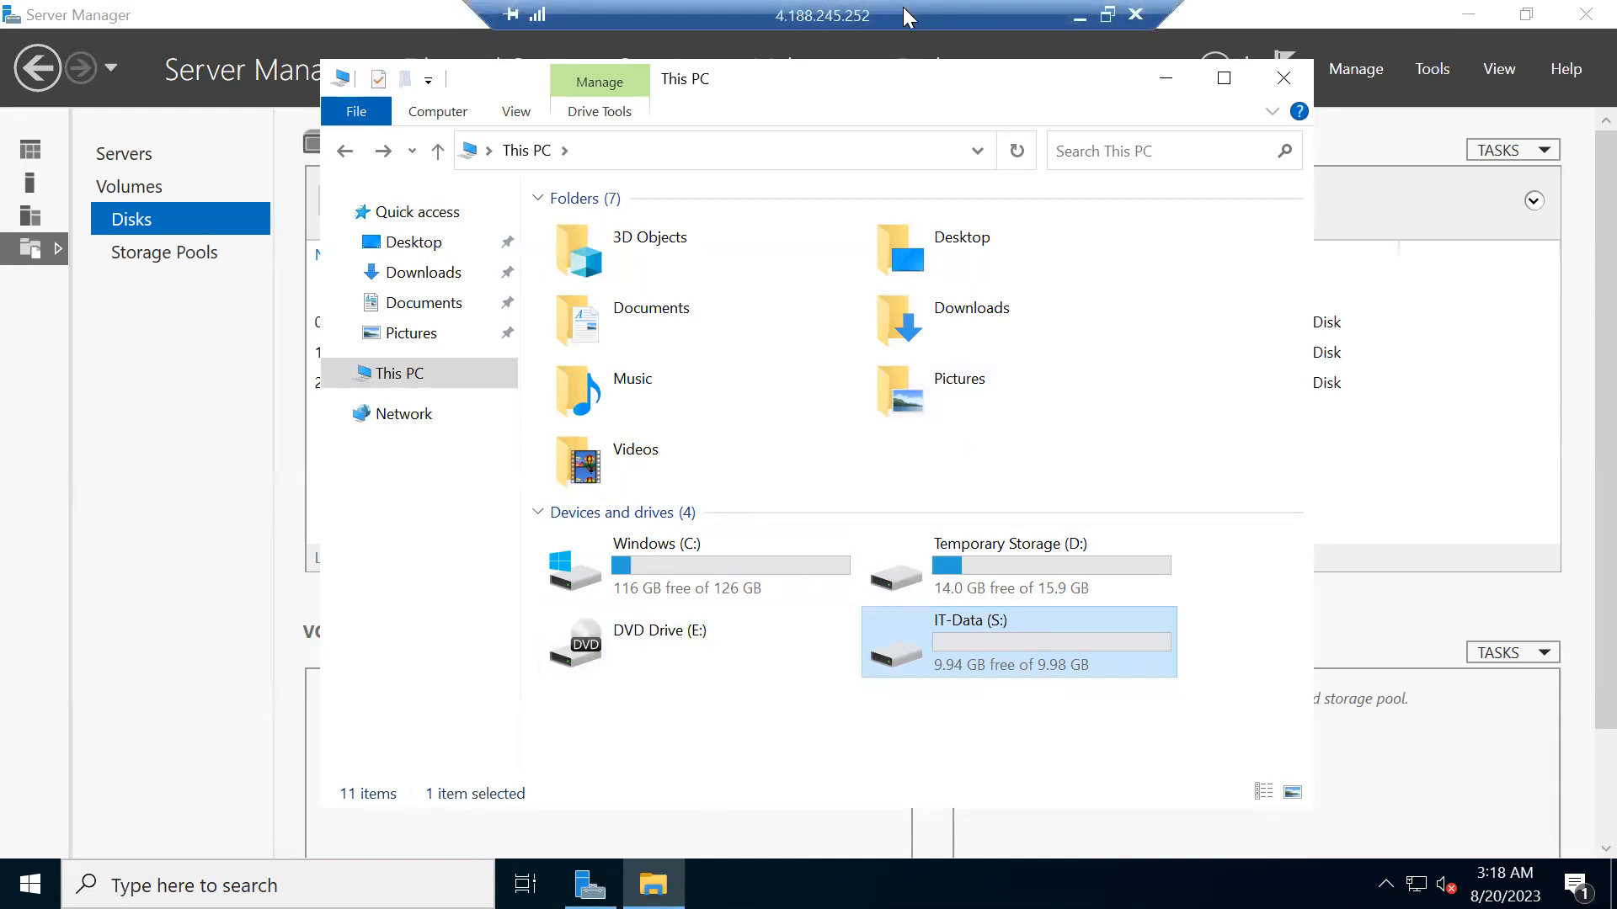
pyautogui.click(1078, 22)
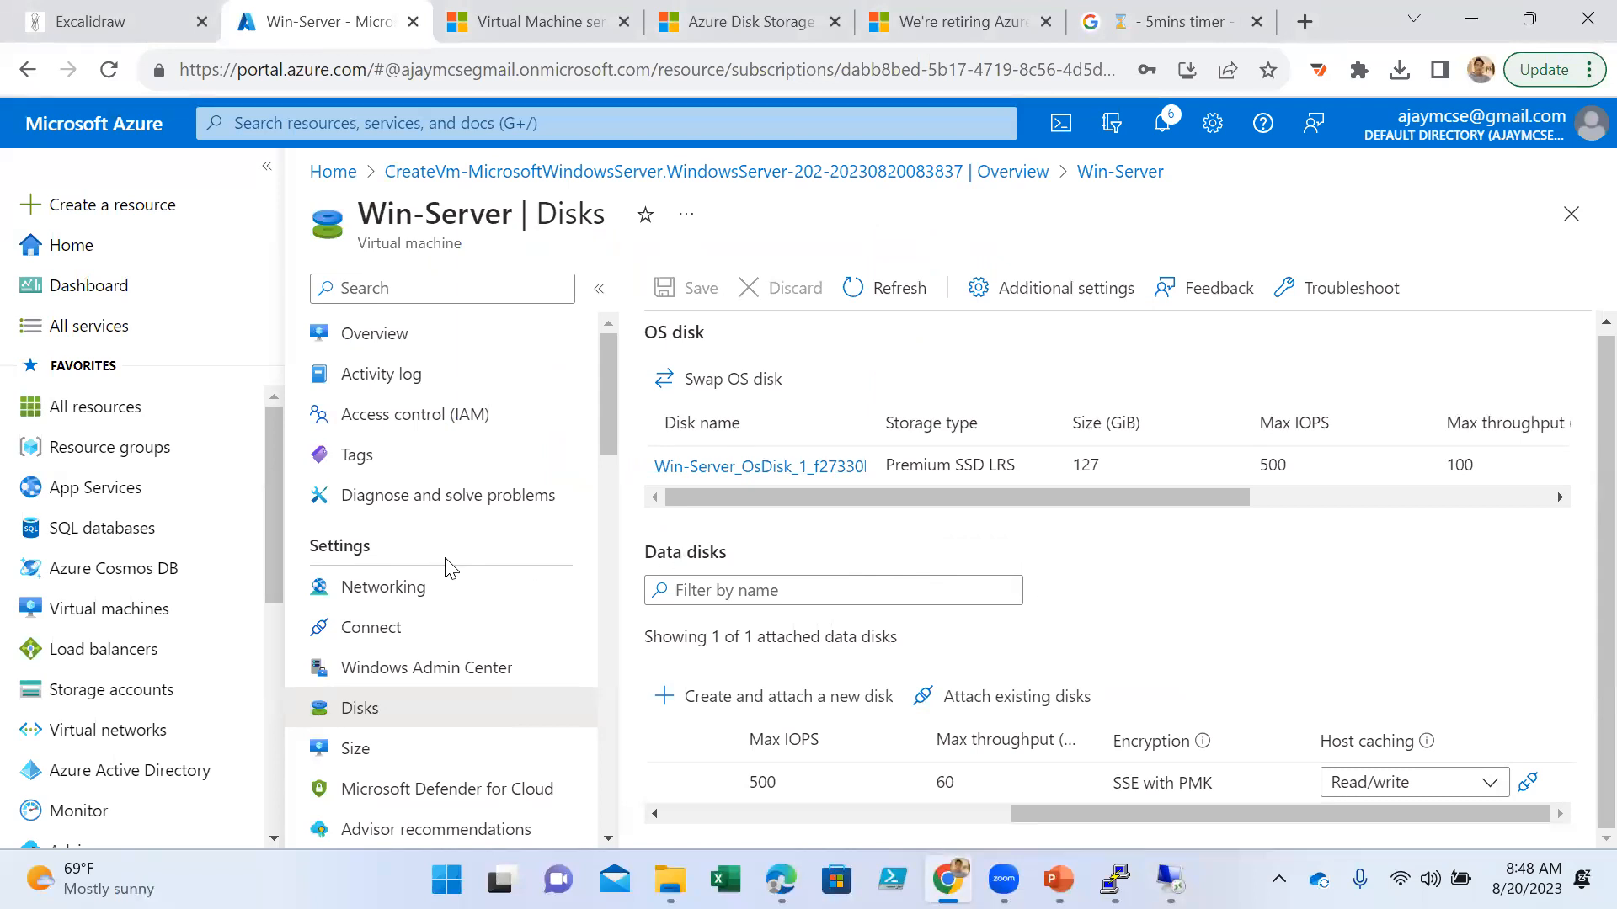
pyautogui.scroll(-5, 455, 564)
pyautogui.click(384, 501)
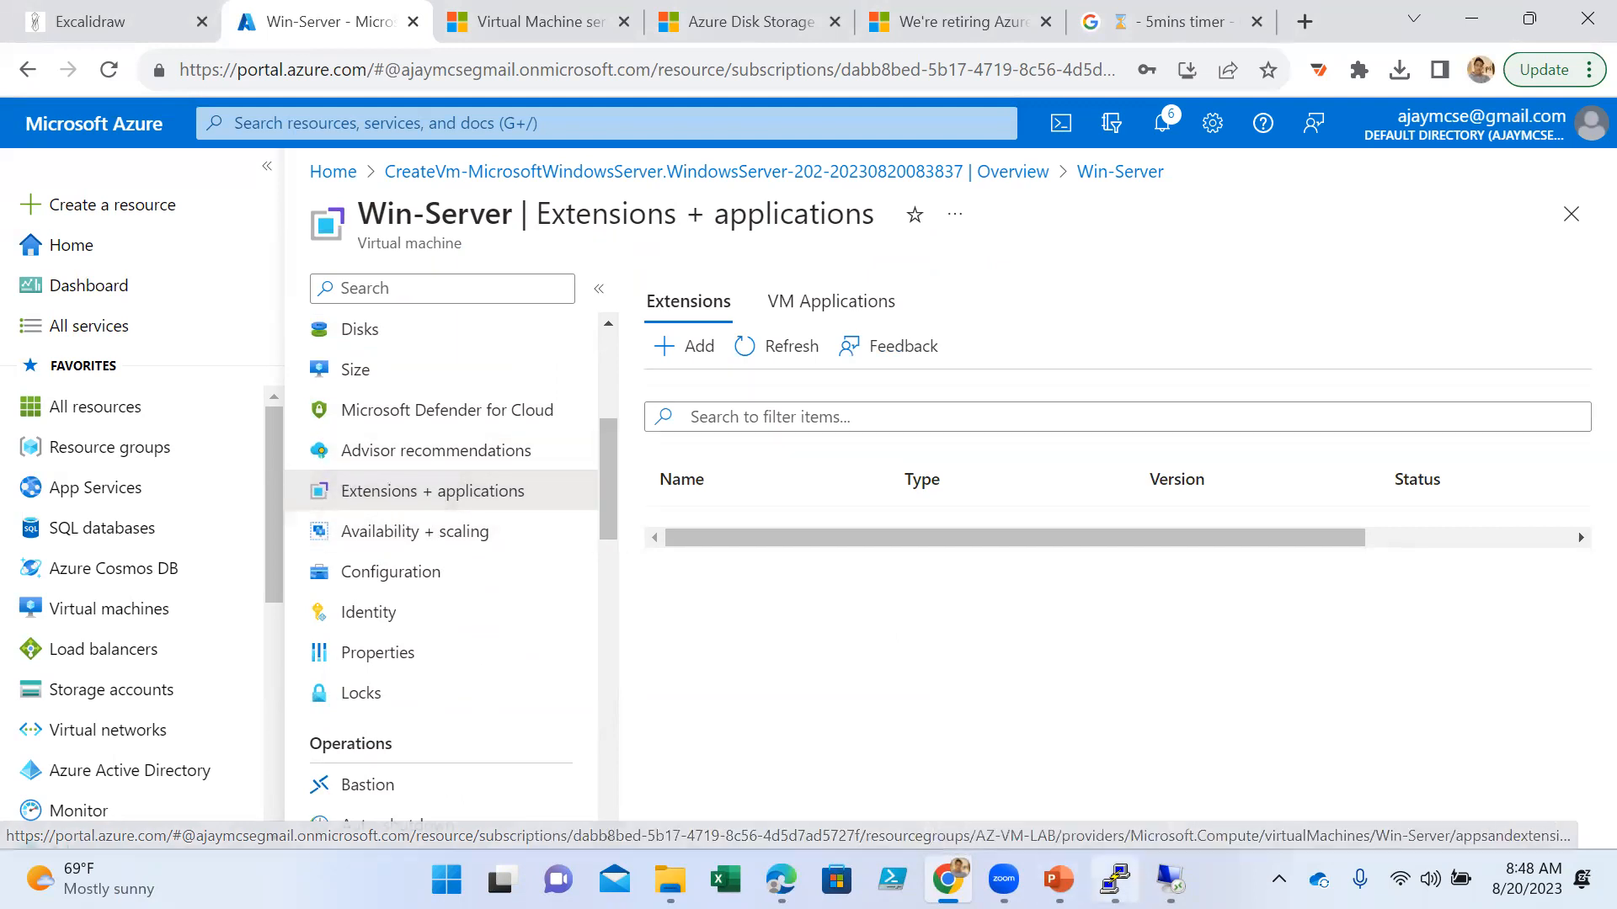
# - Switch to the AZ-104 VM presentation in PowerPoint and find the Virtual Machine Extensions slides of Lesson 04
pyautogui.hotkey('alt', 'Tab')
pyautogui.scroll(-5, 168, 577)
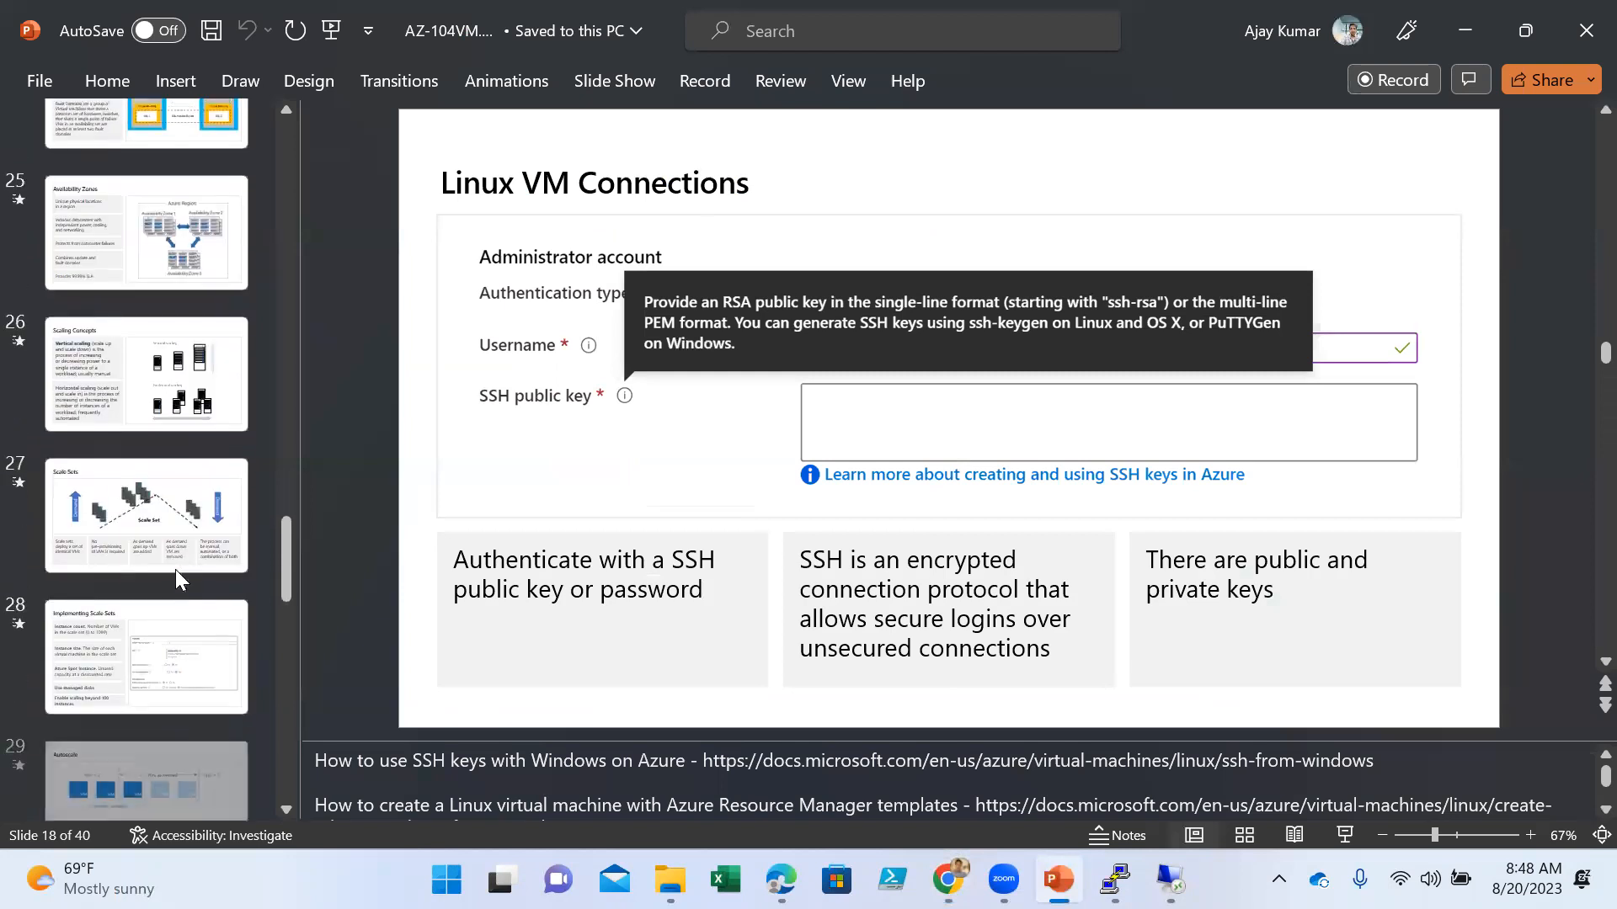
pyautogui.scroll(-3, 167, 584)
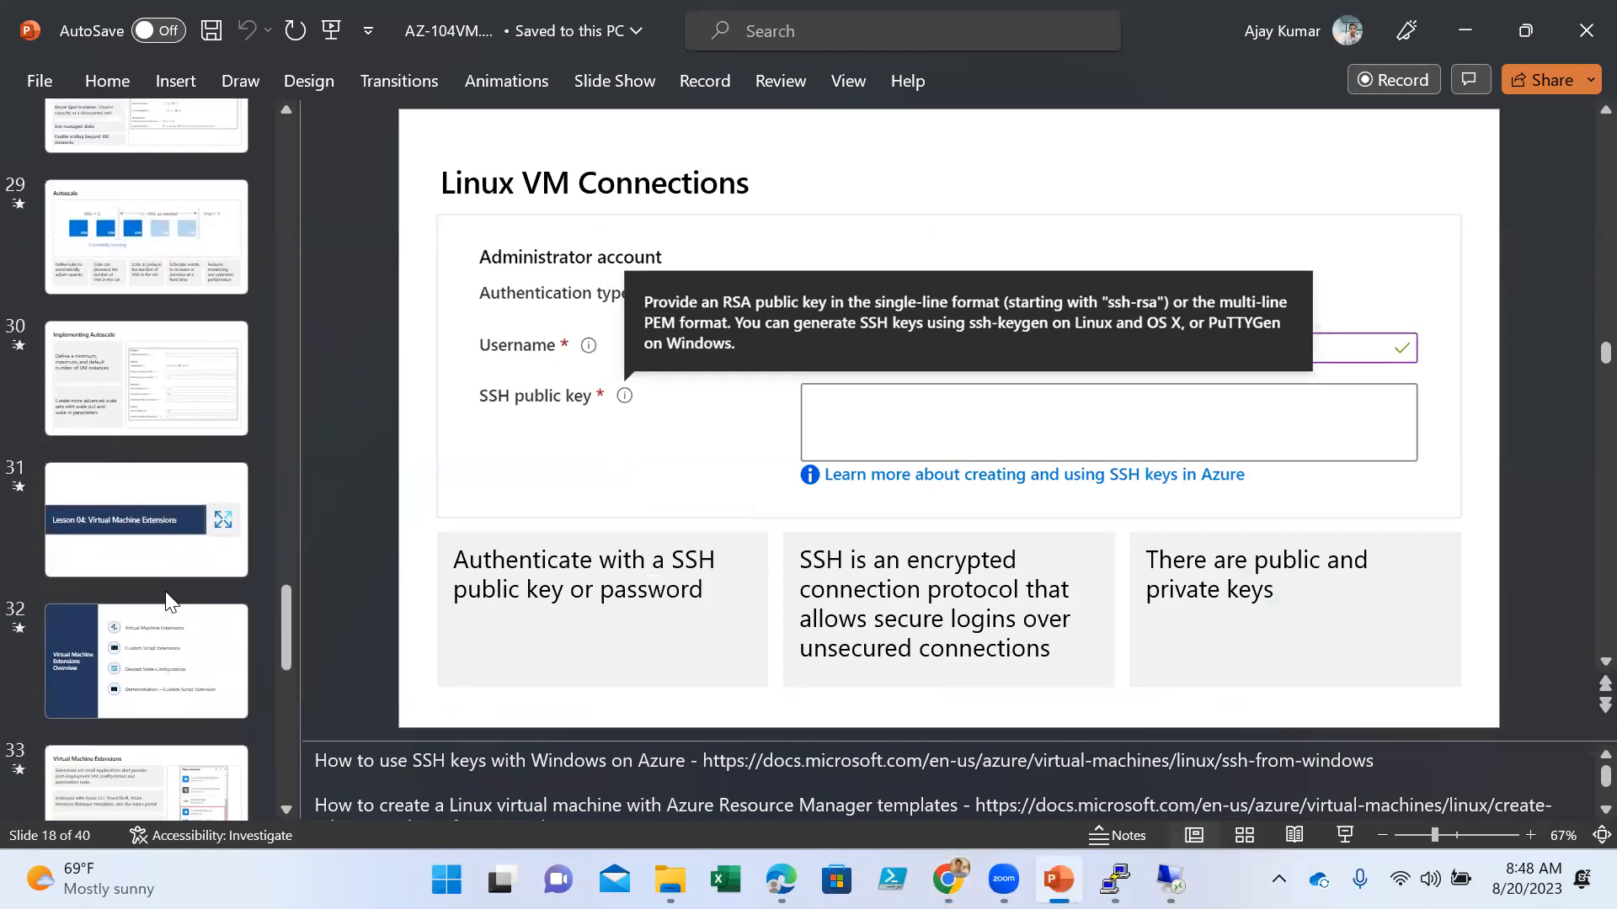
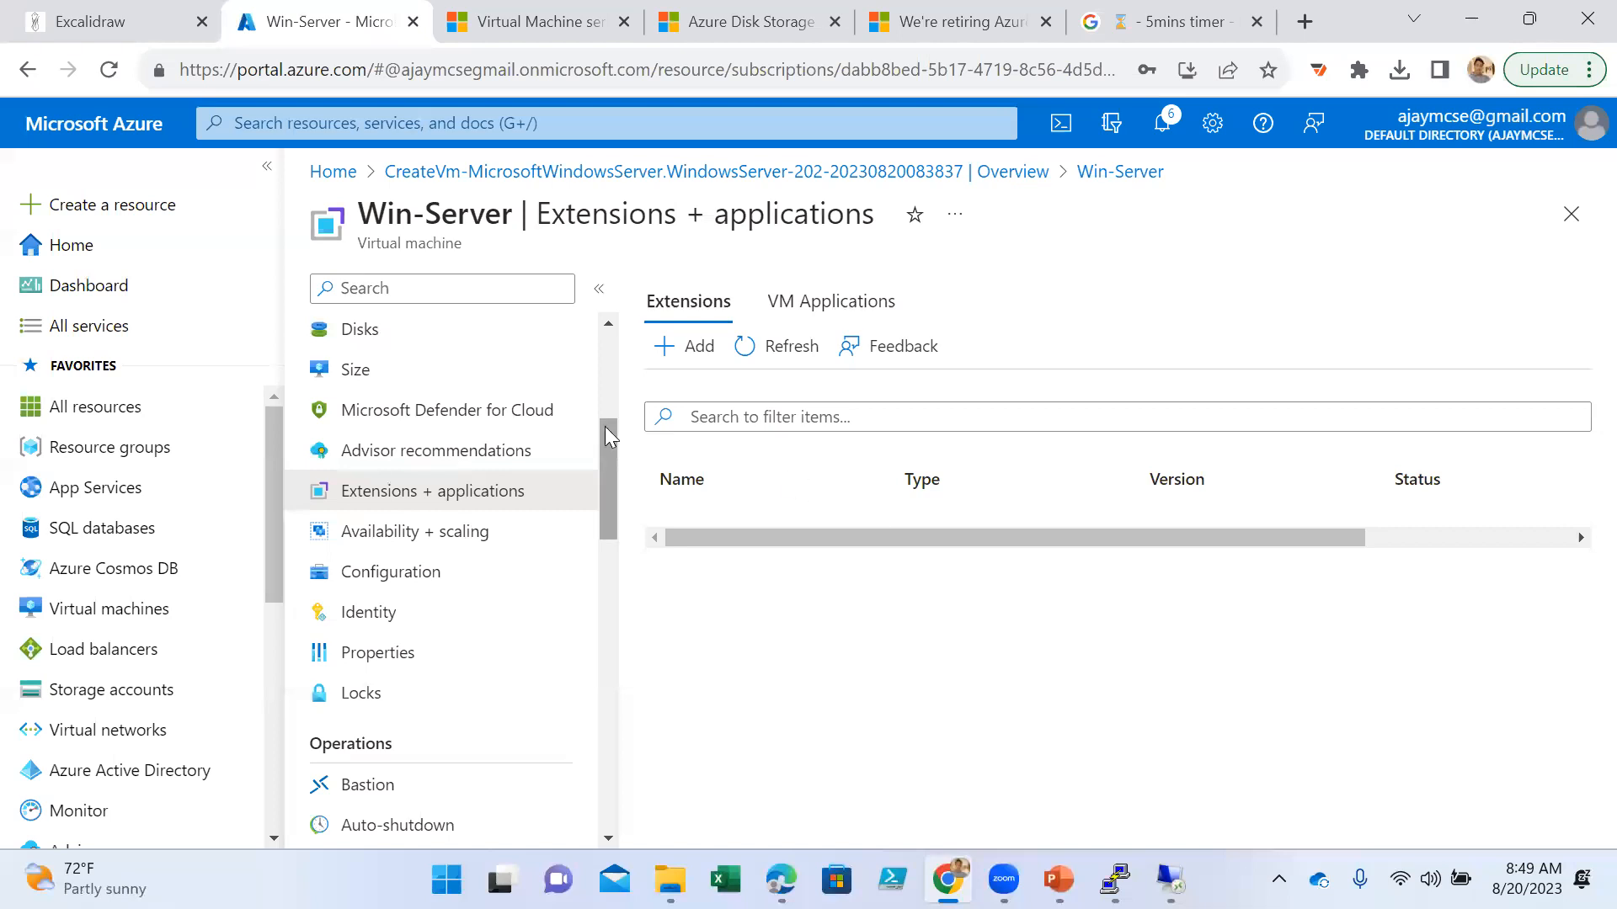
# - Open the list of installable extensions for Win-Server and examine the available Windows agents and tools
pyautogui.click(685, 344)
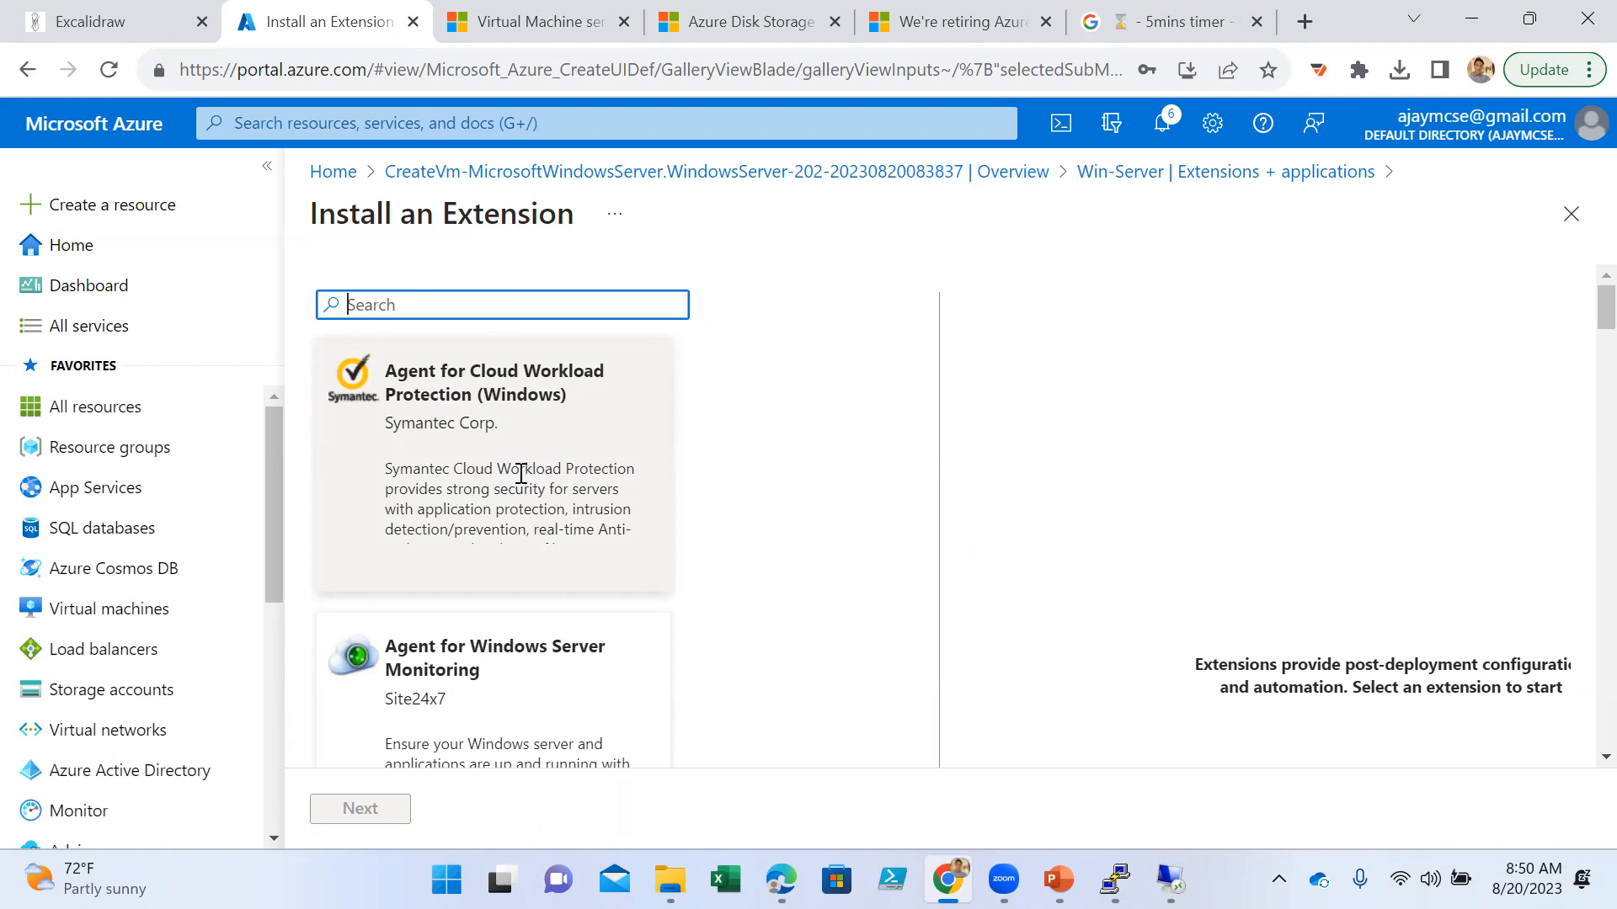
pyautogui.scroll(-2, 517, 475)
pyautogui.scroll(2, 518, 476)
pyautogui.scroll(-4, 505, 444)
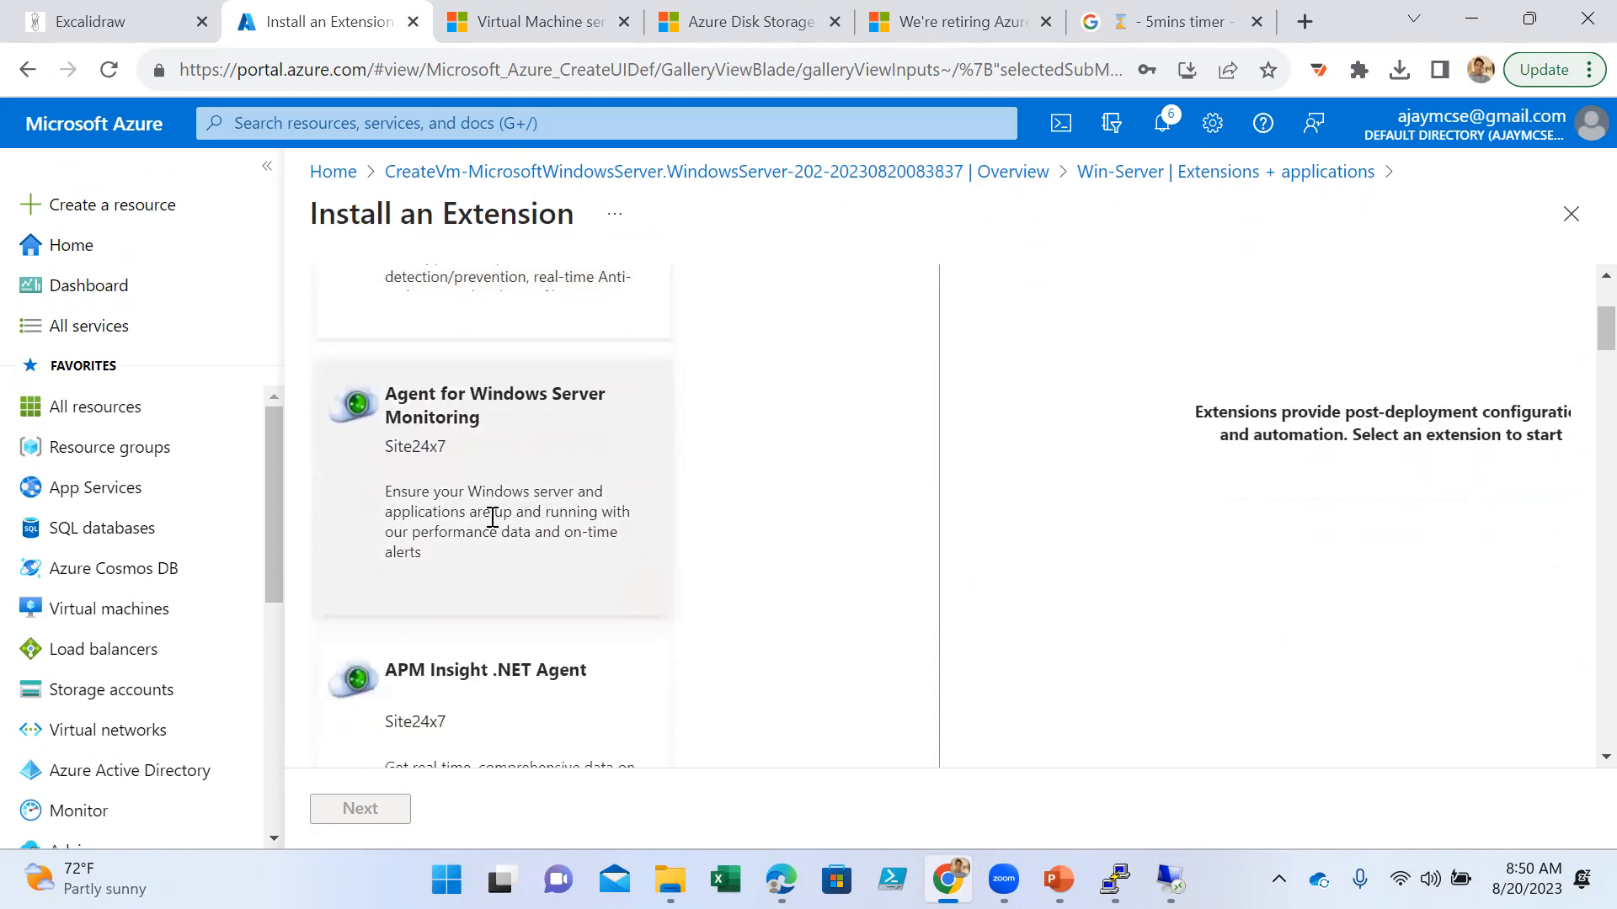
pyautogui.scroll(-8, 505, 497)
pyautogui.scroll(-4, 514, 491)
pyautogui.scroll(-4, 560, 523)
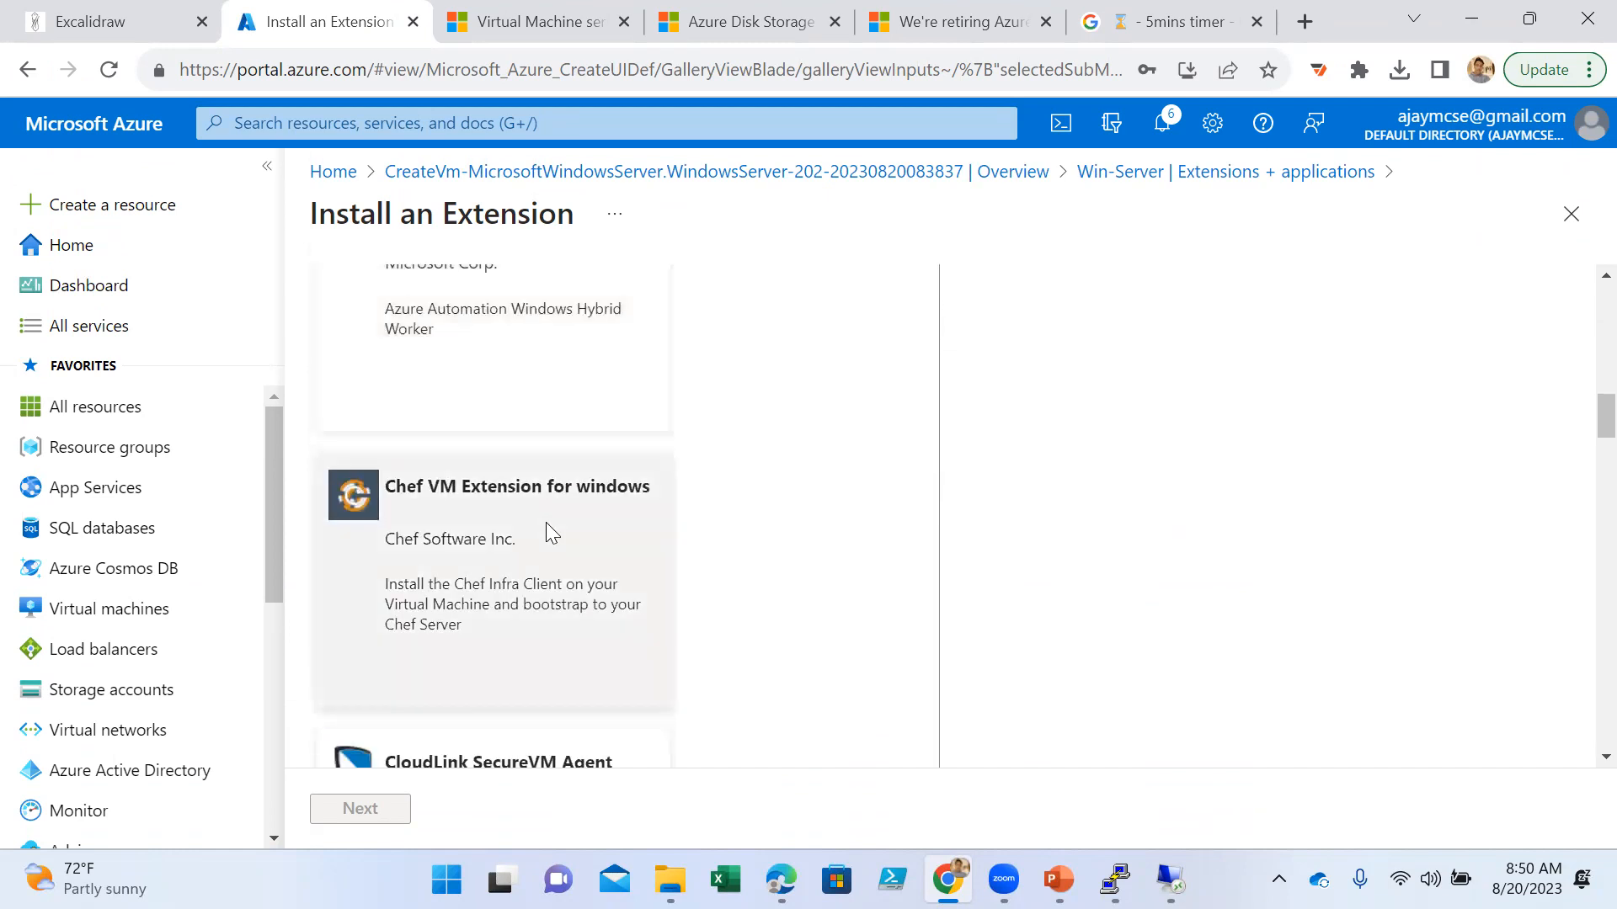
pyautogui.scroll(-12, 505, 528)
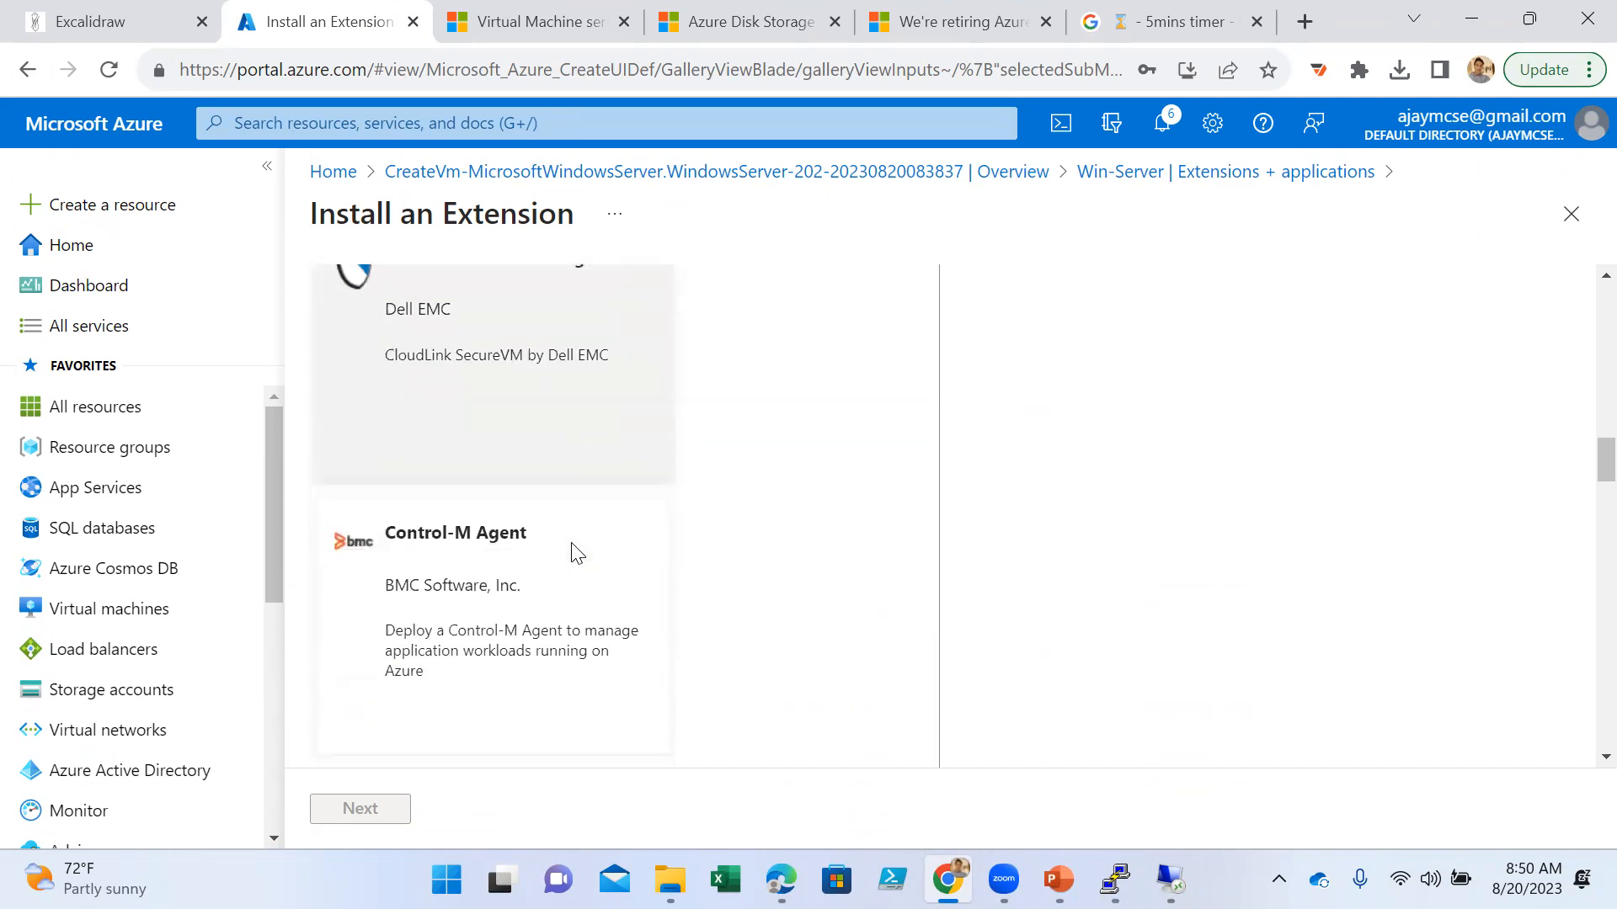
pyautogui.scroll(-9, 547, 530)
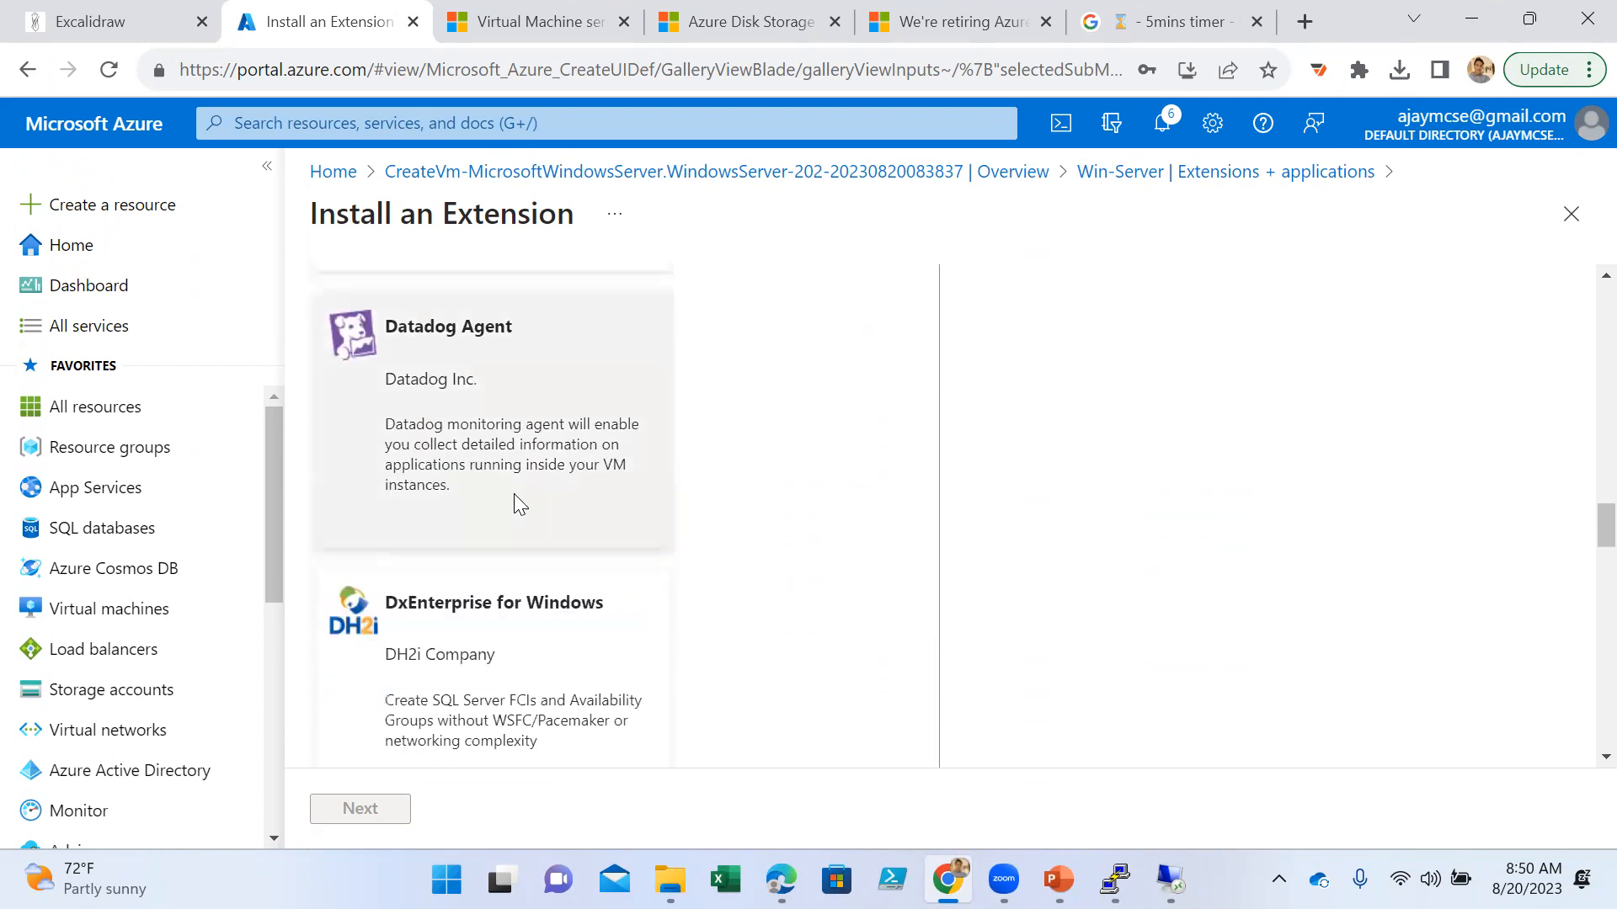
pyautogui.scroll(-16, 518, 502)
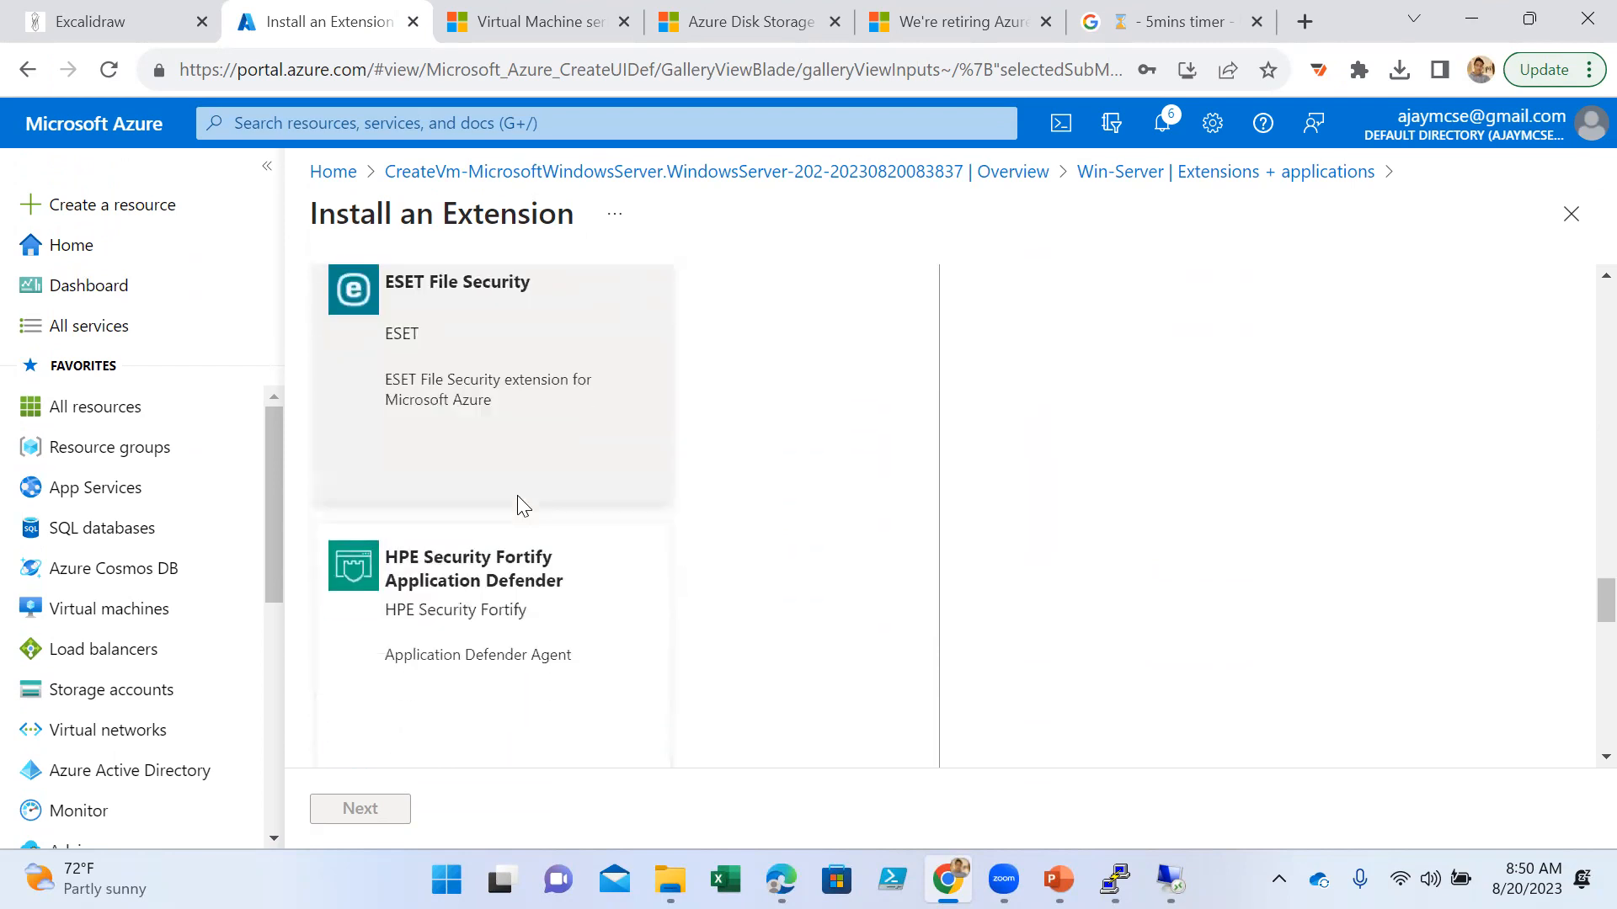
pyautogui.scroll(-8, 518, 506)
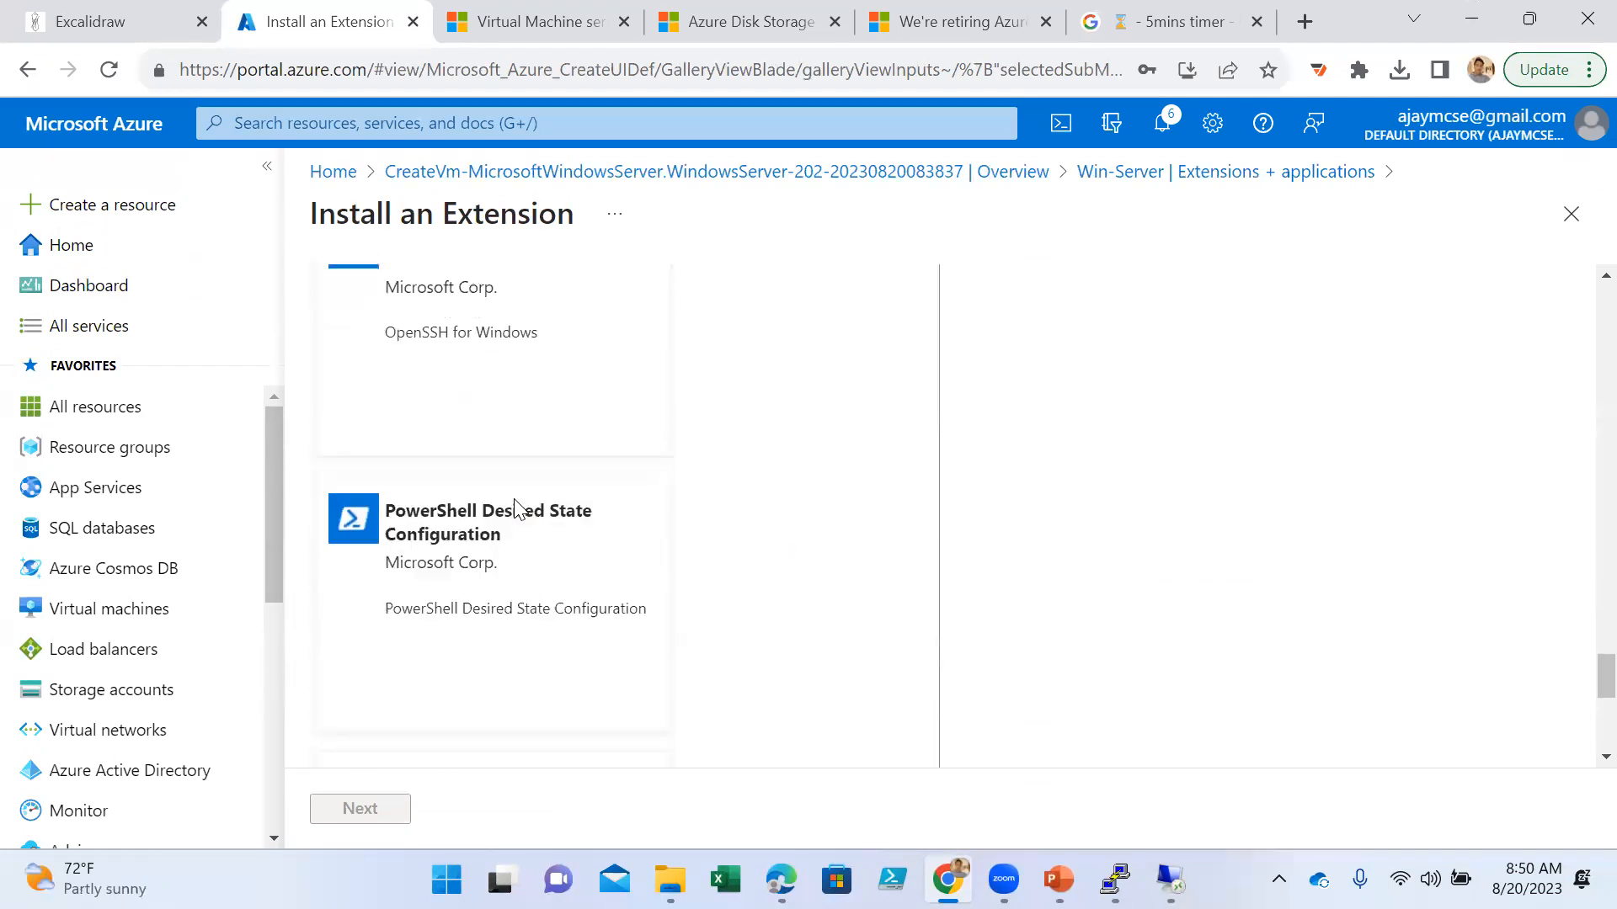
pyautogui.scroll(-6, 516, 499)
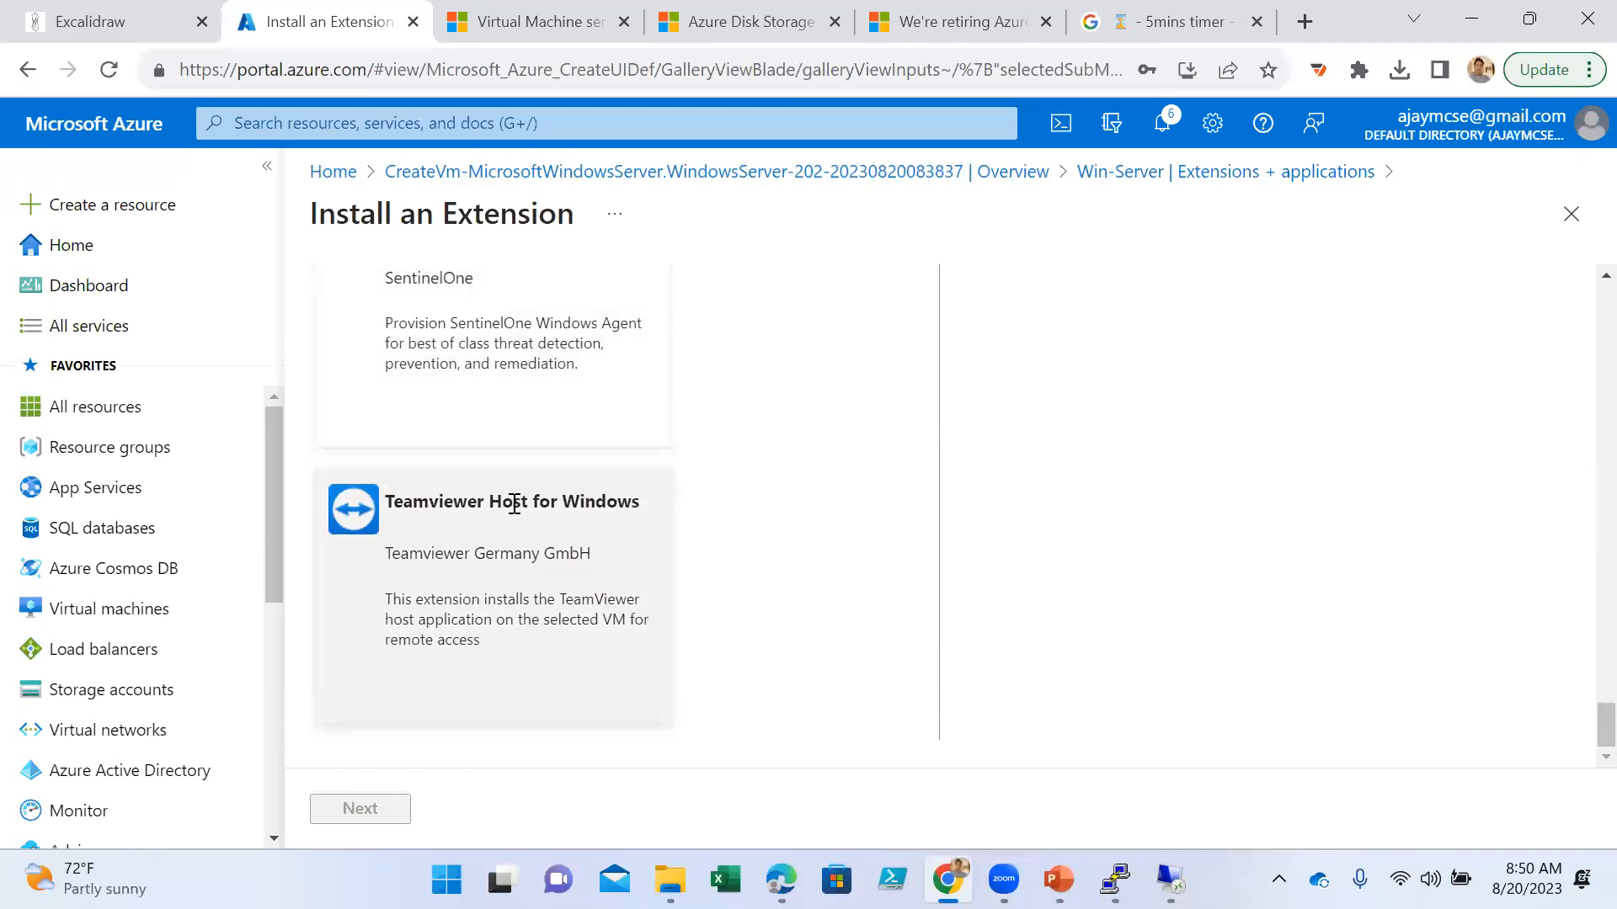
pyautogui.scroll(-7, 741, 653)
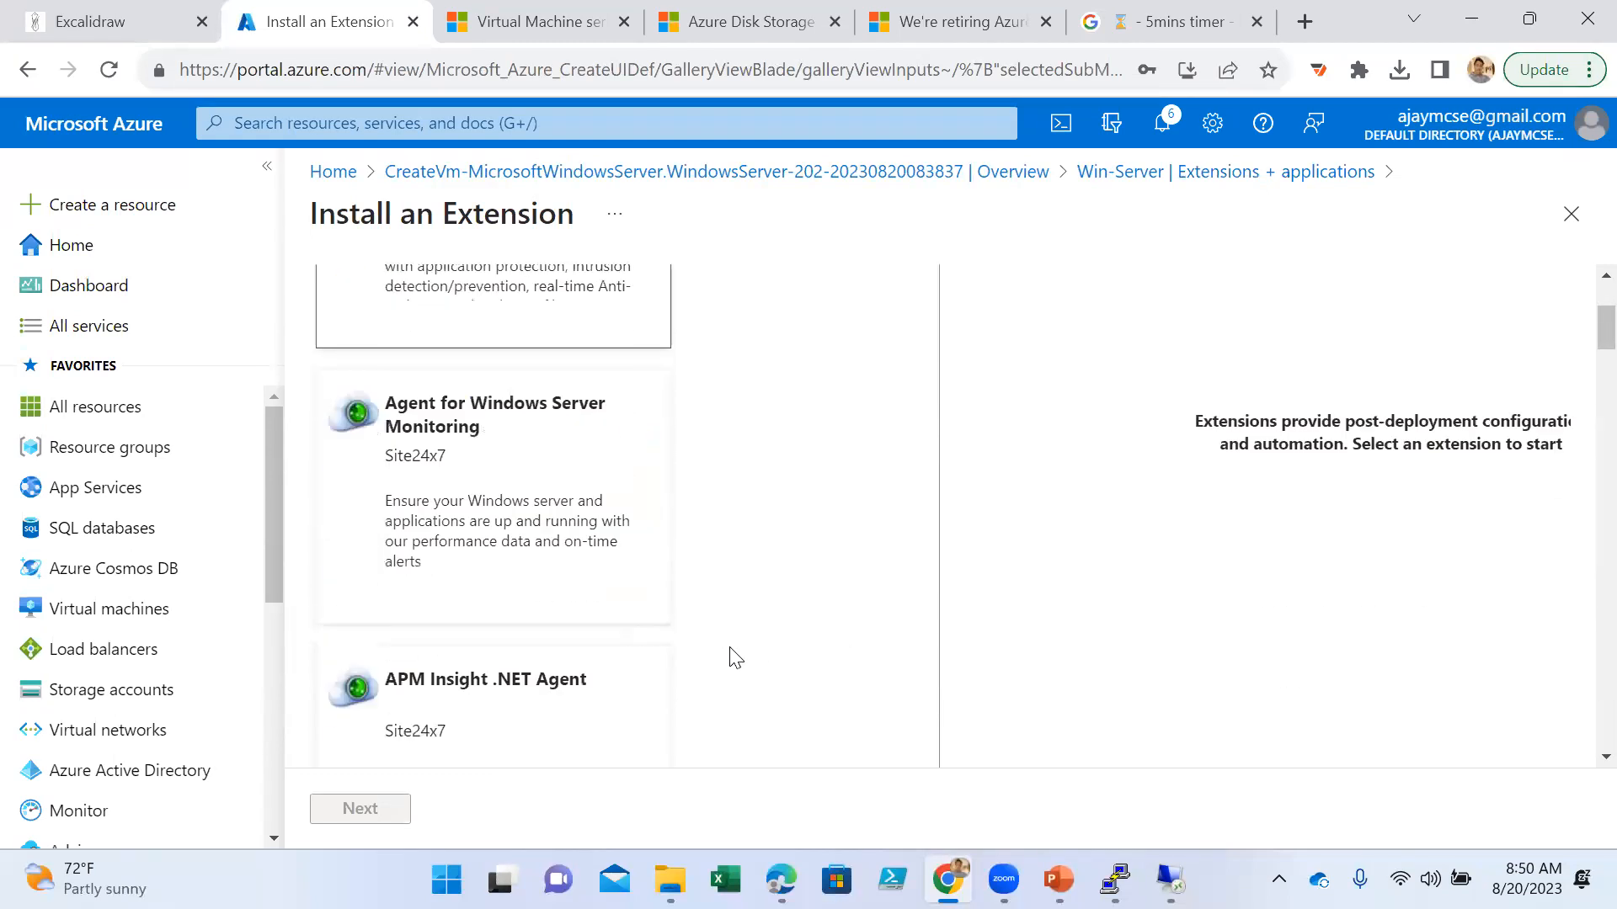
pyautogui.scroll(-18, 606, 643)
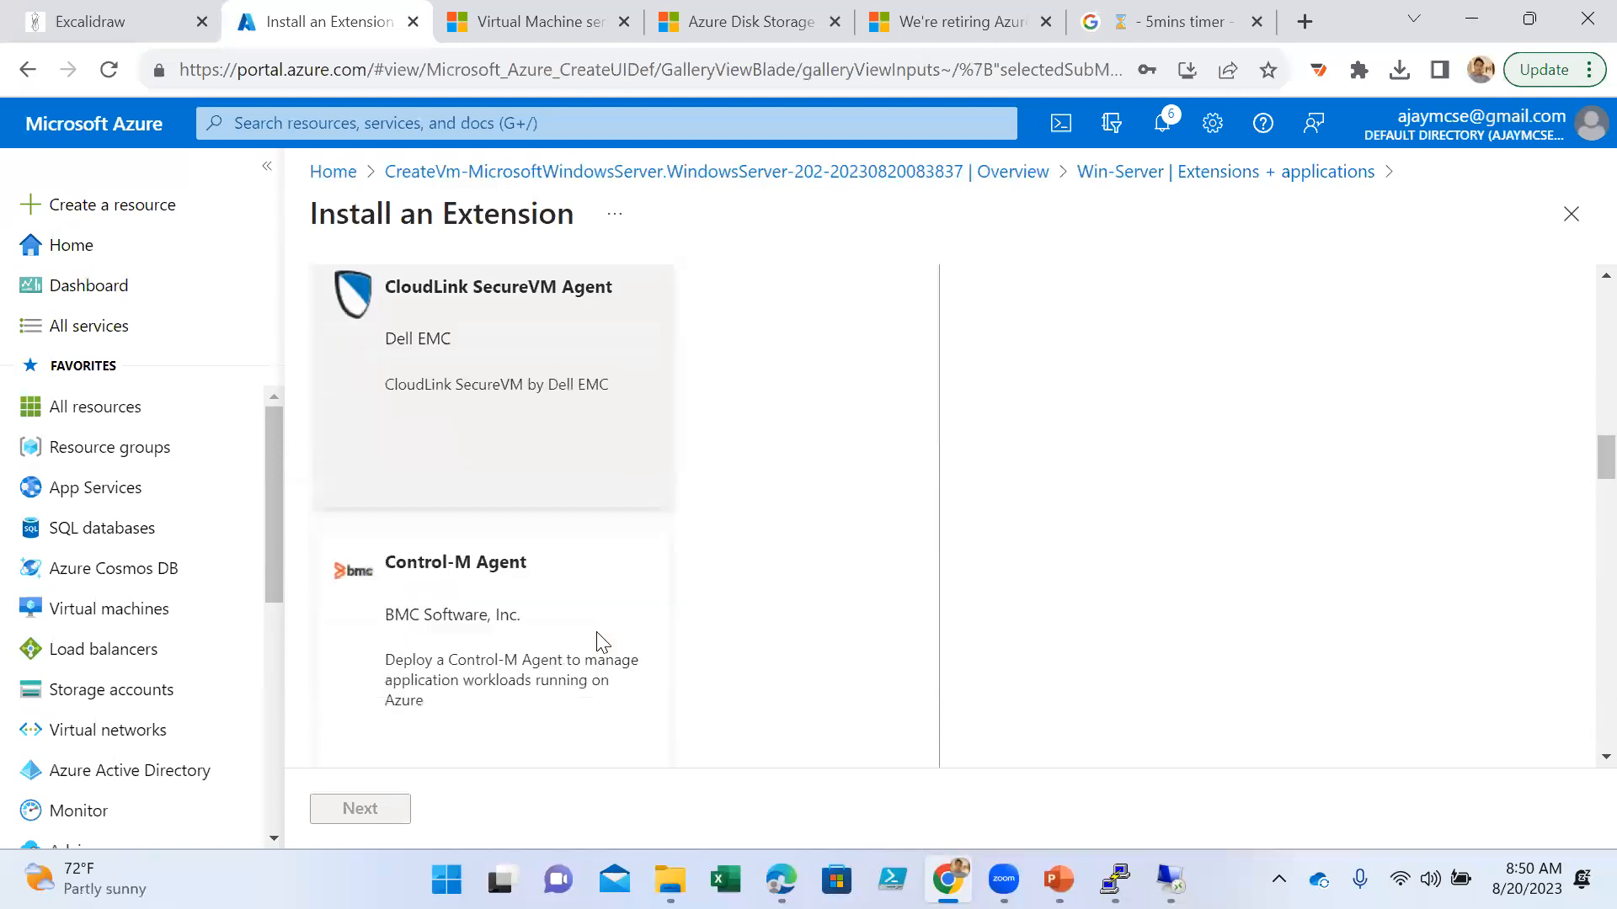
pyautogui.scroll(-20, 600, 644)
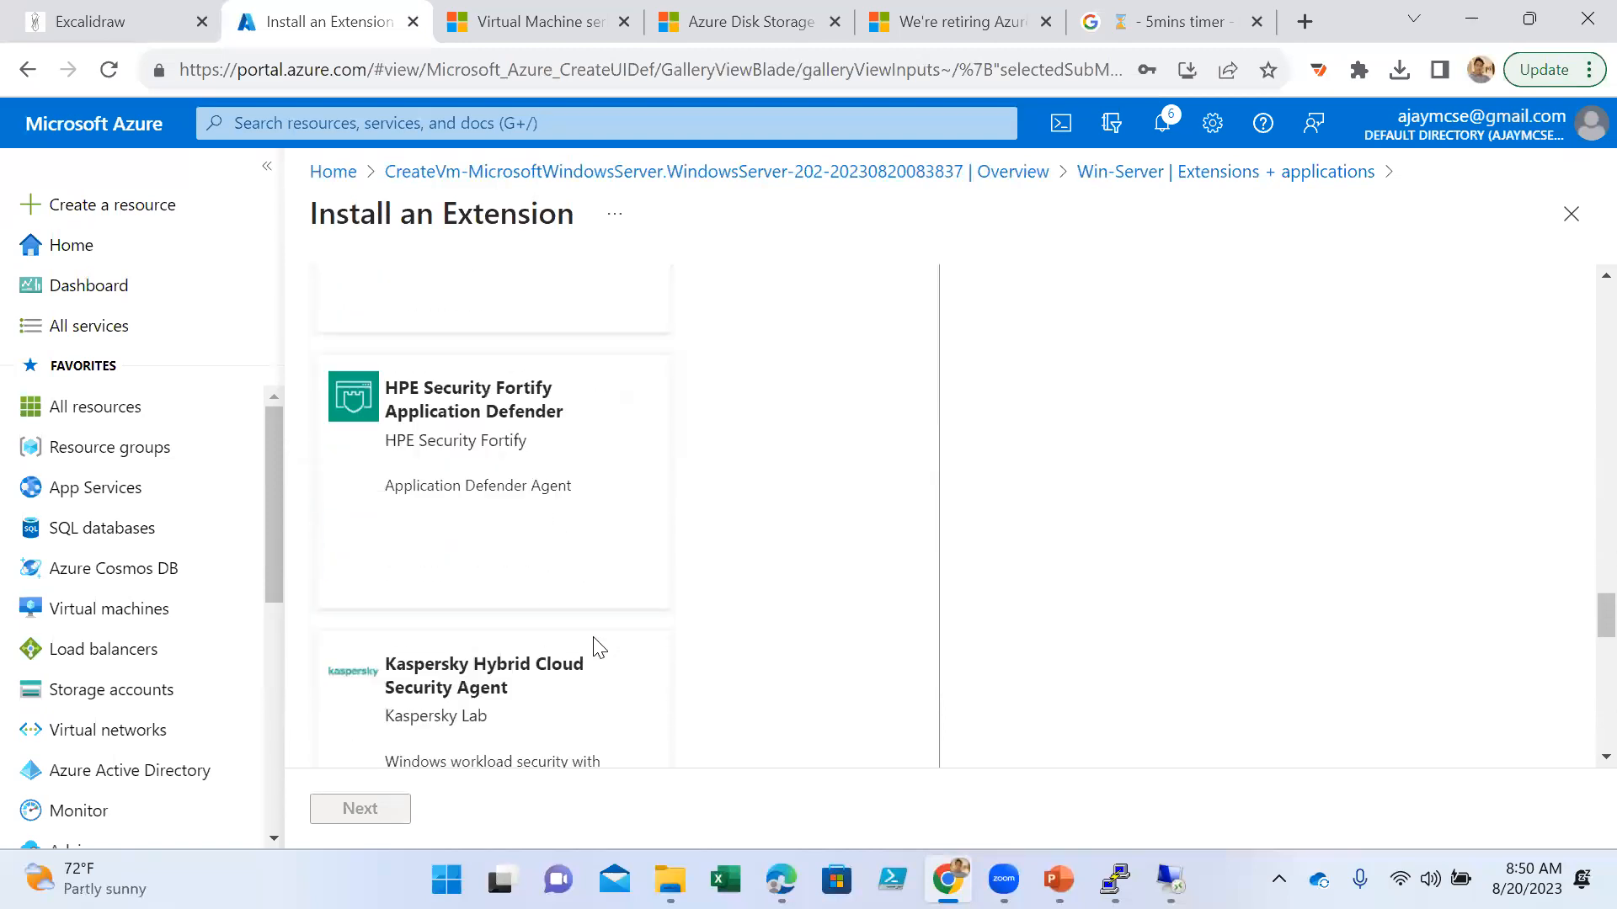
pyautogui.scroll(-10, 599, 648)
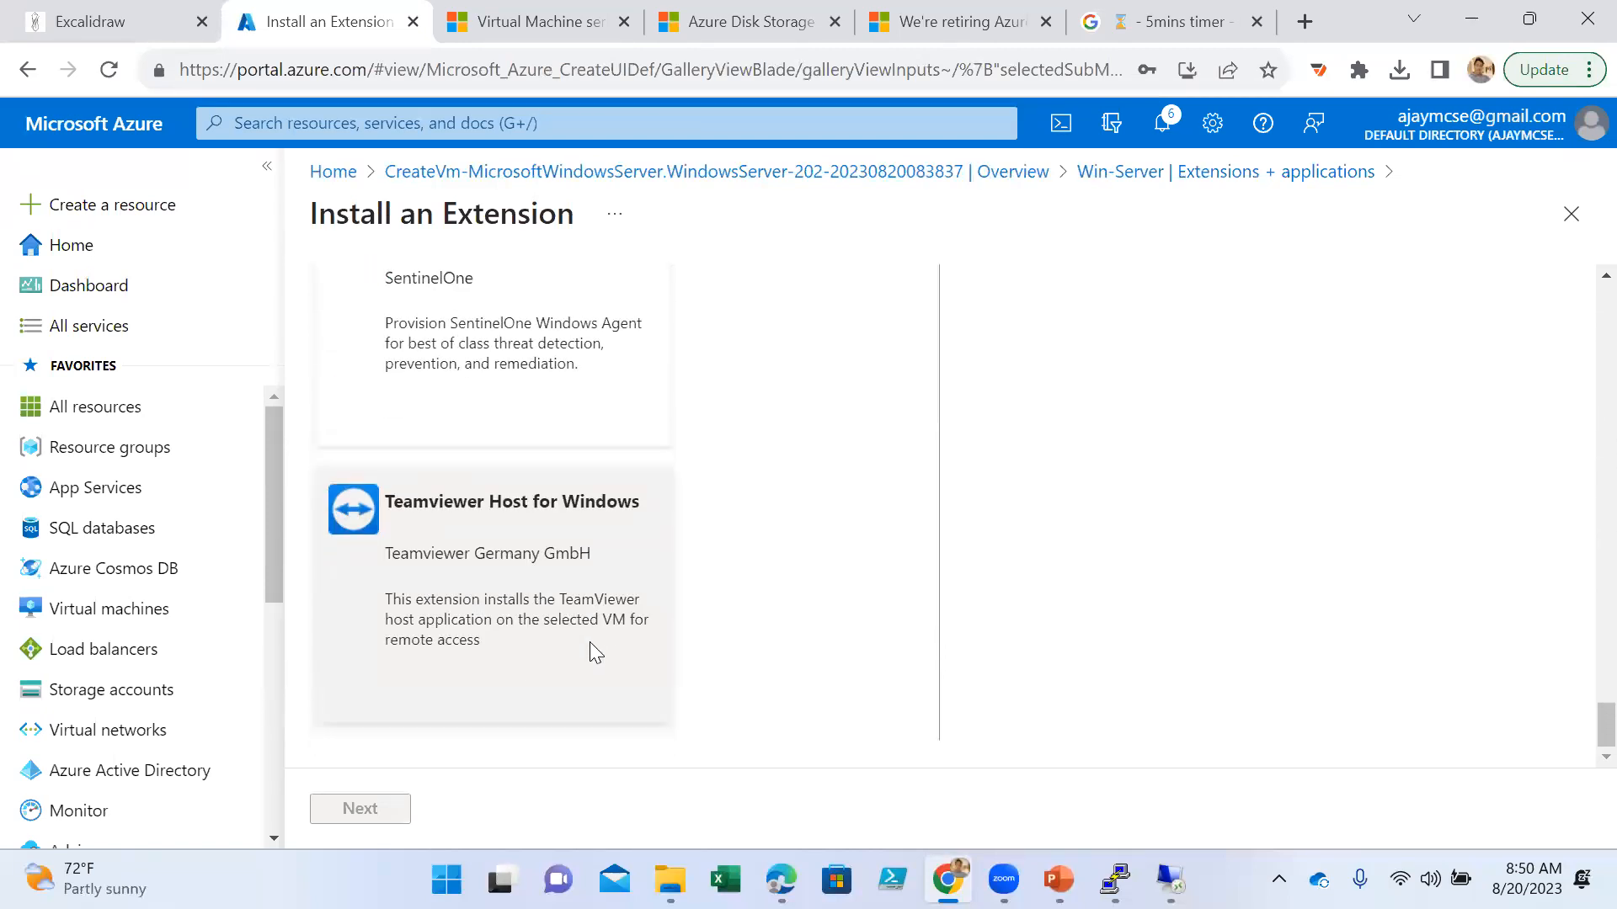
# - Choose the Microsoft Custom script extension for Win-Server and proceed to its configuration page
pyautogui.click(826, 724)
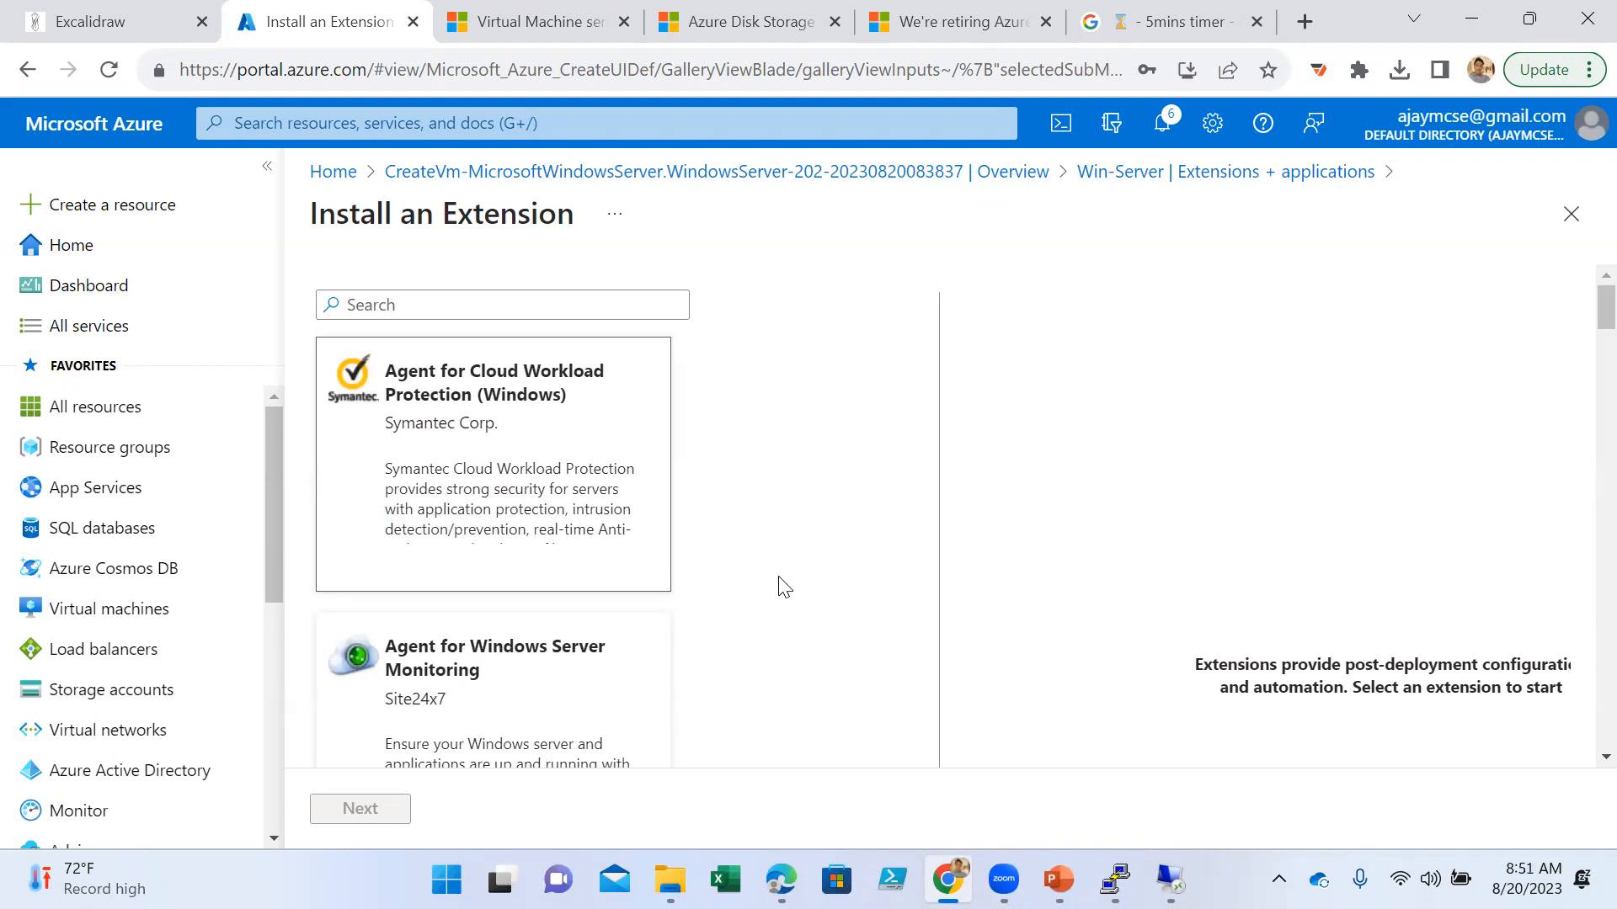
pyautogui.scroll(-10, 784, 587)
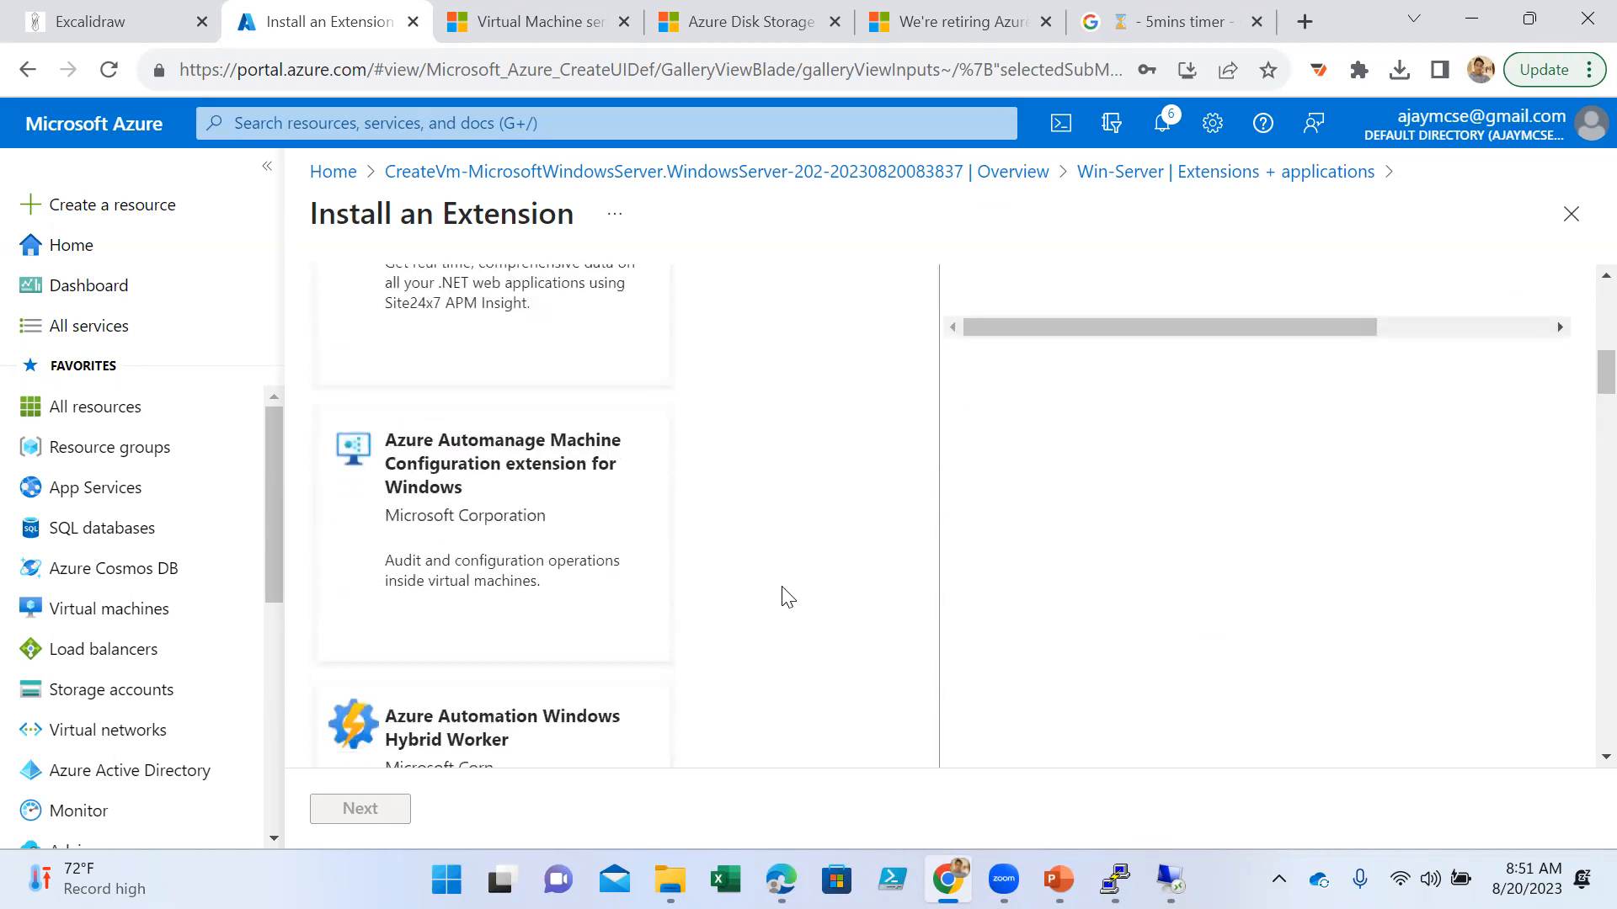
pyautogui.scroll(-10, 799, 608)
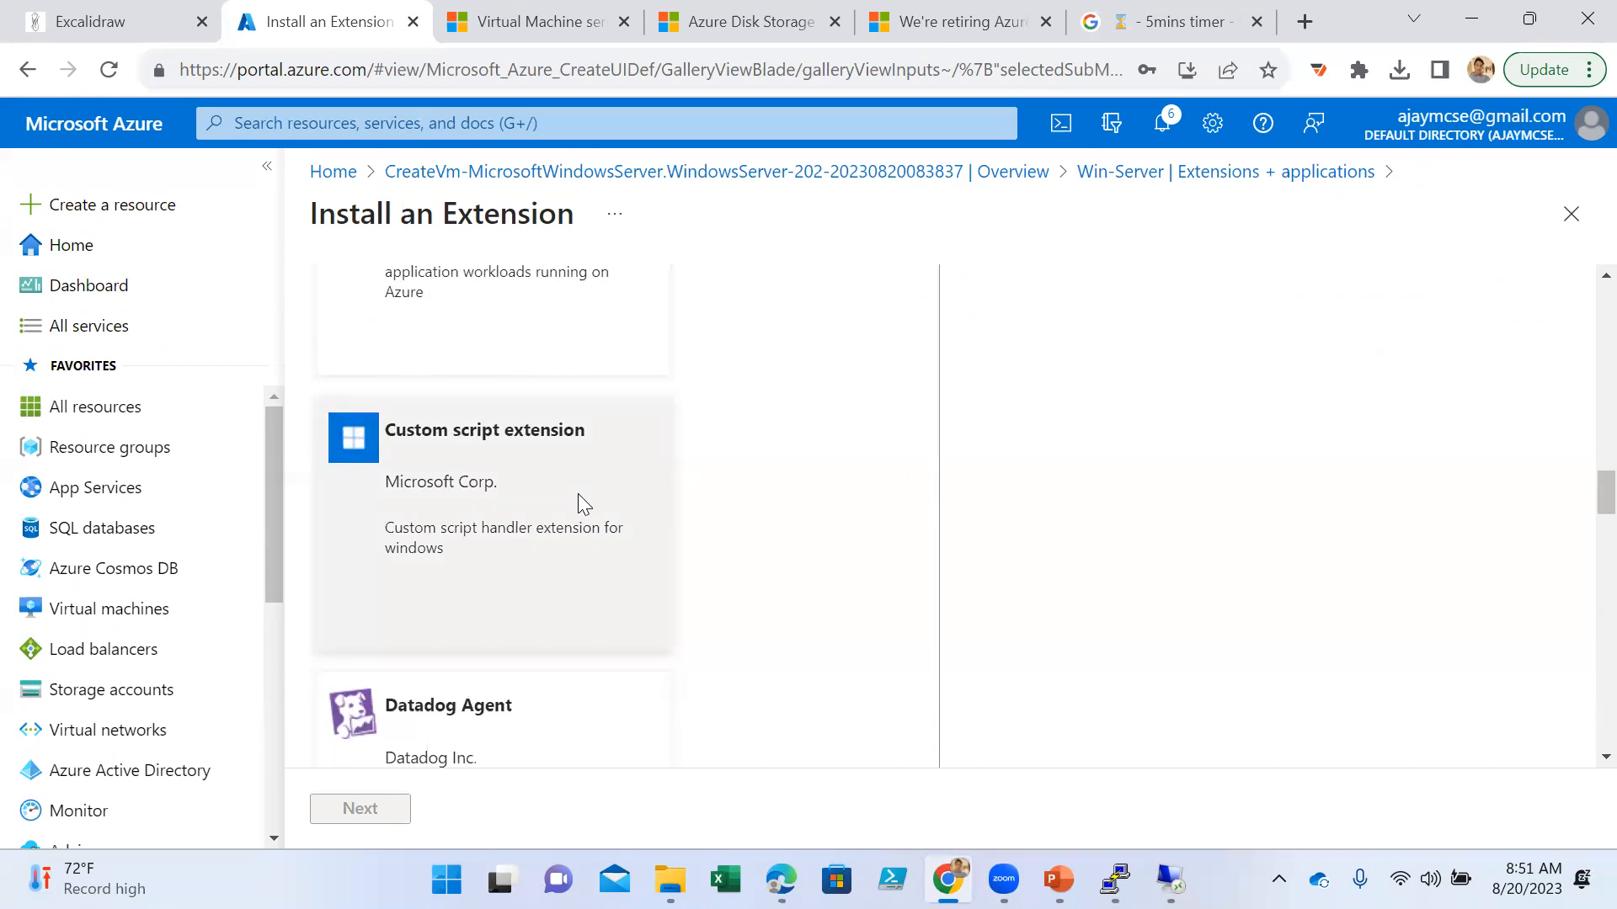
pyautogui.click(579, 504)
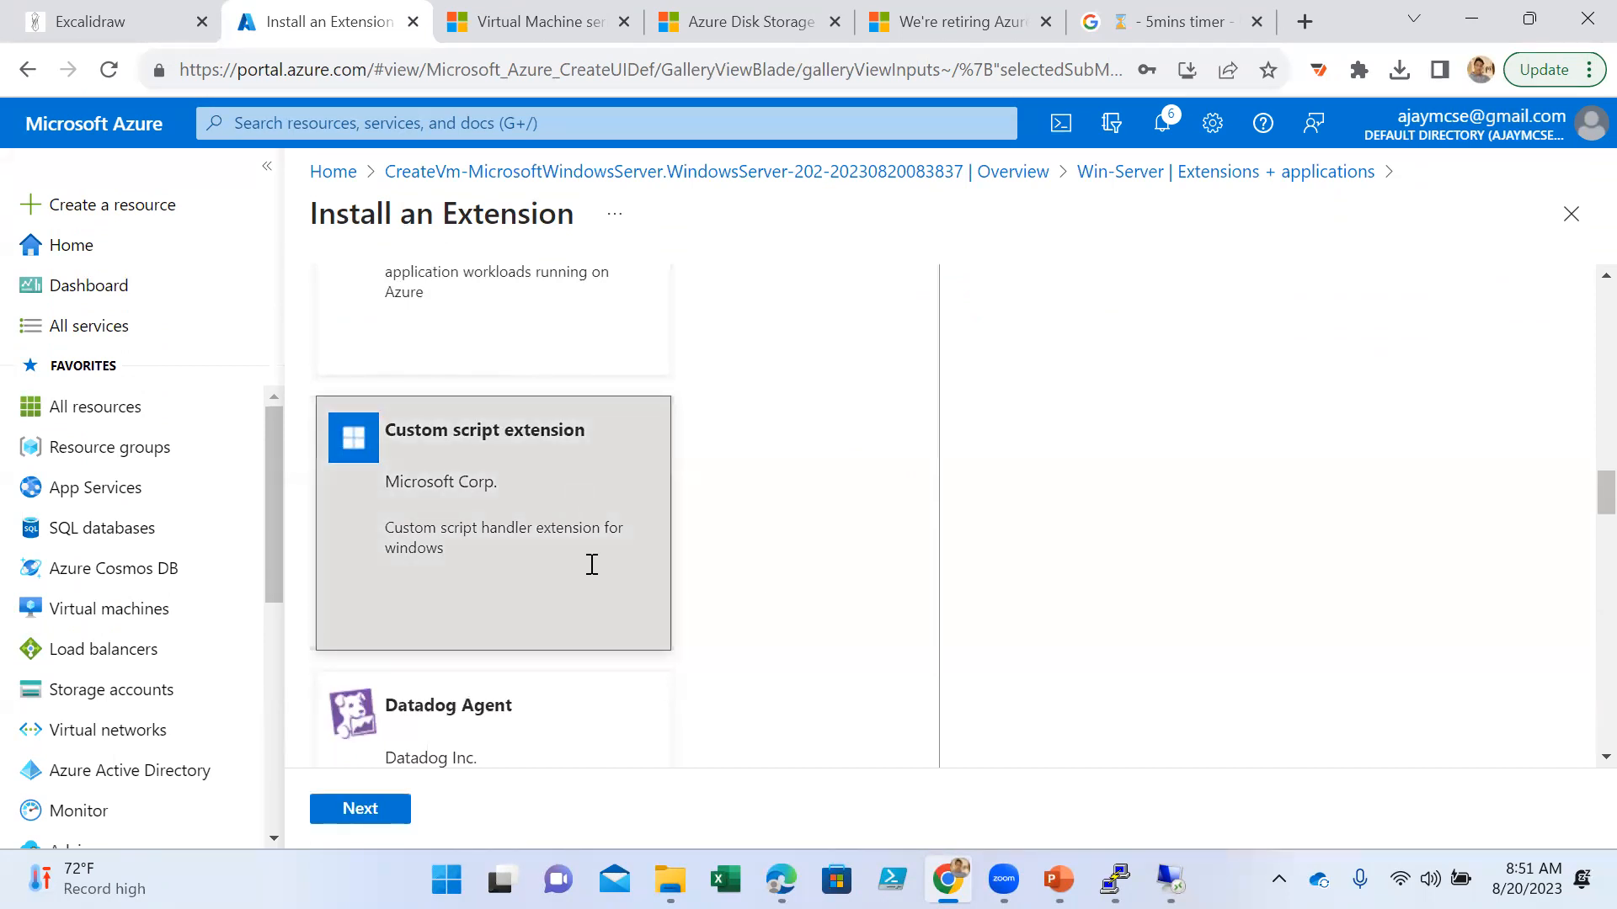
pyautogui.click(357, 810)
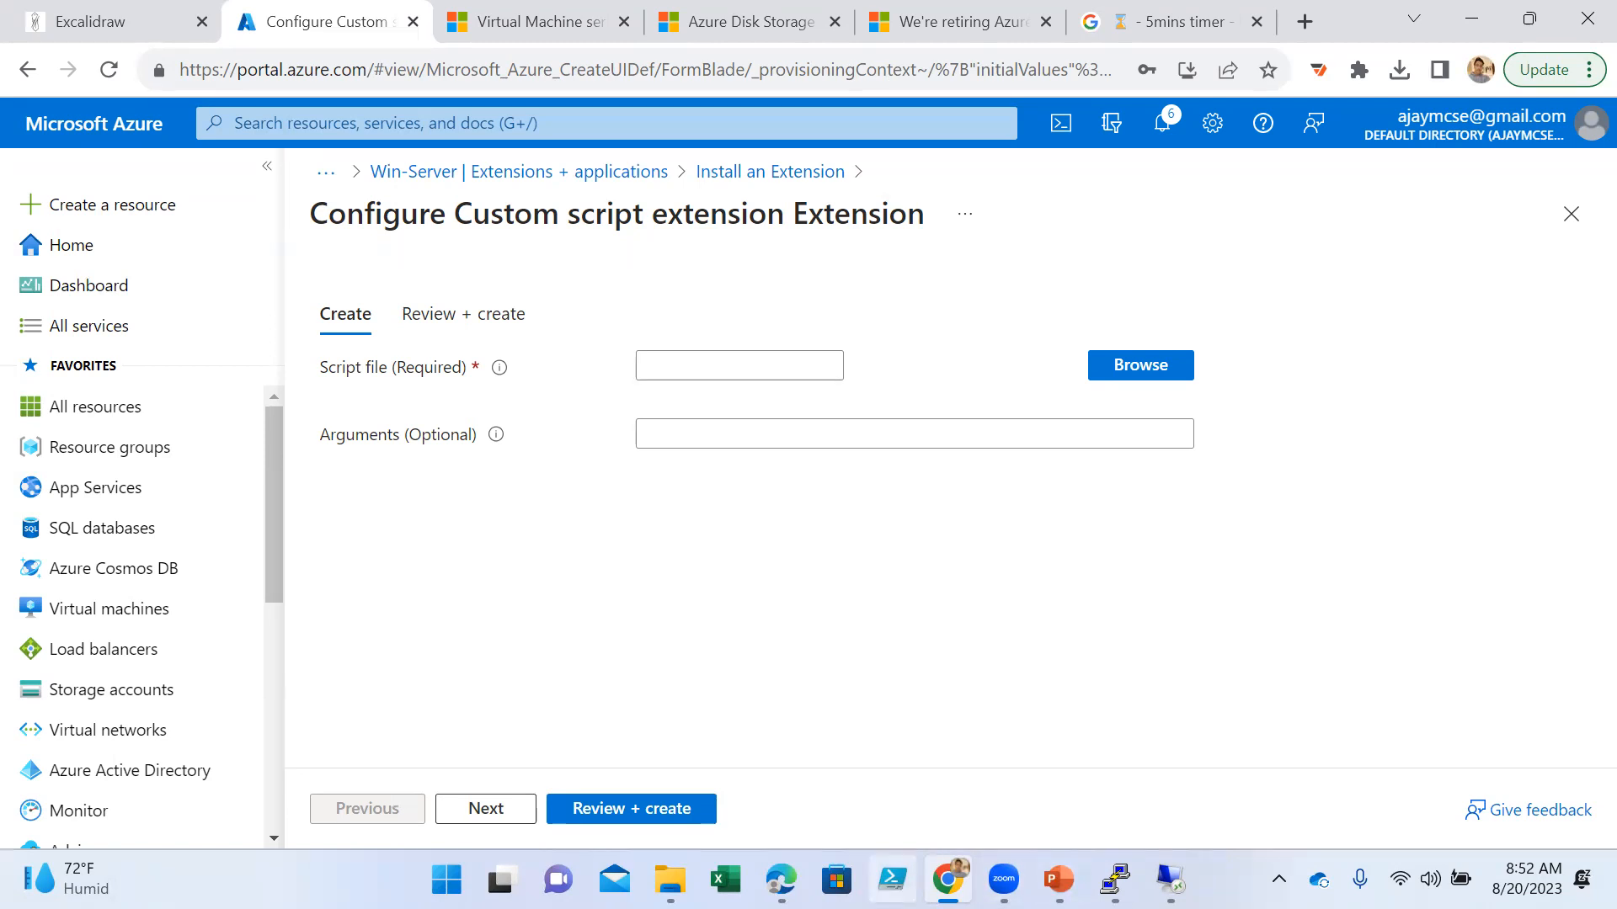
# - Switch to Windows PowerShell ISE, add $psversion as a second line in iis.ps1, and run only that line
pyautogui.click(893, 879)
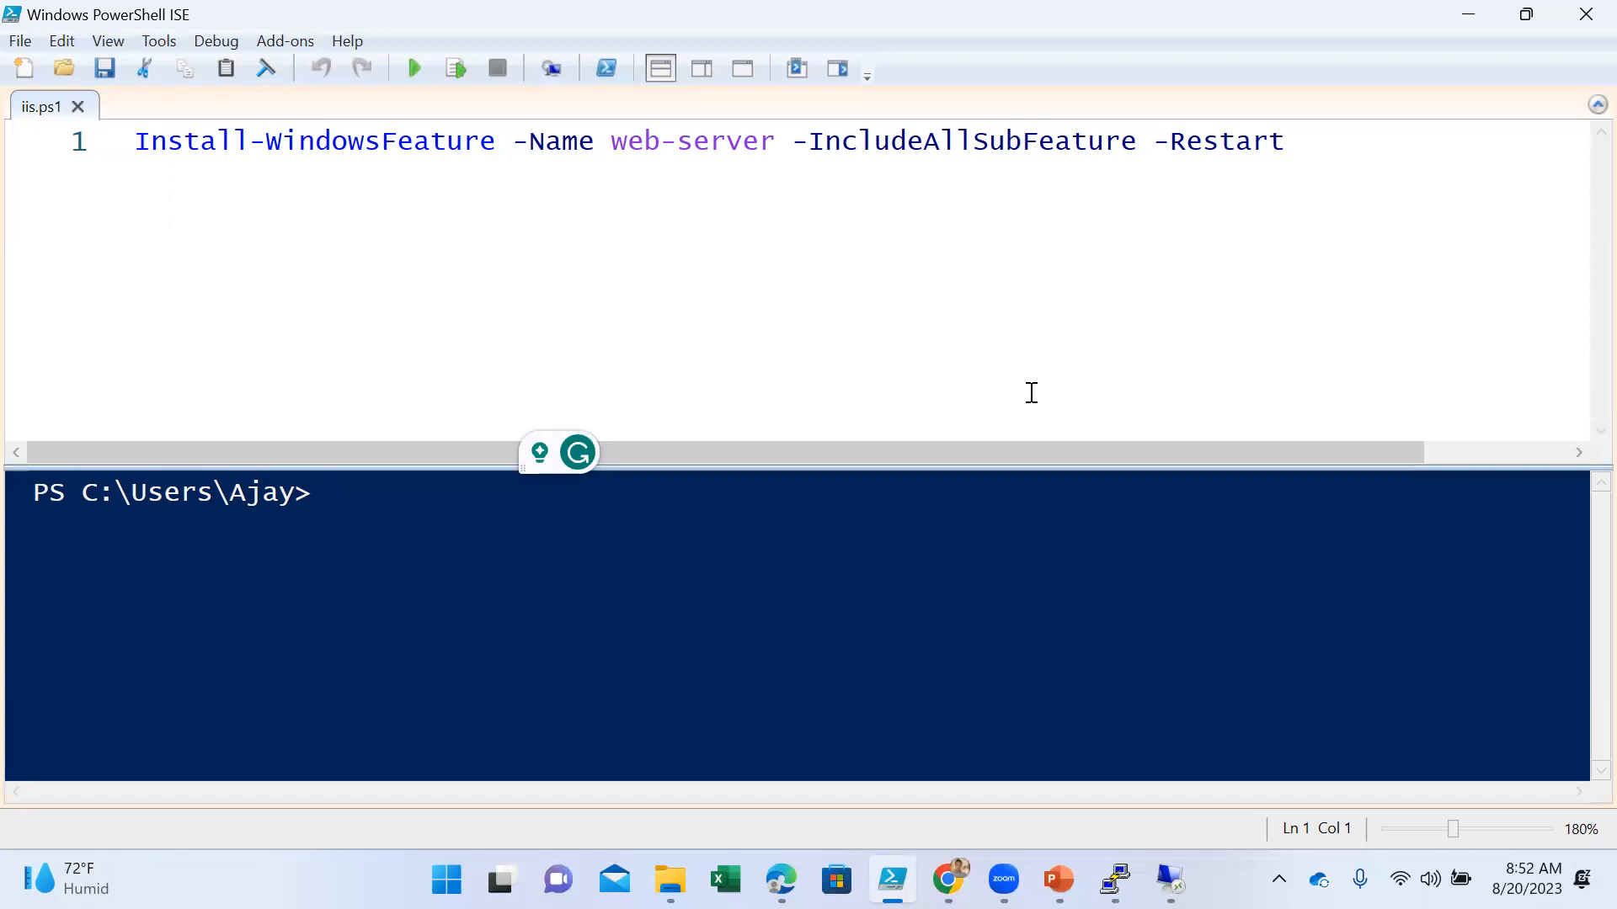
pyautogui.click(1324, 158)
pyautogui.press('Return')
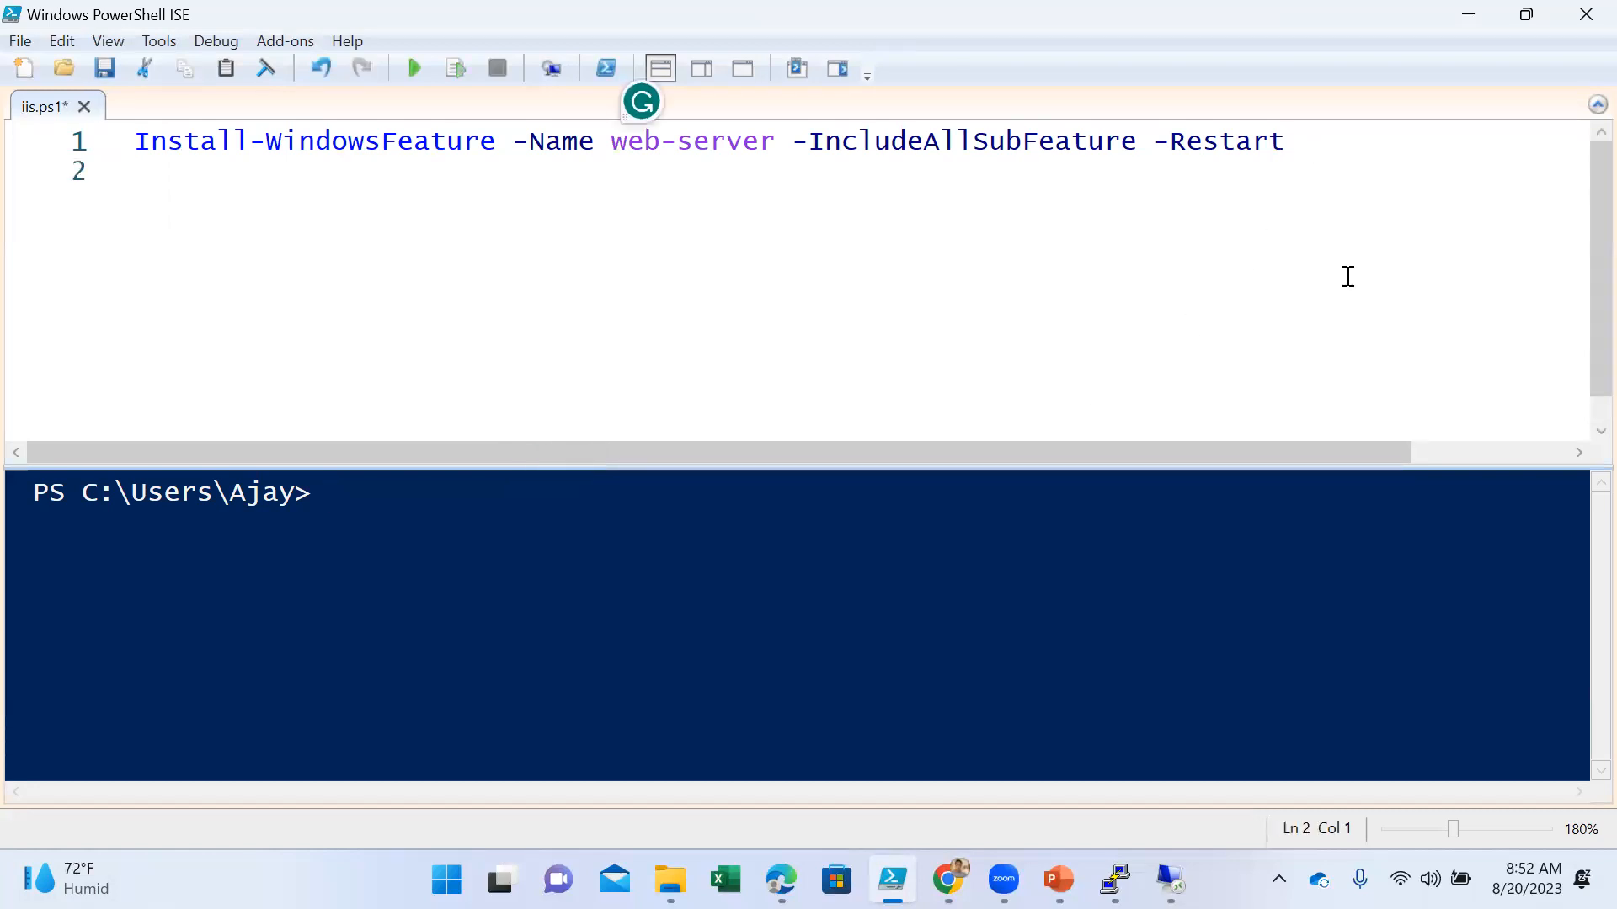
pyautogui.write('$psversion')
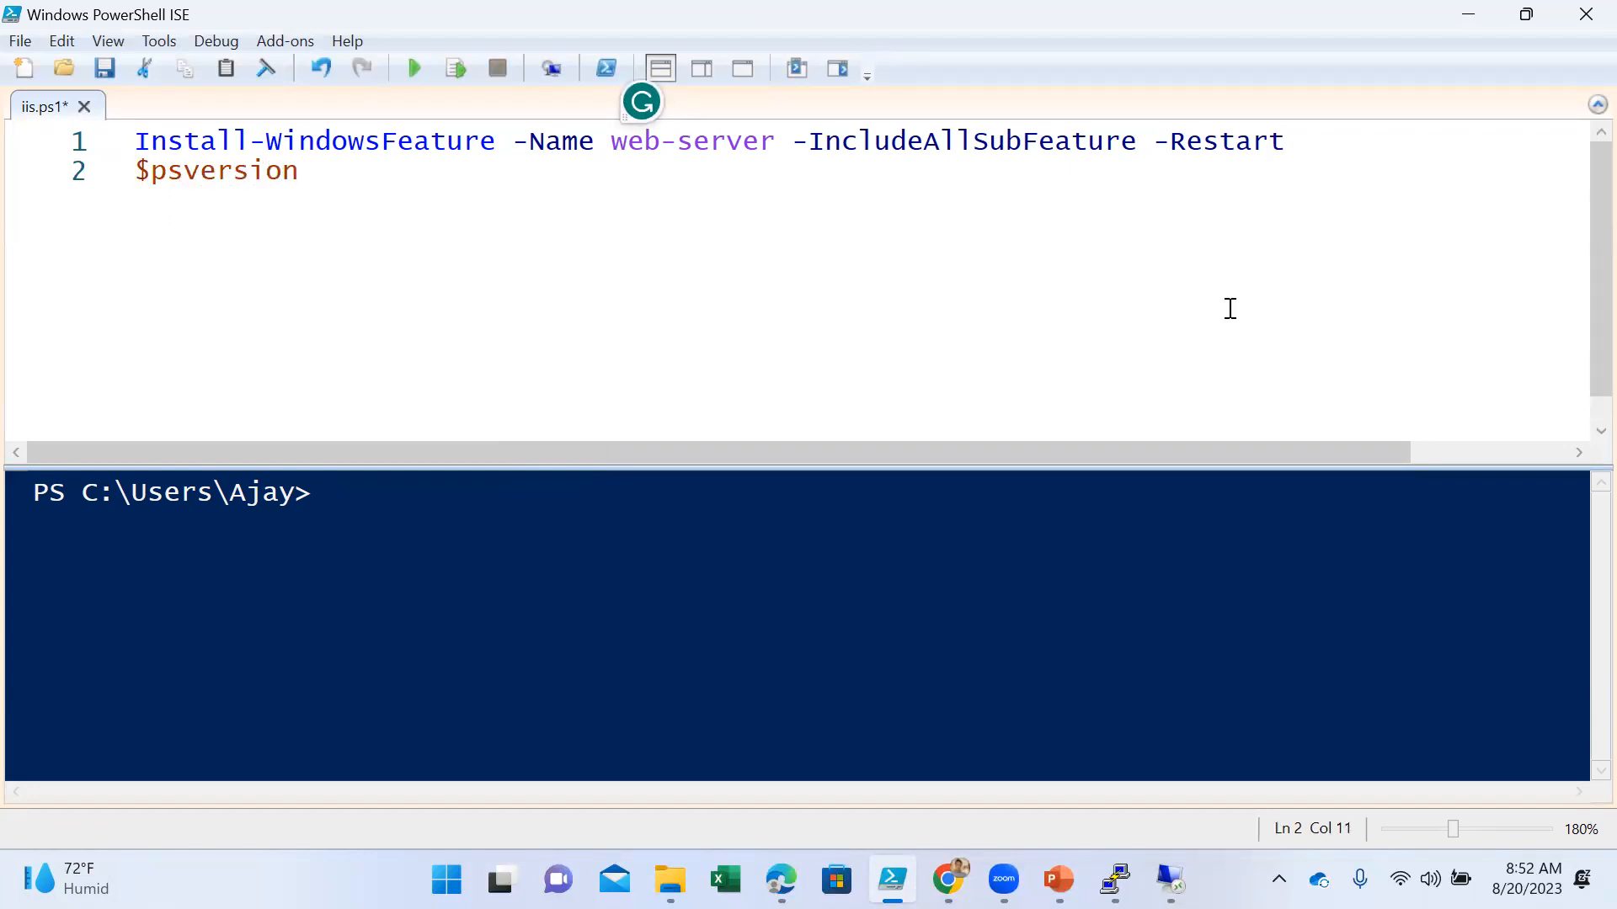
pyautogui.click(265, 171)
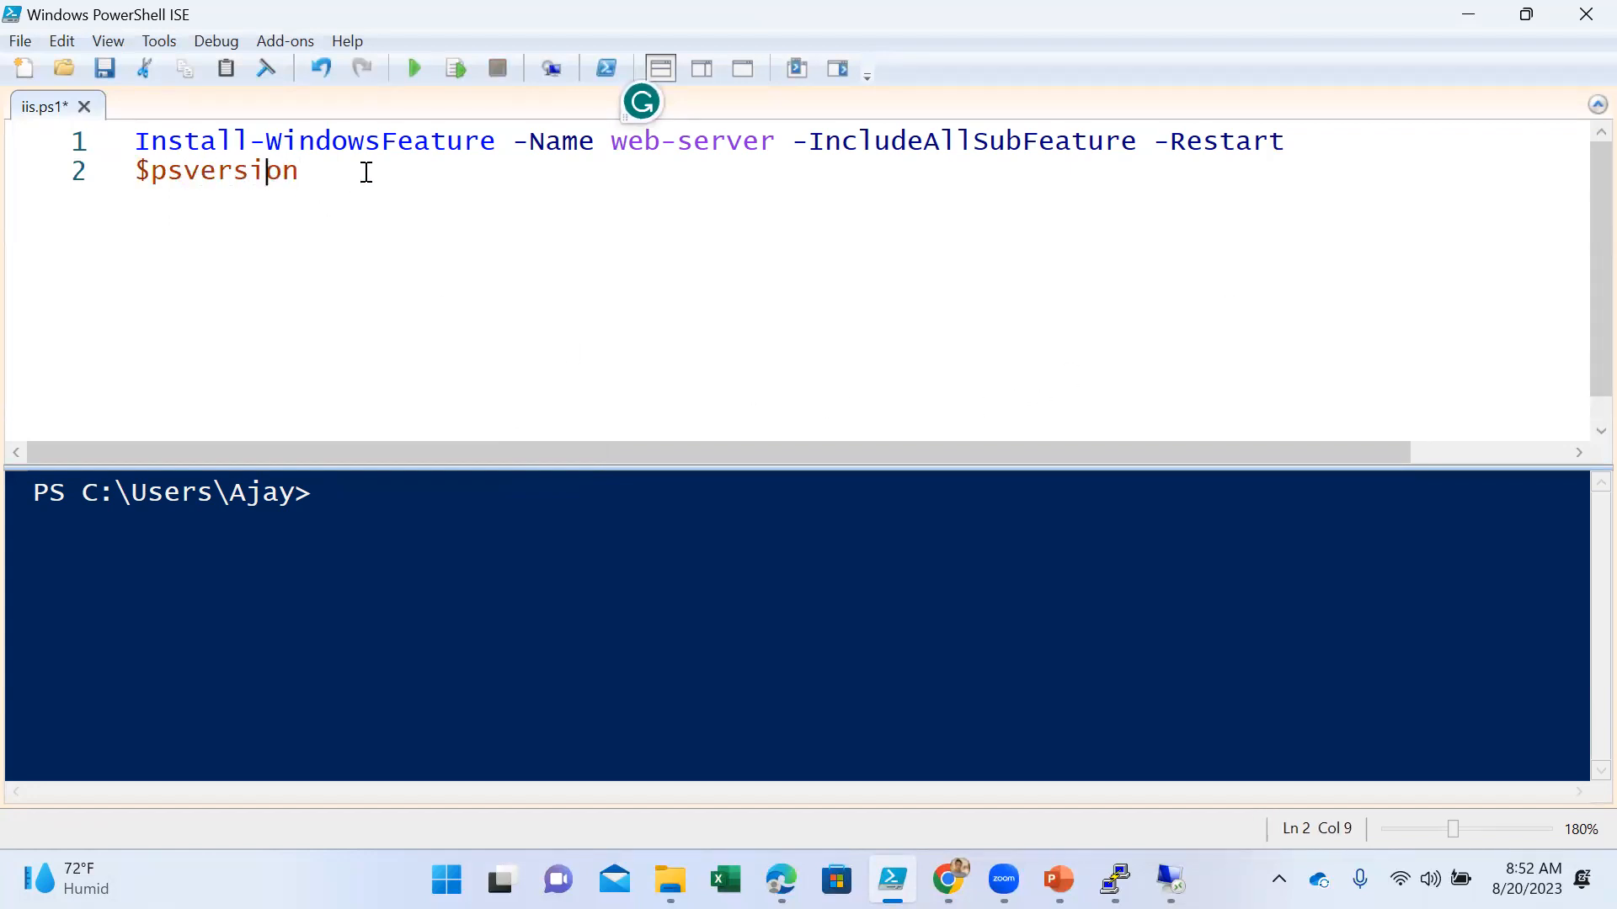
pyautogui.click(455, 69)
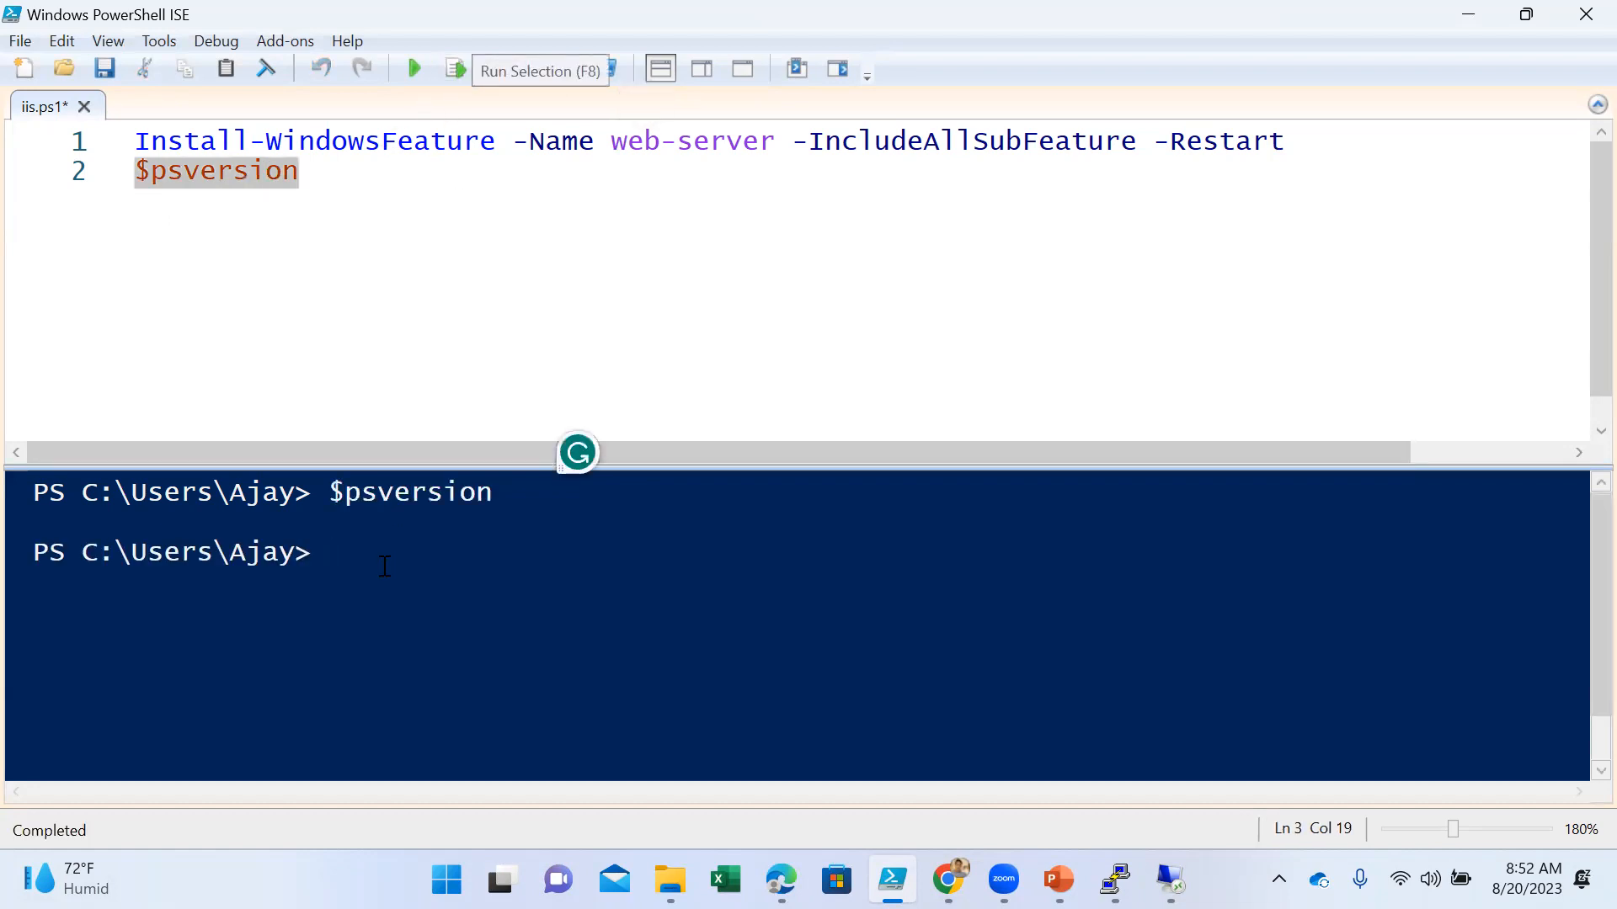
# - Run $PSVersionTable in the console and examine the PSVersion entry in its output
pyautogui.write('$psve')
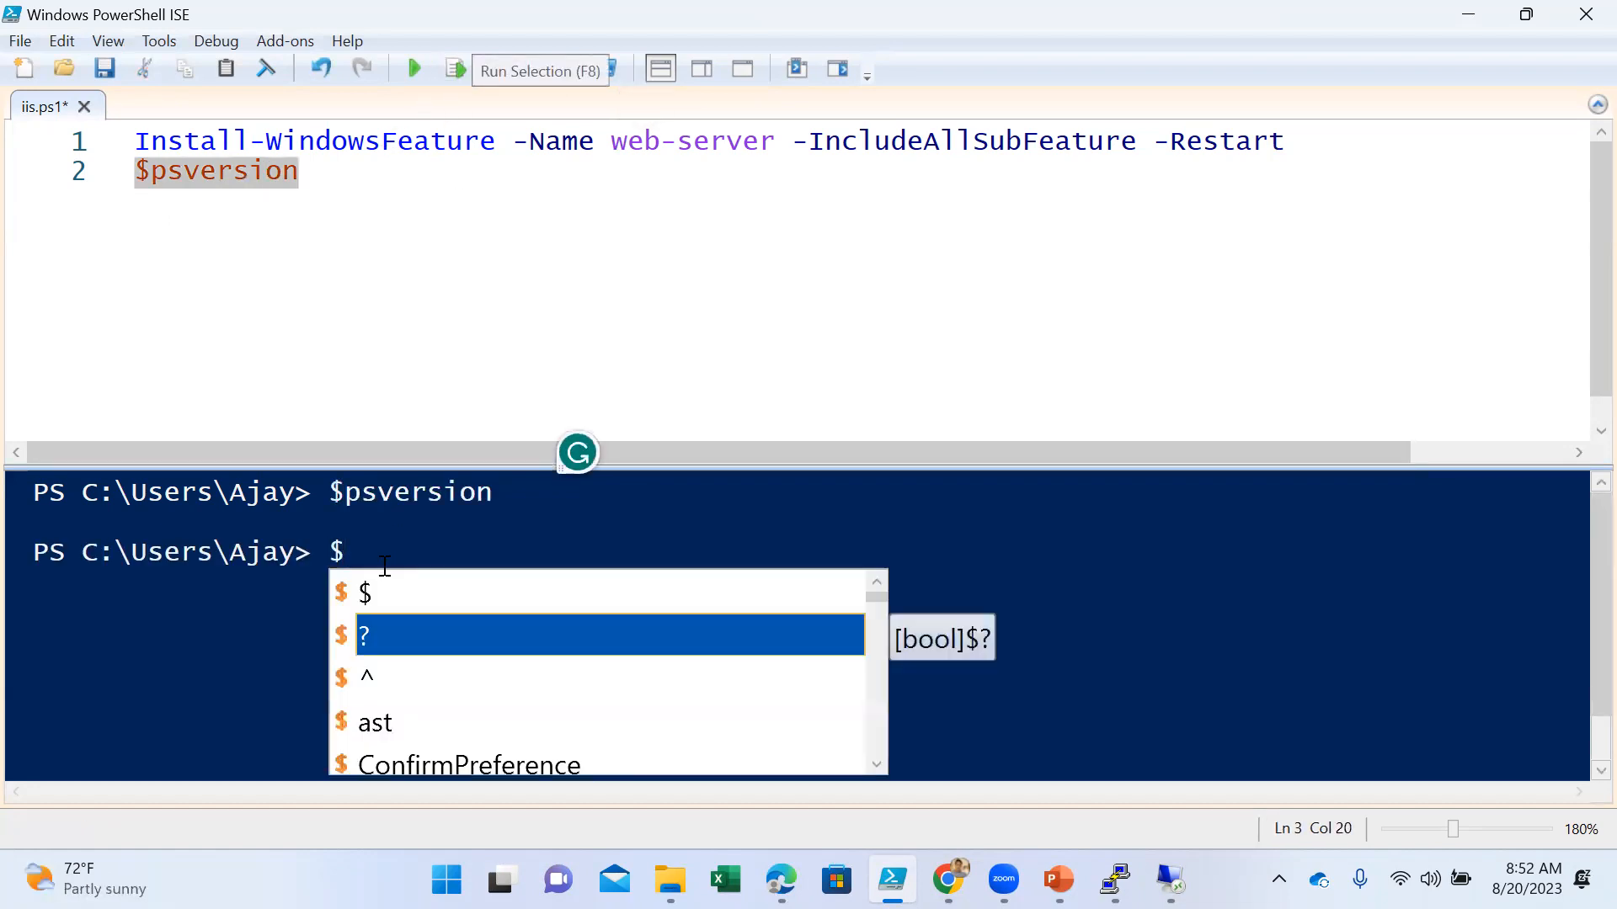
pyautogui.write('r')
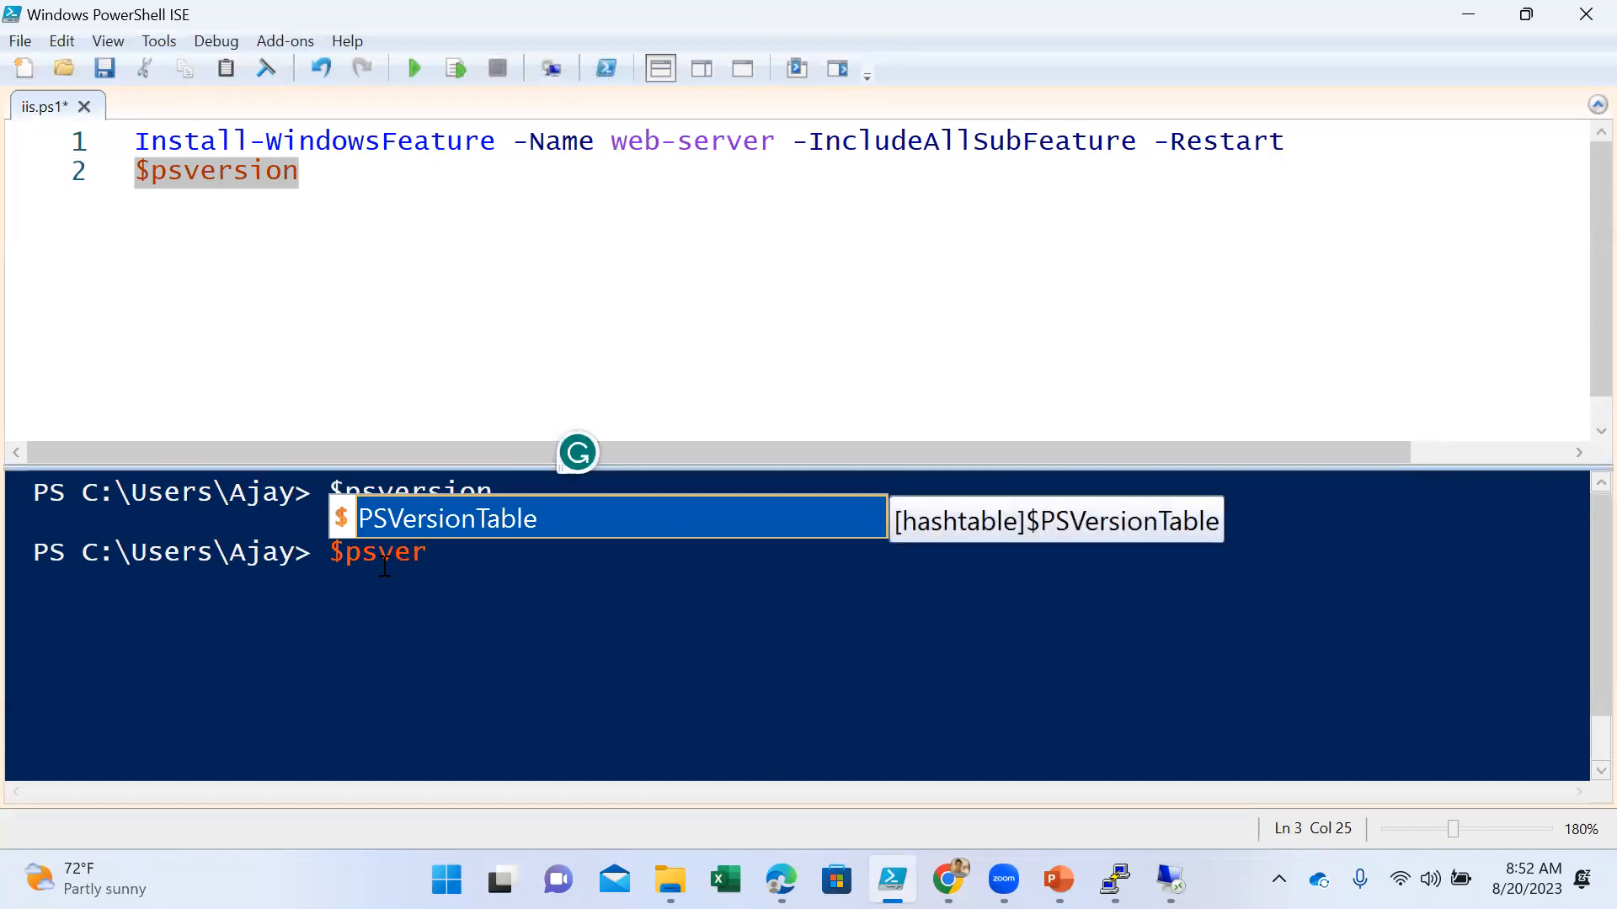
pyautogui.press('Tab')
pyautogui.press('Return')
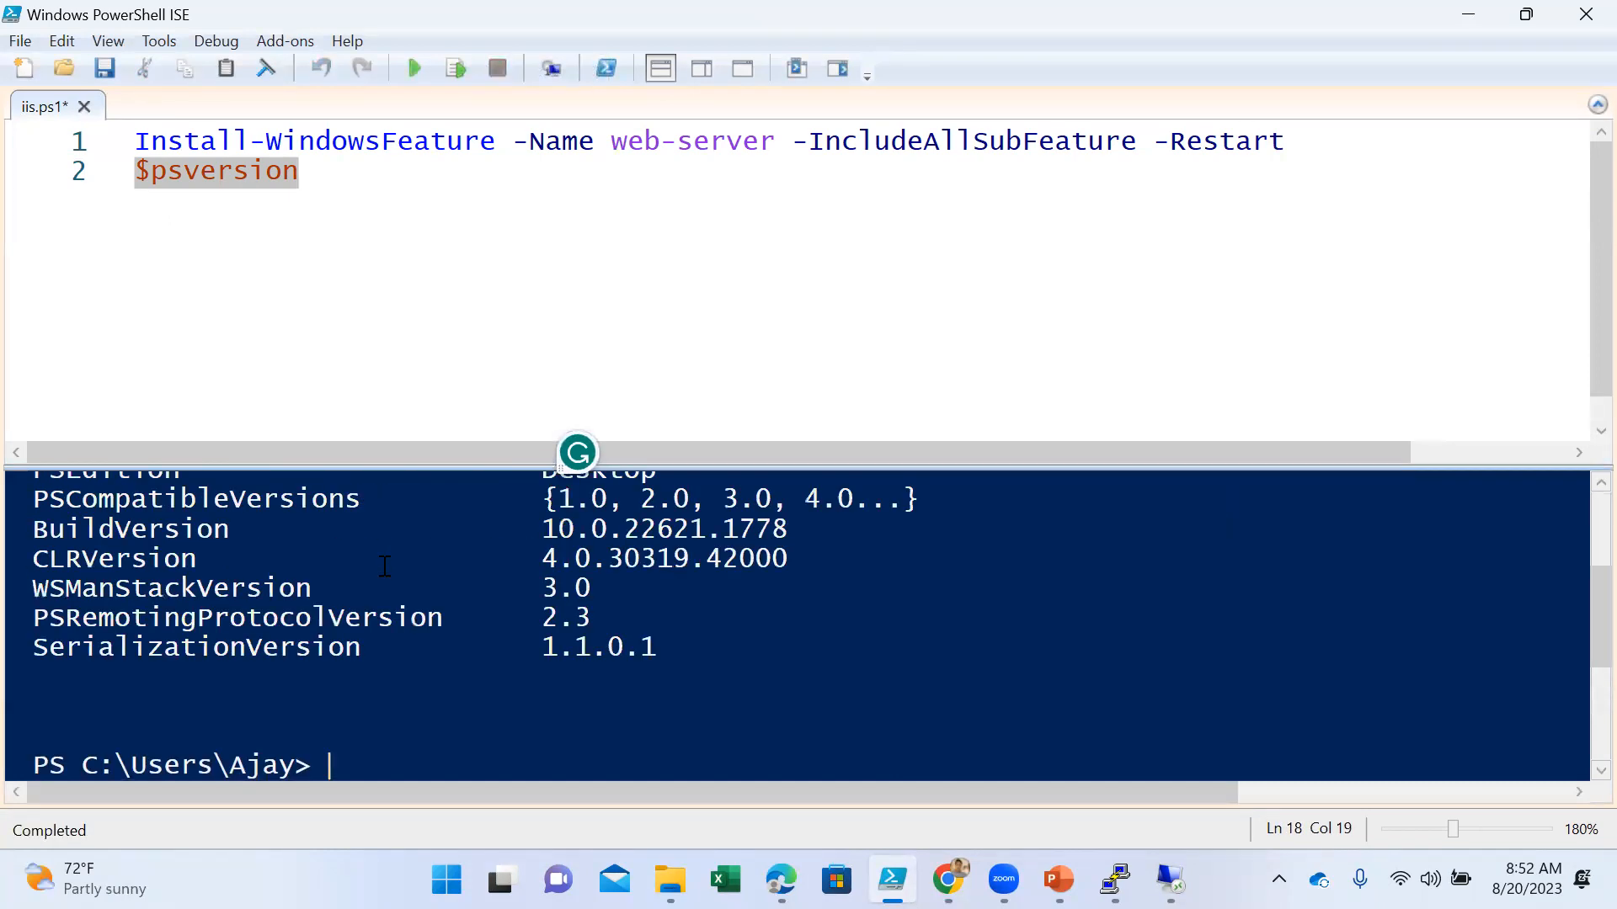
pyautogui.scroll(2, 503, 674)
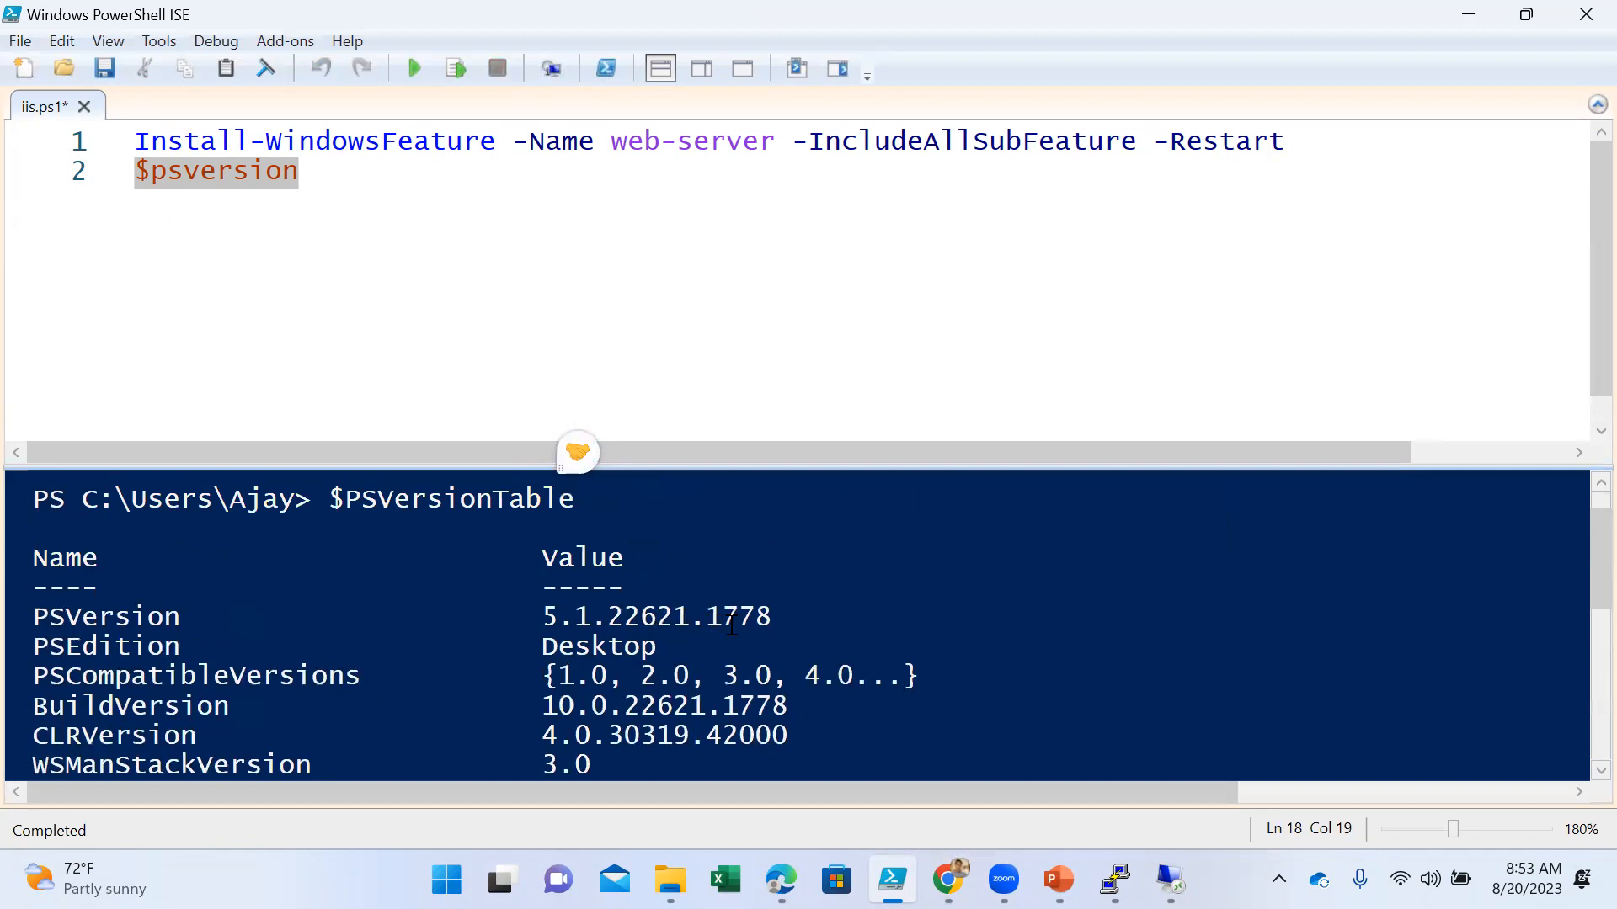
pyautogui.moveTo(777, 615); pyautogui.dragTo(34, 619)
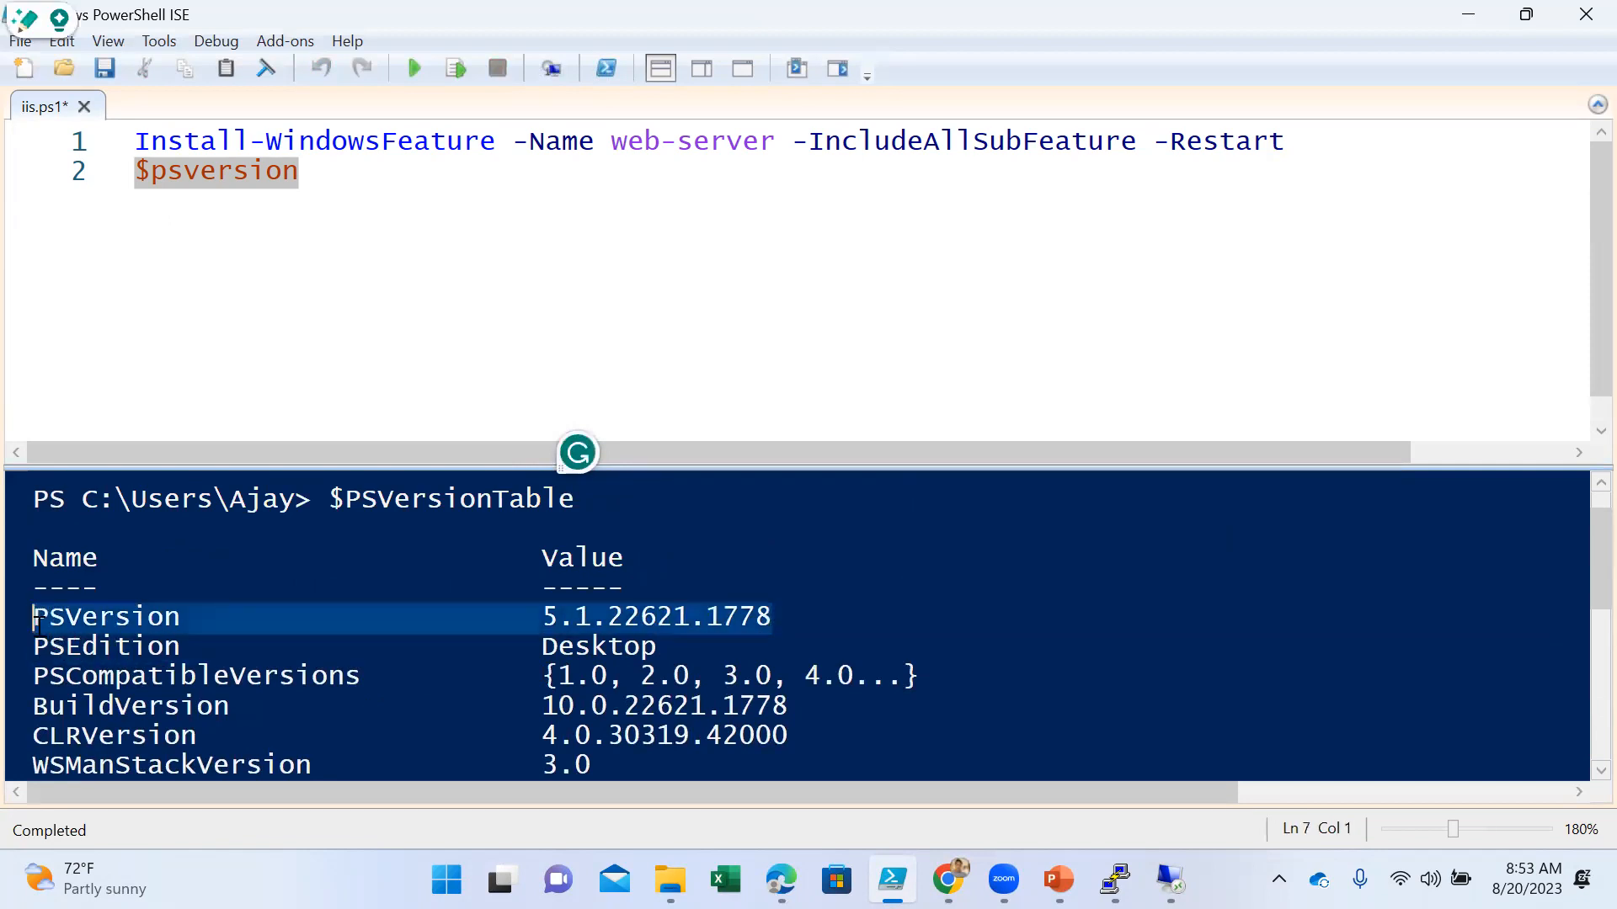
pyautogui.click(886, 556)
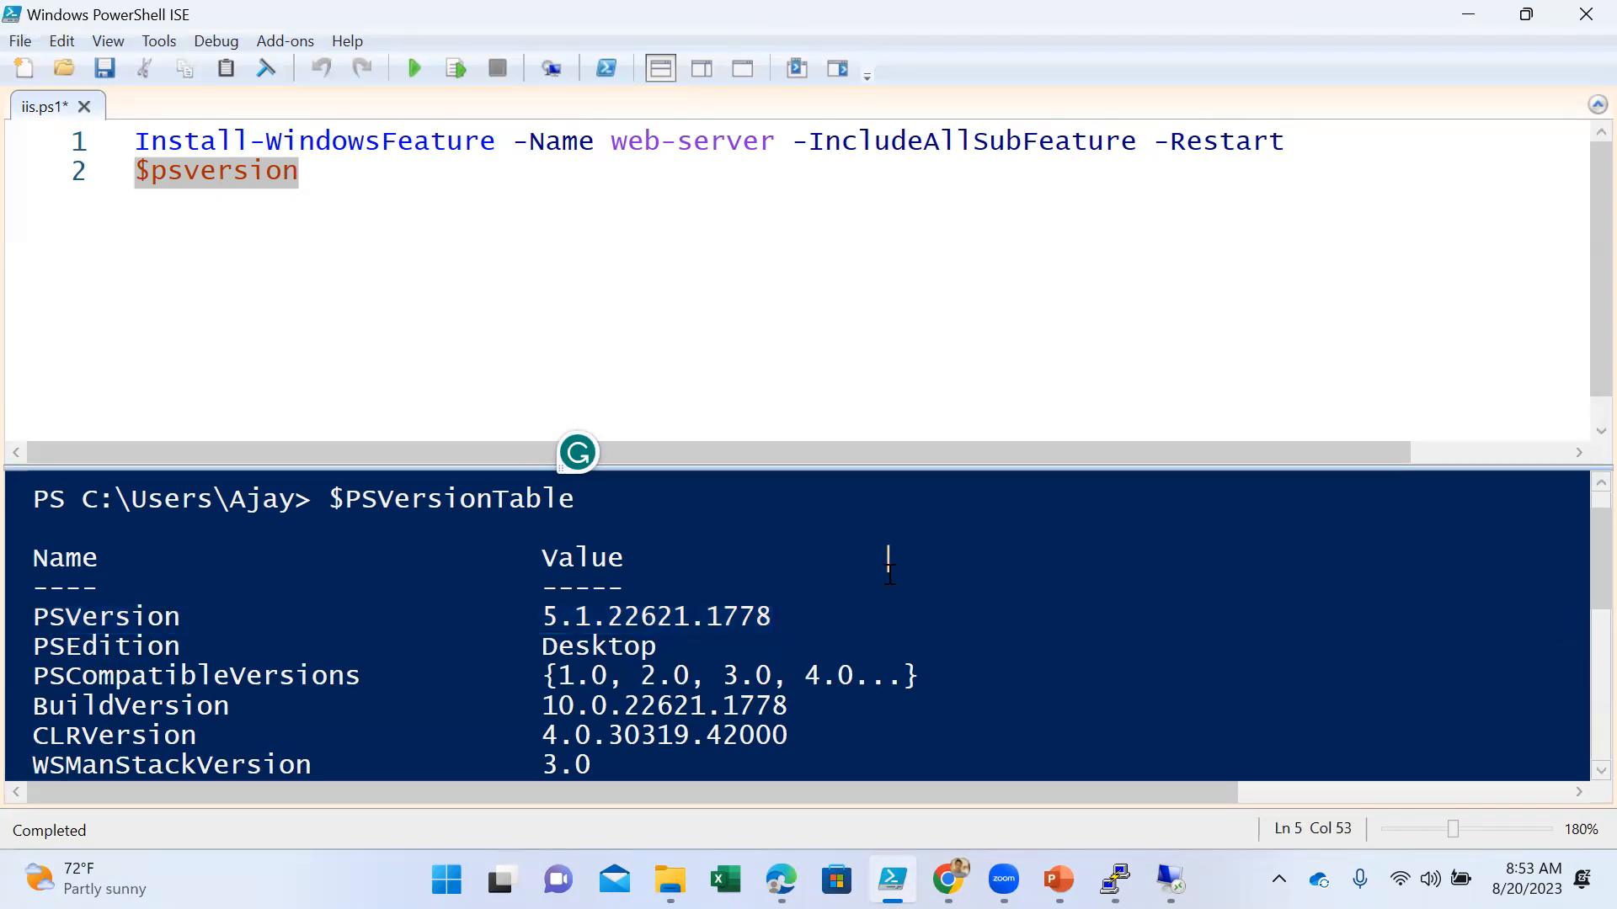
# - Delete the $psversion text from iis.ps1 and review the Install-WindowsFeature command
pyautogui.click(863, 347)
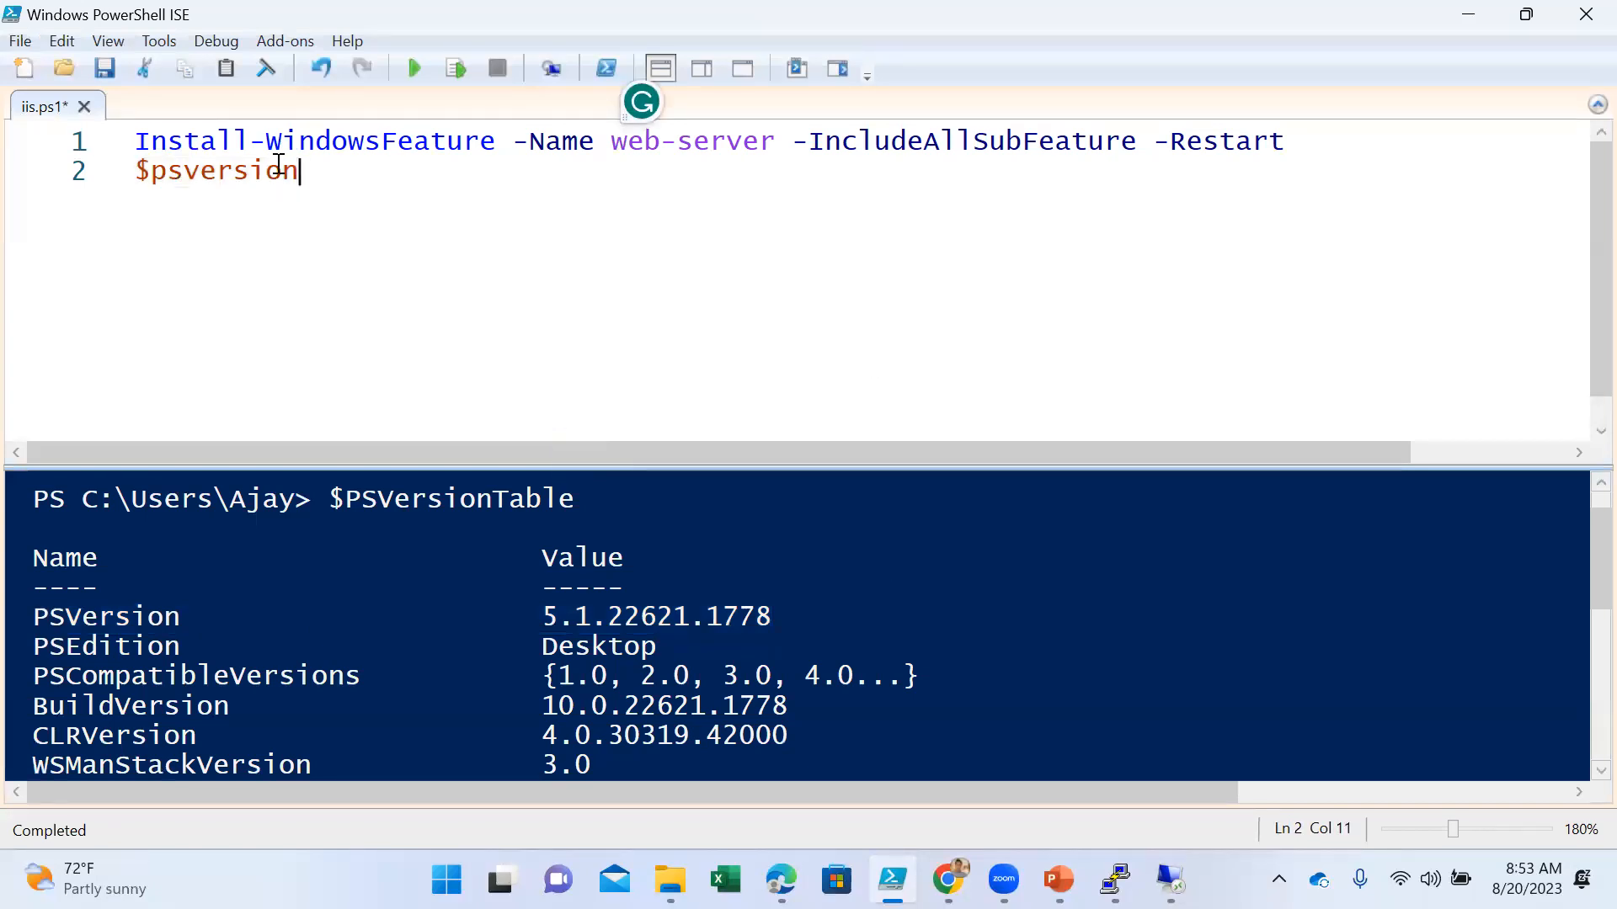
pyautogui.moveTo(300, 171); pyautogui.dragTo(82, 179)
pyautogui.press('Delete')
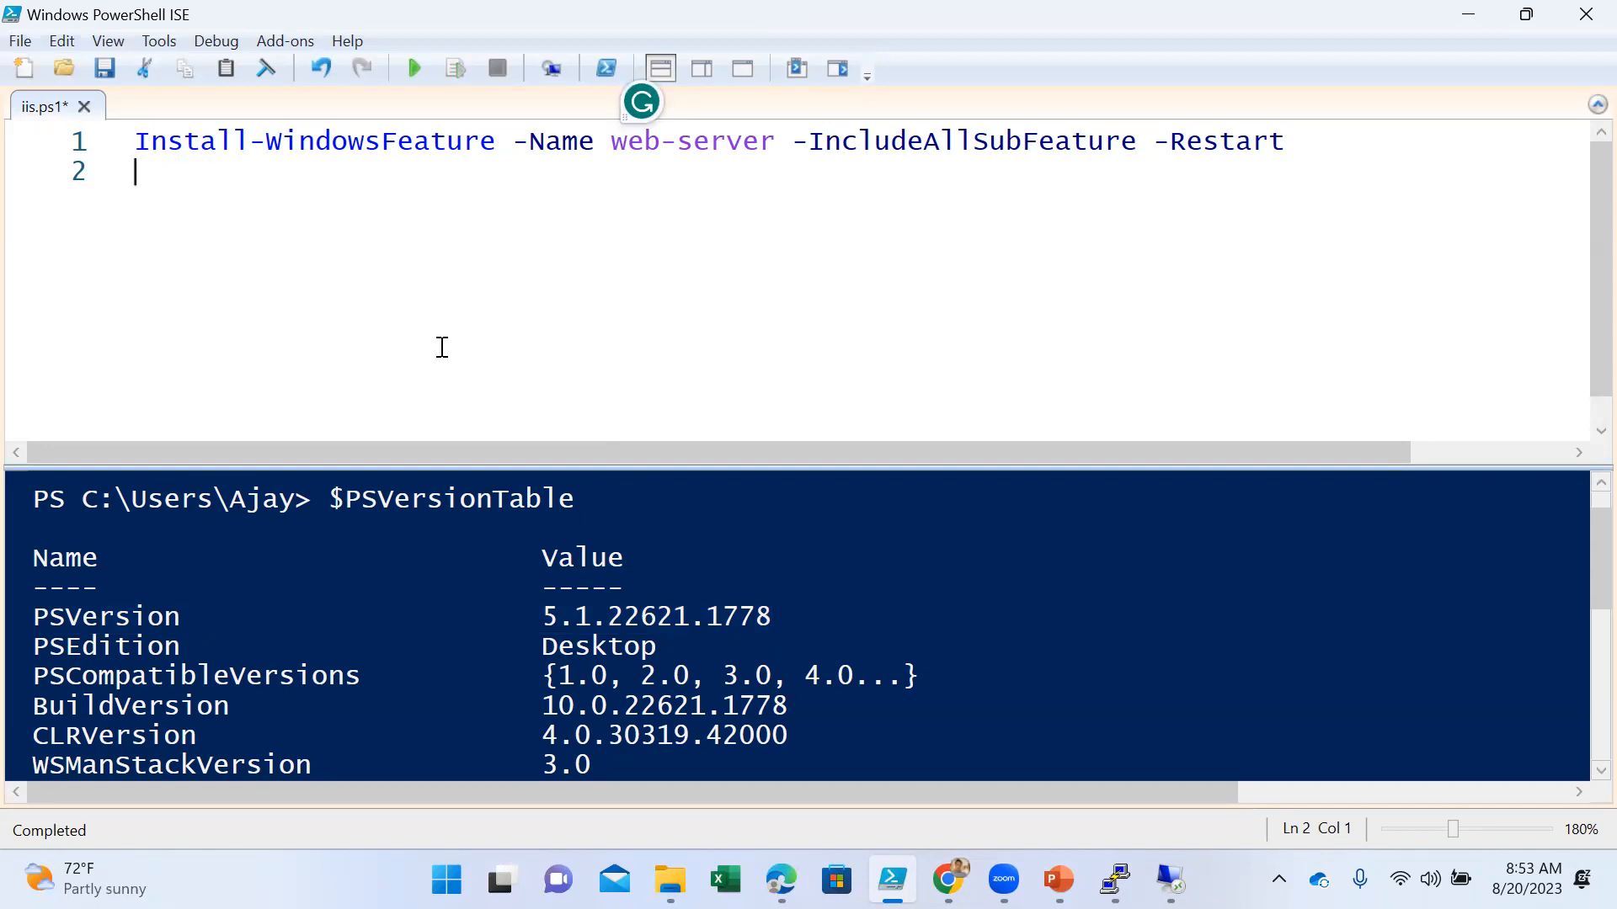
pyautogui.moveTo(1310, 148); pyautogui.dragTo(134, 142)
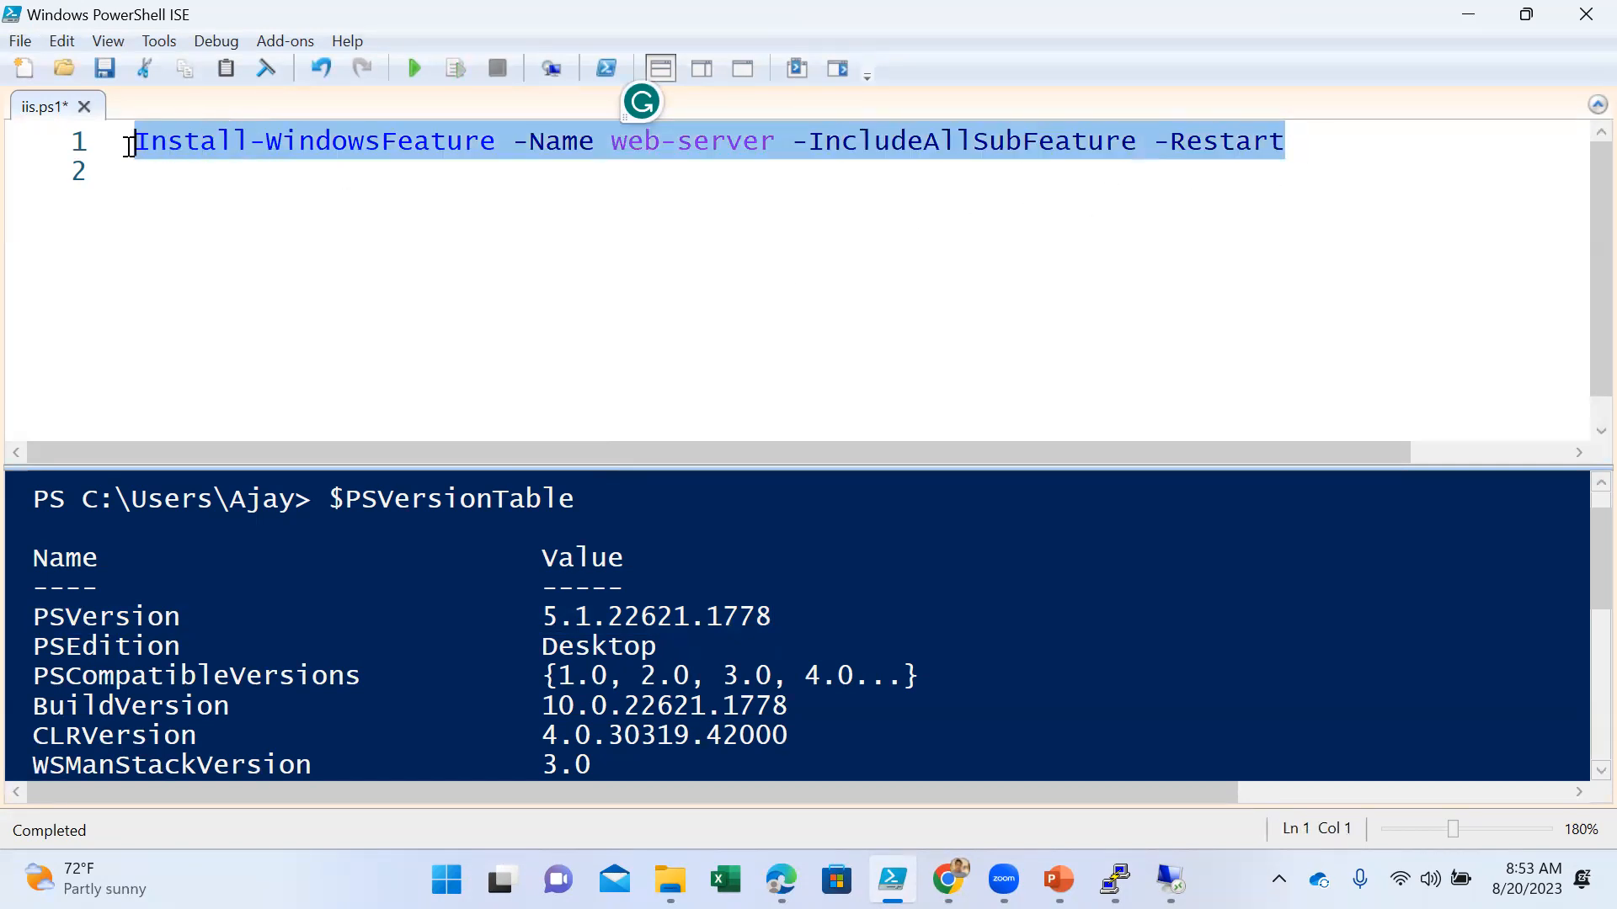
pyautogui.click(443, 277)
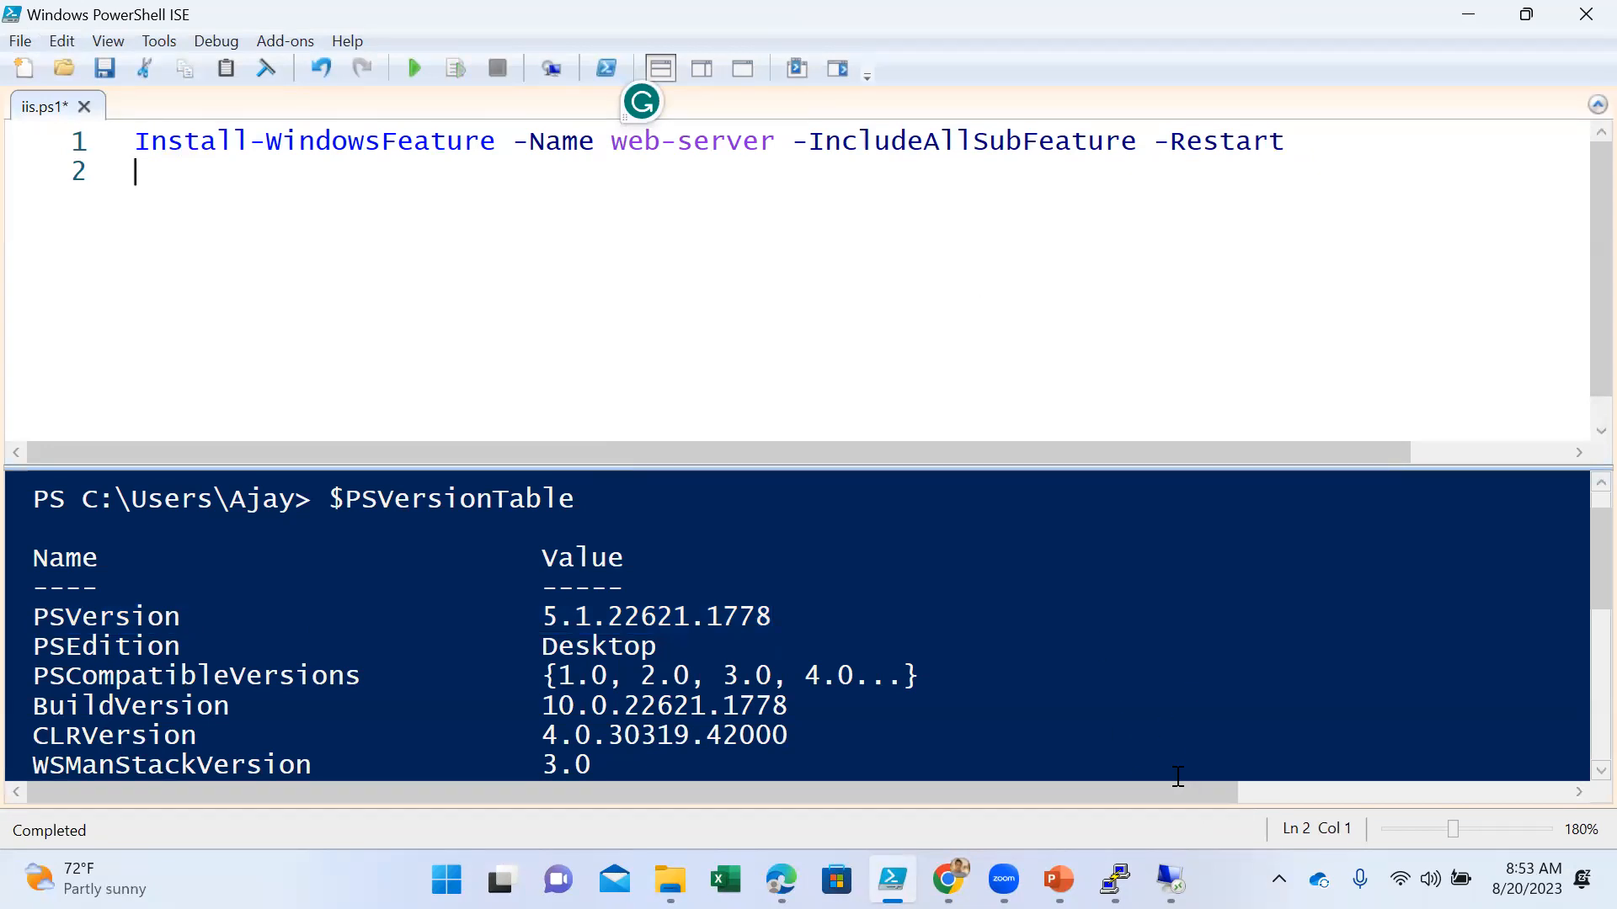
# - Switch to the Azure portal in Chrome and browse storage account csg10032000c277c458 for the Custom script extension's script file
pyautogui.click(948, 879)
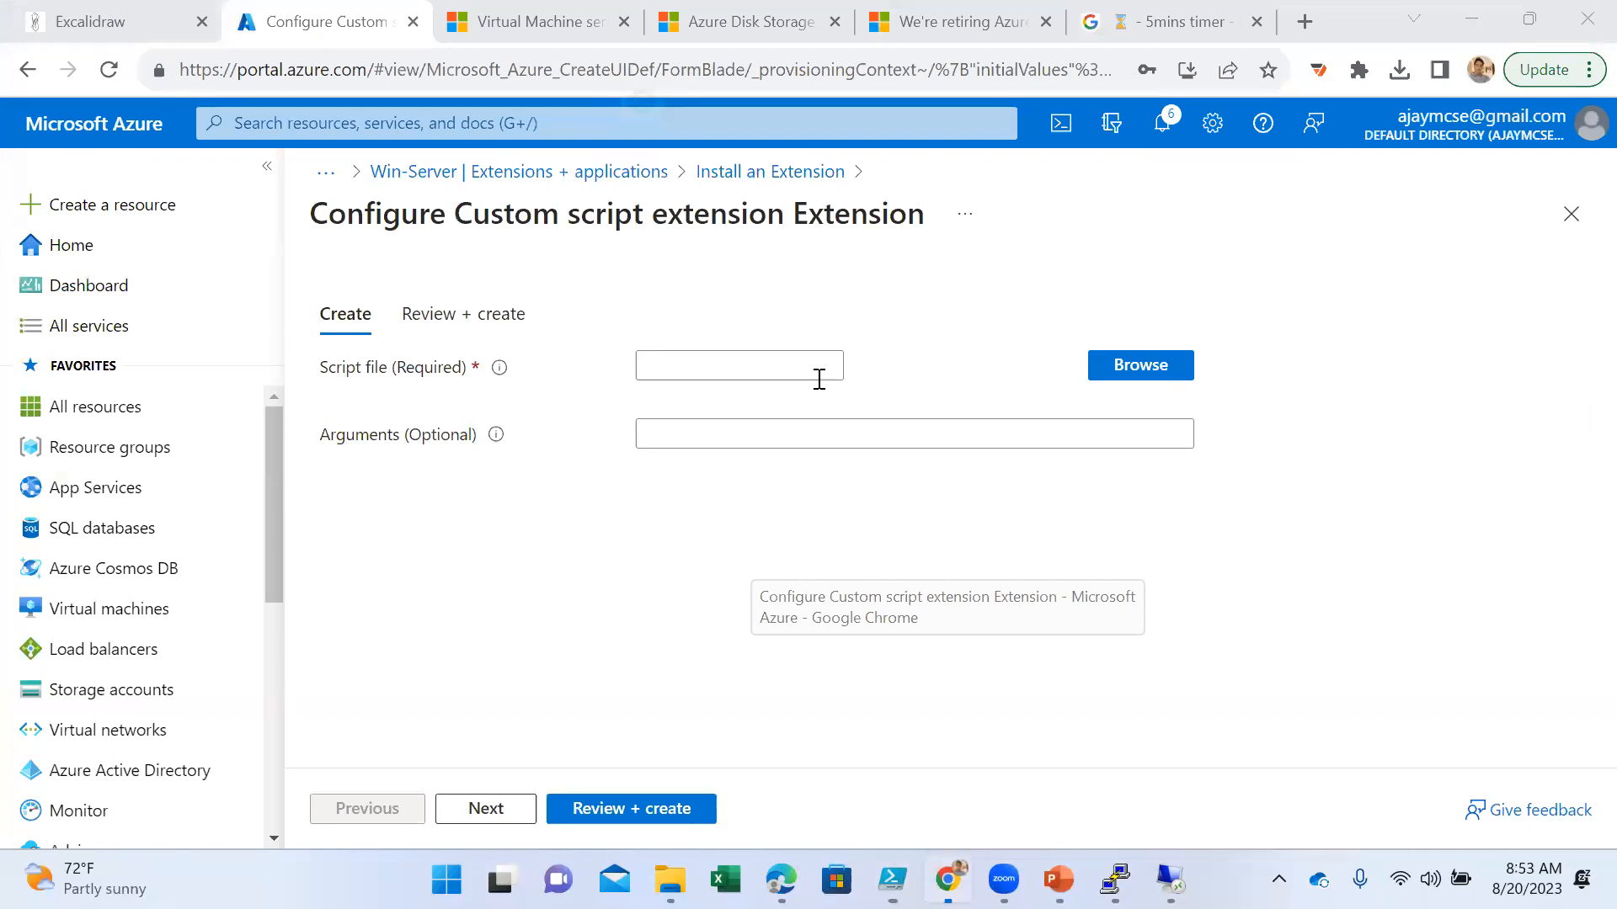
pyautogui.click(1140, 365)
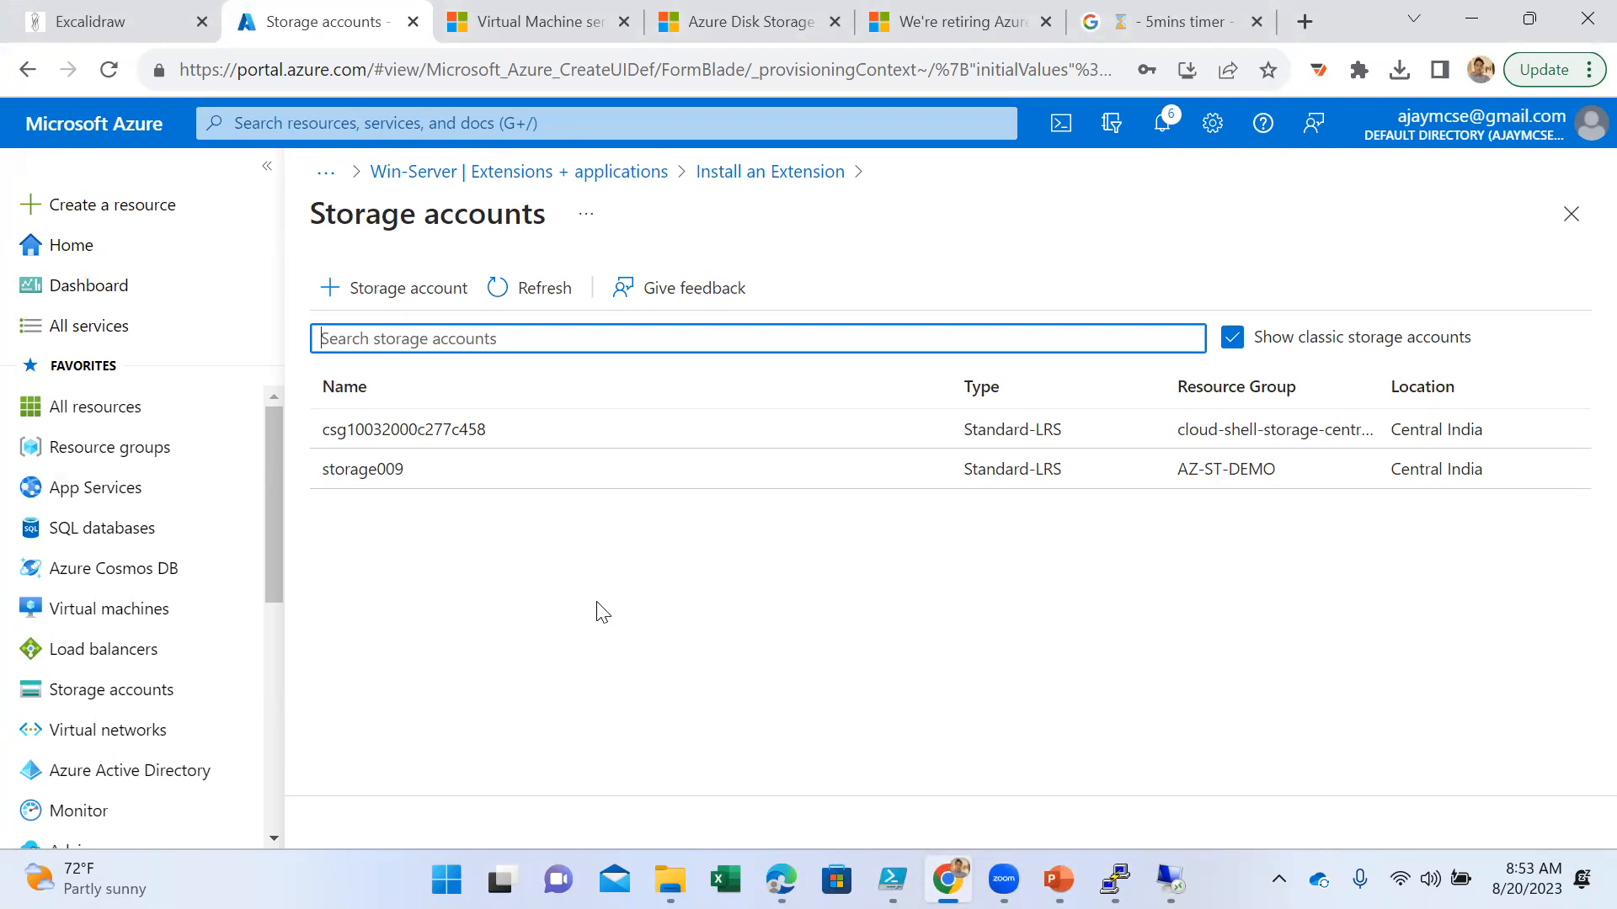
pyautogui.click(362, 430)
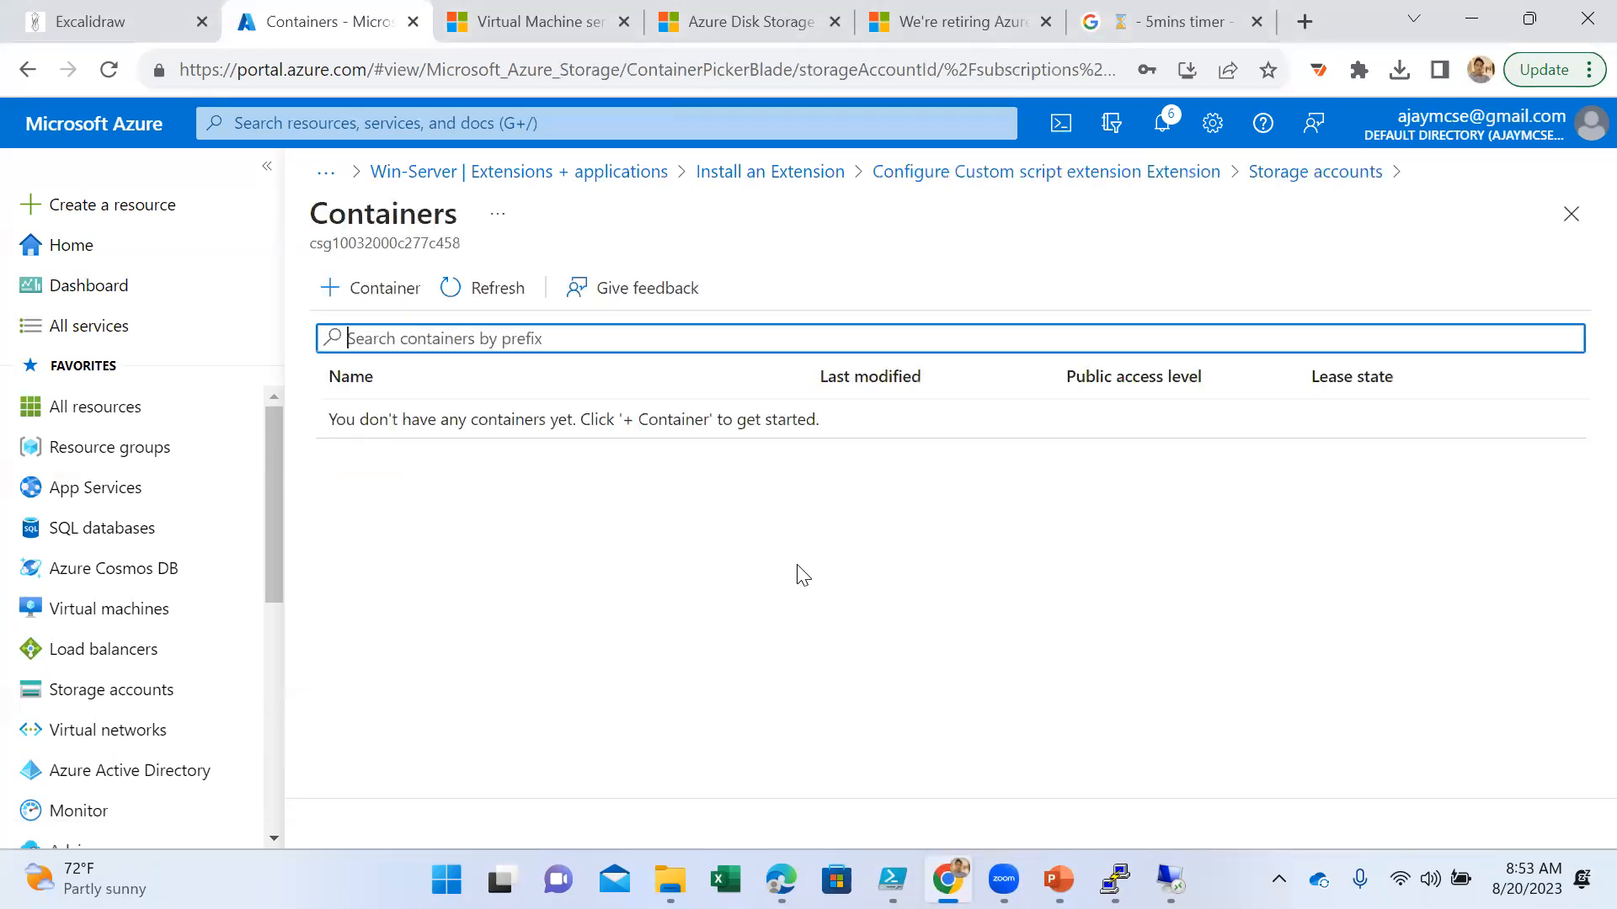
# - Create a private container named scriptcont in the storage account and refresh the container list
pyautogui.click(333, 287)
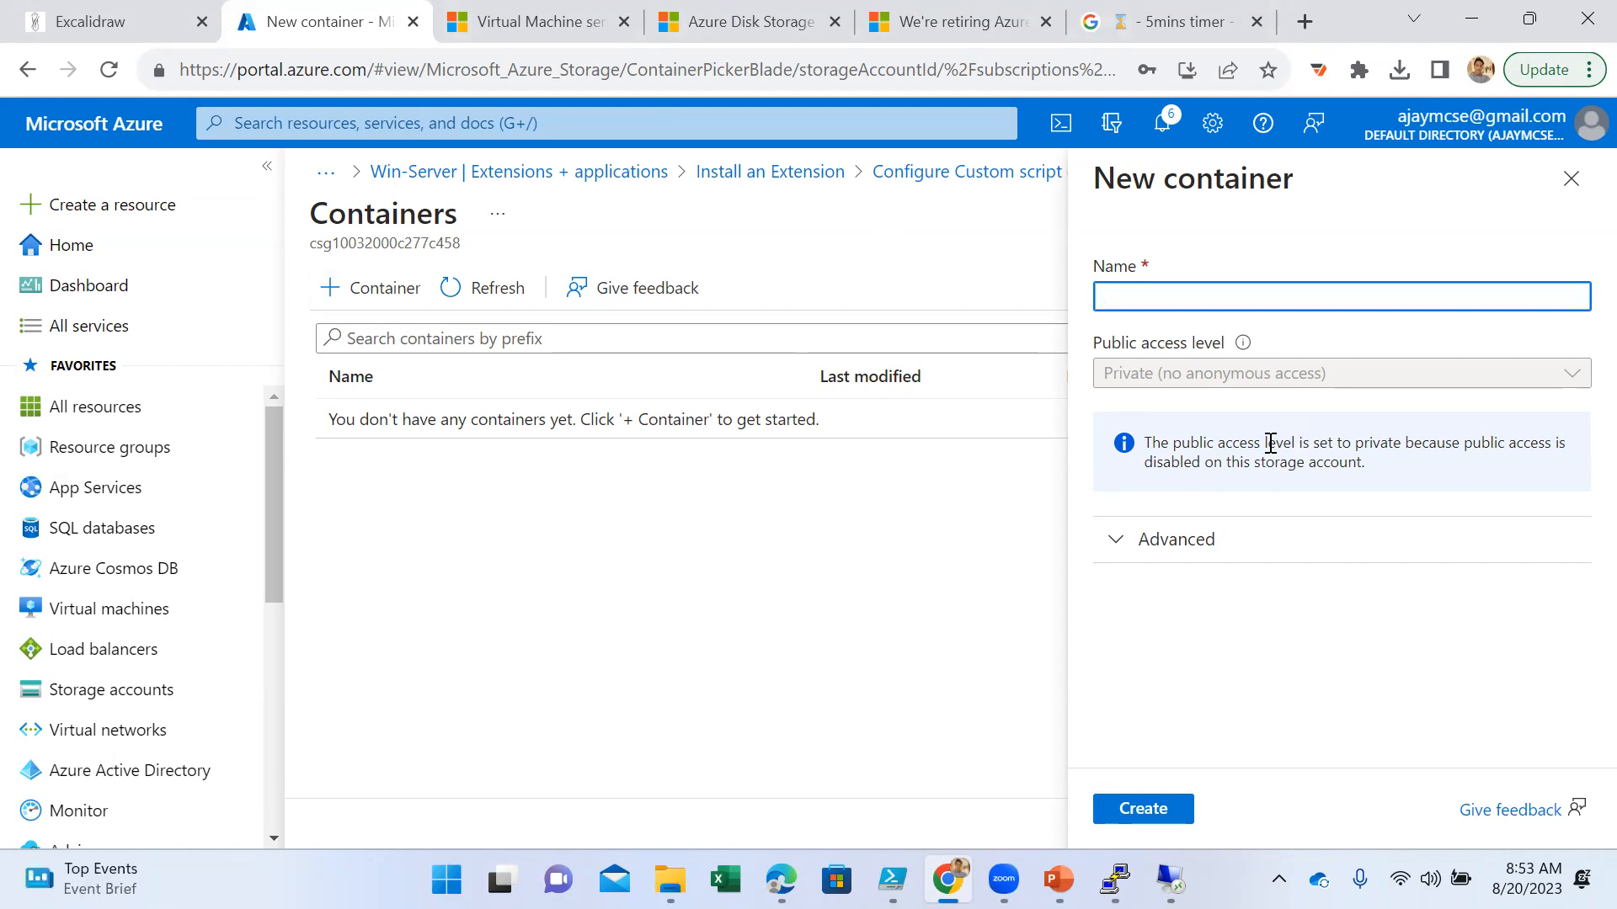
pyautogui.write('scri')
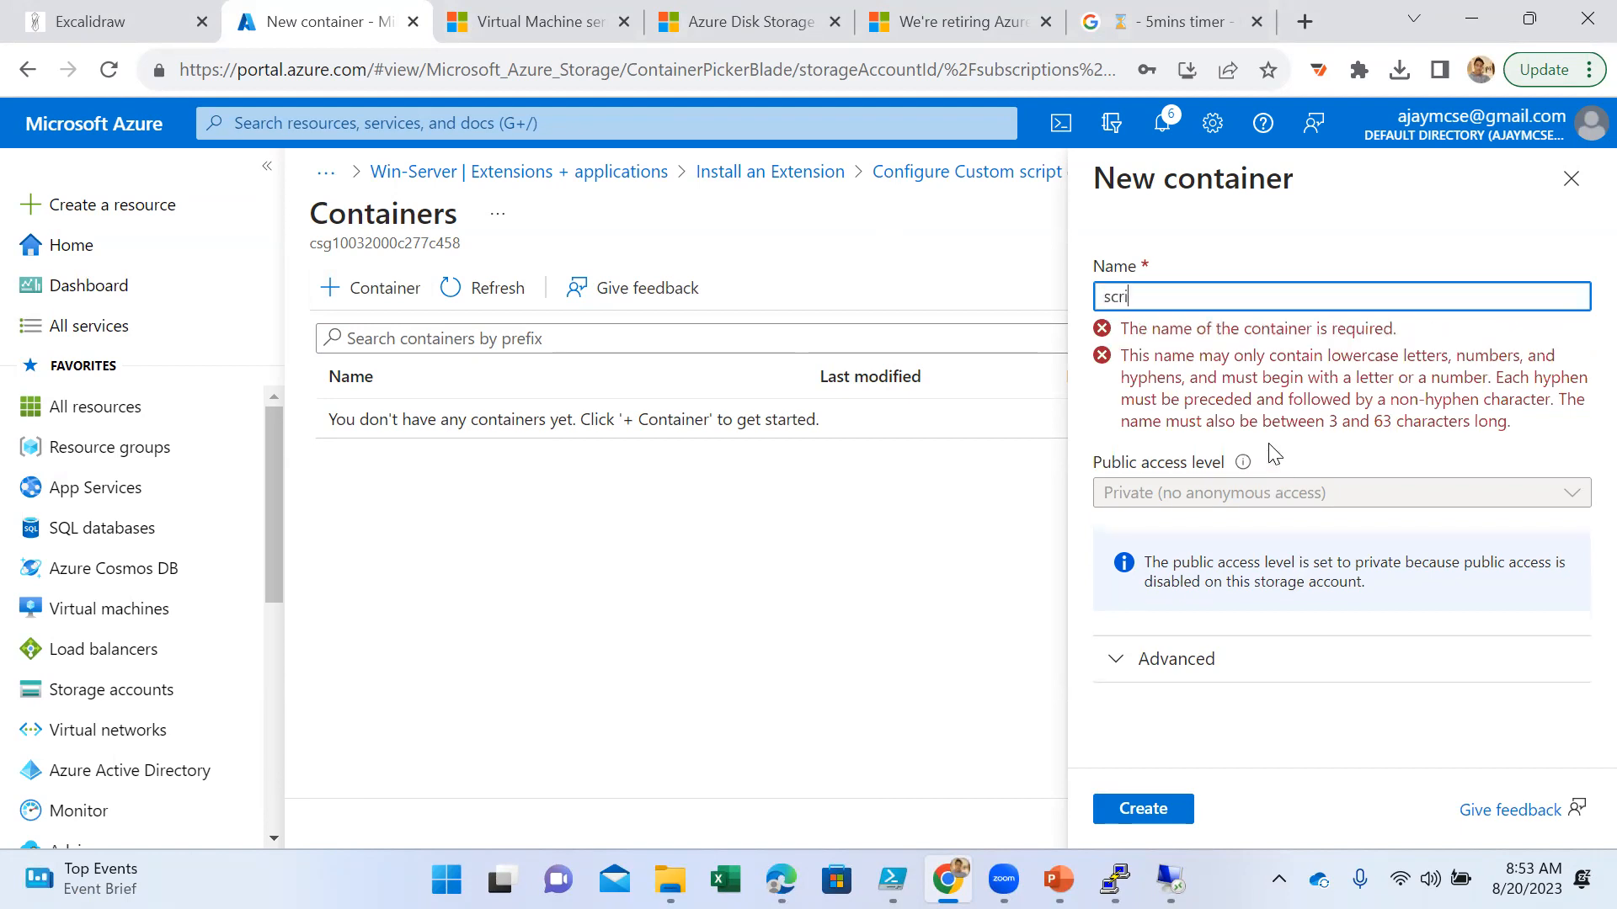
pyautogui.write('ptcont')
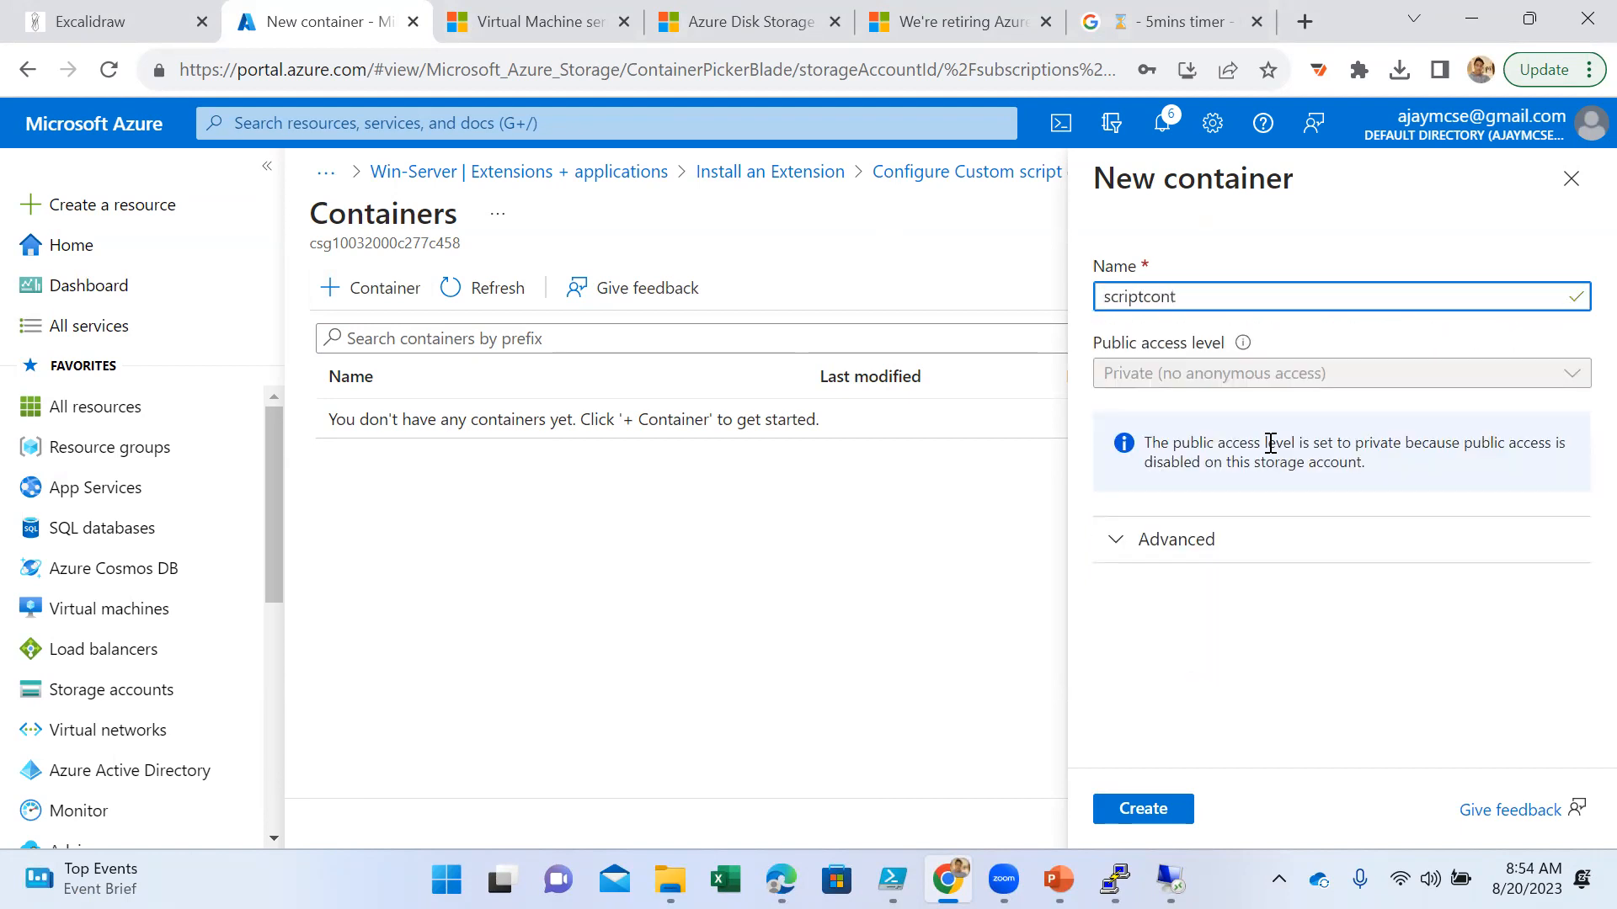
pyautogui.click(1147, 814)
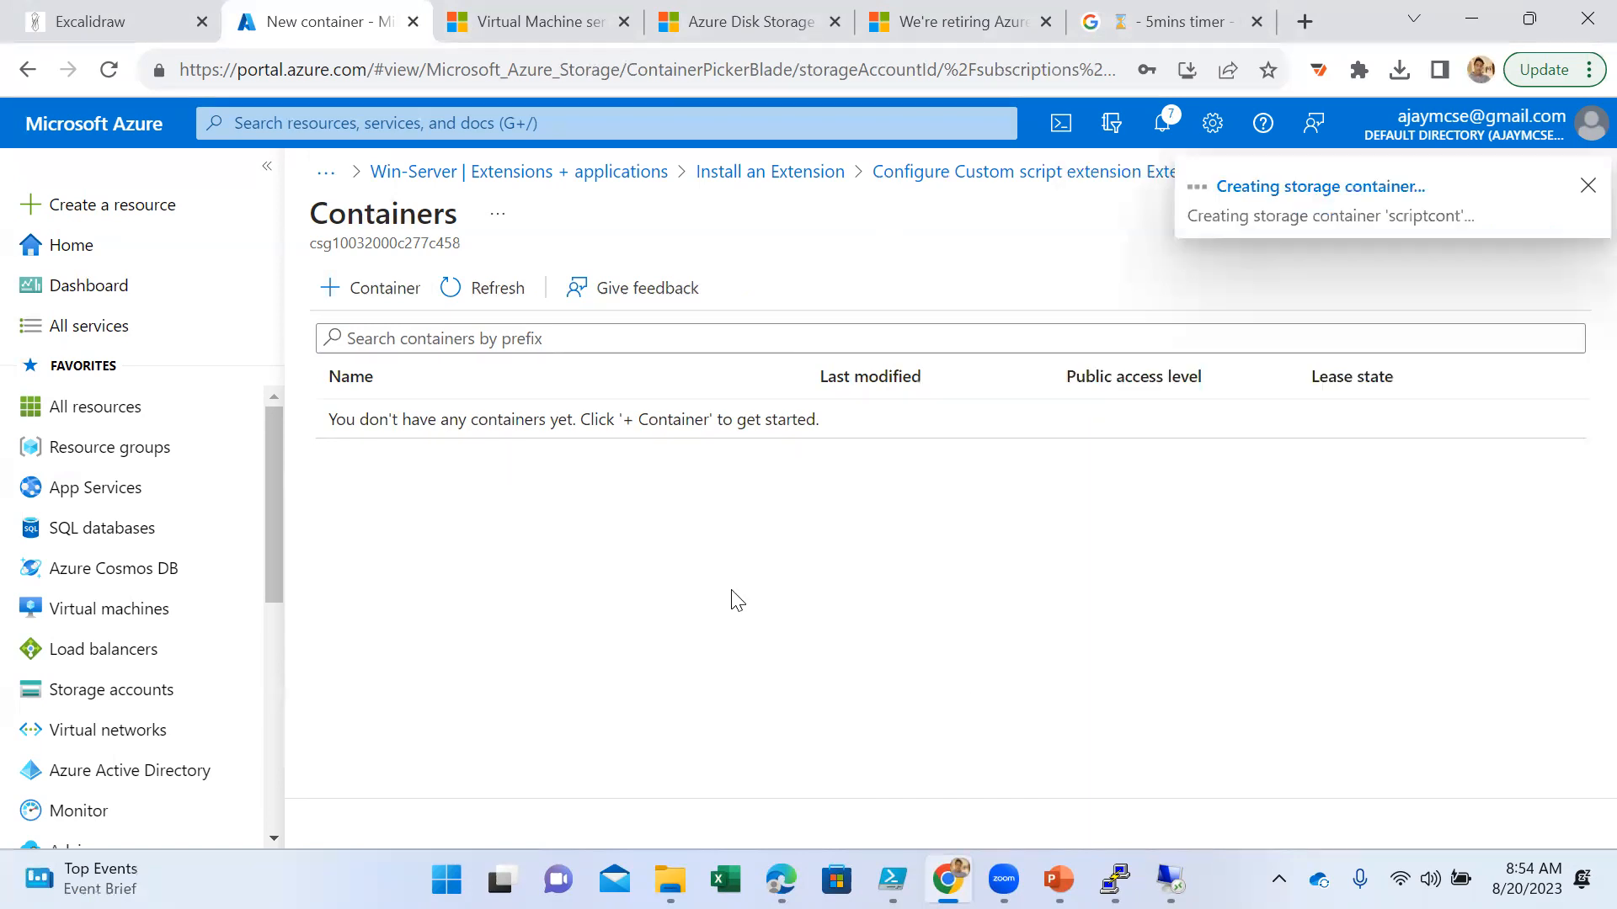
pyautogui.click(485, 291)
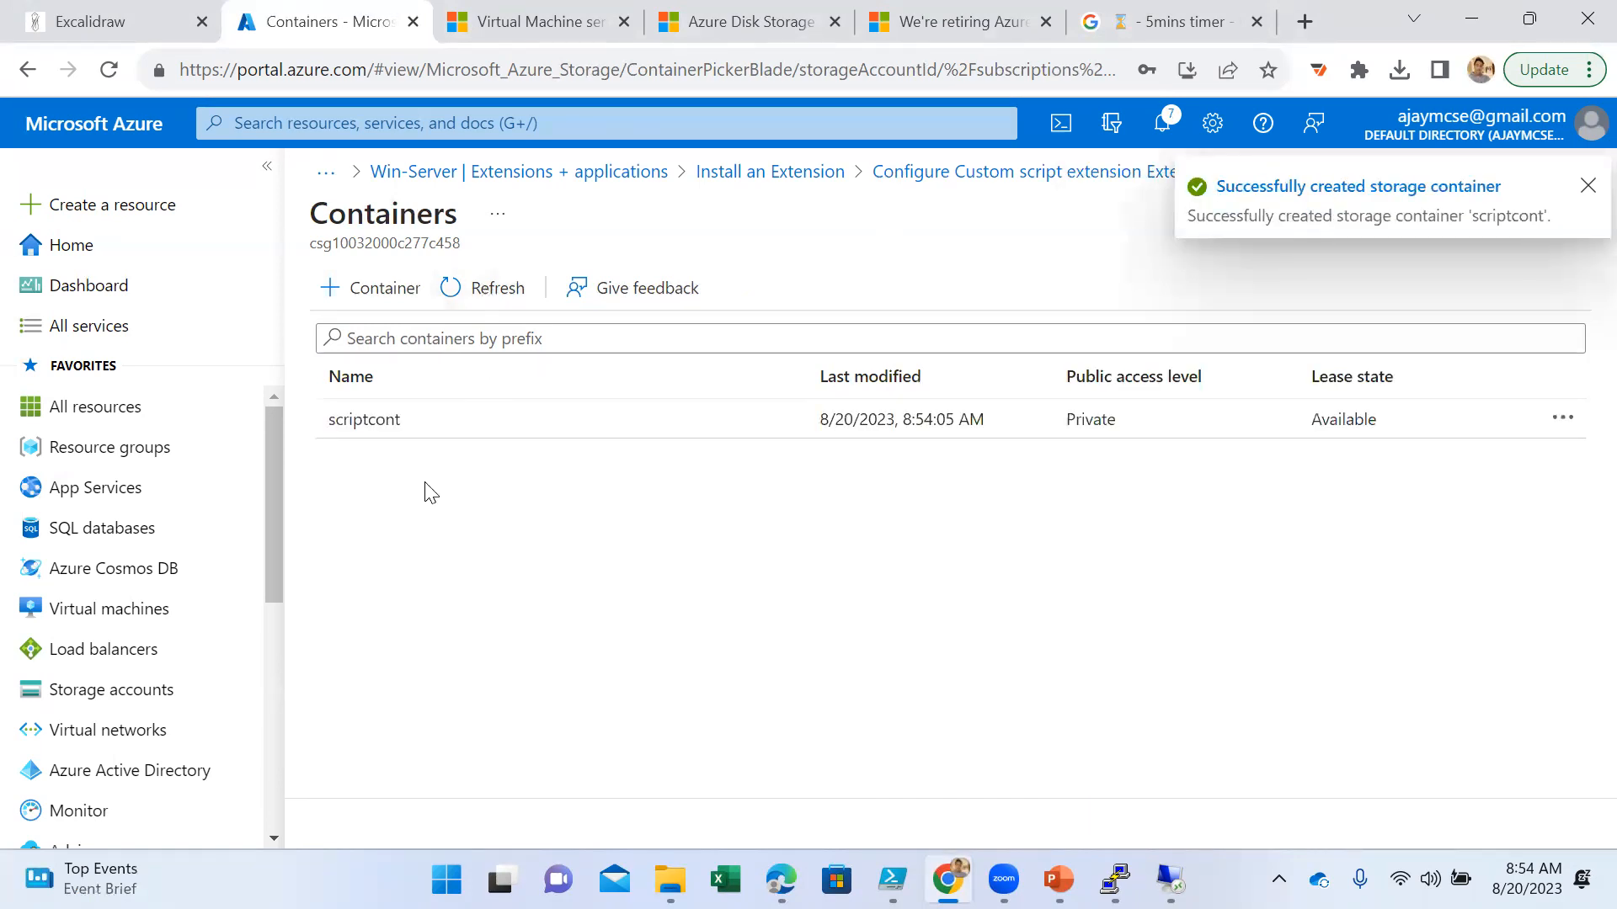
# - Upload iis.ps1 from the Desktop folder to the scriptcont container
pyautogui.click(383, 438)
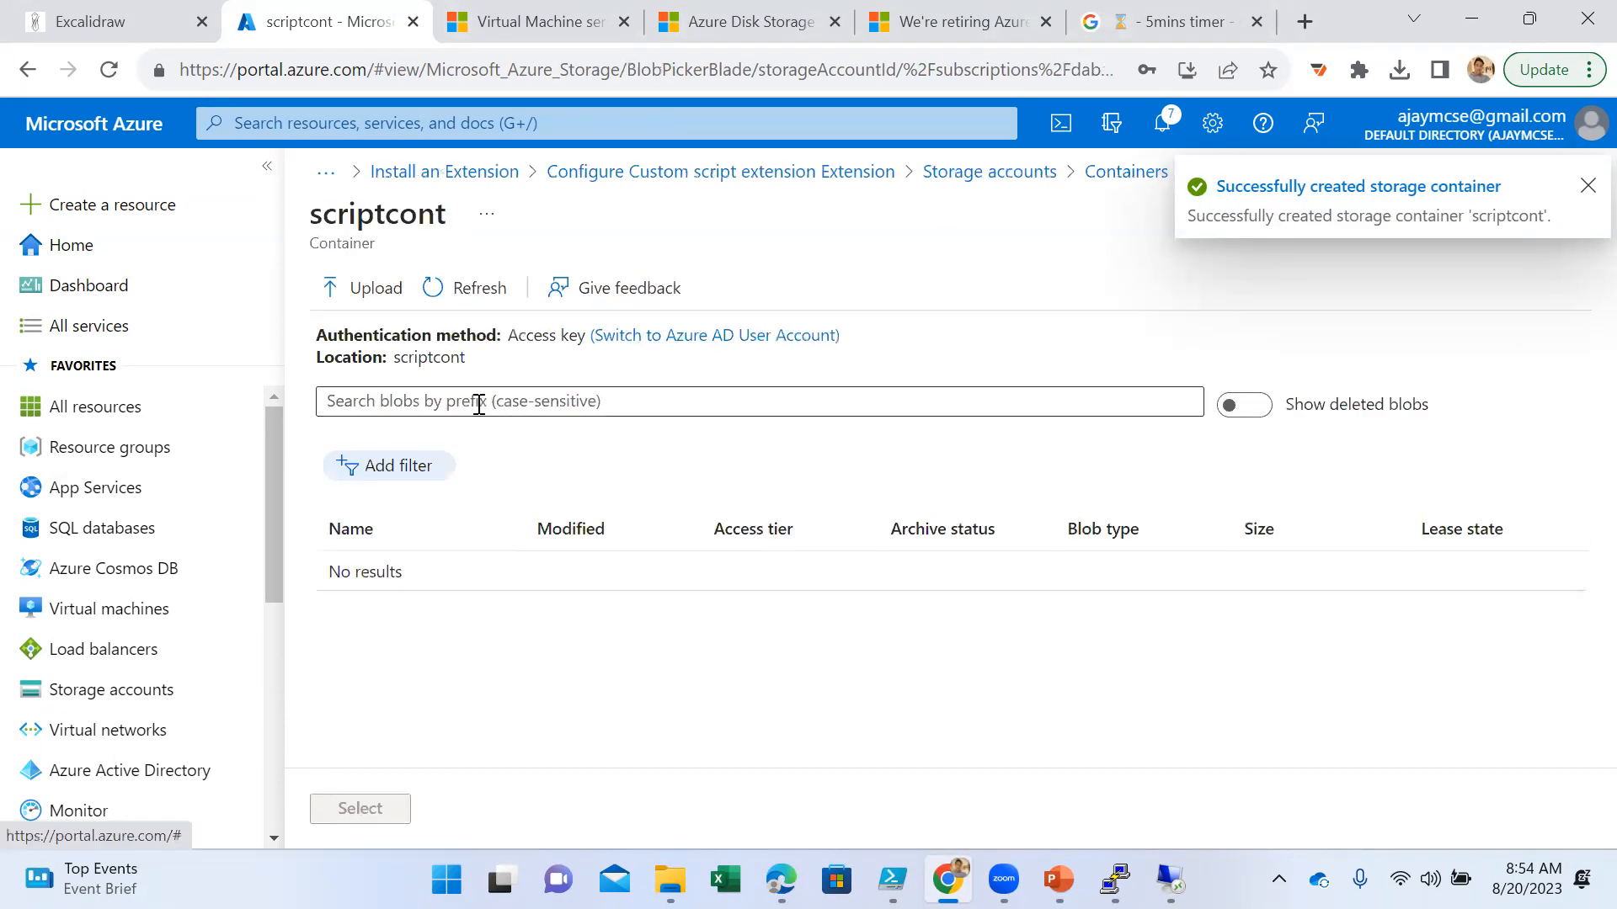
pyautogui.click(365, 299)
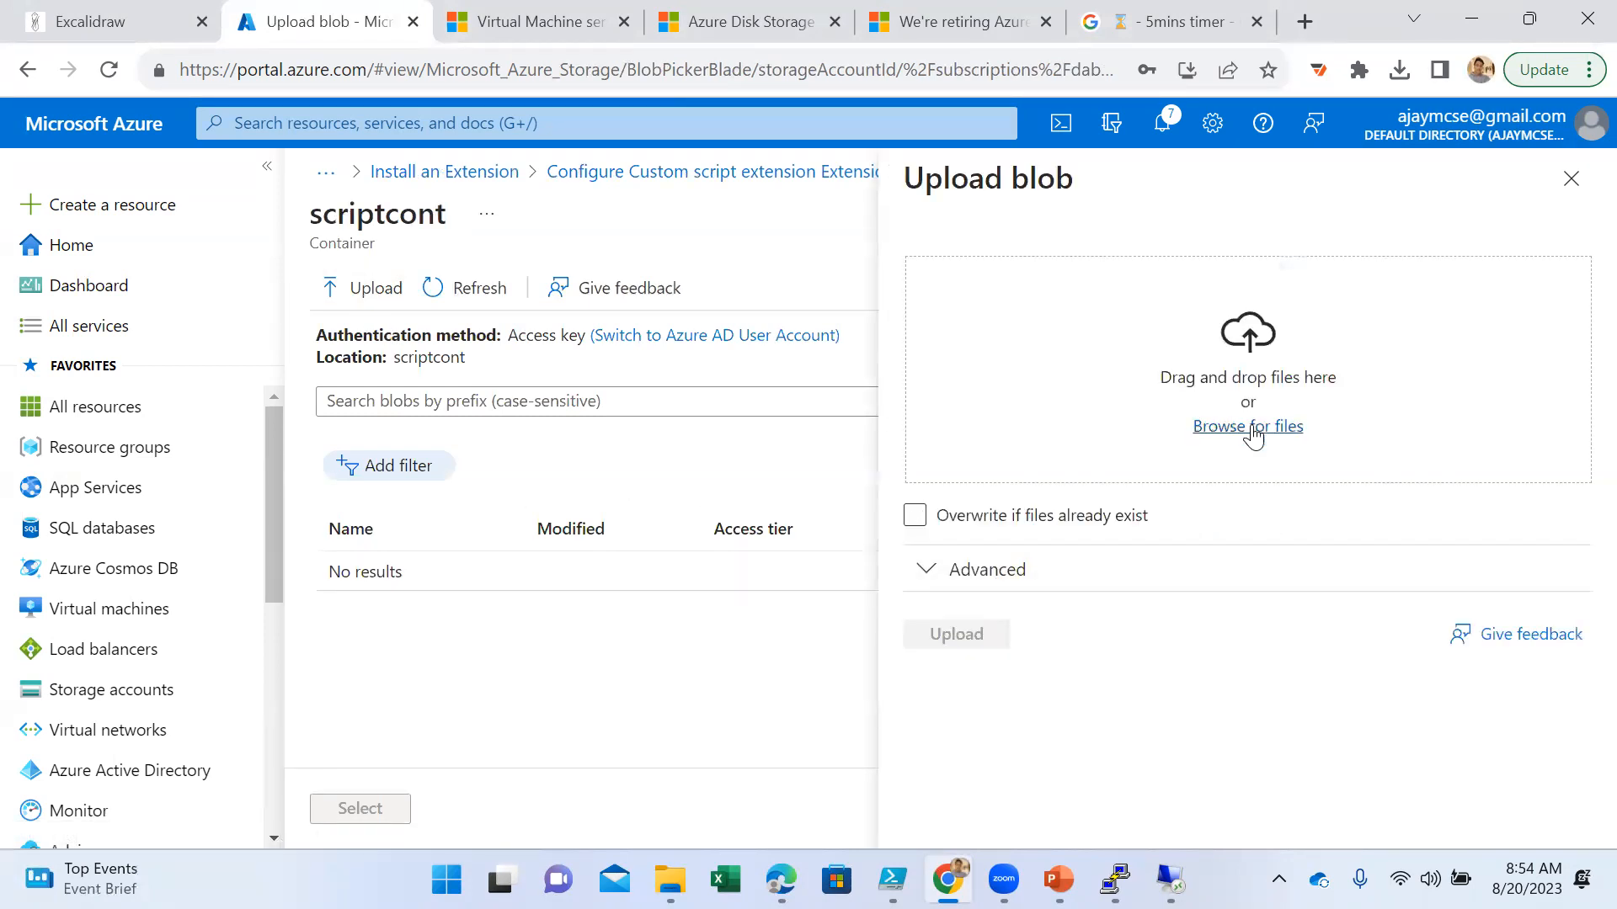
pyautogui.click(1248, 426)
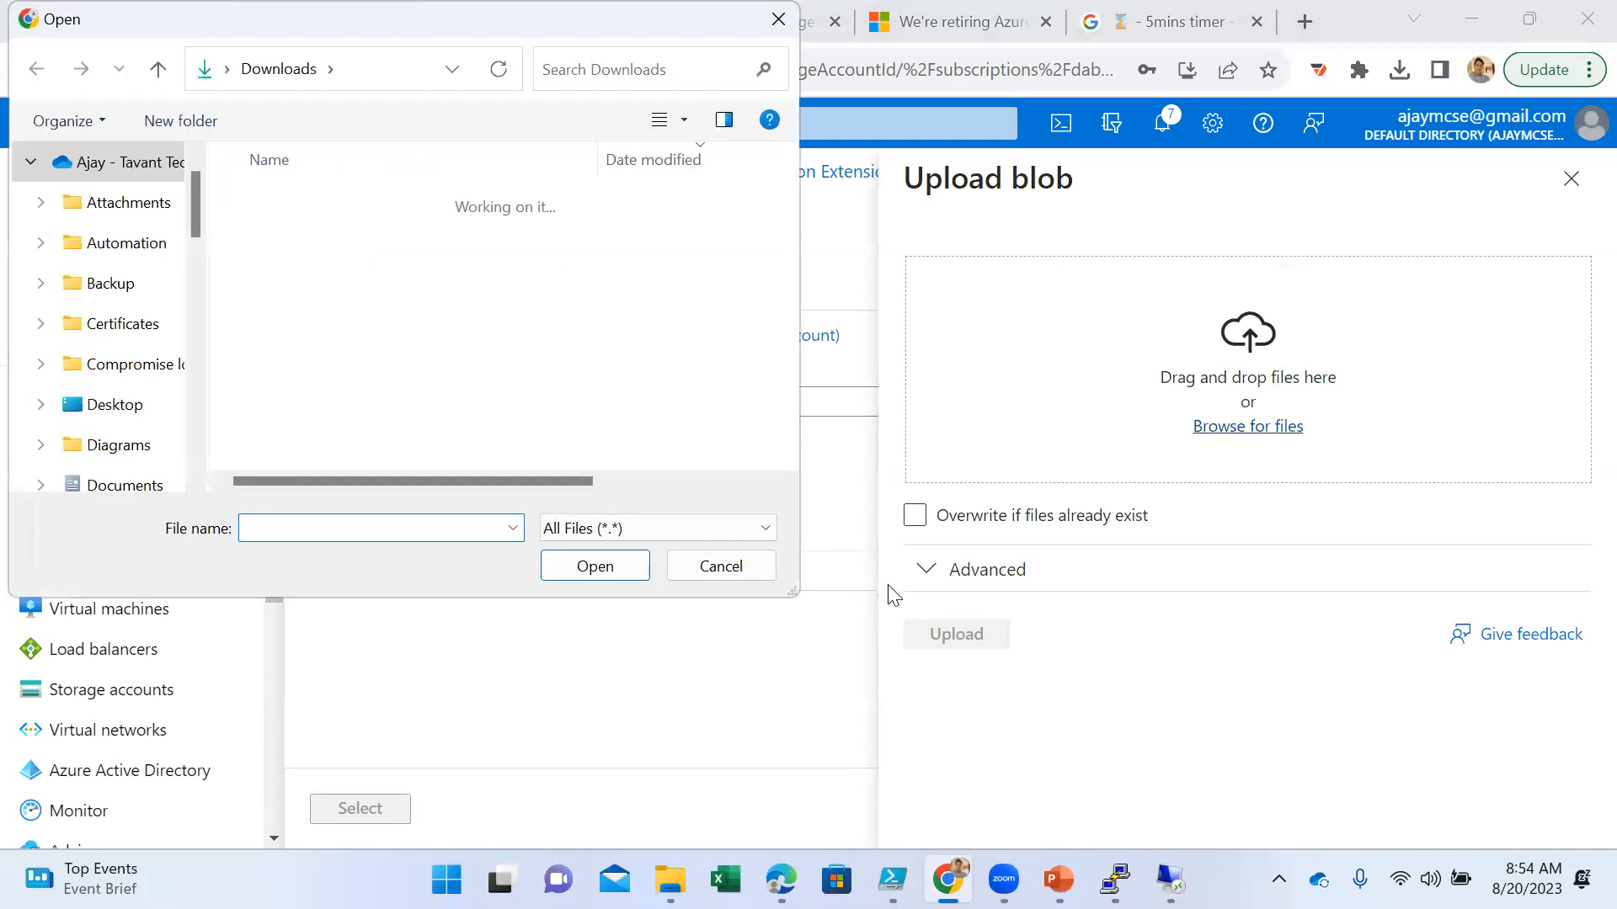
pyautogui.scroll(-1, 119, 404)
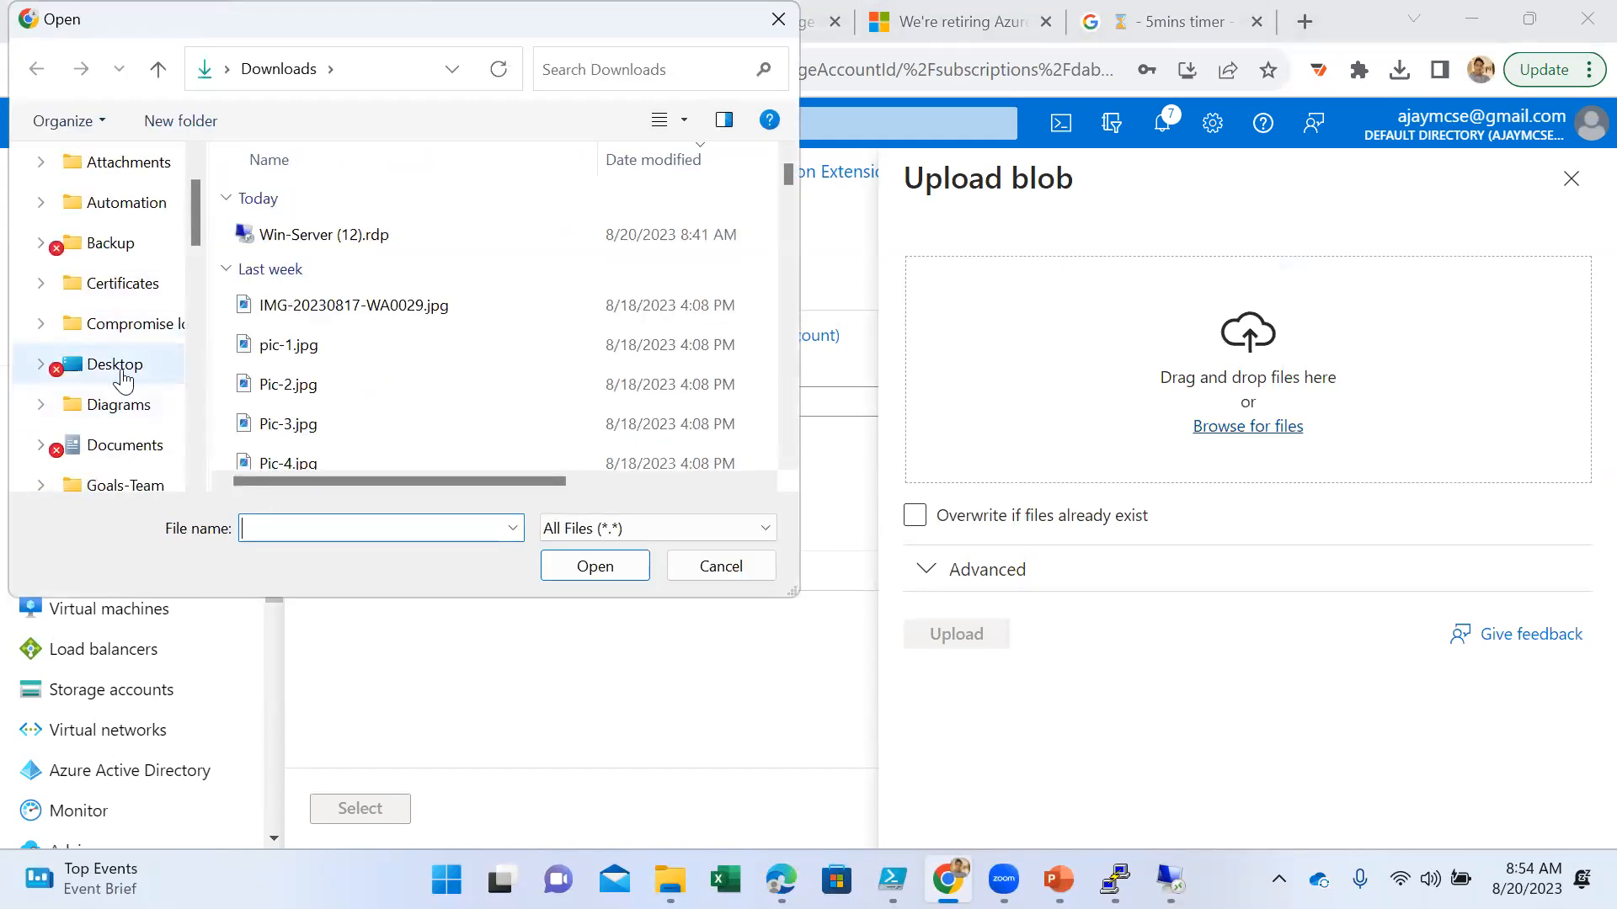
pyautogui.click(116, 364)
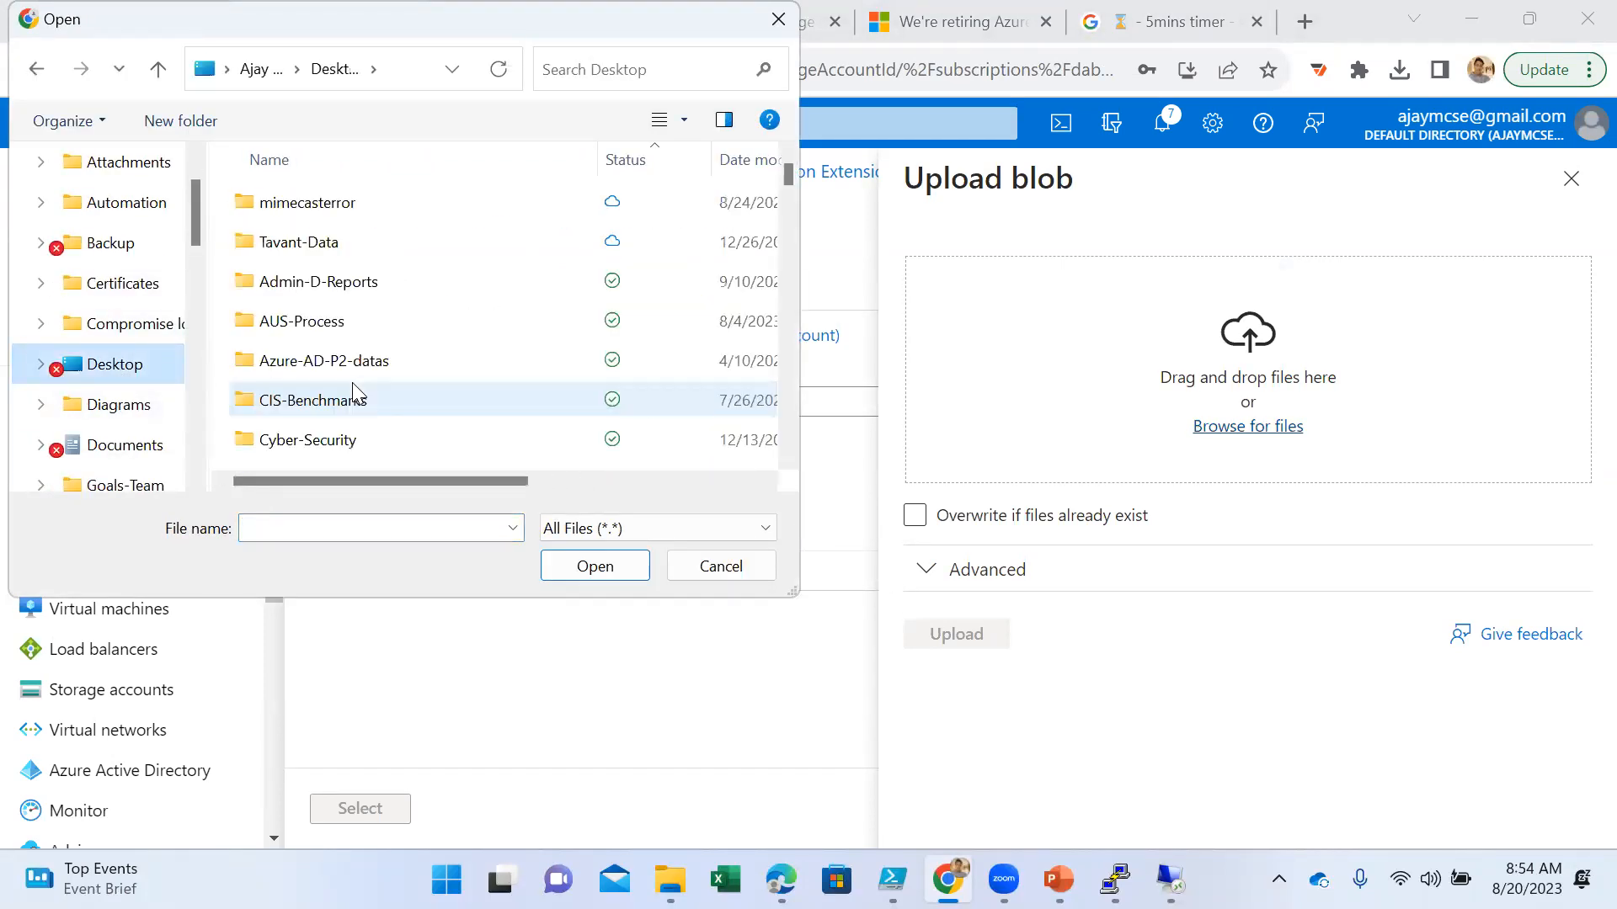
pyautogui.write('is')
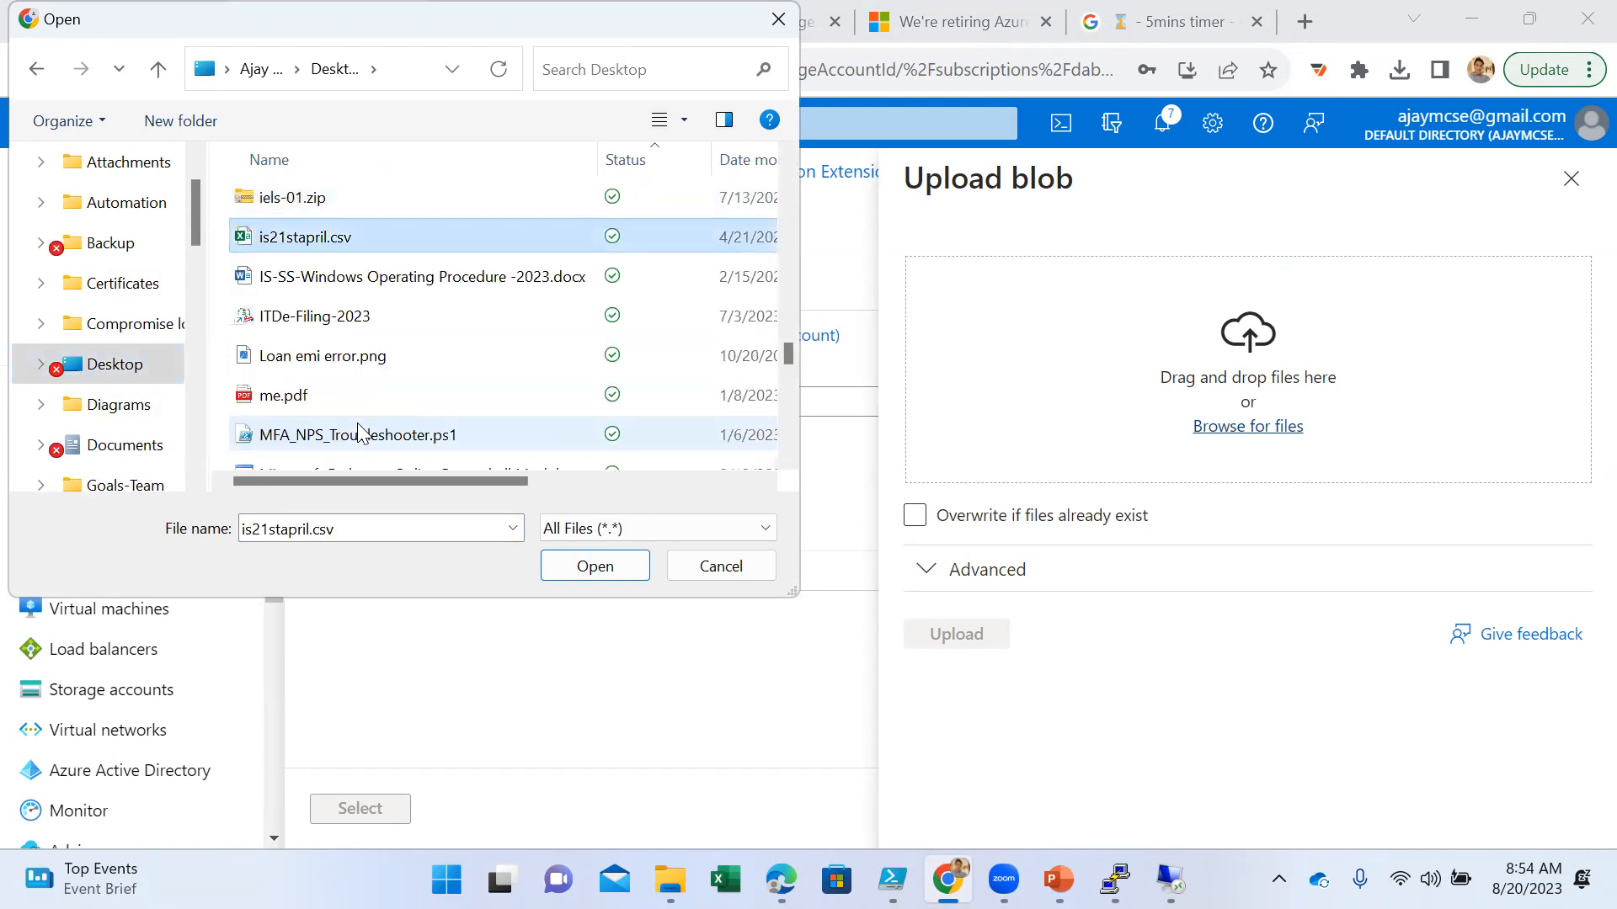
pyautogui.write('iis.ps1')
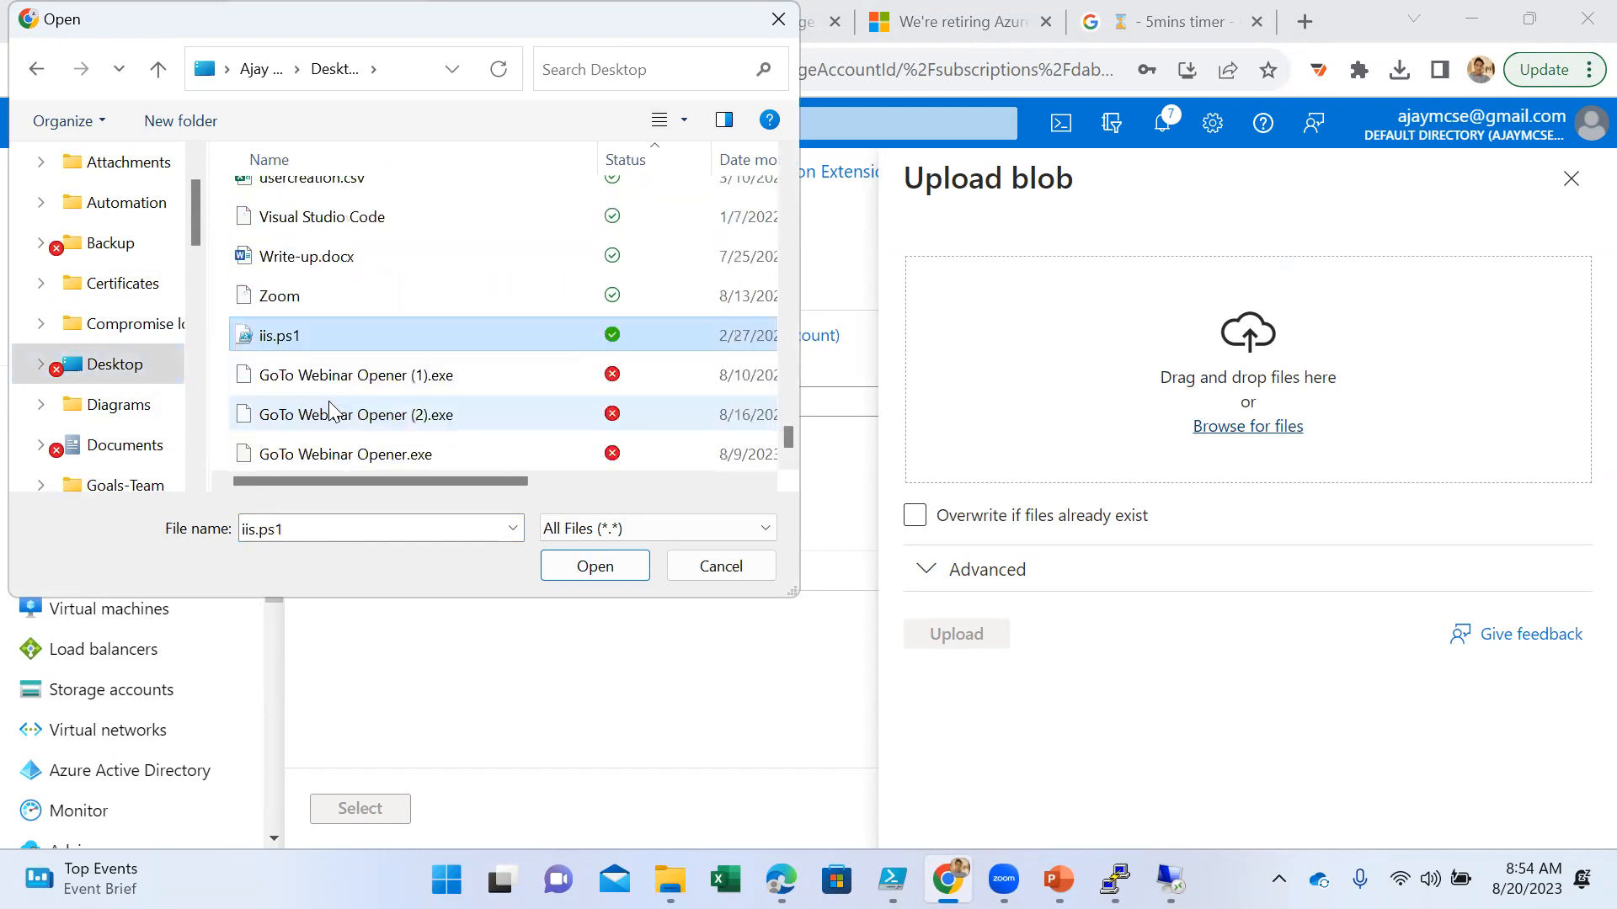
pyautogui.click(591, 568)
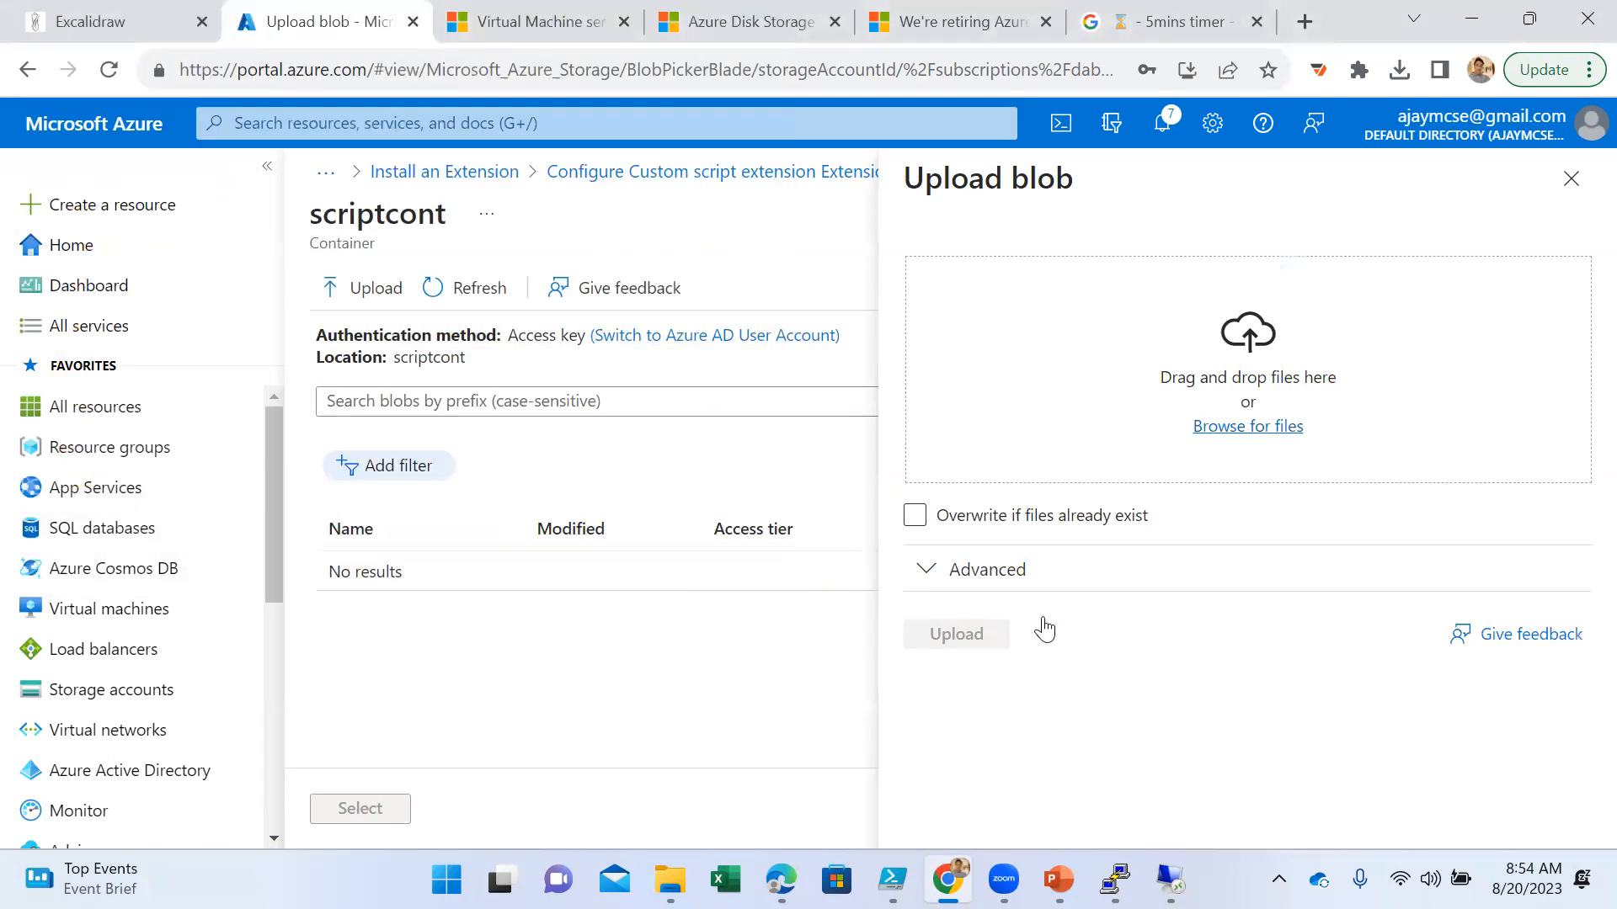
pyautogui.click(975, 634)
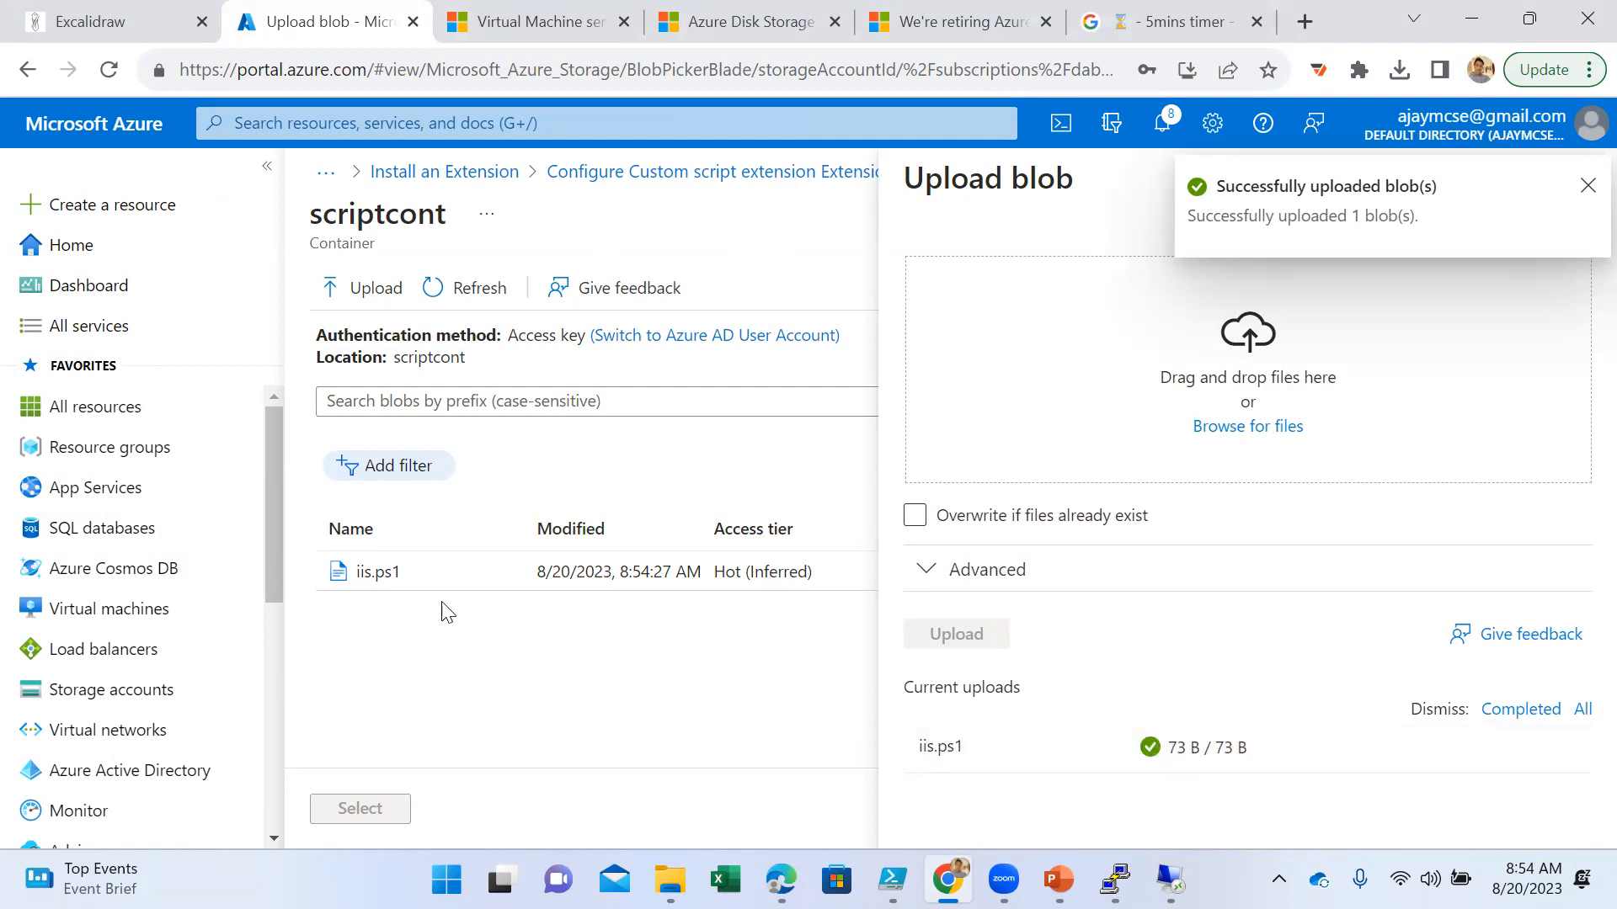
# - Select iis.ps1 as the extension's script file, leave the arguments empty, and create the extension
pyautogui.click(394, 581)
pyautogui.click(360, 809)
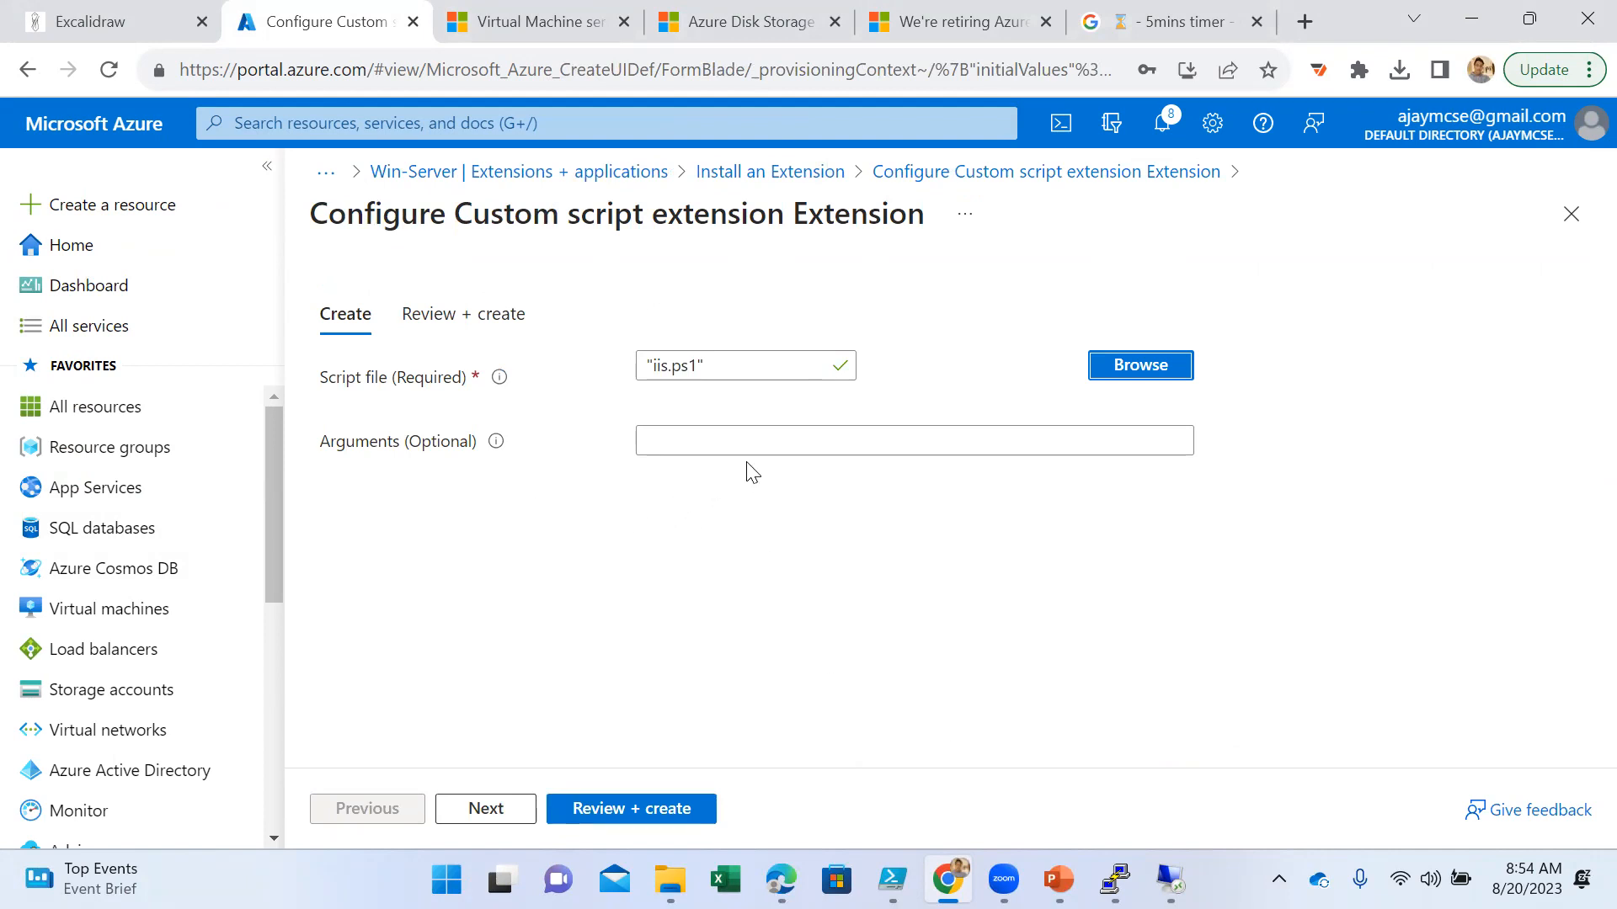
pyautogui.click(489, 808)
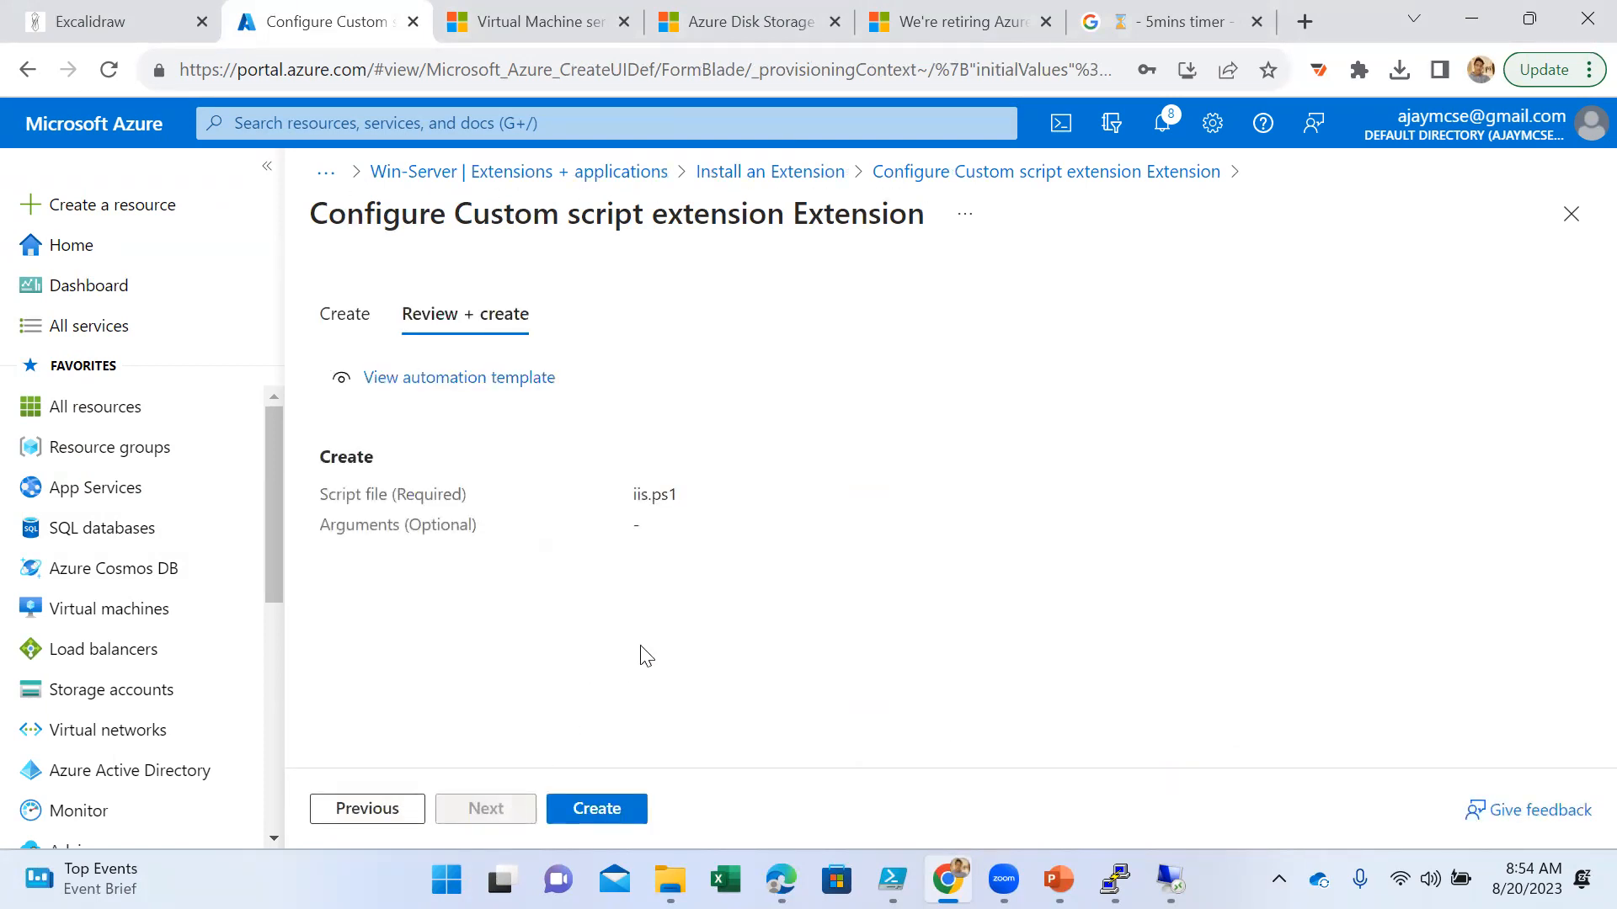
pyautogui.click(598, 807)
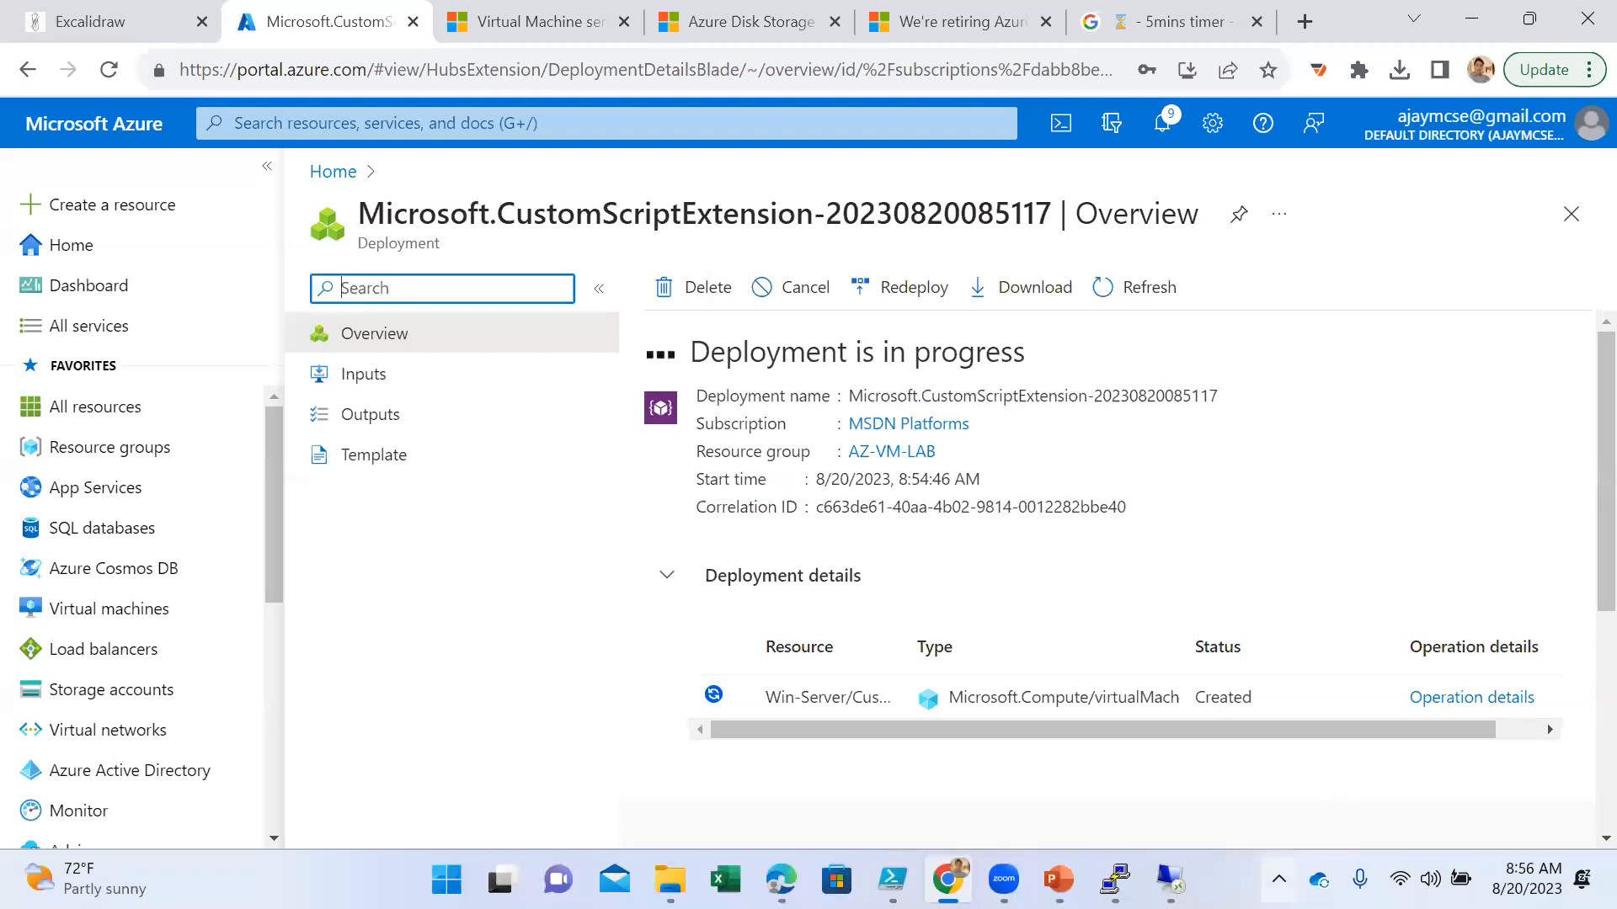
# - Switch to the Win-Server Remote Desktop session and close its Server Manager and File Explorer windows
pyautogui.click(1173, 879)
pyautogui.click(1284, 749)
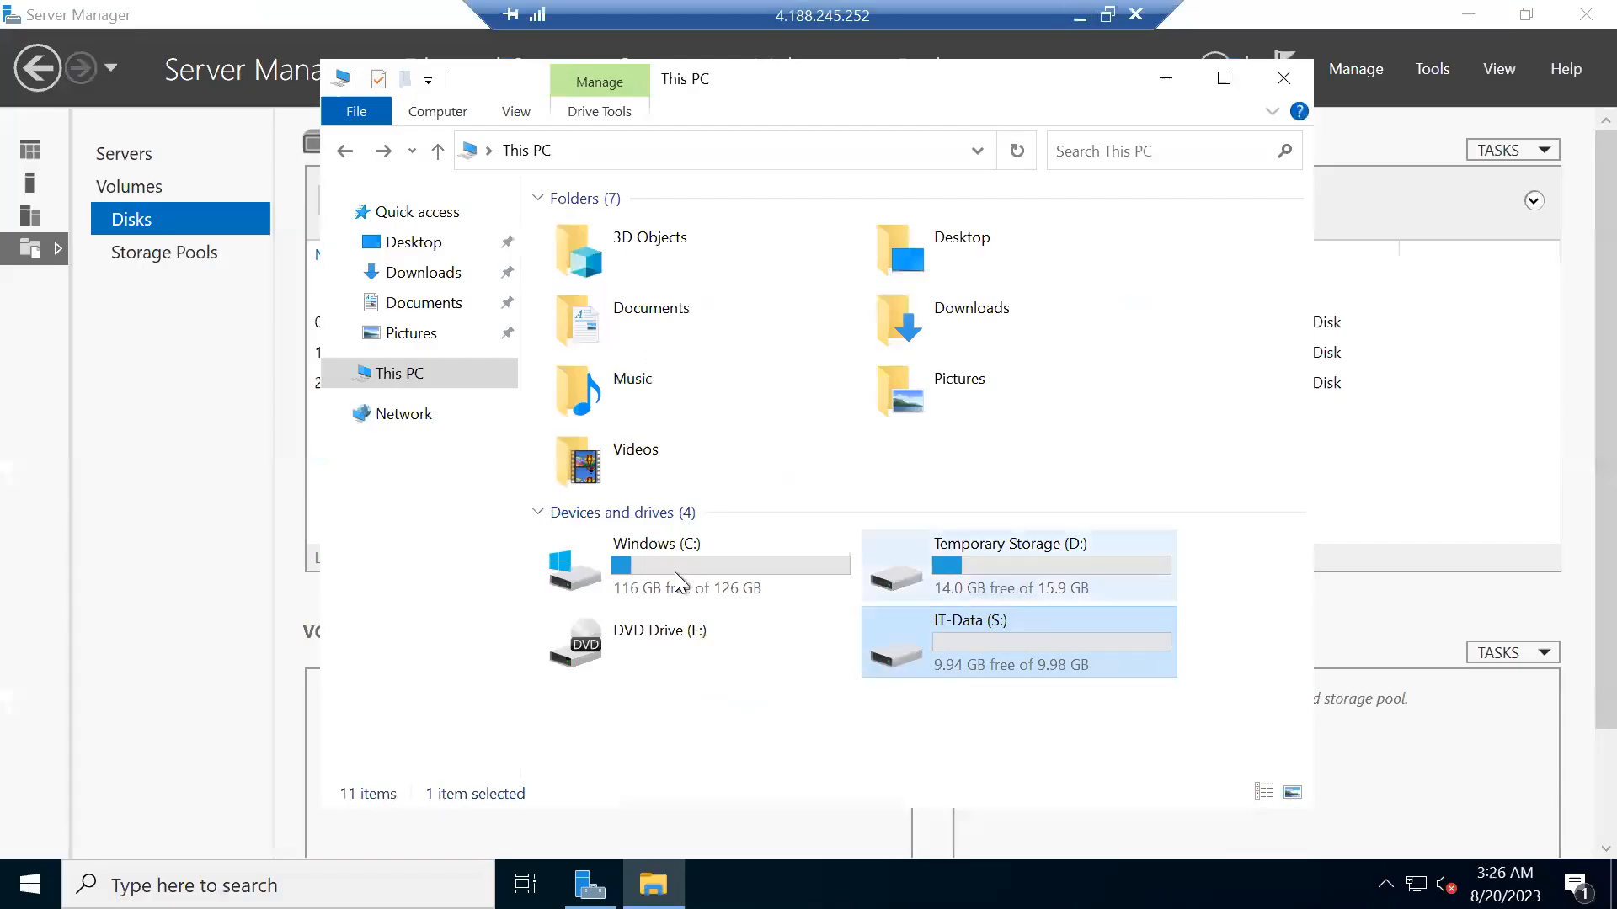
pyautogui.click(24, 434)
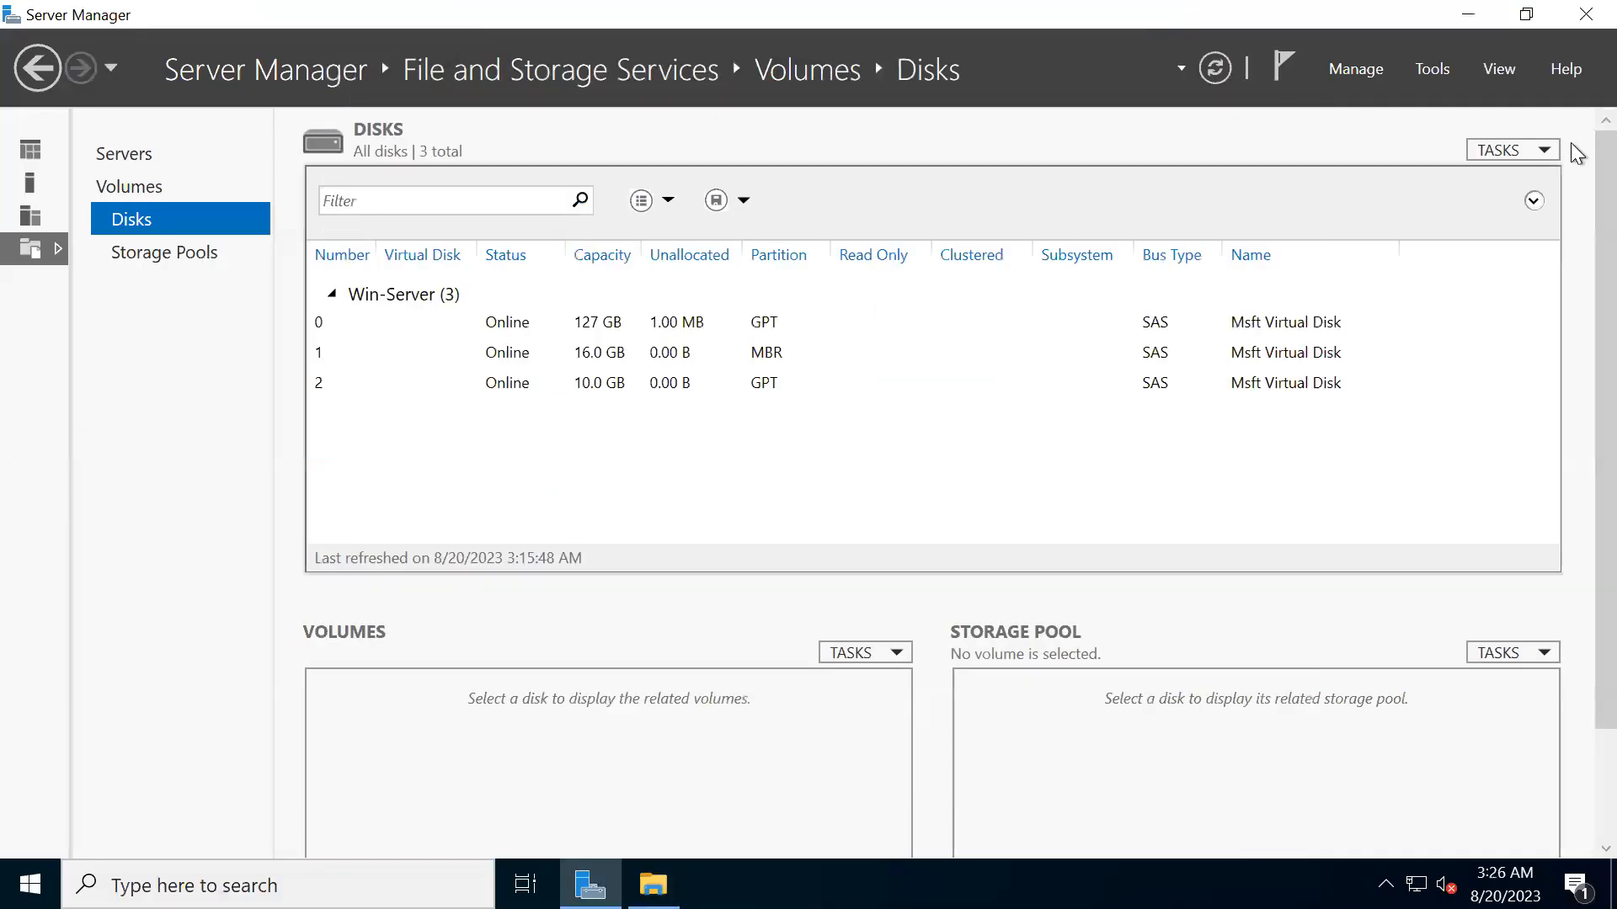
pyautogui.hotkey('alt', 'F4')
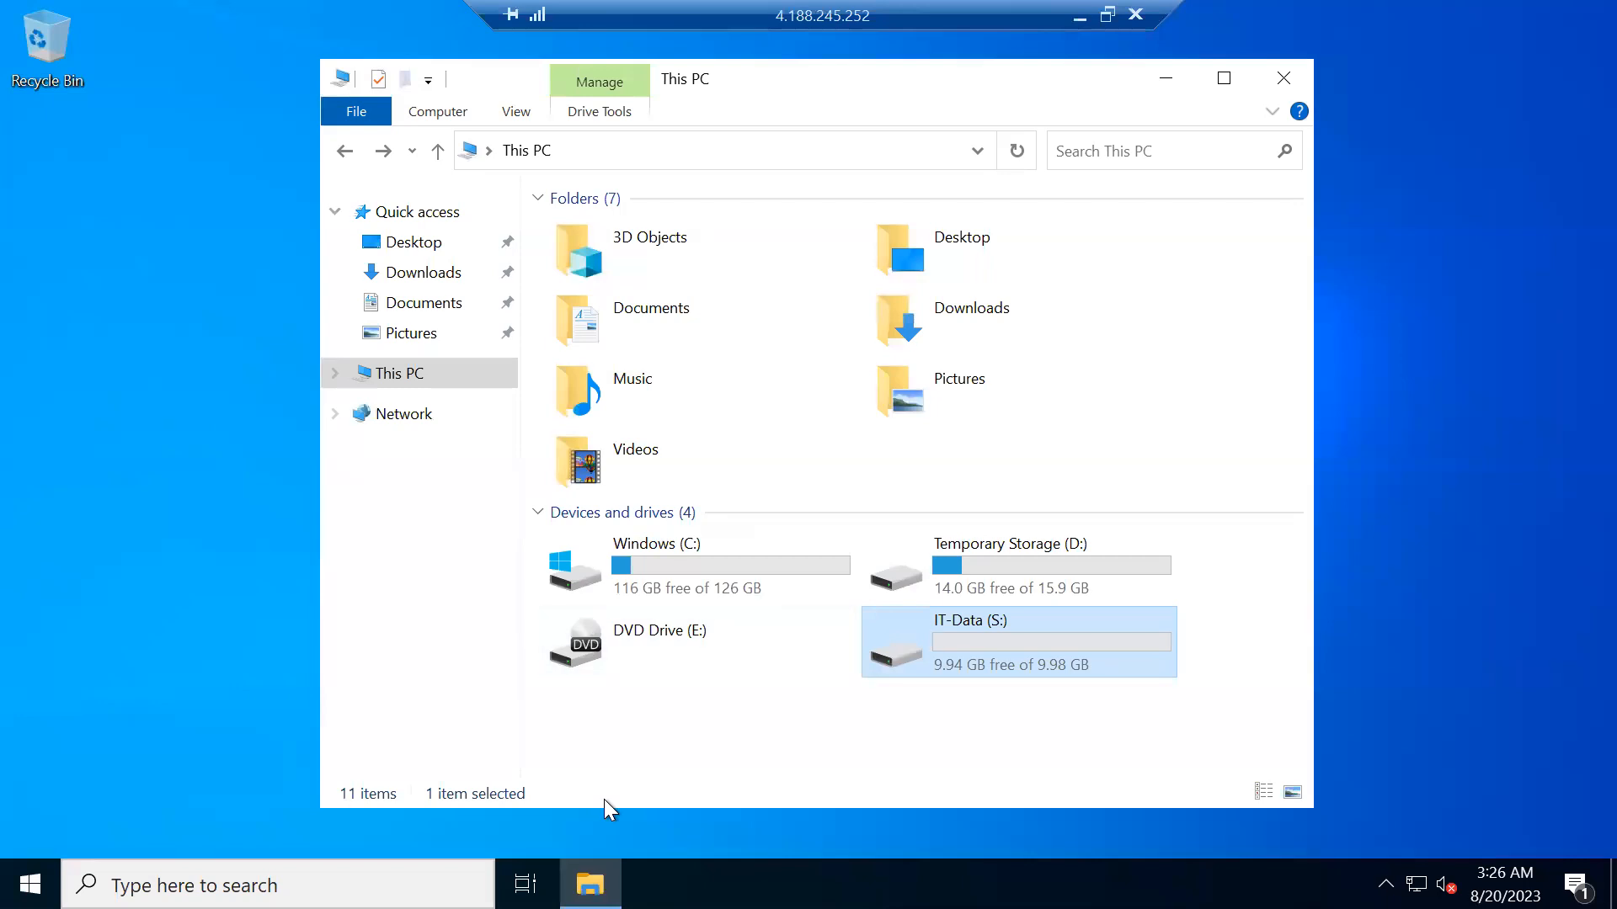
pyautogui.click(1277, 78)
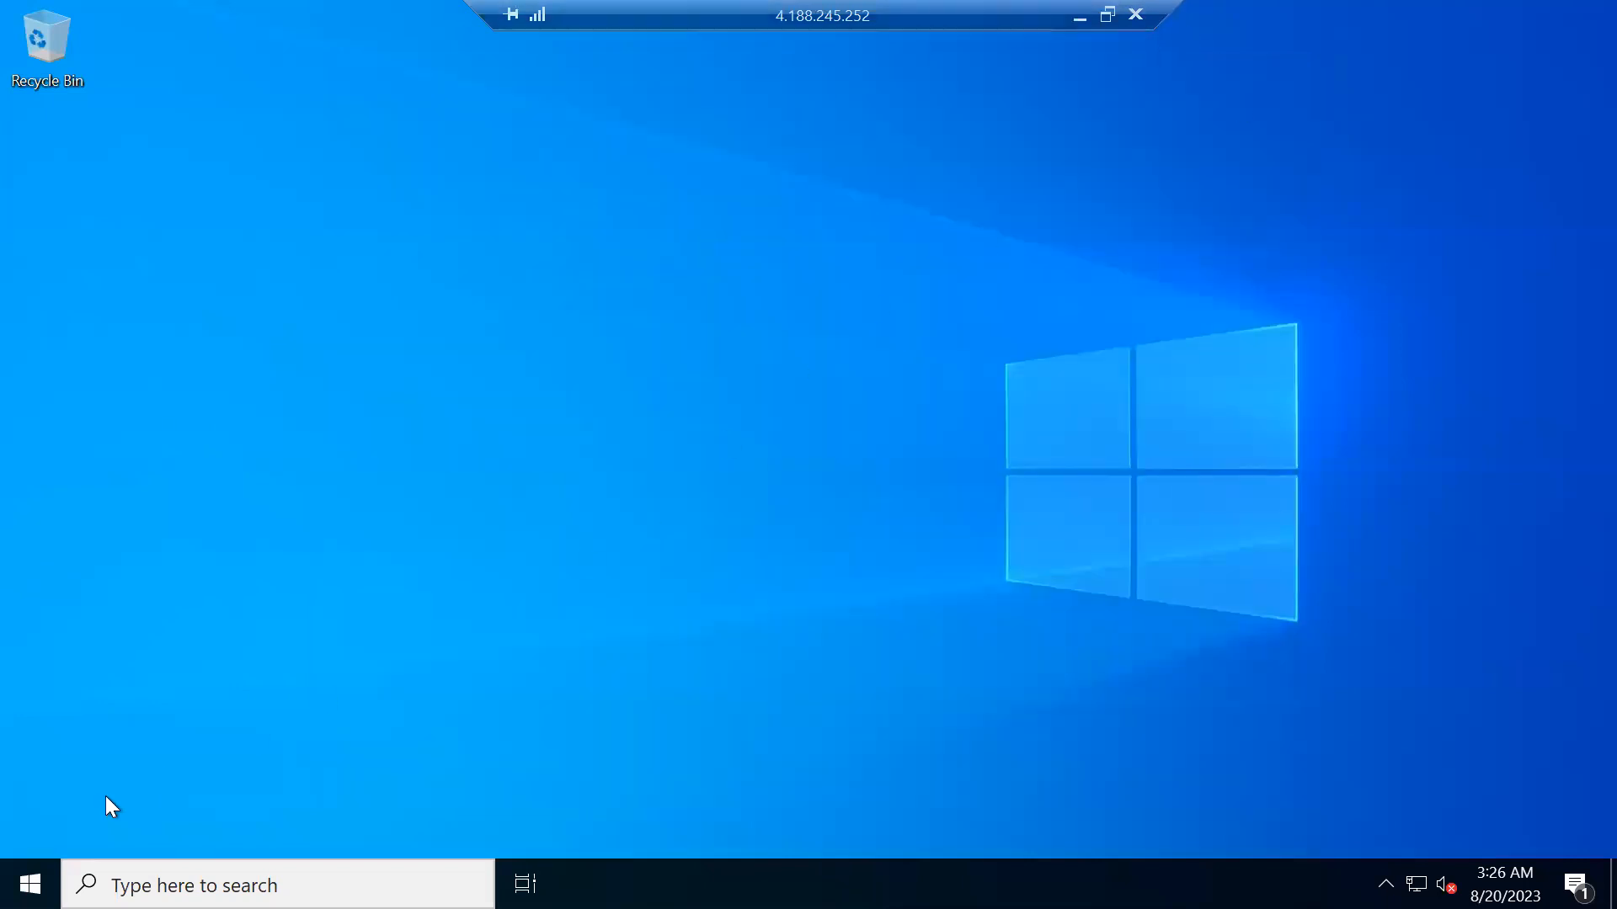
# - Reopen Server Manager, dismiss the Windows Admin Center message, check the dashboard's roles and server groups, and minimize the remote session
pyautogui.click(30, 884)
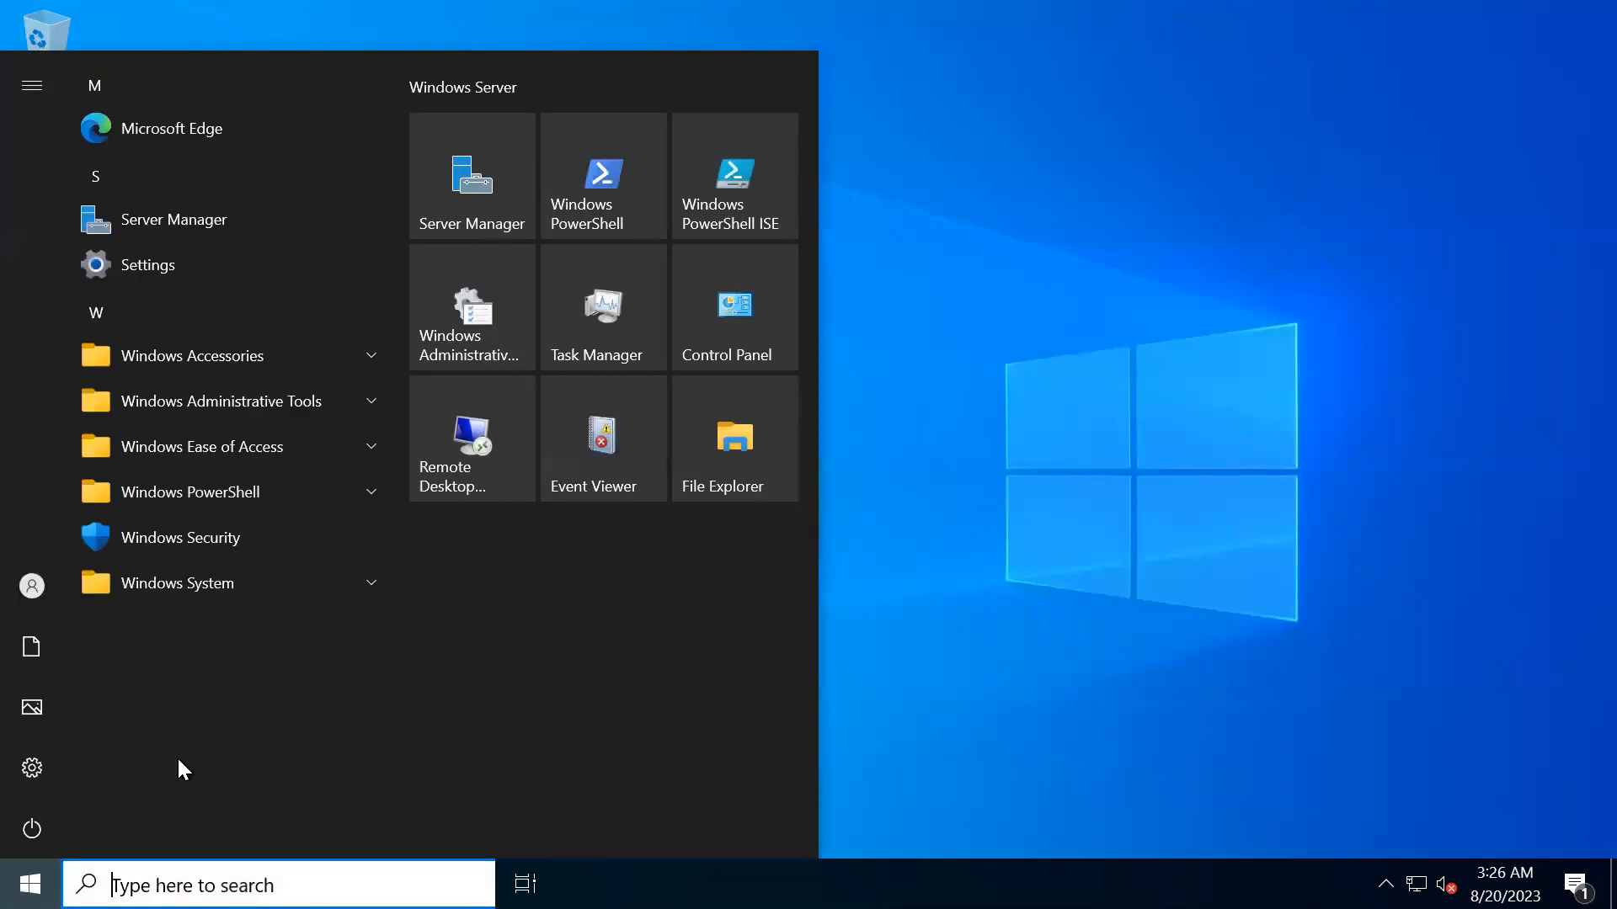
pyautogui.click(478, 190)
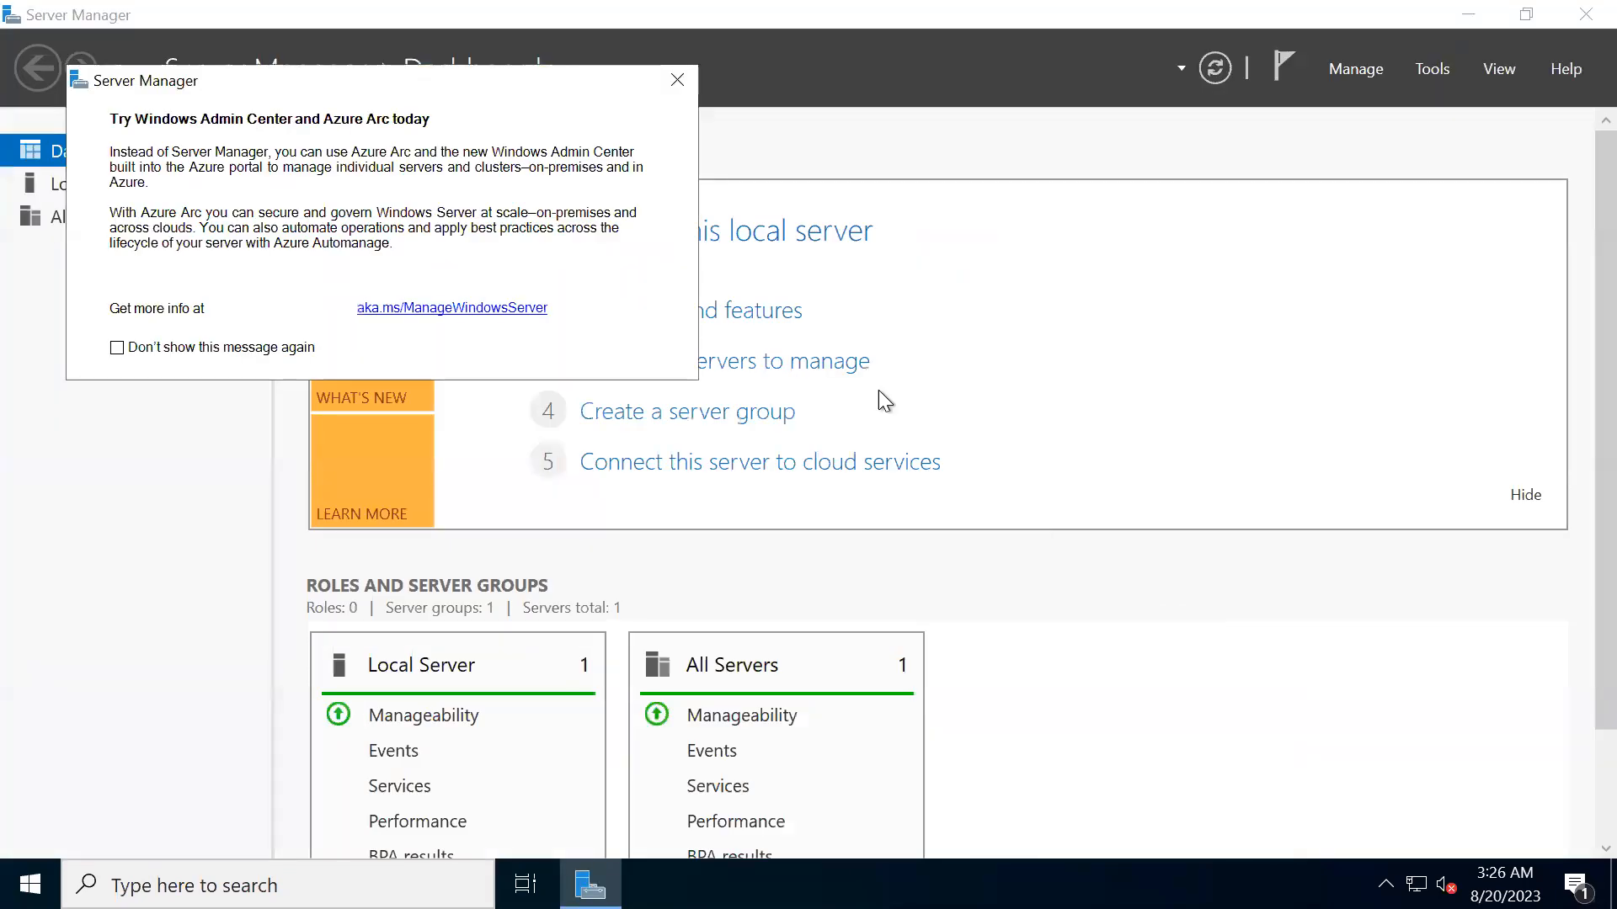
pyautogui.click(677, 79)
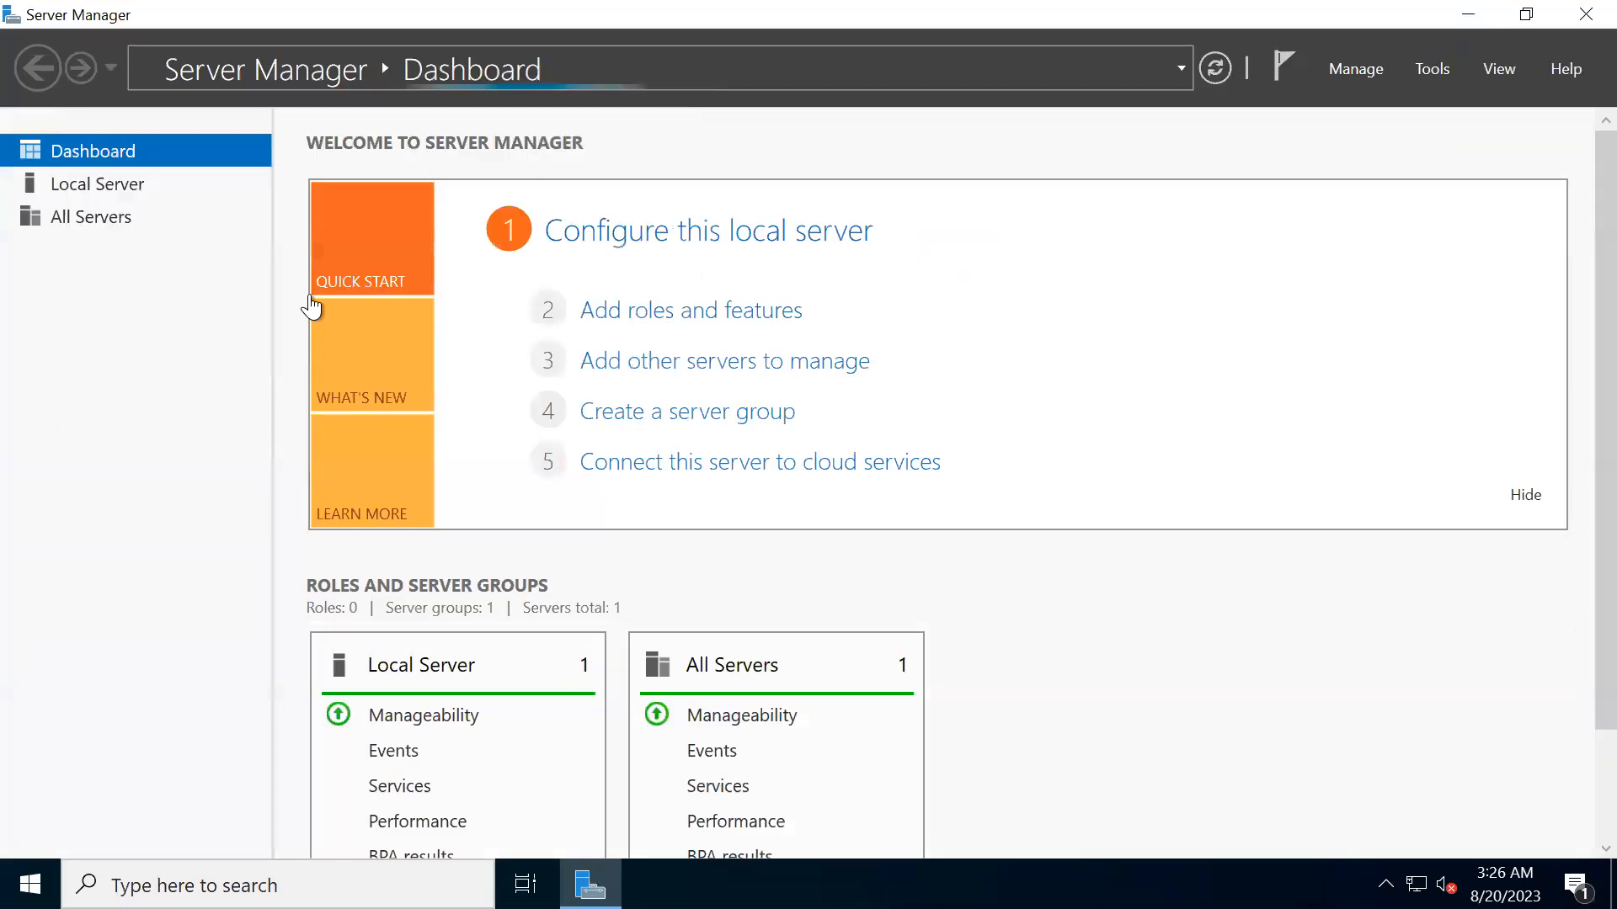
pyautogui.click(118, 186)
pyautogui.click(118, 154)
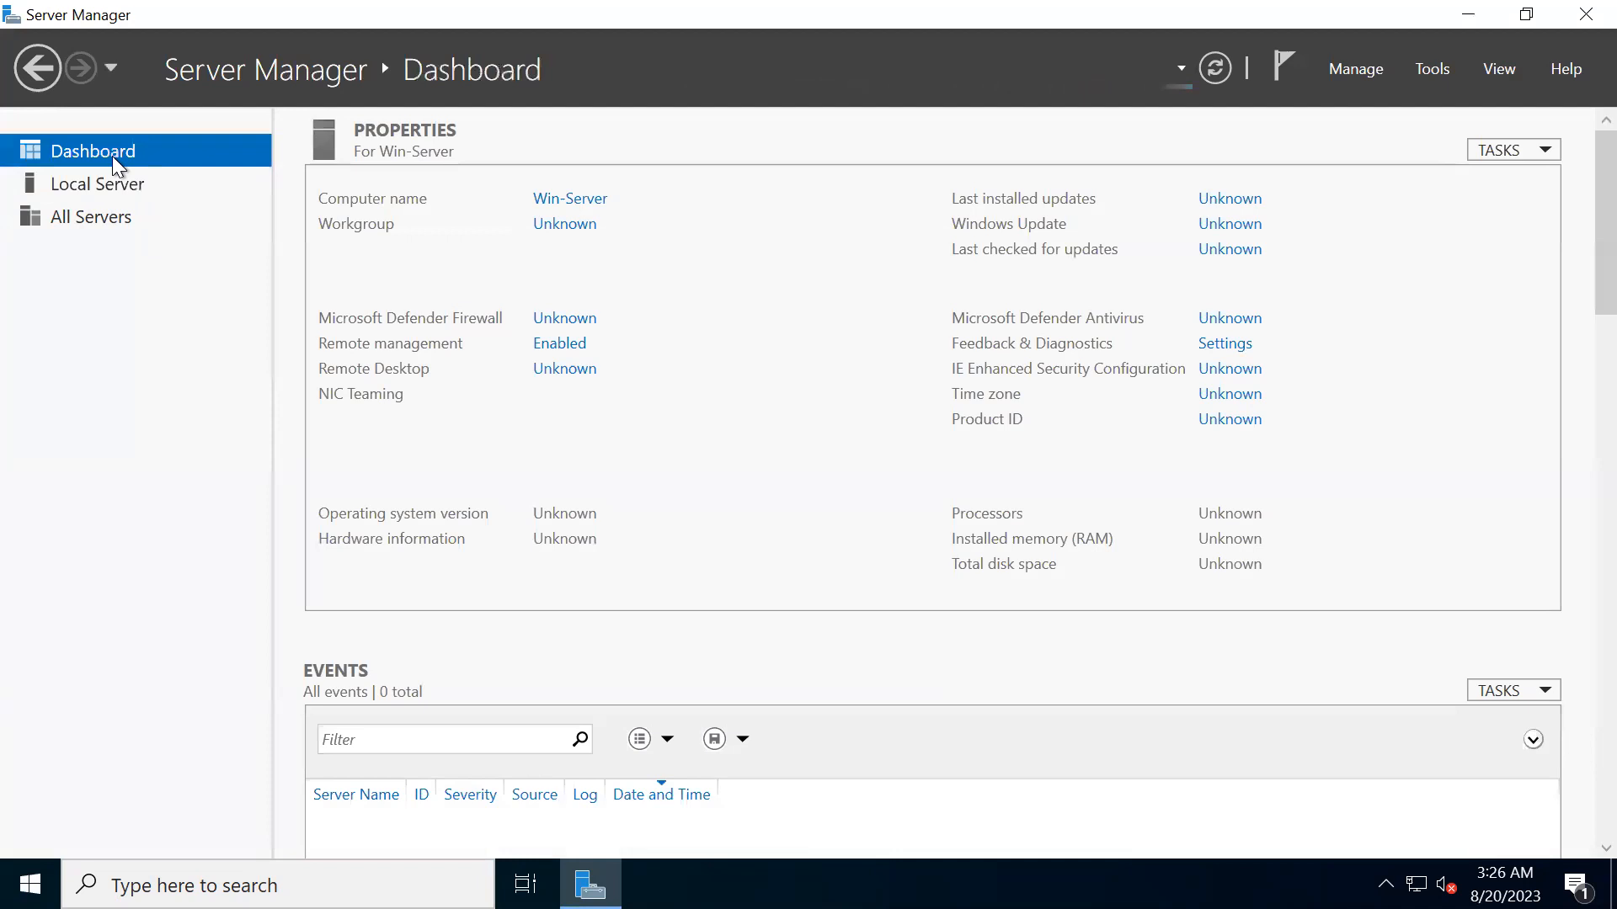
pyautogui.scroll(-2, 698, 692)
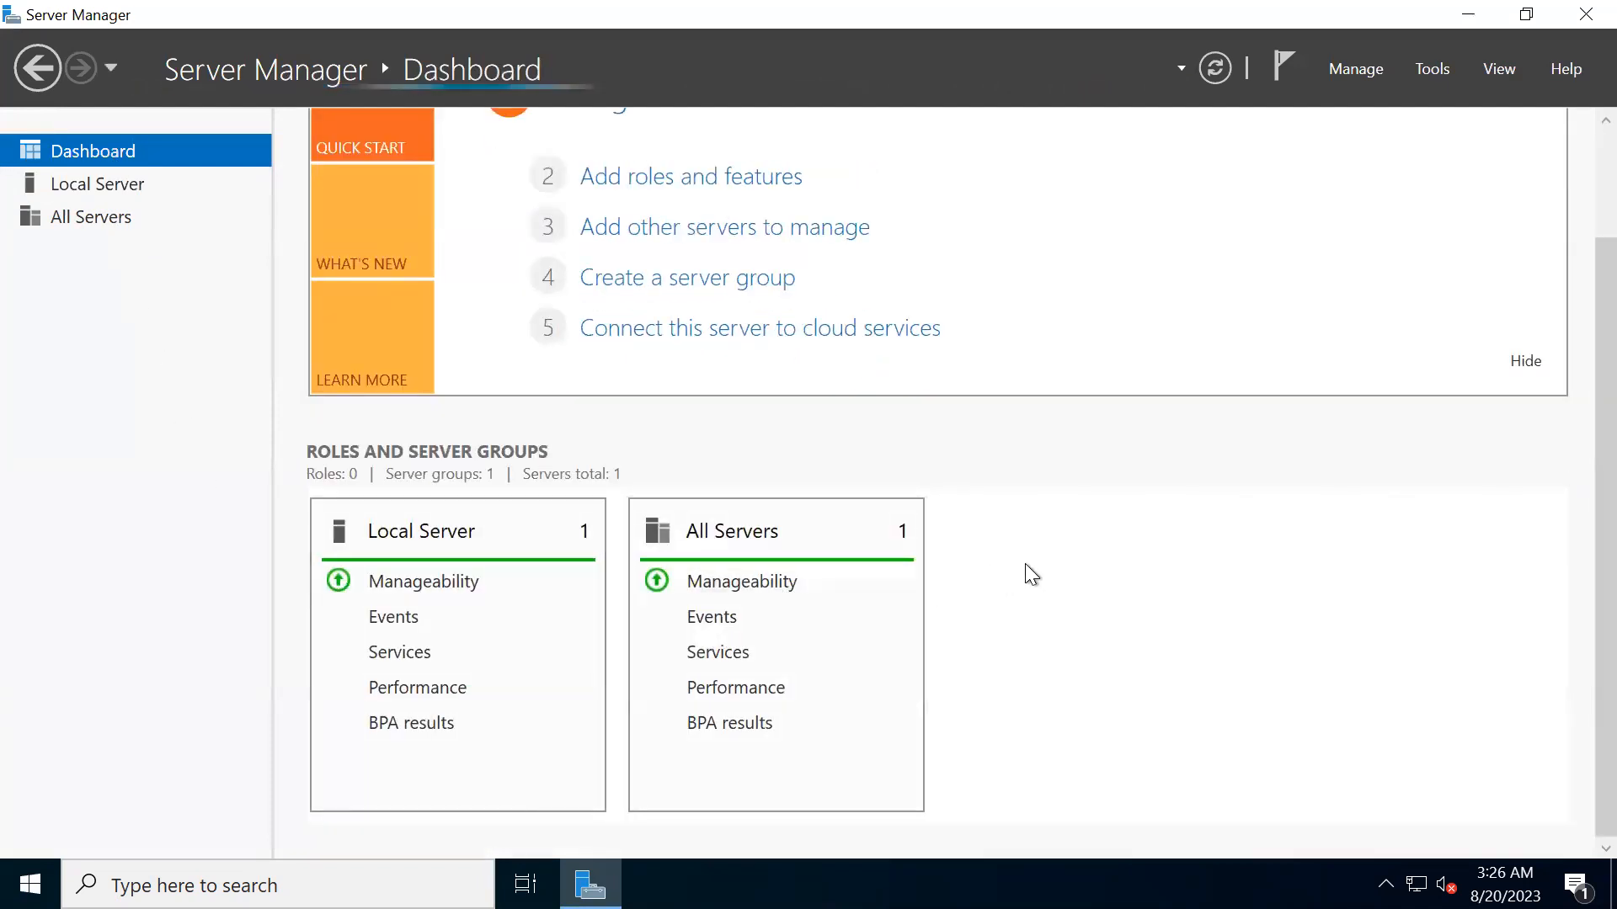
pyautogui.moveTo(1002, 10)
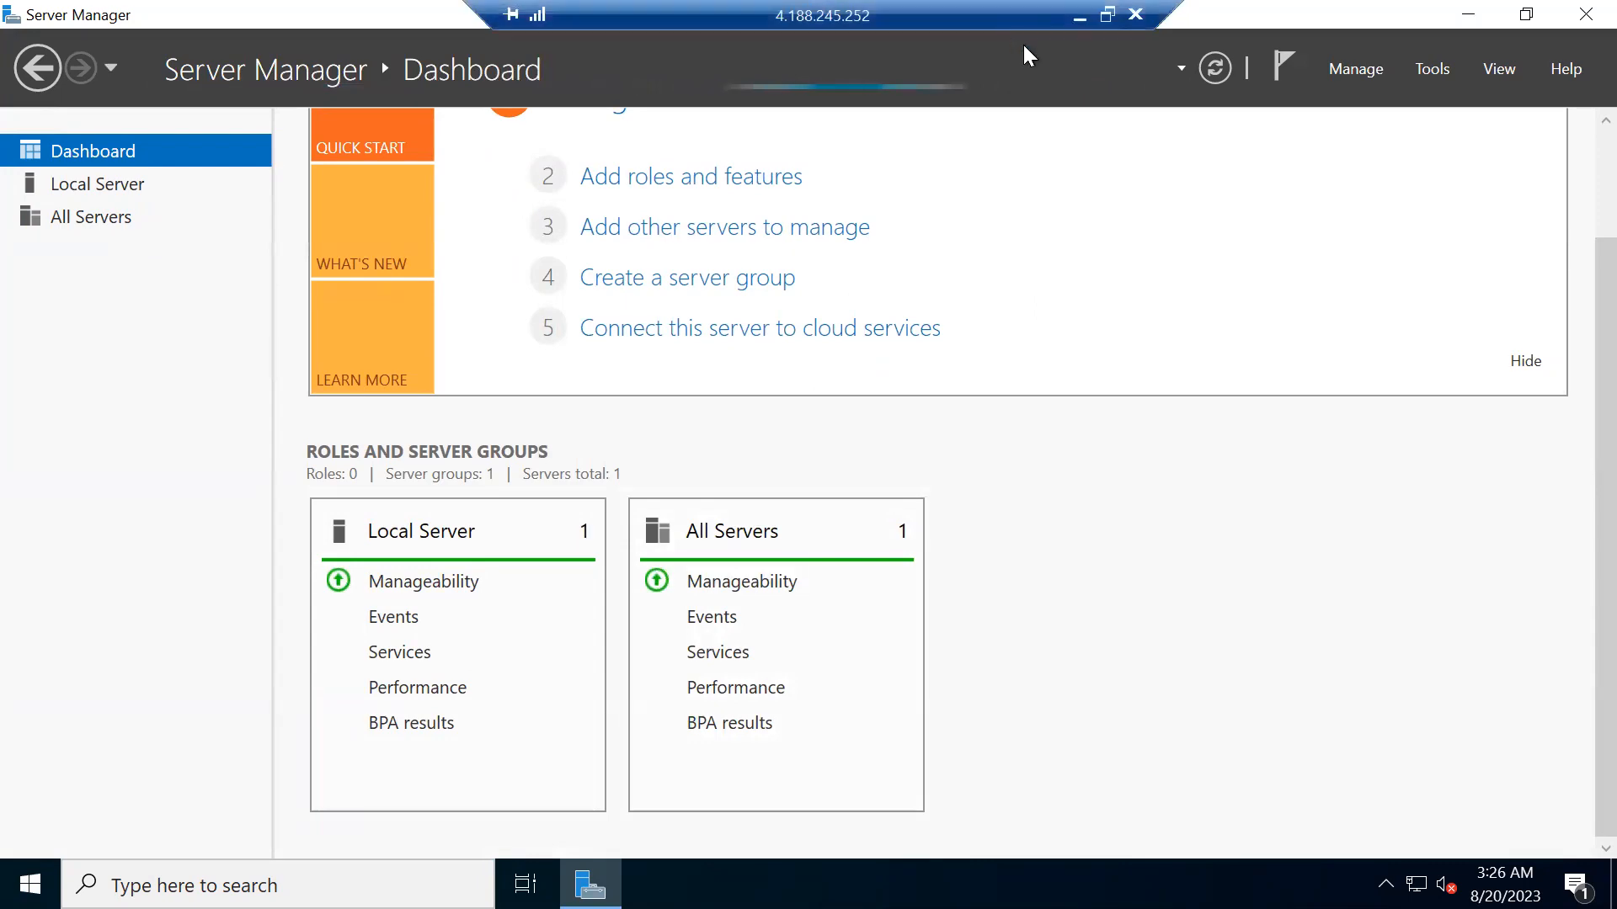
pyautogui.click(1079, 15)
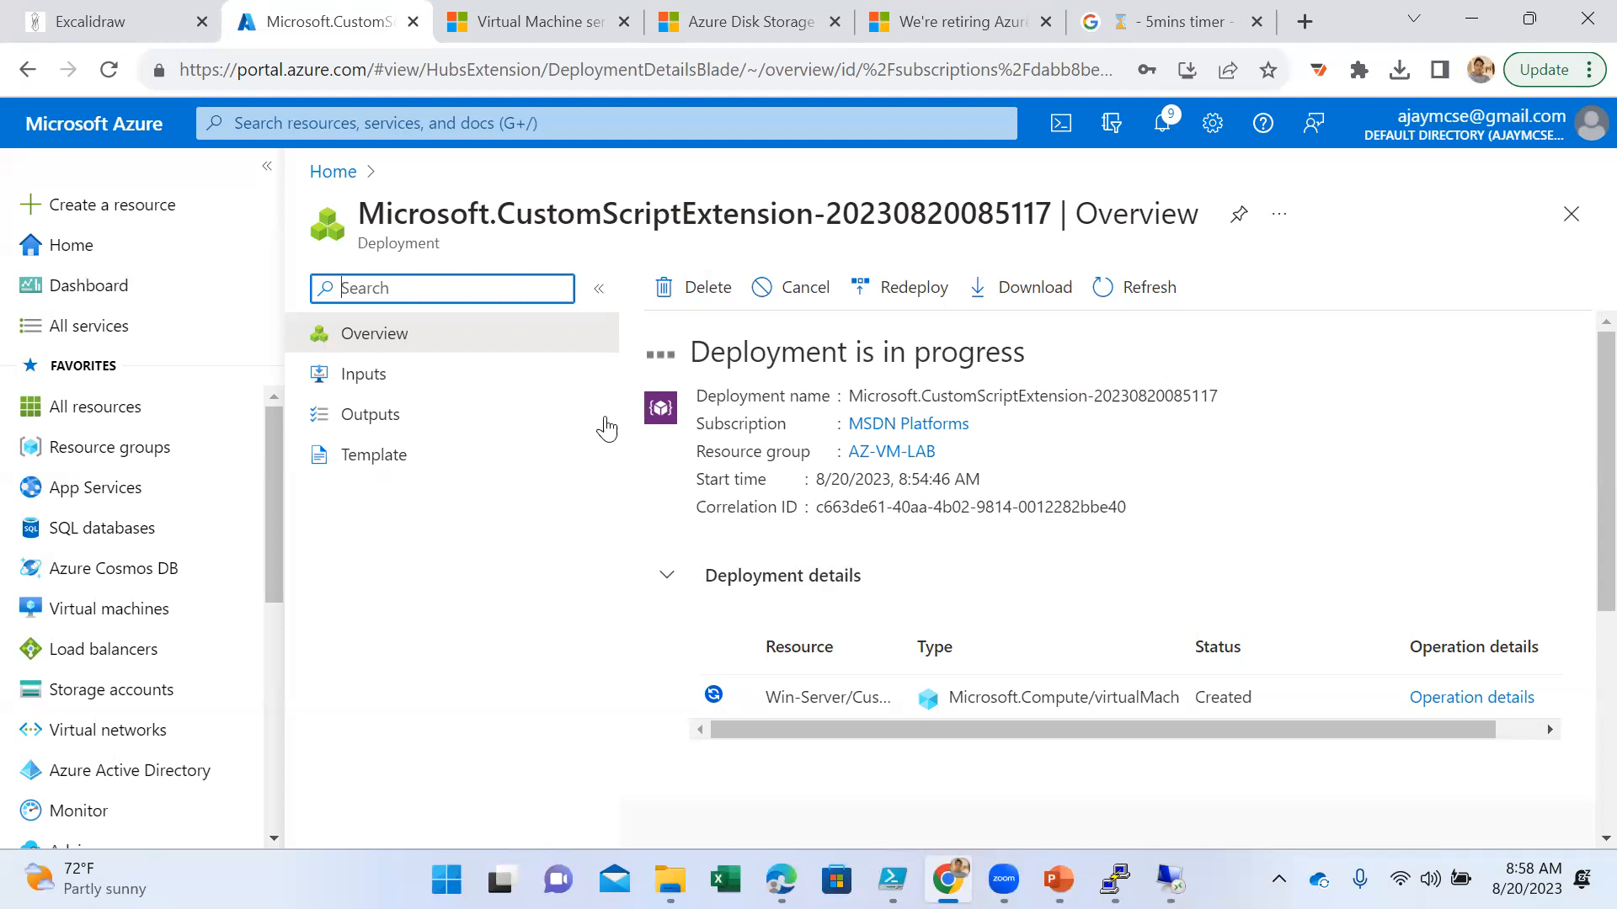
# - Duplicate the Azure portal browser tab, open the Virtual machines list in the copy, and dismiss the credit and deployment notifications
pyautogui.rightClick(337, 32)
pyautogui.click(416, 213)
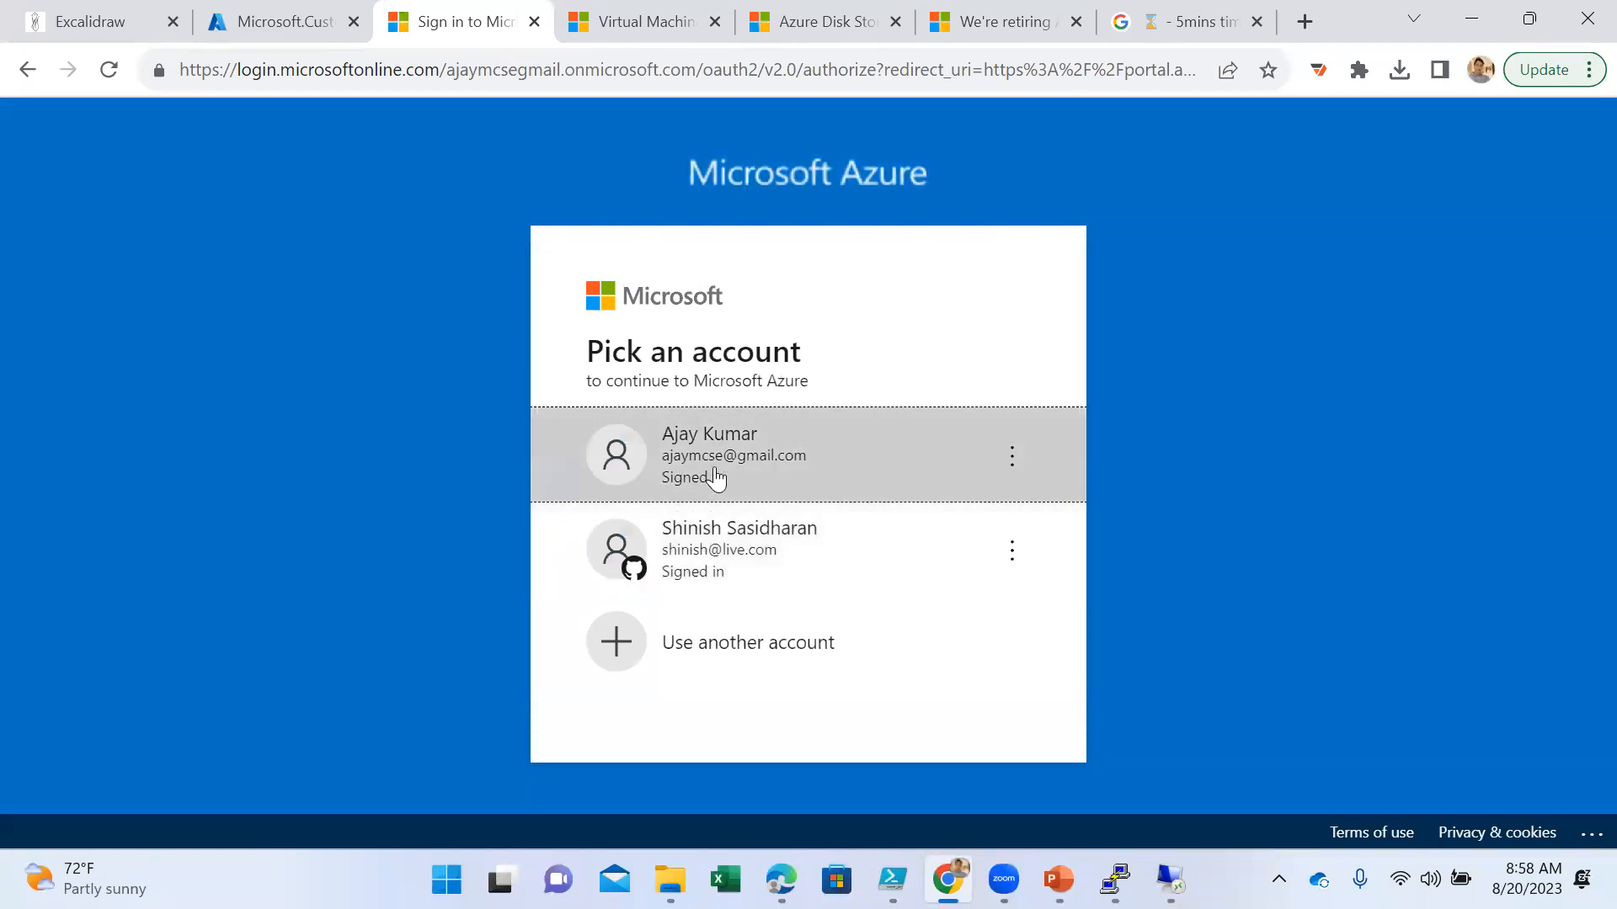
pyautogui.click(730, 461)
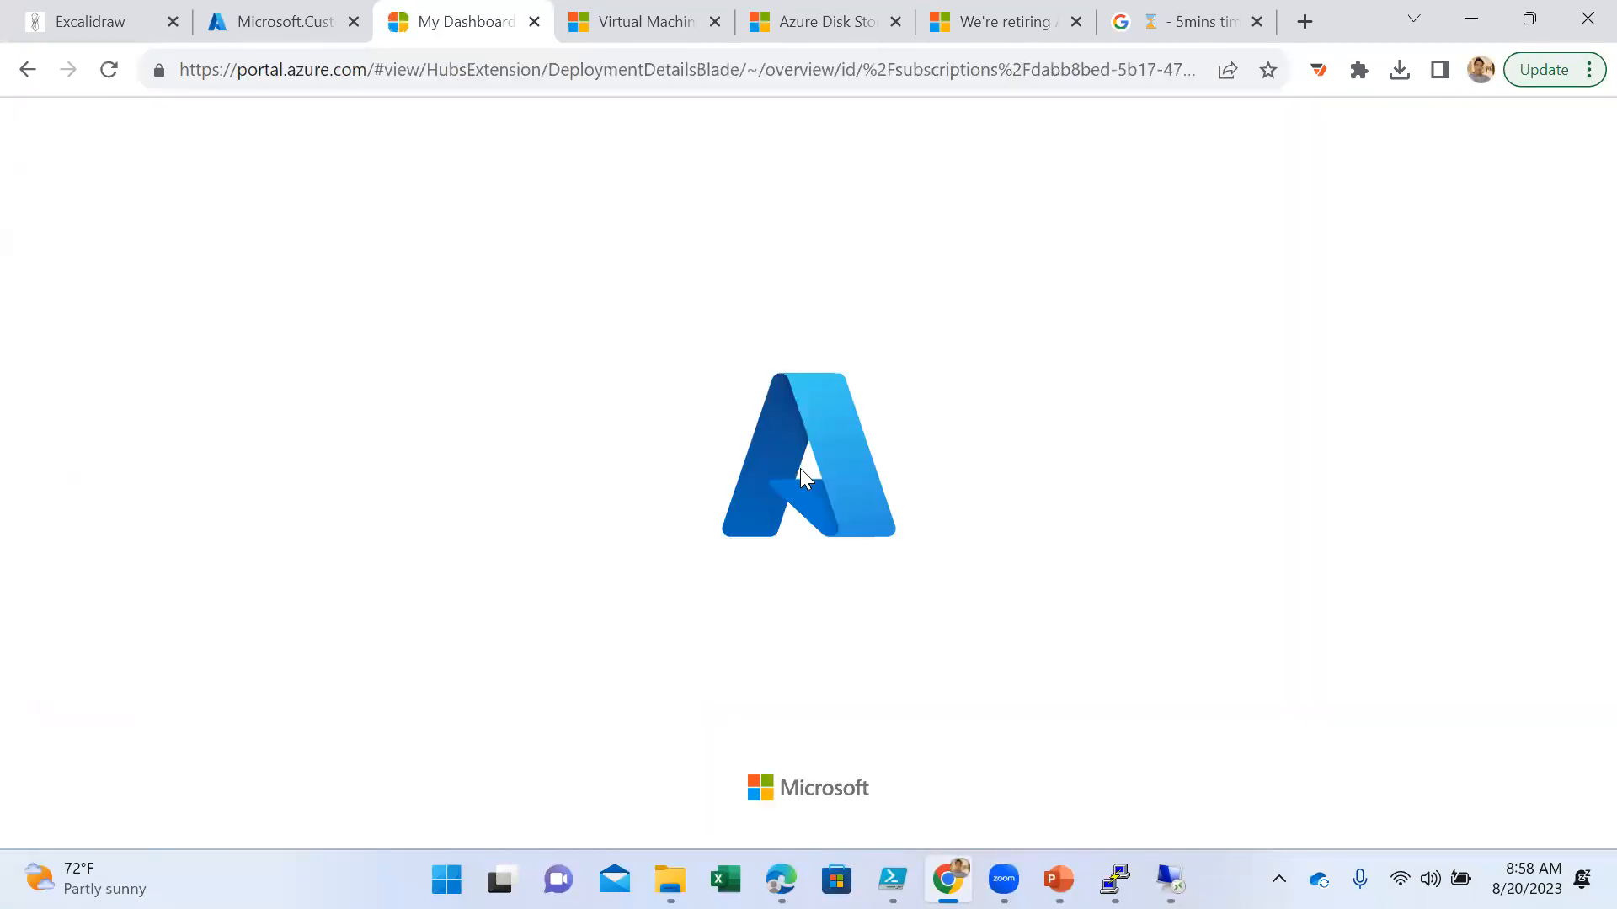
pyautogui.click(109, 609)
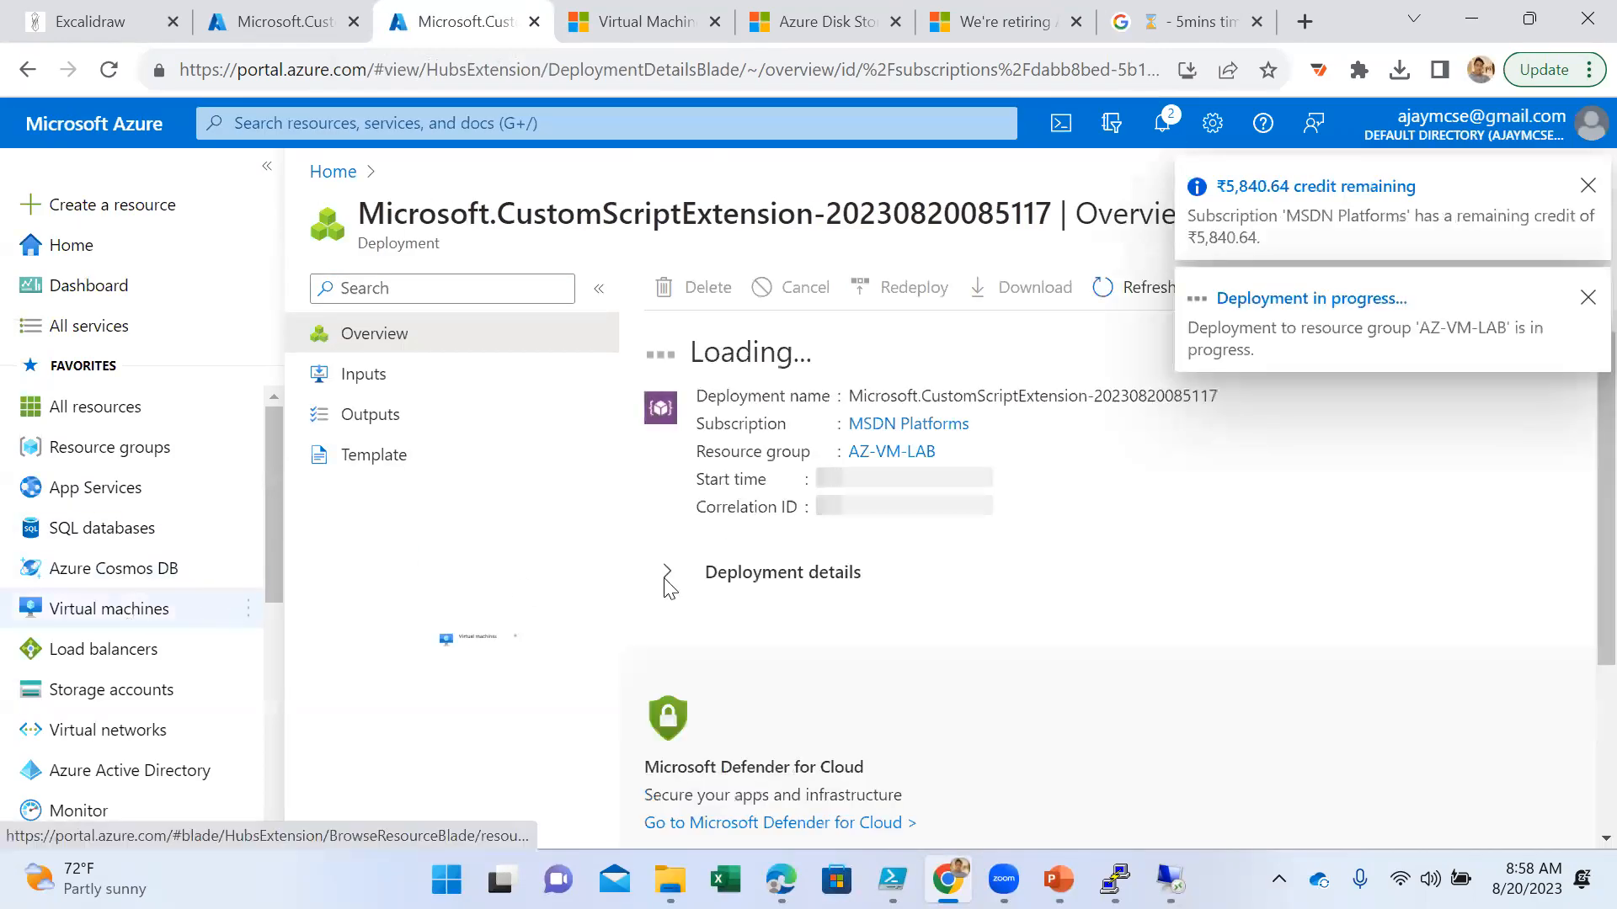
pyautogui.click(1588, 298)
pyautogui.click(1587, 185)
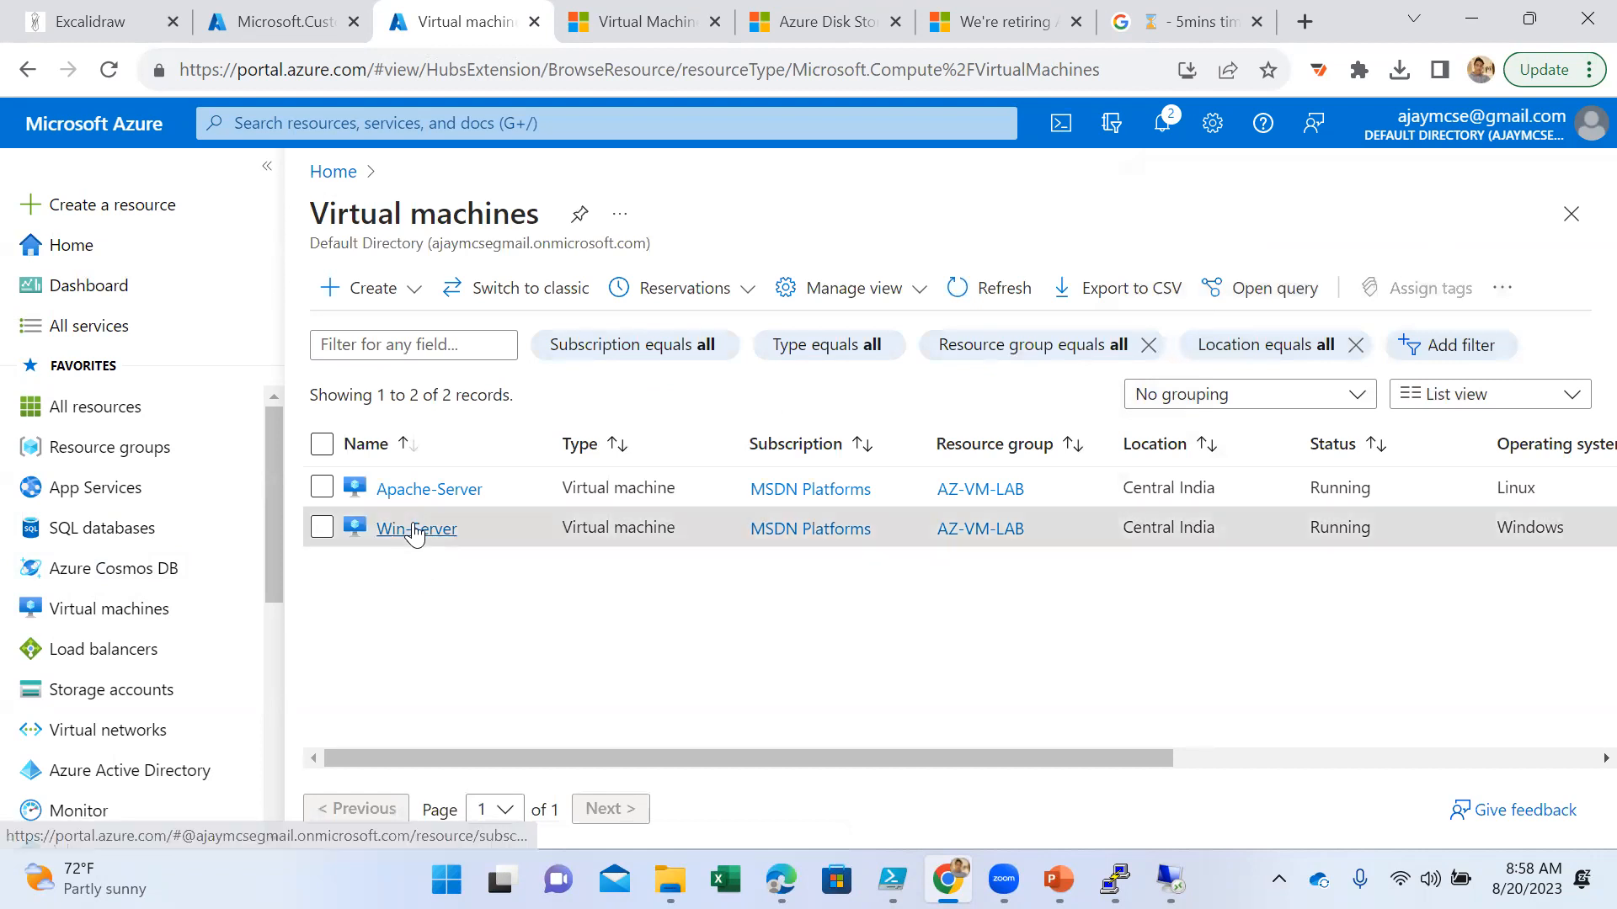
# - Open Win-Server's Extensions + applications page and check the status of CustomScriptExtension
pyautogui.click(416, 529)
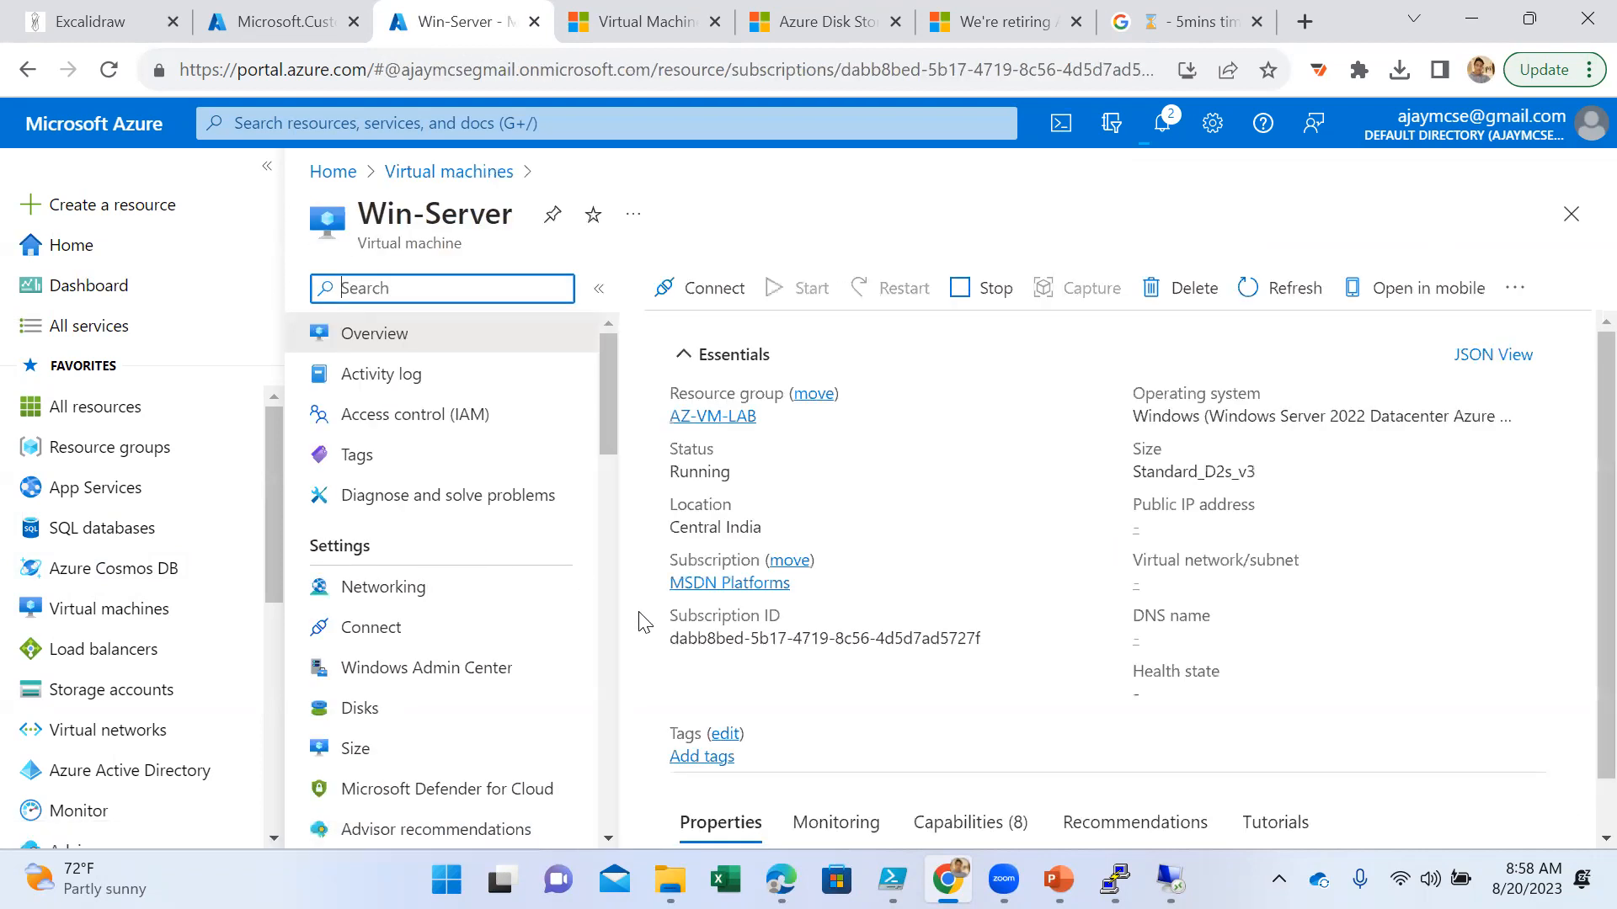
pyautogui.scroll(-3, 412, 689)
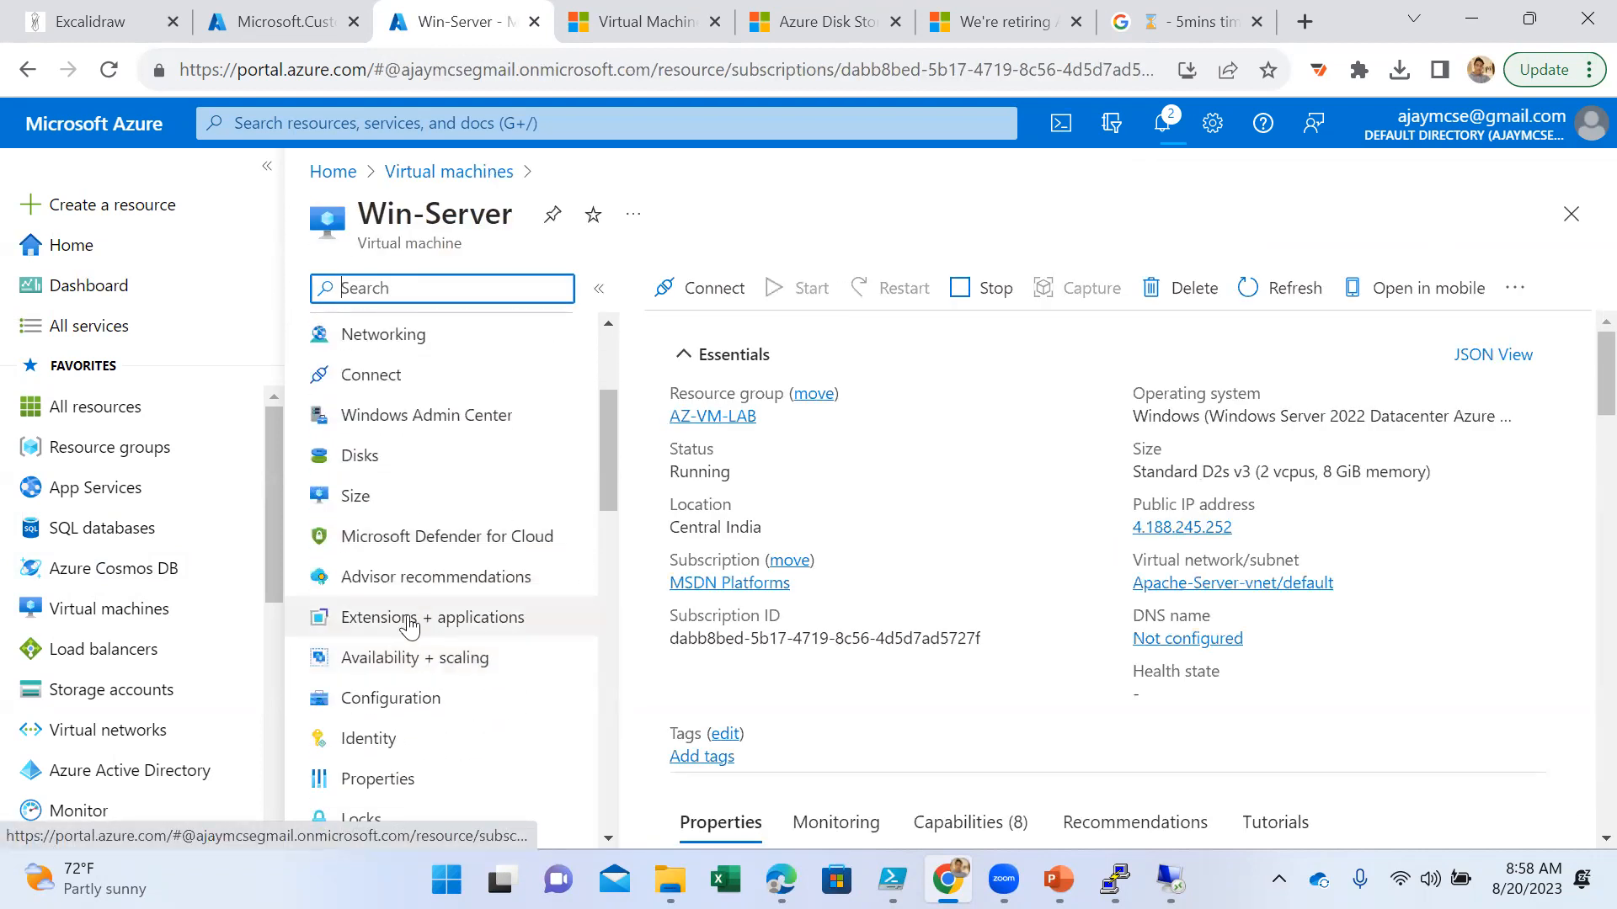
pyautogui.click(410, 623)
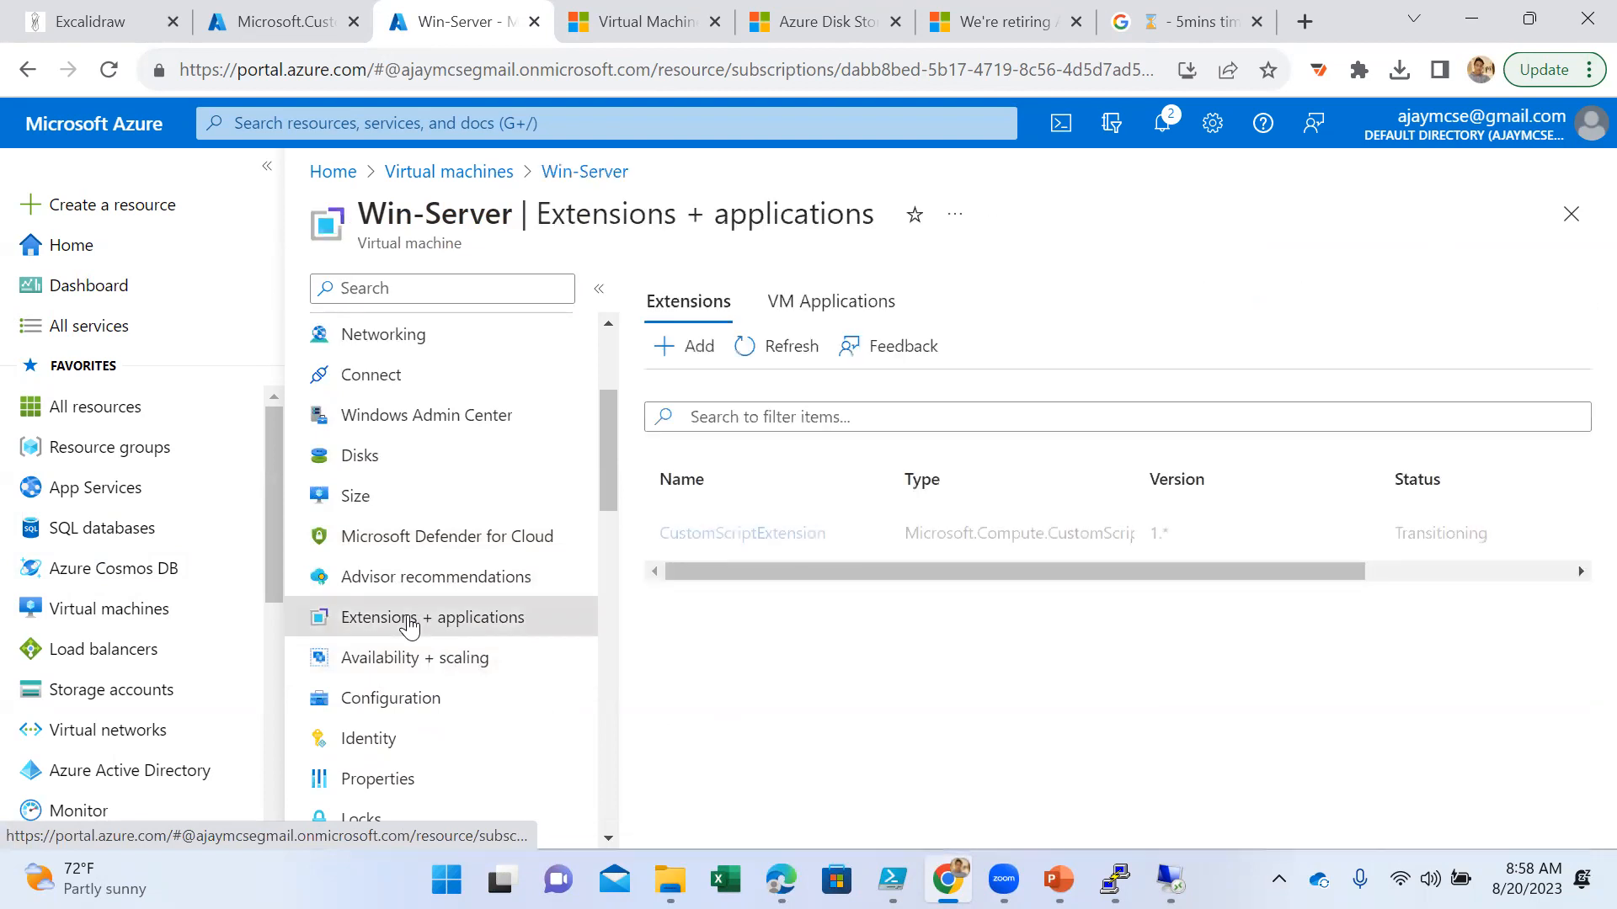
pyautogui.moveTo(880, 571); pyautogui.dragTo(805, 571)
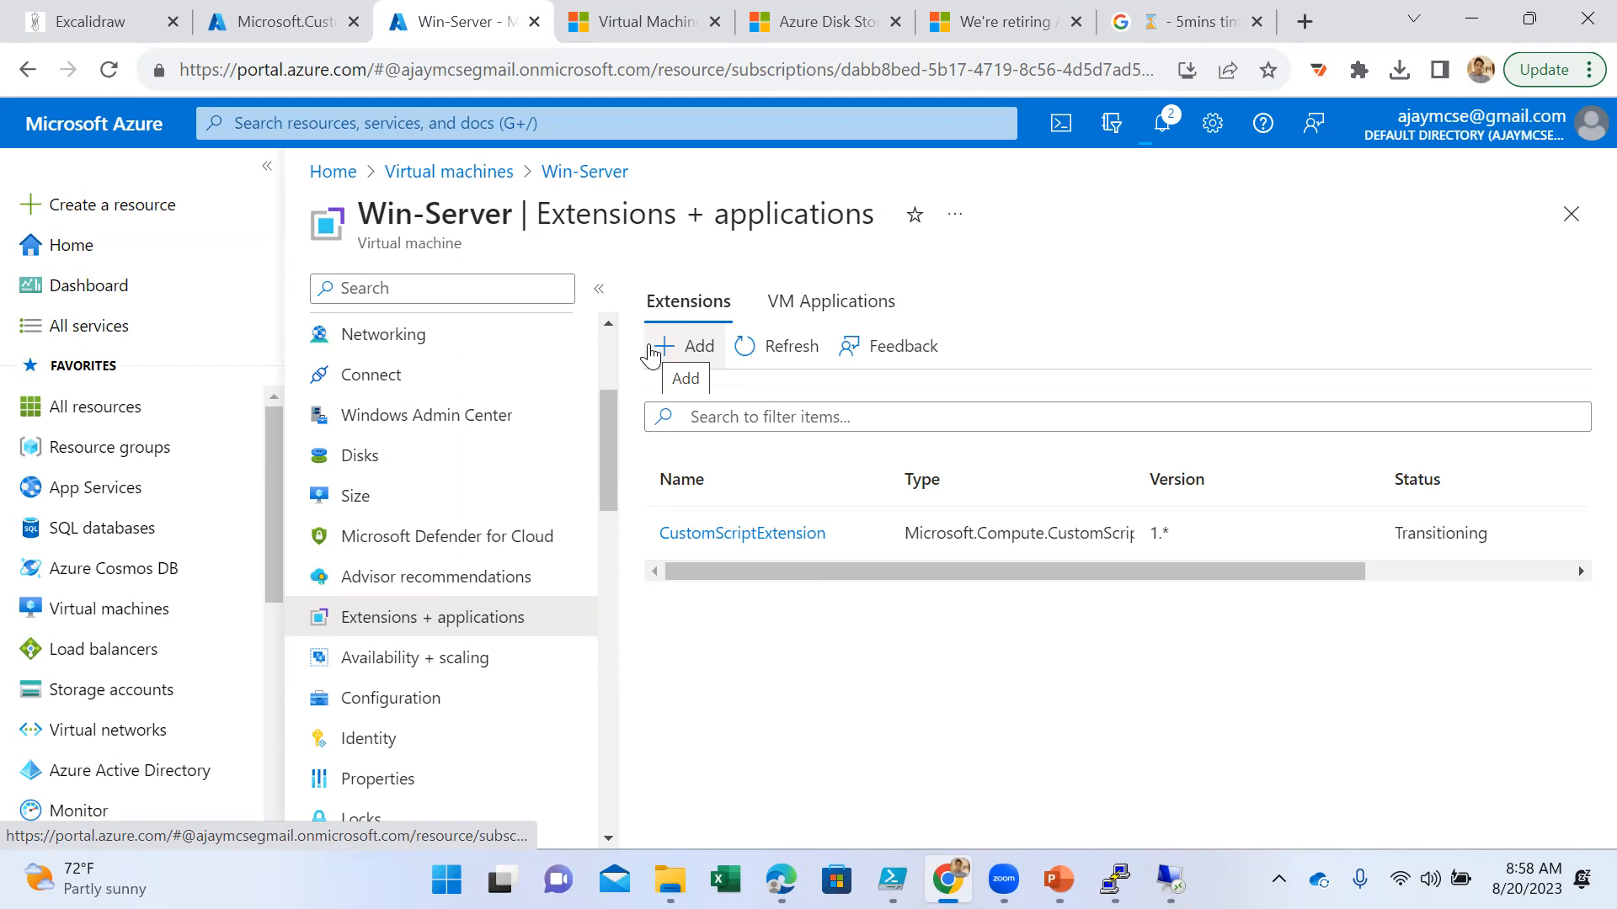
# - Refresh the custom script deployment's overview, look through Win-Server's resource menu, and return to the deployment to check its progress
pyautogui.click(284, 25)
pyautogui.click(1130, 305)
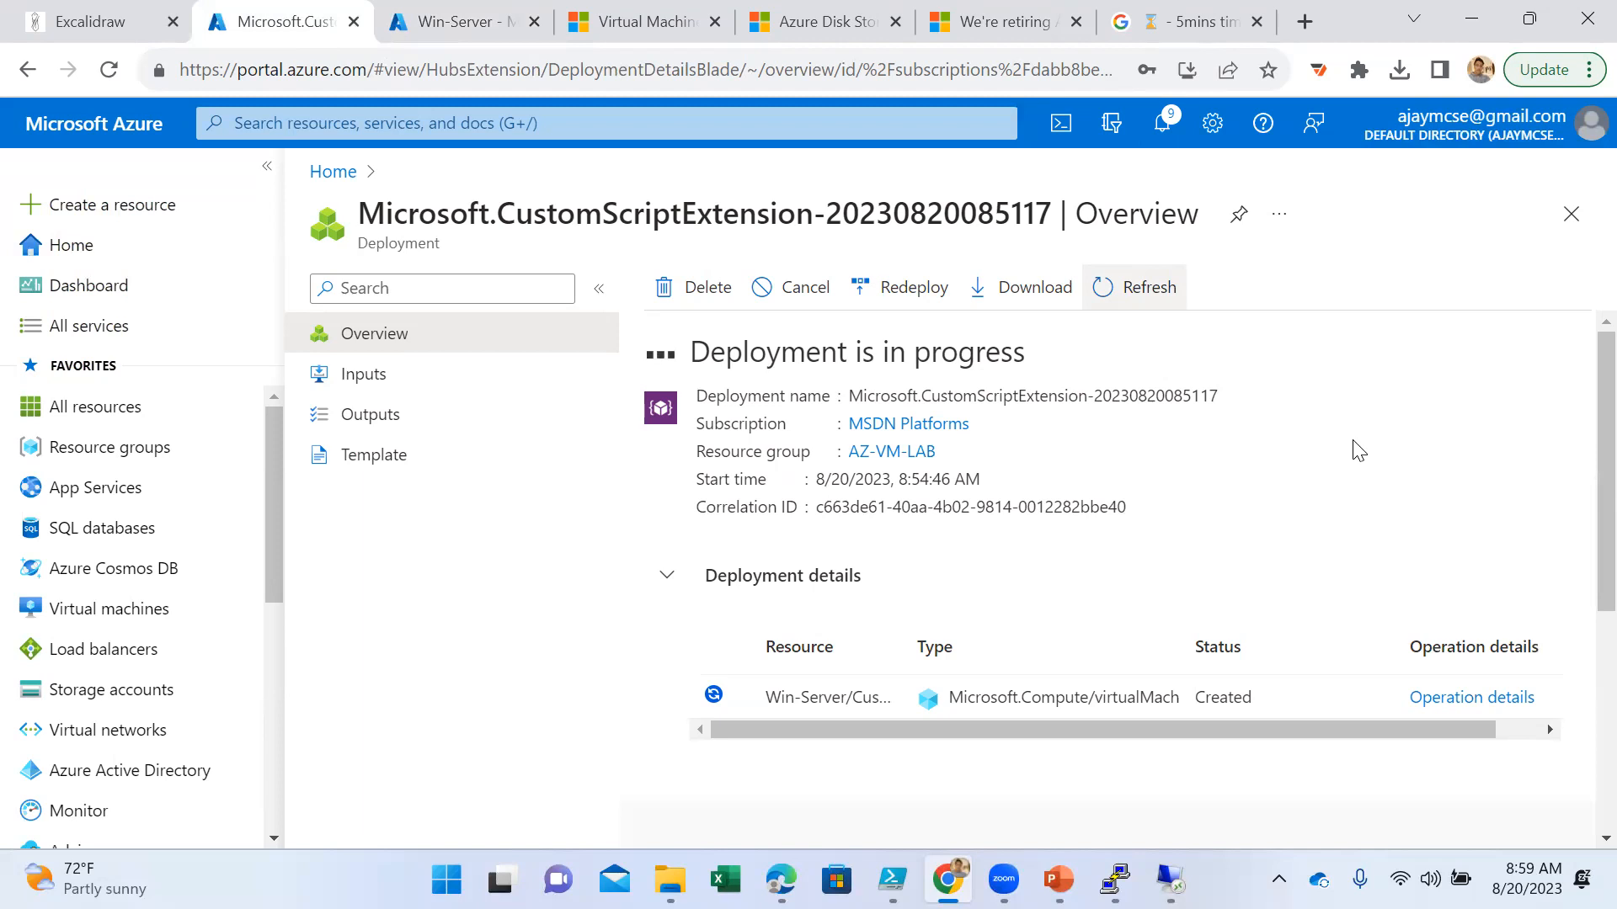
pyautogui.click(474, 21)
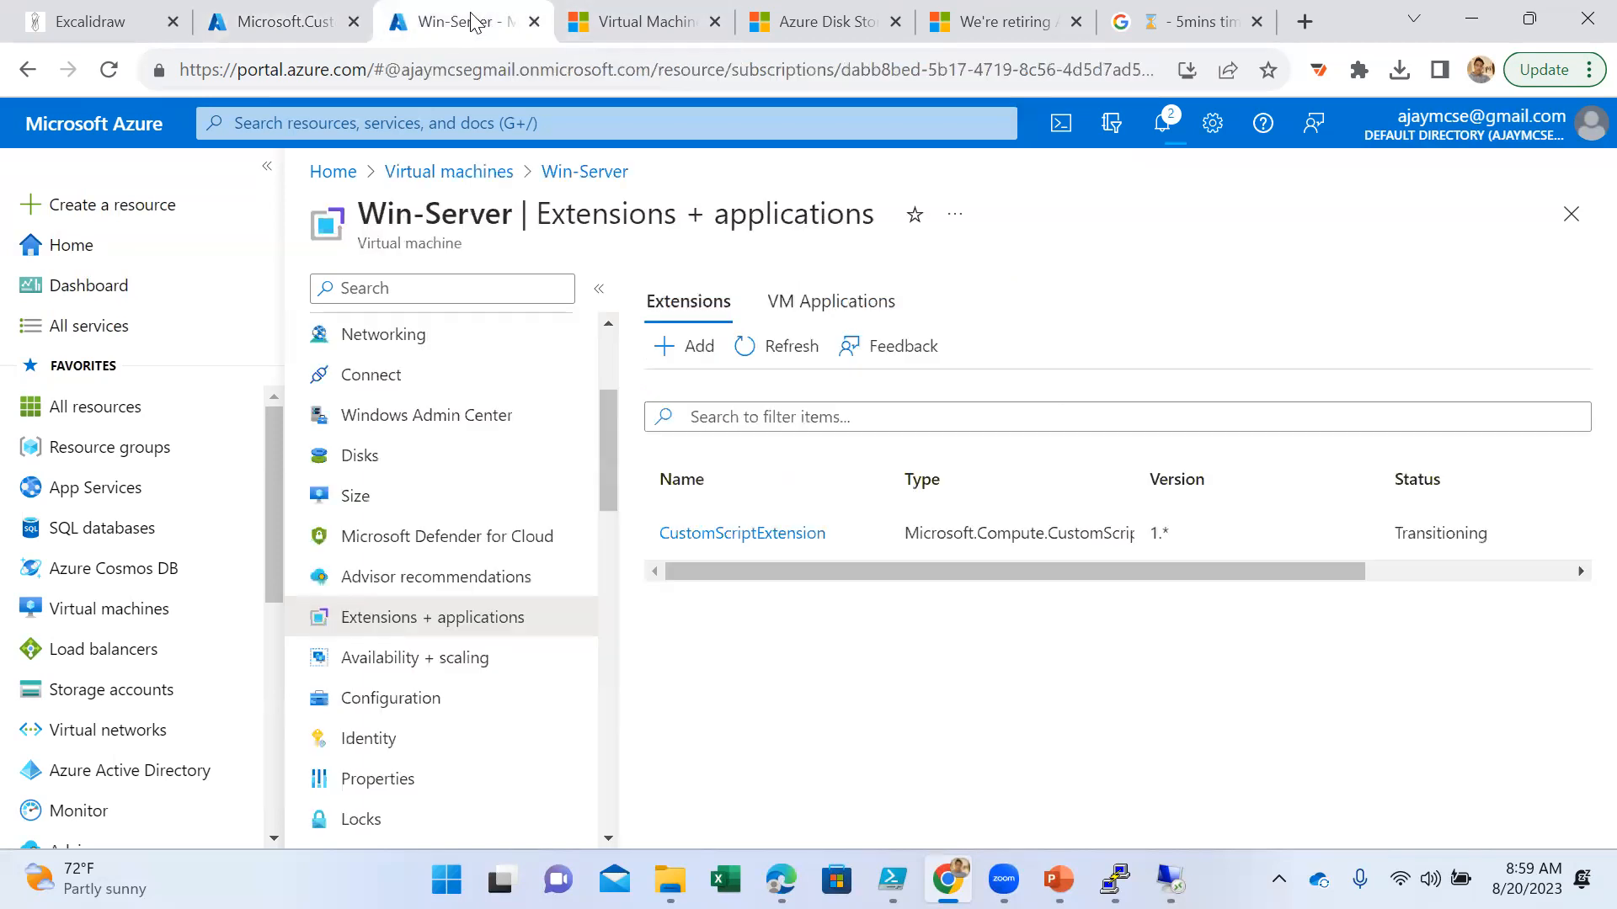
pyautogui.scroll(-4, 523, 695)
pyautogui.scroll(-3, 525, 697)
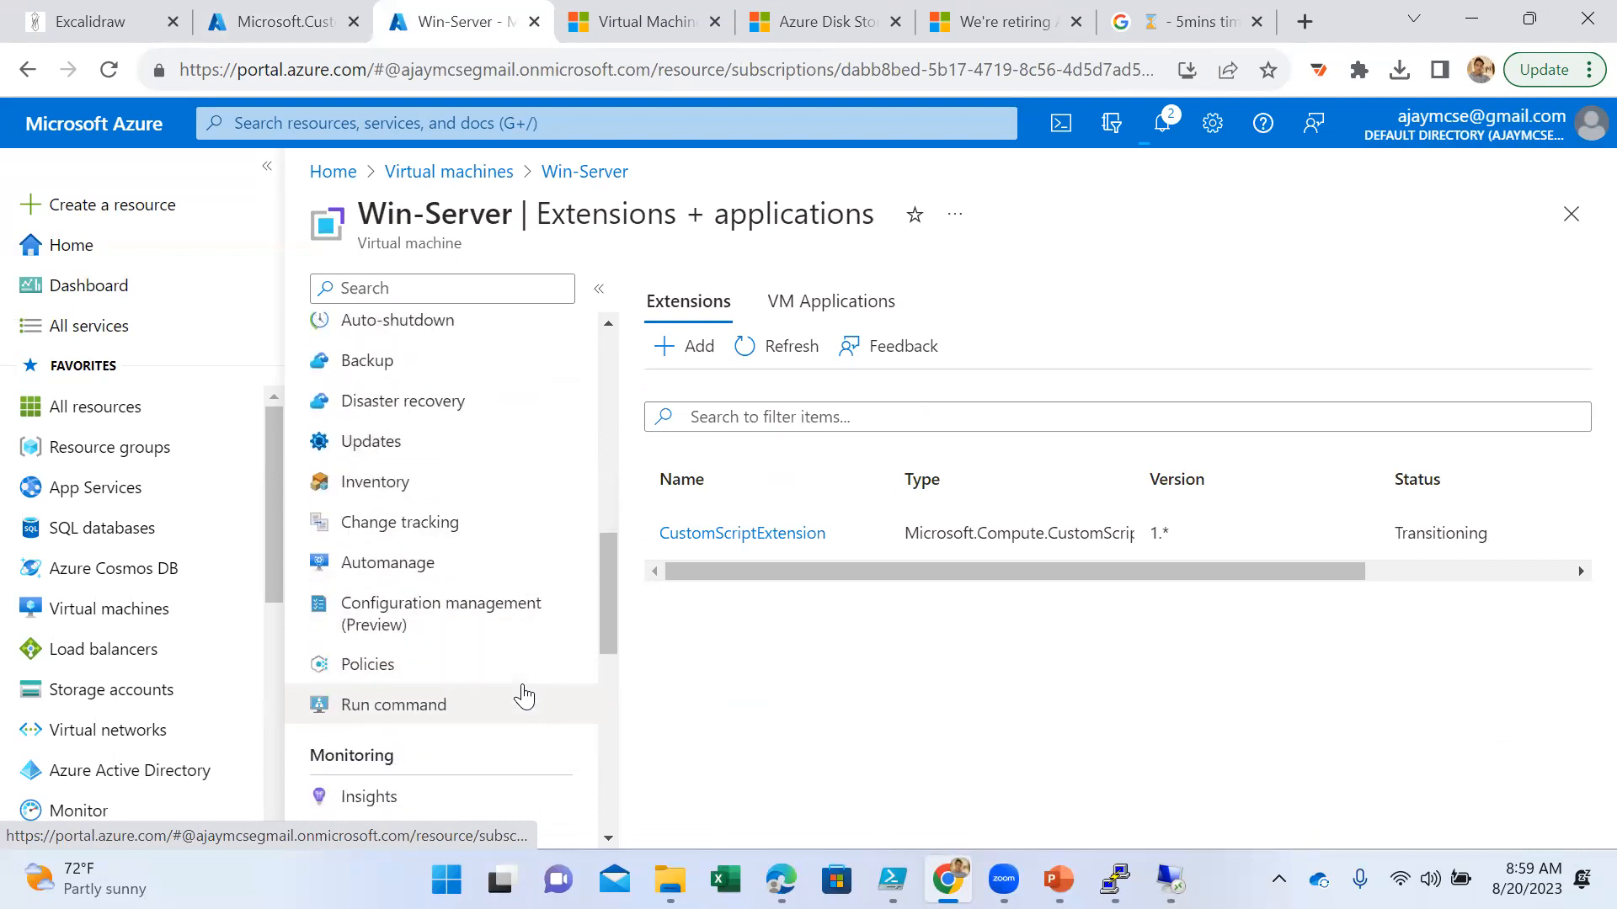
pyautogui.scroll(6, 410, 717)
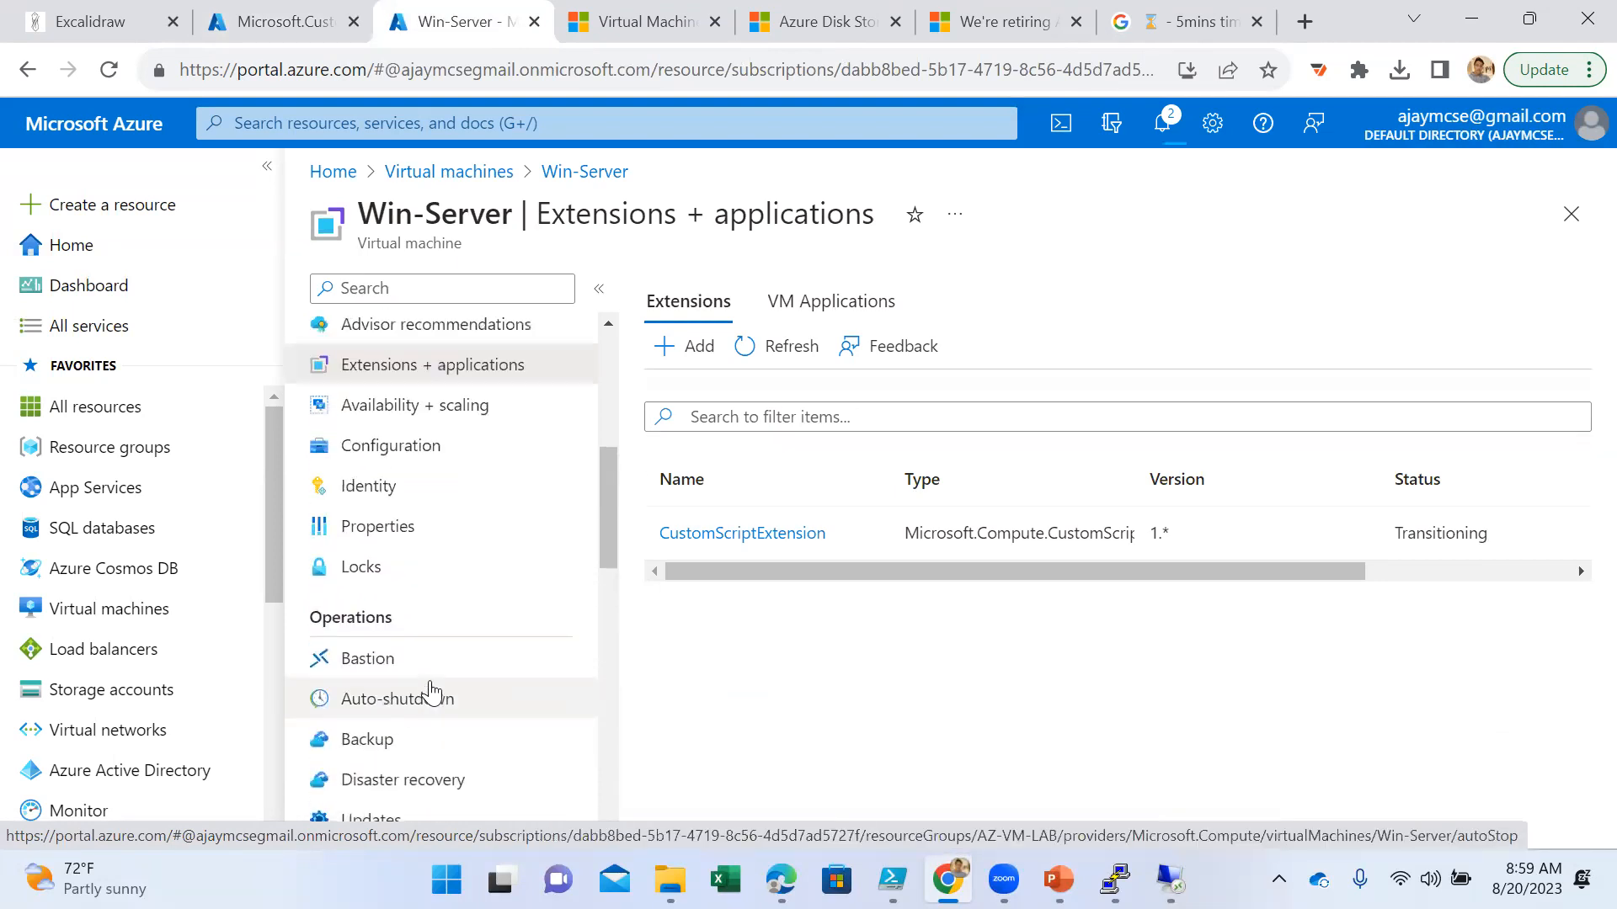
pyautogui.scroll(5, 457, 641)
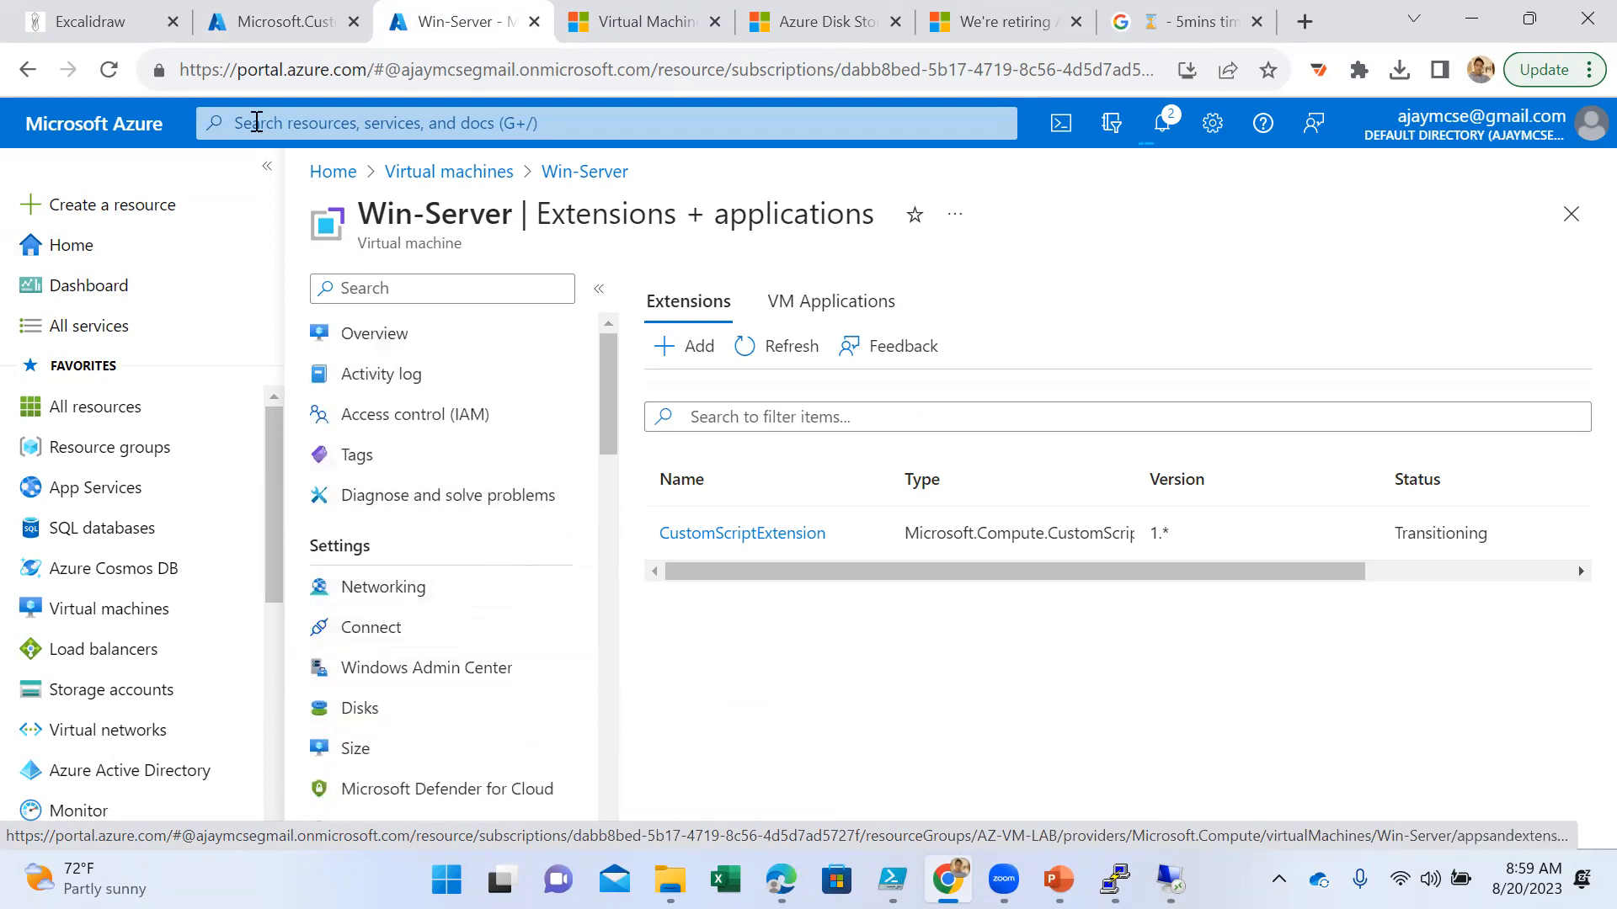
pyautogui.click(288, 23)
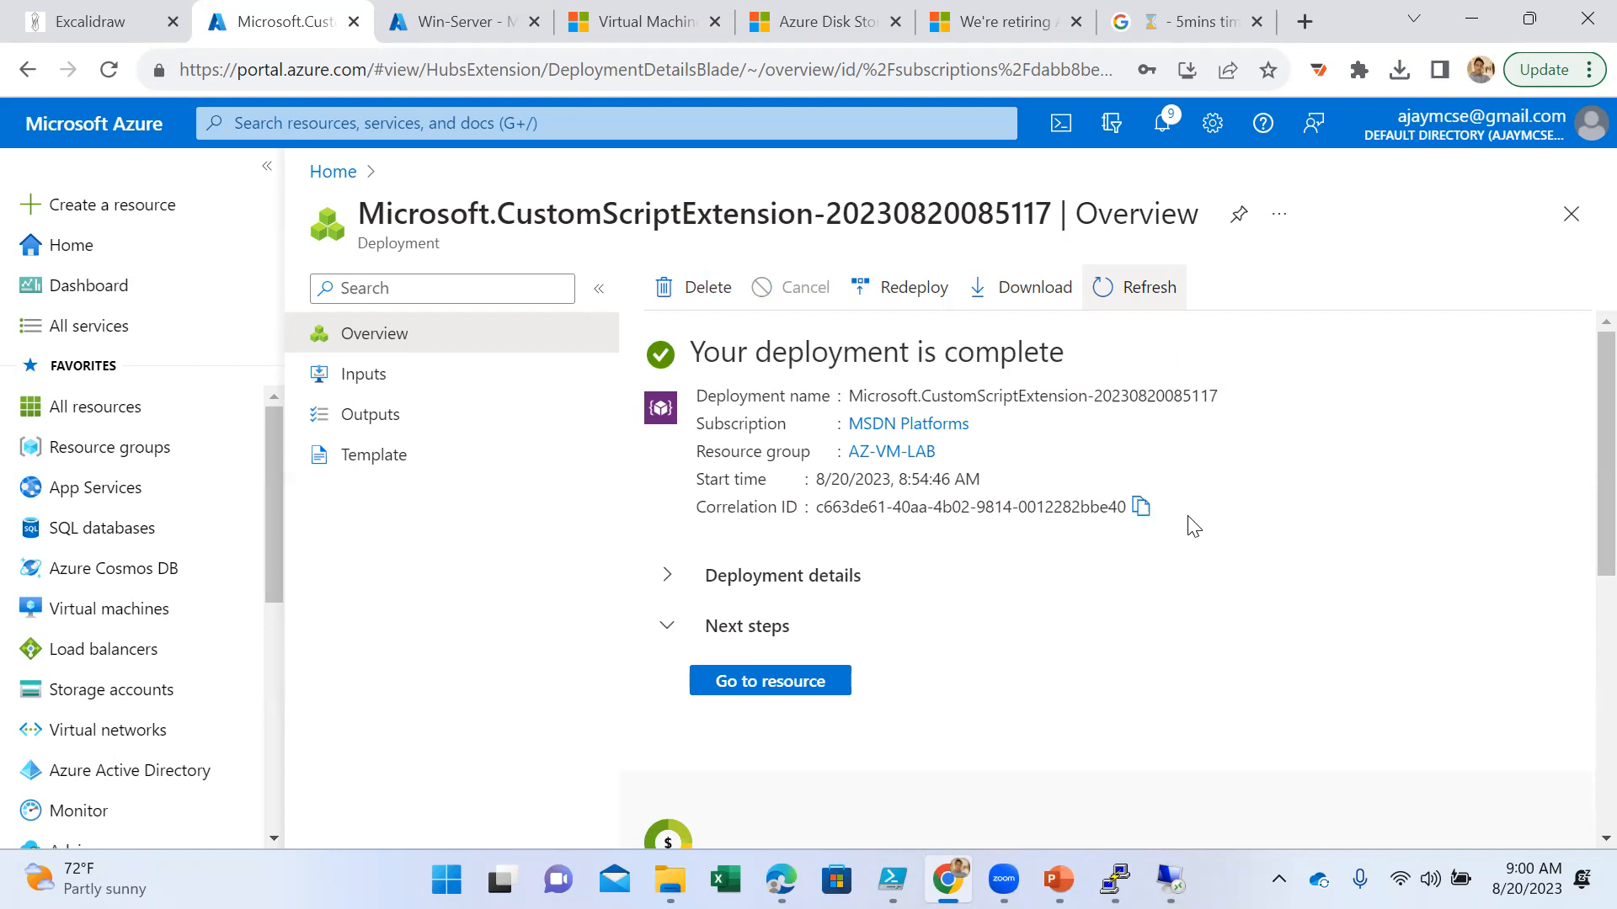
# - Switch to the Win-Server Remote Desktop session and open the IIS role page in Server Manager
pyautogui.moveTo(1170, 880)
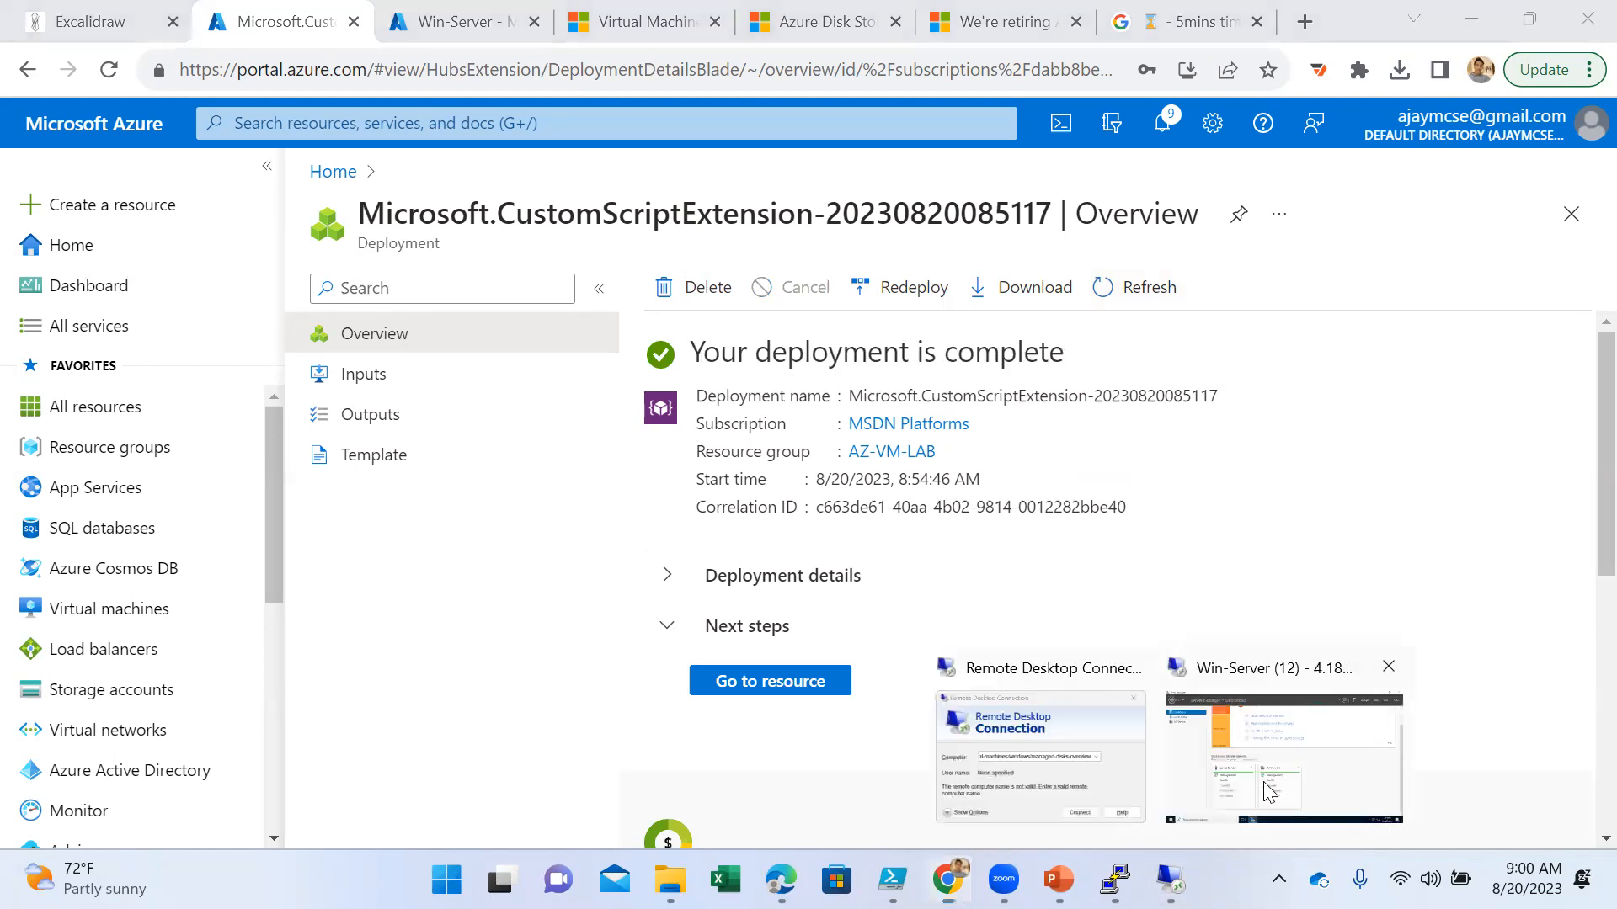
pyautogui.click(1284, 757)
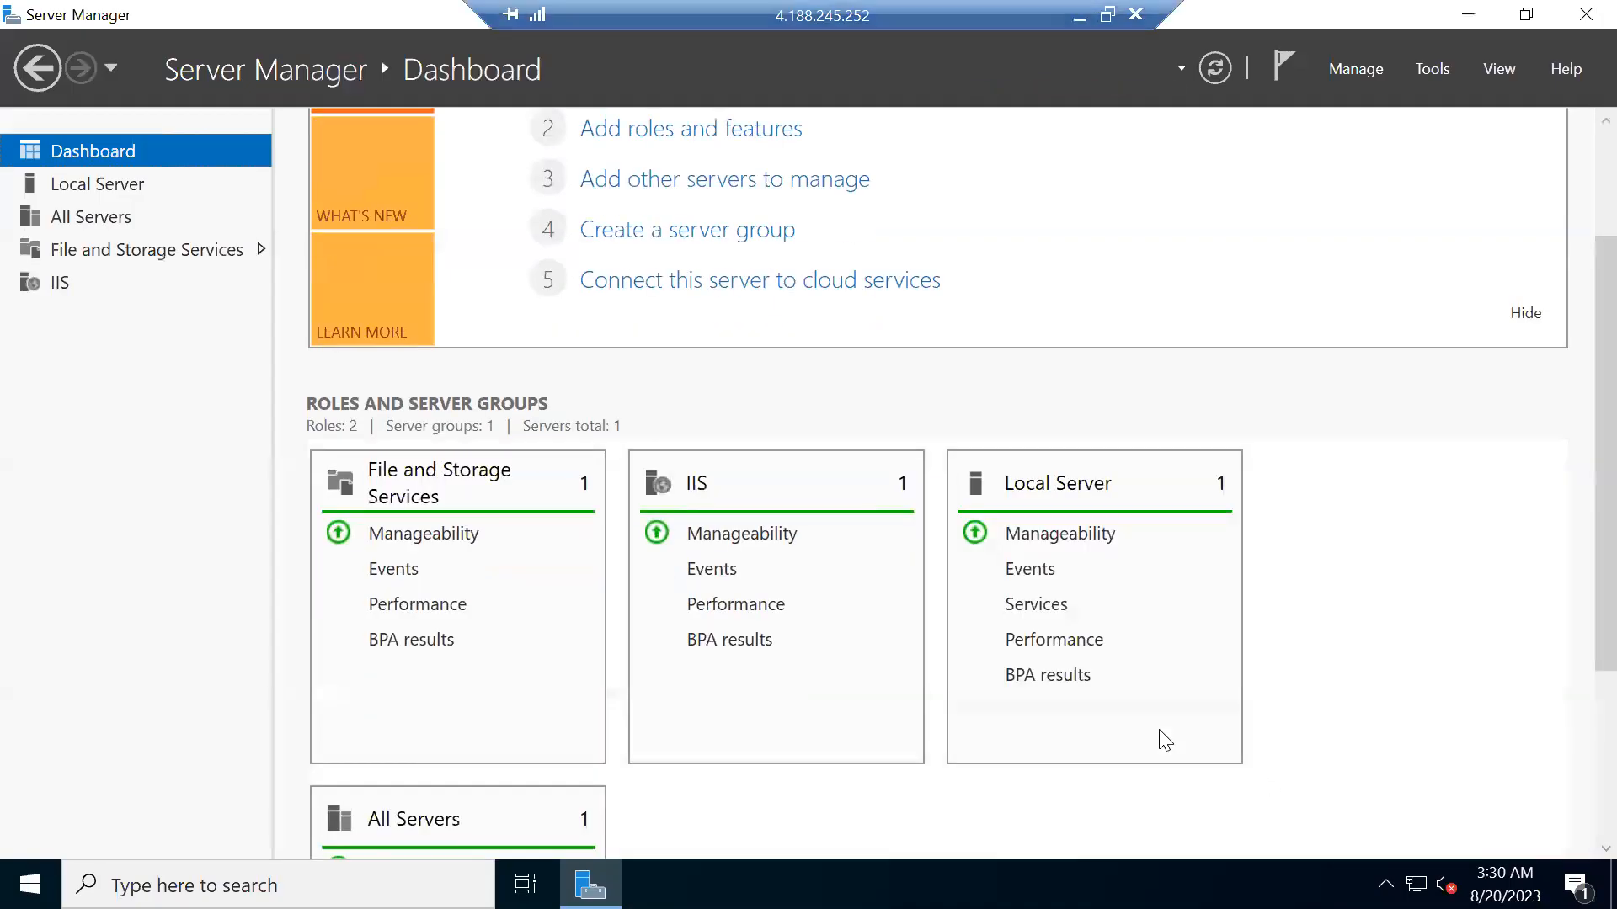
pyautogui.click(60, 284)
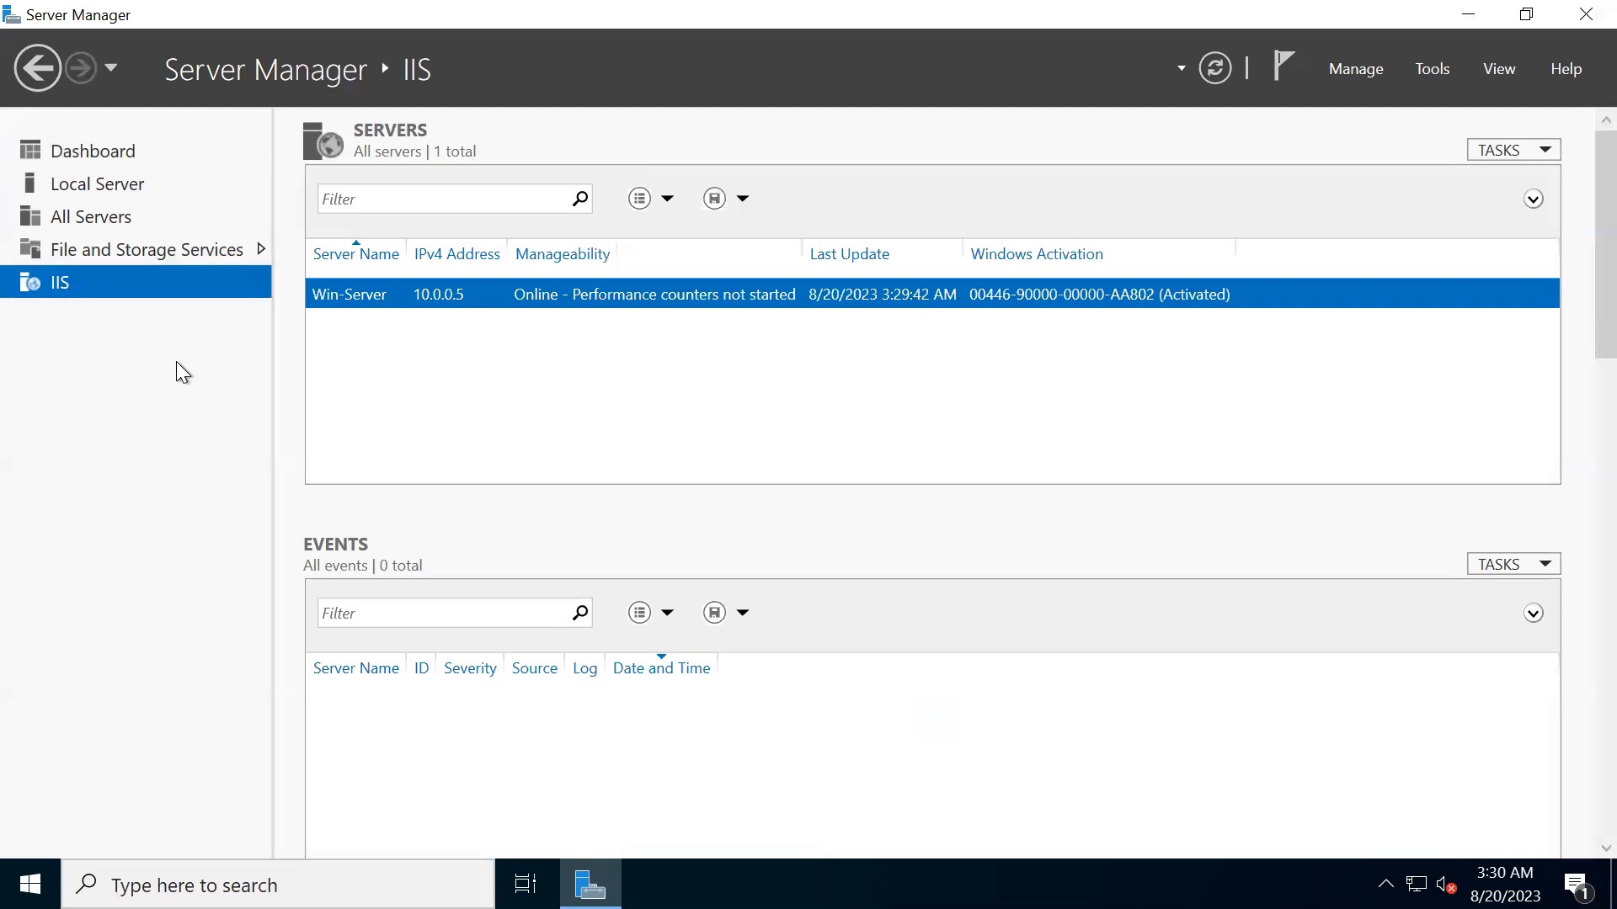
# - Launch Microsoft Edge on Win-Server, complete its first-run setup without signing in, and close the extra loading page
pyautogui.click(30, 885)
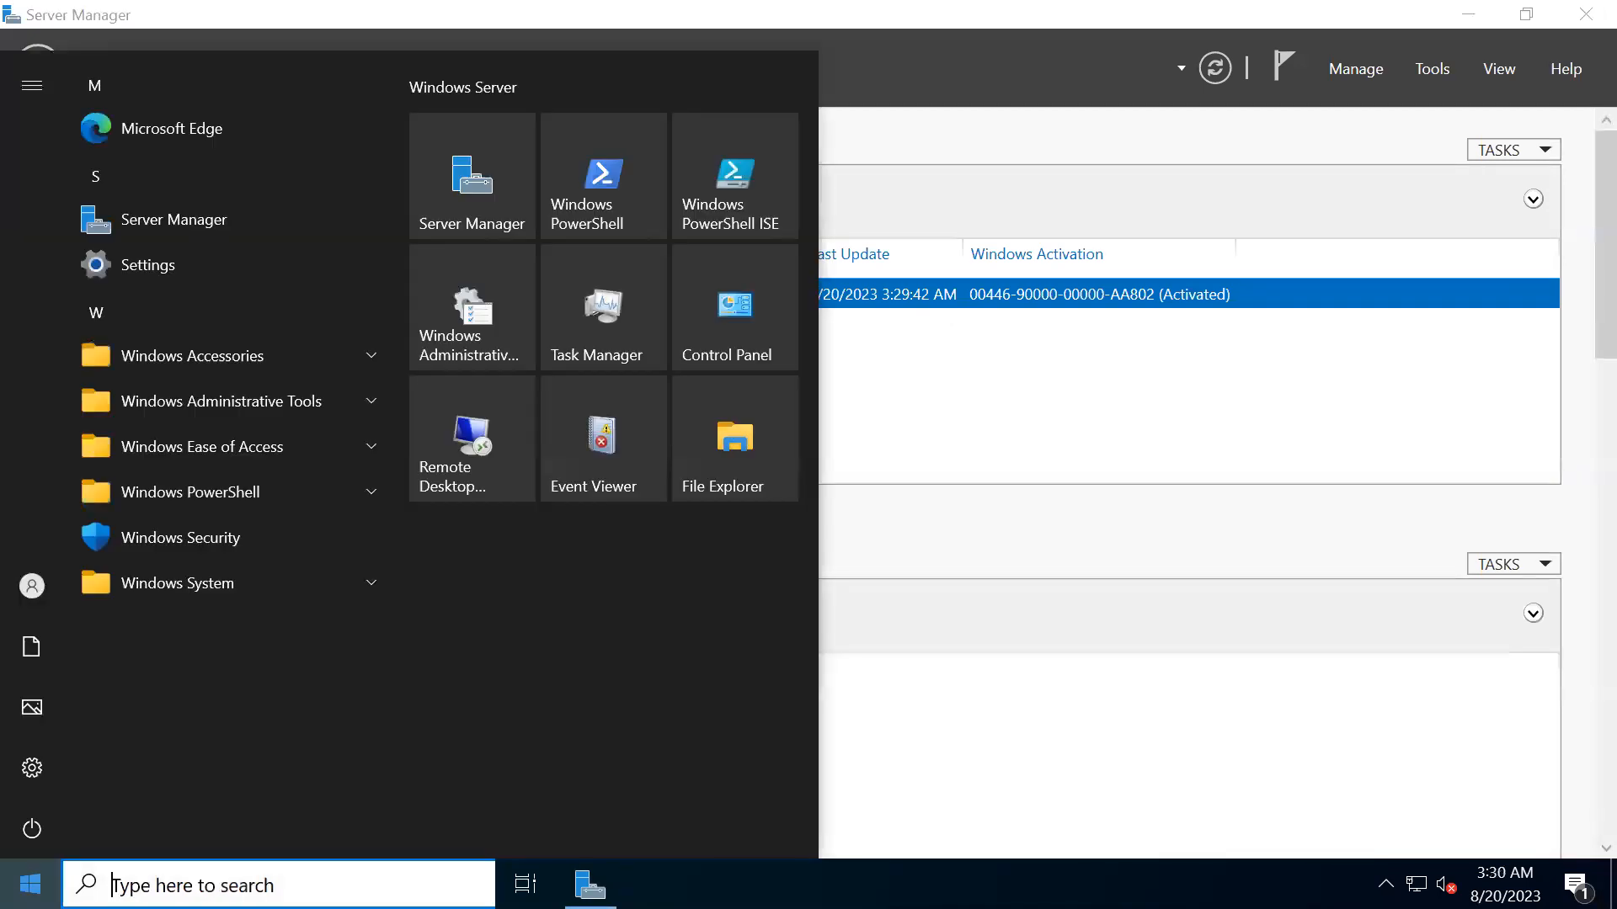
pyautogui.click(211, 130)
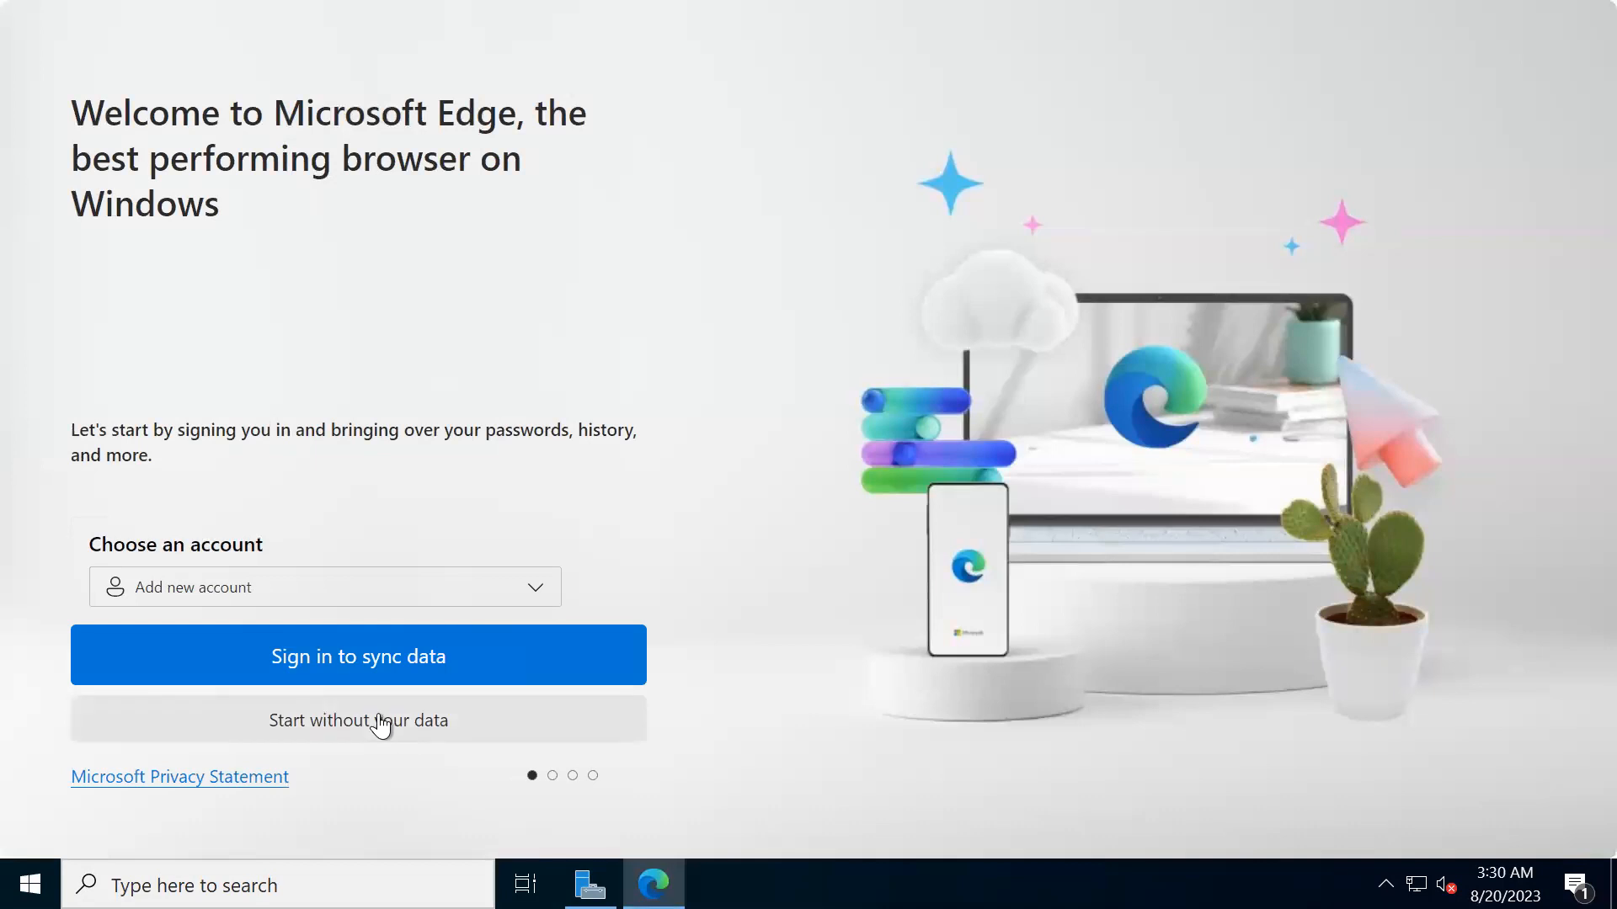
pyautogui.click(381, 722)
pyautogui.click(386, 722)
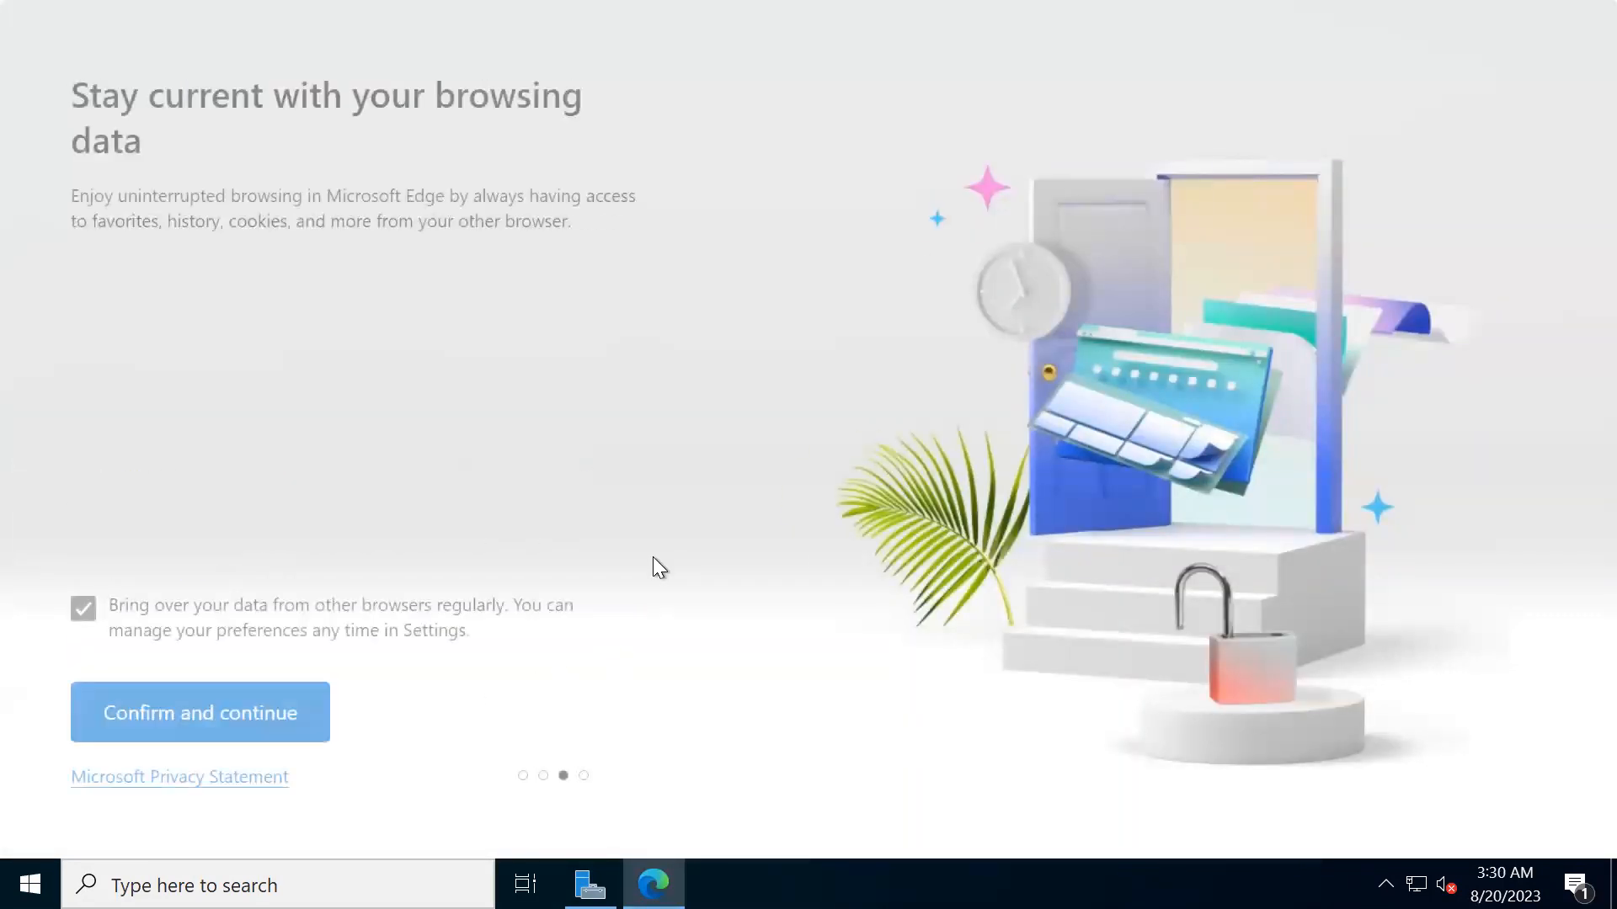
pyautogui.click(205, 722)
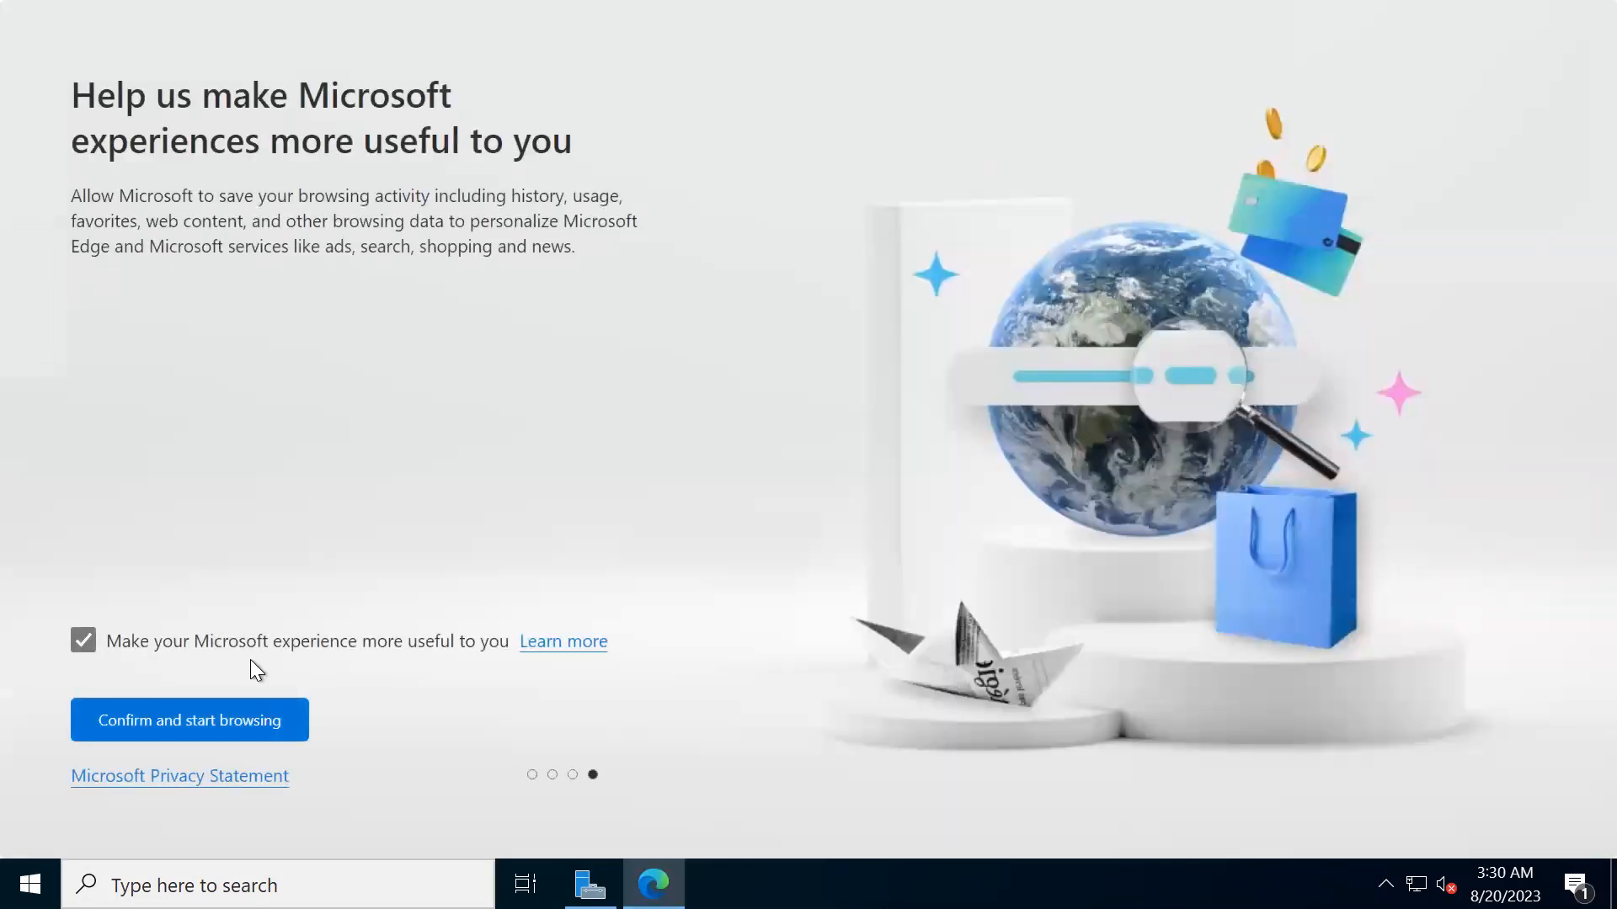
pyautogui.click(163, 729)
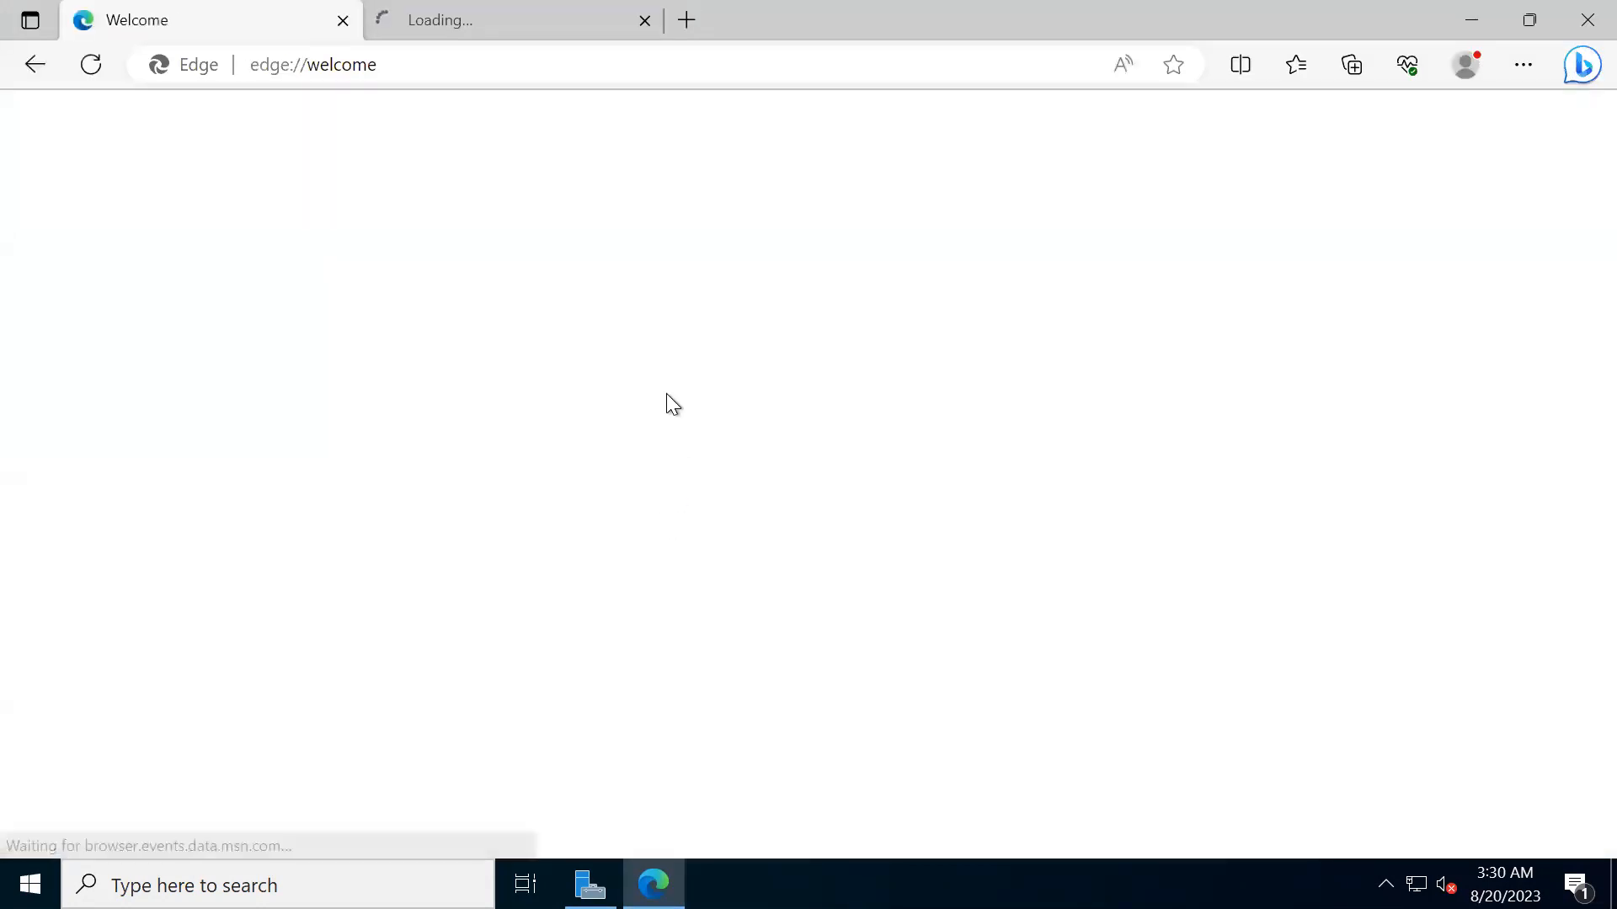
pyautogui.click(598, 21)
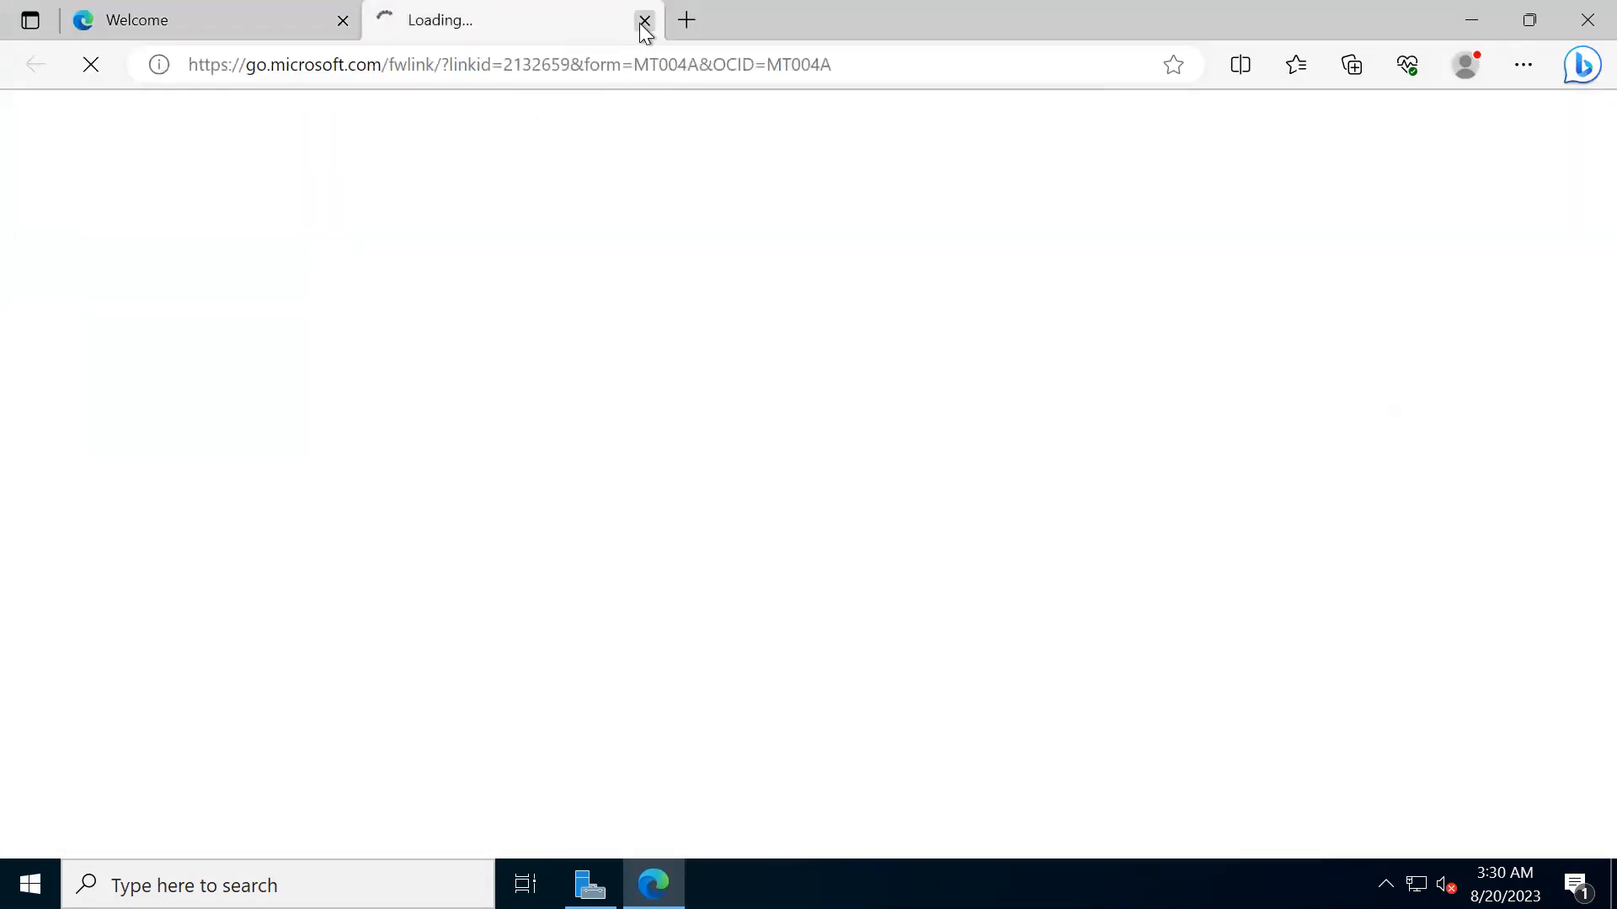
pyautogui.click(645, 20)
# - Browse to localhost in Edge on Win-Server to test the IIS default website
pyautogui.click(389, 13)
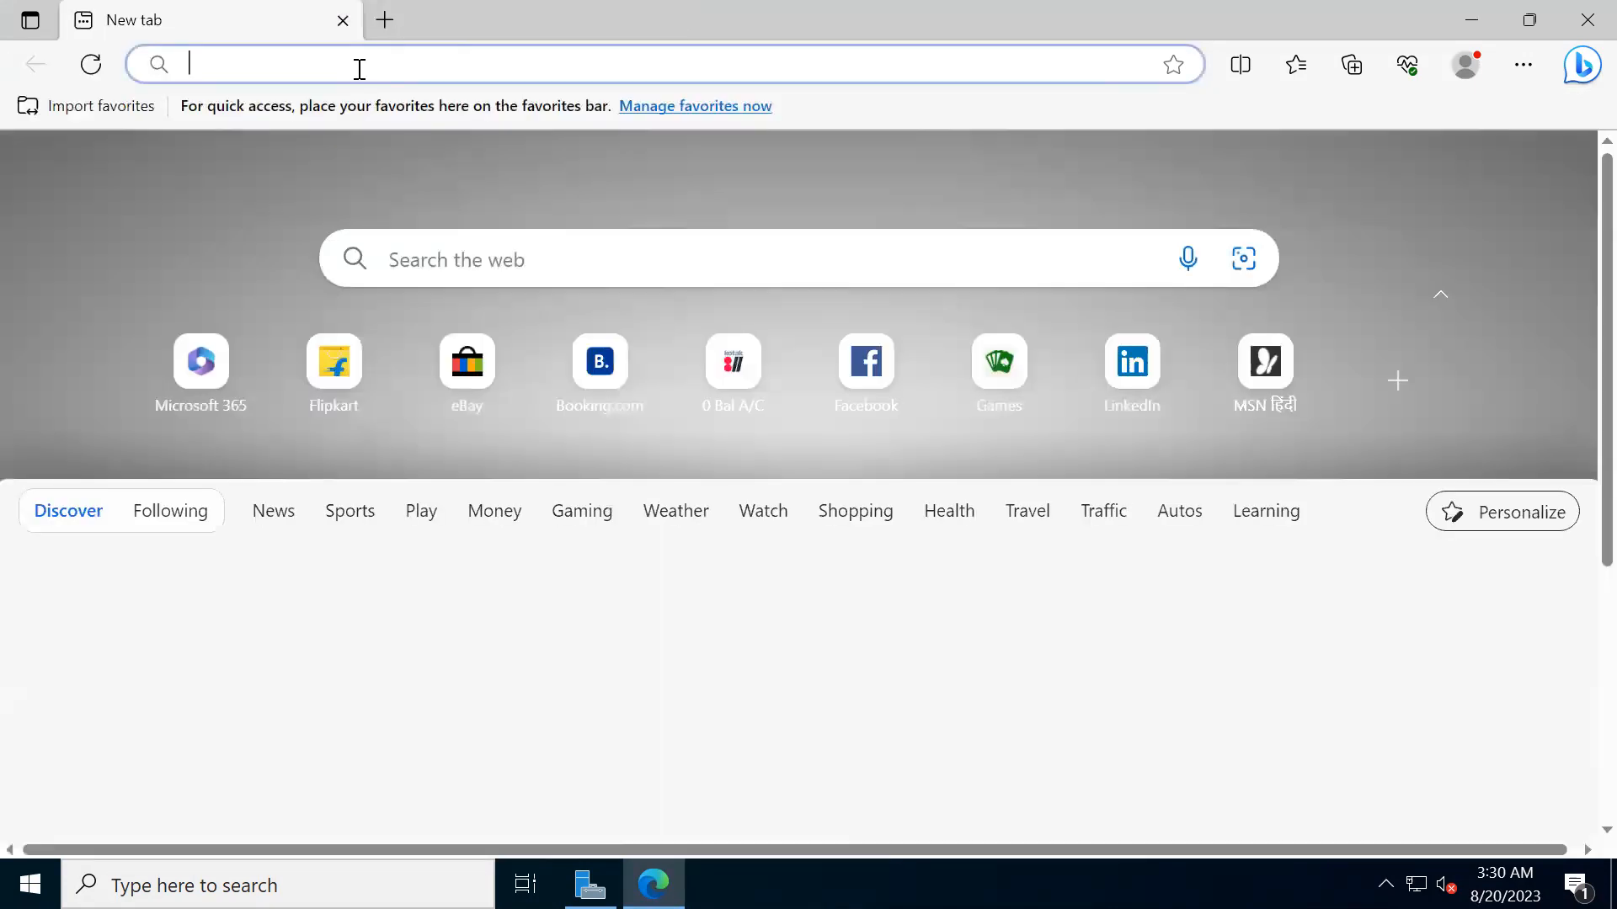
pyautogui.write('localhost')
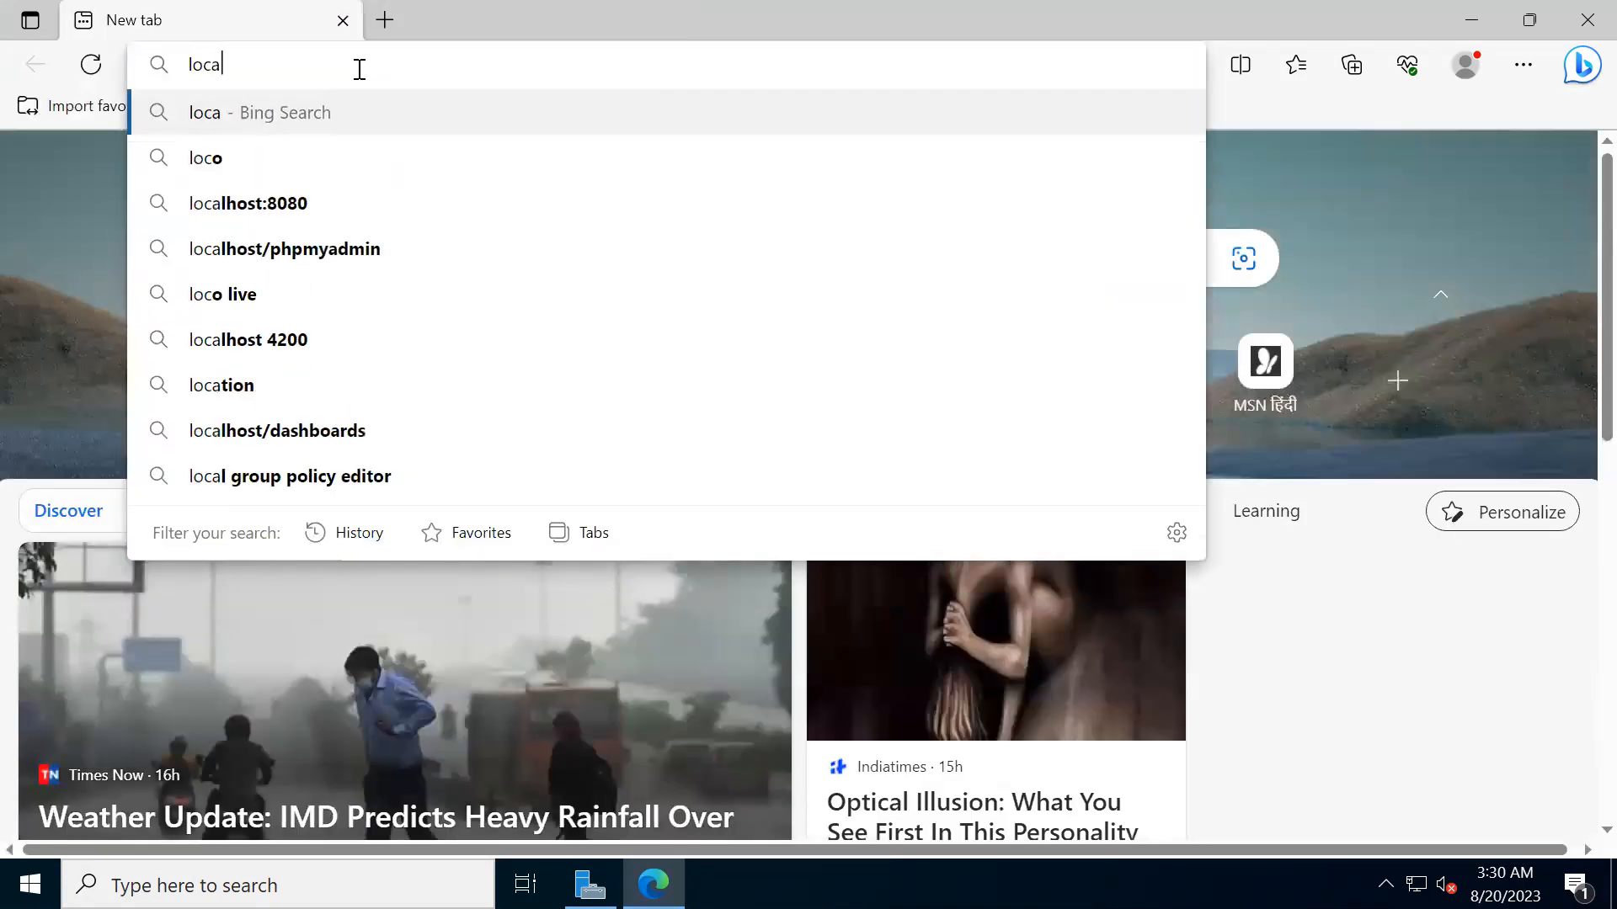
pyautogui.press('Delete')
pyautogui.press('Return')
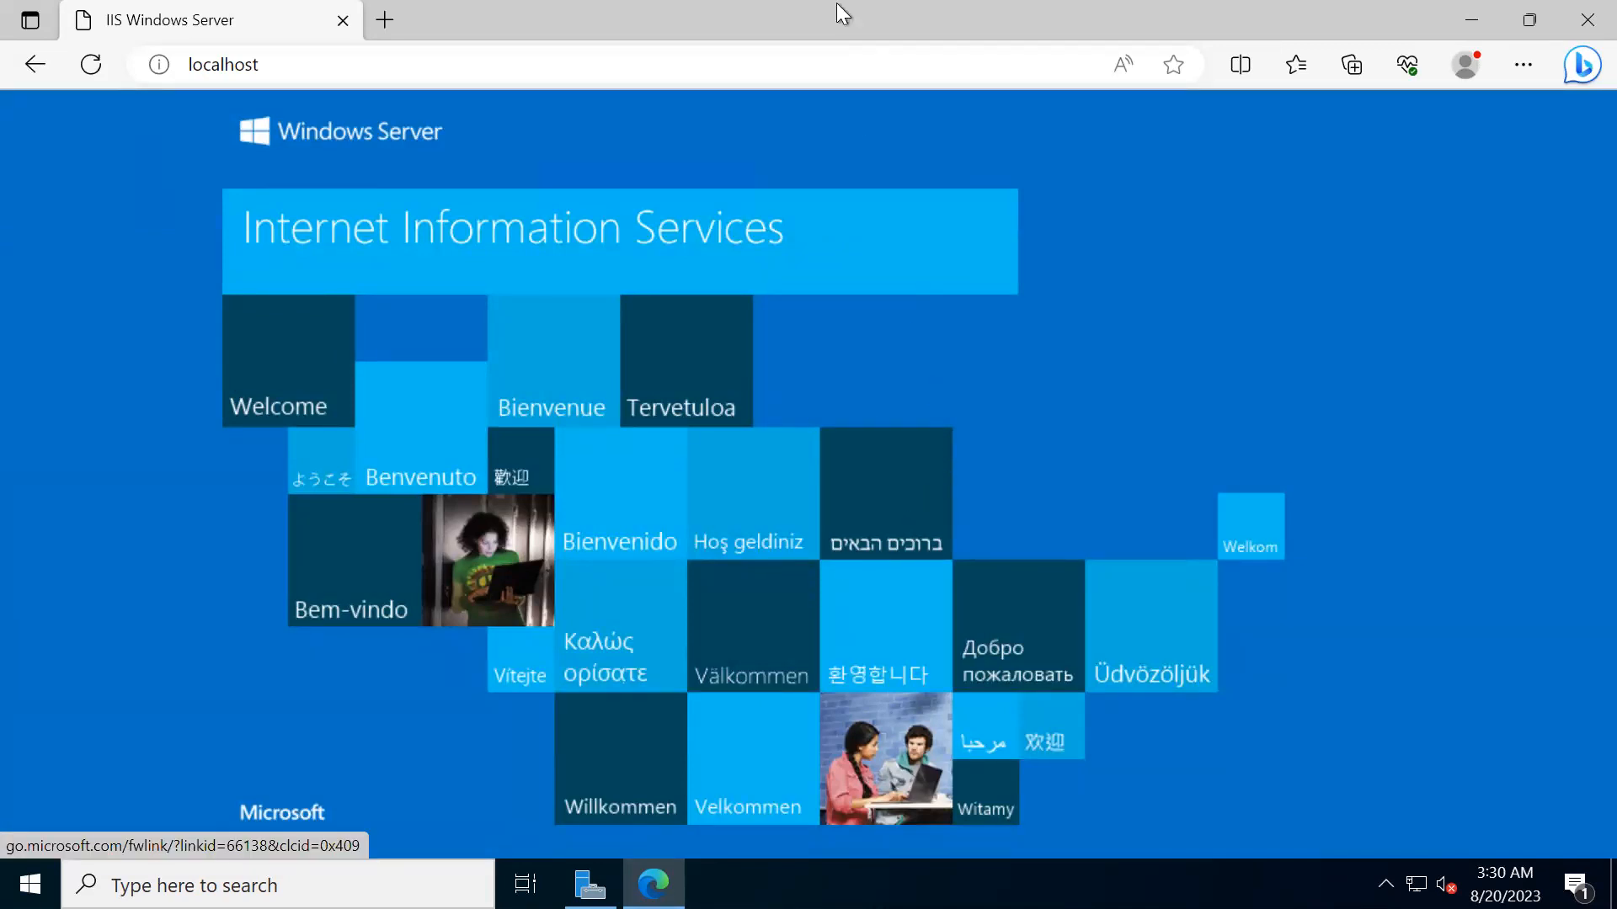
# - Minimize the remote session, reopen it to view the localhost page again, and return to the Azure portal
pyautogui.moveTo(802, 11)
pyautogui.click(1078, 15)
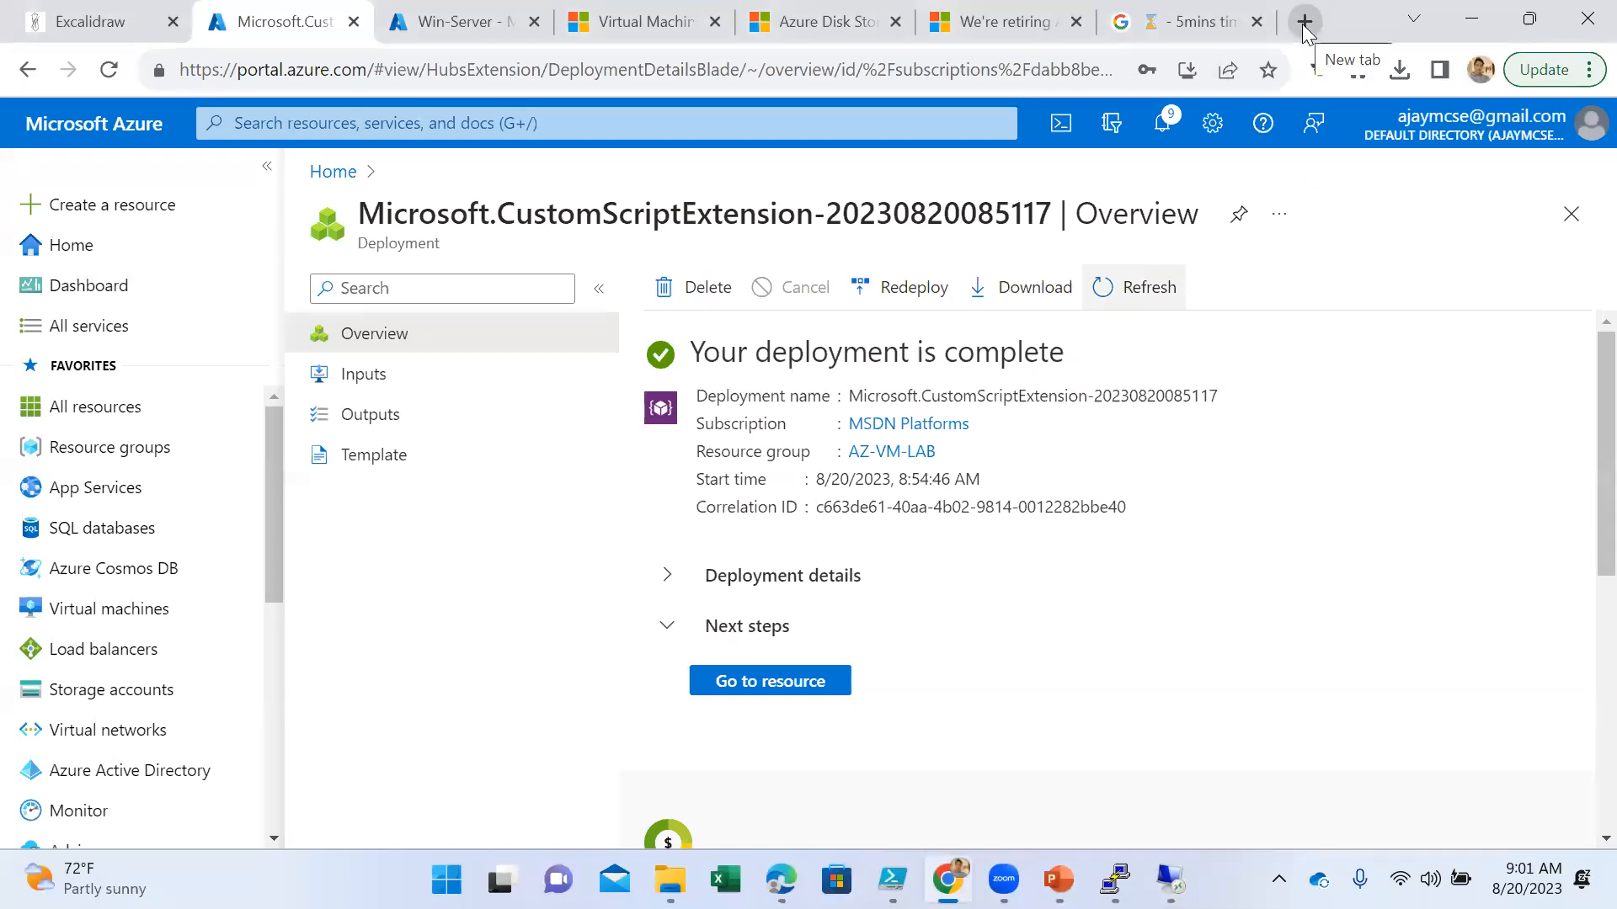
pyautogui.click(1171, 880)
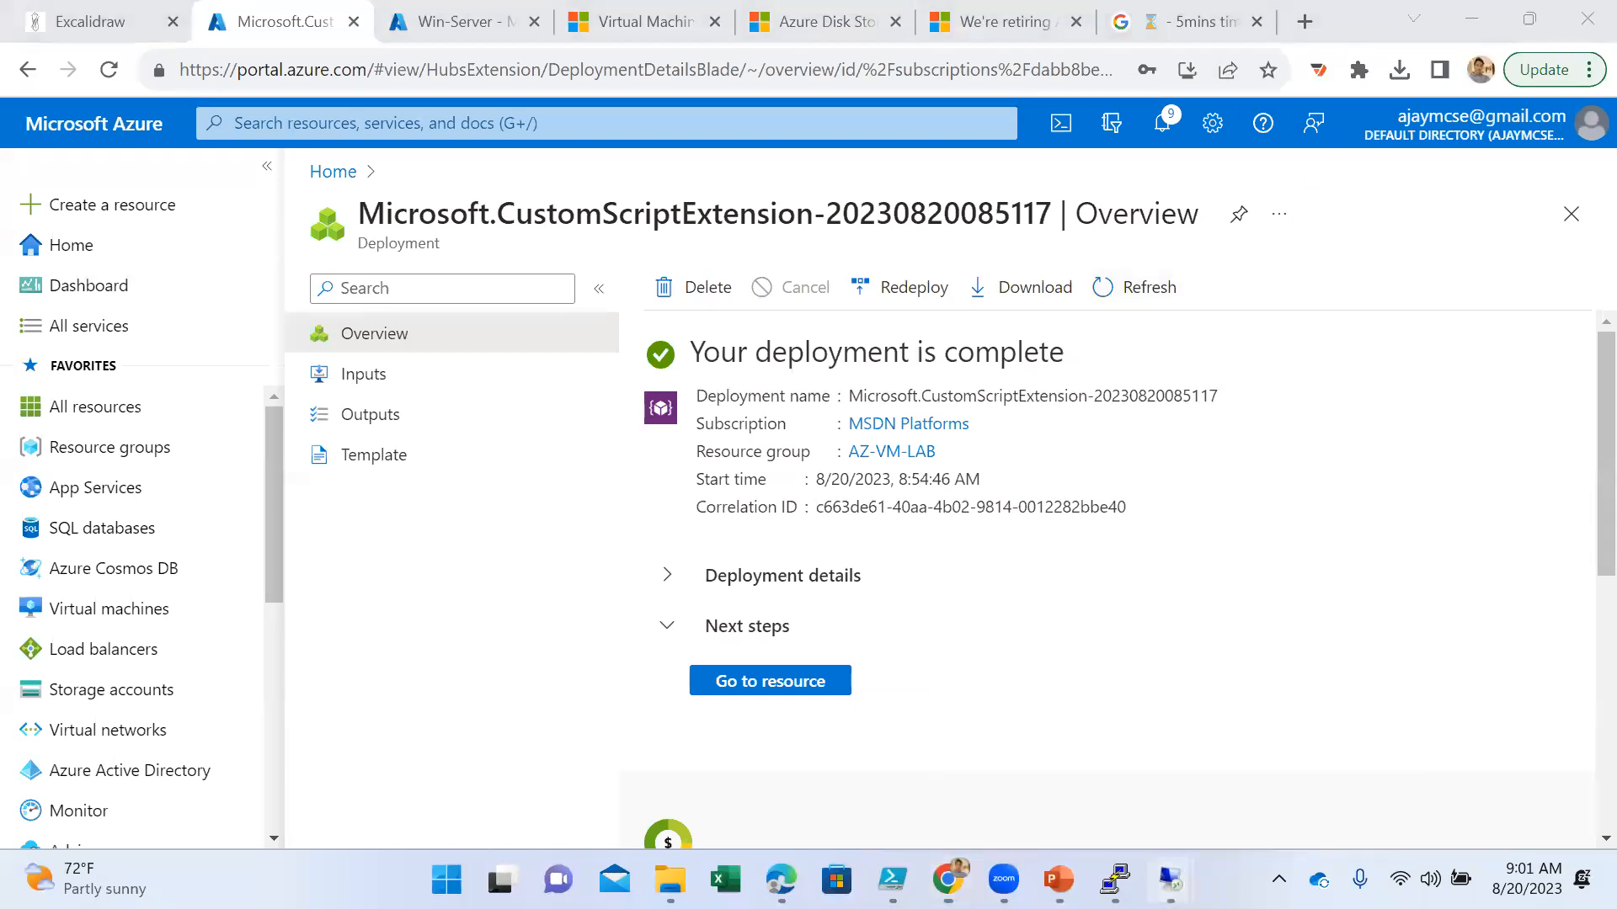
pyautogui.click(1212, 743)
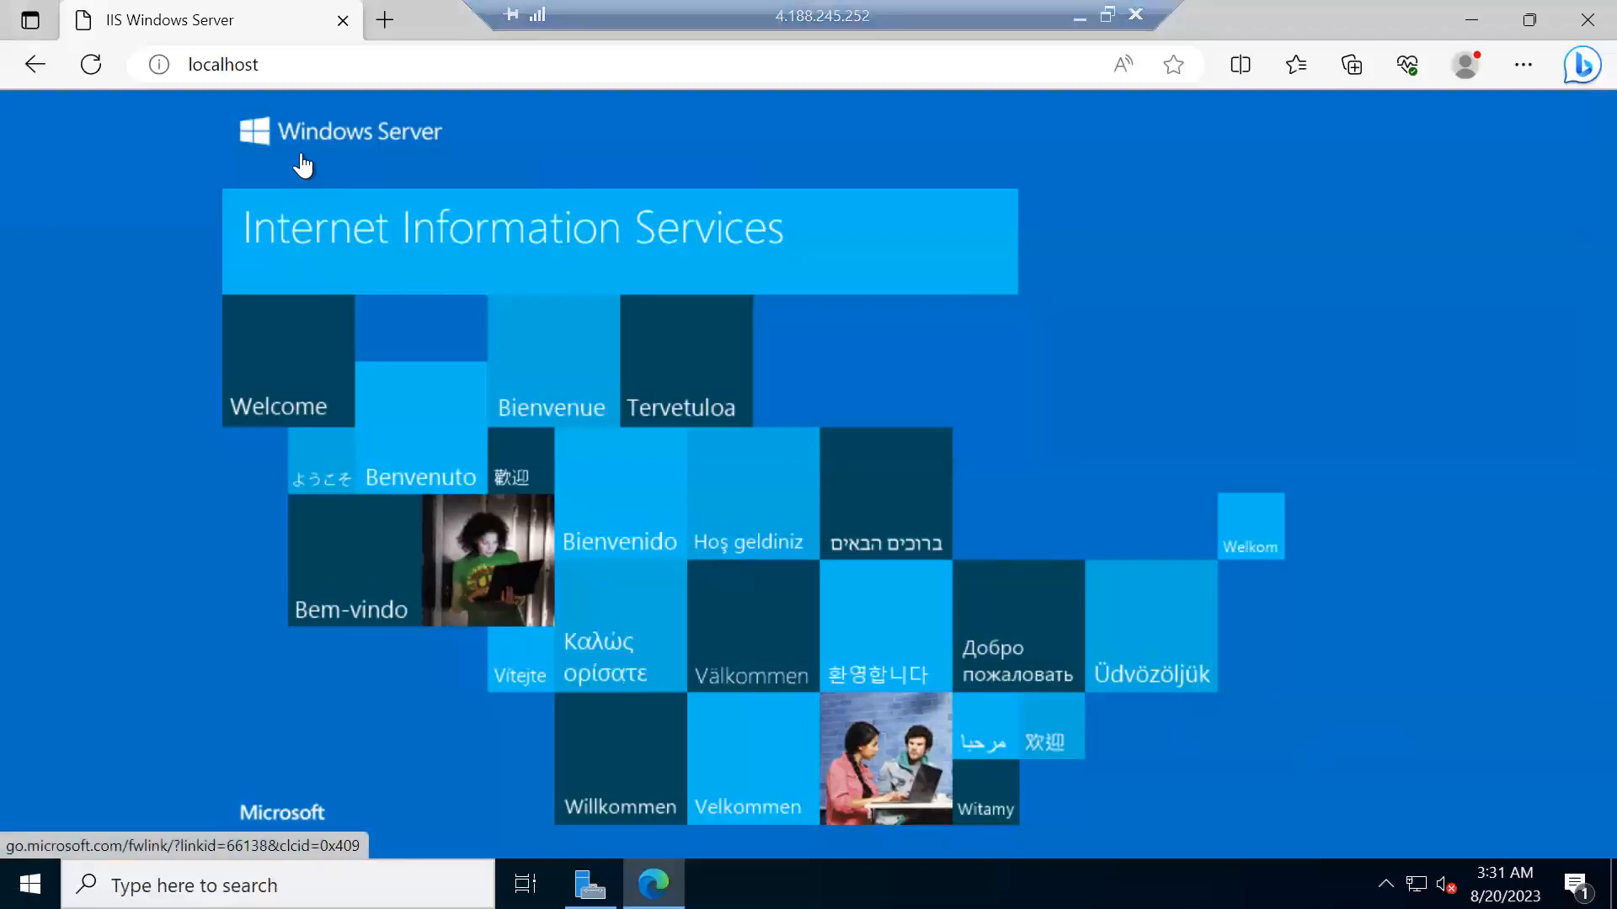
pyautogui.moveTo(767, 15)
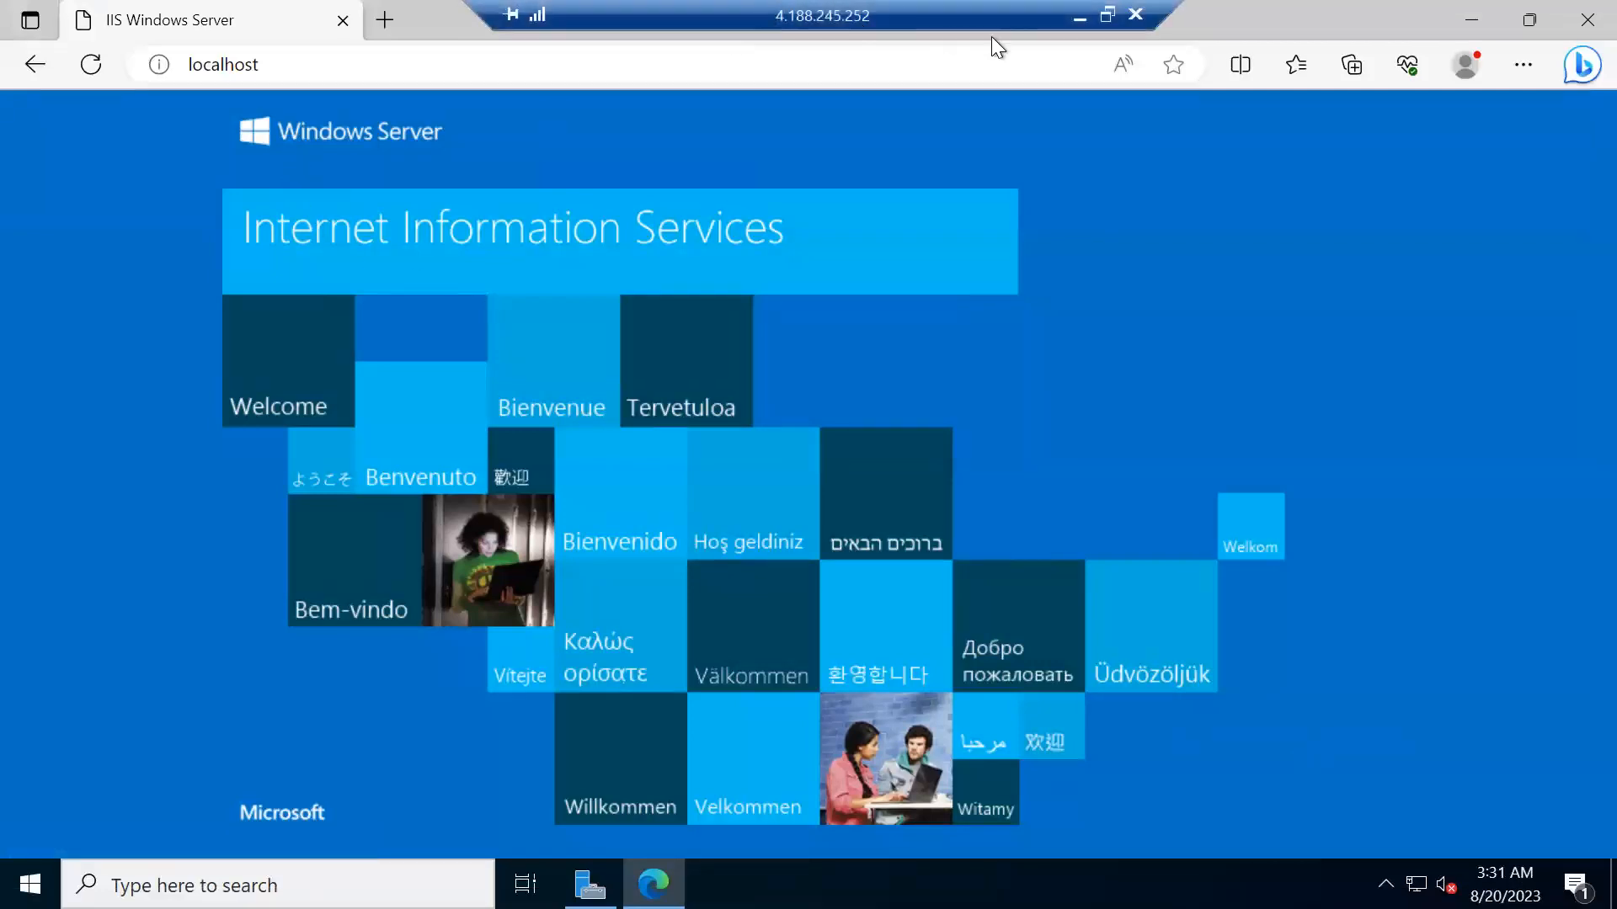
pyautogui.click(1078, 14)
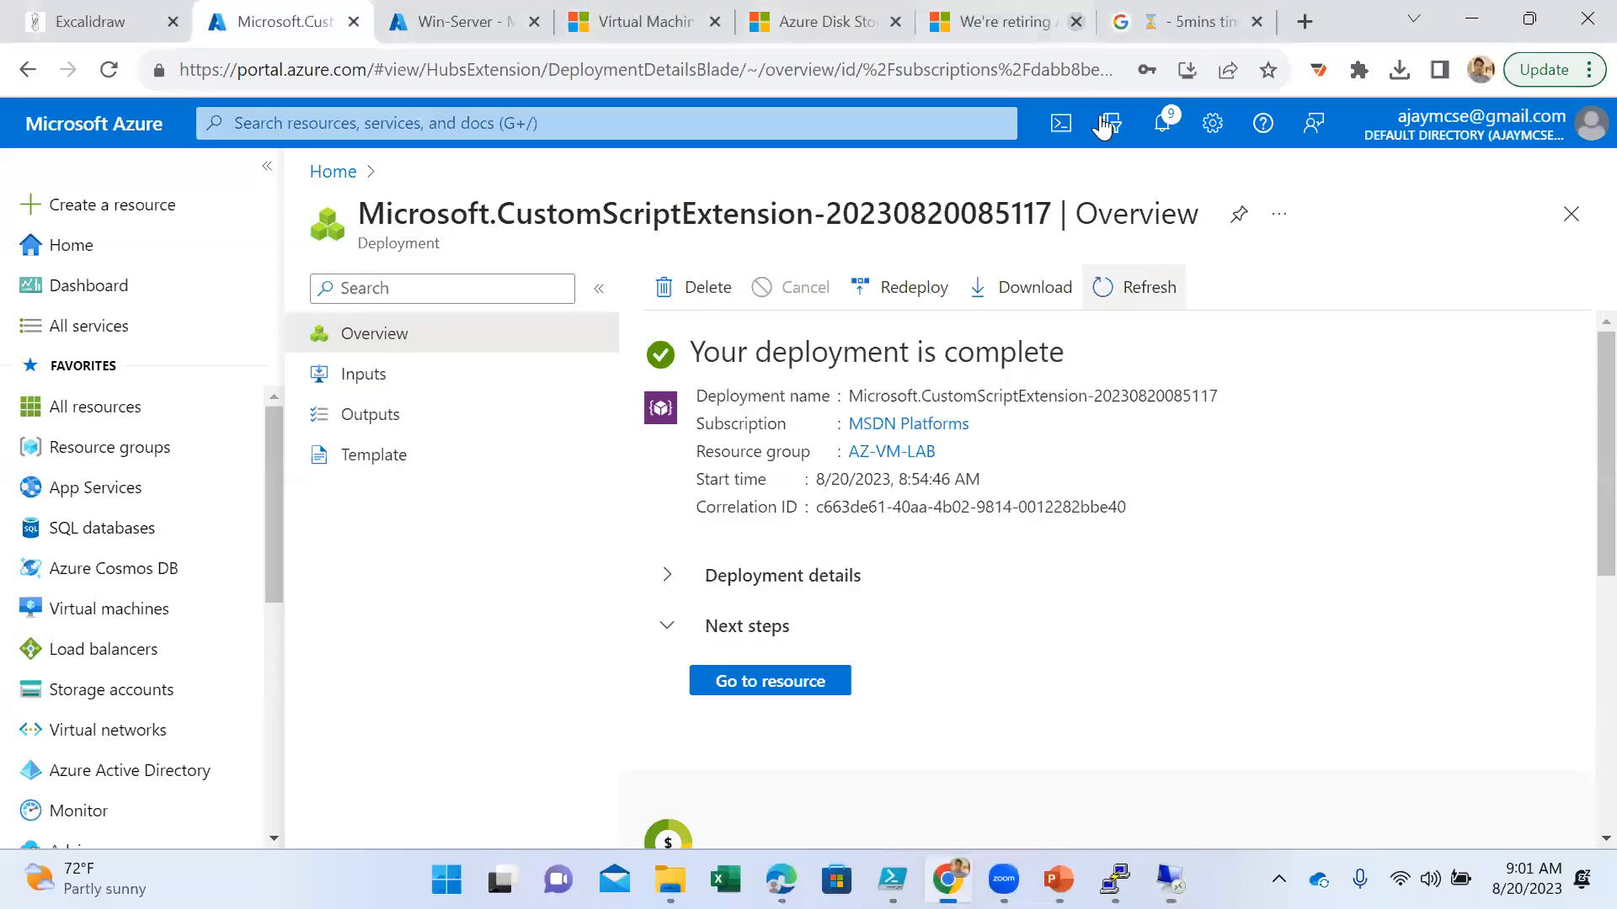
# - Open a blank browser tab and display Win-Server's Overview page in the Azure portal to check its public IP address
pyautogui.click(1304, 22)
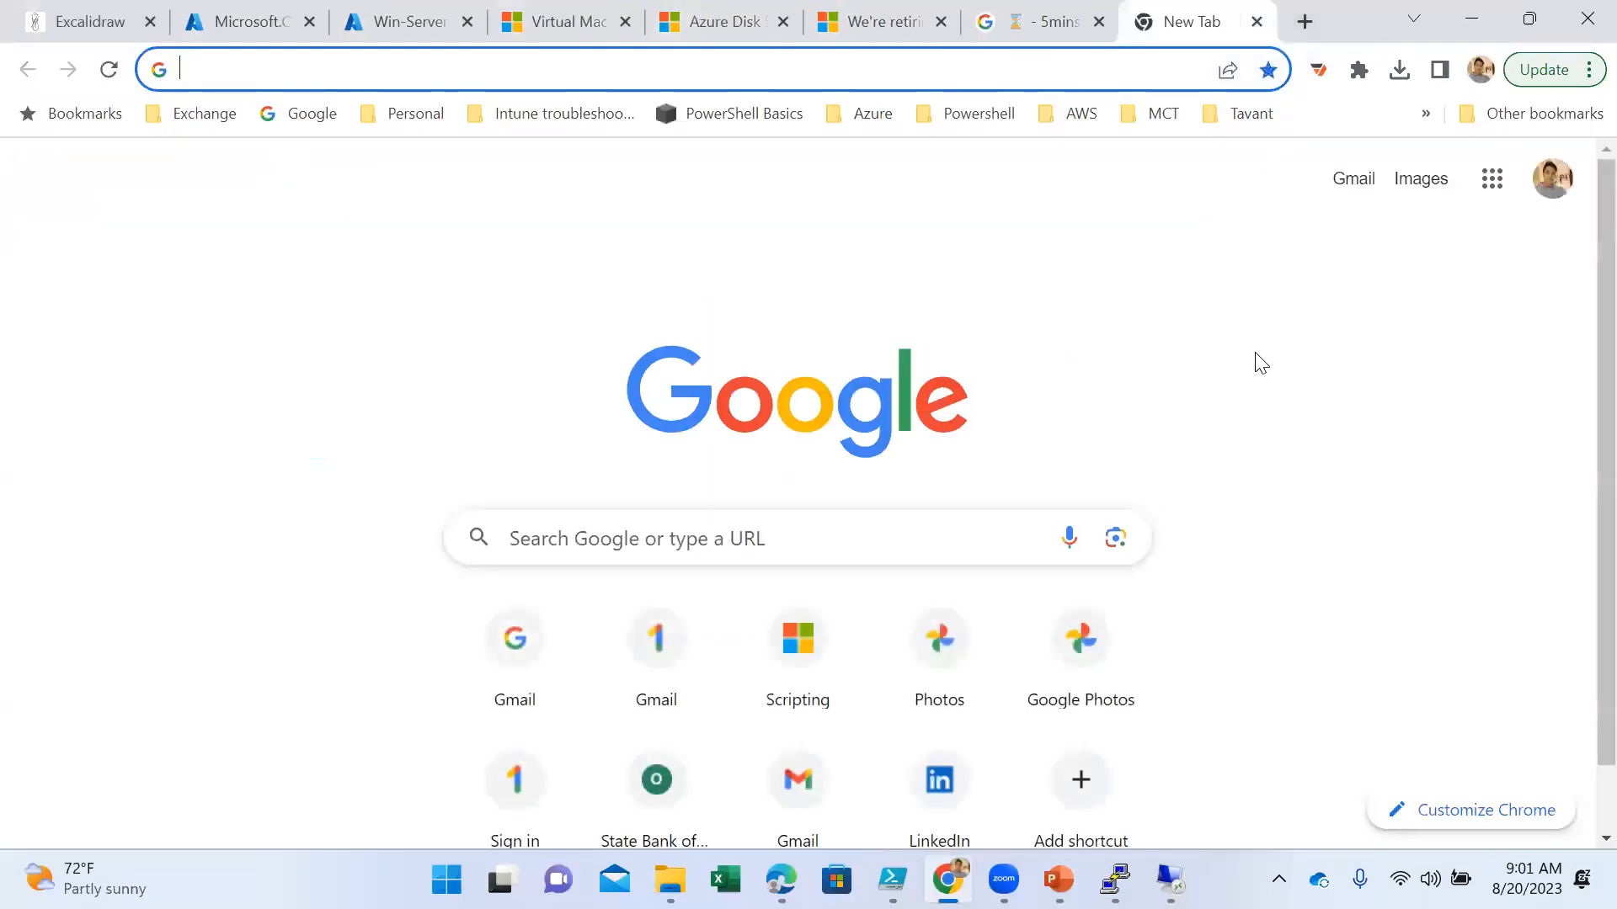
pyautogui.click(413, 23)
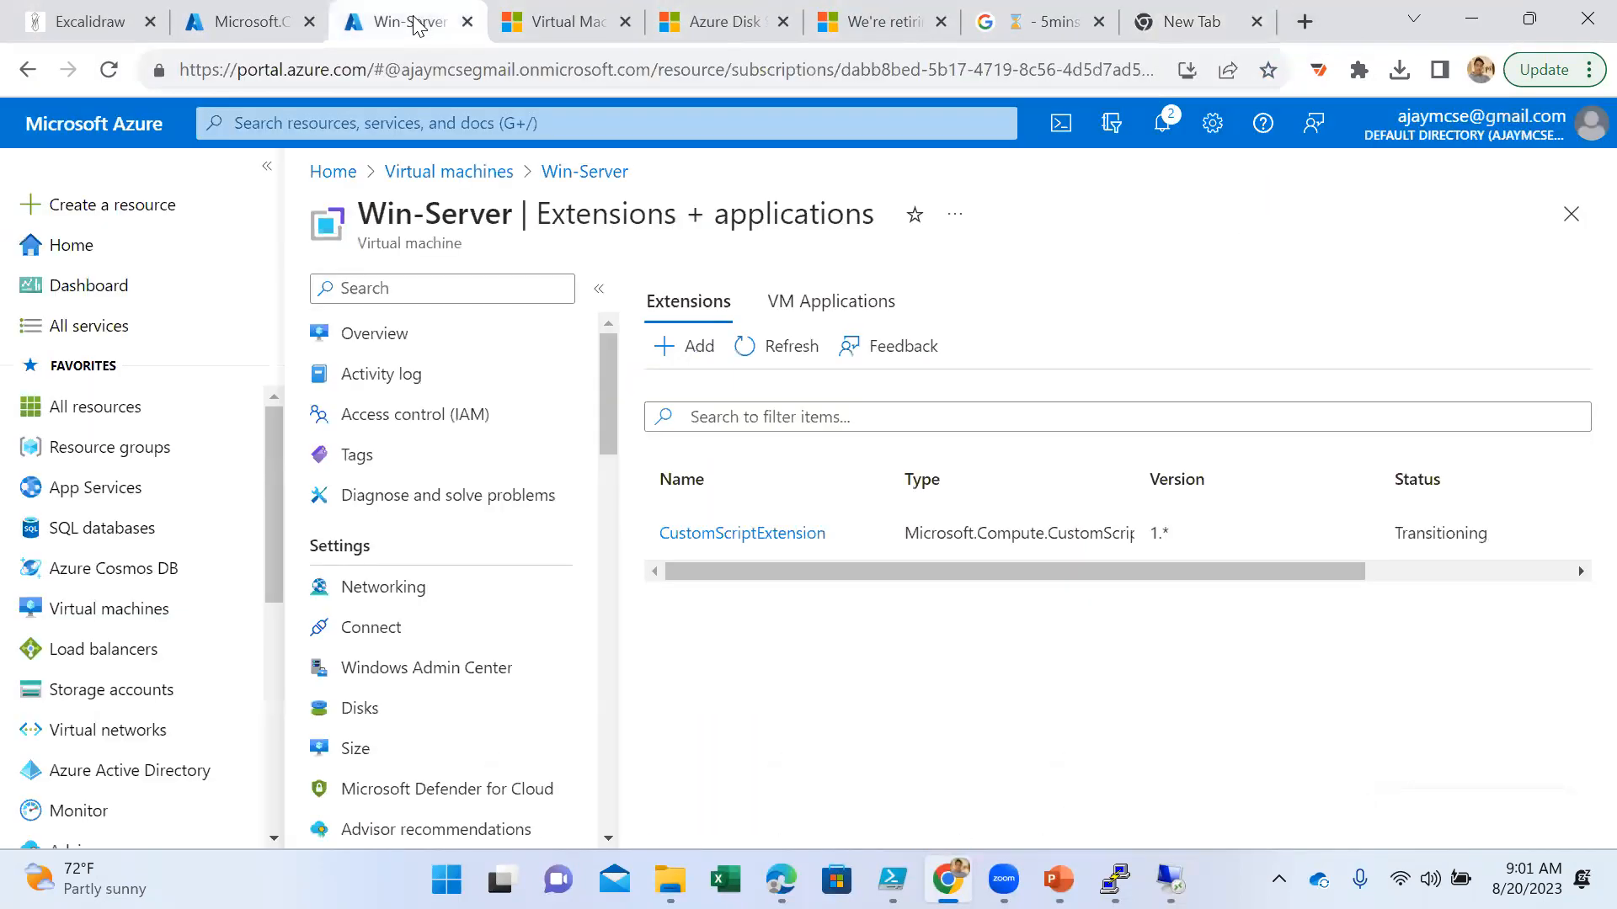
pyautogui.click(421, 340)
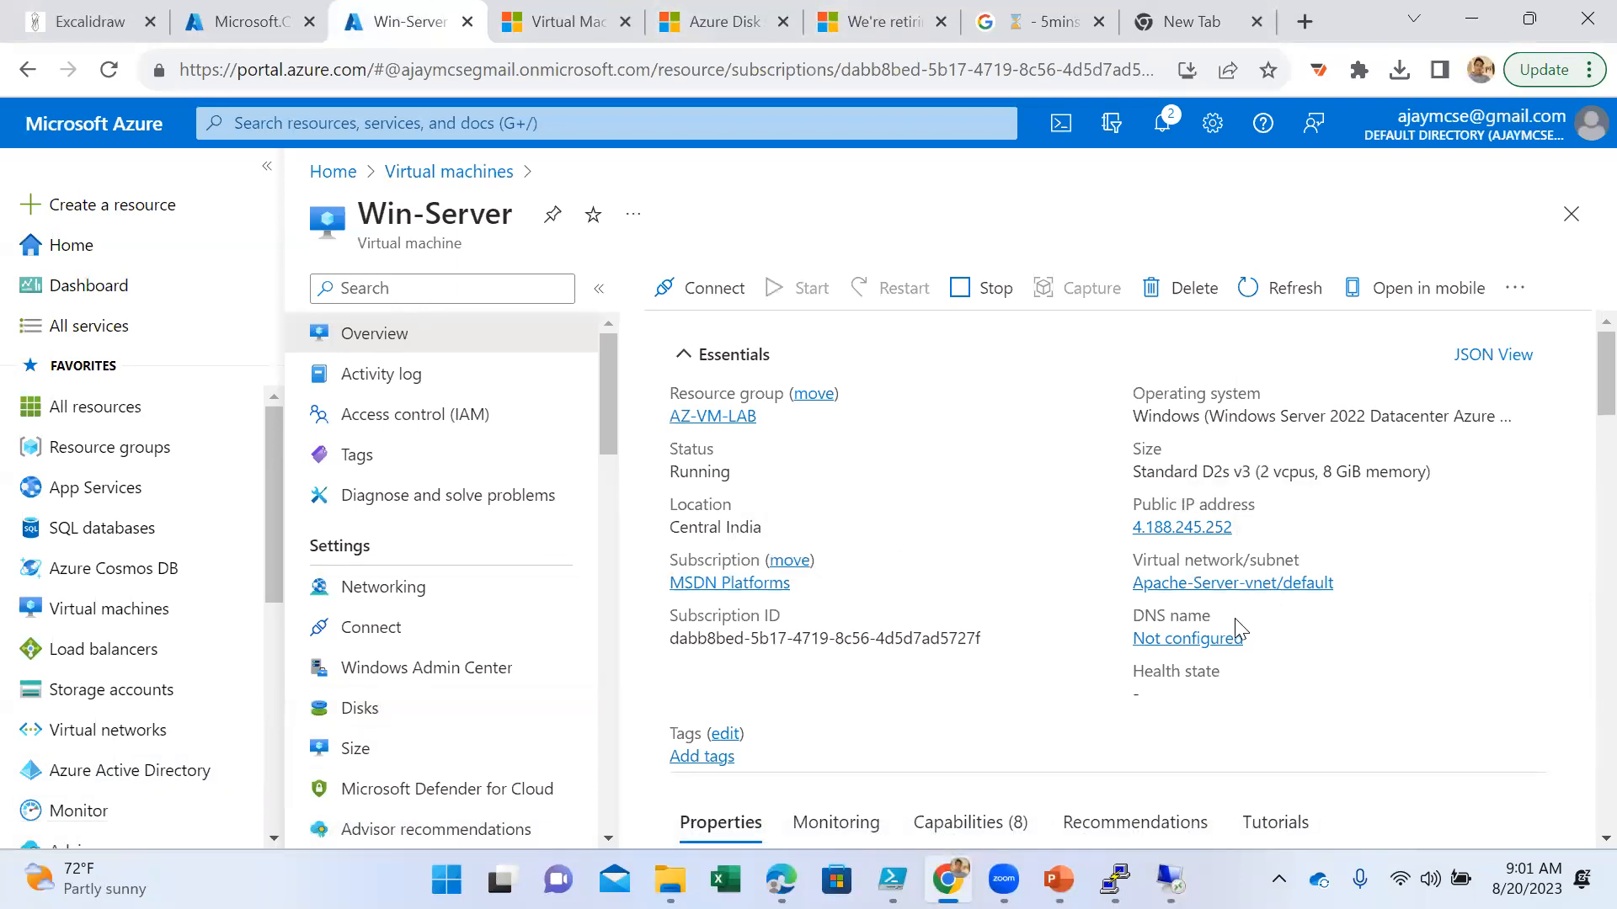
# - Glance at the custom script deployment overview, and open Win-Server's Size page to review the most used VM sizes
pyautogui.click(232, 34)
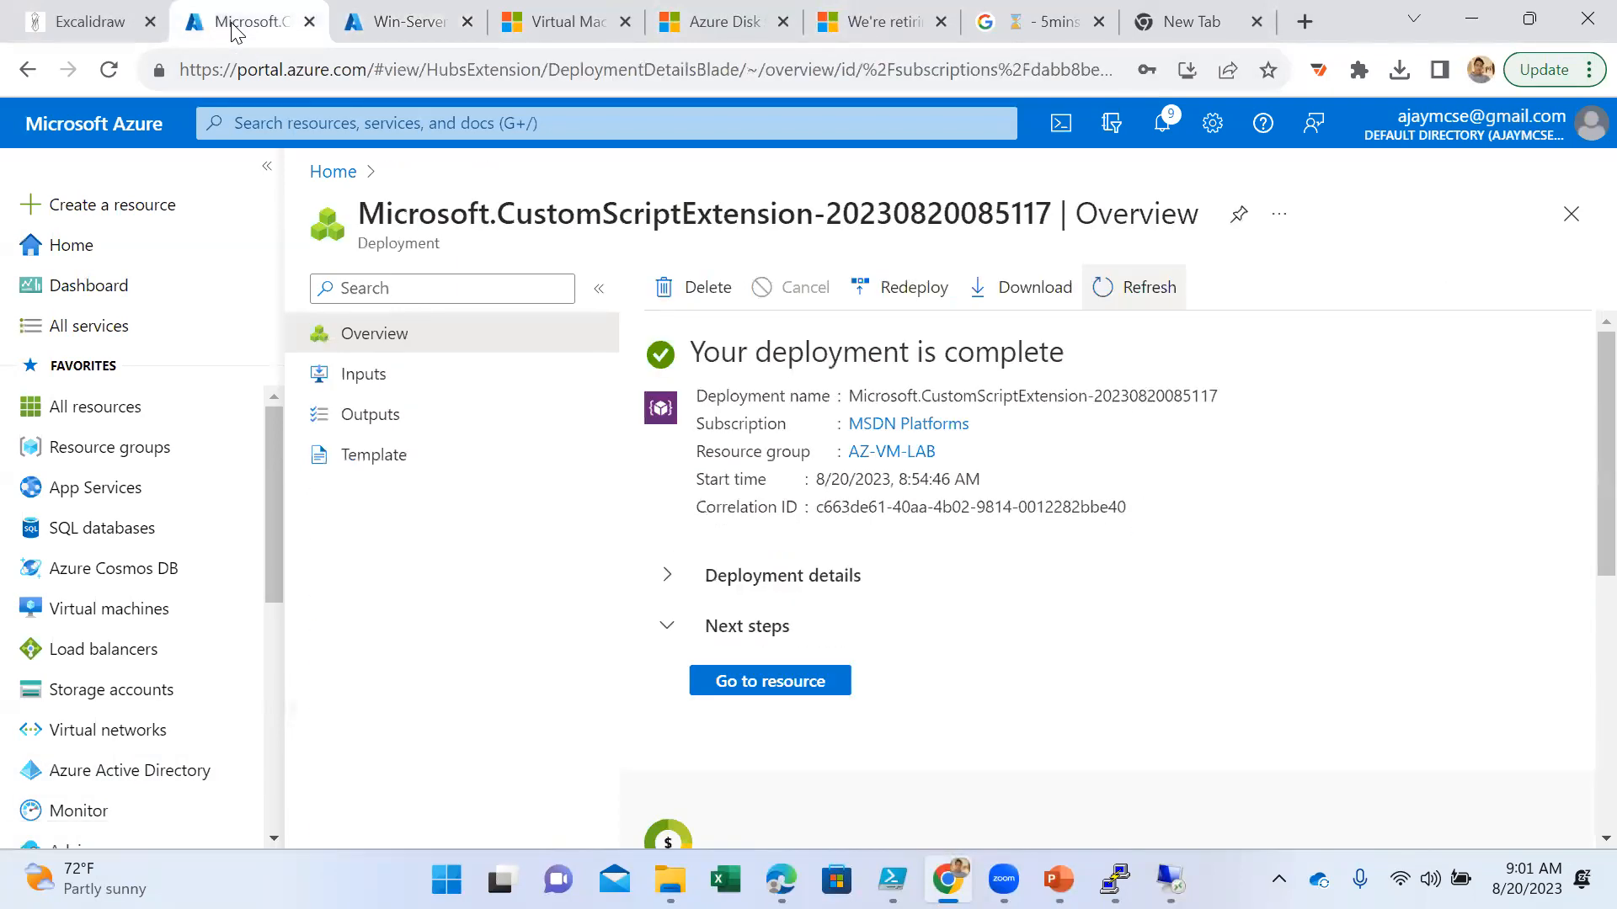
pyautogui.click(400, 20)
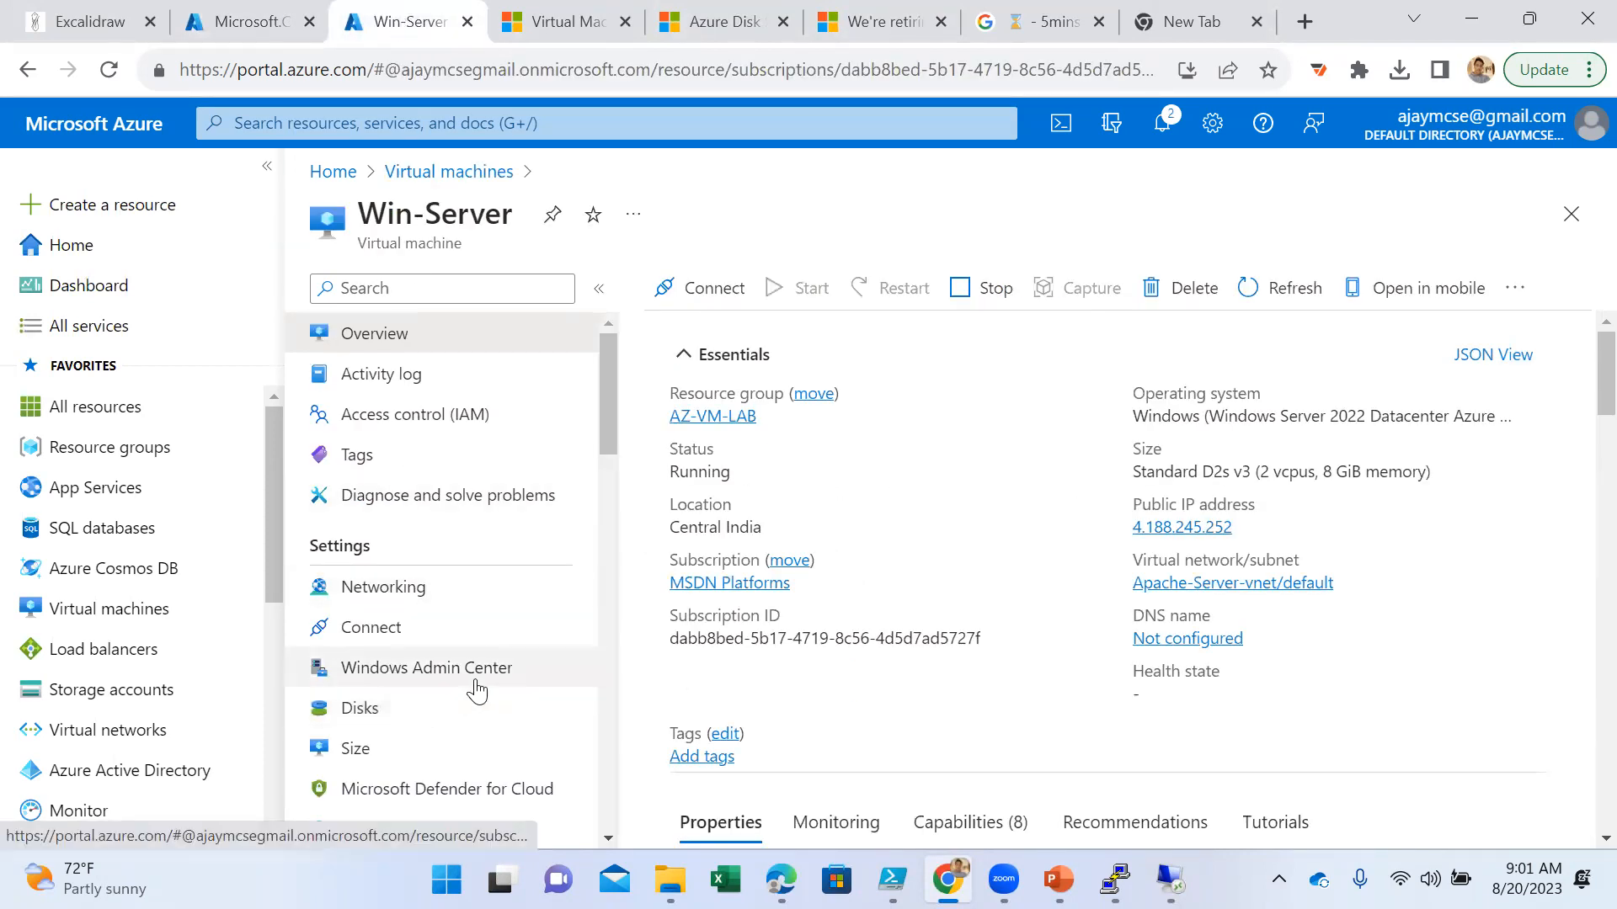
pyautogui.scroll(-2, 480, 669)
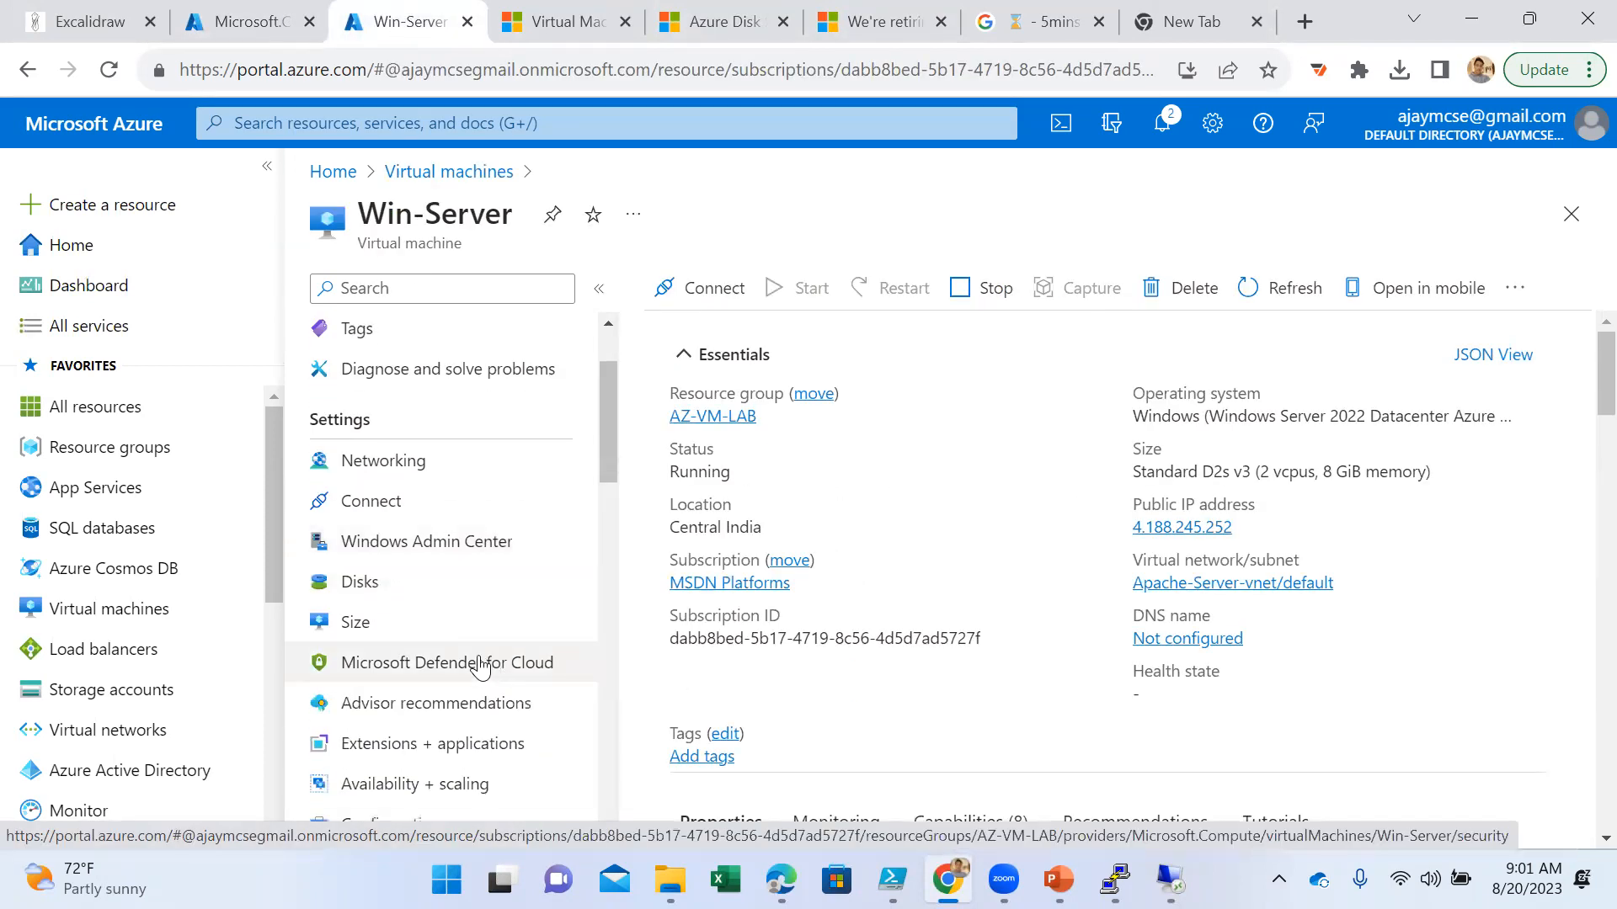
pyautogui.click(362, 621)
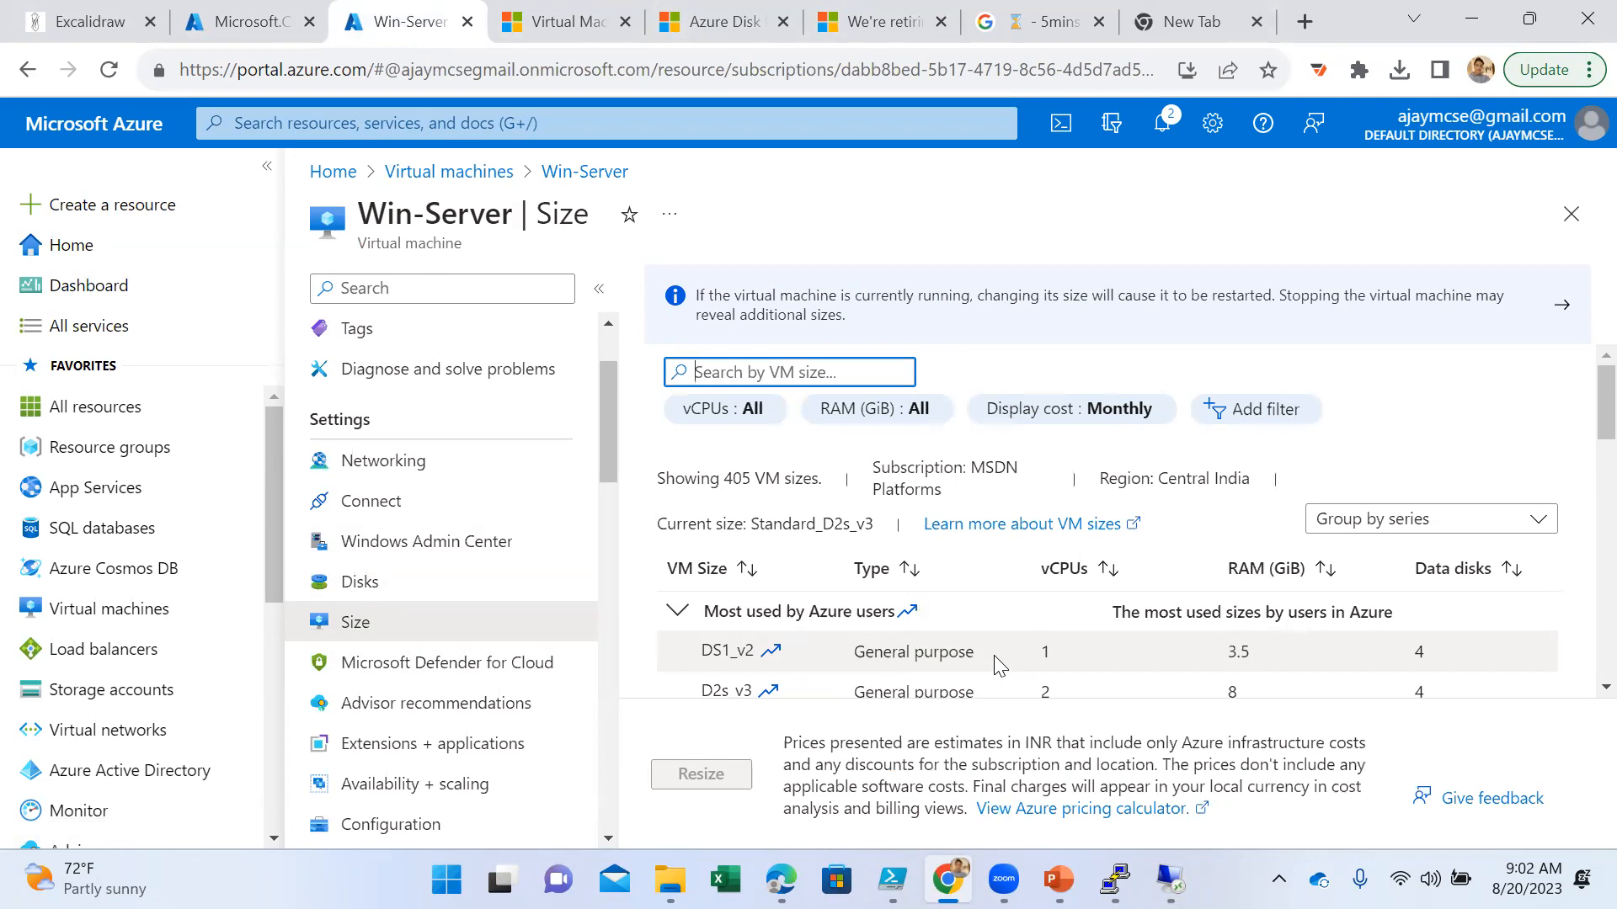
pyautogui.scroll(-1, 1006, 657)
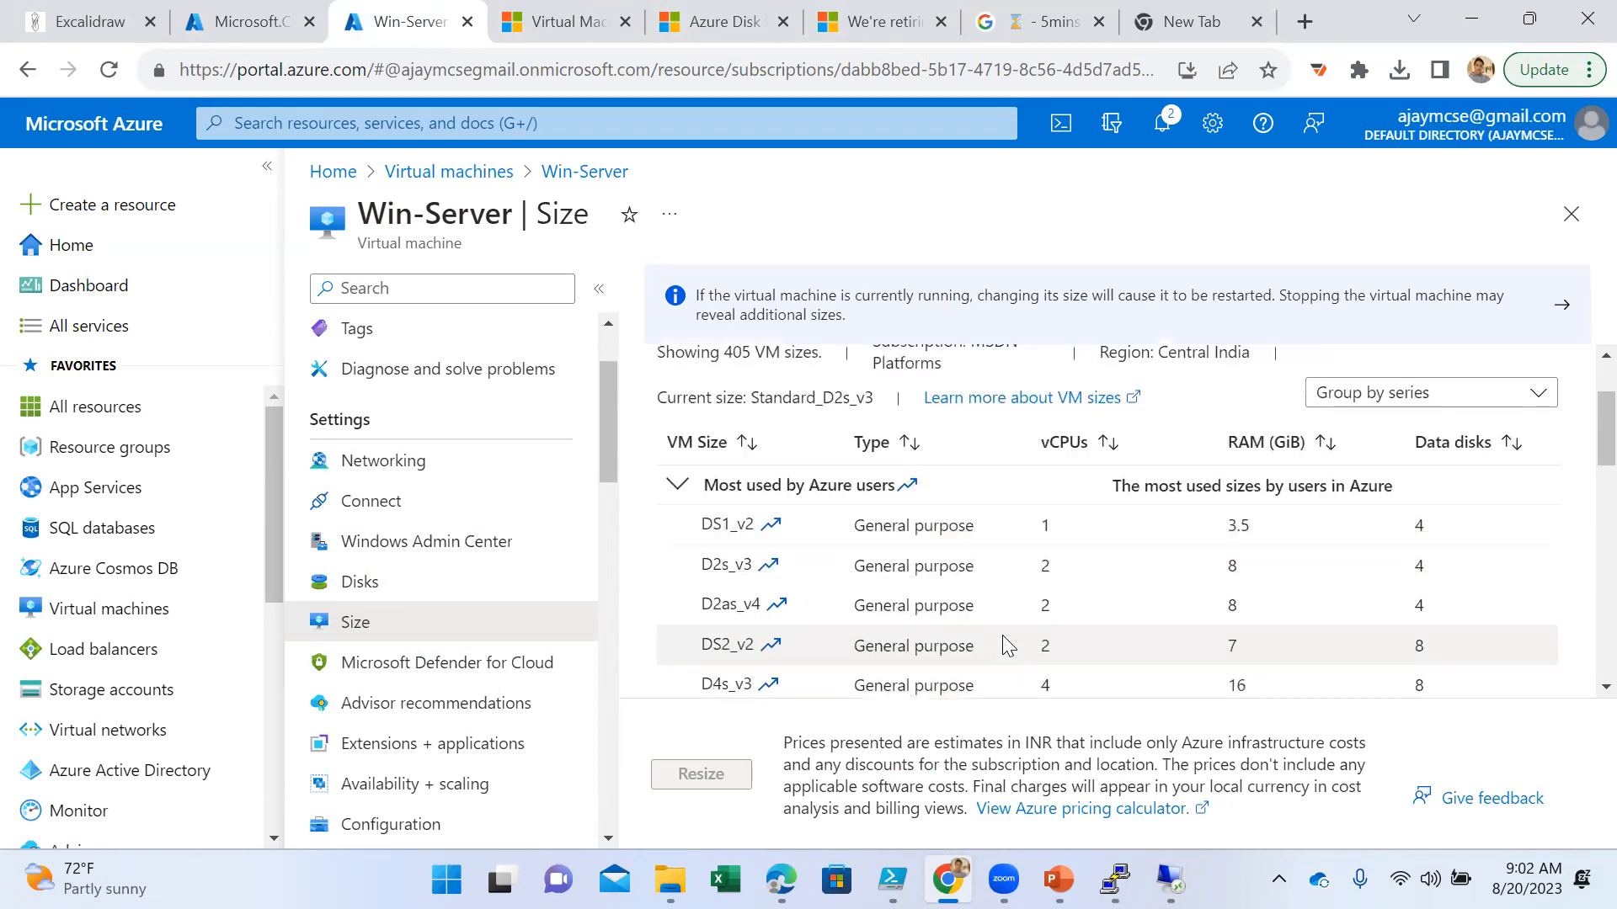
# - Compare Win-Server's current size with the most used VM sizes and the other series listed on the Size page
pyautogui.moveTo(747, 398); pyautogui.dragTo(884, 411)
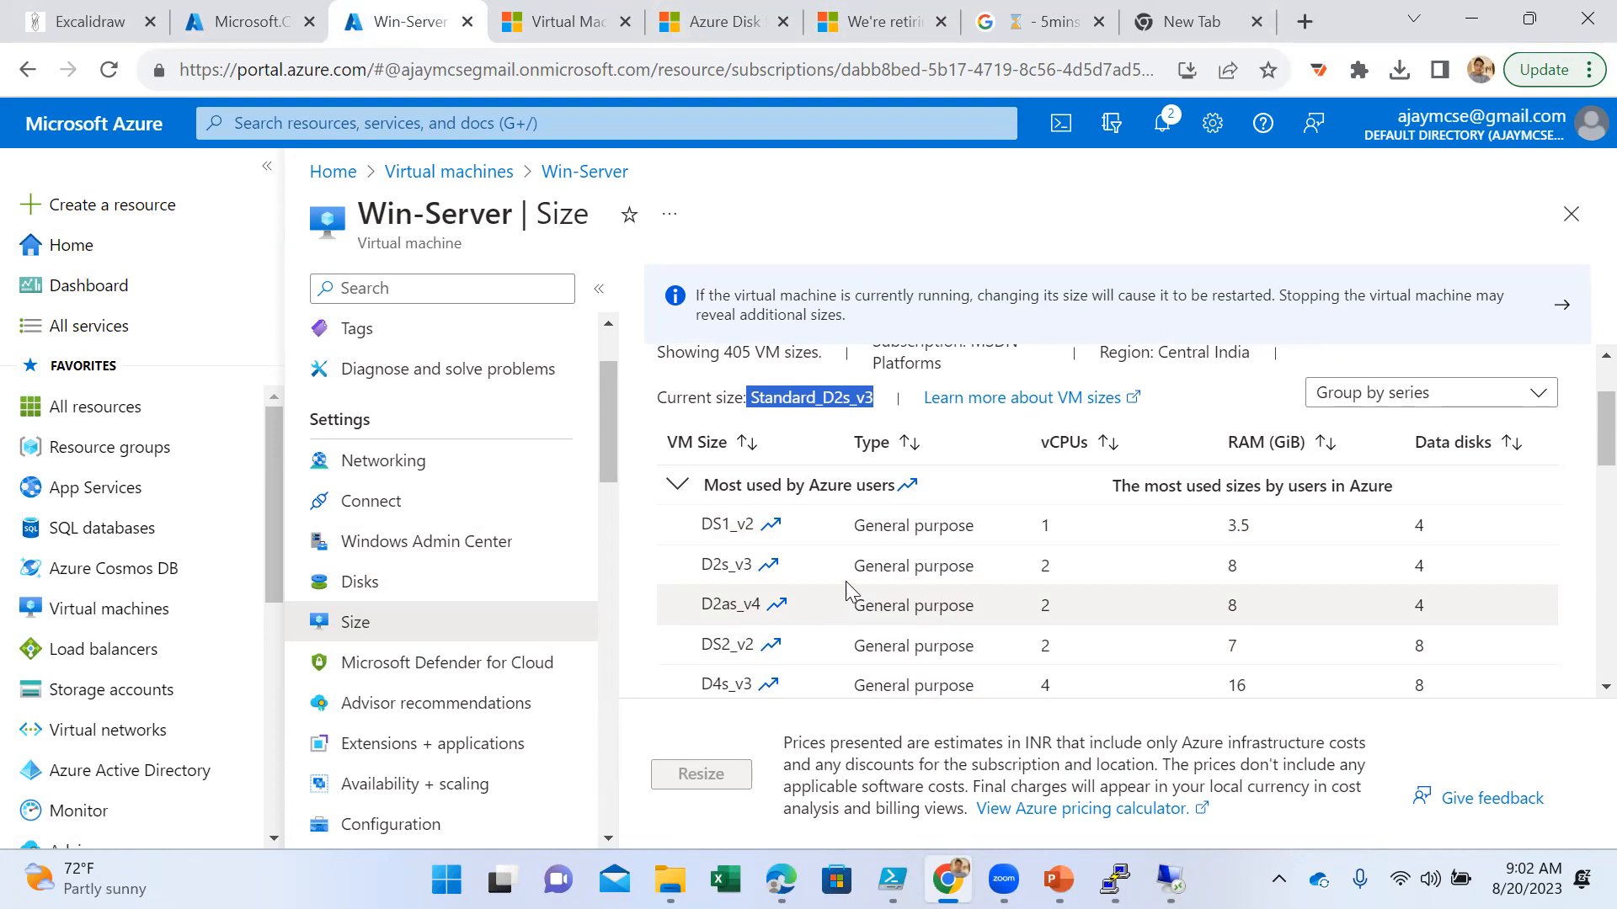
pyautogui.scroll(-3, 845, 592)
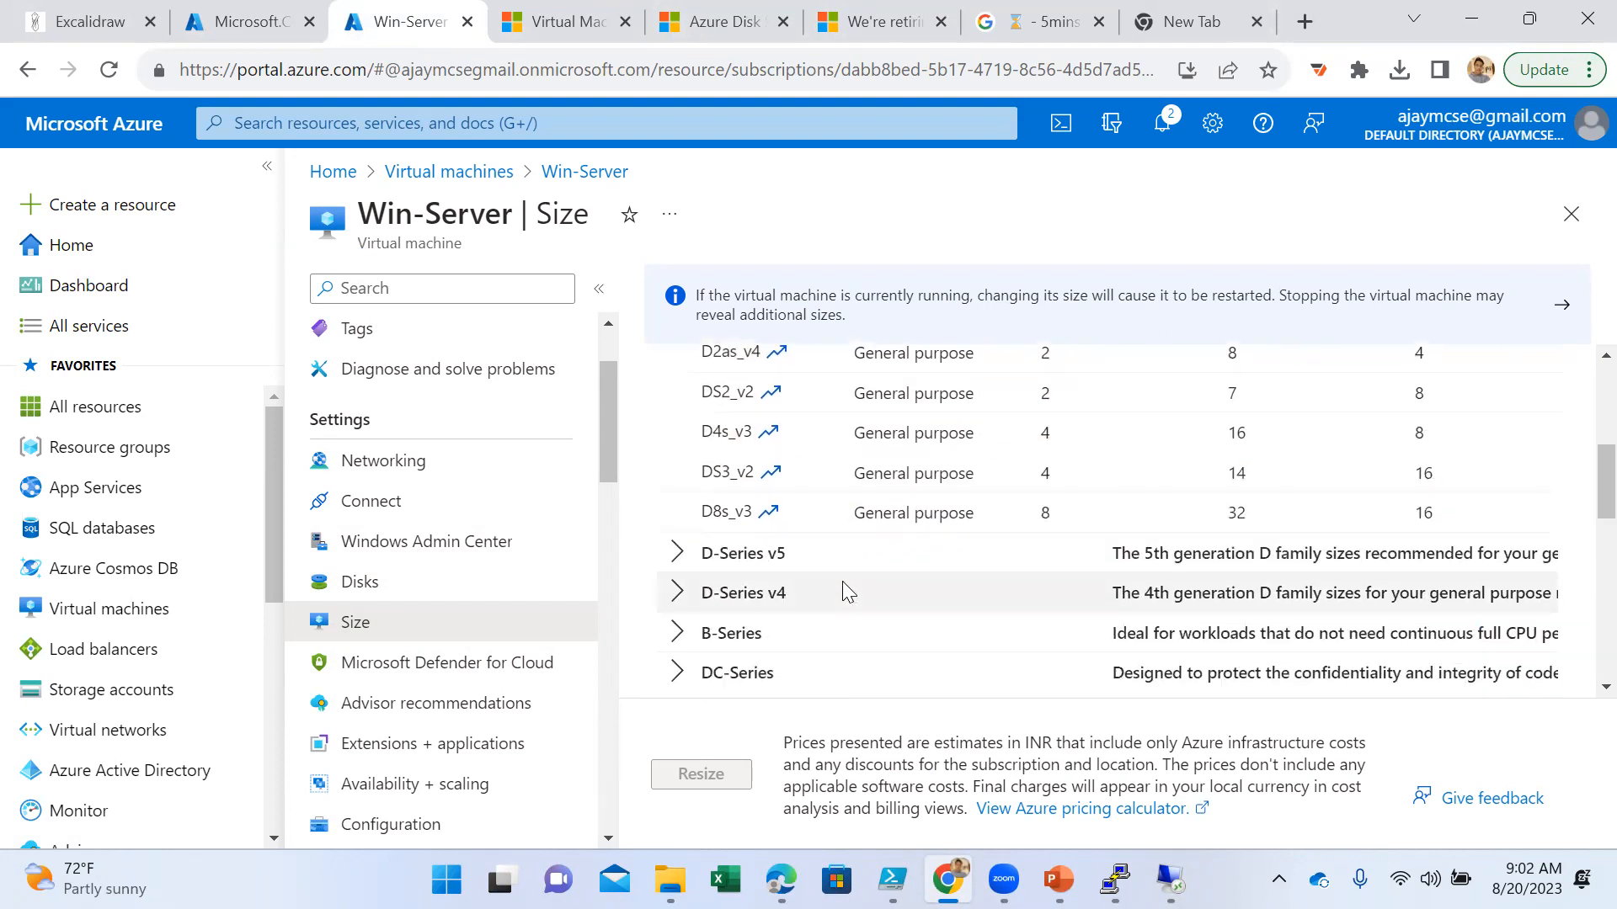
pyautogui.scroll(5, 842, 581)
pyautogui.doubleClick(853, 522)
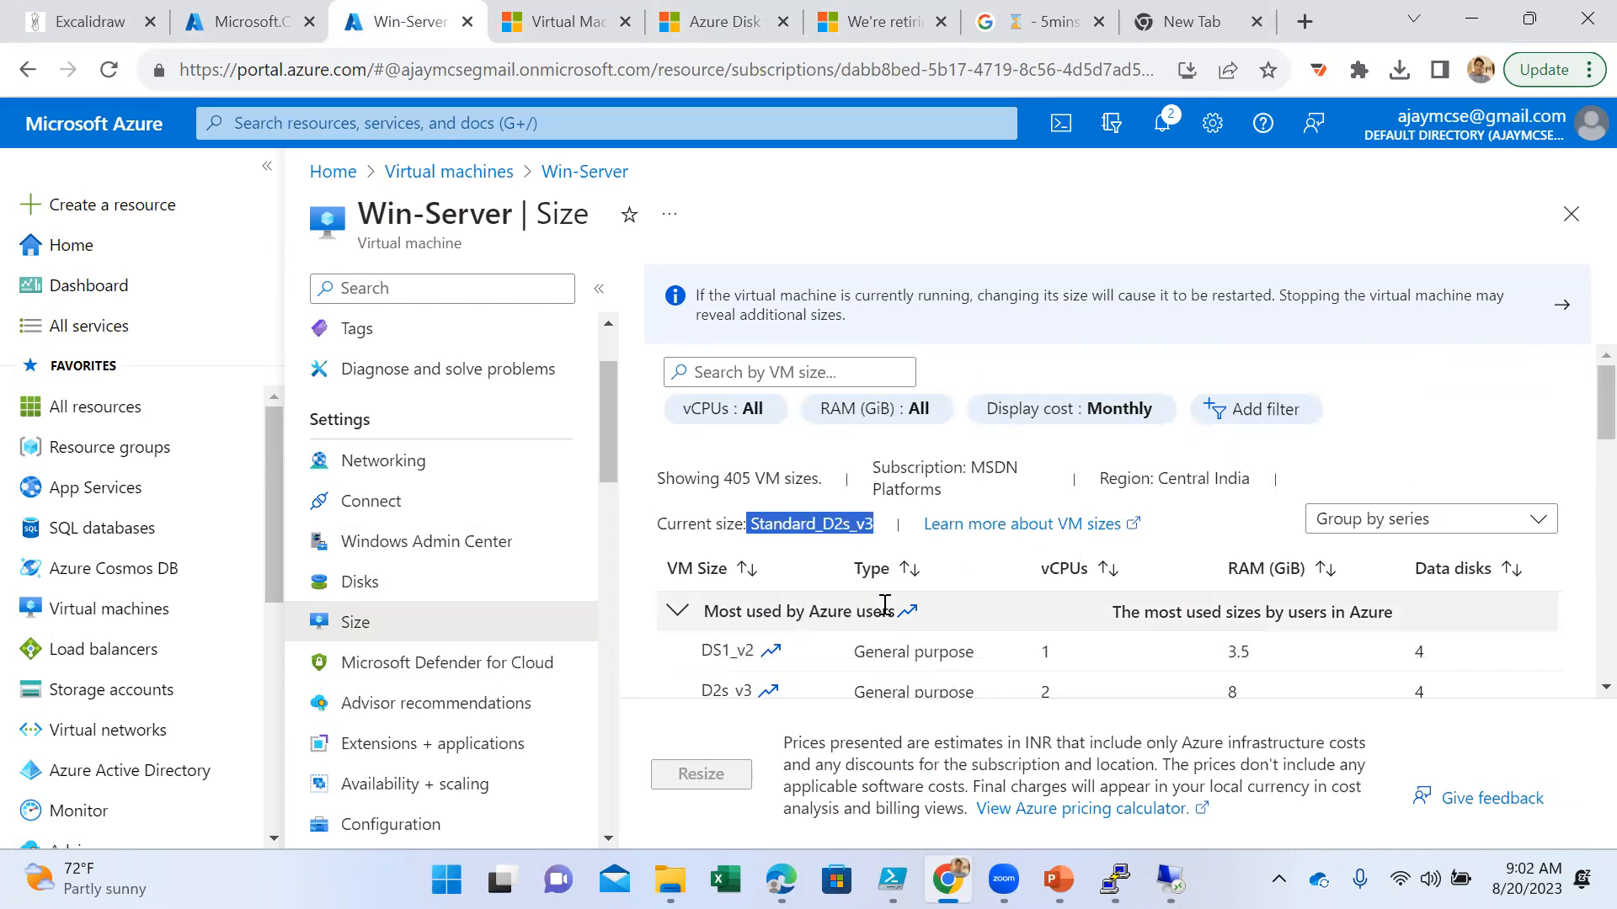
pyautogui.scroll(-2, 888, 606)
pyautogui.scroll(-4, 893, 606)
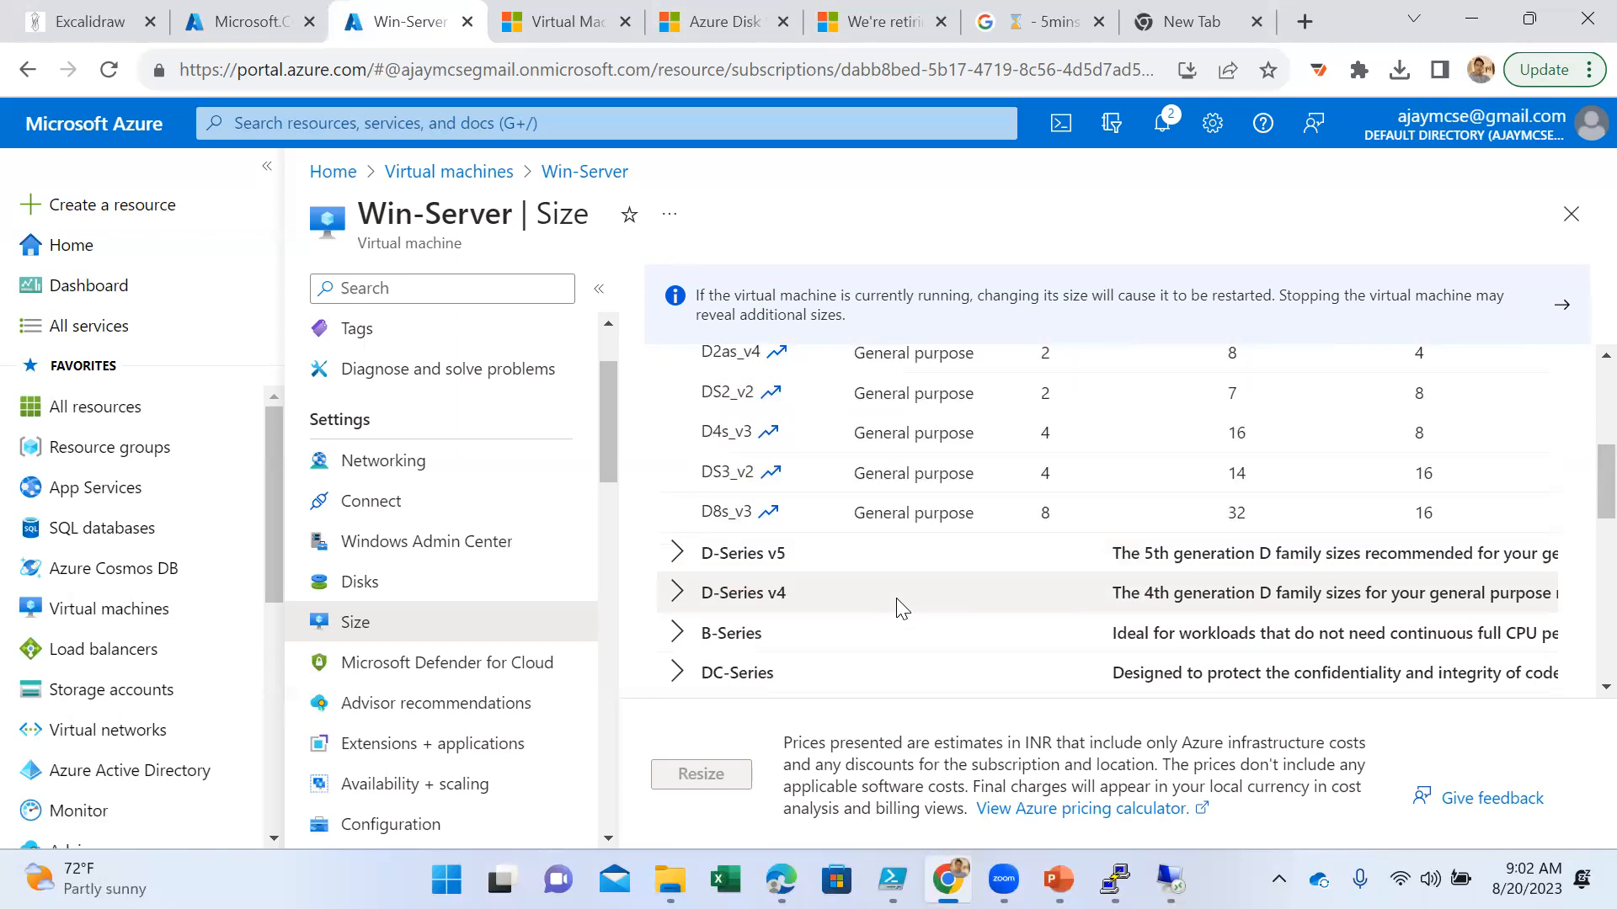
pyautogui.scroll(6, 941, 516)
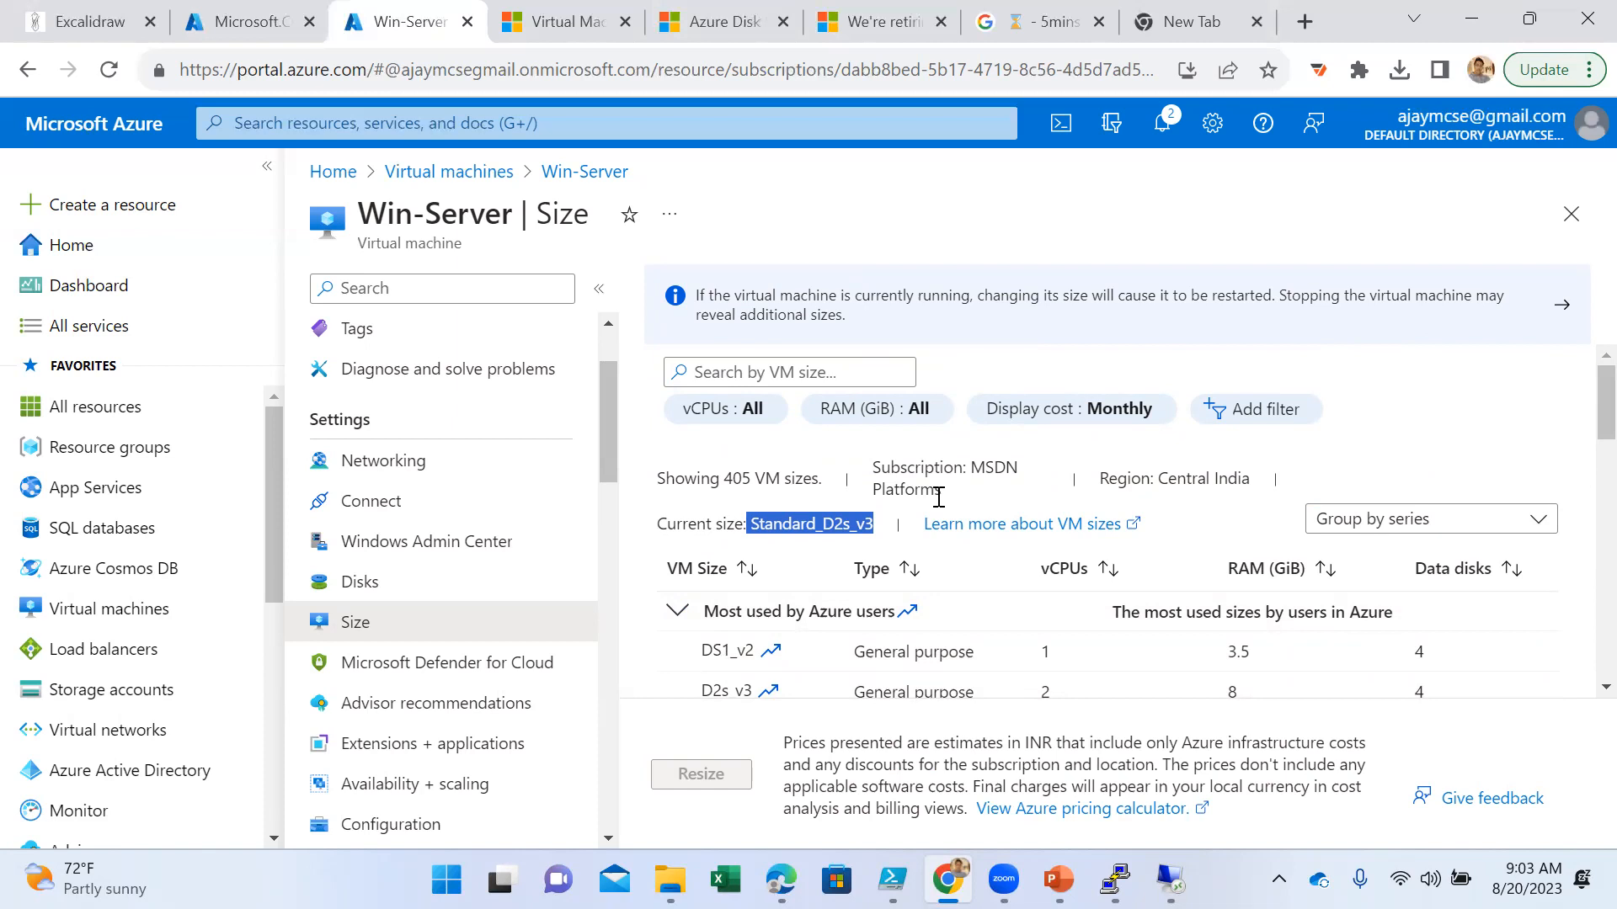
# - Resize Win-Server to the general purpose size D8s_v3 with 8 vCPUs and 32 GiB RAM
pyautogui.scroll(-3, 1004, 623)
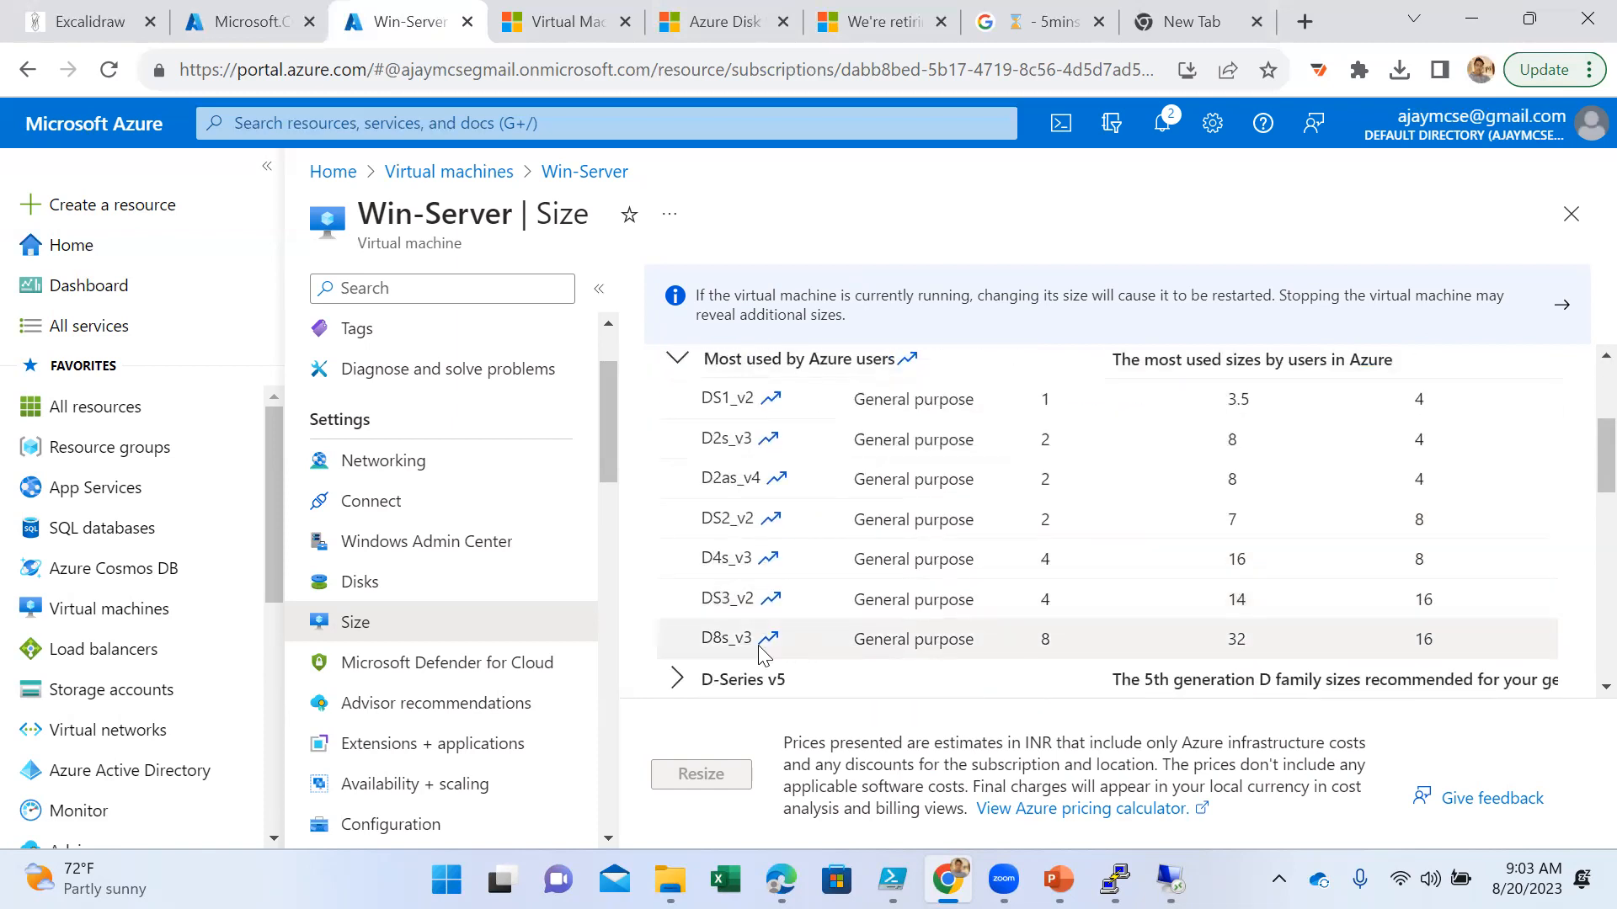
pyautogui.click(713, 640)
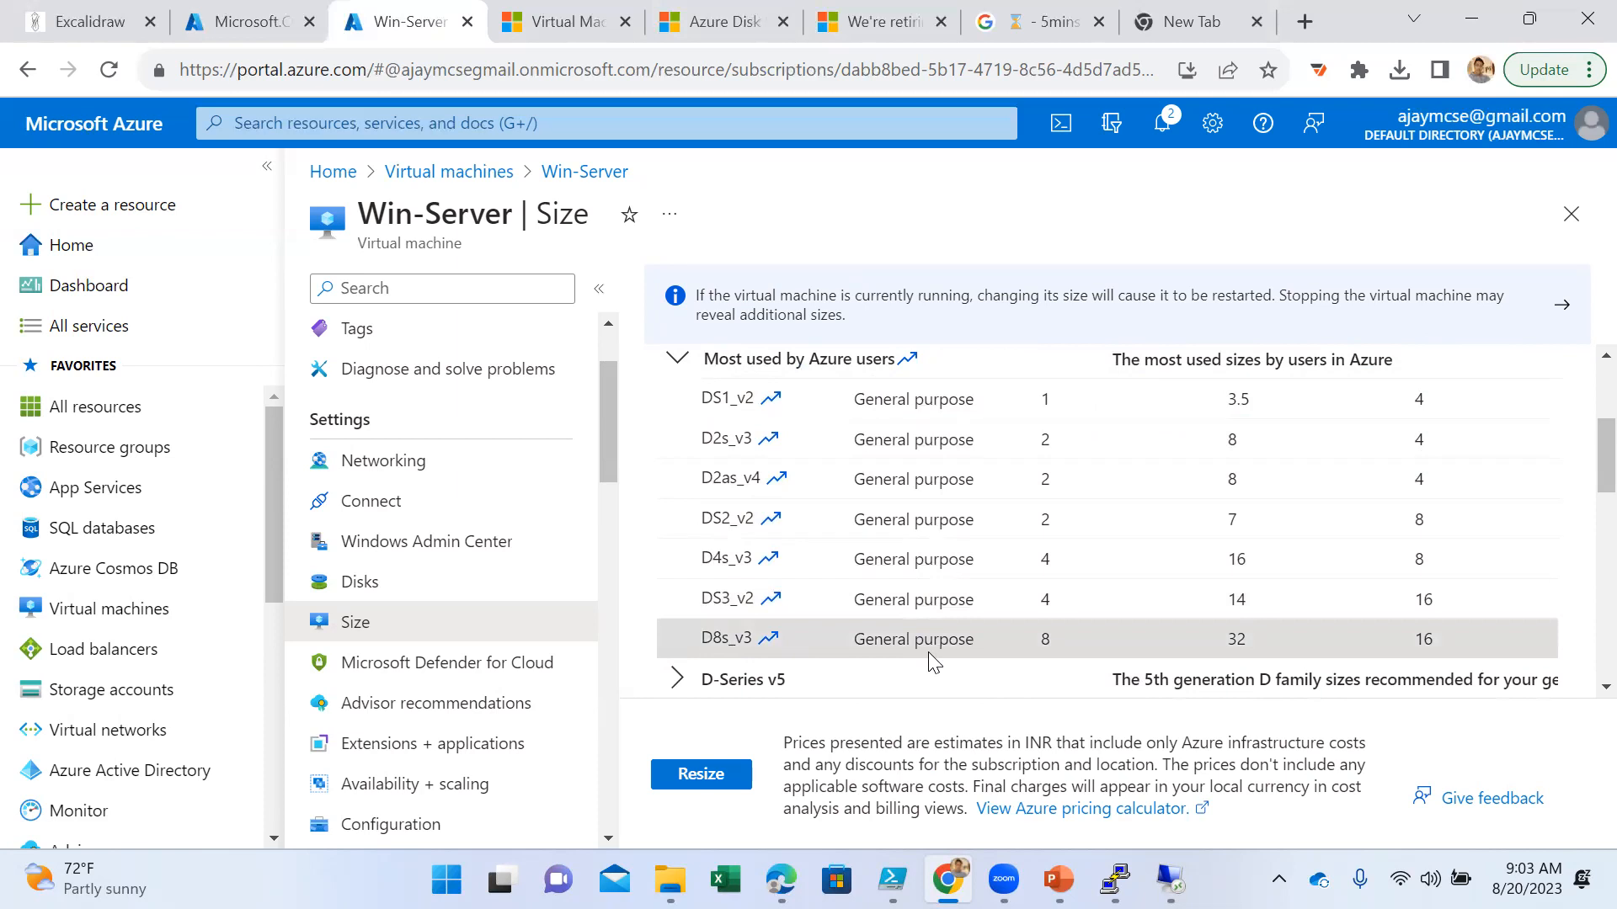
pyautogui.scroll(3, 1055, 643)
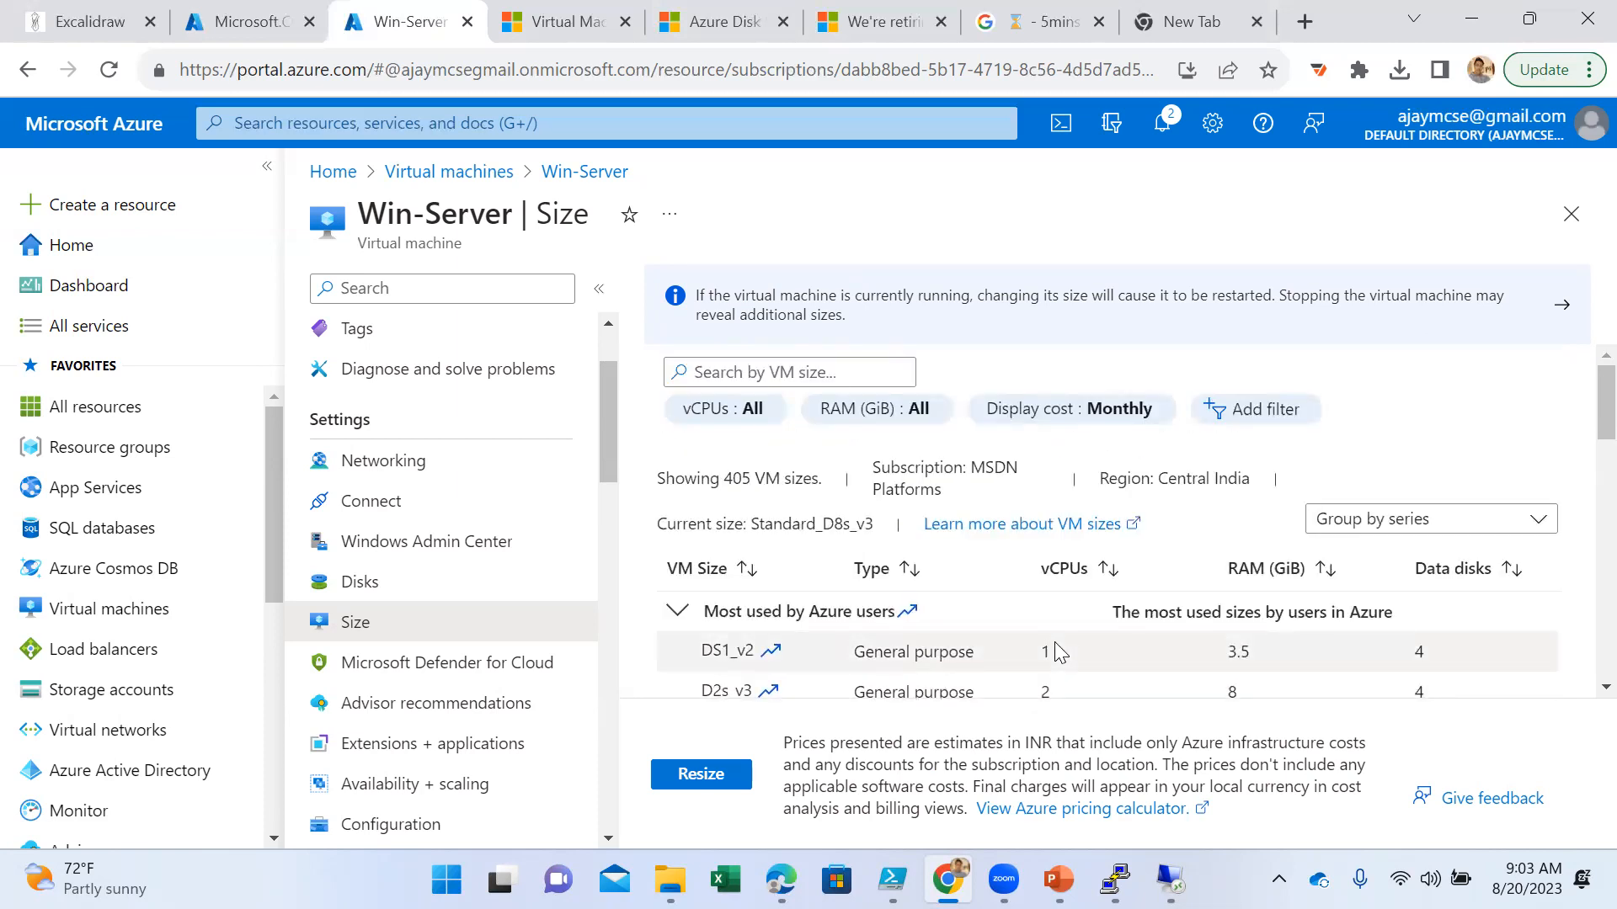
pyautogui.scroll(-3, 1054, 643)
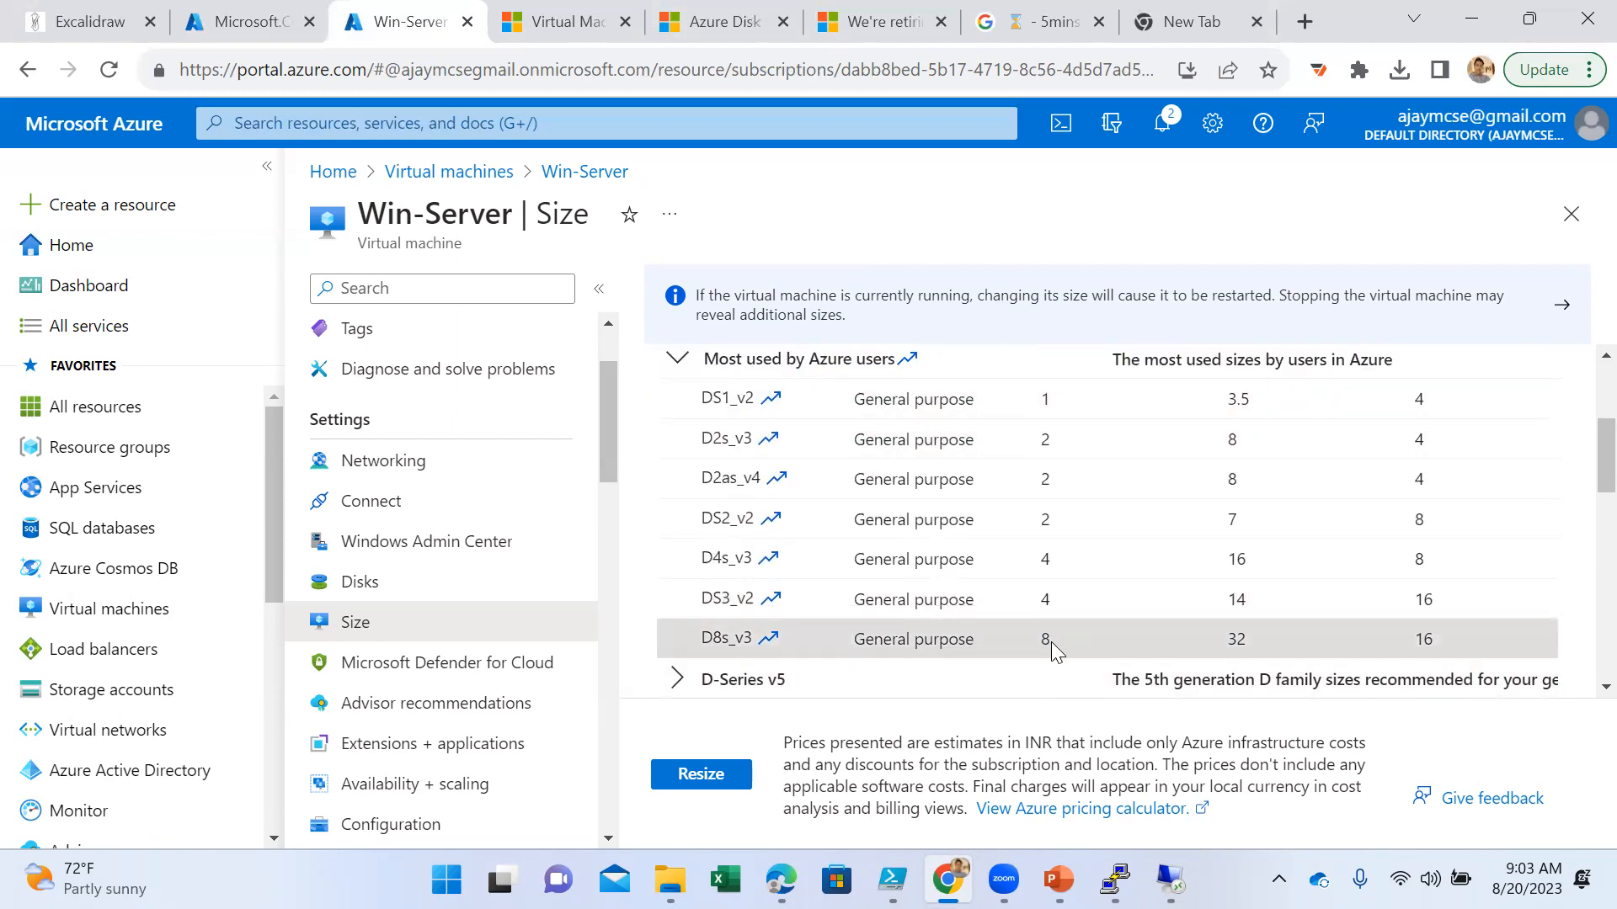
pyautogui.click(712, 765)
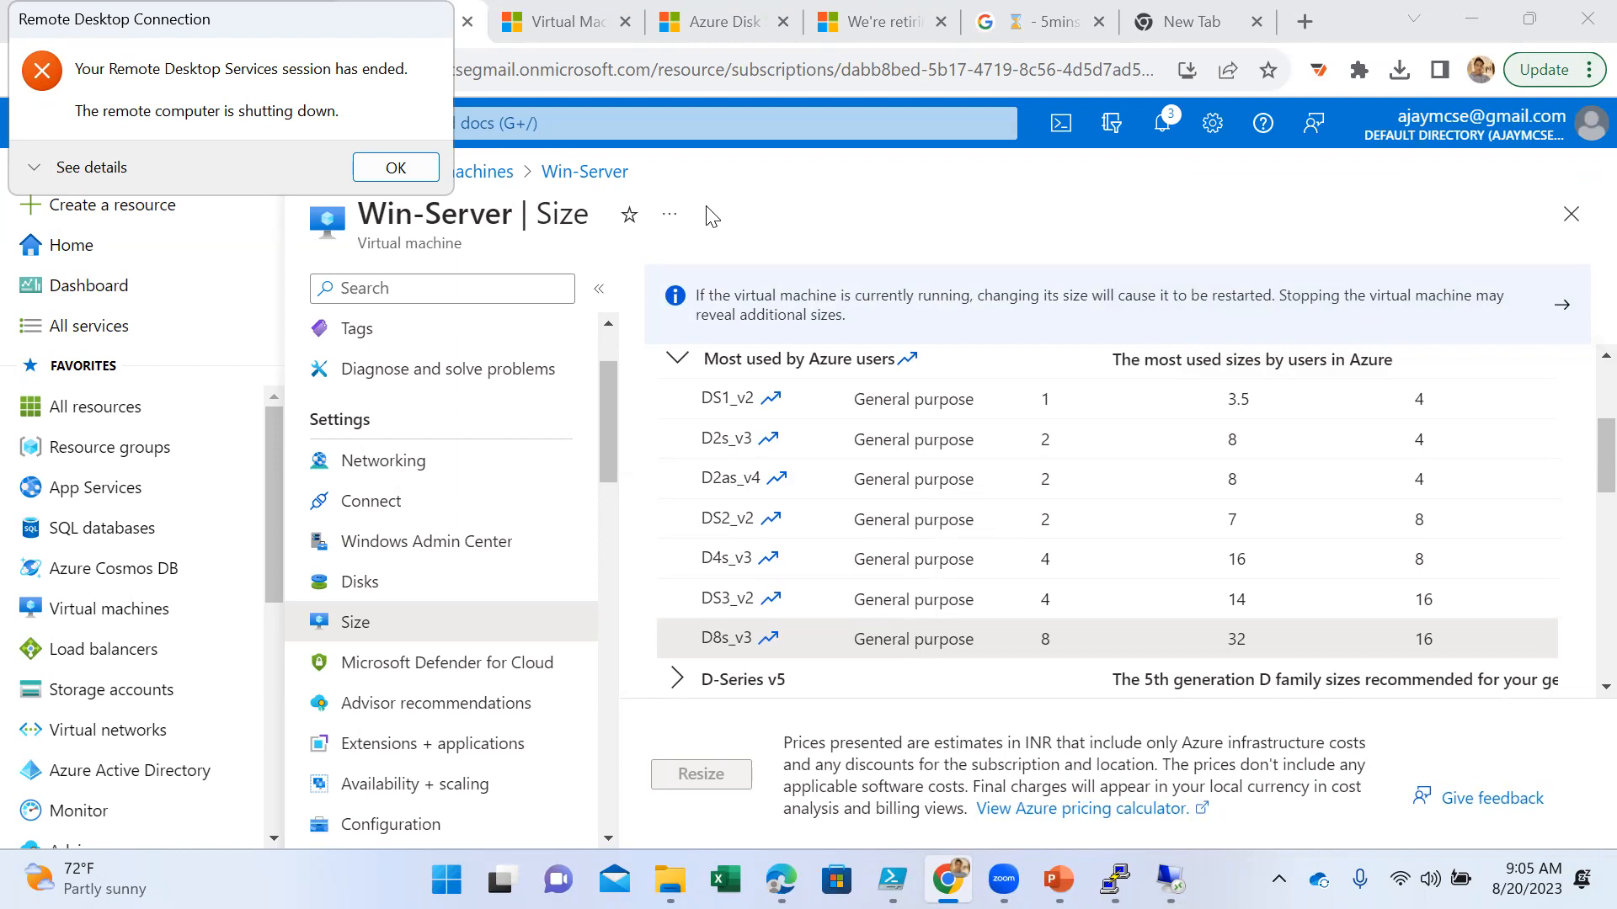
# - Check the resize notification, and reload Win-Server's Overview page to verify the VM size
pyautogui.click(1167, 143)
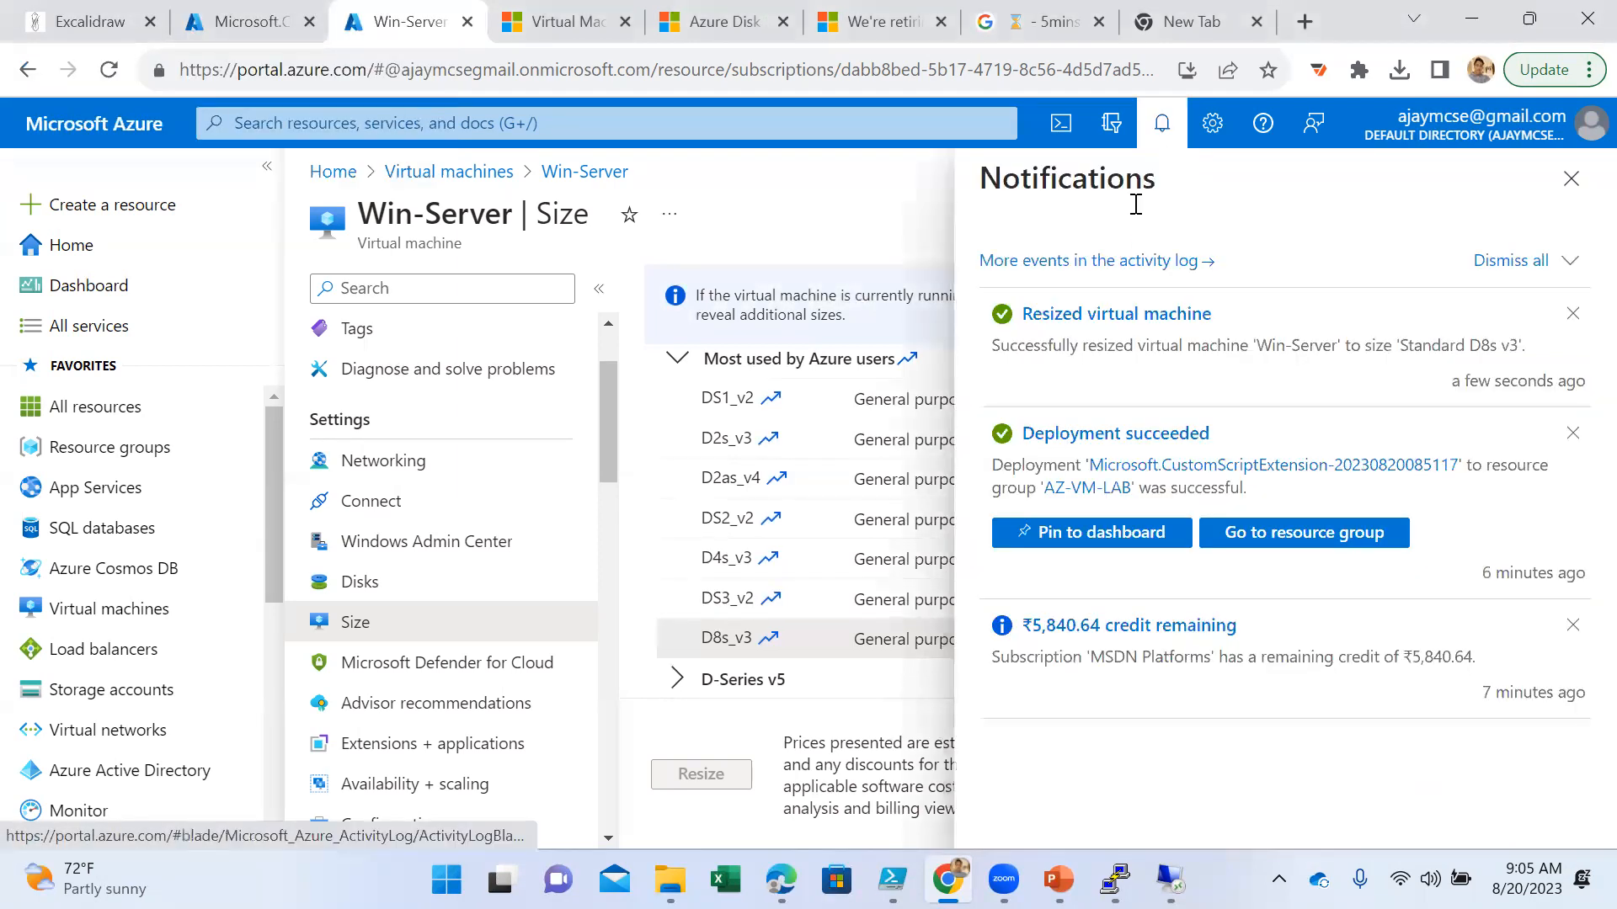
pyautogui.click(1571, 179)
pyautogui.scroll(2, 547, 466)
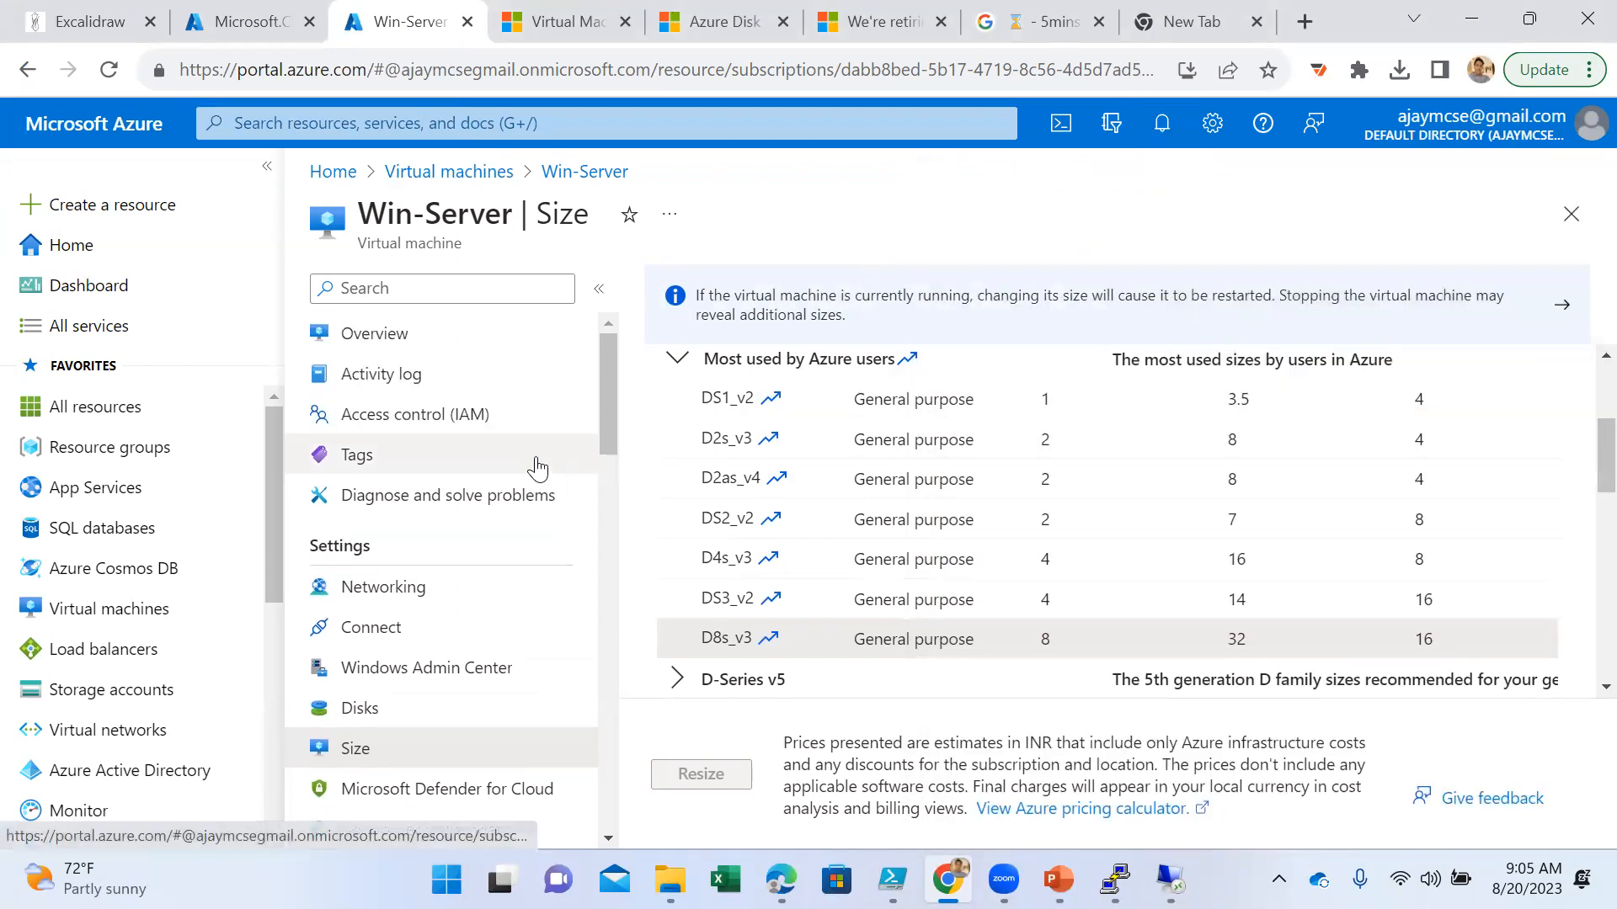
pyautogui.click(412, 334)
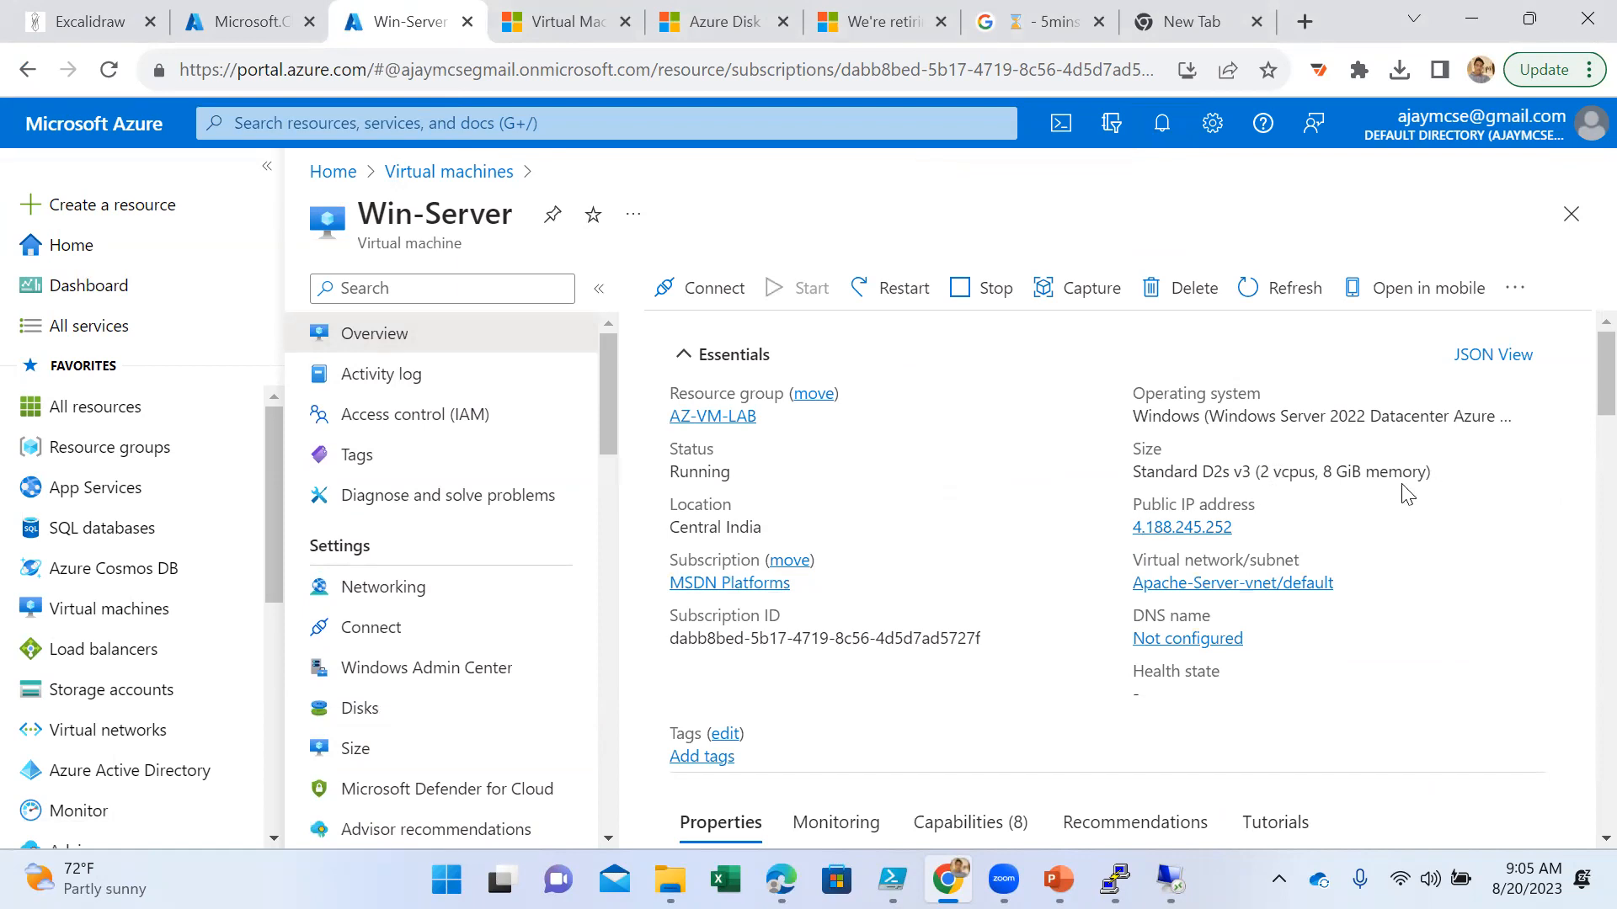
pyautogui.click(108, 69)
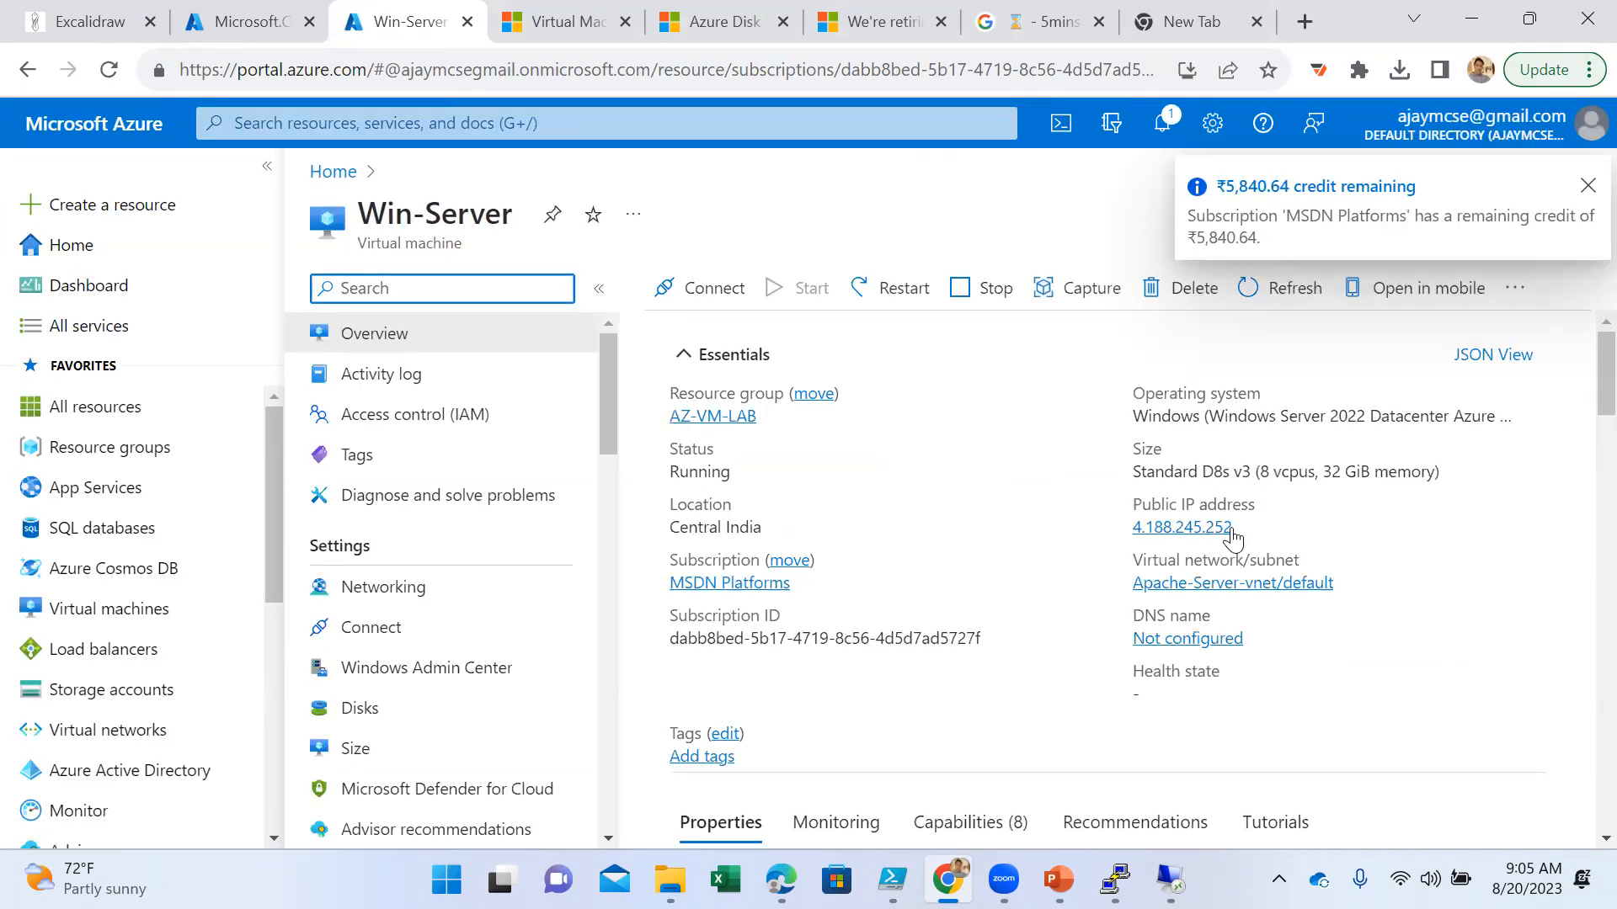
pyautogui.moveTo(1434, 474); pyautogui.dragTo(1131, 474)
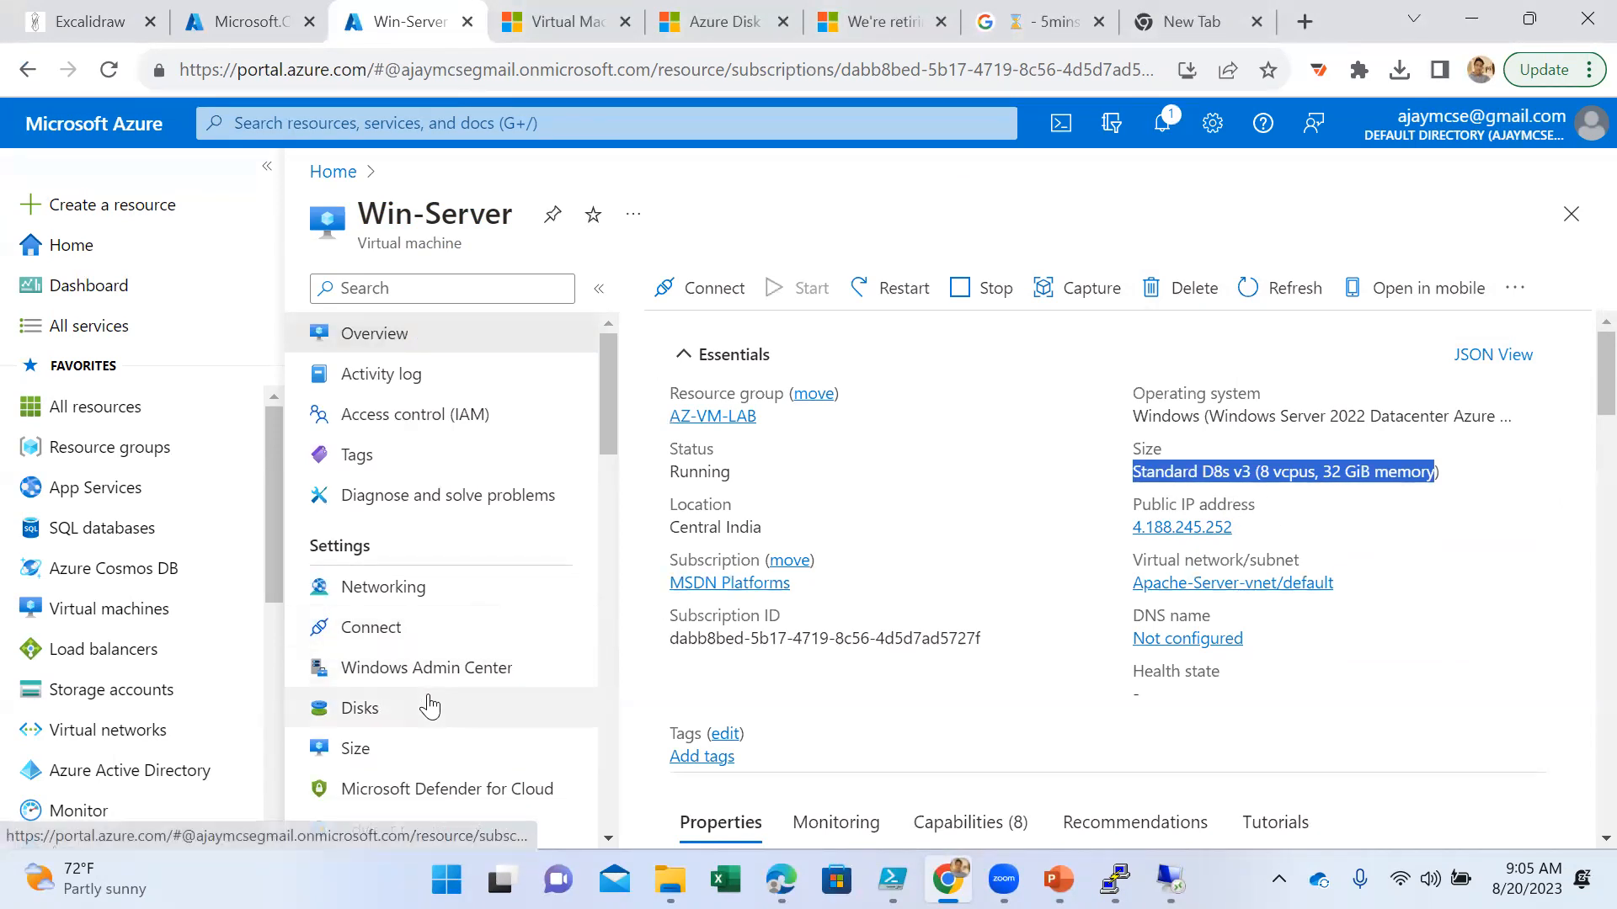
# - Download the Native RDP file from Win-Server's Connect page and open it
pyautogui.click(704, 292)
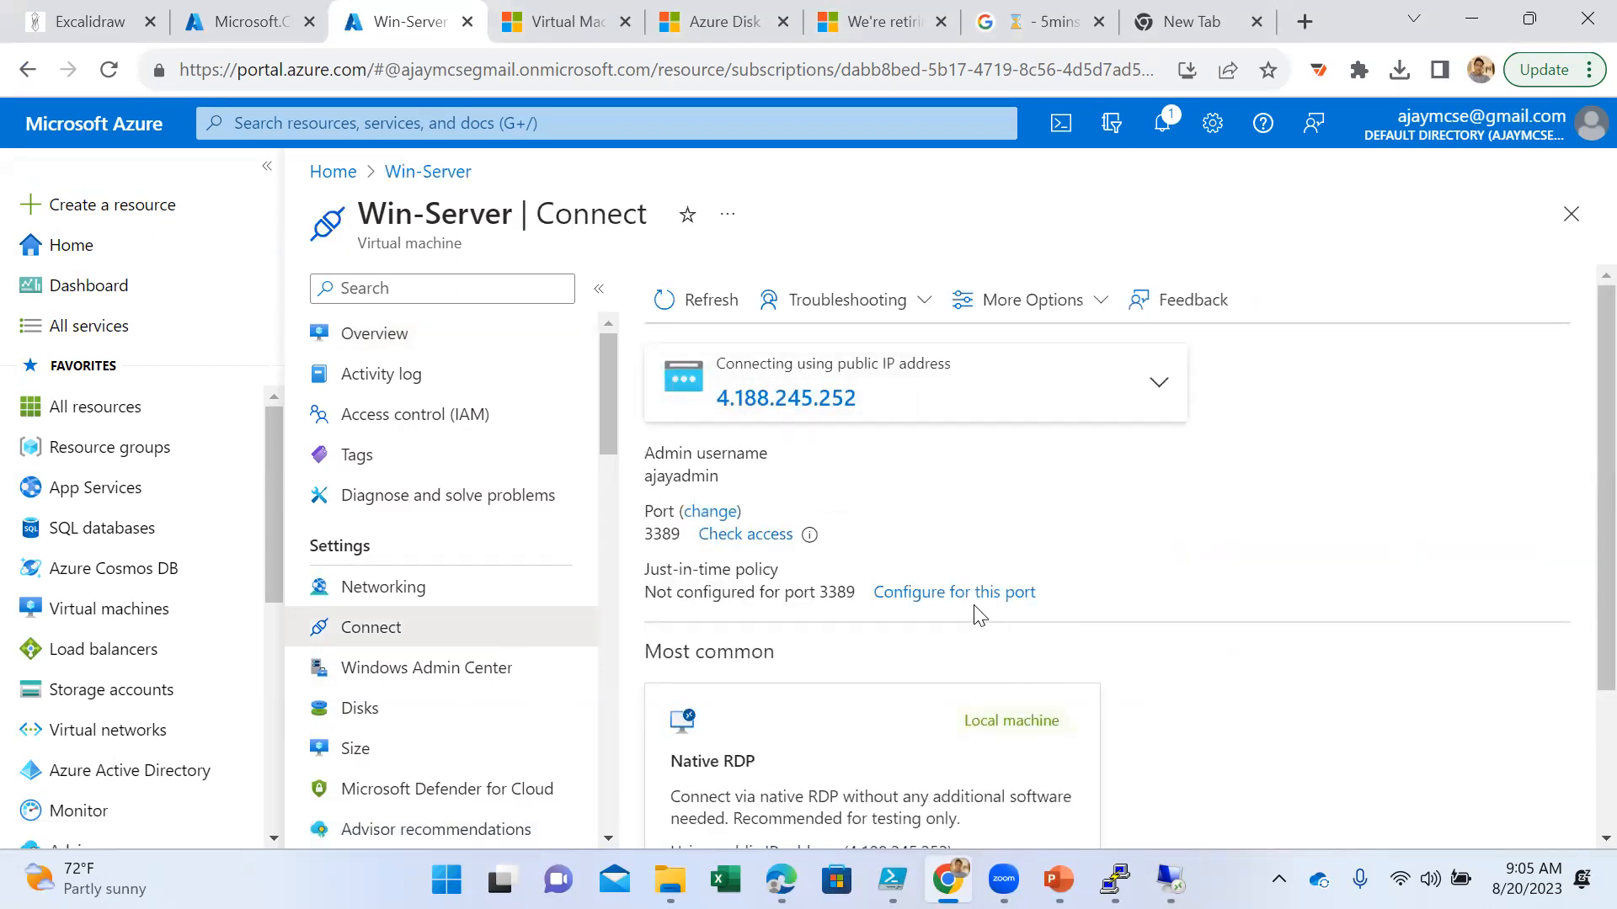
pyautogui.scroll(-2, 1024, 488)
pyautogui.scroll(2, 1093, 415)
pyautogui.scroll(-2, 1086, 453)
pyautogui.click(706, 735)
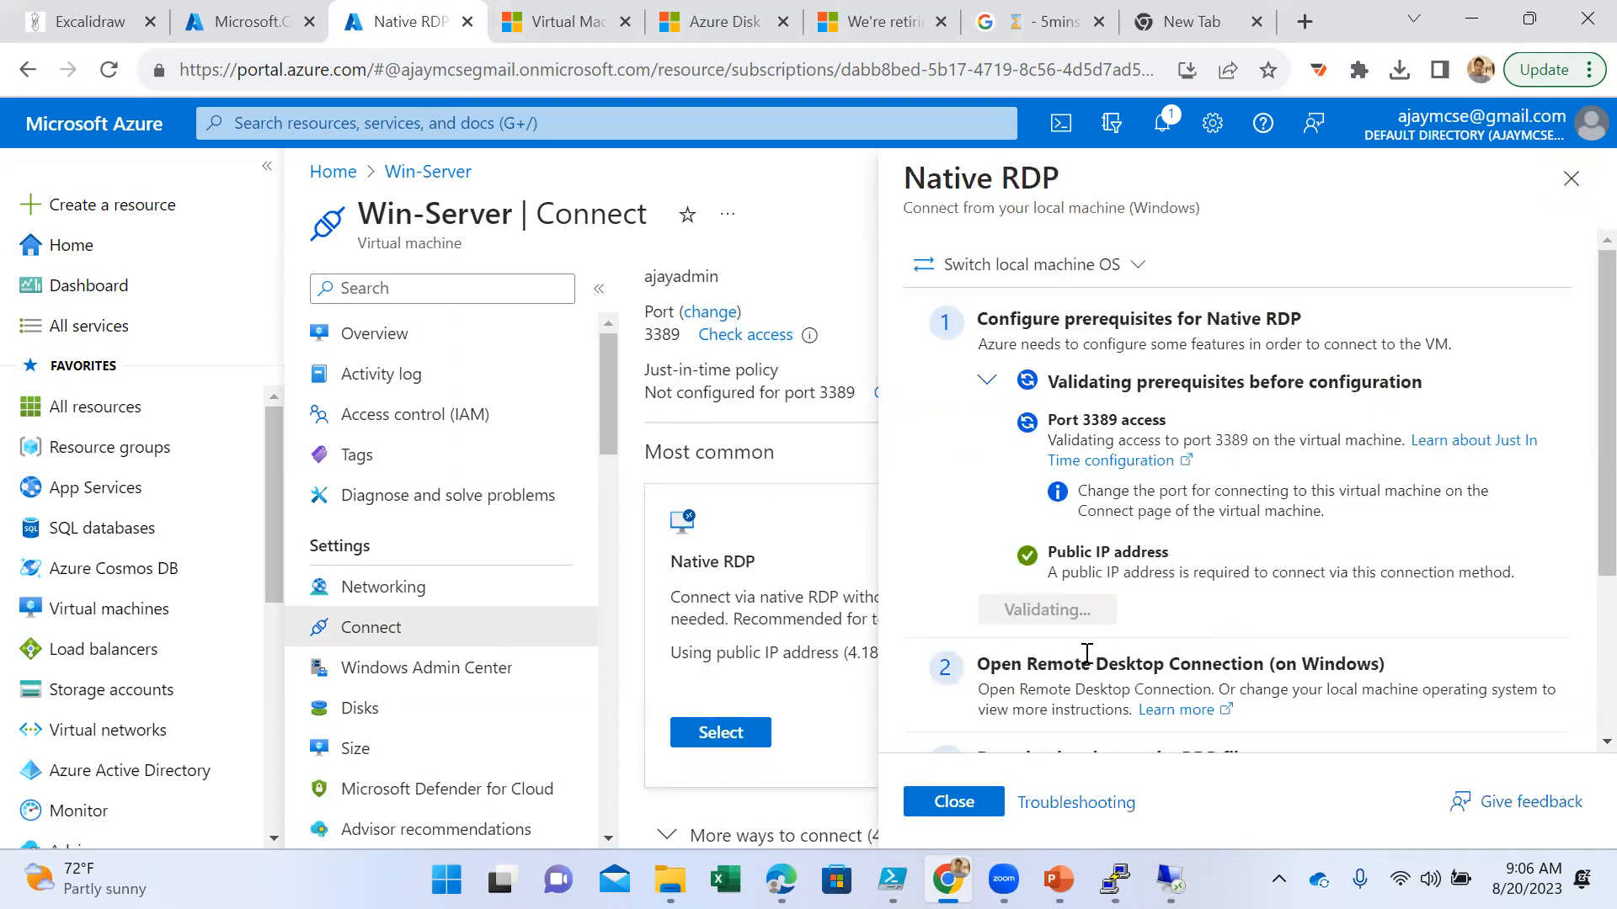
pyautogui.scroll(-3, 1086, 654)
pyautogui.click(1145, 613)
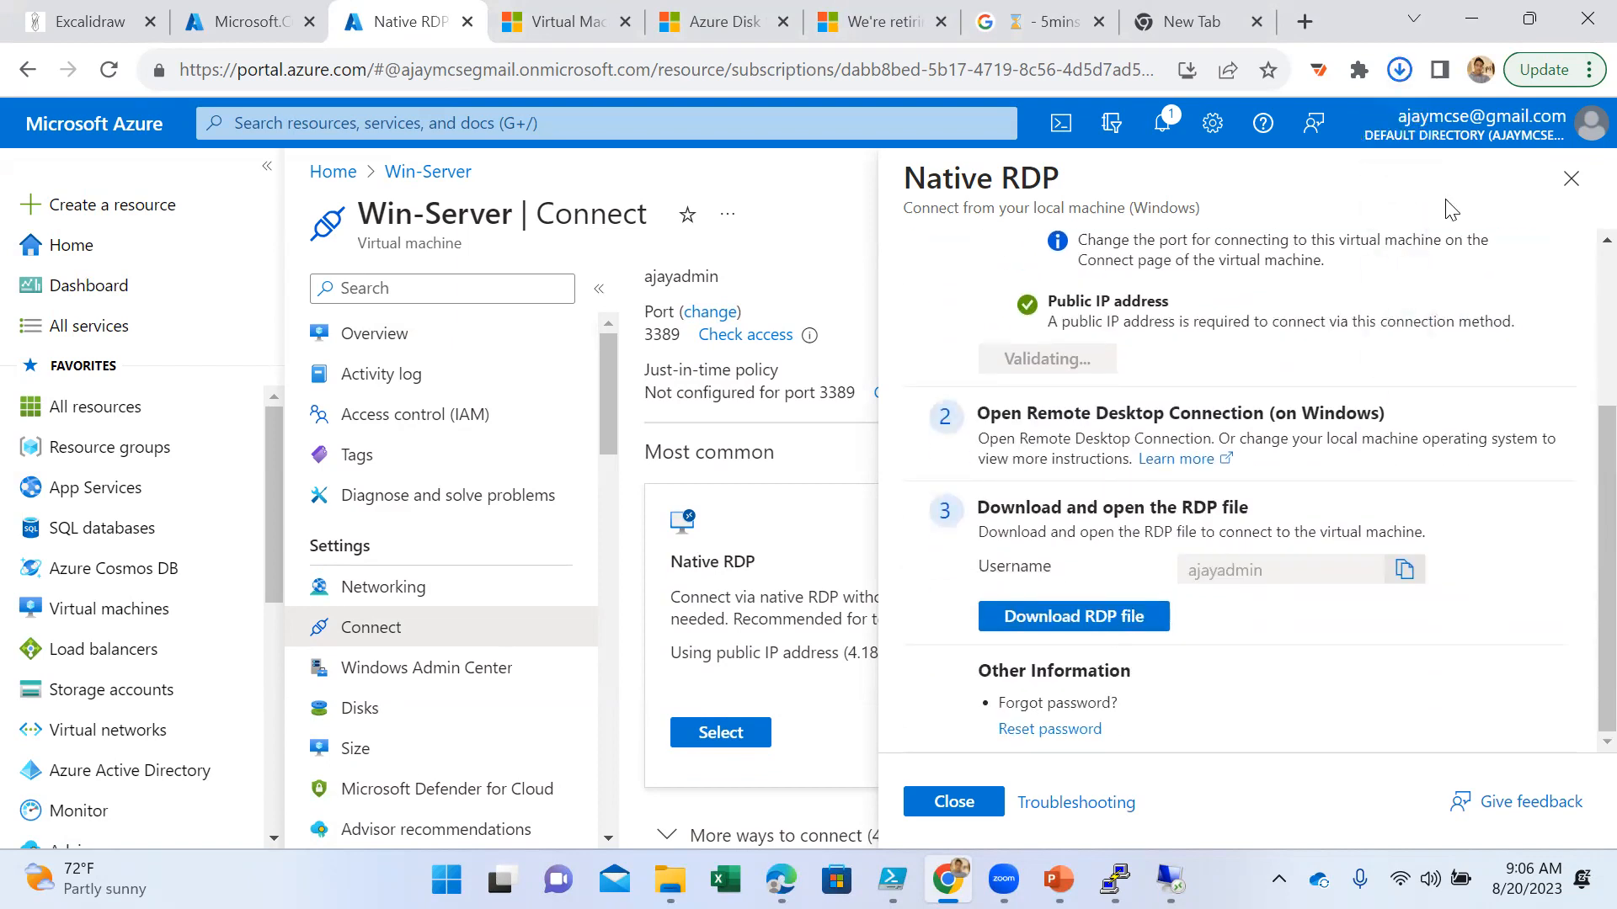
pyautogui.click(1169, 133)
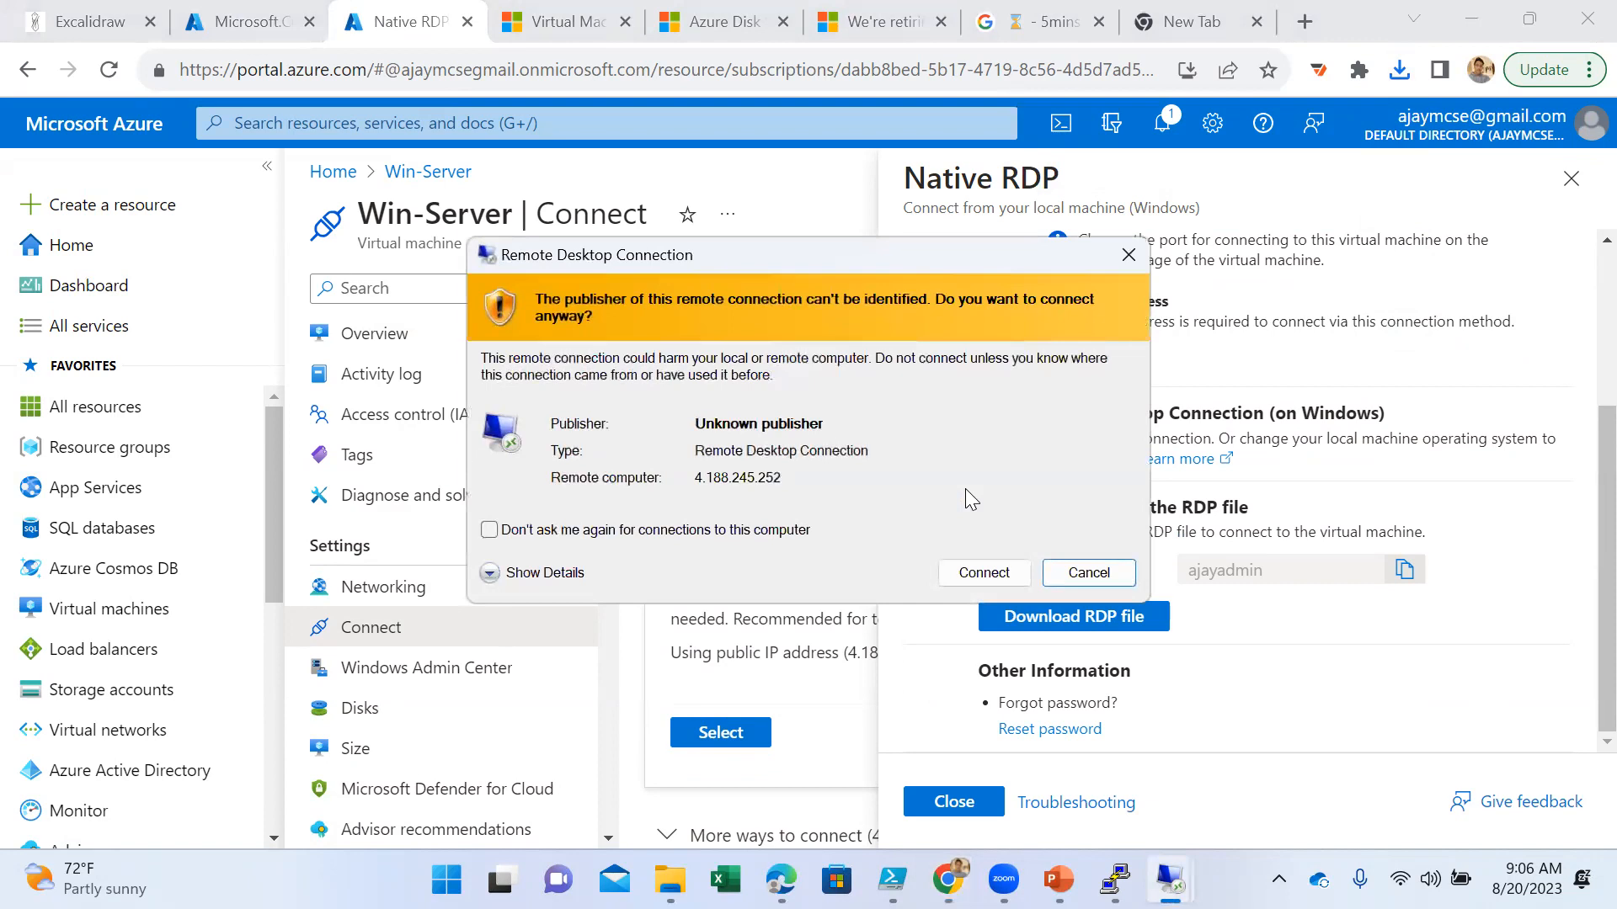
# - Connect to Win-Server over Remote Desktop, entering the admin account password and accepting the untrusted certificate
pyautogui.click(979, 576)
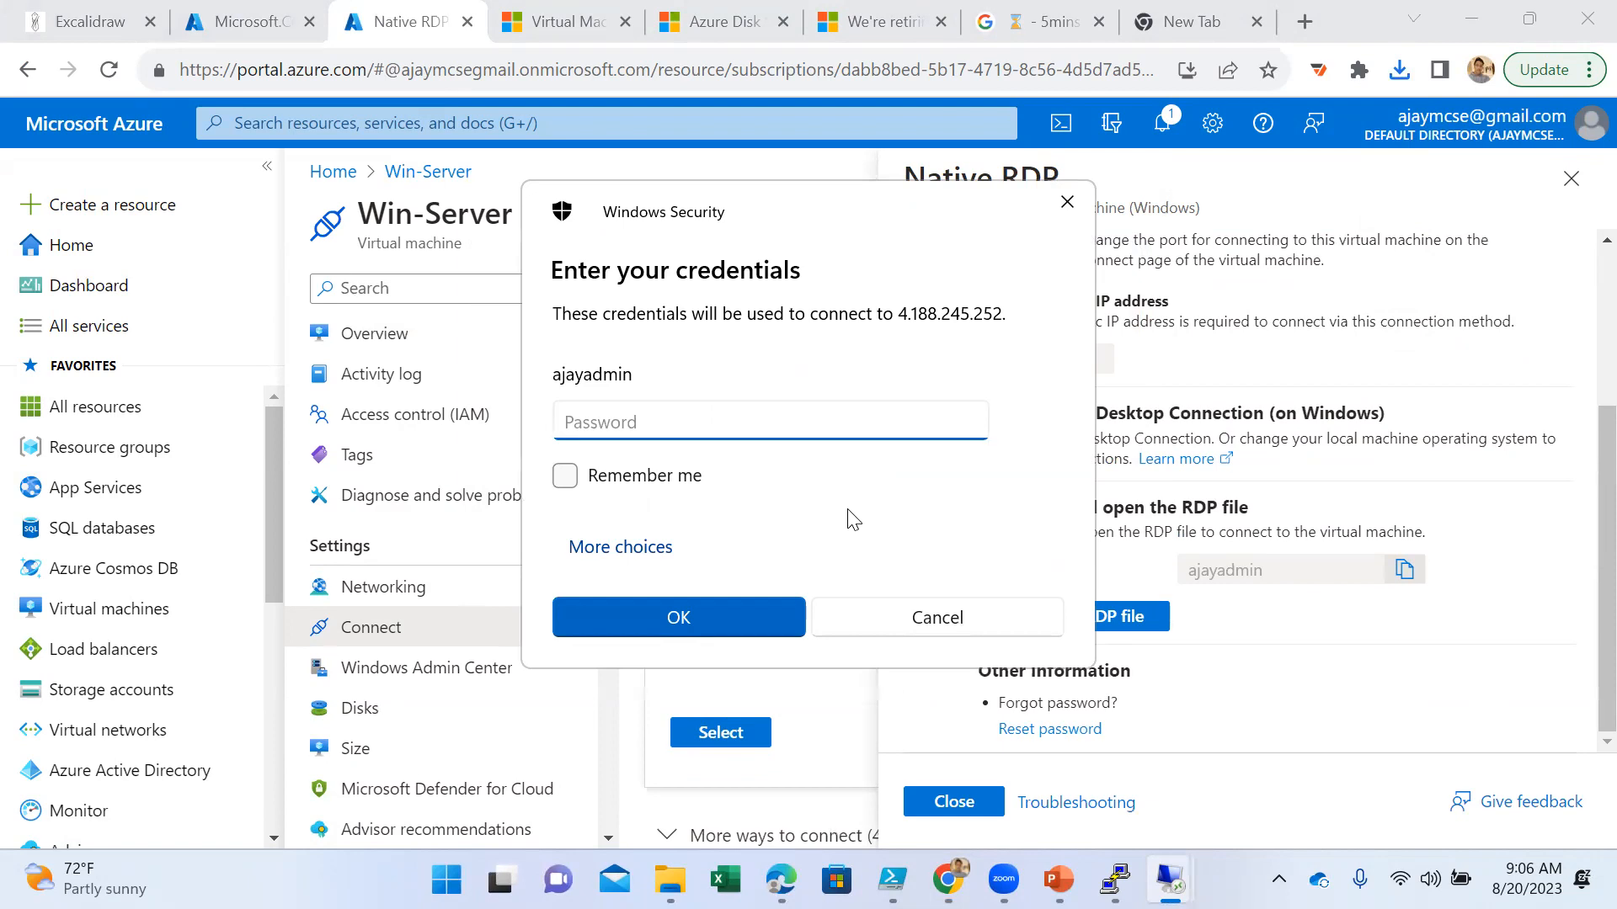
pyautogui.write('••••••••••••••')
pyautogui.press('Return')
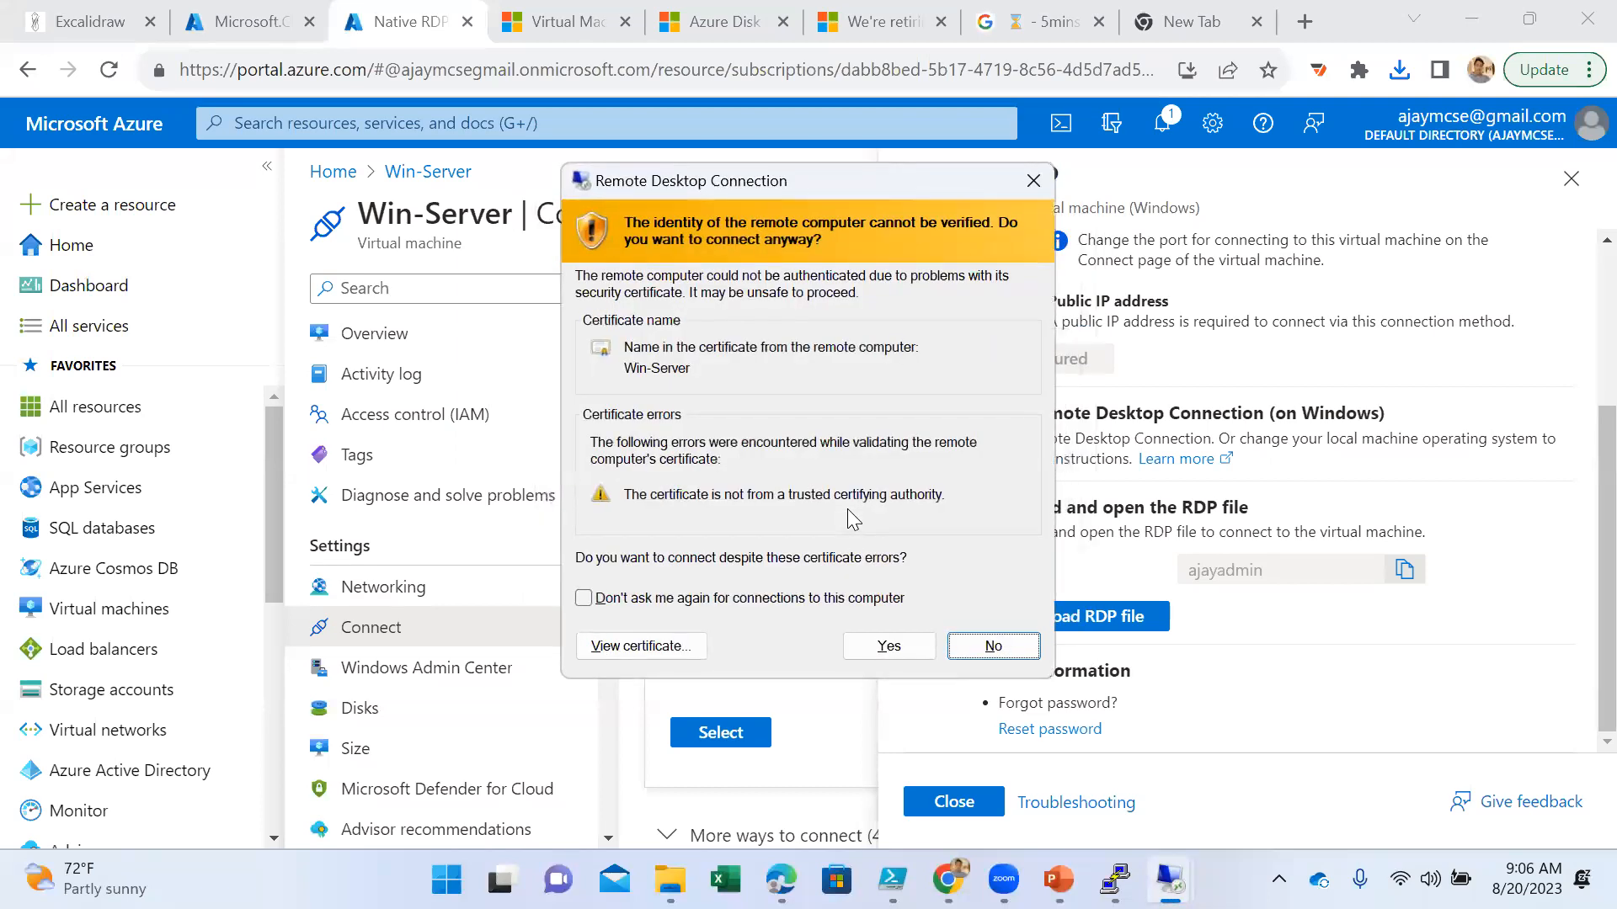
pyautogui.click(872, 645)
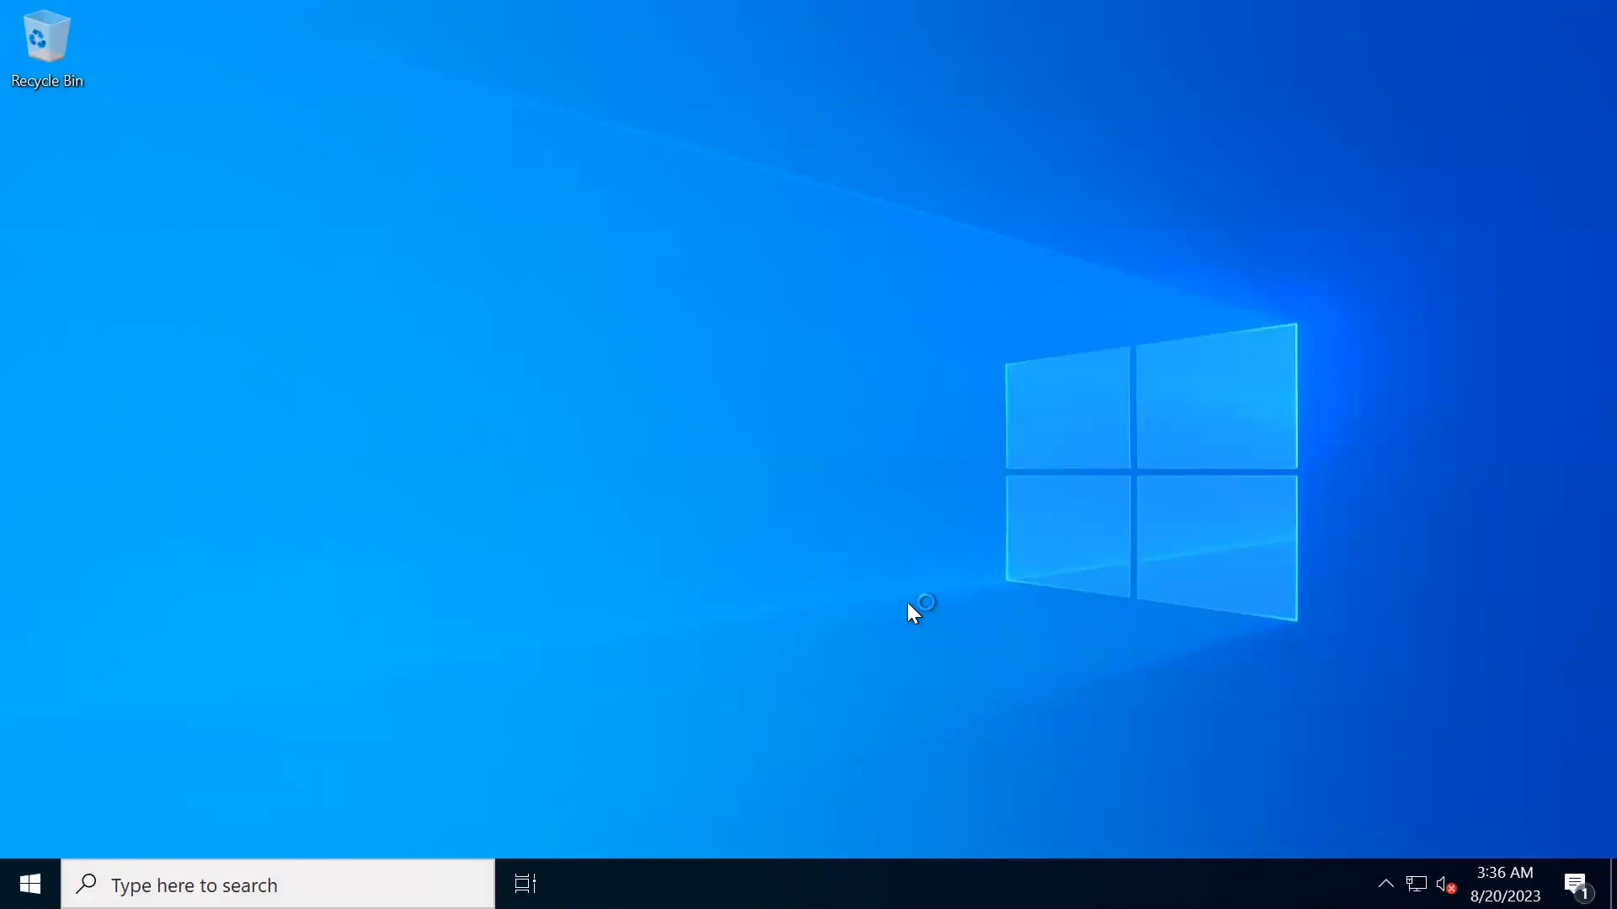
# - Reset the server list in Server Manager on Win-Server and dismiss the Windows Admin Center and Azure Arc notice
pyautogui.click(38, 880)
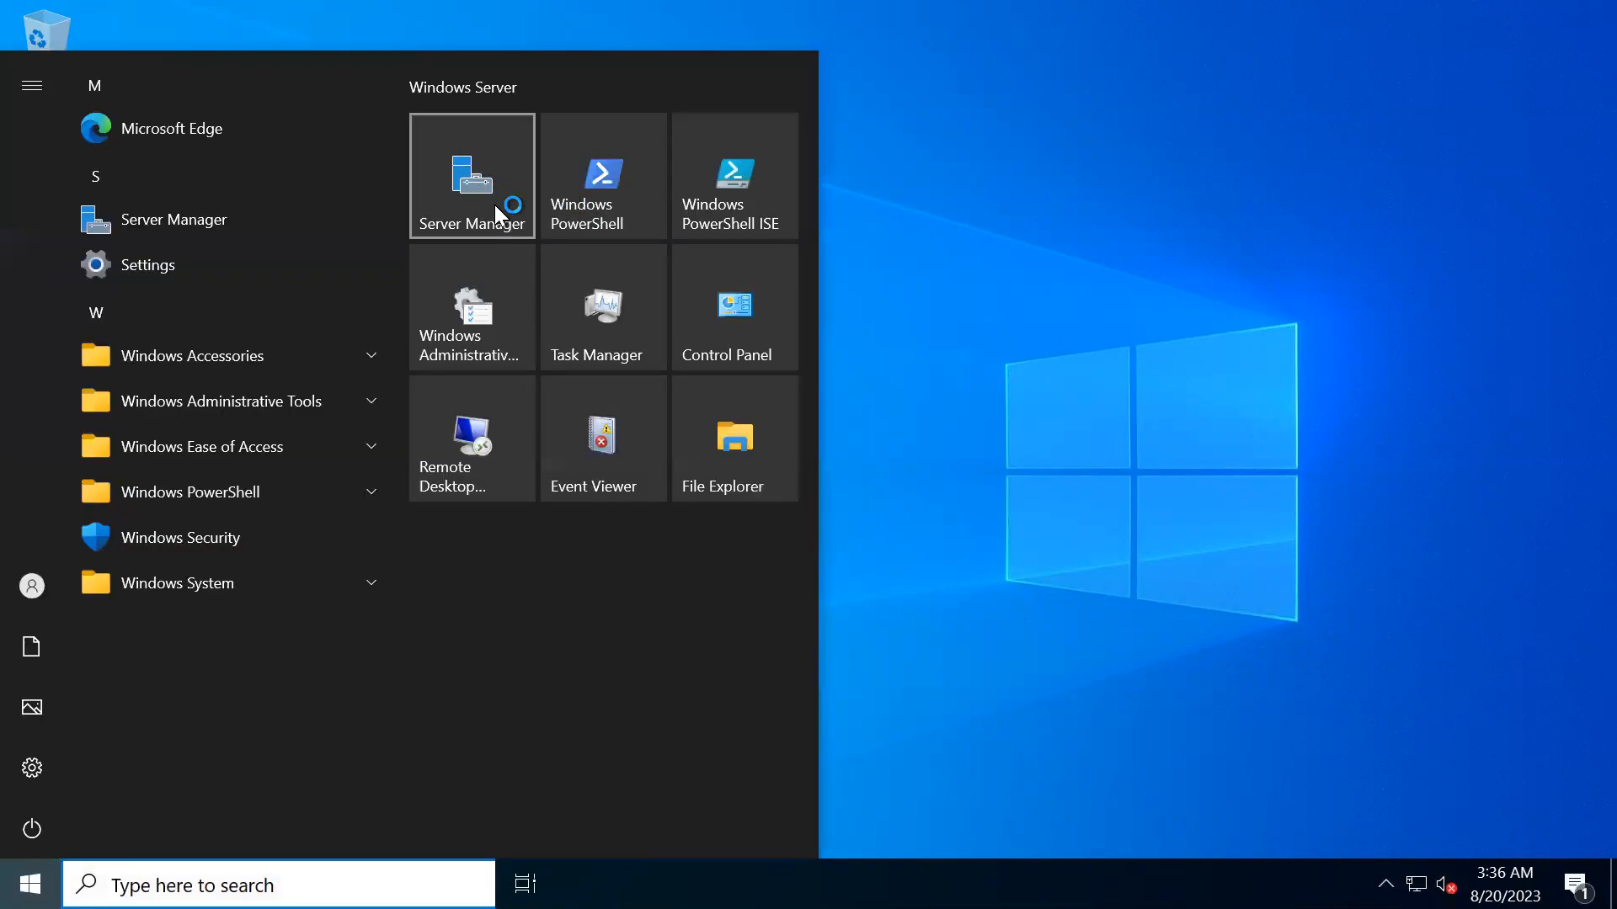
pyautogui.click(952, 412)
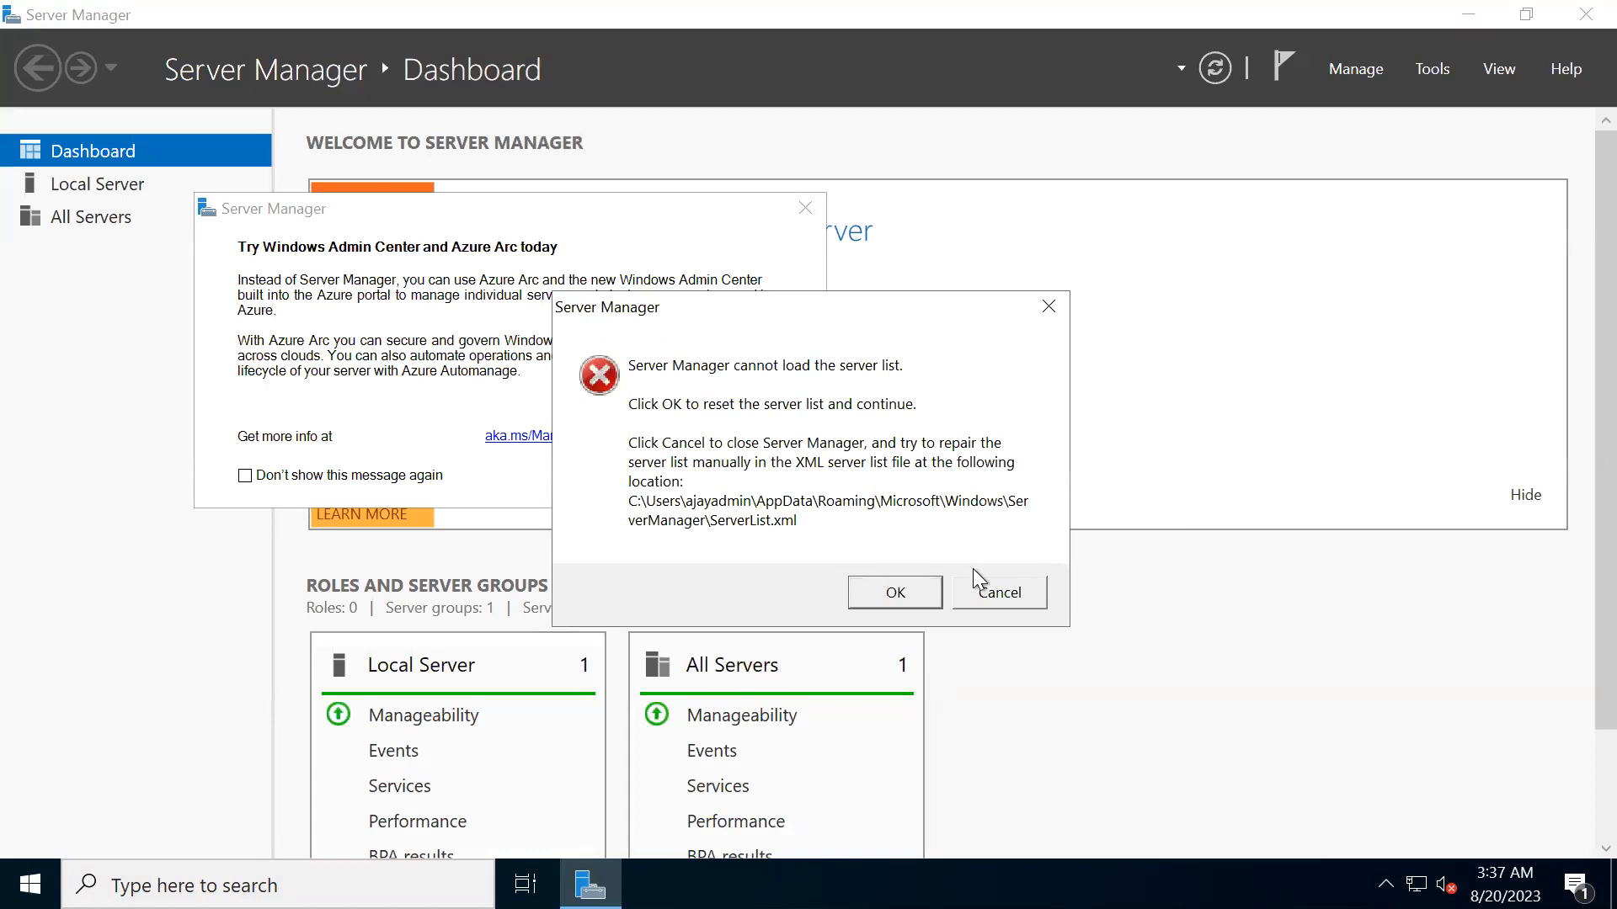
pyautogui.click(891, 594)
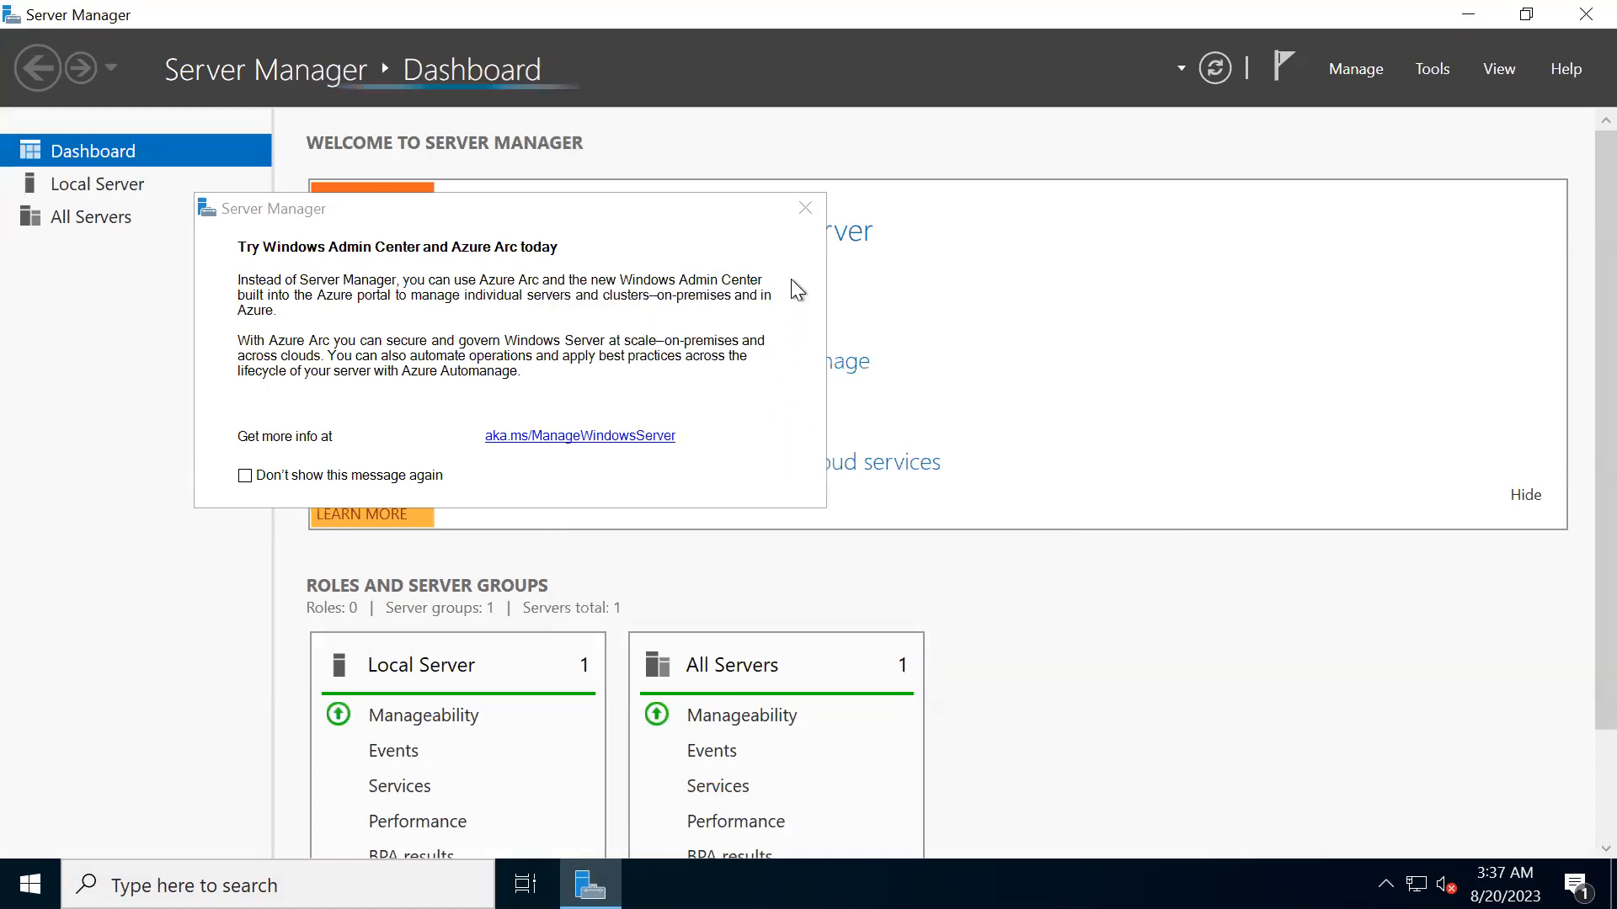
pyautogui.click(804, 211)
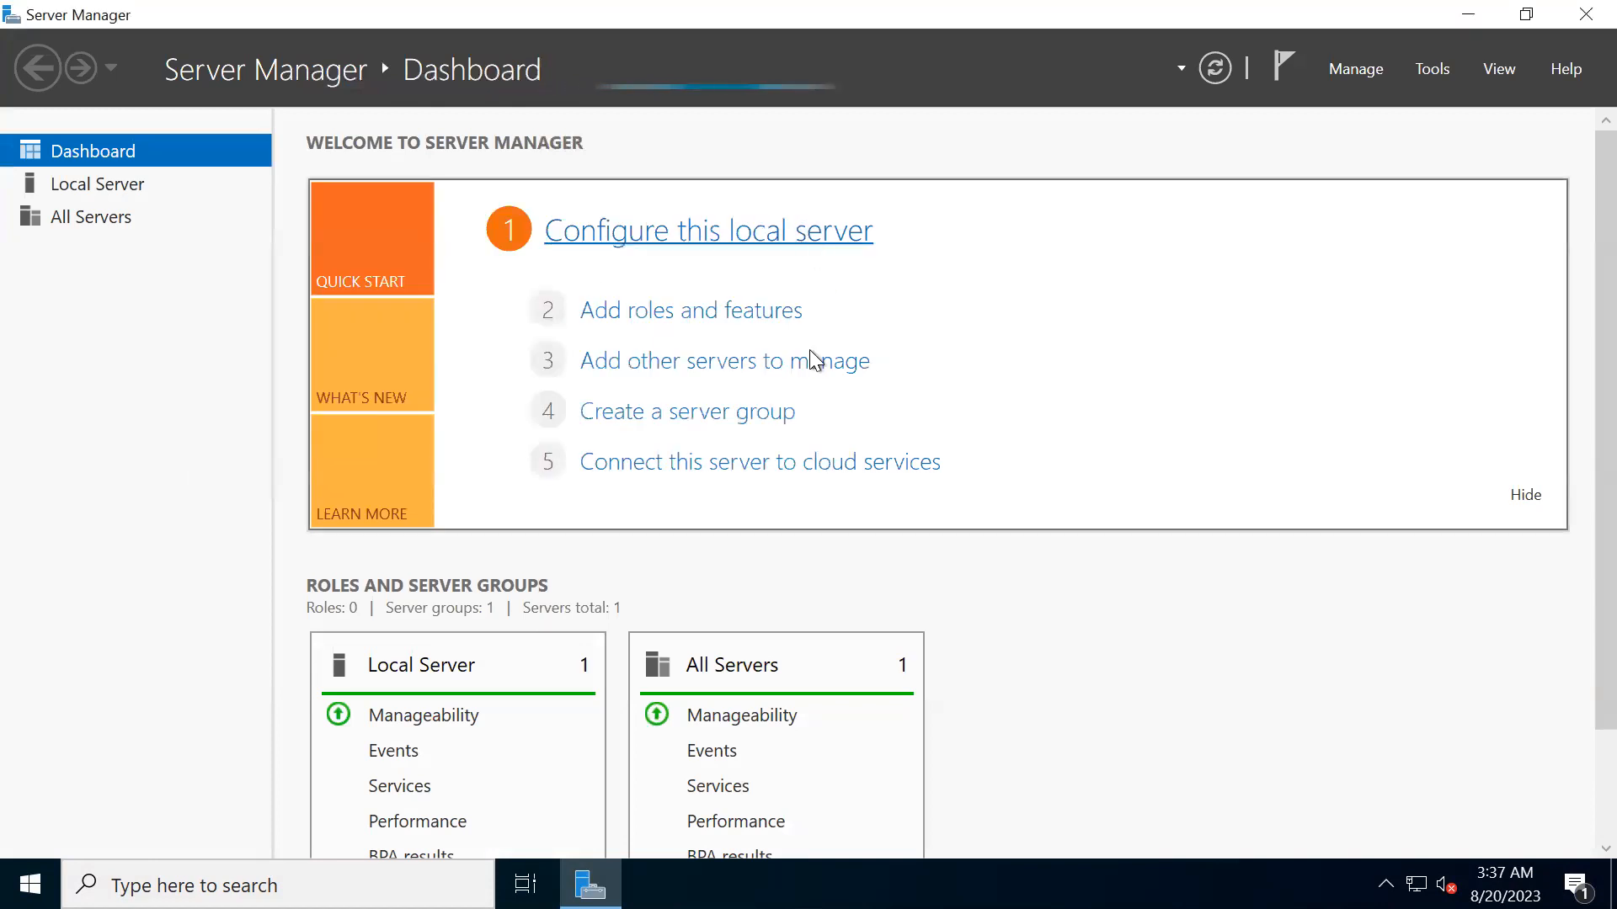
# - Display the Local Server properties in Server Manager to check the processor and installed memory
pyautogui.click(119, 197)
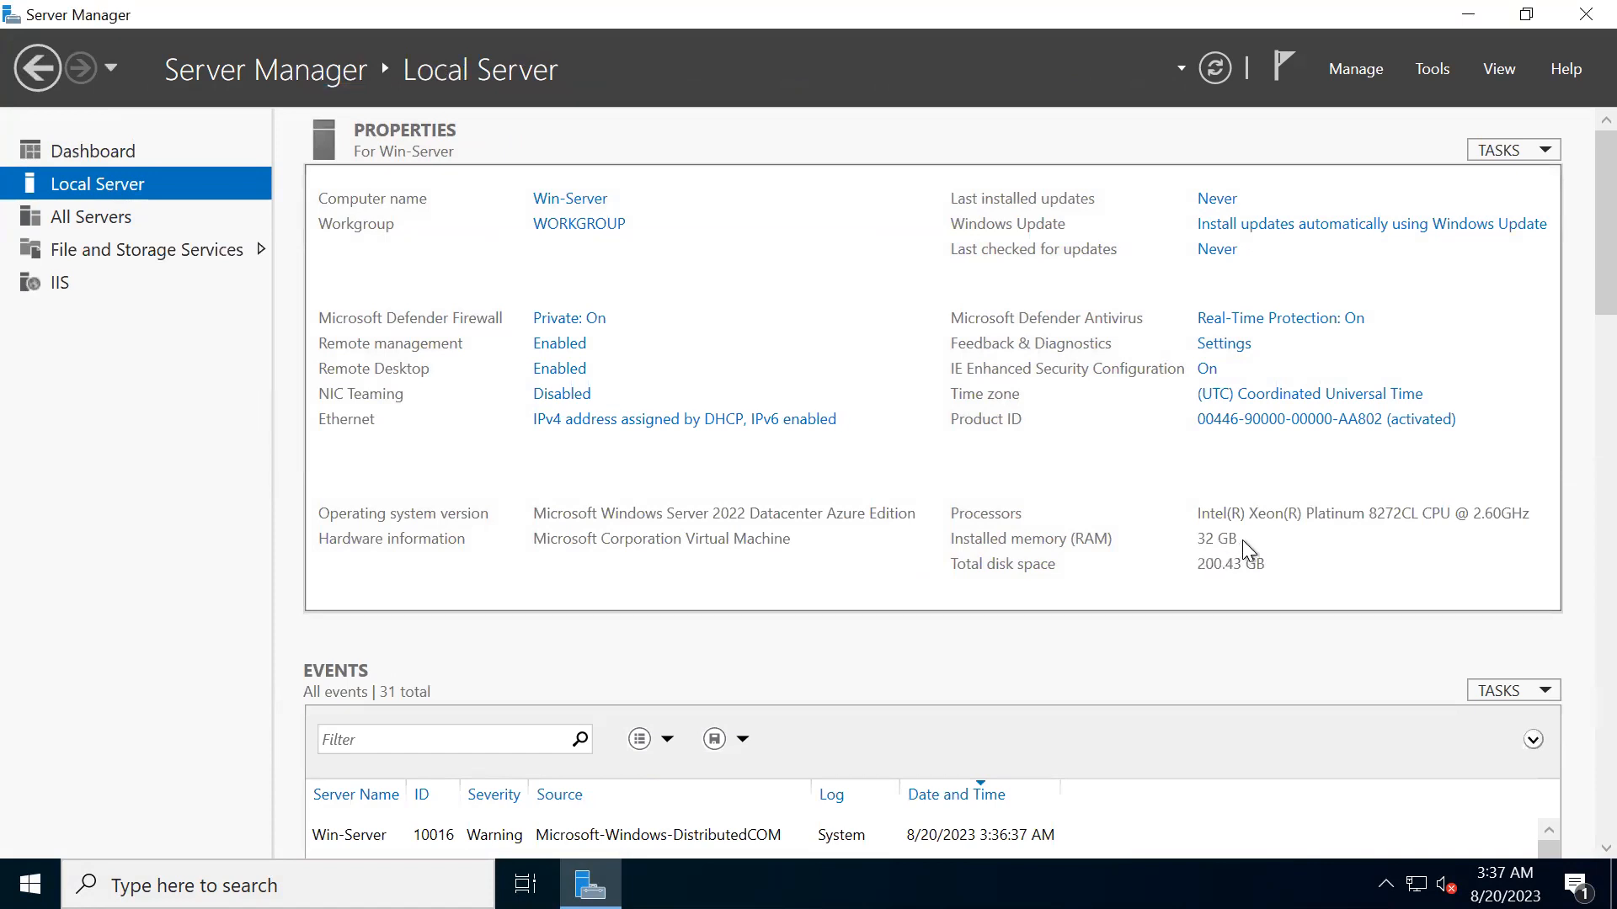
pyautogui.click(30, 884)
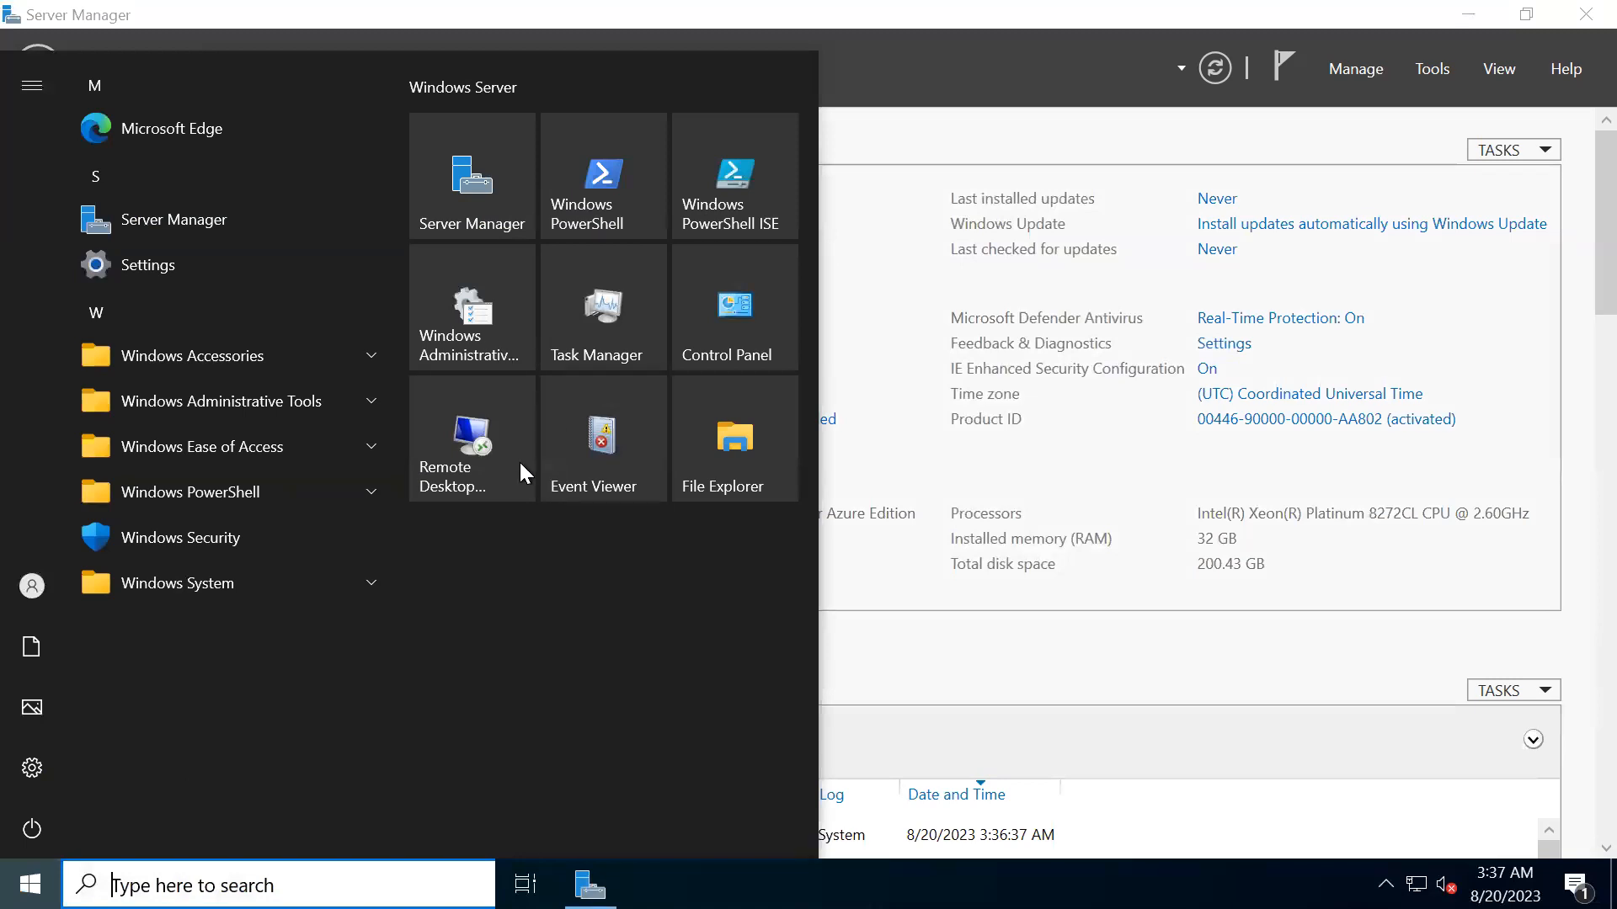
pyautogui.click(1093, 669)
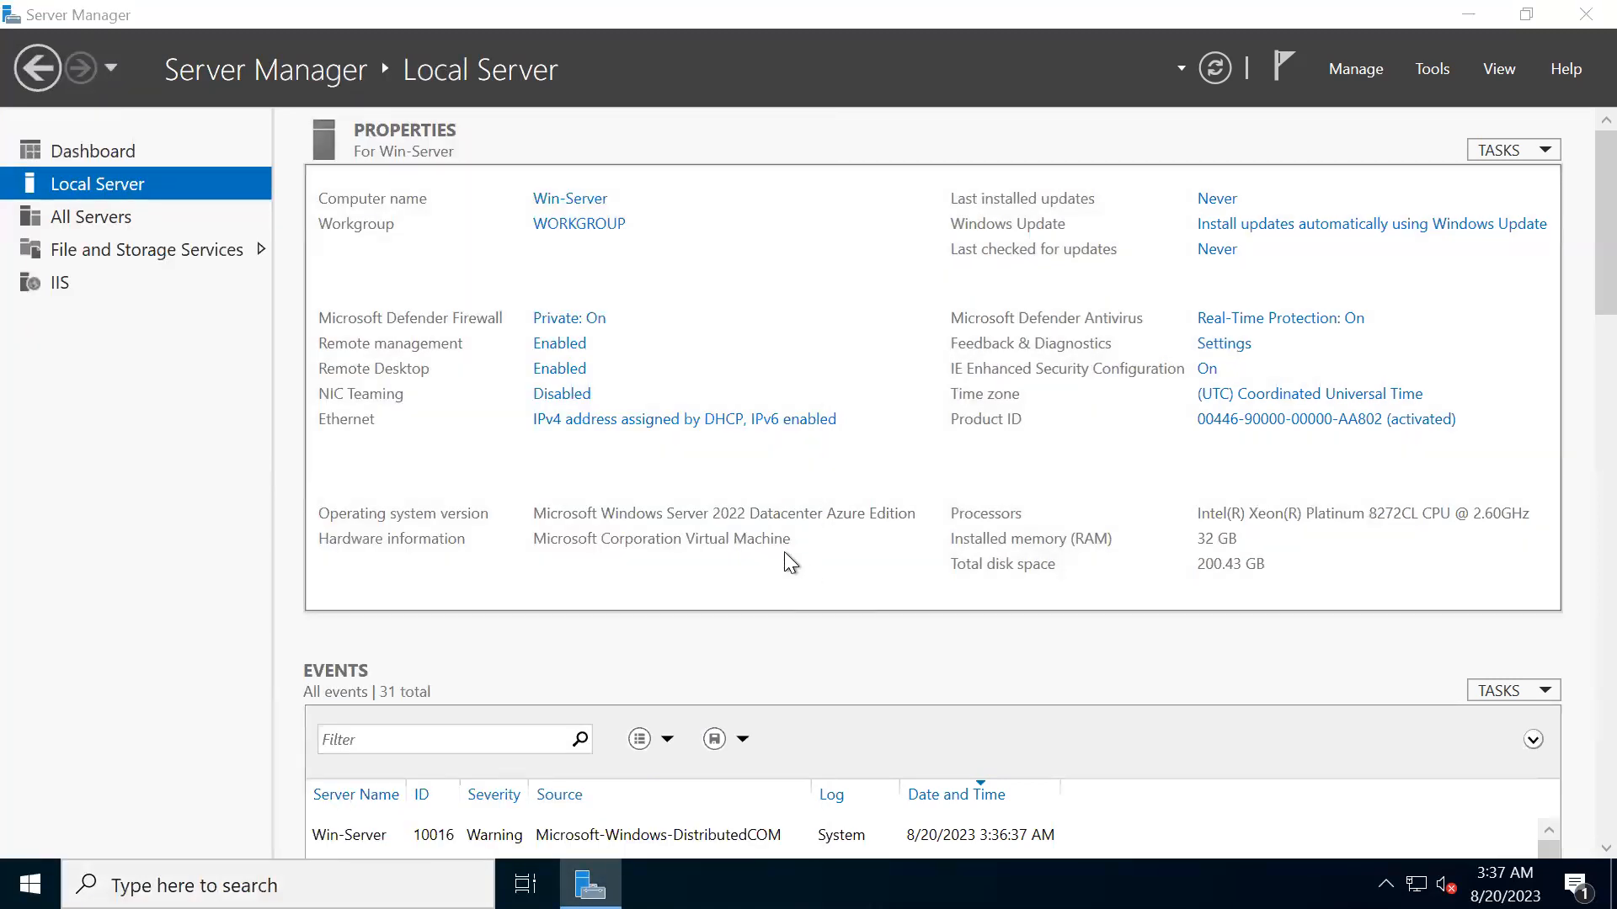
# - Open This PC in File Explorer and examine the Windows (C:), Temporary Storage (D:) and IT-Data (S:) drives
pyautogui.press('super+e')
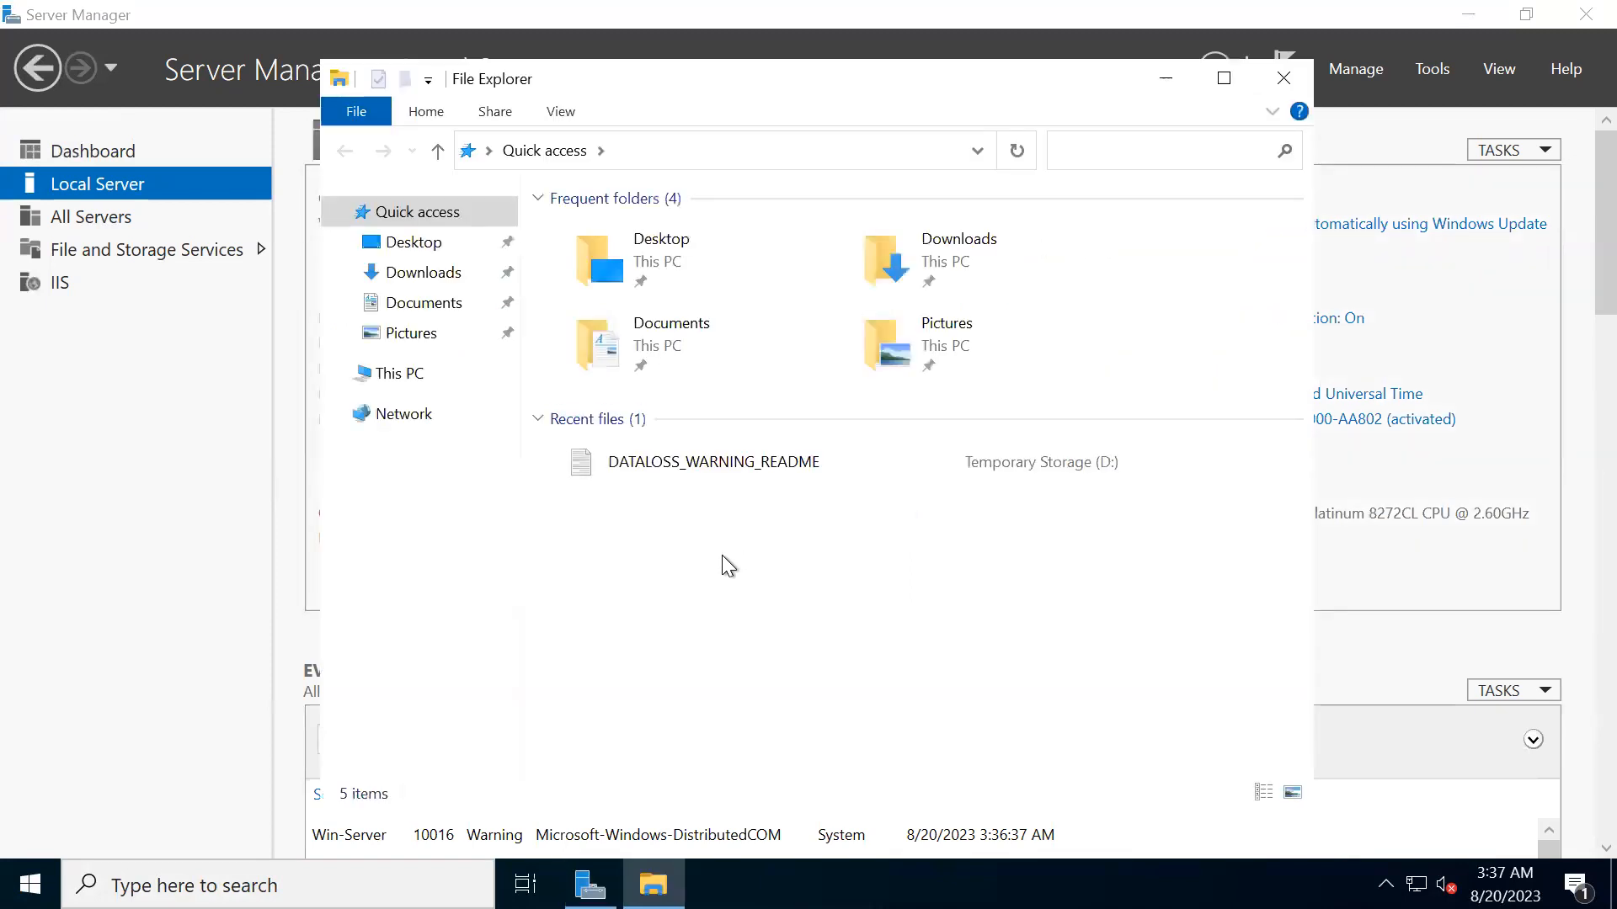
pyautogui.click(397, 373)
pyautogui.click(690, 645)
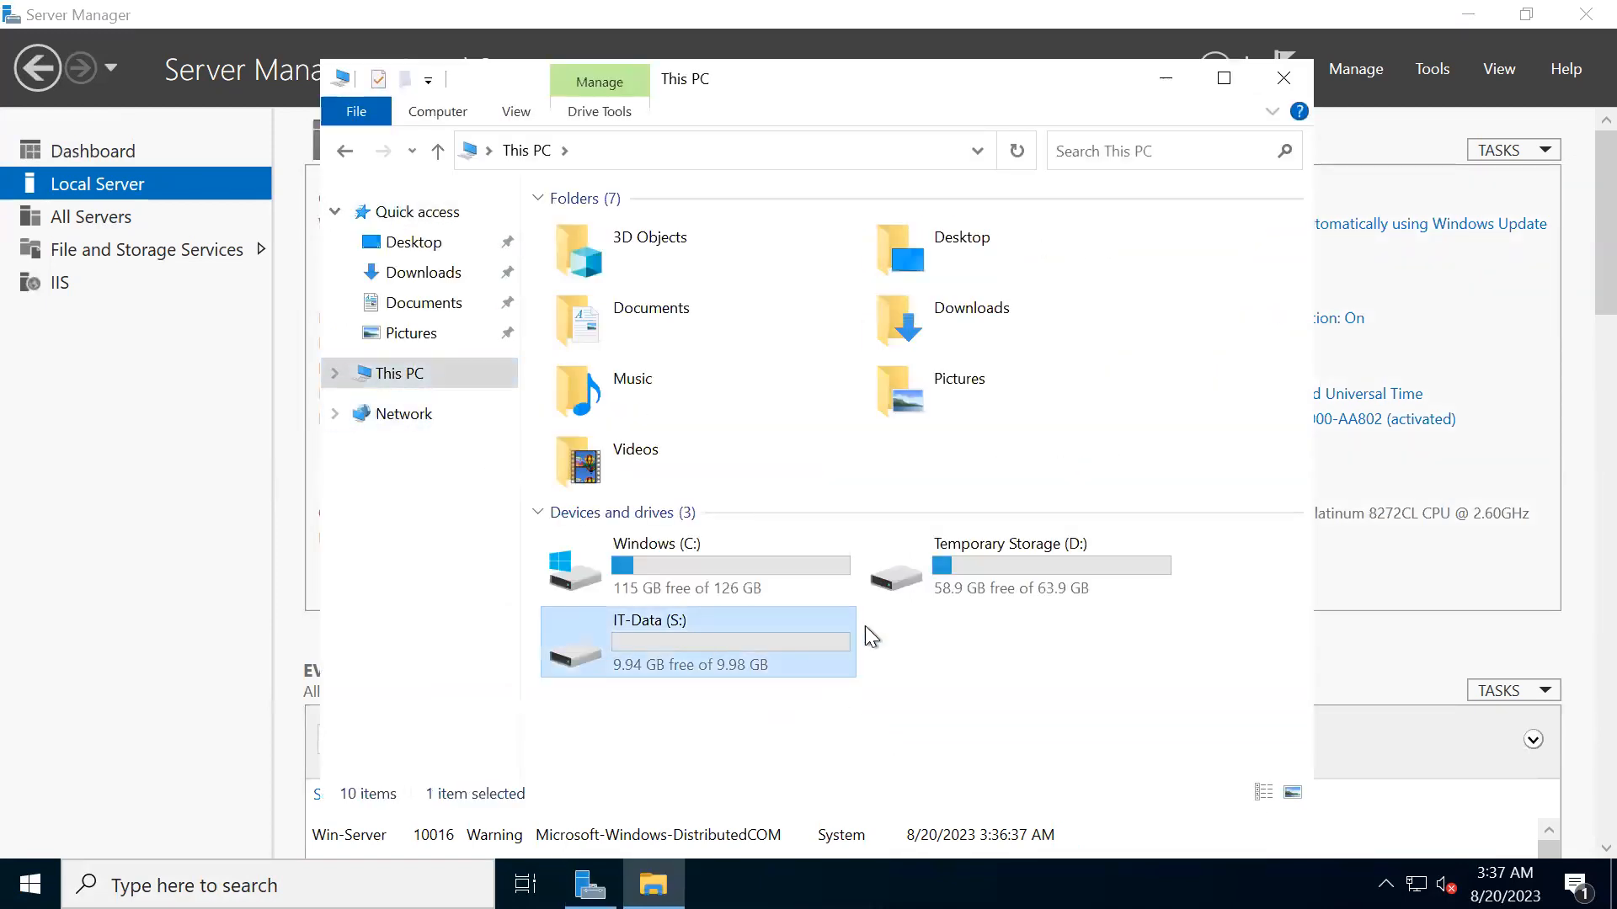
pyautogui.click(974, 573)
pyautogui.click(709, 562)
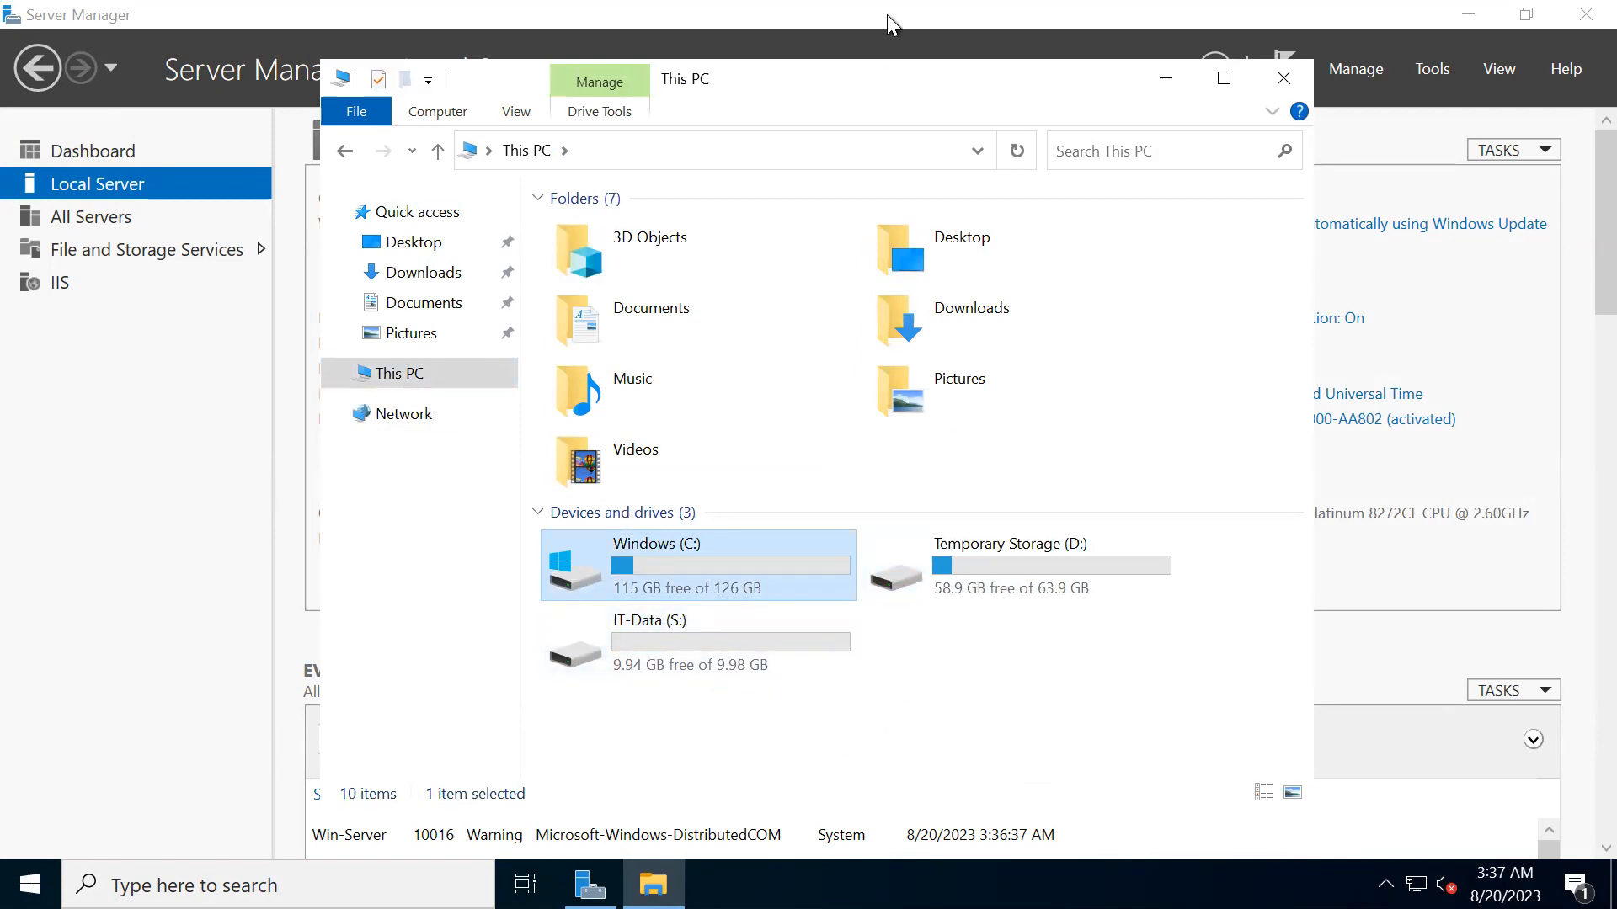
# - Minimize the remote session and switch to the Excalidraw diagram of the virtual machine and its drives
pyautogui.moveTo(973, 3)
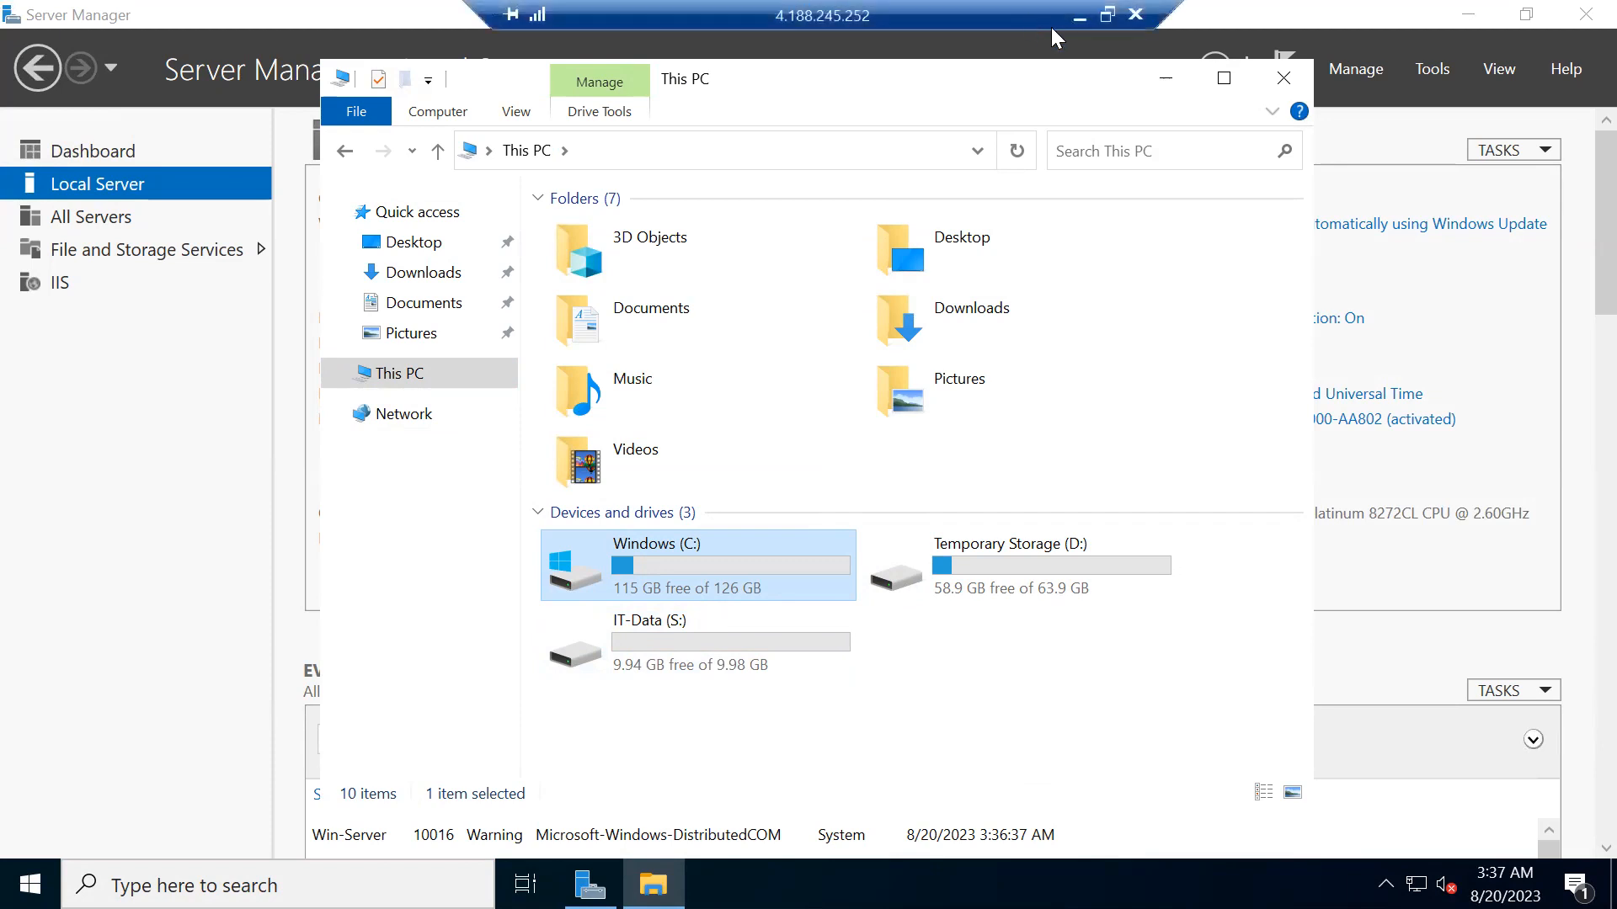
pyautogui.click(1073, 18)
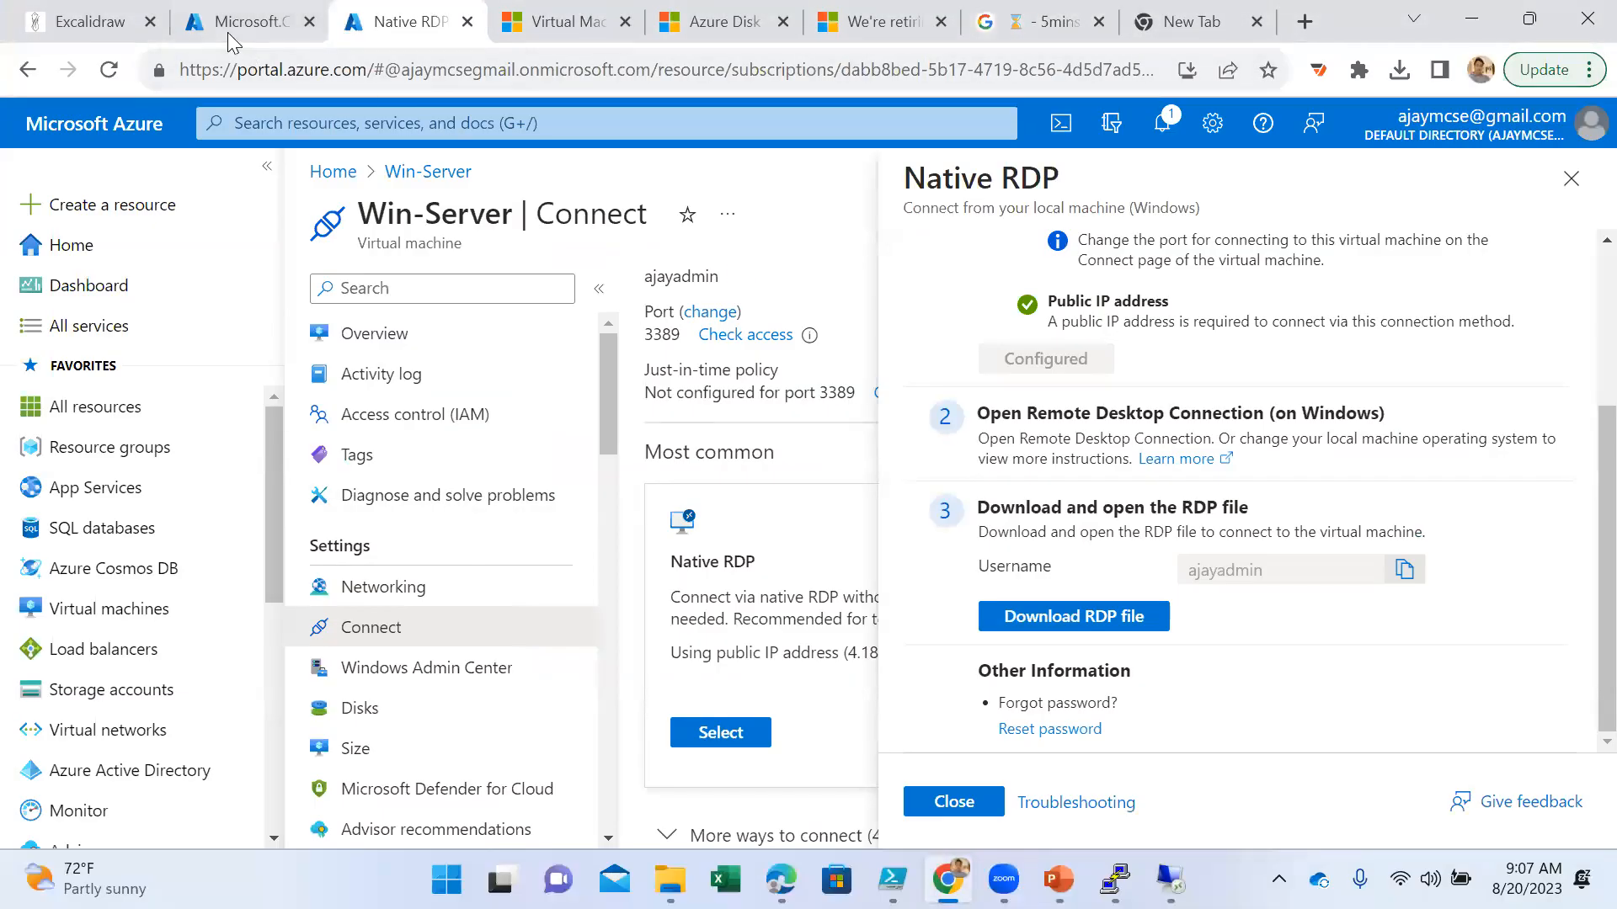
pyautogui.click(81, 25)
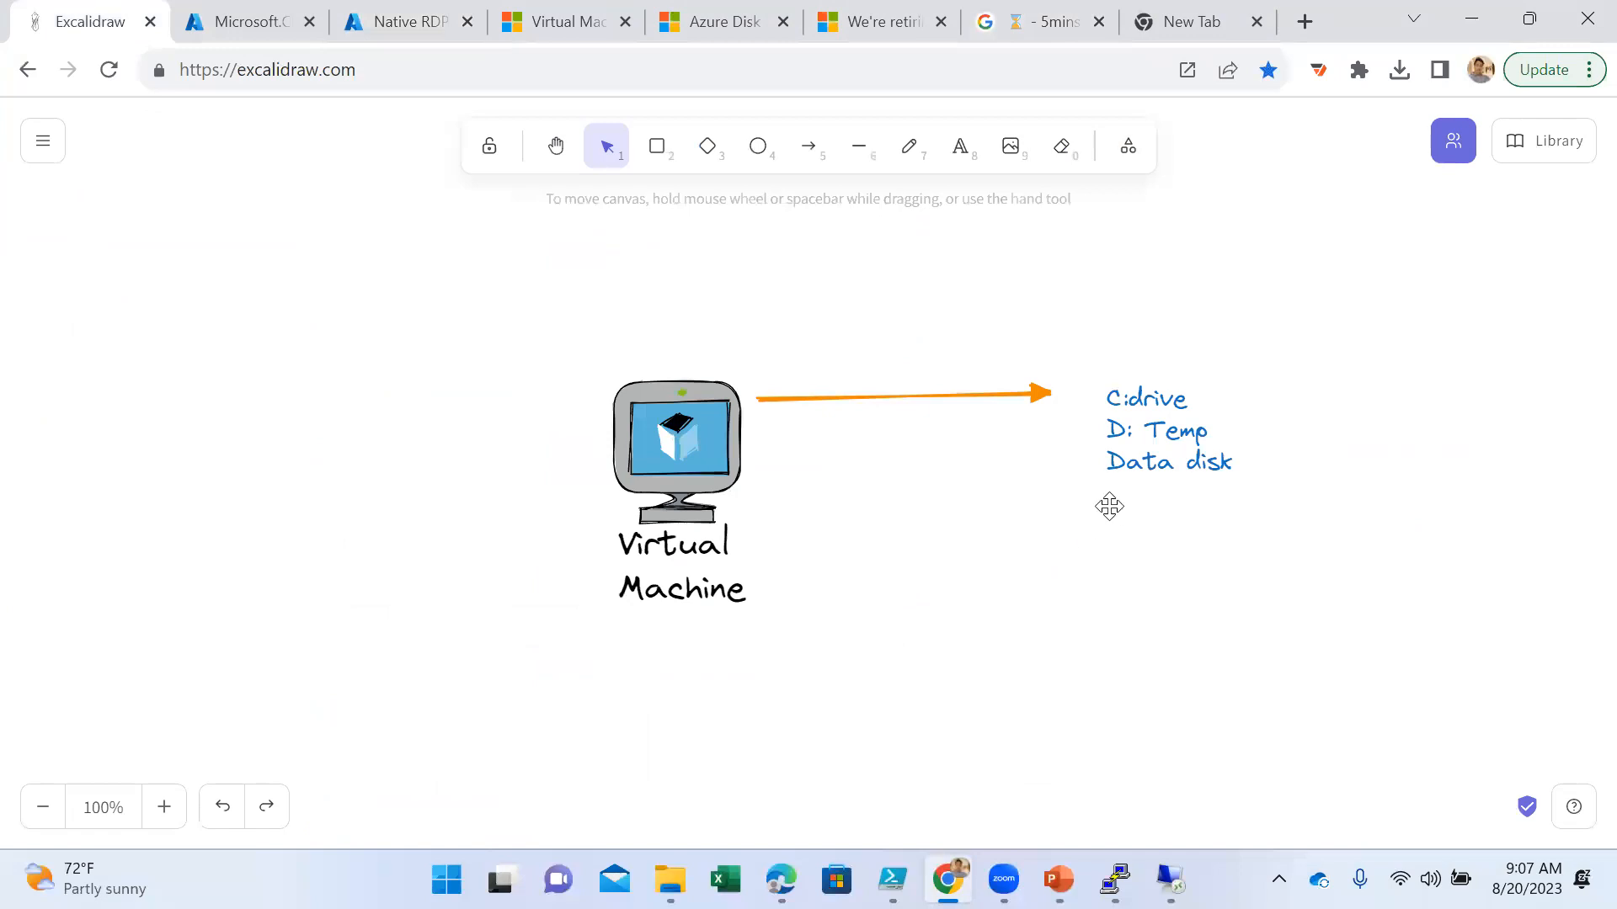
# - Replace the C:, D: and data disk note beside the arrow with new text starting "1) Attaching Data disk"
pyautogui.click(1154, 431)
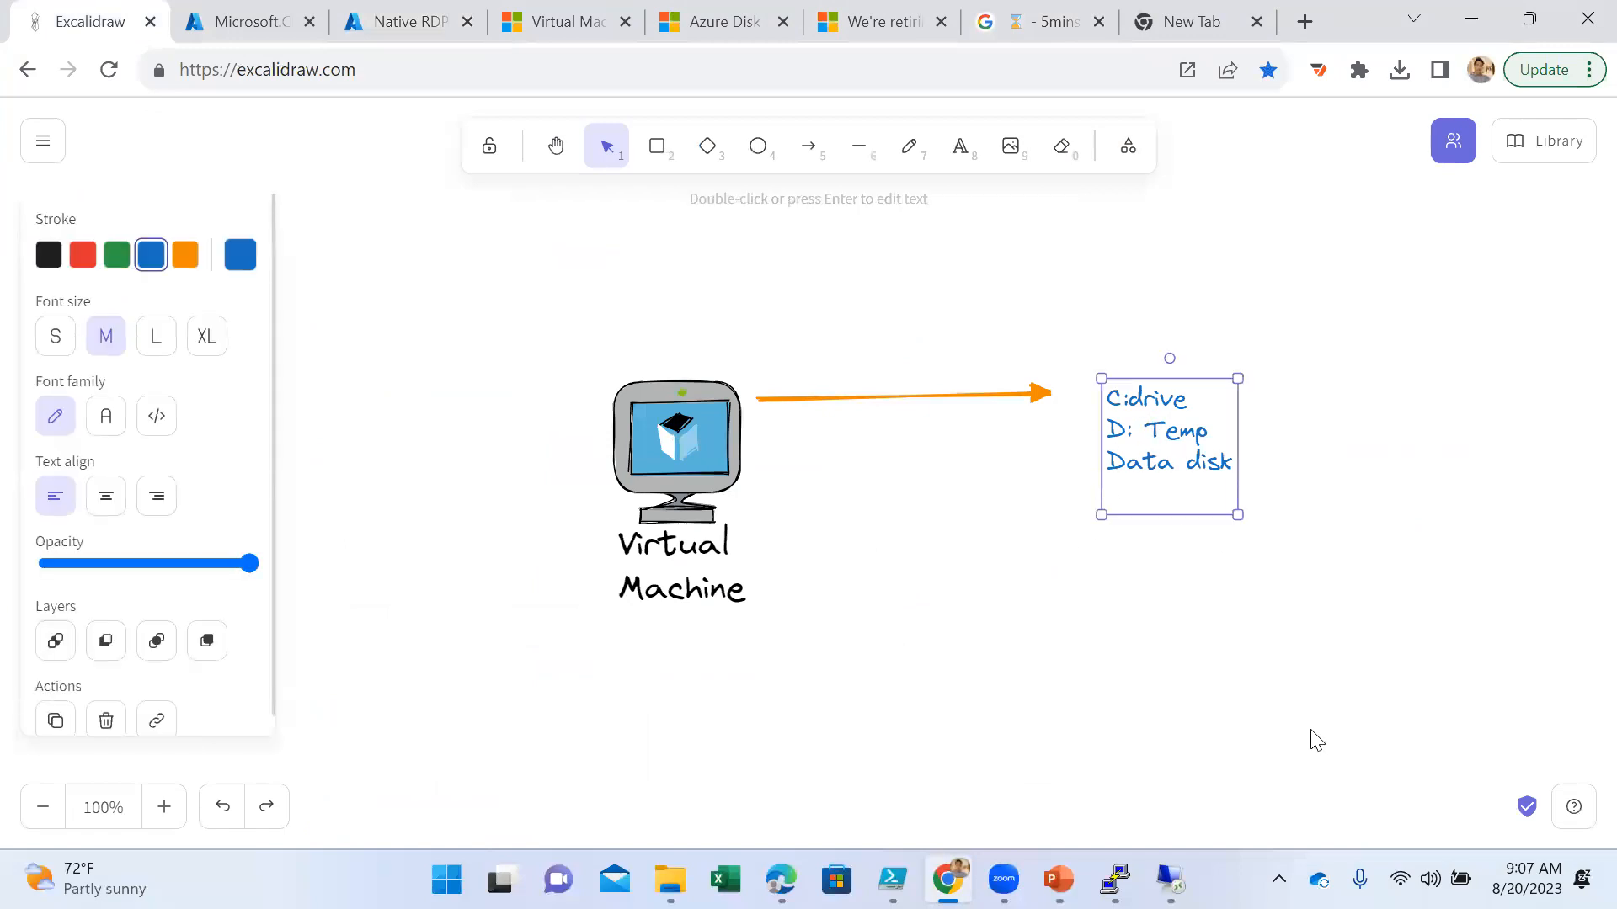
pyautogui.press('Delete')
pyautogui.click(961, 147)
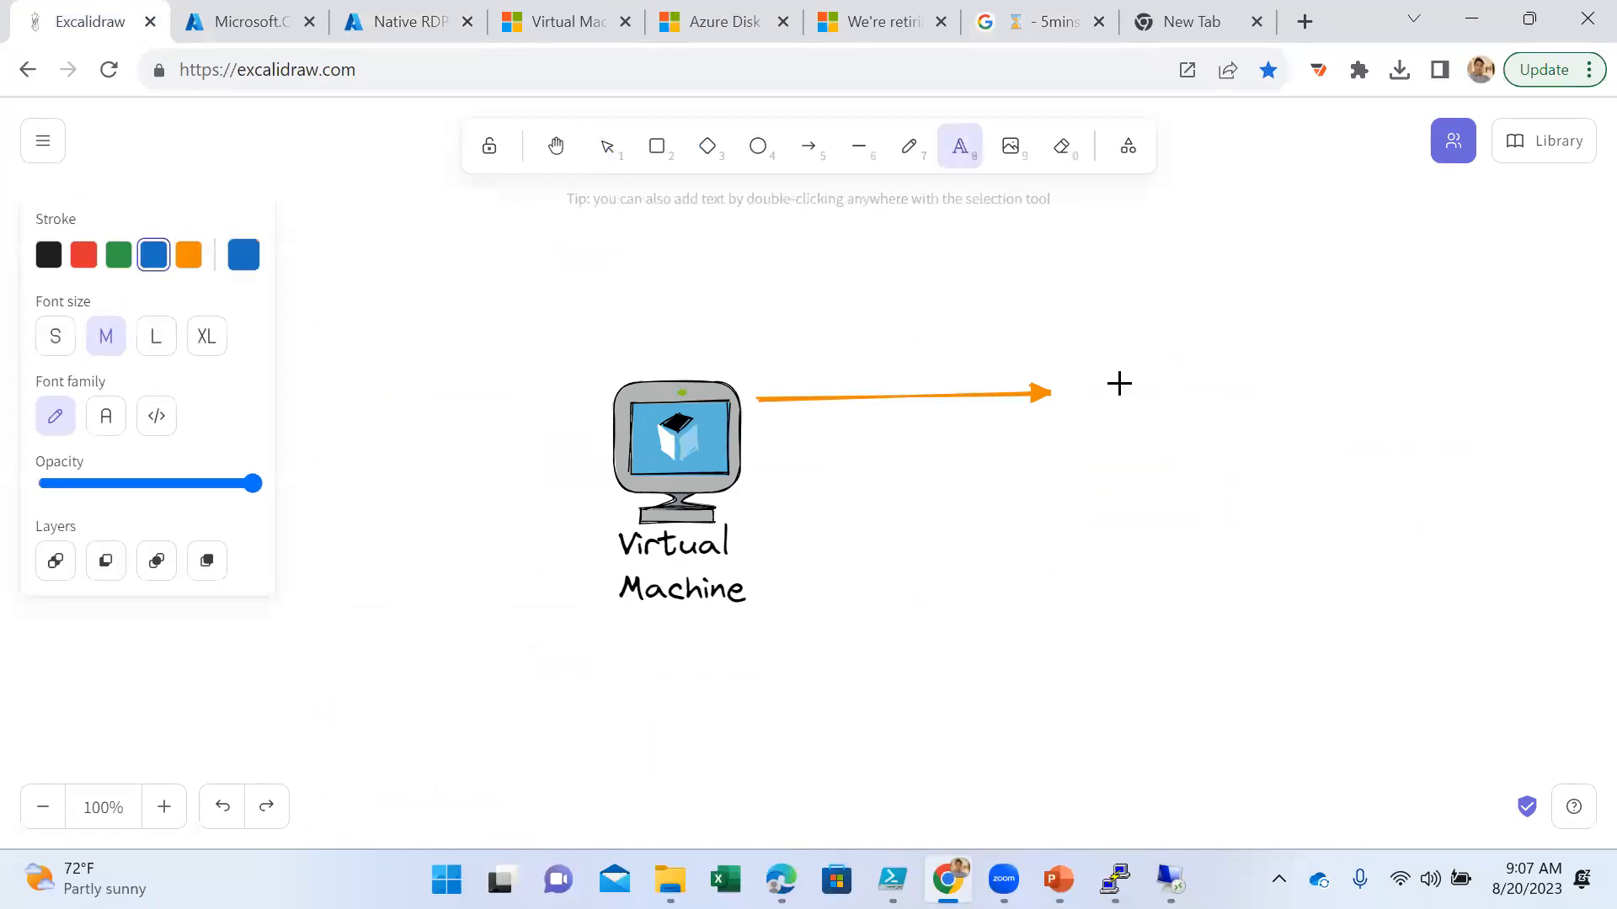
pyautogui.click(1119, 384)
pyautogui.write('1) Attaching Data disk')
pyautogui.press('Return')
# - Continue the numbered text with "2) Extension", "3) Resizing" and an empty "4)" item
pyautogui.write('2) Extension')
pyautogui.press('Return')
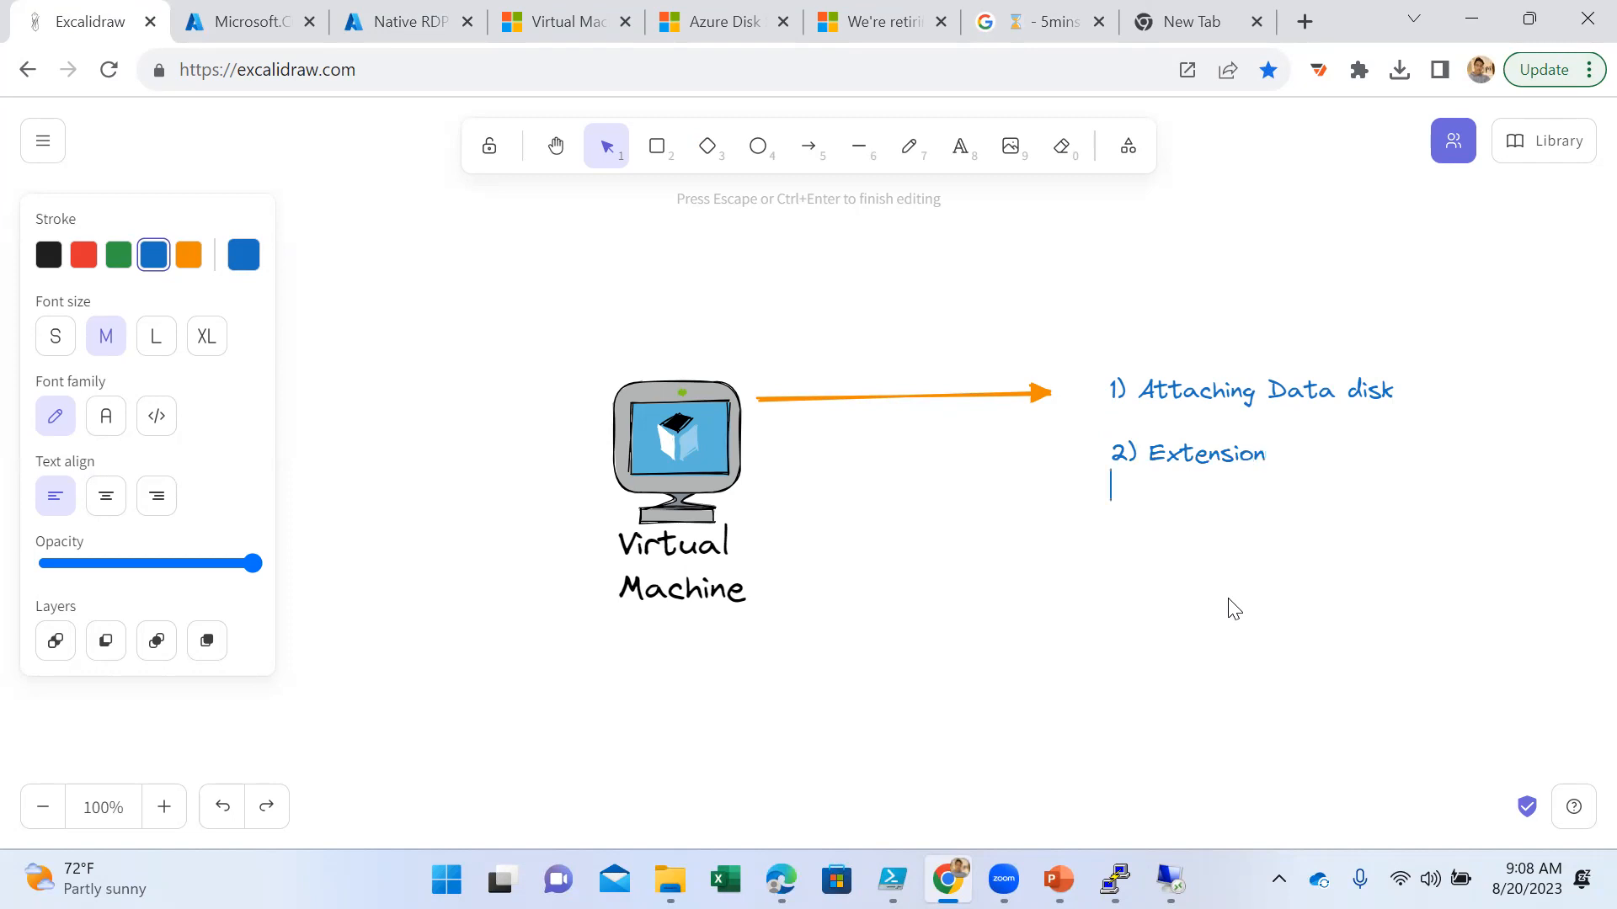
pyautogui.write('3) Resizing')
pyautogui.press('Return')
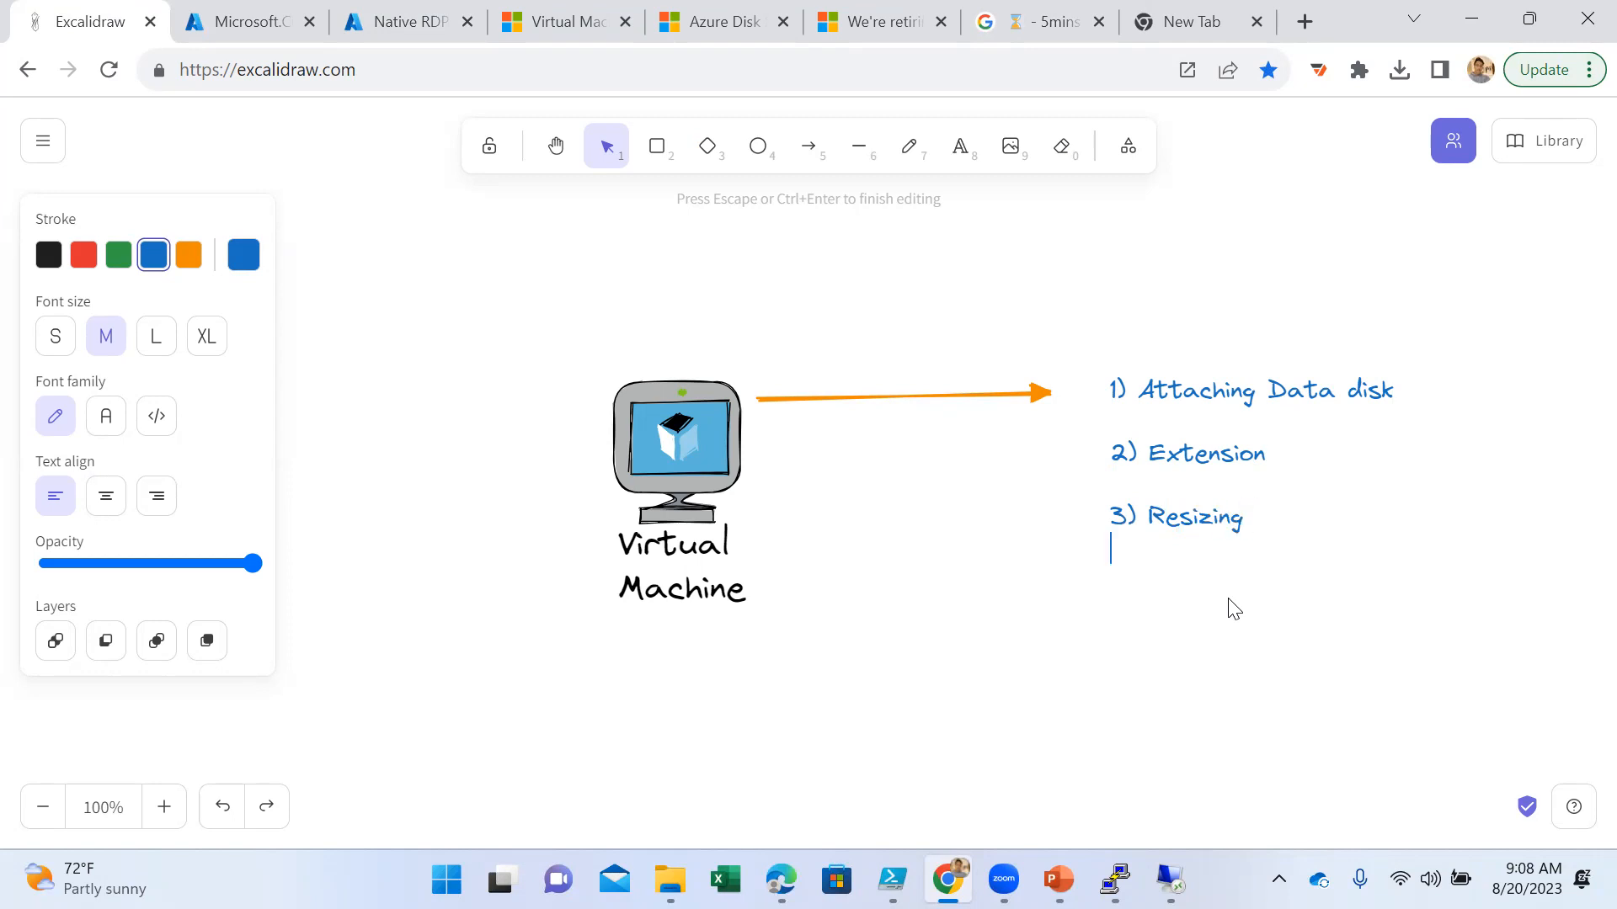
pyautogui.write('4)')
# - Open Win-Server's Auto-shutdown settings in the Azure portal and preview the notification fields, leaving notification set to No
pyautogui.click(419, 24)
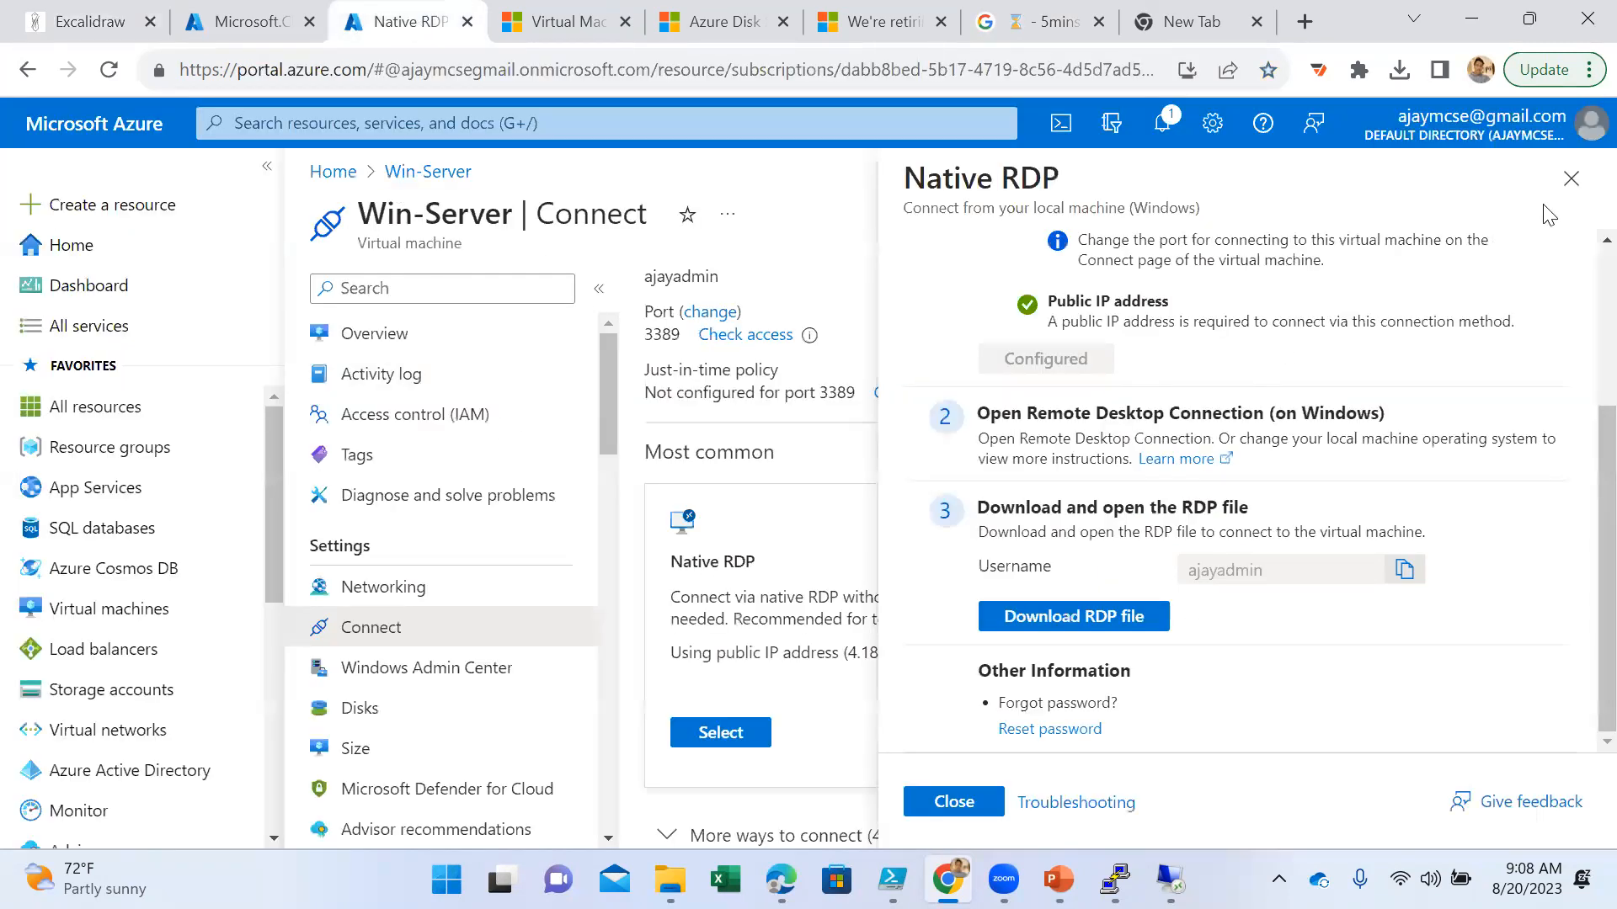
pyautogui.click(1569, 177)
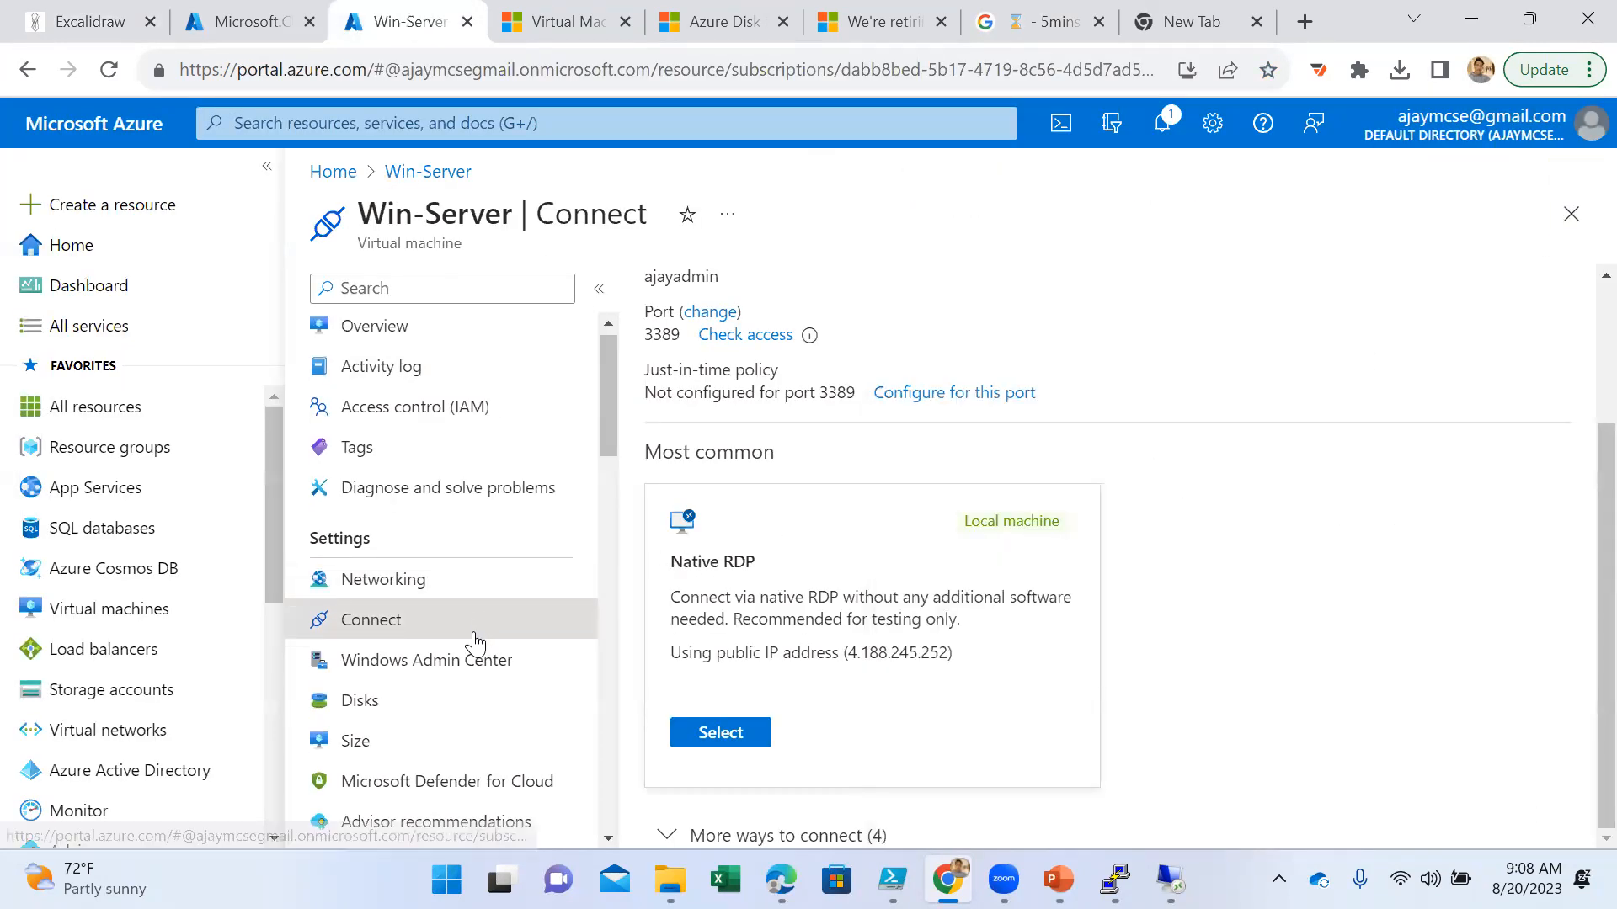
pyautogui.scroll(-7, 475, 642)
pyautogui.scroll(-3, 475, 641)
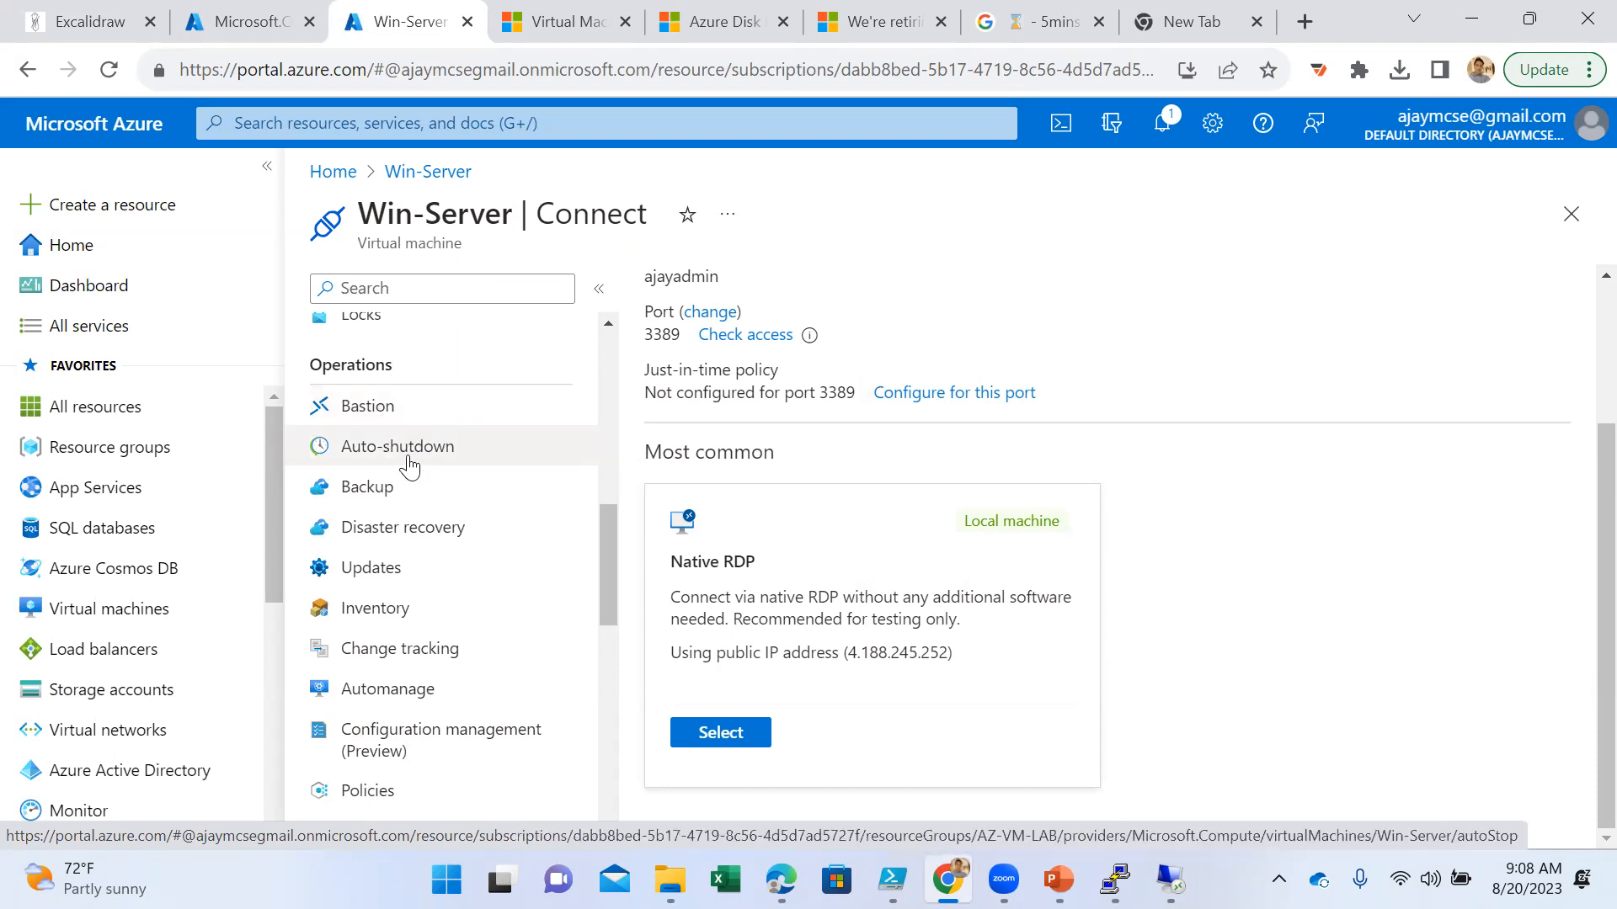
pyautogui.click(420, 455)
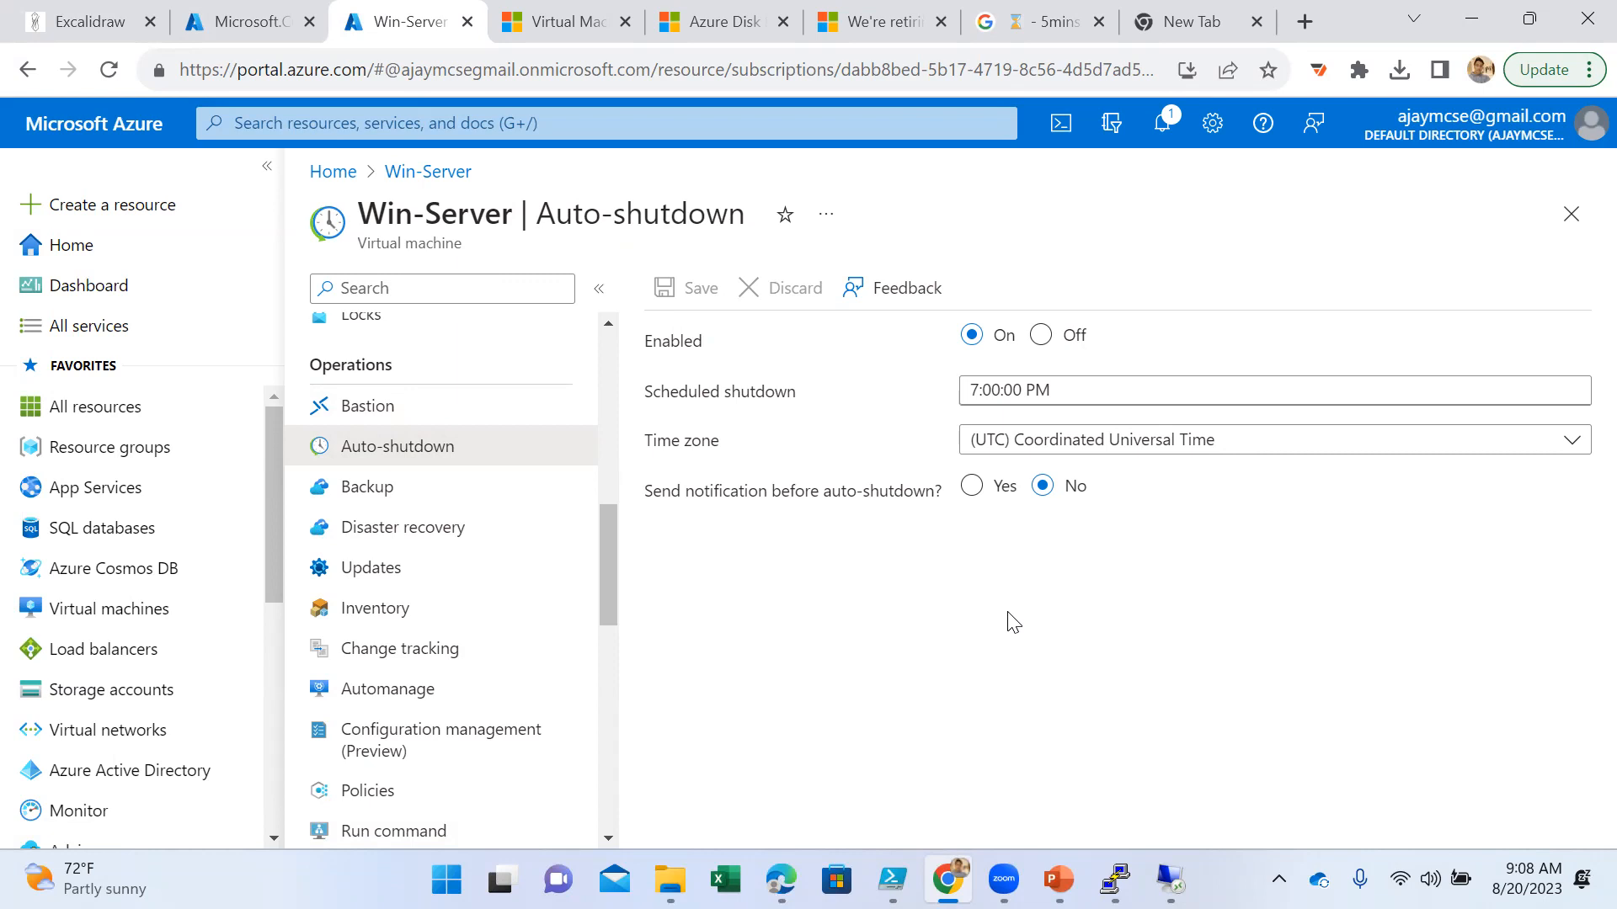
pyautogui.click(971, 488)
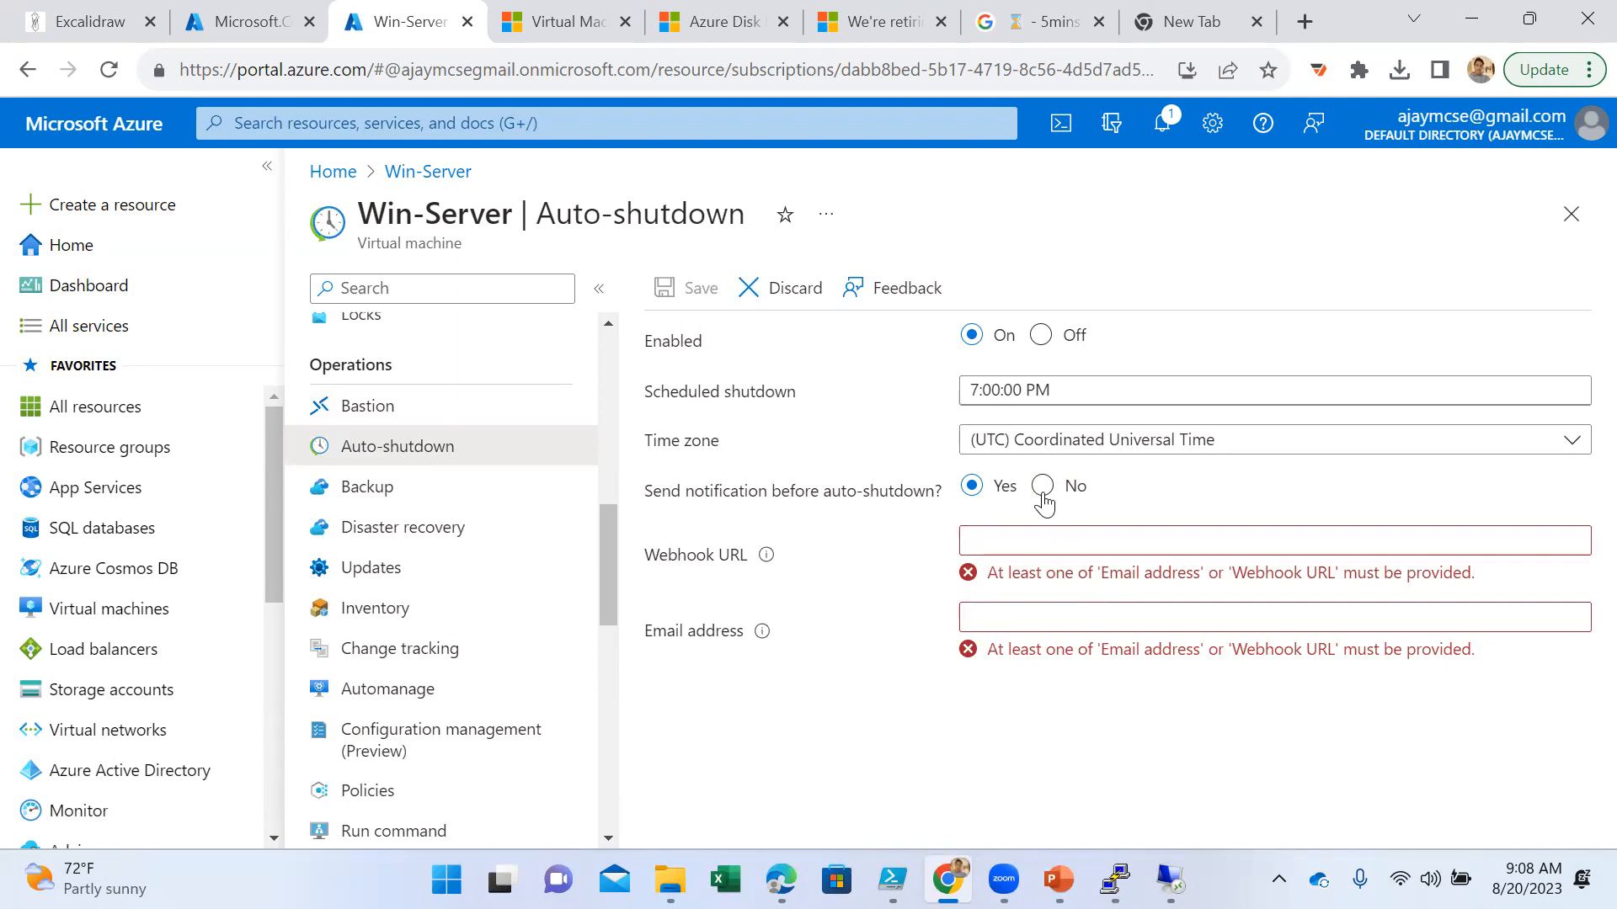
pyautogui.click(1043, 486)
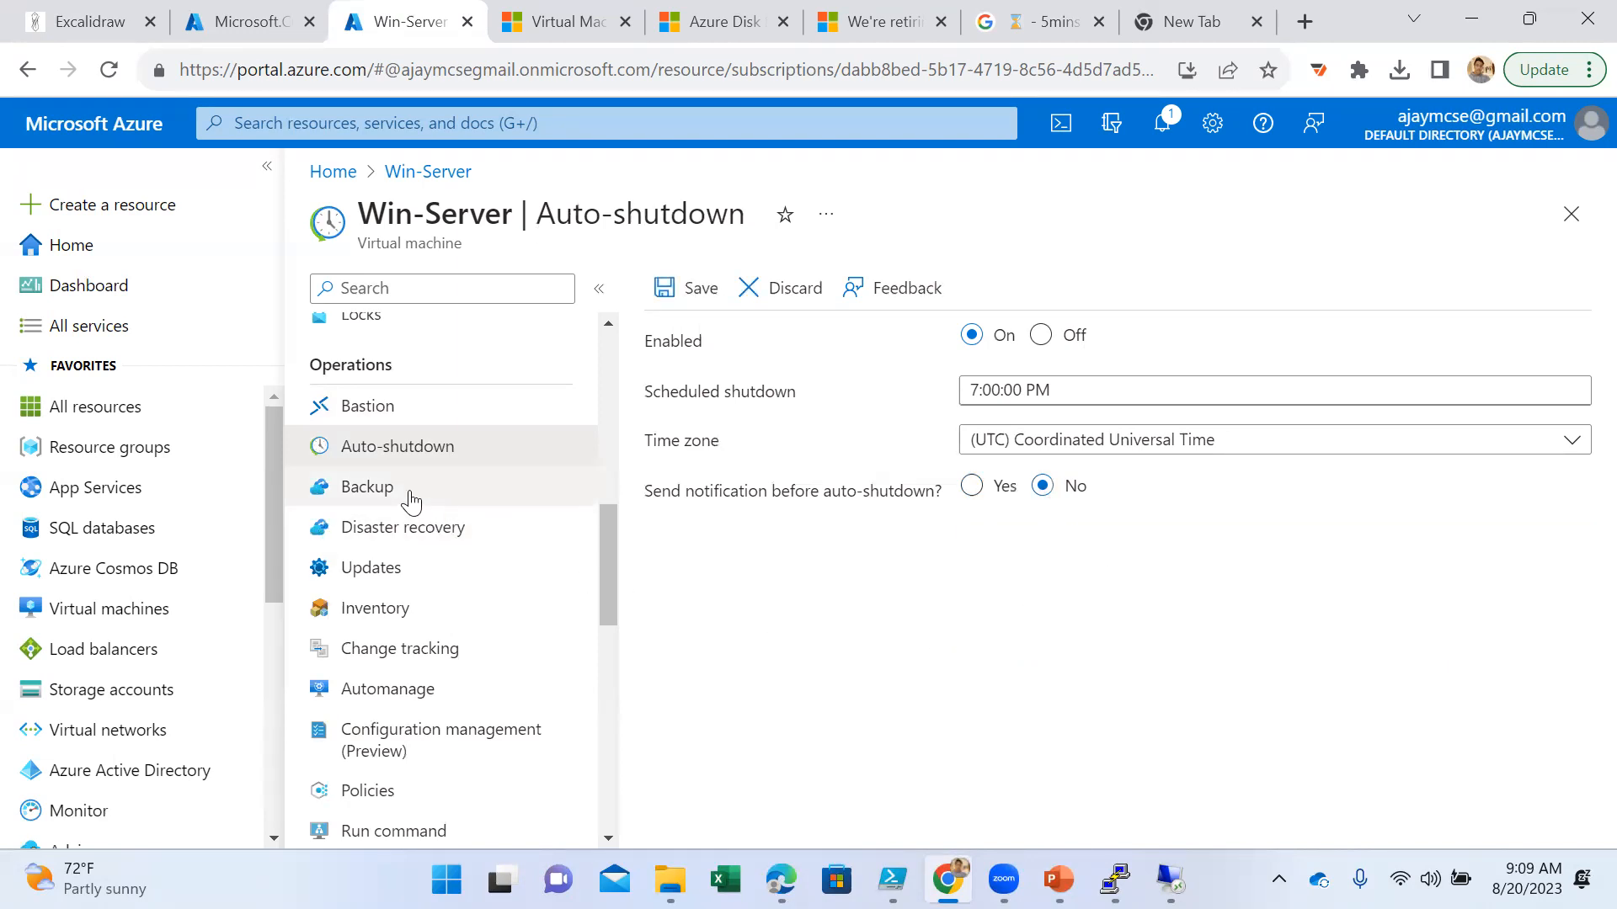
# - View Win-Server's Backup page, and look through the guest and host OS options on its Updates page
pyautogui.click(407, 495)
pyautogui.click(954, 228)
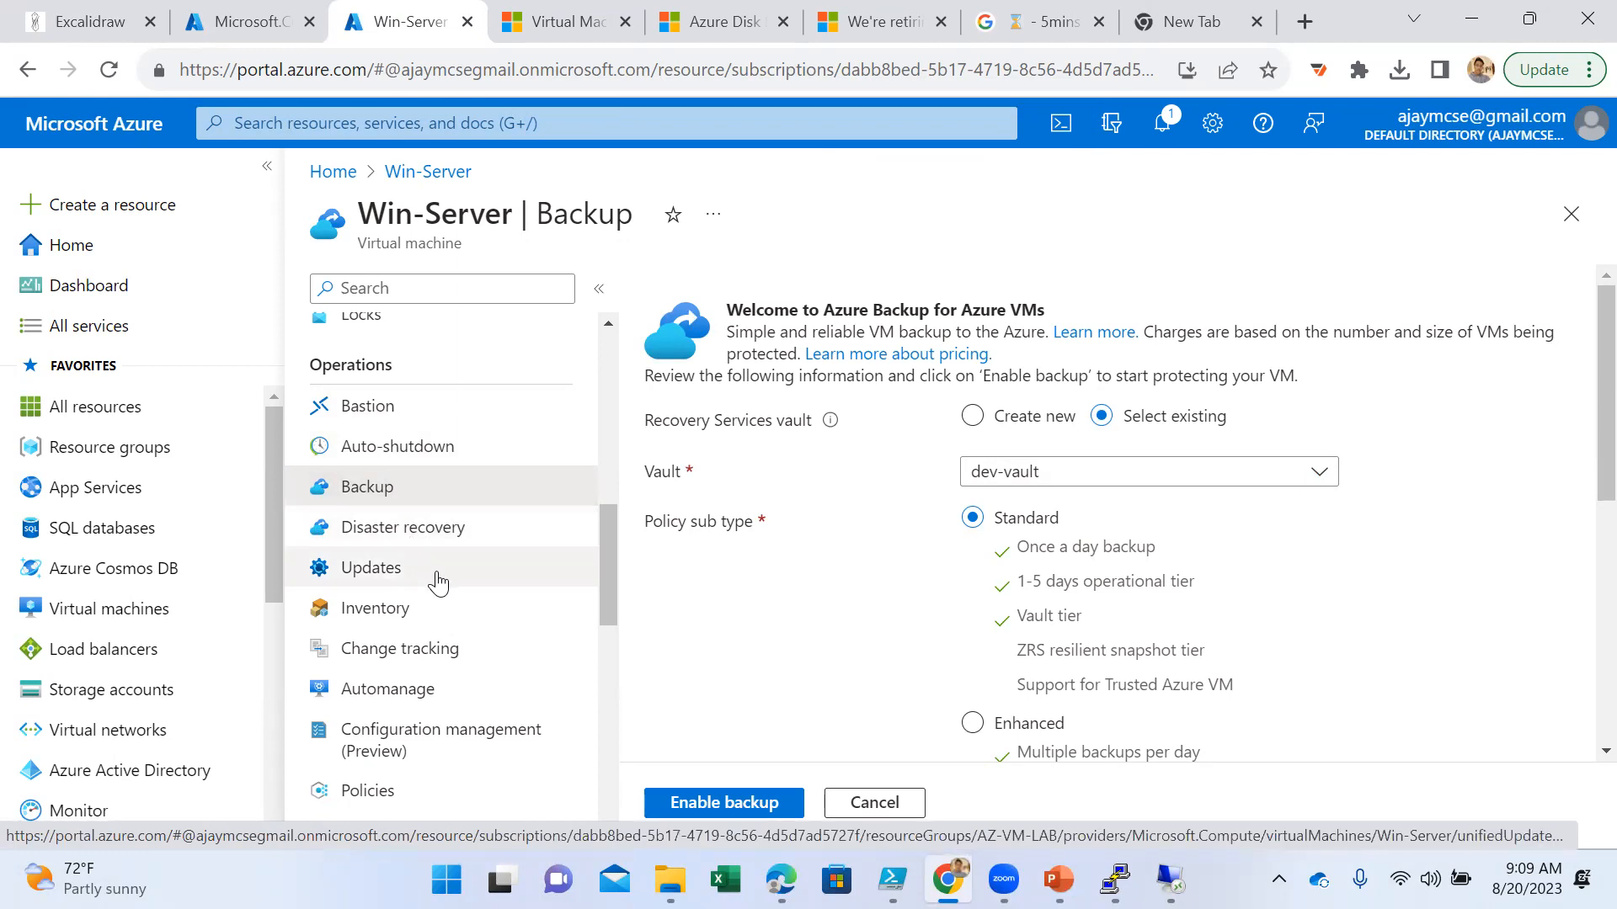
pyautogui.click(437, 581)
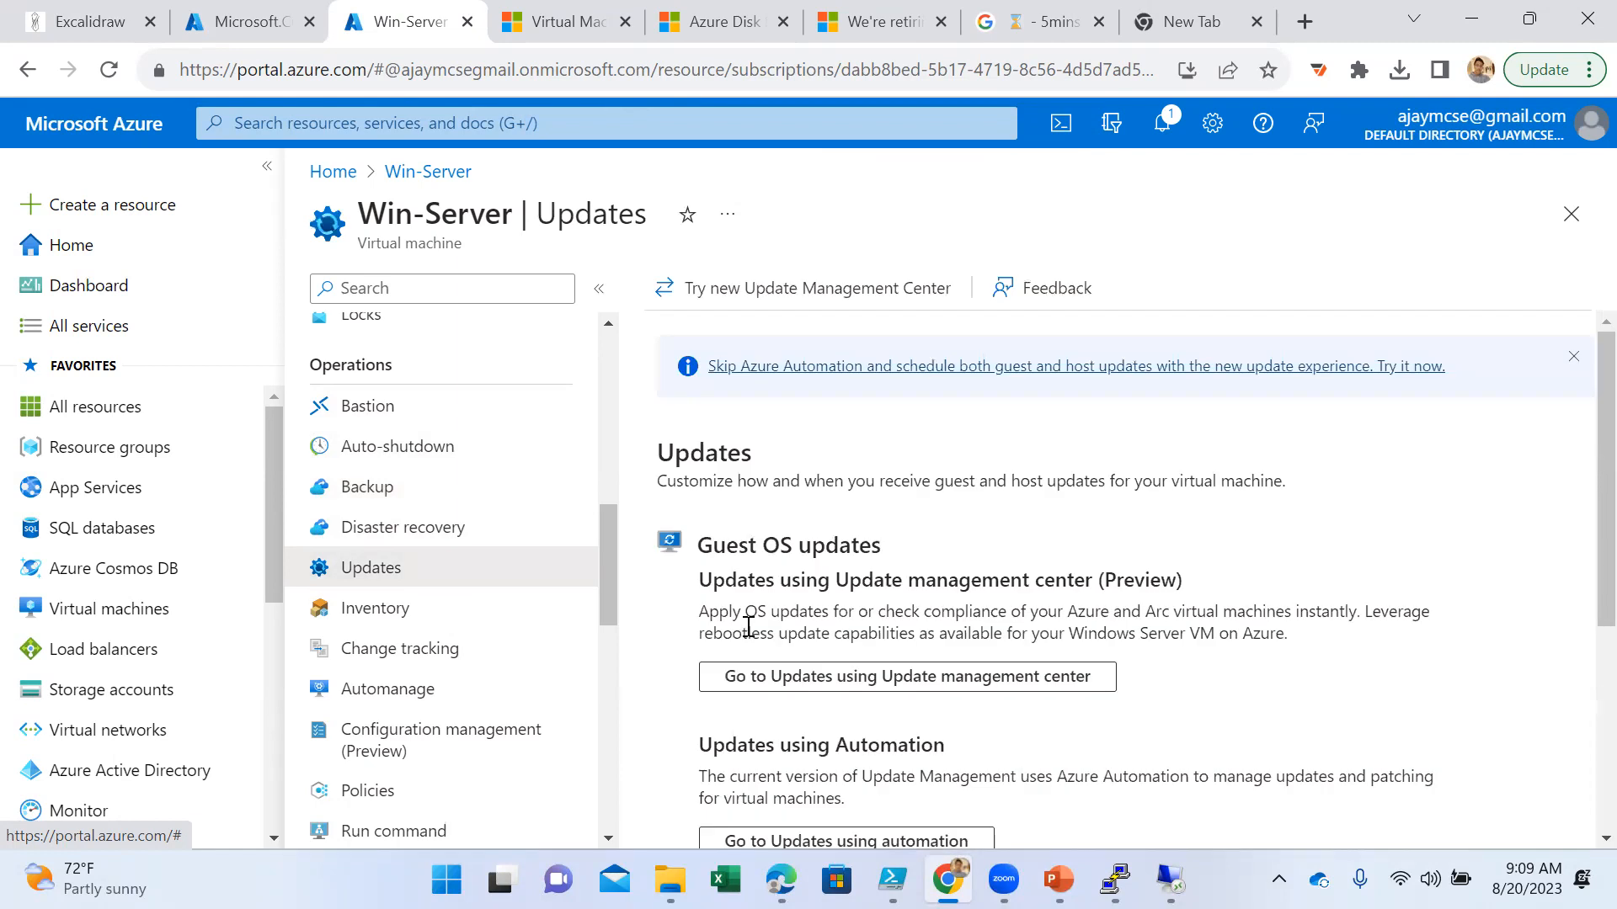
pyautogui.scroll(-5, 918, 581)
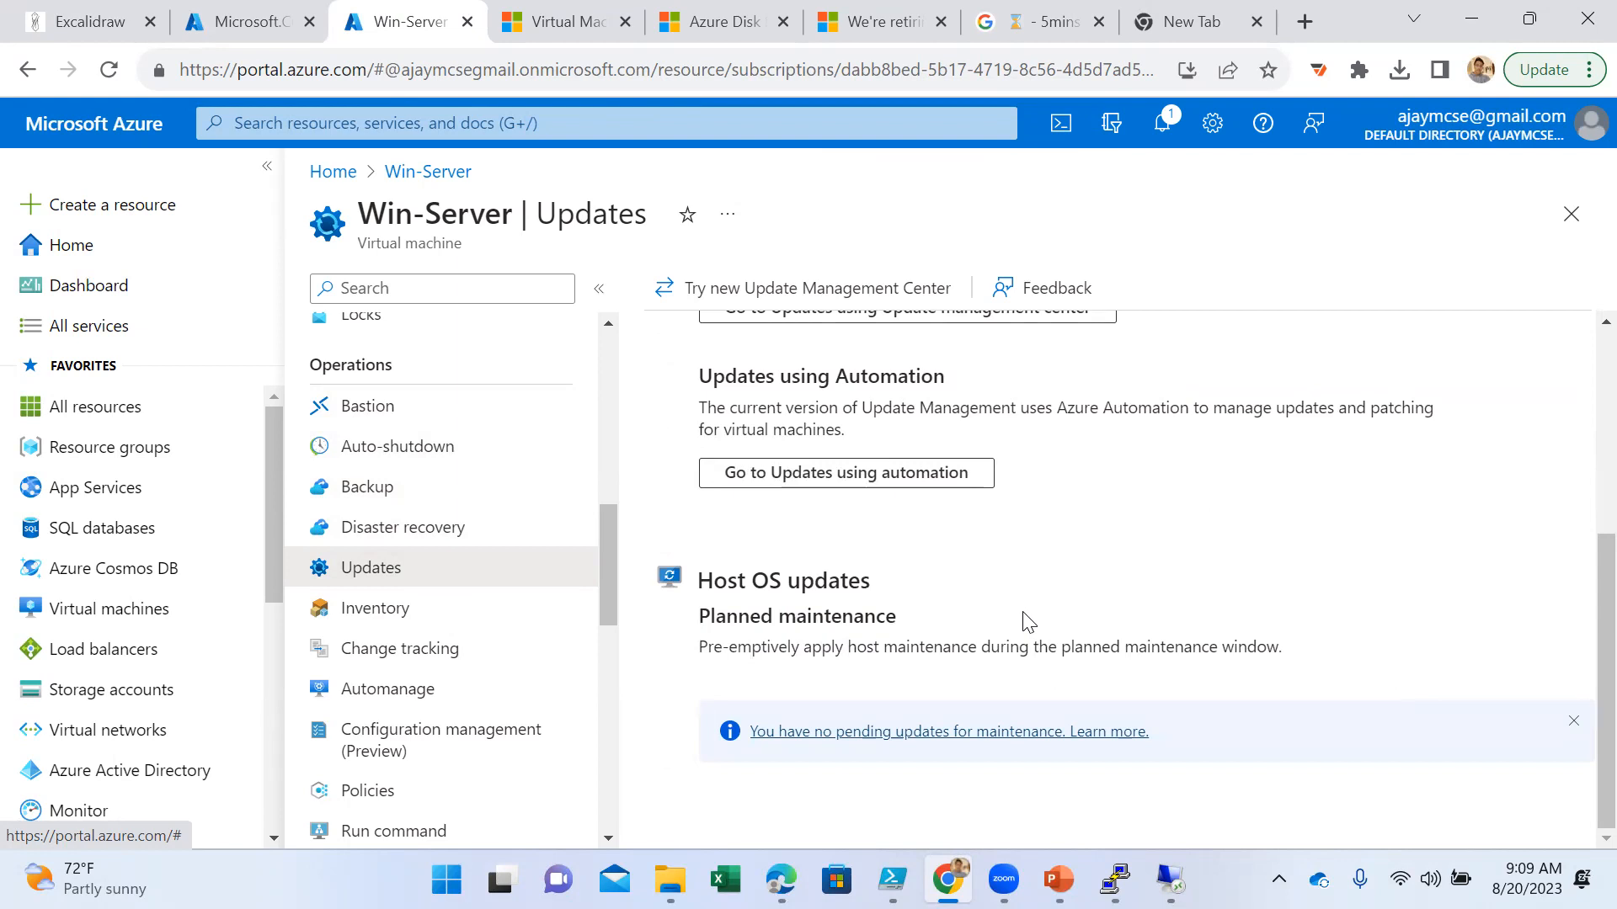
pyautogui.scroll(5, 1021, 619)
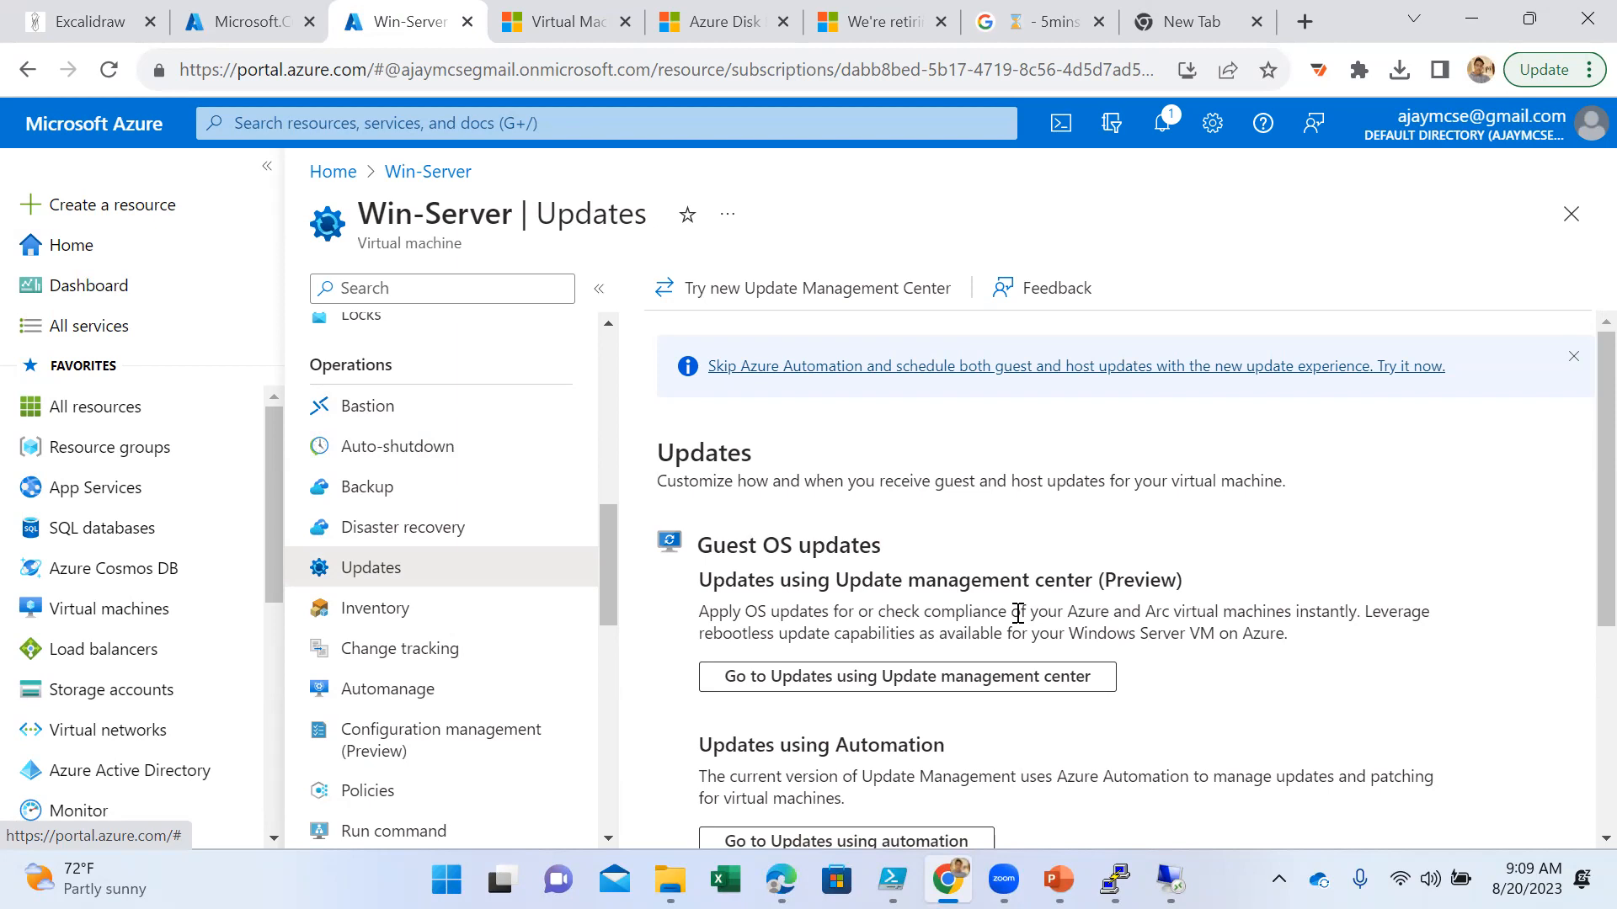
pyautogui.scroll(-1, 501, 699)
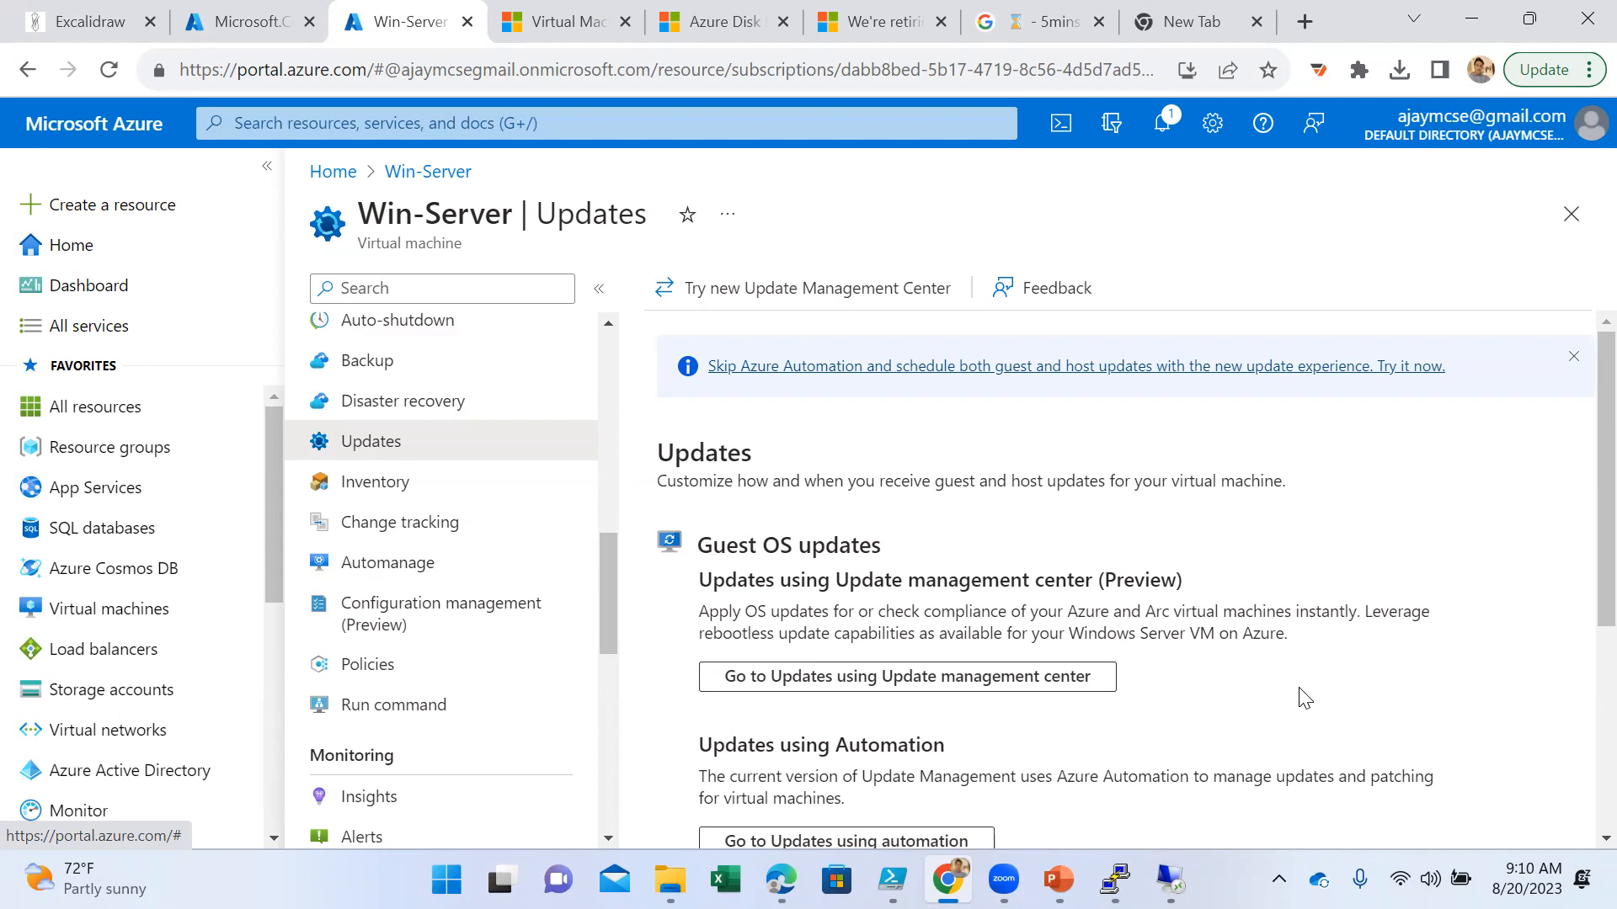
# - Examine the planned maintenance description under Host OS updates, comparing it with the guest OS update options
pyautogui.scroll(-5, 1254, 640)
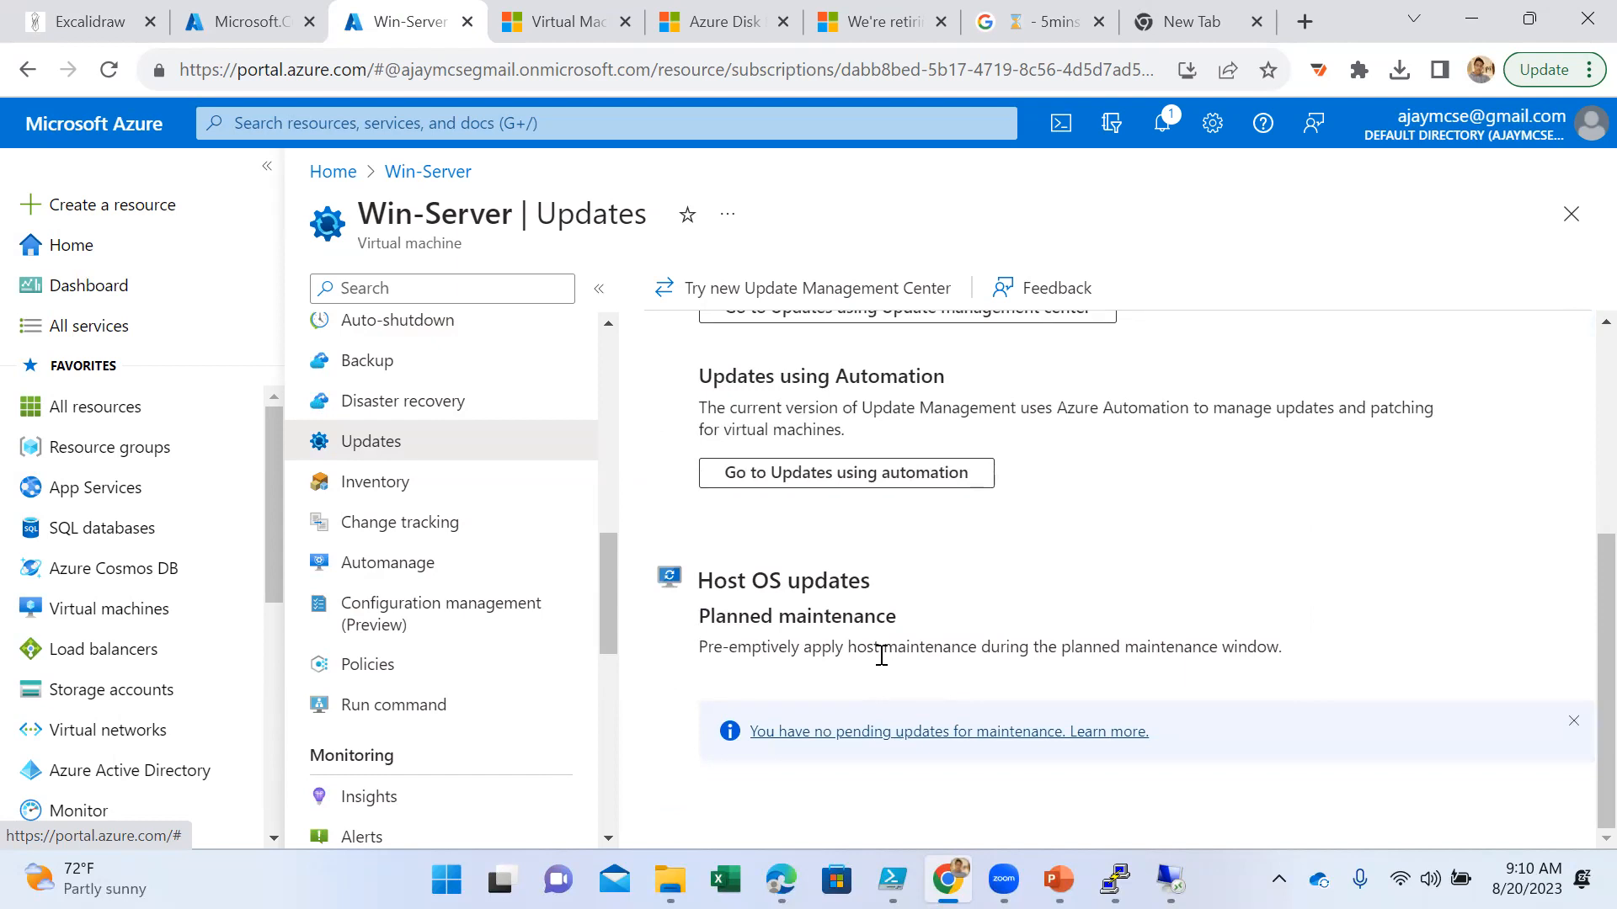
pyautogui.moveTo(707, 648); pyautogui.dragTo(1279, 674)
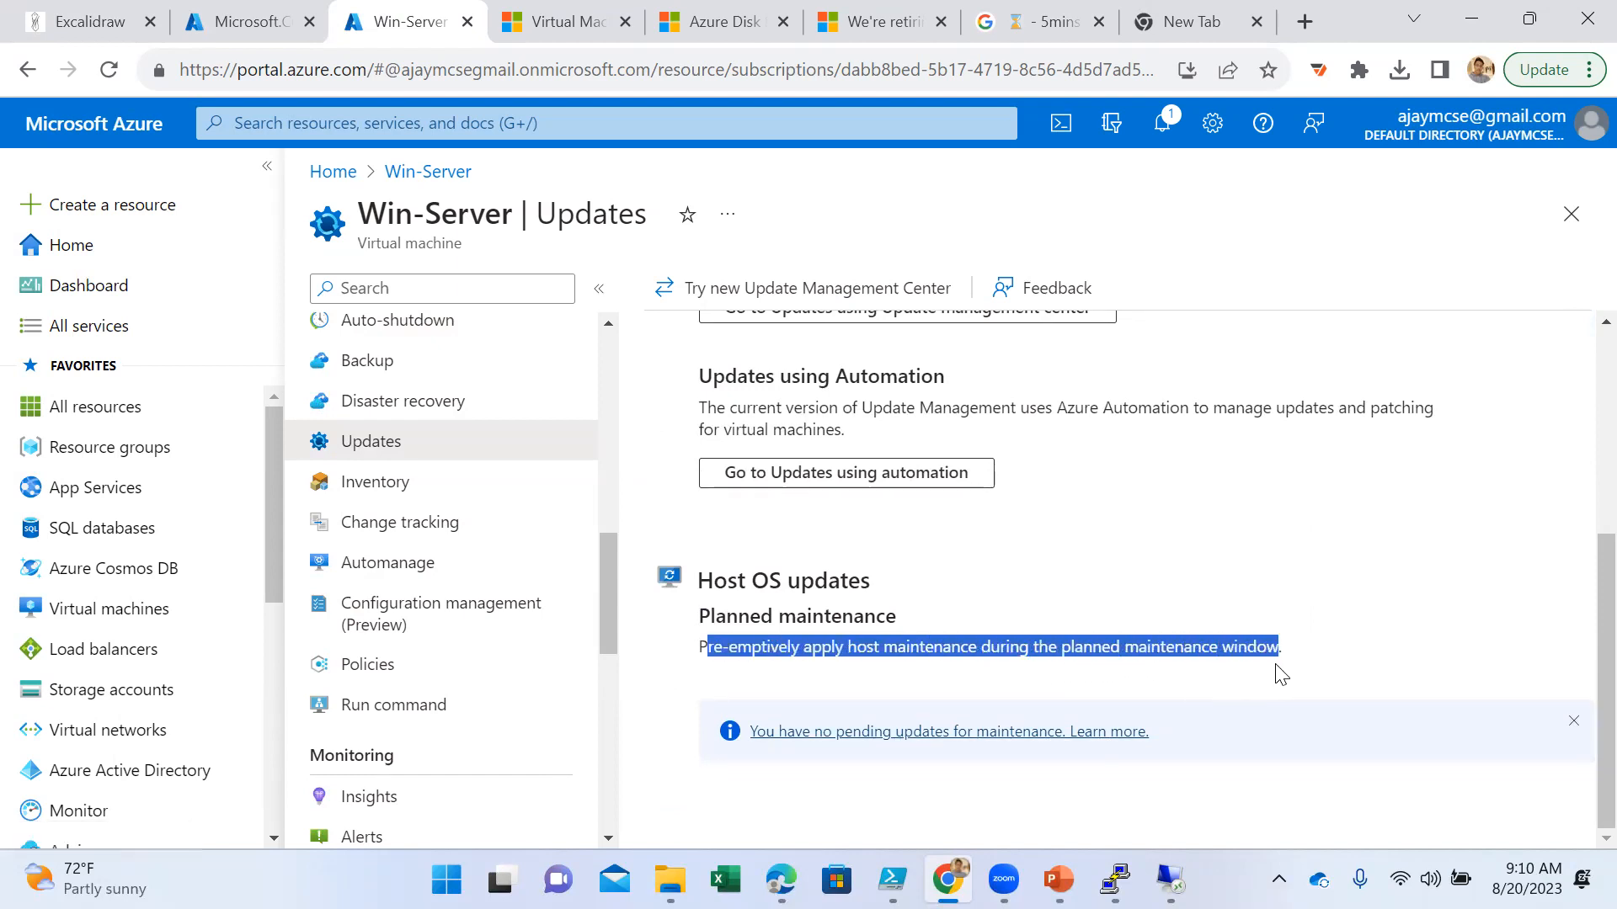
pyautogui.scroll(5, 1173, 585)
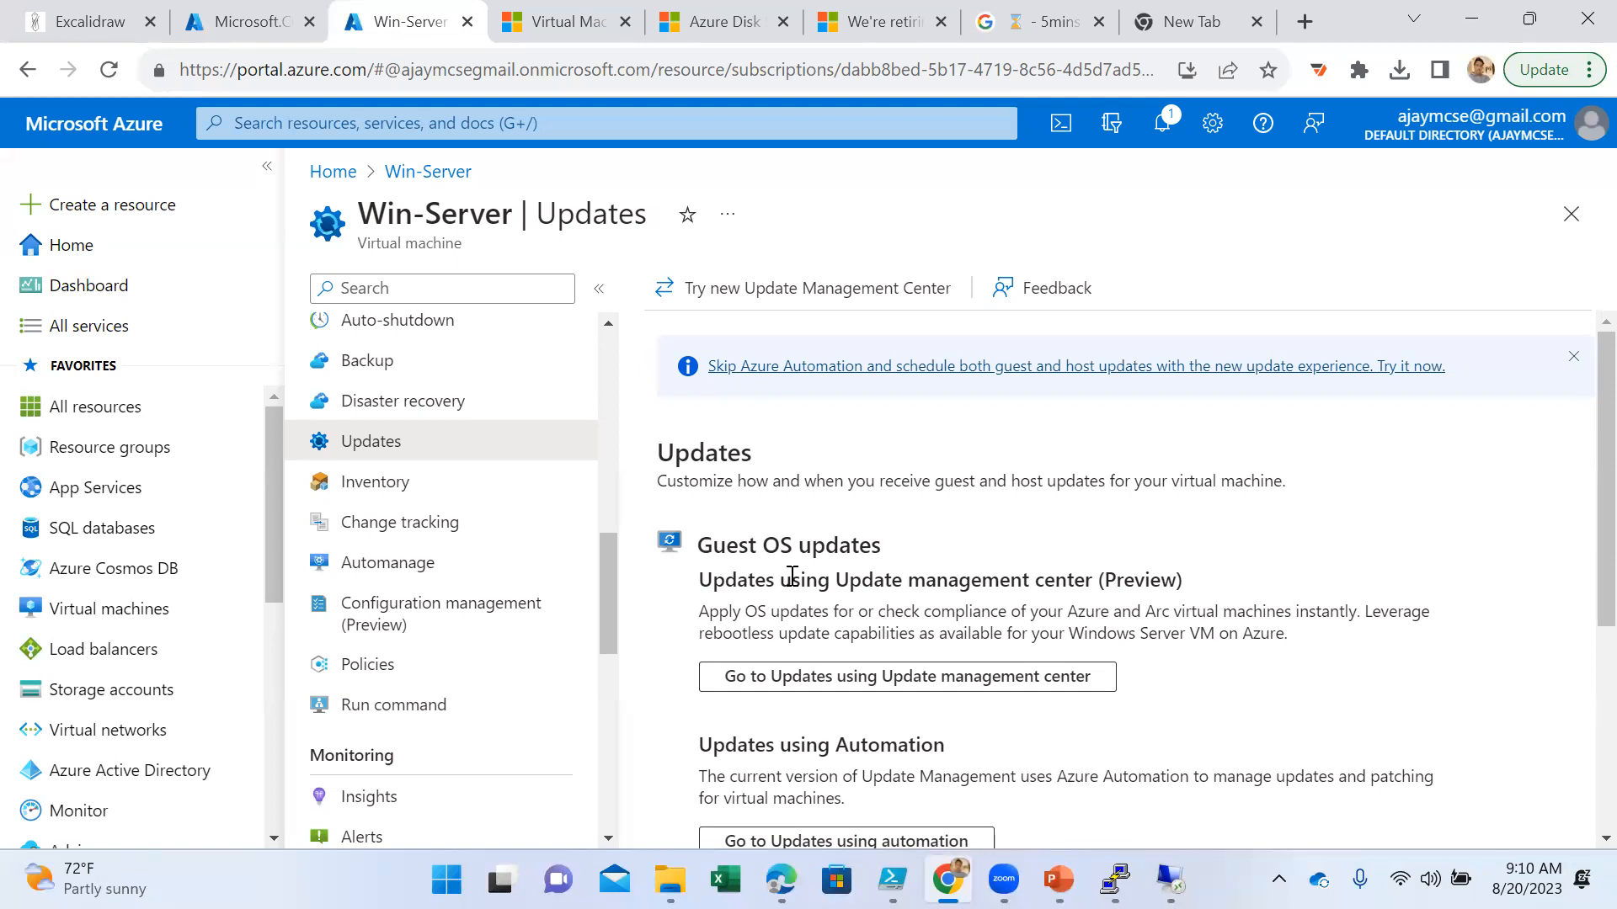
pyautogui.scroll(-2, 796, 585)
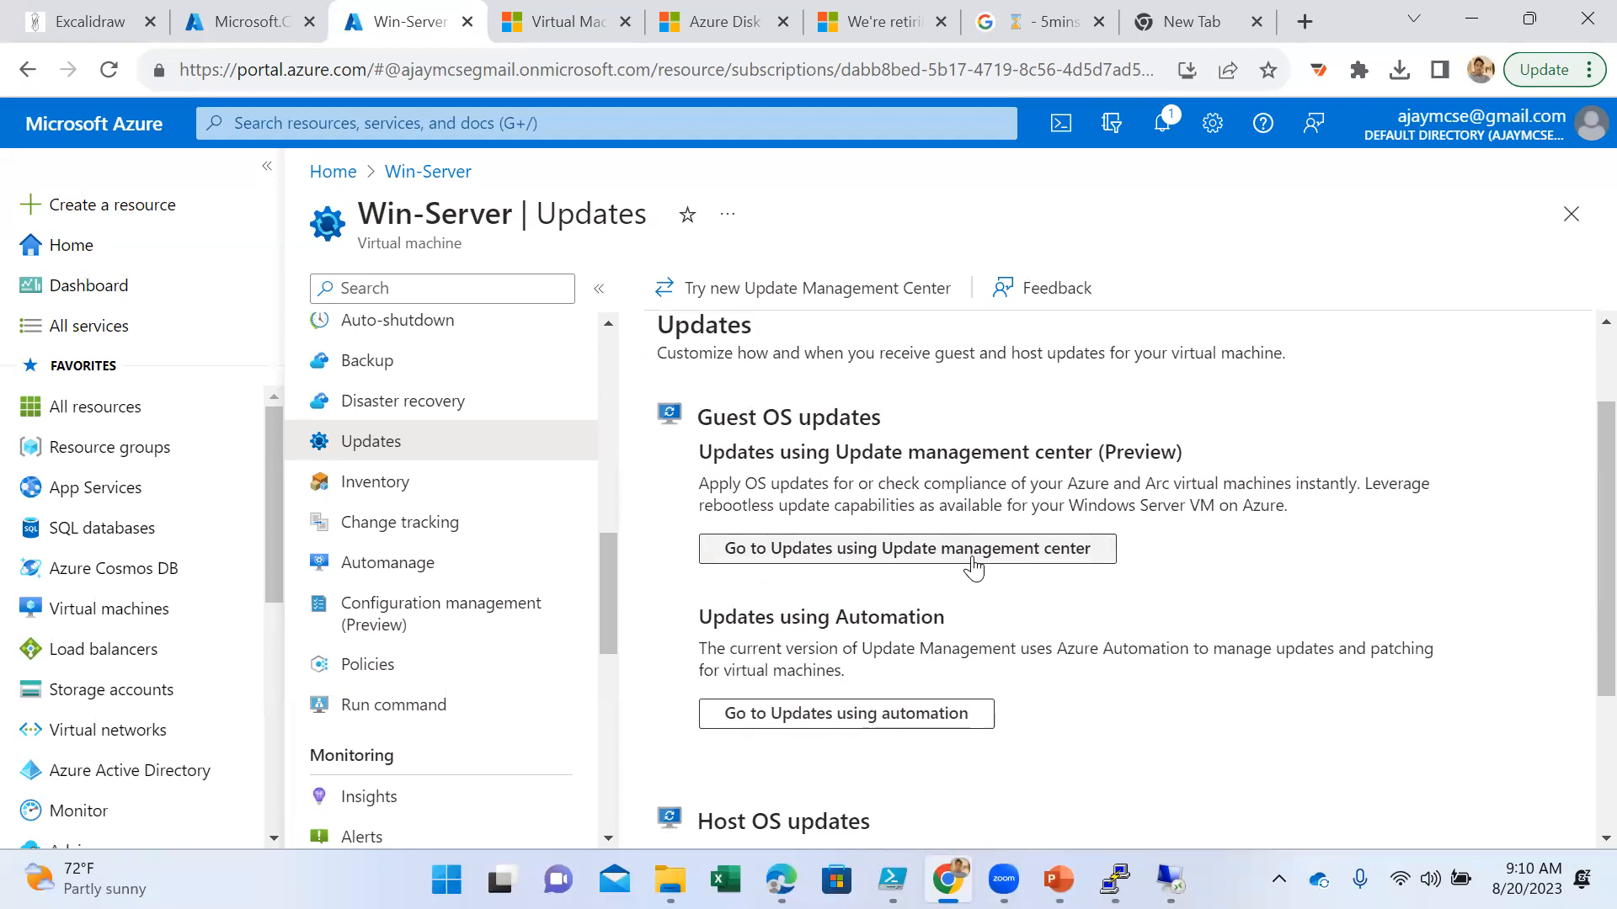
pyautogui.scroll(-3, 968, 567)
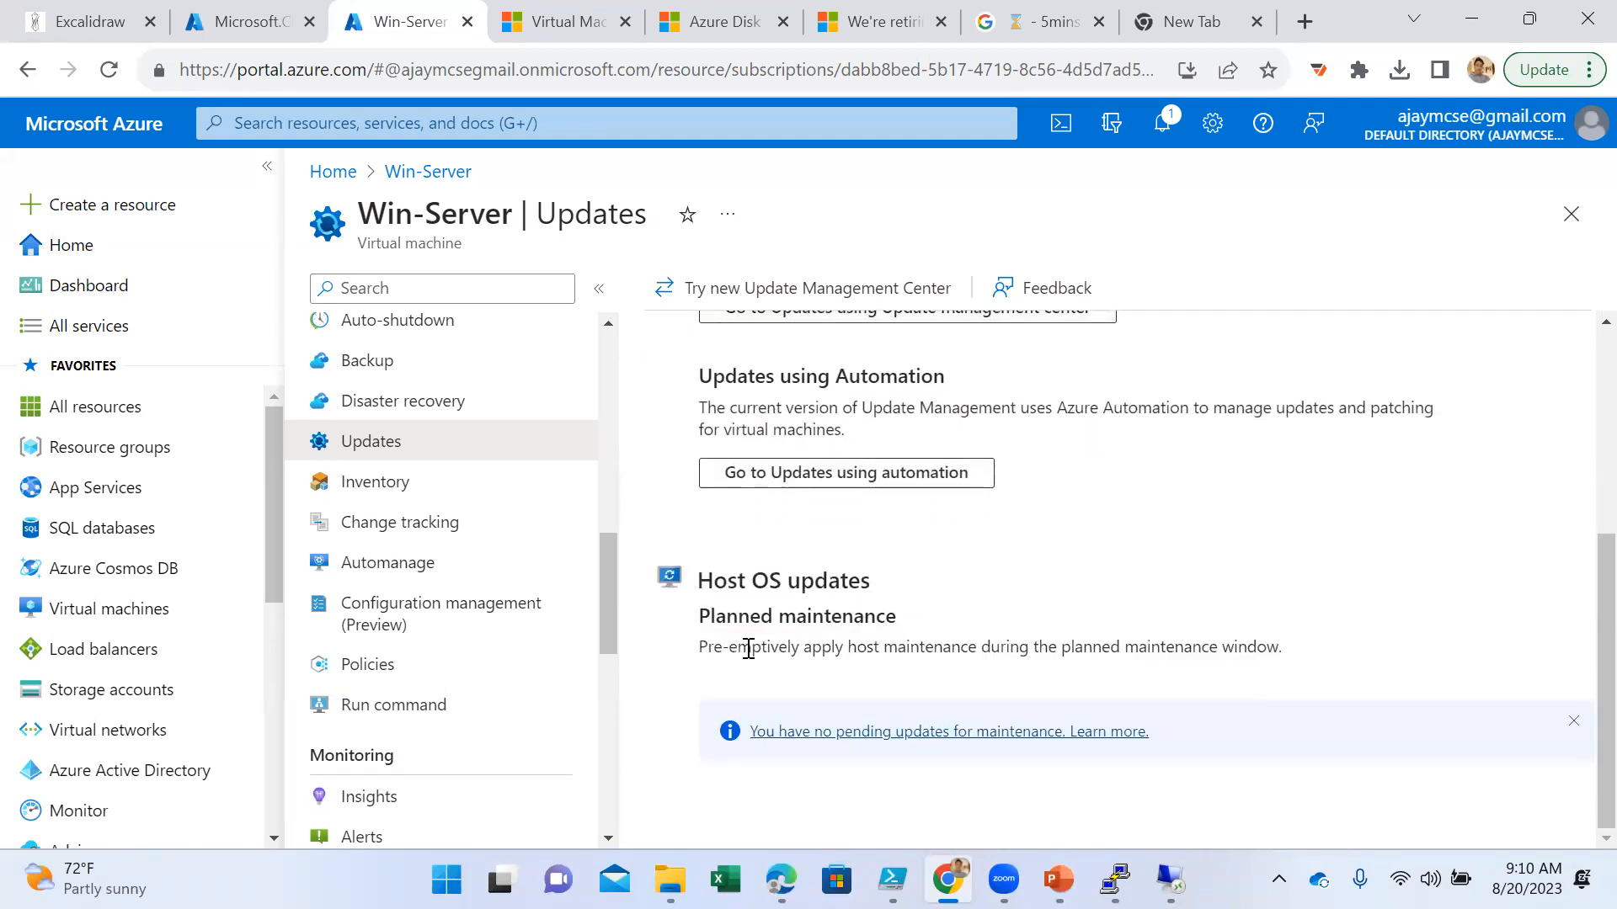
pyautogui.moveTo(750, 647); pyautogui.dragTo(1274, 679)
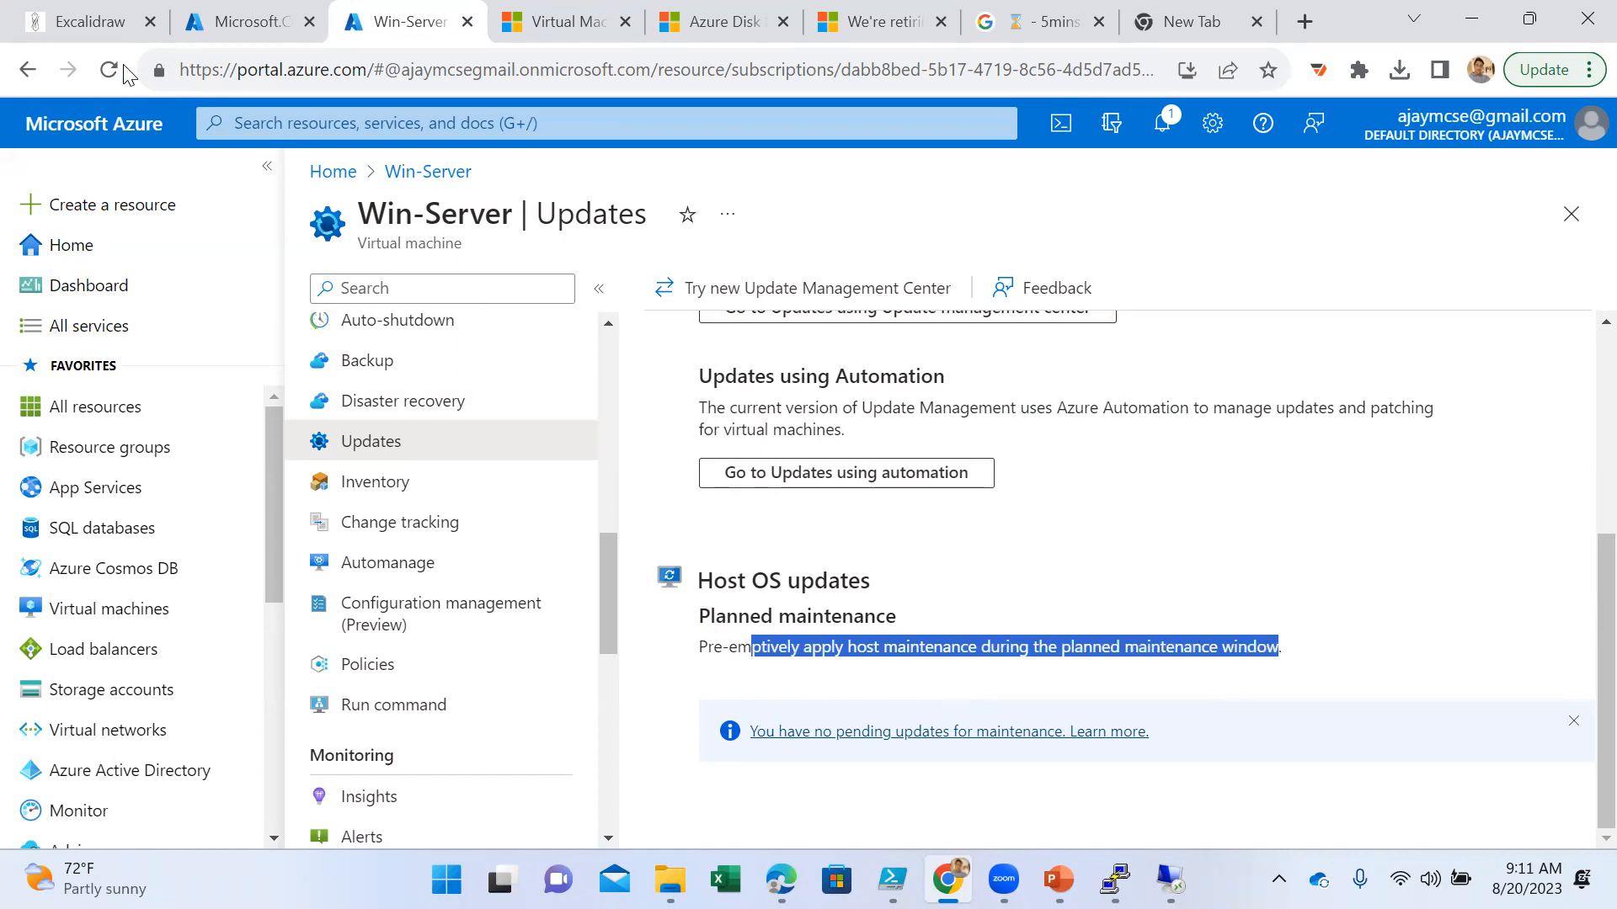
# - Switch to the Excalidraw diagram and add the text "Azure Arc" in the empty area beside the virtual machine
pyautogui.click(54, 23)
pyautogui.click(700, 520)
pyautogui.click(823, 584)
pyautogui.moveTo(779, 324); pyautogui.dragTo(598, 581)
pyautogui.click(425, 502)
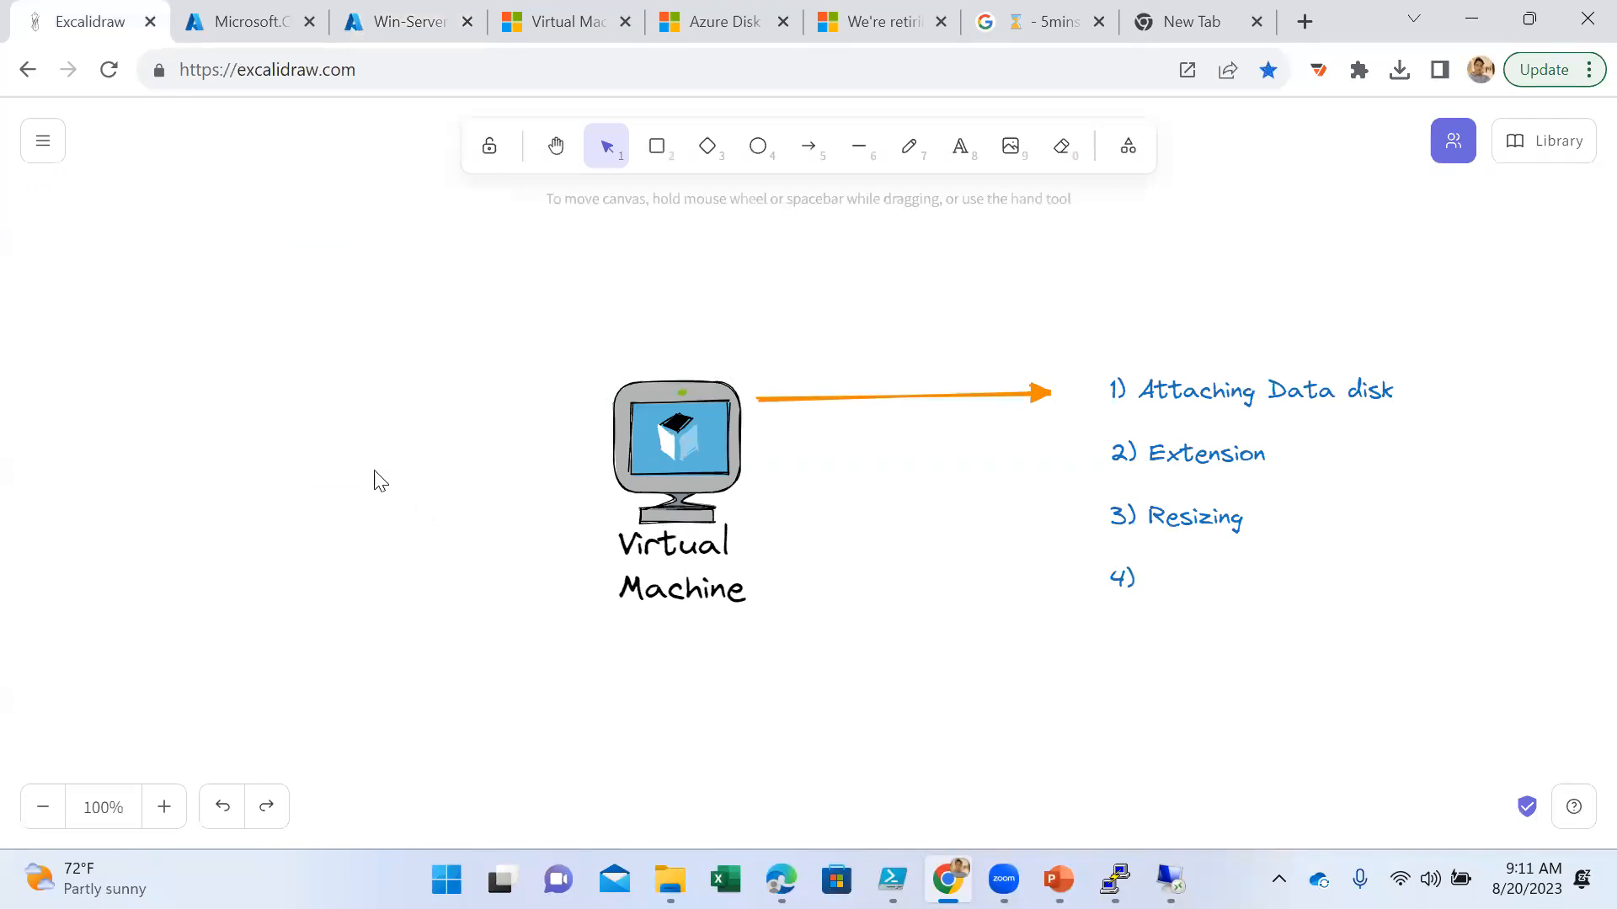
pyautogui.click(960, 146)
pyautogui.click(316, 408)
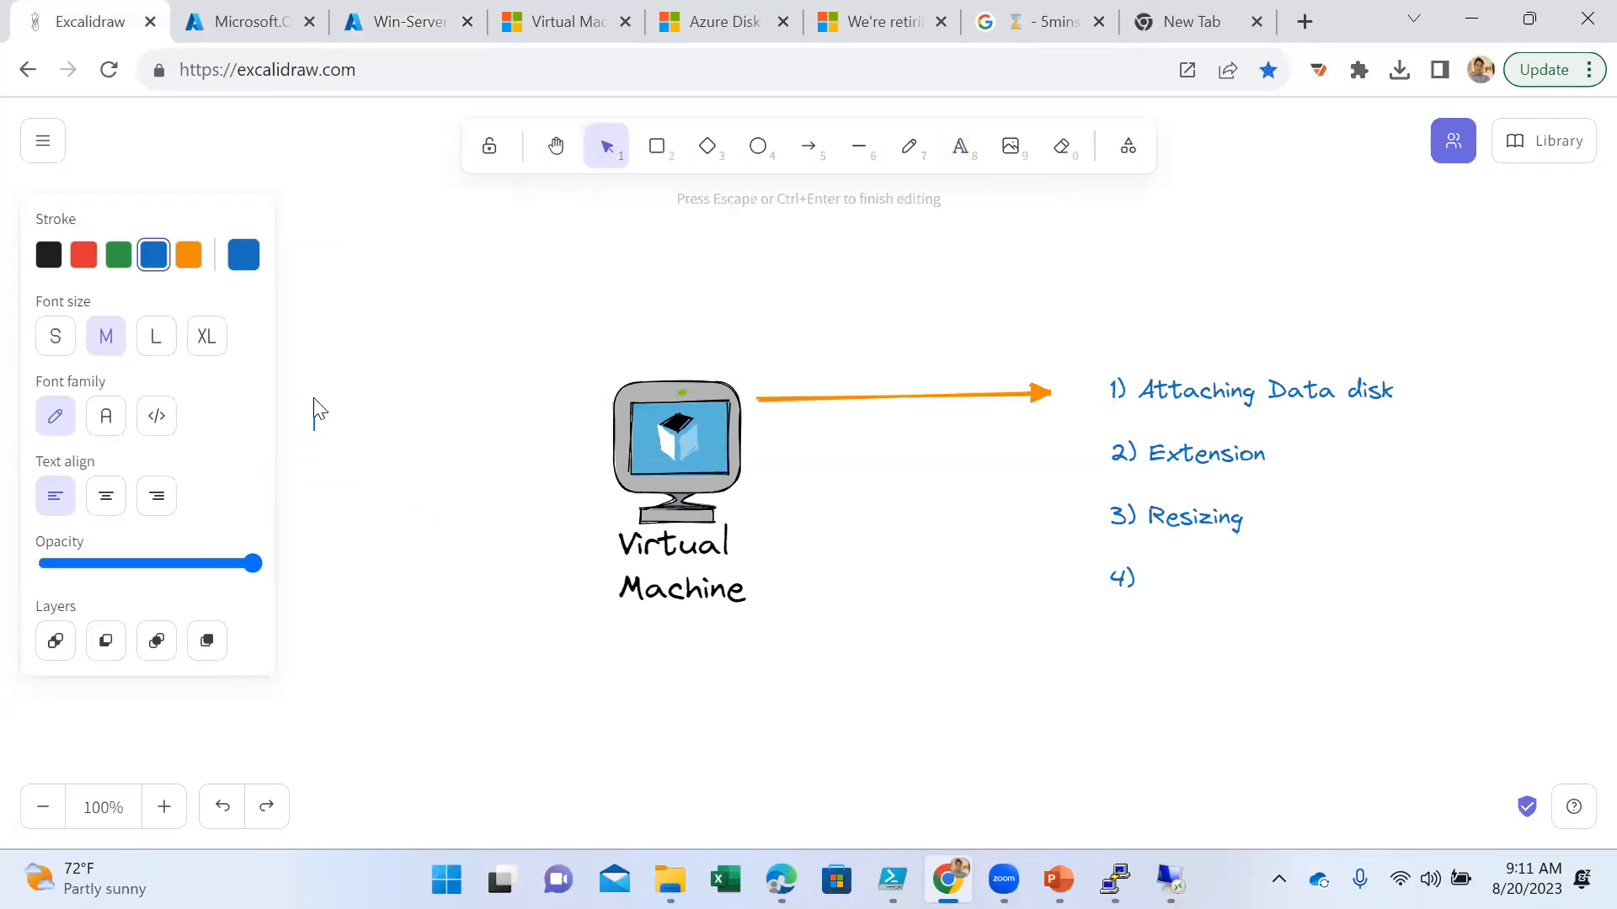
pyautogui.write('Azure Arc')
pyautogui.press('Return')
# - Search Google for "azure arc" in the empty browser tab and open Microsoft's Azure Arc product page
pyautogui.click(1195, 21)
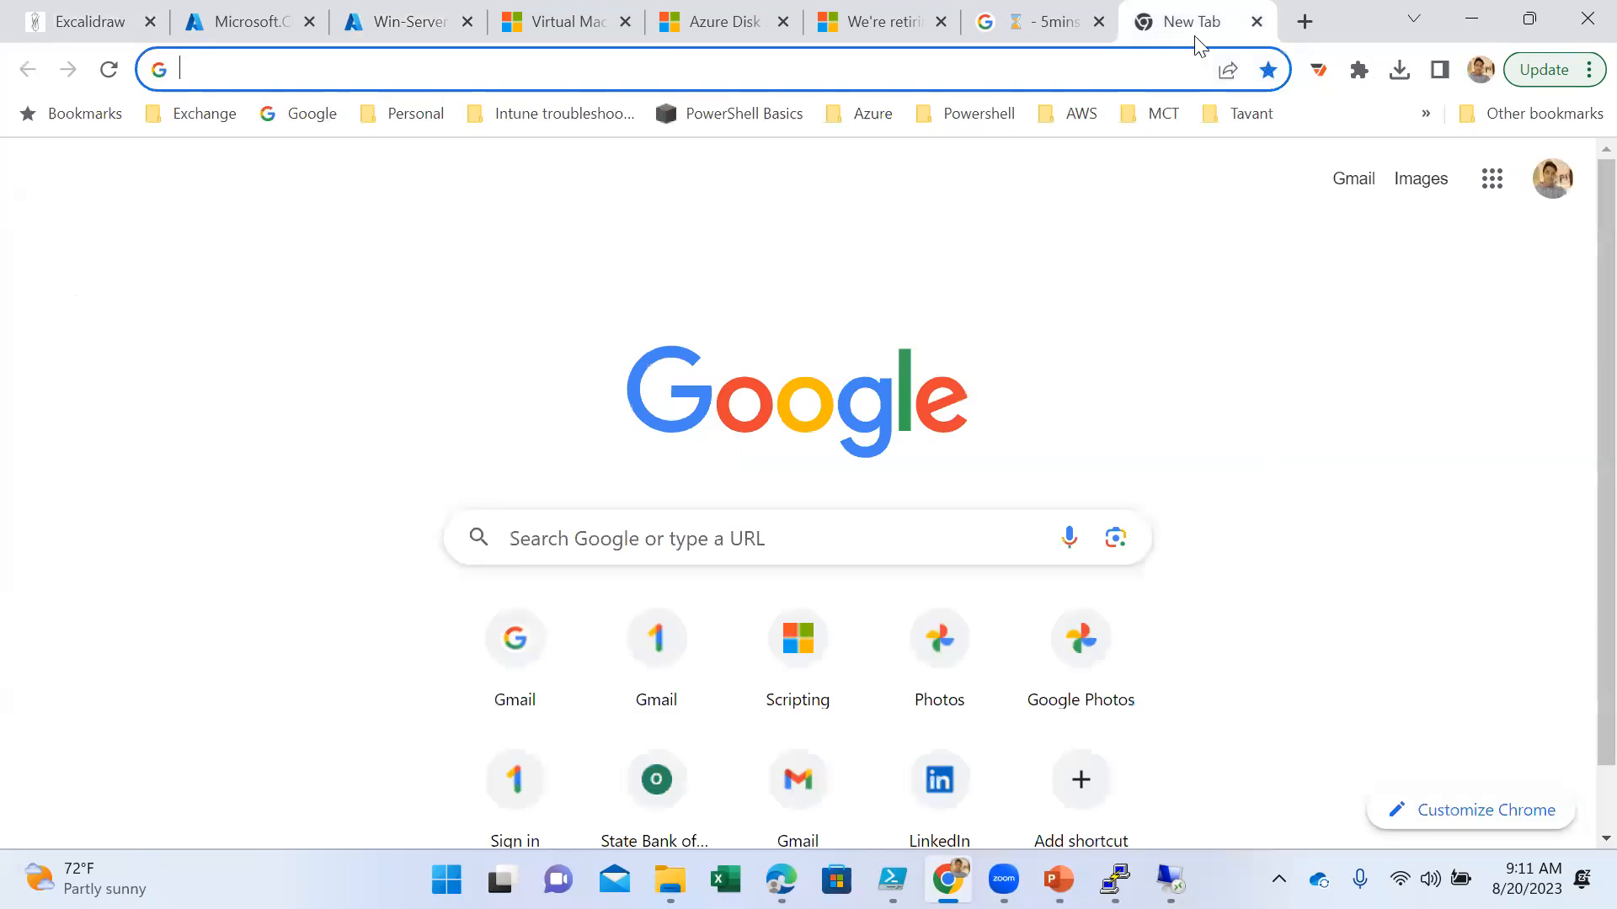
pyautogui.write('azure')
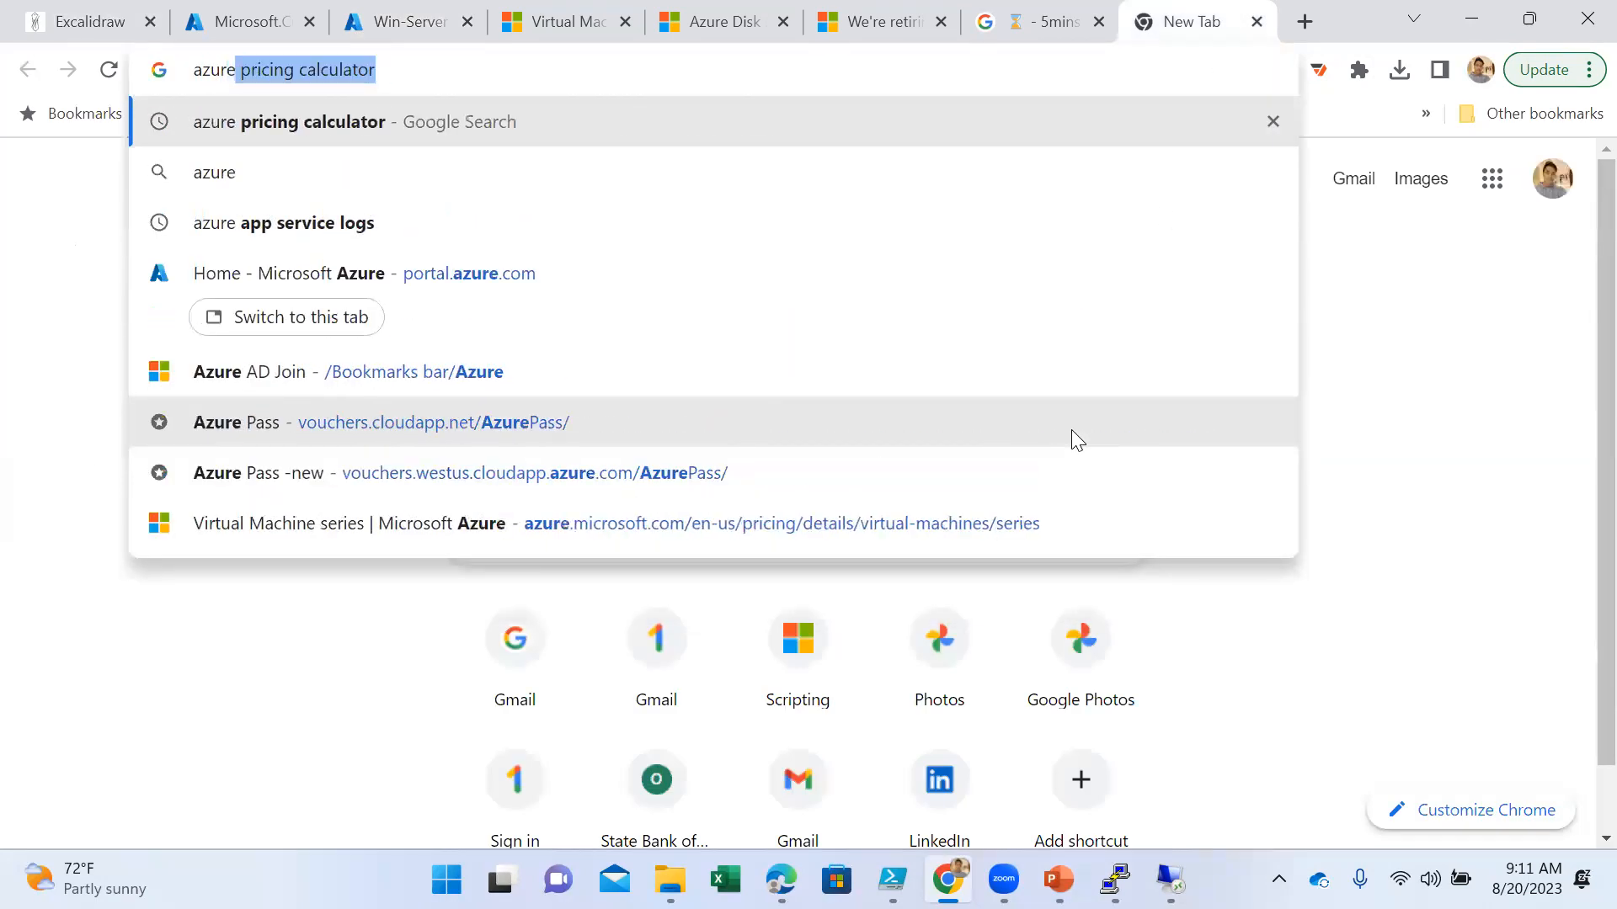
pyautogui.write(' arc')
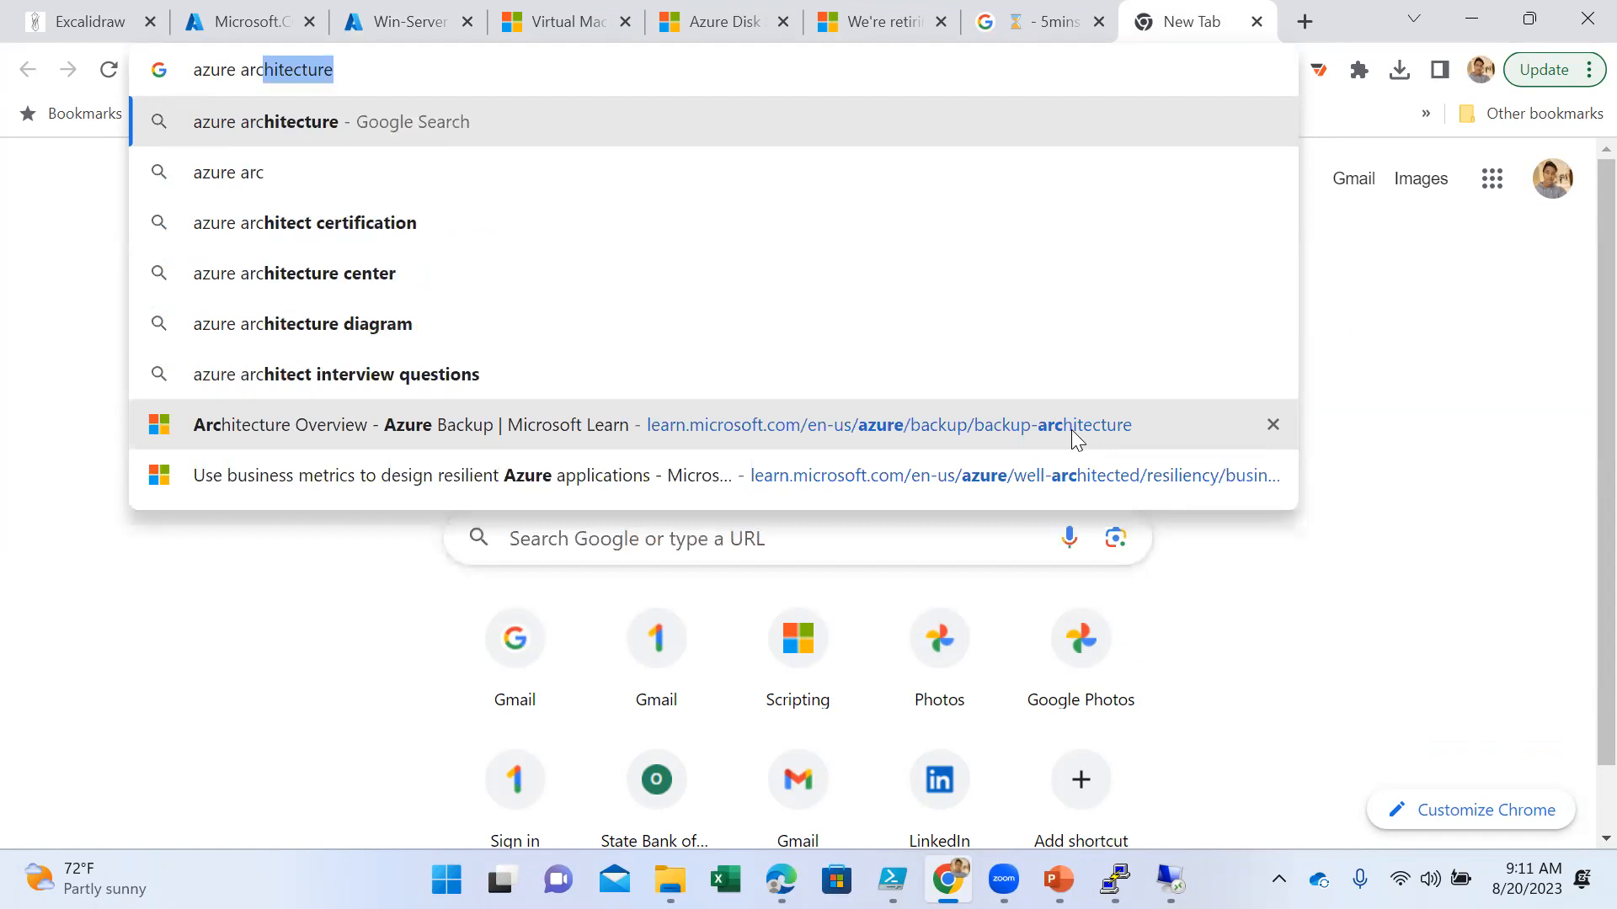
pyautogui.press('BackSpace')
pyautogui.press('Return')
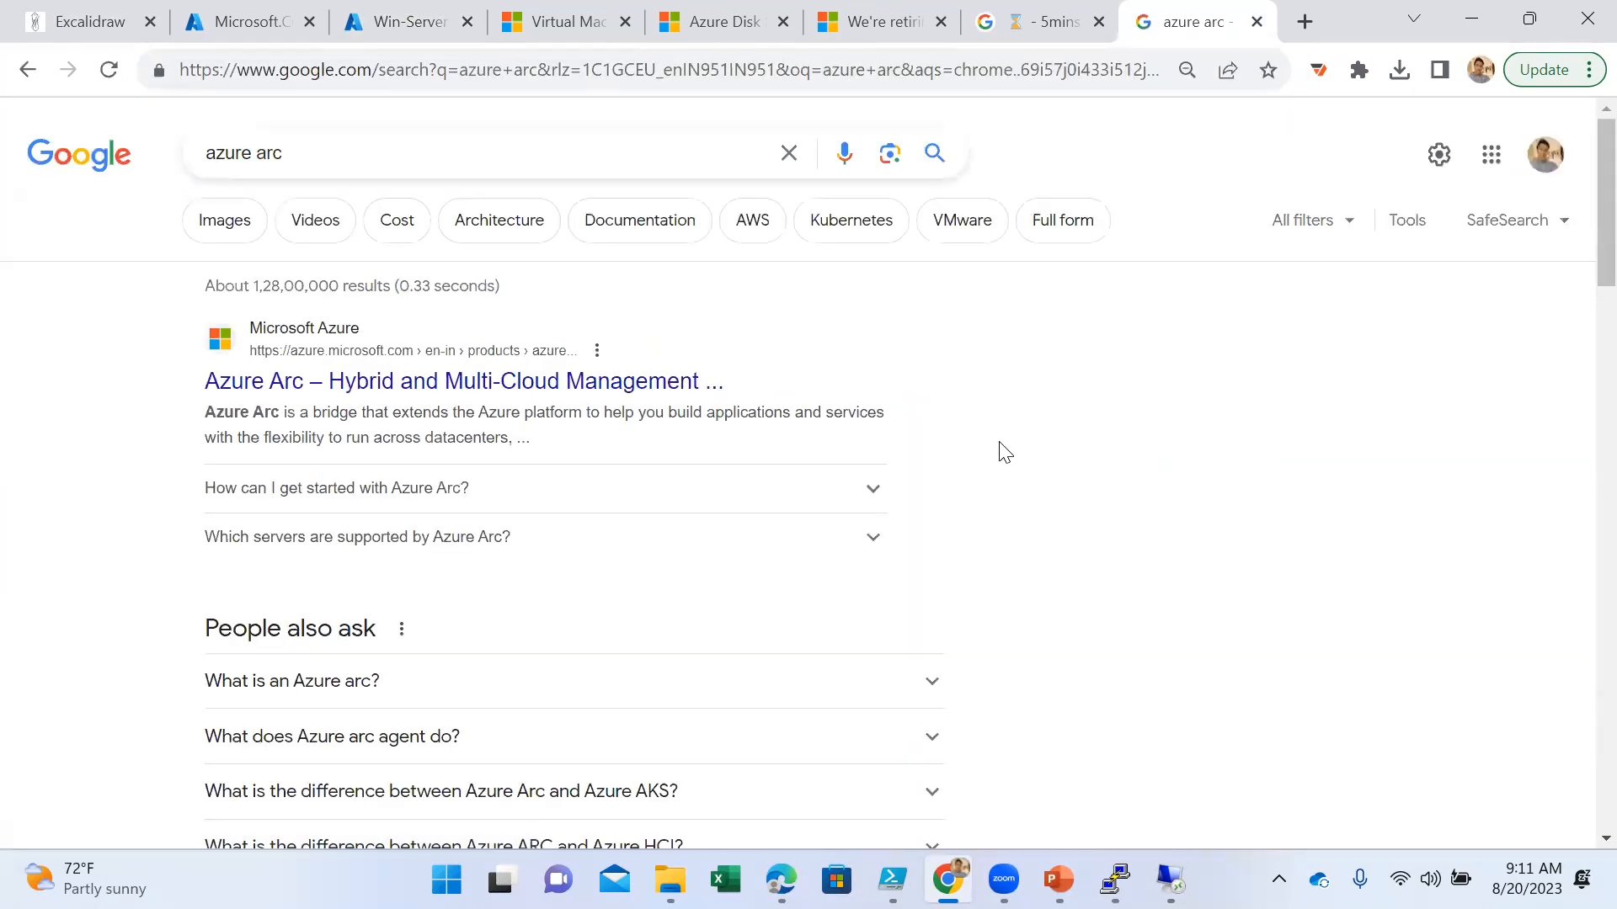
pyautogui.click(579, 389)
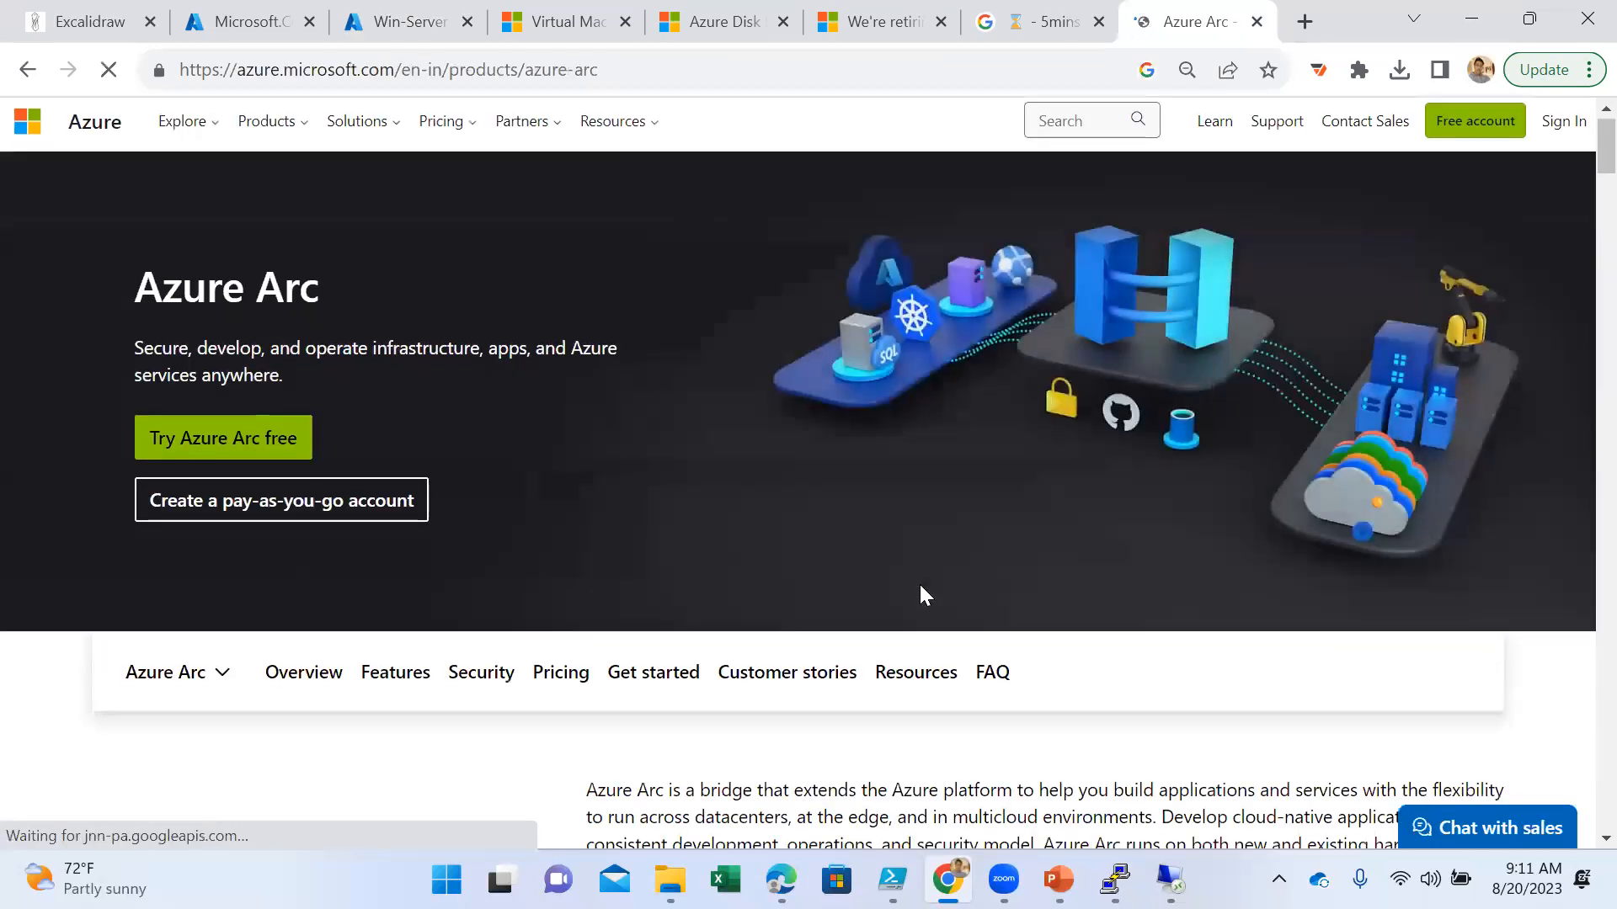
# - Read the Azure Arc overview paragraph, highlighting its key phrases, and examine the cloud-native apps and data insights sections
pyautogui.scroll(-4, 918, 583)
pyautogui.moveTo(752, 418); pyautogui.dragTo(1304, 444)
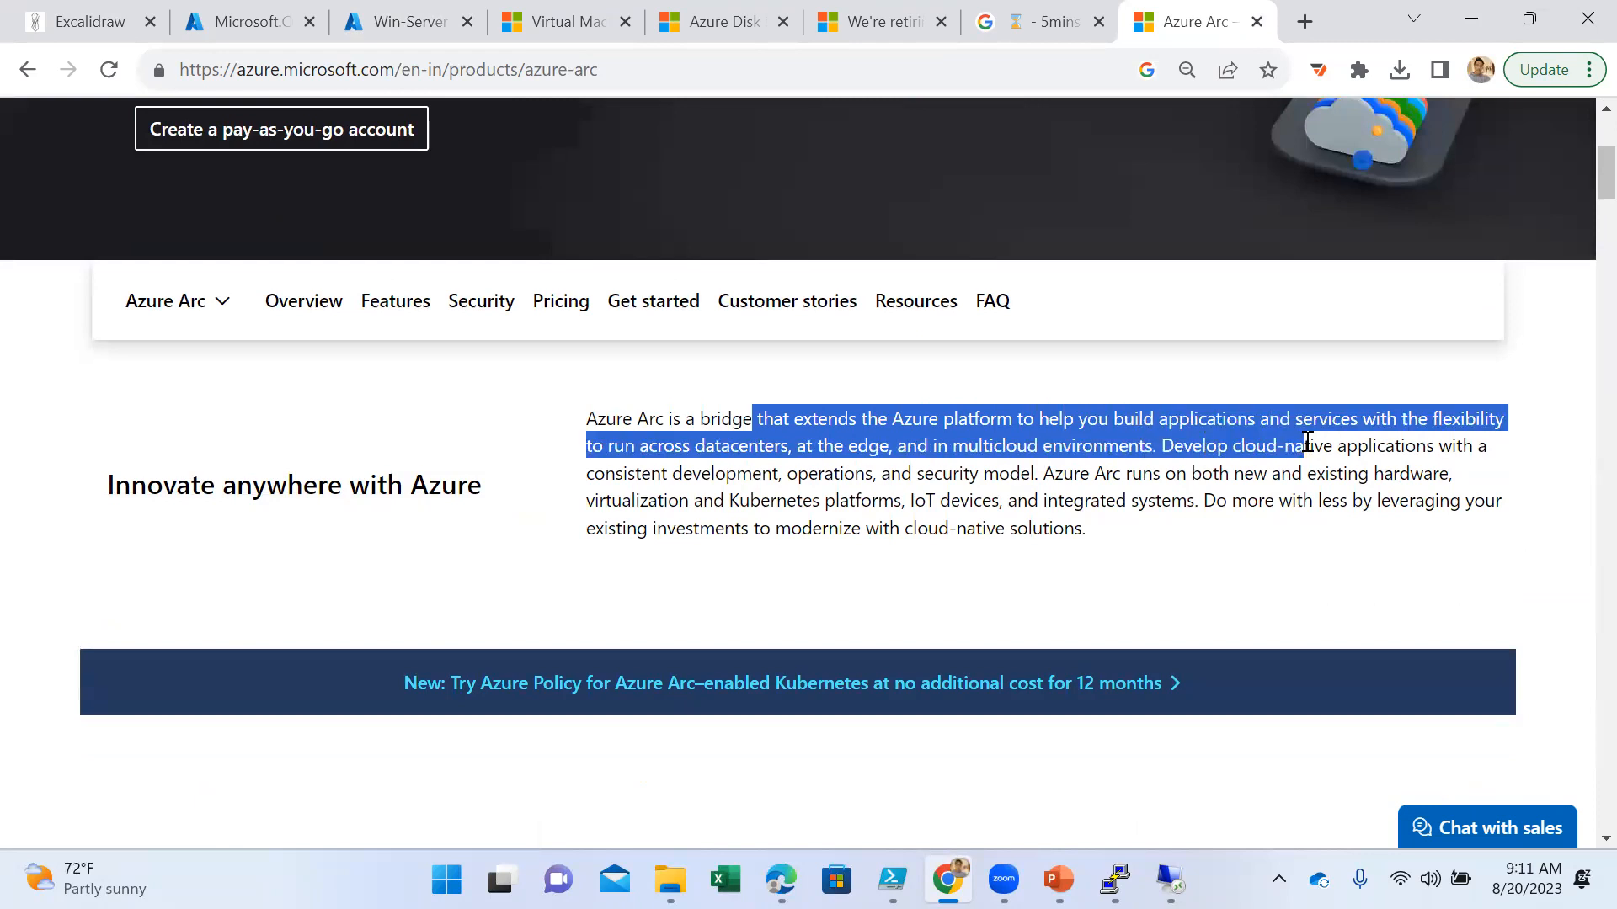
pyautogui.click(745, 463)
pyautogui.moveTo(823, 446); pyautogui.dragTo(1150, 473)
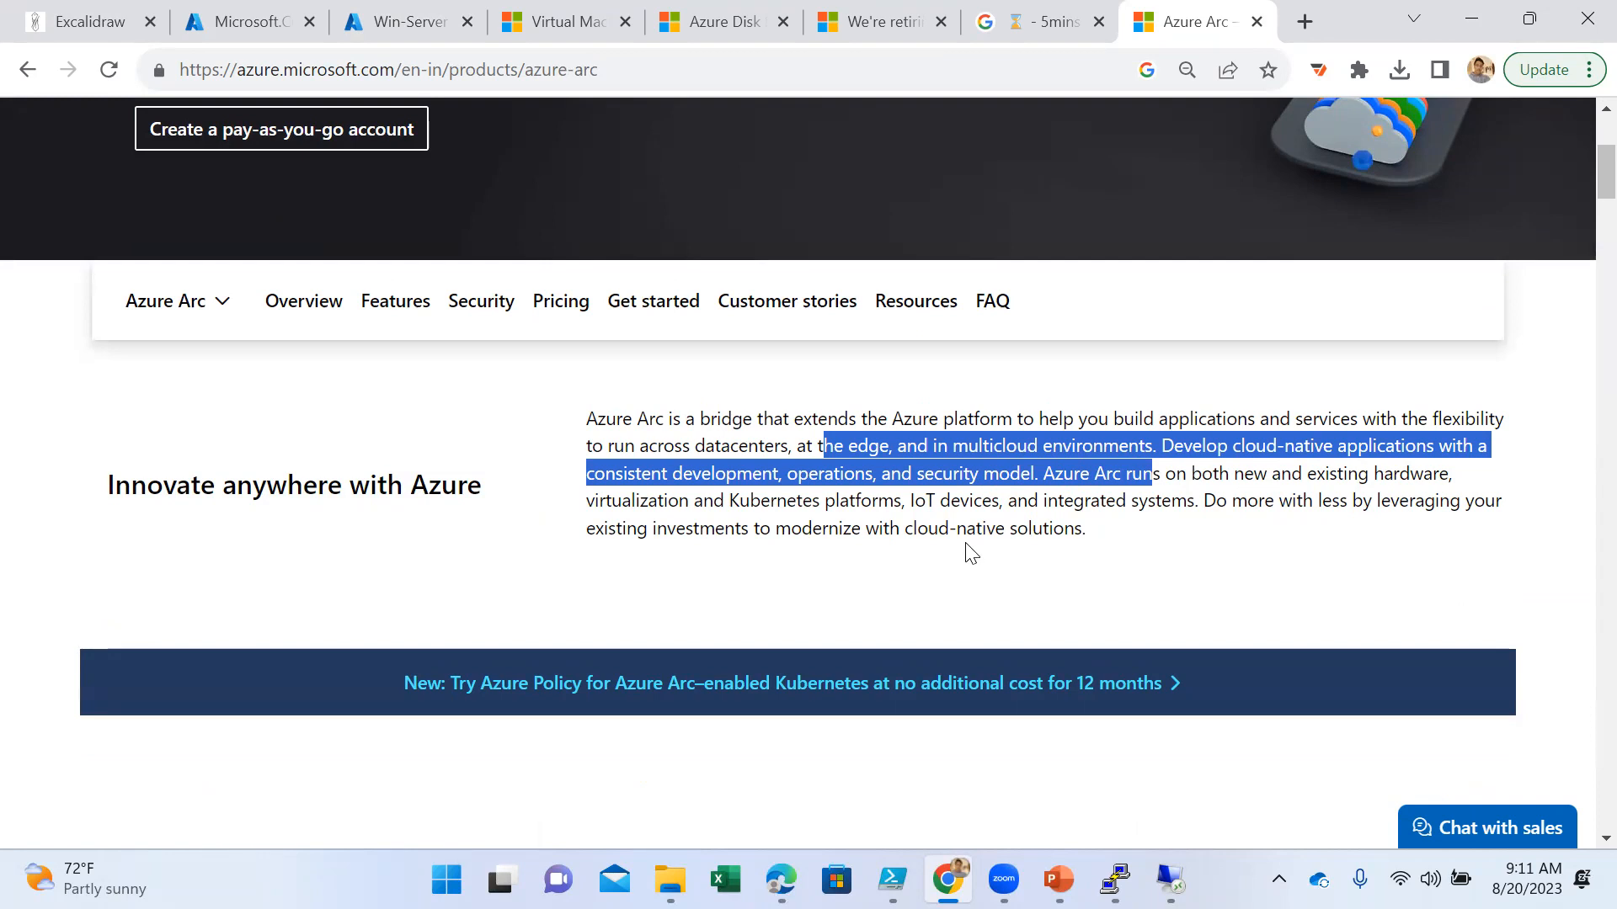
pyautogui.scroll(-8, 968, 548)
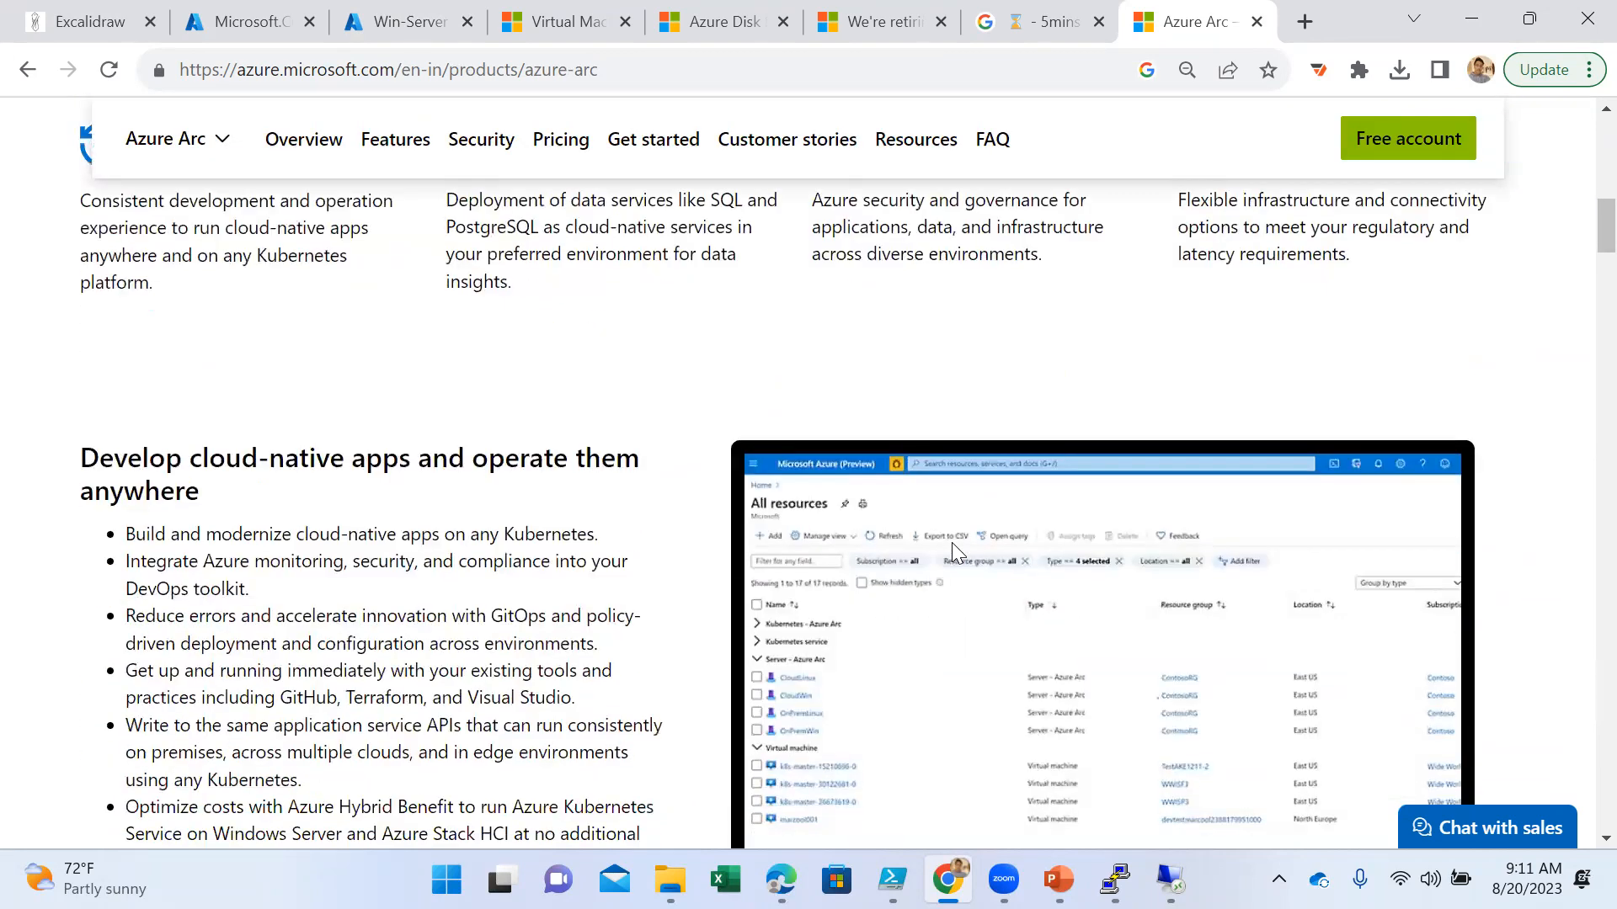
pyautogui.scroll(-1, 958, 551)
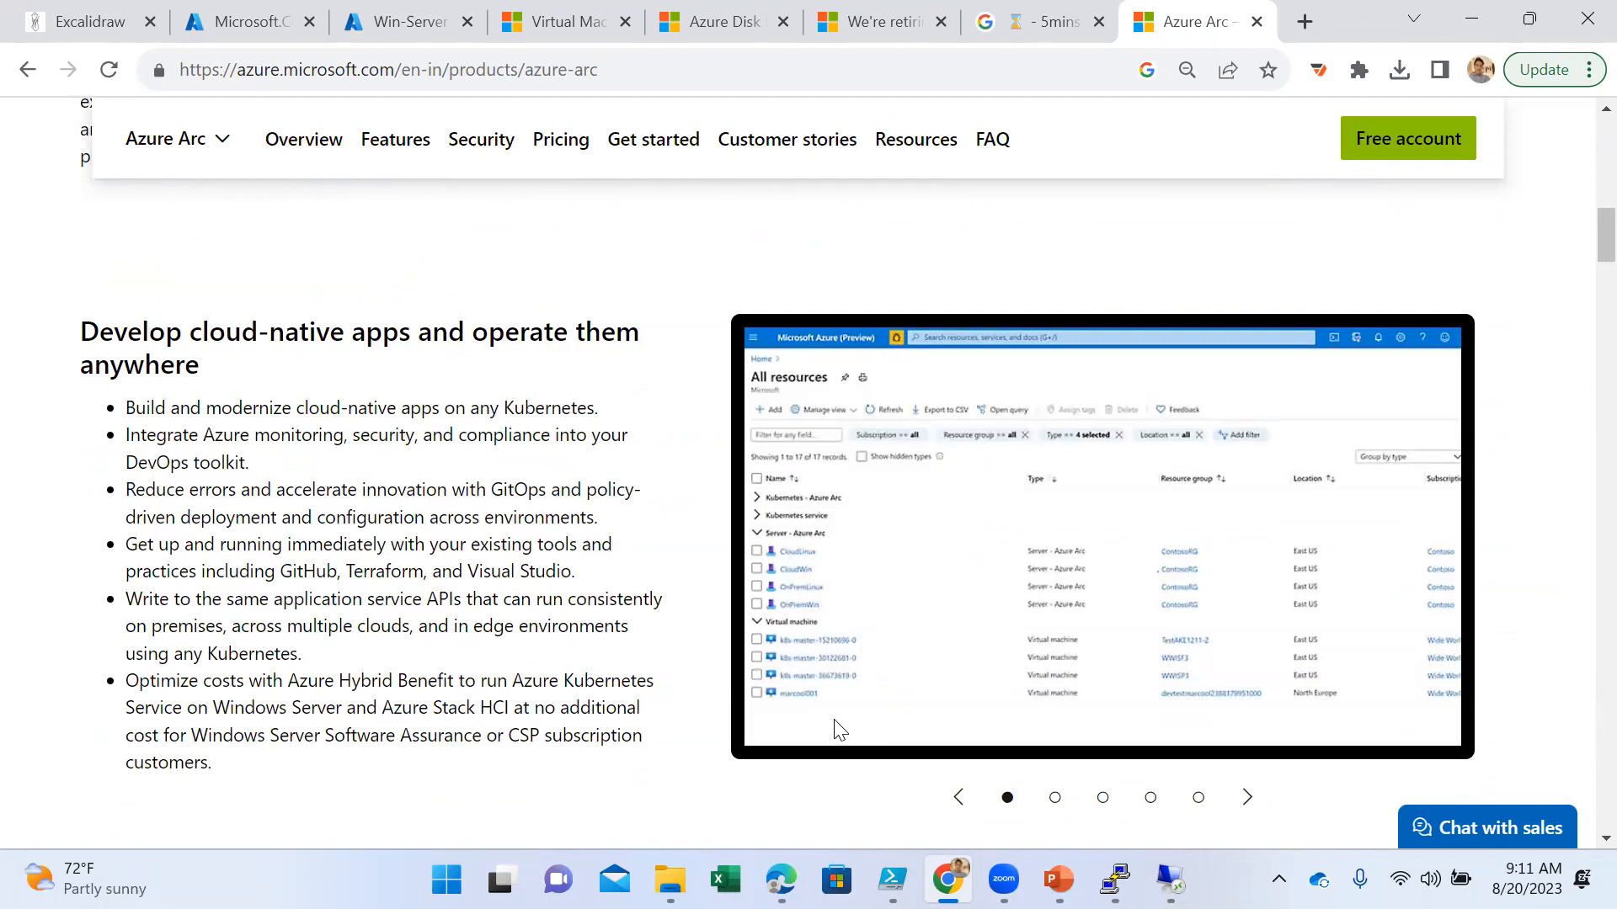
pyautogui.scroll(-9, 840, 729)
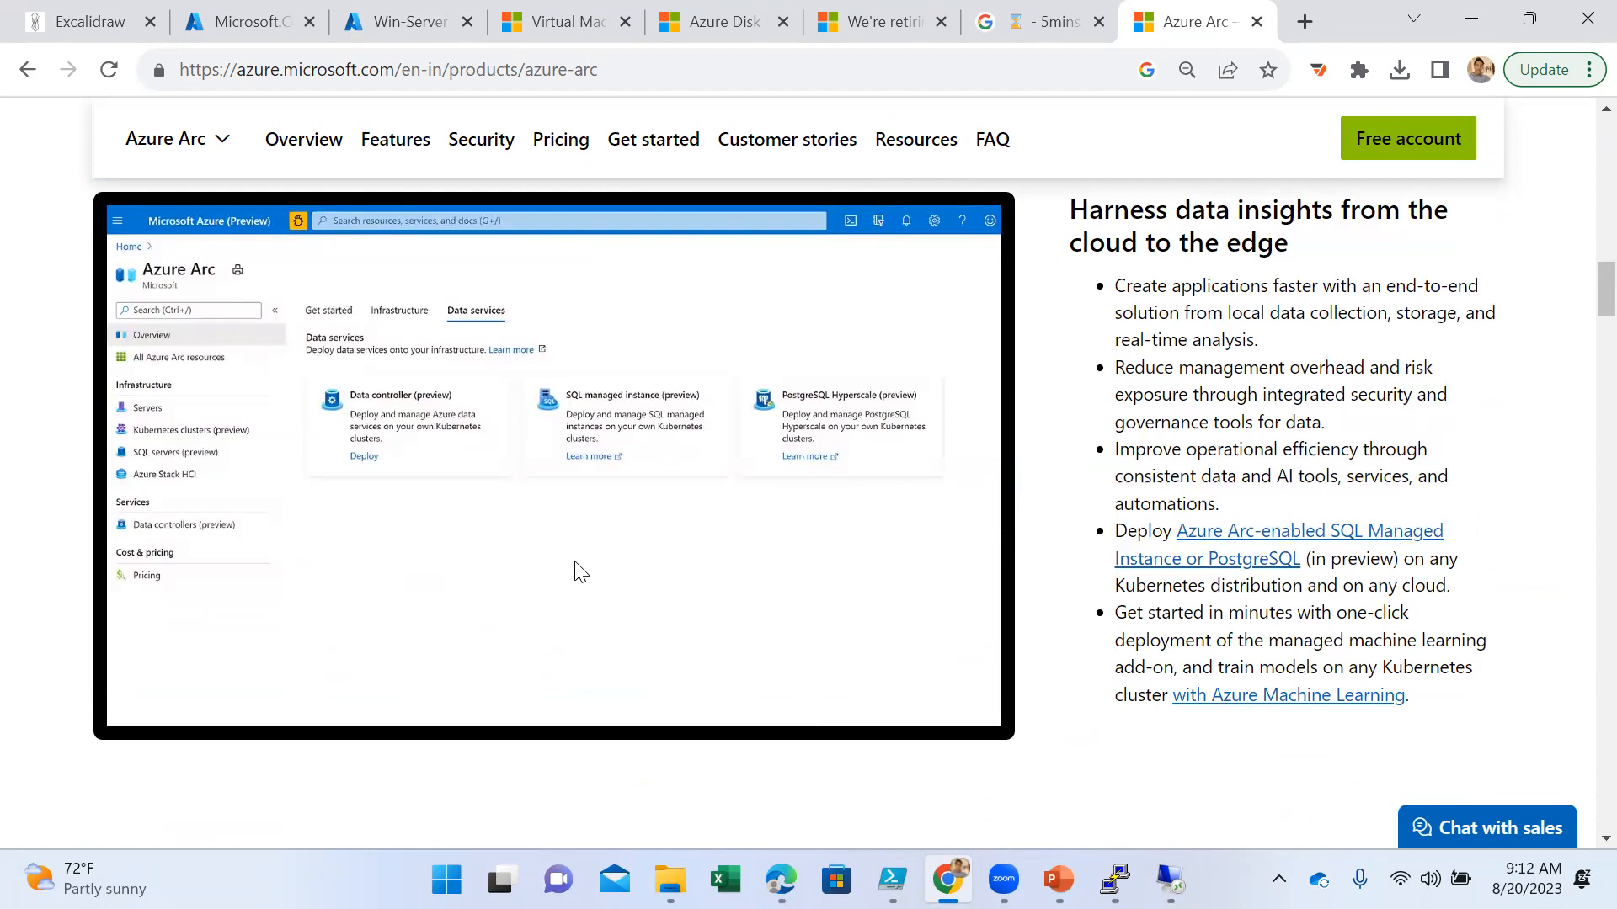
pyautogui.scroll(-1, 668, 548)
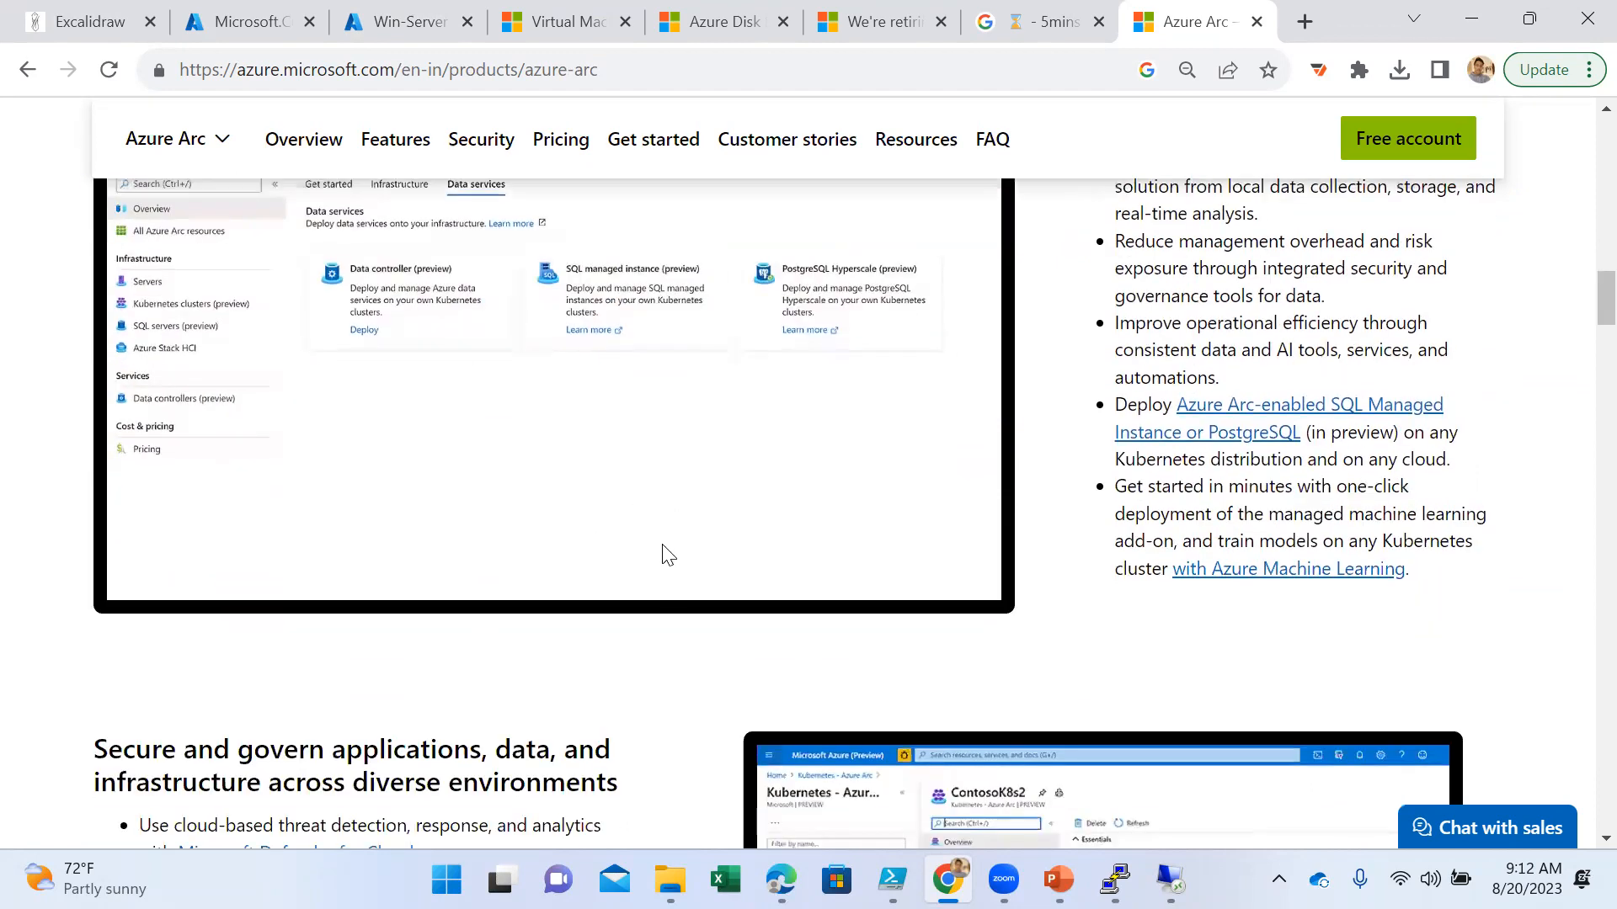
pyautogui.scroll(2, 660, 553)
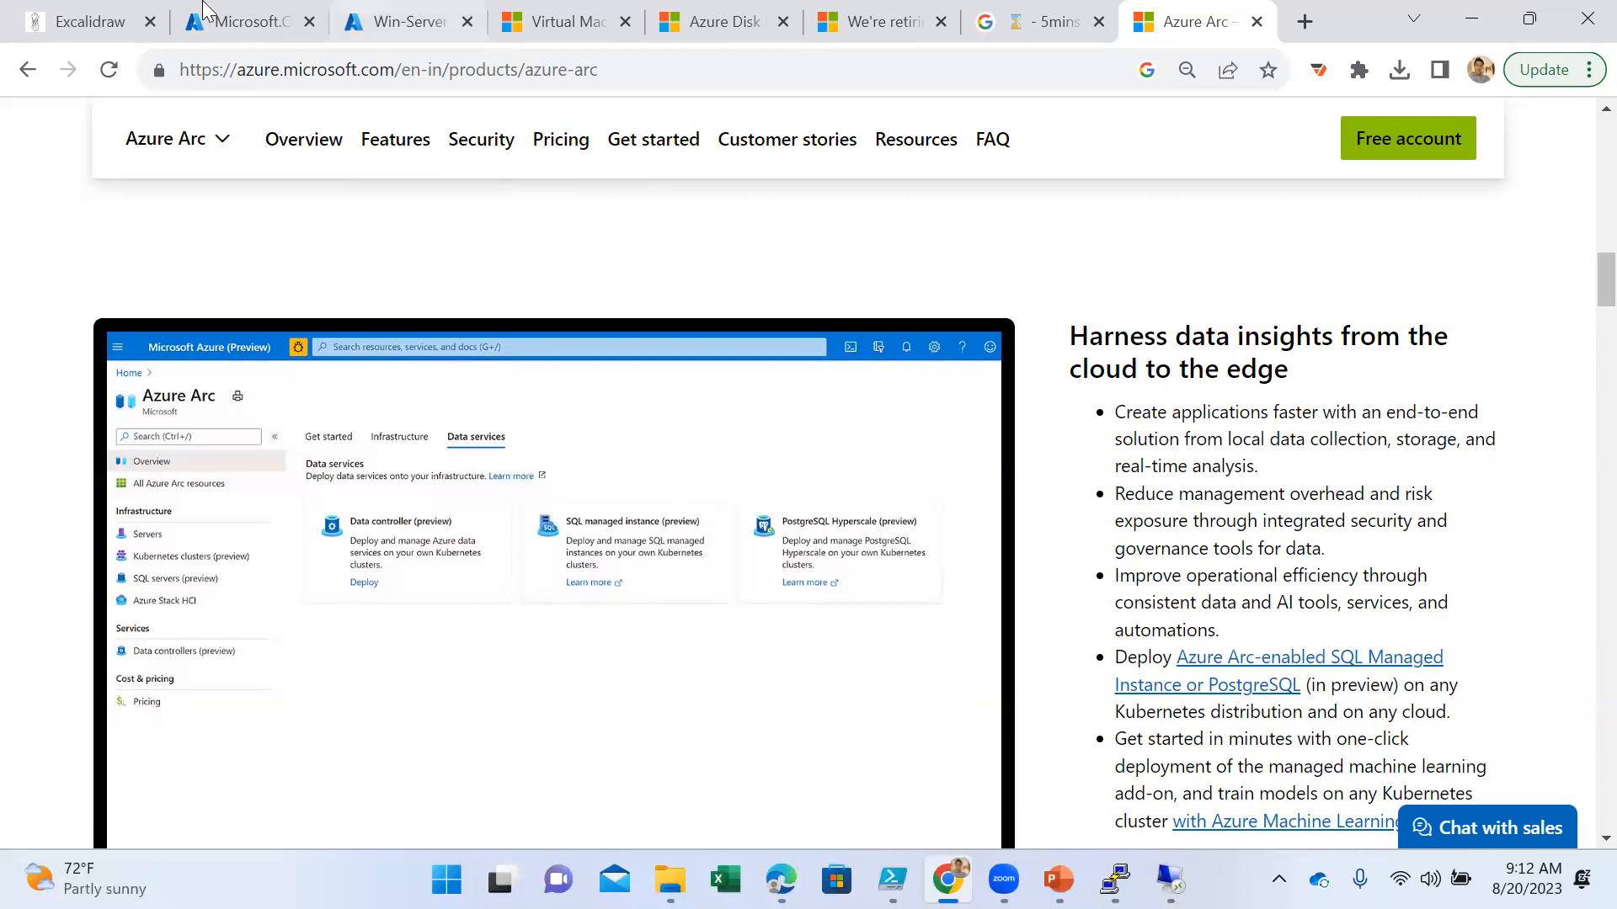
# - Switch to the Excalidraw diagram and delete the "Azure Arc" text beside the virtual machine
pyautogui.click(67, 21)
pyautogui.click(374, 418)
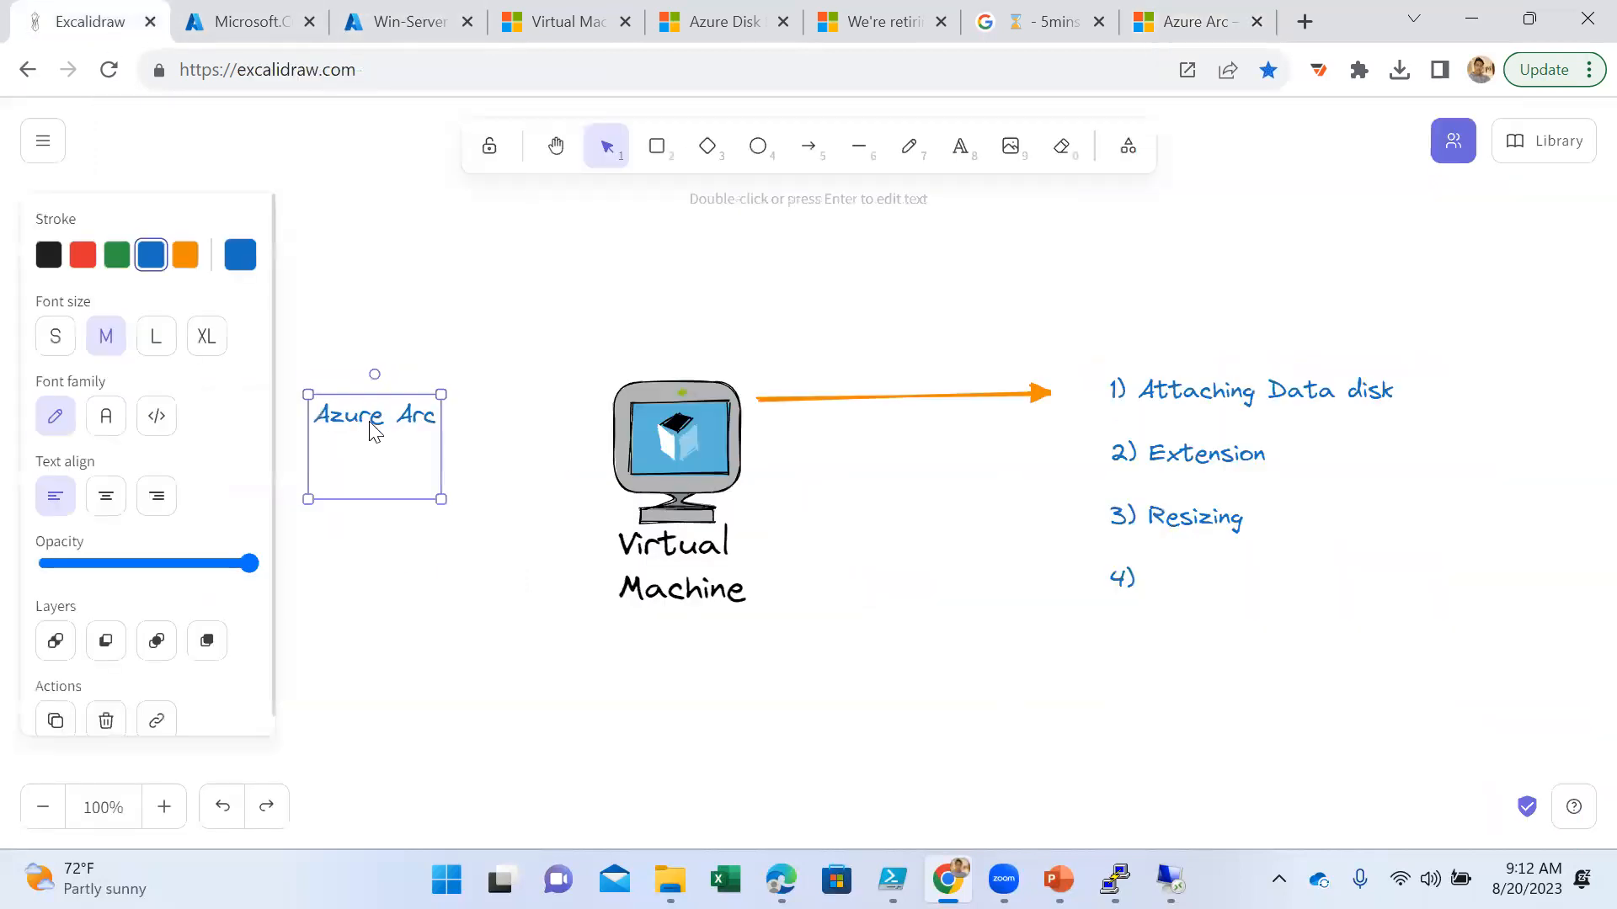
pyautogui.press('Delete')
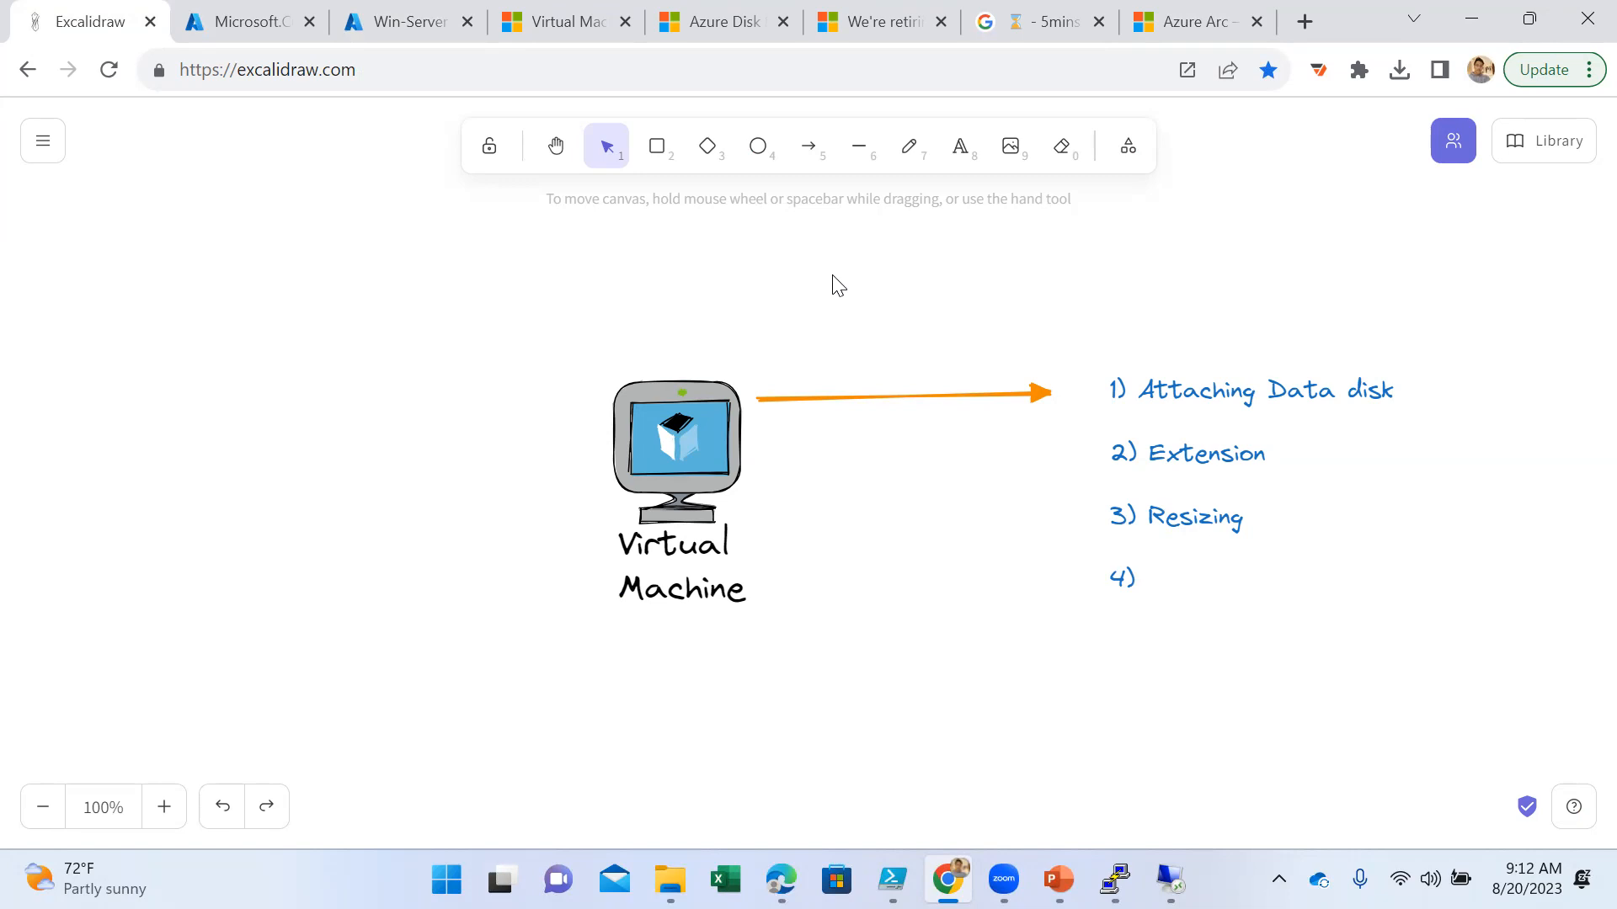
# - Search Google for "az-600" in a new browser tab, look through the course and exam results, and close the tab
pyautogui.click(1304, 21)
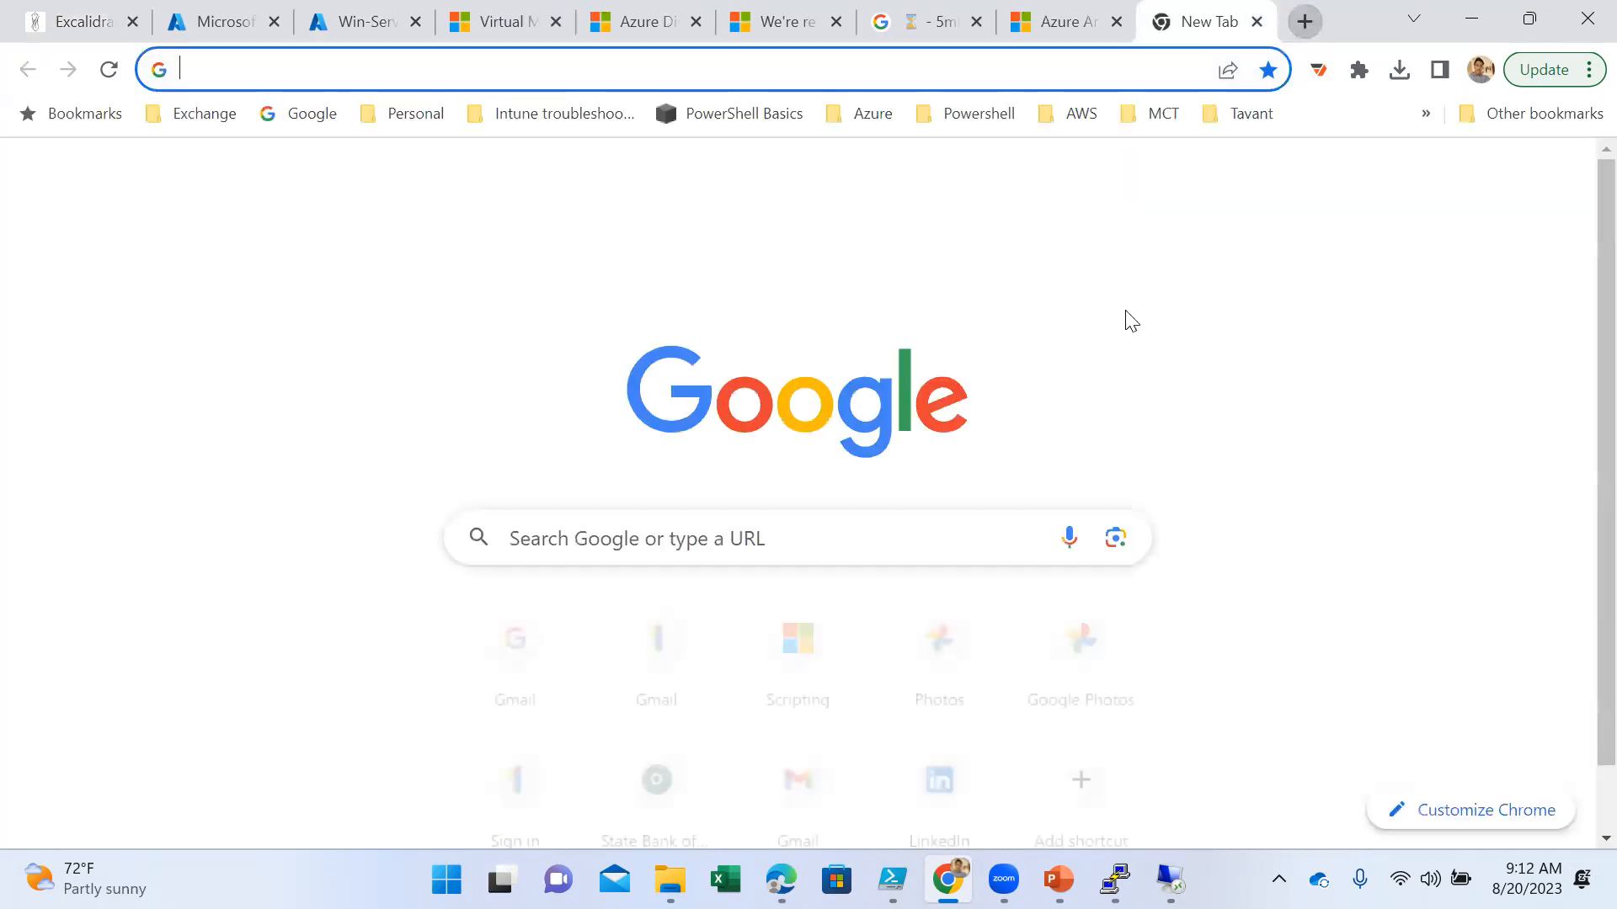
pyautogui.write('az-6')
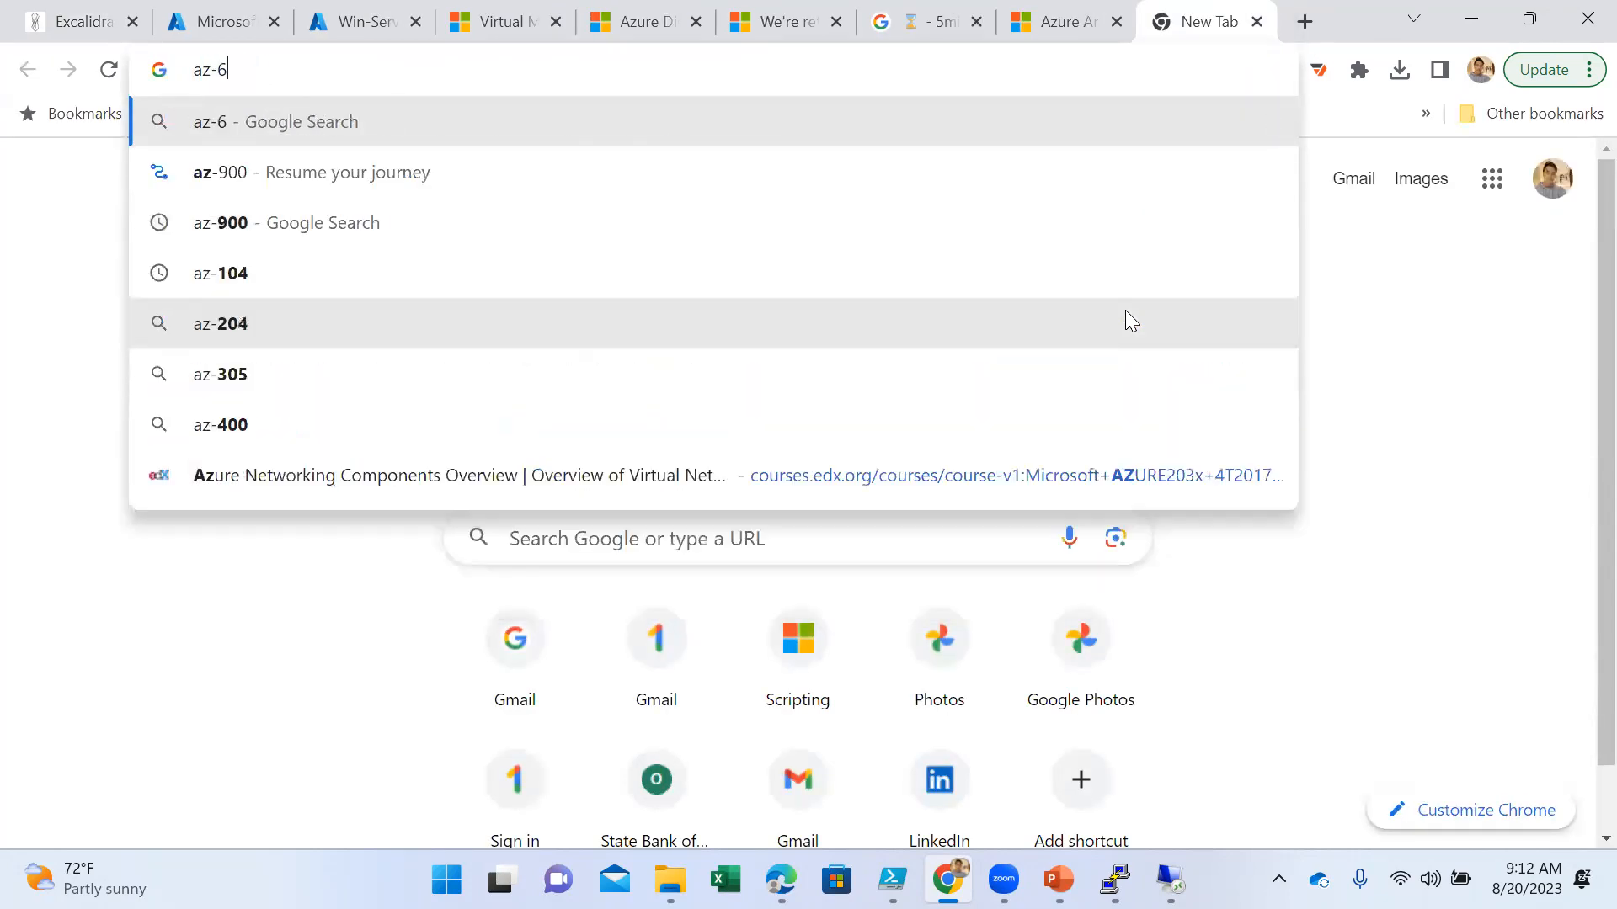
pyautogui.write('00')
pyautogui.press('Return')
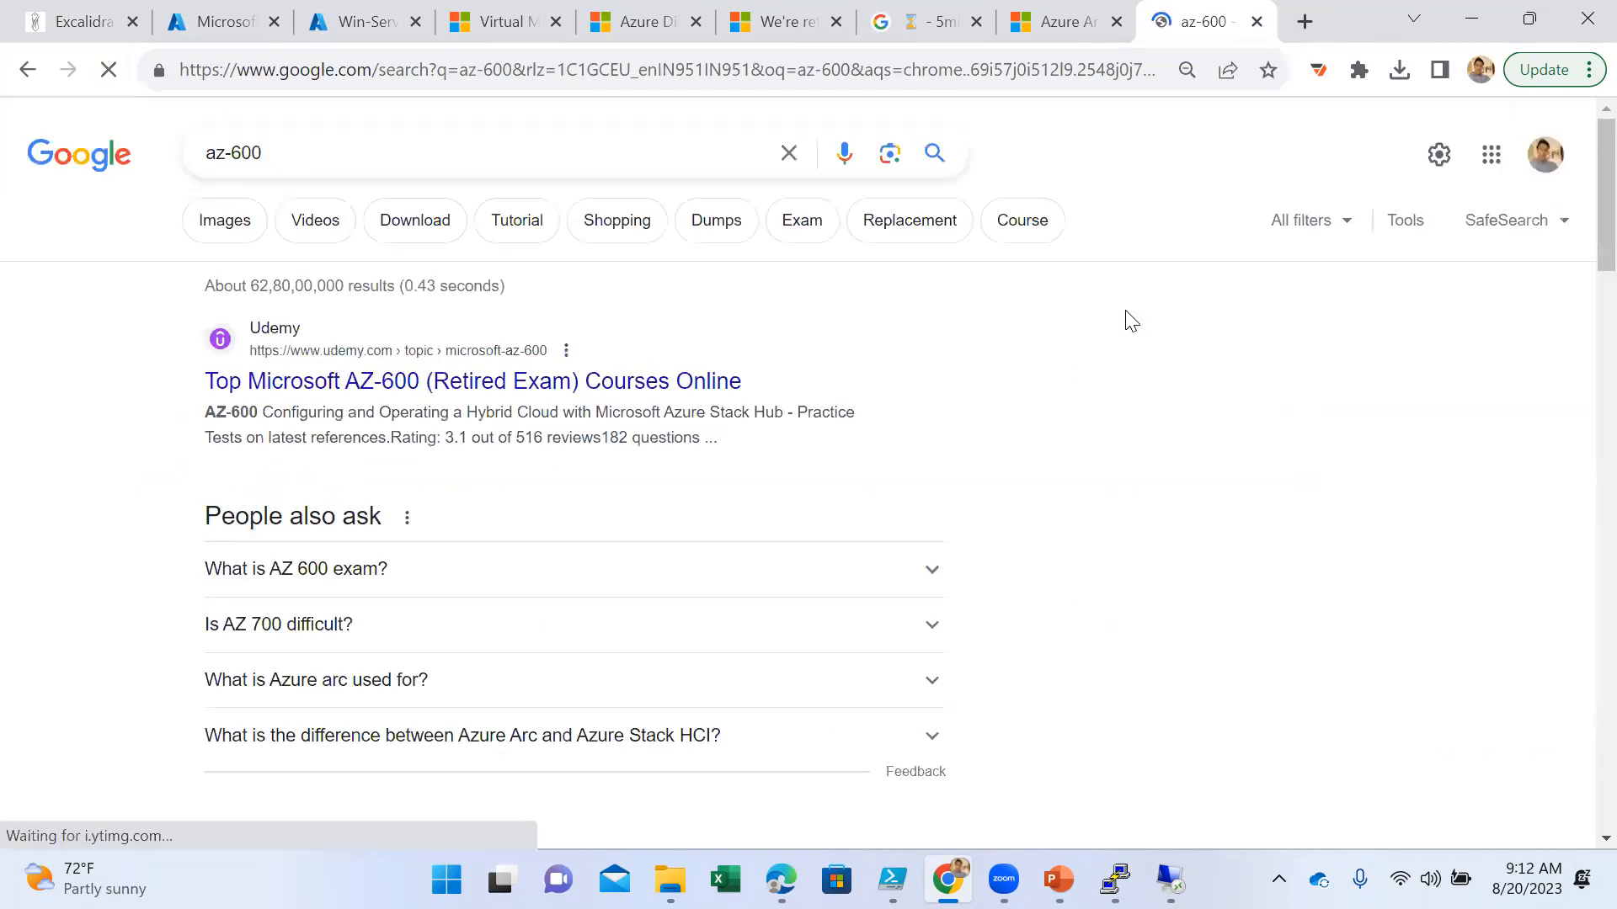
pyautogui.scroll(-1, 1030, 453)
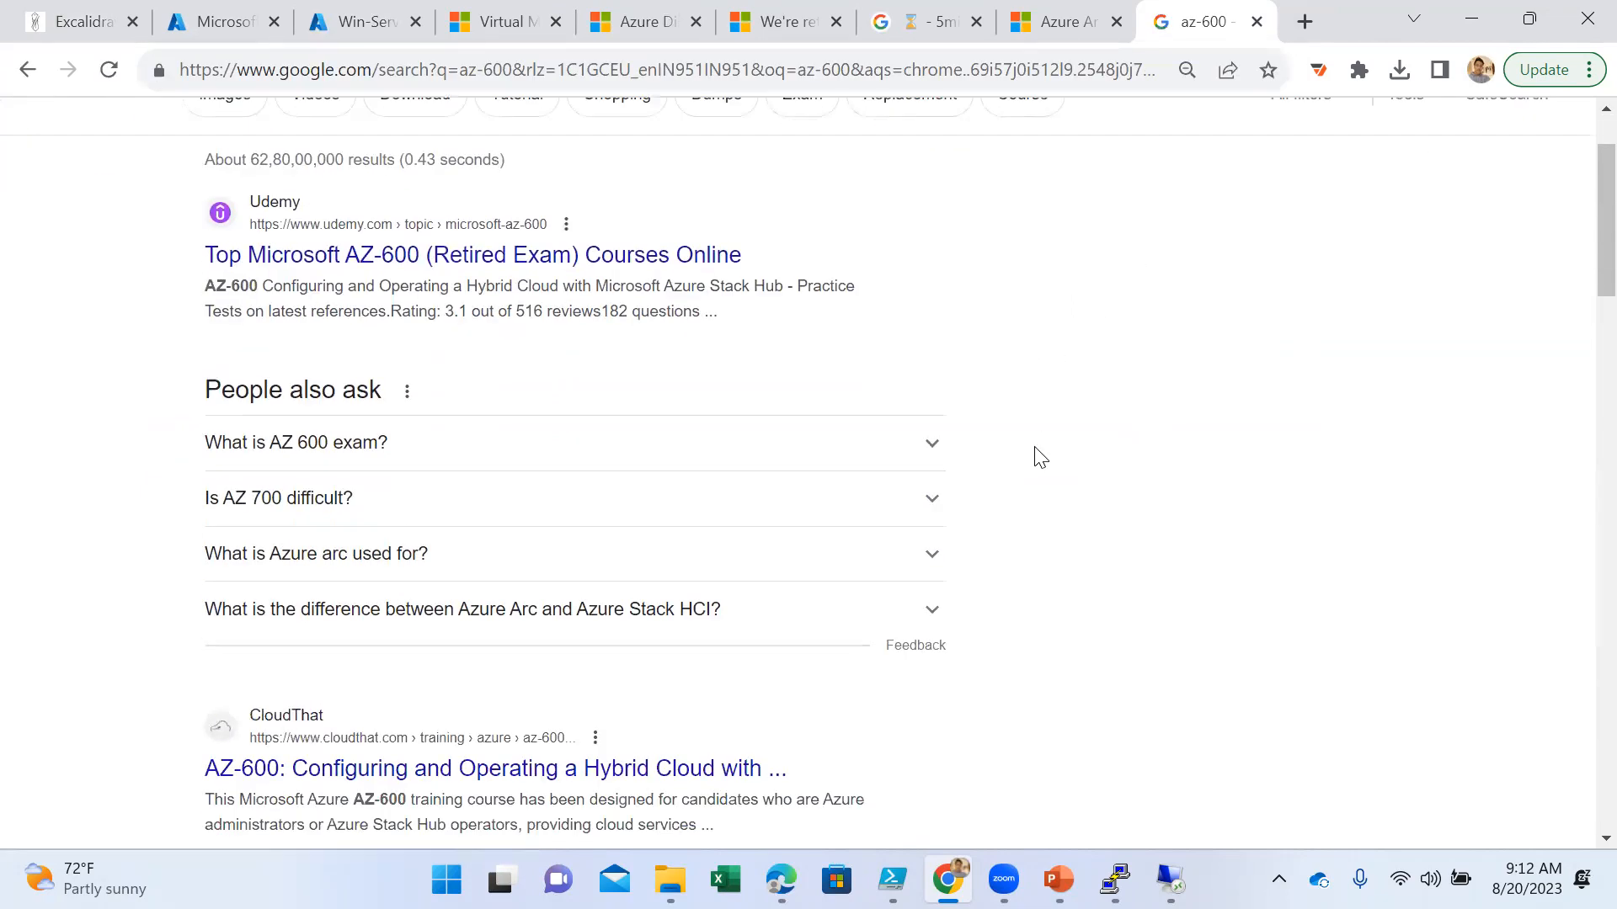
pyautogui.scroll(-3, 1040, 458)
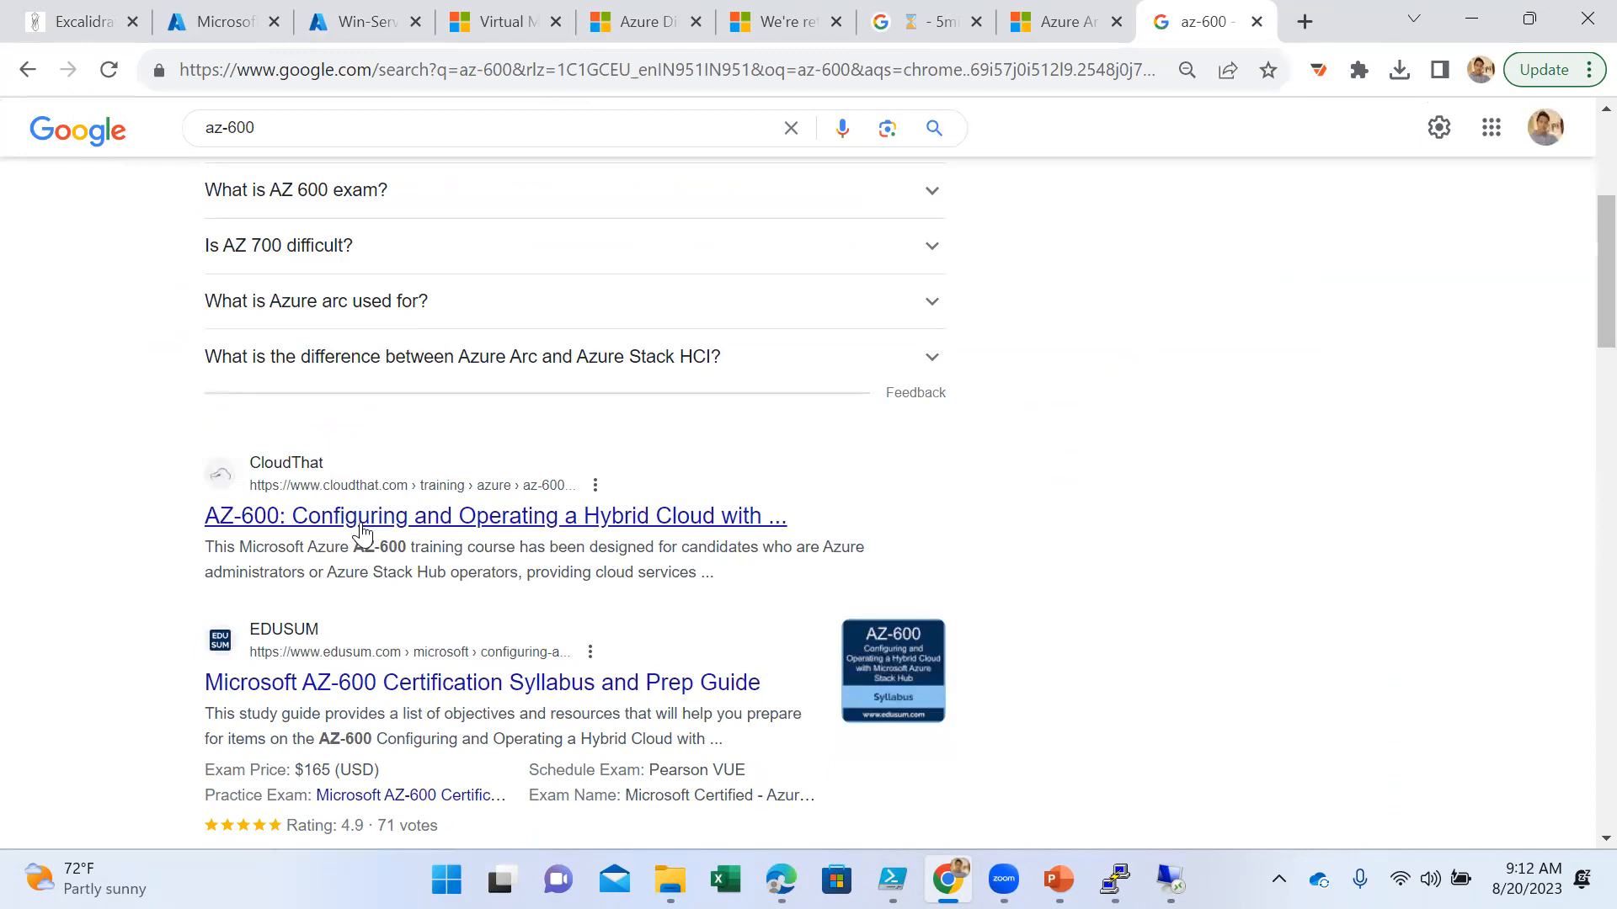
pyautogui.scroll(-1, 657, 589)
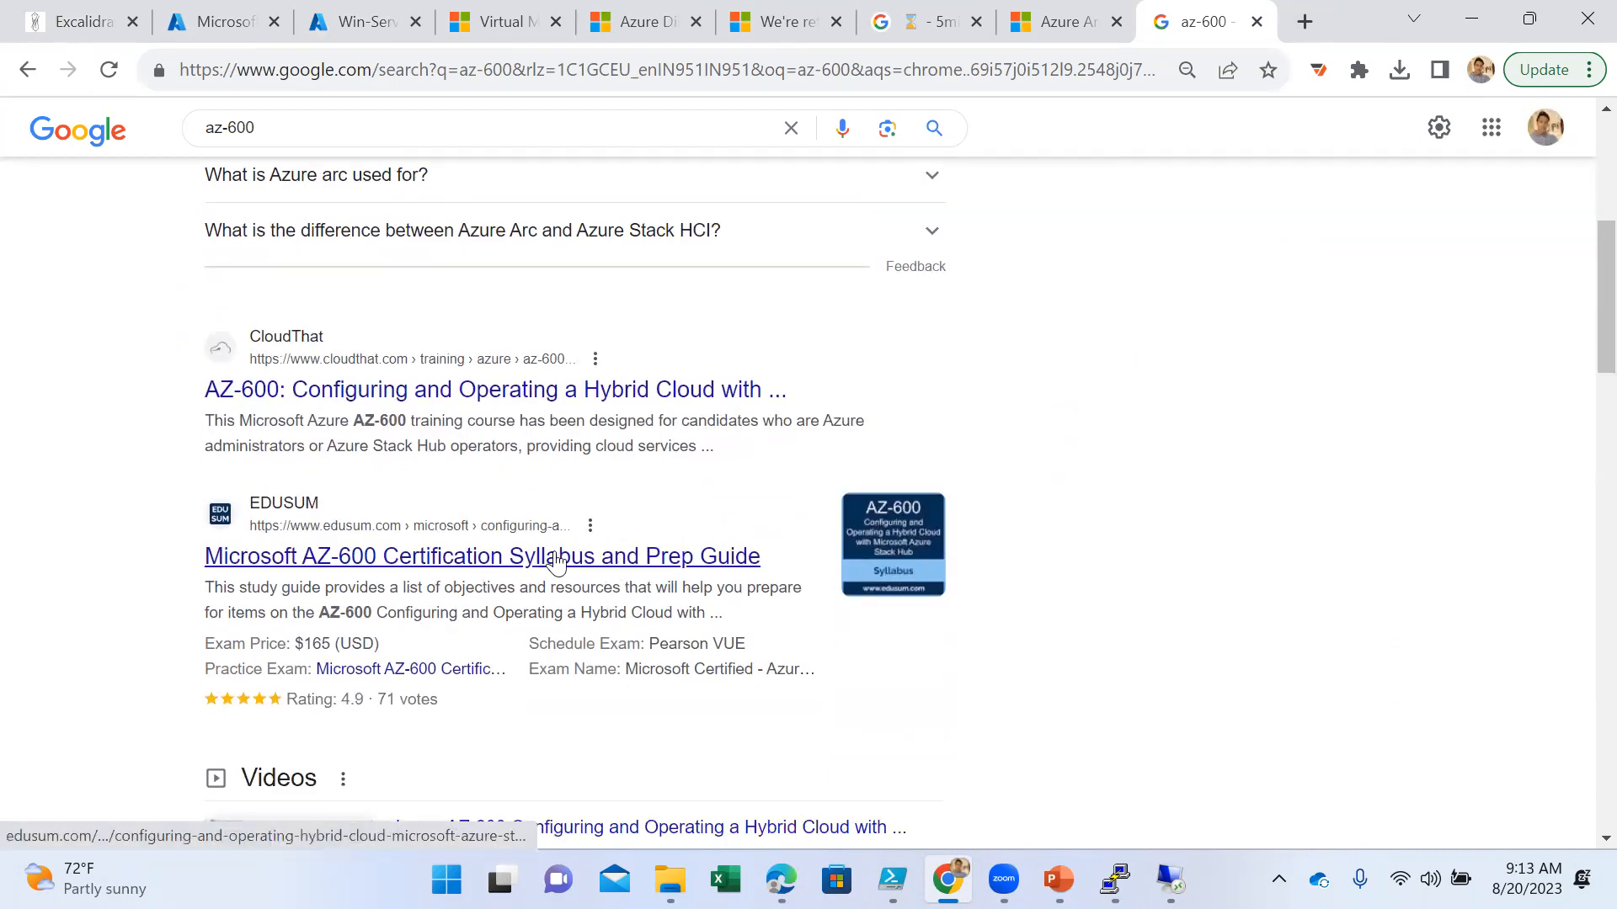
pyautogui.scroll(-5, 558, 564)
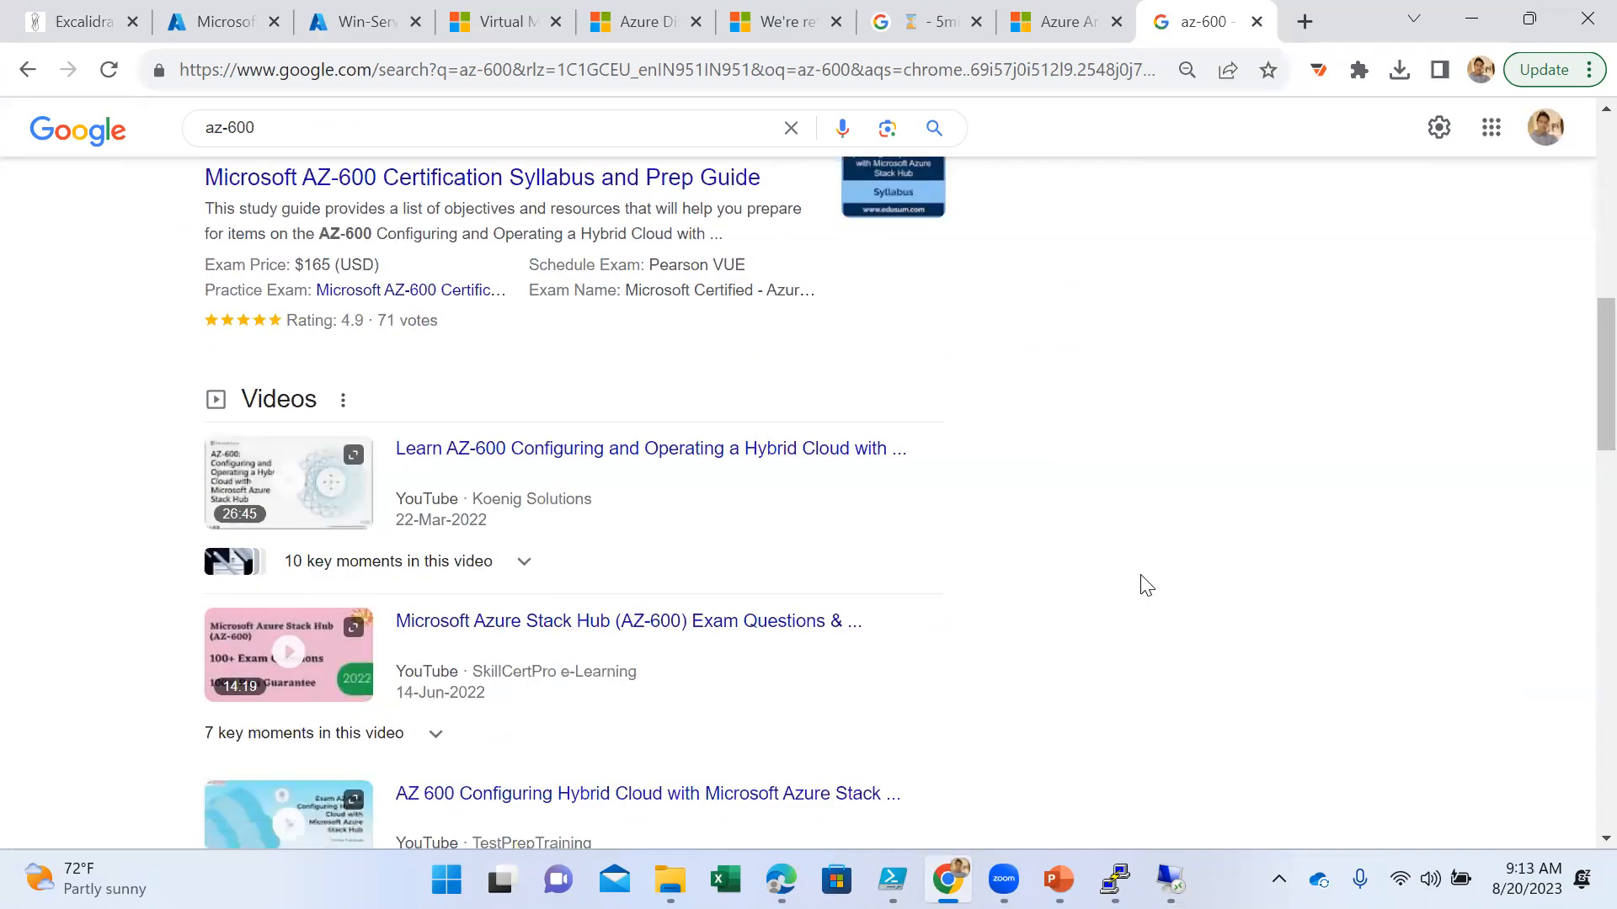
pyautogui.click(1258, 23)
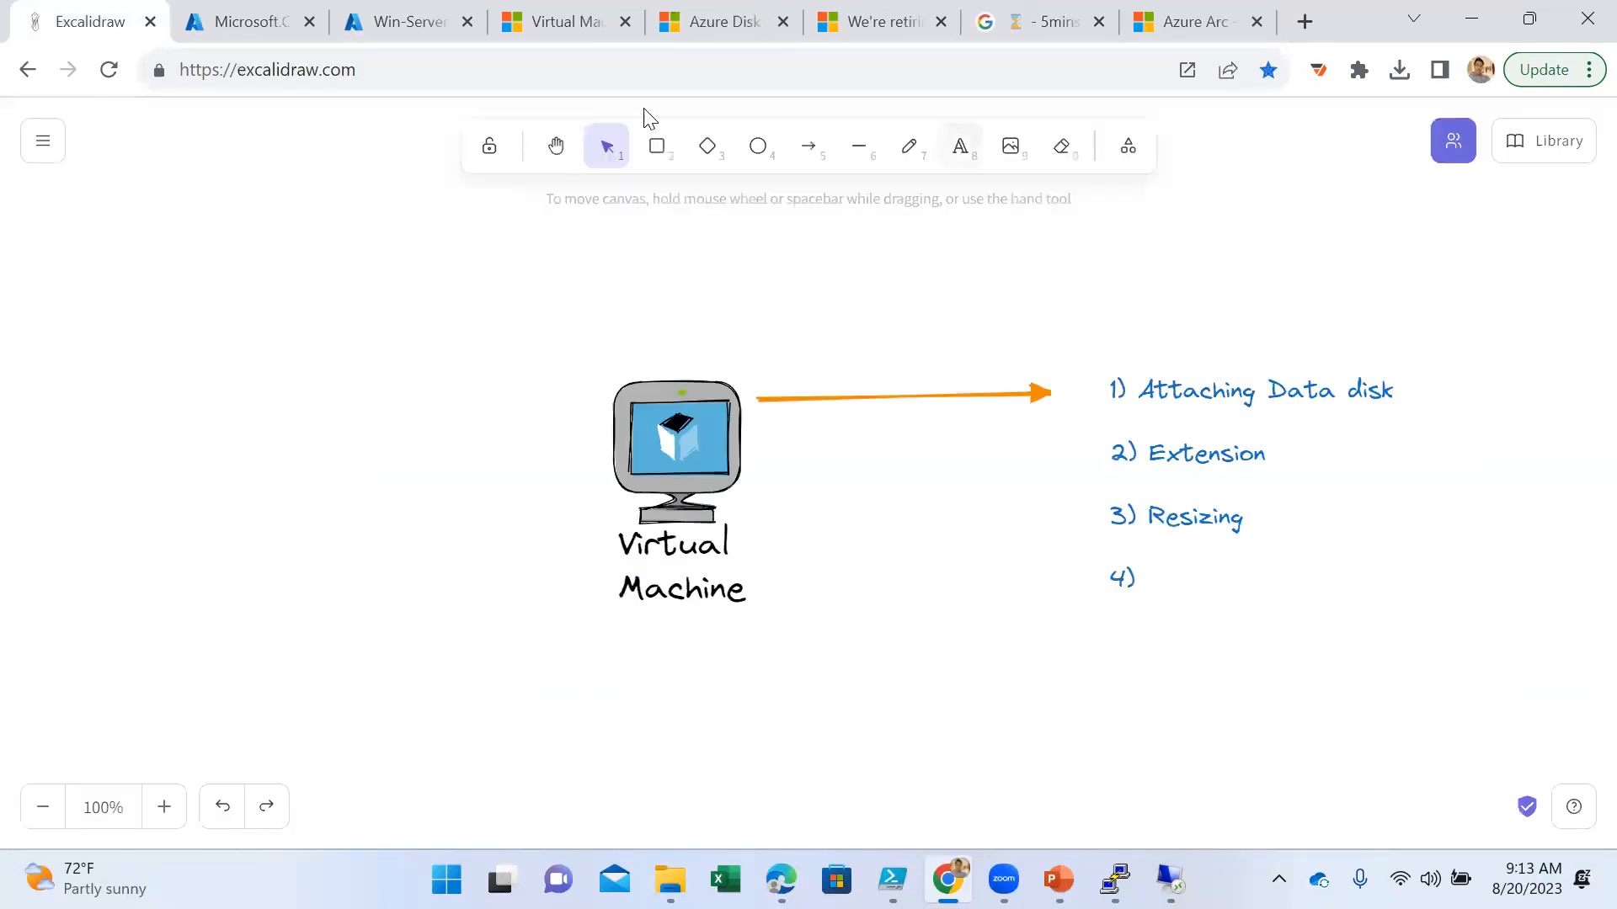
# - Return to Win-Server's Updates page in the Azure portal and review the host and guest OS update options
pyautogui.click(245, 27)
pyautogui.click(411, 16)
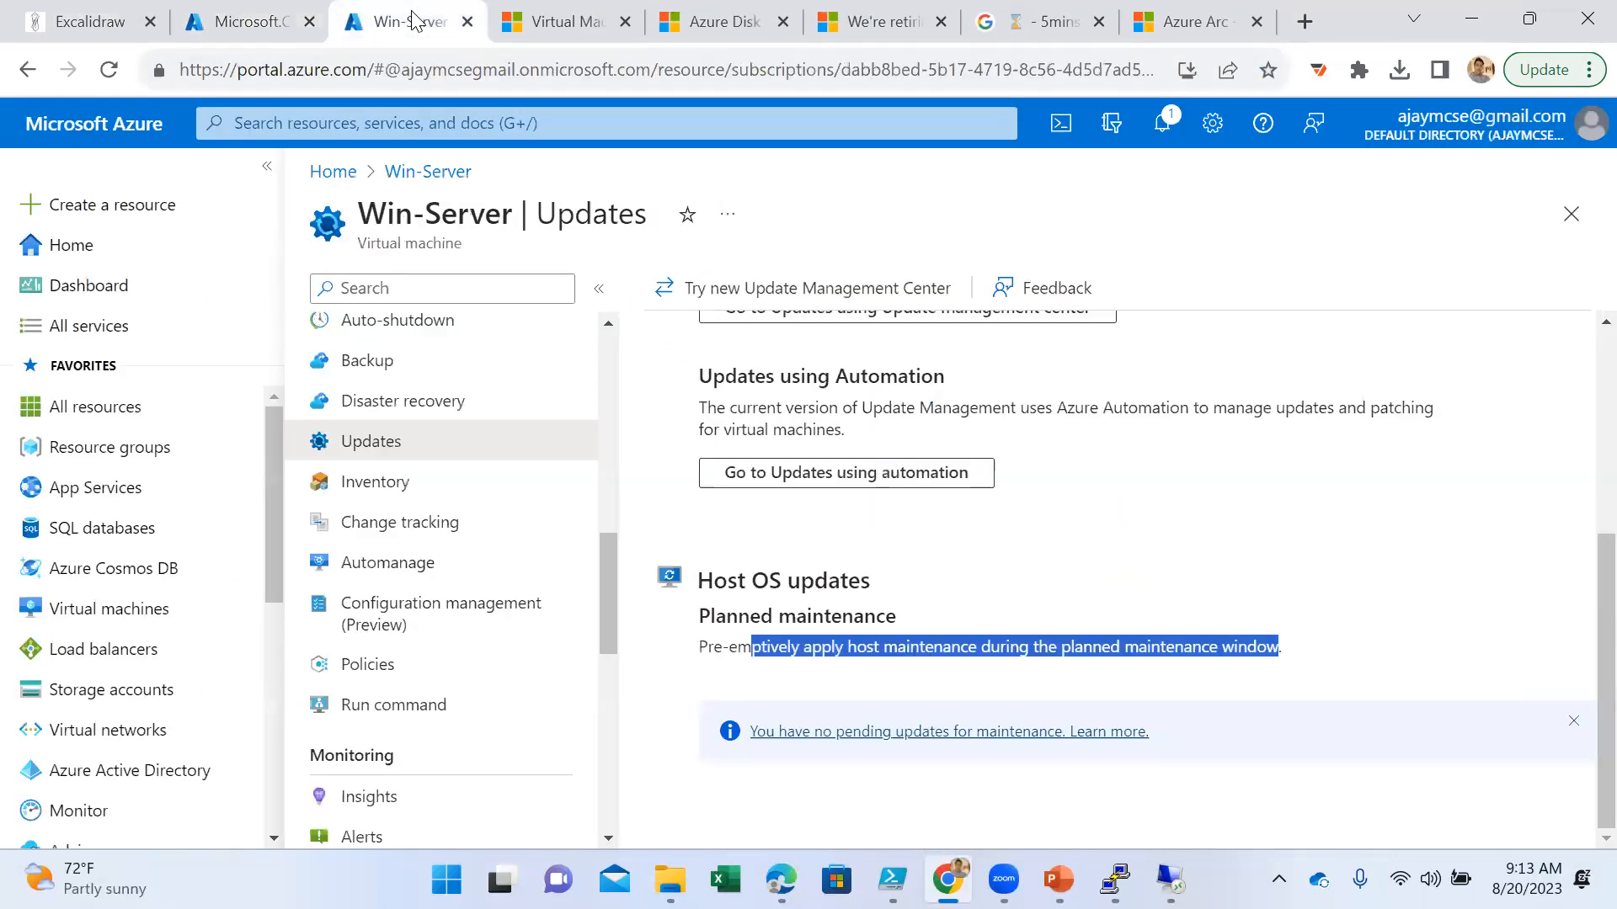
pyautogui.scroll(-3, 539, 551)
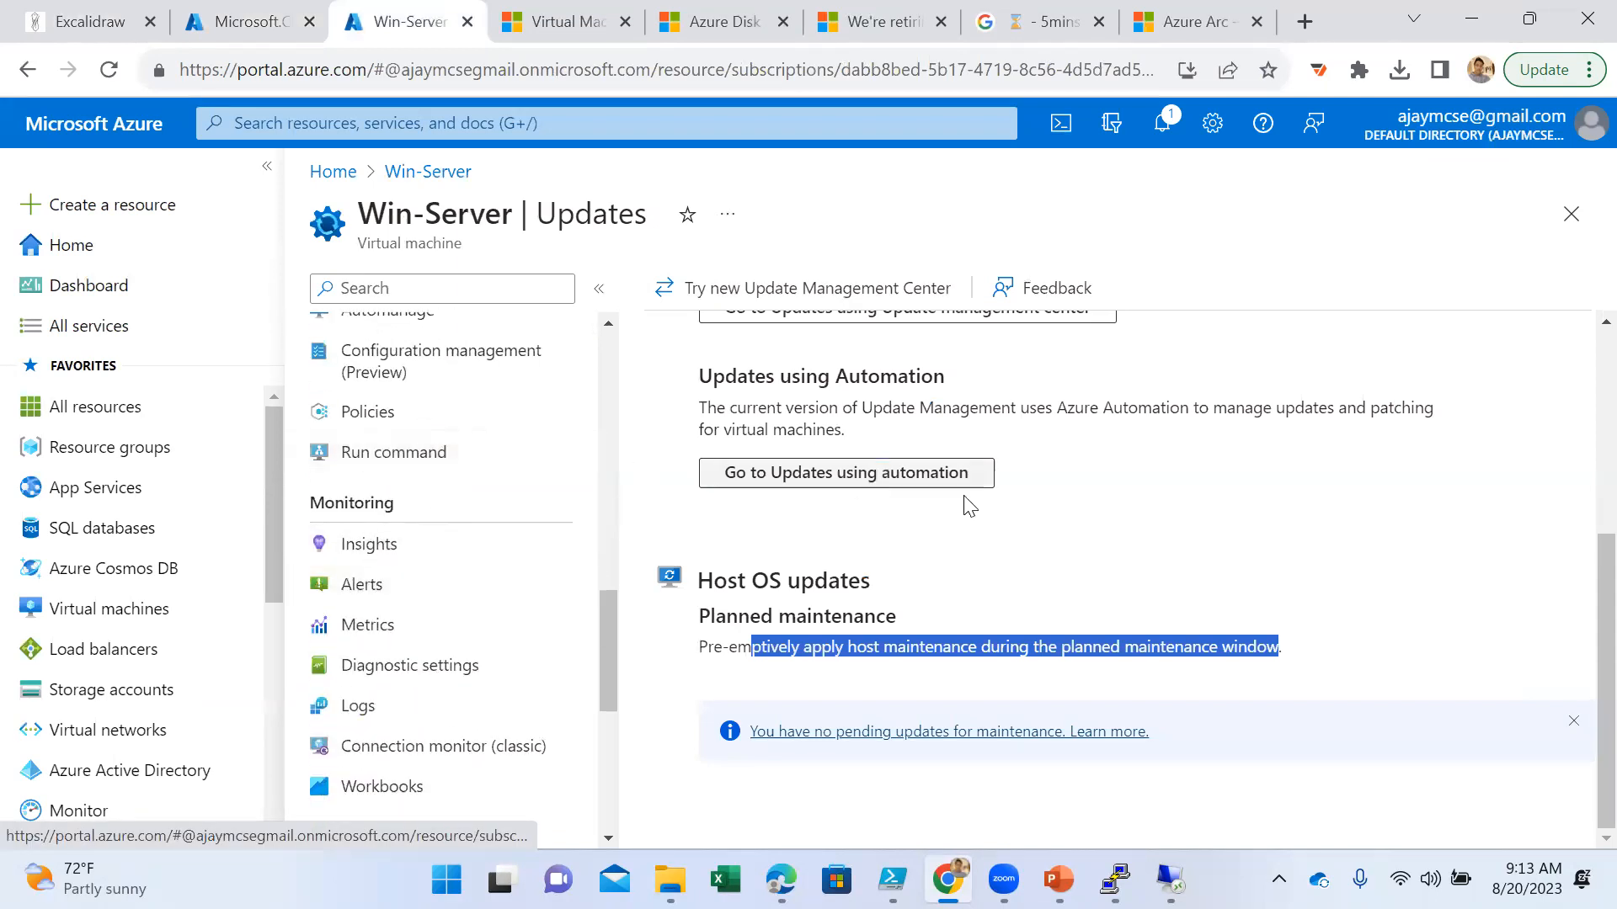
pyautogui.click(1276, 544)
pyautogui.scroll(2, 1292, 542)
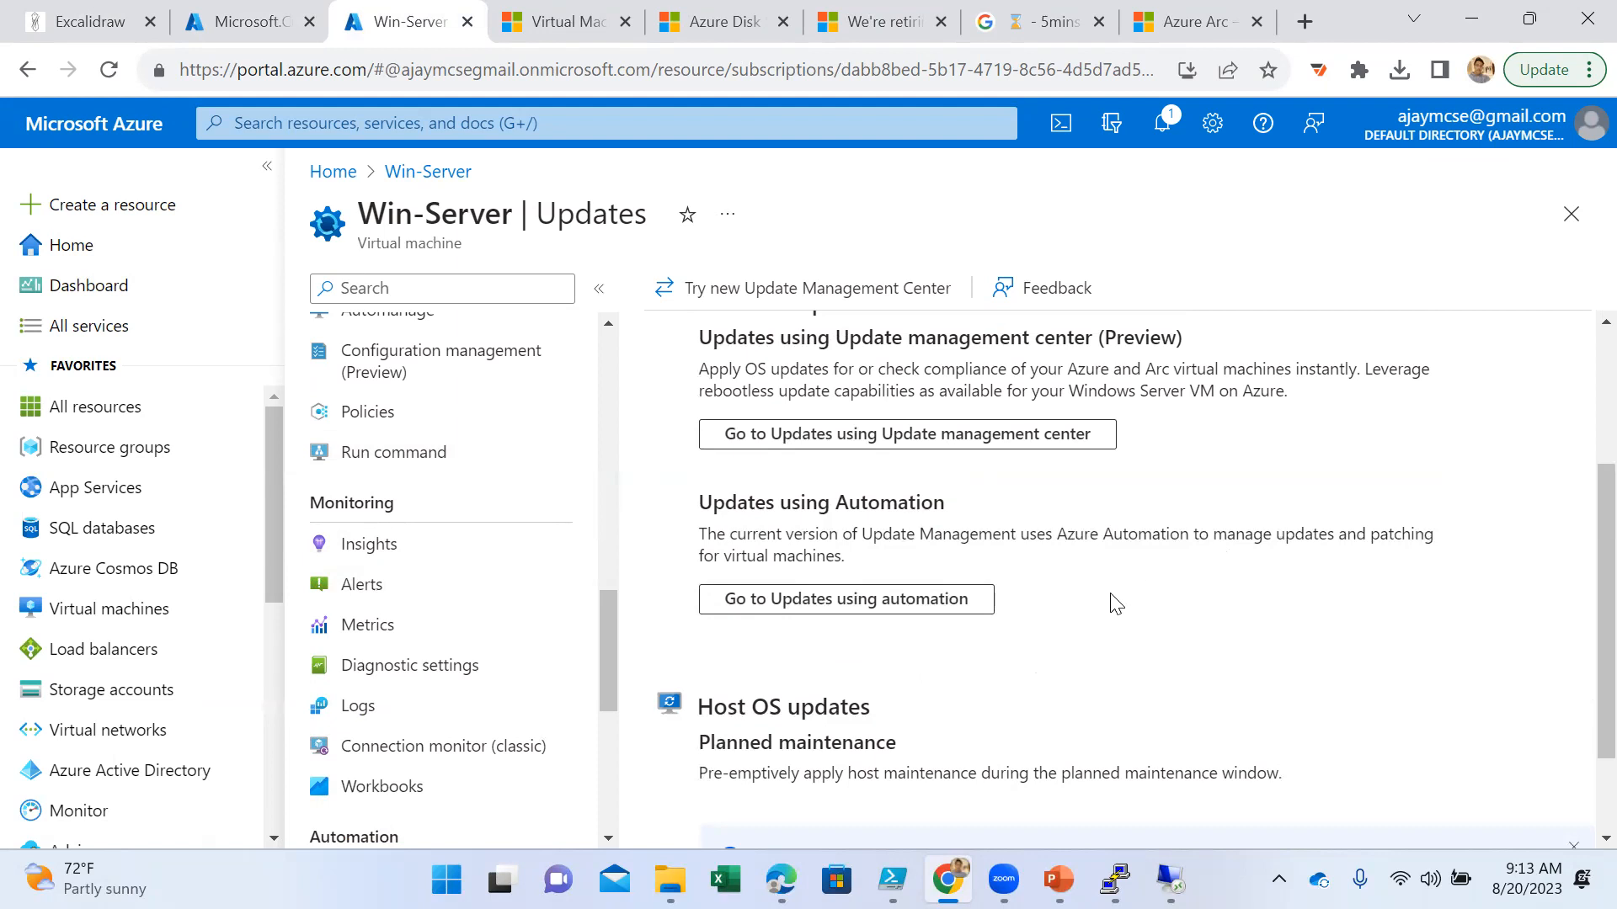
pyautogui.scroll(2, 1116, 603)
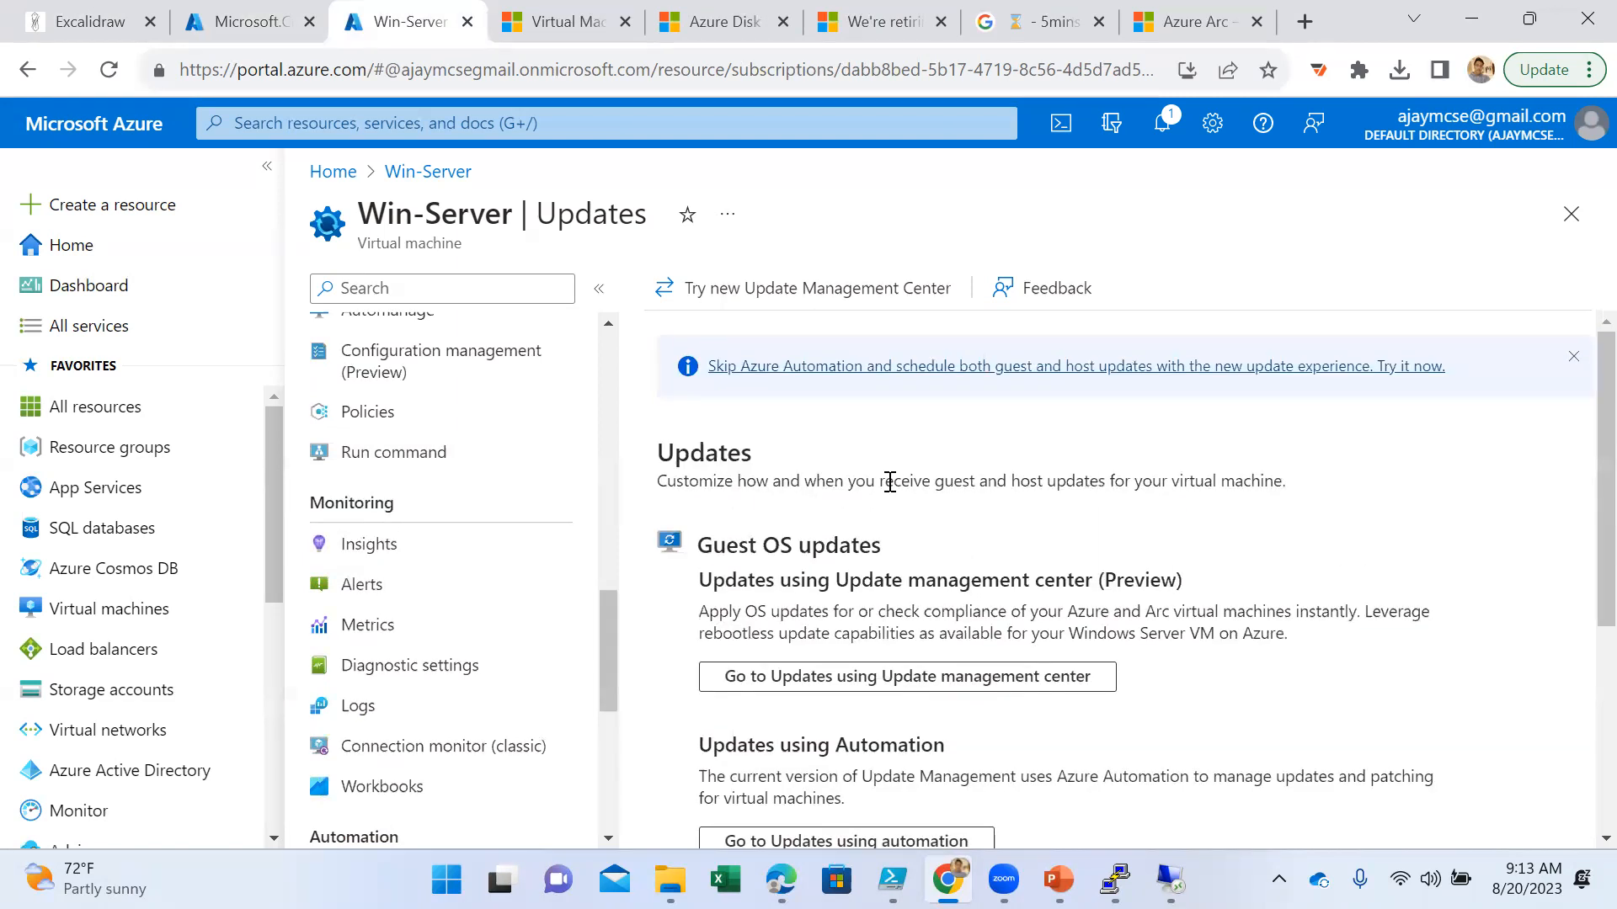
pyautogui.doubleClick(676, 455)
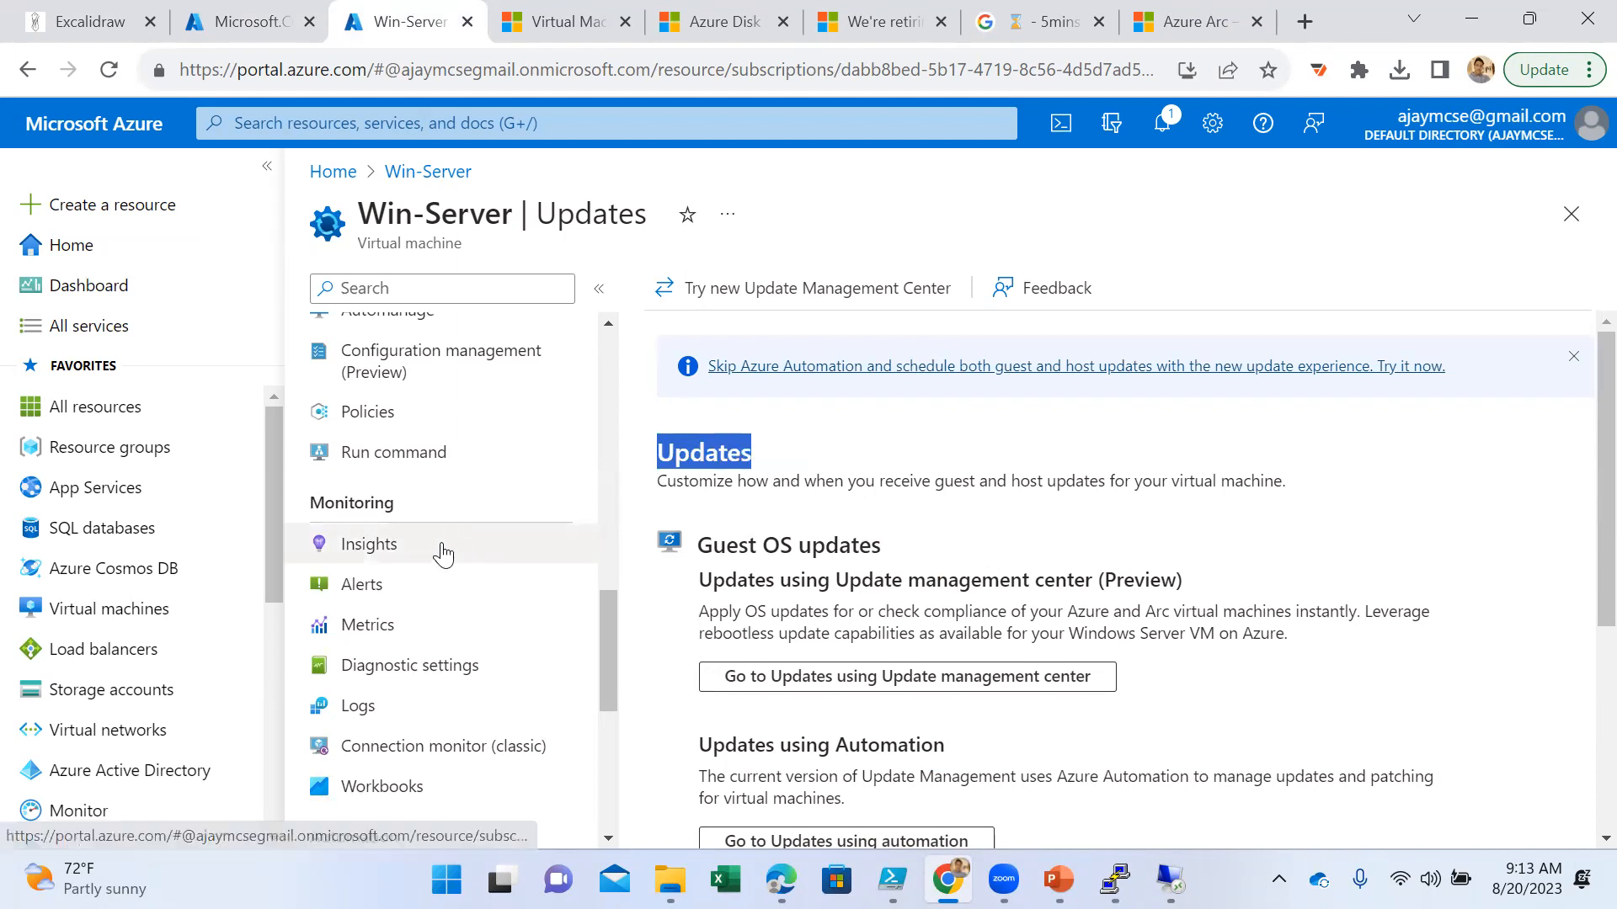
# - Open Win-Server's Run command page and execute the script get-service with RunPowerShellScript
pyautogui.click(440, 459)
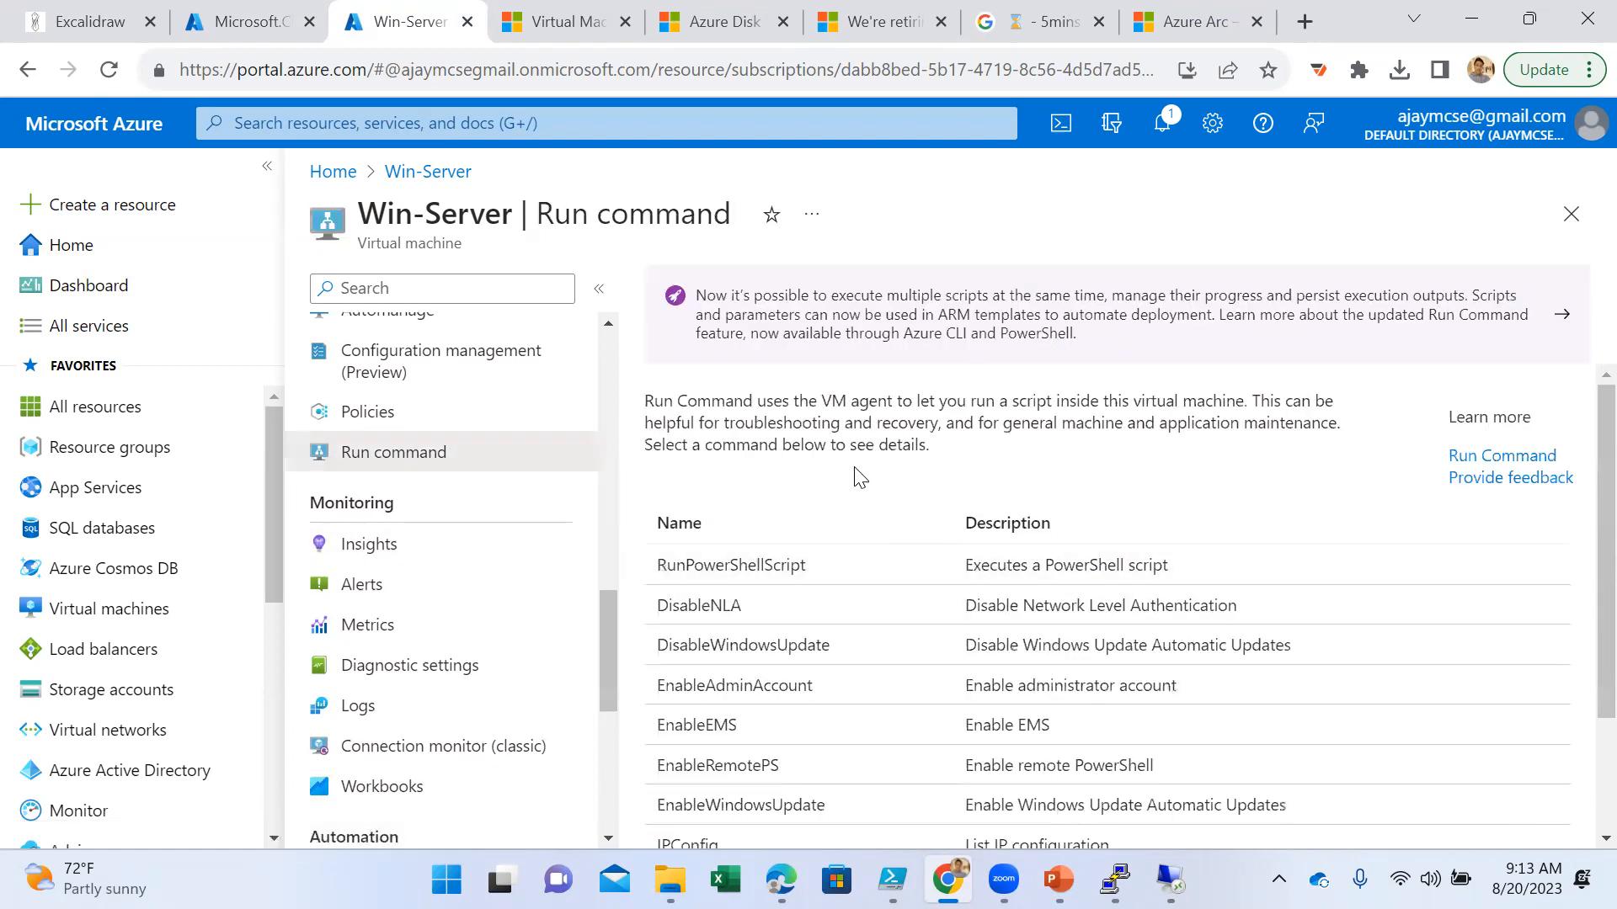
pyautogui.scroll(-2, 921, 607)
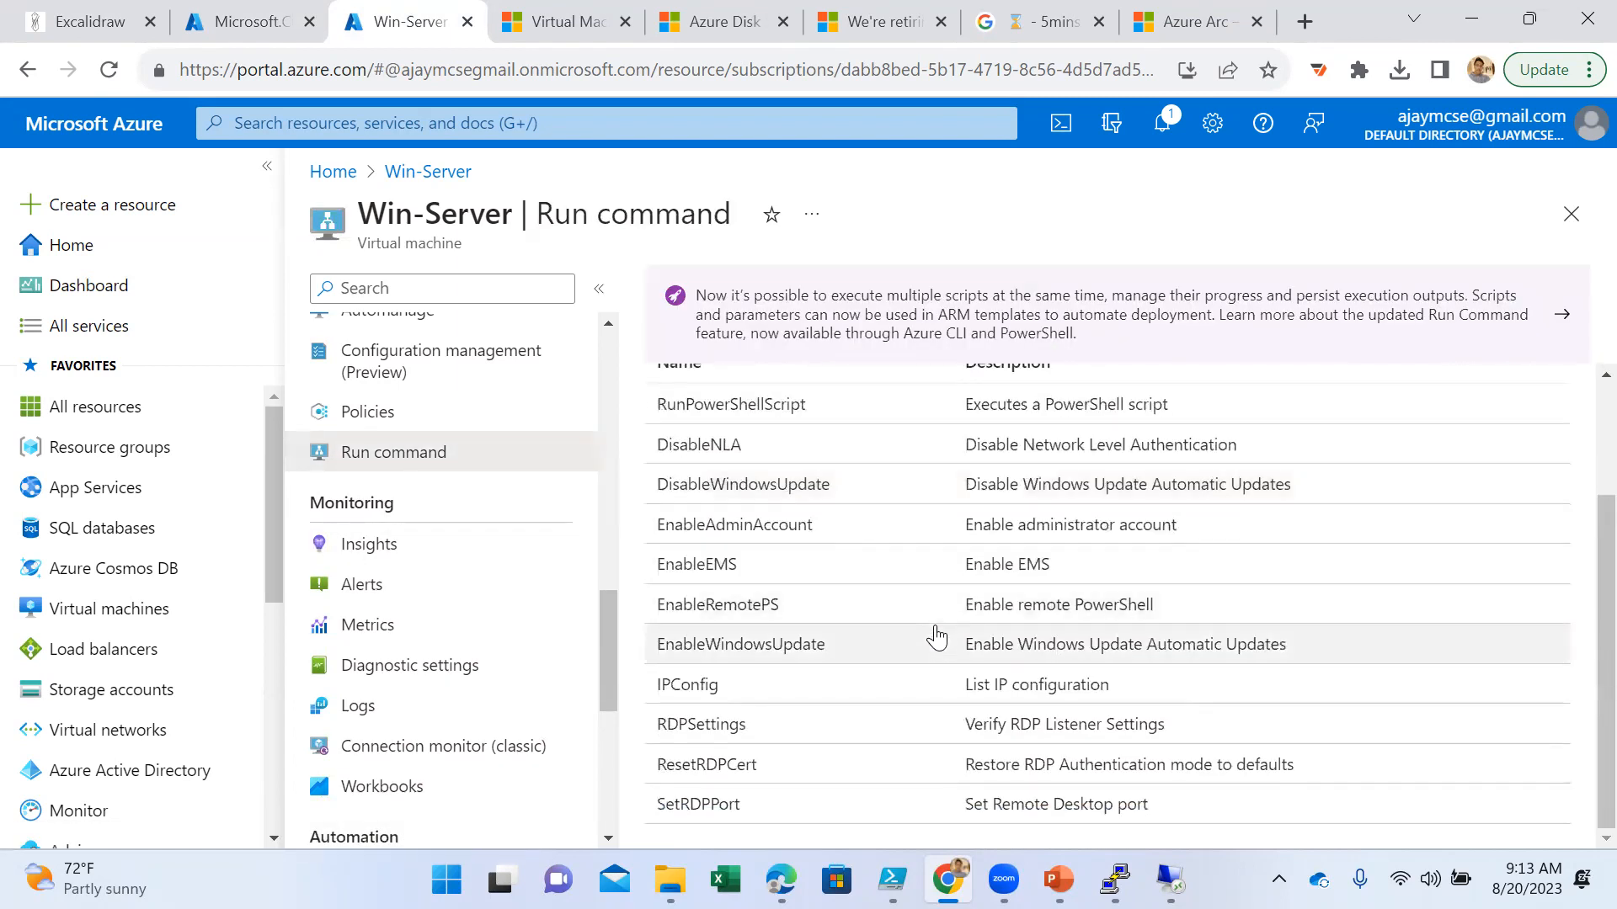
pyautogui.scroll(2, 929, 701)
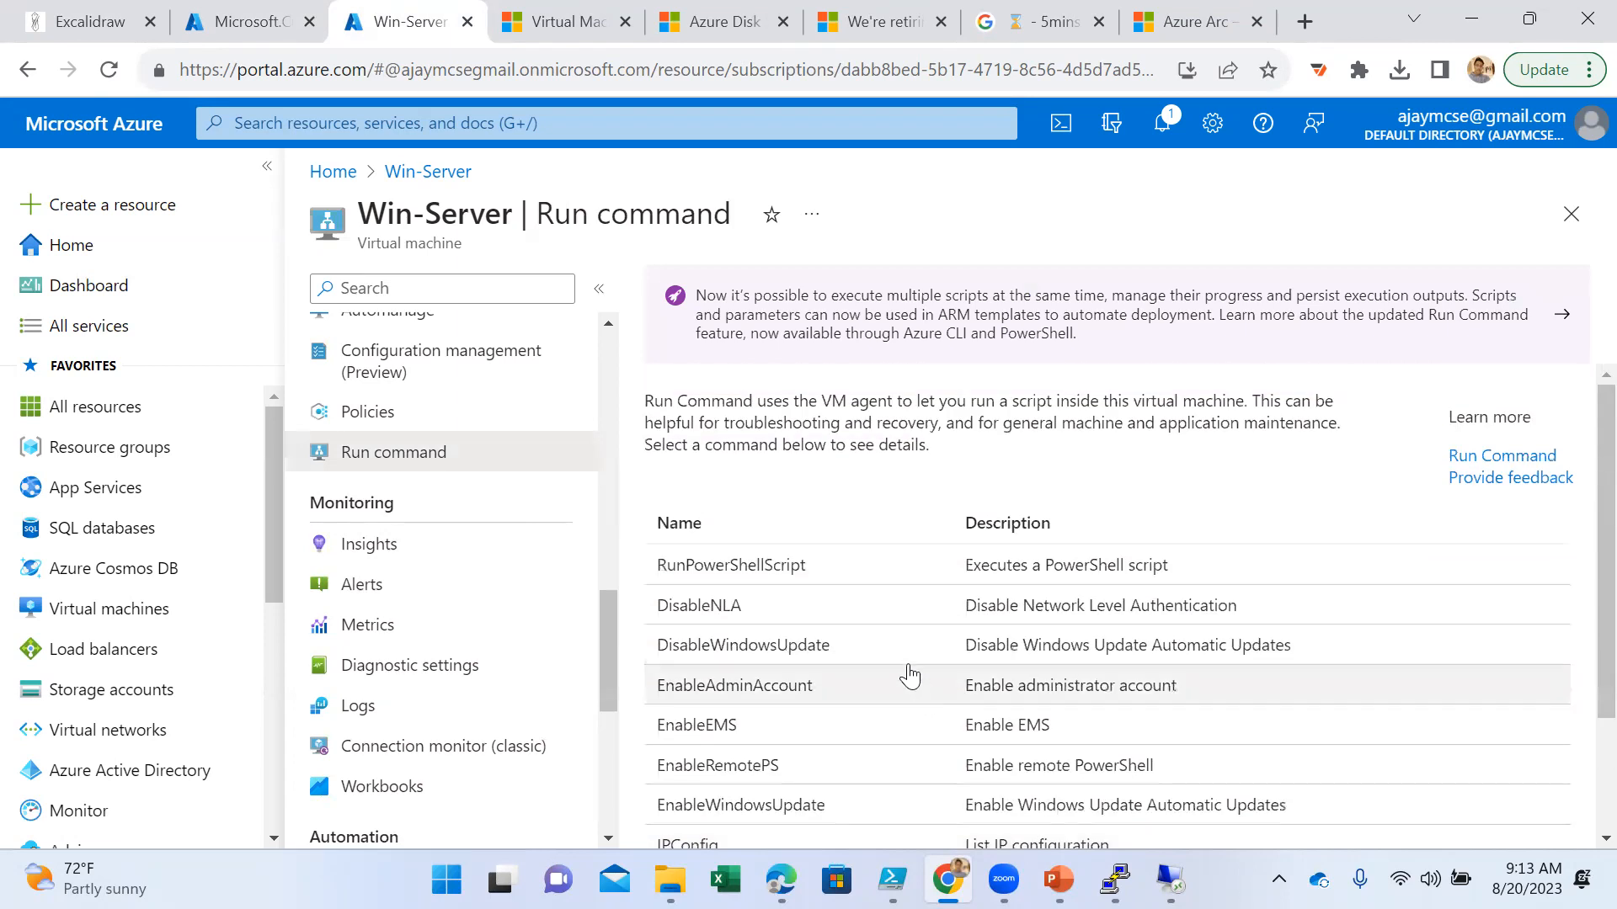
pyautogui.click(763, 580)
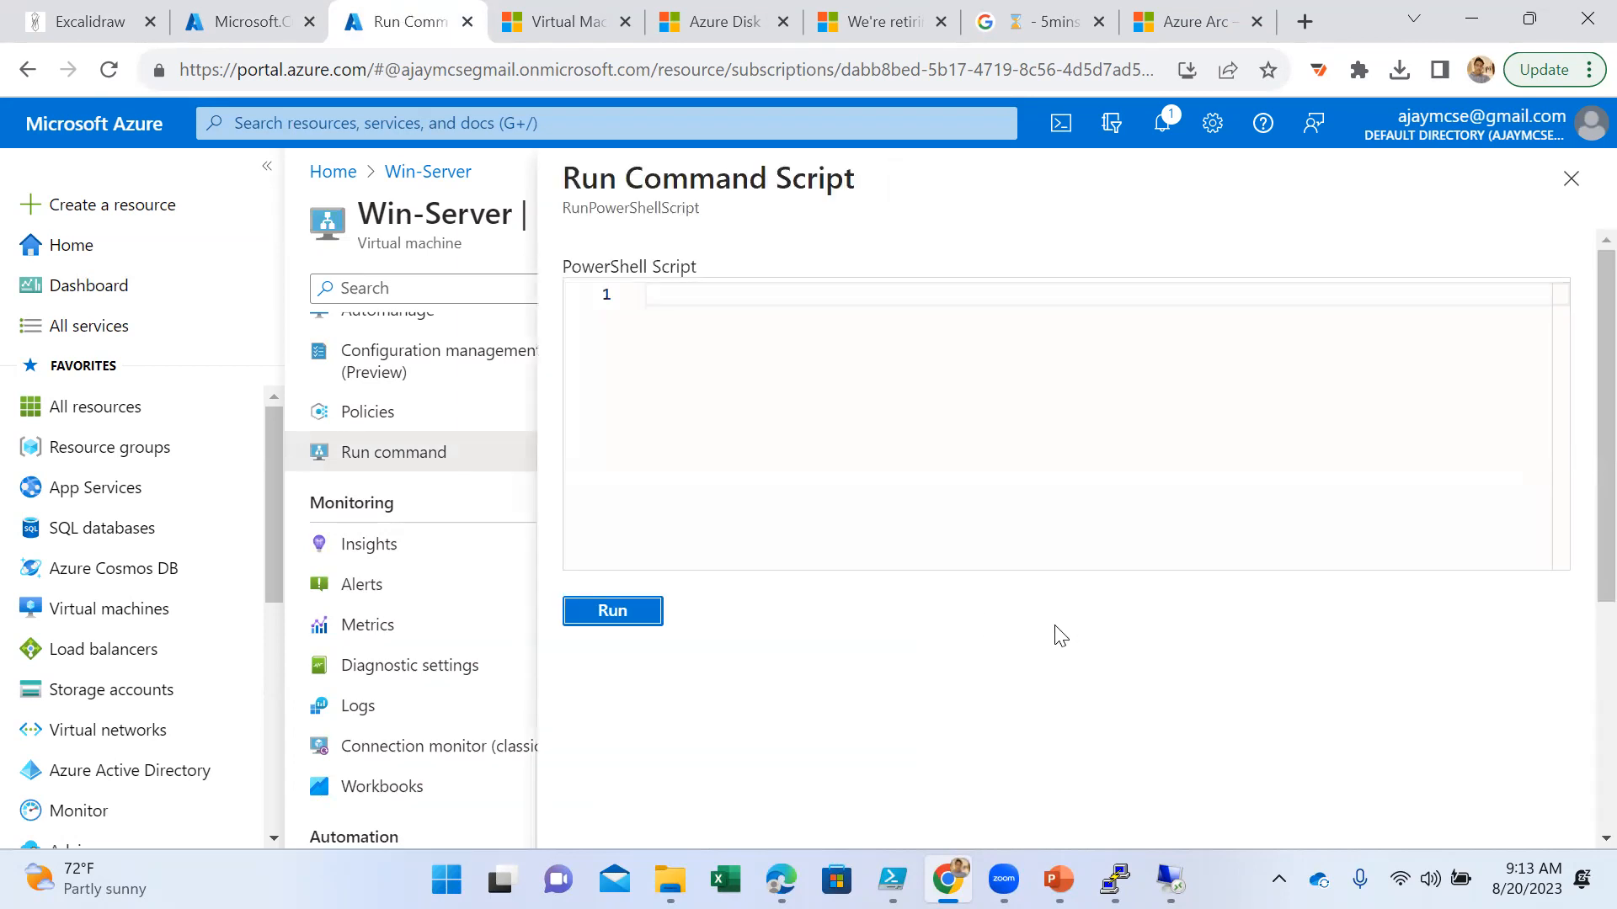
pyautogui.click(704, 295)
pyautogui.write('get-service')
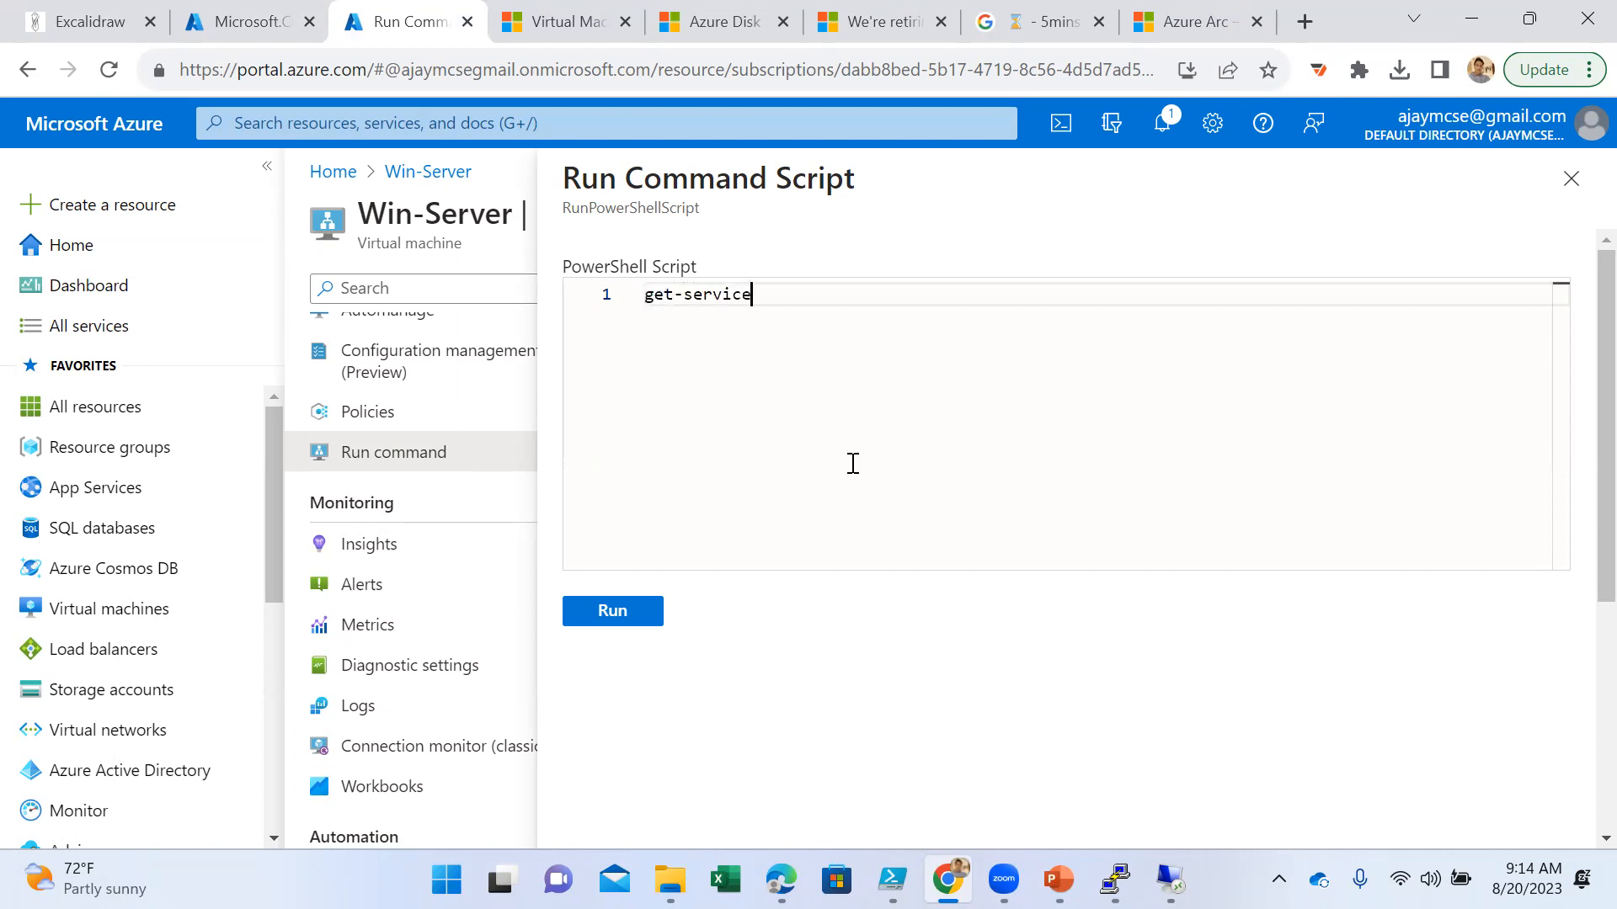
pyautogui.click(623, 615)
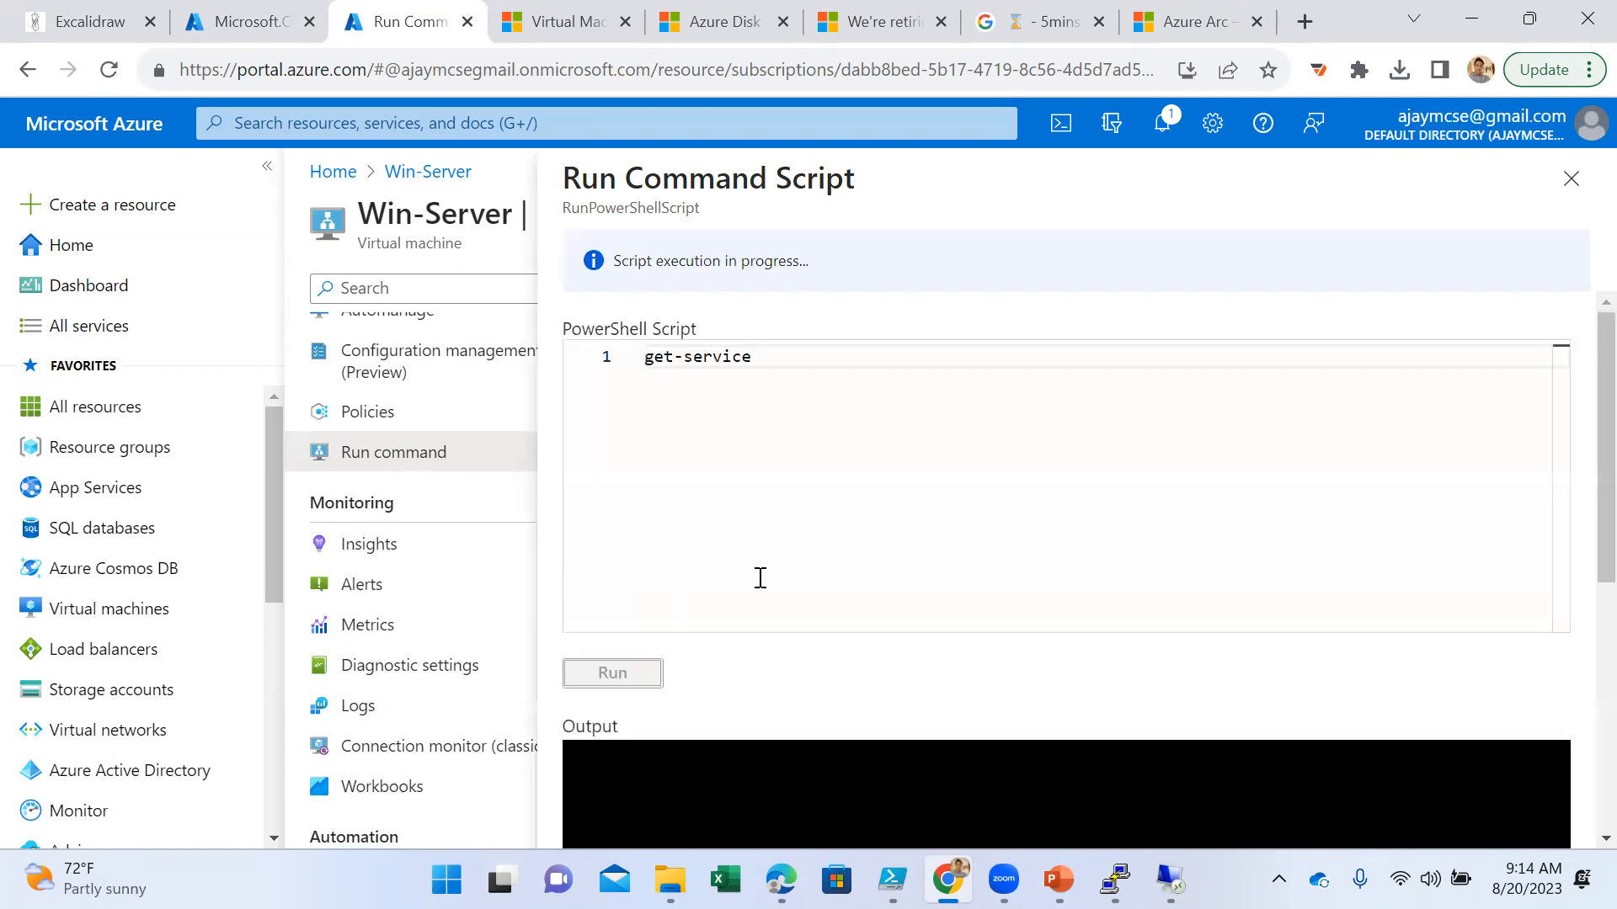
# - Examine the output of the get-service script until its execution finishes, checking the list of services
pyautogui.scroll(-5, 1178, 644)
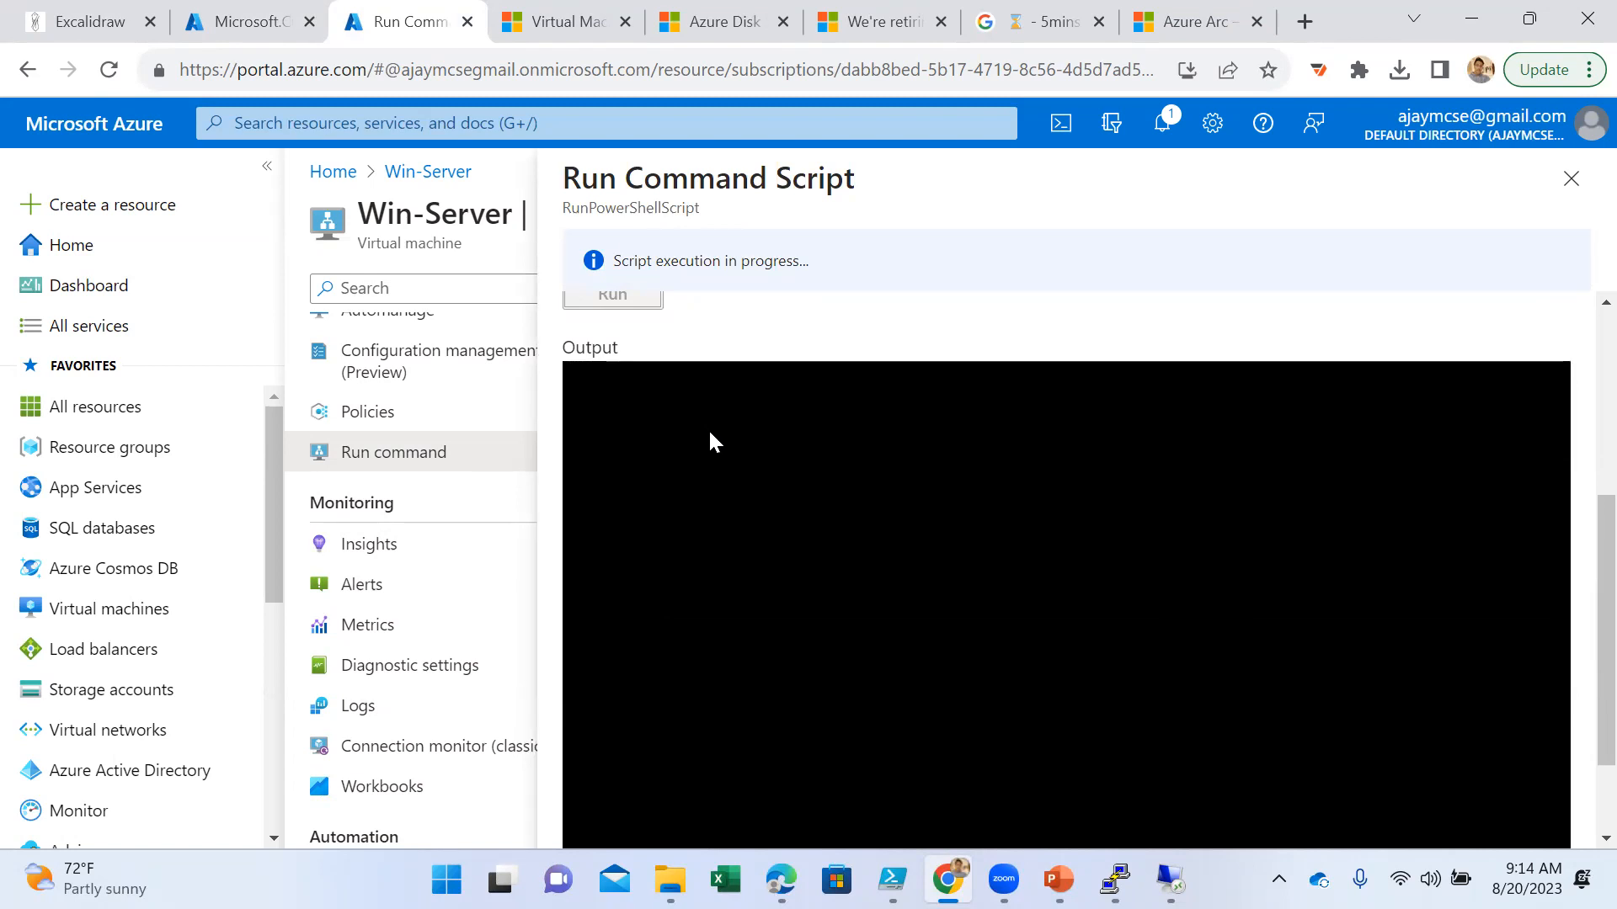
pyautogui.scroll(2, 707, 438)
pyautogui.scroll(-2, 712, 442)
pyautogui.scroll(5, 711, 442)
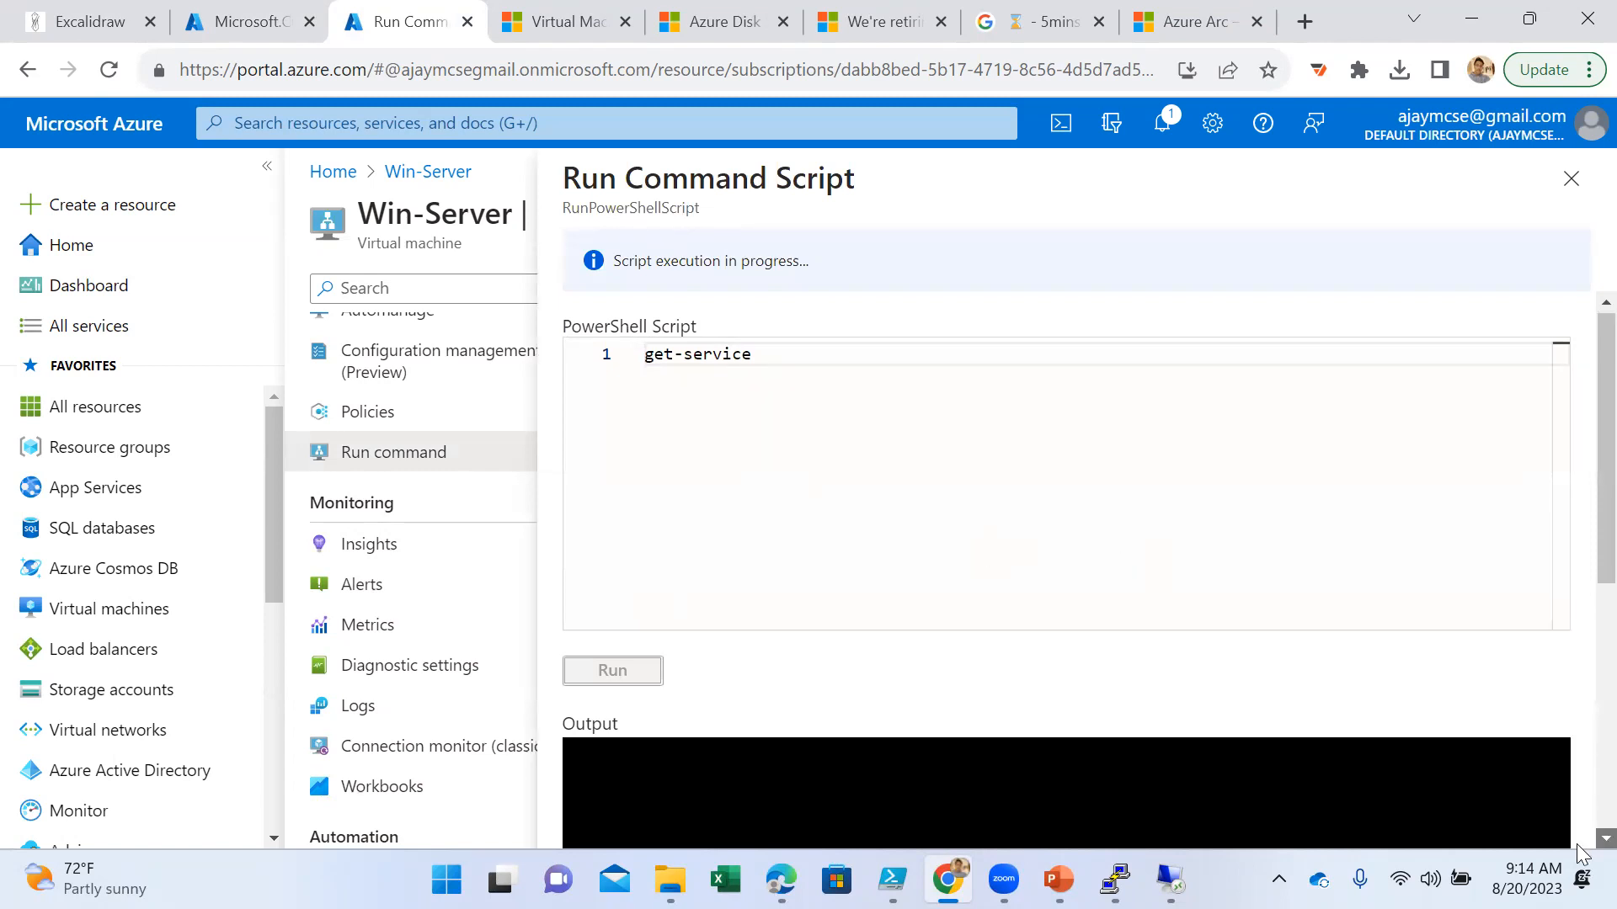
pyautogui.scroll(-5, 1581, 813)
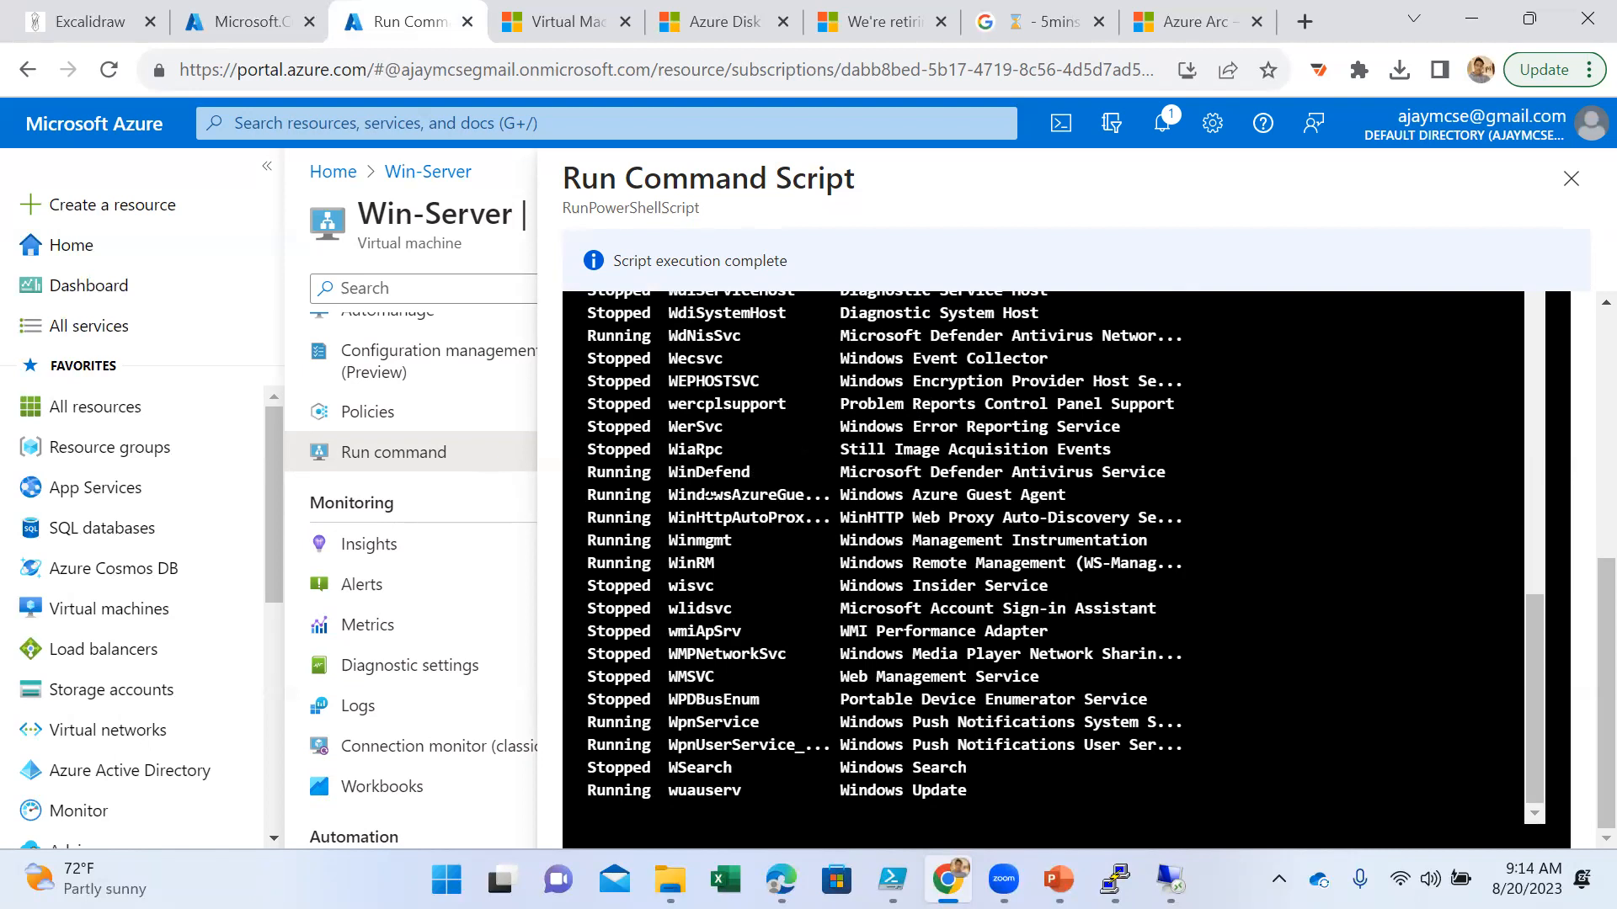
pyautogui.scroll(10, 916, 415)
pyautogui.scroll(10, 884, 539)
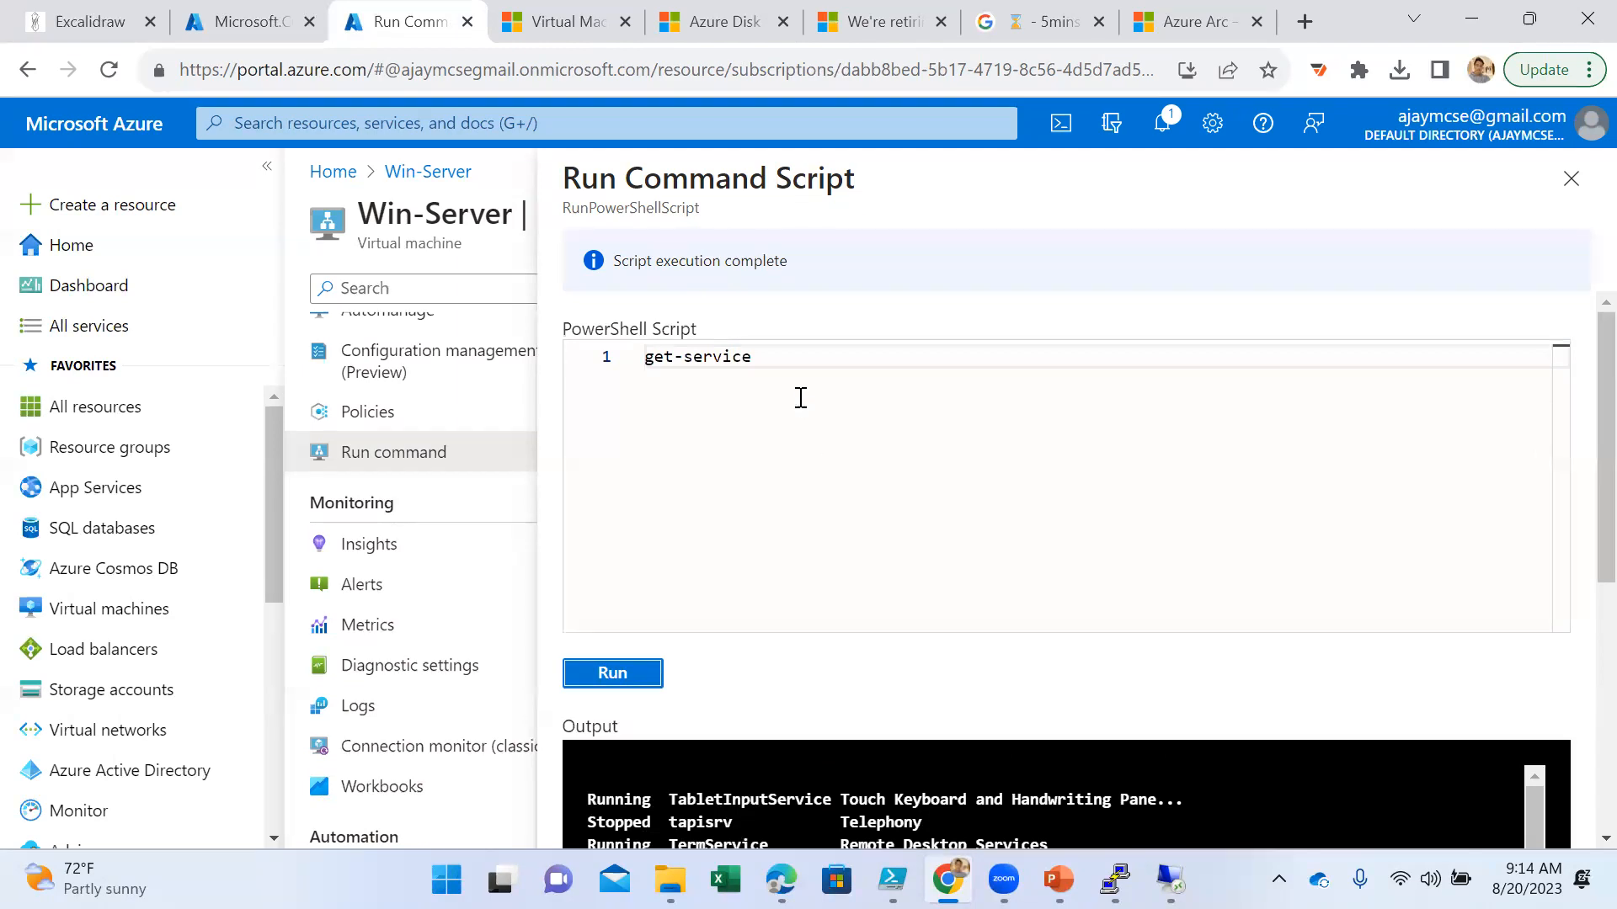
pyautogui.click(782, 354)
pyautogui.press('Return')
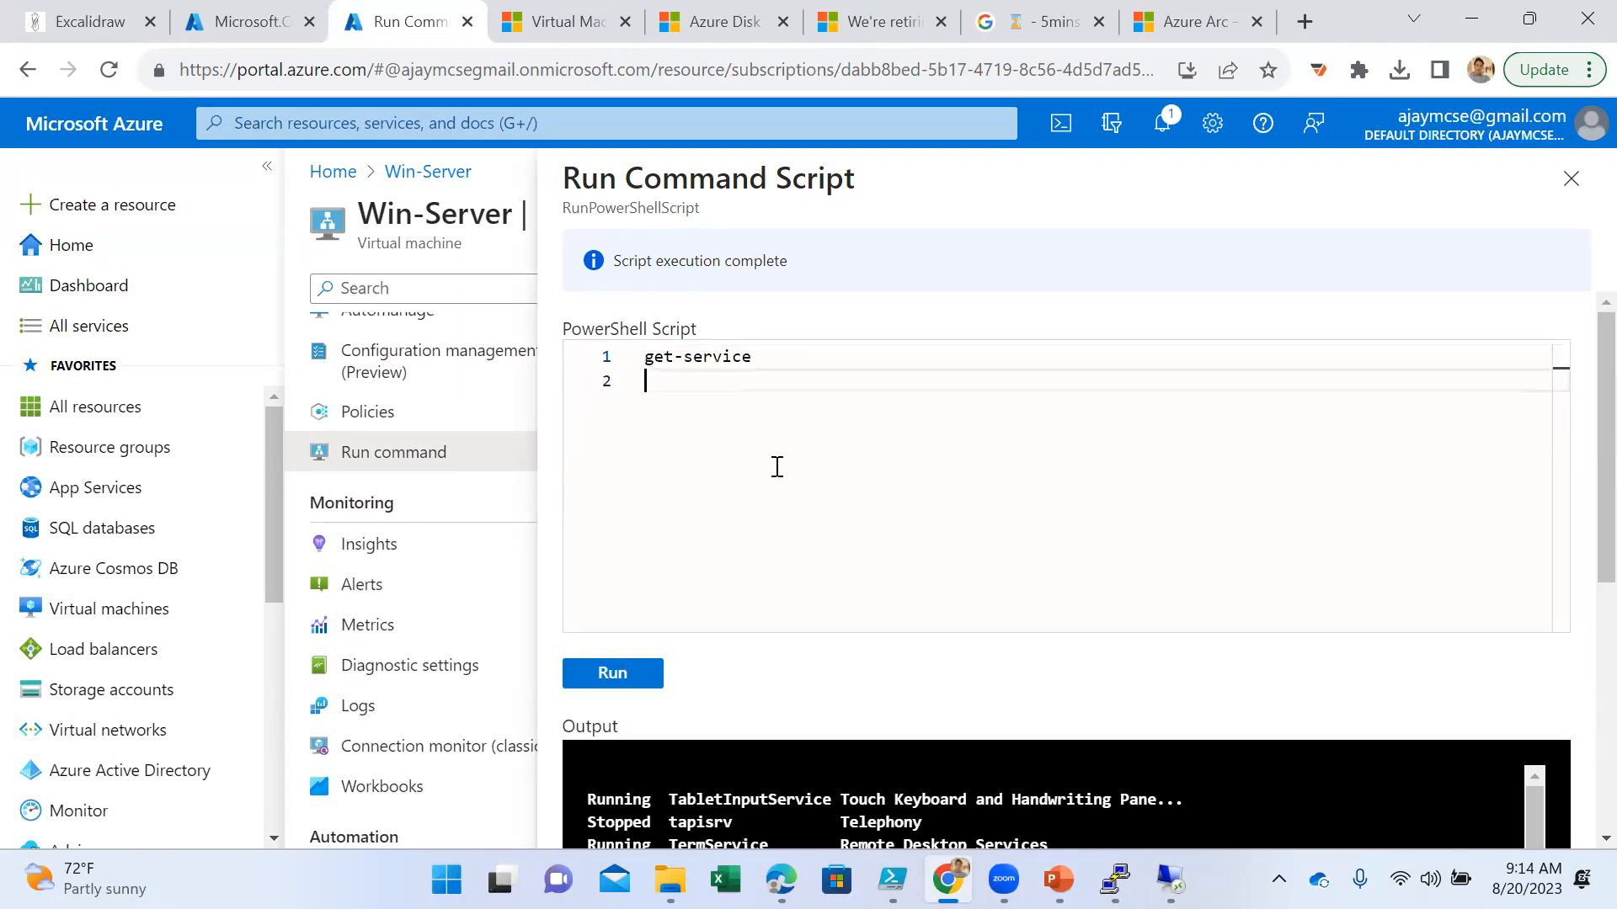
pyautogui.write('get-')
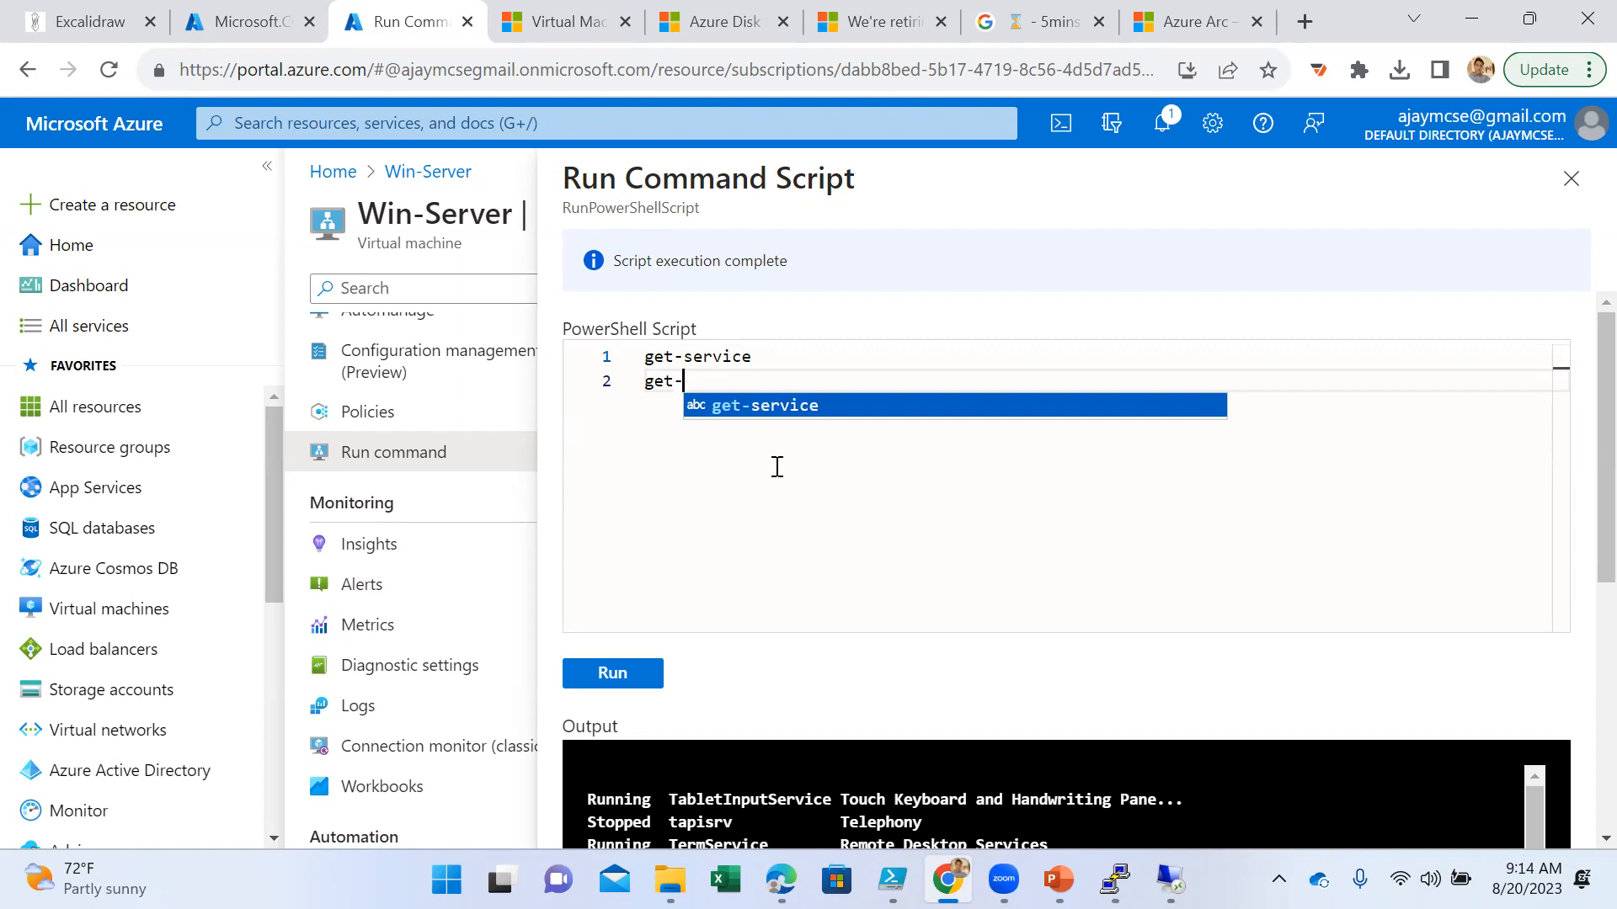
pyautogui.press('BackSpace')
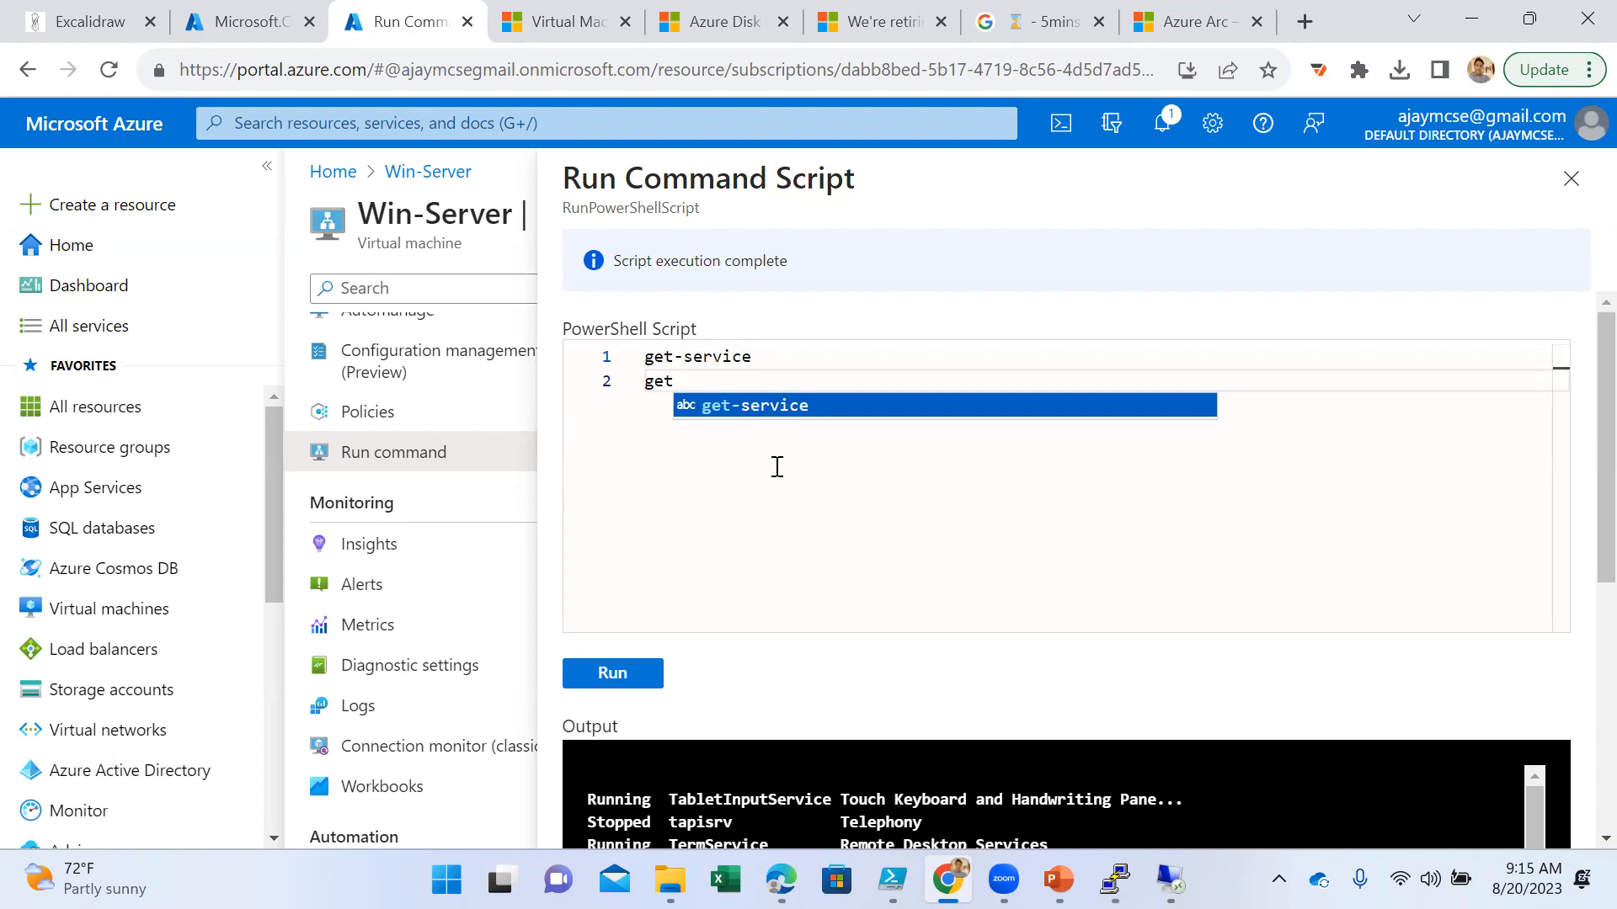
pyautogui.write('-')
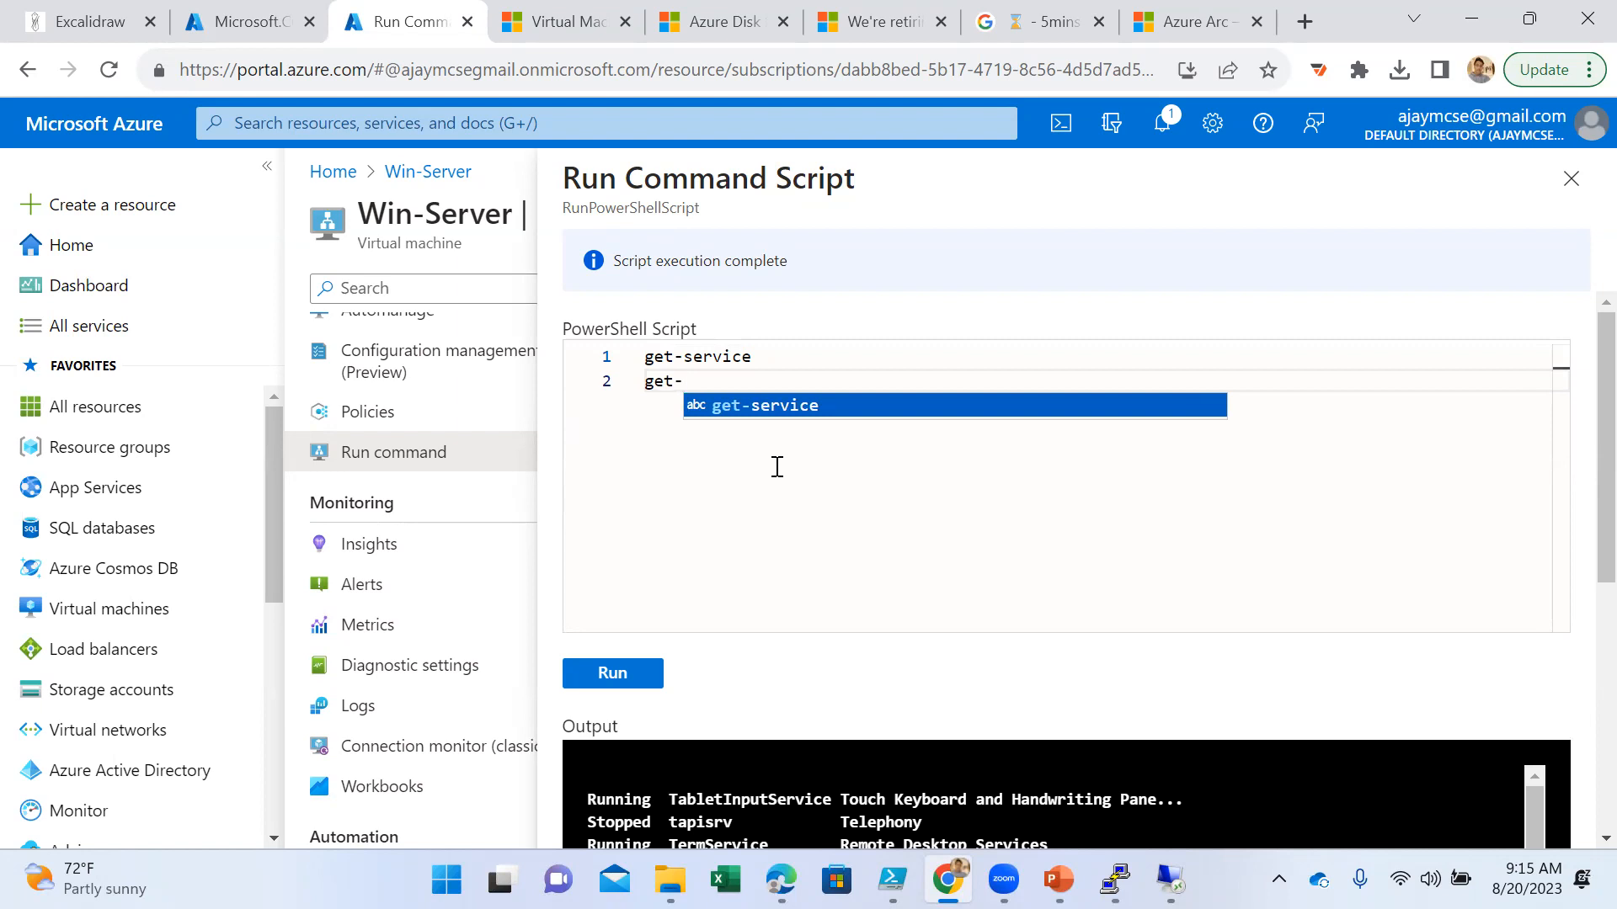
pyautogui.press('BackSpace')
pyautogui.press('BackSpace')
pyautogui.press('BackSpace')
pyautogui.press('BackSpace')
pyautogui.press('BackSpace')
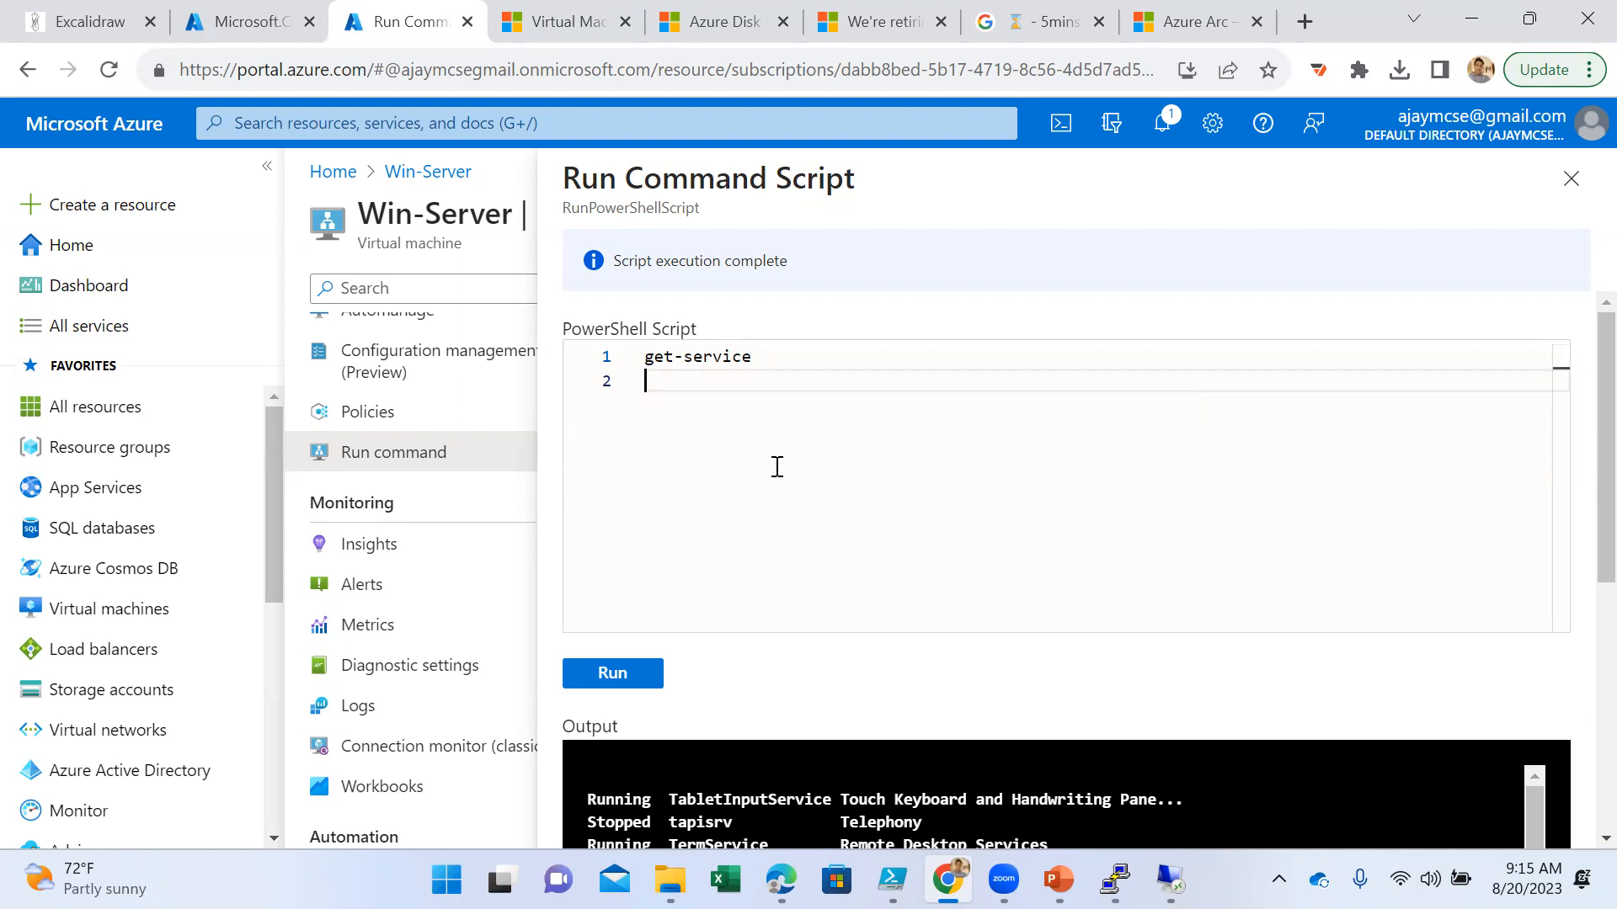
pyautogui.press('Return')
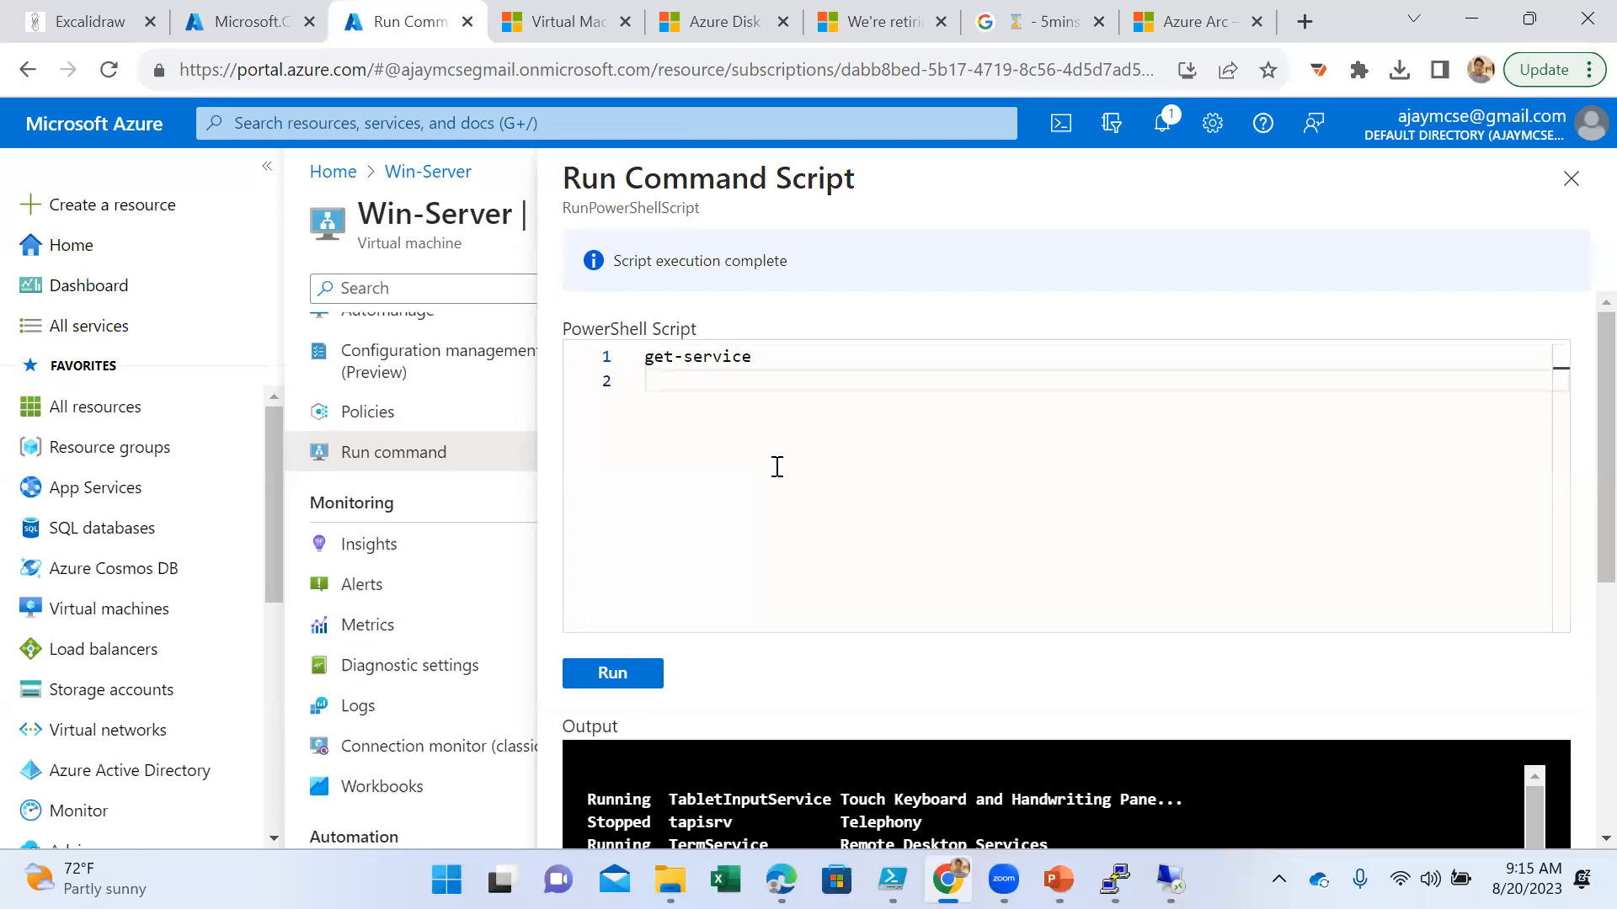
# - Try to run the script with get-windowfeature added as a second line below get-service
pyautogui.write('get-windowfeature')
pyautogui.click(614, 674)
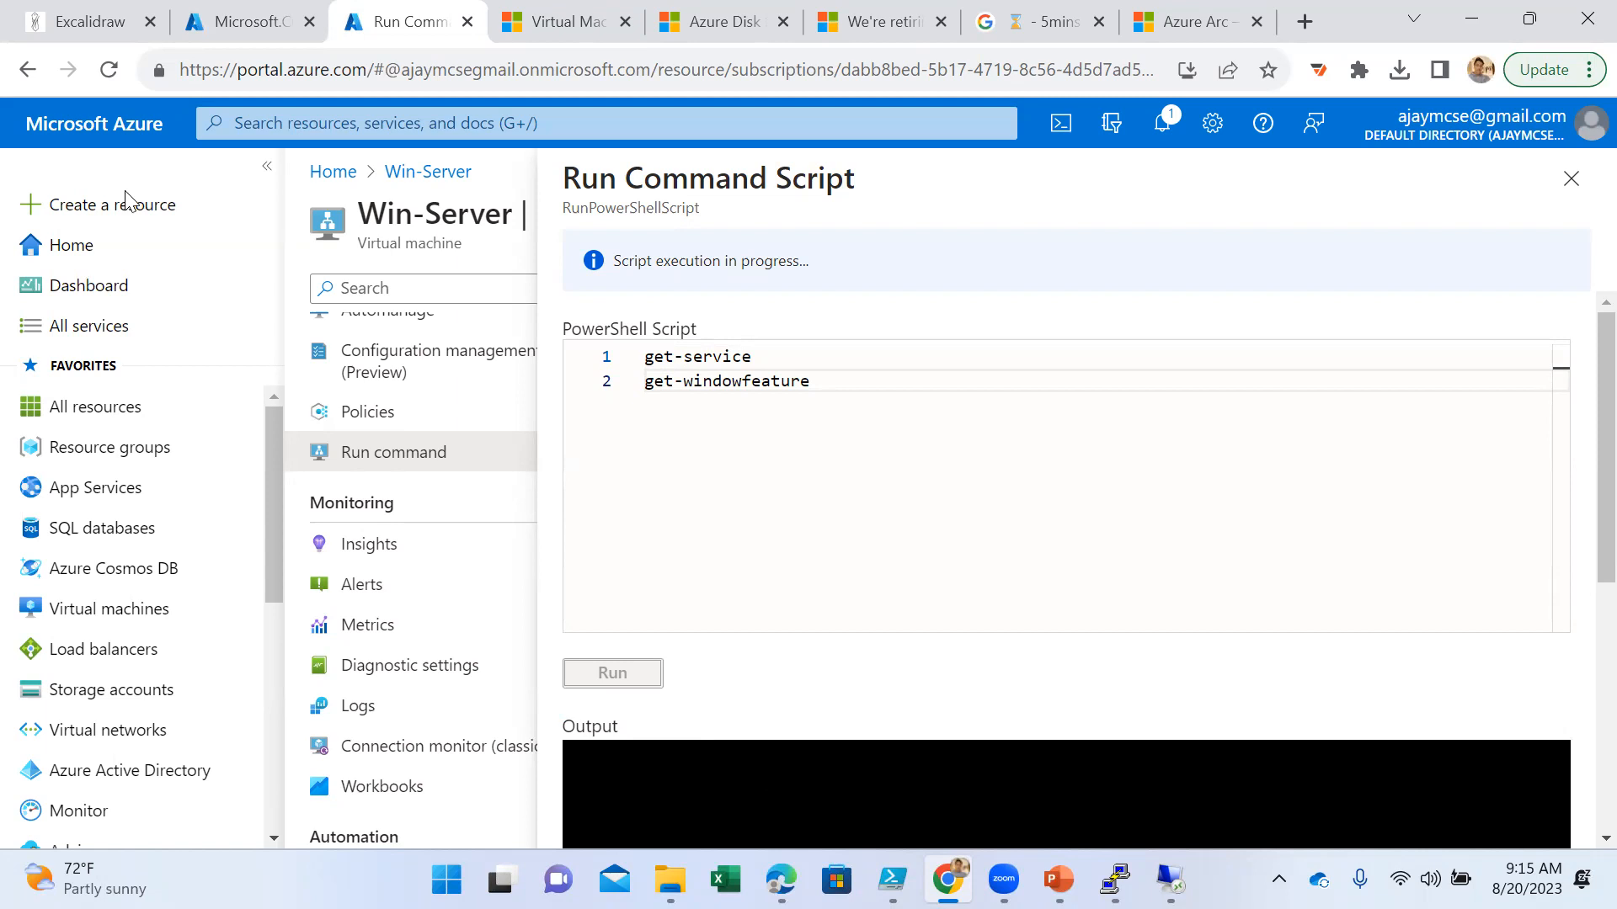
# - Switch to Windows PowerShell ISE, try out get-windowfe in the empty script, and replace it with the completed cmdlet Get-ExecutionPolicy
pyautogui.hotkey('alt', 'Tab')
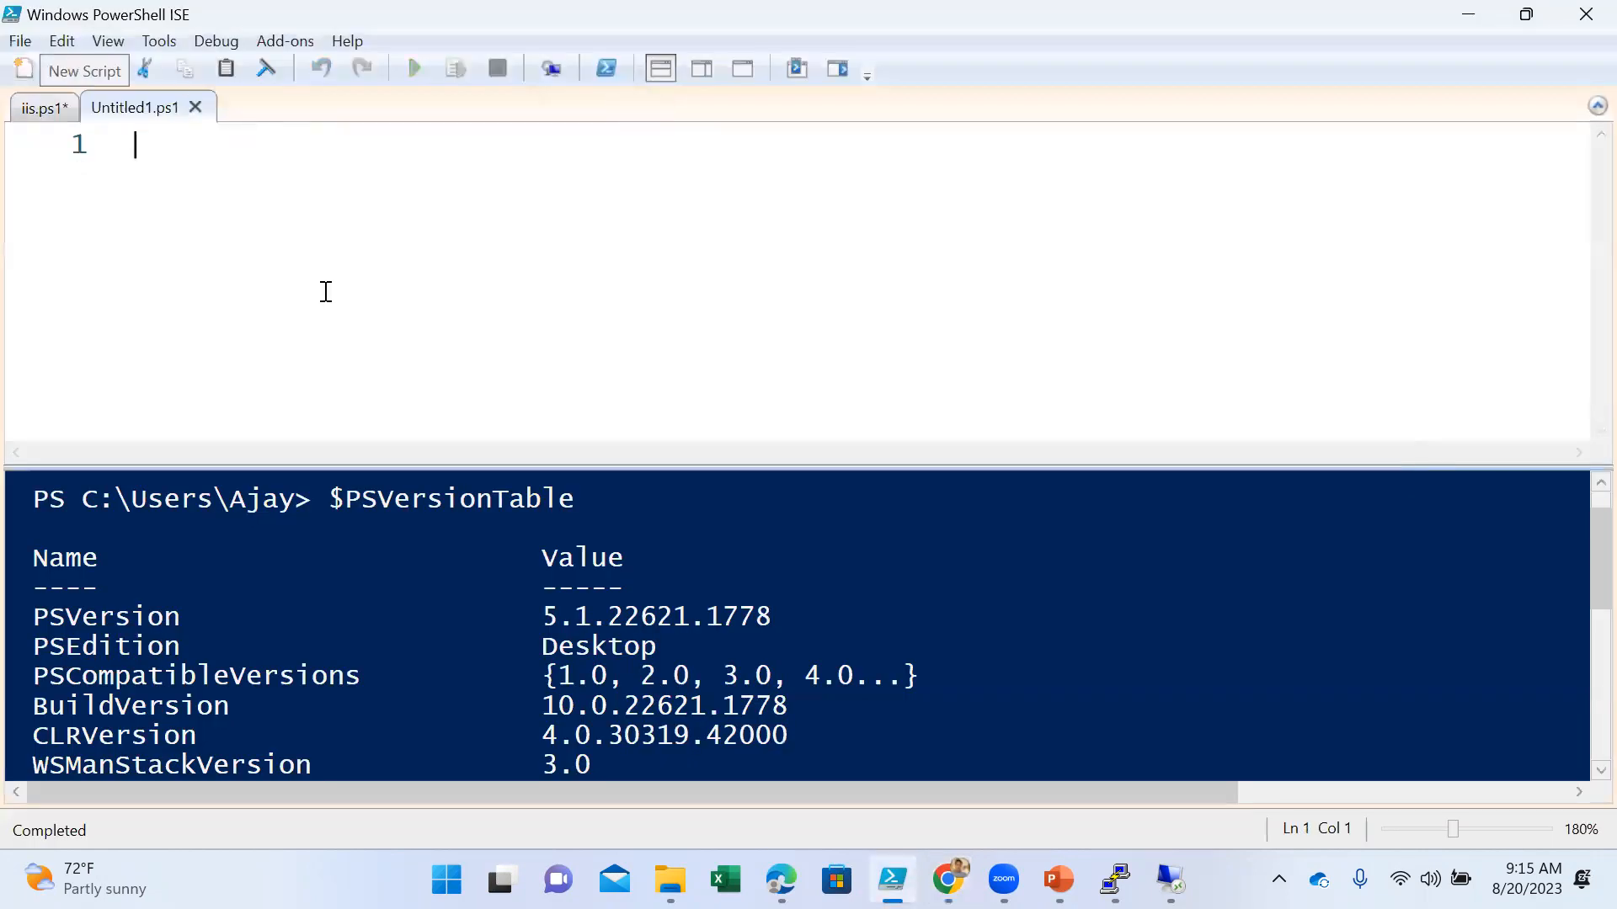
pyautogui.write('get-window')
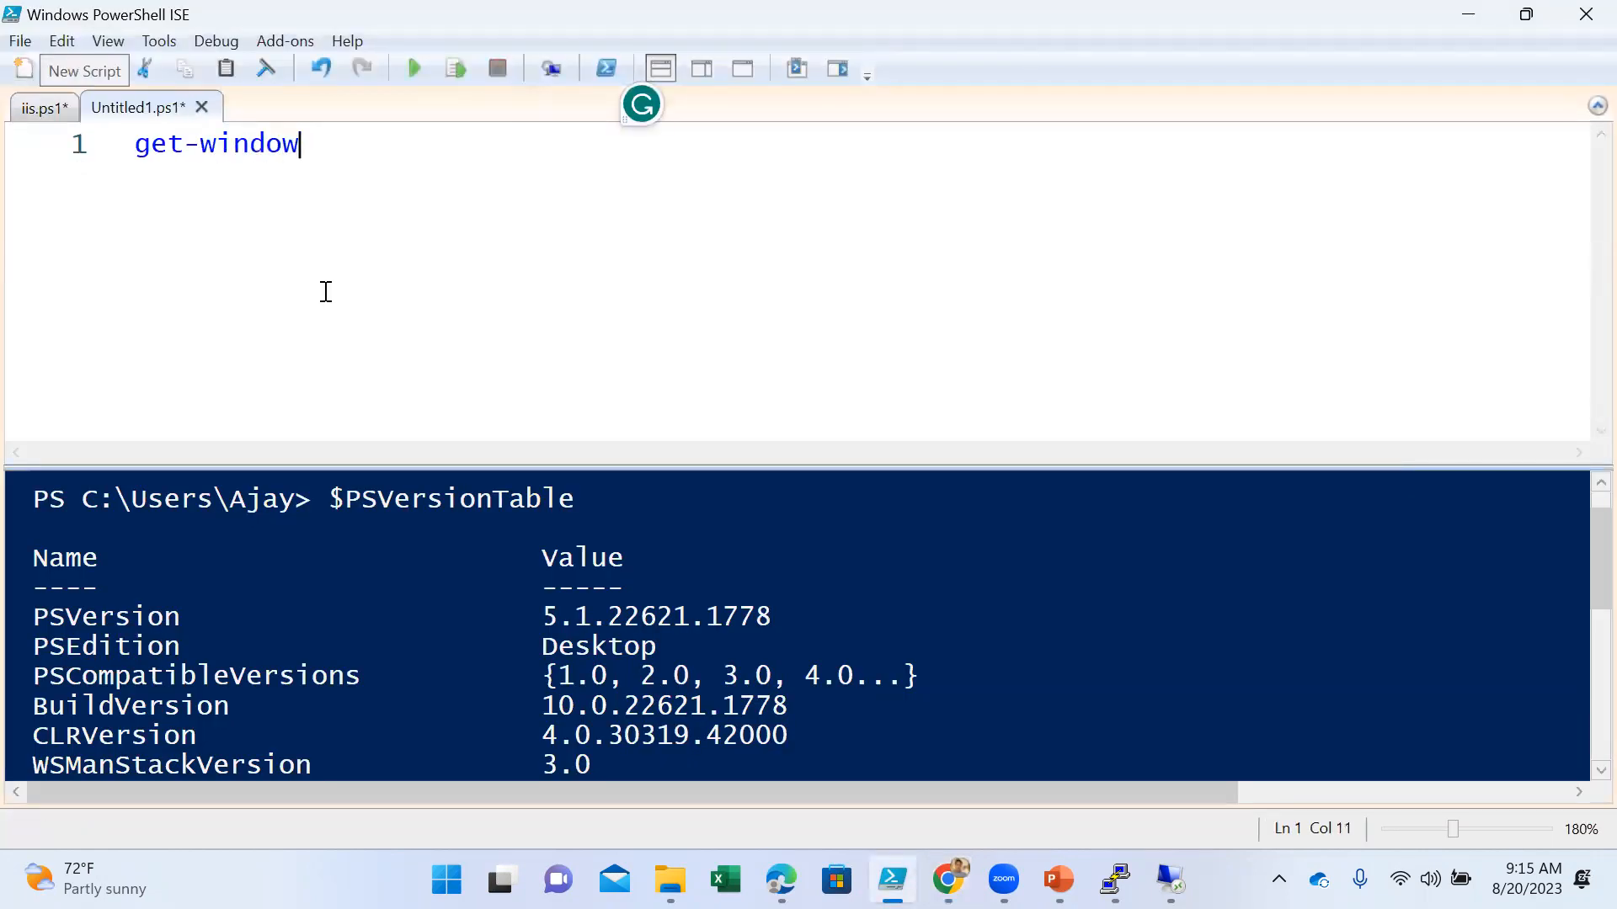
pyautogui.write('fe')
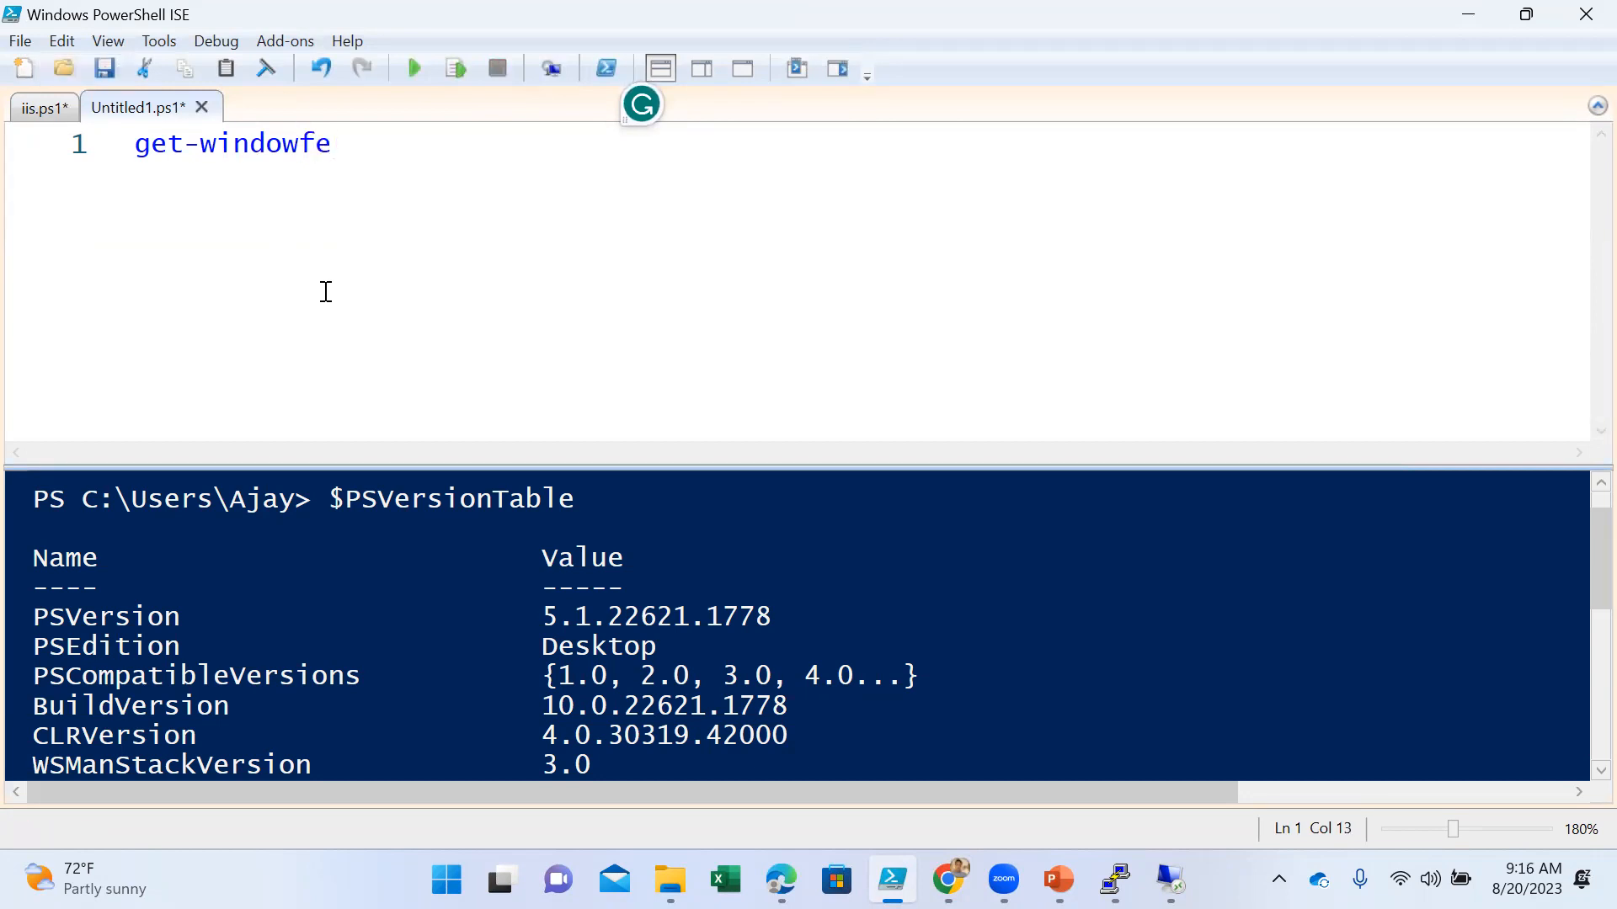
pyautogui.press('BackSpace')
pyautogui.press('BackSpace')
pyautogui.press('BackSpace')
pyautogui.press('BackSpace')
pyautogui.press('BackSpace')
pyautogui.press('BackSpace')
pyautogui.press('BackSpace')
pyautogui.press('BackSpace')
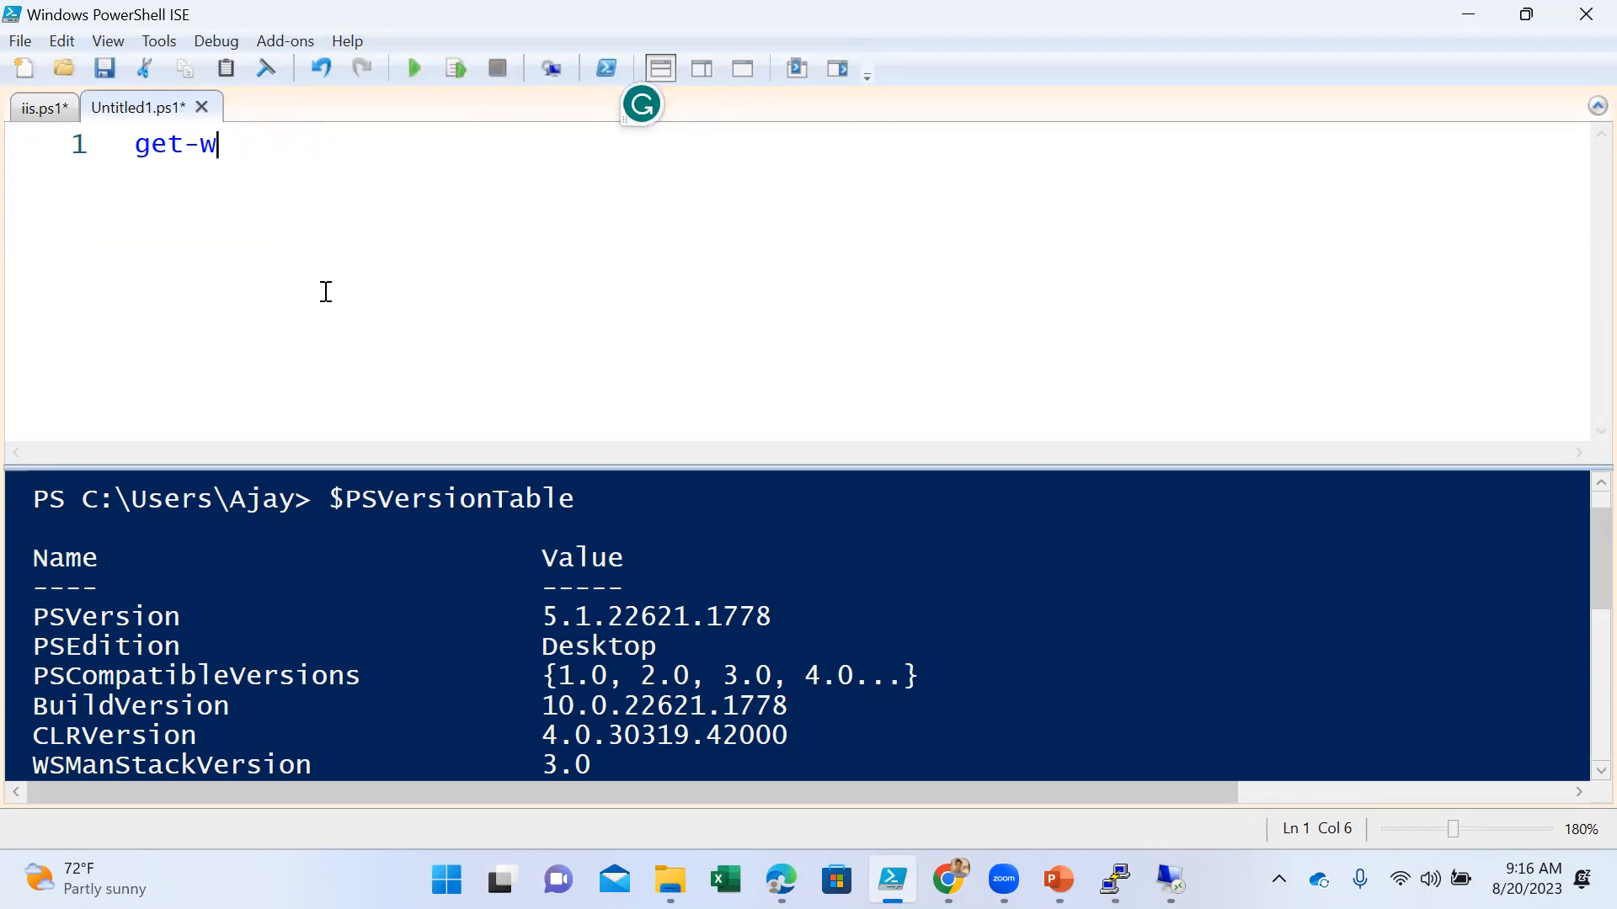
pyautogui.write('ex')
pyautogui.press('Tab')
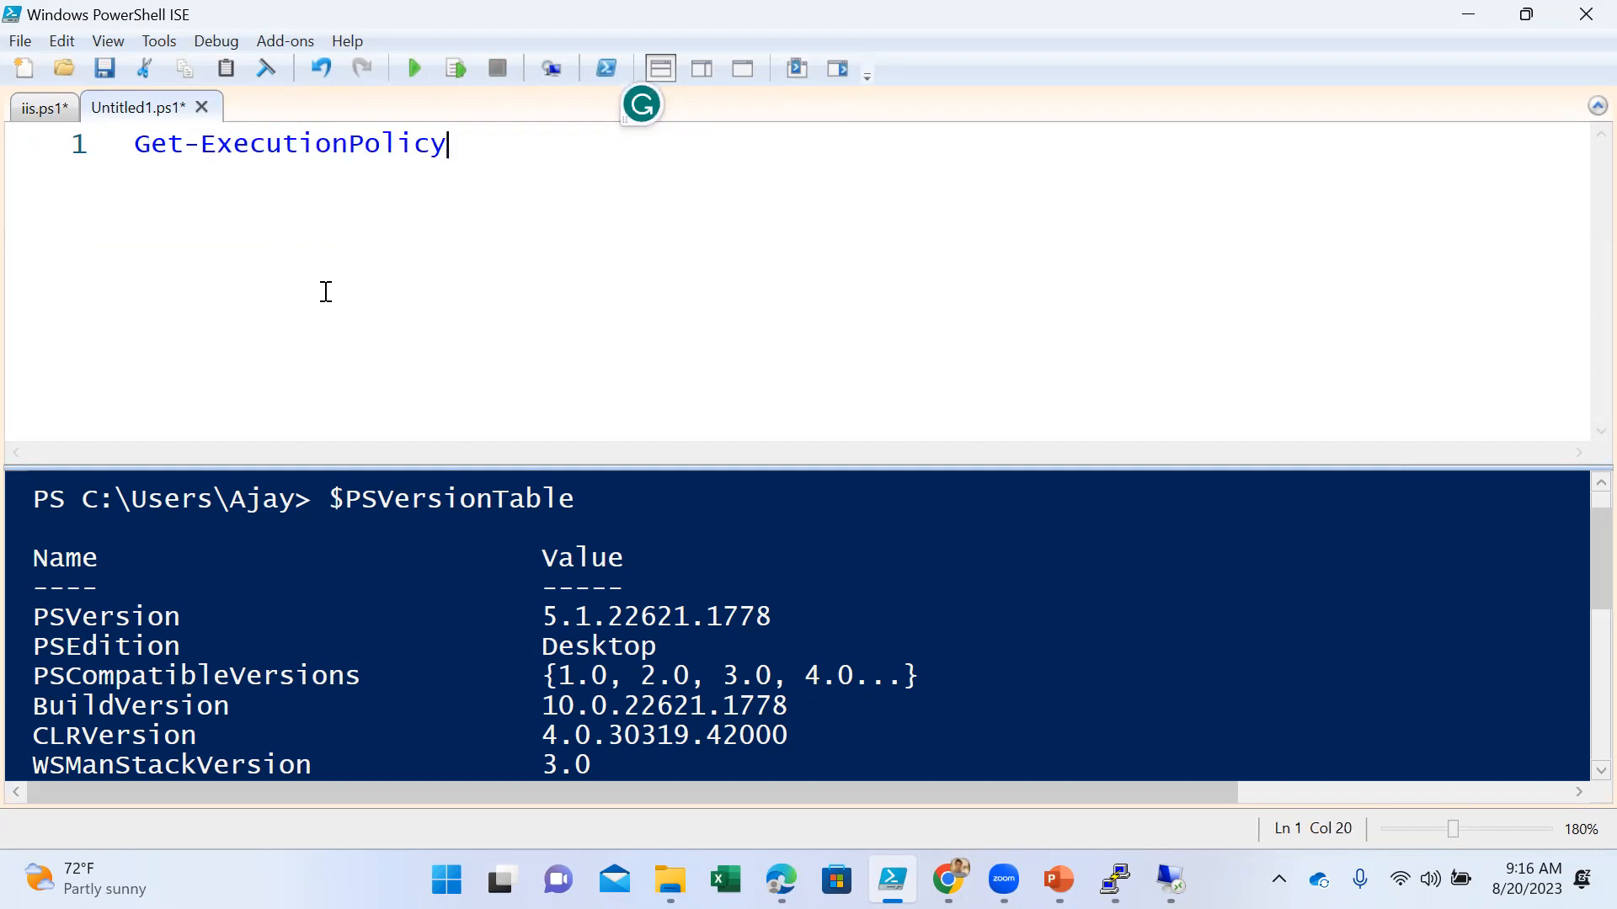
# - Return to the Azure portal's Run Command Script and replace the second line with get-executionpolicy
pyautogui.hotkey('alt', 'Tab')
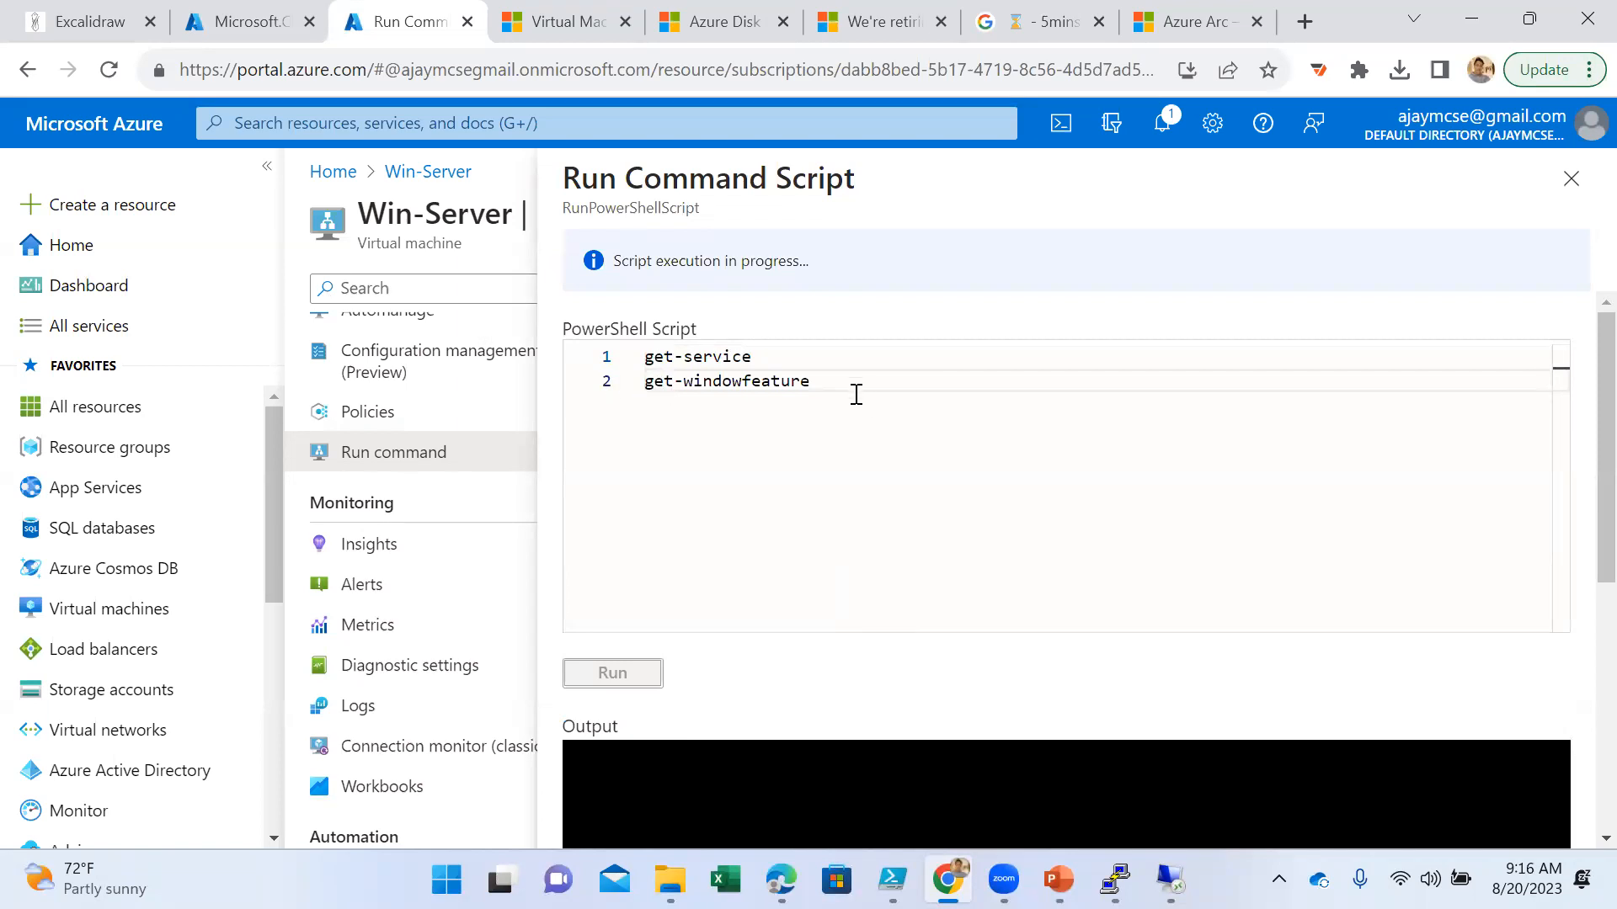
pyautogui.press('BackSpace')
pyautogui.press('BackSpace')
pyautogui.press('BackSpace')
pyautogui.press('BackSpace')
pyautogui.press('BackSpace')
pyautogui.press('BackSpace')
pyautogui.press('BackSpace')
pyautogui.press('BackSpace')
pyautogui.press('BackSpace')
pyautogui.press('BackSpace')
pyautogui.press('BackSpace')
pyautogui.press('BackSpace')
pyautogui.press('BackSpace')
pyautogui.write('ex')
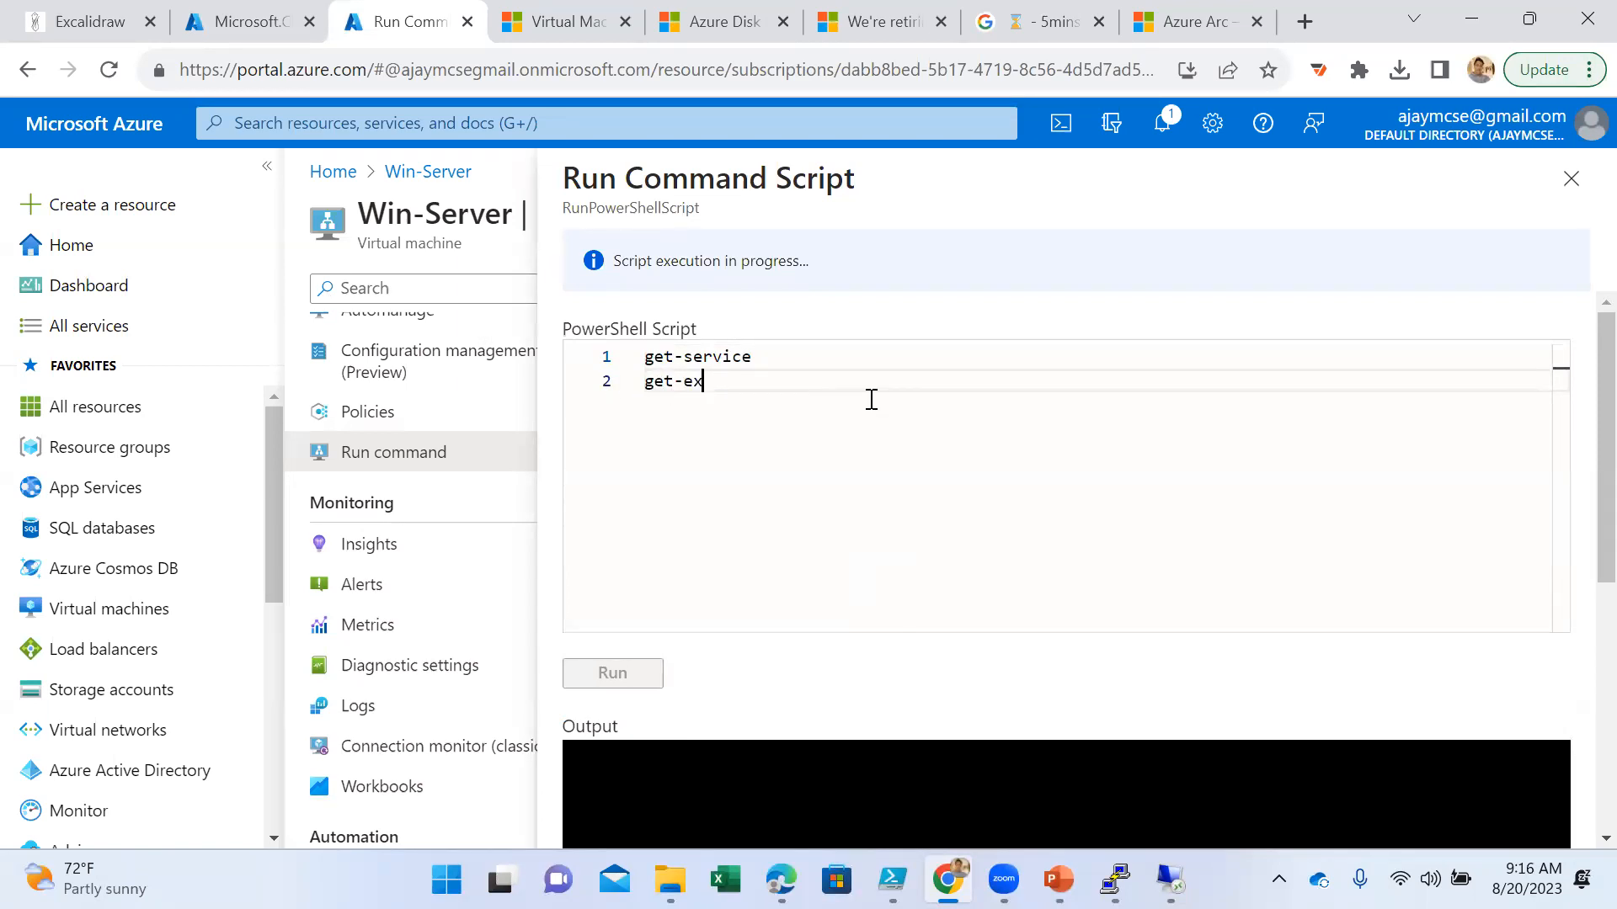
pyautogui.write('ecutionpolicy')
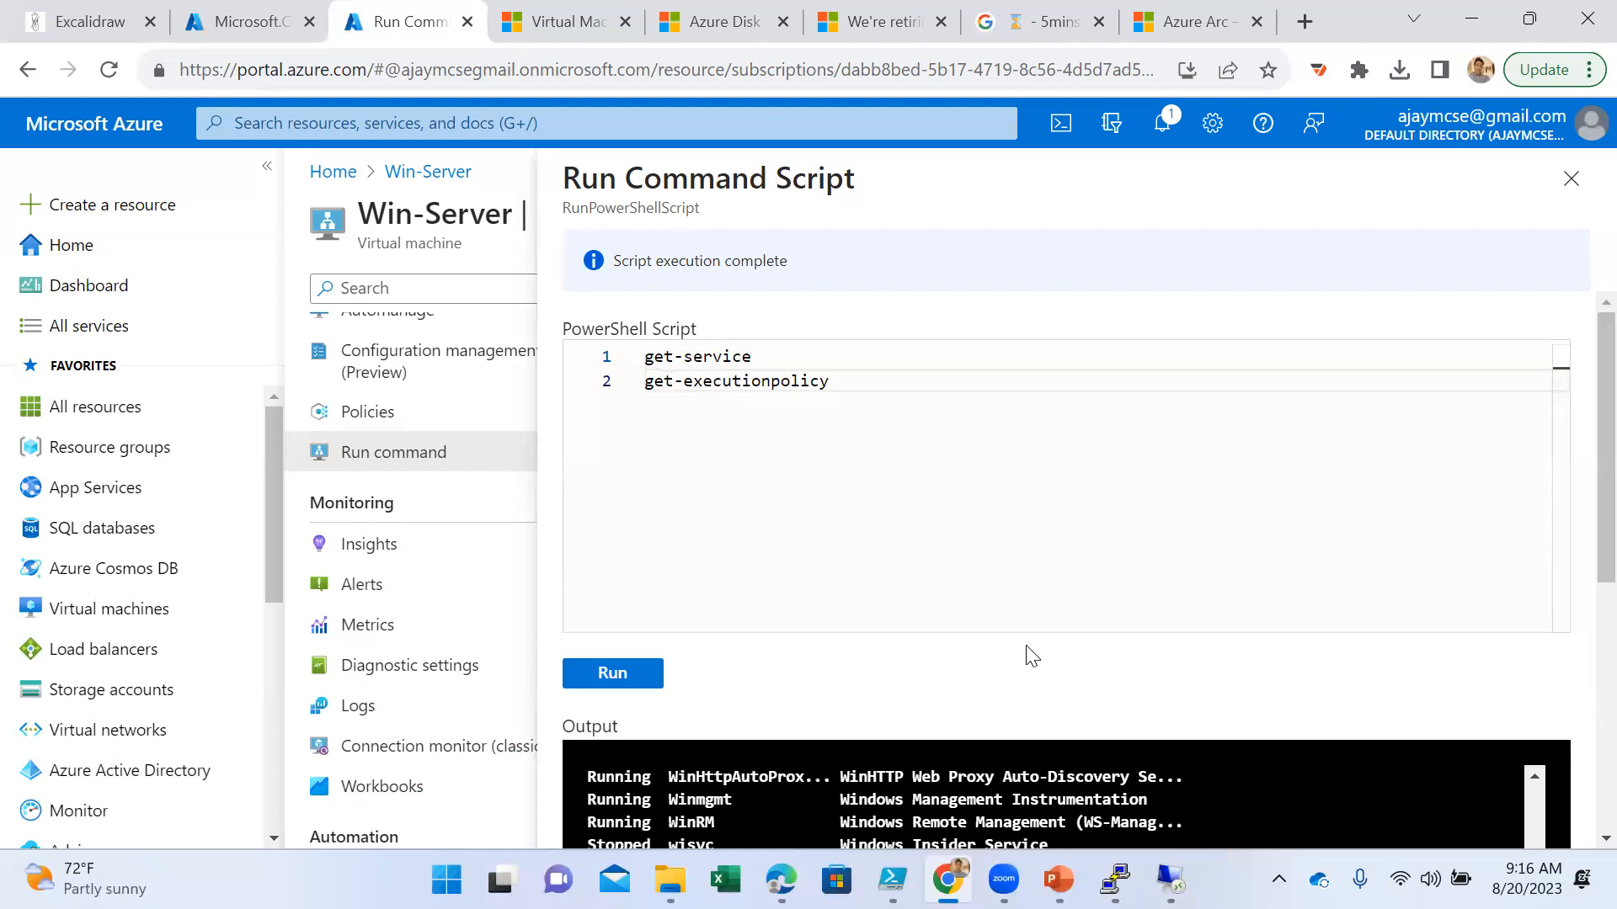
# - Check the previous run's output for get-windowfeature and execute the revised script with get-service and get-executionpolicy
pyautogui.scroll(-5, 1028, 653)
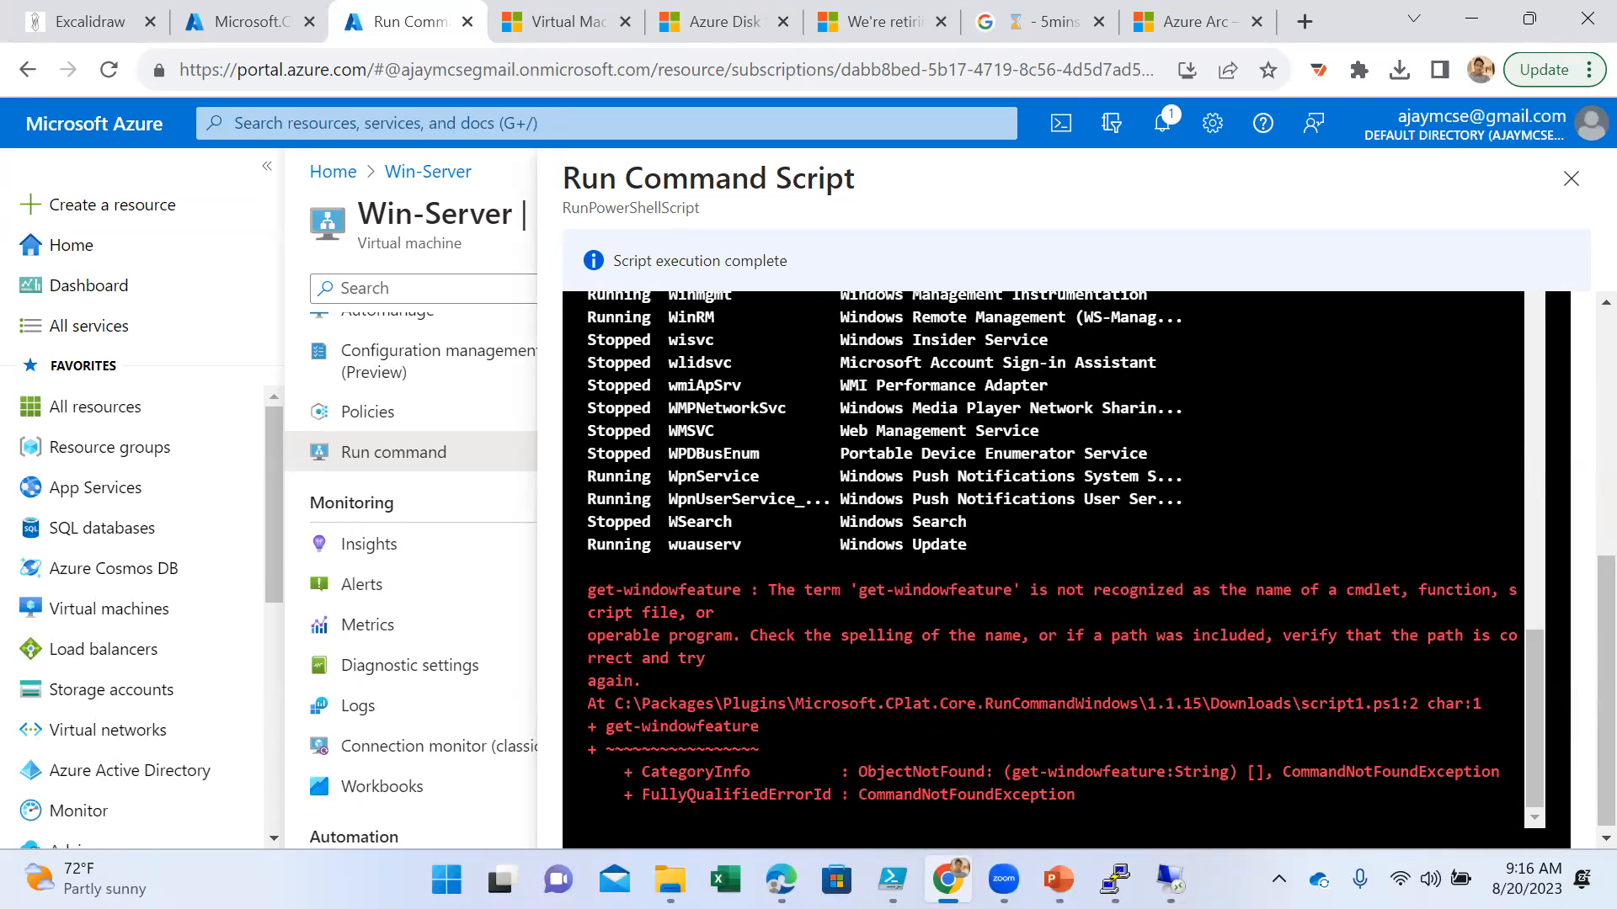
pyautogui.scroll(10, 1028, 653)
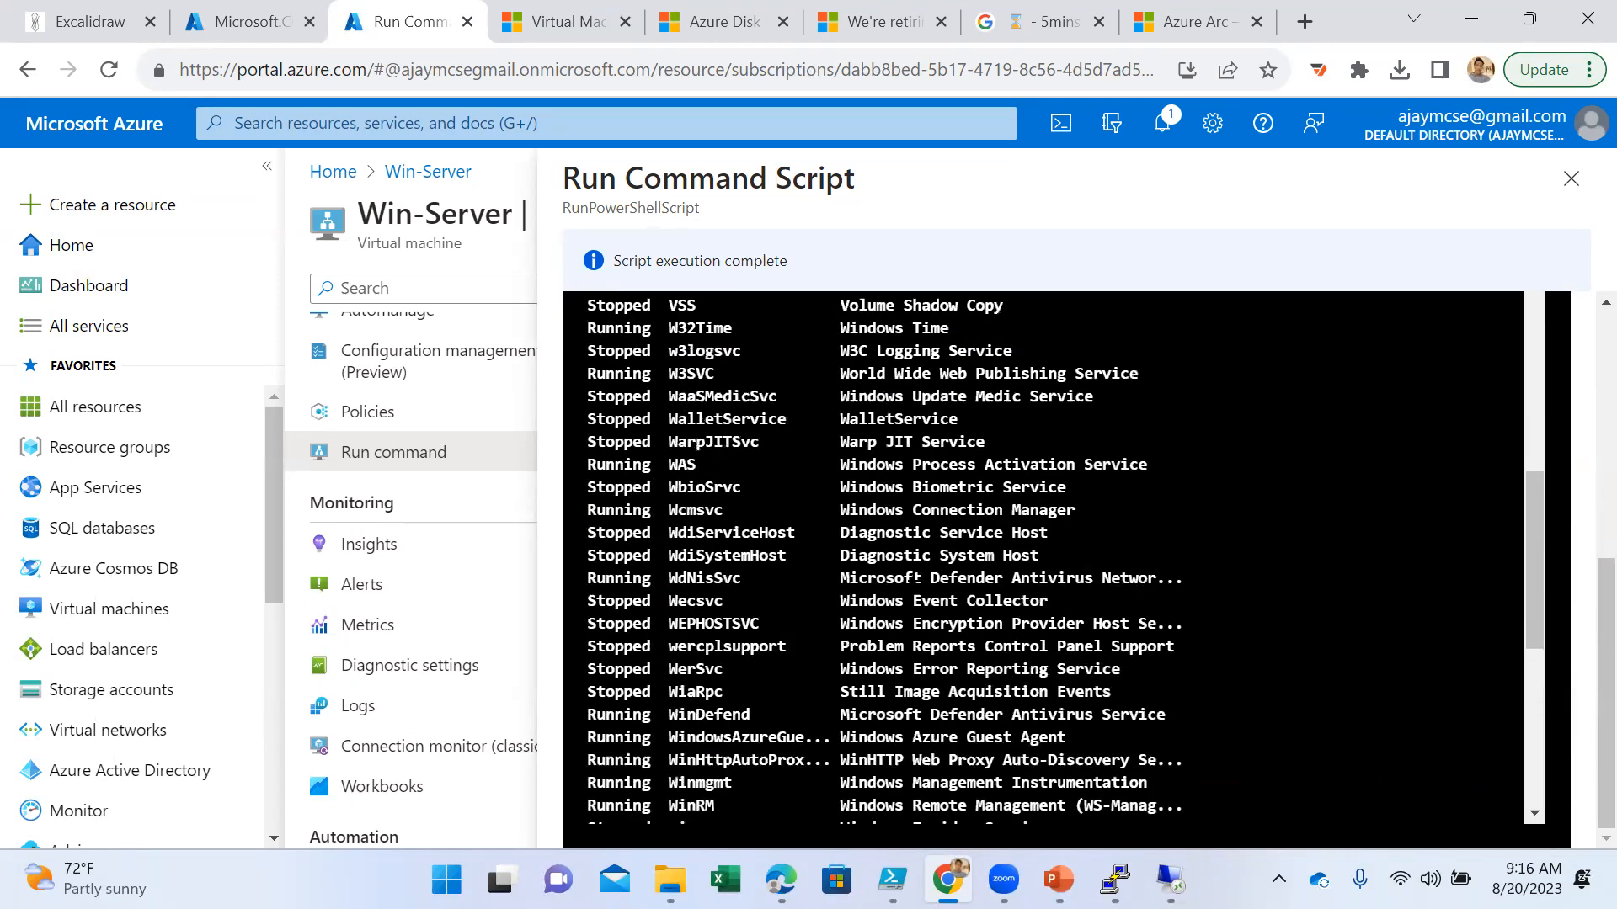
pyautogui.scroll(6, 899, 488)
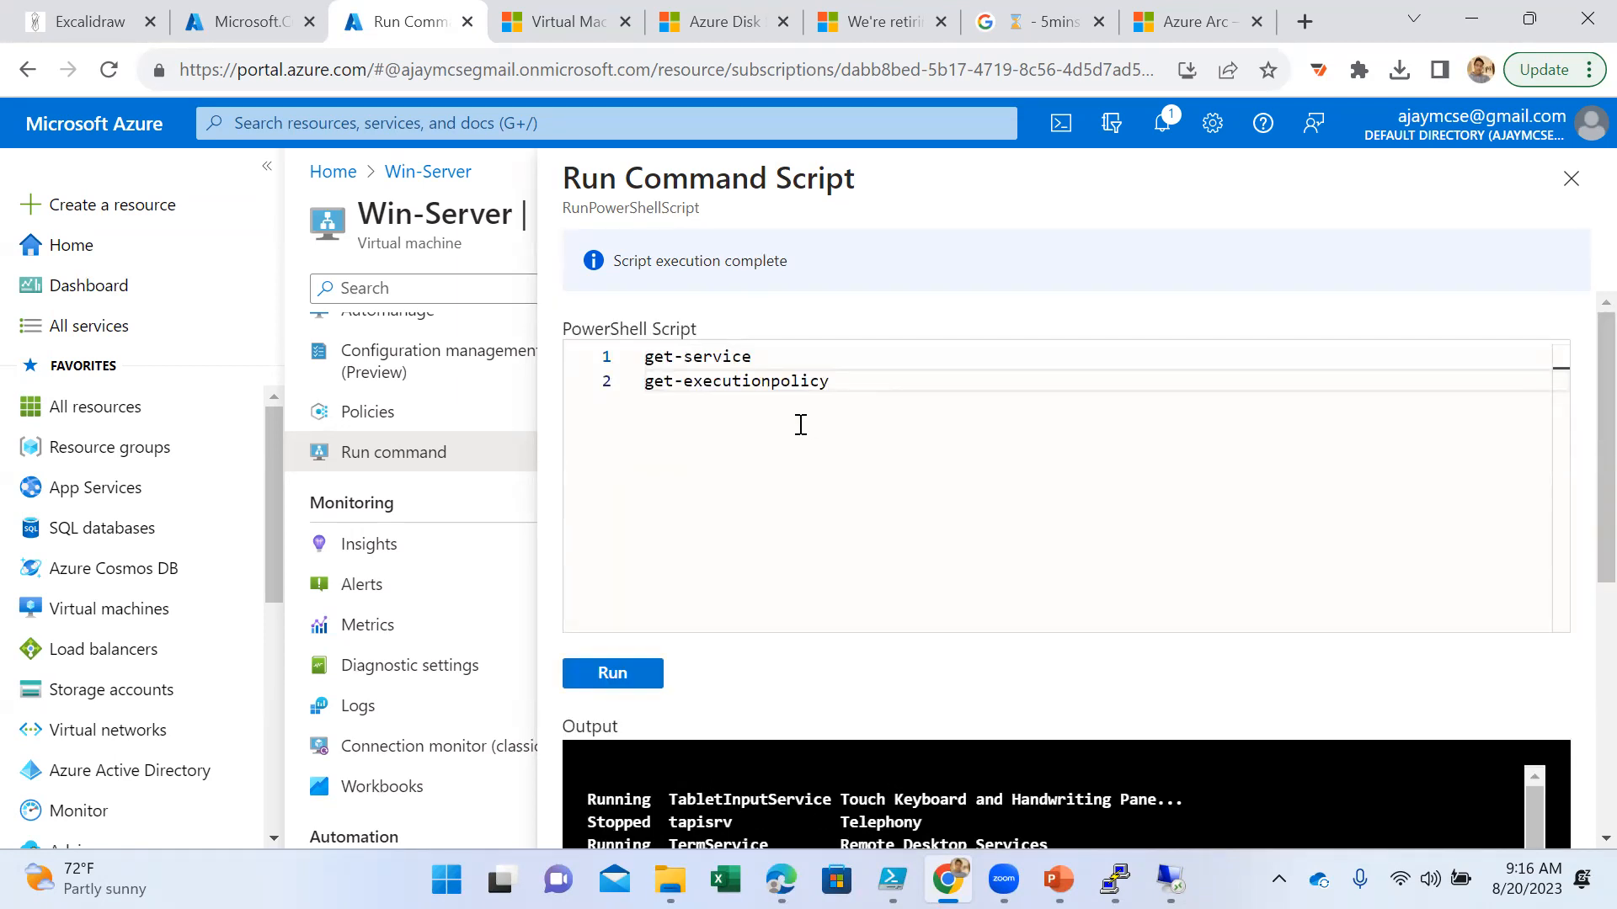
pyautogui.click(649, 690)
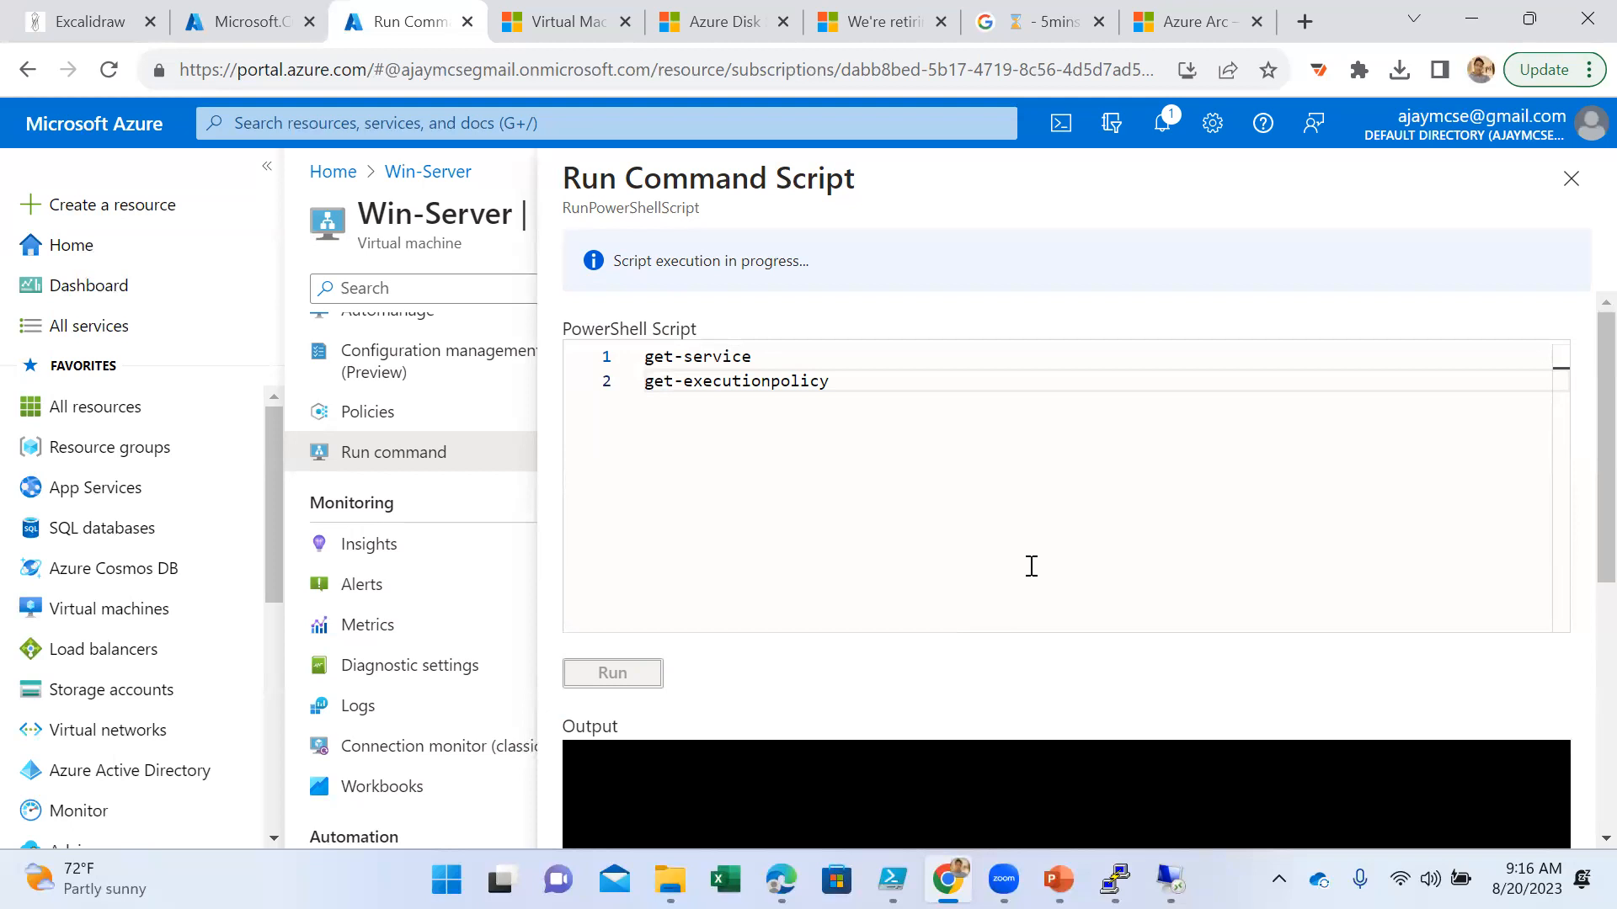
# - Examine the script output against its two commands, checking the service list and the execution policy result at its end
pyautogui.scroll(-10, 1084, 702)
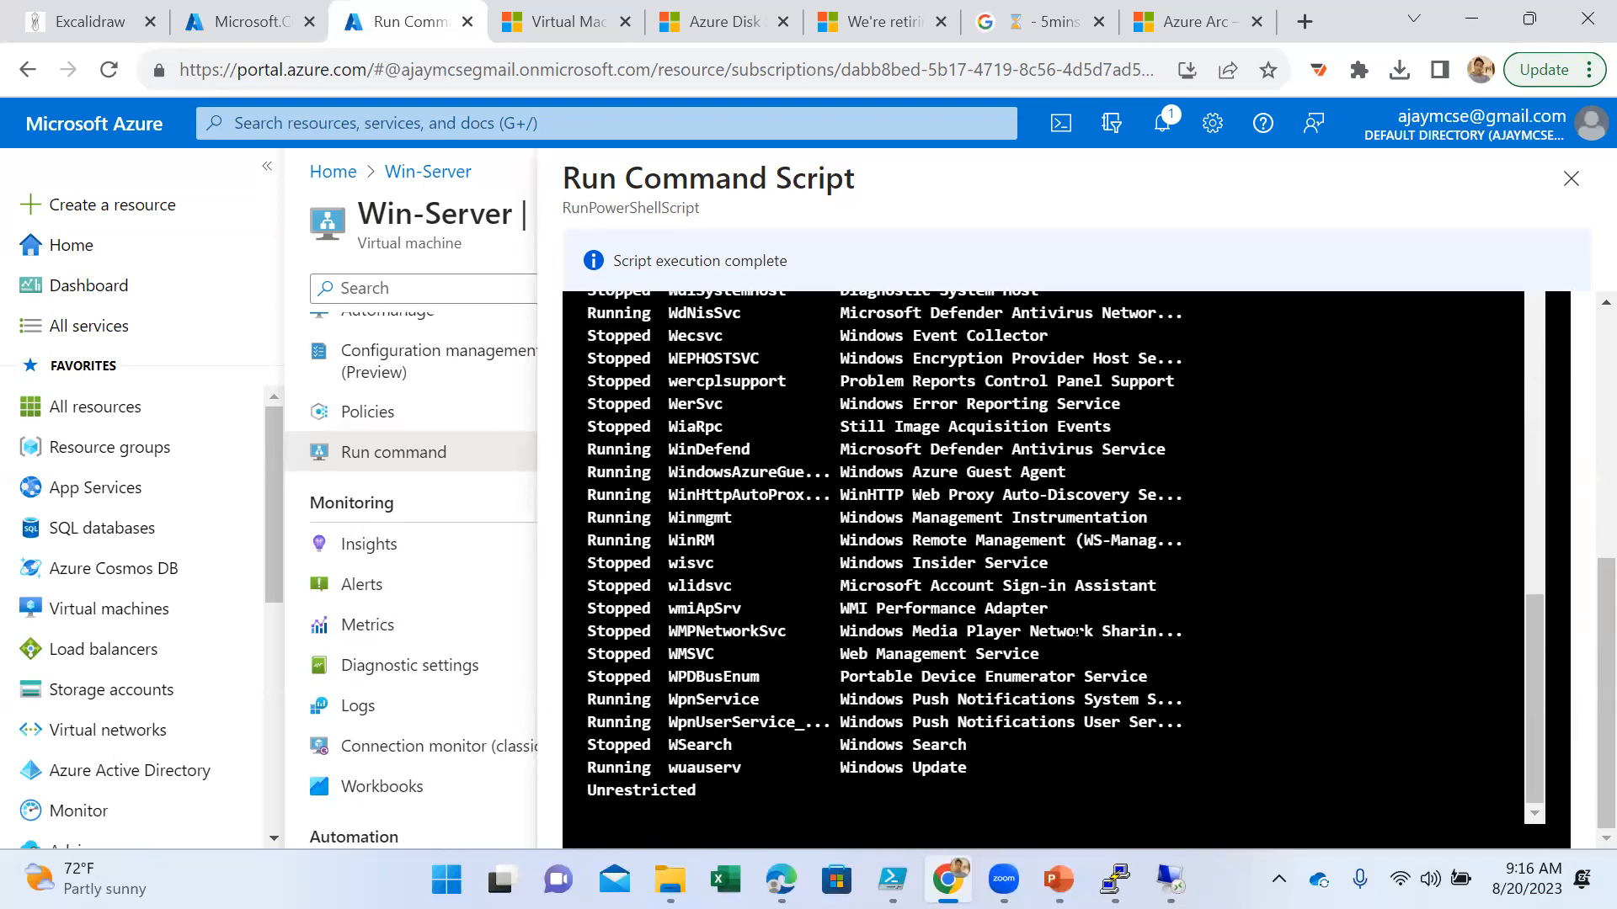
pyautogui.scroll(10, 1077, 631)
pyautogui.click(848, 390)
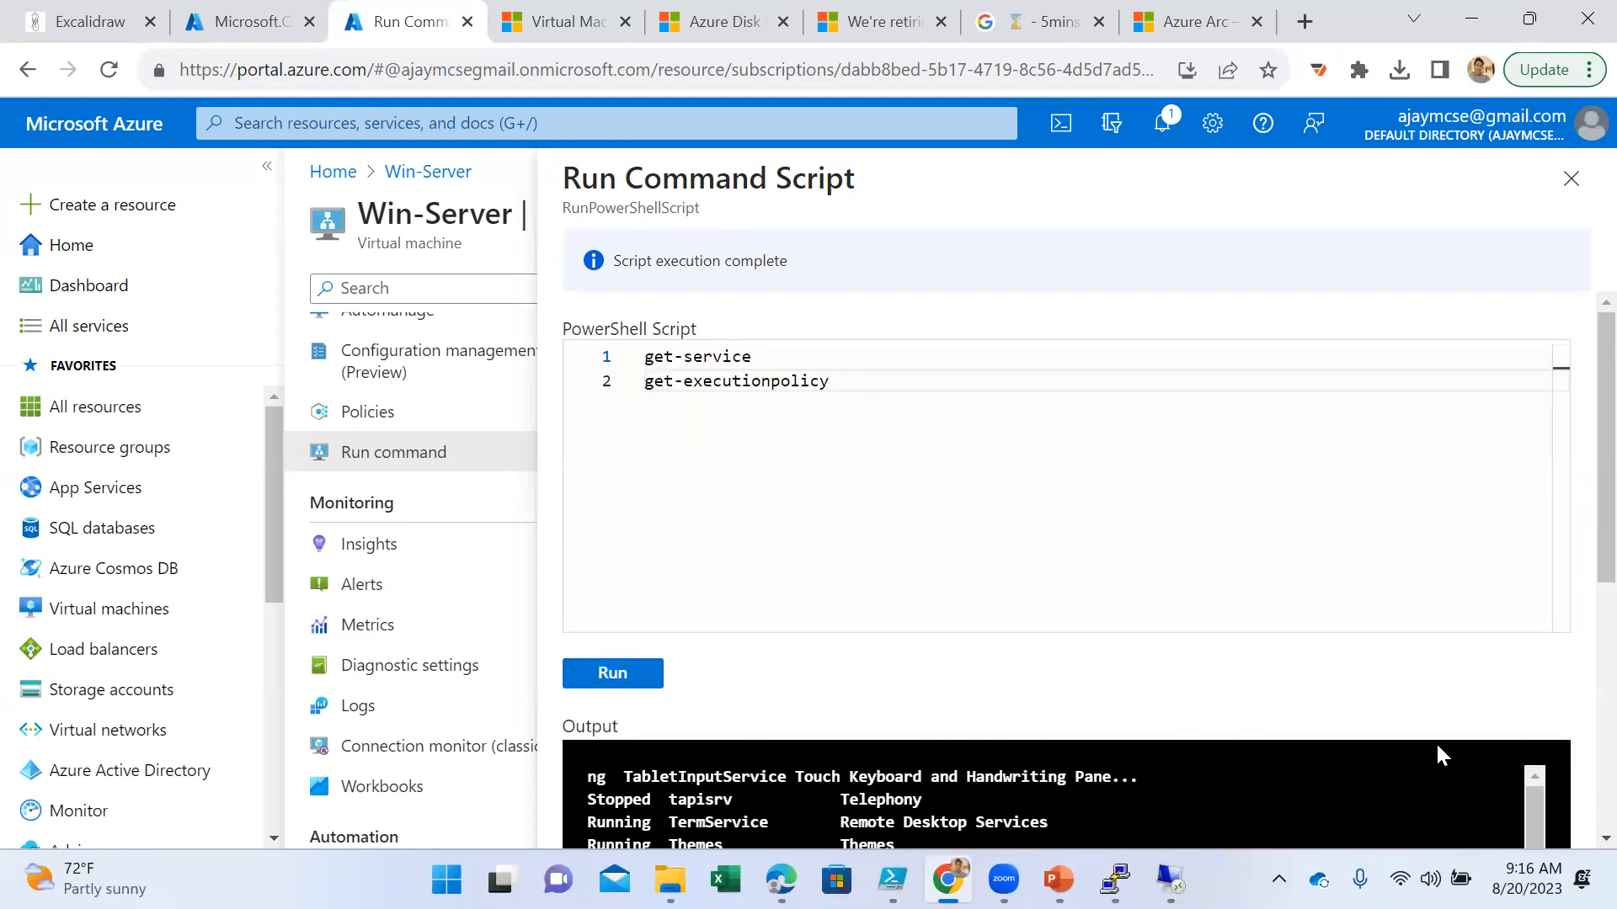
pyautogui.scroll(-15, 1434, 741)
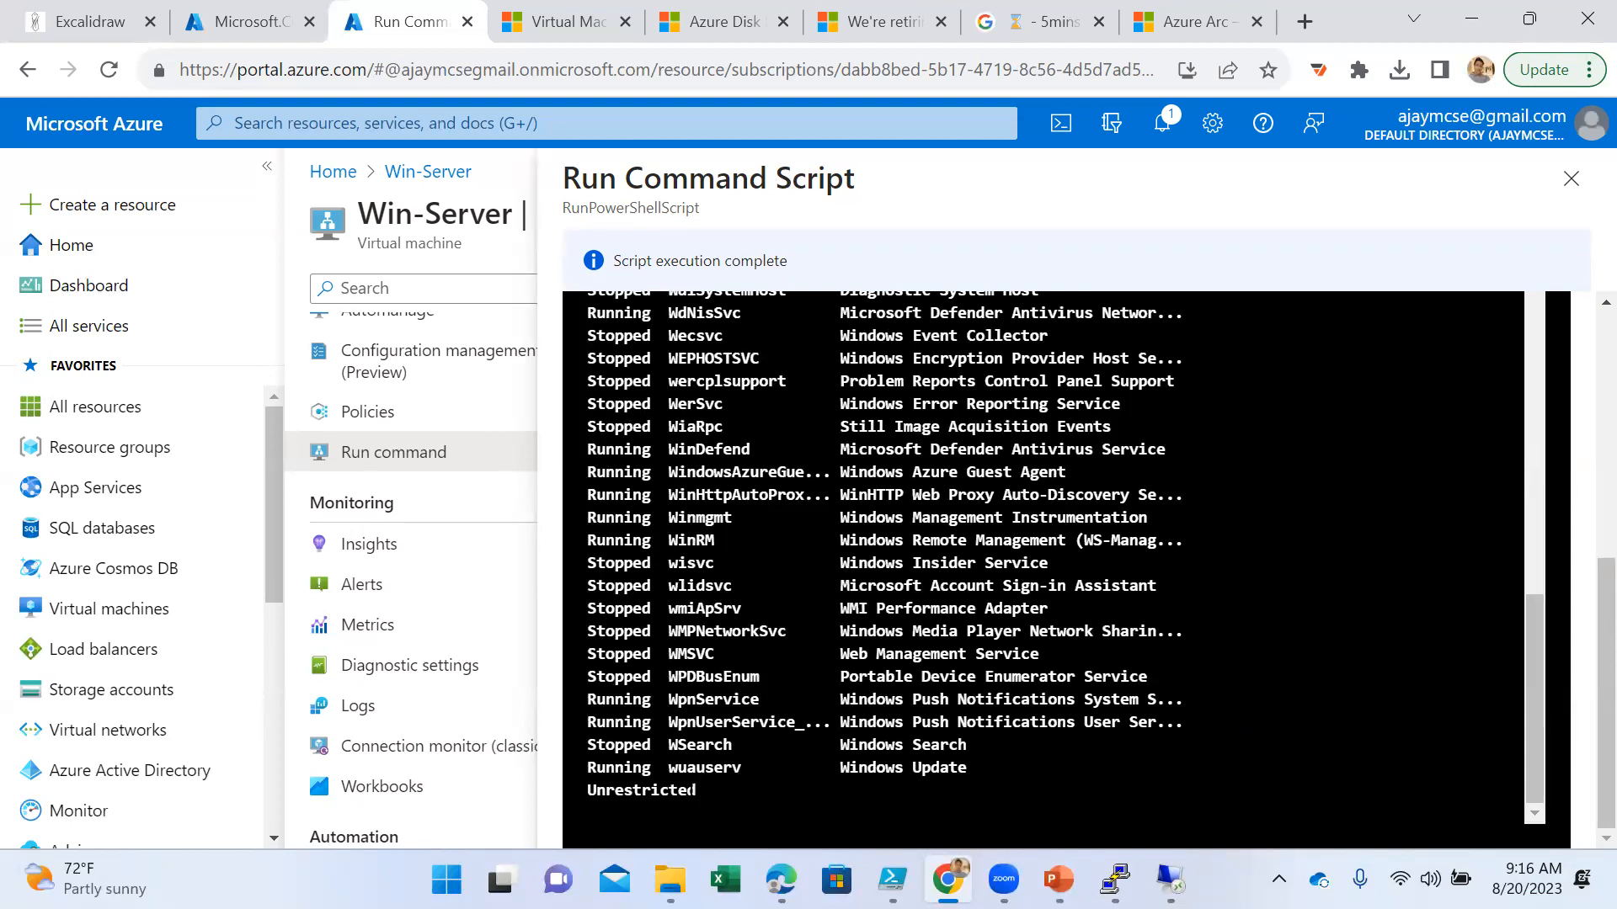
pyautogui.moveTo(698, 790); pyautogui.dragTo(587, 790)
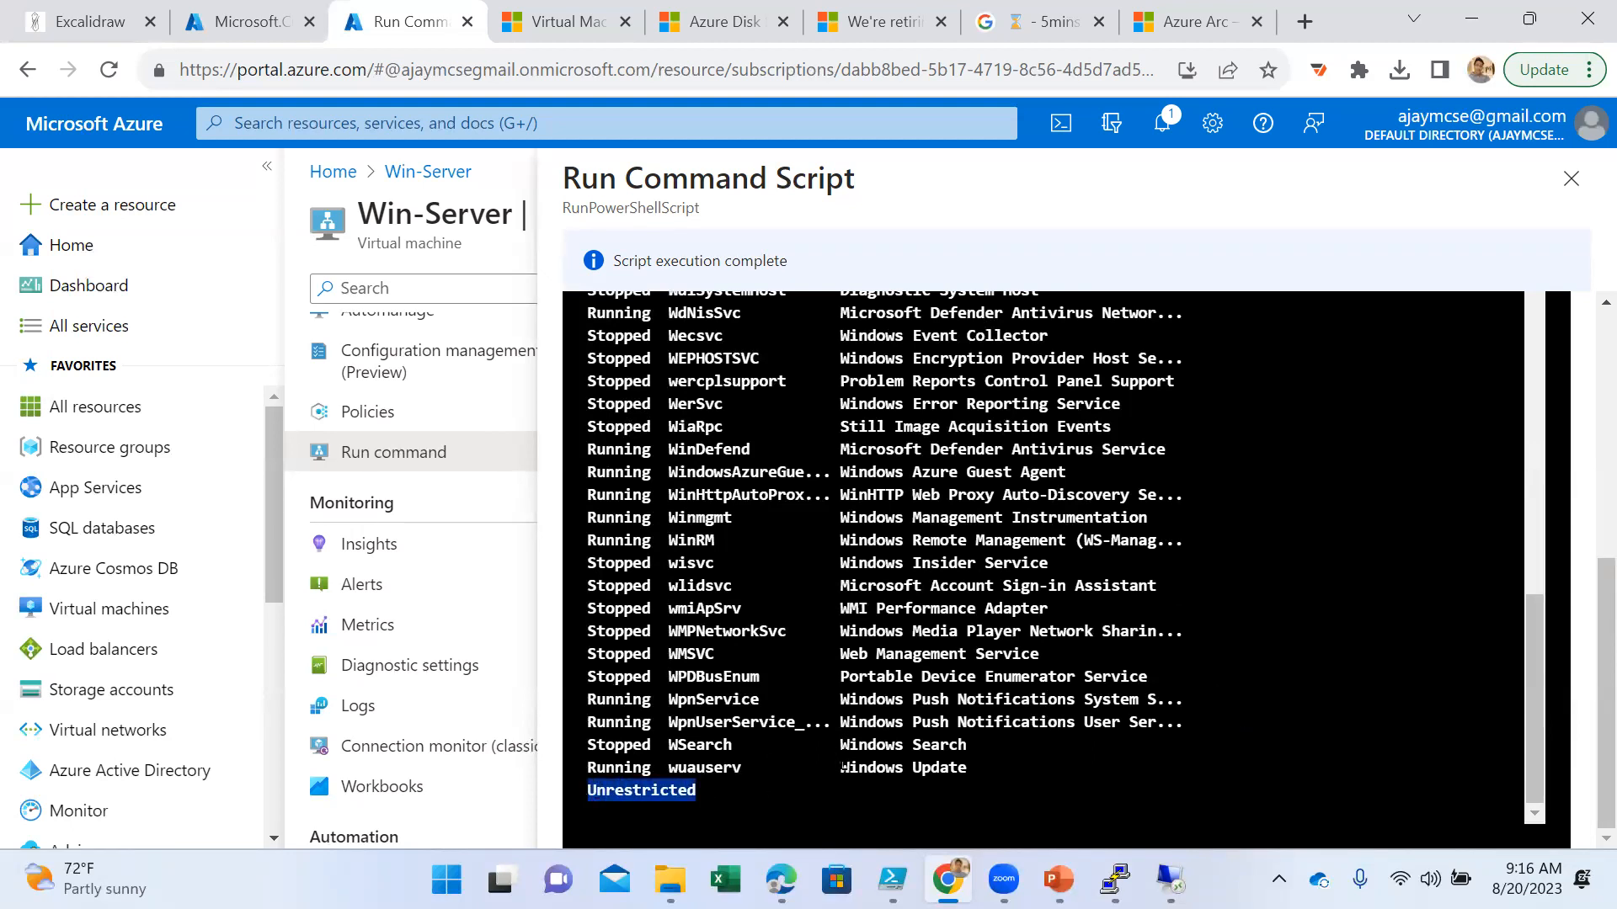
pyautogui.scroll(7, 922, 564)
pyautogui.scroll(-7, 920, 582)
pyautogui.scroll(10, 812, 480)
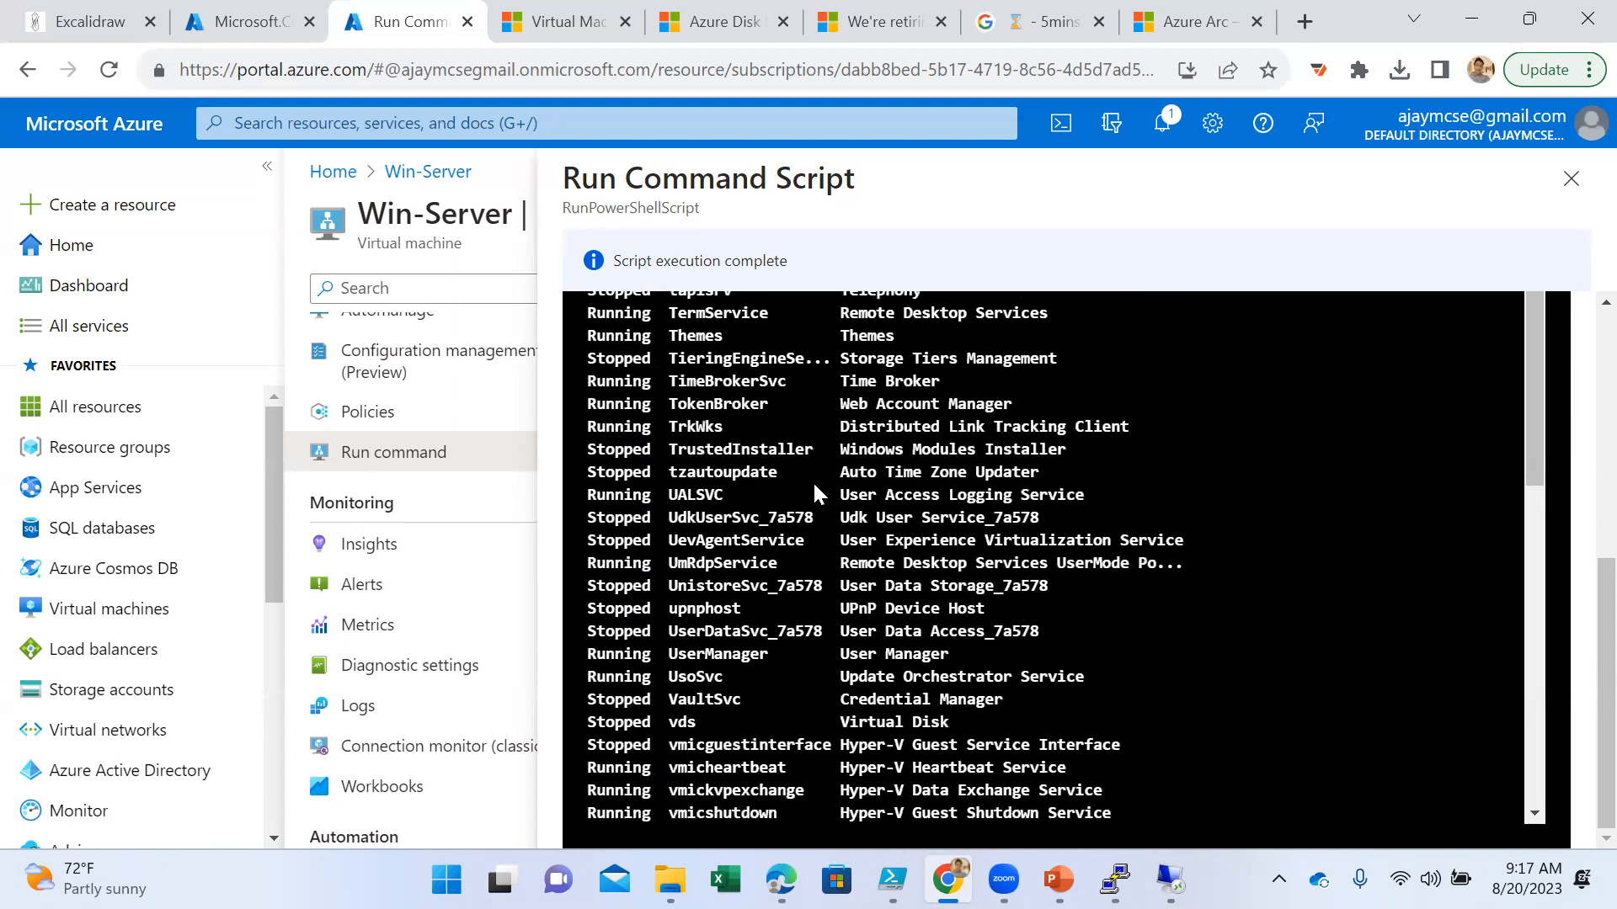
pyautogui.click(845, 386)
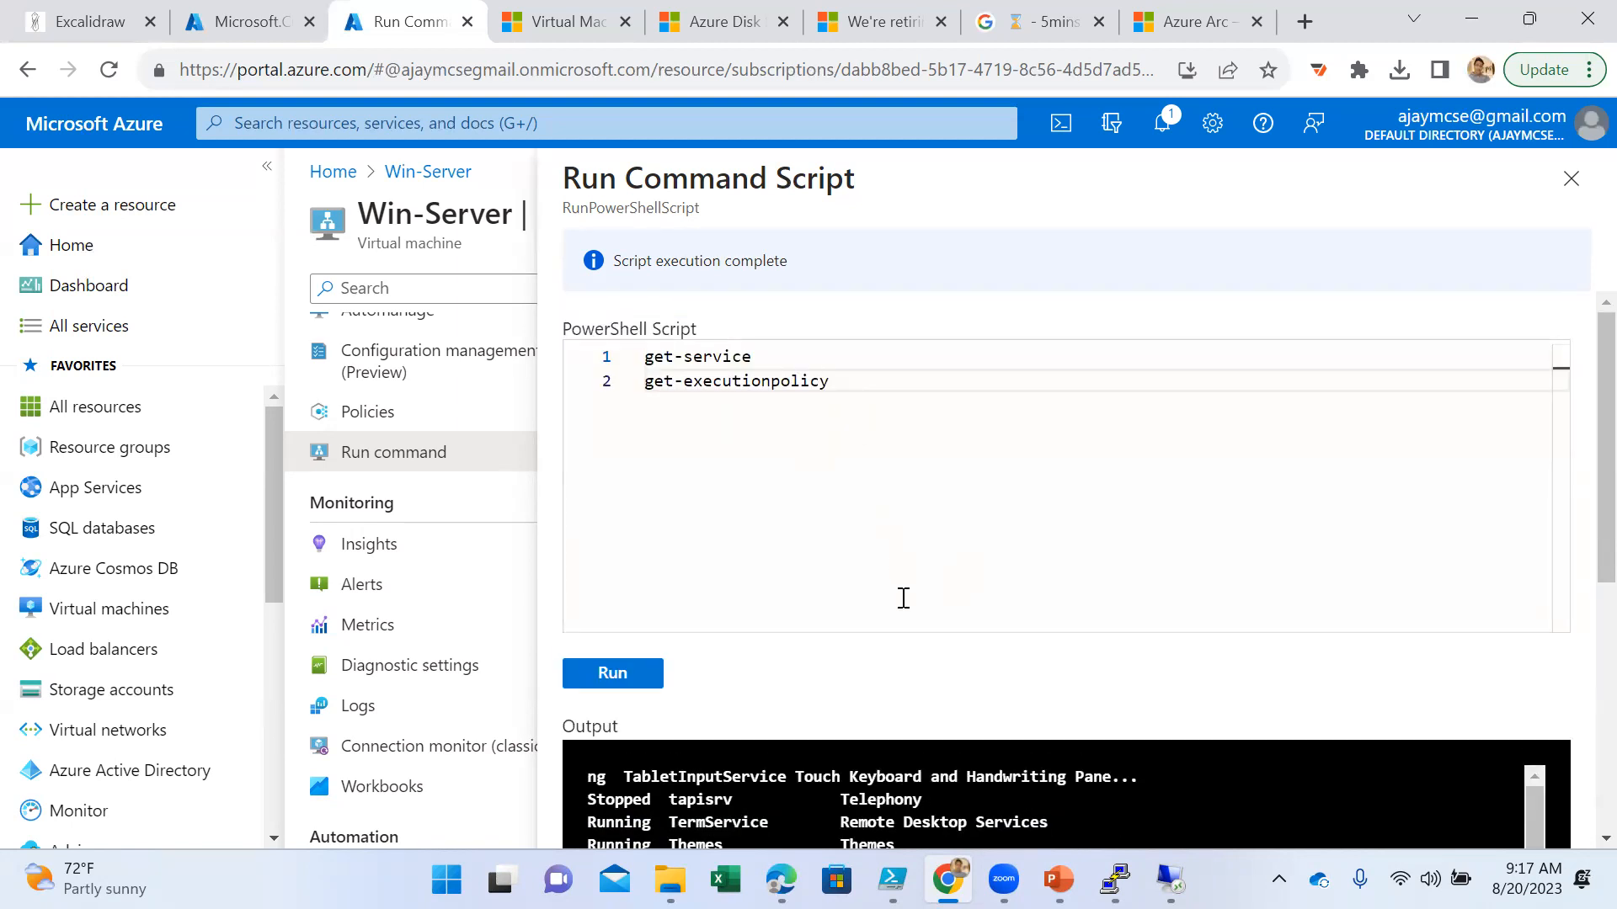
pyautogui.scroll(-5, 1191, 688)
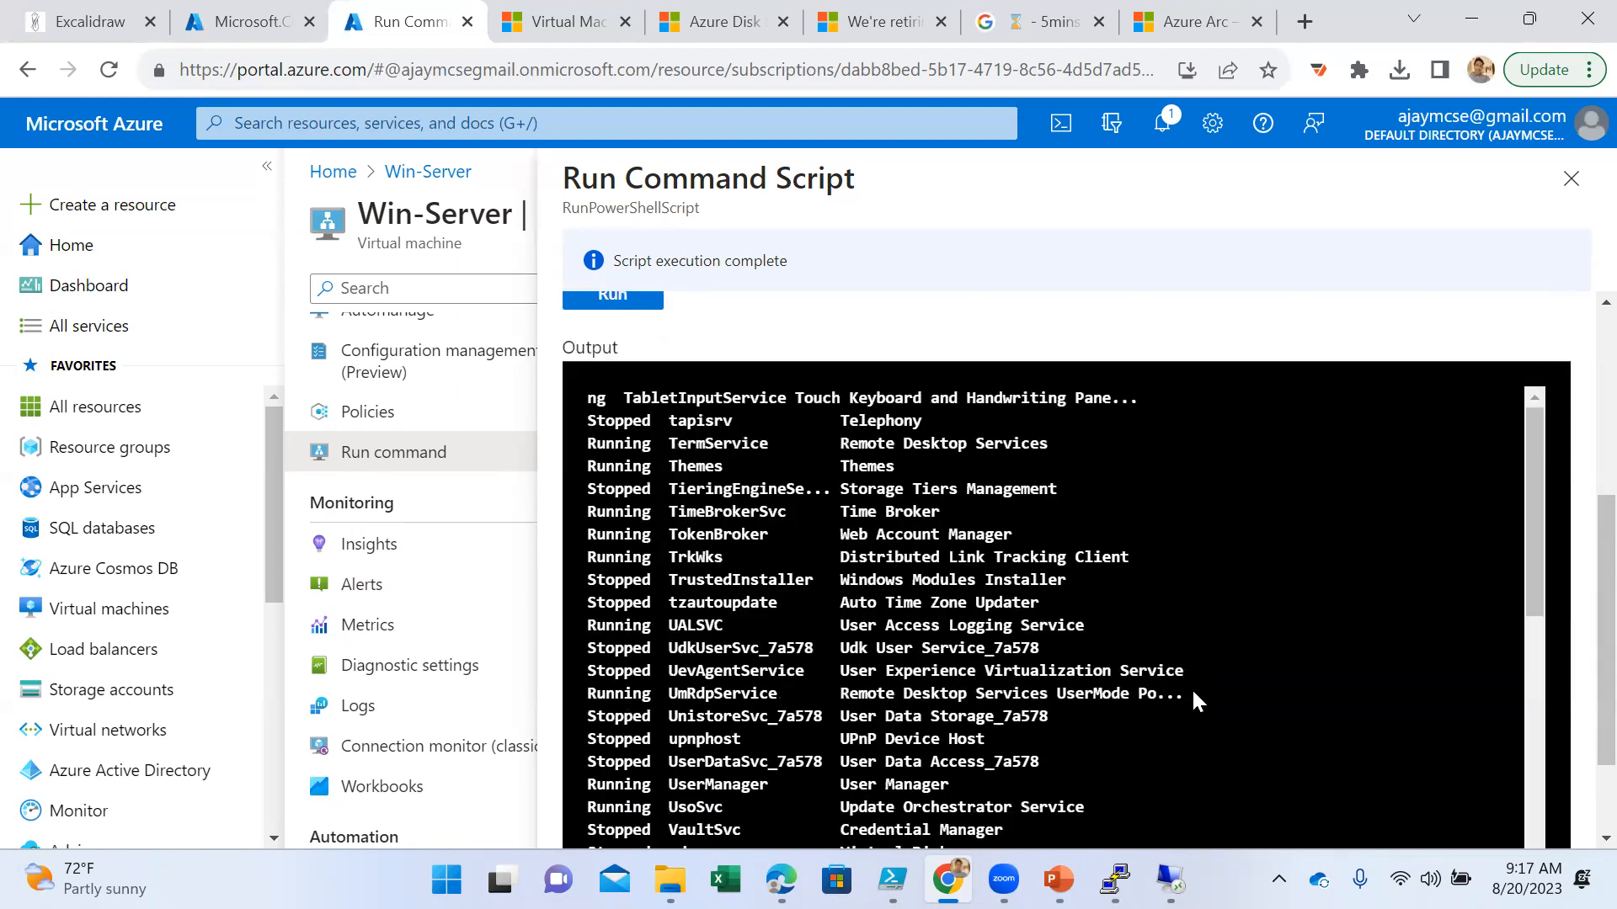
pyautogui.scroll(-4, 1190, 683)
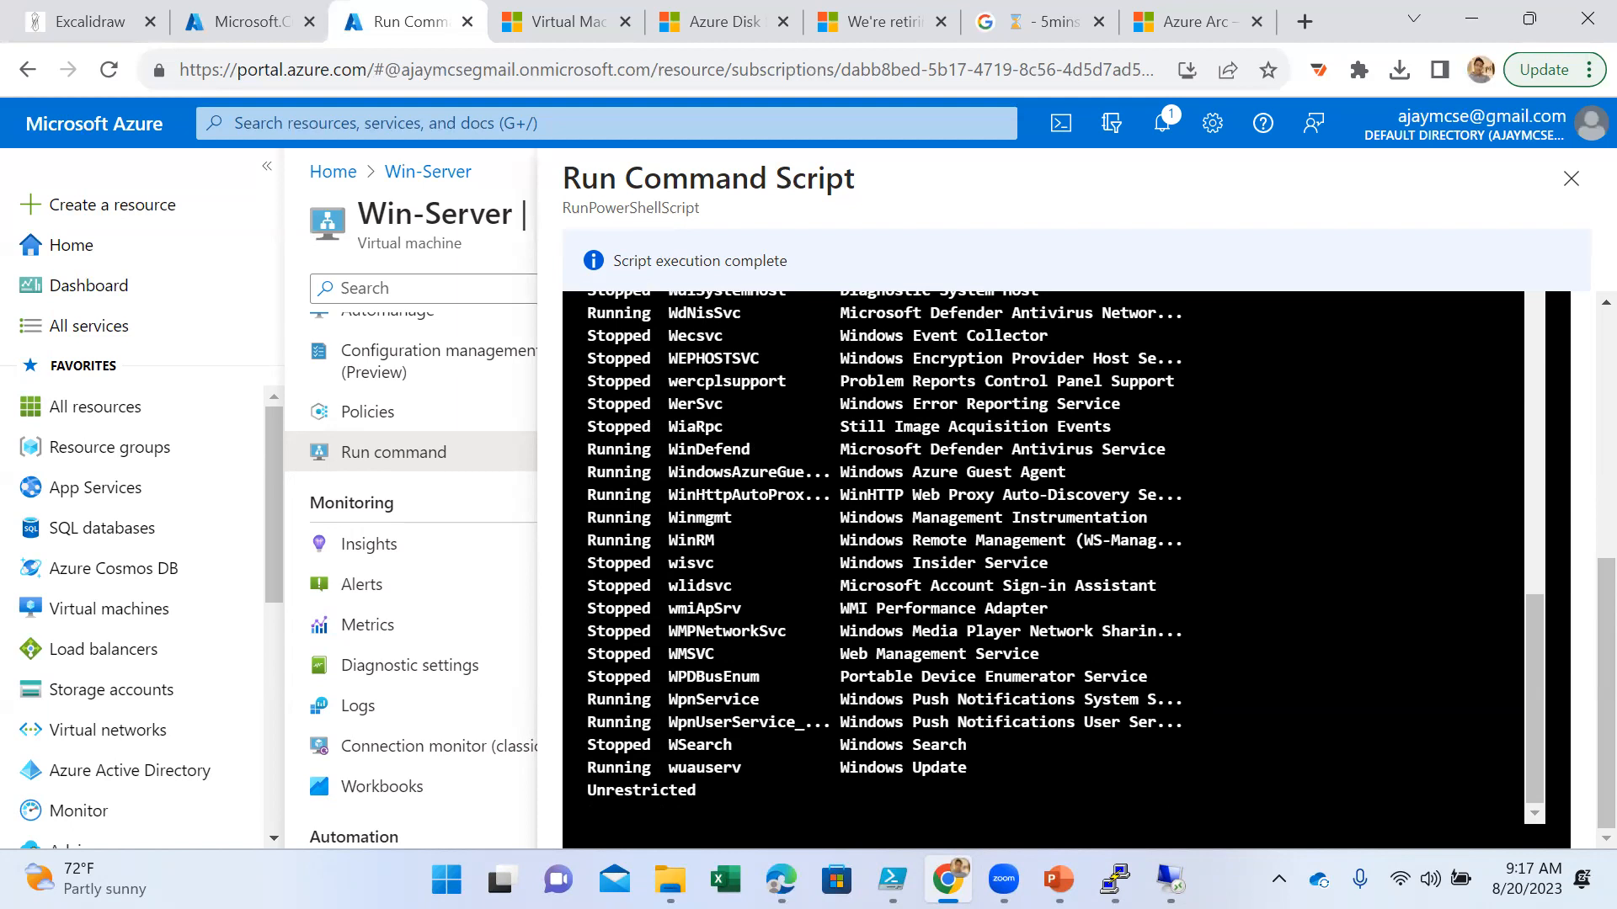
pyautogui.scroll(6, 898, 552)
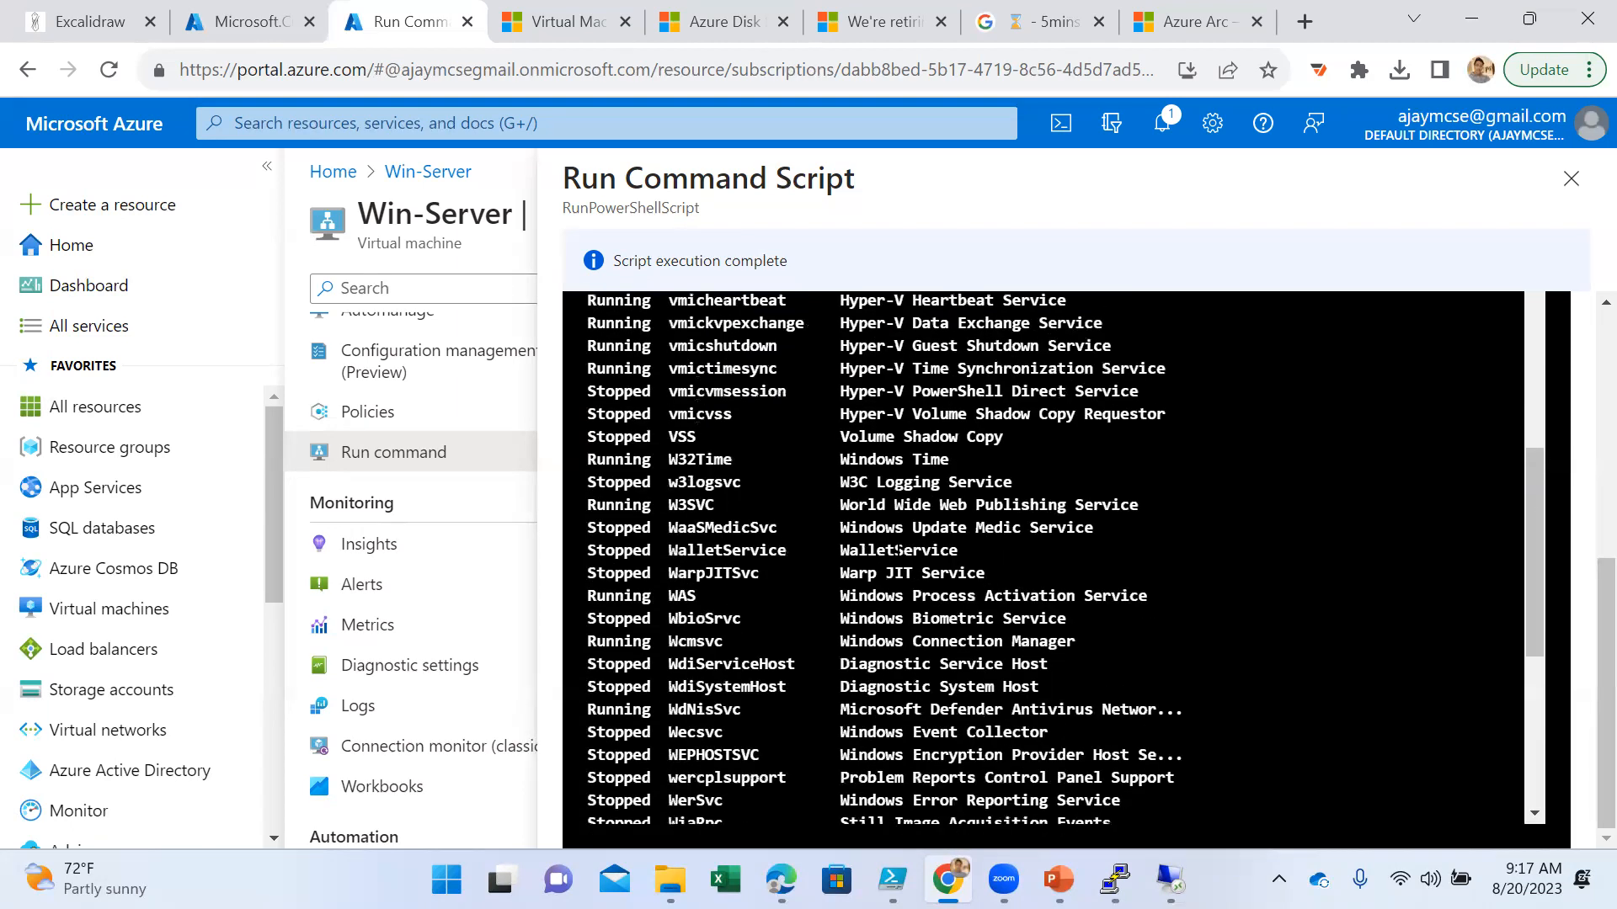
pyautogui.scroll(3, 924, 568)
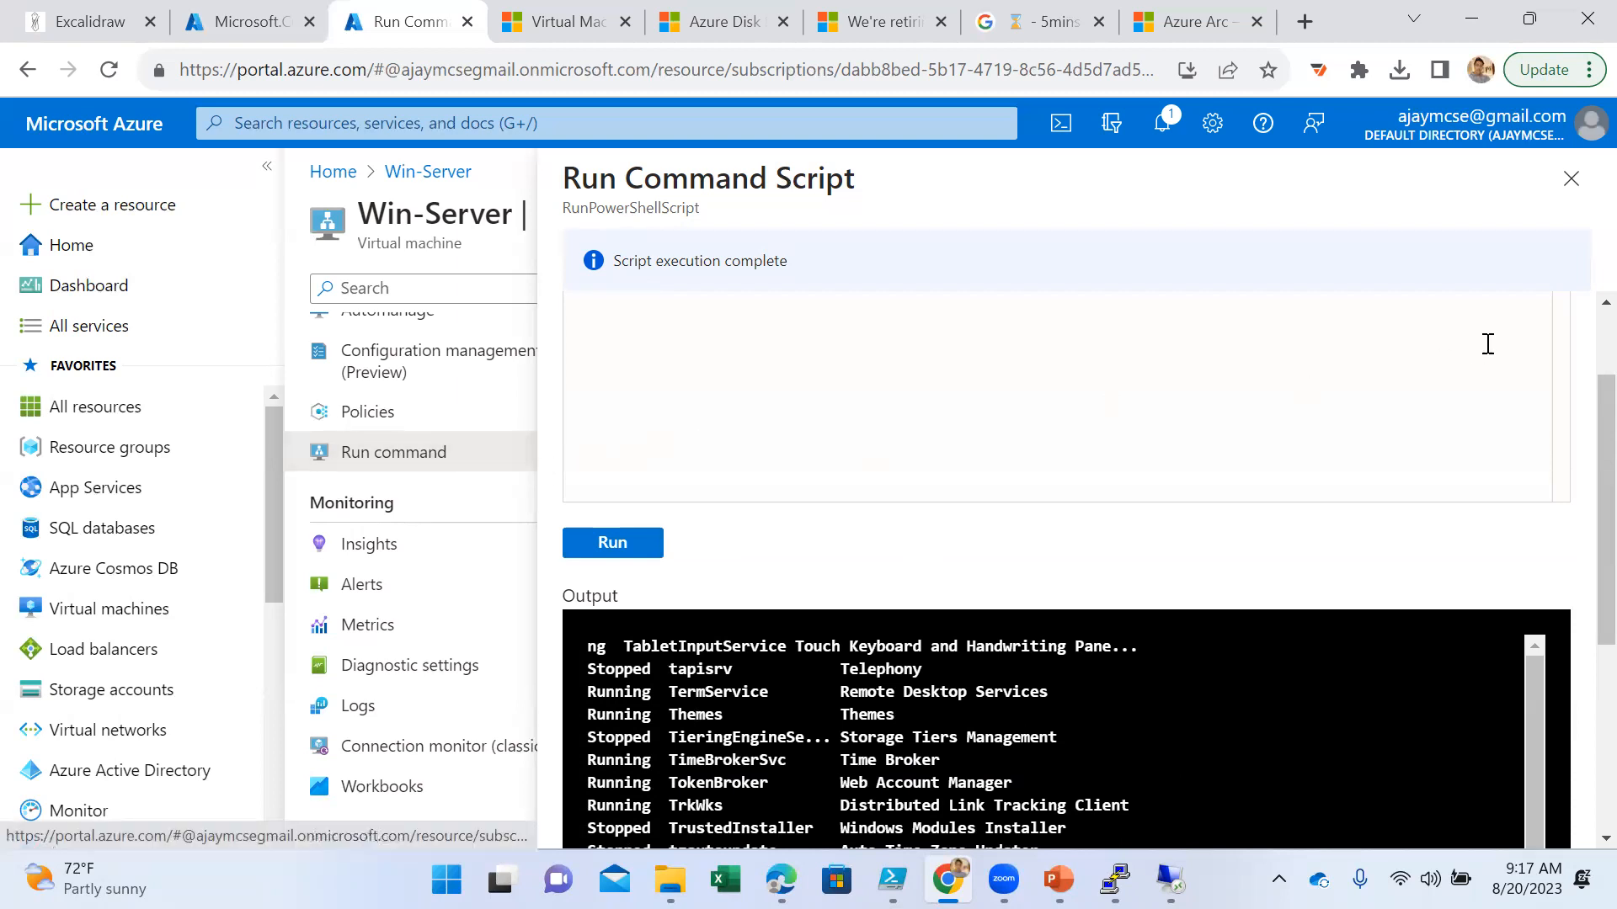
# - Close the script pane, open Win-Server's Policies page, and review its compliance overview plus the Type and Compliance state filter options
pyautogui.click(1569, 182)
pyautogui.click(367, 417)
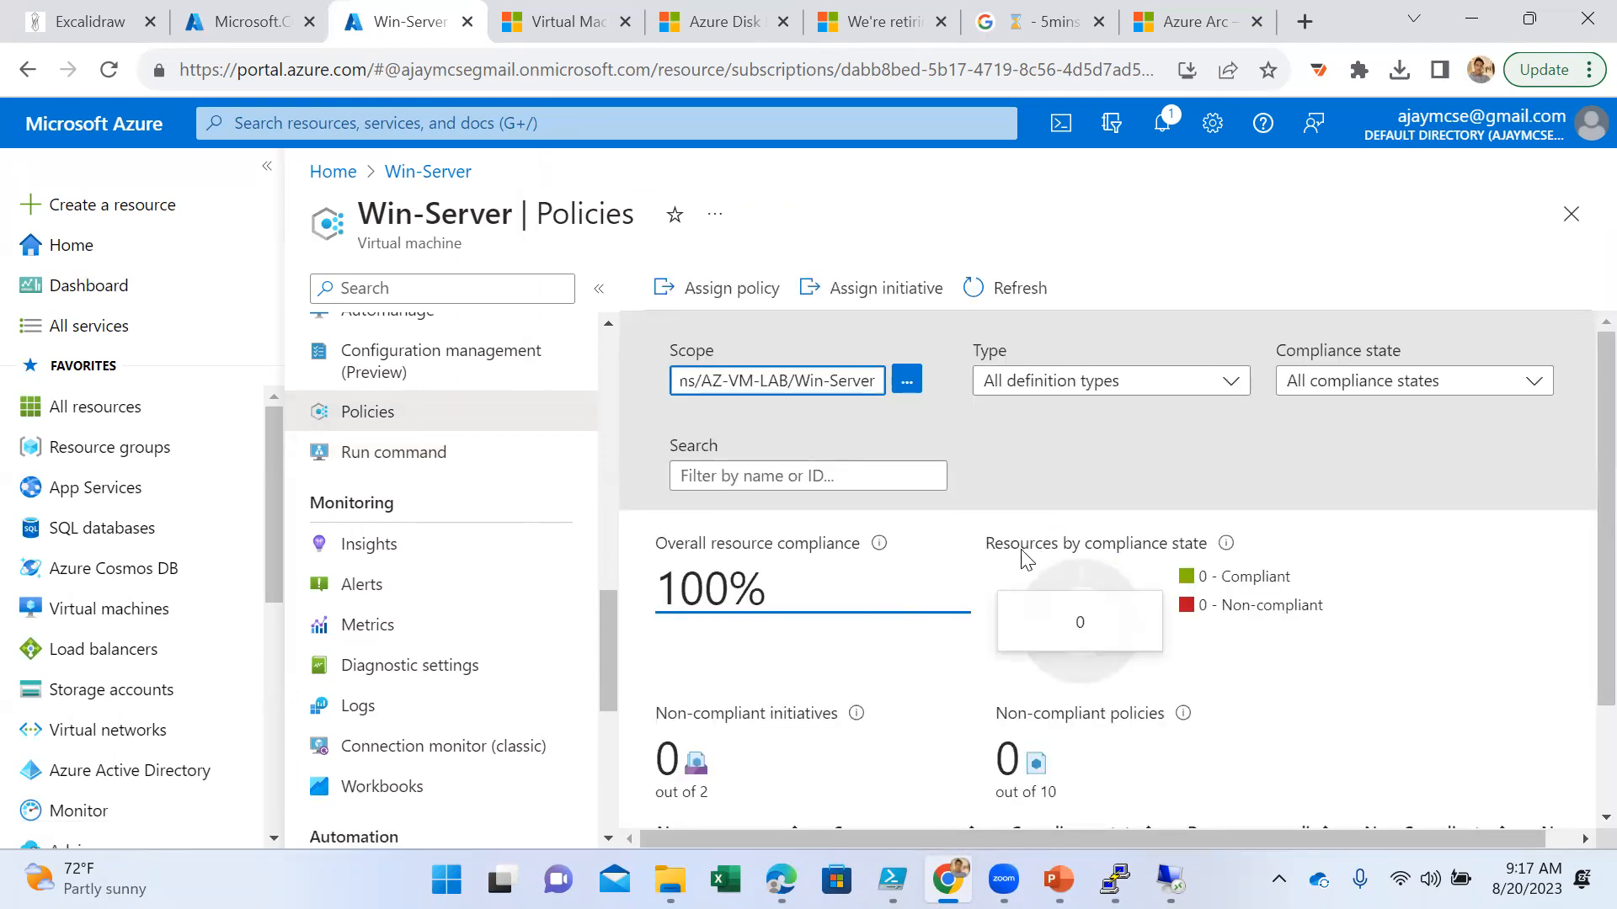
pyautogui.scroll(-2, 1048, 551)
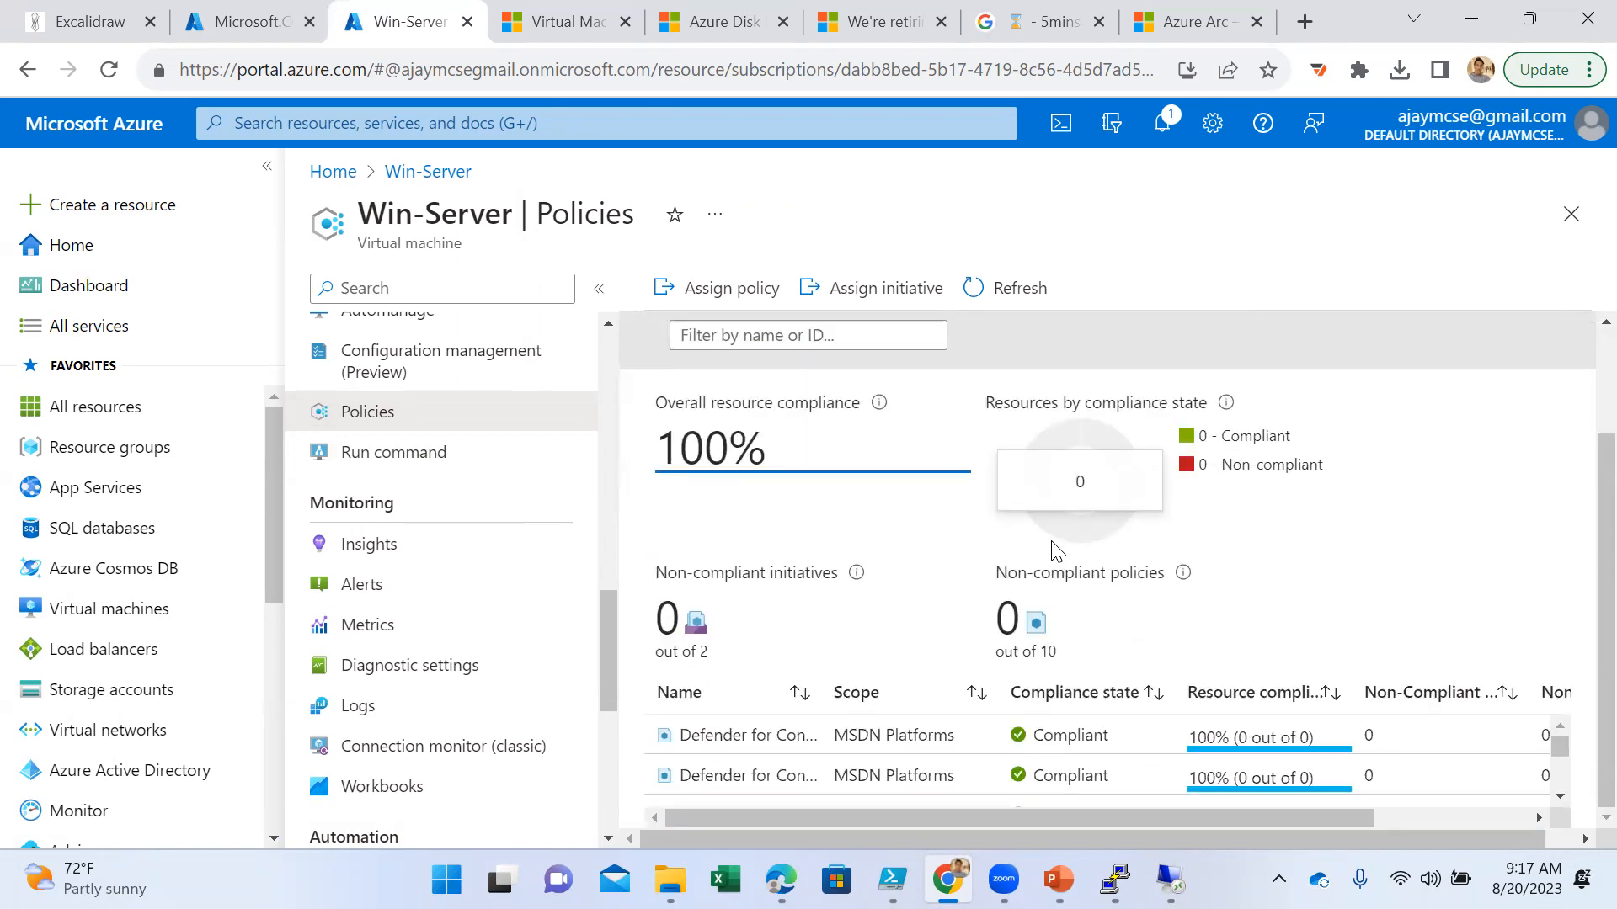
pyautogui.scroll(2, 1206, 535)
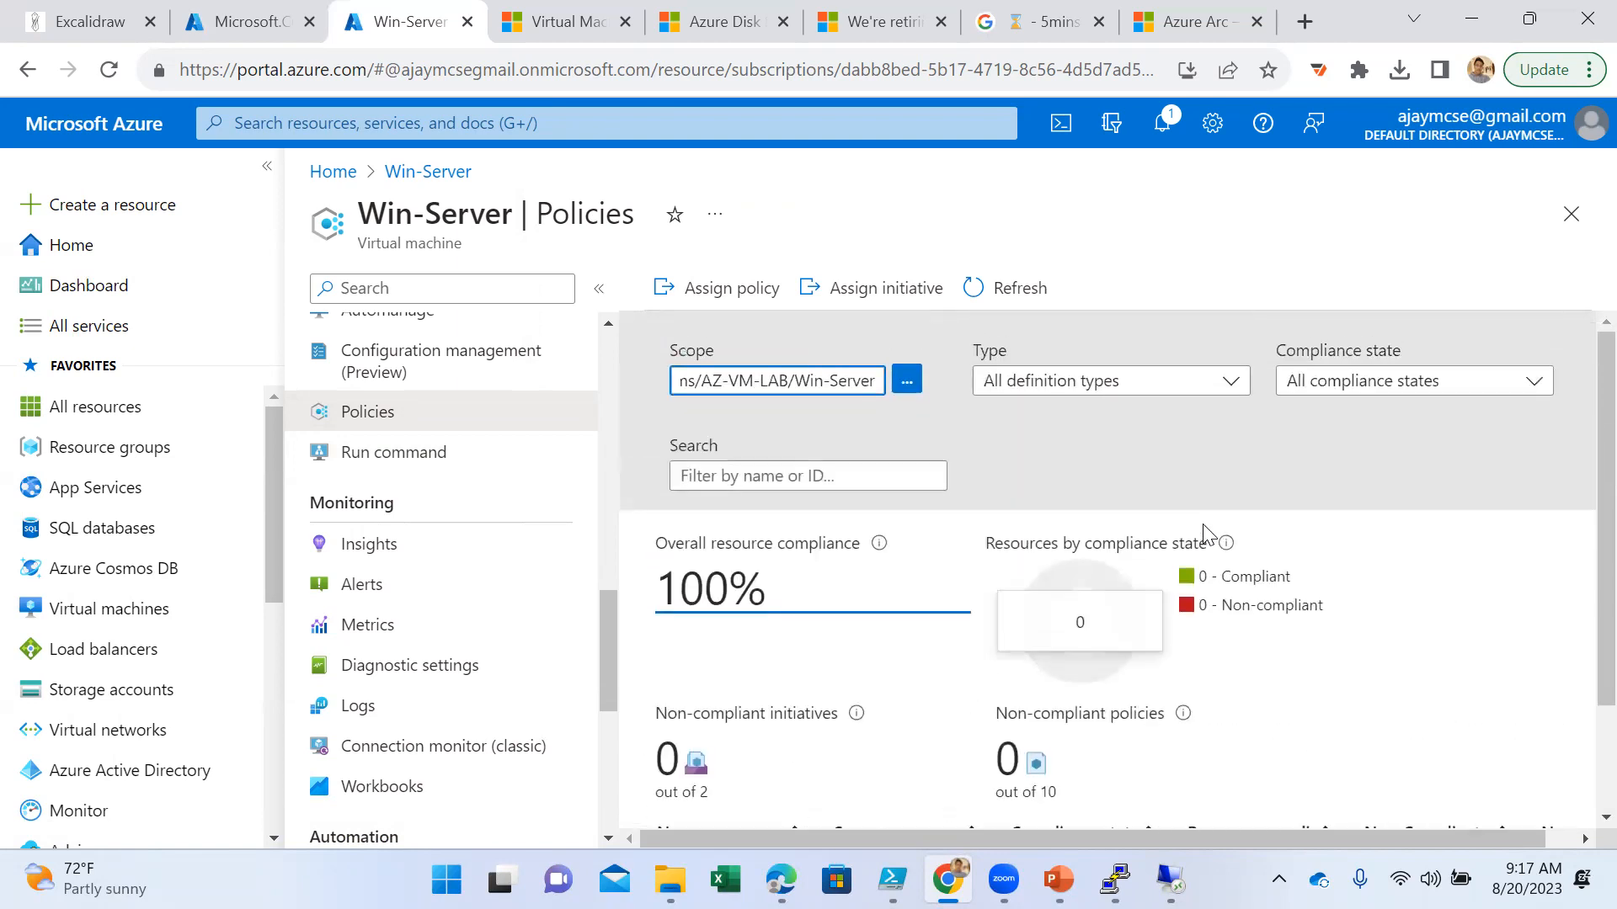
pyautogui.click(1108, 394)
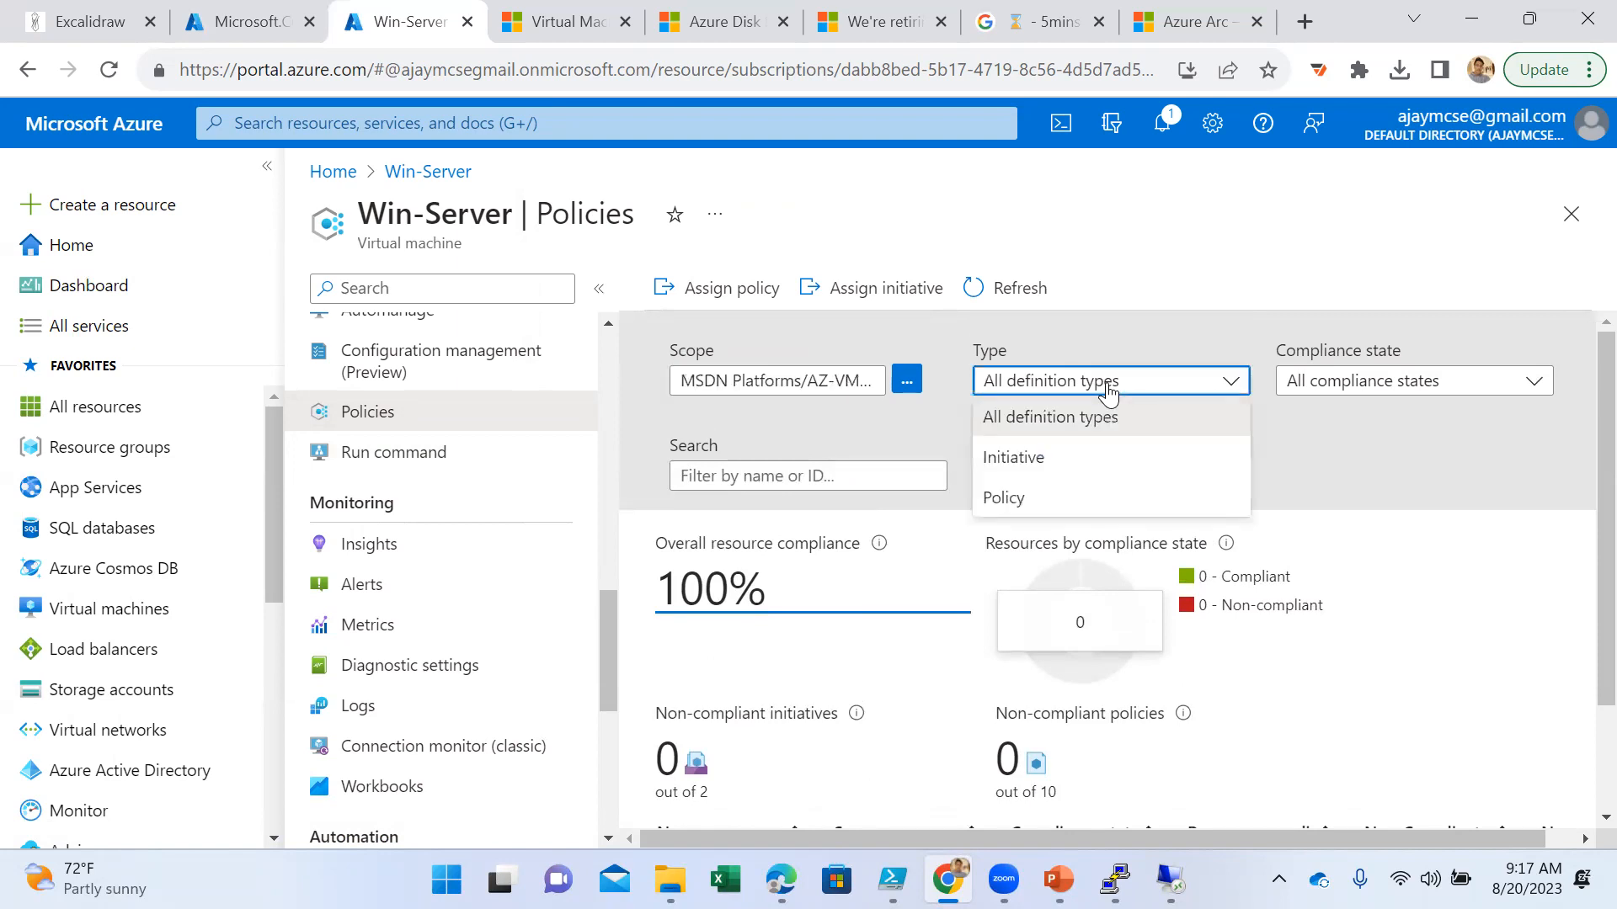
pyautogui.click(1108, 393)
pyautogui.click(1366, 387)
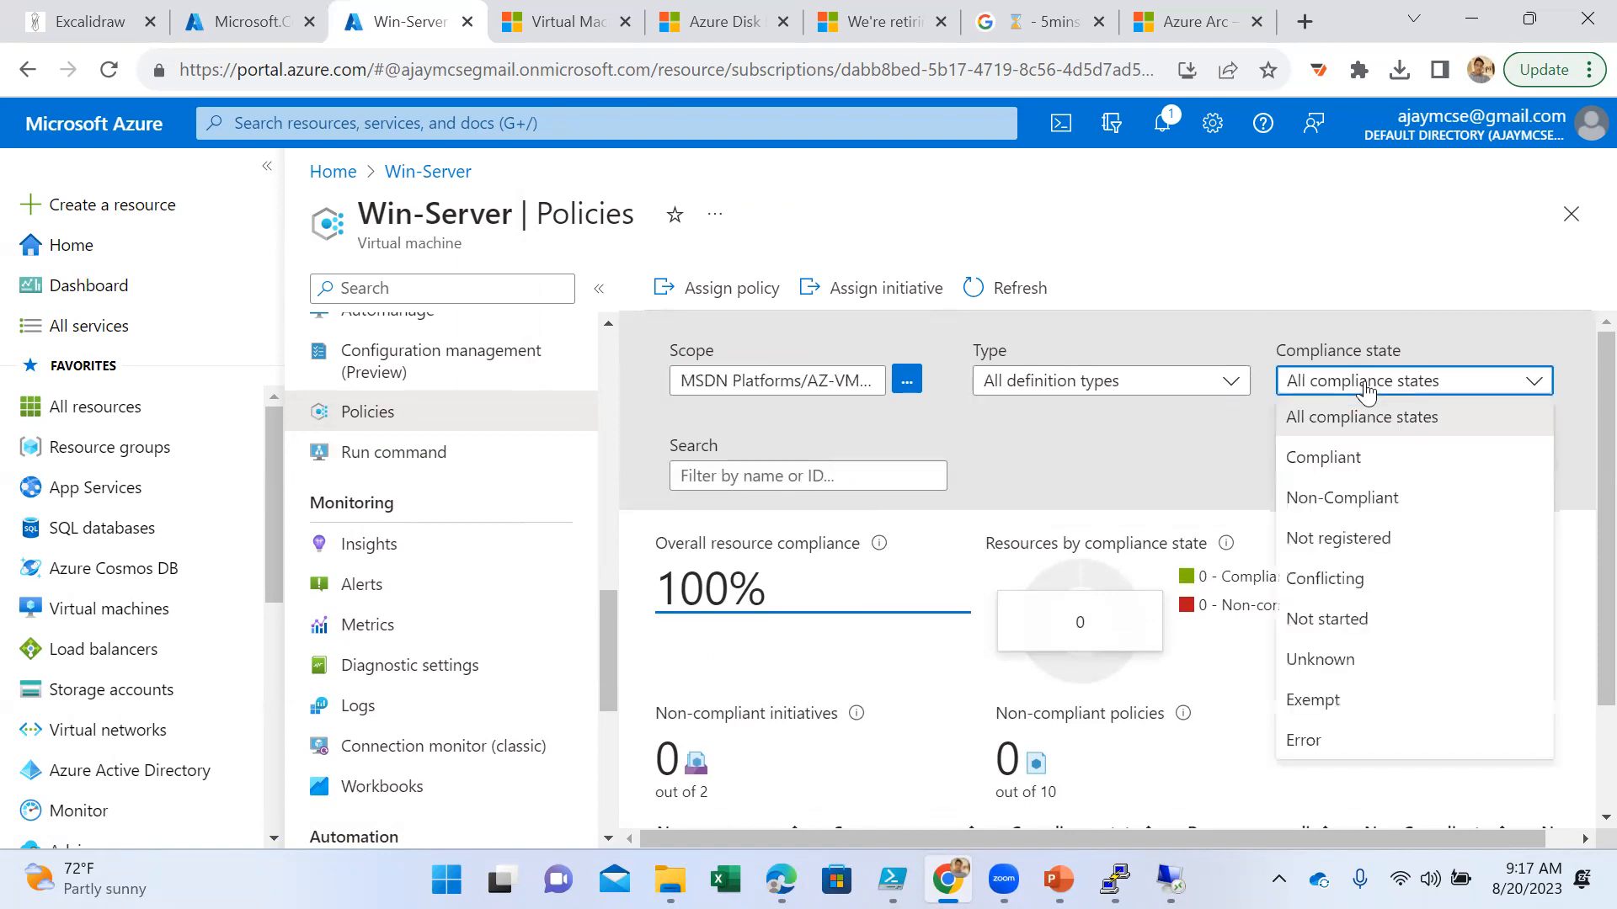
pyautogui.click(1366, 387)
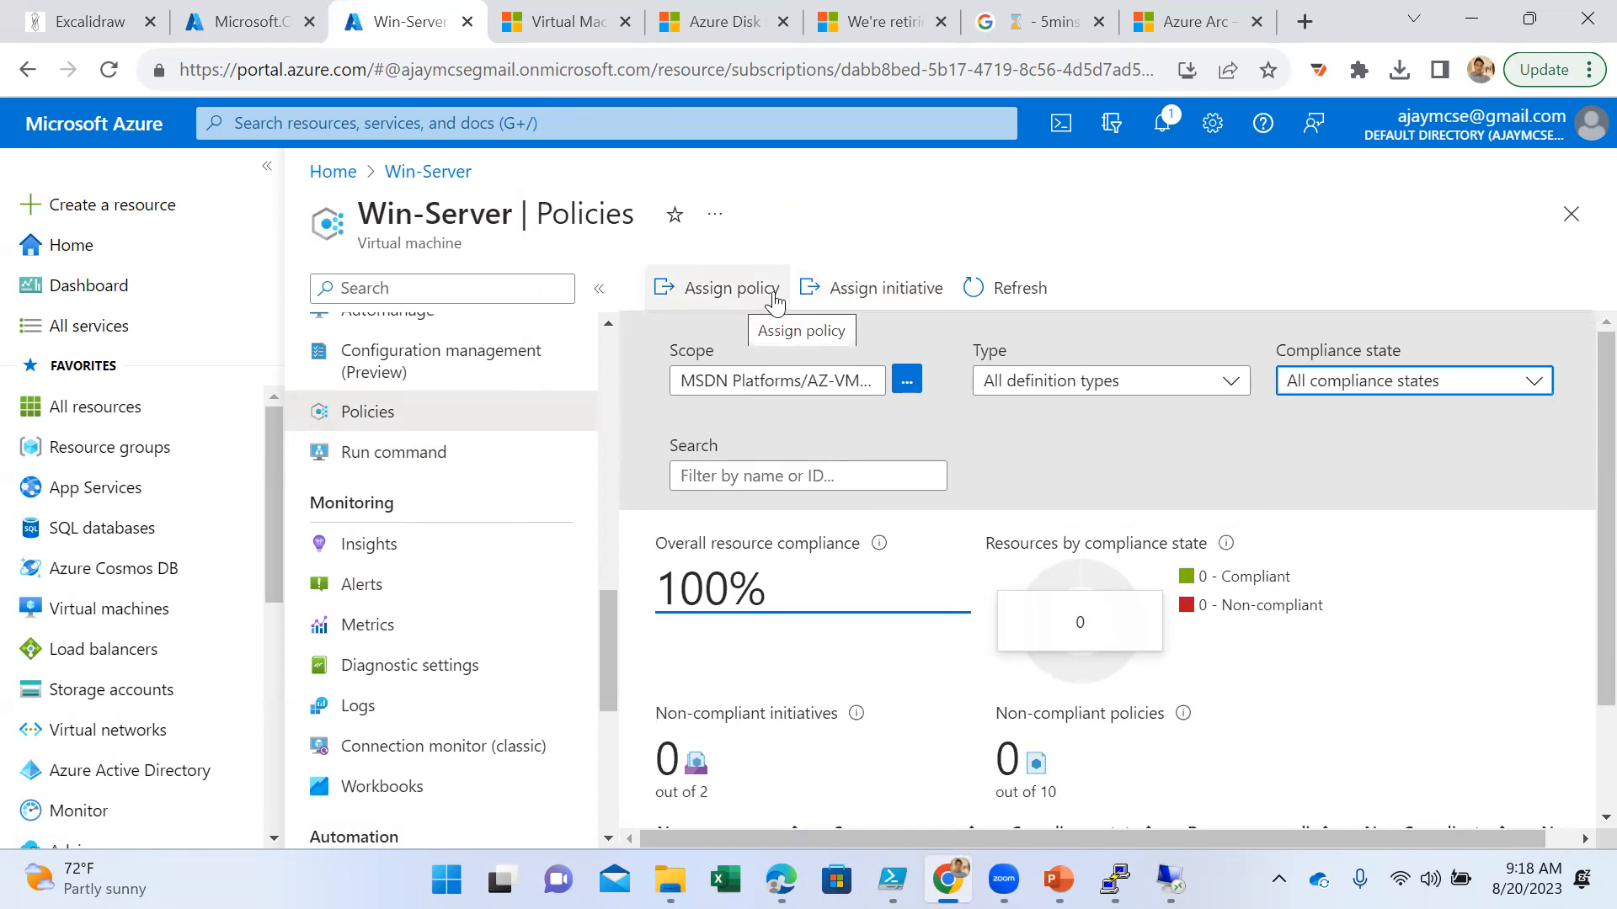
# - Start assigning an initiative from Win-Server's policies and open the list of available initiative definitions
pyautogui.click(854, 286)
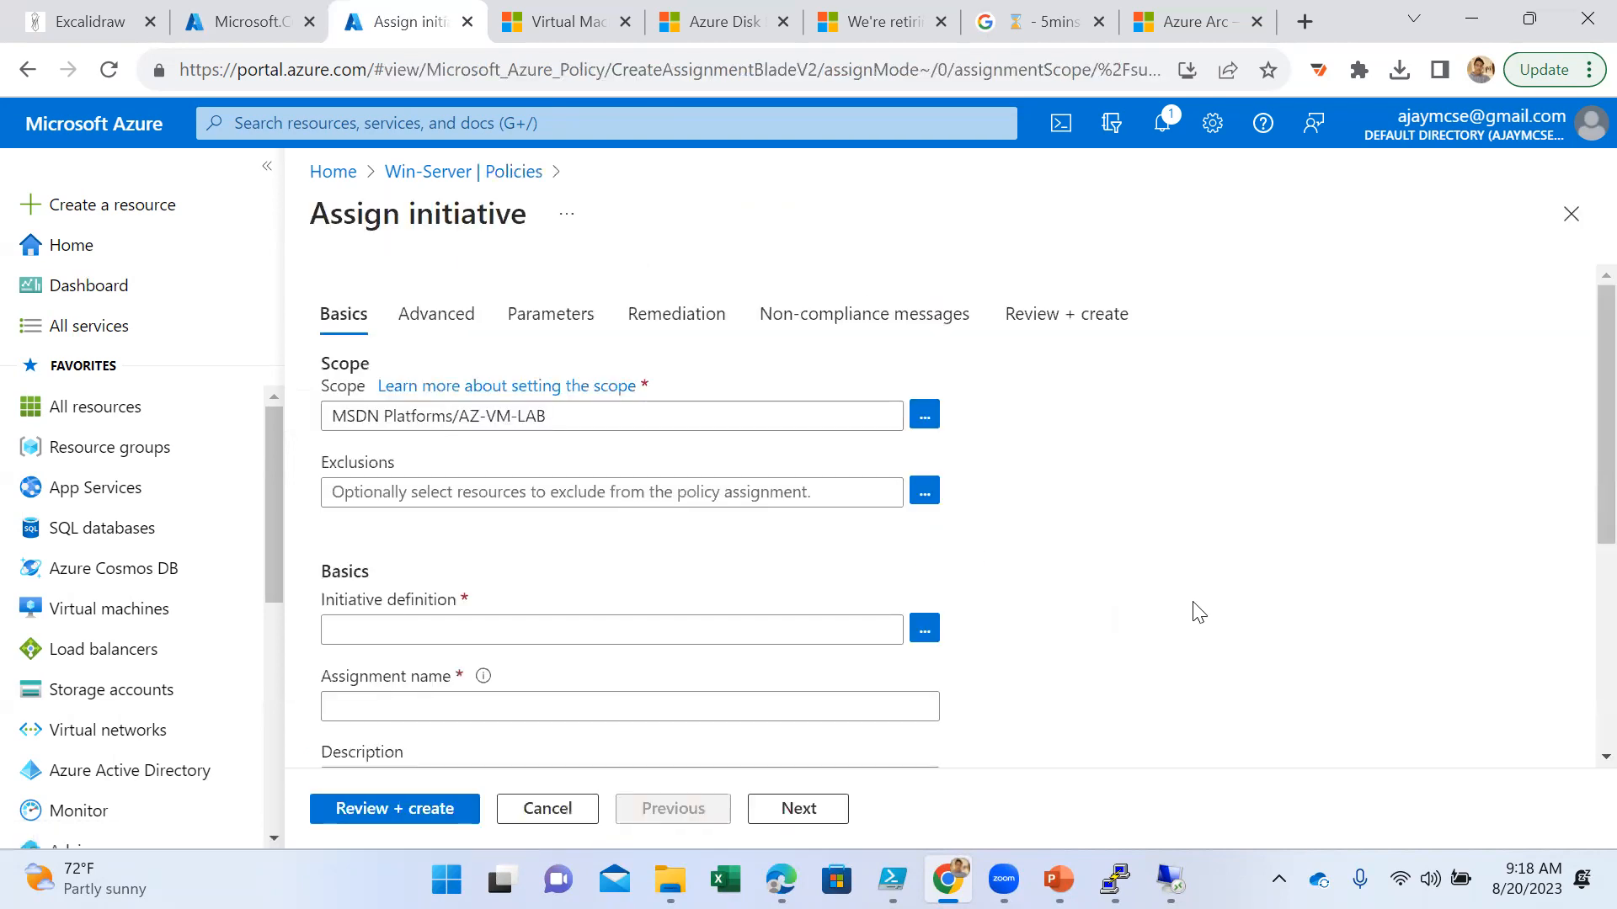
pyautogui.scroll(-3, 733, 615)
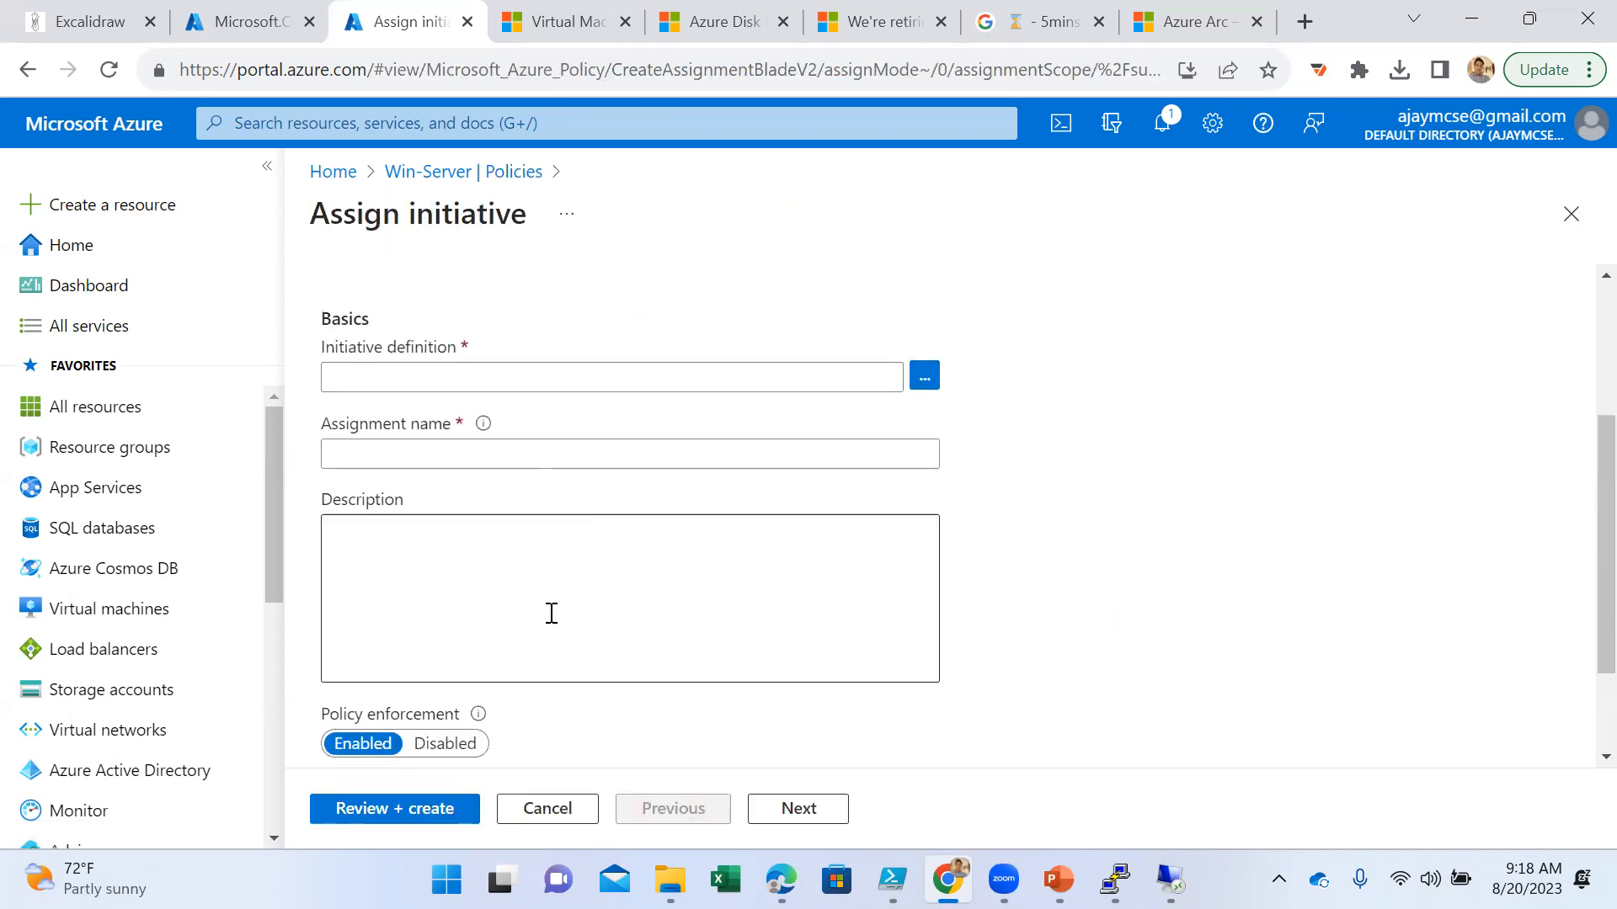
pyautogui.click(925, 376)
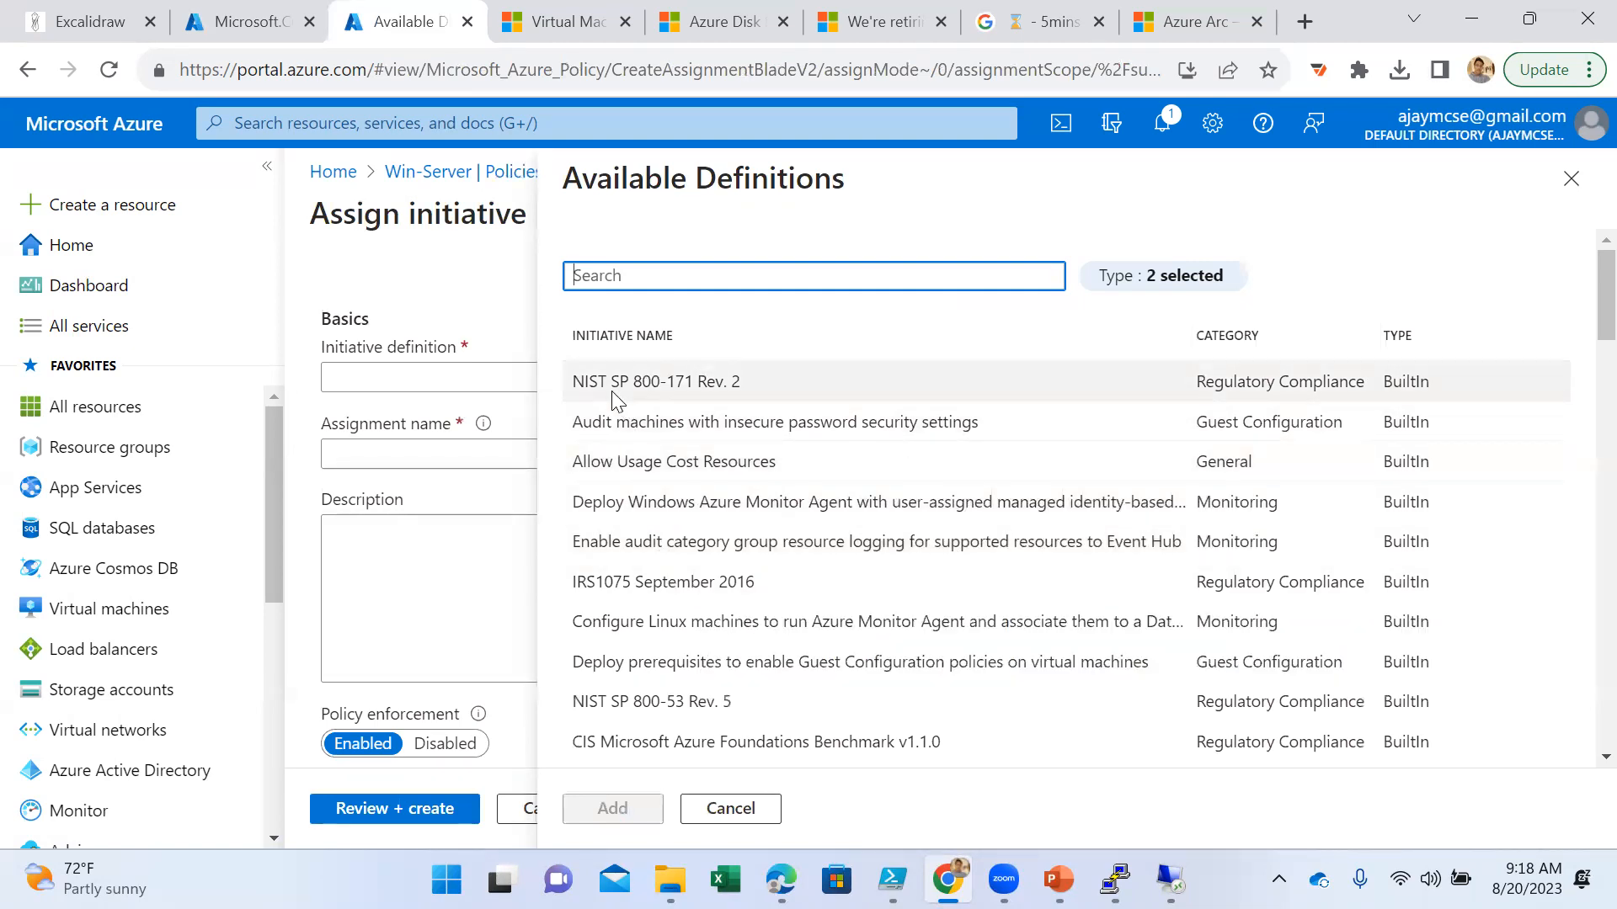
# - Browse the available initiatives and add CIS Microsoft Azure Foundations Benchmark v1.1.0 as the assignment's initiative definition
pyautogui.moveTo(621, 382); pyautogui.dragTo(722, 384)
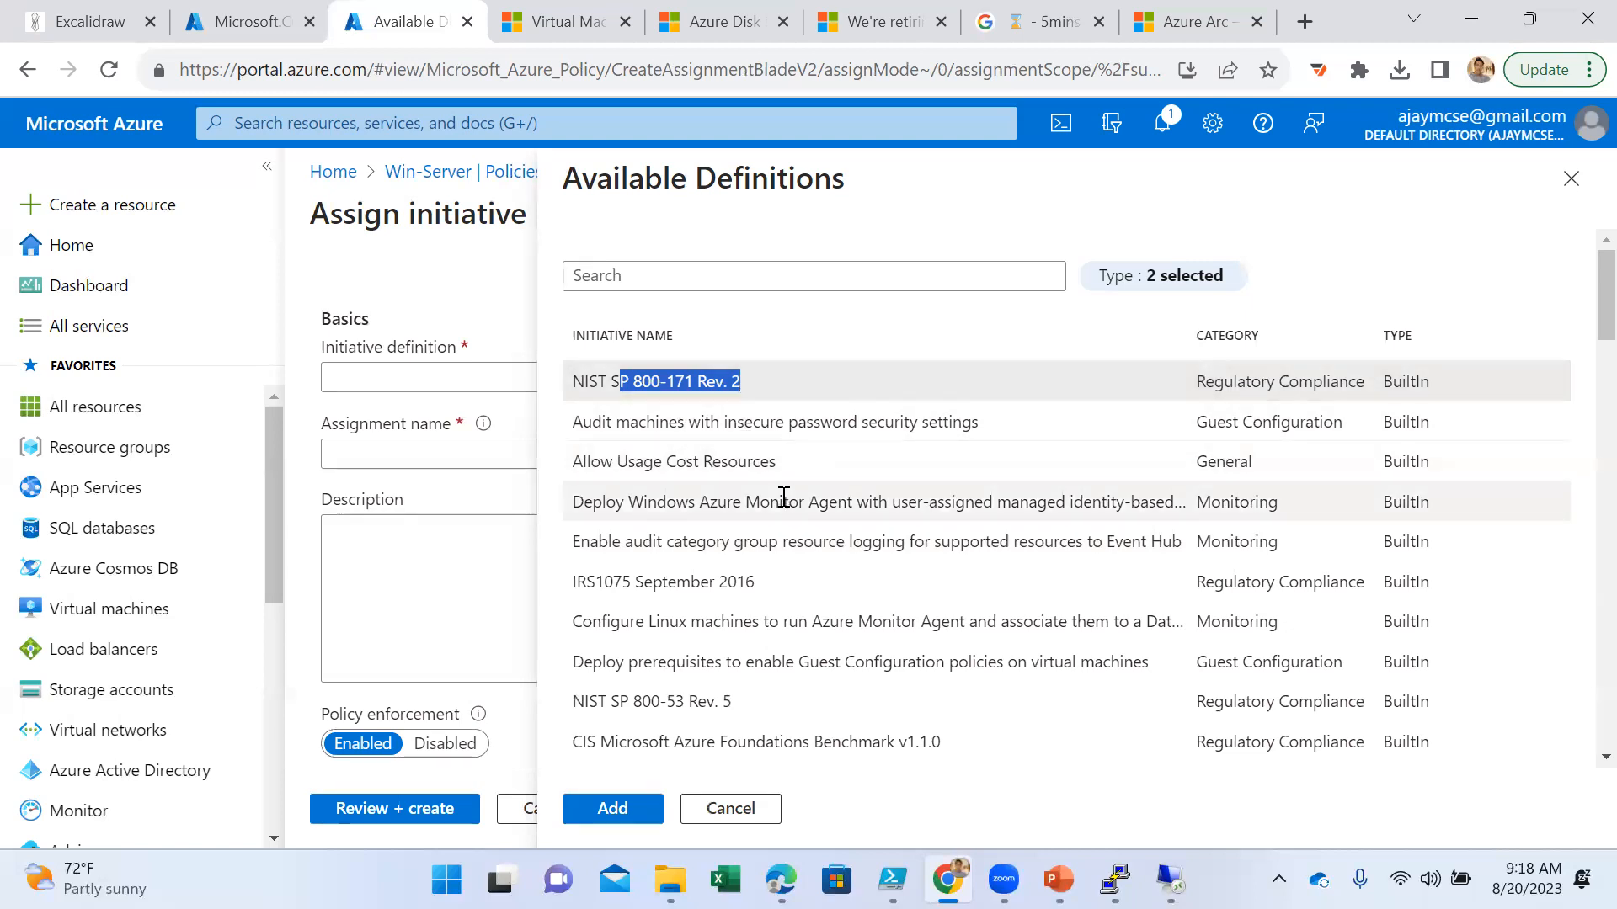
pyautogui.scroll(-3, 783, 497)
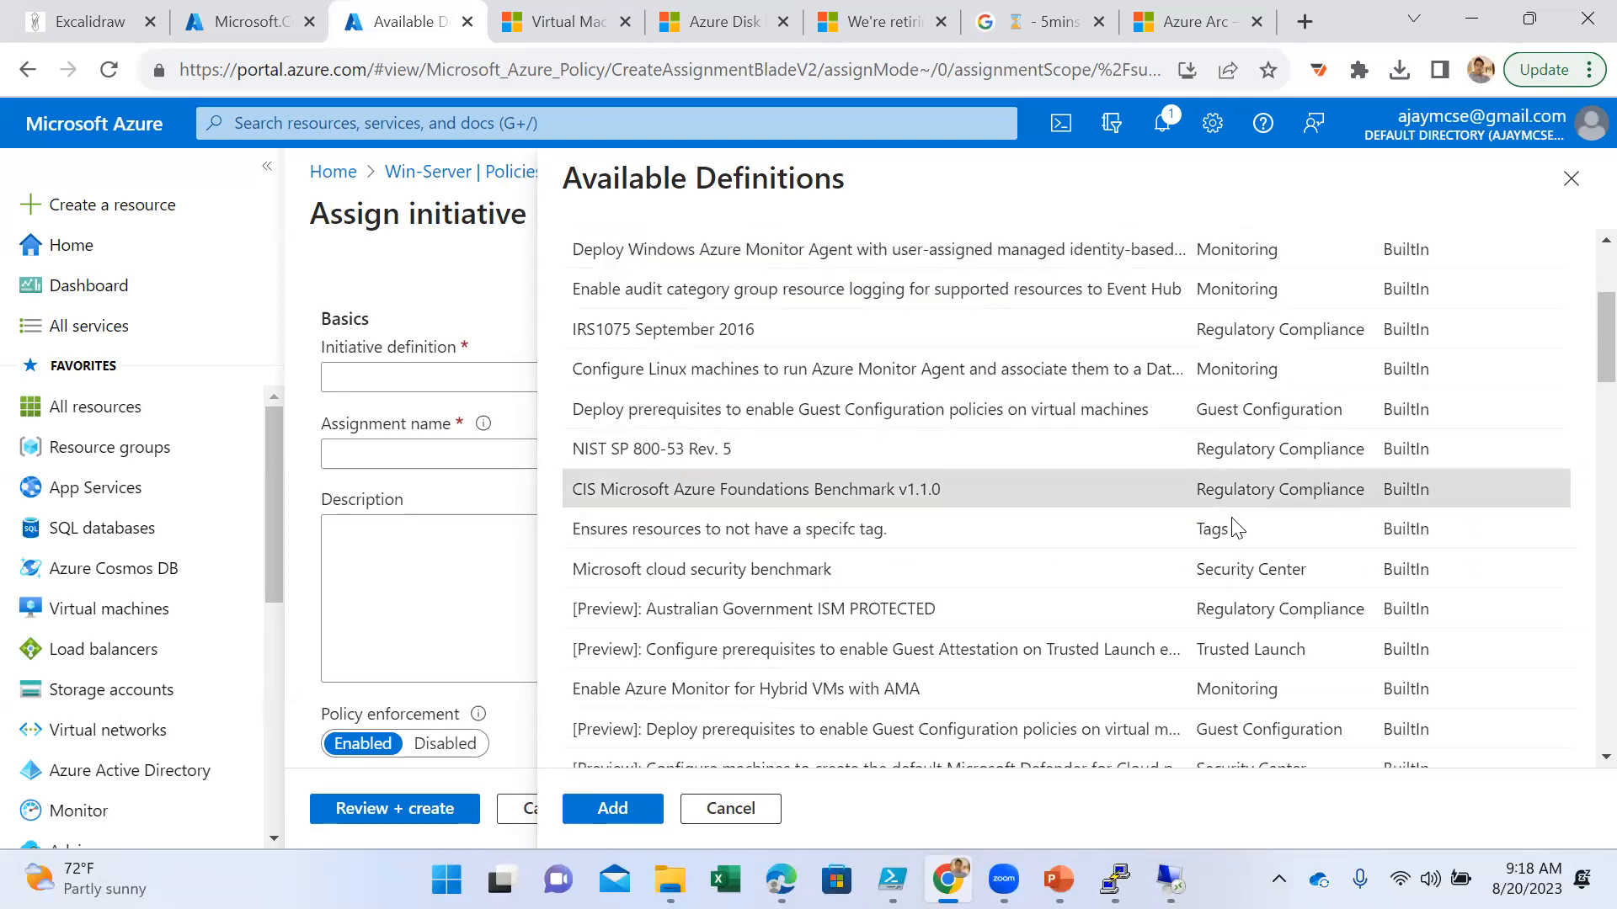
pyautogui.scroll(-2, 885, 580)
pyautogui.click(737, 441)
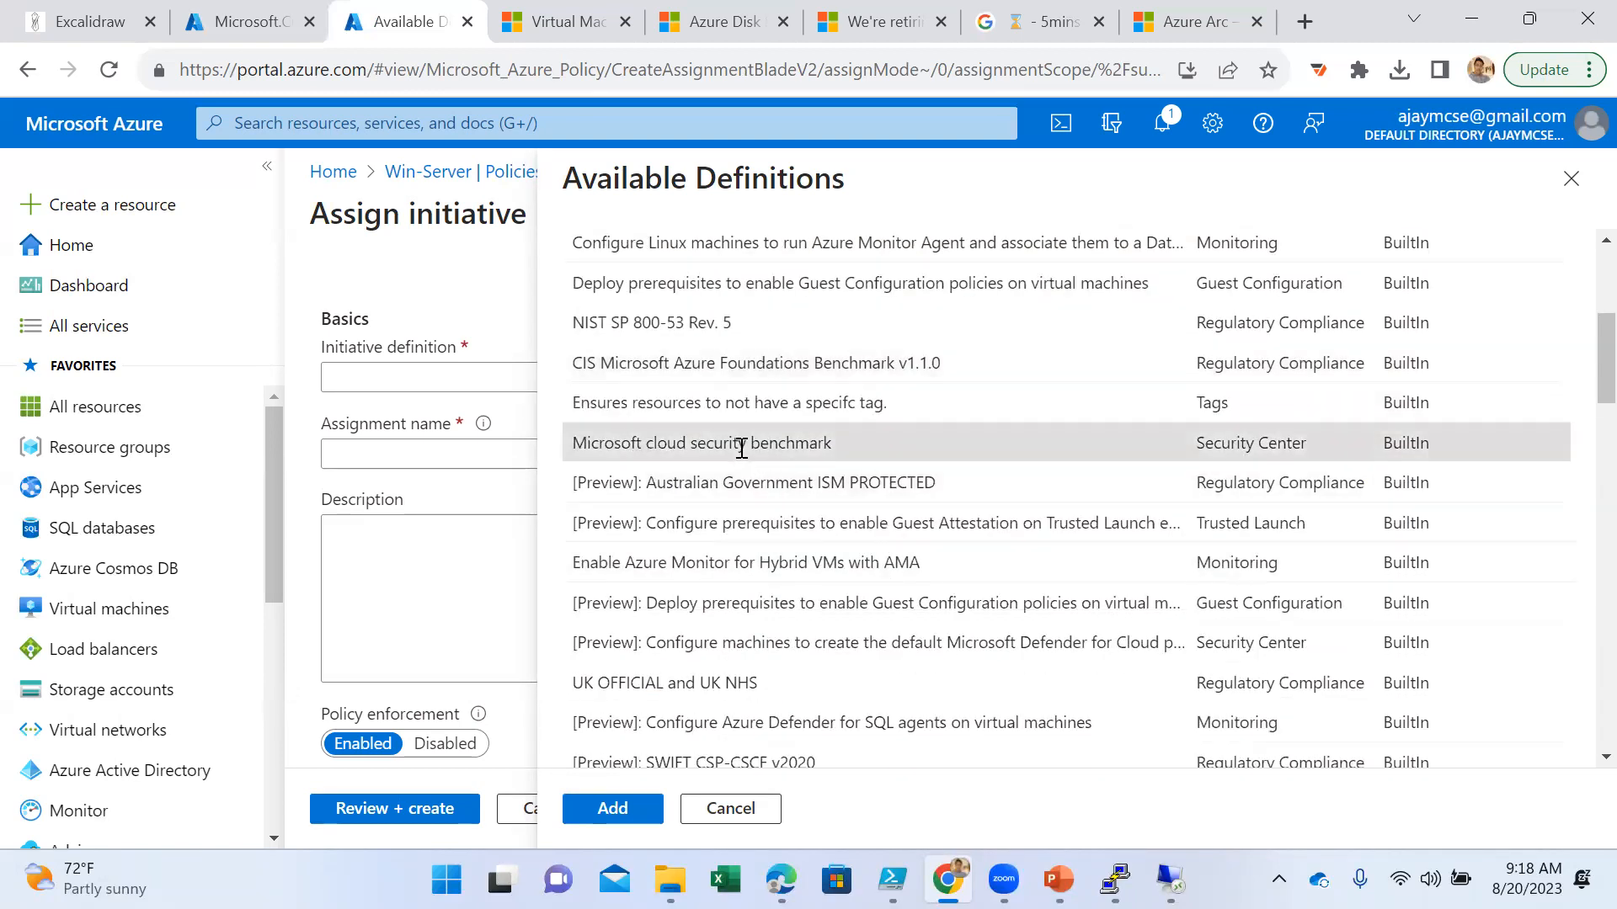
pyautogui.scroll(3, 966, 556)
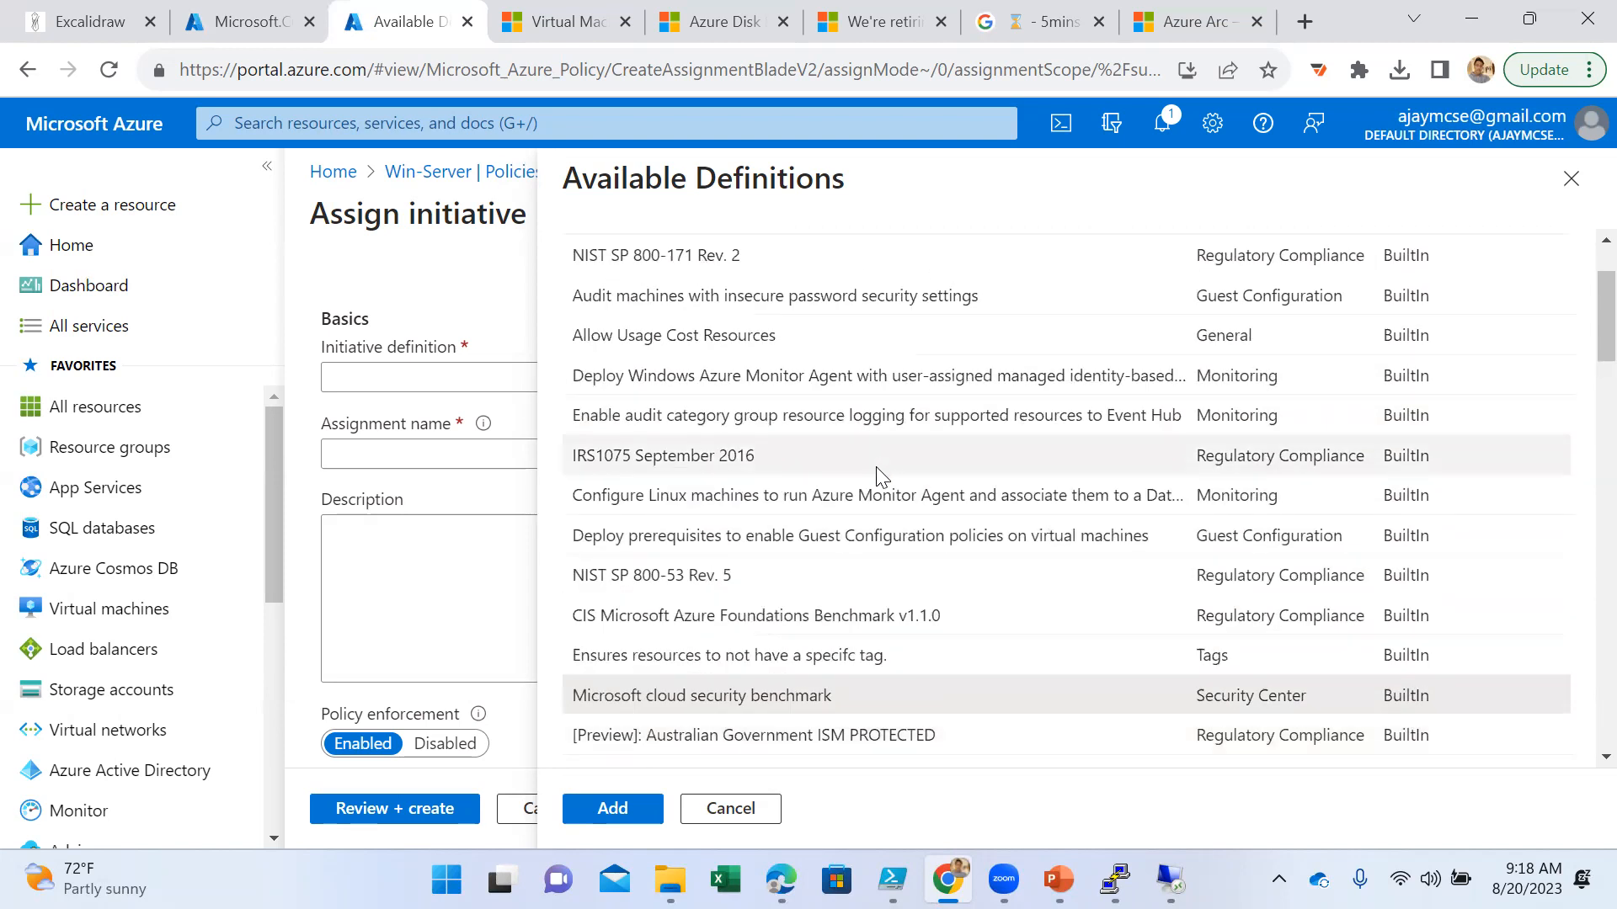
pyautogui.click(818, 613)
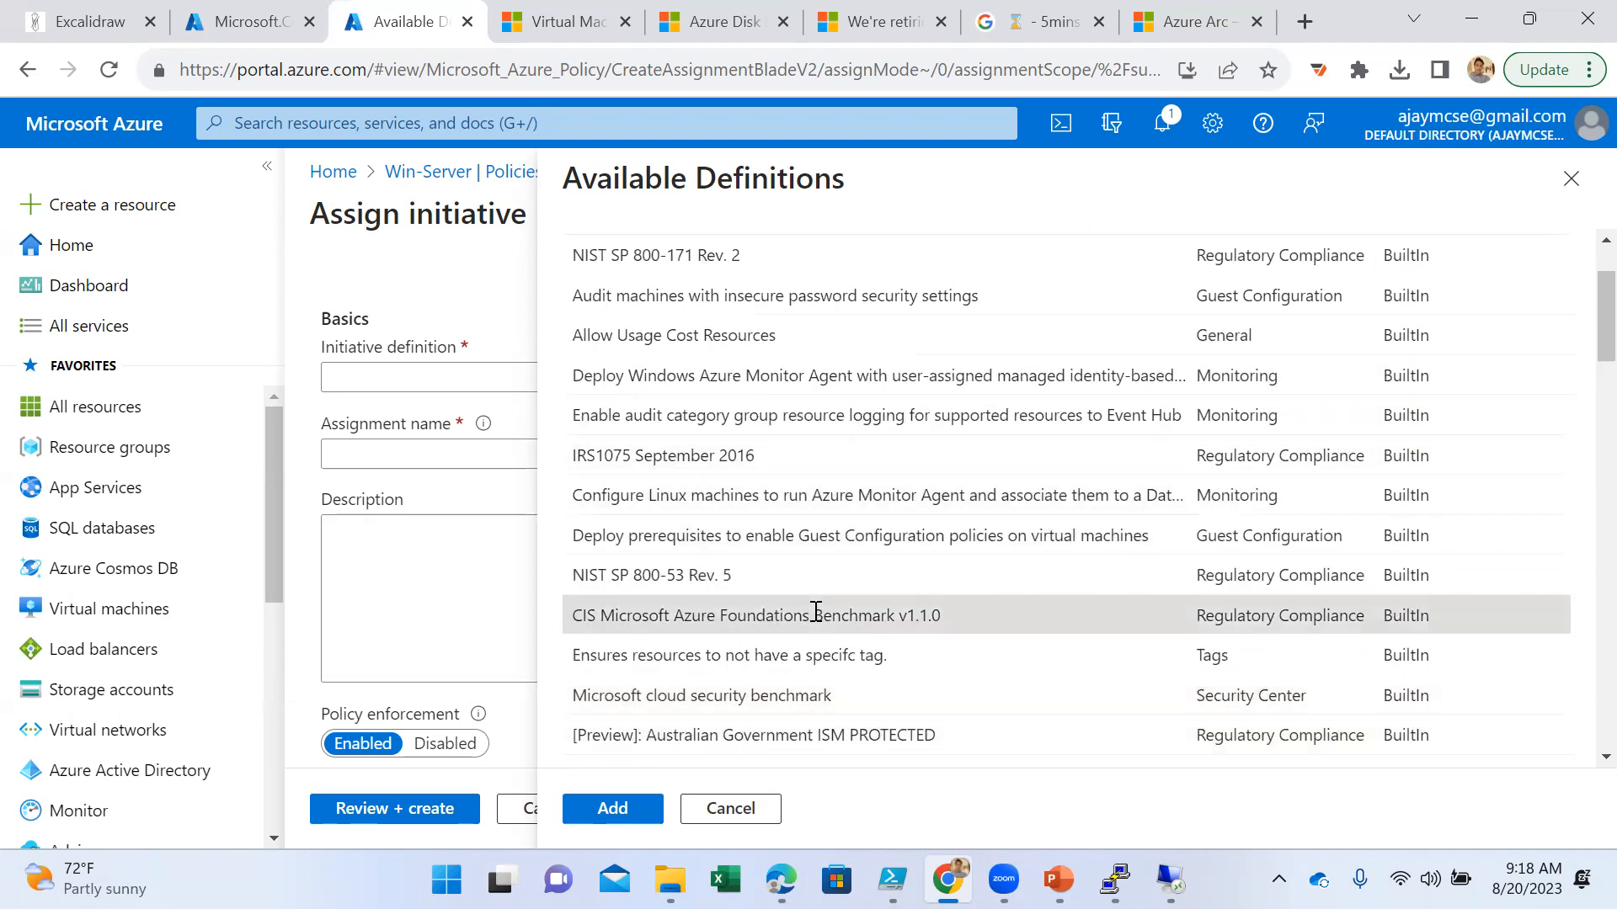
pyautogui.click(614, 810)
# - Review the assignment's basic, advanced, parameter and remediation settings, leaving the defaults, and continue to the non-compliance messages
pyautogui.click(630, 610)
pyautogui.scroll(-2, 812, 633)
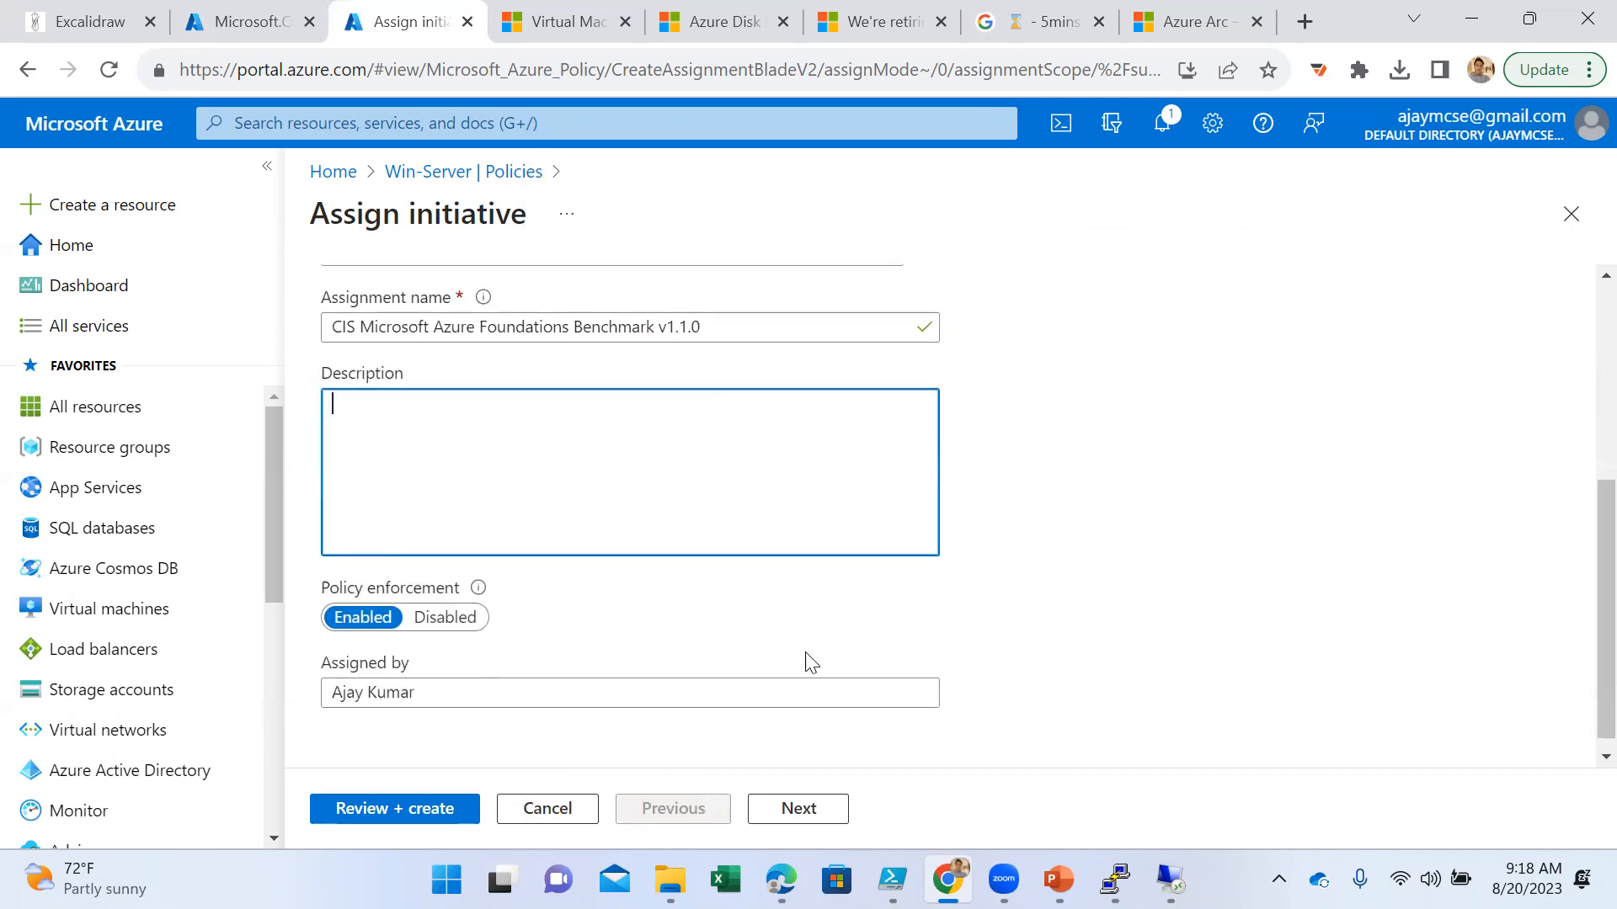
pyautogui.click(783, 806)
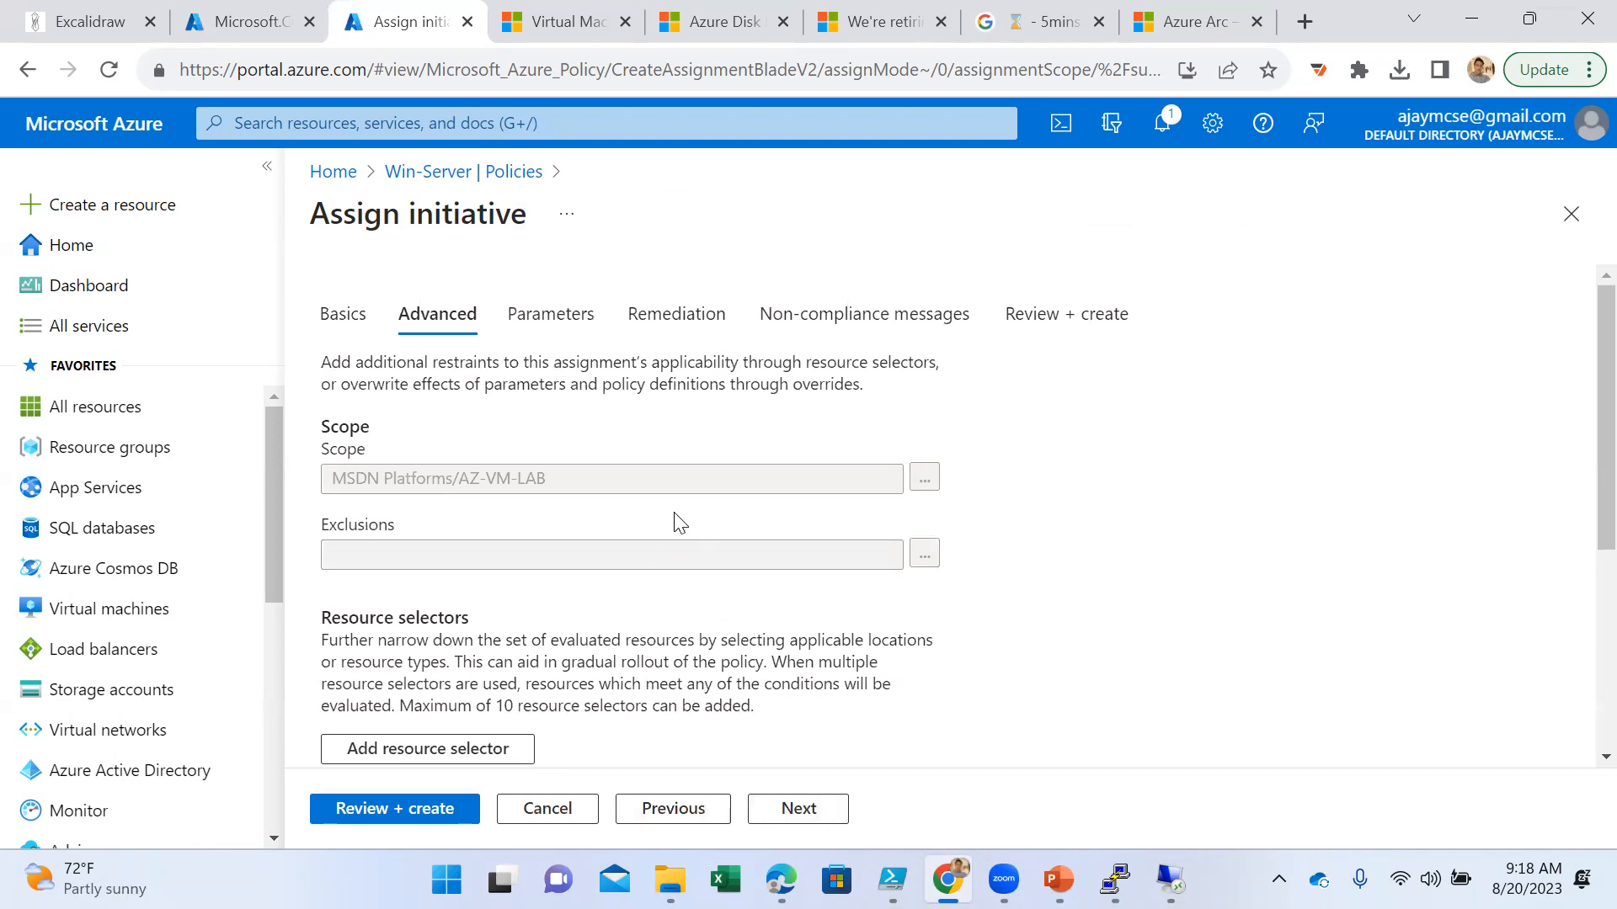
pyautogui.scroll(-5, 680, 524)
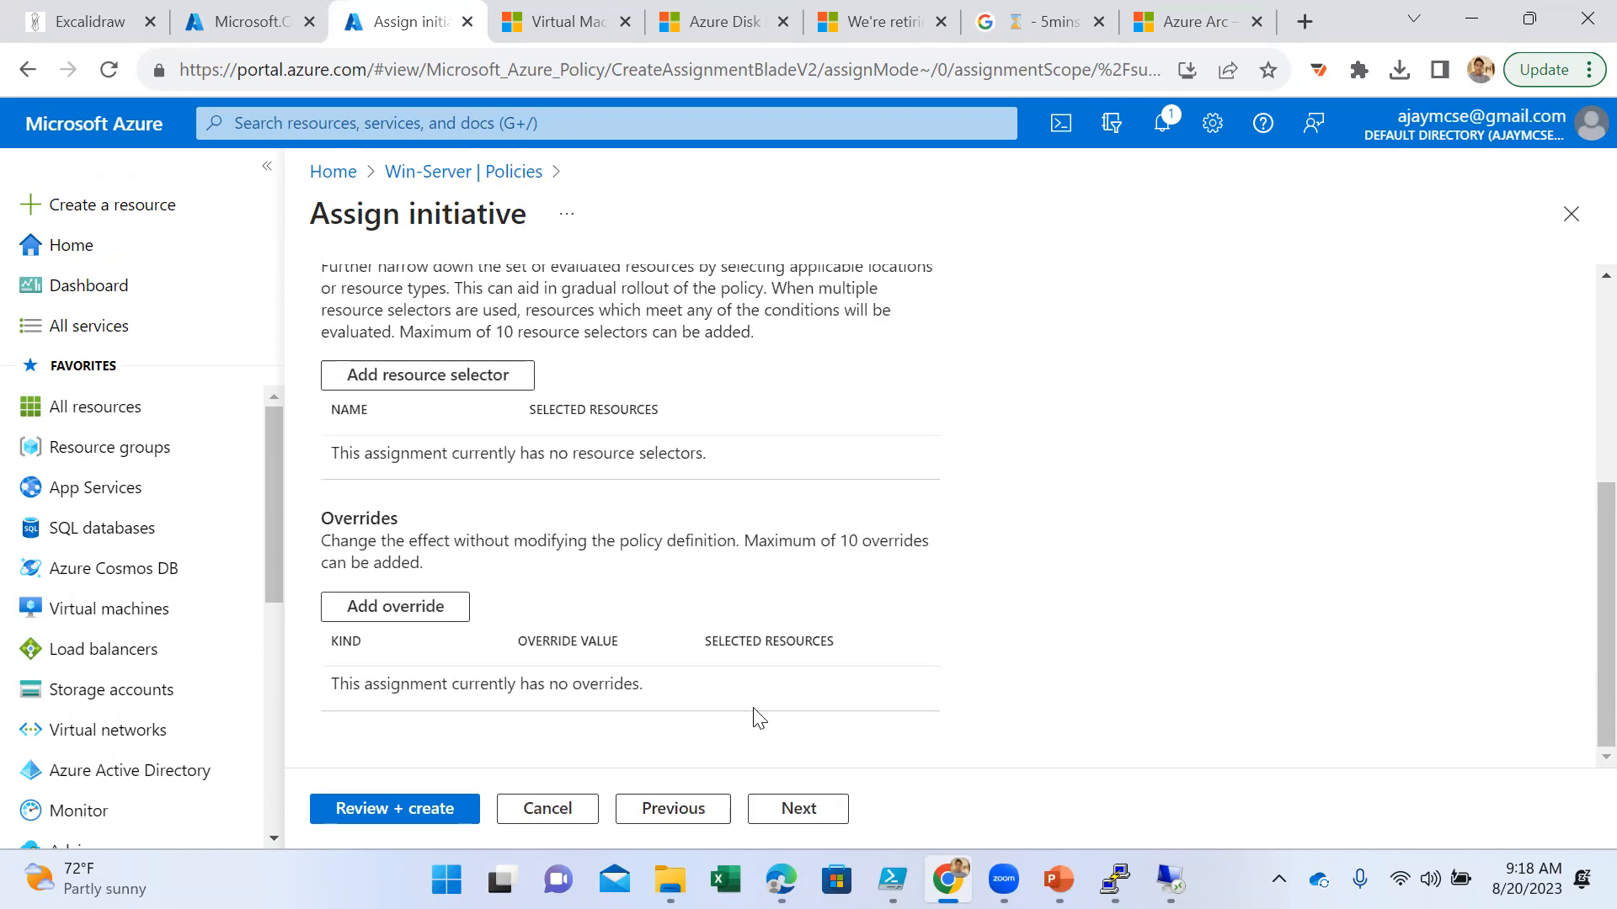
pyautogui.click(800, 807)
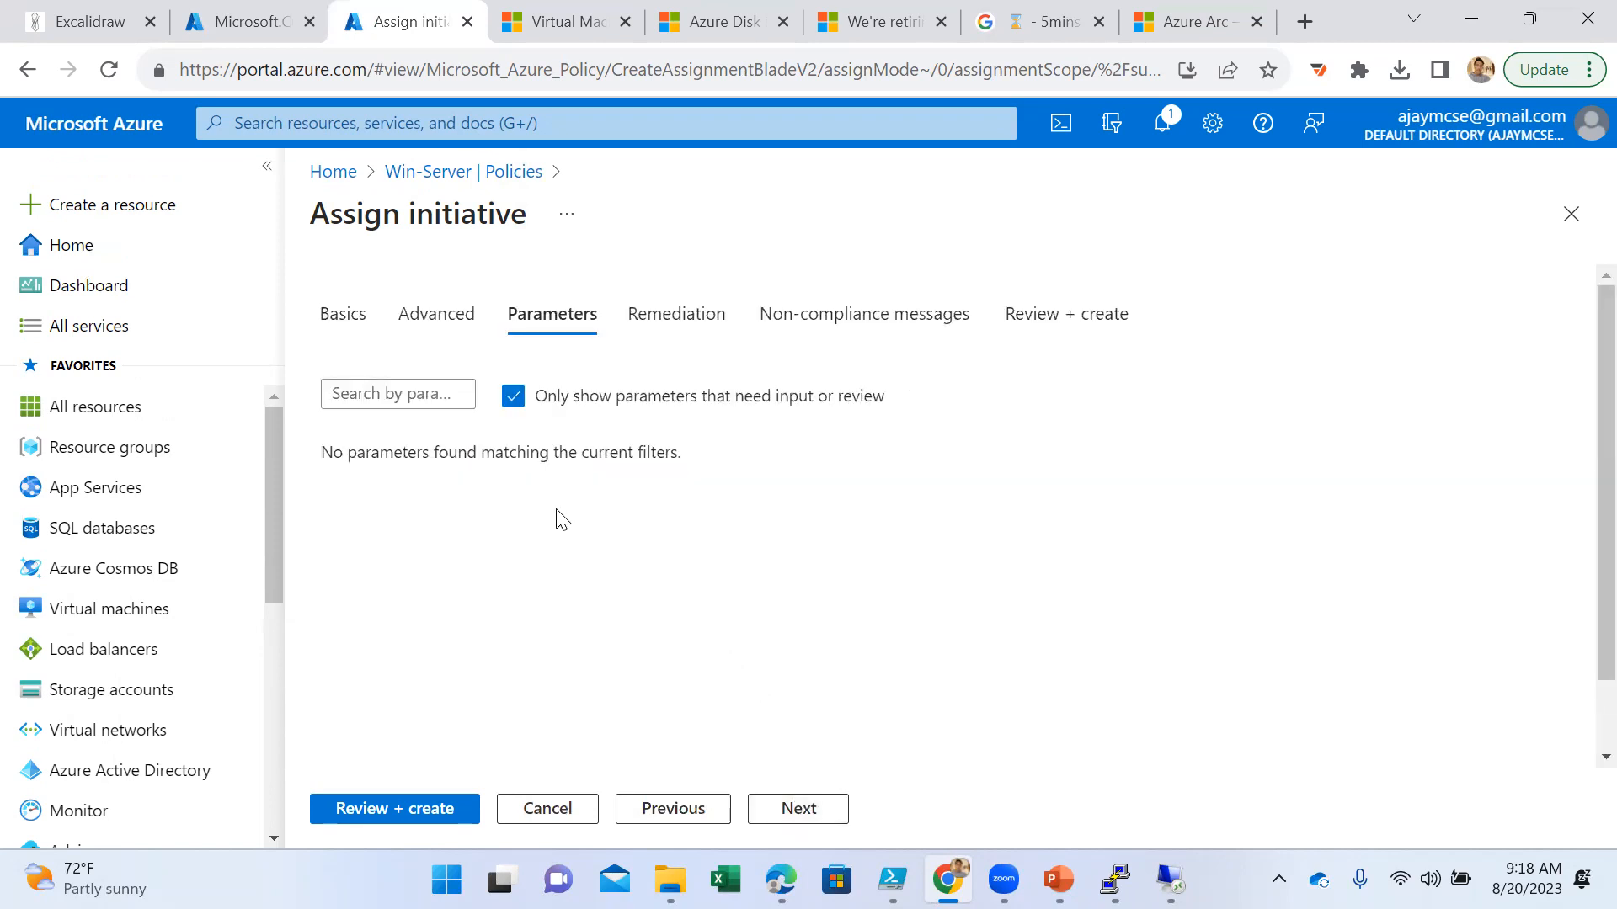
pyautogui.click(787, 812)
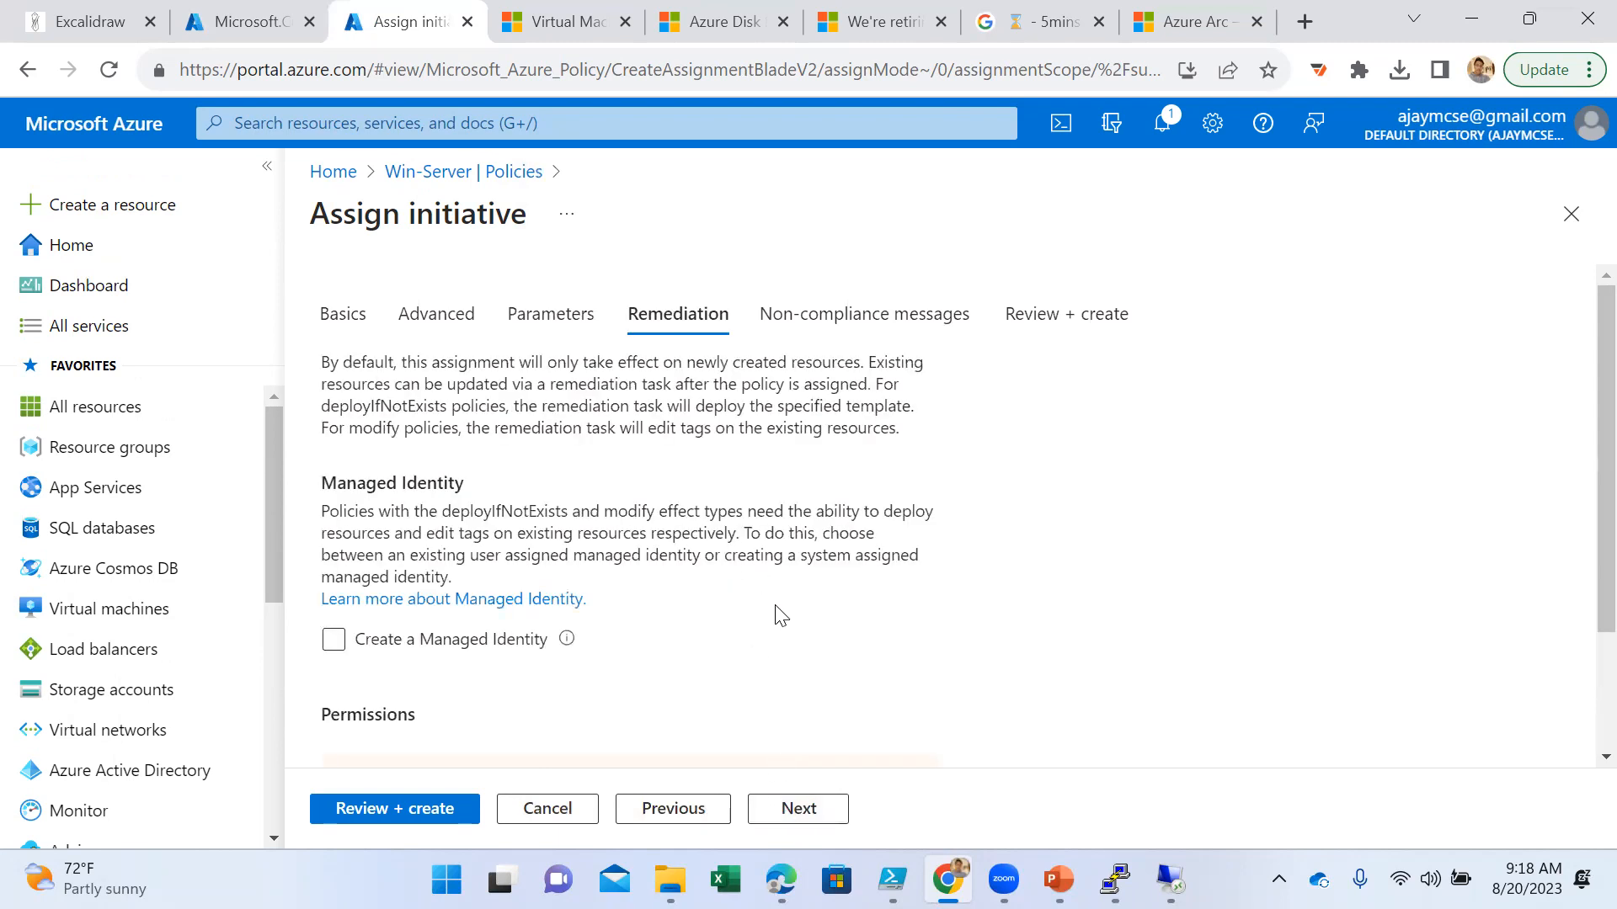
pyautogui.scroll(-2, 769, 610)
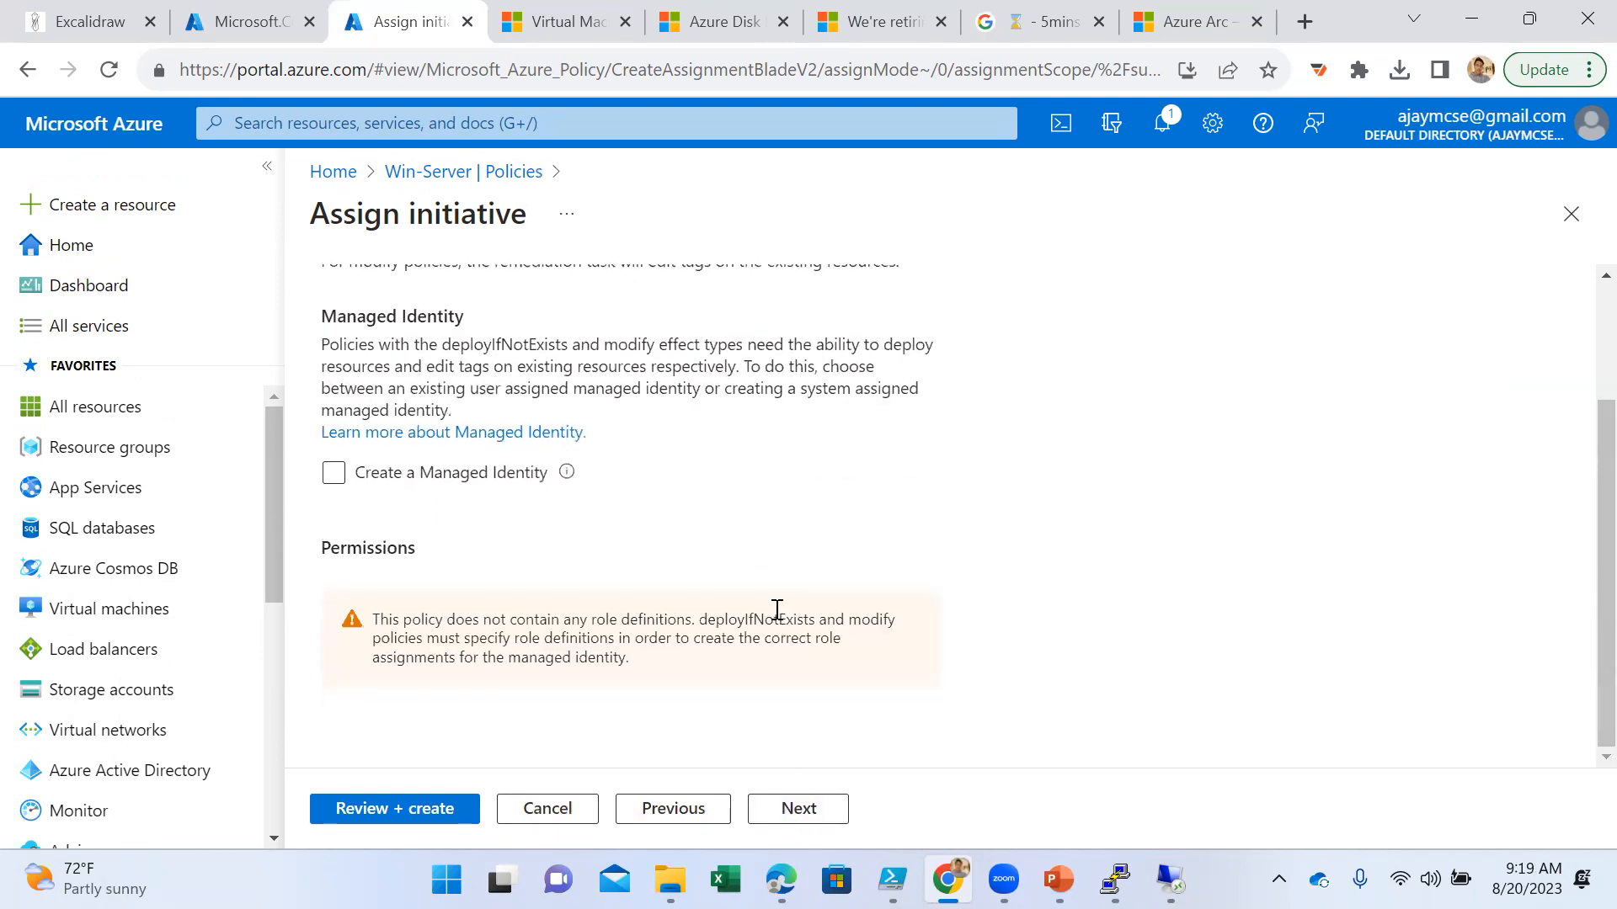
pyautogui.click(801, 809)
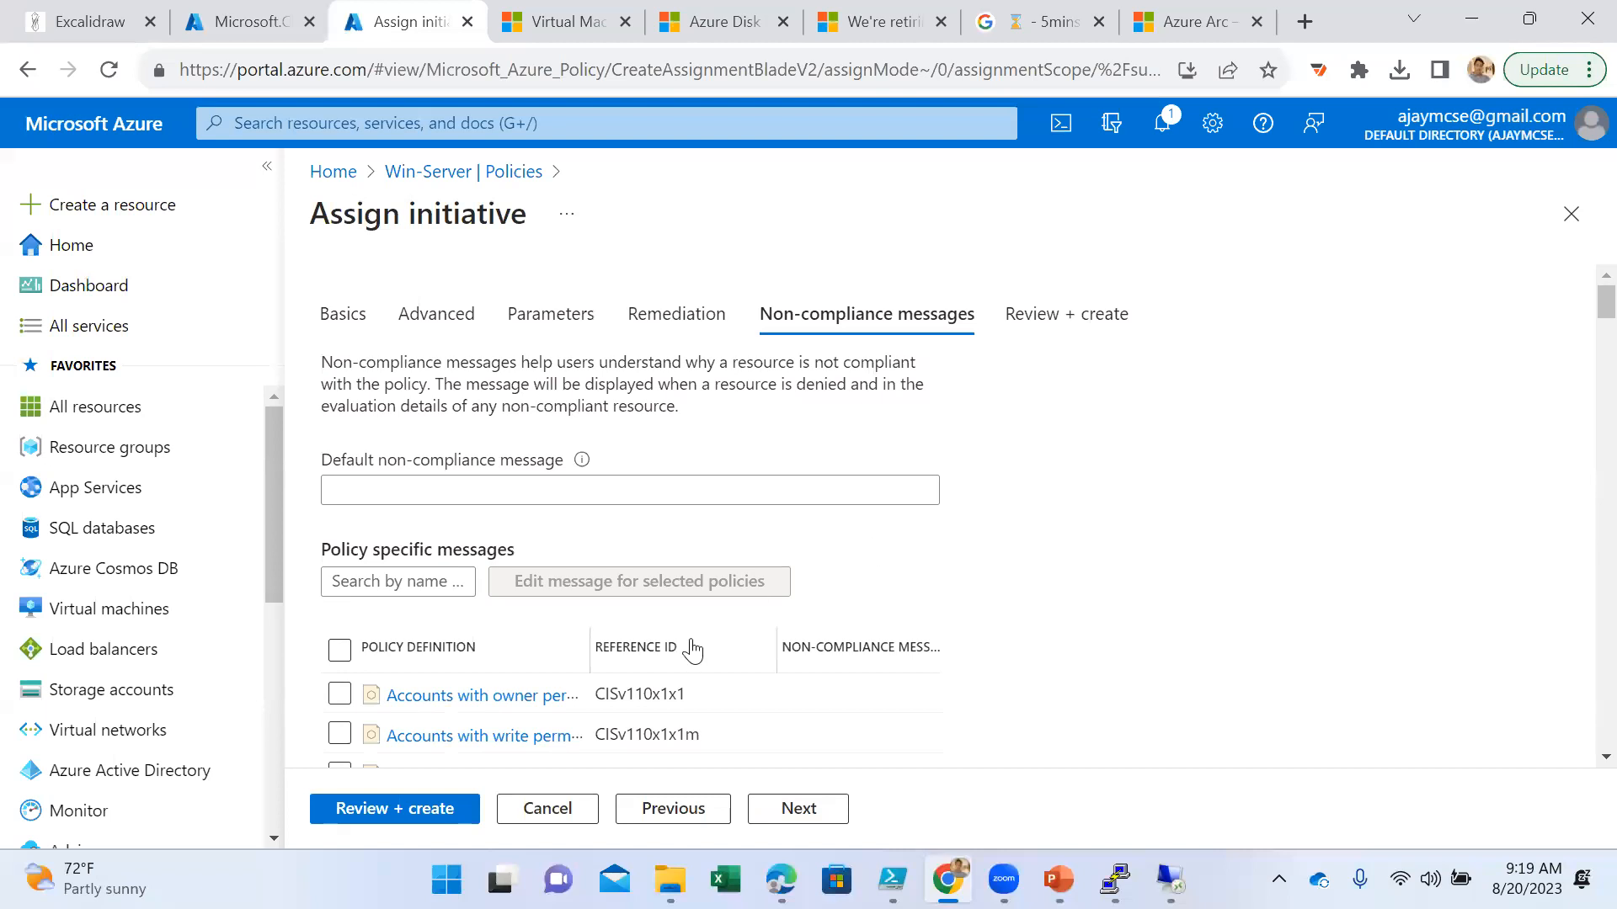
# - Select the policies with reference IDs CISv110x2x9m and CISv110x2x4 and the SQL server auditing policy in the policy-specific messages list
pyautogui.scroll(-3, 685, 648)
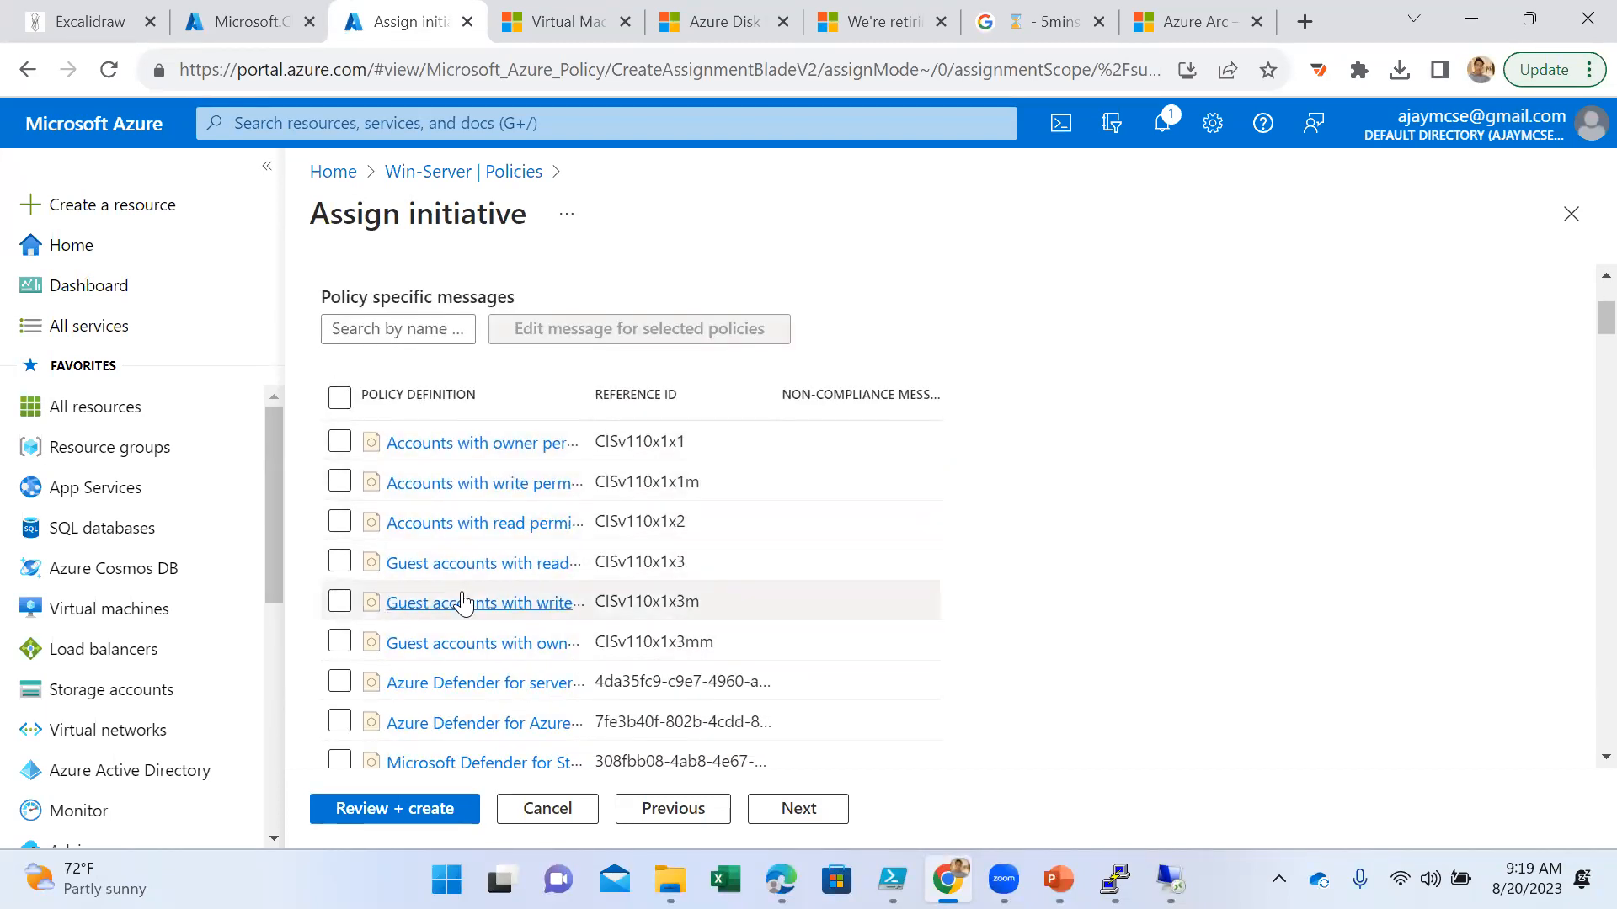
pyautogui.scroll(-3, 467, 619)
pyautogui.scroll(-6, 474, 630)
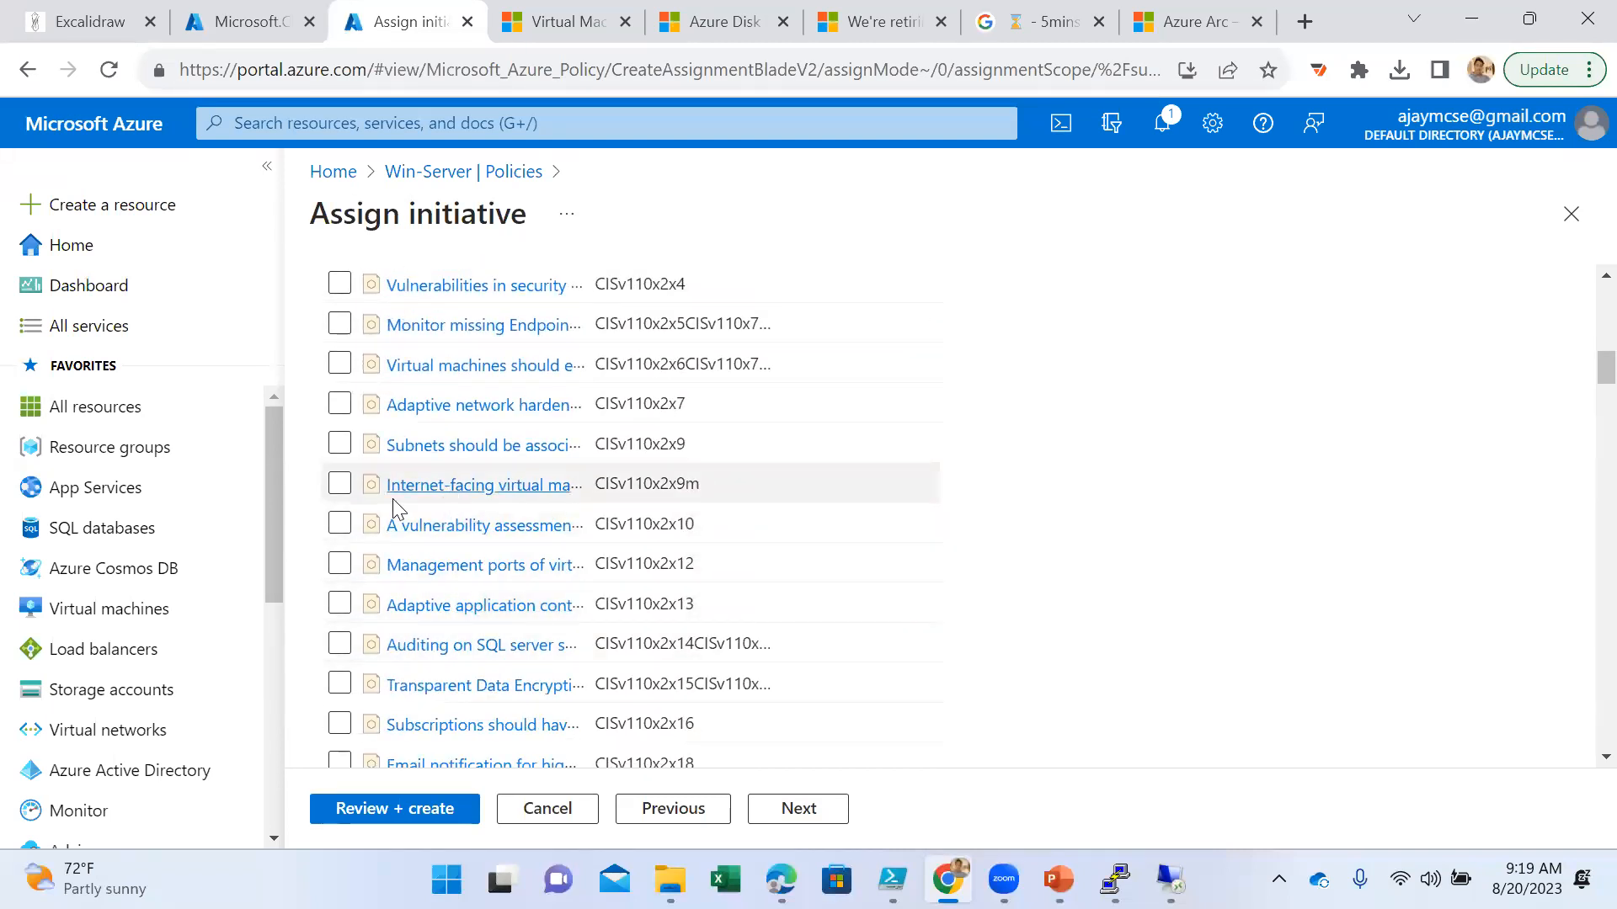
pyautogui.click(340, 487)
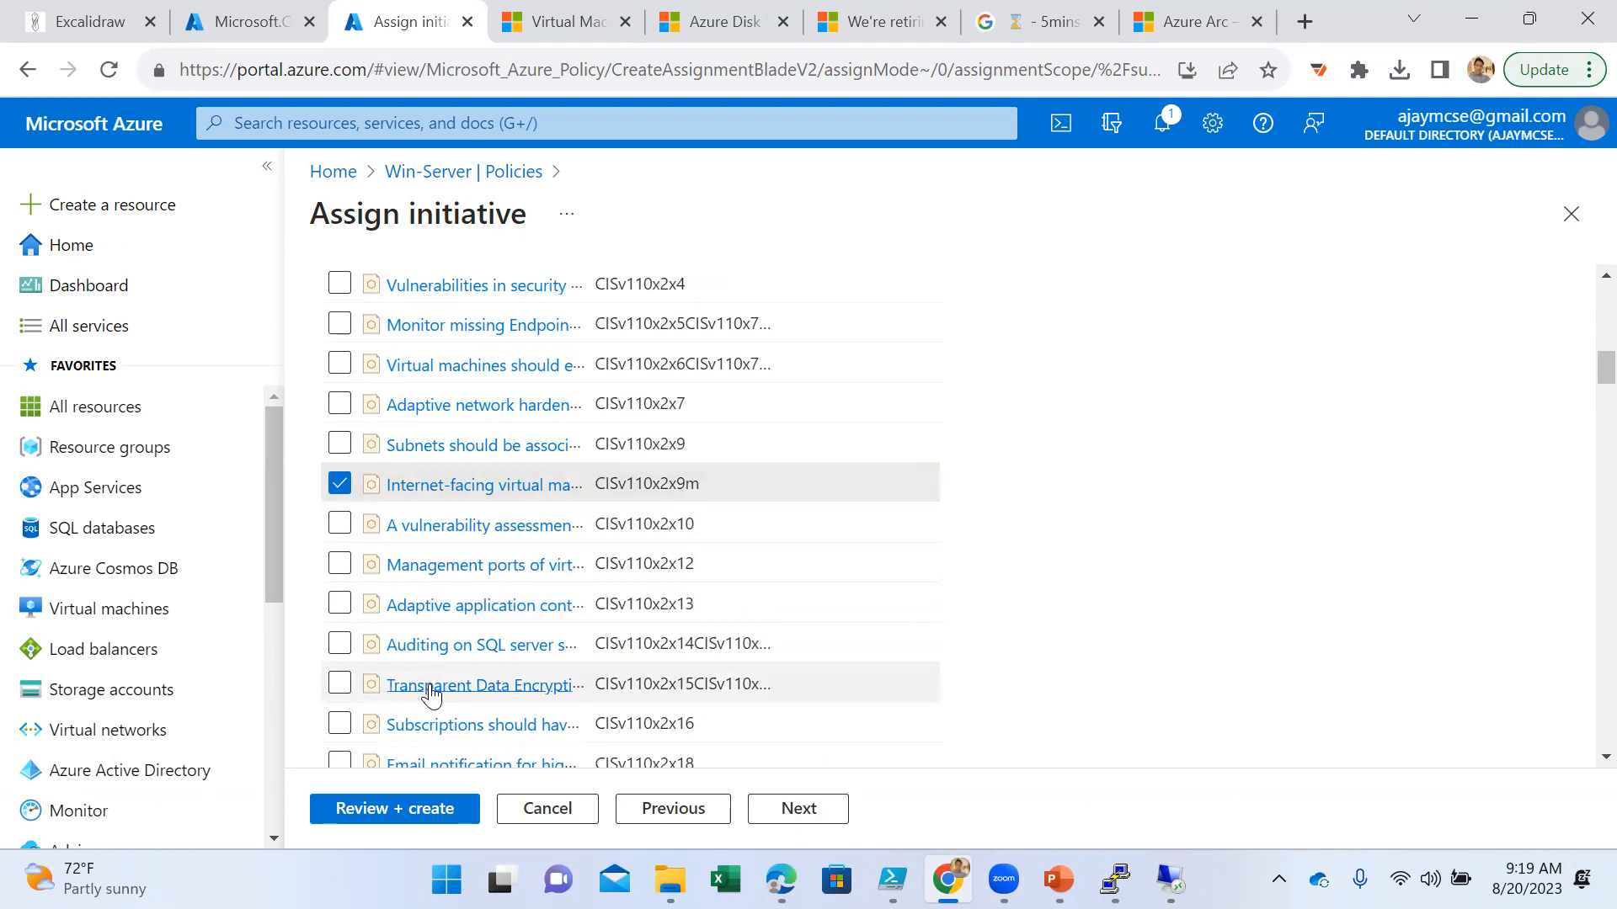
pyautogui.click(339, 644)
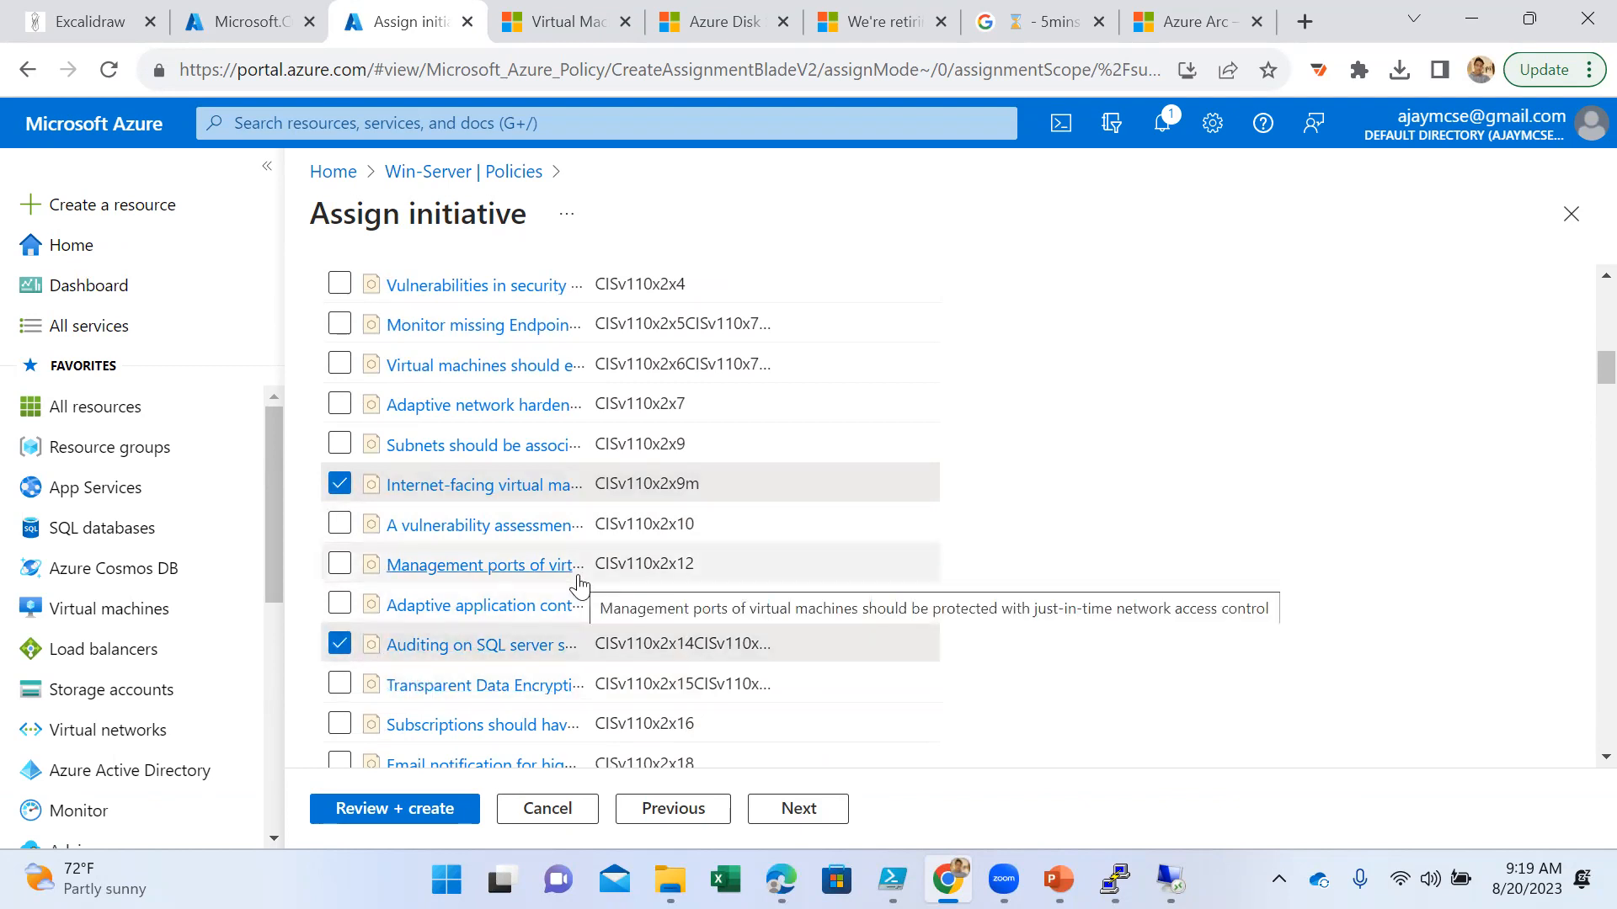
pyautogui.click(339, 284)
pyautogui.scroll(1, 583, 486)
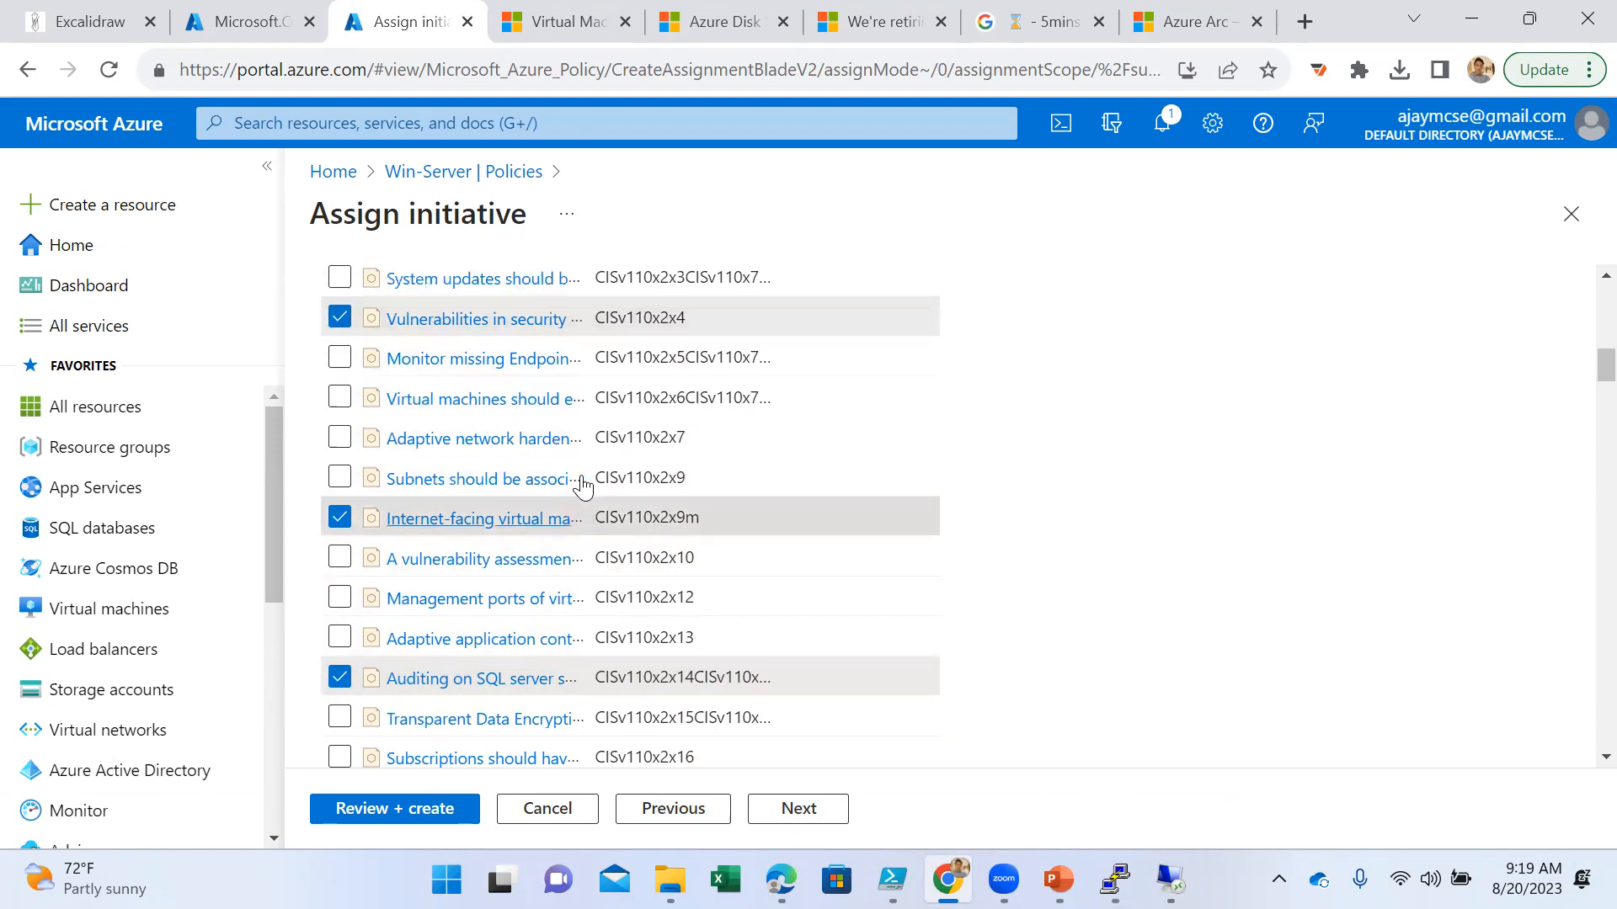
pyautogui.scroll(2, 582, 486)
# - Review the initiative assignment's summary and return to Win-Server's policies without creating the assignment
pyautogui.click(790, 810)
pyautogui.scroll(-4, 821, 648)
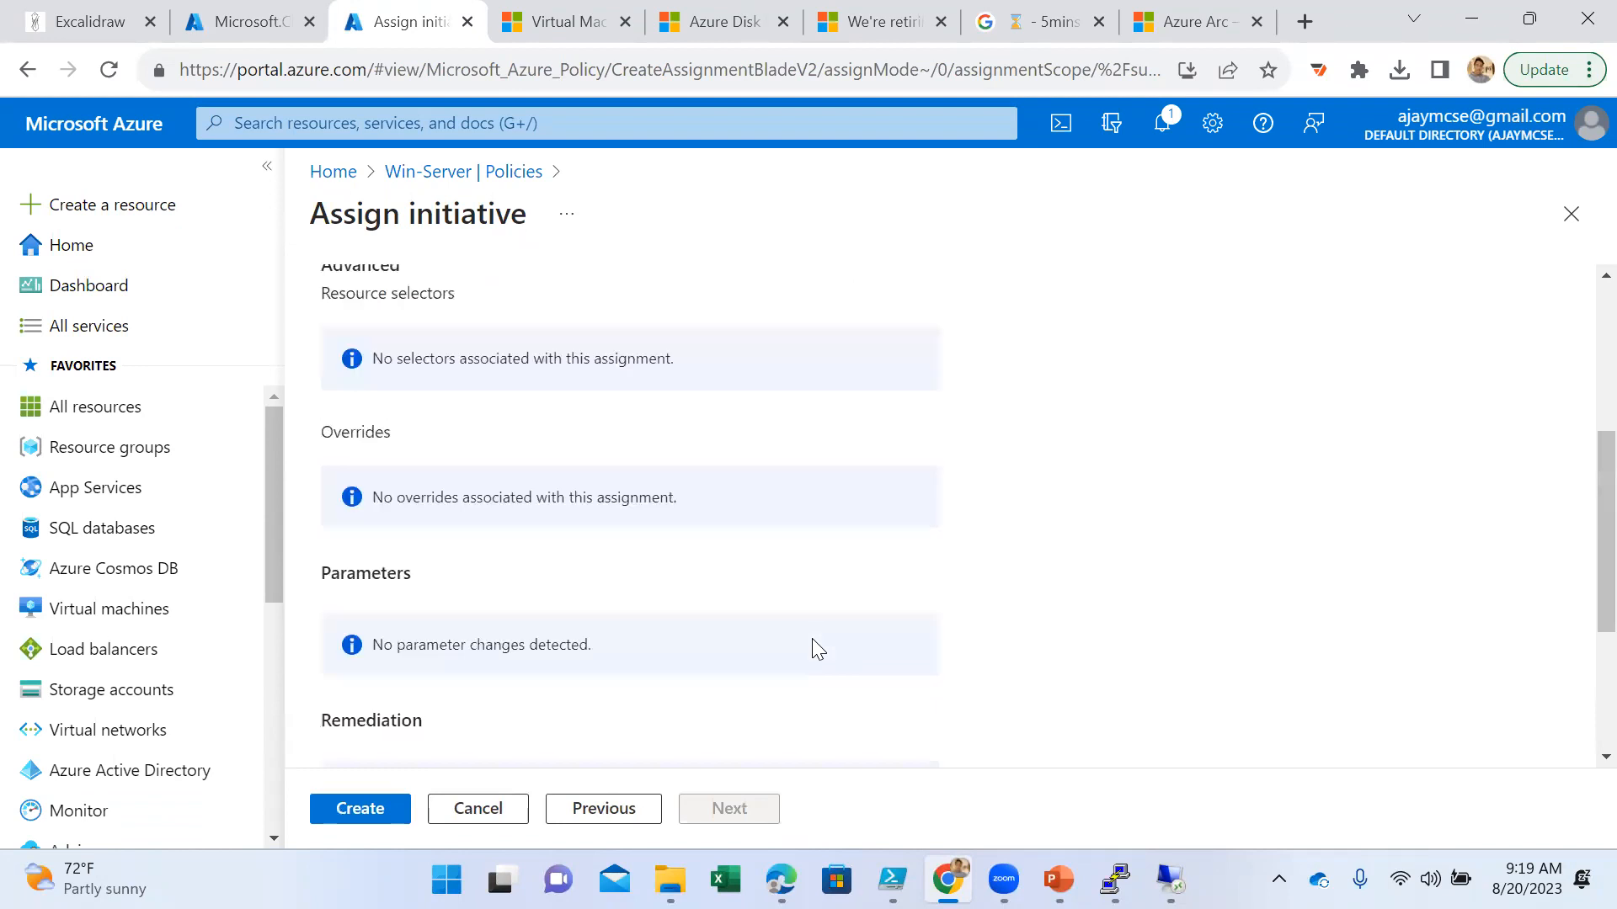
pyautogui.scroll(1, 834, 594)
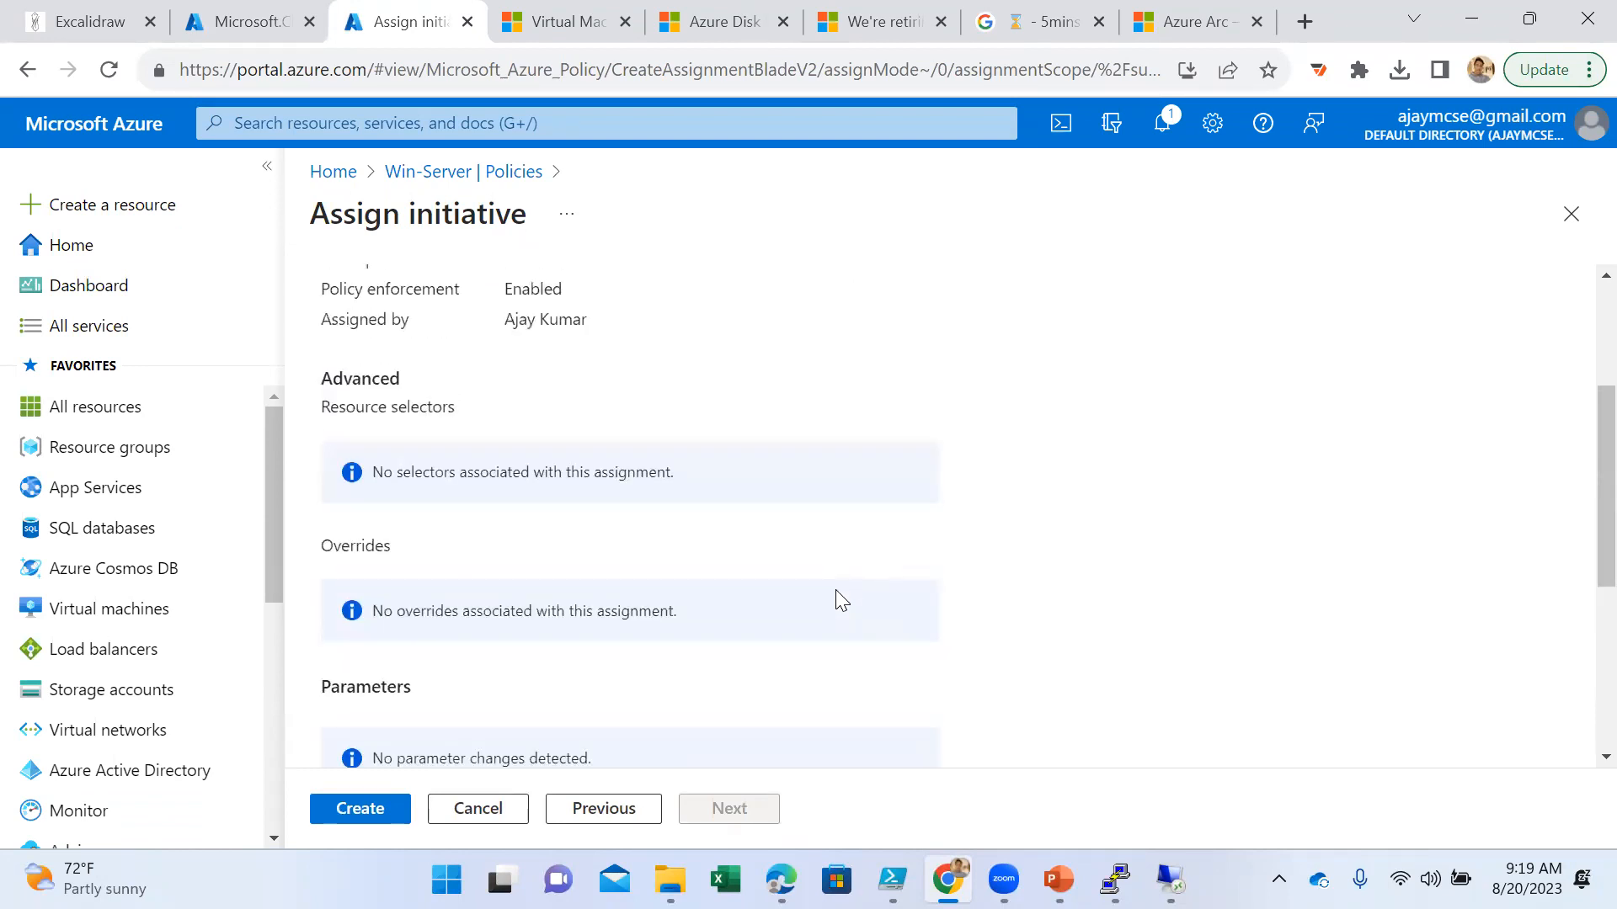
pyautogui.scroll(3, 821, 593)
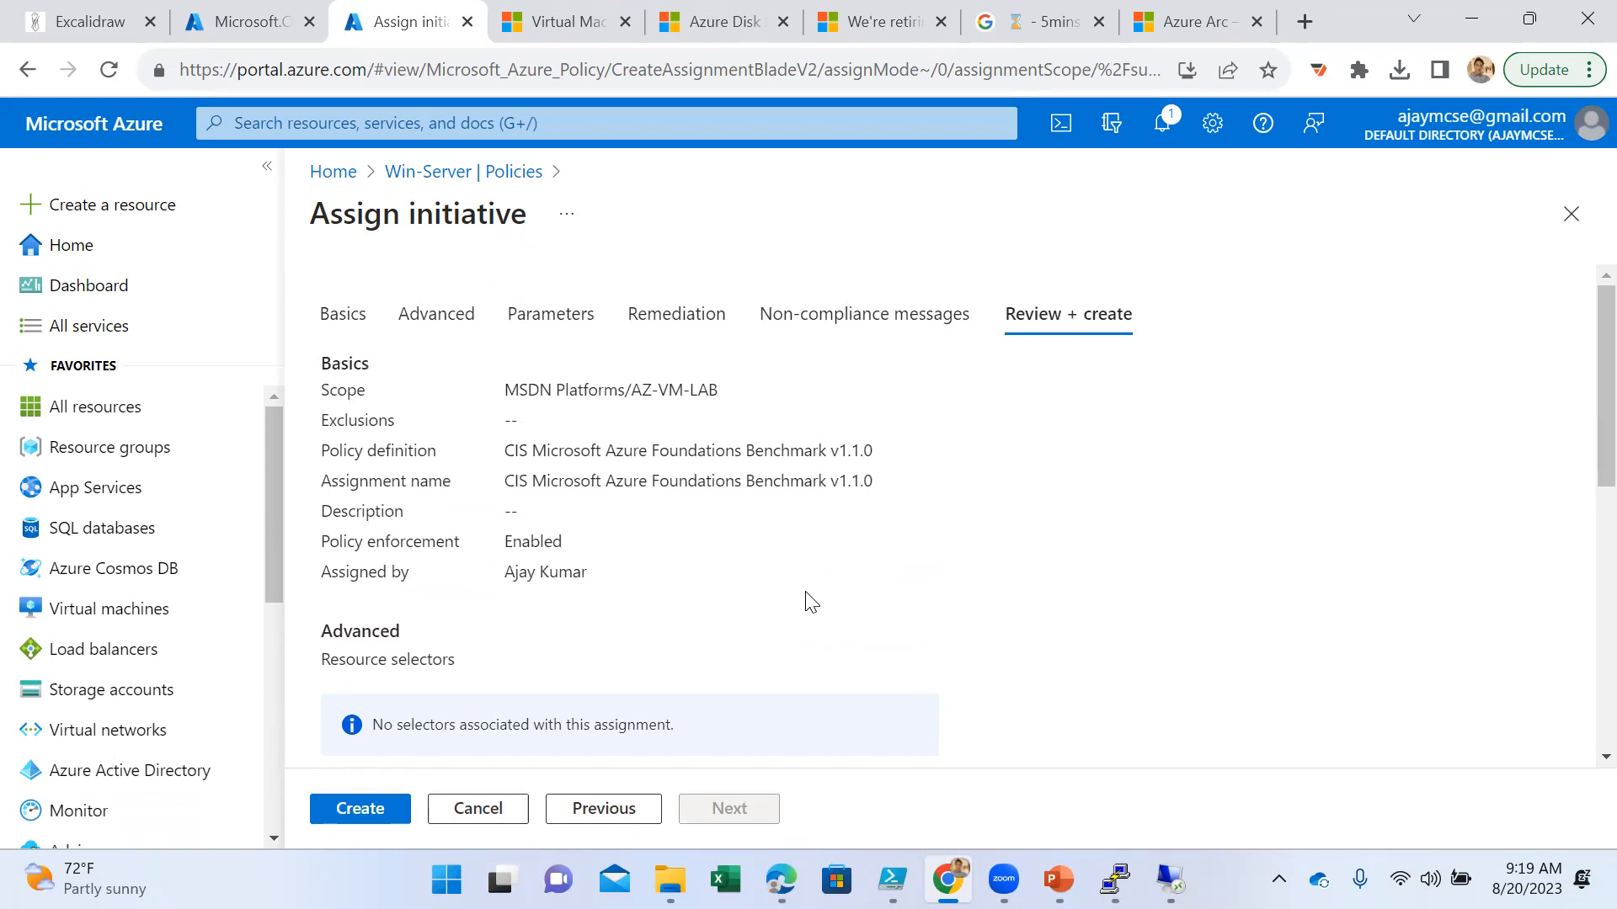
pyautogui.click(505, 173)
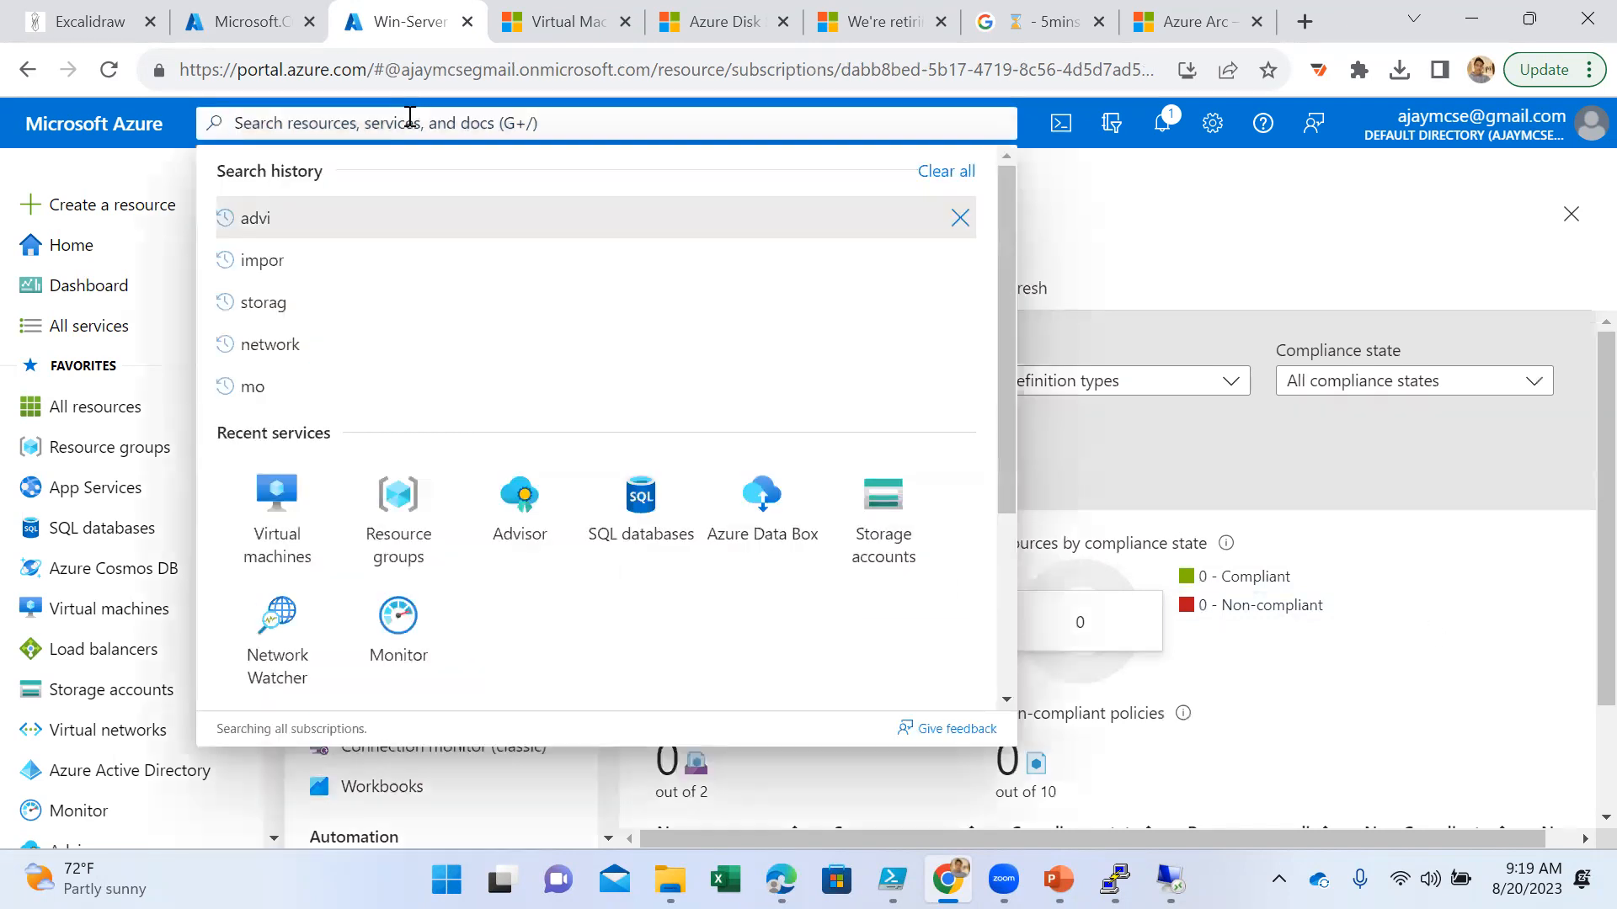
# - Find Subscriptions, open the MSDN Platforms subscription's policies and display its policy definitions
pyautogui.write('subs')
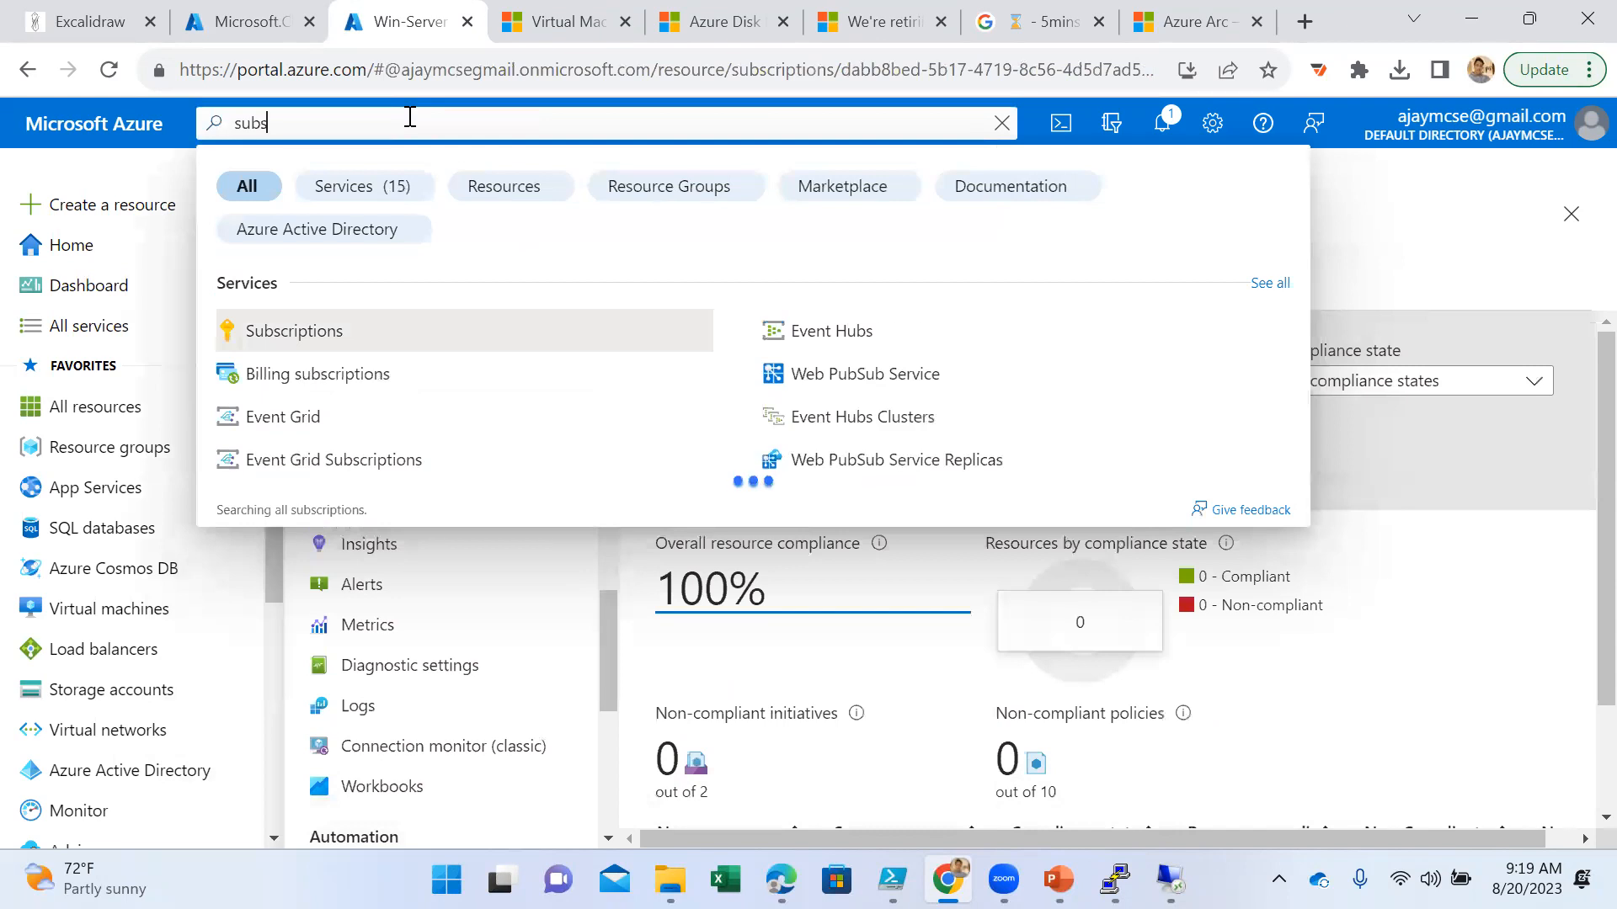
pyautogui.click(371, 336)
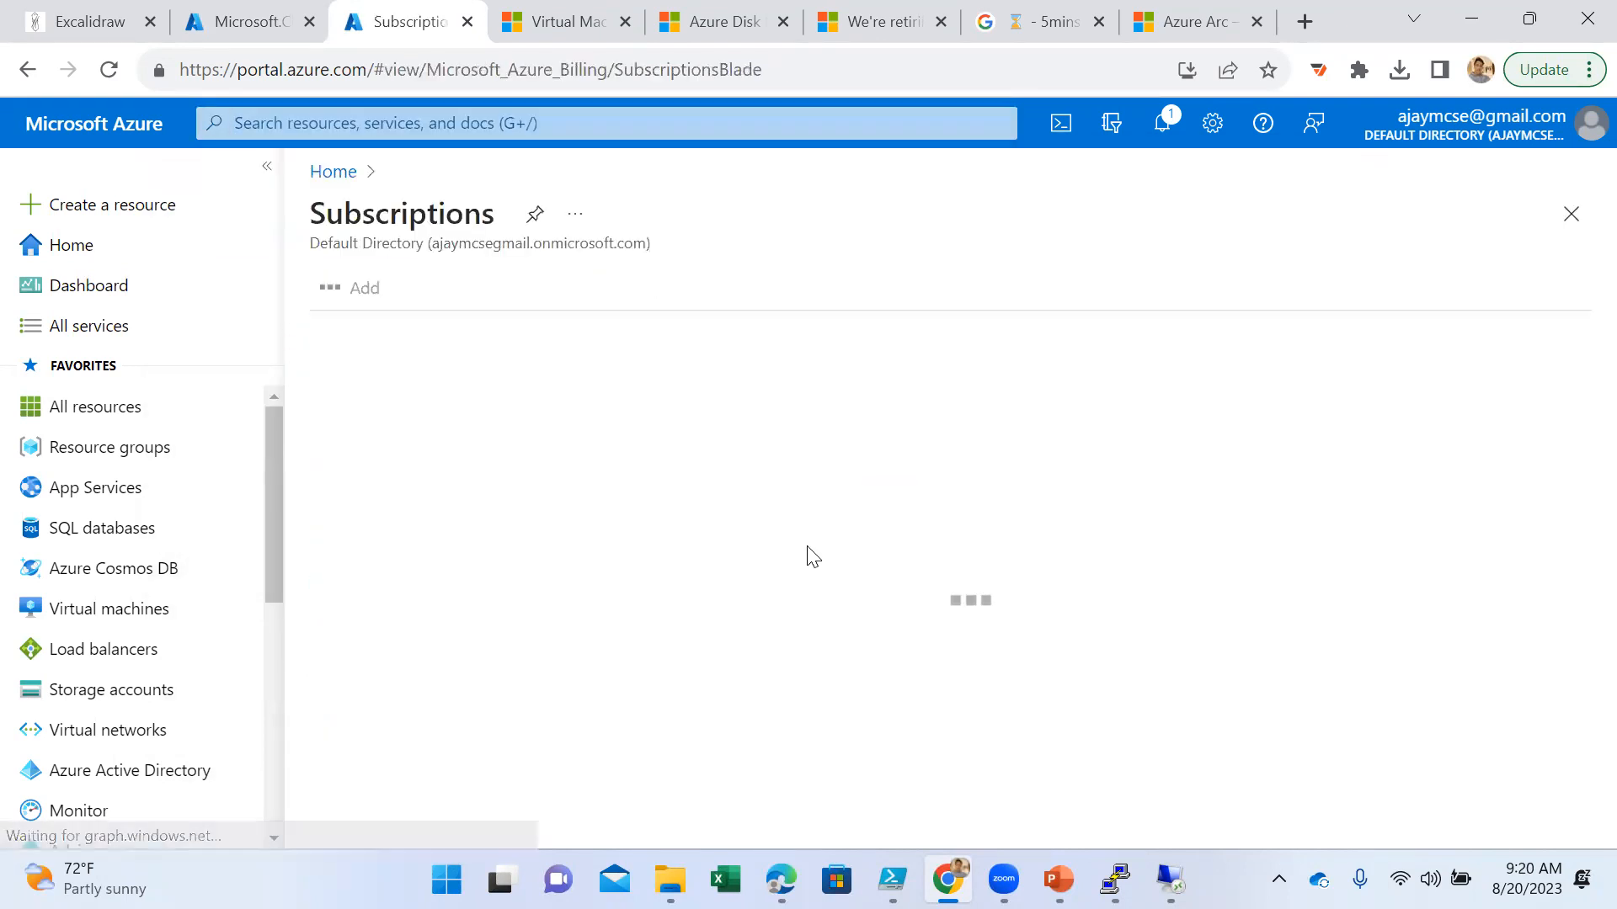
pyautogui.click(388, 448)
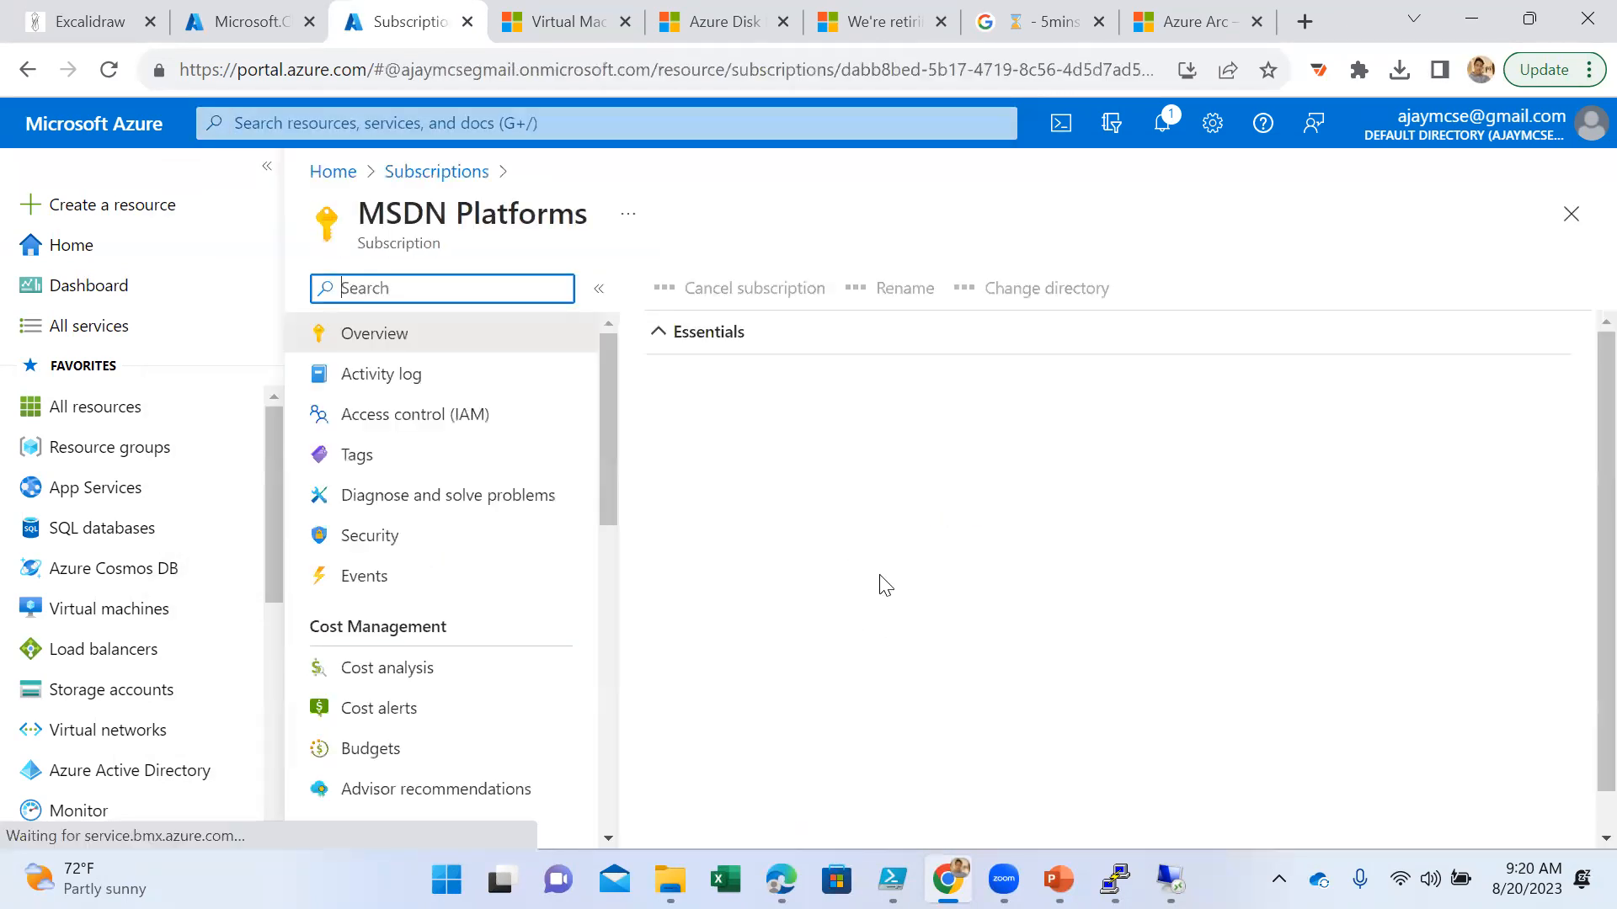
pyautogui.scroll(-1, 505, 619)
pyautogui.scroll(-8, 505, 624)
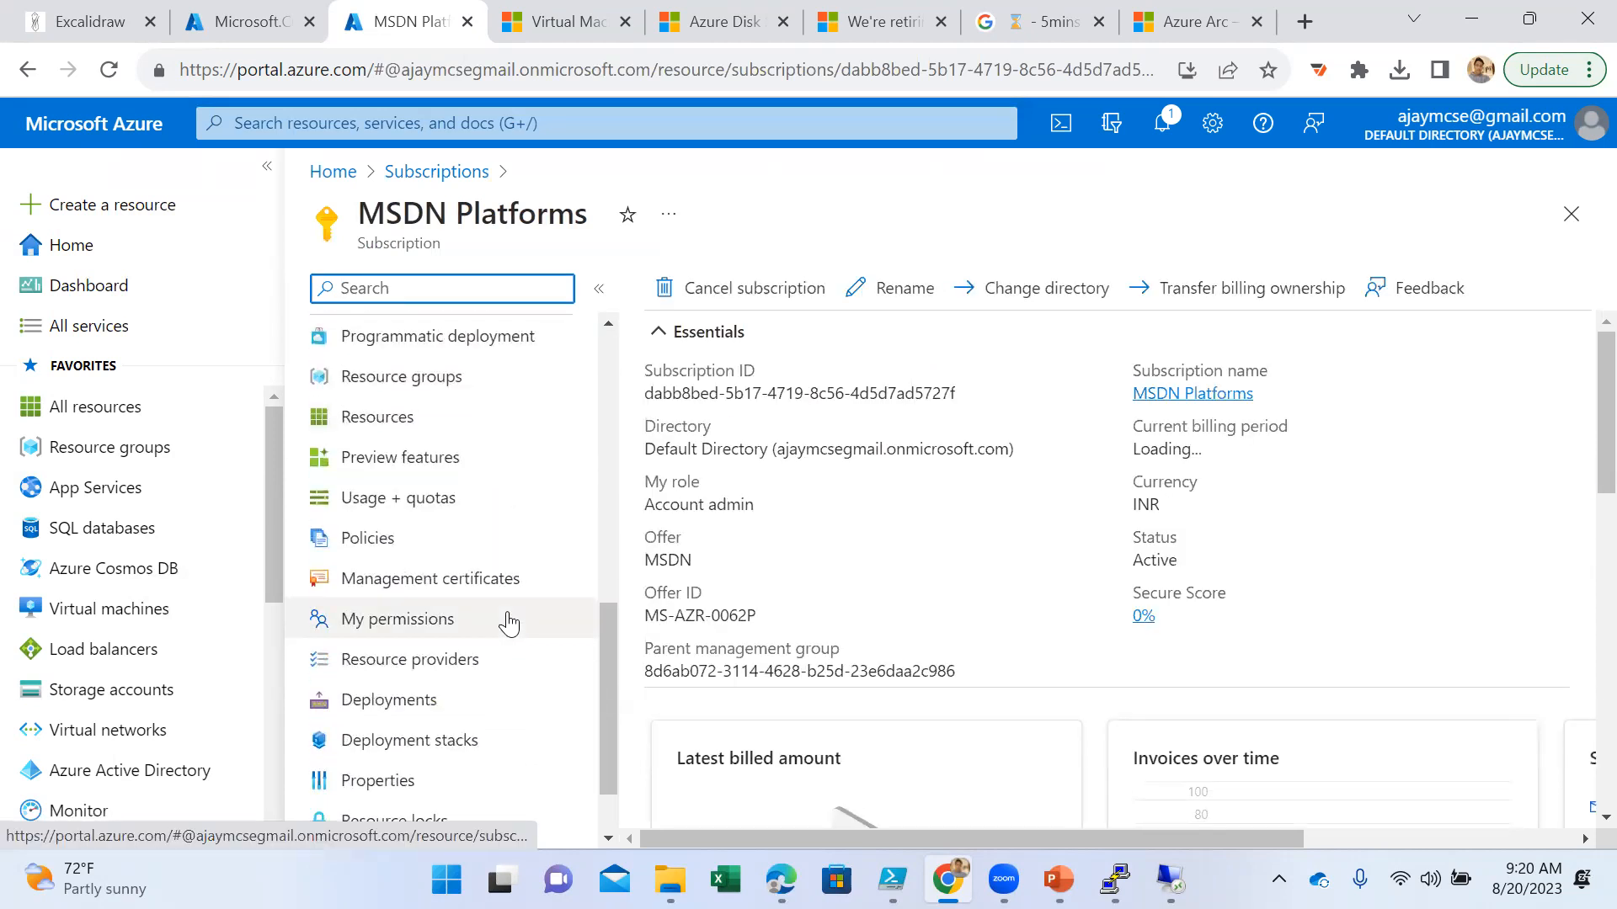
pyautogui.click(390, 544)
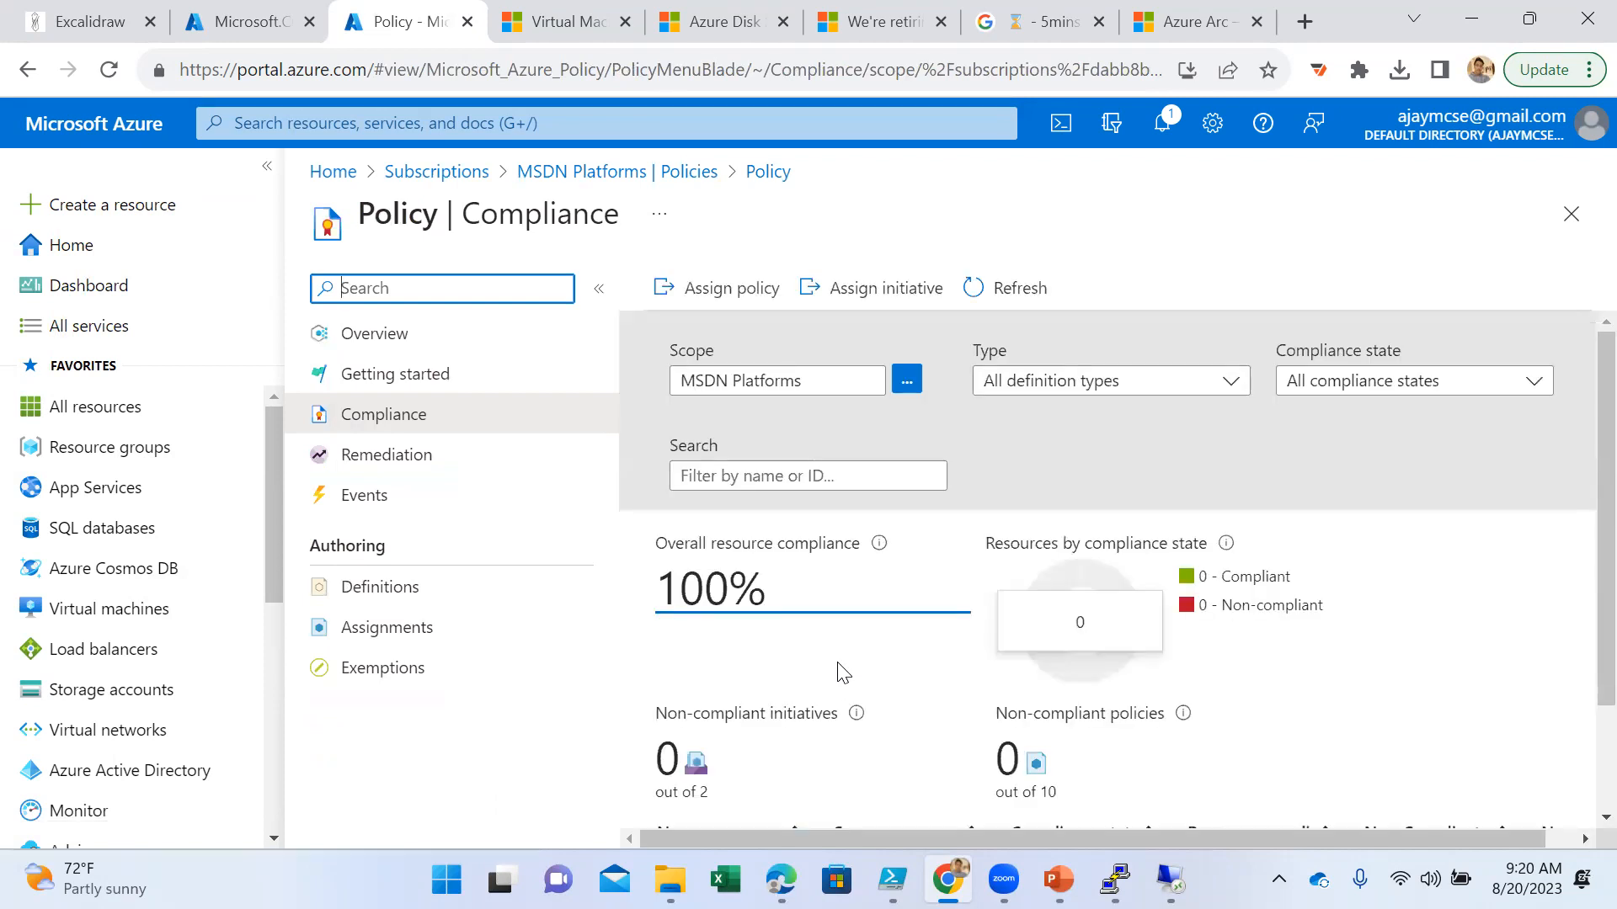
pyautogui.click(417, 594)
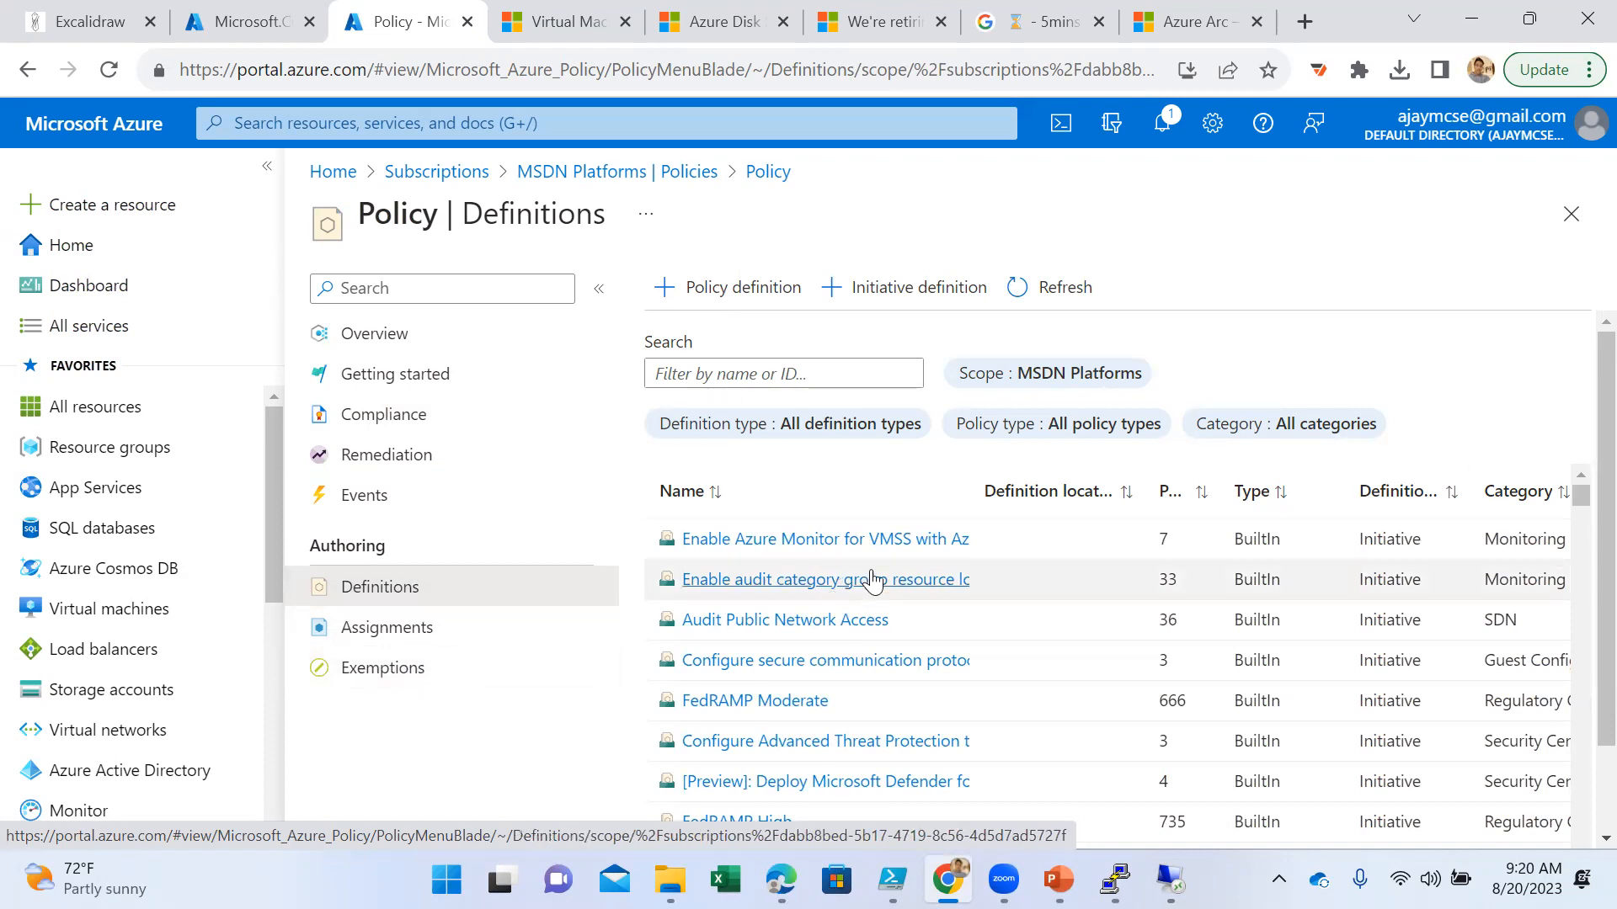
# - Examine the subscription's built-in initiative definitions, looking at regulatory compliance standards such as PCI DSS v4 and HITRUST/HIPAA
pyautogui.scroll(-2, 871, 589)
pyautogui.scroll(-2, 868, 594)
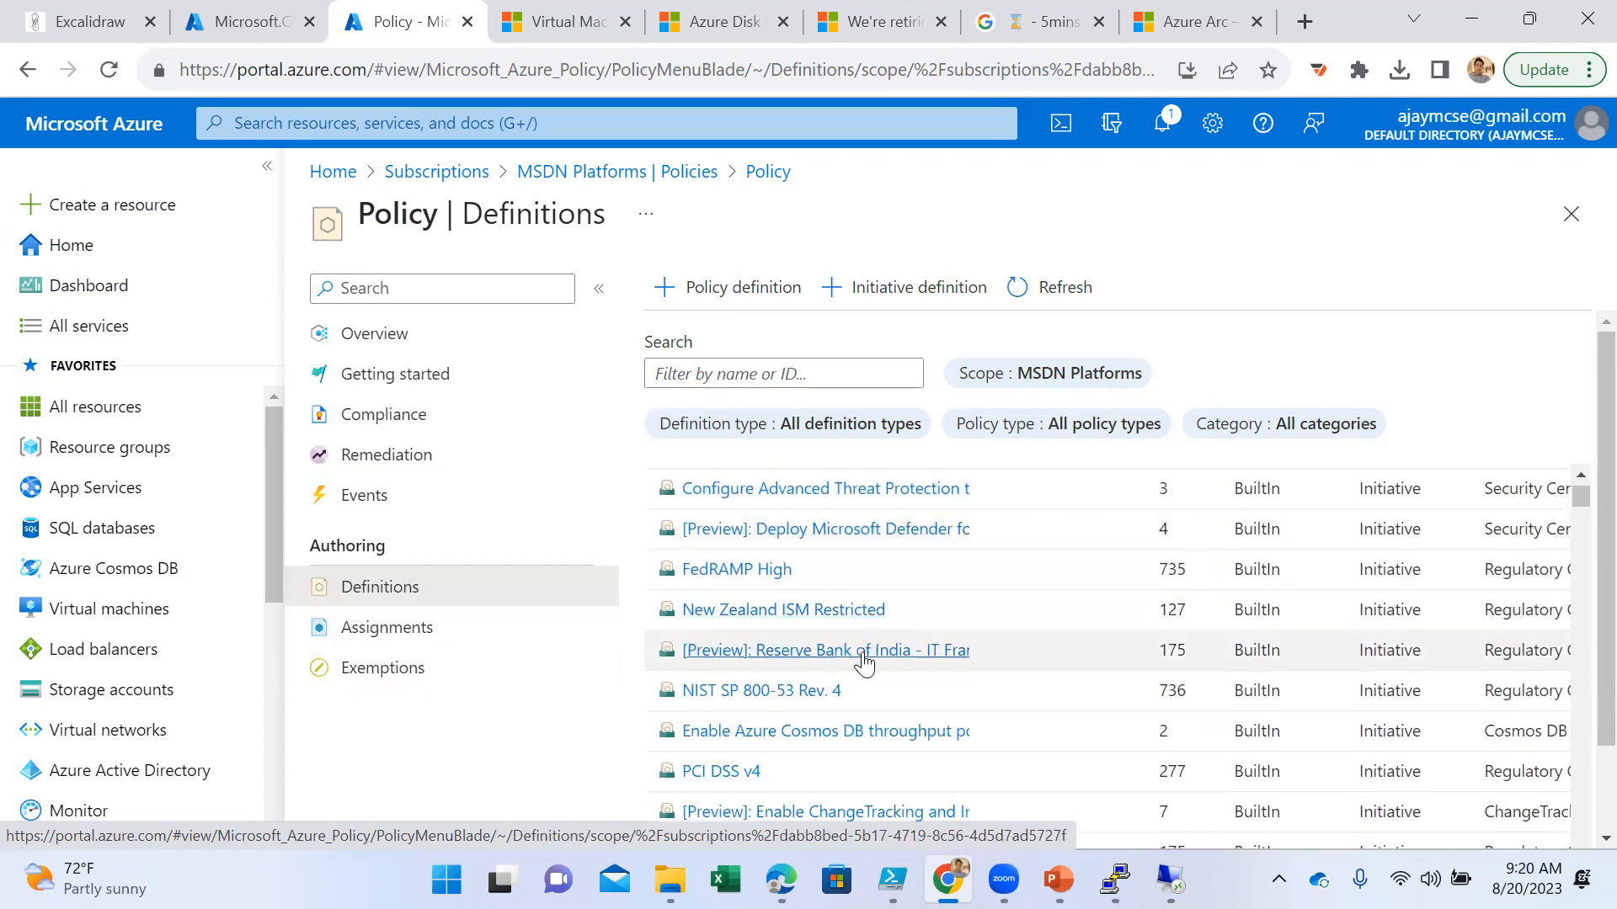
pyautogui.scroll(-4, 860, 652)
pyautogui.scroll(5, 842, 678)
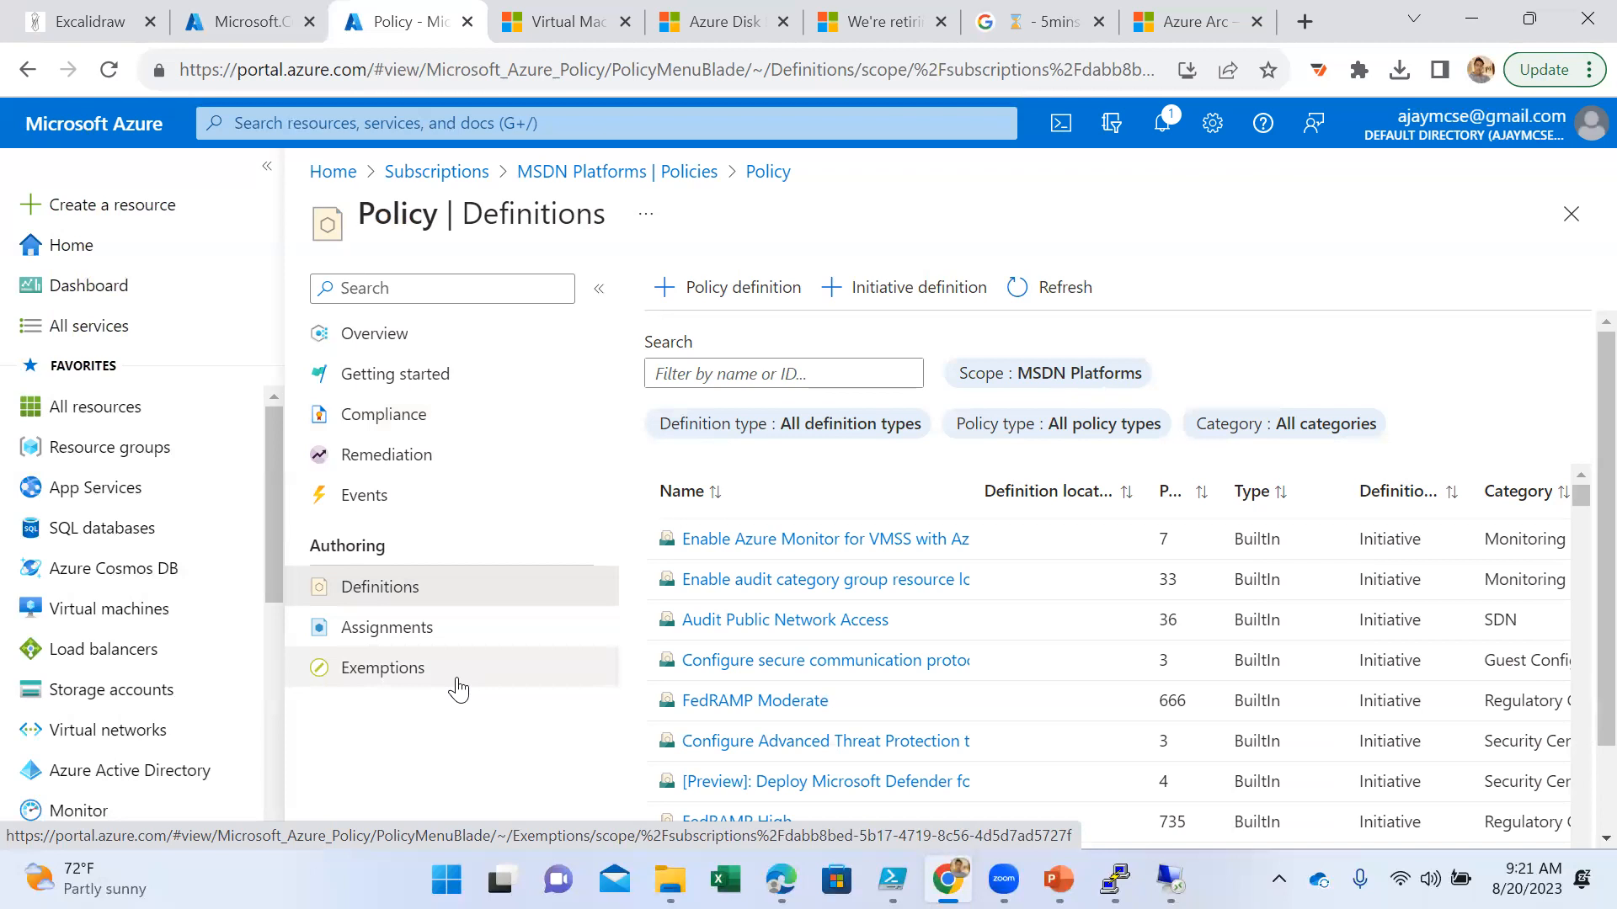
pyautogui.scroll(-8, 1019, 673)
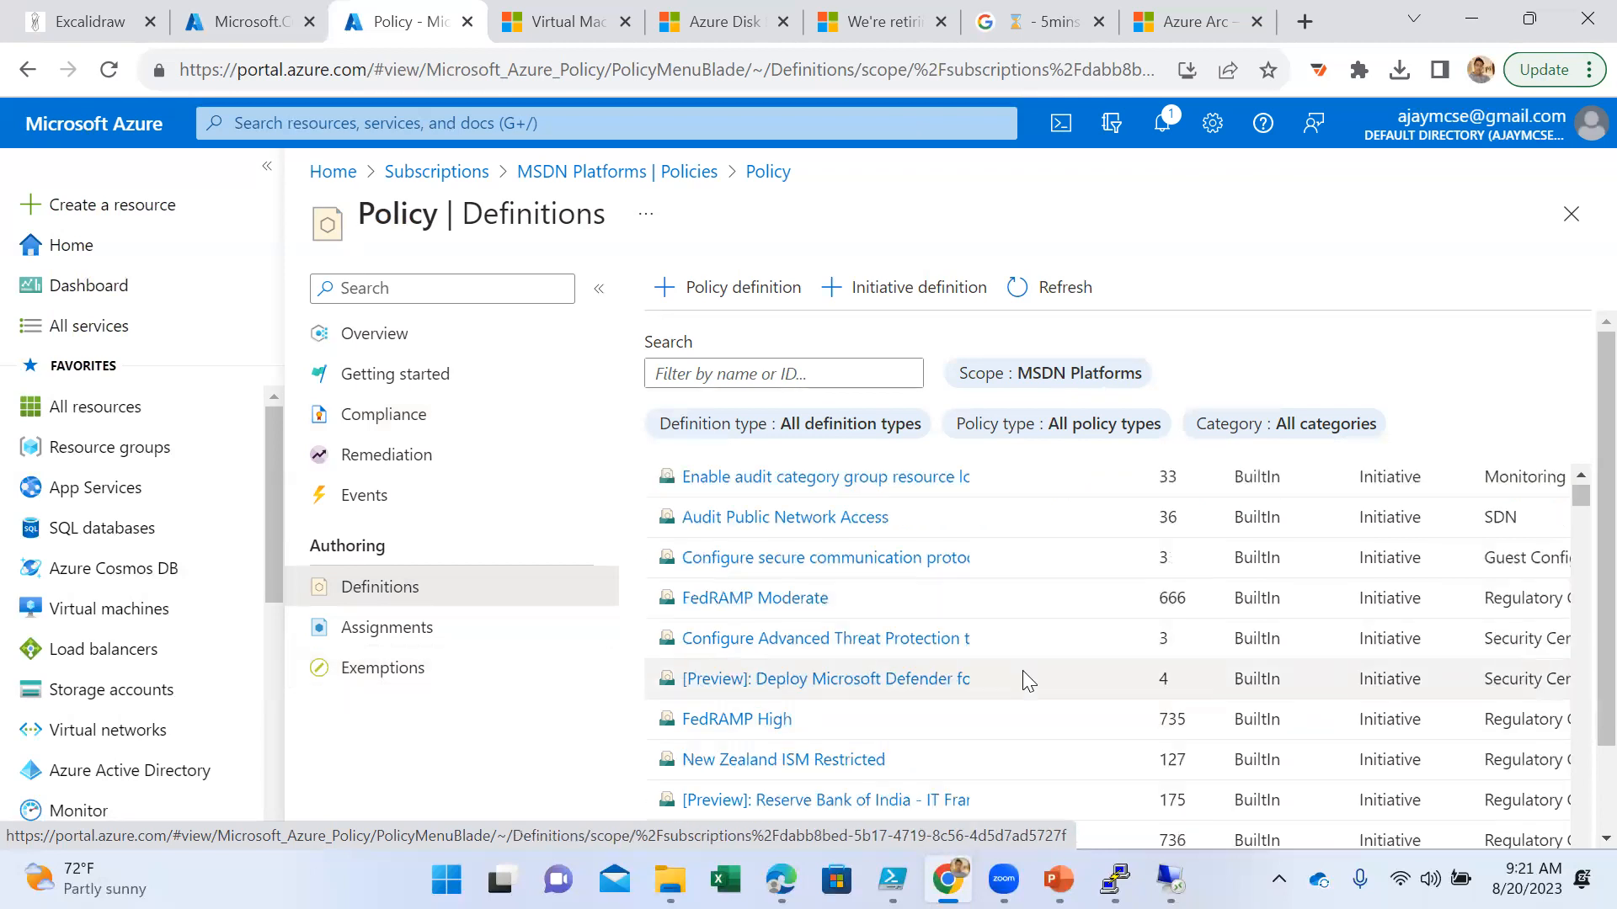
pyautogui.scroll(2, 1011, 677)
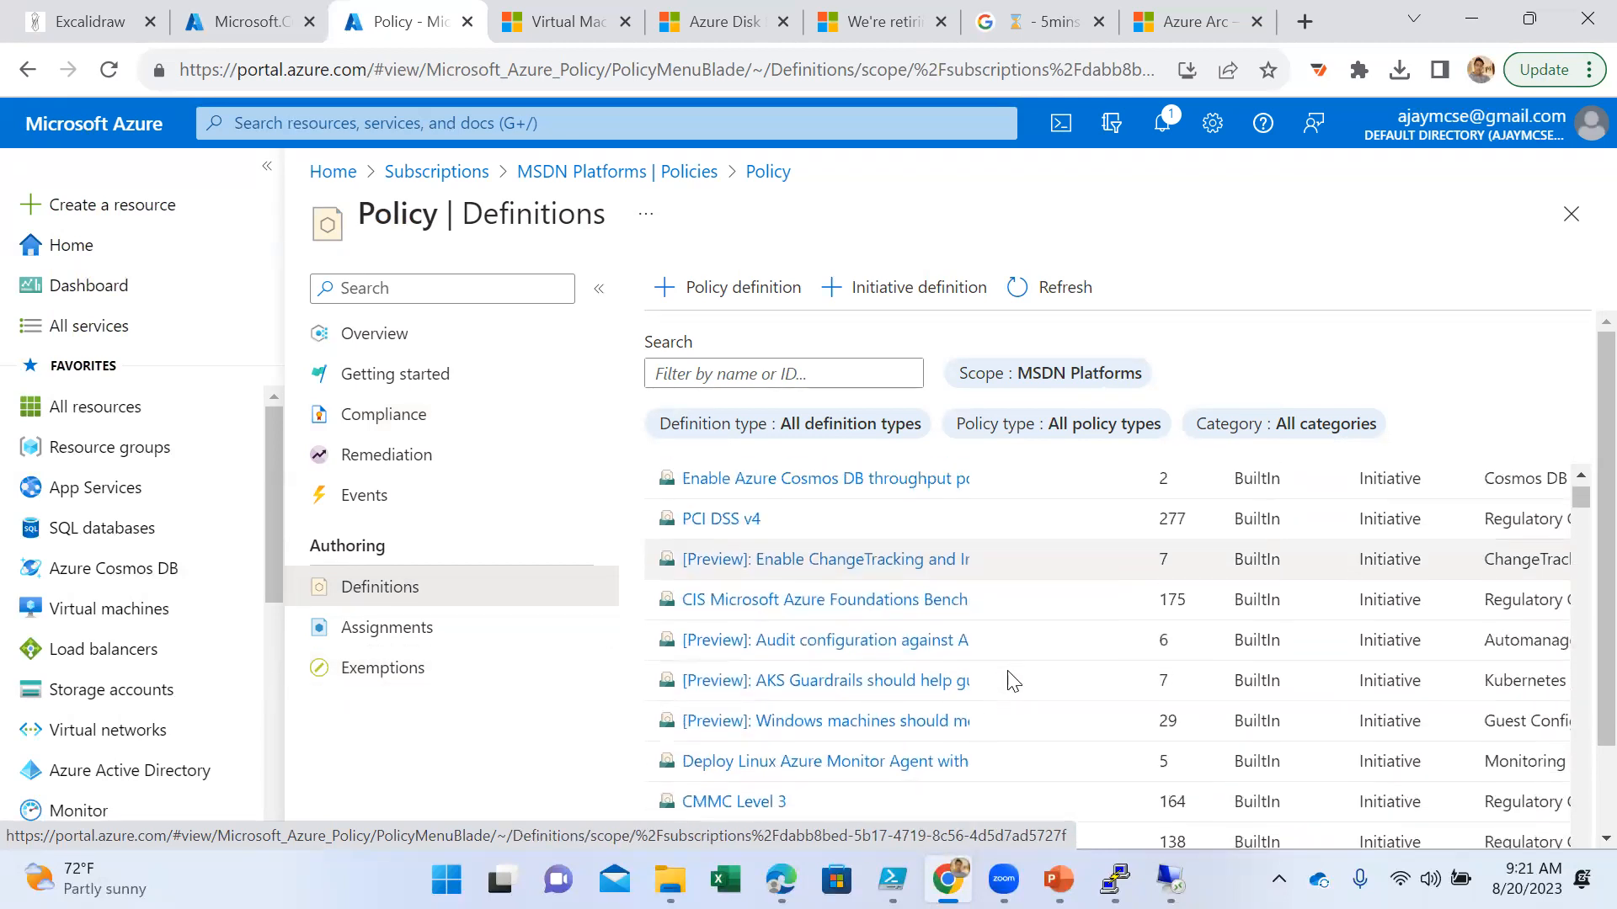
pyautogui.scroll(2, 993, 669)
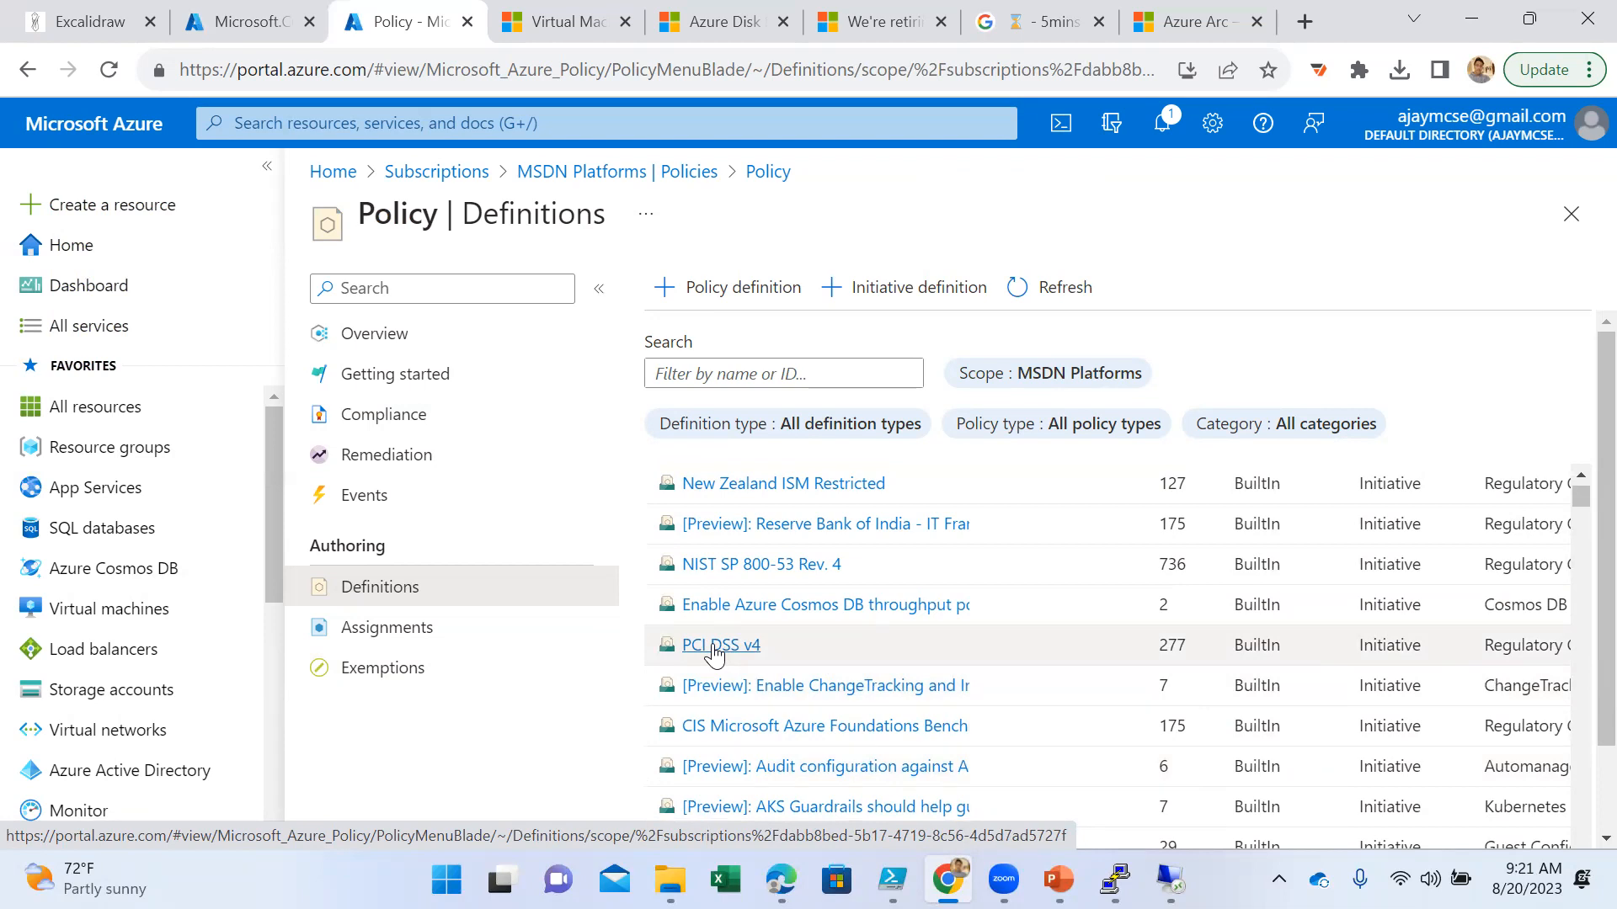
pyautogui.scroll(-5, 716, 665)
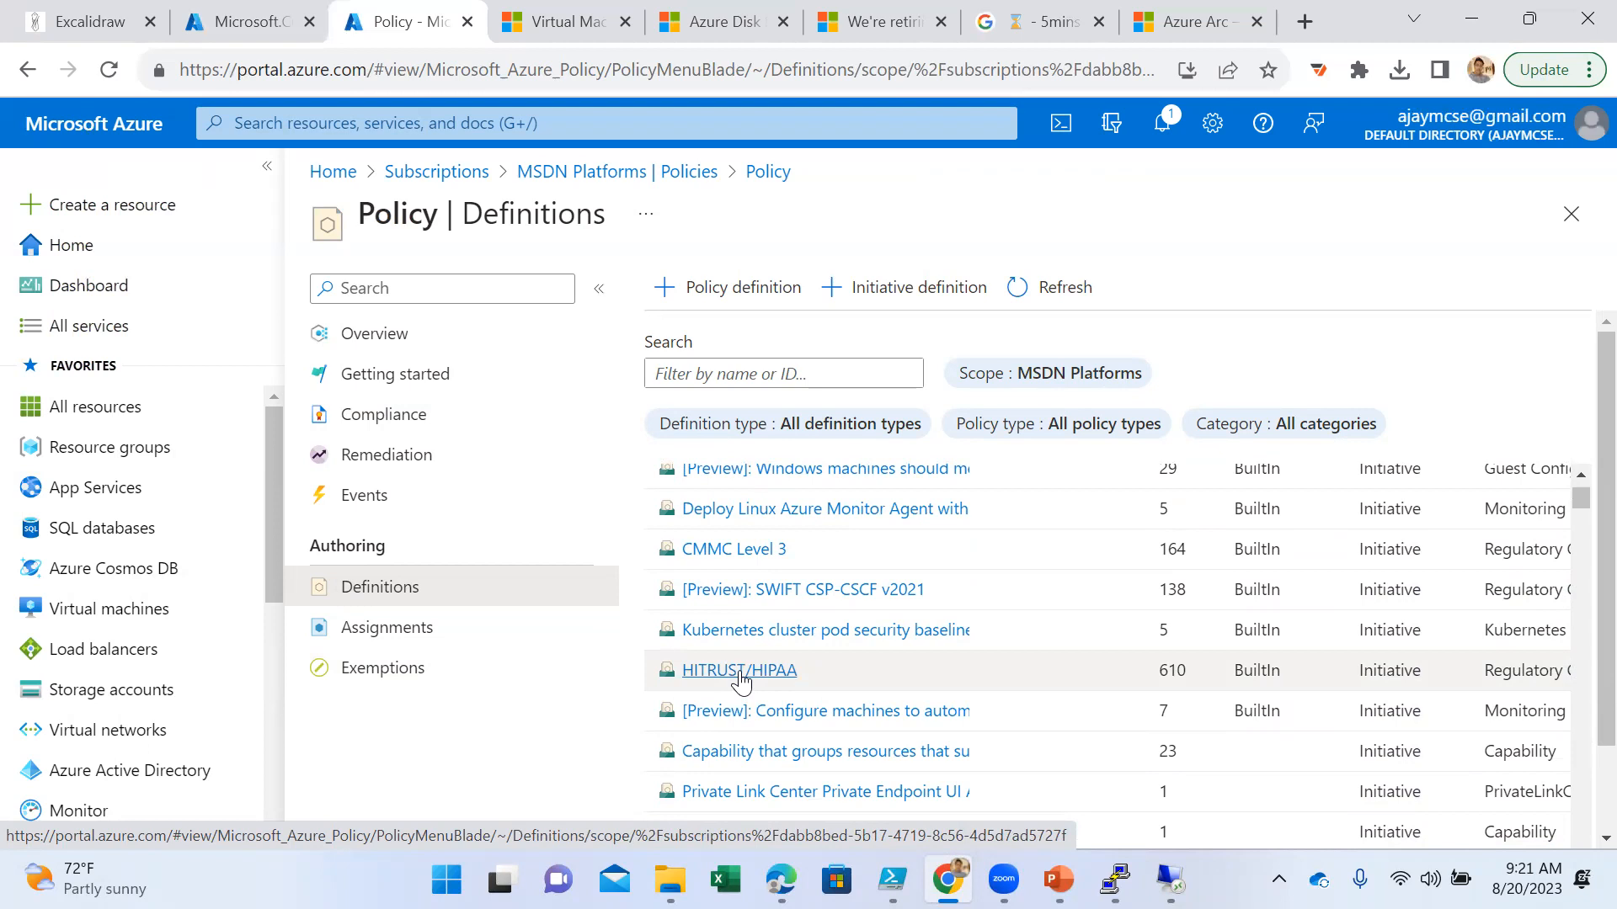
pyautogui.scroll(-5, 741, 682)
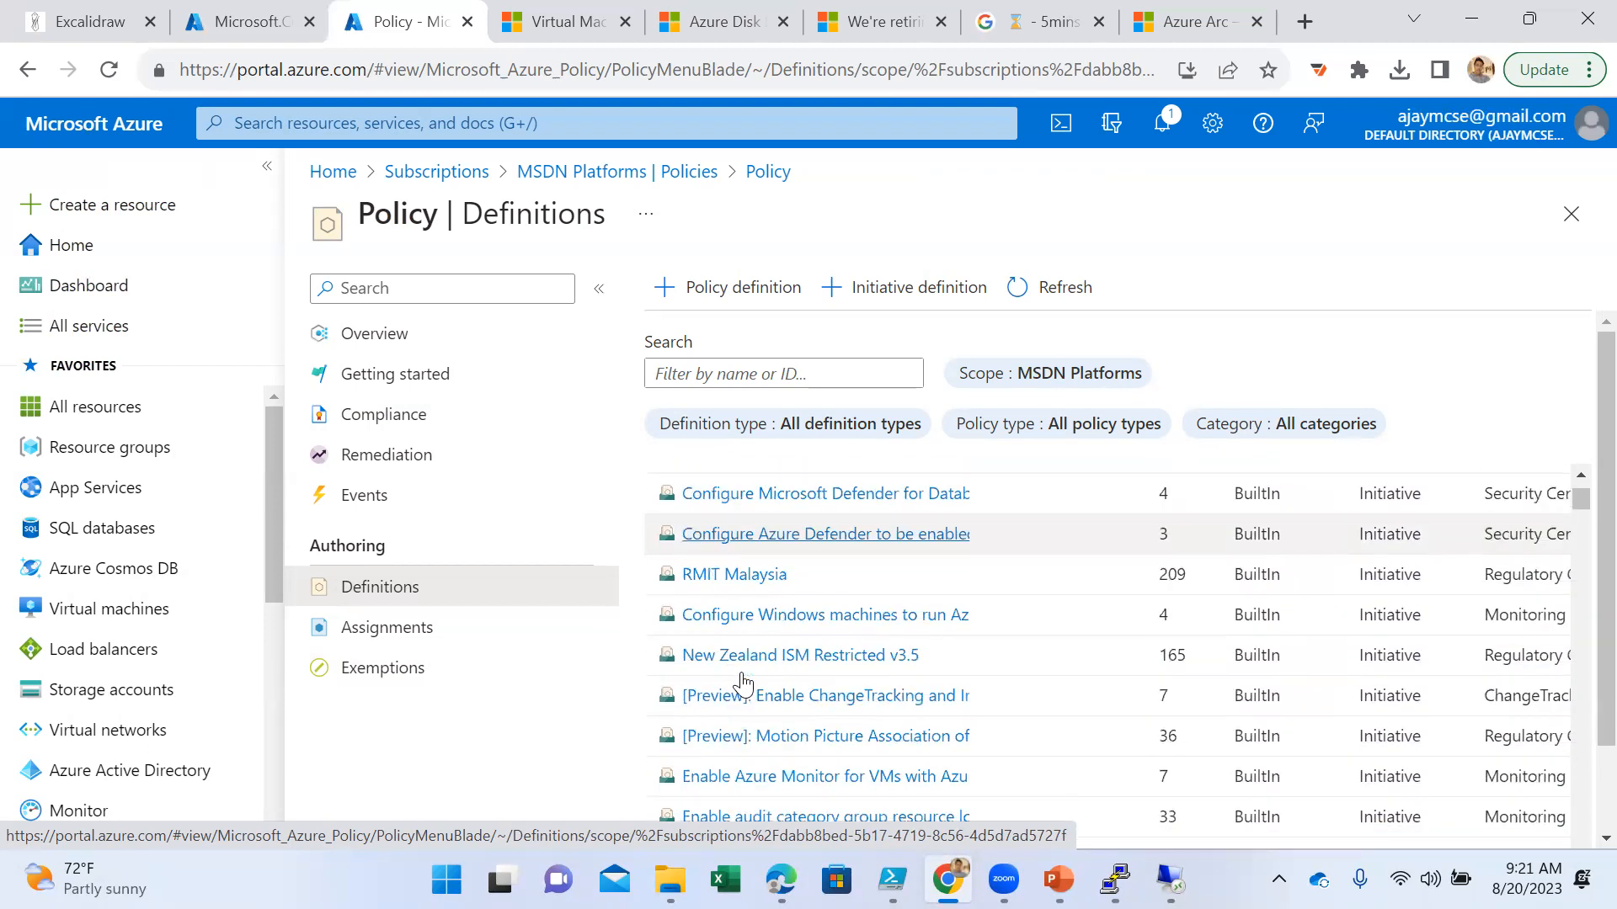
pyautogui.scroll(-2, 741, 682)
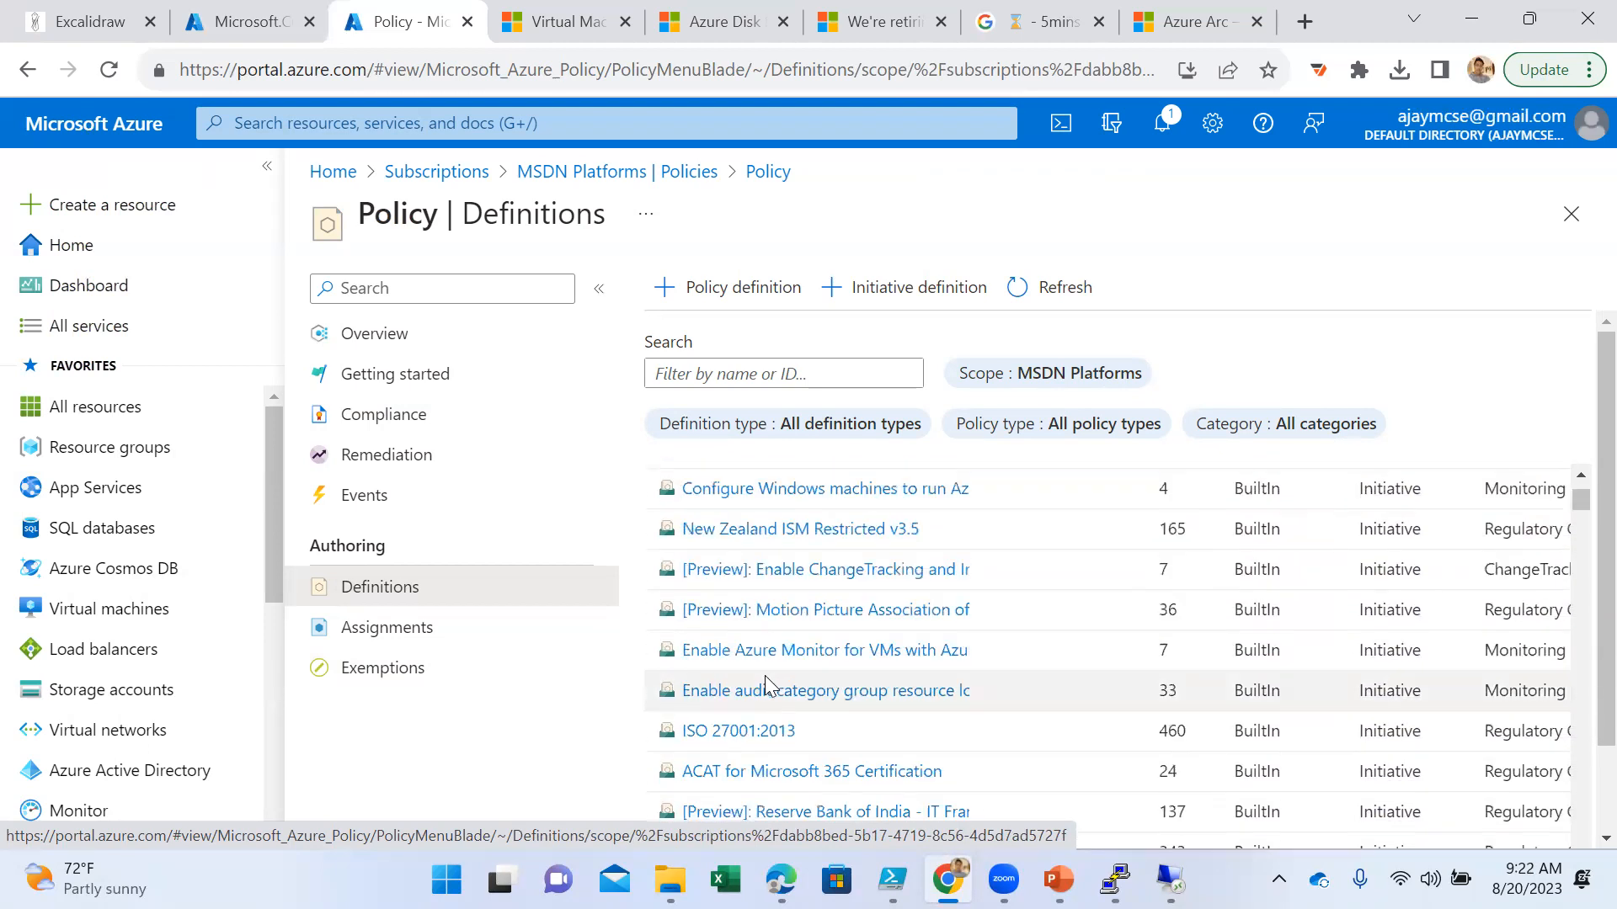
# - Open the Reserve Bank of India - IT Framework for NBFC initiative definition and review its parameters
pyautogui.scroll(-2, 764, 684)
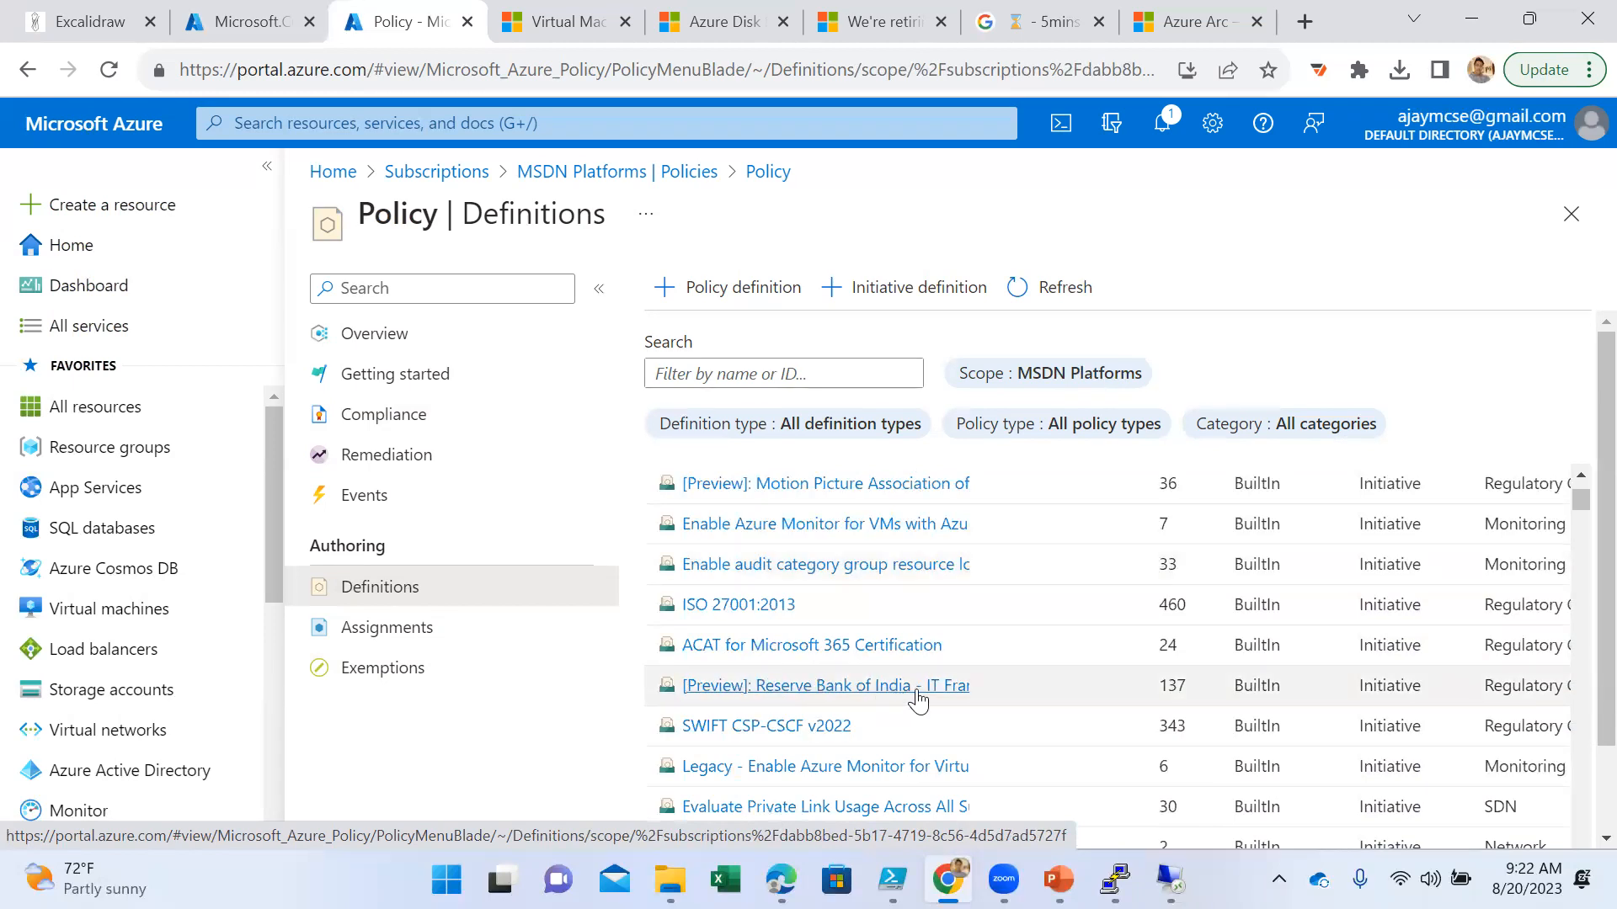
pyautogui.click(869, 687)
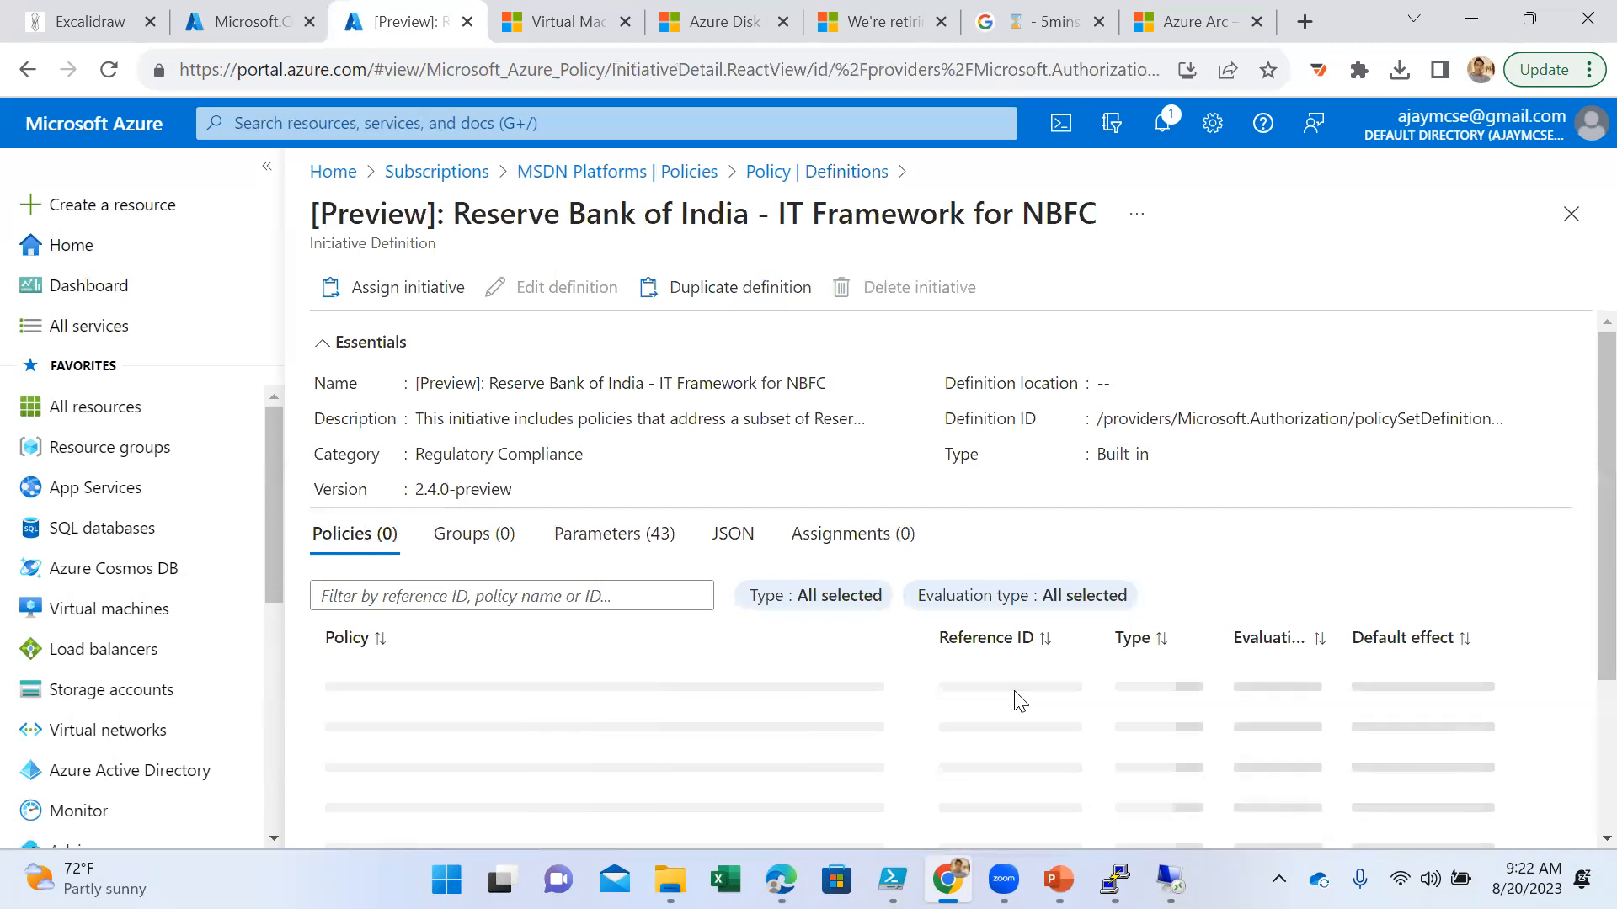
pyautogui.scroll(-2, 633, 640)
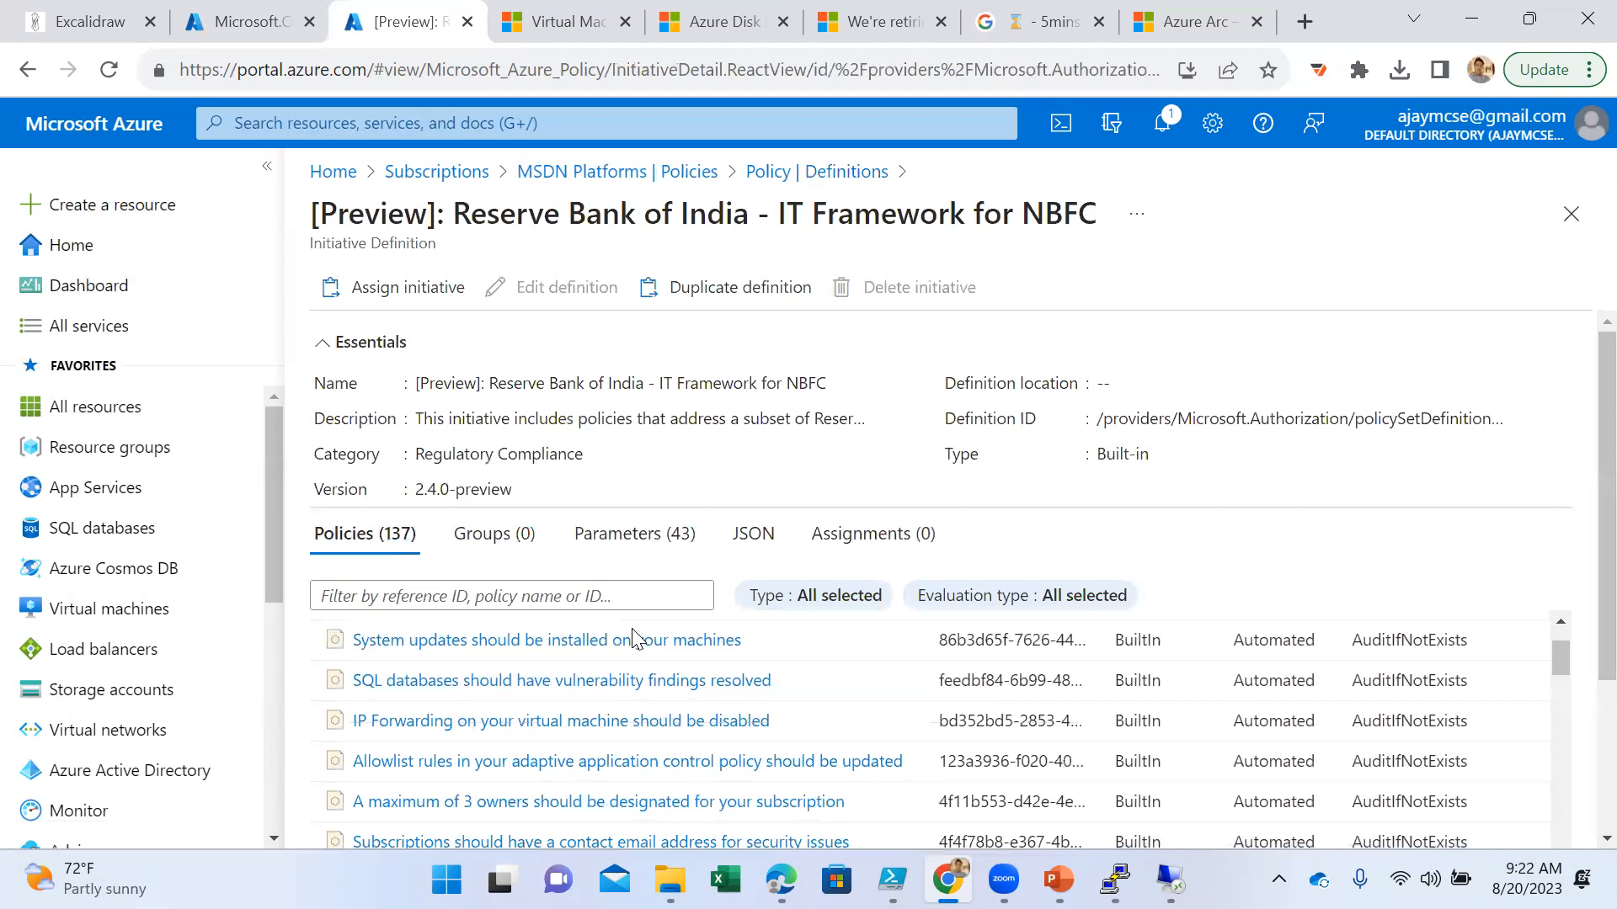
pyautogui.scroll(2, 630, 696)
pyautogui.click(657, 563)
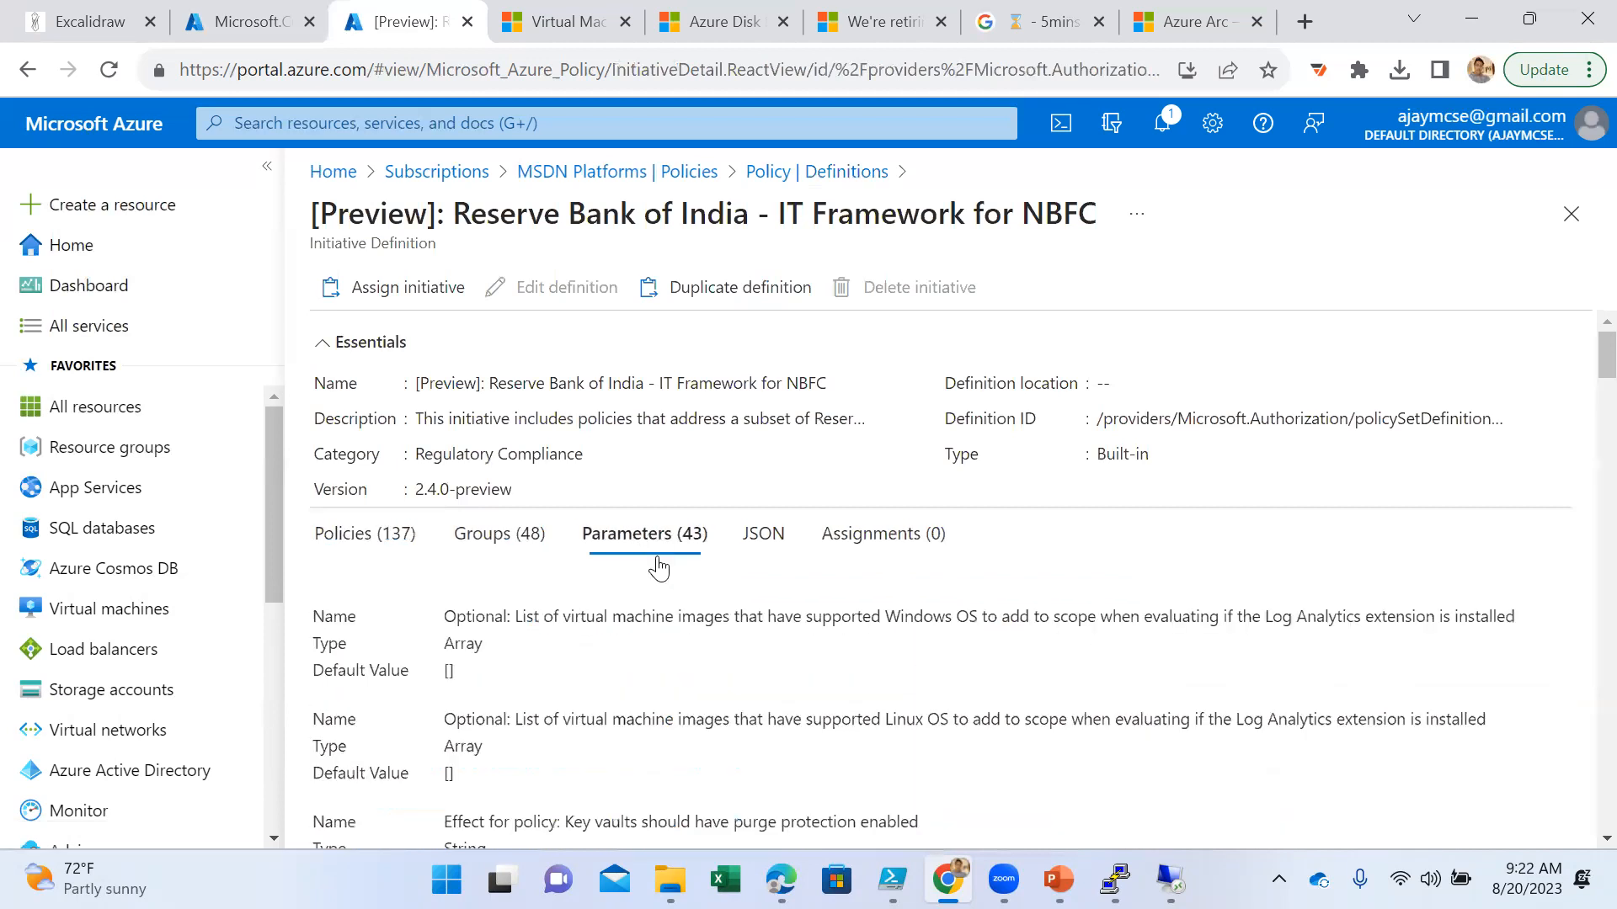
pyautogui.scroll(-3, 522, 686)
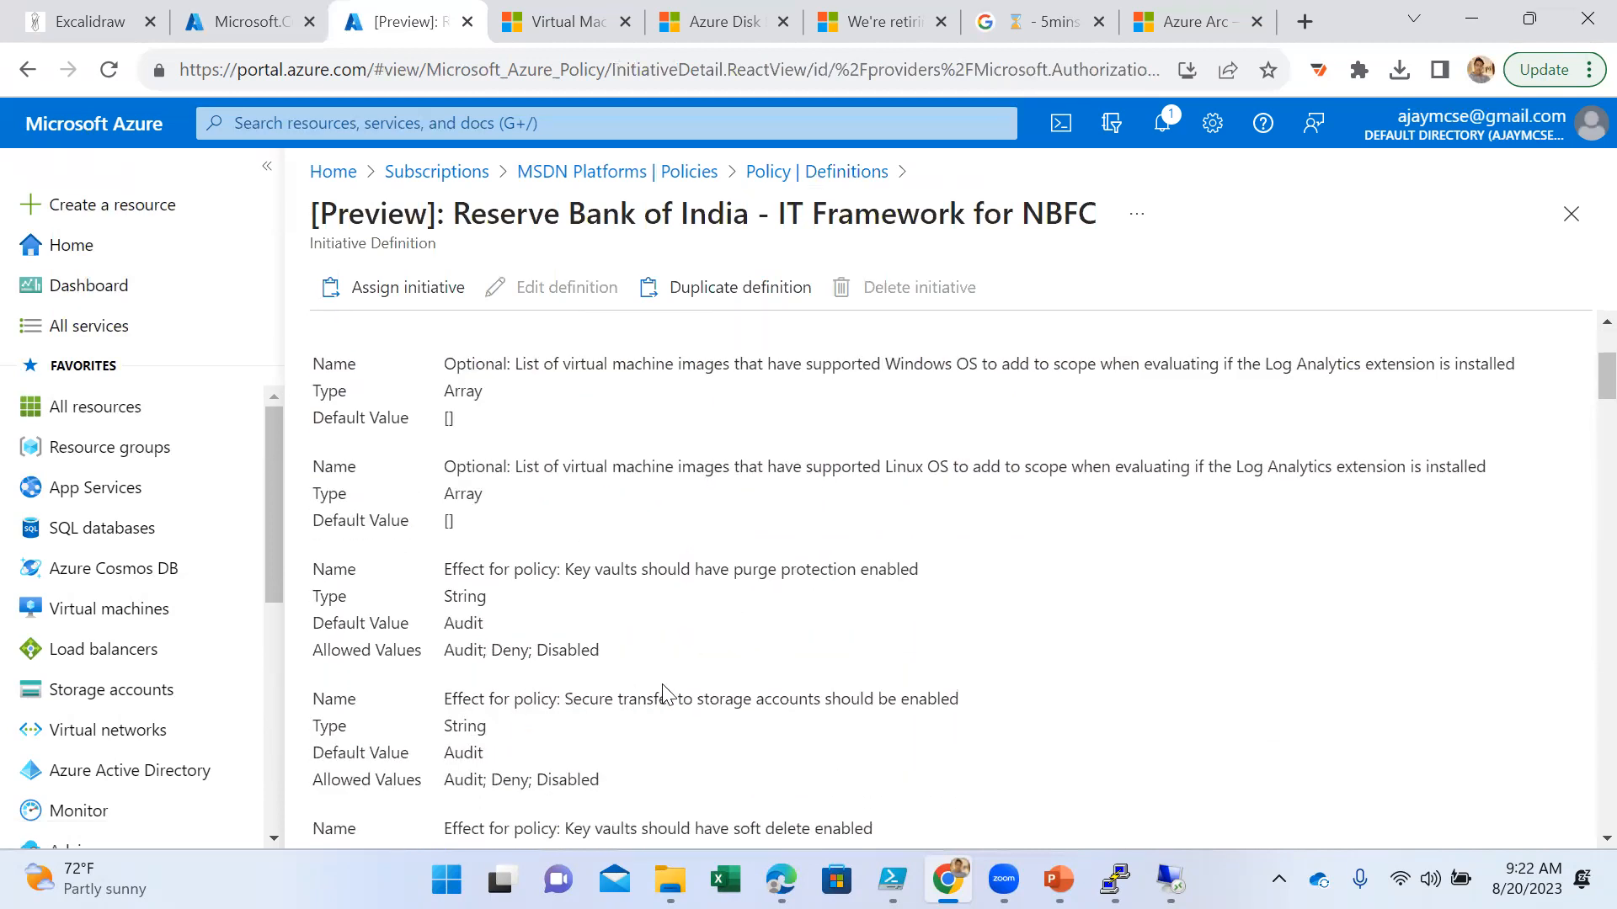
pyautogui.scroll(3, 522, 577)
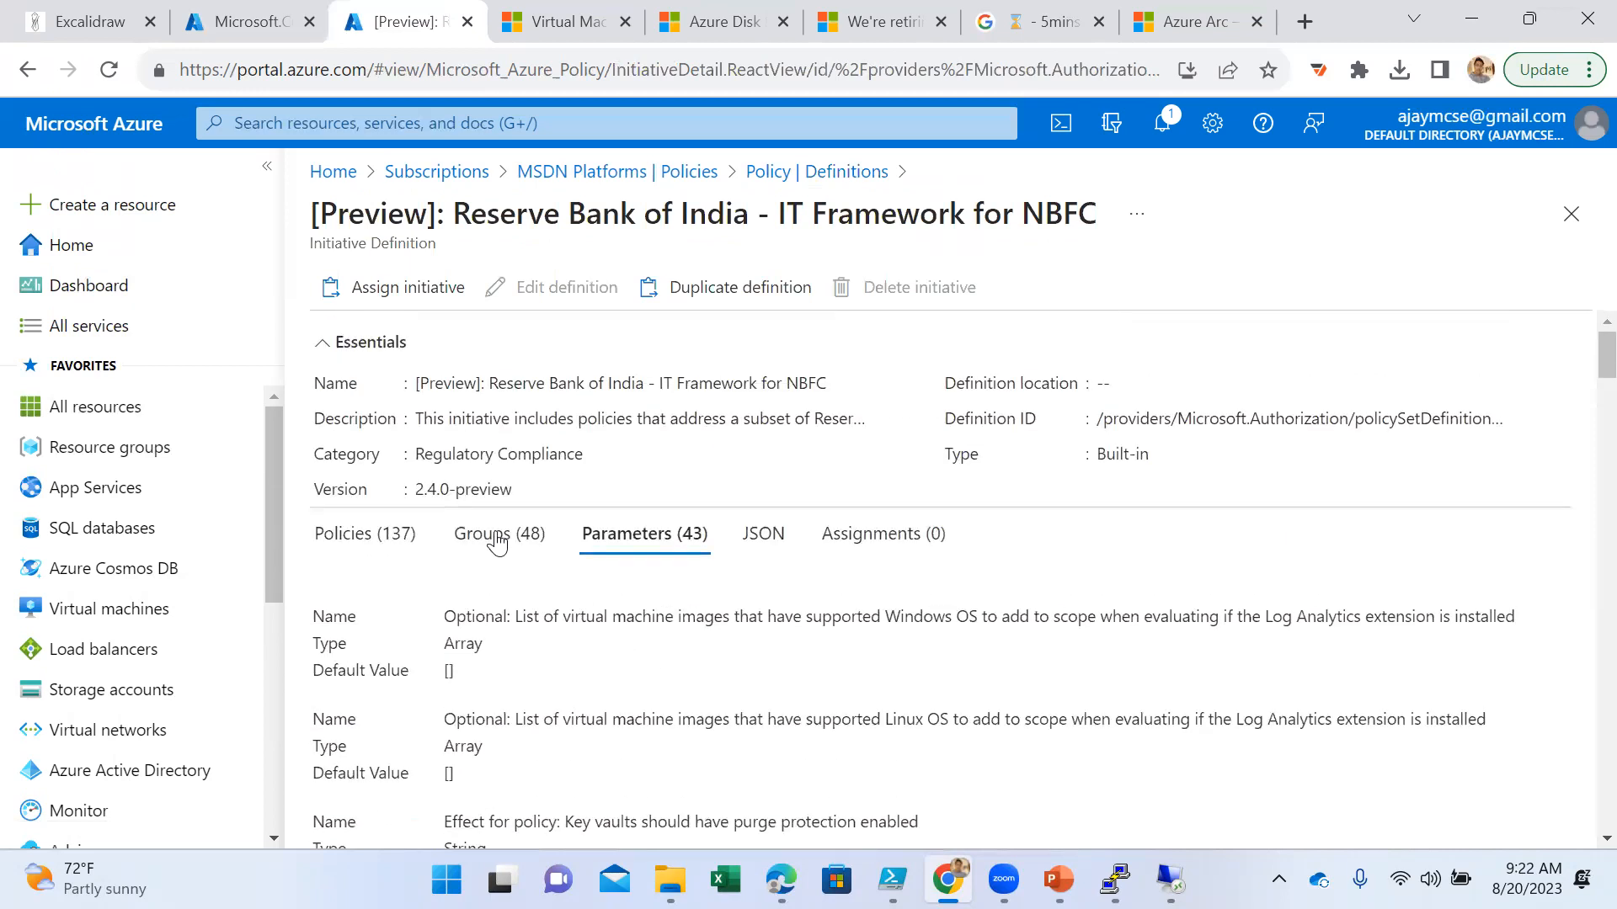
# - Examine the policies included in the Reserve Bank of India initiative, such as those on security alerts, Azure Defender and key vaults
pyautogui.click(350, 534)
pyautogui.scroll(-3, 679, 711)
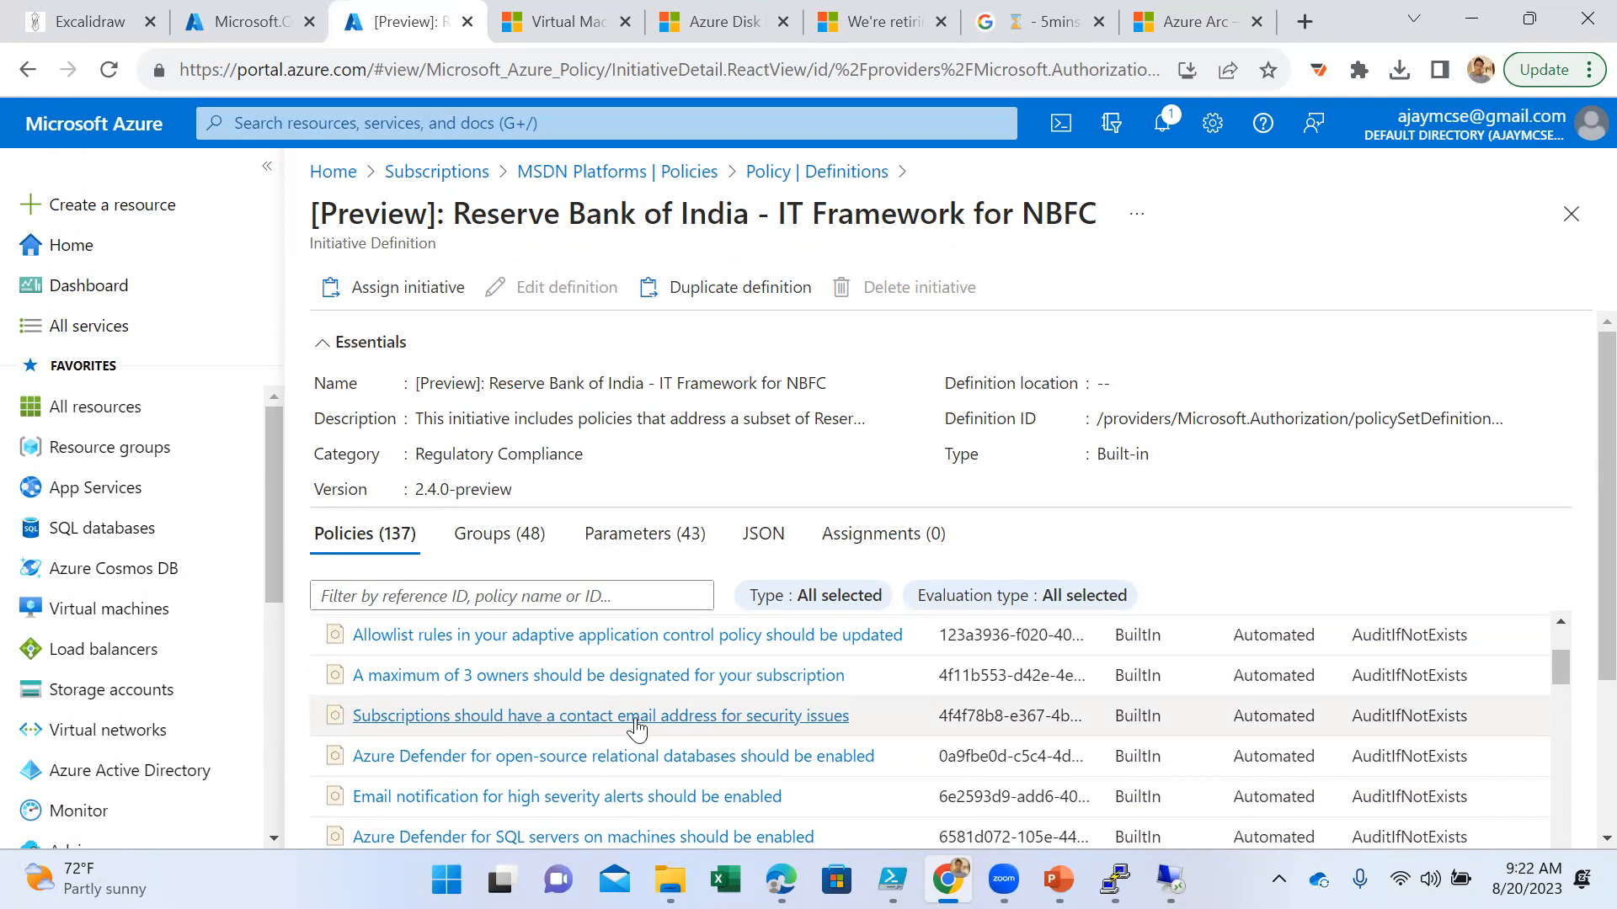
pyautogui.scroll(-1, 817, 722)
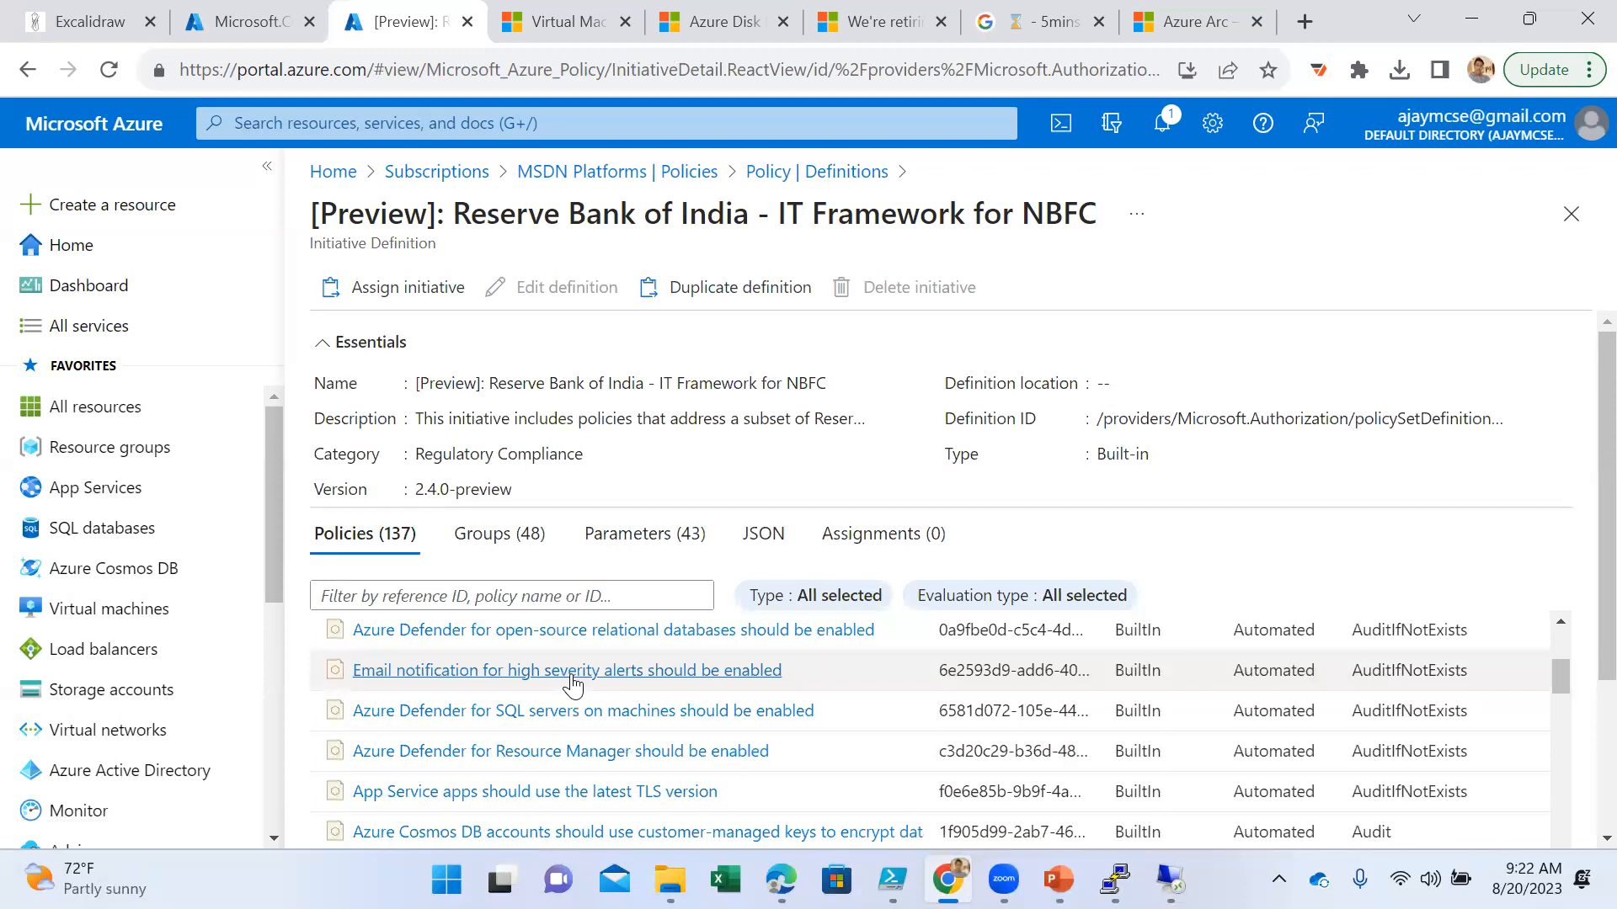
pyautogui.scroll(-1, 572, 682)
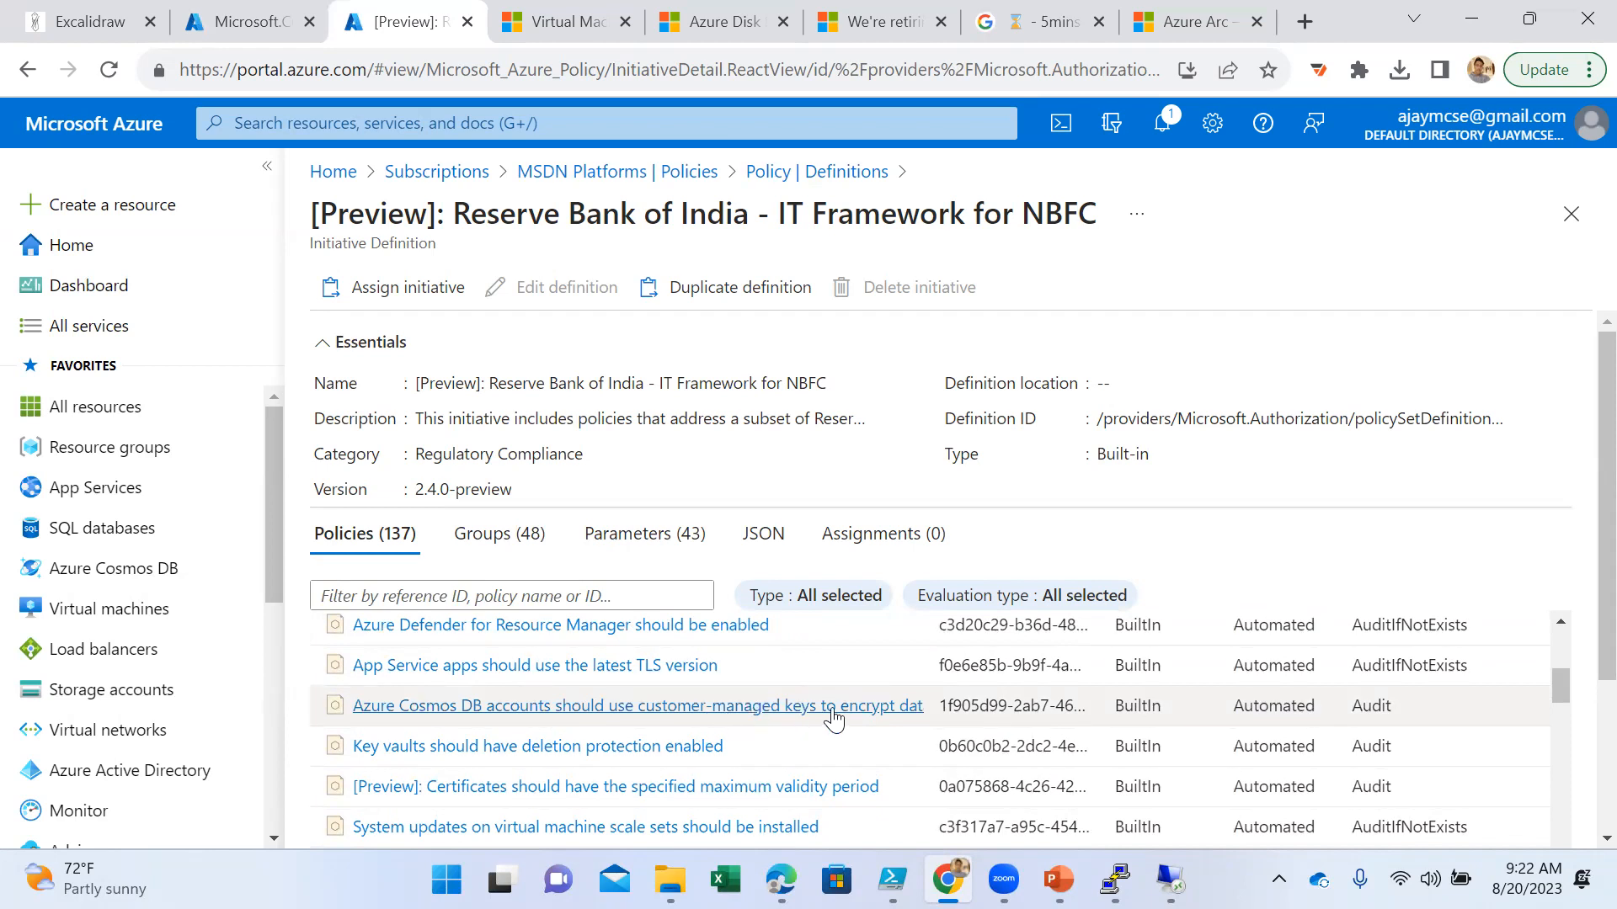
pyautogui.scroll(-1, 814, 721)
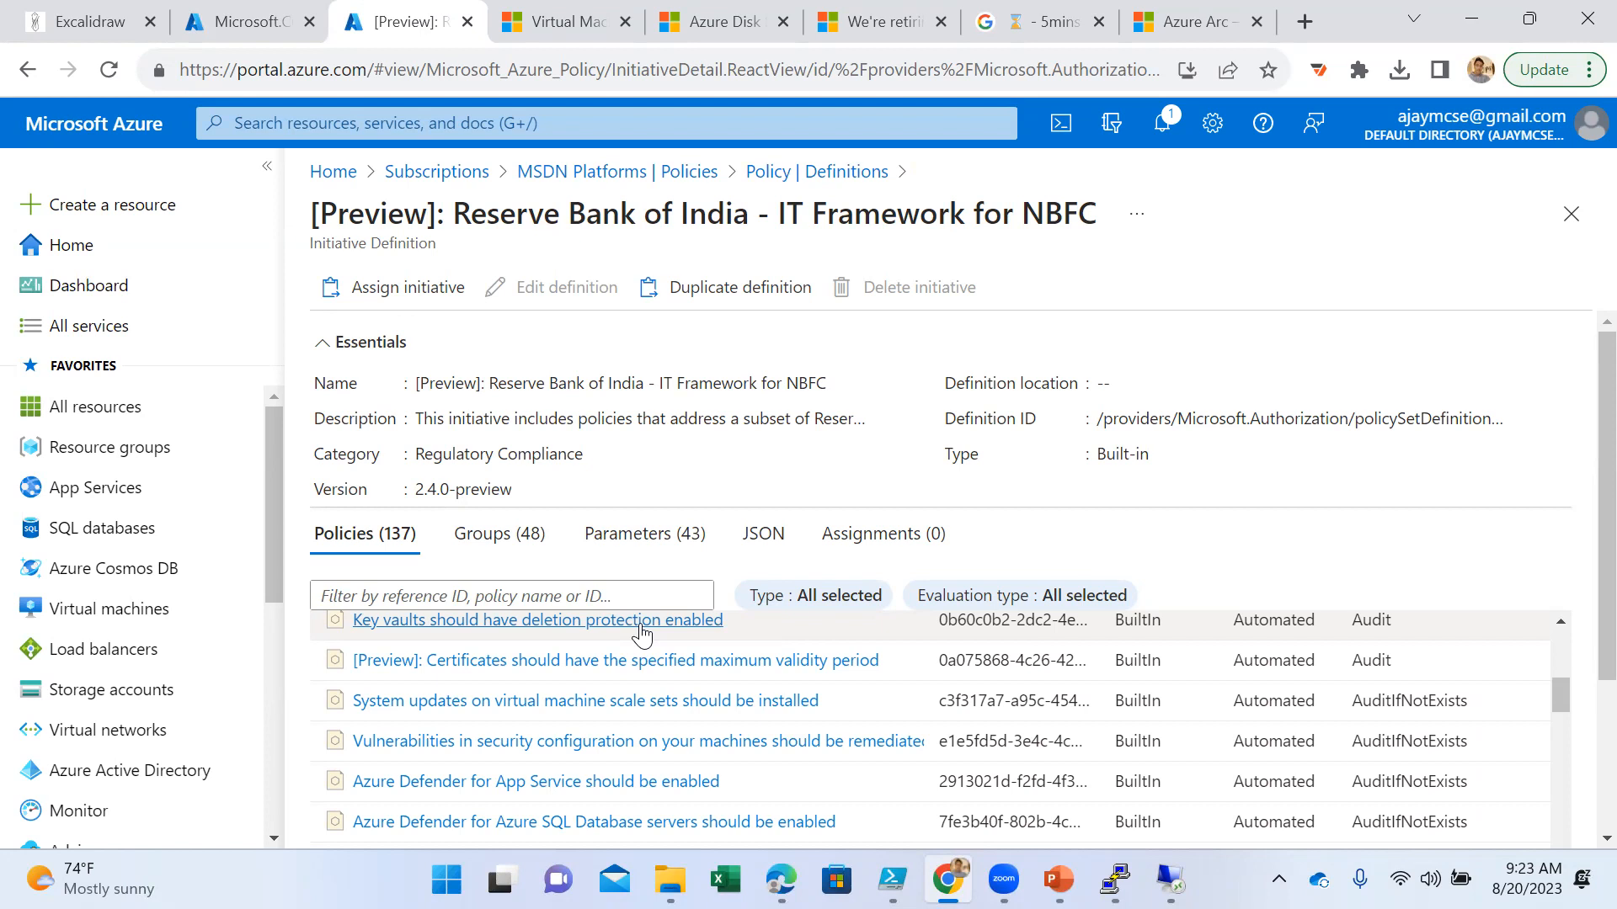
# - Return to the policy definitions and open a new policy definition form to examine its basics, category and policy rule sections
pyautogui.click(848, 175)
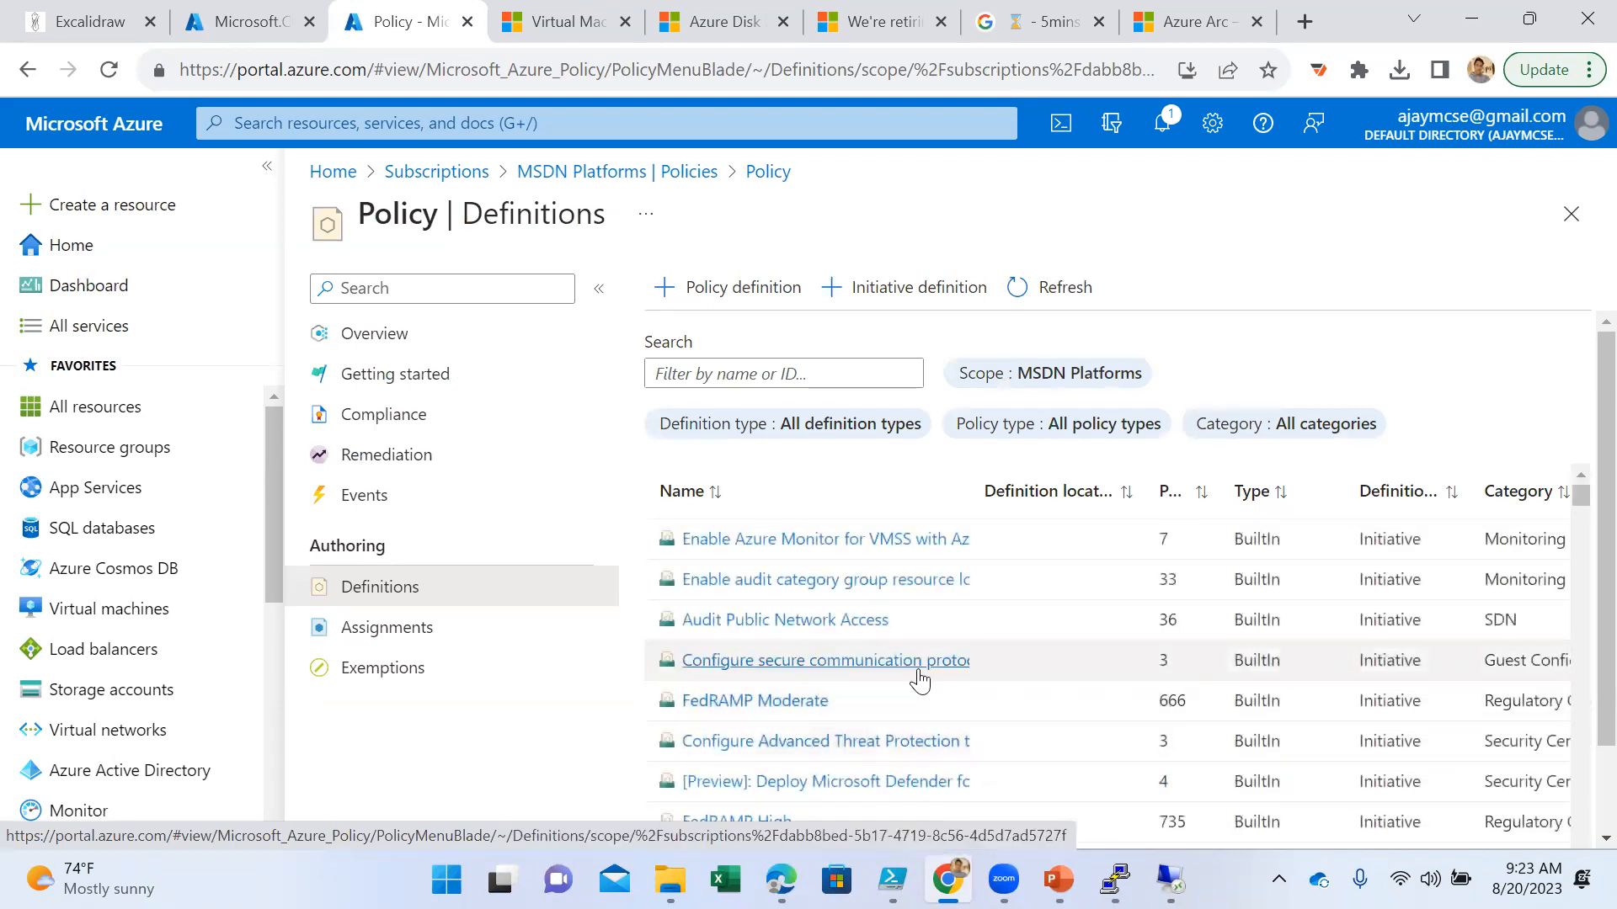
pyautogui.scroll(-10, 918, 666)
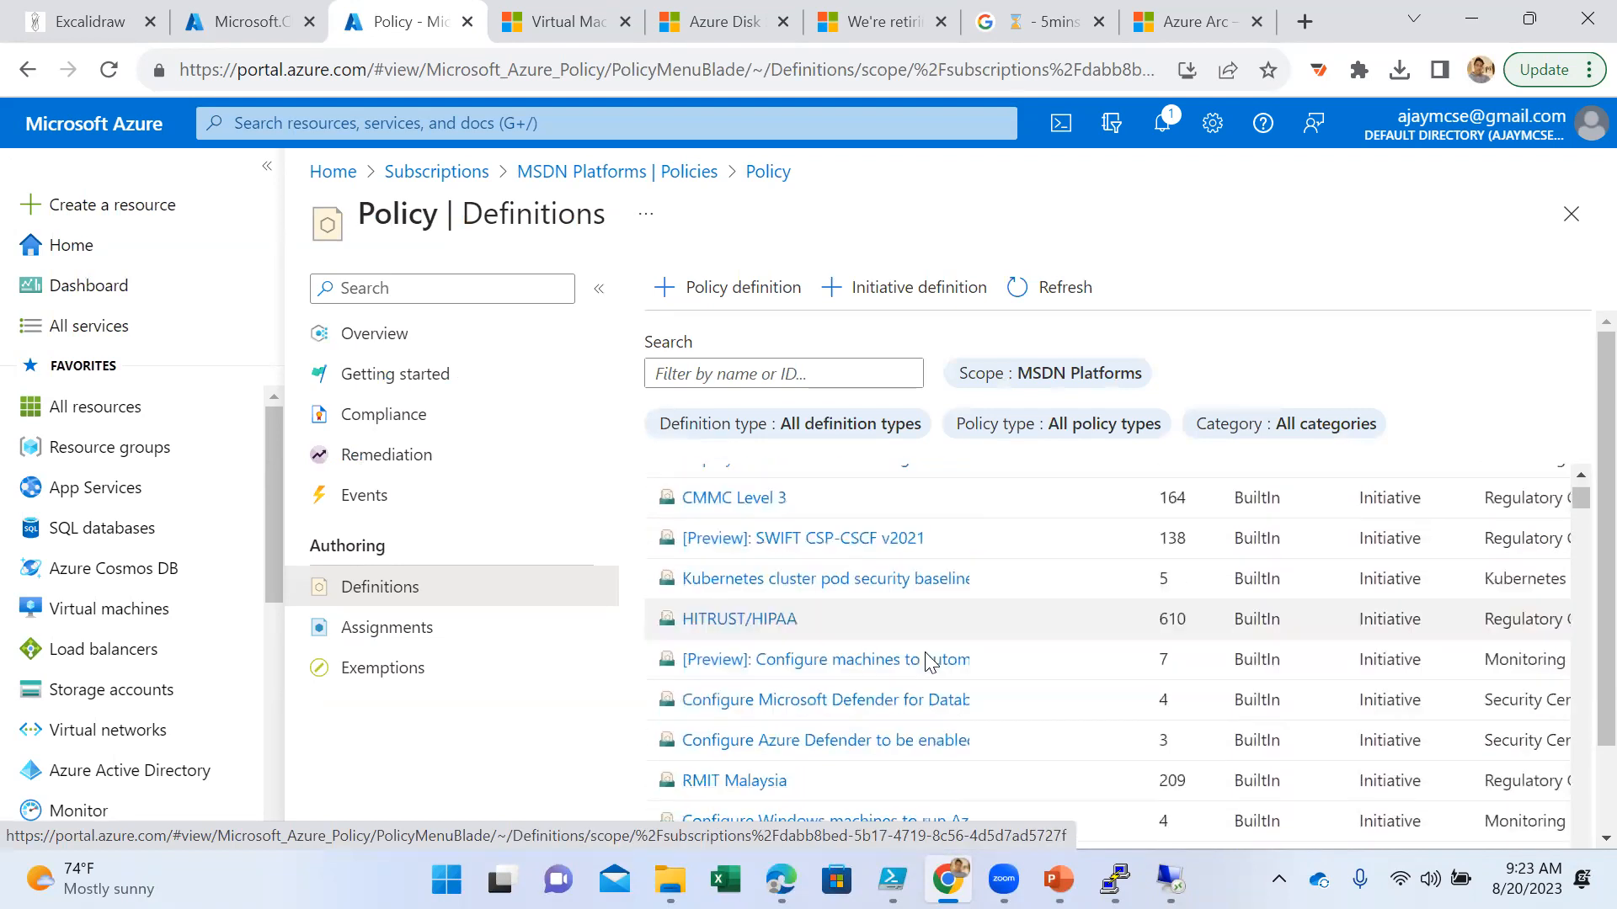
pyautogui.scroll(-3, 940, 662)
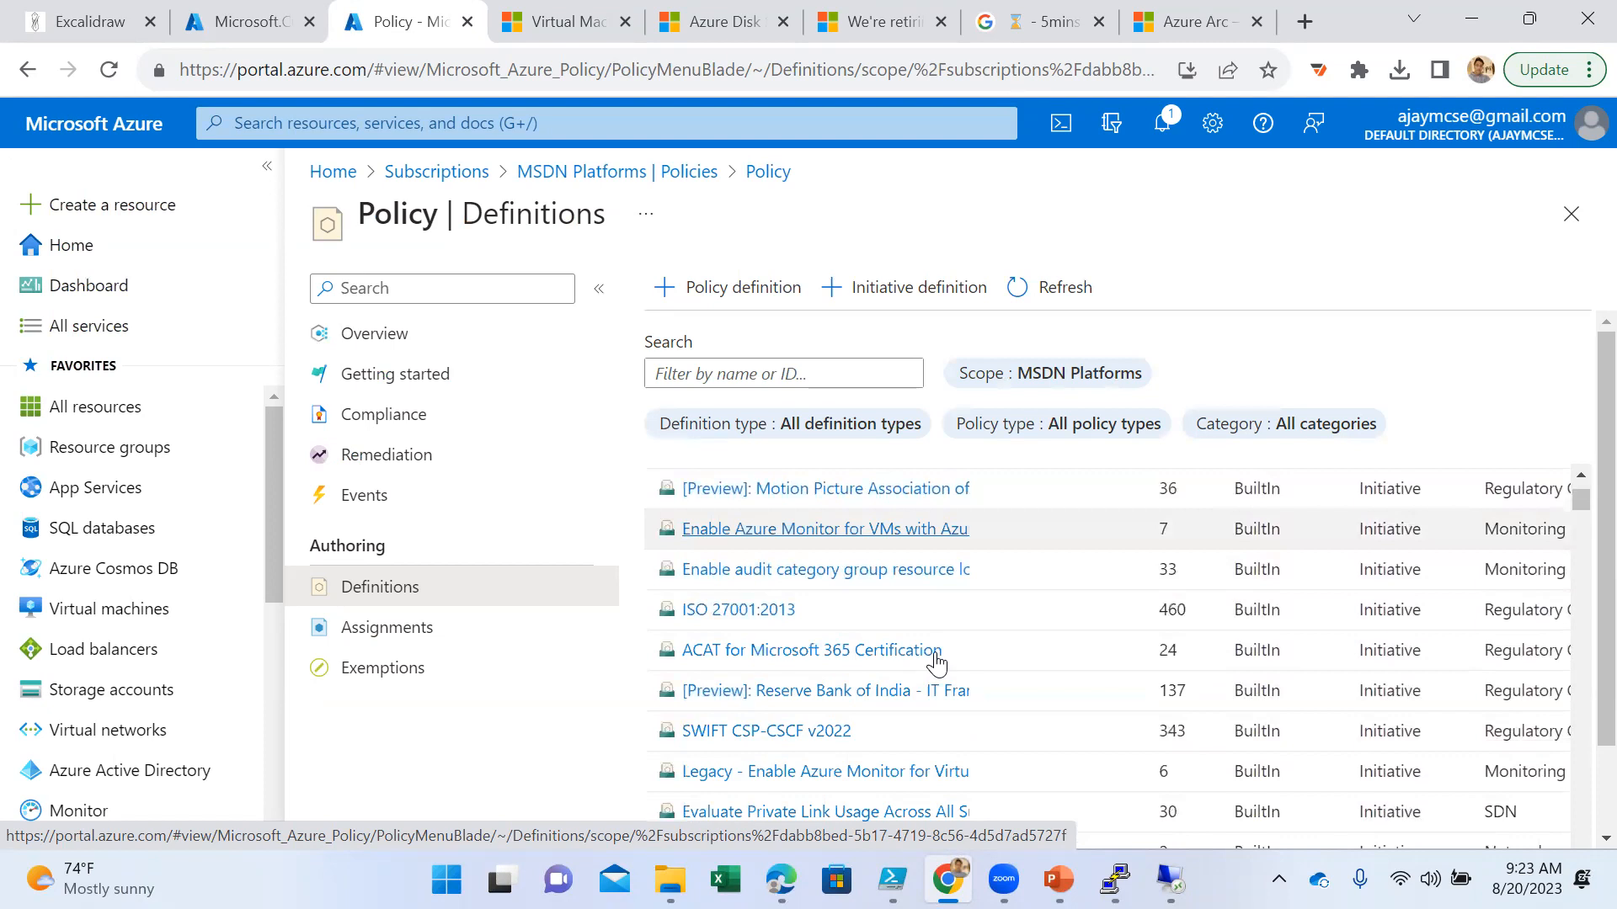
pyautogui.click(730, 290)
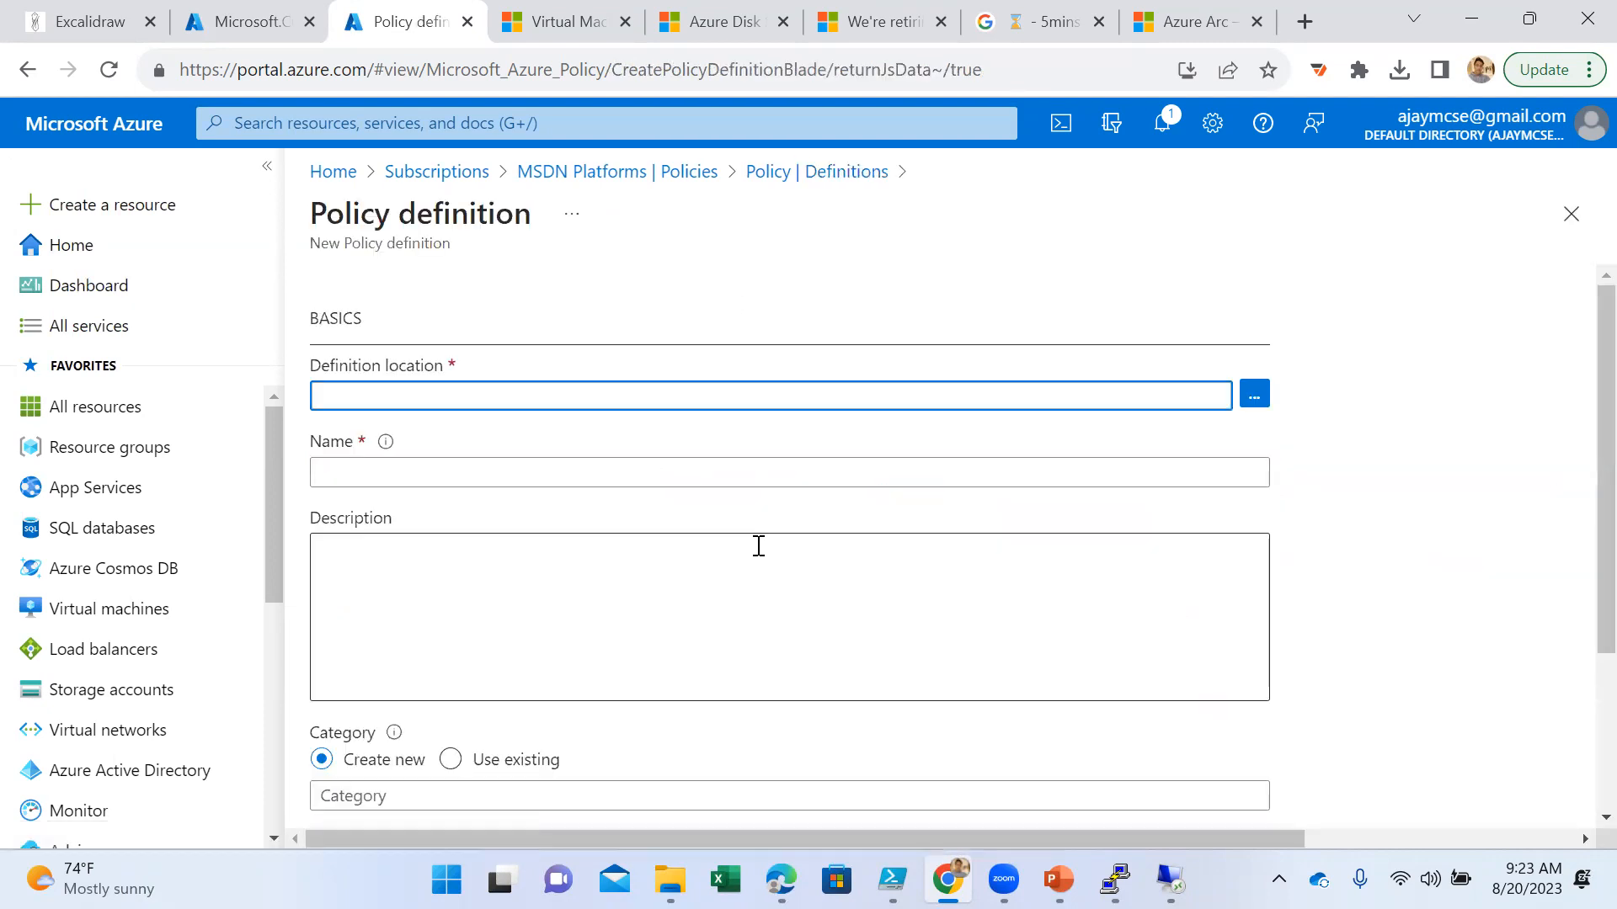
pyautogui.scroll(-3, 675, 610)
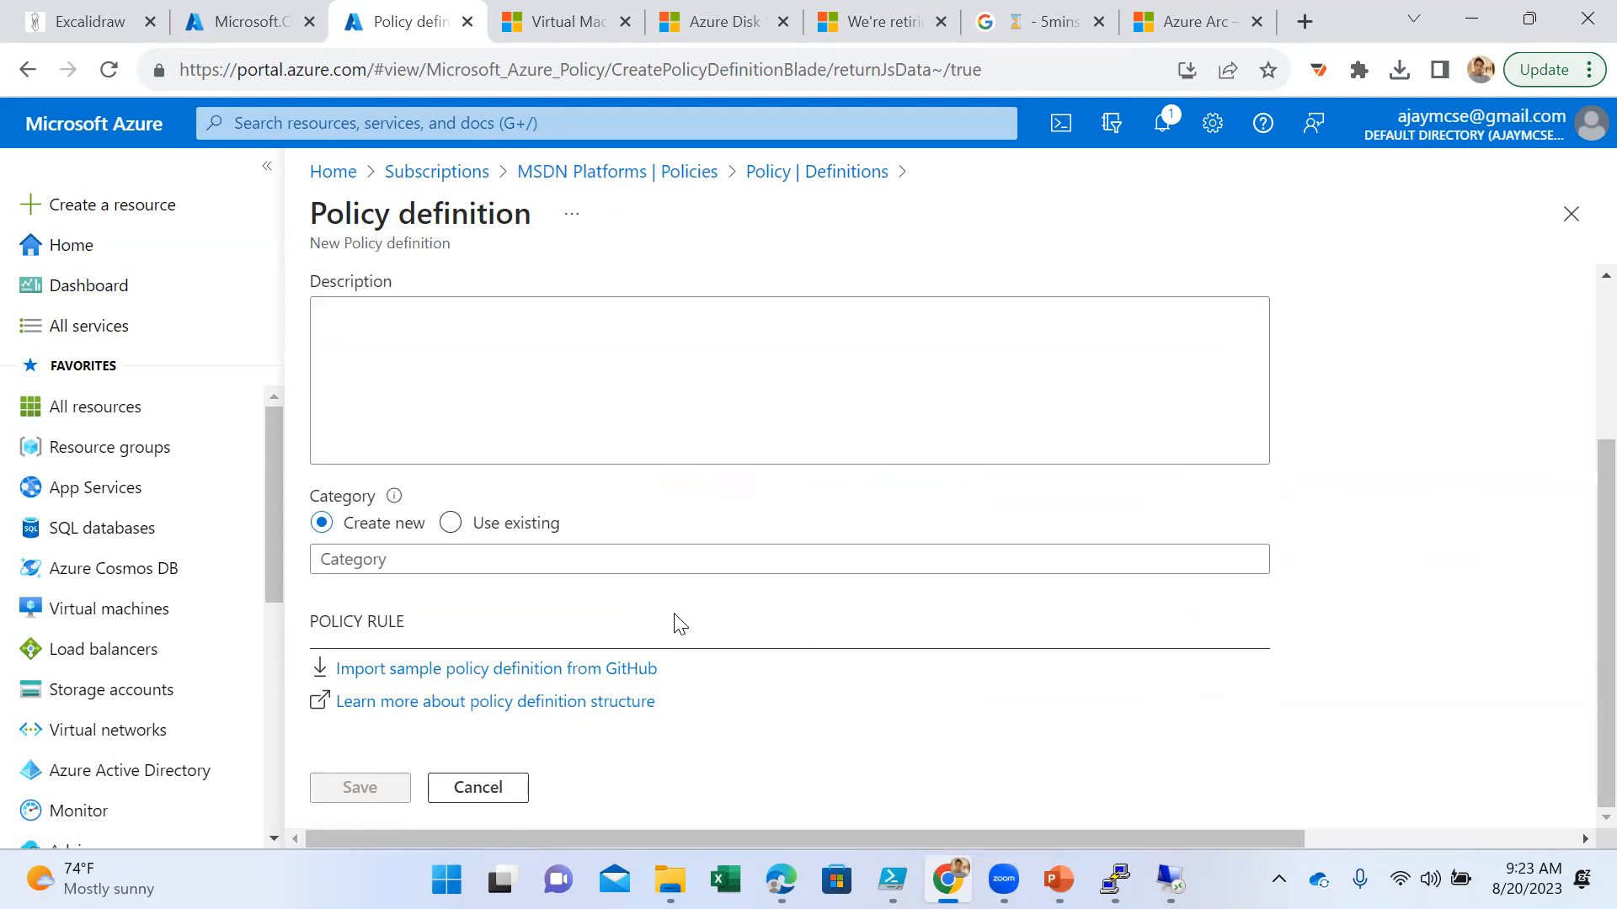
pyautogui.scroll(2, 680, 623)
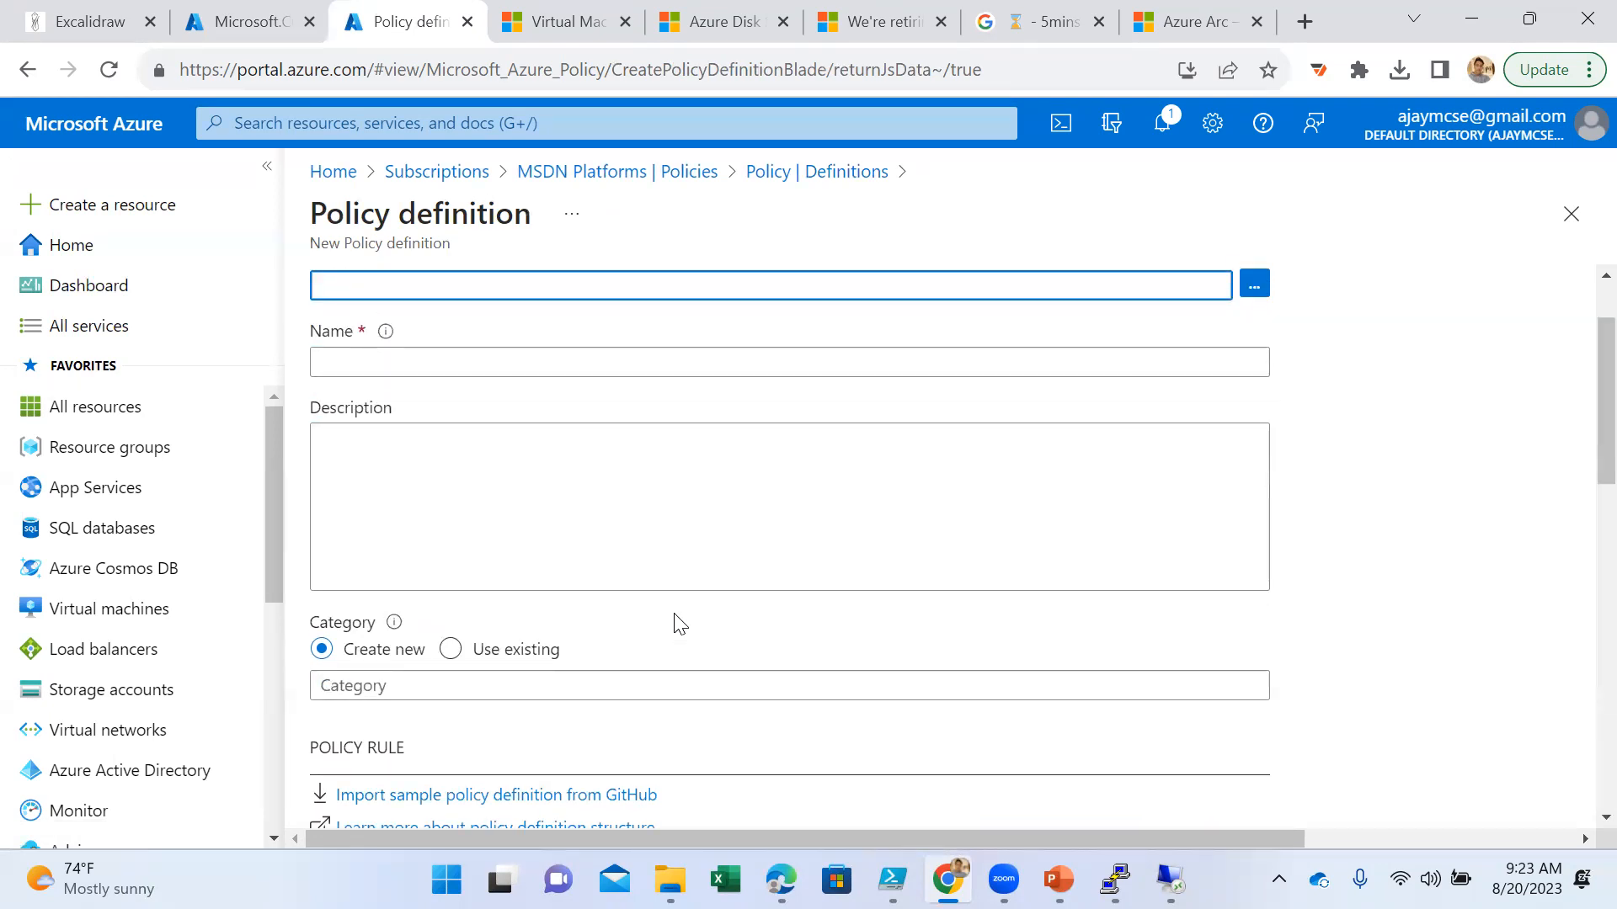
pyautogui.scroll(2, 681, 624)
pyautogui.scroll(-2, 681, 624)
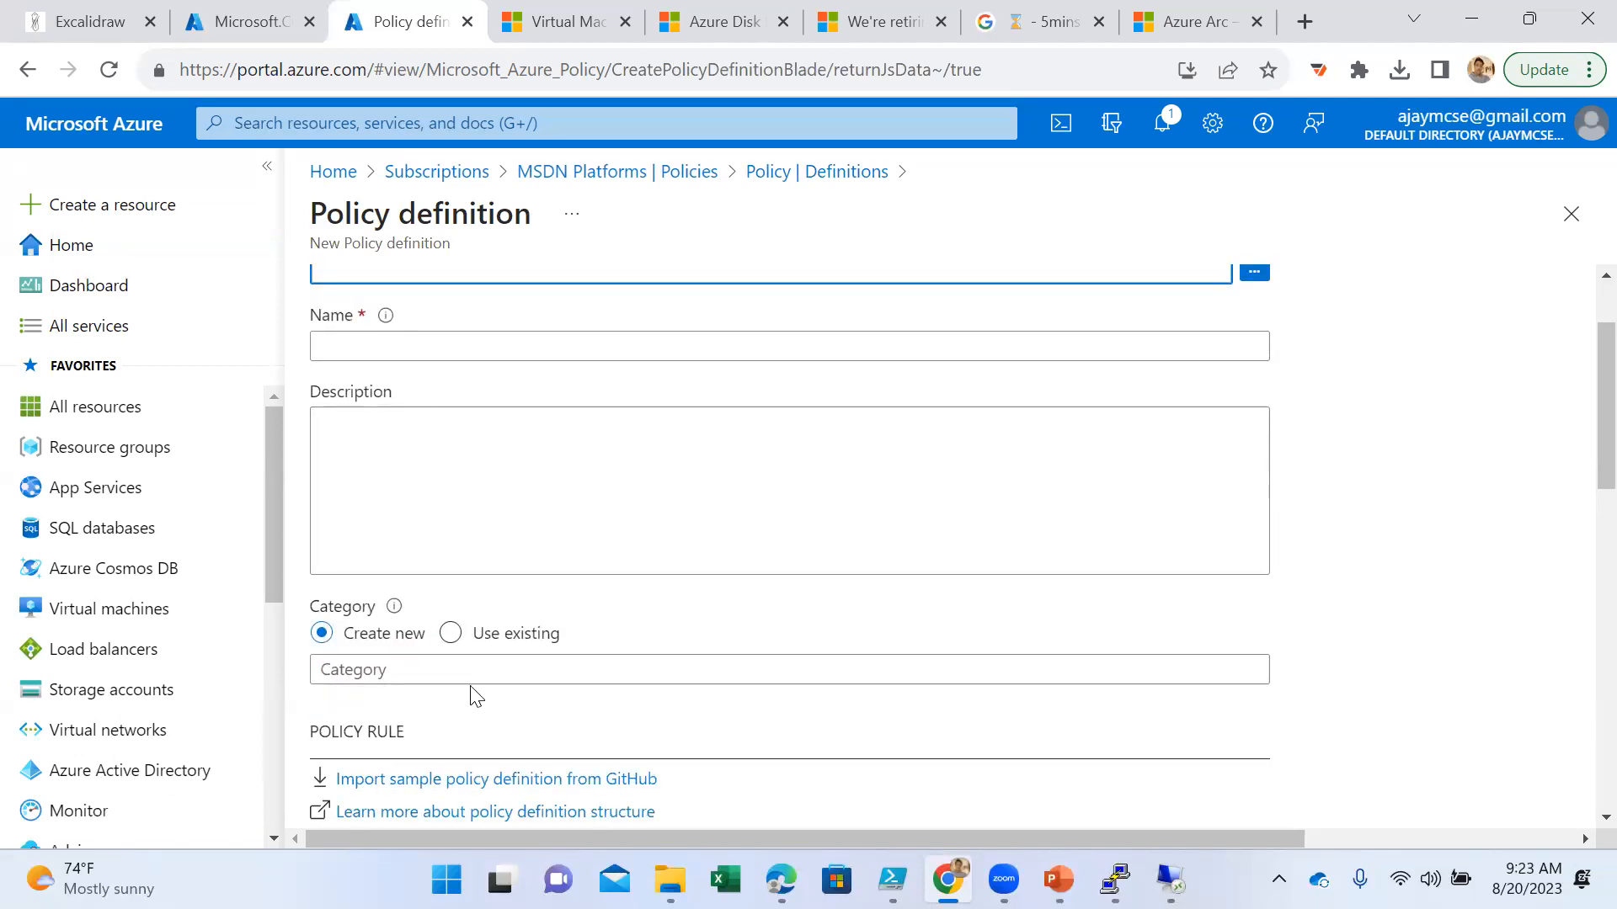
pyautogui.click(432, 670)
pyautogui.scroll(-2, 610, 756)
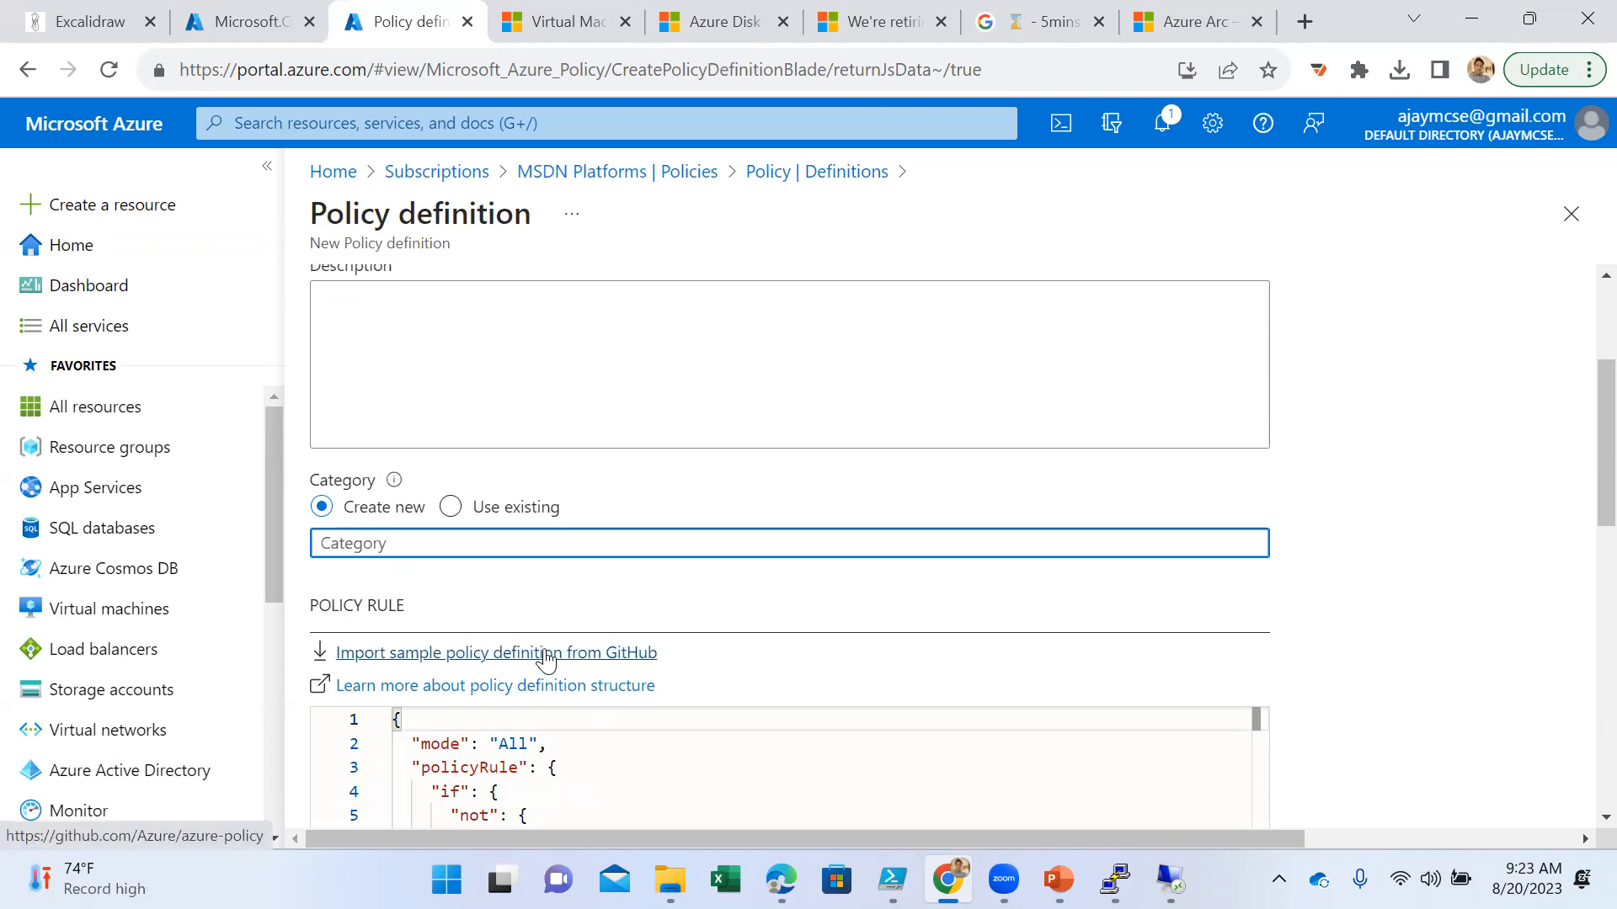
pyautogui.scroll(3, 630, 599)
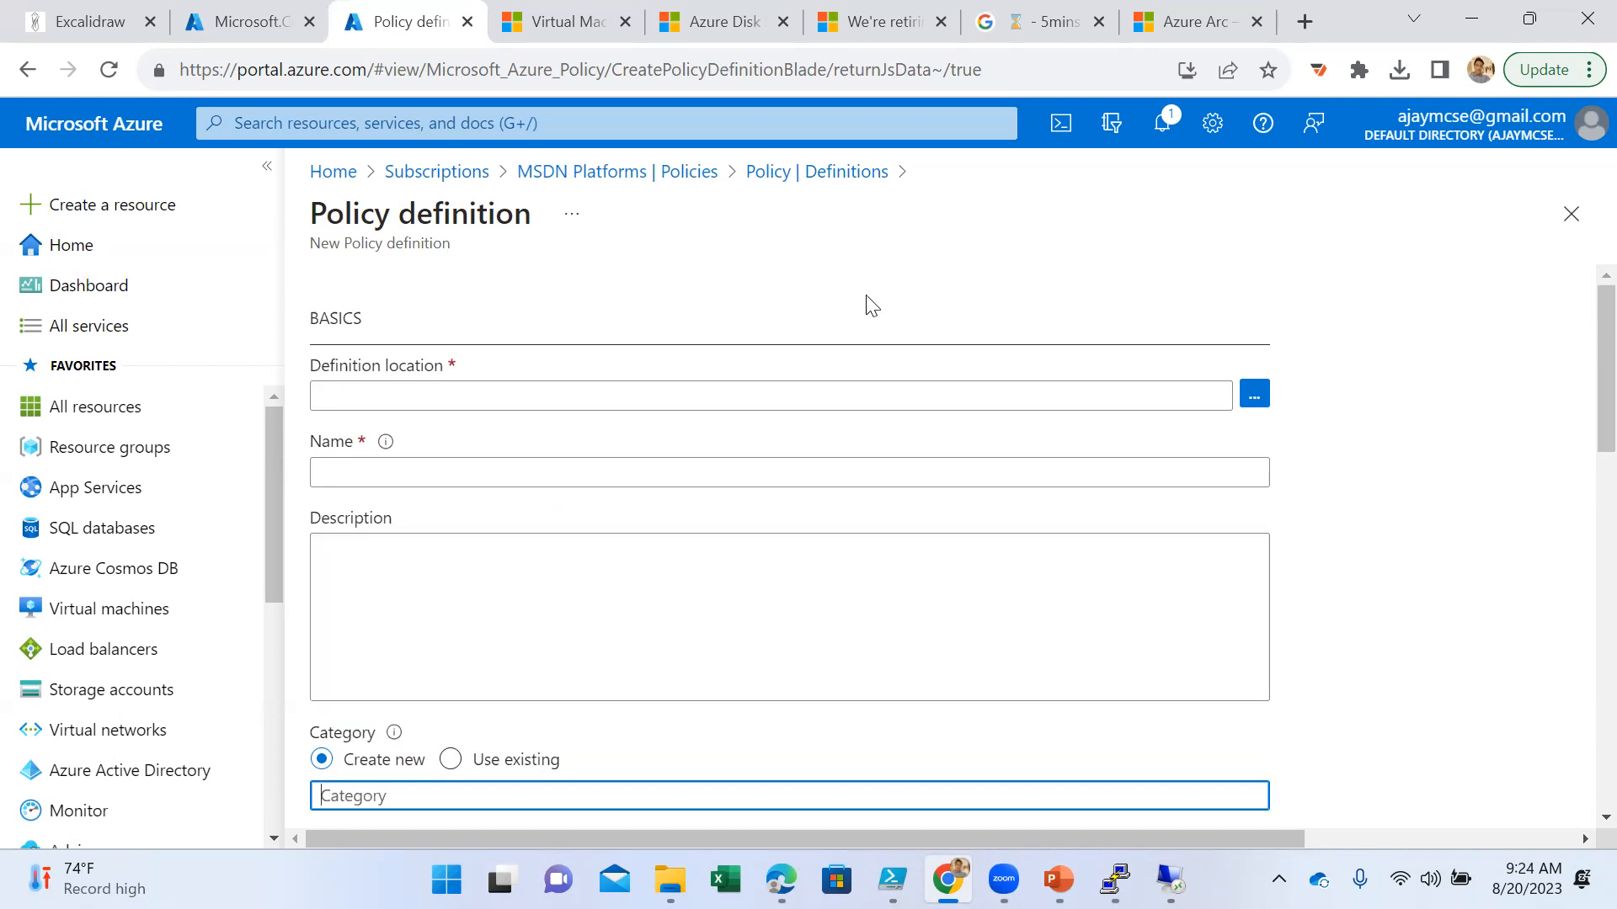
# - Leave the new policy definition unsaved and browse the subscription's definitions list past the initiatives to the individual built-in policies
pyautogui.click(849, 171)
pyautogui.scroll(-8, 912, 657)
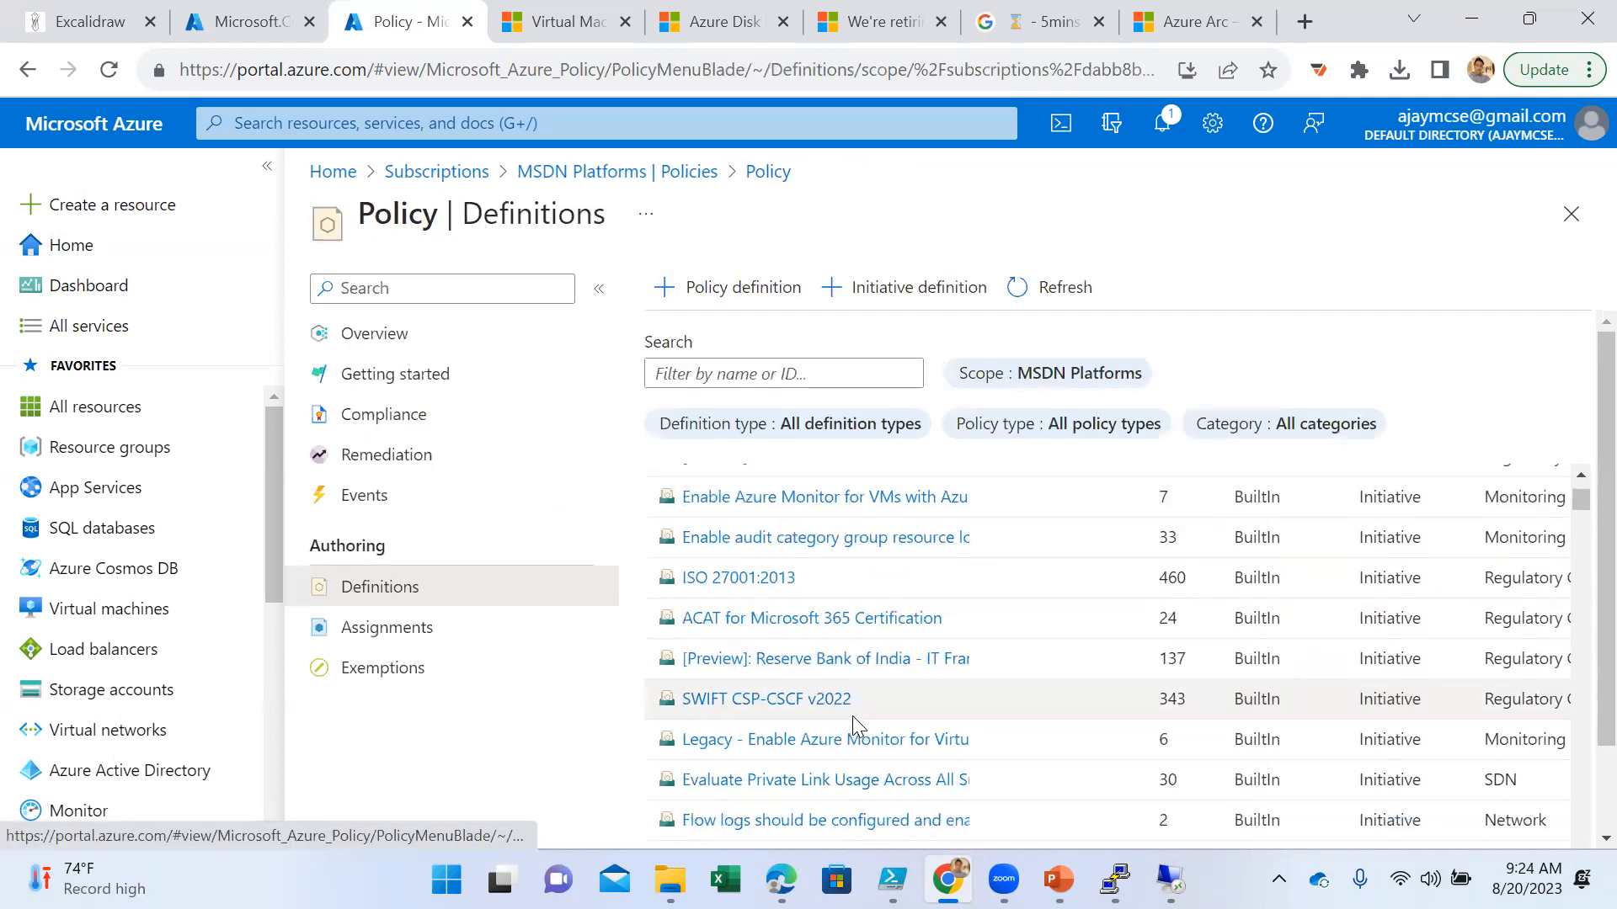
pyautogui.scroll(-10, 859, 714)
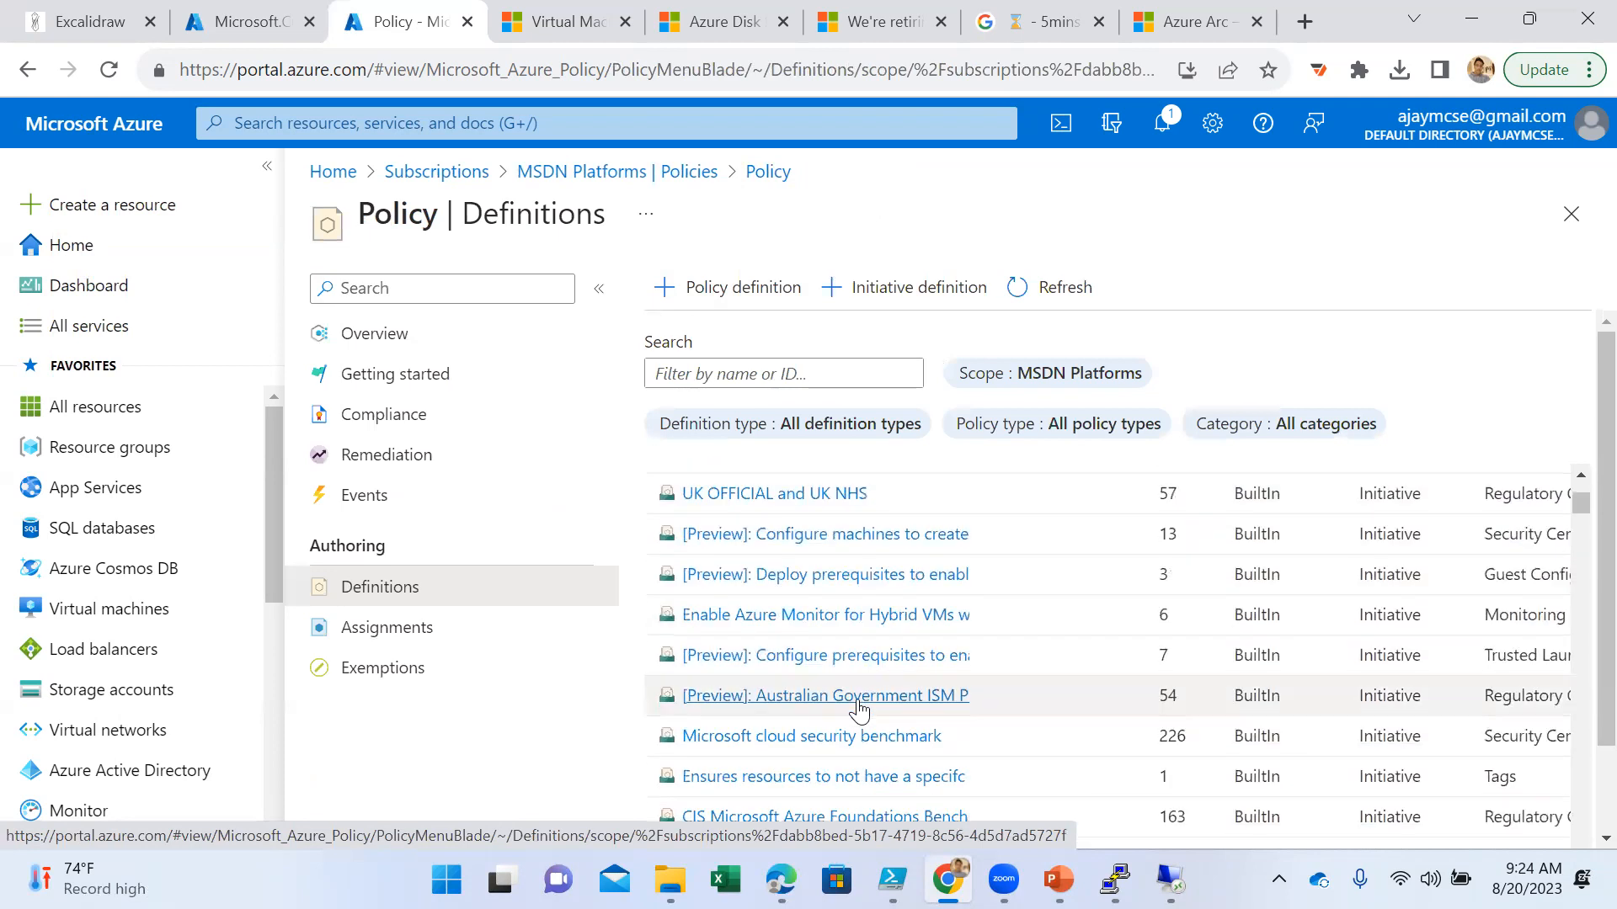
pyautogui.scroll(-3, 868, 701)
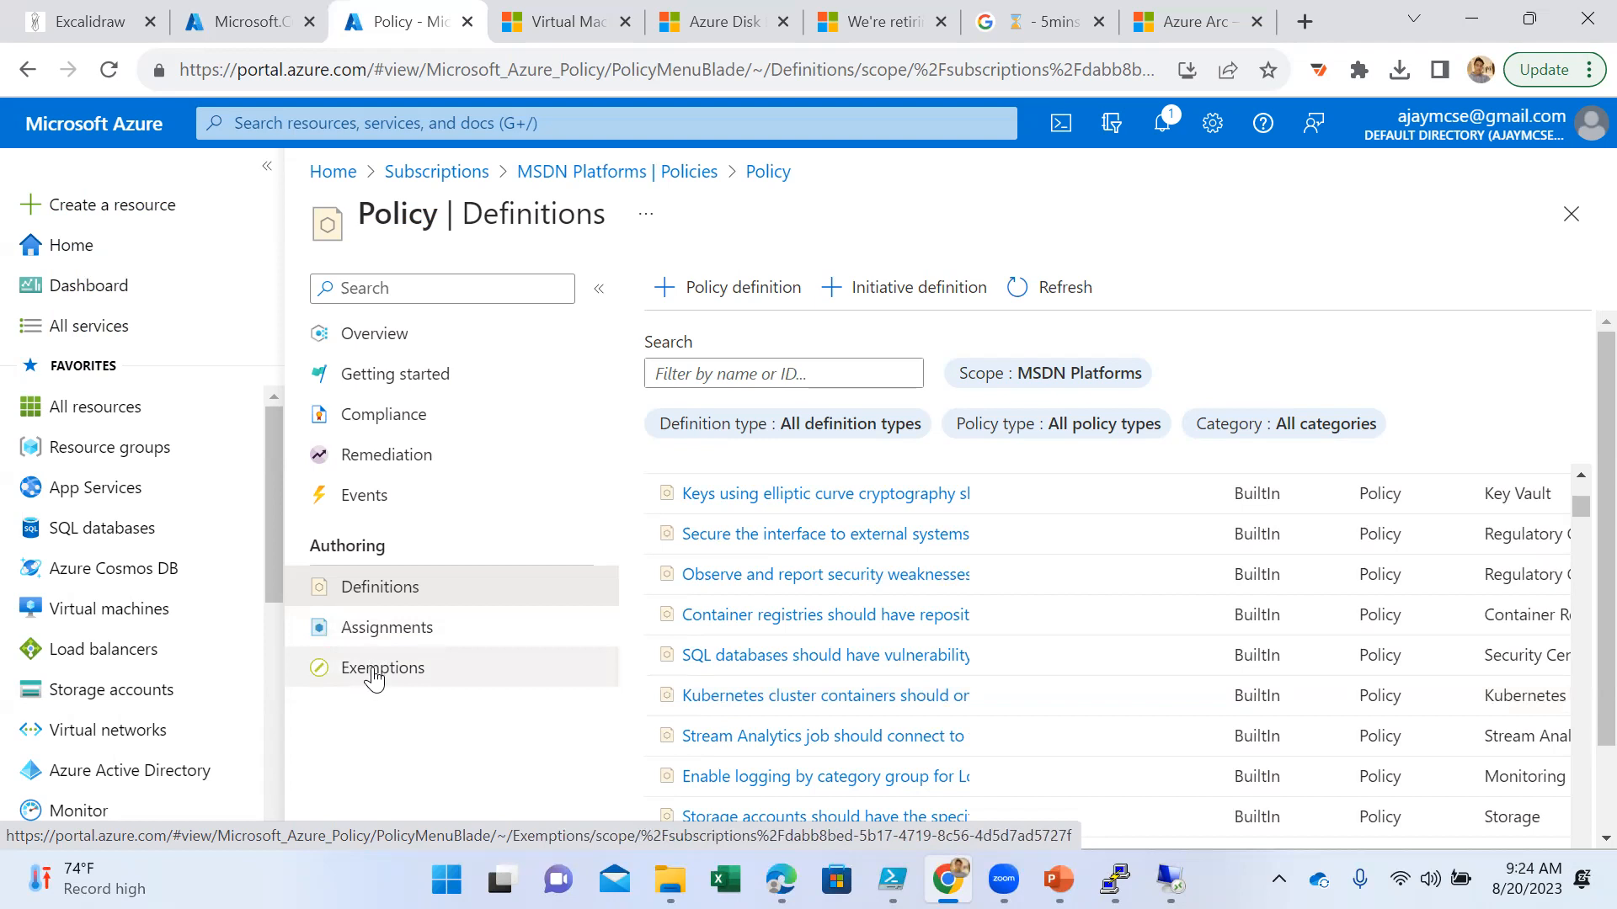
# - Open the Azure Policy getting started page and review the recommended policy assignments and the policy categories
pyautogui.click(399, 370)
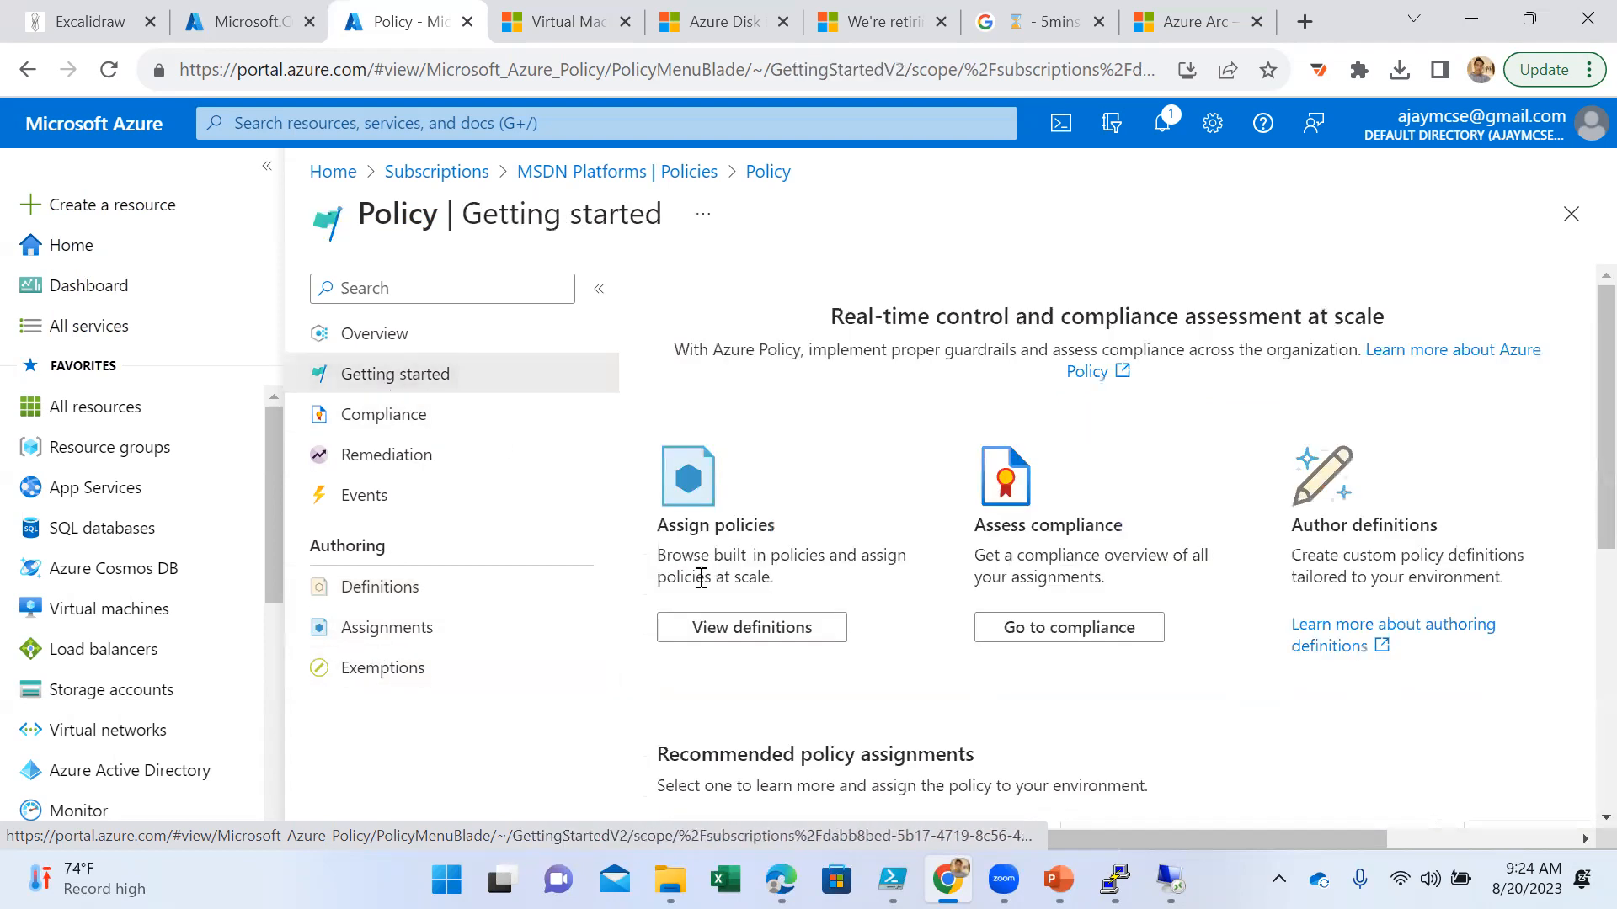
pyautogui.scroll(-1, 809, 555)
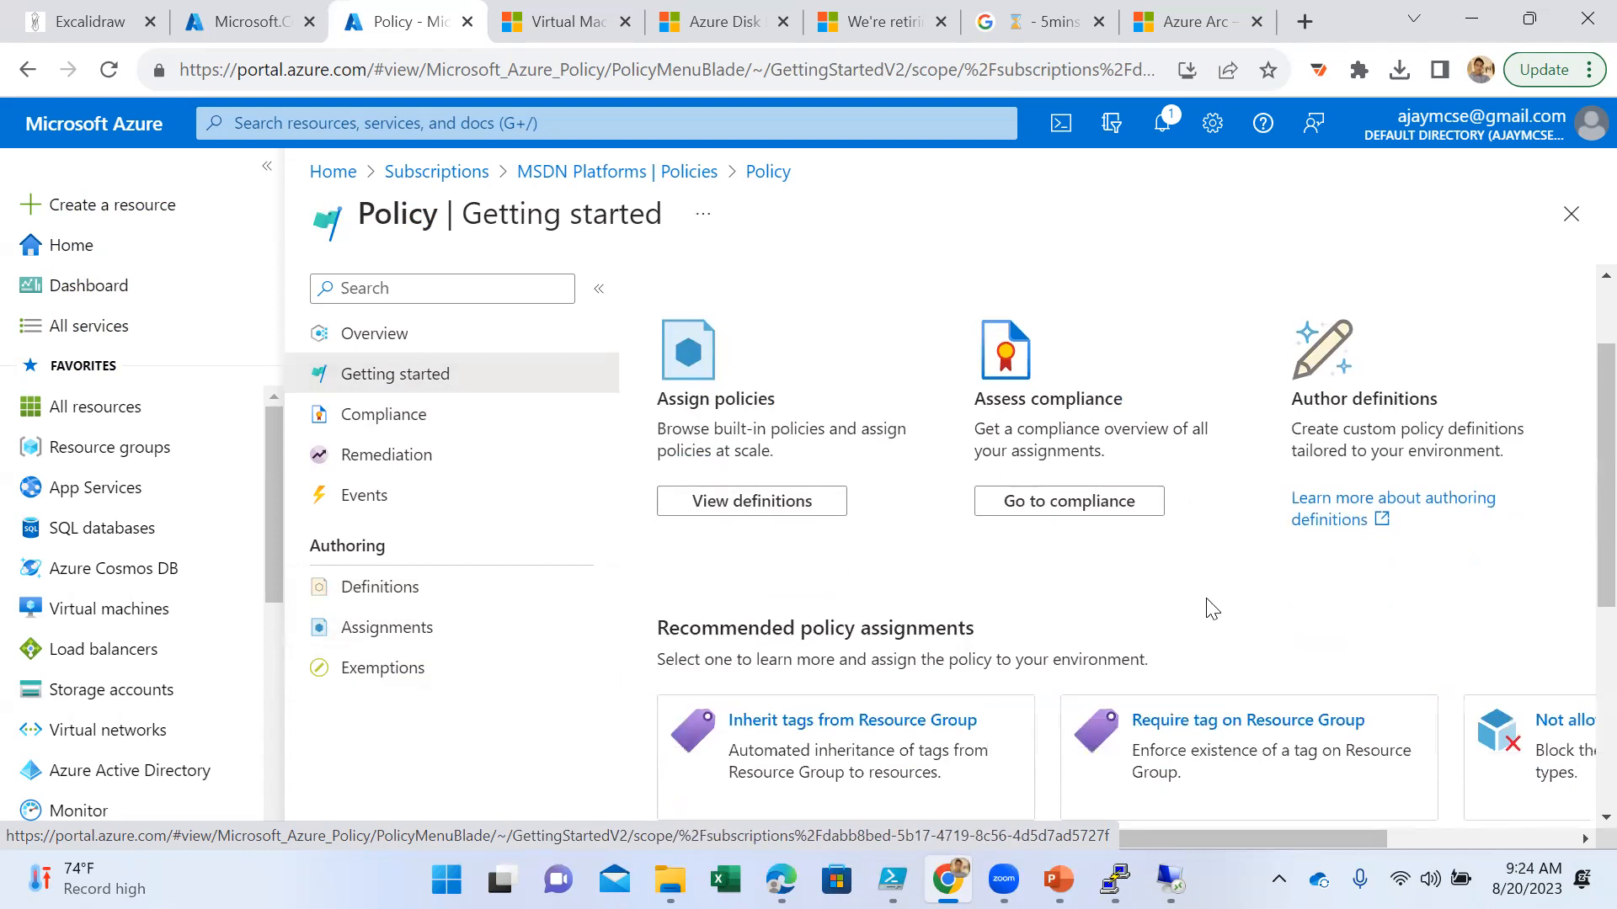
pyautogui.scroll(-2, 1196, 616)
pyautogui.scroll(-3, 1196, 616)
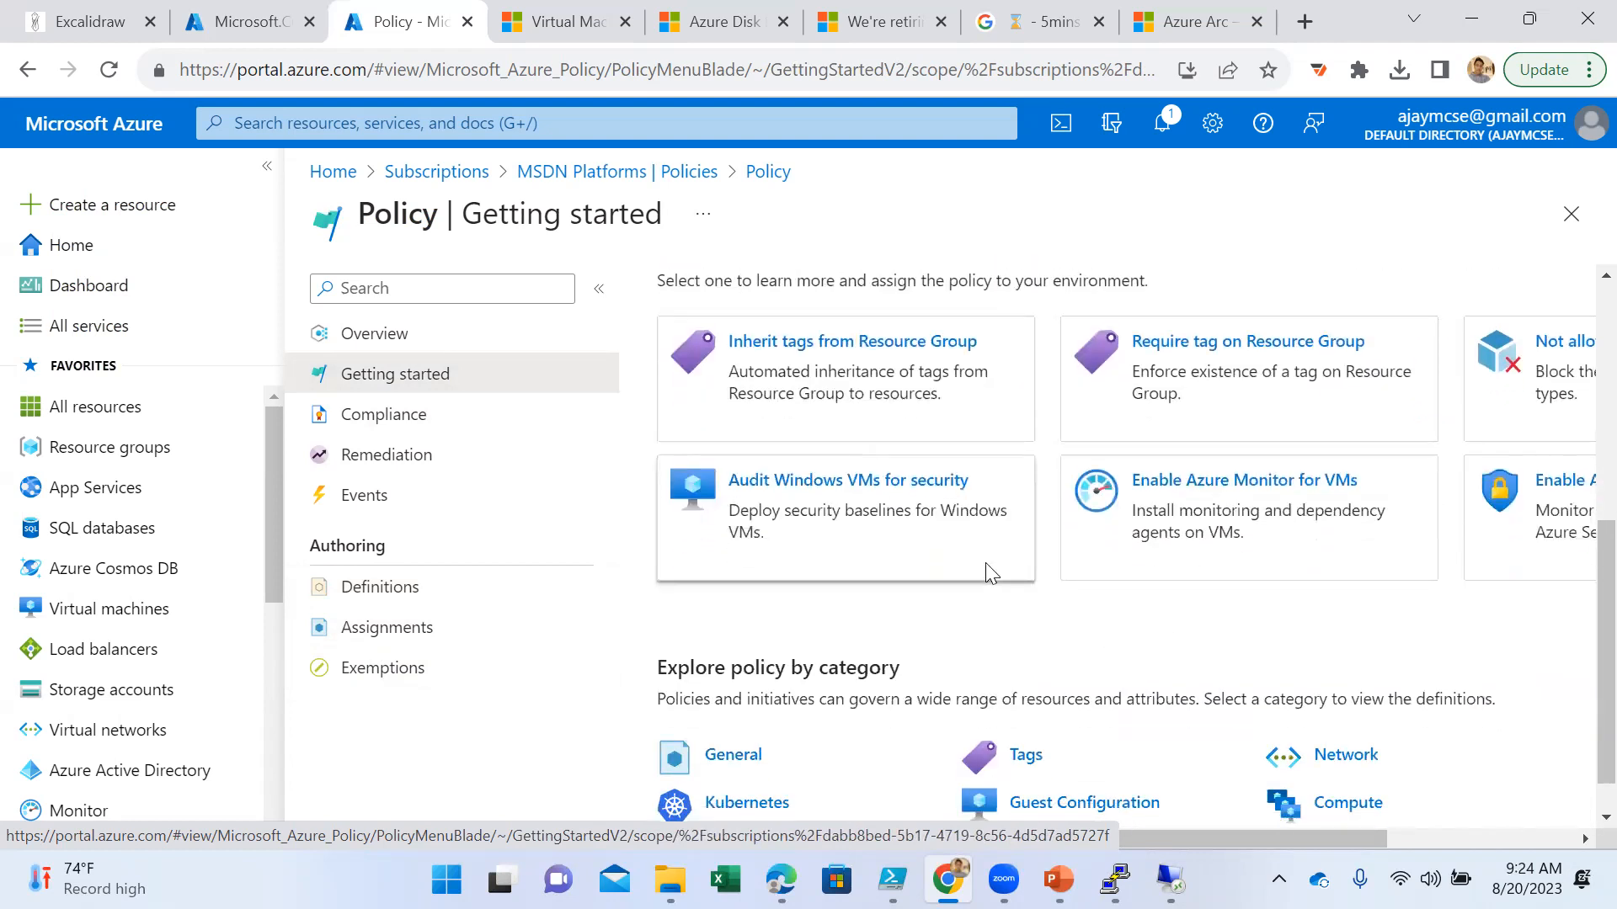
pyautogui.scroll(-1, 985, 562)
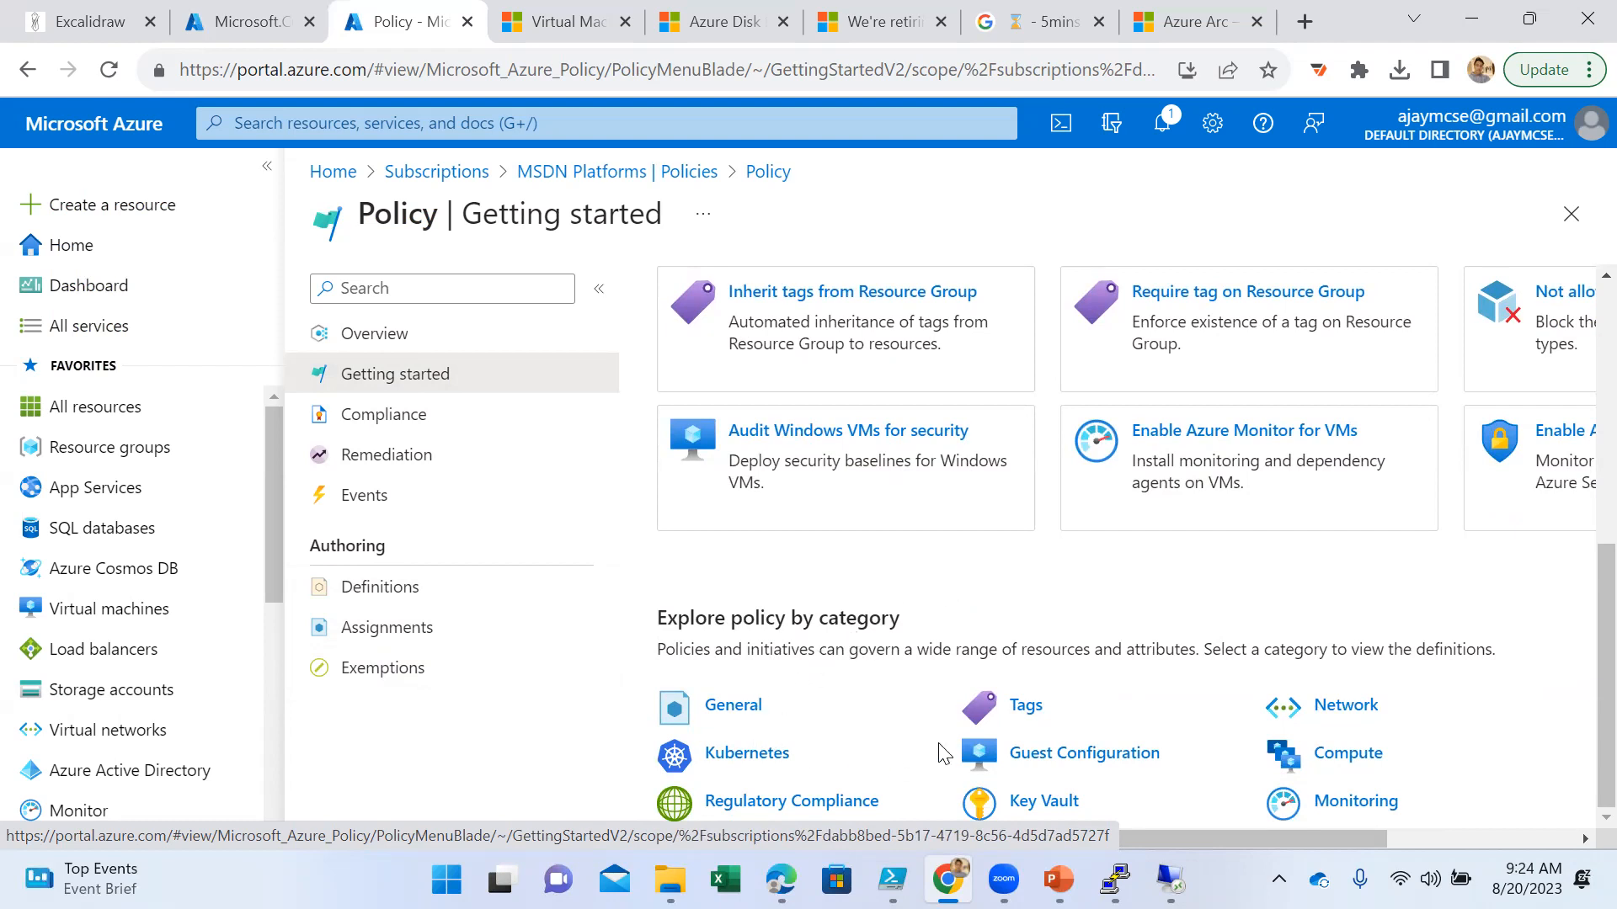
pyautogui.scroll(5, 935, 691)
pyautogui.scroll(-5, 931, 740)
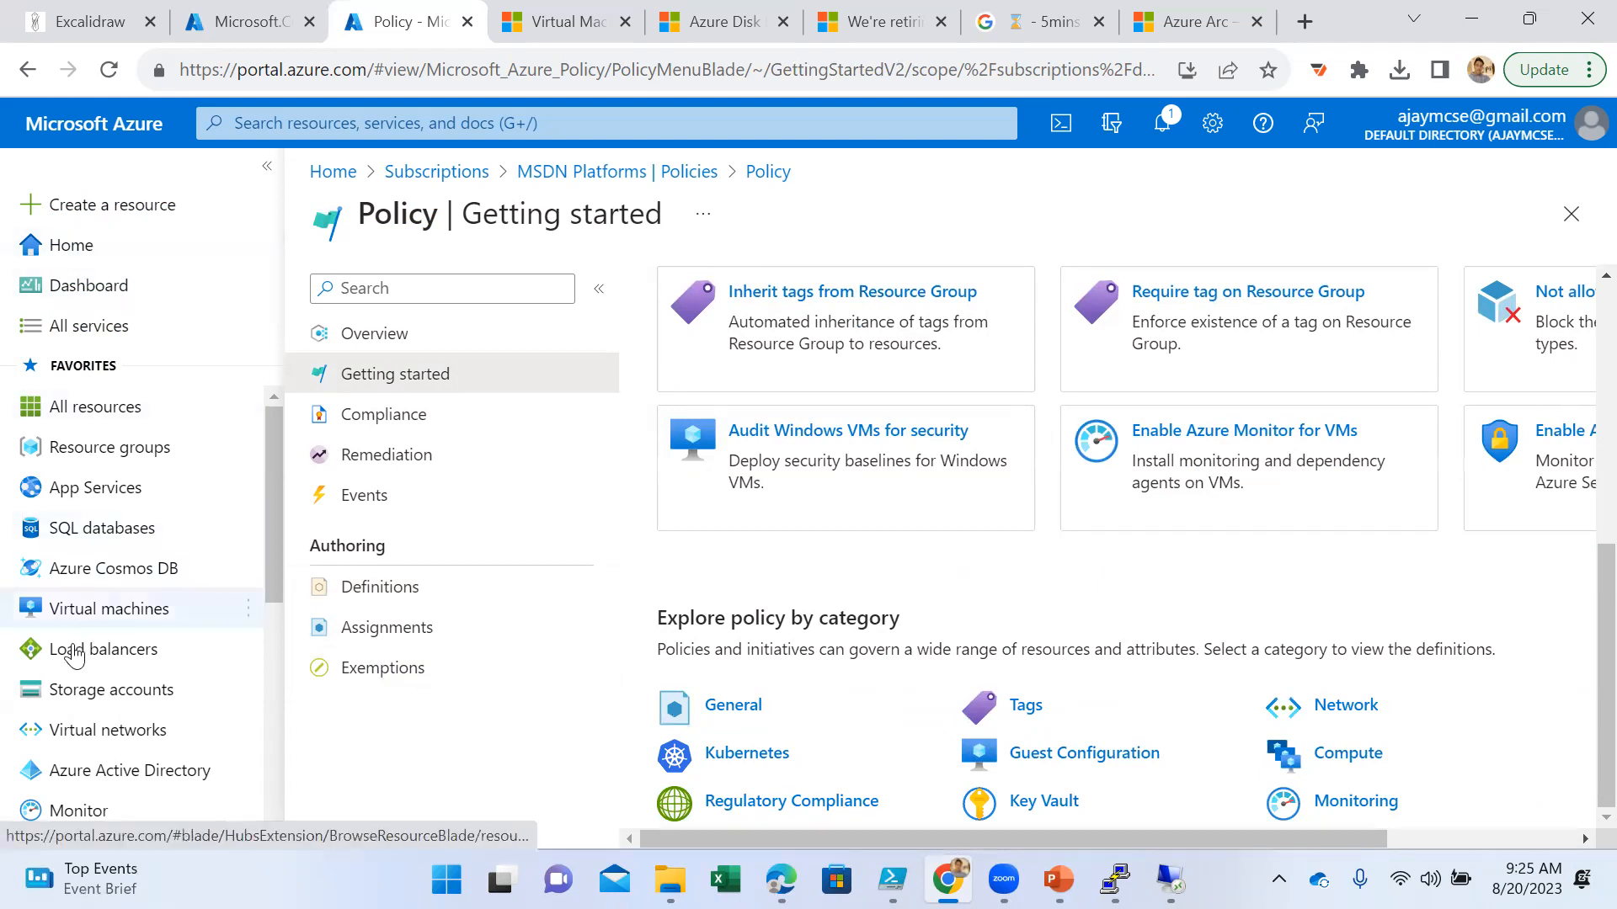
# - Open the Win-Server virtual machine and display its availability and scaling configuration
pyautogui.click(101, 613)
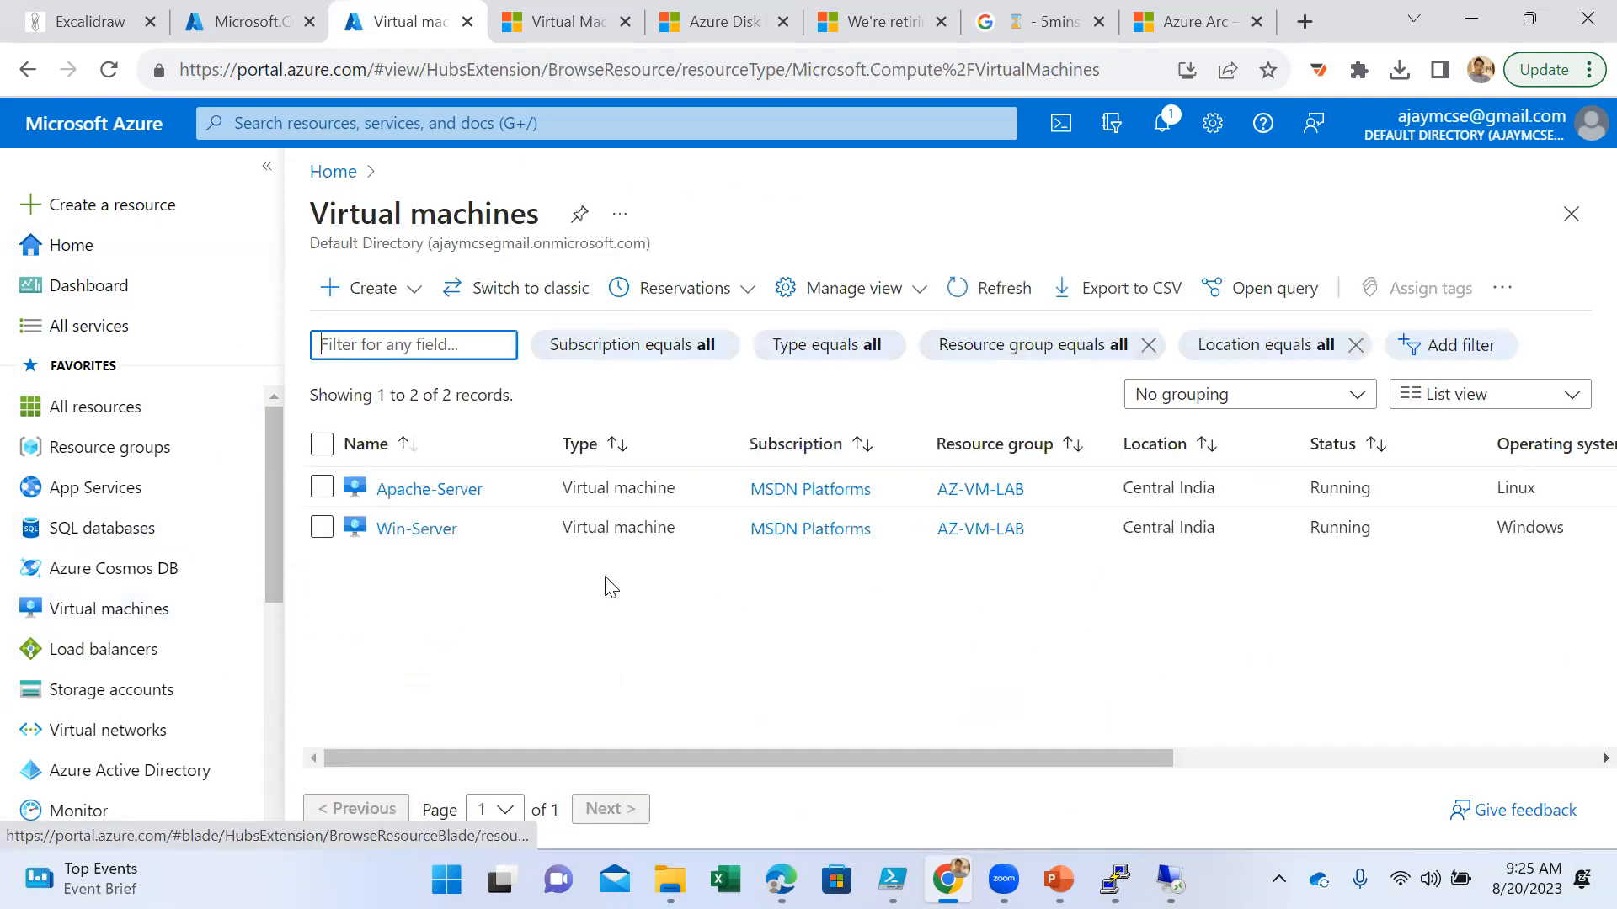
pyautogui.click(404, 532)
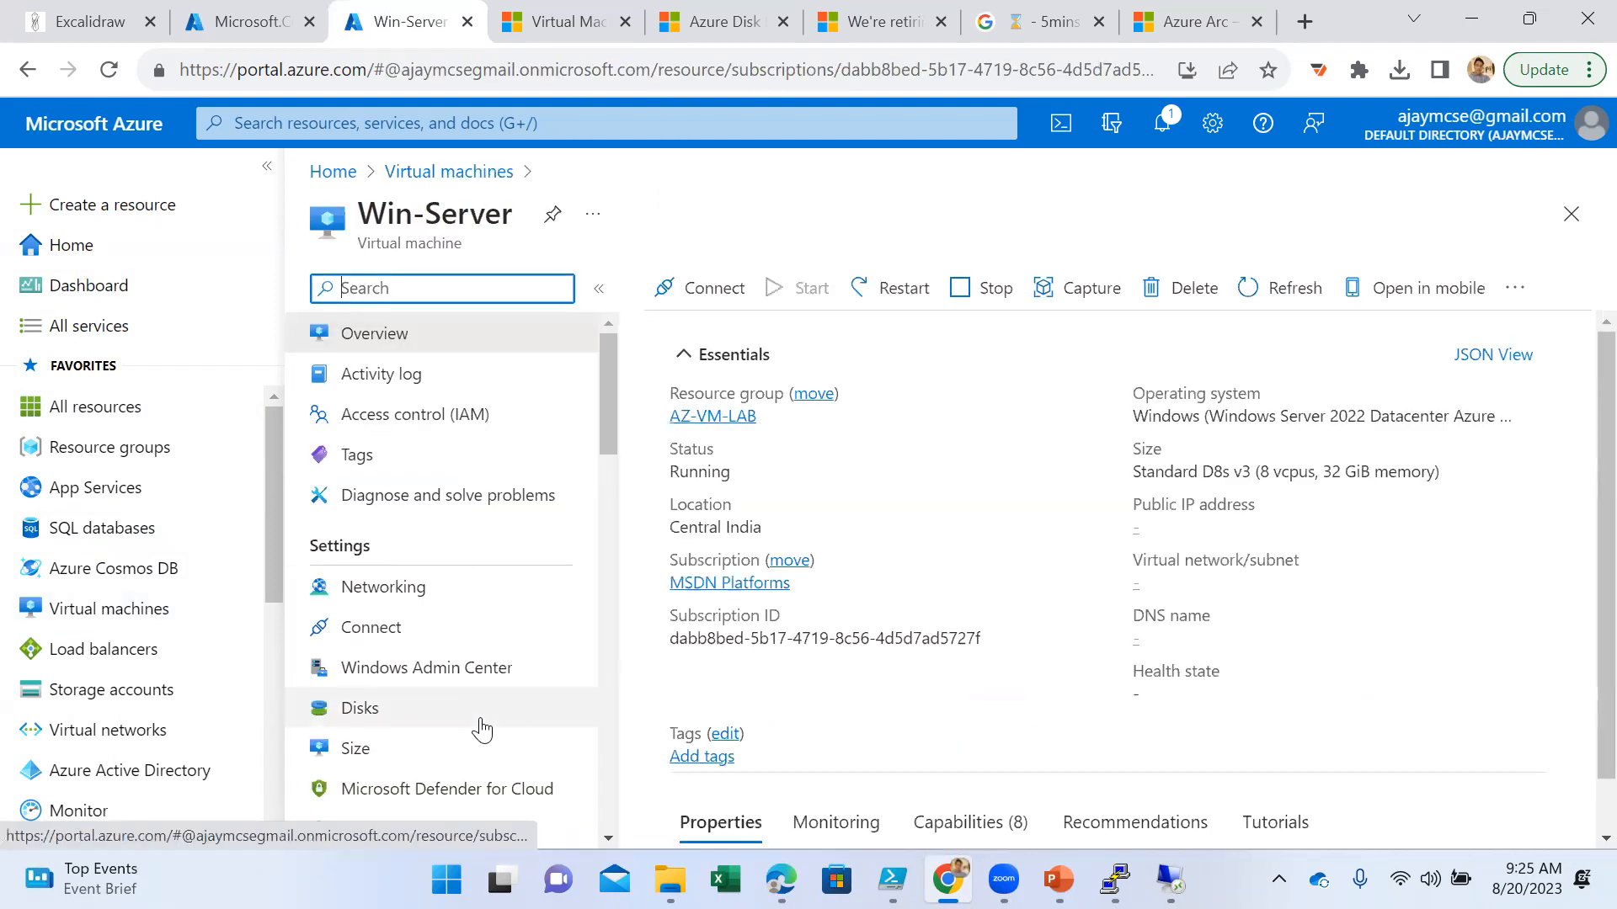
pyautogui.scroll(-5, 482, 724)
pyautogui.scroll(-6, 485, 729)
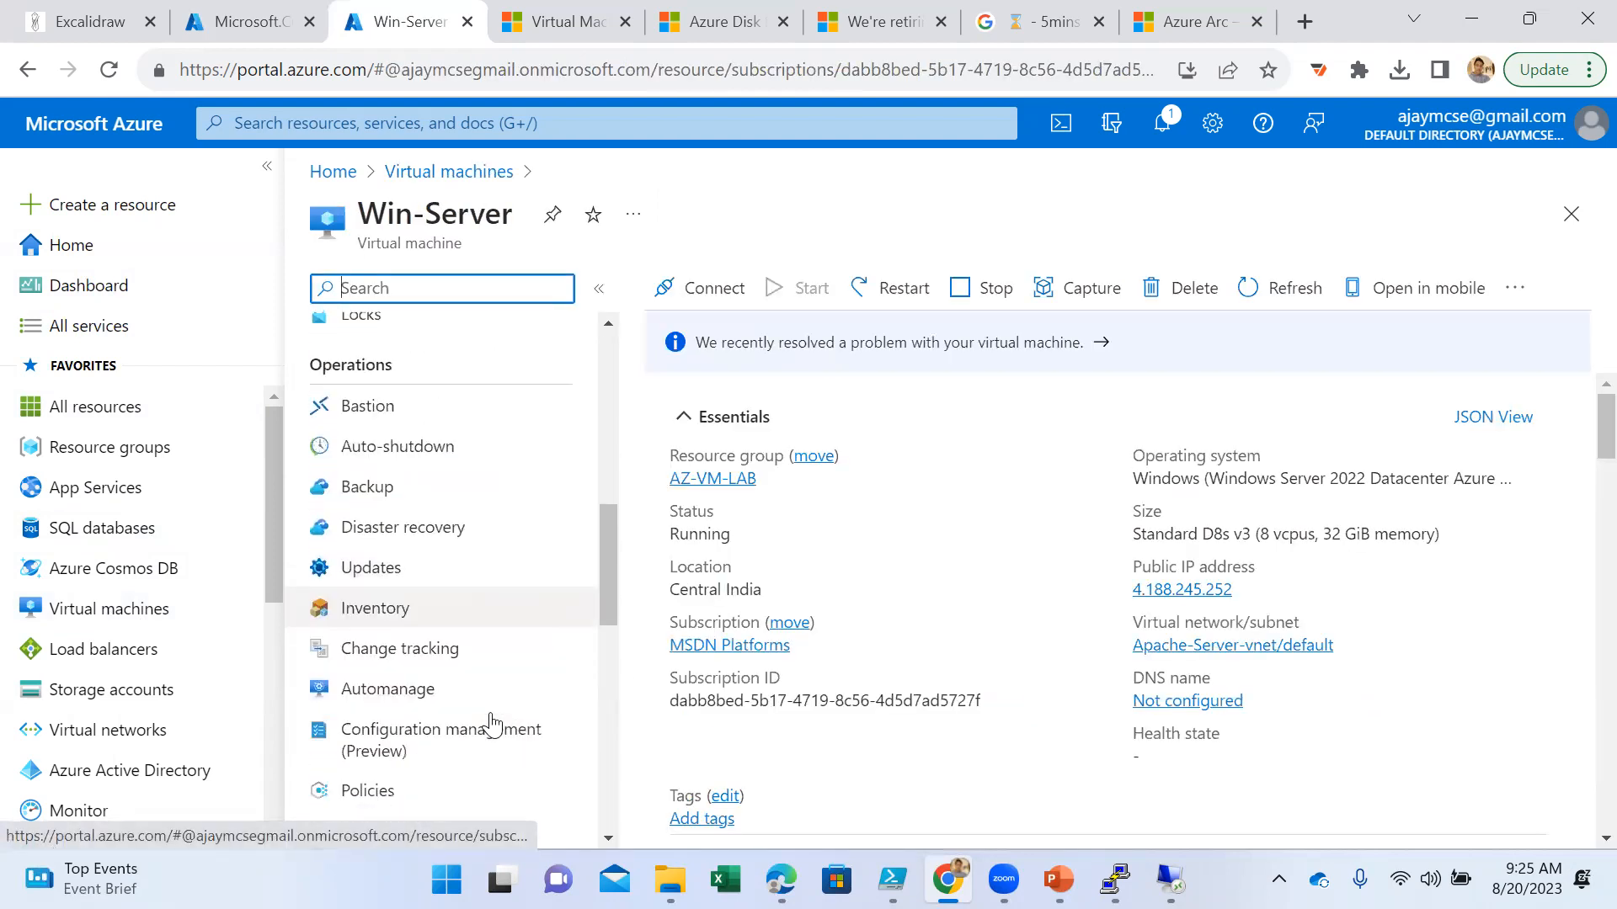
pyautogui.scroll(-6, 492, 725)
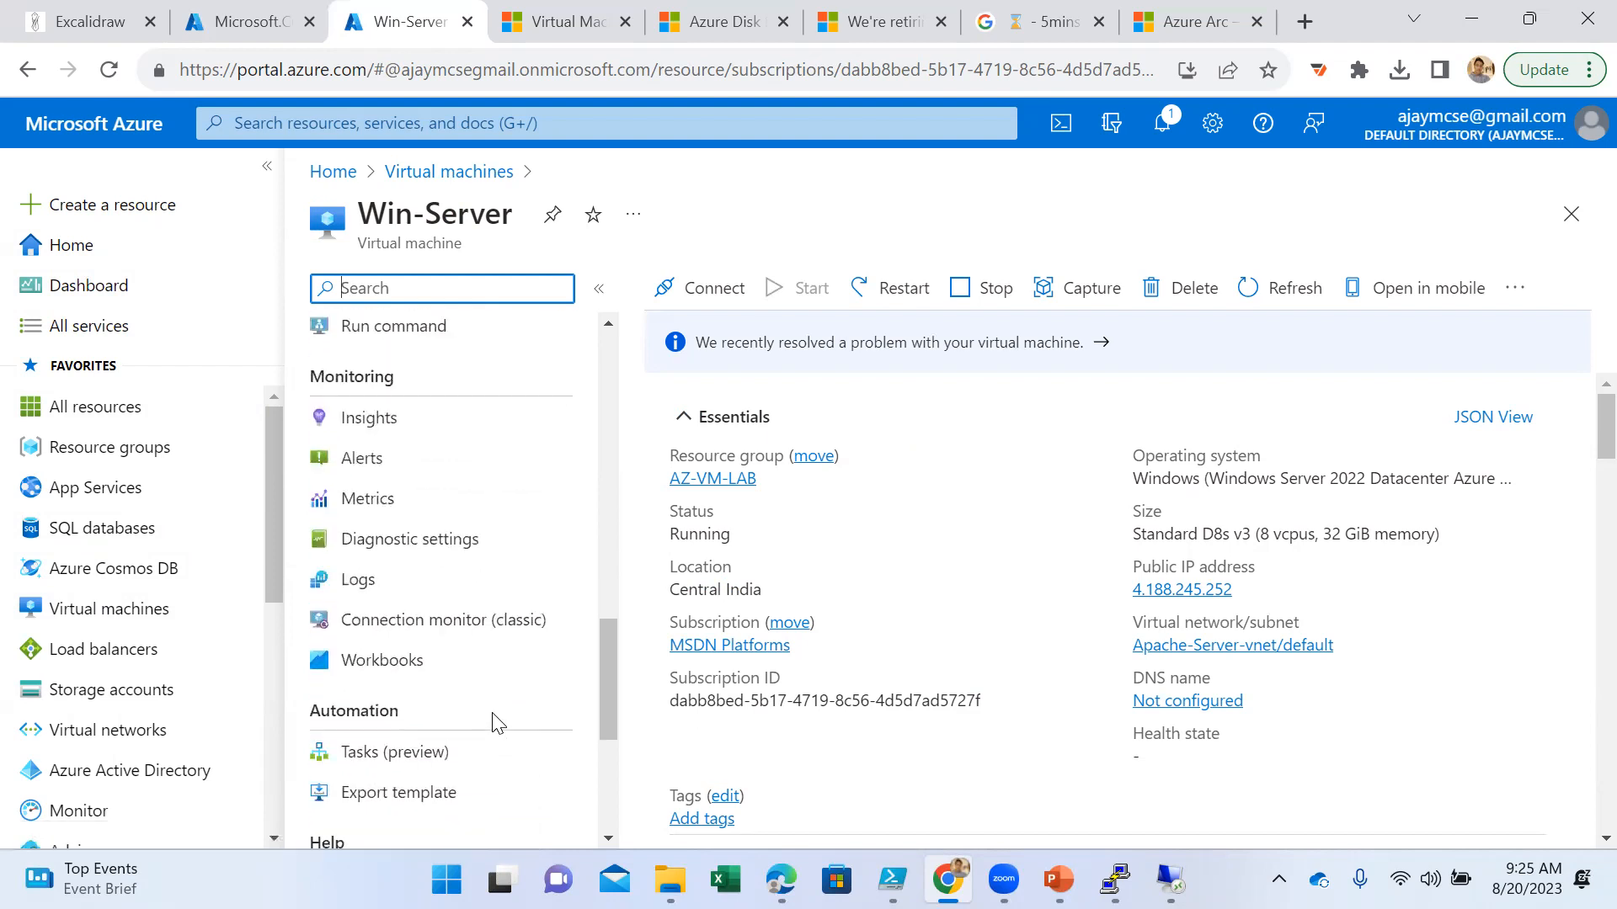
pyautogui.scroll(3, 510, 649)
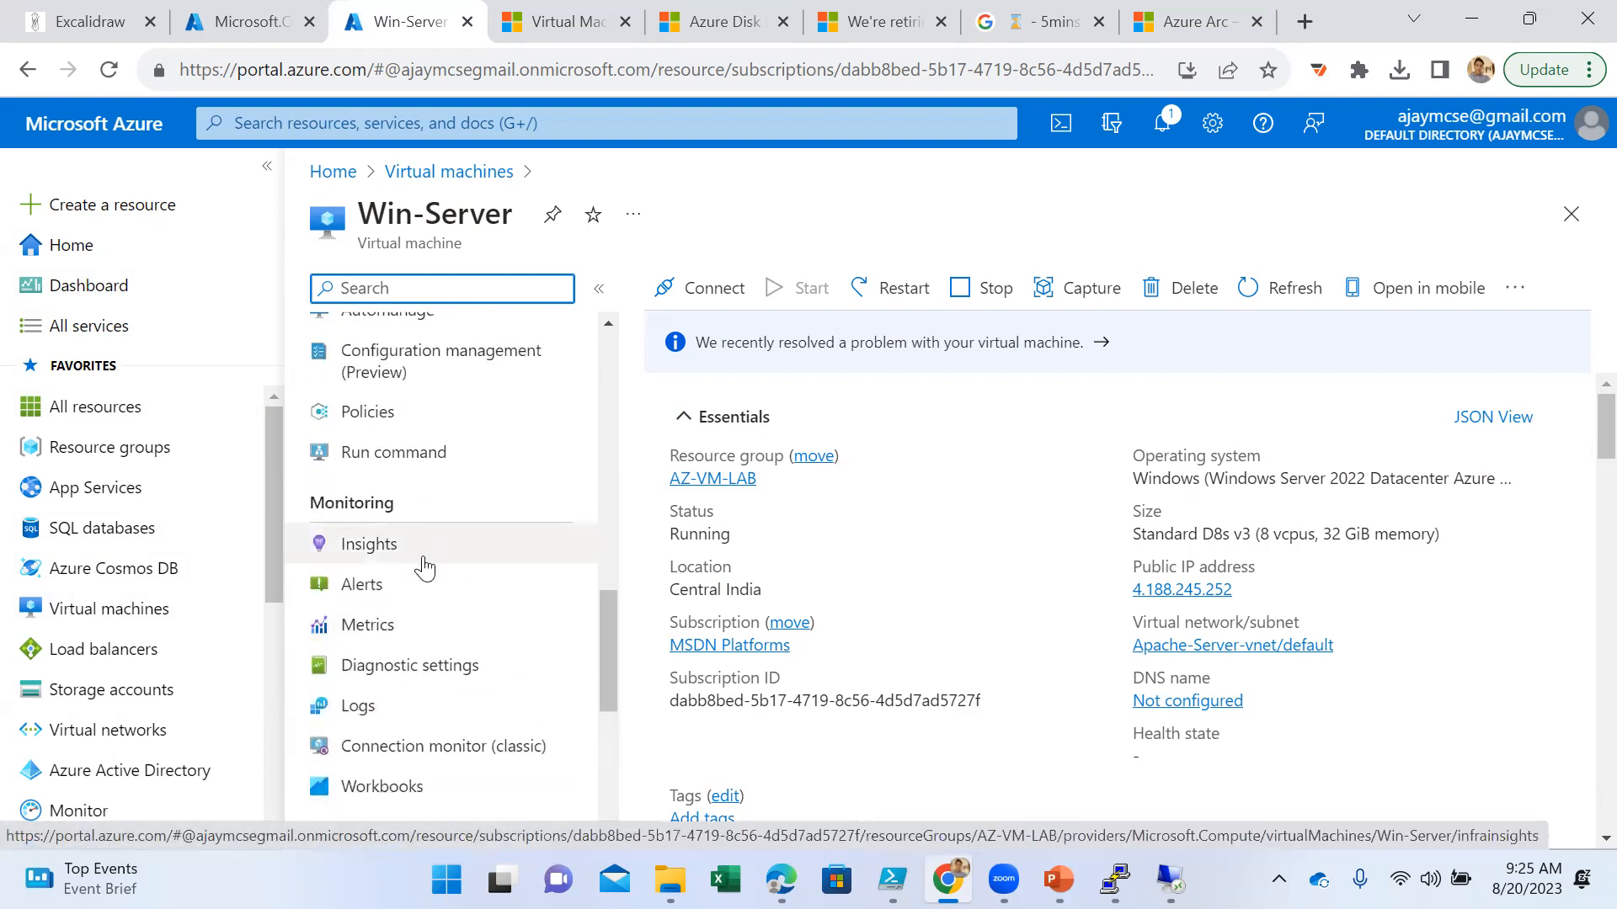
pyautogui.scroll(-1, 438, 581)
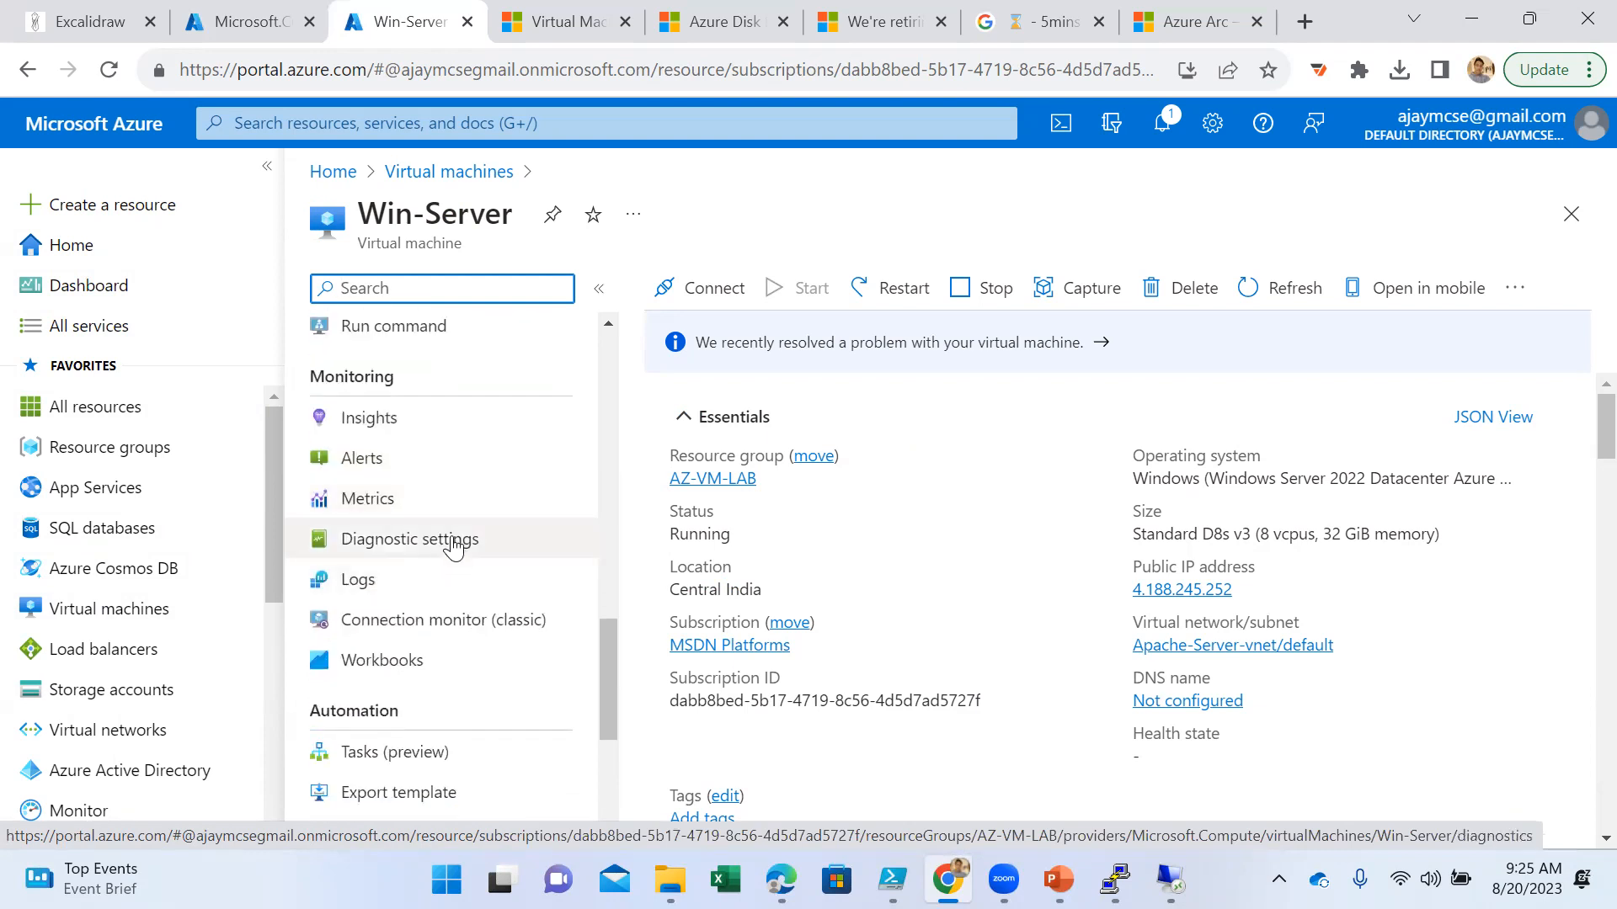
pyautogui.scroll(1, 439, 488)
pyautogui.scroll(4, 442, 485)
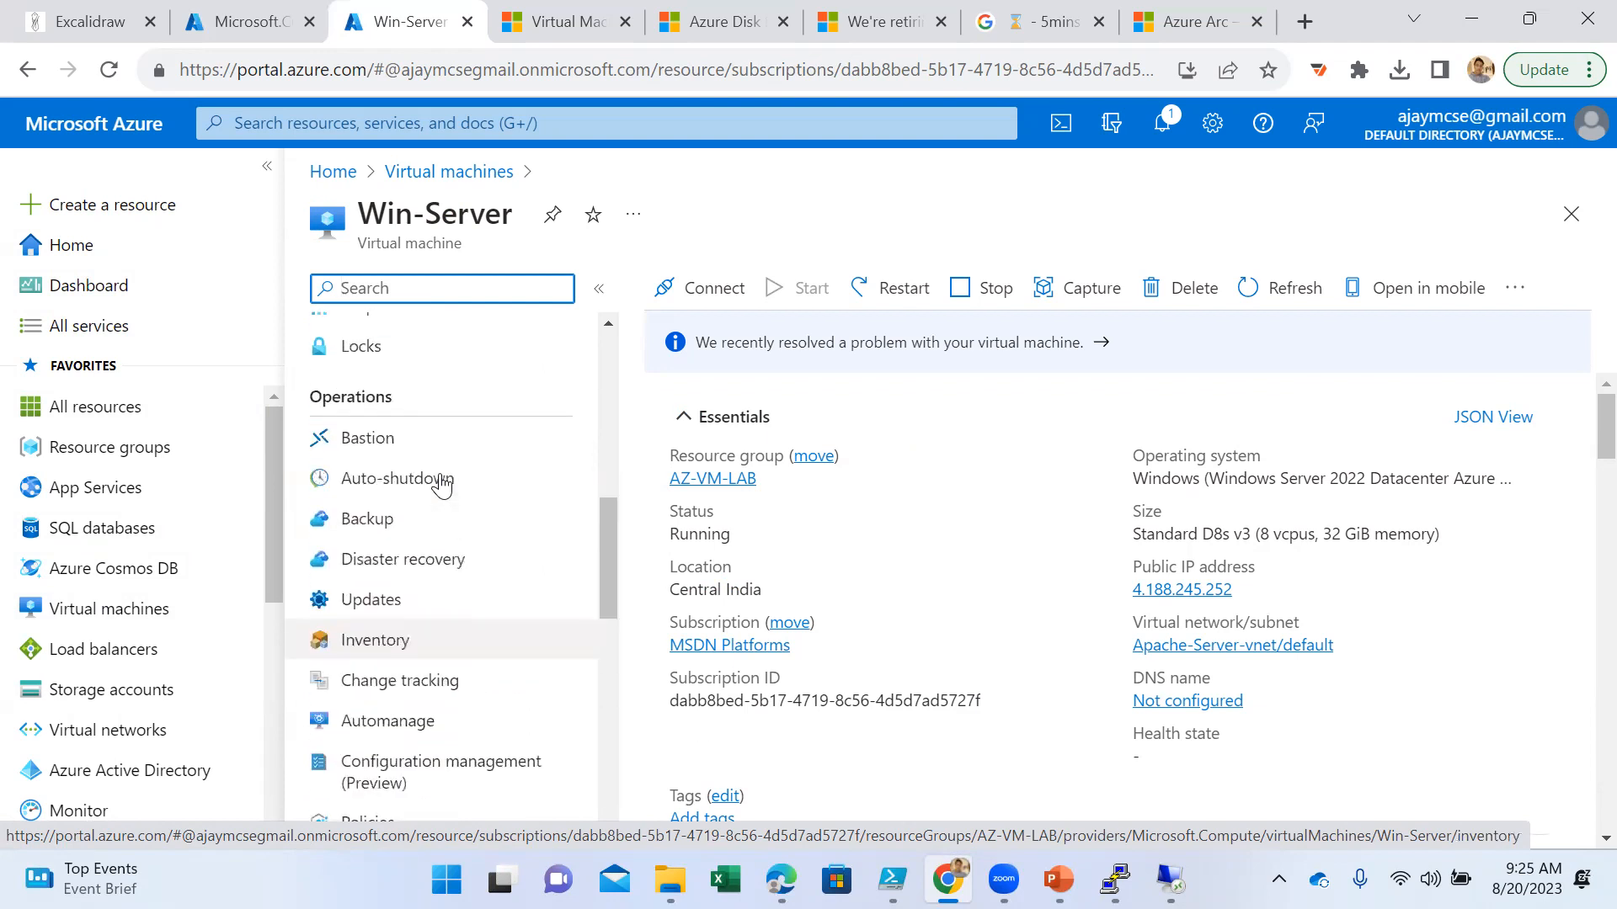
pyautogui.scroll(6, 442, 486)
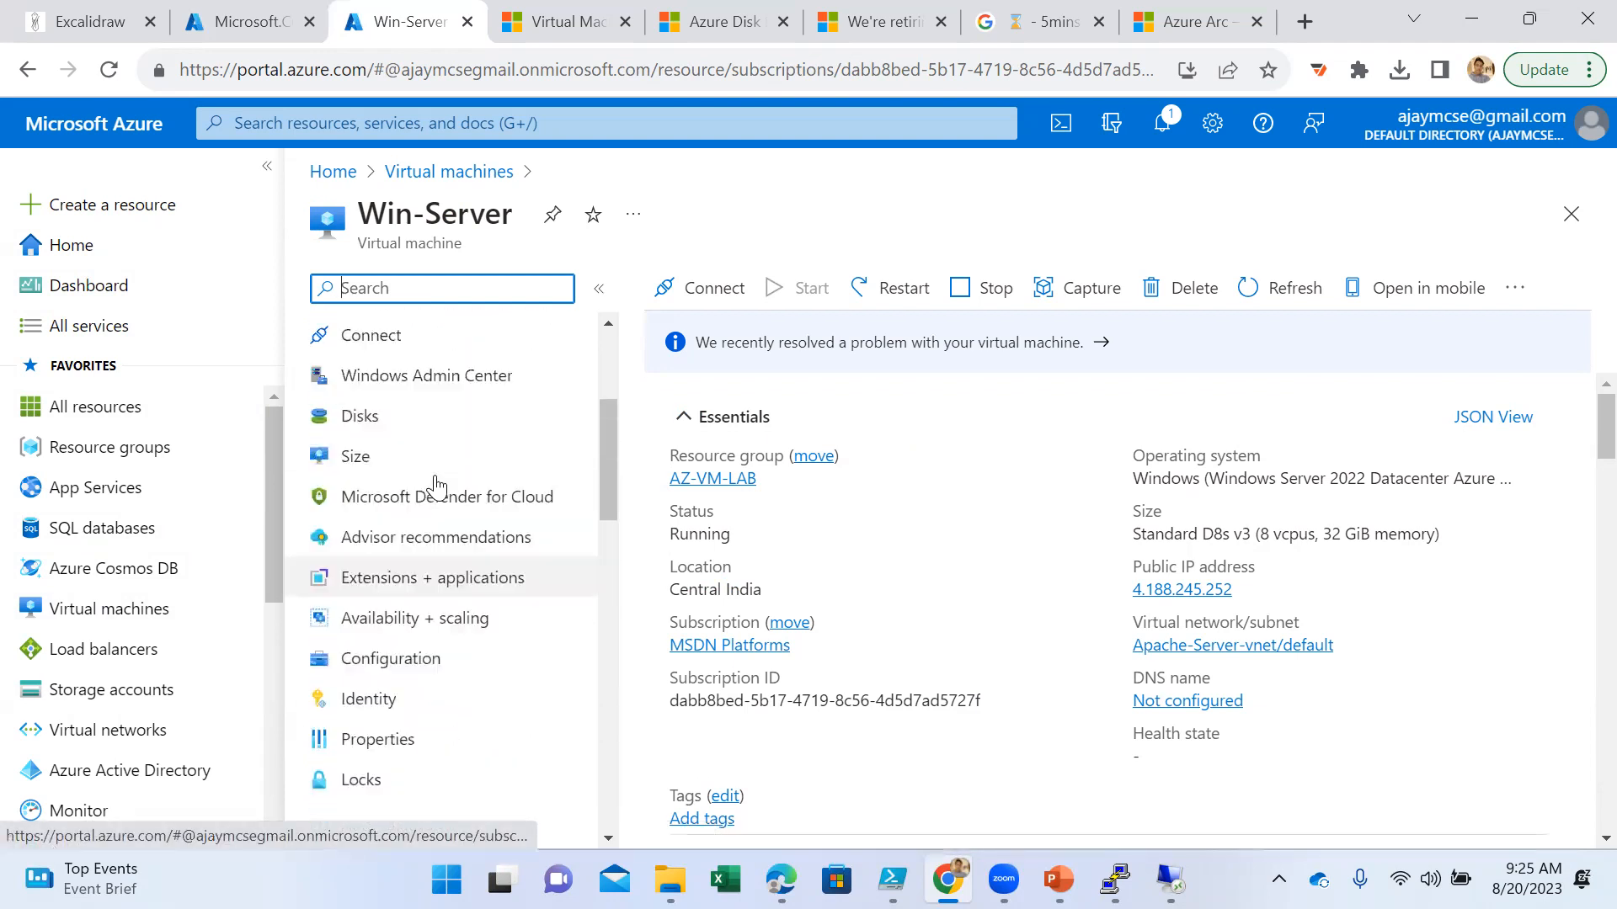
pyautogui.scroll(-4, 433, 493)
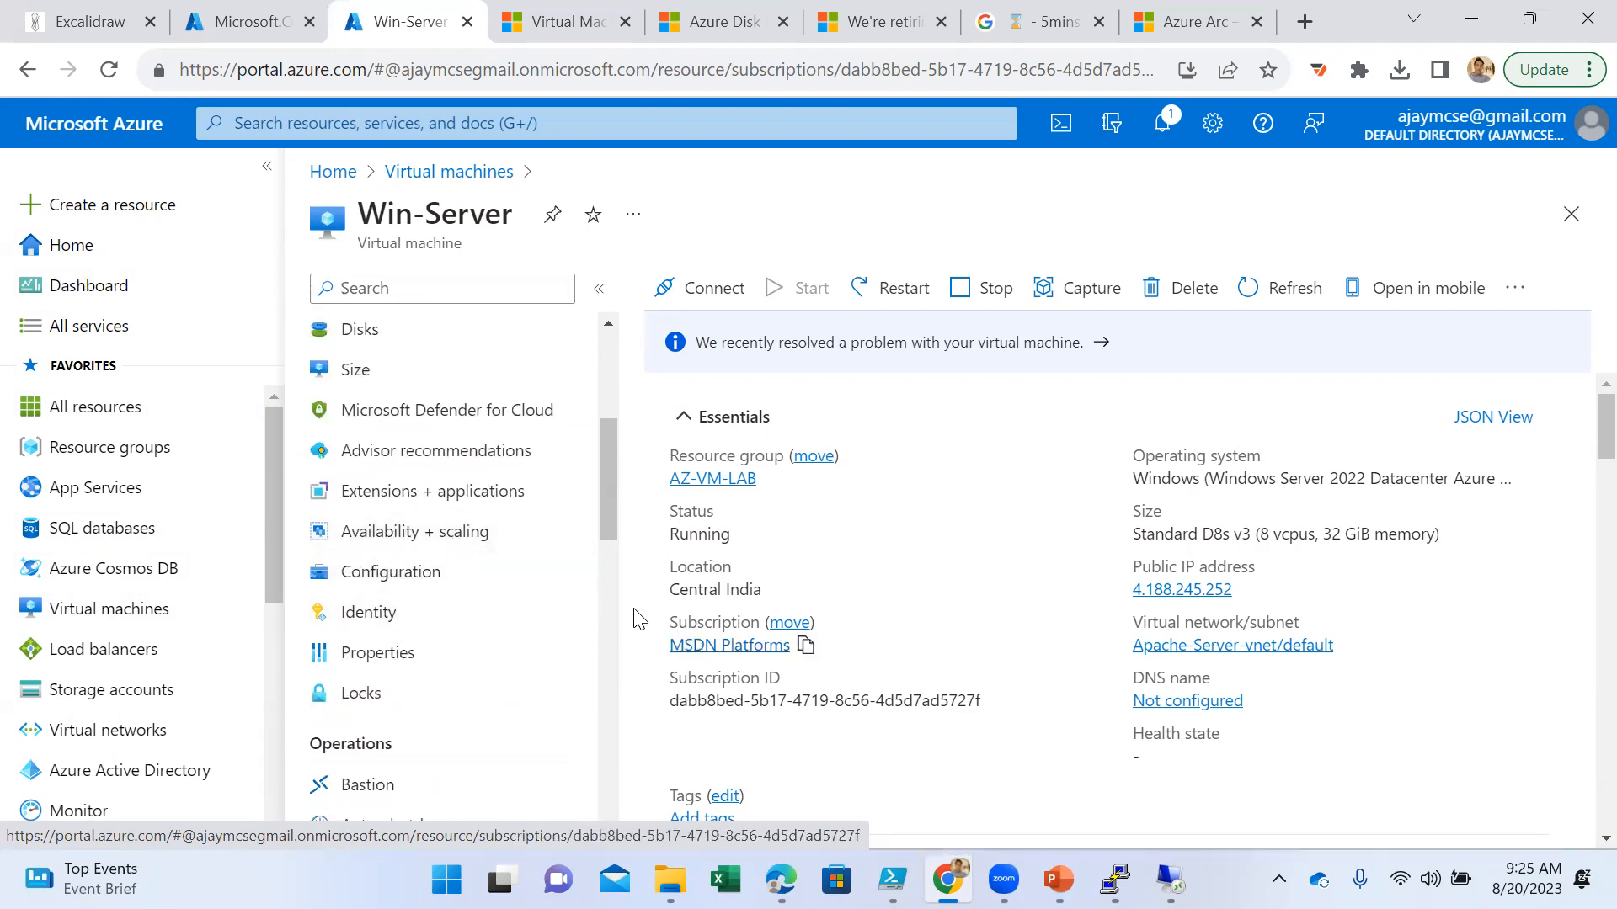
pyautogui.click(435, 534)
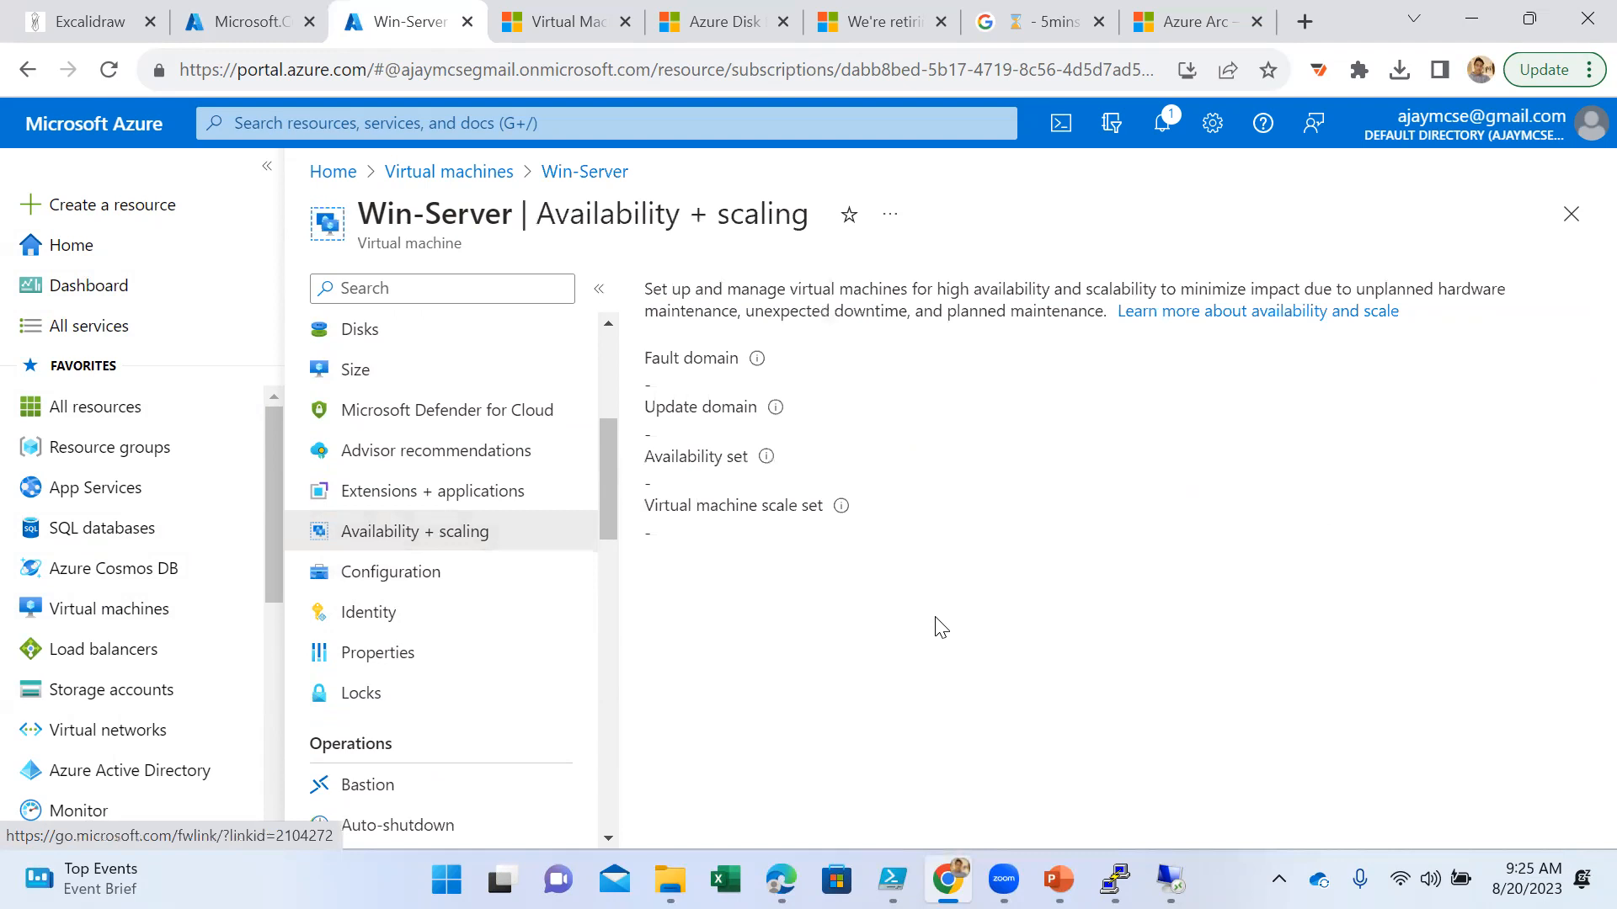
# - Switch to the AZ-104 presentation in PowerPoint and show slide 26, Scaling Concepts
pyautogui.click(1058, 880)
pyautogui.scroll(-6, 113, 569)
pyautogui.scroll(8, 136, 563)
pyautogui.scroll(5, 136, 560)
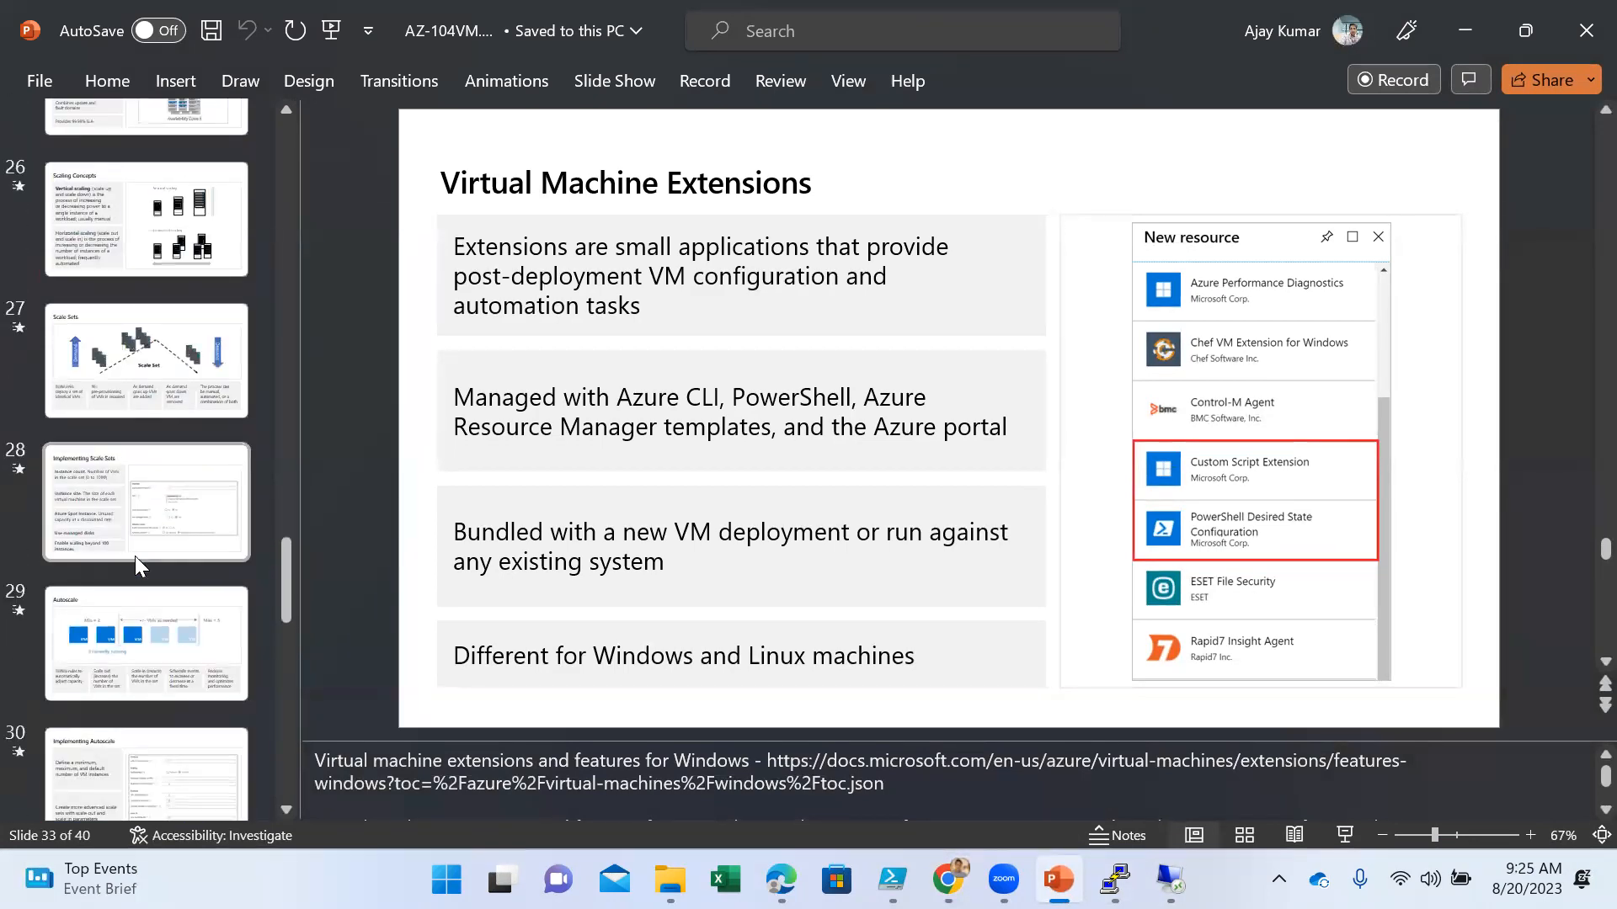
pyautogui.scroll(3, 135, 560)
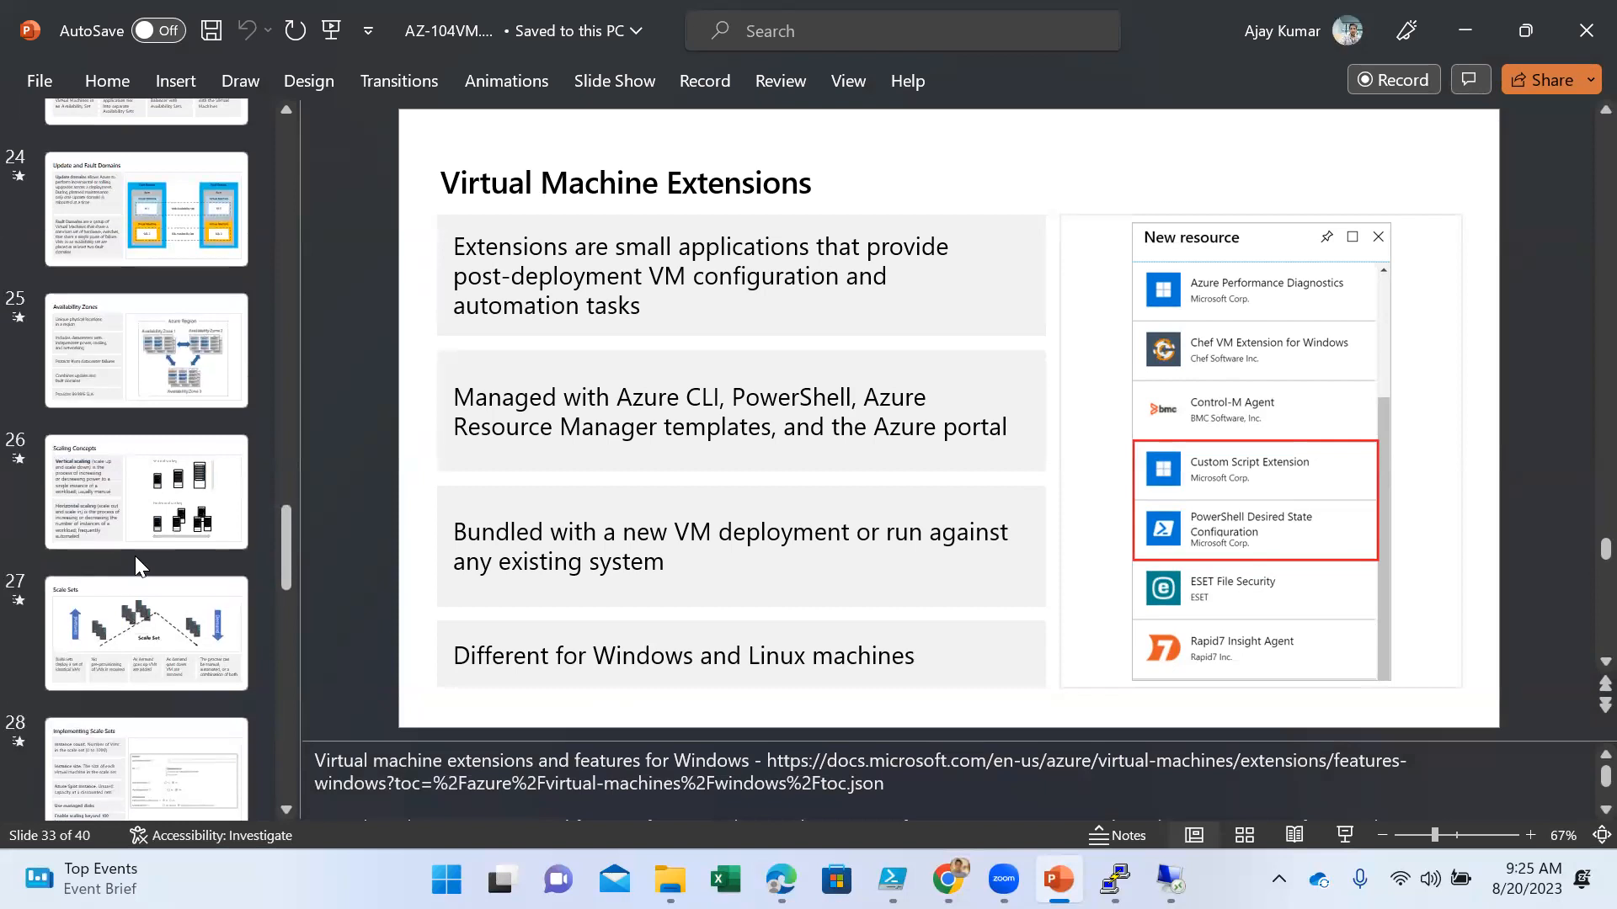
pyautogui.click(136, 552)
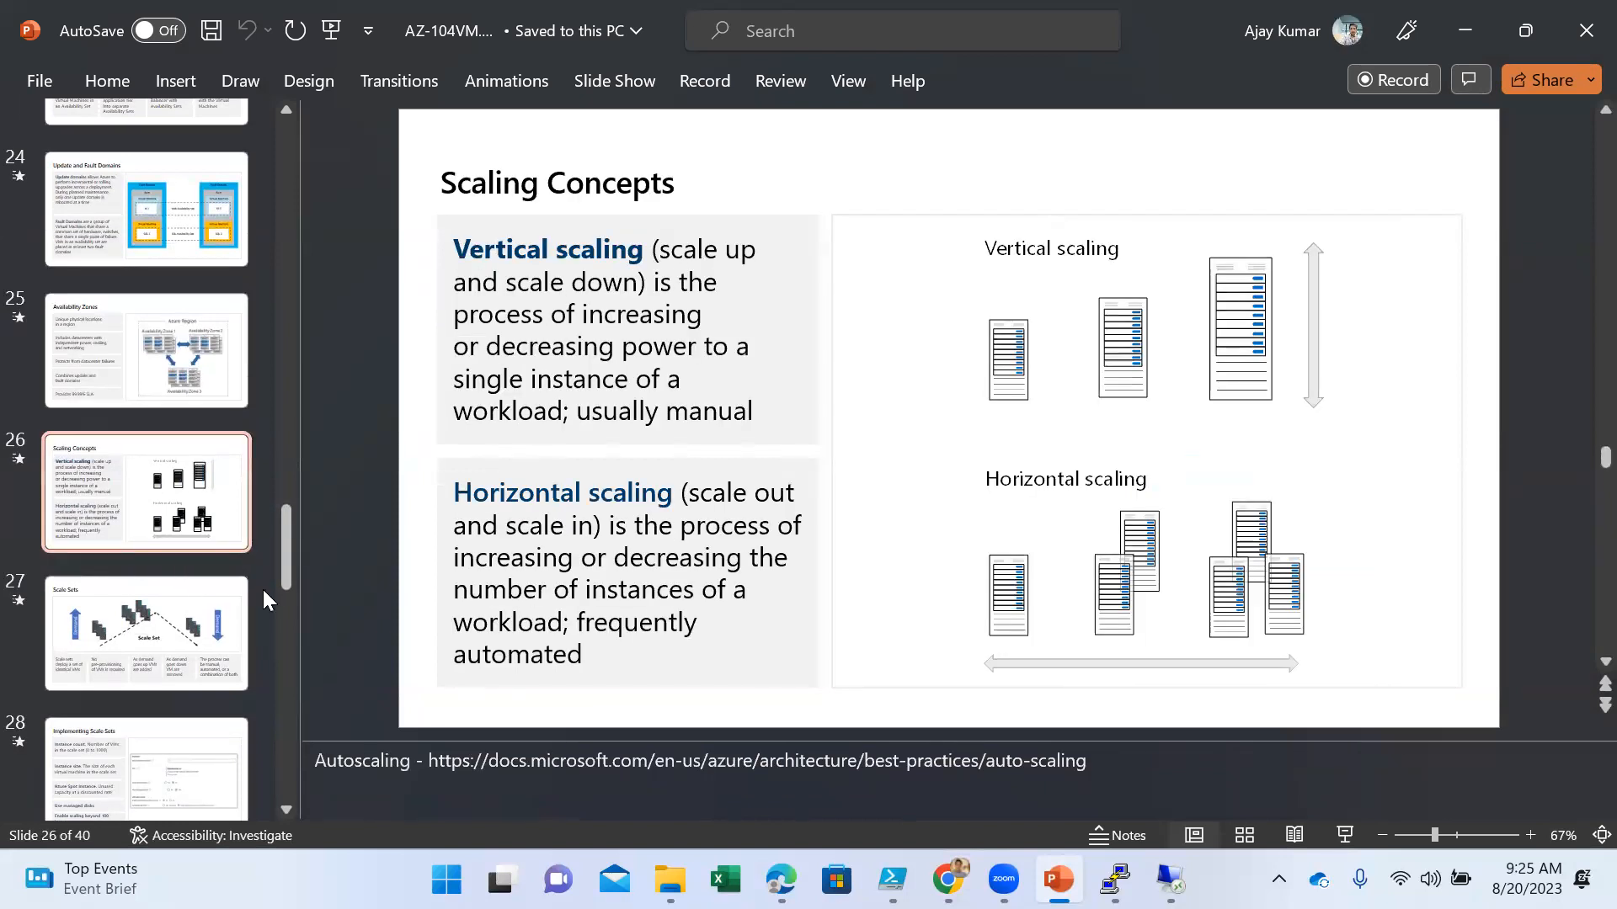
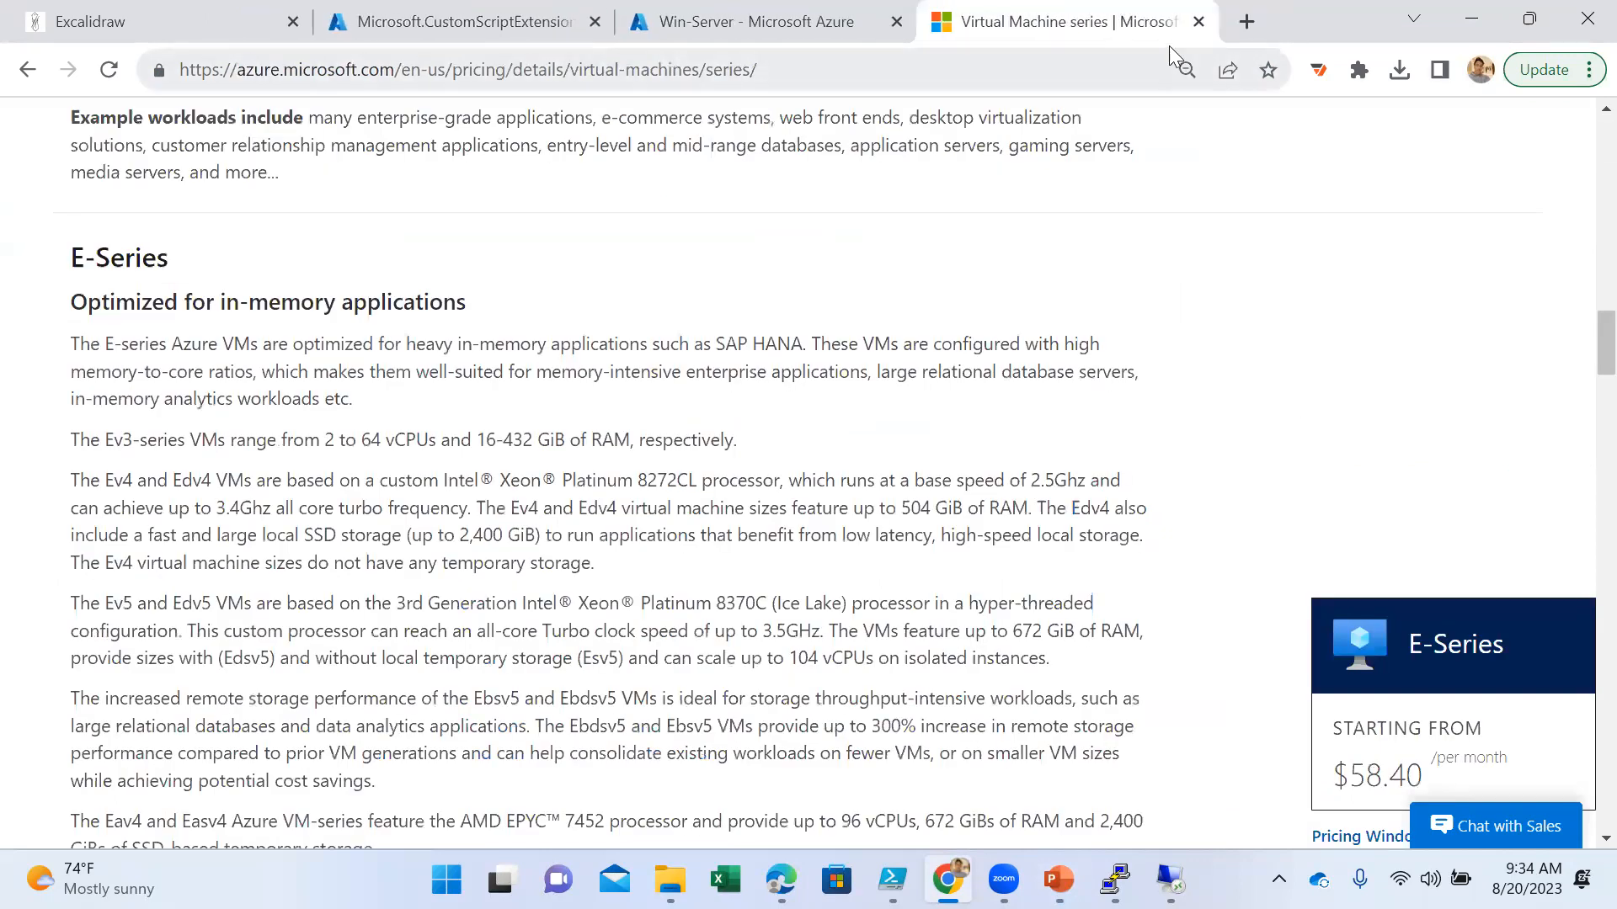
# - Open the page docs.microsoft.com/en-us/azure/virtual-machine-scale-sets/overview in a new browser tab
pyautogui.click(1236, 23)
pyautogui.write('- https://docs.microsoft.com/en-us/azure/virtual-machine-scale-sets/overview')
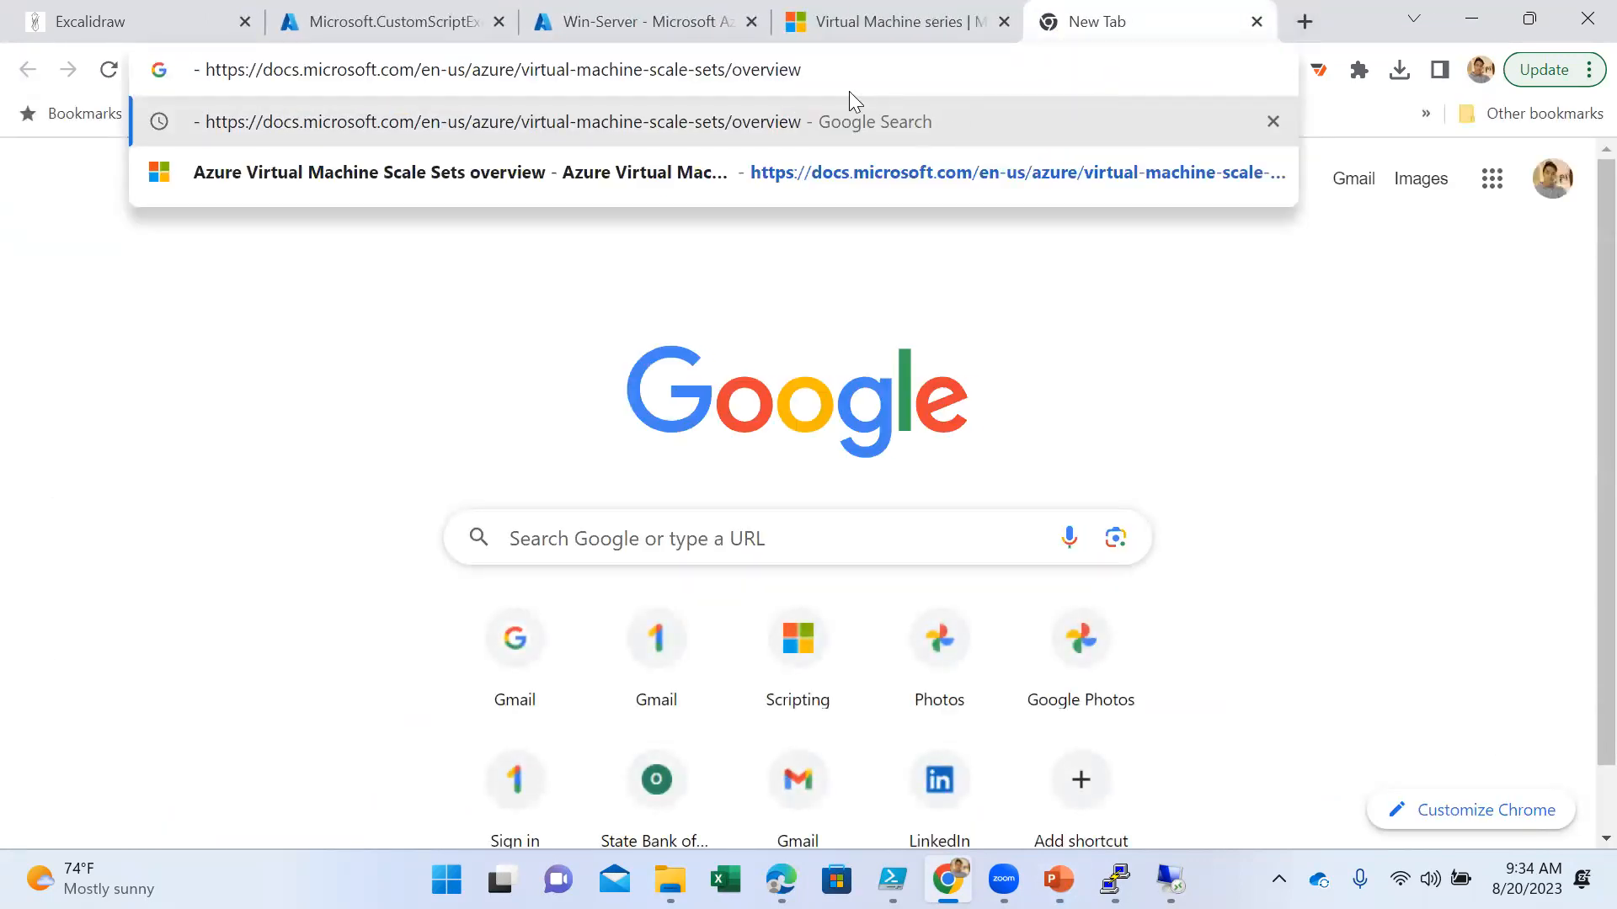
pyautogui.press('Return')
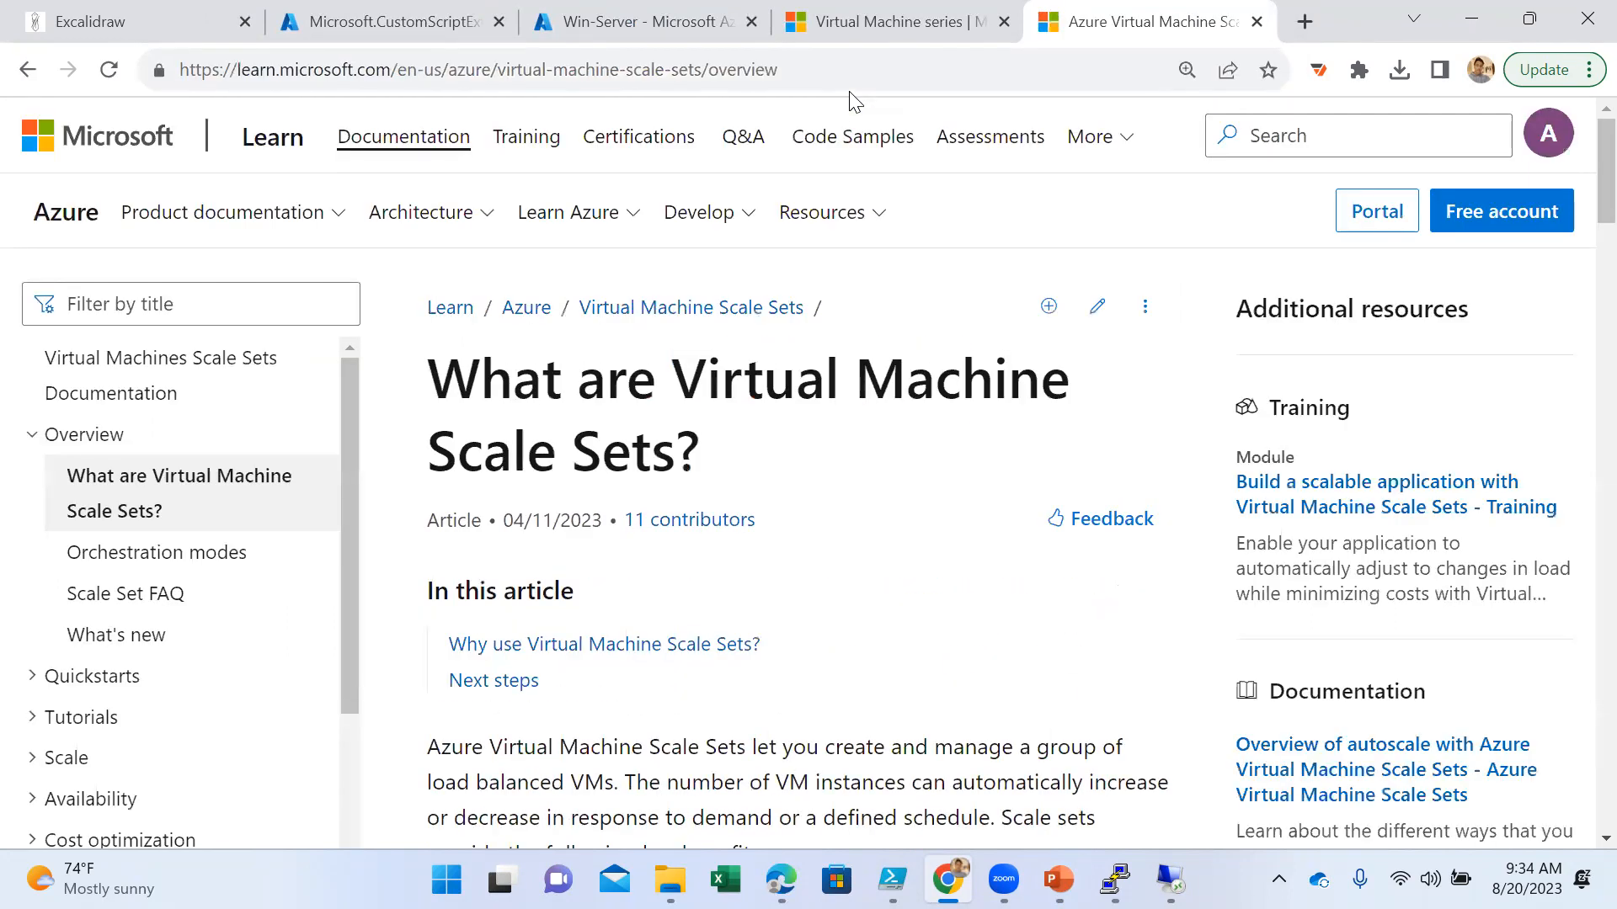
# - Highlight the article's introductory sentences on load balanced VM groups and automatic changes to the number of instances
pyautogui.scroll(-5, 875, 505)
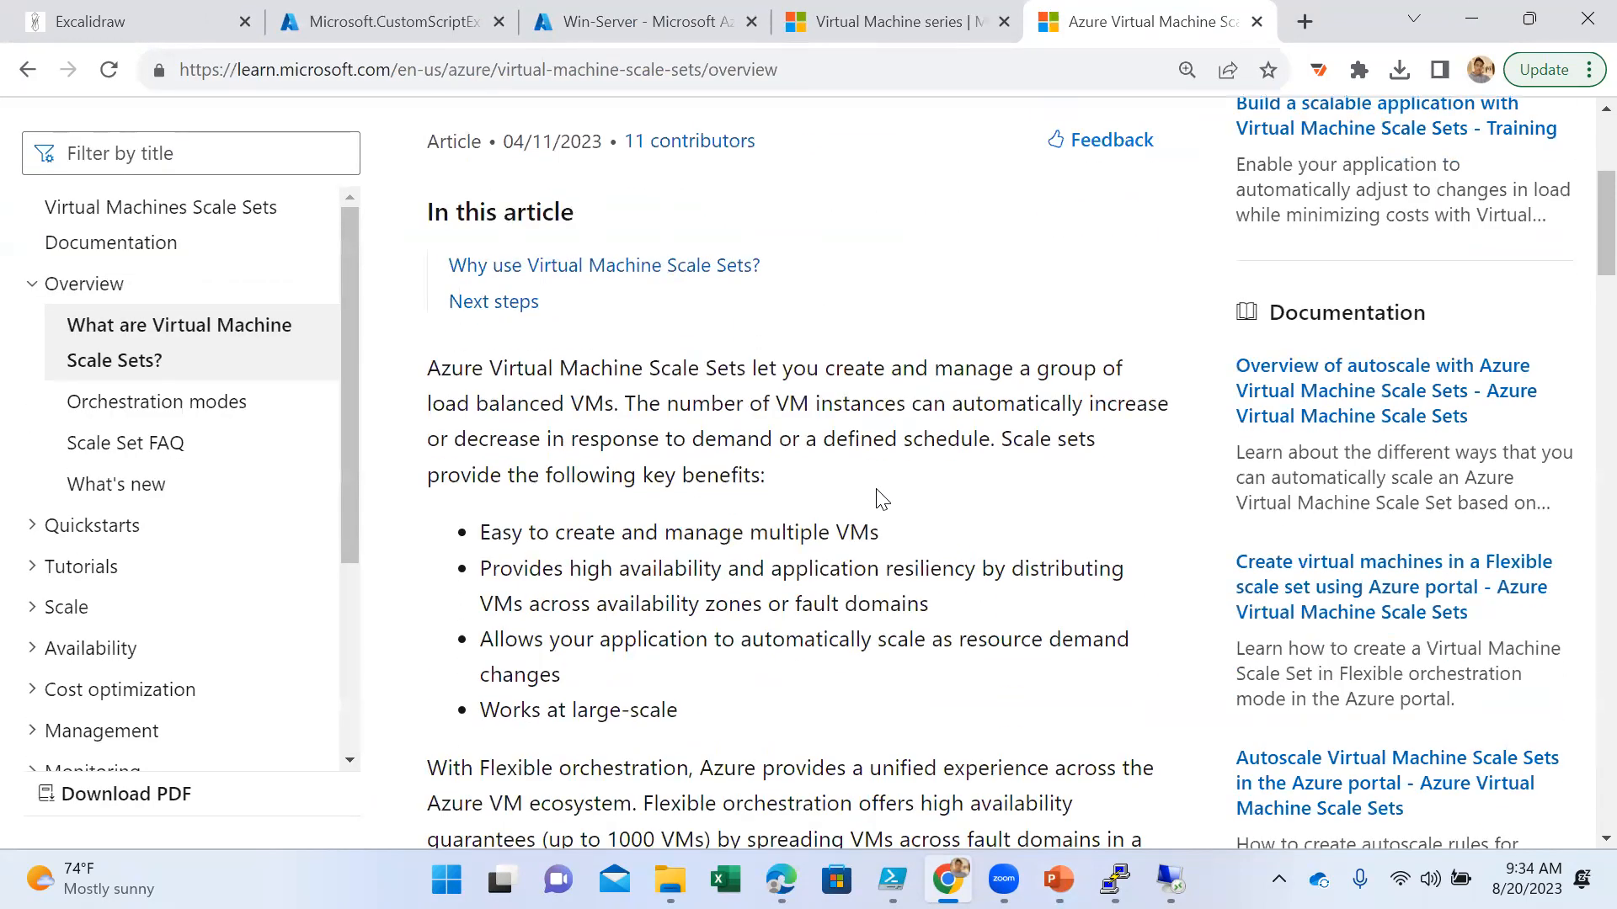
pyautogui.moveTo(546, 371); pyautogui.dragTo(1053, 402)
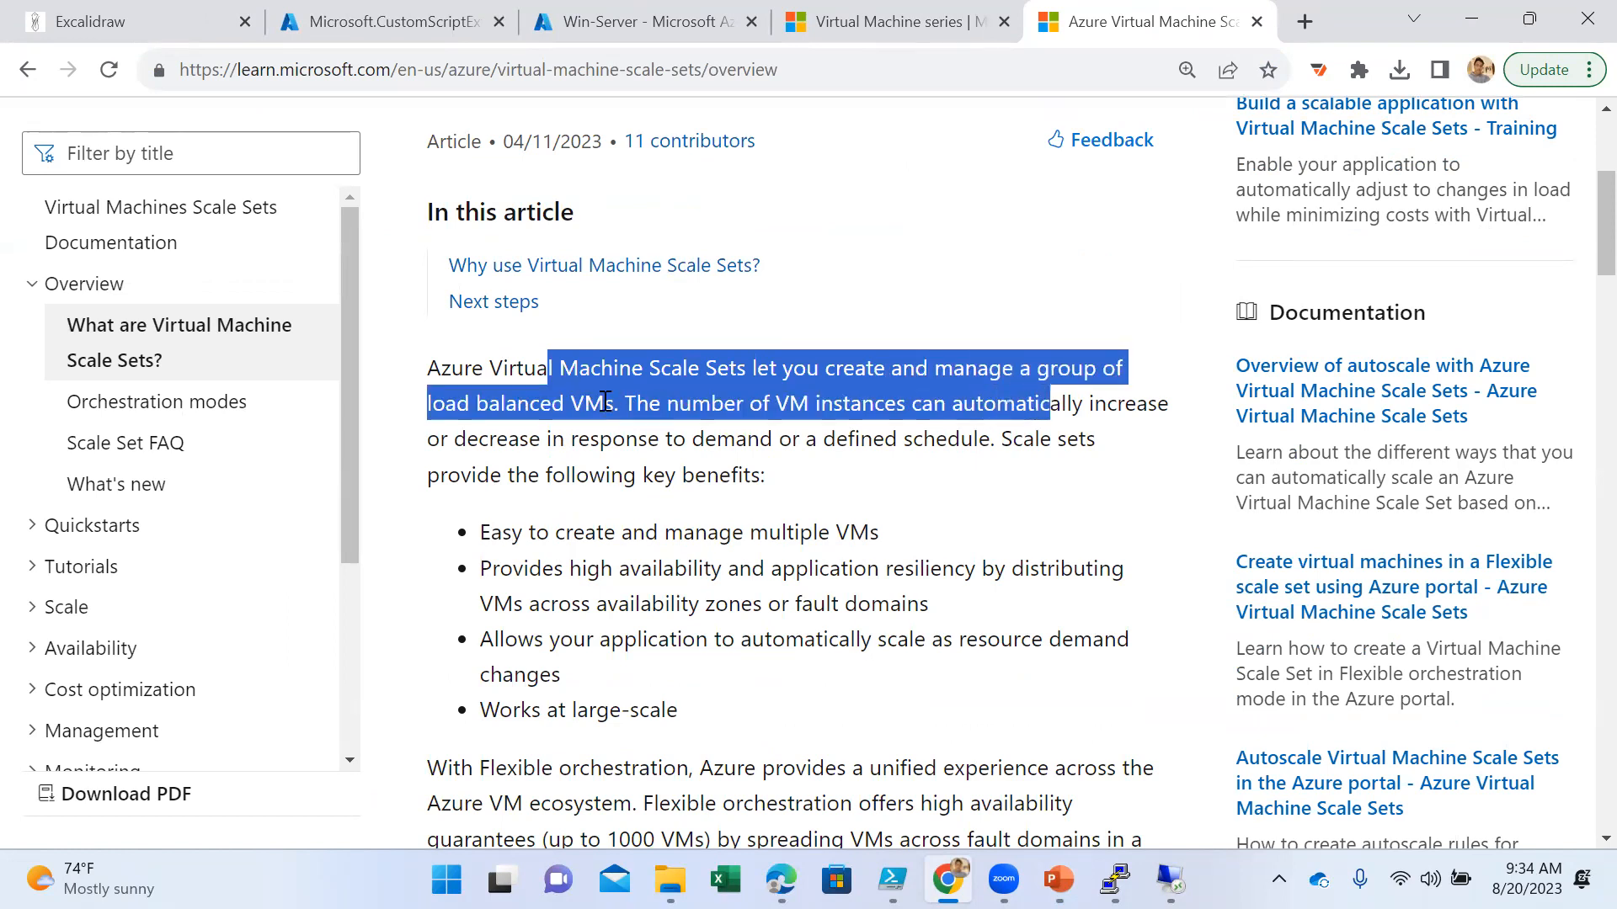
pyautogui.click(927, 413)
pyautogui.moveTo(1000, 439); pyautogui.dragTo(606, 414)
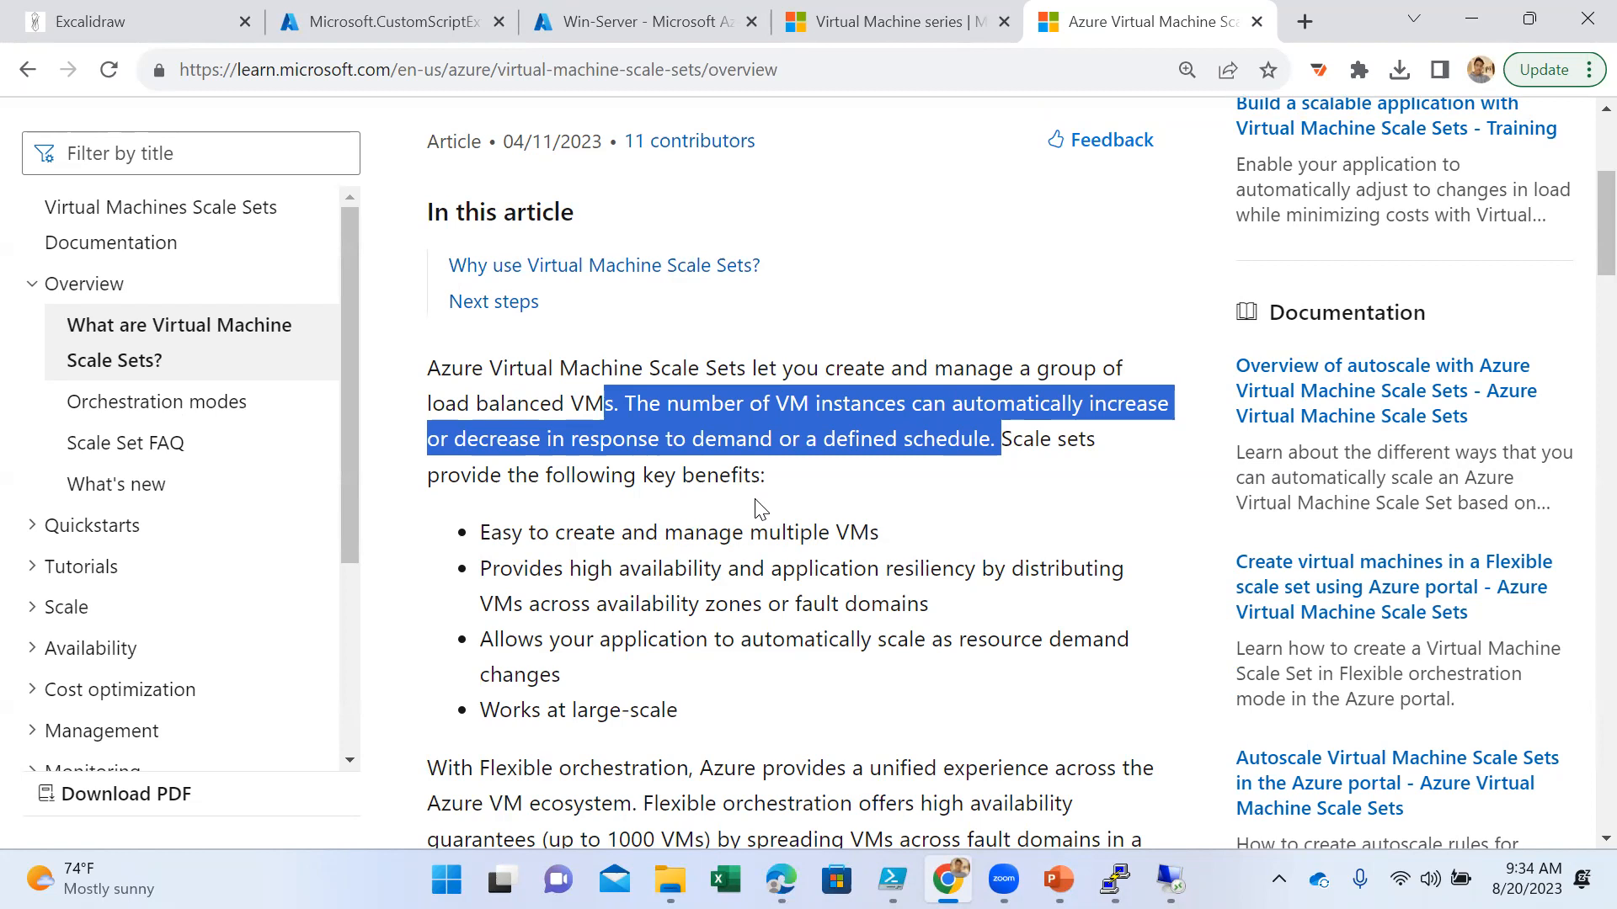
# - Highlight the key benefits of scale sets in the introductory list, from managing multiple VMs to automatic scaling
pyautogui.scroll(-1, 756, 505)
pyautogui.moveTo(682, 587); pyautogui.dragTo(480, 412)
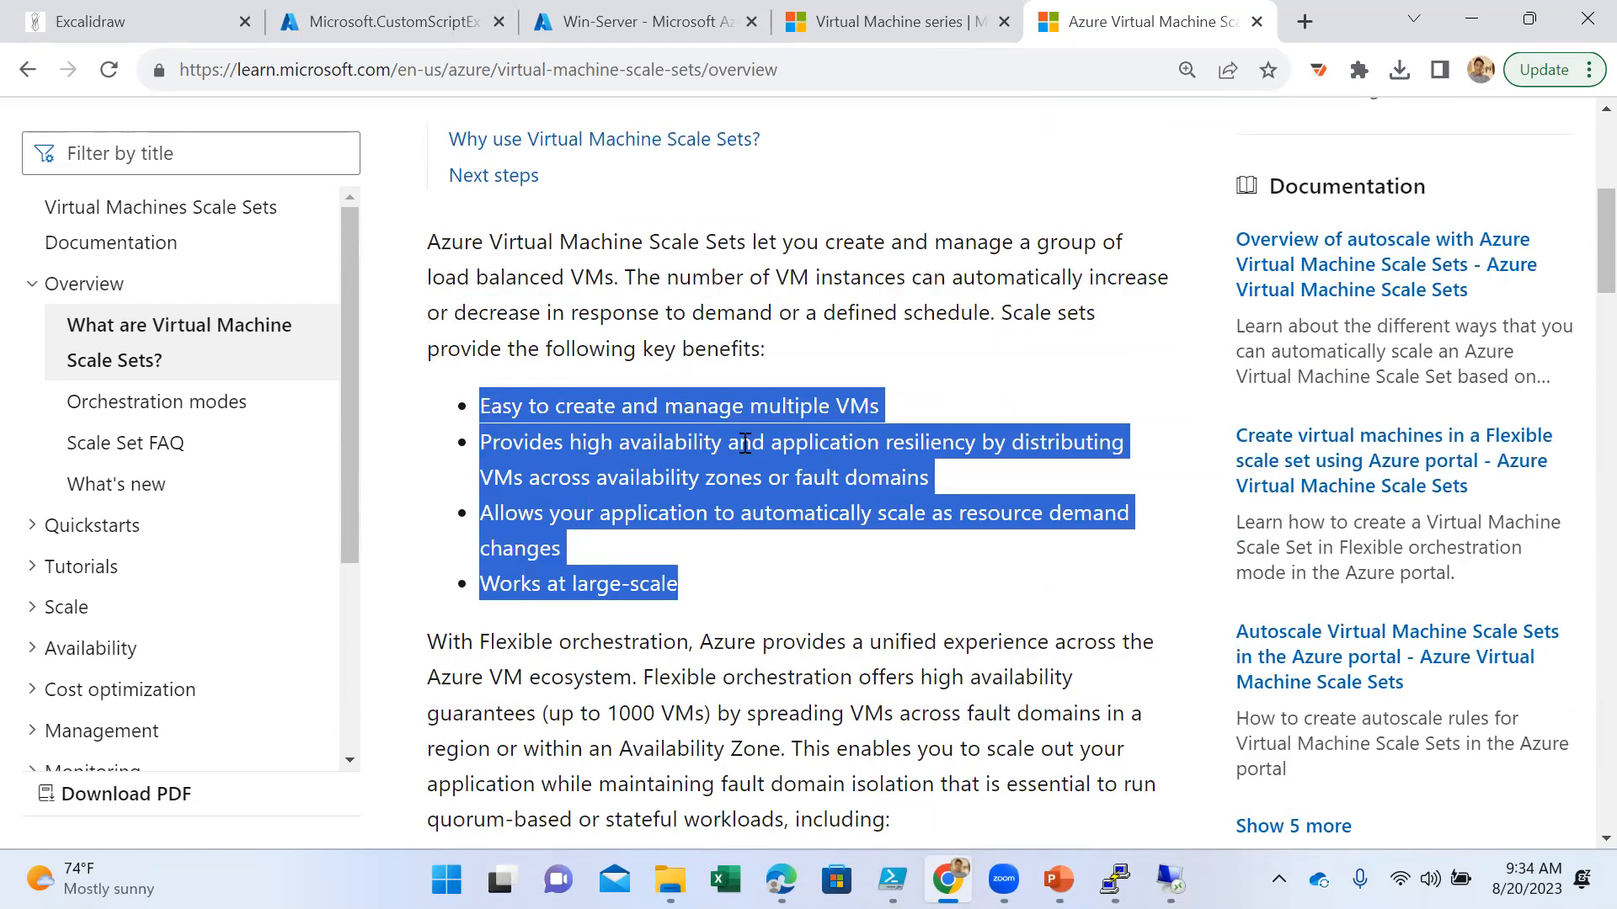
pyautogui.click(883, 419)
pyautogui.moveTo(886, 416); pyautogui.dragTo(484, 400)
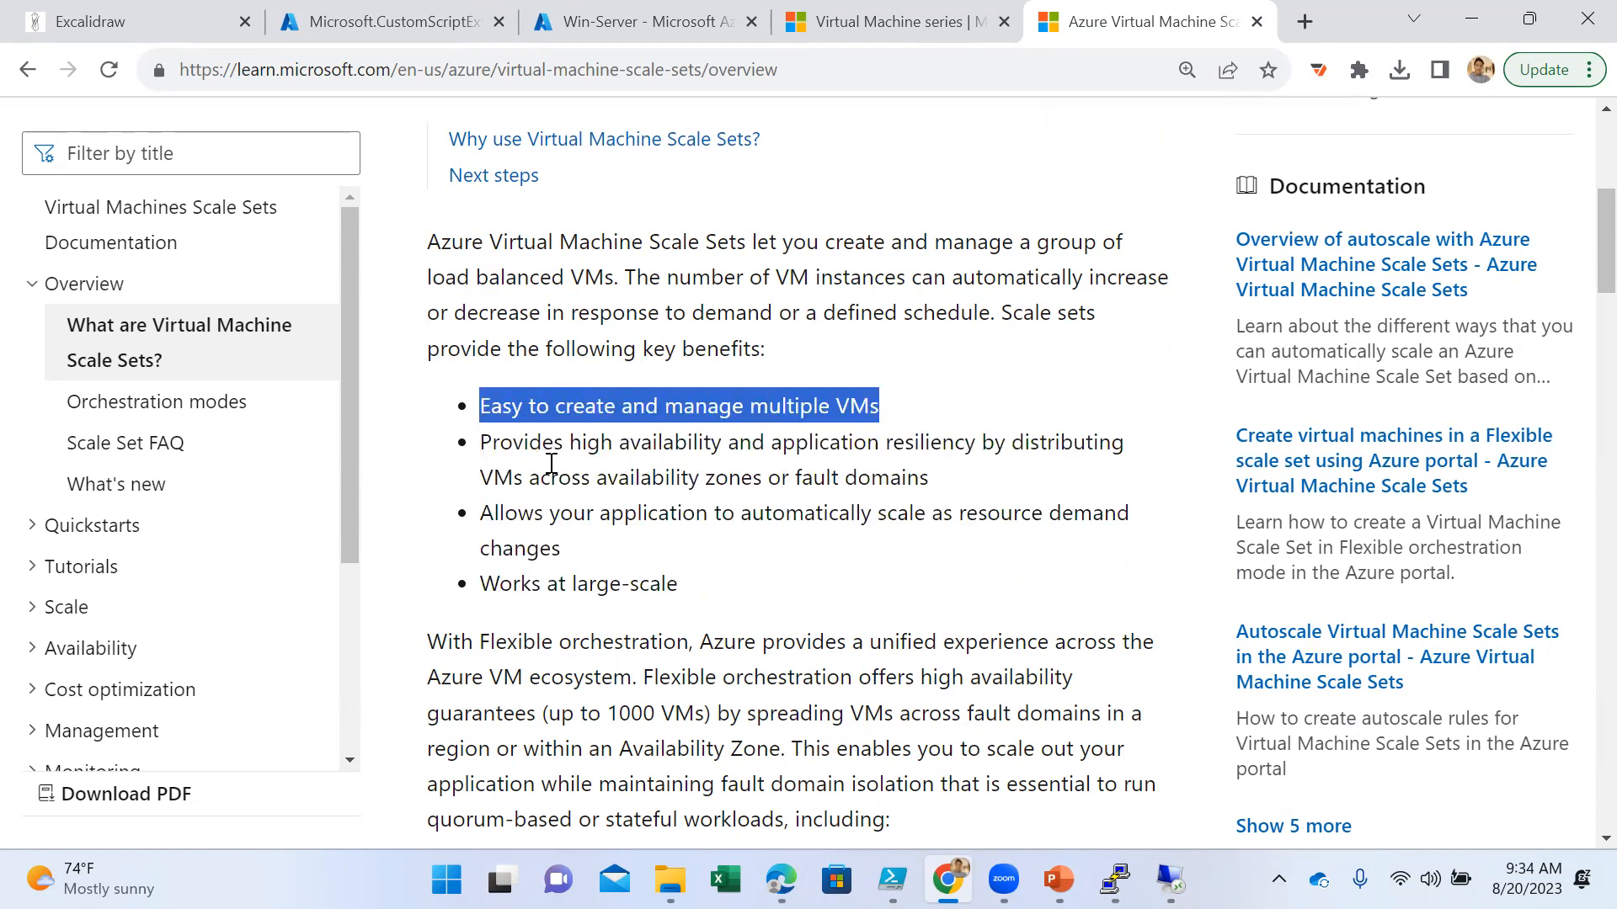
pyautogui.moveTo(928, 475); pyautogui.dragTo(463, 453)
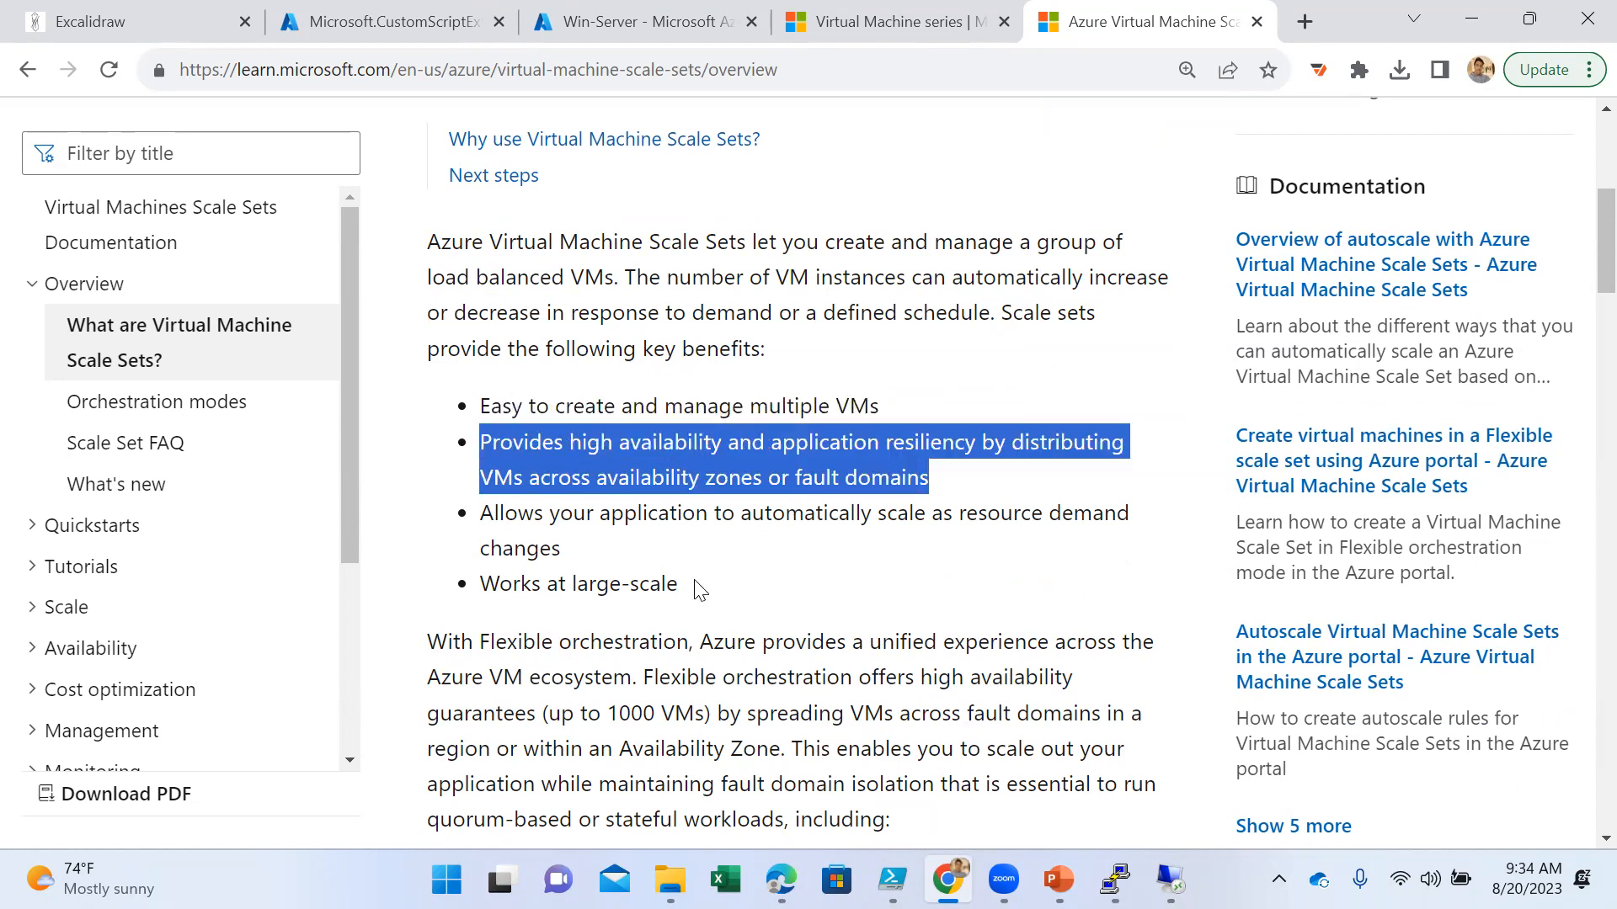
pyautogui.moveTo(648, 514); pyautogui.dragTo(965, 515)
pyautogui.scroll(-3, 914, 555)
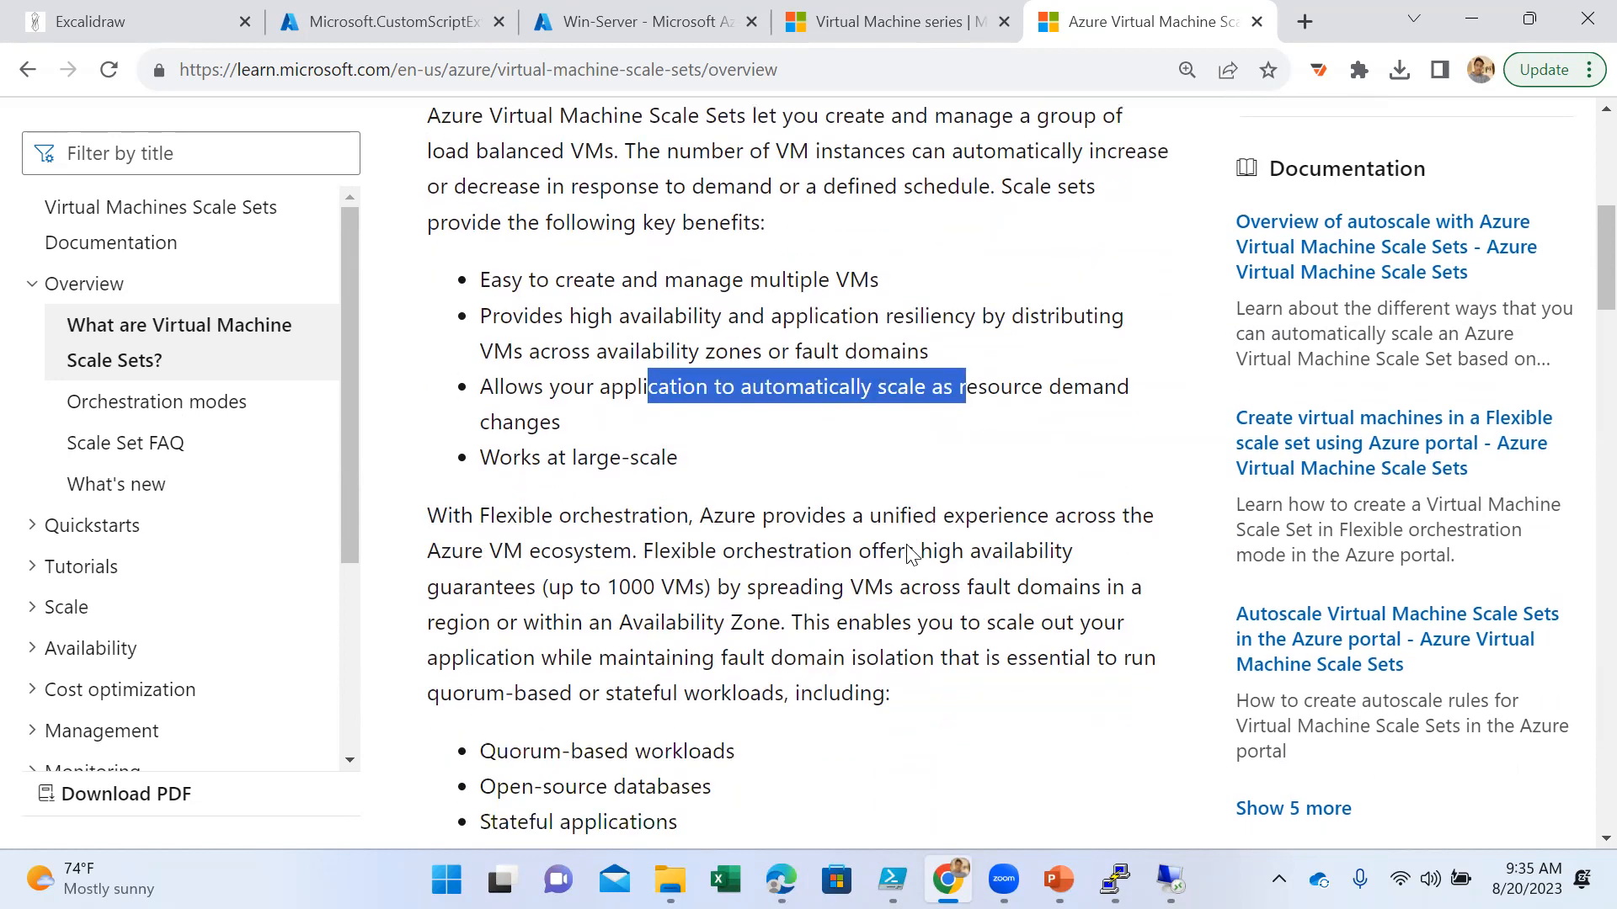
# - Highlight the Flexible orchestration availability guarantee and review the workloads it suits
pyautogui.moveTo(834, 462); pyautogui.dragTo(529, 425)
pyautogui.scroll(-3, 833, 564)
pyautogui.scroll(-9, 834, 581)
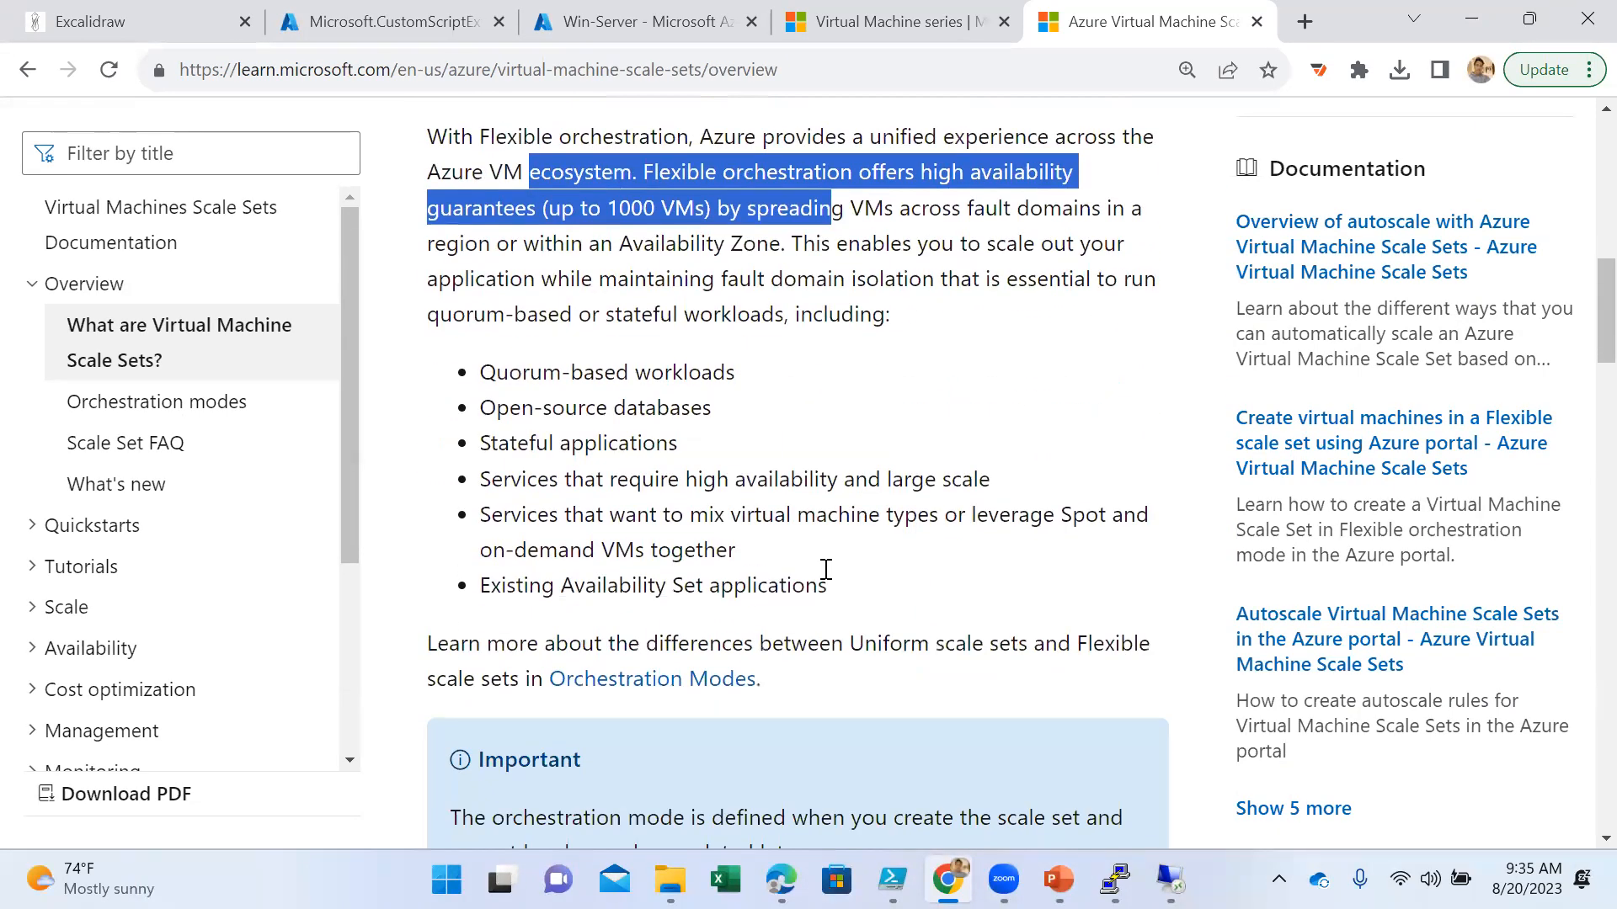
pyautogui.scroll(-3, 826, 527)
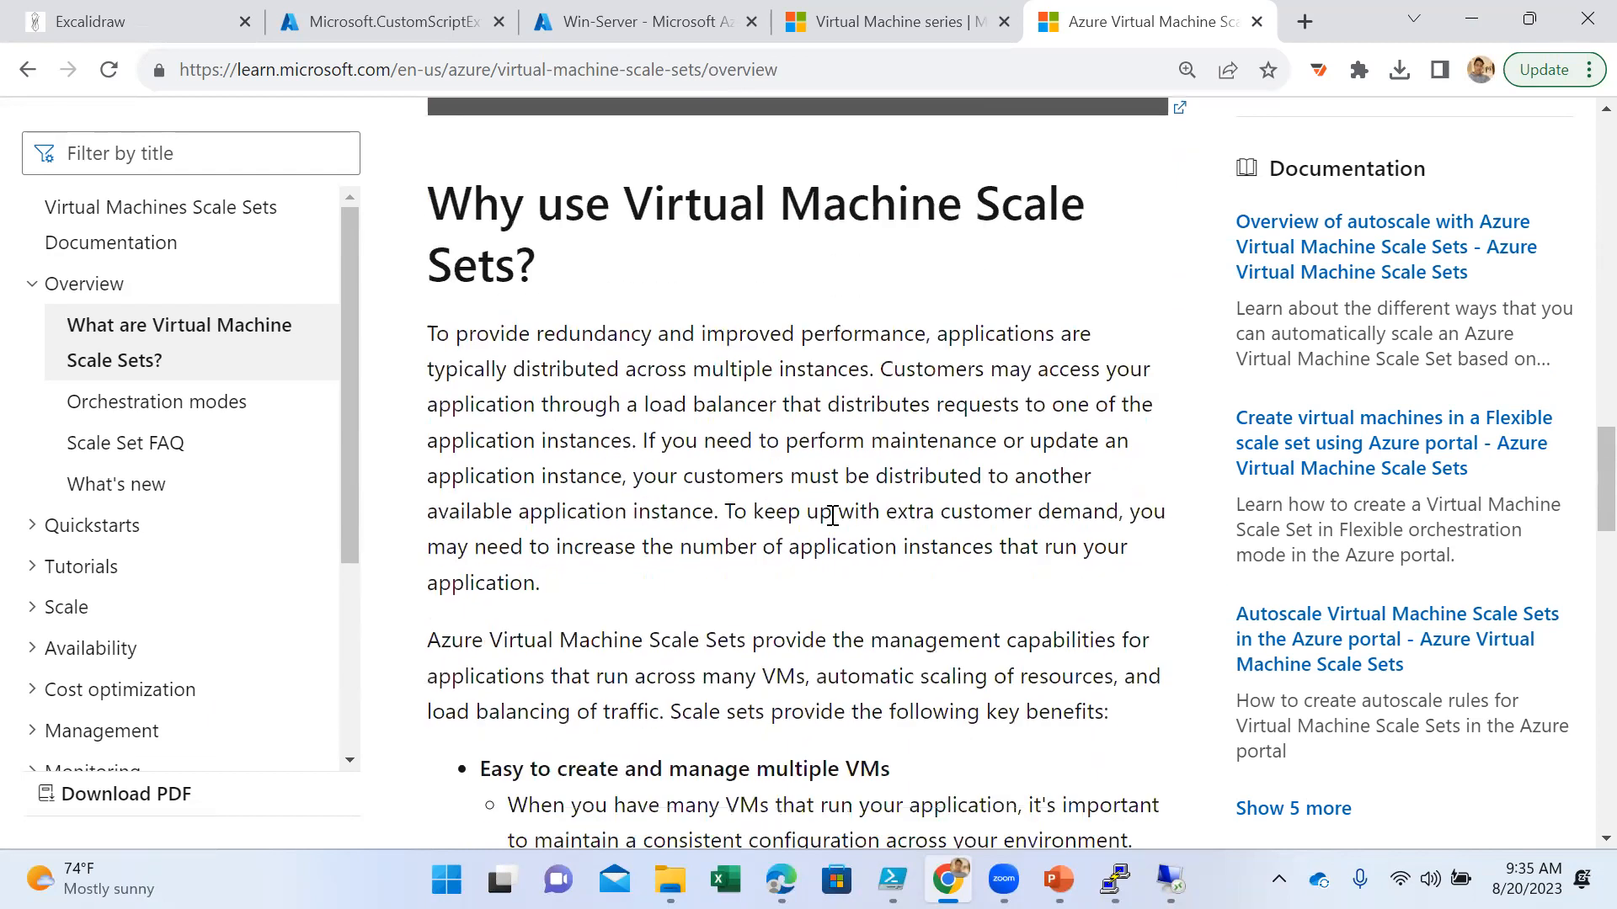
# - Review the "Why use Virtual Machine Scale Sets?" section, highlighting multiple VM management, high availability, automatic scaling and the supported instance limit
pyautogui.scroll(-2, 655, 387)
pyautogui.moveTo(671, 593); pyautogui.dragTo(929, 598)
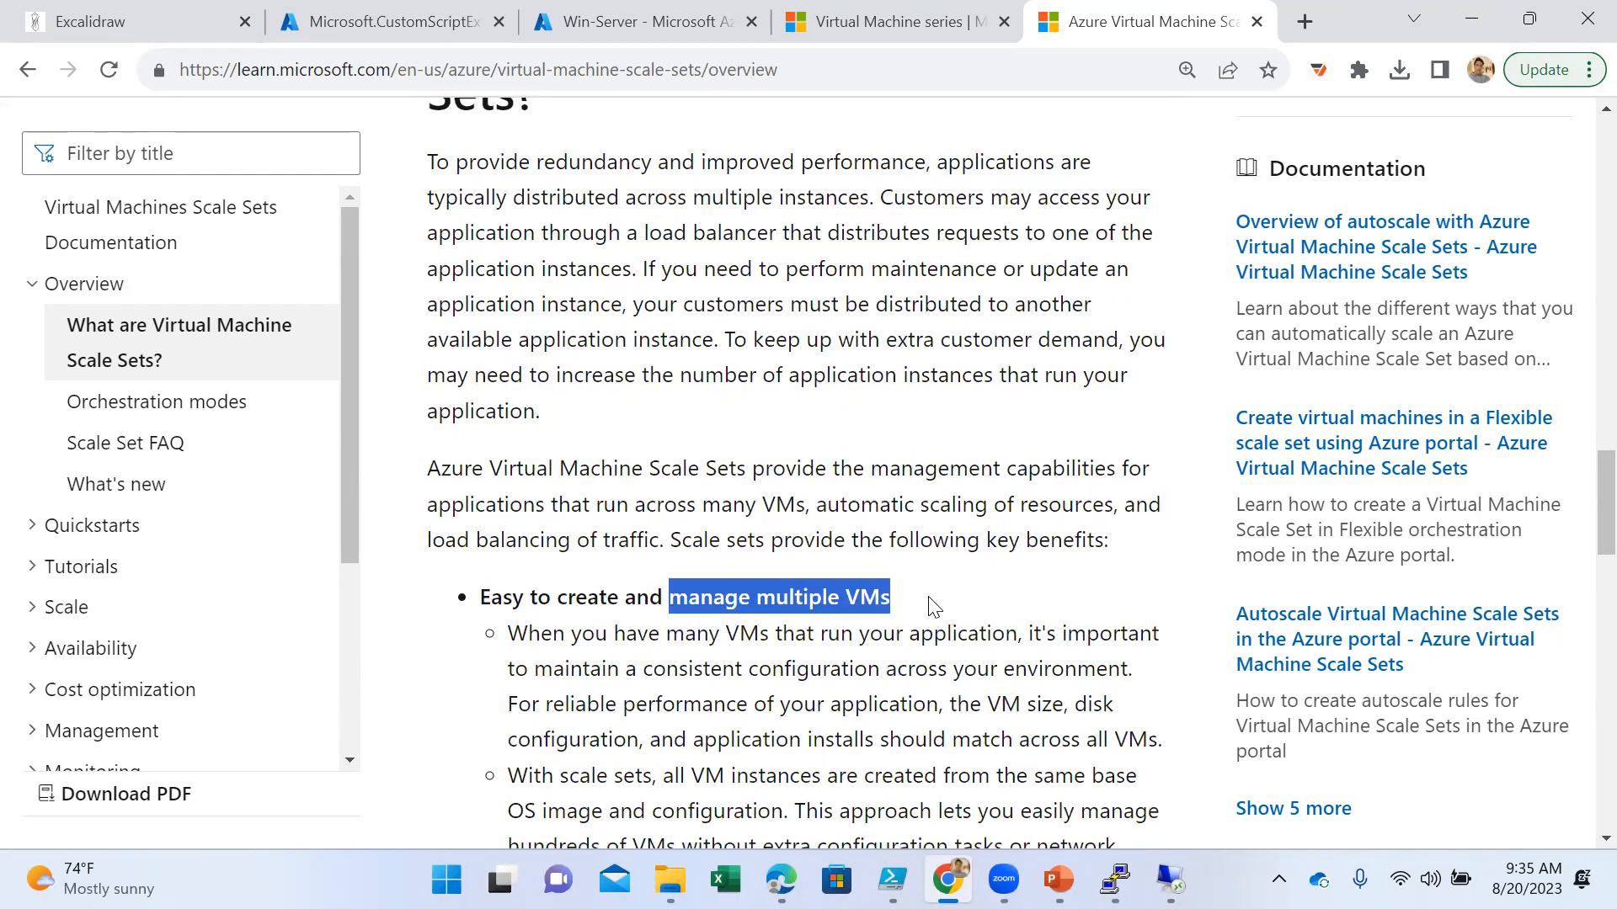
pyautogui.scroll(-7, 933, 606)
pyautogui.moveTo(638, 417); pyautogui.dragTo(808, 414)
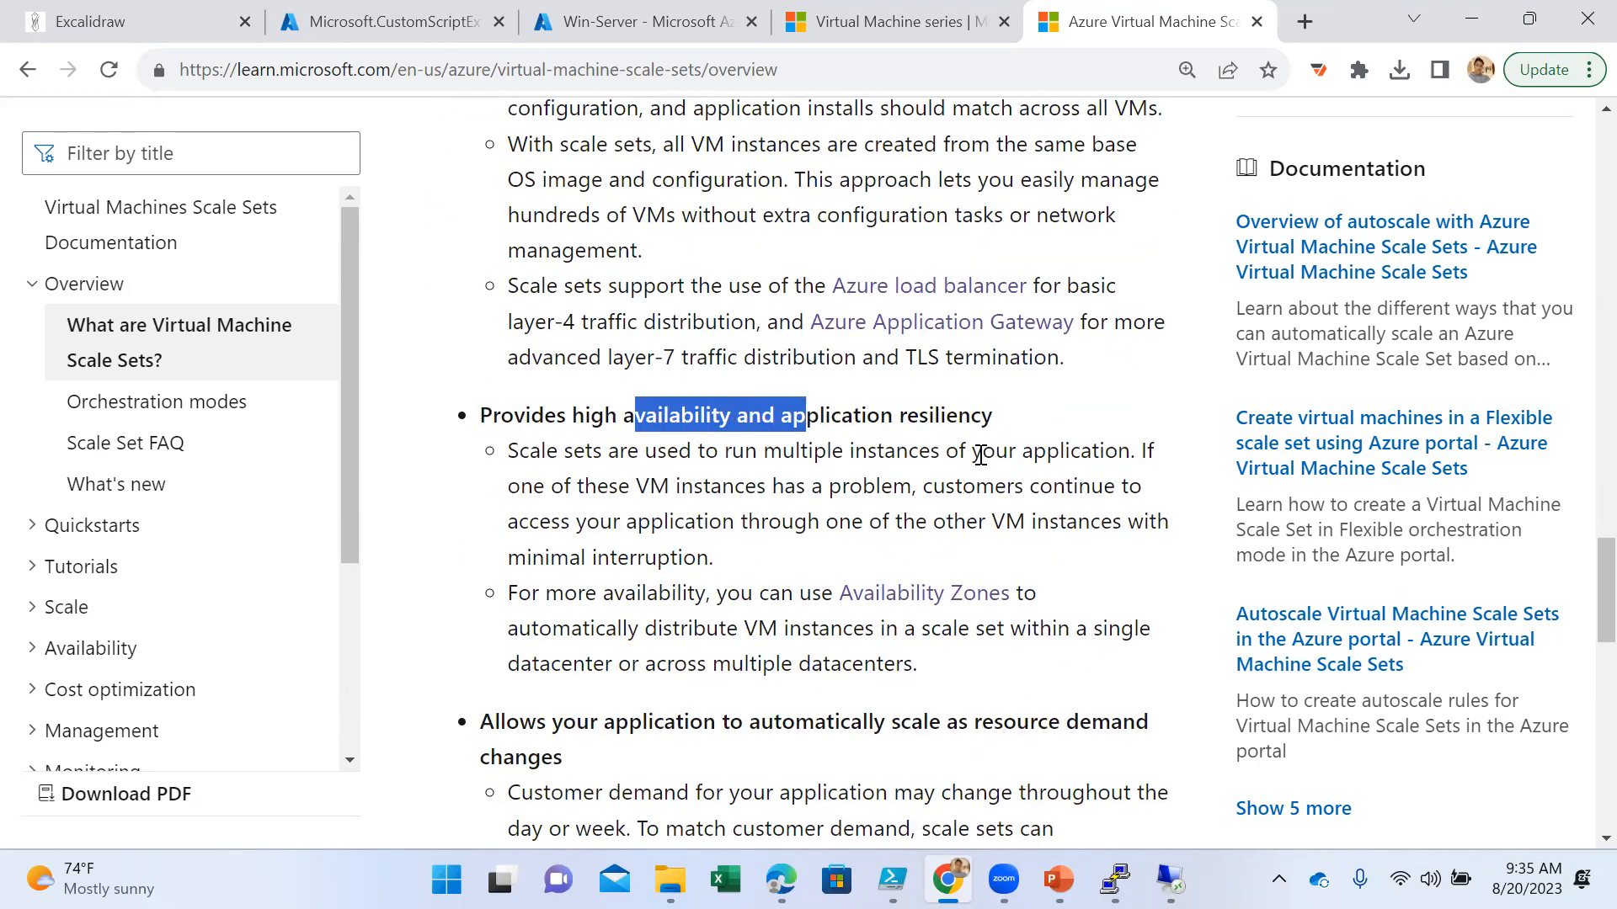
pyautogui.scroll(-5, 980, 454)
pyautogui.moveTo(704, 344); pyautogui.dragTo(1032, 342)
pyautogui.scroll(-4, 821, 480)
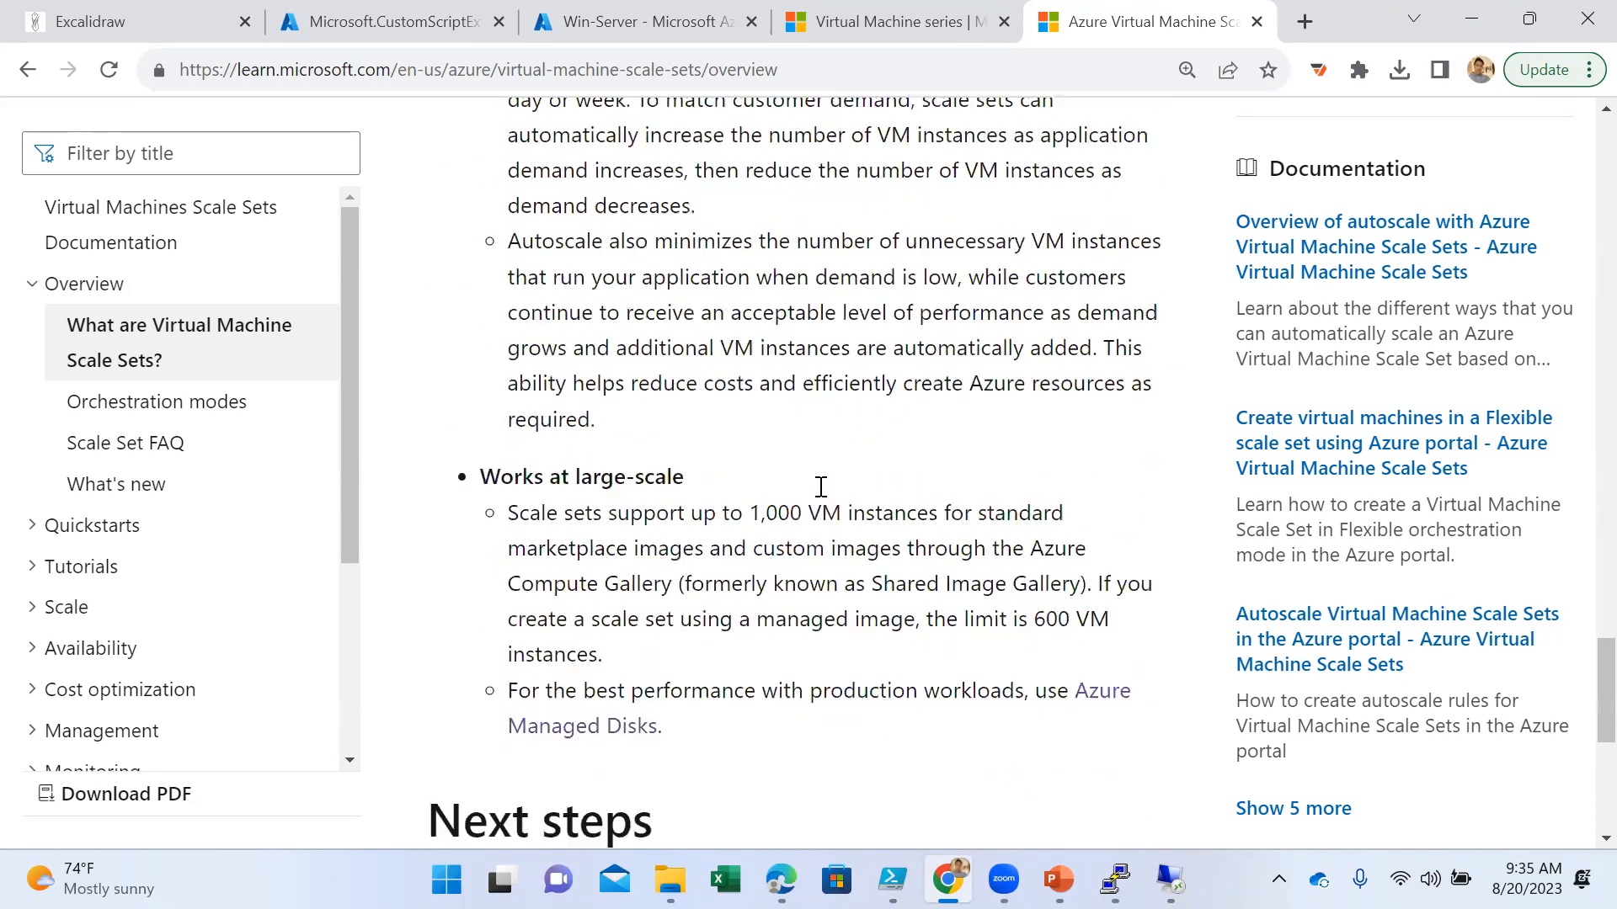
pyautogui.scroll(-2, 821, 486)
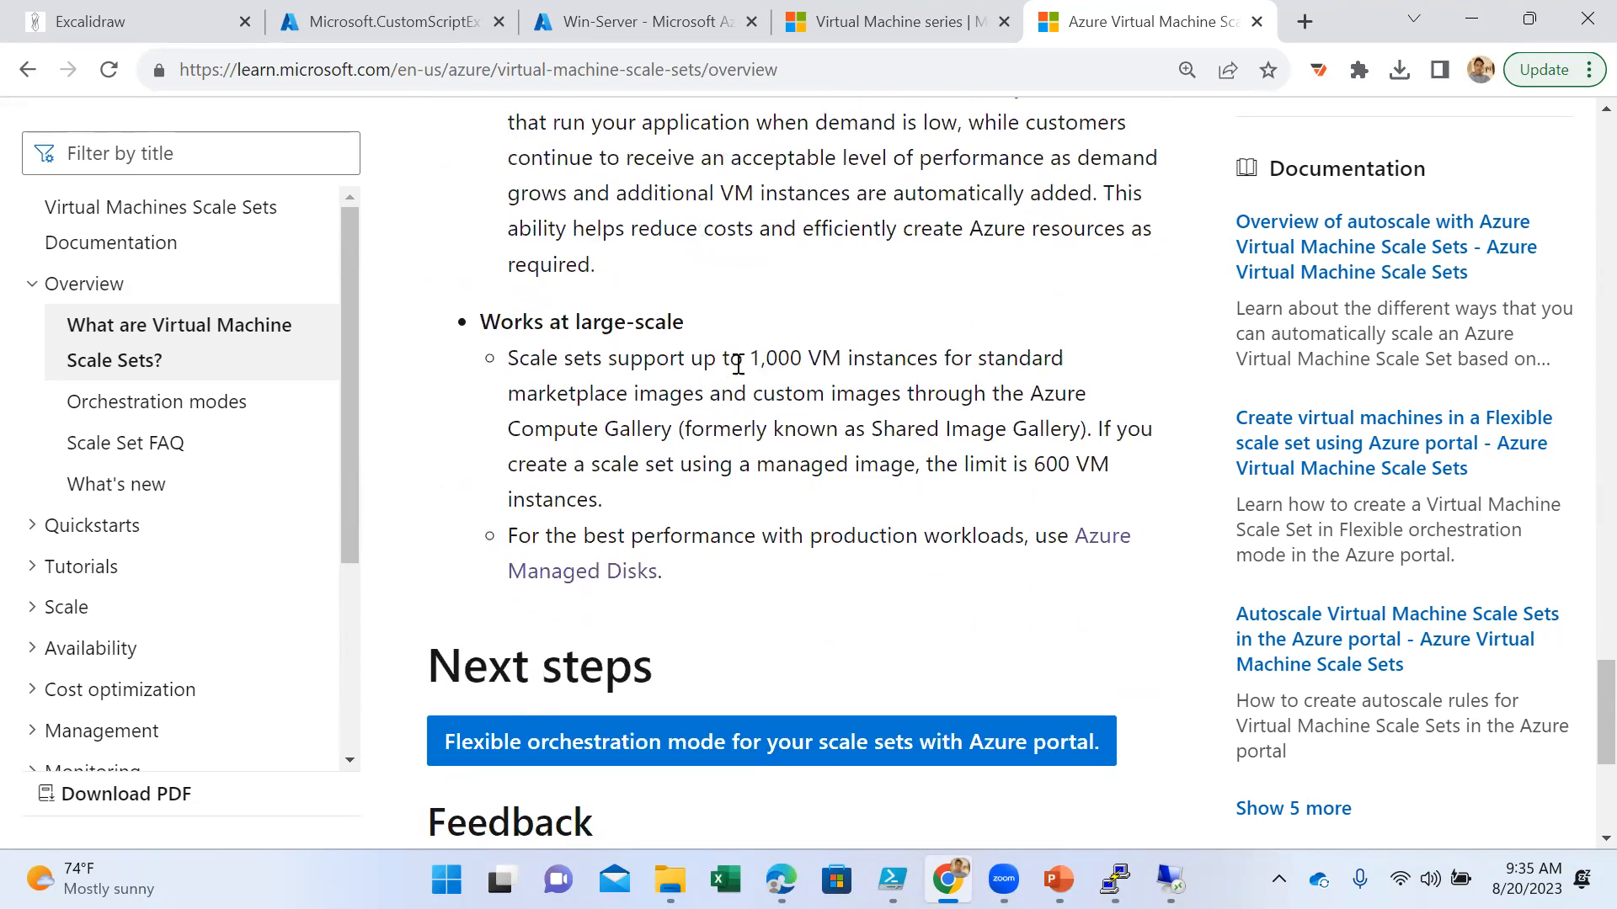
pyautogui.moveTo(643, 361); pyautogui.dragTo(983, 383)
pyautogui.scroll(-3, 836, 589)
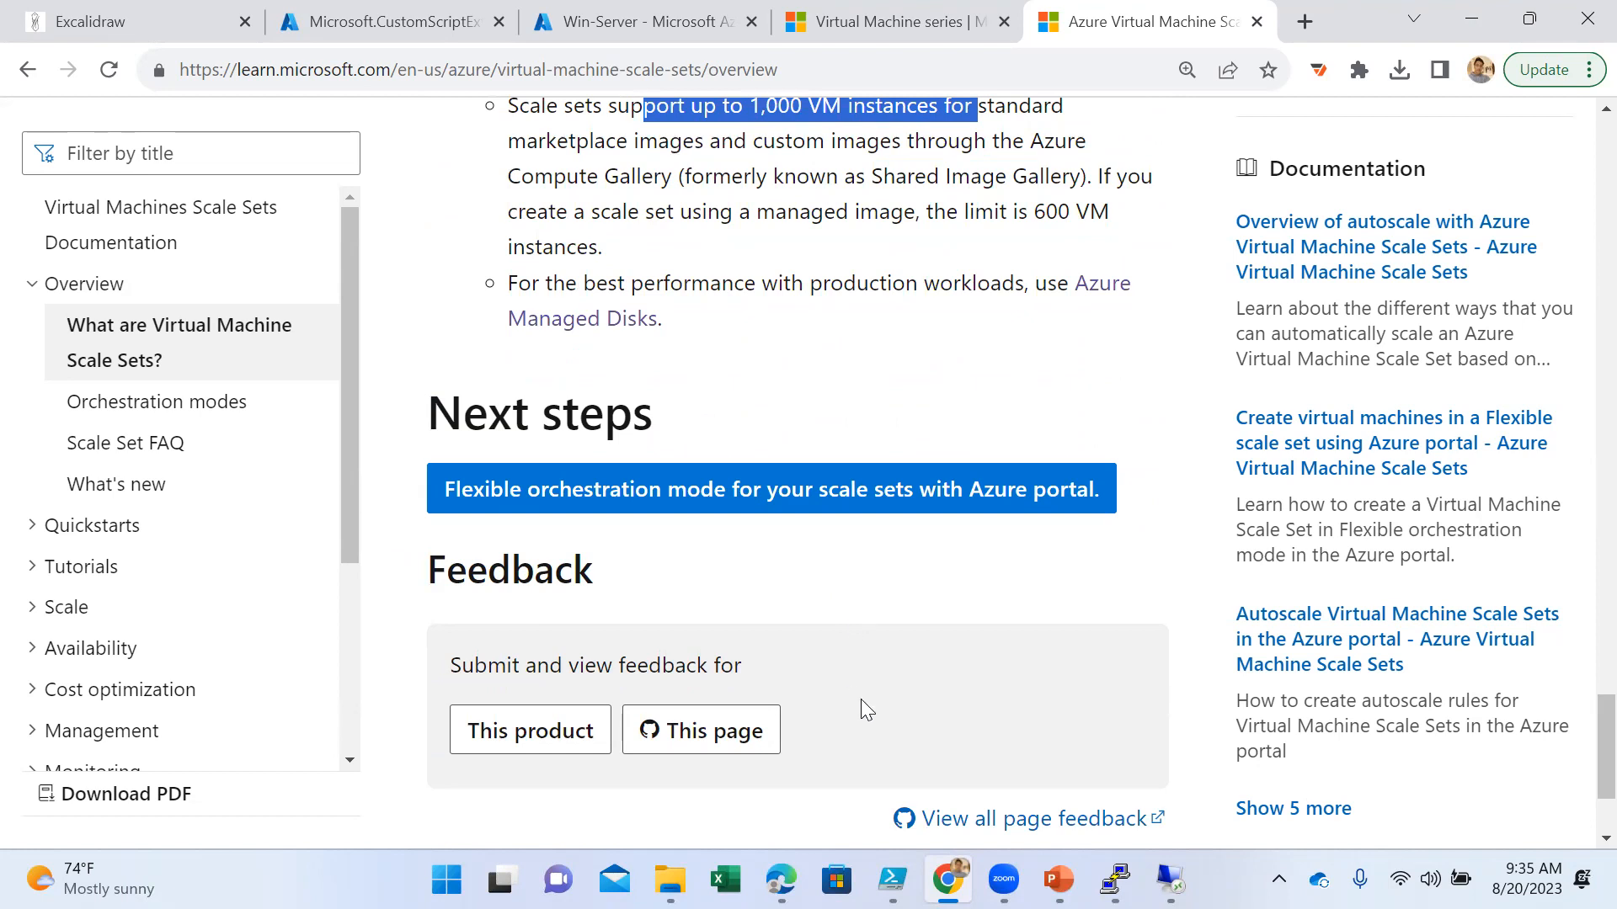
# - Close the Win-Server portal tab and show the tab with the custom script extension deployment
pyautogui.click(600, 18)
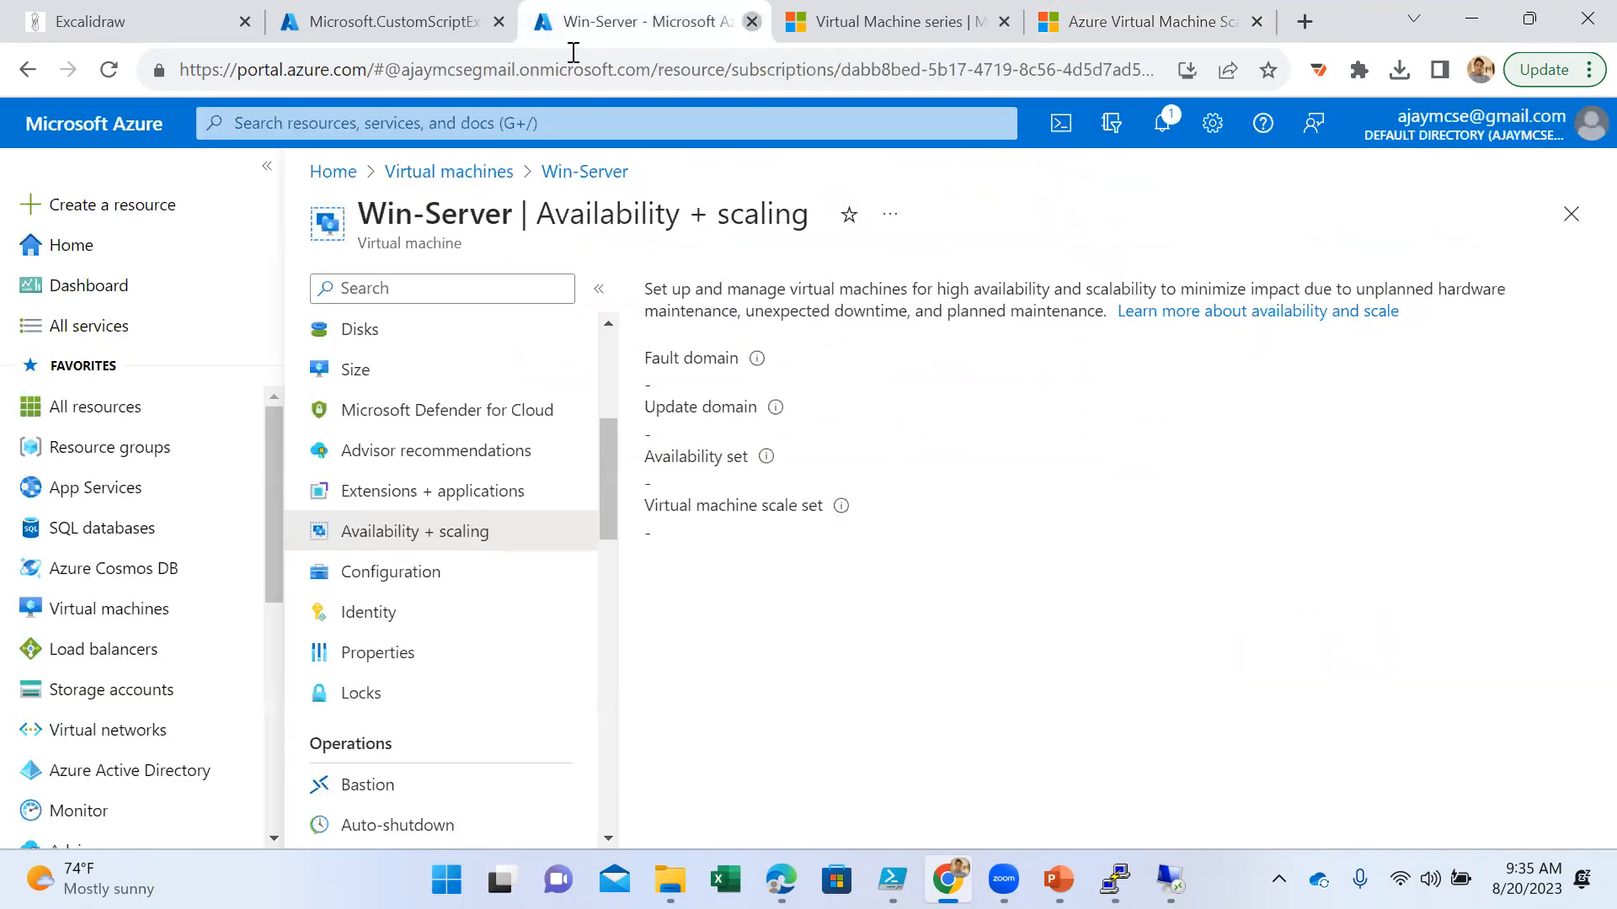
pyautogui.click(752, 21)
pyautogui.click(446, 25)
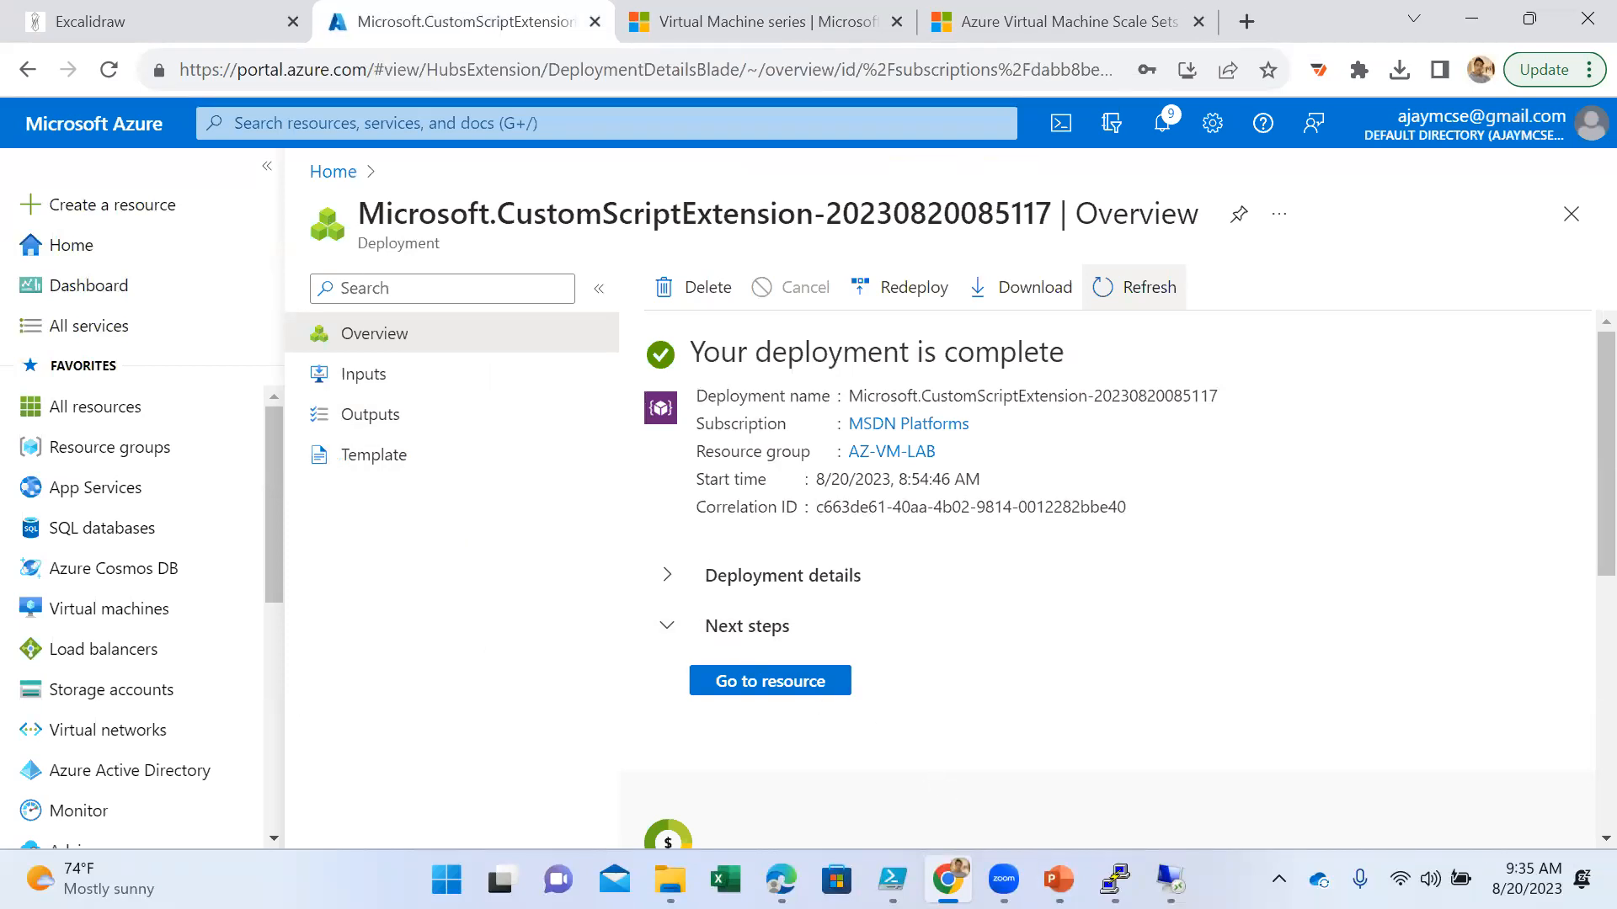
# - Check the Scale Sets slide in PowerPoint and return to the Virtual Machine Scale Sets article in Chrome
pyautogui.click(1058, 879)
pyautogui.click(948, 879)
pyautogui.click(1058, 879)
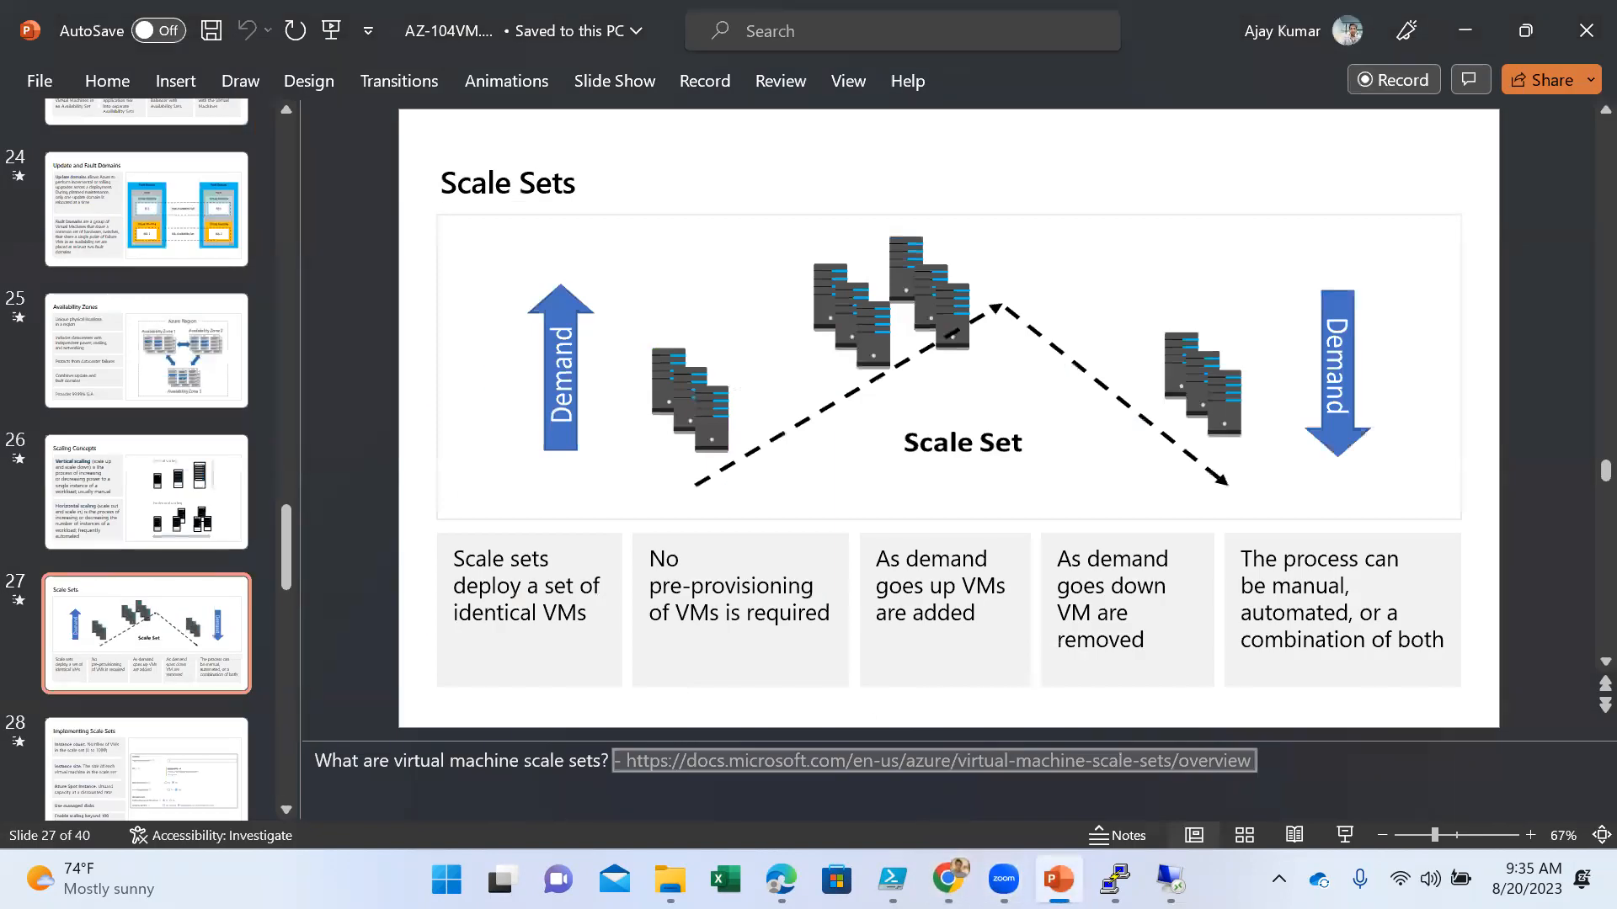
pyautogui.click(948, 879)
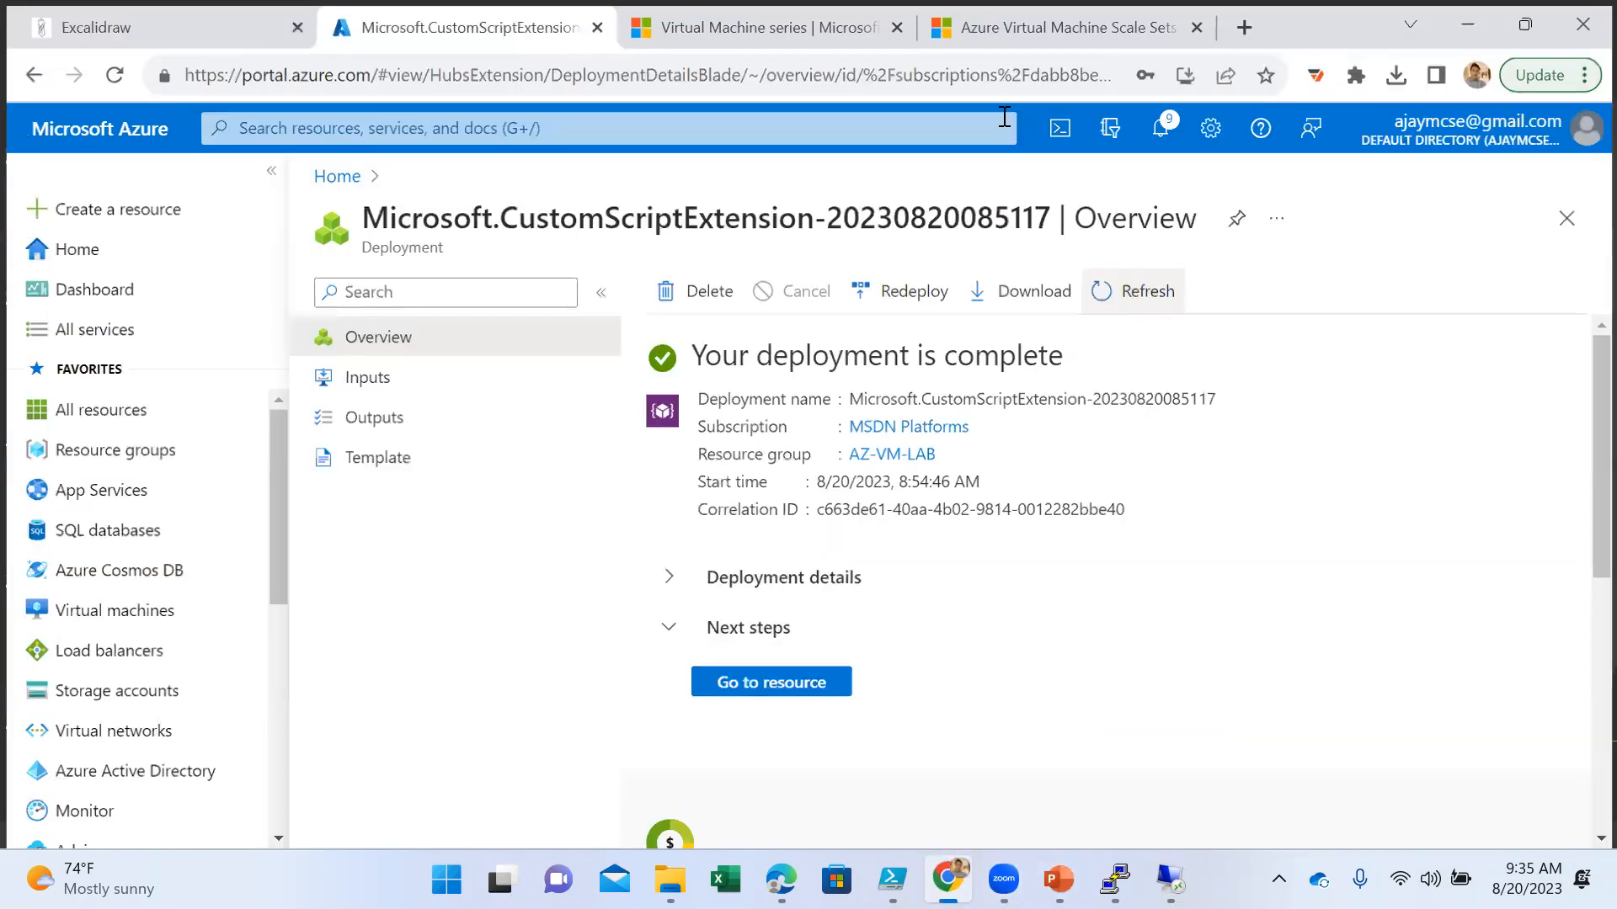
pyautogui.click(1057, 27)
pyautogui.click(757, 27)
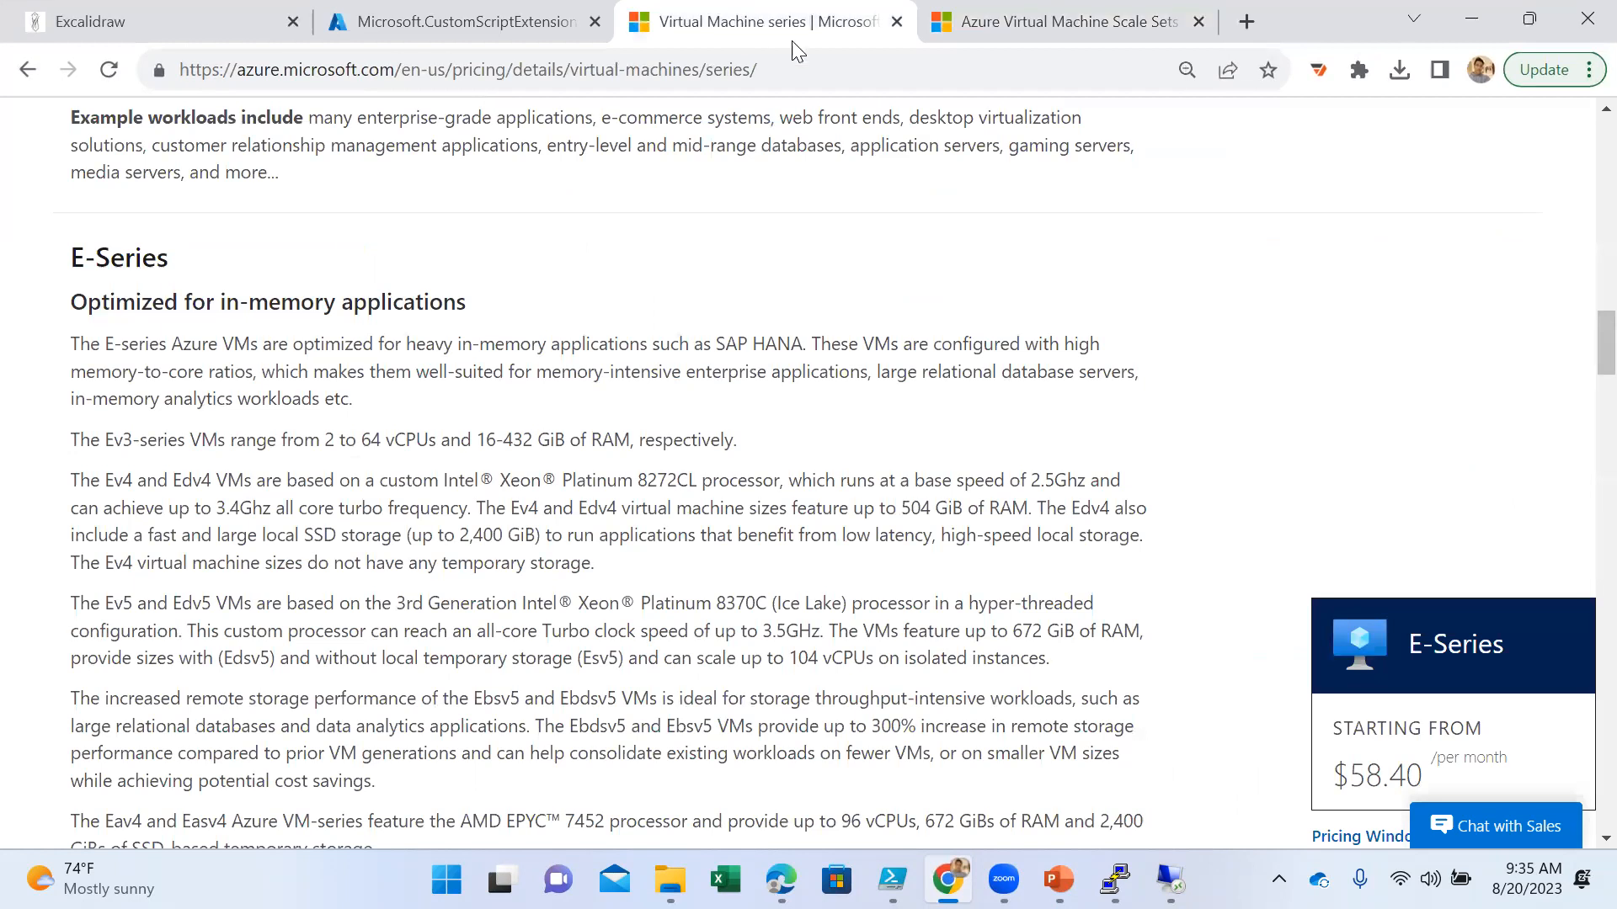
pyautogui.click(1041, 9)
pyautogui.scroll(9, 880, 152)
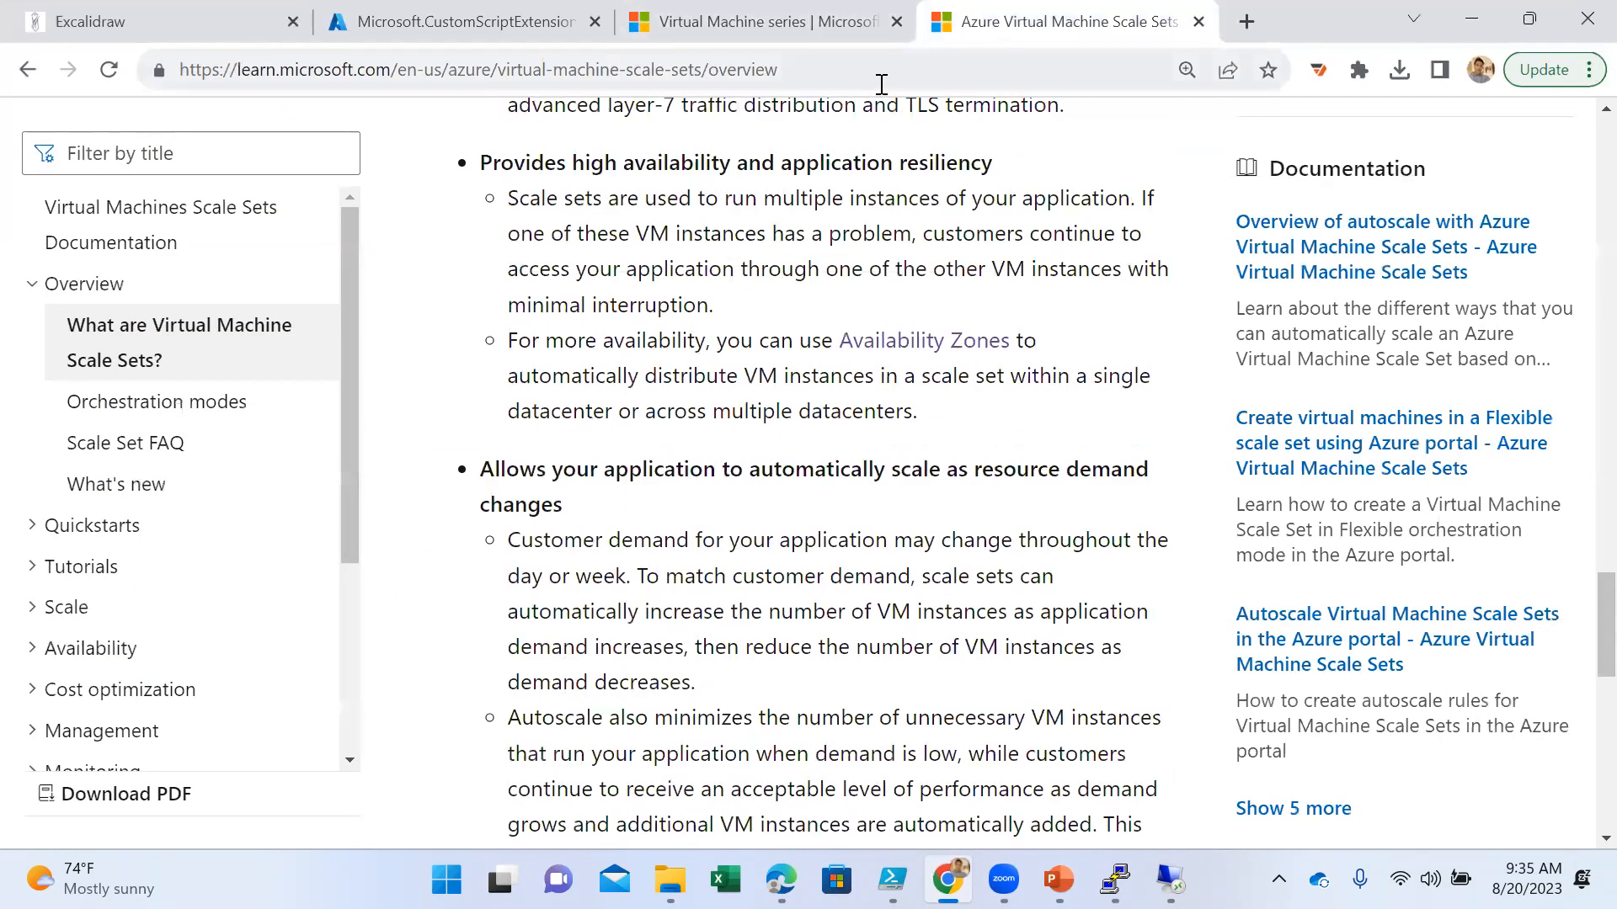
# - Select the scale sets article's web address, switch to Zoom and return to Chrome
pyautogui.click(876, 84)
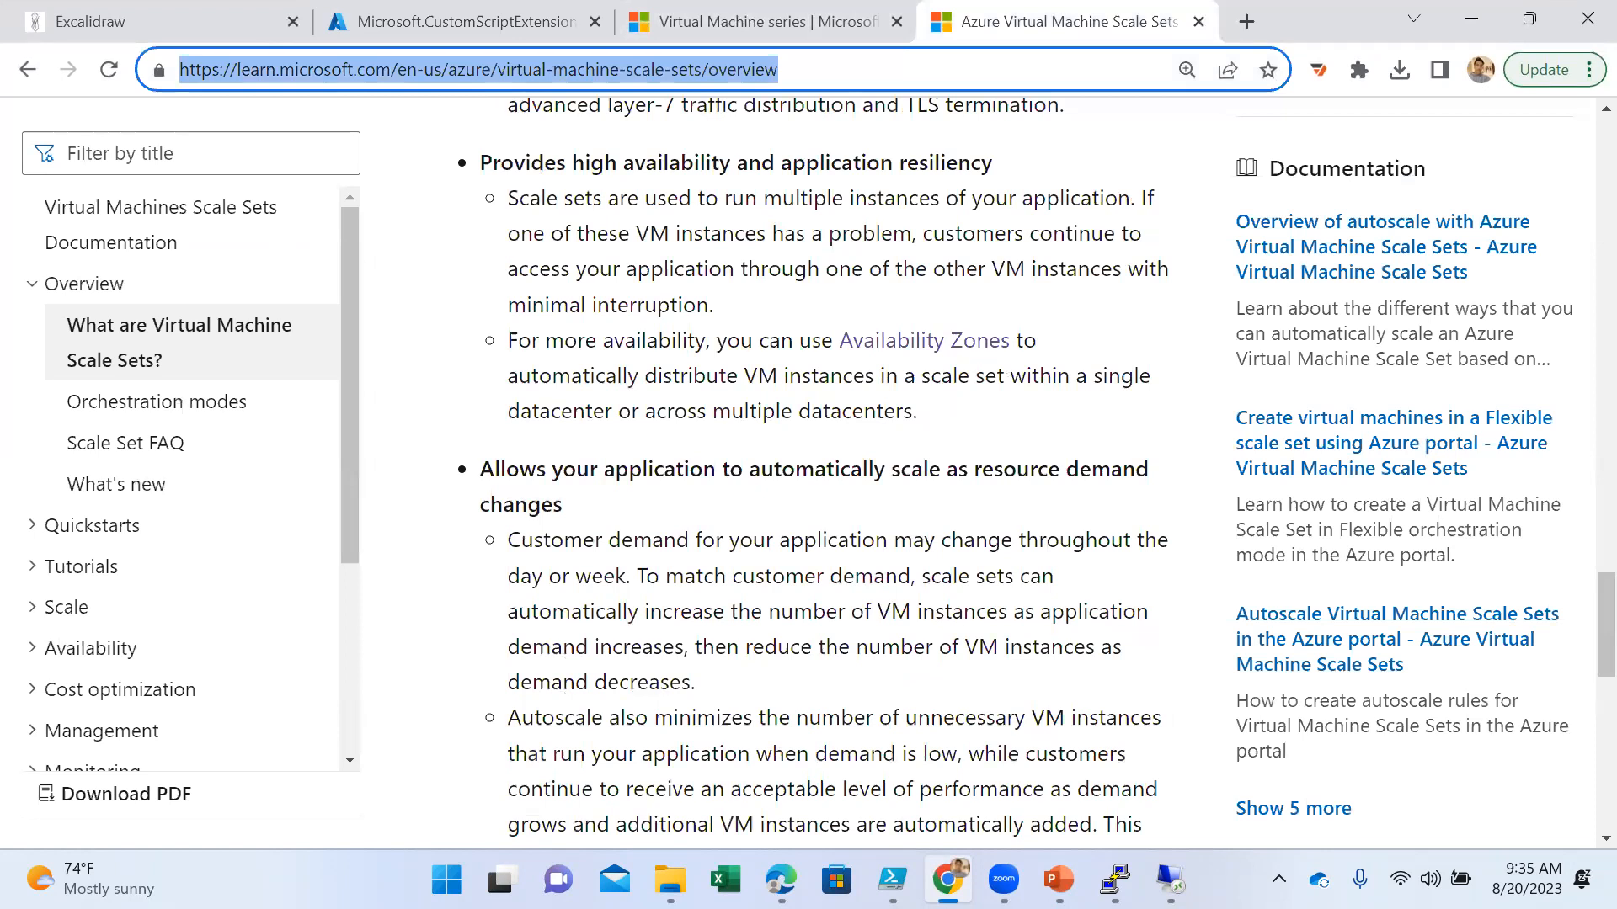
pyautogui.hotkey('alt', 'Tab')
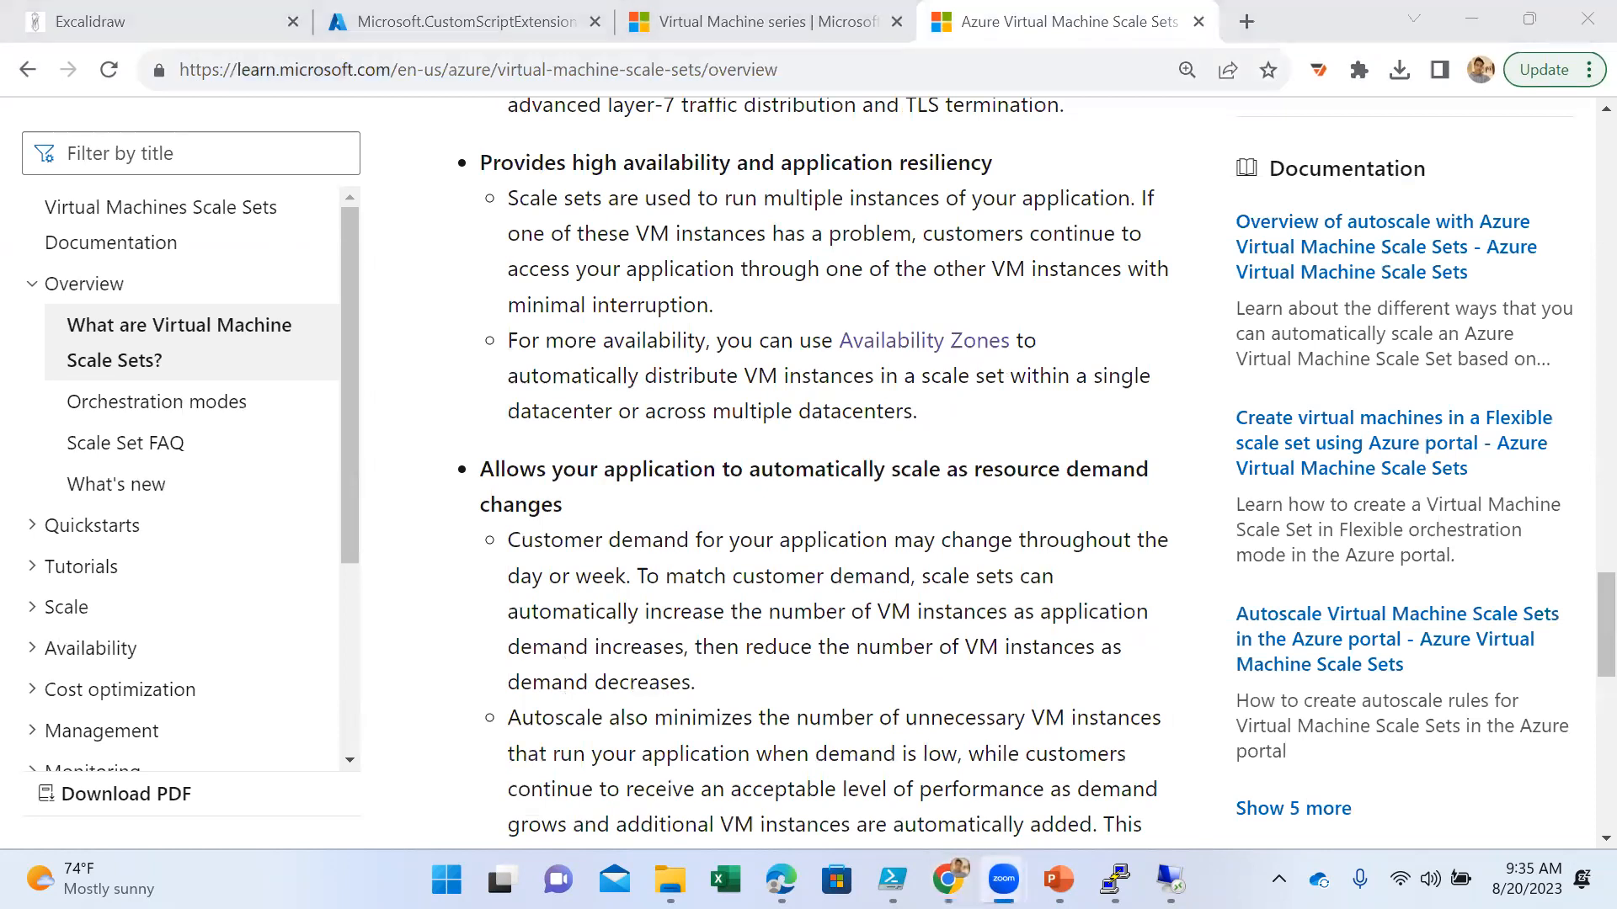
pyautogui.hotkey('alt', 'Tab')
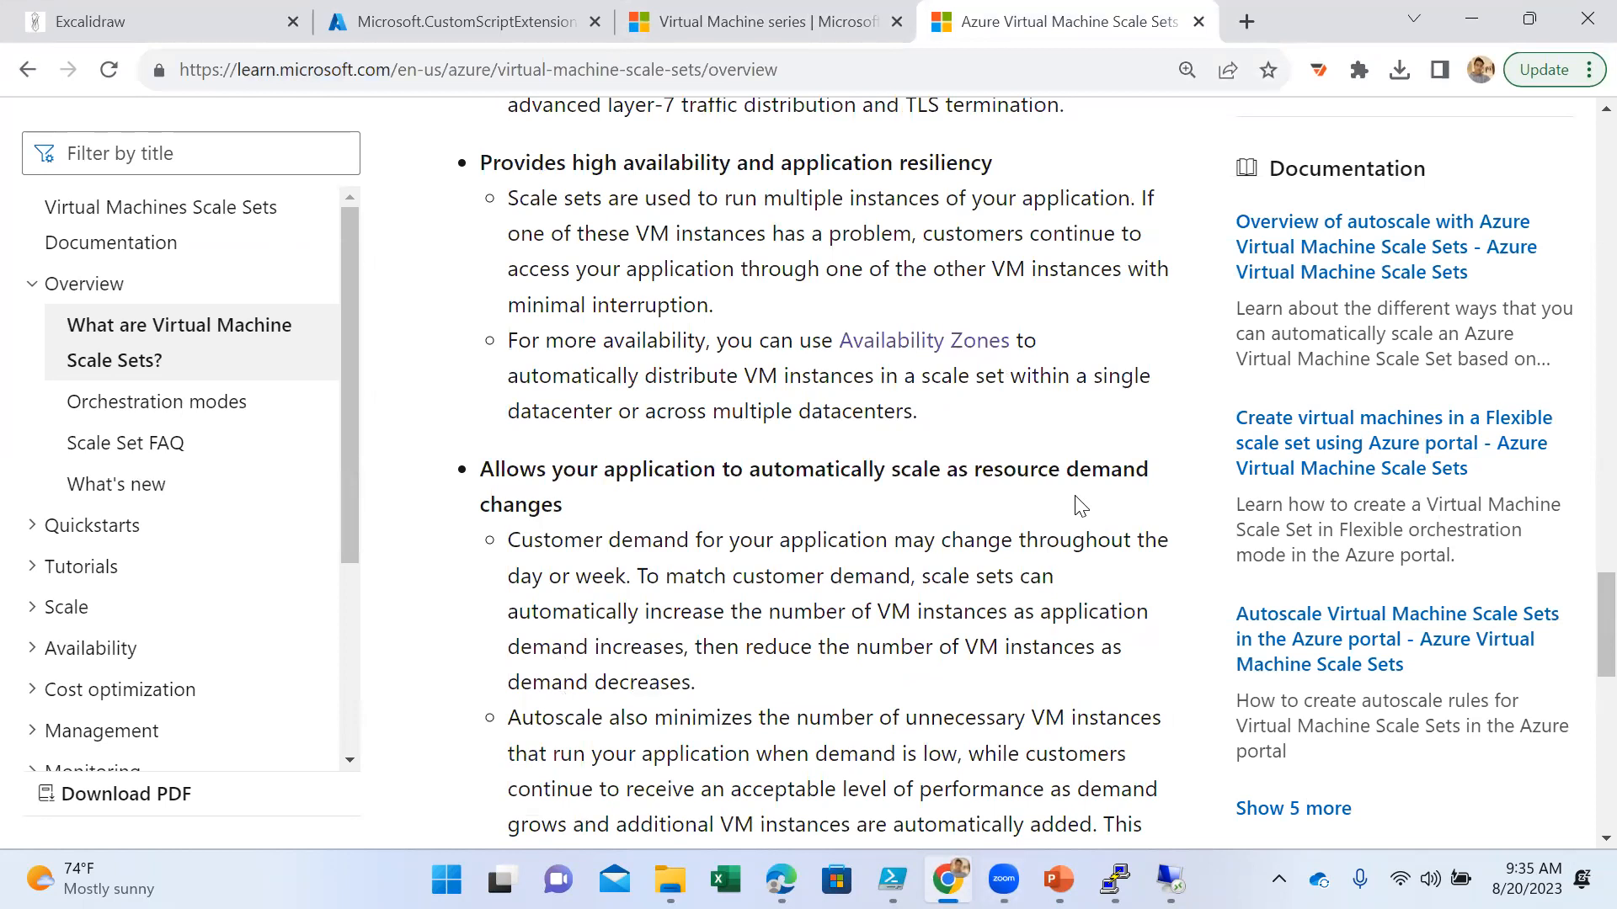
# - Search the Azure portal for "virtual machi", open Virtual machine scale sets and start creating a new scale set
pyautogui.click(472, 22)
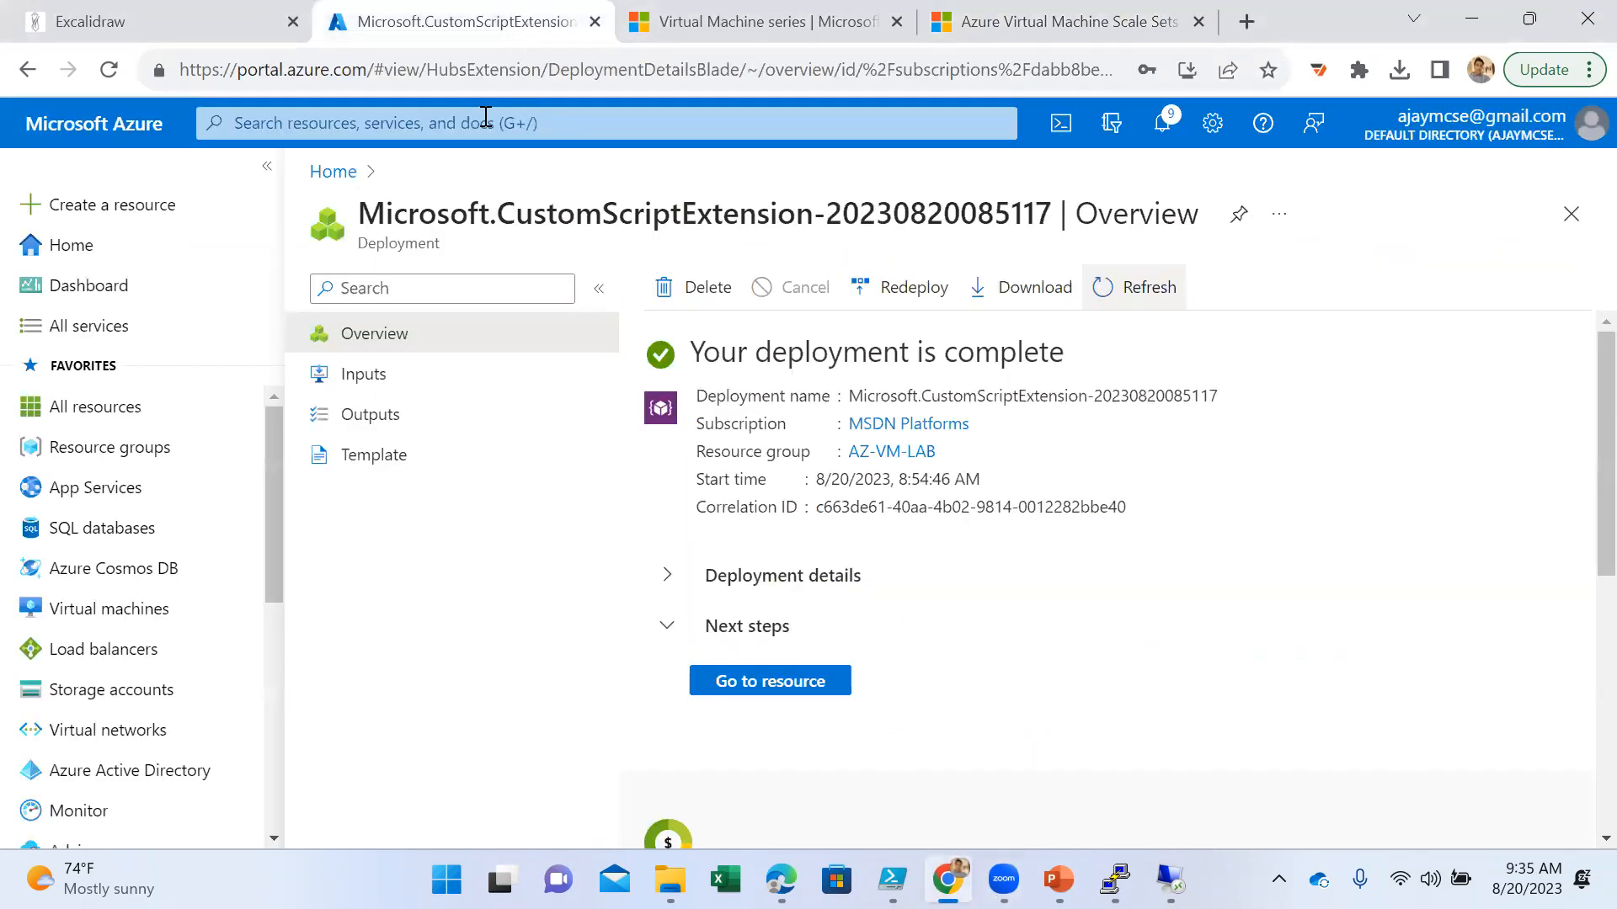
pyautogui.click(484, 118)
pyautogui.write('v')
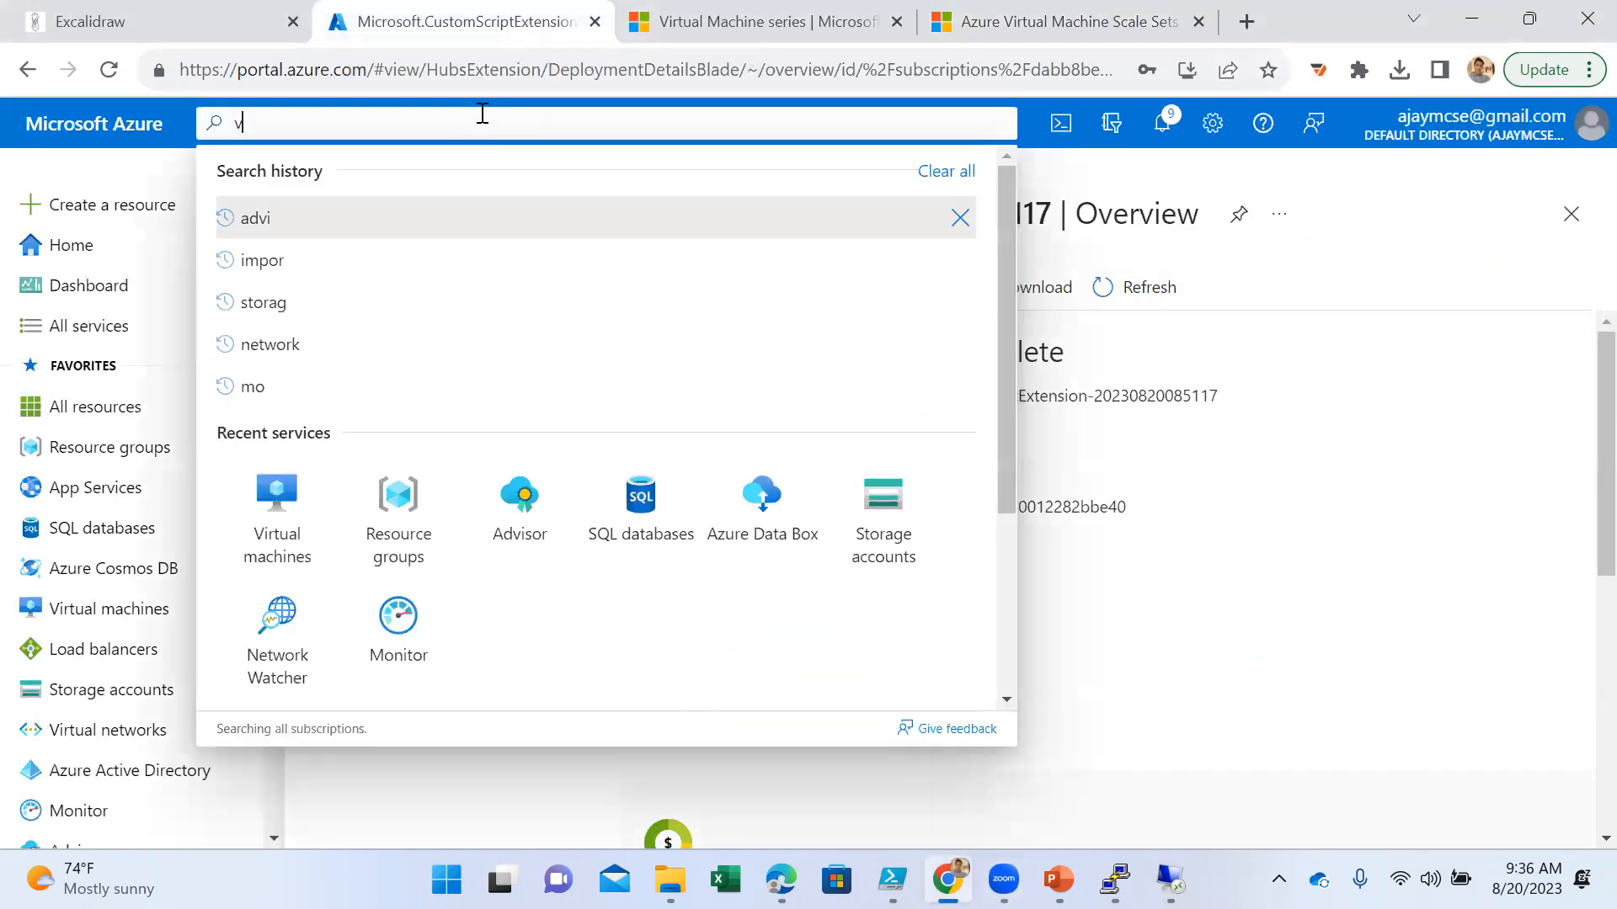
pyautogui.write('irtual machi')
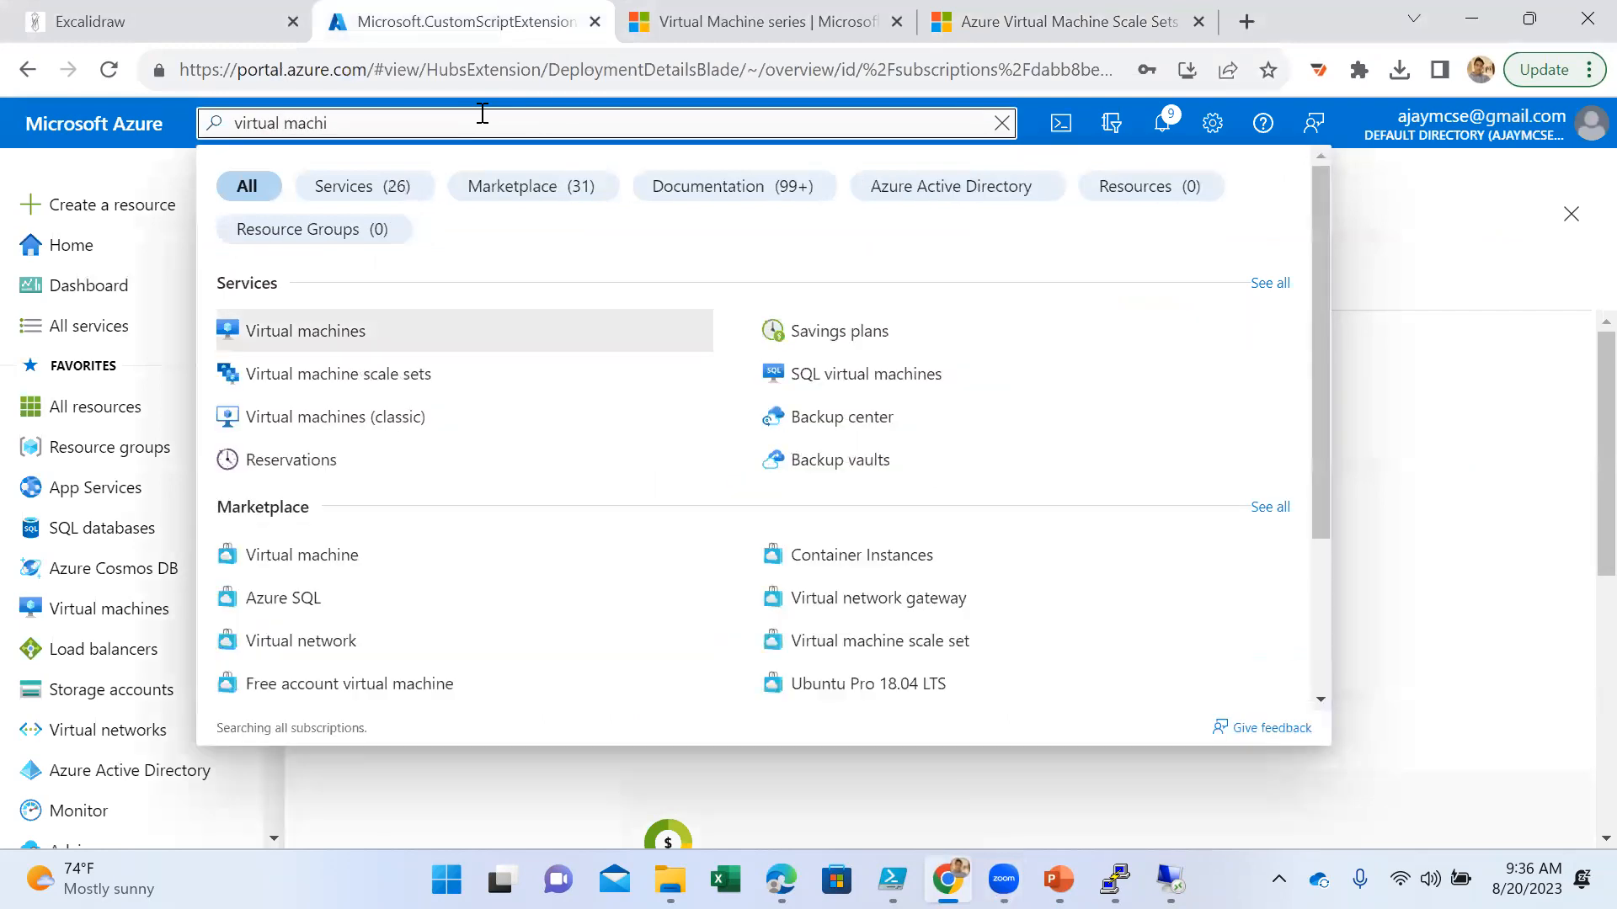
pyautogui.click(426, 398)
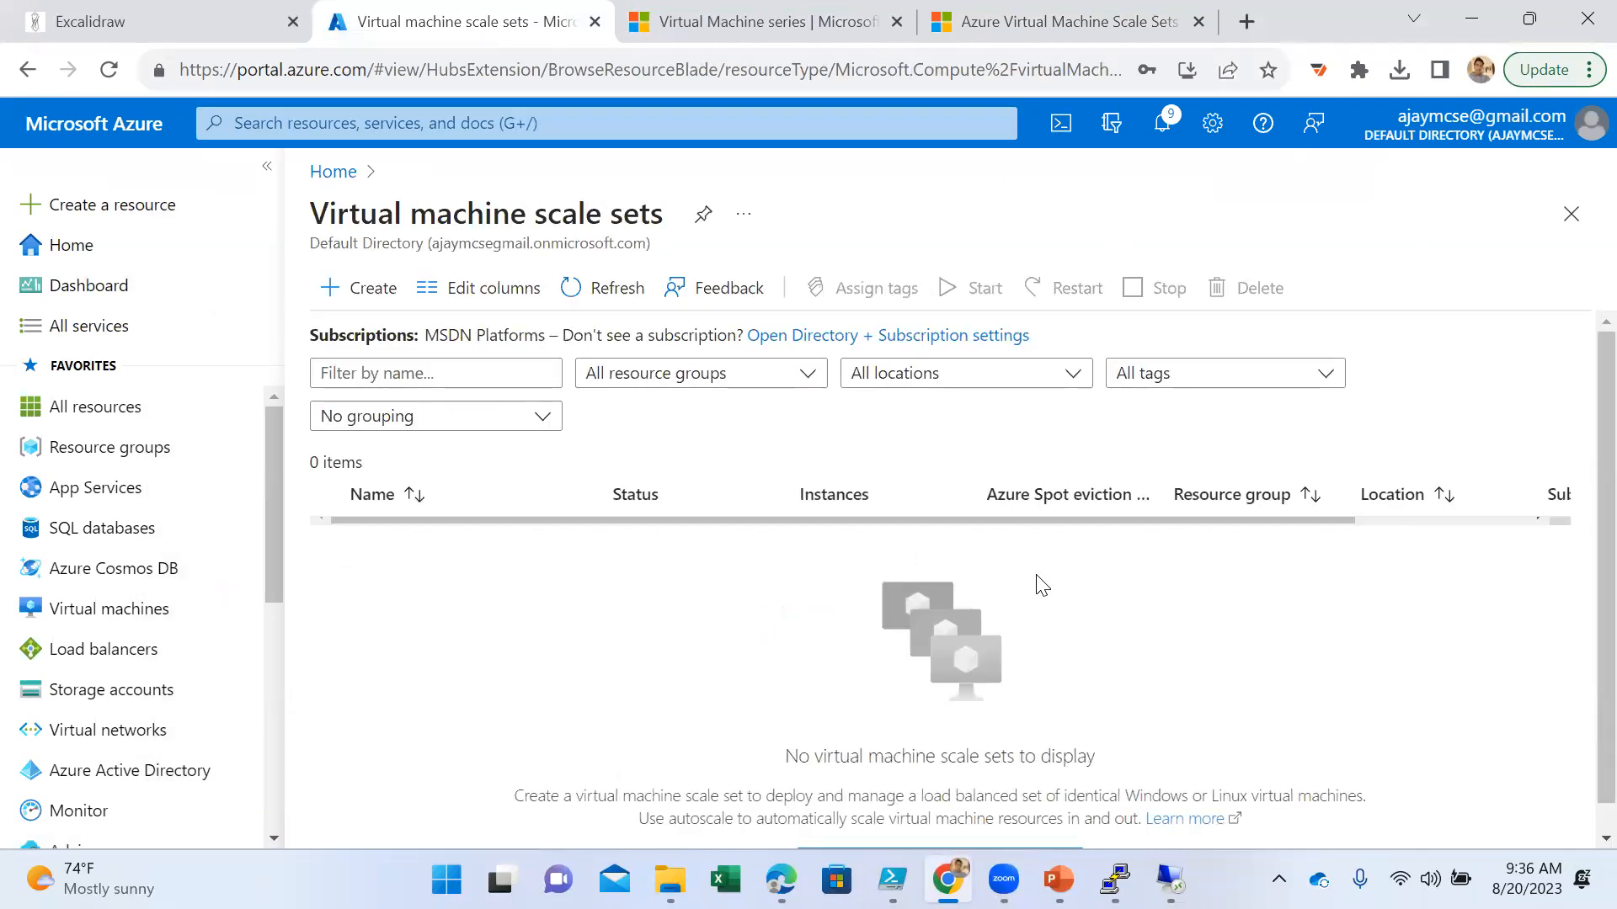
pyautogui.scroll(-1, 1035, 581)
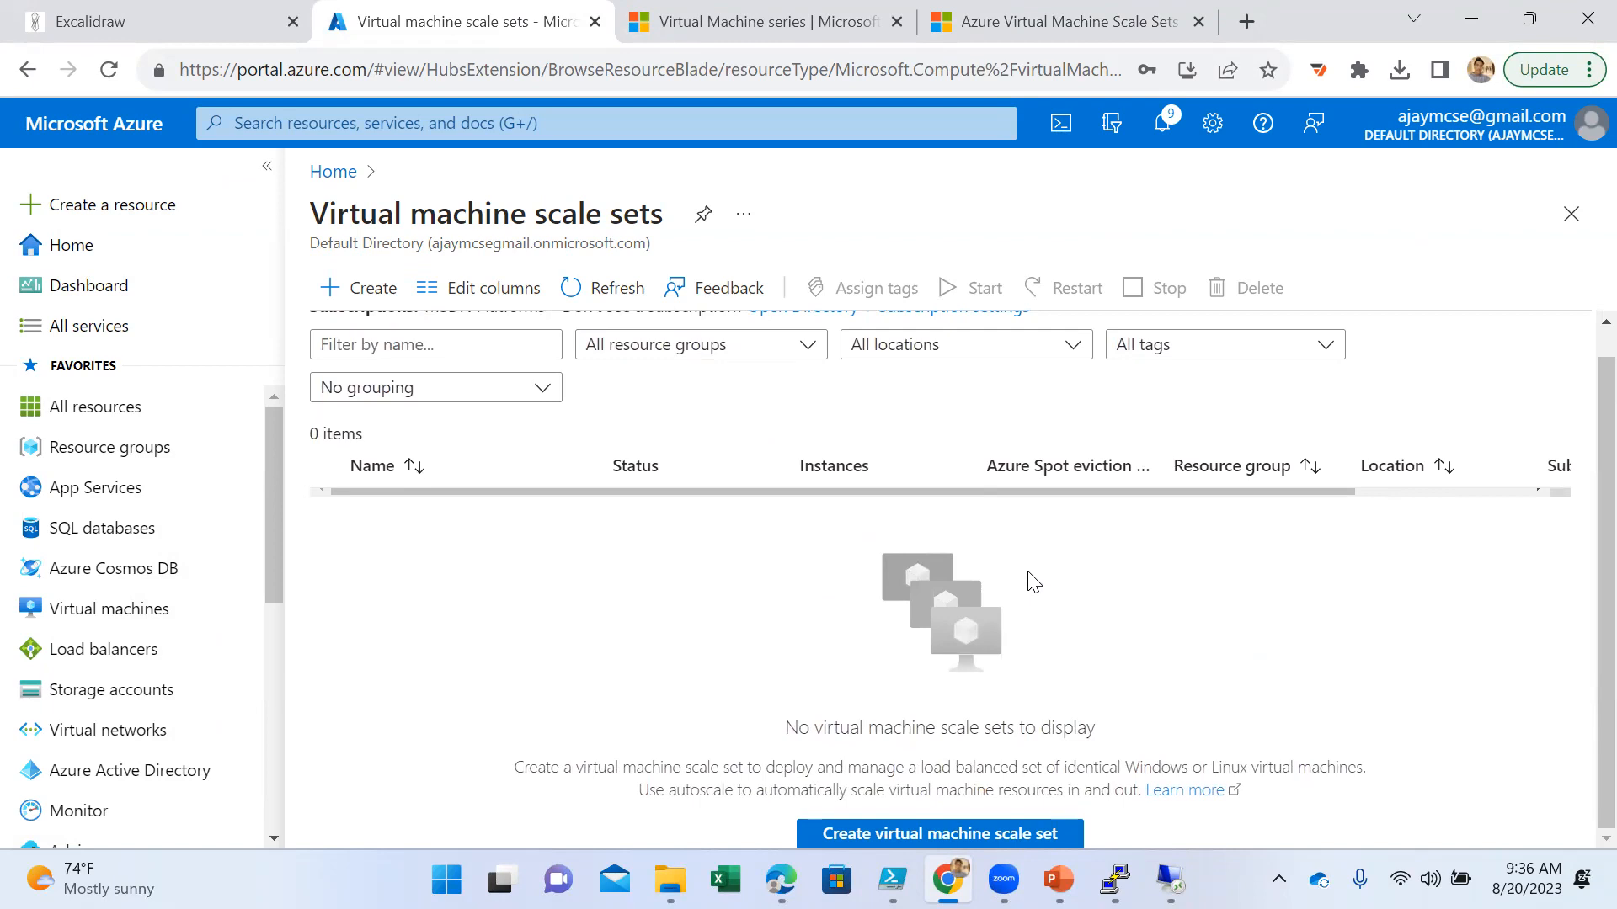
pyautogui.scroll(1, 1034, 581)
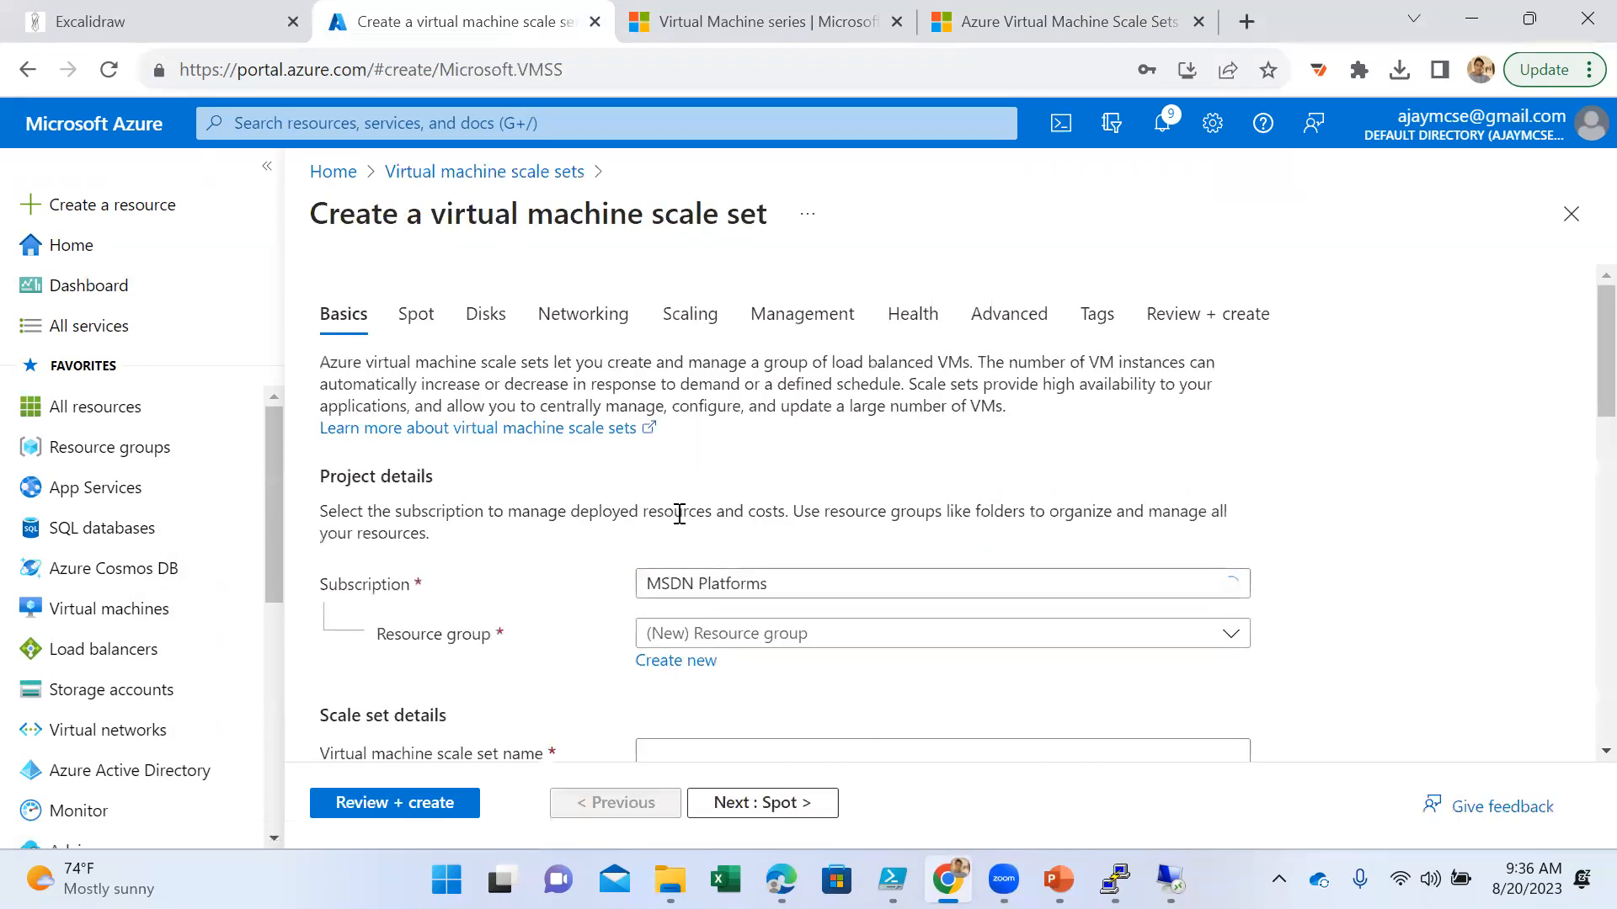
# - Assign the new scale set to resource group AZ-VM-LAB and name it app-servers
pyautogui.scroll(-1, 589, 522)
pyautogui.click(787, 507)
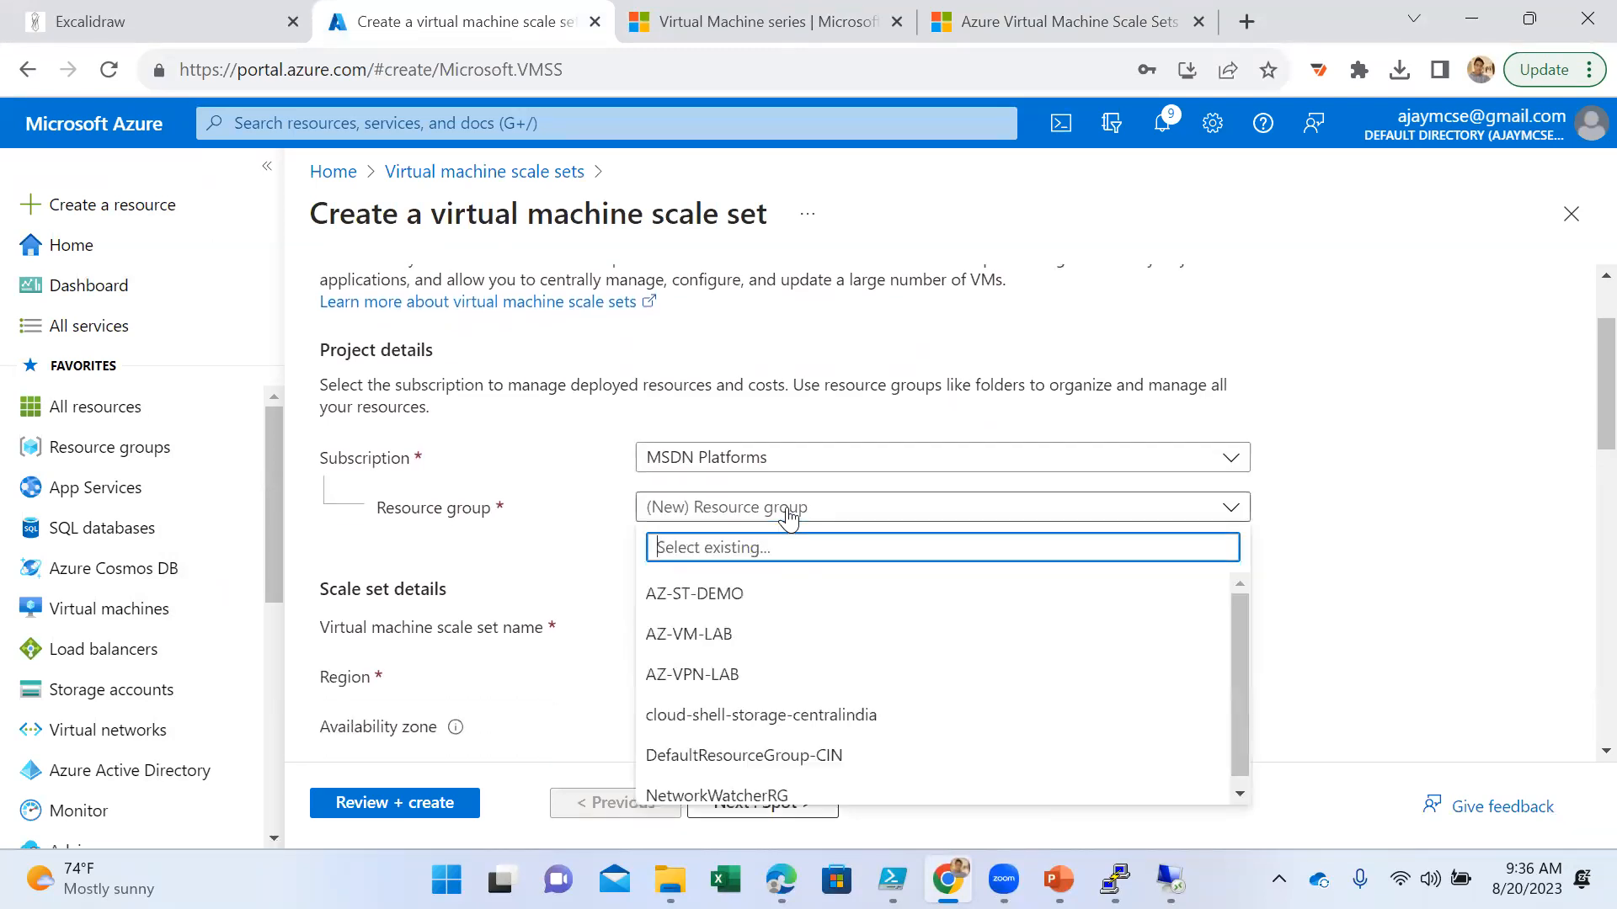
pyautogui.click(744, 638)
pyautogui.click(736, 630)
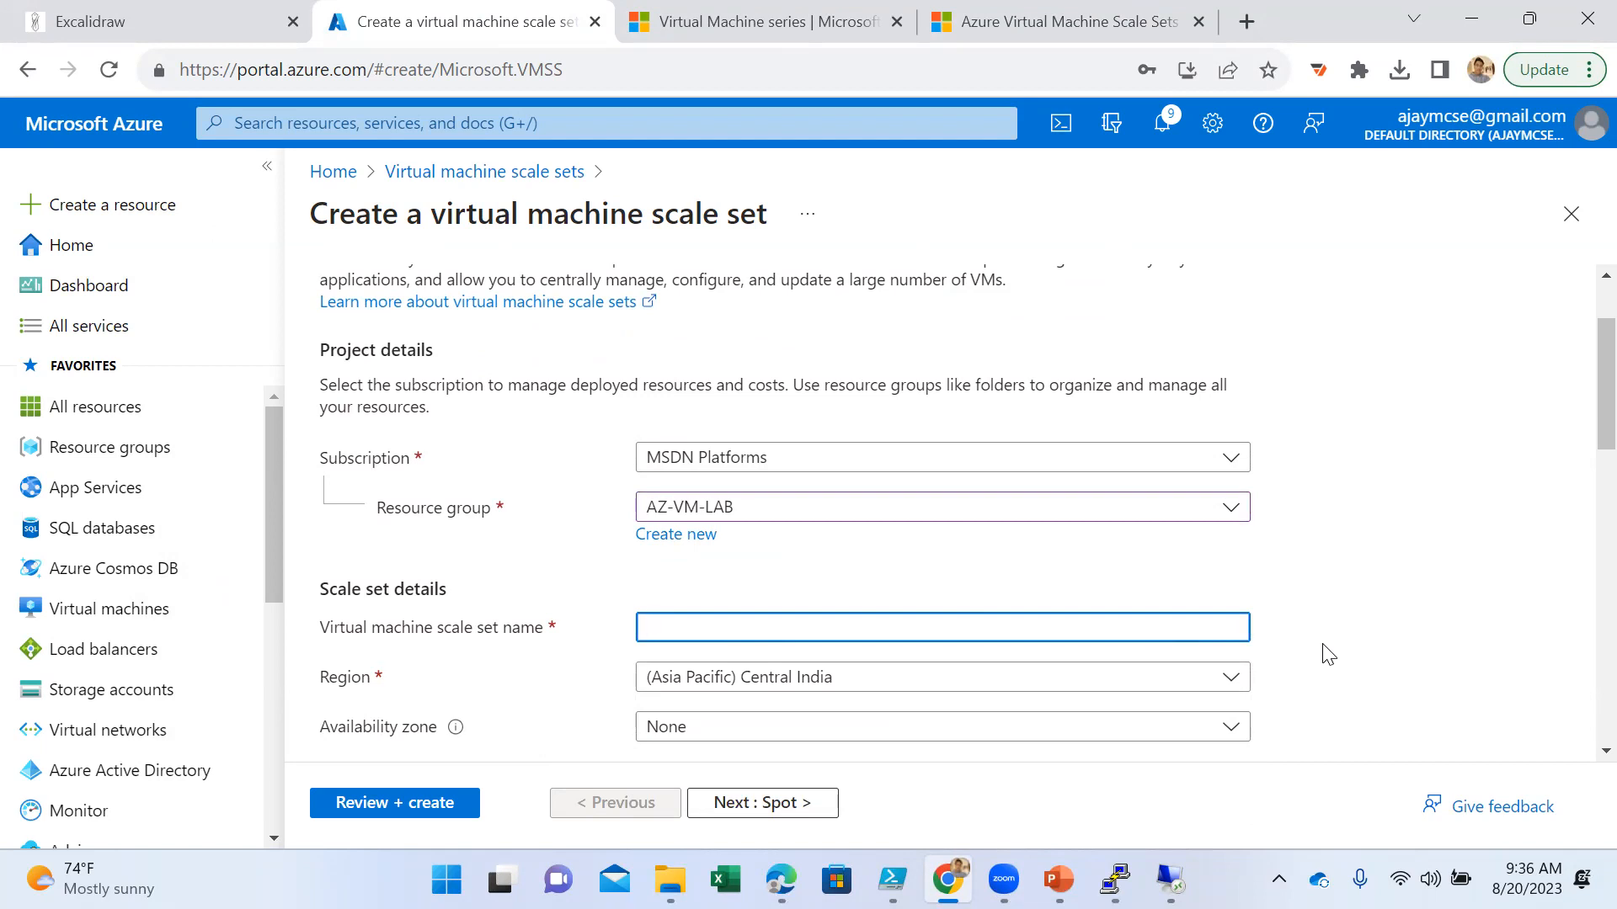
pyautogui.write('app-servers')
pyautogui.scroll(-3, 1212, 589)
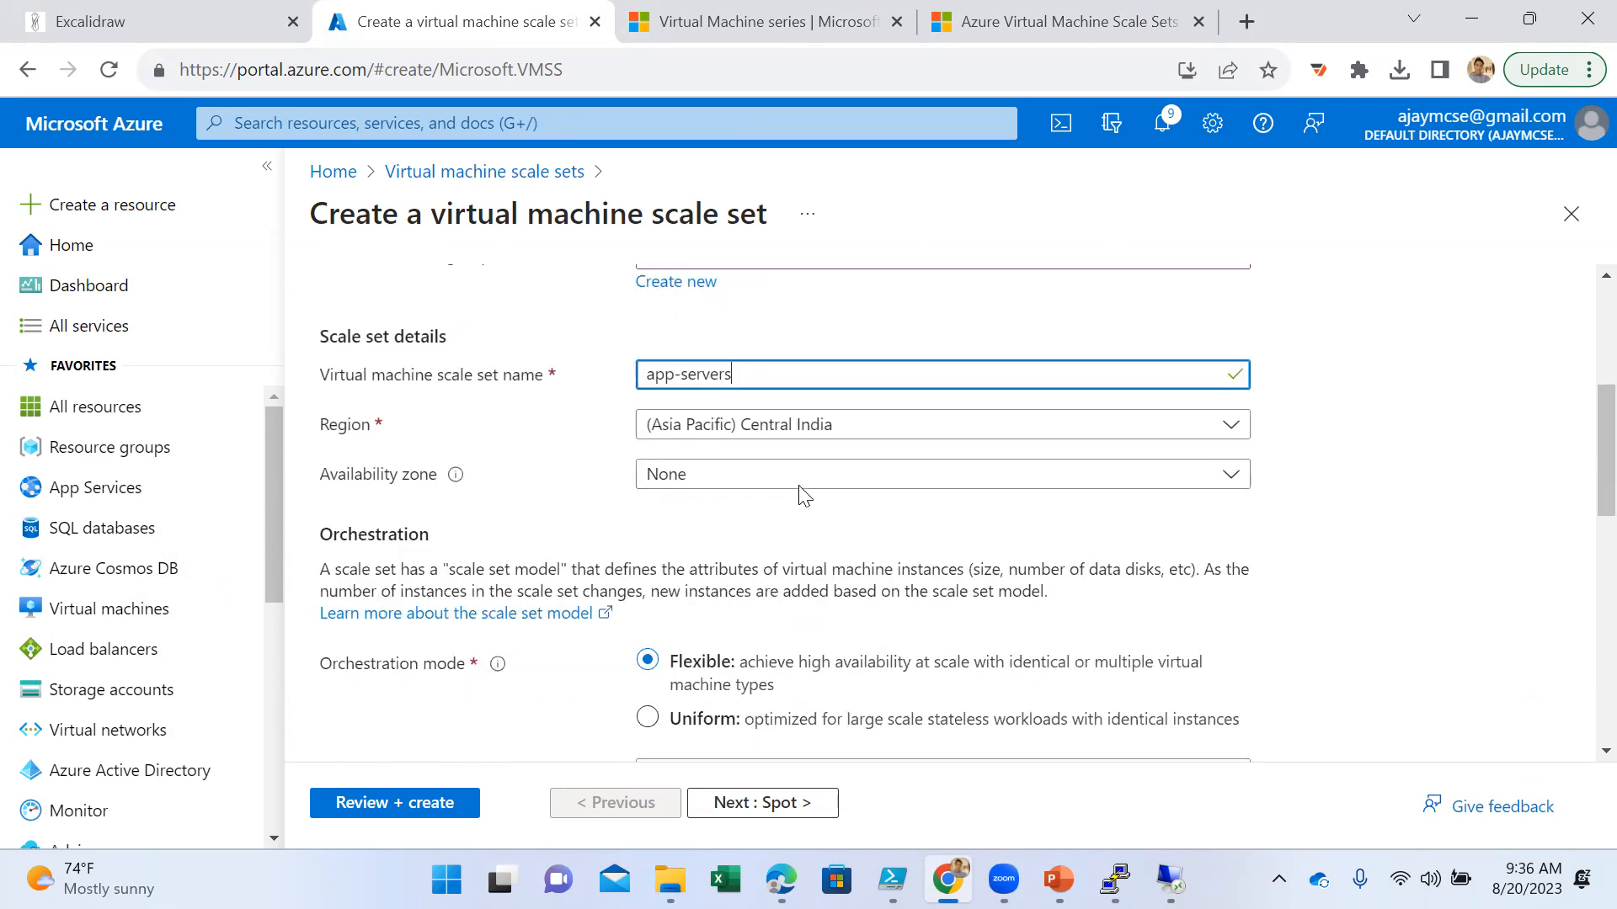
pyautogui.scroll(-3, 800, 481)
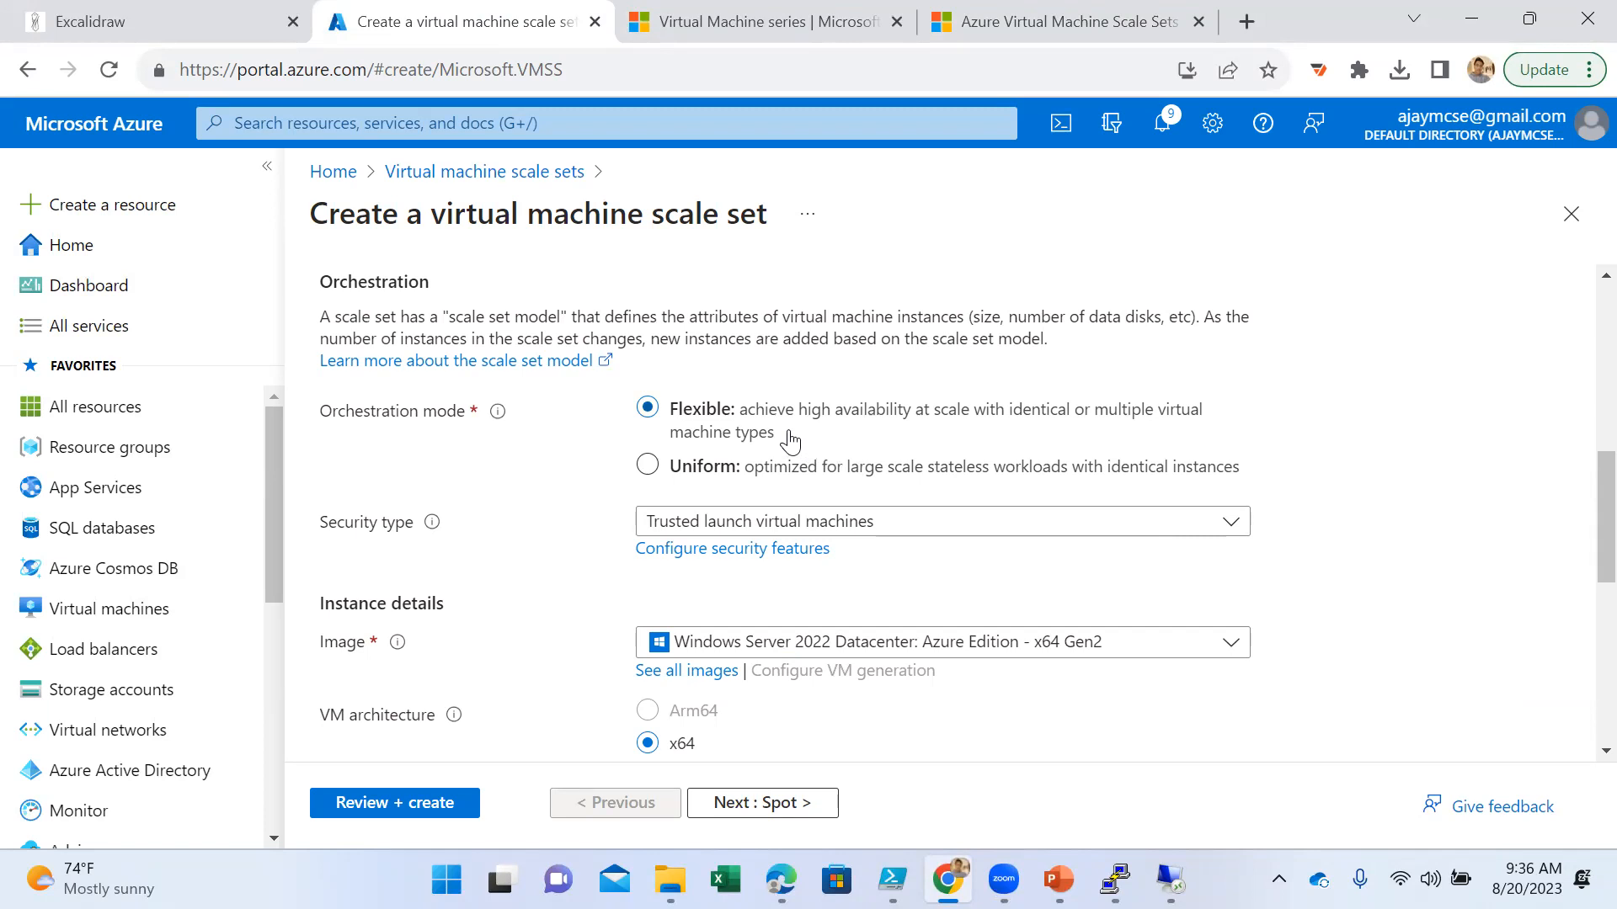
# - Set the scale set's security type to Standard and enter the administrator account's username
pyautogui.click(810, 522)
pyautogui.click(797, 562)
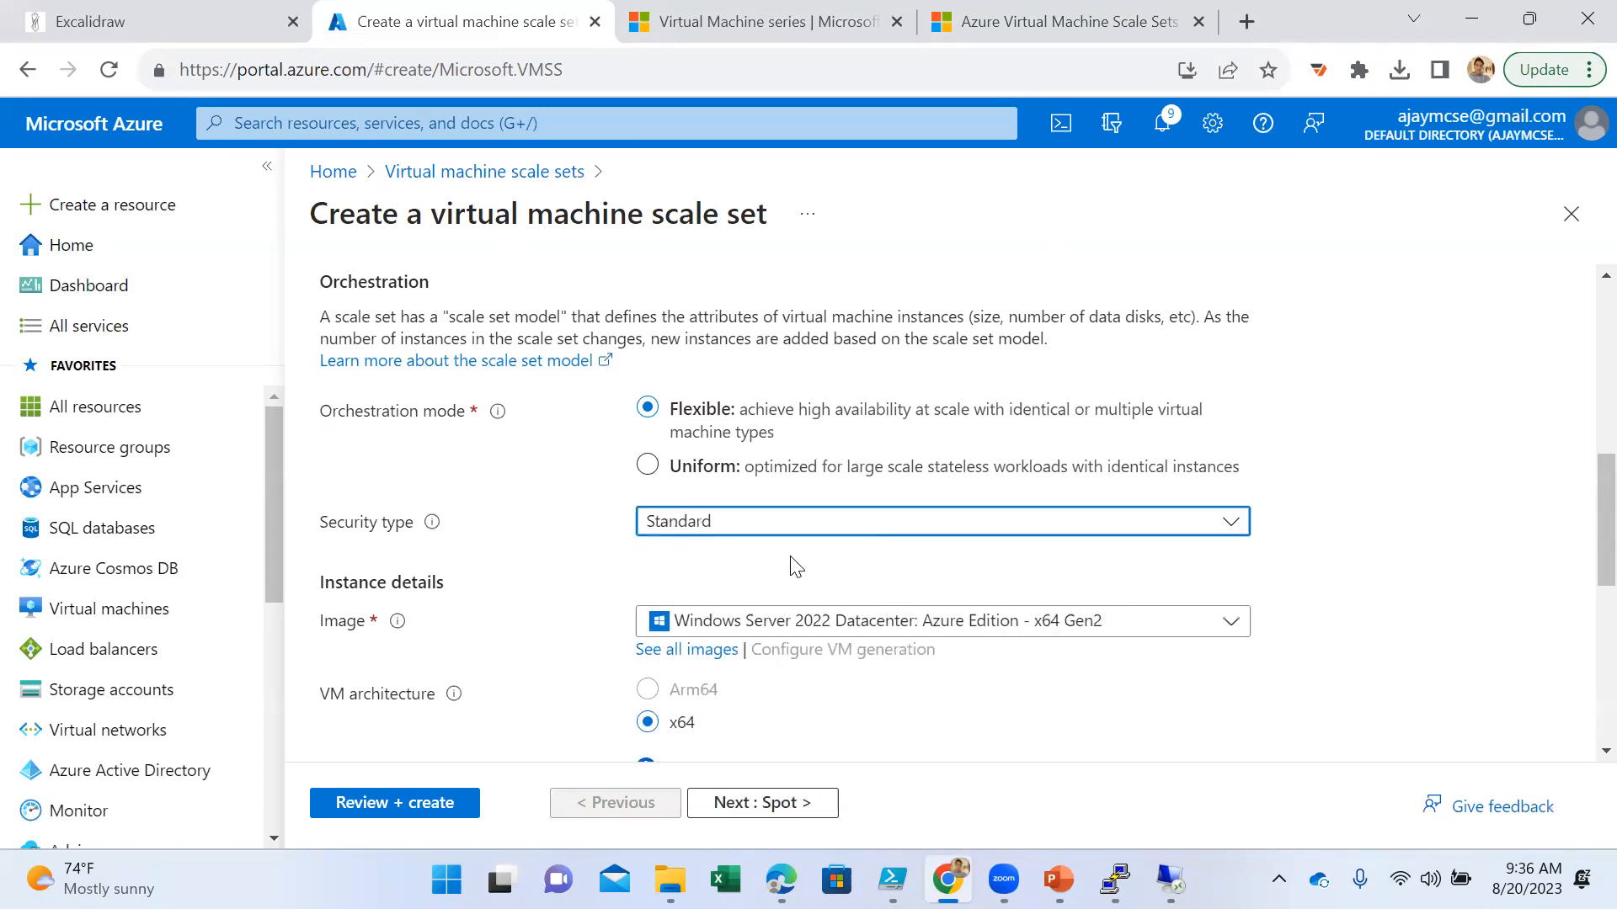
pyautogui.scroll(-2, 977, 552)
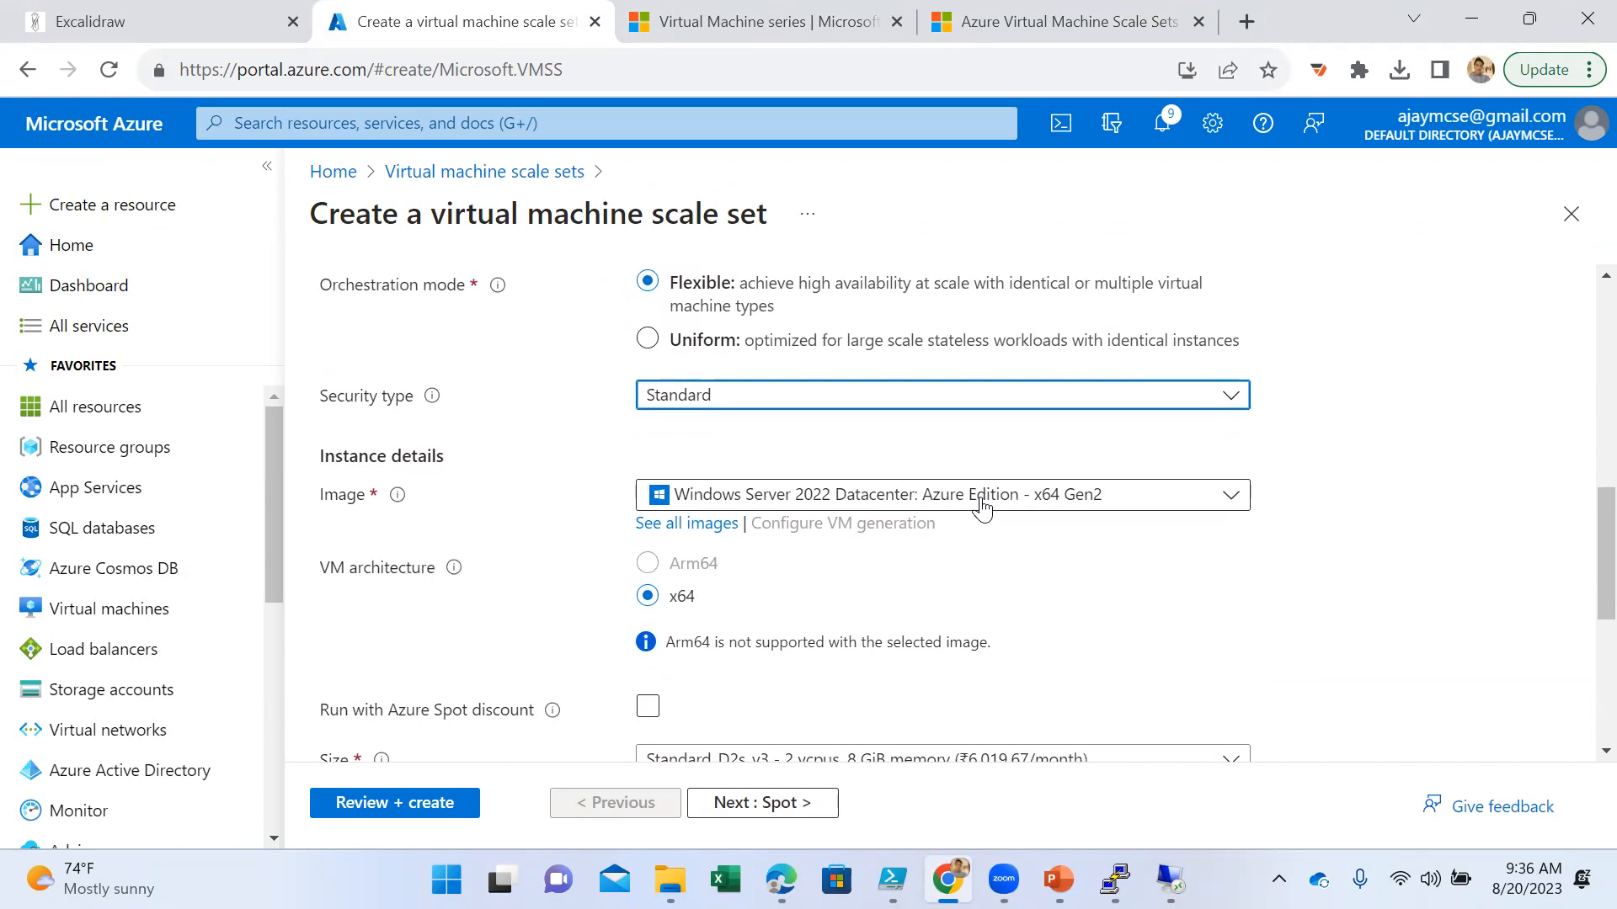
pyautogui.scroll(-5, 981, 505)
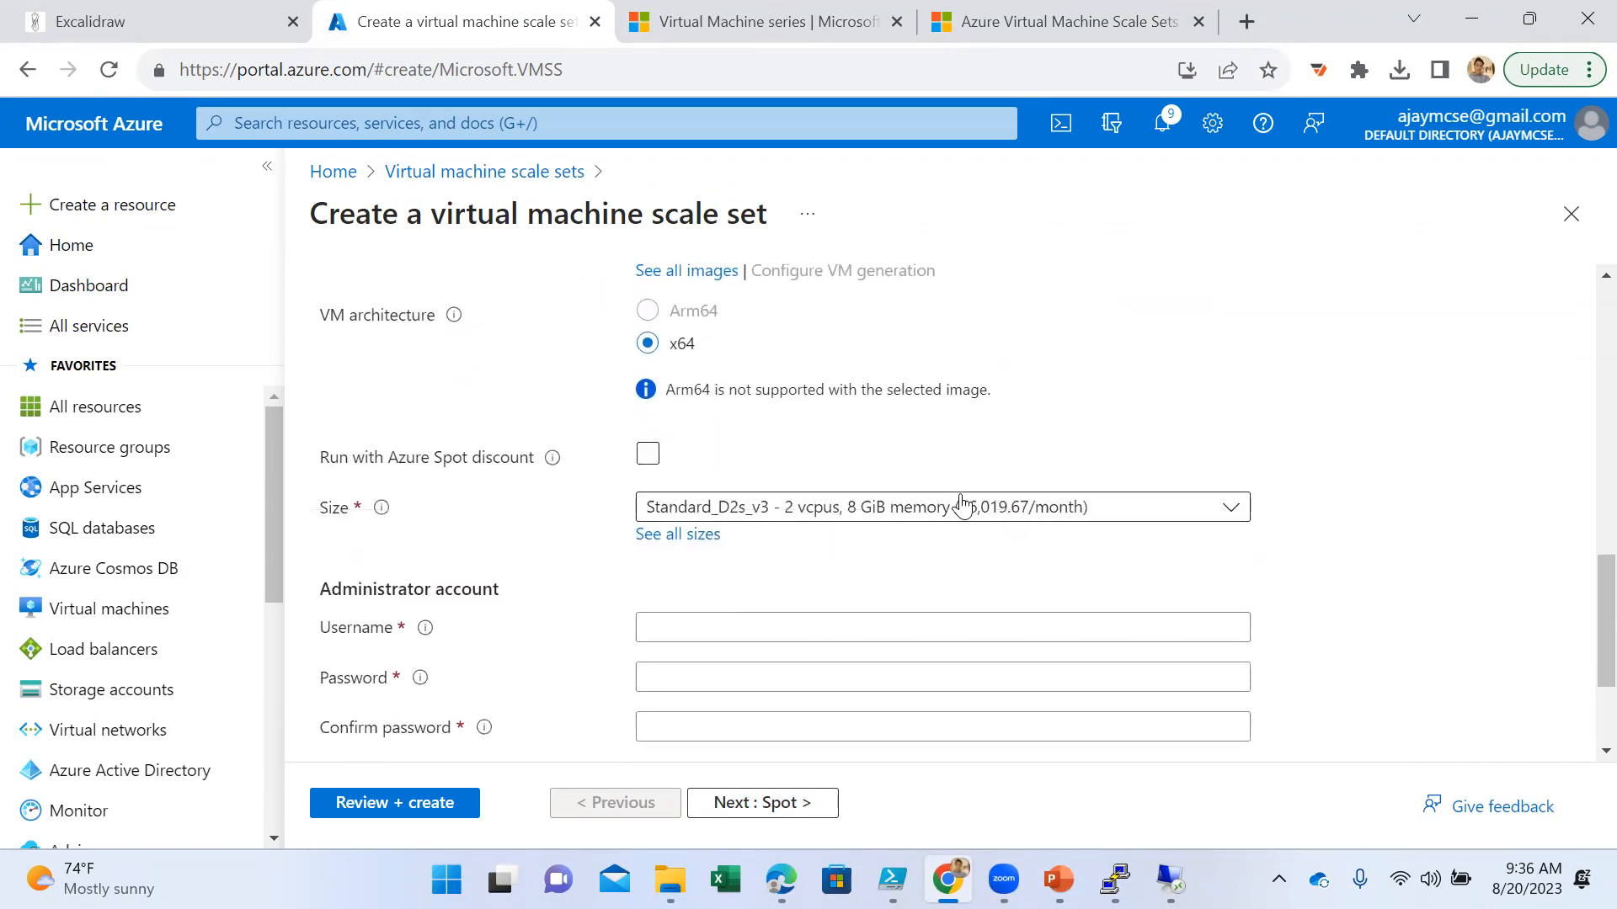
pyautogui.click(802, 493)
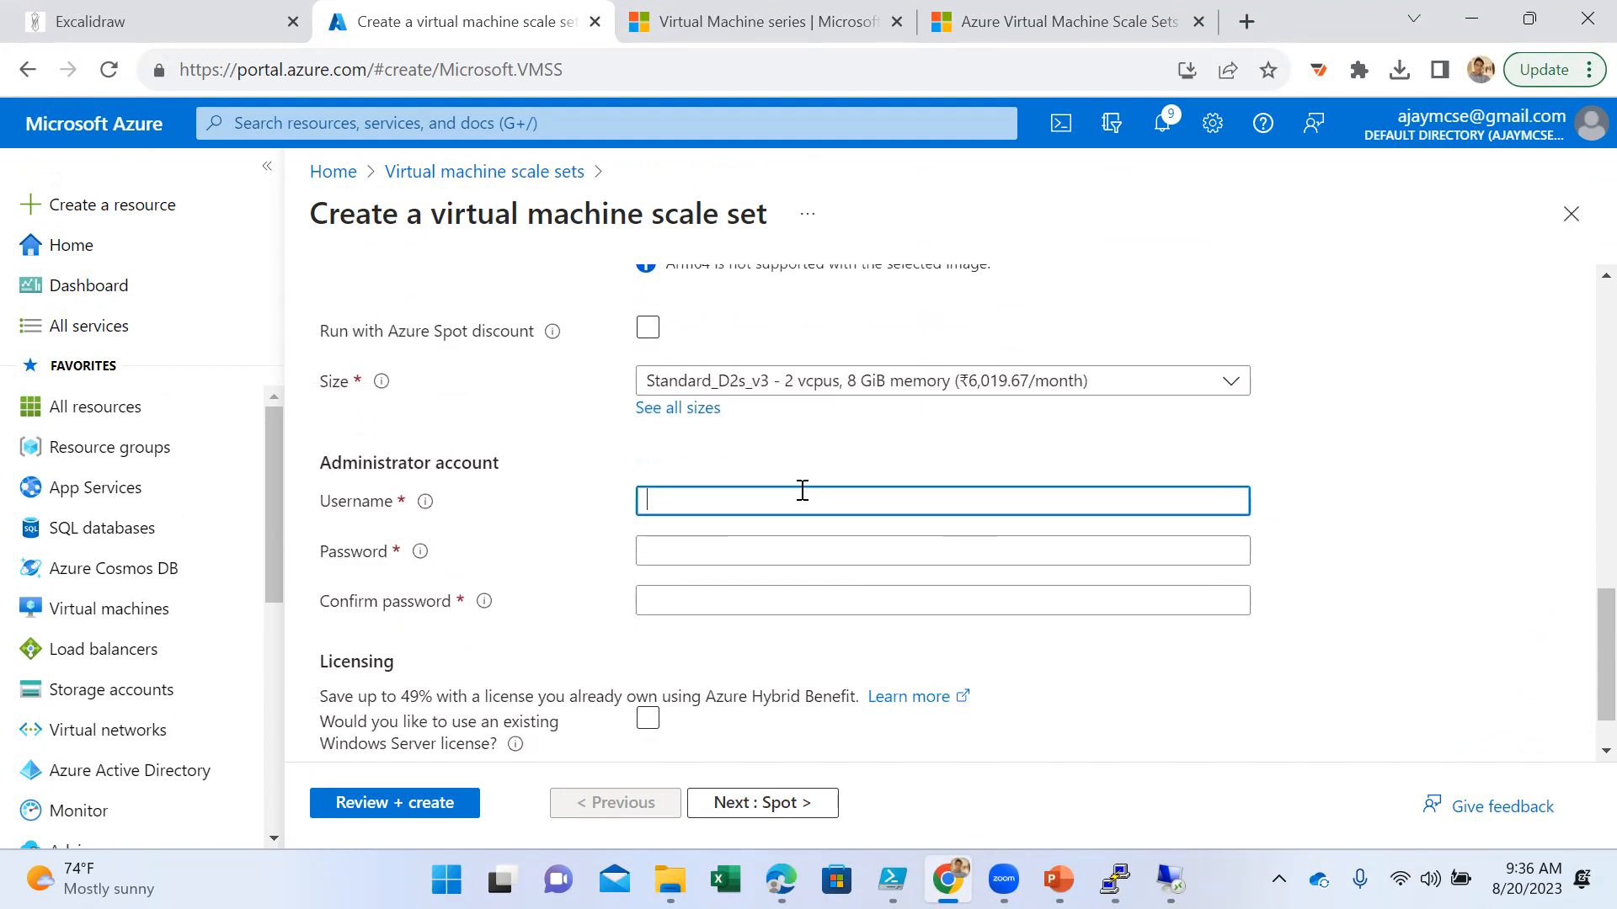
pyautogui.write('ajayadmin')
# - Enter the administrator account password and repeat it in the confirmation field
pyautogui.press('Tab')
pyautogui.write('A••••')
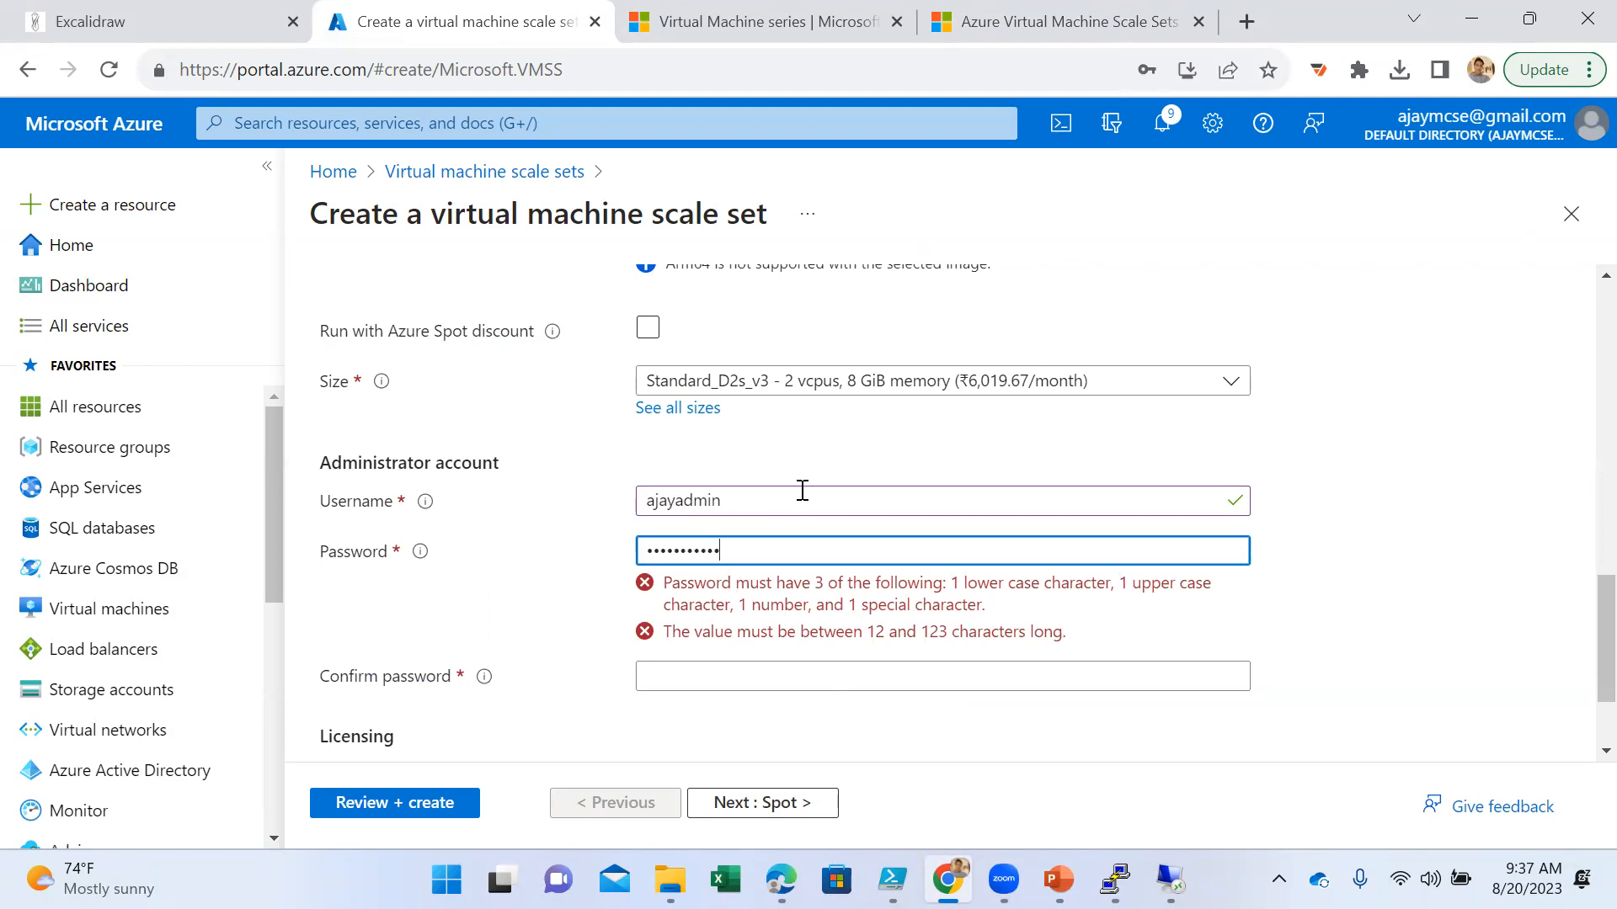
pyautogui.press('Tab')
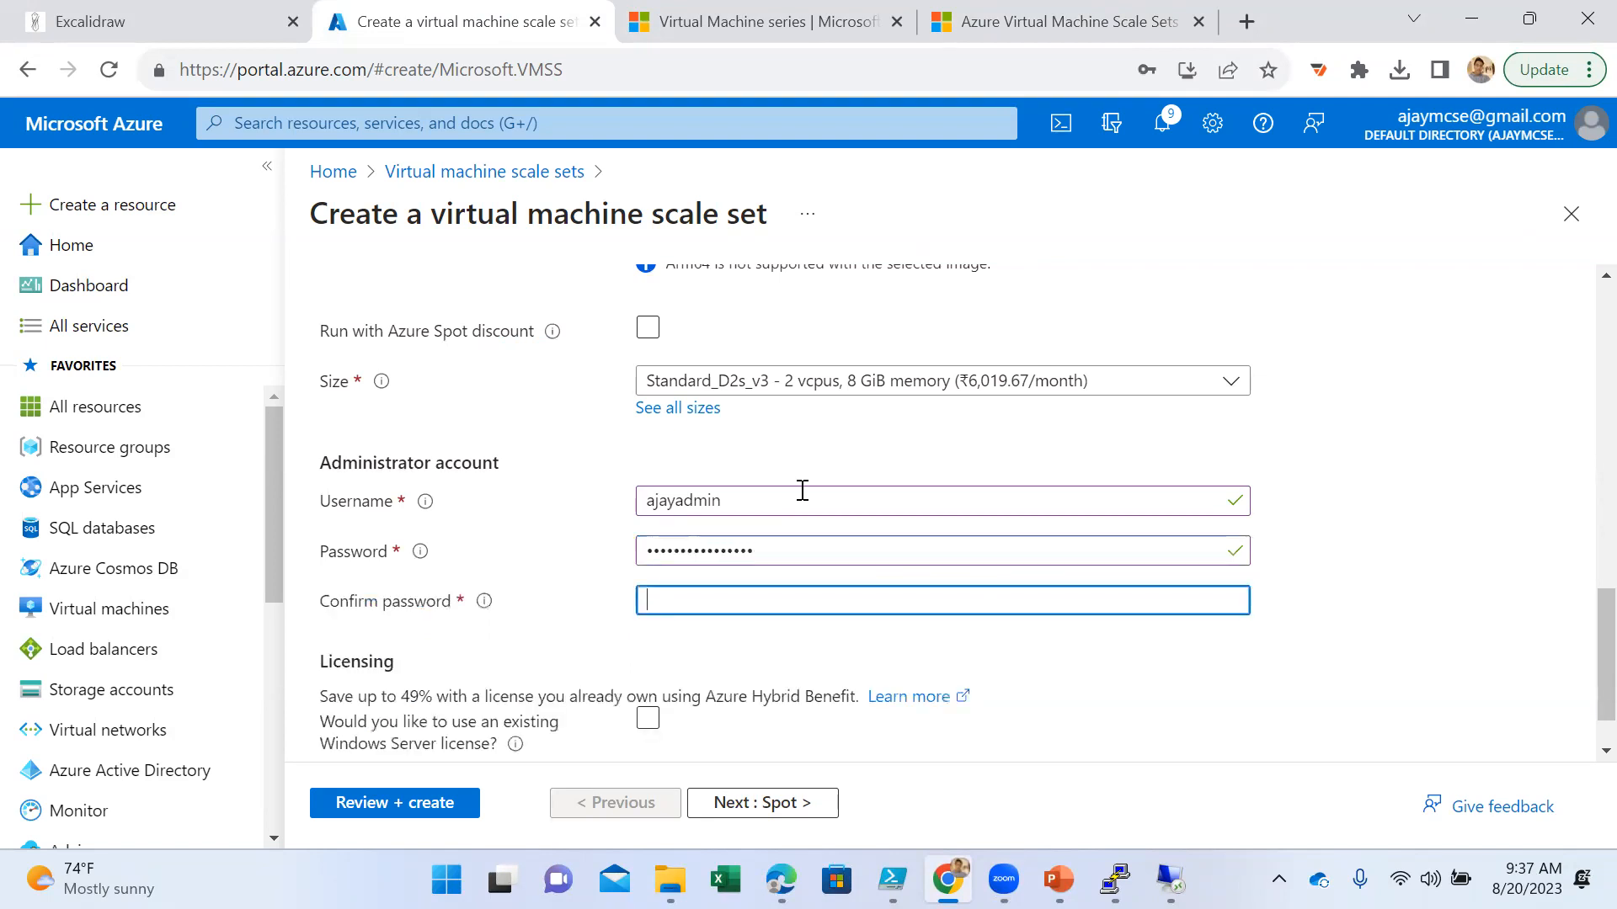
pyautogui.write('•••••')
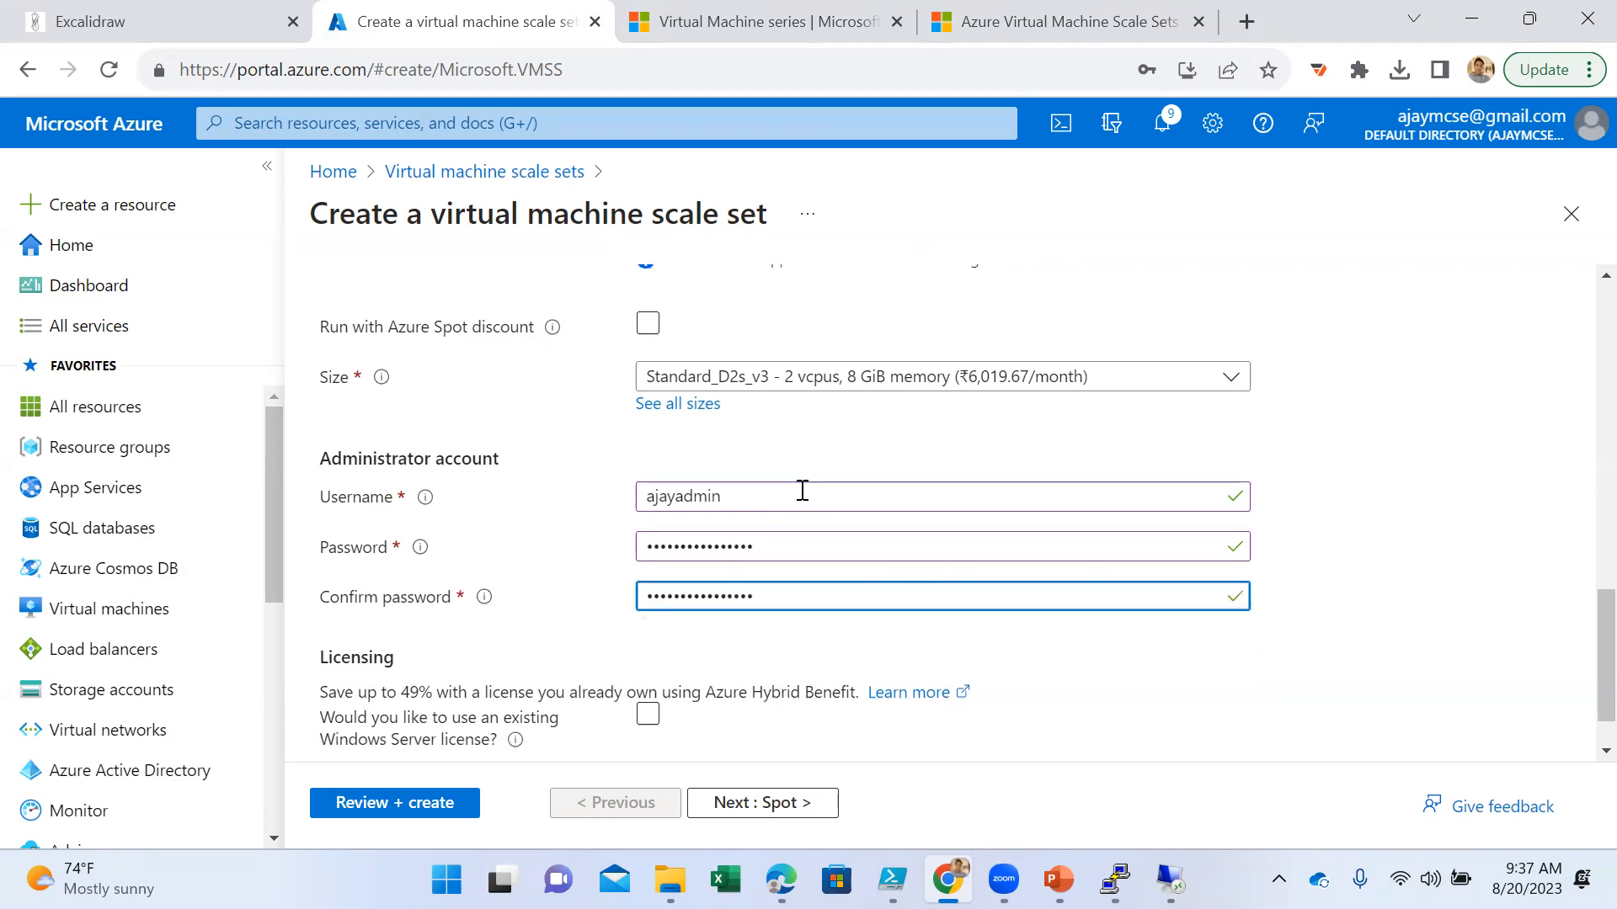
# - Keep the default Spot, Disks and Networking settings and continue to the scale set's Scaling settings
pyautogui.scroll(-1, 803, 491)
pyautogui.click(782, 806)
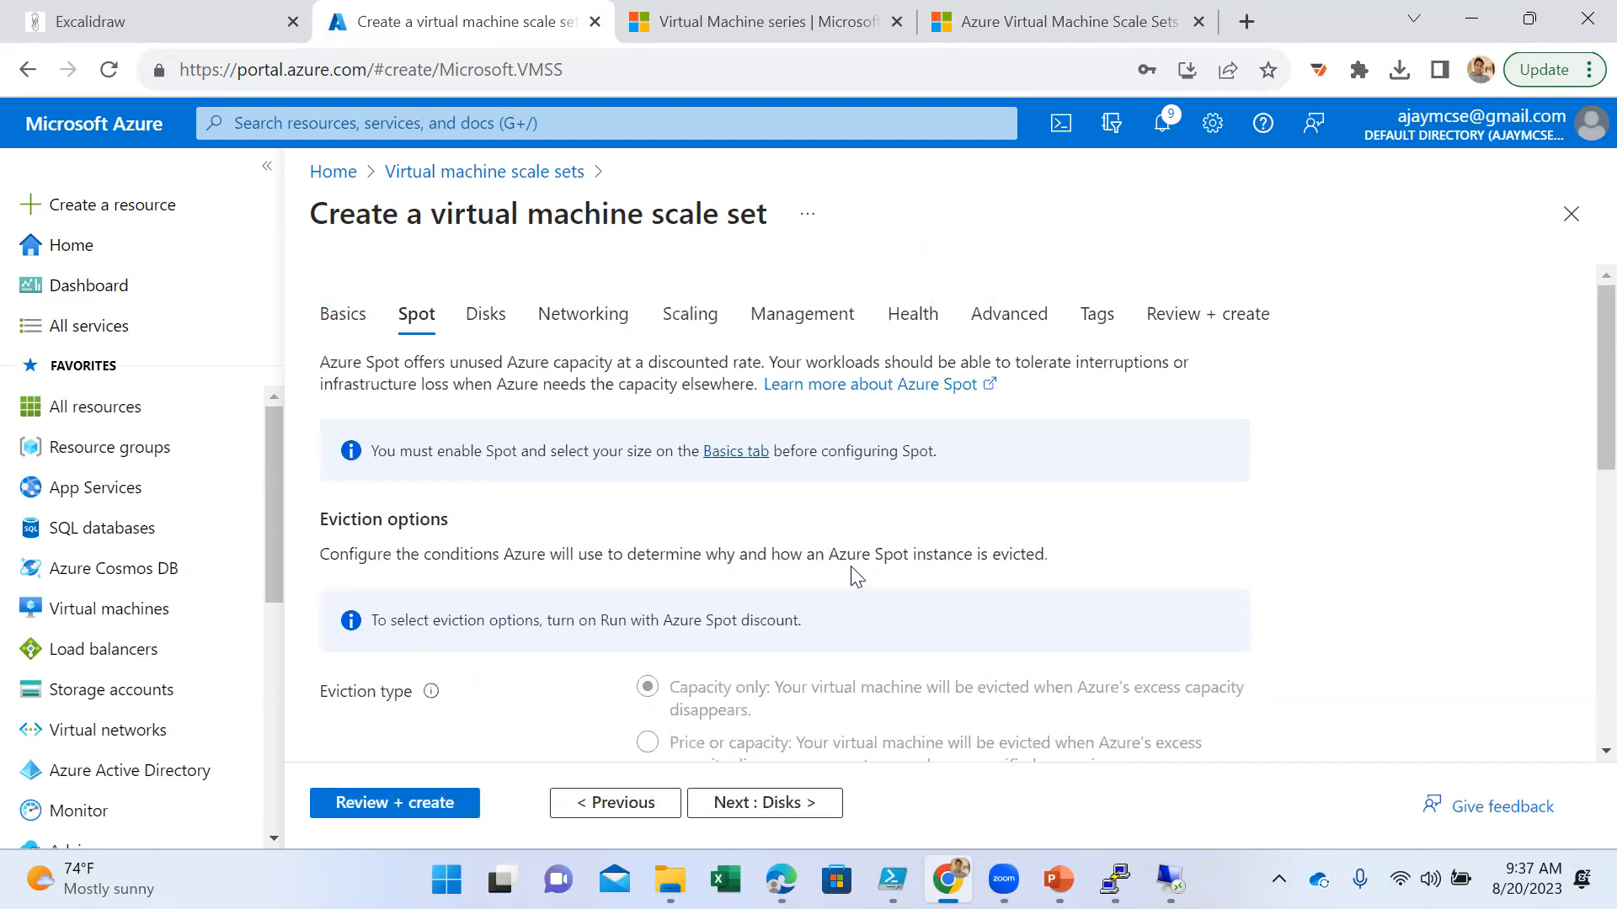
pyautogui.scroll(-8, 854, 581)
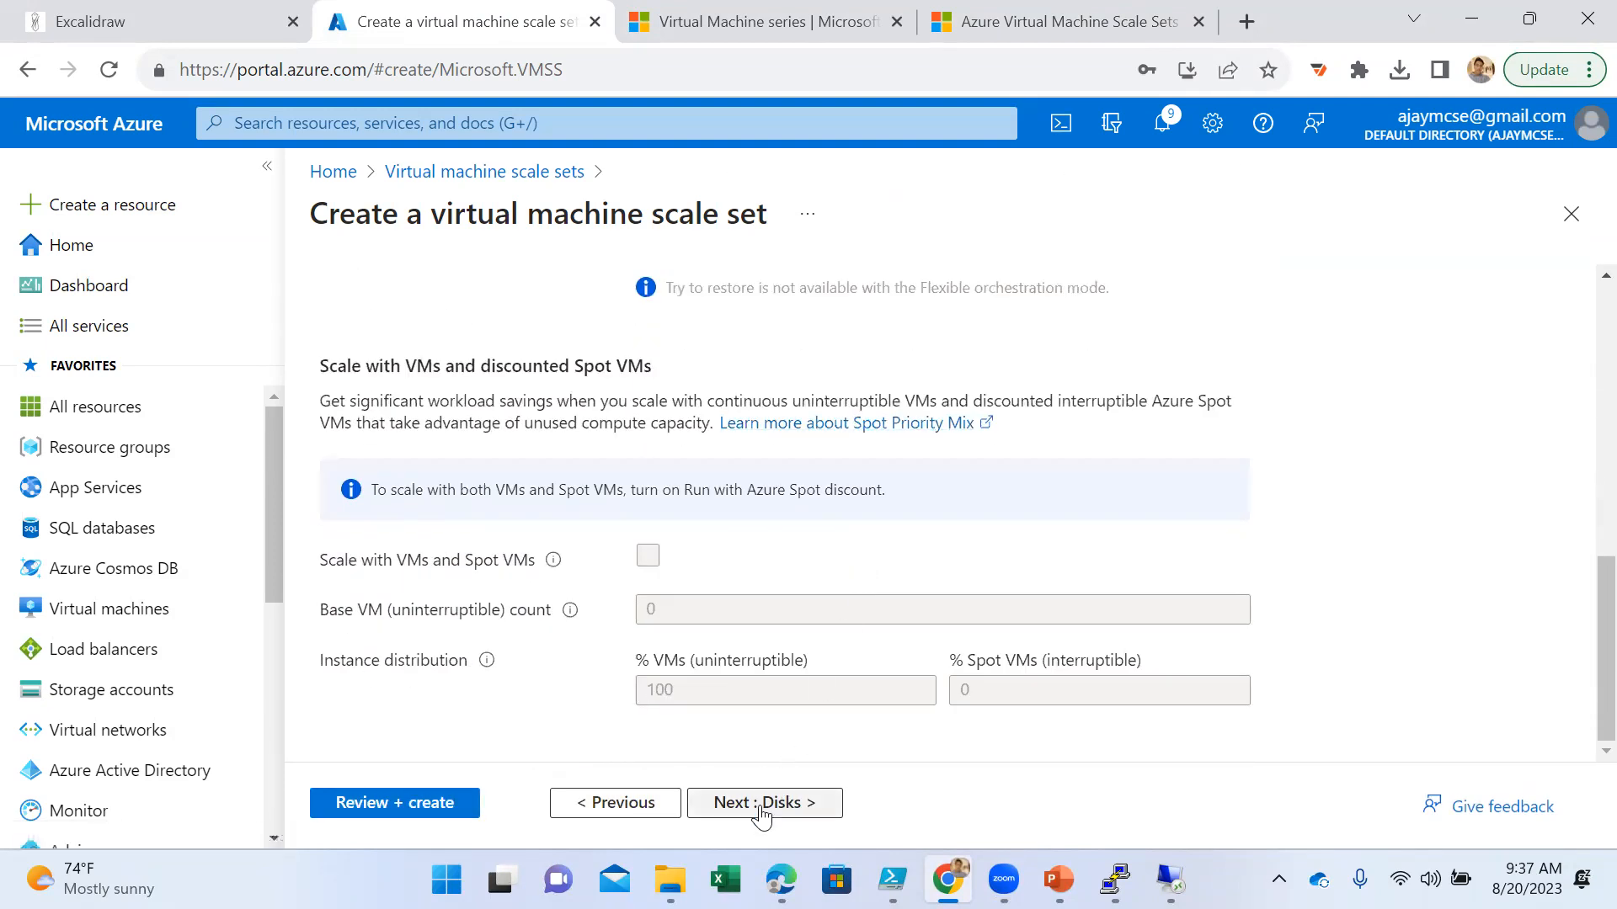
pyautogui.click(762, 804)
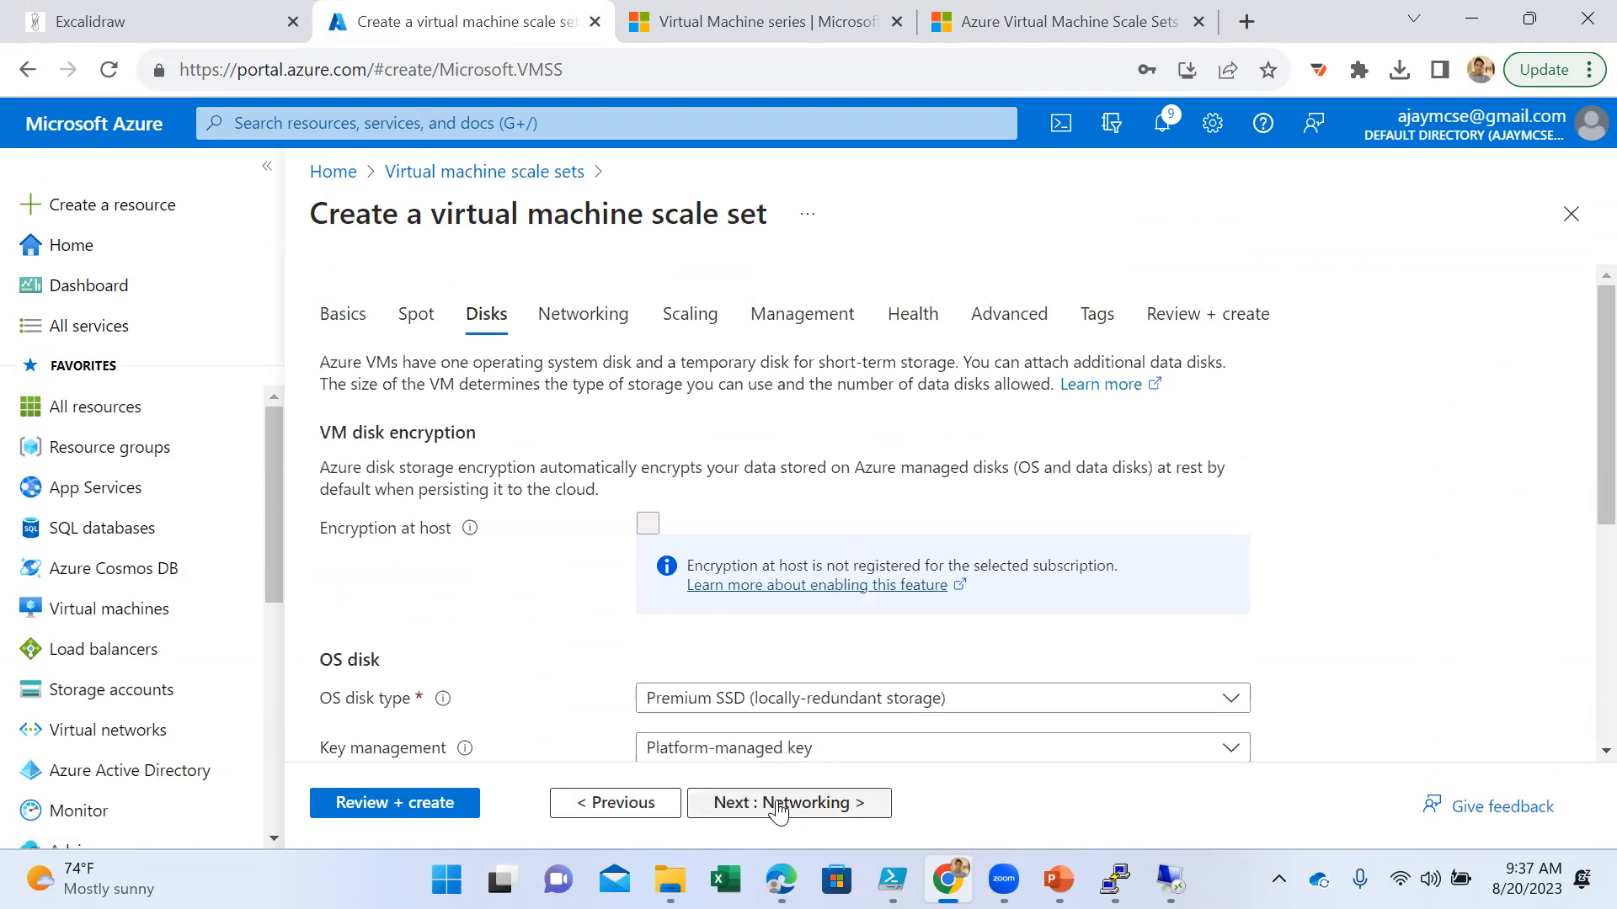
pyautogui.click(776, 804)
pyautogui.click(692, 316)
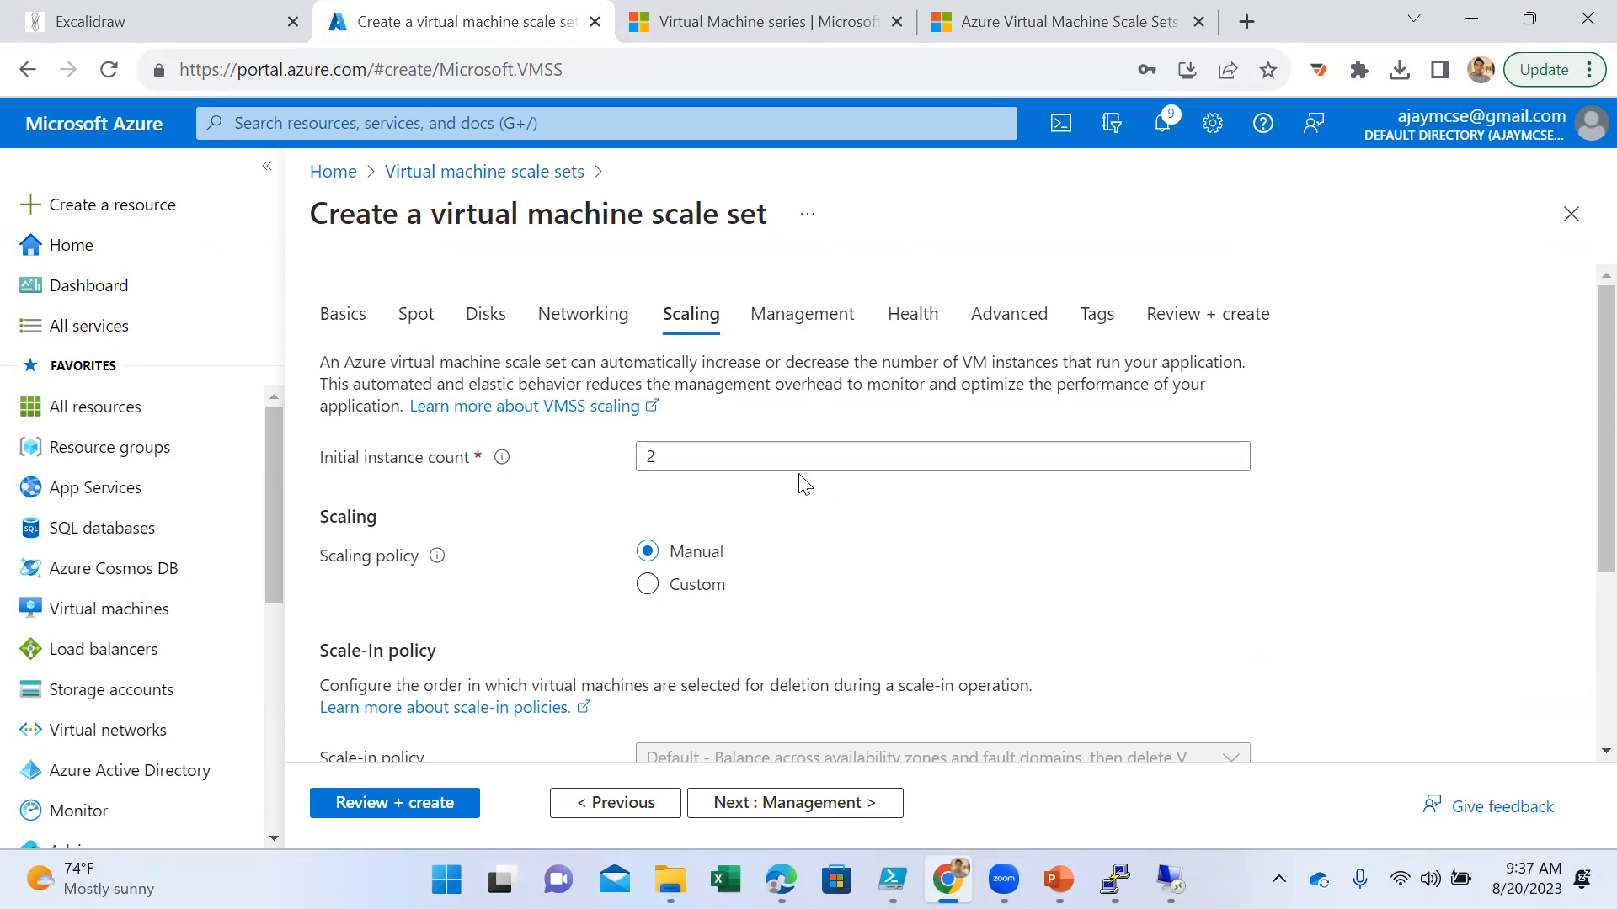
# - Enter 2 as the initial instance count and review the manual scaling and scale-in policy settings
pyautogui.doubleClick(699, 454)
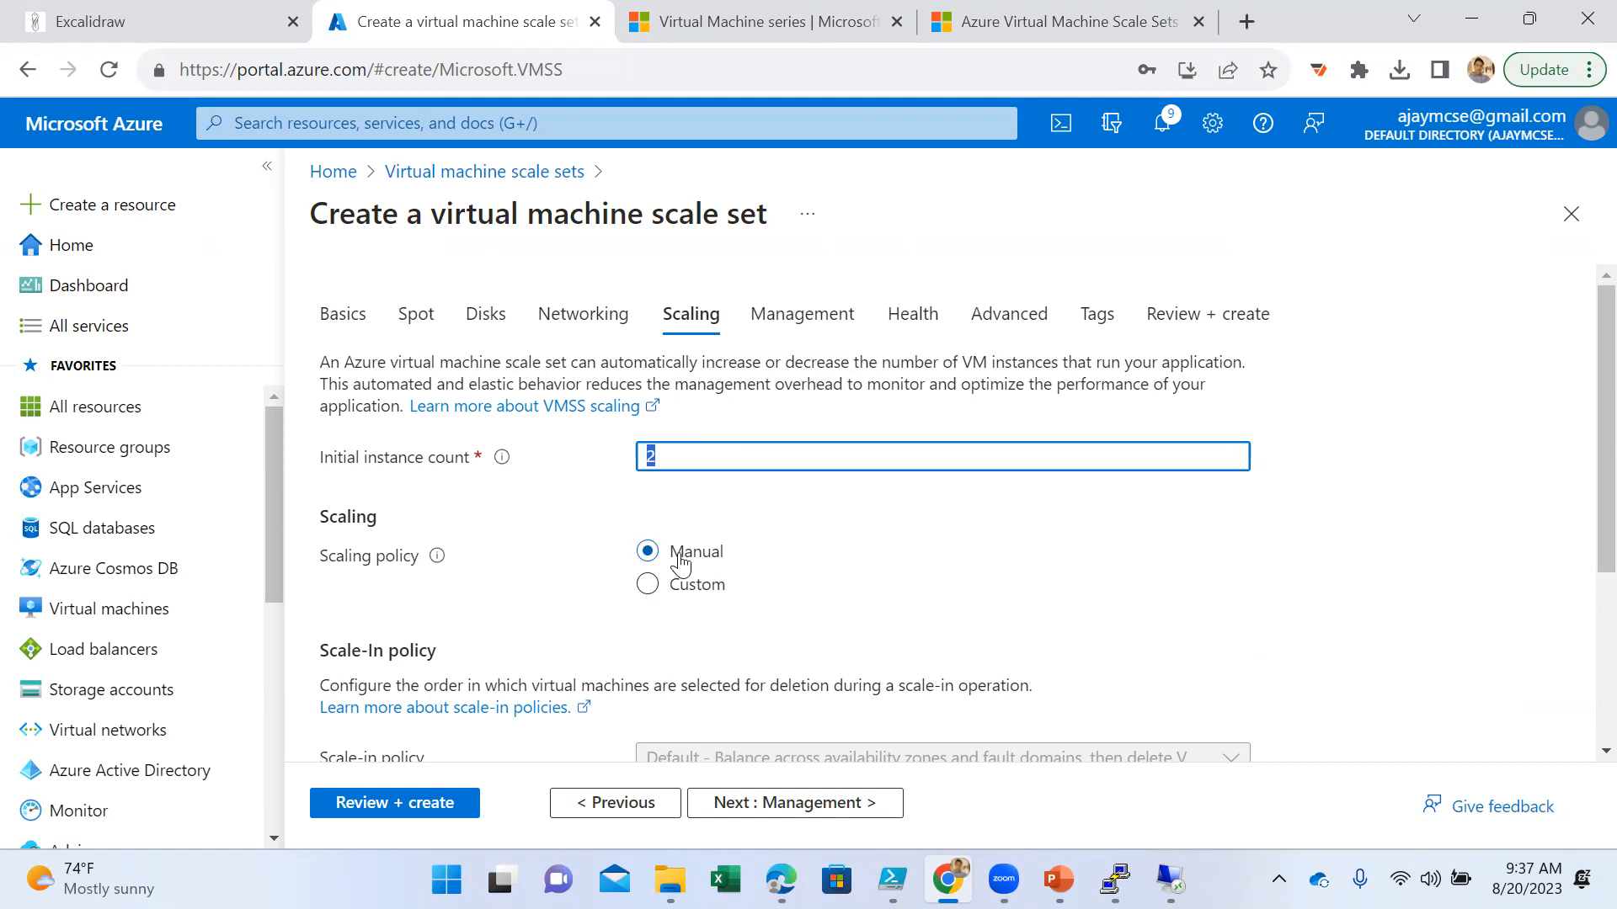
pyautogui.scroll(-3, 802, 616)
pyautogui.scroll(-1, 802, 615)
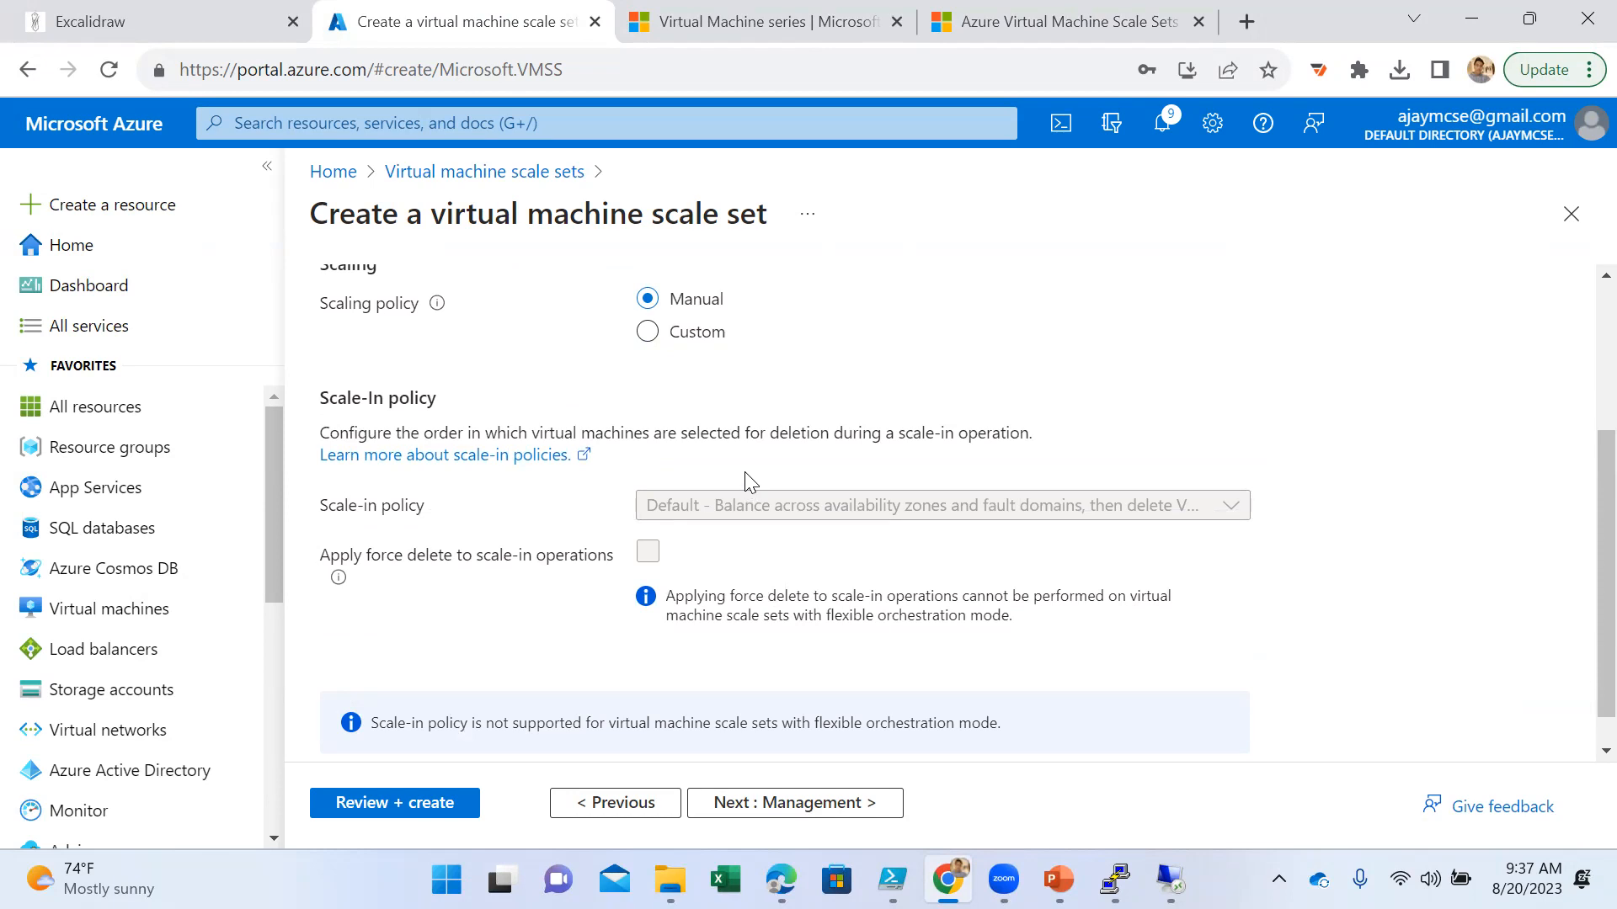
pyautogui.scroll(3, 749, 481)
pyautogui.write('2')
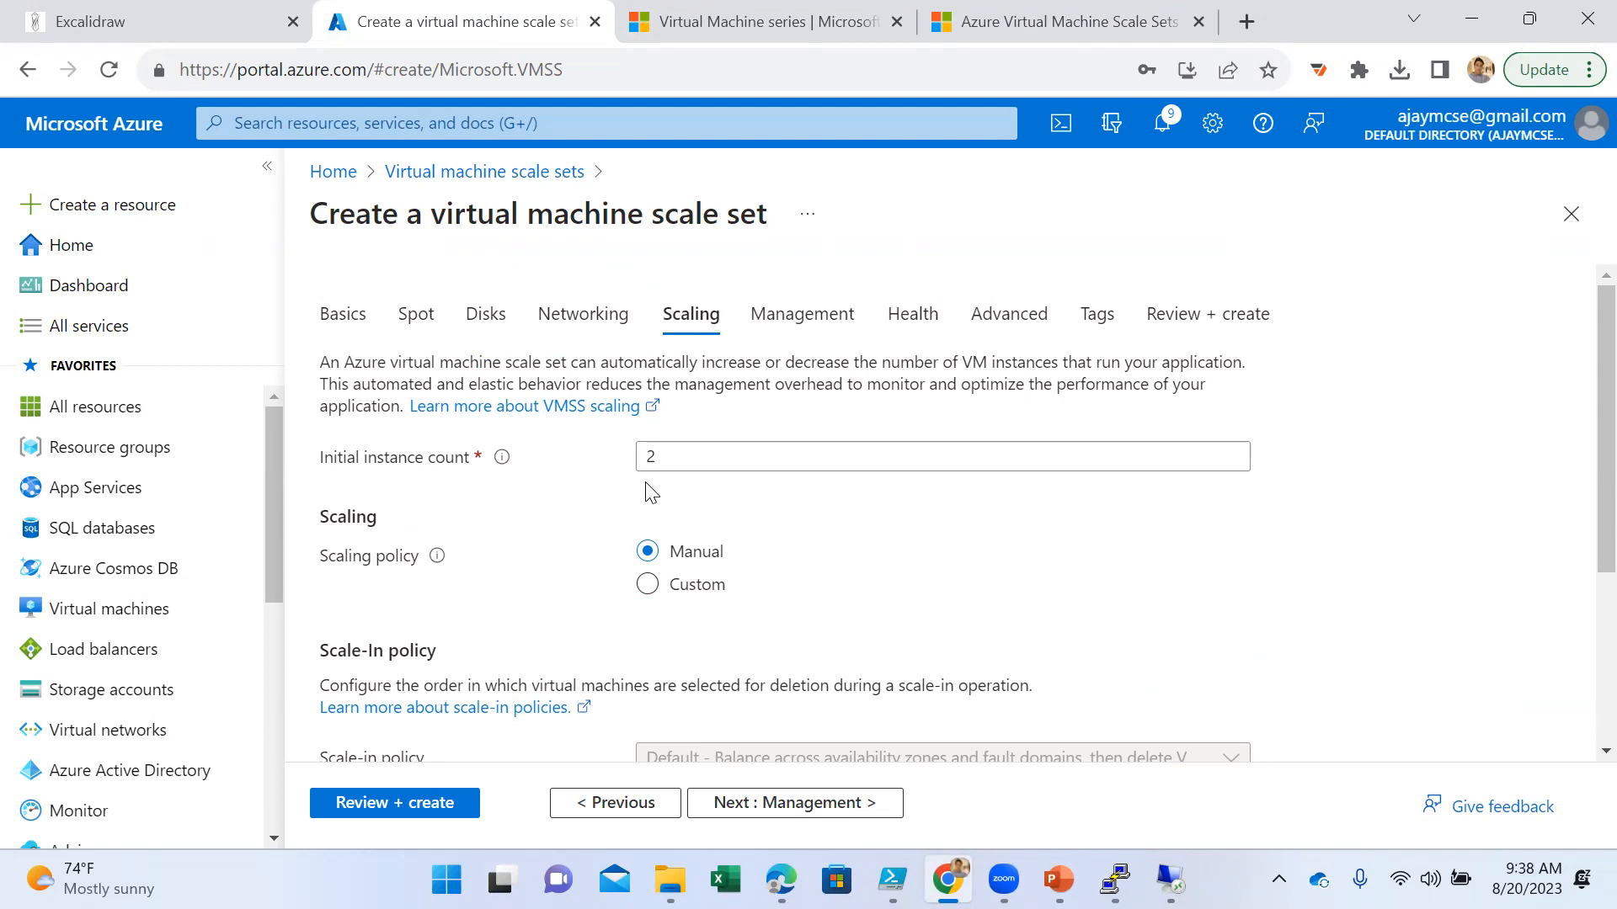
# - Try initial instance counts of 4, 500, 1000 and 2000 for the scale set
pyautogui.moveTo(686, 453); pyautogui.dragTo(619, 456)
pyautogui.write('4')
pyautogui.click(855, 548)
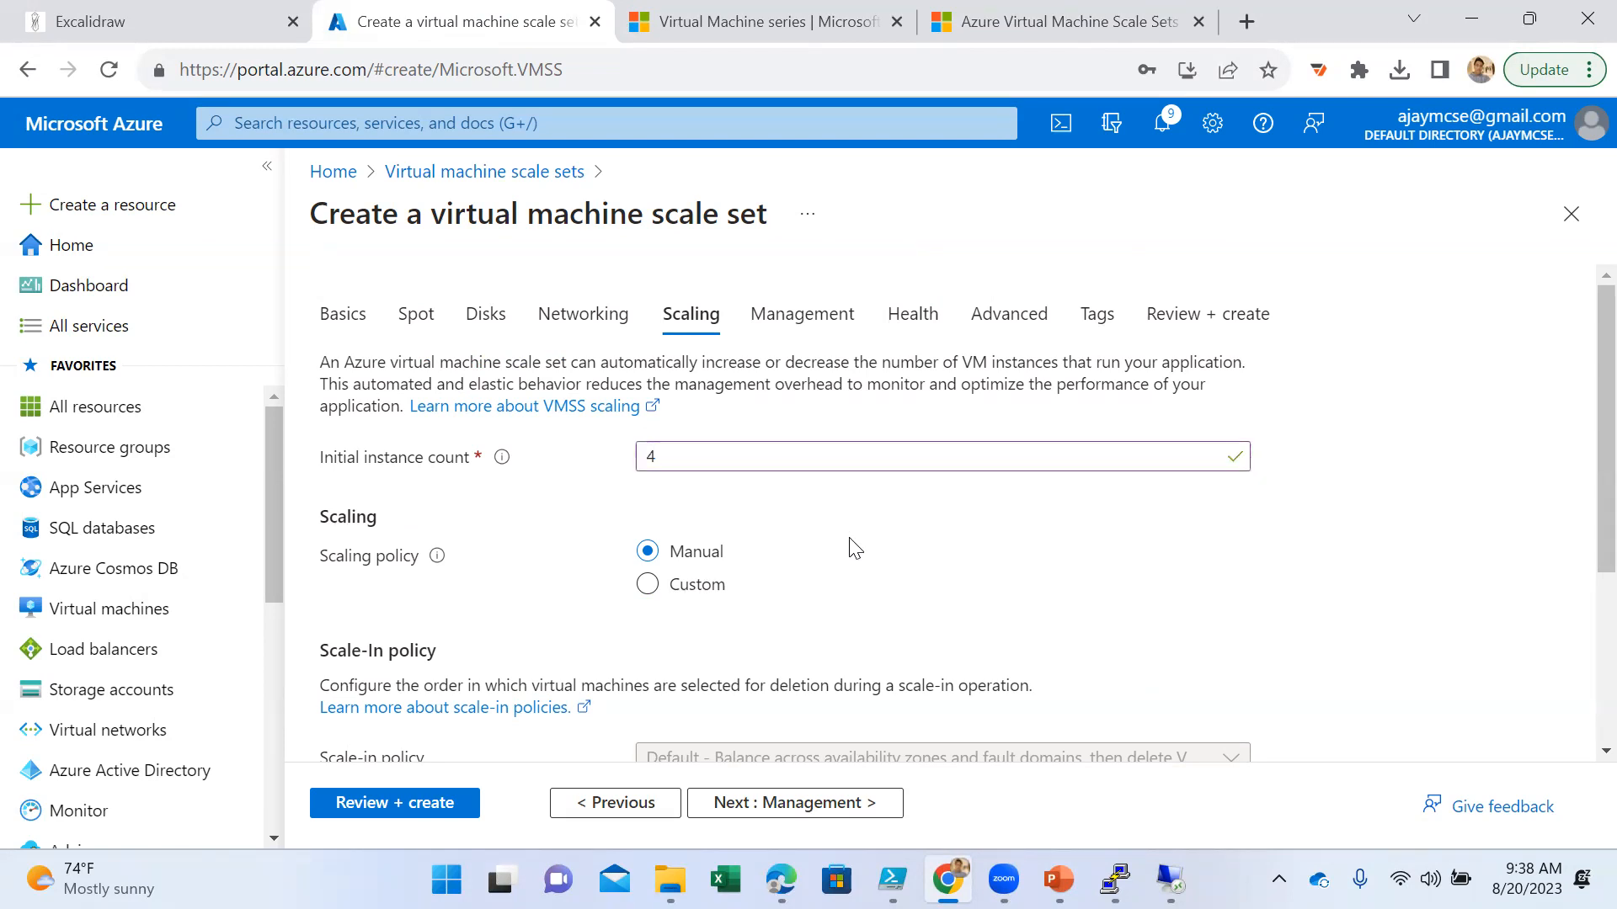
pyautogui.moveTo(686, 455); pyautogui.dragTo(627, 459)
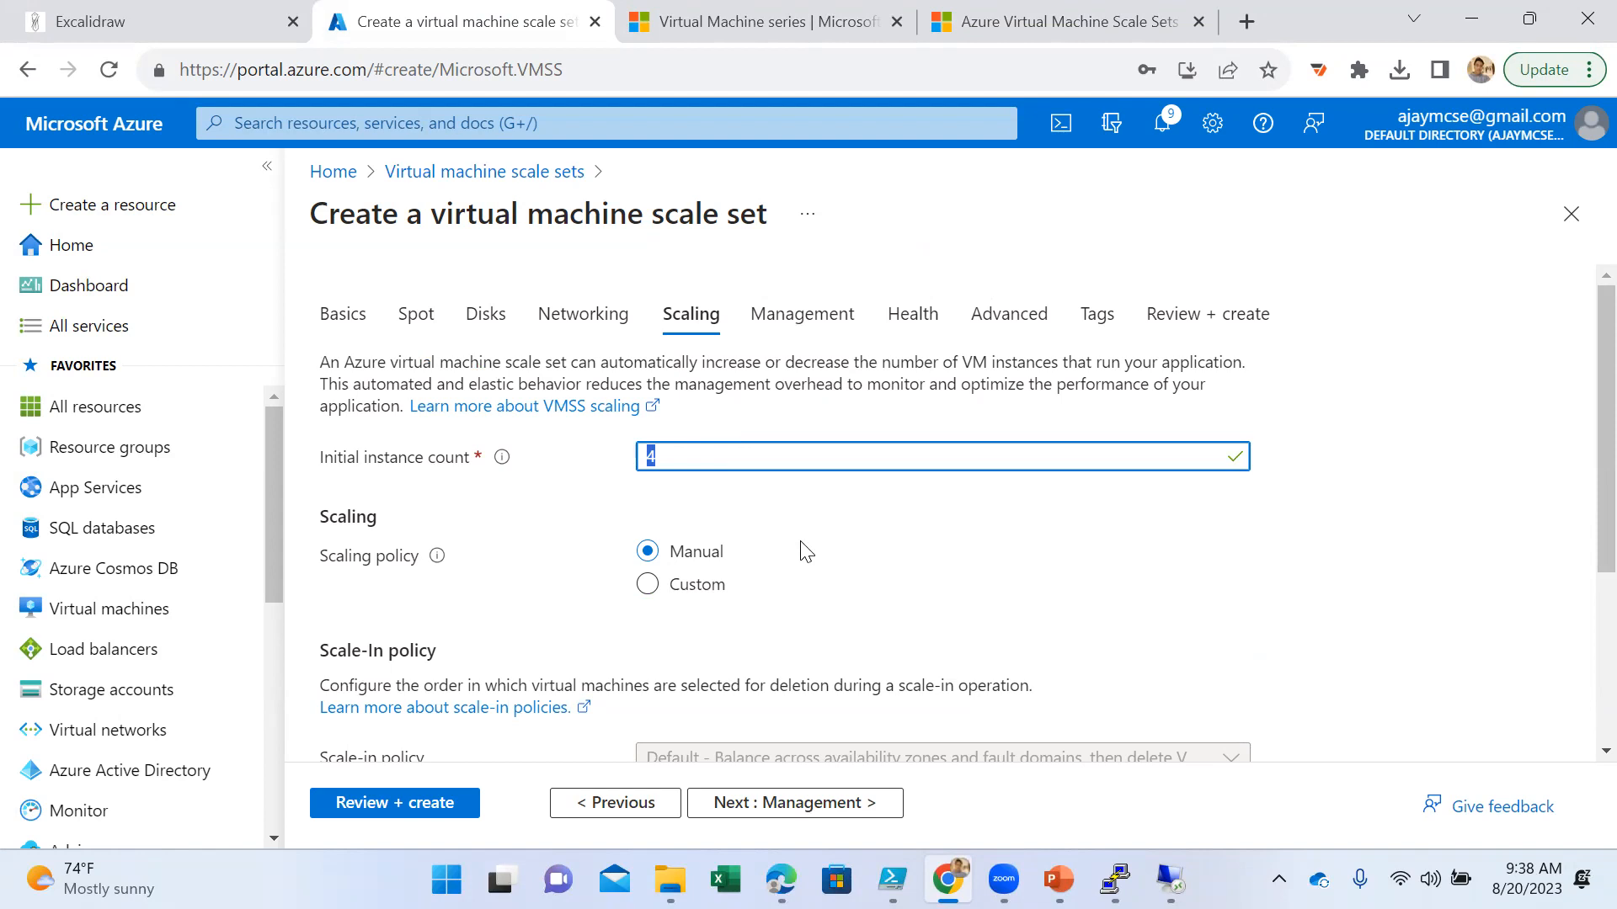
pyautogui.write('500')
pyautogui.click(949, 600)
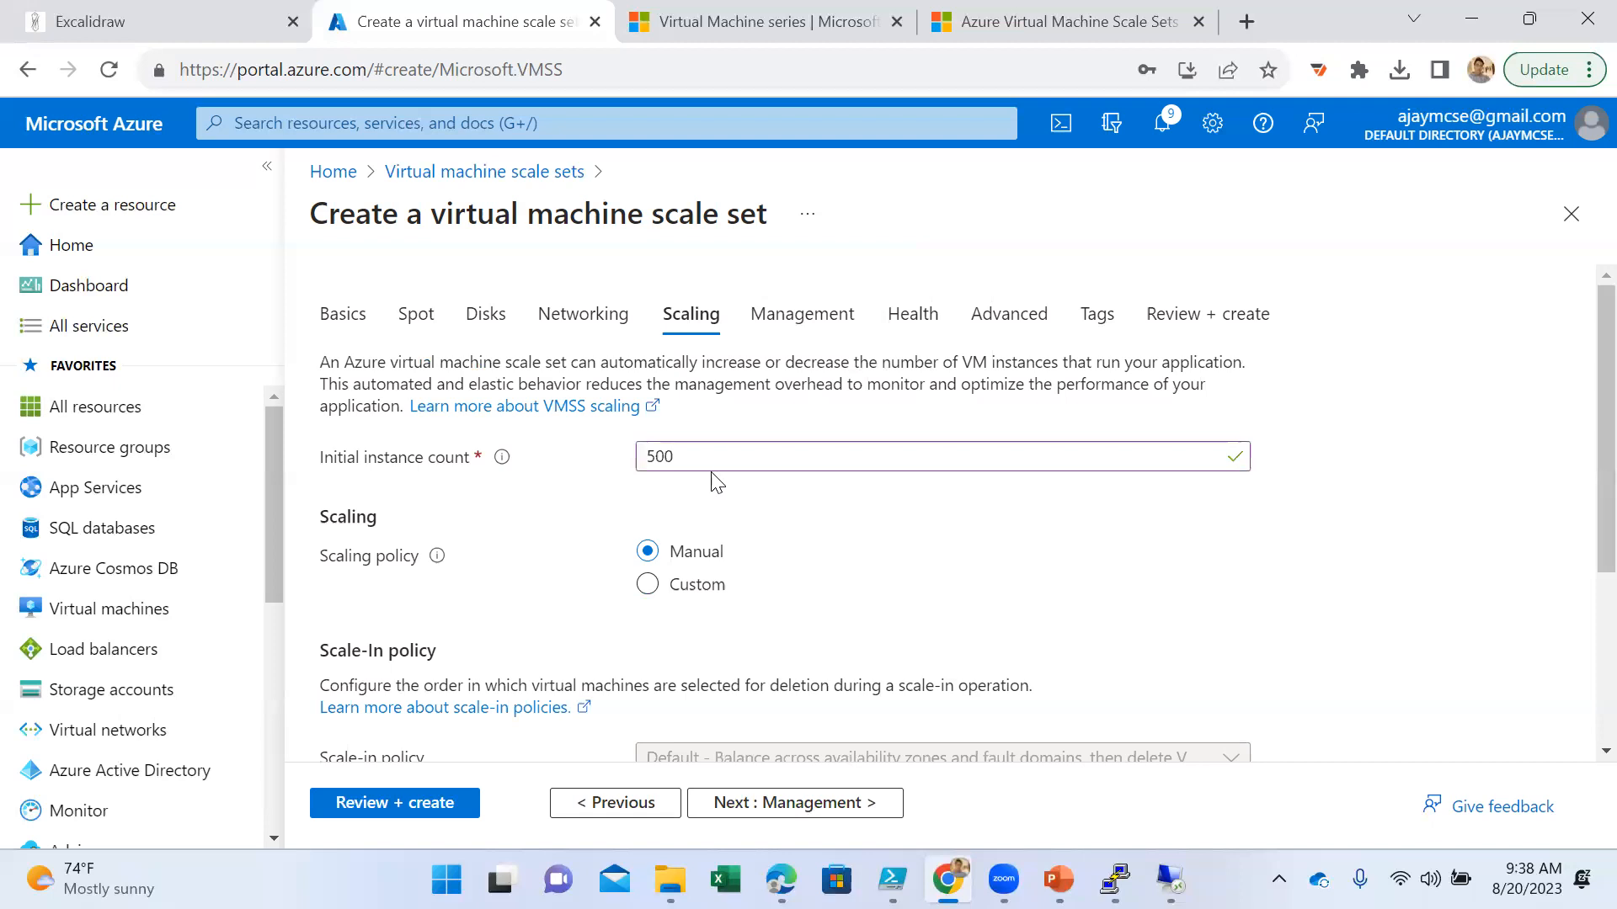
pyautogui.moveTo(711, 470); pyautogui.dragTo(647, 489)
pyautogui.write('1000')
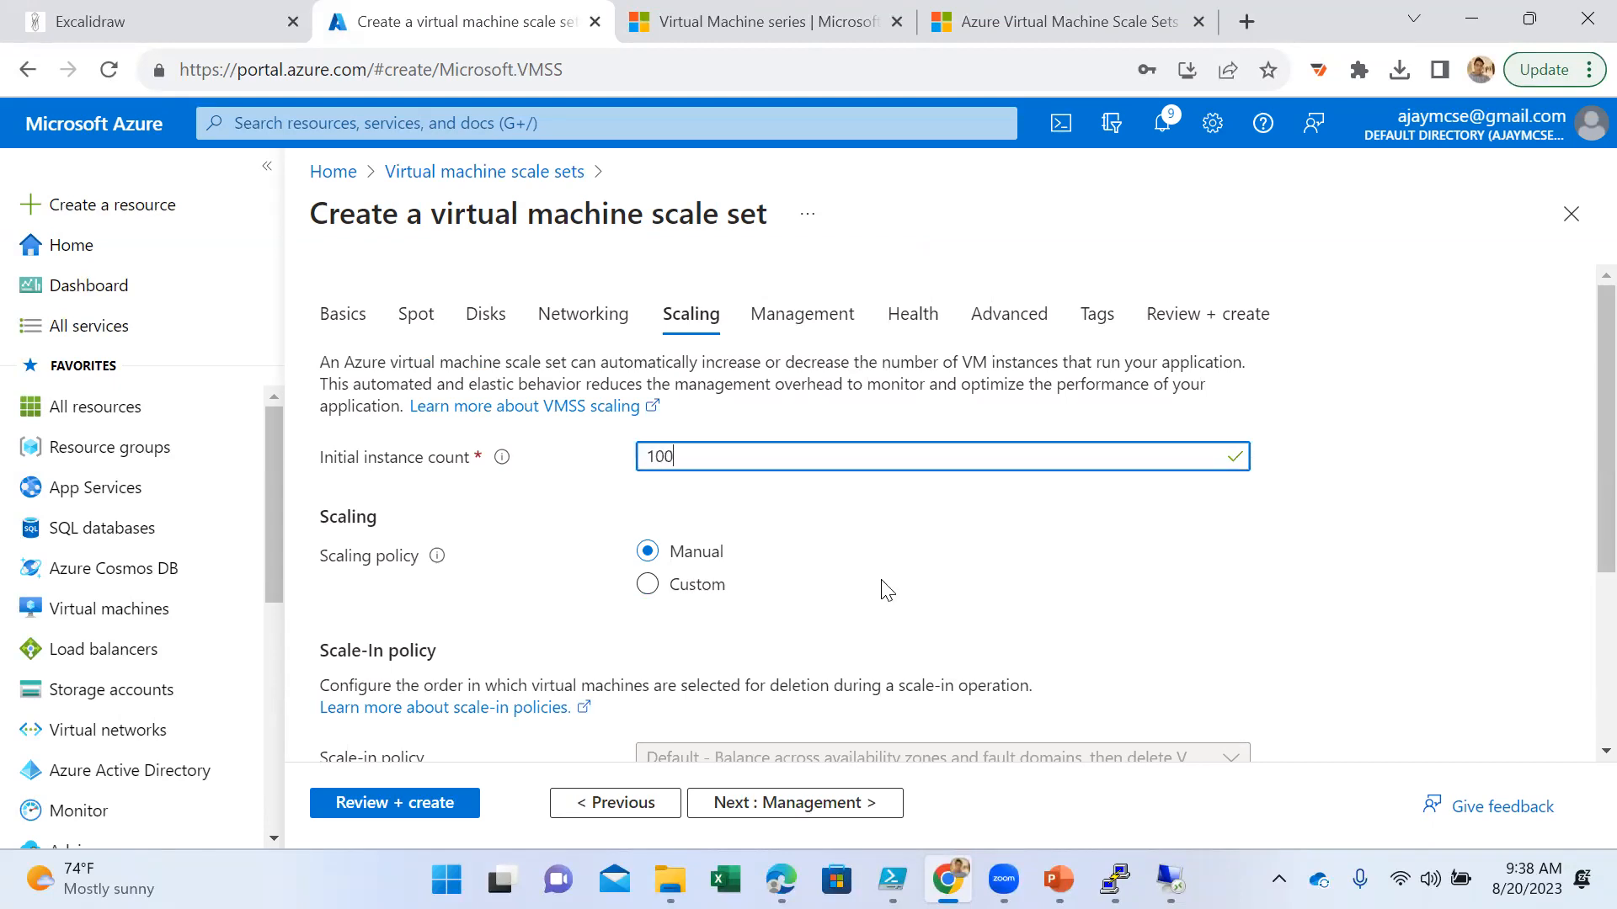
pyautogui.click(903, 590)
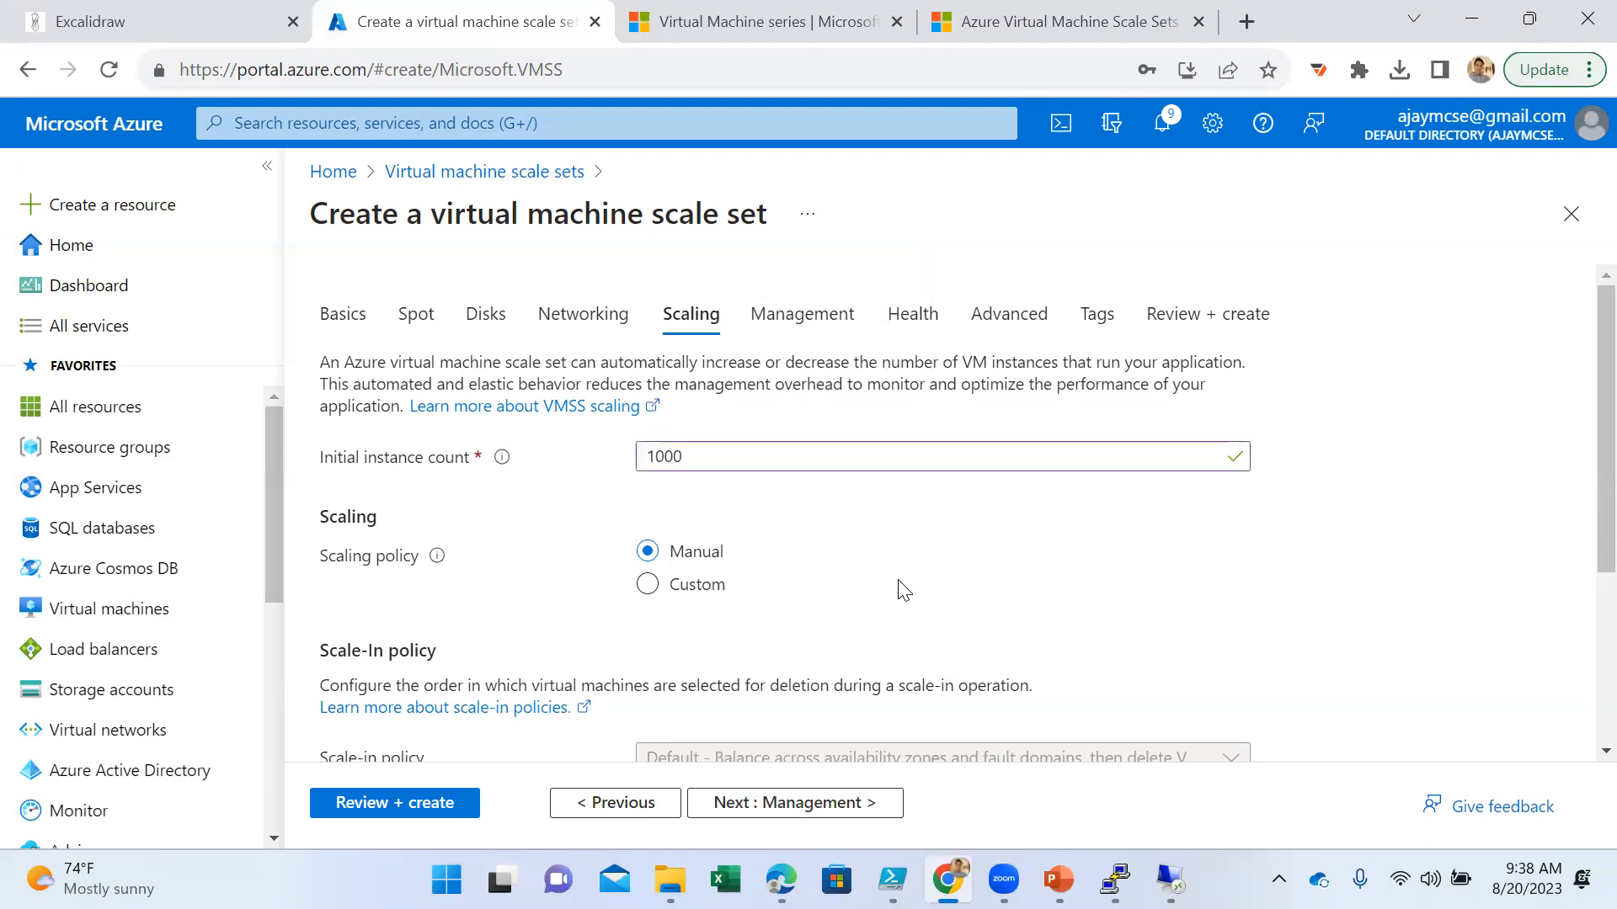
pyautogui.moveTo(721, 459); pyautogui.dragTo(665, 505)
pyautogui.write('2000')
pyautogui.click(1164, 638)
# - Set the scale set's initial instance count to 2
pyautogui.doubleClick(721, 459)
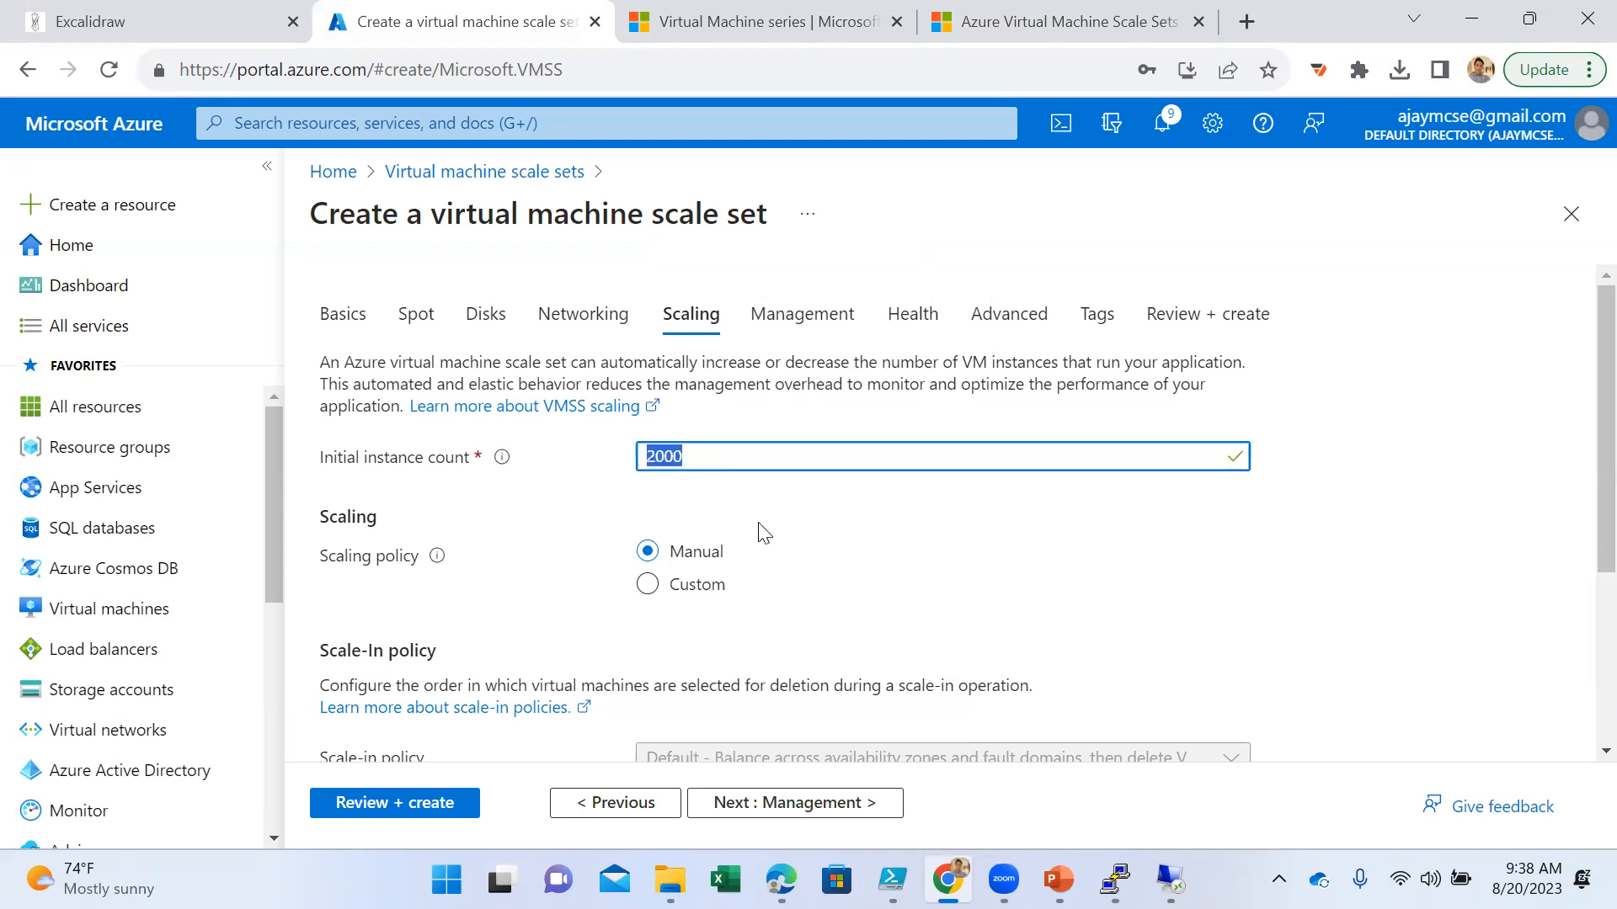
pyautogui.scroll(-3, 804, 554)
pyautogui.scroll(3, 816, 556)
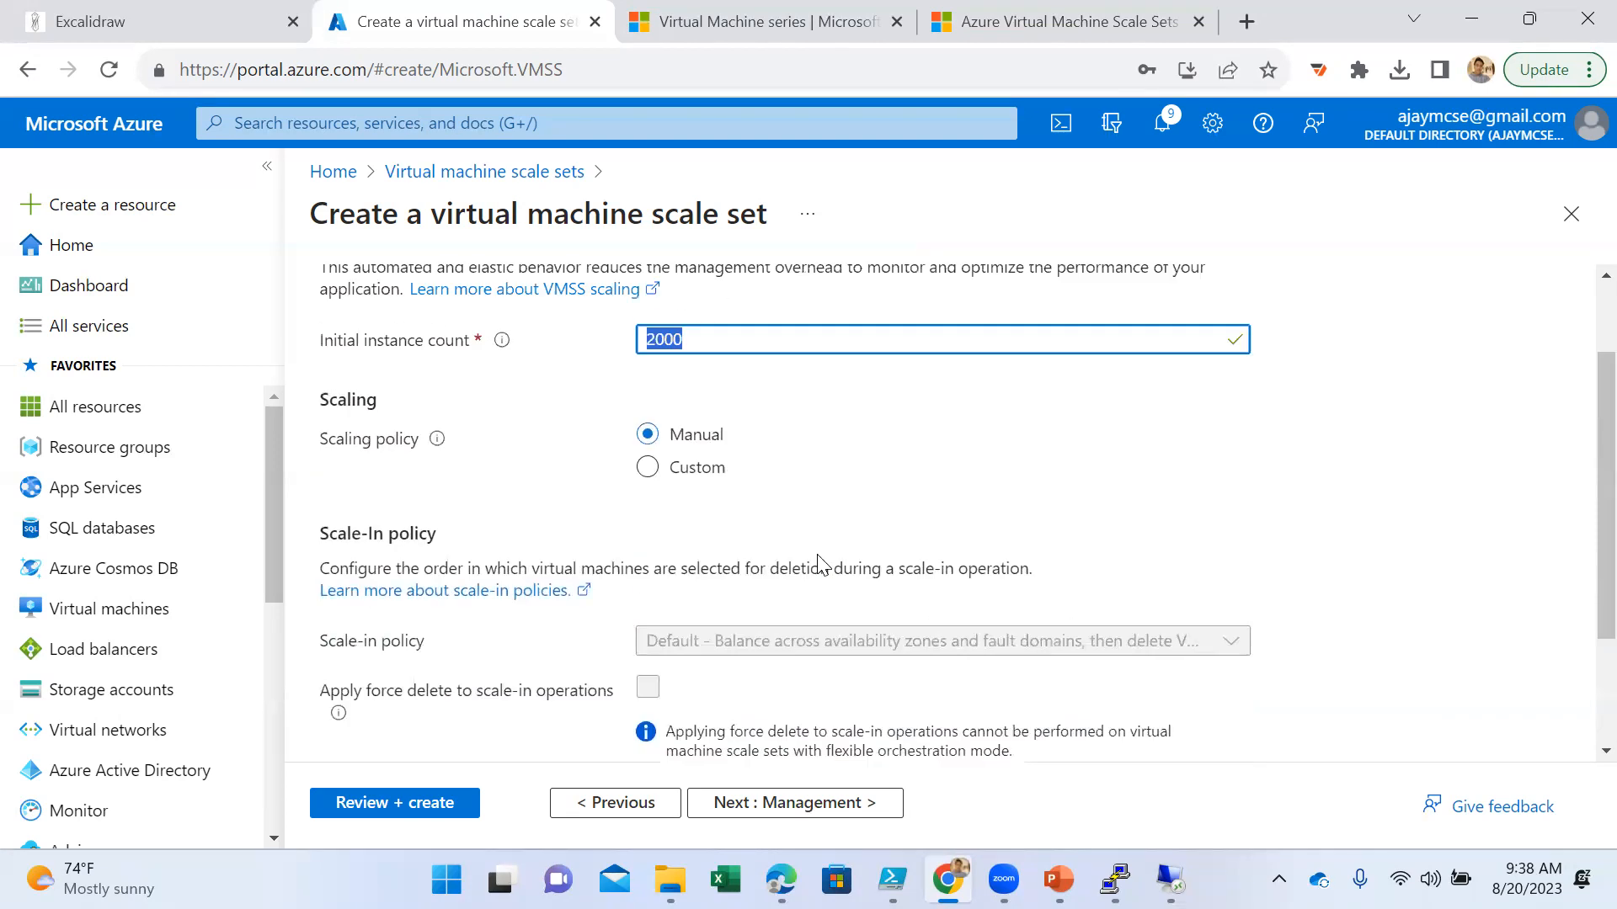
pyautogui.write('2')
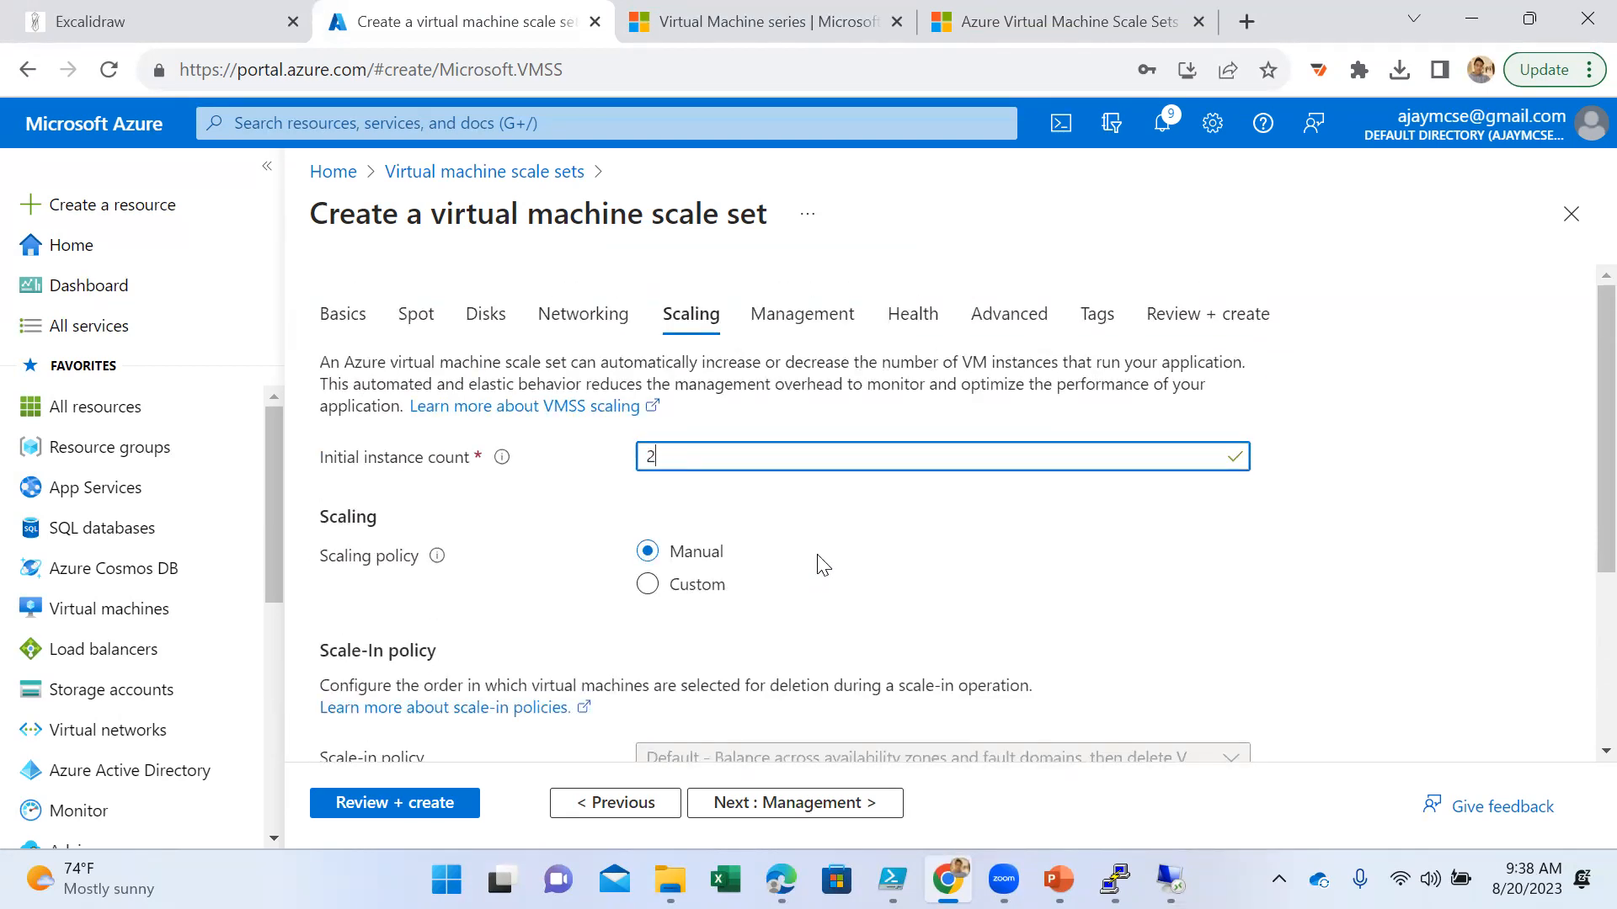
# - Keep the default Management and Health settings and validate the scale set configuration for review
pyautogui.scroll(-3, 869, 560)
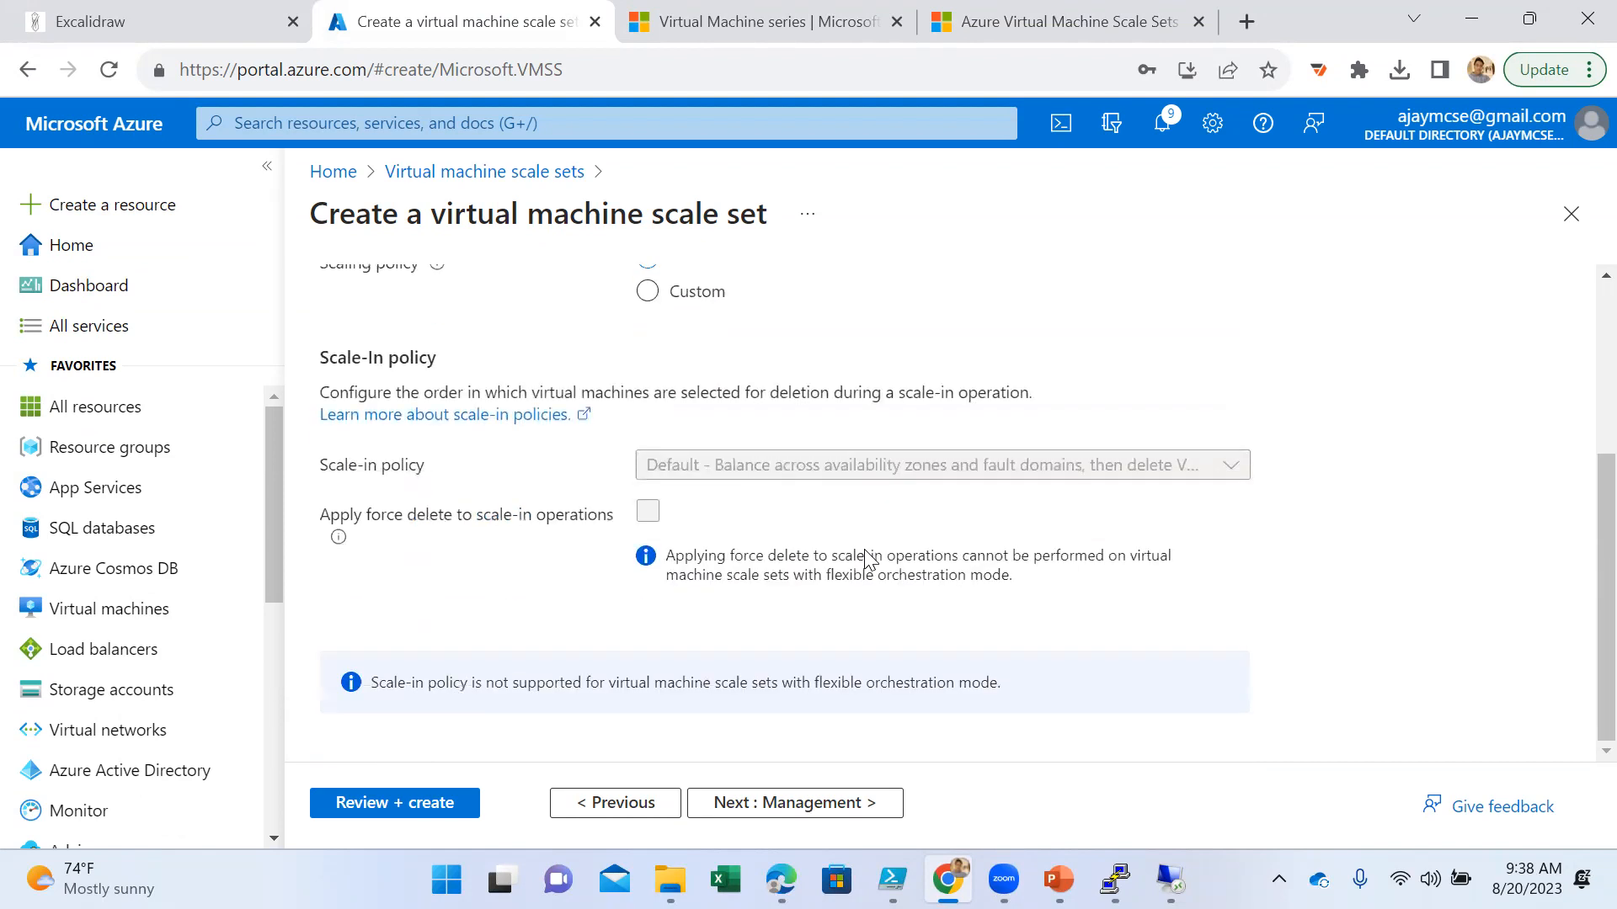
pyautogui.click(845, 802)
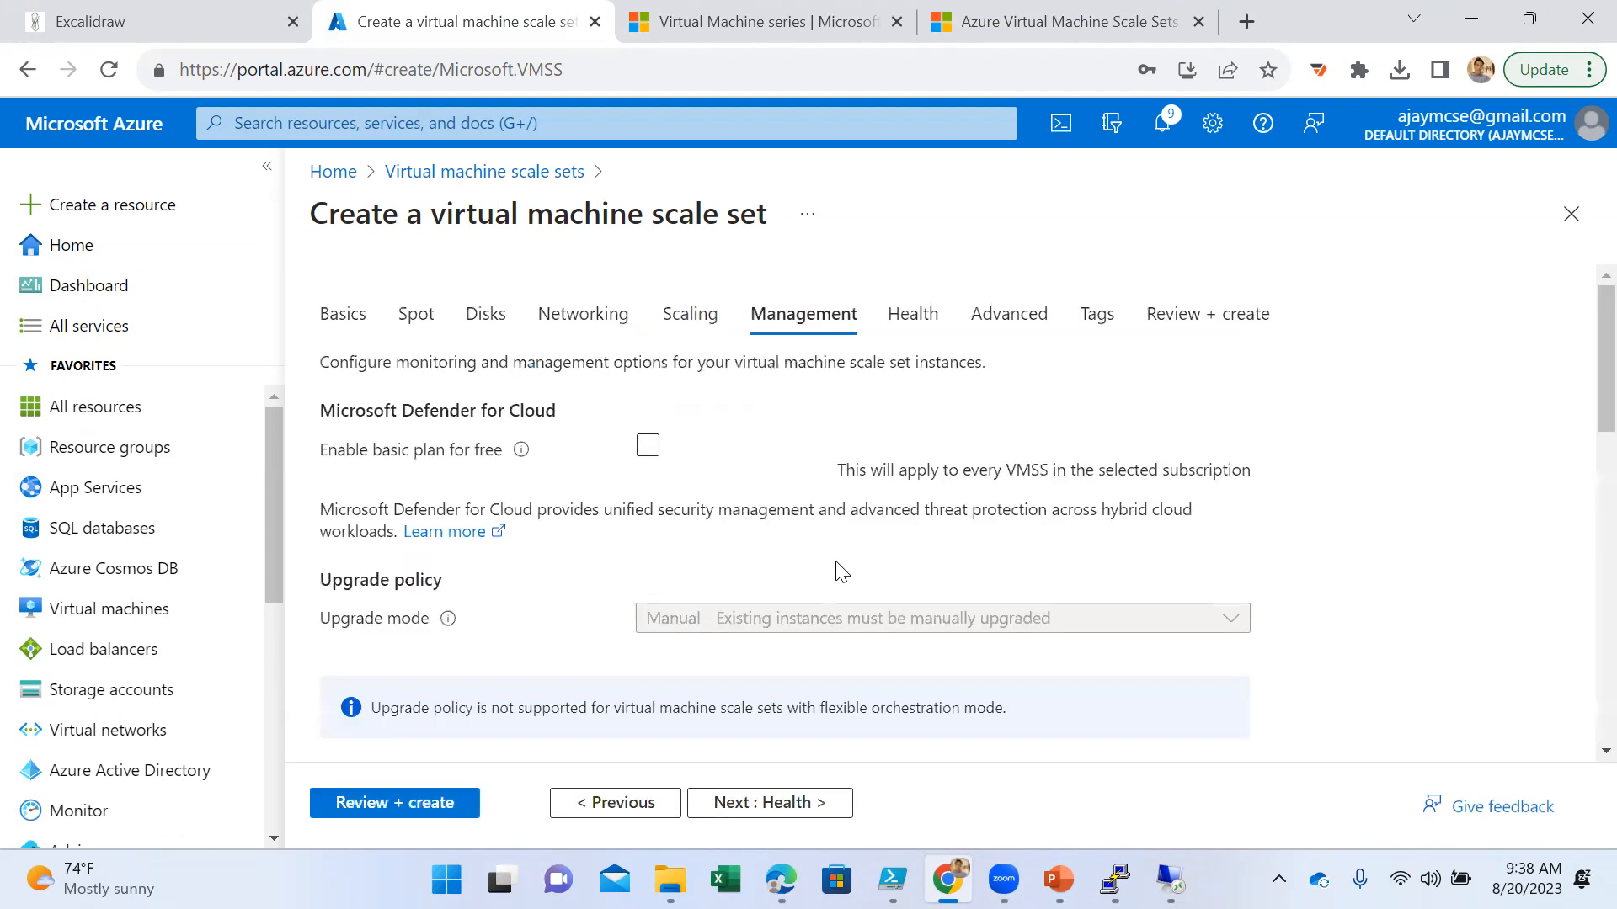
pyautogui.click(805, 798)
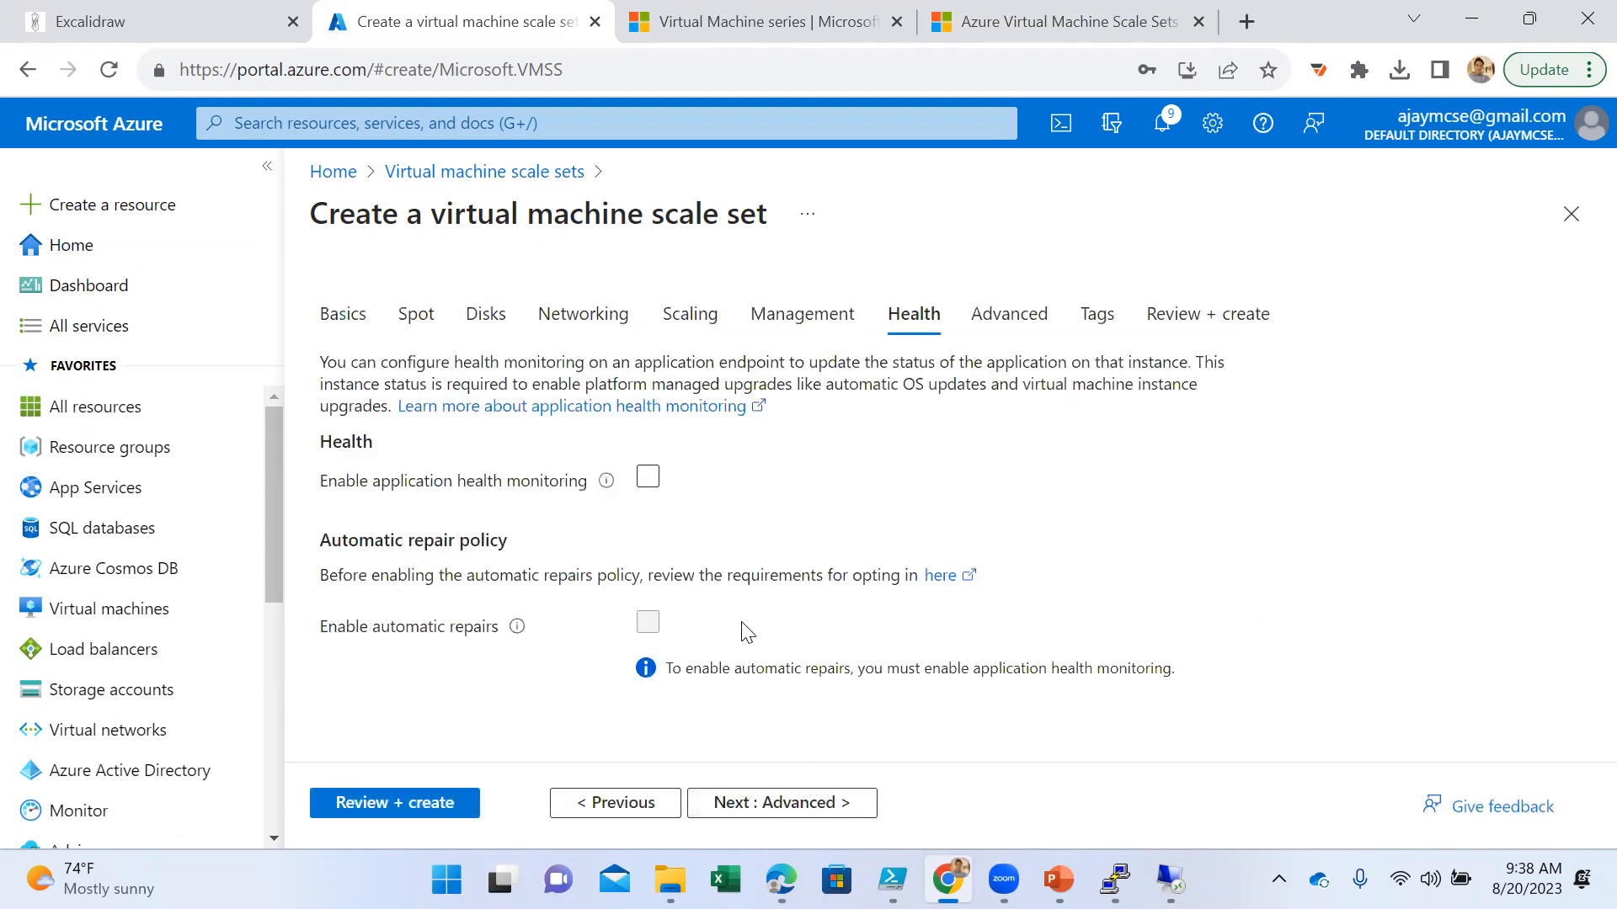
pyautogui.click(396, 812)
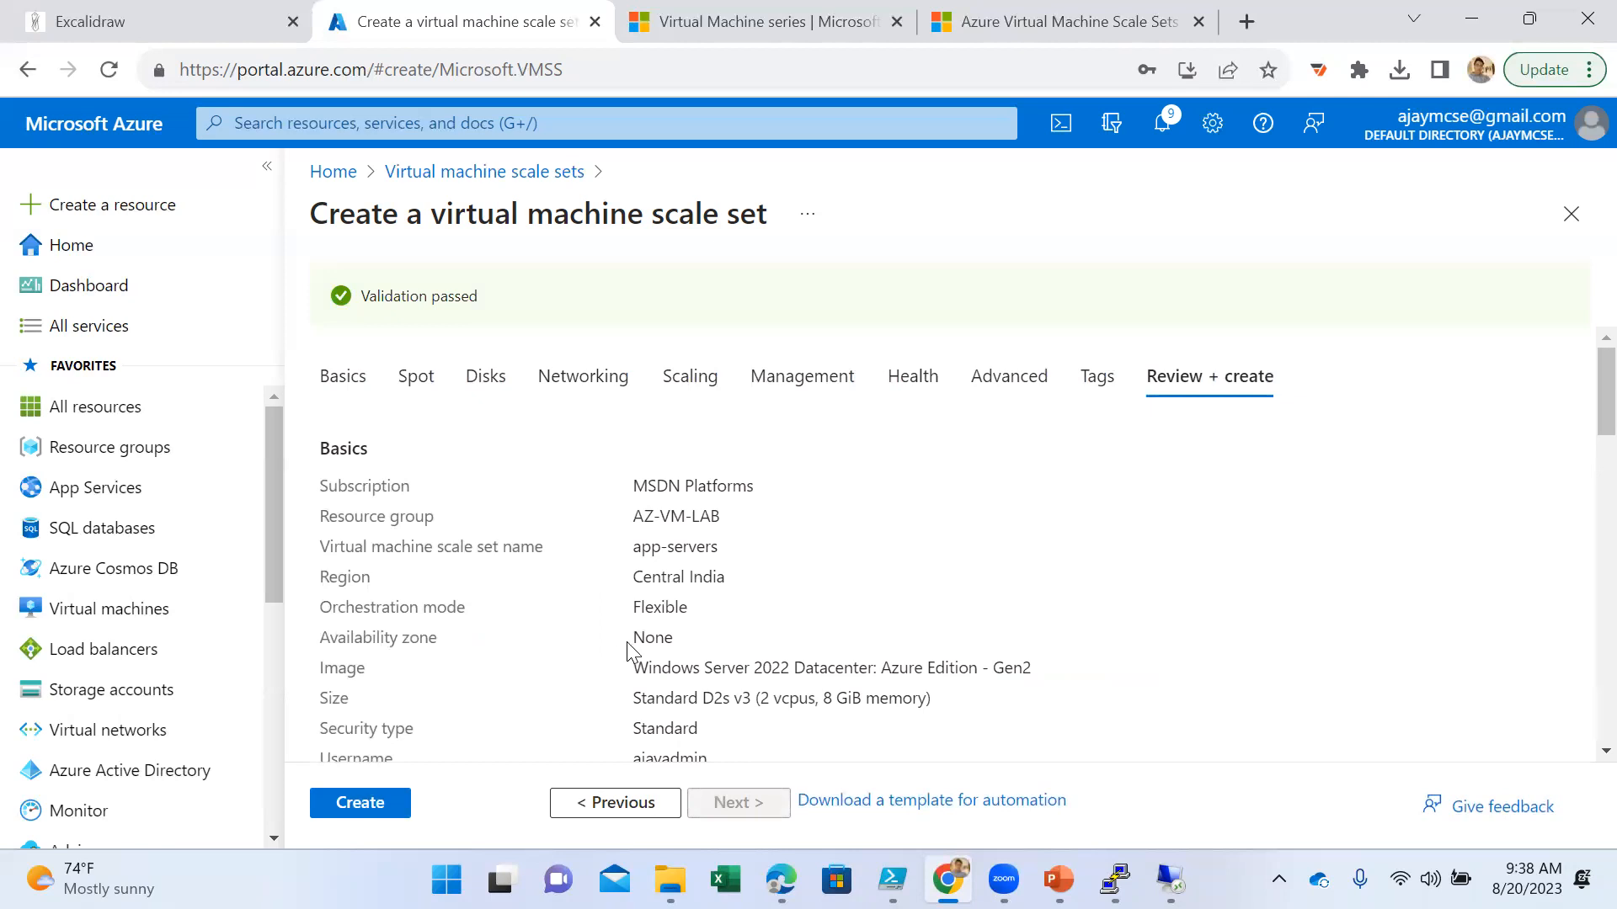
# - Review the configuration summary and create the app-servers scale set
pyautogui.scroll(-1, 628, 644)
pyautogui.scroll(-1, 636, 644)
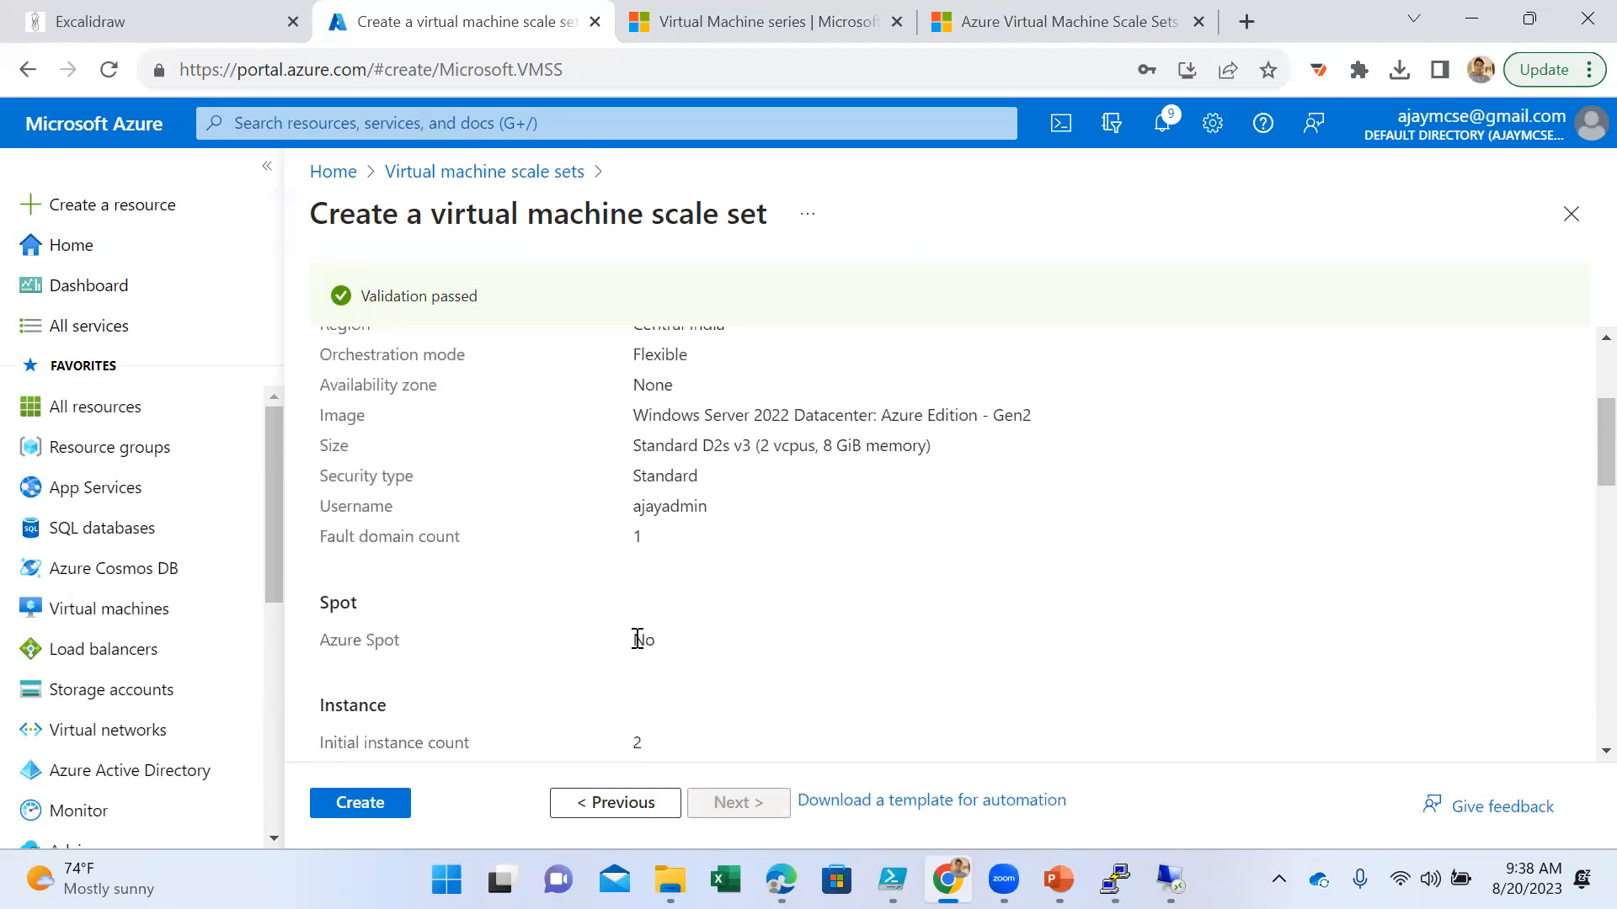
pyautogui.scroll(-3, 640, 644)
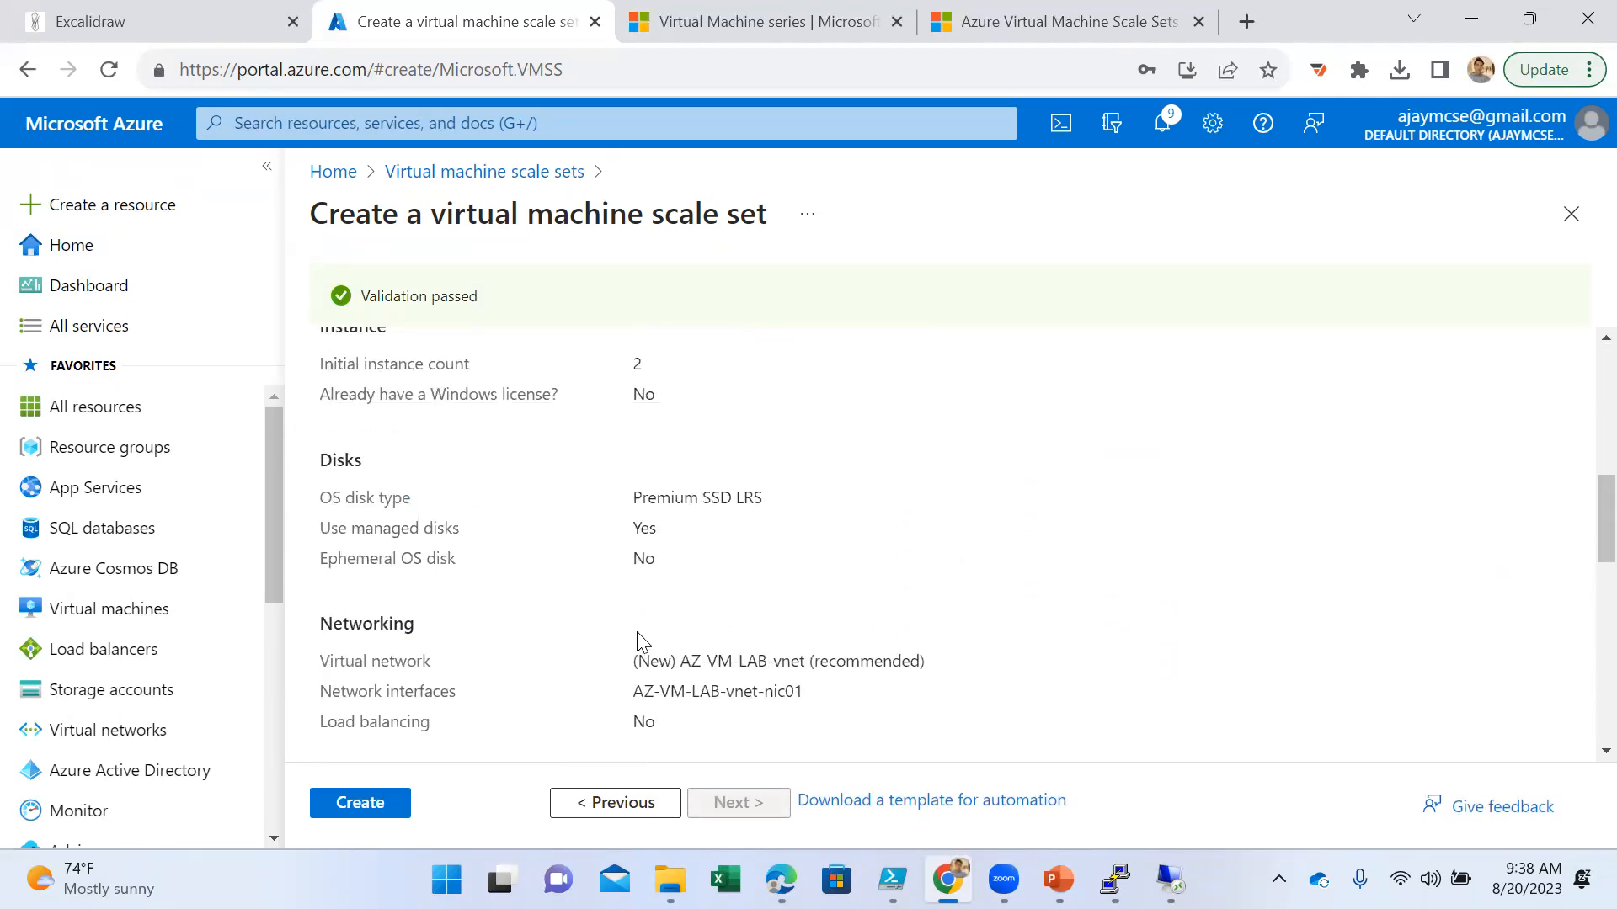
pyautogui.scroll(-5, 636, 640)
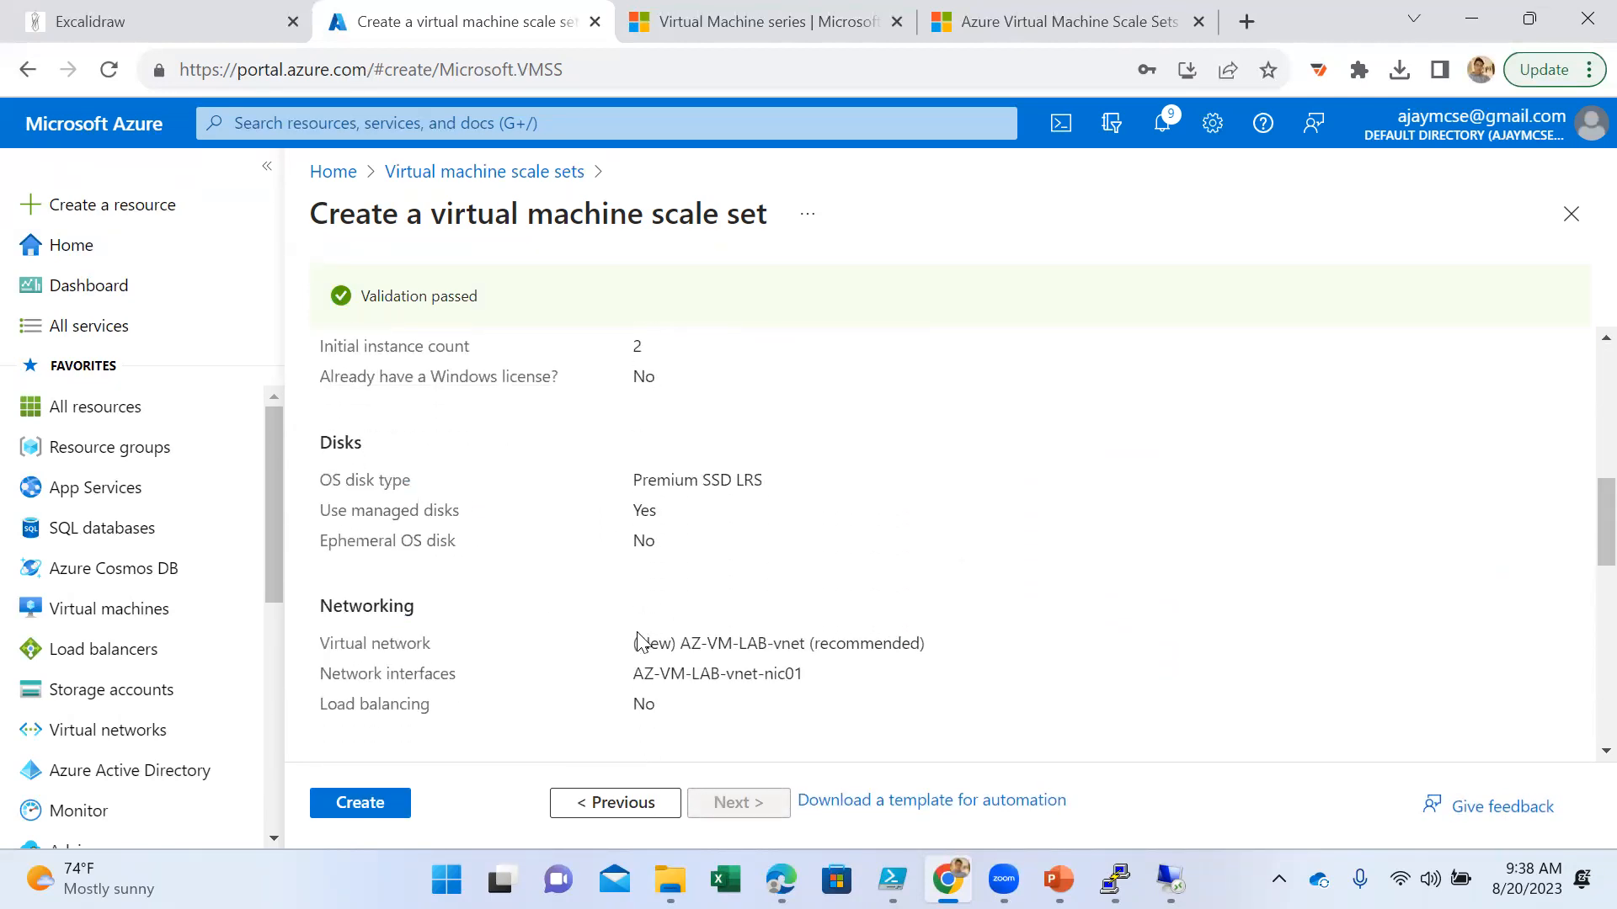
pyautogui.click(358, 804)
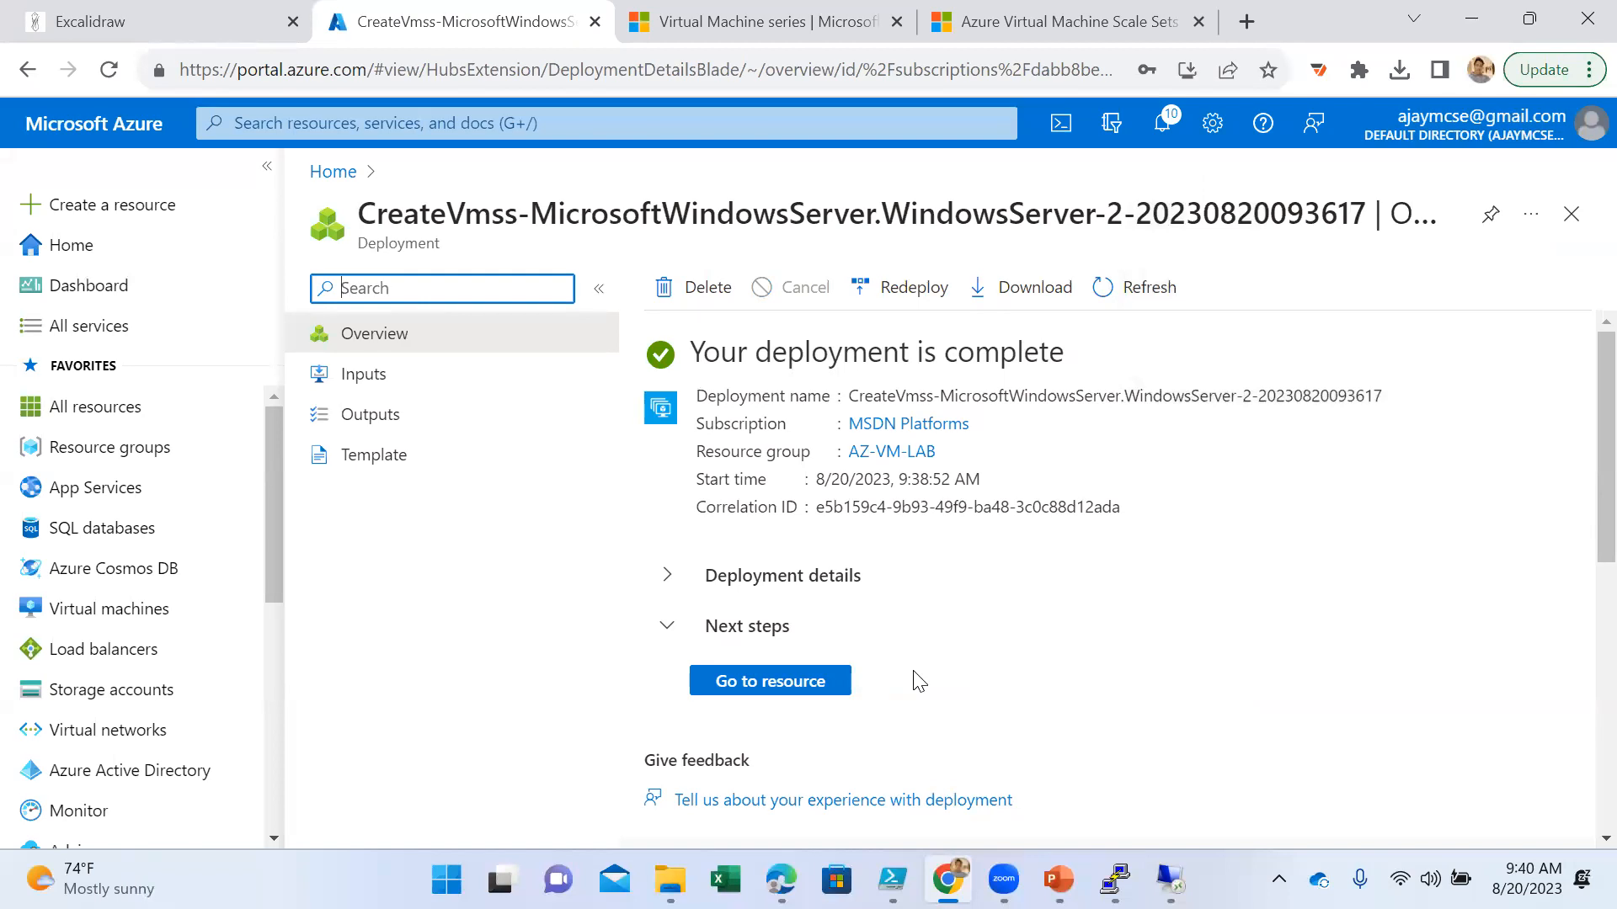
# - Open the deployed app-servers scale set, review its overview properties and display its list of instances
pyautogui.click(832, 684)
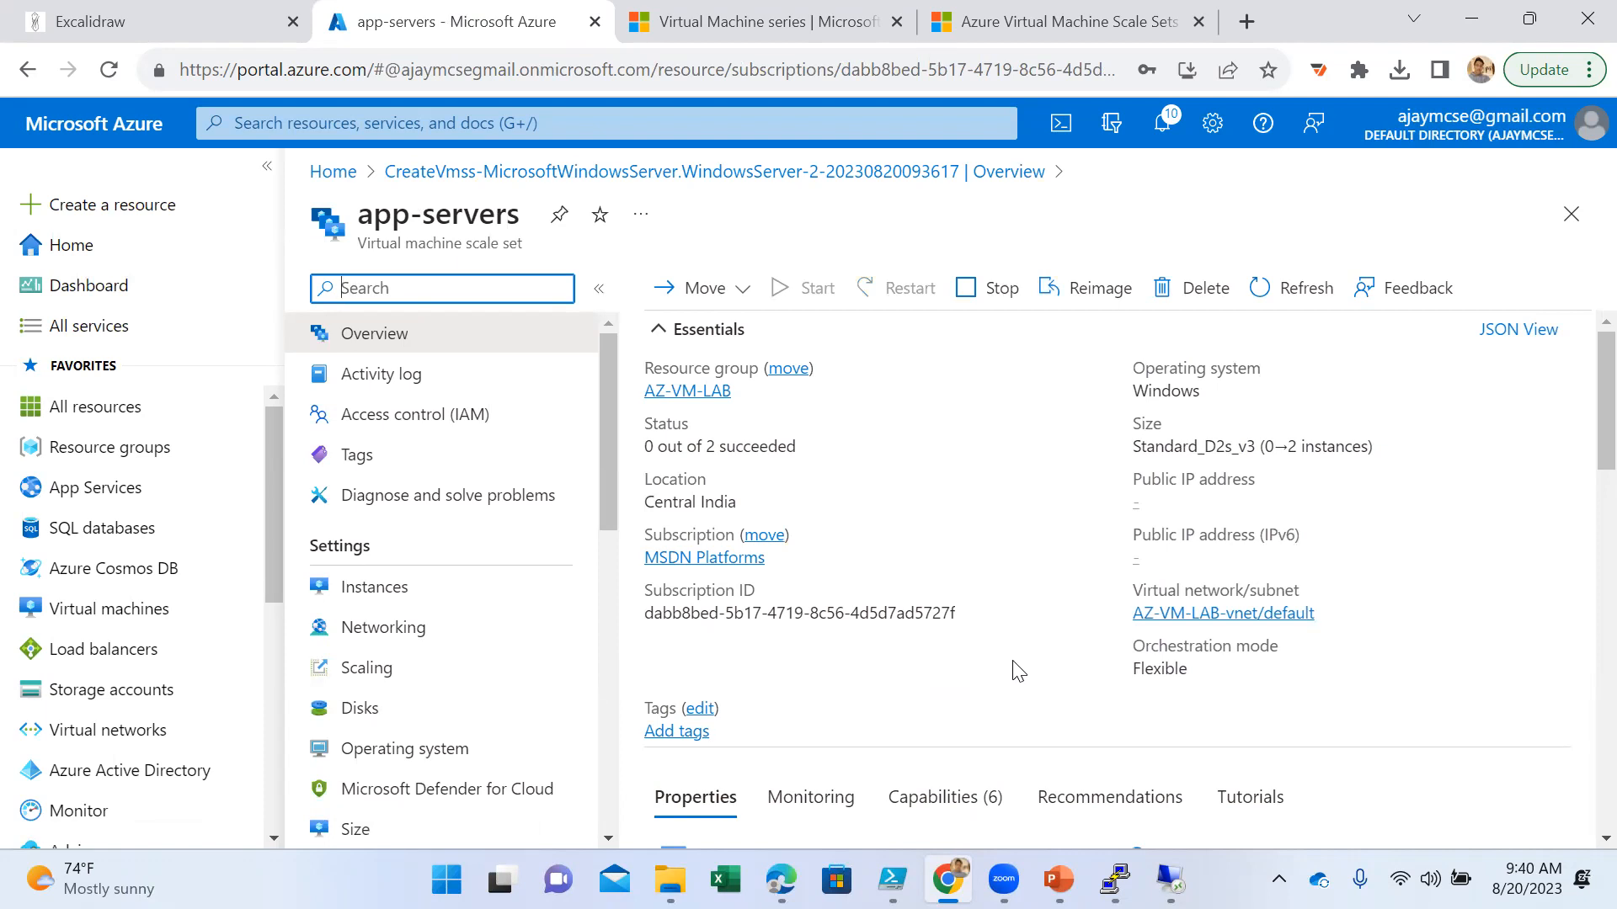
pyautogui.scroll(-10, 1002, 653)
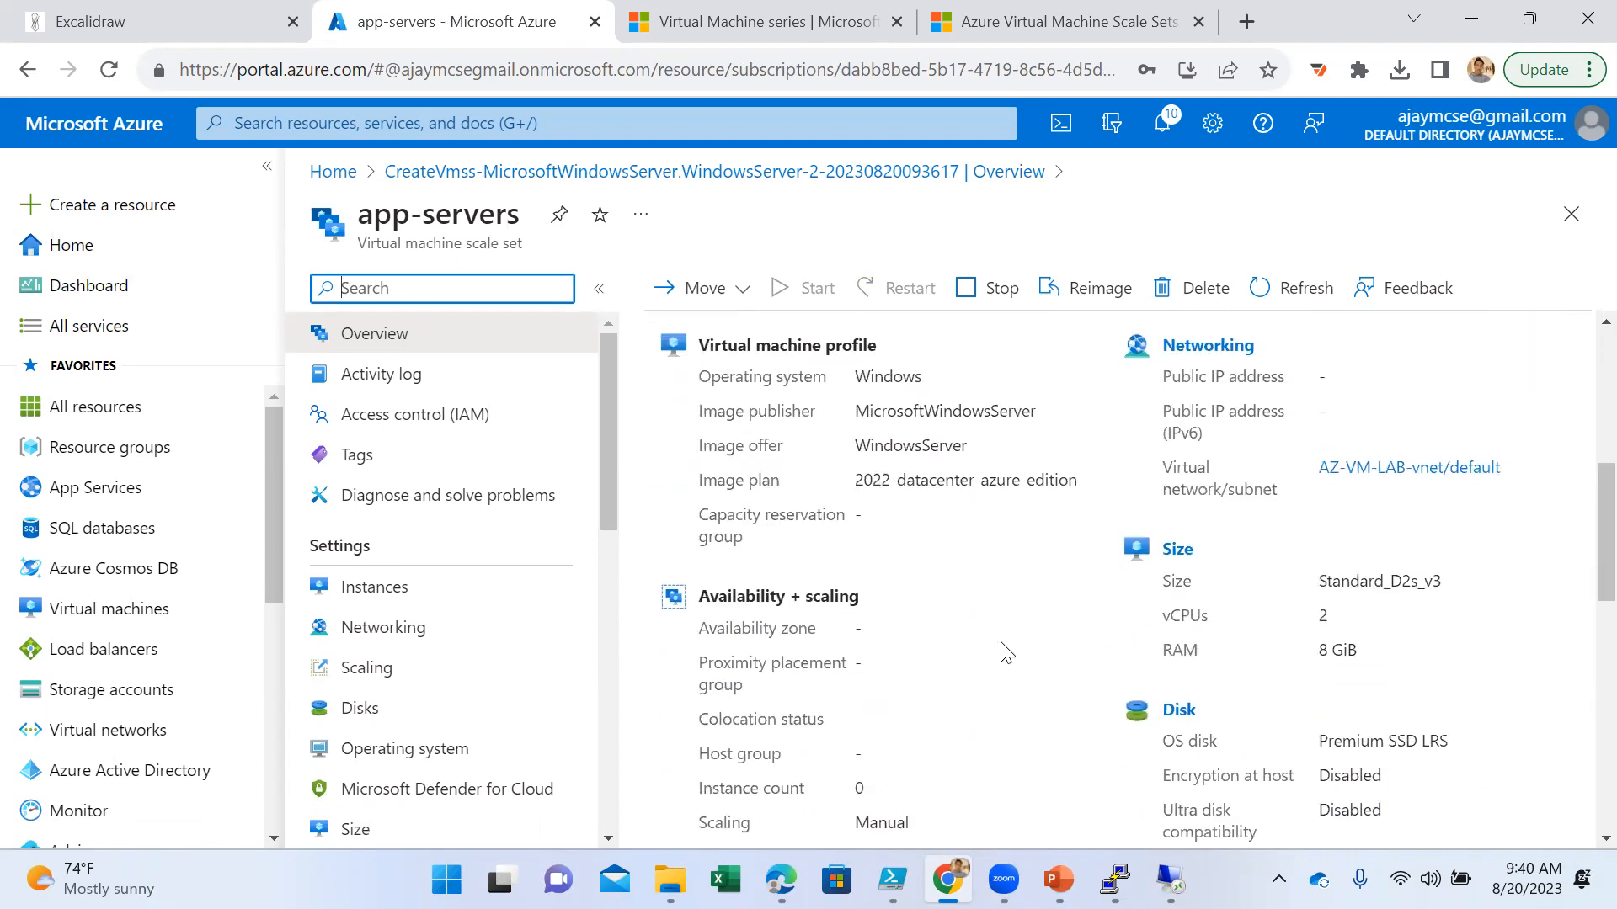
pyautogui.scroll(-8, 1001, 647)
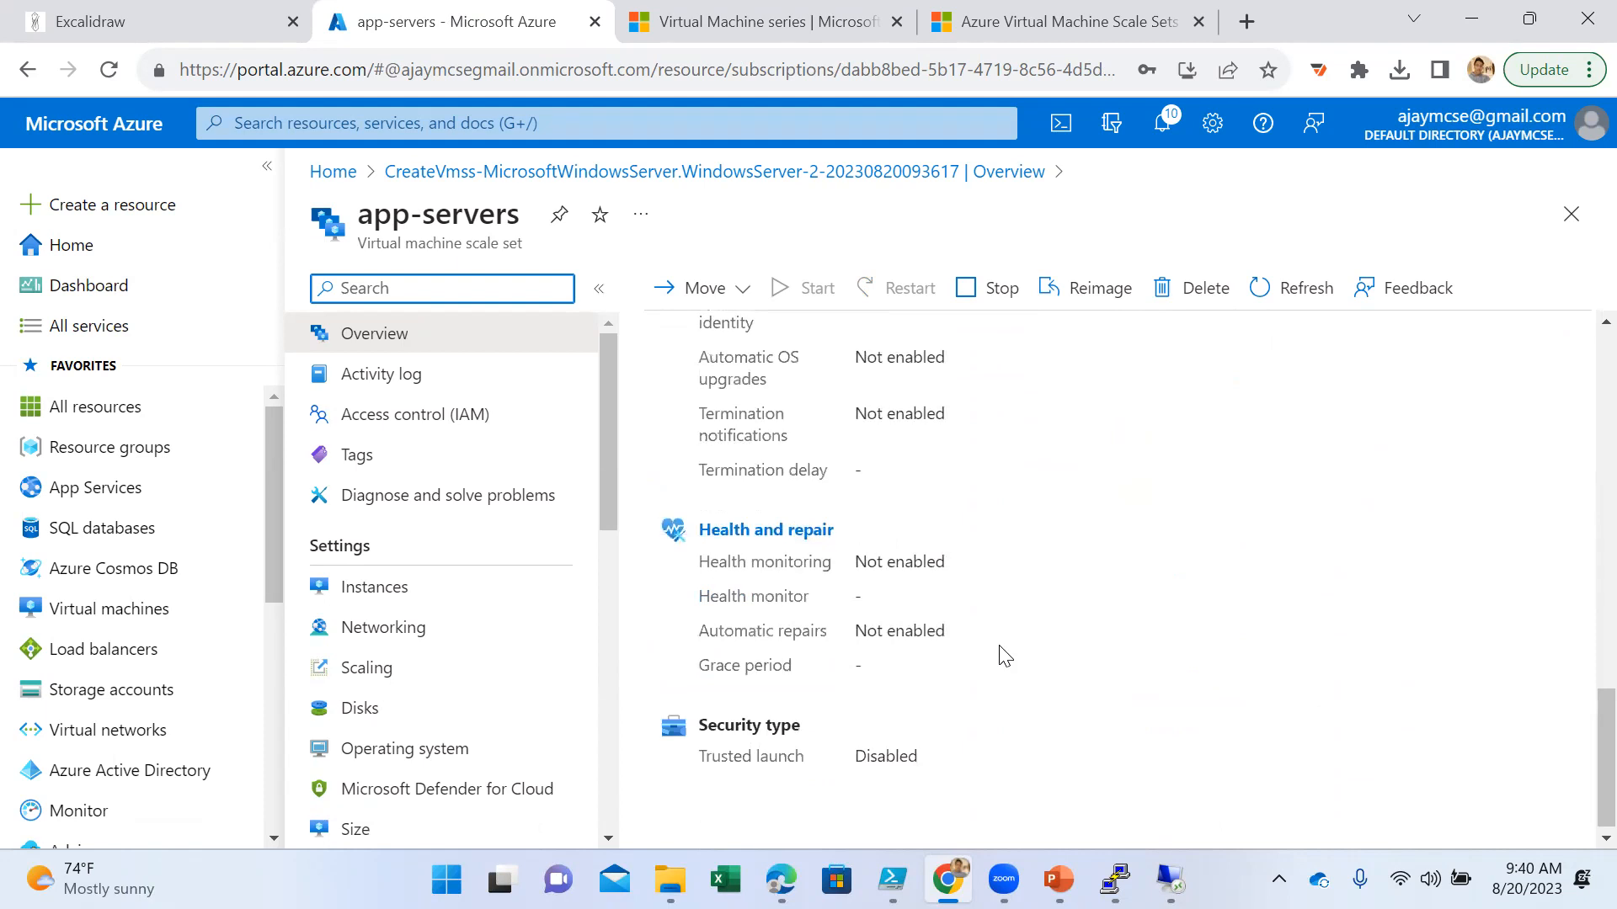
pyautogui.scroll(18, 1007, 655)
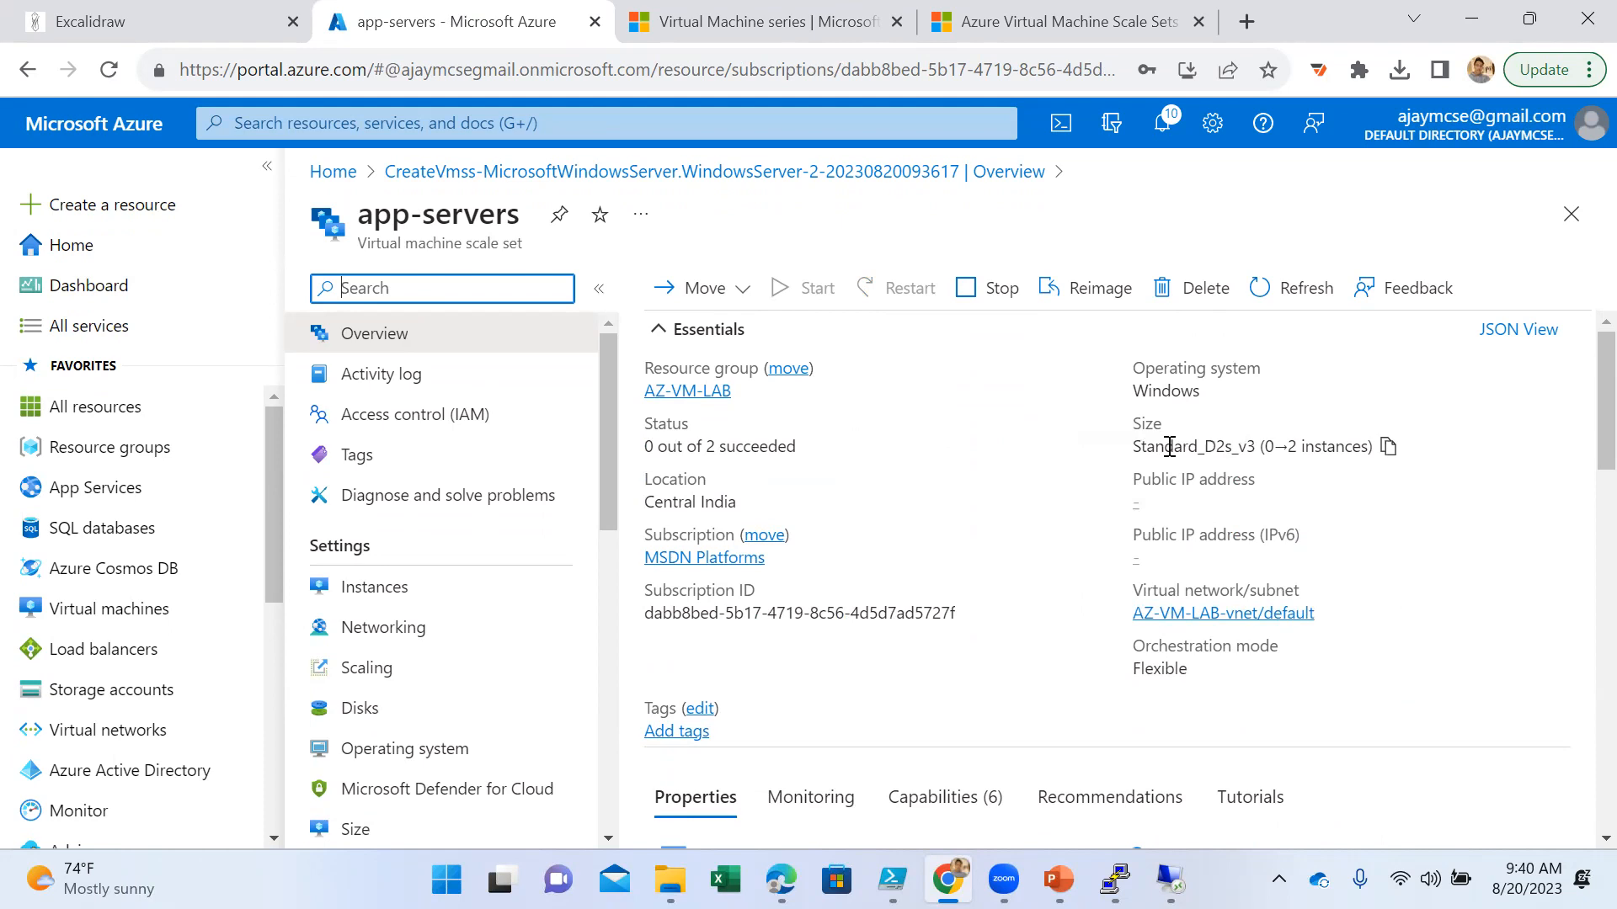
pyautogui.click(481, 594)
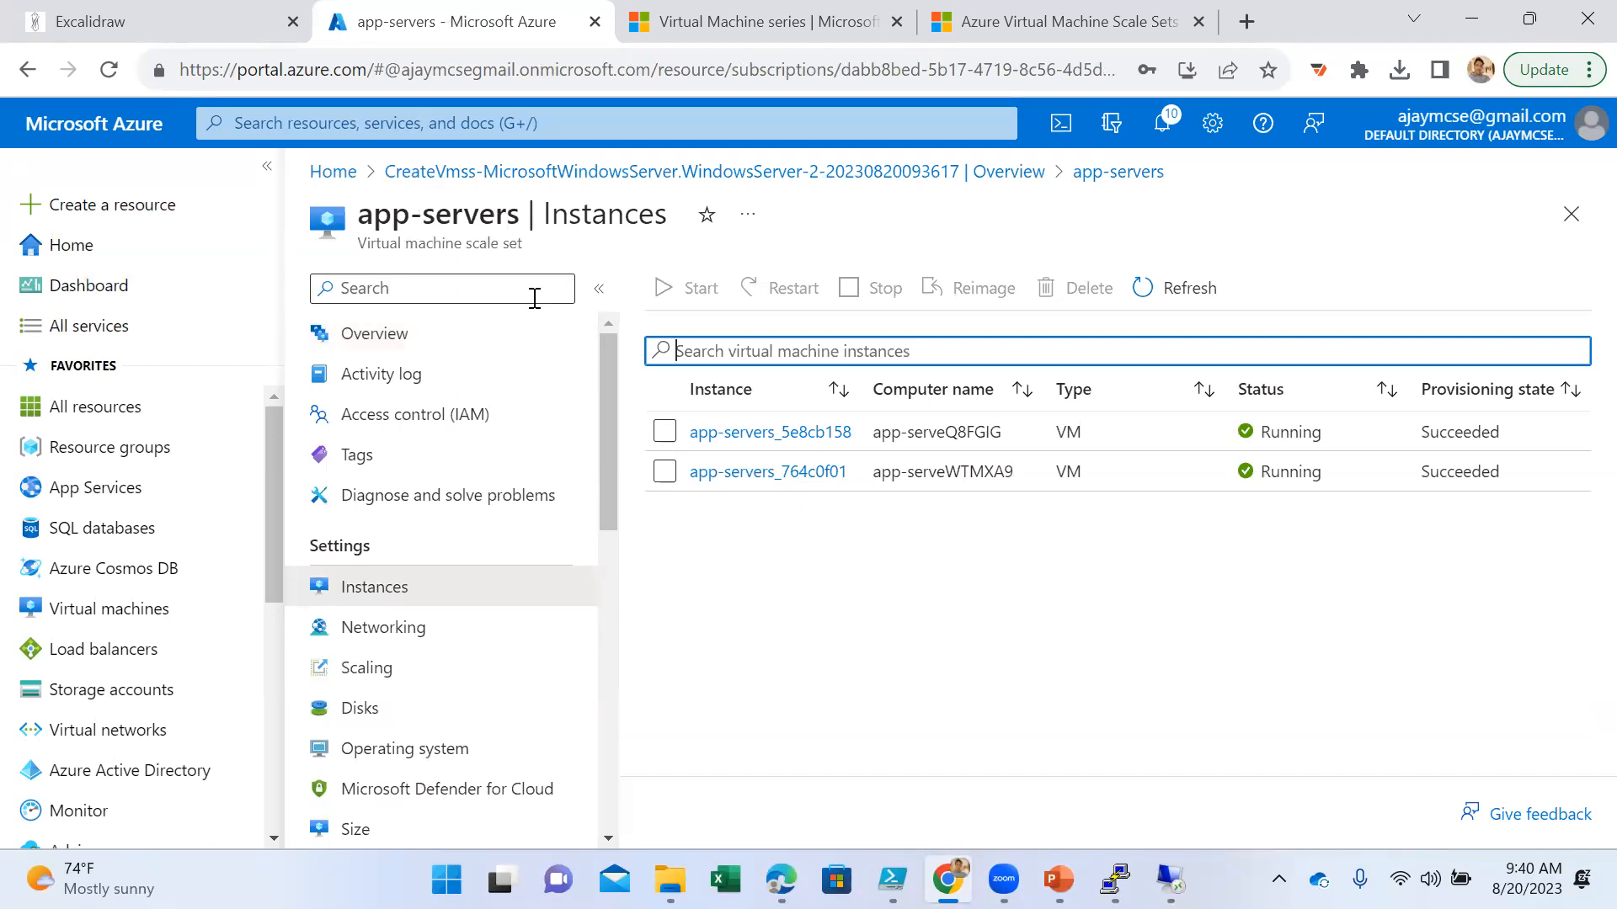
# - Review the operating system settings and the disk configuration of the app-servers scale set
pyautogui.click(448, 753)
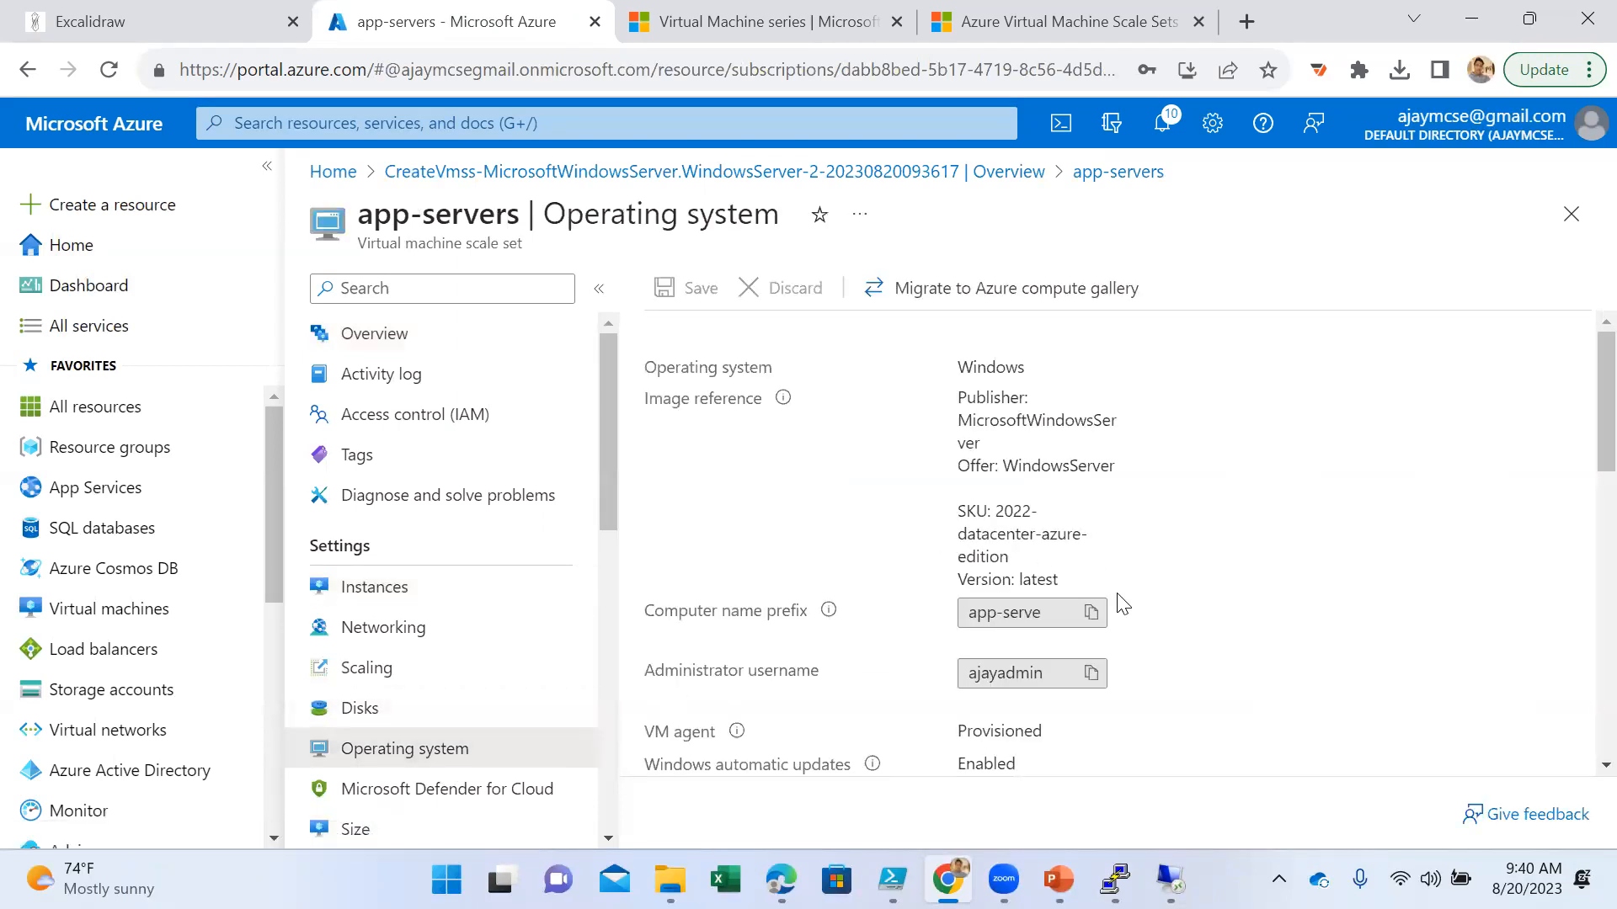
pyautogui.scroll(-3, 1114, 614)
pyautogui.scroll(-5, 1110, 628)
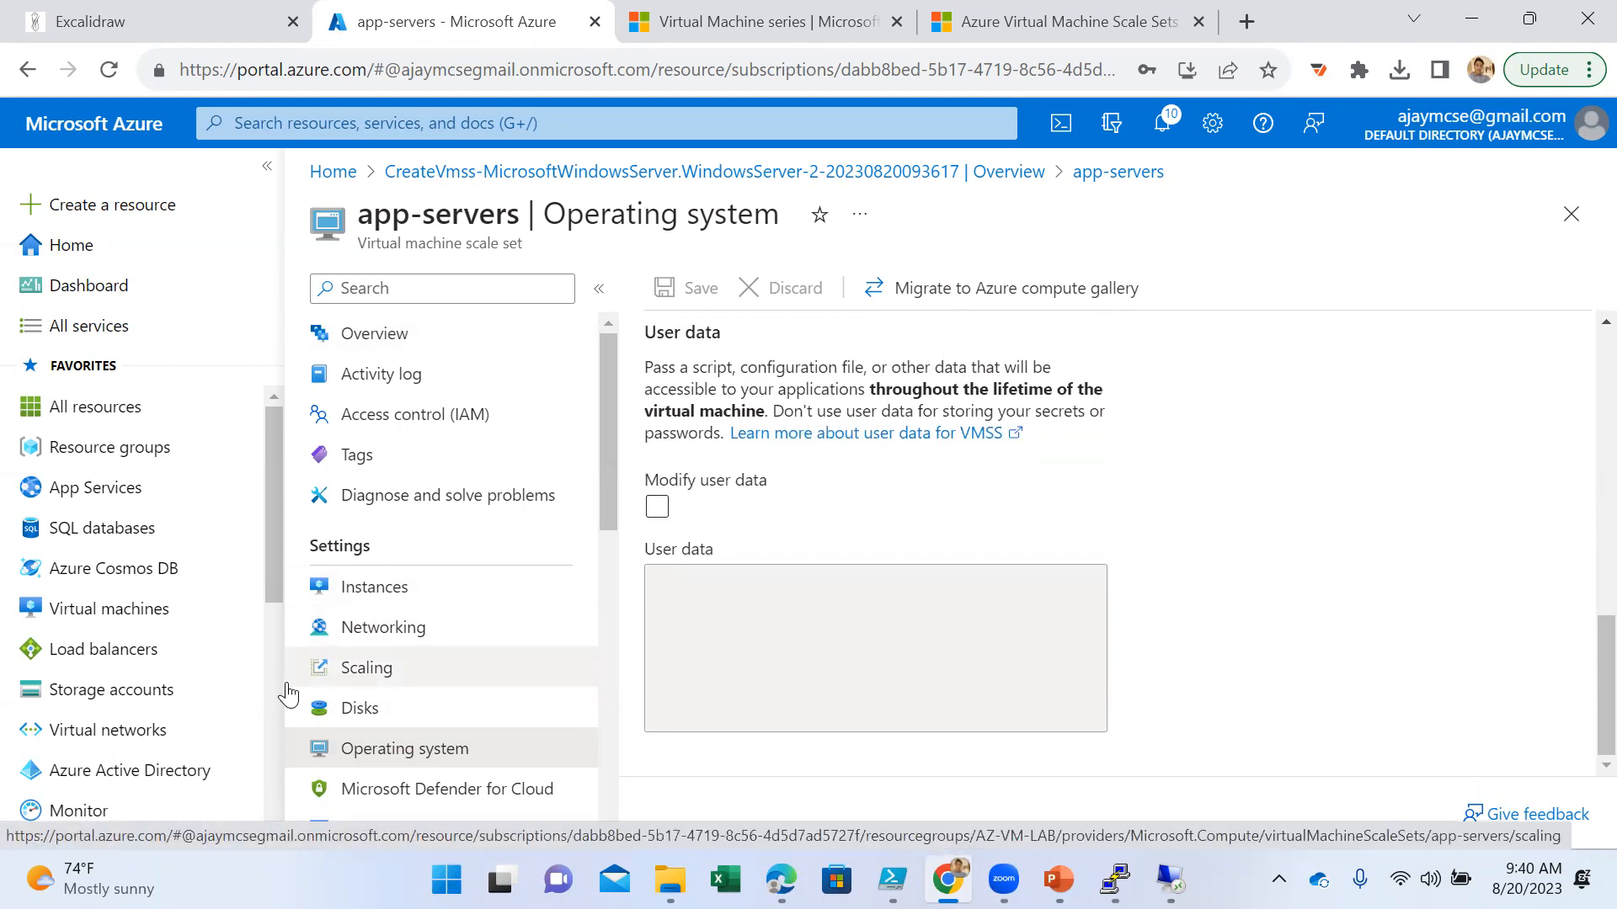
pyautogui.click(365, 715)
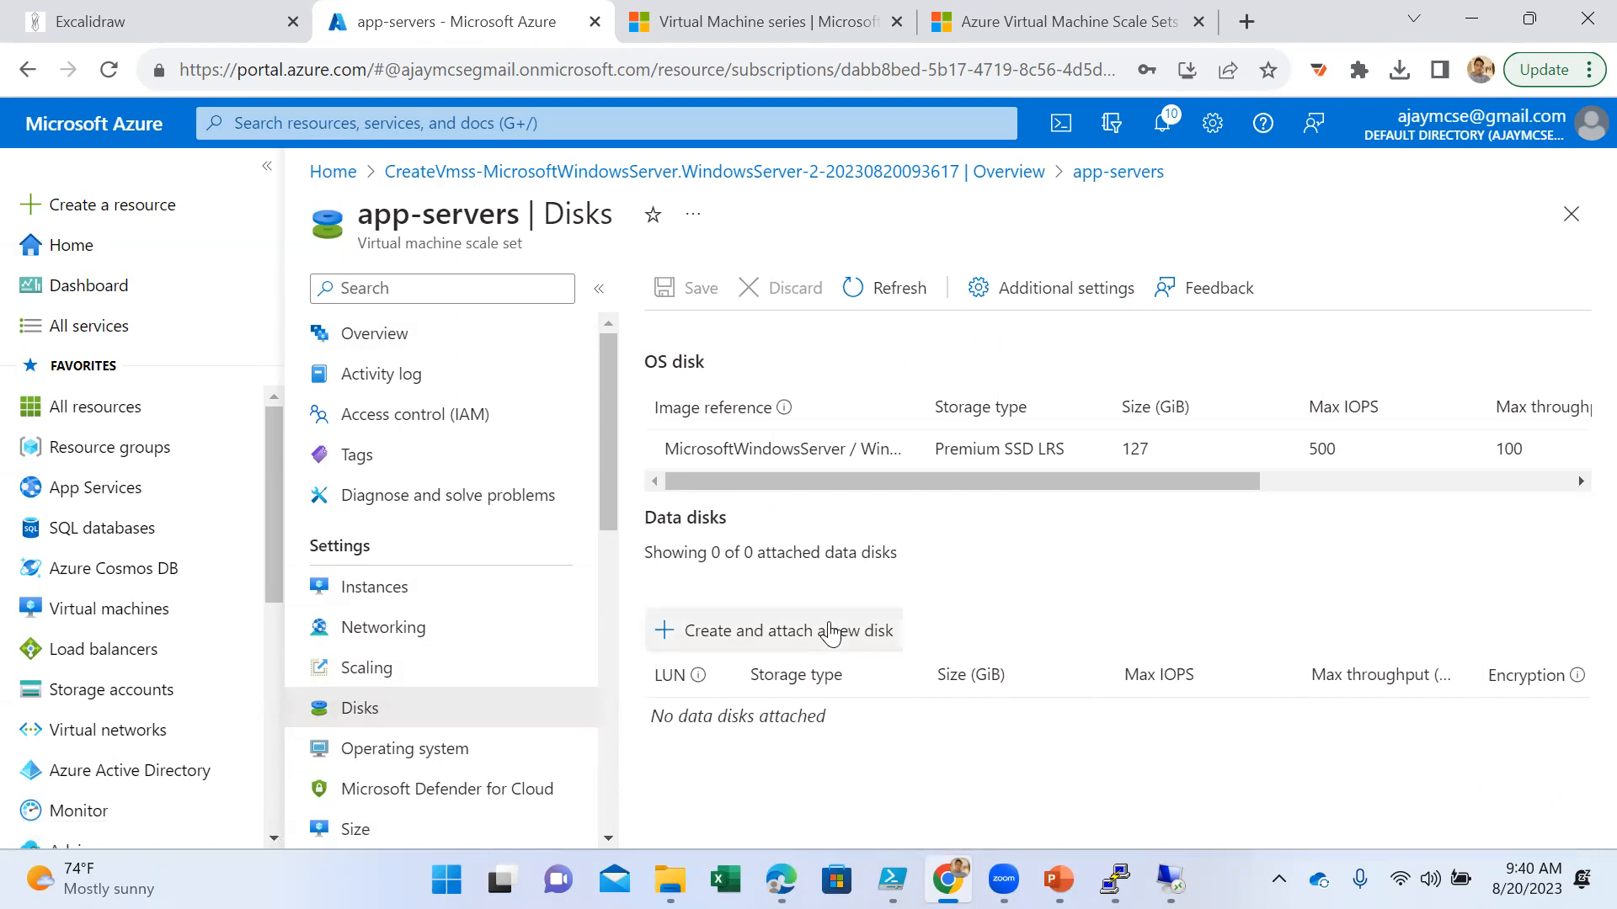
# - Open the scale set's scaling settings, review the manual scale options and switch to Custom autoscale
pyautogui.click(453, 682)
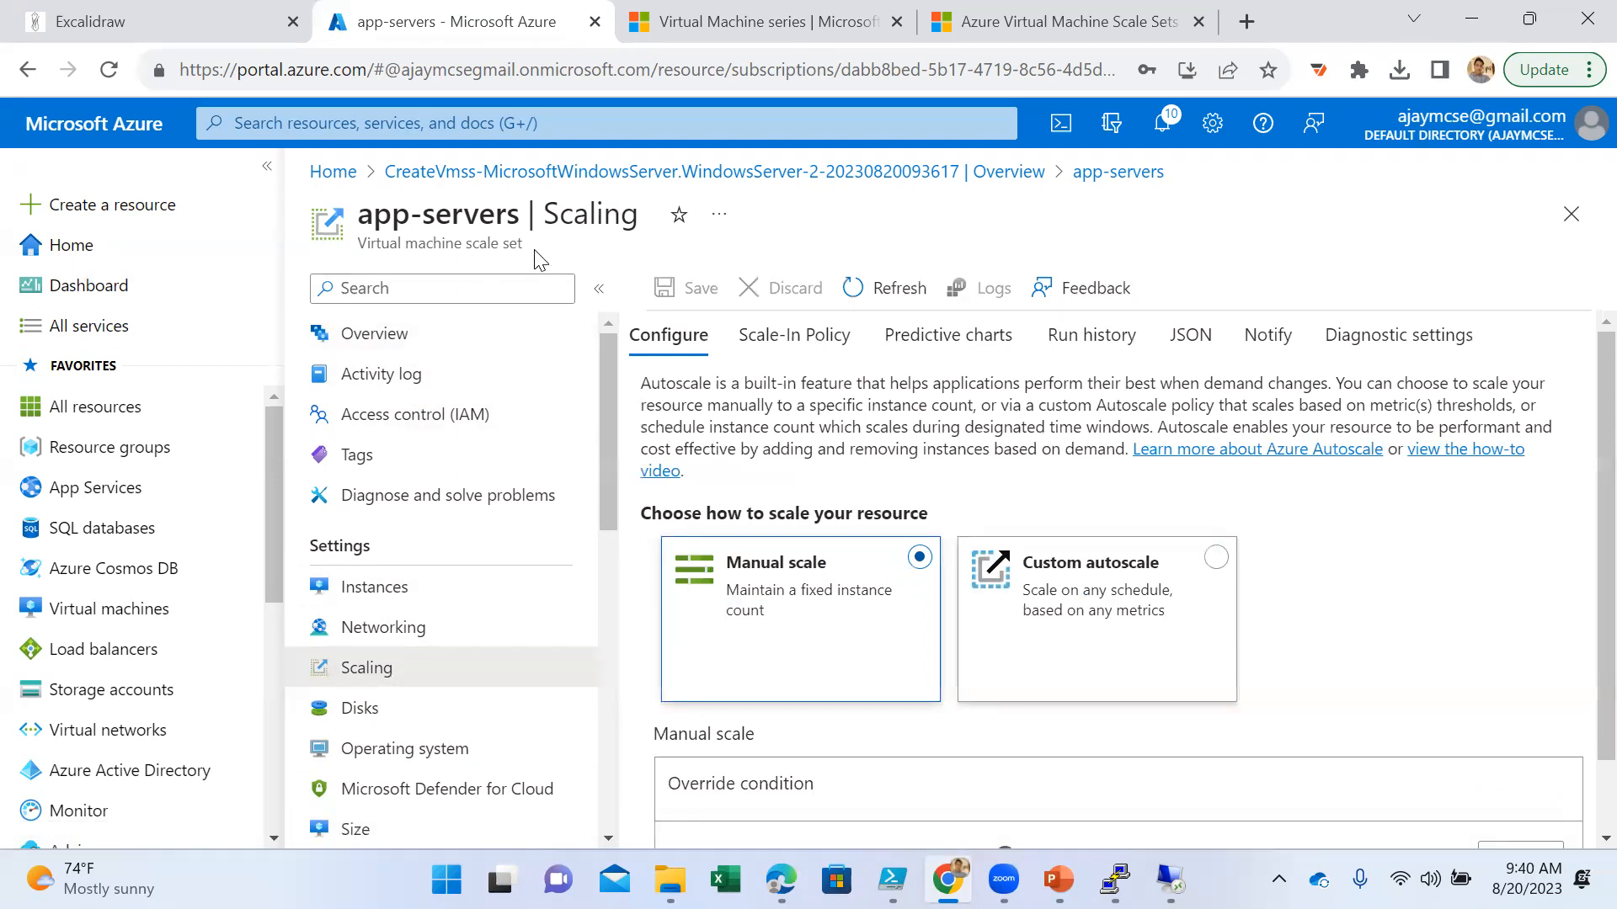
pyautogui.scroll(-1, 1263, 655)
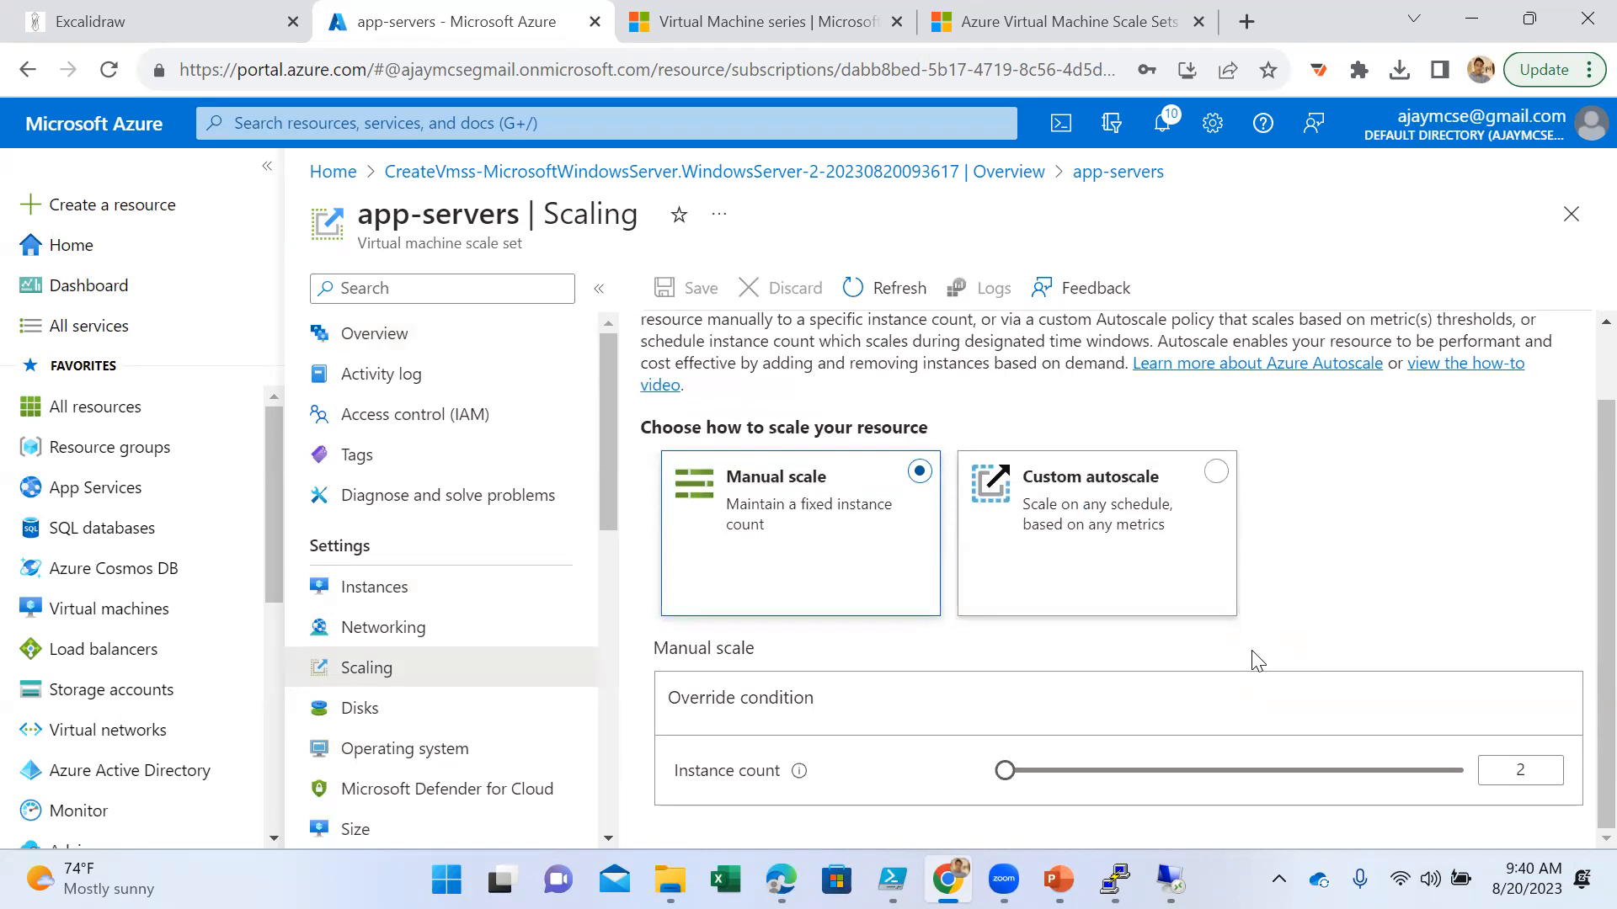
pyautogui.scroll(1, 1252, 660)
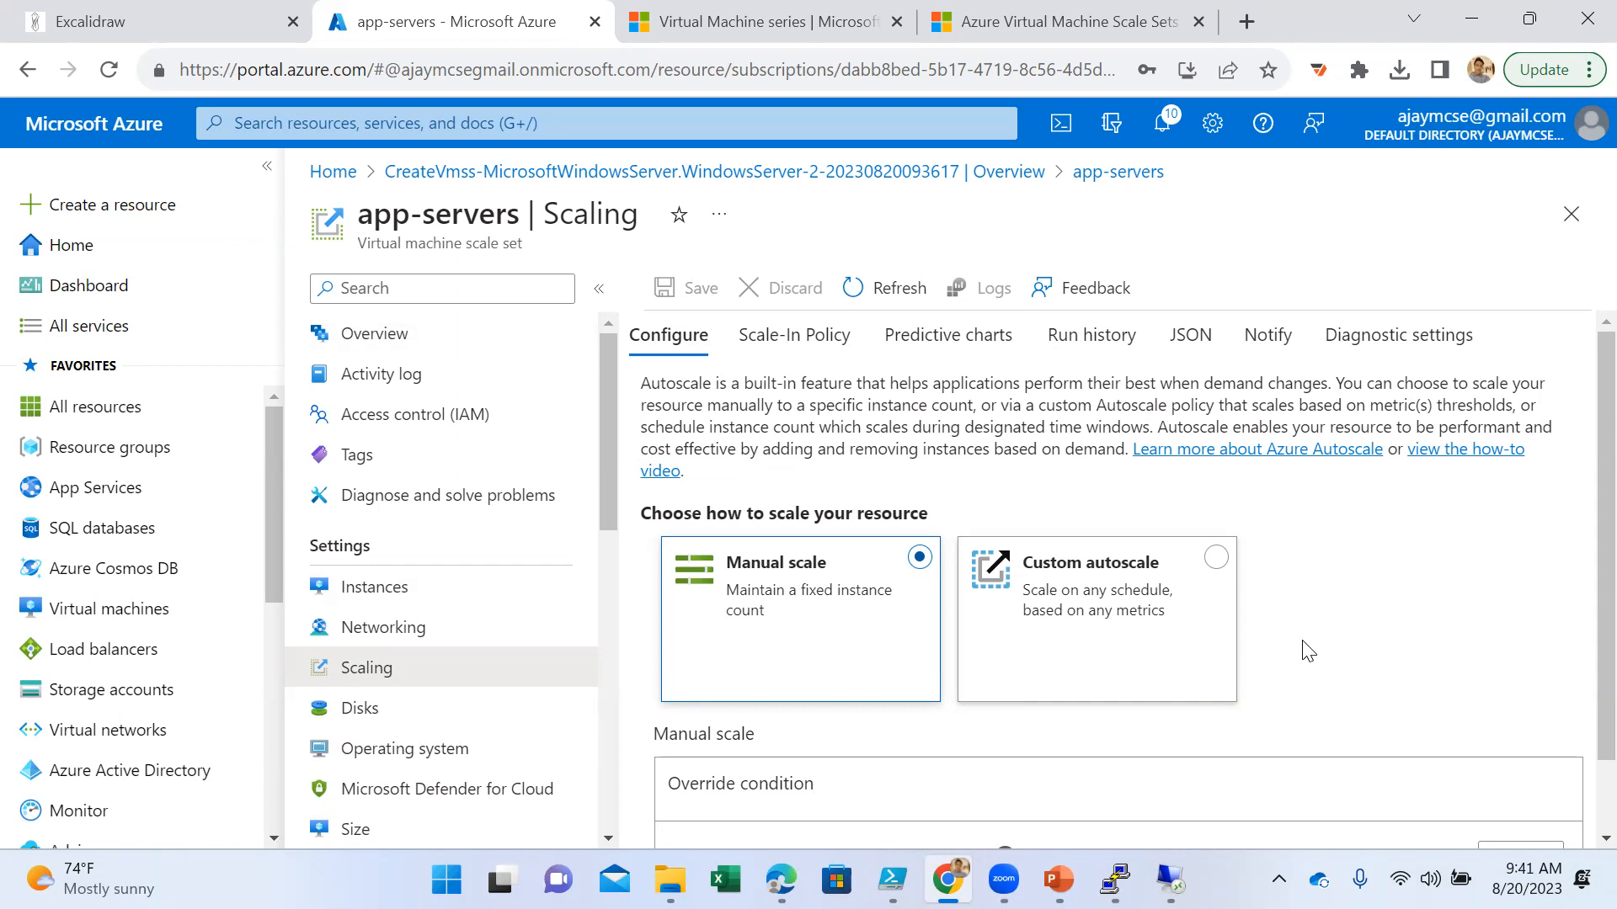
pyautogui.click(1216, 558)
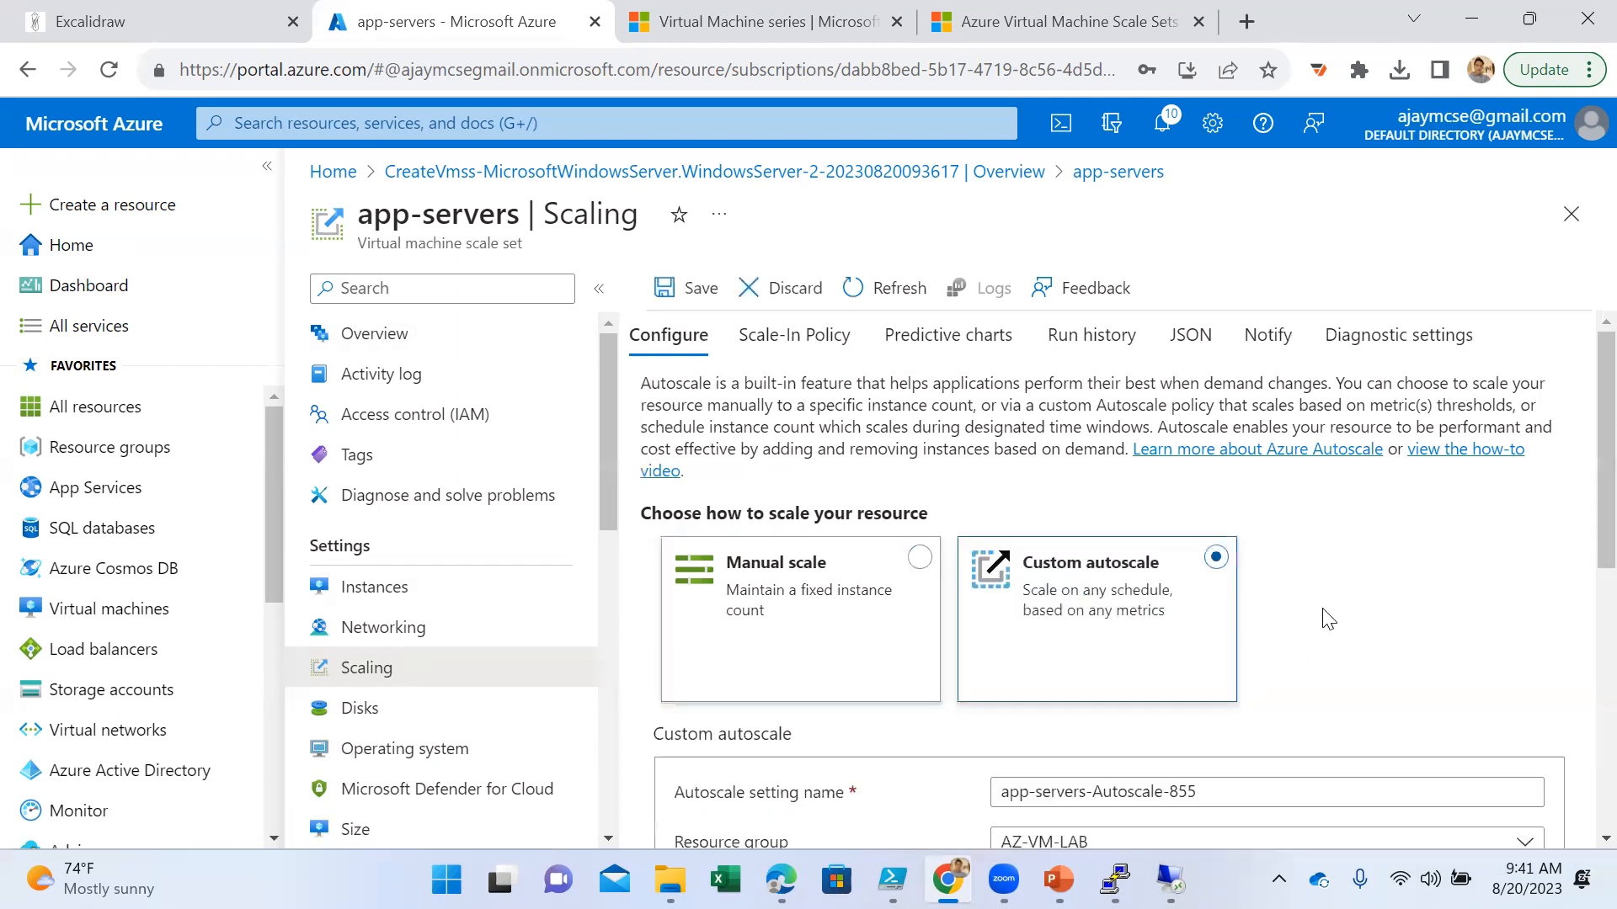
# - Add a scale condition below the default one and set its scale mode to Scale based on a metric
pyautogui.scroll(-3, 1333, 623)
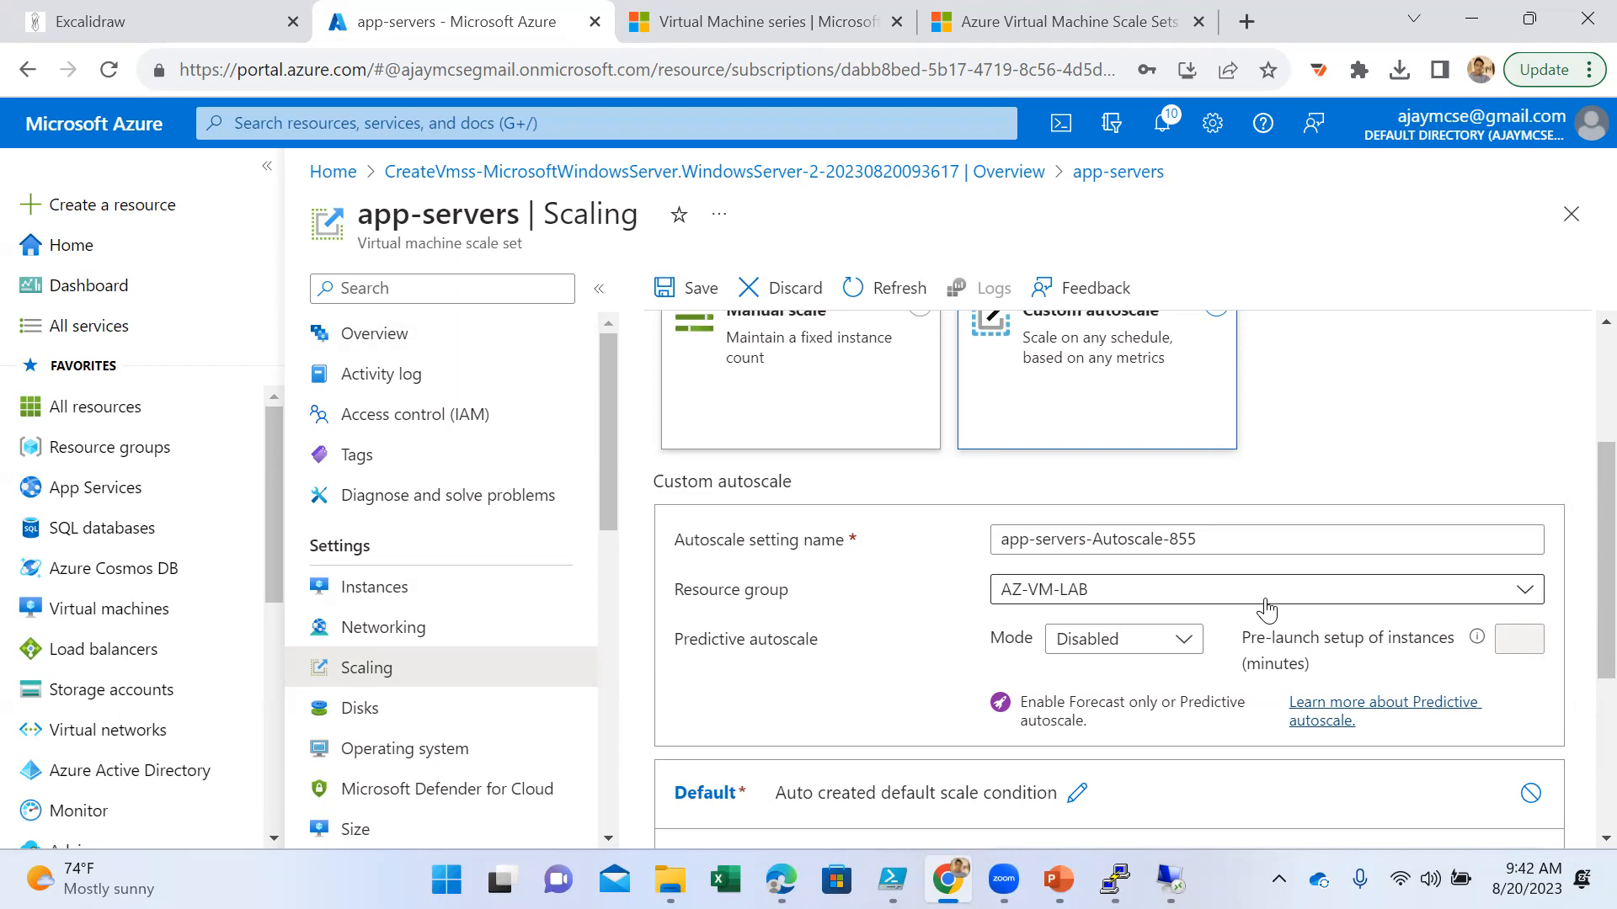
pyautogui.scroll(-3, 1267, 607)
pyautogui.scroll(-1, 1254, 610)
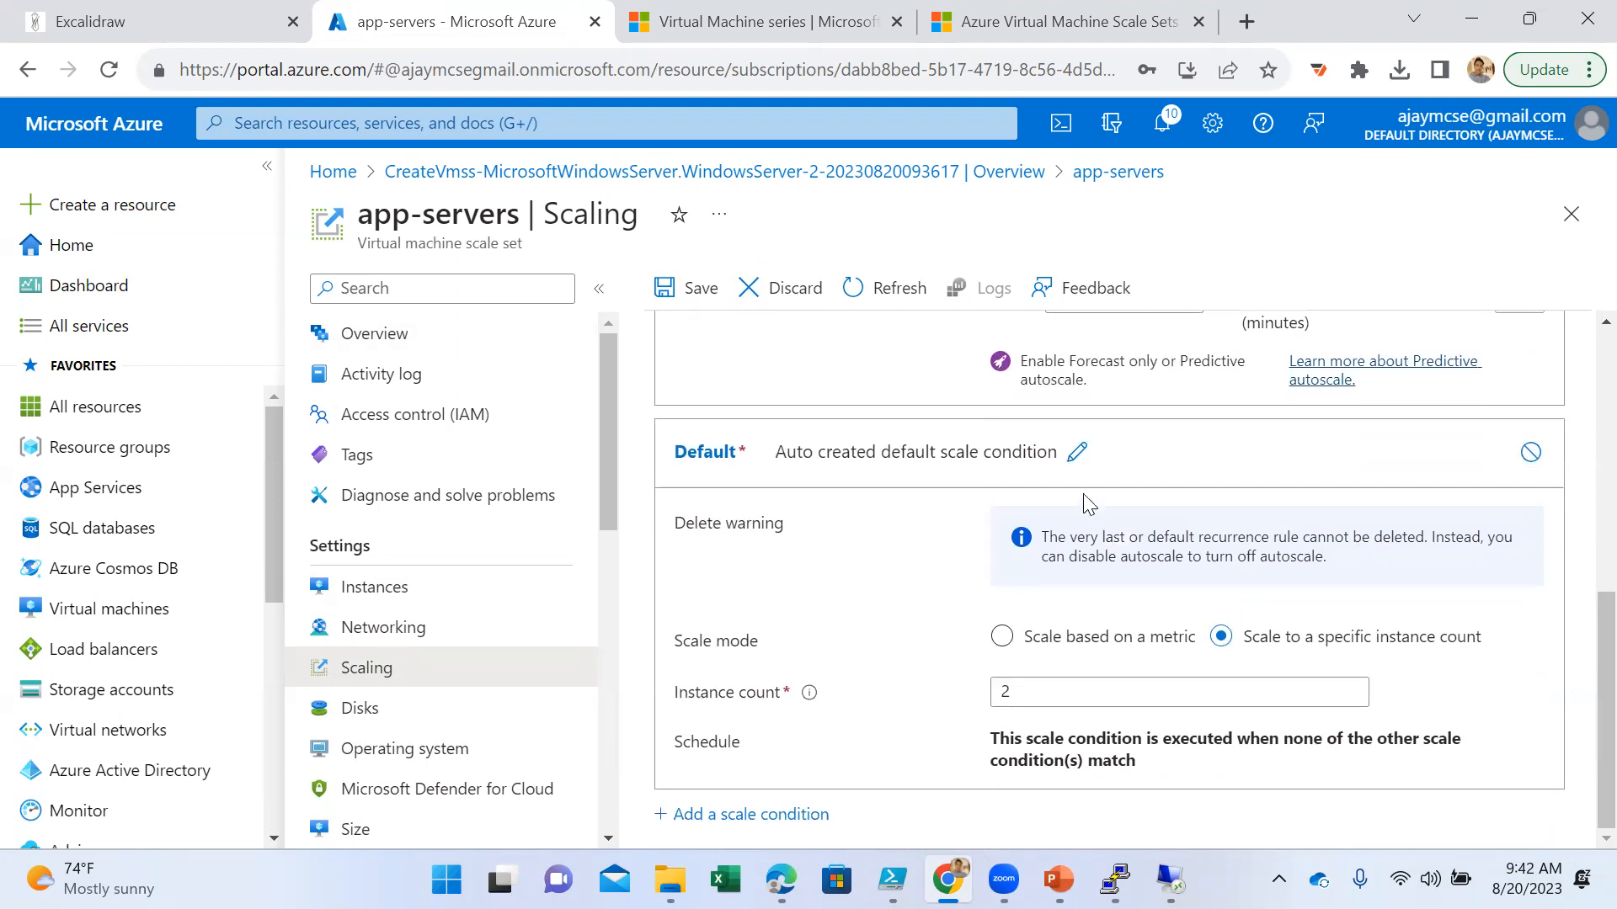
pyautogui.click(1076, 455)
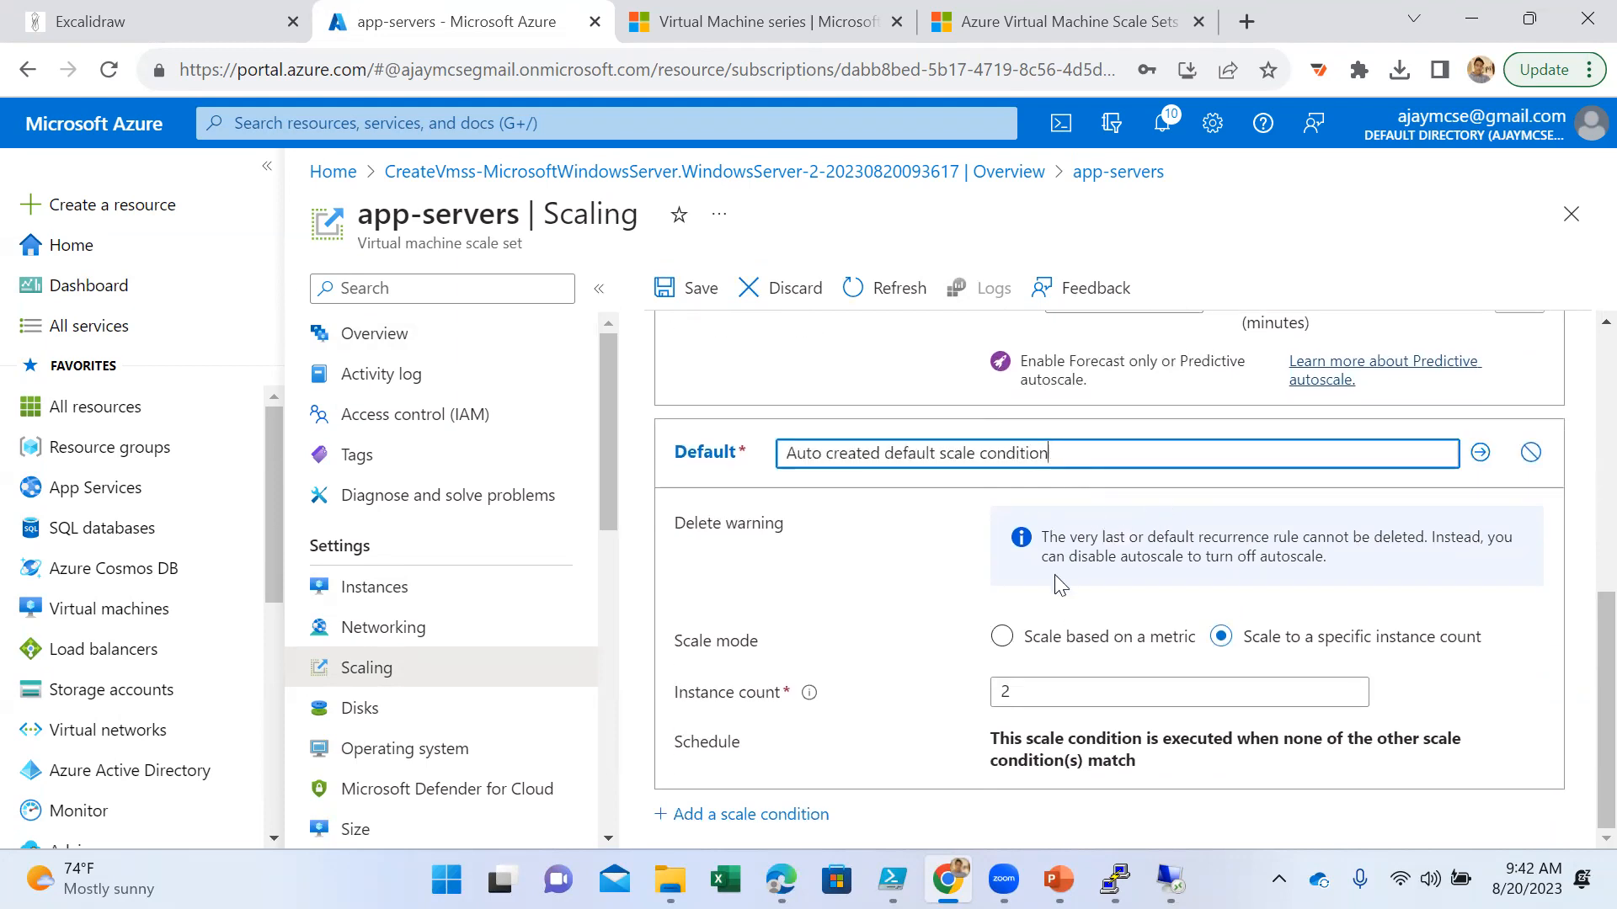
pyautogui.click(785, 814)
pyautogui.scroll(-5, 1129, 679)
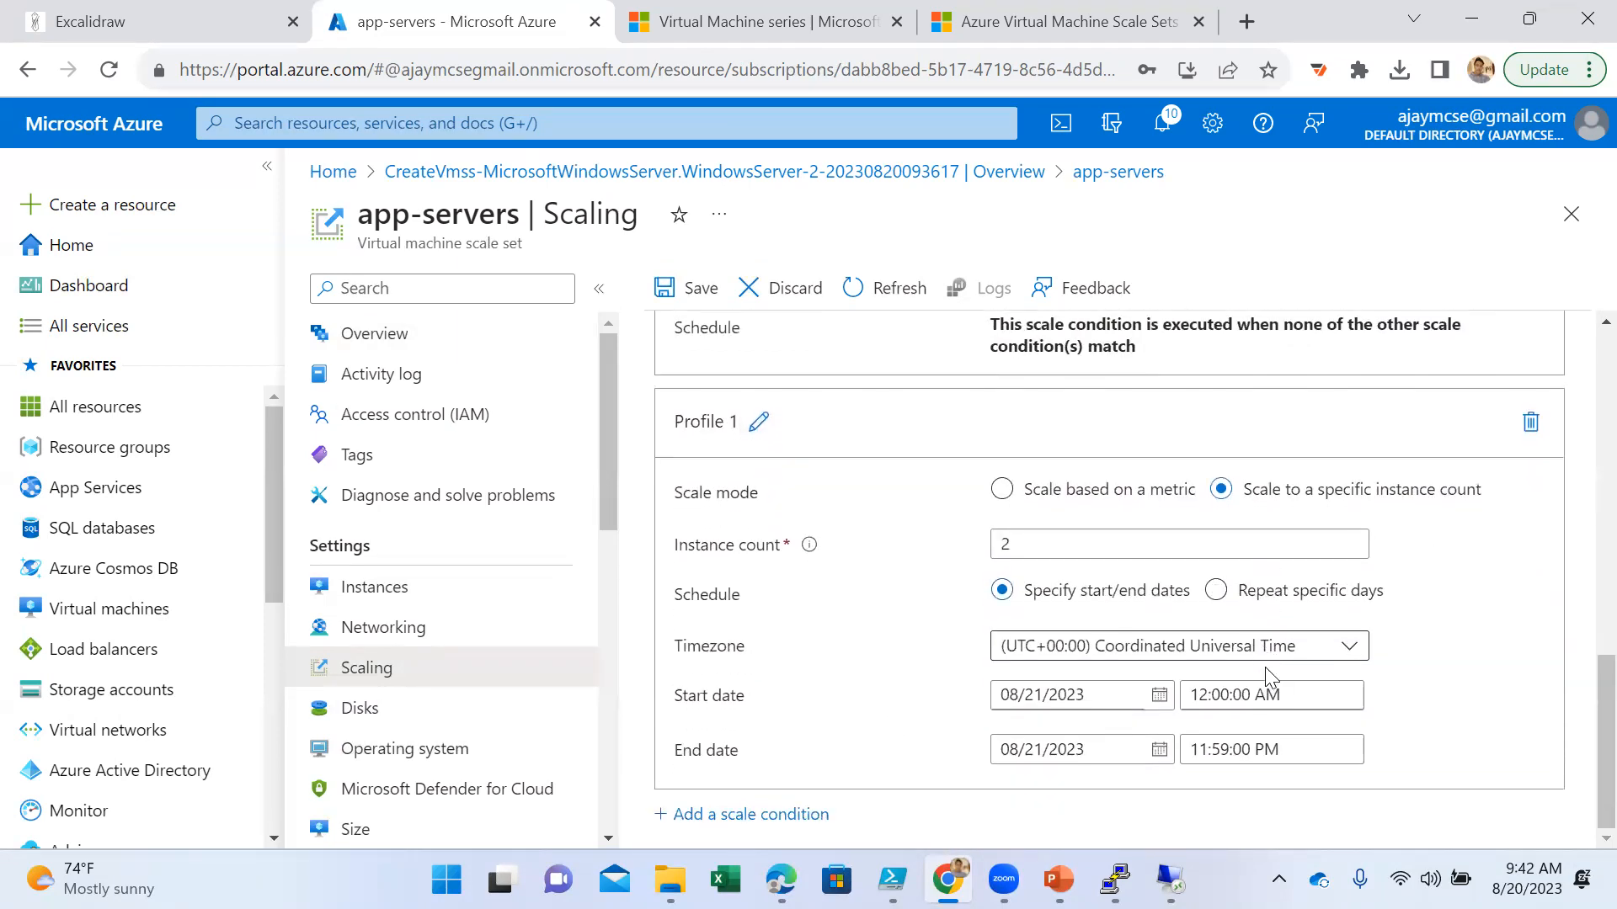
pyautogui.click(1002, 489)
pyautogui.scroll(-2, 1250, 649)
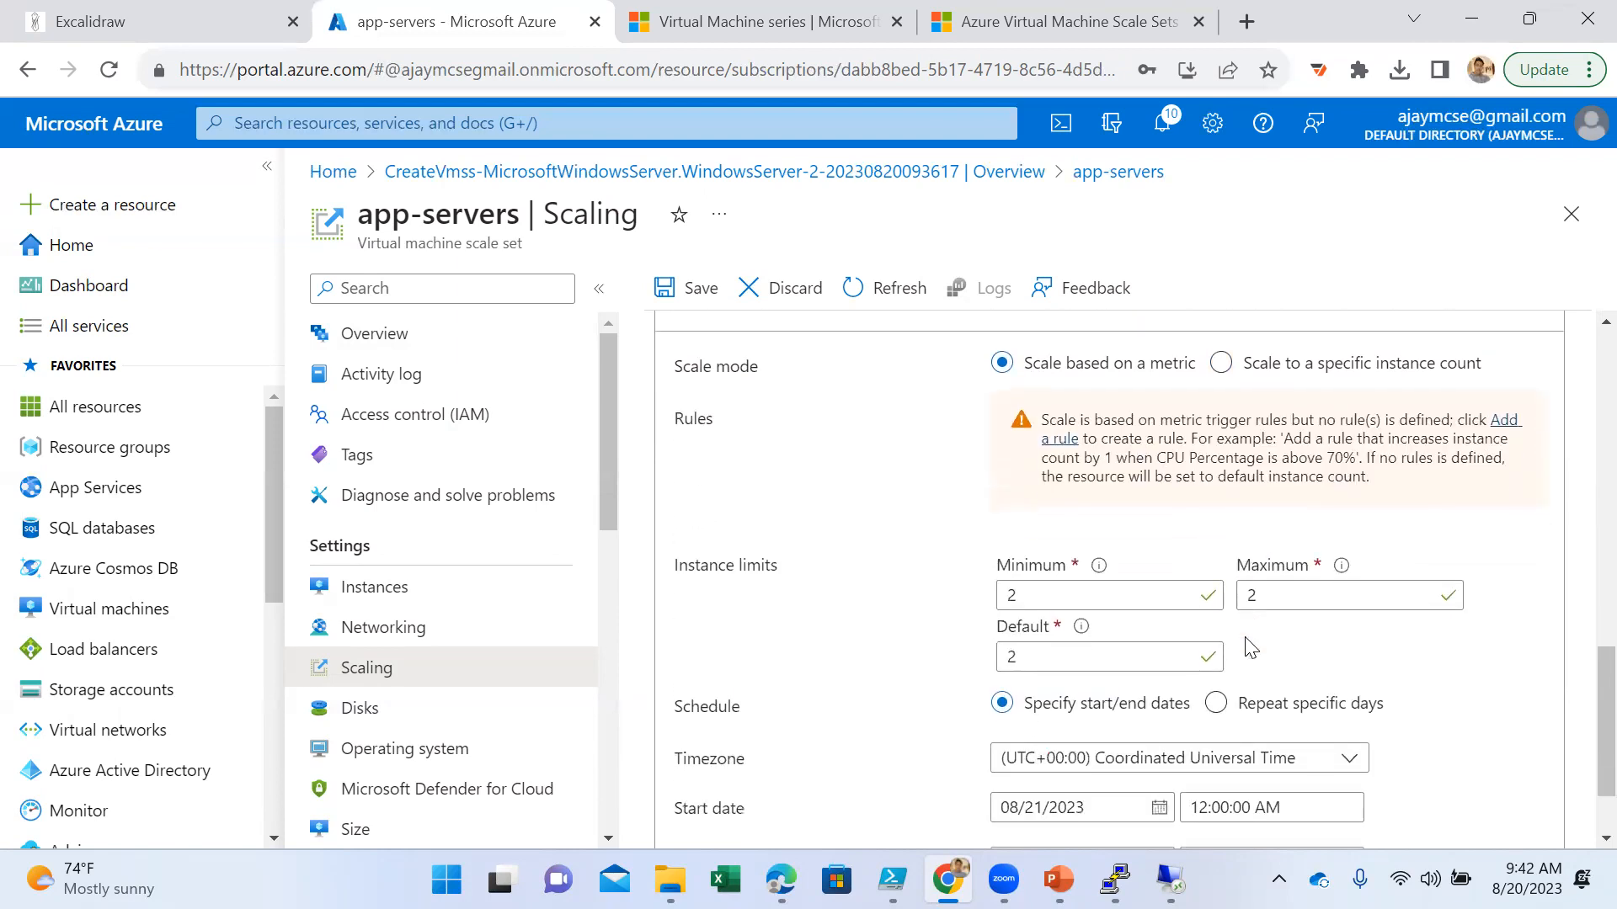
# - Start a scale rule for the new condition, keeping Virtual Machine Host as metric namespace and Percentage CPU as metric name
pyautogui.click(1500, 422)
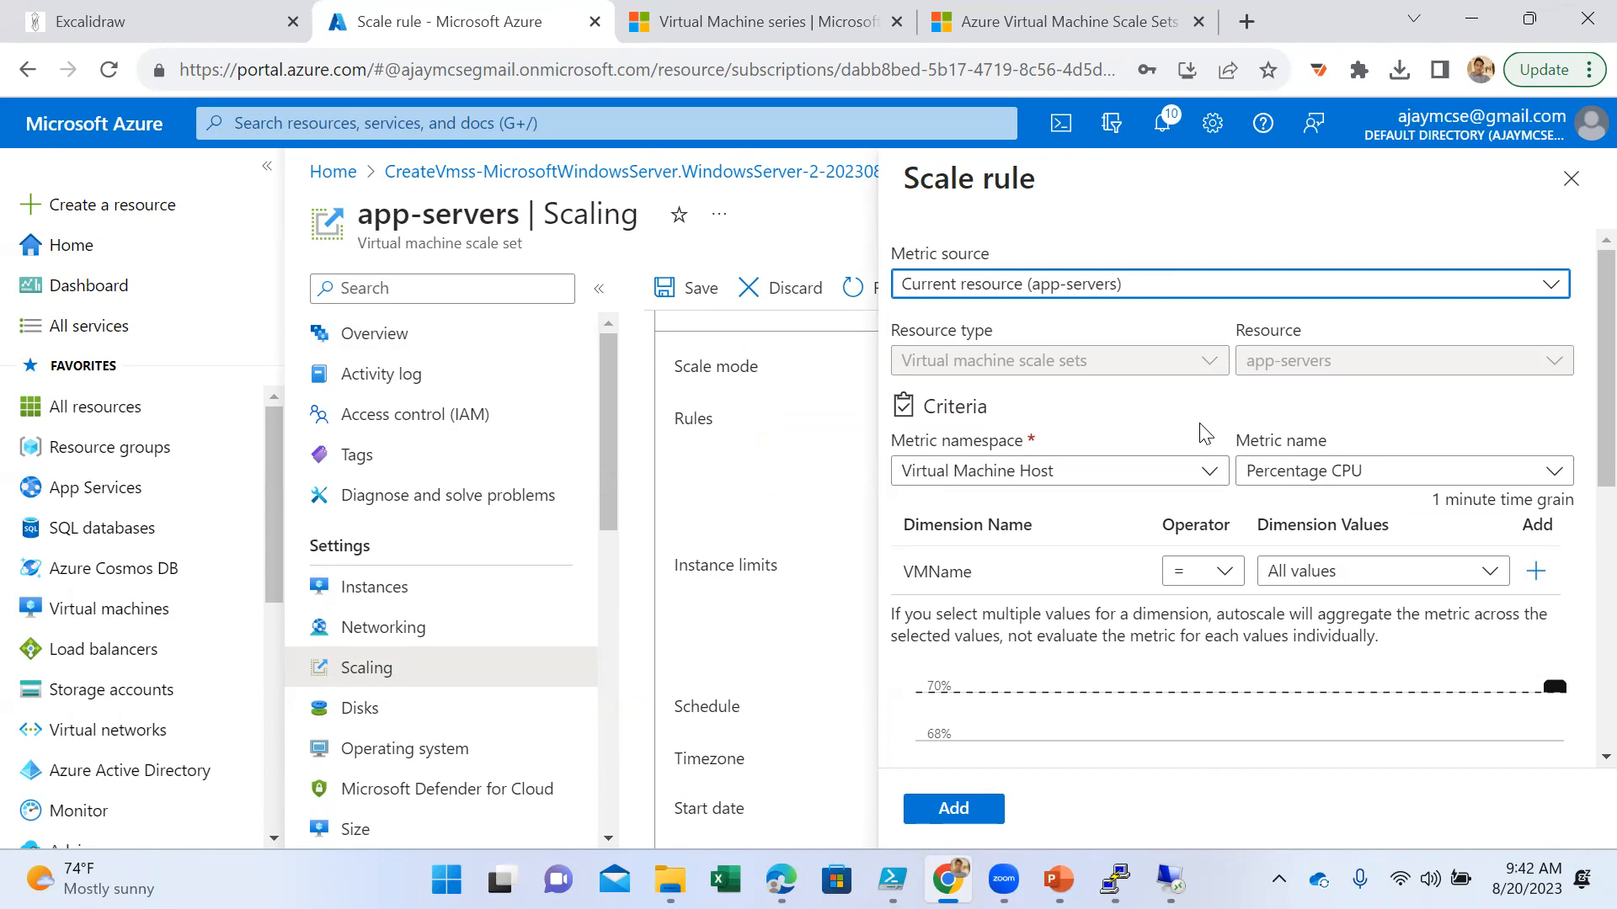
pyautogui.click(1328, 473)
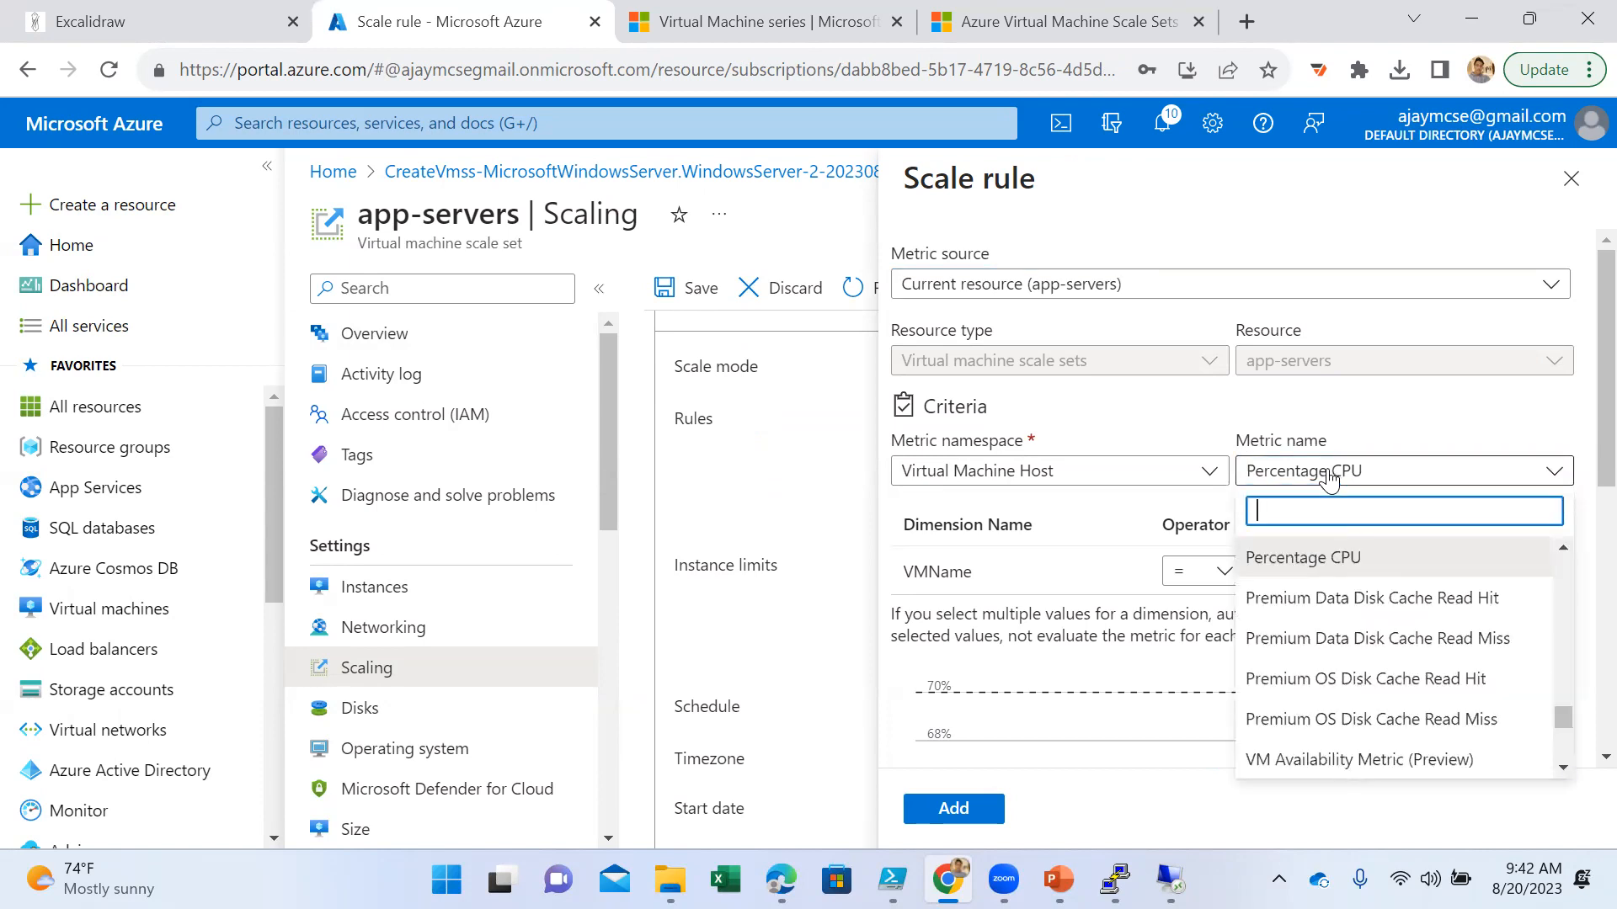
pyautogui.click(1329, 473)
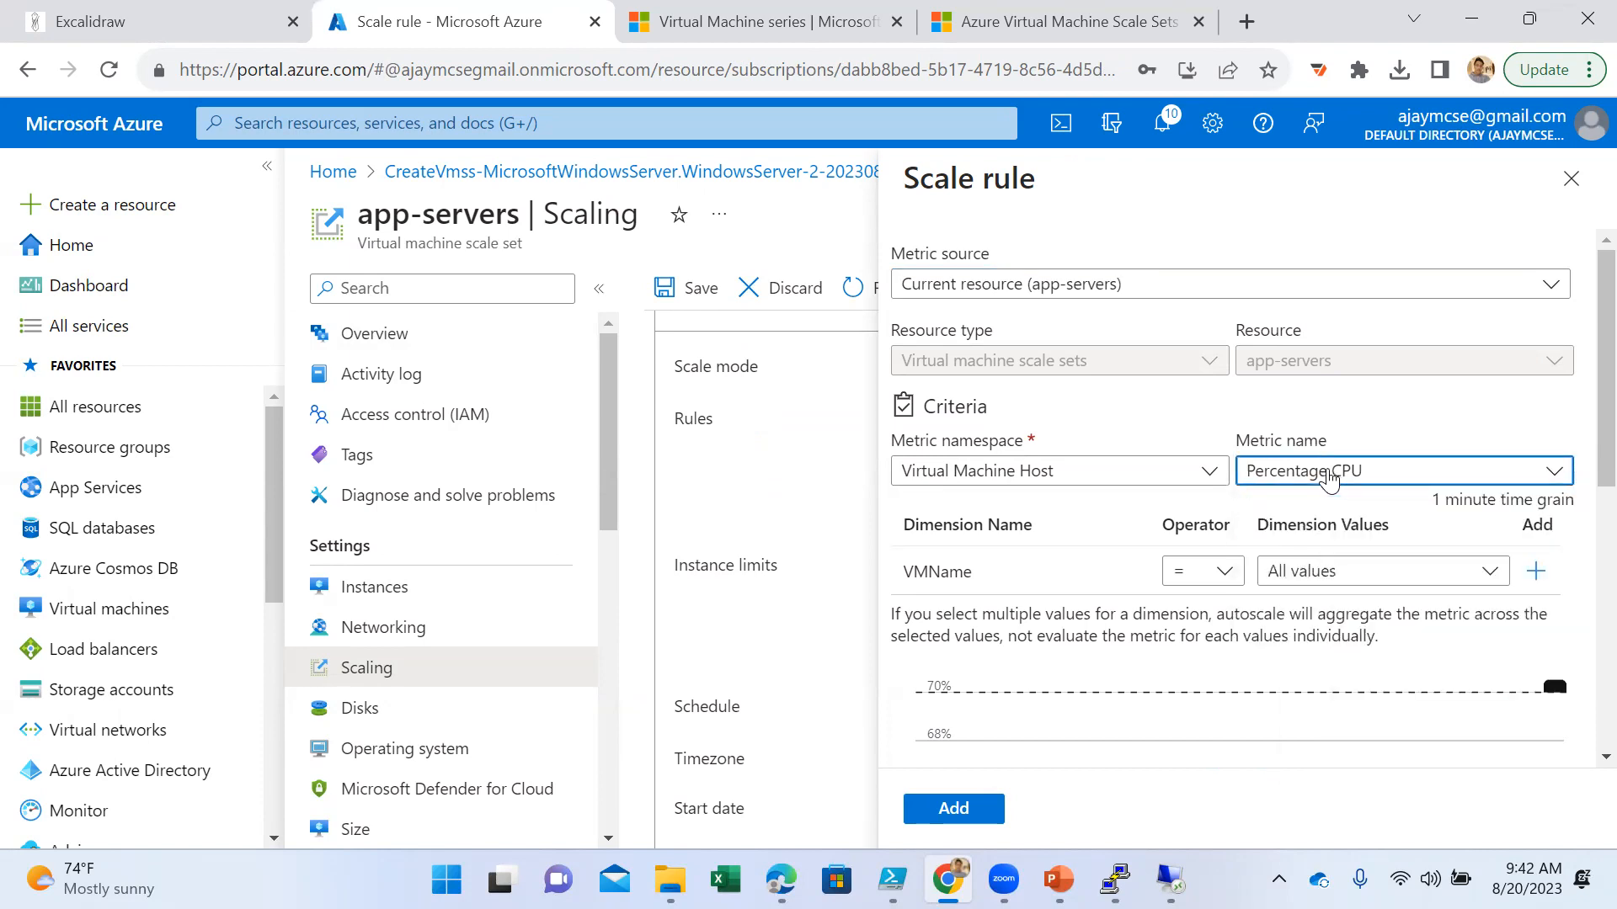
pyautogui.click(1078, 473)
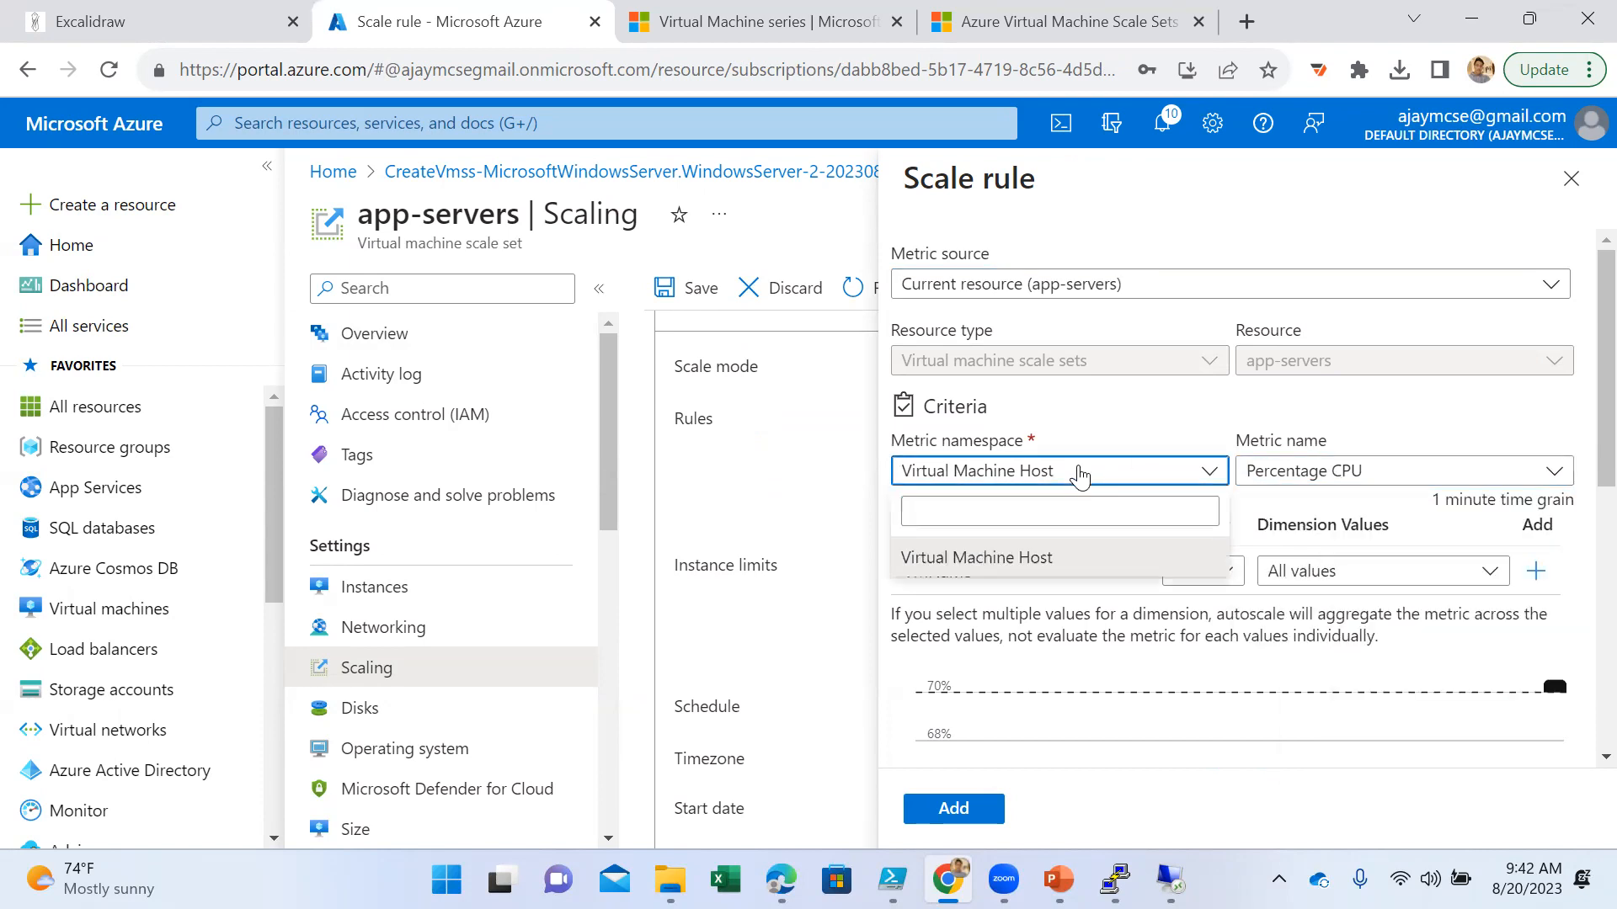
pyautogui.click(1078, 476)
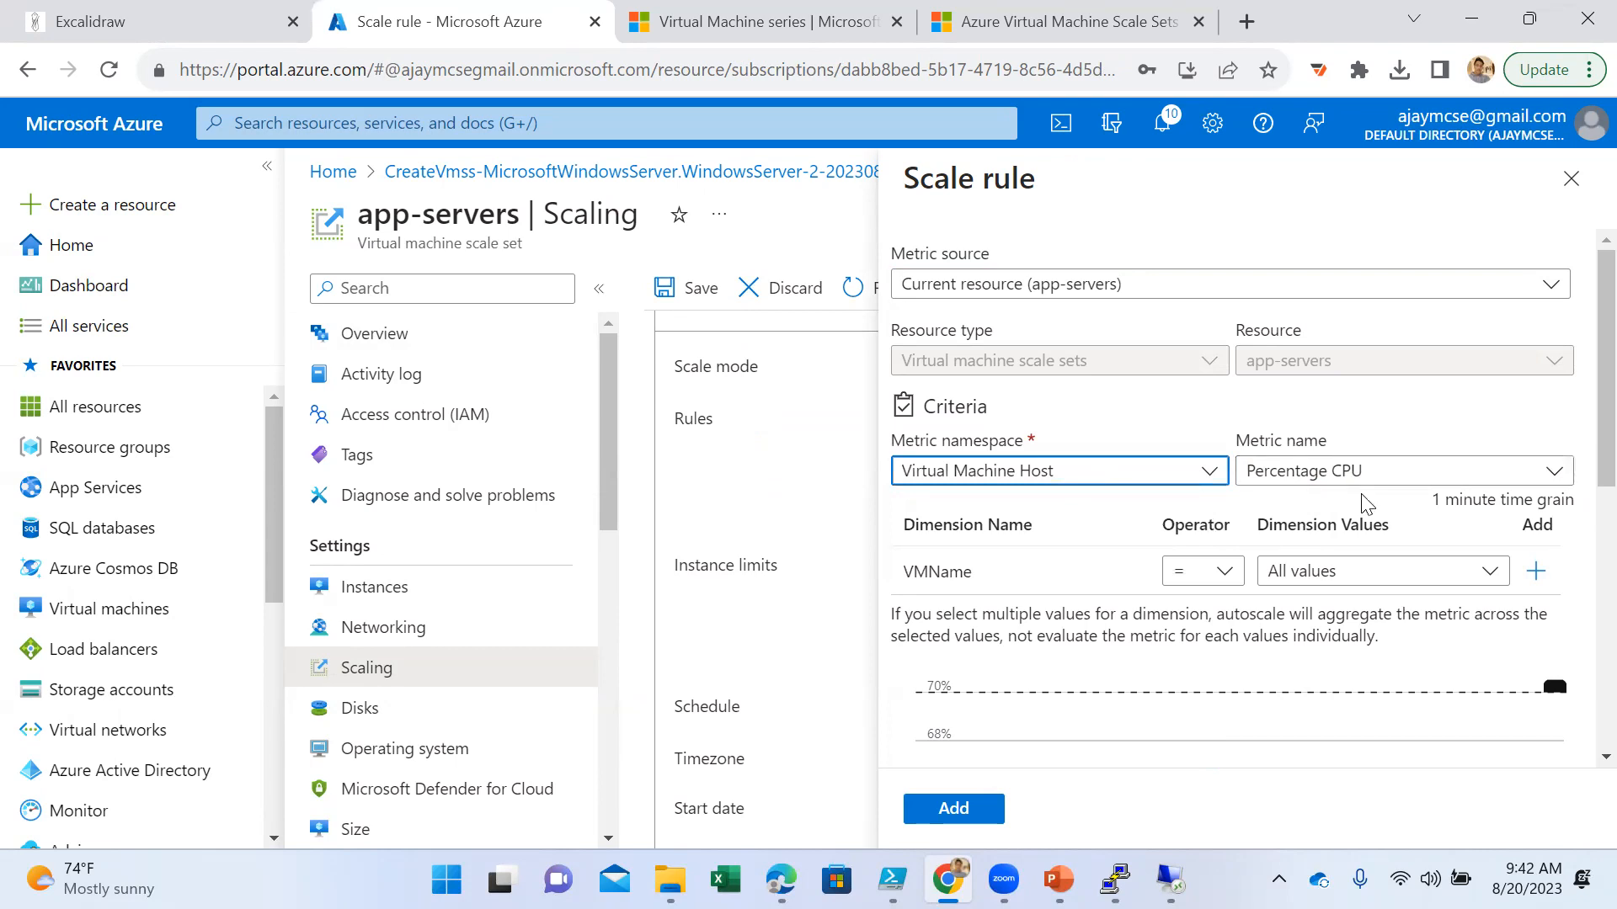
# - Check the average Percentage CPU value and try dividing the metric by instance count
pyautogui.scroll(-5, 1366, 503)
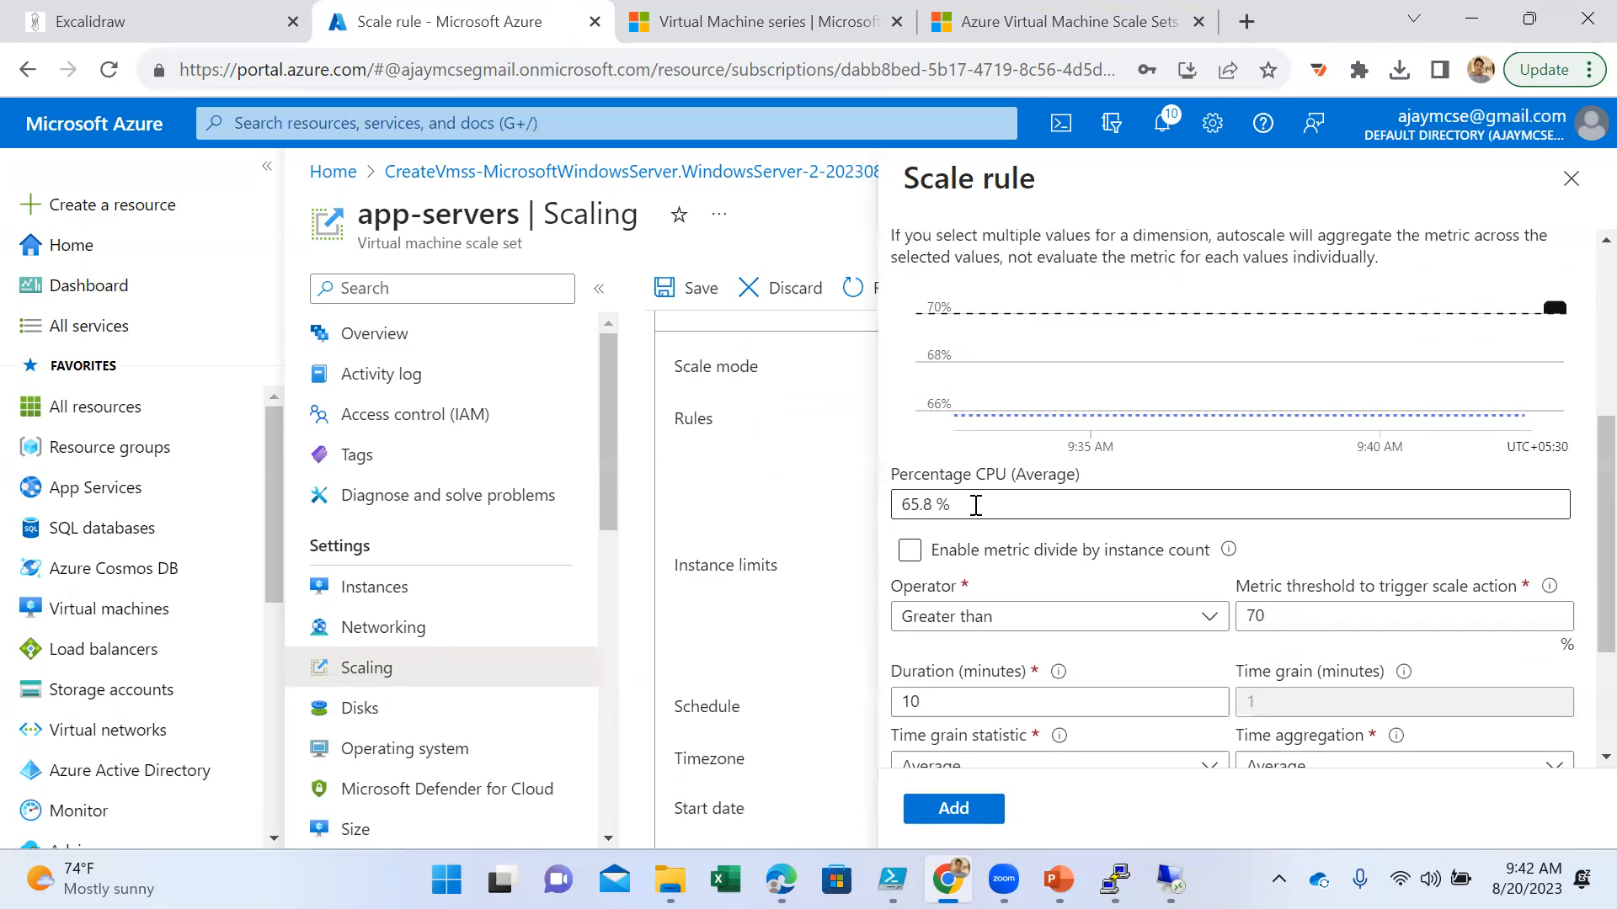
pyautogui.moveTo(974, 508); pyautogui.dragTo(869, 509)
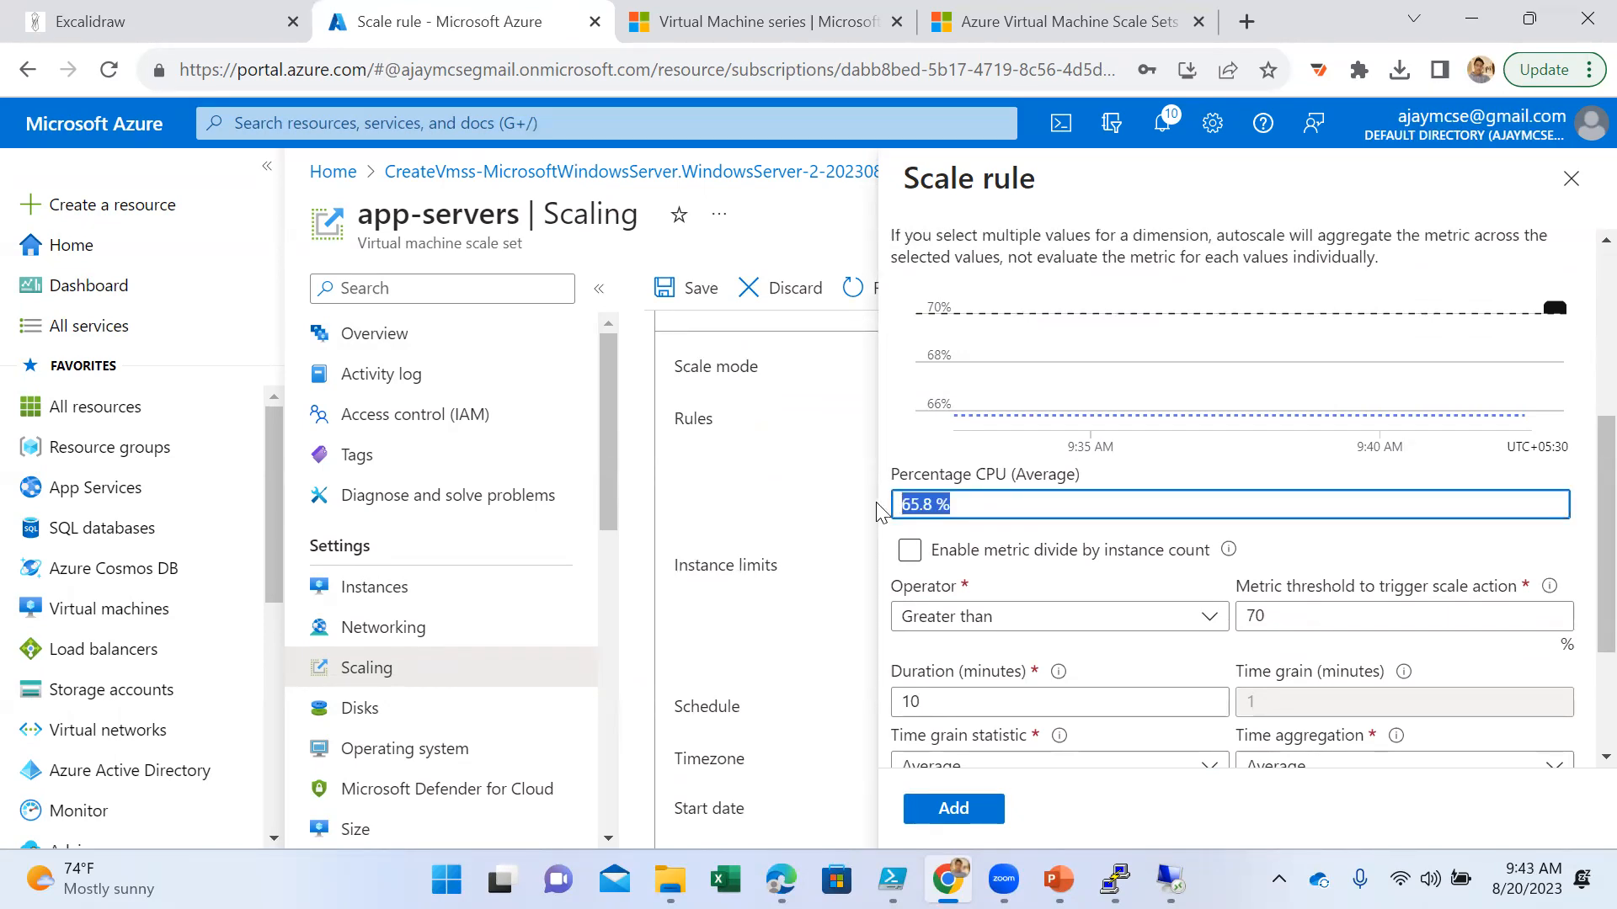
pyautogui.click(981, 504)
pyautogui.scroll(-2, 1071, 573)
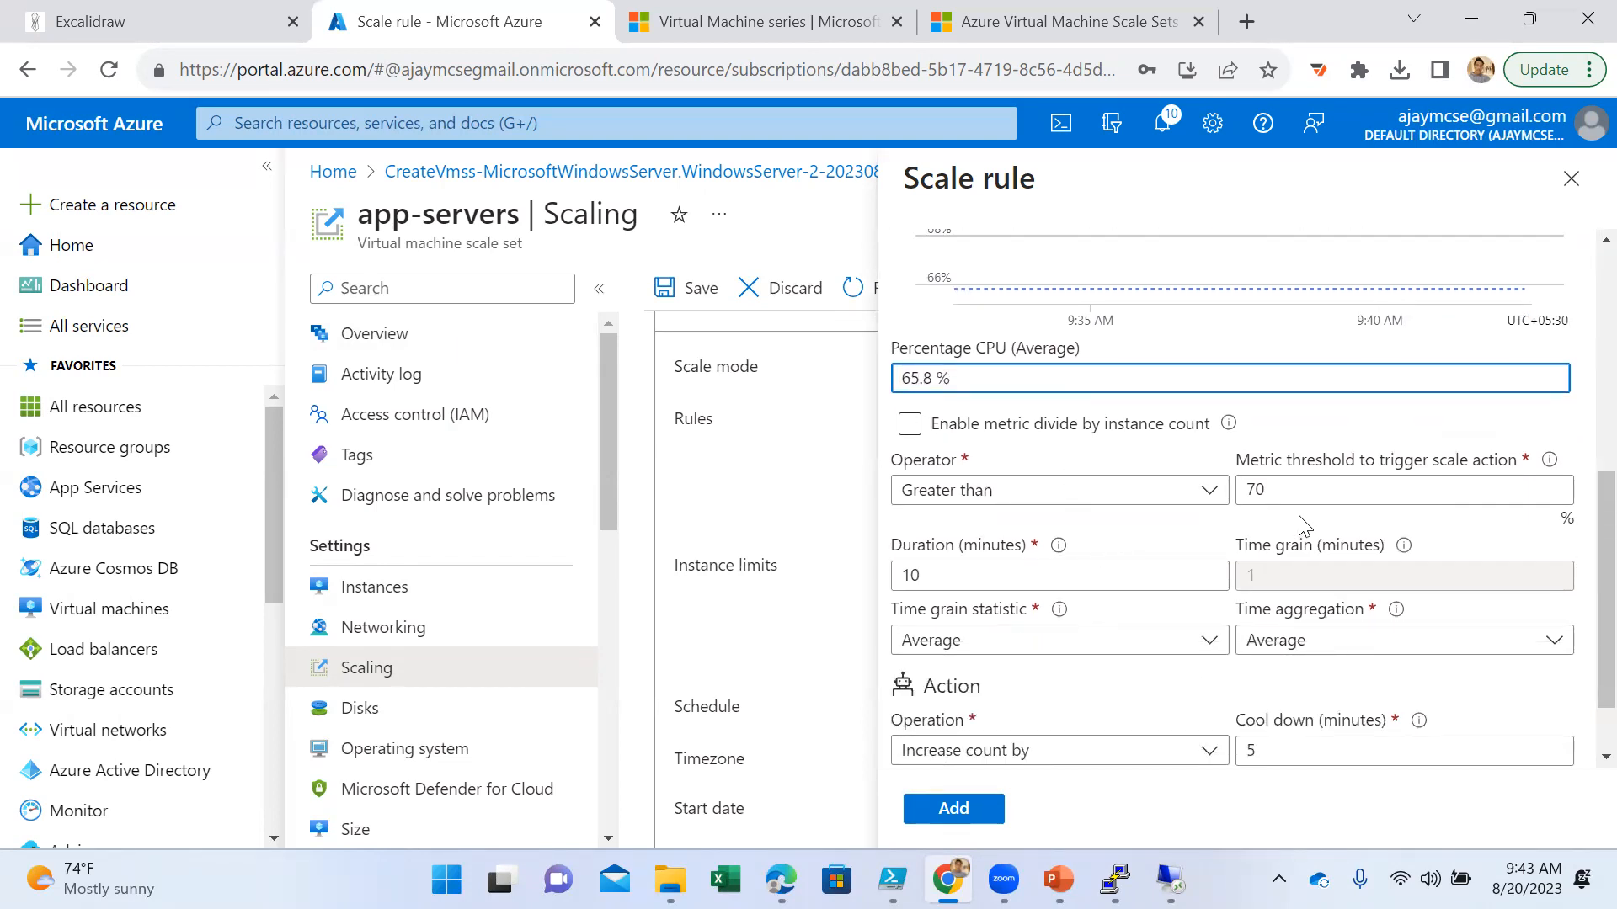
pyautogui.click(1299, 489)
pyautogui.click(1008, 382)
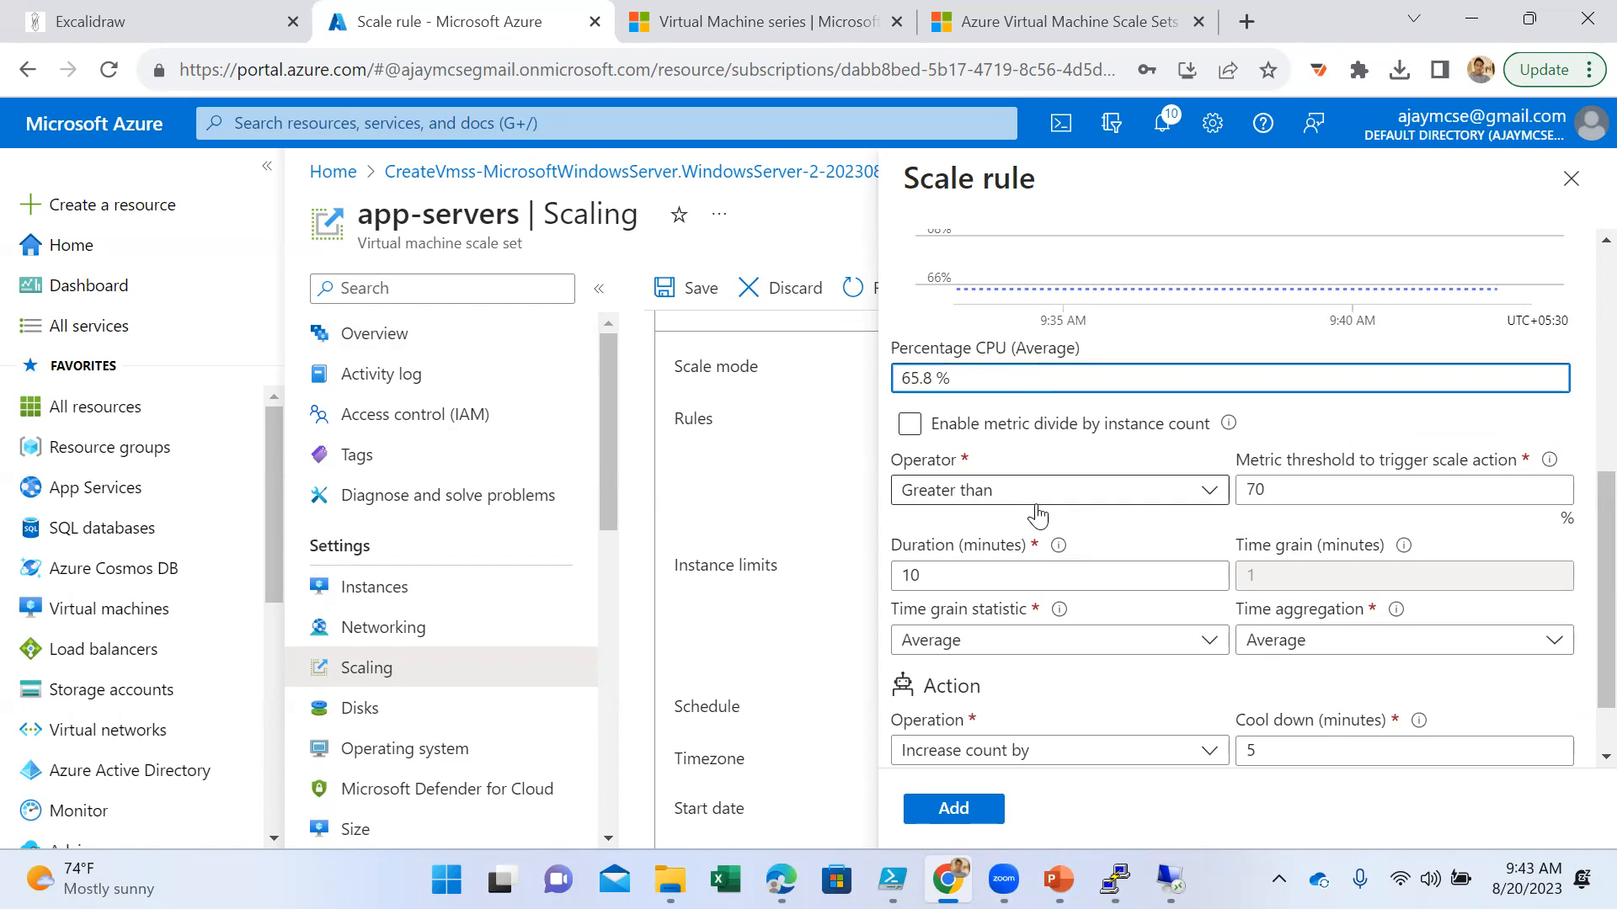
pyautogui.click(1016, 425)
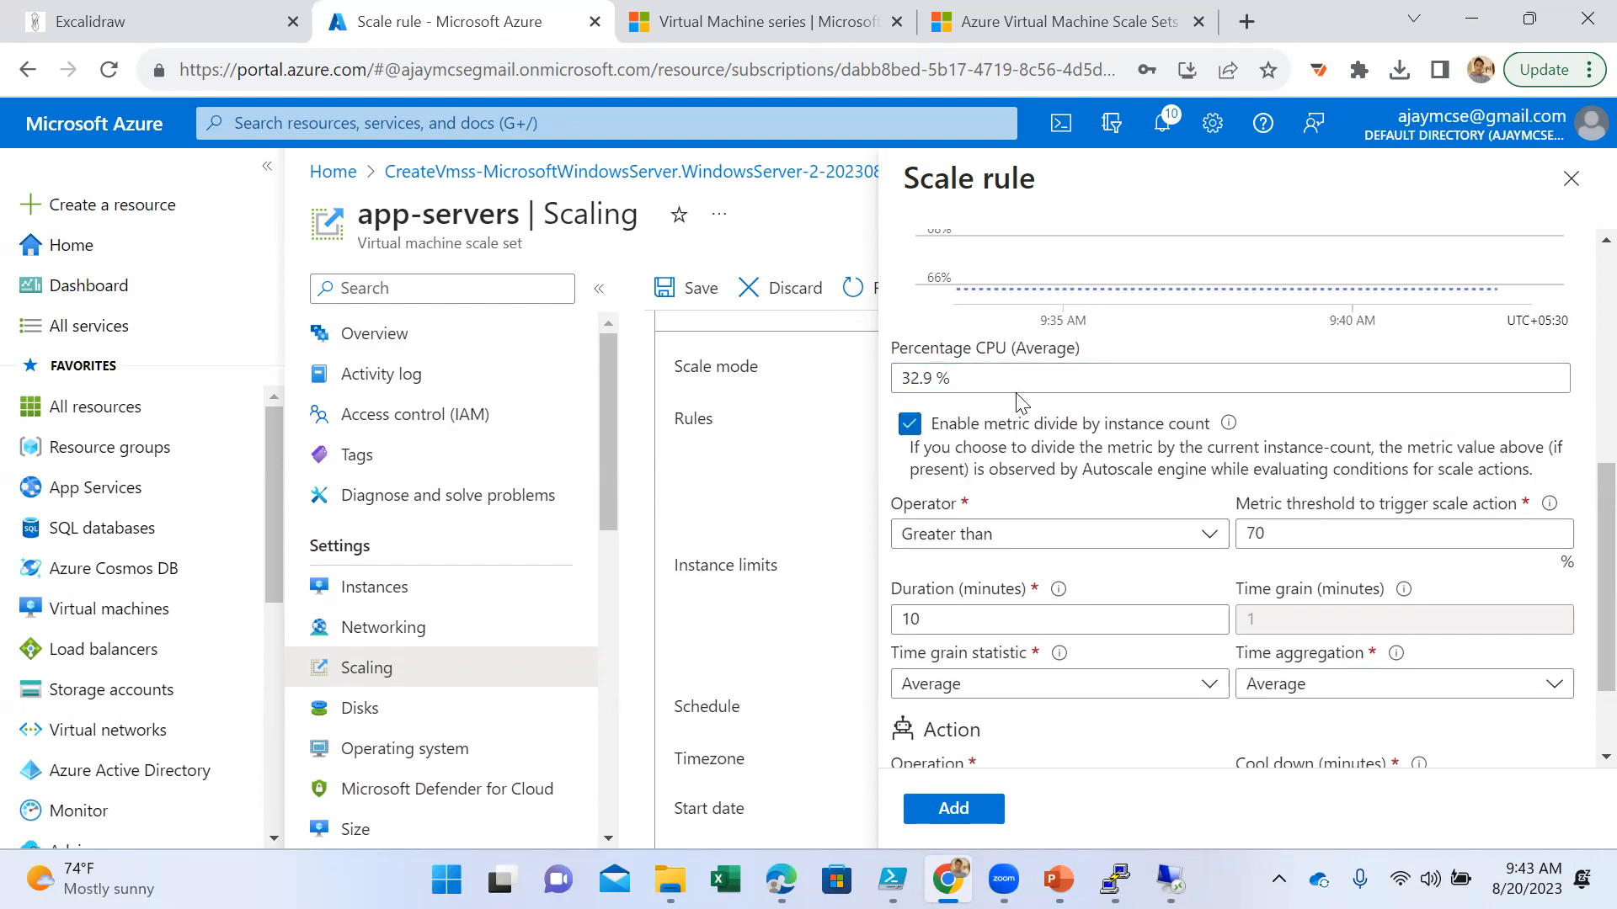
pyautogui.click(926, 429)
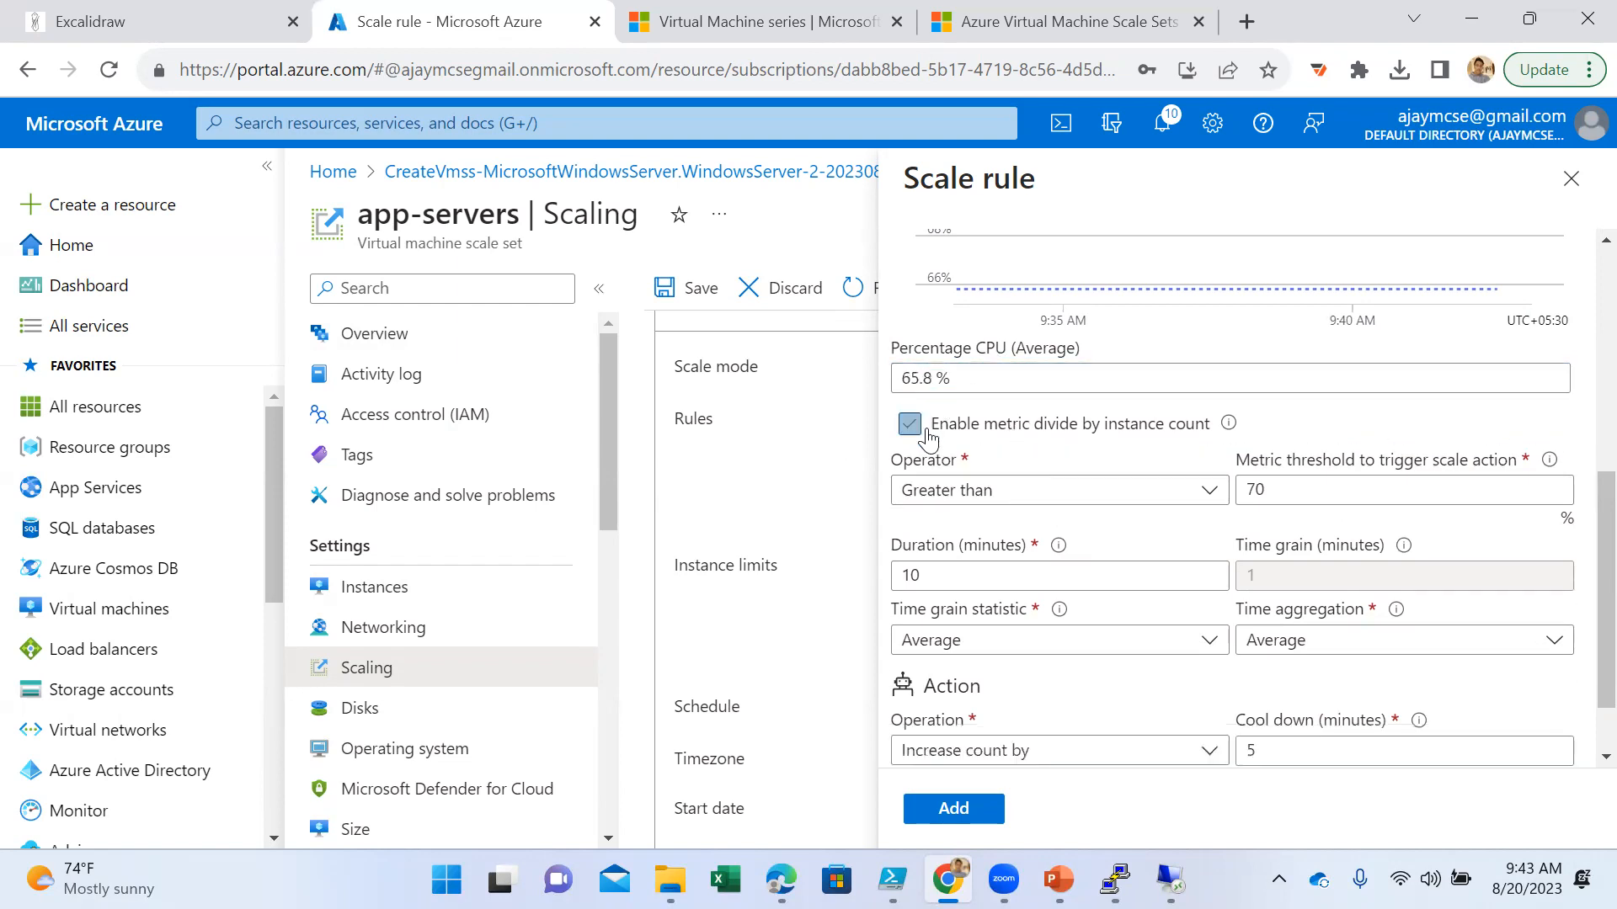
# - Set the rule's operator to Greater than or equal to and its metric threshold to 80 percent
pyautogui.click(1321, 500)
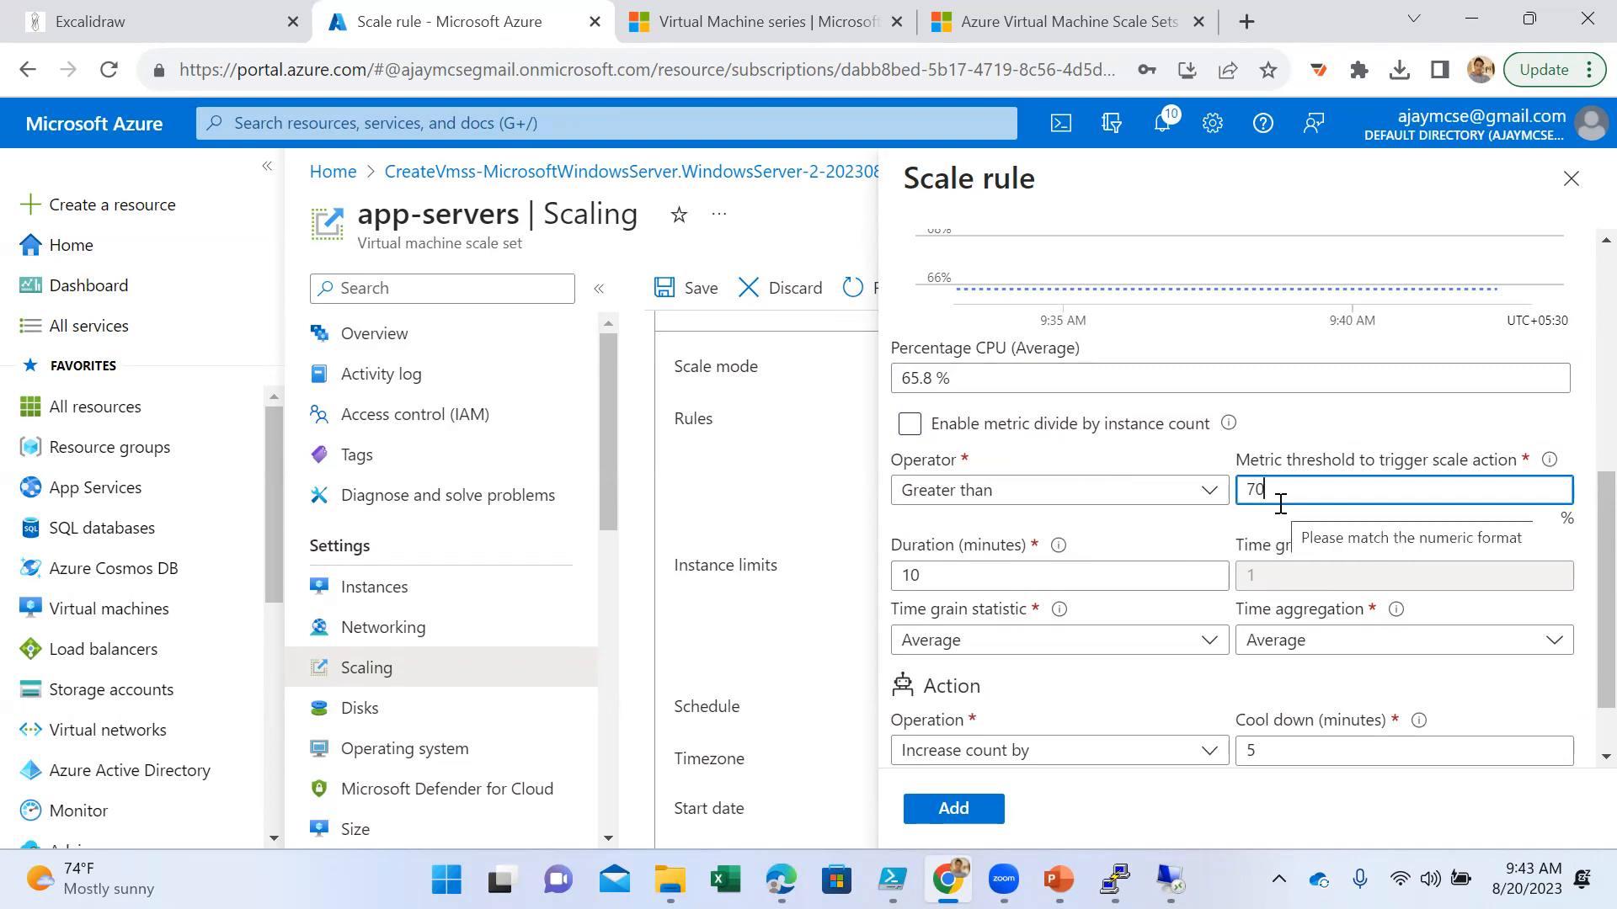
pyautogui.moveTo(1285, 496); pyautogui.dragTo(1213, 492)
pyautogui.click(1213, 492)
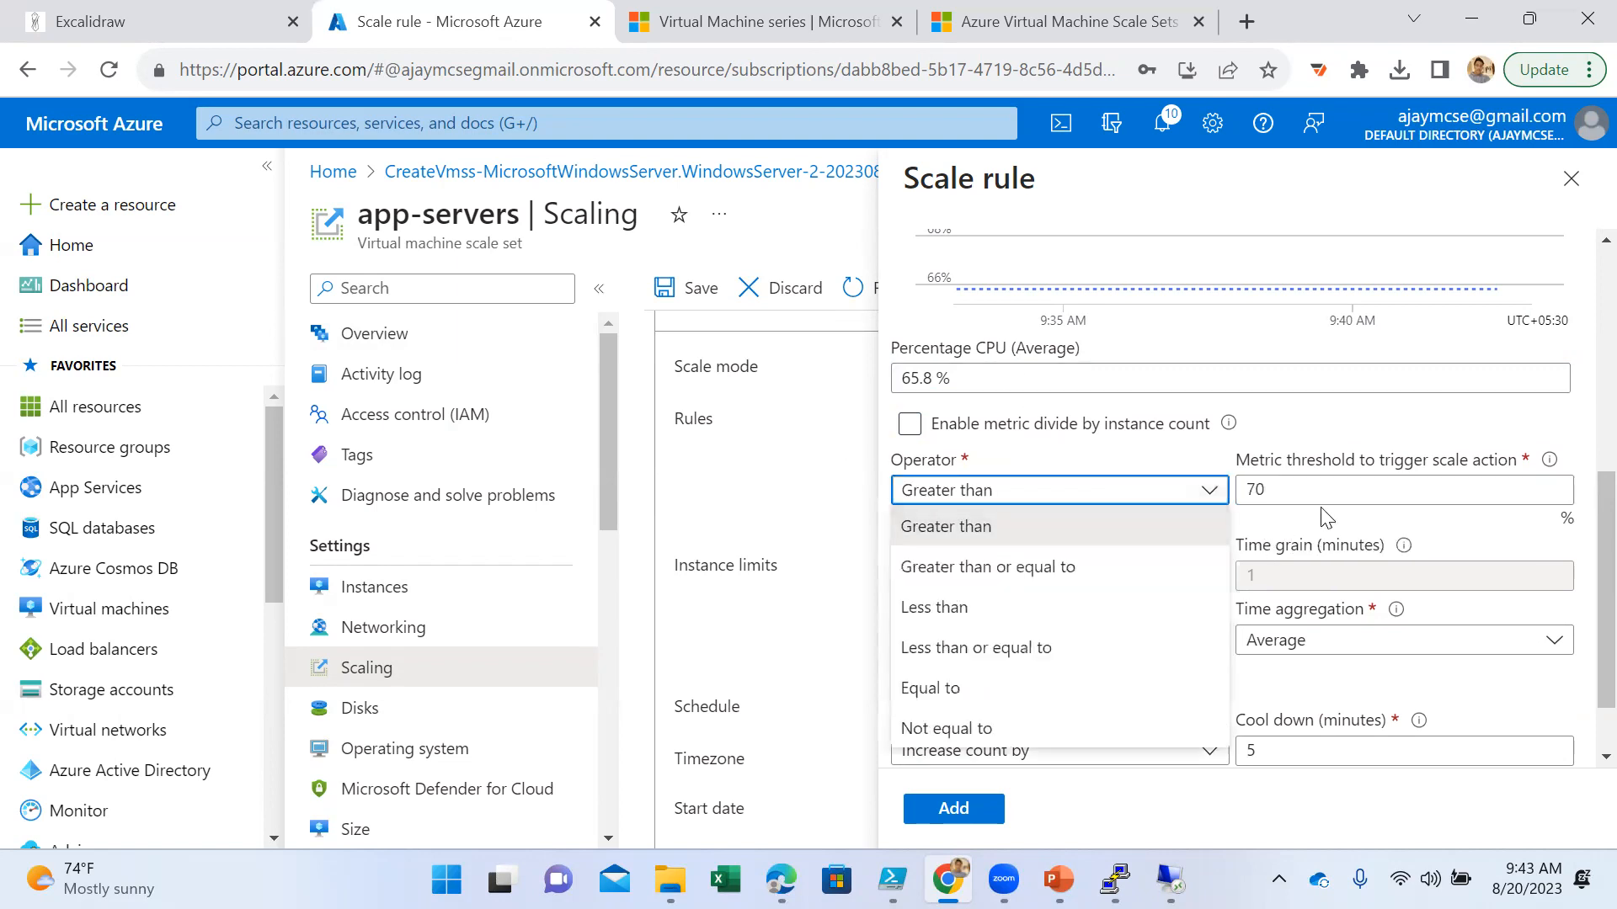
pyautogui.click(1090, 567)
pyautogui.click(1289, 490)
pyautogui.press('BackSpace')
pyautogui.press('BackSpace')
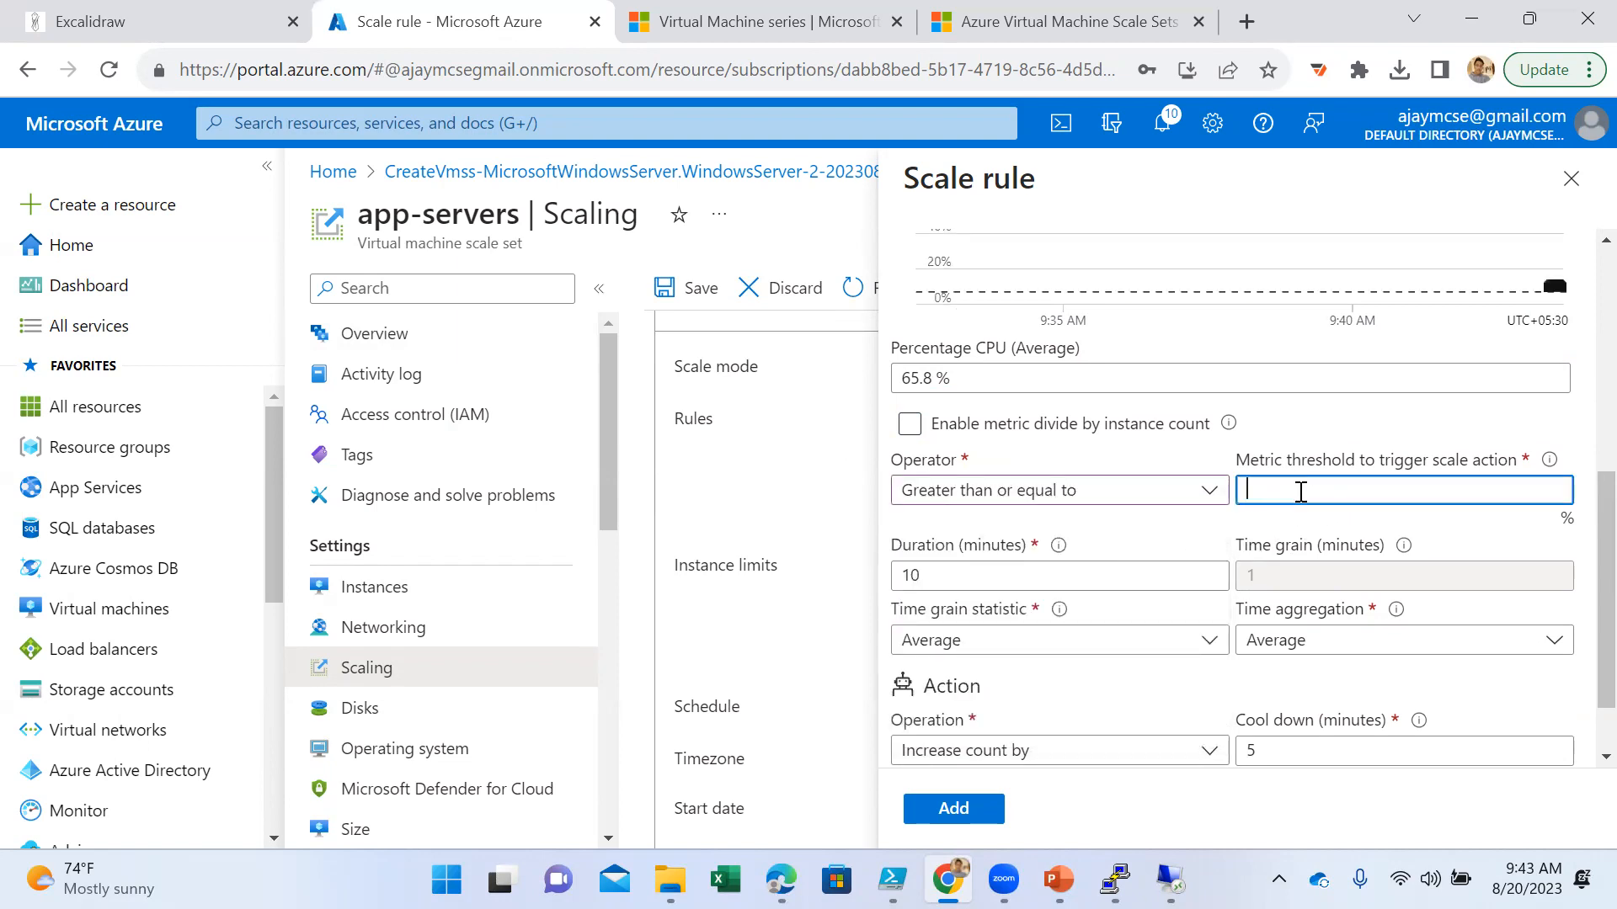
pyautogui.write('80')
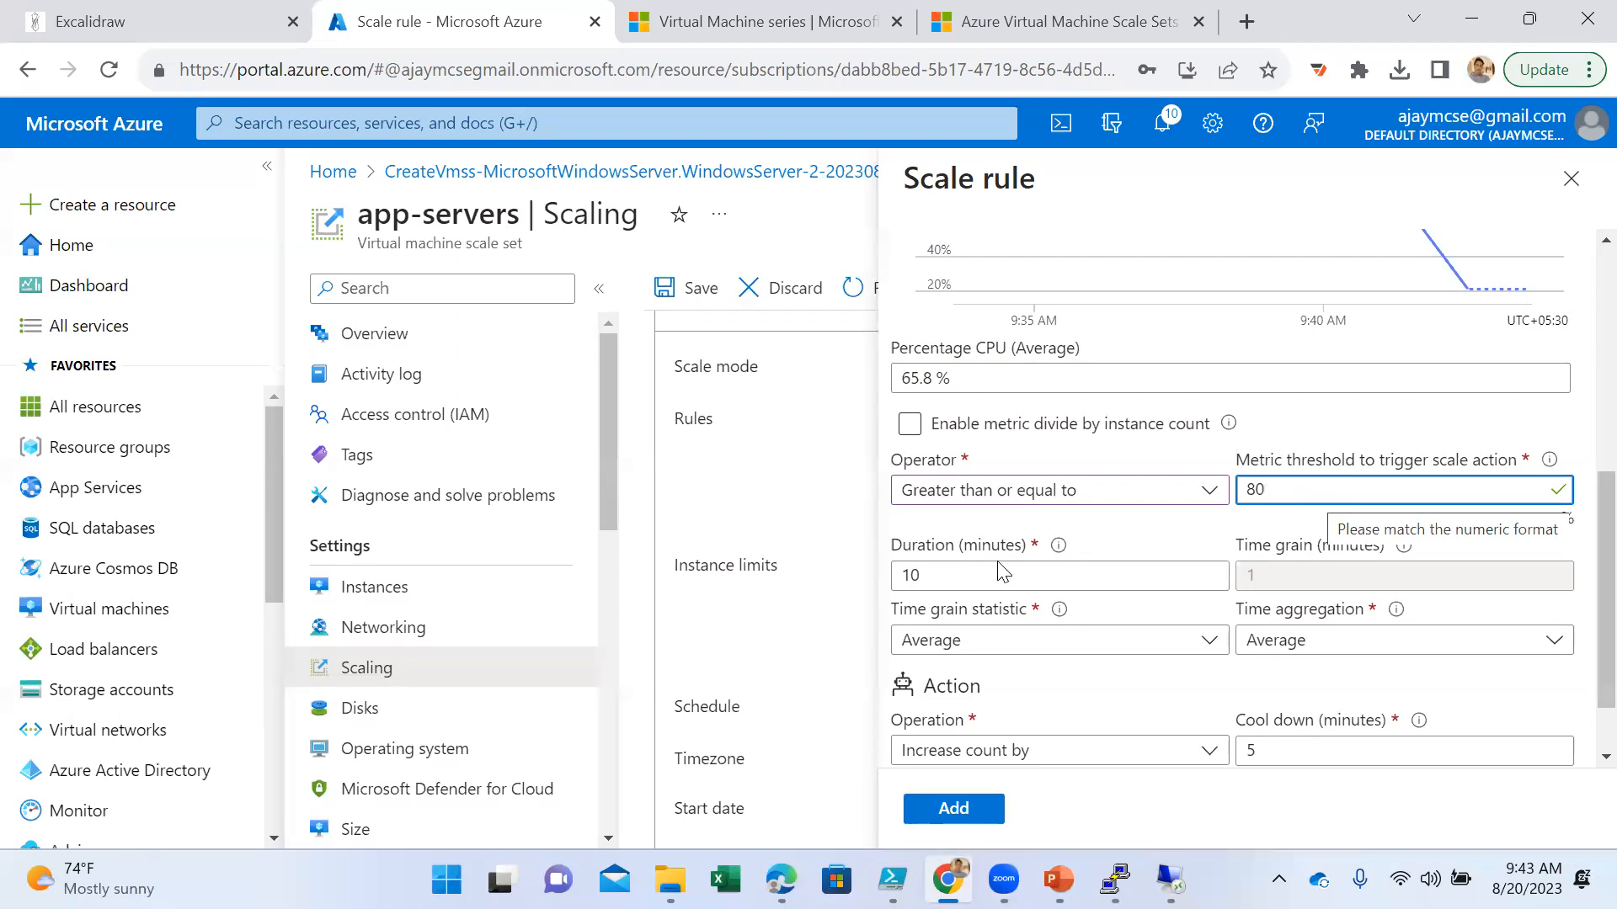
# - Set the rule's duration to 5 minutes and keep Average as the time grain statistic
pyautogui.moveTo(920, 575); pyautogui.dragTo(889, 581)
pyautogui.write('5')
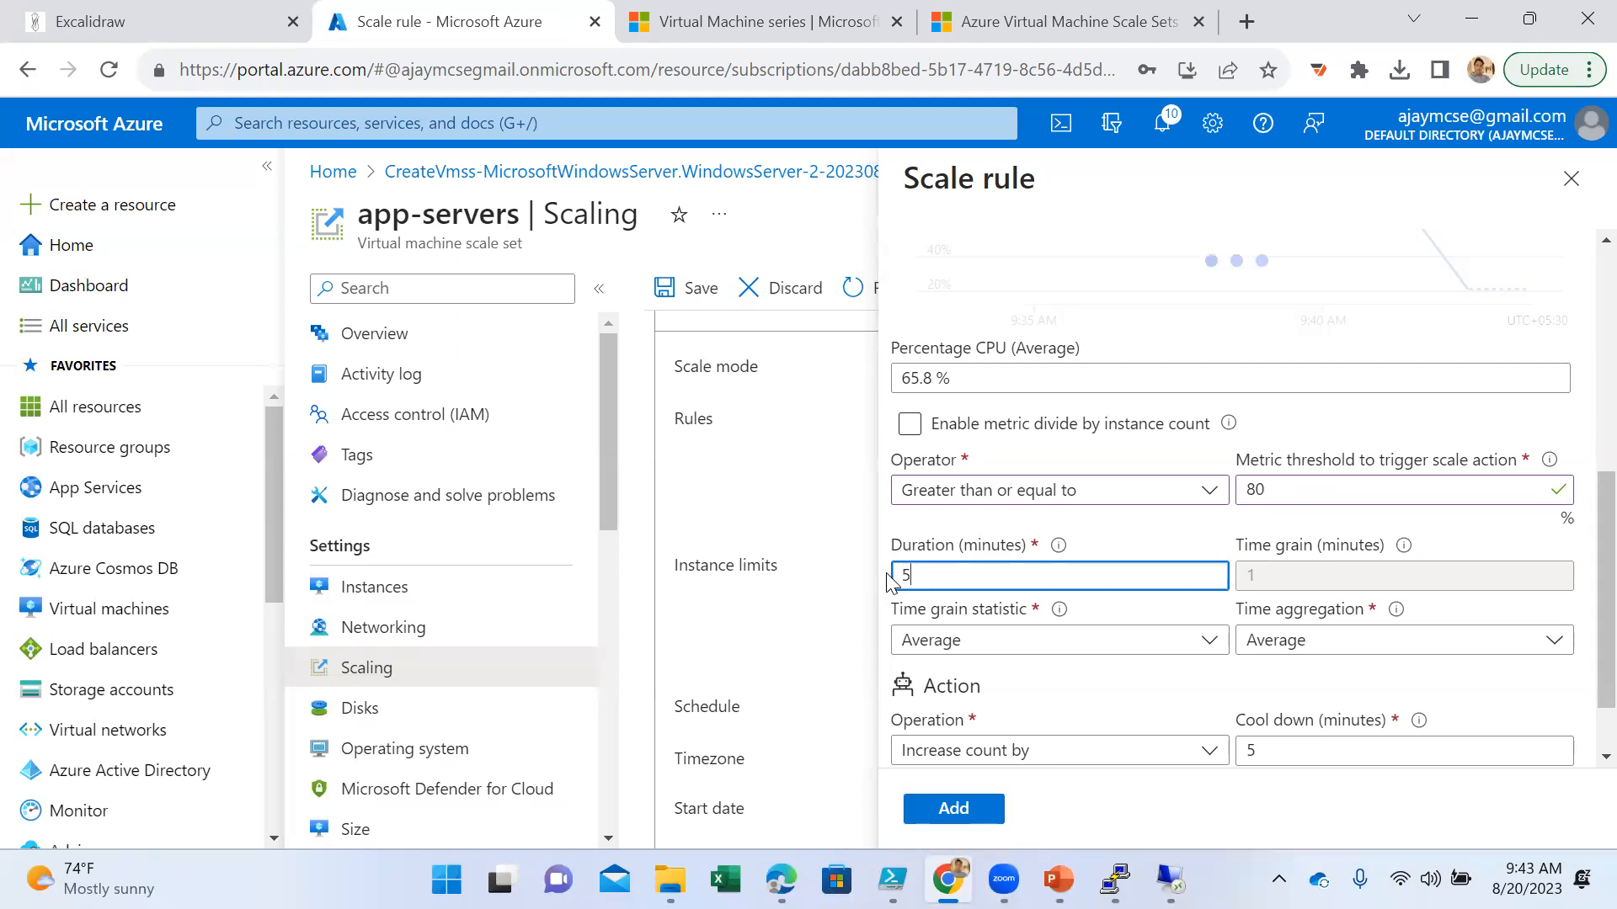
pyautogui.click(1141, 554)
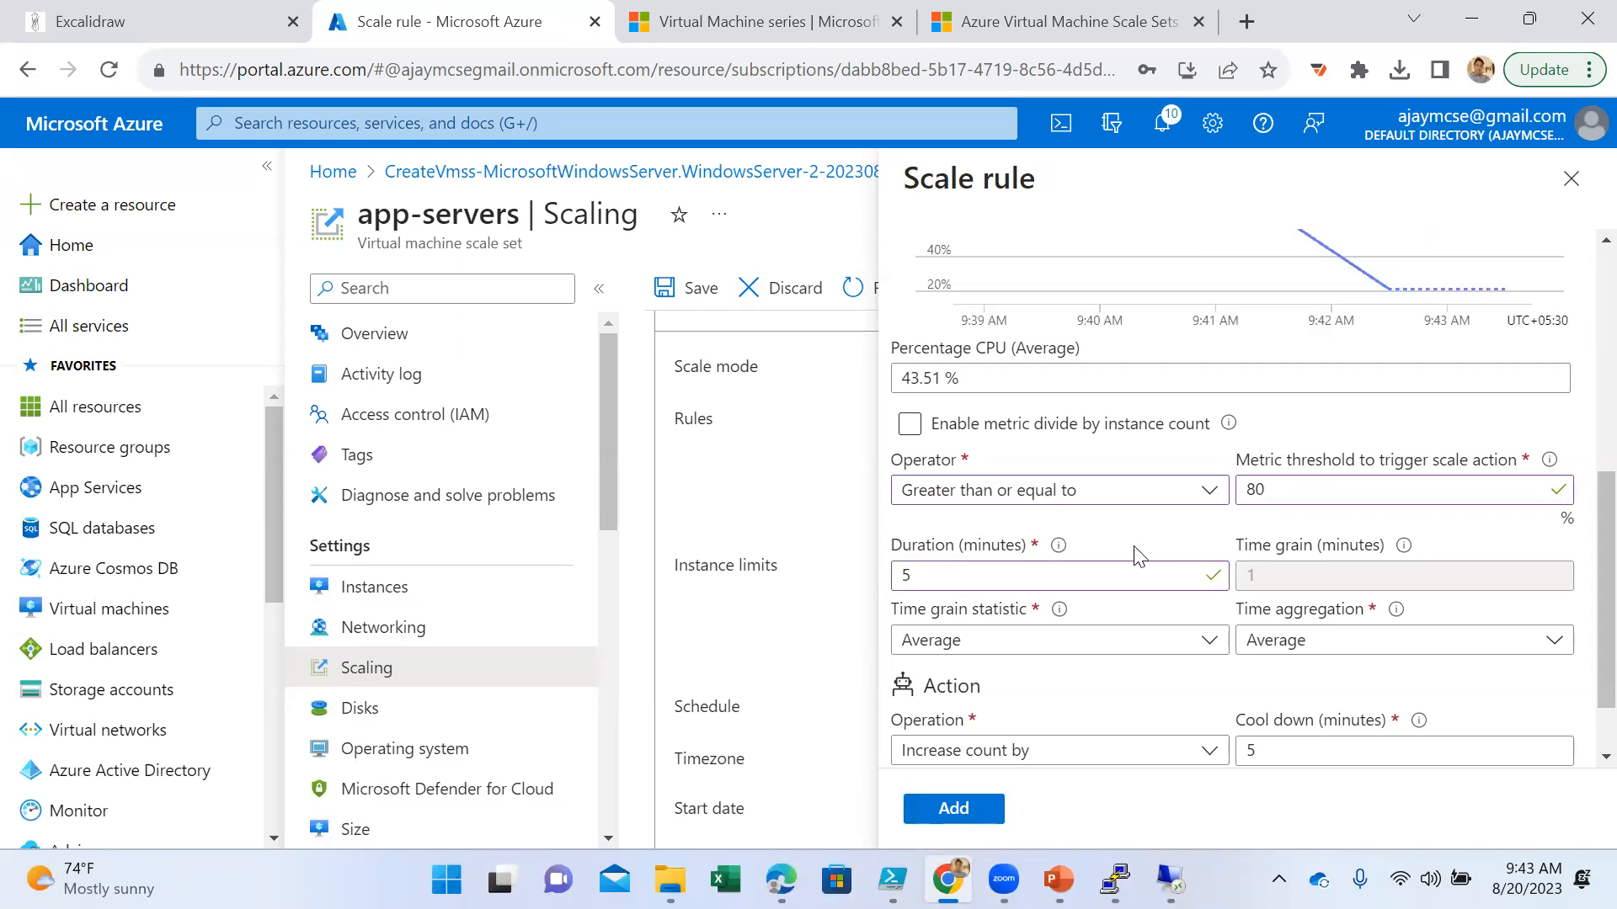
pyautogui.click(1148, 643)
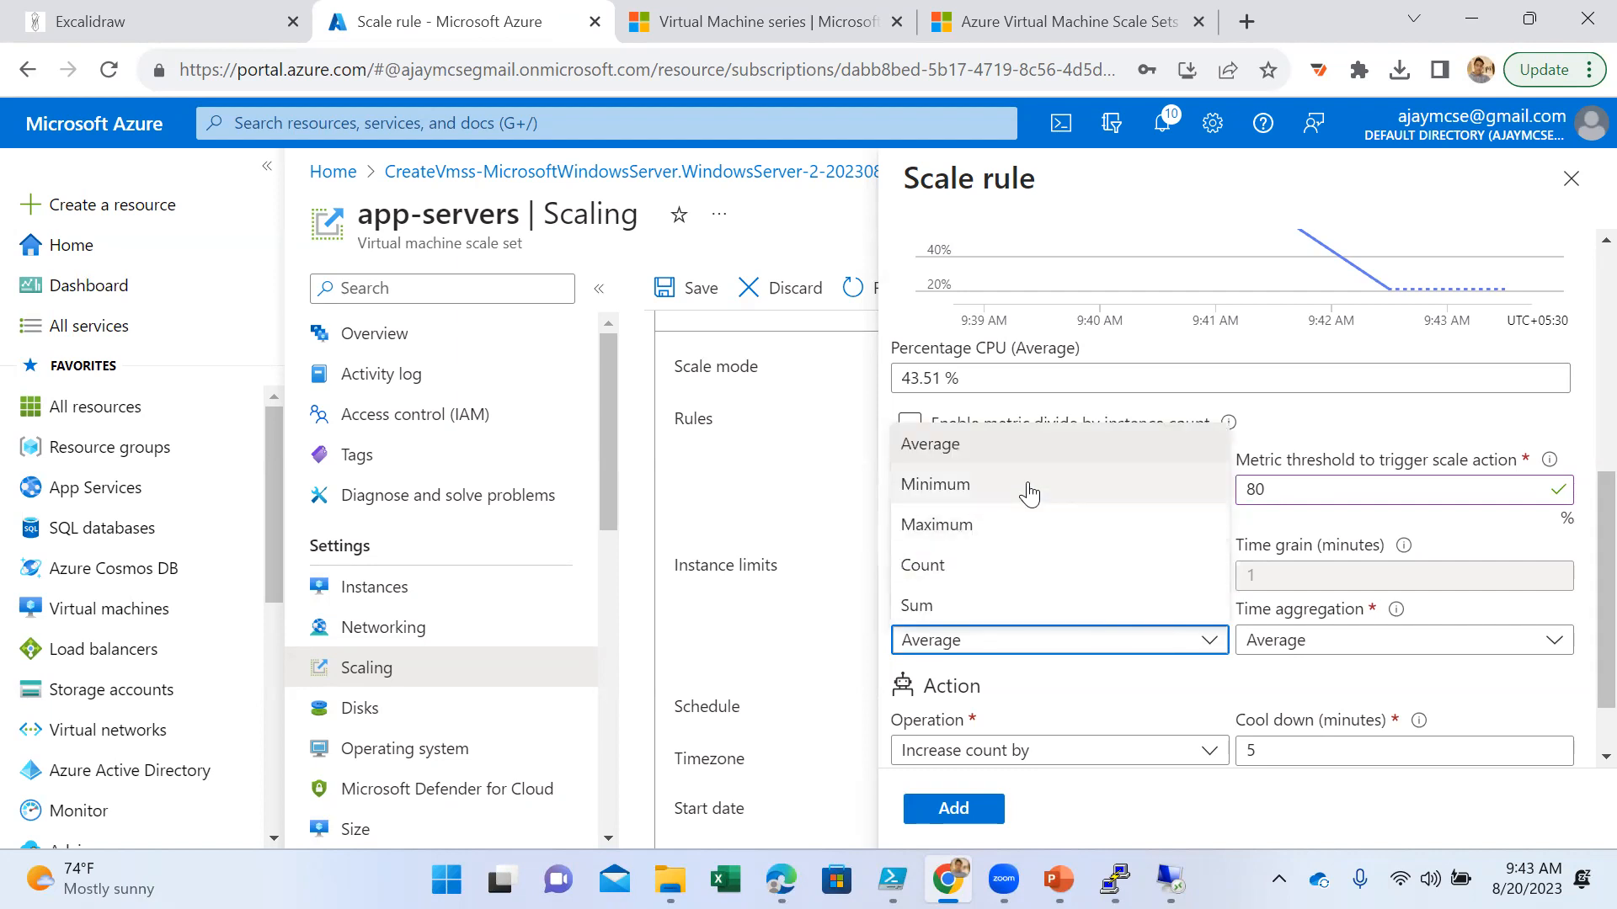
pyautogui.click(1097, 678)
pyautogui.scroll(-1, 1098, 678)
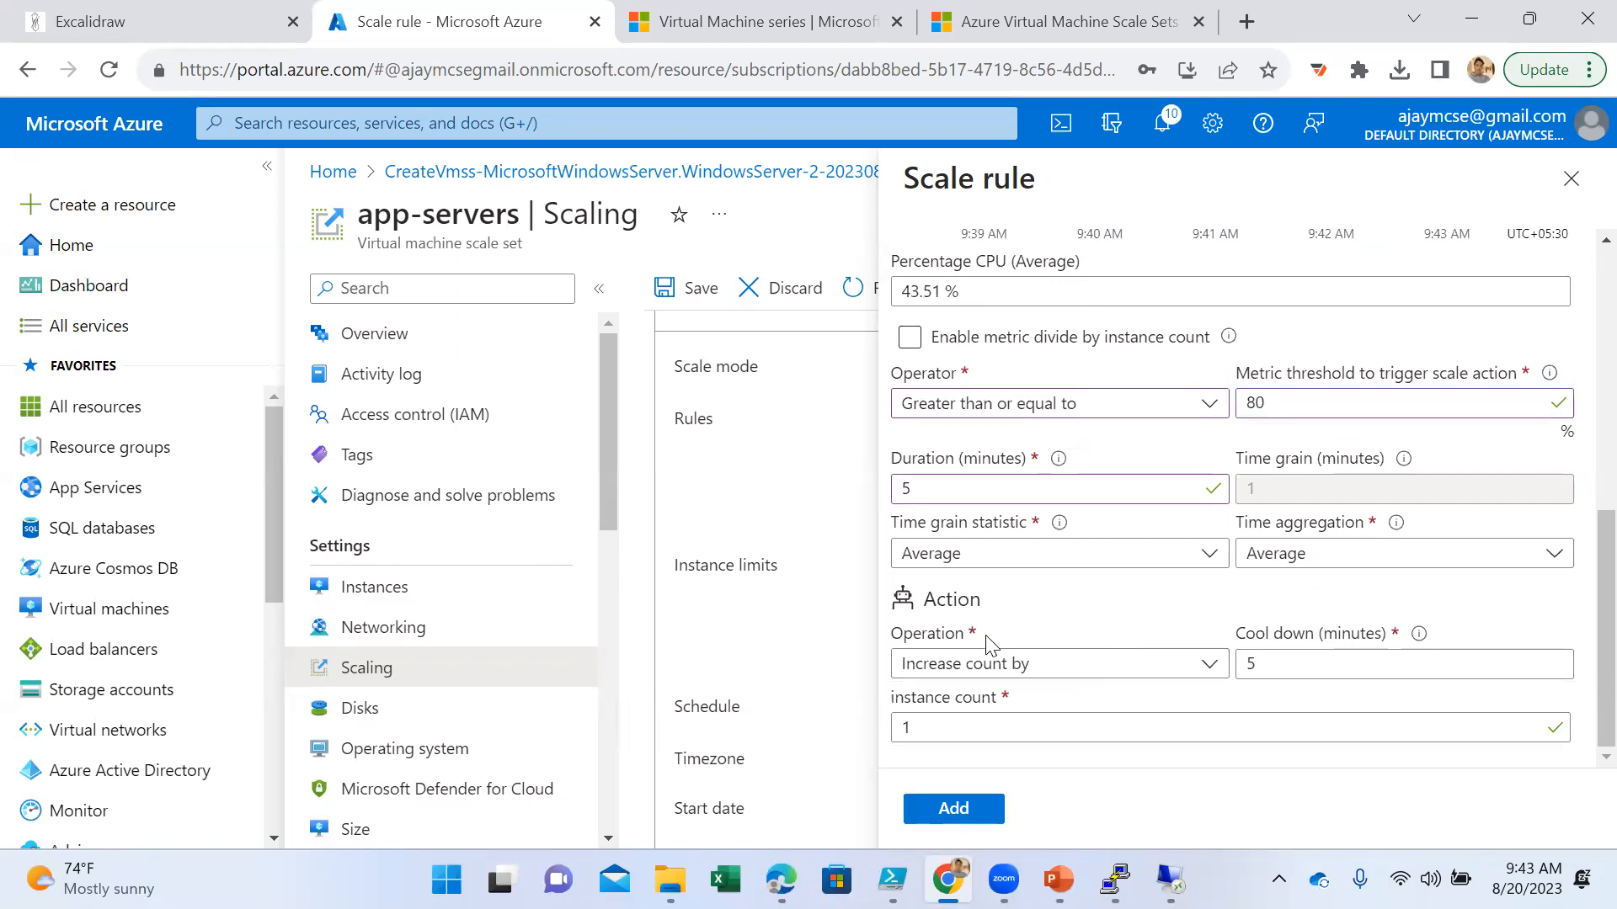
# - Keep the rule's operation as Increase count by and set its instance count to 2
pyautogui.click(1060, 673)
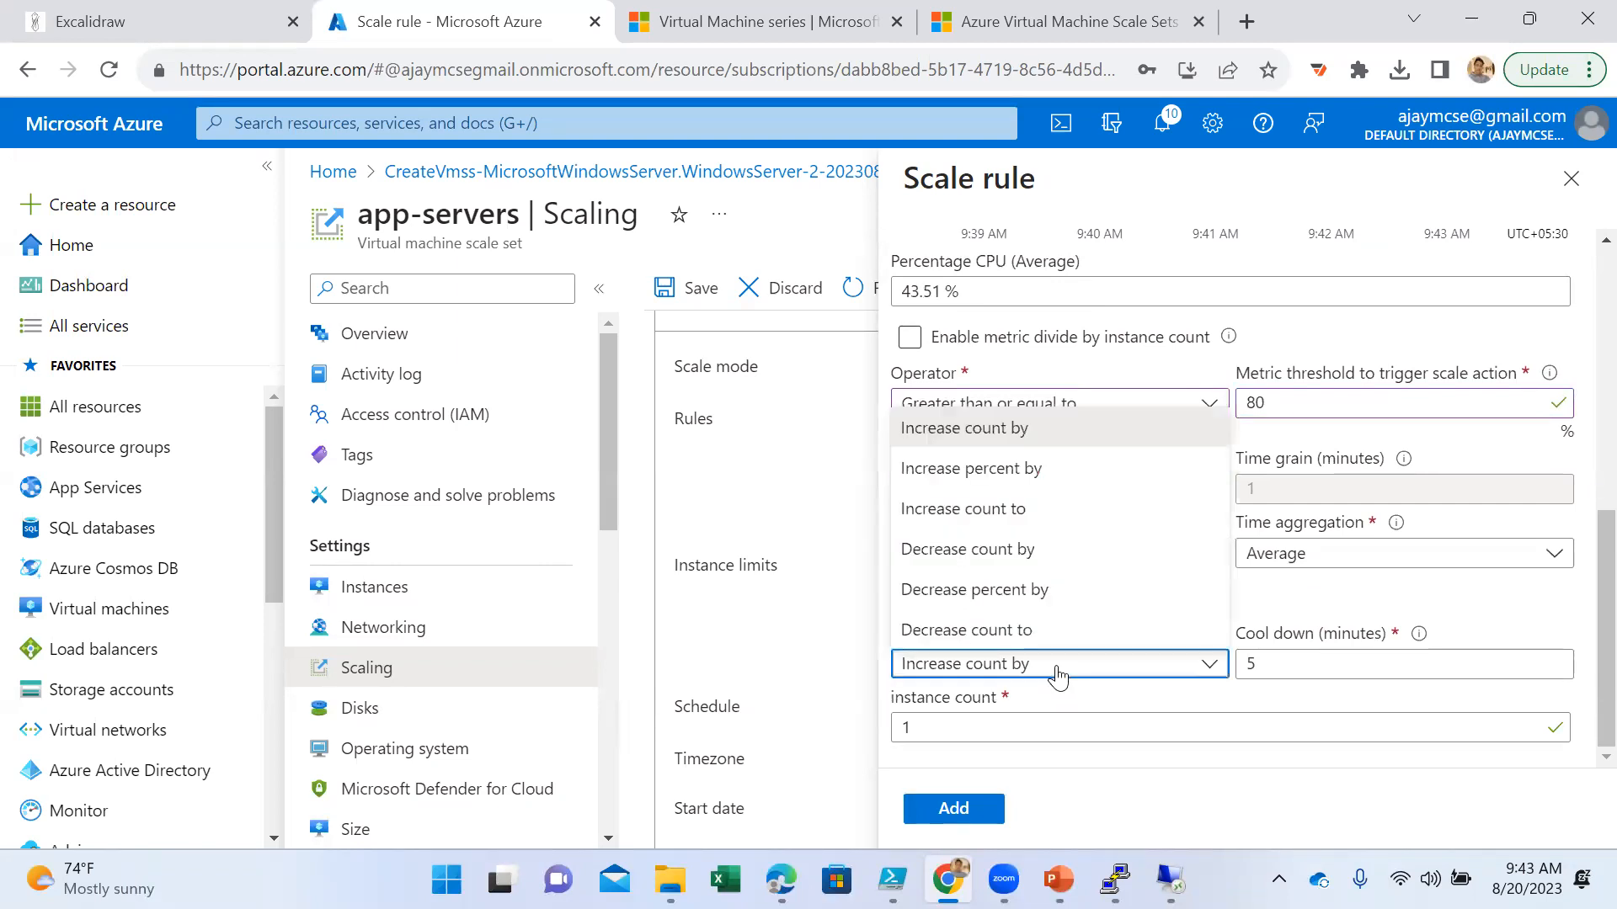
pyautogui.click(1058, 674)
pyautogui.moveTo(1277, 668); pyautogui.dragTo(1207, 673)
pyautogui.click(1207, 672)
pyautogui.click(1111, 710)
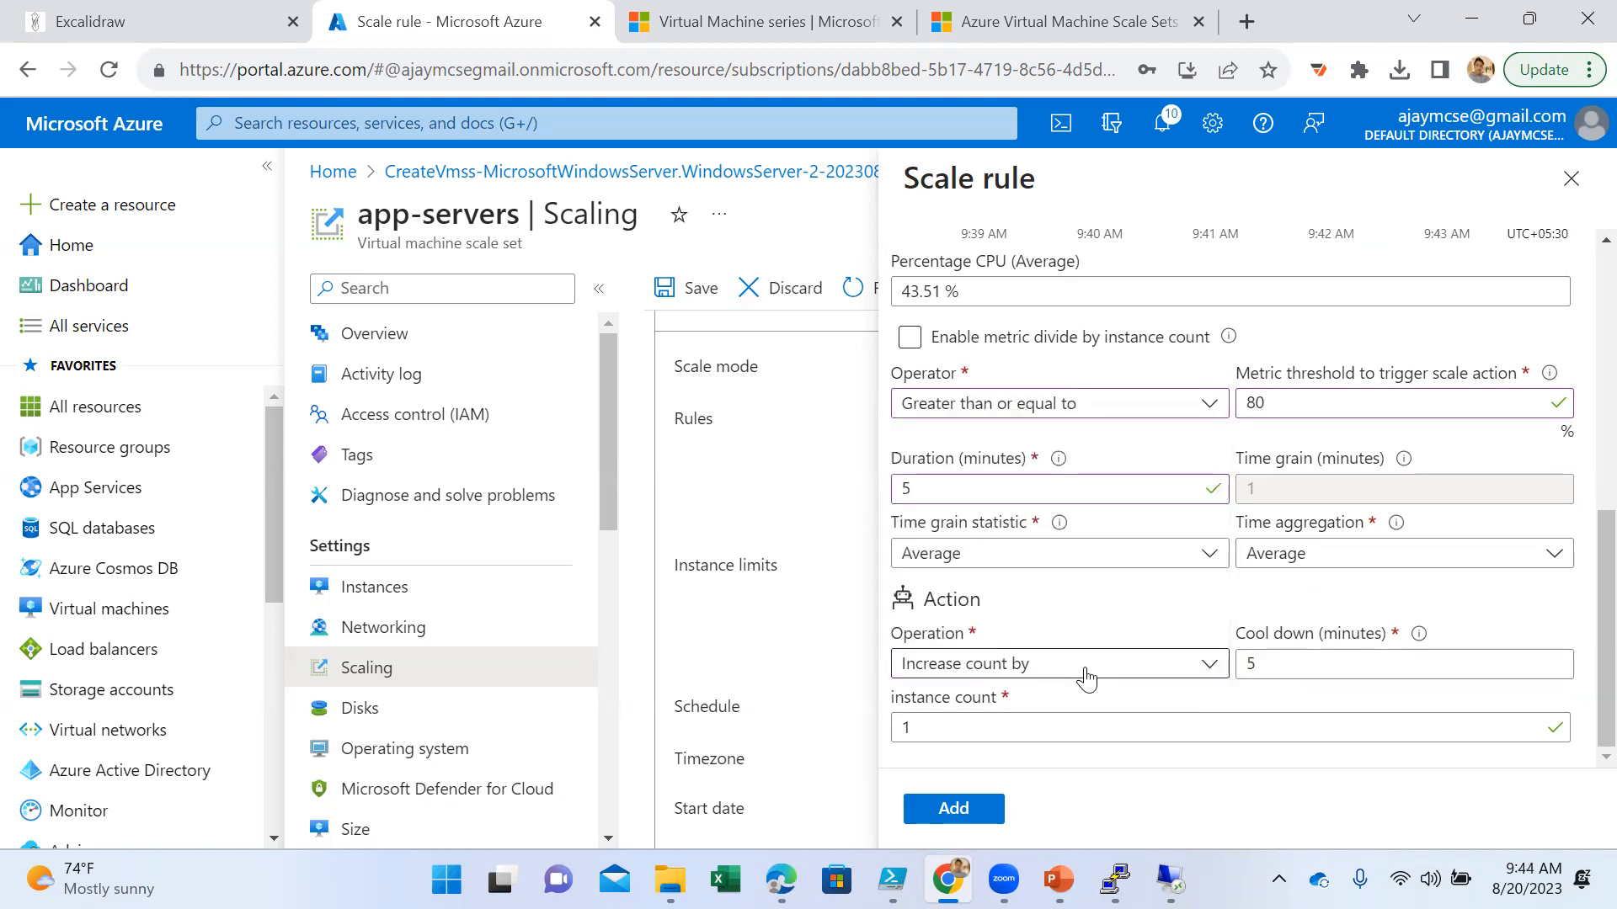
pyautogui.click(1021, 726)
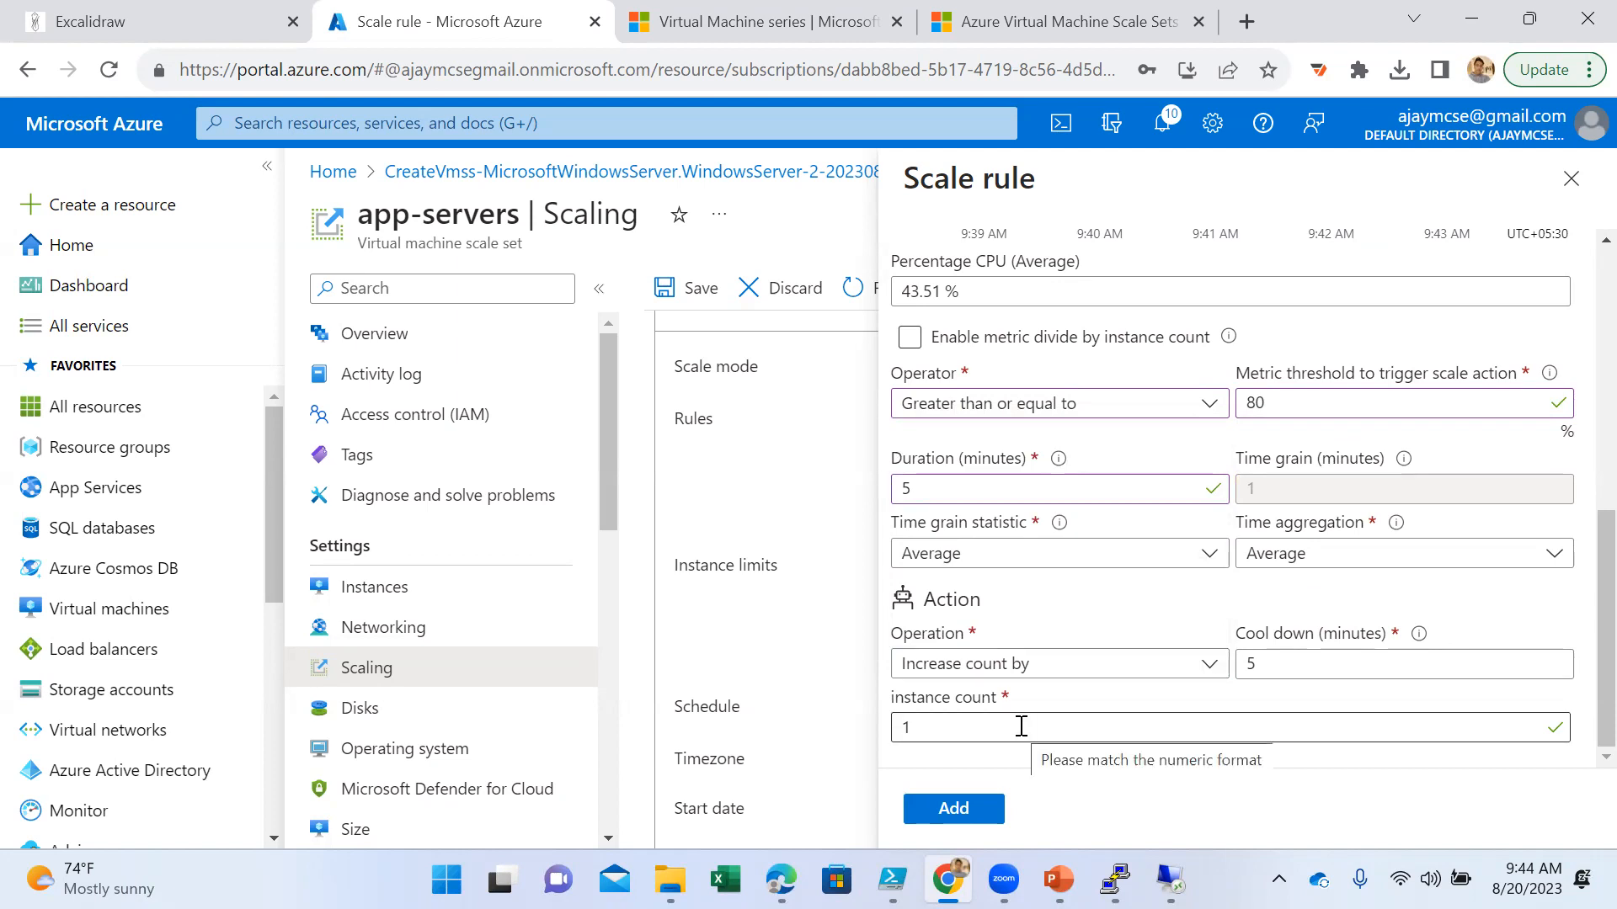
pyautogui.press('BackSpace')
pyautogui.write('2')
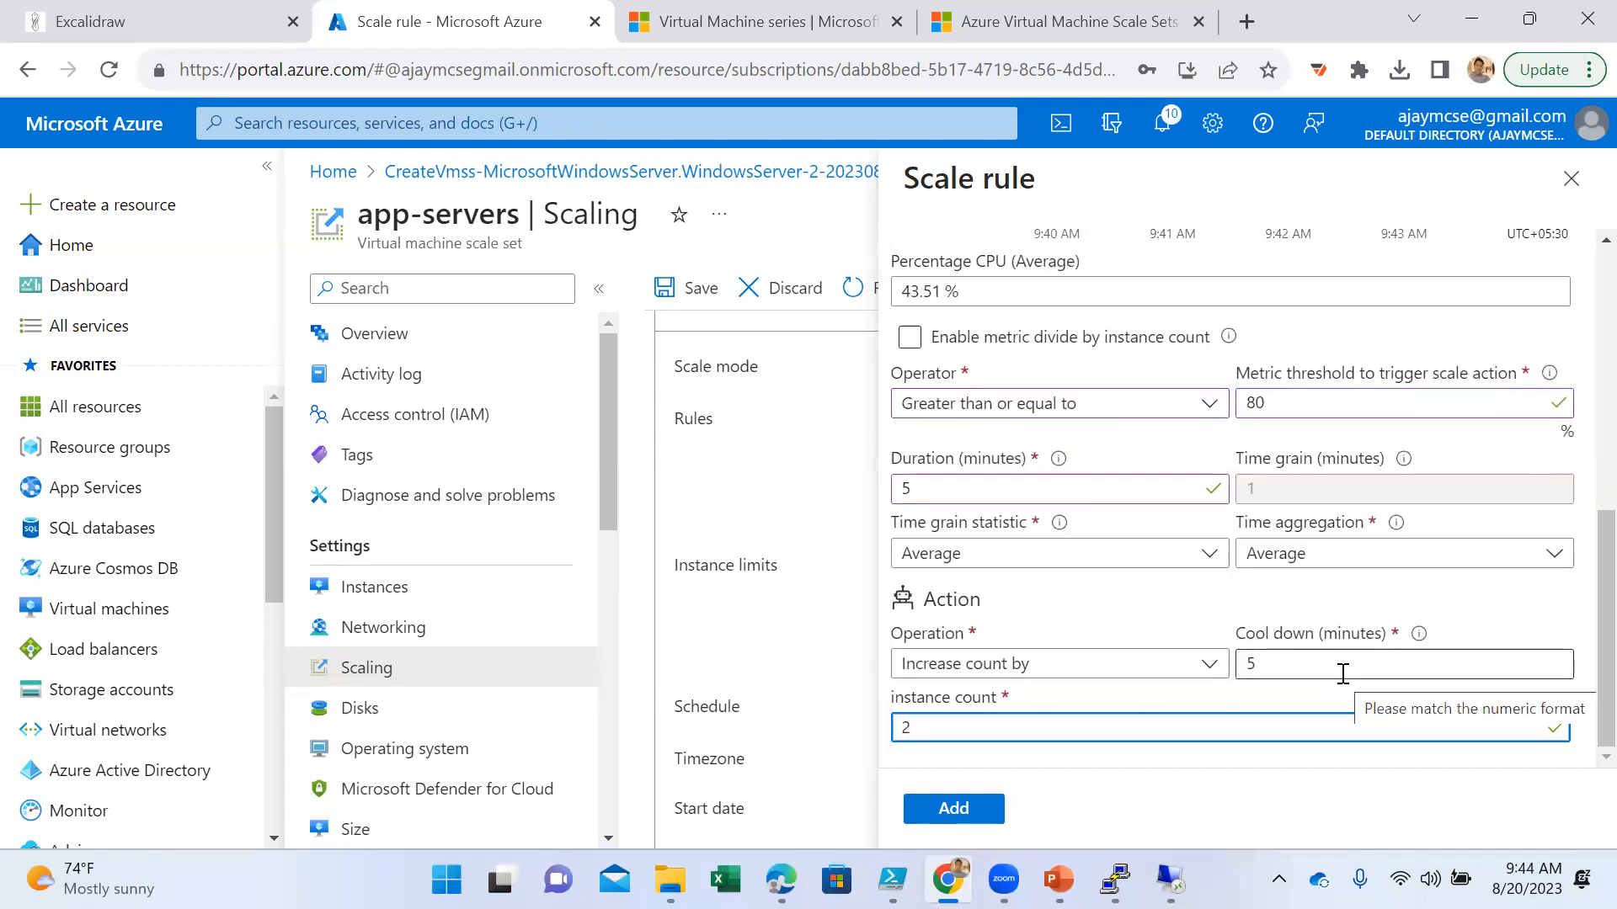
# - Browse the metrics available for the scale rule's Metric name, keeping Percentage CPU selected
pyautogui.moveTo(1418, 637)
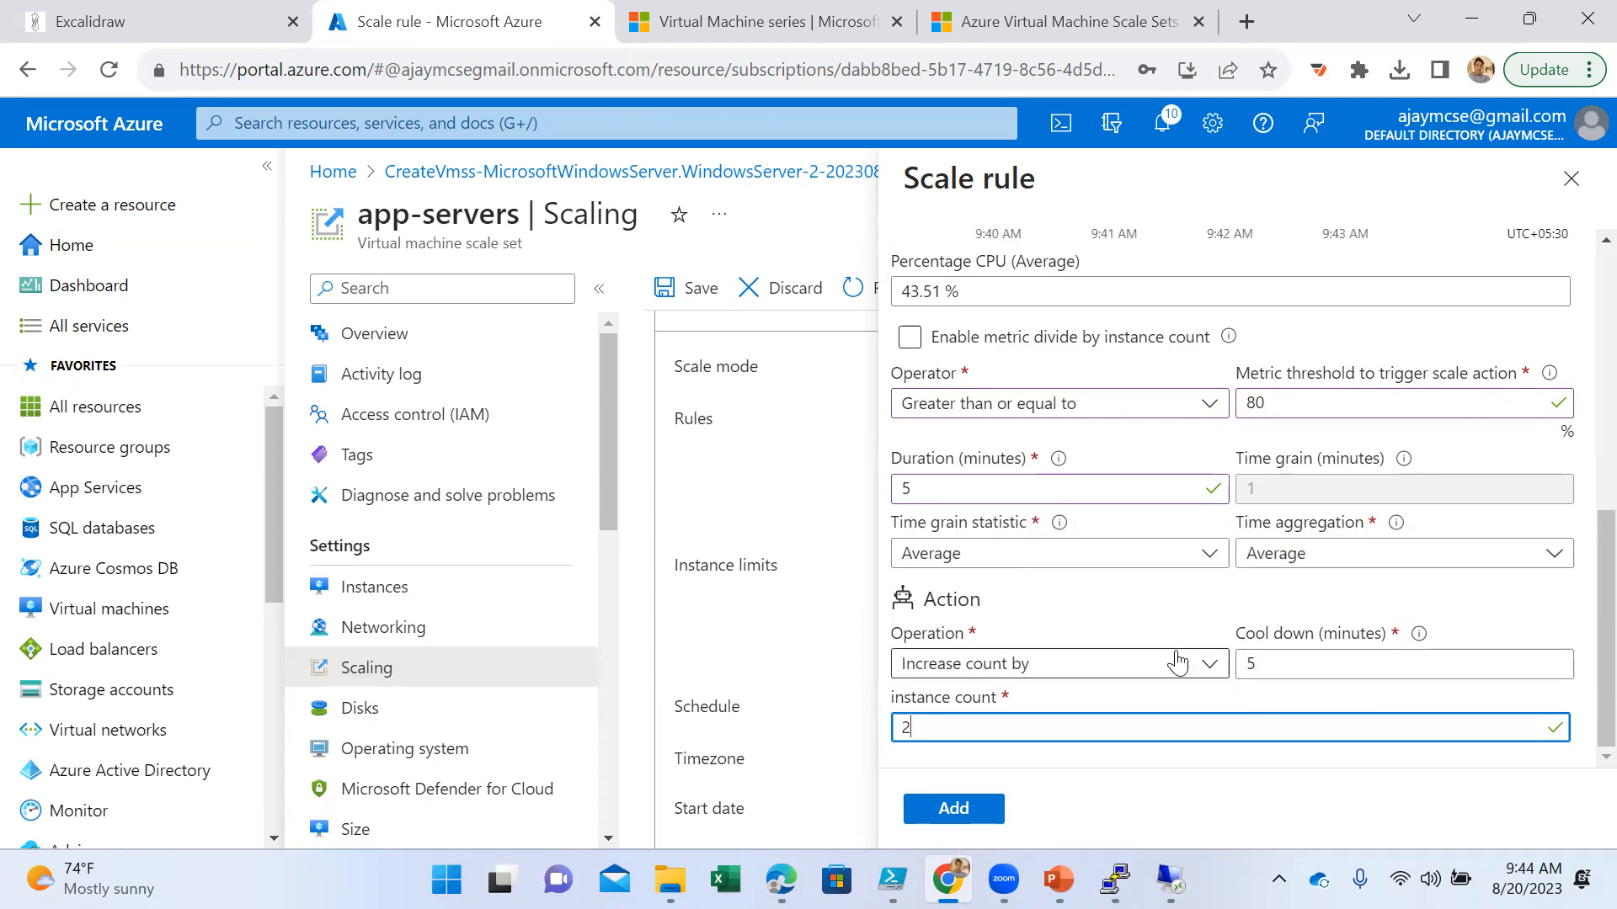
pyautogui.scroll(1, 1236, 526)
pyautogui.scroll(1, 1236, 526)
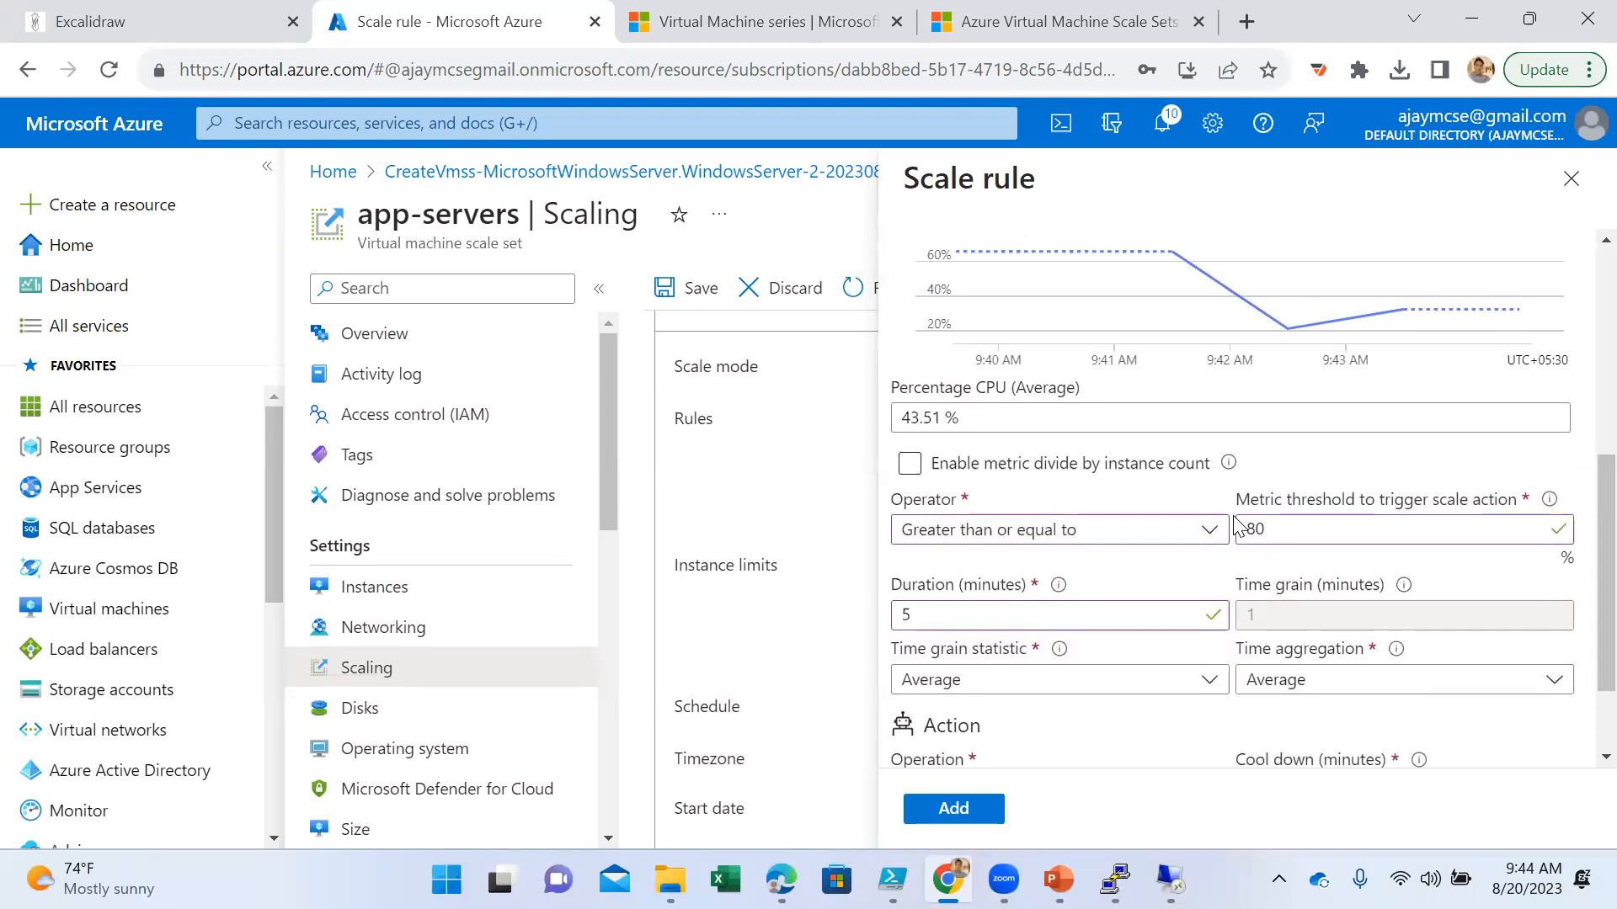
pyautogui.scroll(5, 1236, 526)
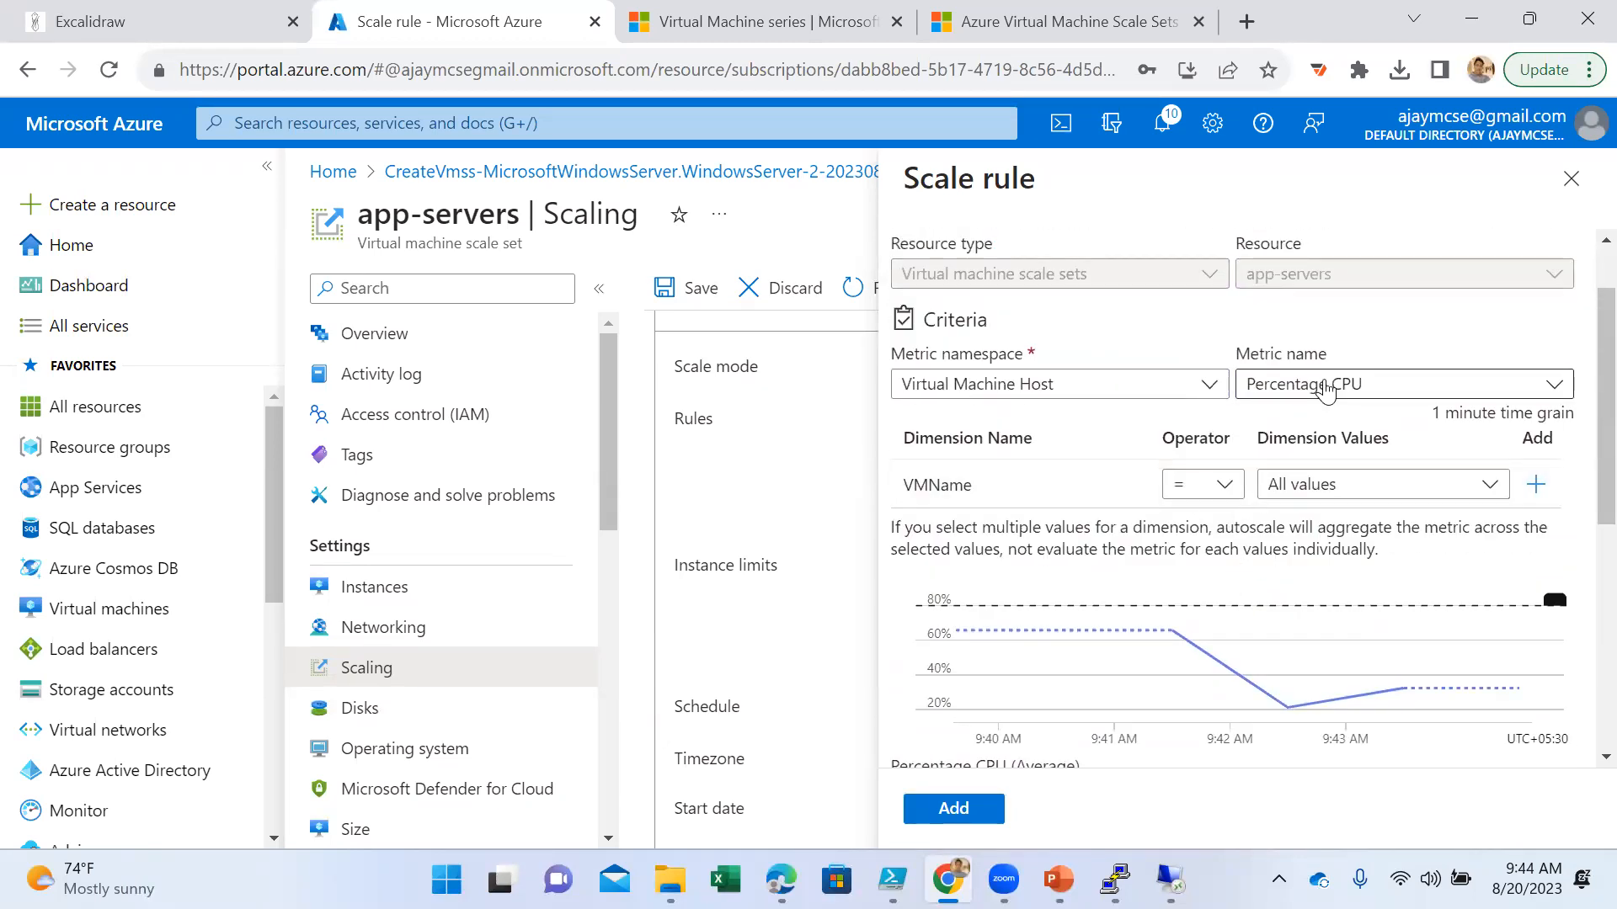
pyautogui.click(1327, 387)
pyautogui.scroll(-3, 1440, 703)
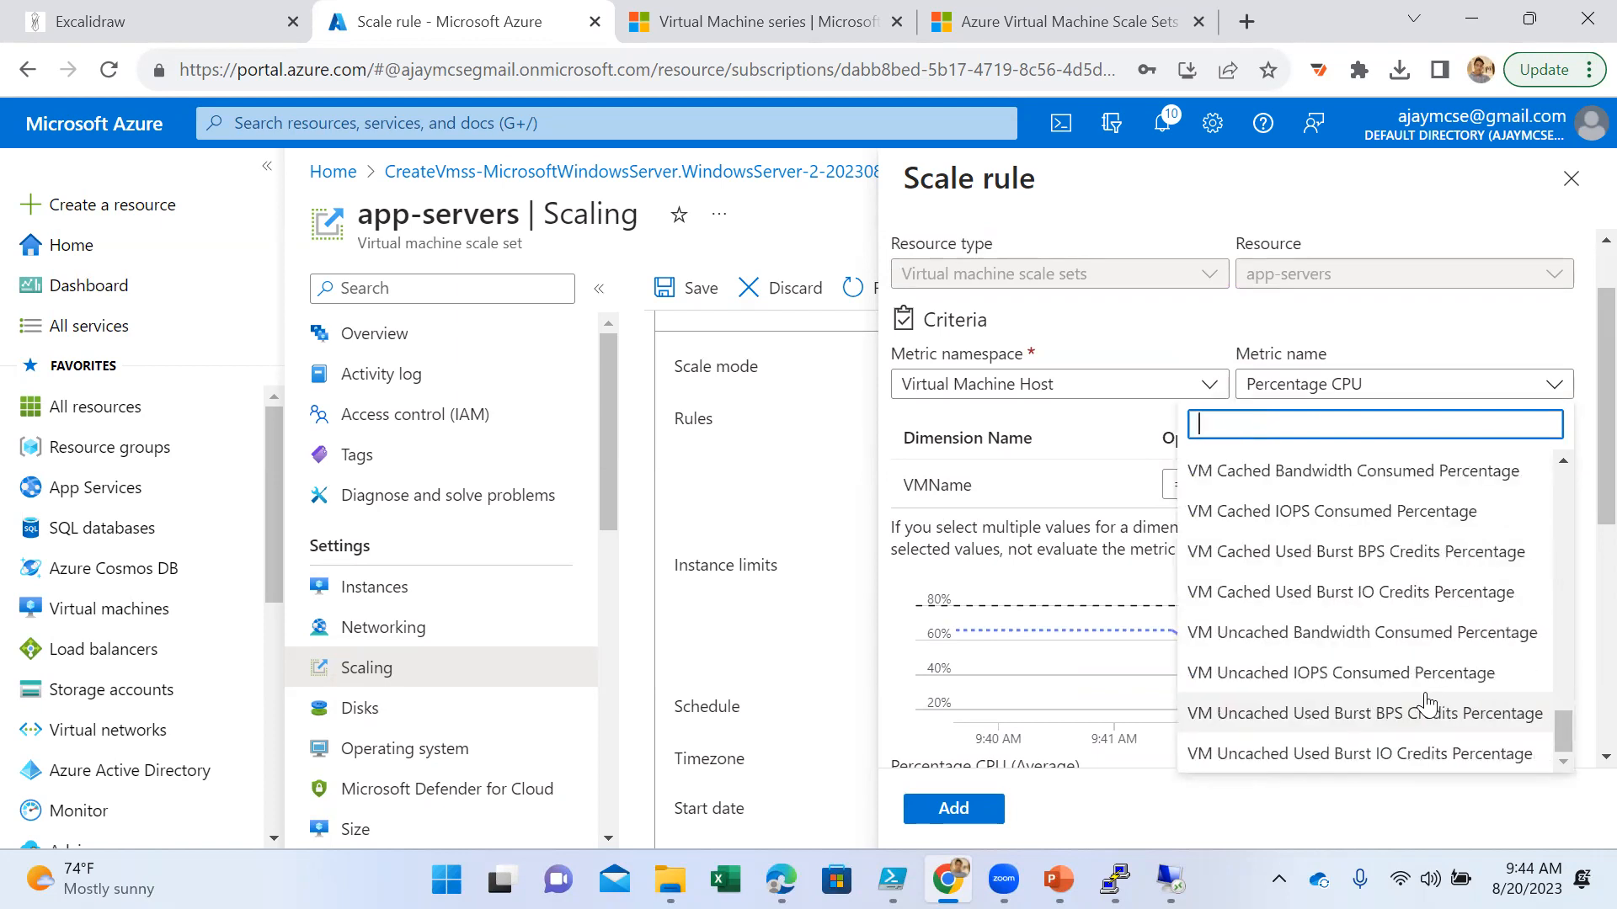
pyautogui.scroll(5, 1425, 699)
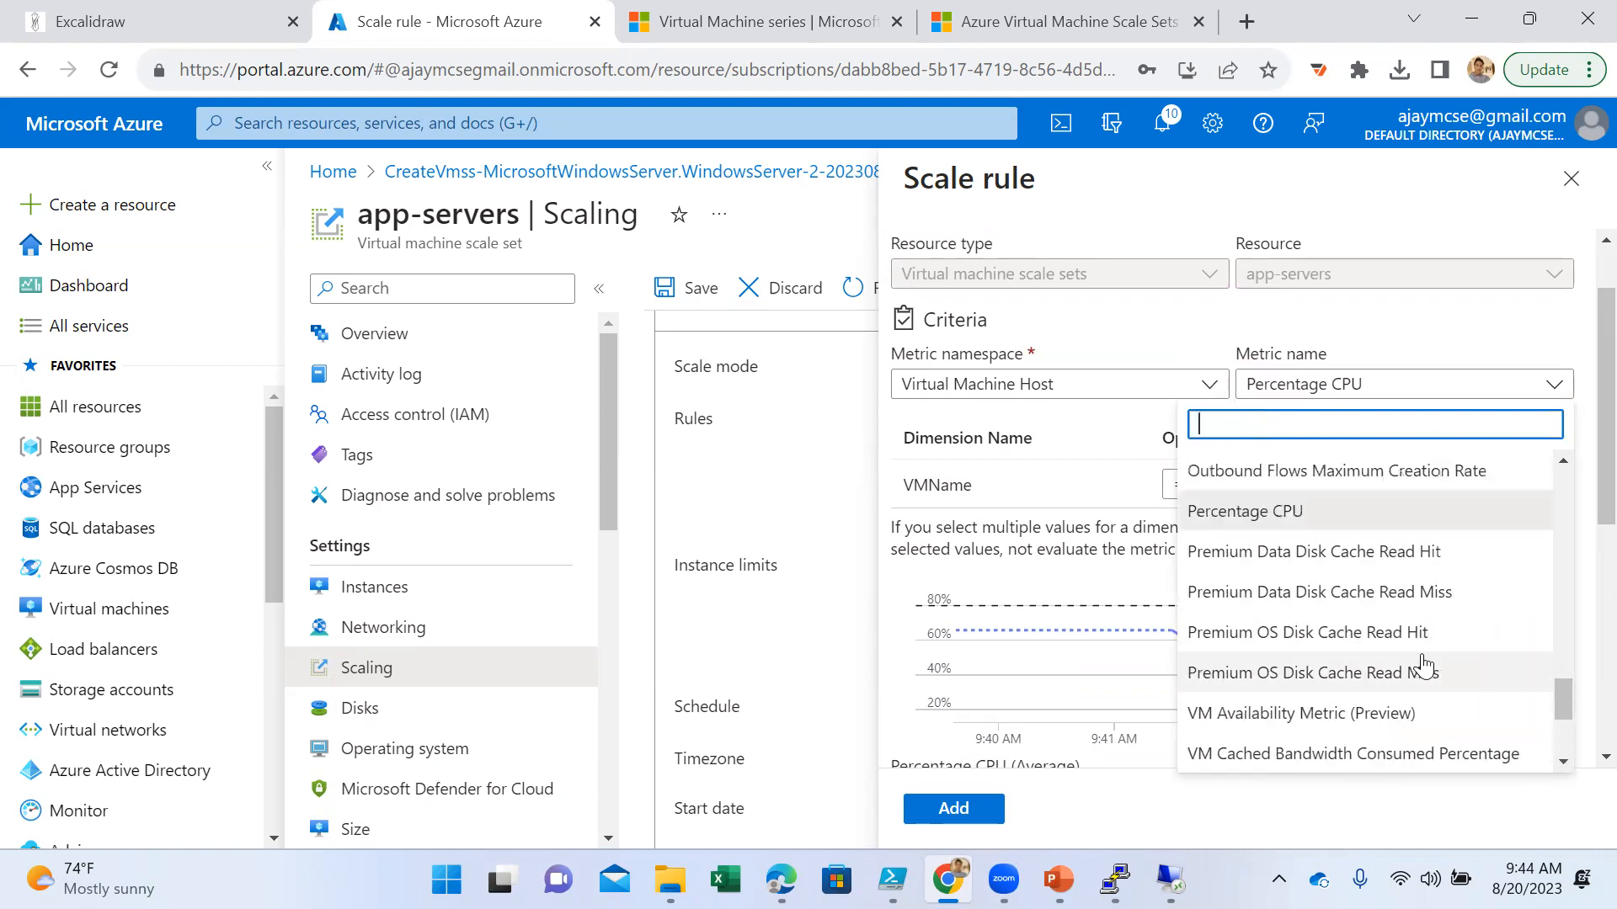
pyautogui.scroll(3, 1425, 666)
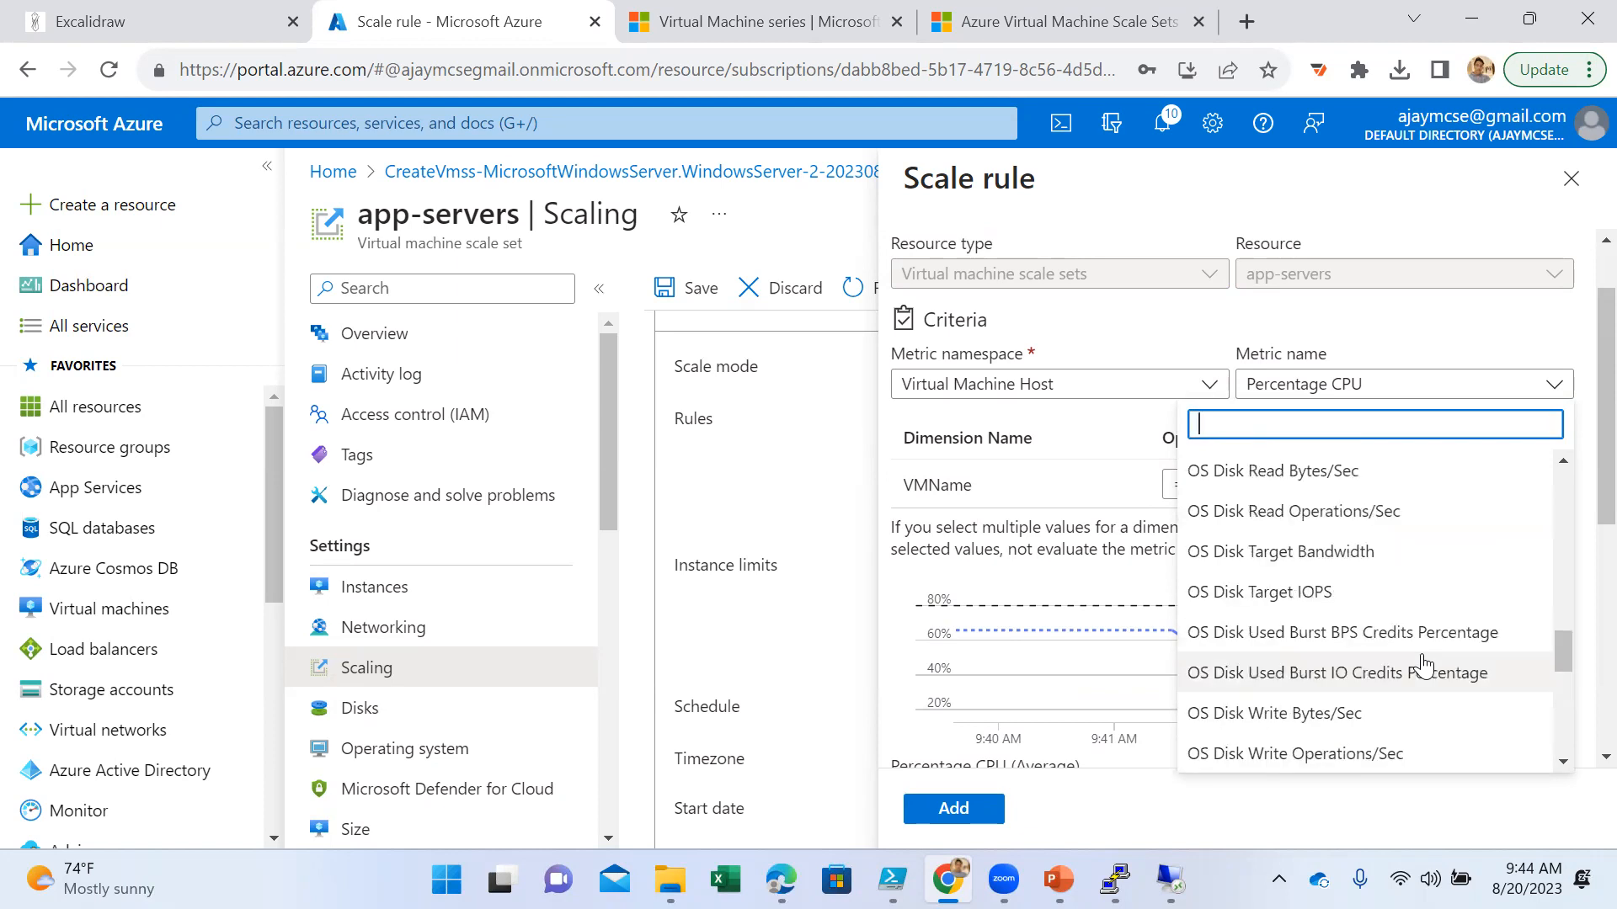
pyautogui.scroll(-2, 1425, 665)
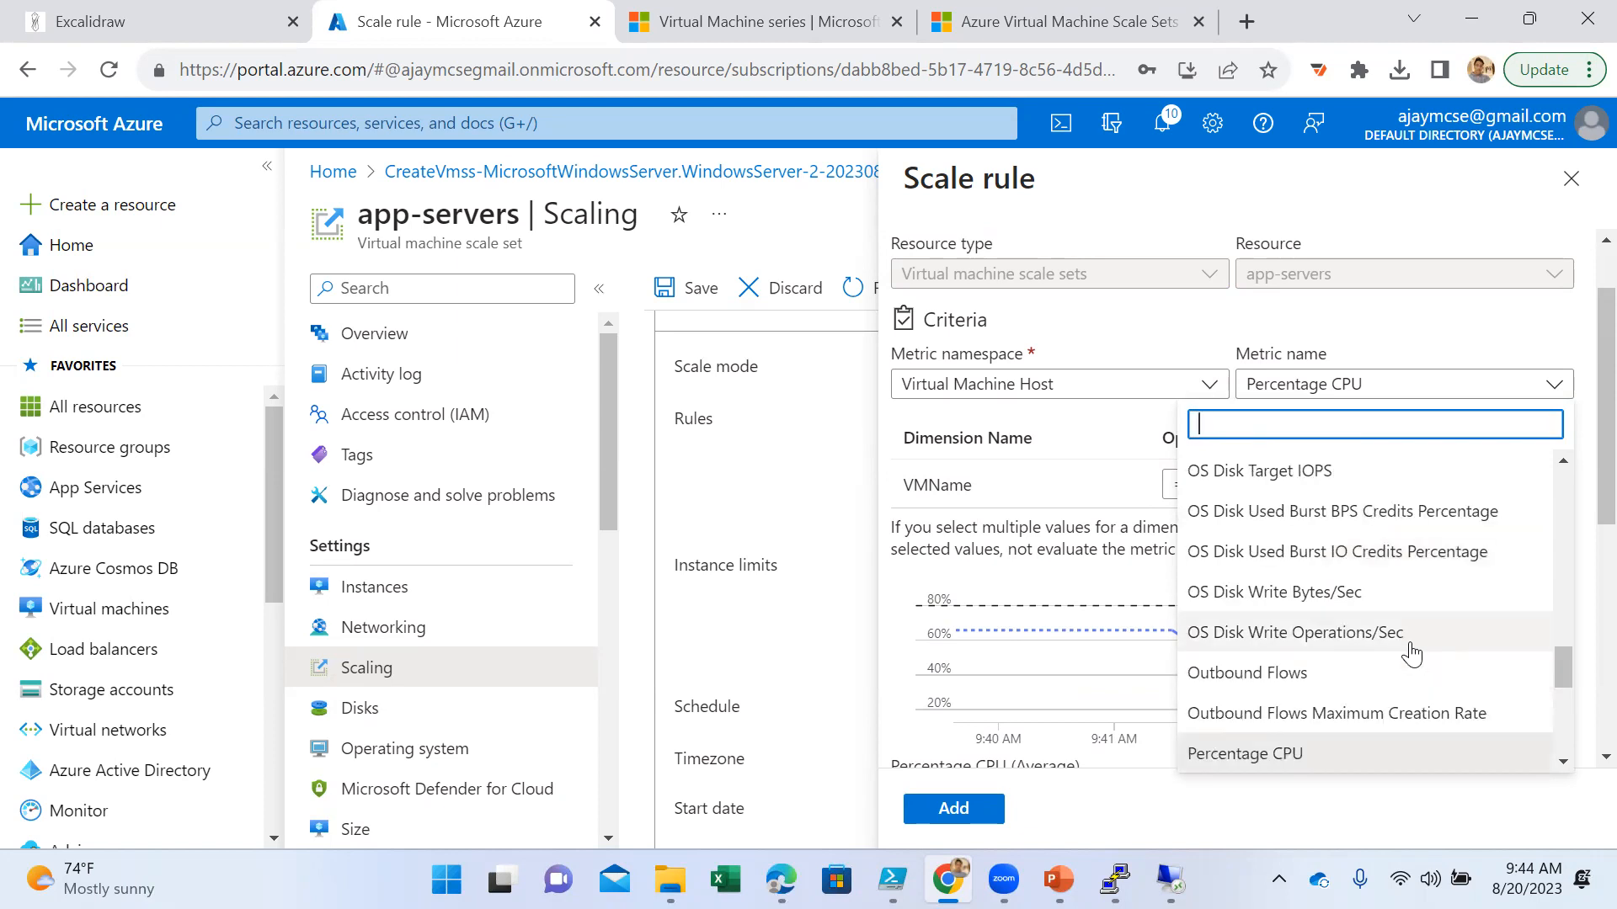
pyautogui.scroll(8, 1412, 654)
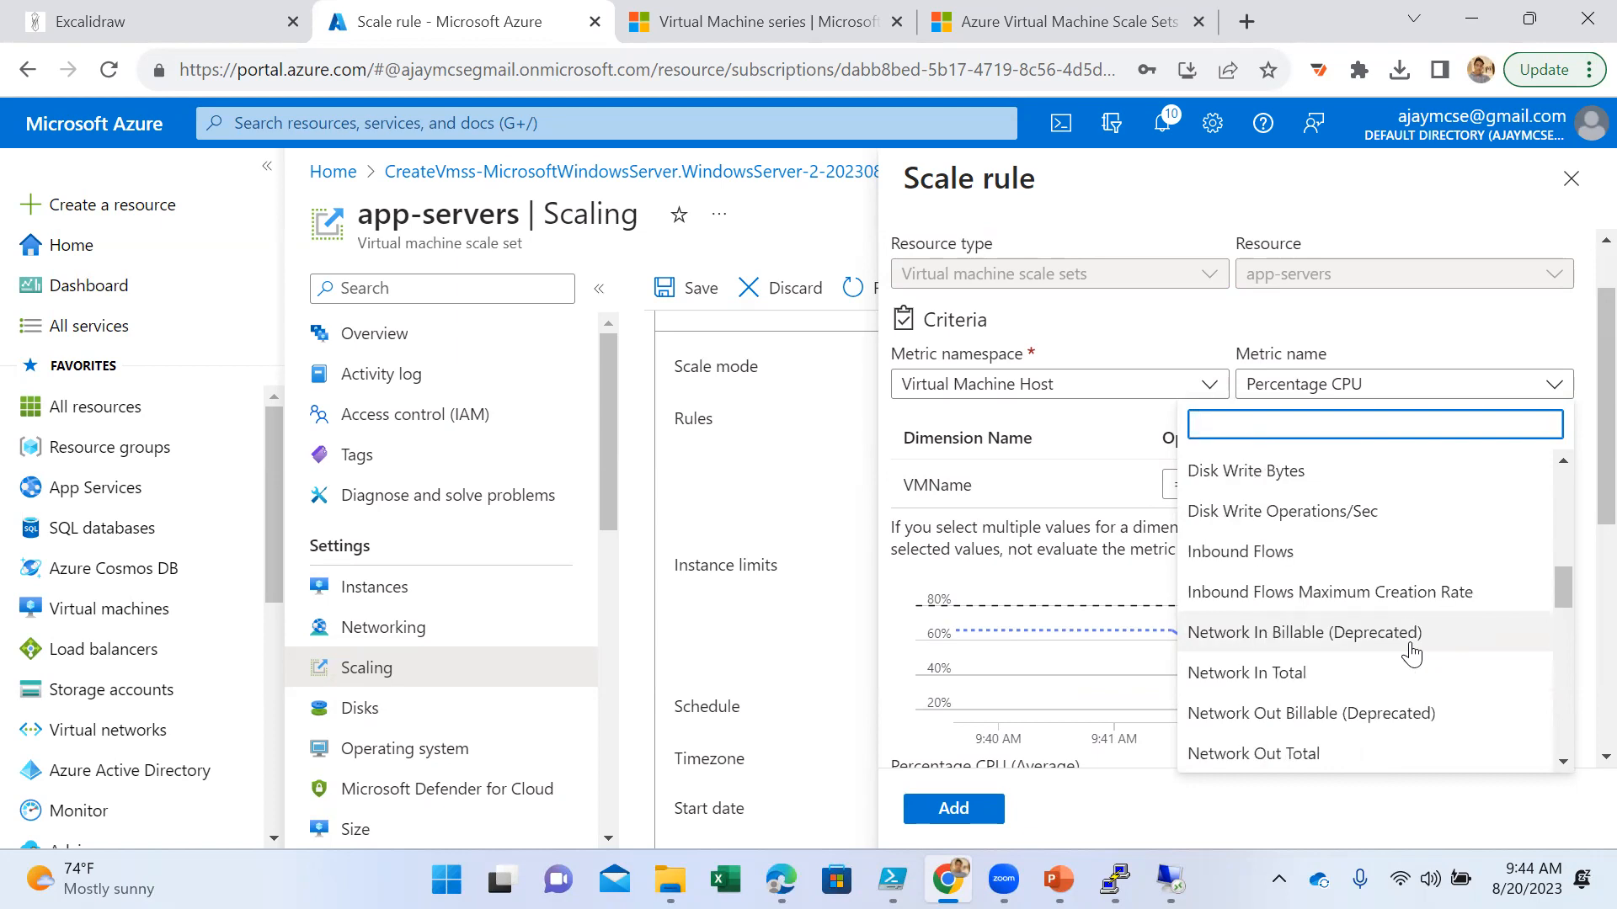
pyautogui.scroll(2, 1411, 654)
pyautogui.scroll(6, 1411, 654)
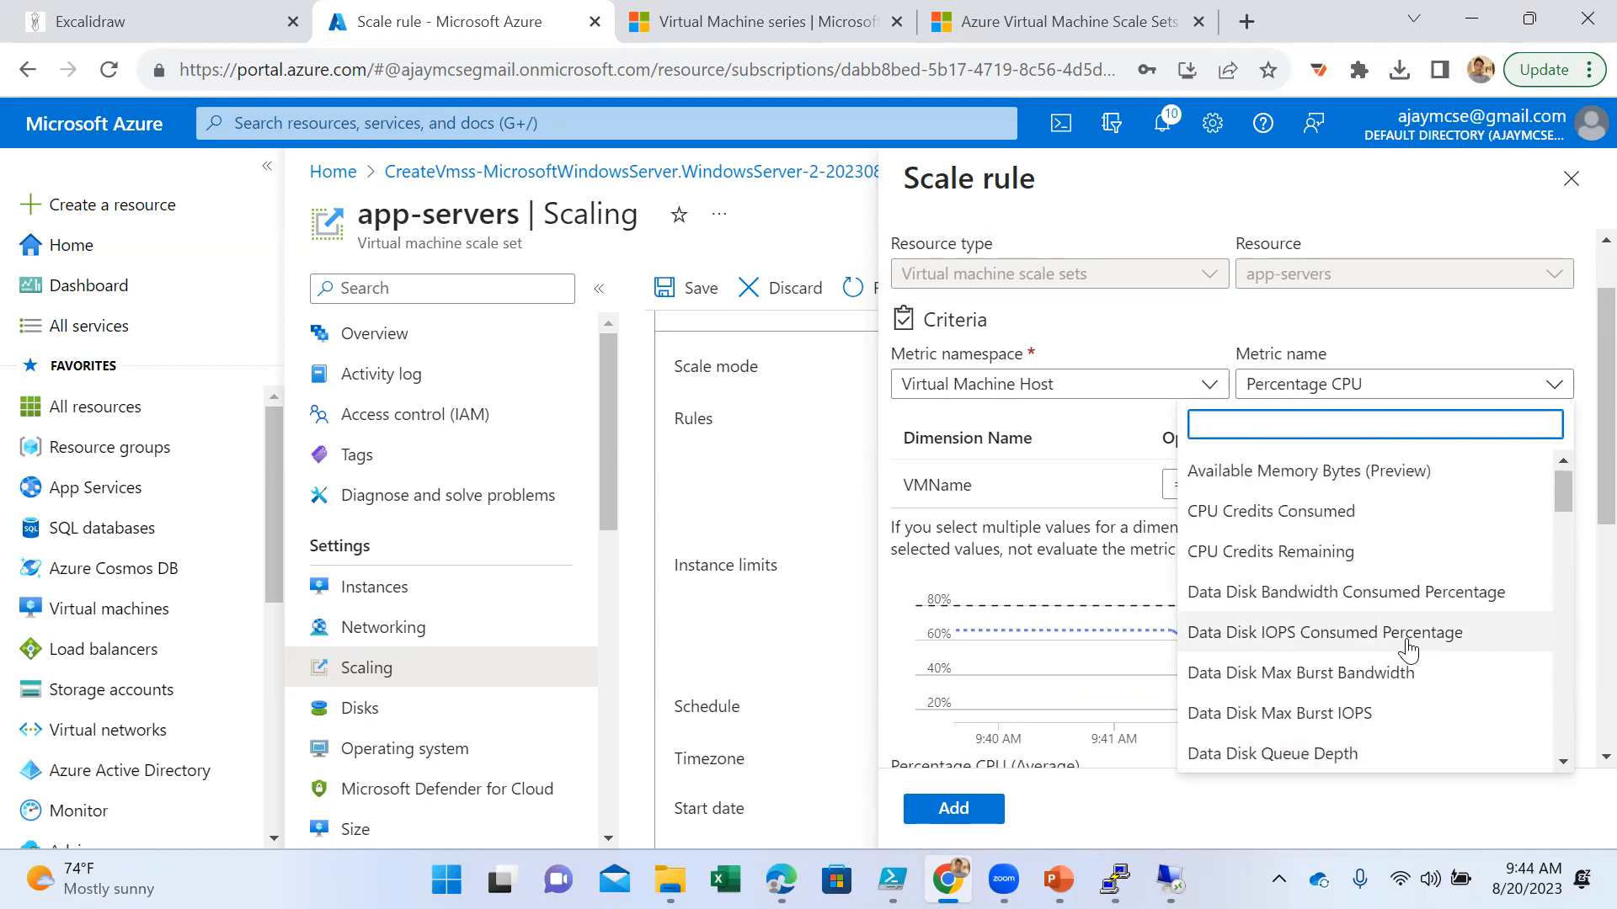
pyautogui.scroll(-4, 1408, 651)
pyautogui.scroll(-4, 1410, 652)
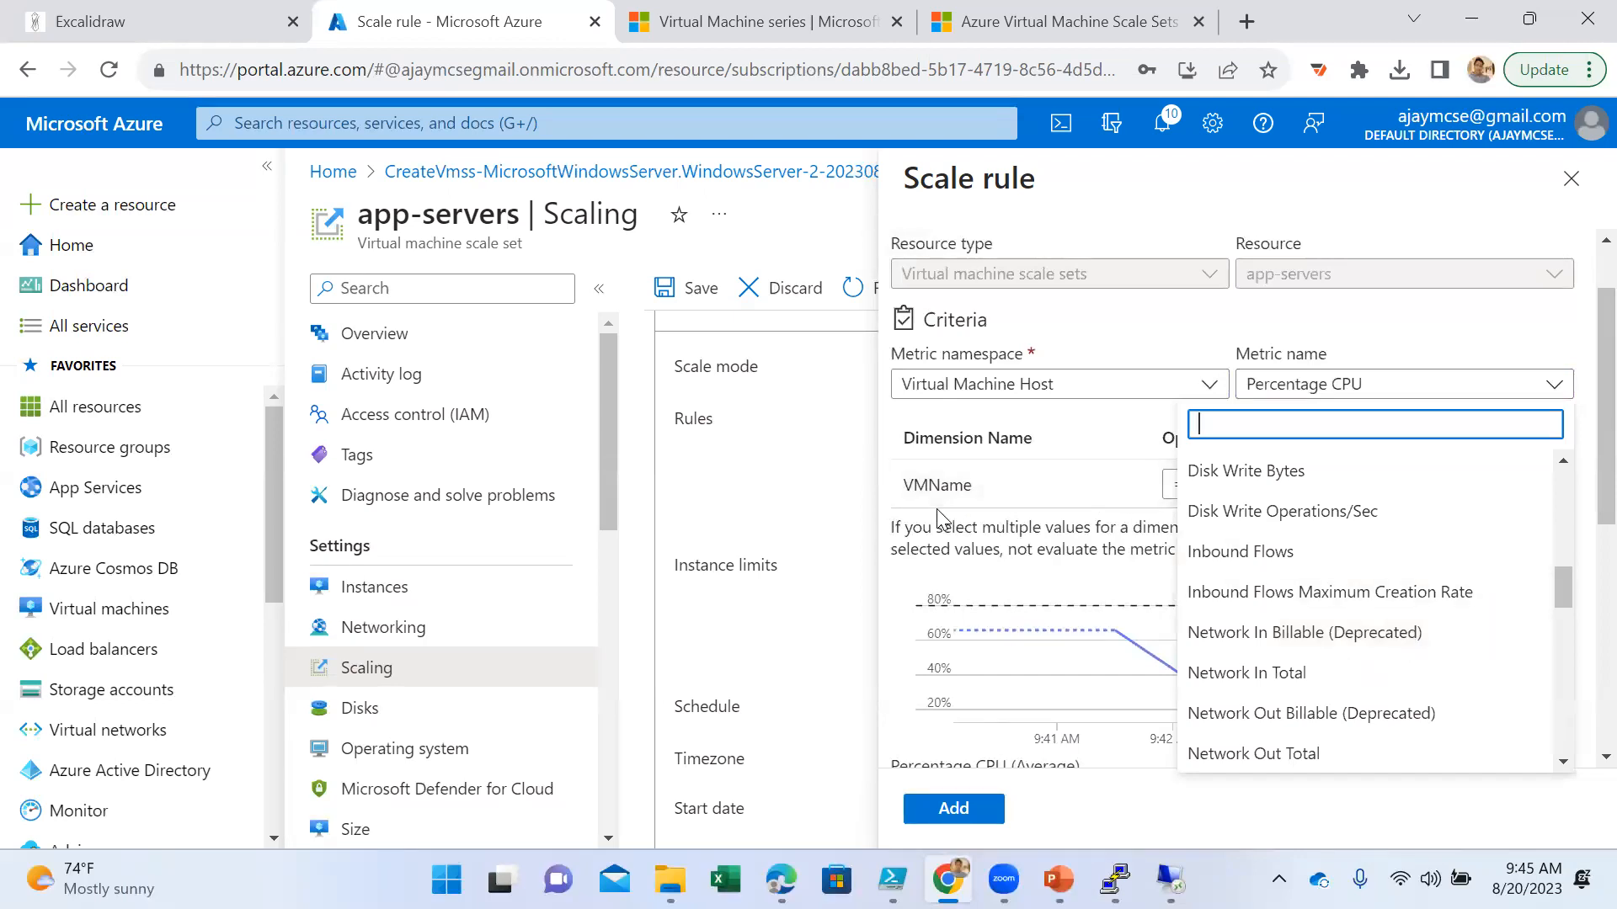
pyautogui.click(1063, 437)
pyautogui.scroll(-6, 1247, 673)
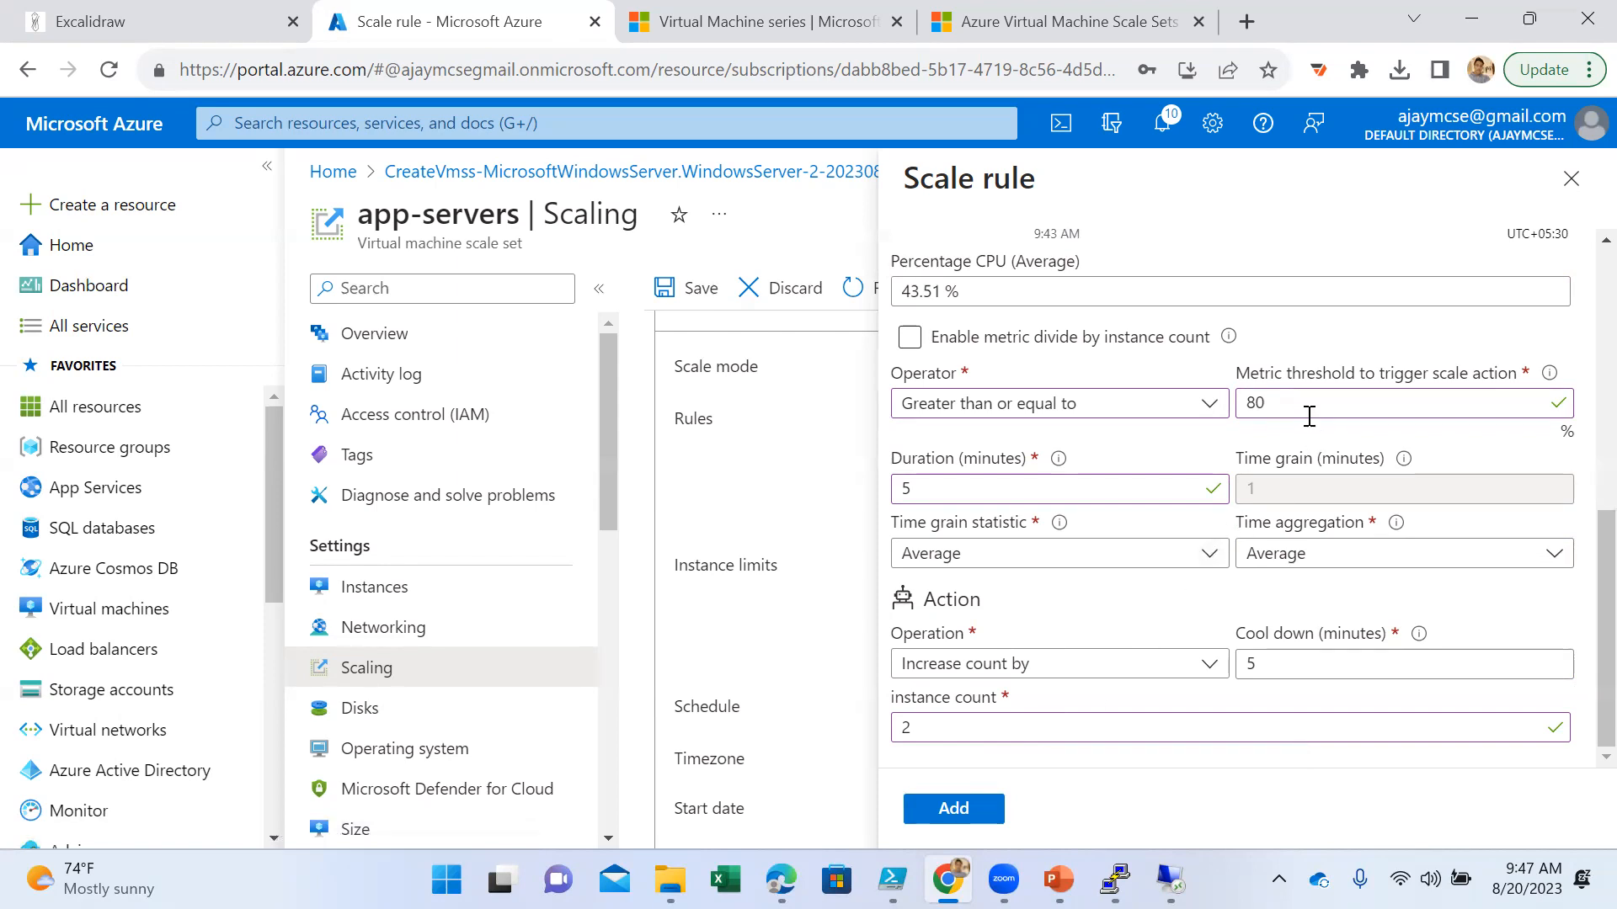
# - Compare the rule's metric threshold with the average Percentage CPU value and its chart
pyautogui.moveTo(1308, 403); pyautogui.dragTo(1249, 395)
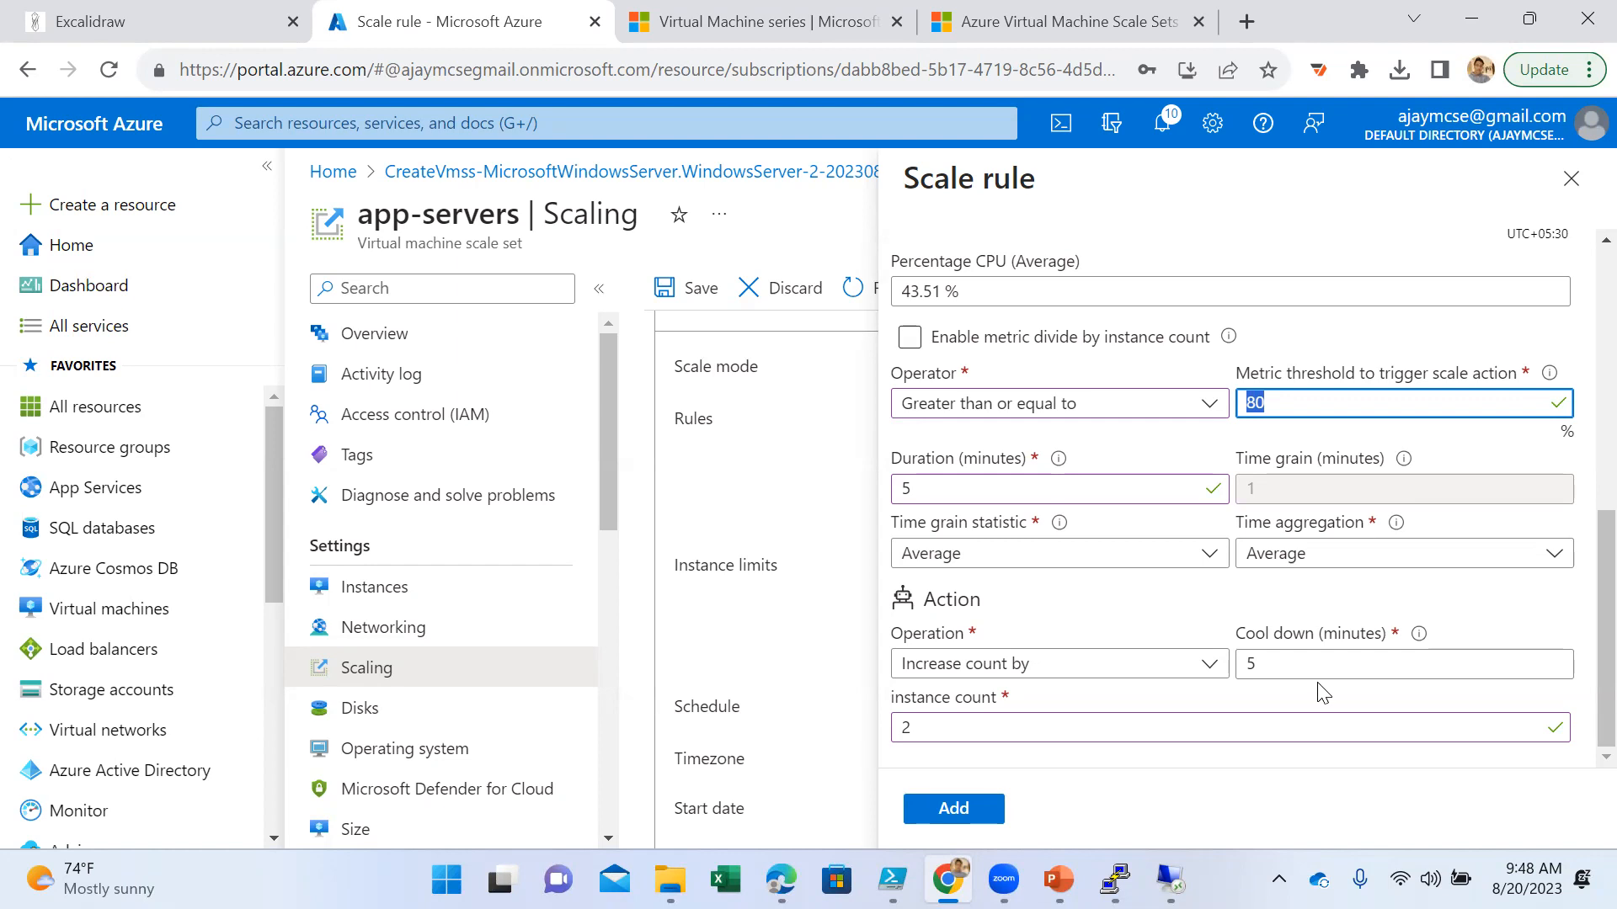
pyautogui.scroll(3, 1210, 624)
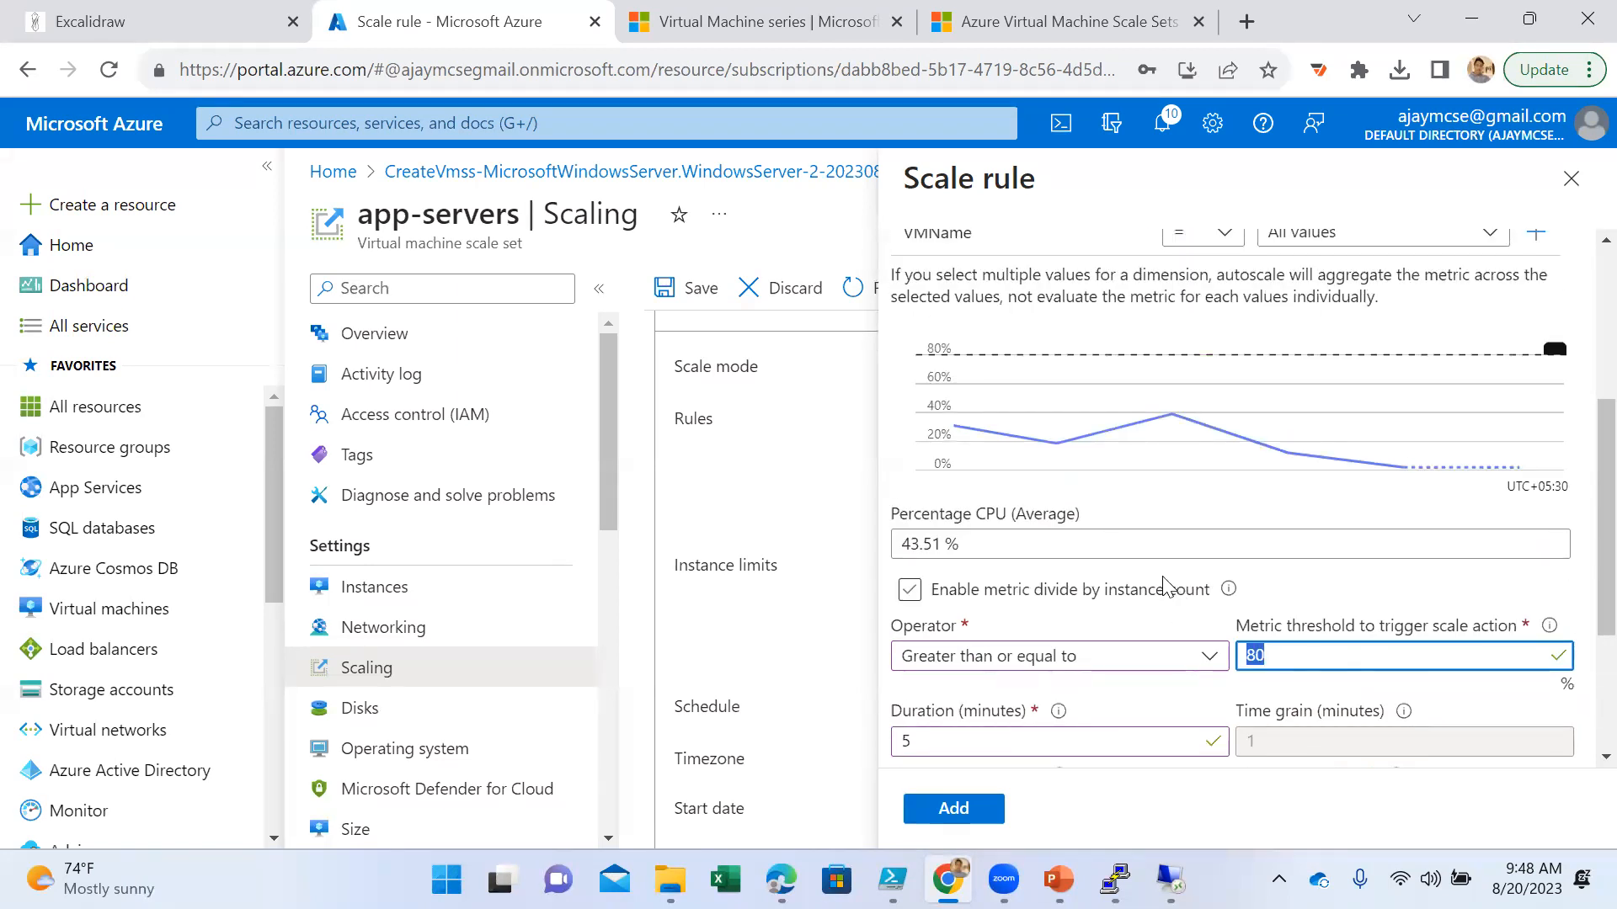
pyautogui.click(975, 543)
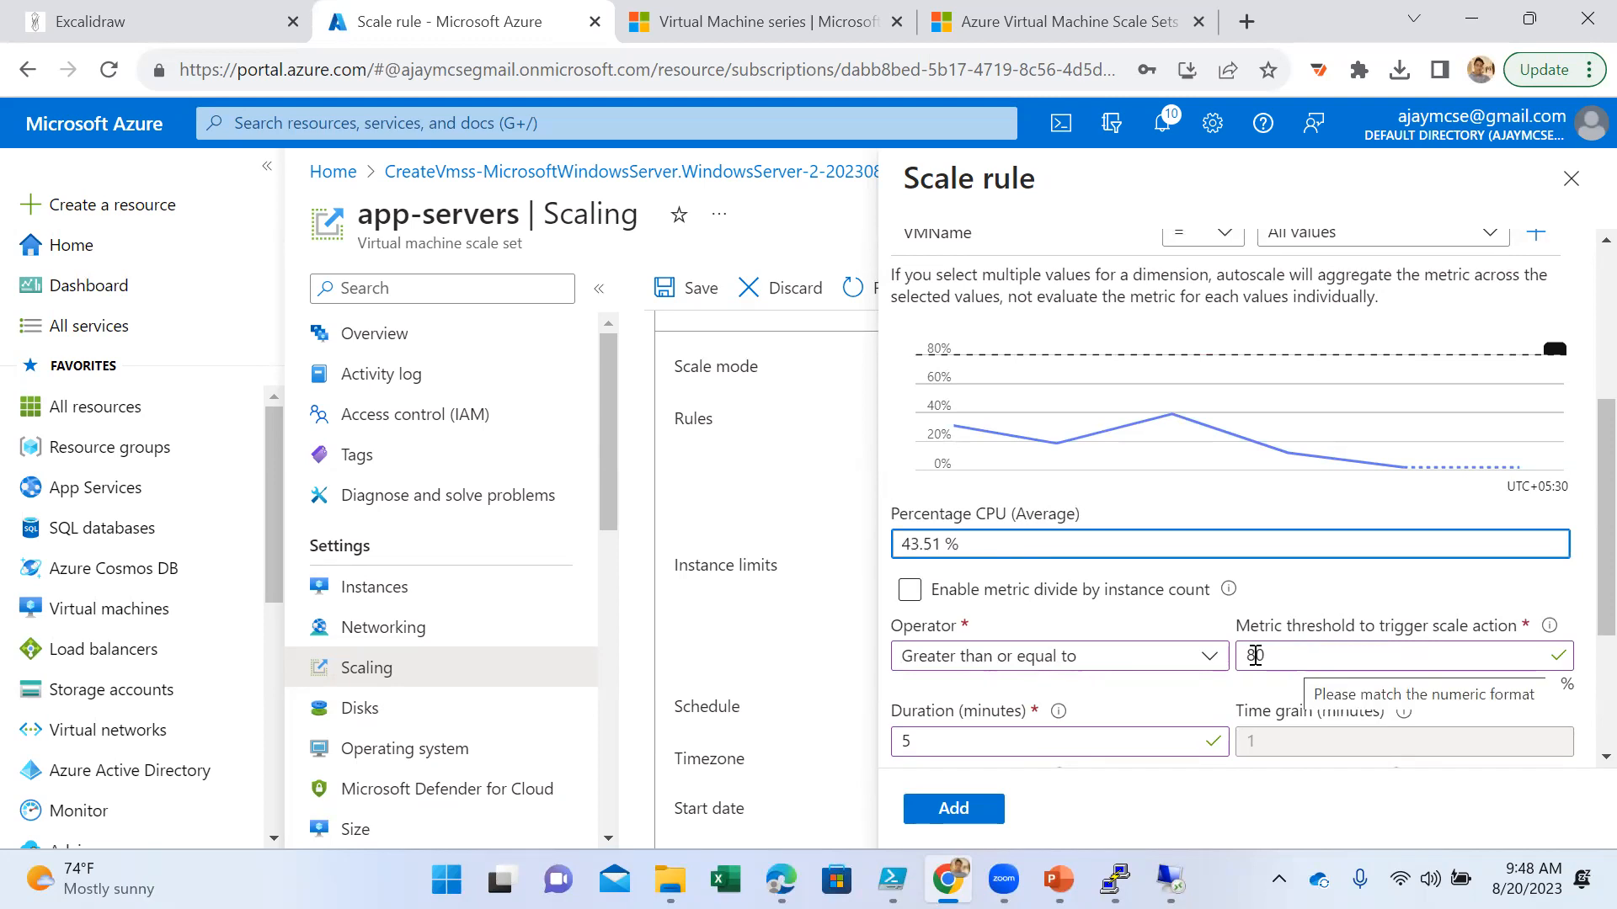
pyautogui.scroll(2, 1032, 553)
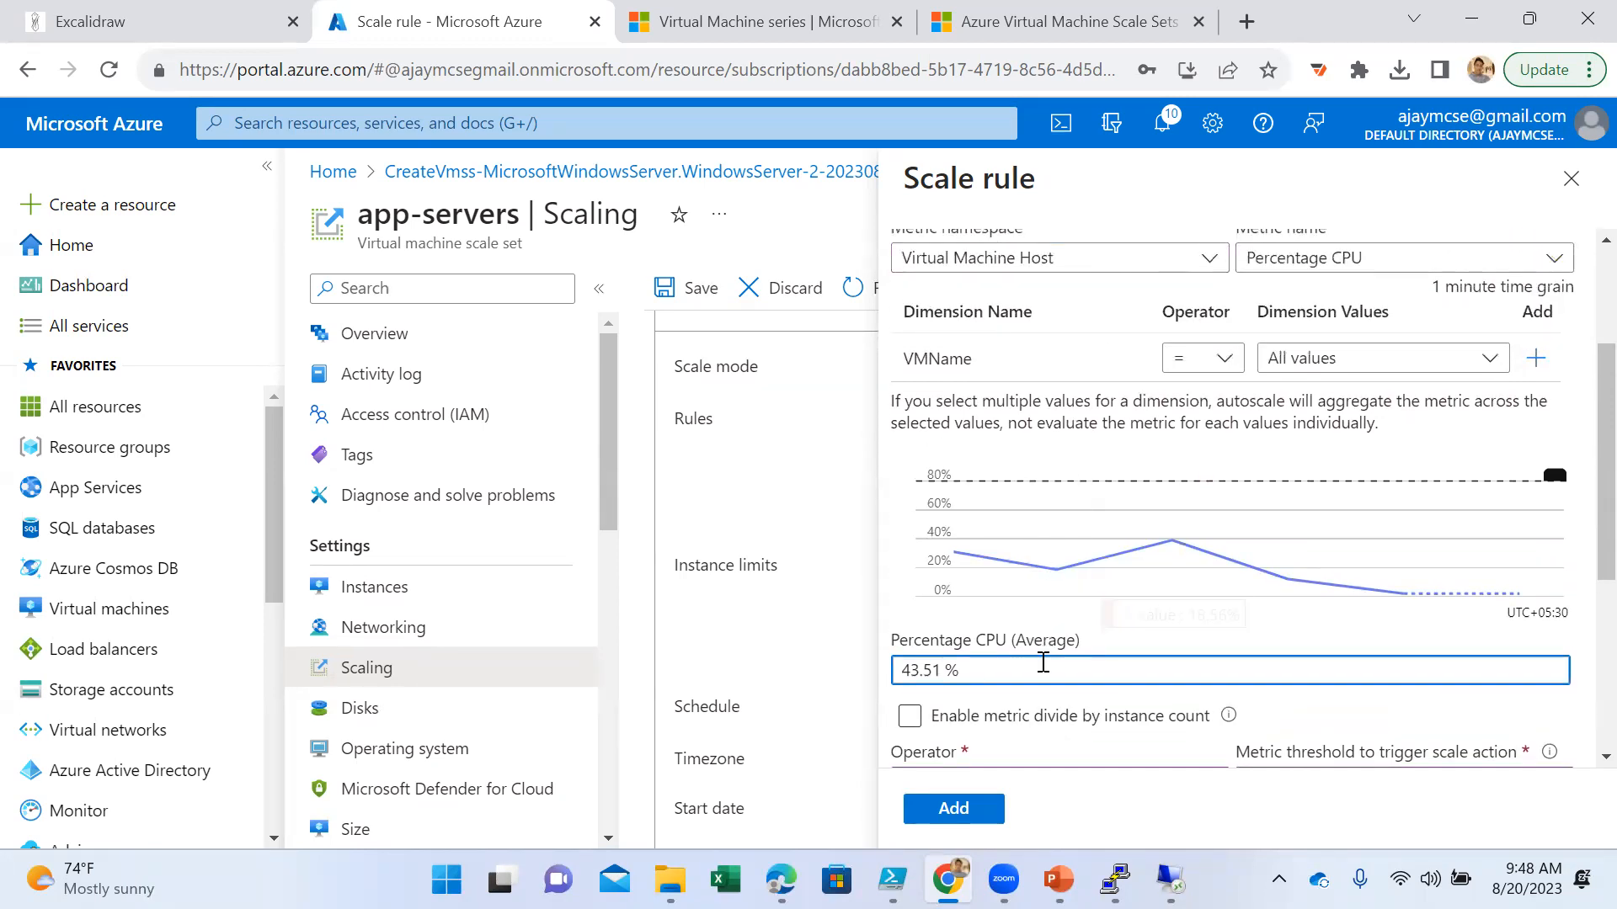
pyautogui.scroll(-3, 1135, 666)
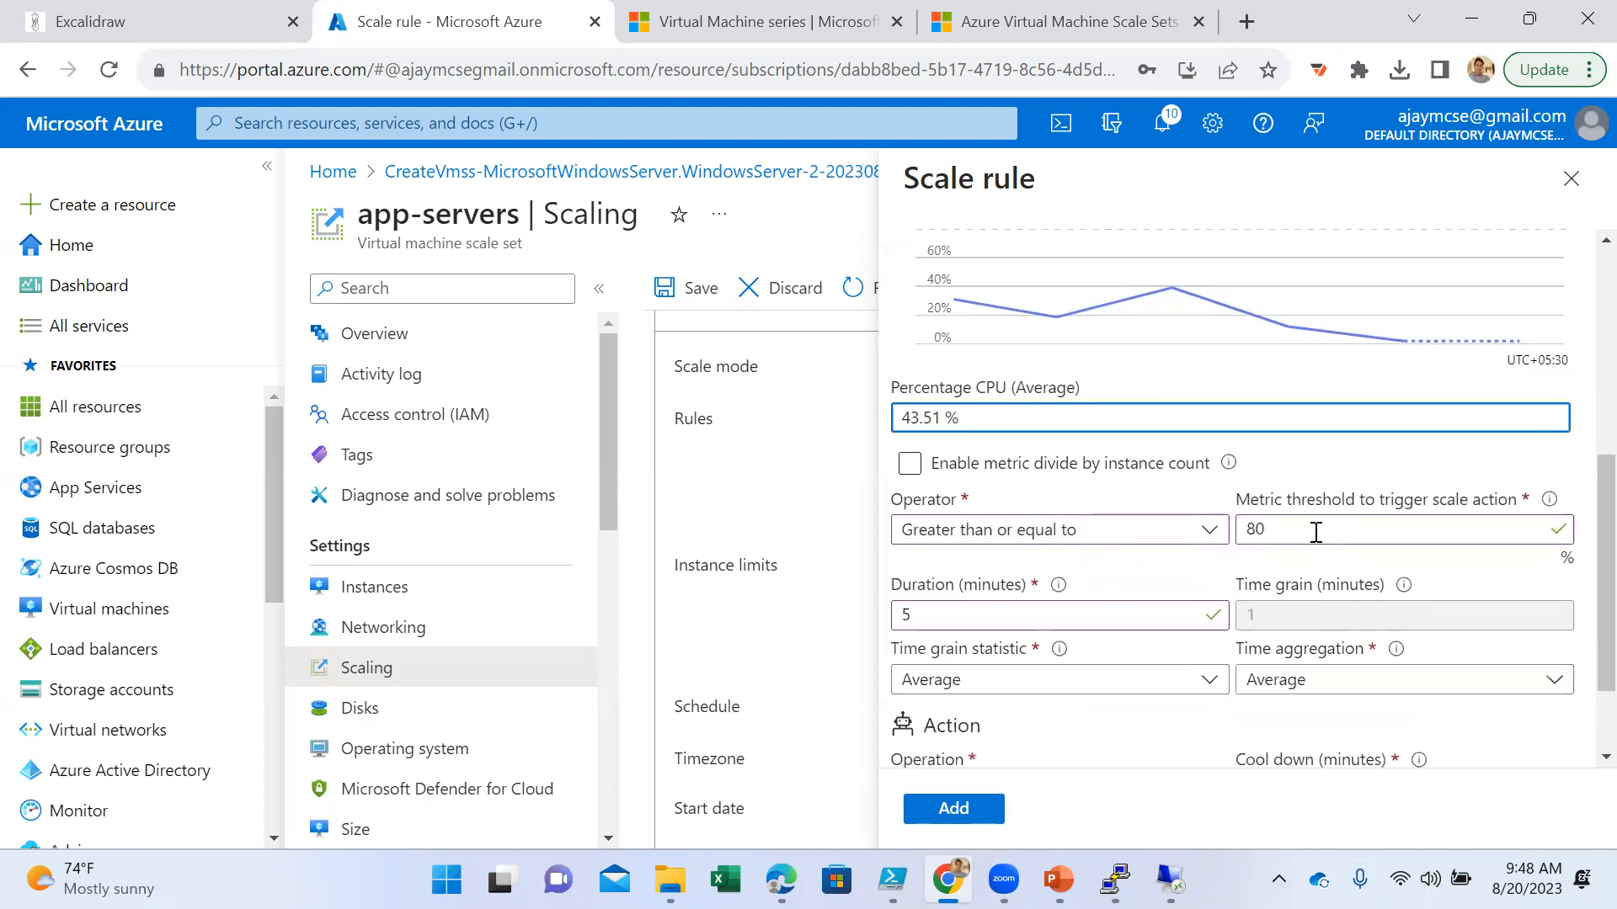
pyautogui.tripleClick(981, 418)
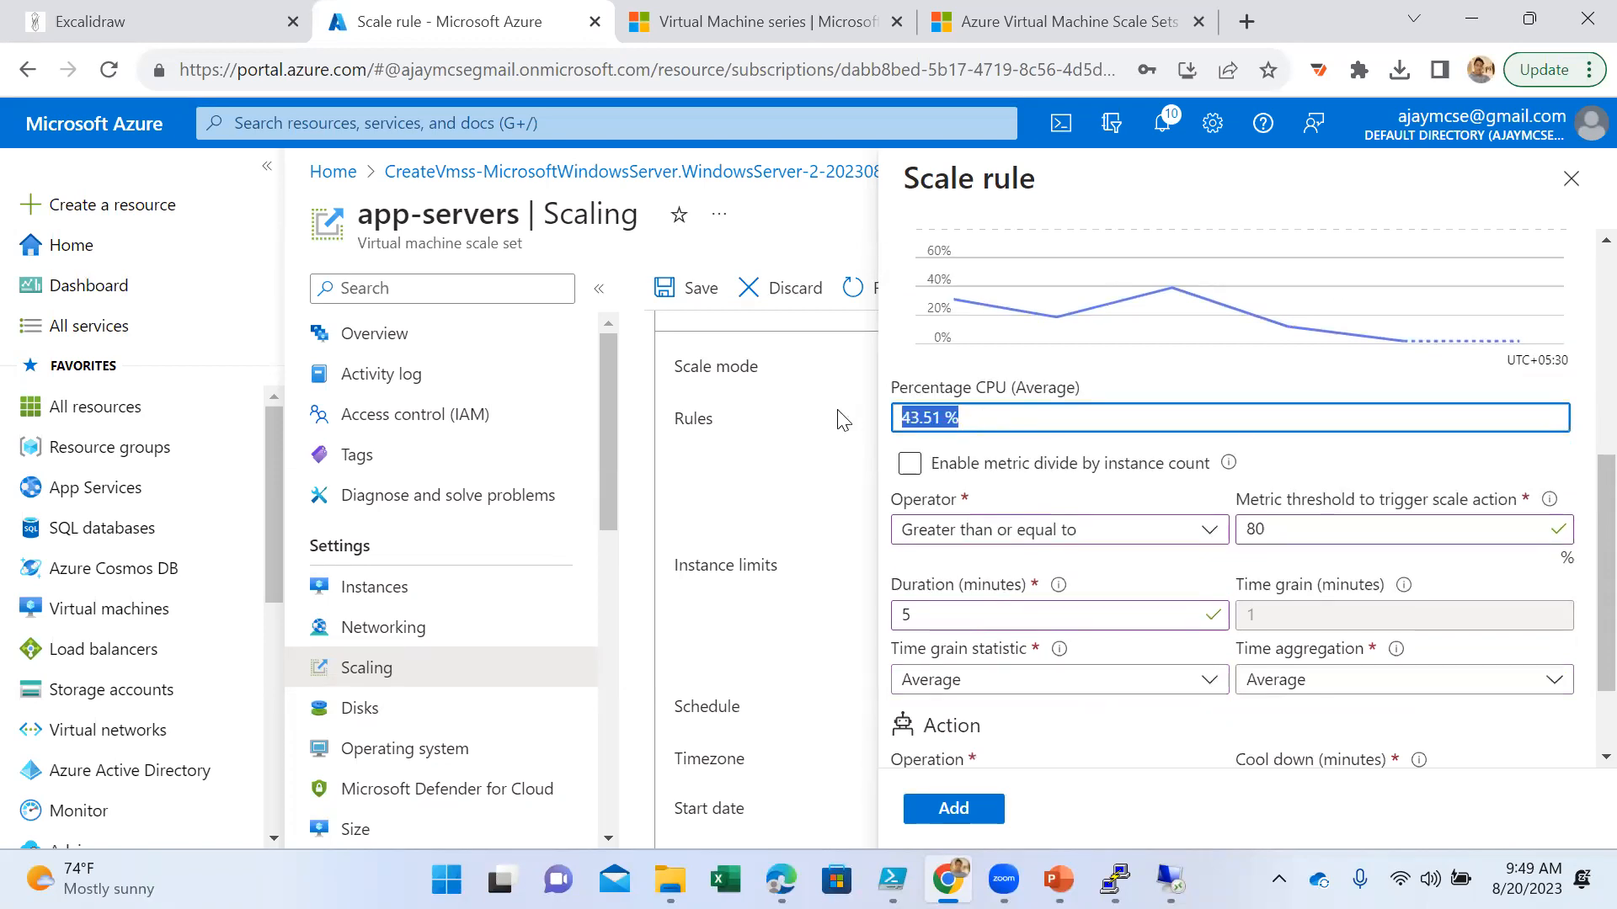
pyautogui.click(991, 418)
pyautogui.moveTo(985, 418); pyautogui.dragTo(948, 418)
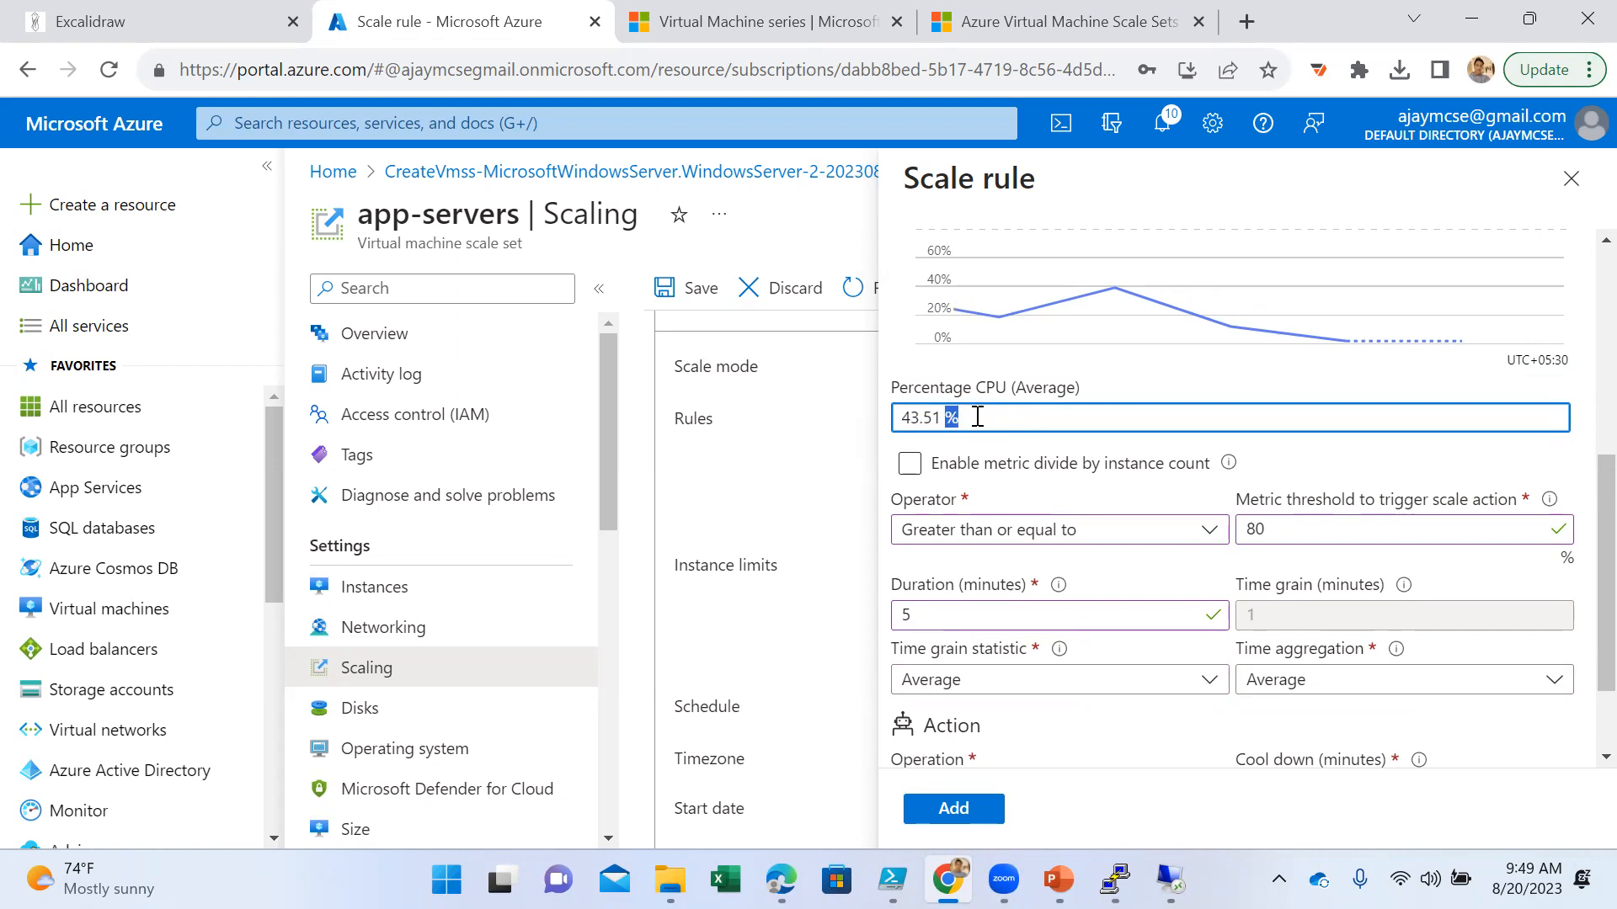
pyautogui.click(932, 418)
# - Set the rule's metric threshold to 90 percent and check the threshold line on the CPU chart
pyautogui.scroll(2, 1070, 439)
pyautogui.moveTo(1289, 660); pyautogui.dragTo(1225, 665)
pyautogui.click(1226, 666)
pyautogui.click(1302, 655)
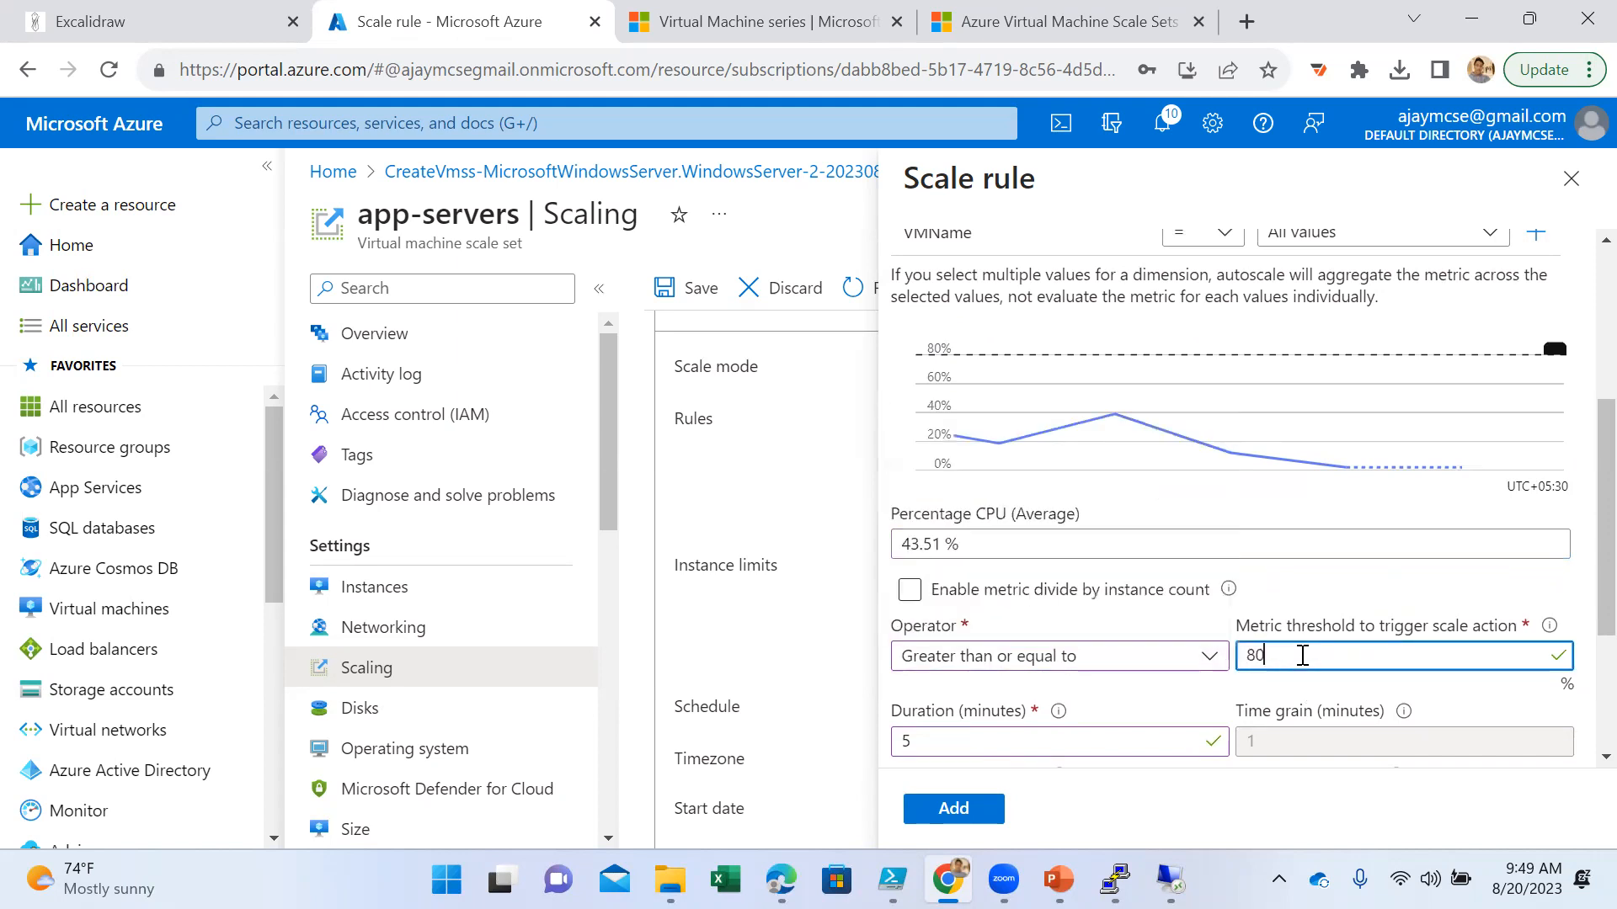
pyautogui.press('BackSpace')
pyautogui.press('BackSpace')
pyautogui.write('90')
pyautogui.click(1192, 695)
pyautogui.scroll(-1, 1199, 678)
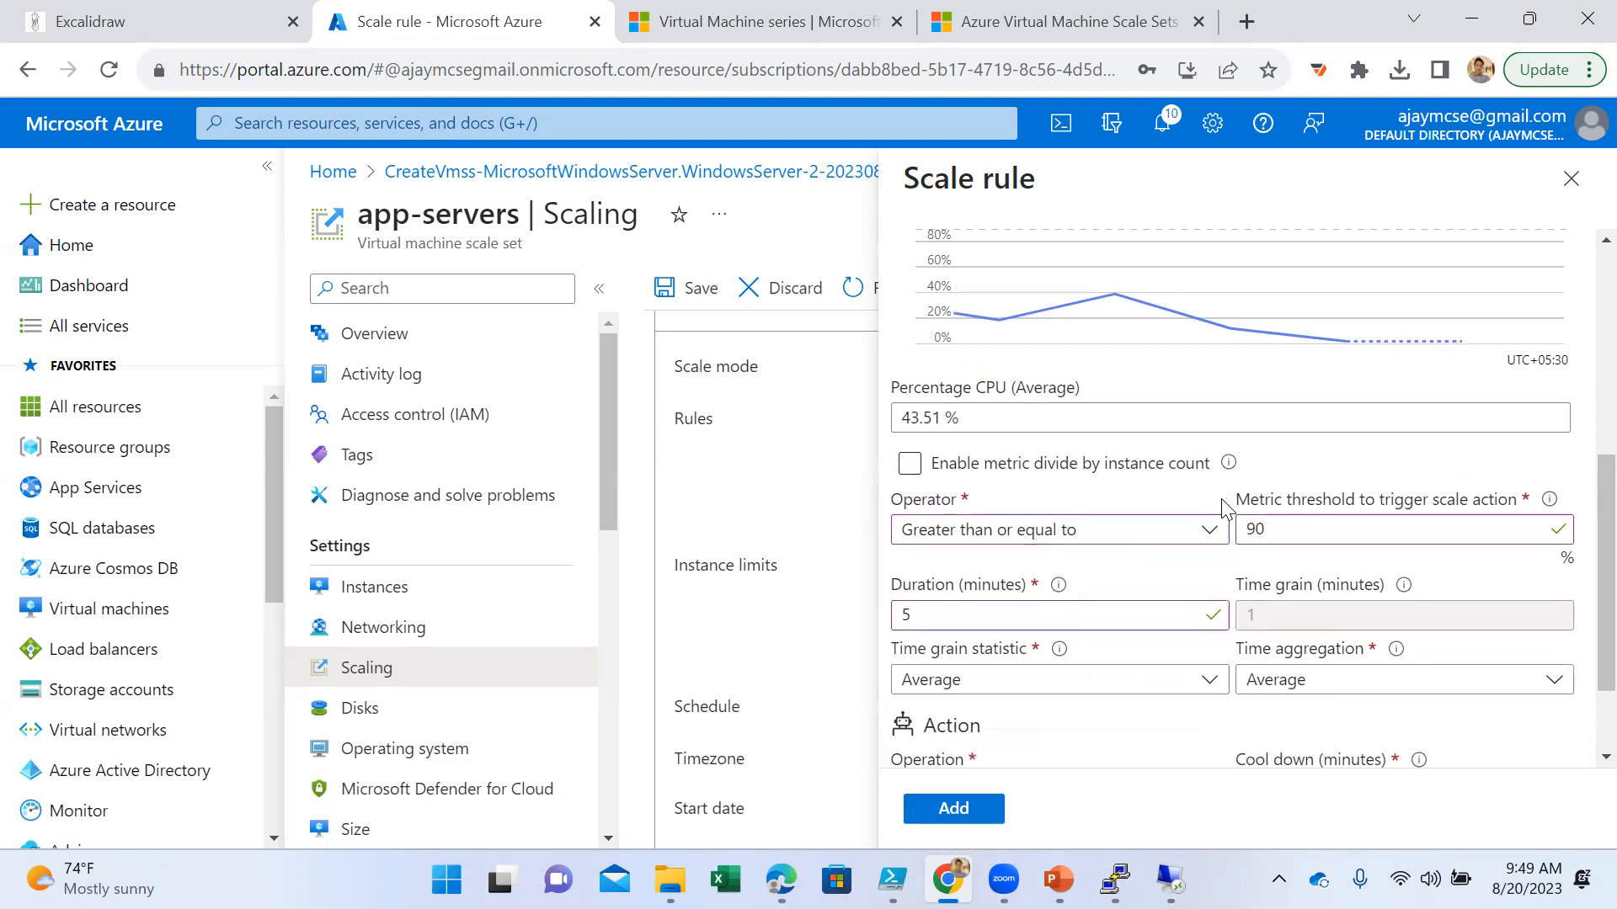
pyautogui.scroll(1, 1234, 556)
pyautogui.moveTo(1141, 469)
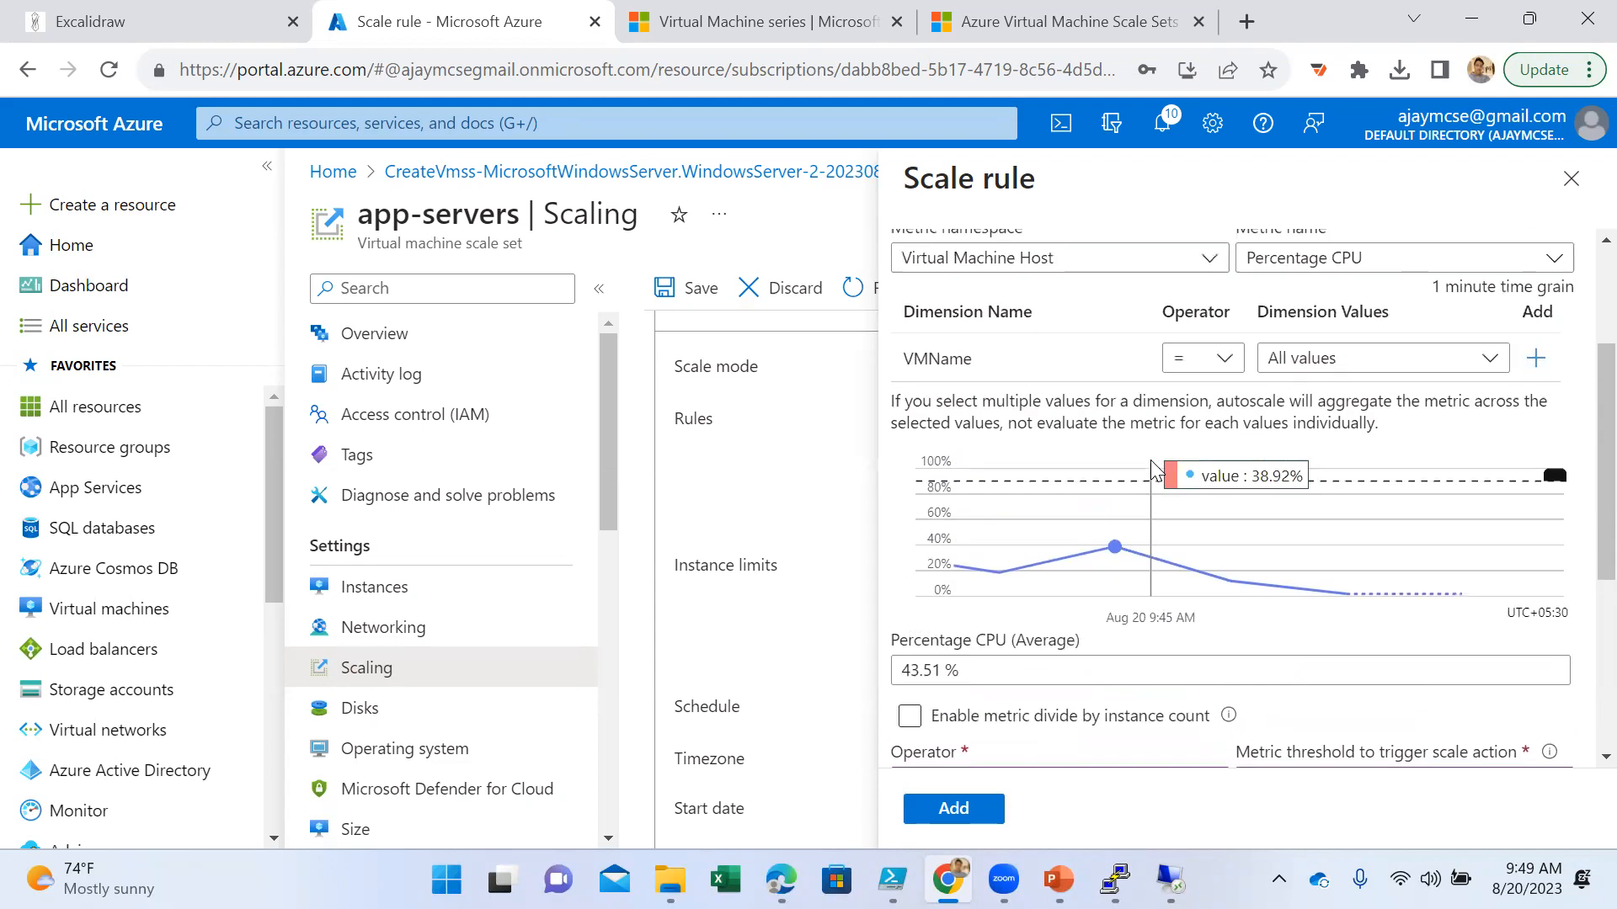
pyautogui.scroll(1, 1145, 470)
pyautogui.scroll(1, 1153, 474)
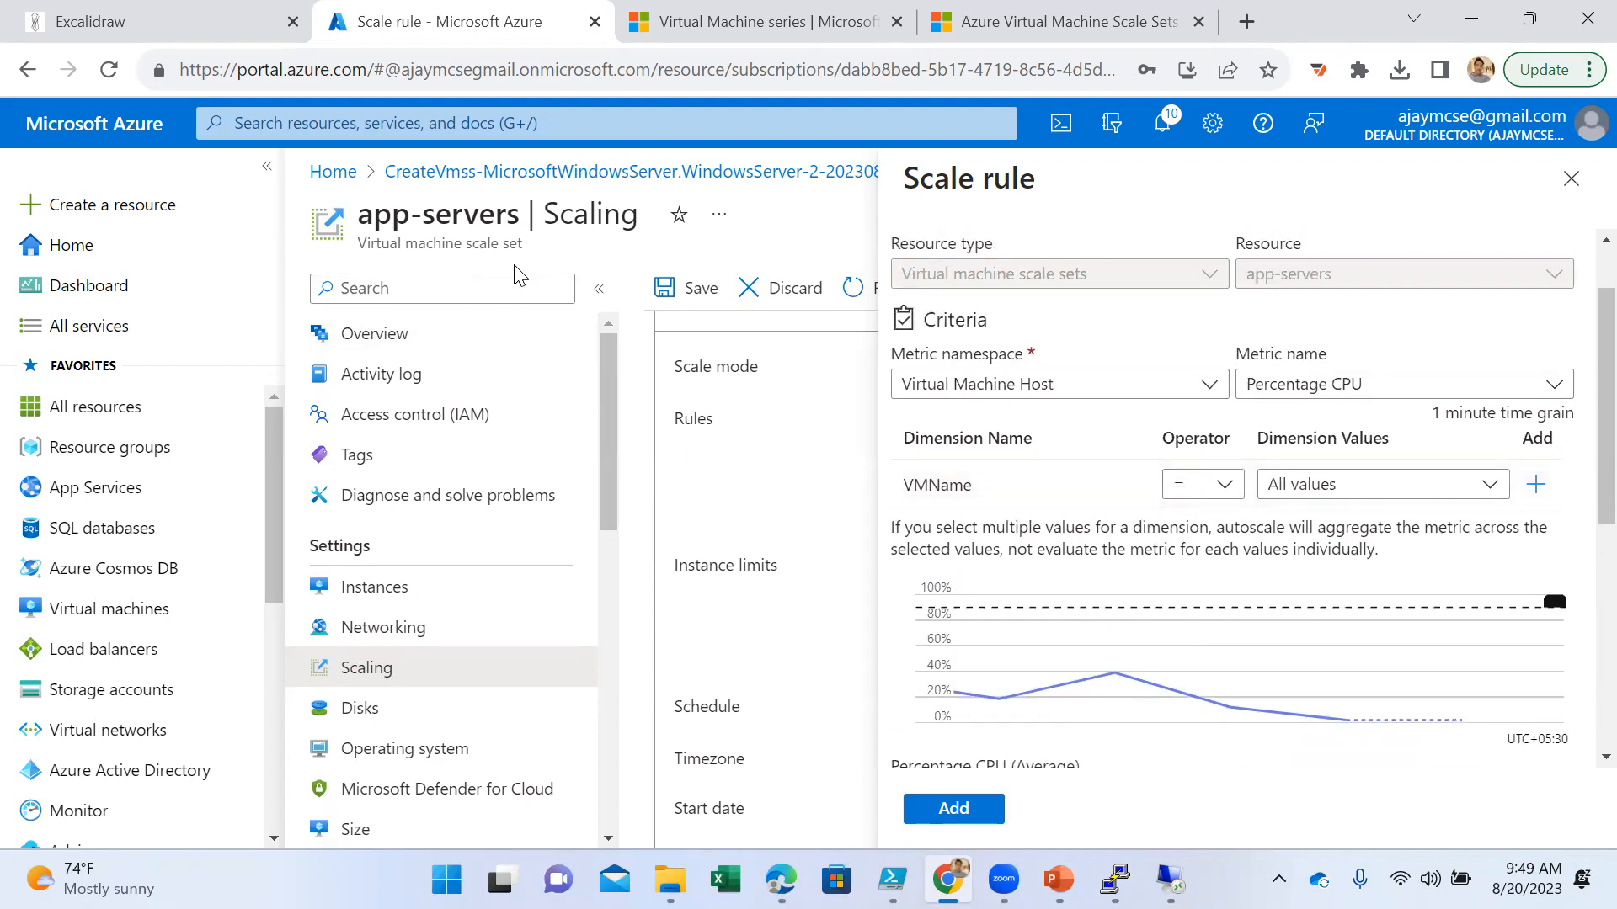
pyautogui.scroll(-3, 1398, 604)
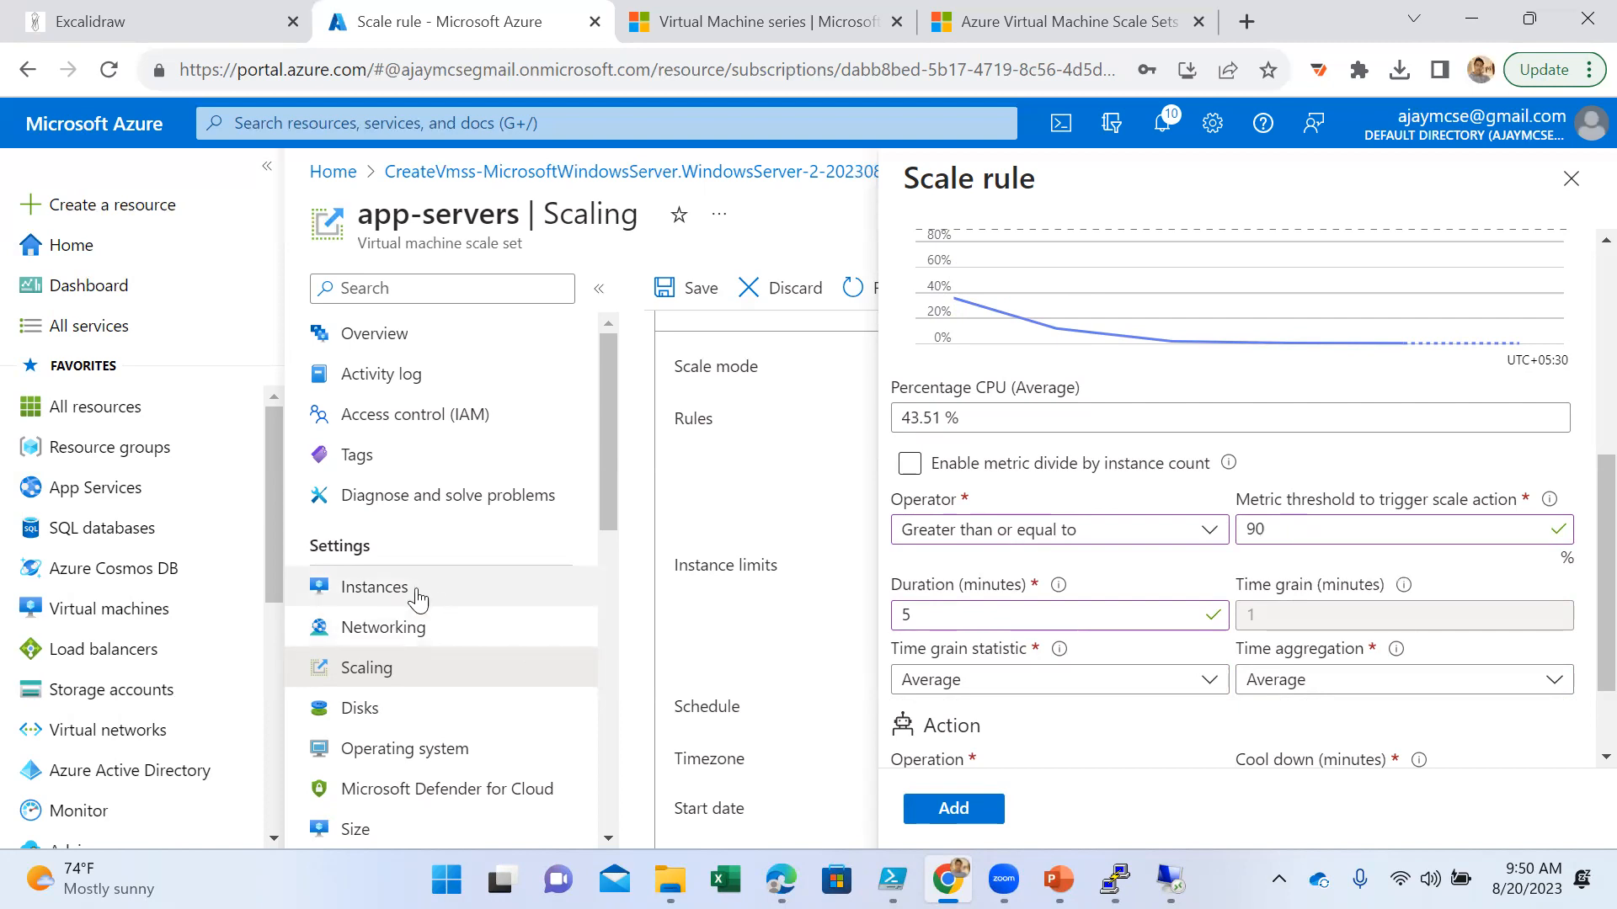
pyautogui.scroll(-2, 1389, 617)
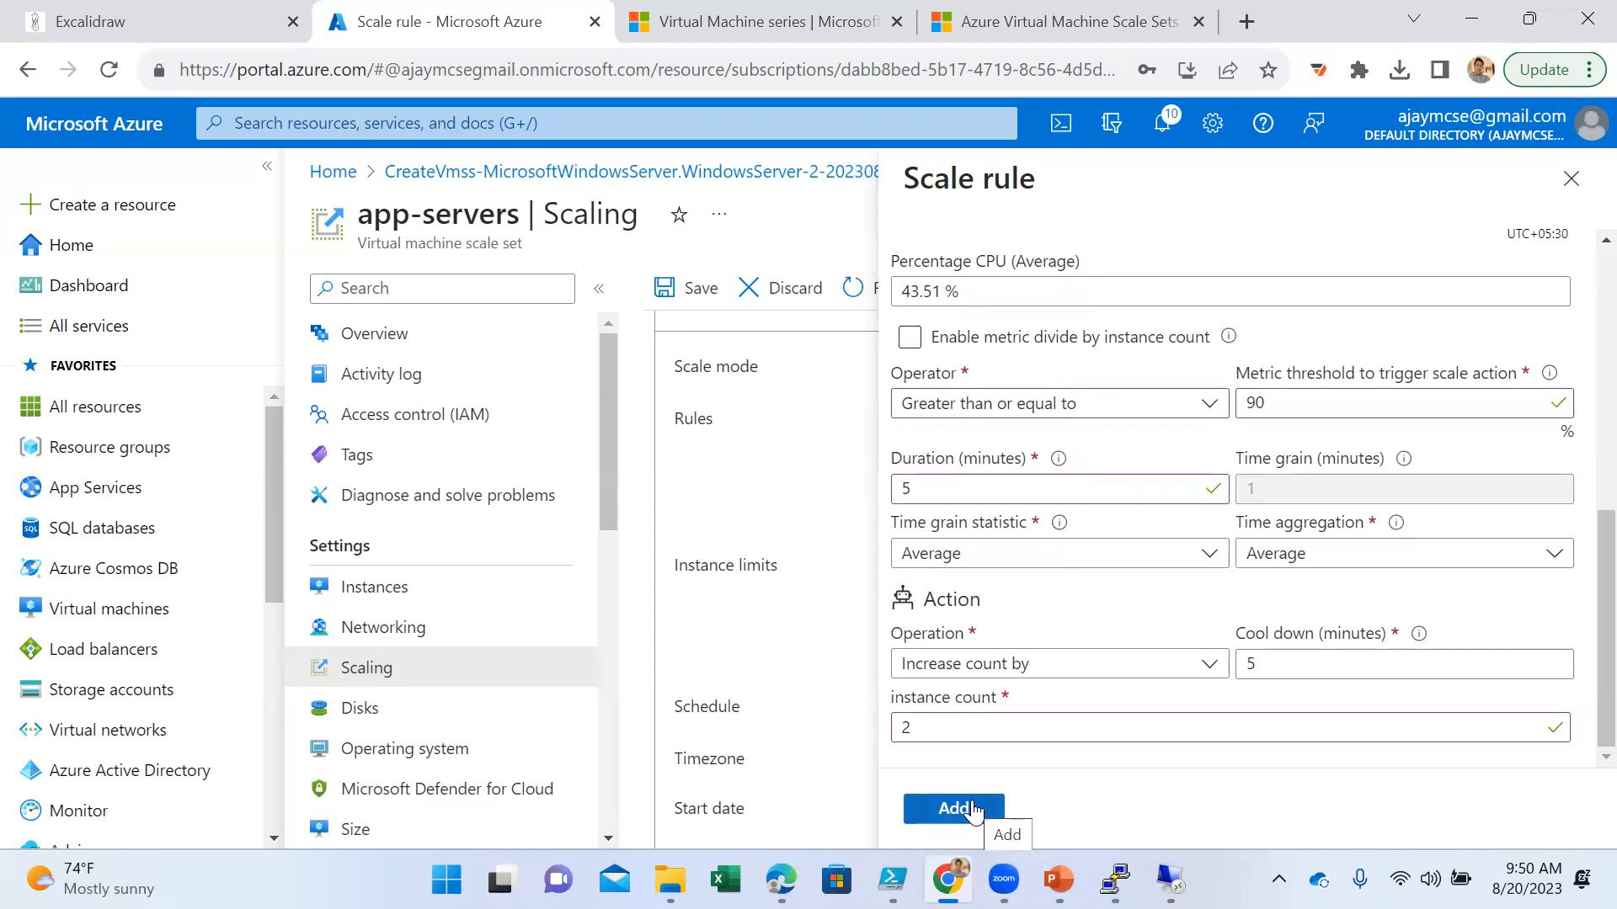
# - Duplicate the portal page in another browser tab and examine the app-servers instances, including the details of app-servers_5e8cb158
pyautogui.rightClick(446, 21)
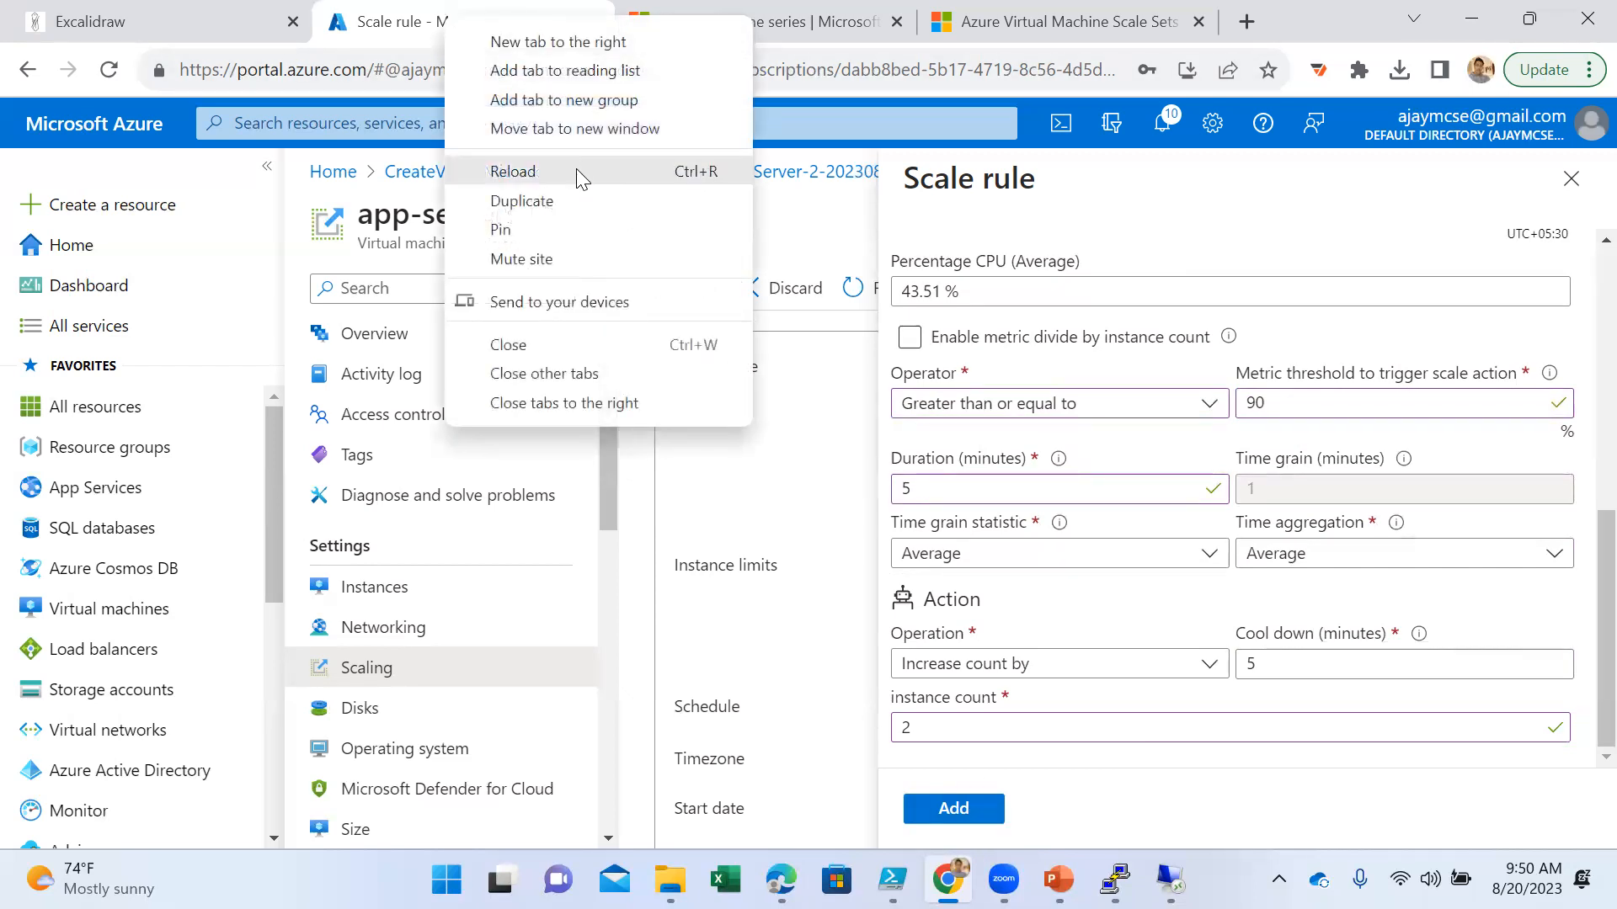
pyautogui.click(565, 206)
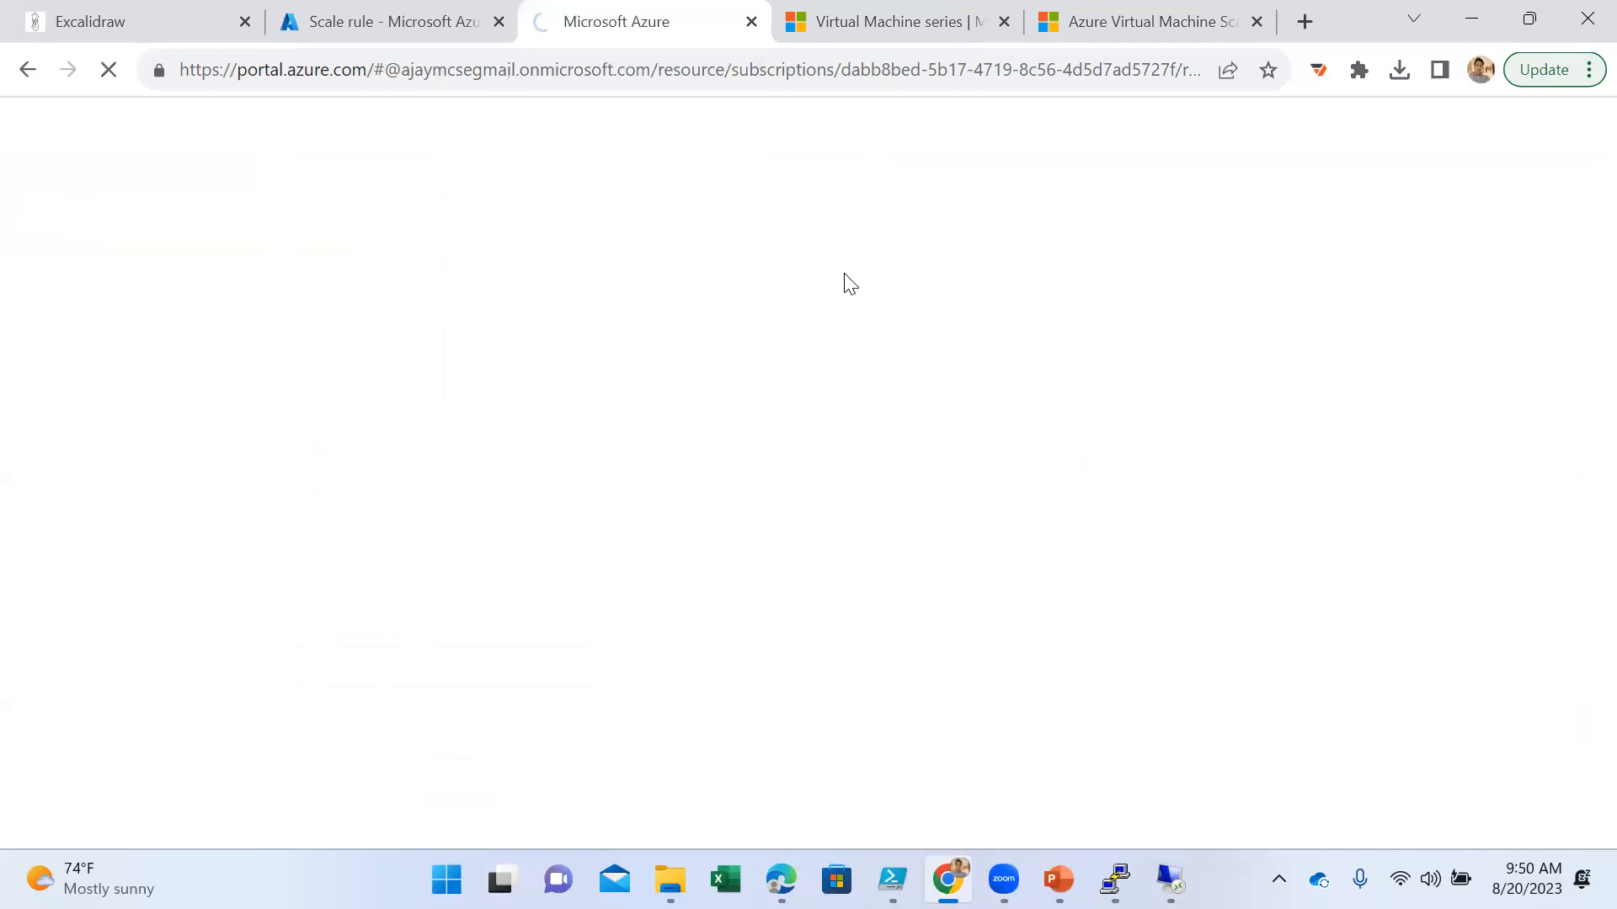
pyautogui.click(748, 468)
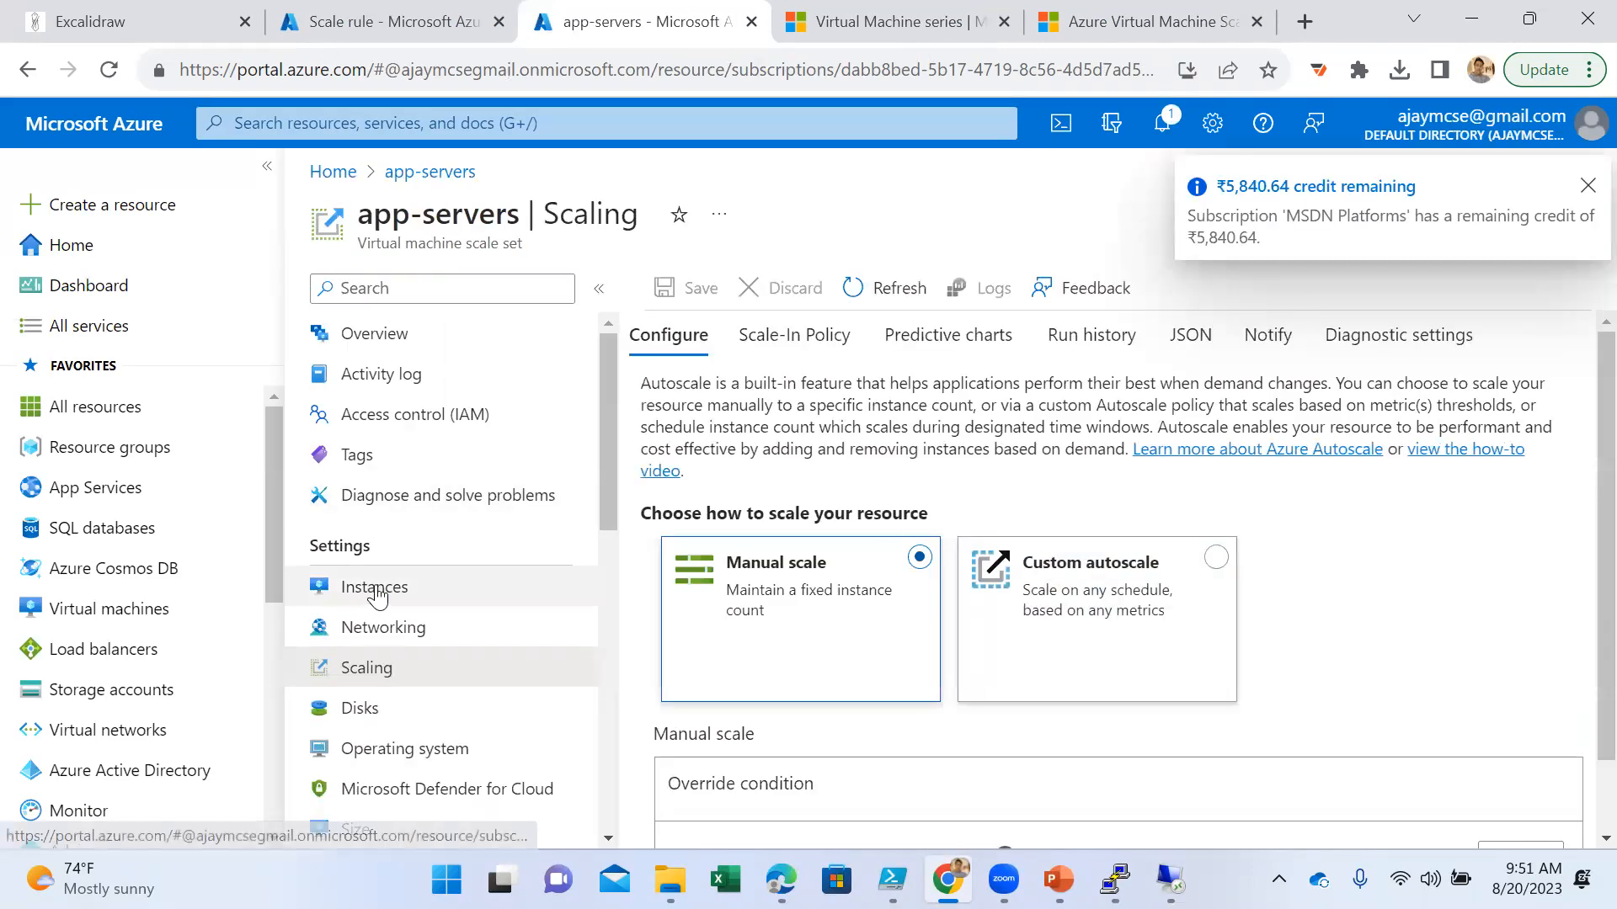
pyautogui.click(377, 592)
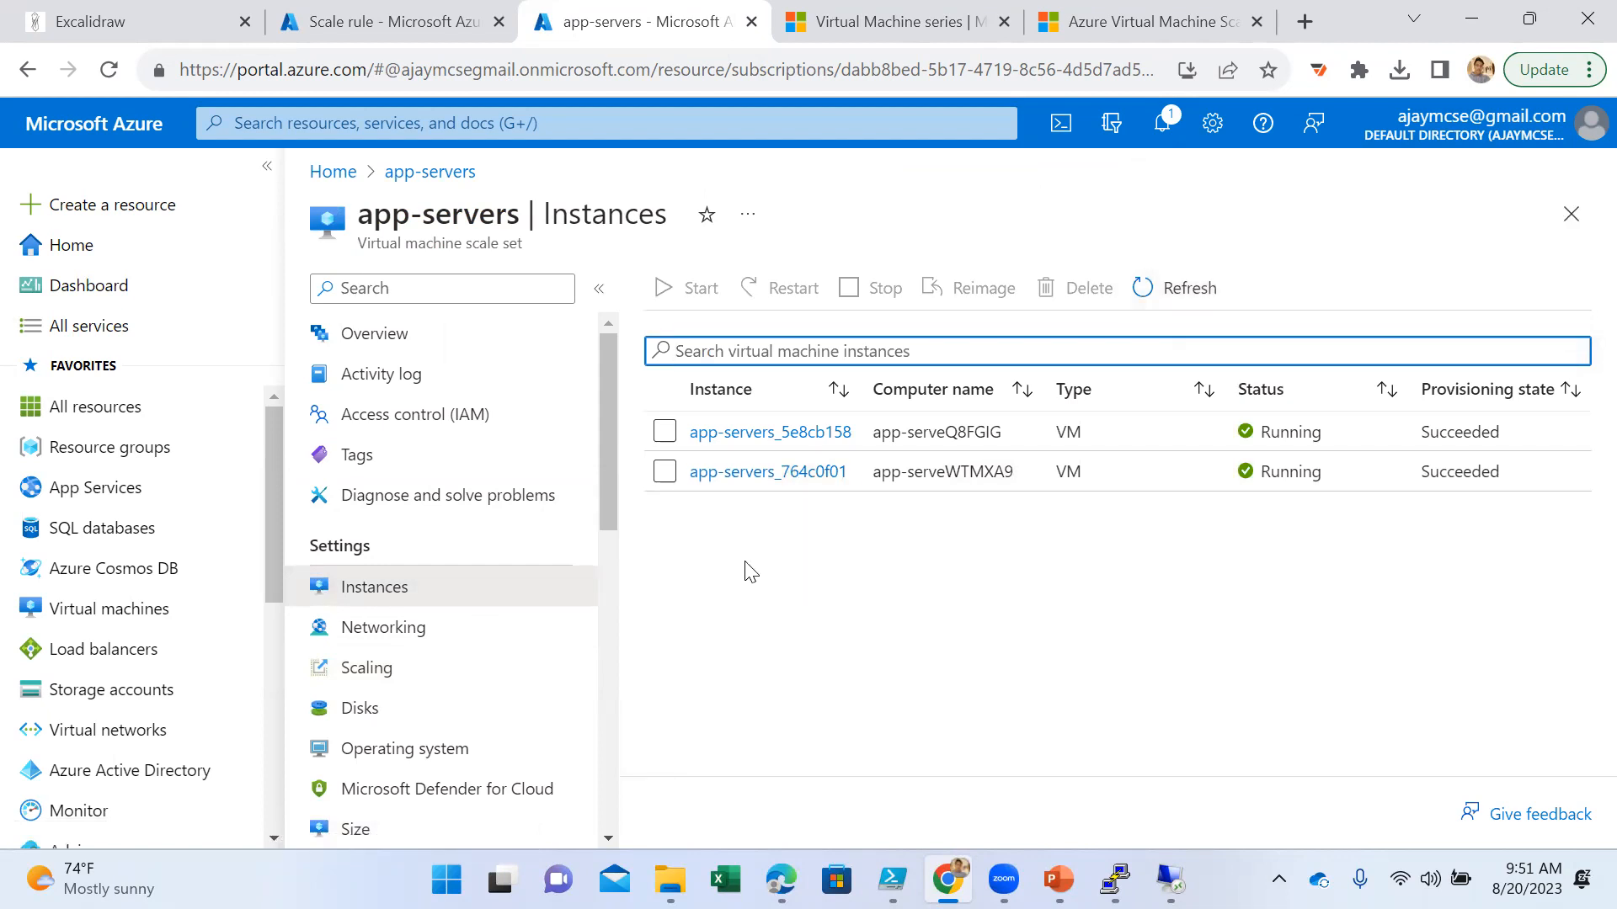
pyautogui.moveTo(523, 244); pyautogui.dragTo(355, 247)
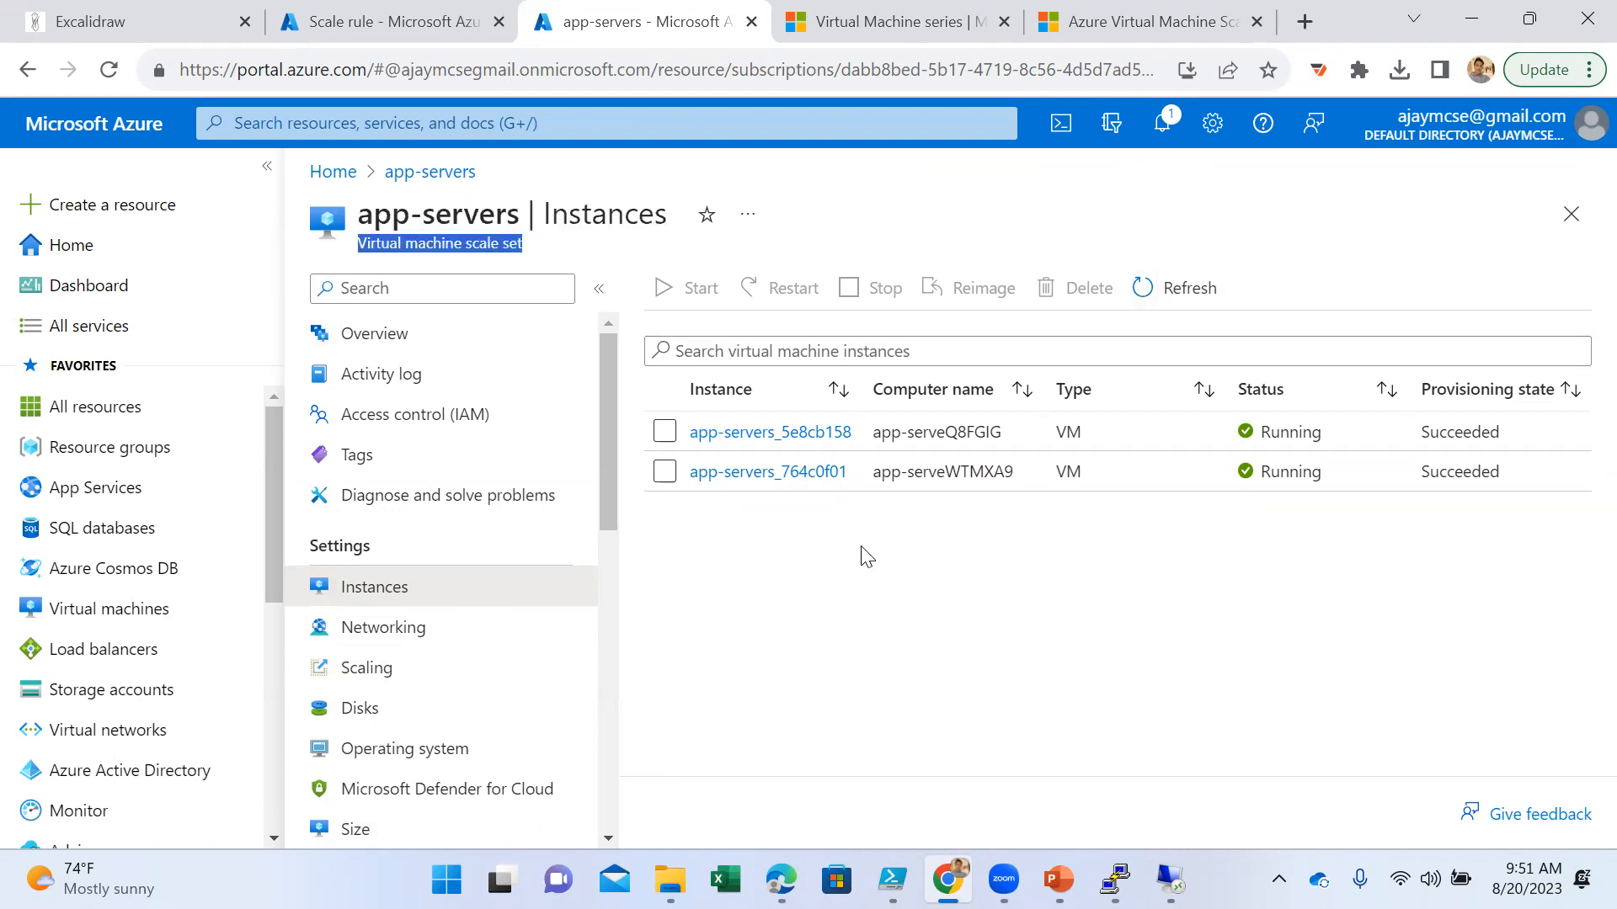
pyautogui.click(795, 433)
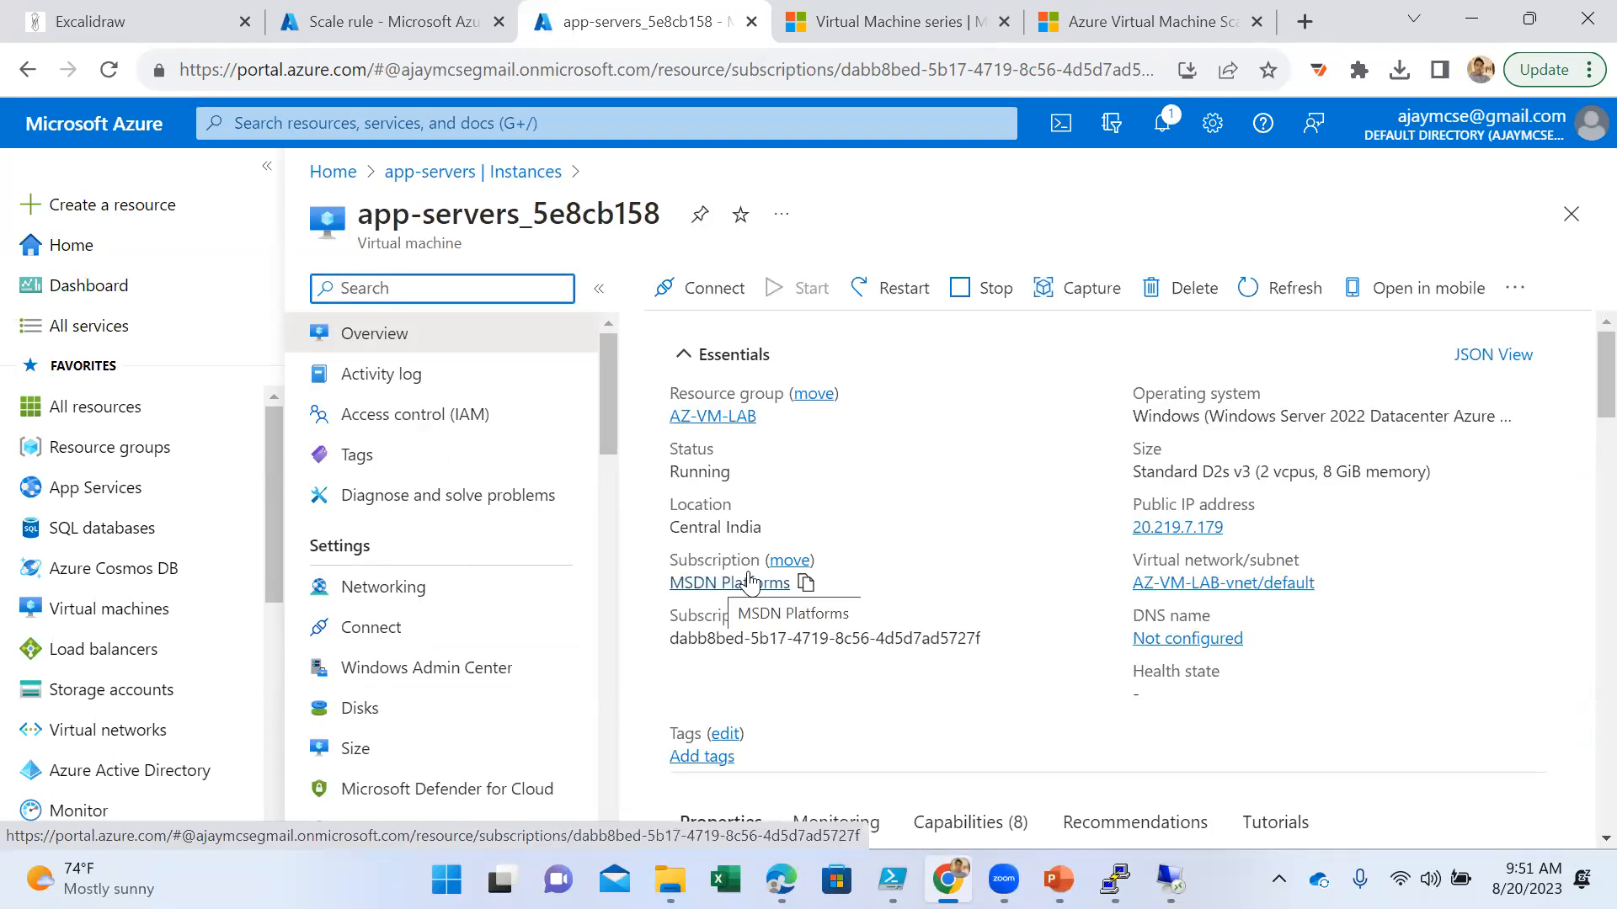
pyautogui.click(516, 172)
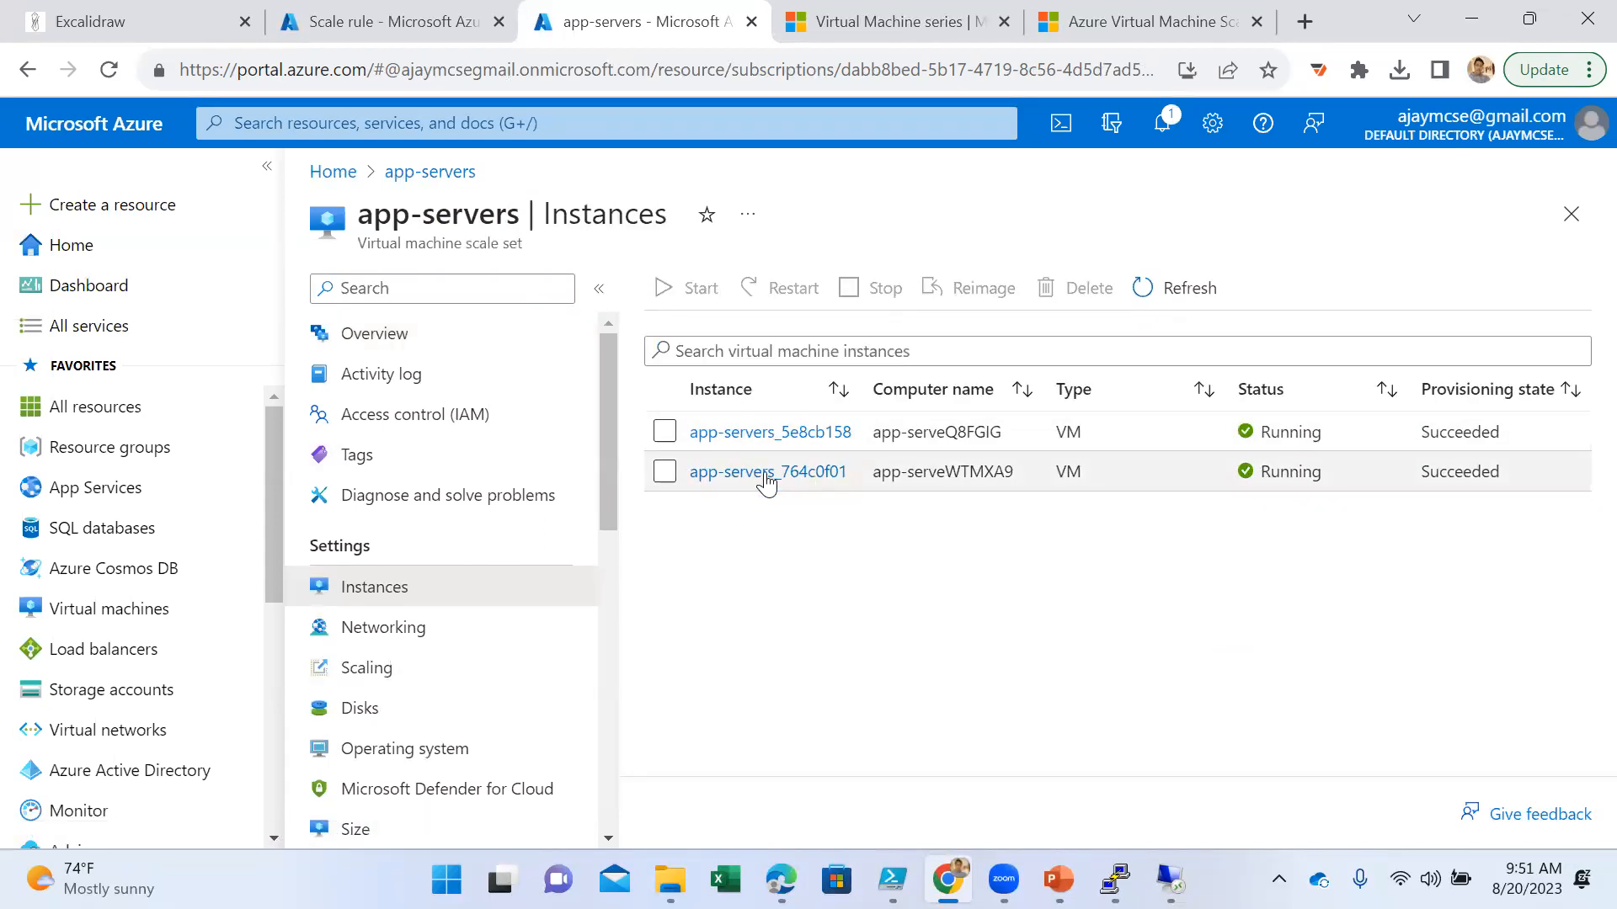
# - Return to the pending scale rule and add it to the app-servers autoscale condition with an instance count of 2
pyautogui.click(408, 37)
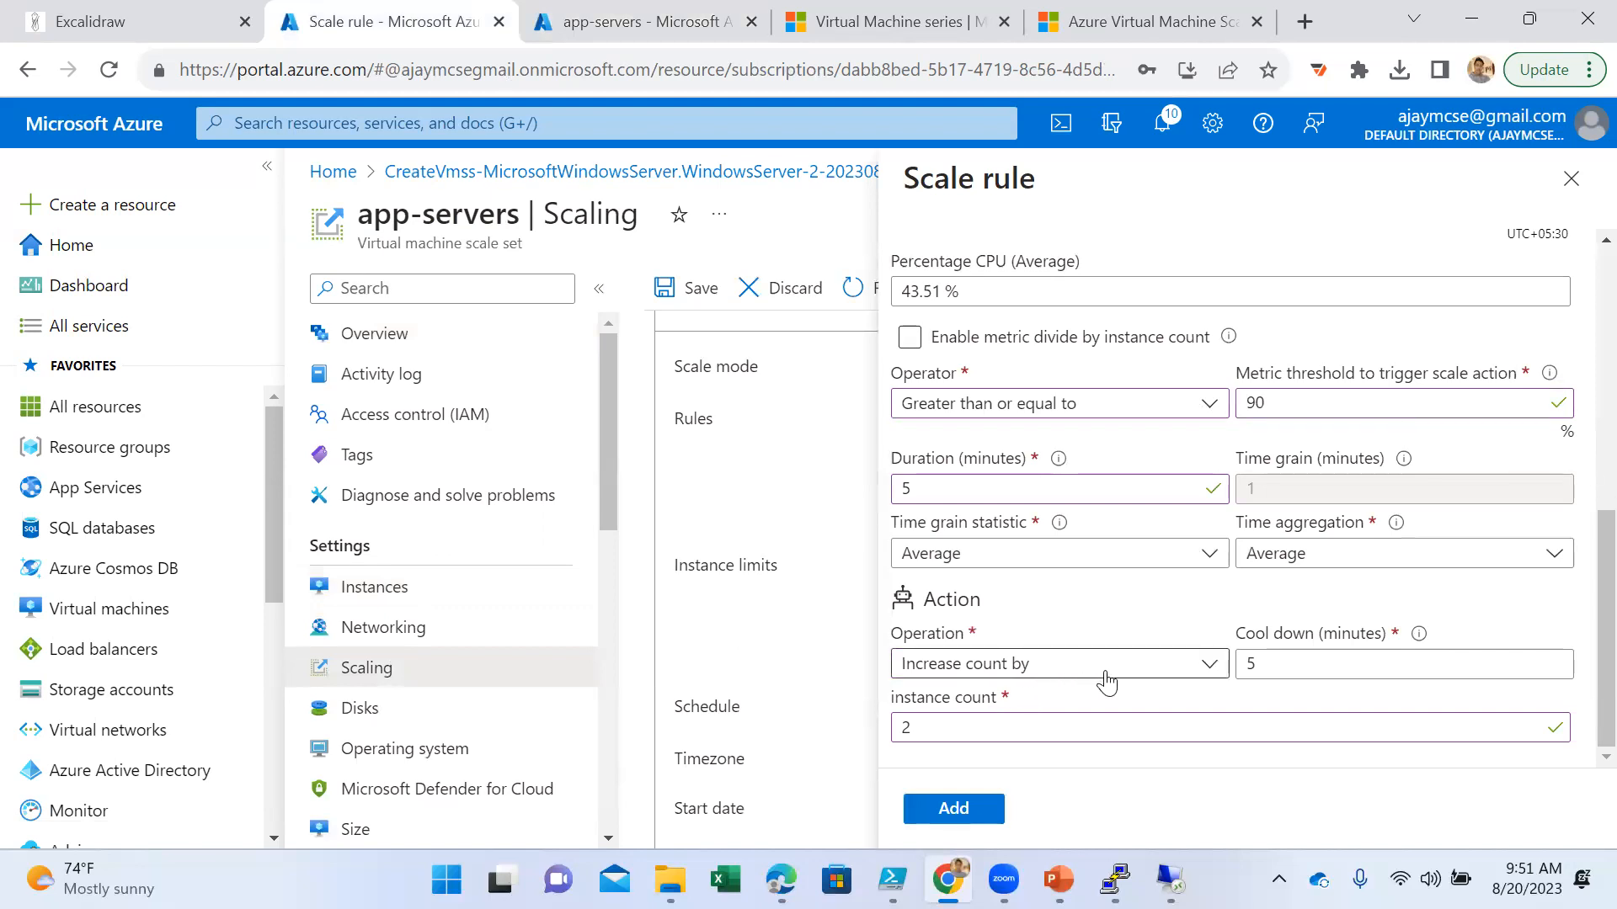
pyautogui.click(1027, 730)
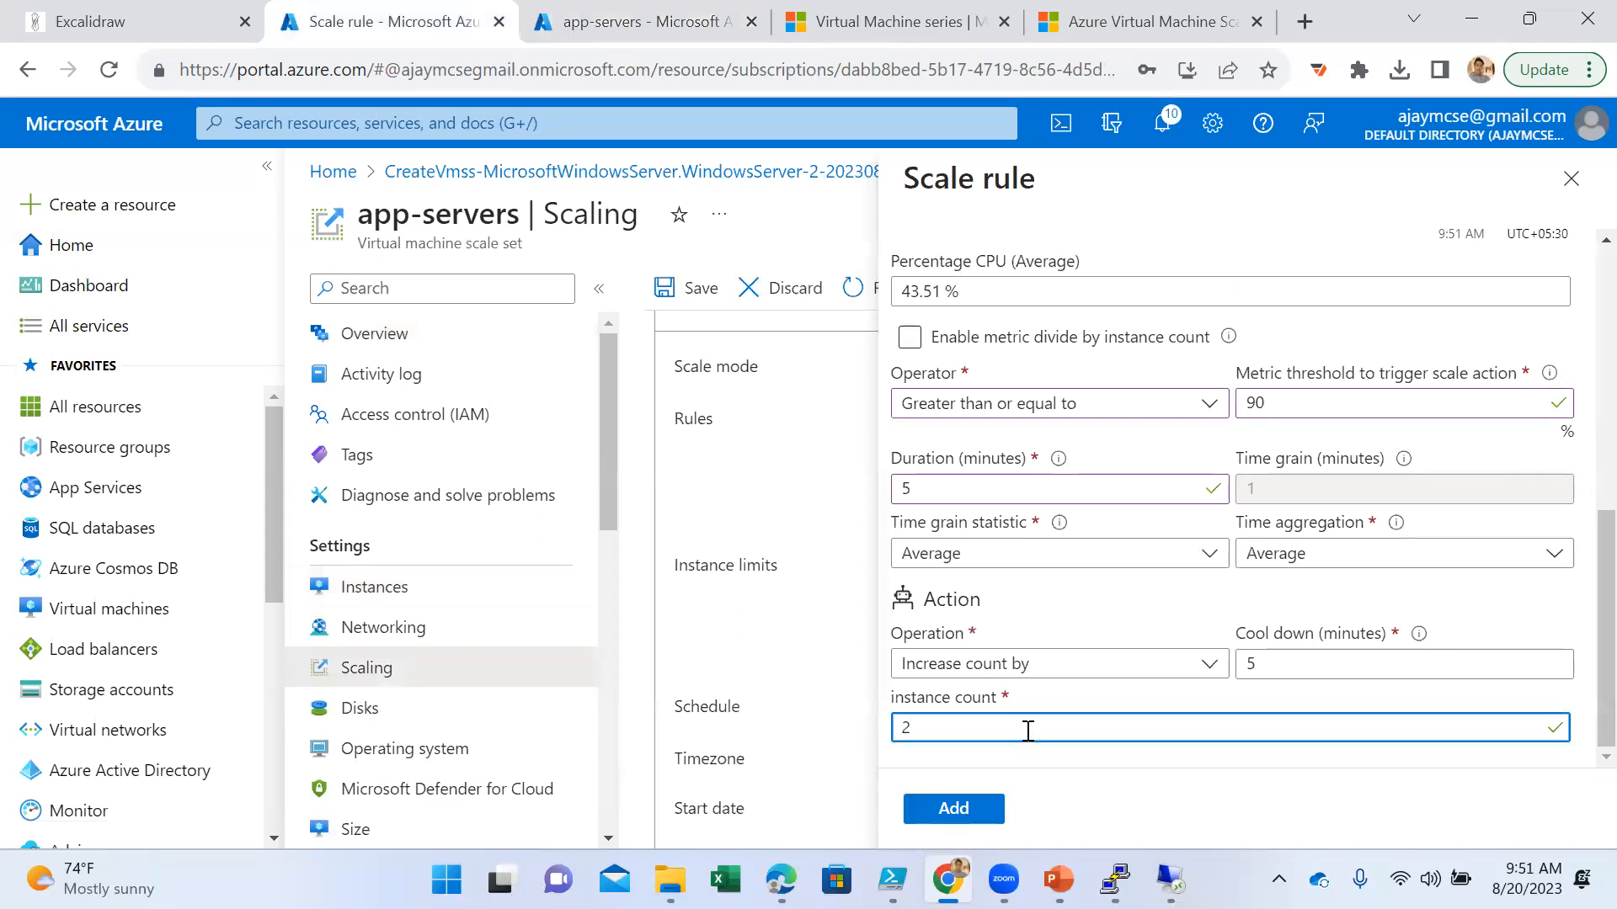
pyautogui.click(953, 809)
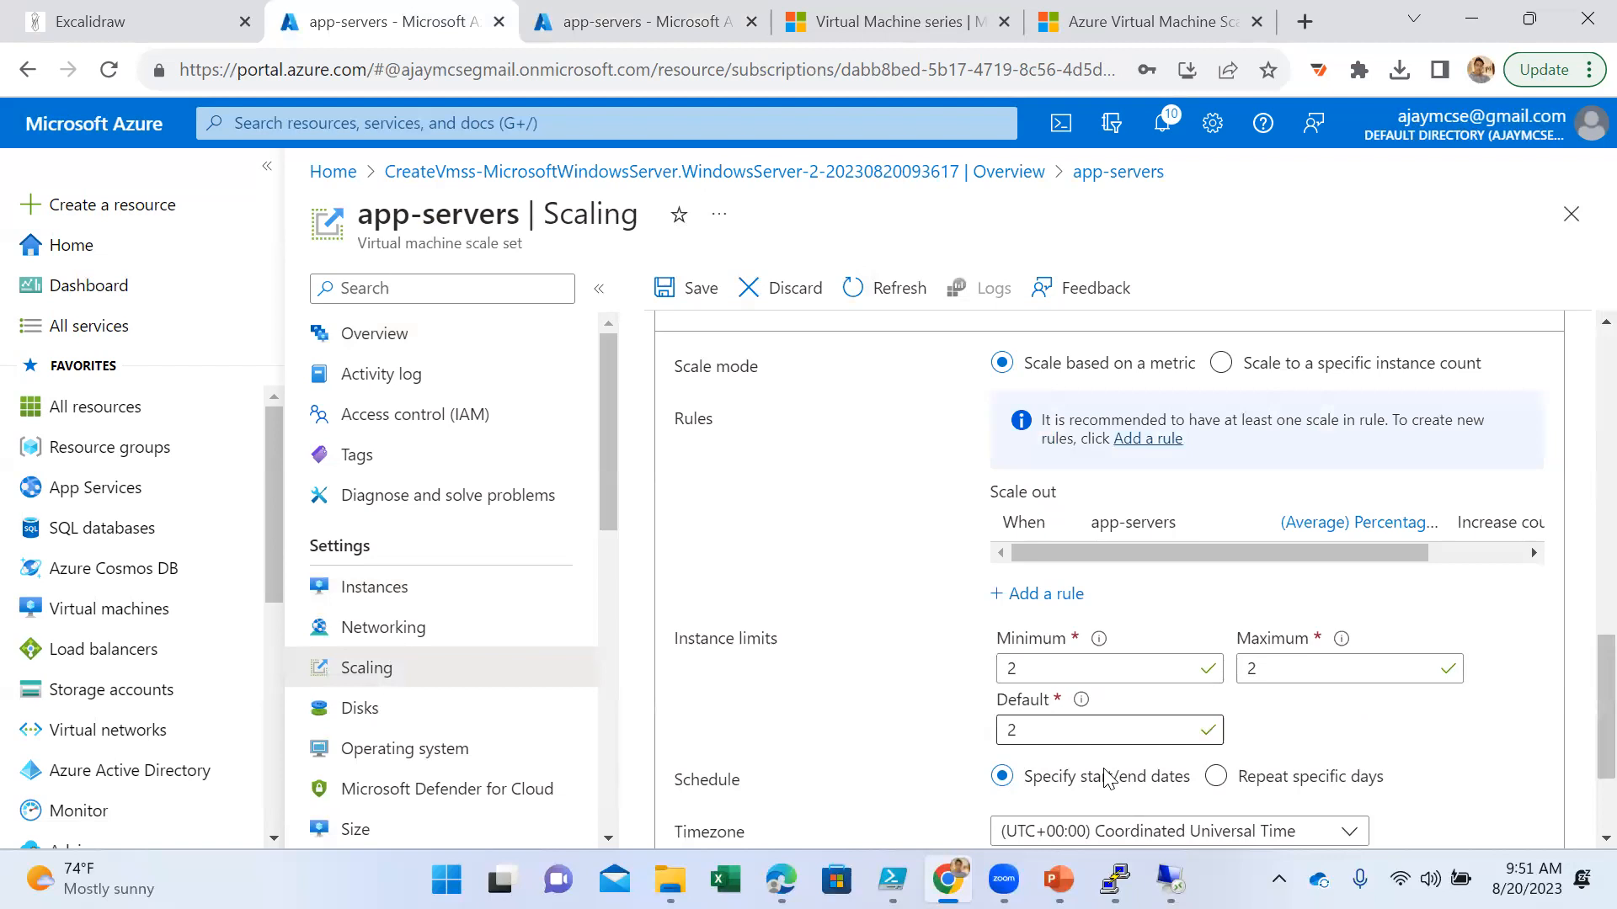
pyautogui.click(1047, 594)
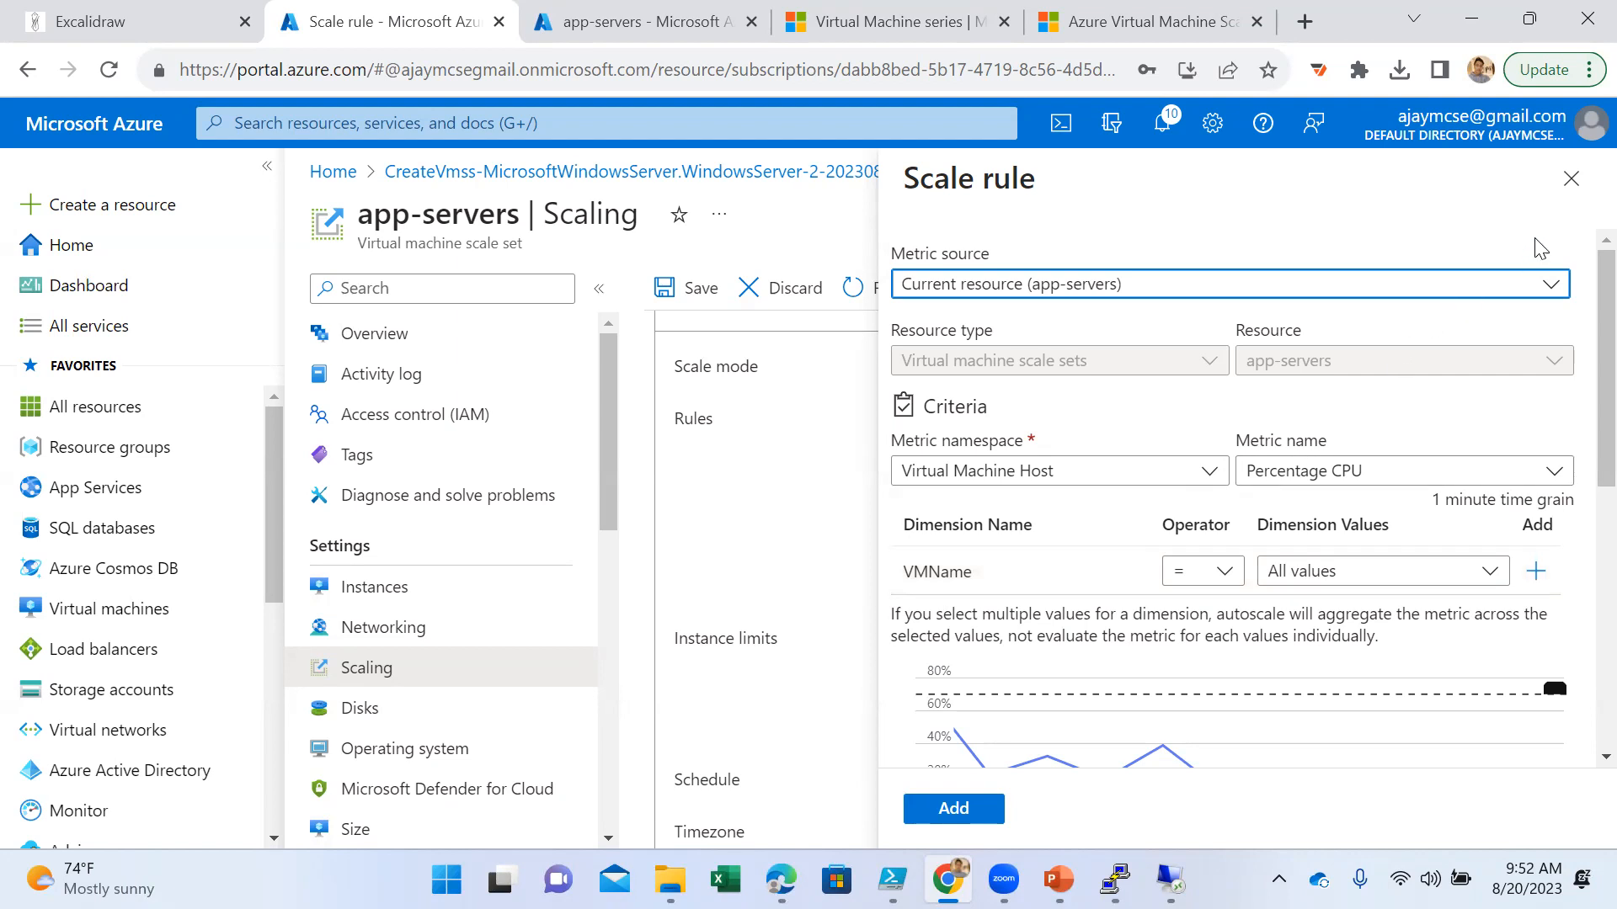
pyautogui.click(1571, 179)
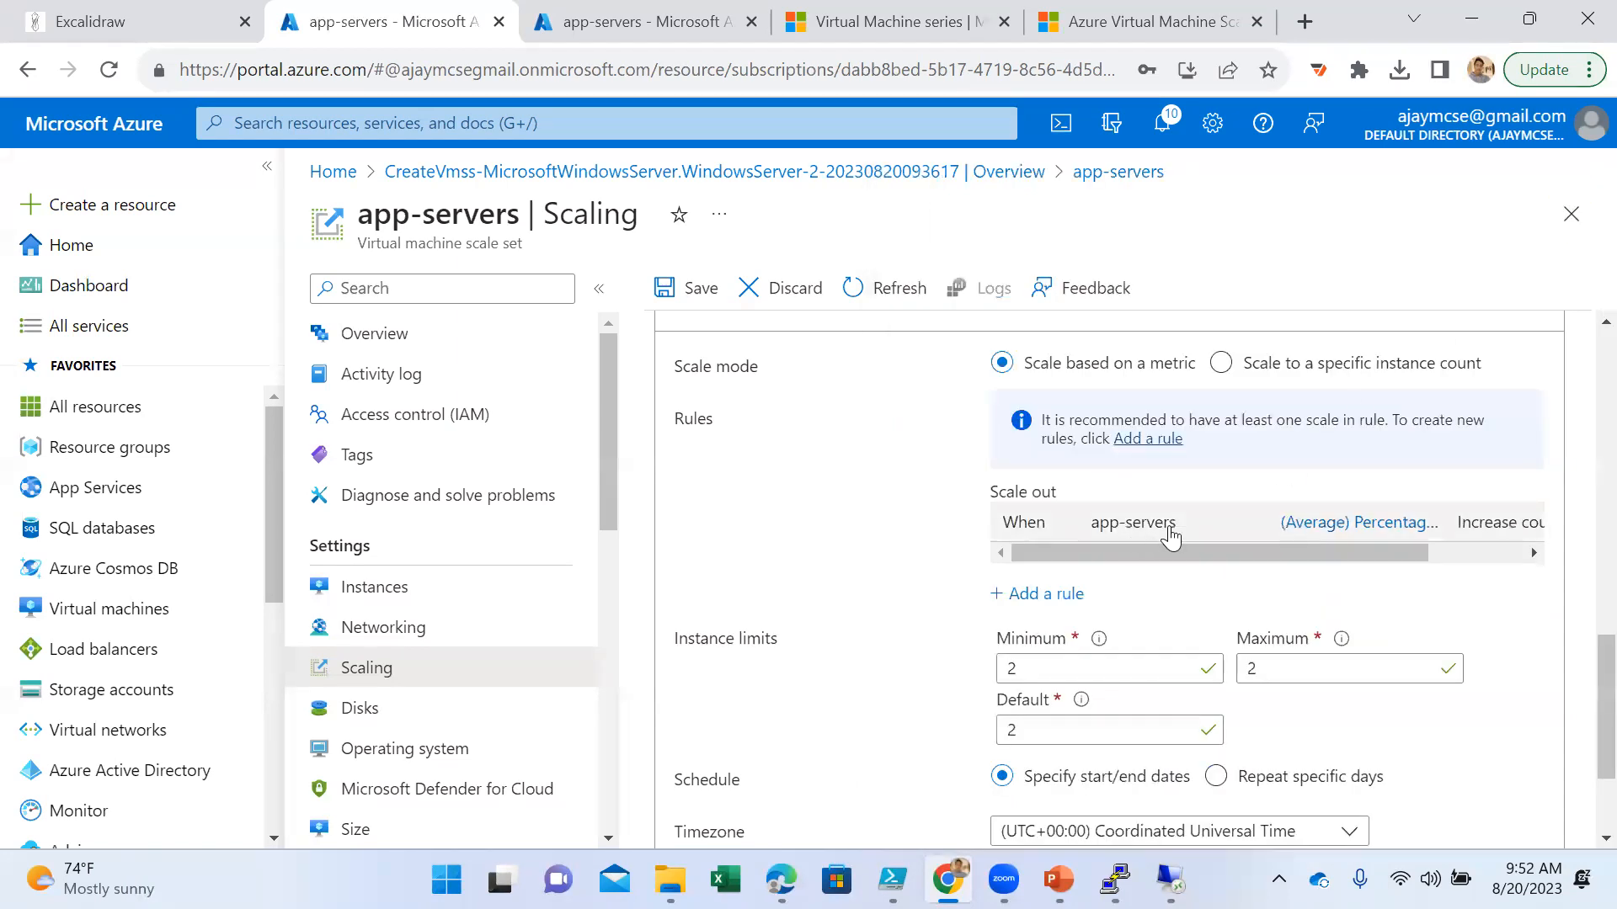
pyautogui.scroll(-2, 1157, 590)
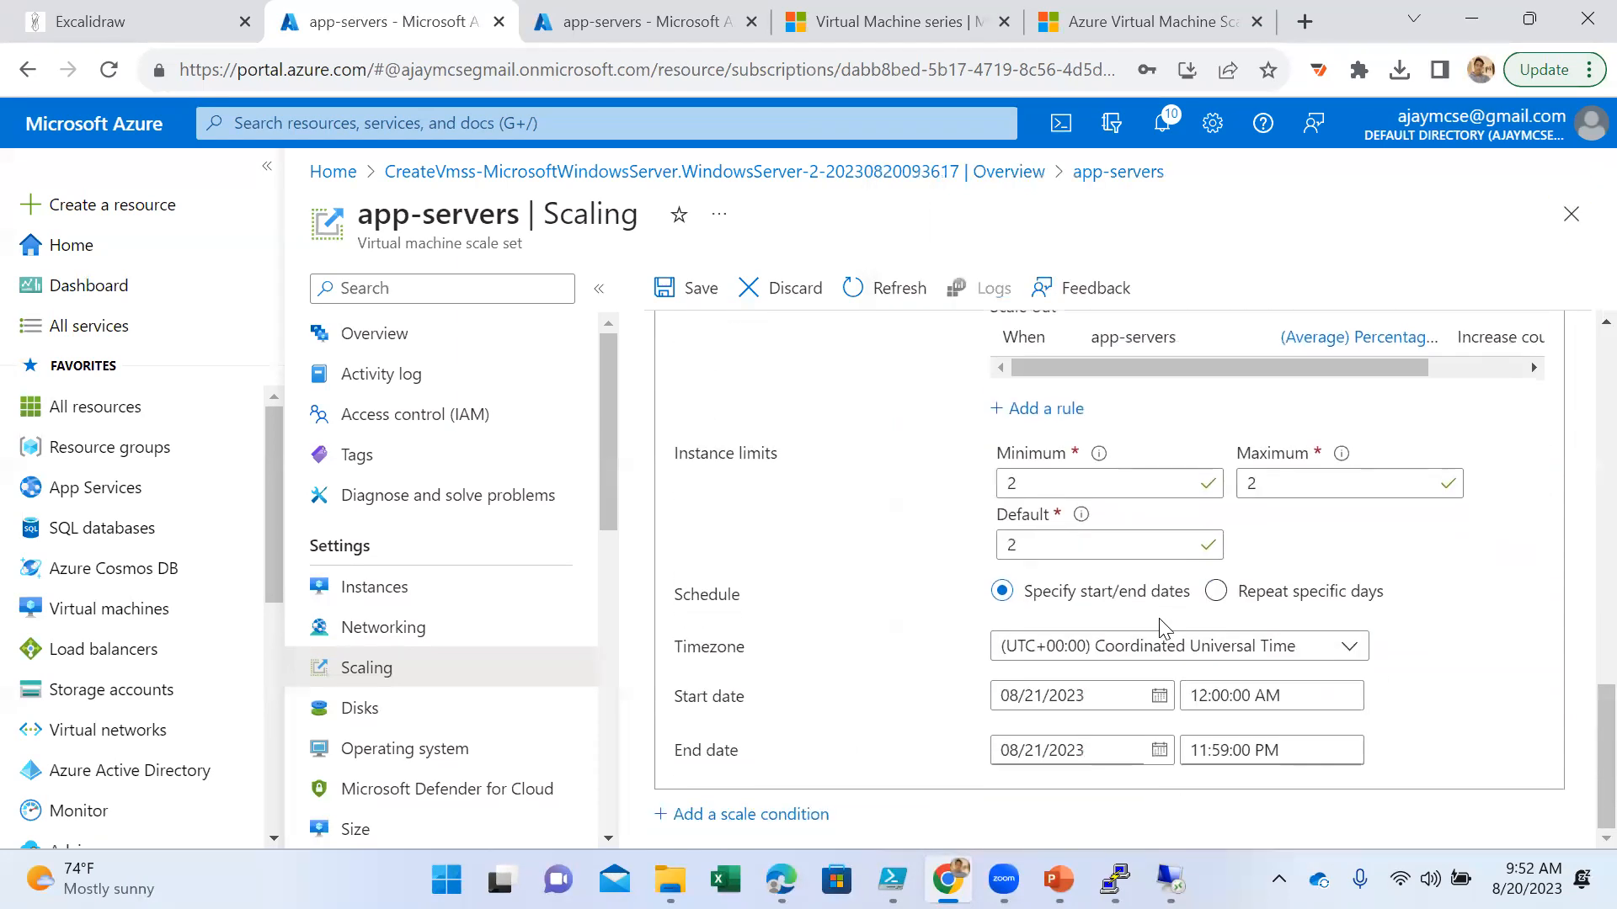
pyautogui.scroll(3, 1161, 632)
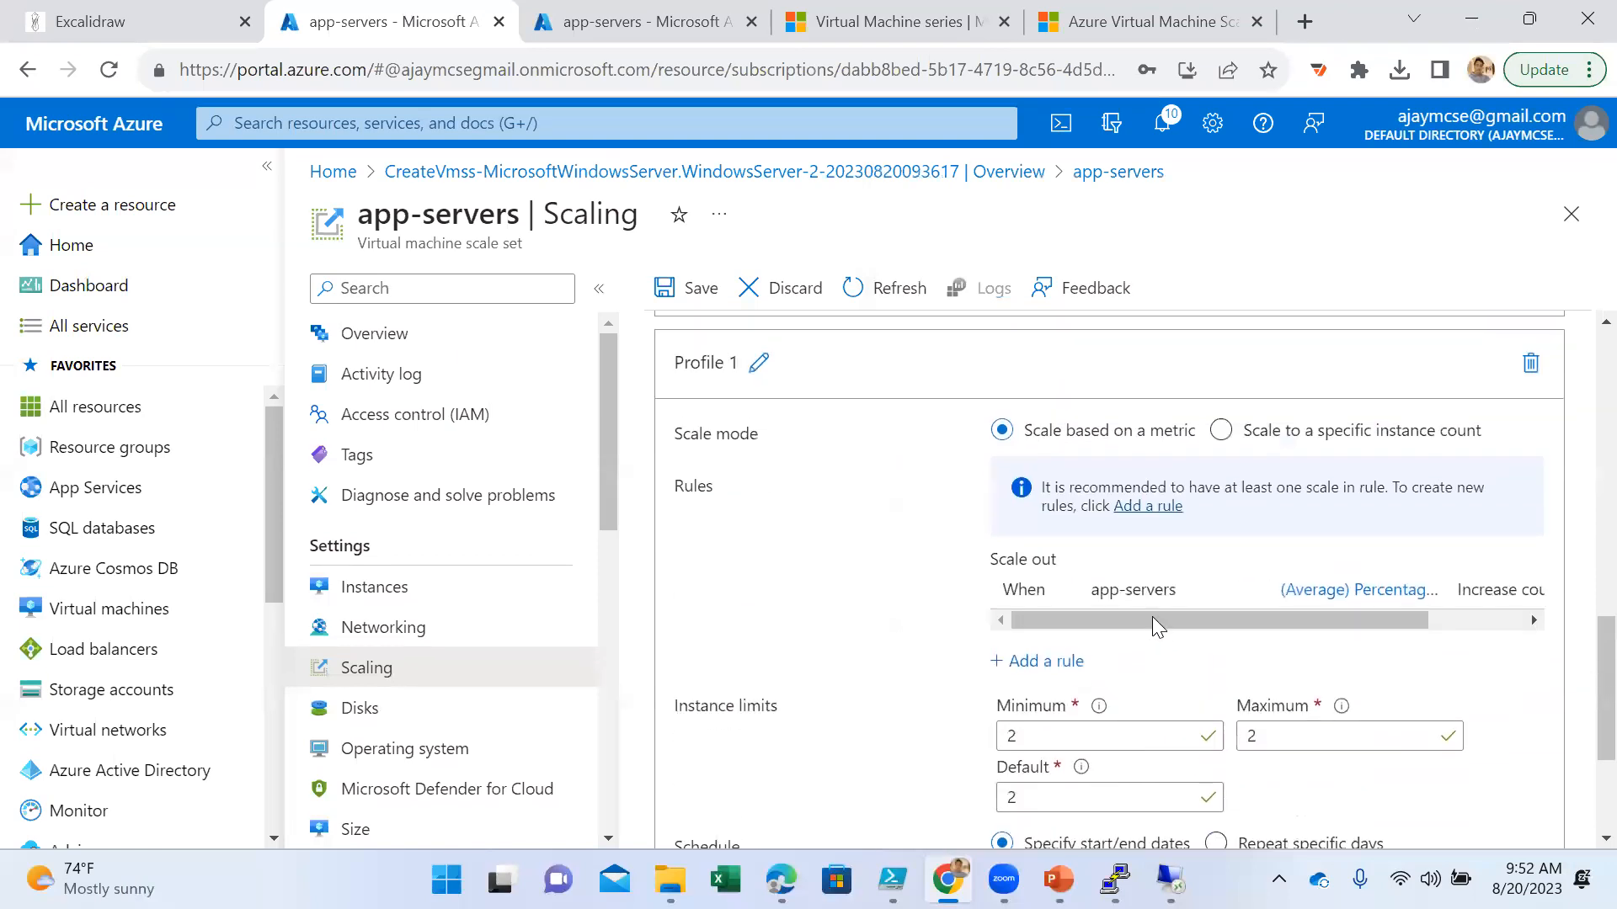
# - Start a second scale rule for Profile 1 with the operation Decrease count by
pyautogui.click(1058, 665)
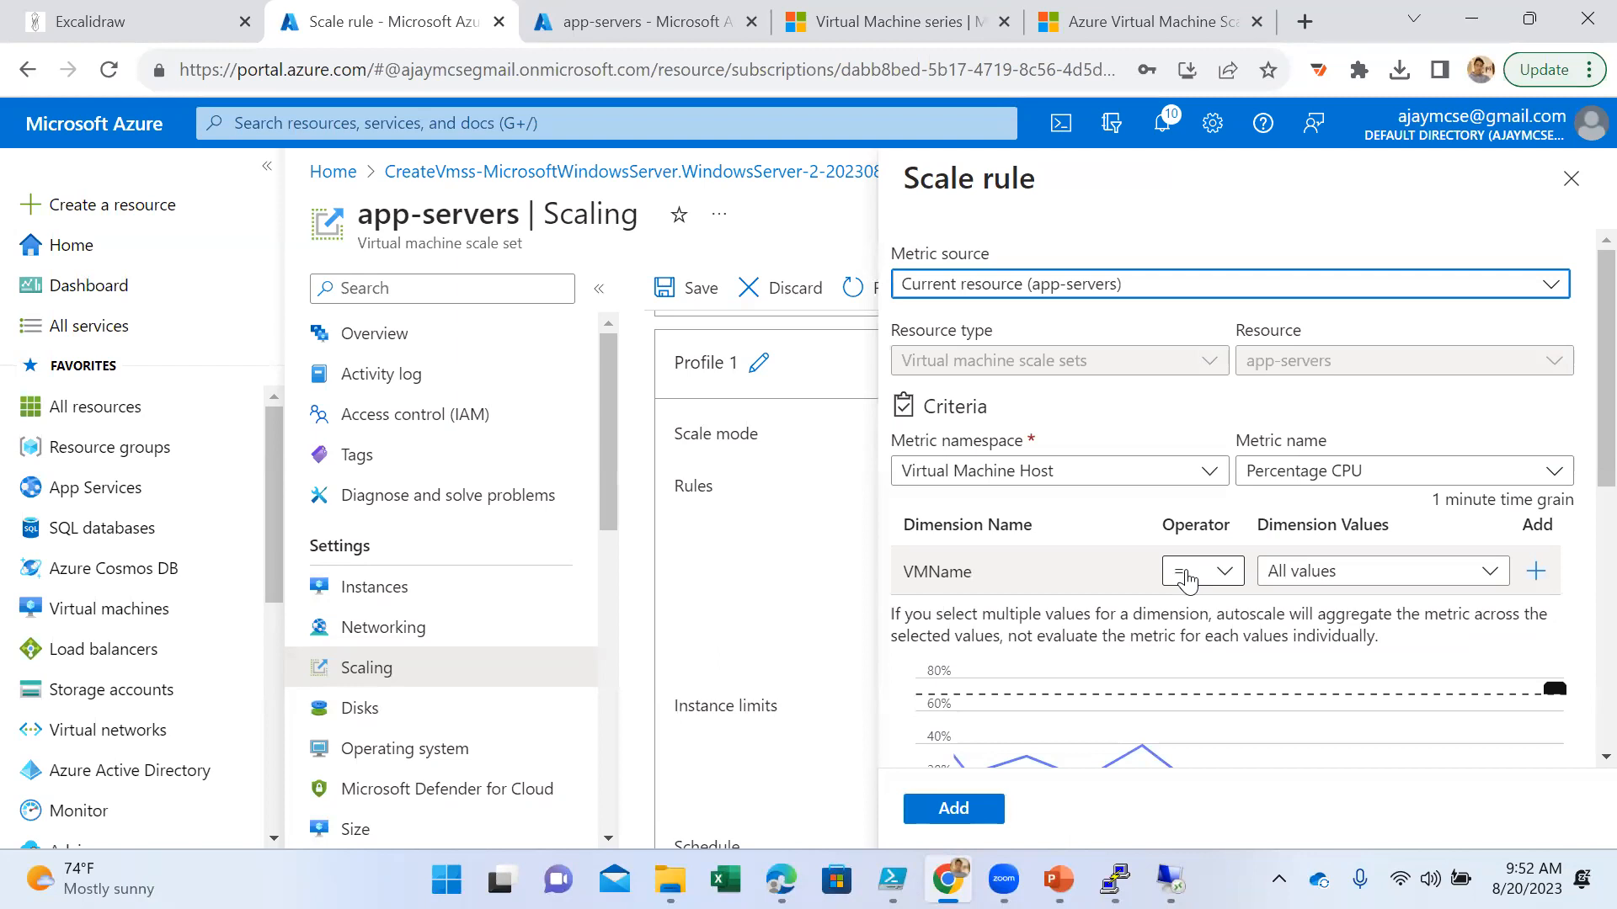
pyautogui.scroll(-6, 1246, 614)
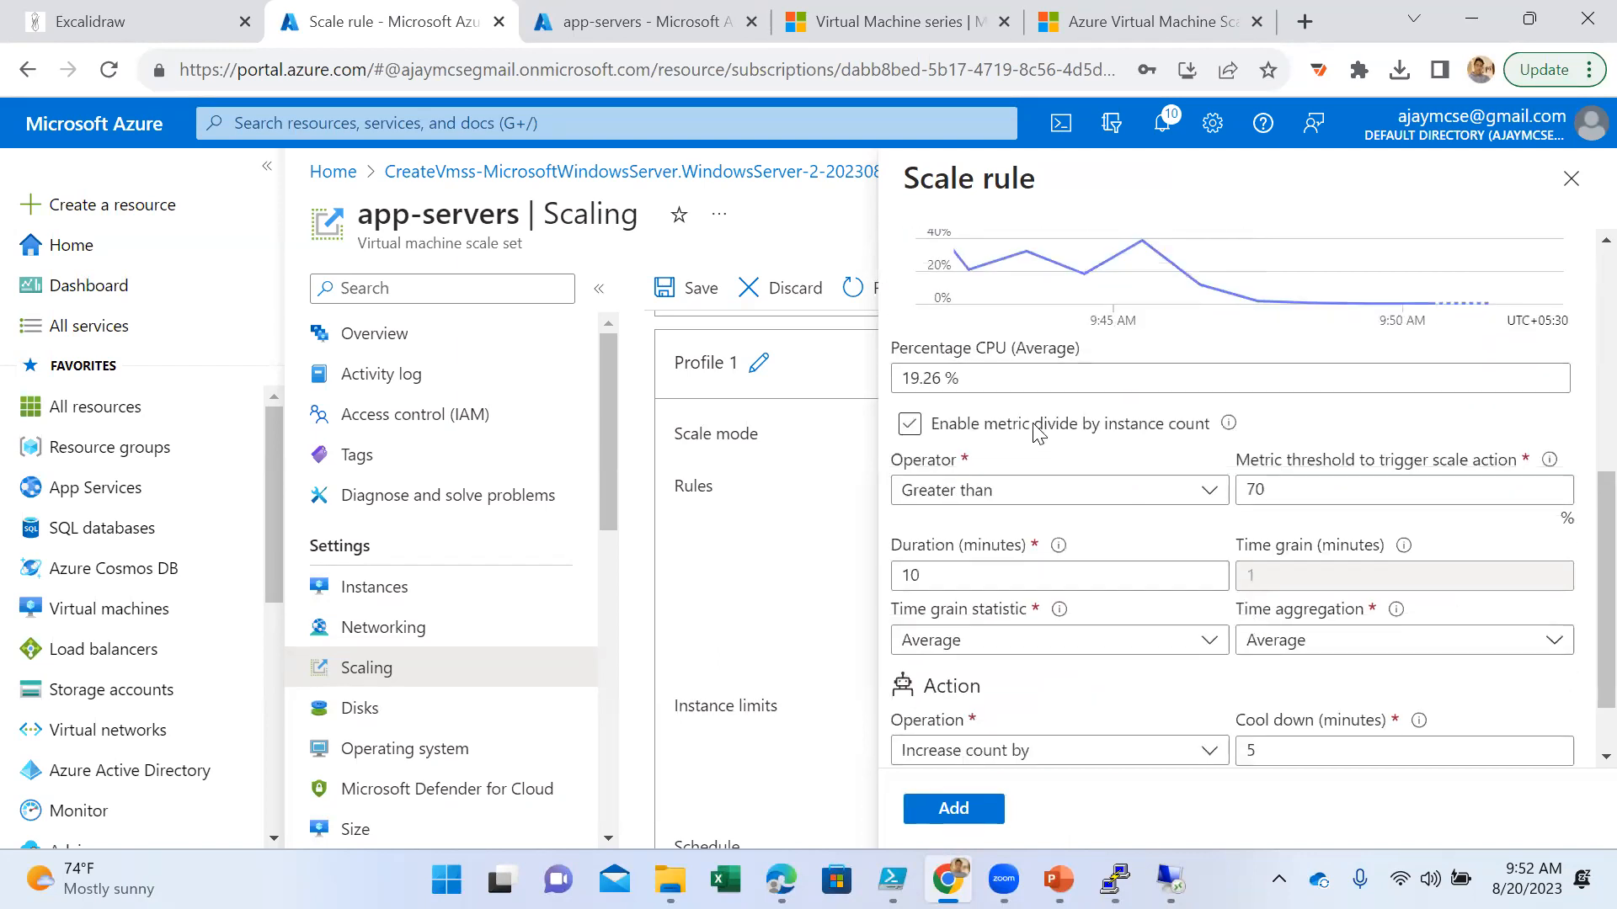
pyautogui.scroll(-1, 1090, 556)
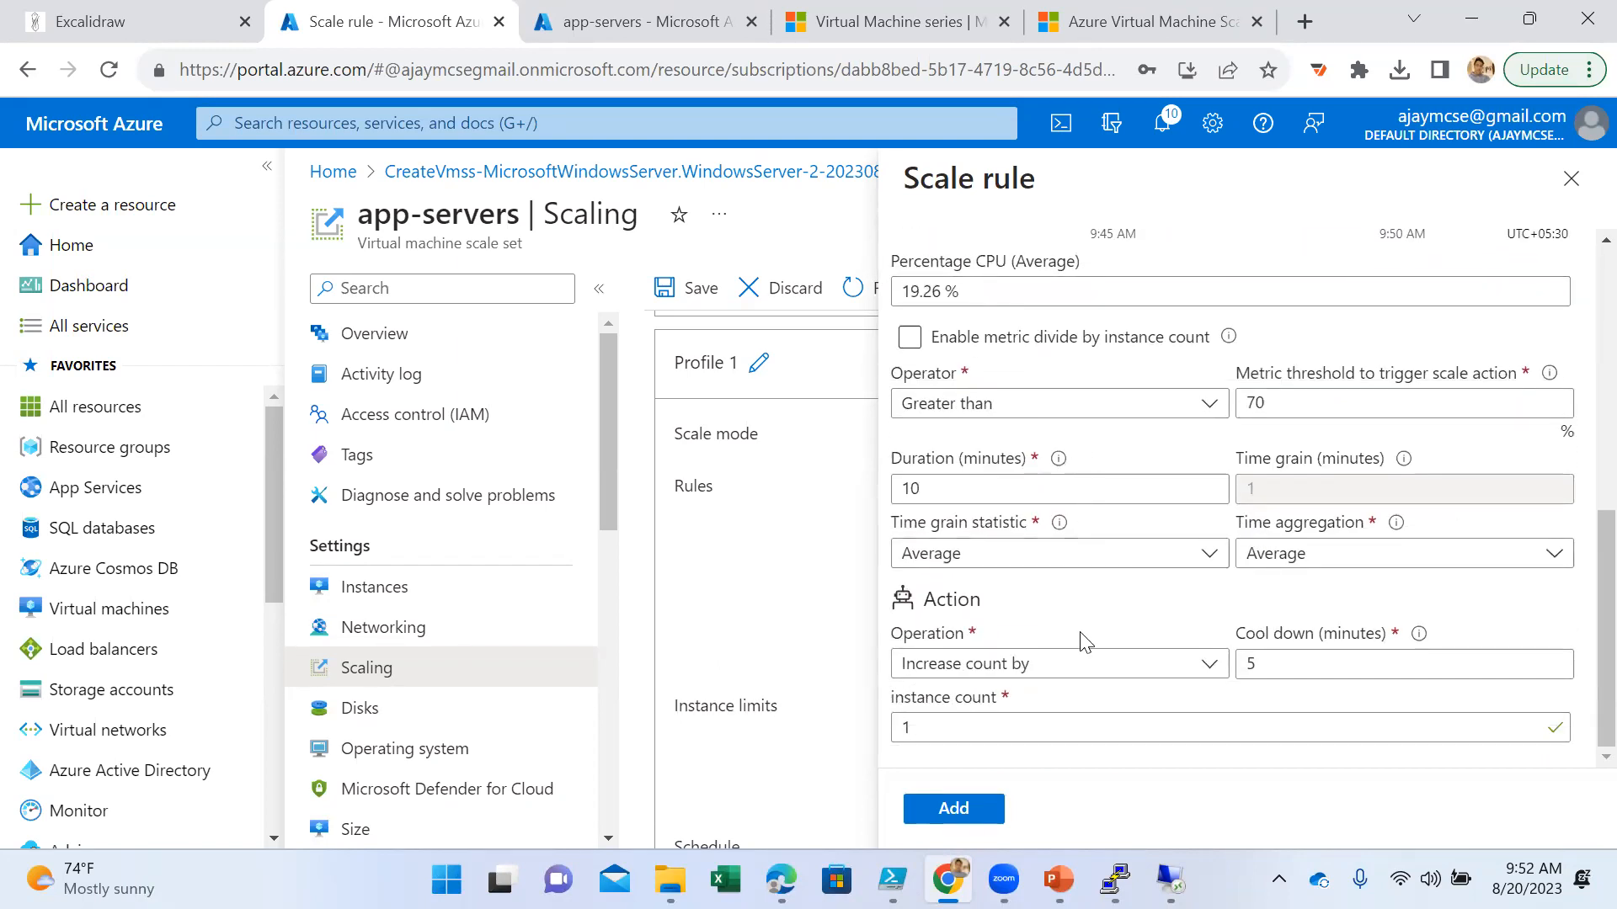
pyautogui.click(1083, 665)
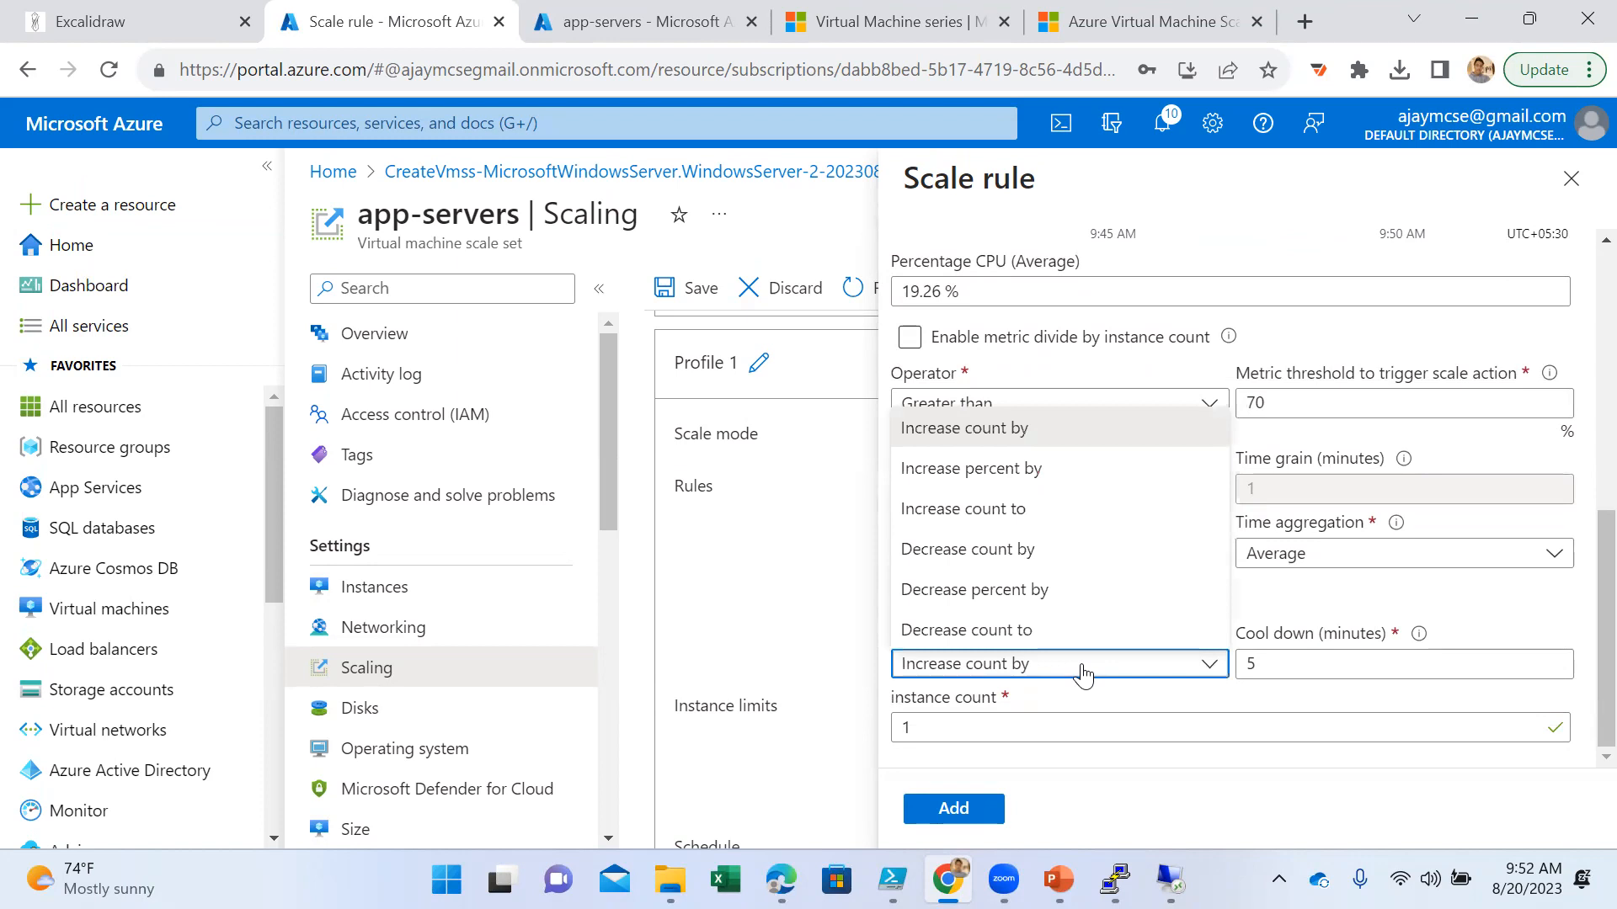
pyautogui.click(1059, 557)
# - Make the rule trigger when Percentage CPU is less than or equal to a metric threshold of 40 percent
pyautogui.scroll(3, 1099, 559)
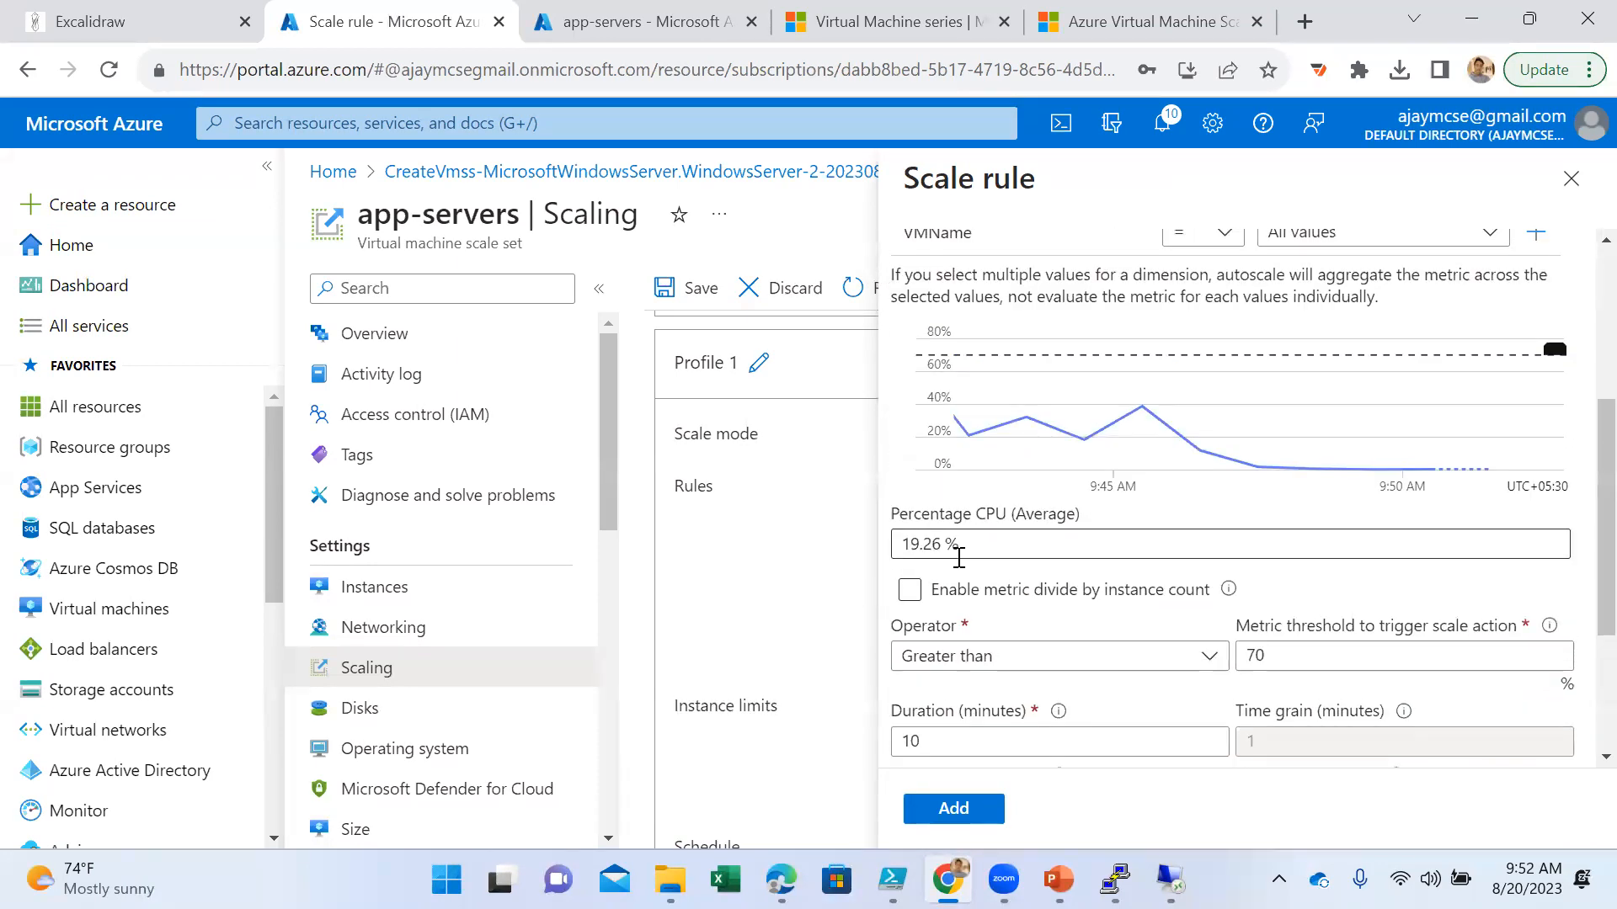
pyautogui.click(1323, 655)
pyautogui.click(1148, 655)
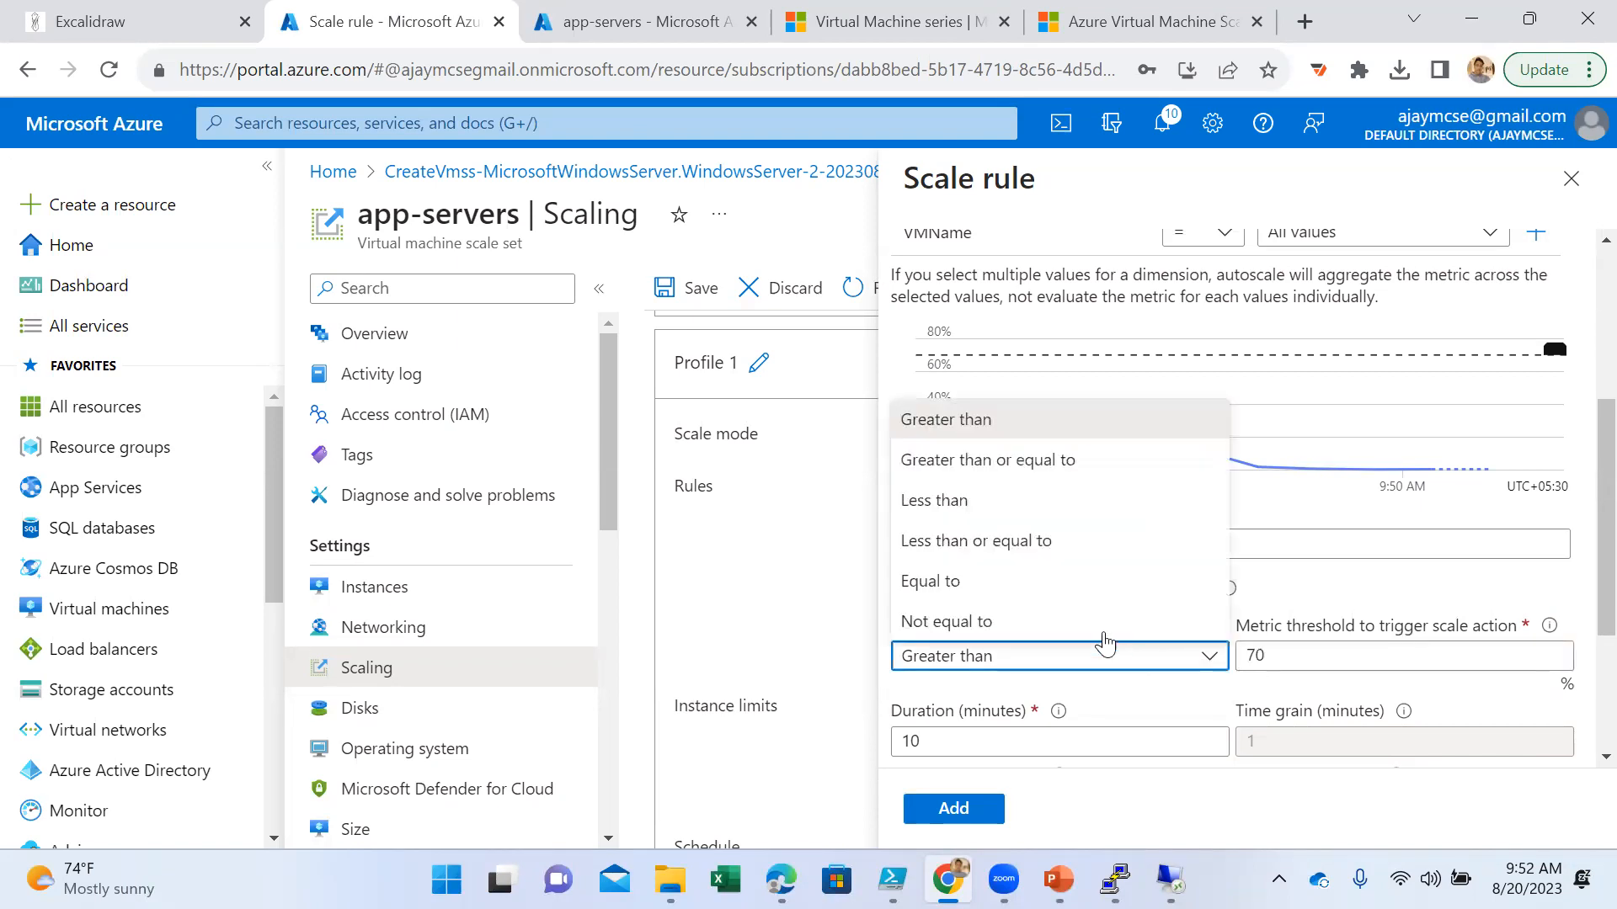
pyautogui.click(1036, 542)
pyautogui.click(1352, 655)
pyautogui.moveTo(1351, 655); pyautogui.dragTo(1225, 640)
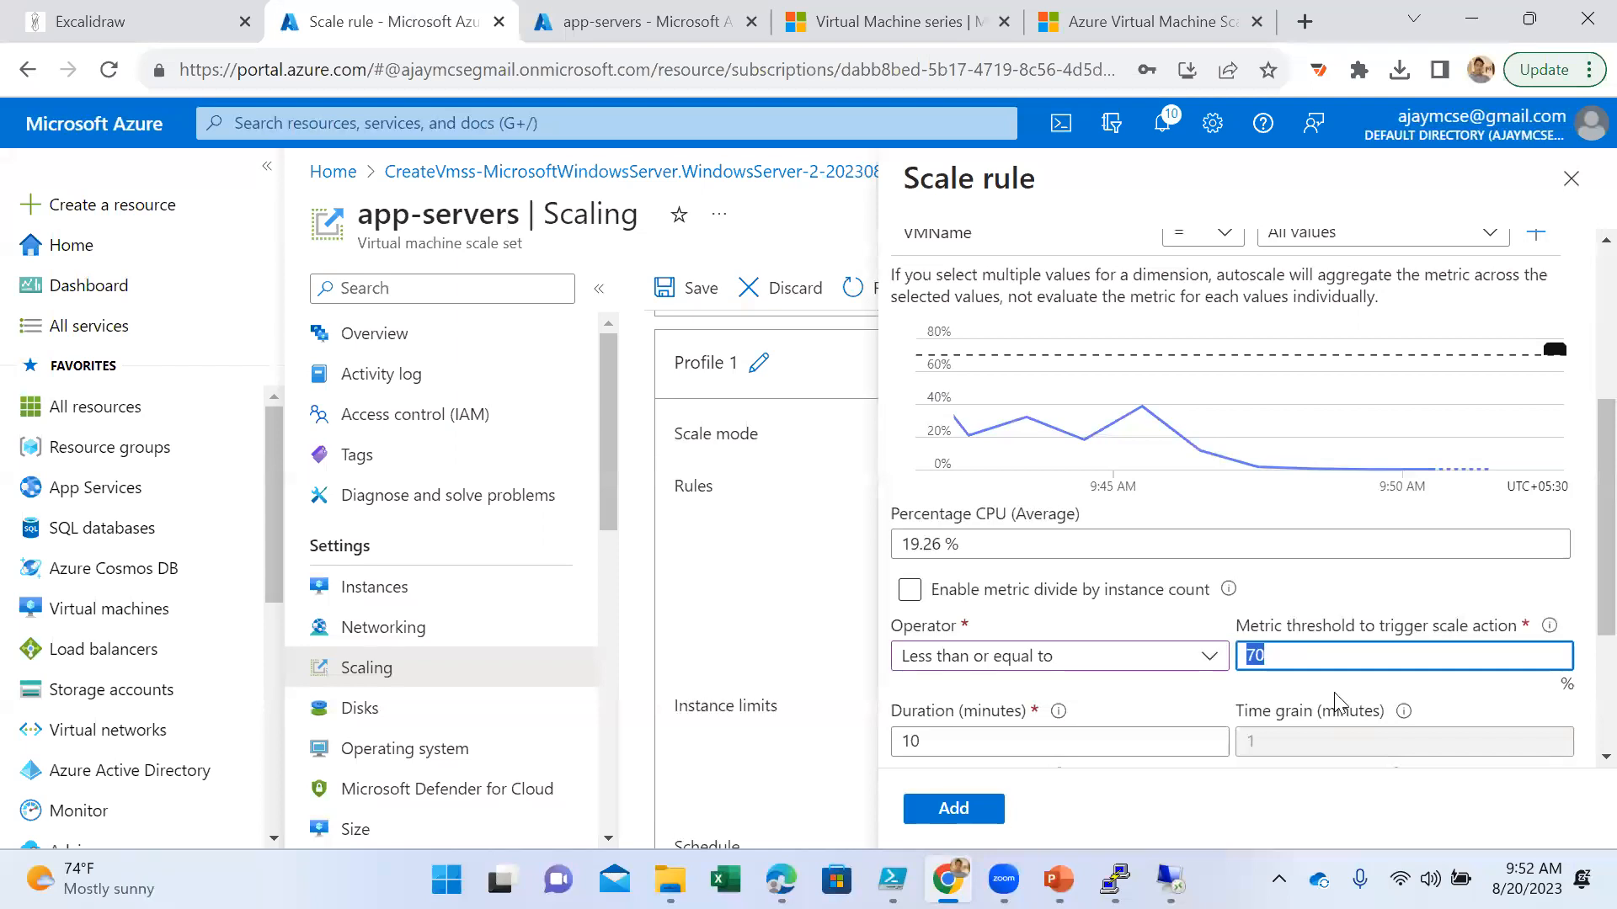
pyautogui.write('40')
pyautogui.click(1357, 578)
# - Set the rule's duration to 5 minutes and add it to Profile 1
pyautogui.scroll(-3, 1330, 652)
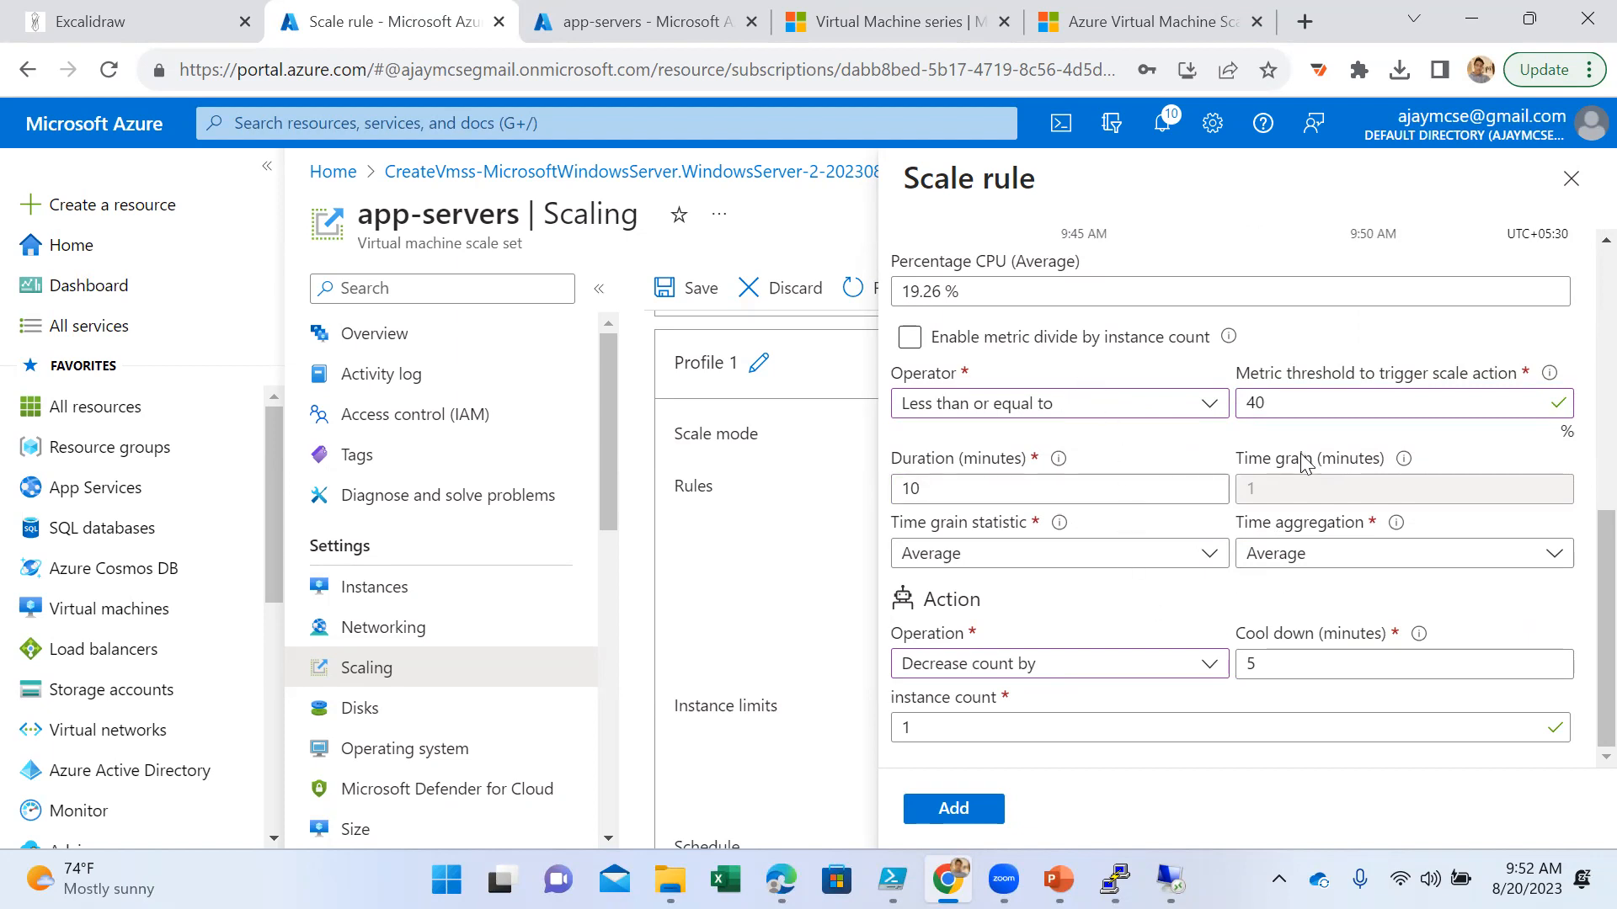
pyautogui.doubleClick(1027, 489)
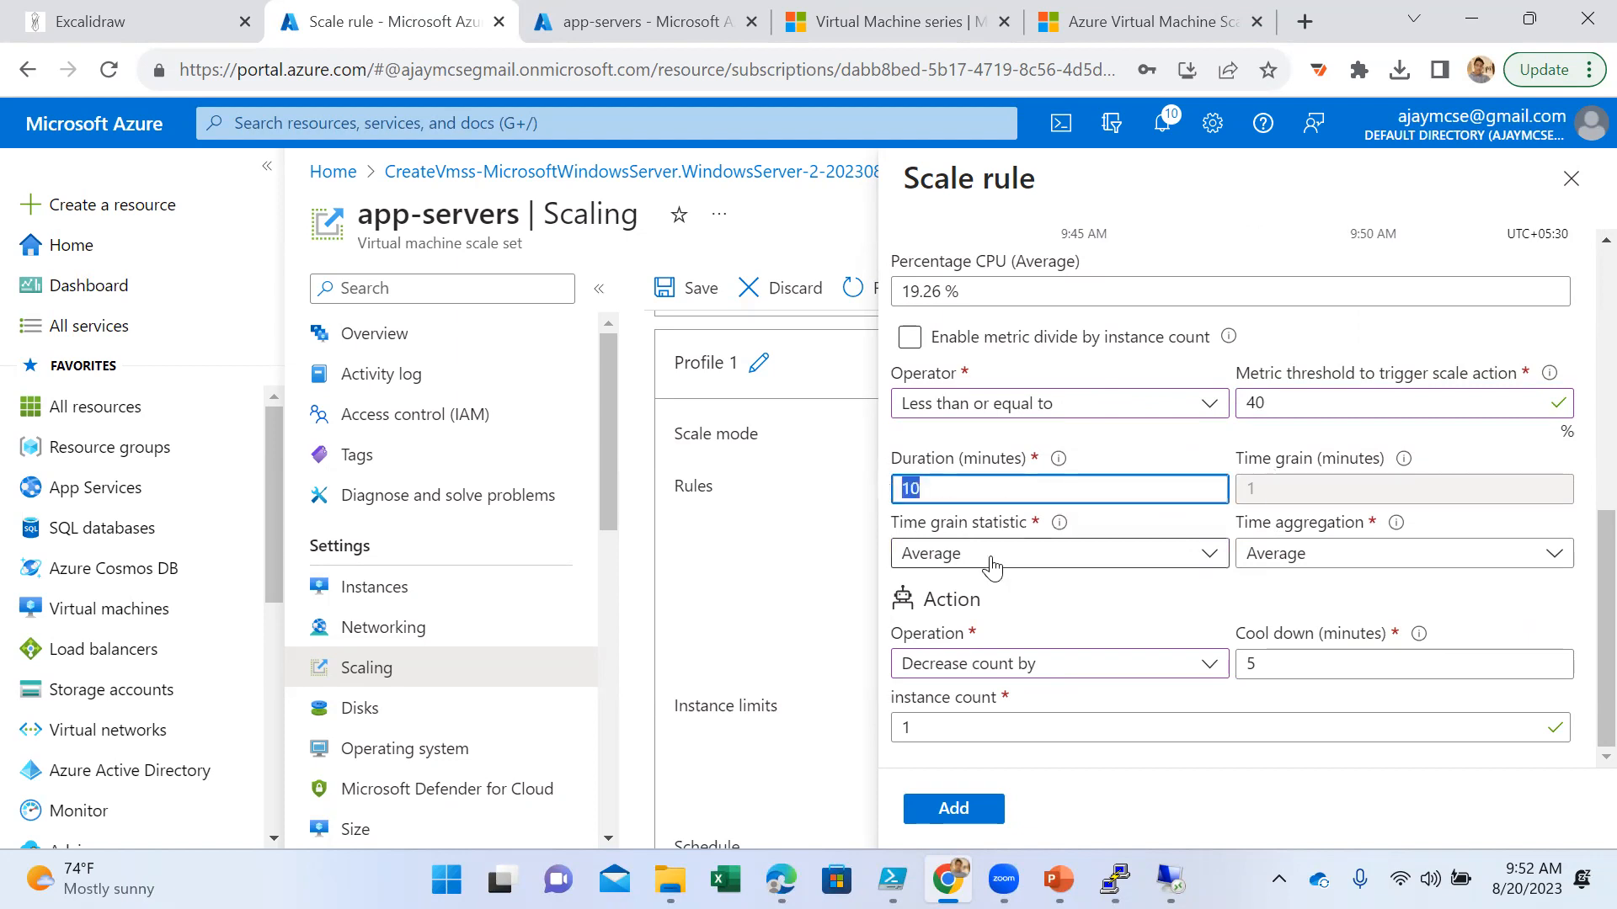
pyautogui.write('5')
pyautogui.click(1145, 606)
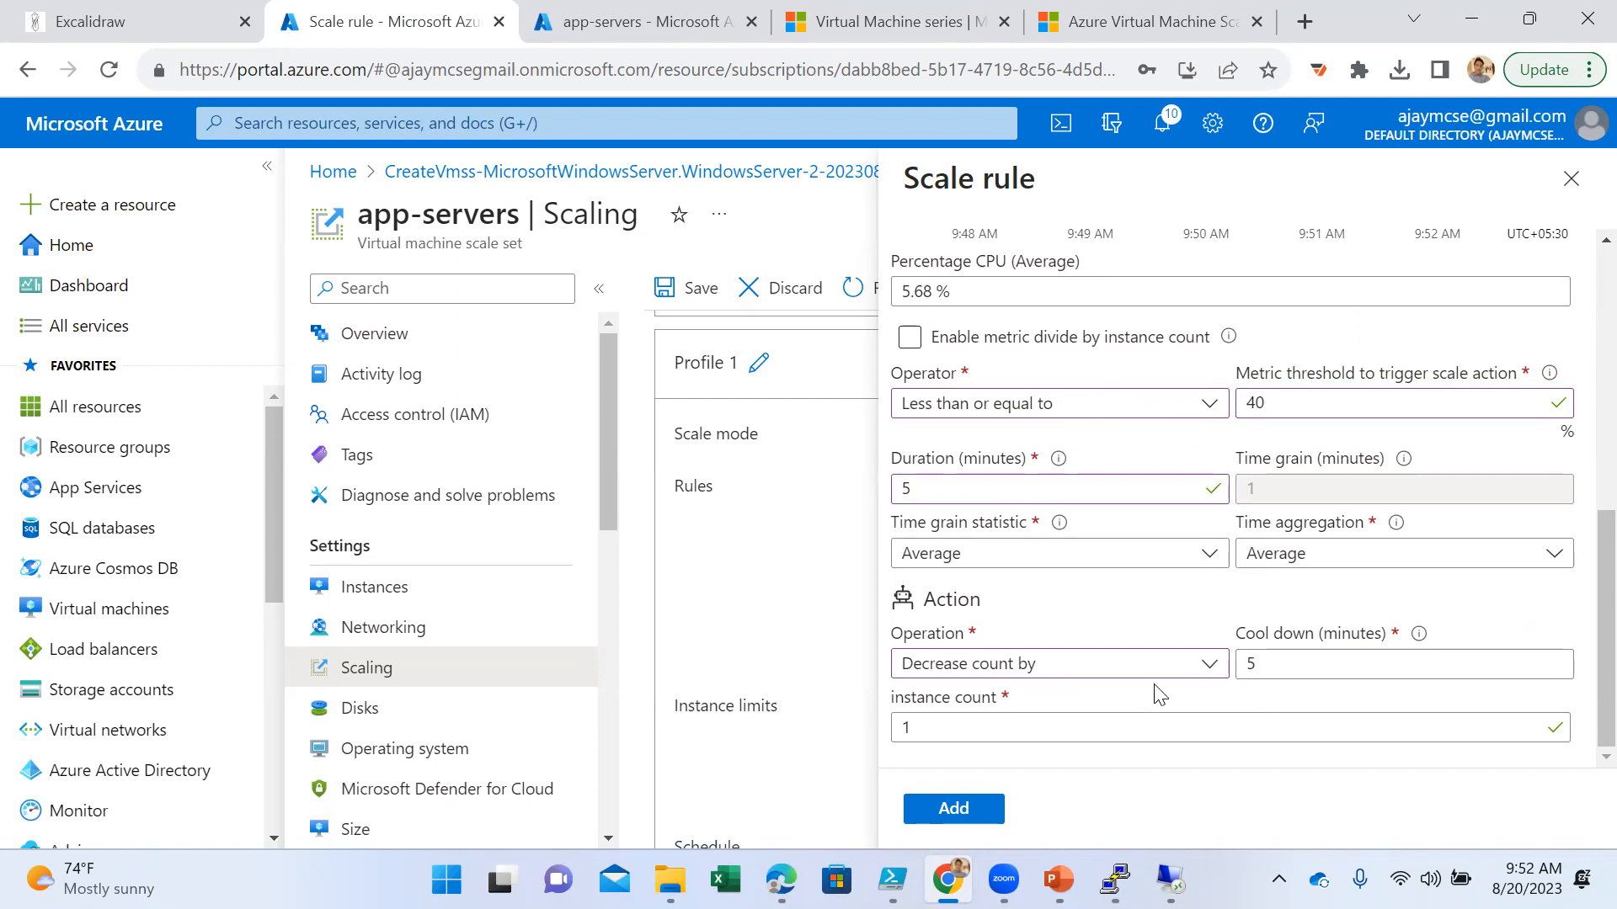
pyautogui.click(975, 809)
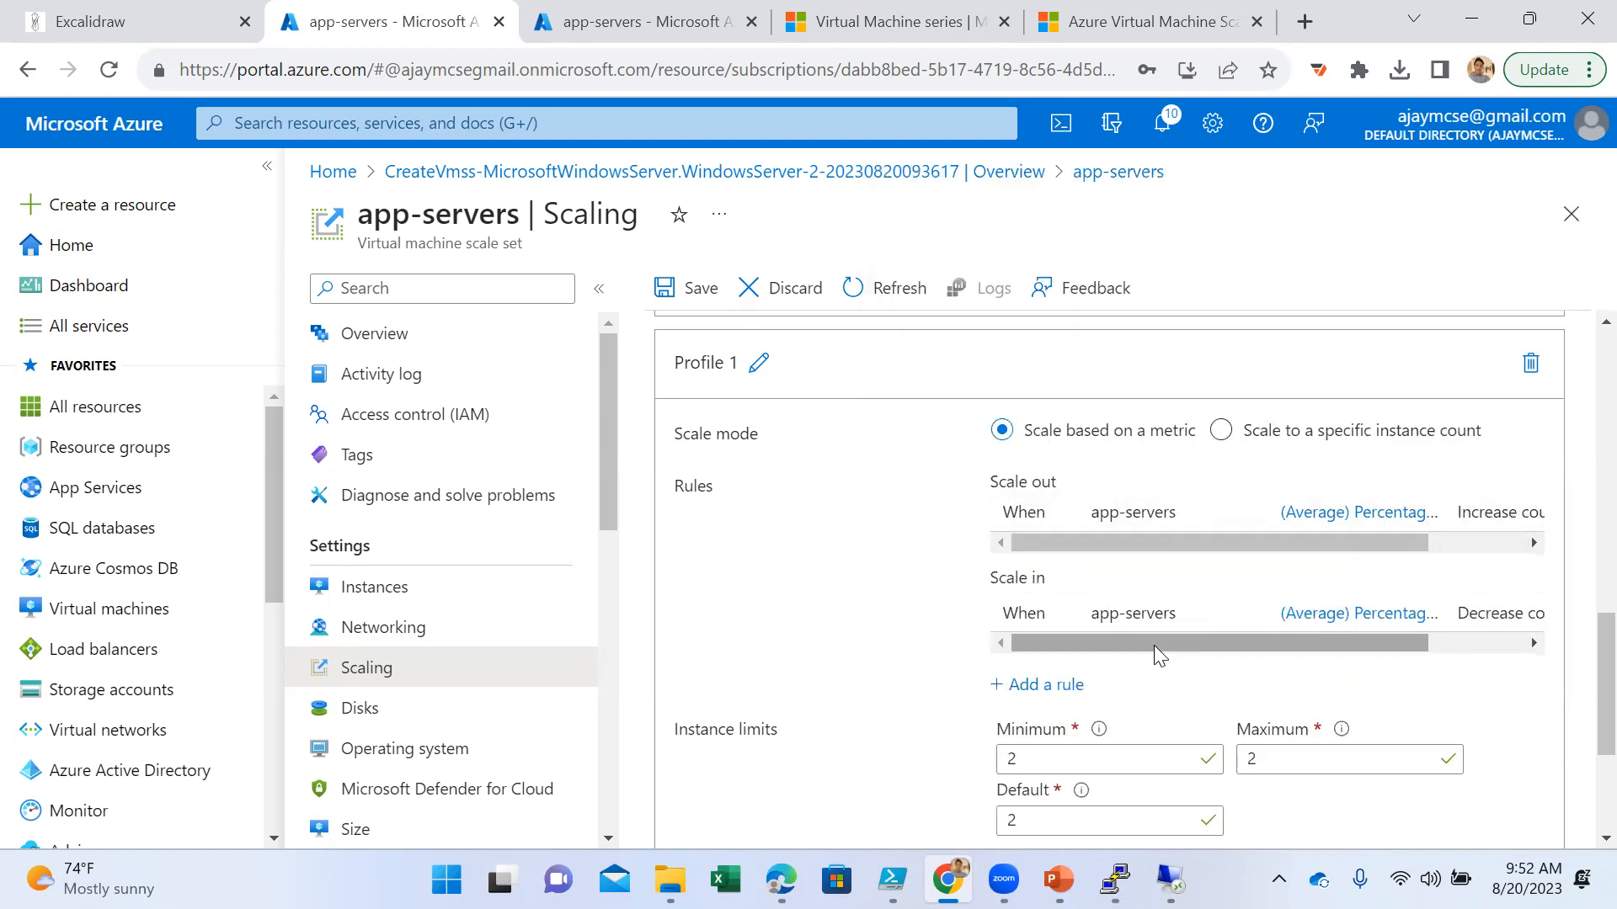
# - Examine the full conditions and actions of the scale-out and scale-in rules in Profile 1
pyautogui.moveTo(1153, 645); pyautogui.dragTo(1350, 671)
pyautogui.moveTo(1325, 536); pyautogui.dragTo(1036, 522)
pyautogui.moveTo(1144, 647); pyautogui.dragTo(1052, 650)
# - Switch Profile 1's schedule to repeat specific days and review its day and time options
pyautogui.scroll(-3, 933, 644)
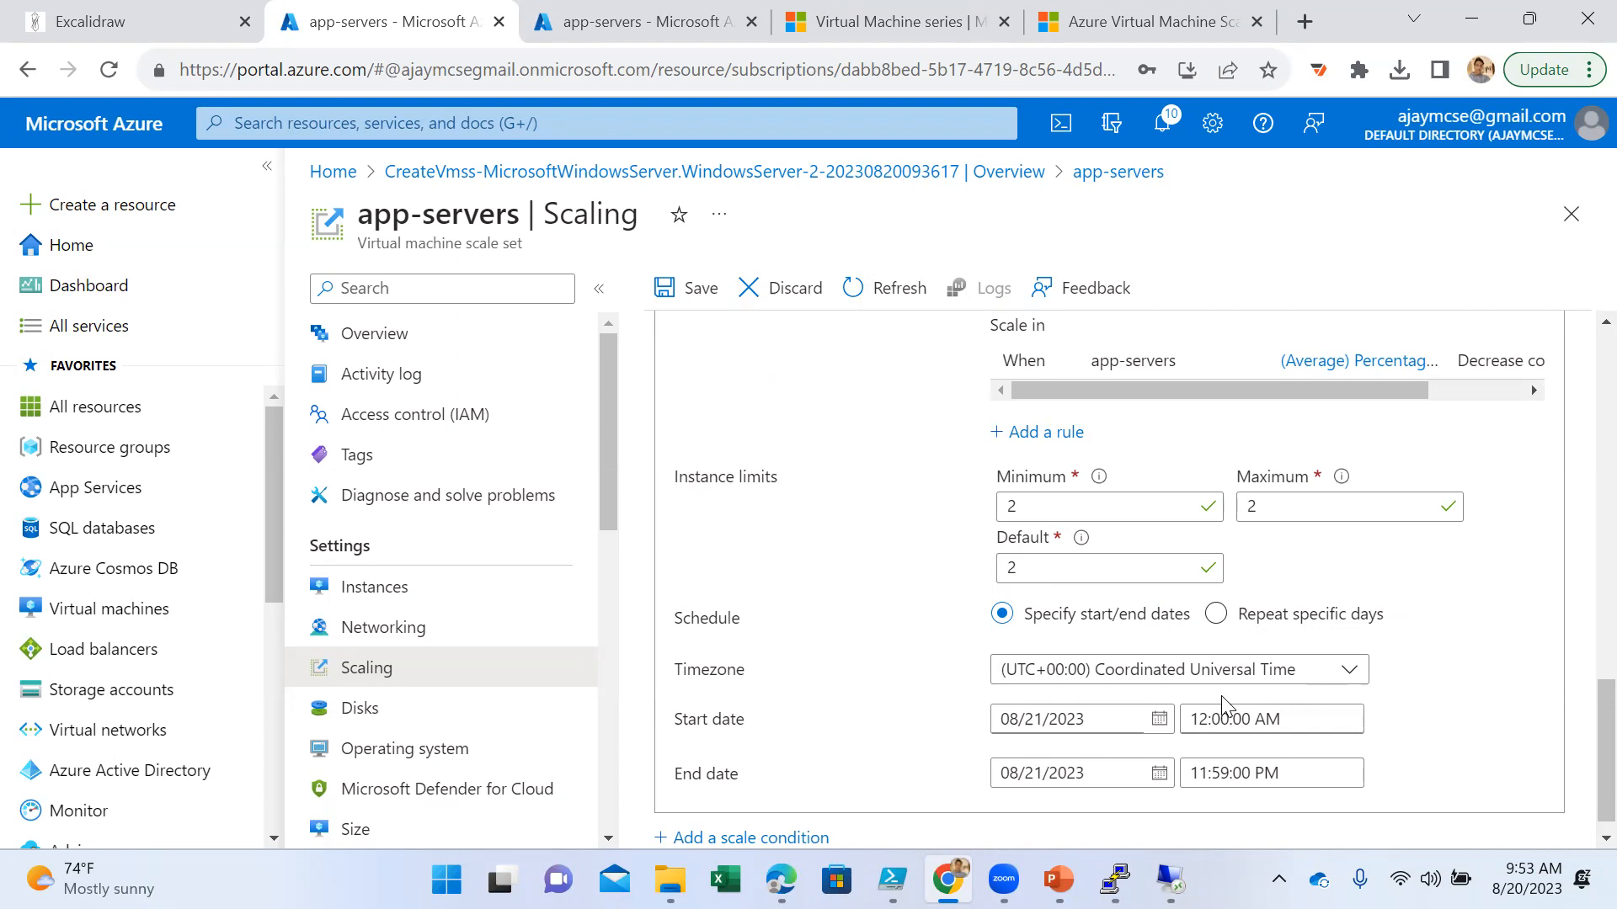
pyautogui.scroll(-1, 993, 729)
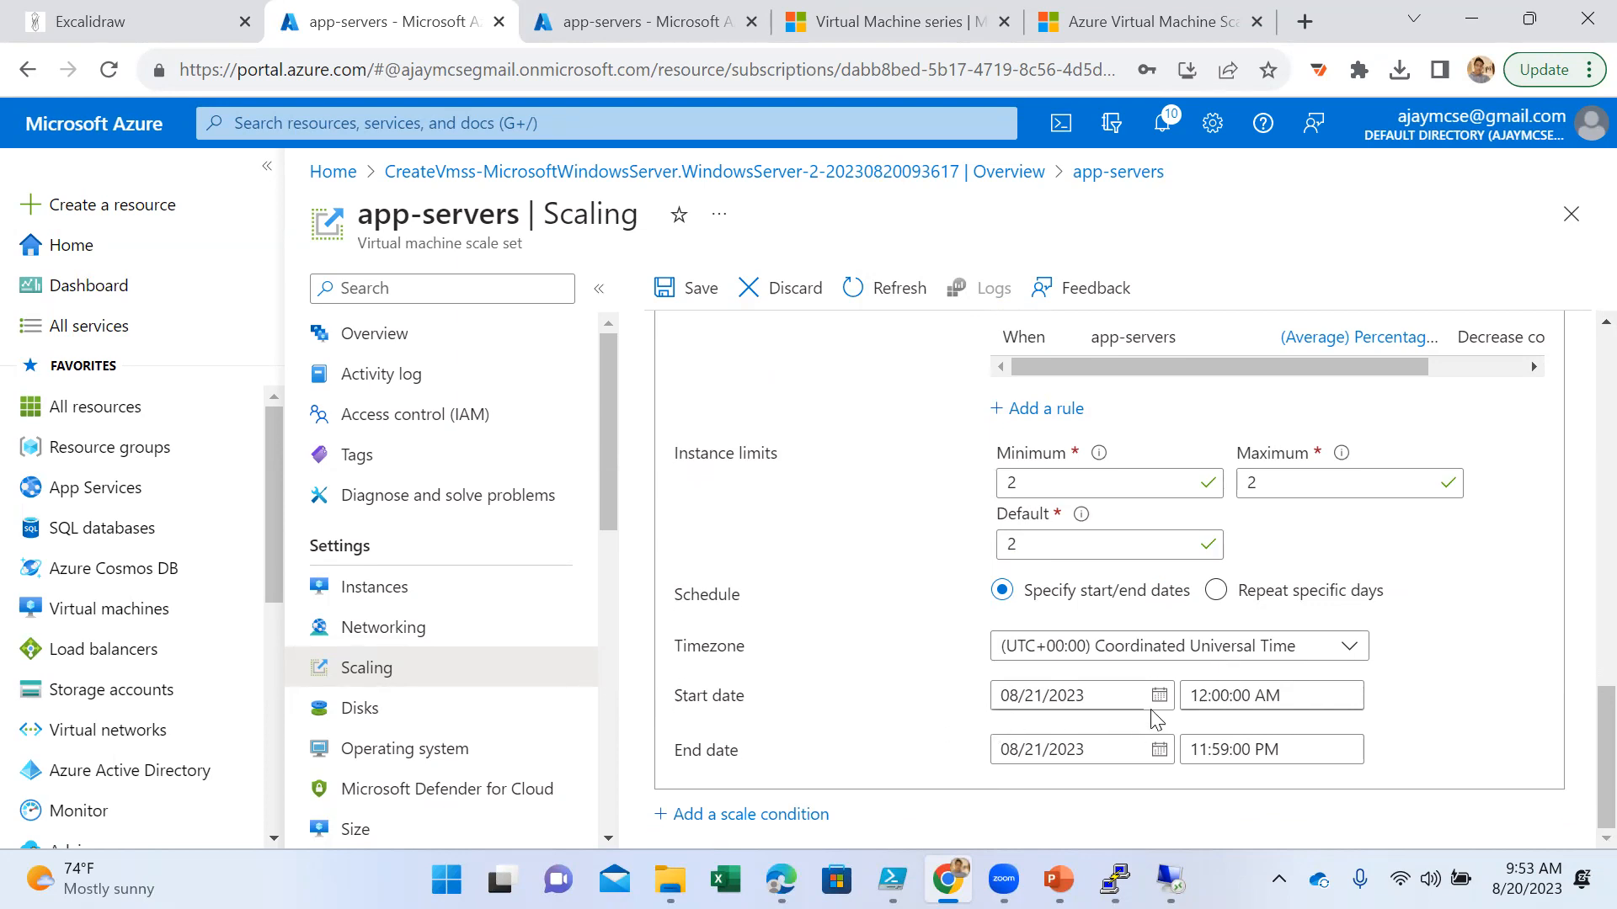
pyautogui.click(1217, 592)
pyautogui.scroll(-2, 1302, 704)
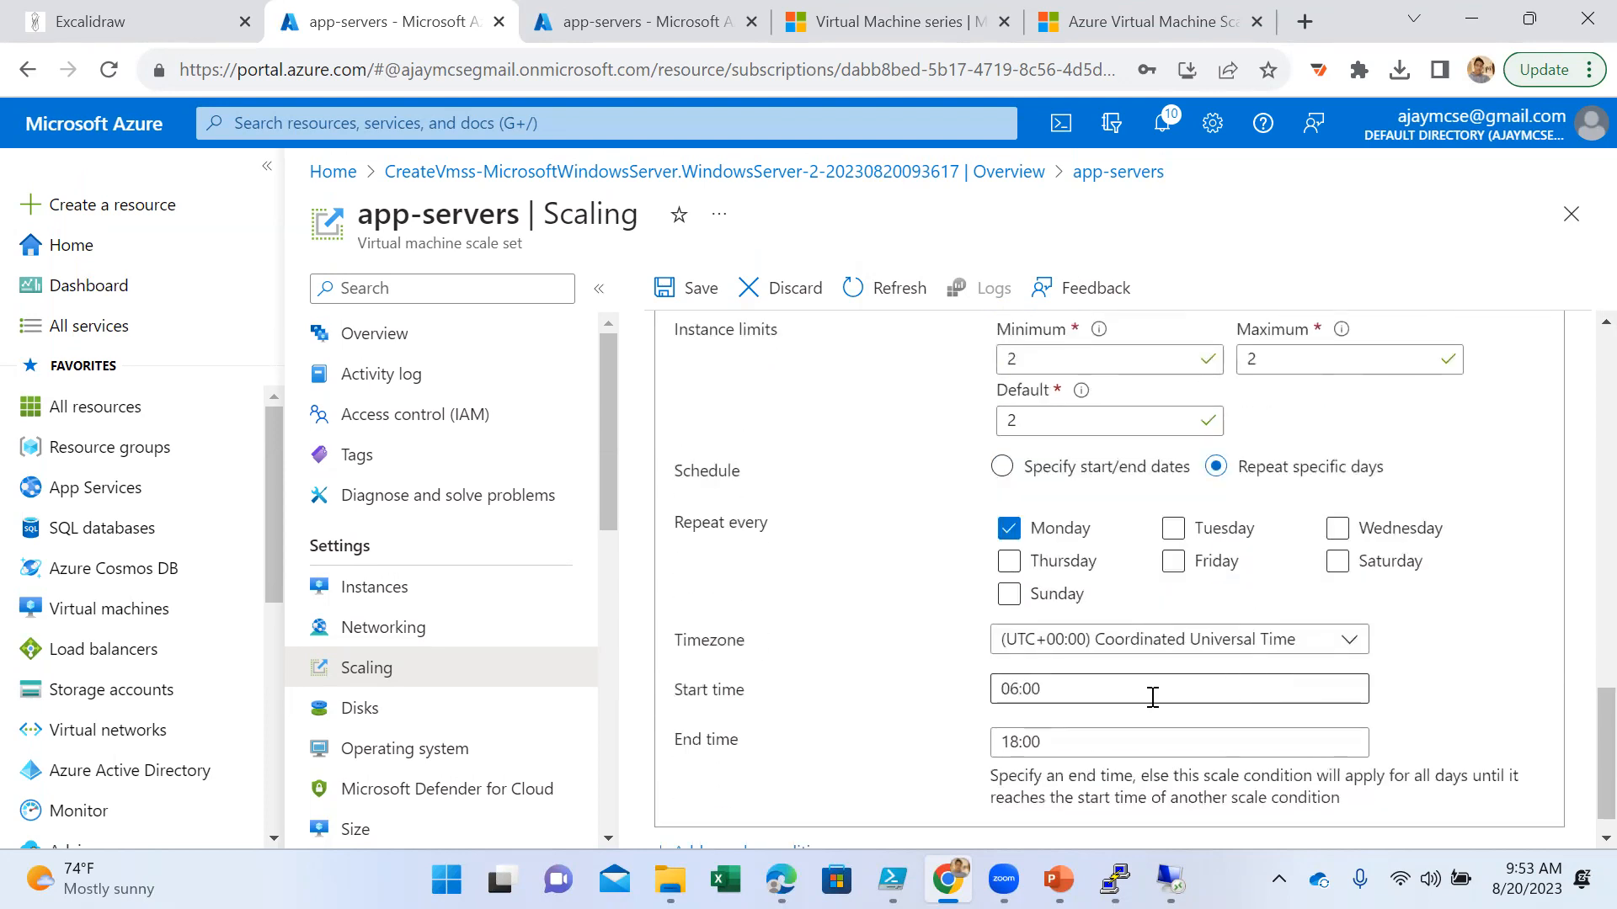
pyautogui.scroll(-1, 1152, 697)
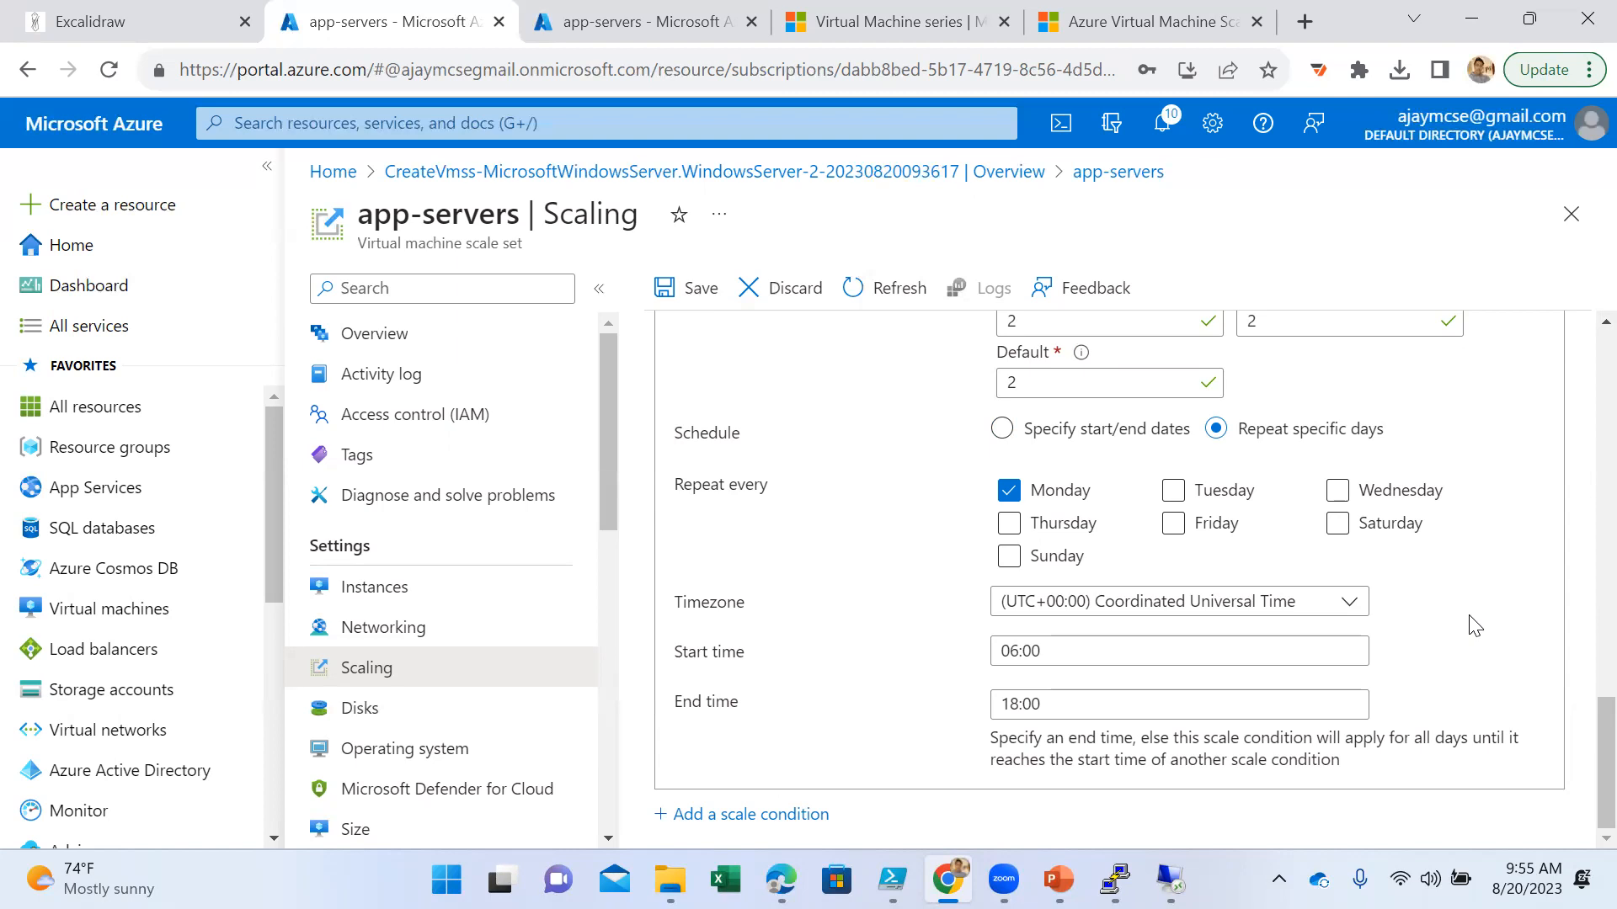
pyautogui.scroll(3, 1474, 625)
pyautogui.scroll(2, 1473, 626)
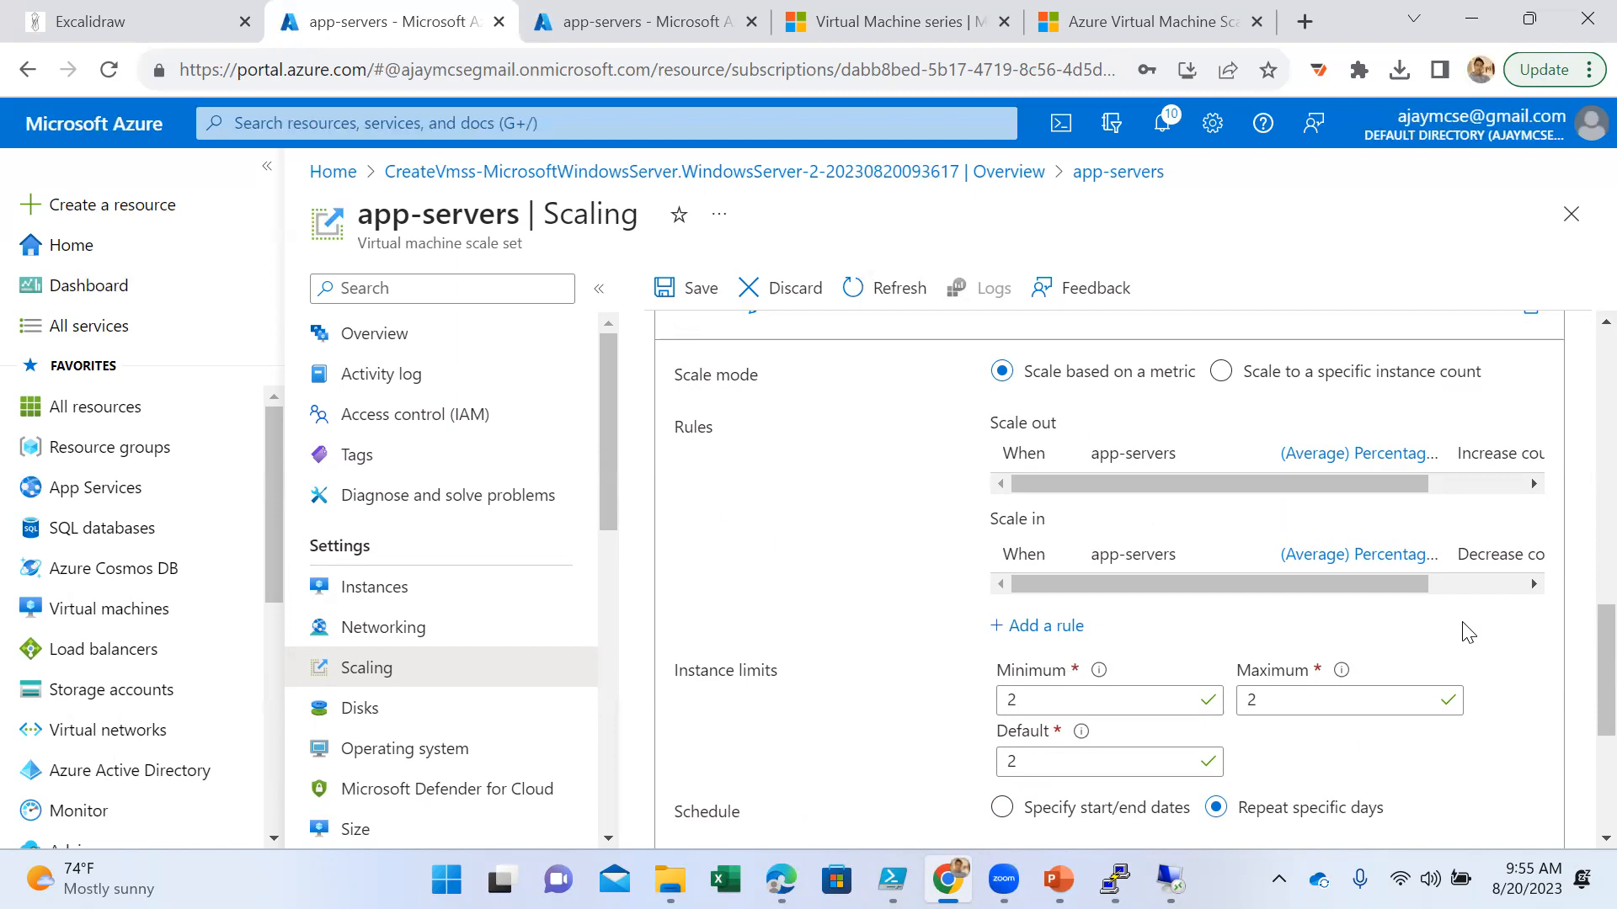
# - Search the web in a new browser tab for "virtual machine scale set vs virtual machine"
pyautogui.moveTo(524, 243); pyautogui.dragTo(360, 237)
pyautogui.hotkey('ctrl', 'c')
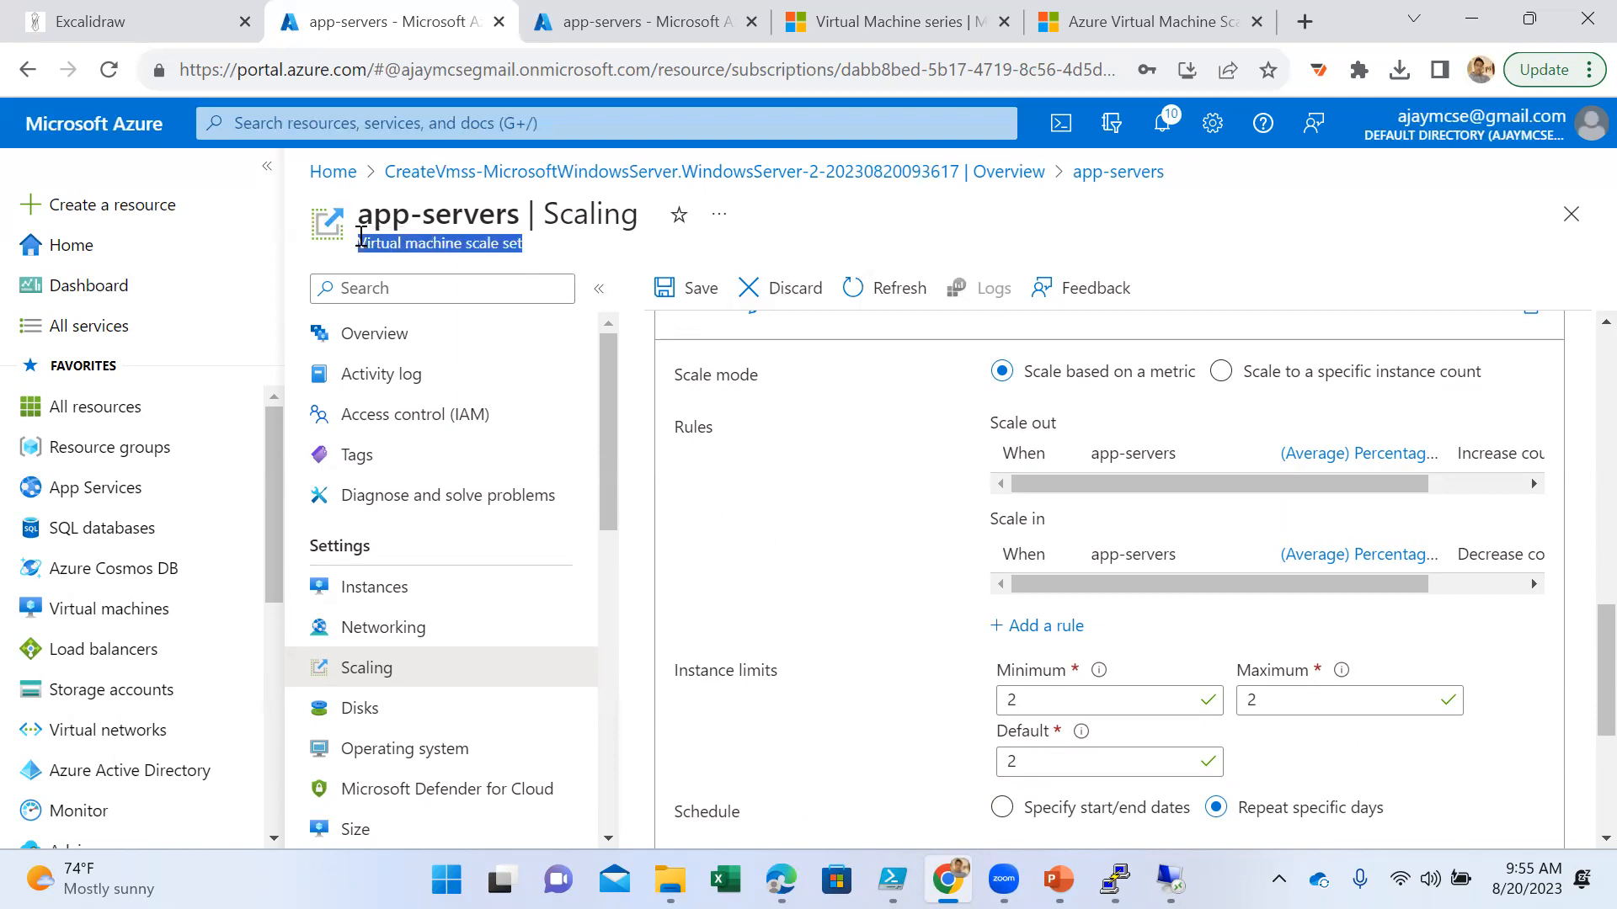
pyautogui.click(1304, 21)
pyautogui.hotkey('ctrl', 'v')
pyautogui.write('vs')
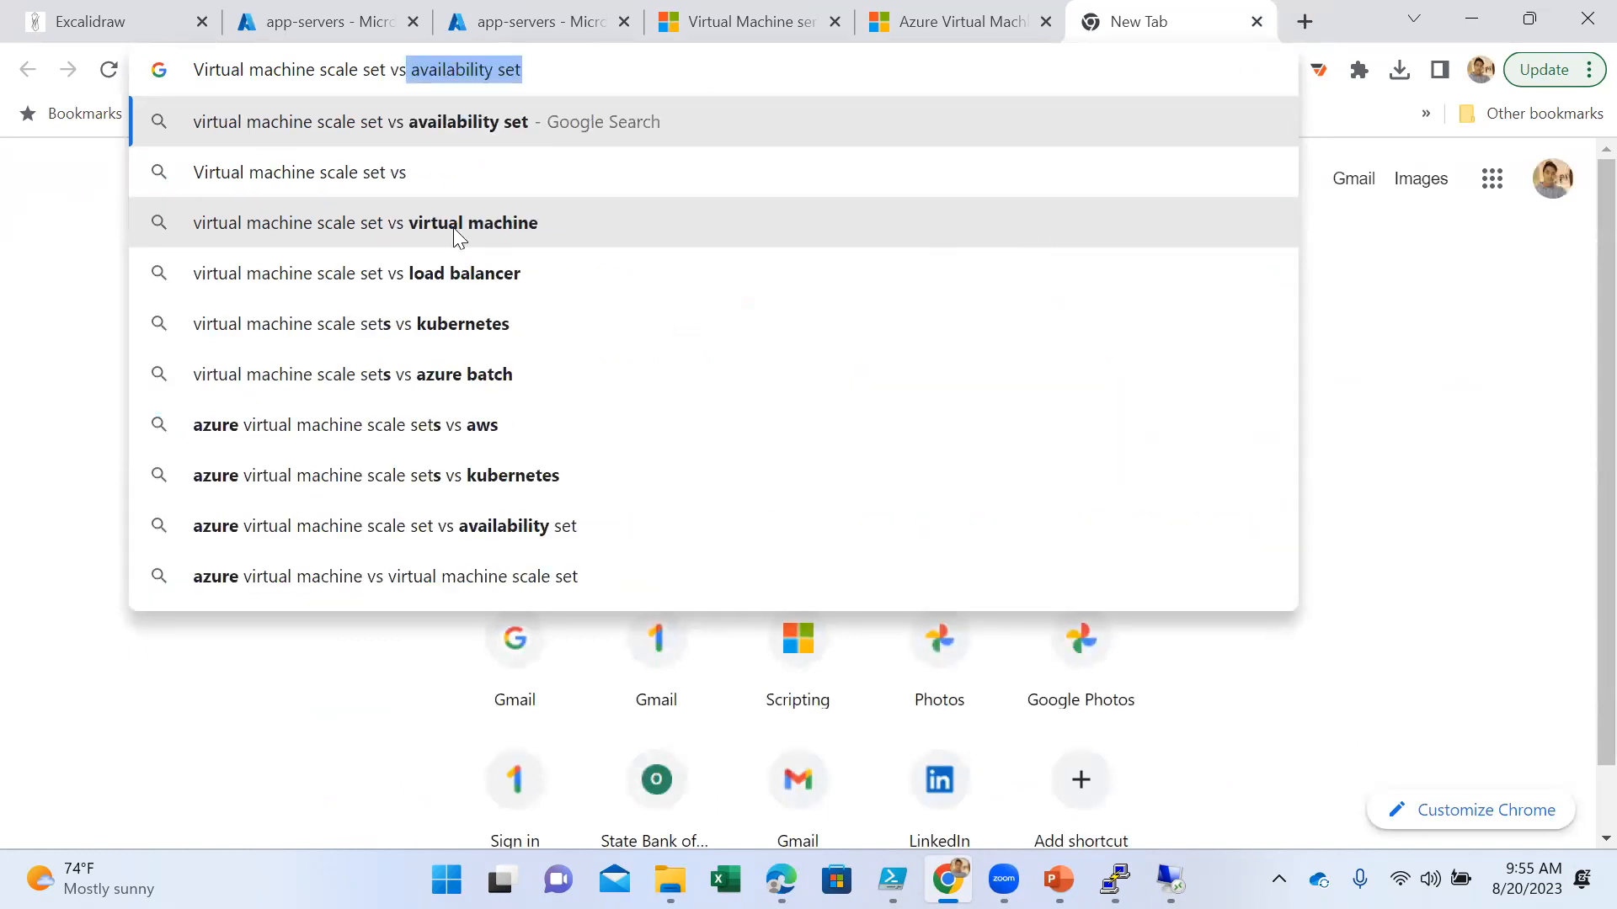
pyautogui.click(419, 229)
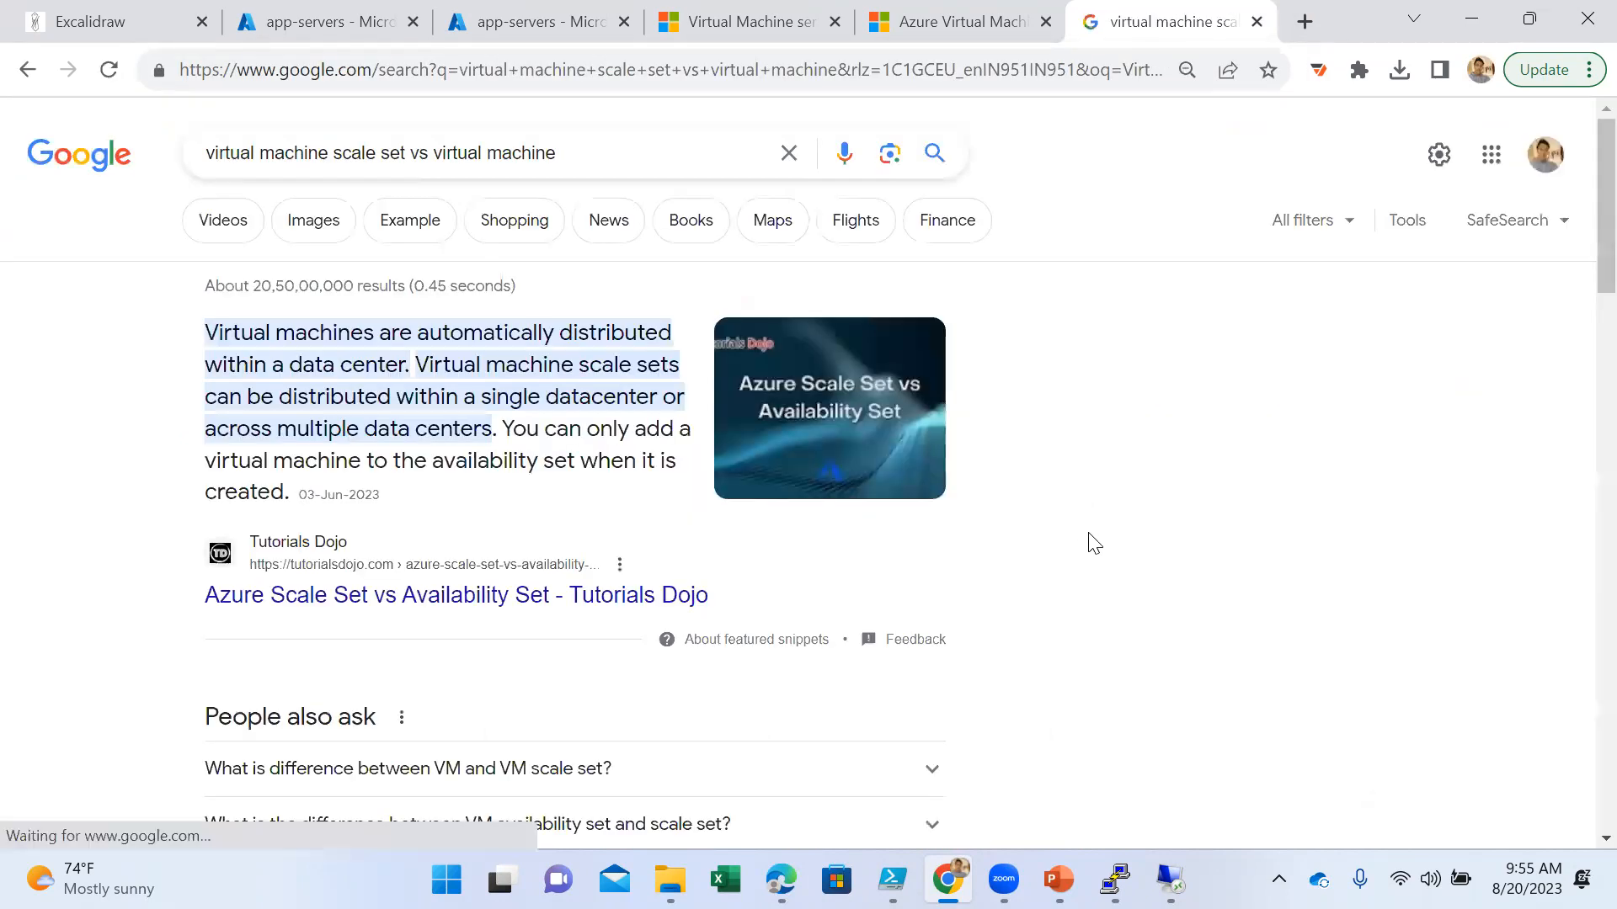
# - Open the Tutorials Dojo article on Azure Scale Set vs Availability Set in its own tab, read its comparison table, and close it
pyautogui.scroll(-3, 1089, 541)
pyautogui.rightClick(588, 347)
pyautogui.click(649, 363)
pyautogui.scroll(-3, 1014, 534)
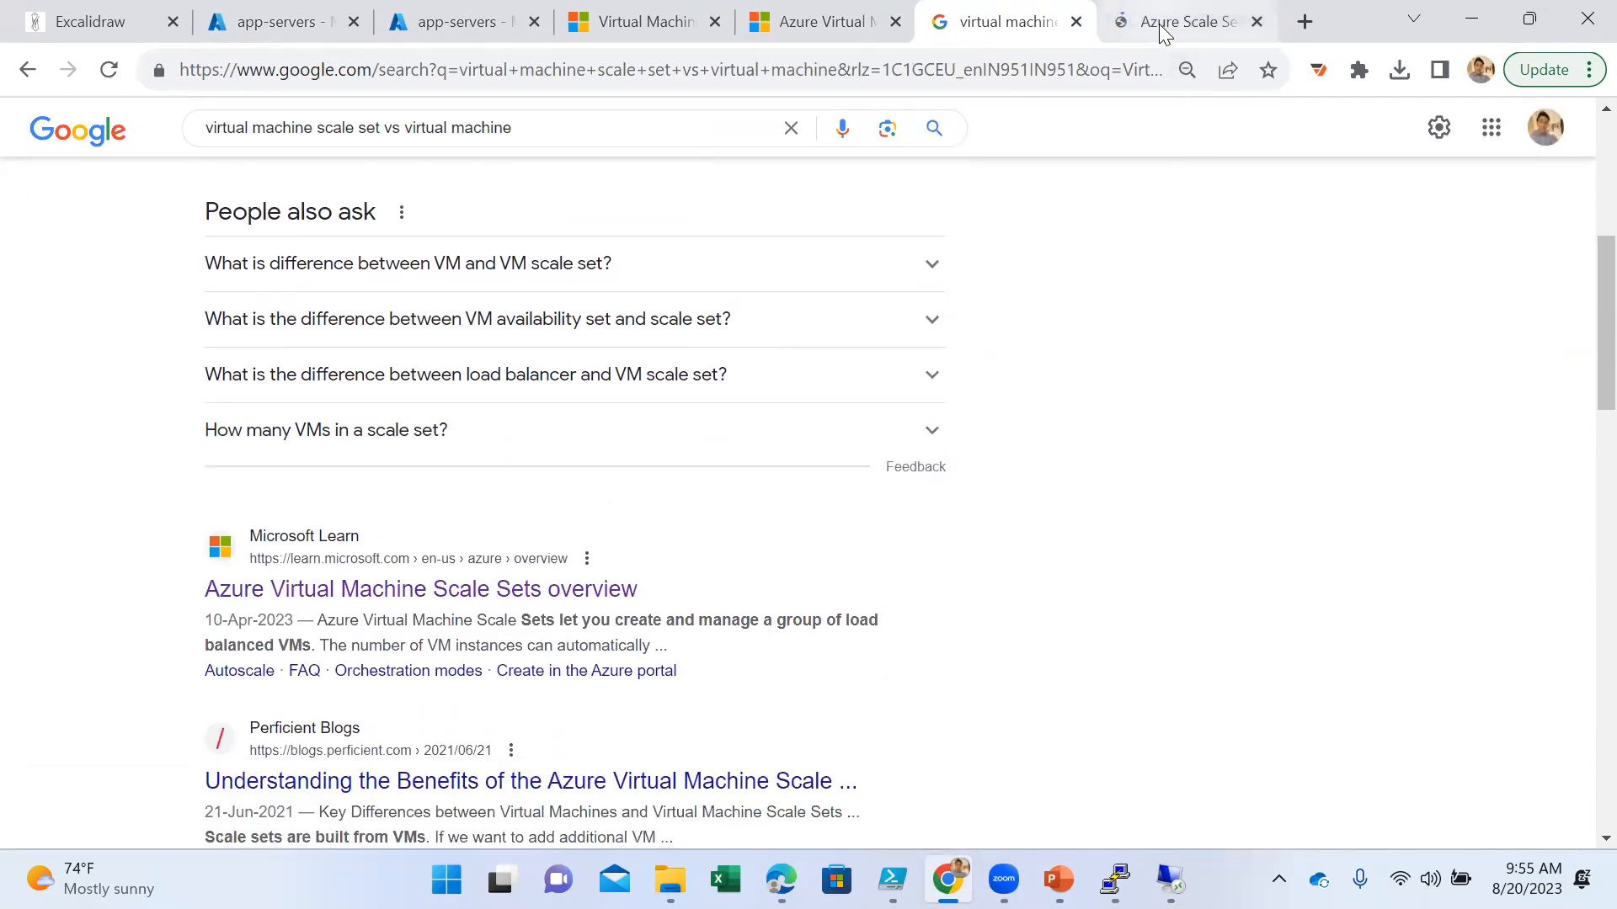
pyautogui.click(1153, 23)
pyautogui.scroll(6, 268, 560)
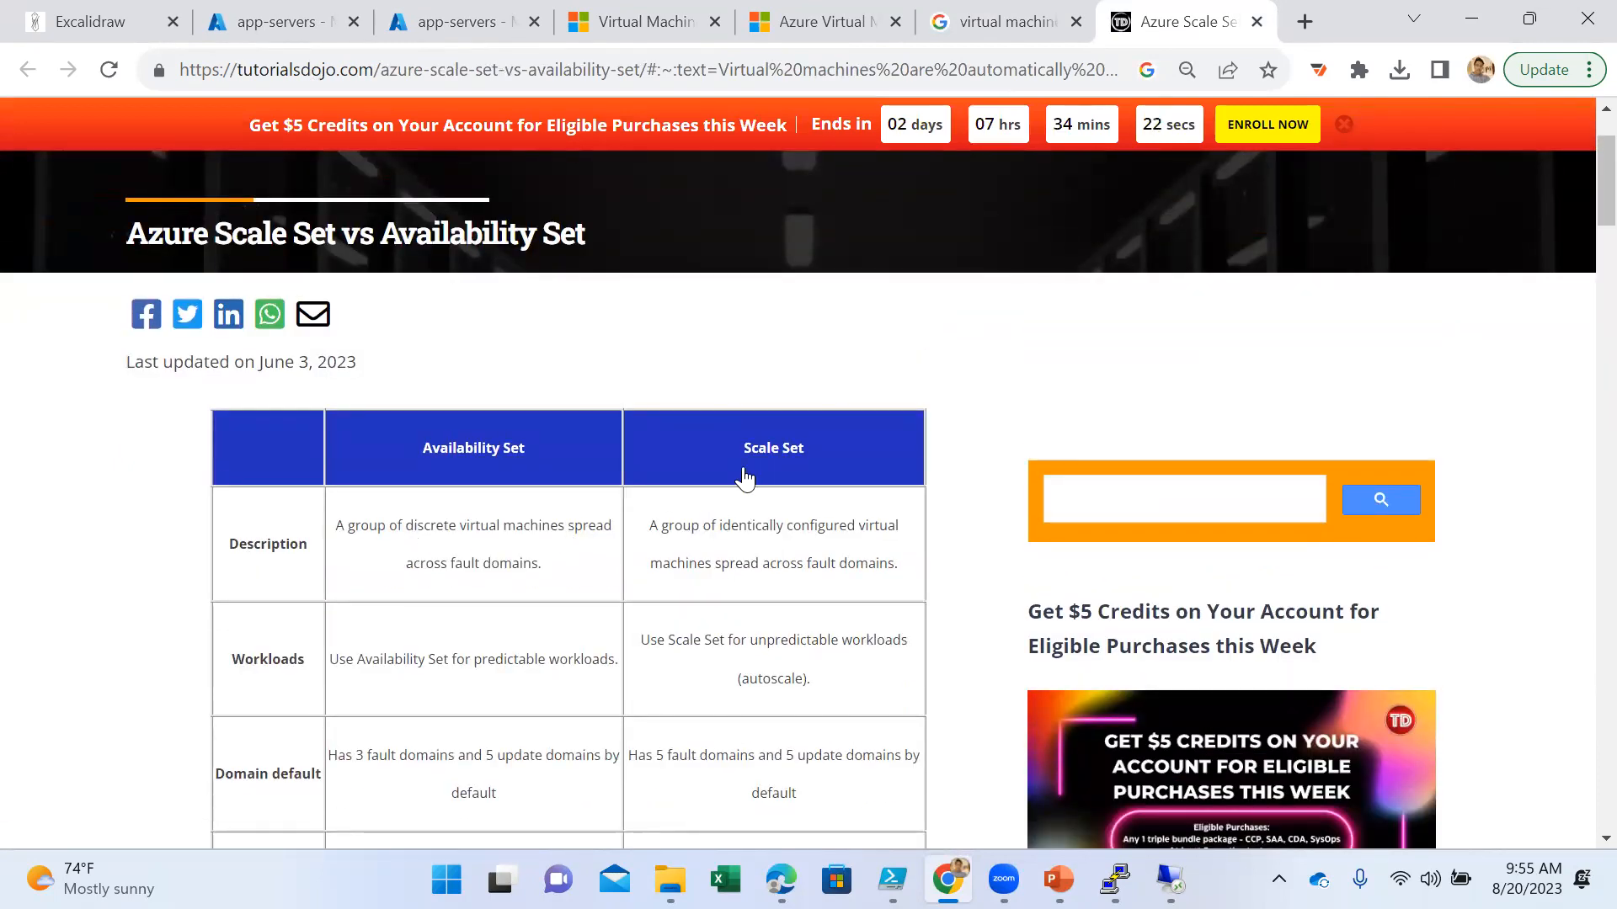
pyautogui.scroll(-2, 461, 547)
pyautogui.scroll(-6, 480, 562)
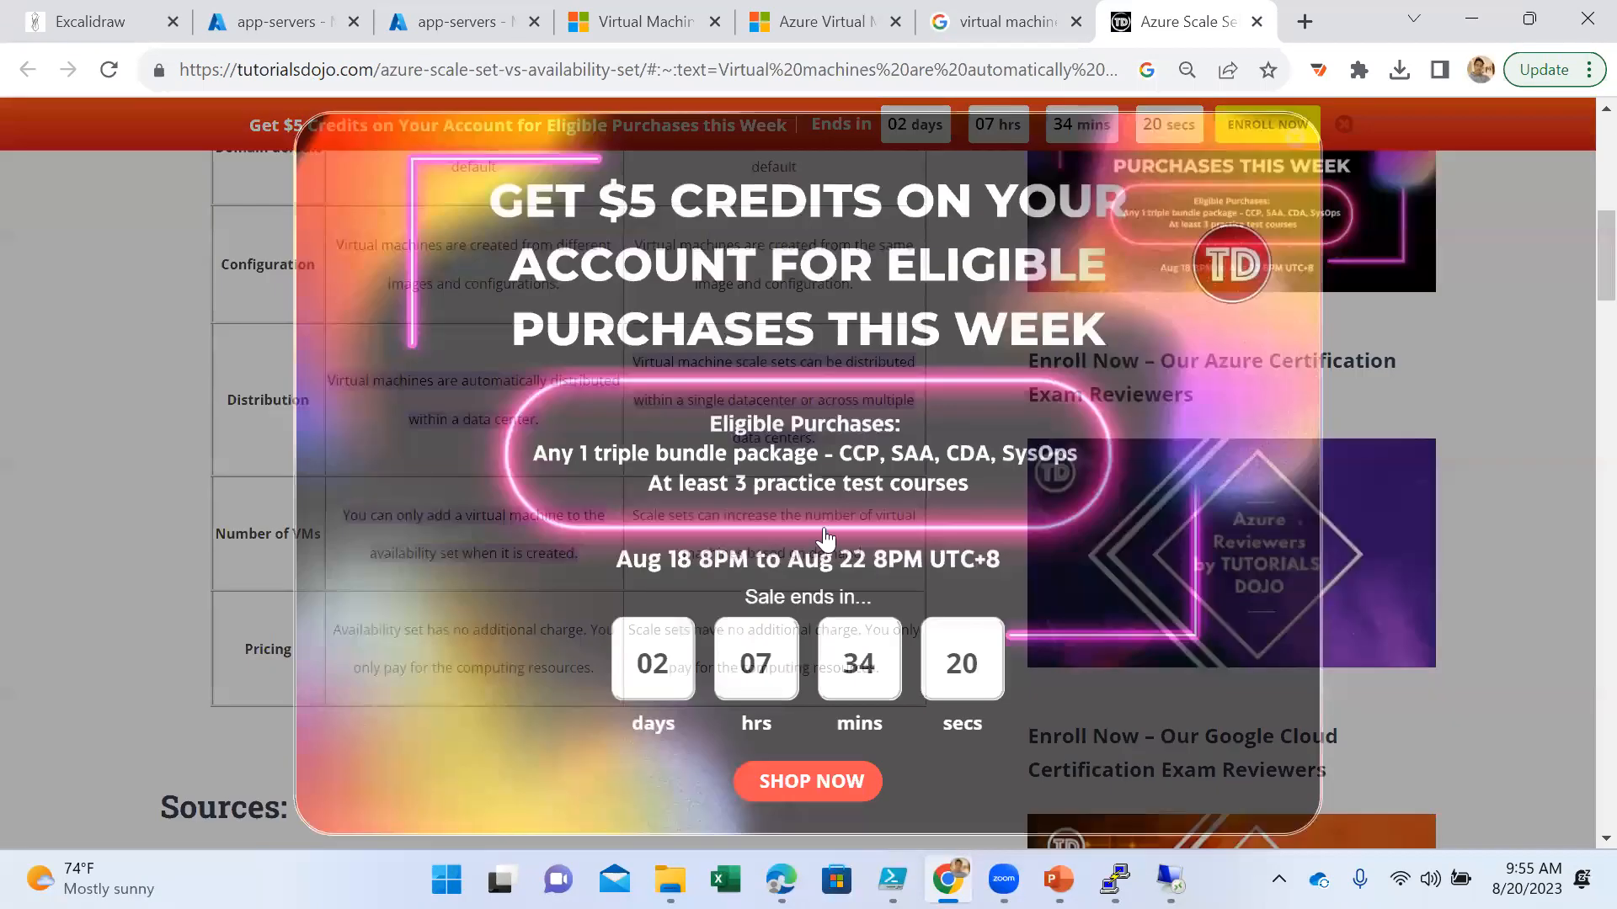
pyautogui.click(1256, 21)
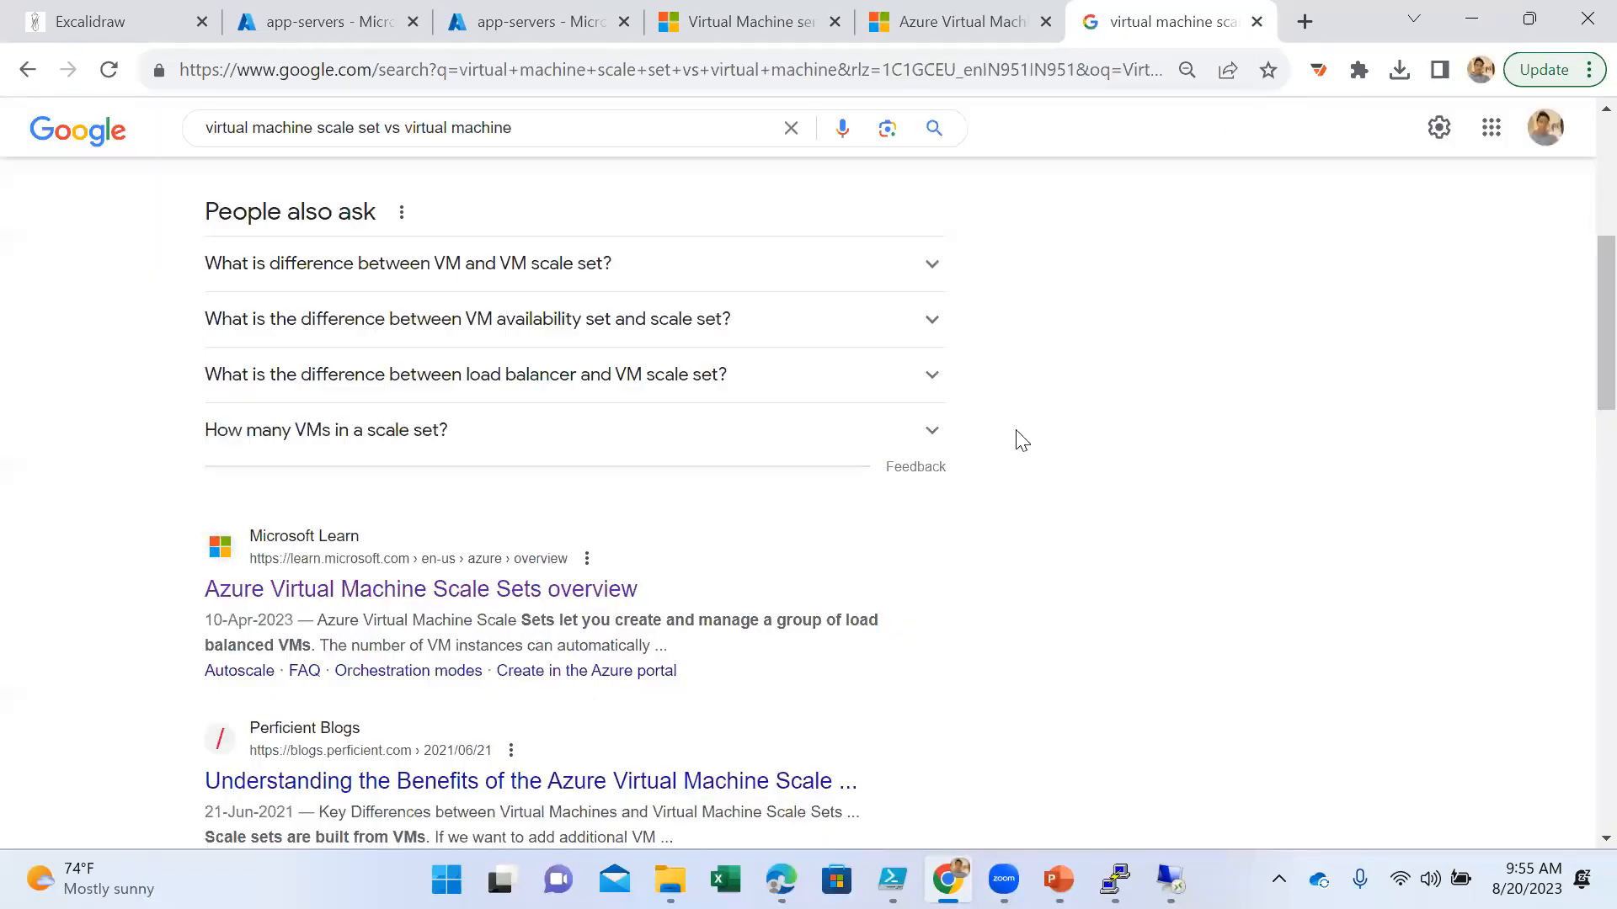
# - Switch to the Excalidraw whiteboard and draw a tall rounded rectangle on the left side of the virtual machine drawing
pyautogui.scroll(3, 999, 285)
pyautogui.click(524, 10)
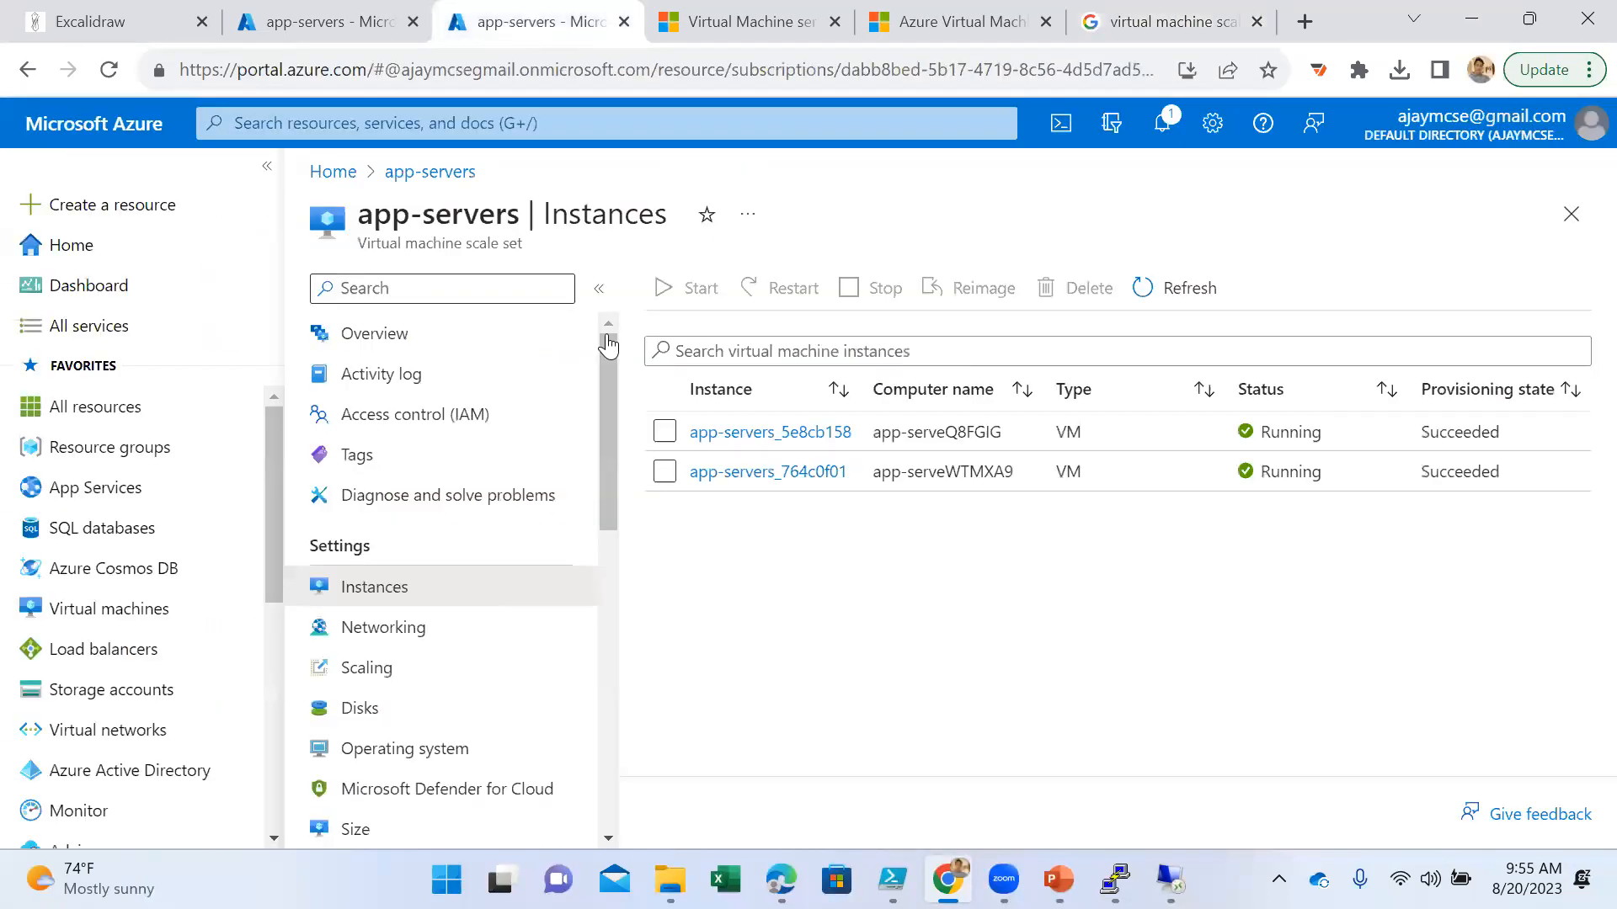
pyautogui.click(349, 22)
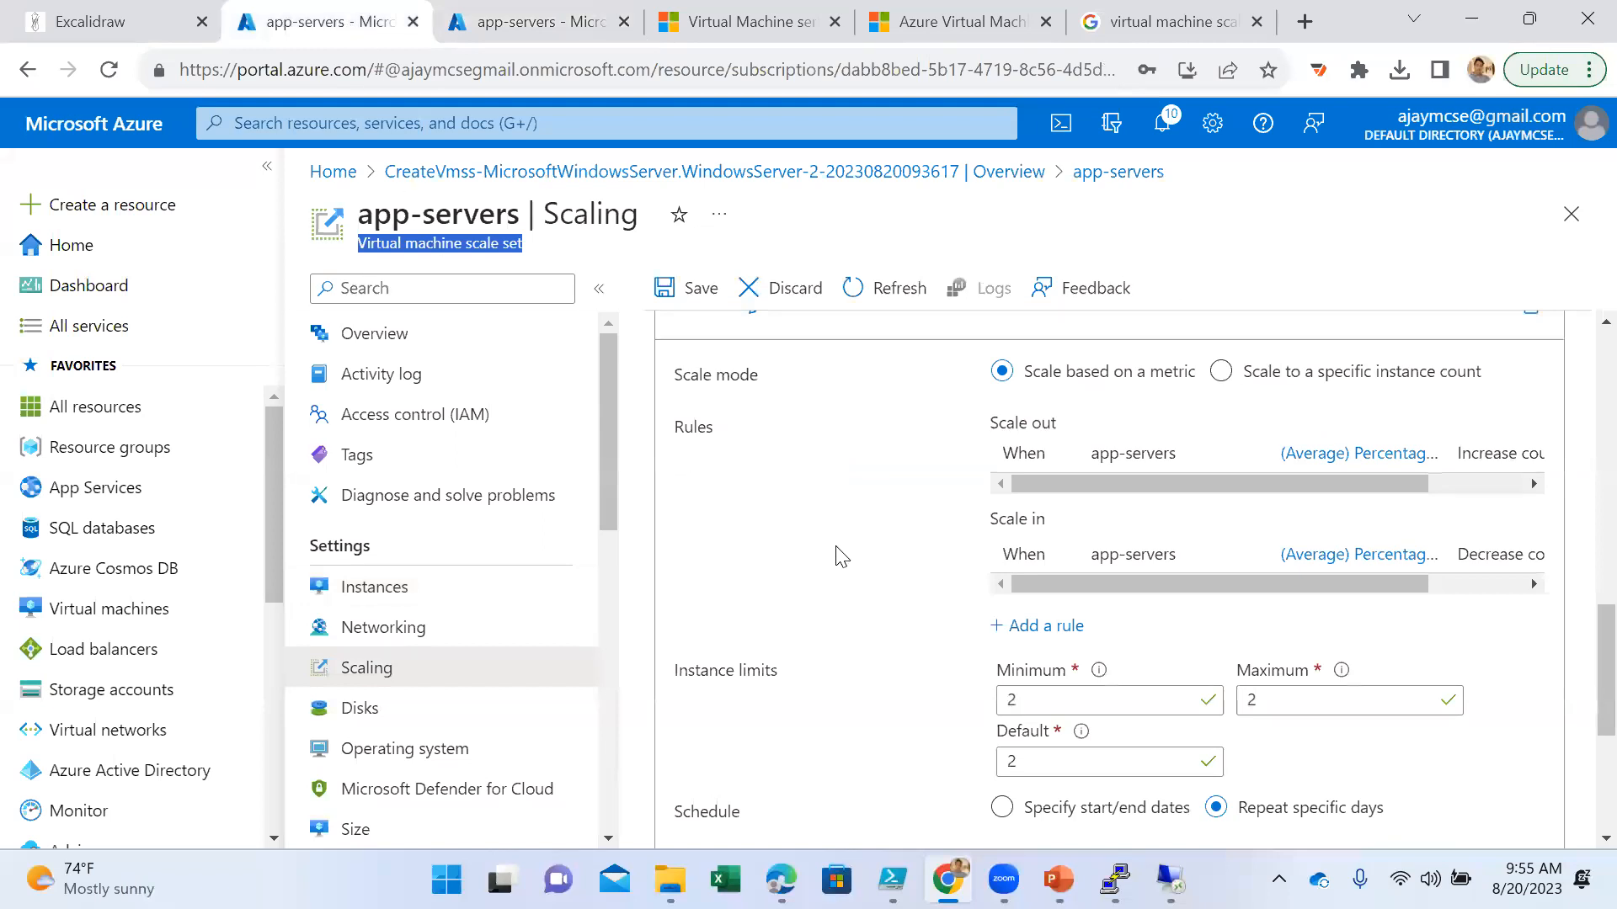
pyautogui.click(135, 22)
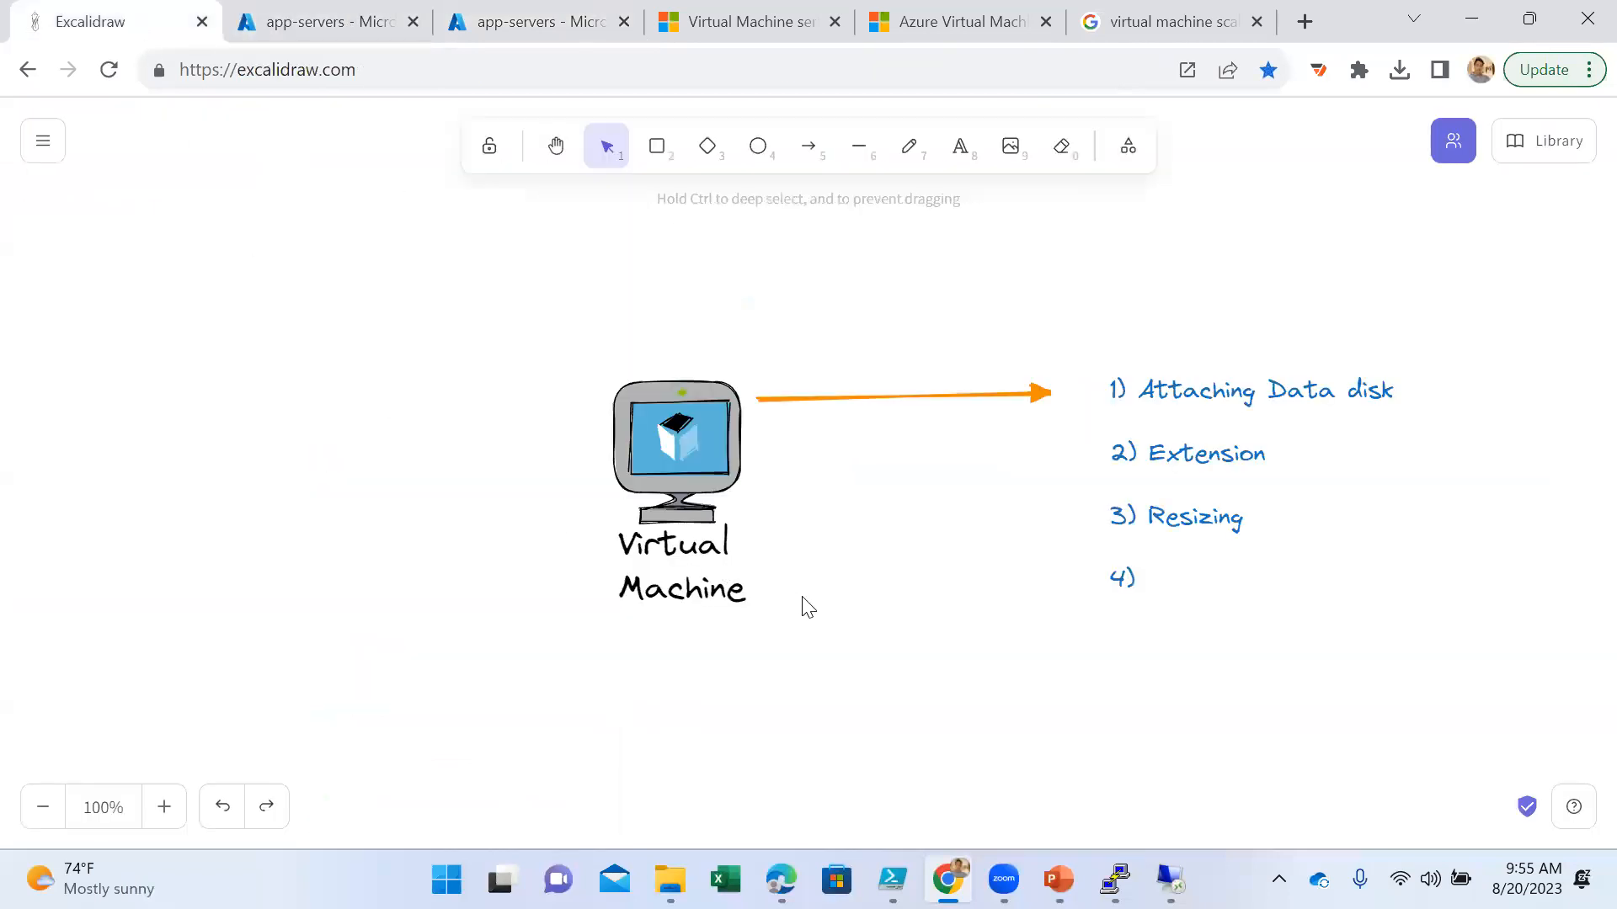
pyautogui.click(657, 148)
pyautogui.moveTo(313, 328); pyautogui.dragTo(607, 713)
# - Move the virtual machine icon and its label away from the rectangle, toward the numbered list
pyautogui.click(665, 498)
pyautogui.click(811, 549)
pyautogui.moveTo(800, 340); pyautogui.dragTo(636, 640)
pyautogui.moveTo(790, 350); pyautogui.dragTo(646, 620)
pyautogui.moveTo(776, 544); pyautogui.dragTo(1178, 629)
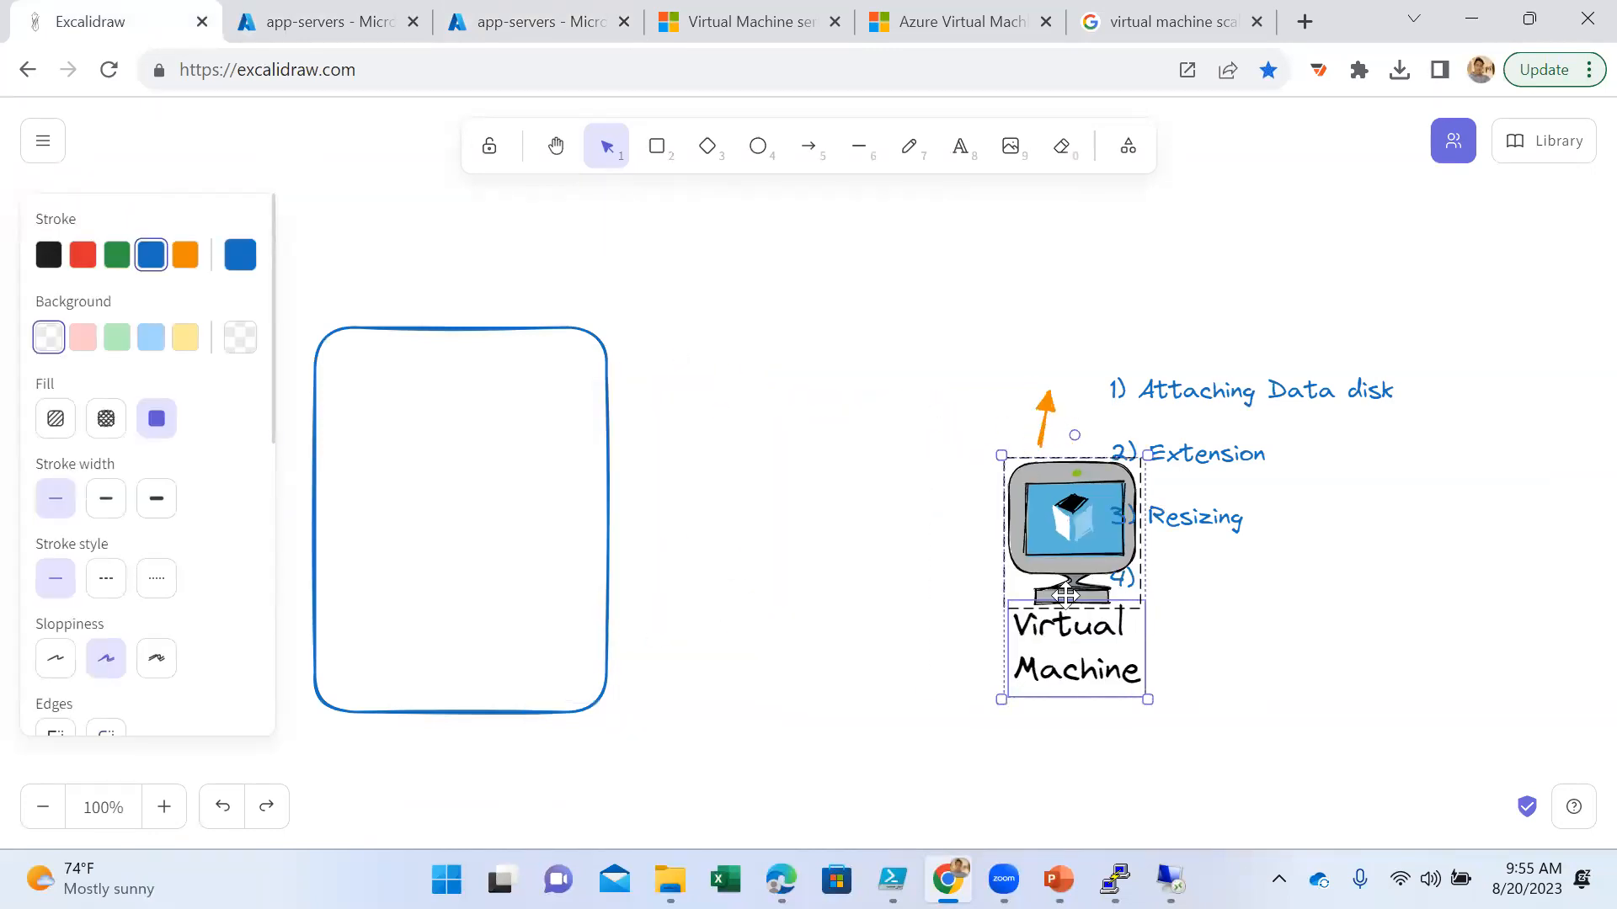
# - Enlarge the blue rectangle and shift it closer to the virtual machine icon
pyautogui.click(602, 711)
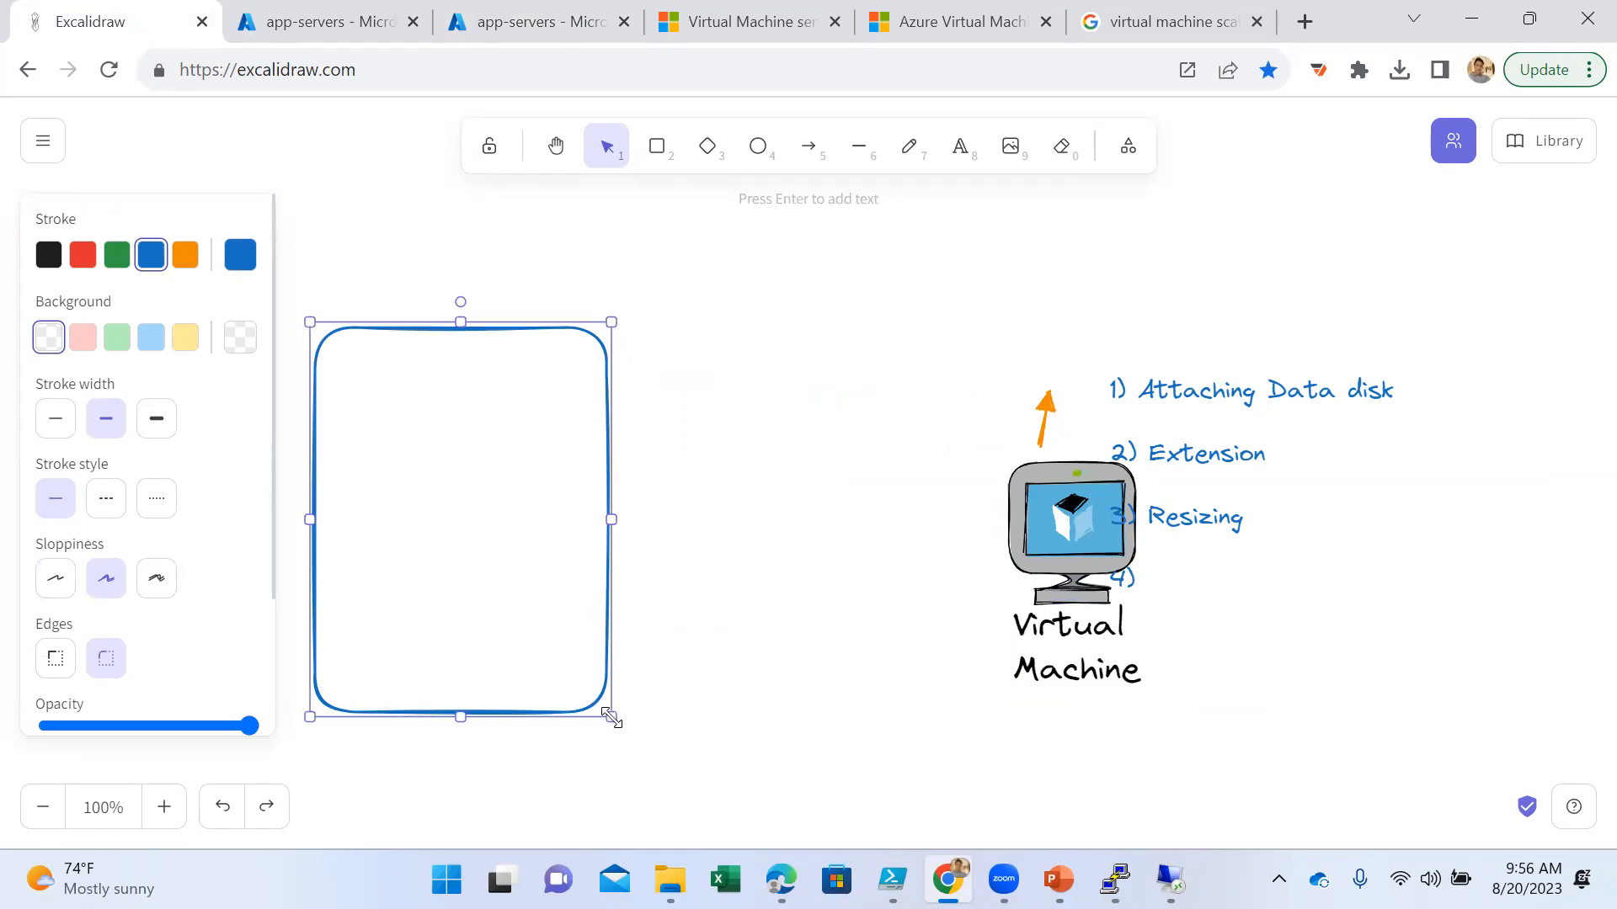
pyautogui.moveTo(605, 715); pyautogui.dragTo(718, 776)
pyautogui.moveTo(642, 631); pyautogui.dragTo(724, 608)
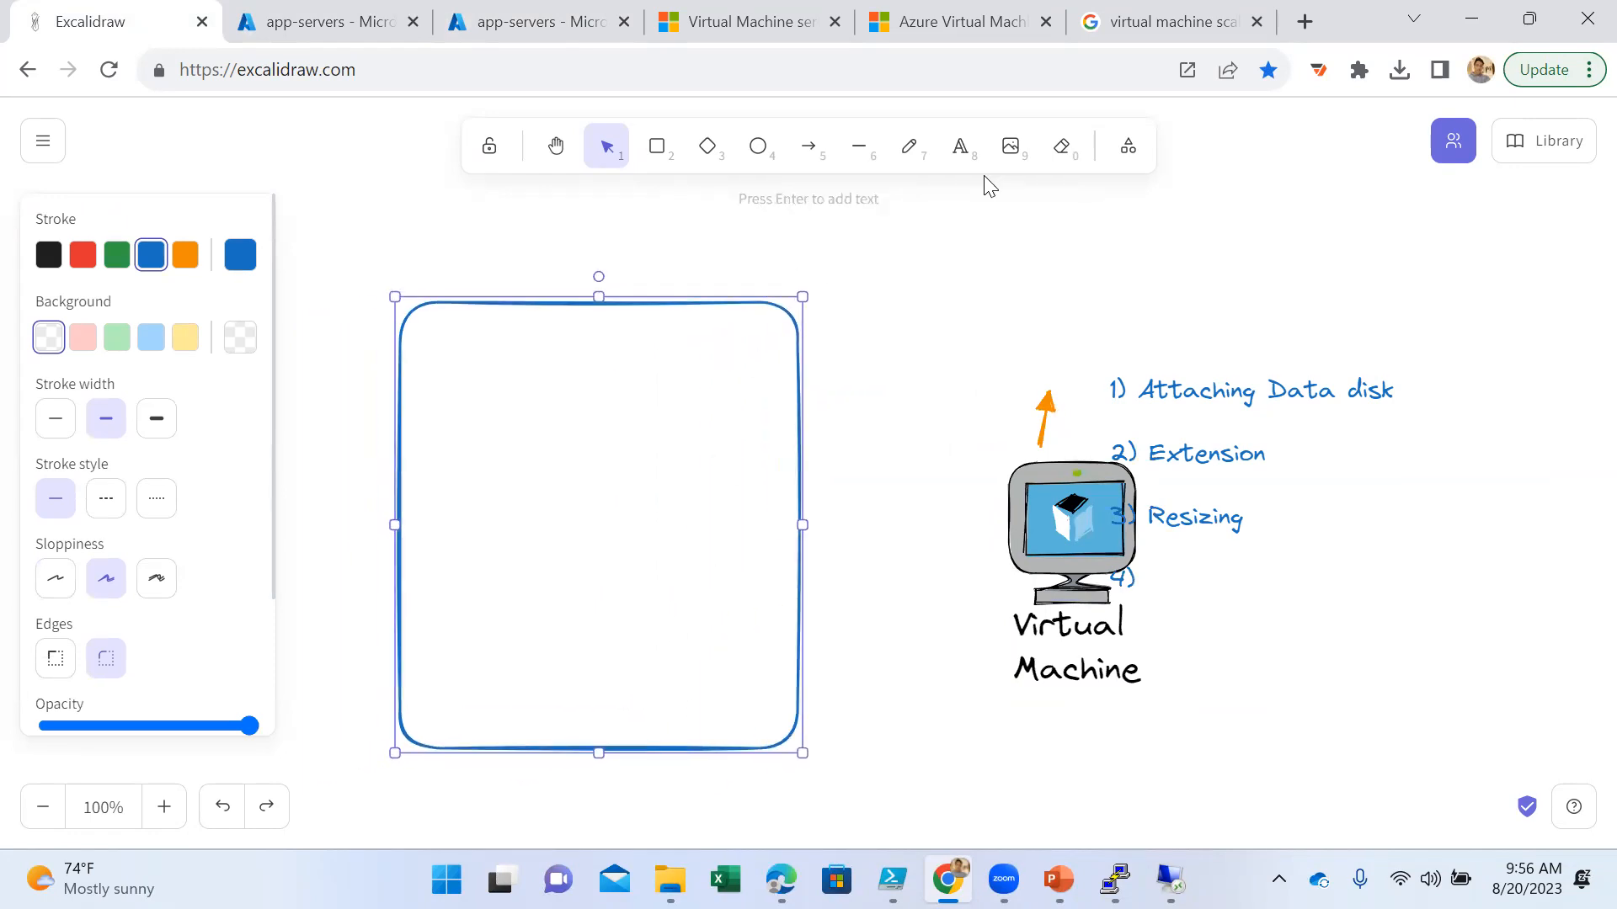
# - Add the text label VMSS above the upper-left part of the rectangle
pyautogui.click(959, 145)
pyautogui.click(457, 268)
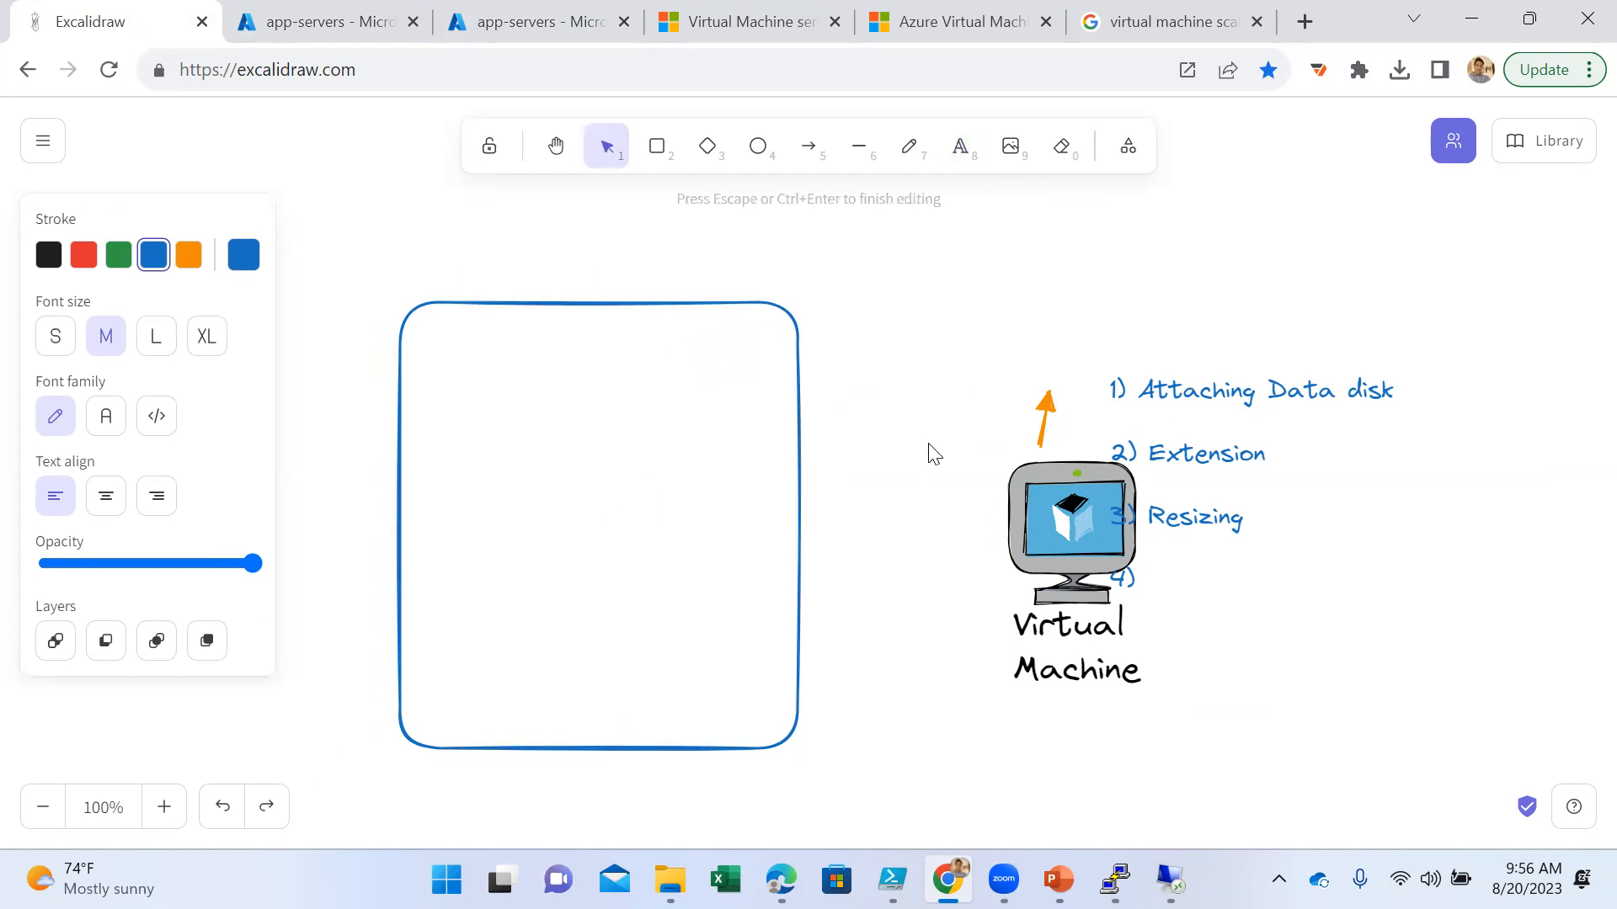
pyautogui.write('VMSS')
pyautogui.click(1229, 589)
# - Move the numbered list clear of the virtual machine icon and delete the orange arrow above the icon
pyautogui.moveTo(1199, 452); pyautogui.dragTo(1419, 452)
pyautogui.click(1041, 439)
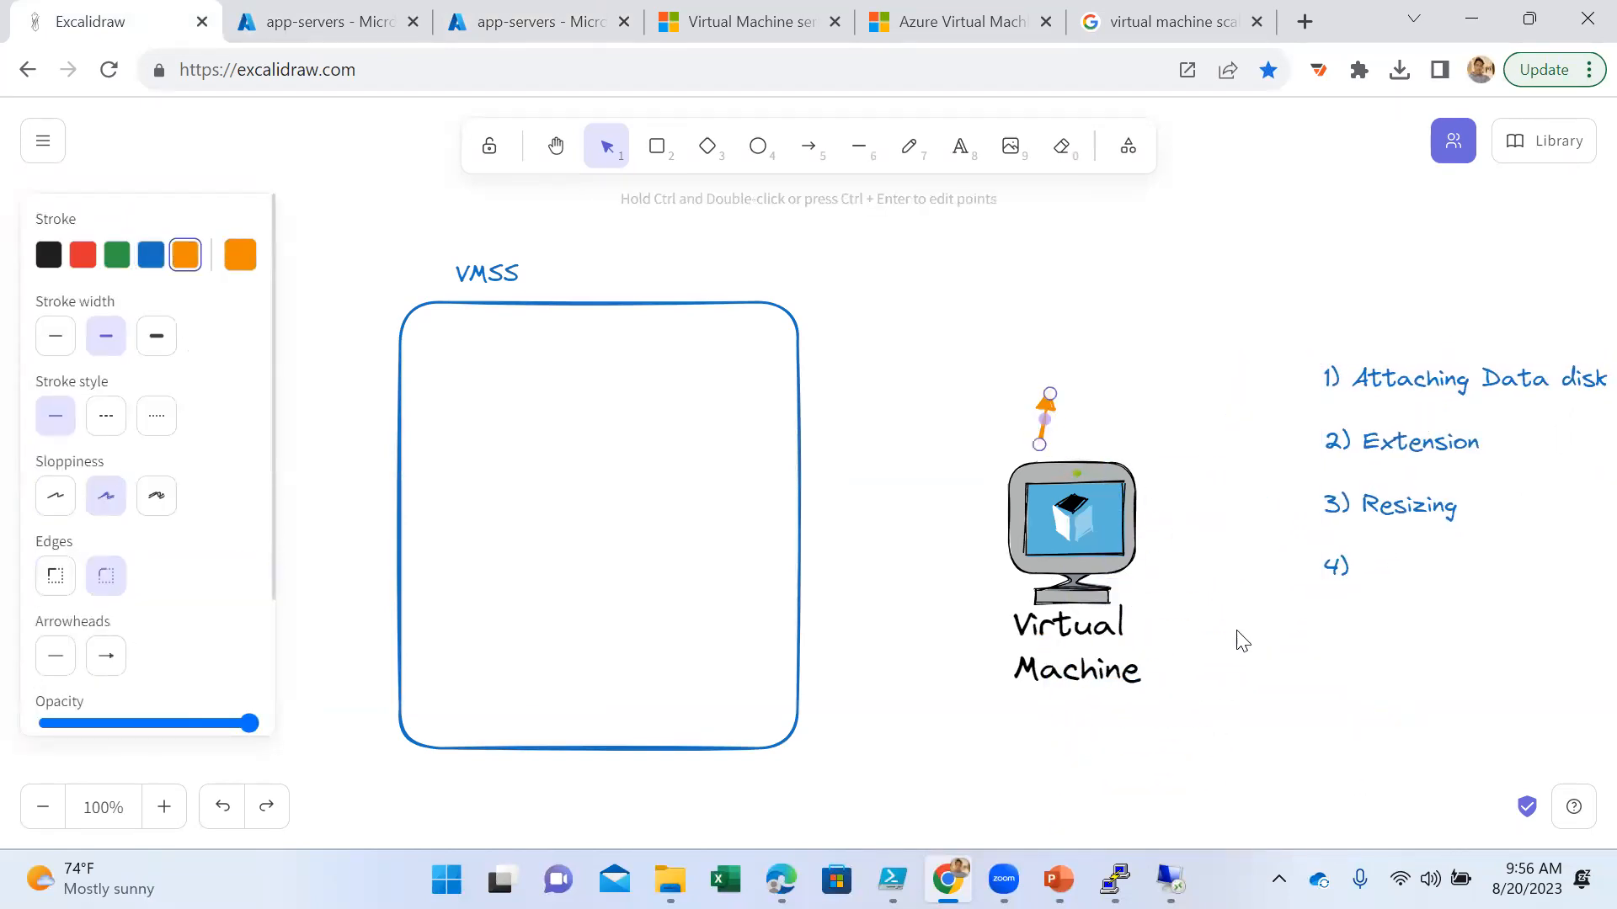
pyautogui.press('Delete')
# - Place a copy of the virtual machine icon and label in the VMSS rectangle's upper-left corner and shrink it to about half size
pyautogui.moveTo(1199, 425); pyautogui.dragTo(498, 442)
pyautogui.hotkey('ctrl', 'c')
pyautogui.hotkey('ctrl', 'v')
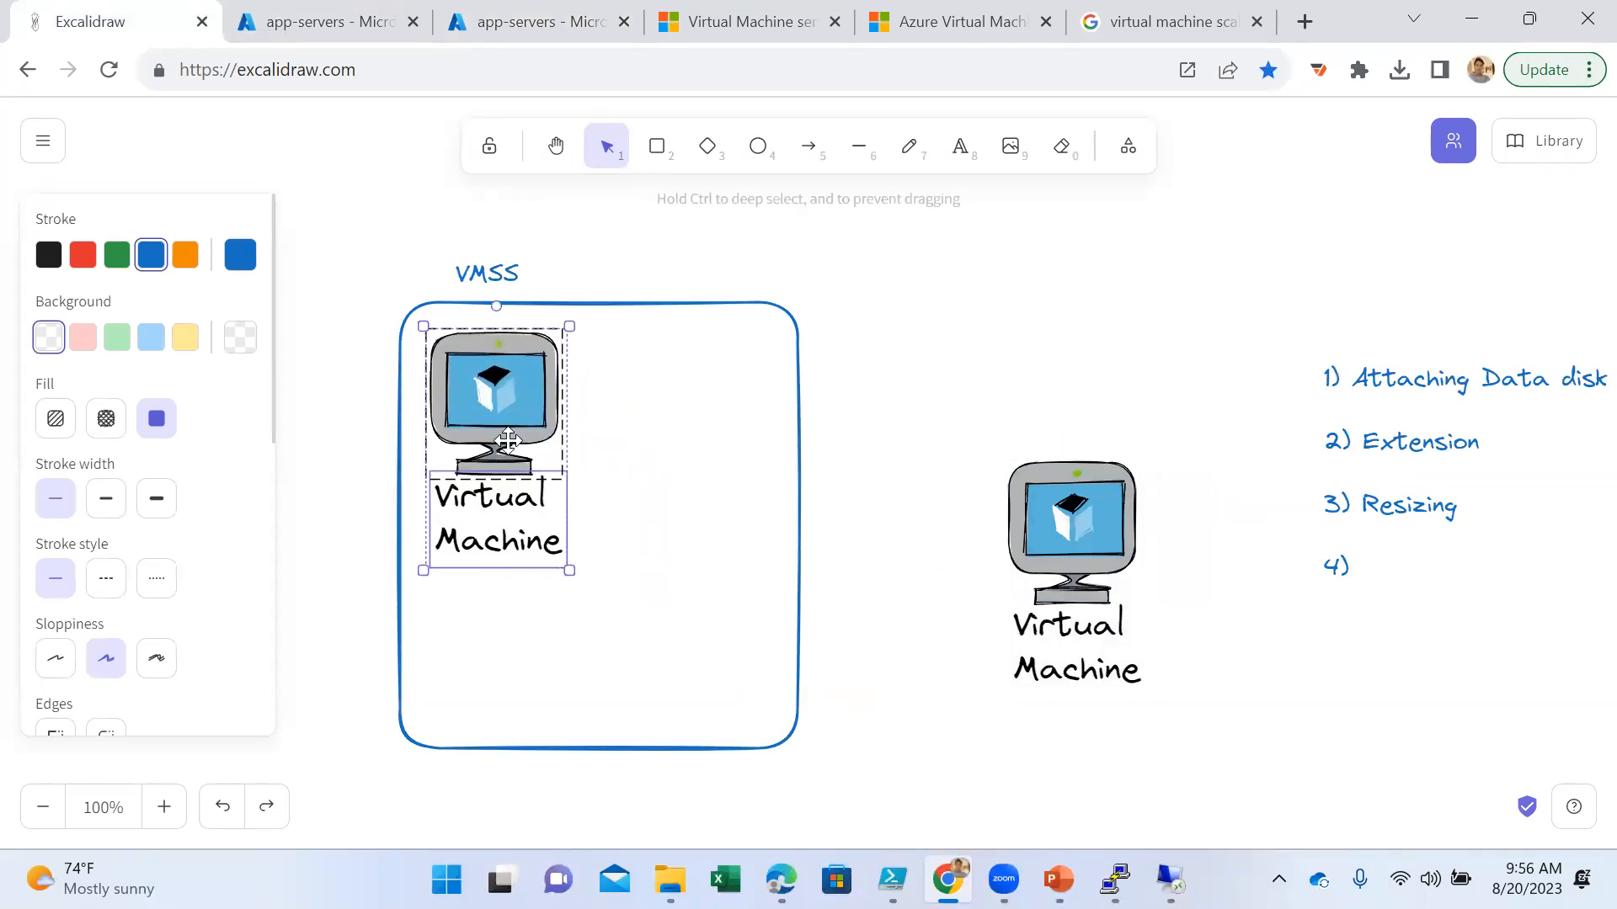
pyautogui.moveTo(570, 571); pyautogui.dragTo(493, 446)
pyautogui.click(574, 484)
# - Change the small virtual machine's label text to VM-01
pyautogui.click(457, 412)
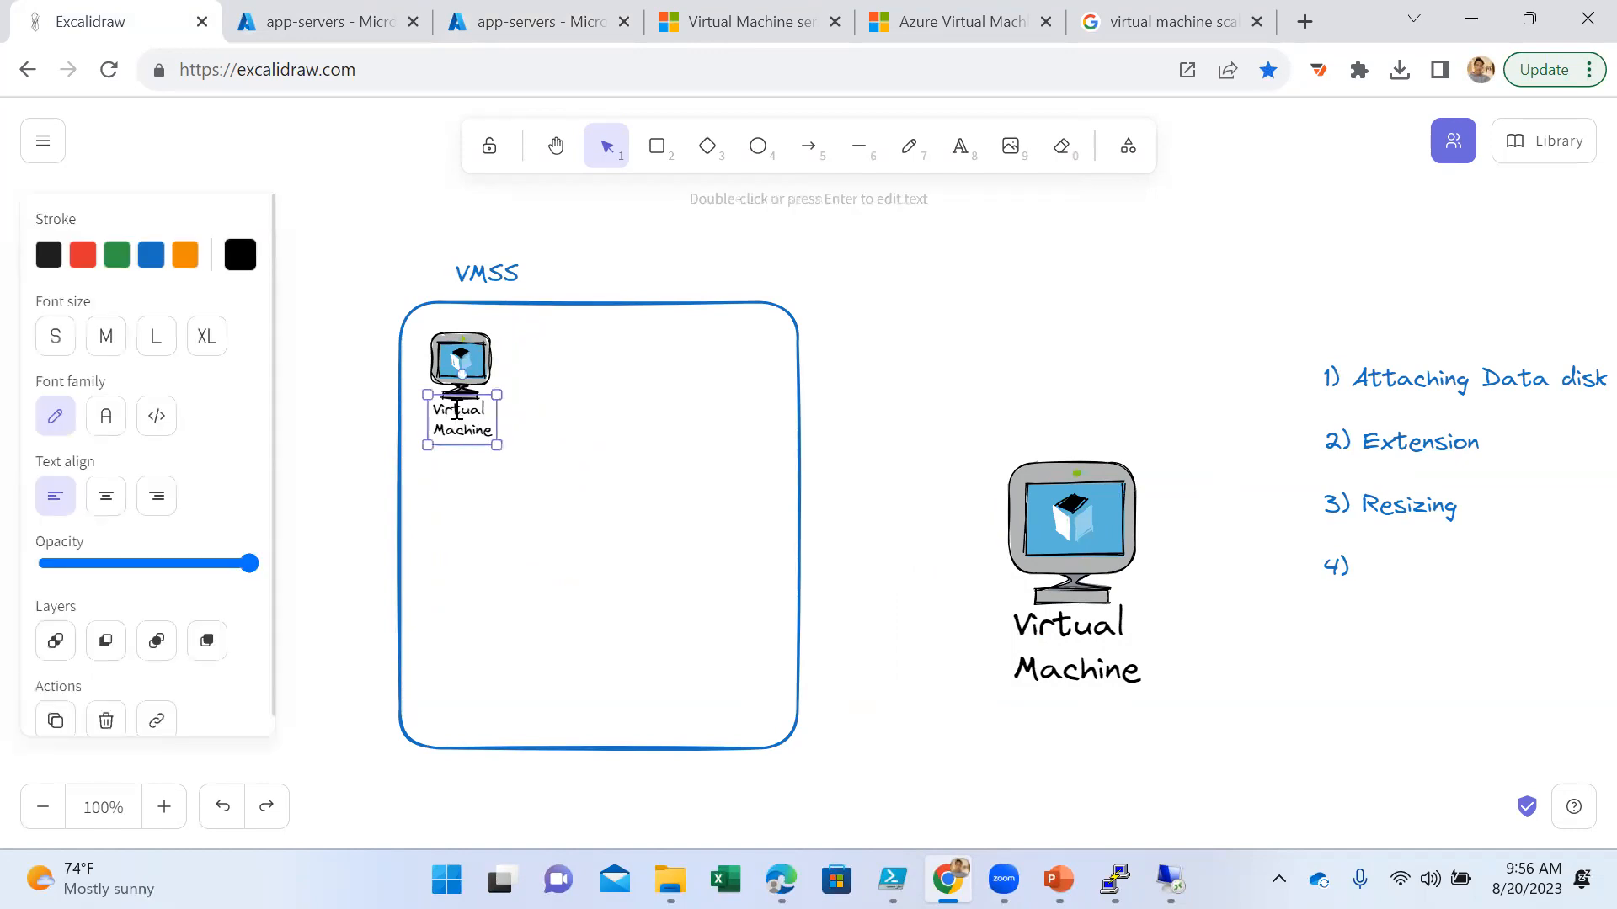
pyautogui.doubleClick(457, 413)
pyautogui.write('VM-01')
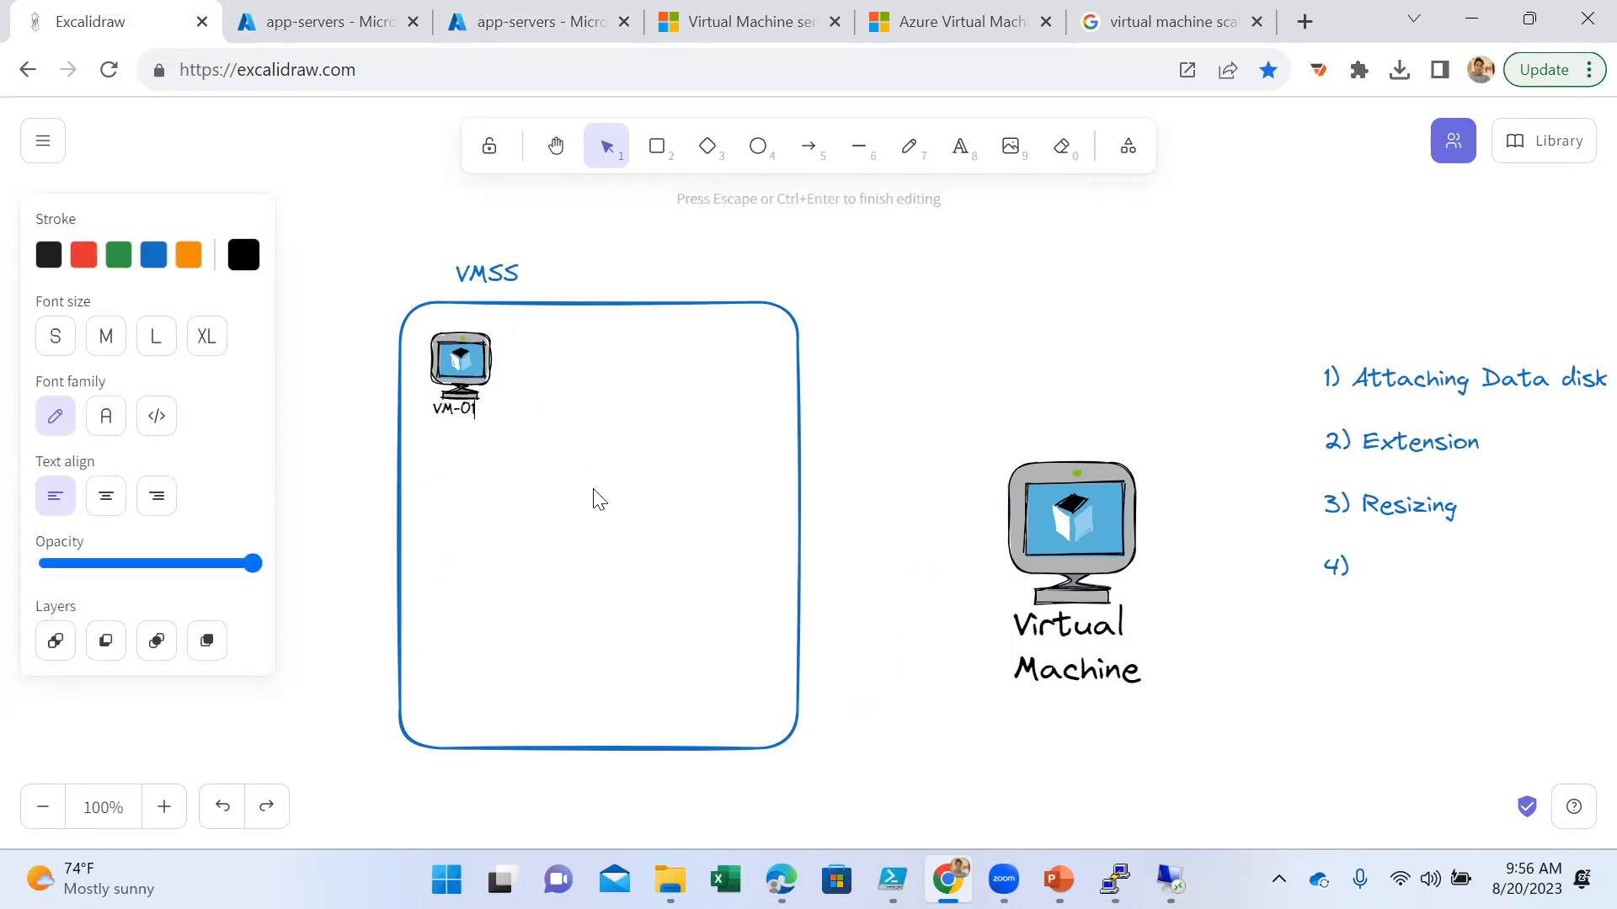
pyautogui.click(595, 491)
# - Duplicate the VM-01 icon and label beside the original and relabel the copy VM-02
pyautogui.moveTo(521, 328); pyautogui.dragTo(381, 468)
pyautogui.hotkey('ctrl', 'c')
pyautogui.hotkey('ctrl', 'v')
pyautogui.moveTo(603, 539); pyautogui.dragTo(574, 373)
pyautogui.doubleClick(556, 414)
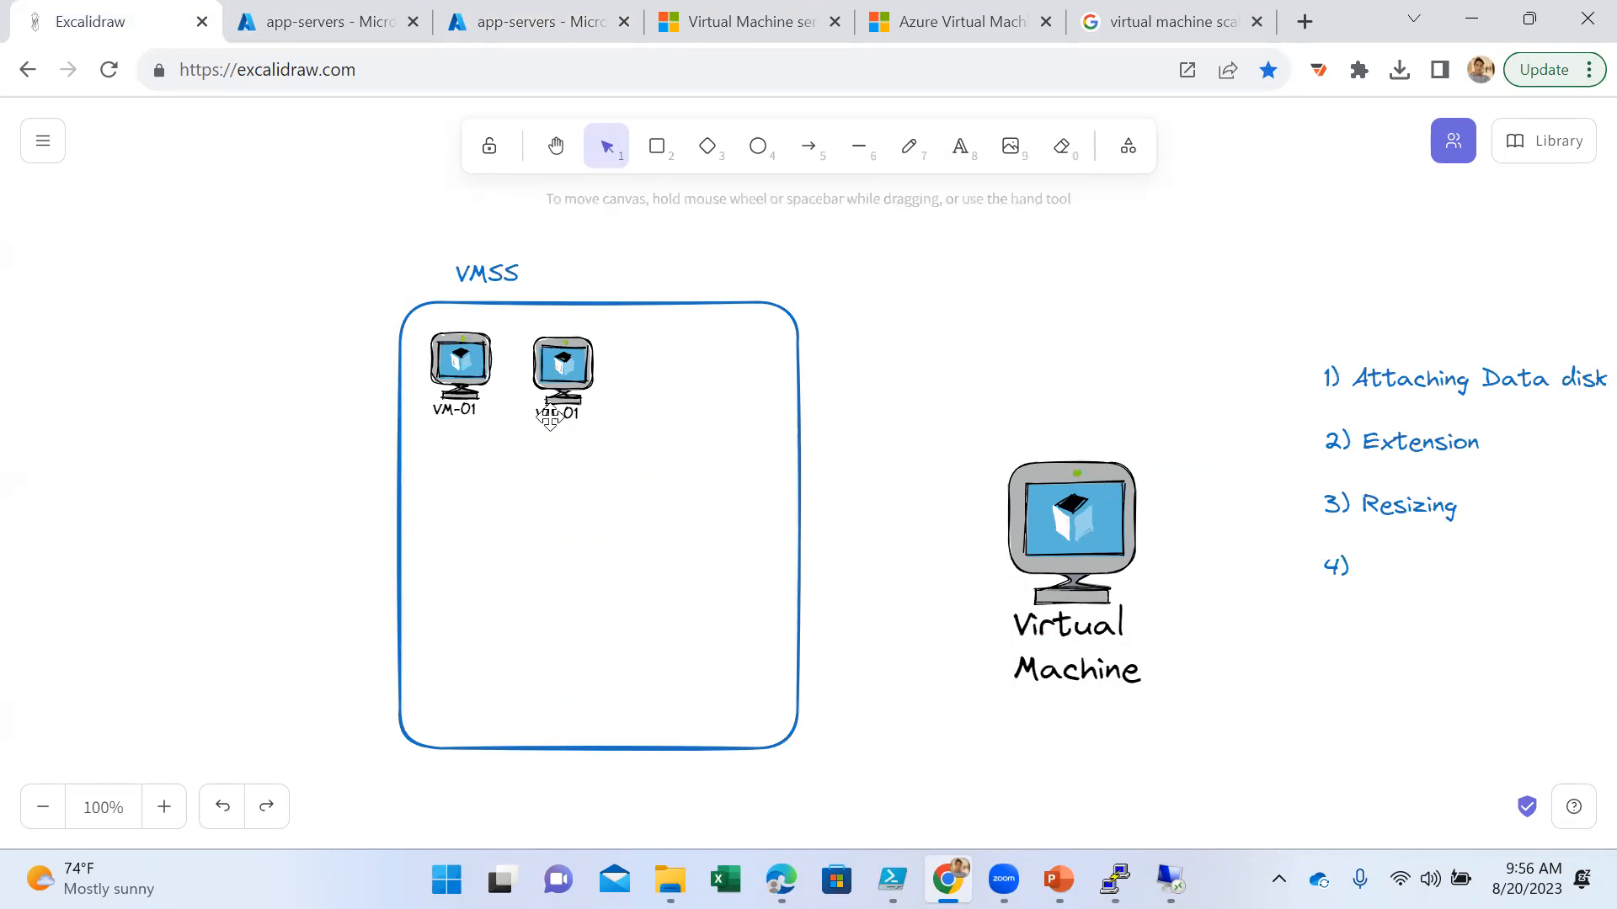
pyautogui.press('End')
pyautogui.press('BackSpace')
pyautogui.write('2')
pyautogui.click(659, 536)
# - Copy VM-01 and VM-02 as a second row beneath the first and nudge the copied icons slightly up and left
pyautogui.moveTo(657, 320); pyautogui.dragTo(431, 457)
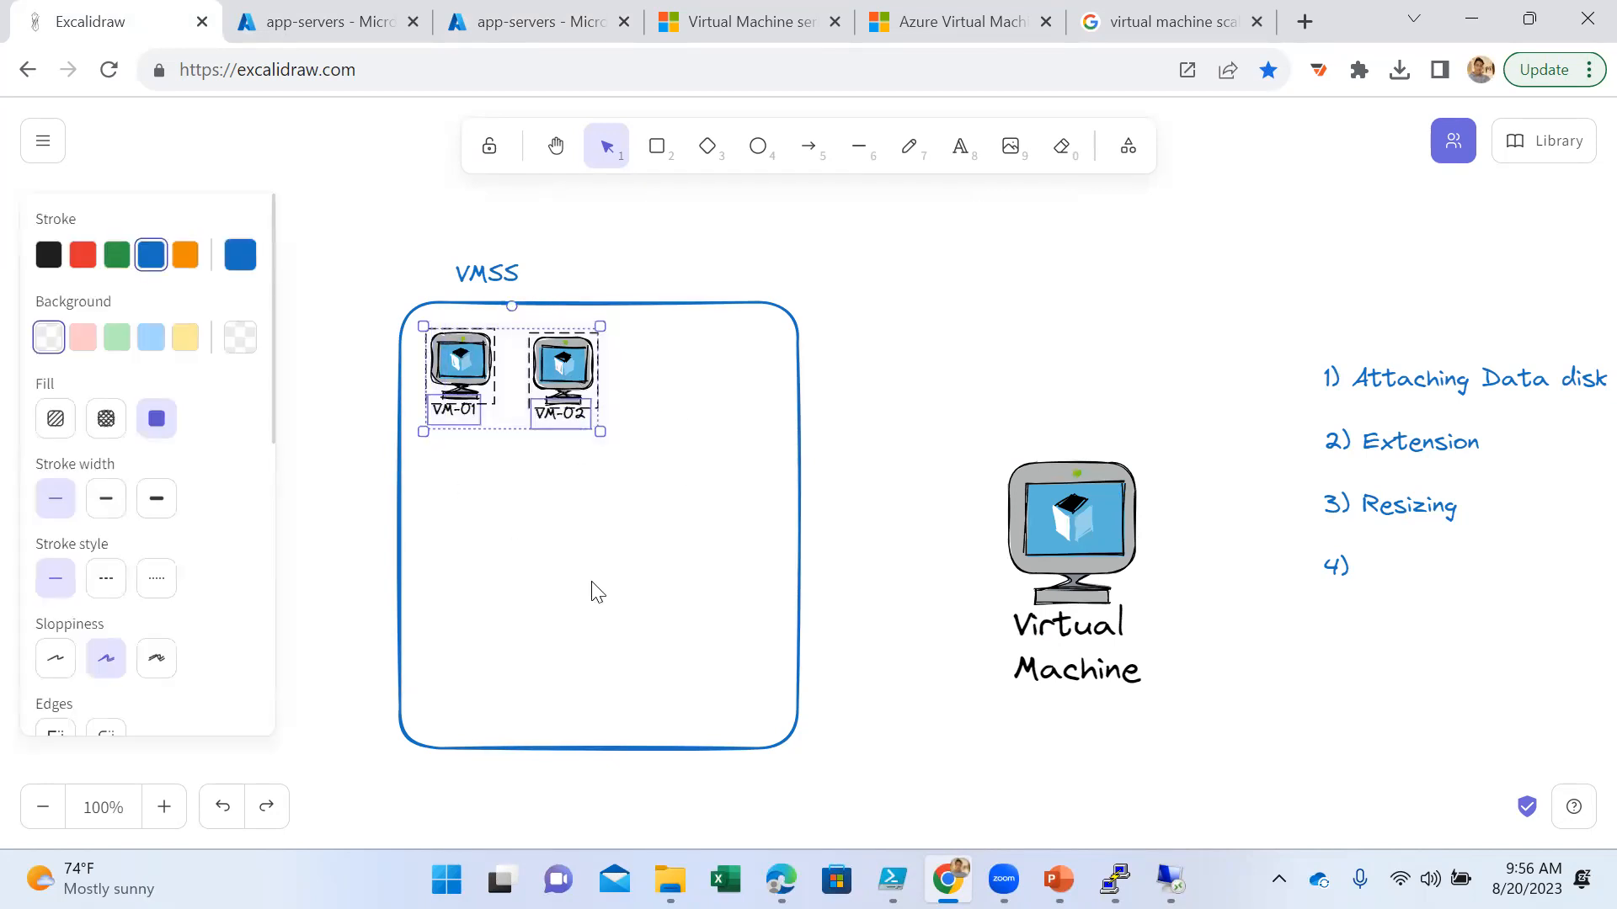
pyautogui.hotkey('ctrl', 'v')
pyautogui.moveTo(590, 583); pyautogui.dragTo(515, 523)
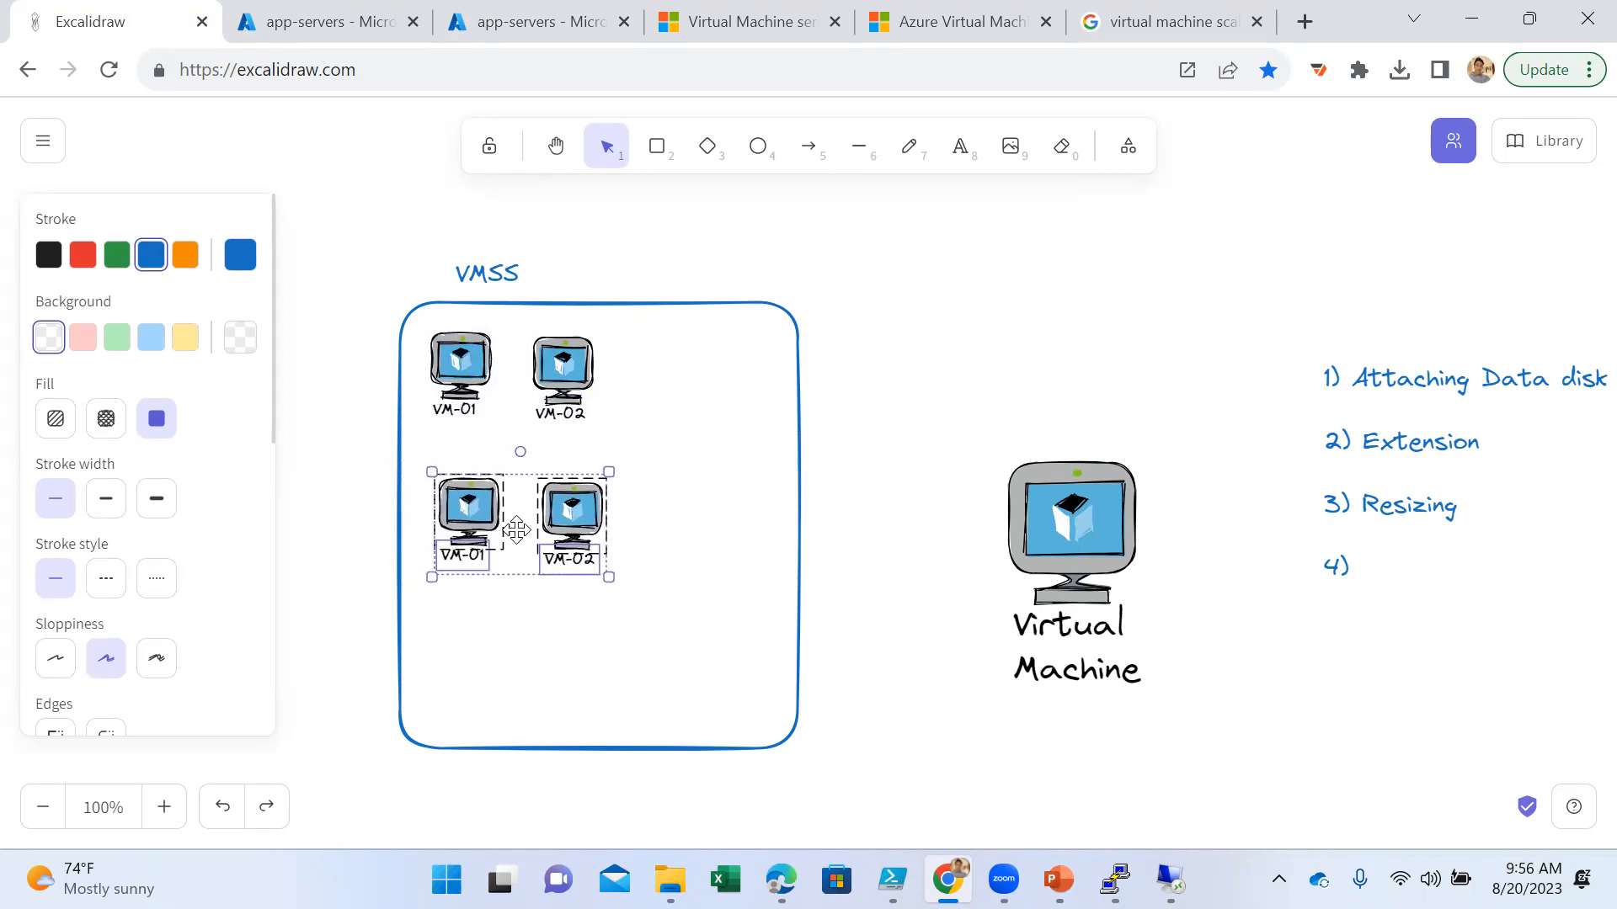
pyautogui.click(578, 645)
pyautogui.moveTo(642, 451); pyautogui.dragTo(413, 583)
pyautogui.moveTo(456, 505); pyautogui.dragTo(443, 500)
pyautogui.click(672, 646)
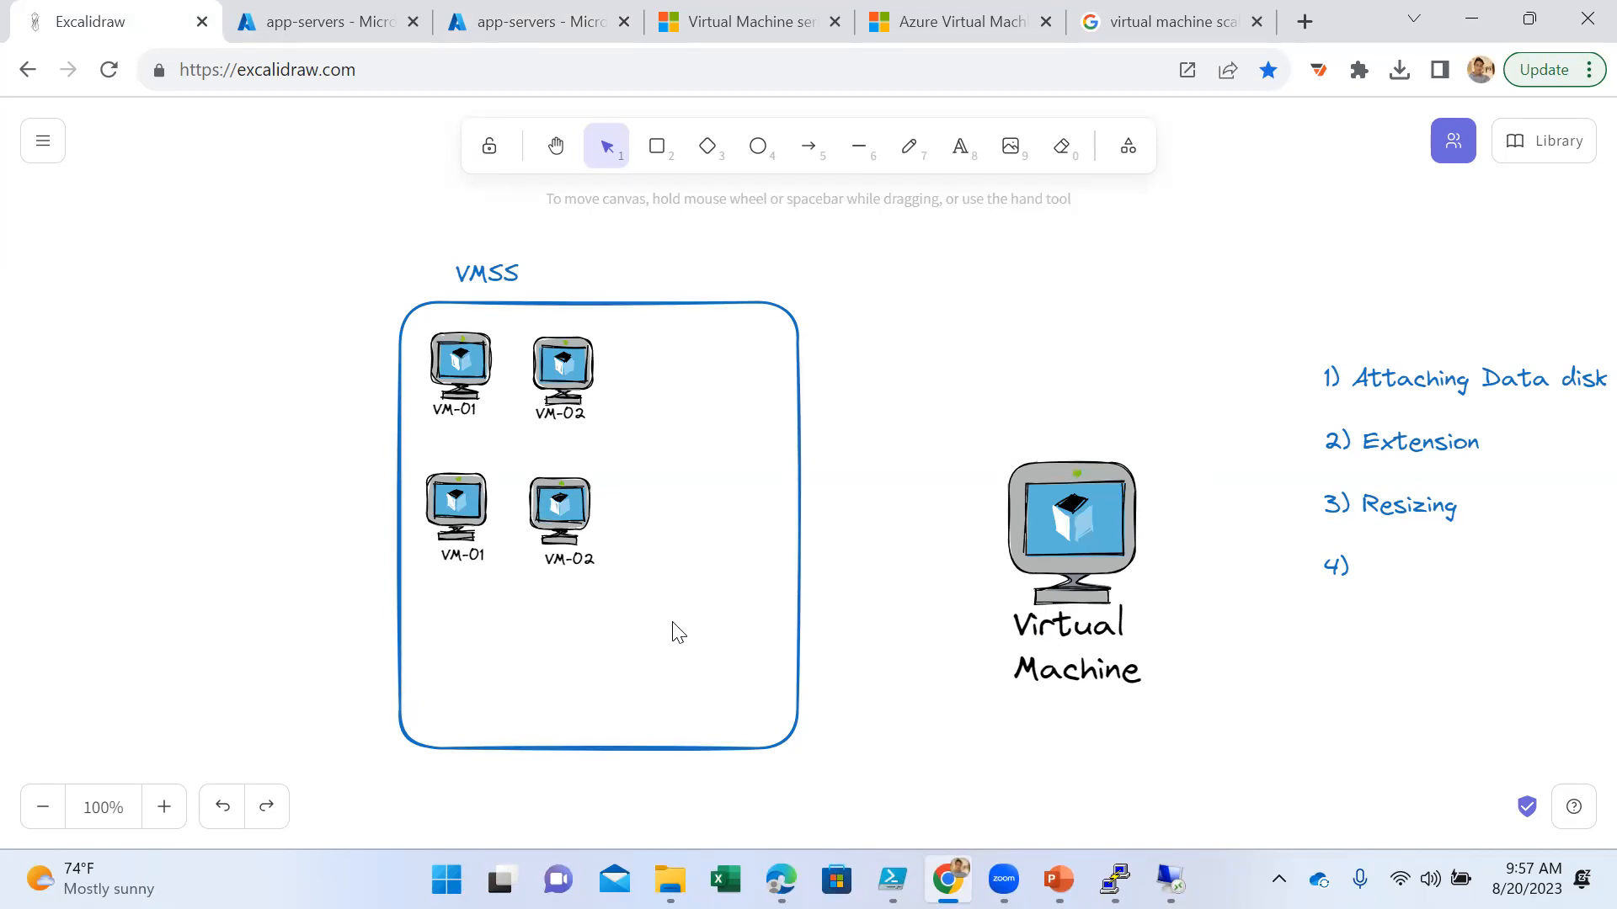
# - Paste another VM-01 and VM-02 pair and align it as a third row in the lower part of the rectangle
pyautogui.hotkey('ctrl', 'v')
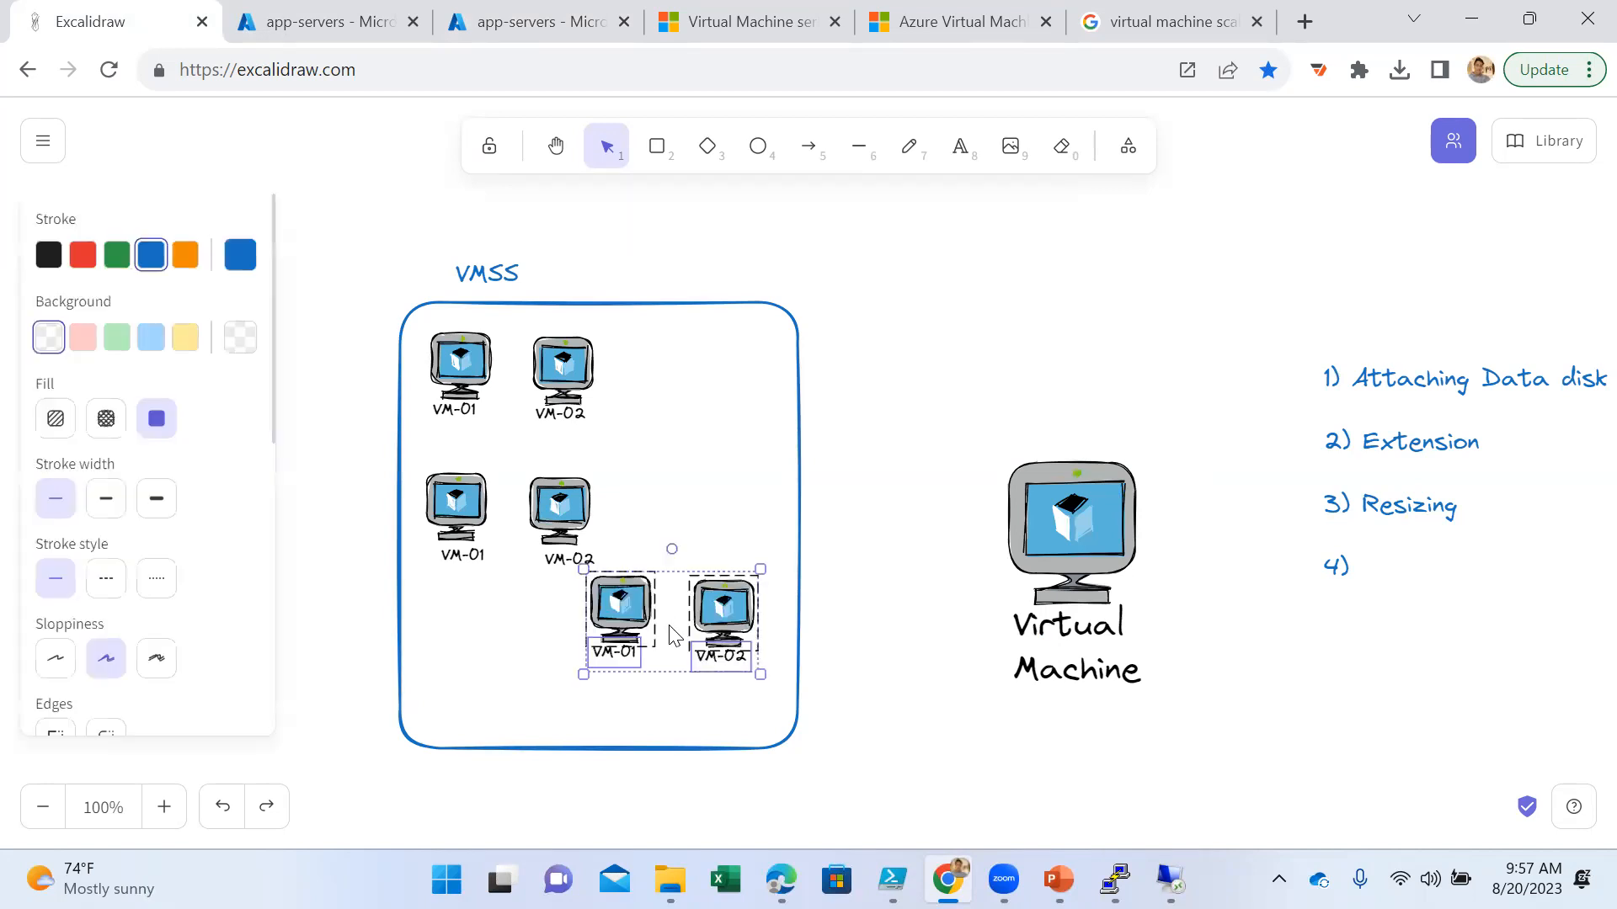
pyautogui.moveTo(673, 640); pyautogui.dragTo(523, 677)
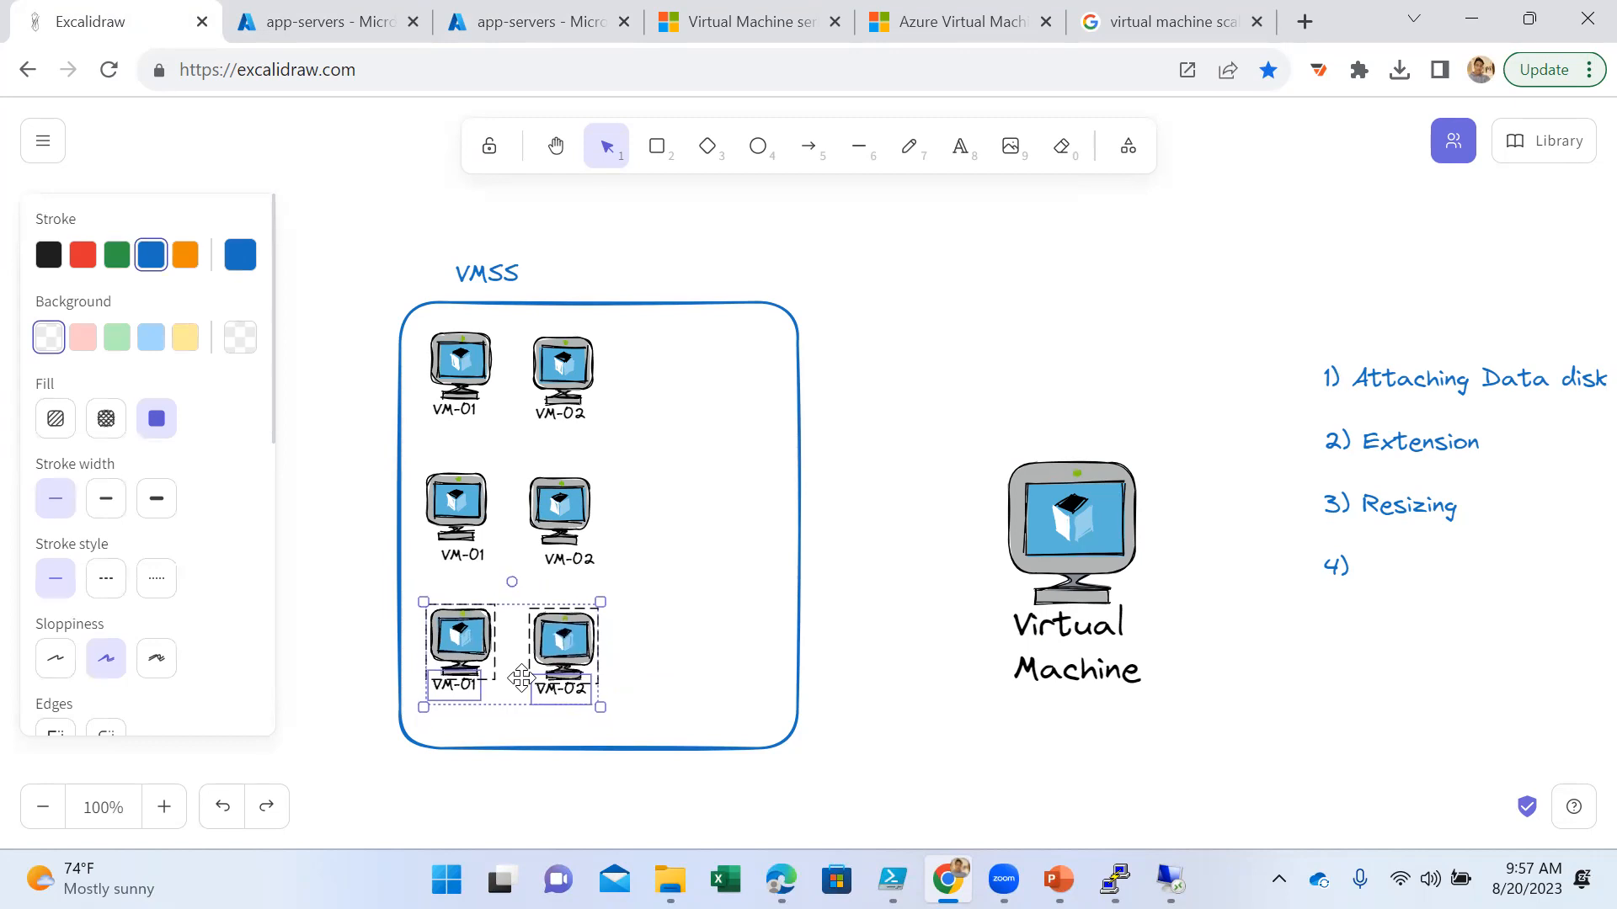
pyautogui.click(679, 712)
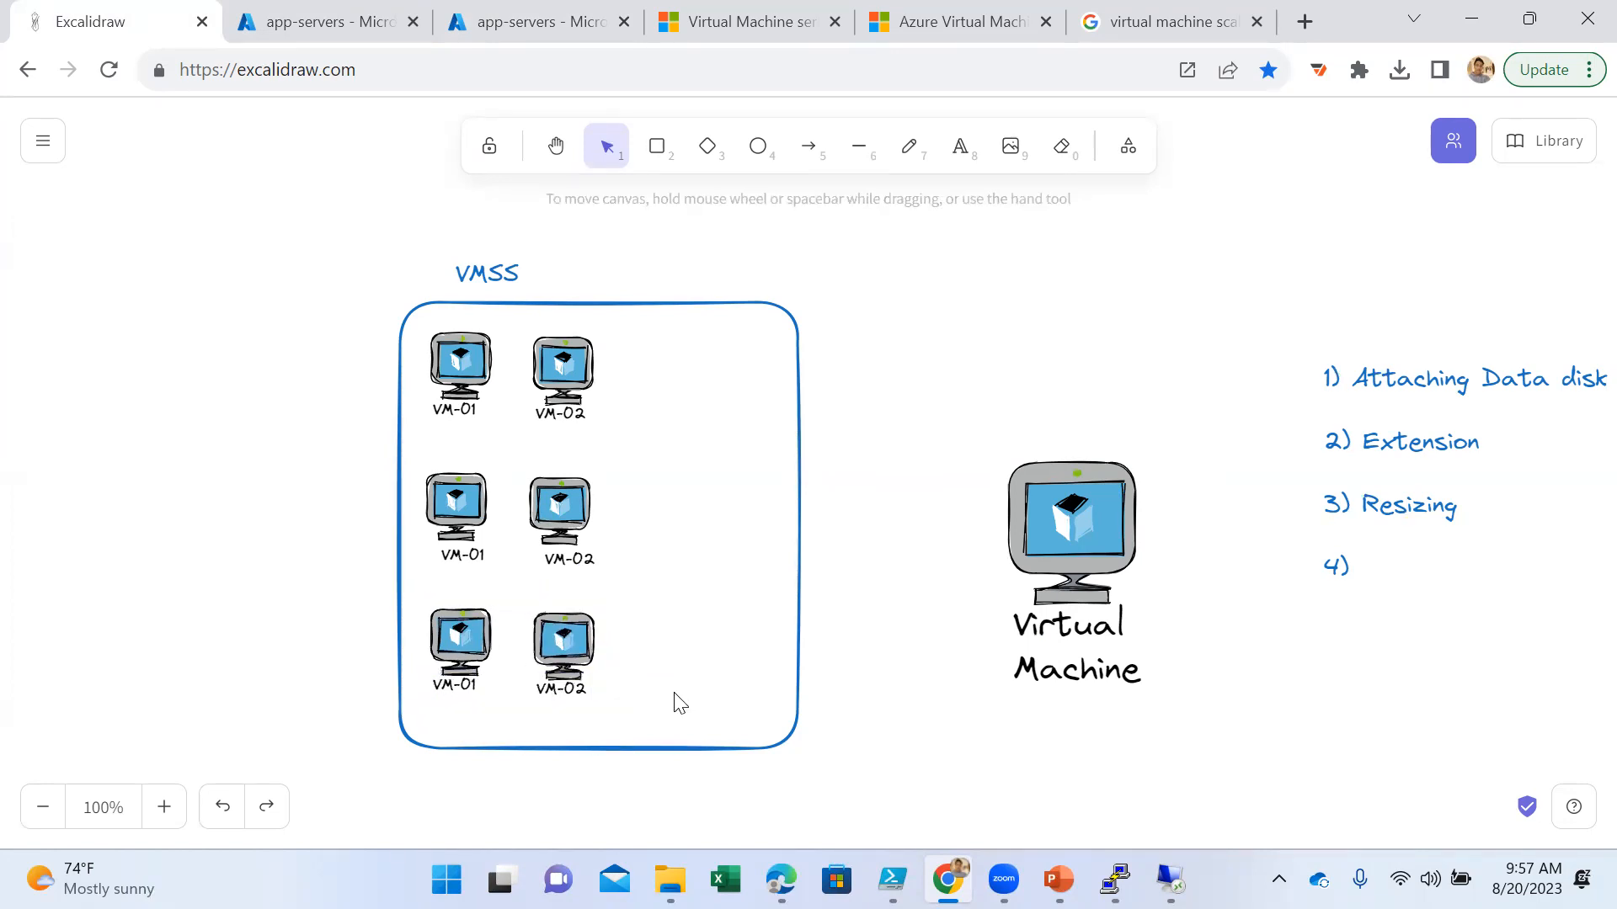
# - Shrink the blue VMSS rectangle from its lower-right corner to fit closely around the six virtual machines
pyautogui.click(794, 726)
pyautogui.moveTo(802, 752); pyautogui.dragTo(677, 745)
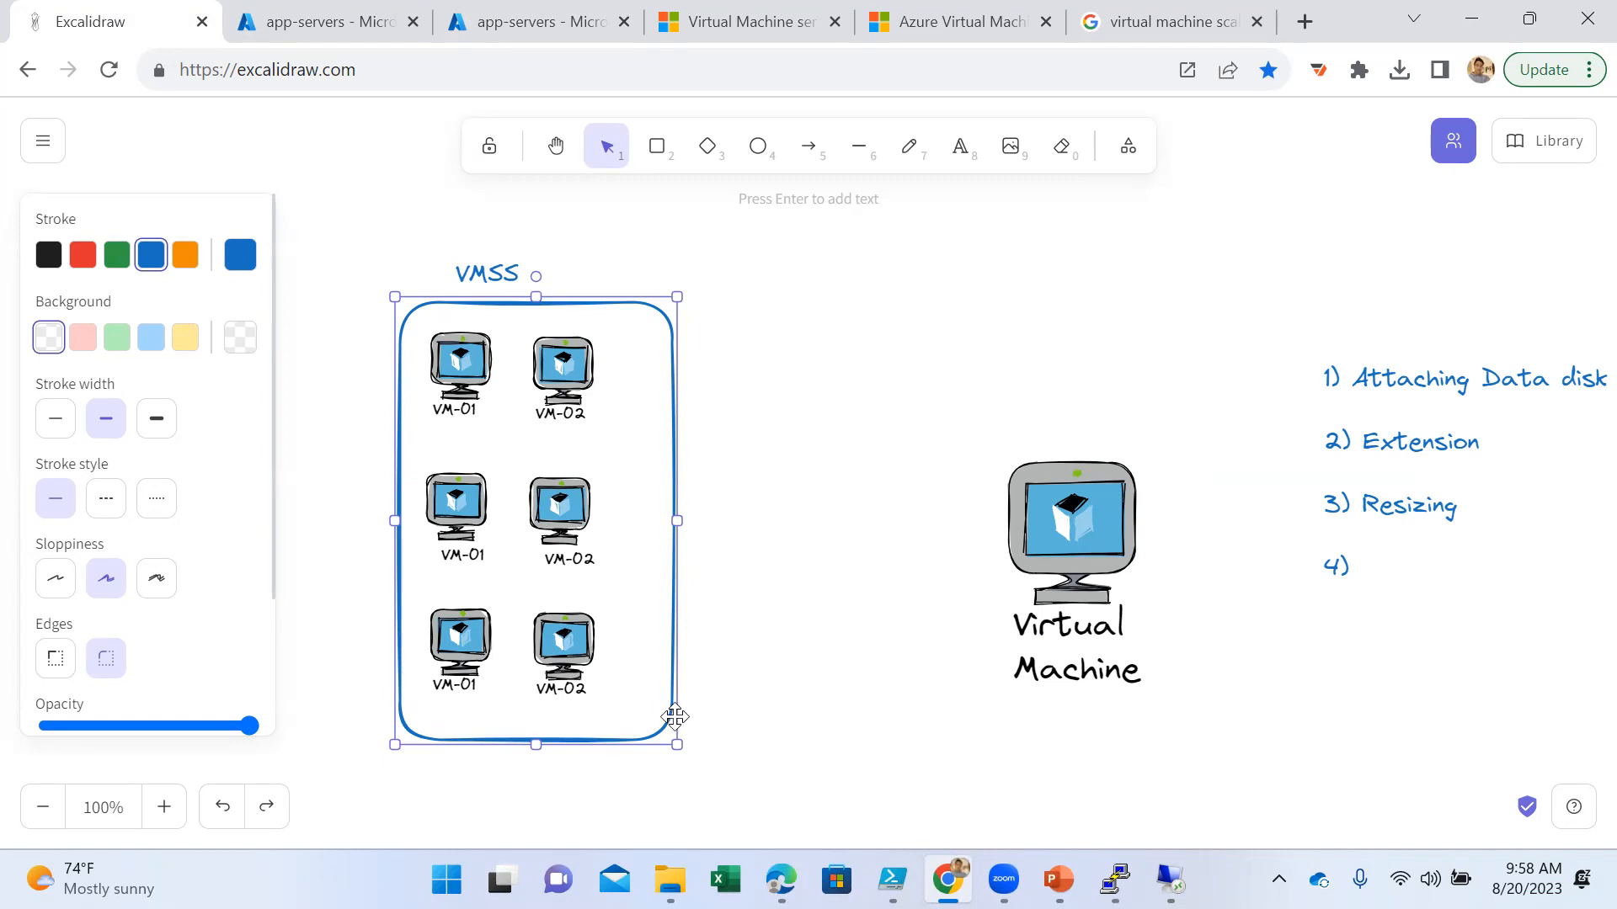
pyautogui.moveTo(676, 744); pyautogui.dragTo(644, 733)
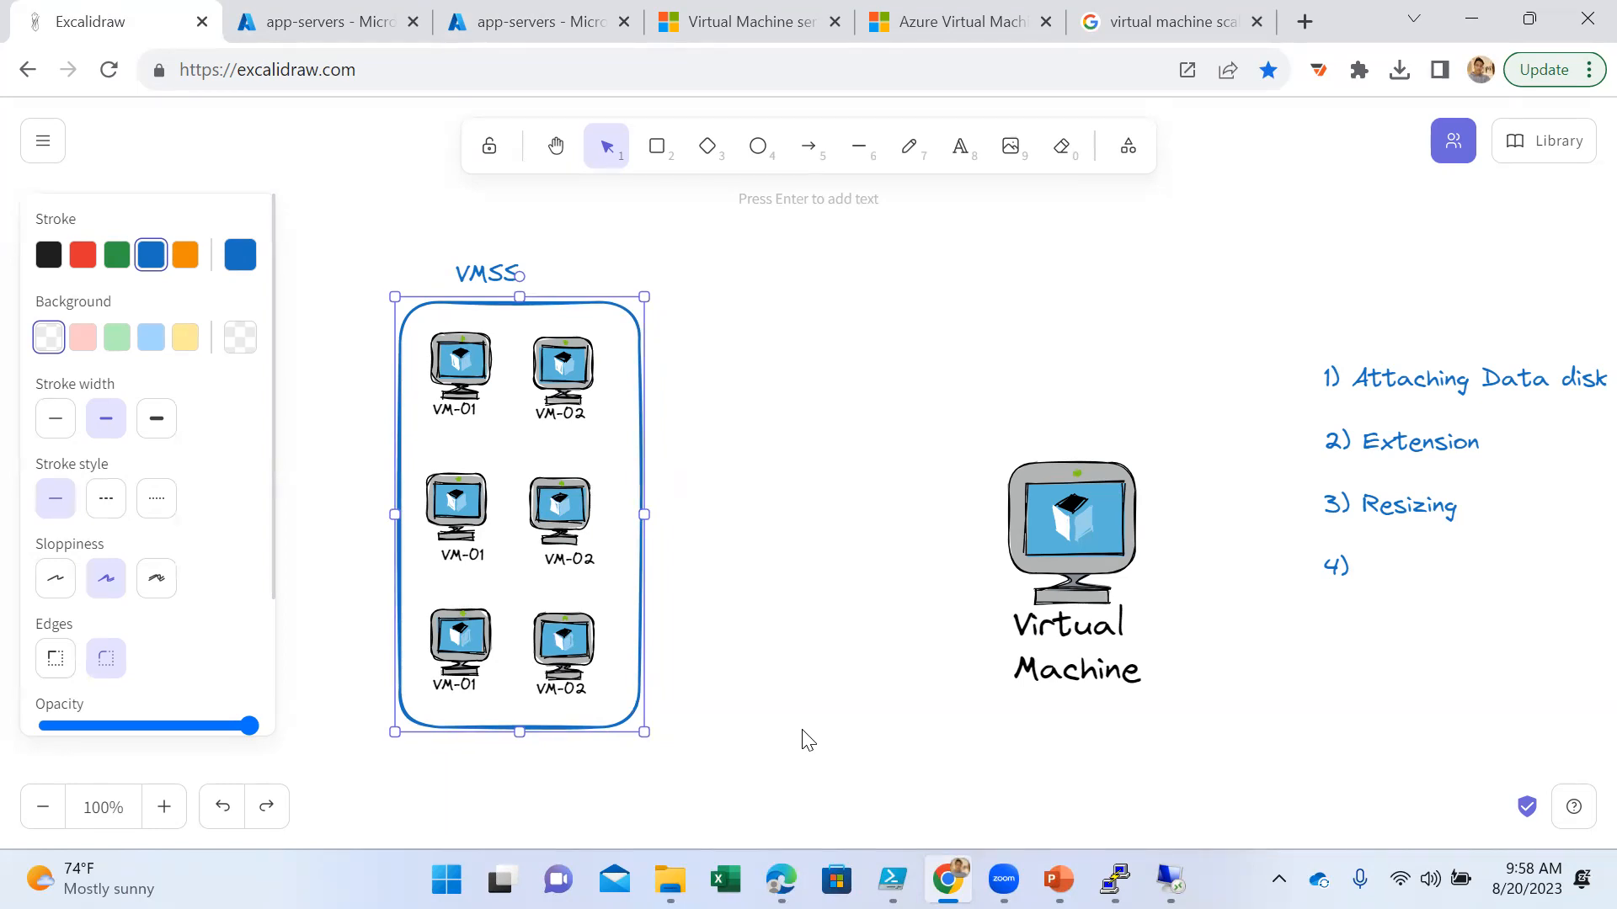
pyautogui.click(743, 626)
# - Move the VMSS label slightly higher above the rectangle and enlarge it a little
pyautogui.click(498, 274)
pyautogui.moveTo(498, 274); pyautogui.dragTo(497, 258)
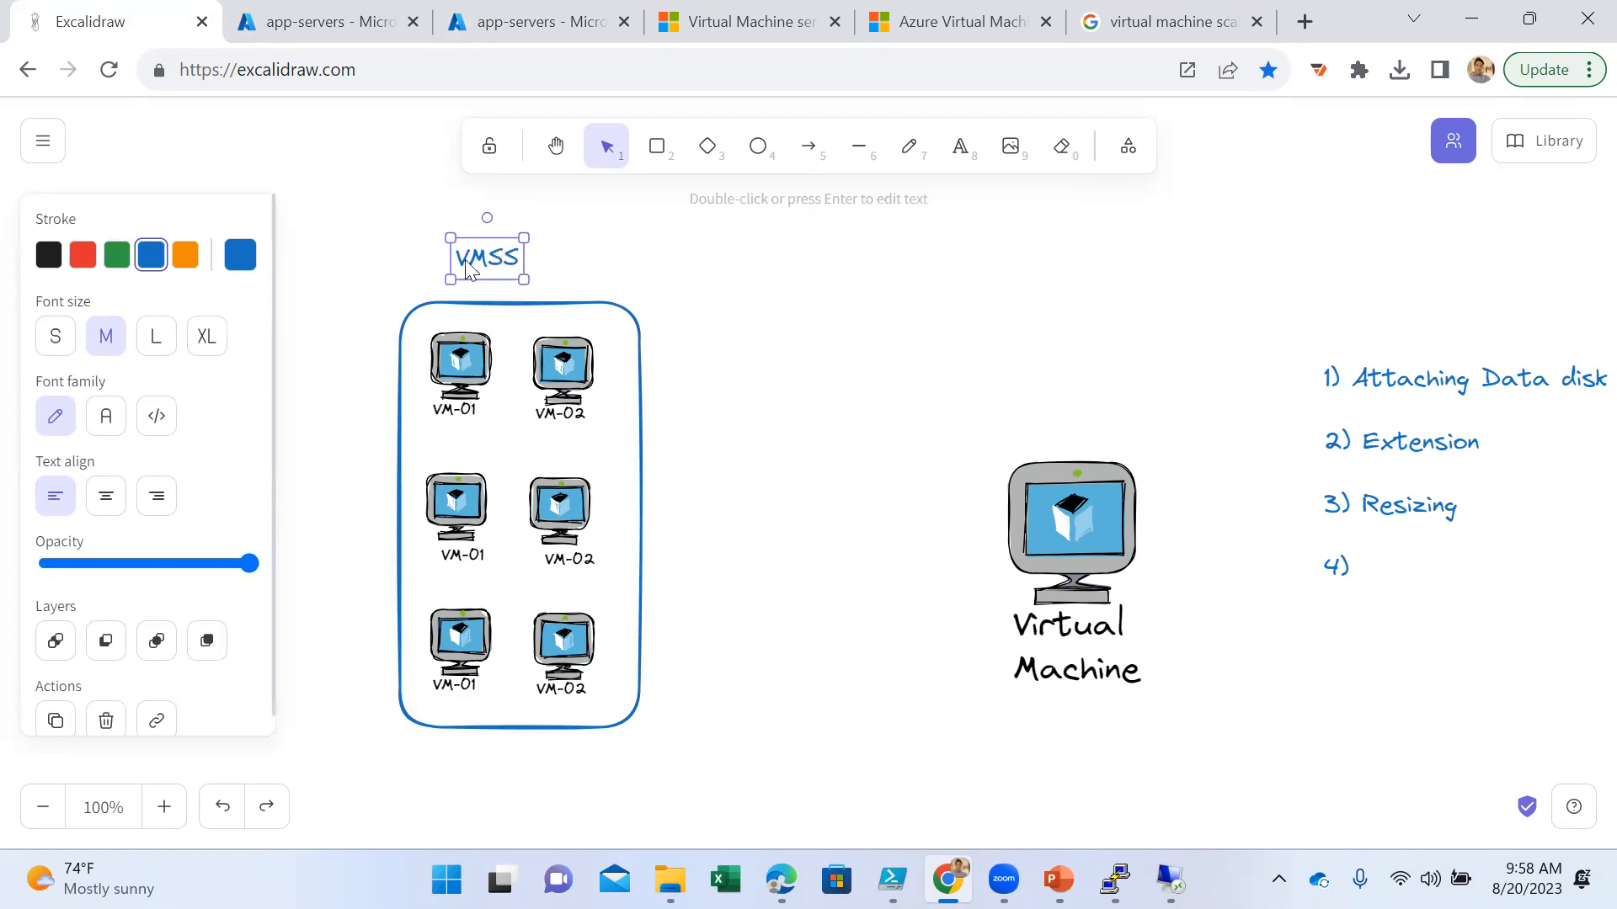
pyautogui.moveTo(447, 280); pyautogui.dragTo(442, 285)
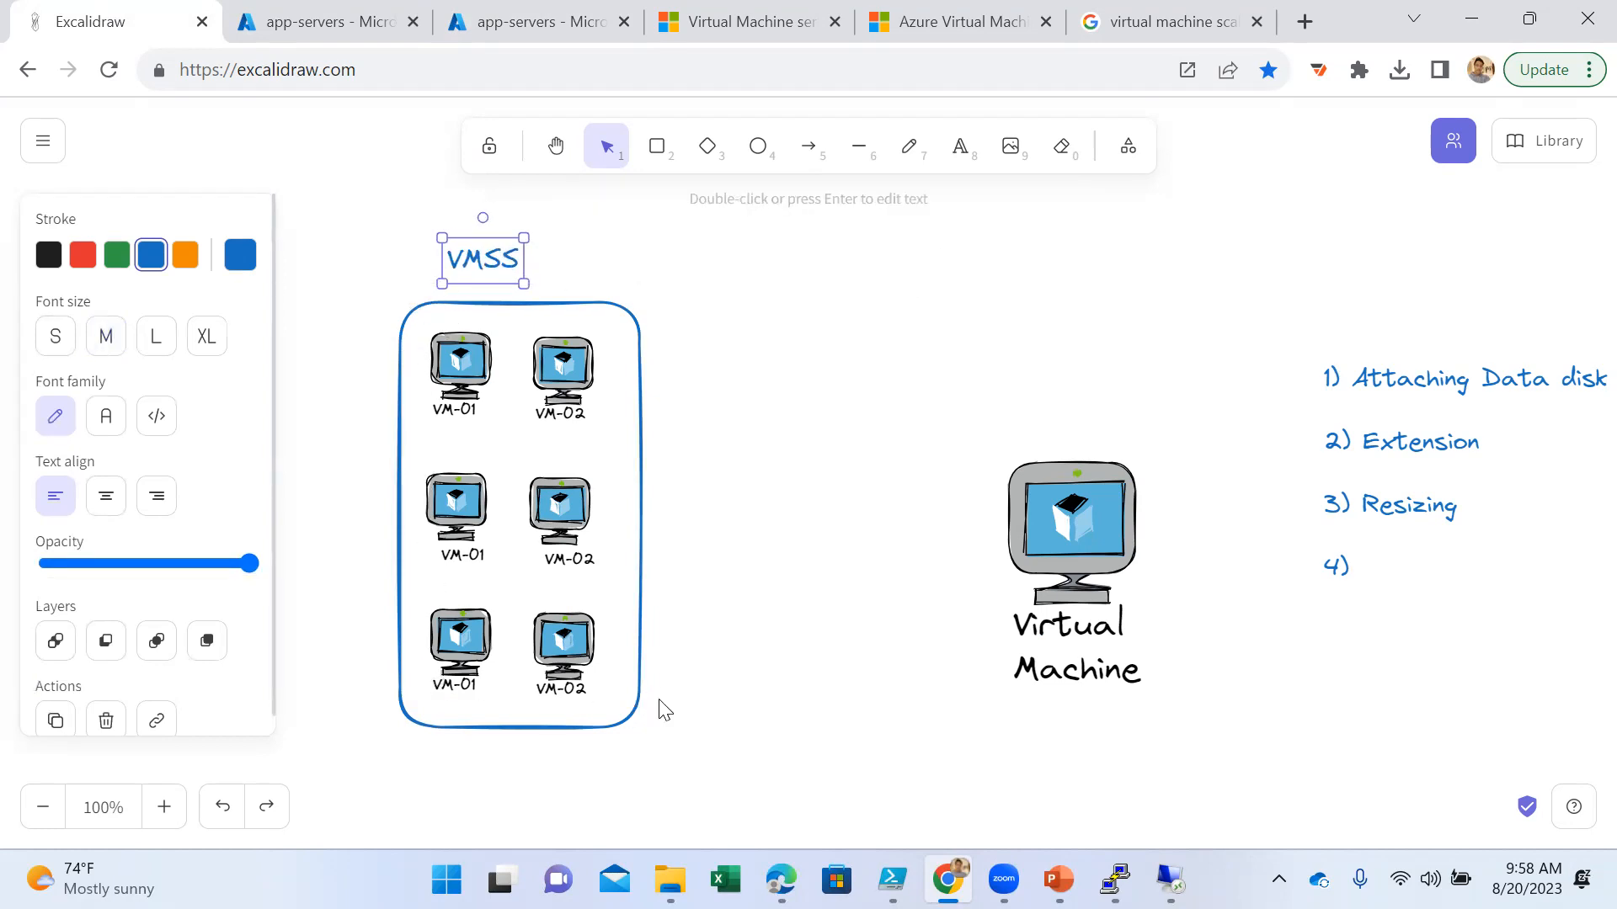
pyautogui.click(701, 650)
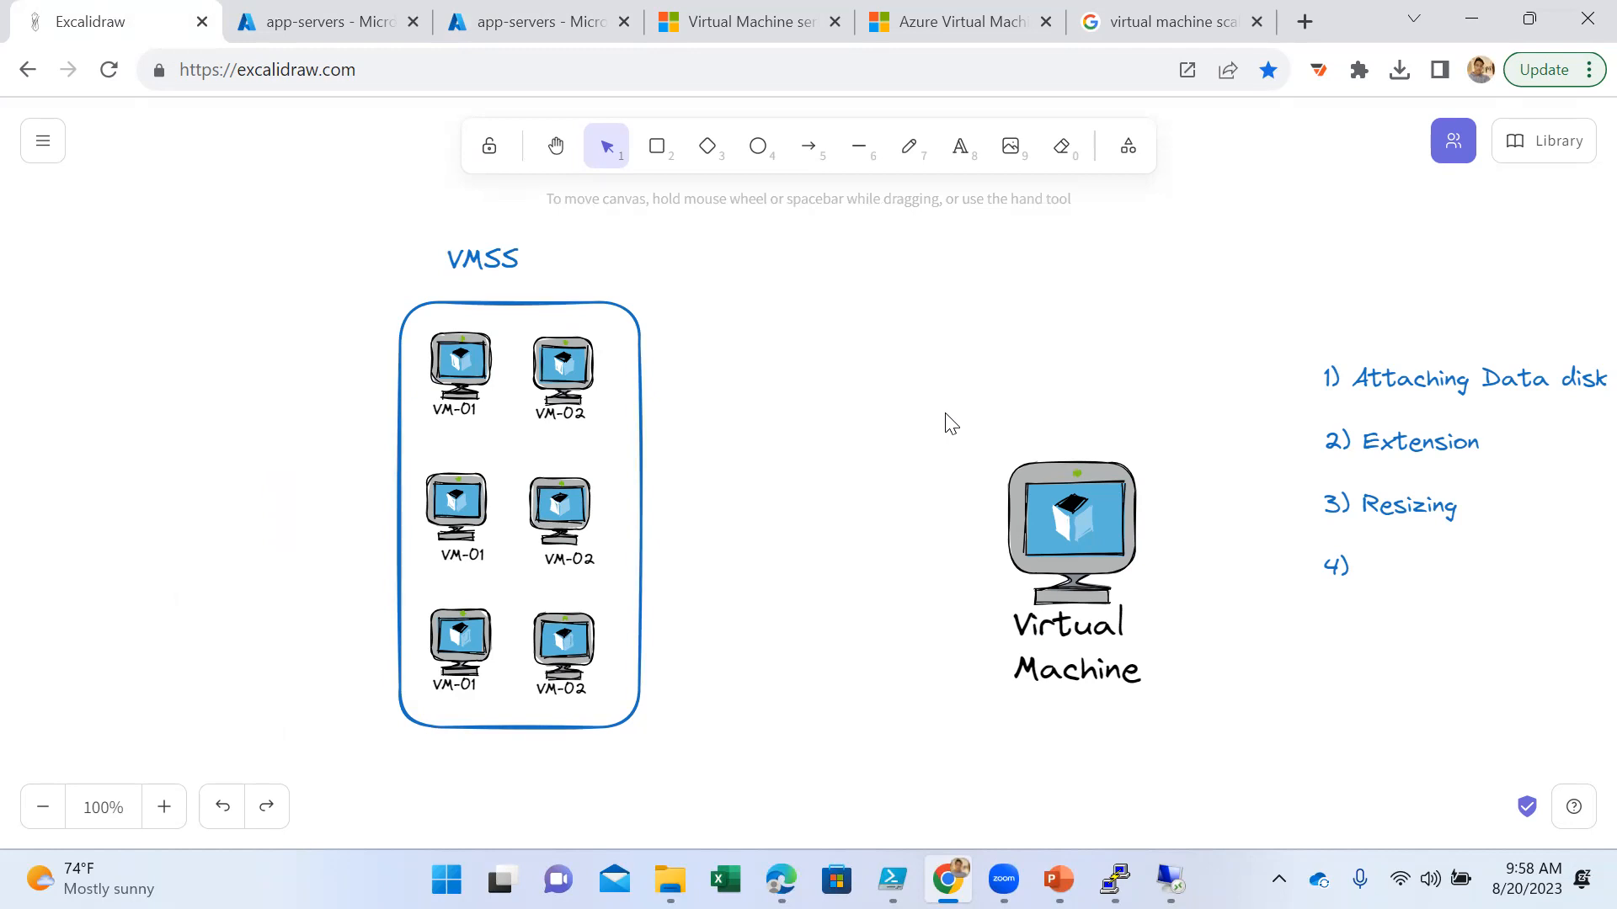
pyautogui.click(944, 806)
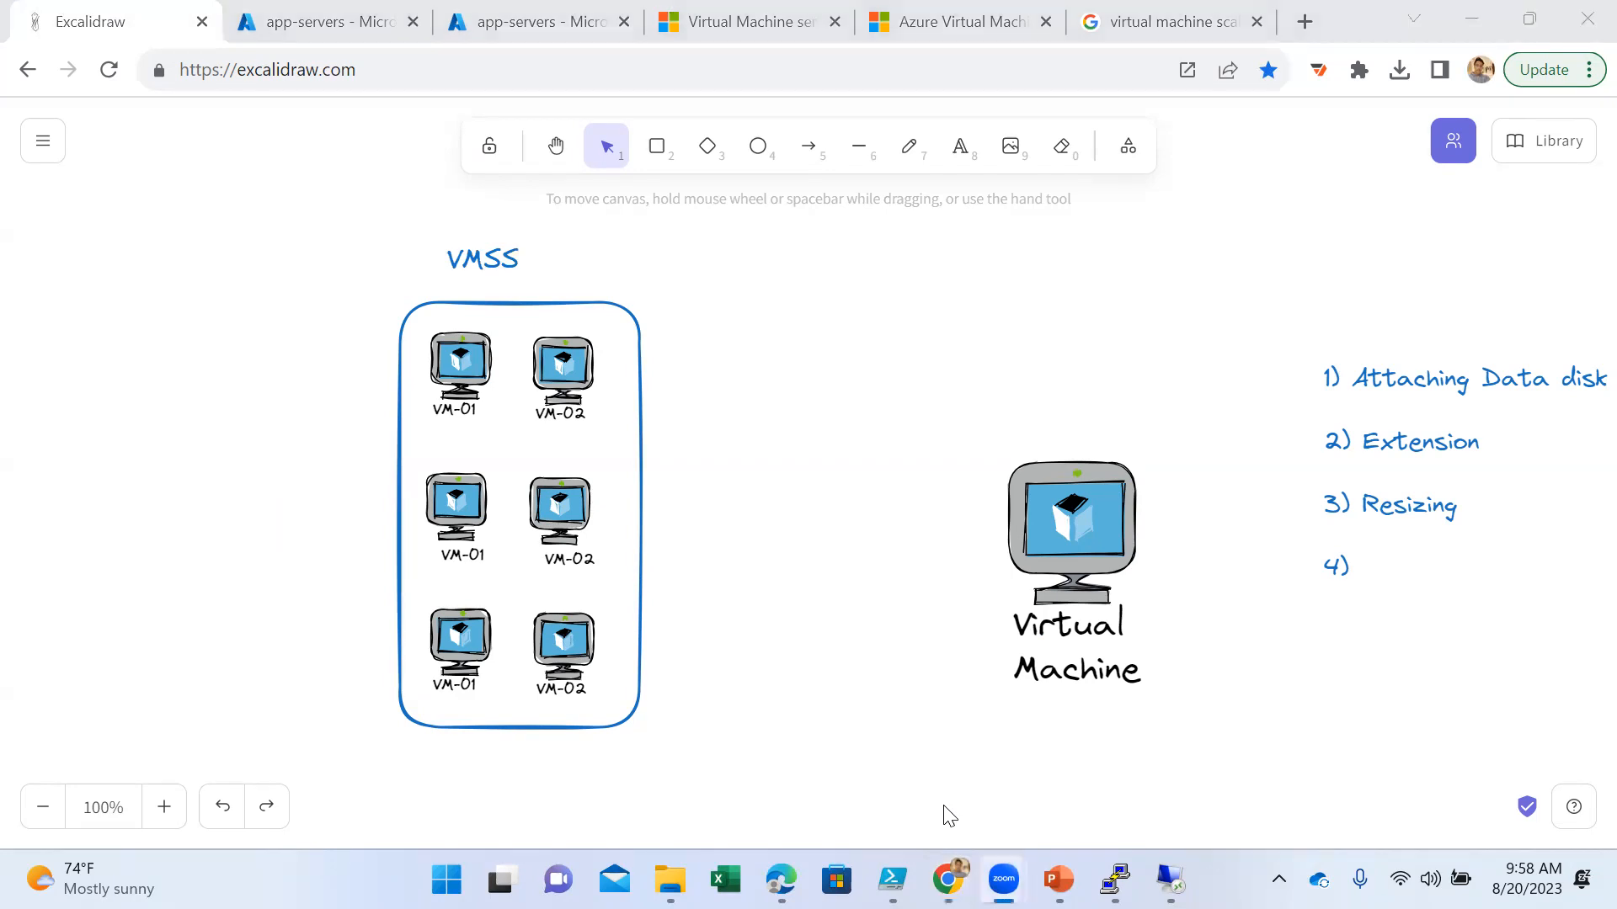
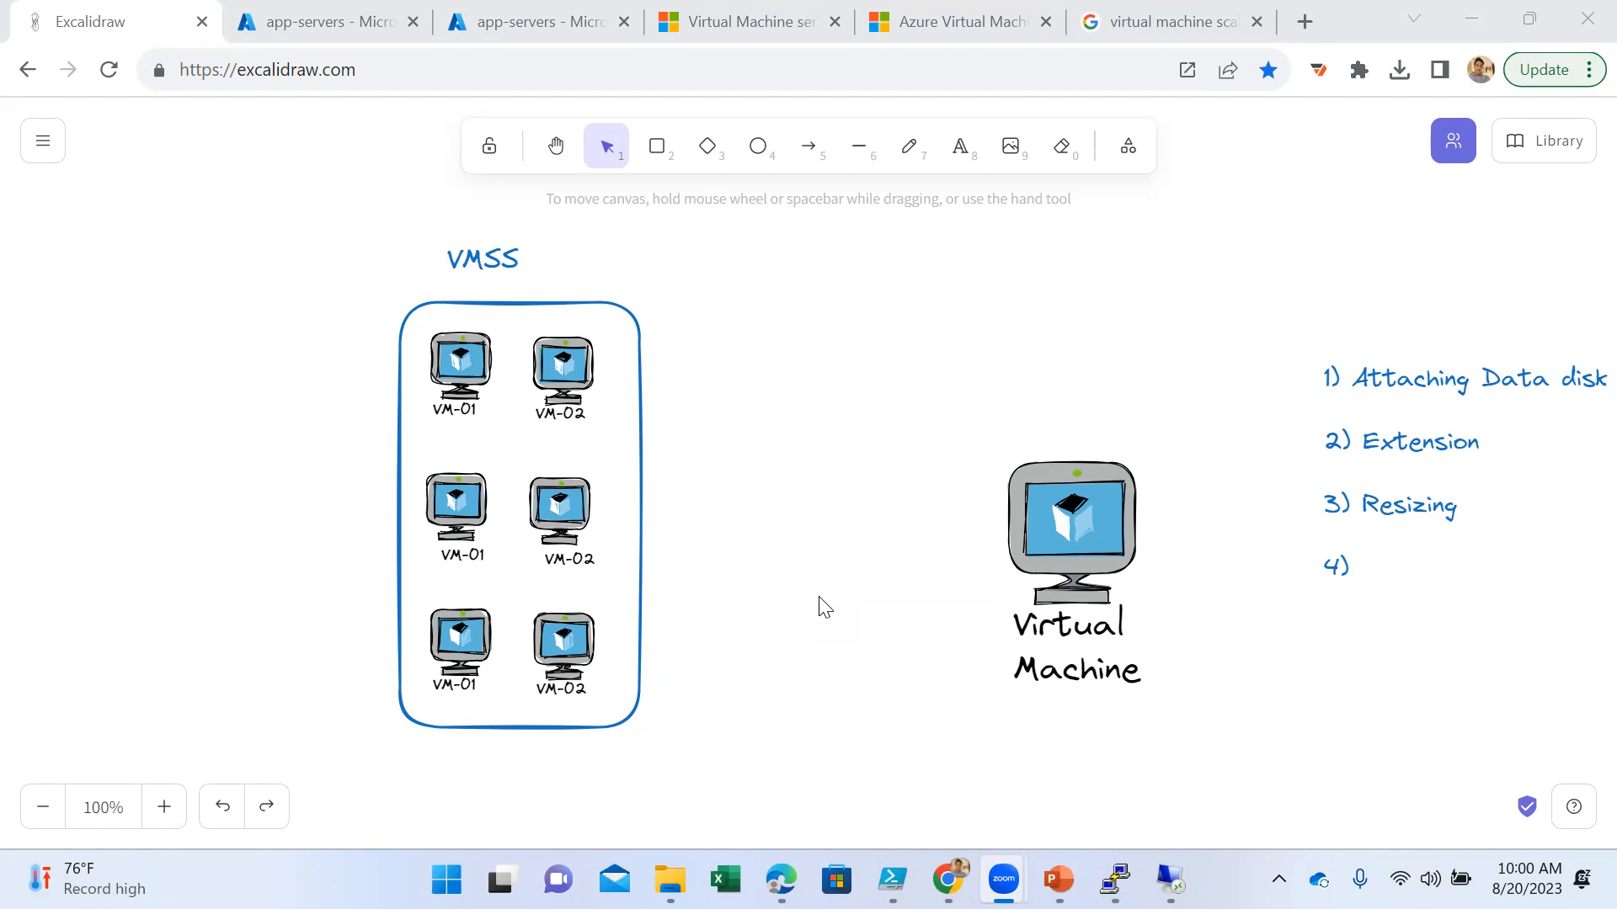
# - Switch to the Azure portal and review the overview and properties of the app-servers scale set
pyautogui.click(541, 18)
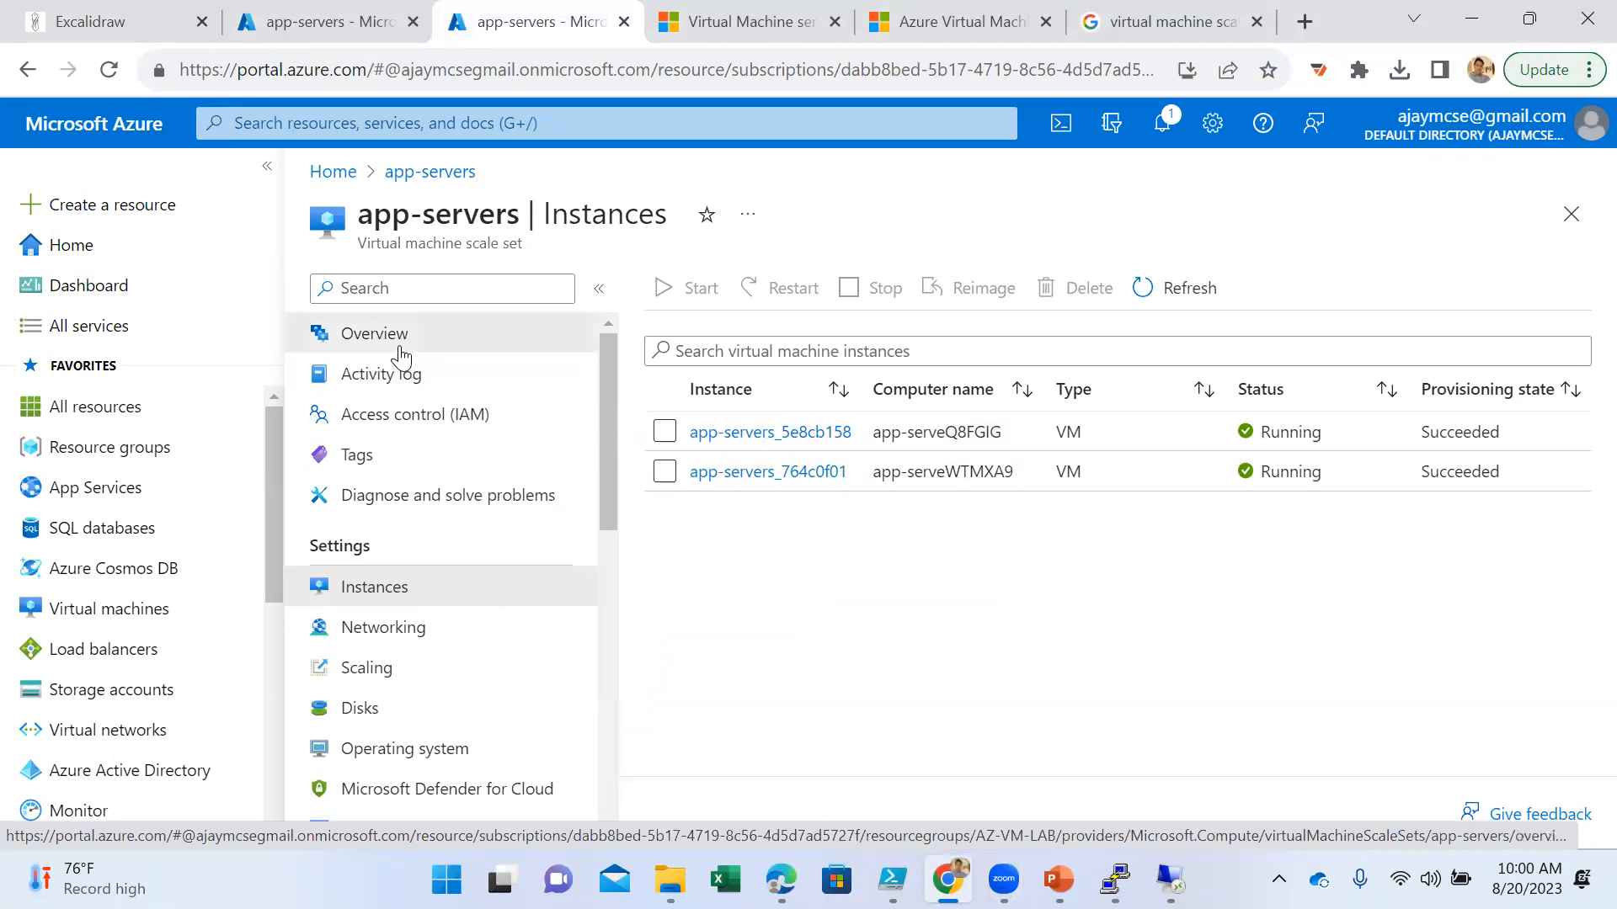
pyautogui.click(387, 337)
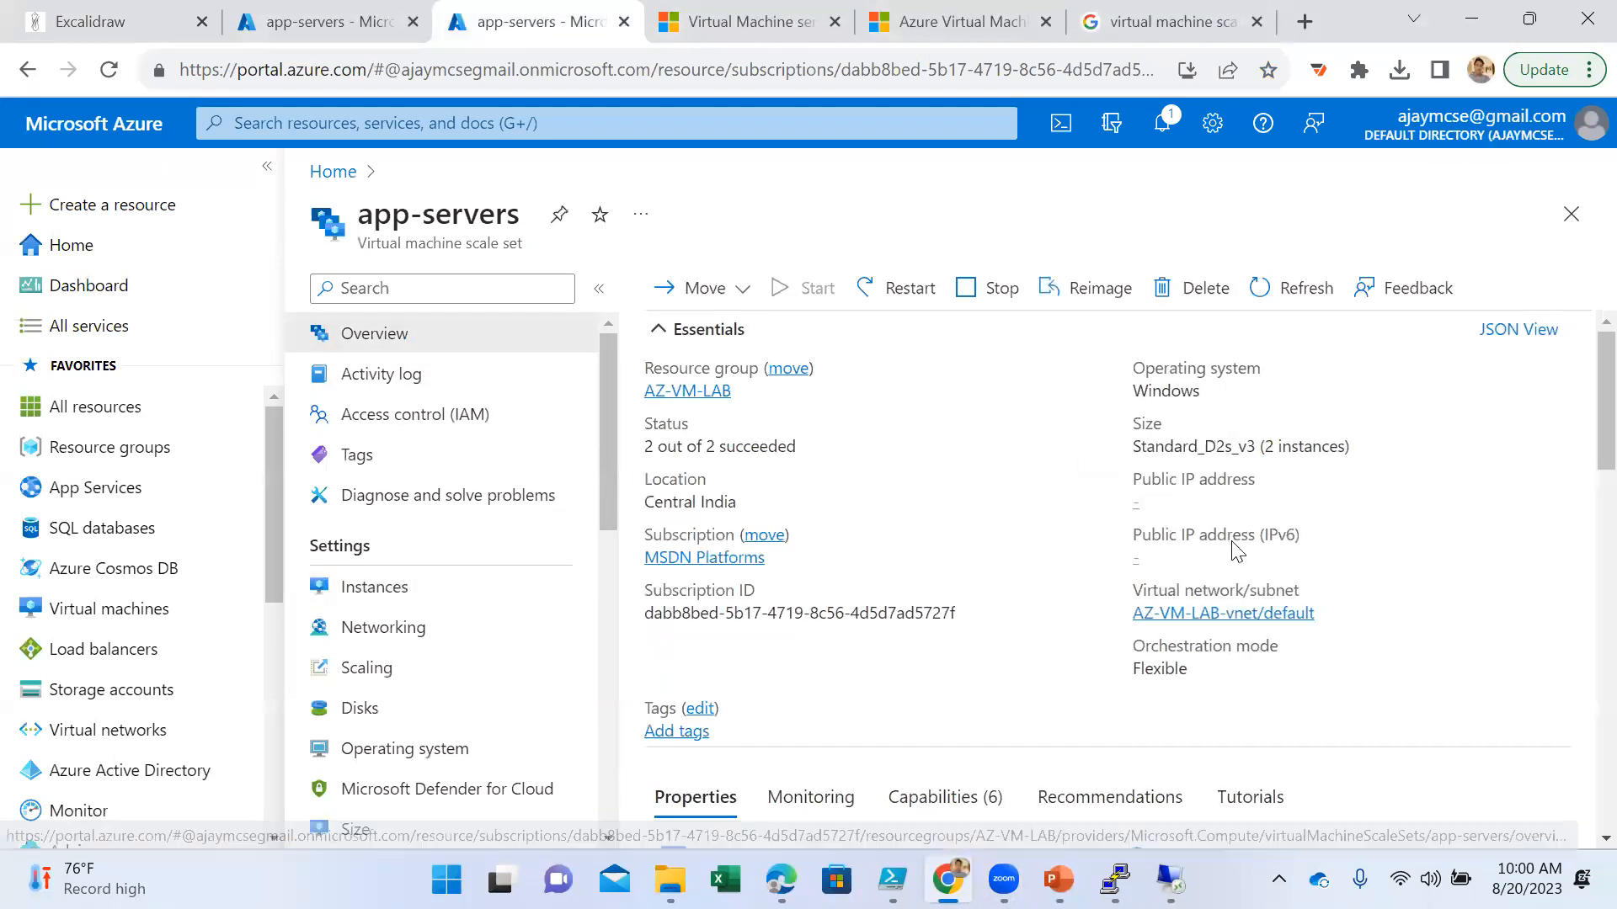
pyautogui.scroll(-5, 1238, 645)
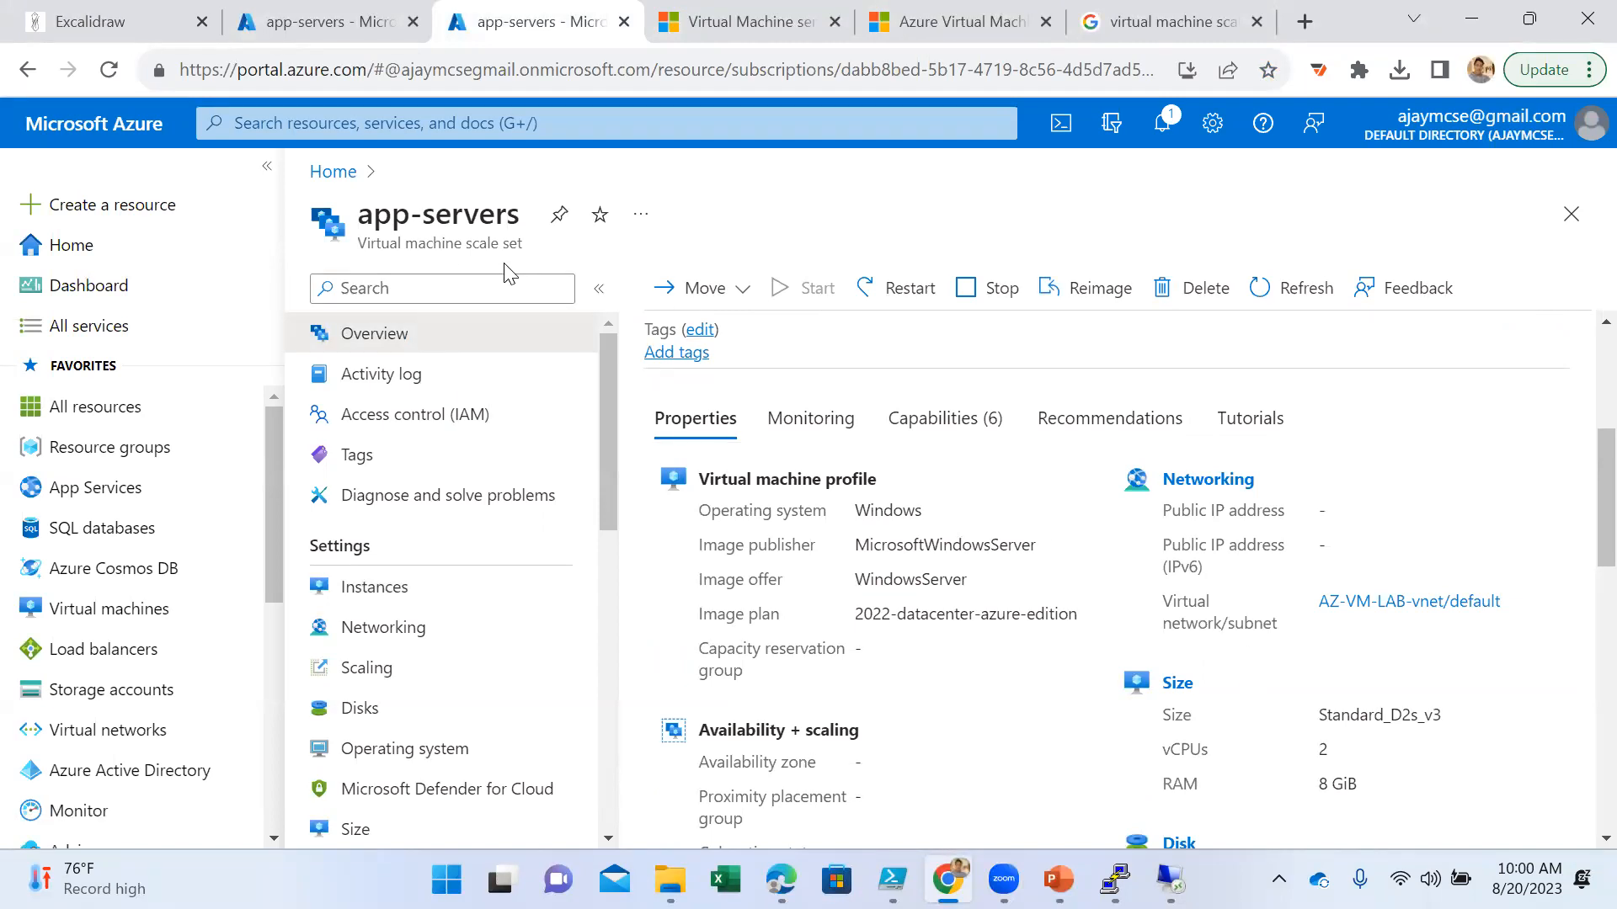
pyautogui.scroll(-2, 1339, 661)
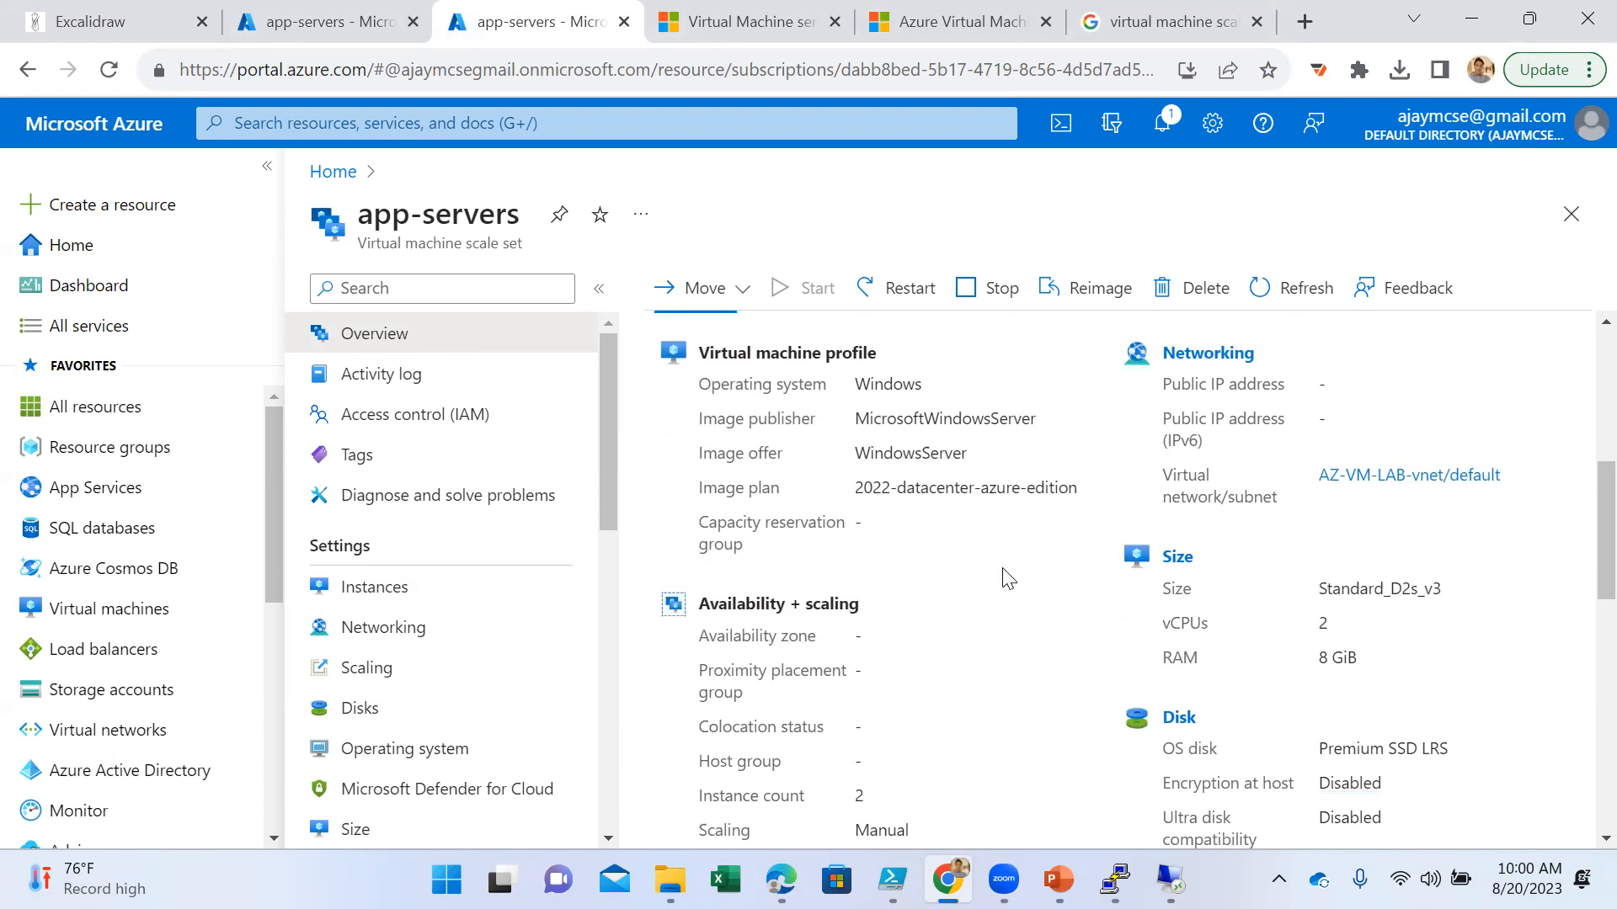
# - Examine the overview, networking and disks of the scale set instance app-servers_5e8cb158
pyautogui.click(388, 593)
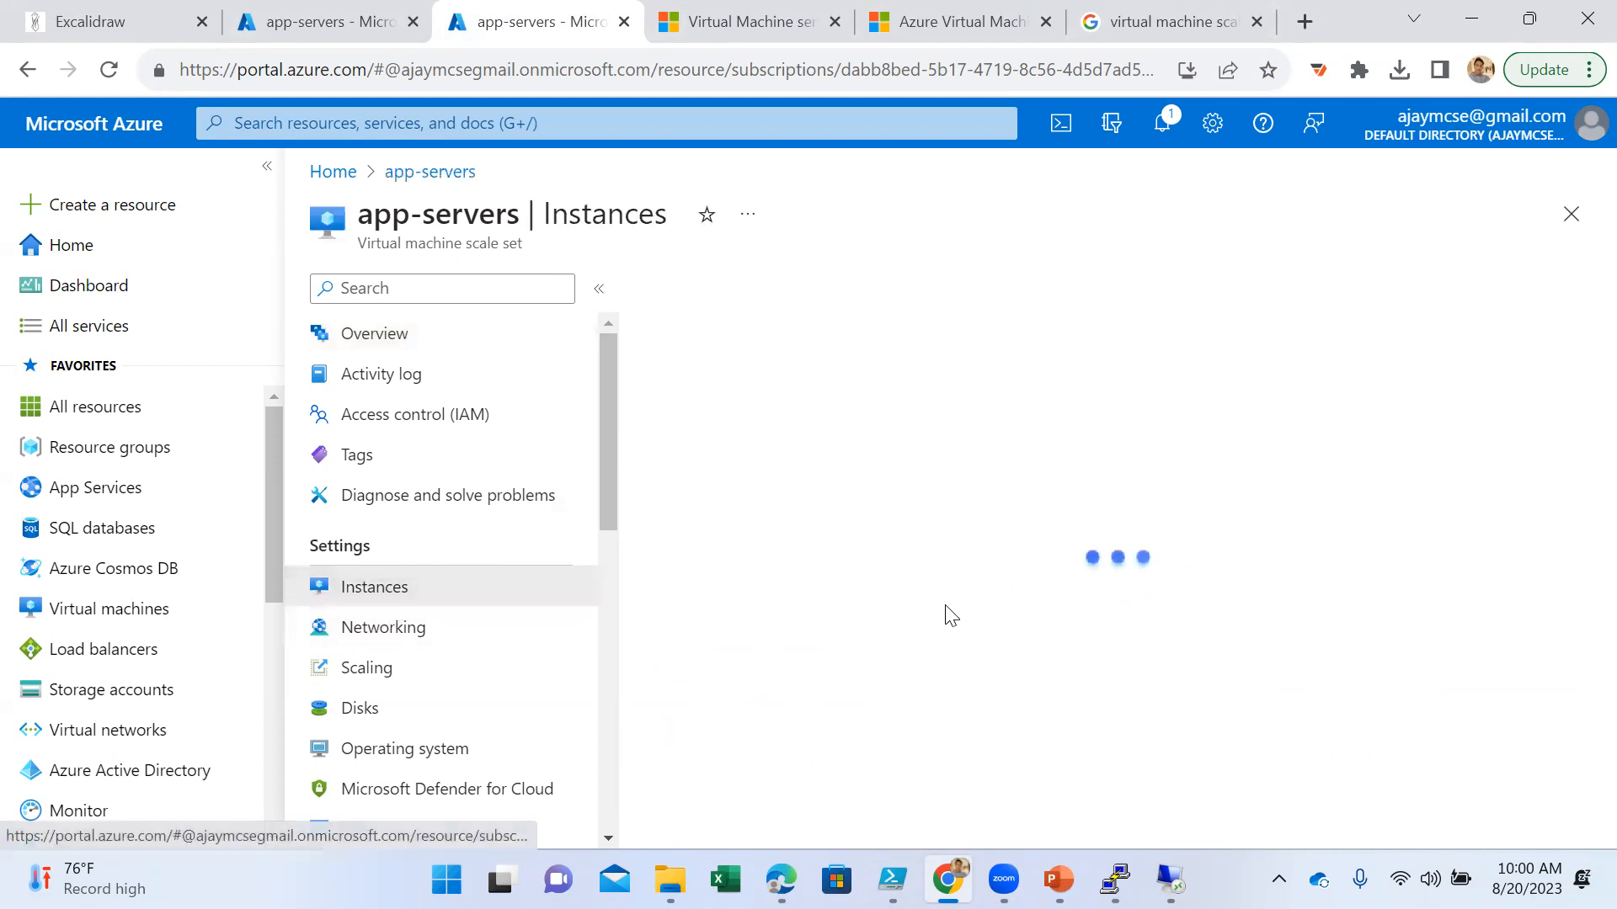
pyautogui.click(773, 433)
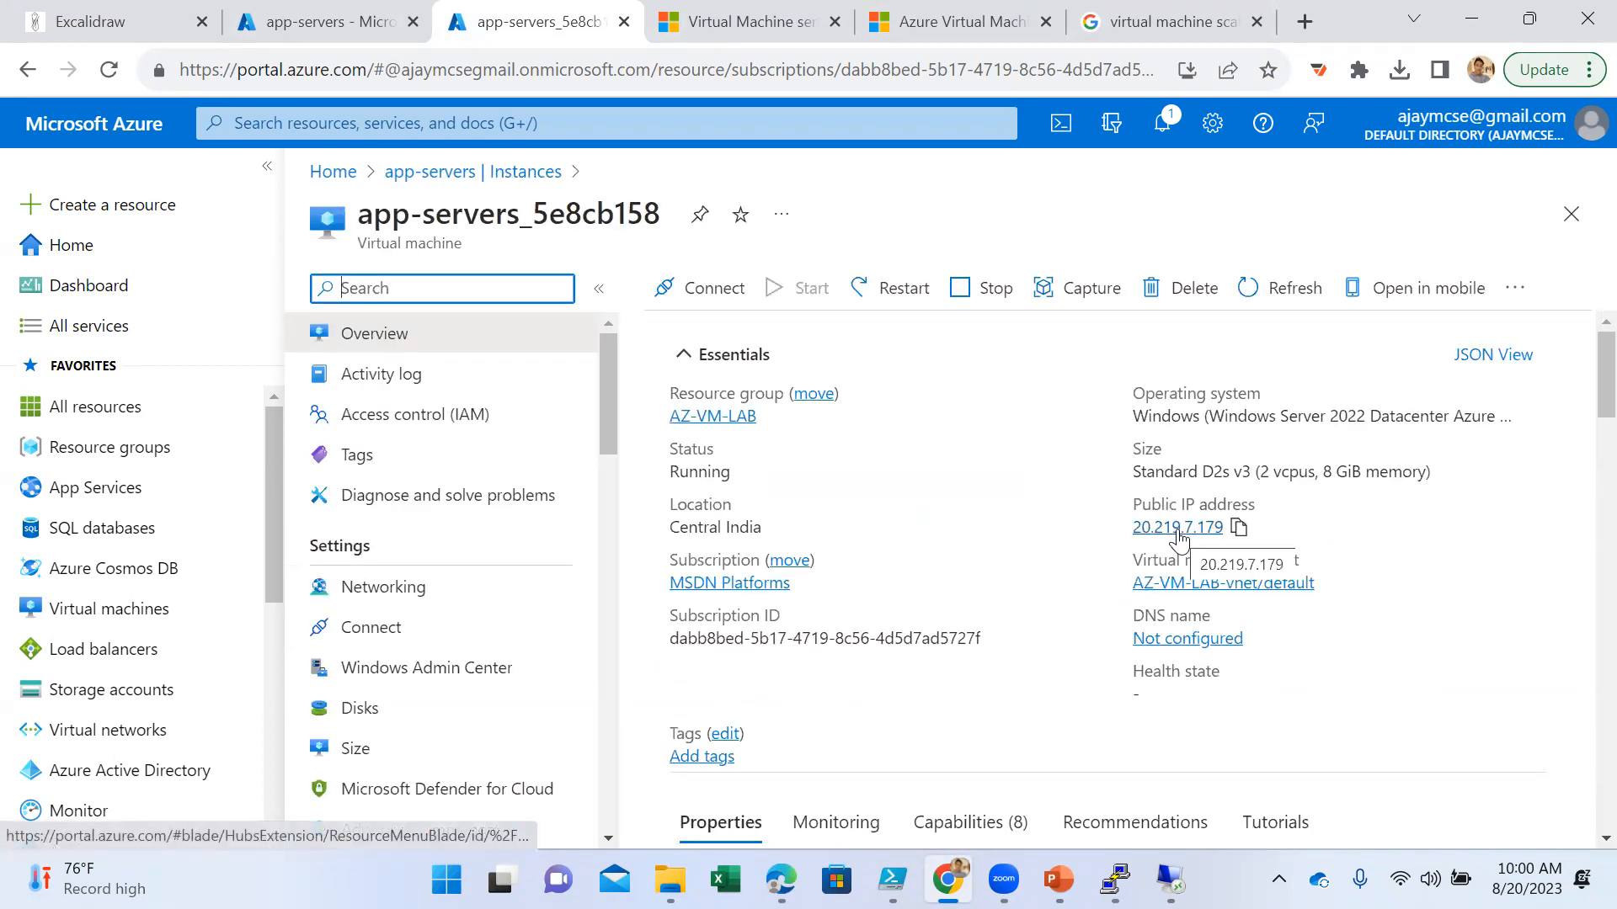
pyautogui.scroll(-10, 976, 640)
pyautogui.scroll(-4, 956, 643)
pyautogui.click(426, 589)
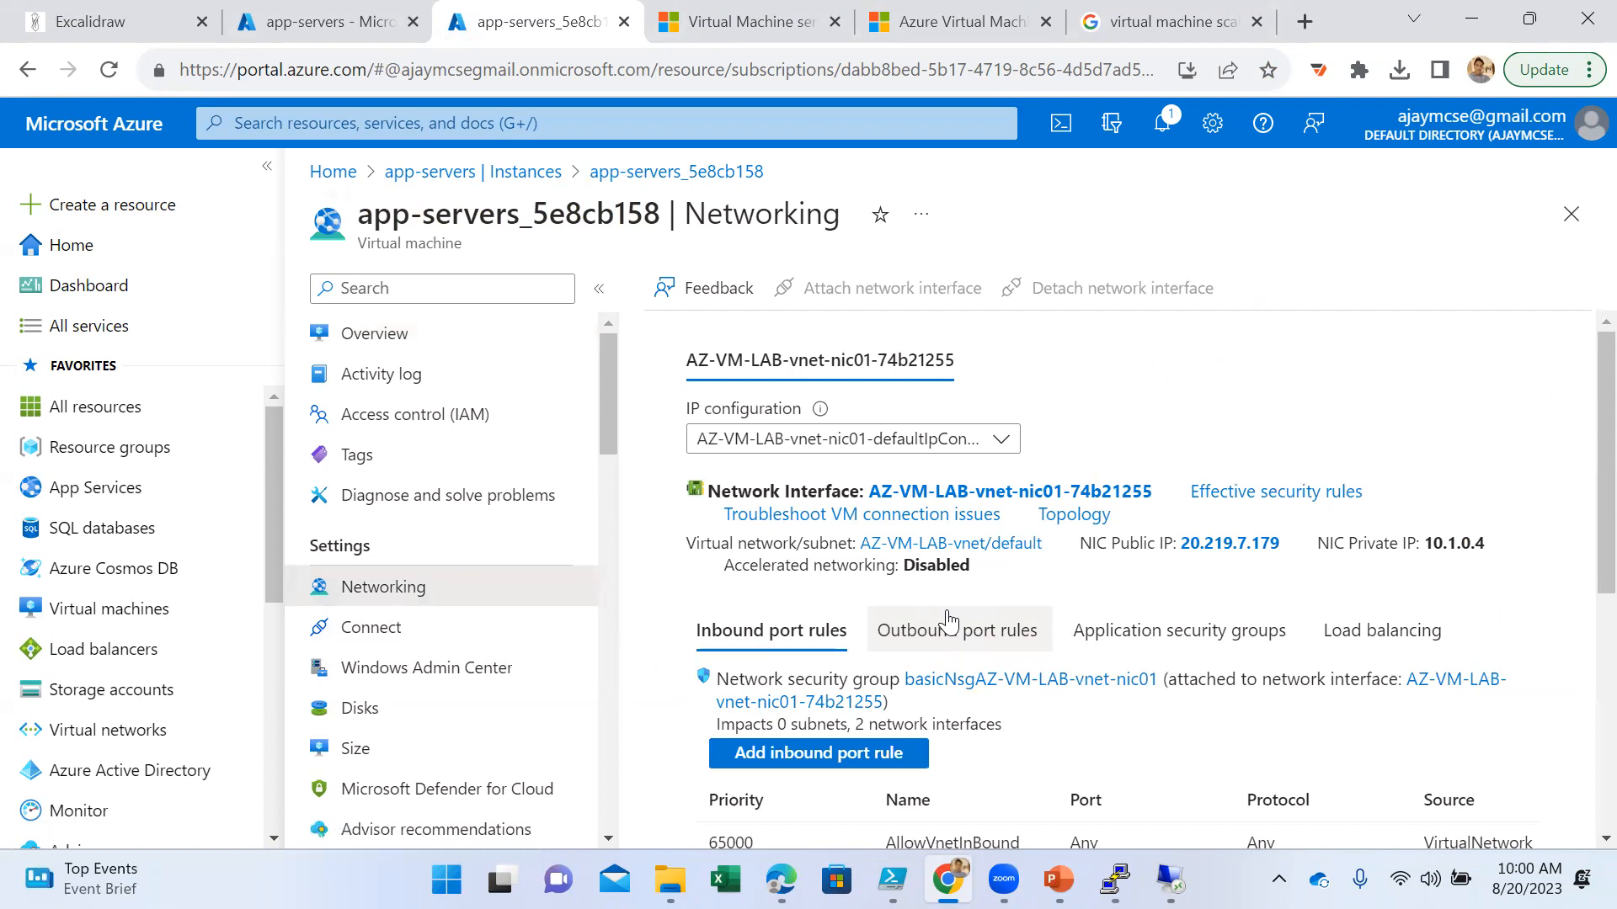
pyautogui.scroll(-4, 1085, 654)
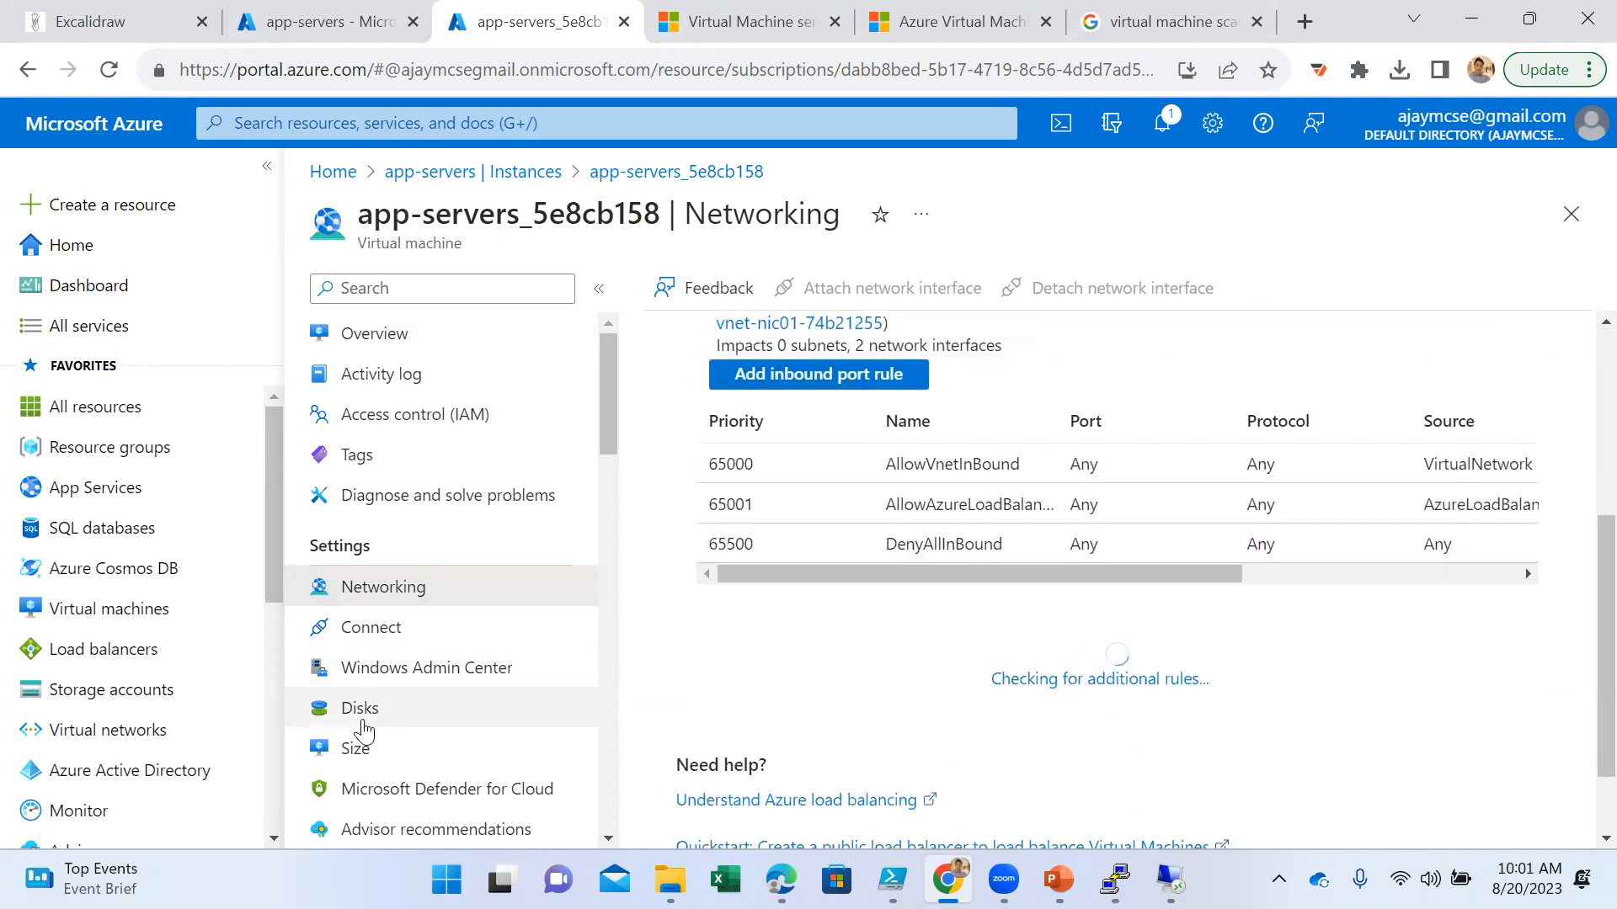
pyautogui.click(363, 725)
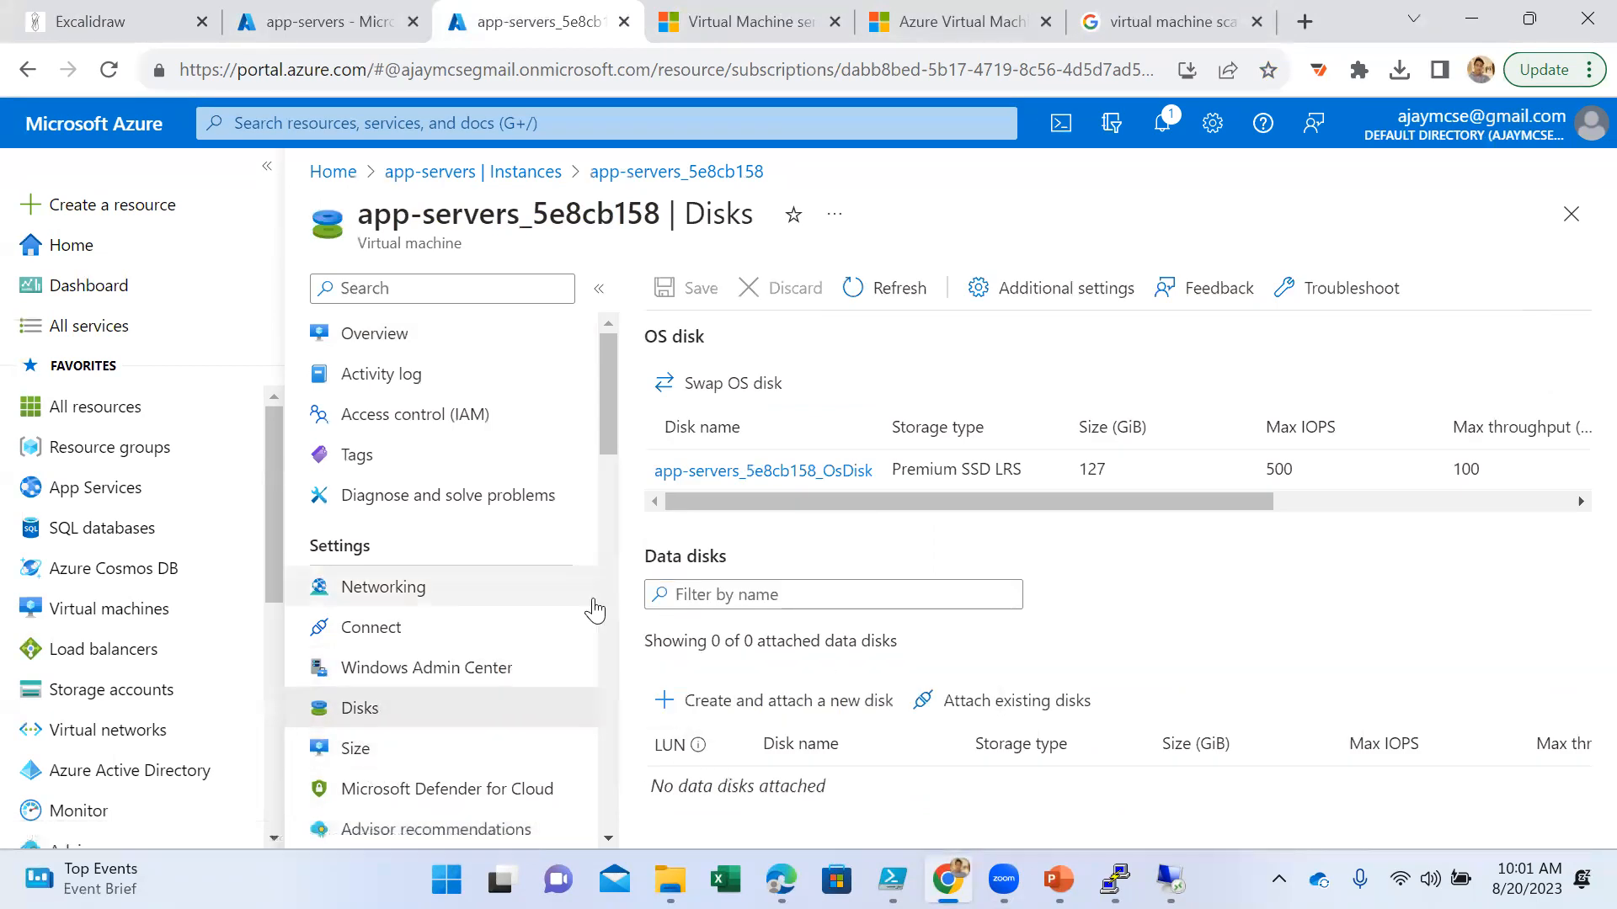
# - Examine the overview of the other instance, app-servers_764c0f01, and return to the scale set's instance list
pyautogui.click(539, 173)
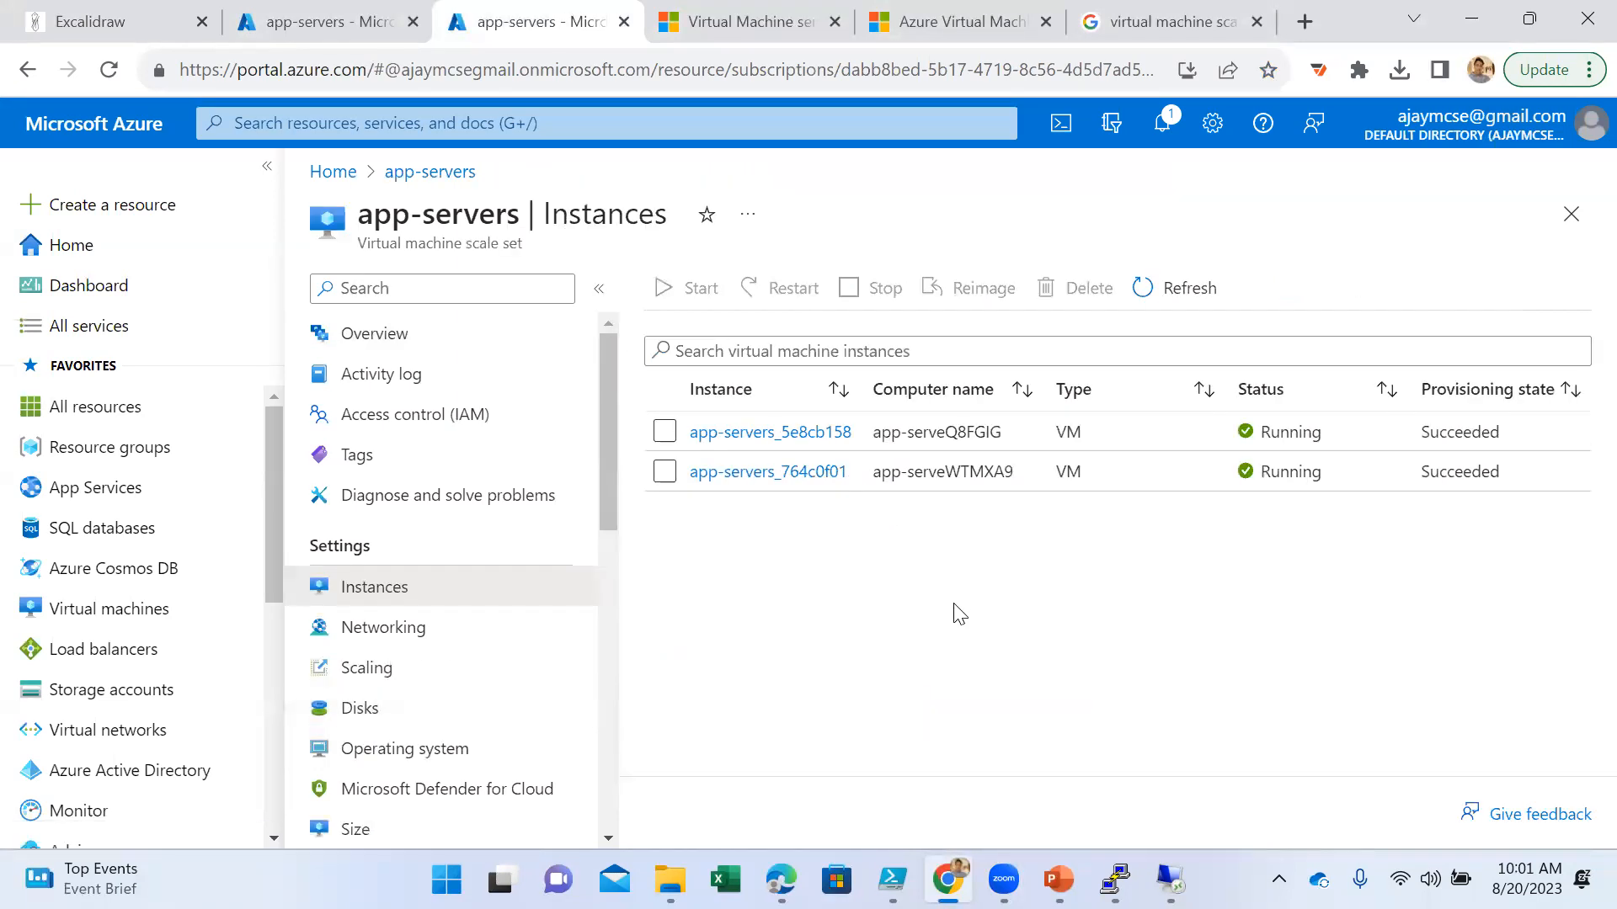
pyautogui.click(758, 473)
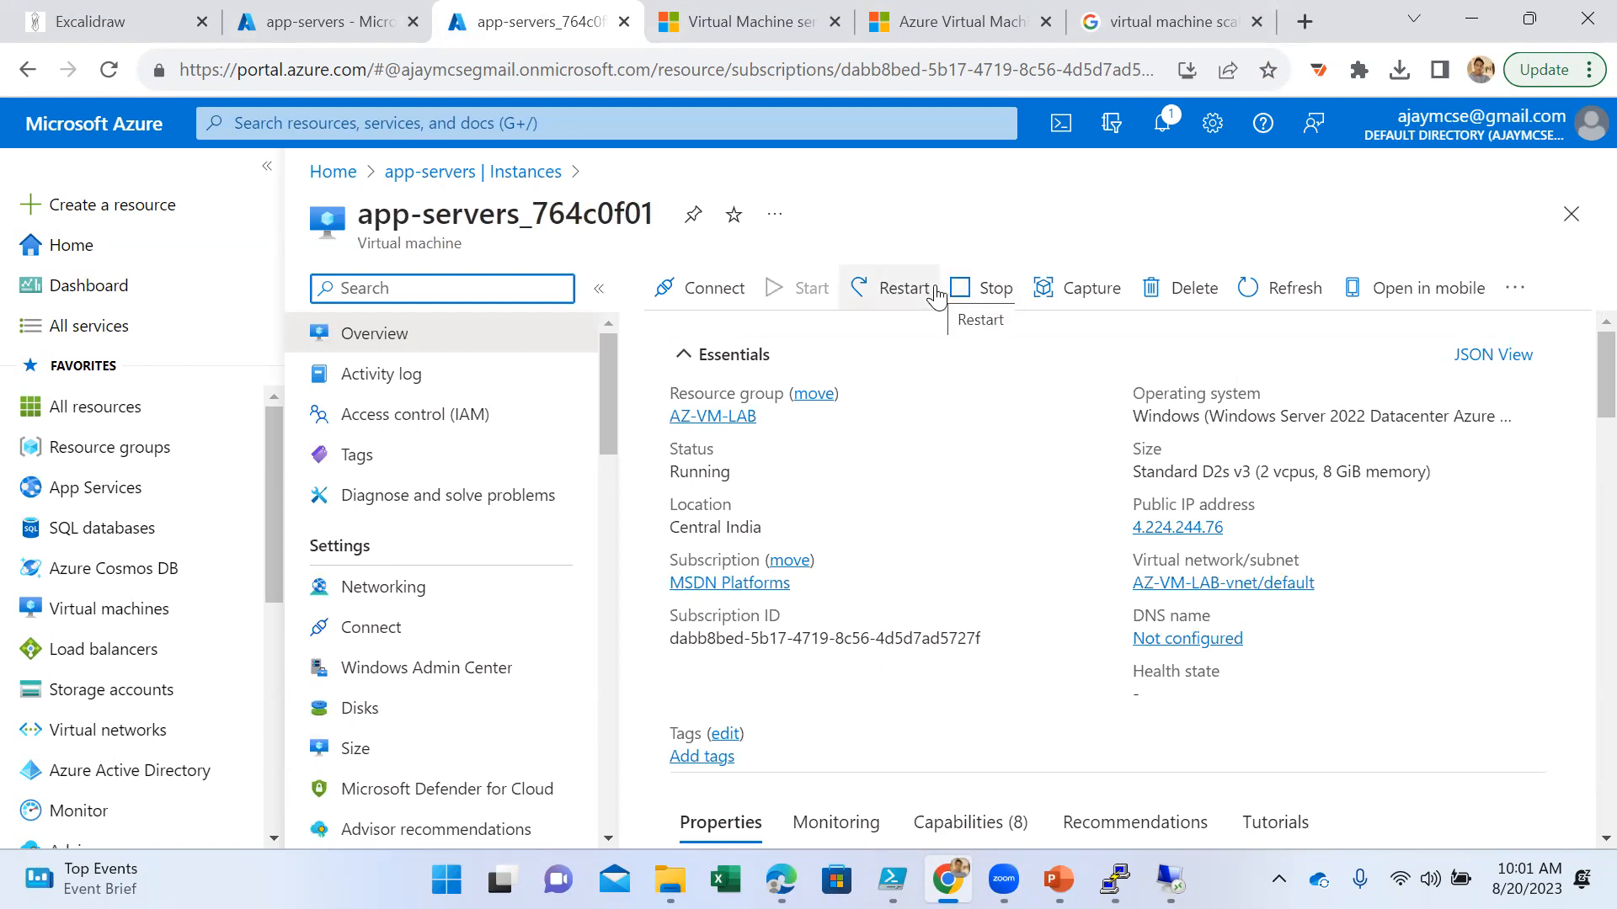
pyautogui.scroll(-3, 1149, 536)
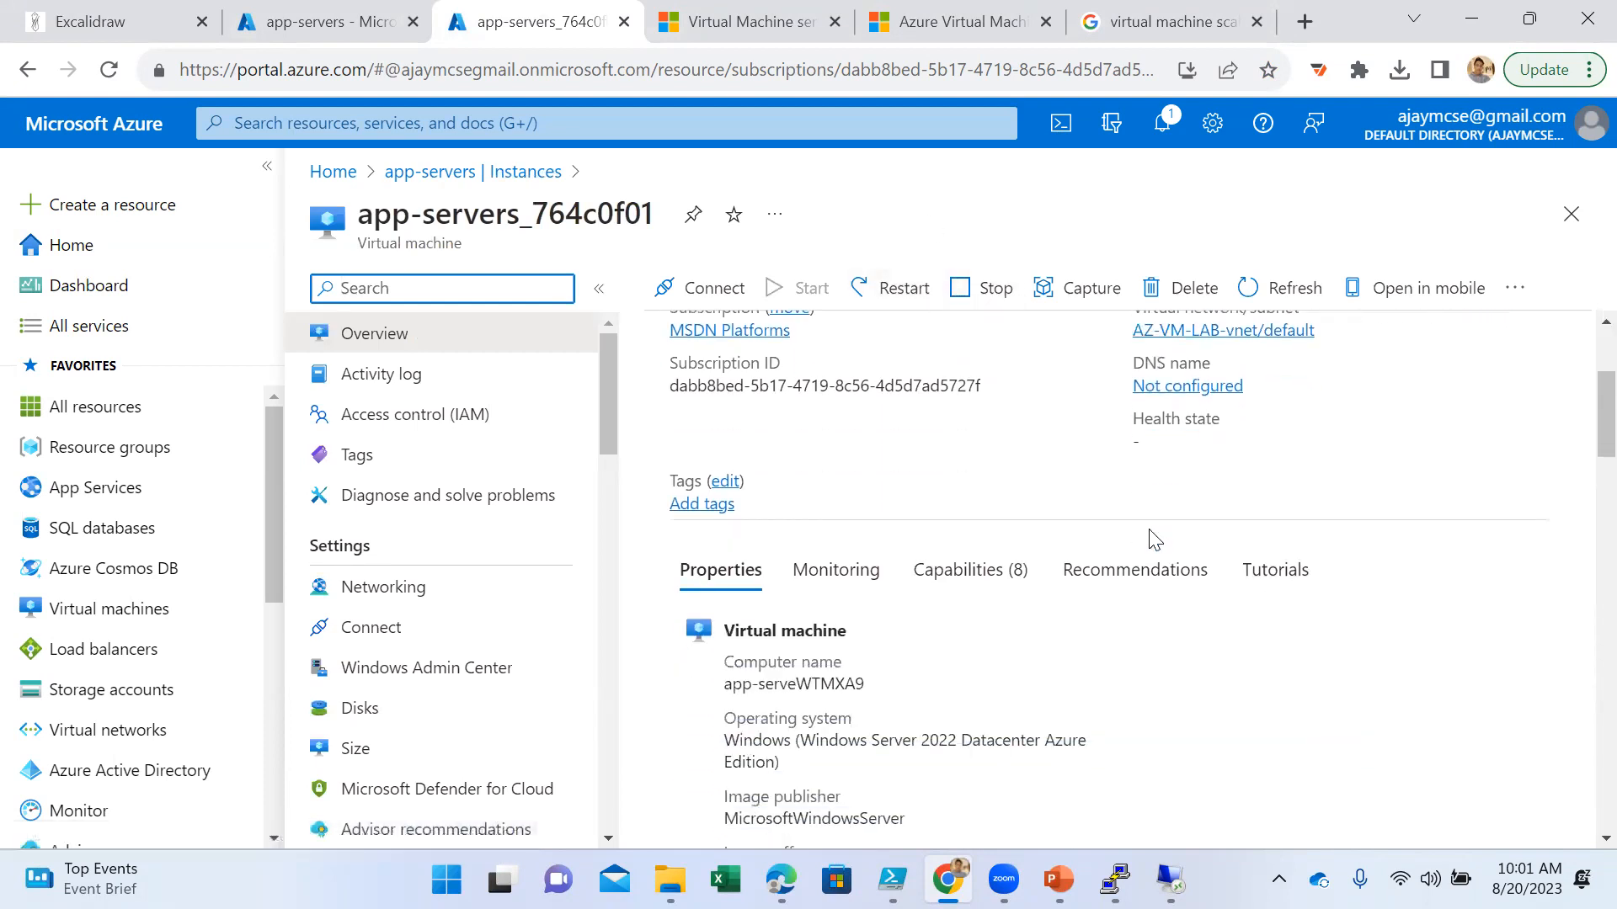
pyautogui.scroll(3, 1151, 539)
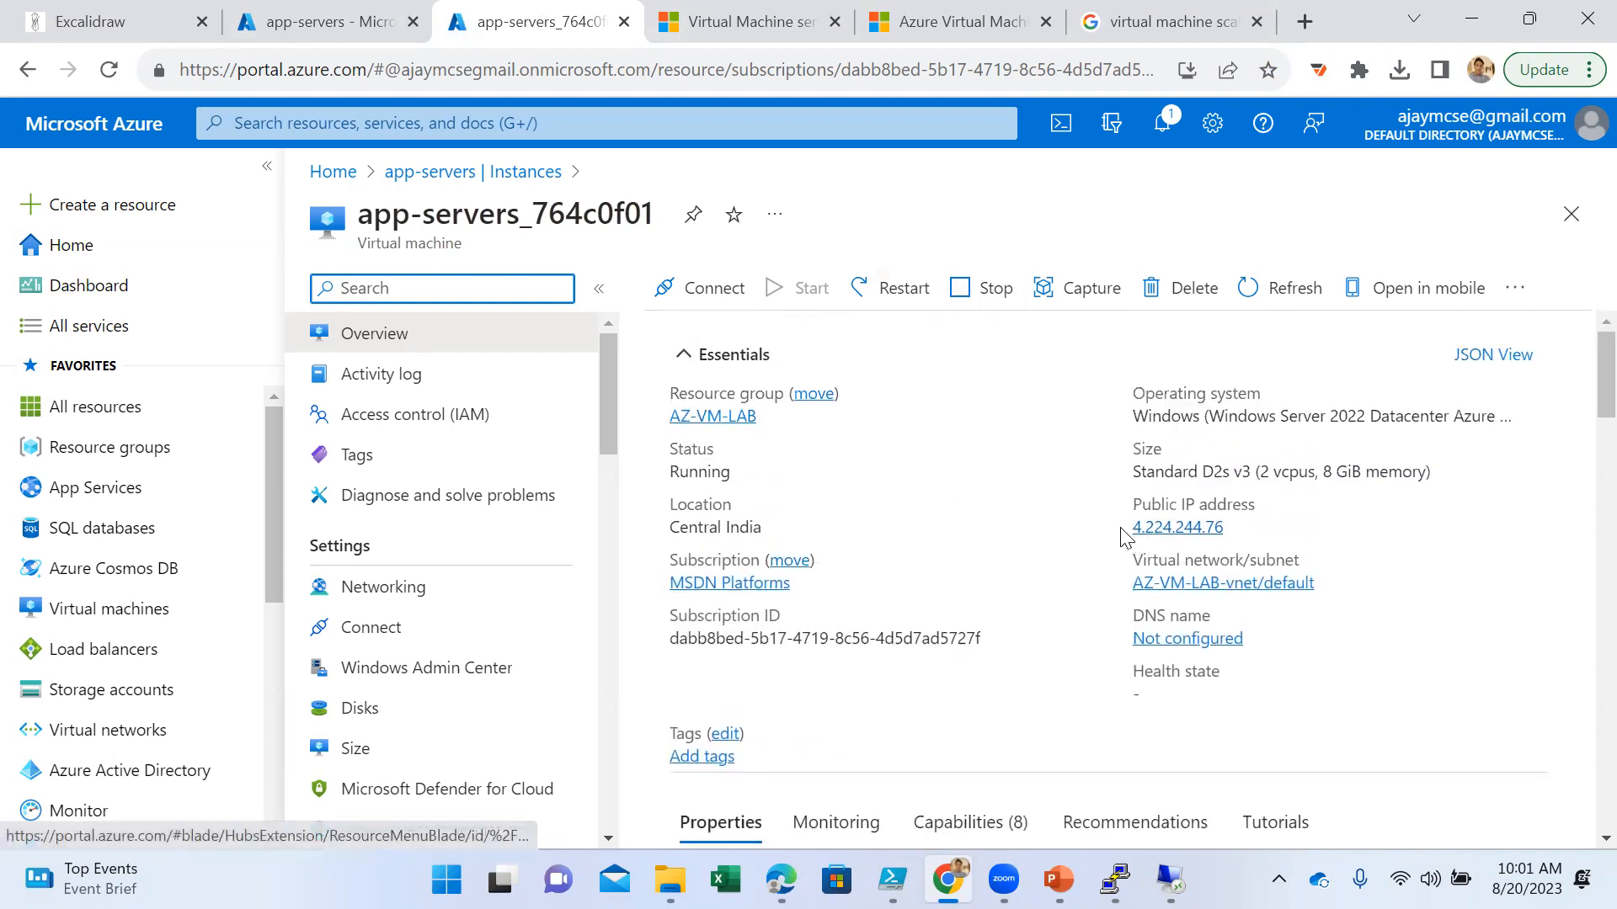
pyautogui.click(529, 172)
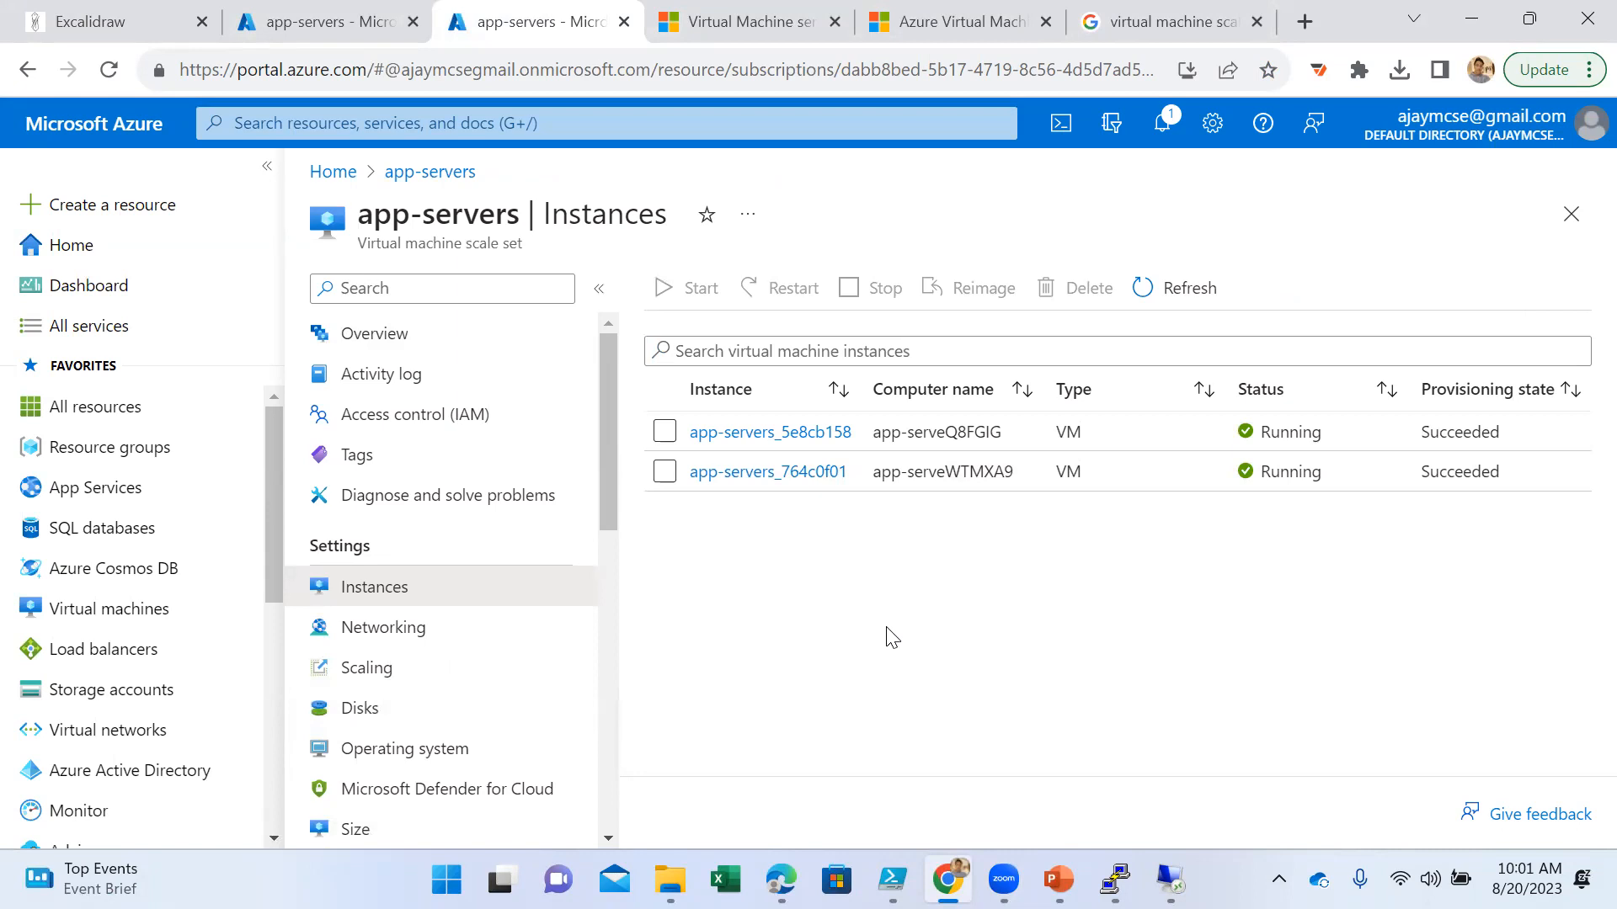
# - Look through the app-servers scale set's overview, available settings and full property list
pyautogui.click(480, 333)
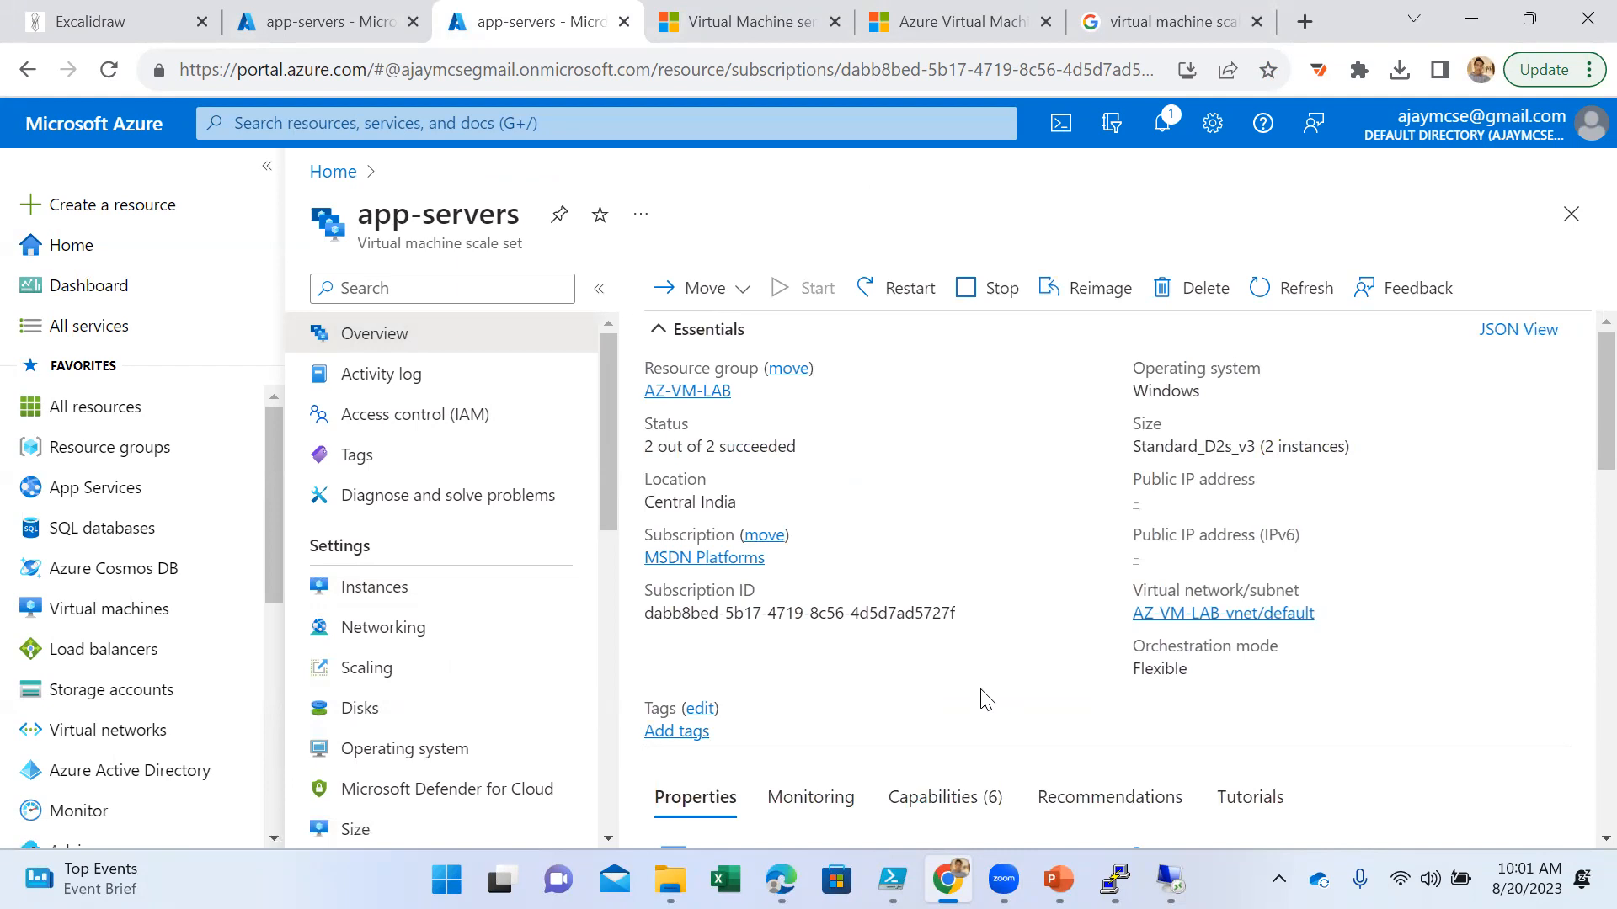
pyautogui.scroll(-3, 497, 672)
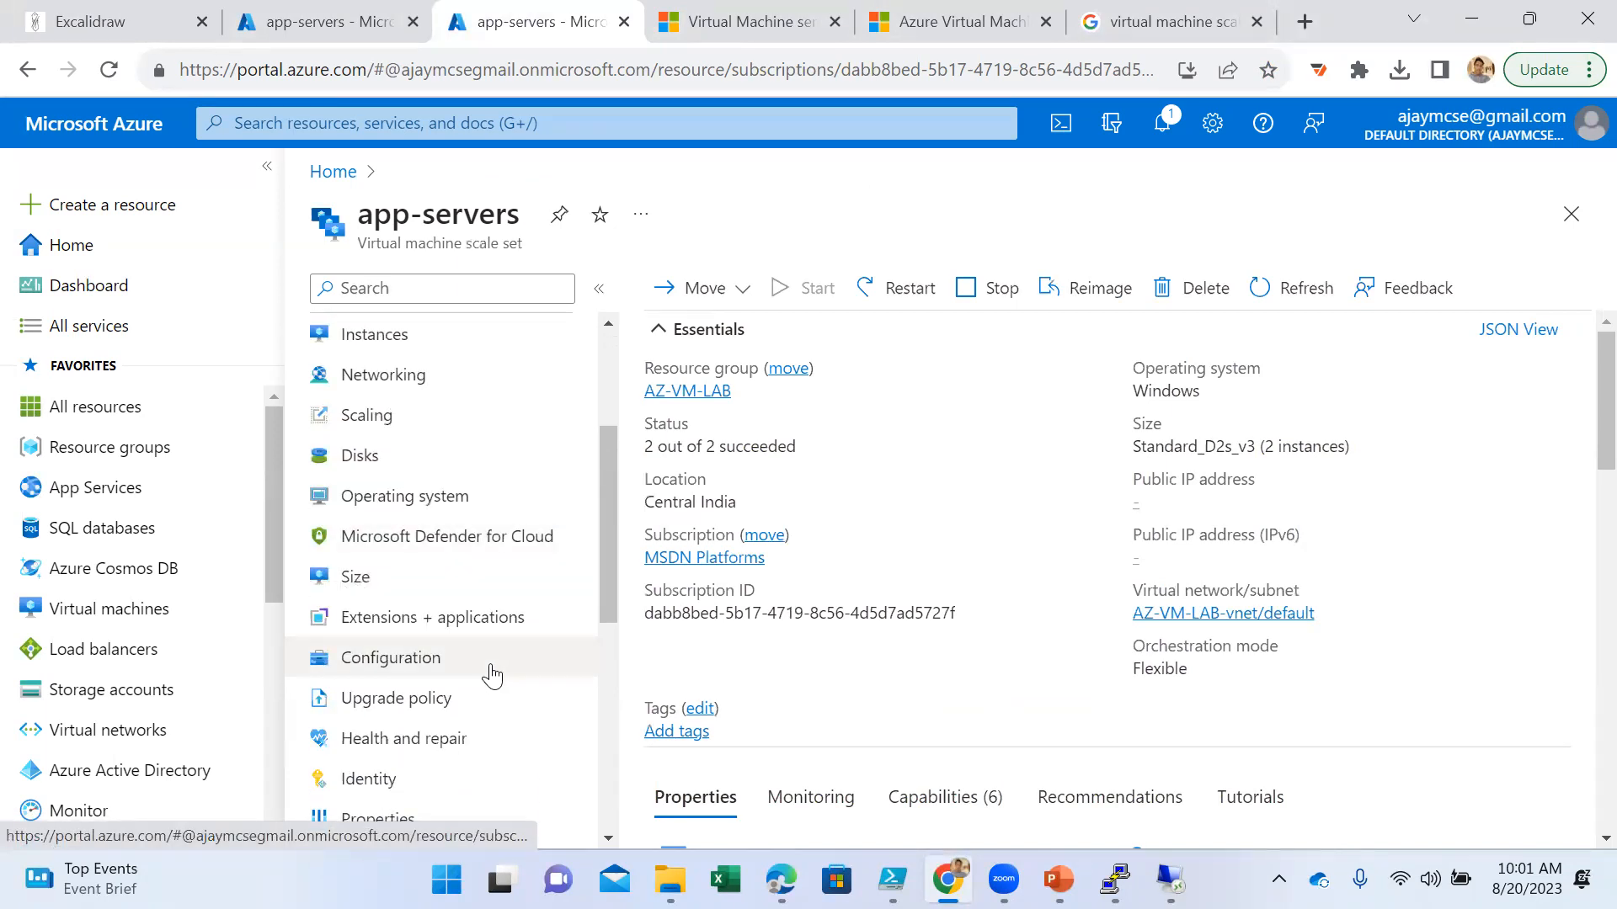
pyautogui.scroll(-3, 495, 674)
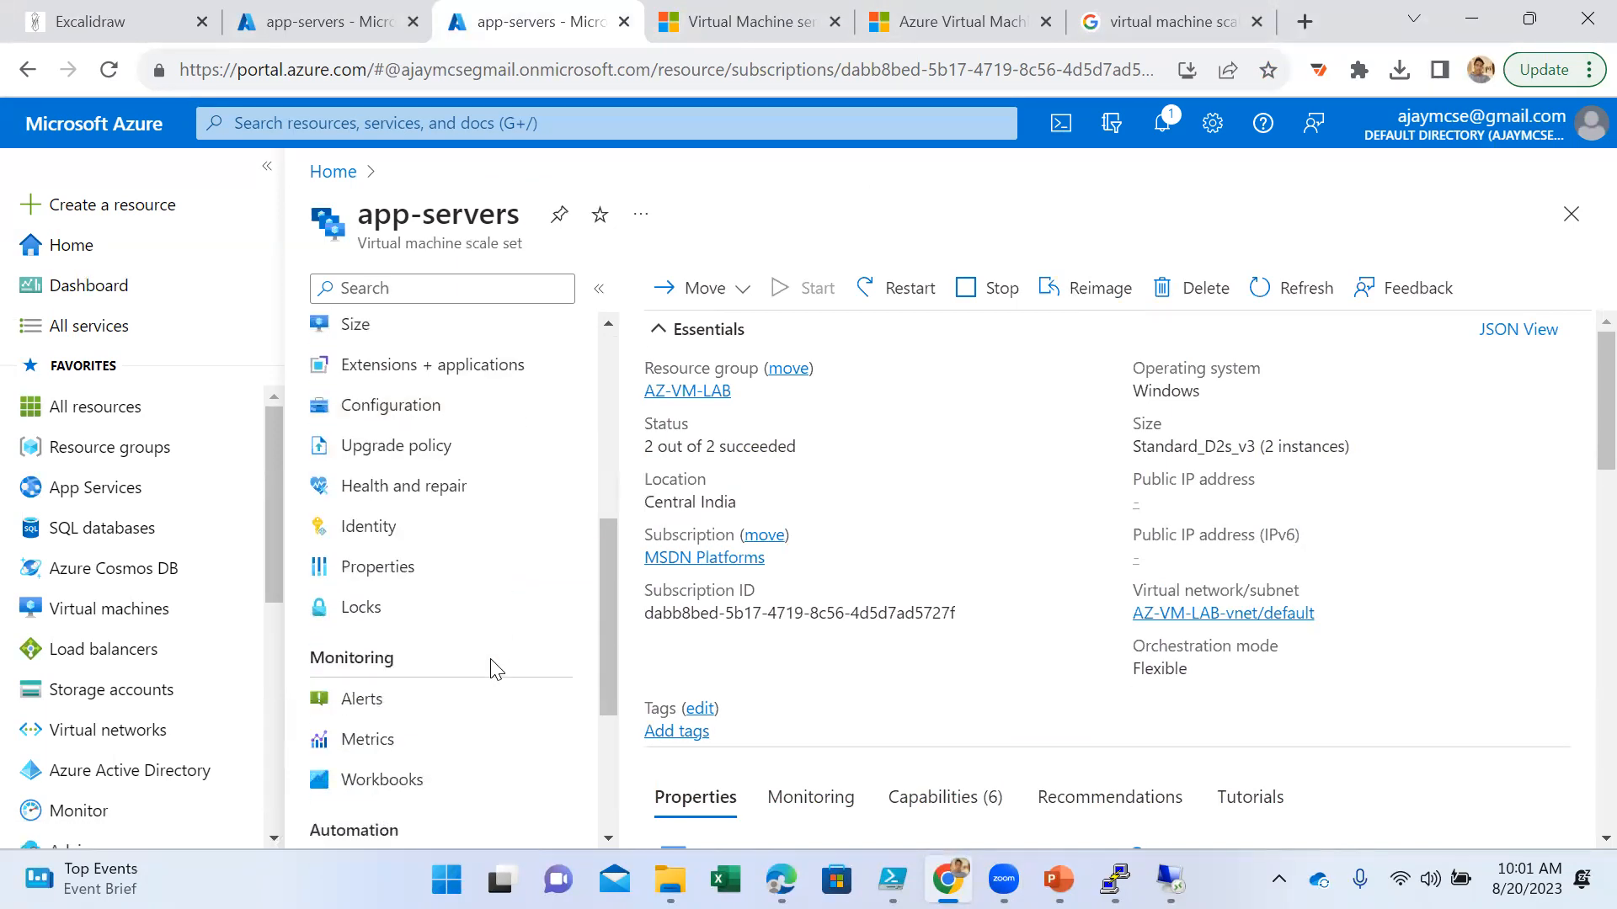
pyautogui.scroll(-4, 495, 670)
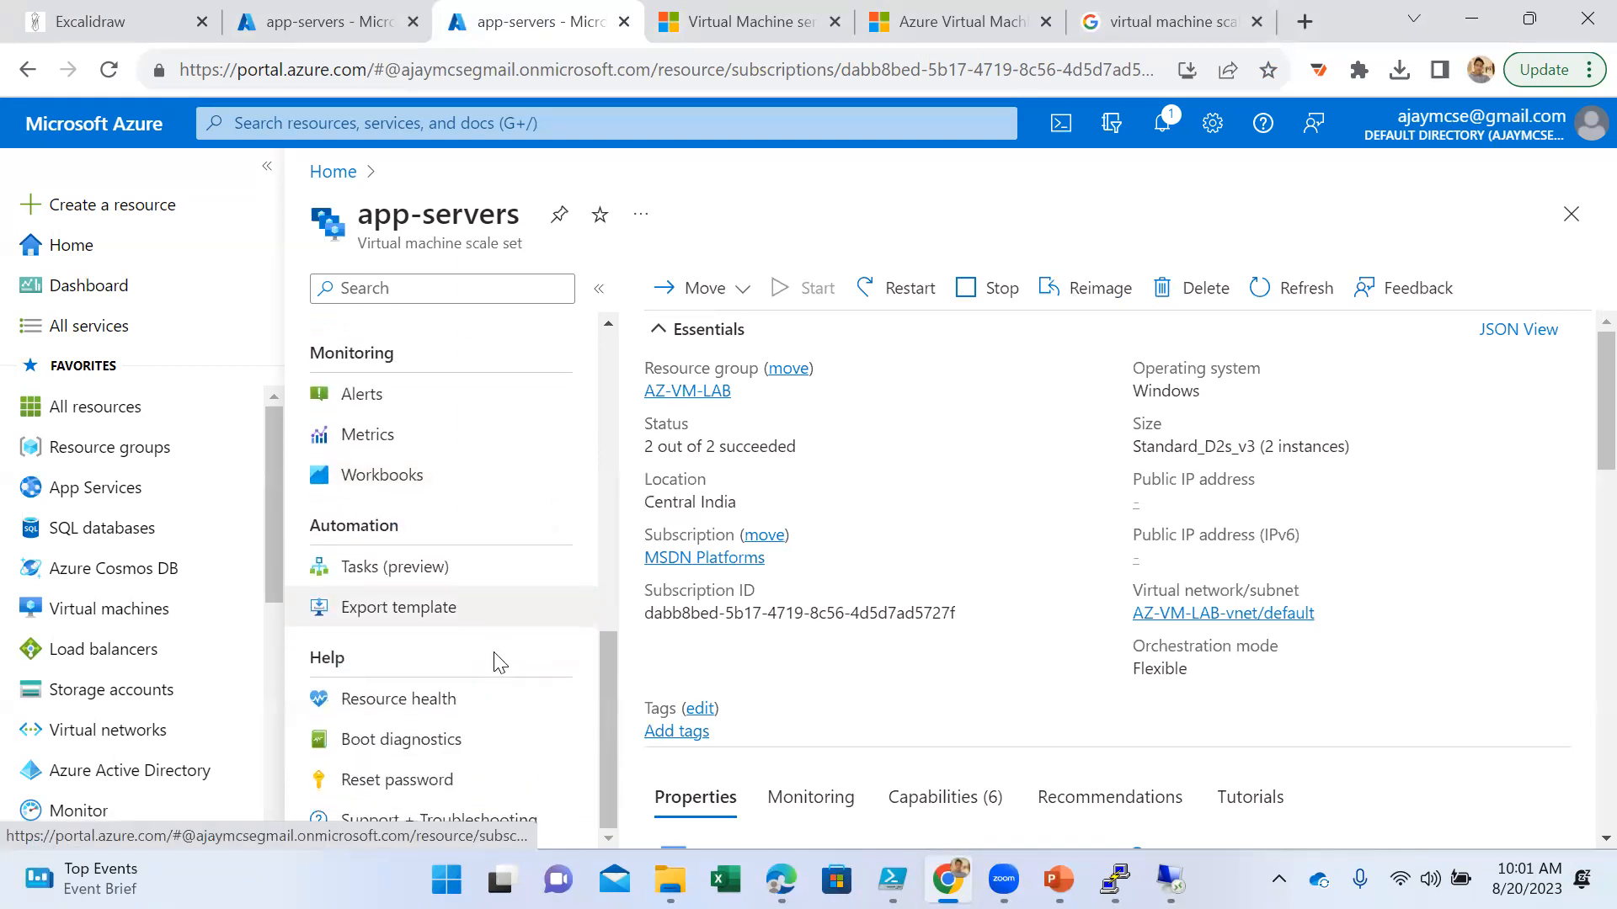
pyautogui.scroll(5, 497, 661)
pyautogui.click(493, 660)
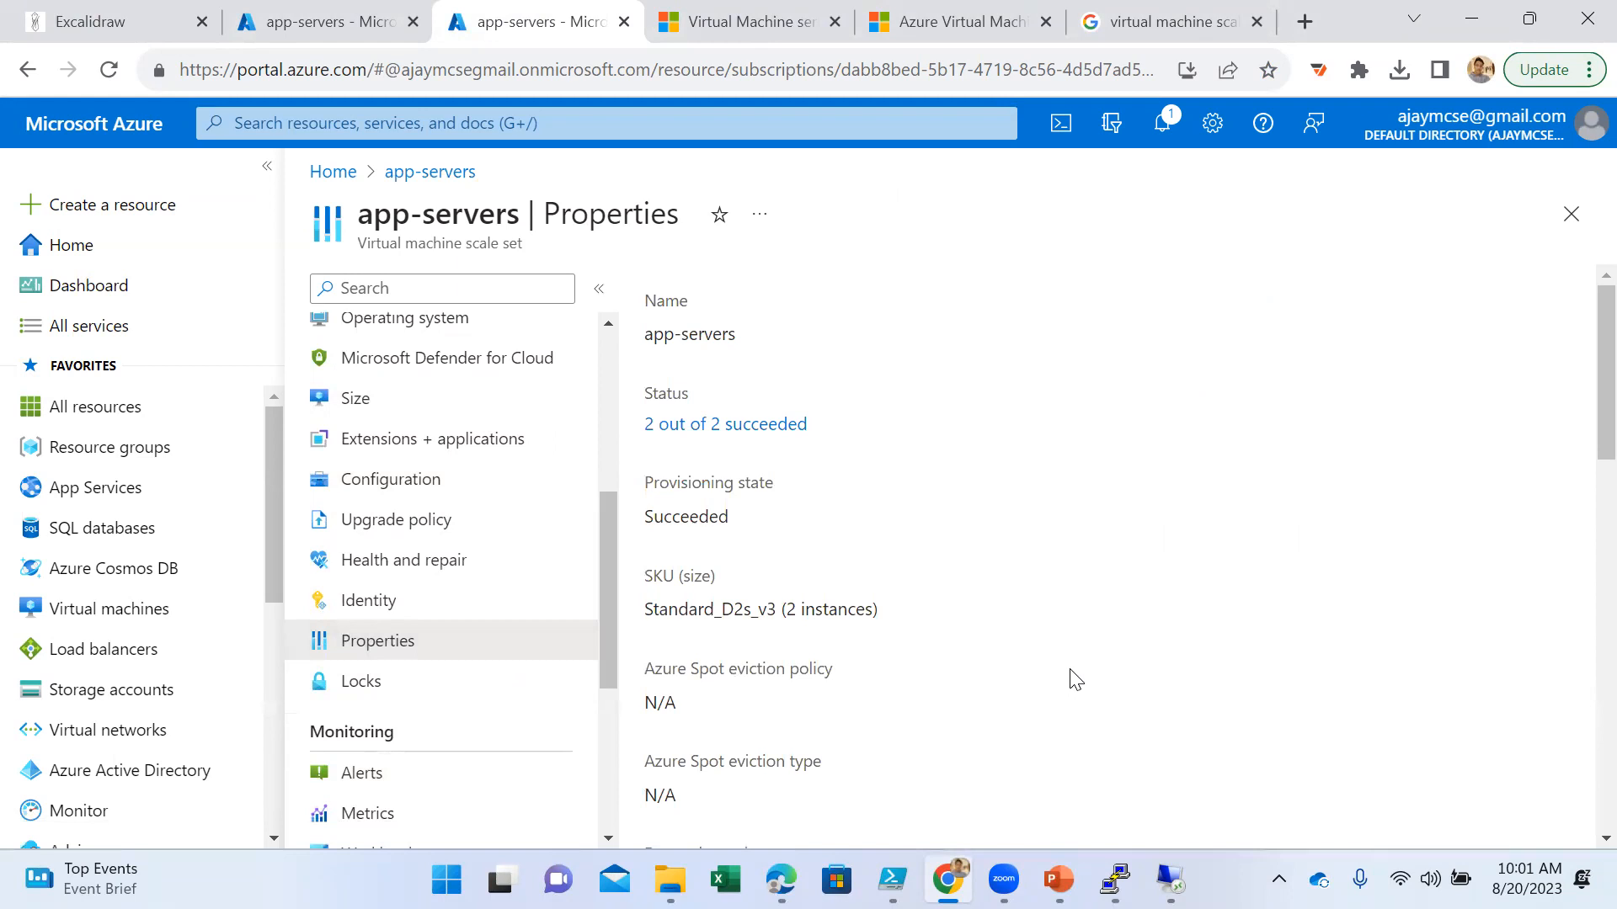
pyautogui.scroll(-8, 1075, 678)
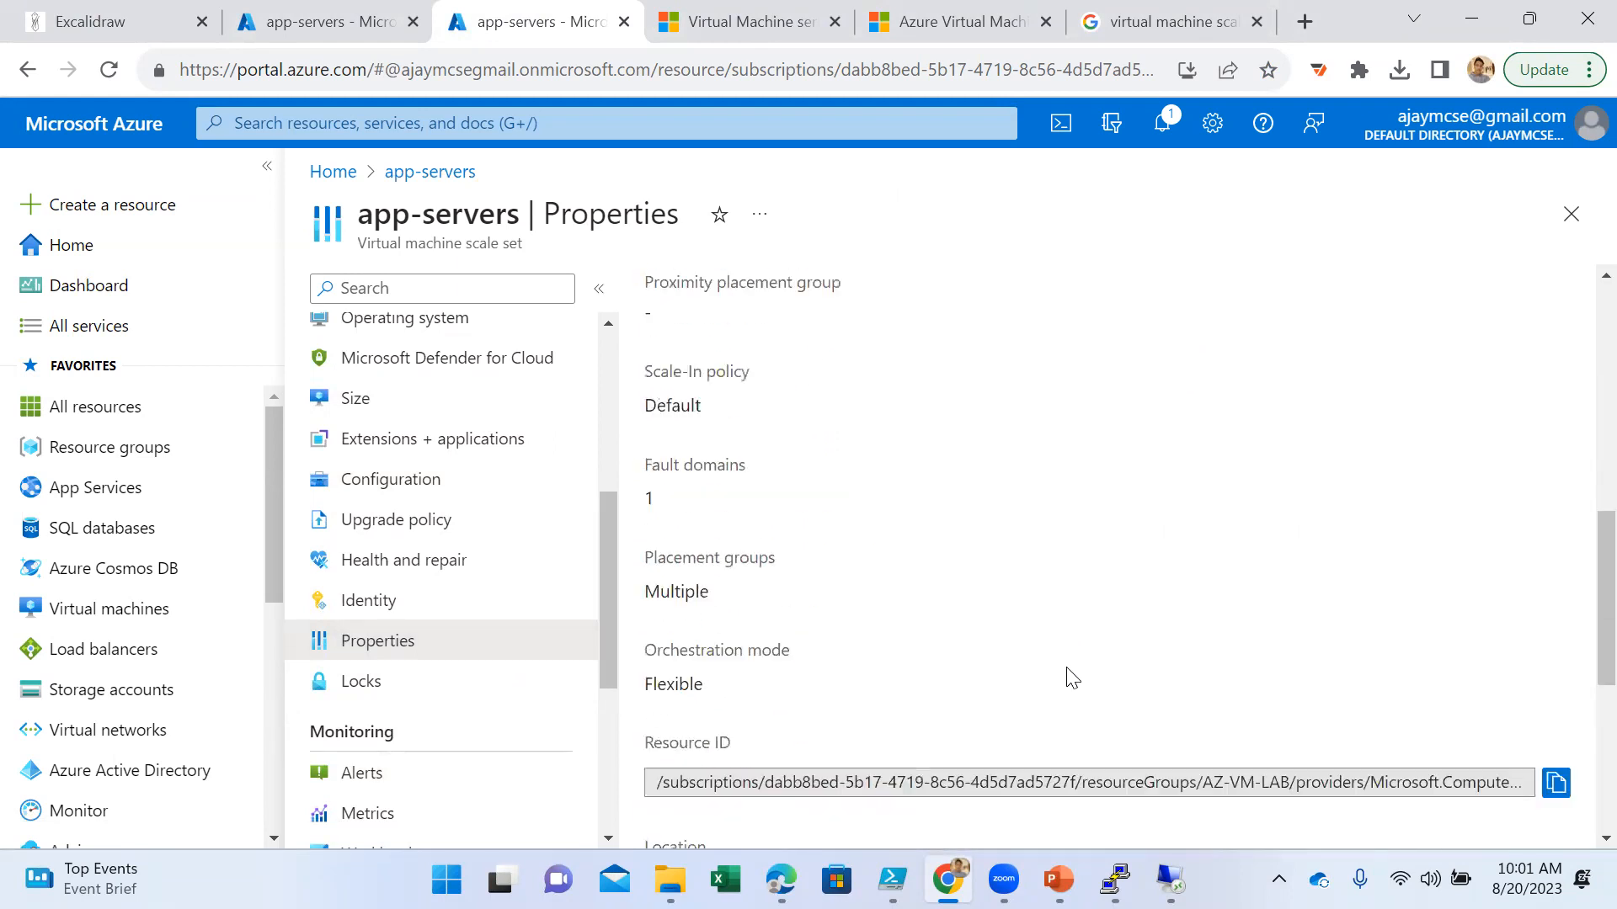
pyautogui.scroll(-5, 1071, 678)
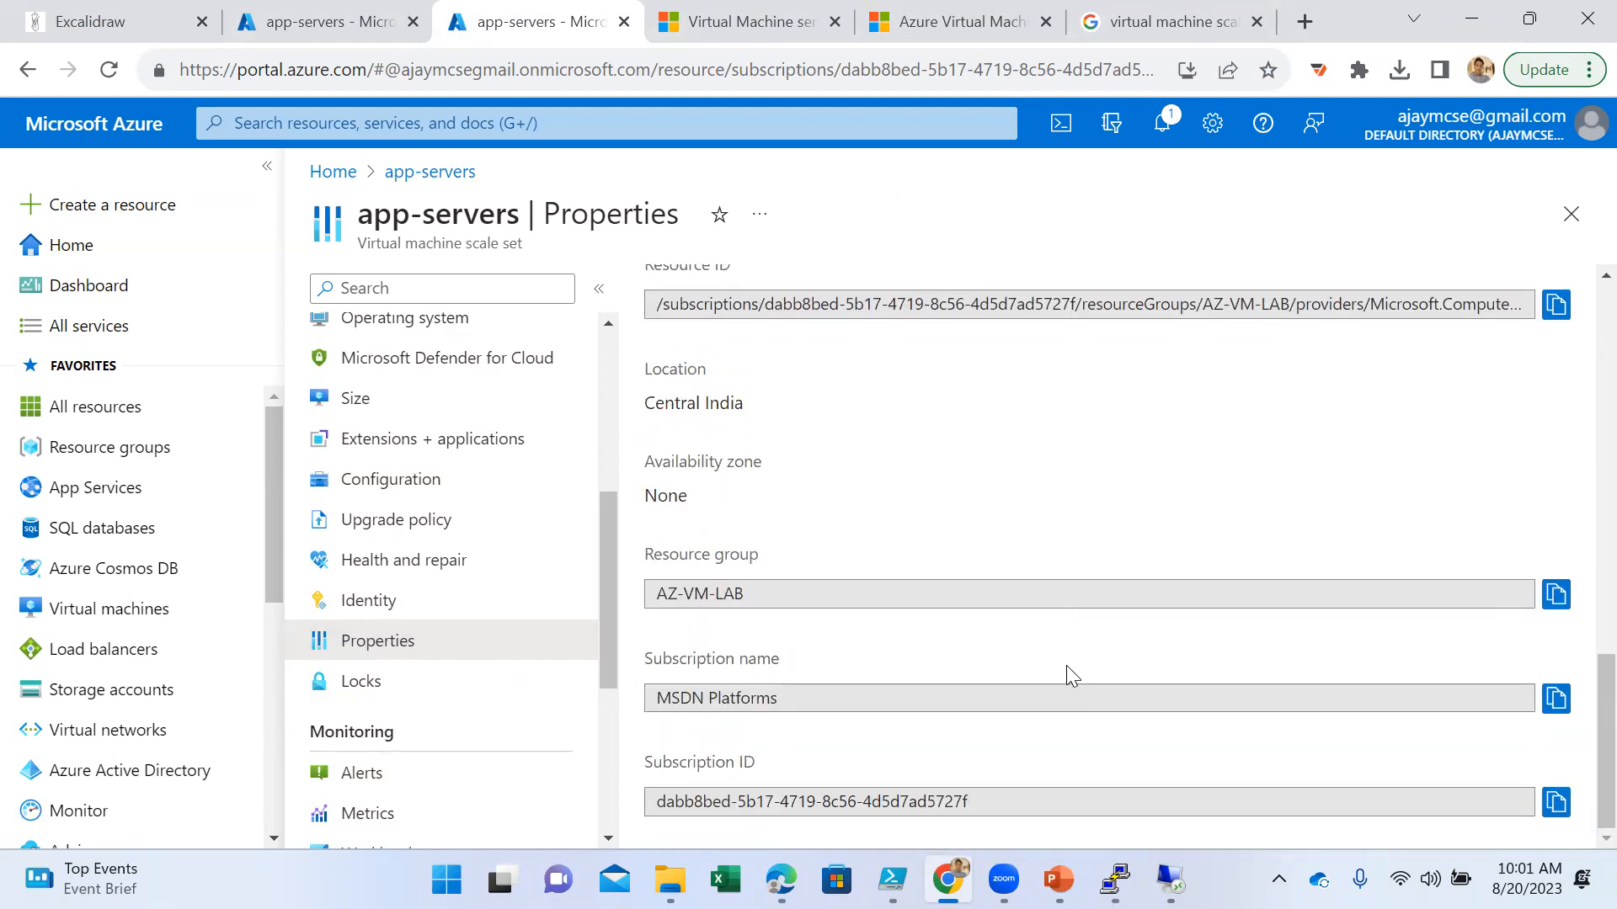
# - Browse the VM sizes available for resizing the app-servers scale set
pyautogui.click(424, 405)
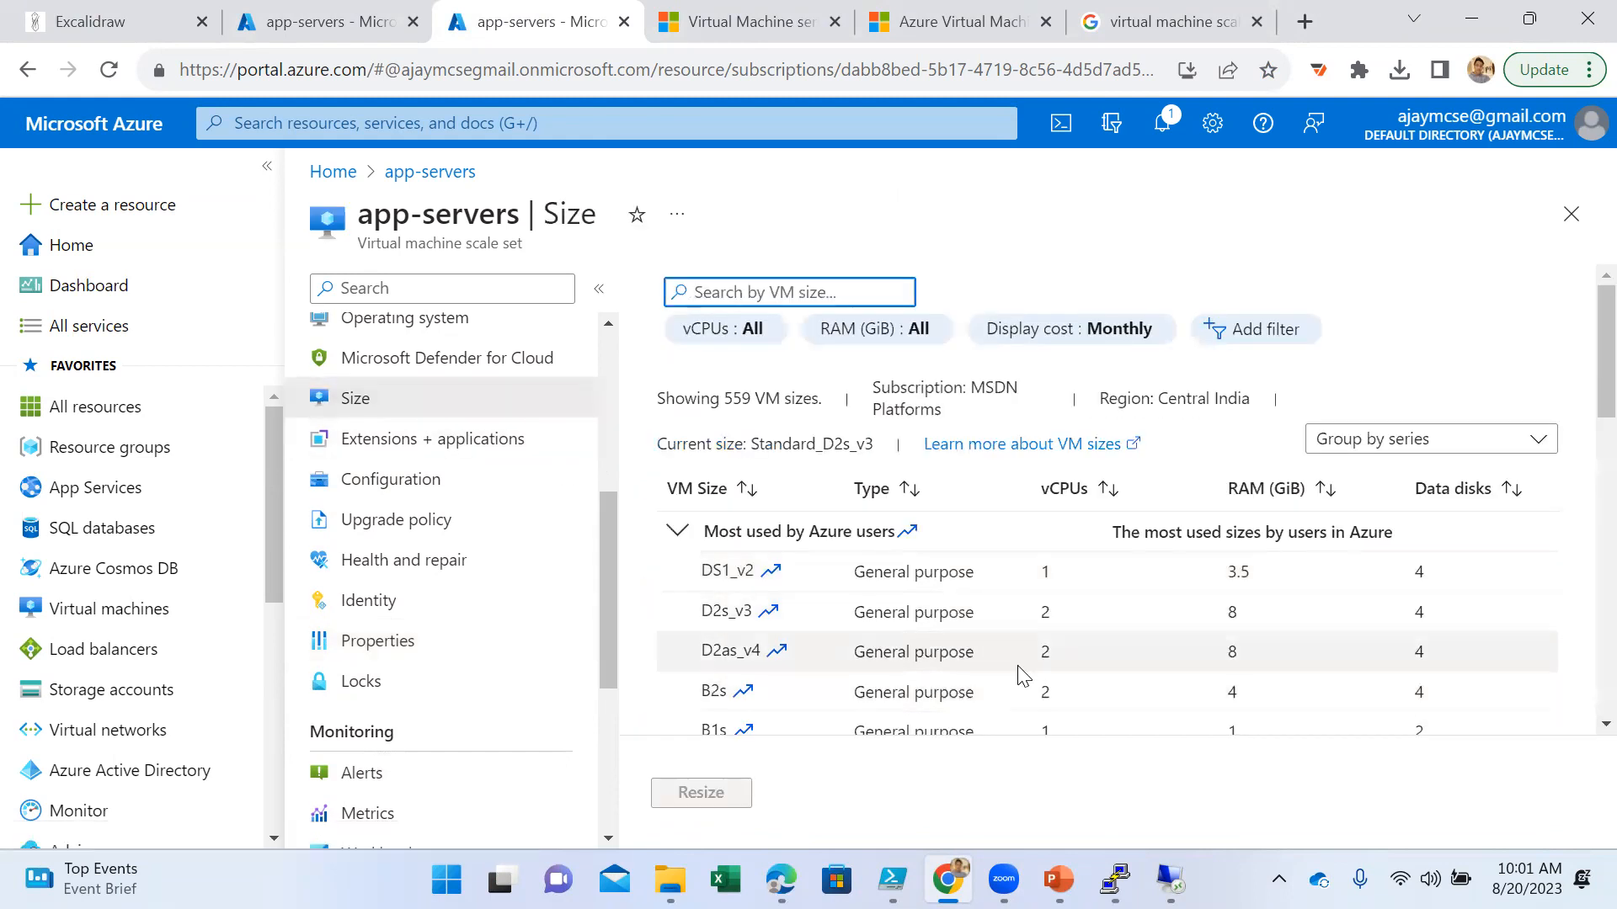
pyautogui.scroll(-4, 1032, 653)
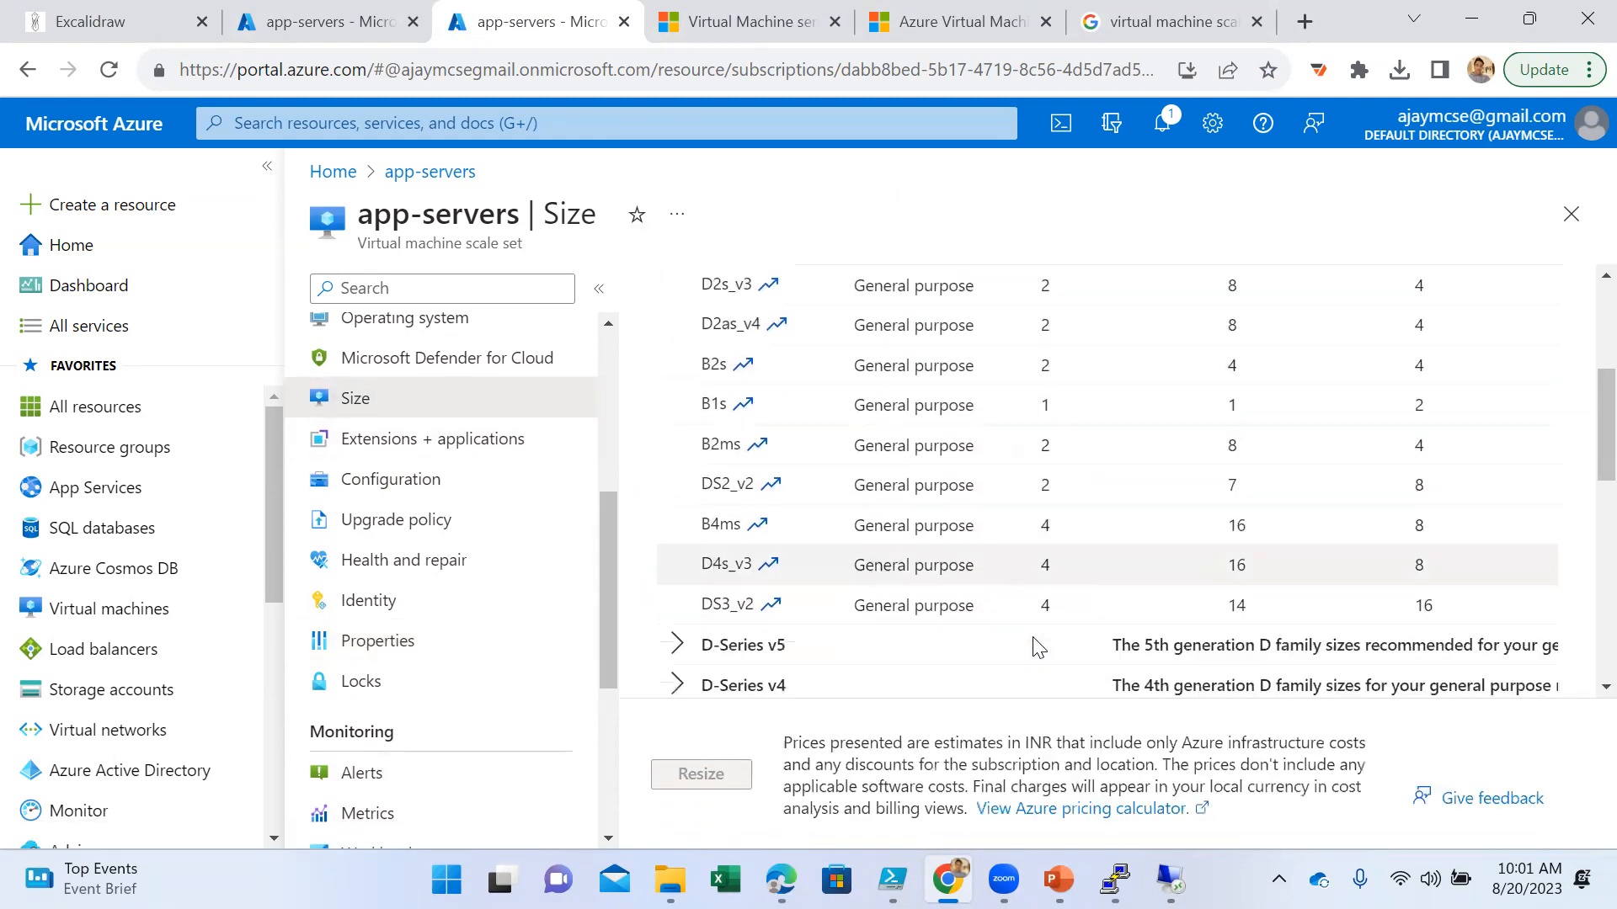
pyautogui.scroll(-4, 1037, 647)
pyautogui.scroll(8, 1039, 647)
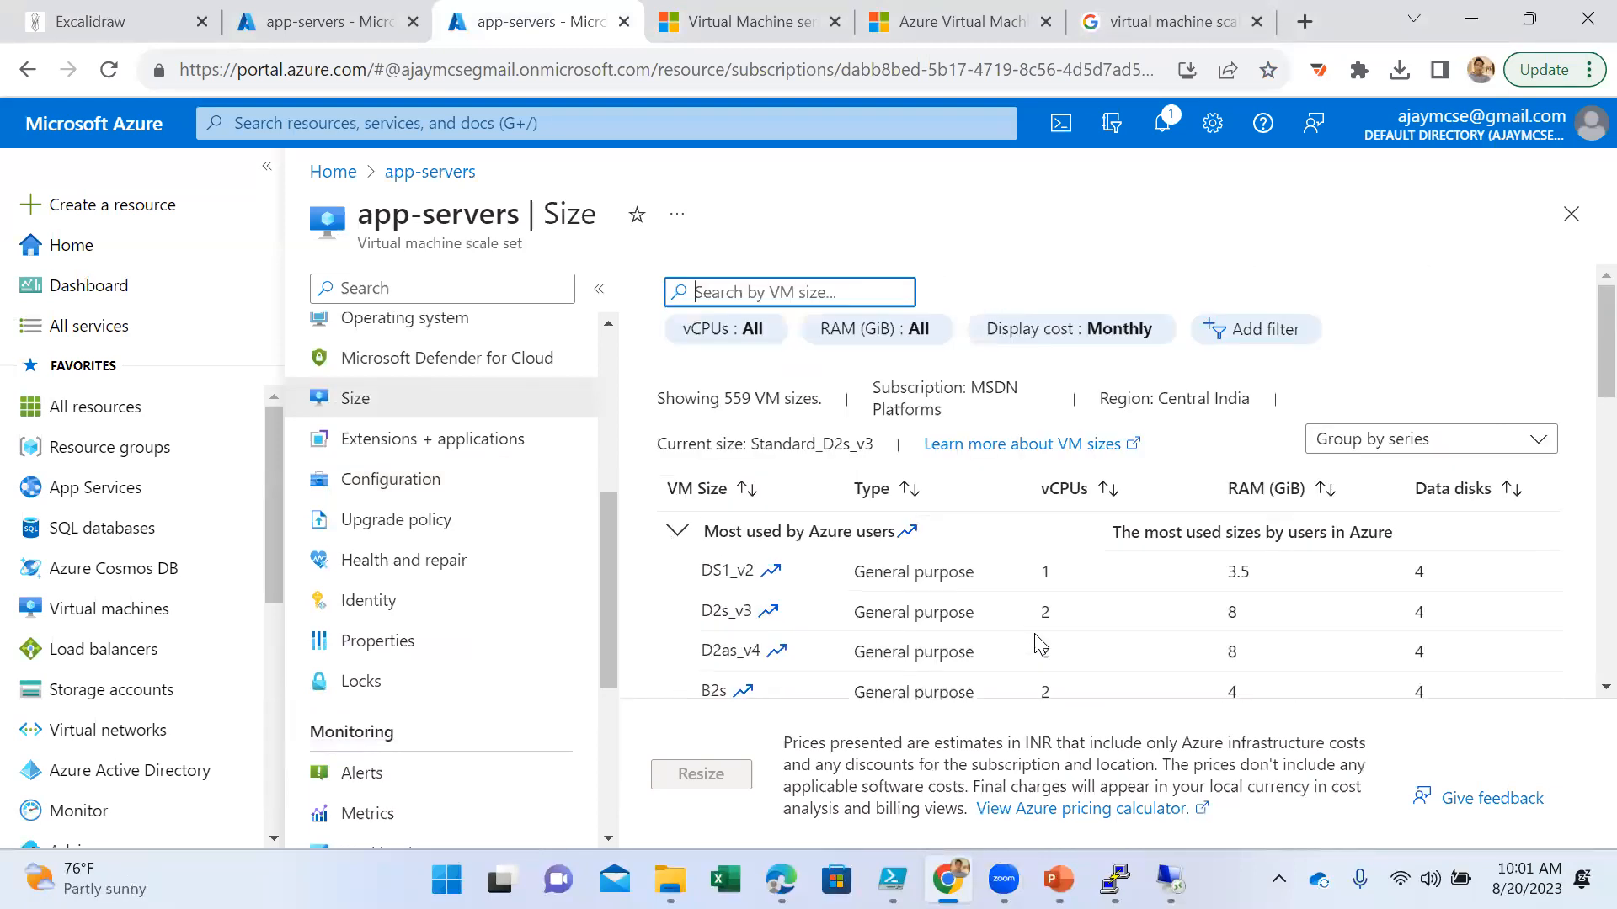
# - Review the scale set's configuration, from instance termination and overprovisioning to the host group and NVMe performance options
pyautogui.scroll(3, 488, 536)
pyautogui.click(469, 729)
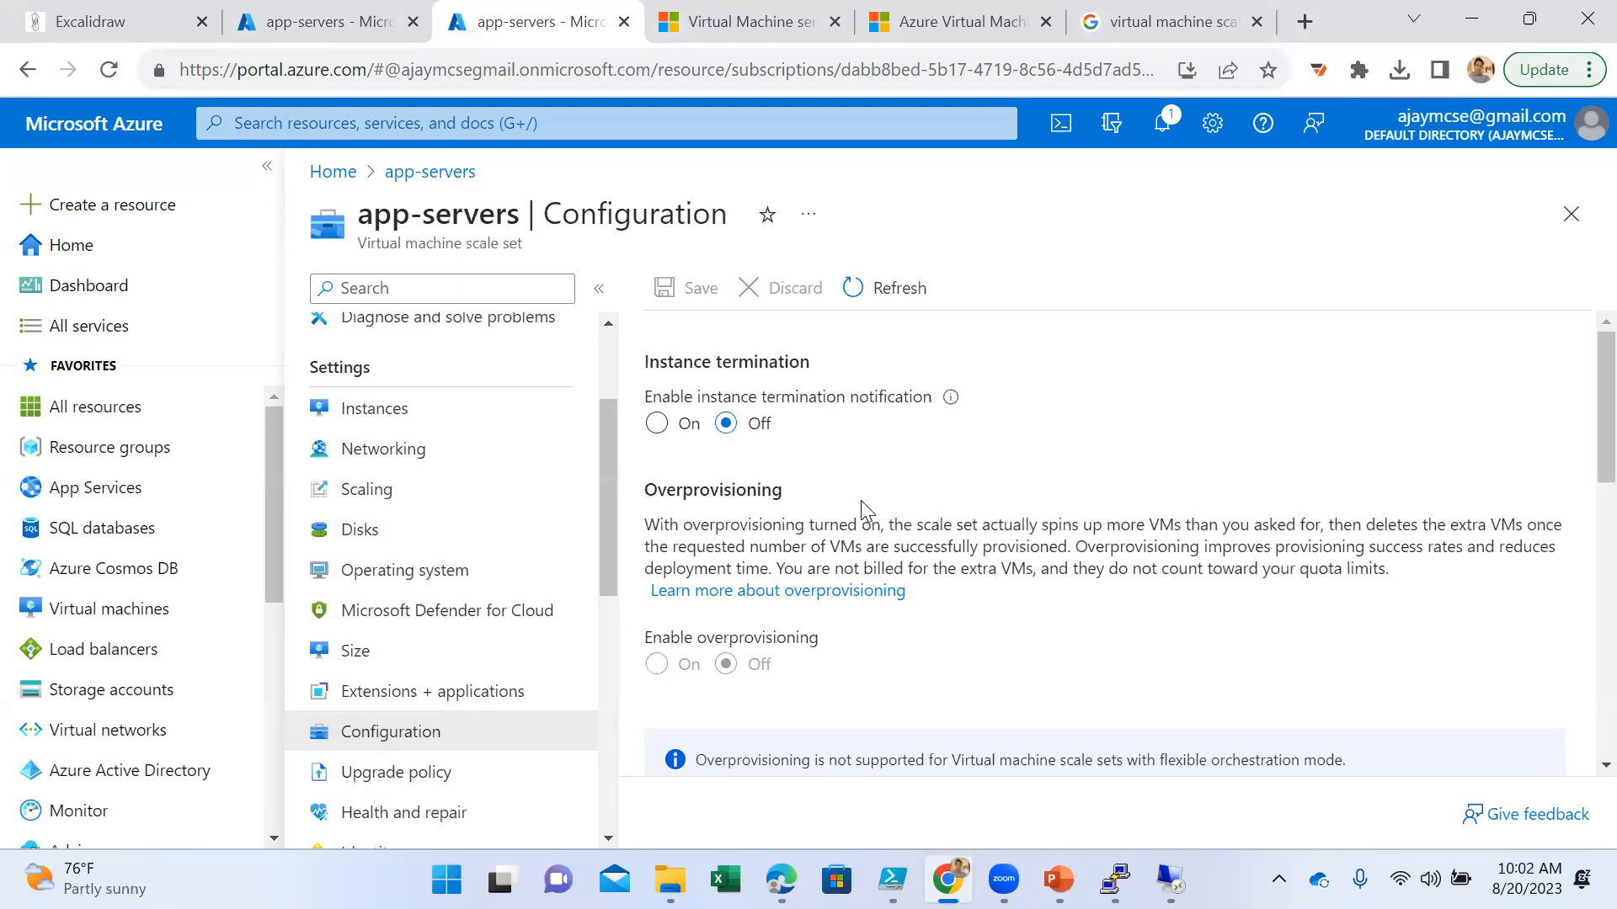
pyautogui.scroll(-7, 976, 628)
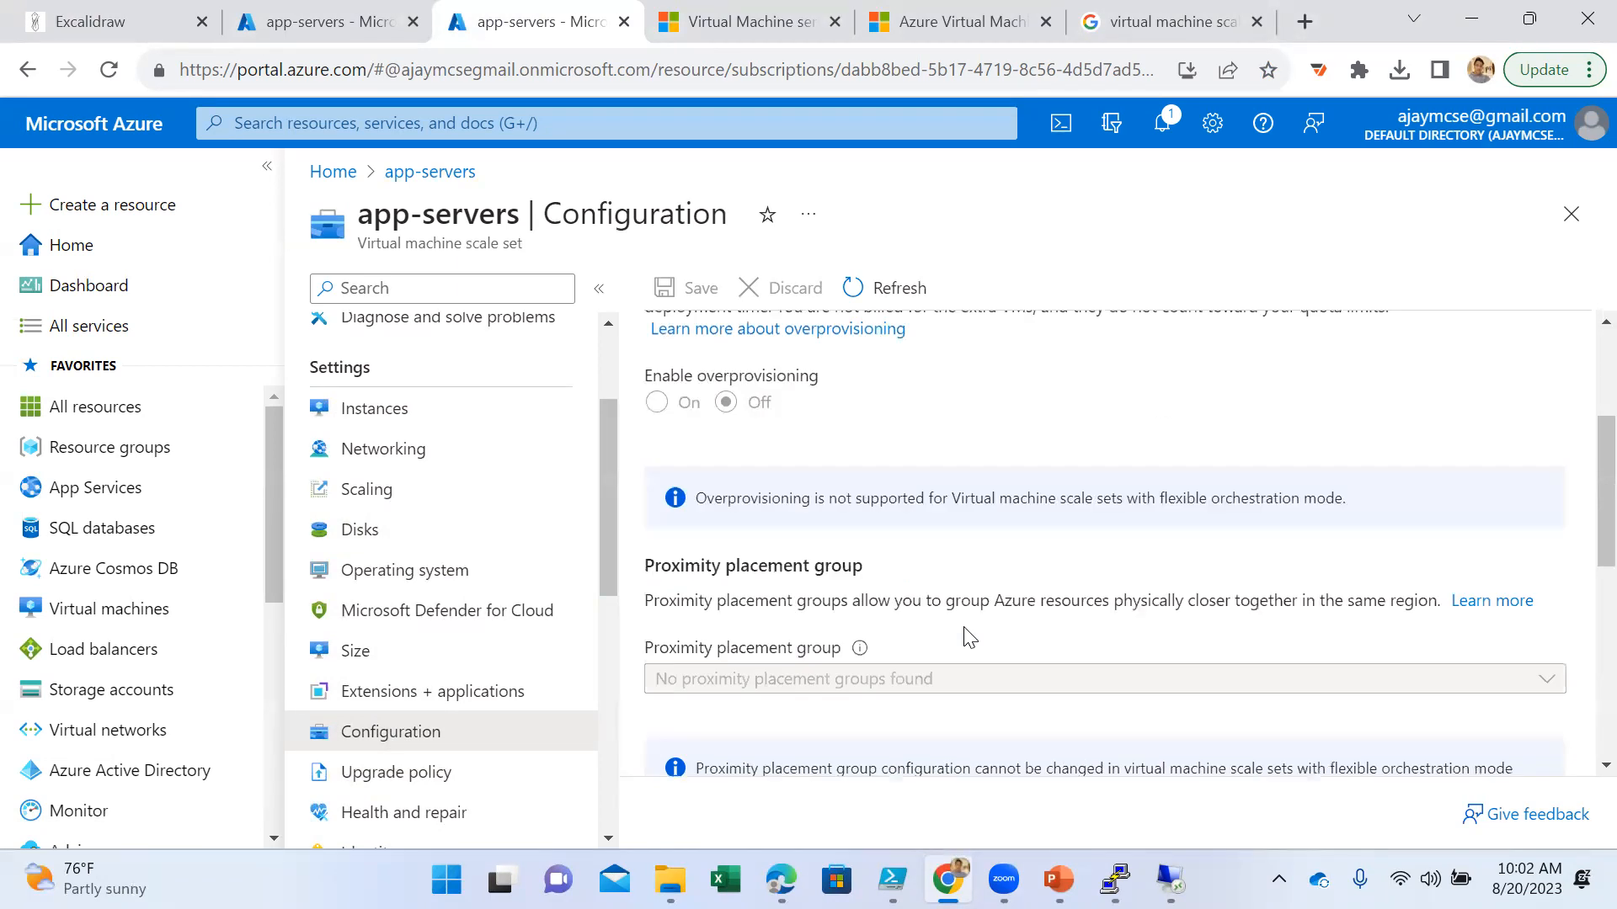
pyautogui.scroll(-3, 948, 630)
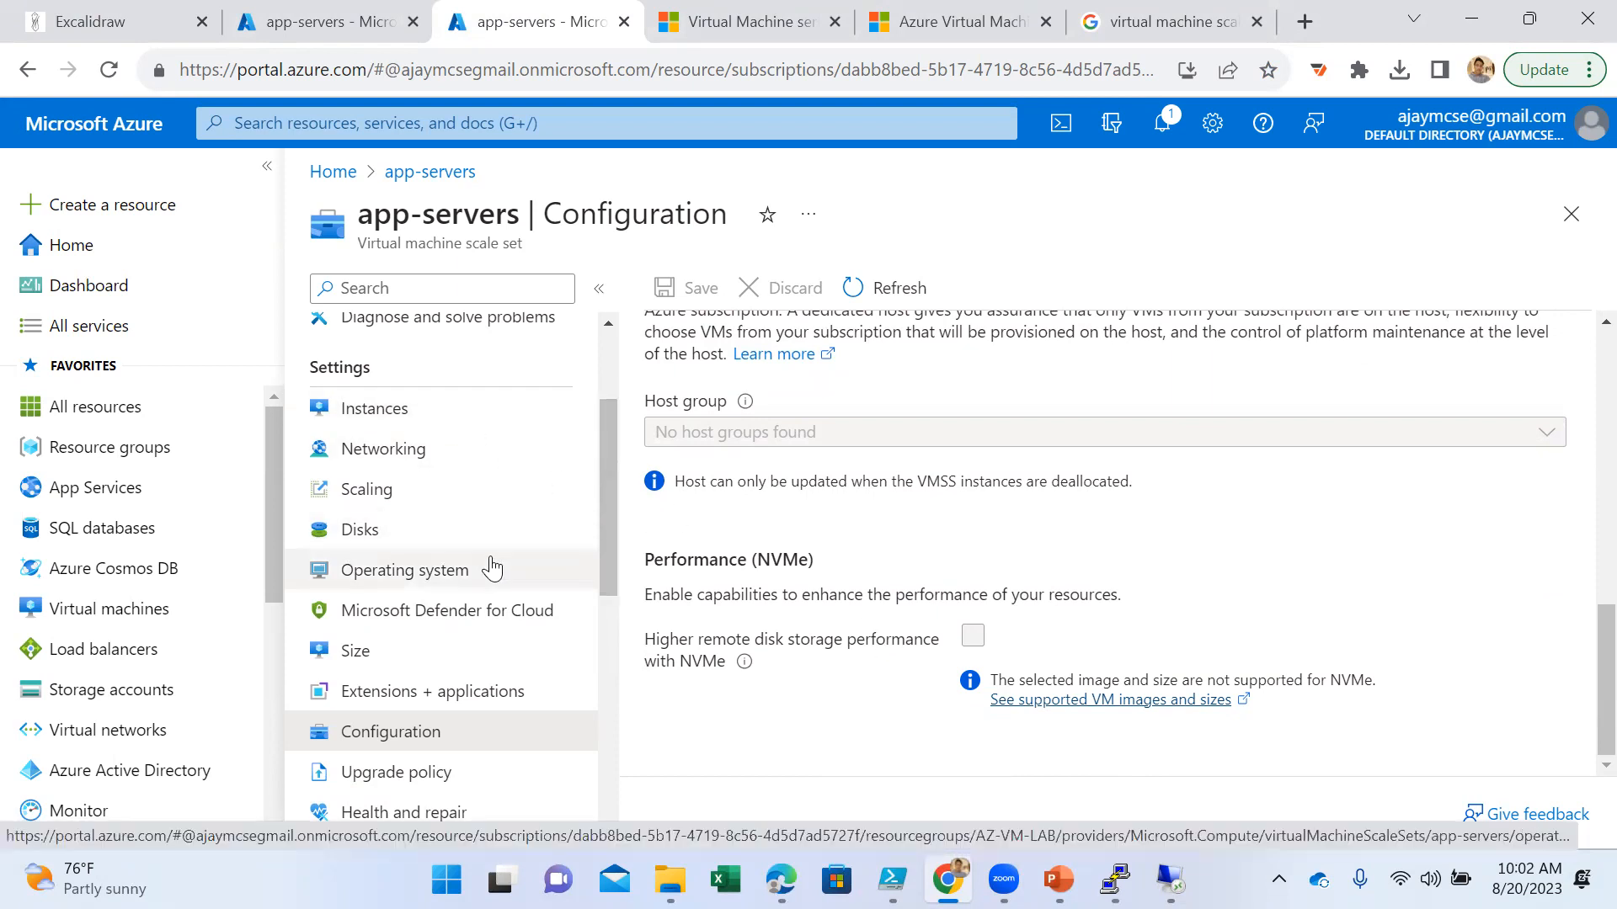
# - Compare the scale set's Size and Scaling settings, then return to its overview
pyautogui.click(433, 650)
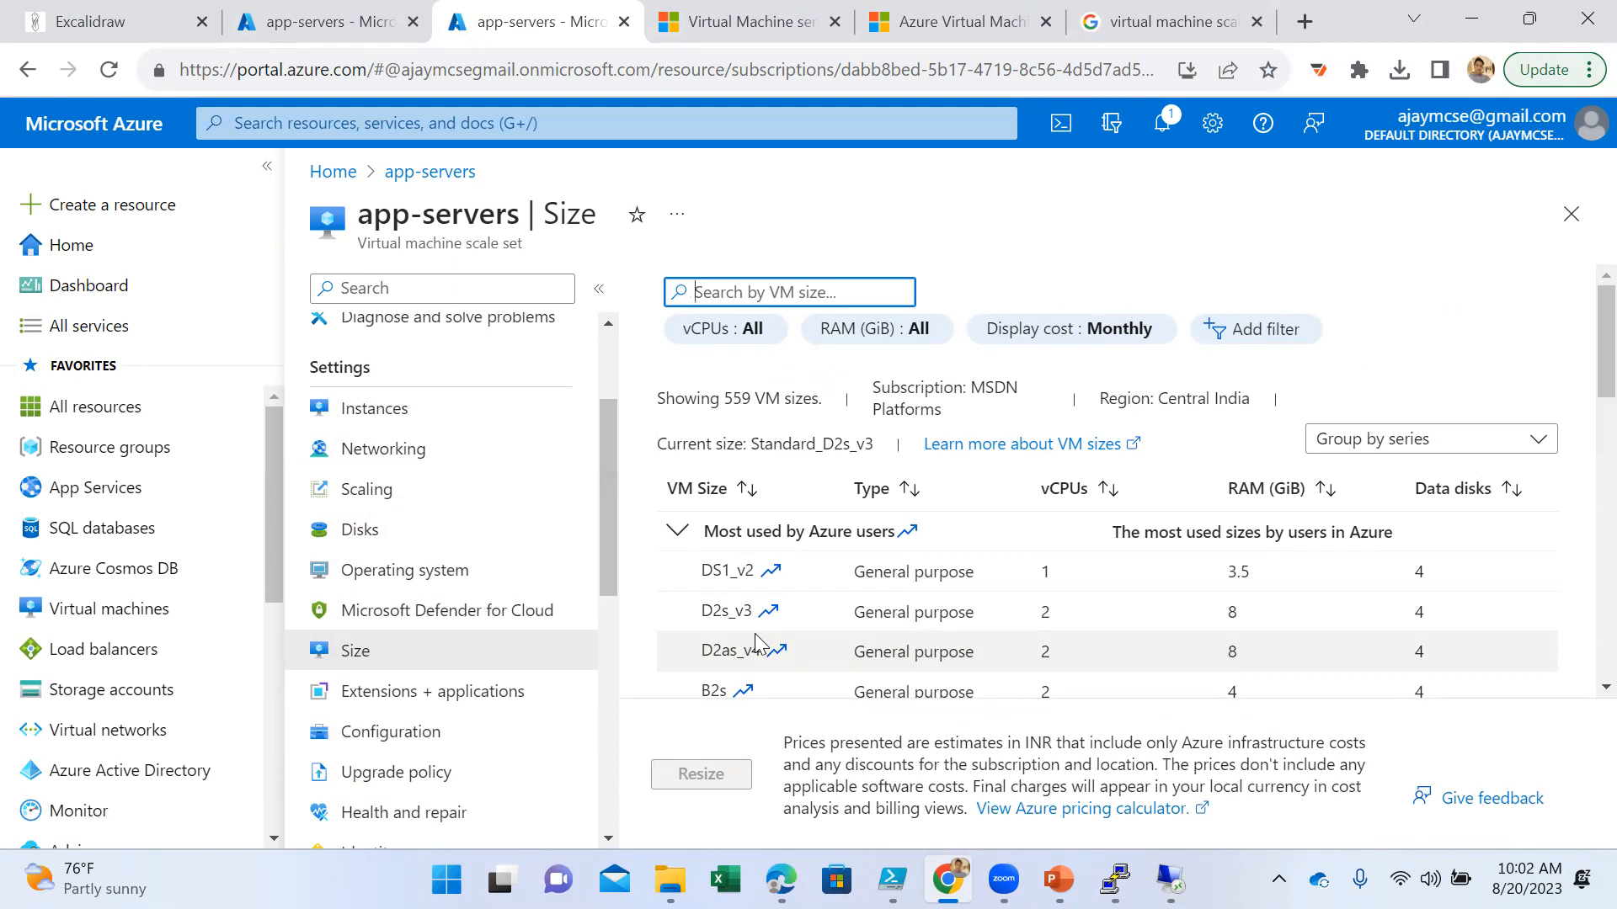
pyautogui.click(444, 503)
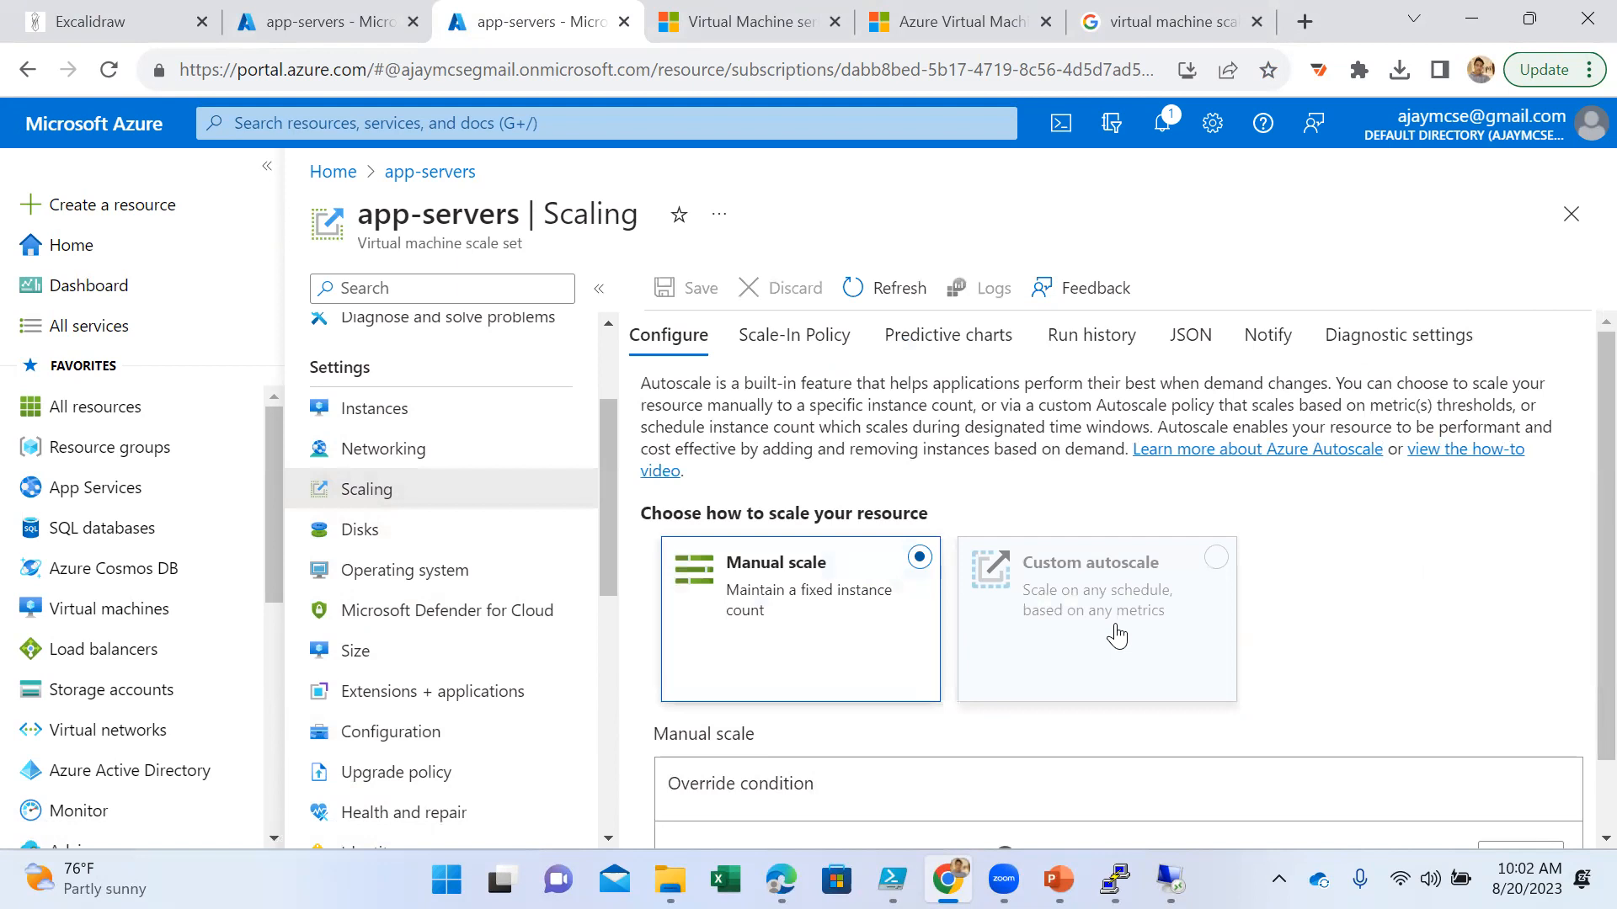
pyautogui.click(358, 665)
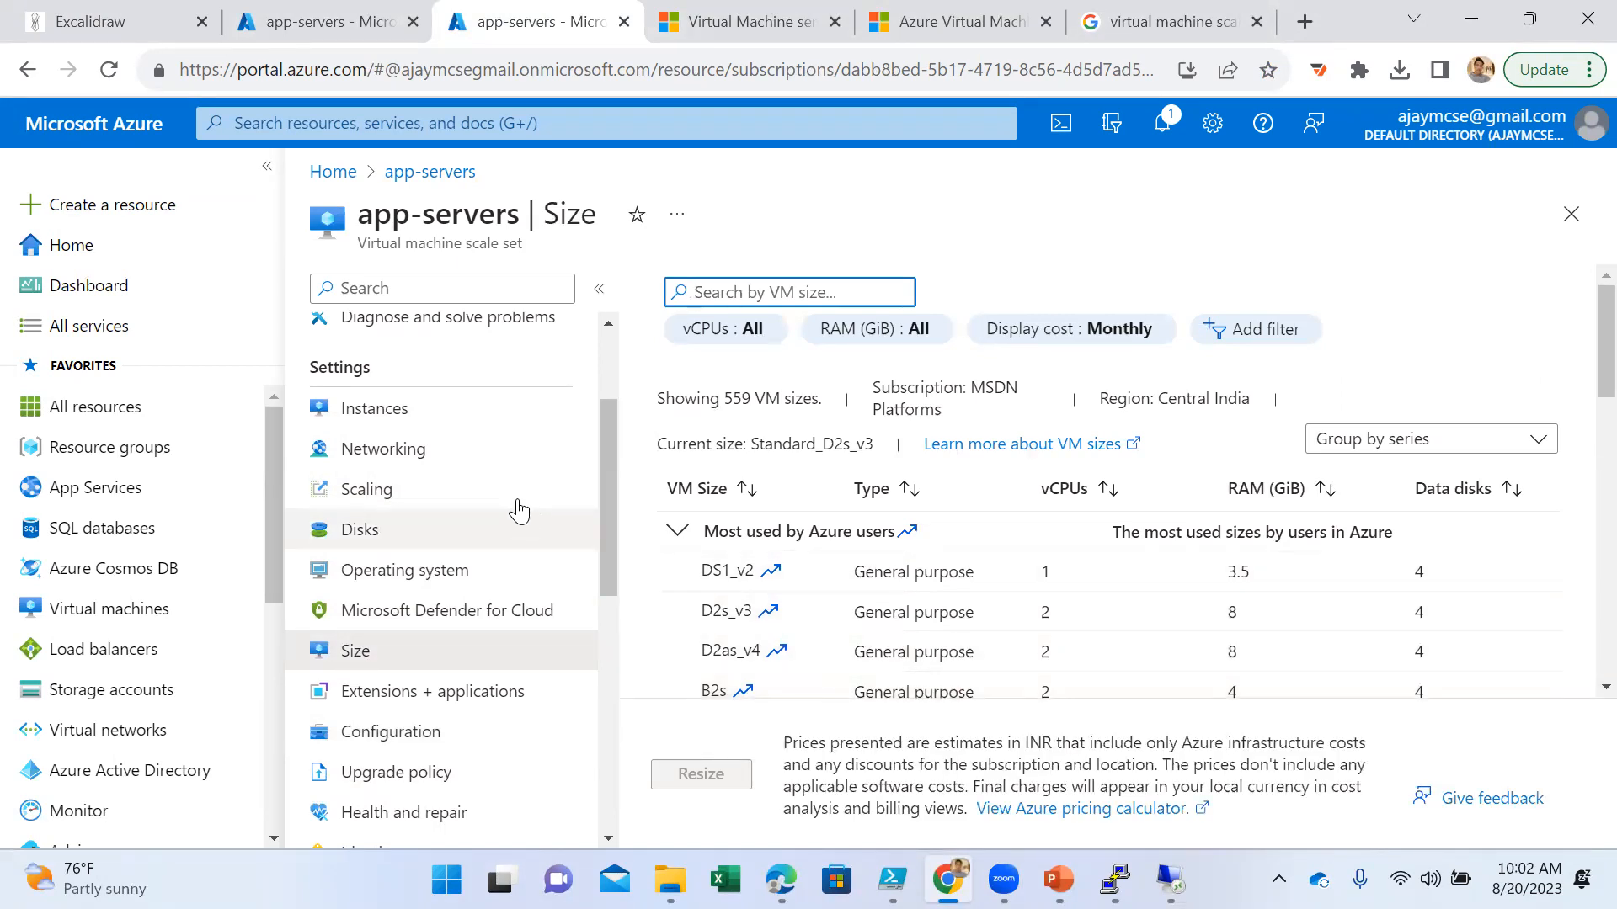
pyautogui.click(424, 514)
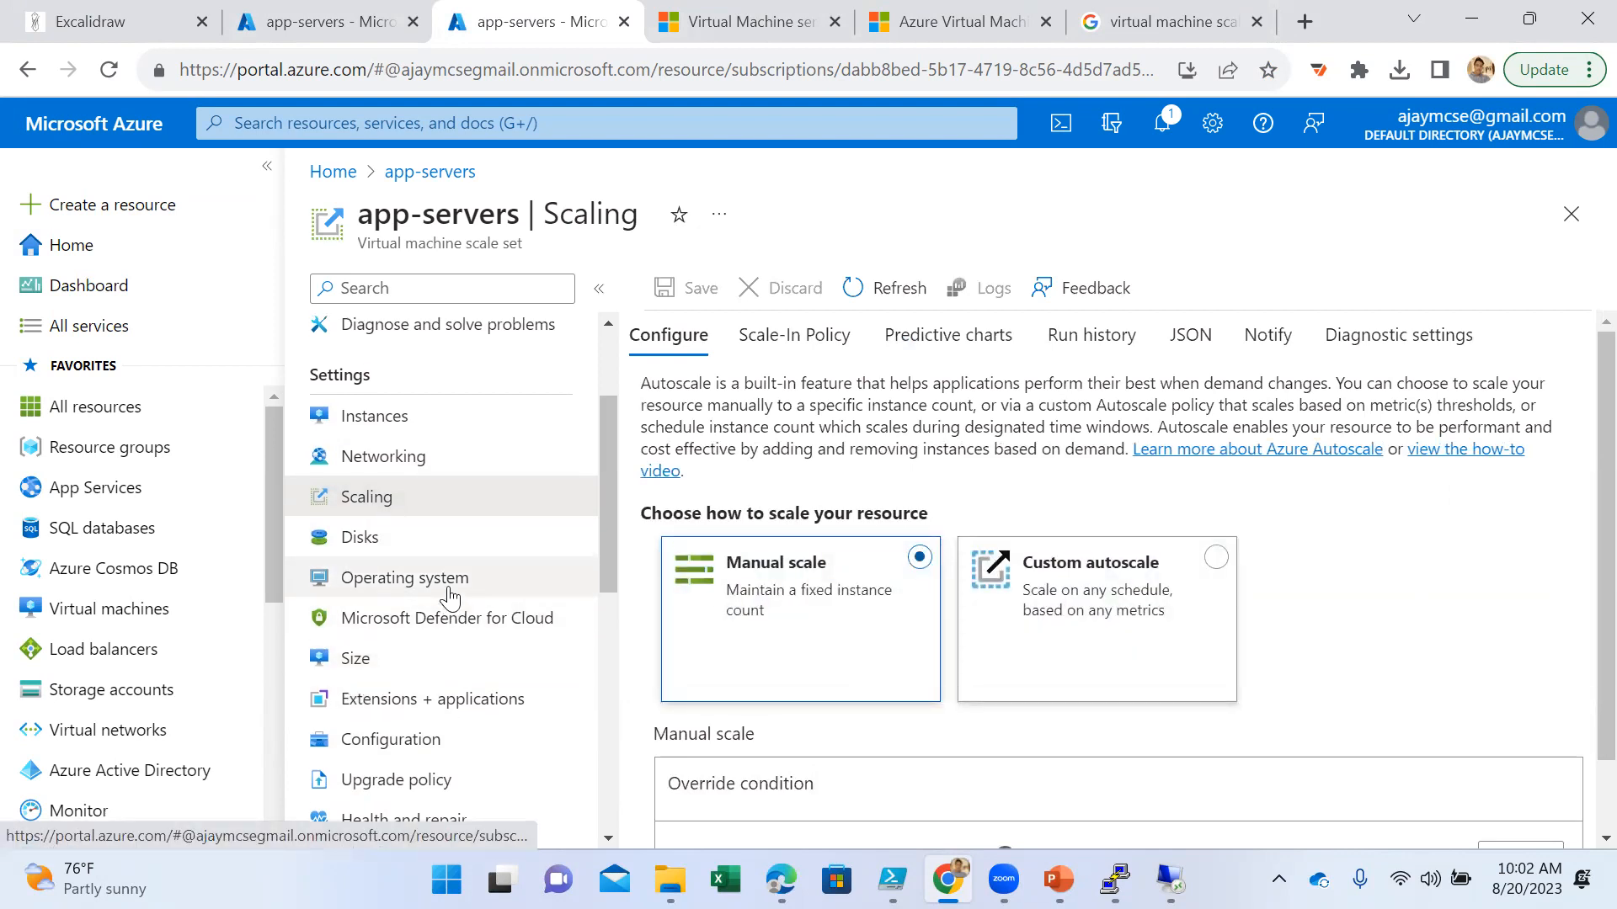
pyautogui.scroll(3, 455, 505)
pyautogui.click(364, 334)
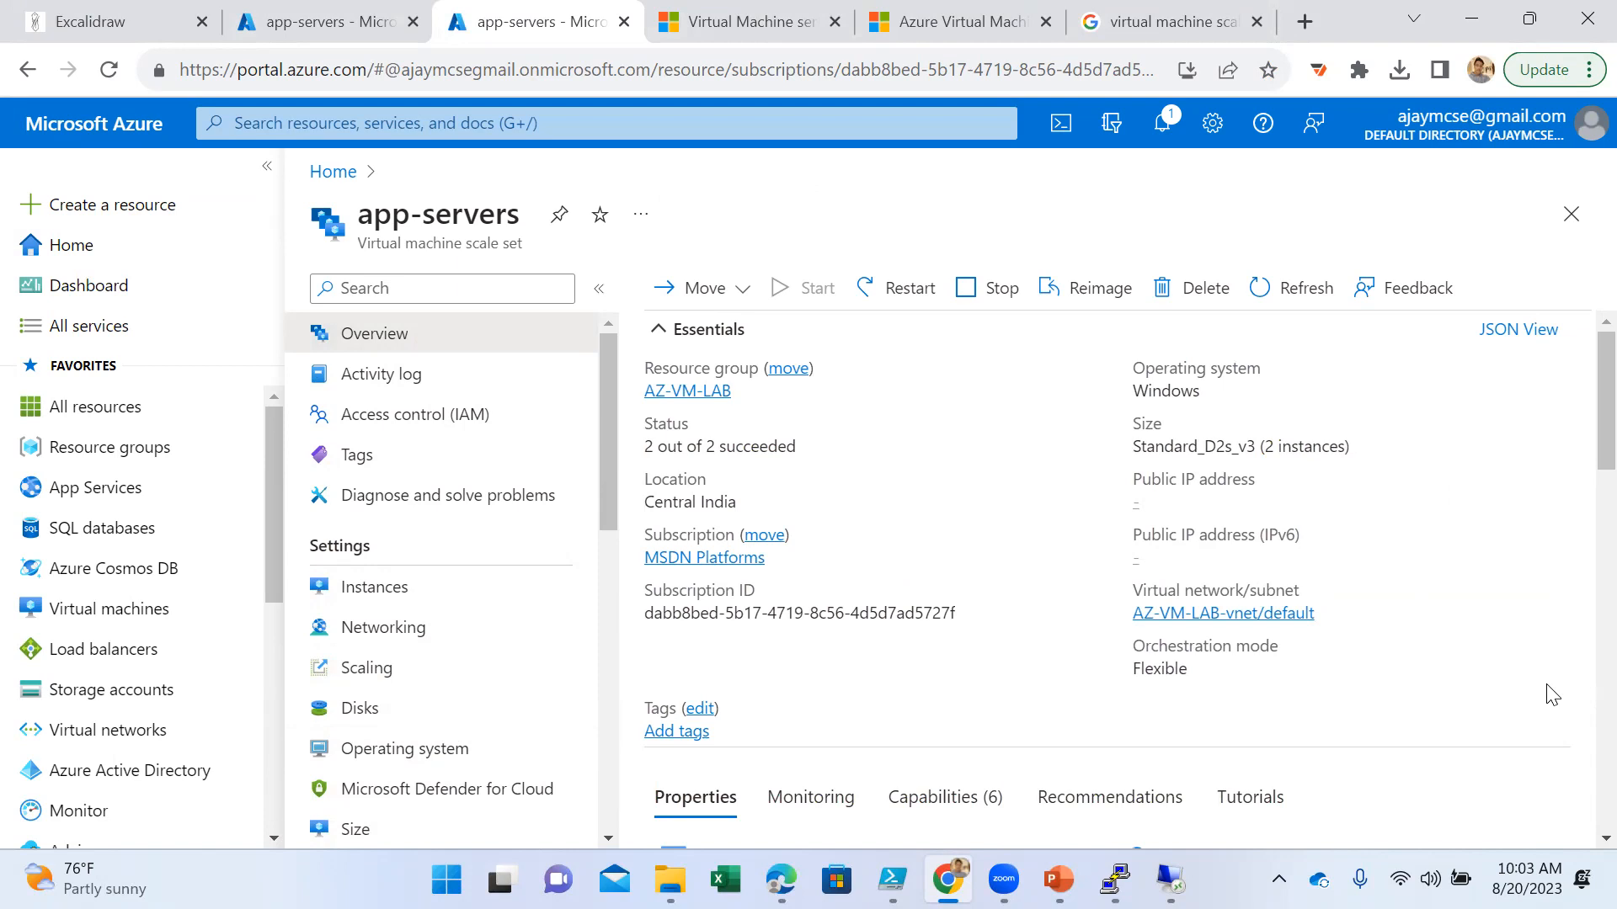
# - Glance at the VMSS diagram in Excalidraw, then review the custom scale condition's rules, instance limits and schedule in the other Azure portal tab
pyautogui.click(101, 28)
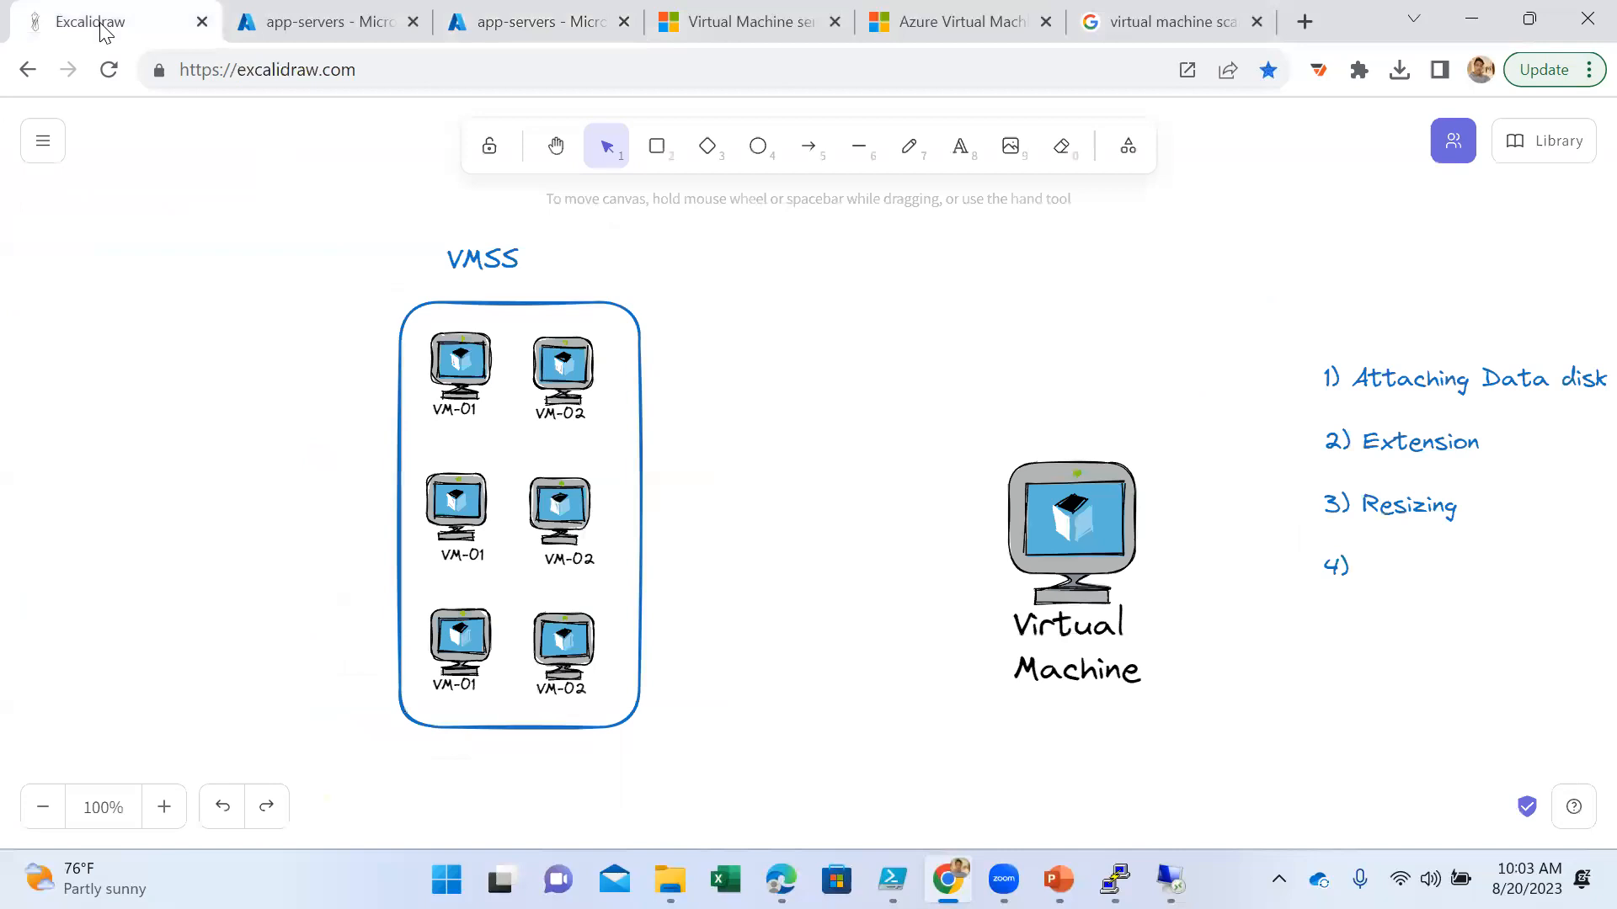
pyautogui.click(346, 24)
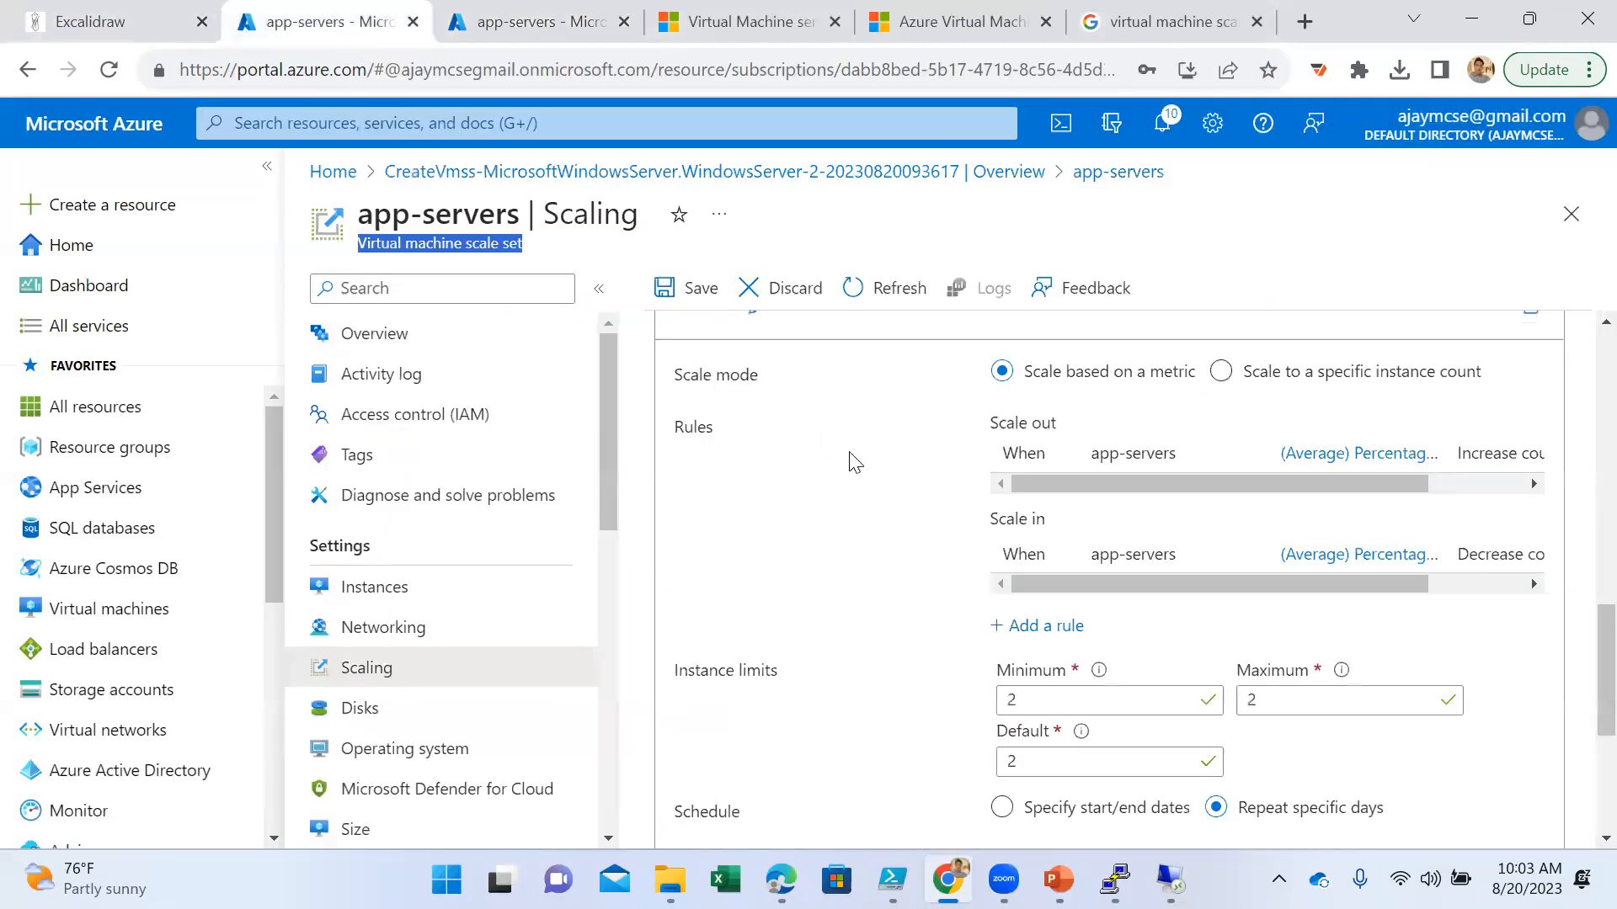
pyautogui.scroll(-5, 851, 580)
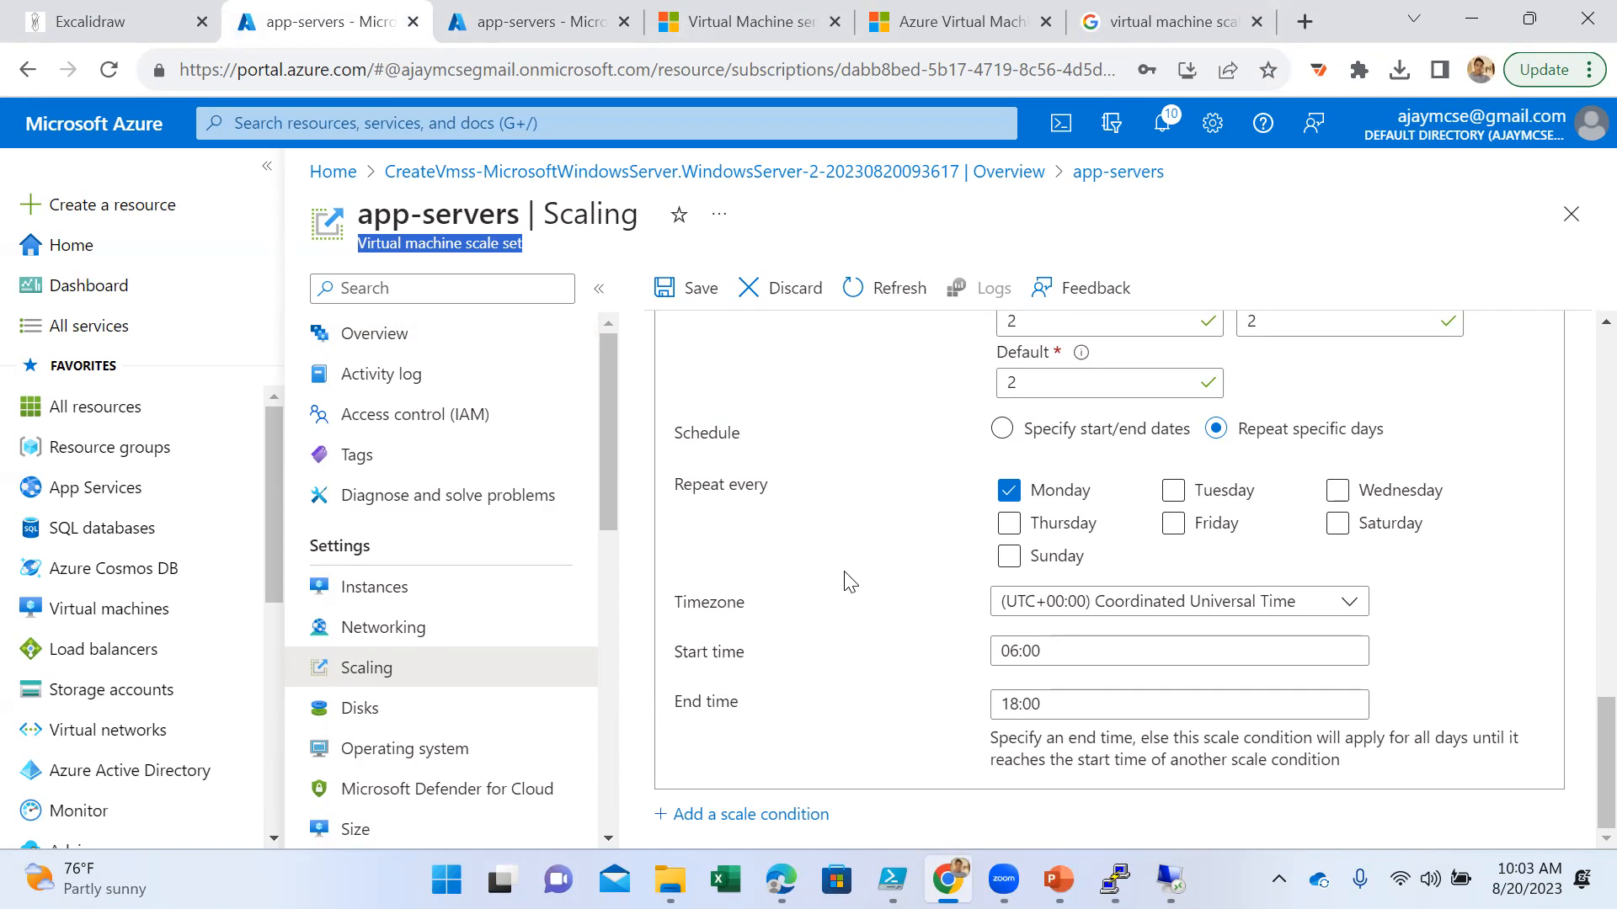
# - Review Profile 1's scale-in rule for the app-servers scale set, including the cool down explanation, and leave the rule unchanged
pyautogui.scroll(6, 849, 581)
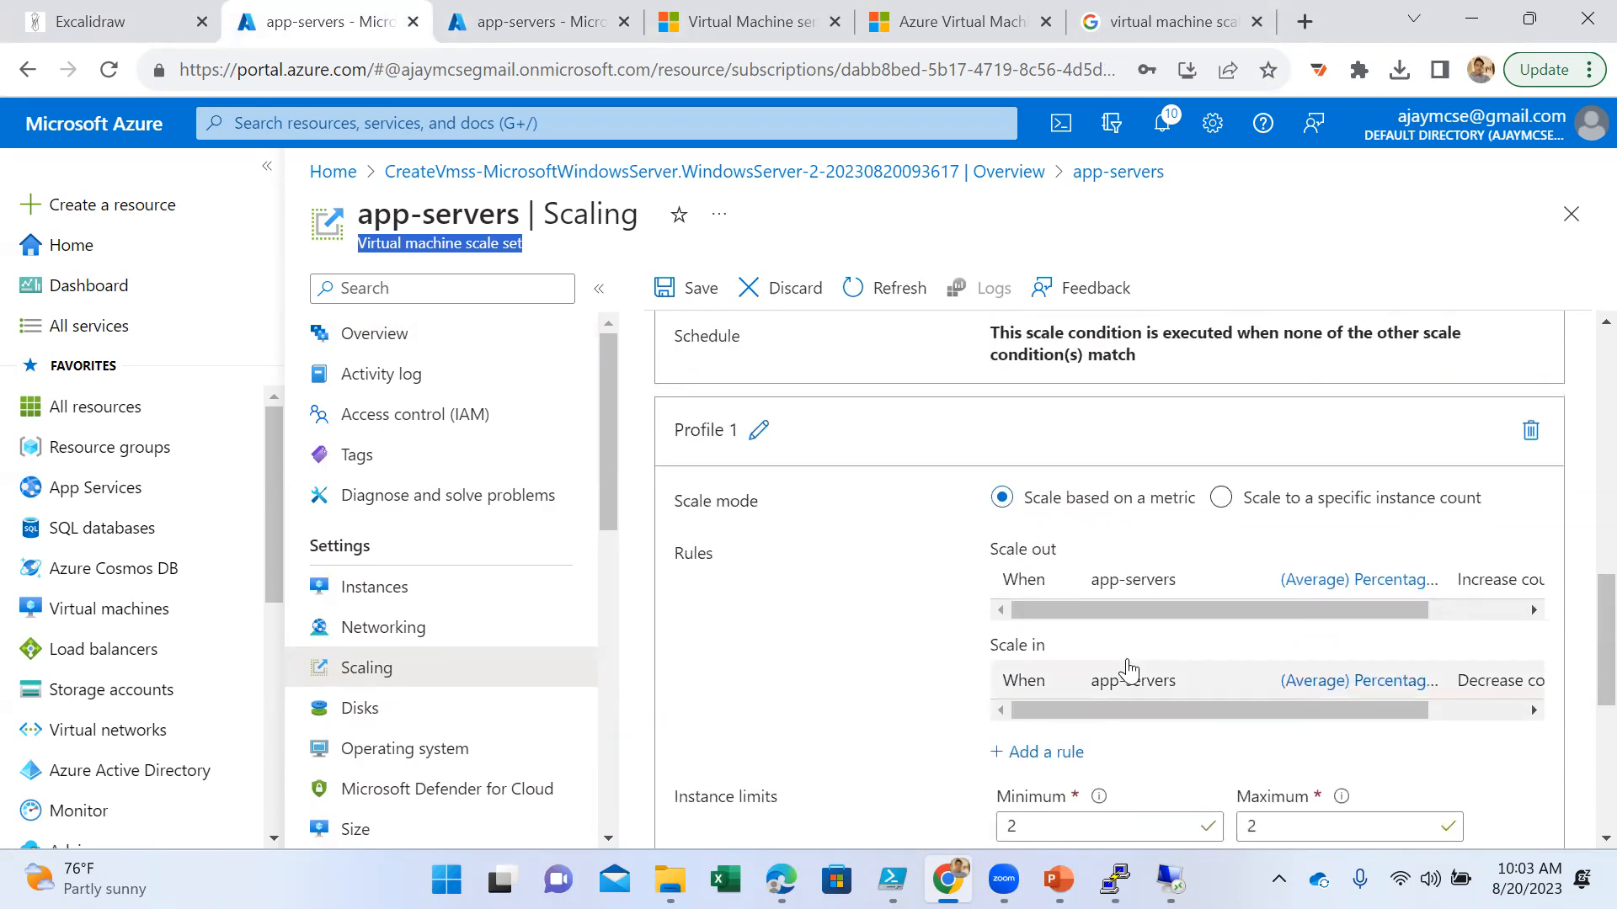
pyautogui.scroll(-1, 1086, 653)
pyautogui.scroll(-2, 1086, 650)
pyautogui.click(1364, 560)
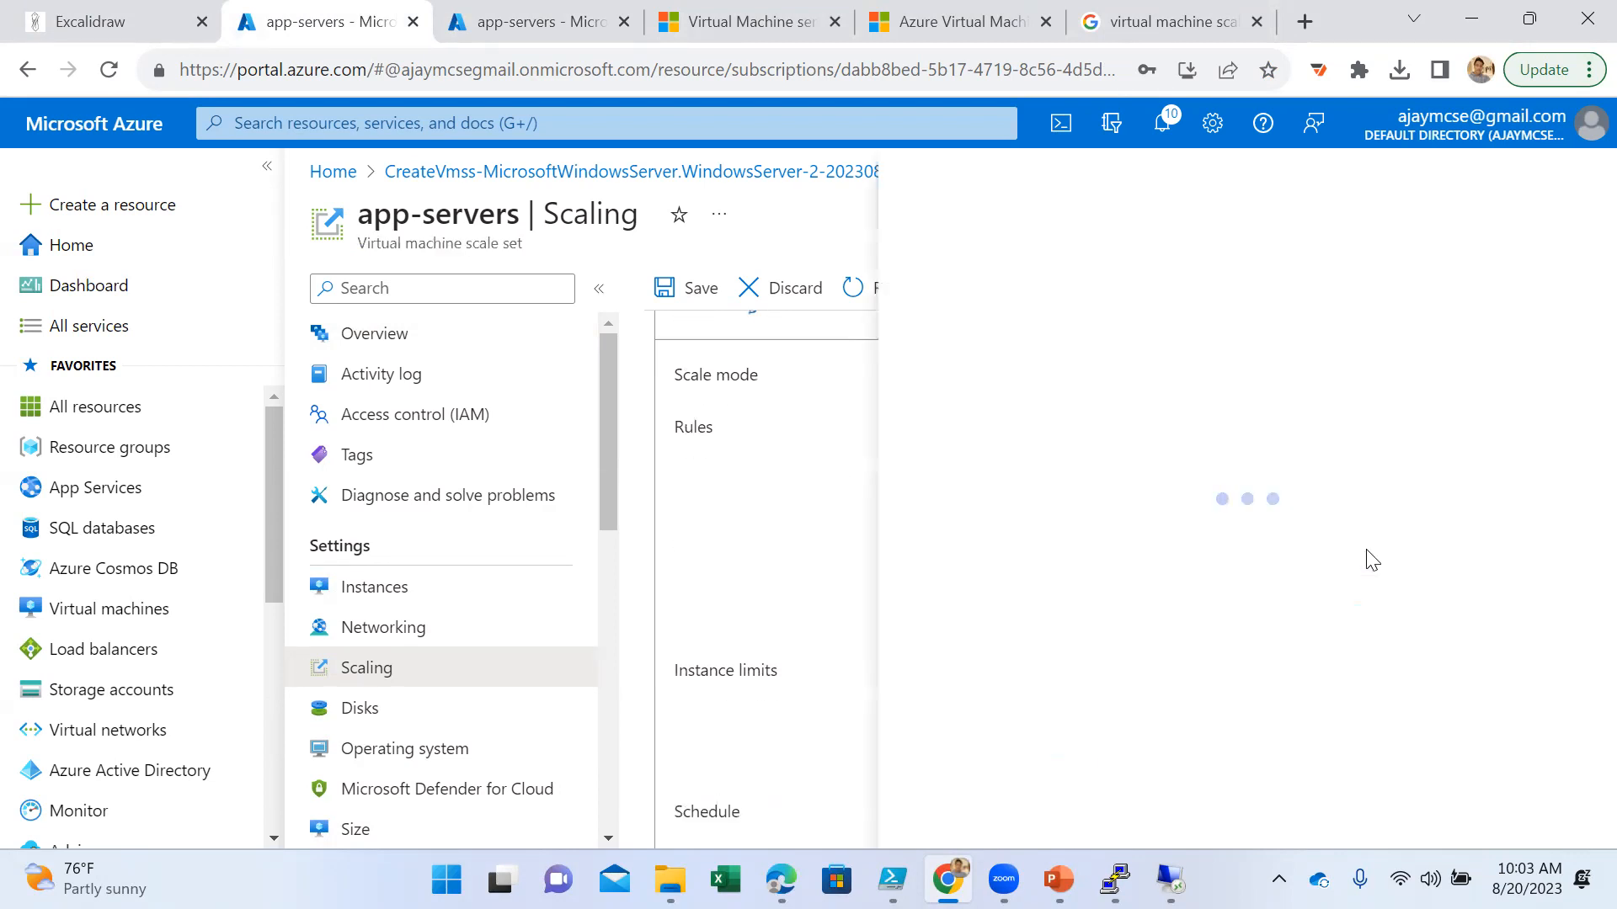
pyautogui.scroll(-5, 1270, 673)
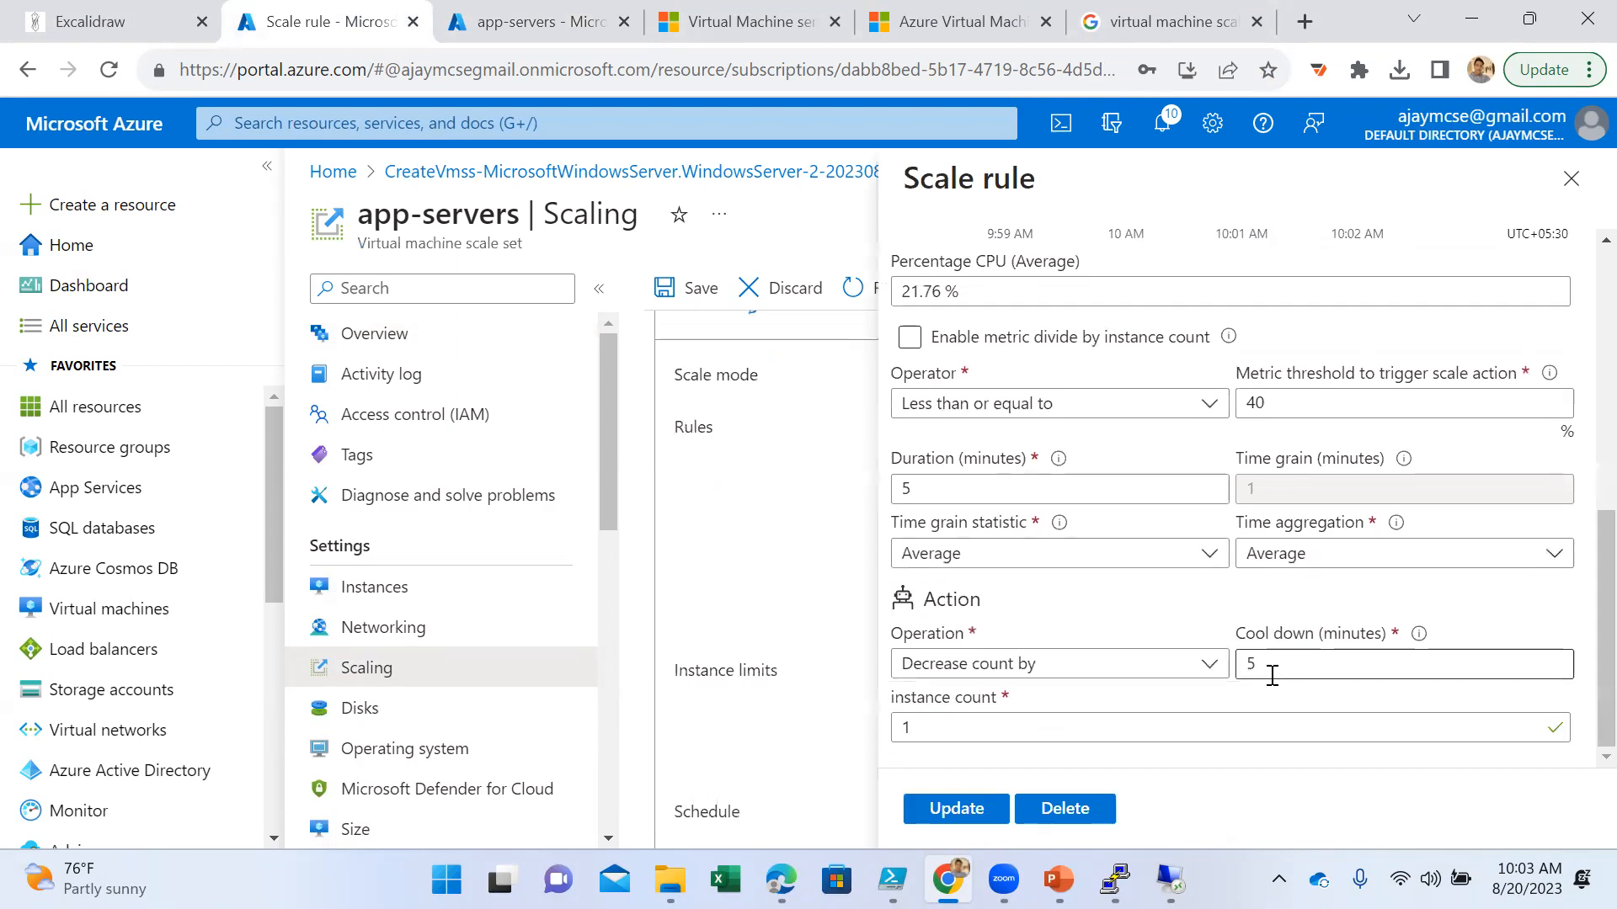
pyautogui.moveTo(1421, 646)
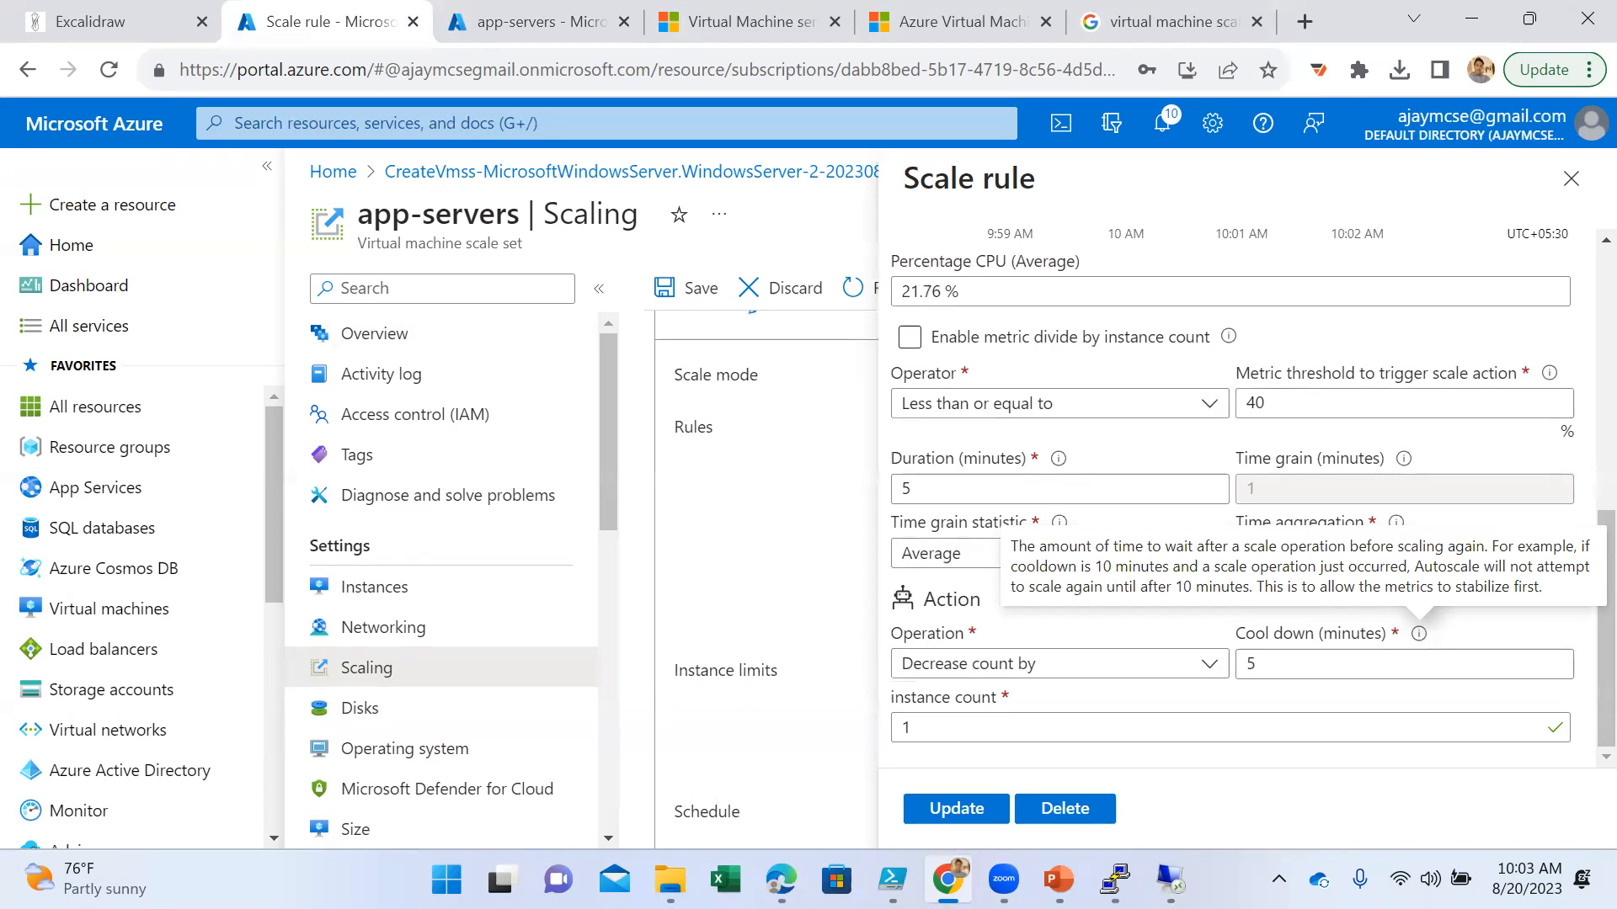
pyautogui.click(1571, 178)
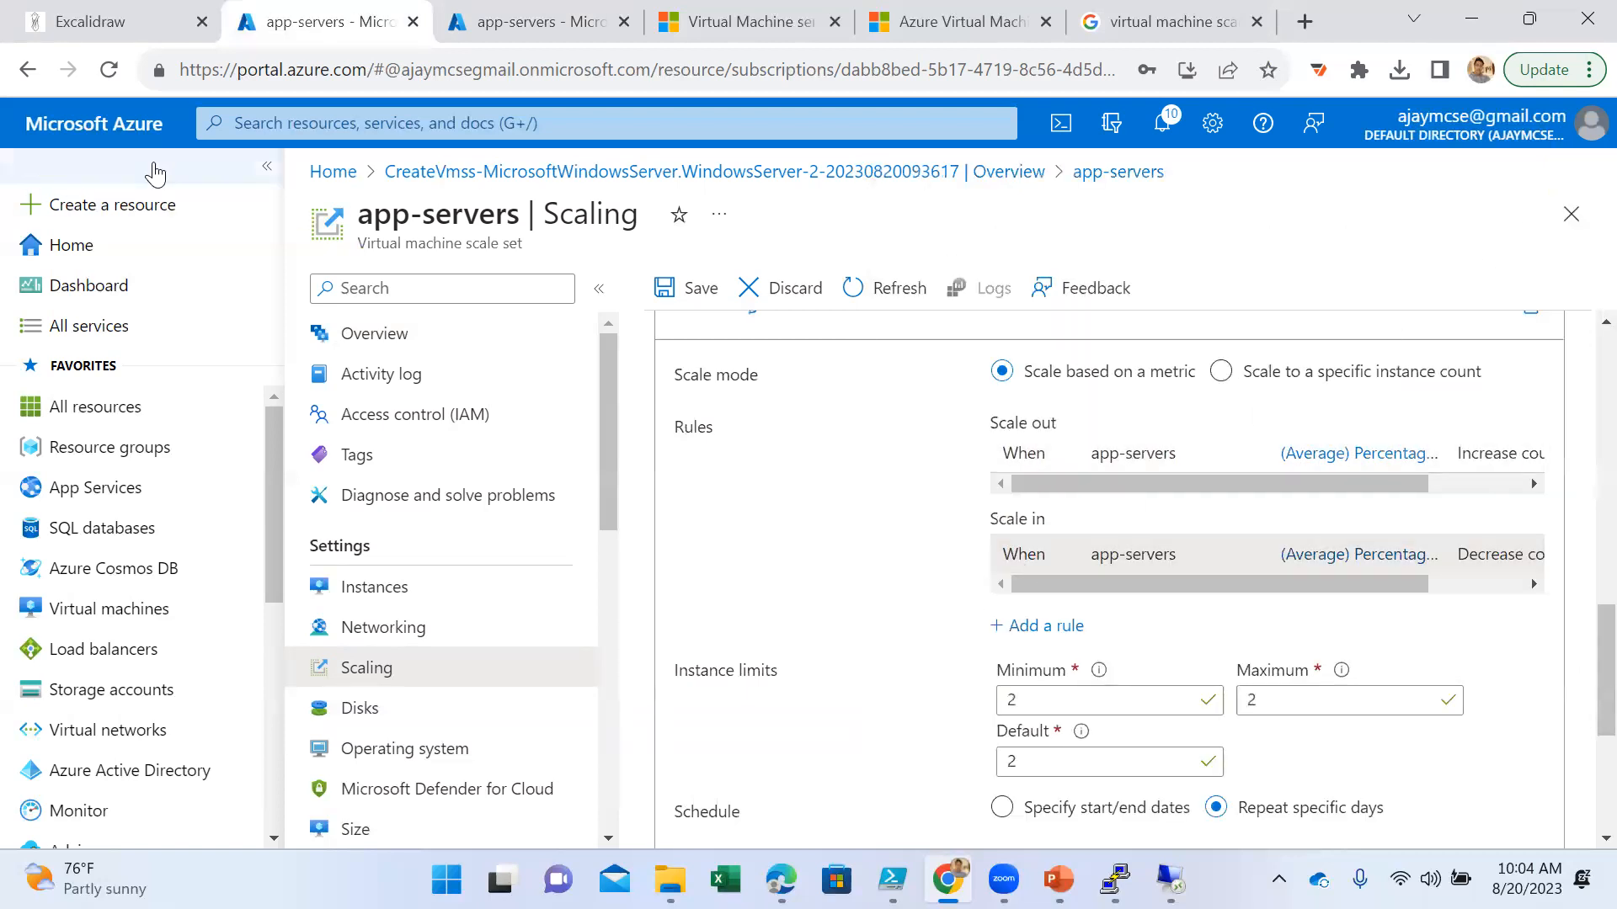
# - Switch to the Excalidraw whiteboard and delete everything on the canvas
pyautogui.click(139, 25)
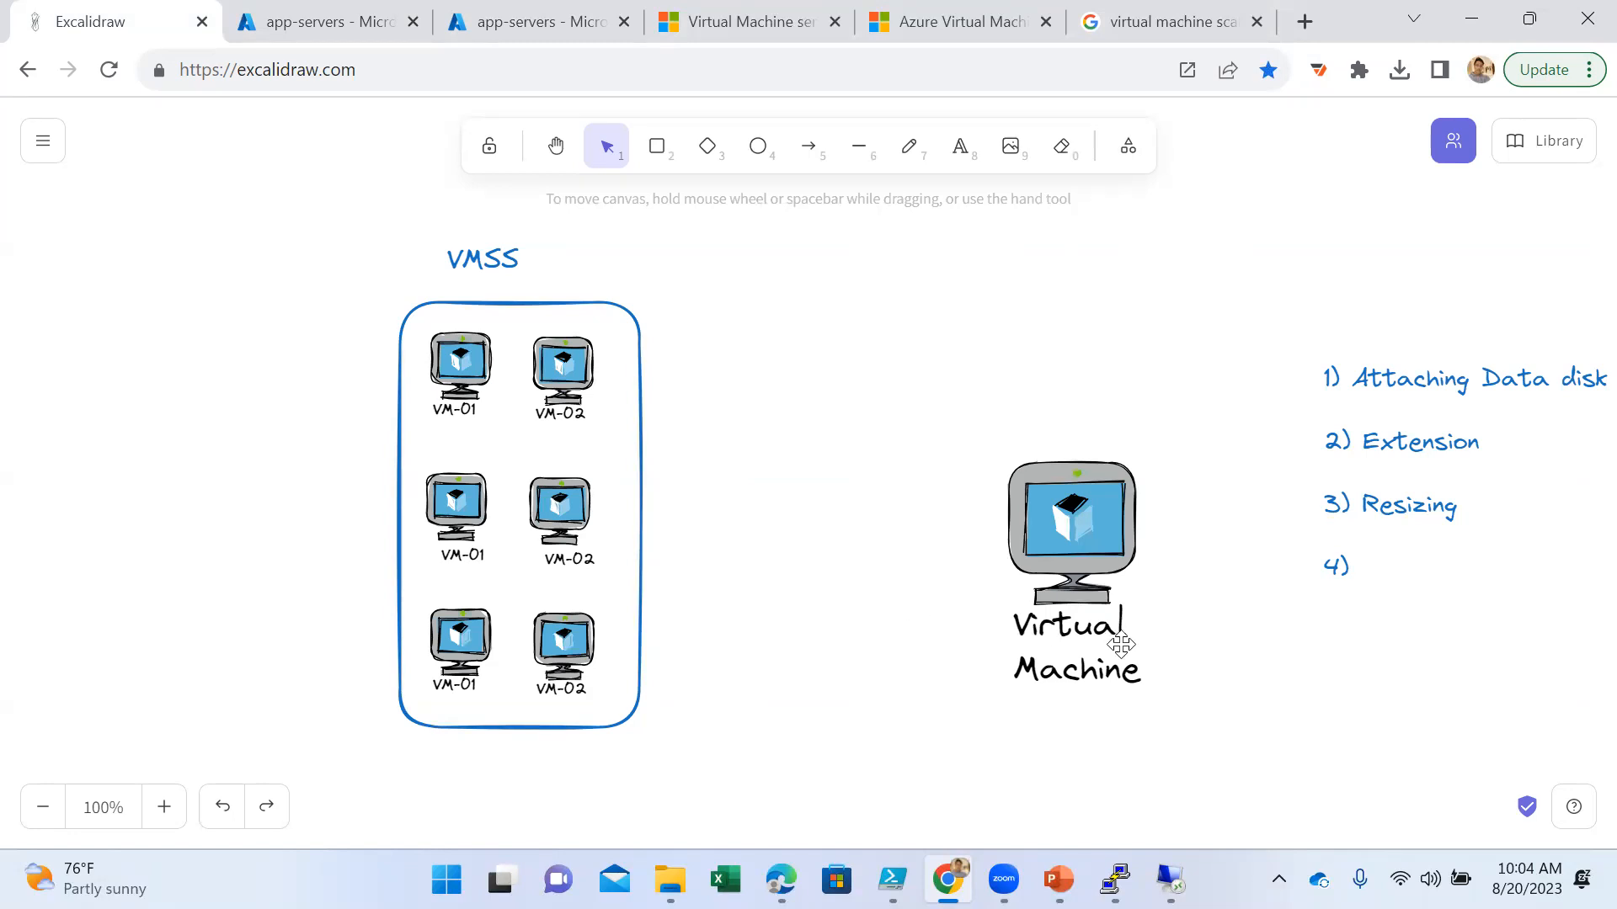
pyautogui.hotkey('ctrl', 'a')
pyautogui.press('Delete')
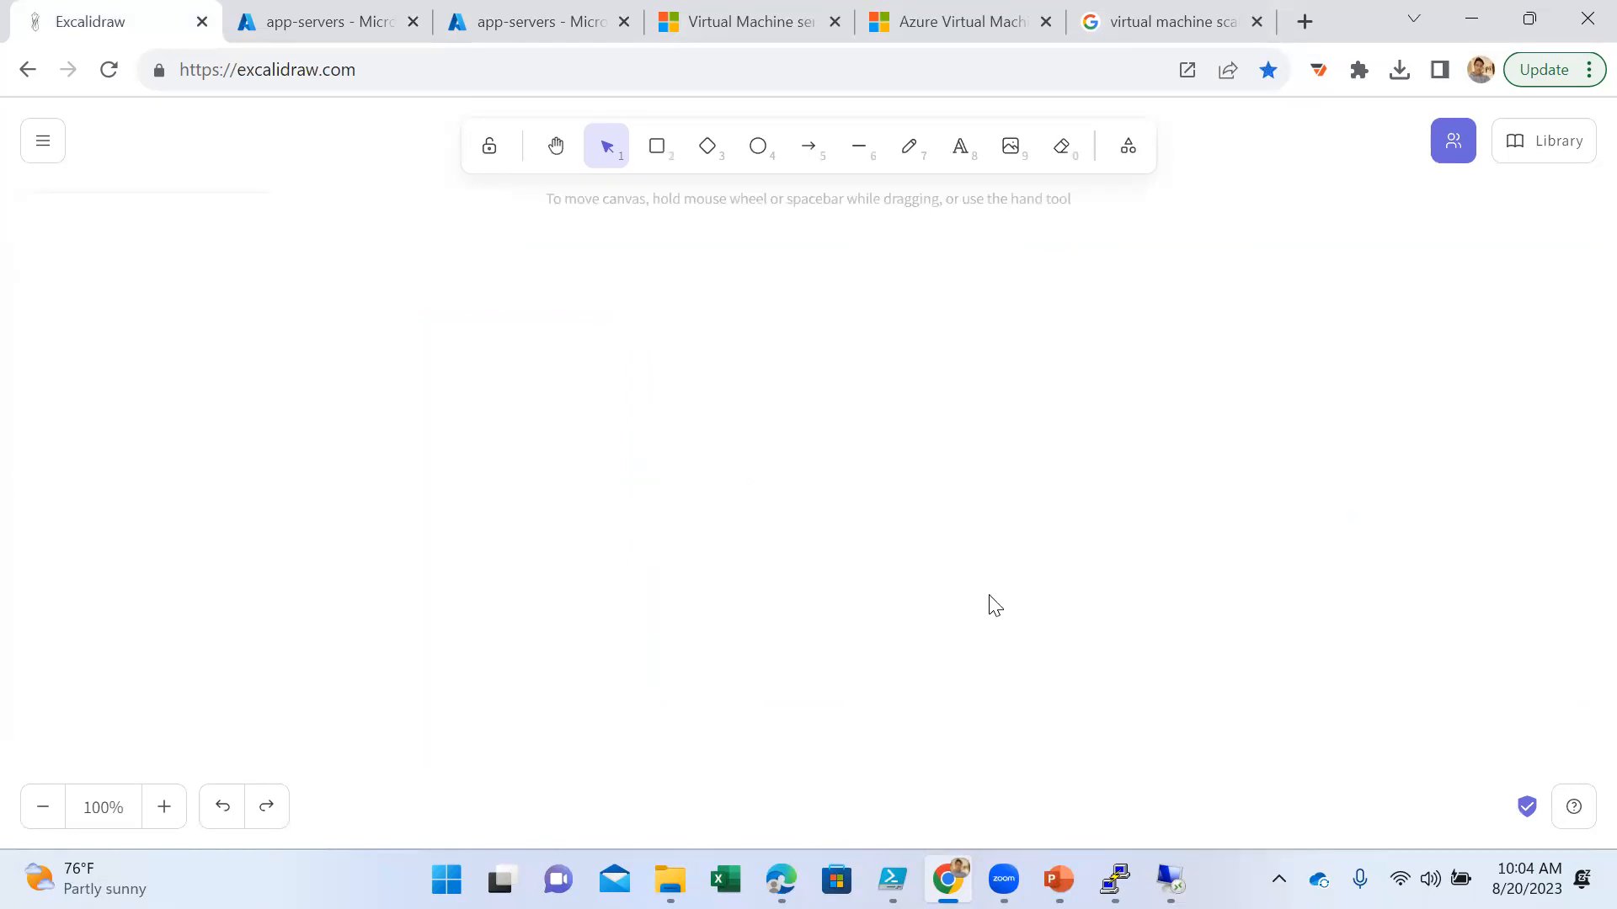
# - Start a text block on the empty canvas with the heading "Summary" followed by a blank line
pyautogui.click(957, 147)
pyautogui.click(573, 309)
pyautogui.write('sy')
pyautogui.write('mmary')
pyautogui.press('Return')
pyautogui.press('Return')
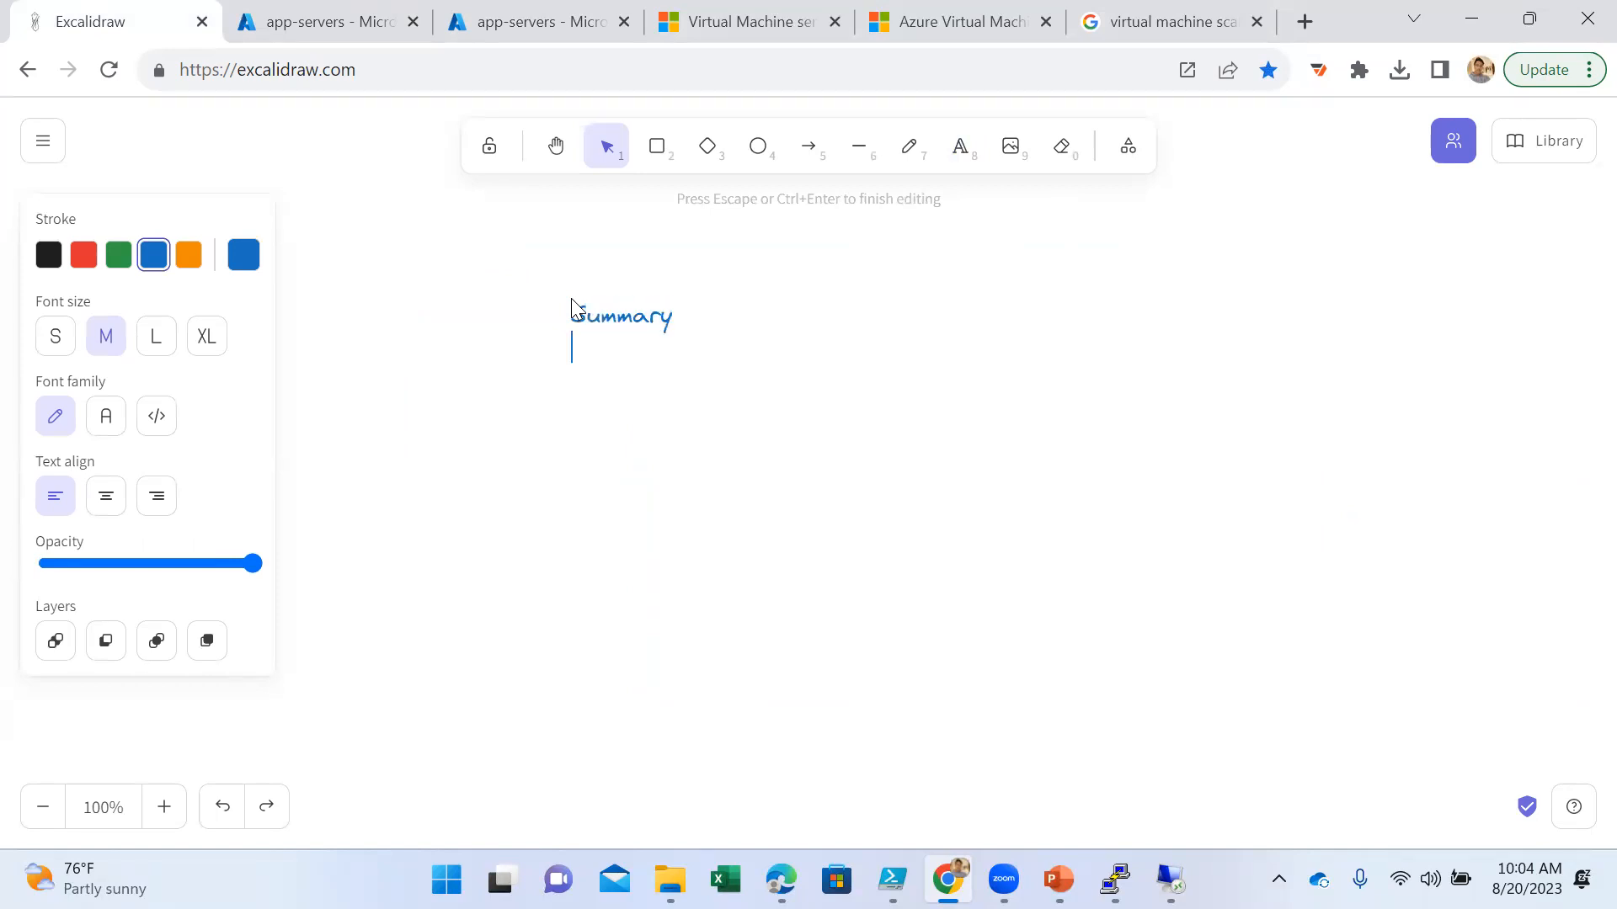
# - Add the first two summary items, "1) Deployment of Linux" and "2) Apache", on separate lines
pyautogui.write('1) Deployment of Linux')
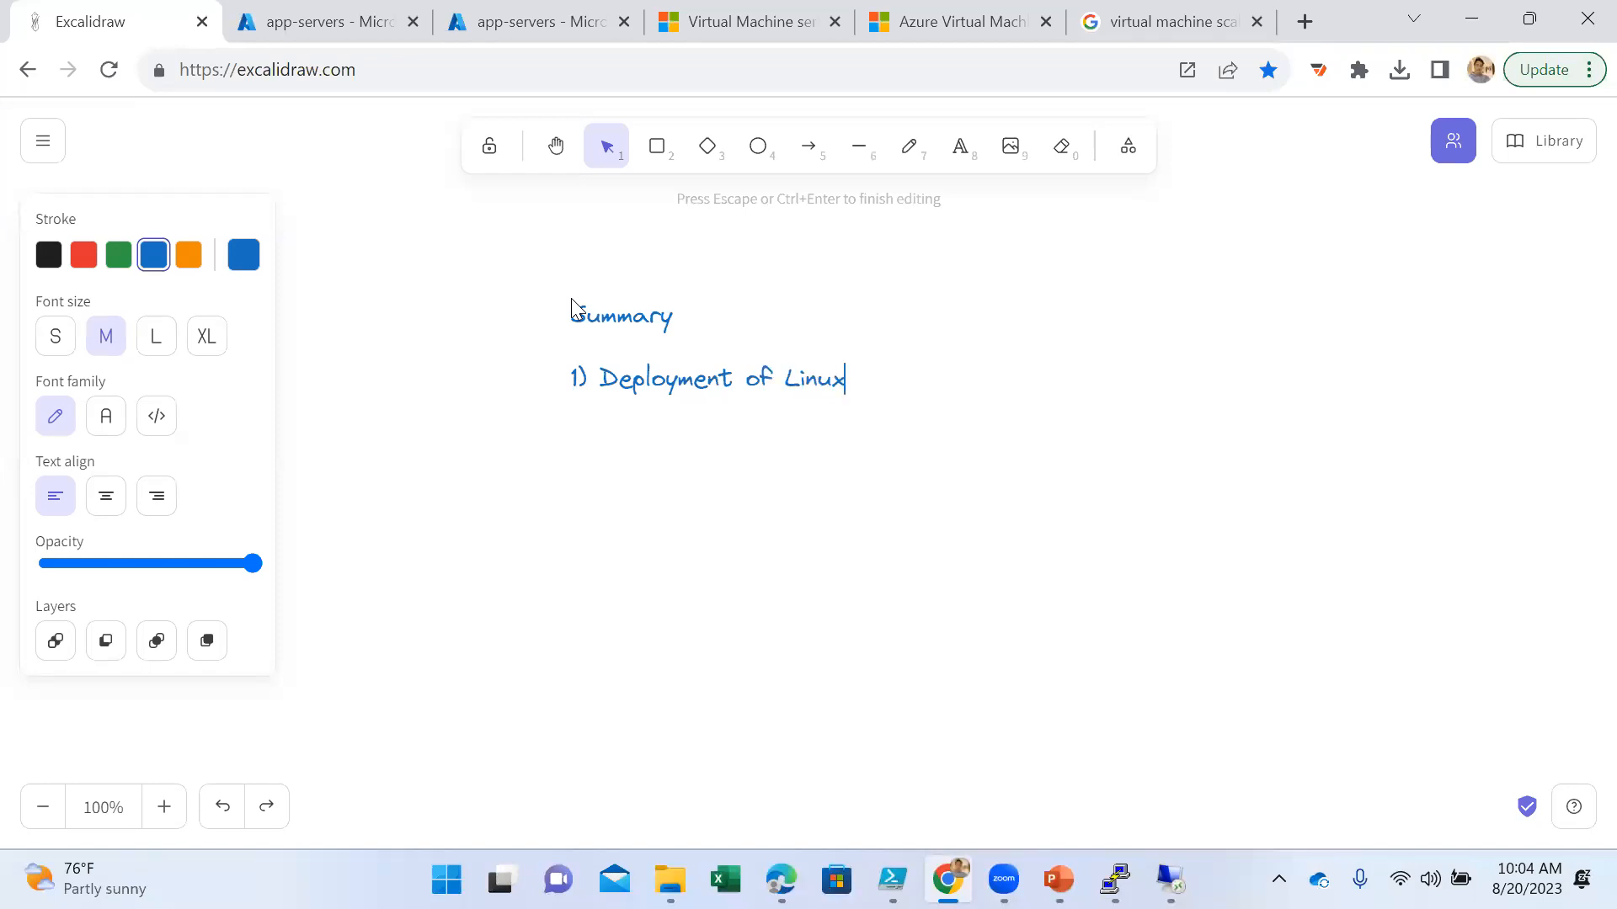
pyautogui.press('Return')
pyautogui.write('2) Apache')
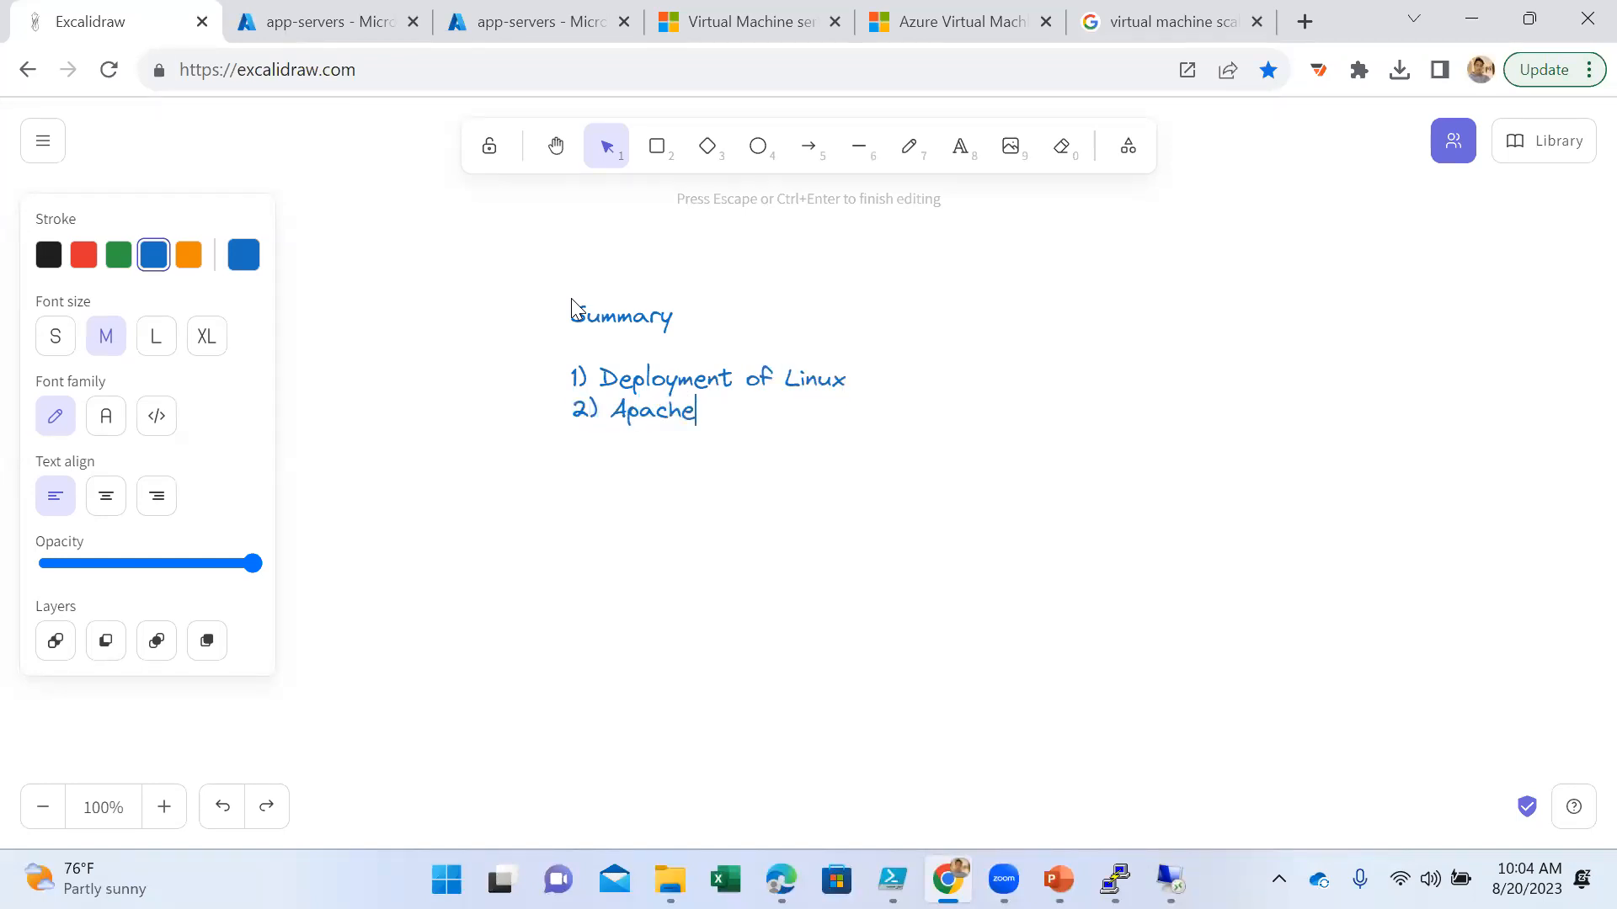
# - Add the summary items "3) Deploy Win vm" and "4) Add Data disk on it" on new lines
pyautogui.press('Return')
pyautogui.write('3) Deplo')
pyautogui.write('y ')
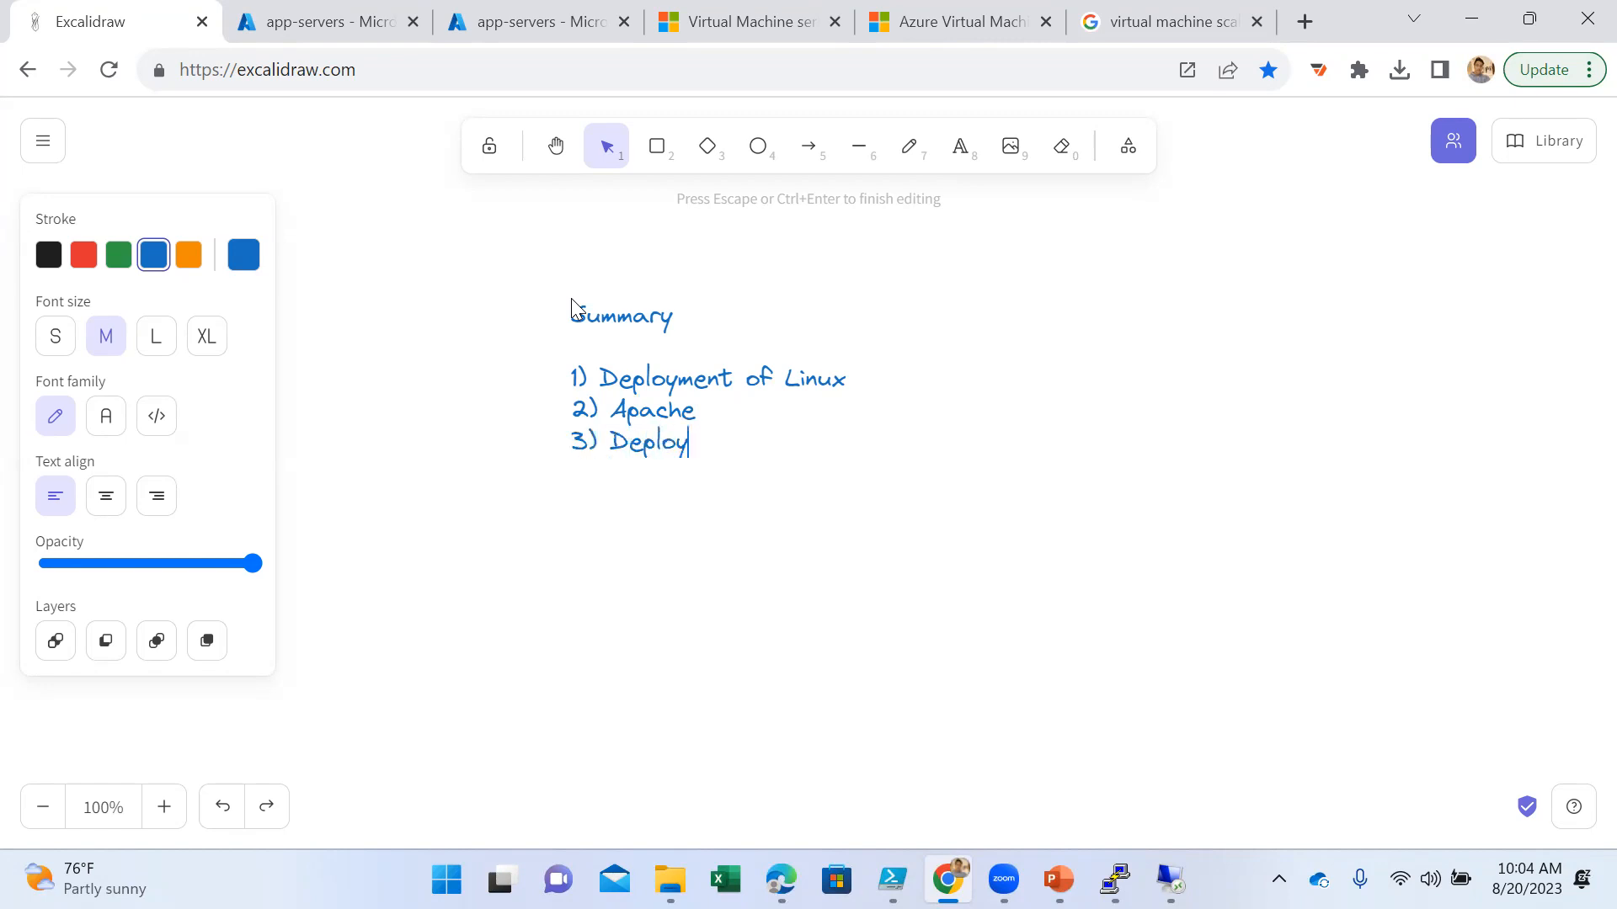
pyautogui.write('Win vm')
pyautogui.press('Return')
pyautogui.write('4) Add')
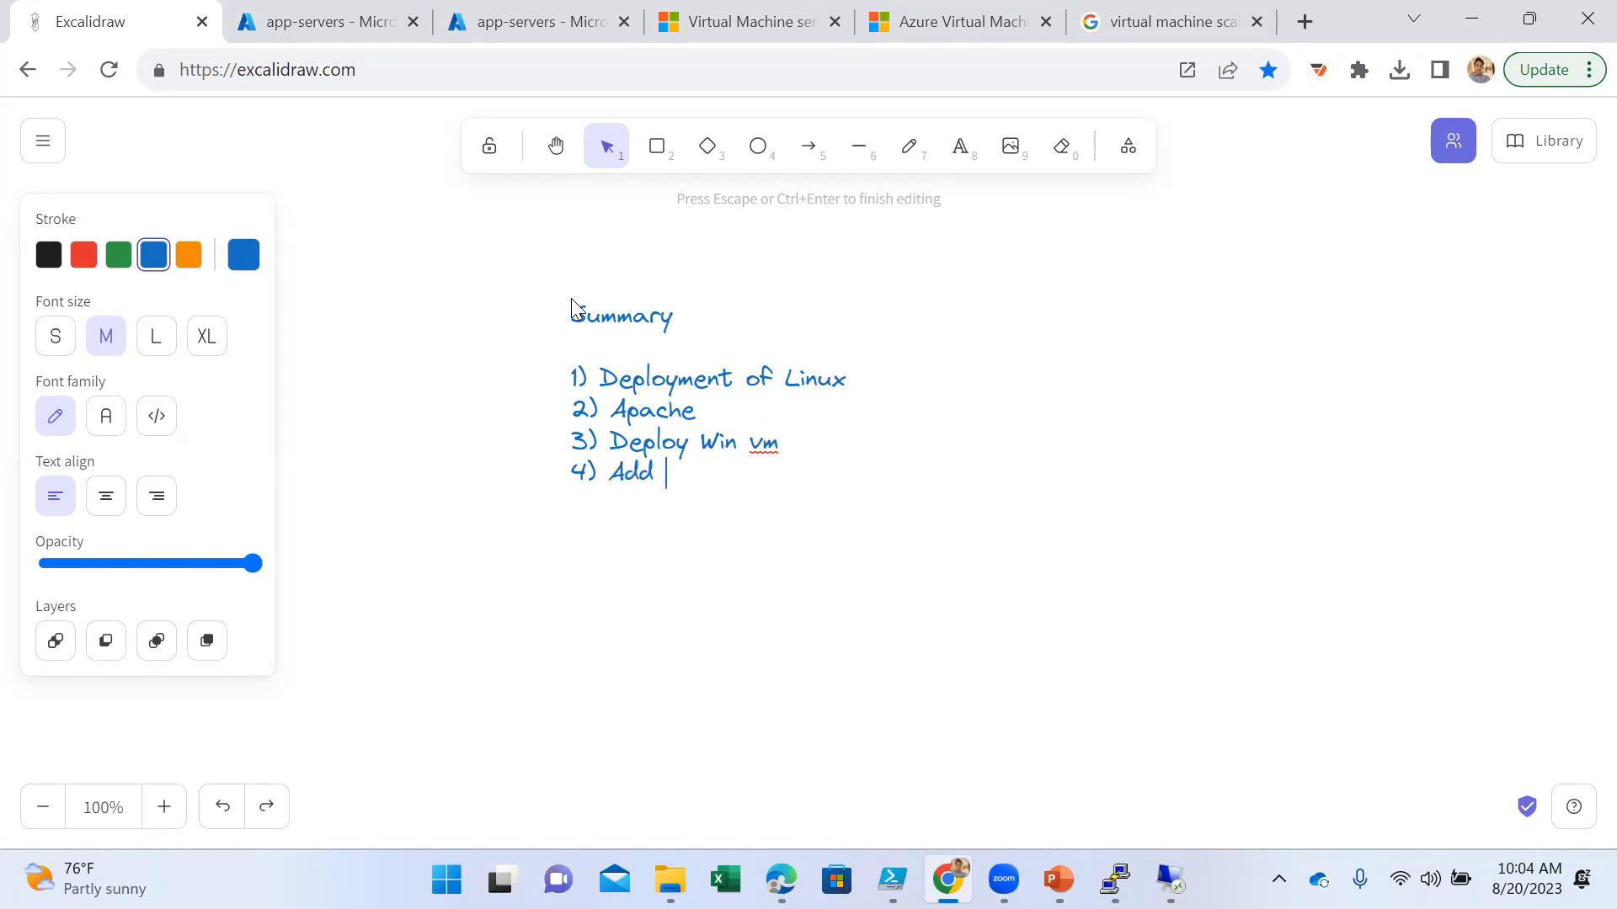
pyautogui.write(' Data disk on it')
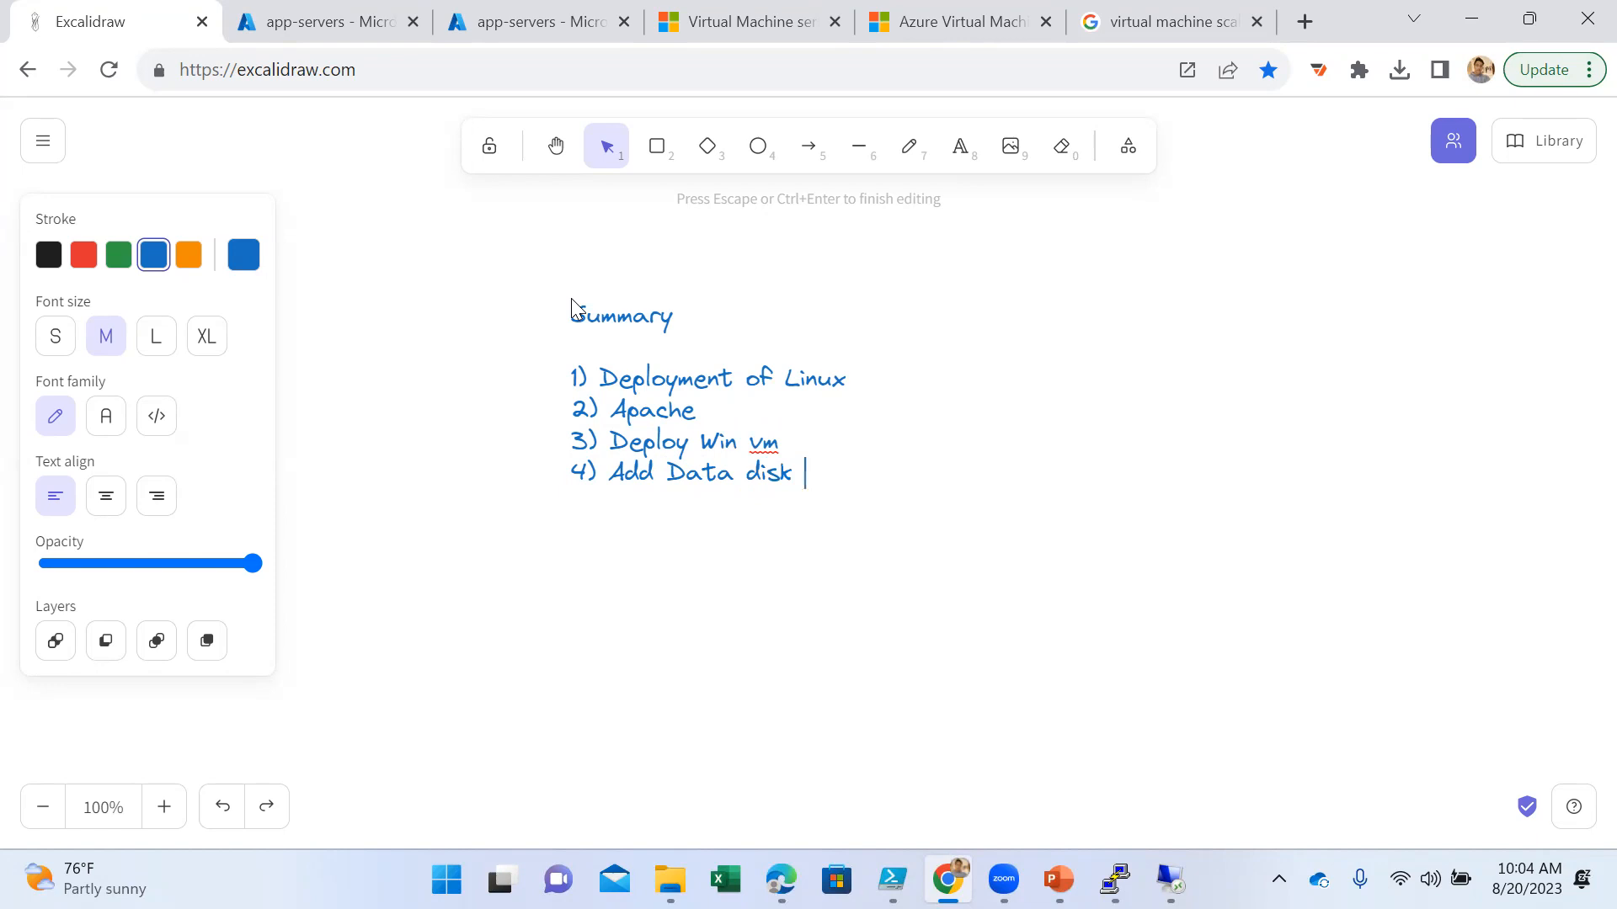
# - Add "5) Extension" as the next line of the summary list
pyautogui.press('Return')
pyautogui.write('5) Extension')
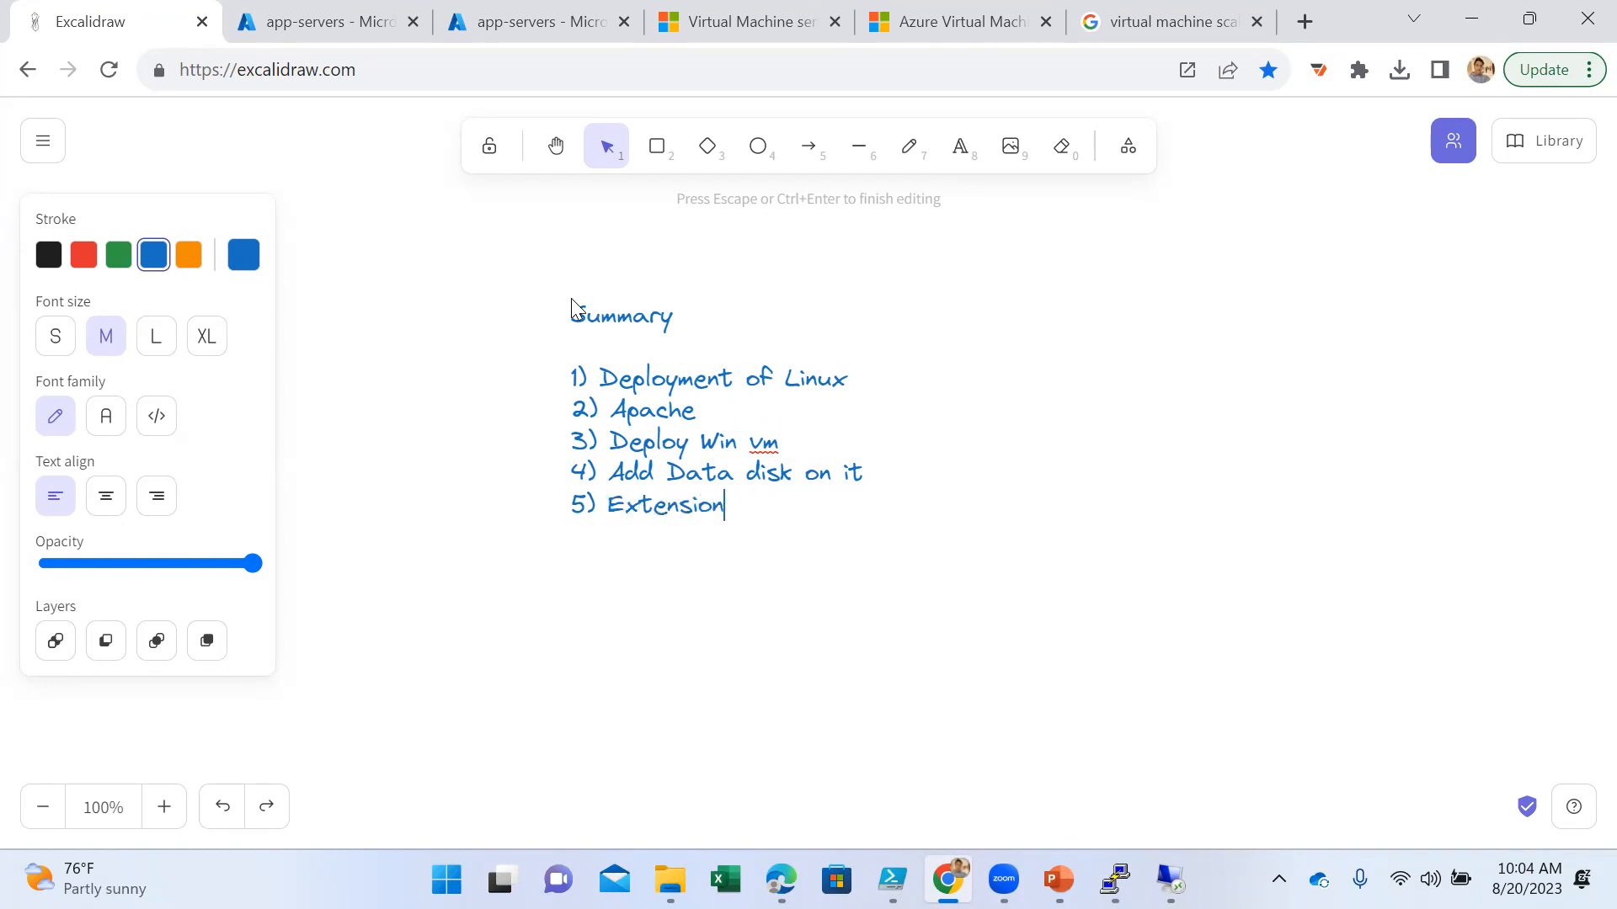
# - Add "6) IIS using custom script extenstion" as a new line in the summary list
pyautogui.press('Return')
pyautogui.write('6) IIS using ')
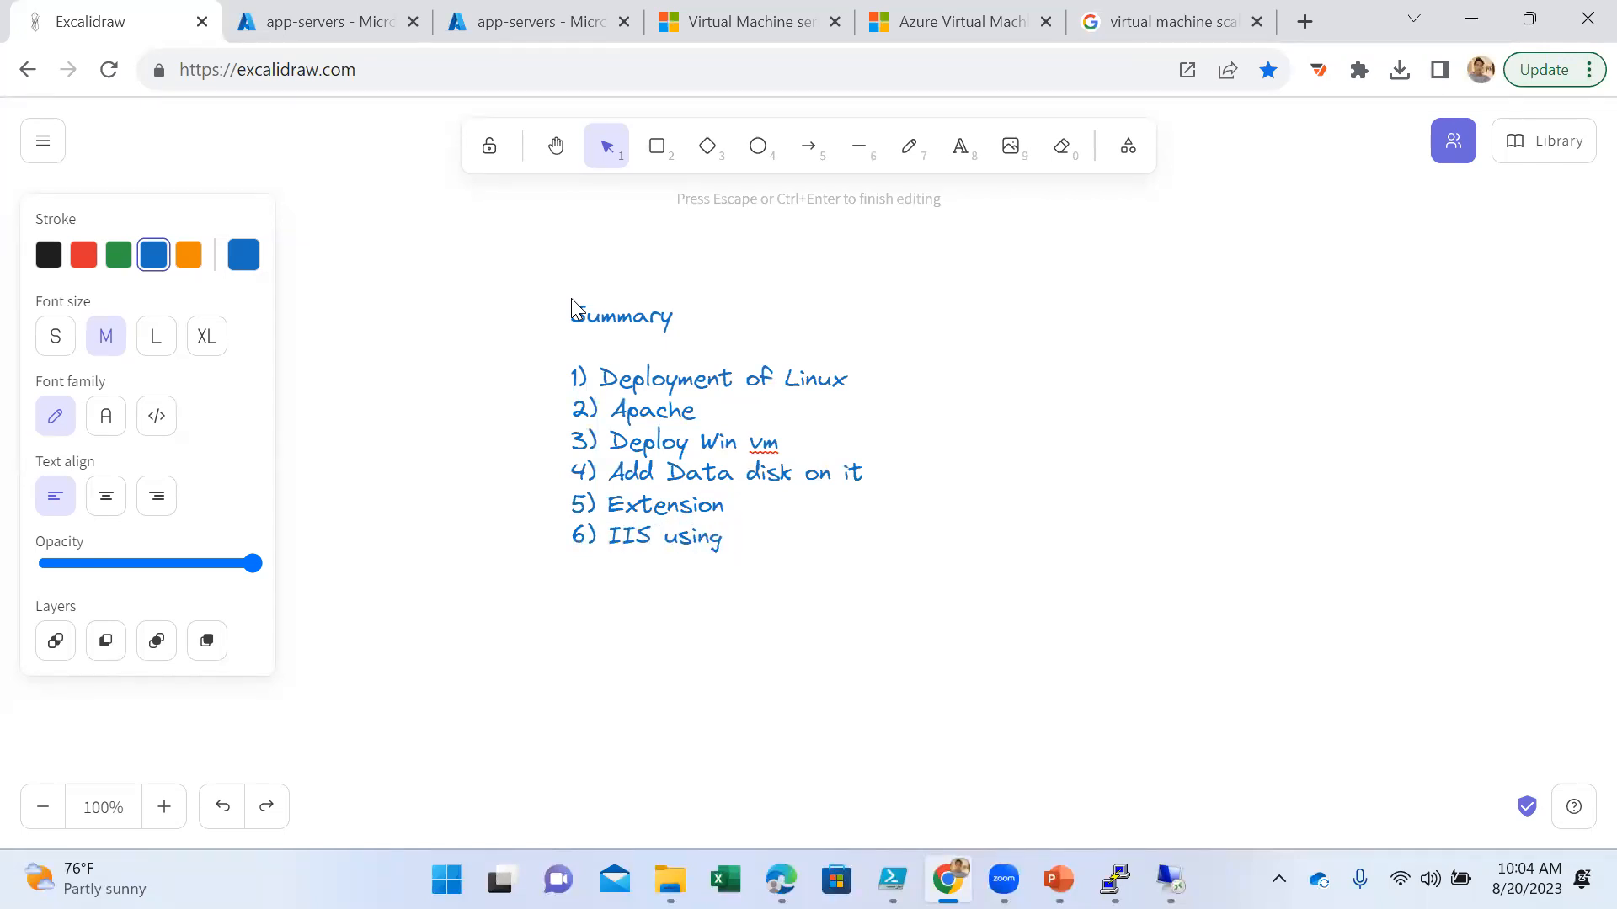
pyautogui.write('custom script exs')
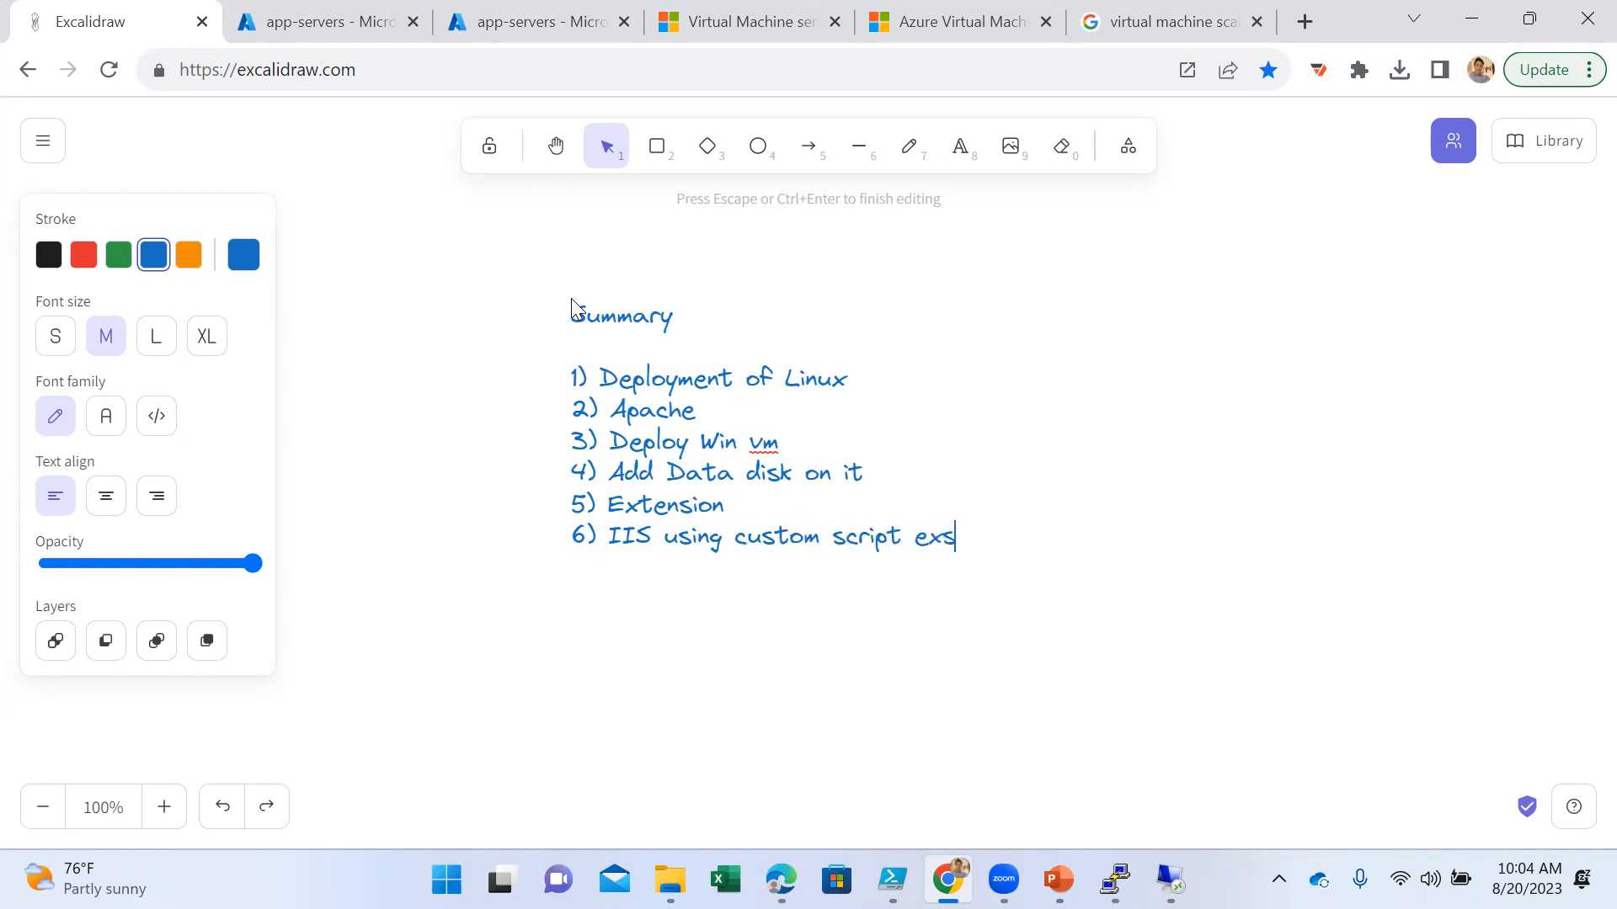
pyautogui.press('BackSpace')
pyautogui.write('tesnion')
pyautogui.press('BackSpace')
pyautogui.press('BackSpace')
pyautogui.press('BackSpace')
pyautogui.press('BackSpace')
pyautogui.press('BackSpace')
pyautogui.write('nstion')
# - Add the summary items "7) Resizing" and "8) Scaling" on new lines
pyautogui.press('Return')
pyautogui.write('7) ')
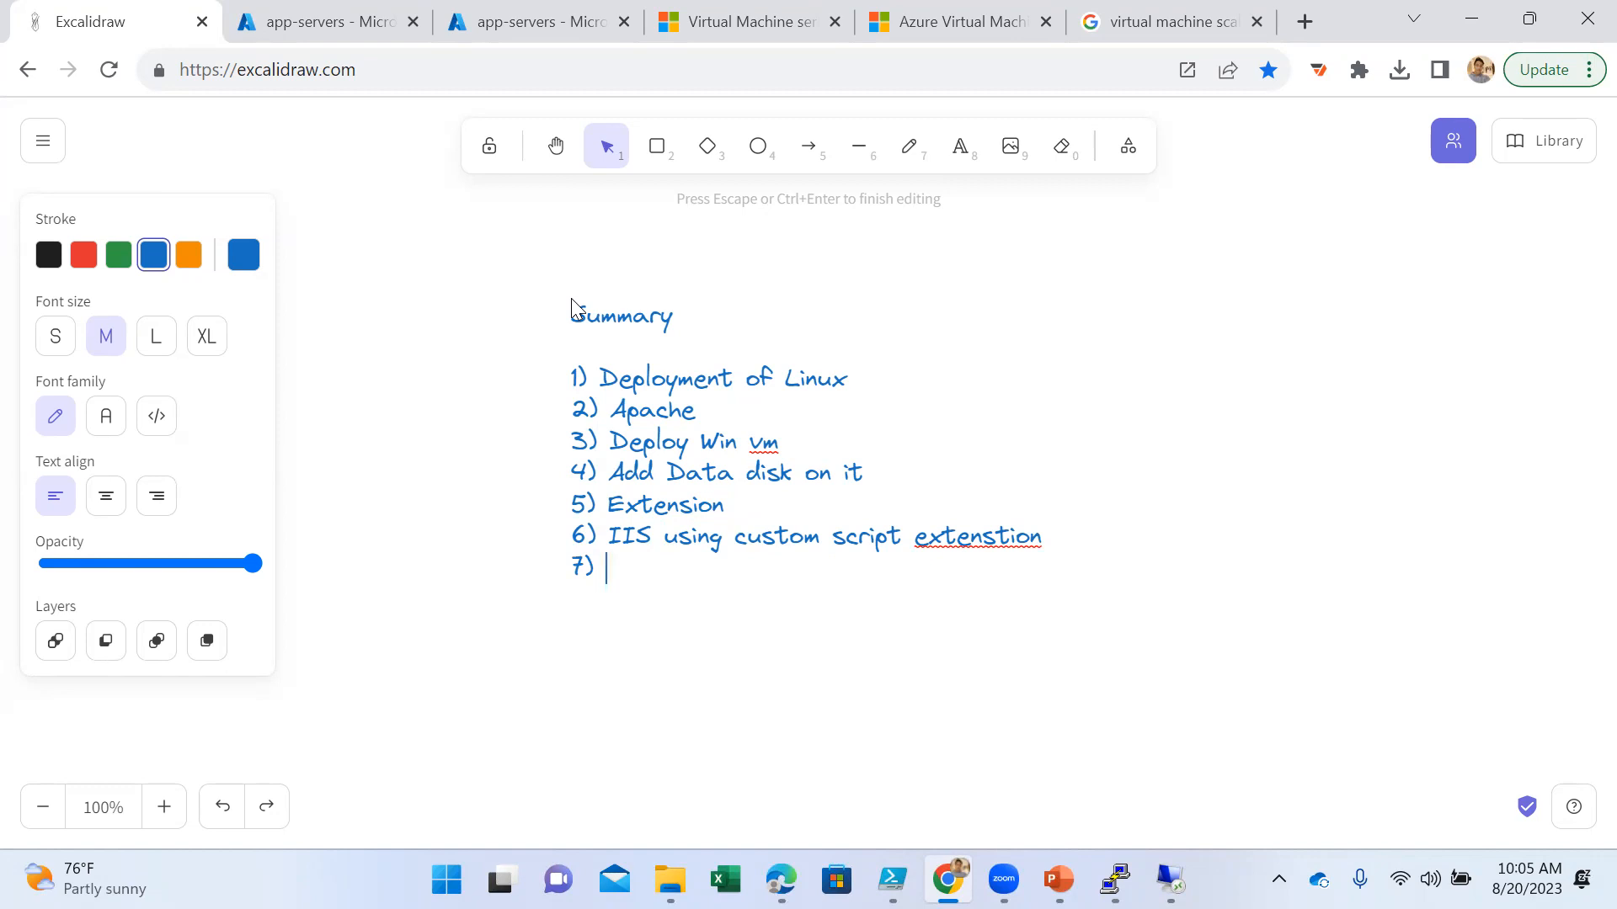
pyautogui.write('Resizing')
pyautogui.press('Return')
pyautogui.write('8)')
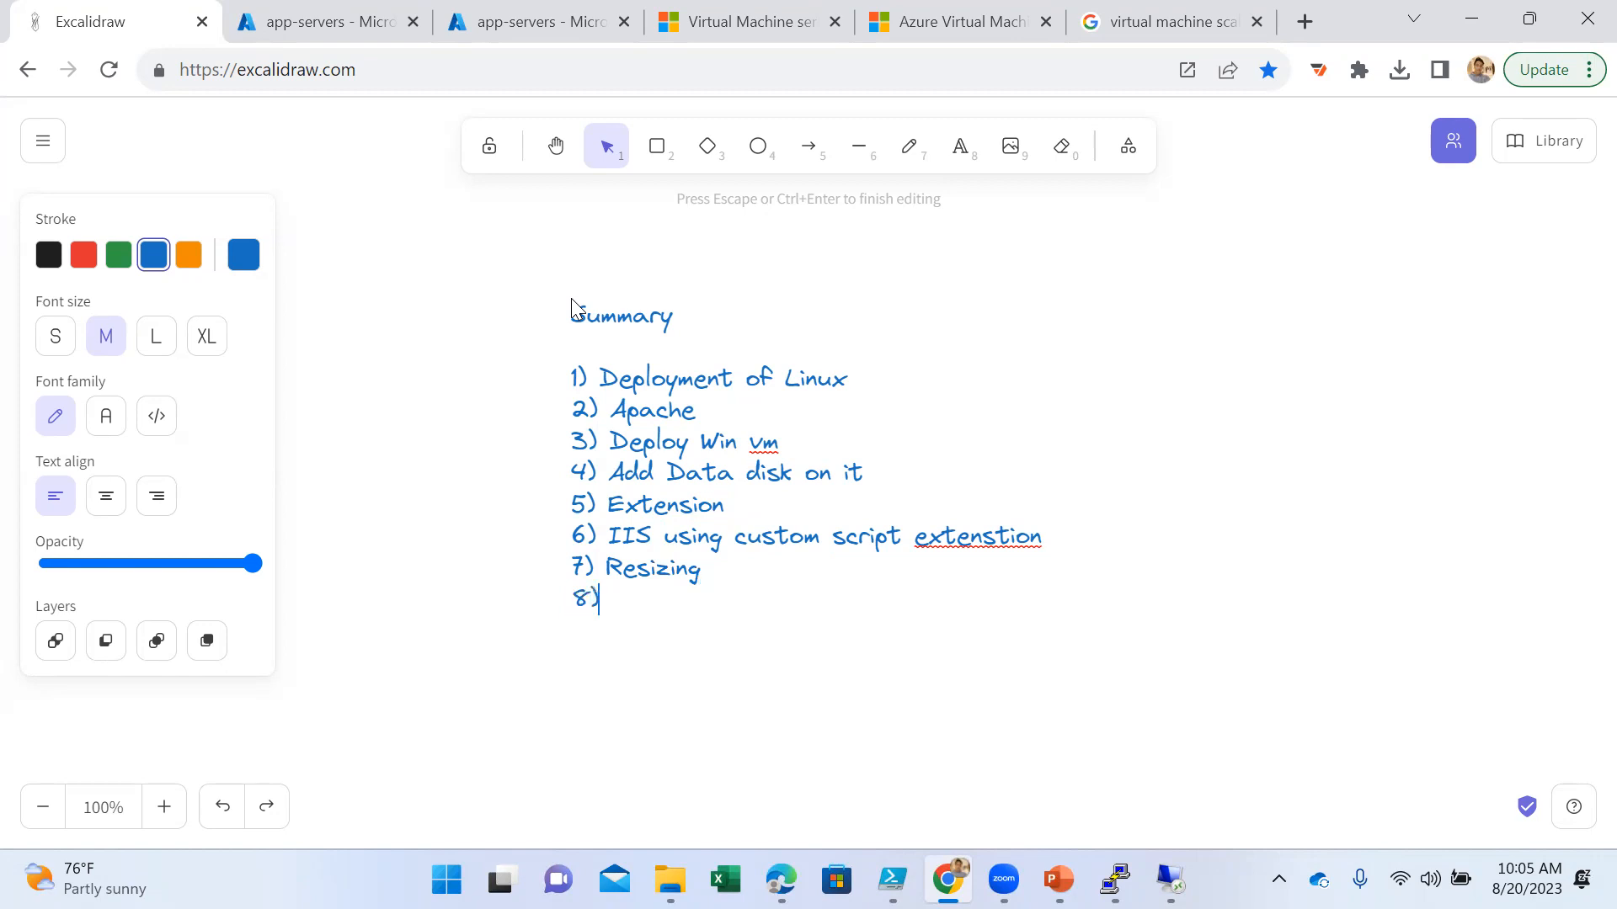
pyautogui.write(' Scaling')
# - Add "9) Scaleset" as the next line of the summary list
pyautogui.press('Return')
pyautogui.write('9)')
pyautogui.write(' Sc')
pyautogui.write('a')
pyautogui.press('BackSpace')
pyautogui.write('cal')
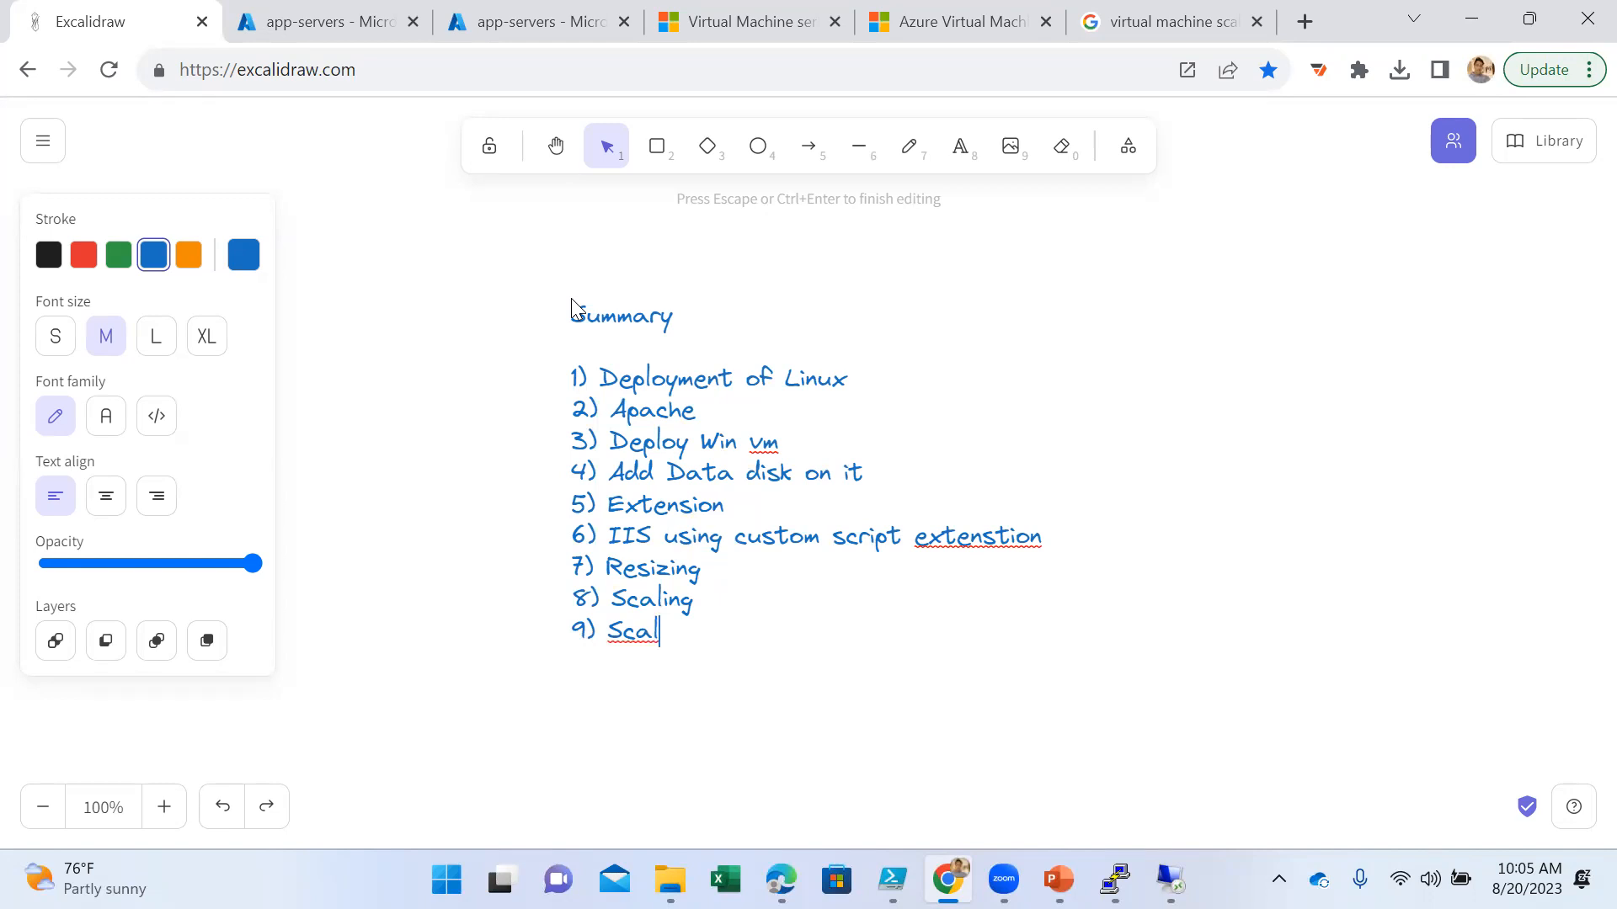
pyautogui.write('eset')
# - Add the tenth summary line, "10) deployment of Scaleset :Manual and auto scale"
pyautogui.press('Return')
pyautogui.write('10) Ad')
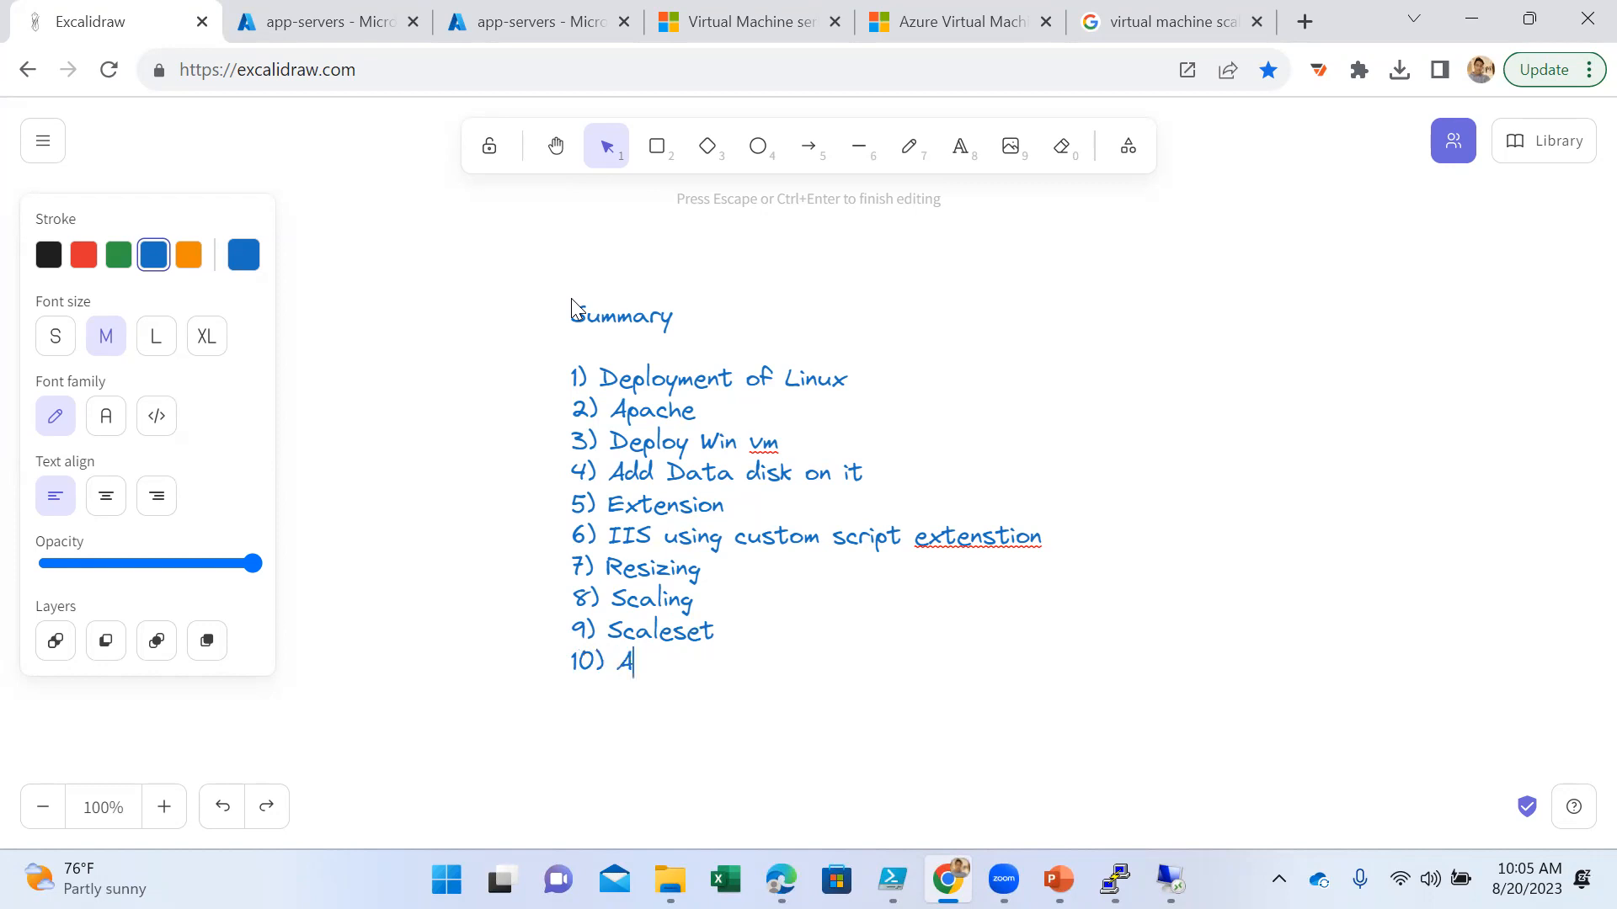
pyautogui.press('BackSpace')
pyautogui.press('BackSpace')
pyautogui.write('deployment of ')
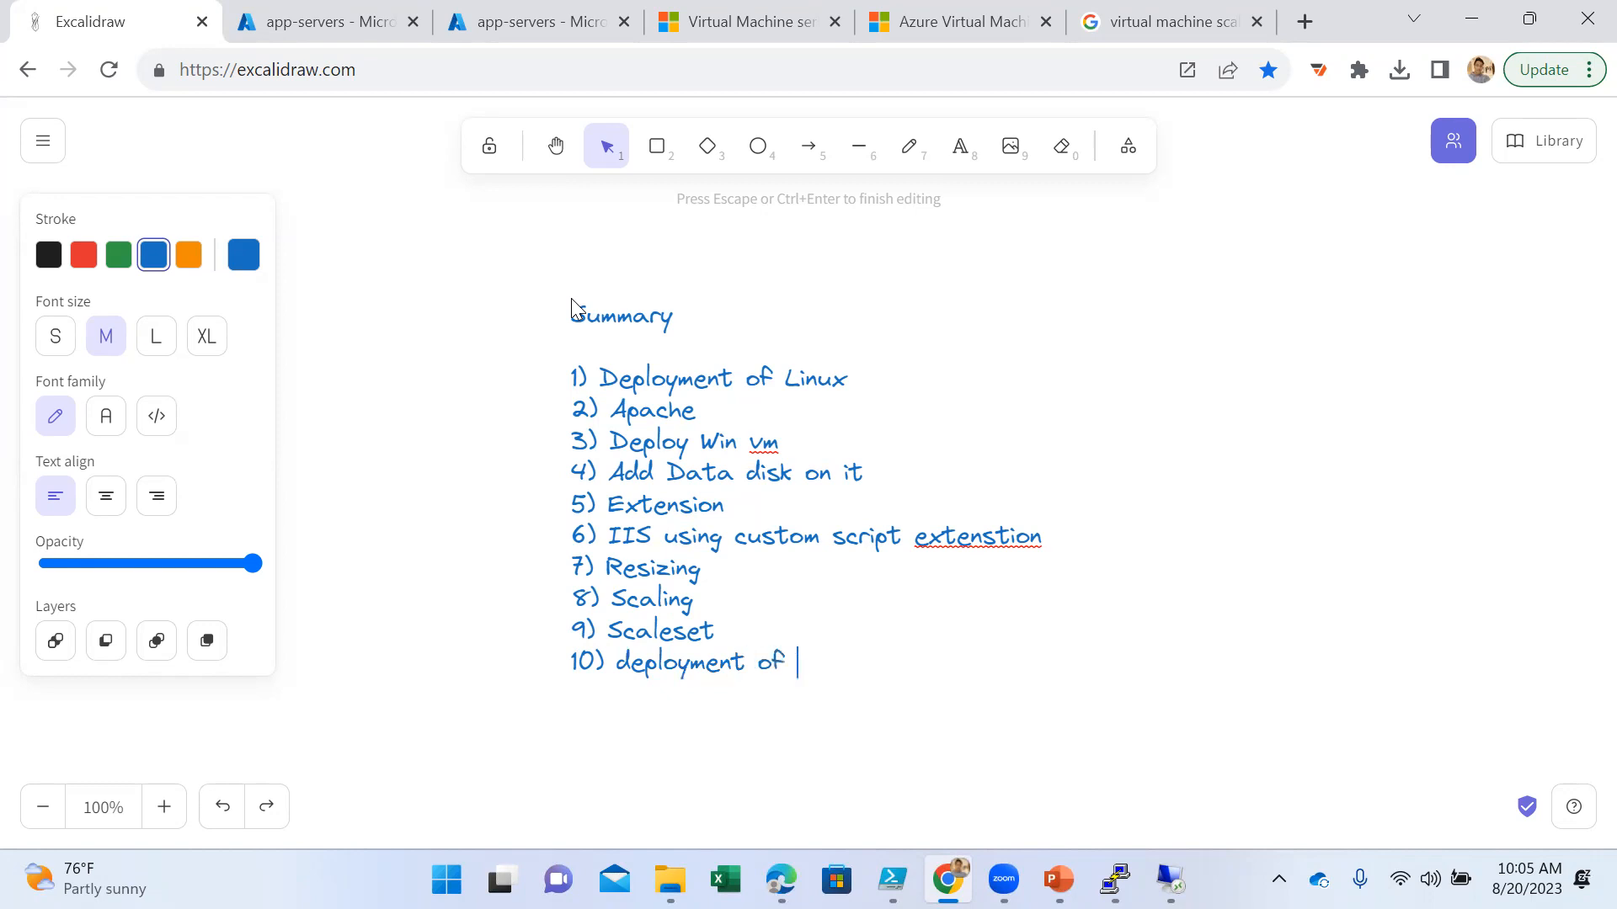
pyautogui.write('Scaleset')
pyautogui.press('BackSpace')
pyautogui.press('BackSpace')
pyautogui.press('BackSpace')
pyautogui.press('BackSpace')
pyautogui.press('BackSpace')
pyautogui.press('BackSpace')
pyautogui.press('BackSpace')
pyautogui.write('aleset :')
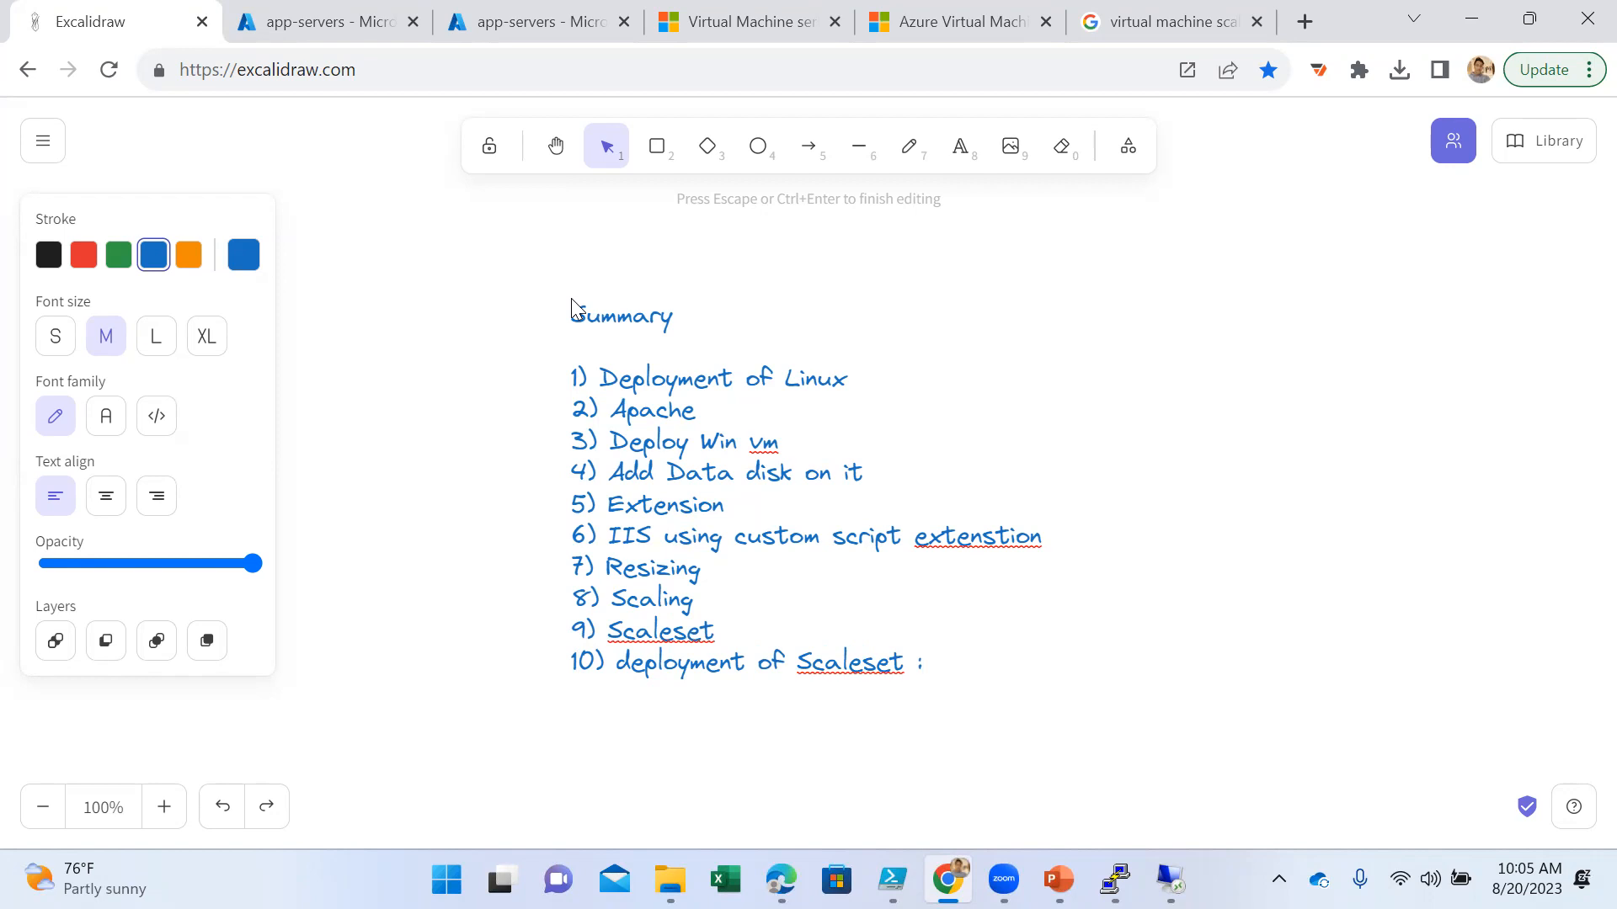
pyautogui.write('Manual and auto scale')
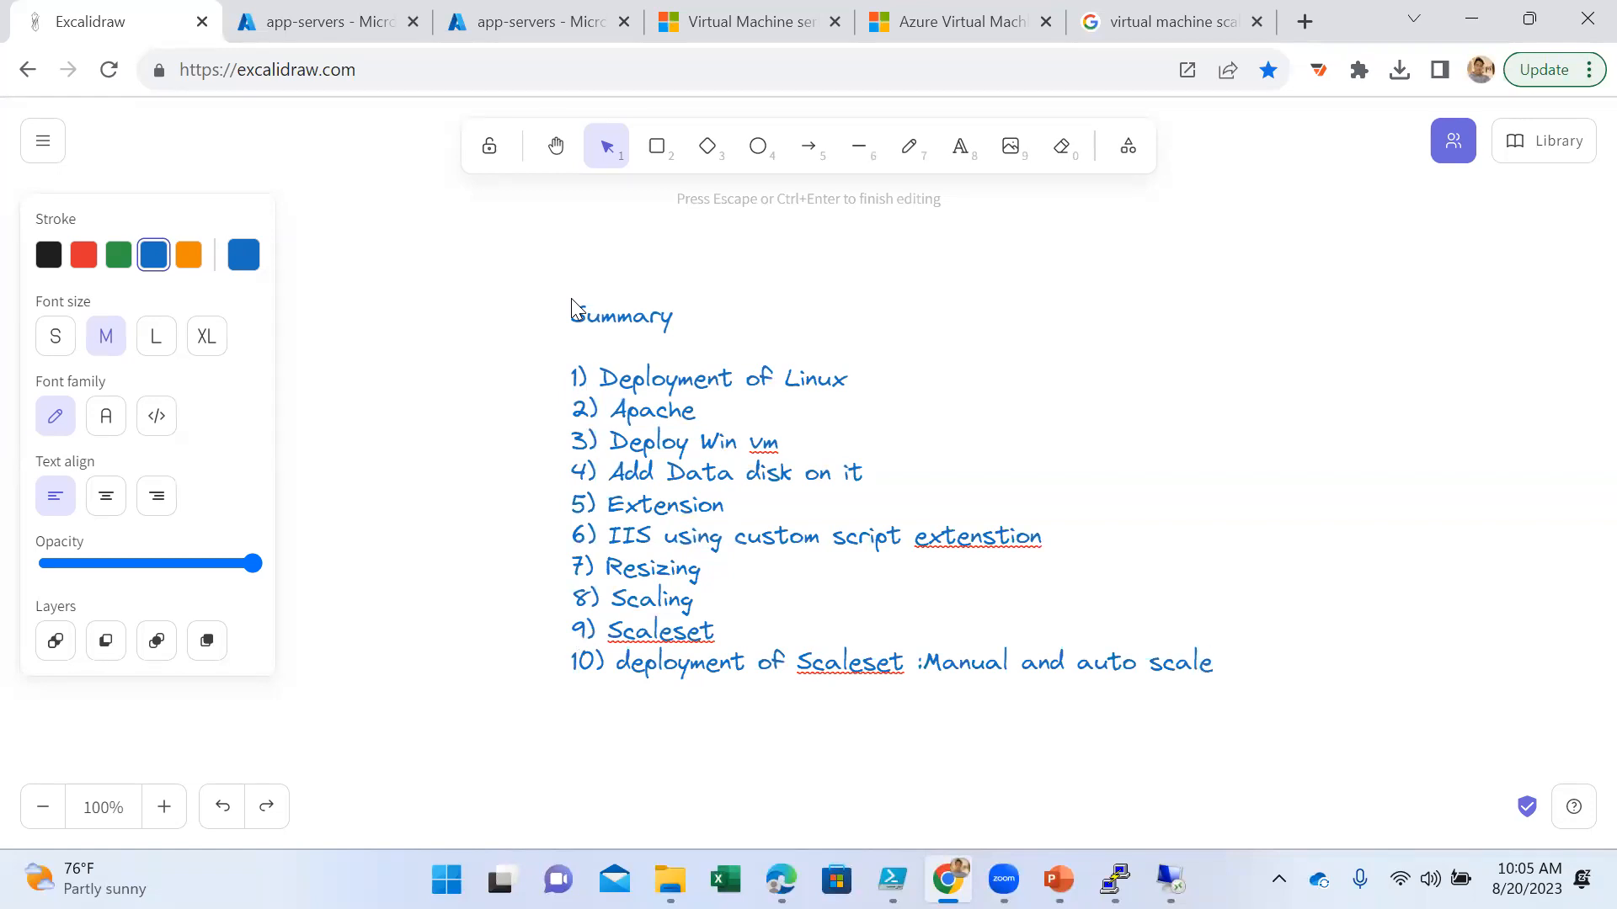